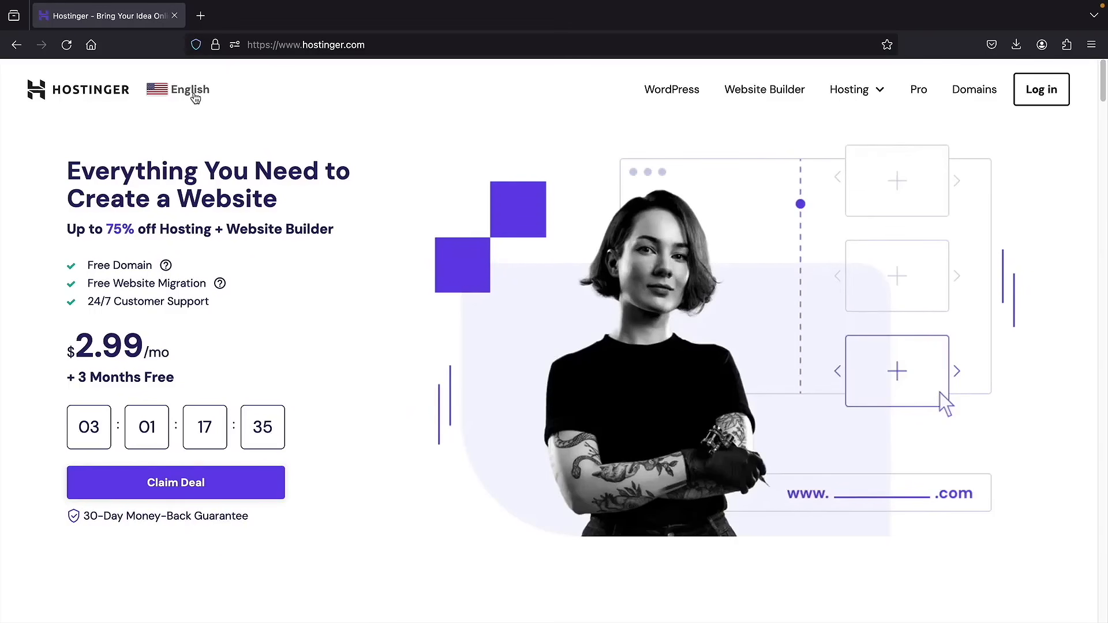
- Switch Hostinger's region to United States and go to the Web Hosting product page
left_click(191, 90)
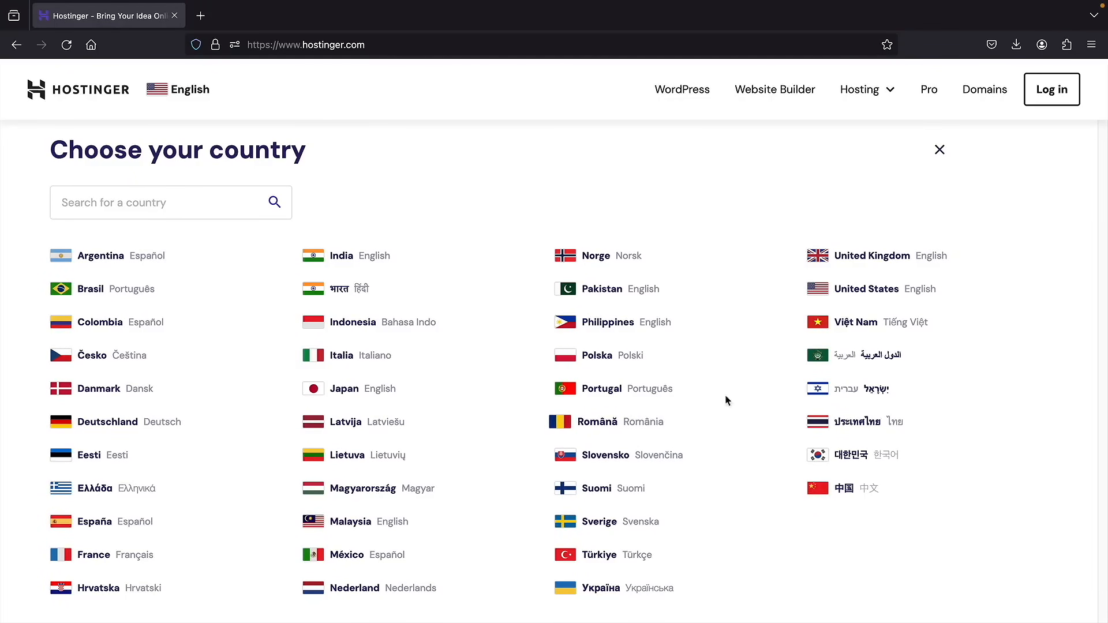
left_click(876, 294)
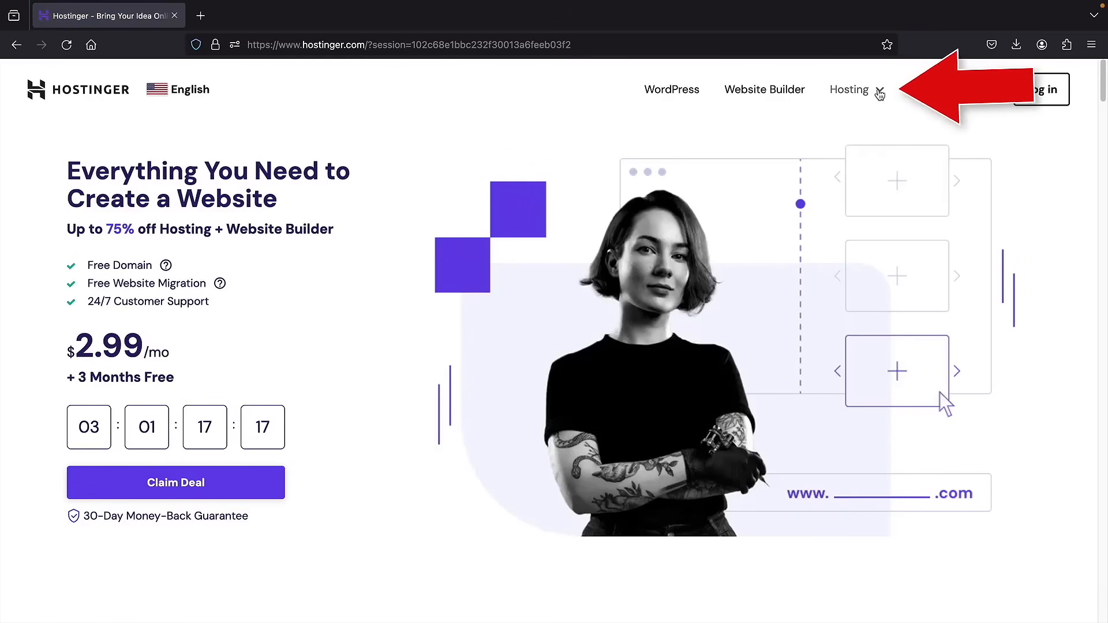
left_click(879, 92)
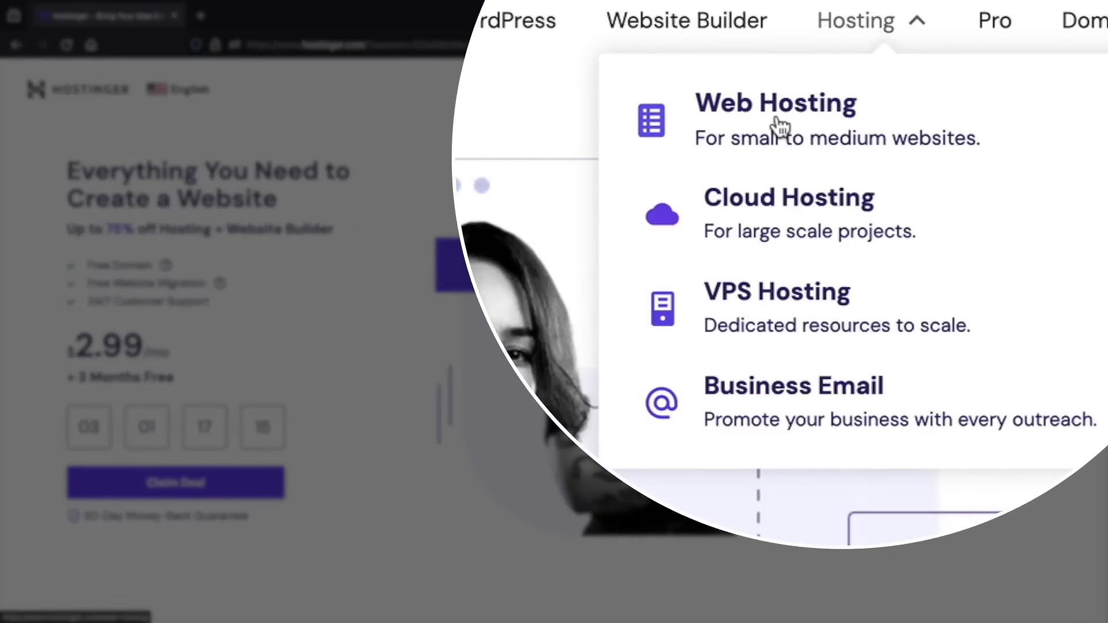
left_click(828, 124)
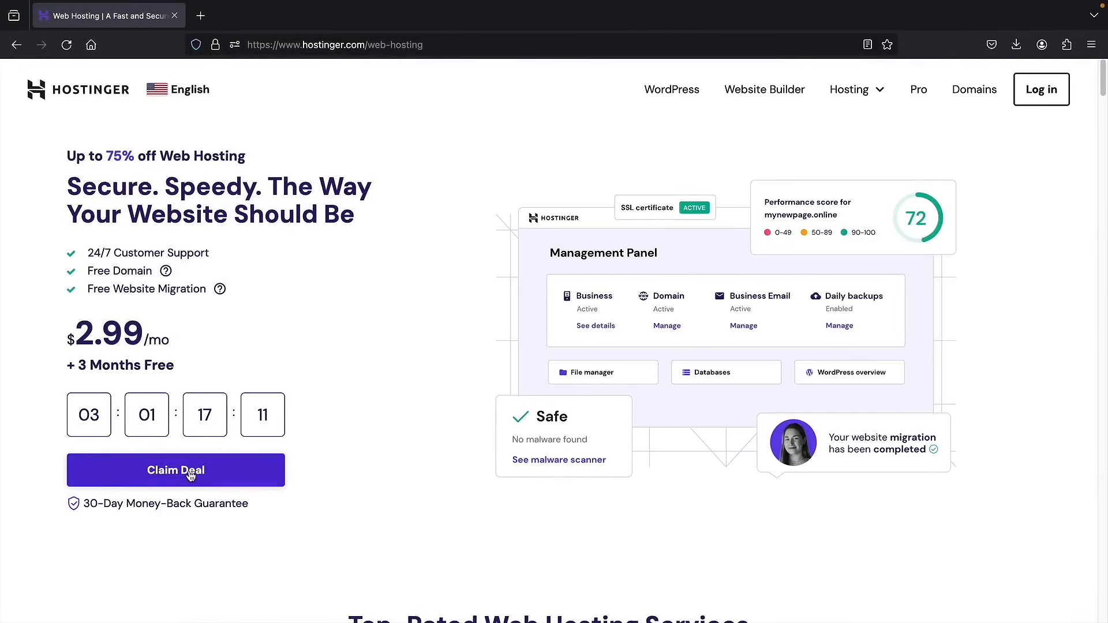
- Jump to the hosting plans and add the Business plan at $3.99/mo to the cart
left_click(191, 472)
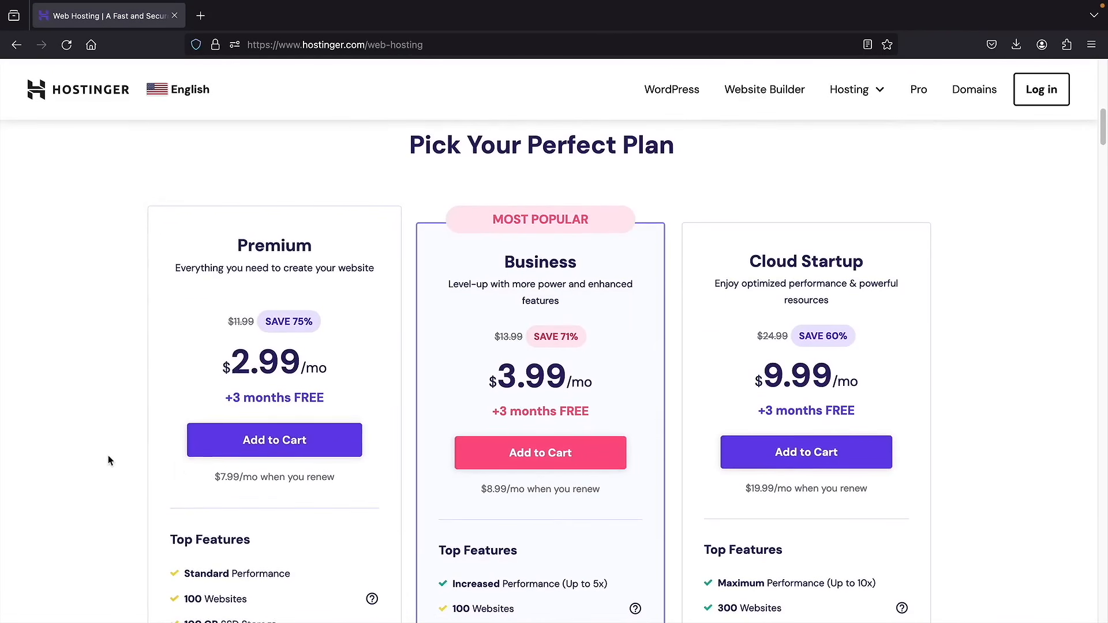
scroll(107, 461, "down", 1)
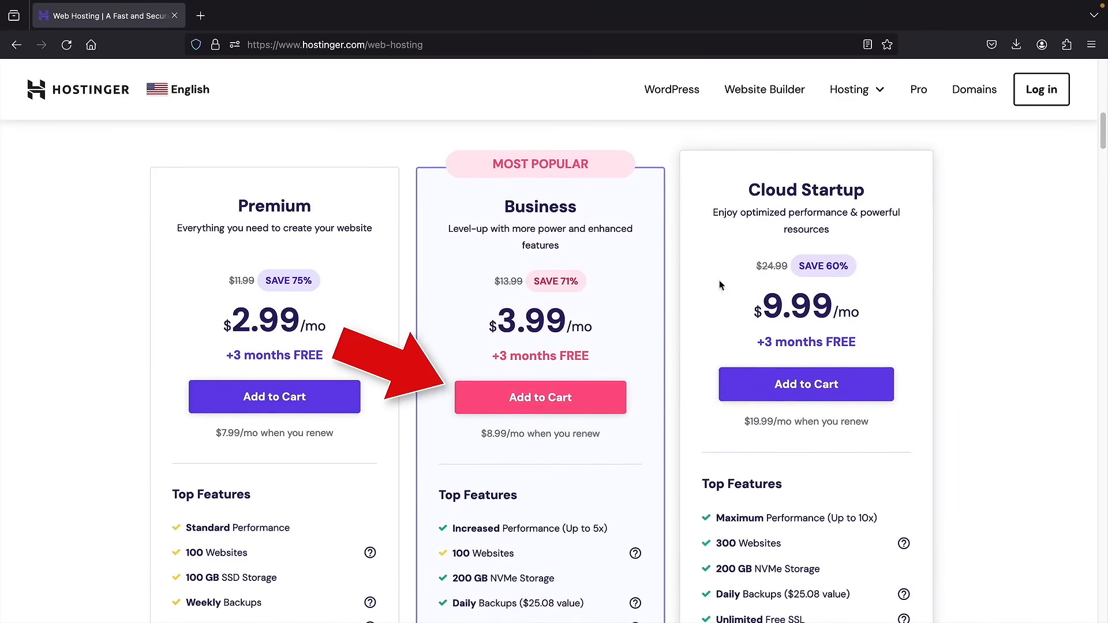
left_click(535, 391)
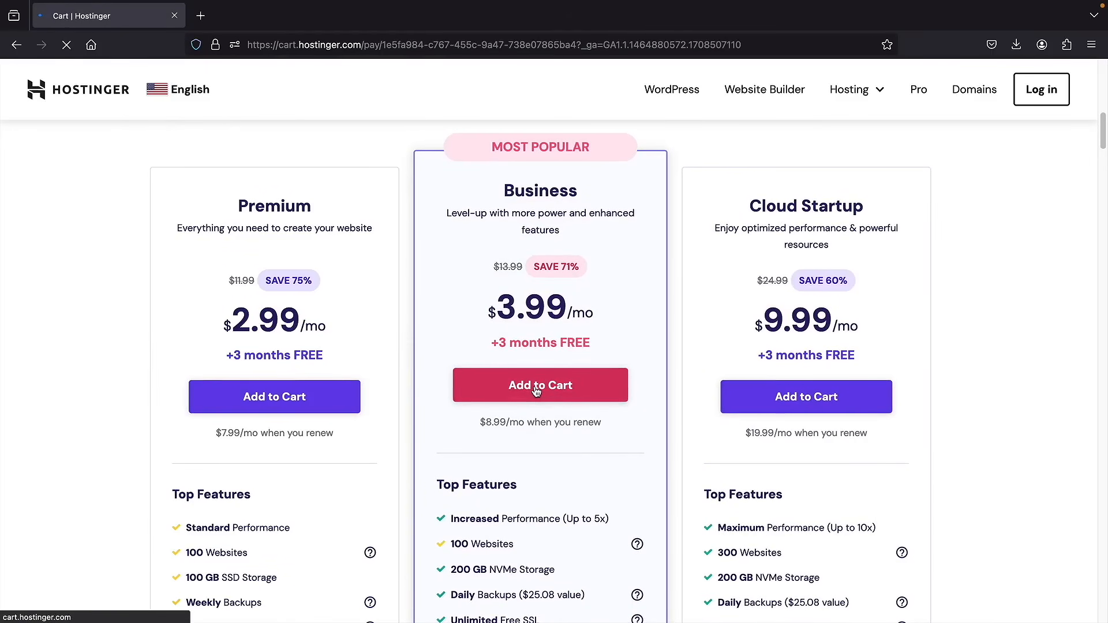
- Toggle billing to 1 month and back to 12 months ($59.88), then scroll toward account creation
scroll(899, 297, "down", 1)
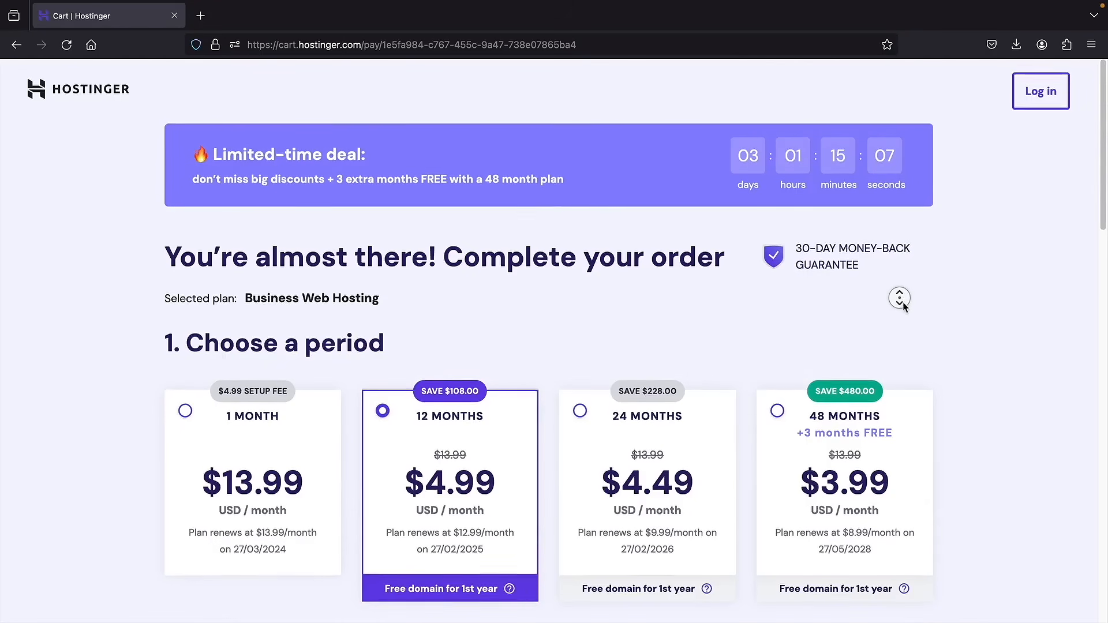
scroll(899, 298, "down", 3)
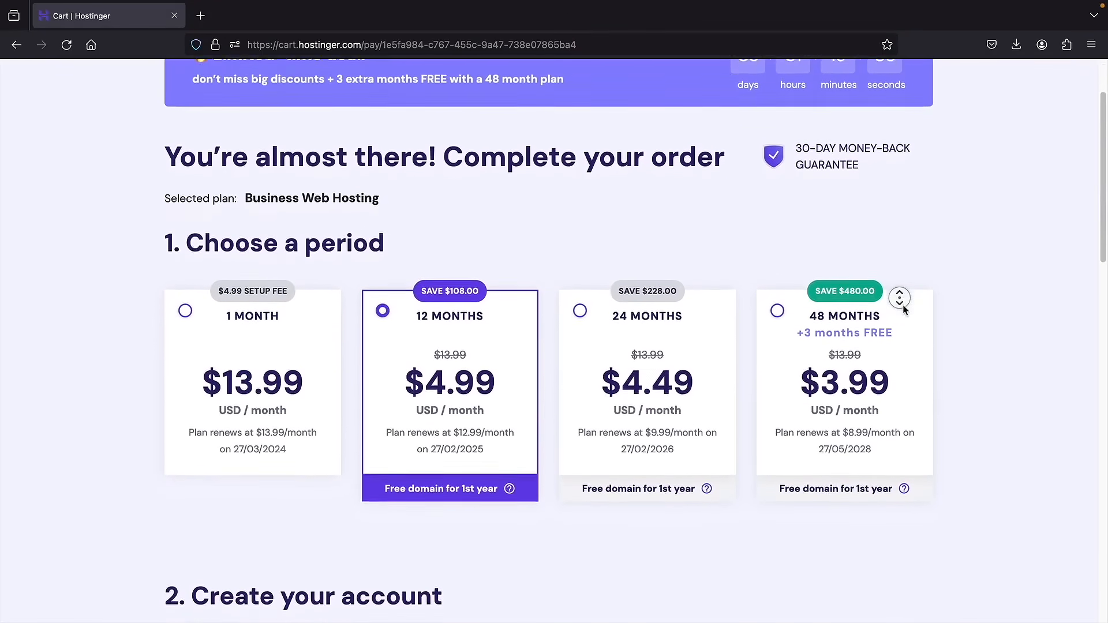
left_click(248, 323)
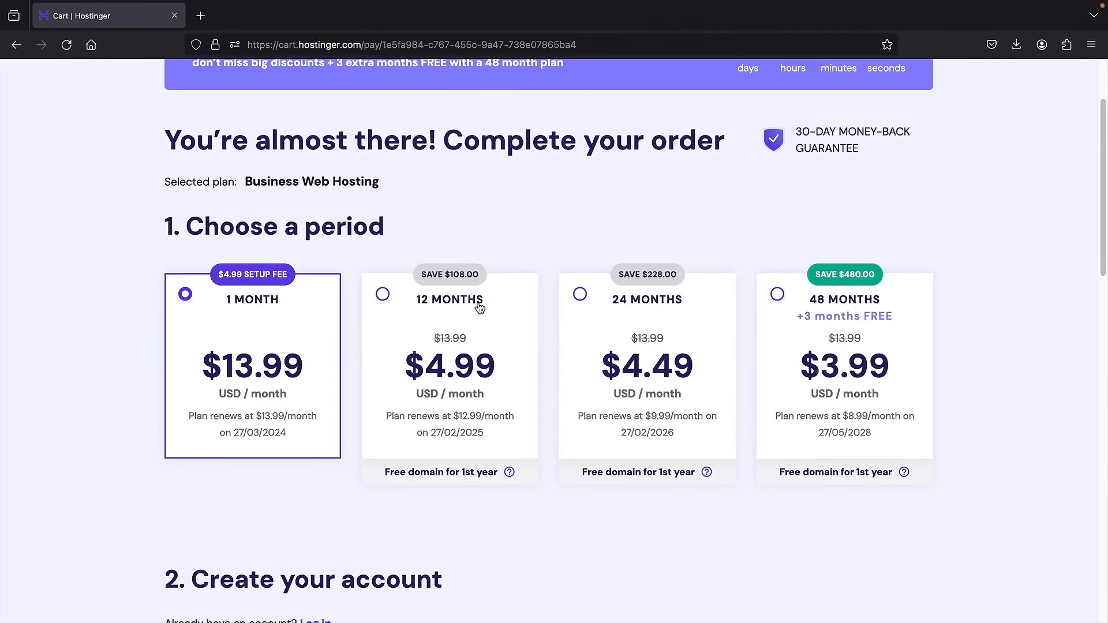
left_click(456, 307)
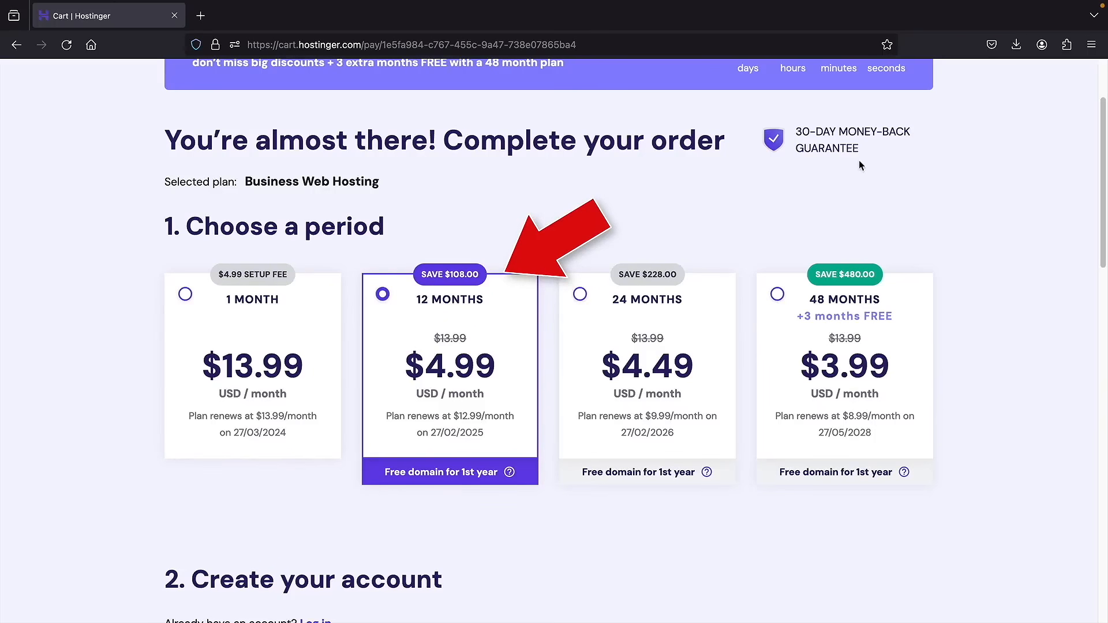
middle_click(902, 203)
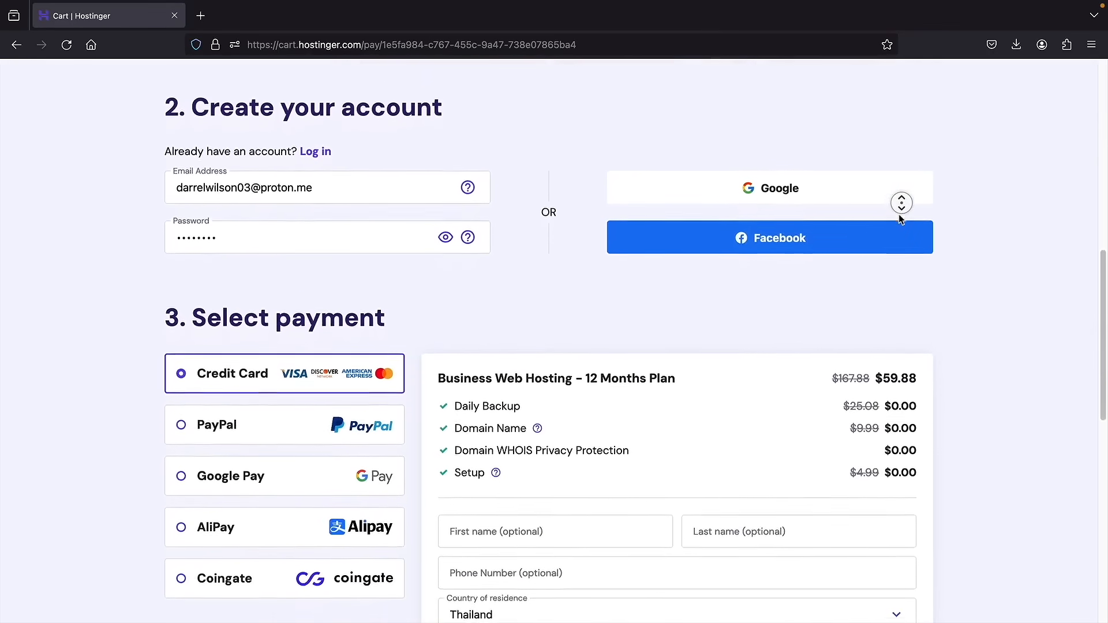
- Set the payment method to credit card after briefly selecting Coingate
left_click(899, 216)
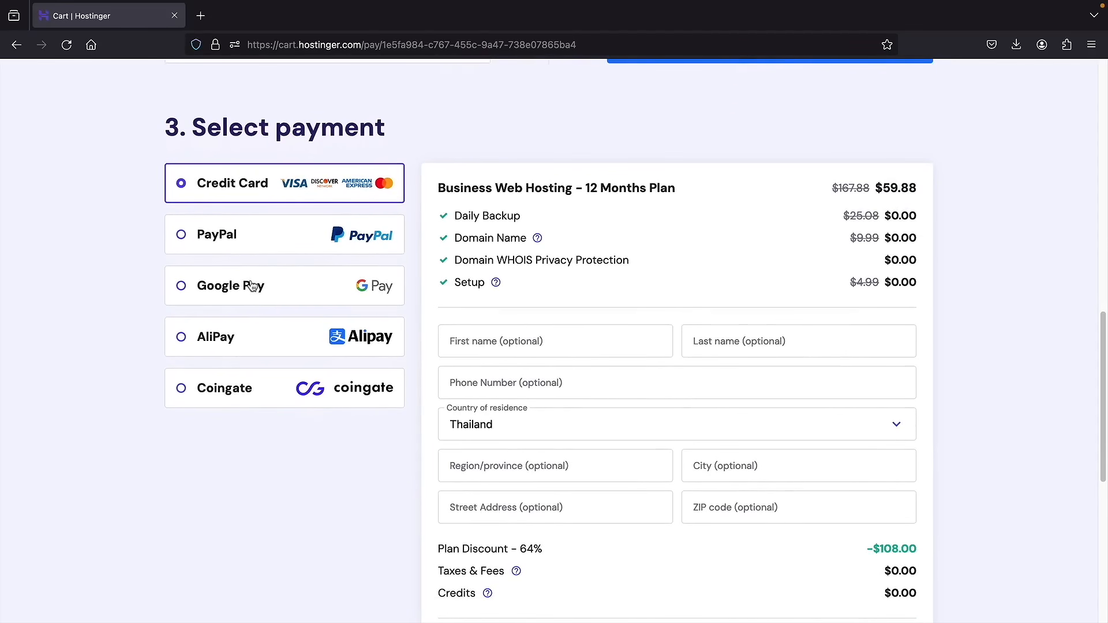
left_click(241, 391)
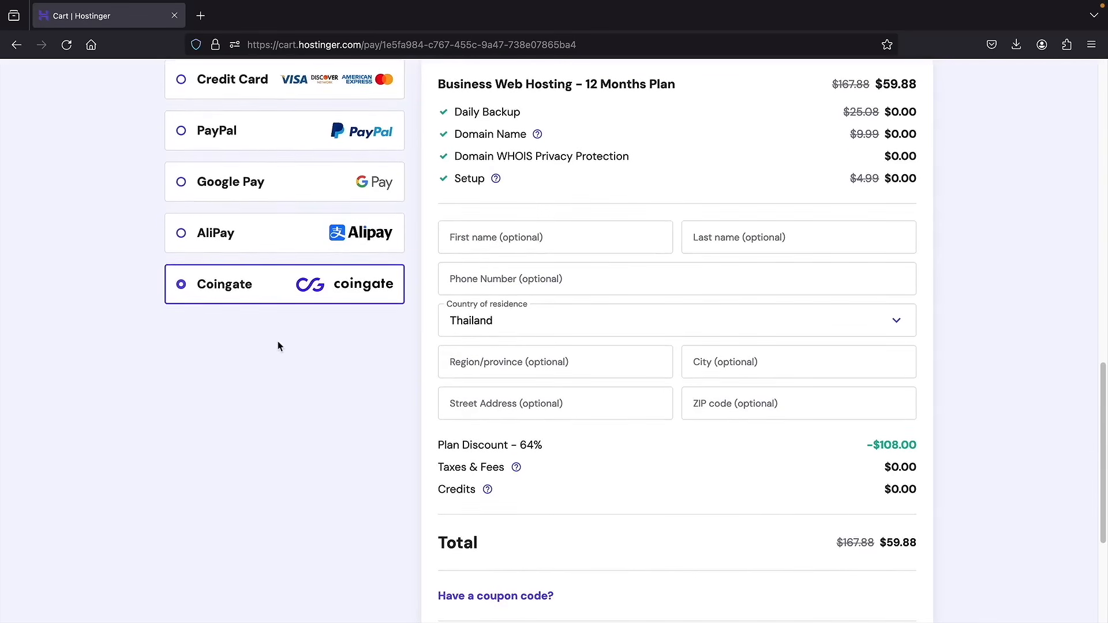
scroll(265, 277, "up", 2)
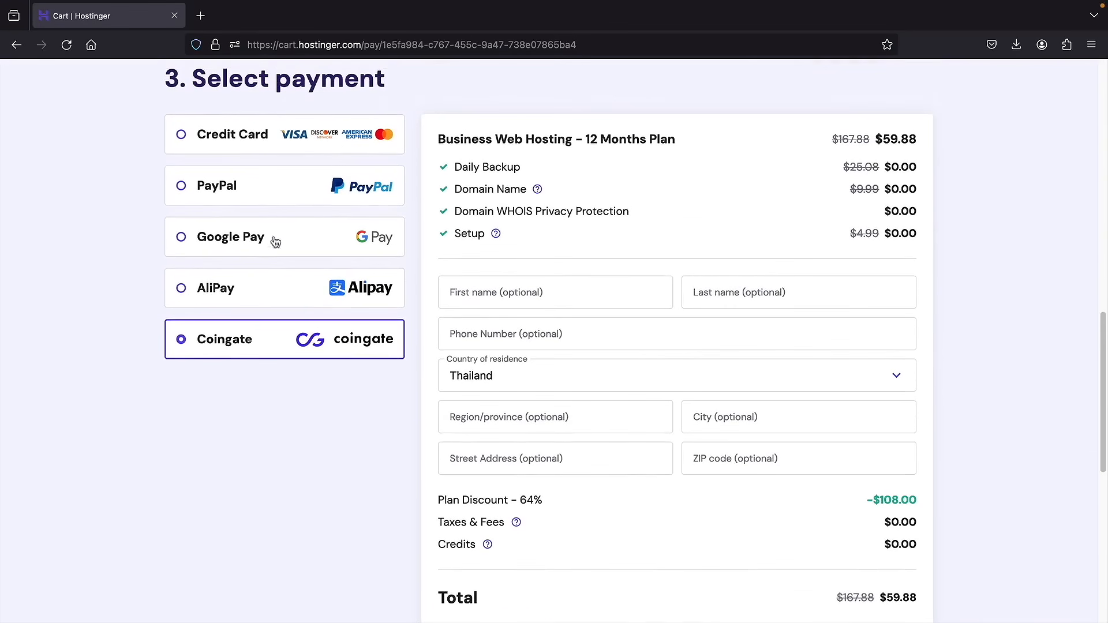
left_click(257, 205)
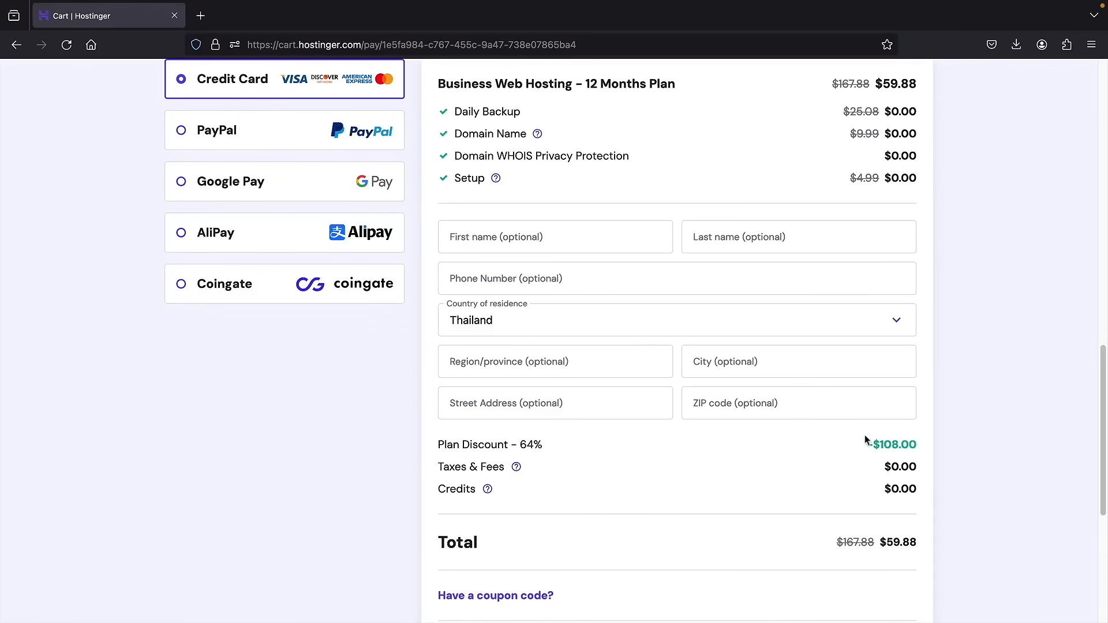
- Scroll down to the order total and highlight the $59.88 amount
middle_click(926, 393)
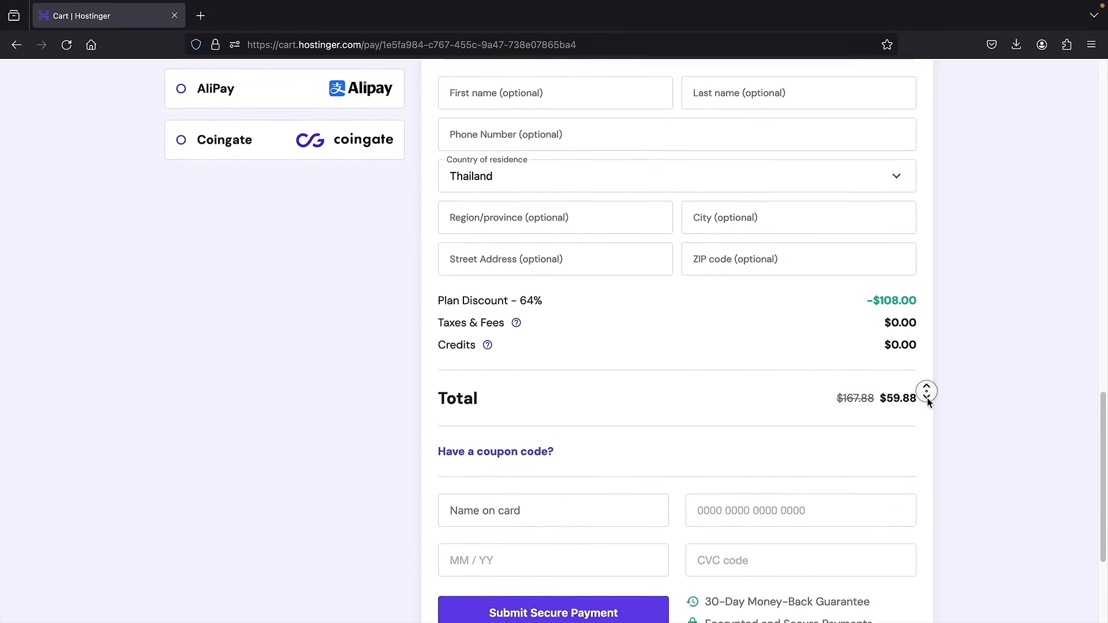
middle_click(929, 403)
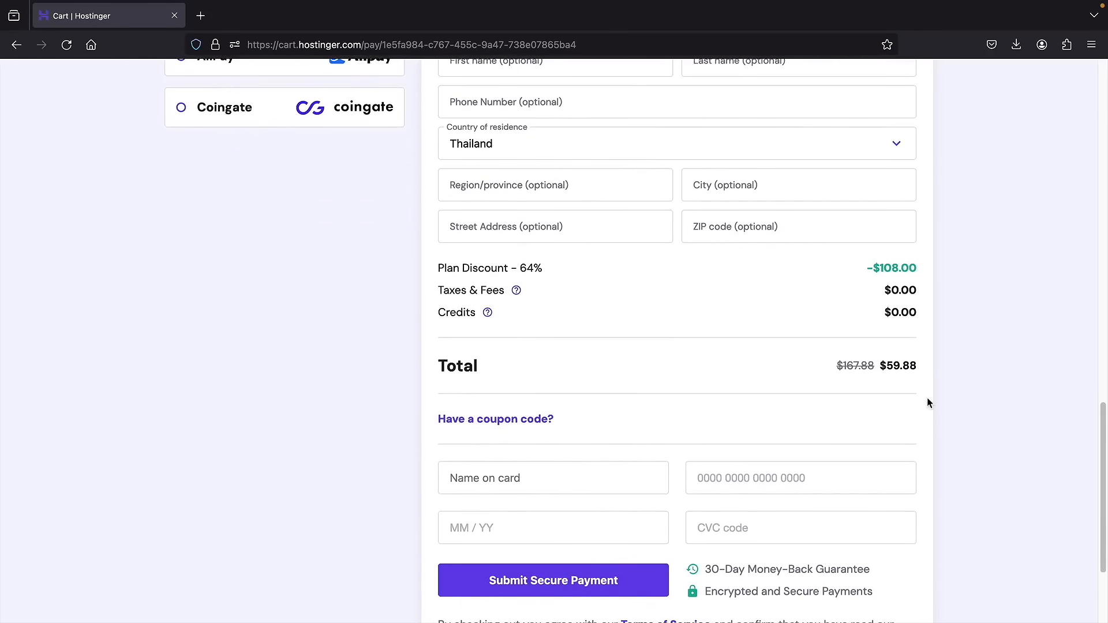
left_click_drag(887, 366, 917, 368)
- Enter and apply the discount coupon code, then confirm the total fell to $53.89
left_click(469, 424)
left_click(606, 455)
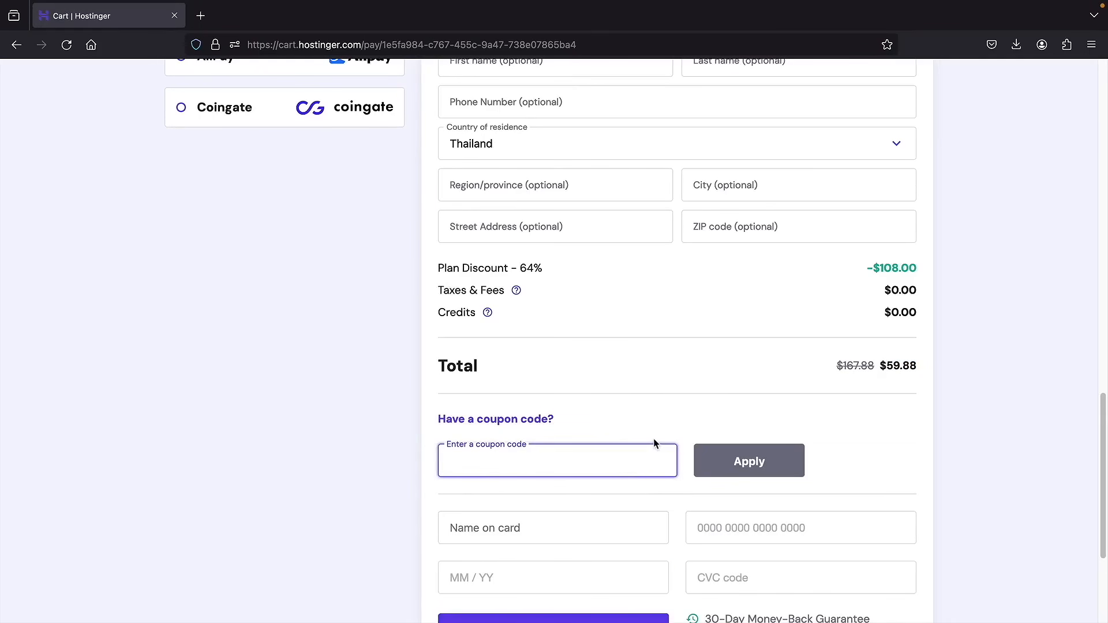
type("DA")
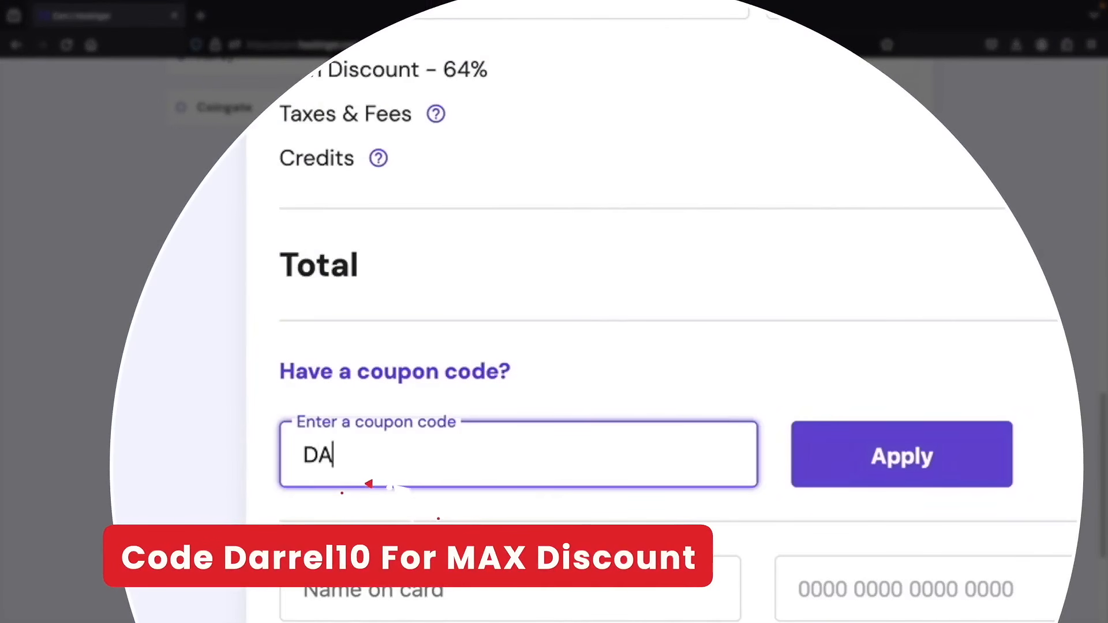
type("RREL10")
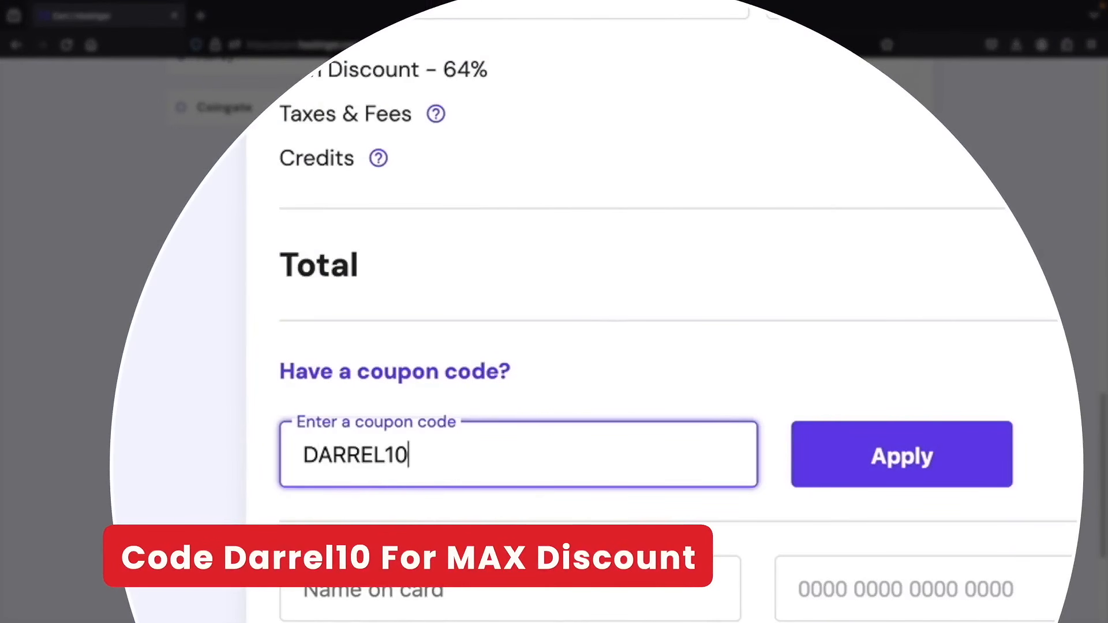
left_click(975, 444)
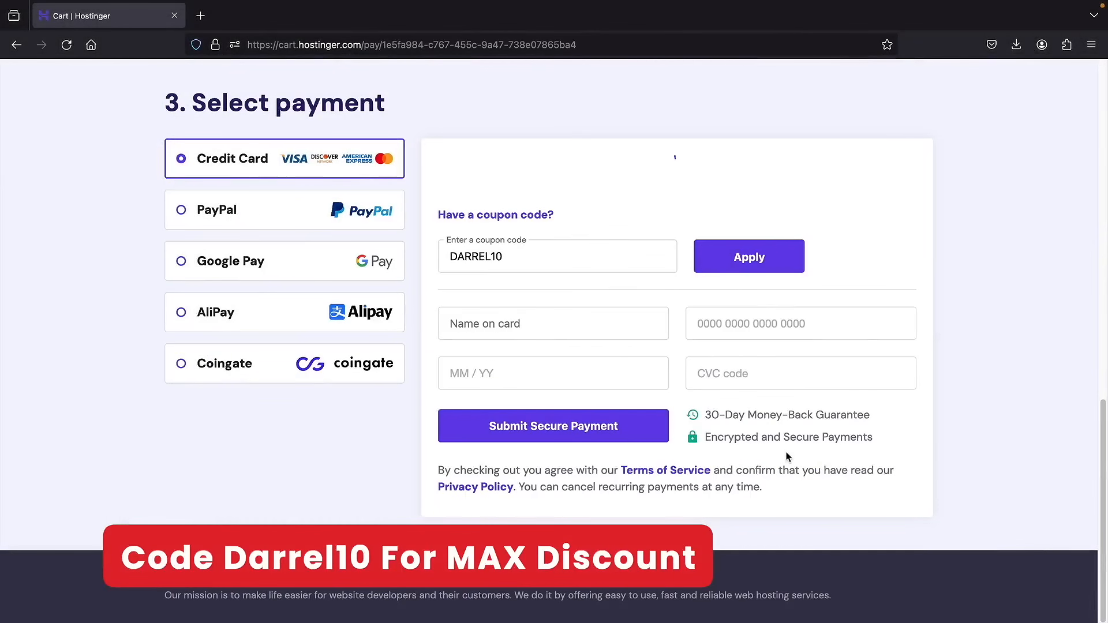
scroll(786, 452, "down", 5)
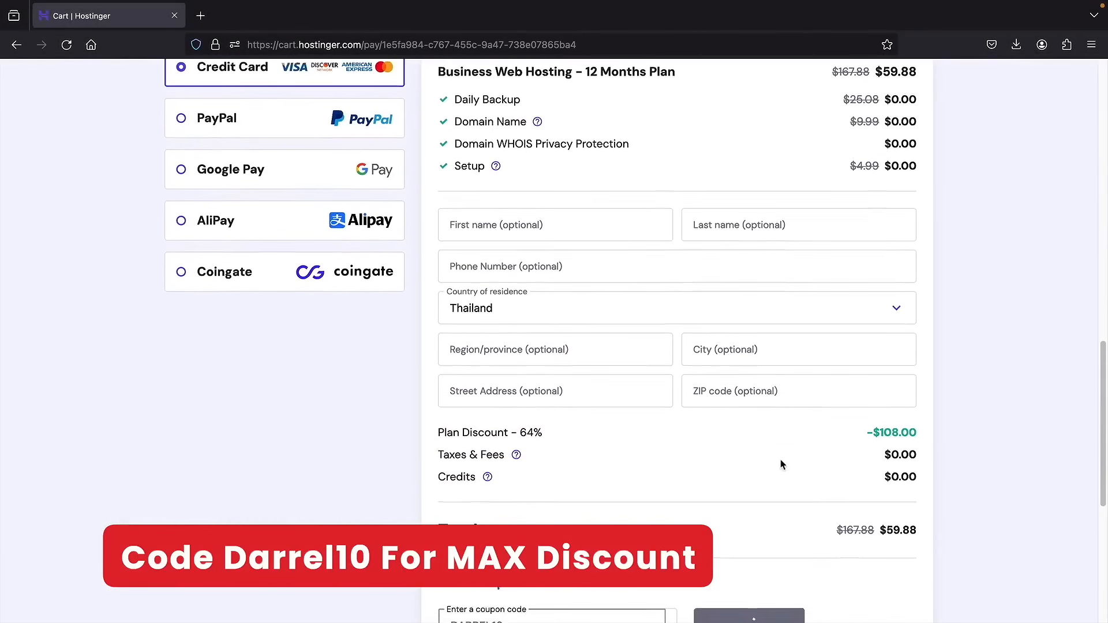
scroll(886, 482, "down", 1)
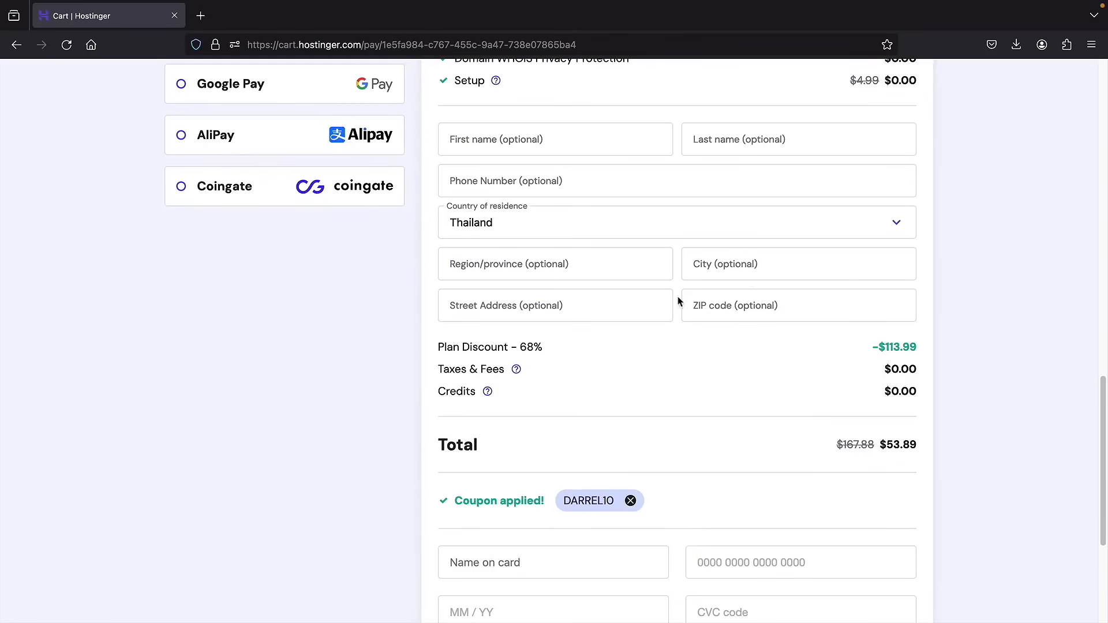
scroll(576, 411, "down", 5)
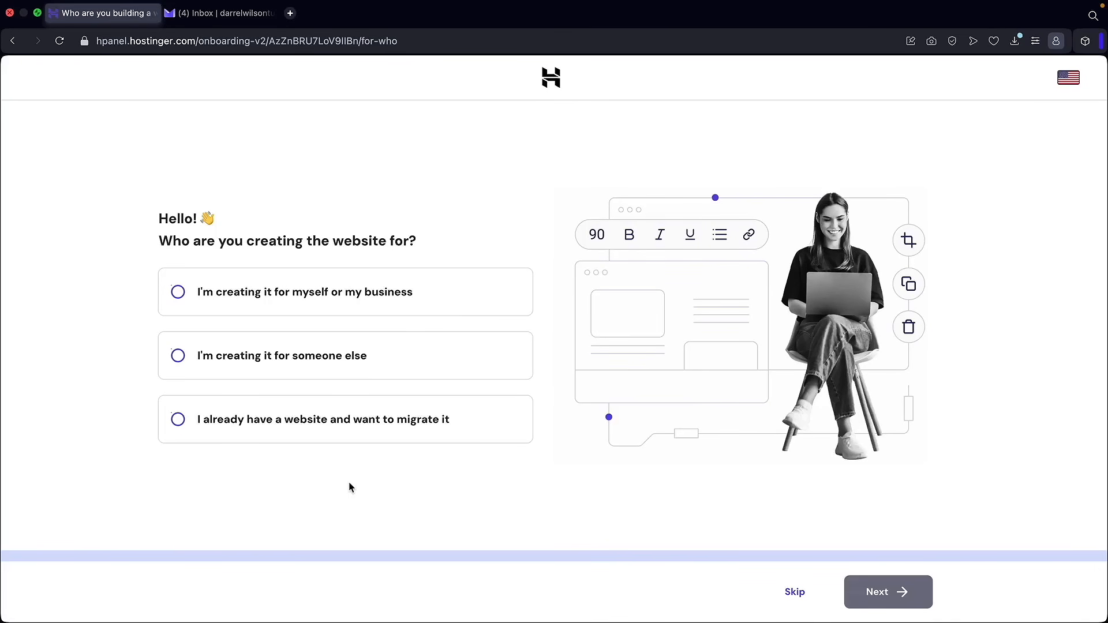
- Skip both the website audience question and the building platform question
left_click(789, 596)
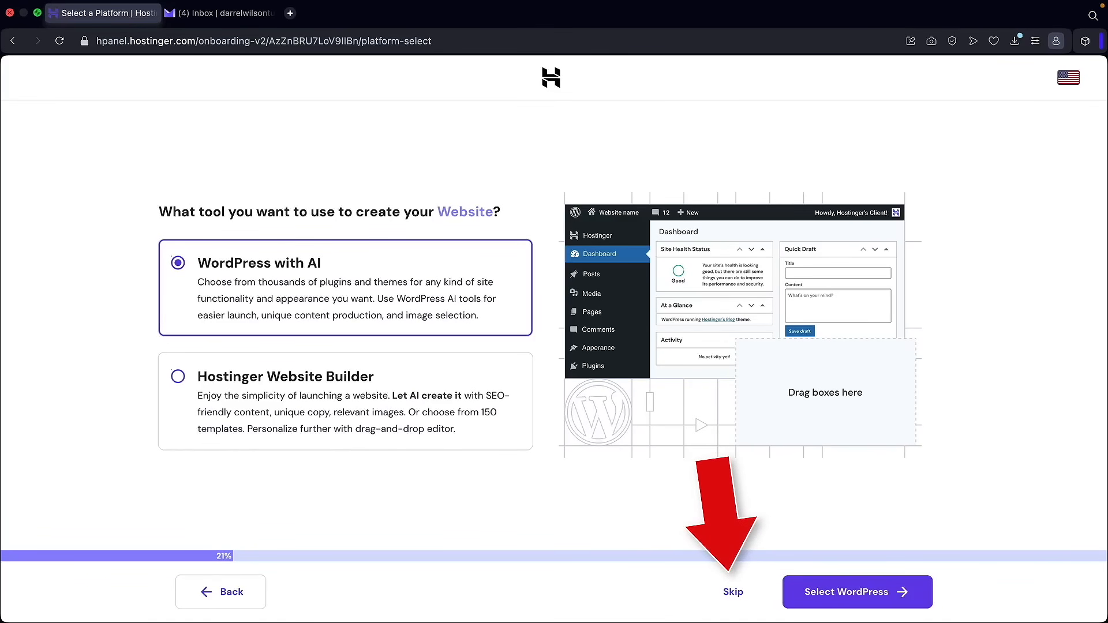
left_click(733, 593)
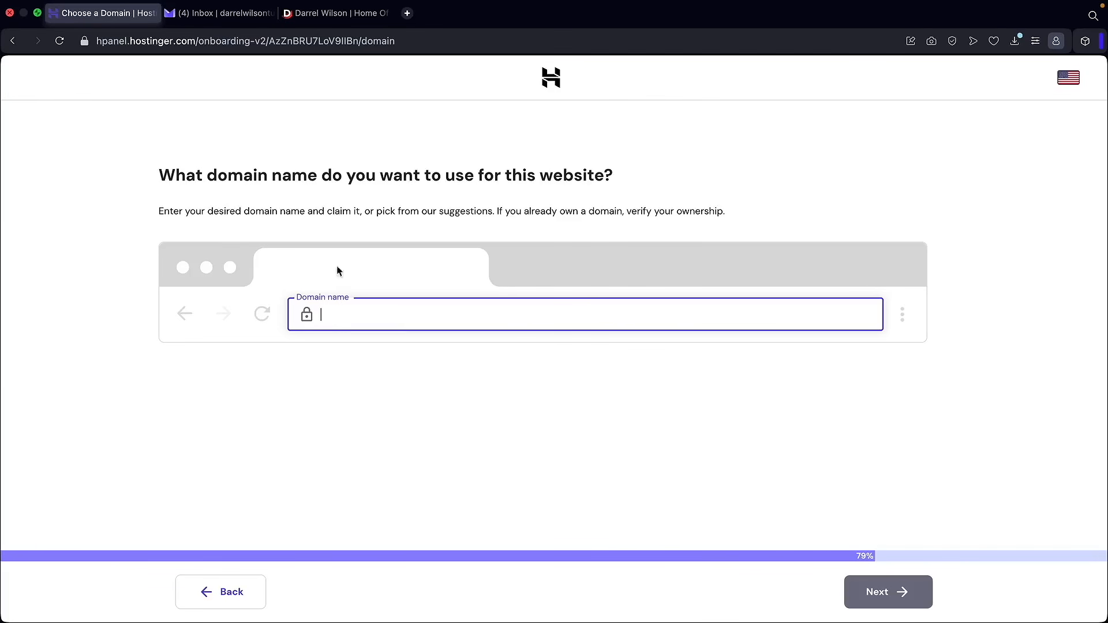
- Copy the site address, paste it as the domain search, and claim the free wilsondarreltutorial.com
left_click(334, 13)
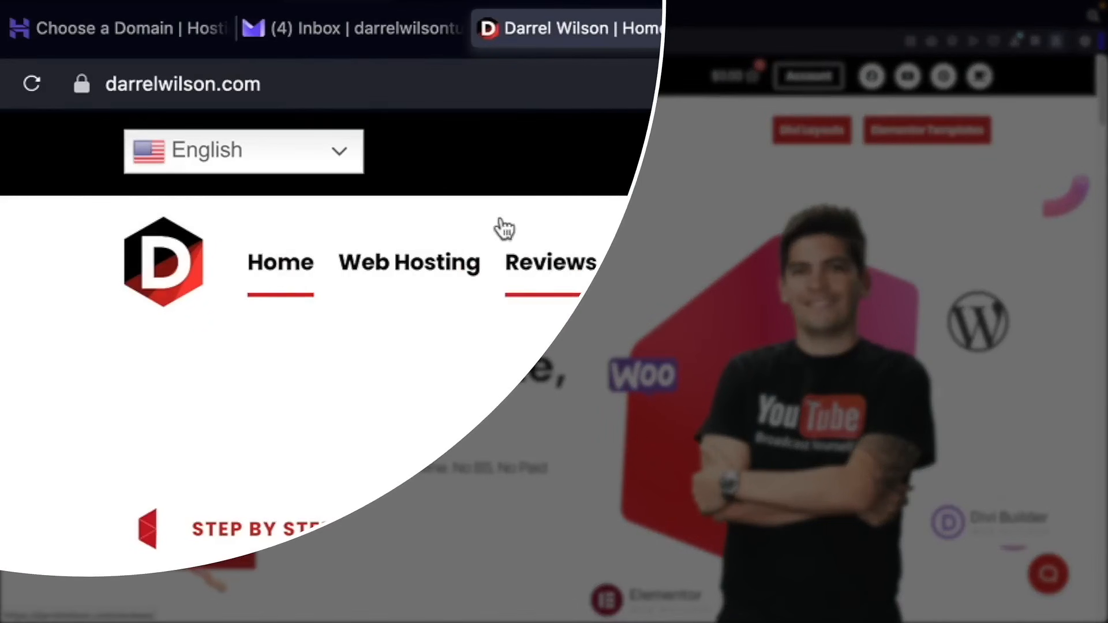
left_click(326, 86)
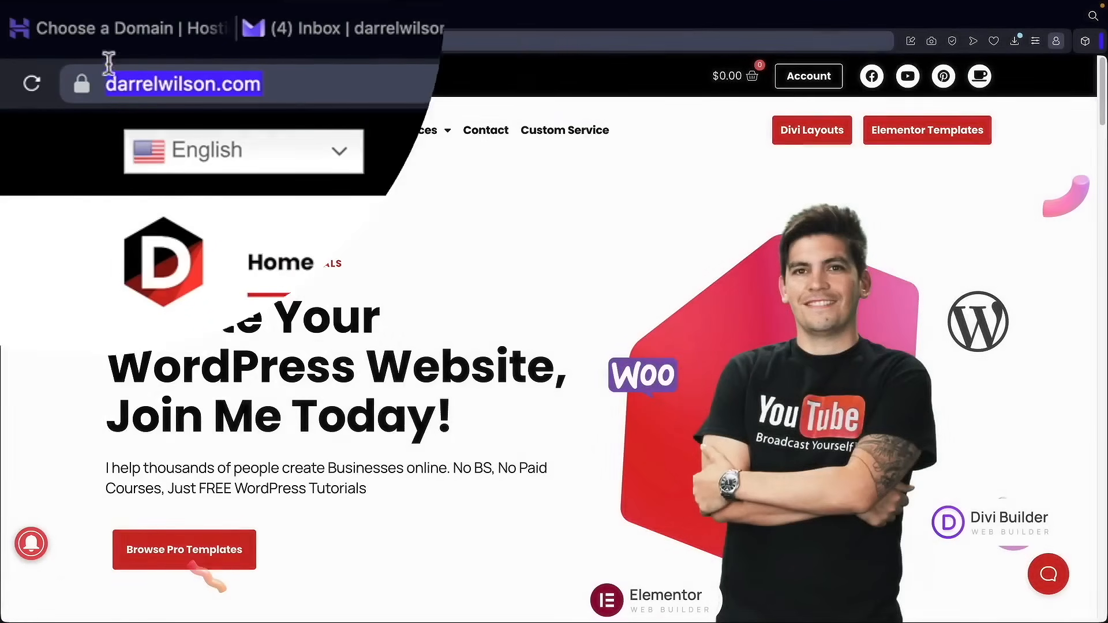
left_click(100, 14)
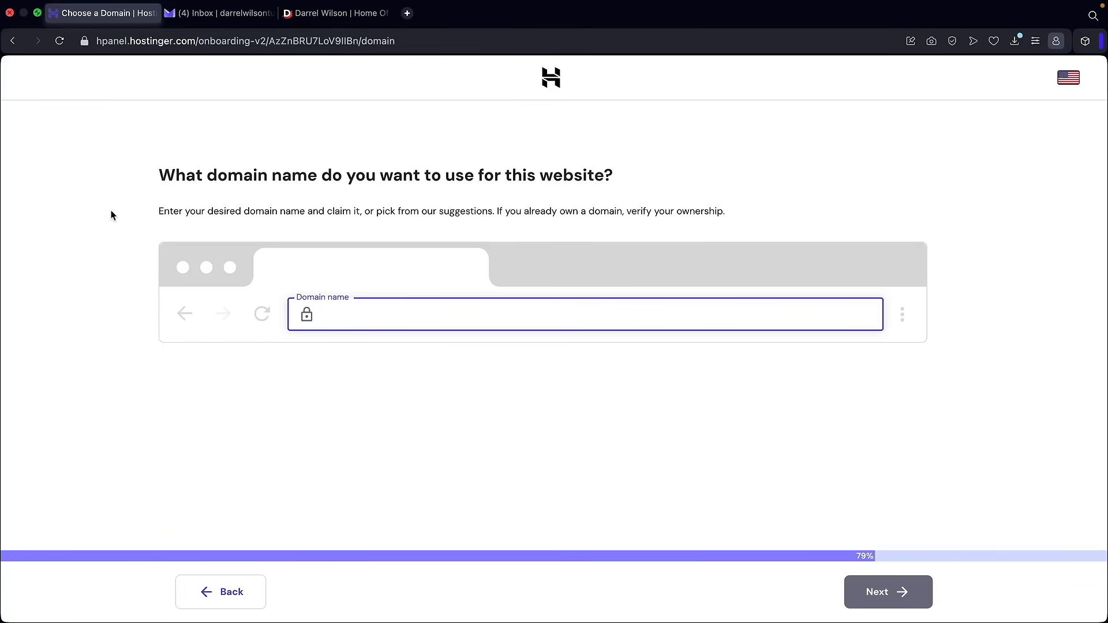
type("wilsondarreltutorial.com")
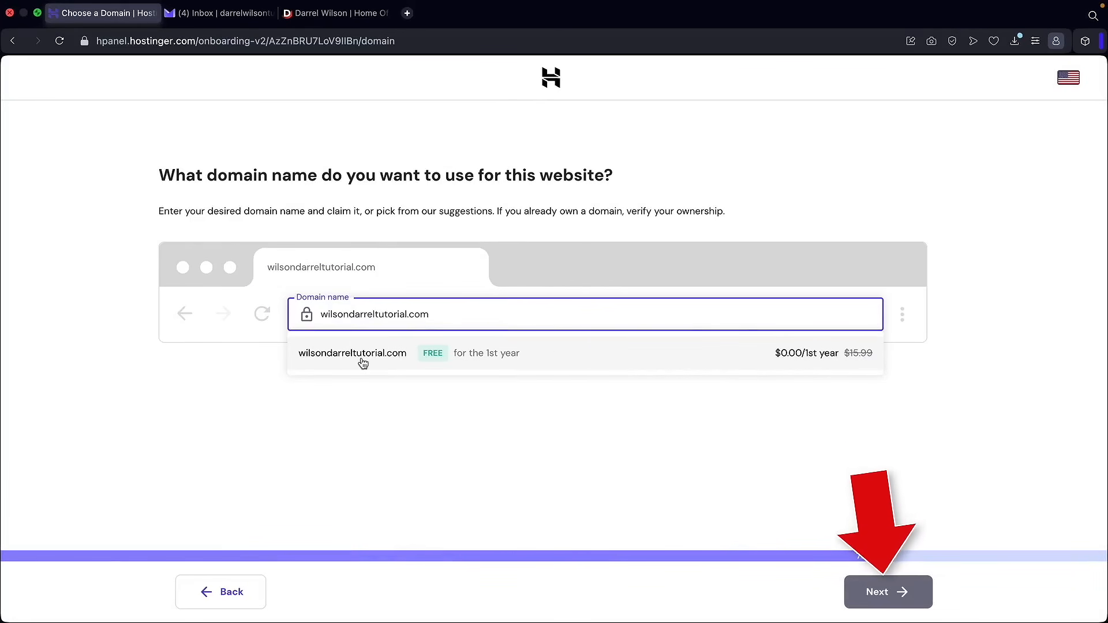
left_click(363, 361)
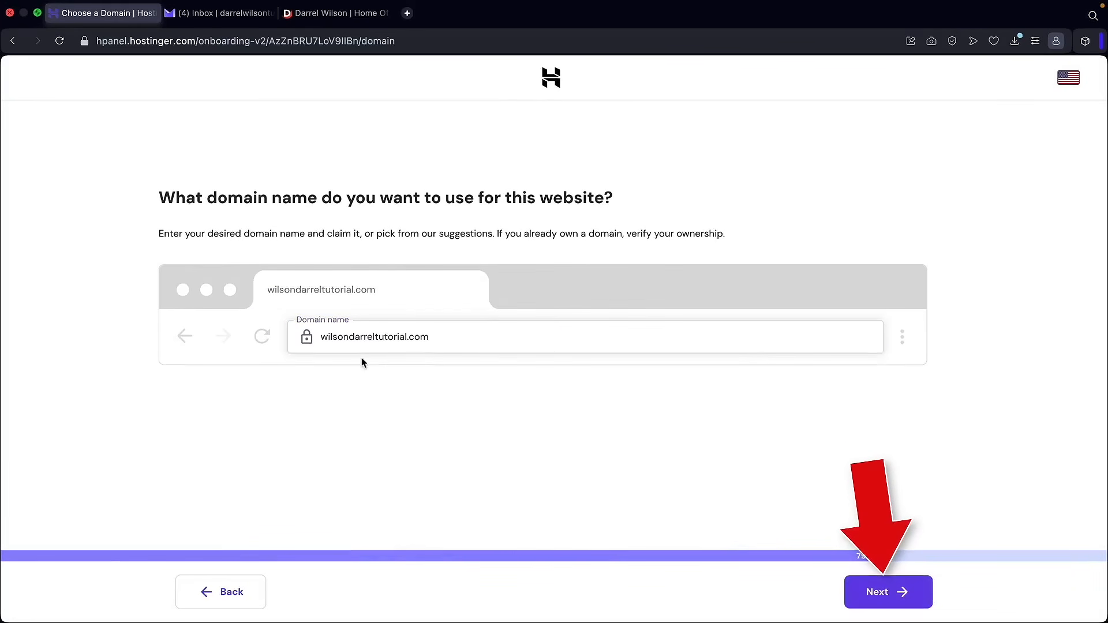
left_click(868, 592)
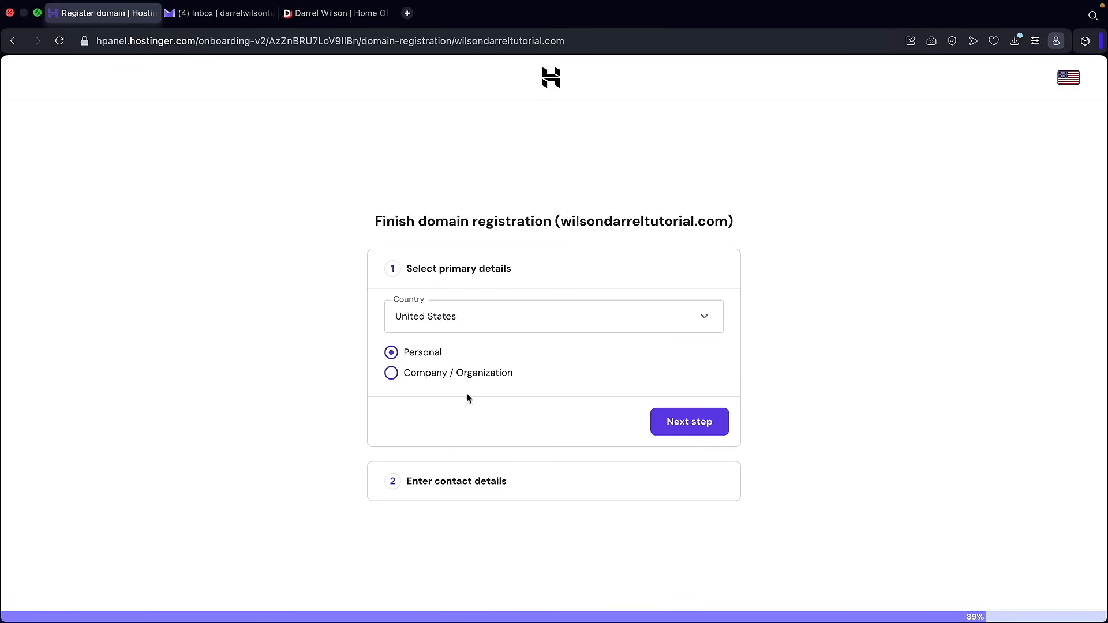
- Register the domain as a personal United States registrant using the pre-filled contact details
left_click(676, 427)
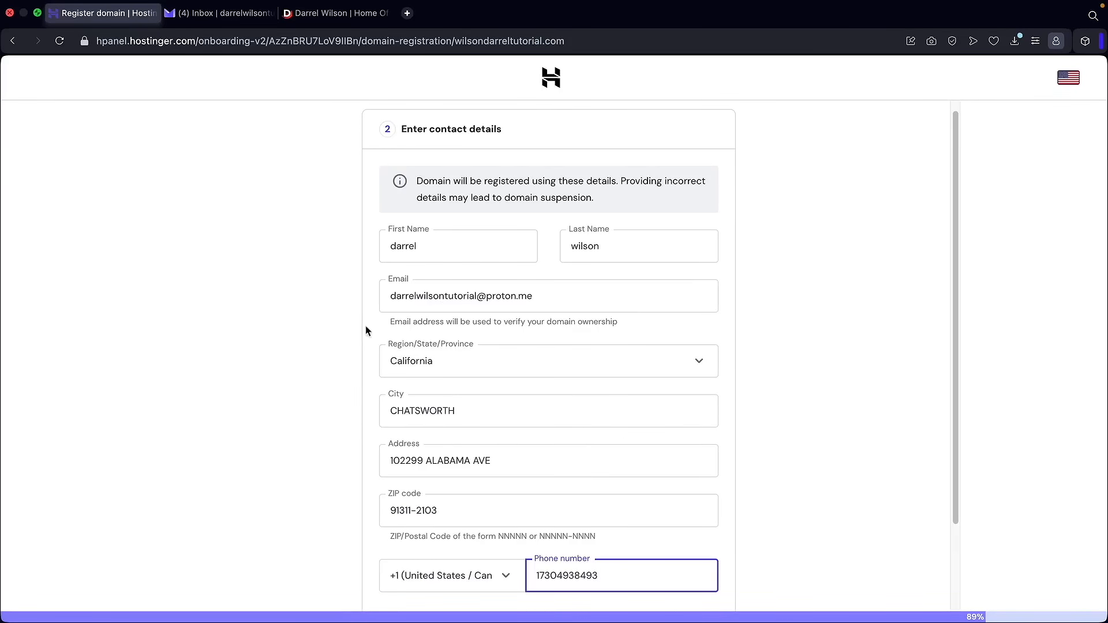
scroll(617, 384, "down", 3)
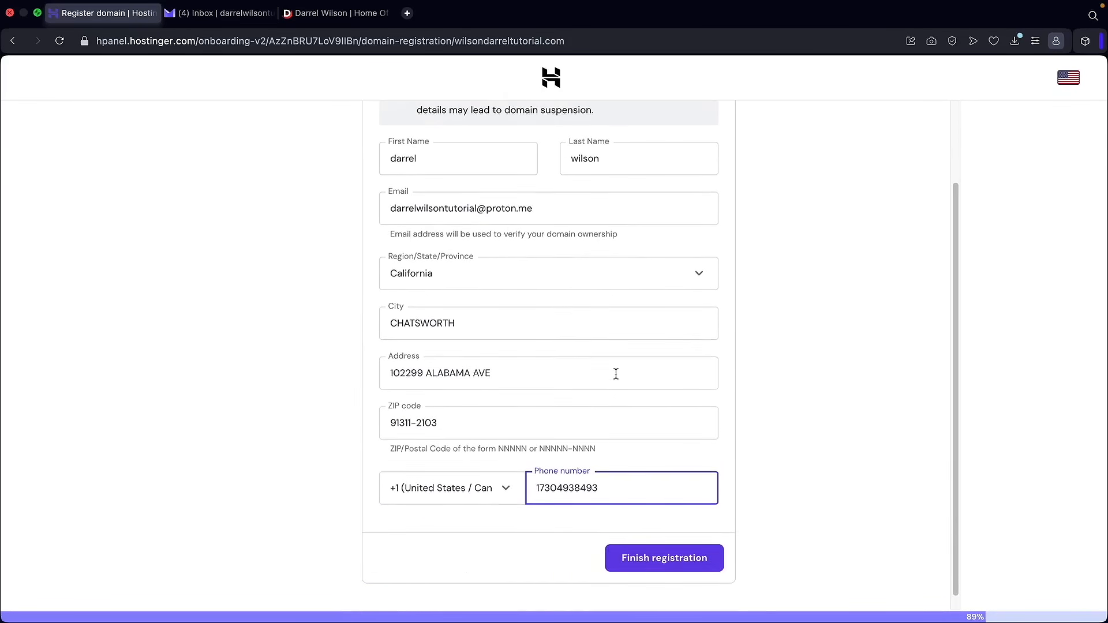
left_click(661, 545)
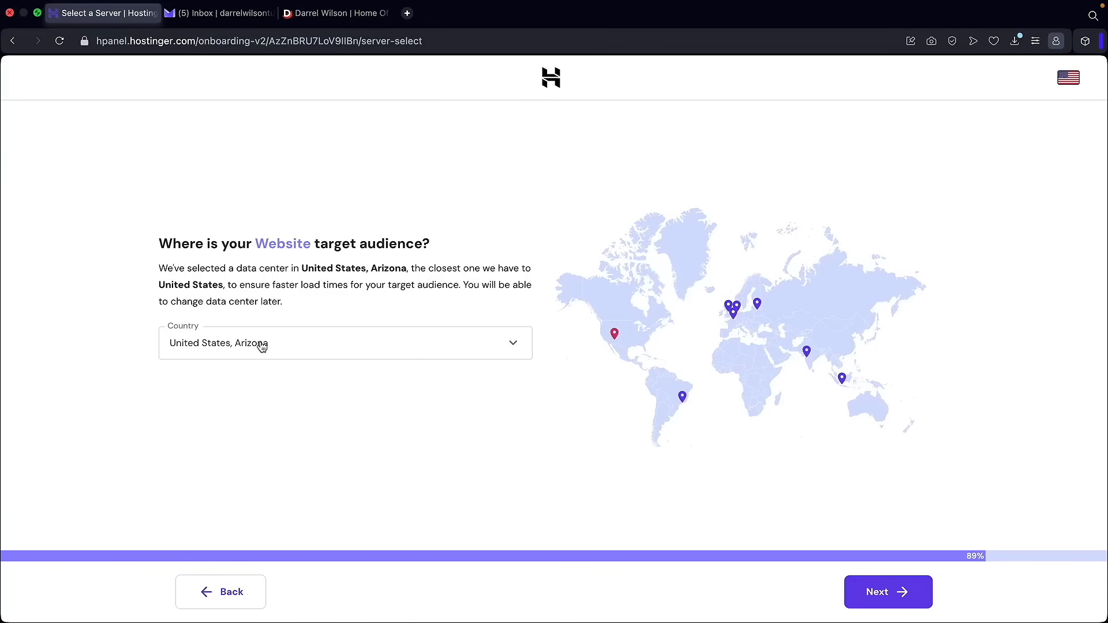
- Try France as the data center, revert to United States, Arizona, and continue
left_click(212, 351)
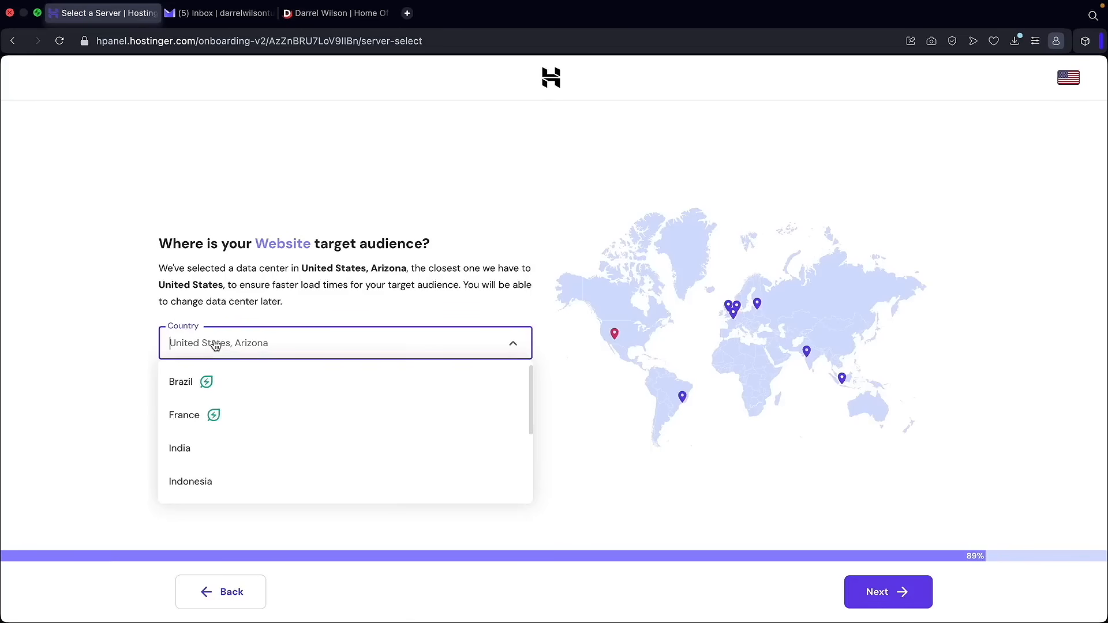
left_click(221, 416)
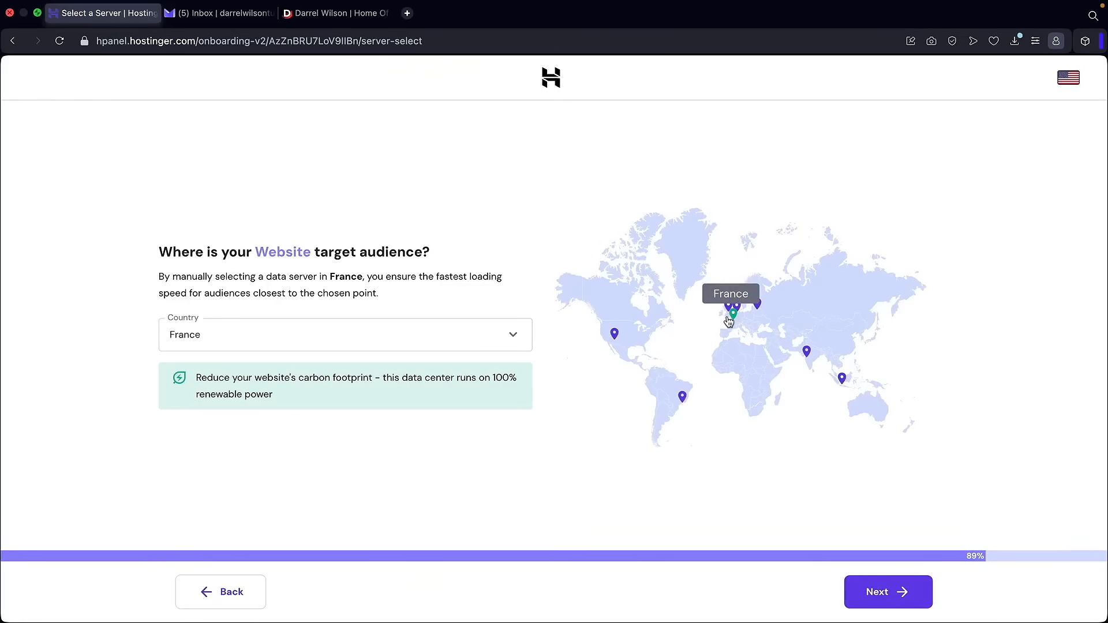
left_click(470, 336)
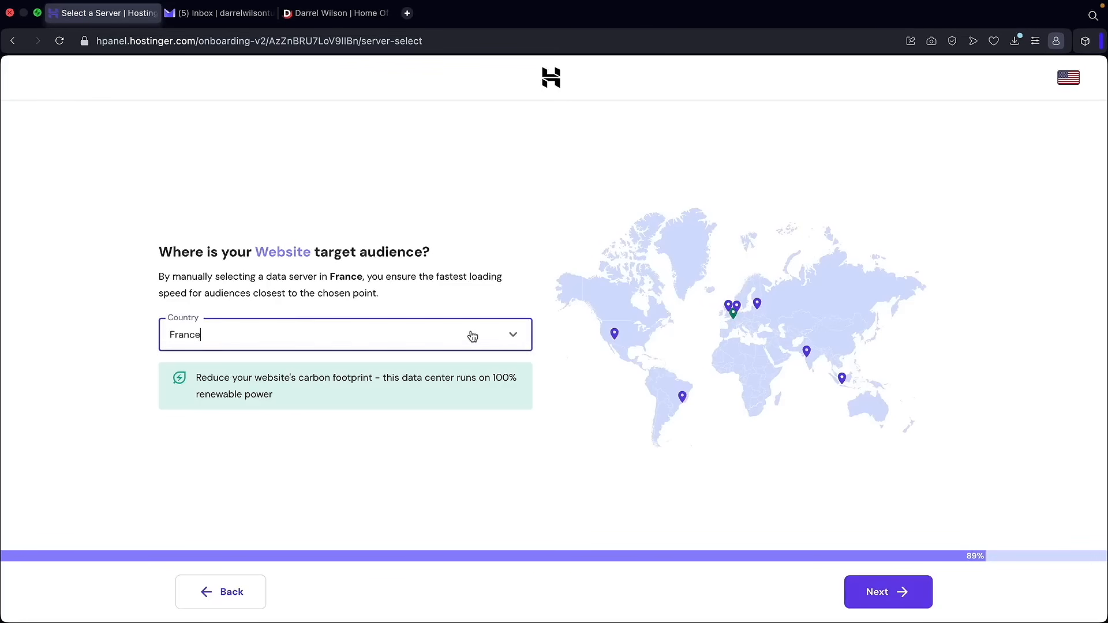
left_click(615, 336)
left_click(615, 337)
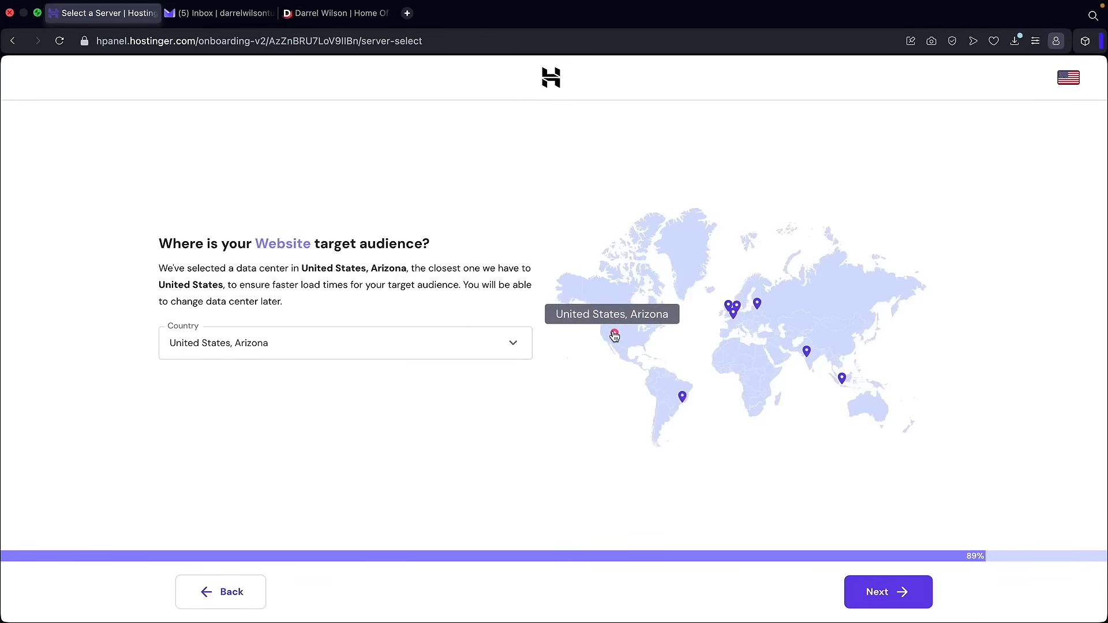
left_click(896, 603)
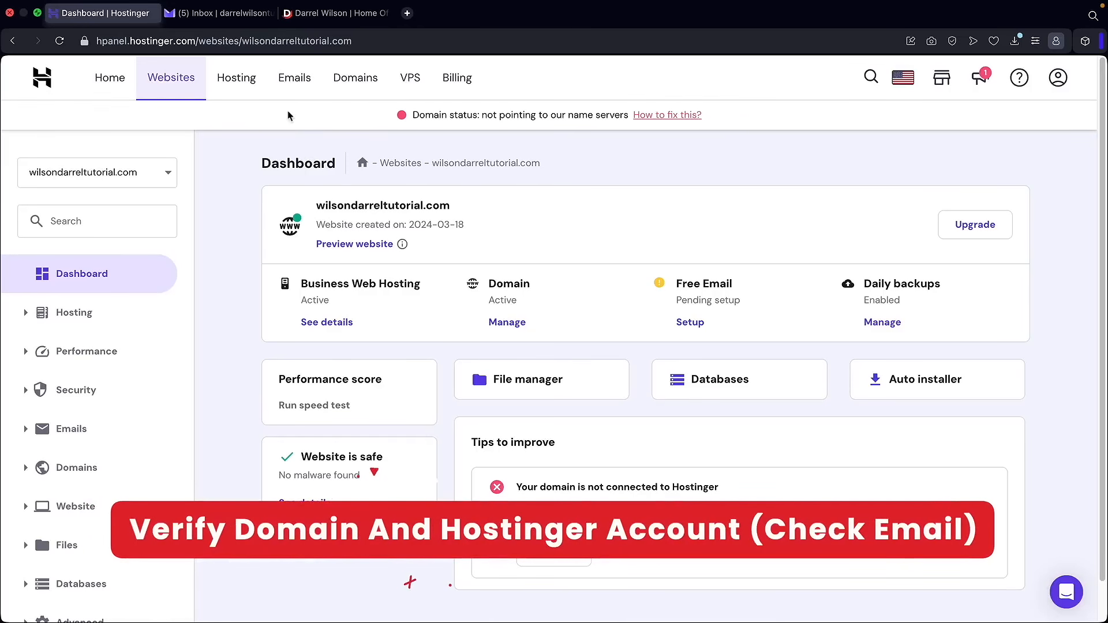
- Switch to the Proton Mail inbox showing Hostinger's verification emails
left_click(227, 17)
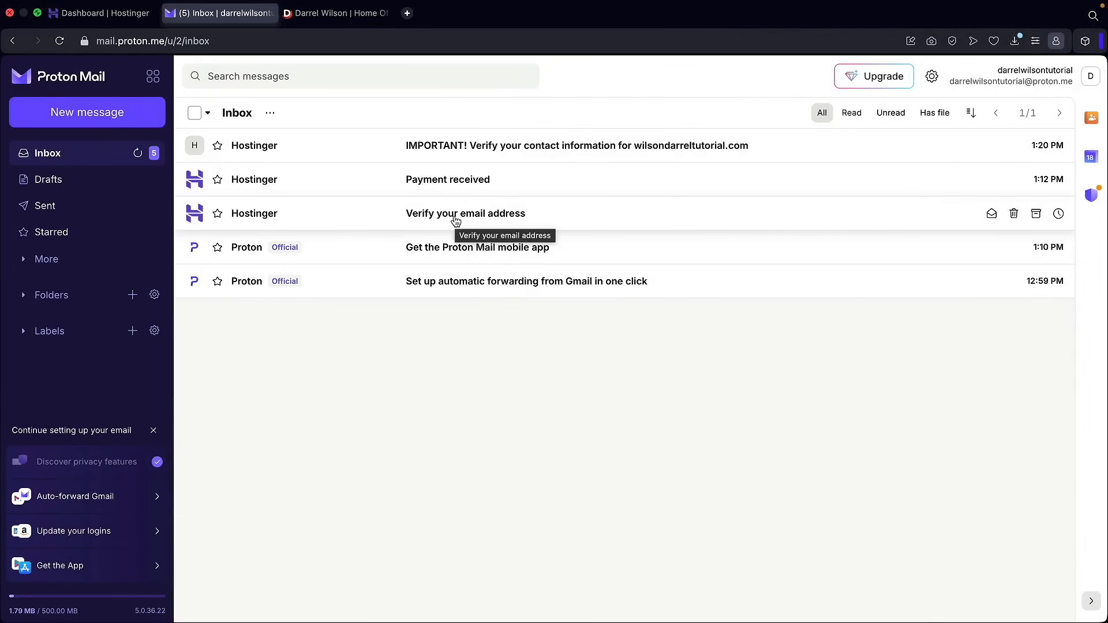
- Confirm the Hostinger account email from the 'Verify your email address' message, then return to that message
left_click(456, 221)
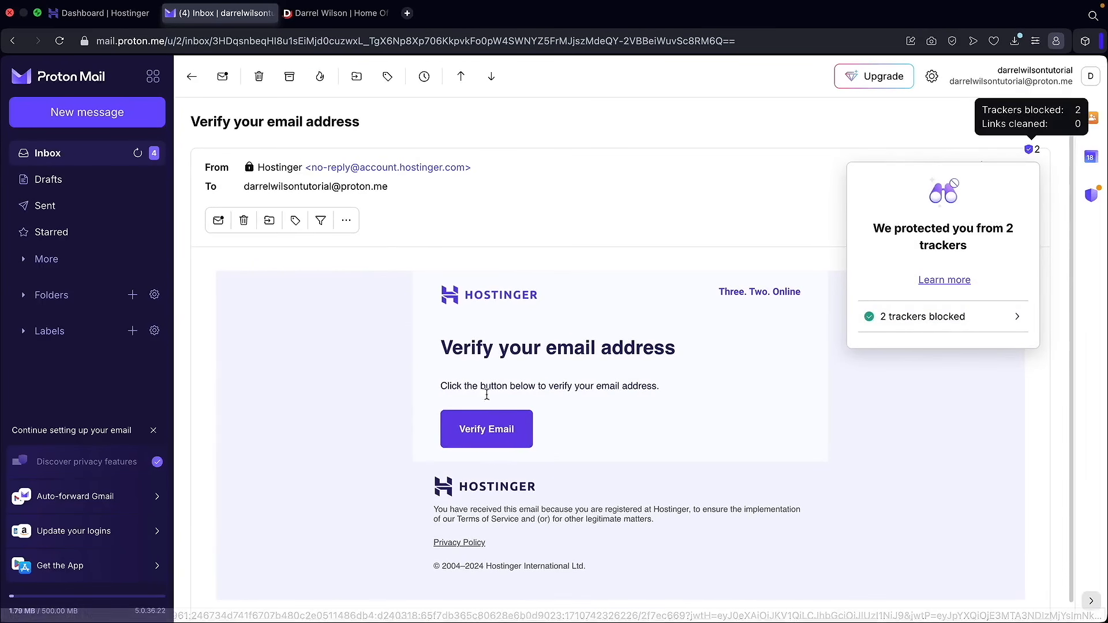
left_click(485, 433)
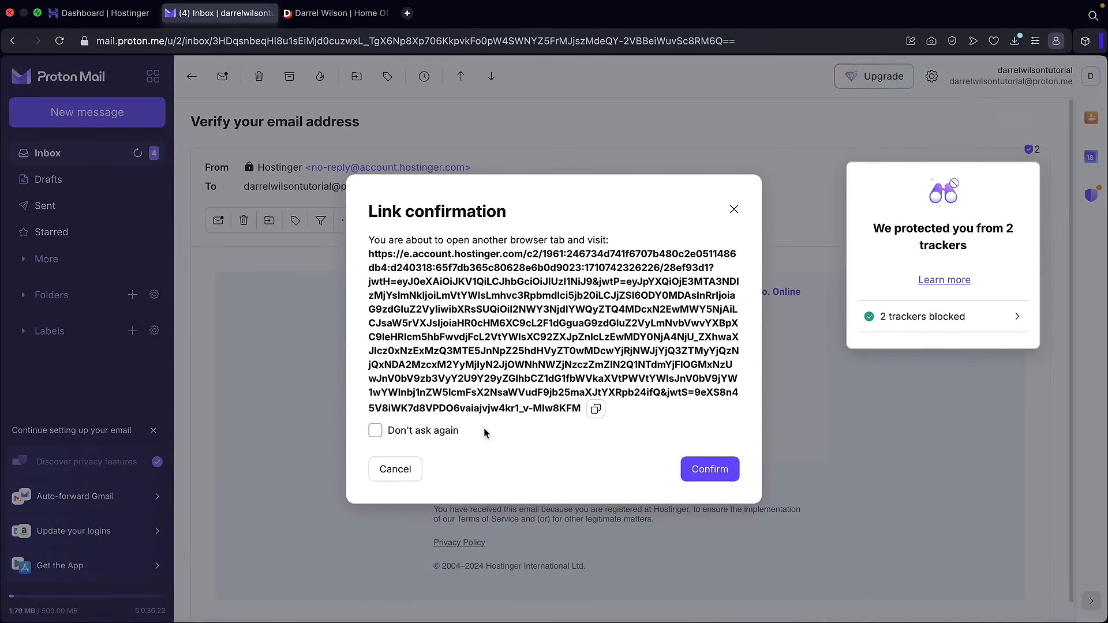
left_click(703, 472)
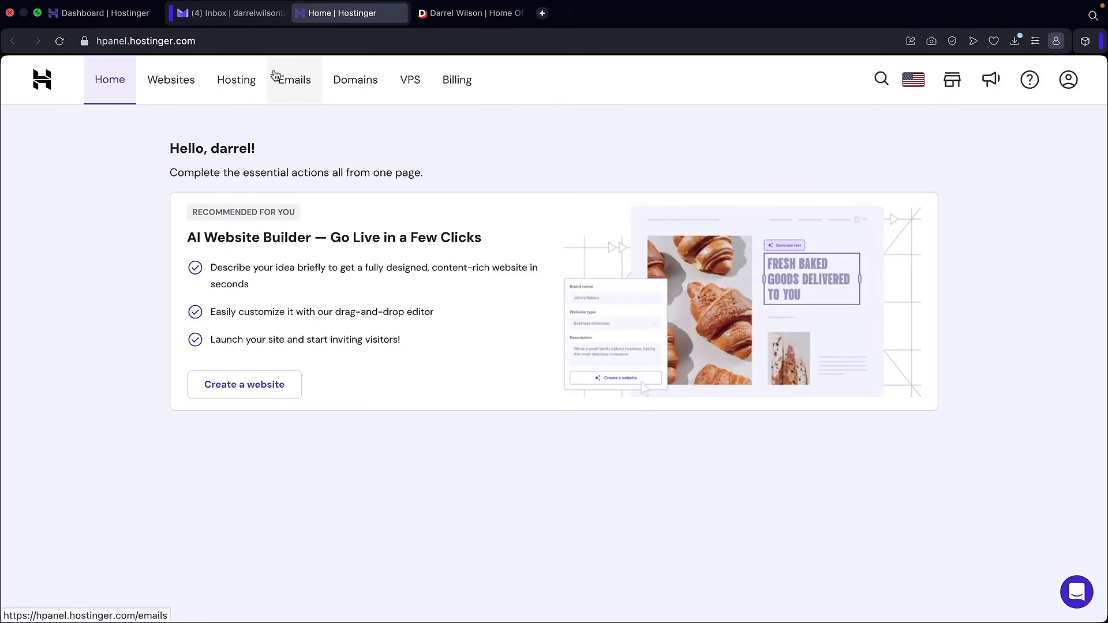
left_click(235, 18)
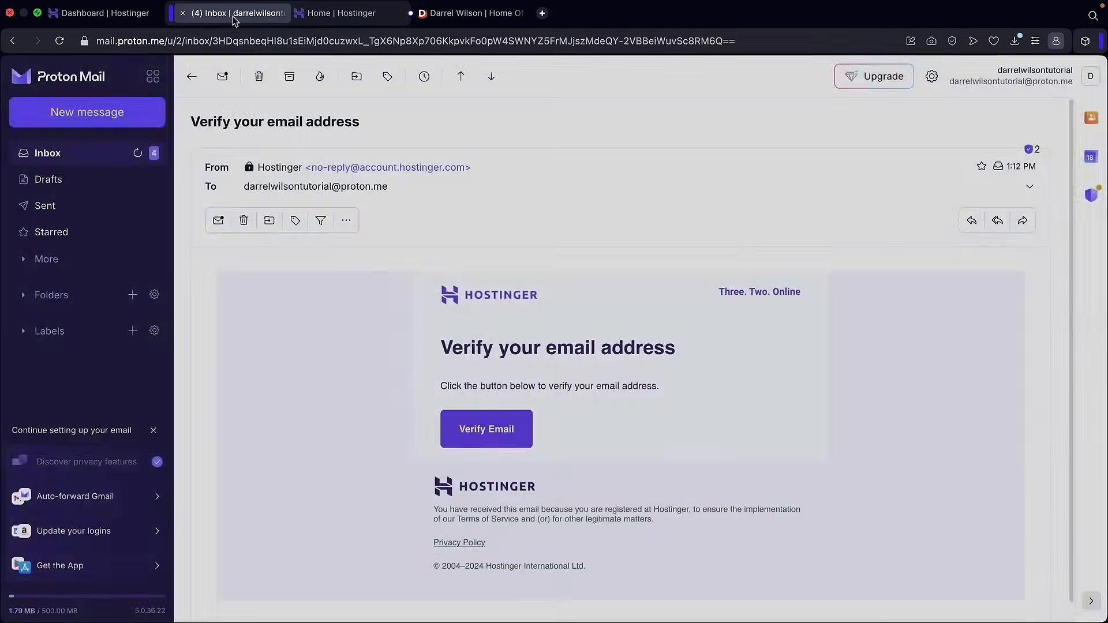
- Open the 'IMPORTANT! Verify your contact information' email and confirm its verification link
left_click(68, 157)
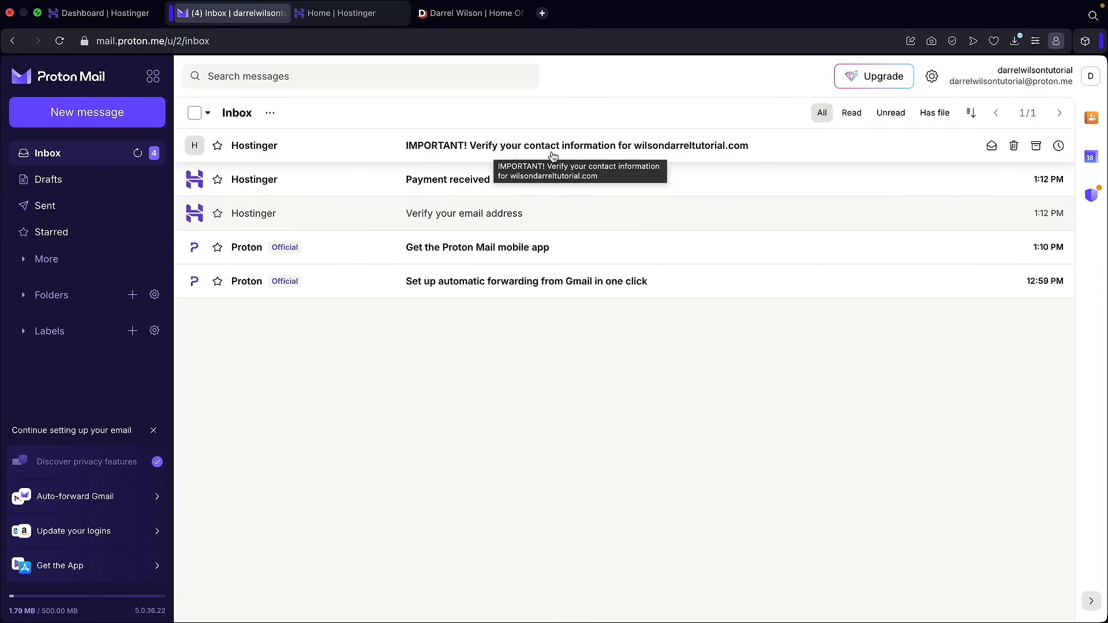
left_click(604, 154)
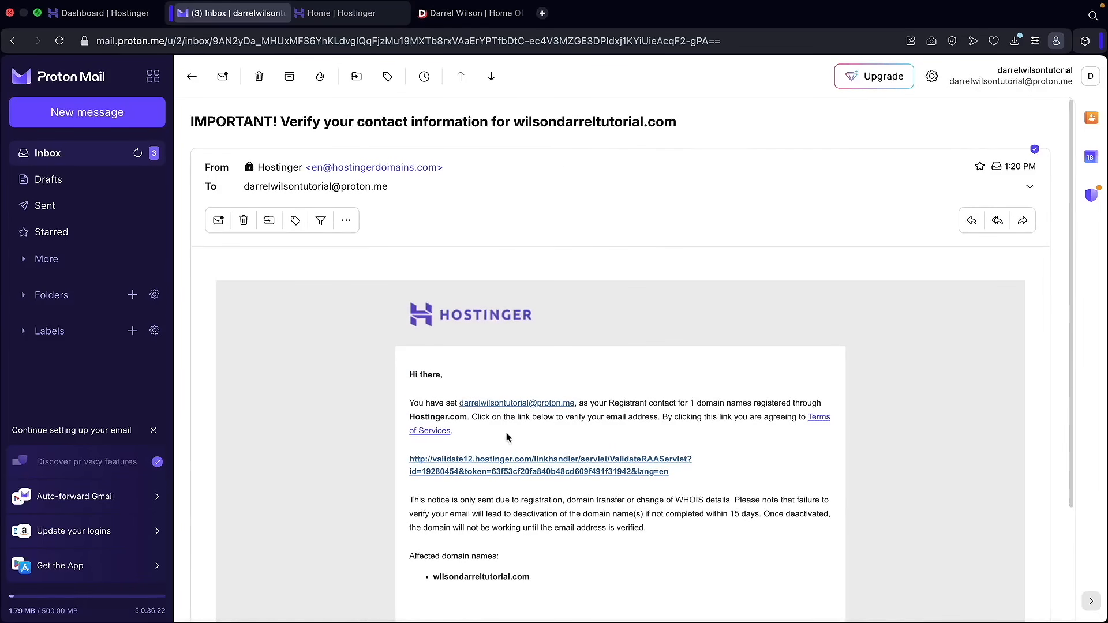
left_click(494, 462)
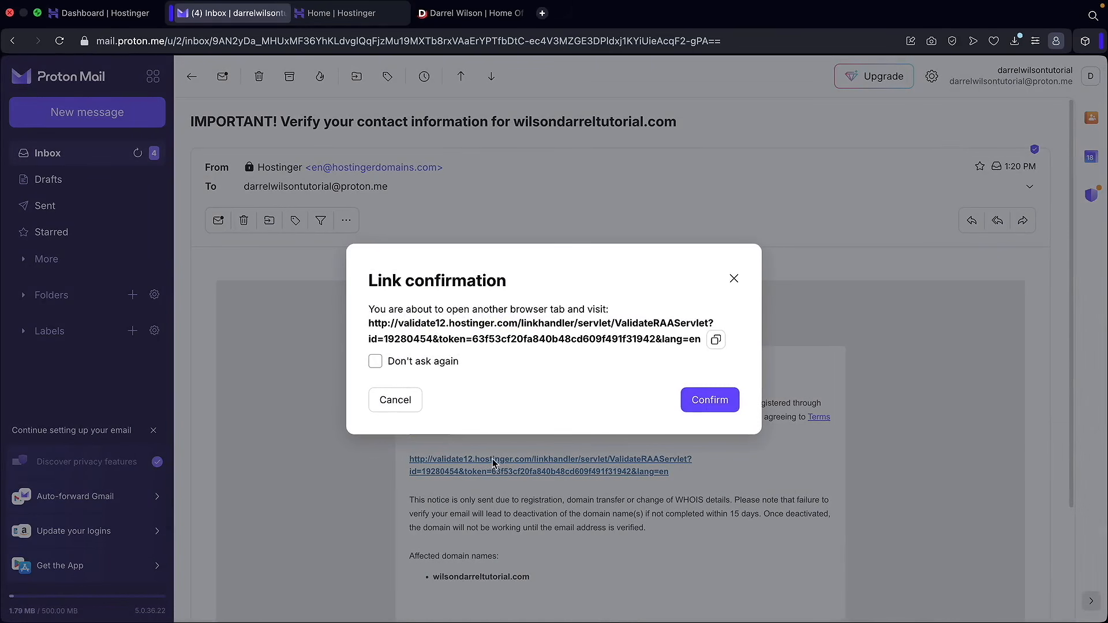
left_click(718, 403)
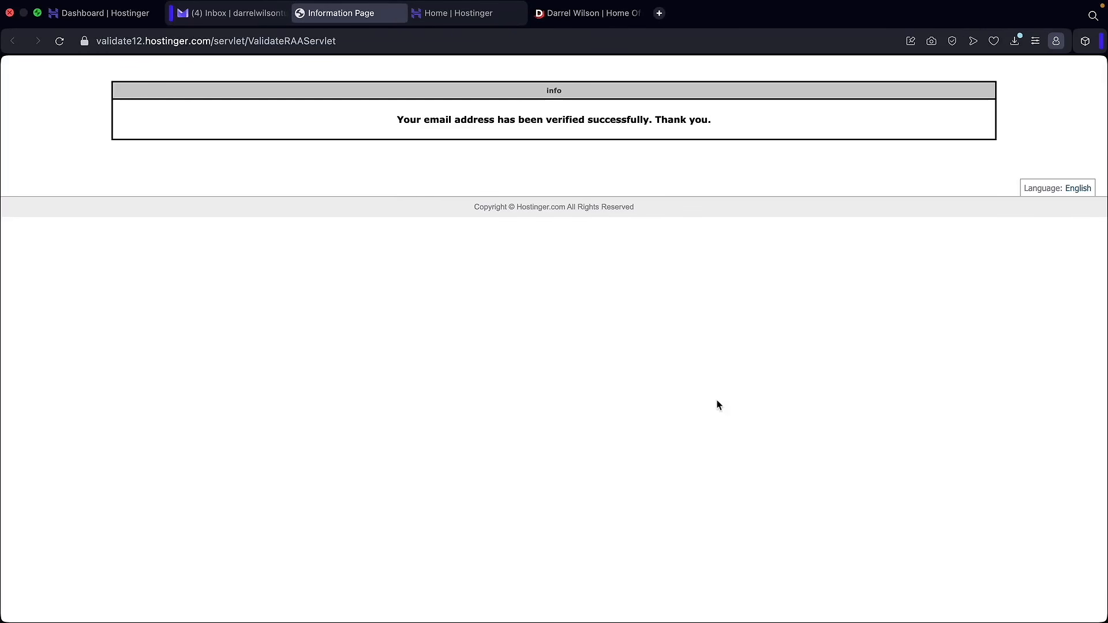
- Reload the Hostinger dashboard, then open the WordPress overview for wilsondarreltutorial.com
left_click(116, 22)
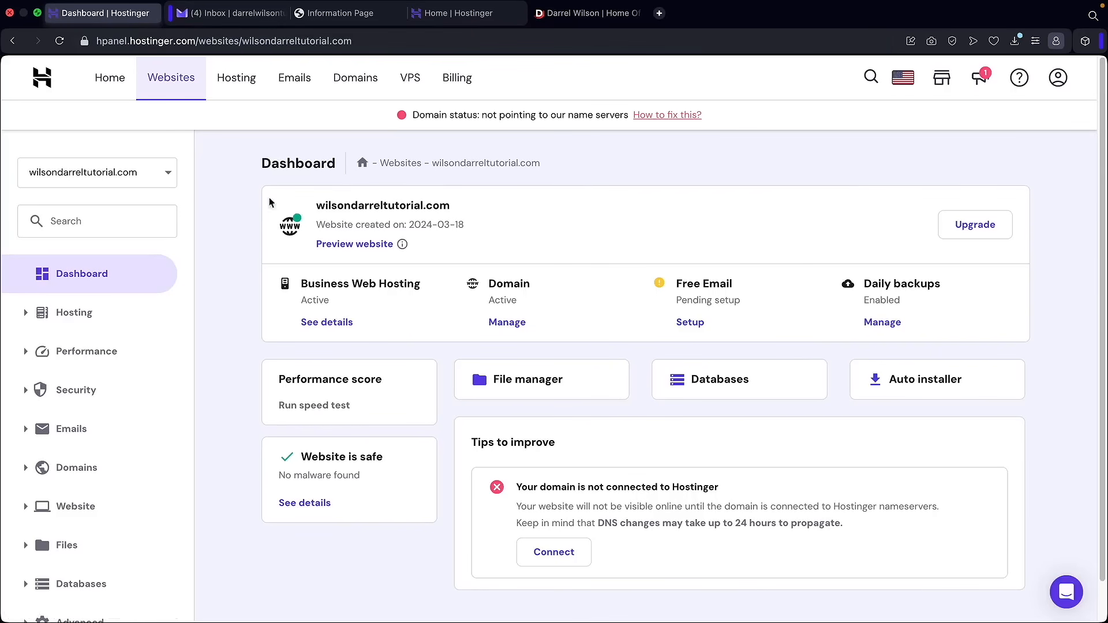
left_click(60, 42)
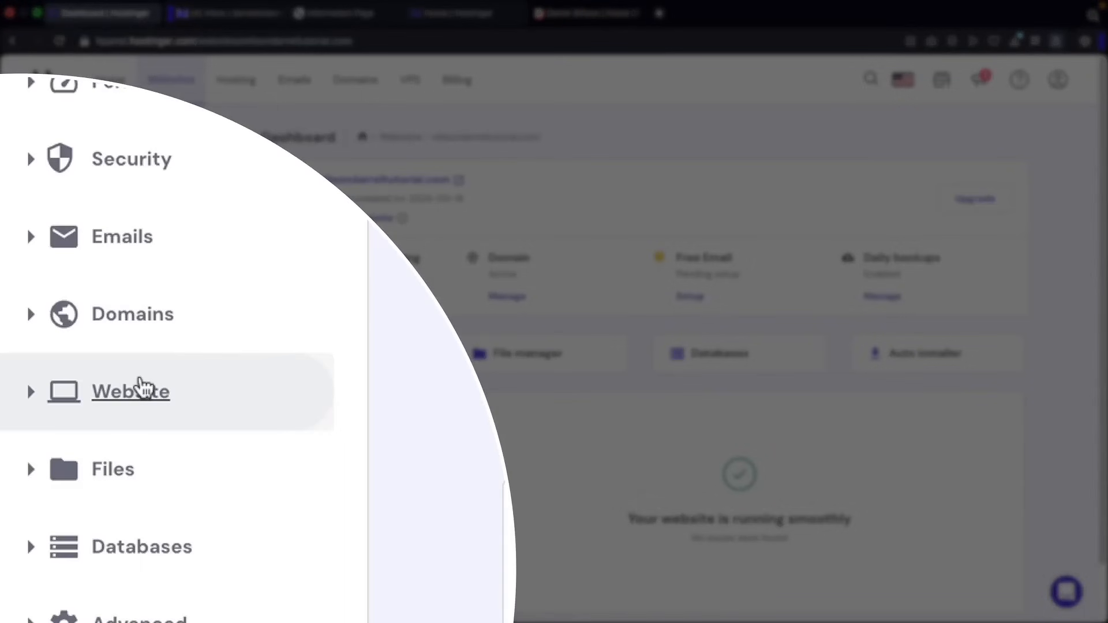
left_click(141, 392)
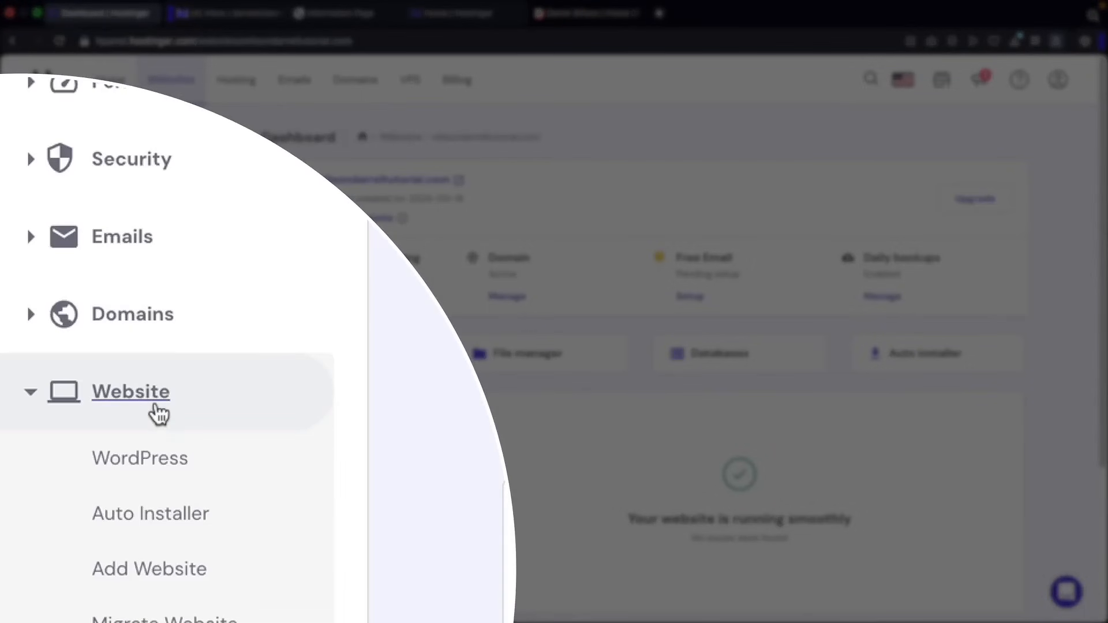
scroll(158, 406, "down", 3)
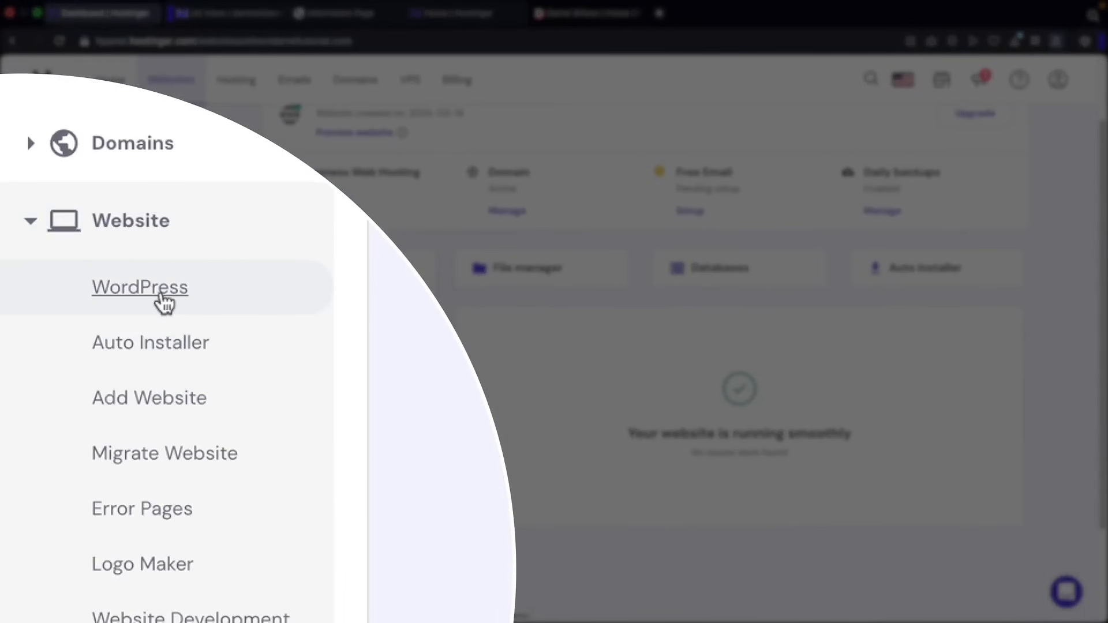
left_click(163, 298)
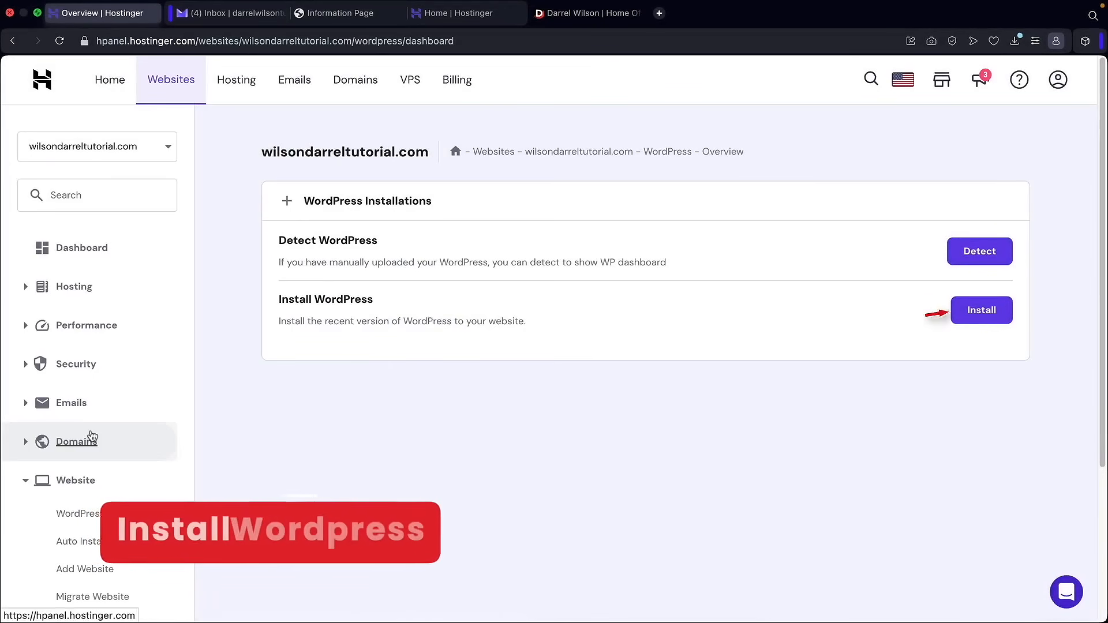
- Start installing WordPress on the website from the Install WordPress panel
left_click_drag(374, 300, 280, 301)
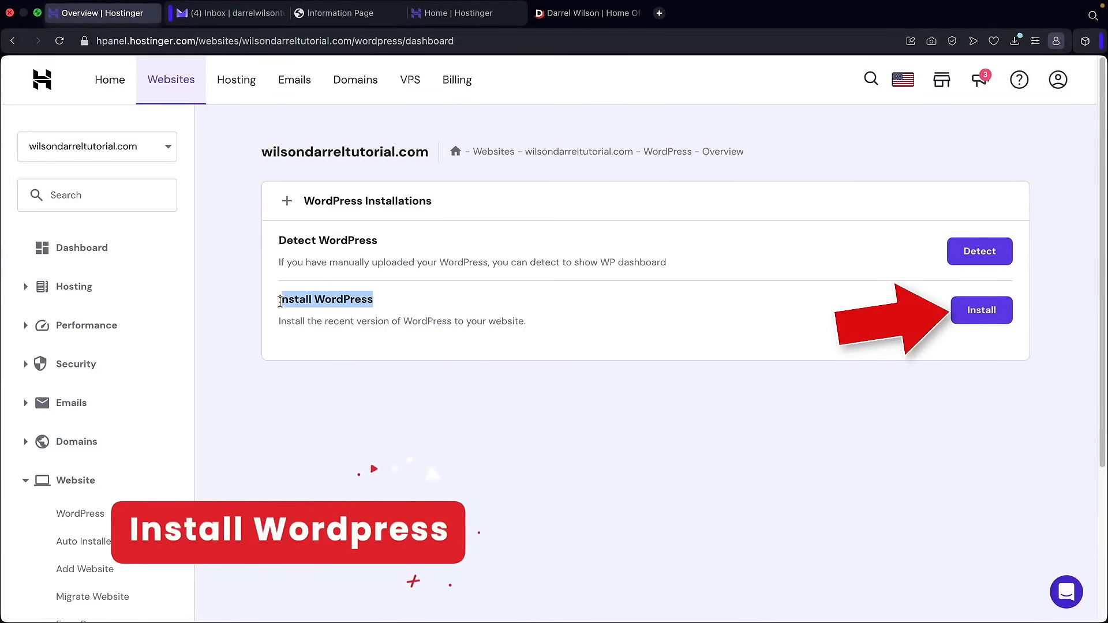
left_click(280, 301)
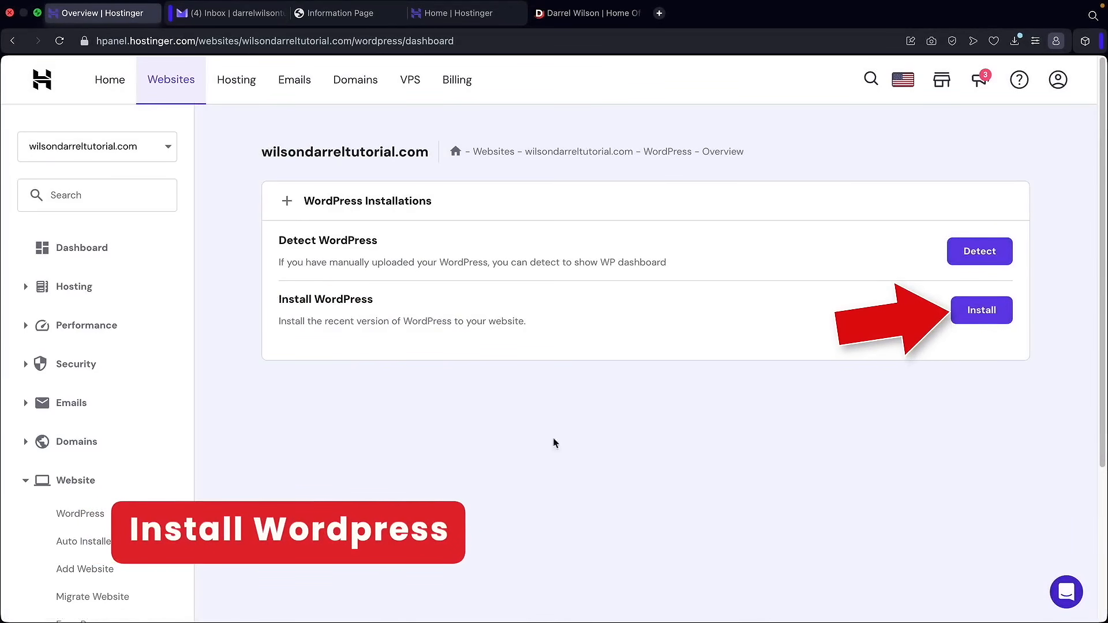
left_click(984, 316)
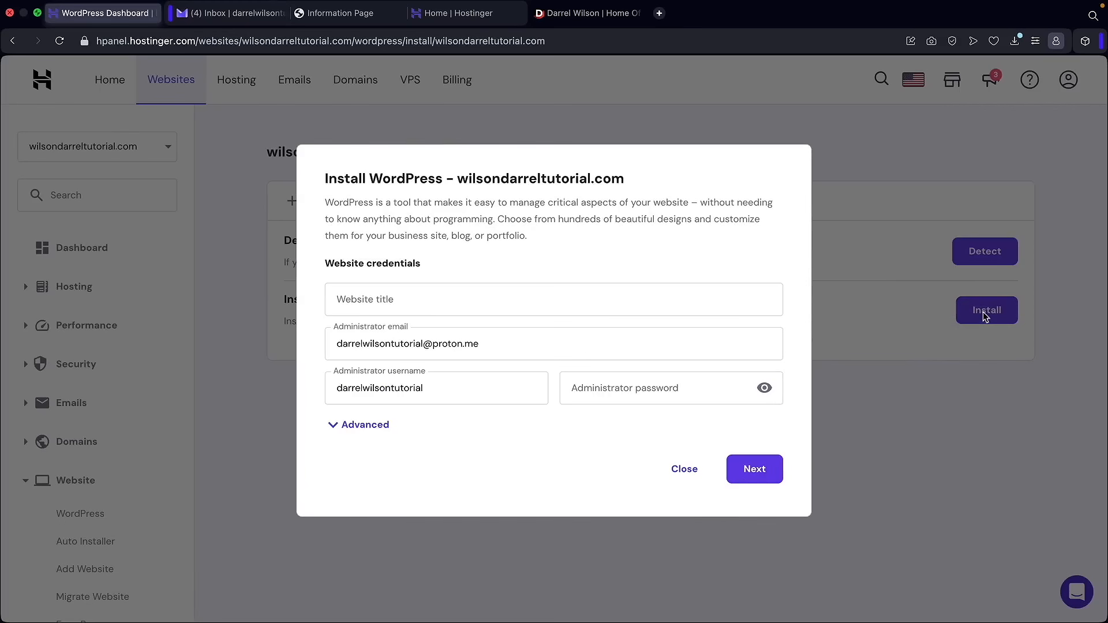
left_click(543, 310)
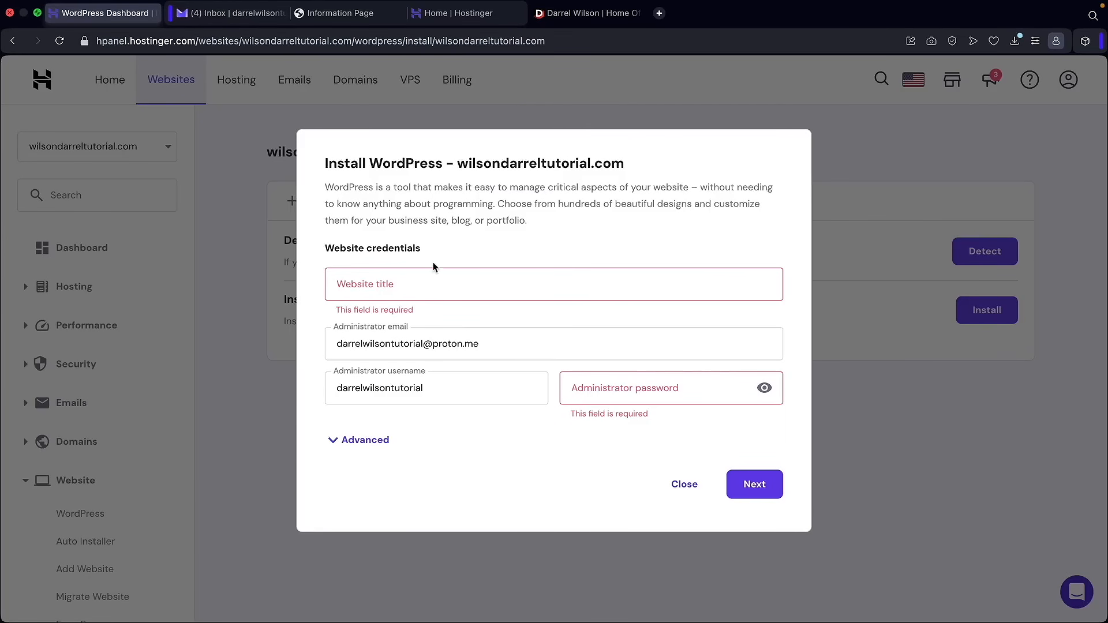
- Enter website title 'Darrel Wilson Tutorial' and an administrator password, keeping the email and username, then proceed
left_click(448, 289)
type("Darrel W")
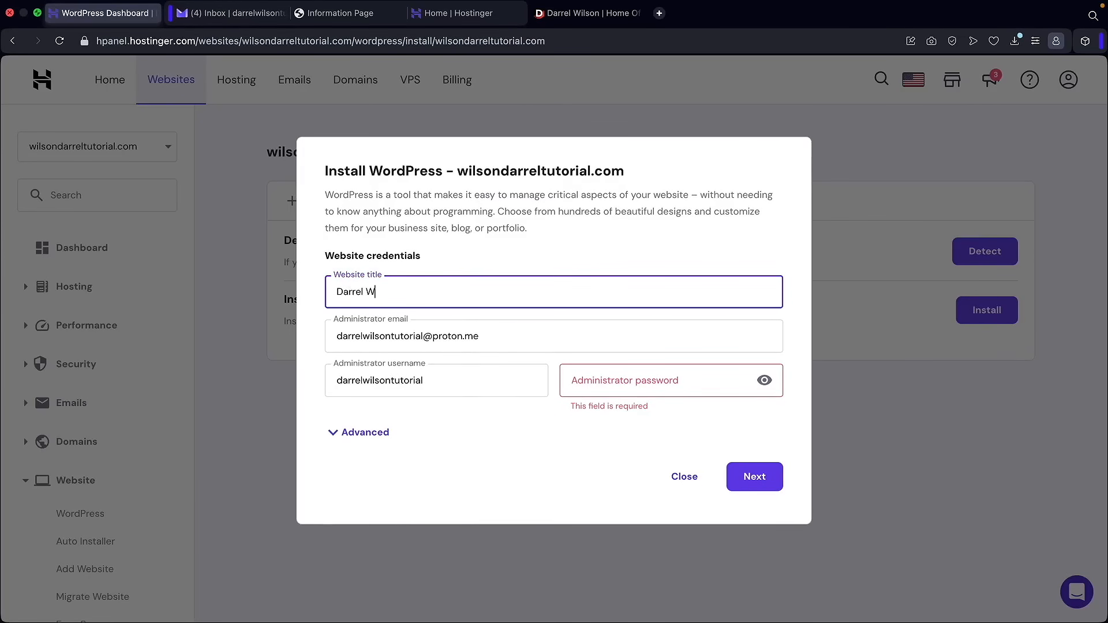
type("ilson Tutorial")
key("Tab")
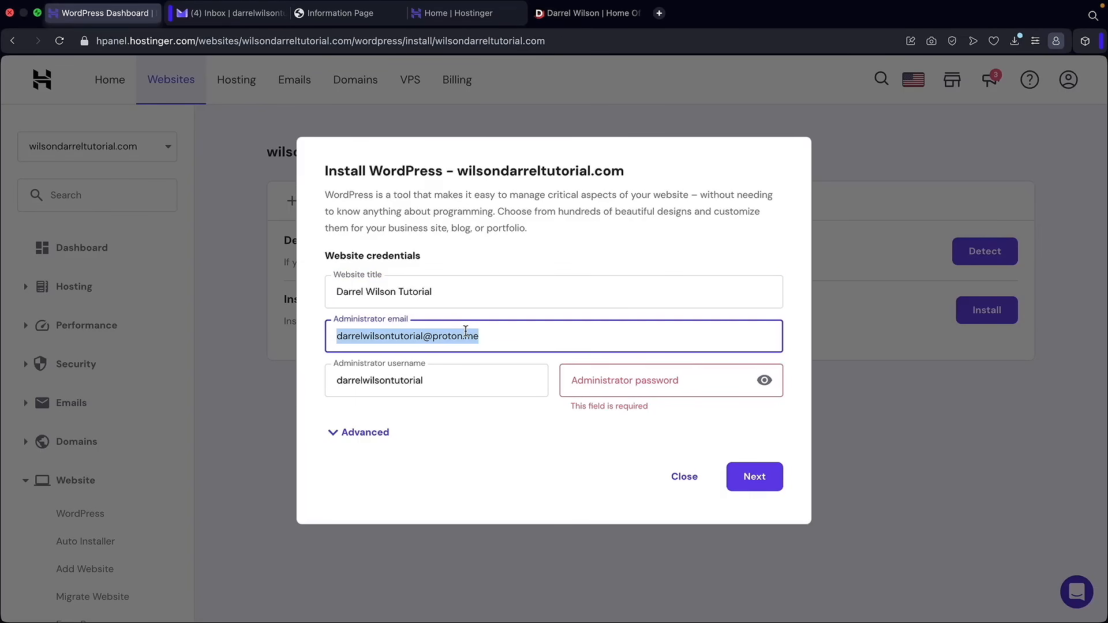
left_click(488, 334)
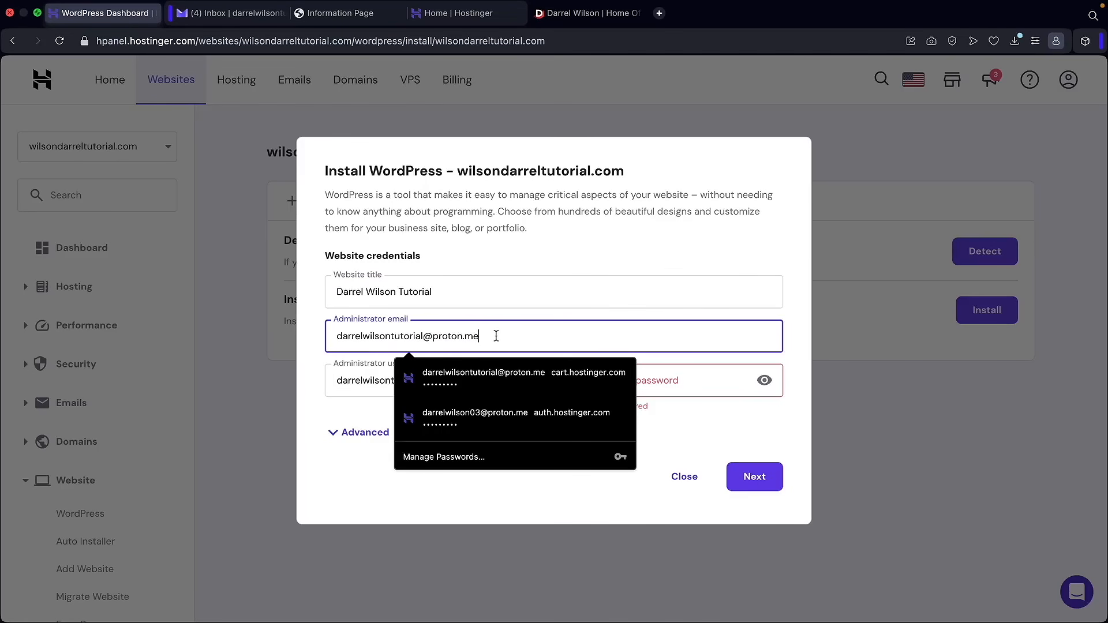
left_click(380, 381)
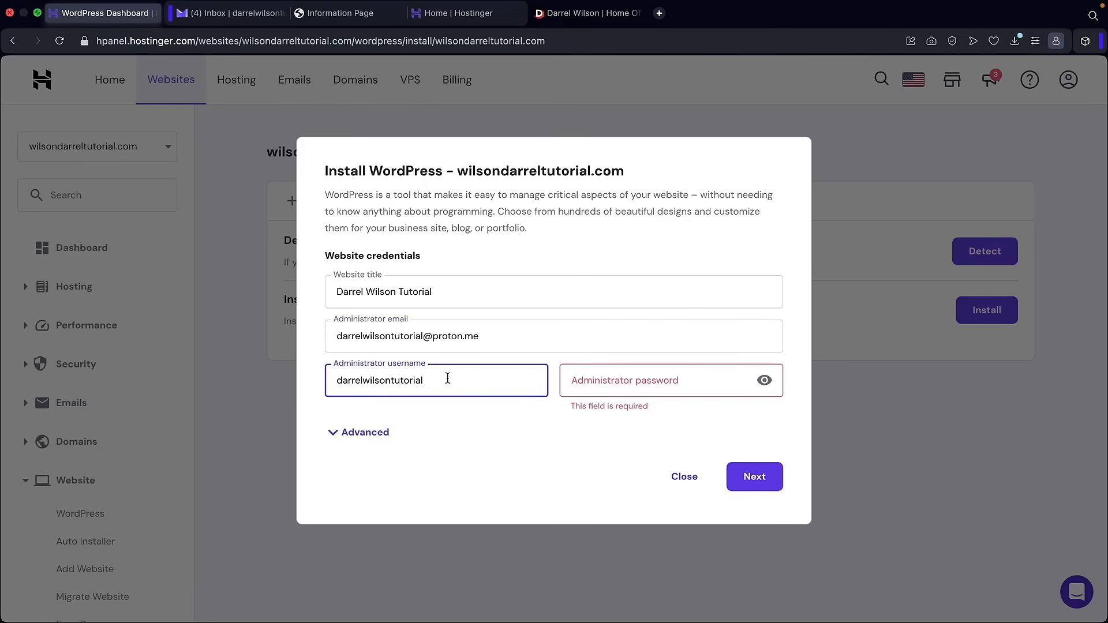
left_click(594, 381)
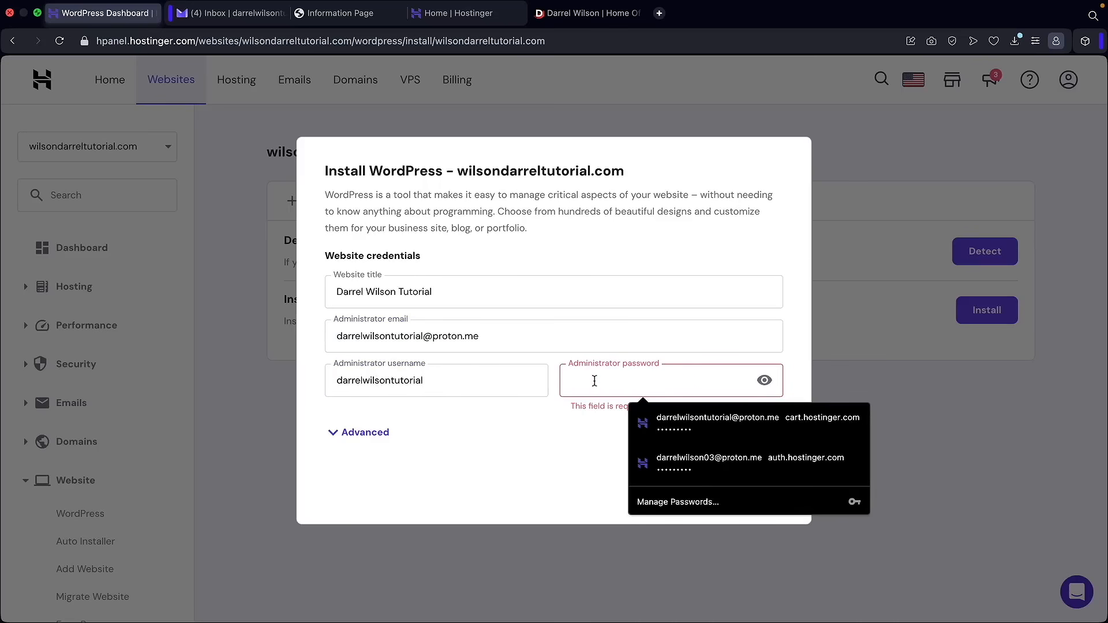
type("•••••••••")
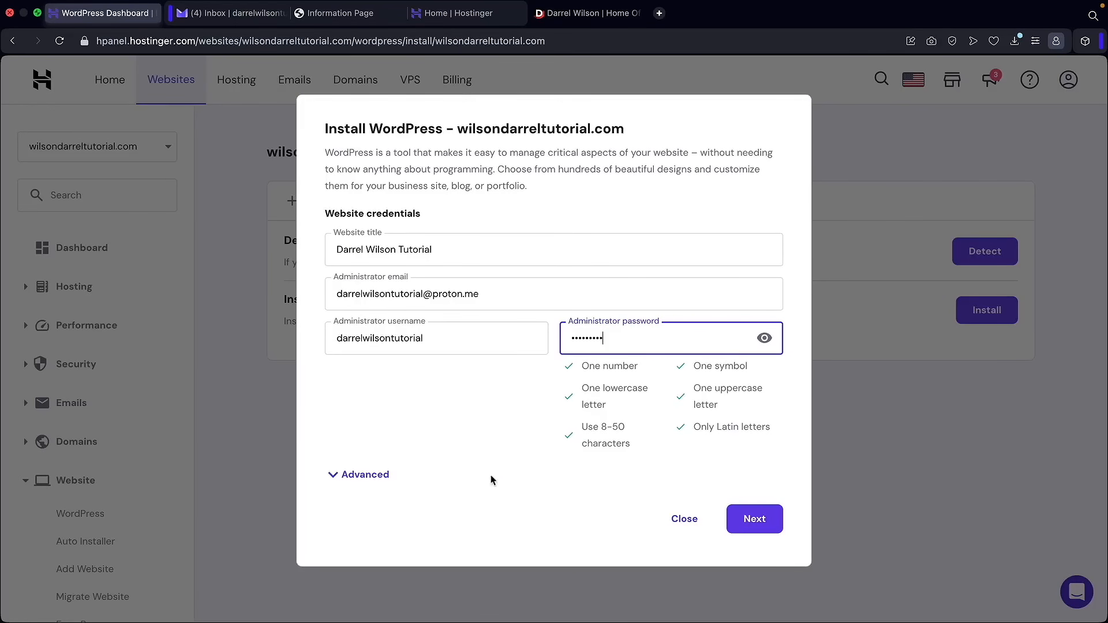
left_click(761, 525)
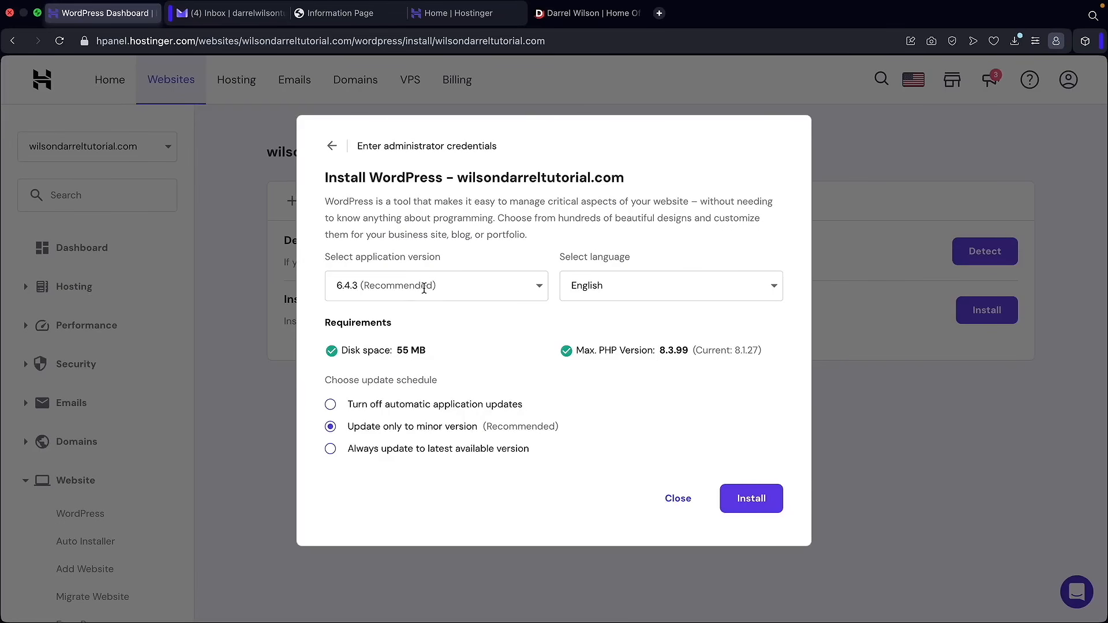
left_click(759, 506)
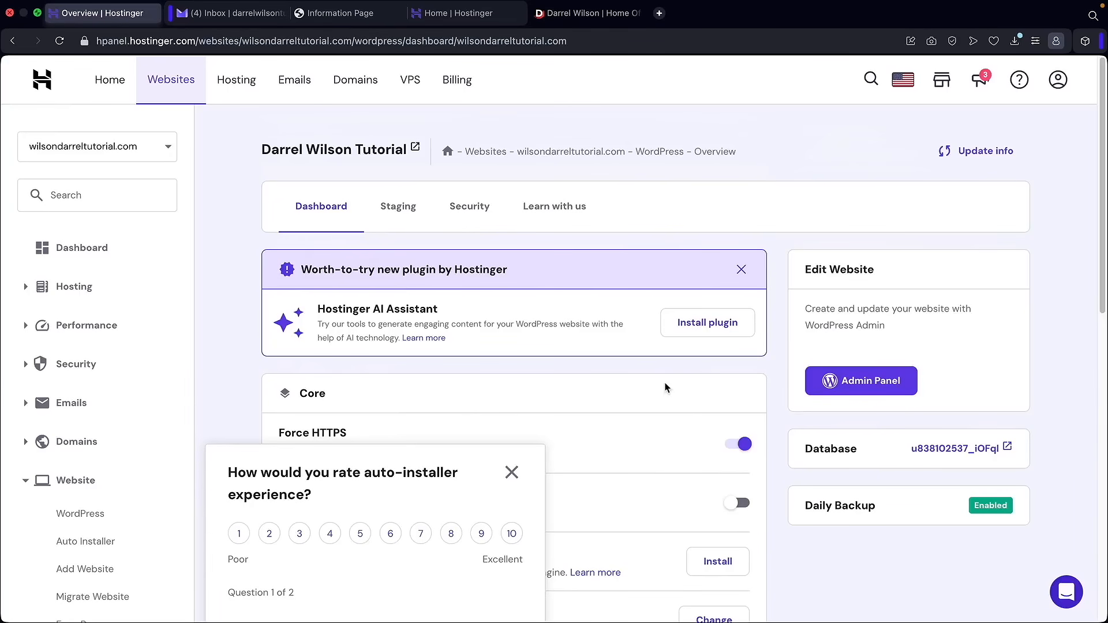
- Dismiss the auto-installer rating survey and open the new site's WordPress admin panel
left_click(511, 472)
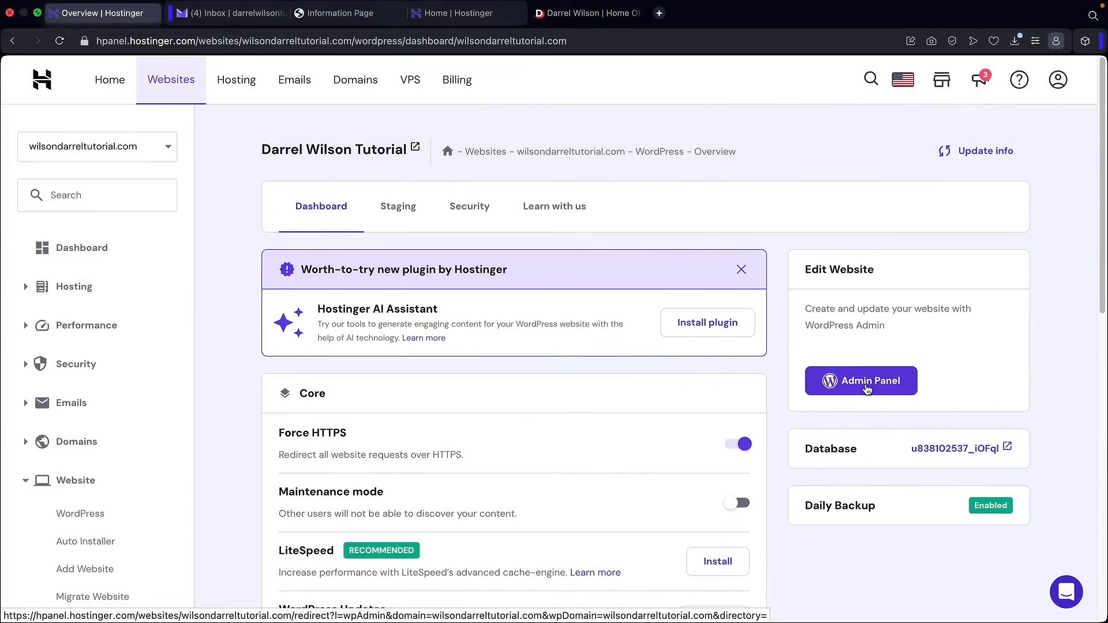
left_click(880, 382)
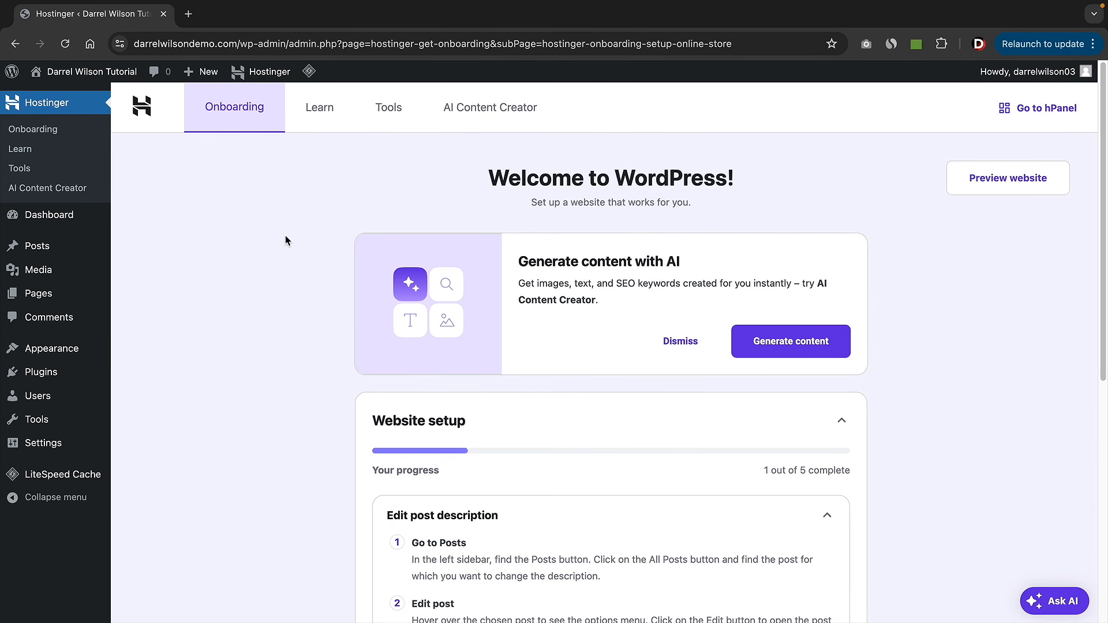
- Visit the live site and scroll through the default homepage and back to the top
mouse_move(69, 75)
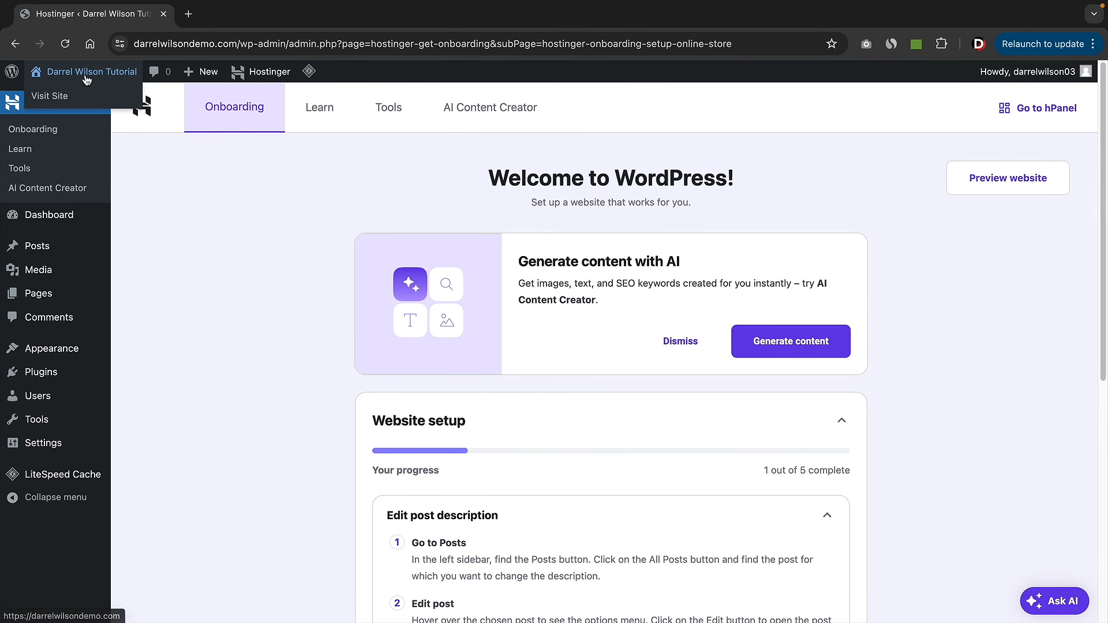
left_click(60, 102)
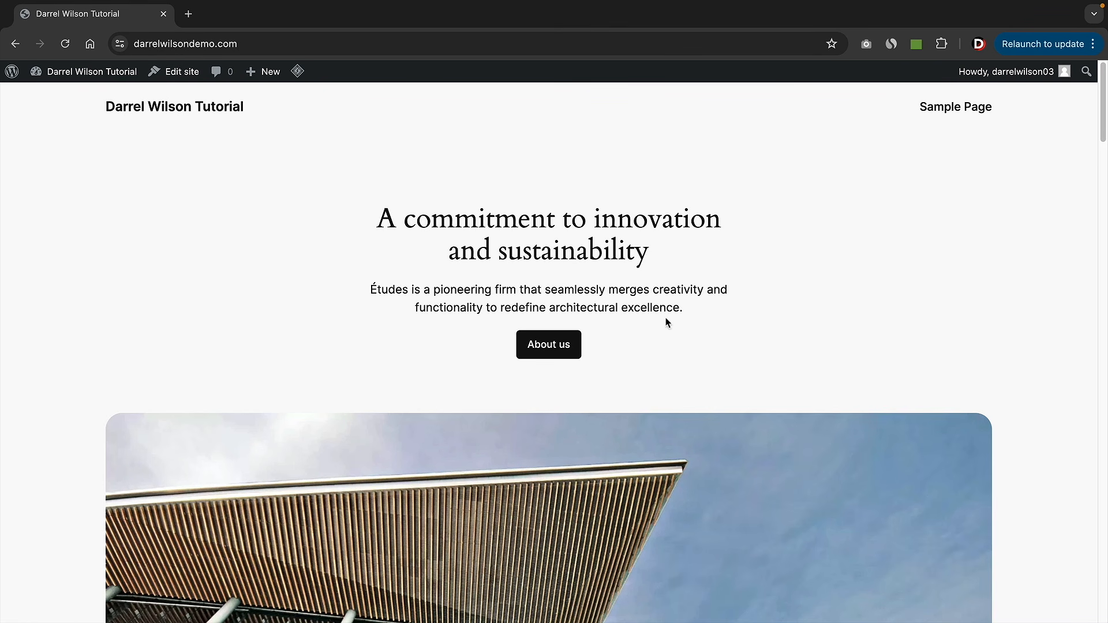
scroll(655, 321, "down", 10)
scroll(654, 325, "down", 8)
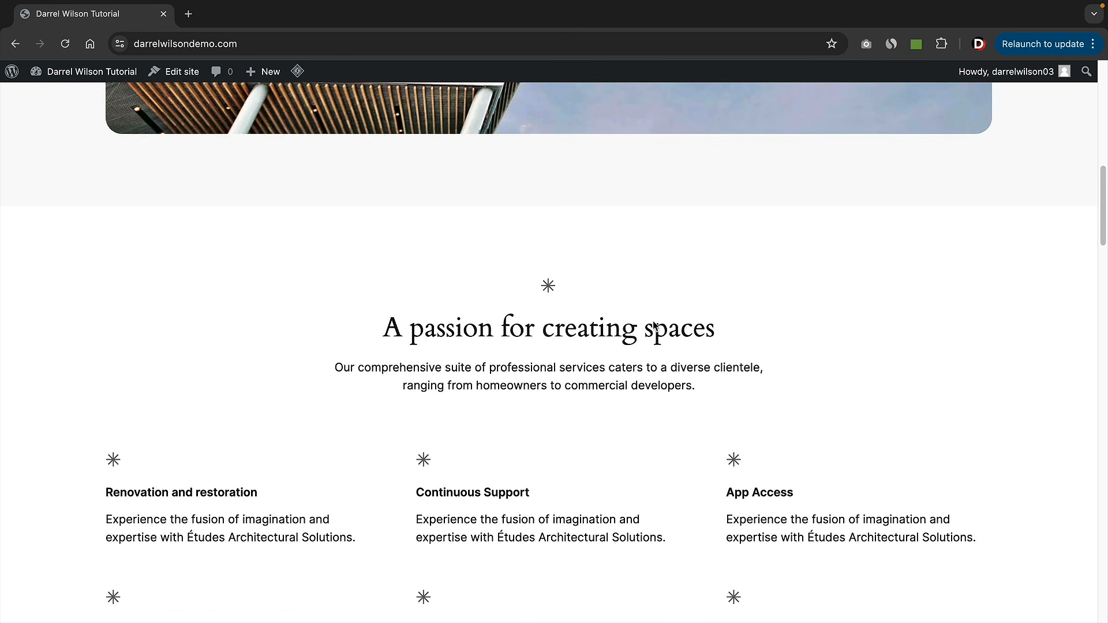
scroll(653, 323, "down", 12)
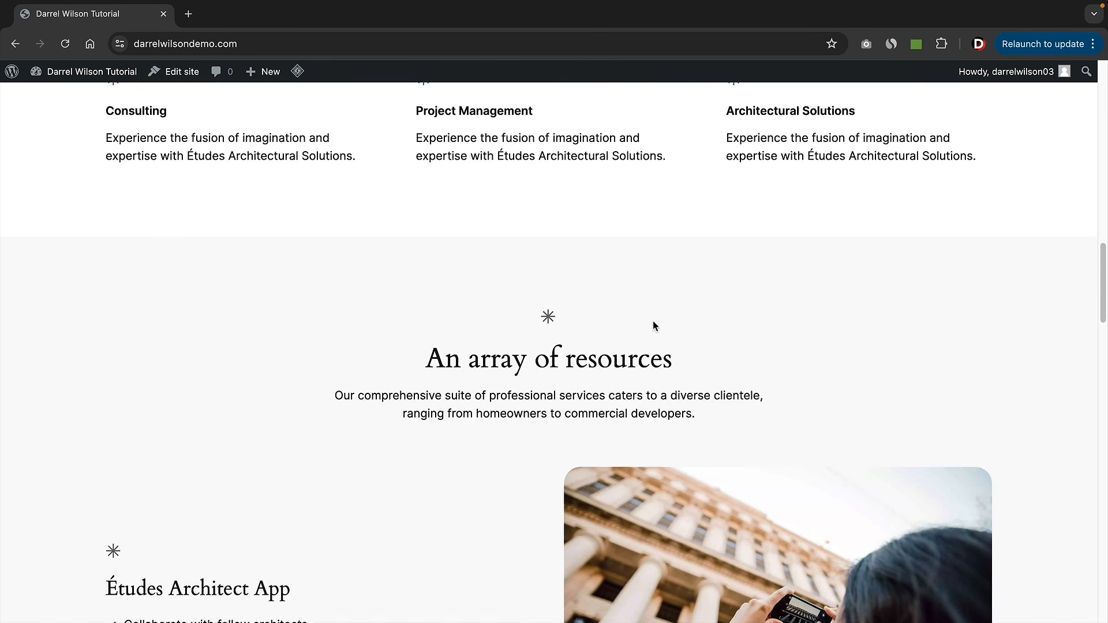
scroll(618, 425, "down", 15)
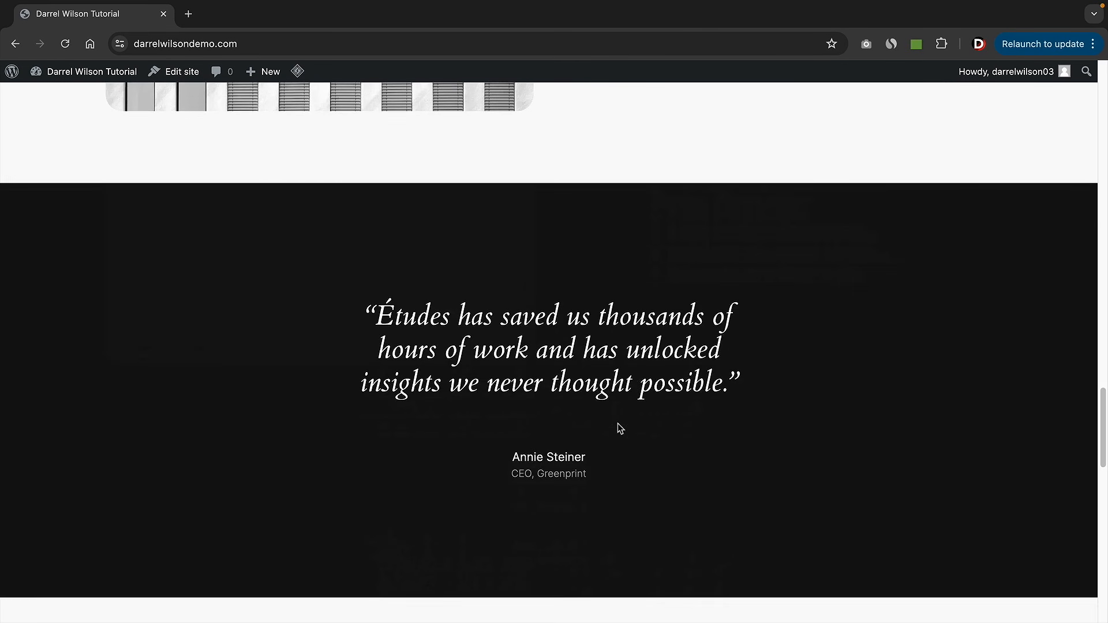
scroll(628, 440, "up", 20)
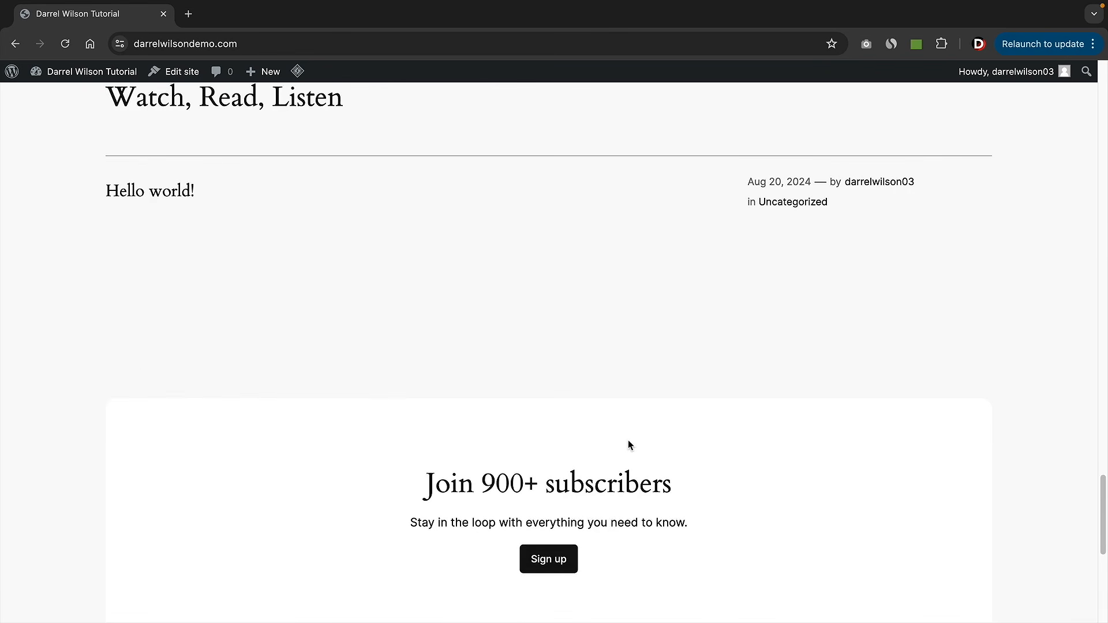
scroll(628, 441, "up", 5)
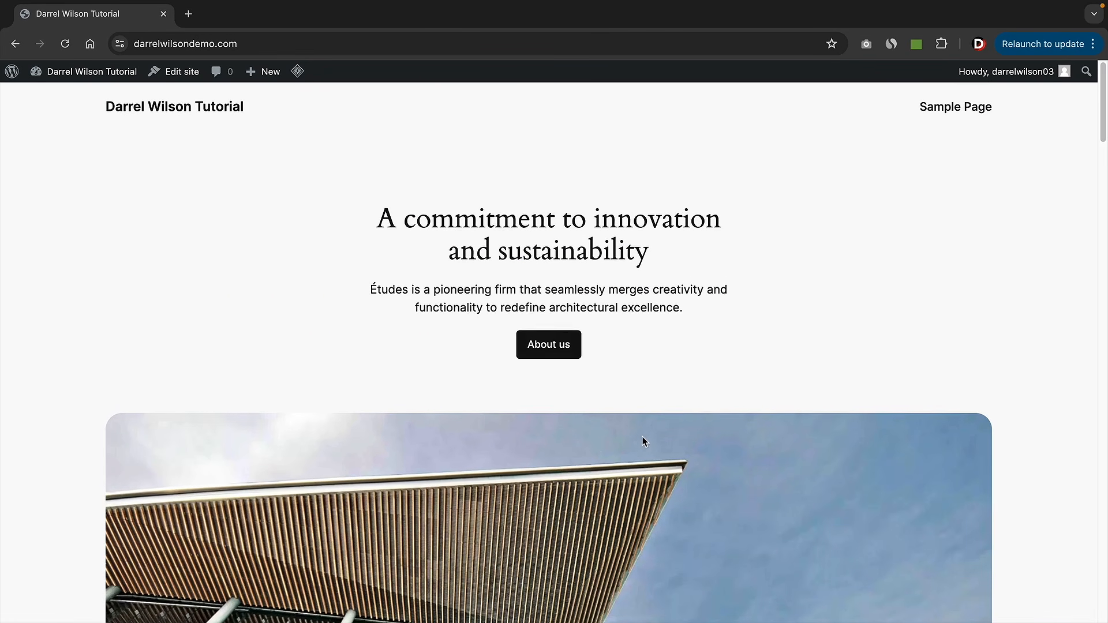
- Go back to the admin Dashboard, then open the Users > Profile page
mouse_move(81, 76)
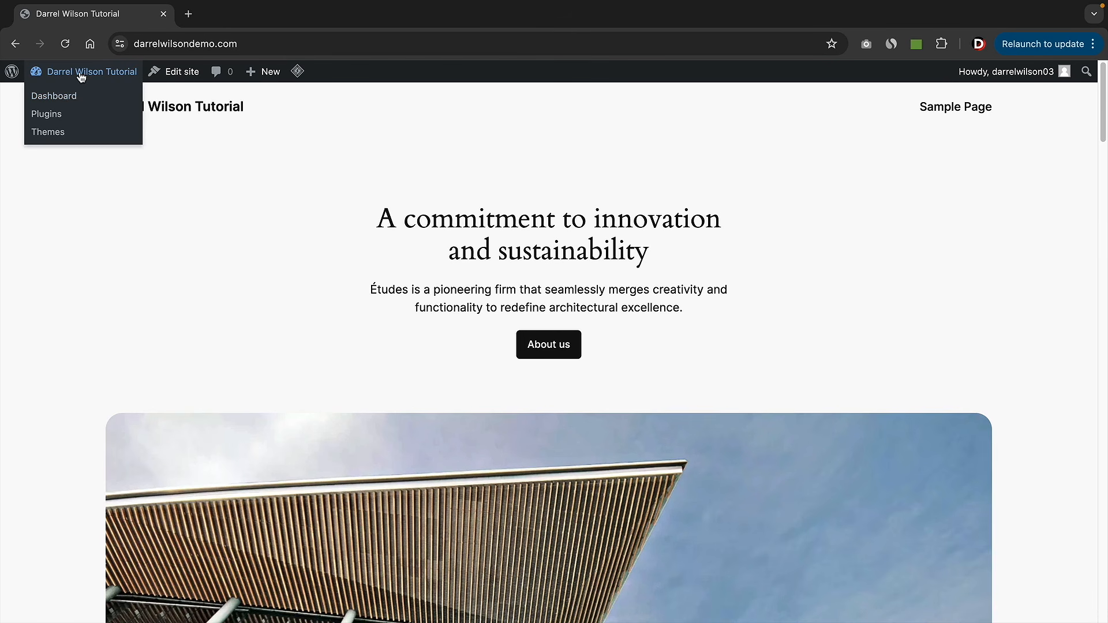
left_click(70, 102)
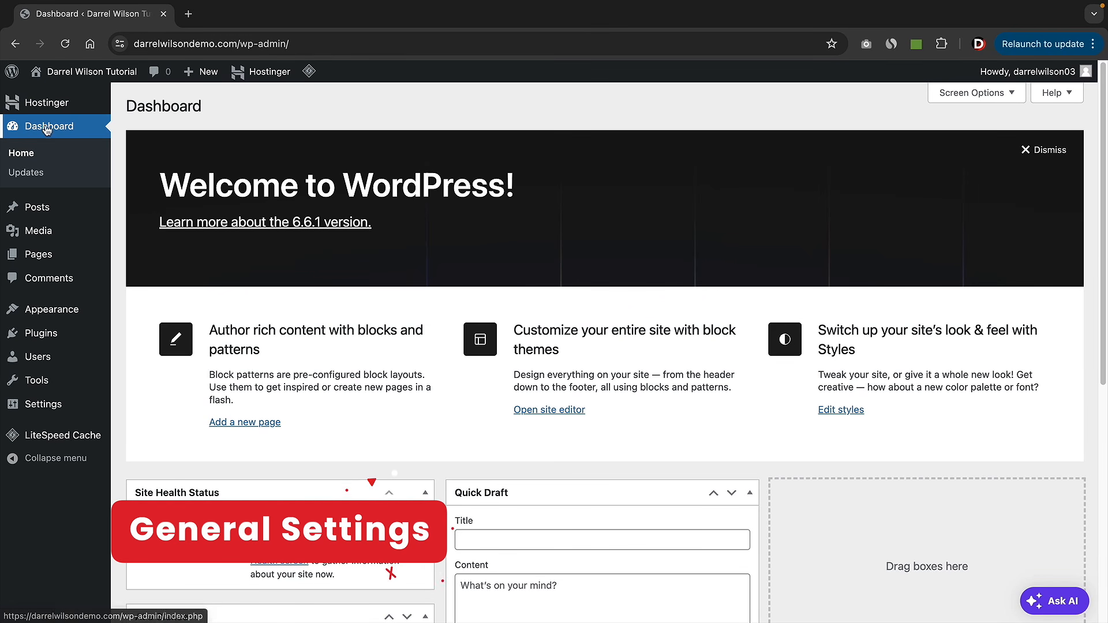
mouse_move(114, 365)
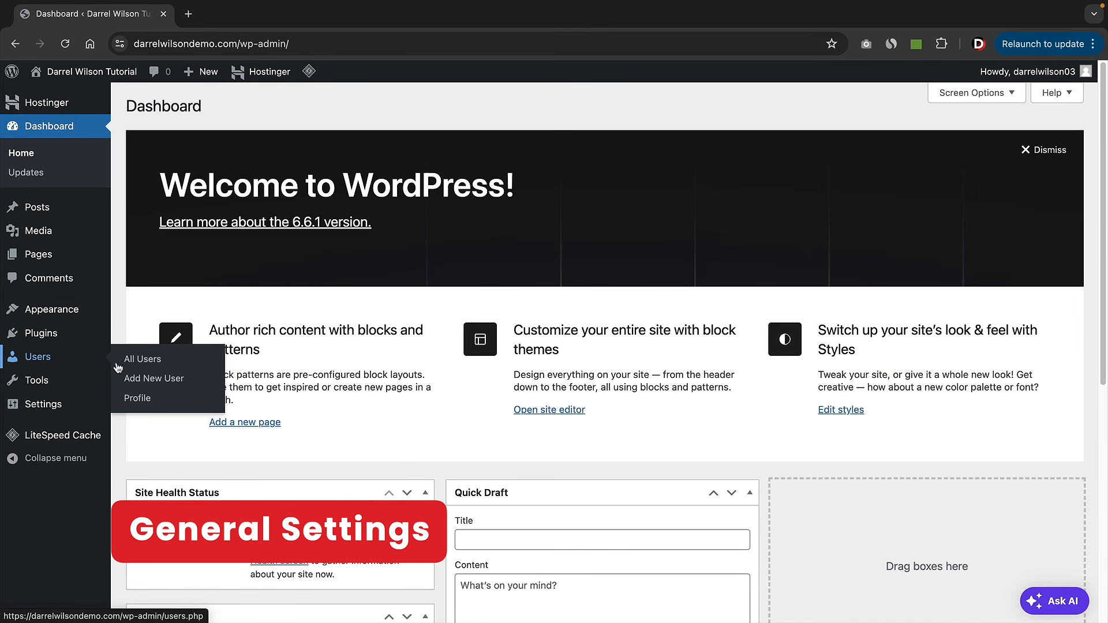
left_click(133, 398)
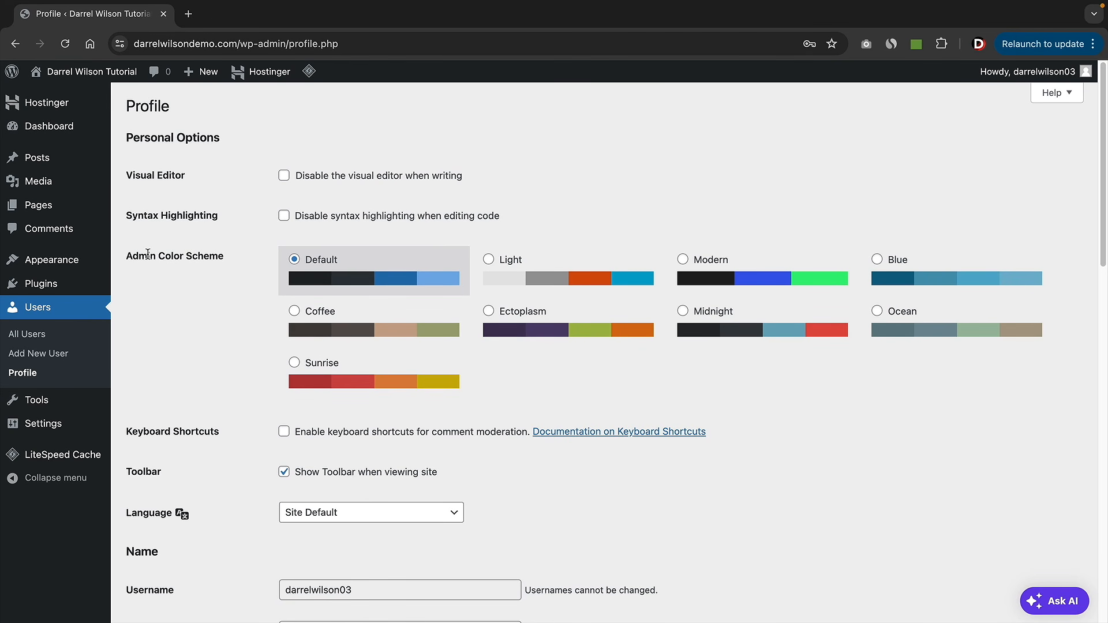
- Try the Light, Modern and Blue admin colour schemes, settling on Midnight
left_click_drag(148, 254, 227, 254)
left_click(489, 261)
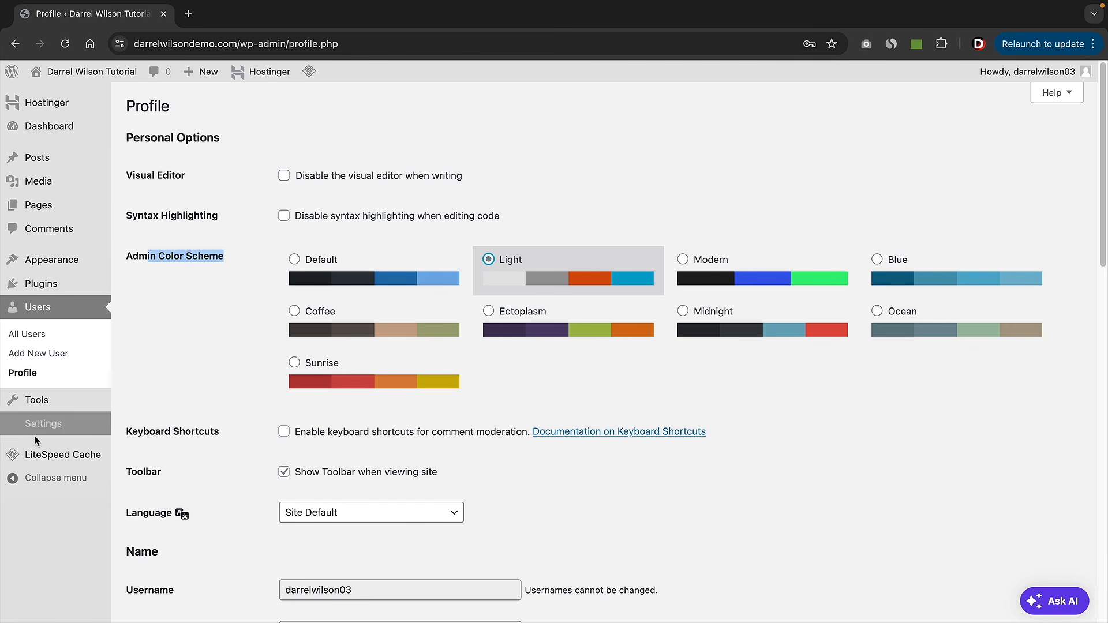
left_click(747, 265)
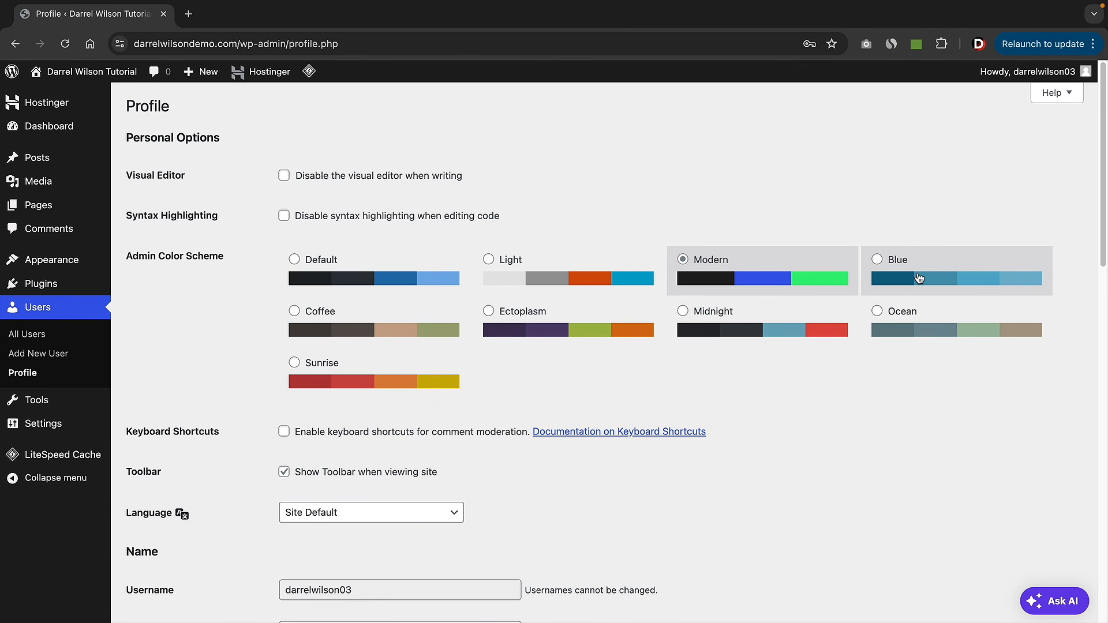
left_click(920, 278)
left_click(784, 318)
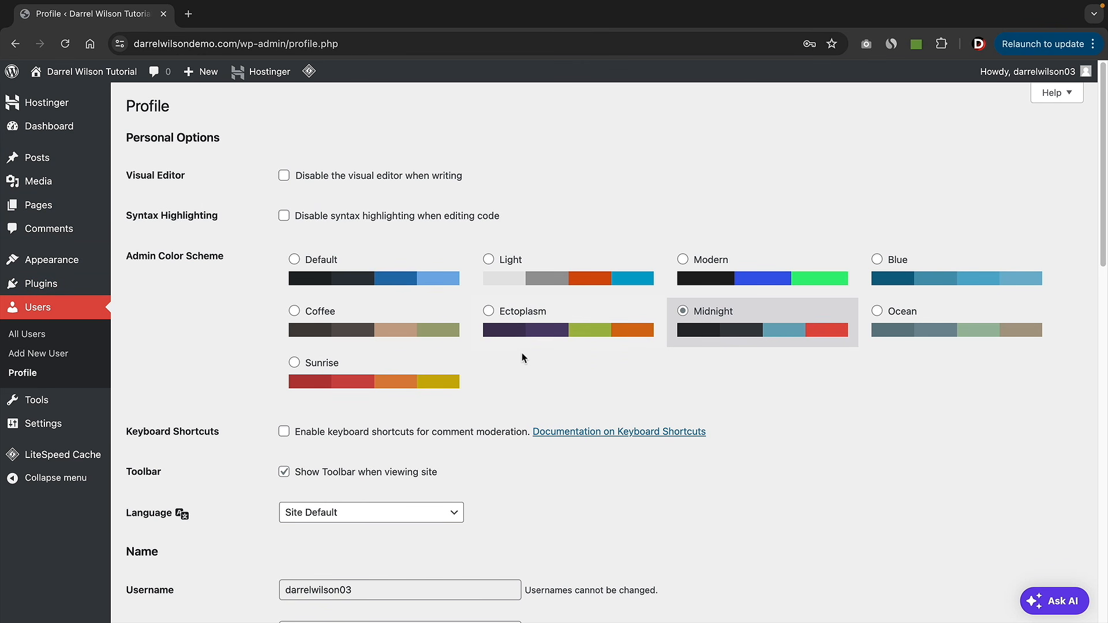
- Review the account Email field on the Profile page, leaving the address unchanged
scroll(522, 352, "down", 4)
scroll(487, 339, "down", 2)
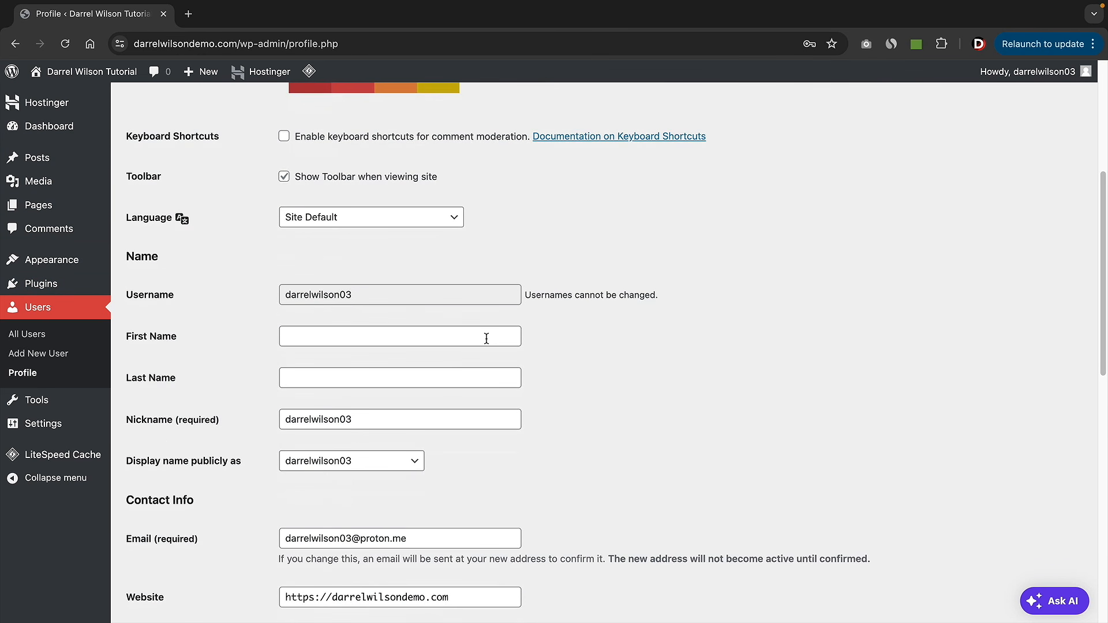
scroll(487, 339, "down", 3)
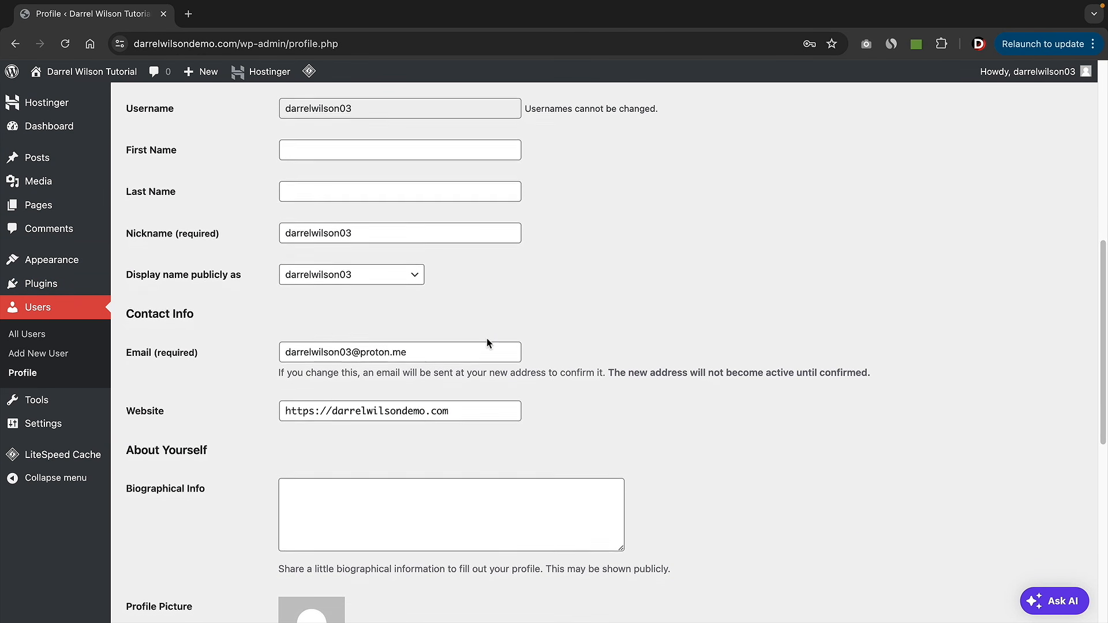
scroll(487, 343, "down", 1)
left_click_drag(412, 335, 277, 340)
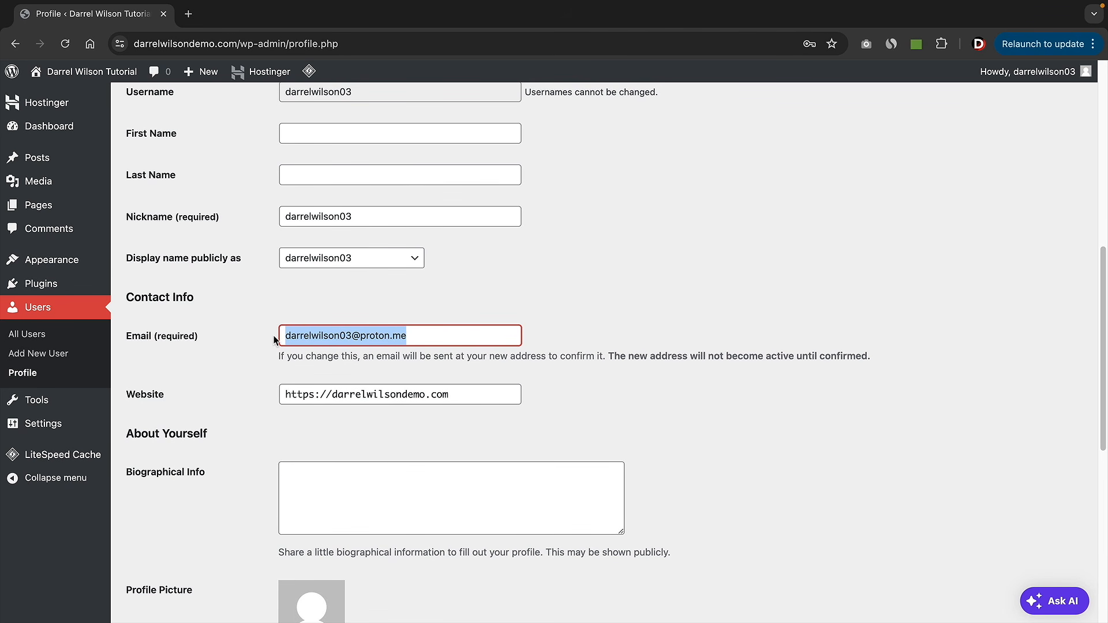
left_click(298, 335)
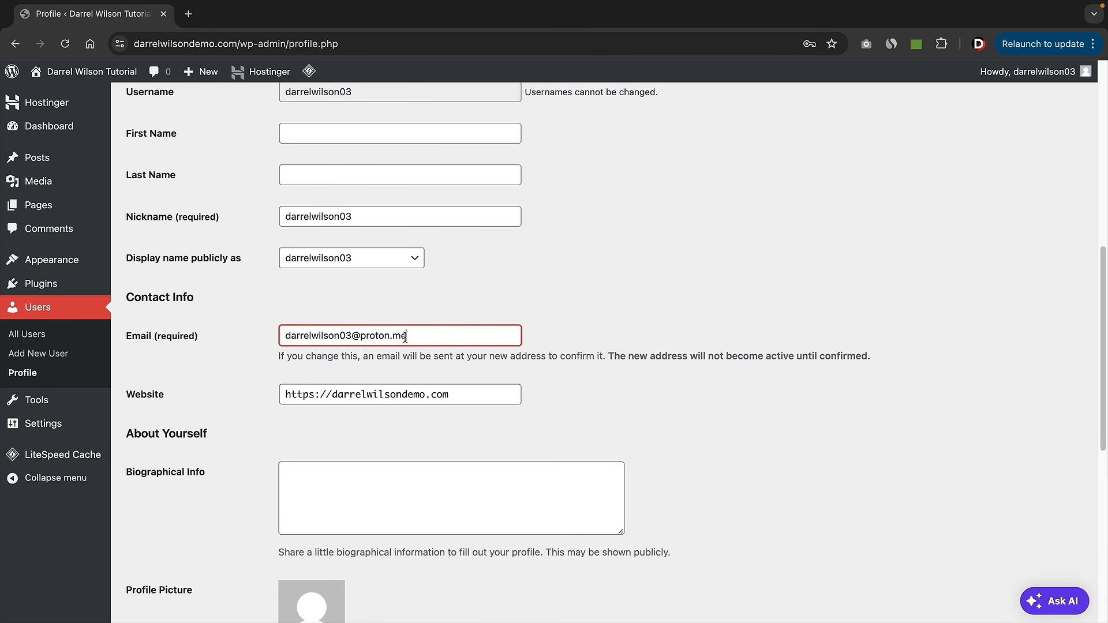
left_click_drag(405, 337, 271, 340)
left_click(270, 340)
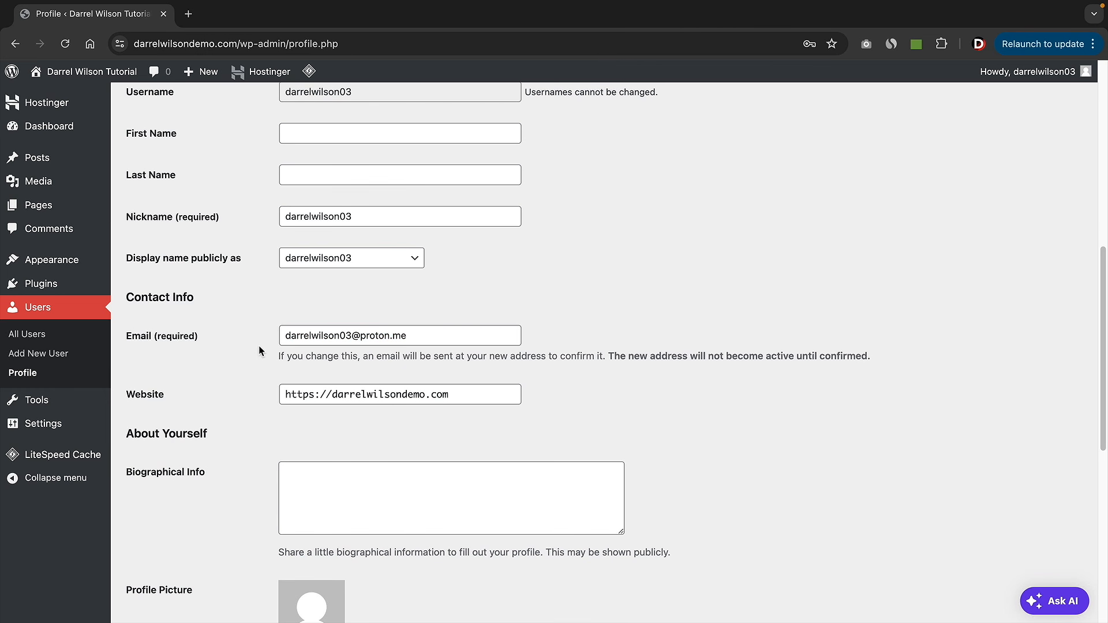
scroll(259, 346, "down", 7)
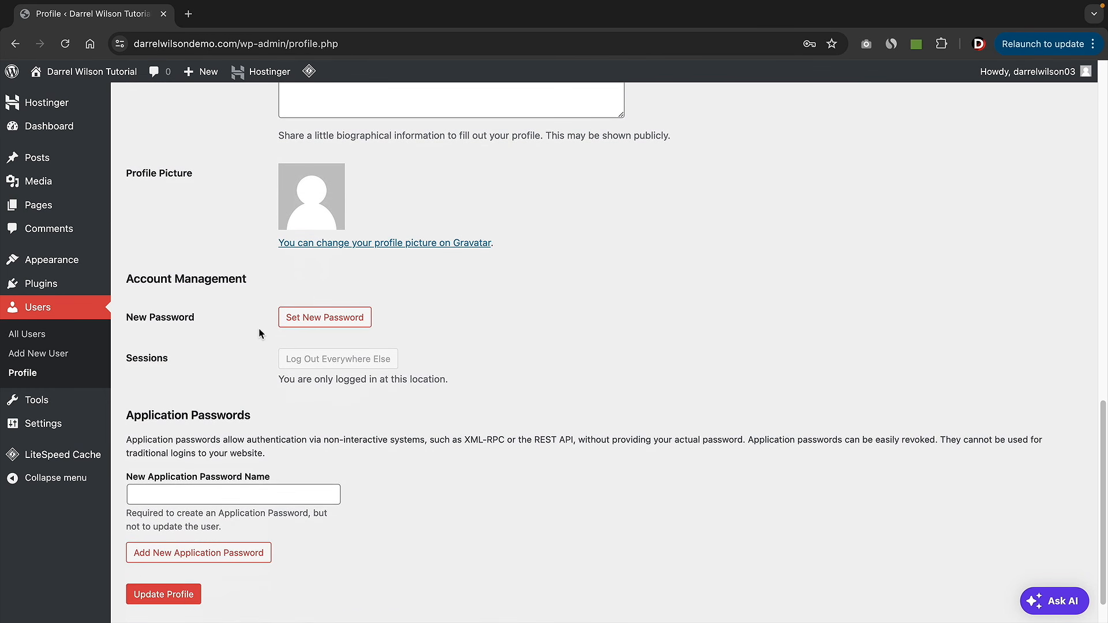
- Cancel the generated new password and save the profile with Update Profile
left_click(320, 320)
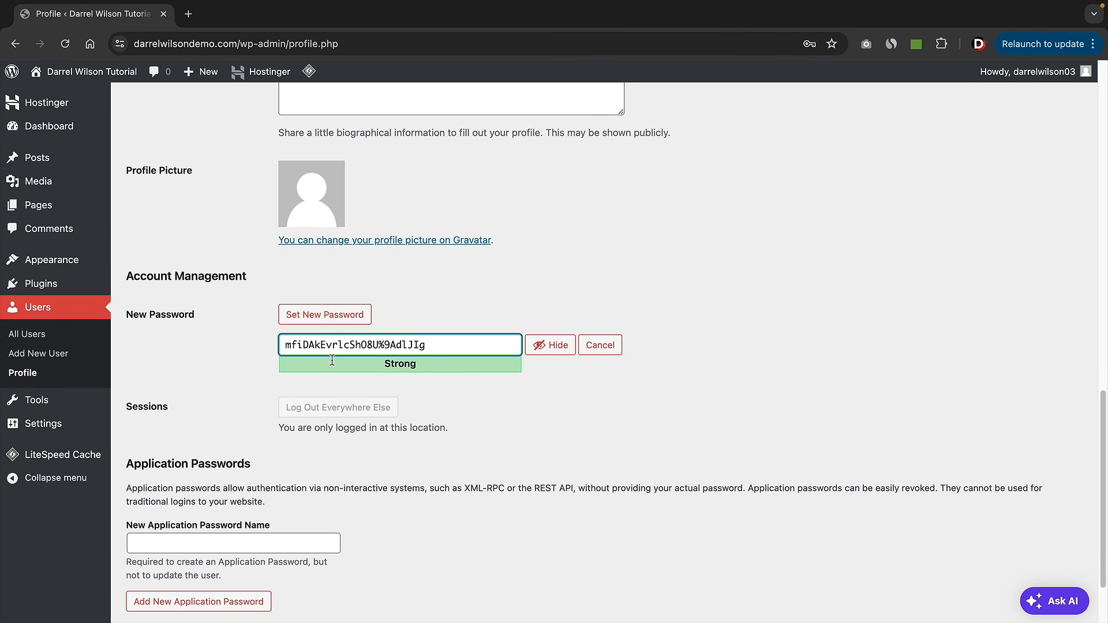
left_click(601, 344)
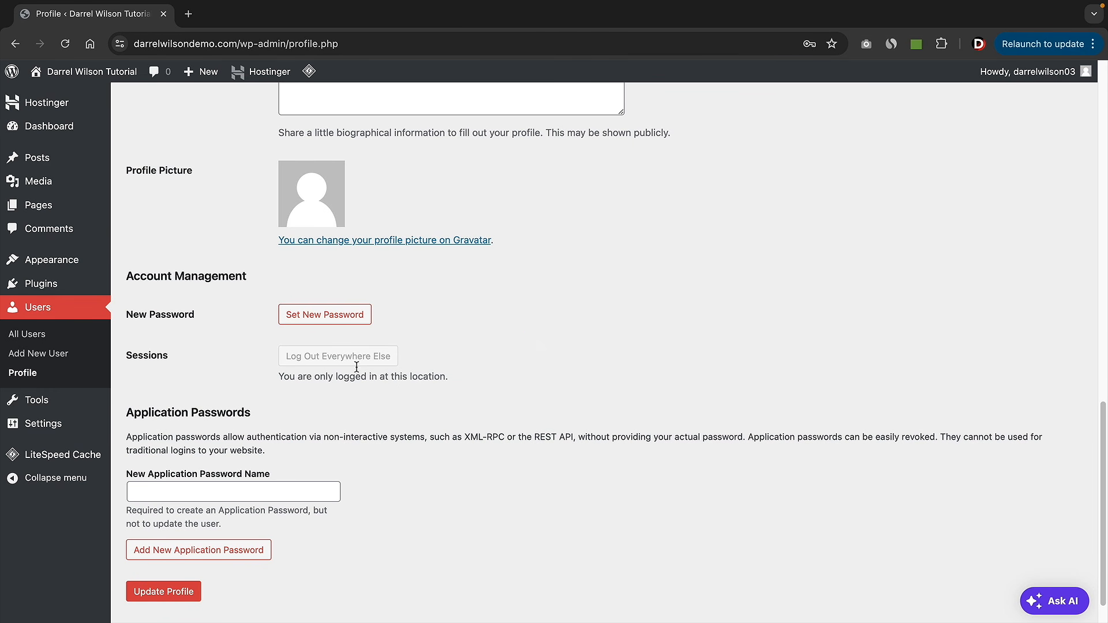
scroll(337, 404, "down", 1)
left_click(163, 551)
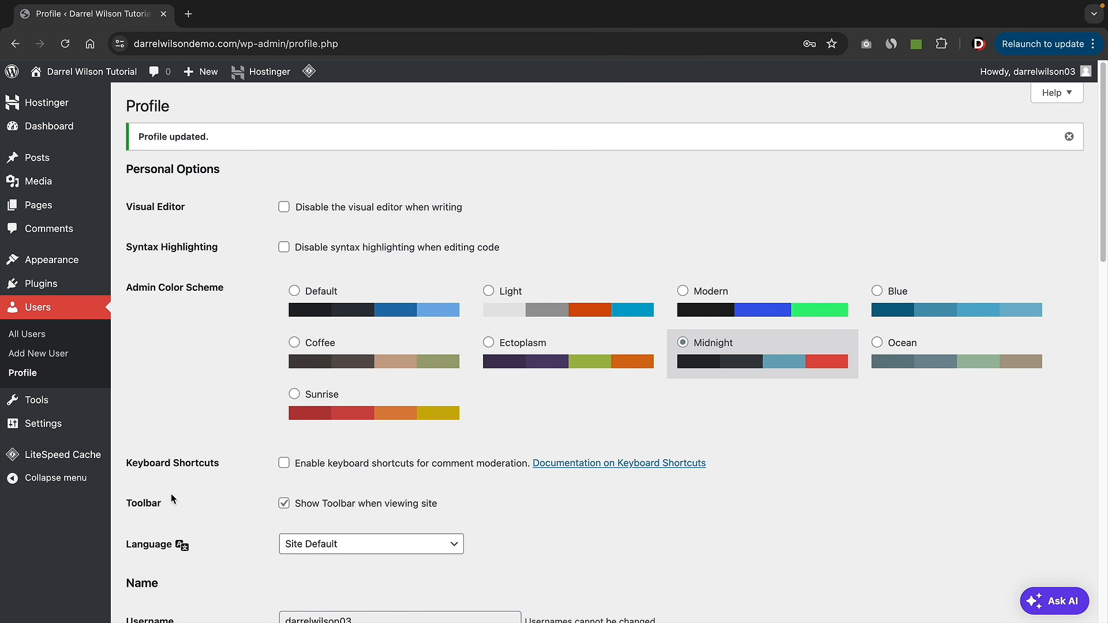
- In Settings > General, enable the 'Anyone can register' membership option
mouse_move(35, 427)
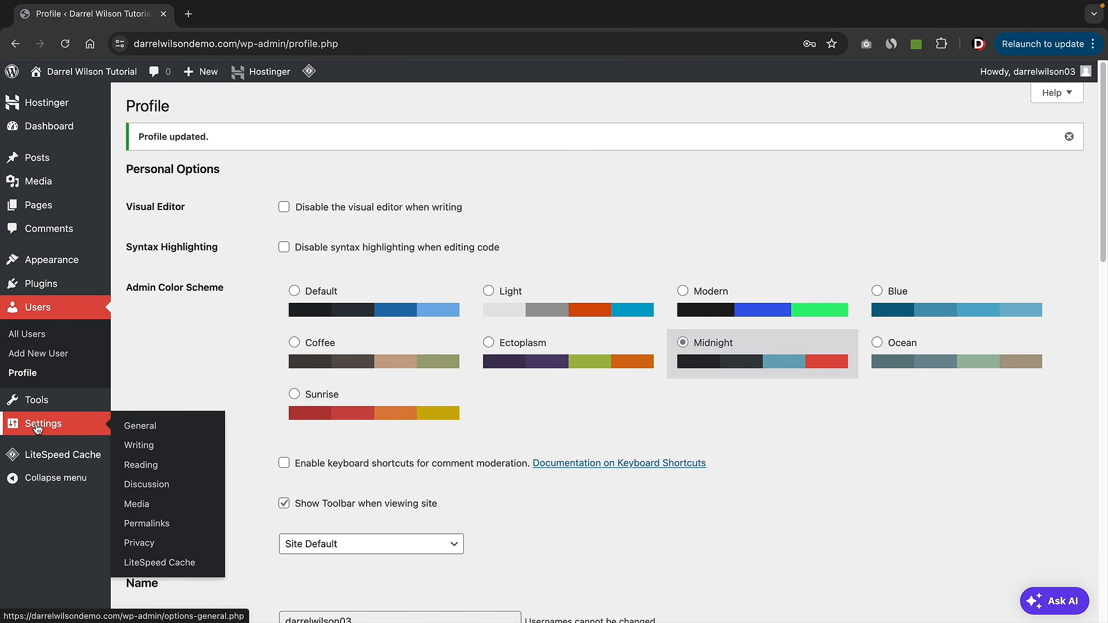
left_click(140, 426)
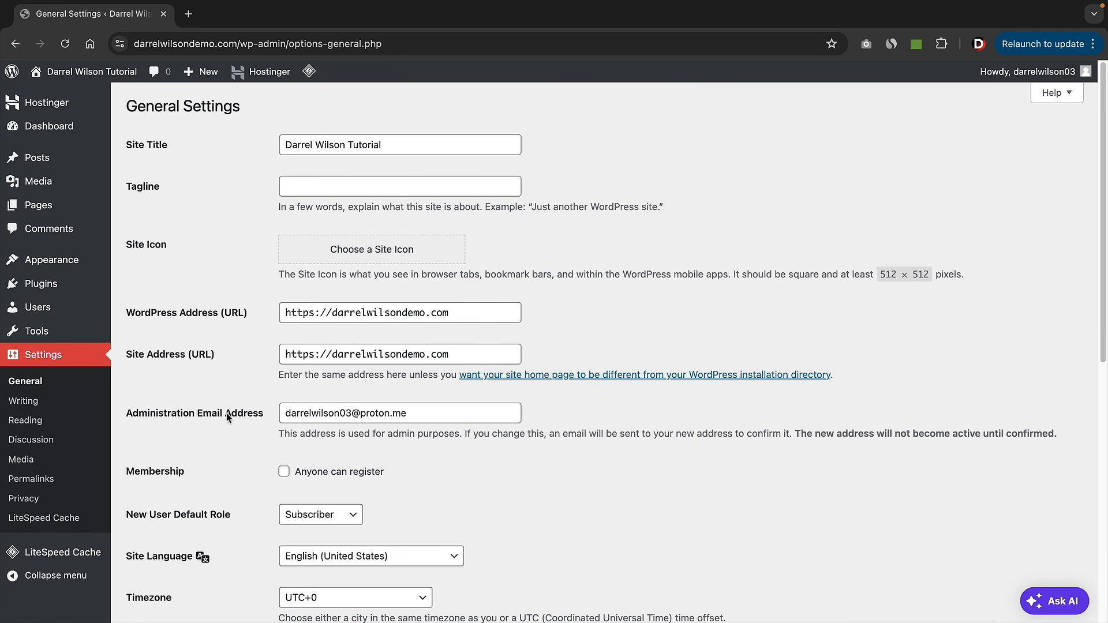
scroll(219, 378, "down", 3)
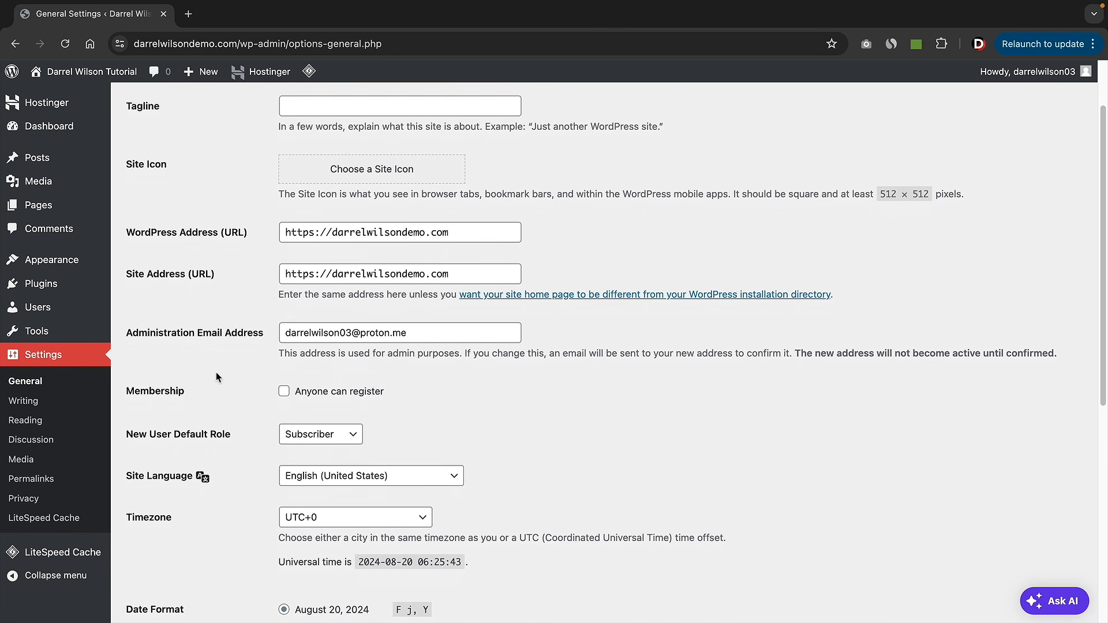
scroll(218, 378, "down", 3)
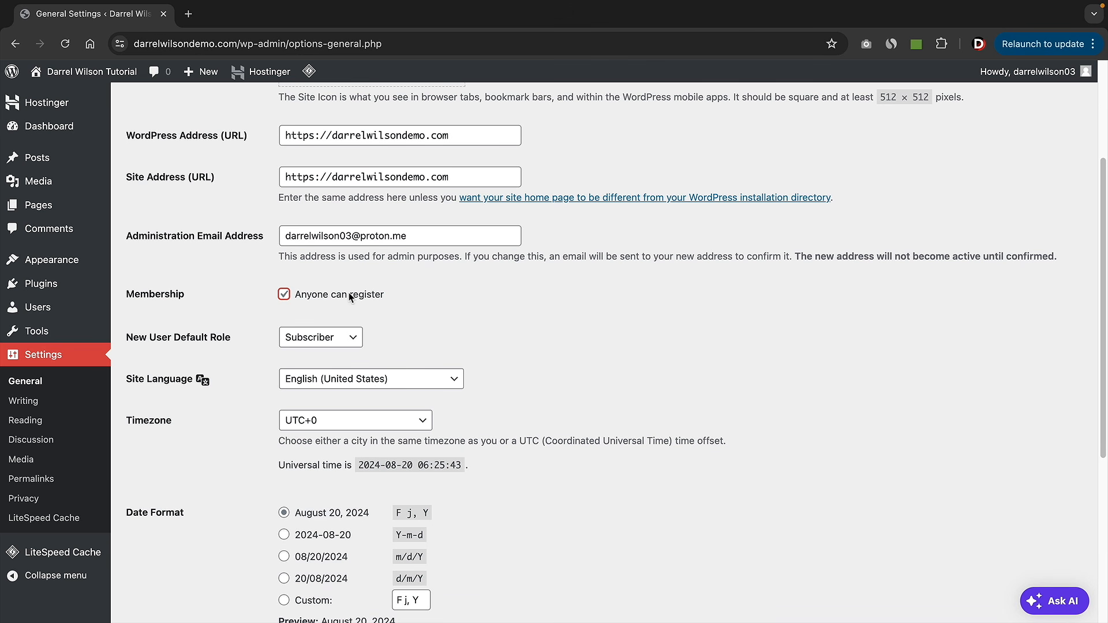
left_click_drag(299, 294, 373, 294)
left_click(372, 294)
- Keep English (United States) as the site language and save the general settings
scroll(369, 295, "down", 1)
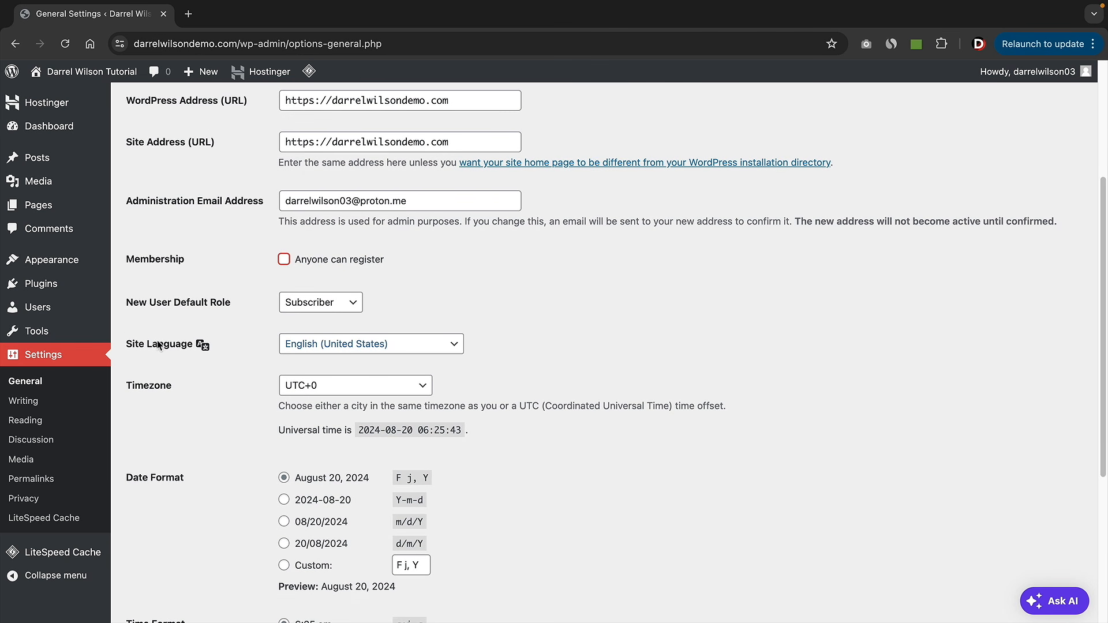
left_click(320, 349)
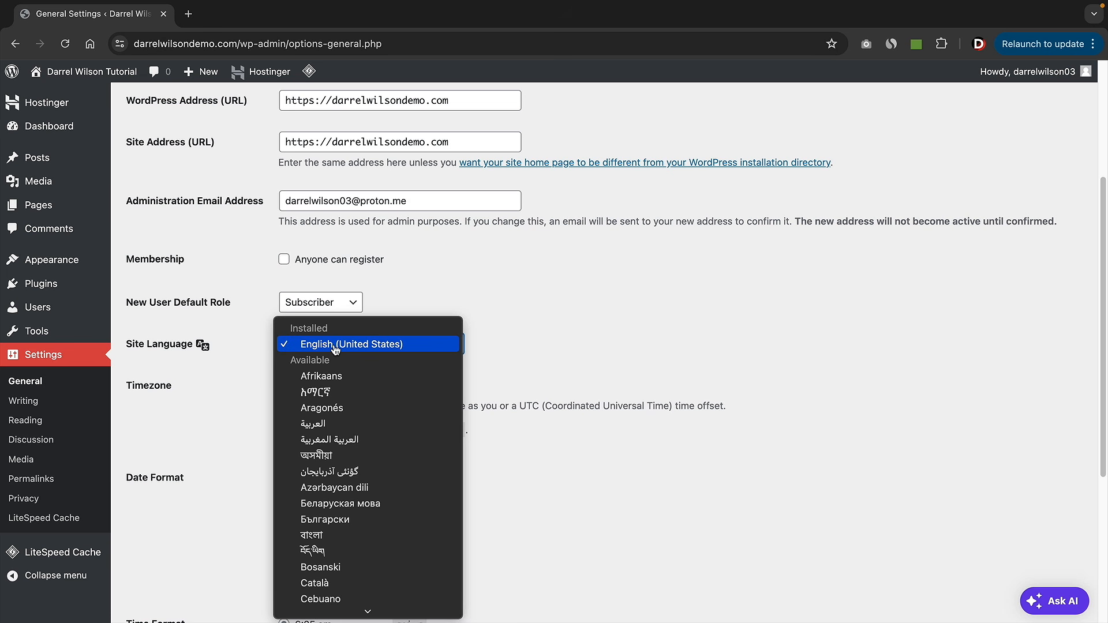
scroll(353, 430, "down", 5)
scroll(354, 432, "down", 20)
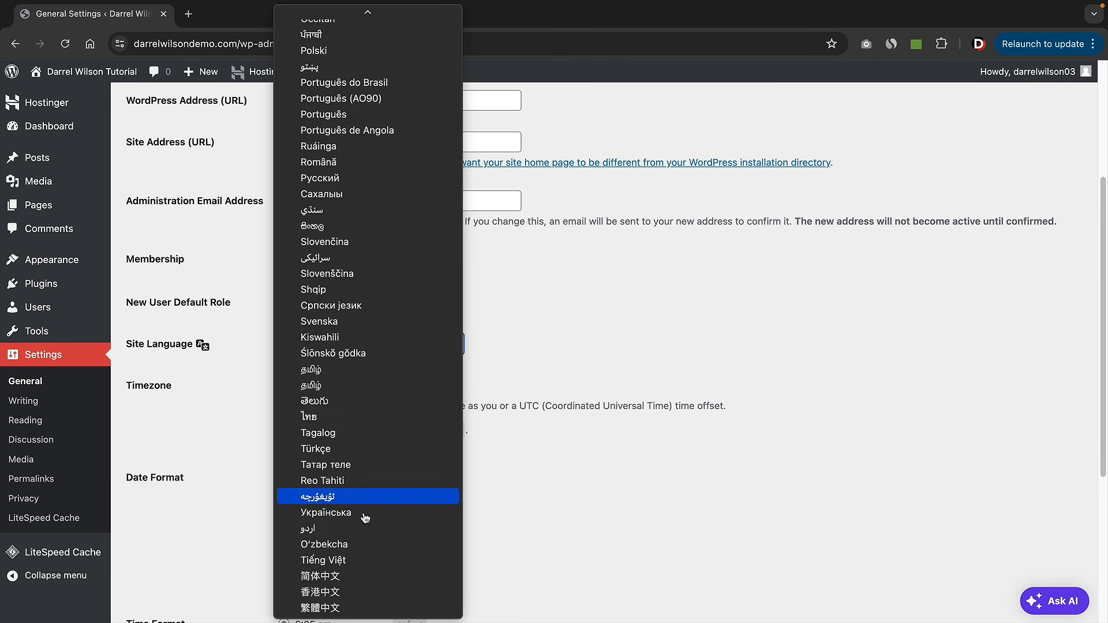
scroll(349, 566, "up", 3)
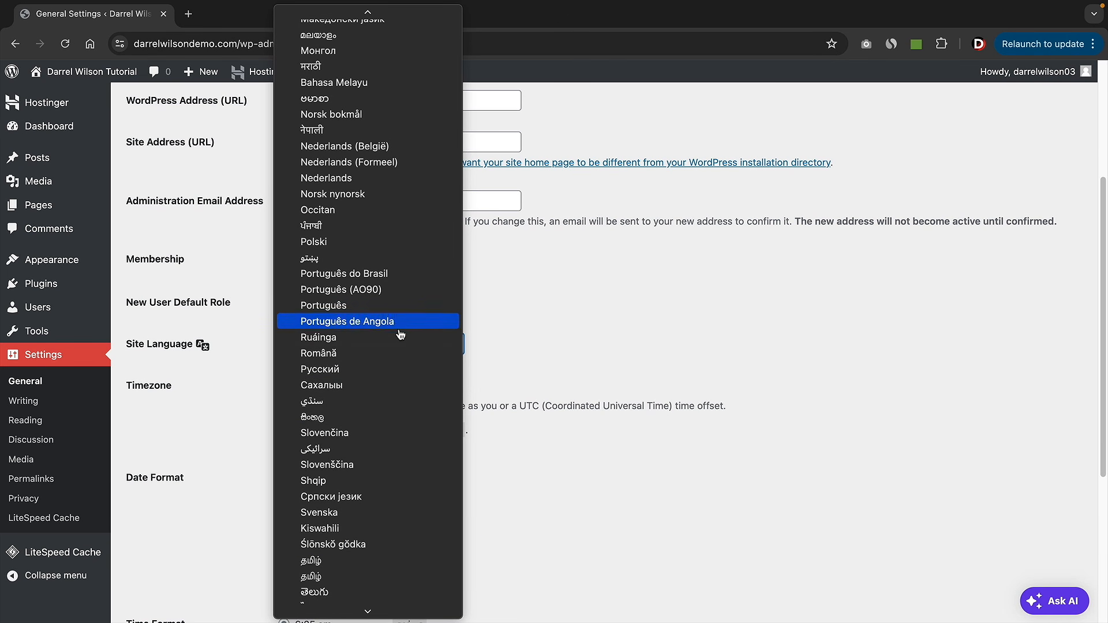
scroll(381, 341, "up", 13)
scroll(397, 342, "up", 9)
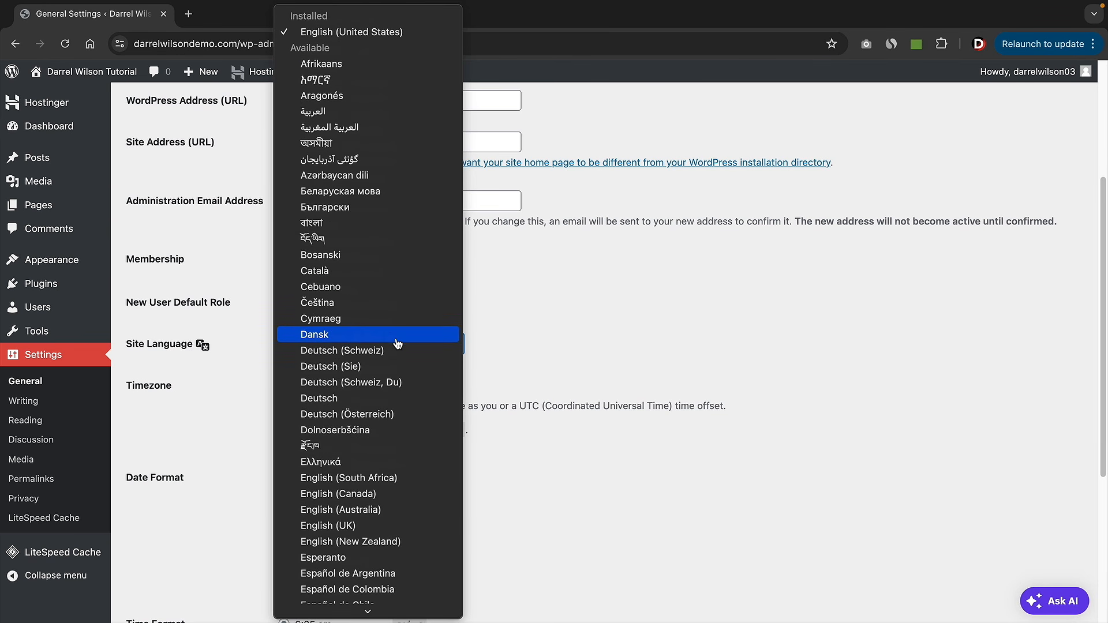
left_click(362, 32)
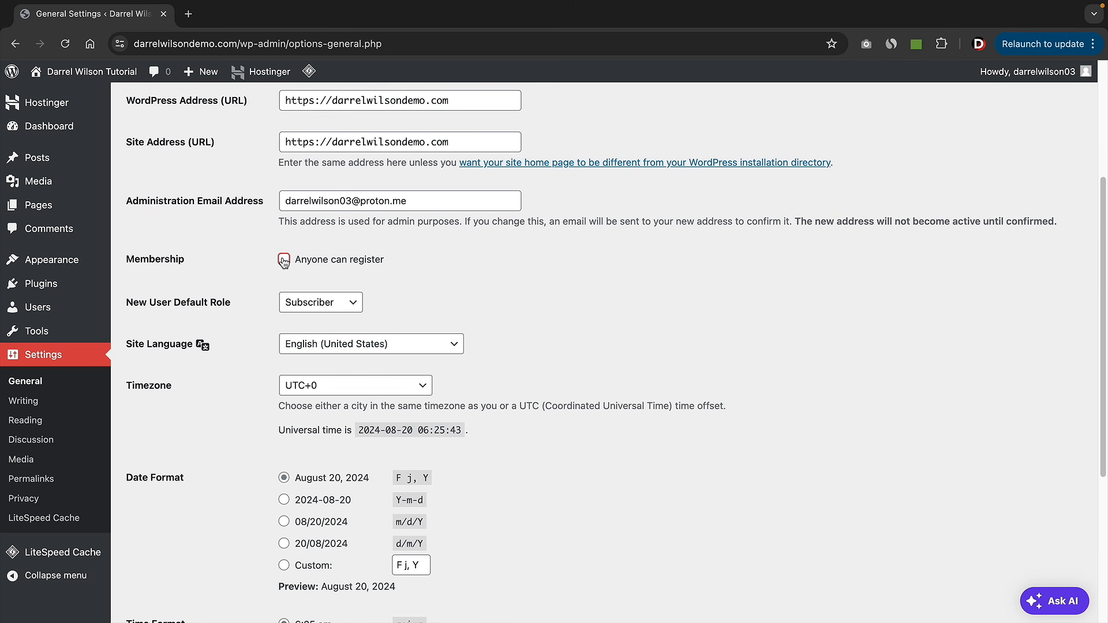
scroll(257, 334, "down", 5)
left_click(190, 549)
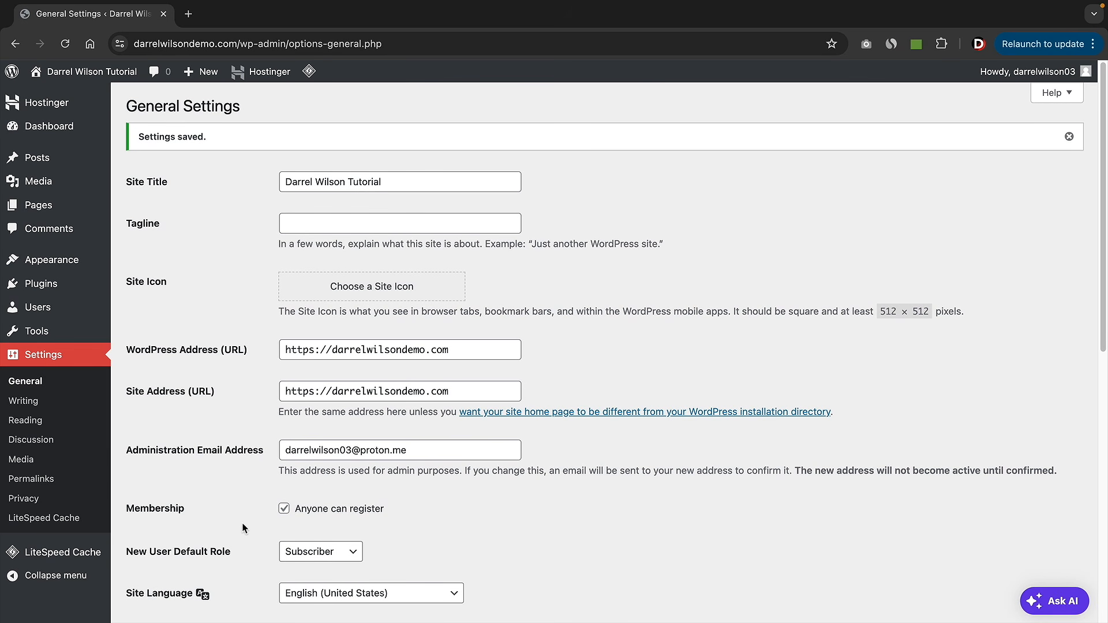
- Choose the Post name option in Settings > Permalinks and save the new permalink structure
left_click(39, 484)
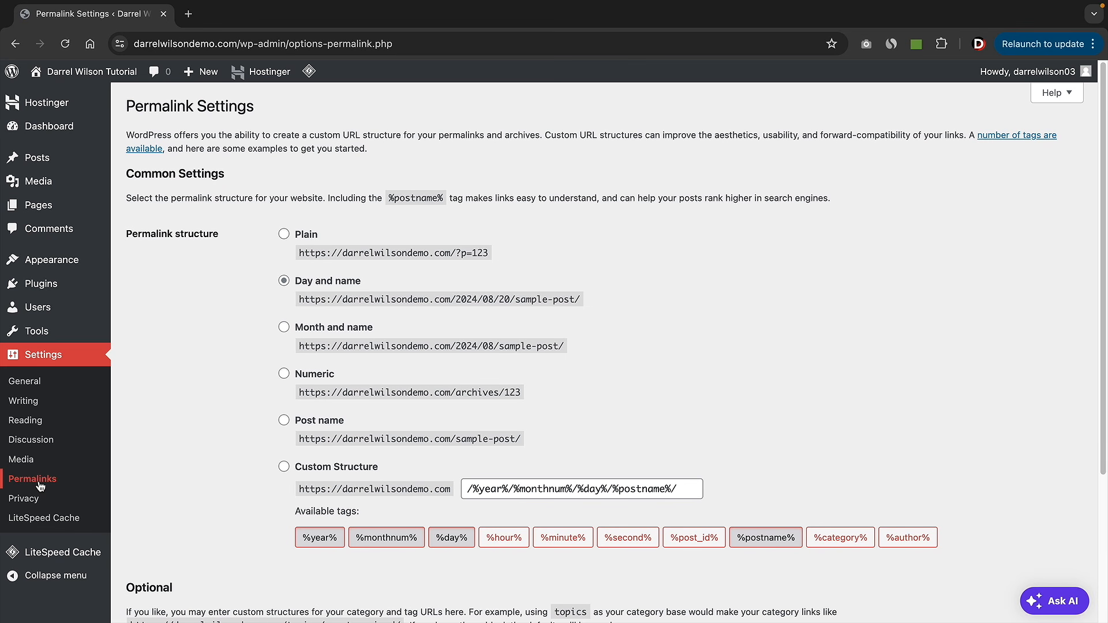
left_click_drag(132, 237, 232, 244)
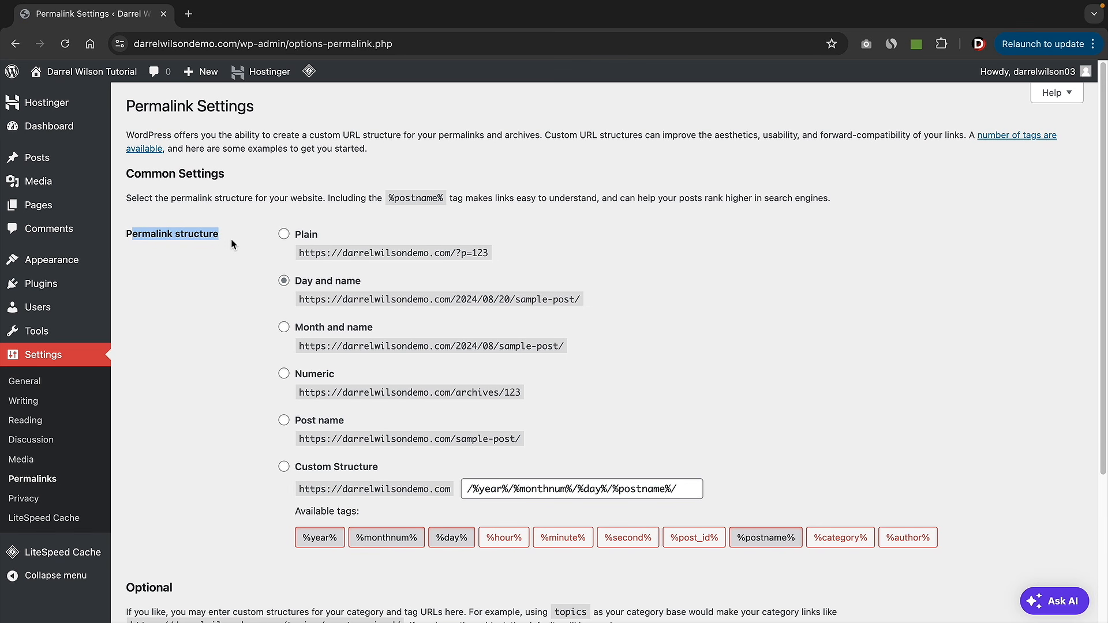
left_click(285, 423)
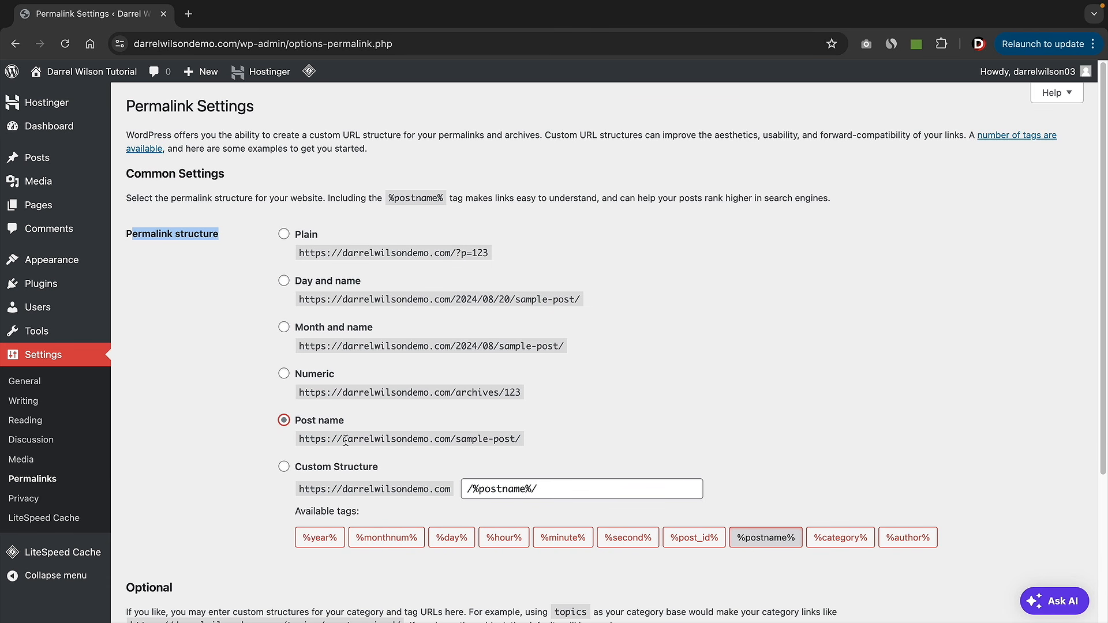
left_click_drag(344, 440, 448, 438)
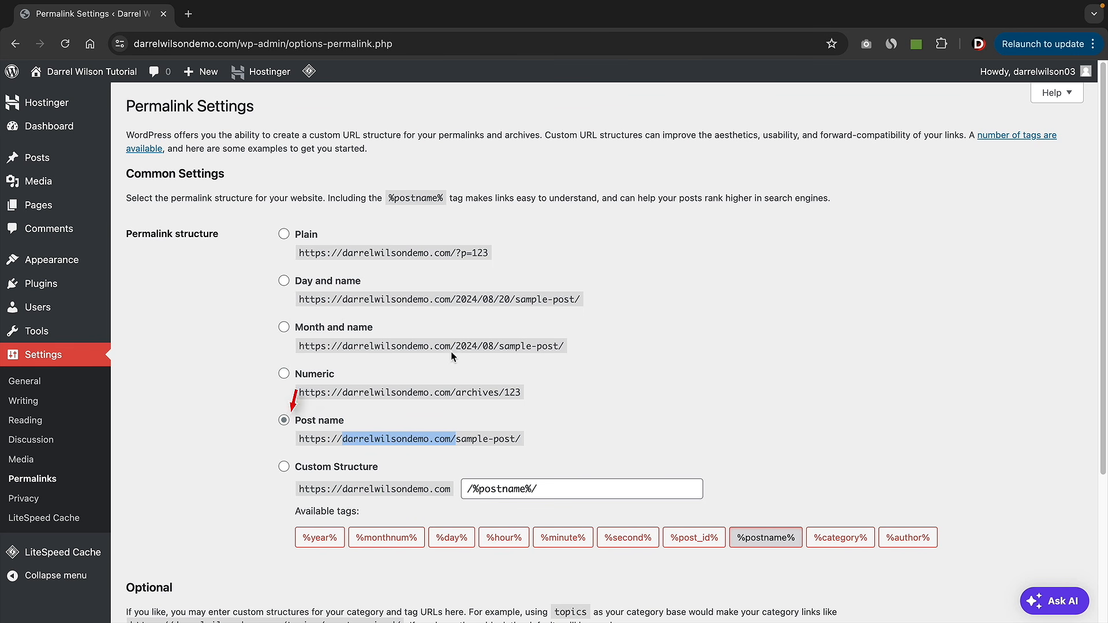
left_click_drag(429, 346, 569, 345)
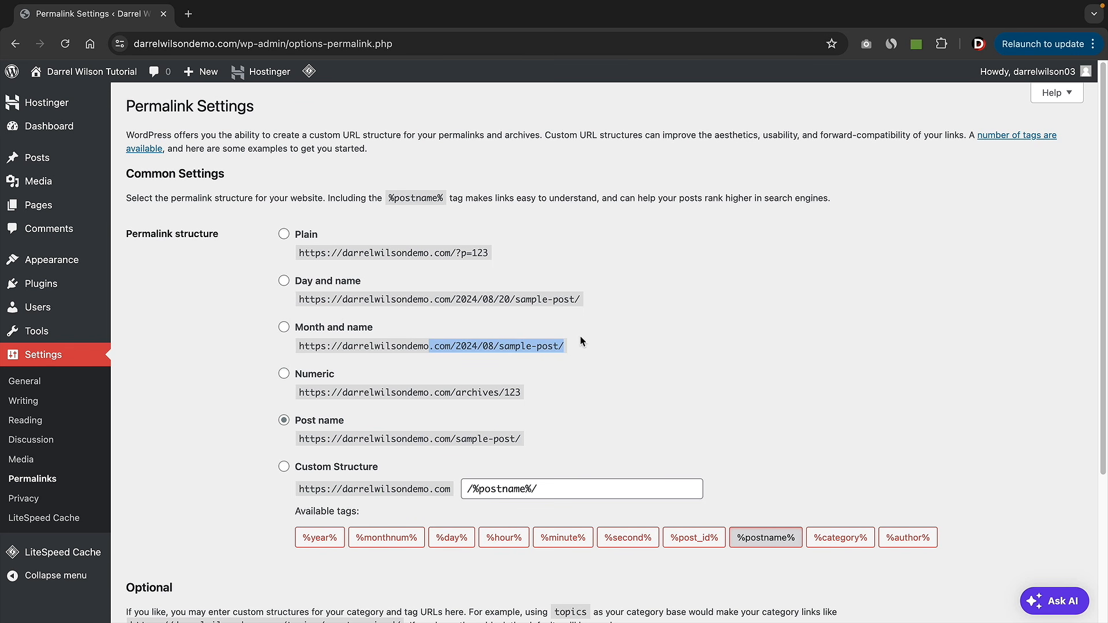
left_click(281, 421)
scroll(223, 394, "down", 3)
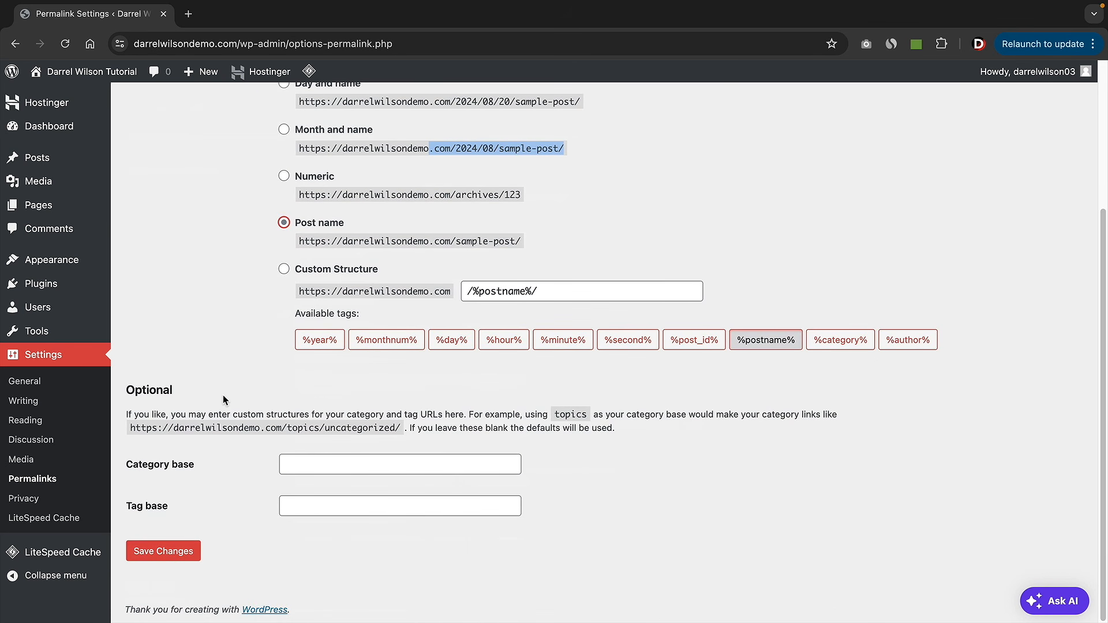
left_click(177, 556)
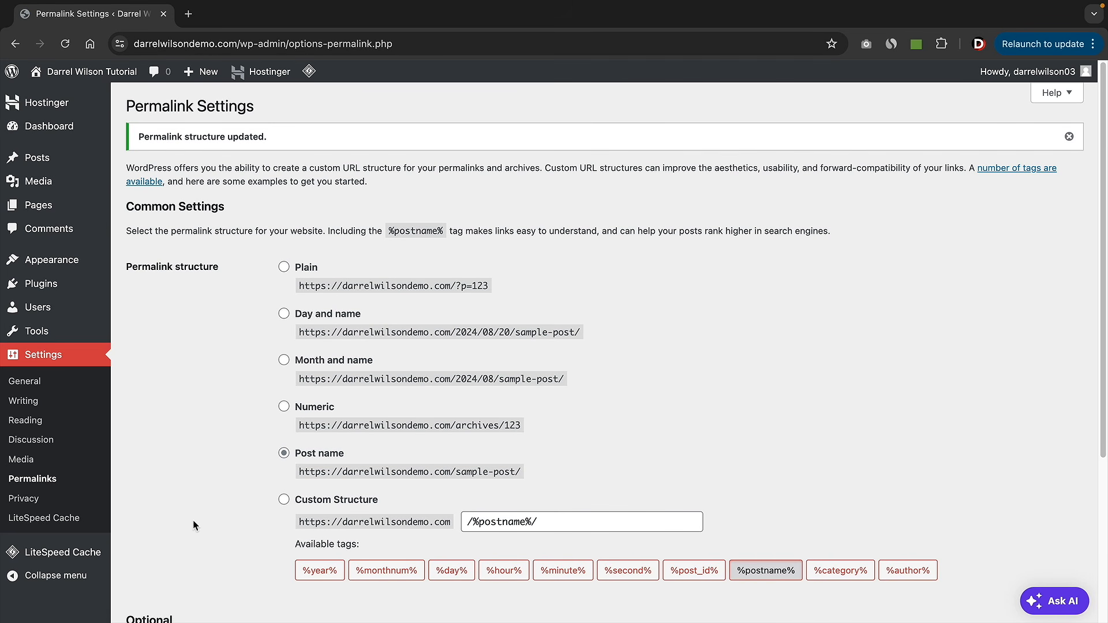
mouse_move(87, 72)
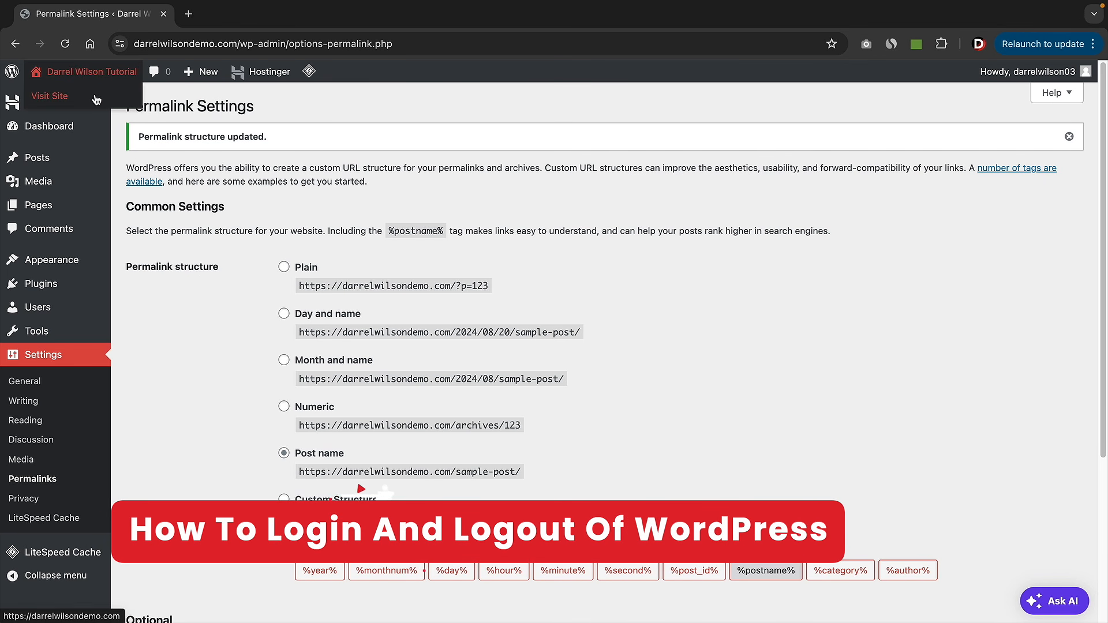
- View the live site and log out of WordPress
left_click(94, 99)
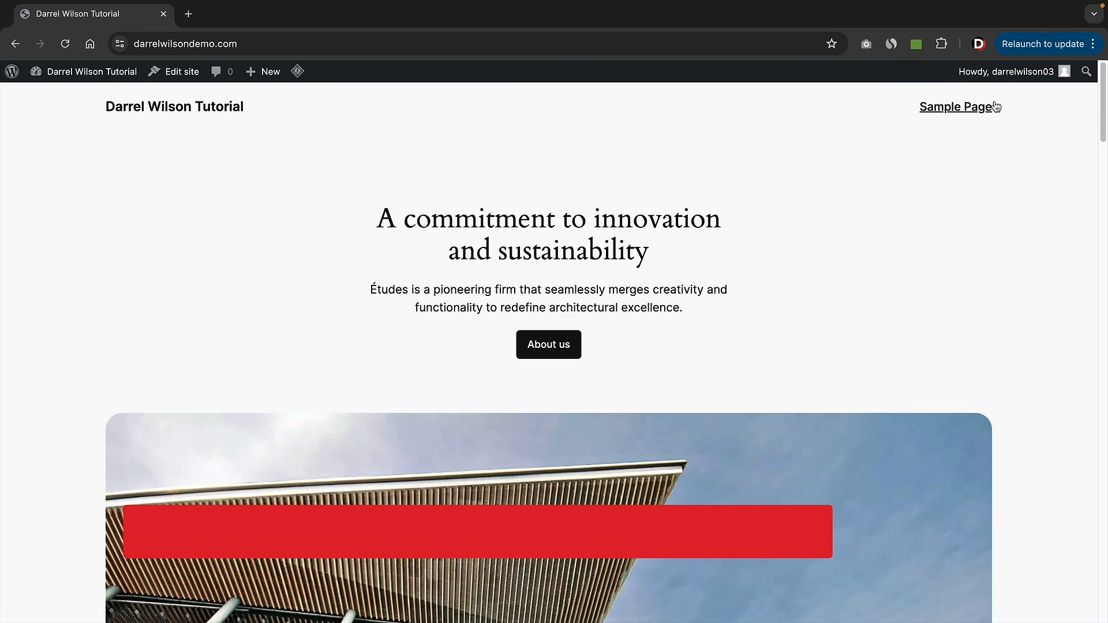
mouse_move(1011, 77)
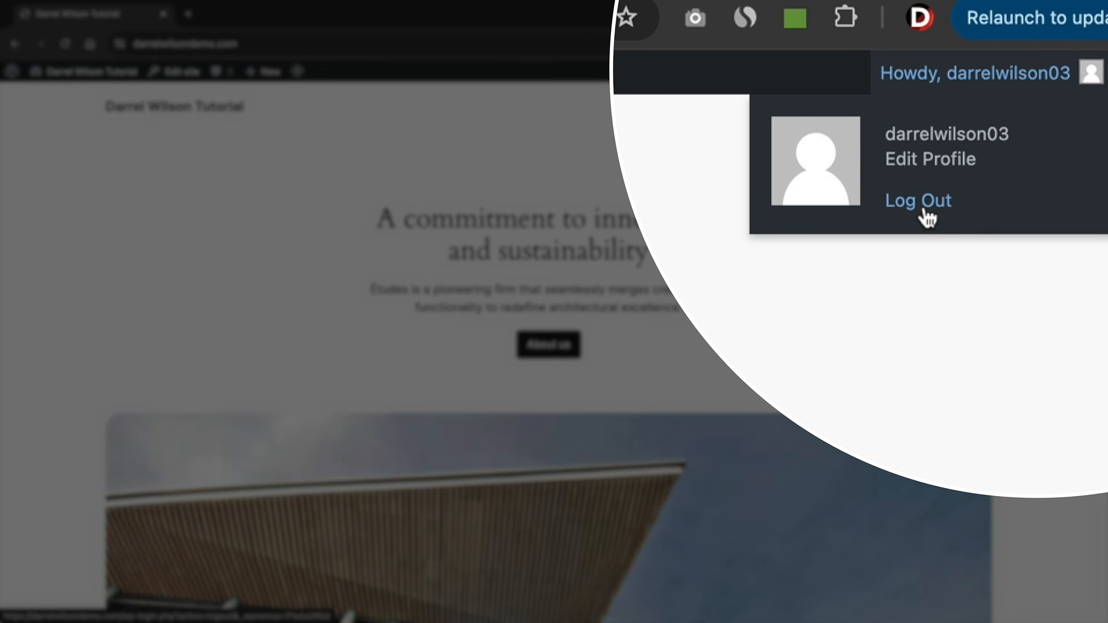
left_click(927, 216)
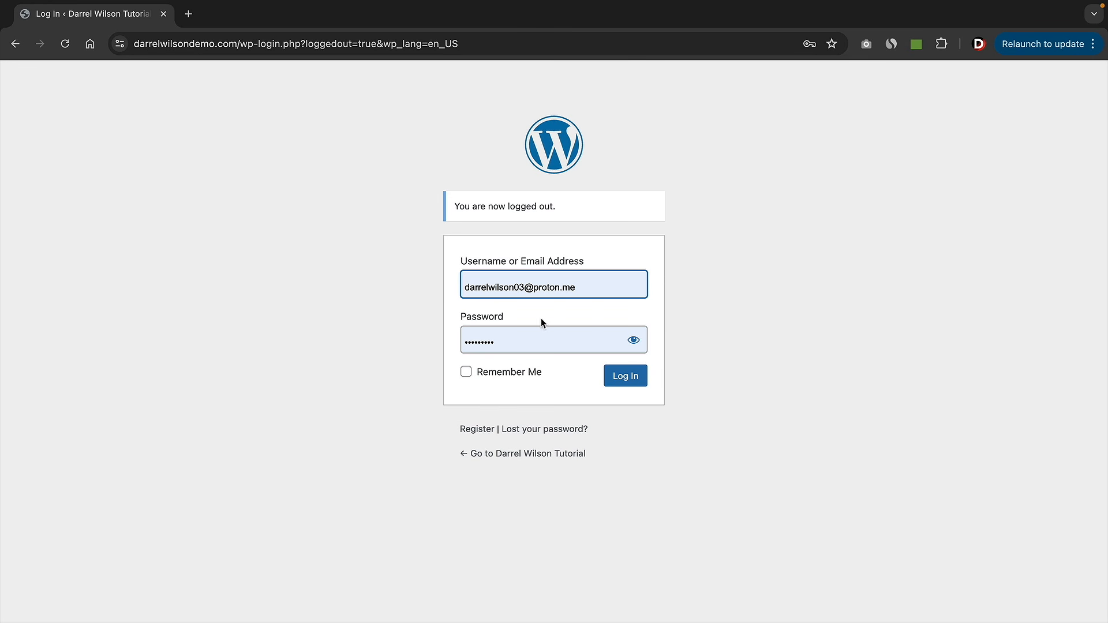
- Replace the URL path with 'wp' to load the admin login page
left_click_drag(239, 44, 691, 53)
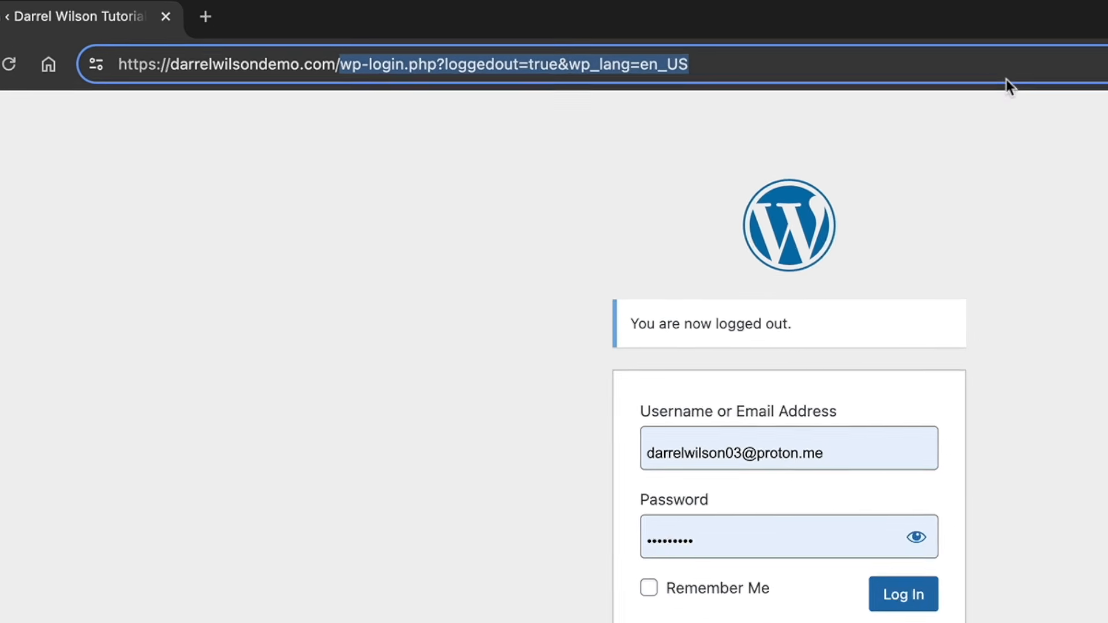
type("wp")
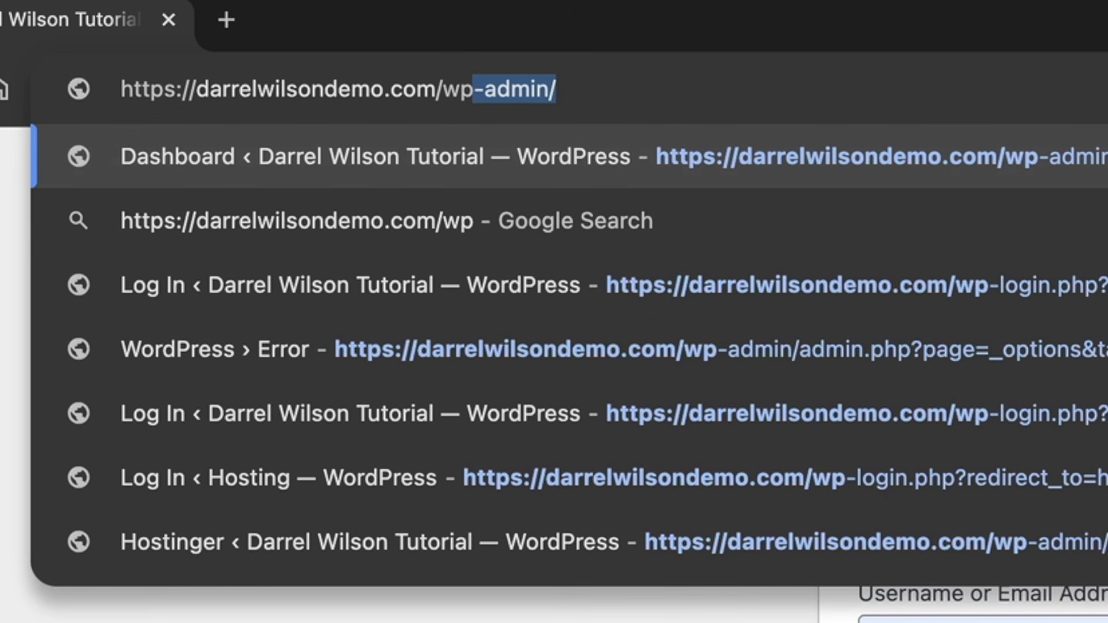
key("Return")
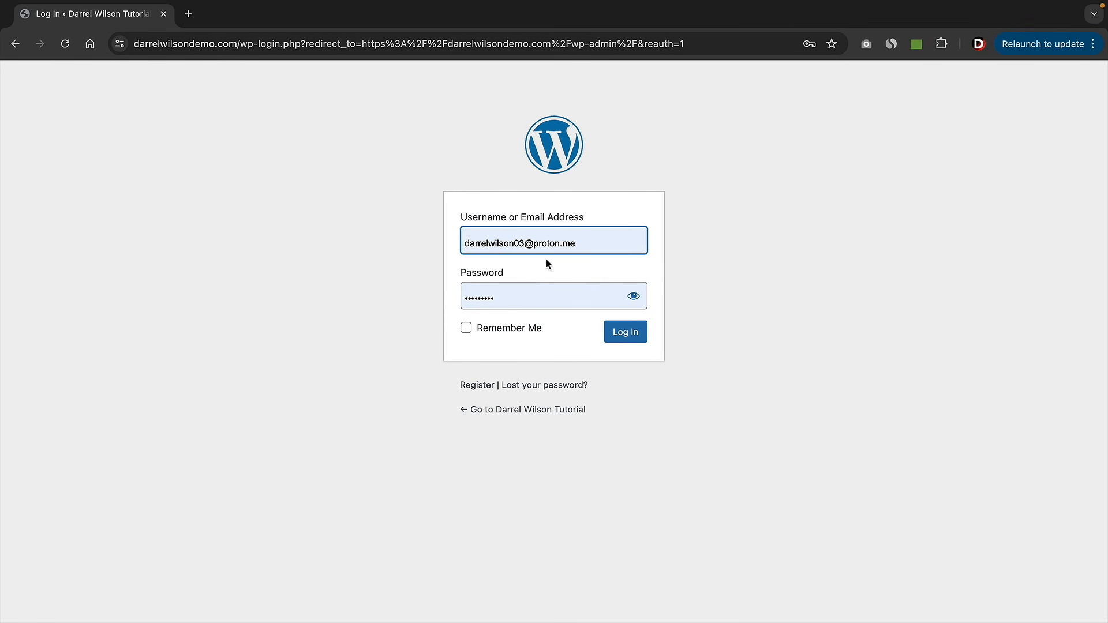
- Log in with Chrome's saved WordPress credentials to return to the Dashboard
left_click(597, 243)
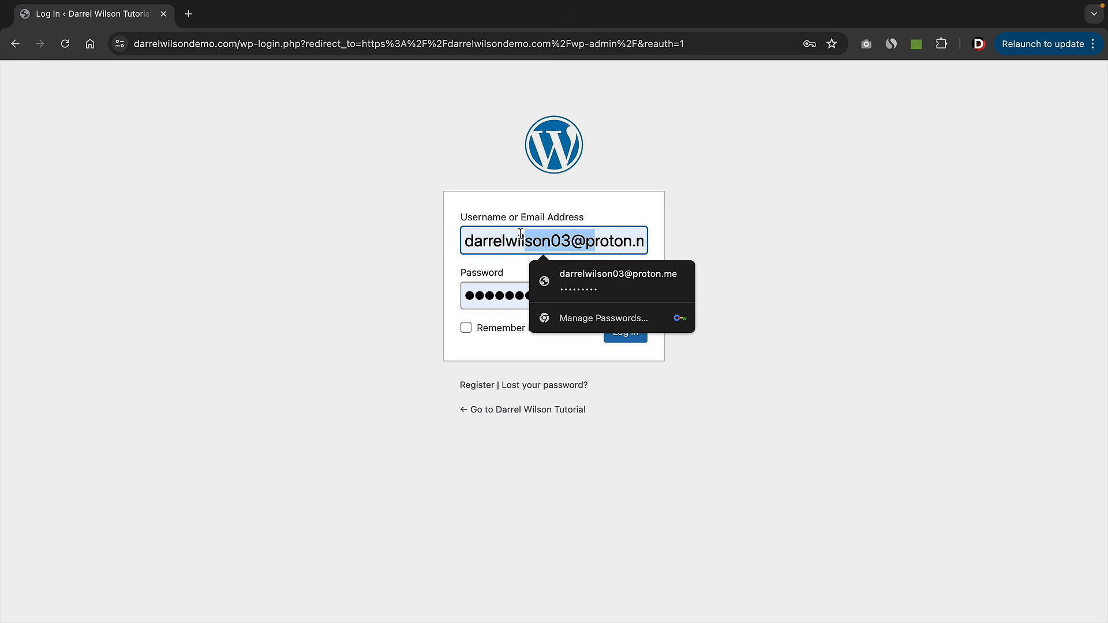
left_click(399, 232)
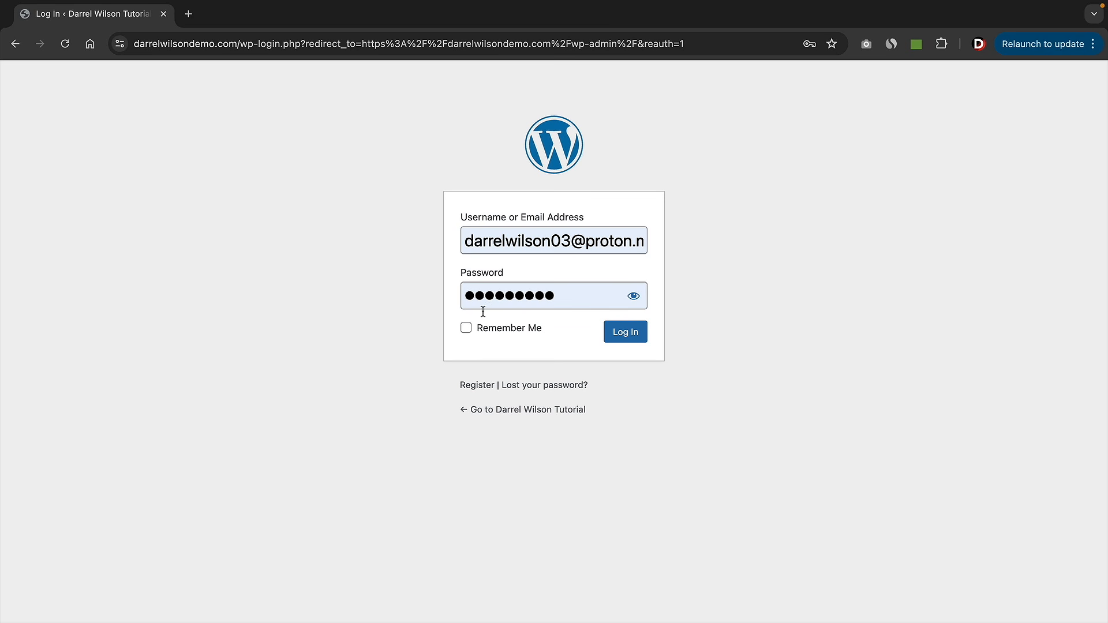
left_click(624, 338)
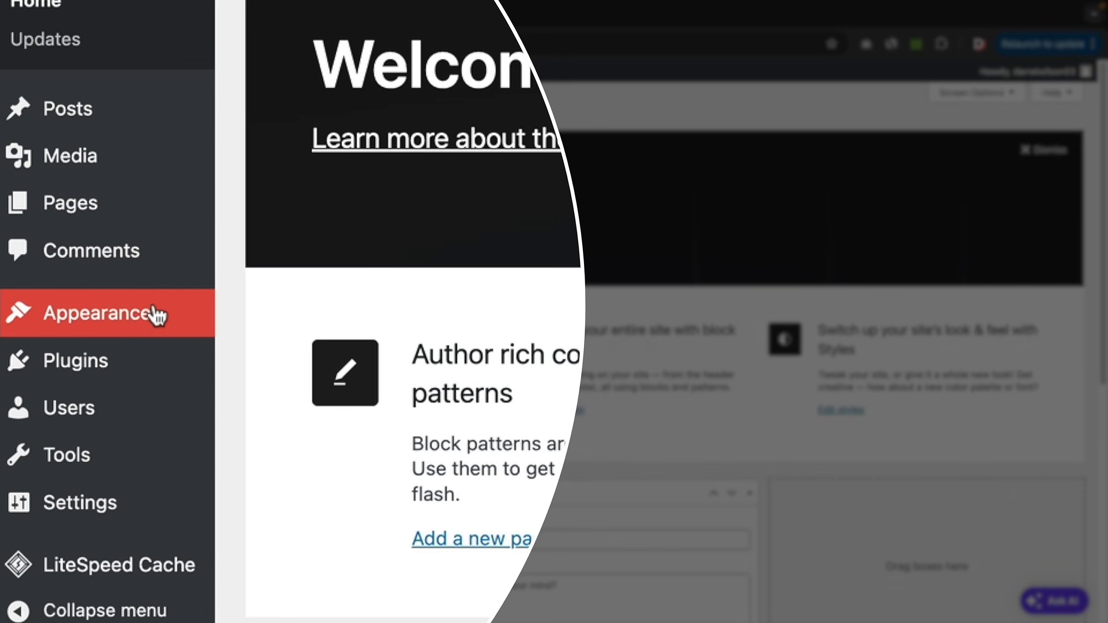
mouse_move(57, 313)
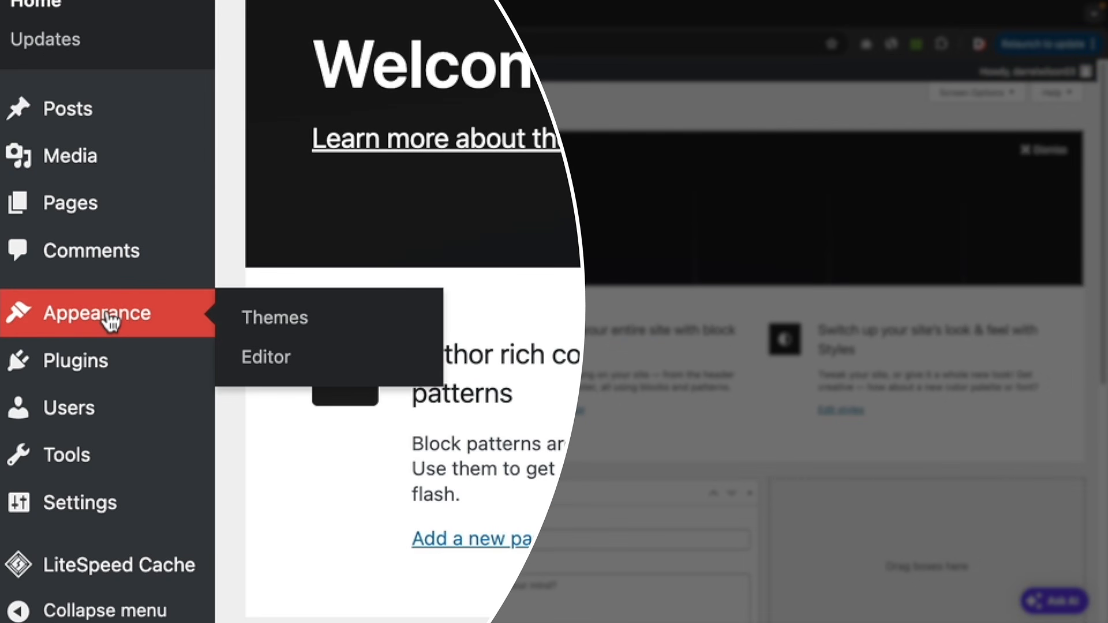
- From Appearance > Themes, choose Add New Theme and scroll the Popular themes list
left_click(336, 328)
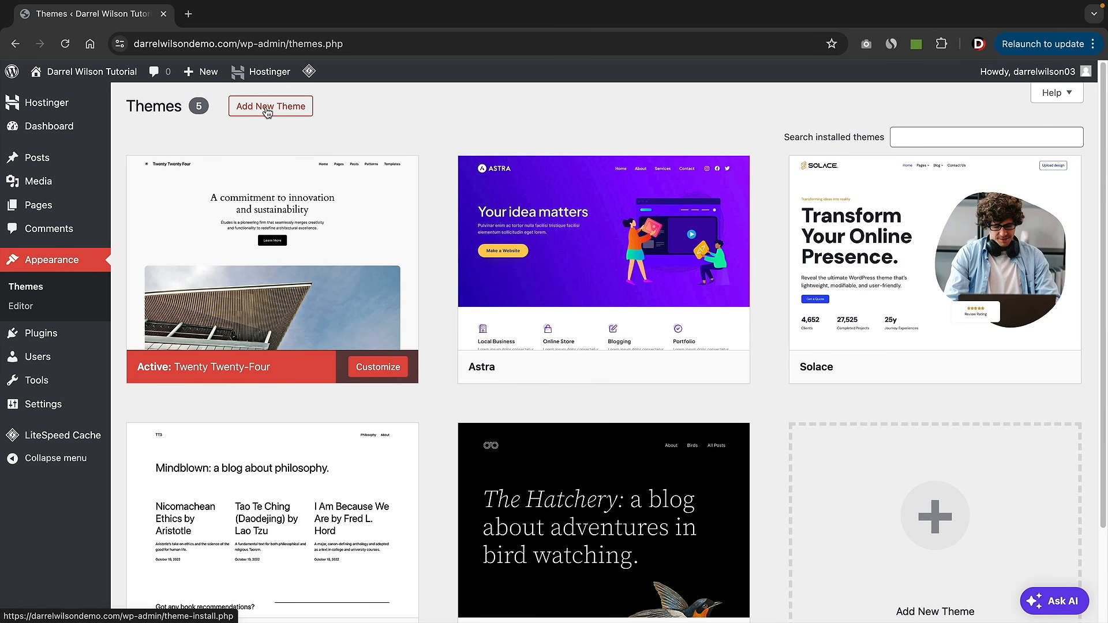
left_click(265, 112)
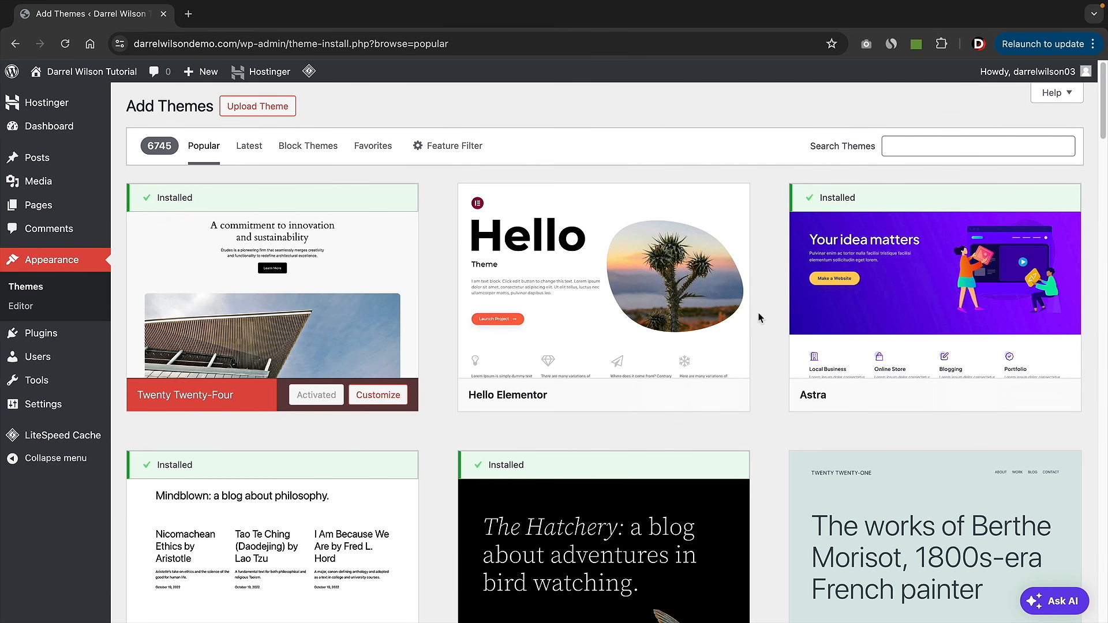
scroll(760, 318, "down", 3)
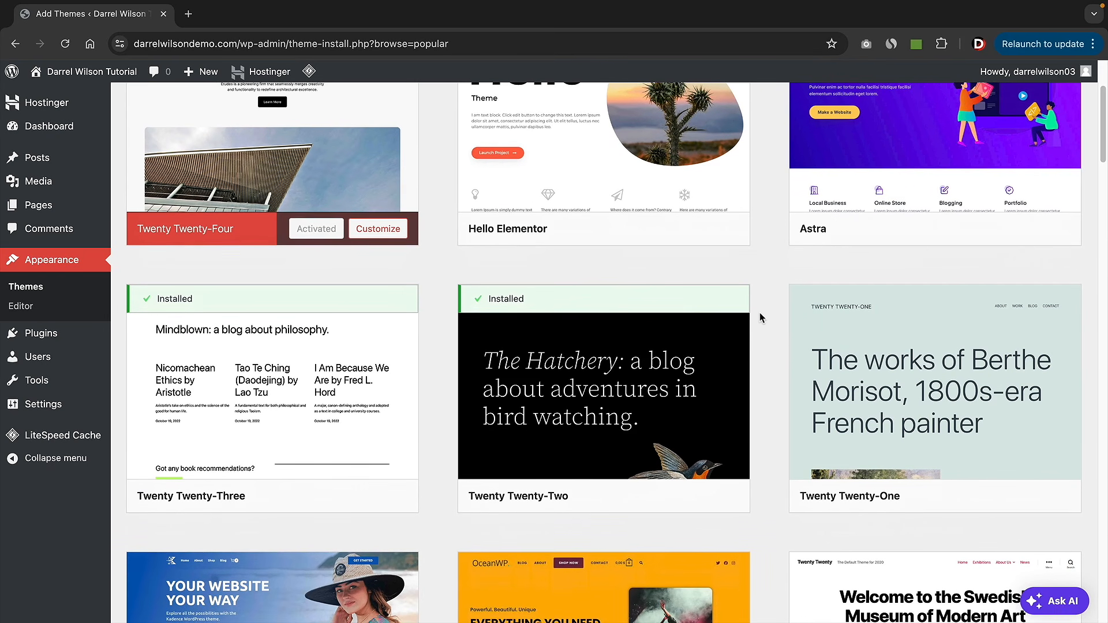
scroll(759, 318, "down", 5)
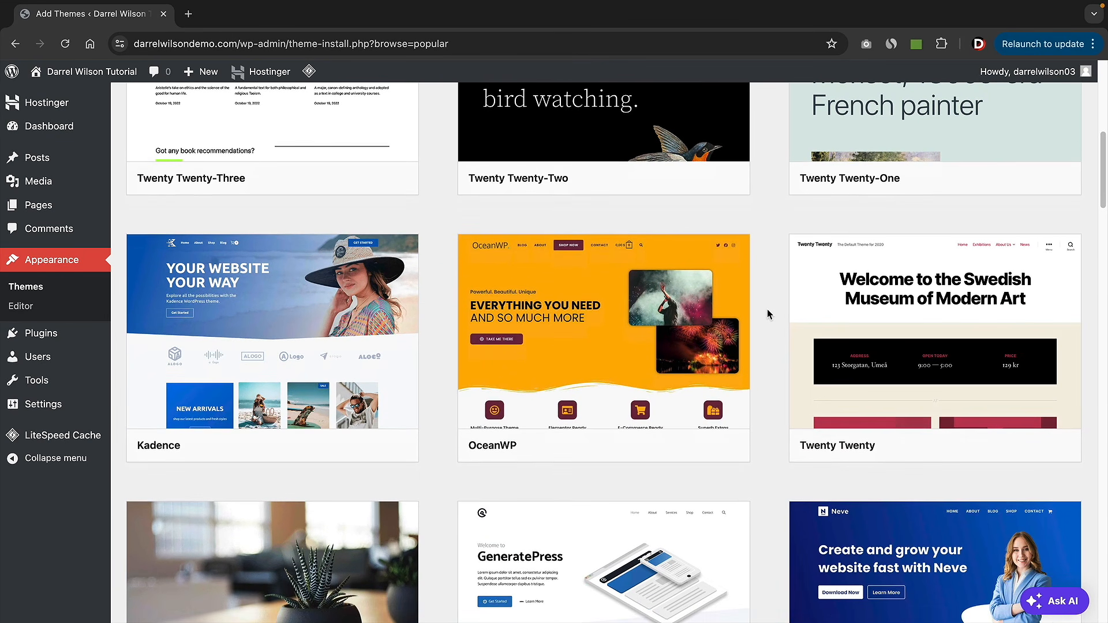
scroll(767, 312, "down", 3)
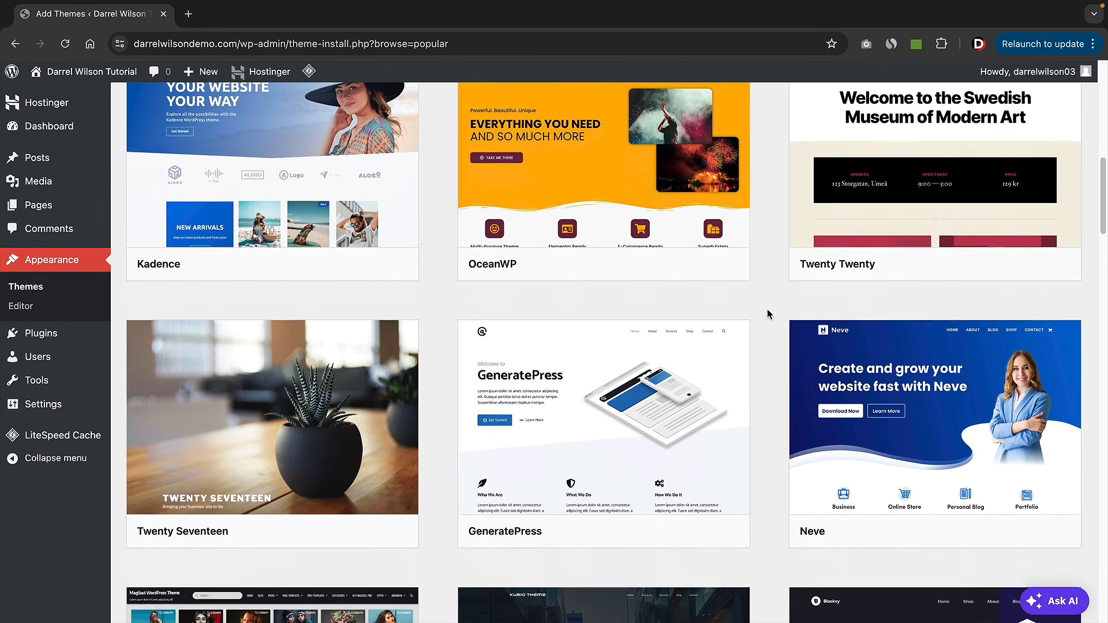
scroll(767, 310, "down", 8)
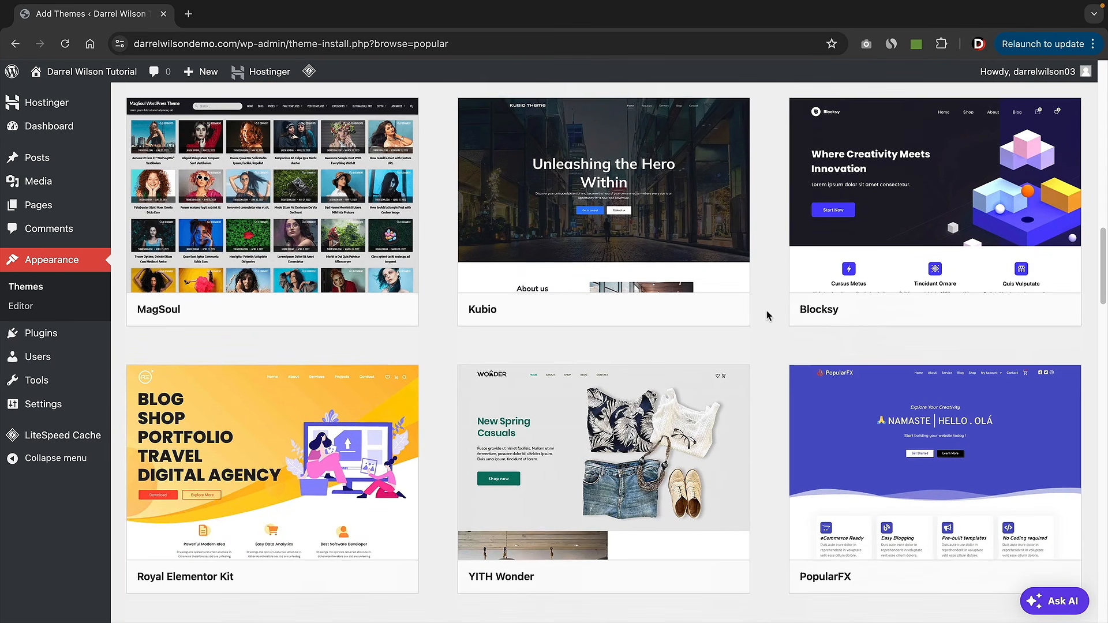
scroll(766, 311, "down", 5)
scroll(763, 387, "down", 3)
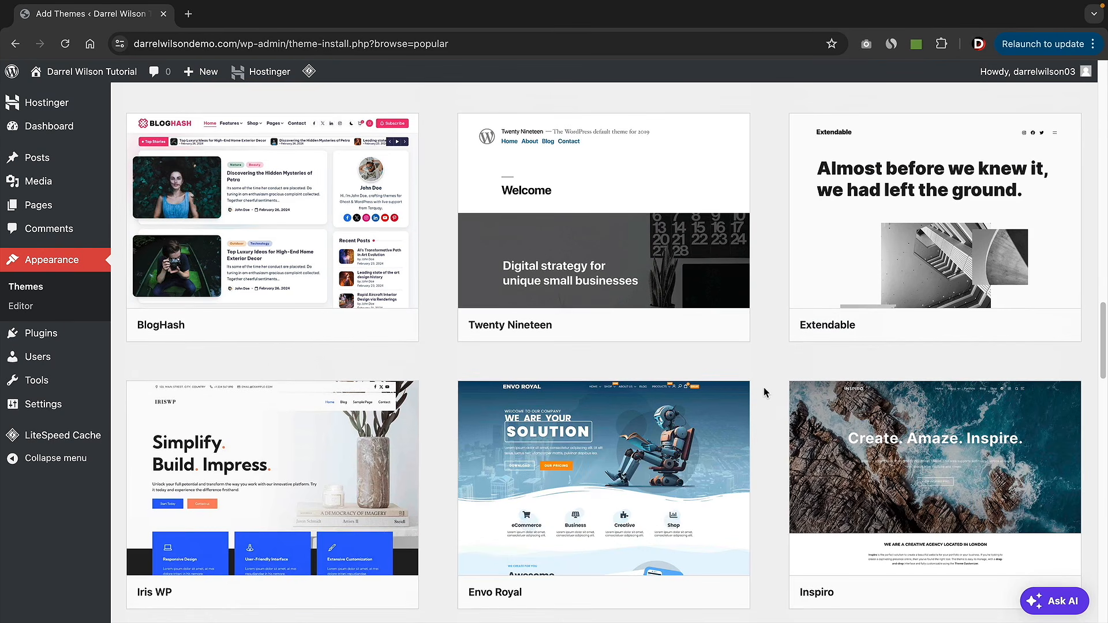
scroll(764, 392, "down", 2)
scroll(763, 393, "up", 20)
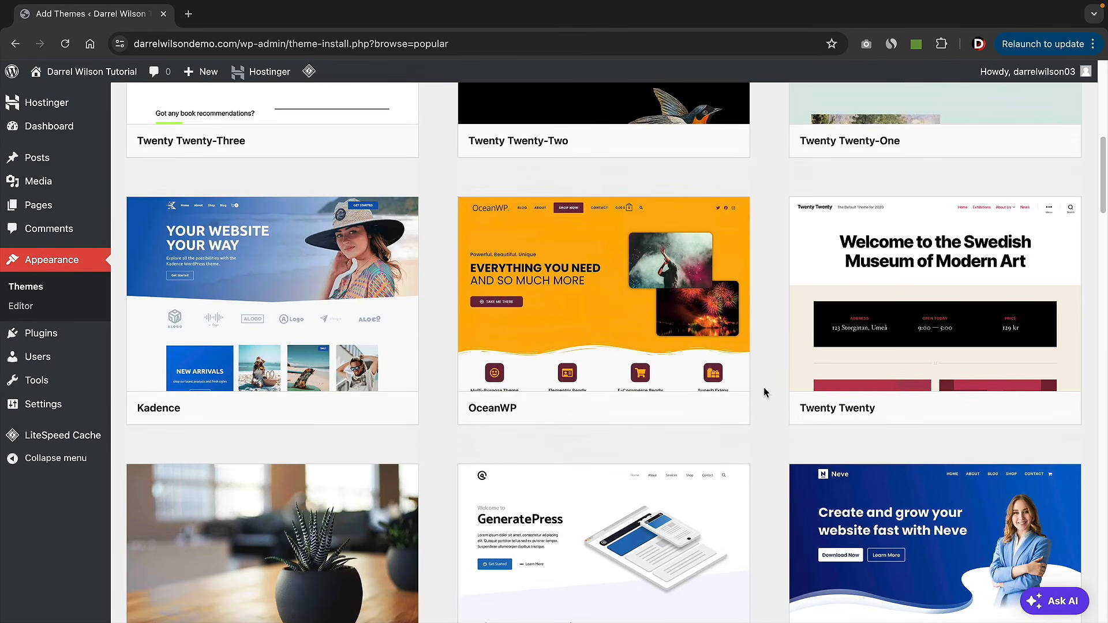
scroll(763, 386, "up", 9)
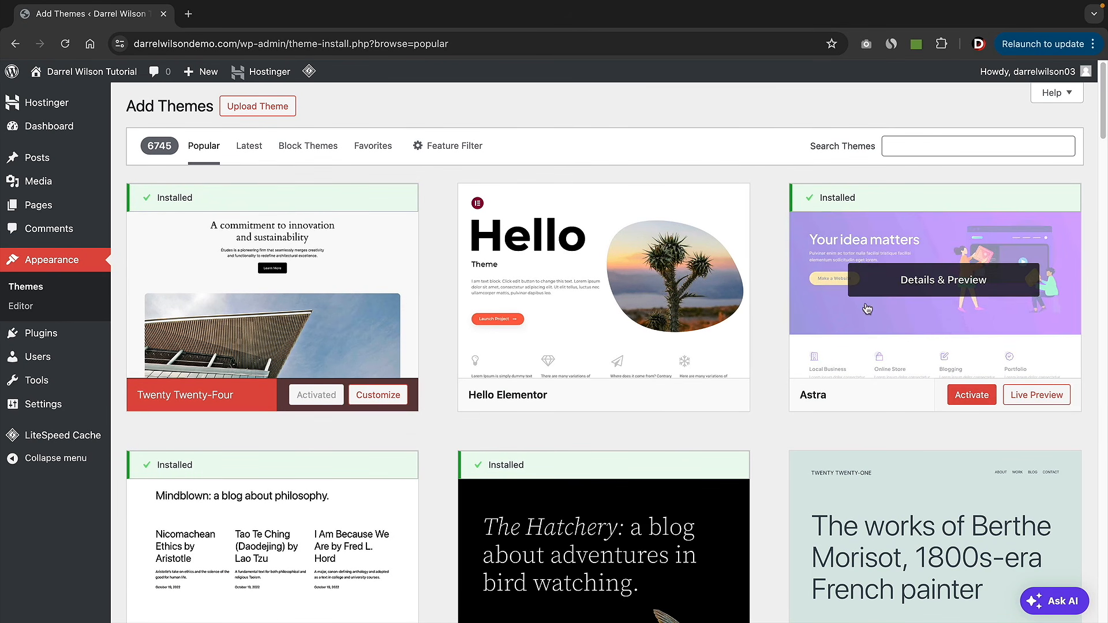
- Search themes for 'astra' and activate the Astra theme
left_click(938, 144)
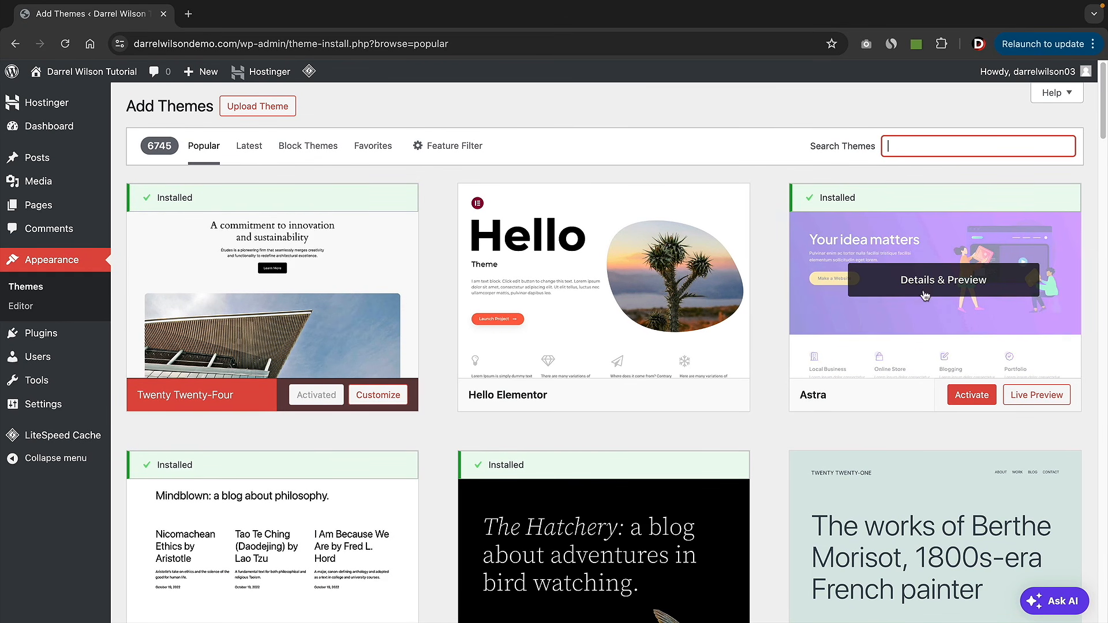
type("astra")
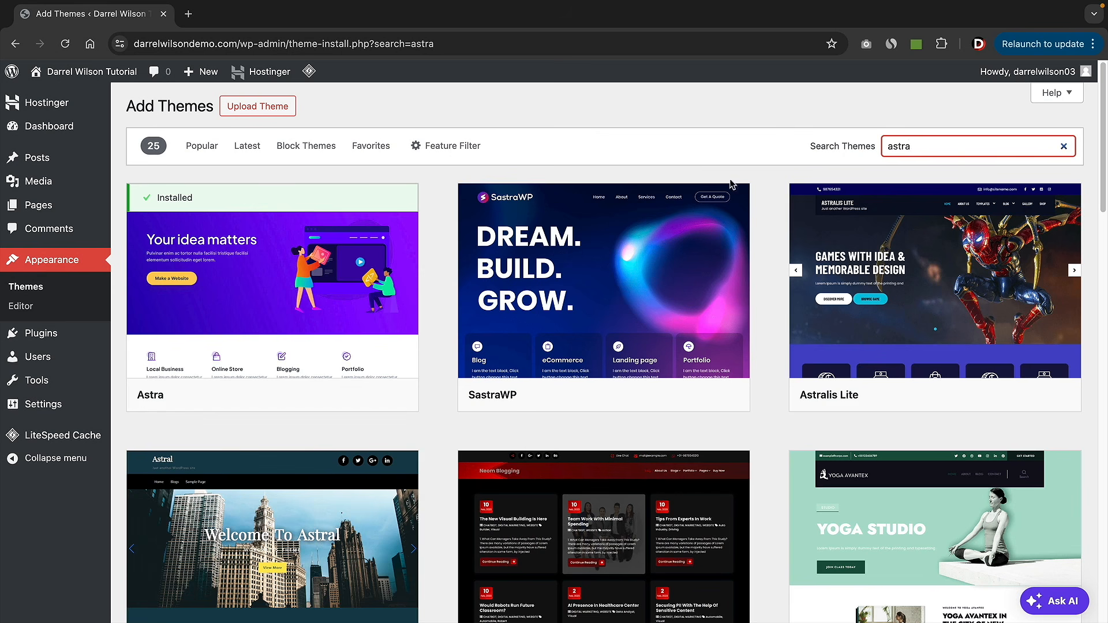
mouse_move(286, 328)
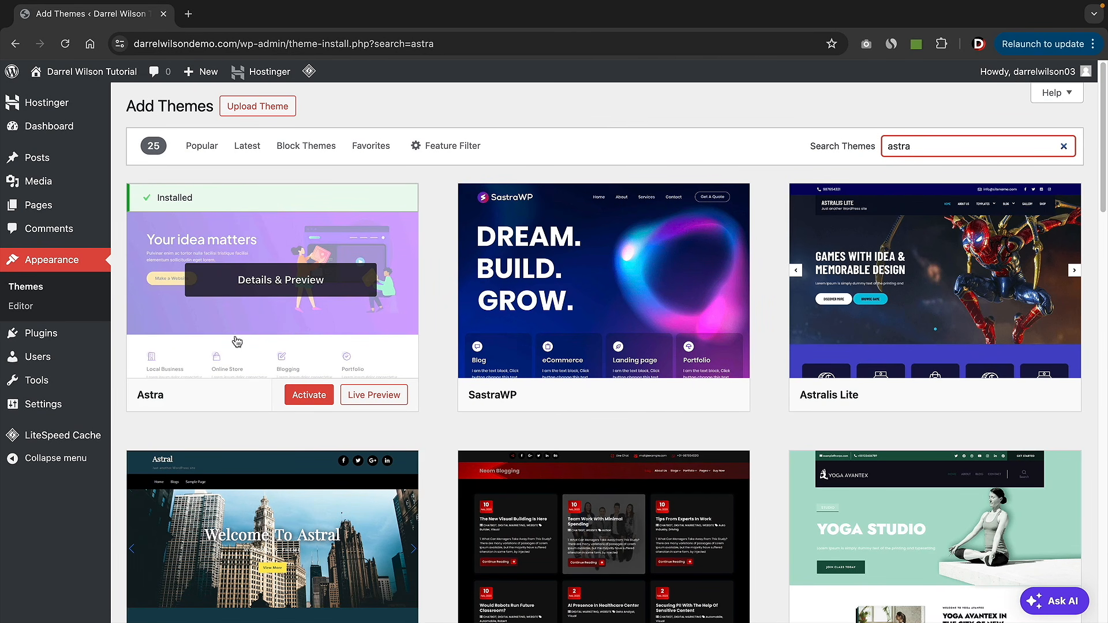
left_click(308, 397)
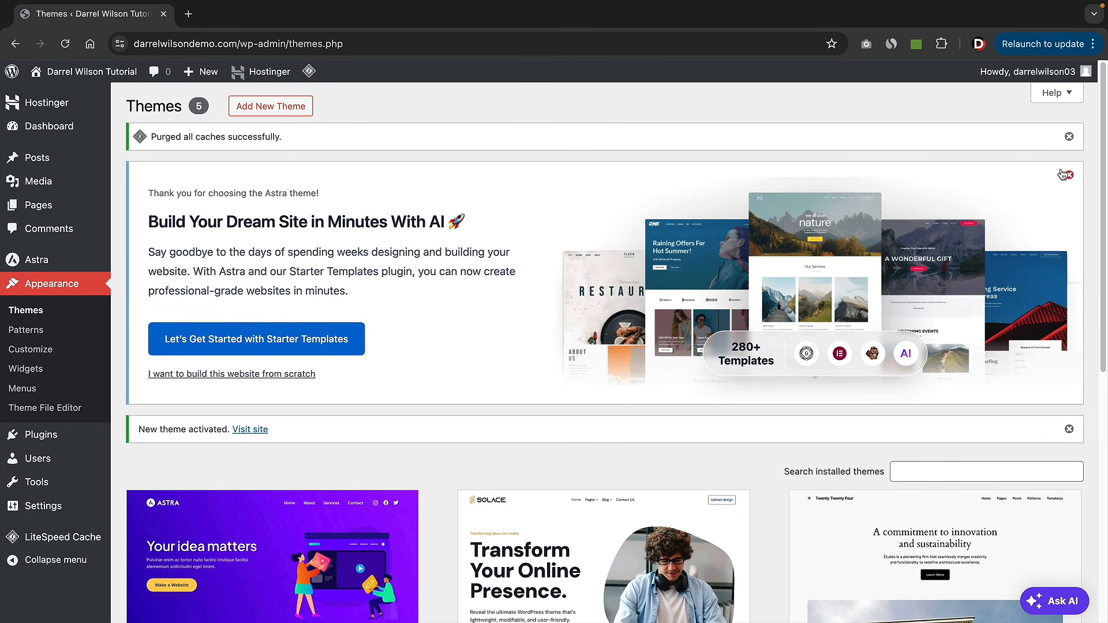
- Dismiss the cache-purged, Astra welcome and theme-activated notices
left_click(1070, 138)
left_click(1069, 138)
left_click(1069, 137)
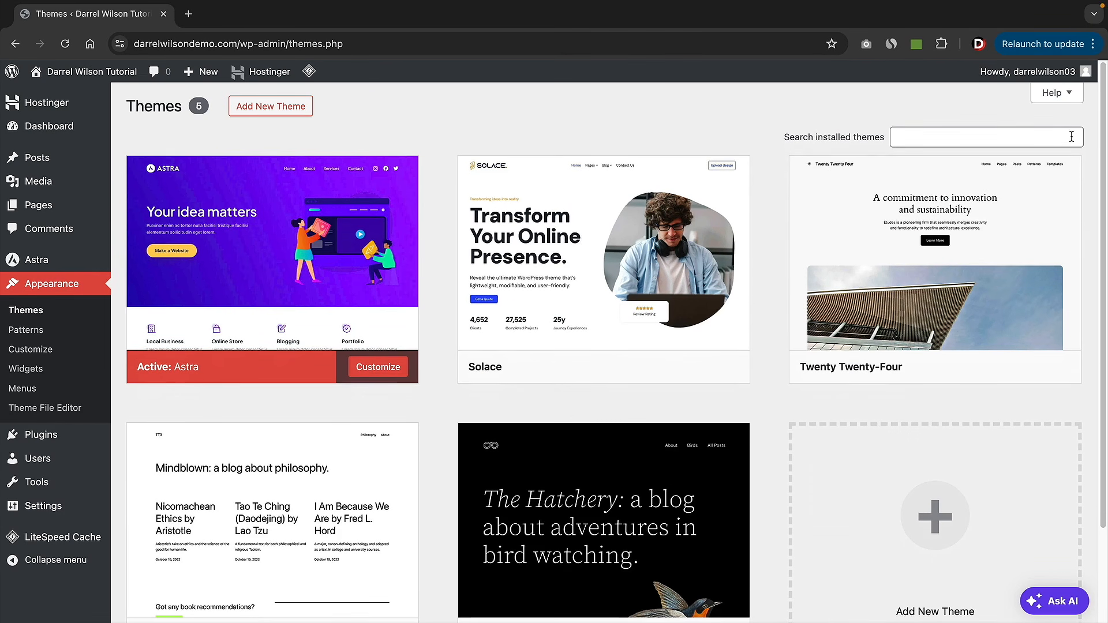
- Open the Astra > Dashboard welcome page
mouse_move(601, 311)
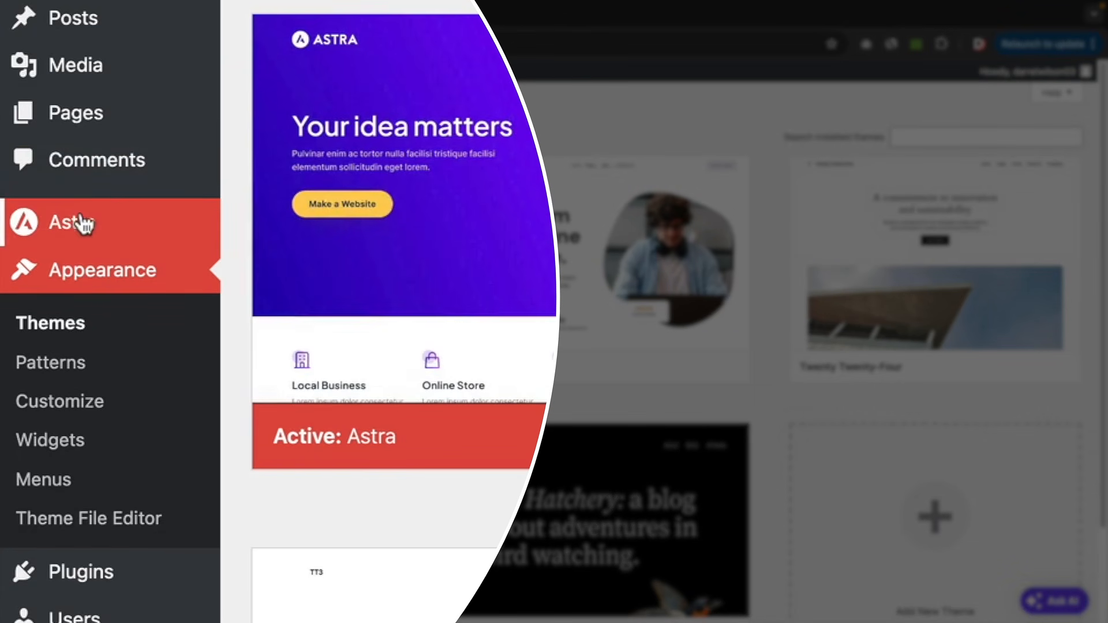
mouse_move(41, 262)
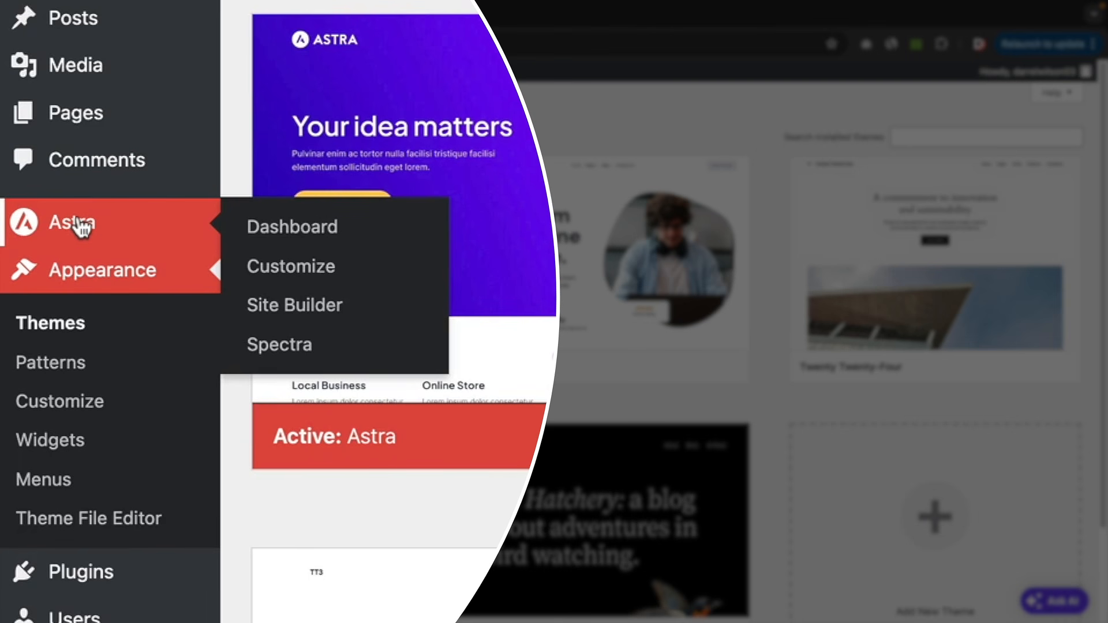
left_click(276, 231)
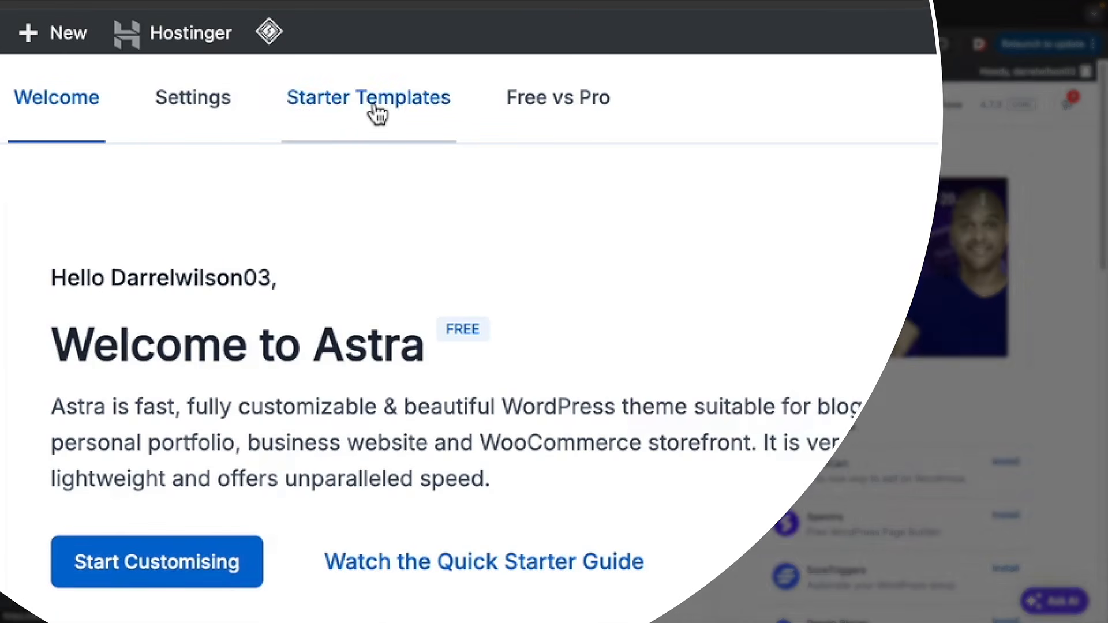
- Install & activate the Starter Templates plugin from Astra's Starter Templates tab
left_click(362, 110)
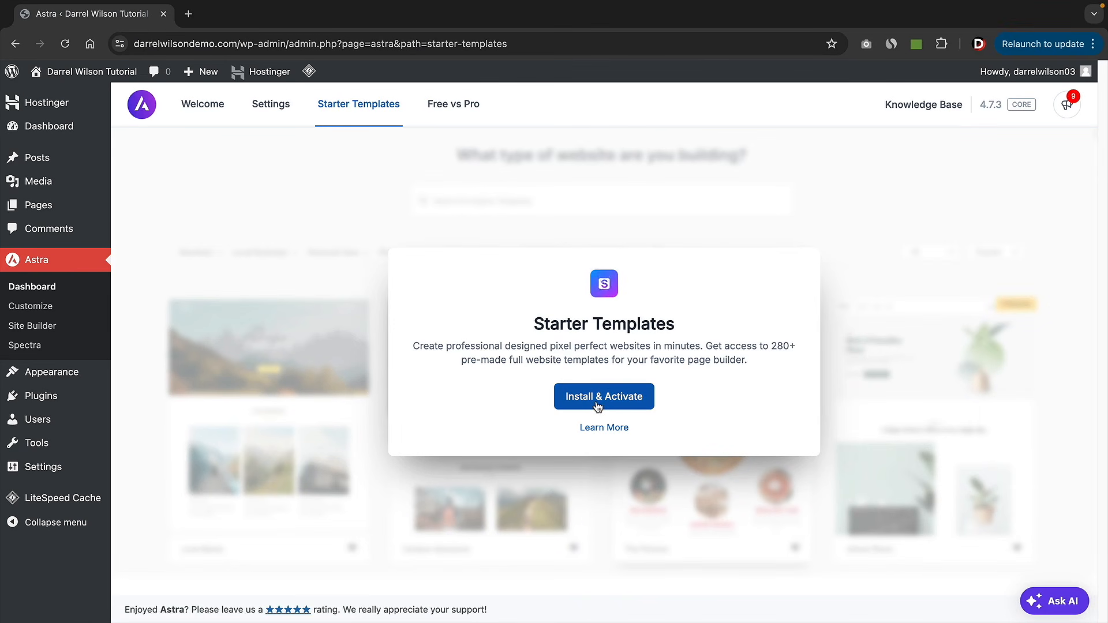
left_click(598, 404)
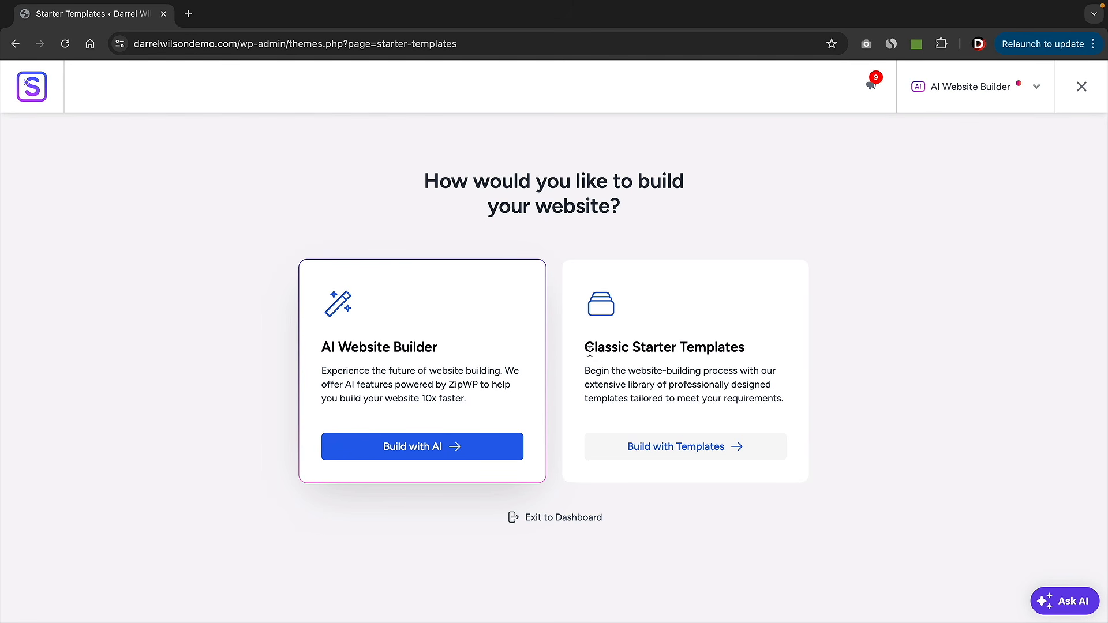
- Pick Classic Starter Templates, dismiss the AI suggestion, and switch the page builder to Elementor
left_click_drag(585, 346, 724, 347)
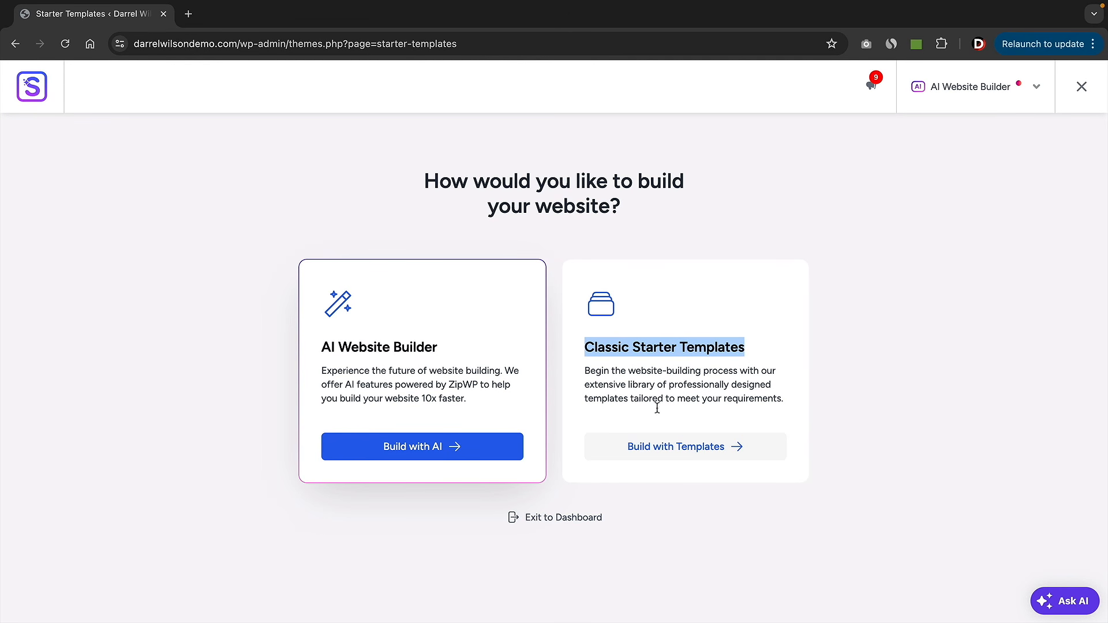
left_click(676, 453)
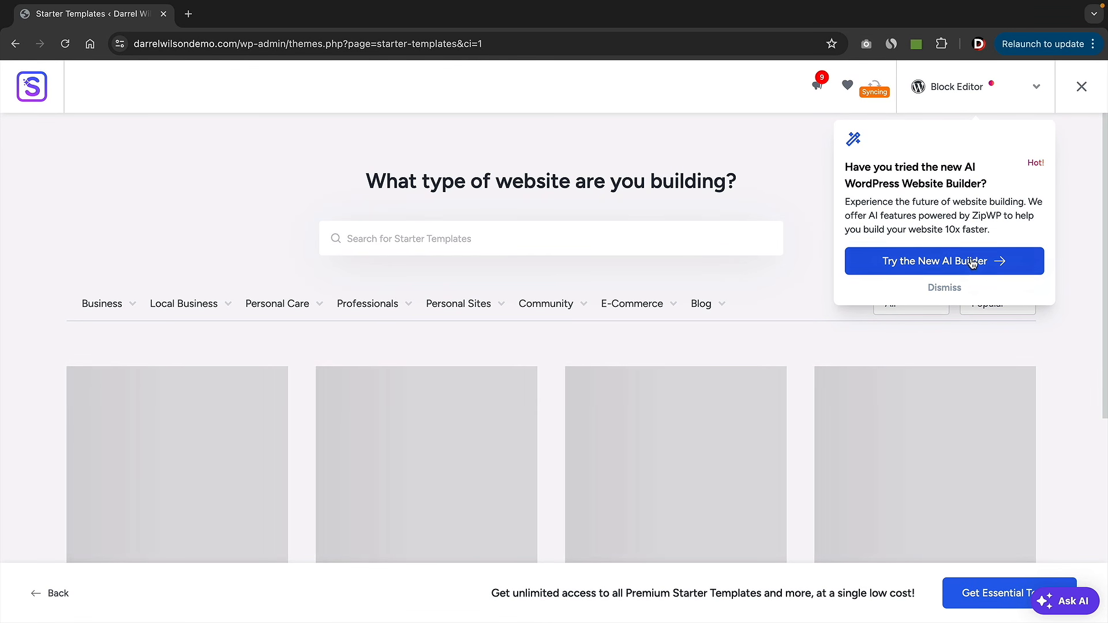
left_click(947, 289)
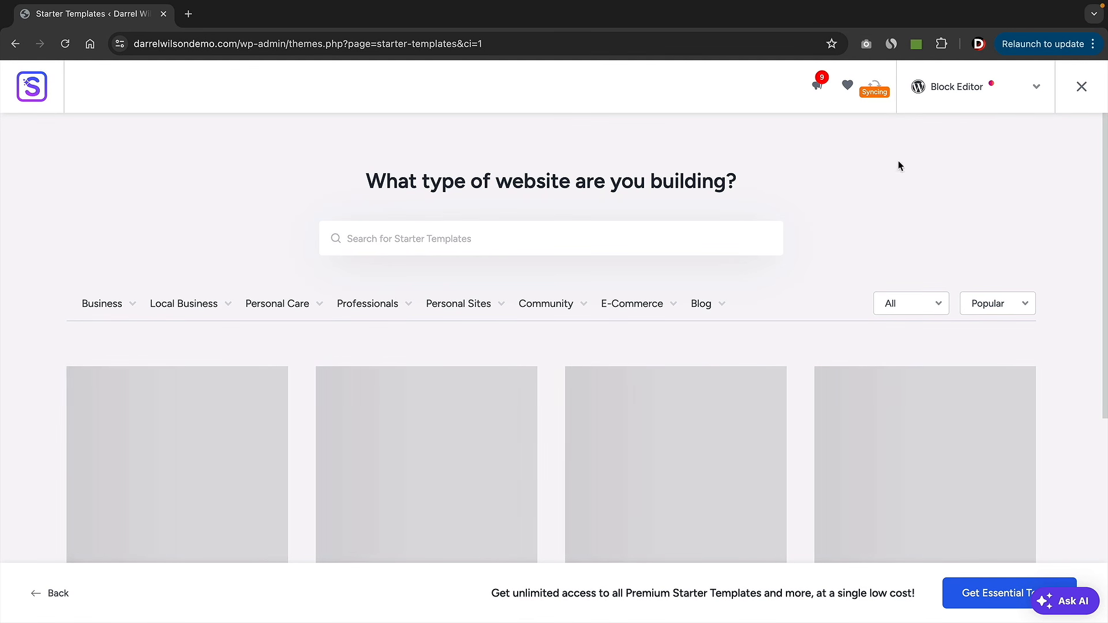
left_click(959, 92)
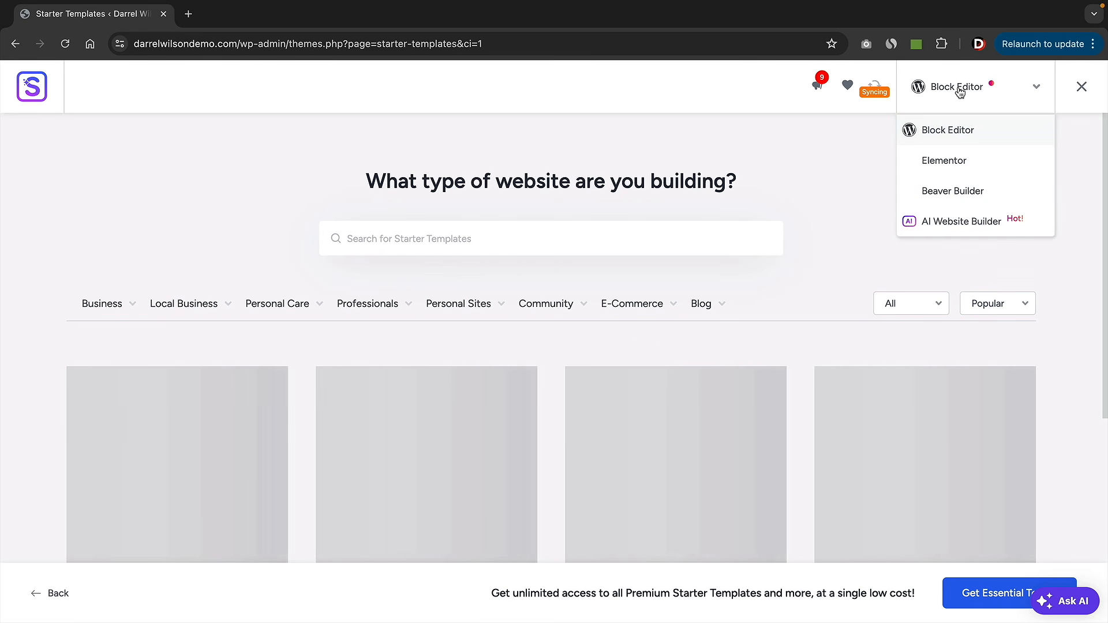
left_click(946, 163)
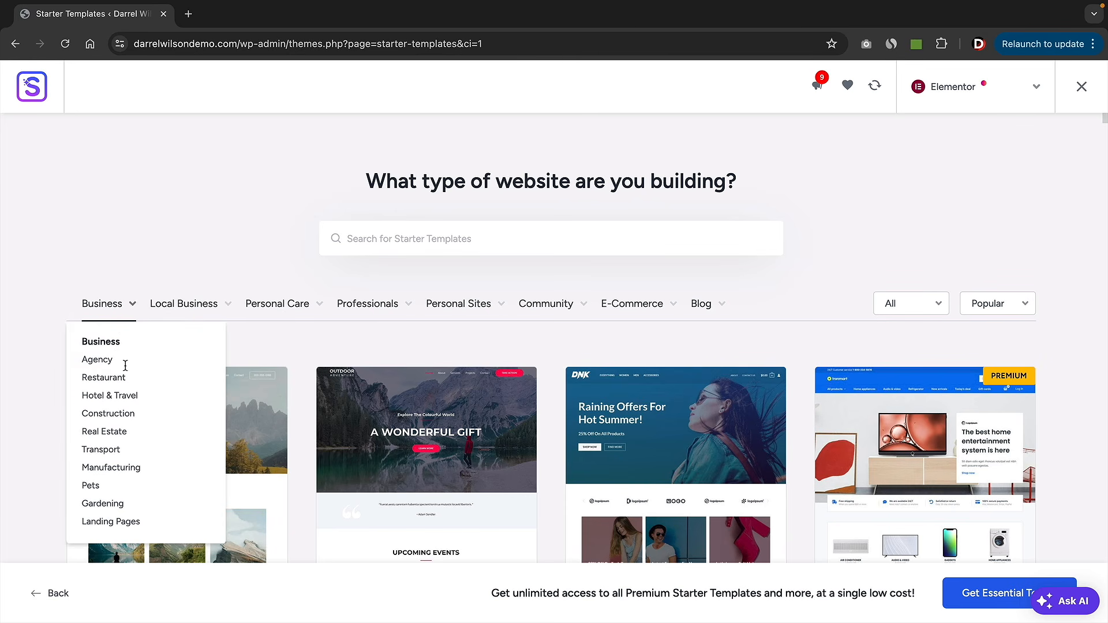
- Filter templates to Business > Restaurant and open the BBQ Restaurant template
scroll(429, 418, "down", 8)
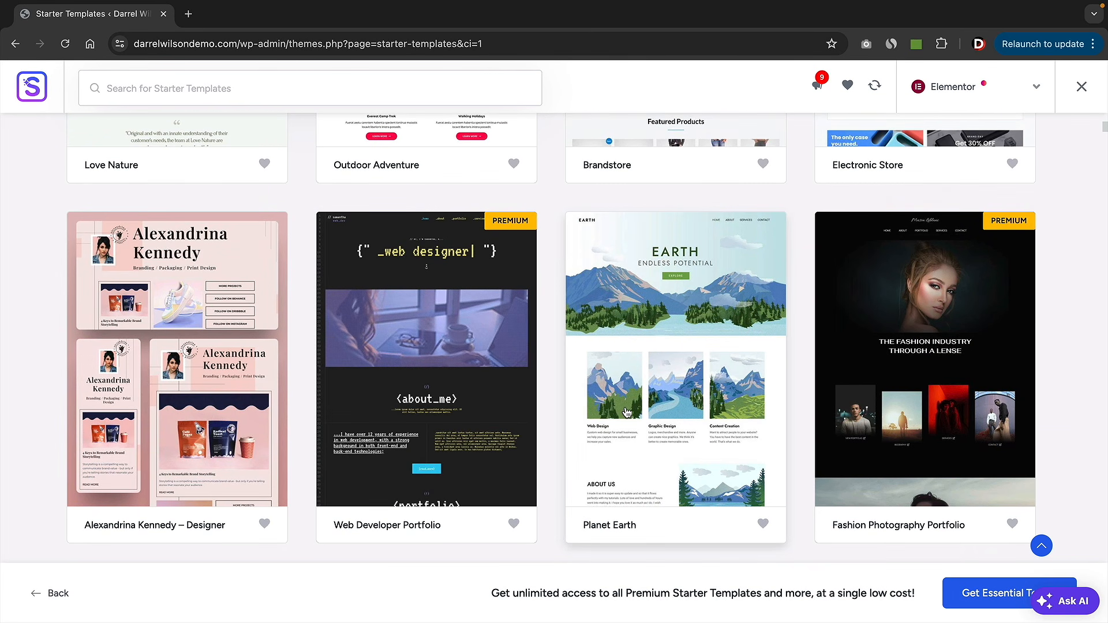
scroll(577, 411, "down", 3)
scroll(542, 410, "up", 10)
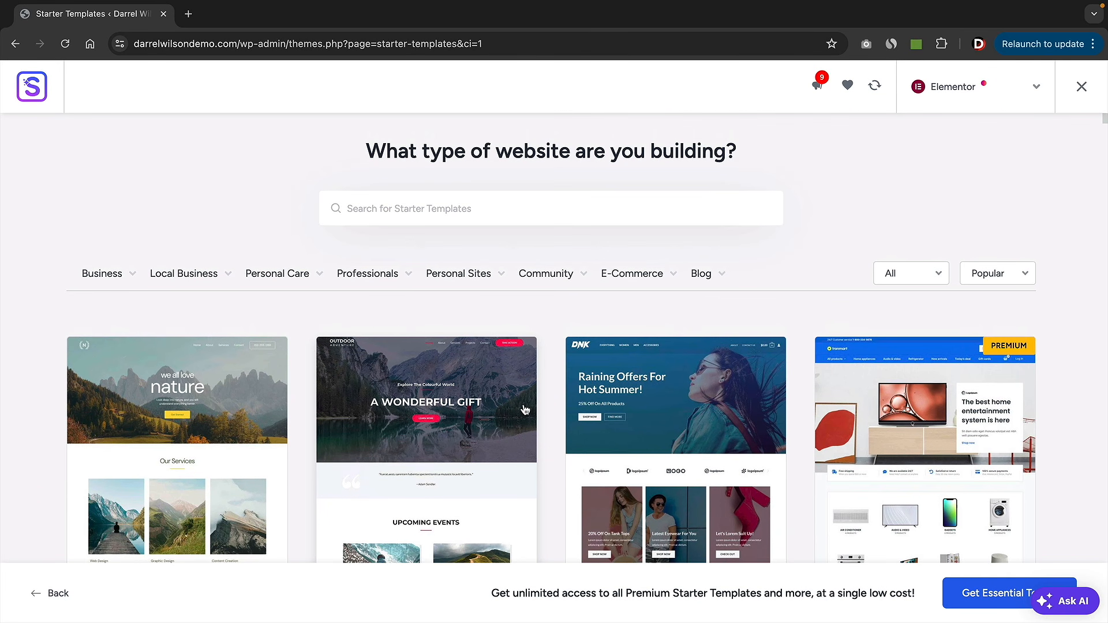
mouse_move(128, 279)
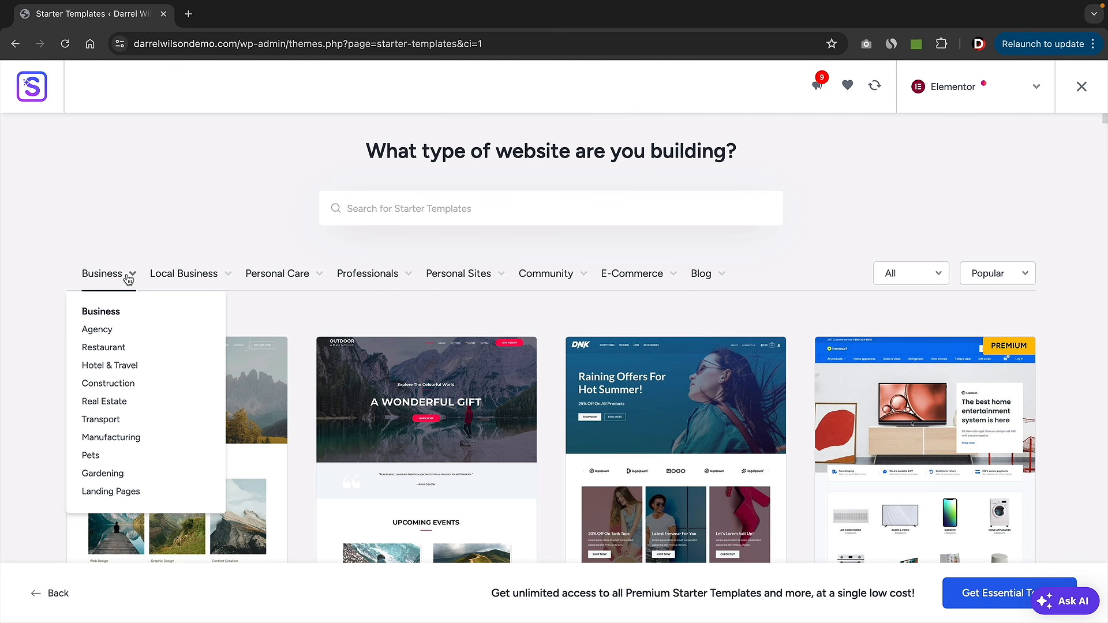
left_click(104, 347)
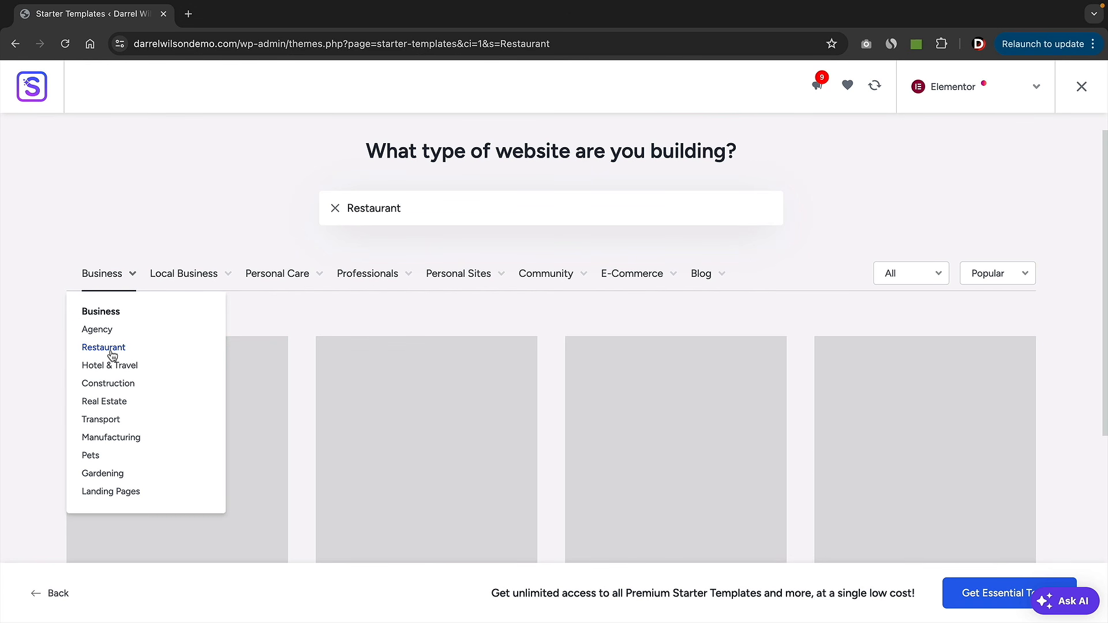
scroll(1074, 325, "down", 3)
scroll(1072, 327, "down", 2)
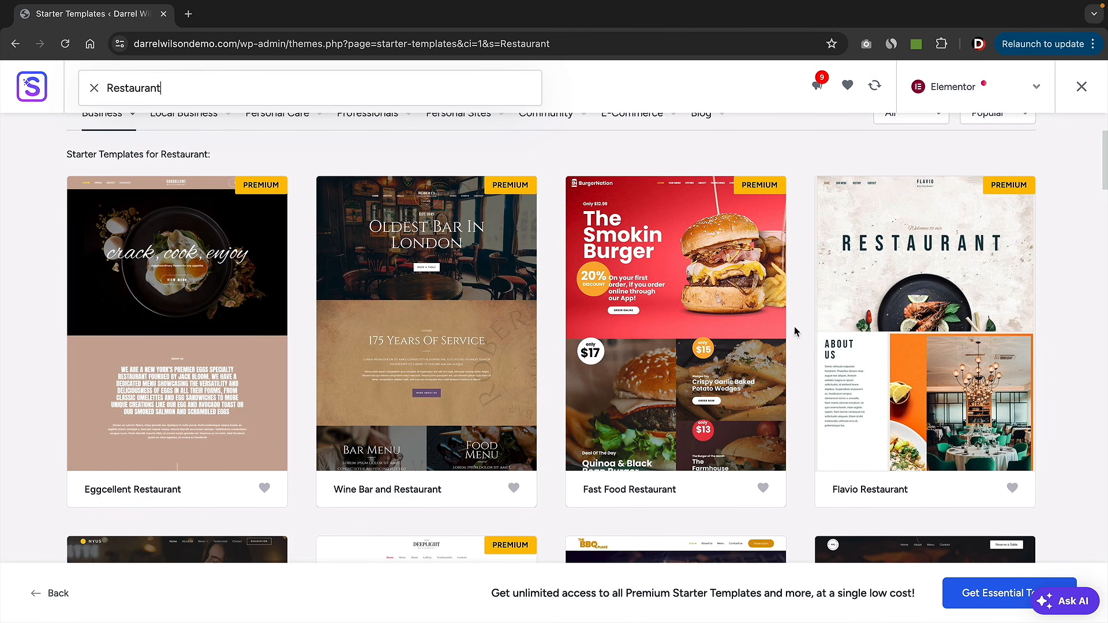
scroll(802, 326, "down", 5)
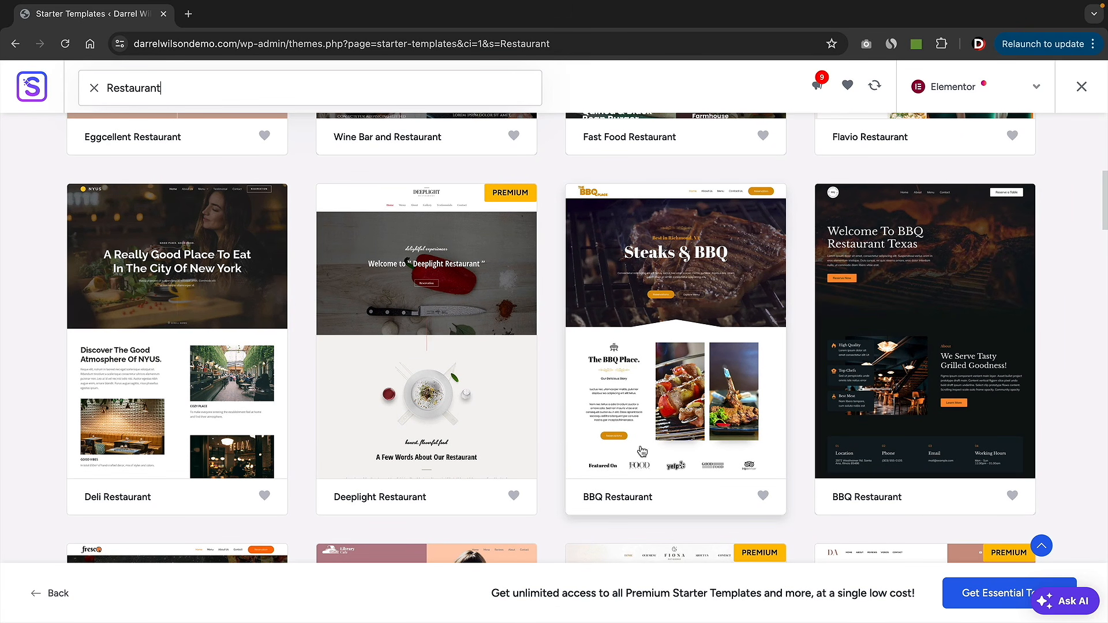
left_click(631, 449)
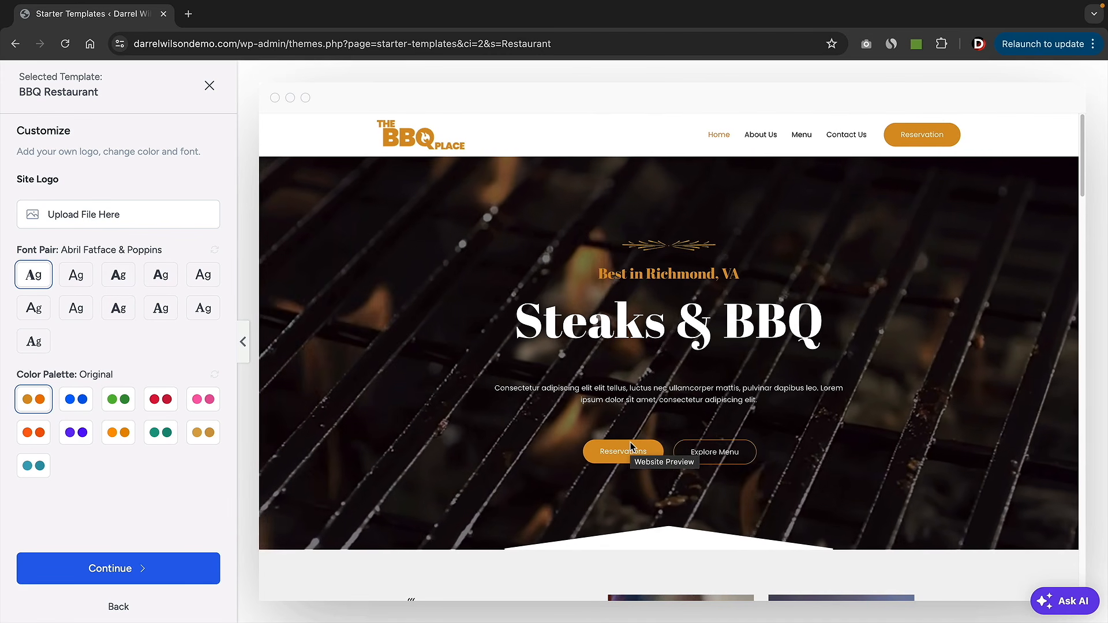
- Compare several font pairs and settle on Lexend & DM Sans
left_click(82, 282)
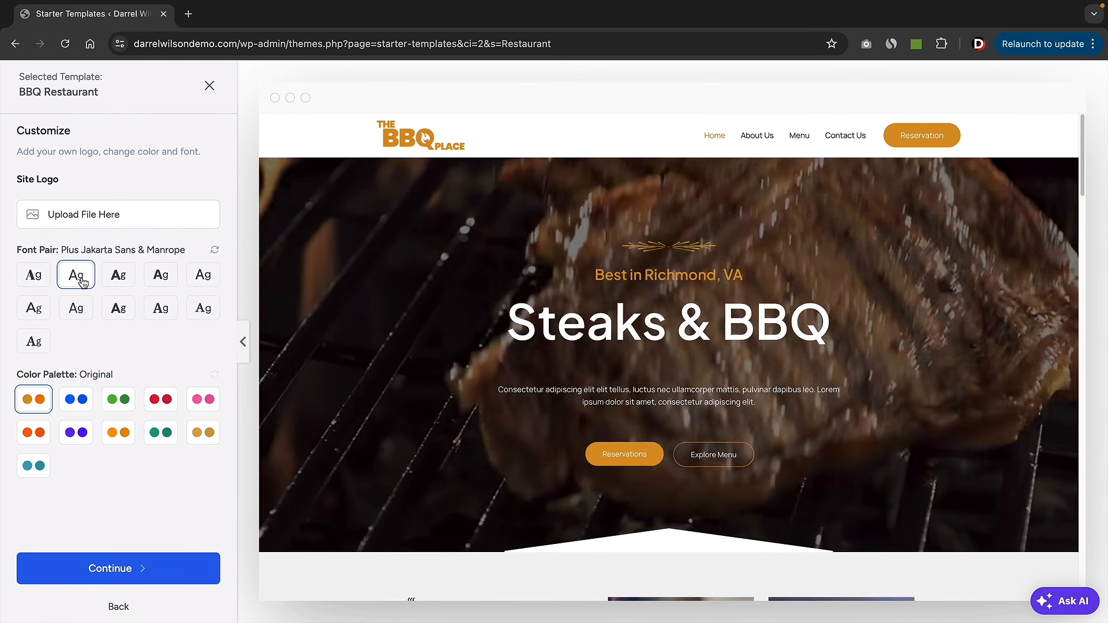
left_click(125, 285)
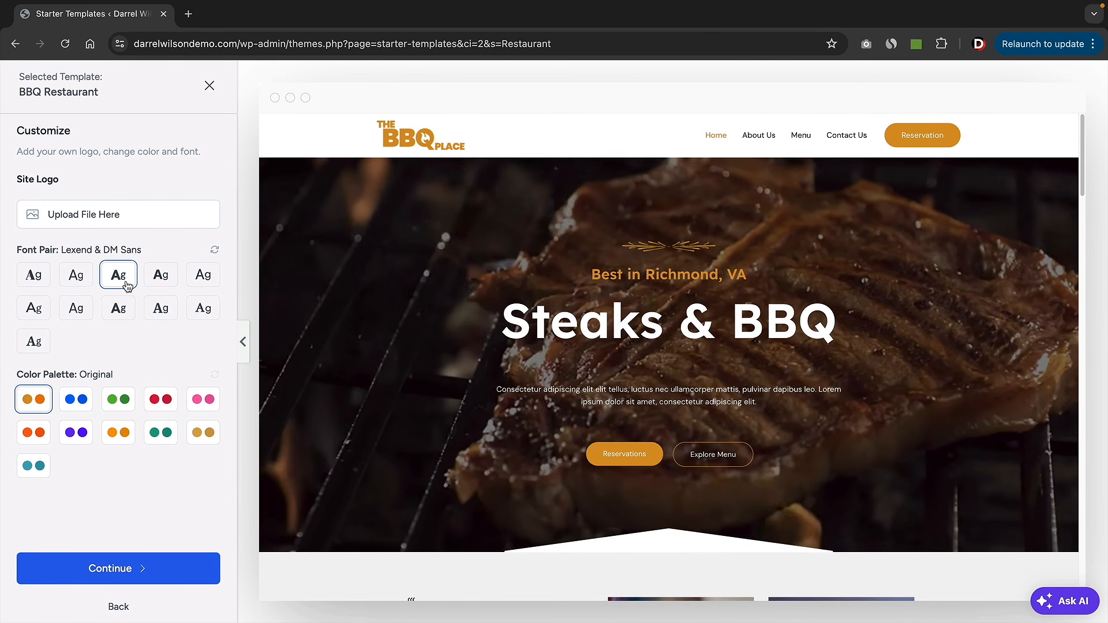
left_click(162, 282)
left_click(200, 282)
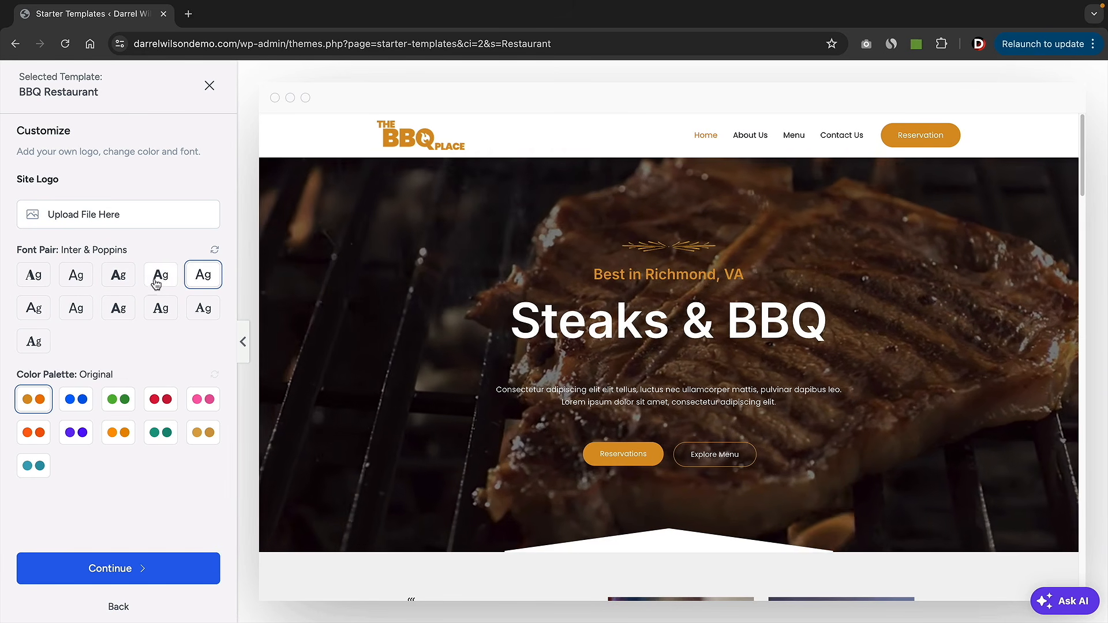
left_click(157, 283)
left_click(116, 277)
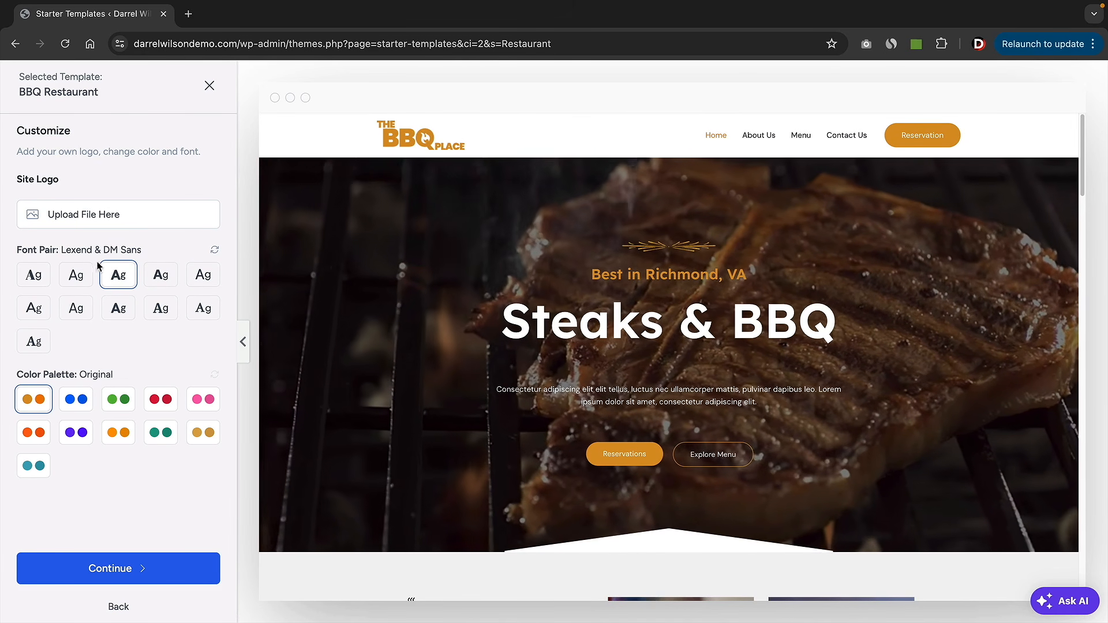
- Preview the blue palette, revert to the Original colours, and continue to feature selection
left_click(69, 403)
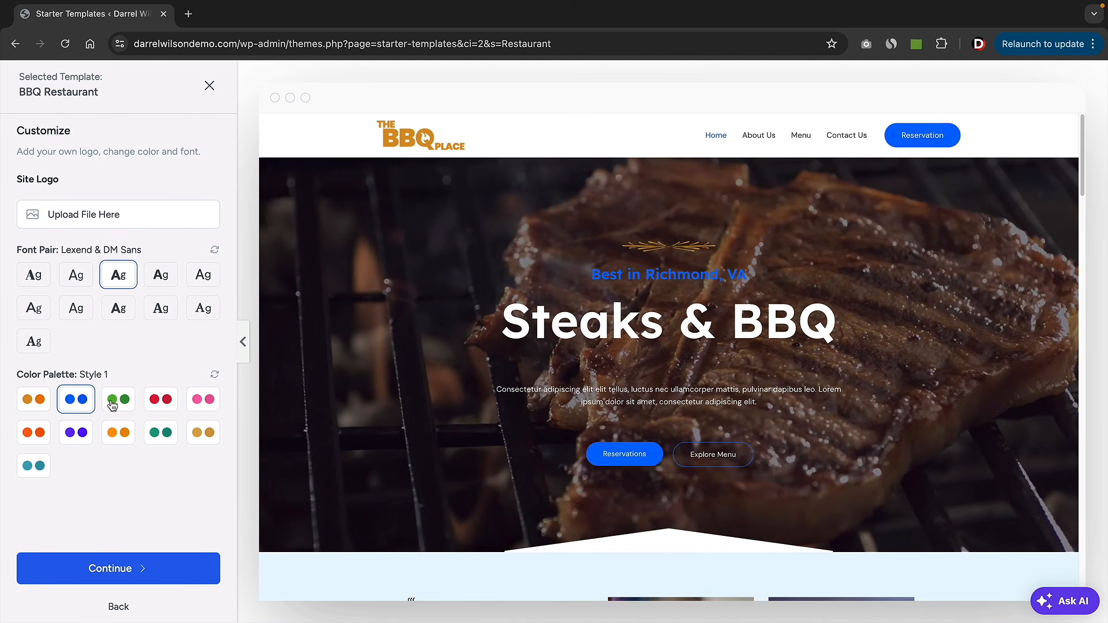
scroll(557, 403, "down", 7)
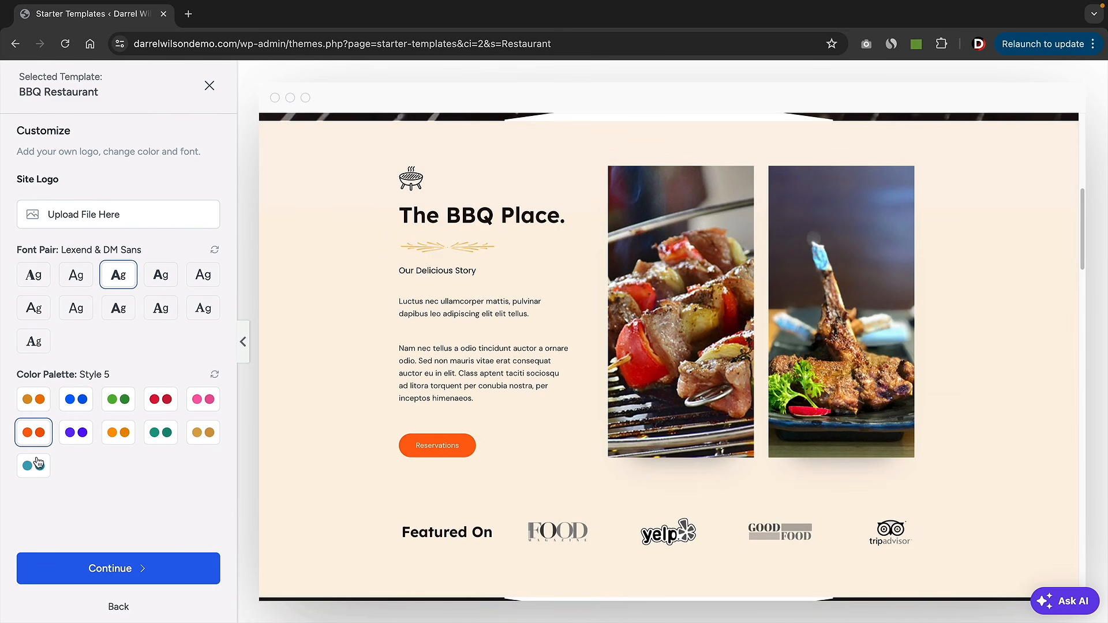
left_click(30, 407)
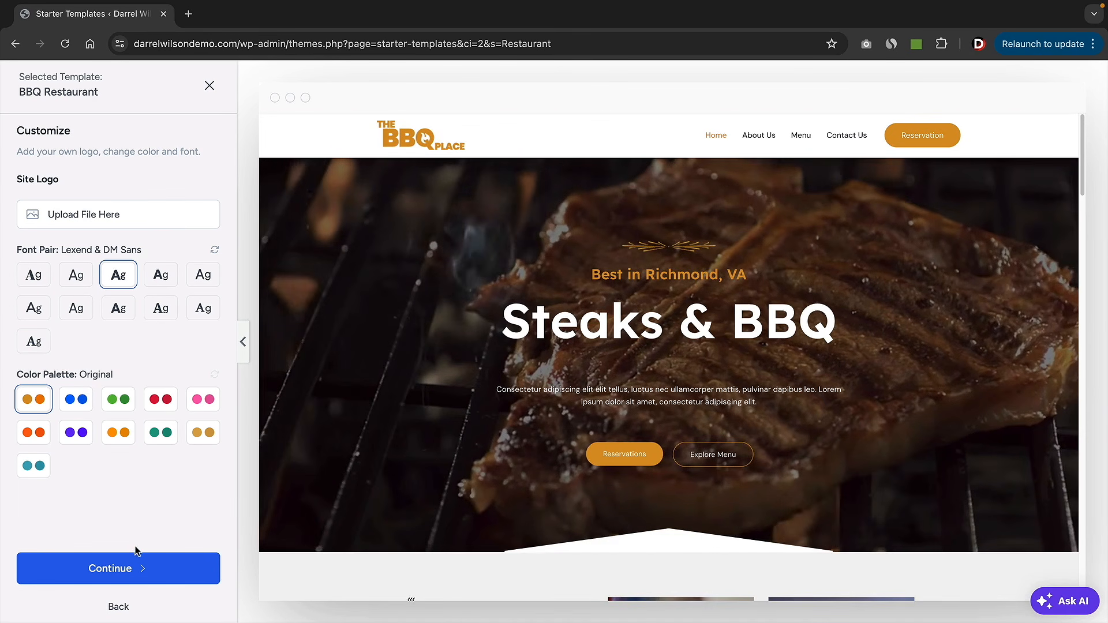
left_click(127, 570)
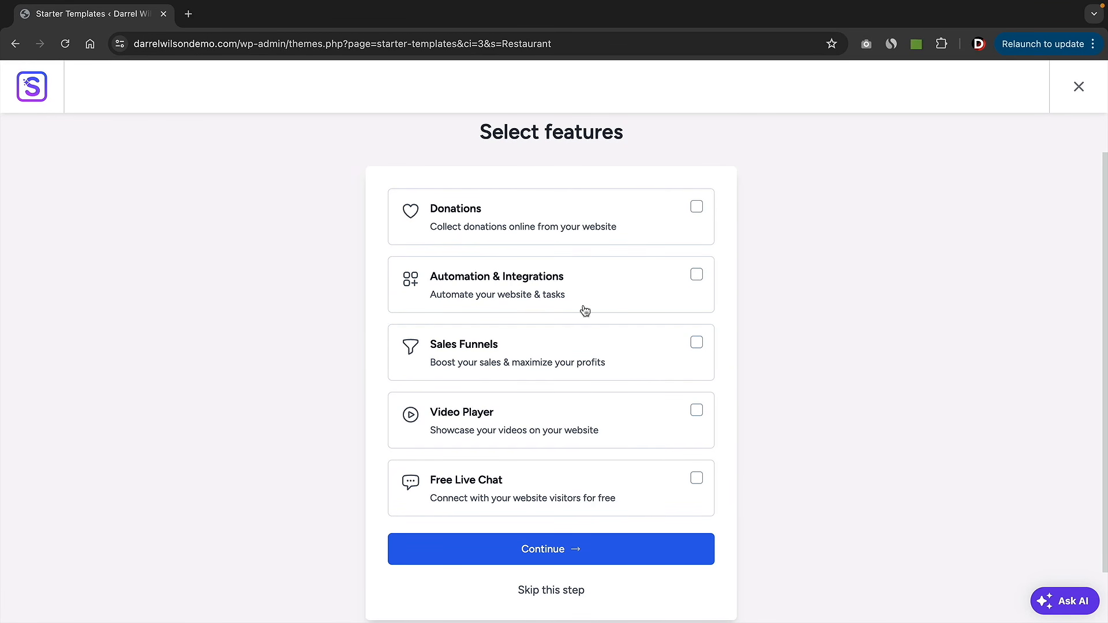
- Build the BBQ Restaurant site without extra features, then view the finished website
left_click(551, 591)
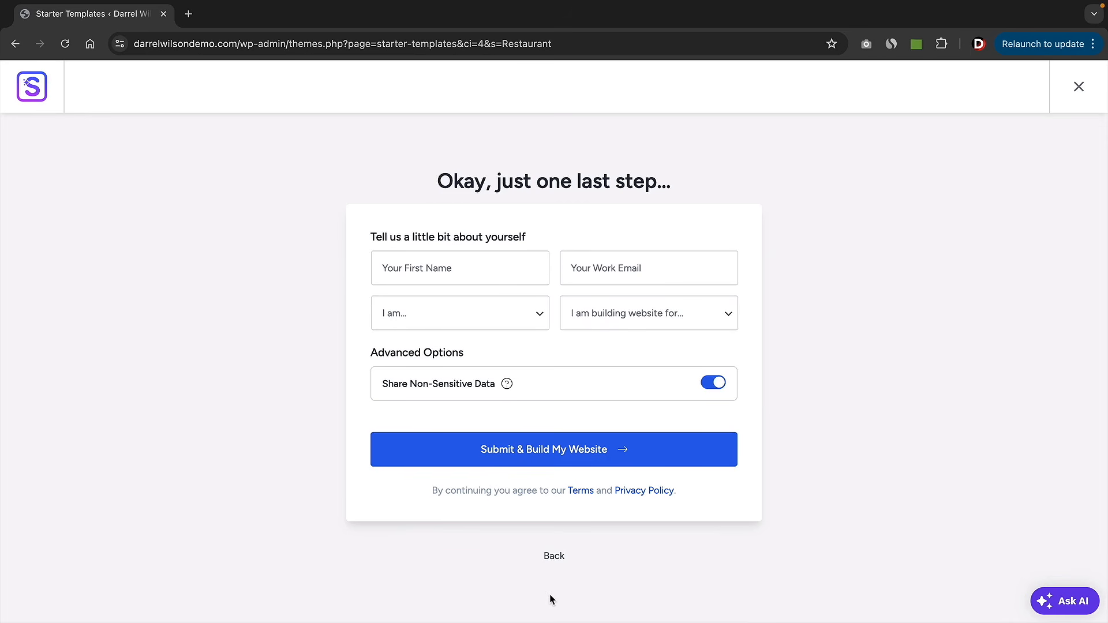
left_click(531, 456)
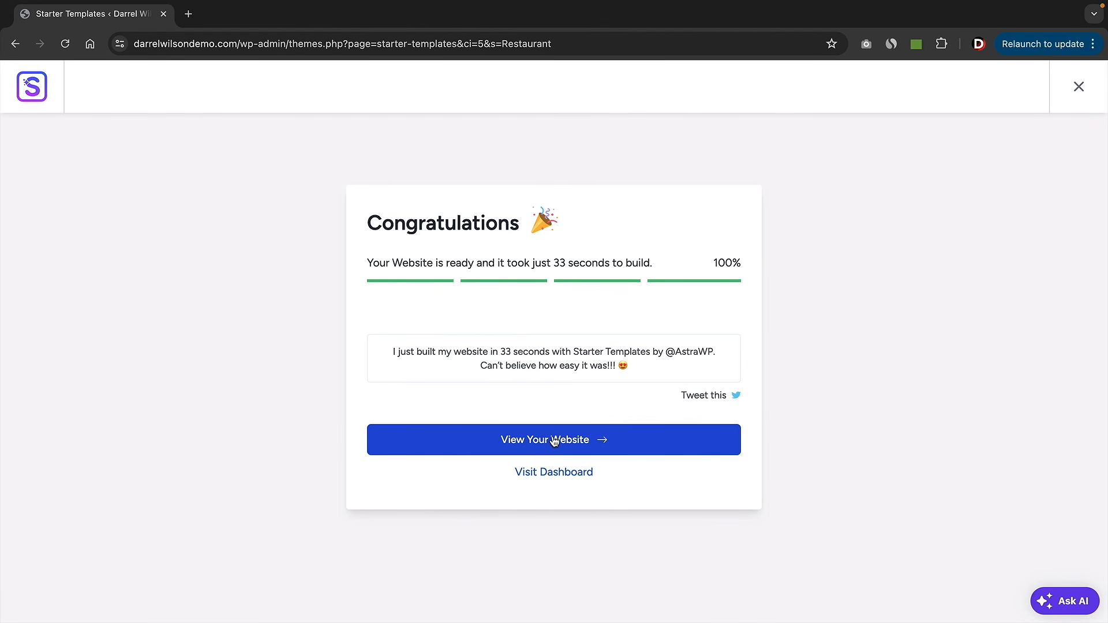
left_click(554, 441)
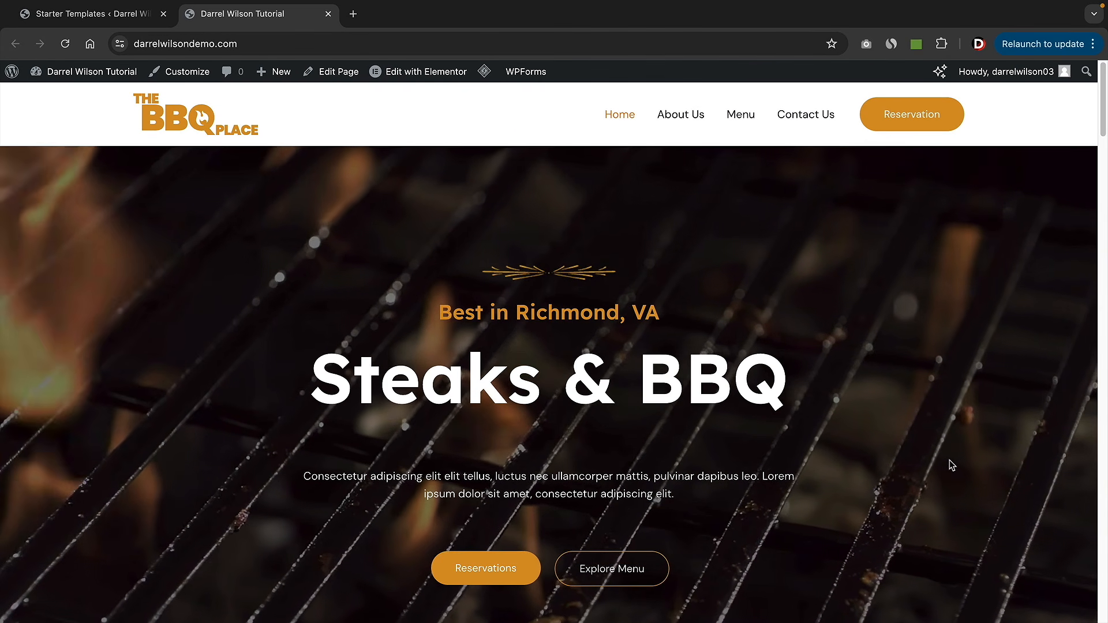
scroll(955, 459, "down", 9)
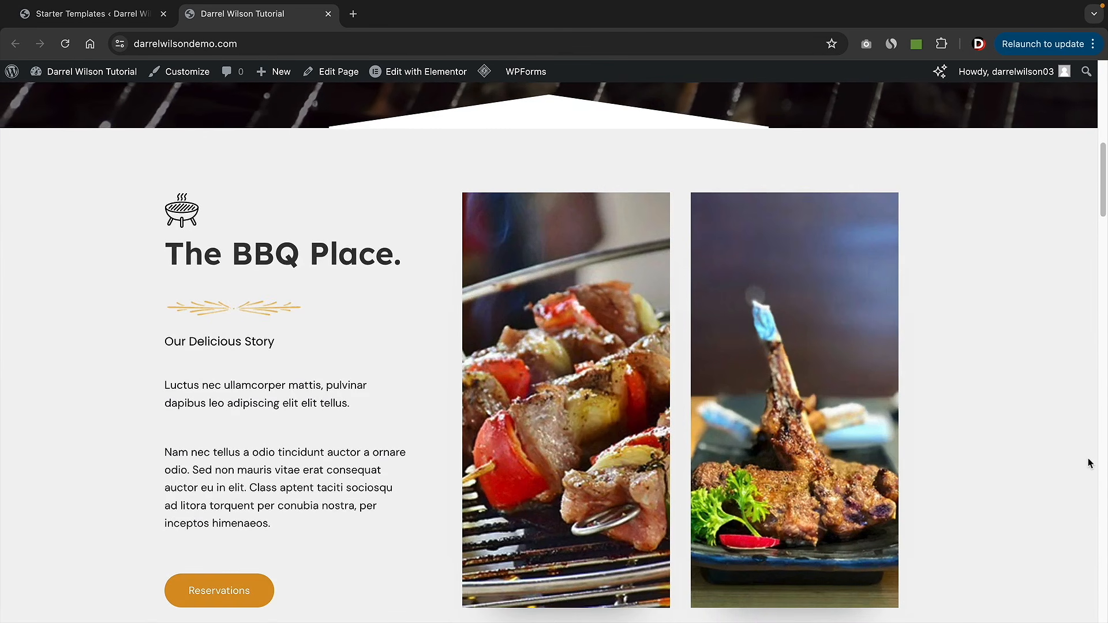
scroll(602, 434, "down", 3)
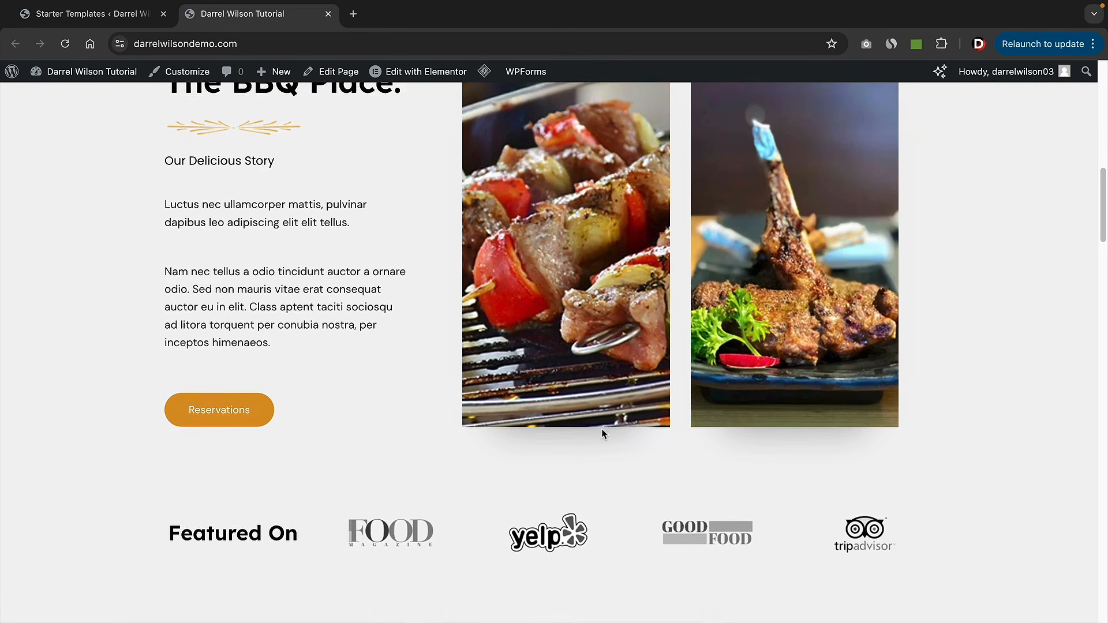
scroll(602, 434, "down", 7)
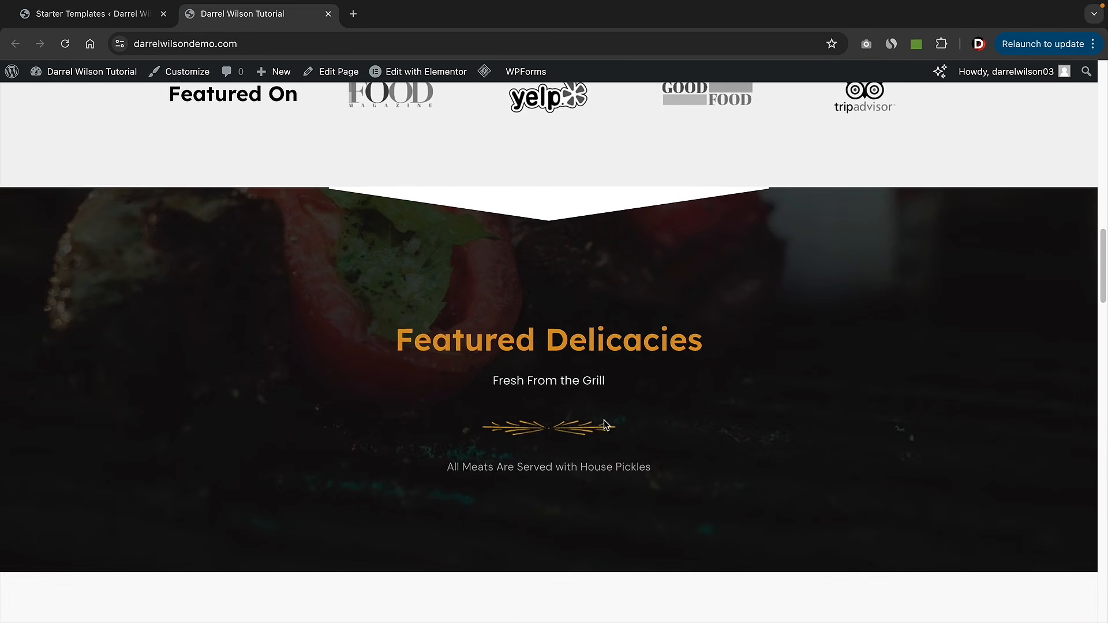
scroll(603, 420, "down", 7)
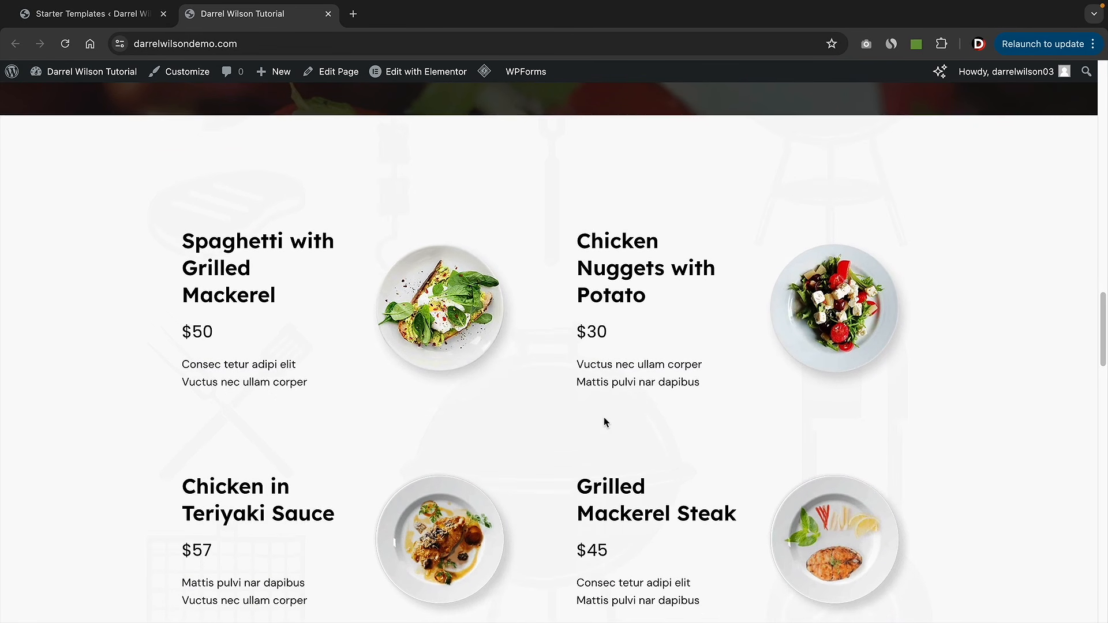
left_click_drag(178, 216, 352, 308)
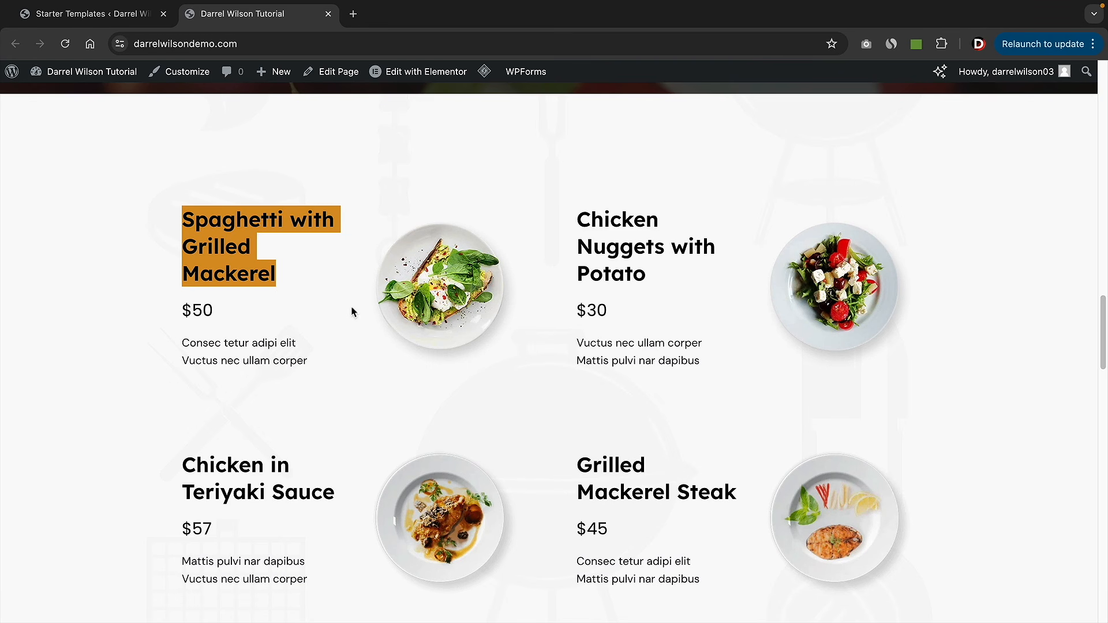
left_click(219, 250)
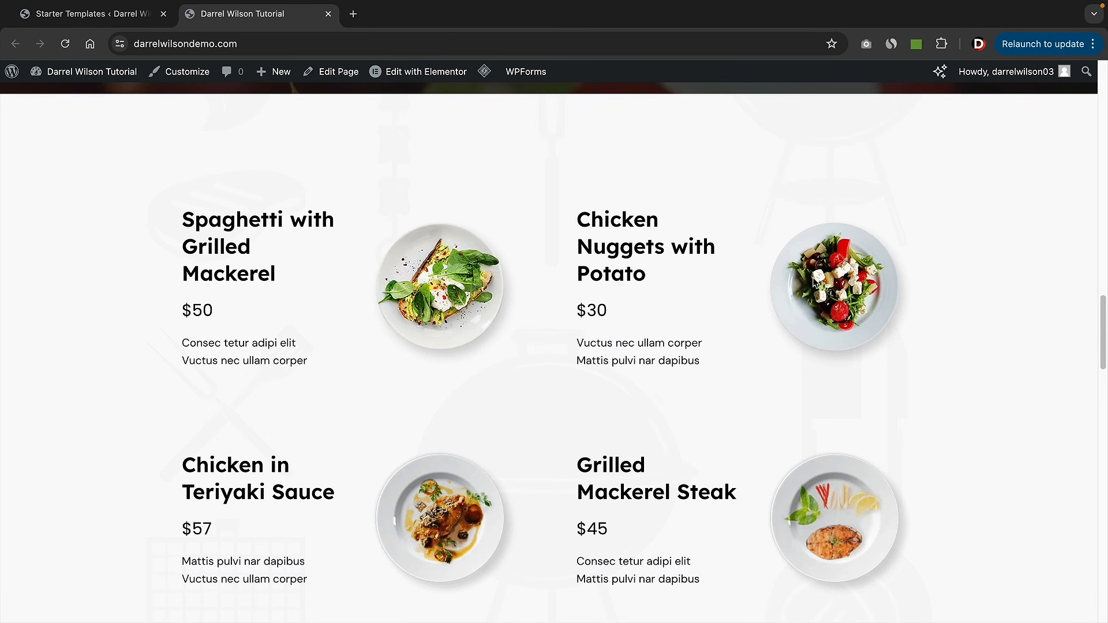
scroll(833, 327, "down", 6)
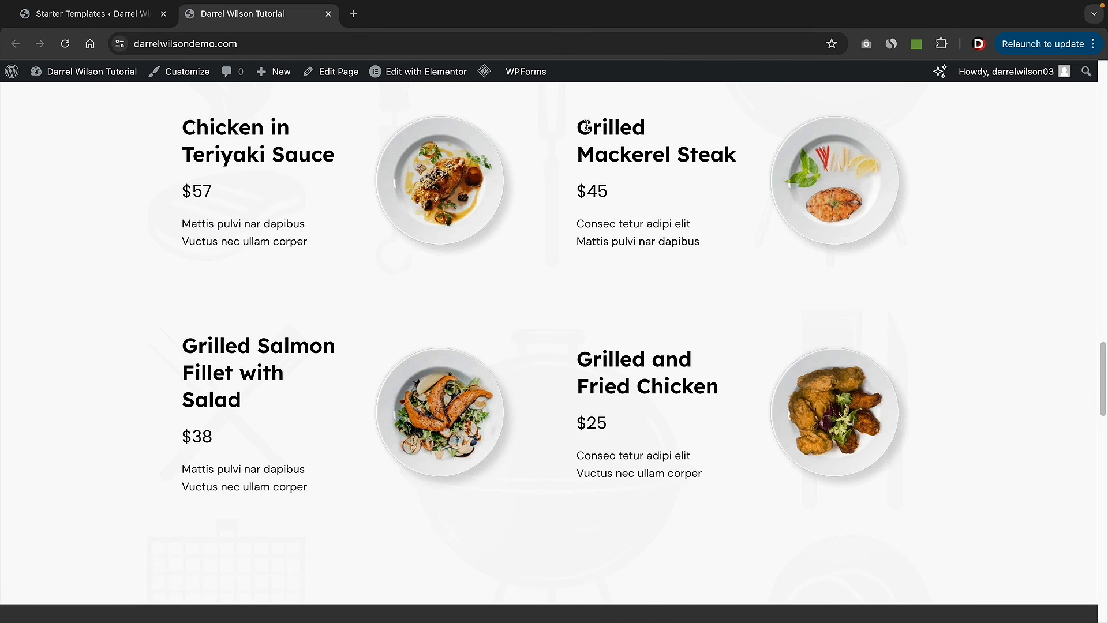
left_click_drag(772, 181, 729, 223)
left_click(702, 243)
scroll(701, 244, "down", 8)
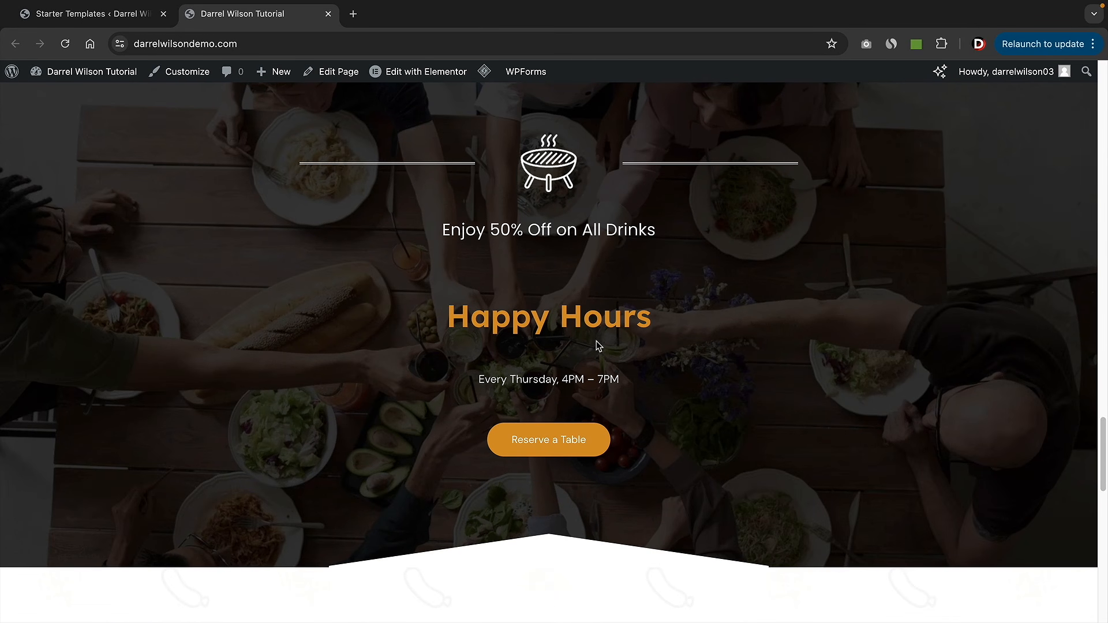
scroll(629, 380, "down", 9)
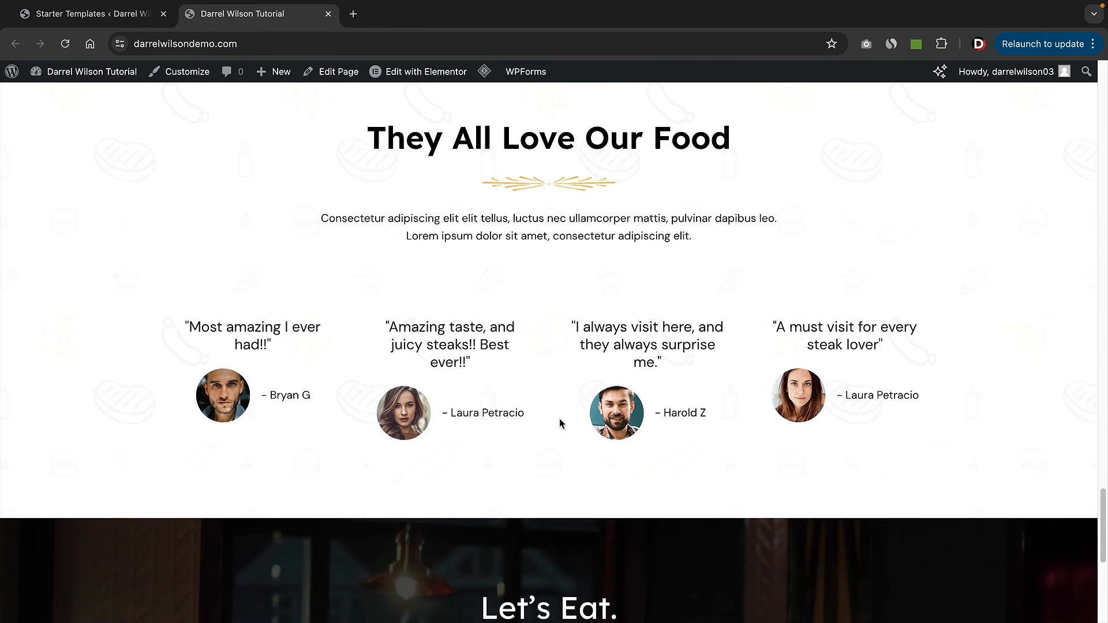
scroll(559, 423, "down", 7)
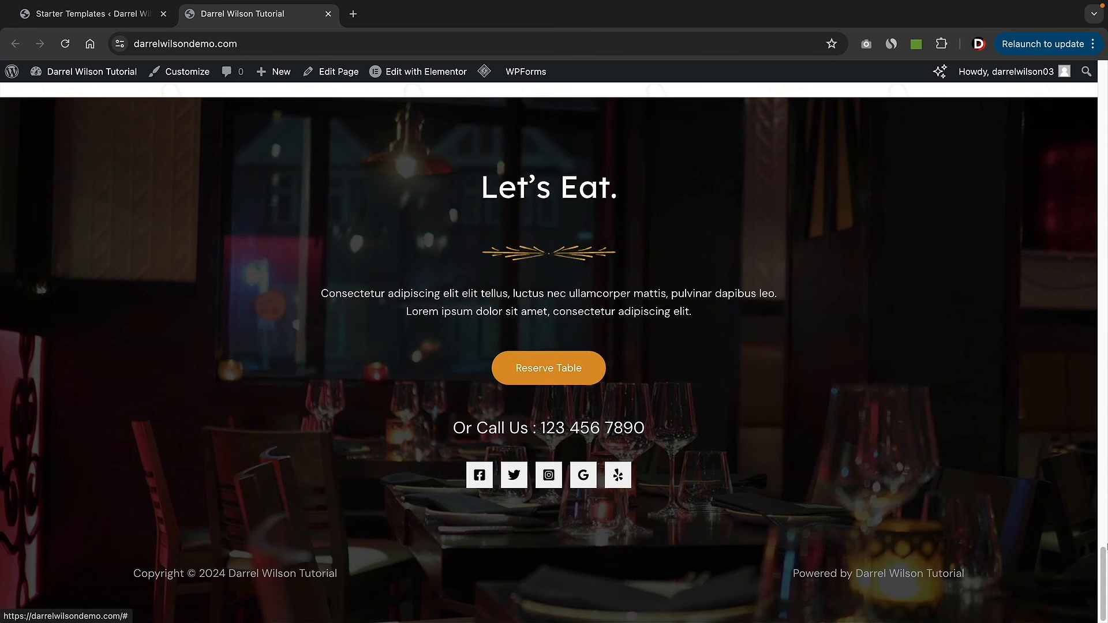
left_click_drag(1101, 571, 1101, 115)
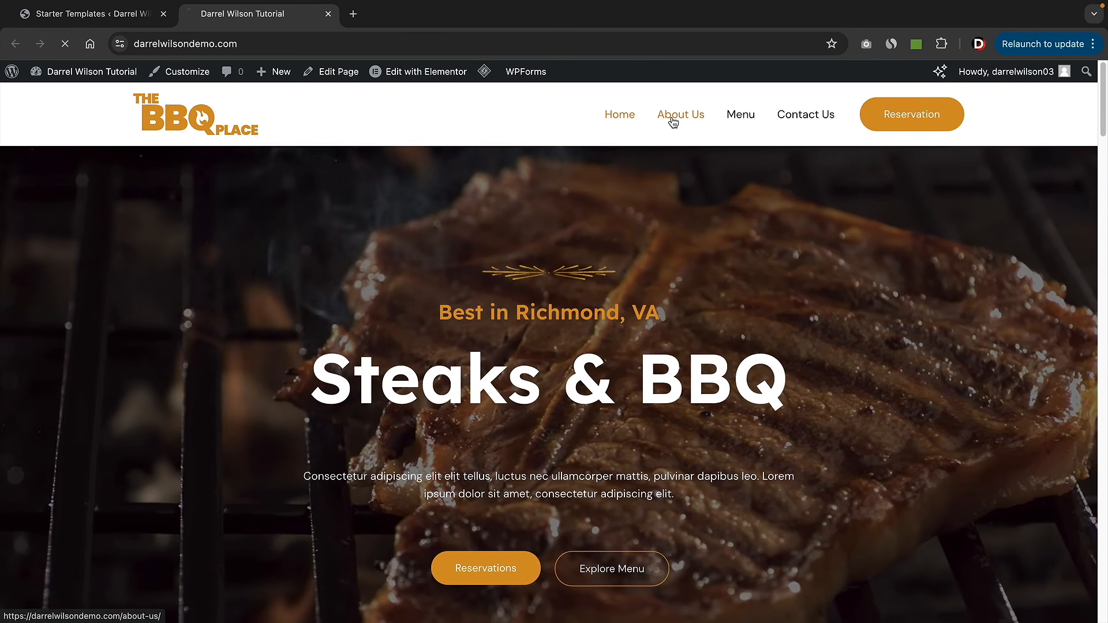
- Open the About Us page and scroll through its content
left_click(673, 118)
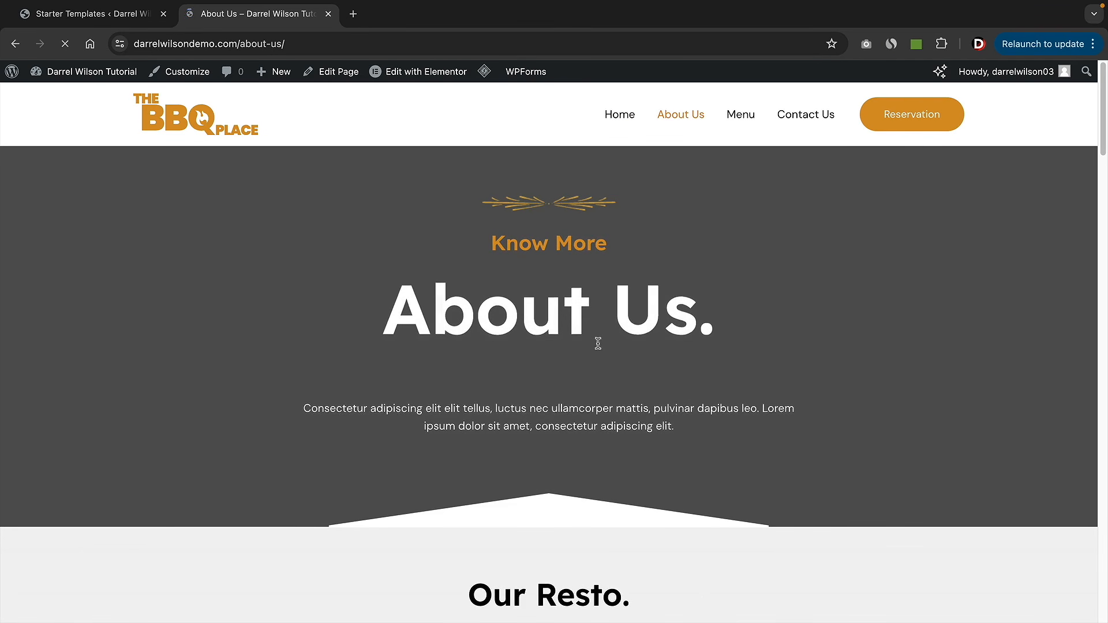
scroll(673, 388, "down", 15)
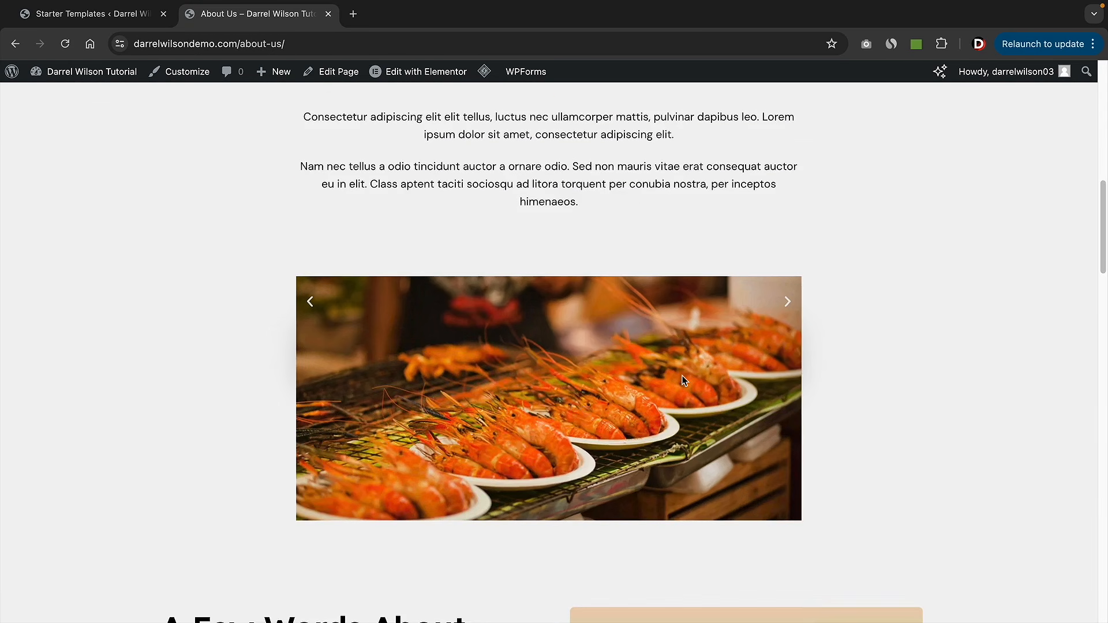
scroll(683, 381, "down", 20)
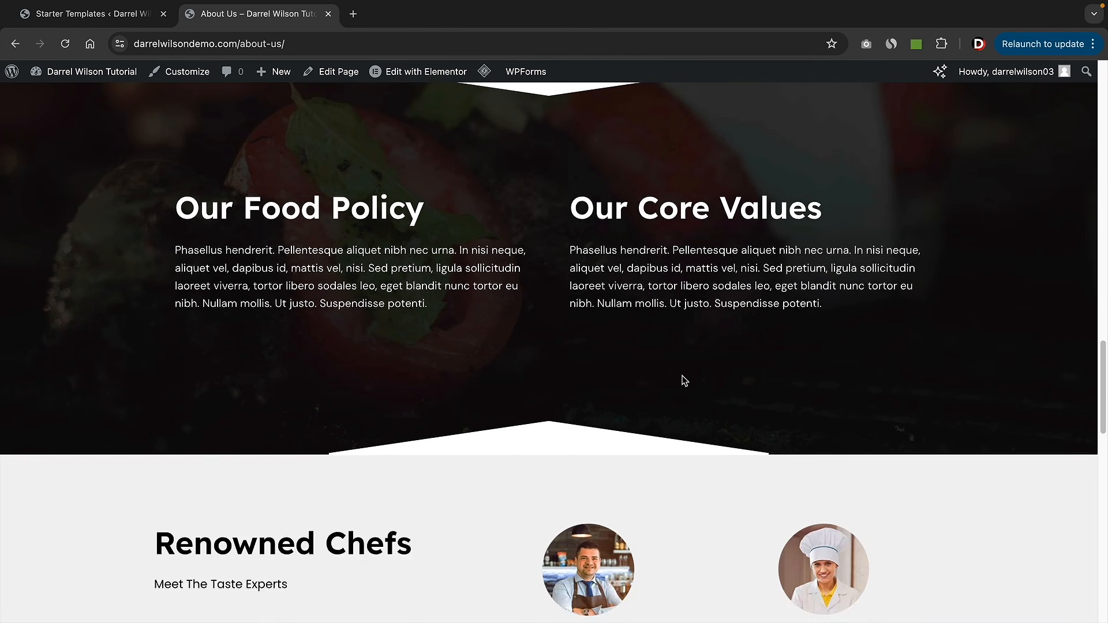
scroll(683, 381, "down", 10)
scroll(682, 381, "up", 6)
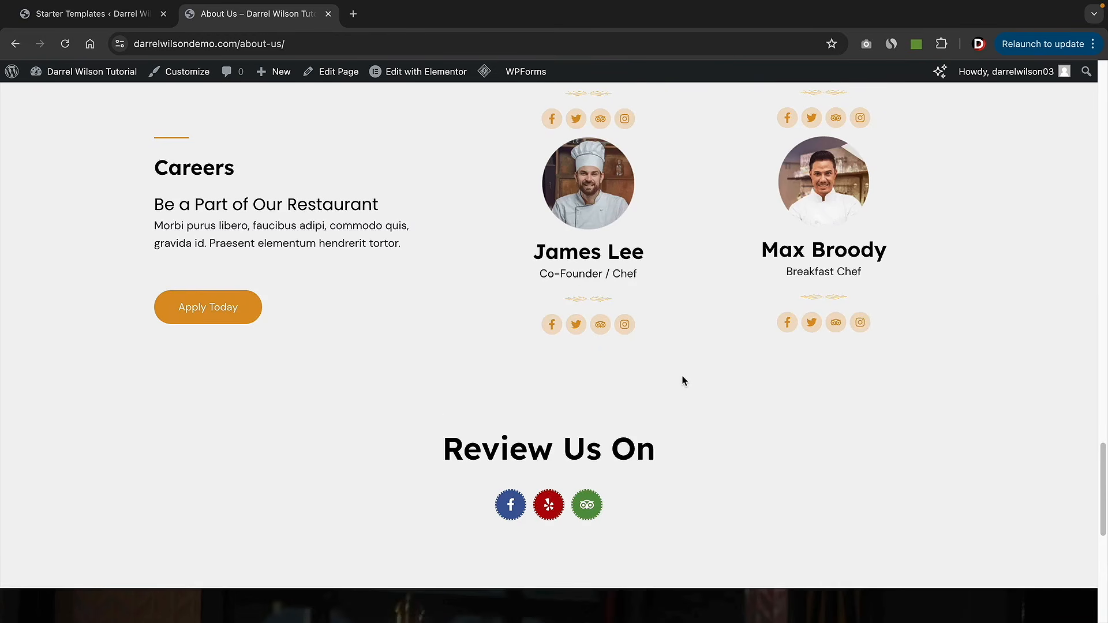
left_click_drag(1105, 496, 1095, 102)
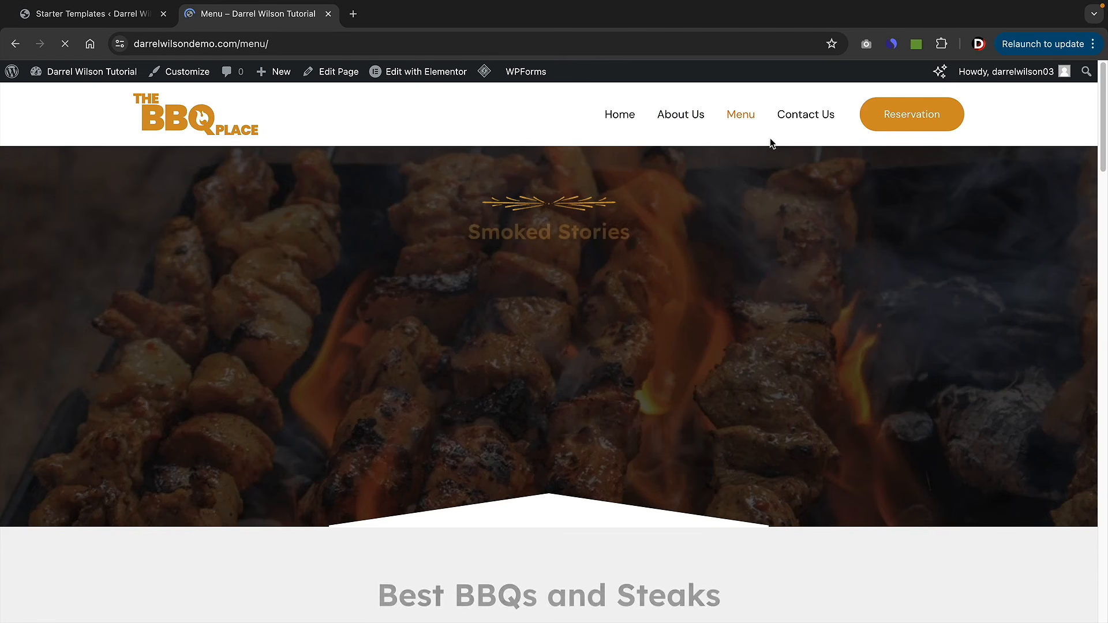
- Scroll through the Menu page's dishes, then open the home page with Edit with Elementor
scroll(790, 297, "down", 2)
scroll(790, 298, "down", 10)
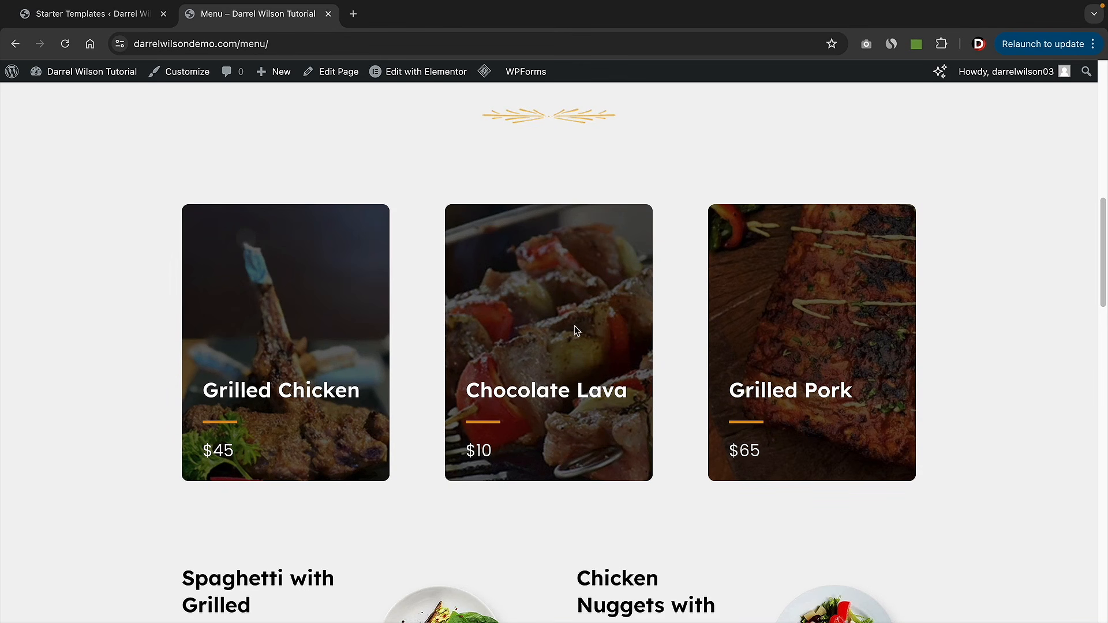
scroll(827, 384, "down", 5)
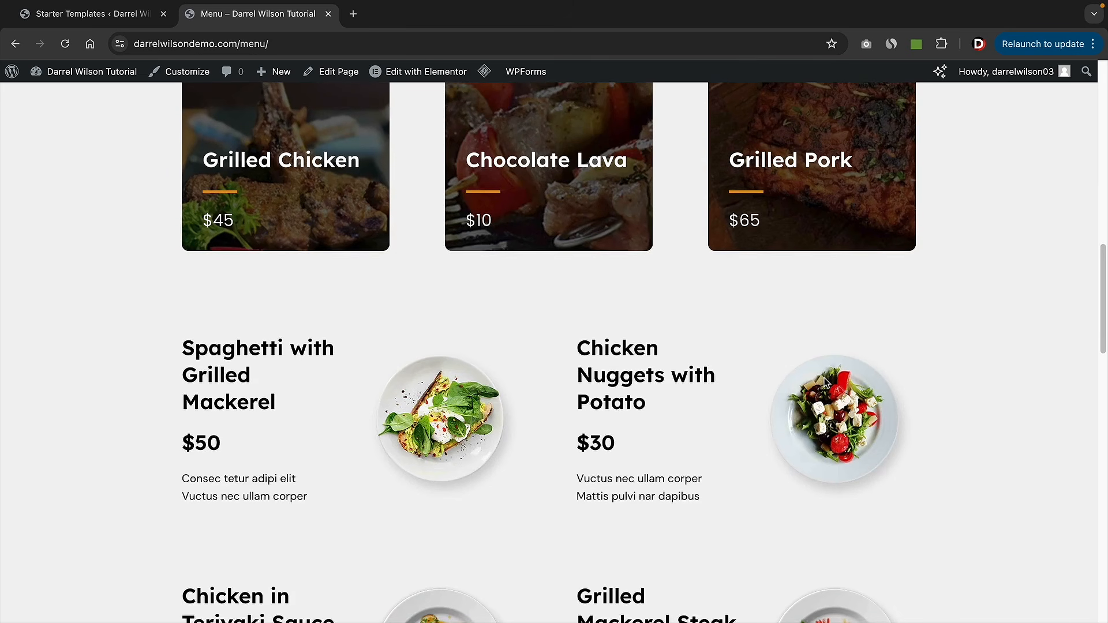
left_click_drag(1105, 337, 1094, 114)
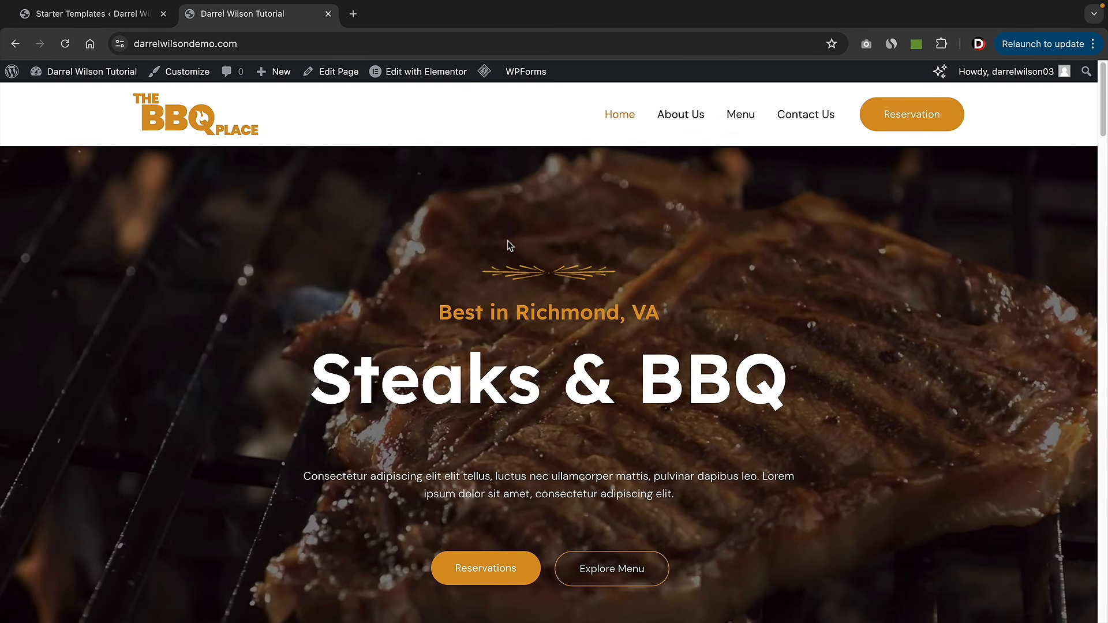
mouse_move(406, 72)
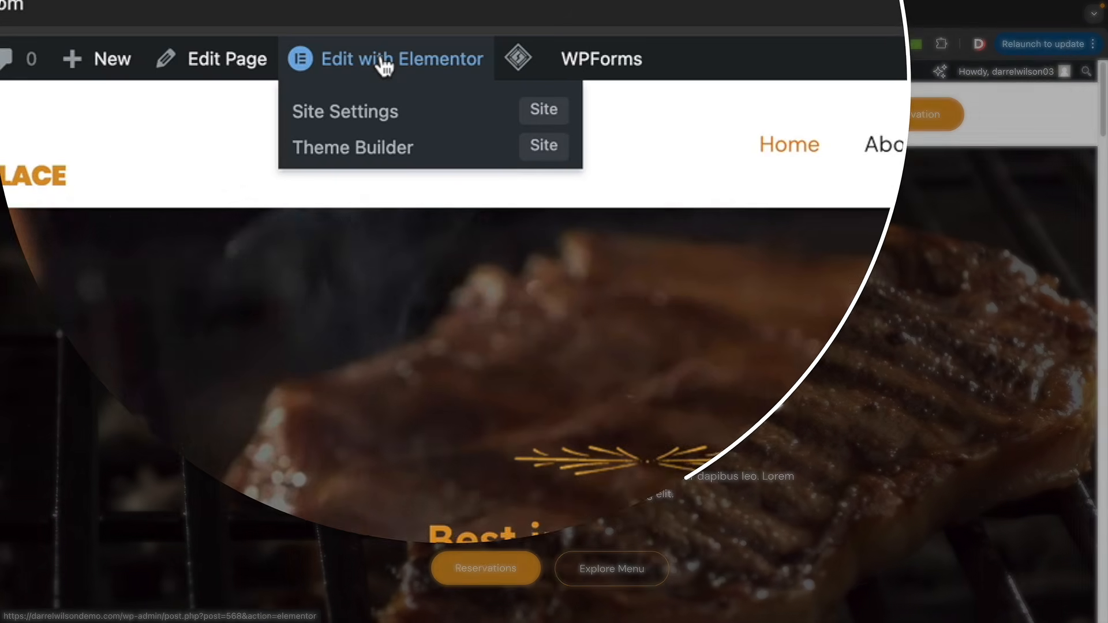
left_click(416, 75)
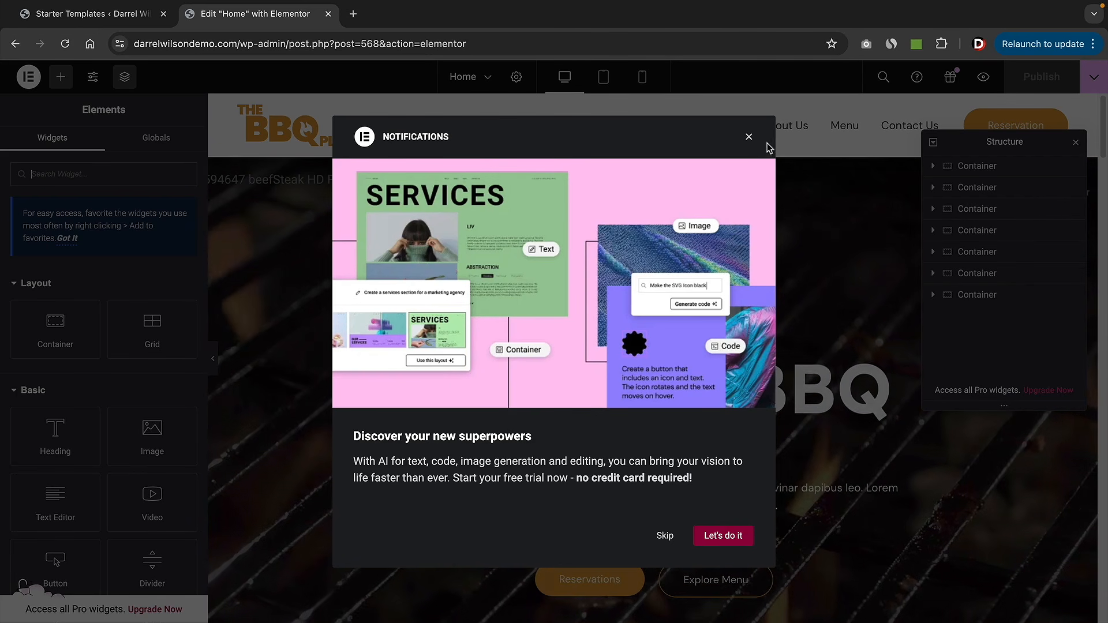
- Dismiss the notifications pop-up and close the Structure panel
left_click(749, 139)
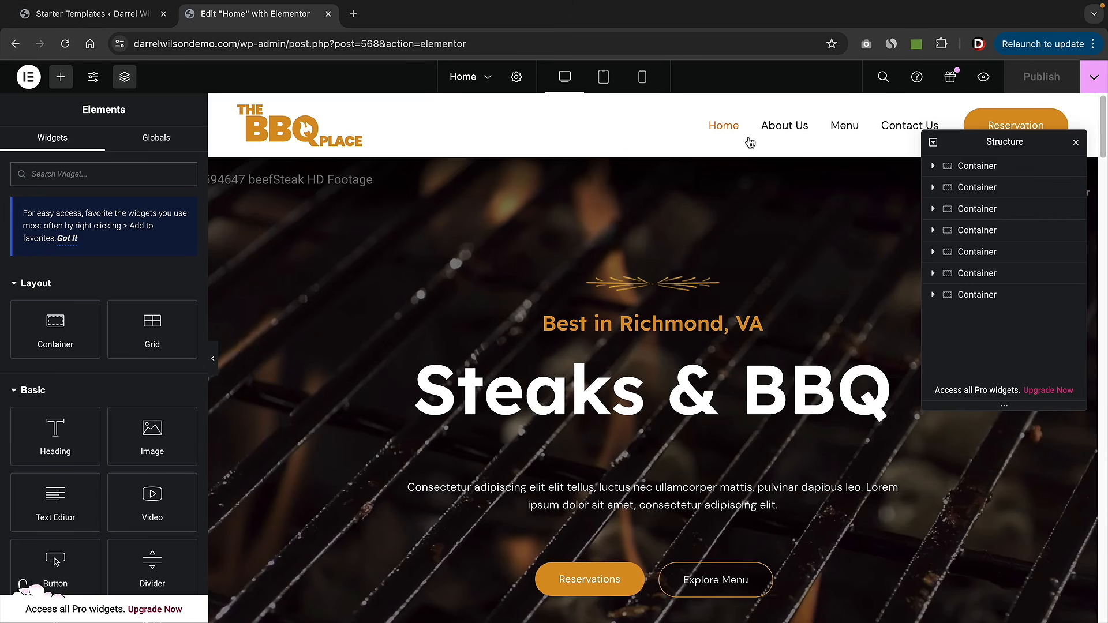
left_click(1076, 146)
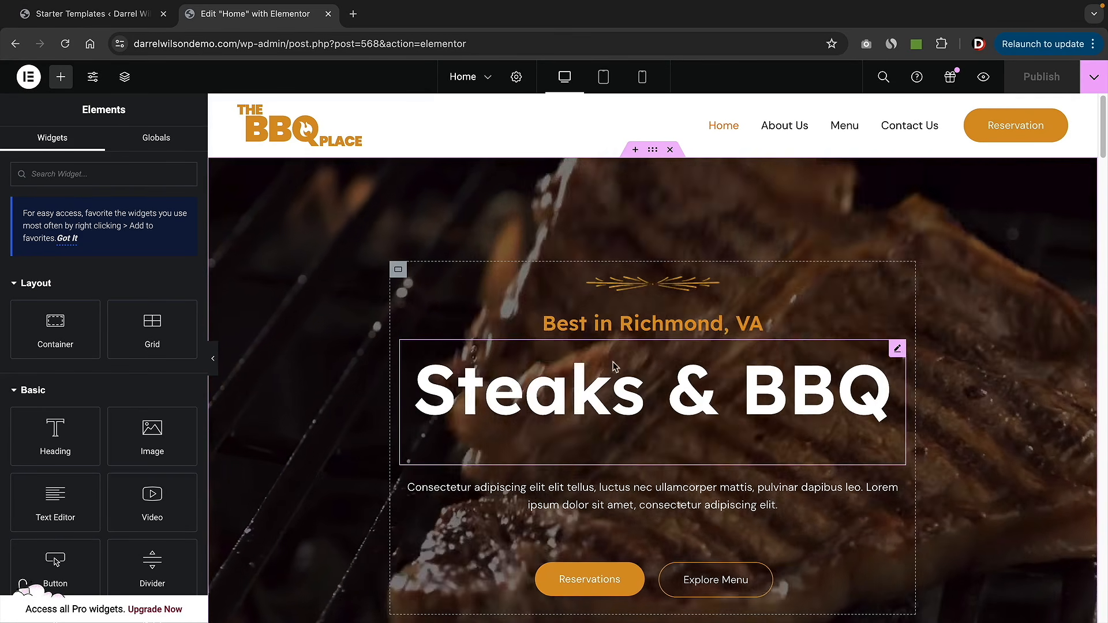
scroll(614, 366, "down", 1)
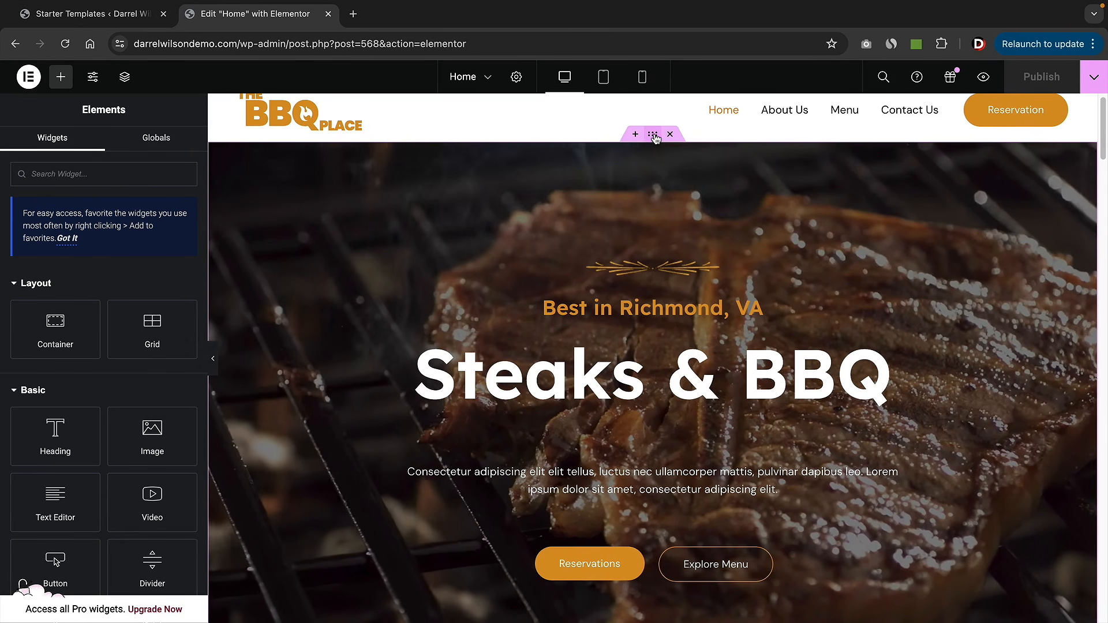
- Clear the hero container's background Video Link so the steak image shows behind Steaks & BBQ
left_click(653, 136)
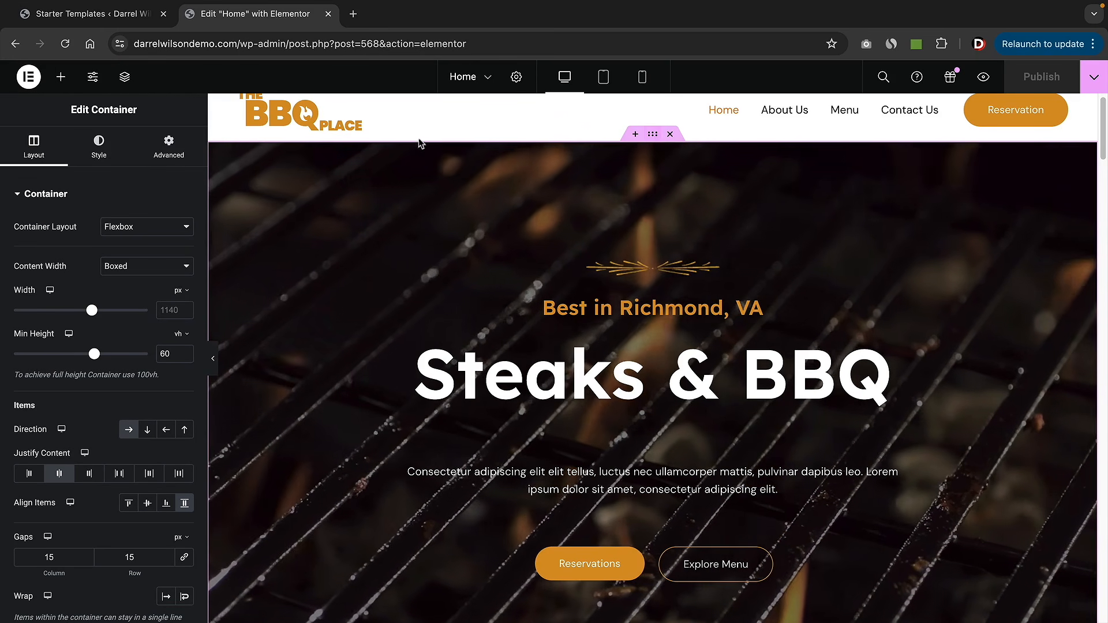
left_click(110, 149)
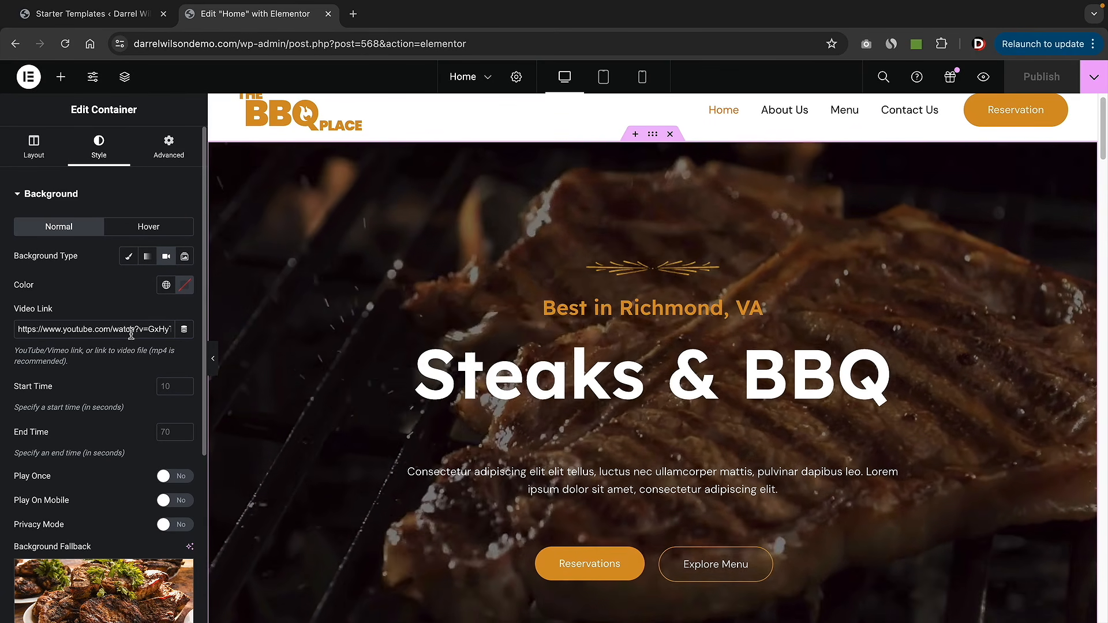
triple_click(131, 334)
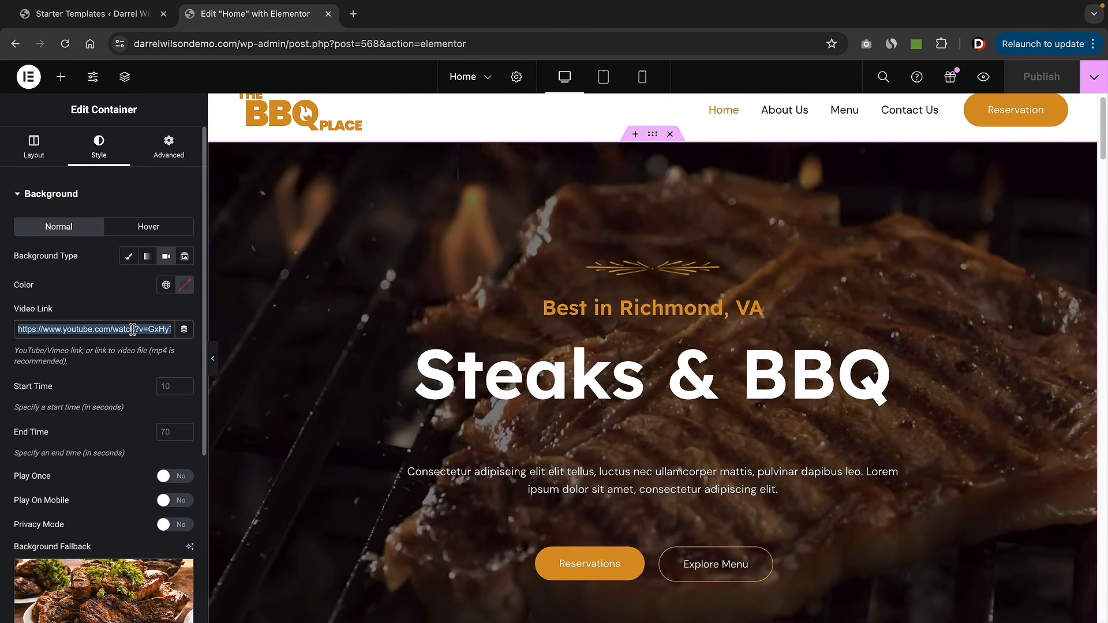
key("BackSpace")
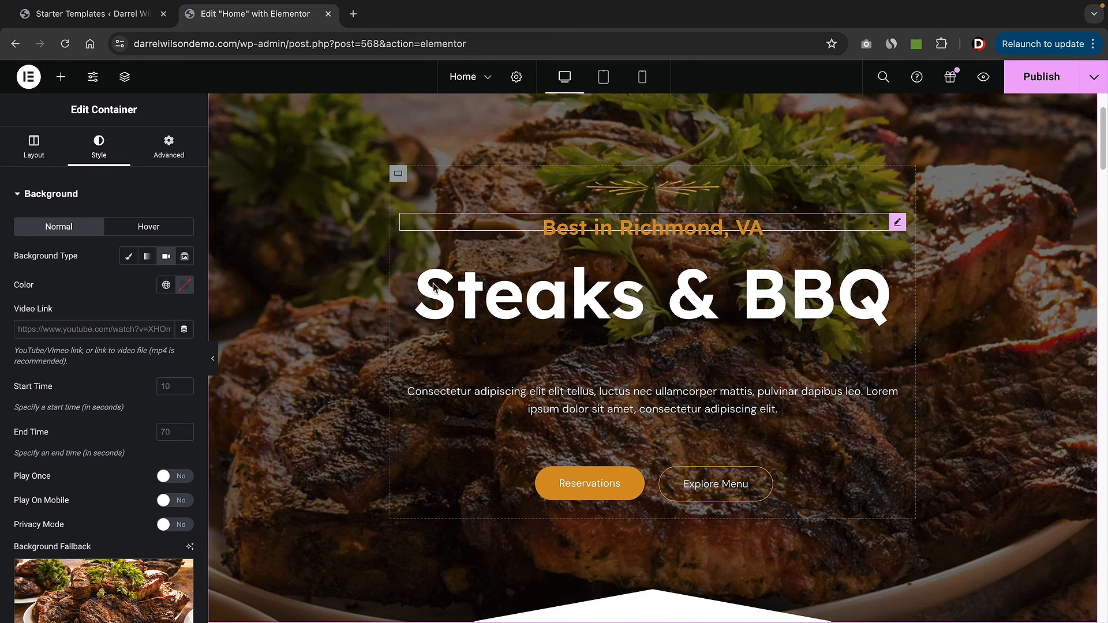
scroll(81, 394, "down", 4)
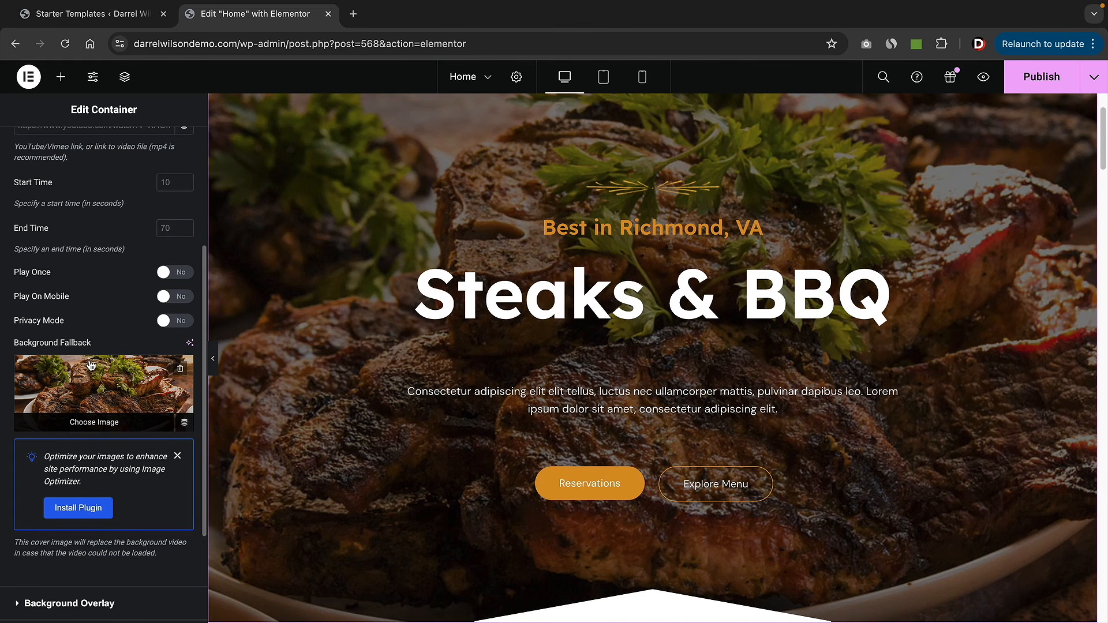
scroll(98, 379, "up", 4)
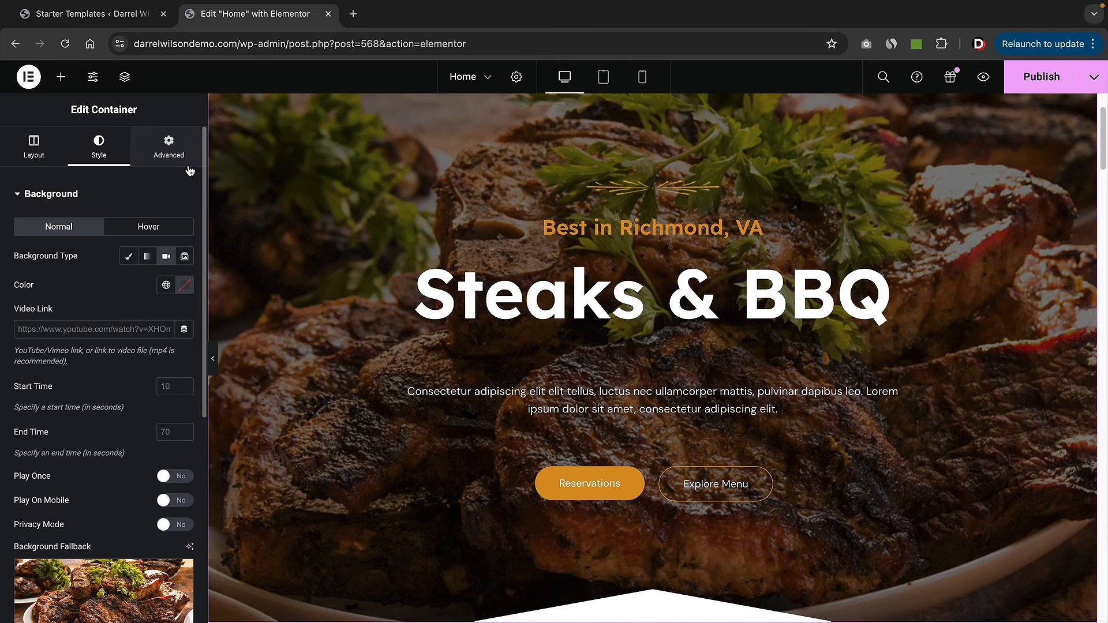
- Drag a Button widget into the hero above the paragraph
left_click(62, 78)
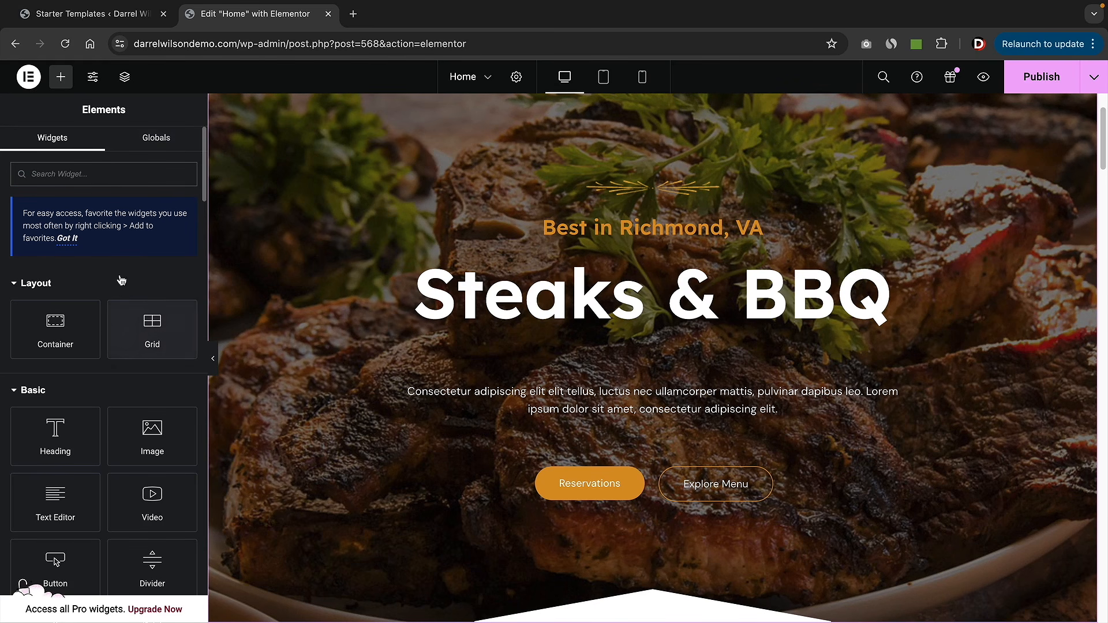
scroll(127, 326, "down", 3)
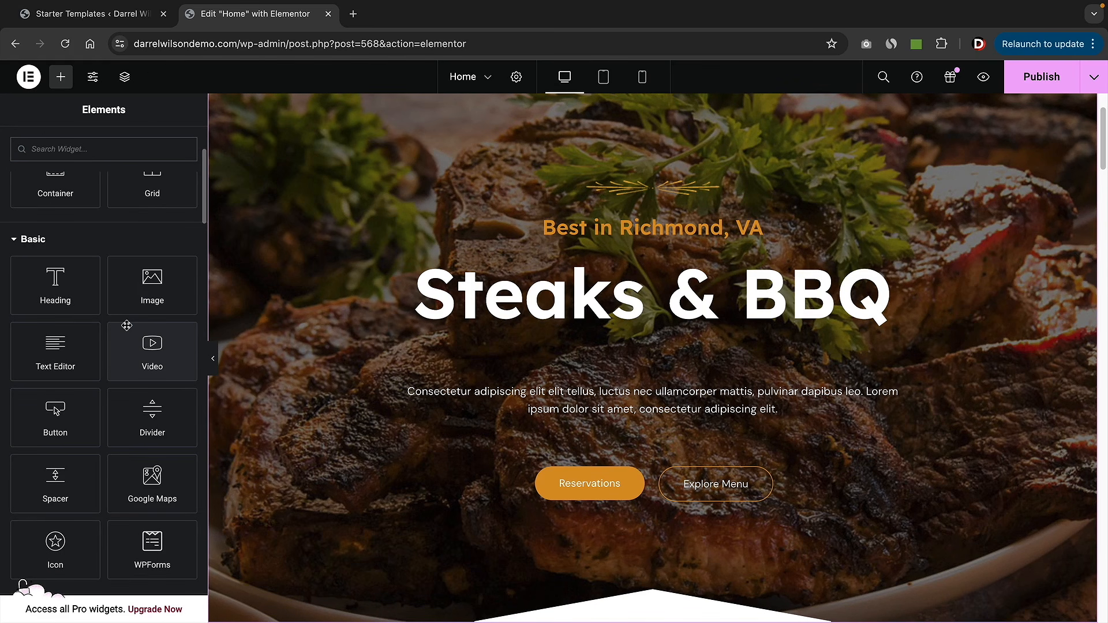
scroll(126, 326, "down", 1)
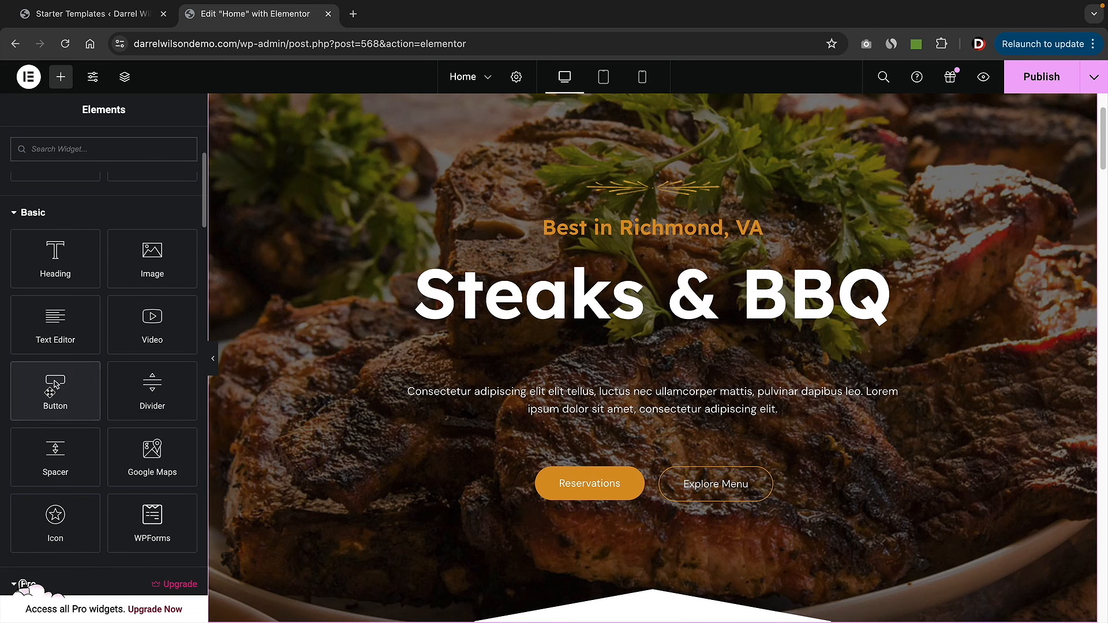
left_click_drag(55, 385, 683, 368)
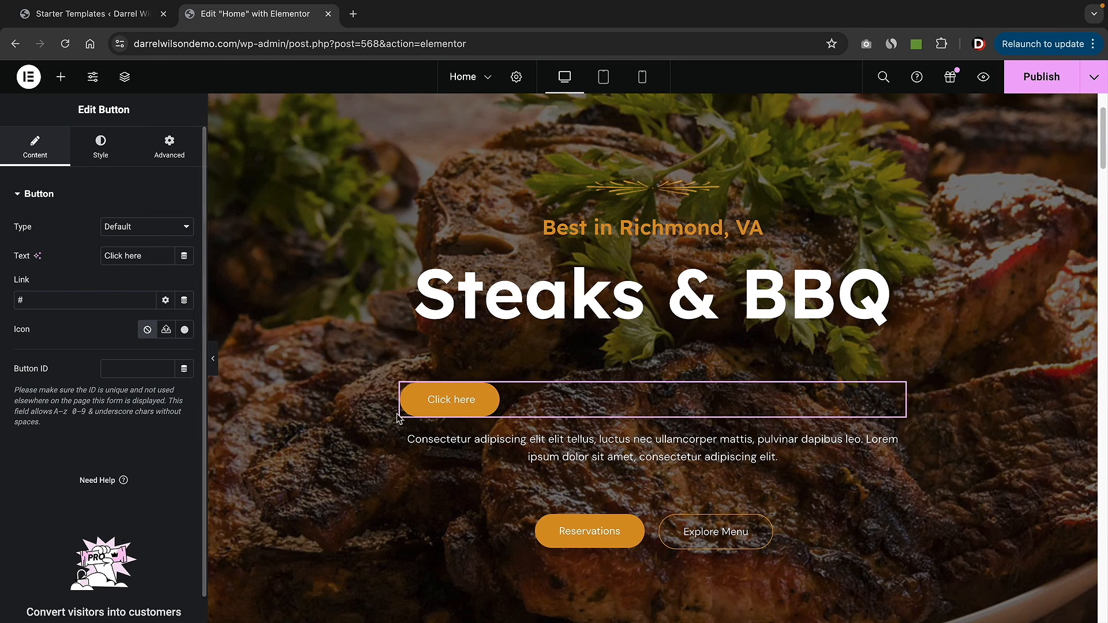
- Try a Dotted border type on the button, then revert it to Default
left_click(102, 157)
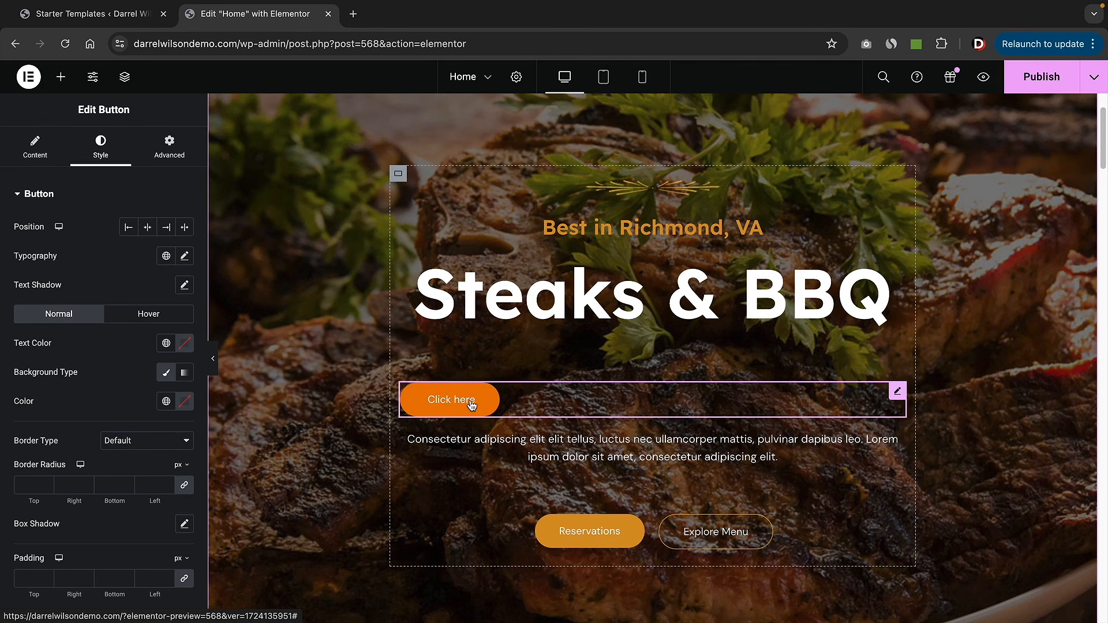
left_click(138, 442)
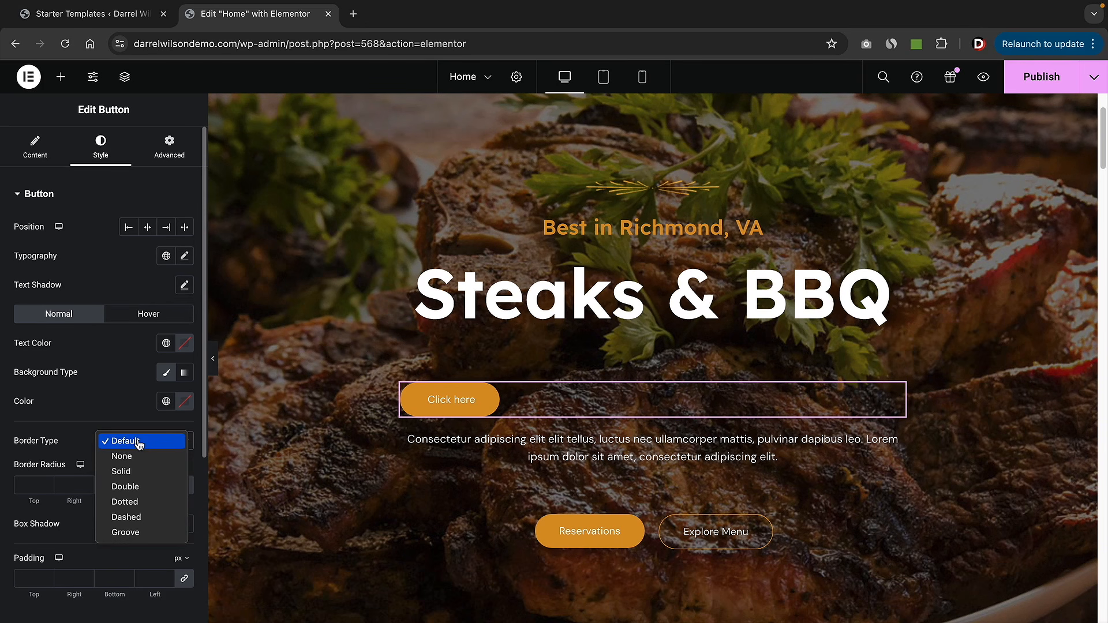
left_click(138, 503)
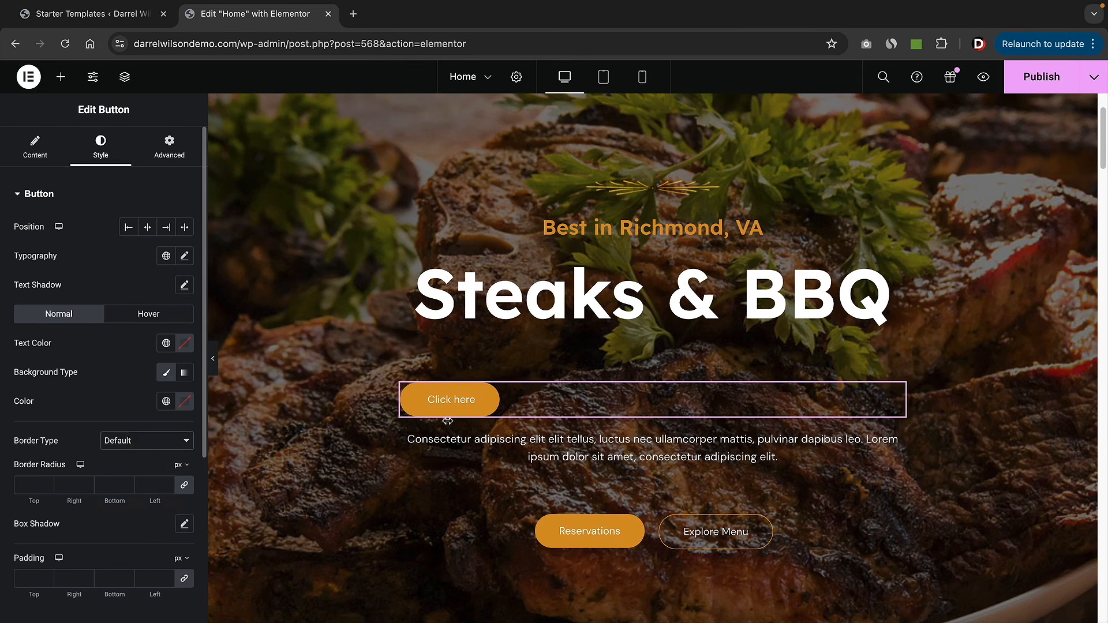
left_click(138, 440)
left_click(141, 378)
- Clear the button's padding values in the Advanced settings
left_click(176, 149)
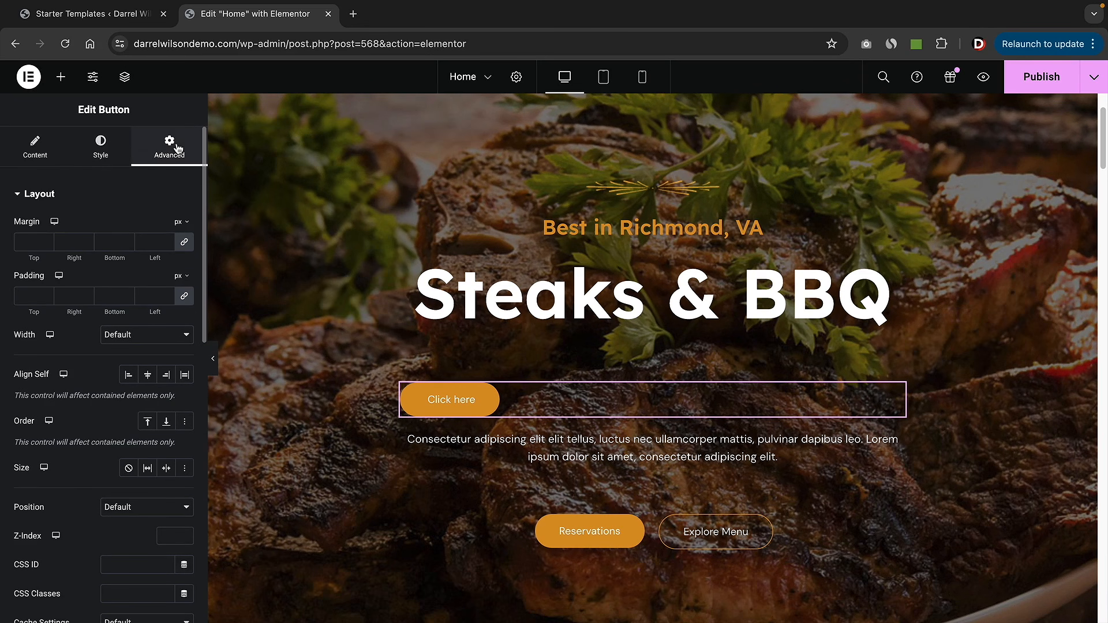
left_click(167, 295)
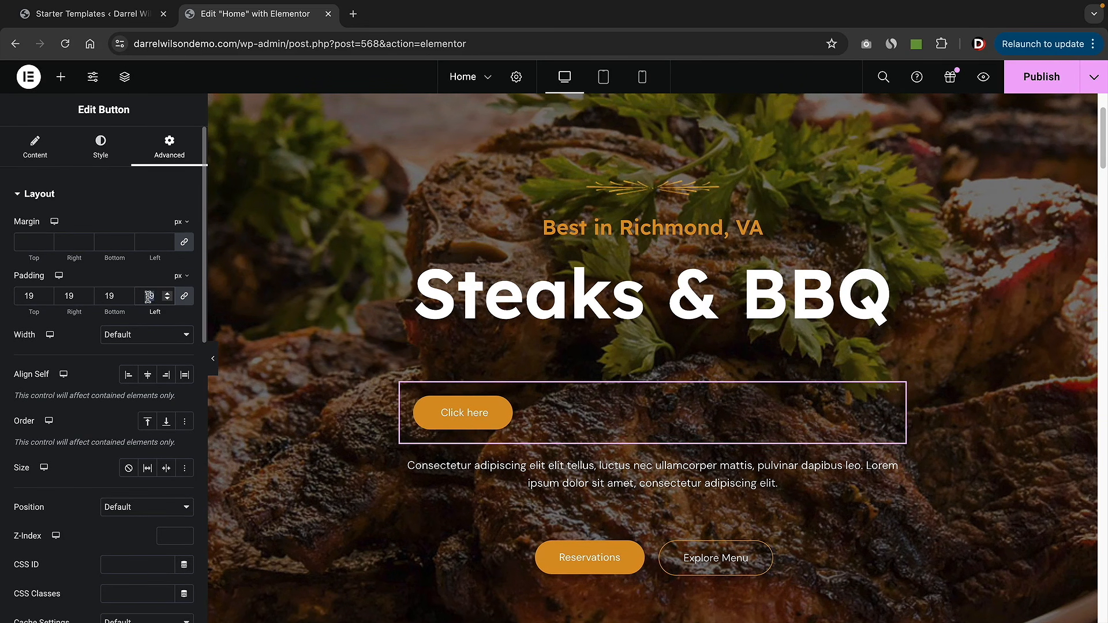
key("BackSpace")
scroll(137, 302, "down", 6)
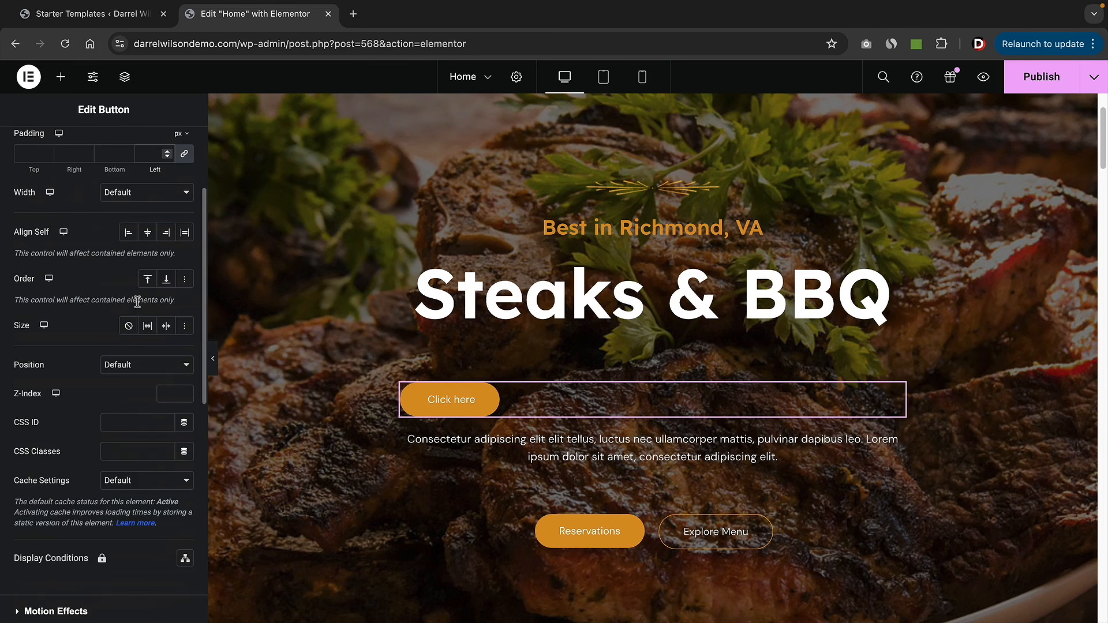
- Try Fade In Down and Fade In Left entrance animations, then reset to Default
left_click(84, 382)
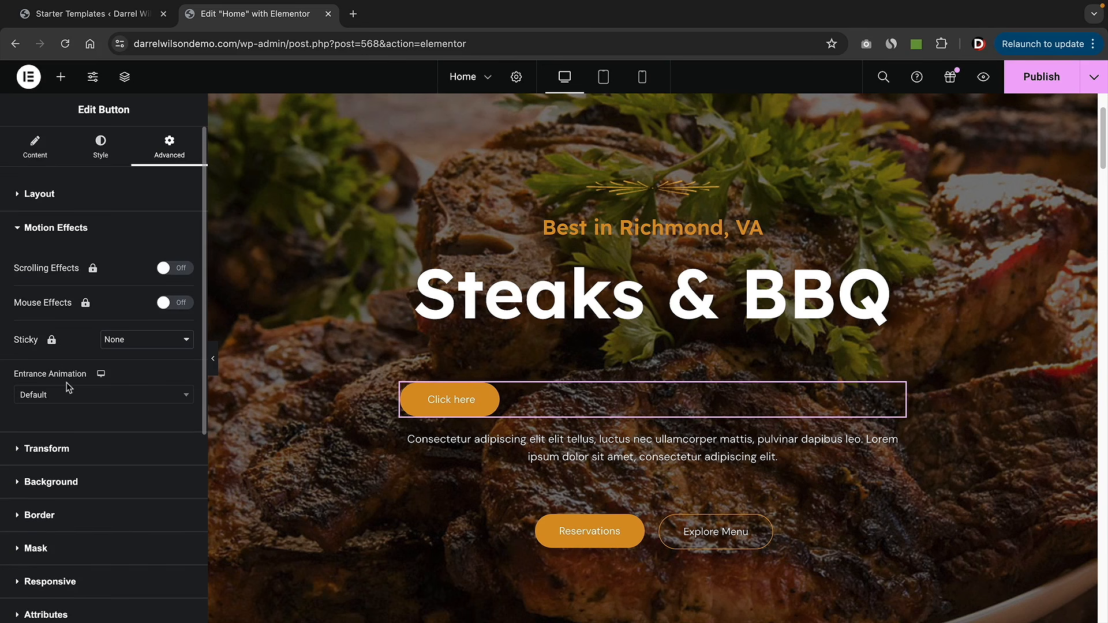
left_click(125, 395)
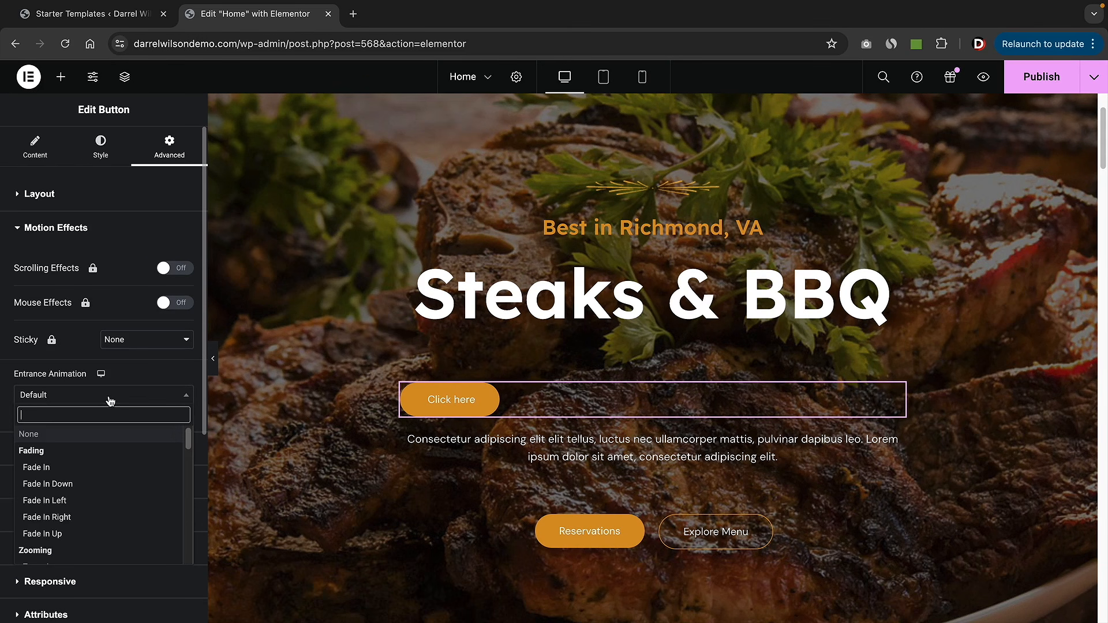
left_click(83, 475)
left_click(81, 397)
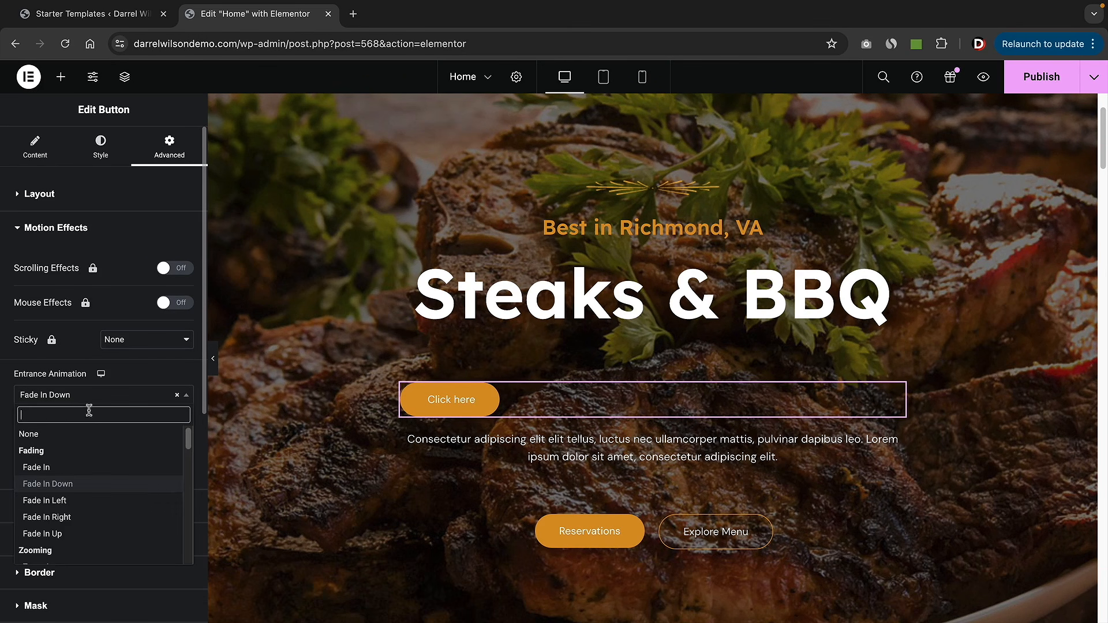
left_click(101, 502)
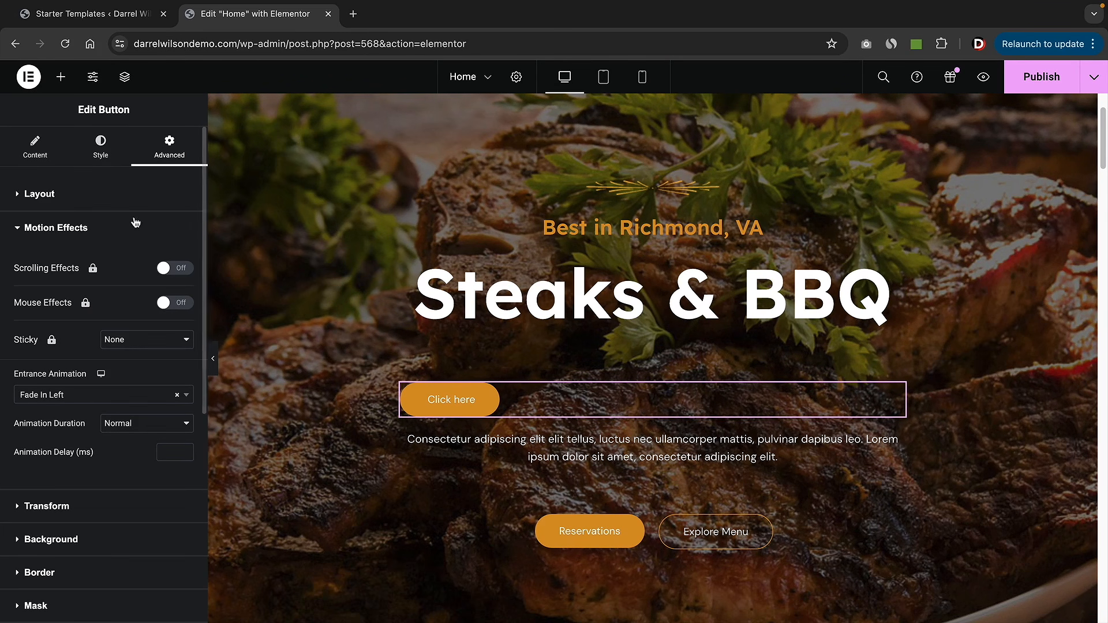
left_click(115, 395)
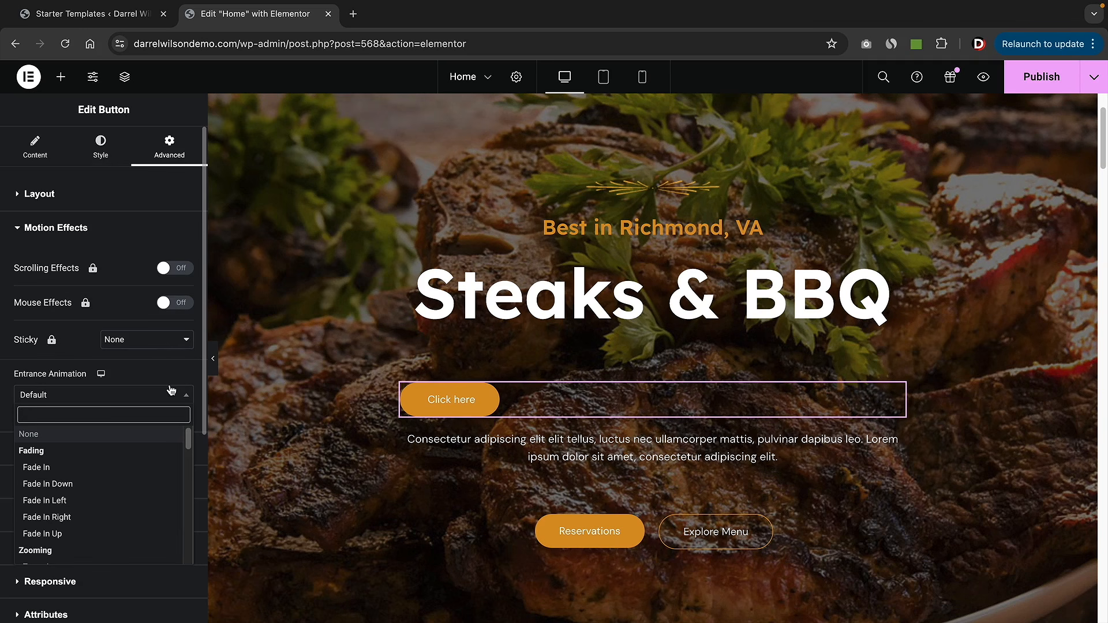
left_click(41, 156)
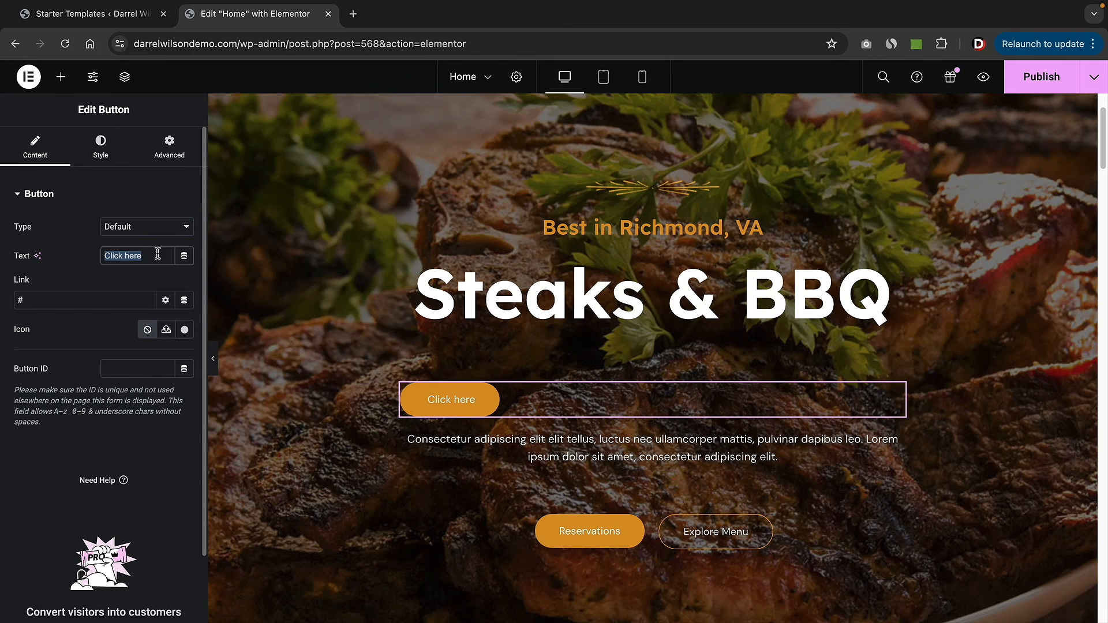
- Rename the hero button to 'Buy Now' and centre its position
type("Buy Now")
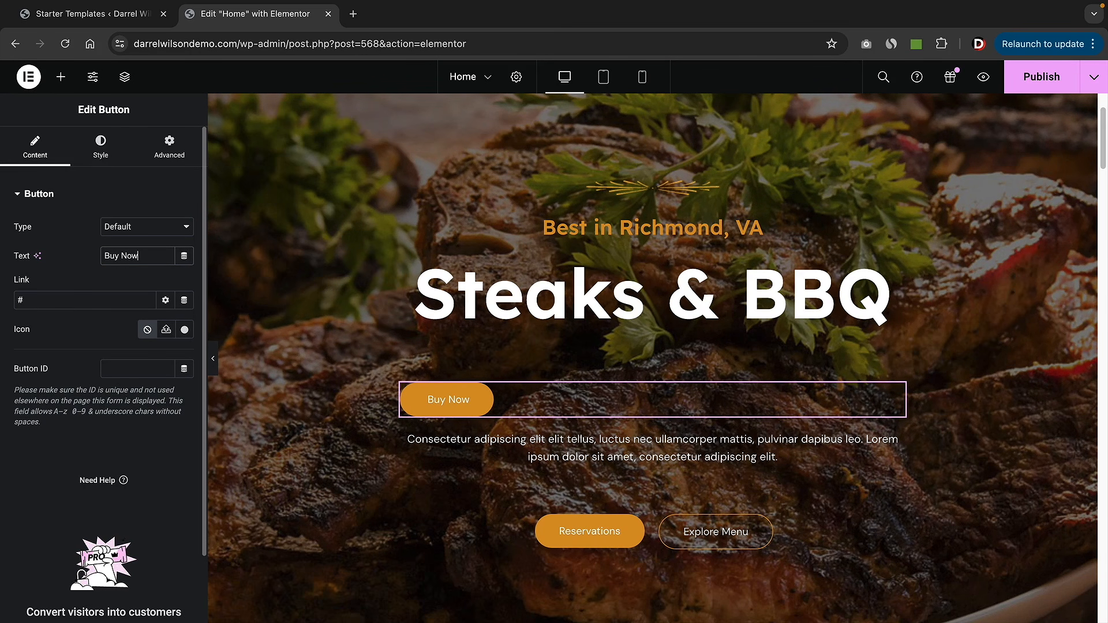
left_click(102, 151)
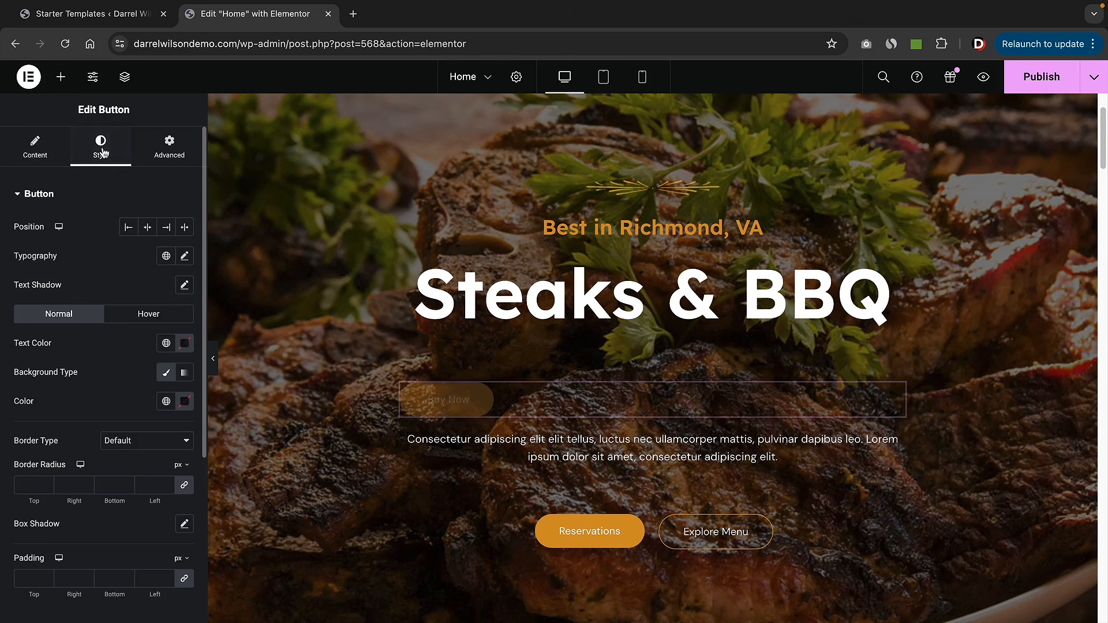
left_click(147, 229)
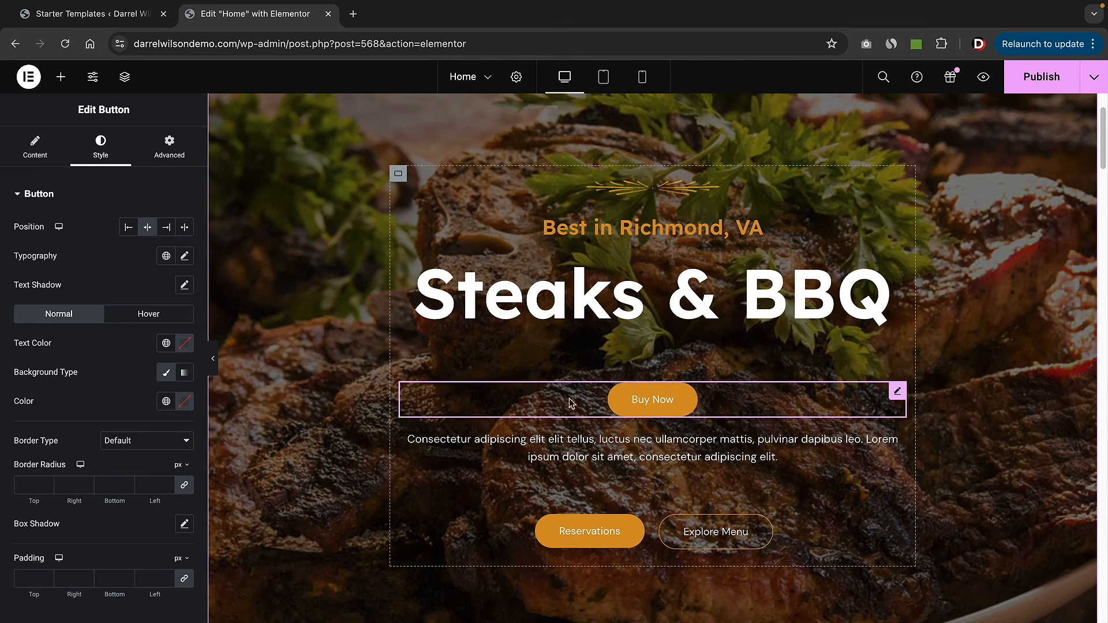
- Duplicate Buy Now, move the copy below Reservations, then delete that copy
right_click(647, 402)
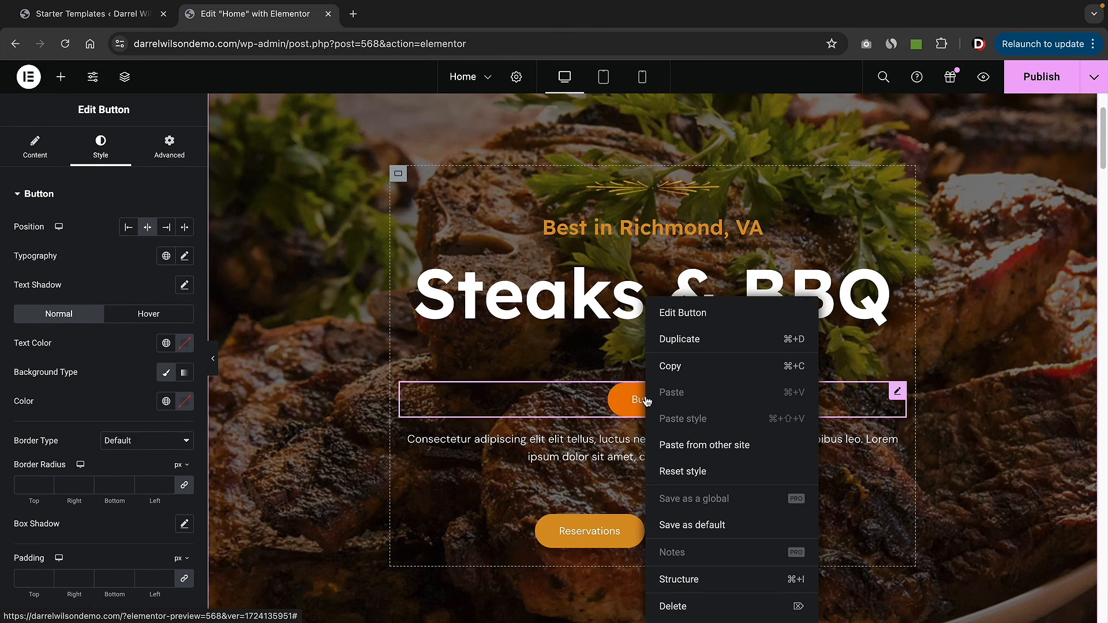
left_click(701, 339)
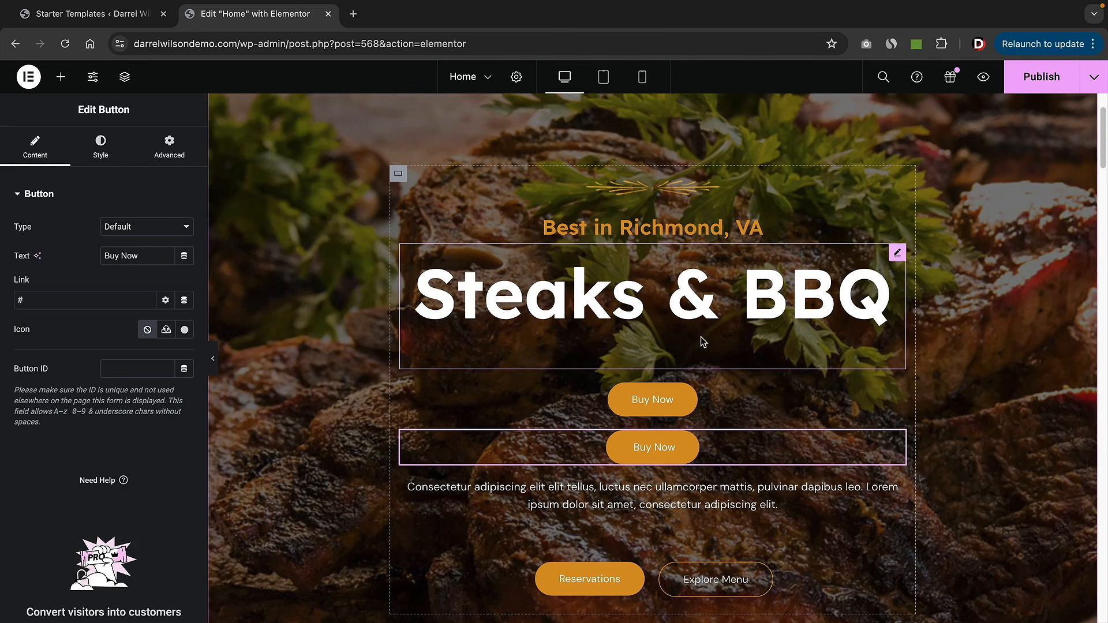
scroll(905, 333, "down", 2)
left_click_drag(899, 350, 669, 442)
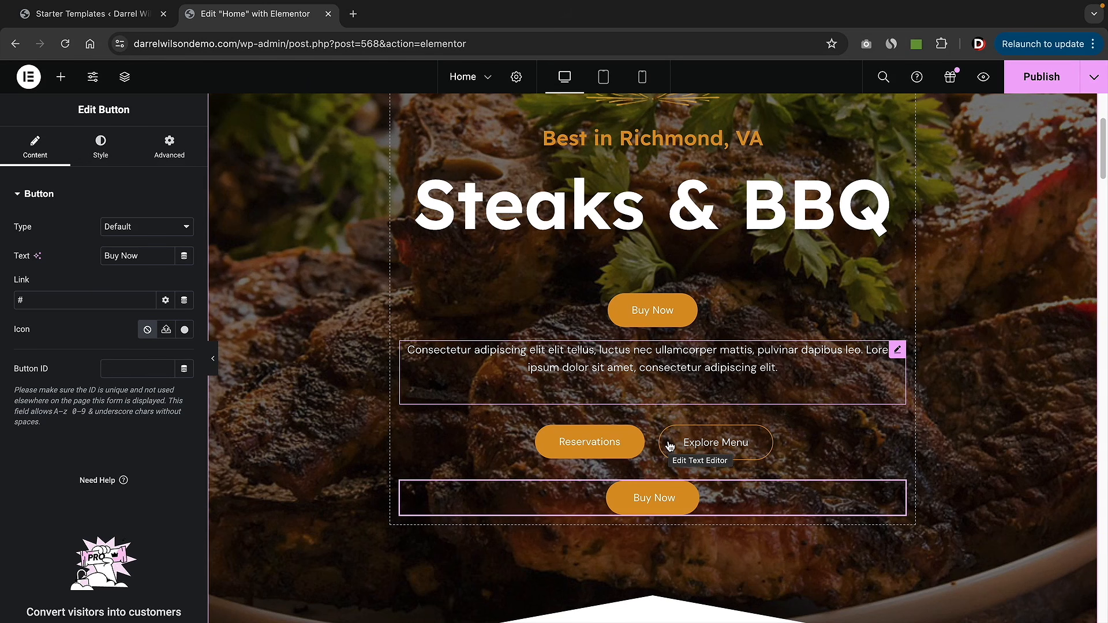
right_click(649, 500)
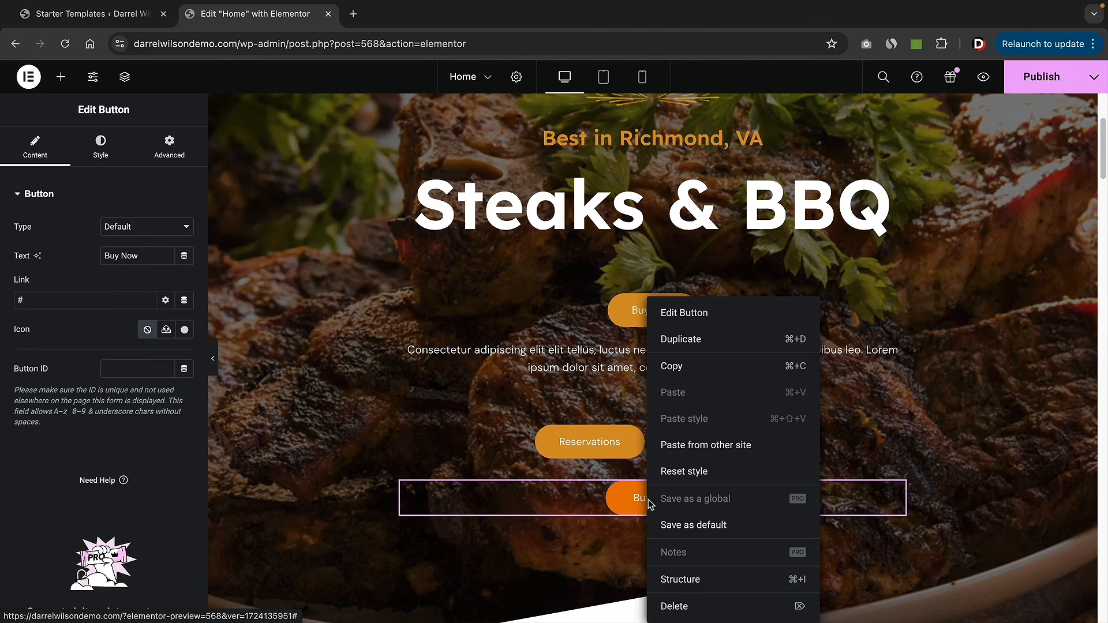
left_click(690, 613)
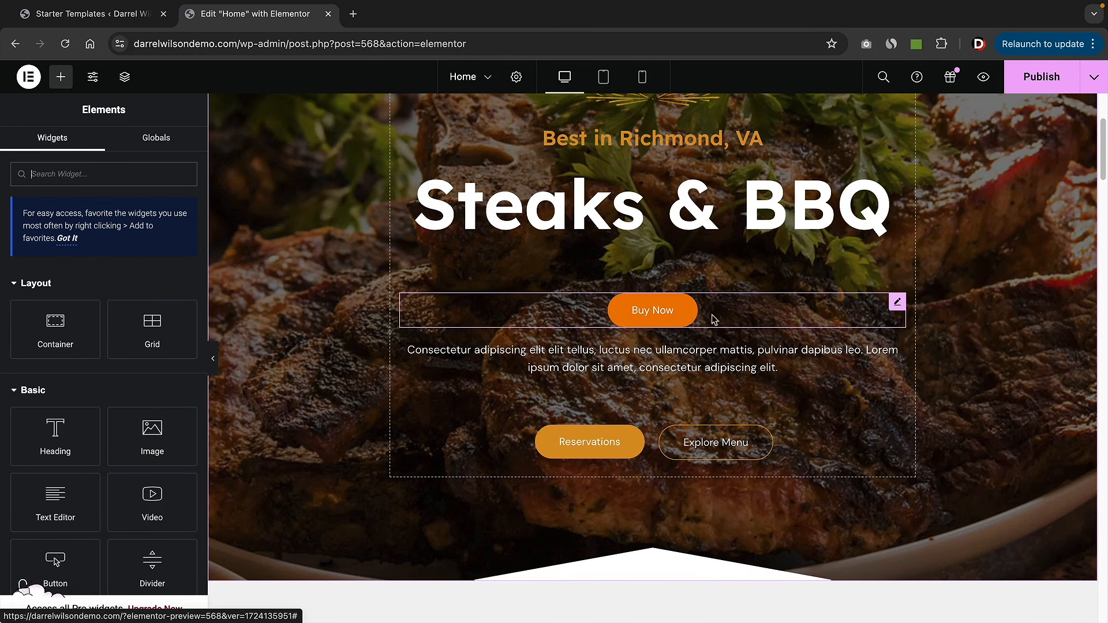
- Copy Buy Now's style and paste it onto the Explore Menu button
right_click(648, 313)
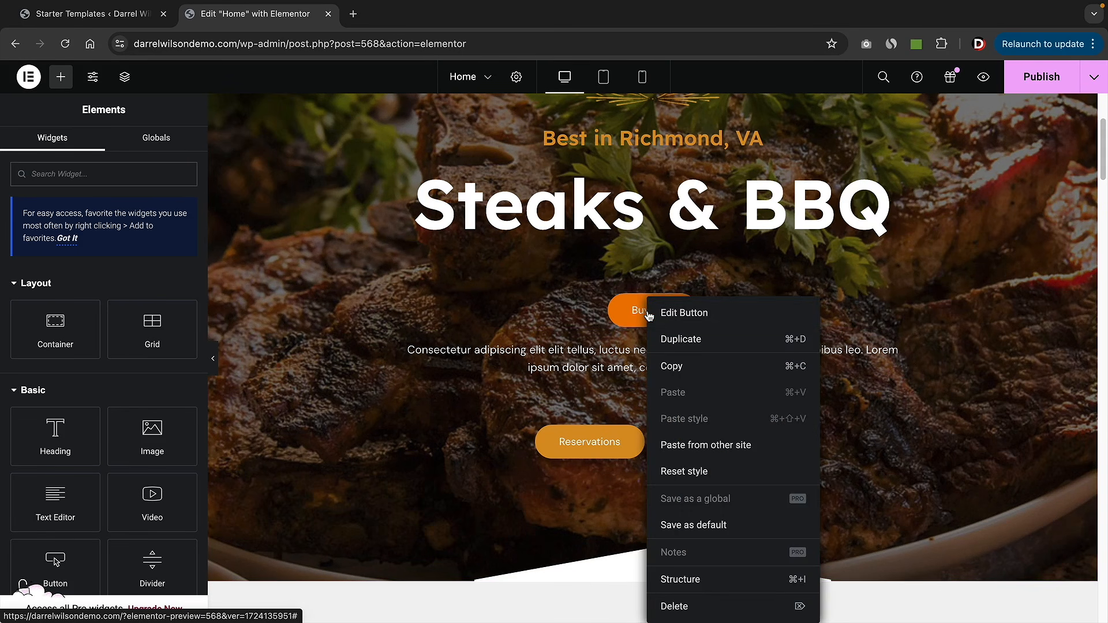
left_click(673, 367)
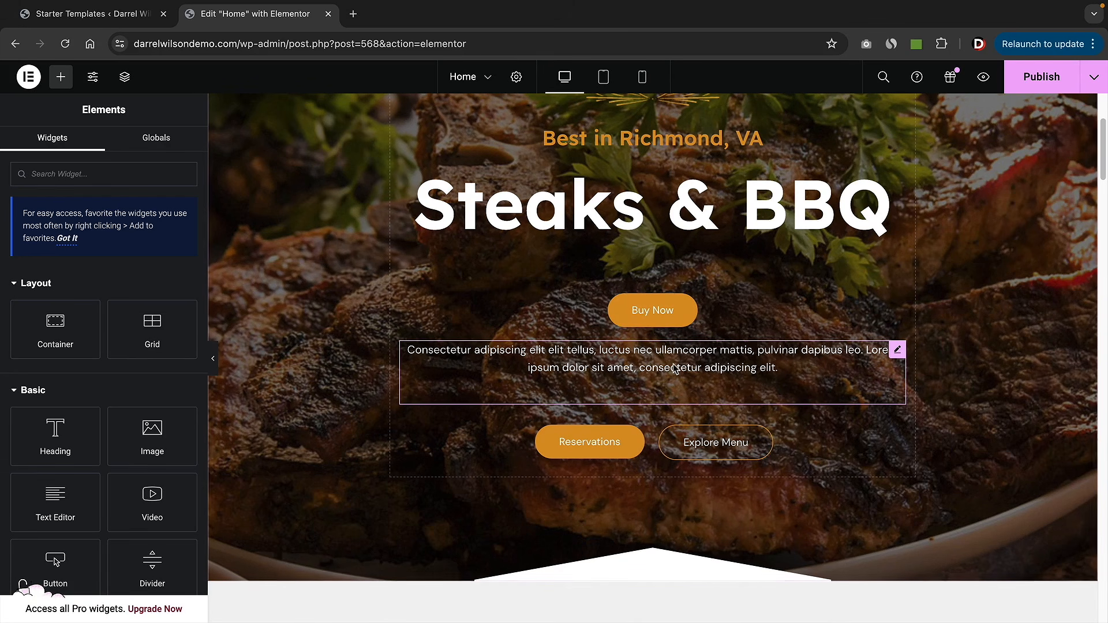
right_click(702, 443)
left_click(738, 418)
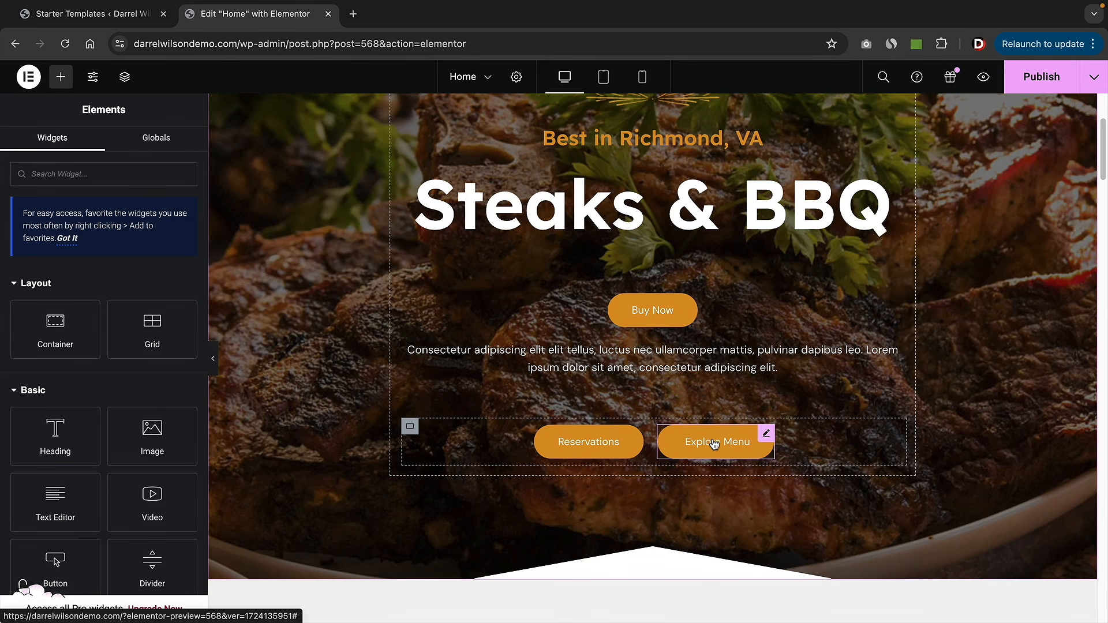
- Drag the Buy Now button to a new spot beside the hero content block
scroll(714, 443, "up", 2)
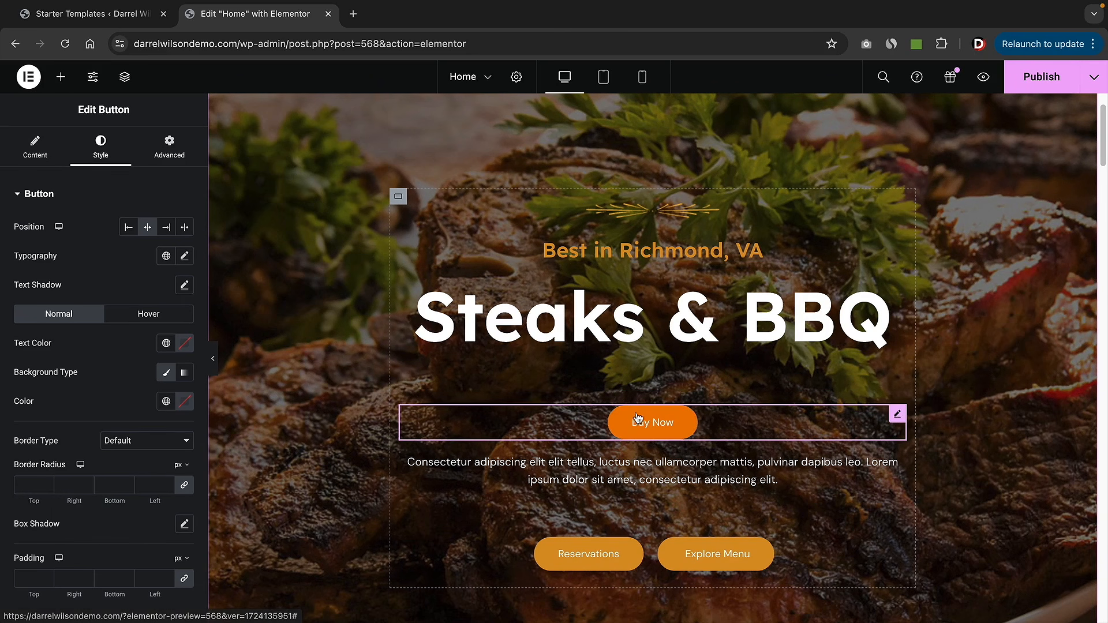
left_click_drag(638, 421, 1009, 435)
left_click_drag(663, 421, 831, 574)
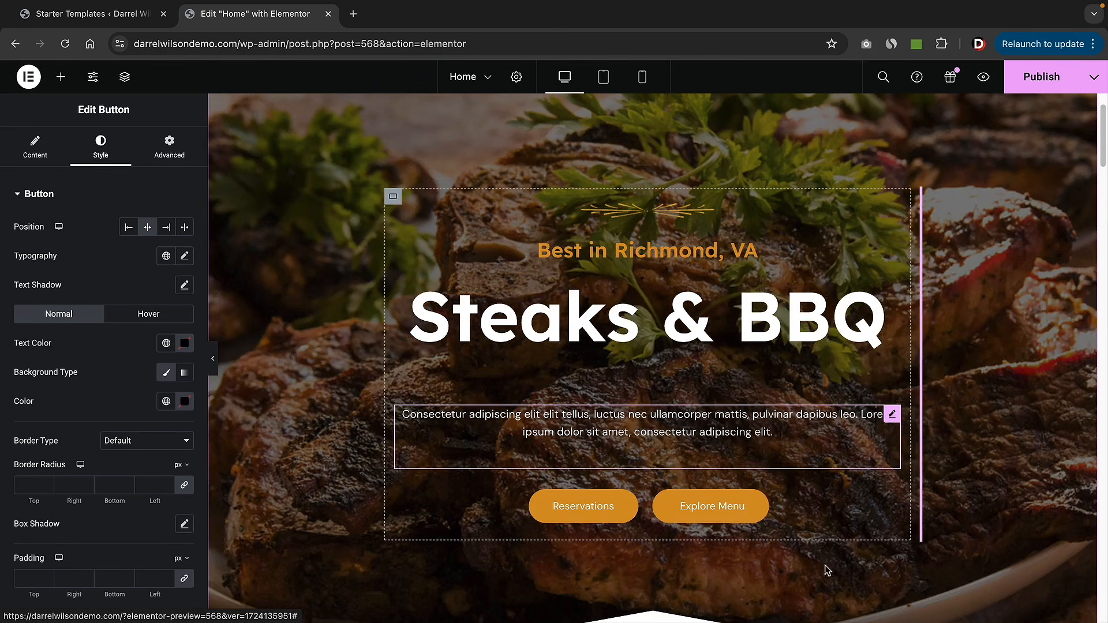
left_click_drag(711, 510, 460, 277)
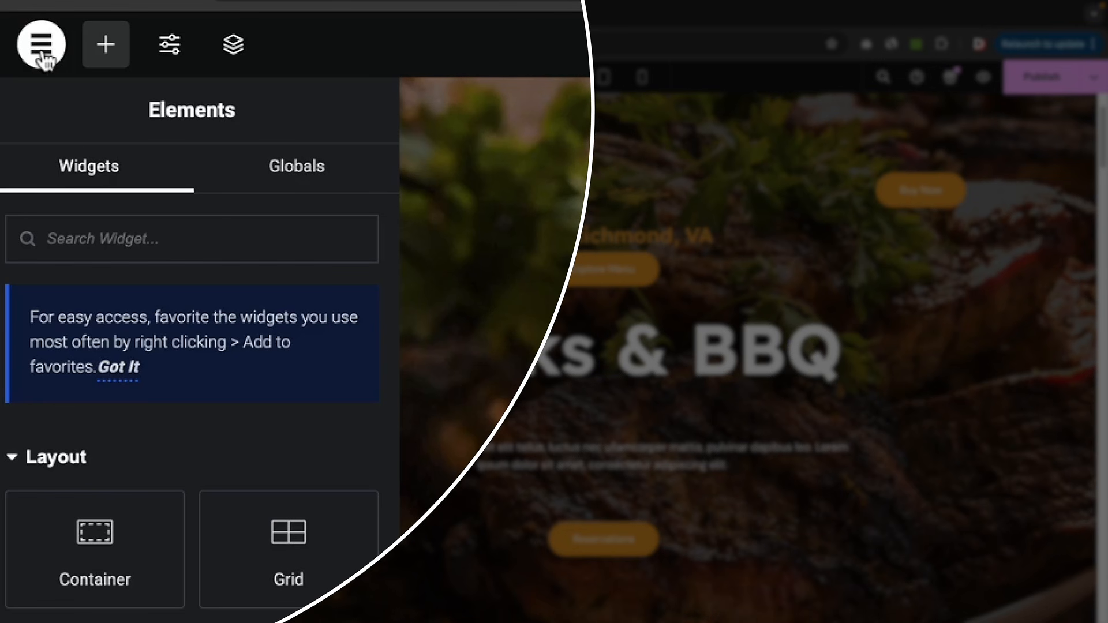
- Load the Current Version from Elementor's History Revisions to restore the original hero
left_click(28, 78)
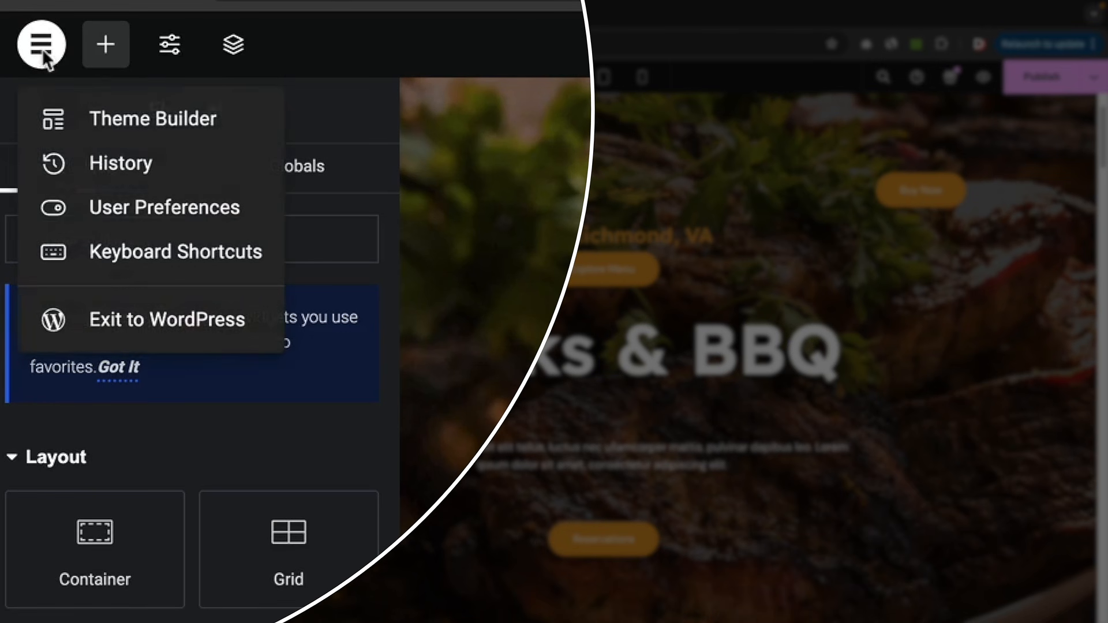
left_click(90, 167)
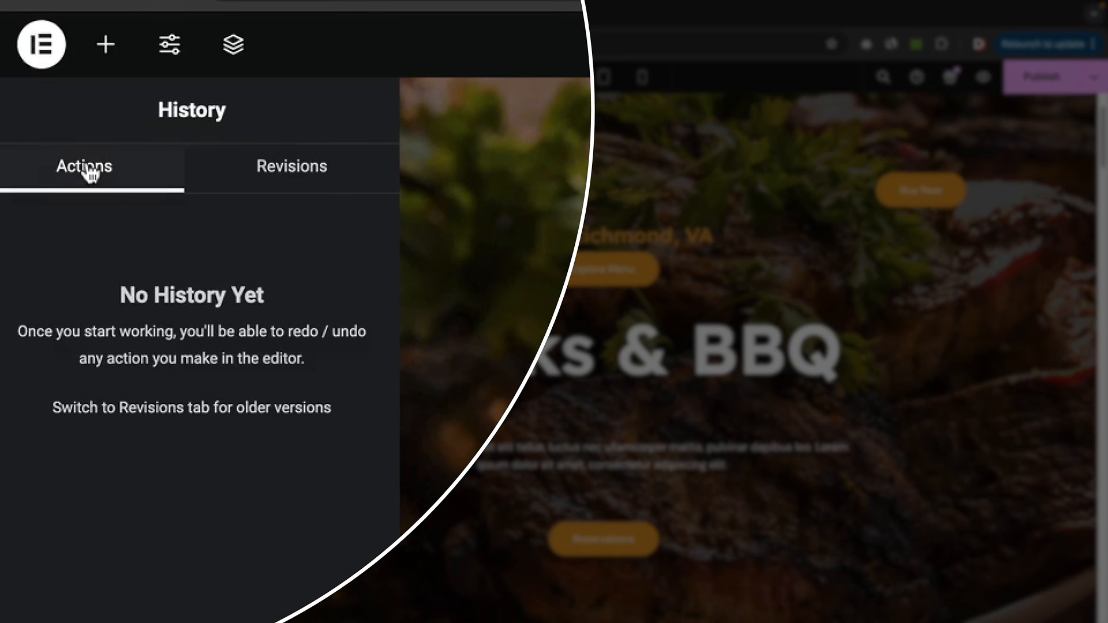
left_click(300, 183)
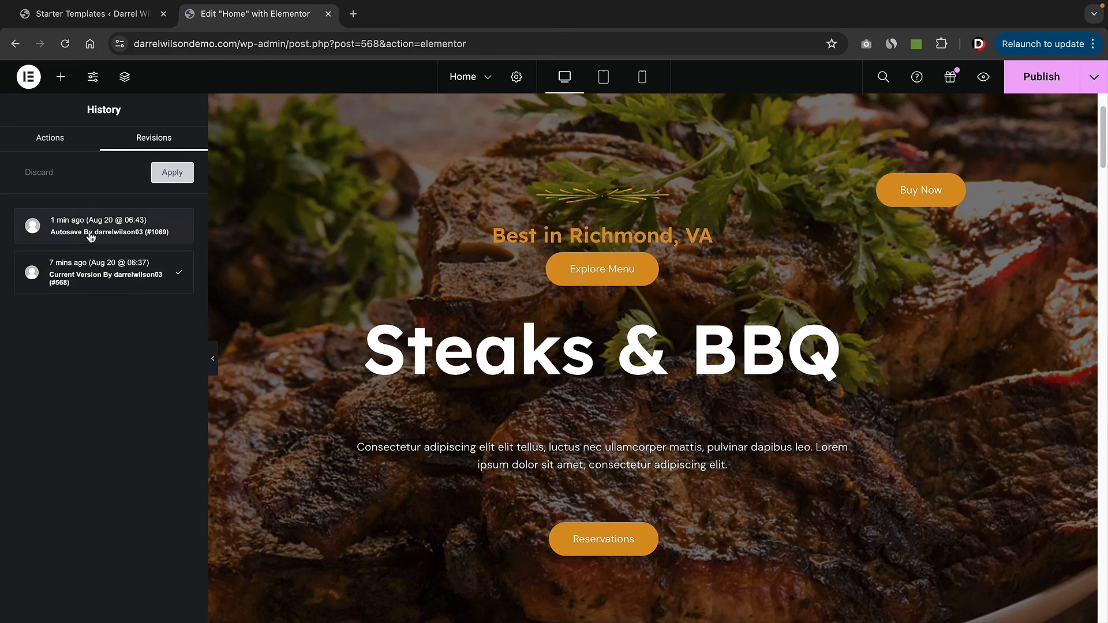
left_click(115, 272)
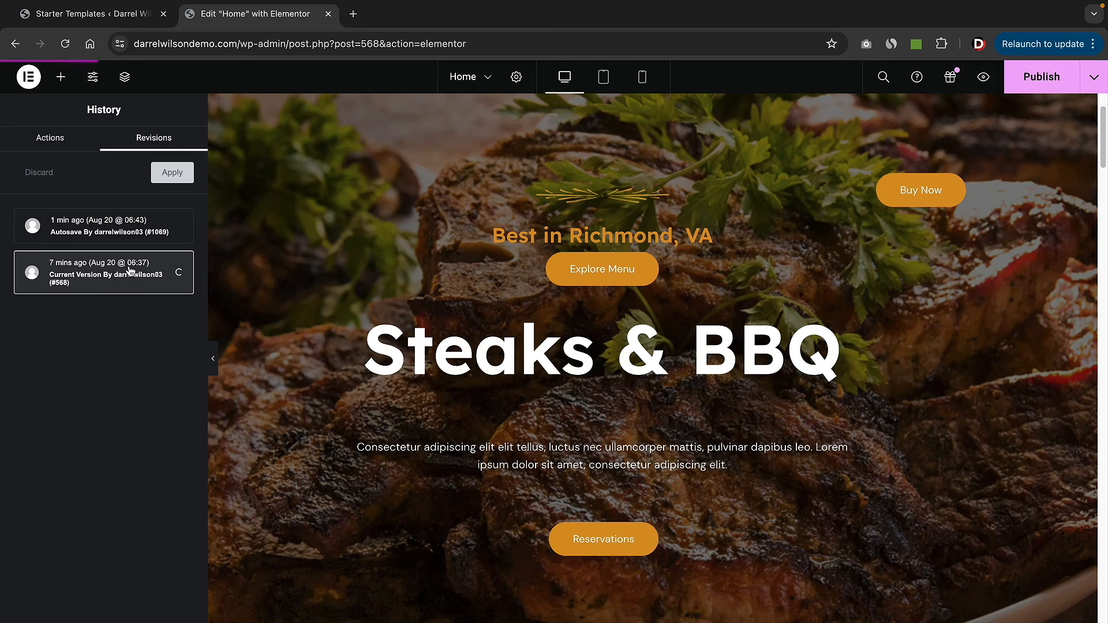
left_click(131, 276)
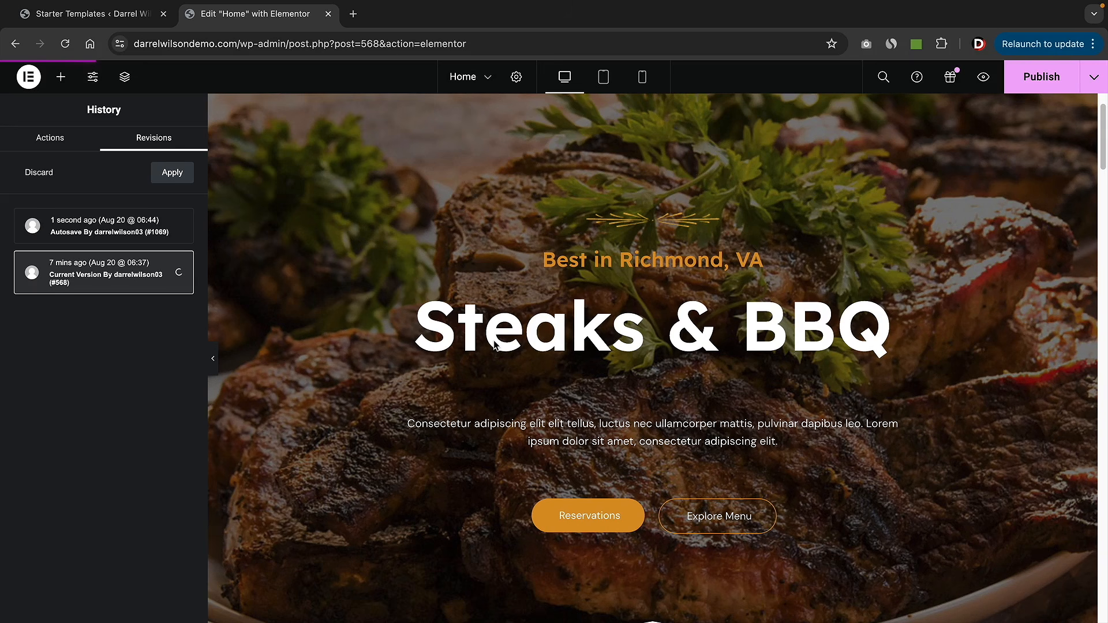
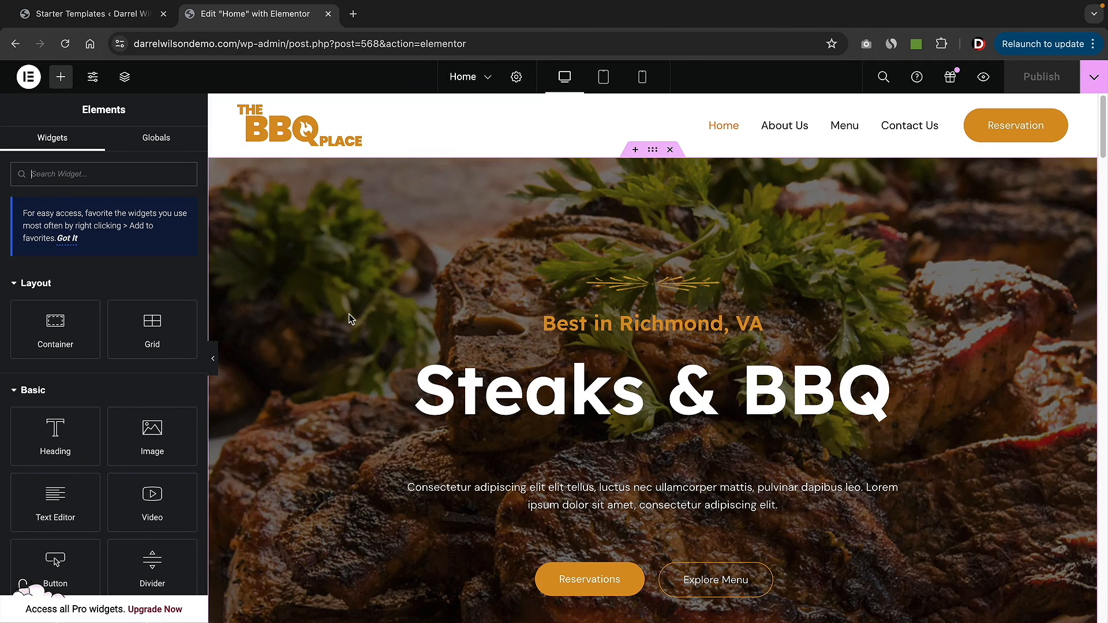
- Scroll the Elementor canvas down to the bottom of the Steaks & BBQ hero
scroll(352, 315, "down", 5)
scroll(350, 318, "down", 2)
mouse_move(494, 354)
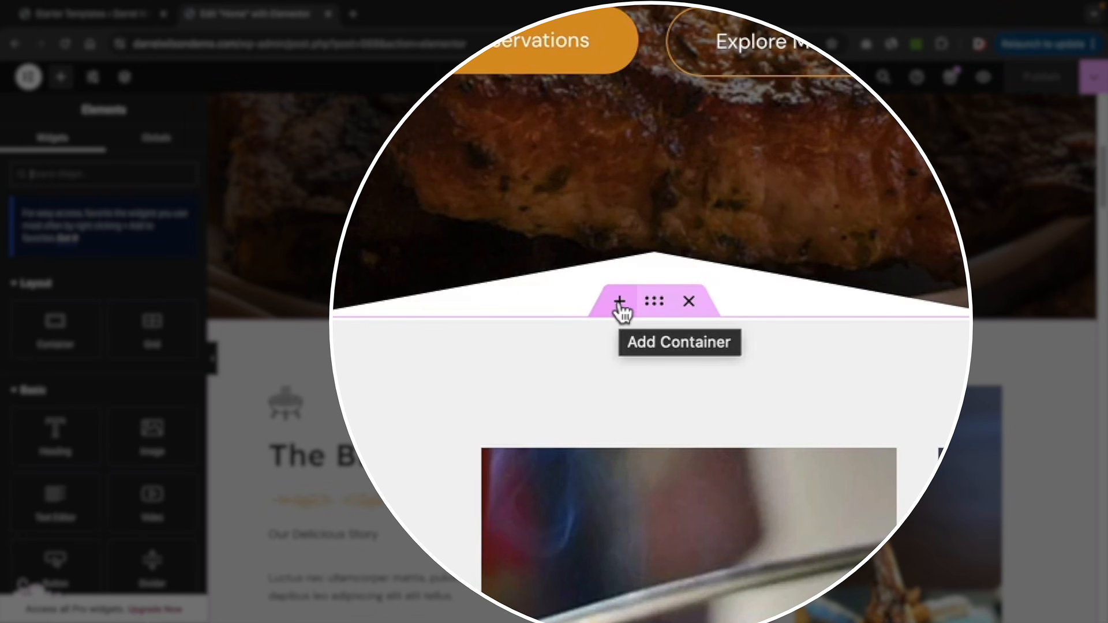
- Add a Flexbox section below the hero with a 25/50/25 three-column structure, then resize the columns
left_click(619, 303)
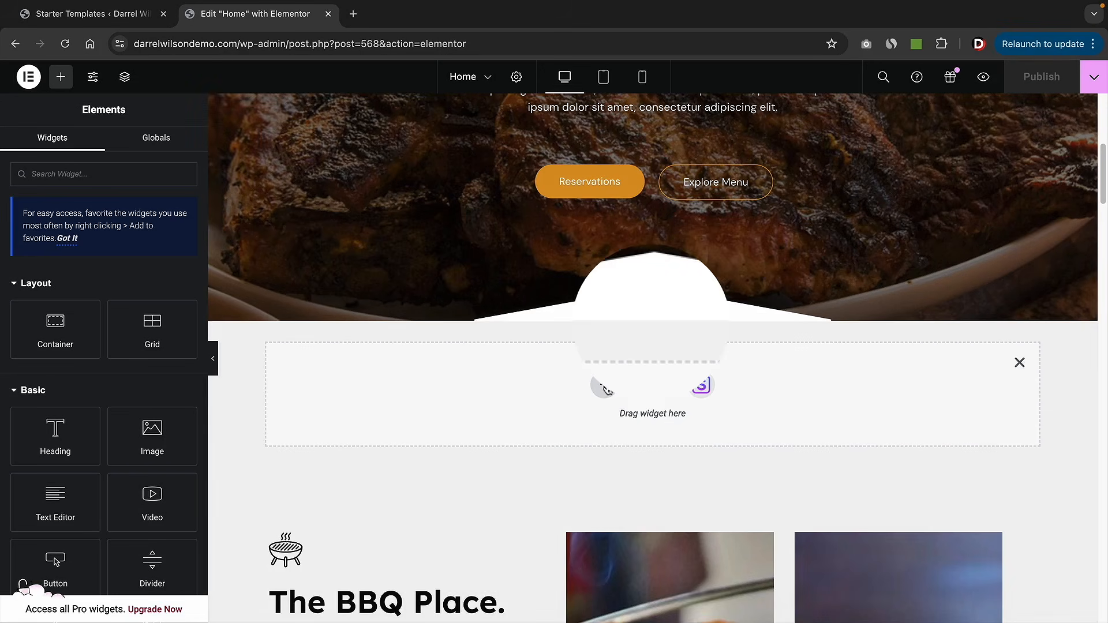
left_click(603, 387)
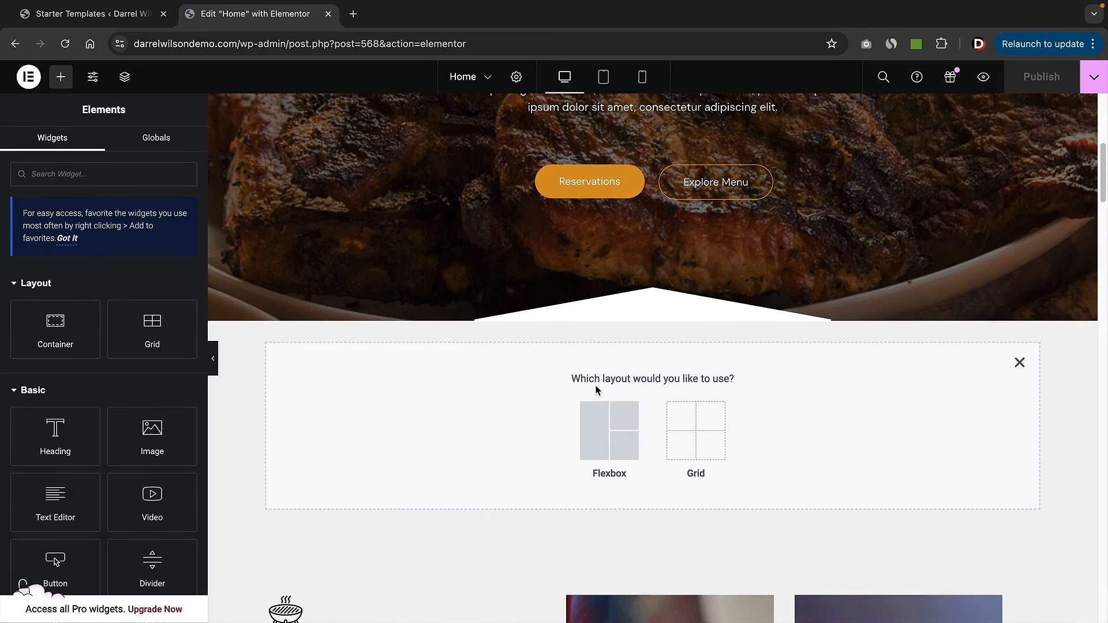
scroll(596, 391, "down", 1)
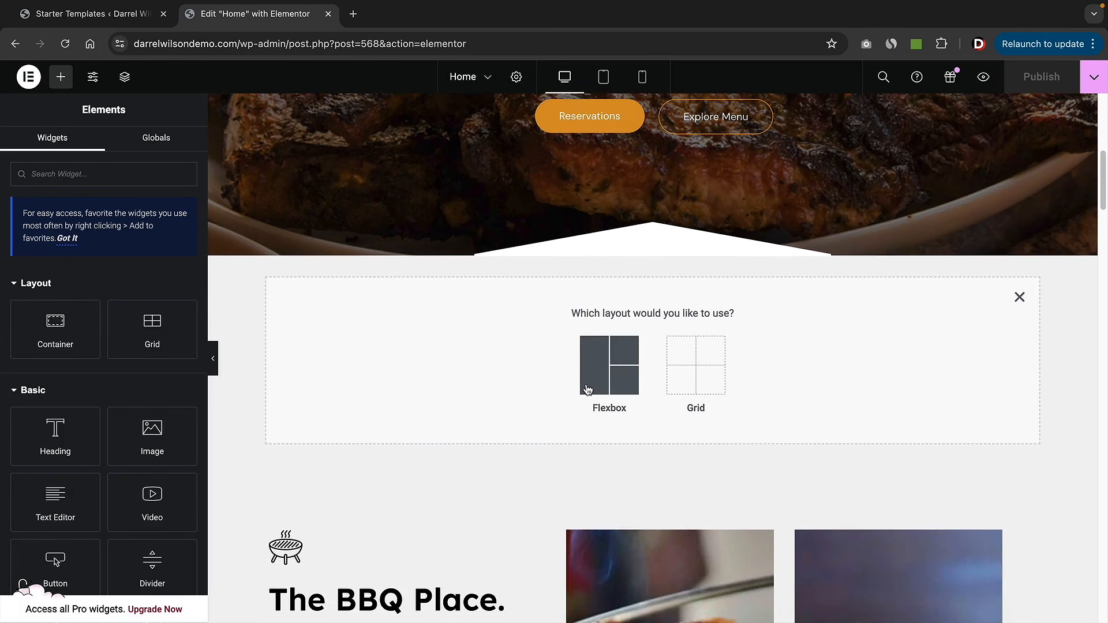
left_click(617, 372)
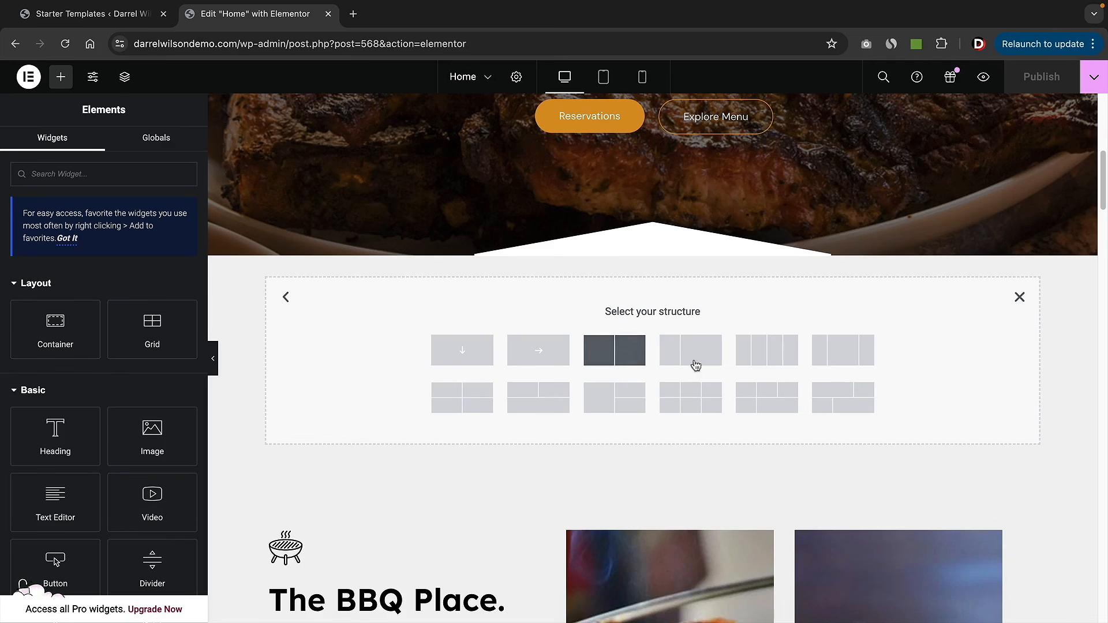
left_click(838, 361)
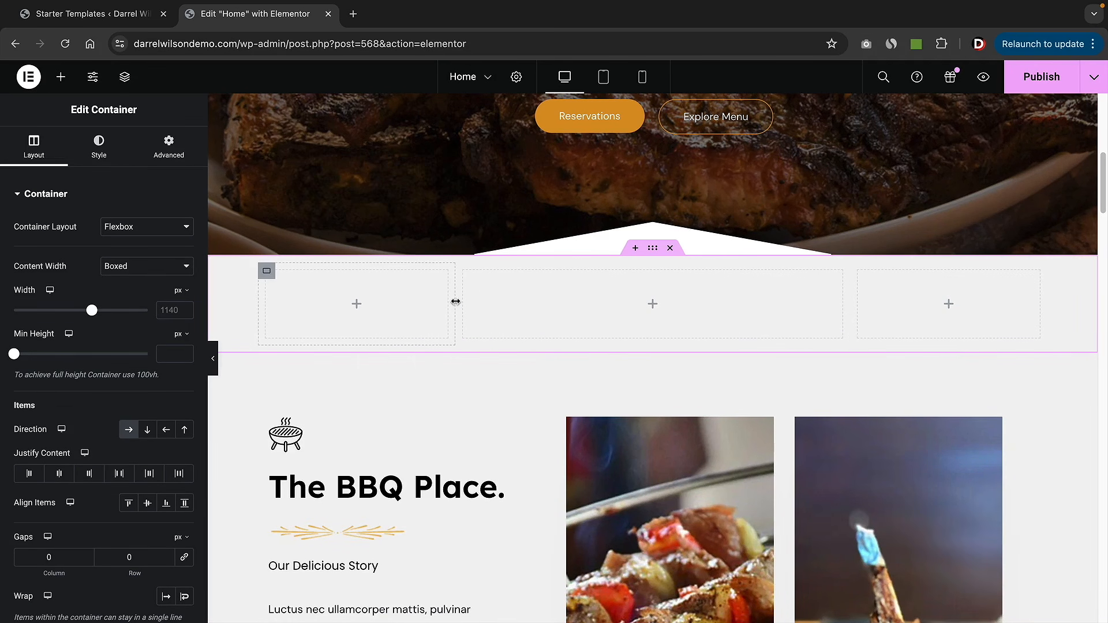
left_click_drag(456, 300, 521, 306)
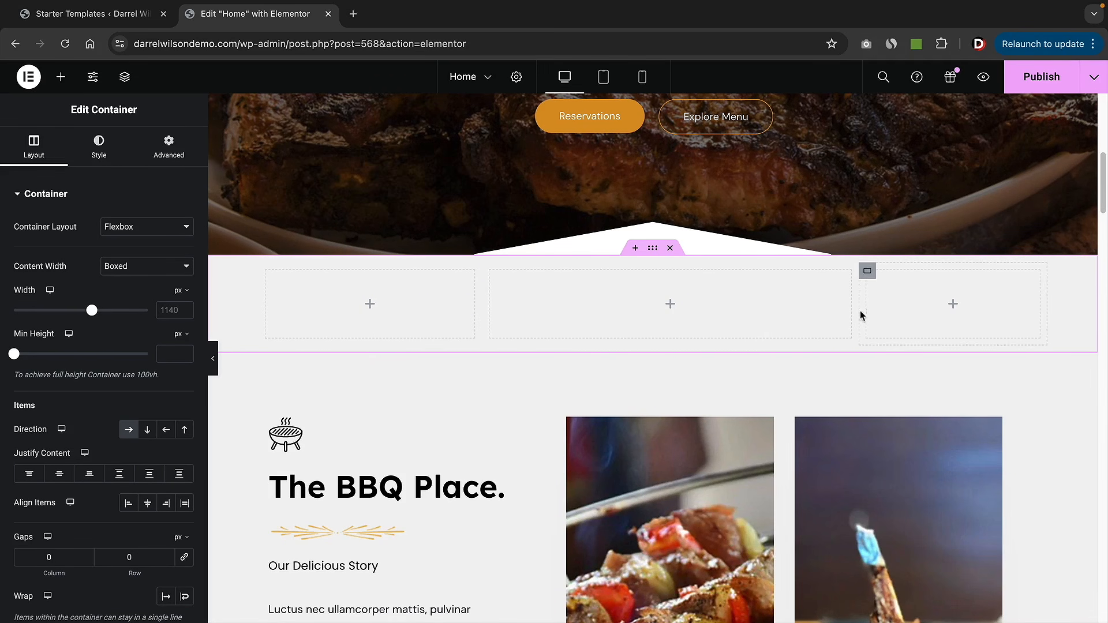
left_click_drag(855, 311, 742, 318)
- Place a Heading widget in the first column reading 'This is my new title'
left_click(60, 81)
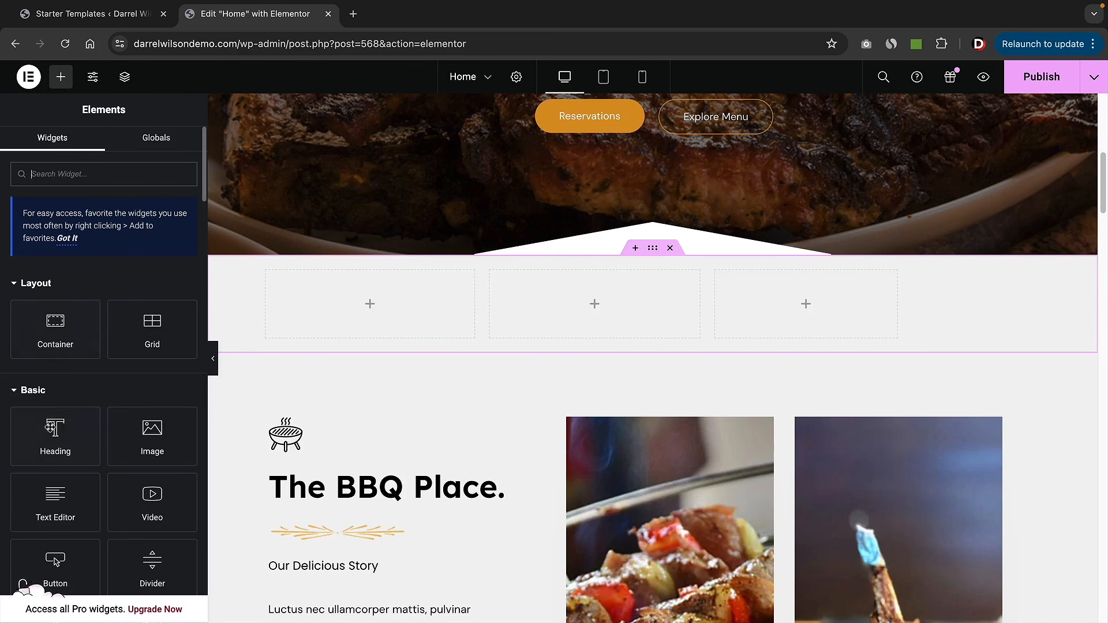
left_click_drag(49, 429, 355, 297)
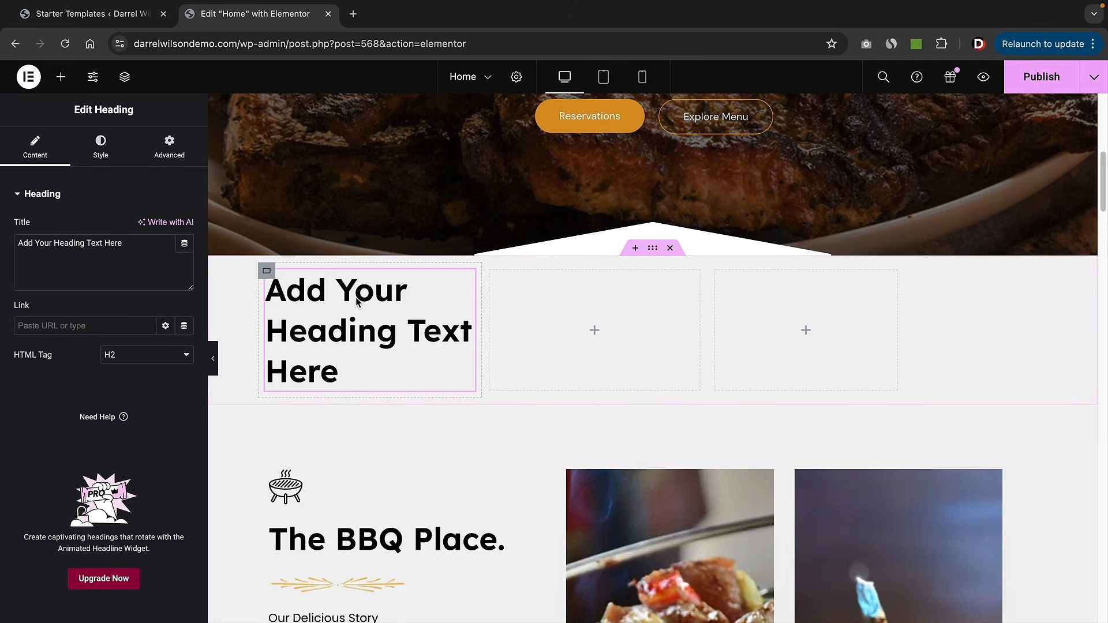
triple_click(103, 247)
type("This is m")
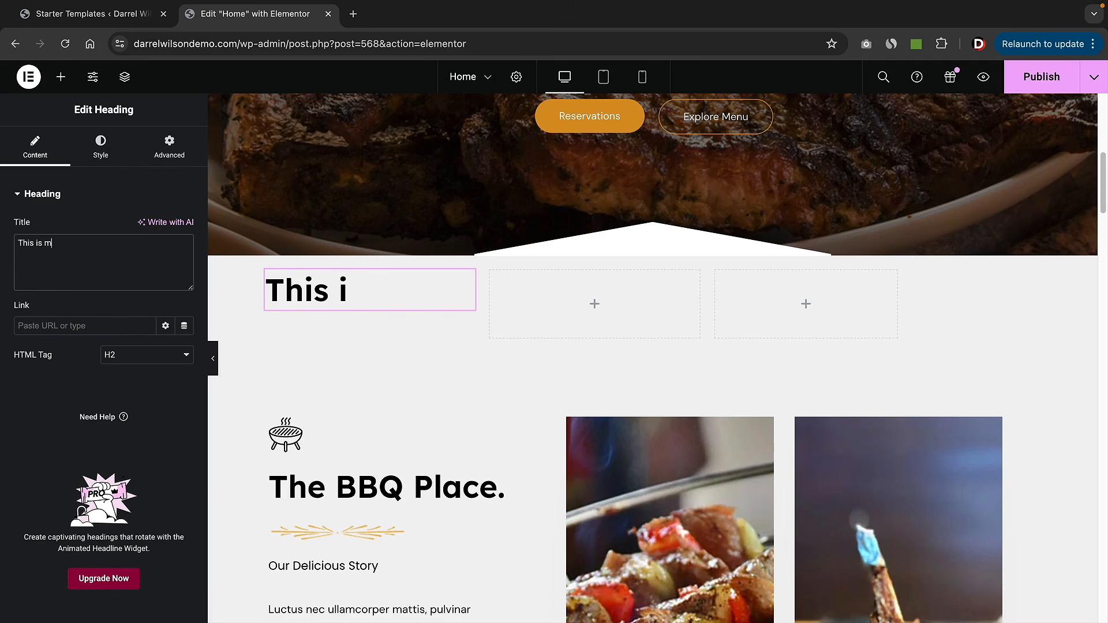
type("y new title")
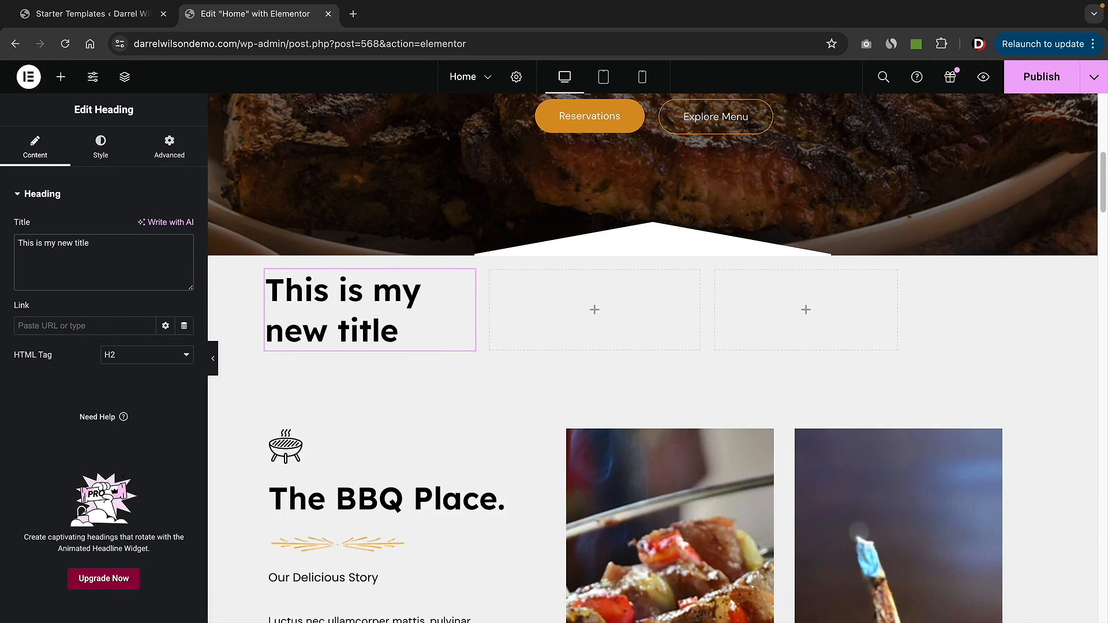
left_click(61, 77)
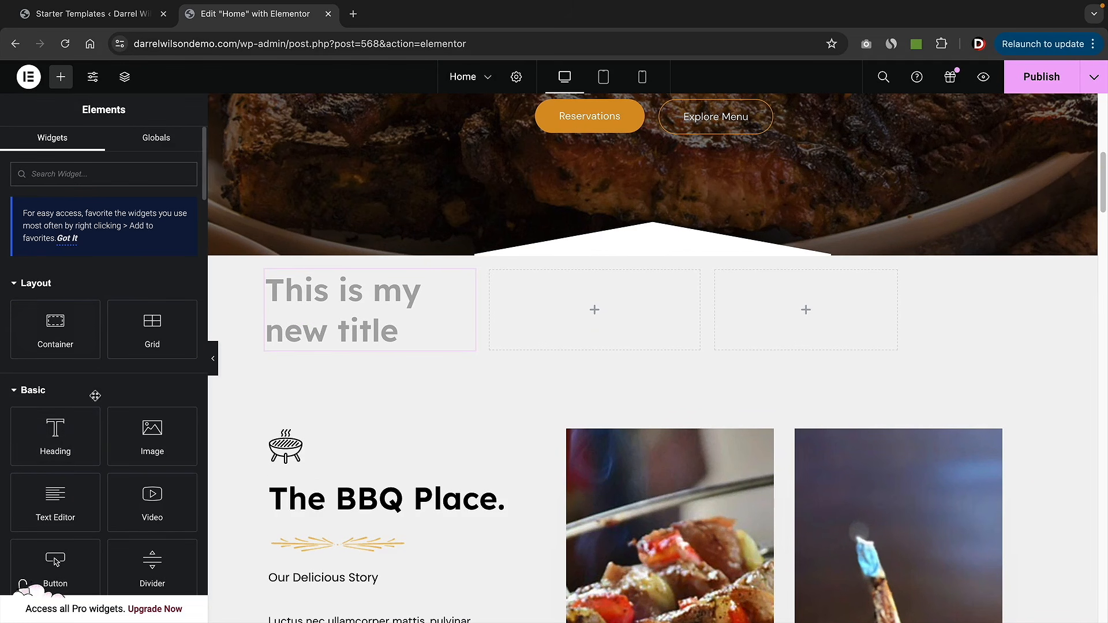
- Add an Image widget under the heading showing a pancake photo from a free 'food' image search
left_click_drag(152, 438, 303, 336)
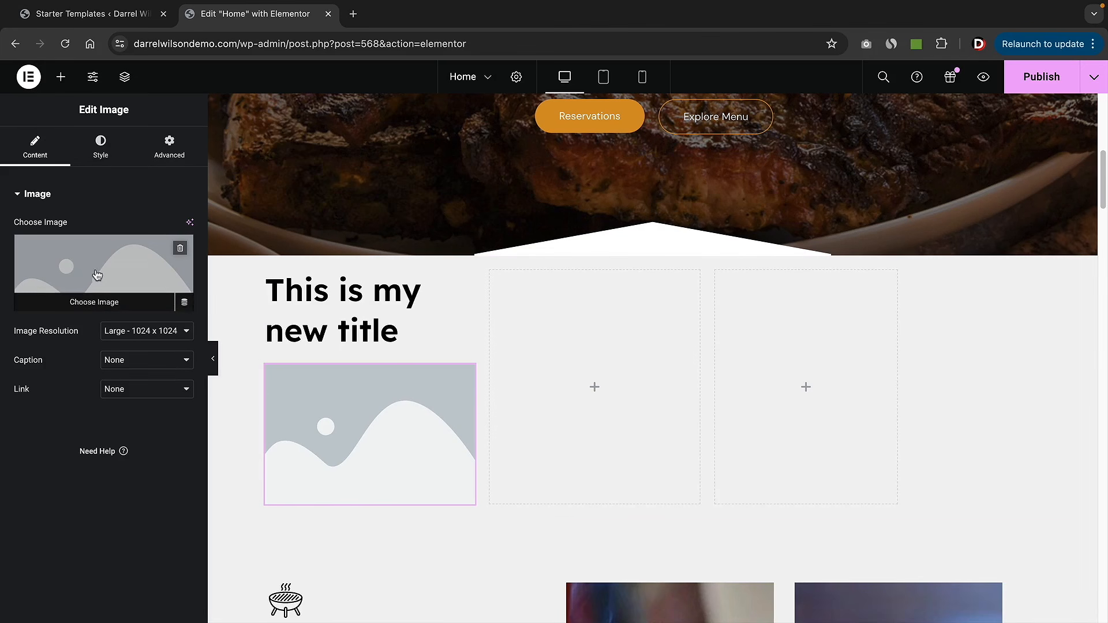
left_click(97, 275)
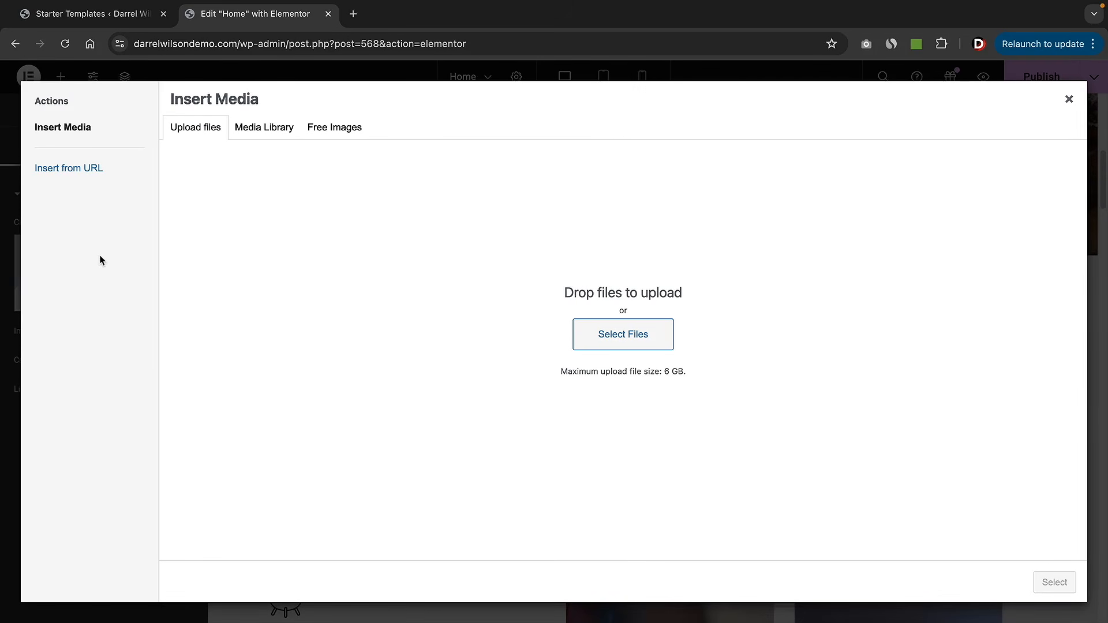
left_click(338, 133)
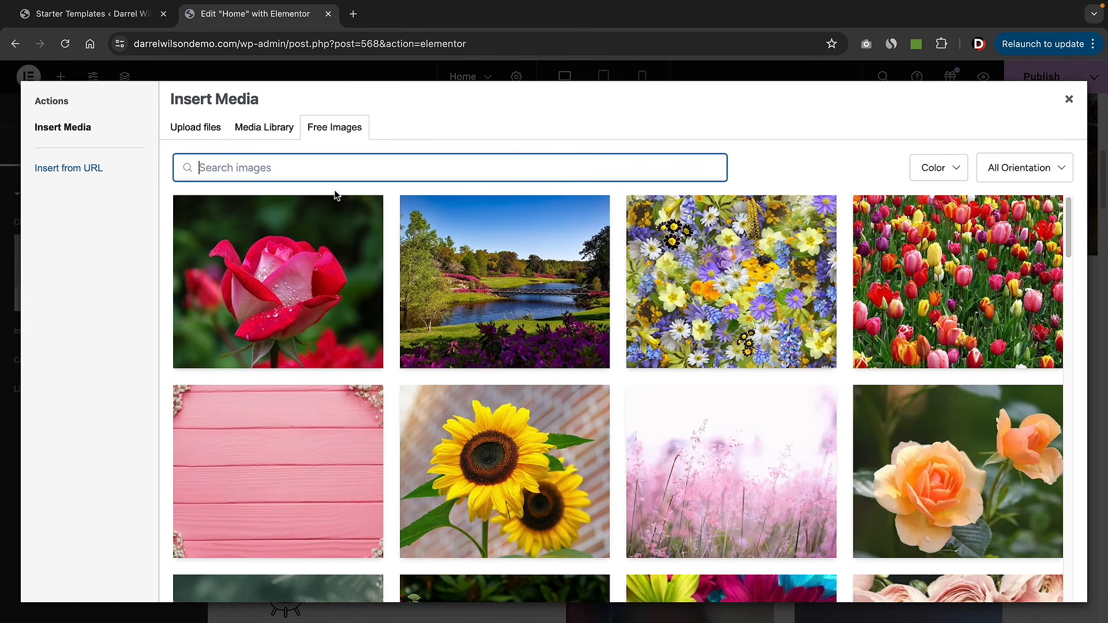
type("food")
key("Return")
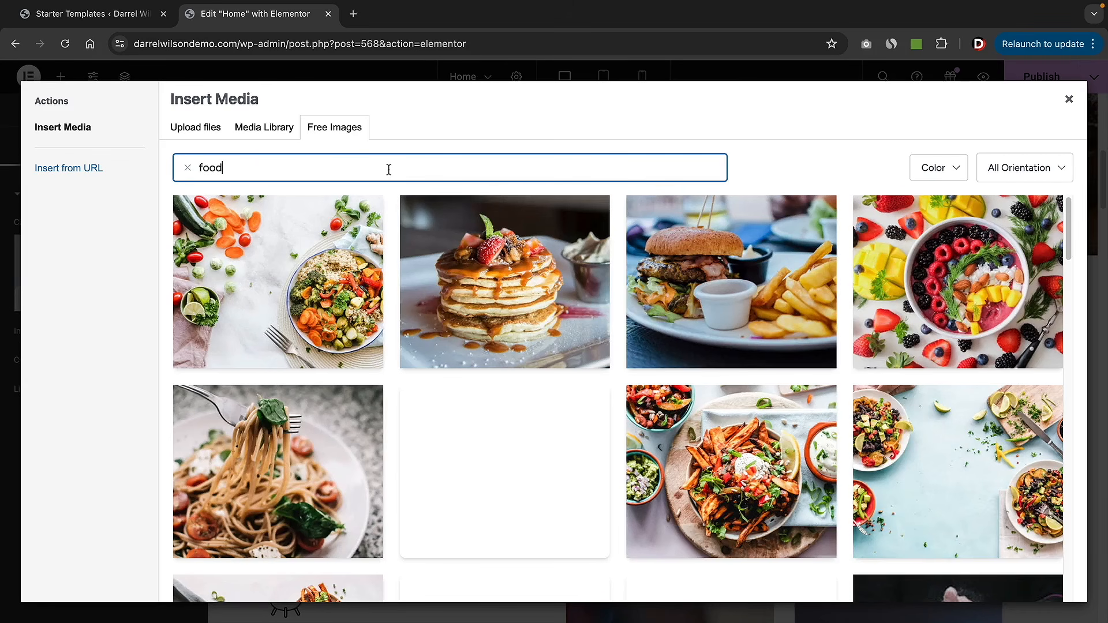
mouse_move(508, 308)
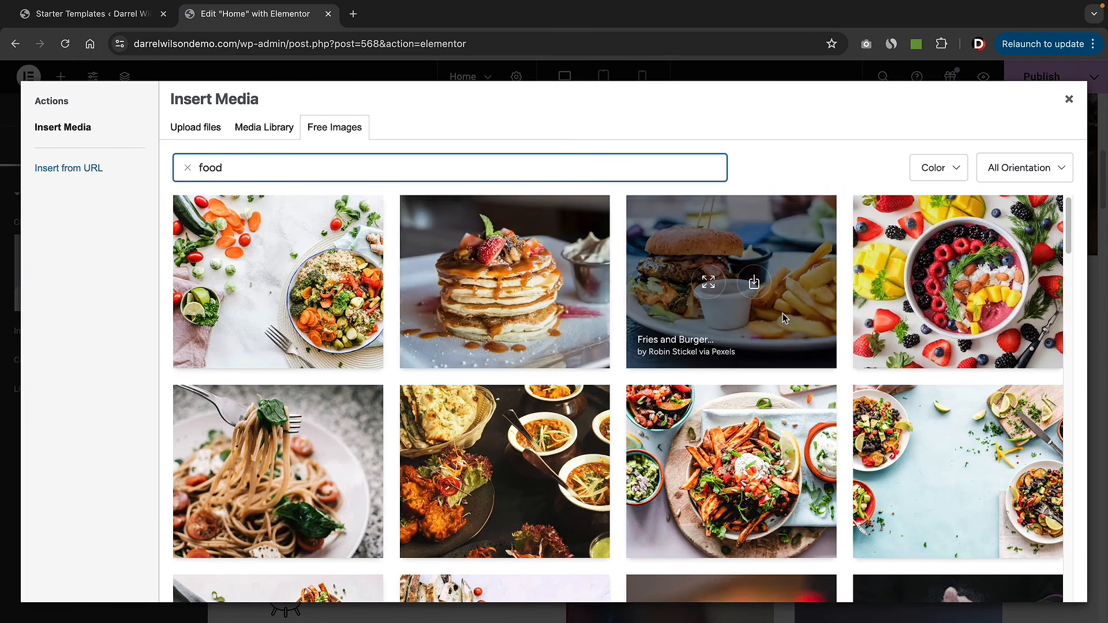
mouse_move(944, 295)
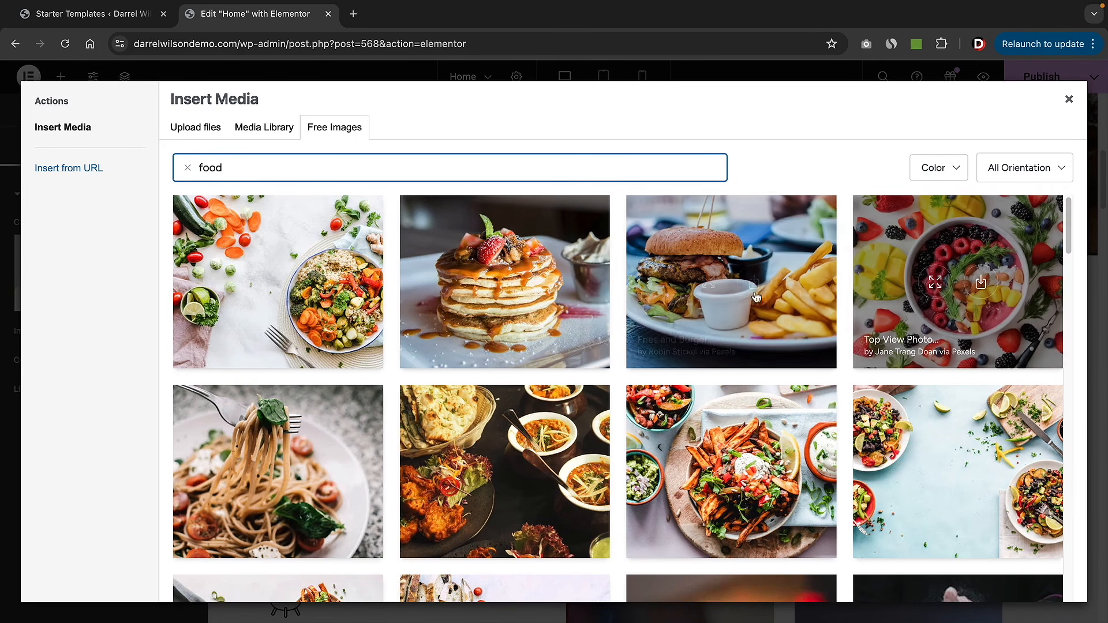
mouse_move(532, 287)
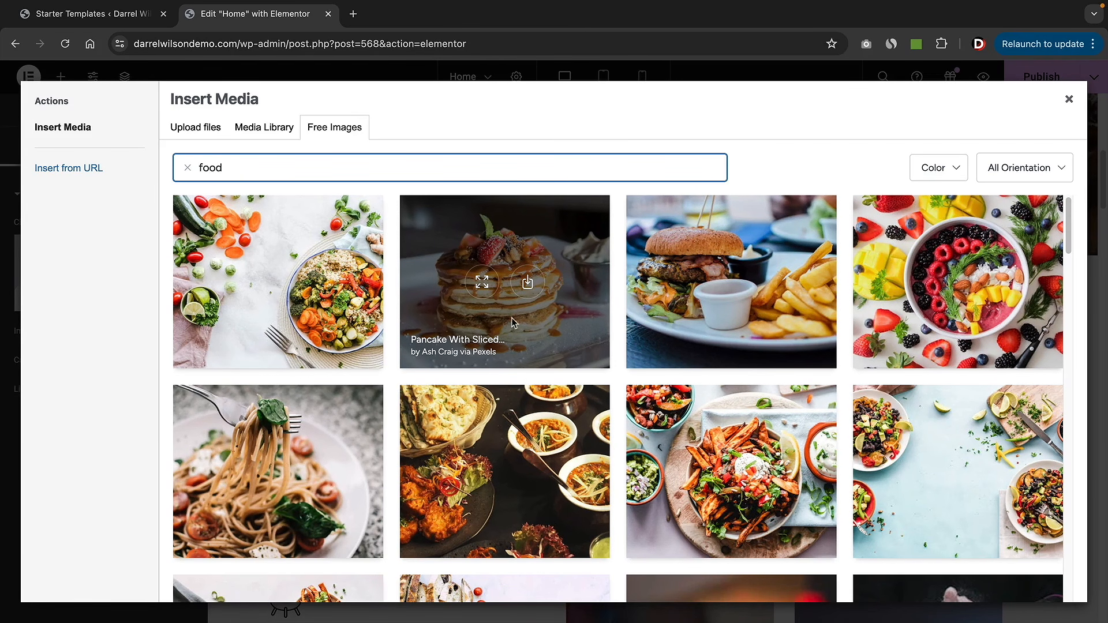
left_click(529, 288)
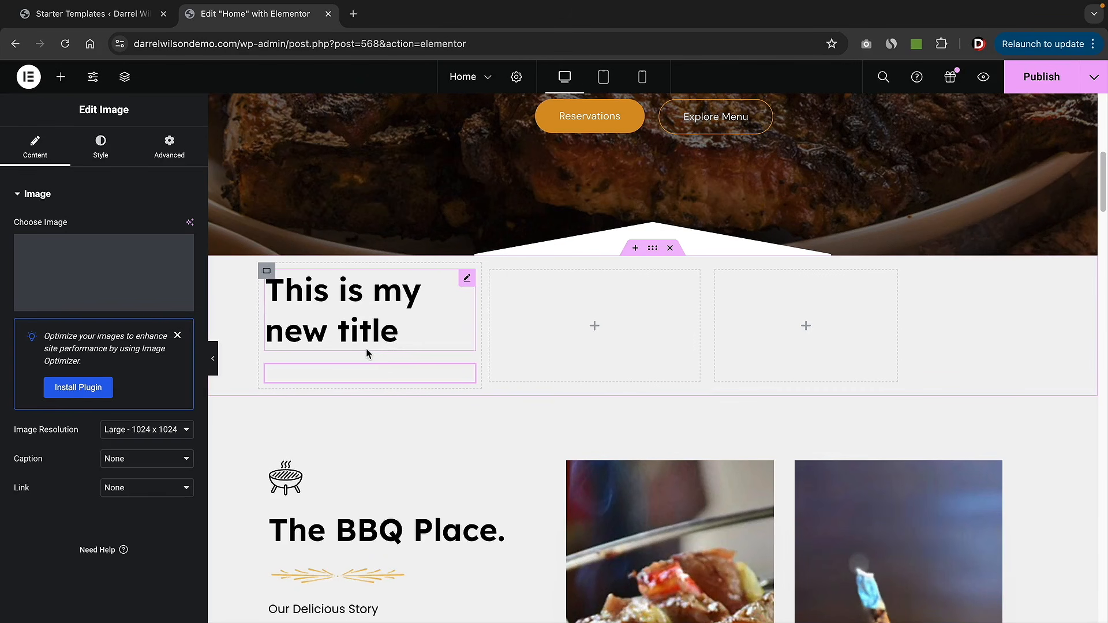
scroll(424, 407, "down", 3)
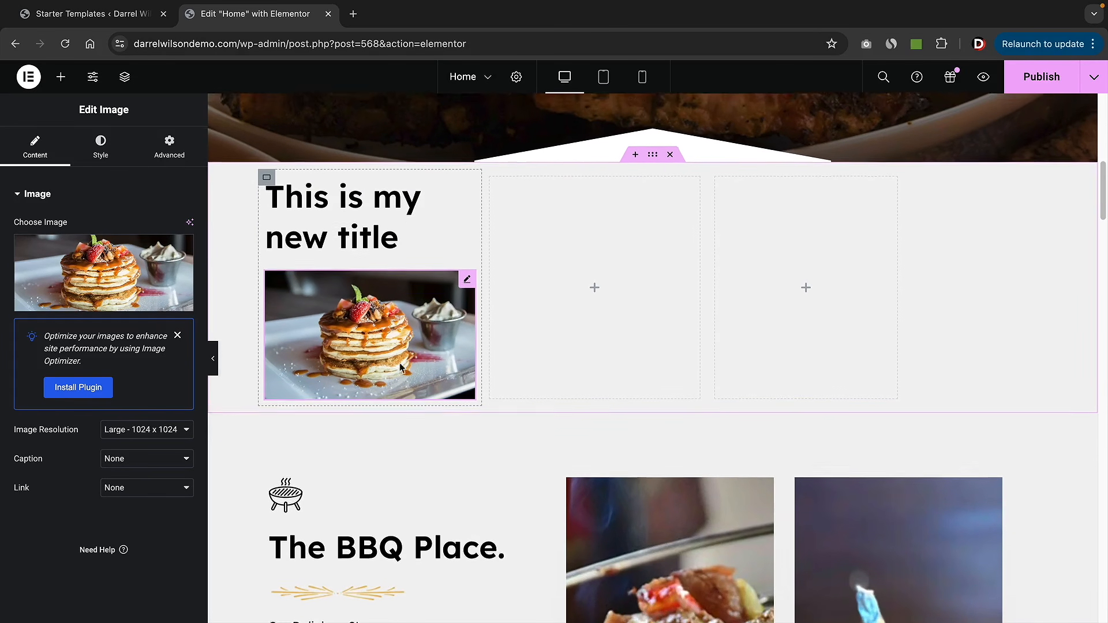
- Add a Text Editor widget with a Lorem ipsum paragraph below the pancake photo
left_click(60, 77)
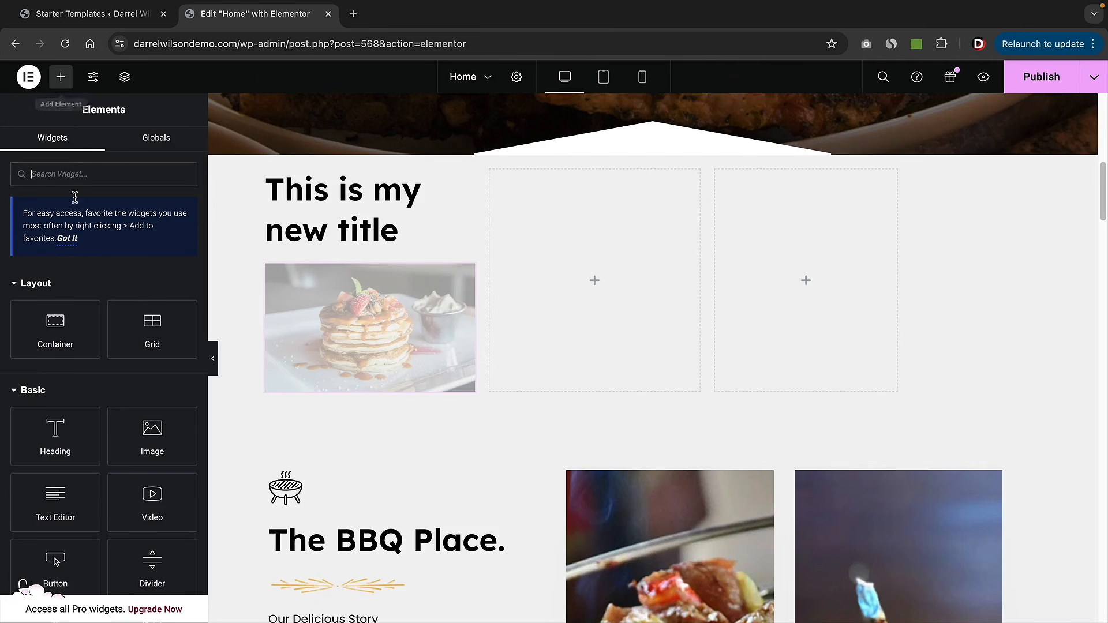
scroll(104, 375, "down", 1)
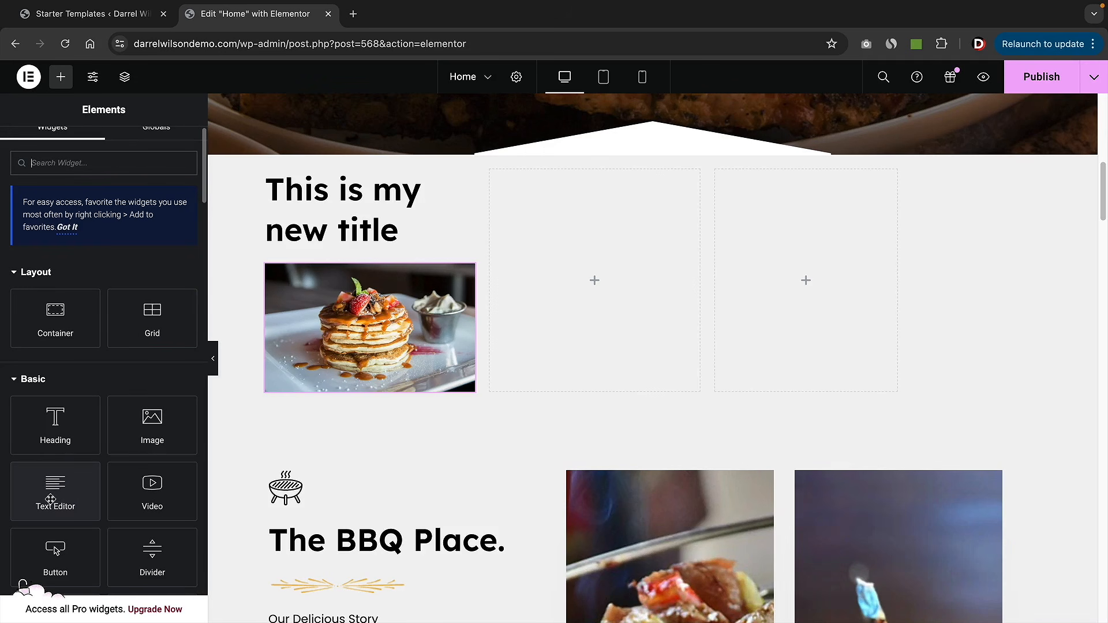
left_click_drag(55, 491, 314, 398)
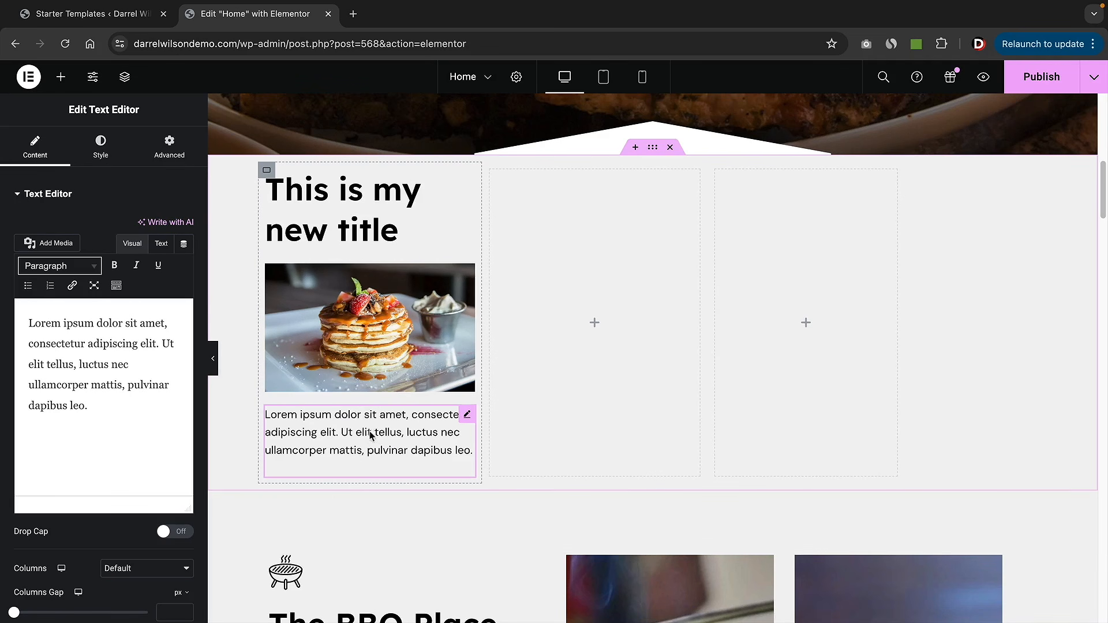
- Add a 'Click here' button below the paragraph linking to the Contact Us page
left_click(61, 76)
scroll(136, 372, "down", 1)
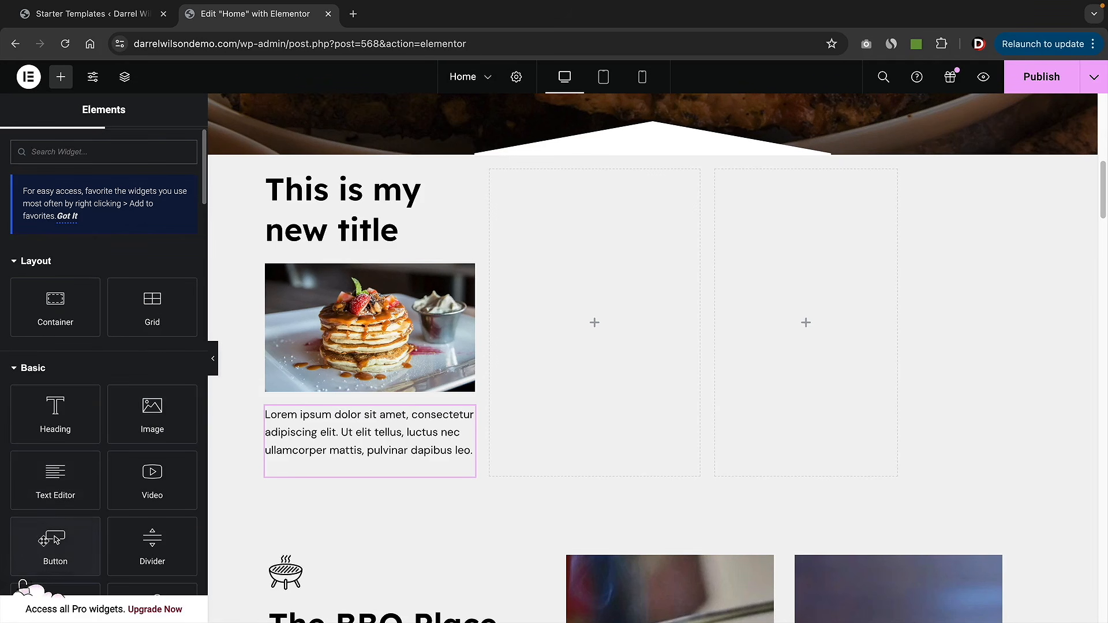
left_click_drag(54, 539, 289, 465)
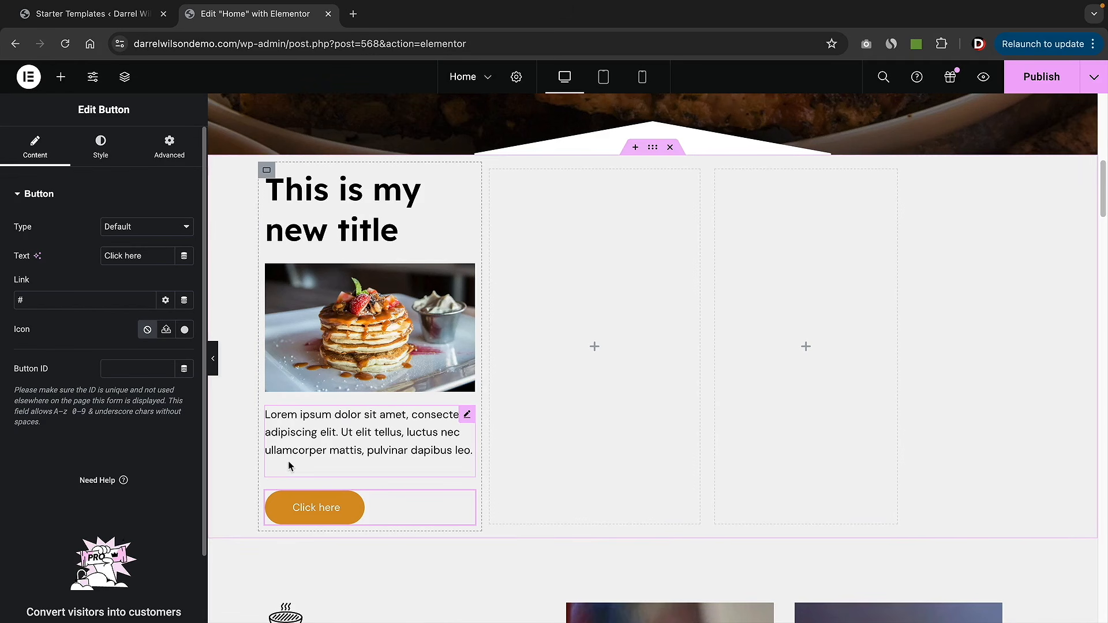
scroll(317, 464, "down", 1)
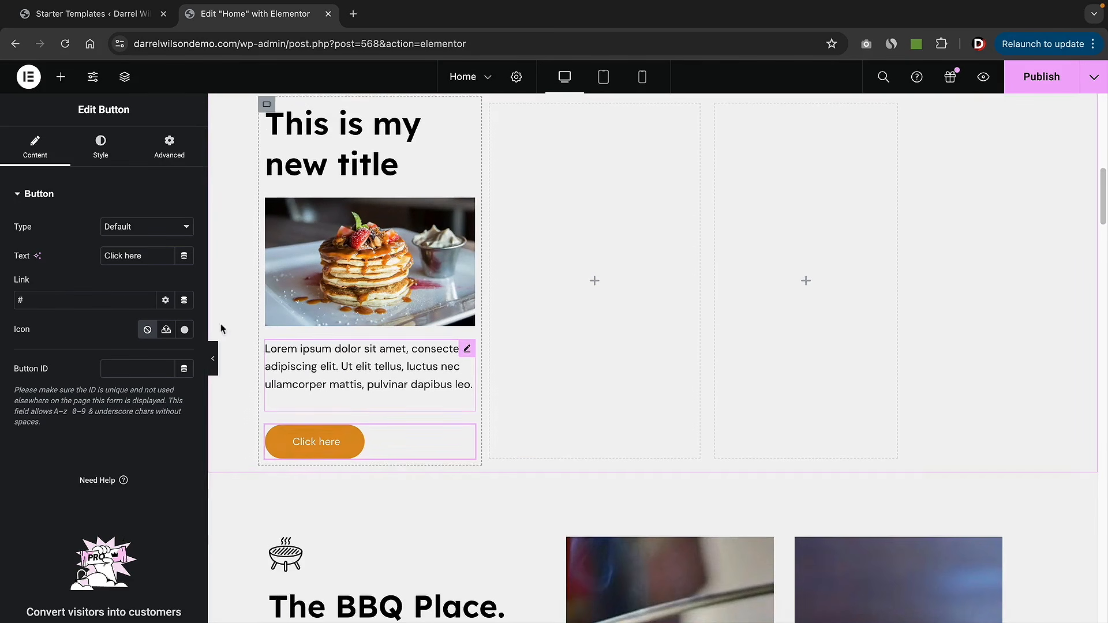
double_click(49, 298)
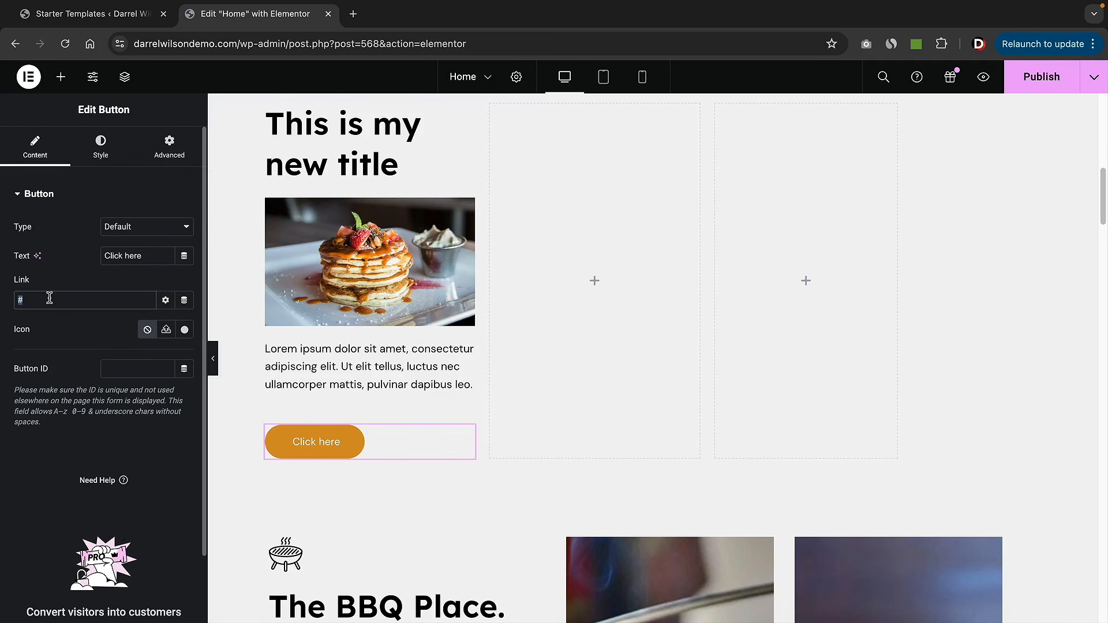
key("BackSpace")
type("contact")
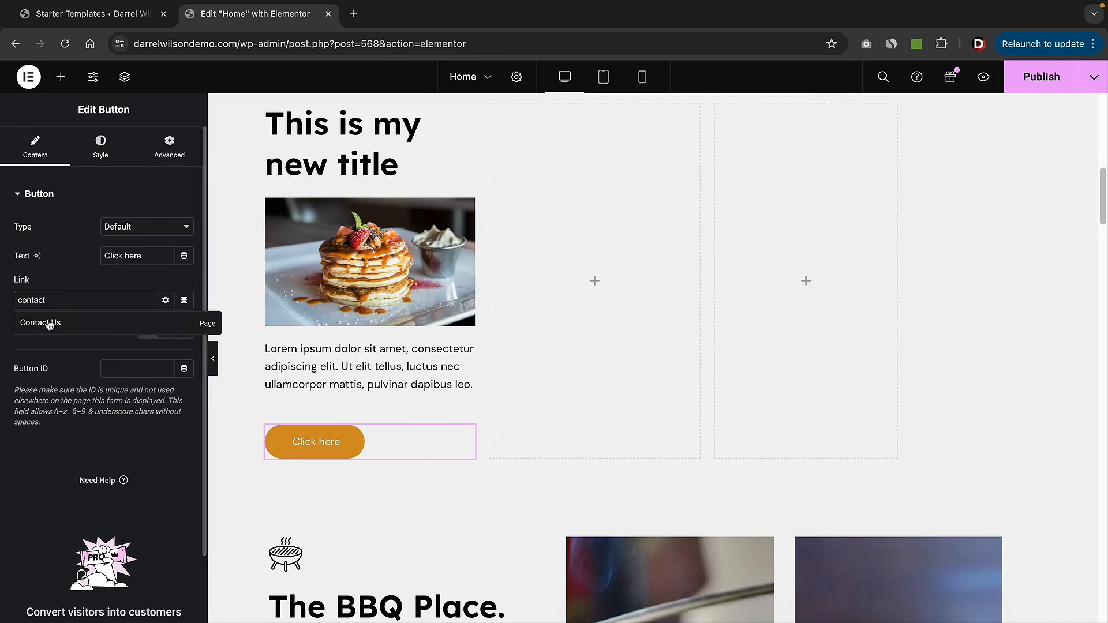
left_click(56, 329)
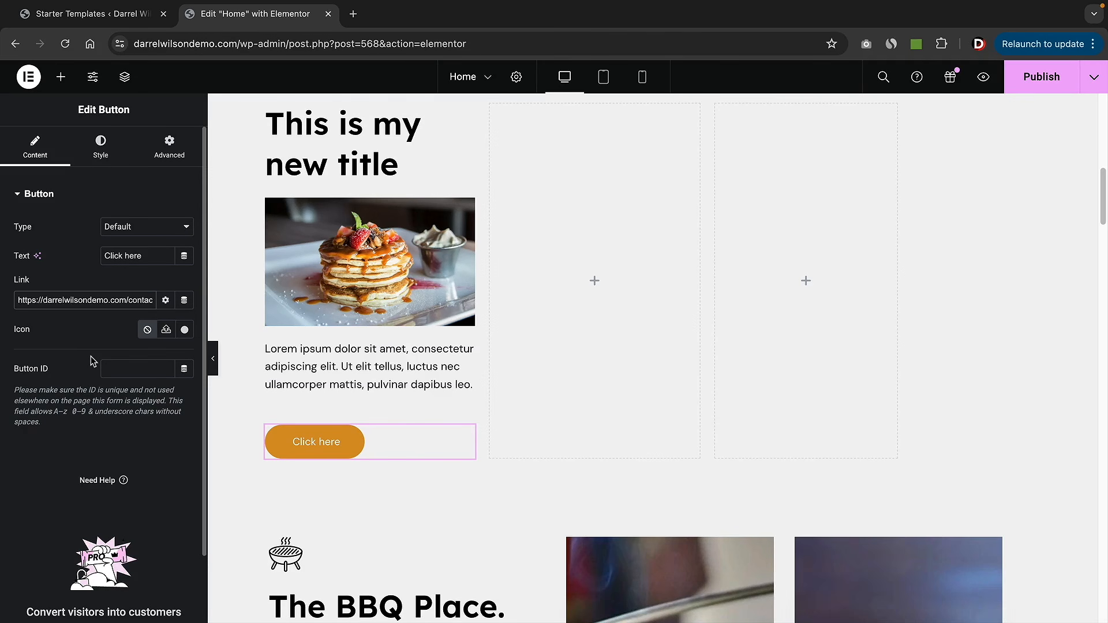
scroll(328, 345, "up", 1)
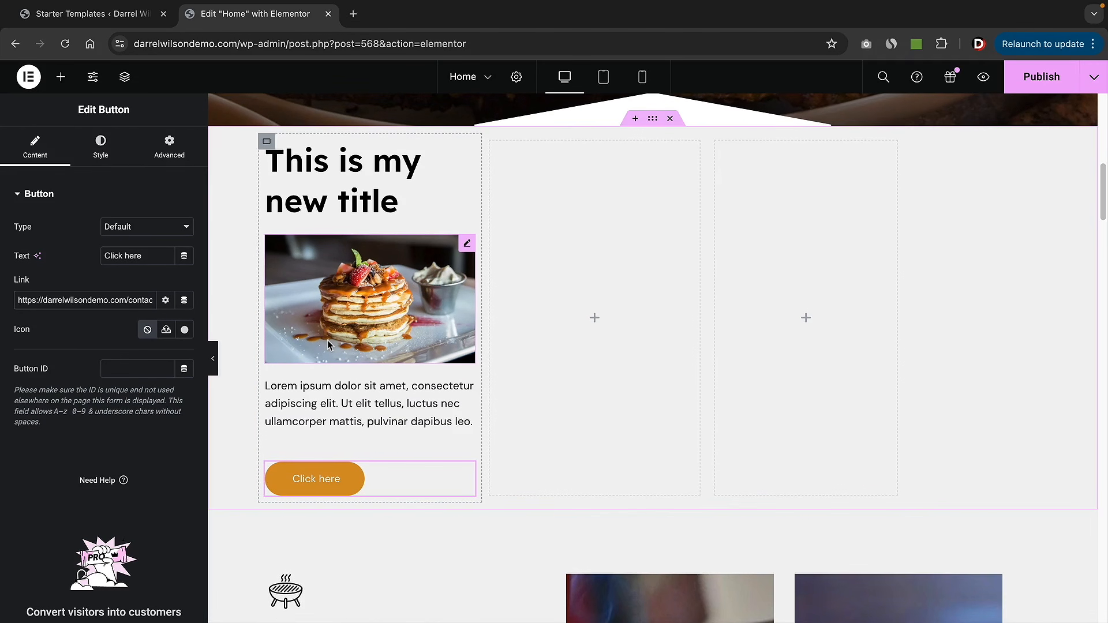
scroll(327, 345, "up", 1)
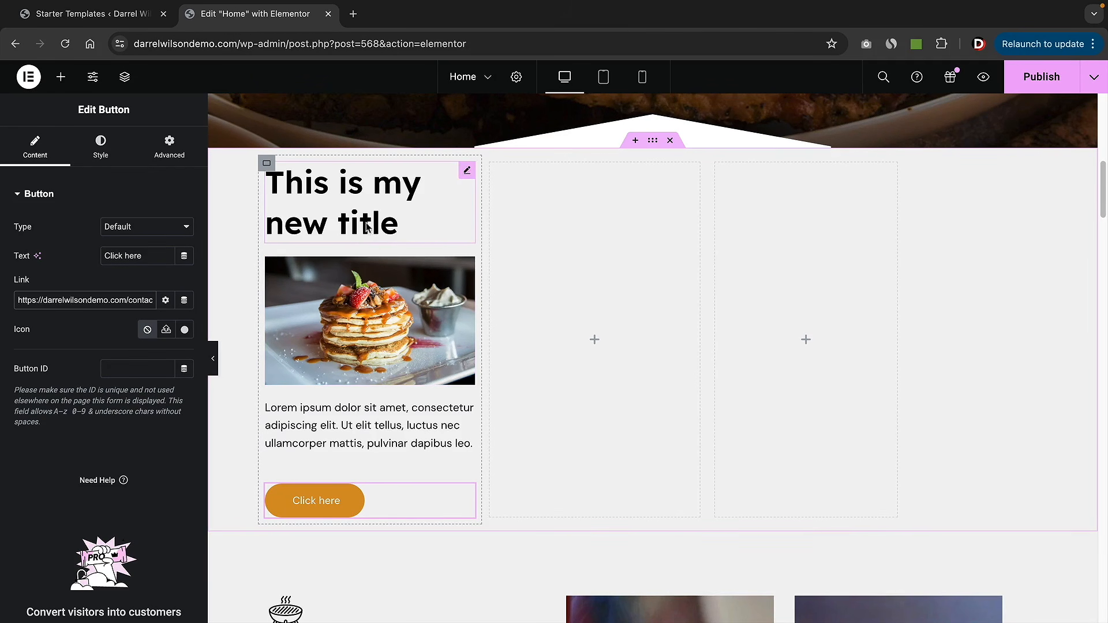
left_click(61, 76)
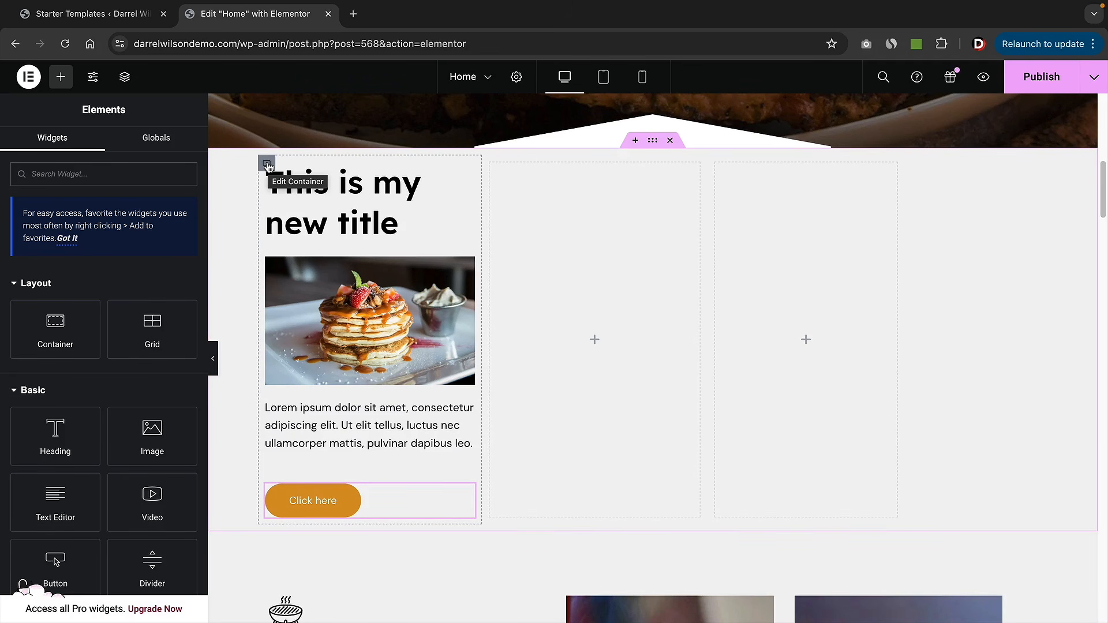
- Duplicate the card column twice to make three identical cards
right_click(267, 166)
left_click(292, 212)
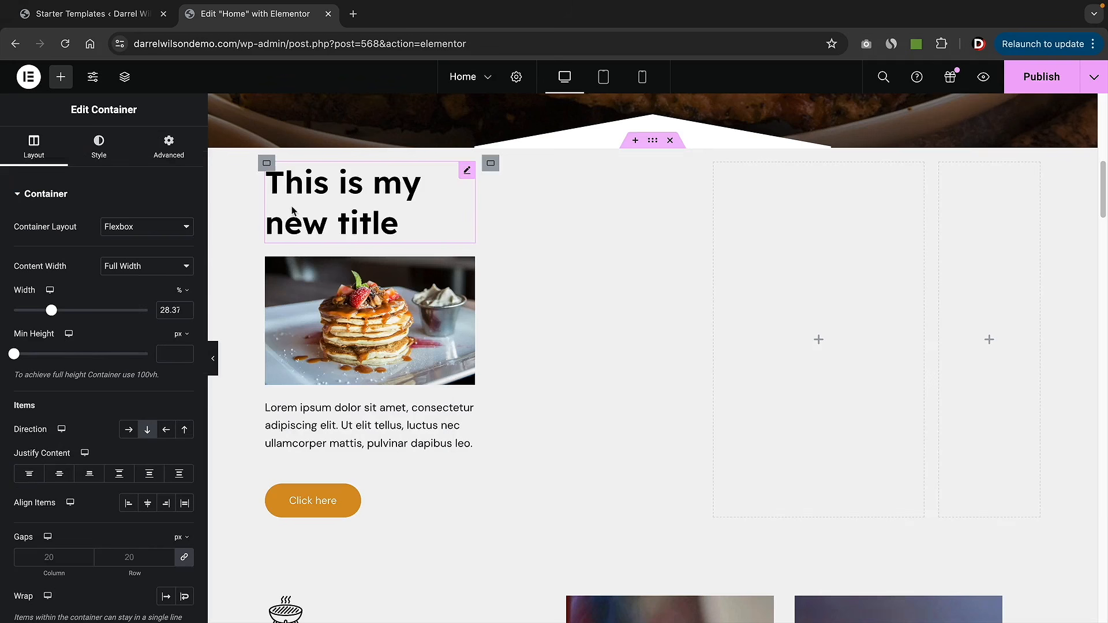
right_click(267, 164)
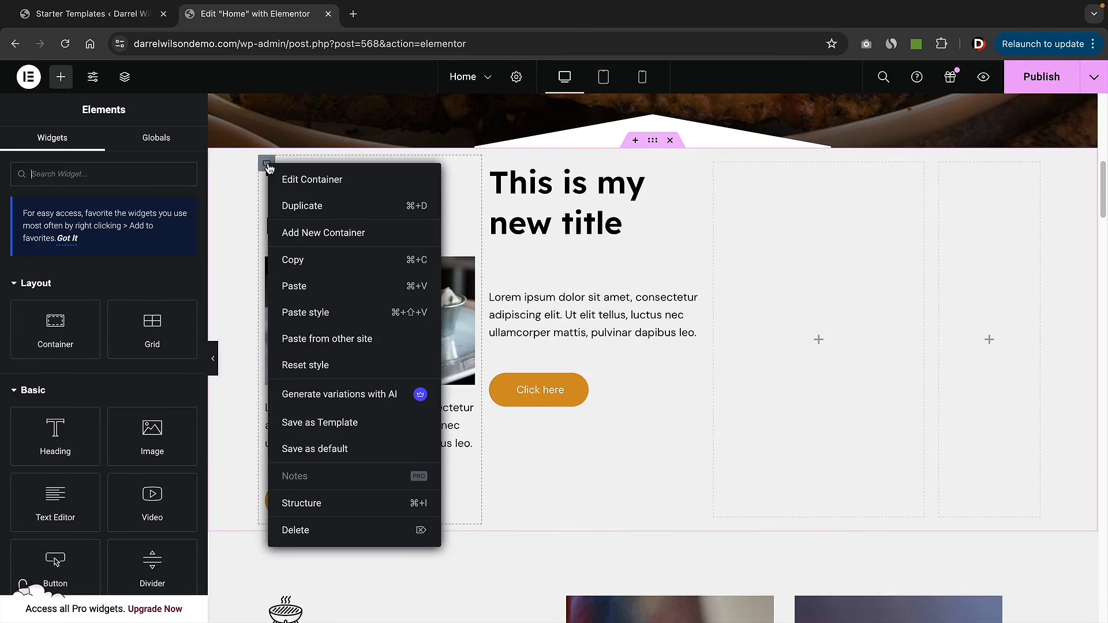
left_click(283, 206)
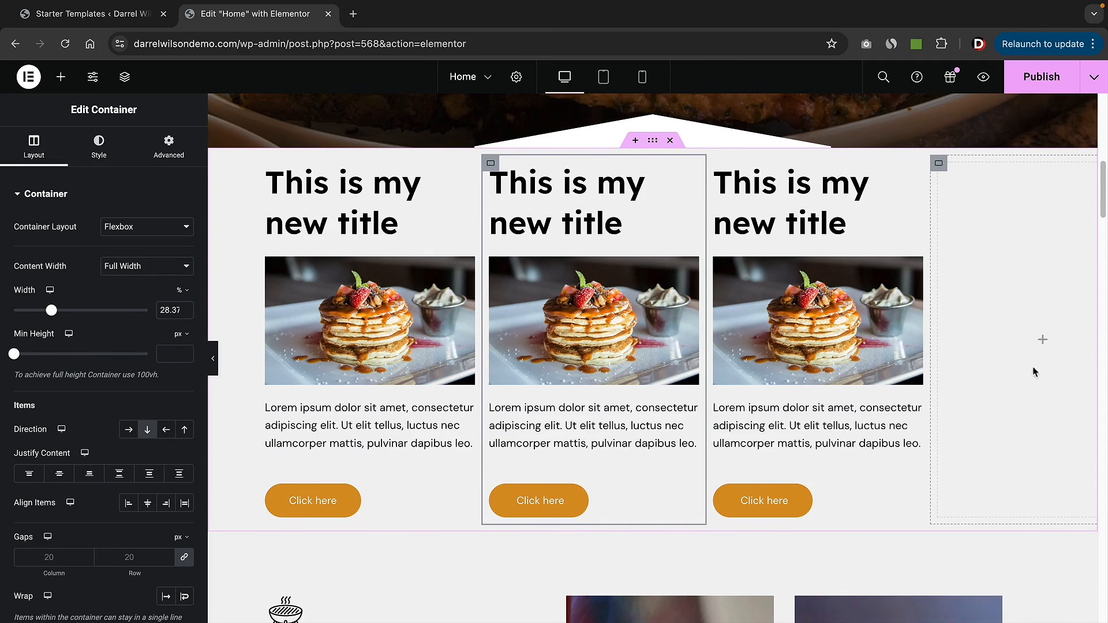
- Delete the two leftover empty columns from the section
right_click(1007, 312)
left_click(1003, 605)
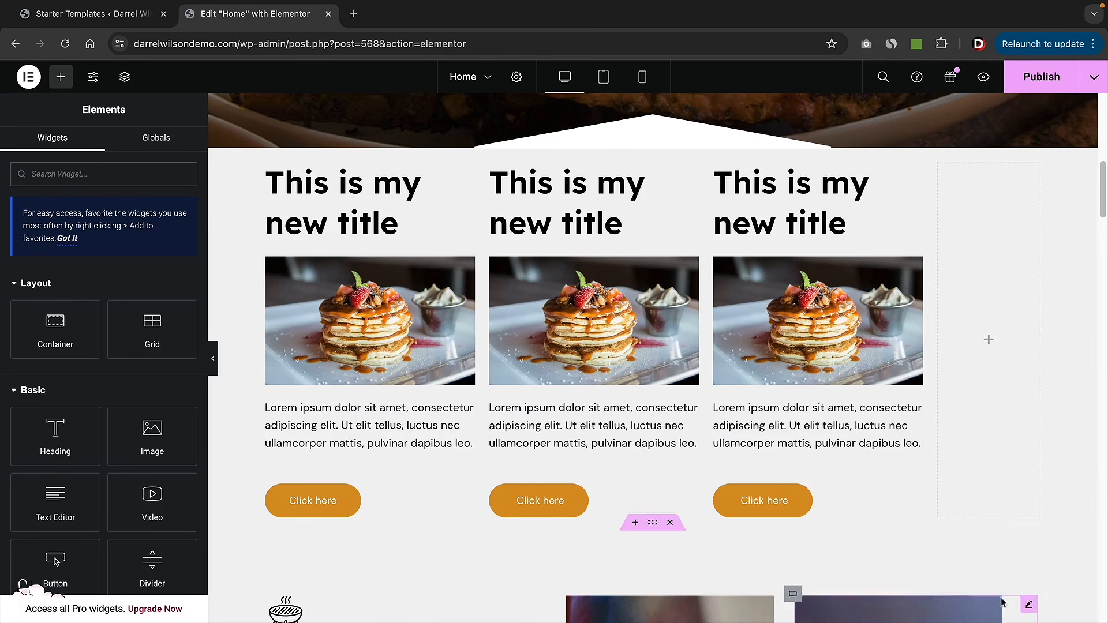
right_click(1014, 338)
left_click(988, 603)
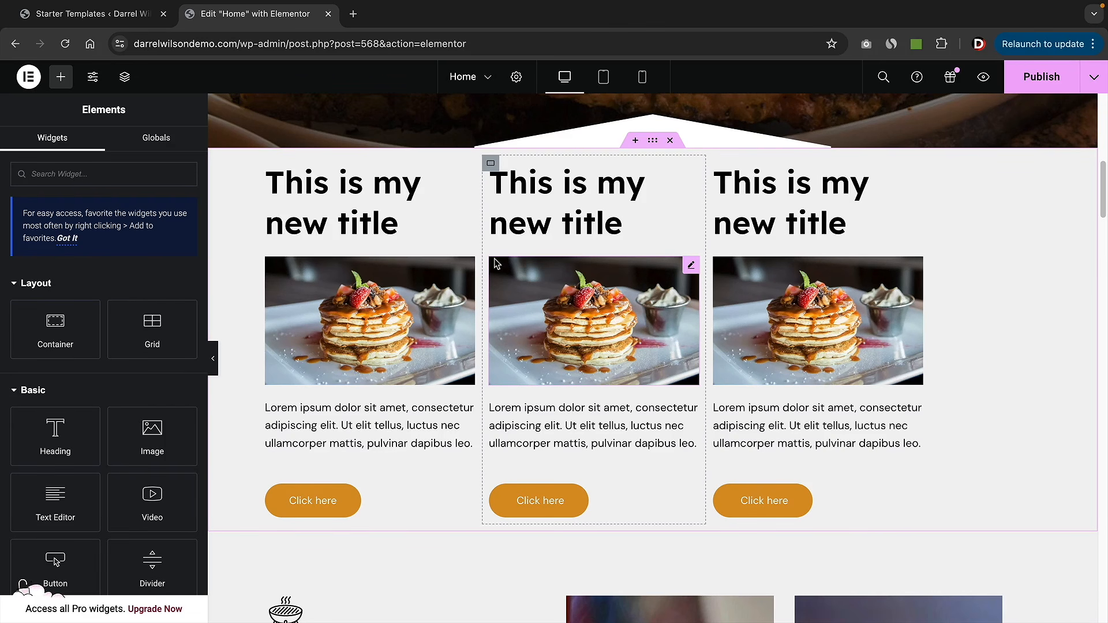
scroll(427, 260, "up", 2)
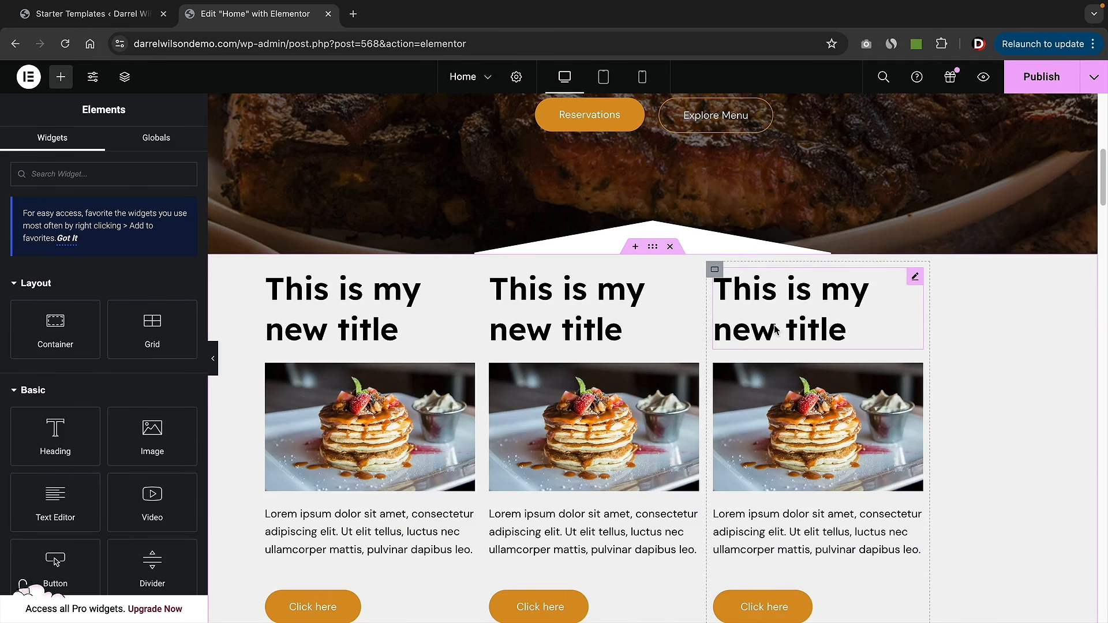
scroll(751, 326, "down", 2)
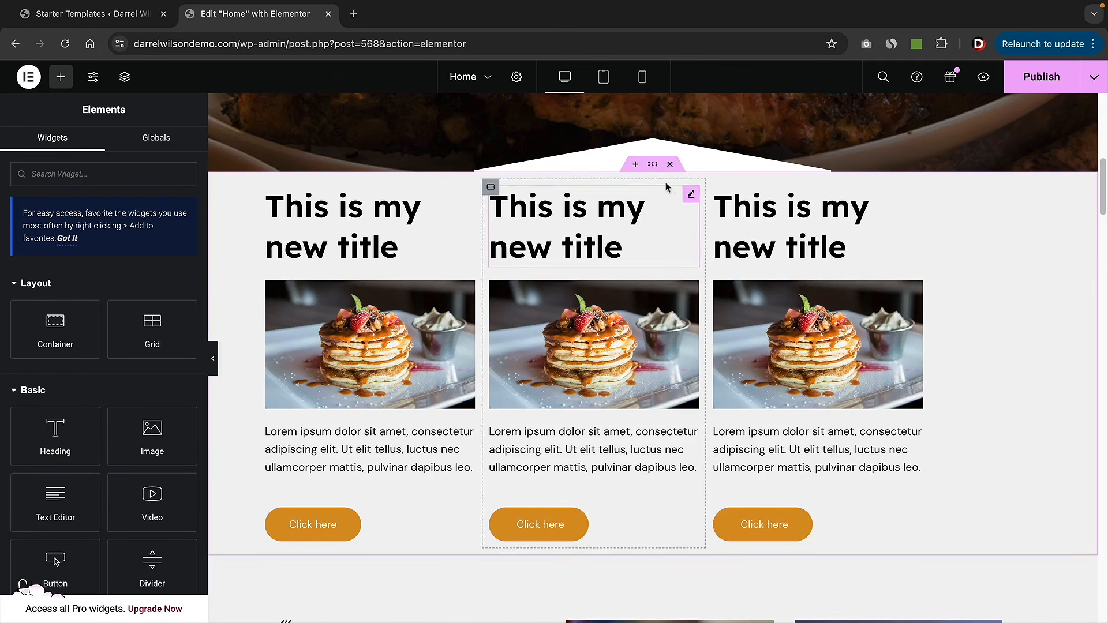
- Unlink the section's padding in Advanced and set Top to 70 px and Bottom to 59 px
left_click(652, 165)
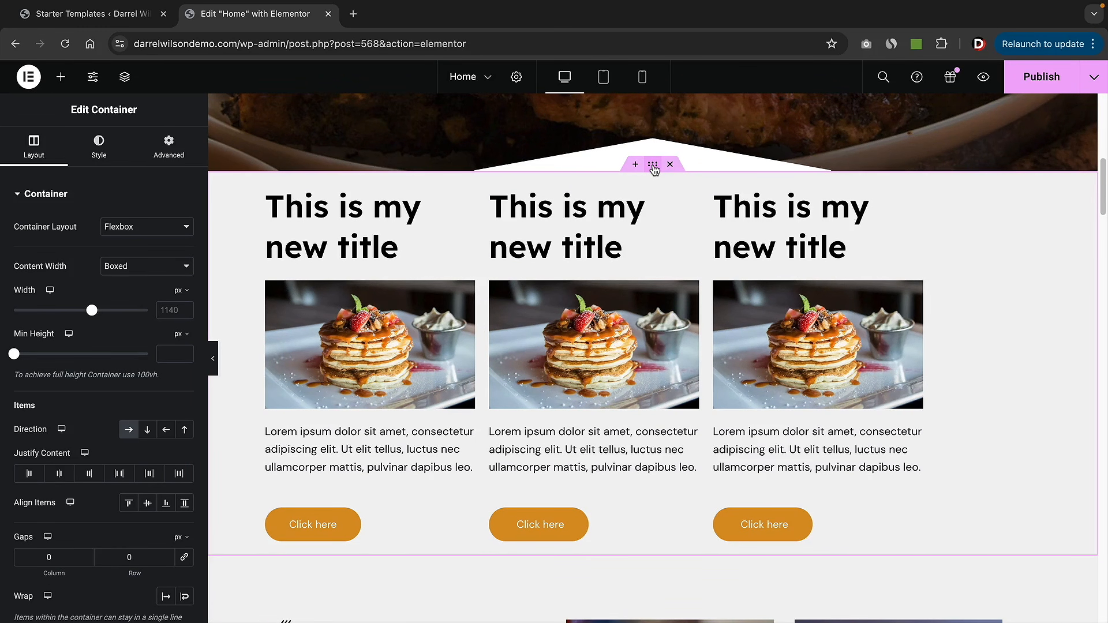
left_click(172, 151)
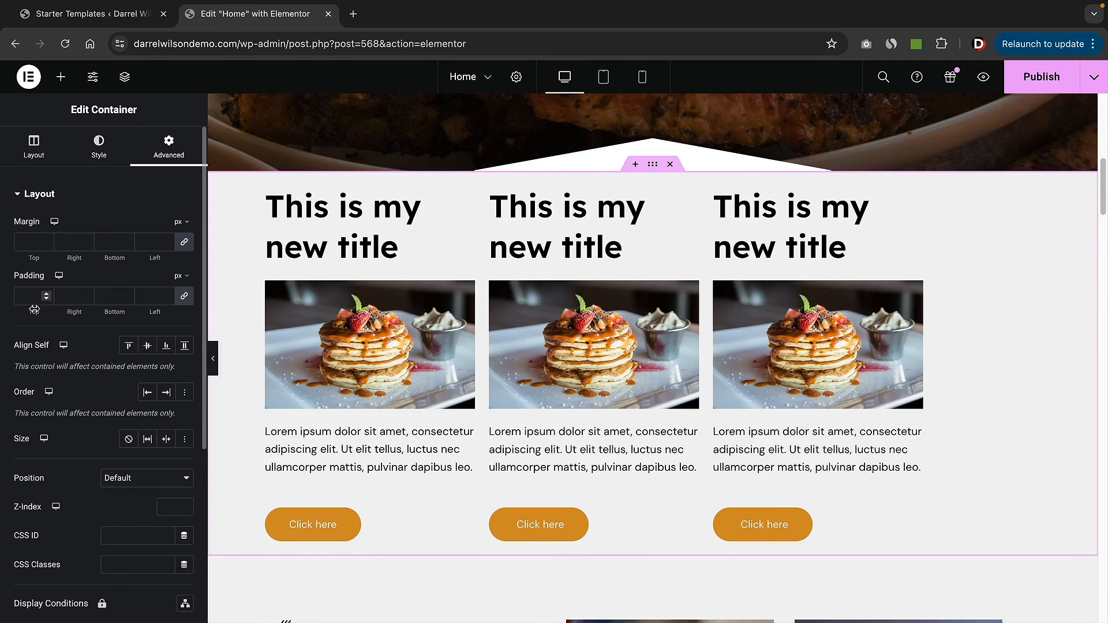
left_click(185, 297)
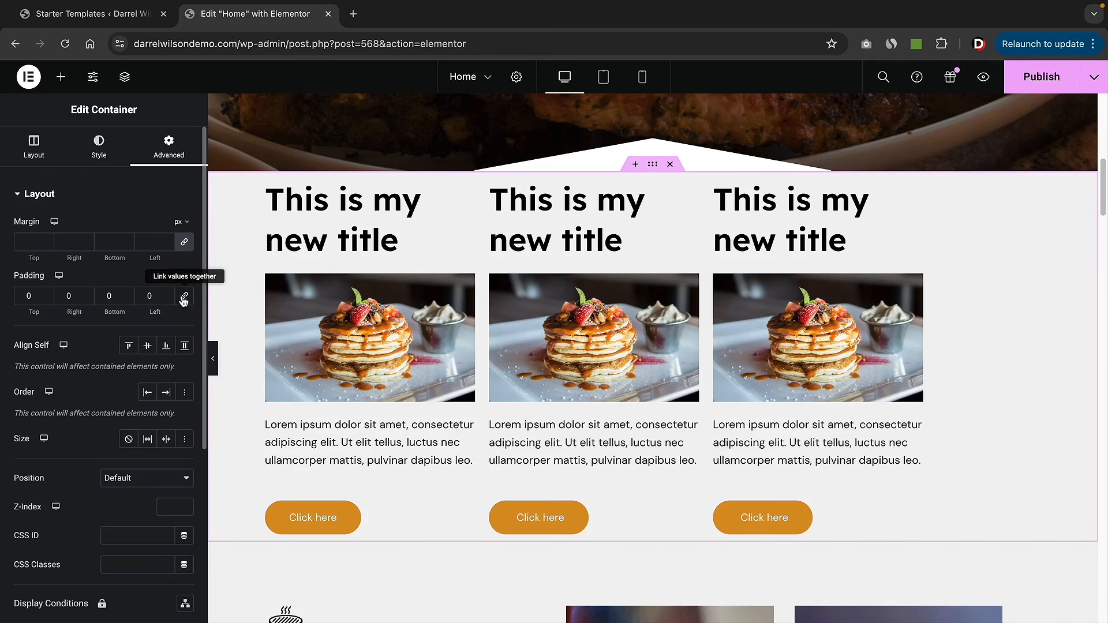
left_click(34, 295)
type("1")
left_click(46, 294)
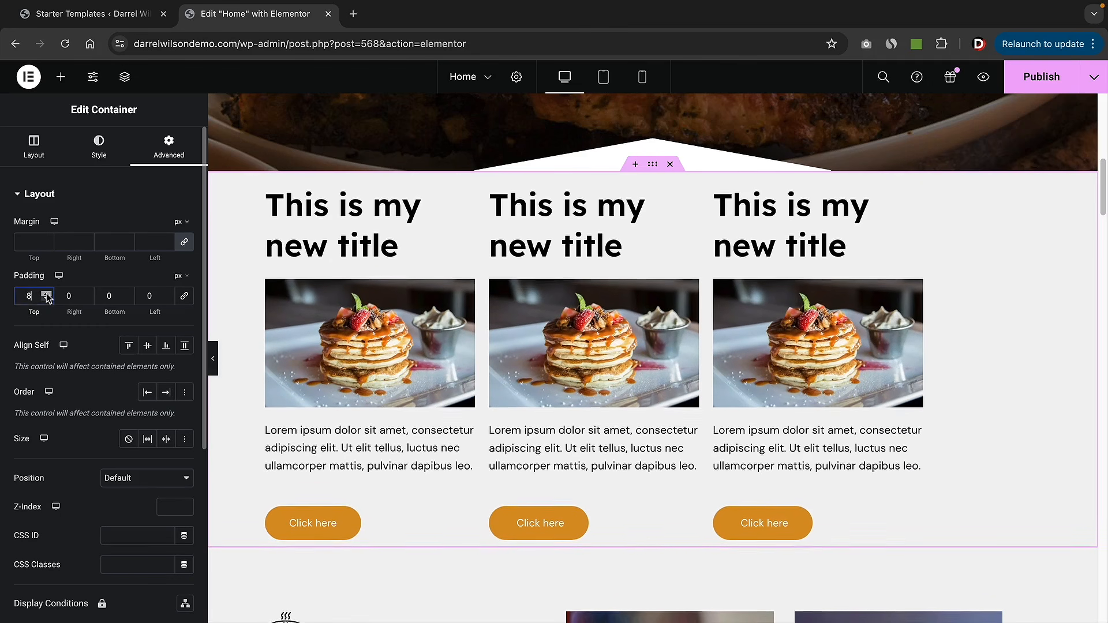
left_click_drag(47, 296, 47, 295)
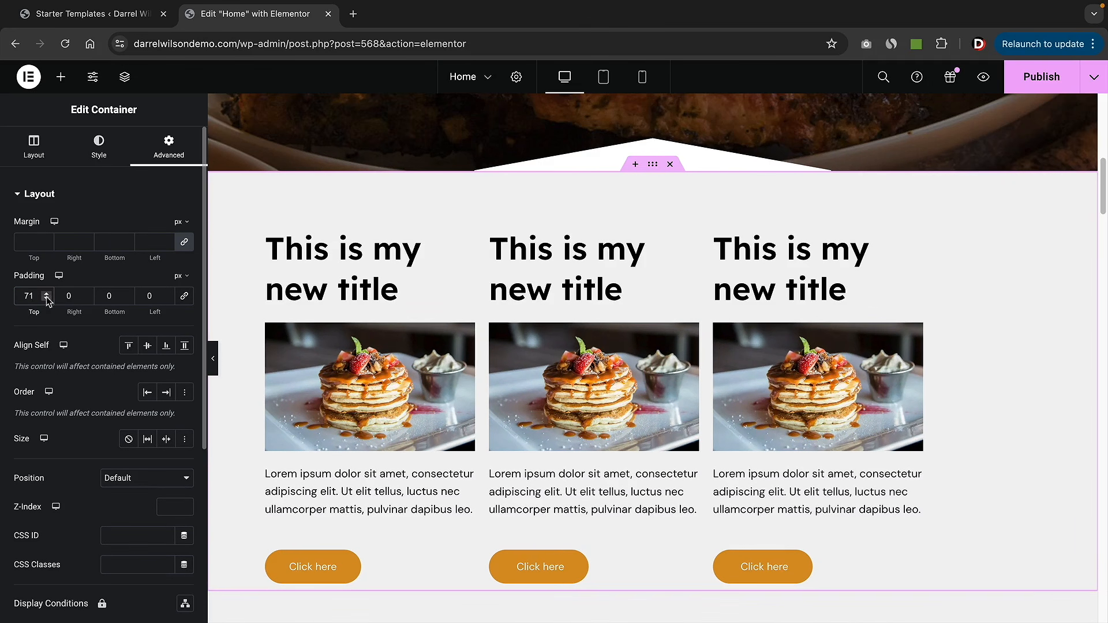
left_click(47, 298)
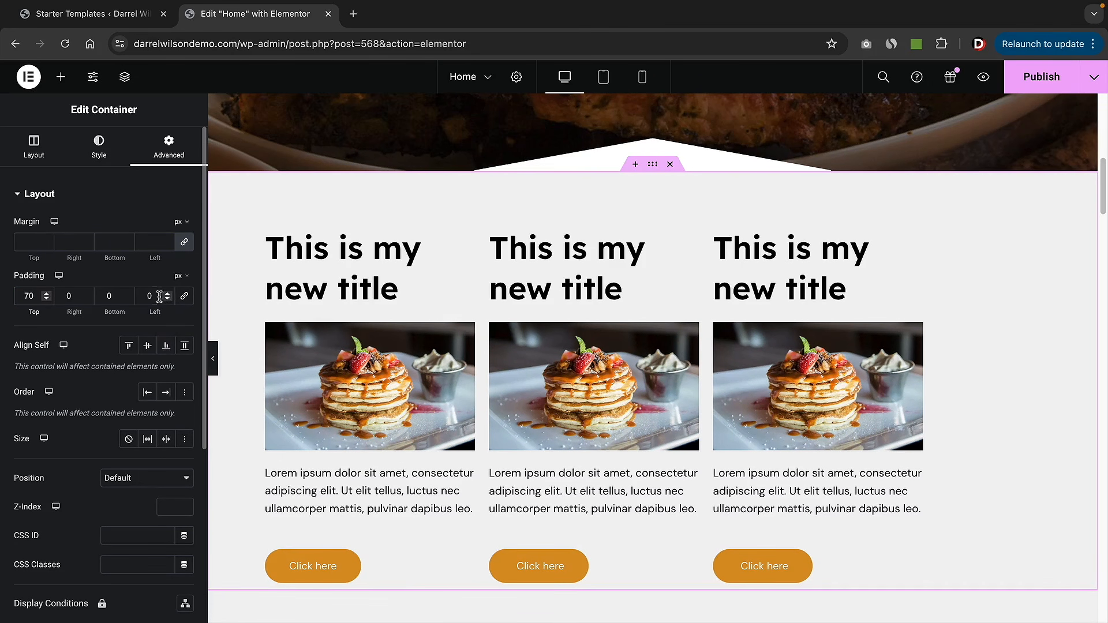
left_click_drag(127, 293, 127, 299)
scroll(326, 303, "down", 2)
scroll(326, 303, "down", 1)
left_click(127, 294)
scroll(548, 402, "up", 2)
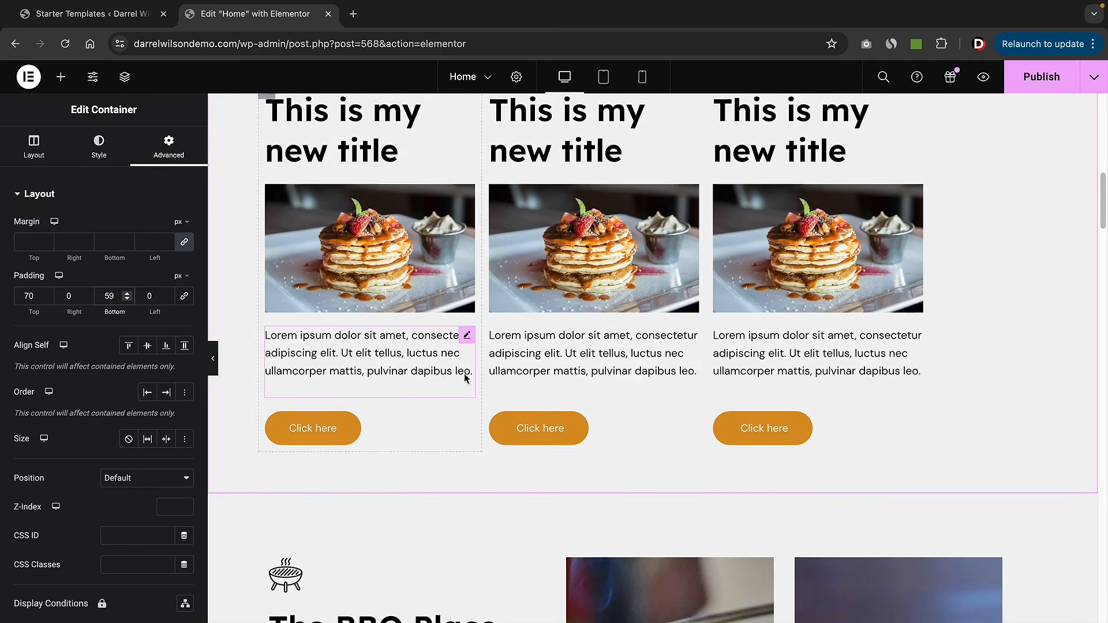
scroll(548, 401, "up", 1)
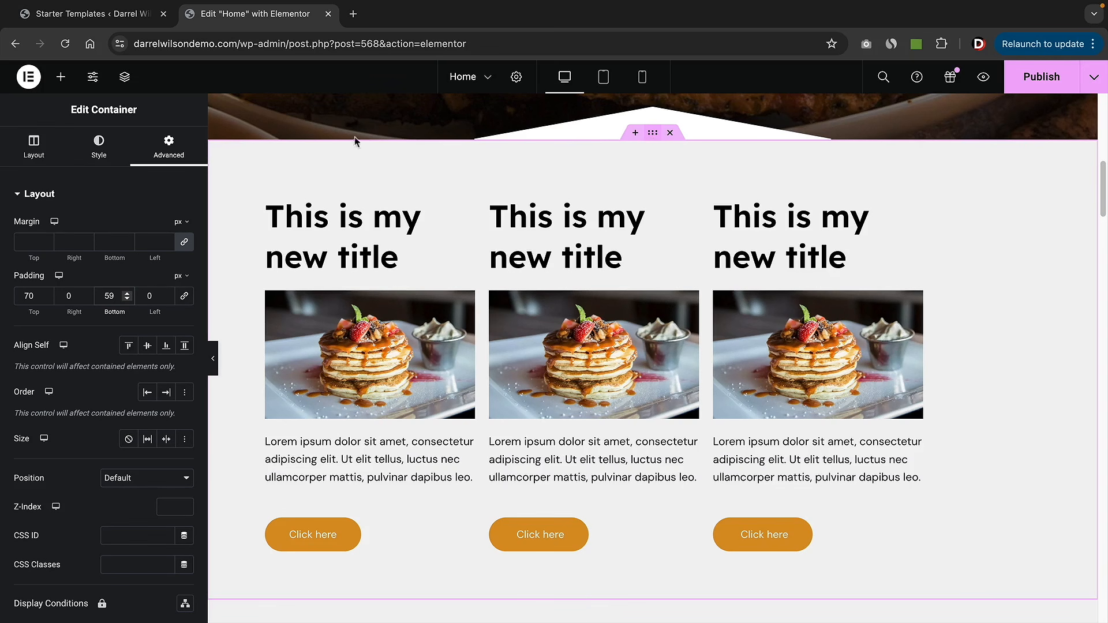
- Try the container's Direction options, ending with the cards in a normal Row
left_click(35, 151)
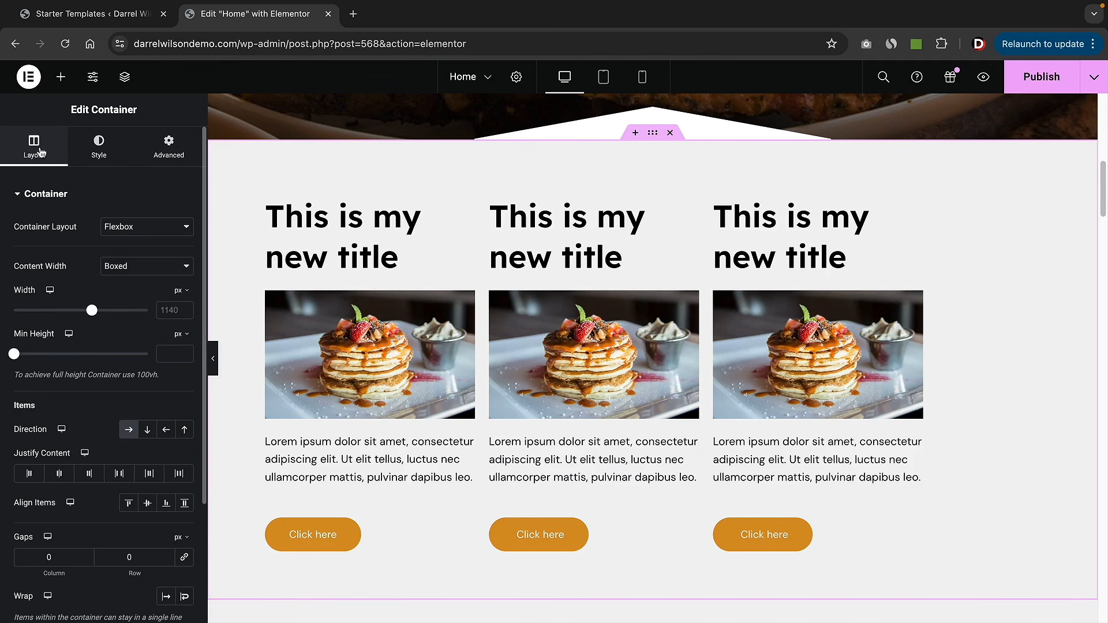
scroll(122, 404, "down", 1)
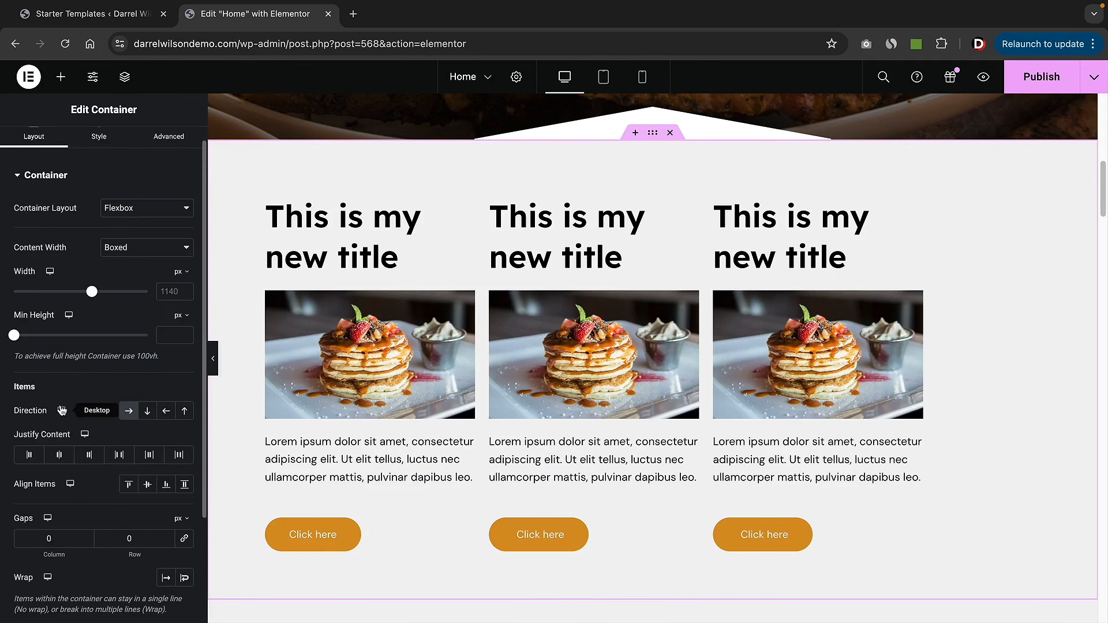
left_click(147, 412)
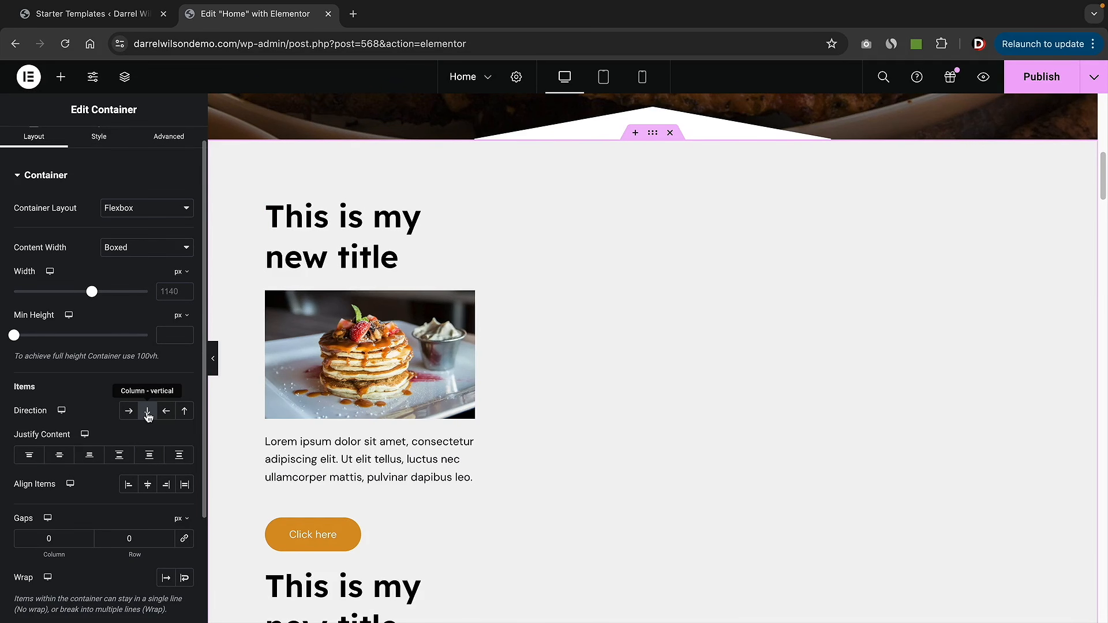
scroll(345, 408, "down", 10)
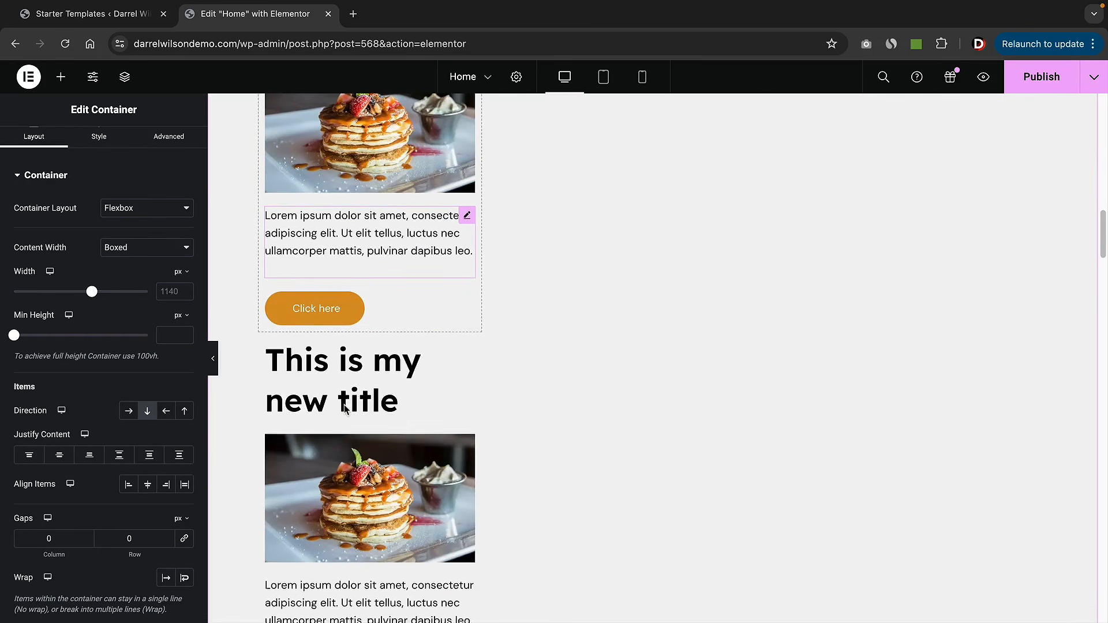
scroll(345, 408, "up", 10)
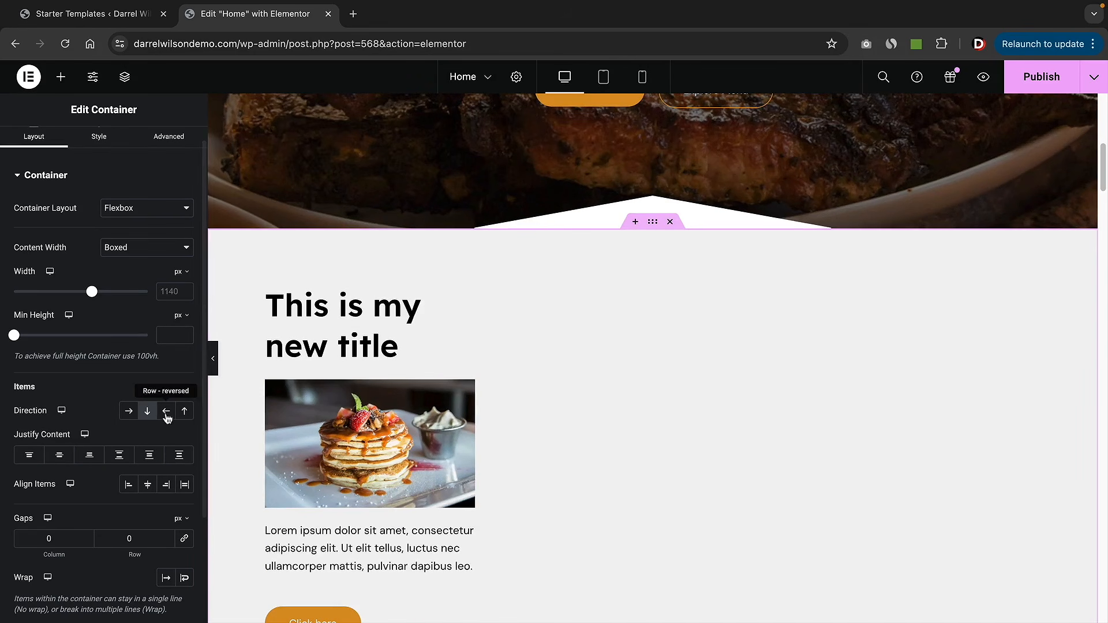
left_click(130, 412)
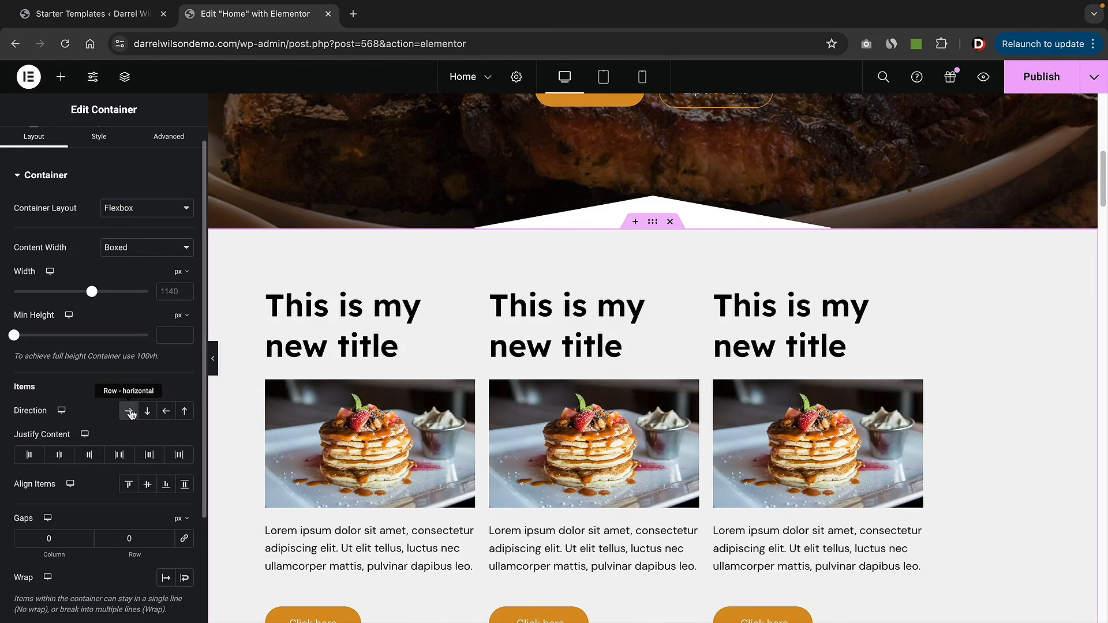
left_click(165, 412)
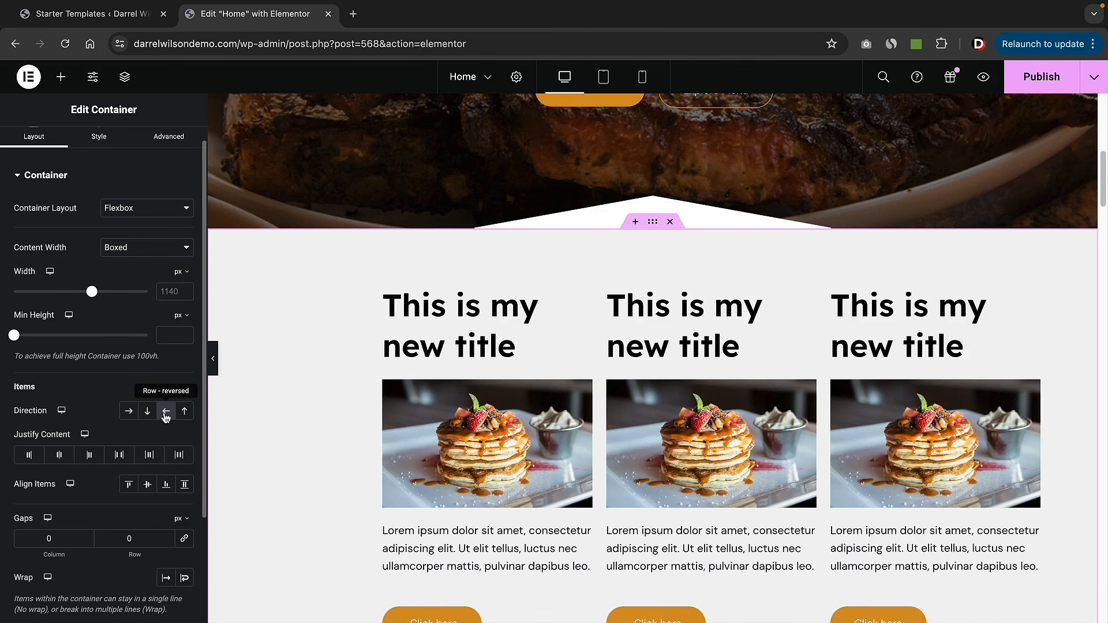
left_click(185, 412)
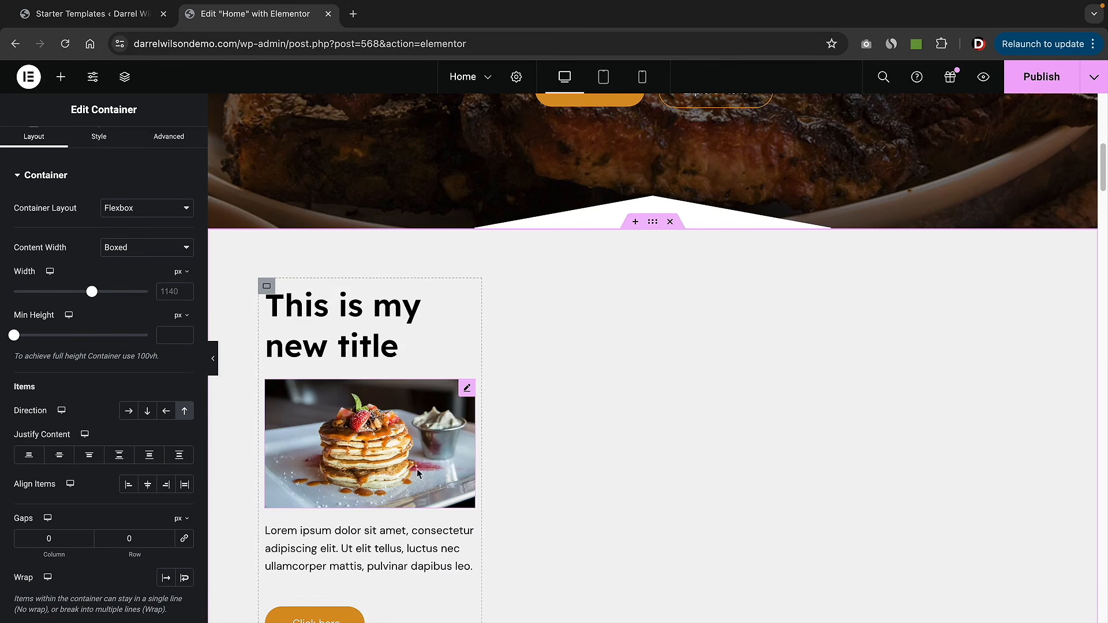
left_click(130, 412)
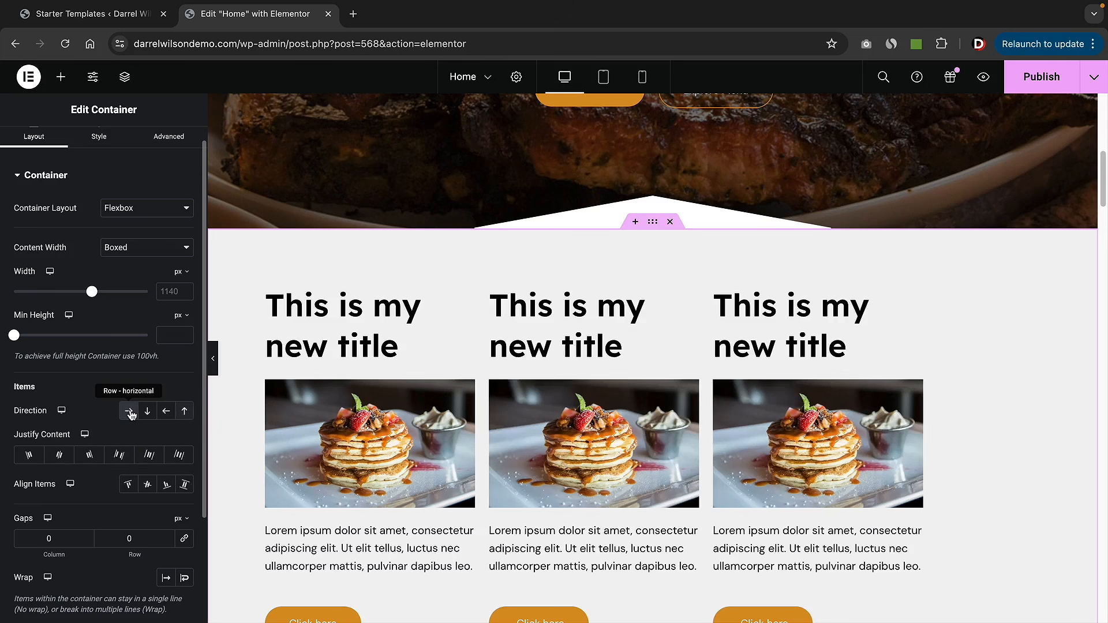
- Compare start, center and end justification, leaving the cards centred
left_click(59, 456)
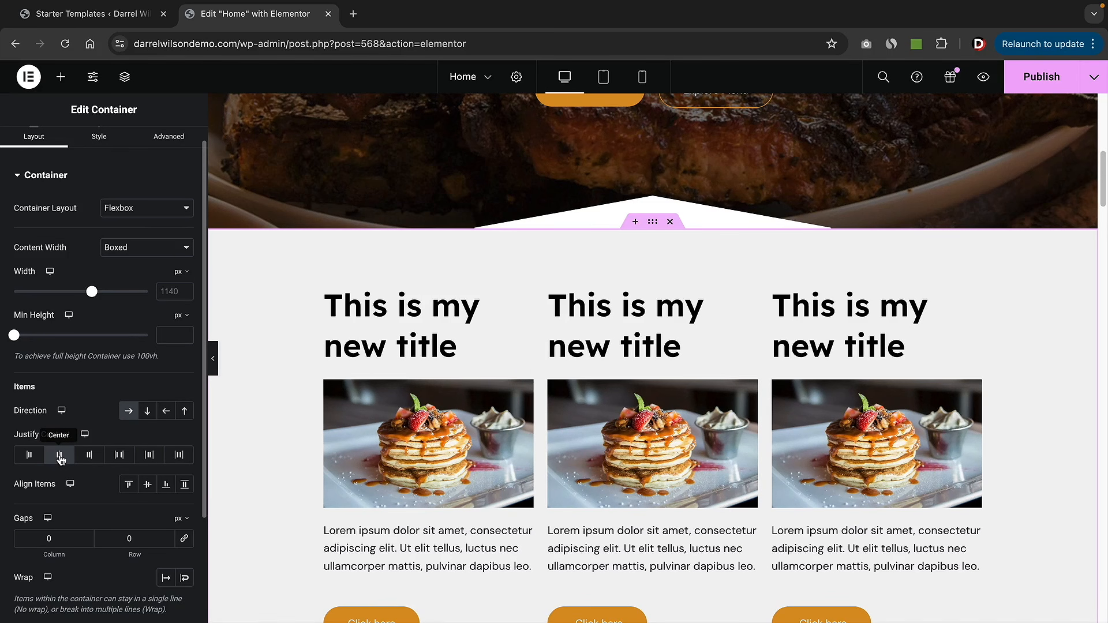
left_click(88, 456)
left_click(59, 456)
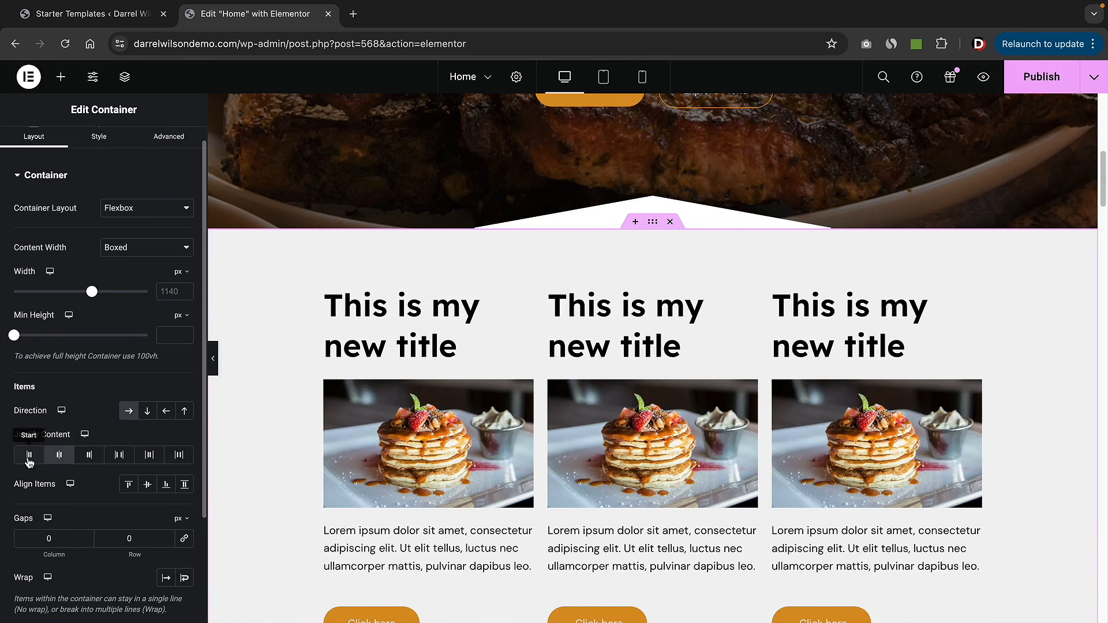
left_click(29, 456)
left_click(59, 456)
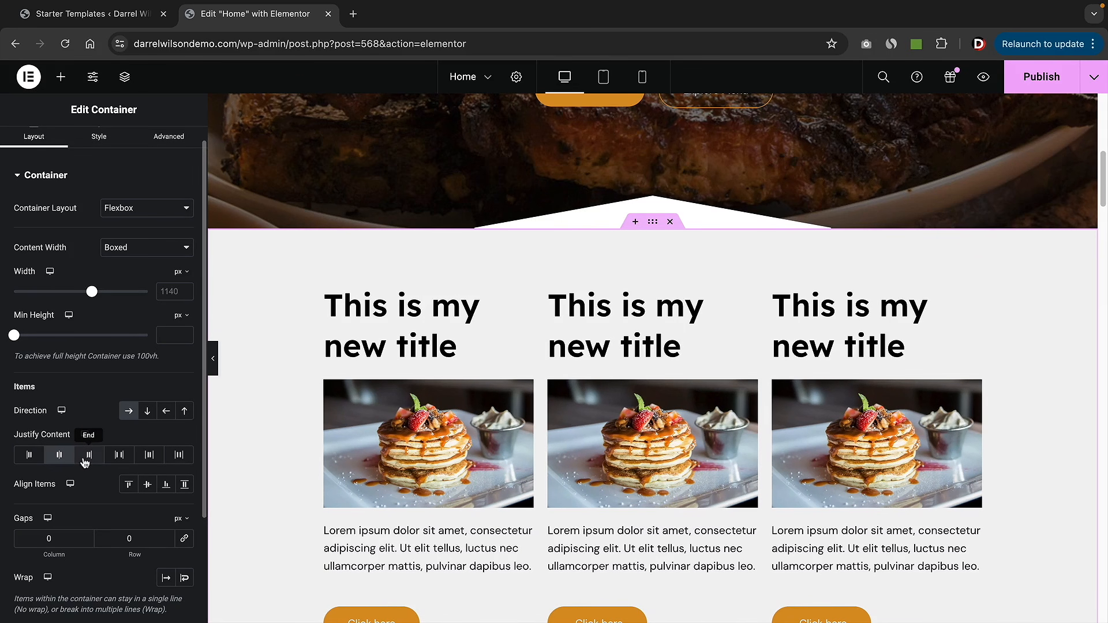
left_click(88, 456)
left_click(59, 456)
- Set the column gap between the three cards to 30 px
scroll(82, 459, "down", 5)
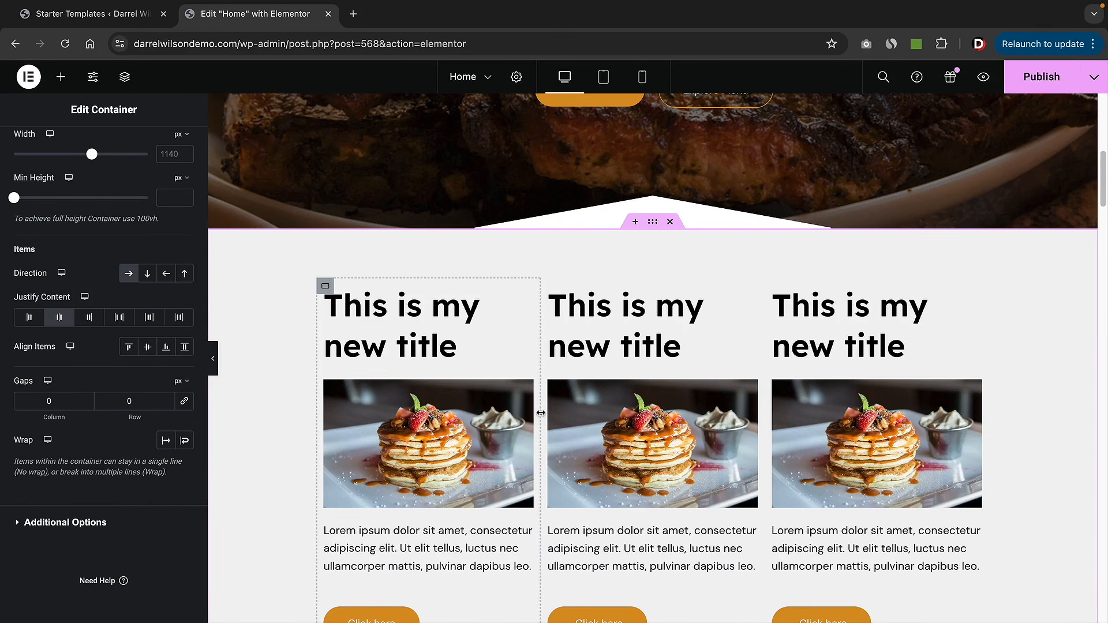
left_click(85, 398)
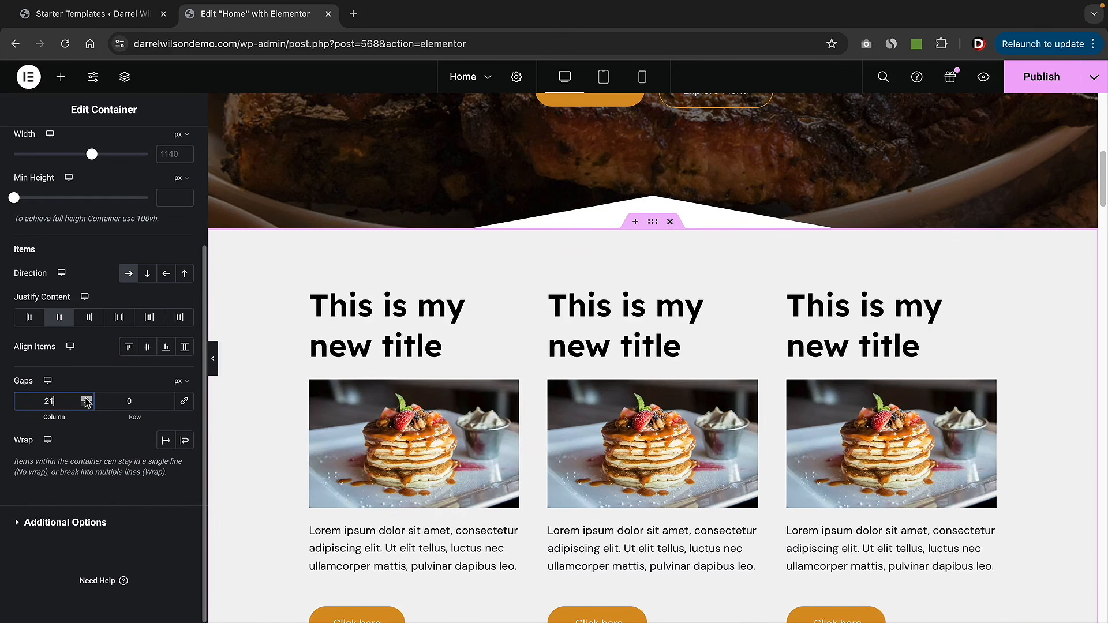
left_click(86, 398)
left_click(86, 398)
left_click(86, 398)
left_click(86, 399)
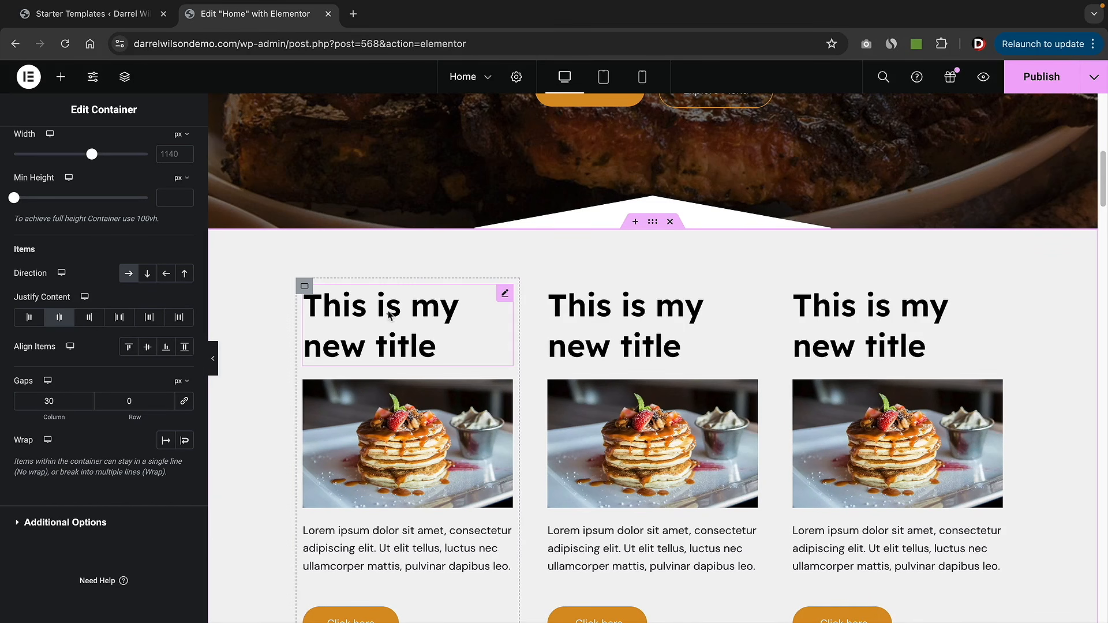
scroll(521, 419, "down", 3)
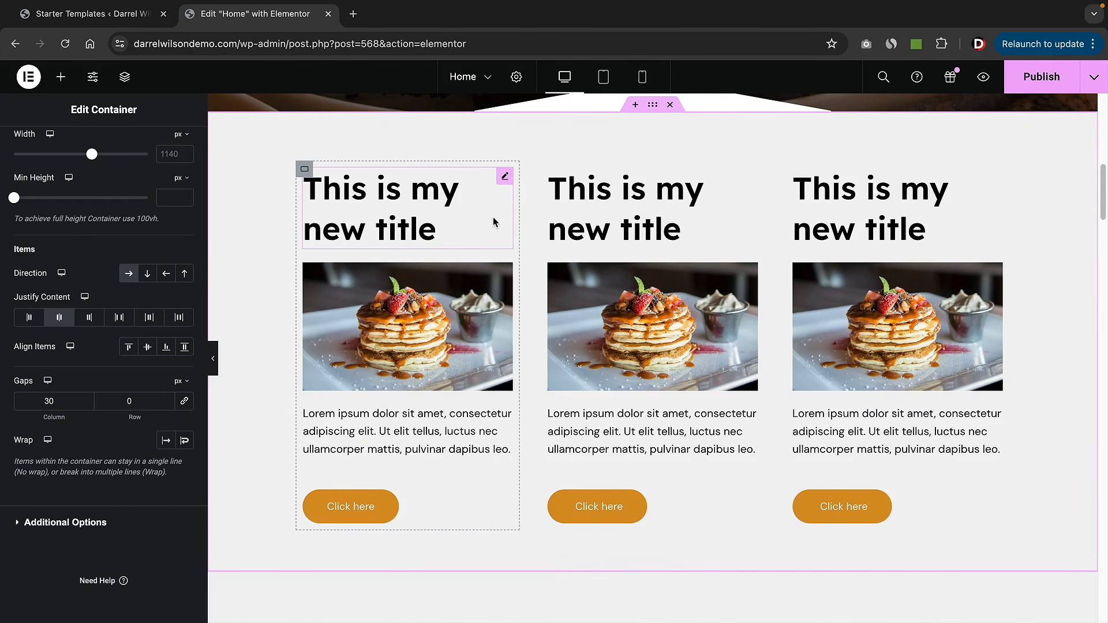
scroll(92, 433, "up", 3)
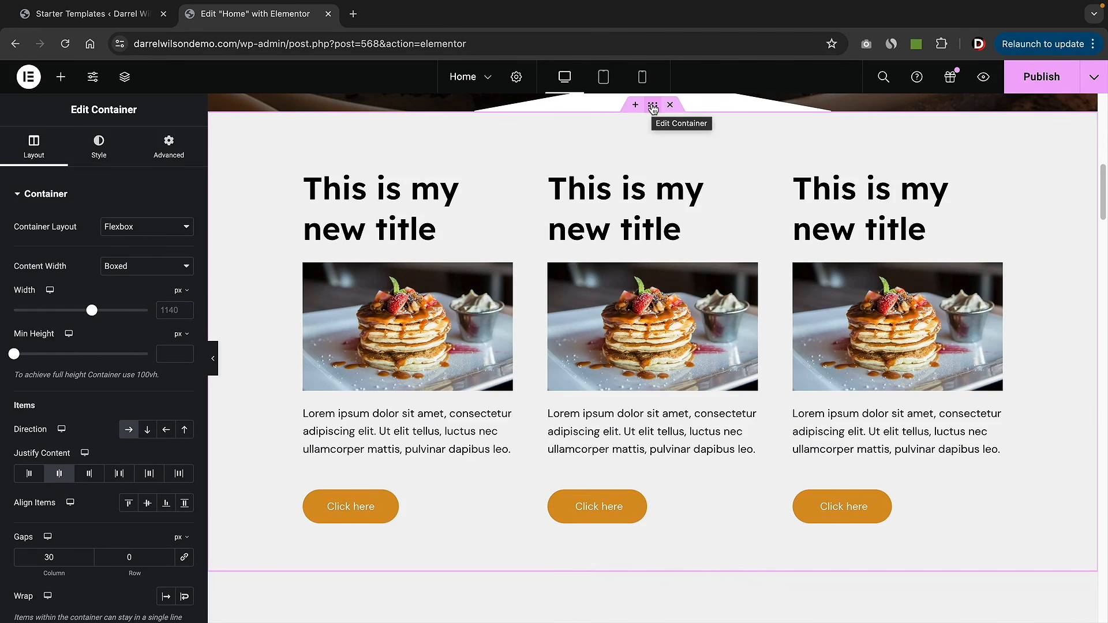
left_click(99, 151)
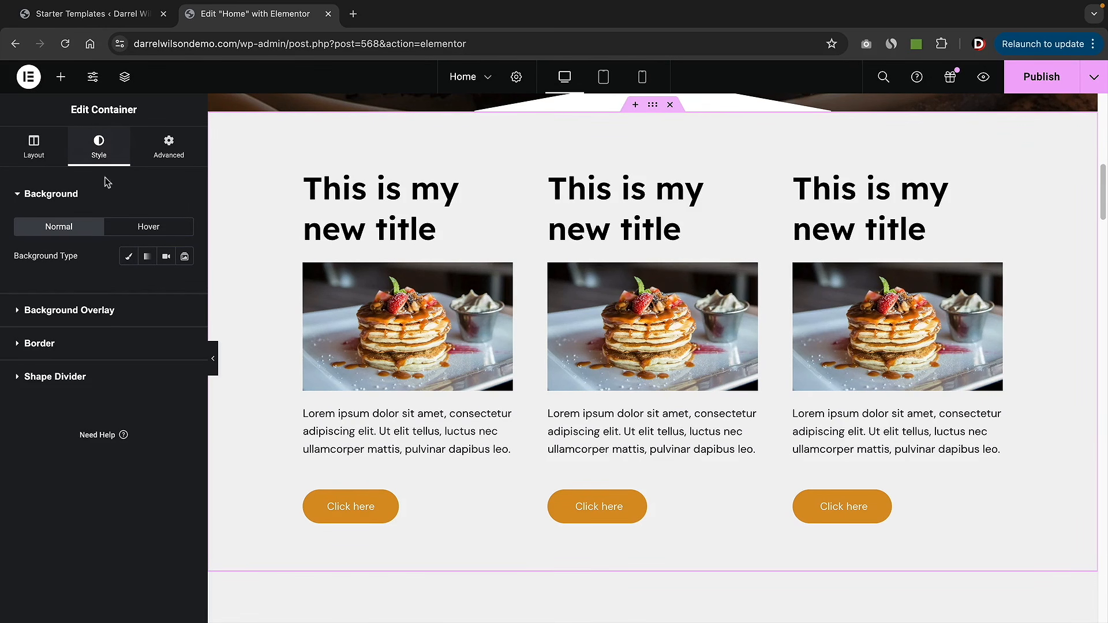
left_click(129, 260)
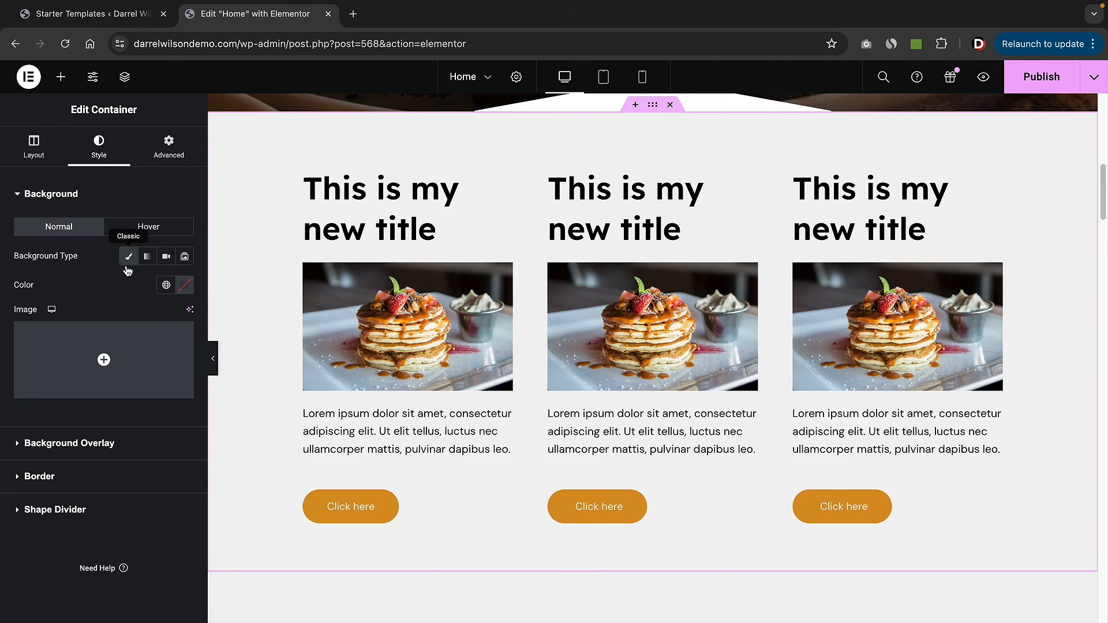
left_click(185, 291)
left_click_drag(219, 373, 265, 341)
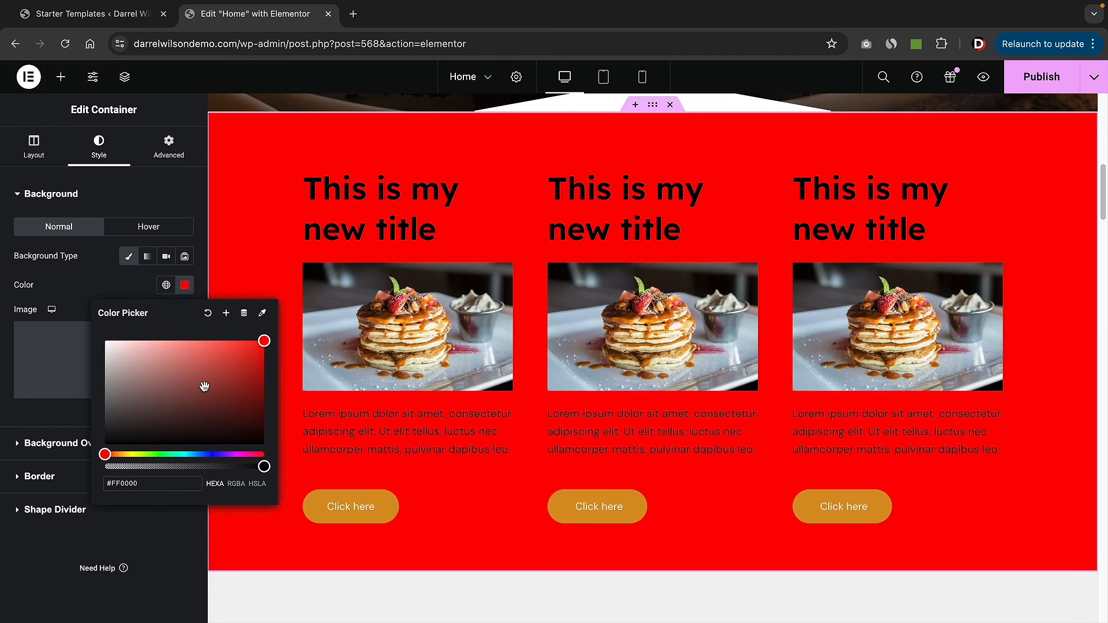
left_click_drag(265, 341, 252, 361)
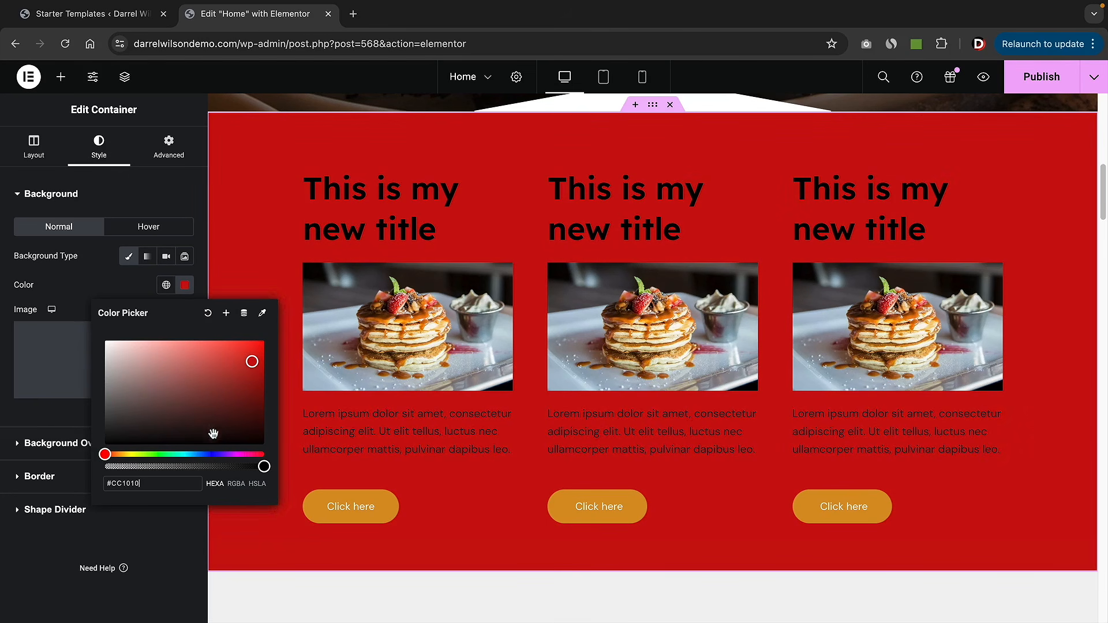
left_click(189, 454)
left_click_drag(199, 405, 147, 444)
left_click_drag(183, 385, 99, 351)
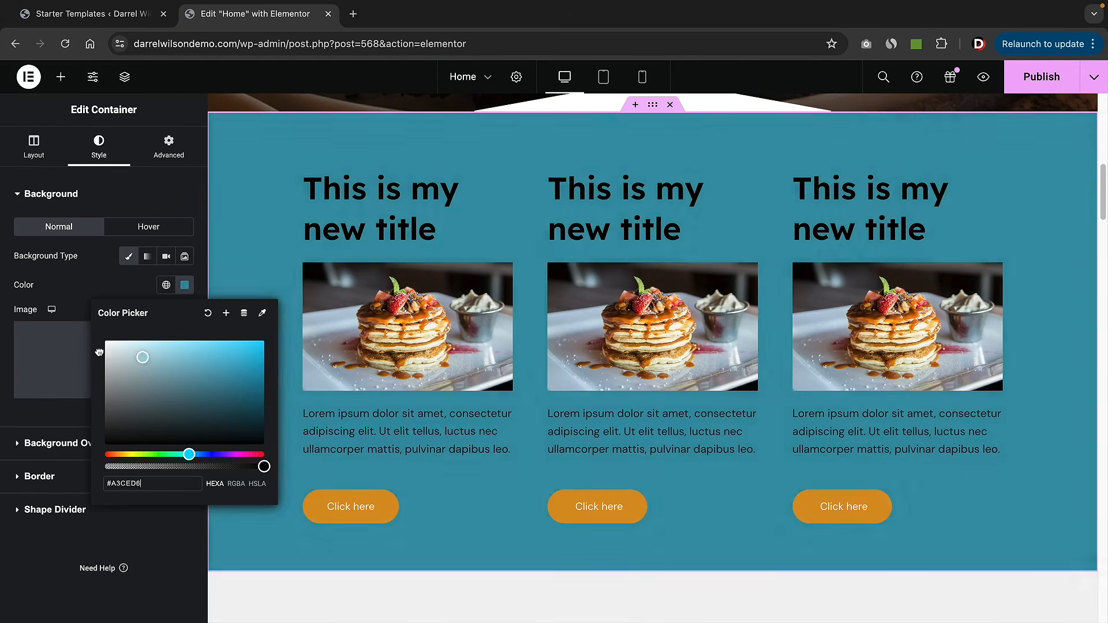
left_click(94, 281)
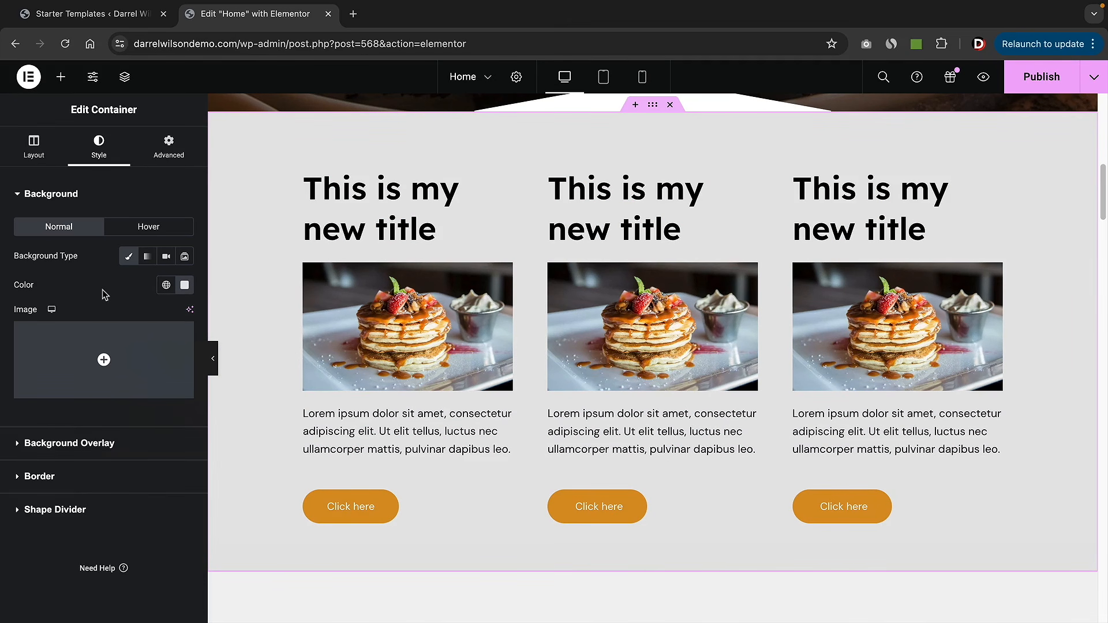
left_click(148, 257)
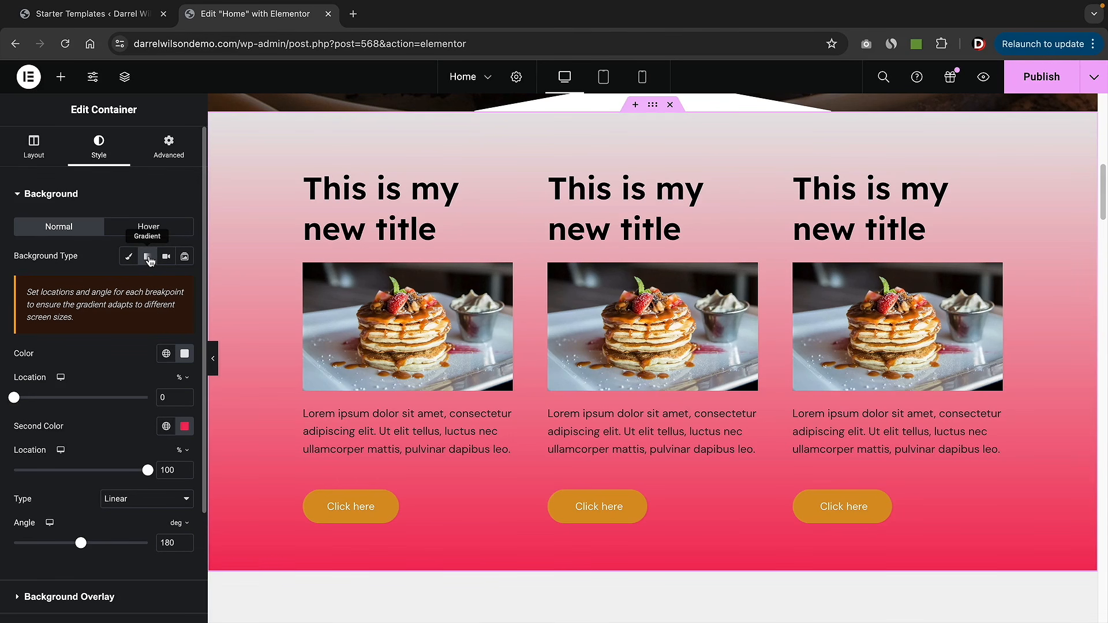
left_click(182, 358)
left_click_drag(188, 452, 105, 354)
left_click_drag(14, 398, 64, 413)
mouse_move(148, 472)
left_mouse_down()
mouse_move(110, 472)
mouse_move(140, 472)
left_mouse_up()
left_click_drag(80, 548, 132, 543)
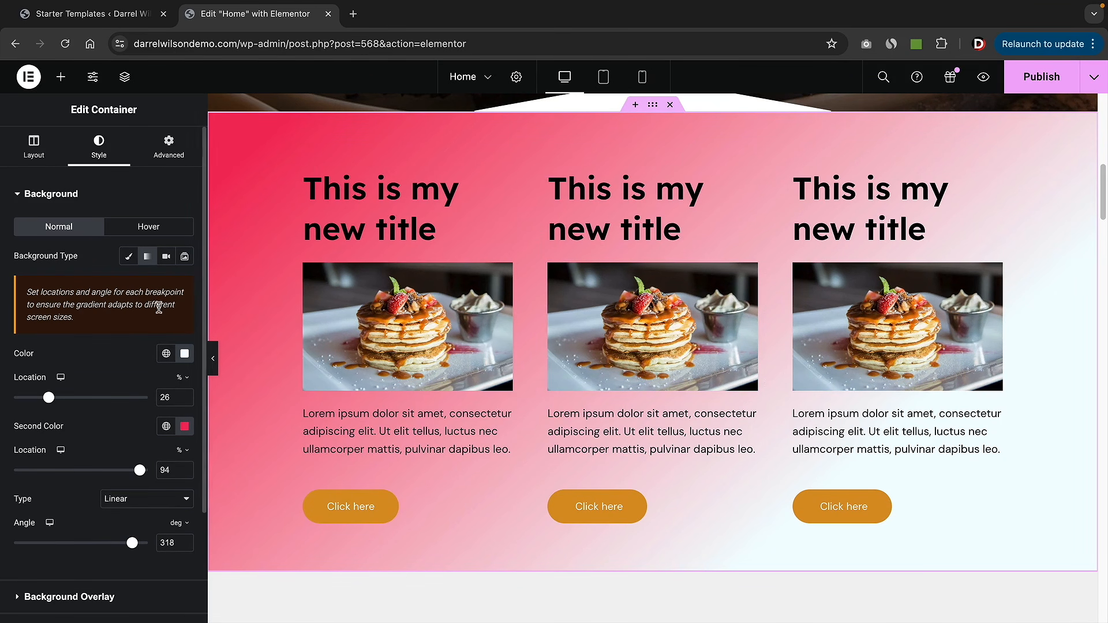
left_click(129, 257)
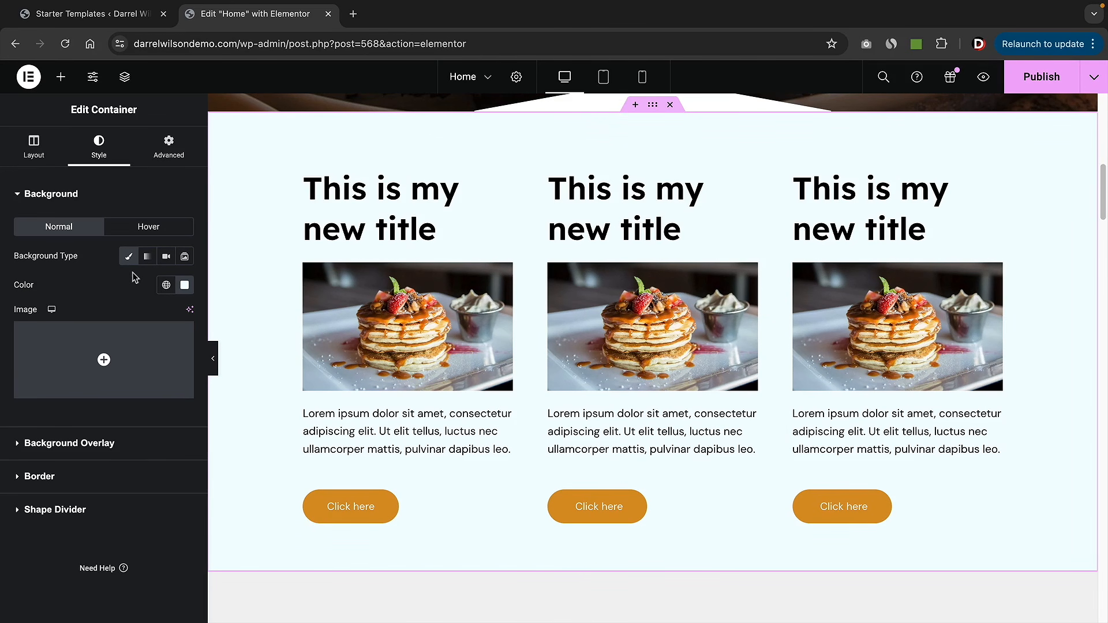
left_click(166, 286)
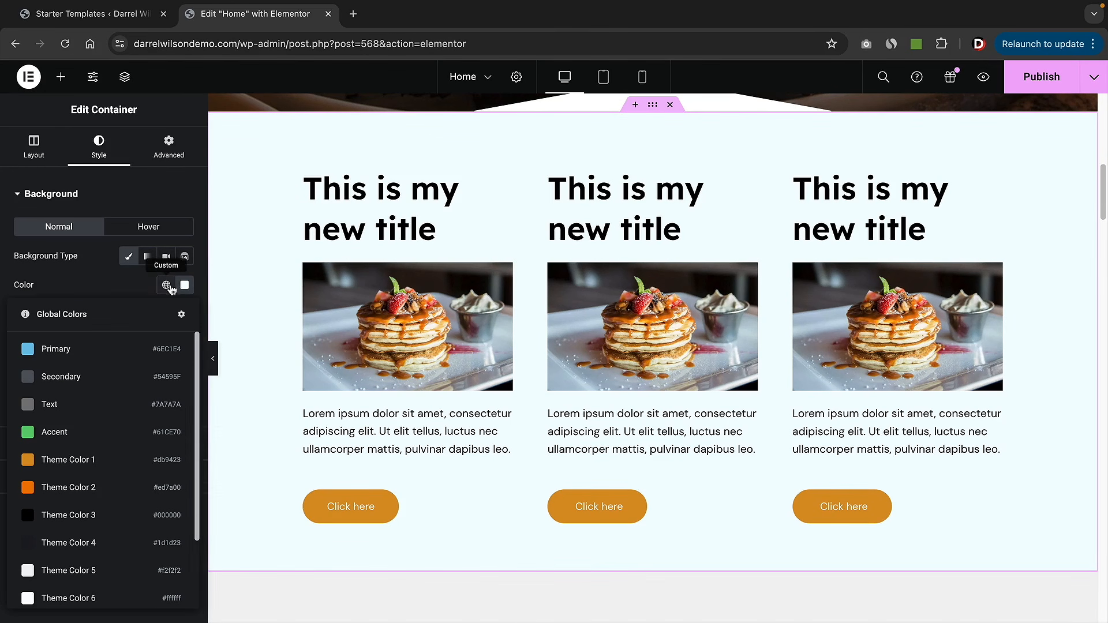
left_click(36, 378)
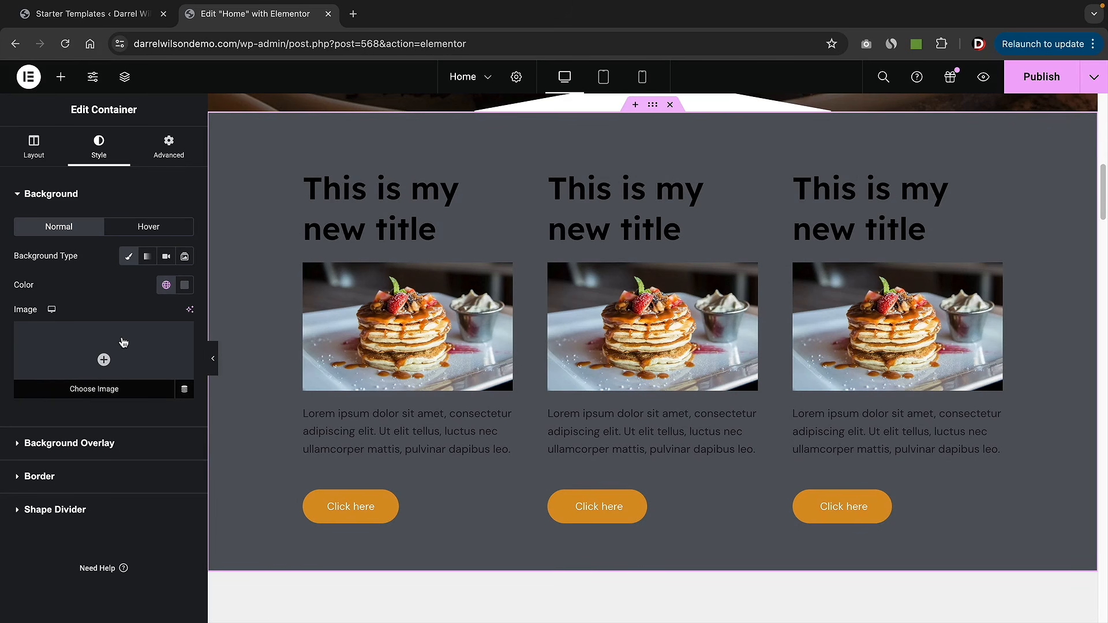
left_click(184, 286)
left_click(207, 315)
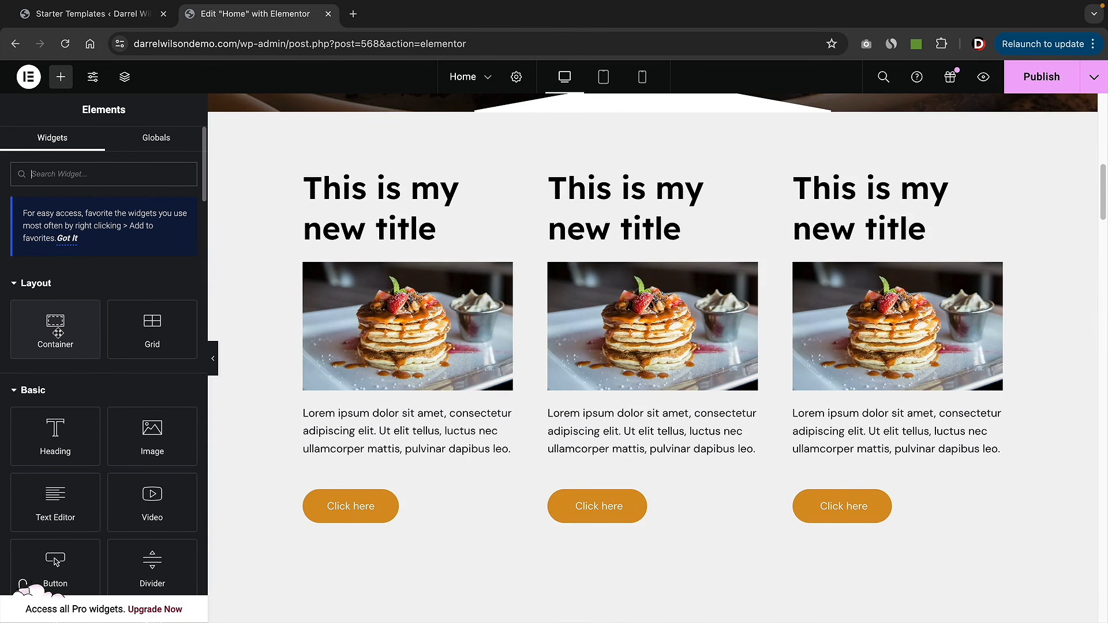
- Add a new two-column Grid section above The BBQ Place
scroll(593, 396, "down", 5)
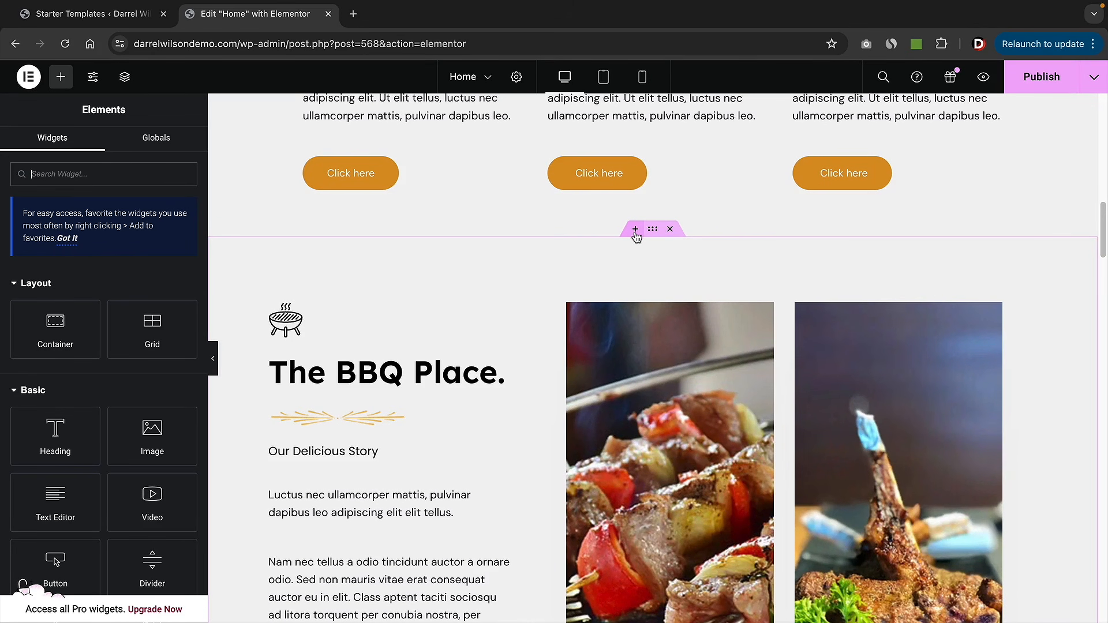
left_click(635, 230)
left_click(602, 301)
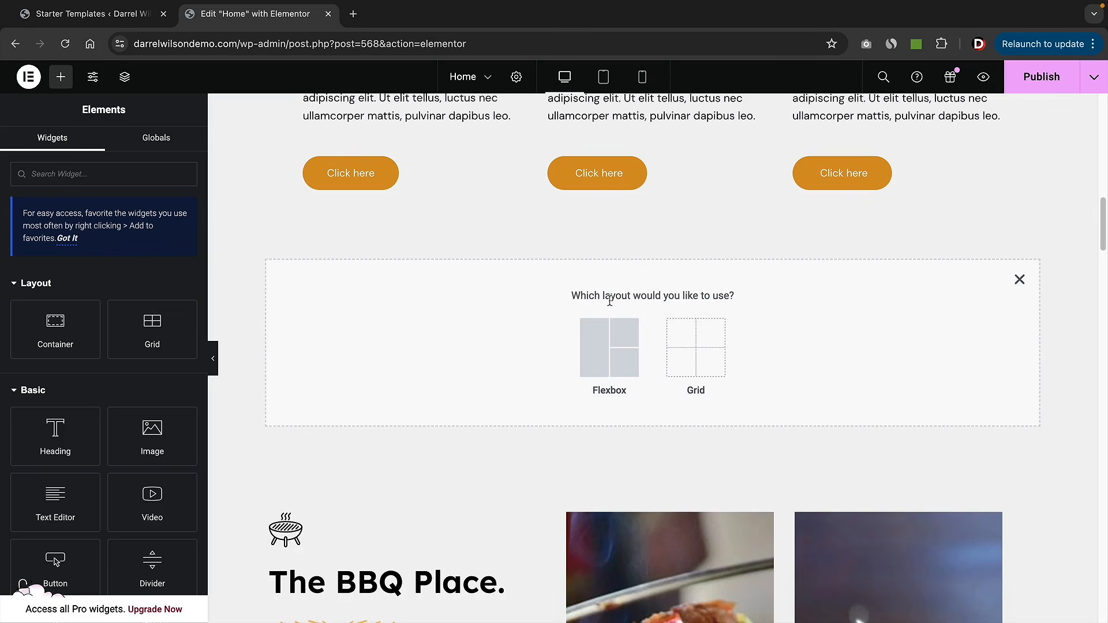
left_click(691, 354)
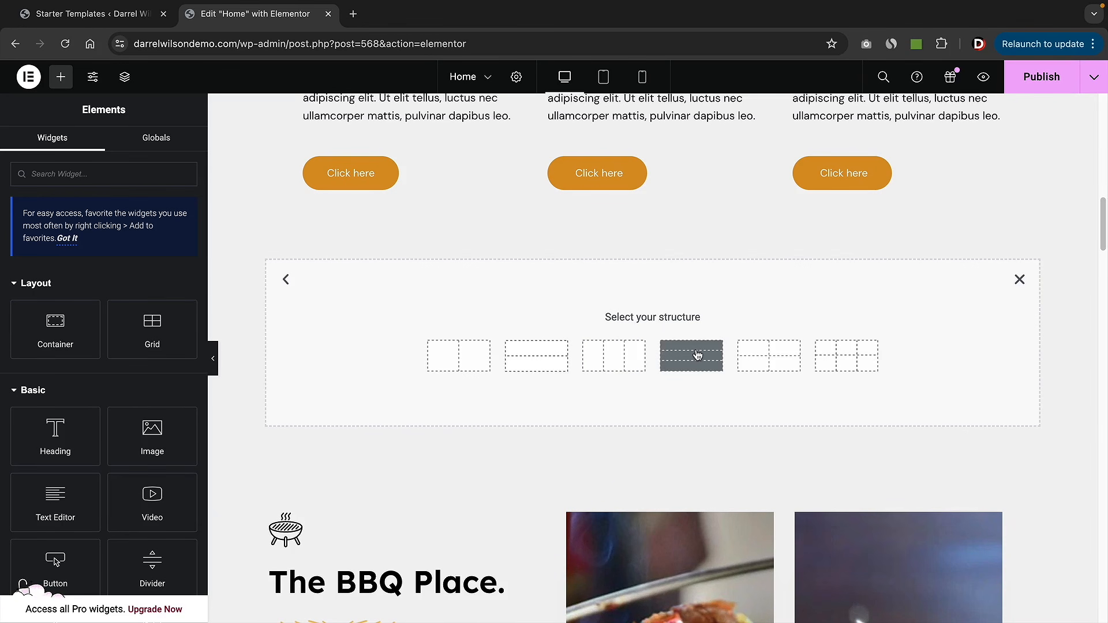
left_click(472, 359)
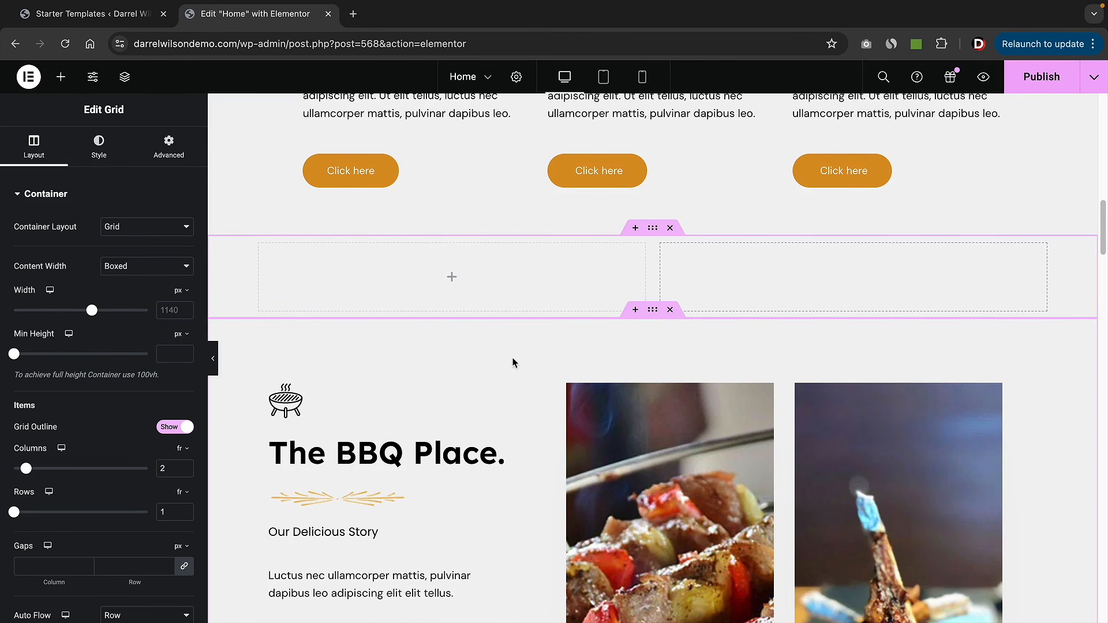
- Insert the BBQ Place storefront photo as an Image widget in both grid columns
left_click(62, 77)
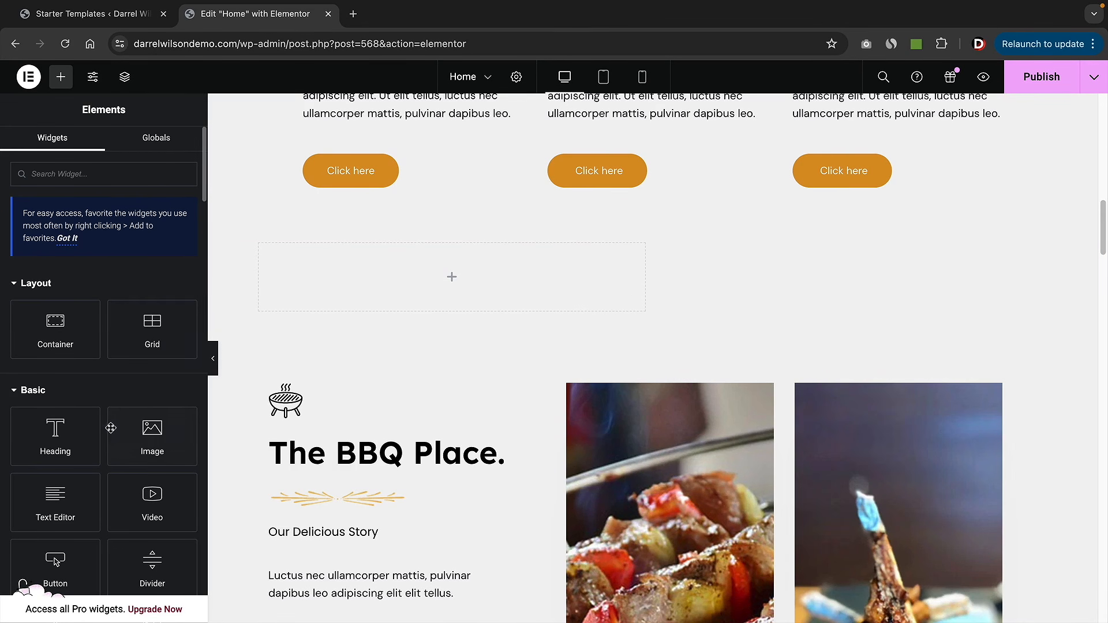
left_click_drag(138, 442, 417, 283)
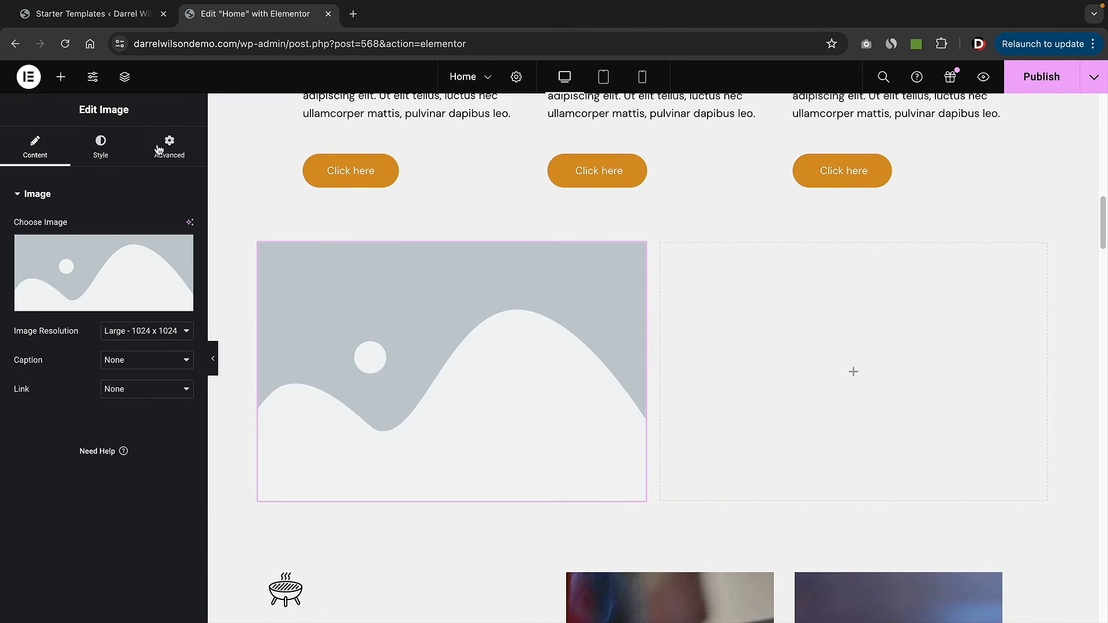
left_click(73, 264)
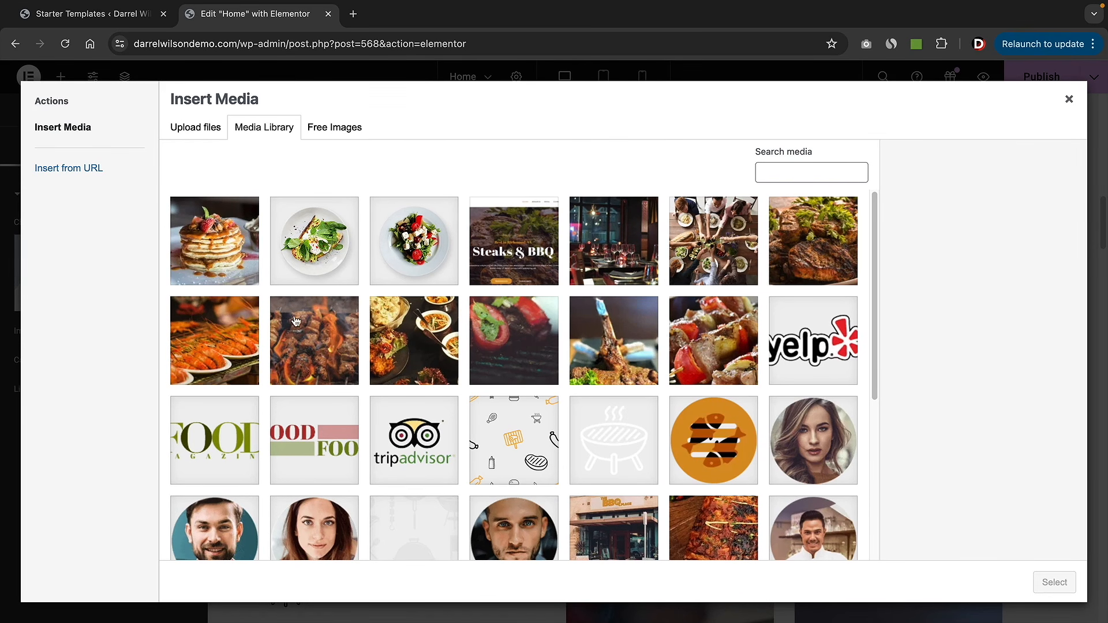
scroll(310, 324, "down", 4)
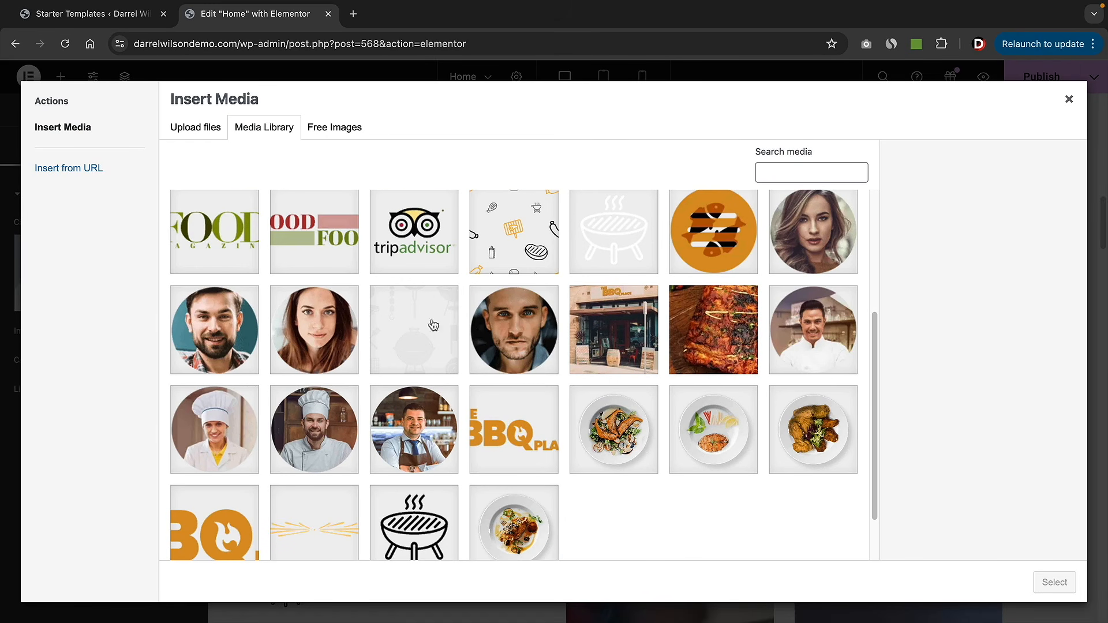
left_click(626, 316)
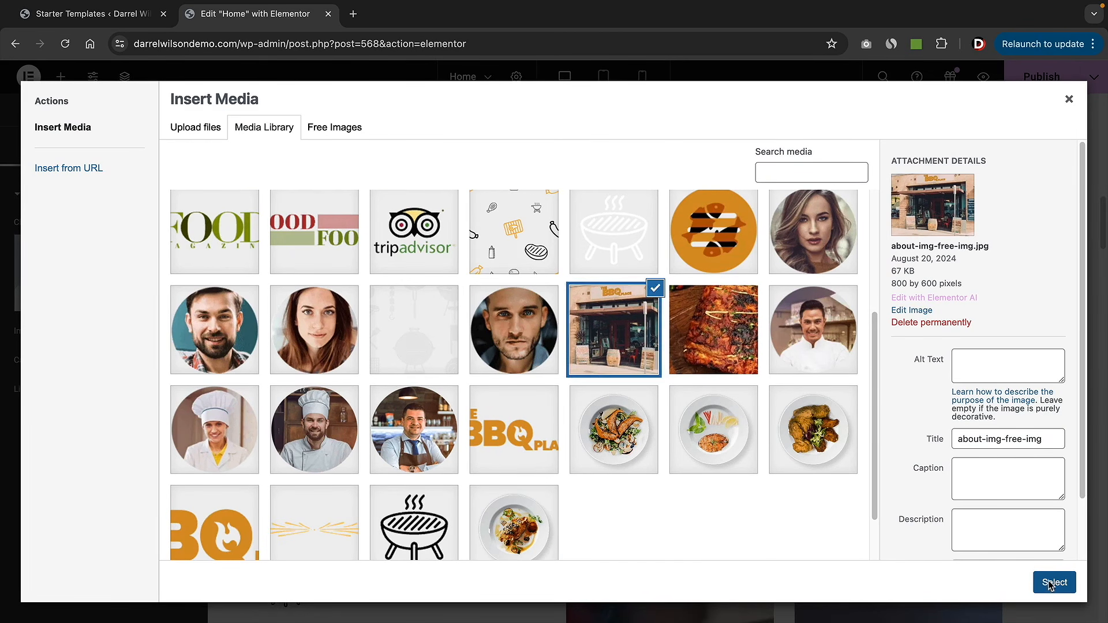
left_click(1054, 582)
left_click_drag(152, 435, 782, 331)
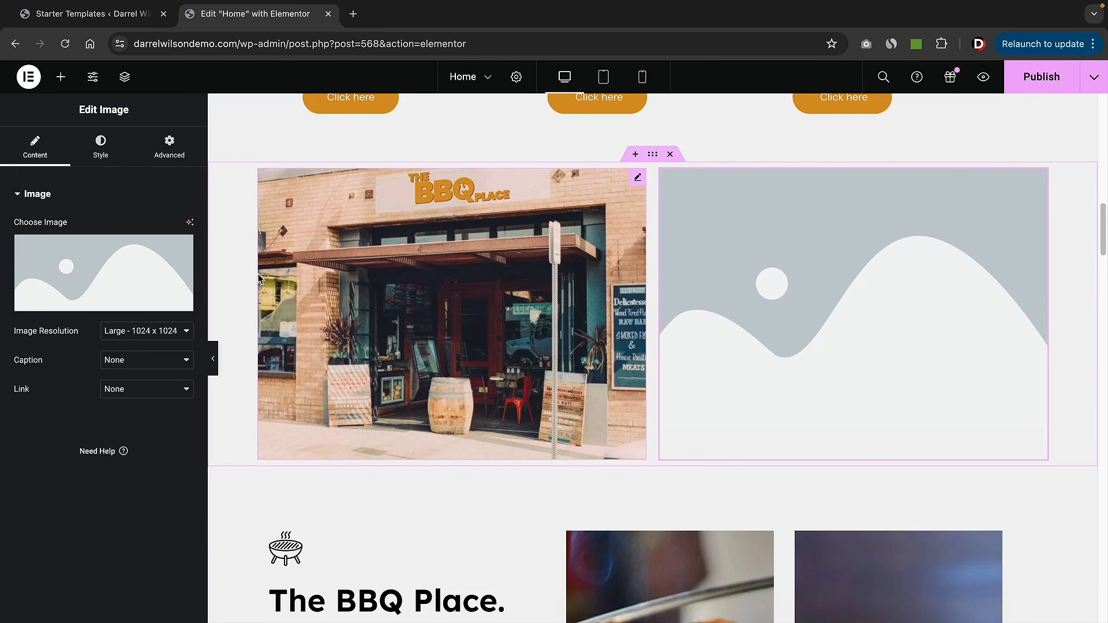
left_click(107, 278)
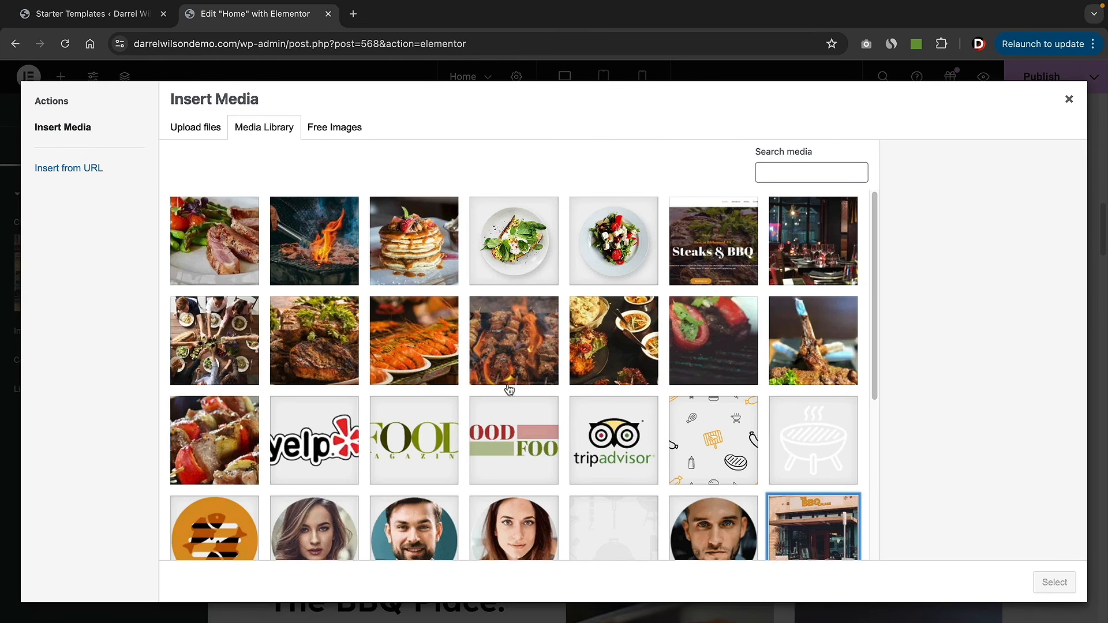
scroll(432, 351, "down", 2)
scroll(432, 350, "down", 2)
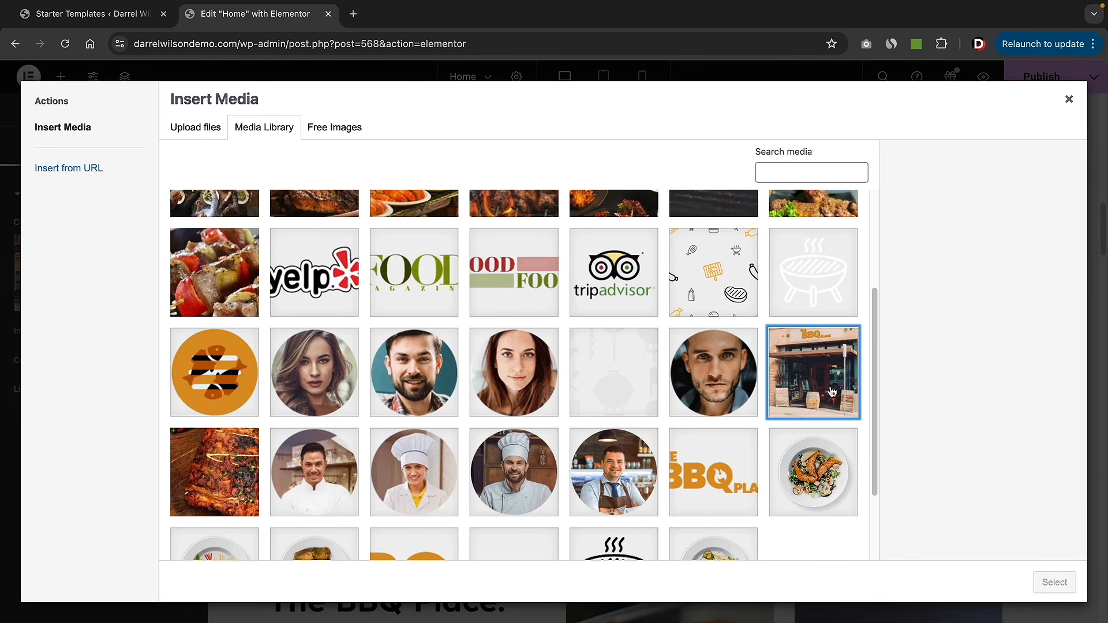
left_click(831, 375)
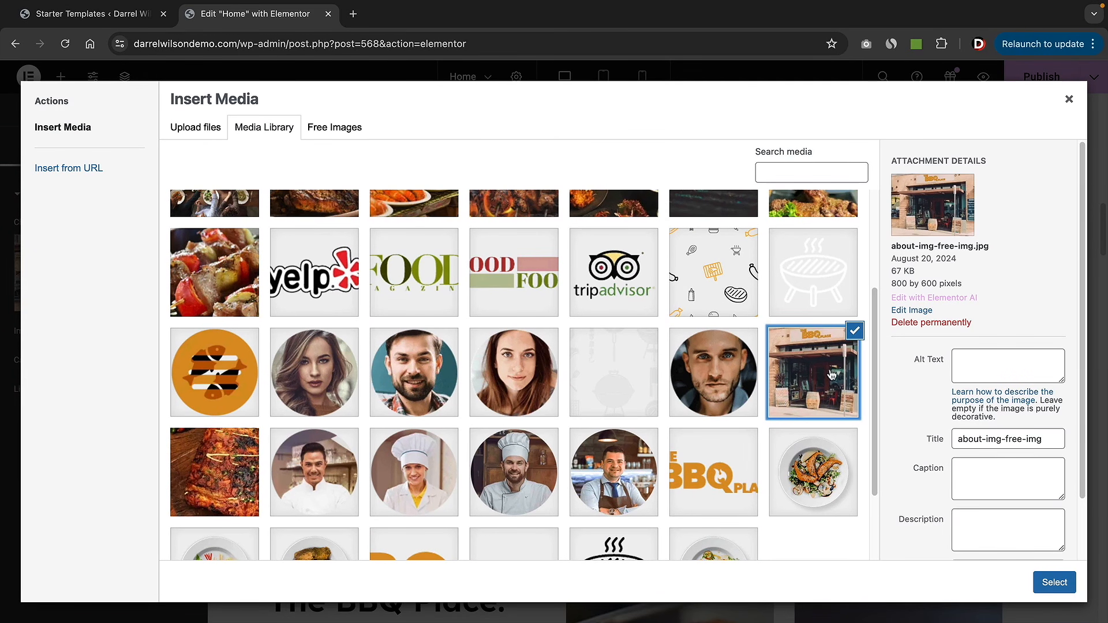
left_click(1054, 583)
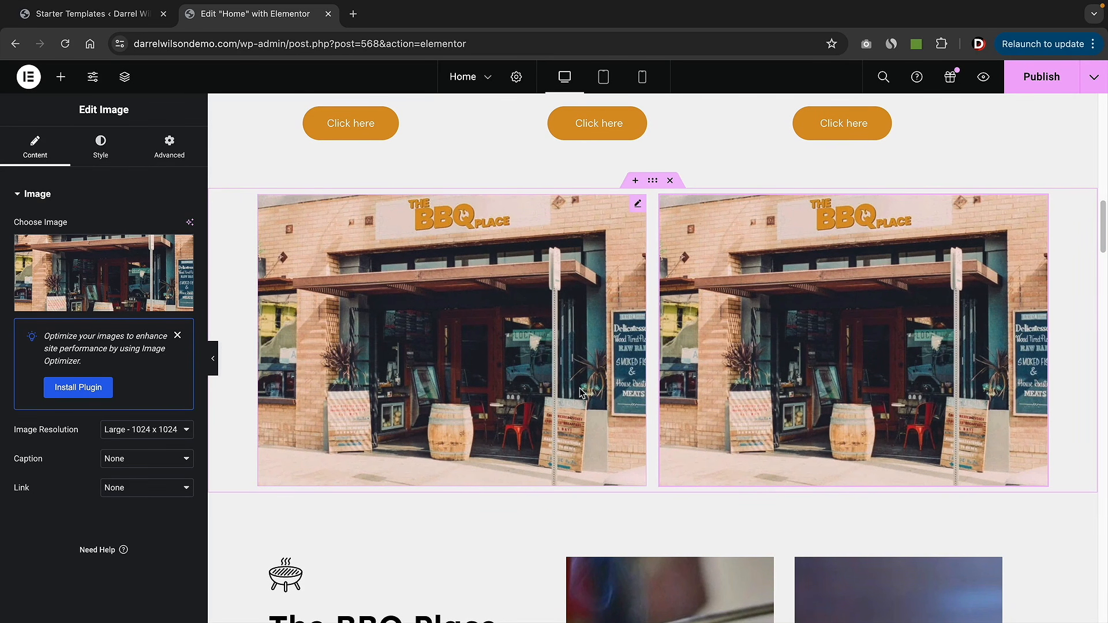
scroll(581, 393, "down", 7)
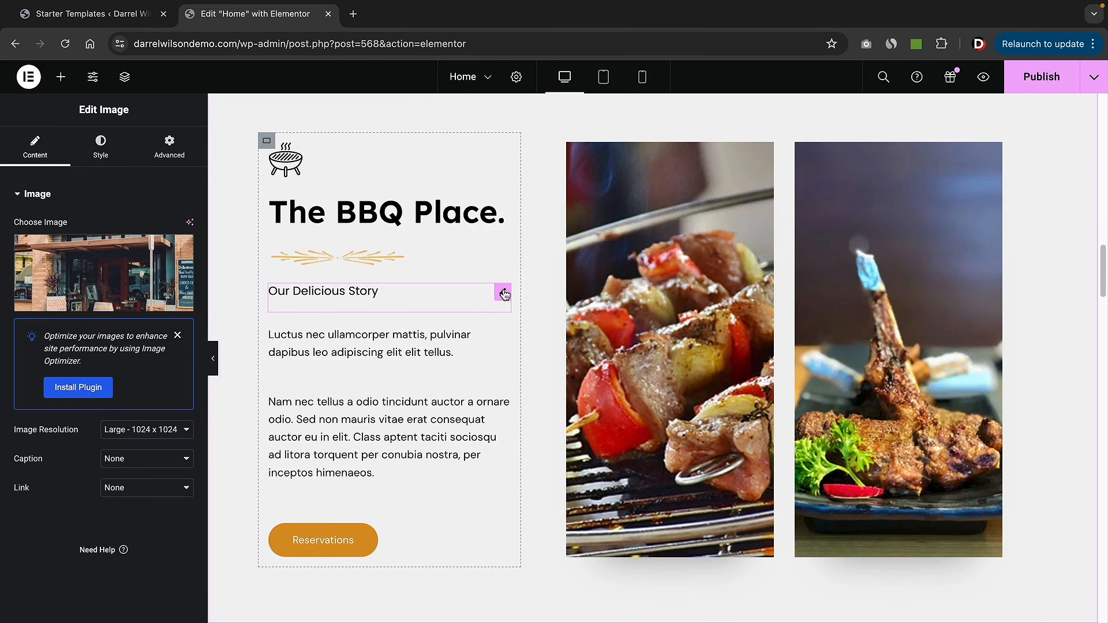
left_click_drag(504, 294, 424, 370)
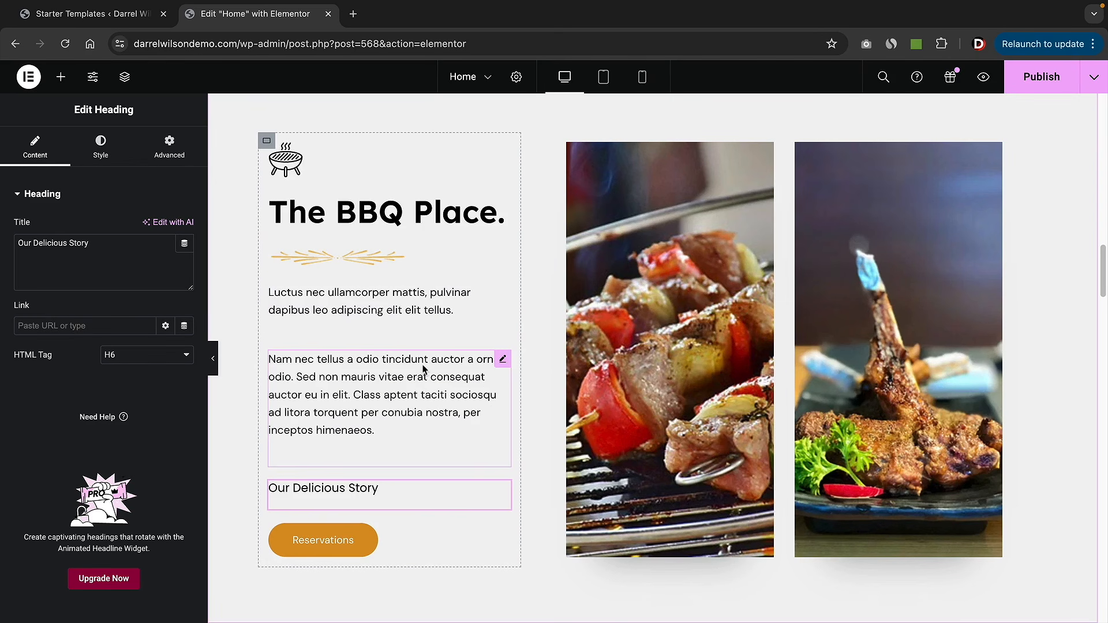
left_click_drag(528, 140, 264, 156)
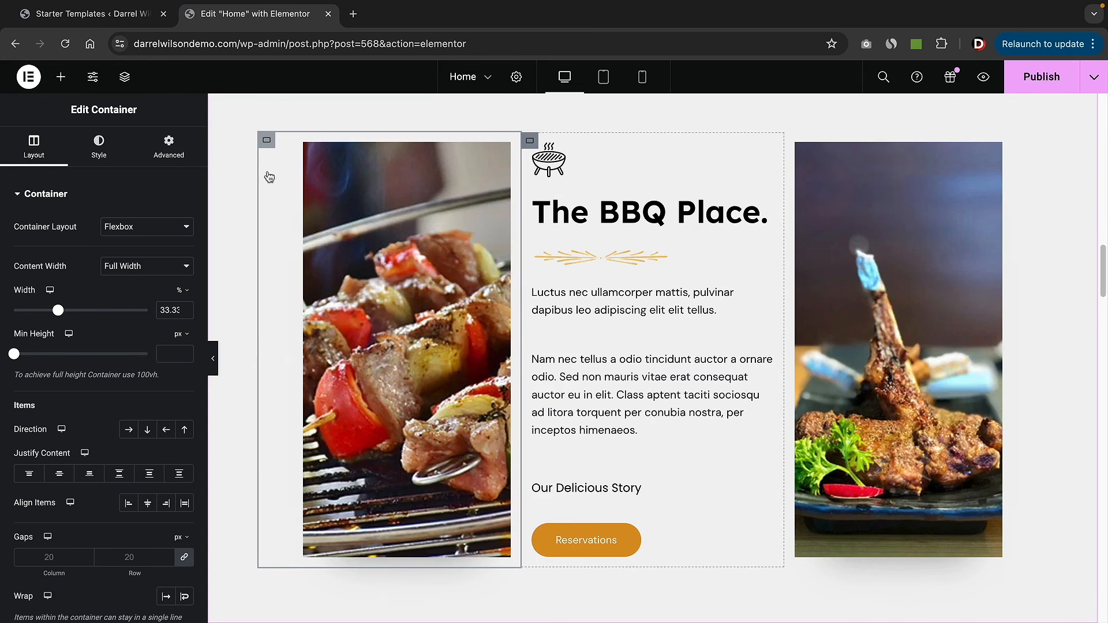
scroll(694, 350, "down", 1)
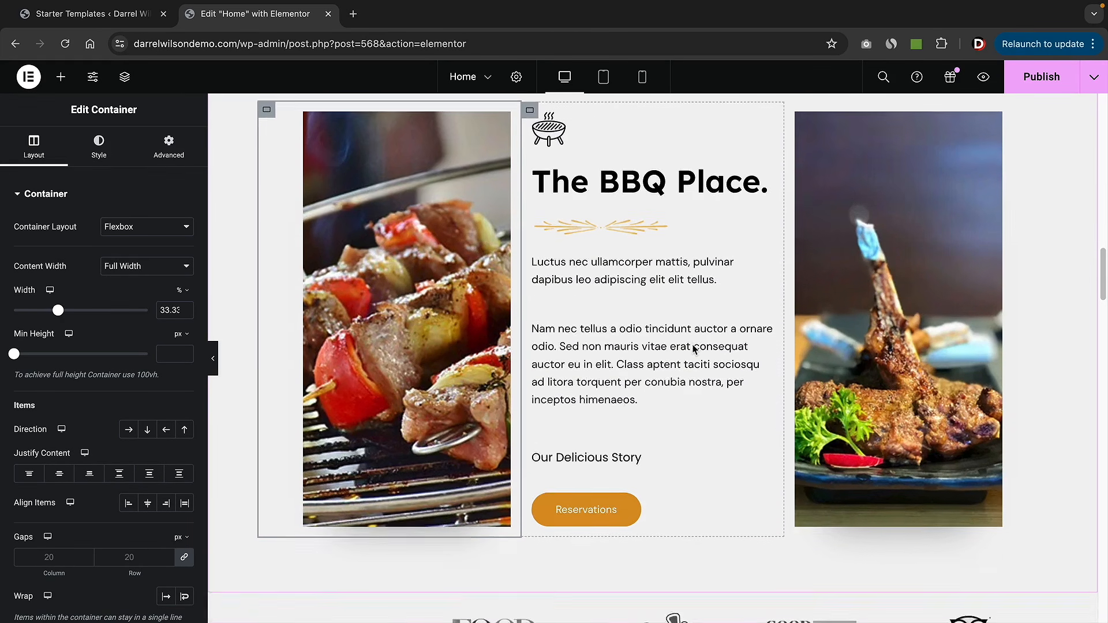
scroll(694, 349, "down", 10)
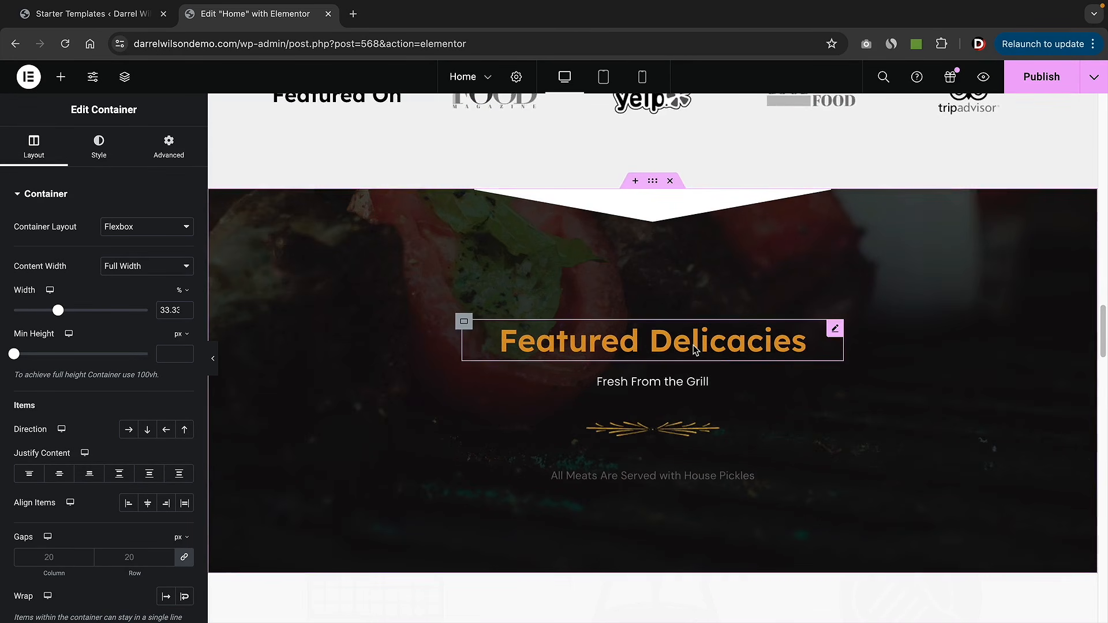
scroll(694, 345, "down", 3)
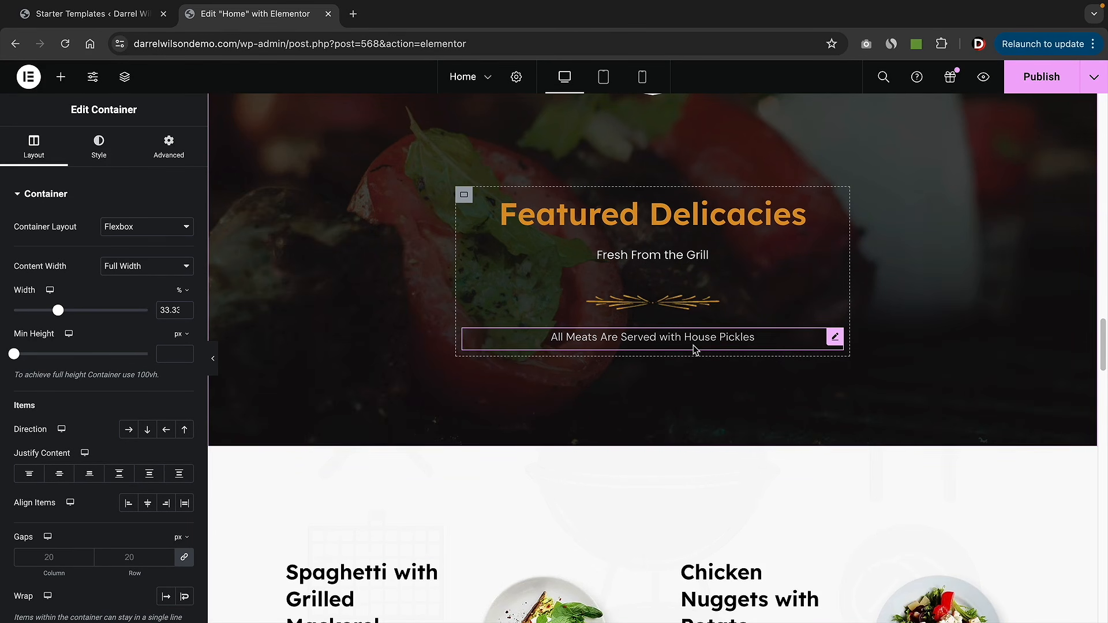
scroll(693, 345, "up", 2)
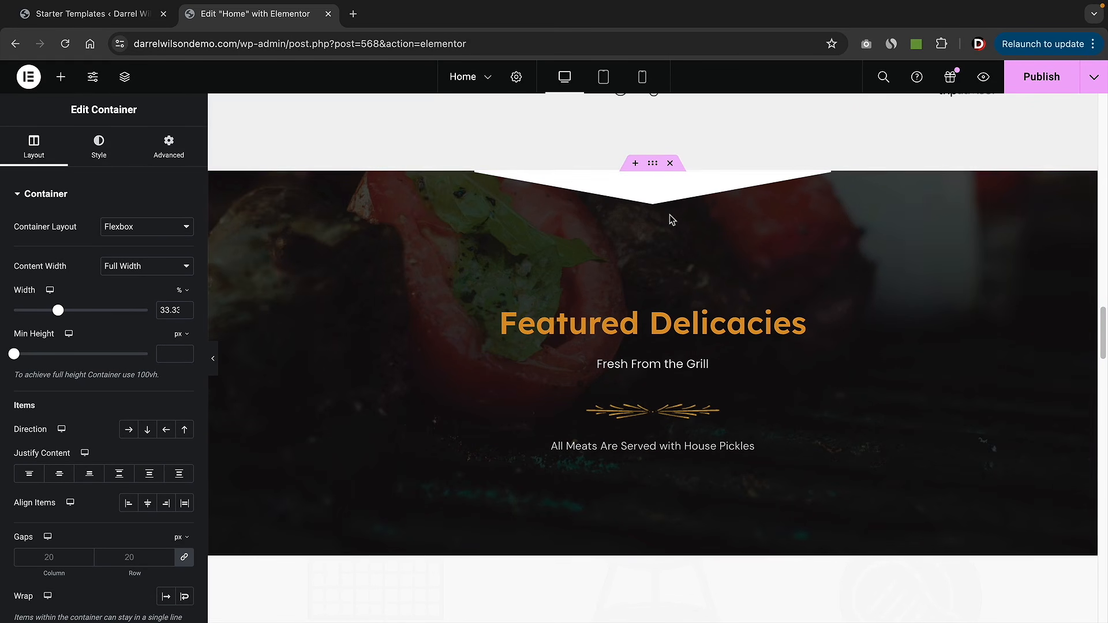
- Delete the Featured Delicacies section
left_click(670, 164)
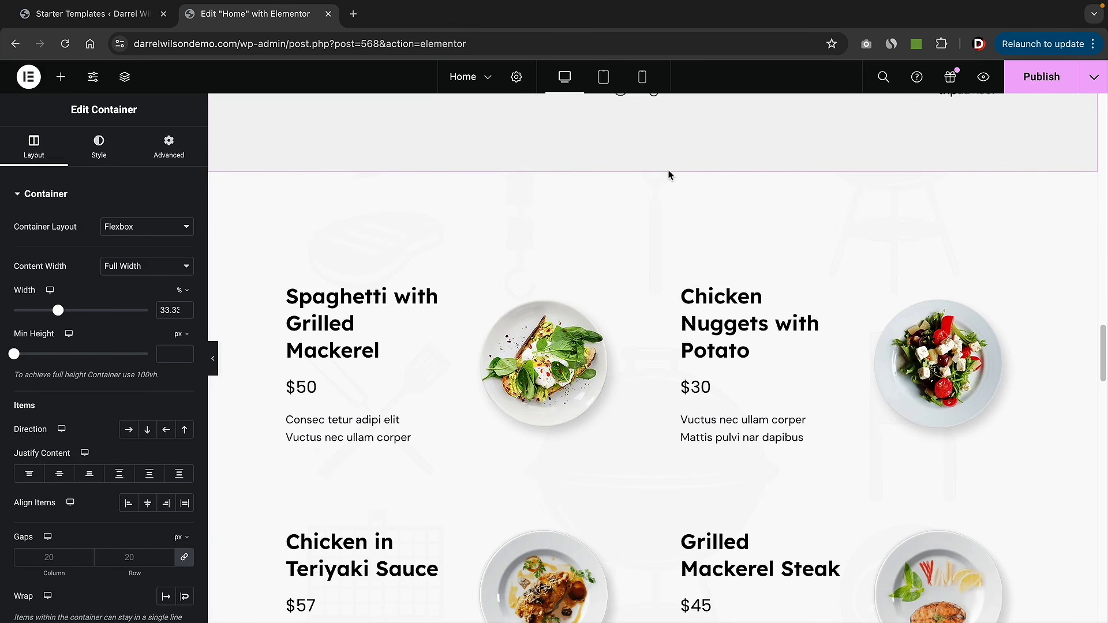
scroll(559, 321, "down", 2)
scroll(571, 286, "up", 1)
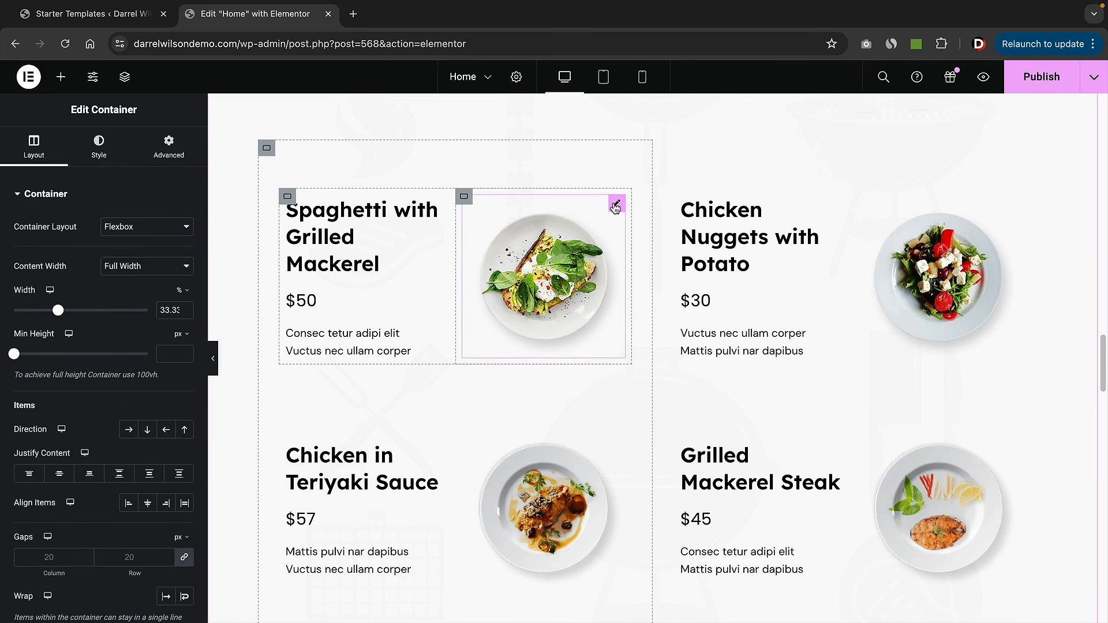
- Swap the dish photos between the Spaghetti with Grilled Mackerel and Chicken Nuggets cards
left_click_drag(616, 205, 916, 217)
left_click_drag(1010, 386, 517, 252)
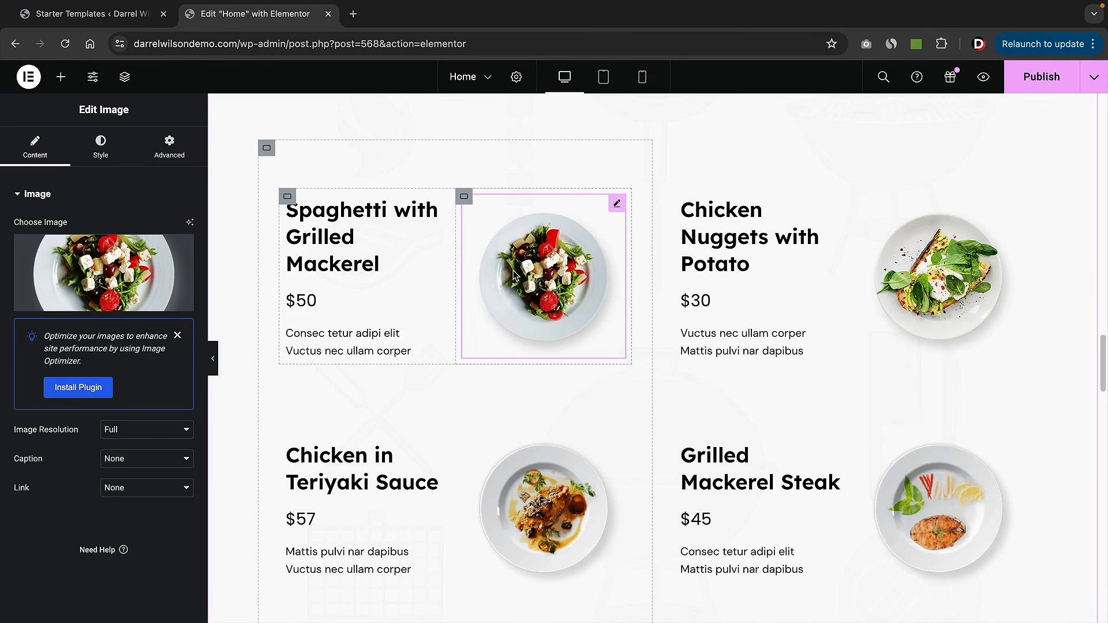
left_click(346, 239)
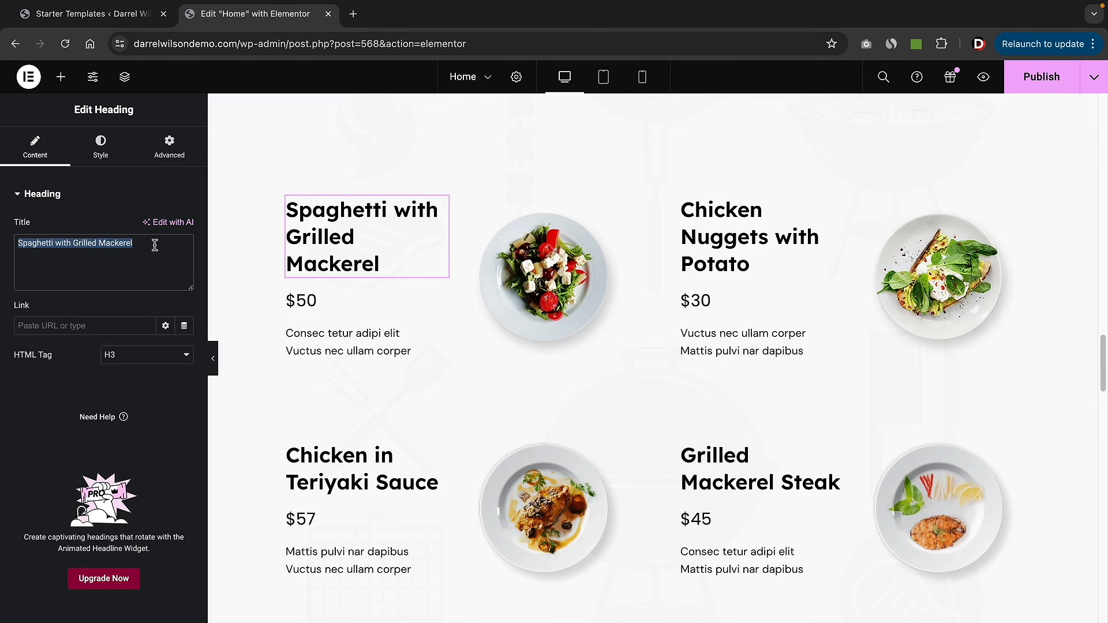
scroll(491, 379, "down", 4)
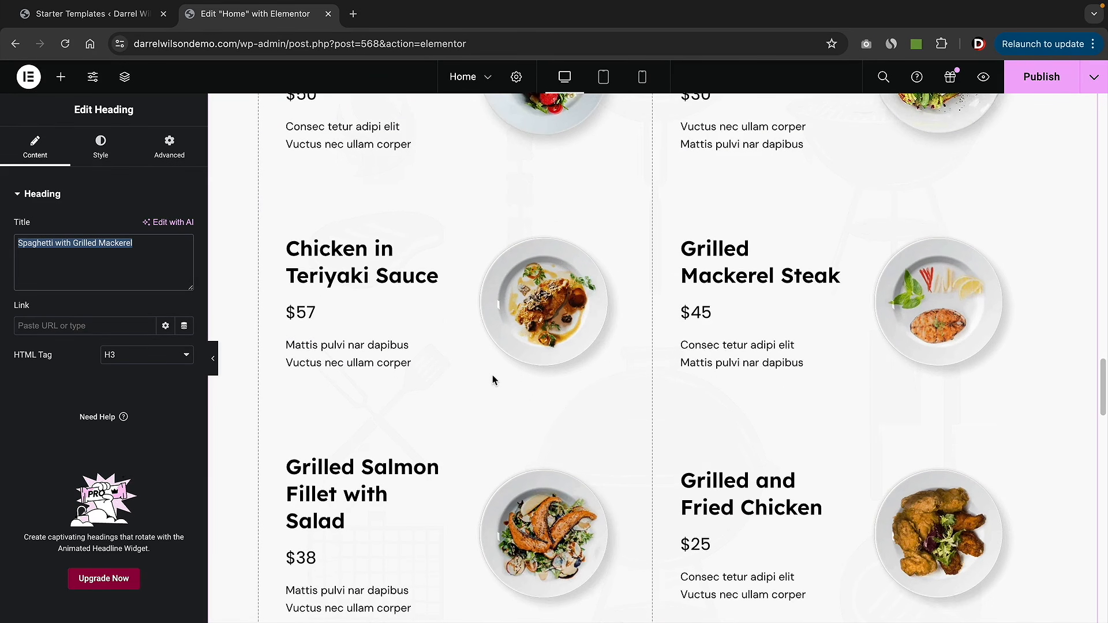
scroll(494, 379, "down", 8)
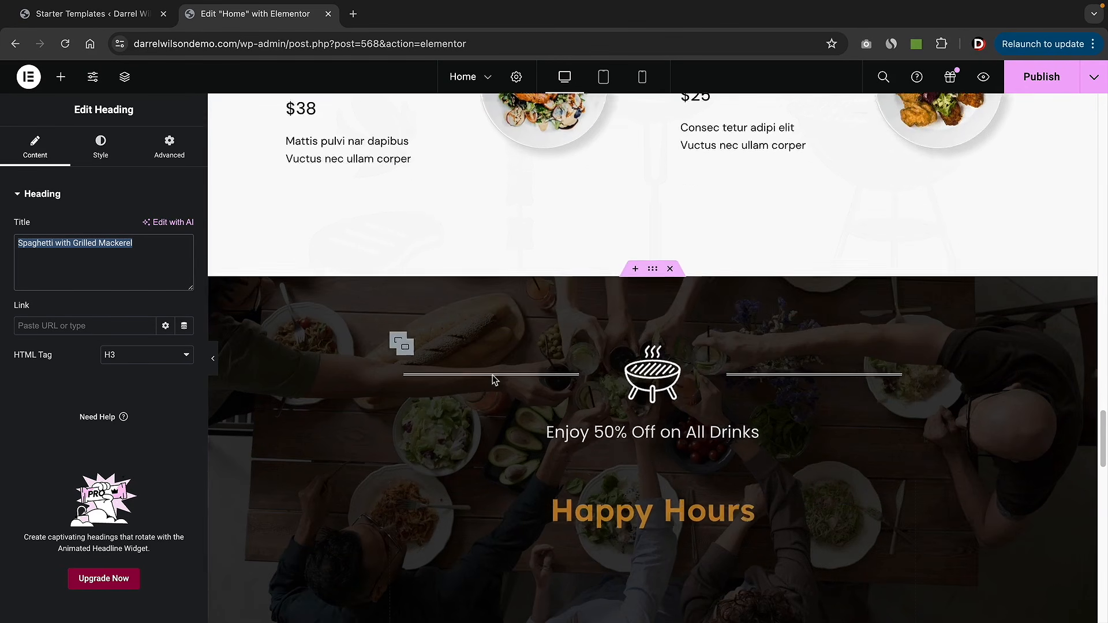
scroll(493, 379, "down", 2)
scroll(494, 379, "down", 3)
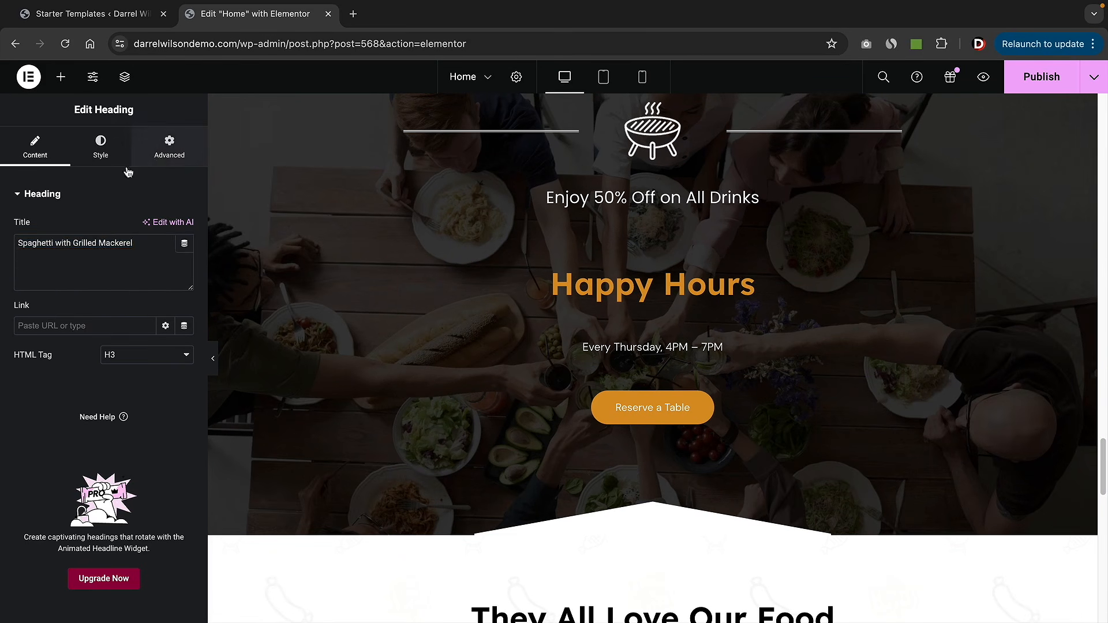
left_click(147, 155)
left_click(26, 134)
scroll(594, 378, "down", 8)
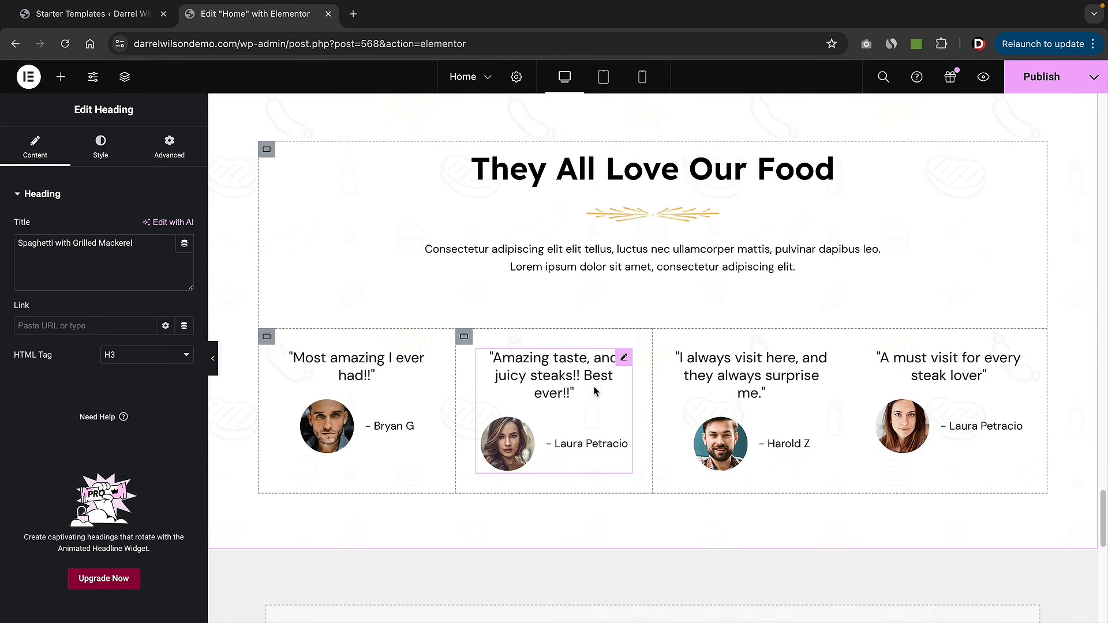
scroll(594, 389, "down", 6)
scroll(596, 397, "down", 5)
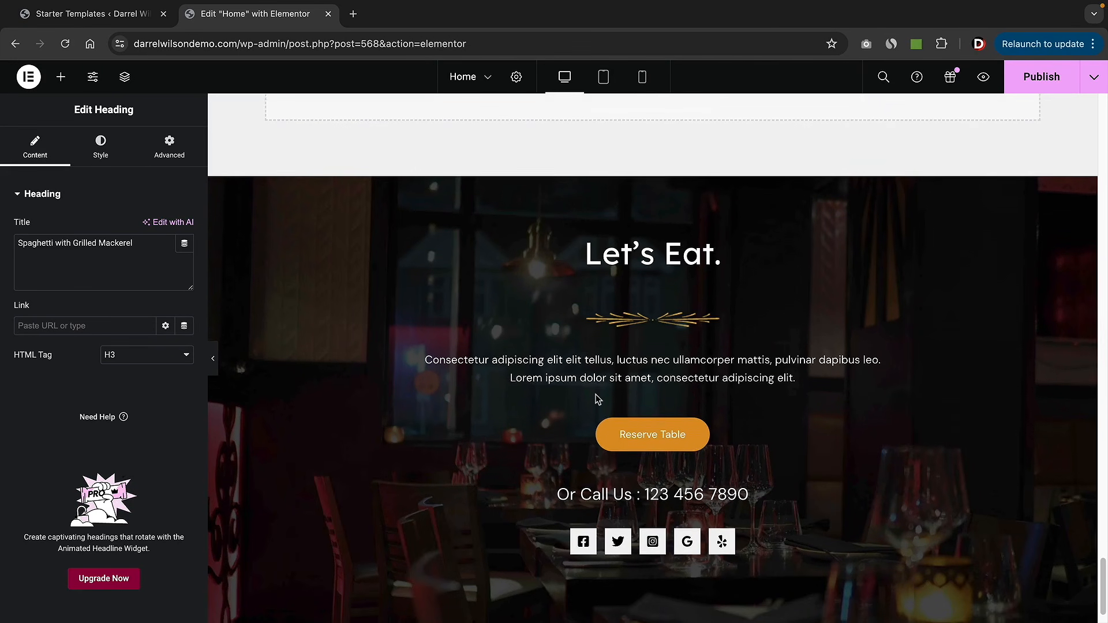
scroll(598, 398, "up", 5)
scroll(597, 400, "up", 15)
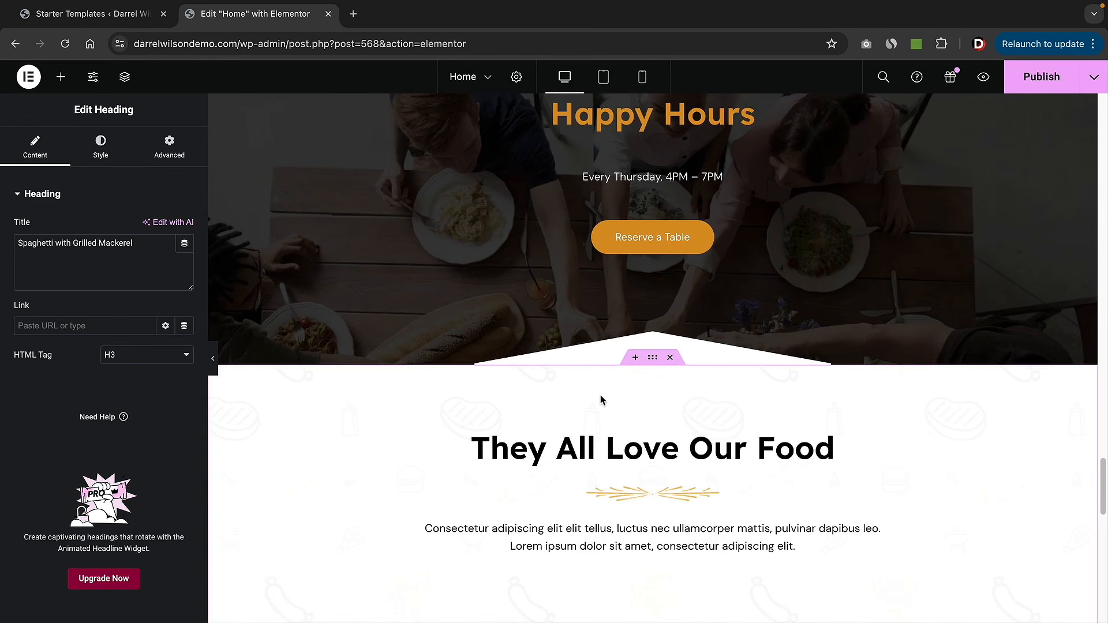
scroll(600, 394, "up", 11)
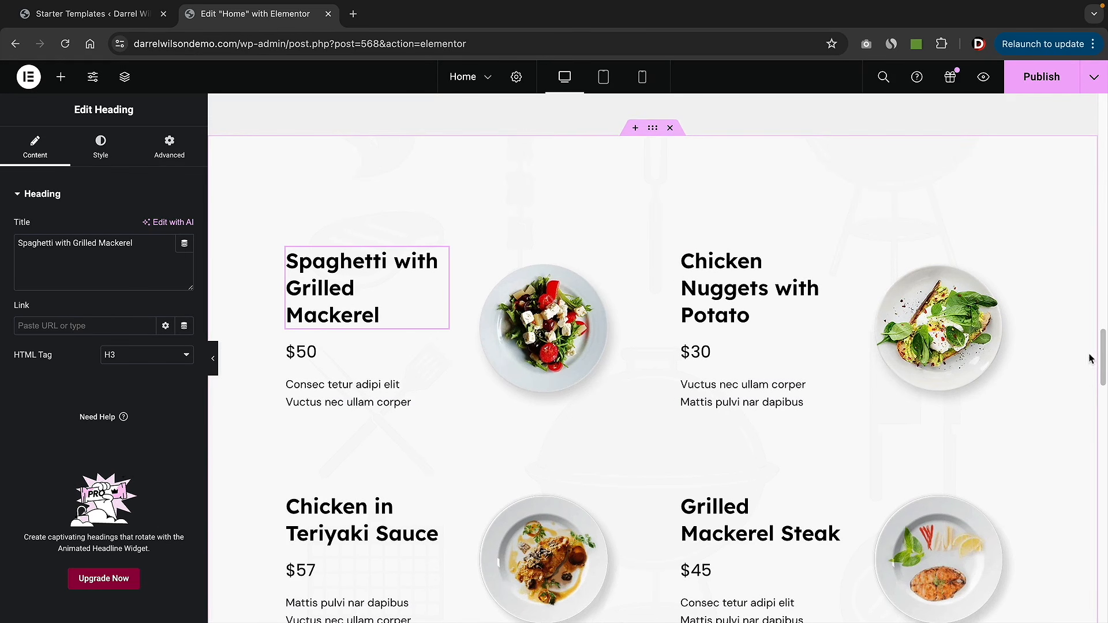
left_click_drag(1100, 351, 1102, 116)
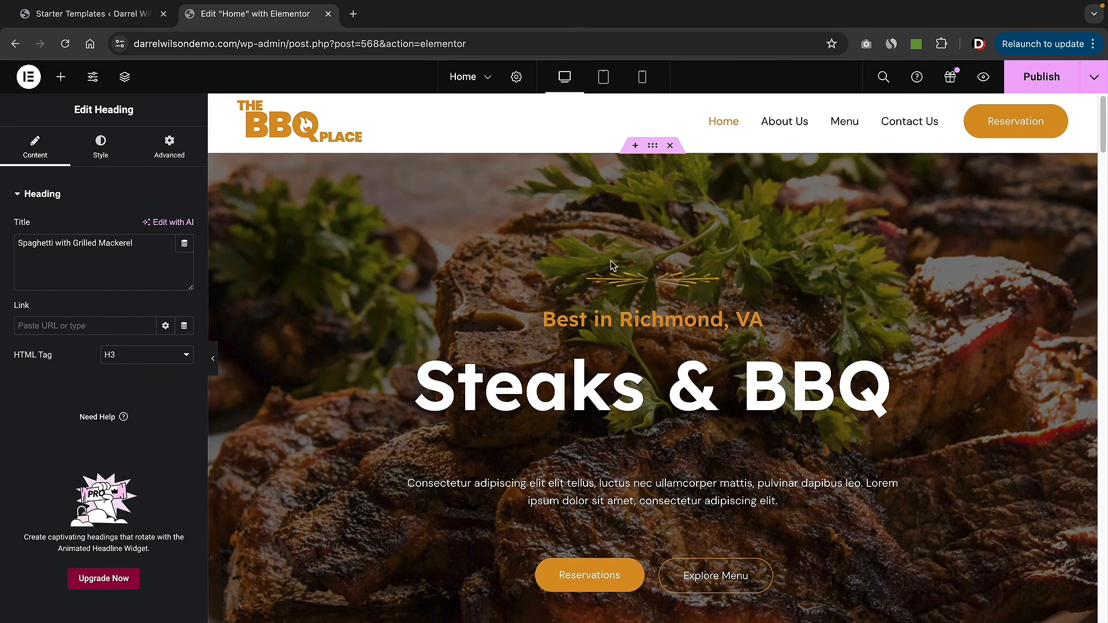
- Review Elementor's History, then exit Elementor back to the WordPress page editor
left_click(32, 79)
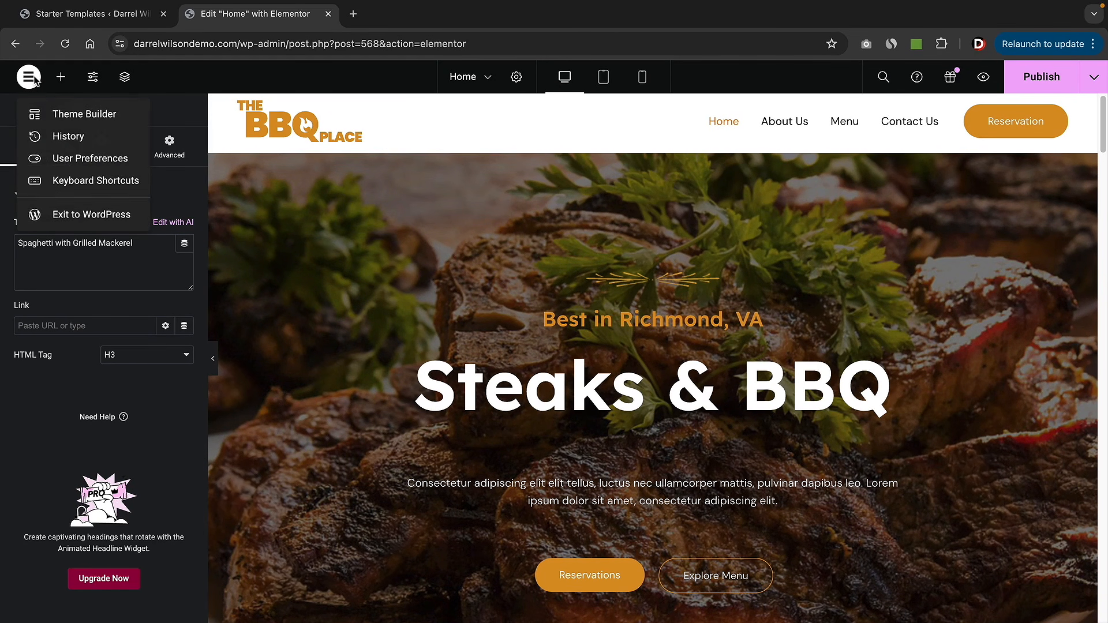
left_click(88, 137)
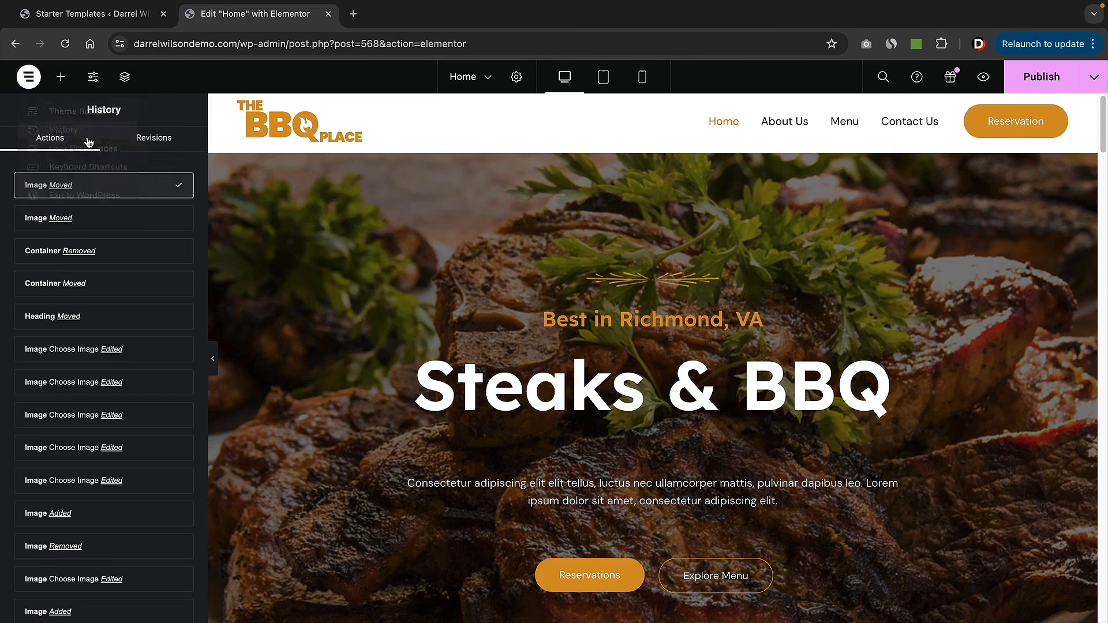
left_click(616, 237)
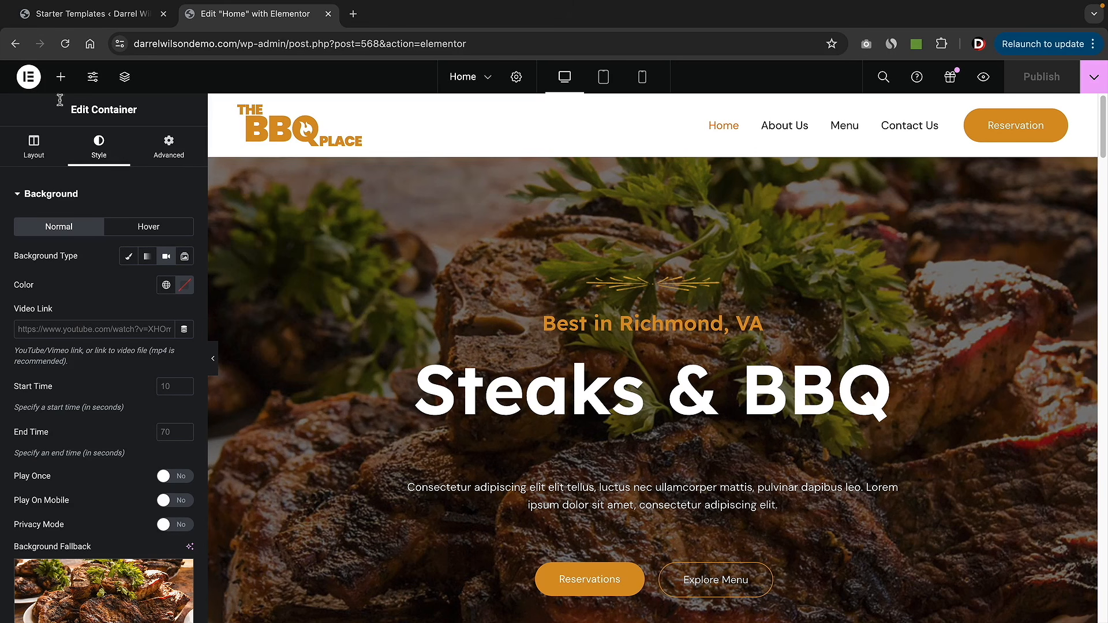
left_click(30, 78)
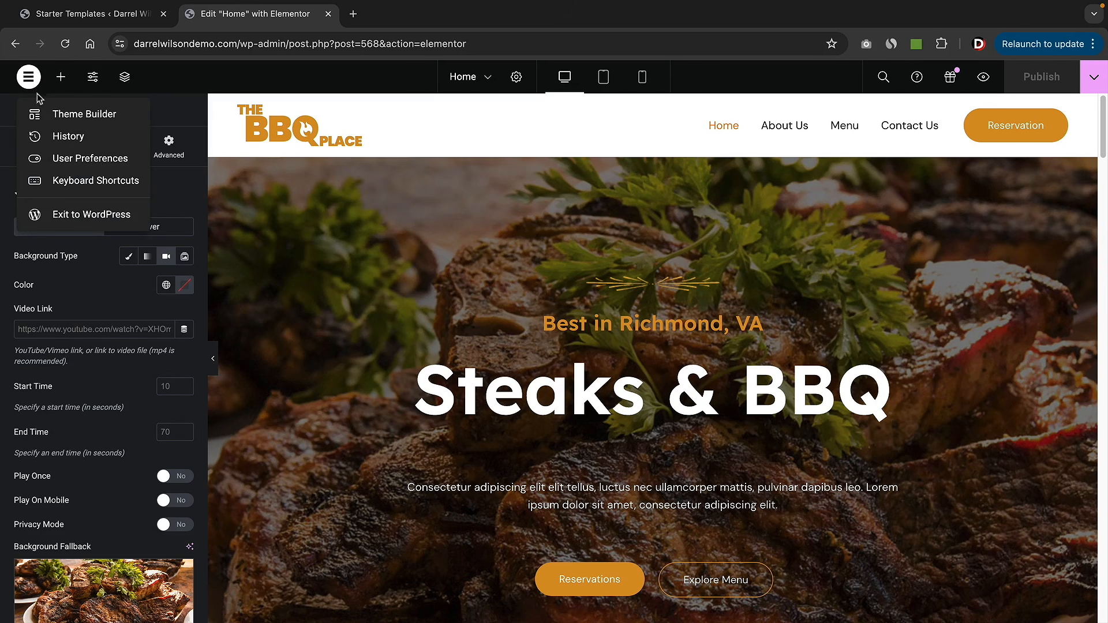
left_click(70, 216)
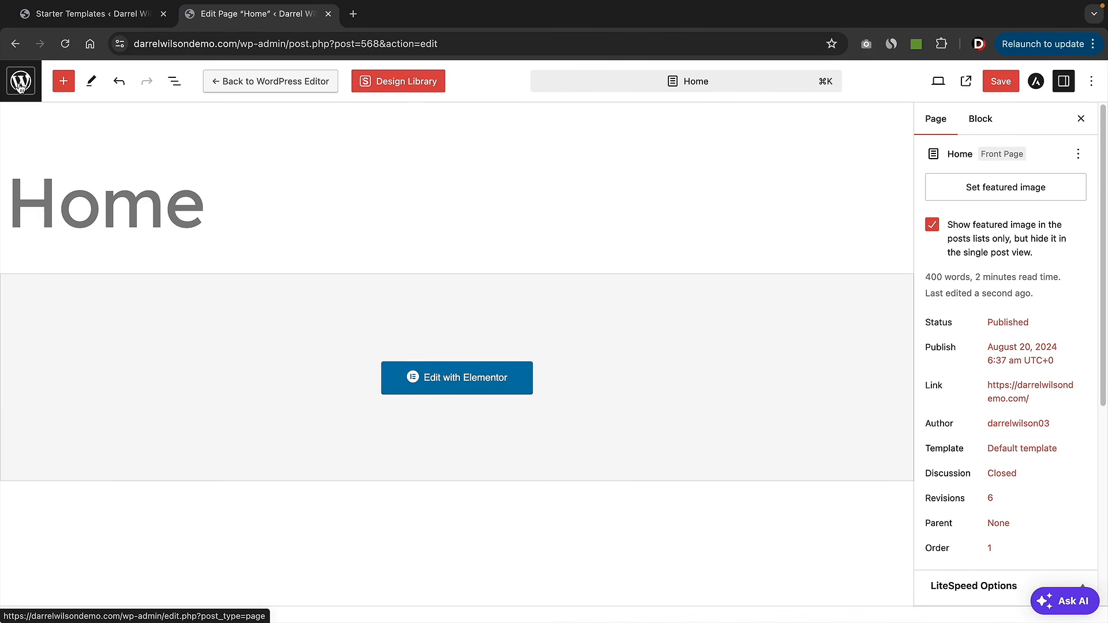
- Leave the Home page editor, confirming the prompt, and return to the admin Dashboard
left_click(20, 84)
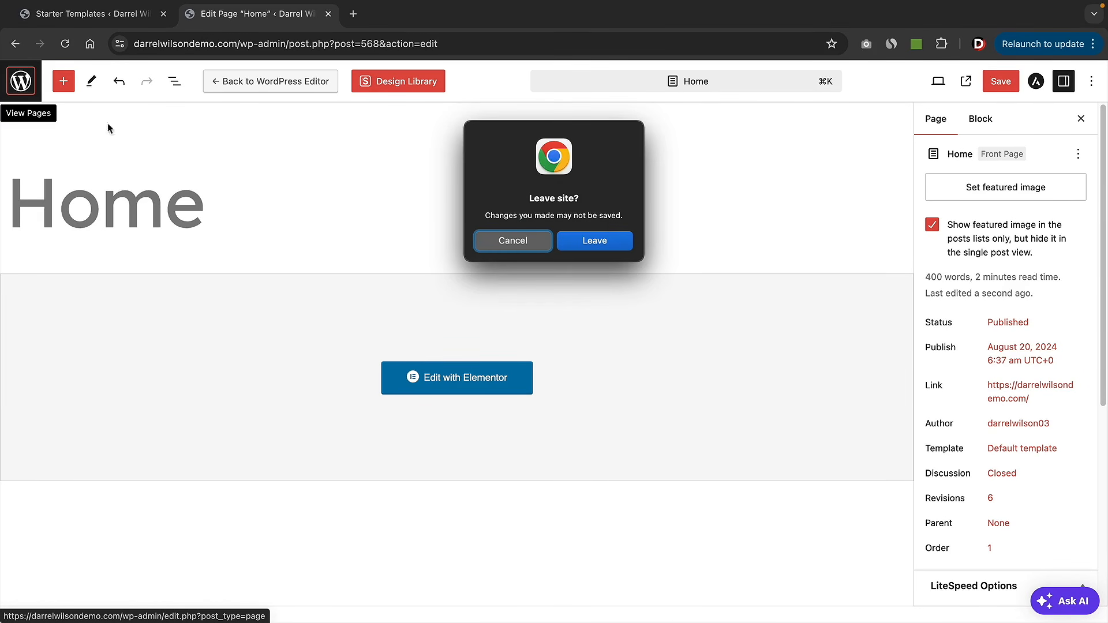
left_click(597, 240)
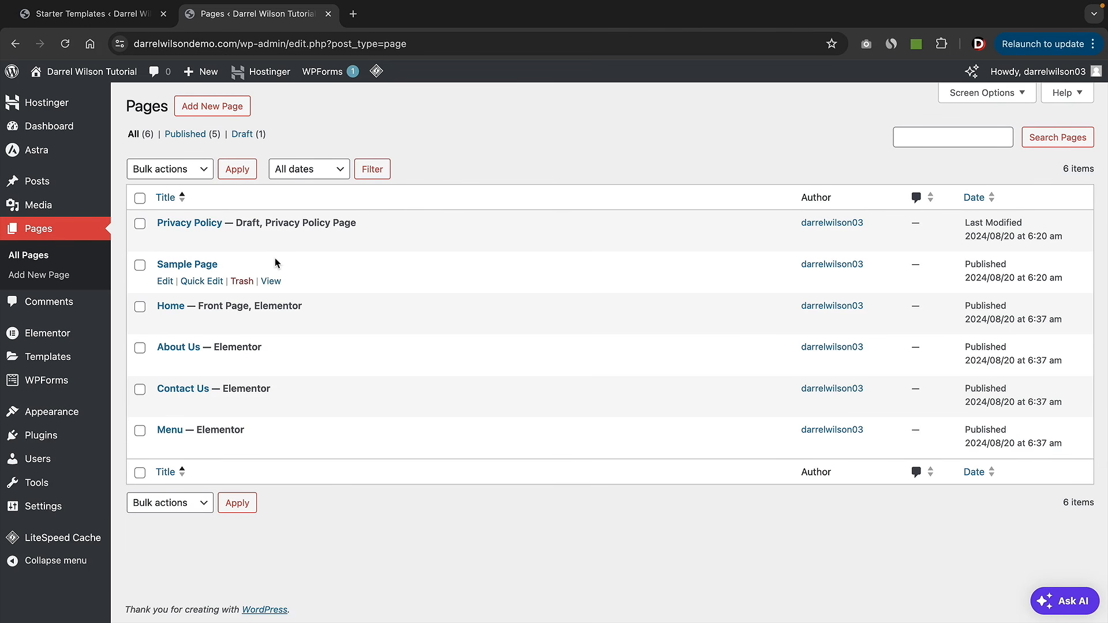
left_click(44, 133)
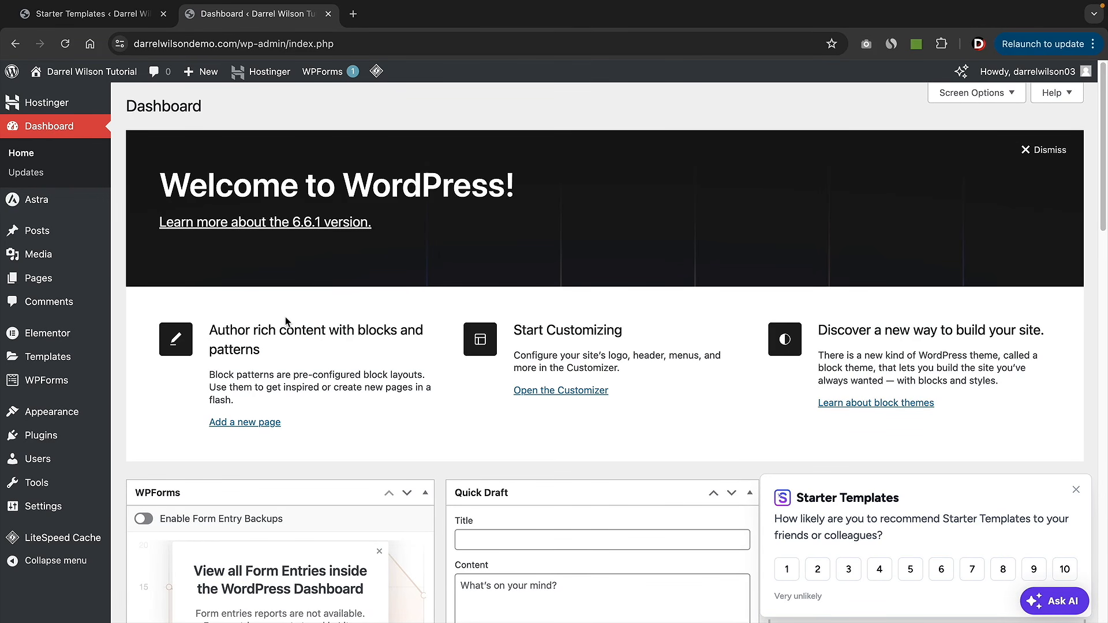
mouse_move(69, 71)
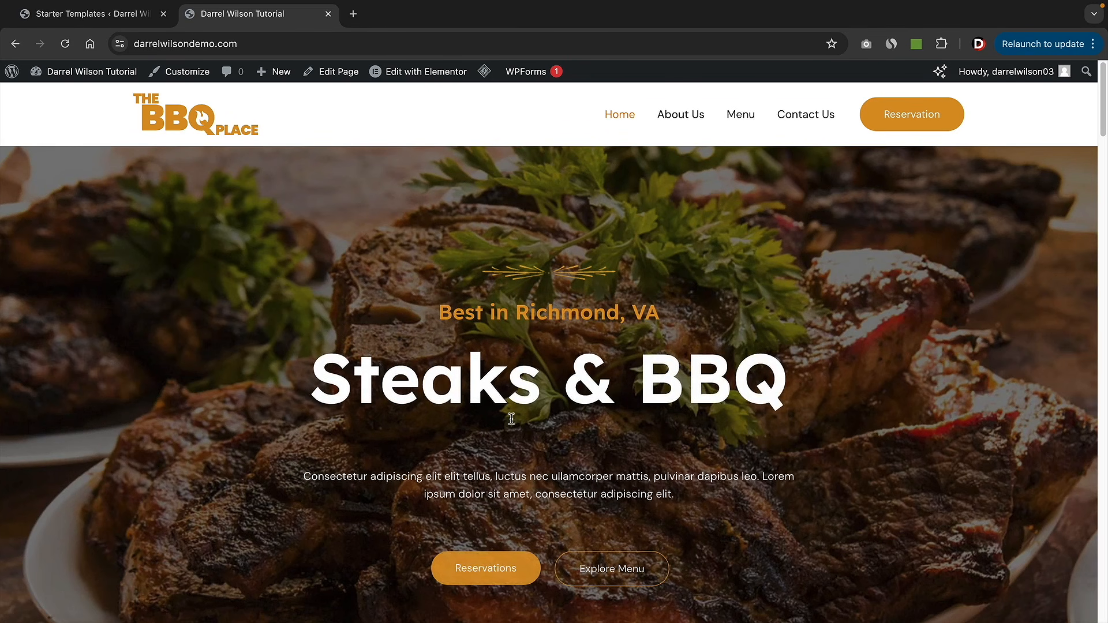
- Scroll the live BBQ Place home page down to the Let's Eat footer and back to the top
scroll(511, 418, "down", 8)
scroll(511, 418, "down", 2)
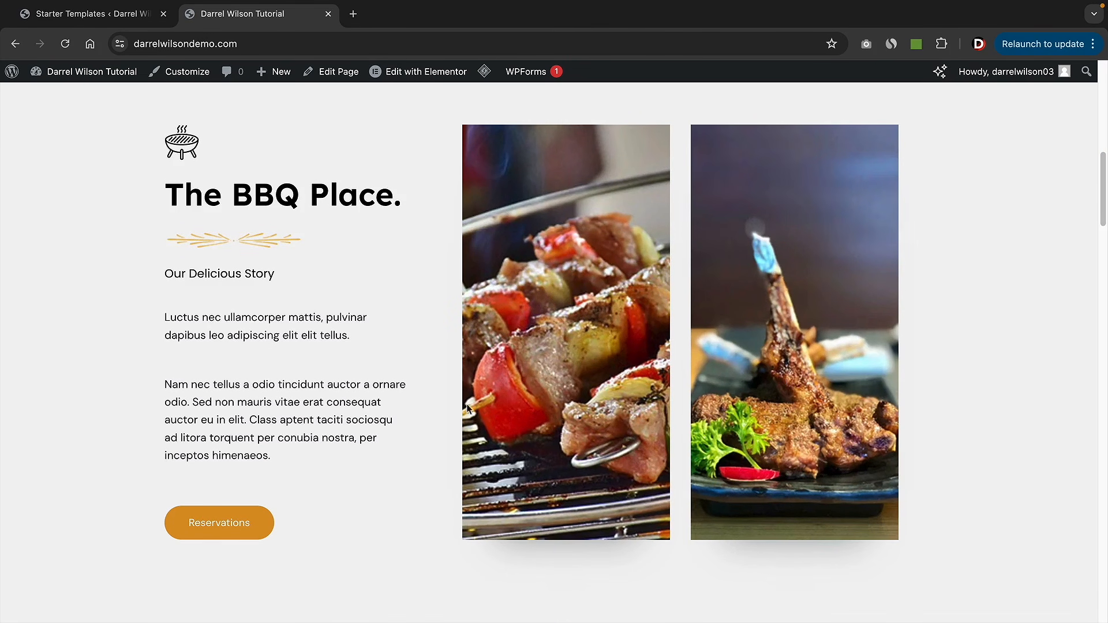
scroll(449, 438, "down", 8)
scroll(452, 442, "down", 10)
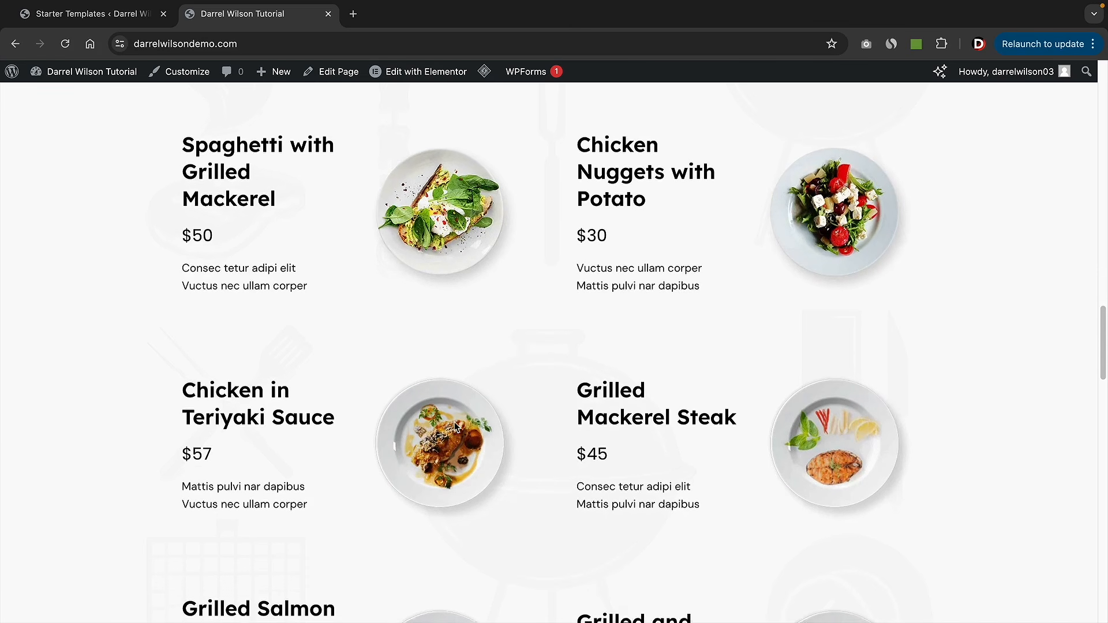
scroll(453, 430, "down", 10)
scroll(462, 404, "down", 2)
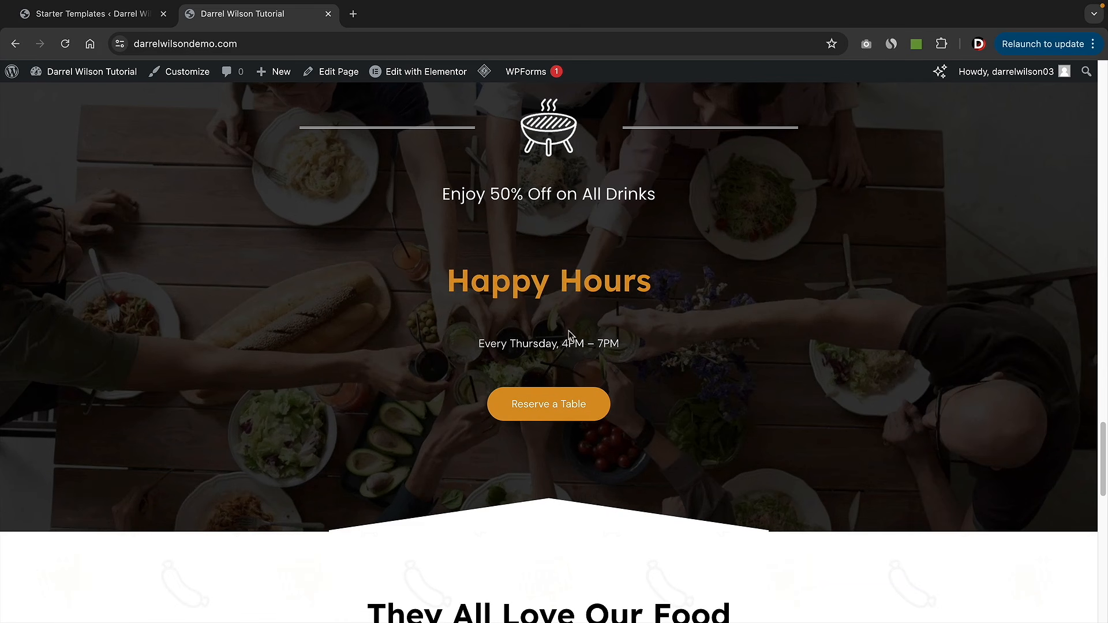
scroll(519, 346, "down", 8)
scroll(563, 352, "down", 7)
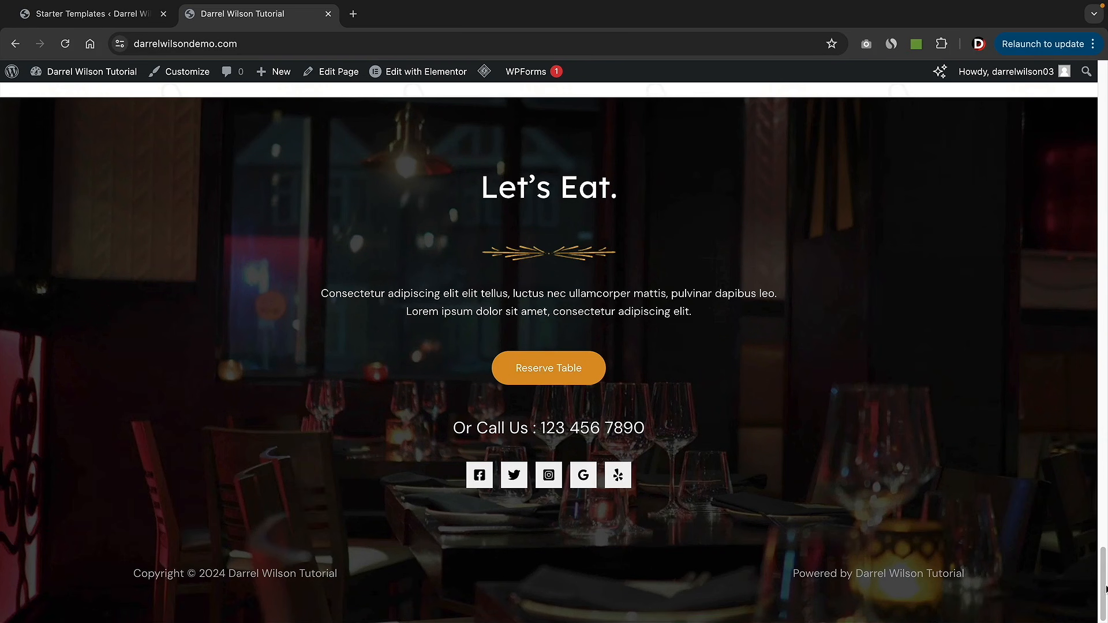
left_click_drag(1105, 589, 1105, 89)
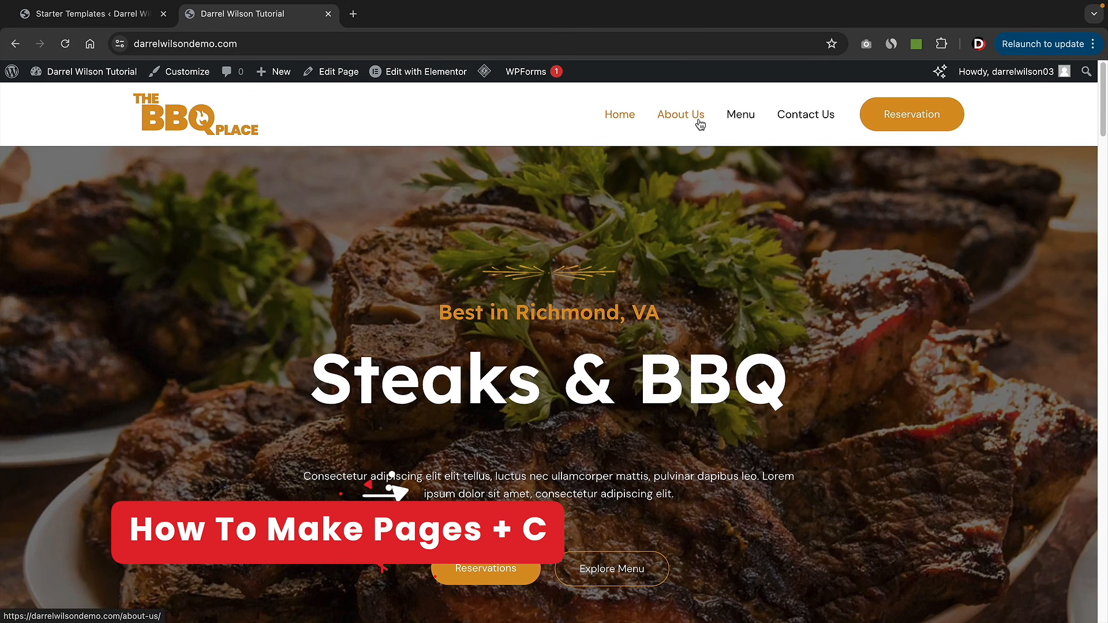
- Create and publish a new page titled 'Staff', then open it in Elementor
mouse_move(279, 75)
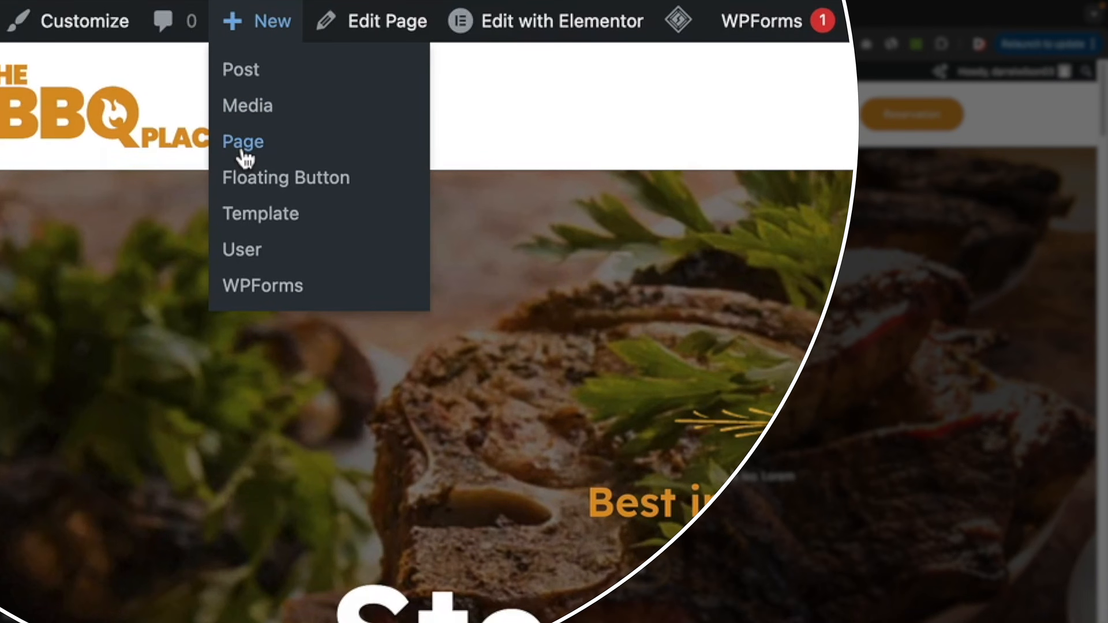
left_click(243, 151)
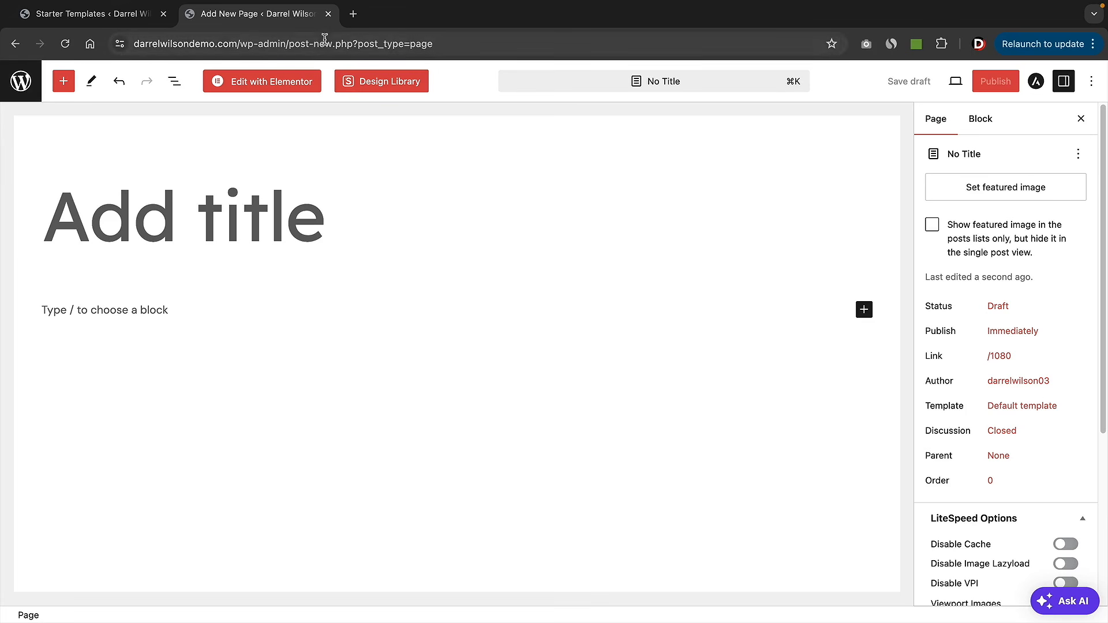
left_click(97, 210)
type("Staff")
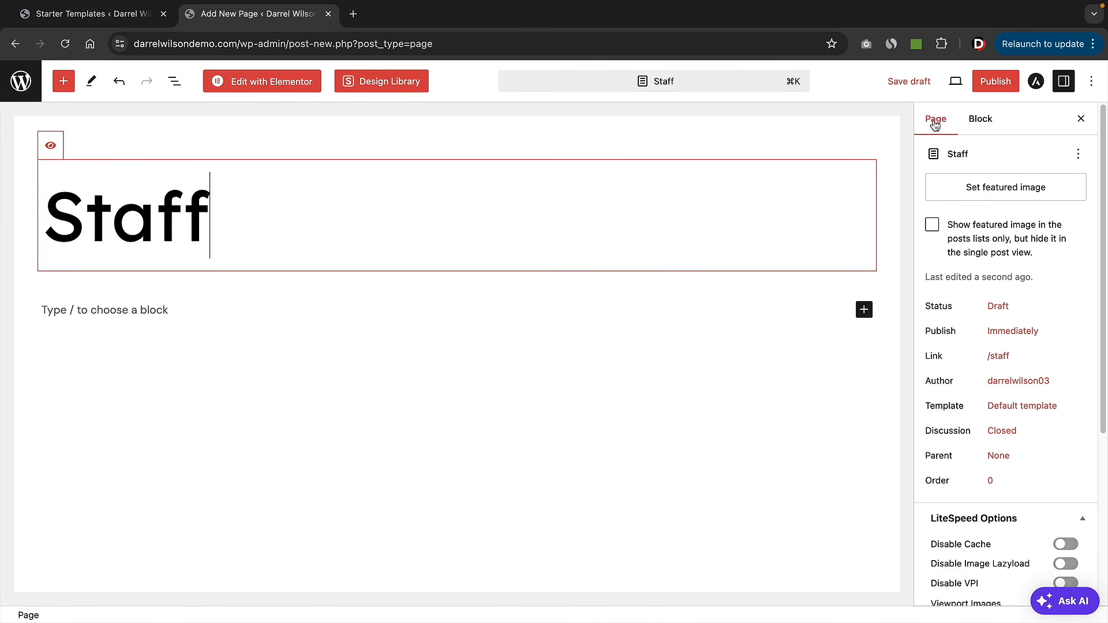
left_click(995, 80)
left_click(986, 84)
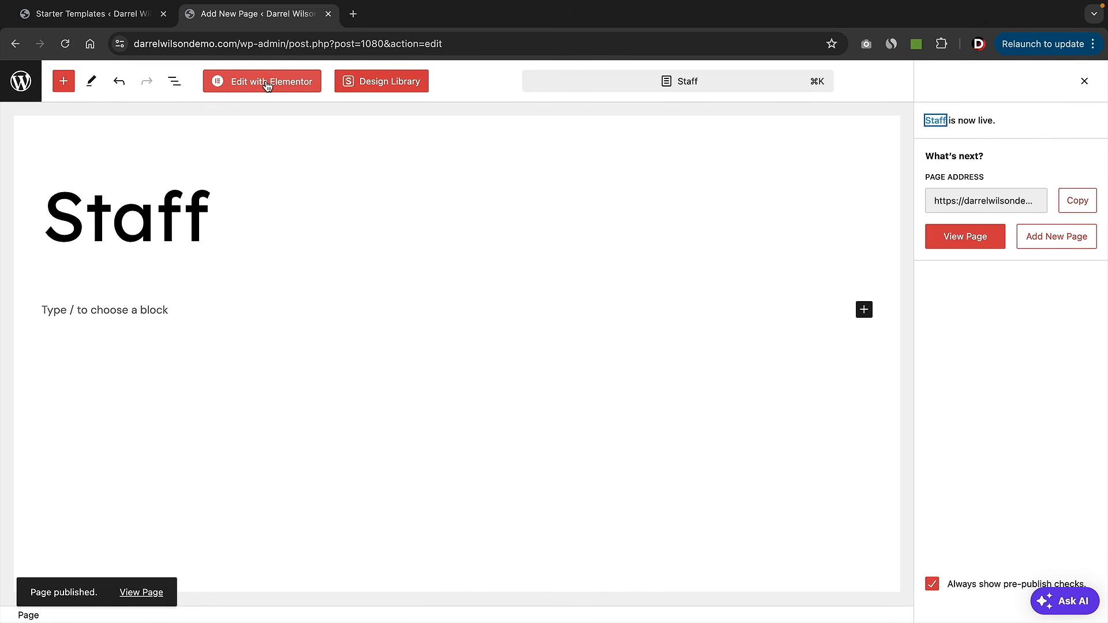
left_click(267, 83)
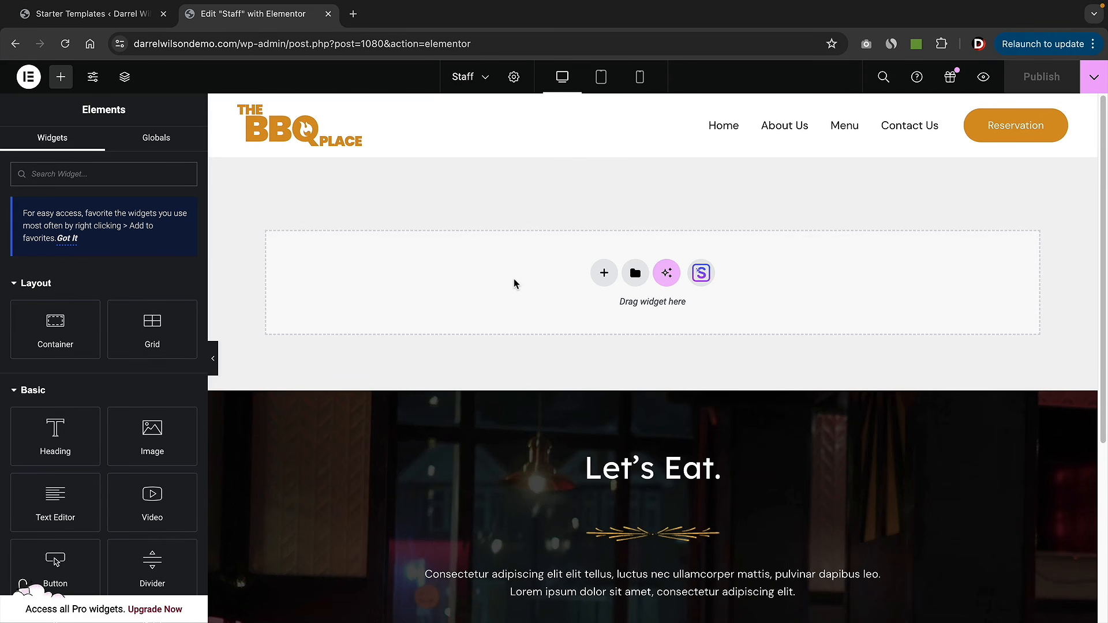
- Add a new section and browse the Starter Templates blocks library, then close it
left_click(604, 277)
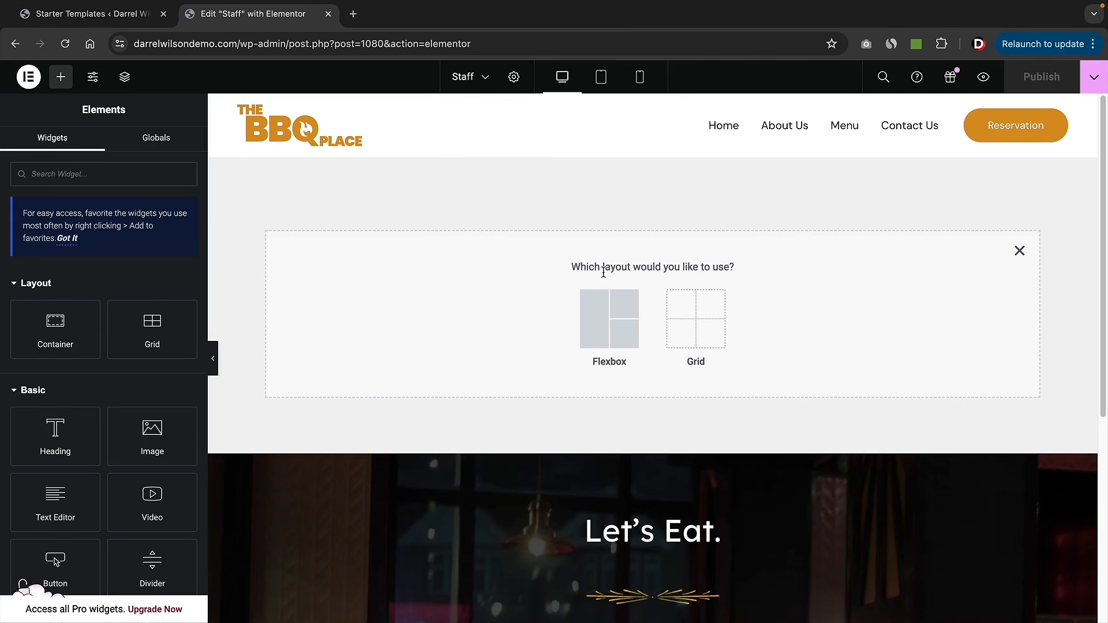
left_click(1013, 253)
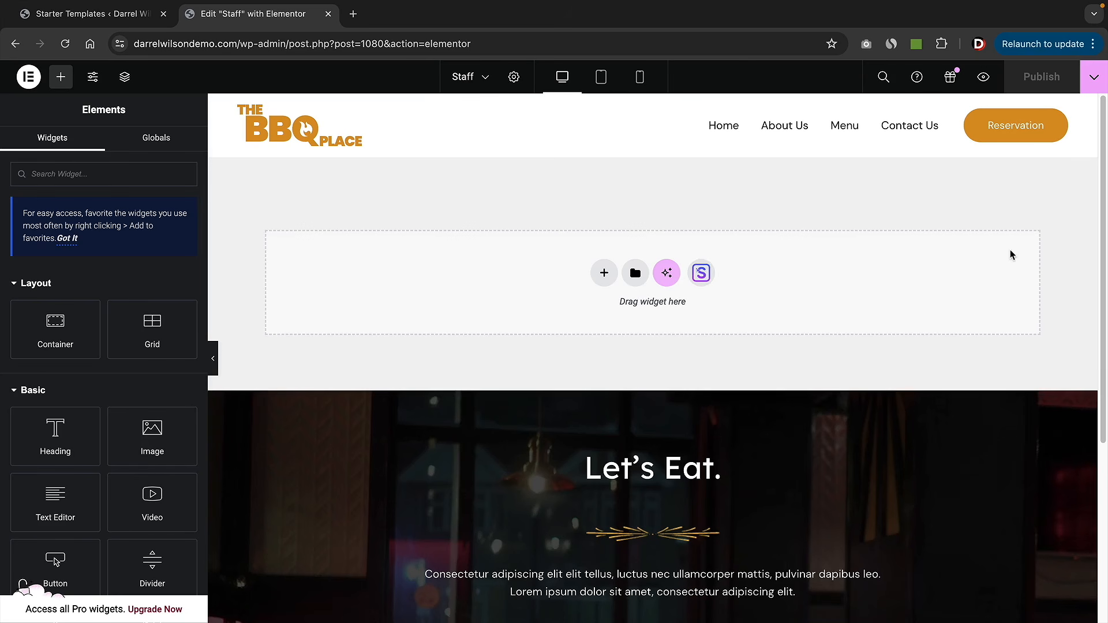
left_click(701, 274)
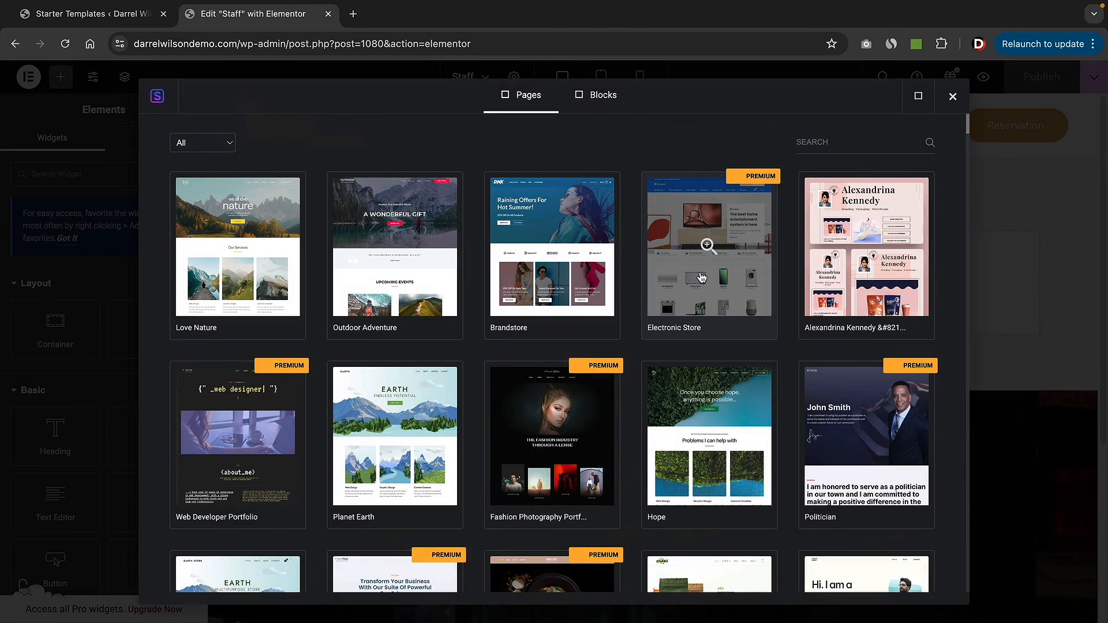
left_click(606, 104)
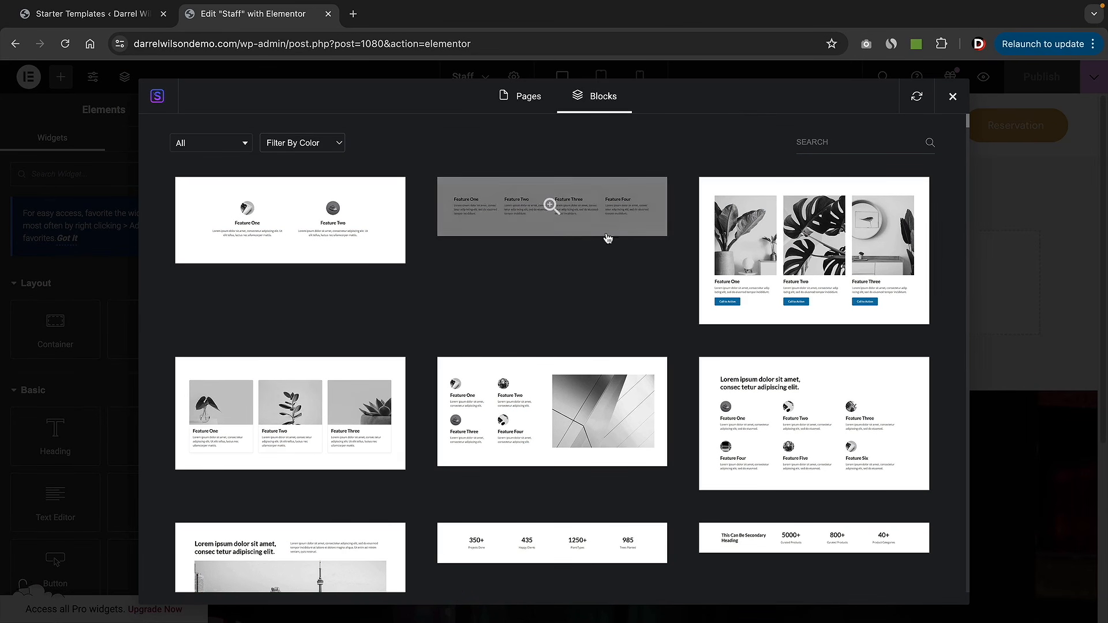
scroll(556, 321, "down", 6)
scroll(556, 376, "down", 4)
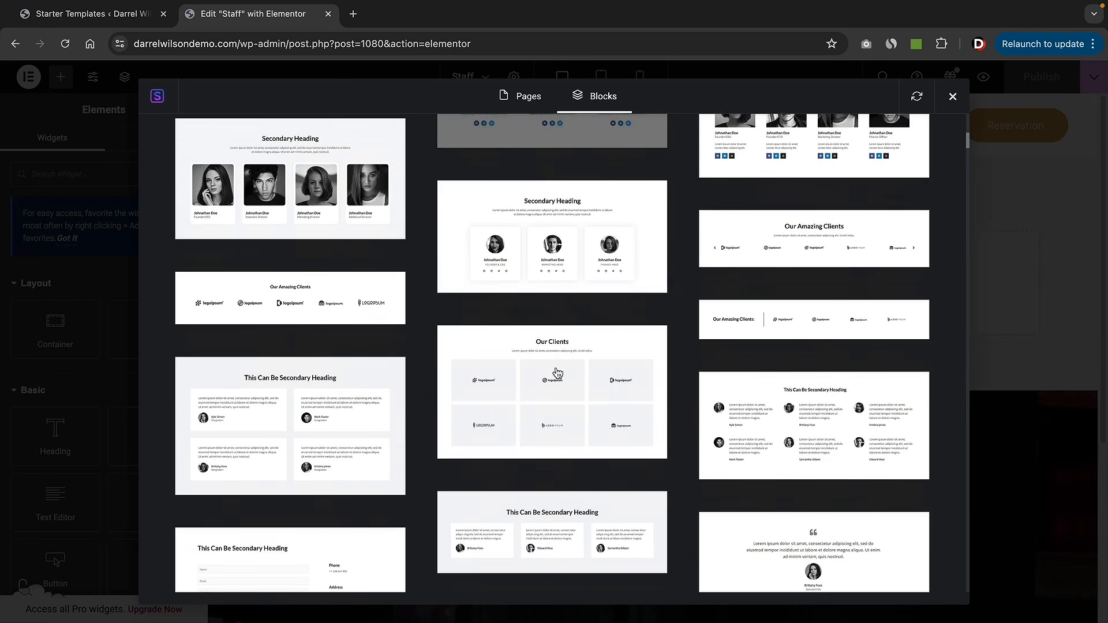
scroll(567, 407, "up", 10)
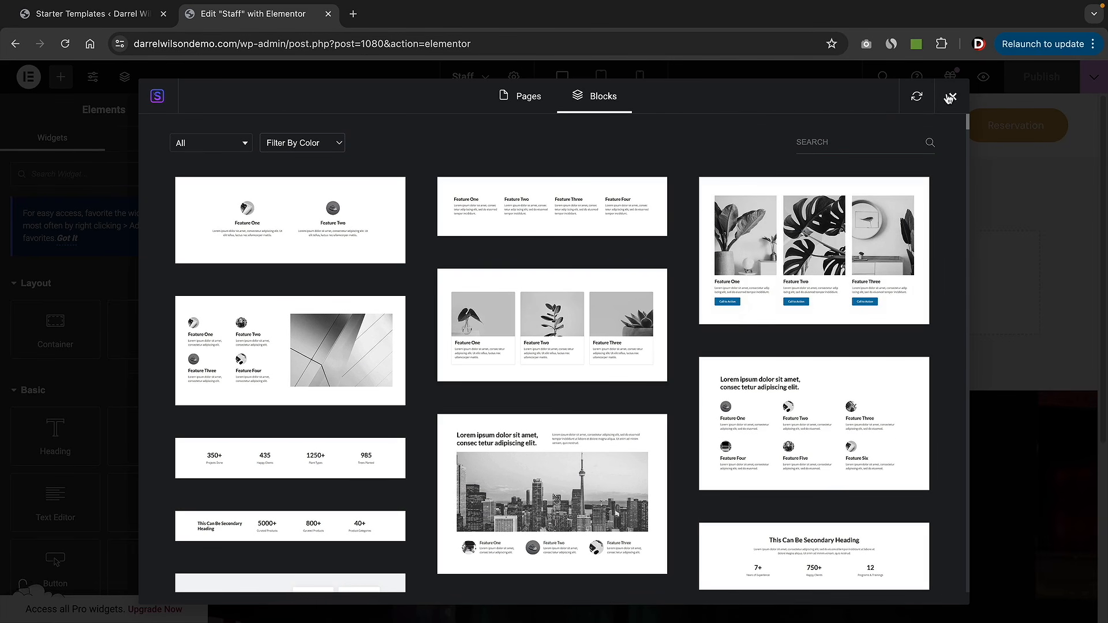
left_click(953, 100)
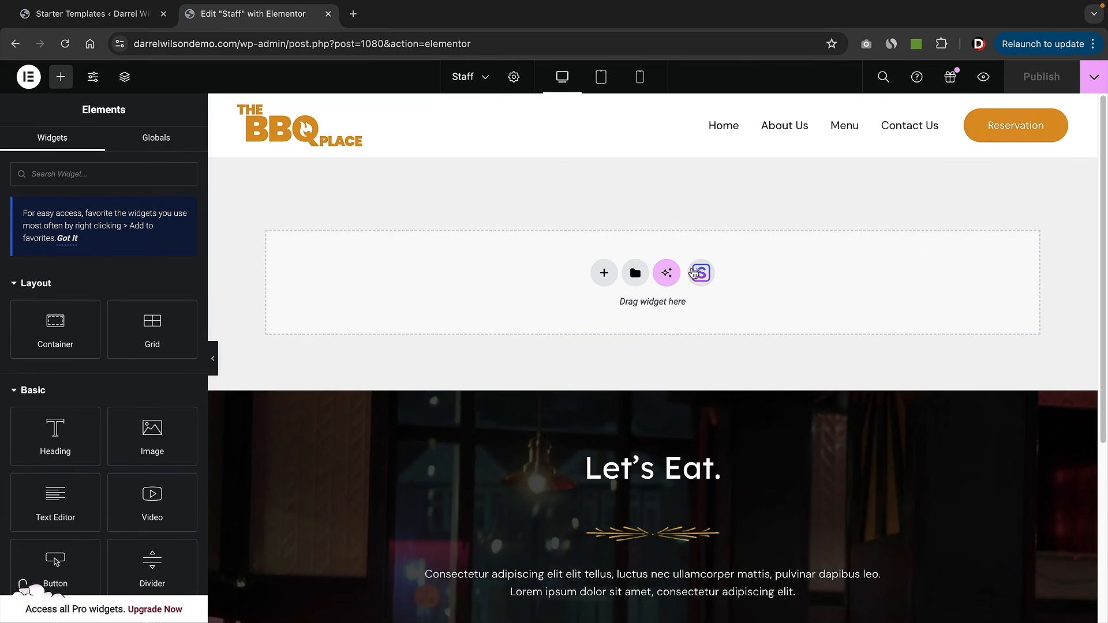
- Look through the Elementor template library and close it without inserting anything
left_click(635, 274)
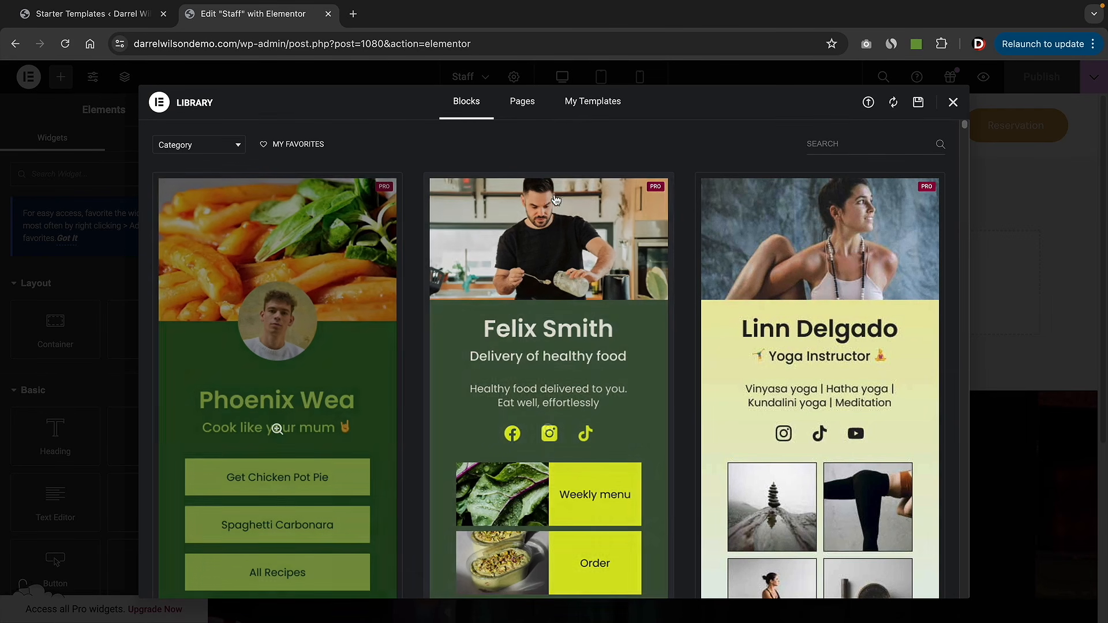
scroll(784, 414, "down", 8)
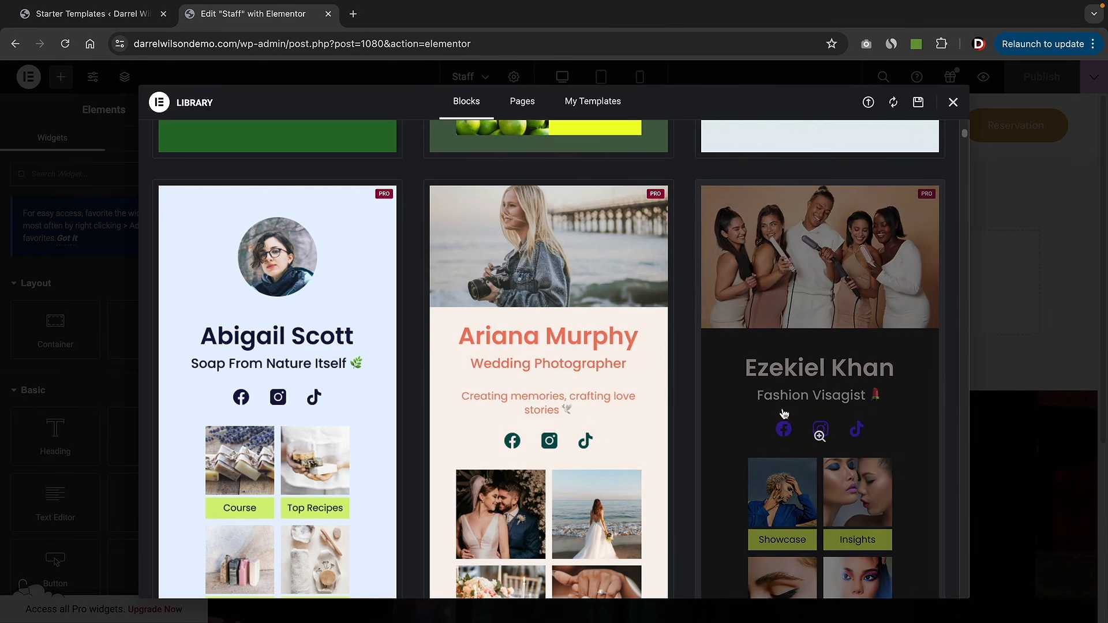
scroll(784, 414, "down", 20)
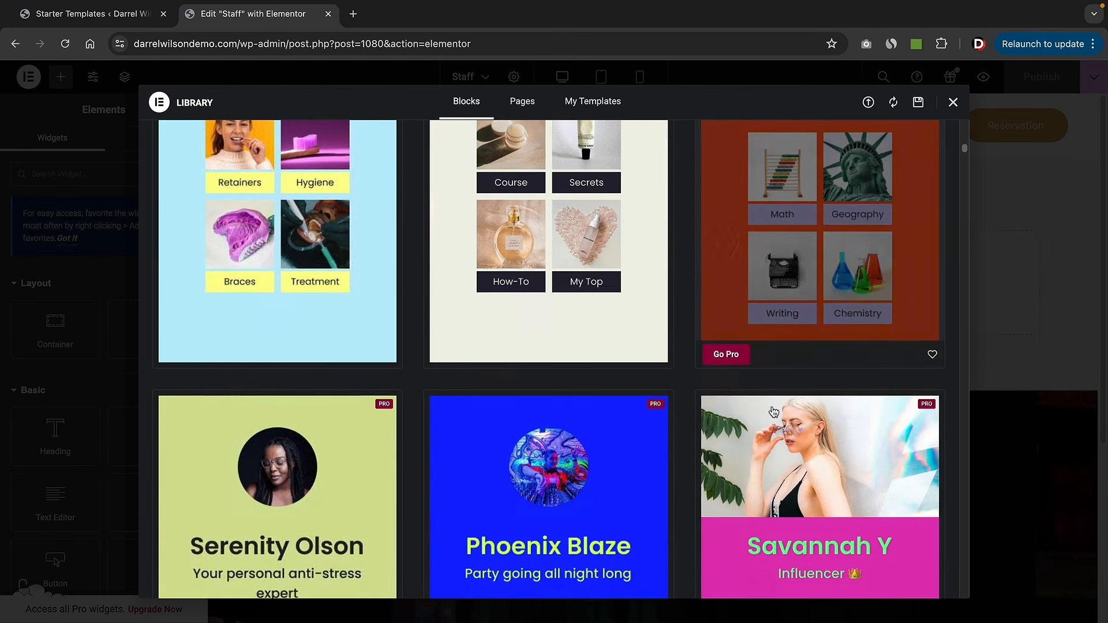
scroll(774, 410, "down", 9)
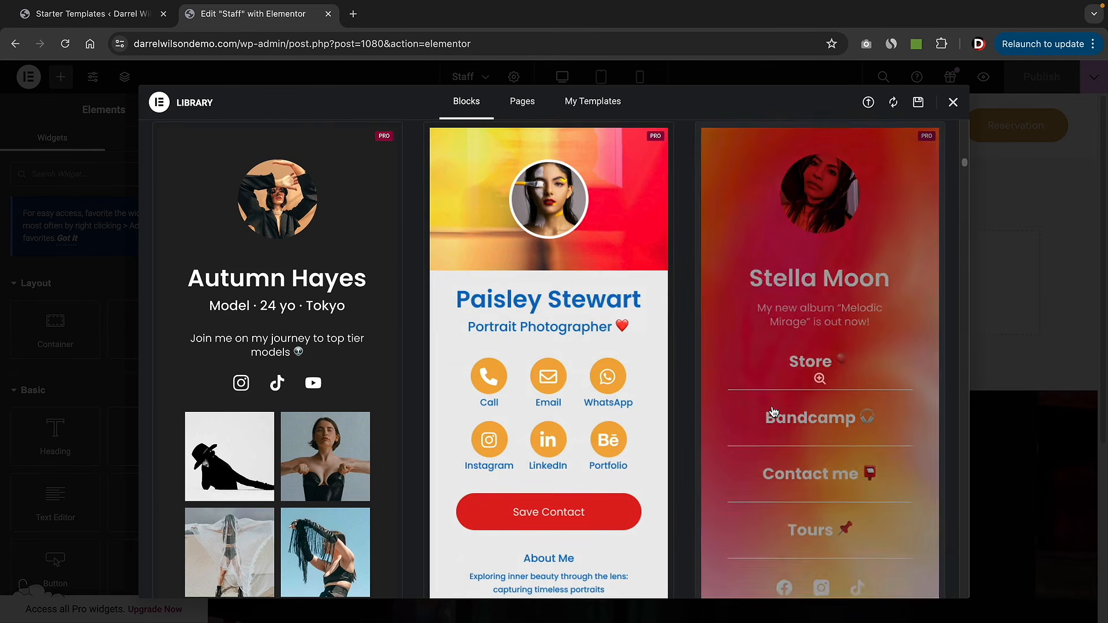
scroll(774, 411, "up", 11)
scroll(774, 411, "up", 5)
scroll(772, 415, "up", 7)
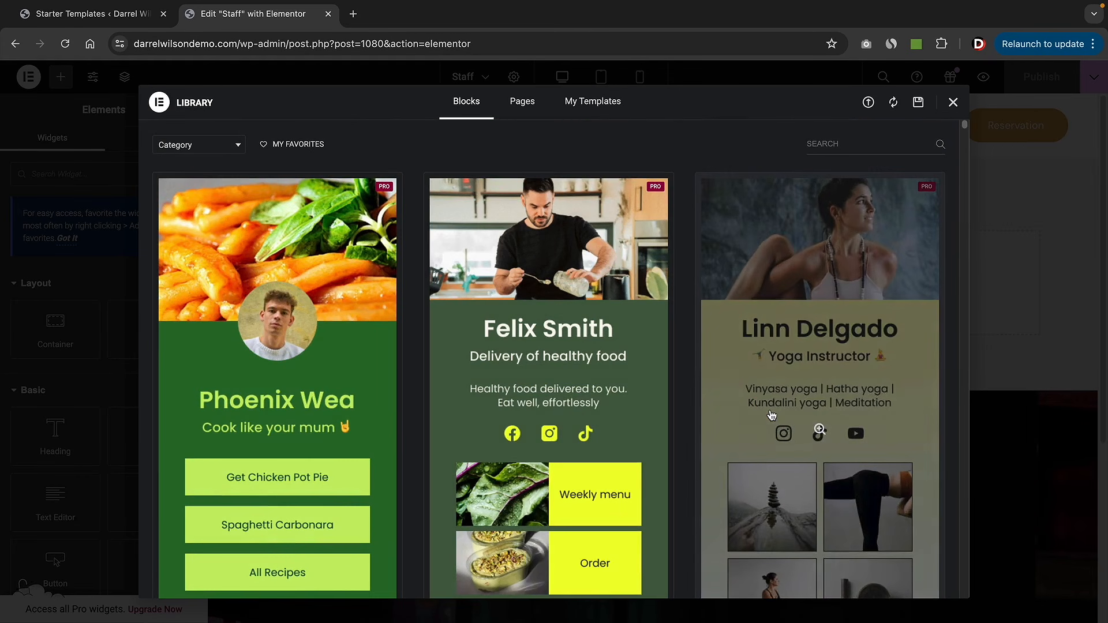
left_click(952, 102)
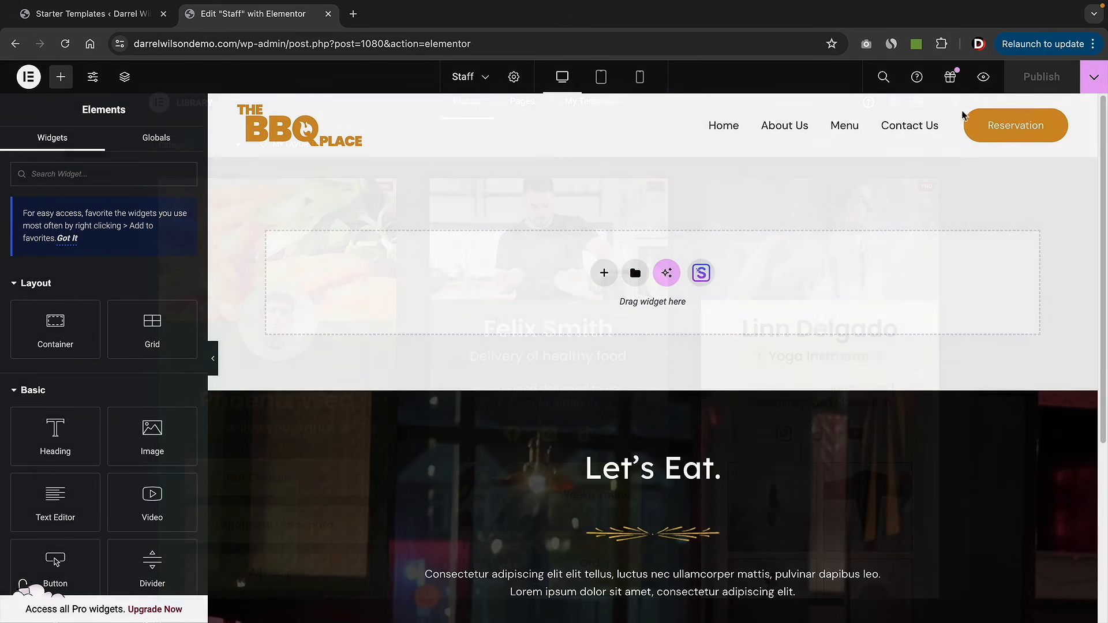
- Import the four-person Team block from the Starter Templates blocks library
left_click(702, 274)
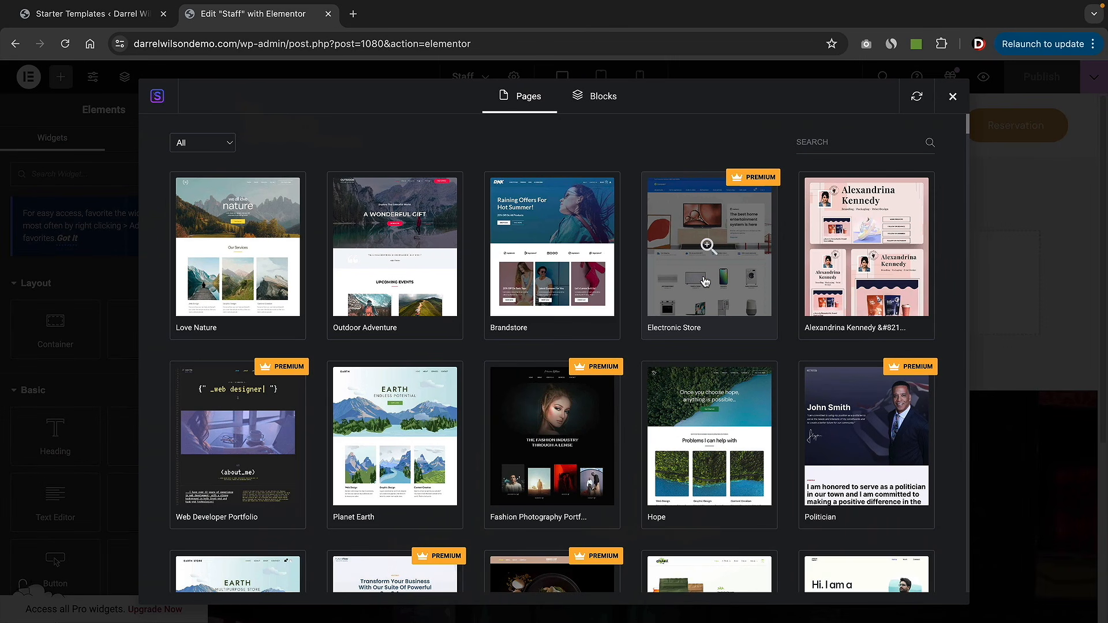
left_click(594, 96)
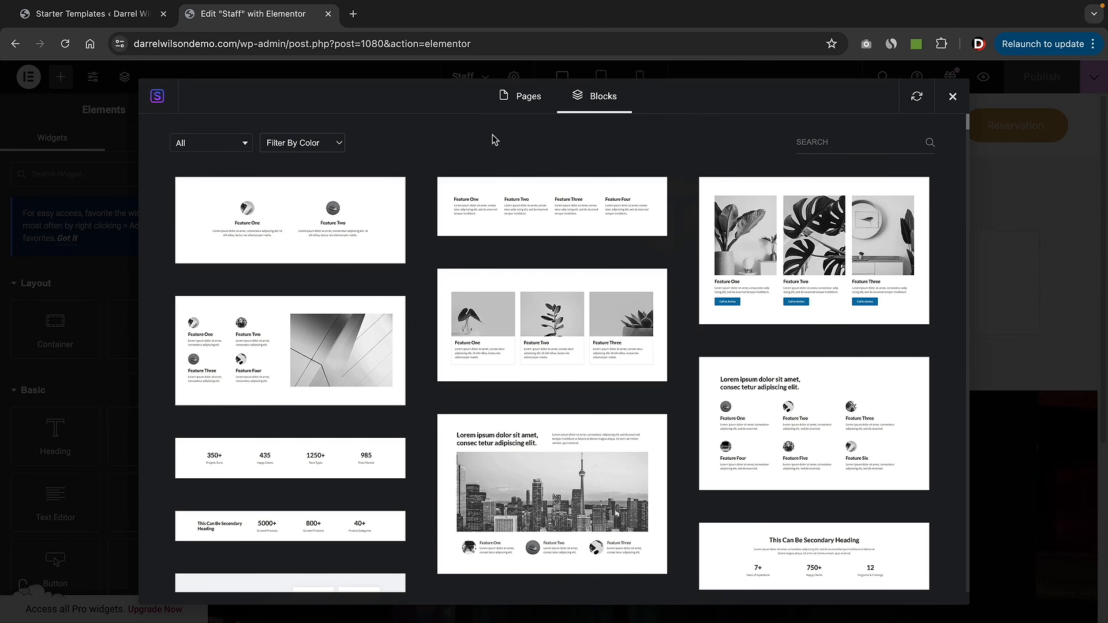
left_click(230, 151)
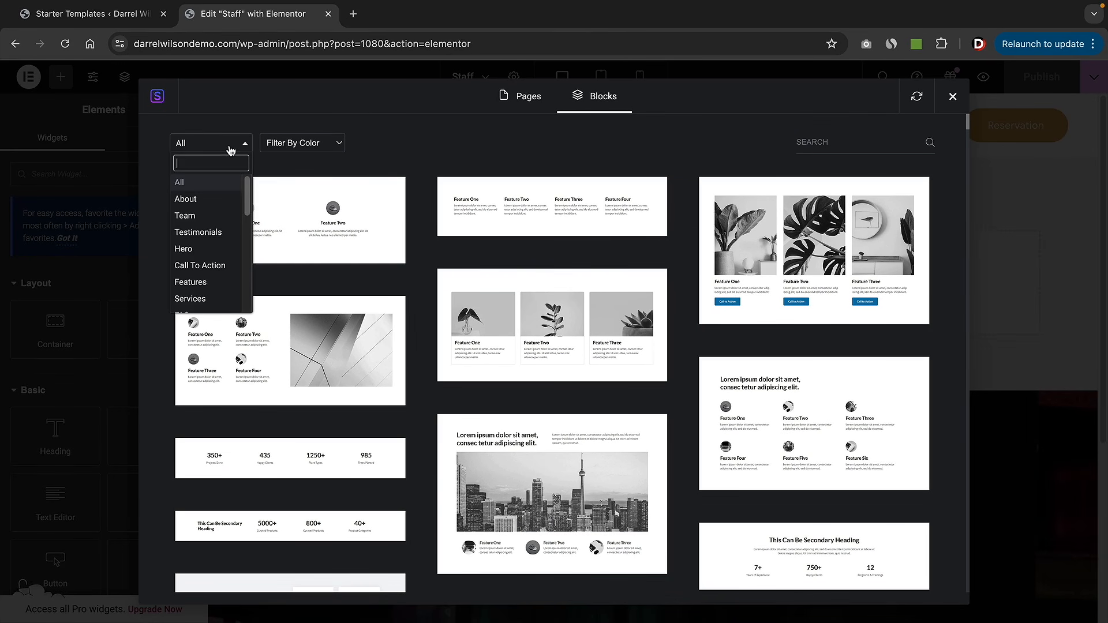
left_click(203, 216)
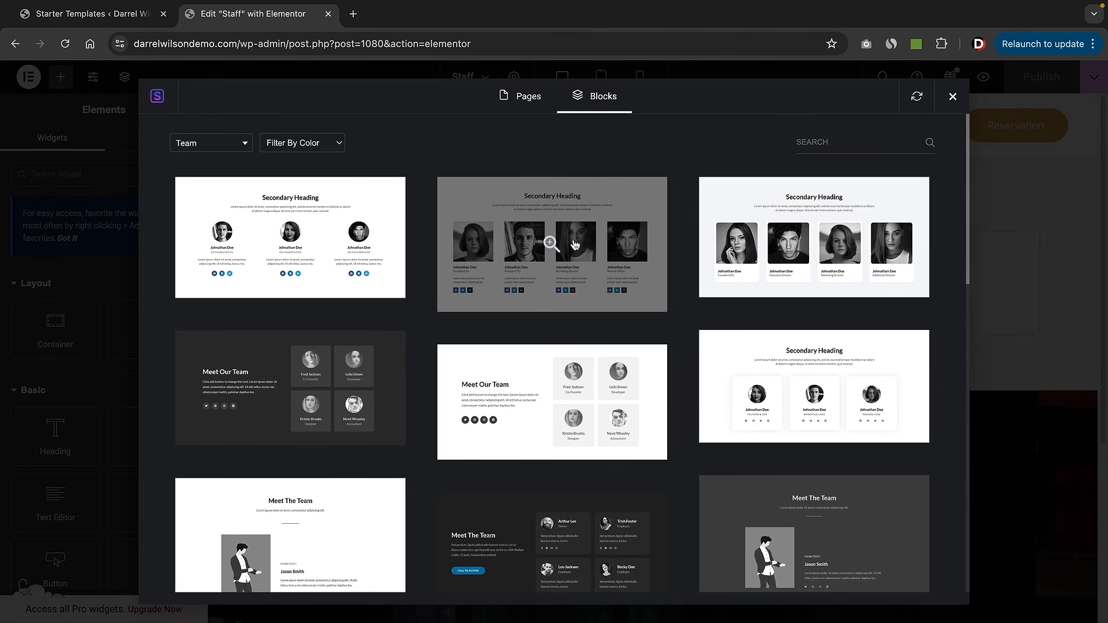
left_click(550, 245)
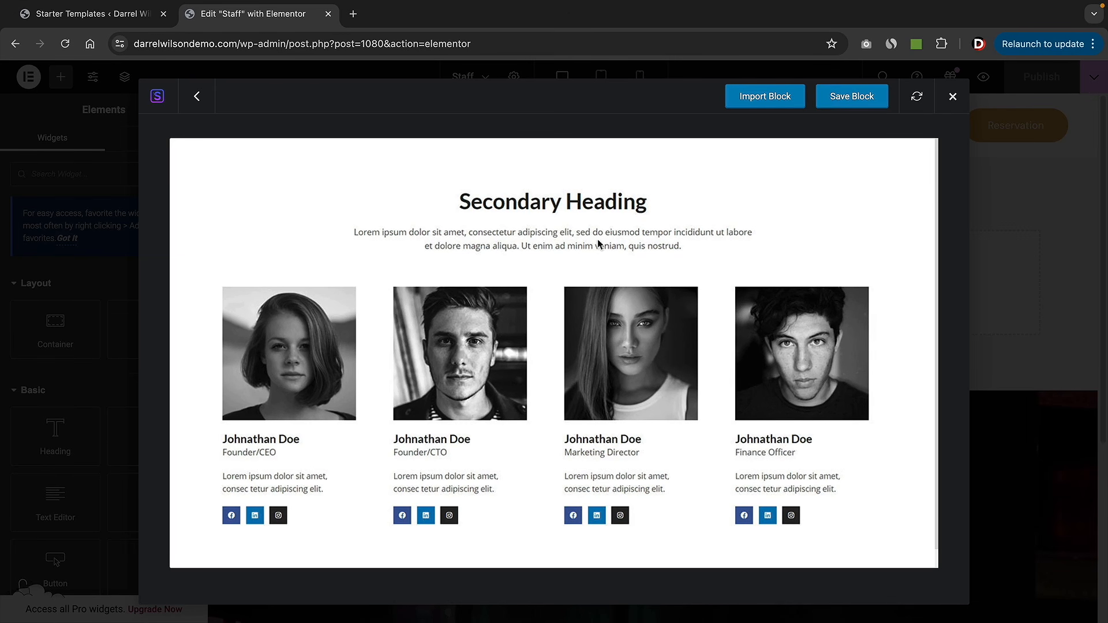
left_click(765, 99)
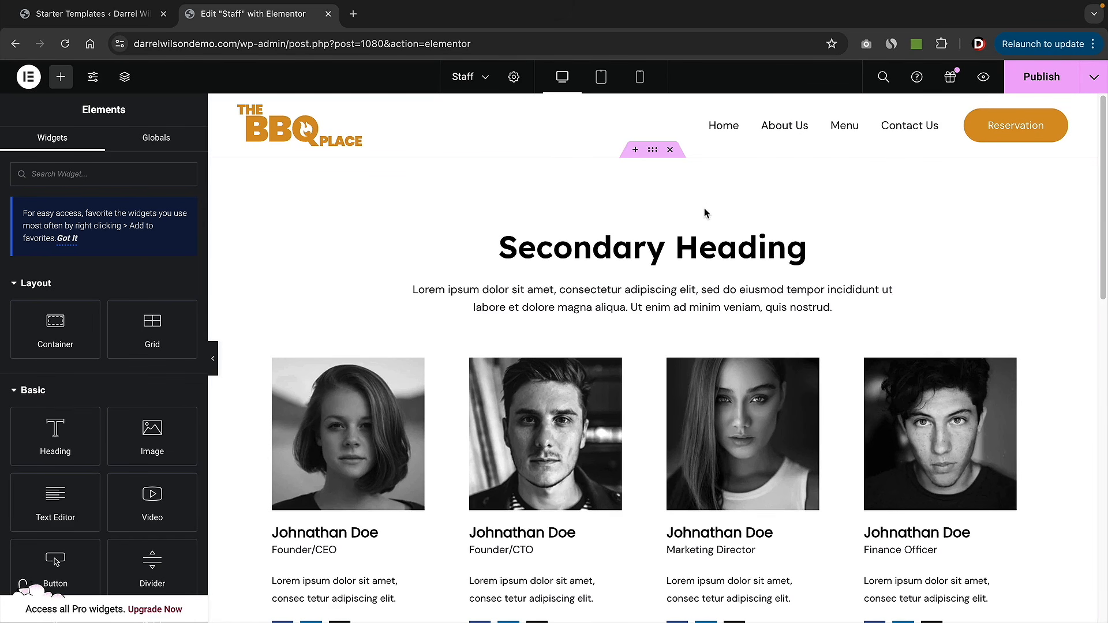
- Change the team section's Secondary Heading to 'My Staff'
scroll(707, 209, "down", 2)
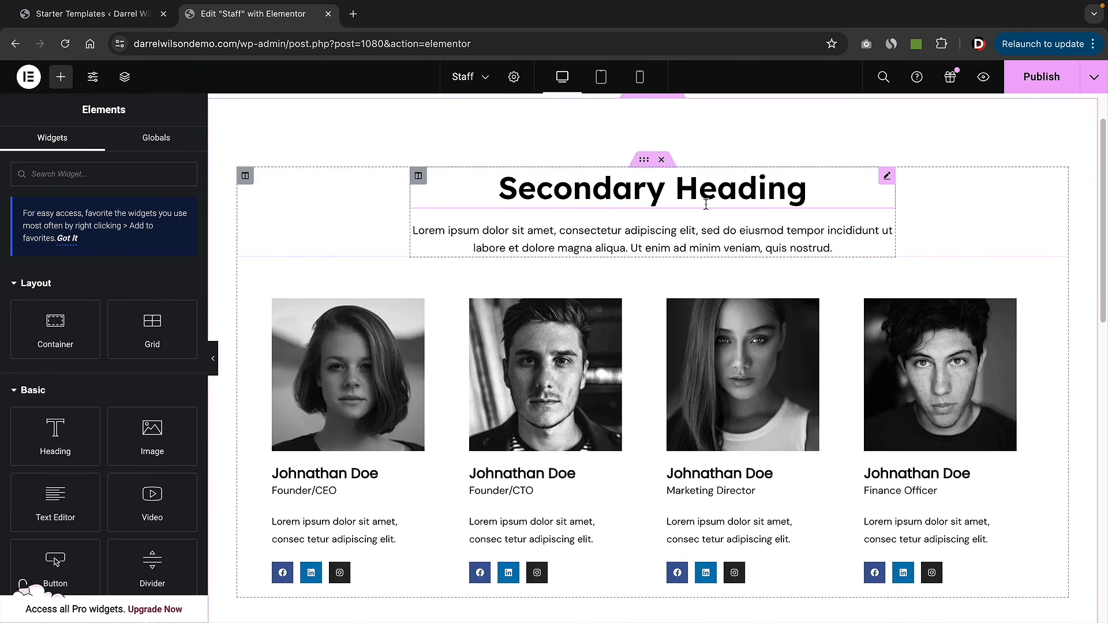
scroll(706, 205, "down", 1)
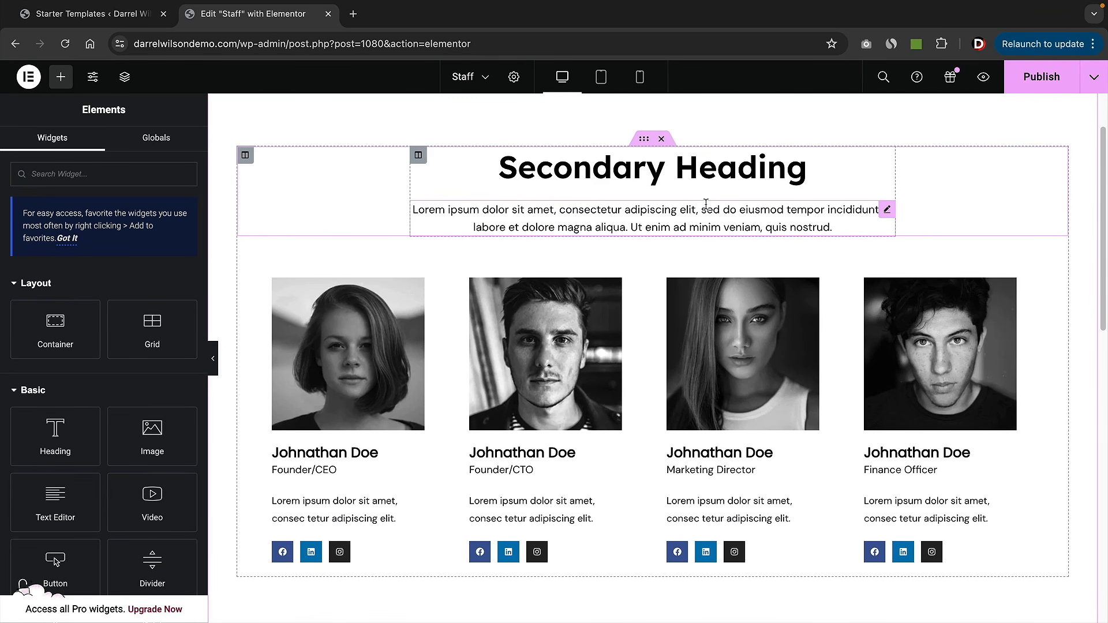
triple_click(614, 168)
type("My Staff")
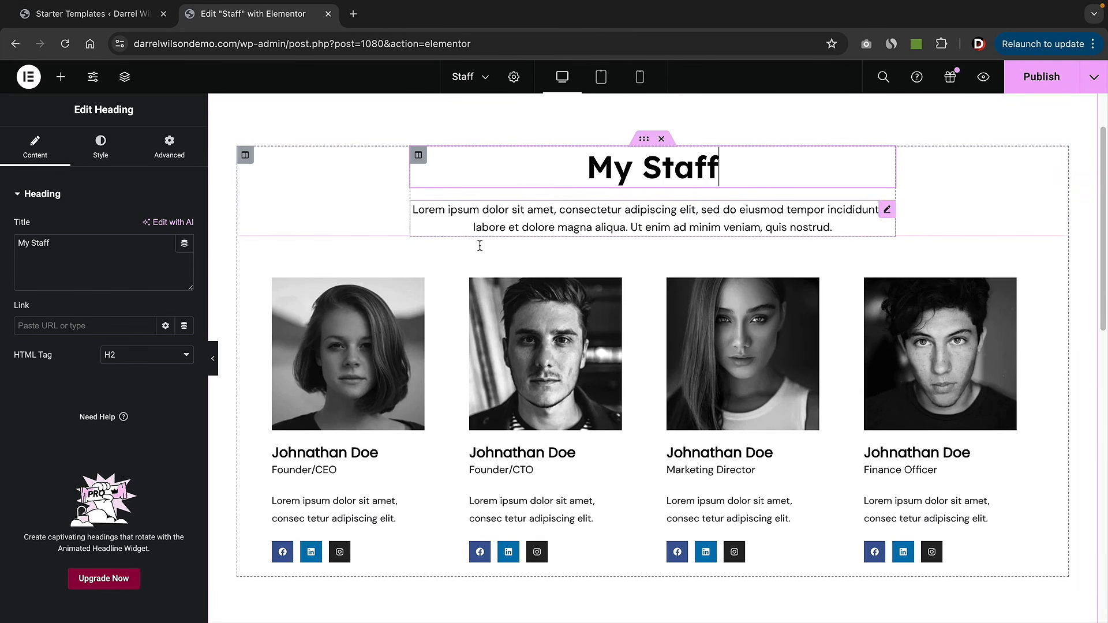
- Add a Social Icons widget to the first staff card, then delete it again
left_click(371, 327)
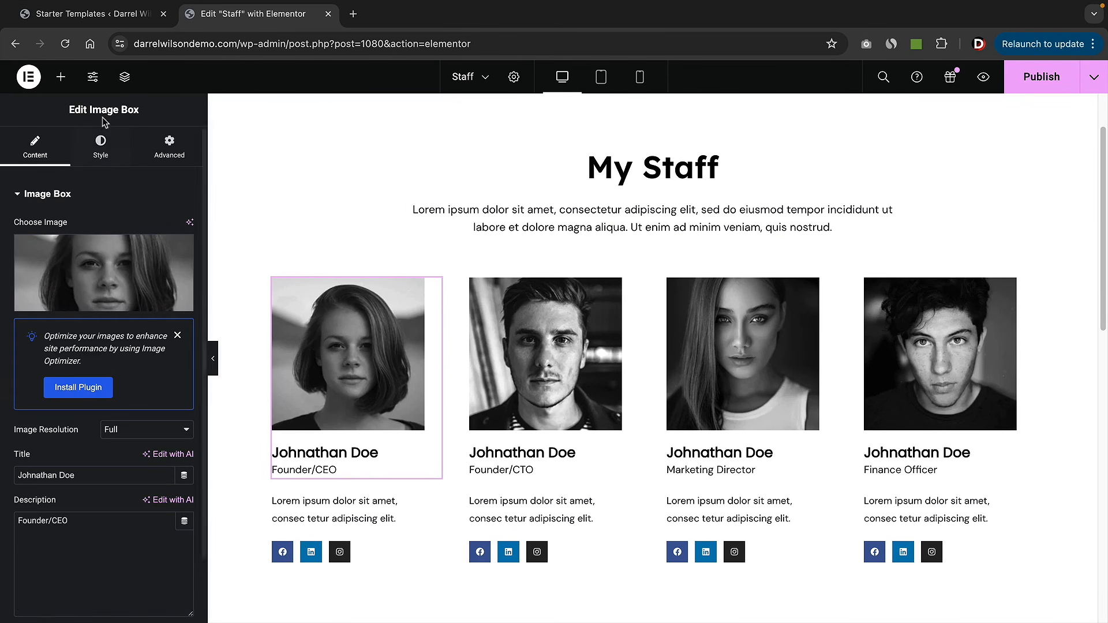
left_click(322, 501)
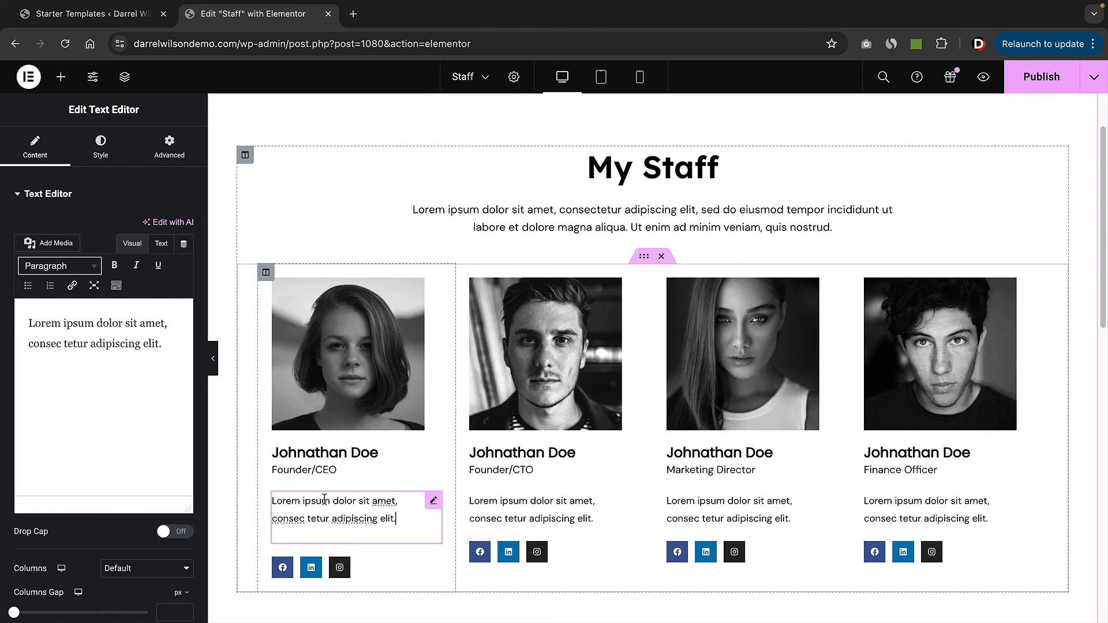
left_click(358, 568)
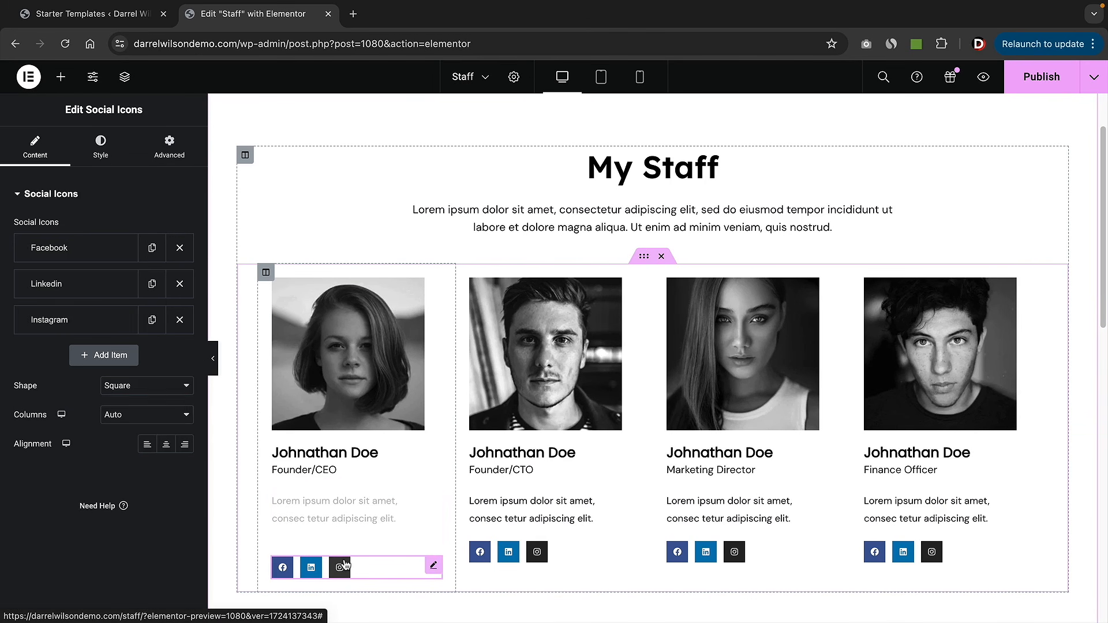
left_click(60, 77)
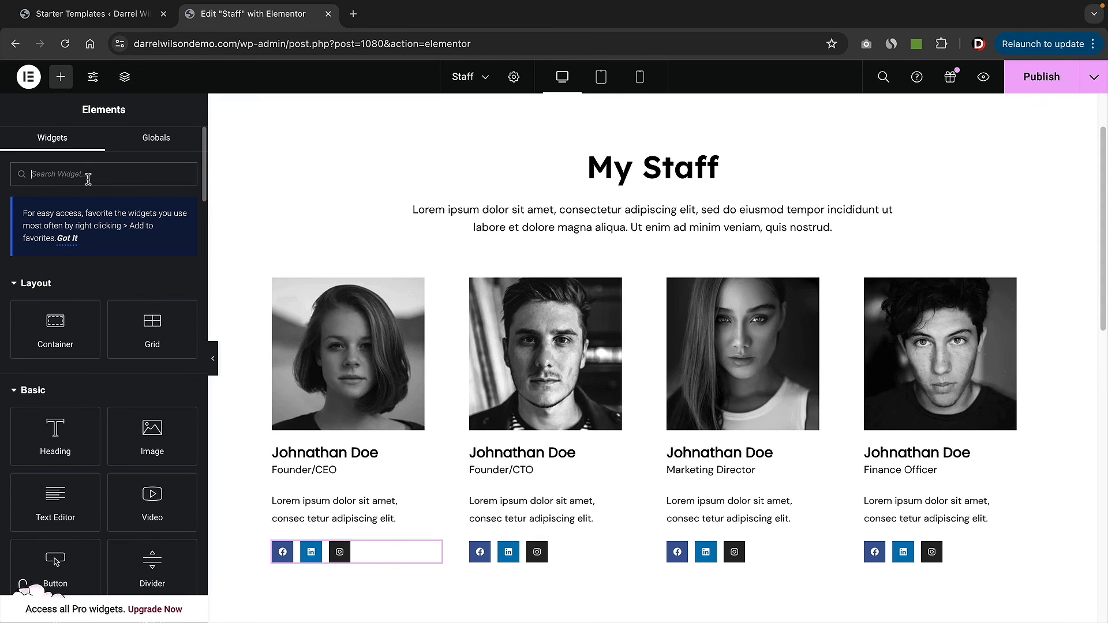
type("social")
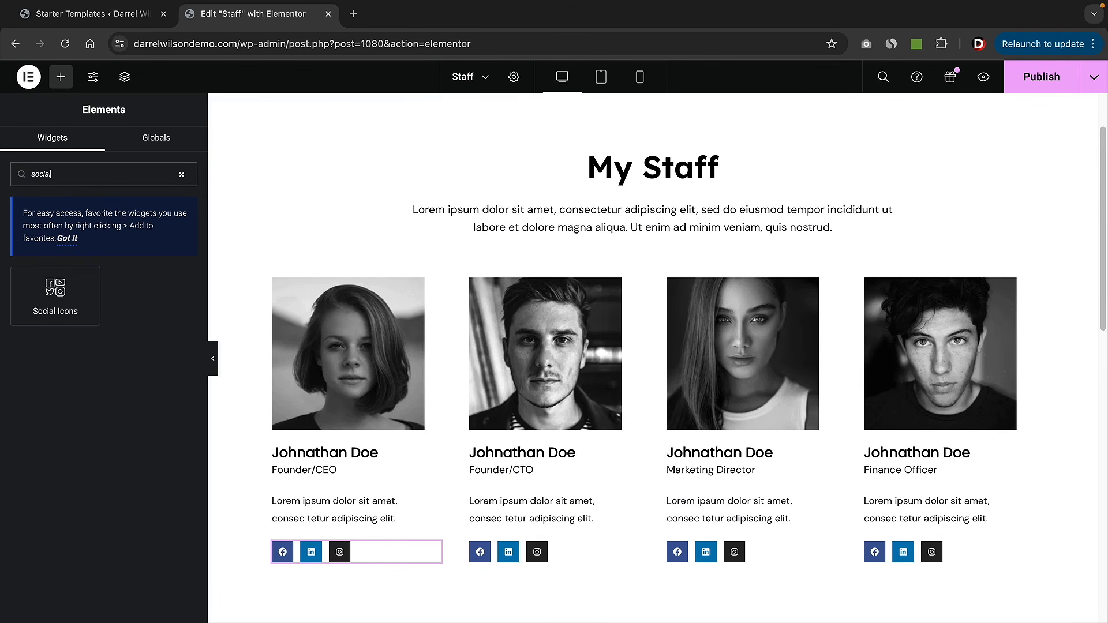
left_click_drag(43, 283, 370, 554)
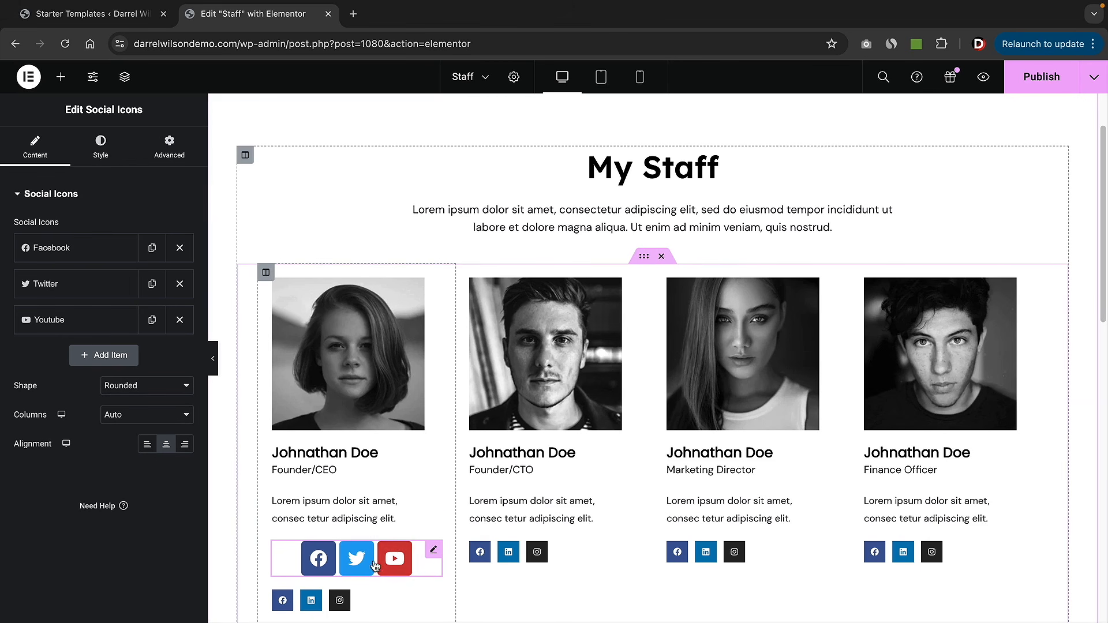
right_click(379, 564)
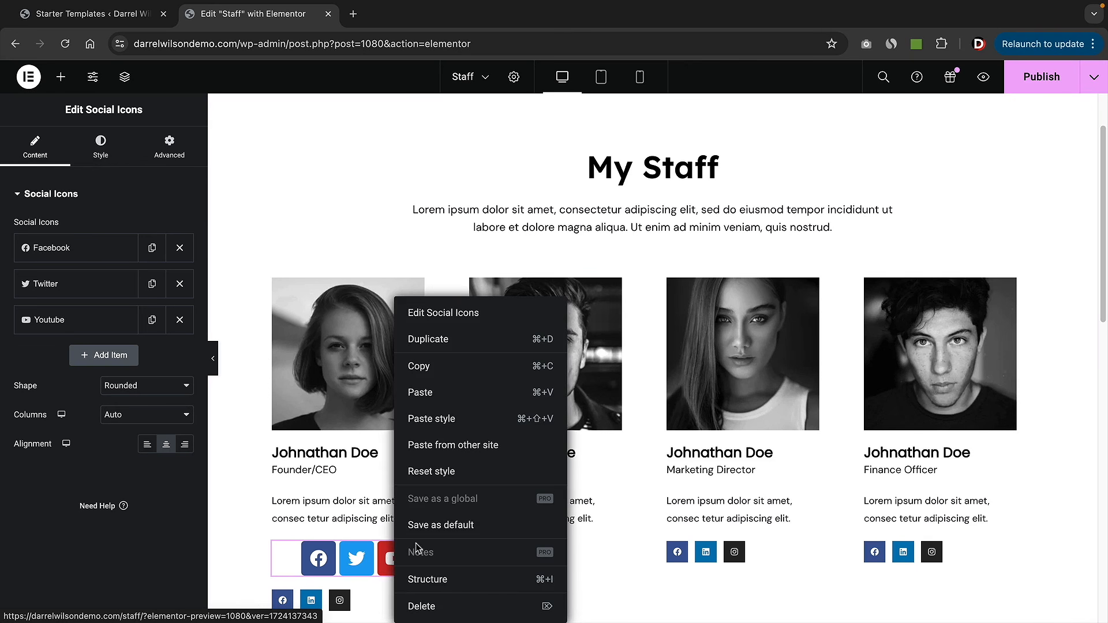
left_click(436, 605)
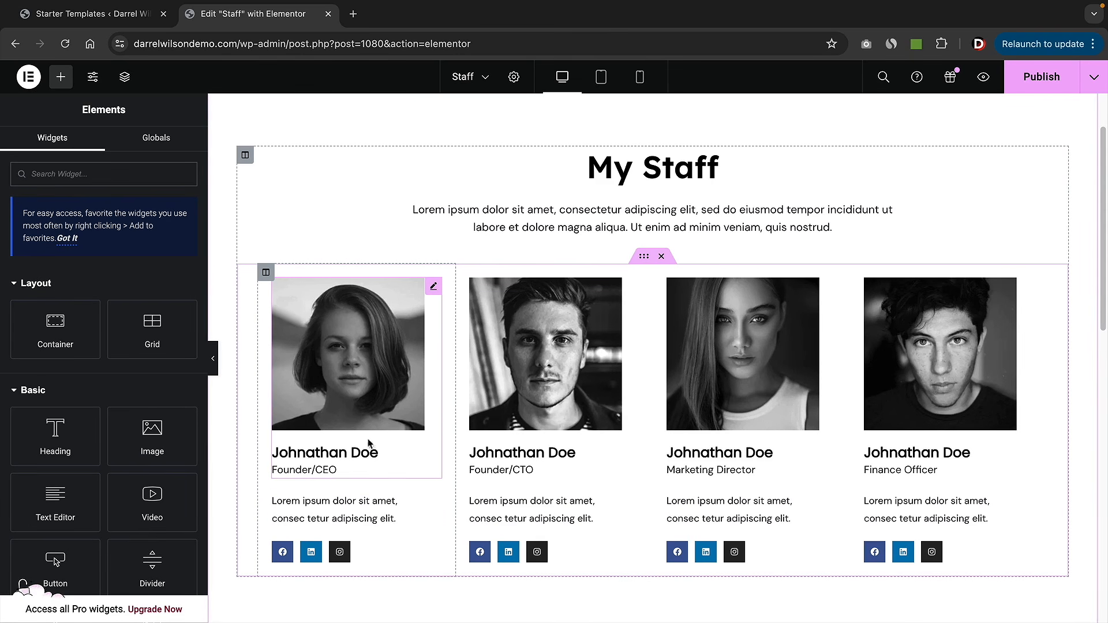
- Replace the first staff card's photo with the round bearded man portrait
left_click(354, 395)
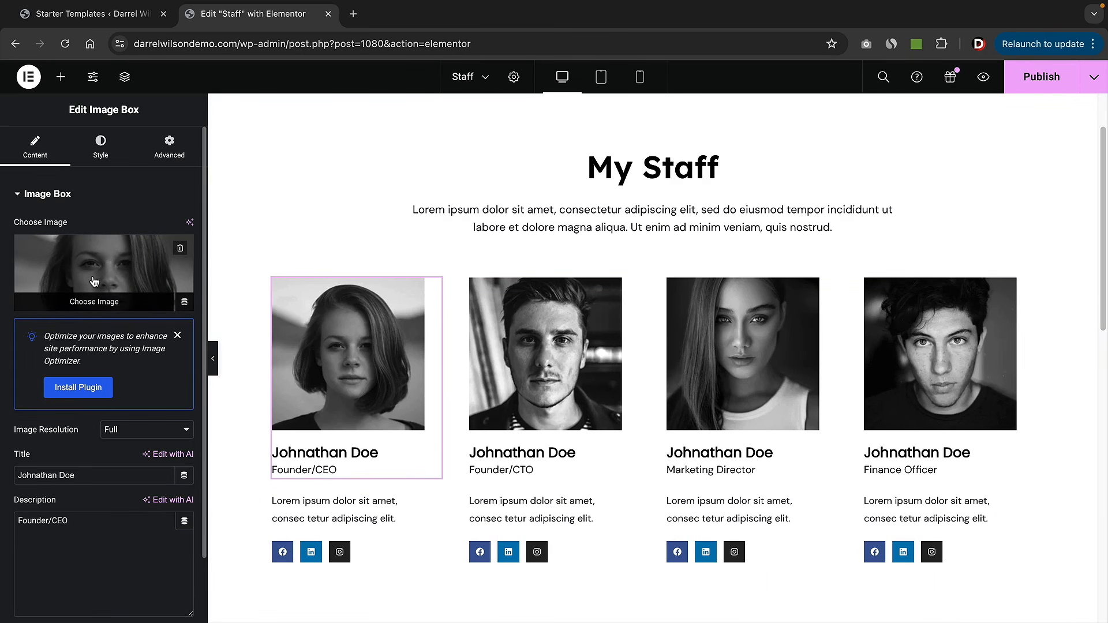
left_click(92, 275)
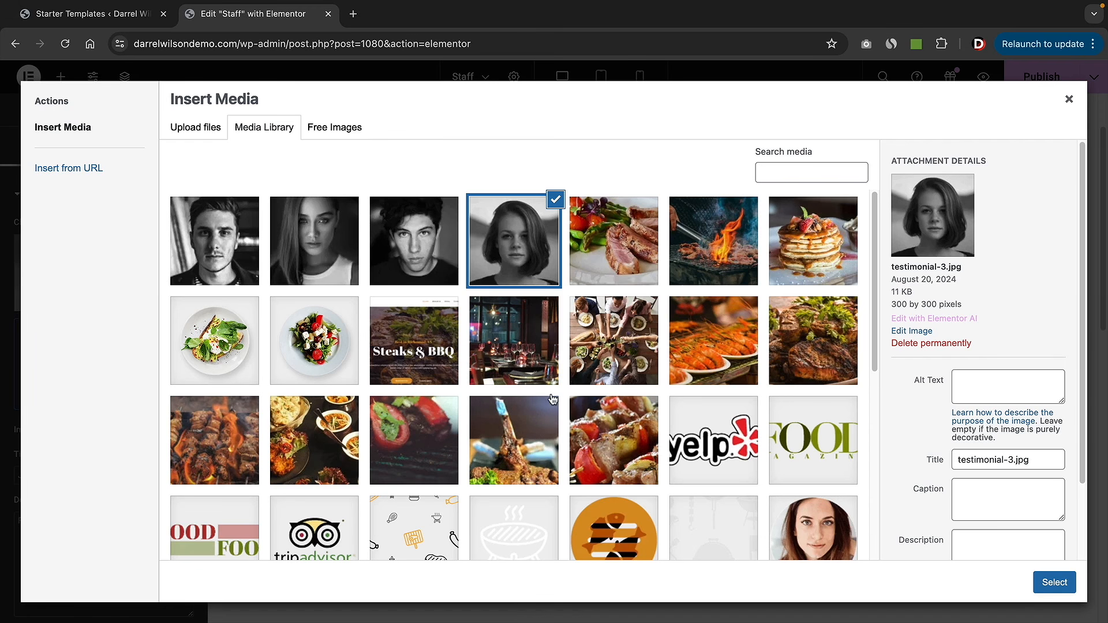
left_click(396, 252)
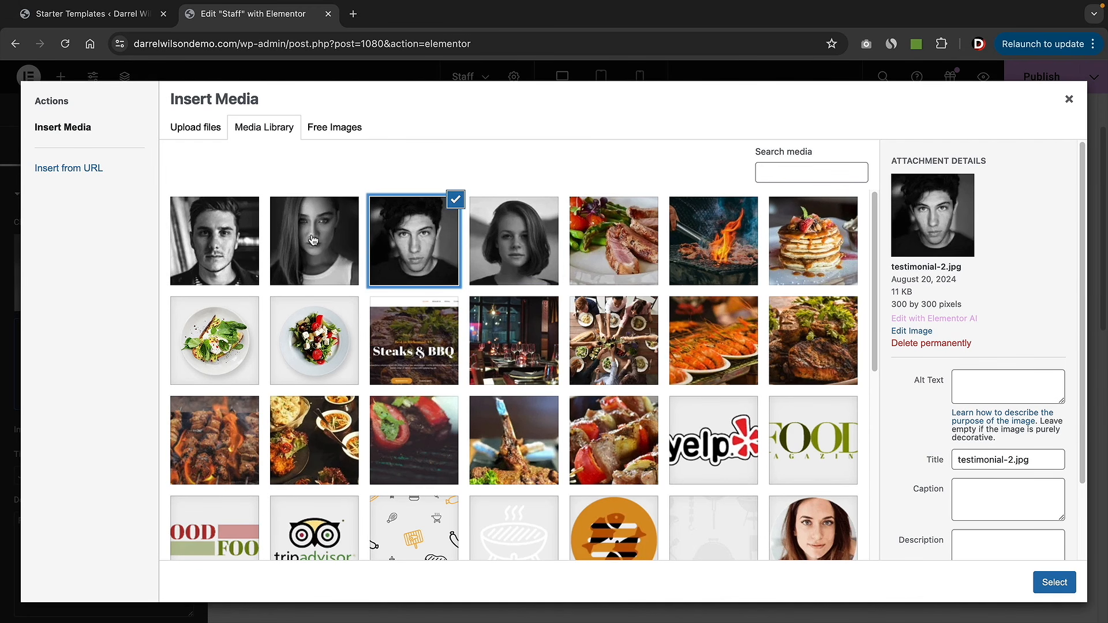
left_click(313, 240)
left_click(238, 241)
left_click(313, 240)
left_click(414, 242)
left_click(519, 251)
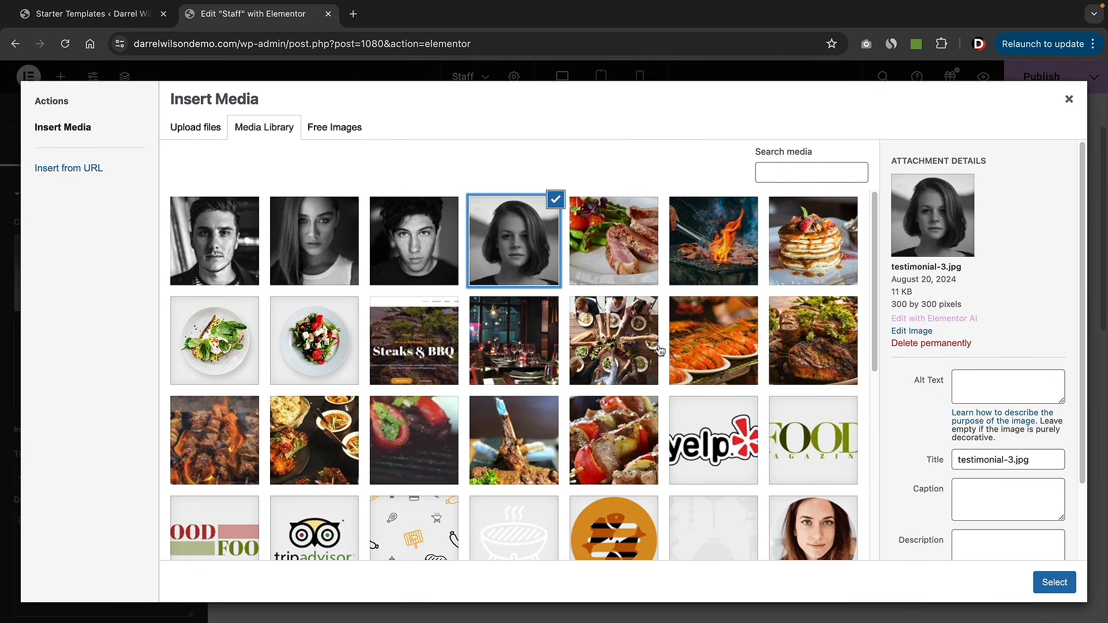
scroll(661, 351, "down", 1)
scroll(661, 350, "down", 2)
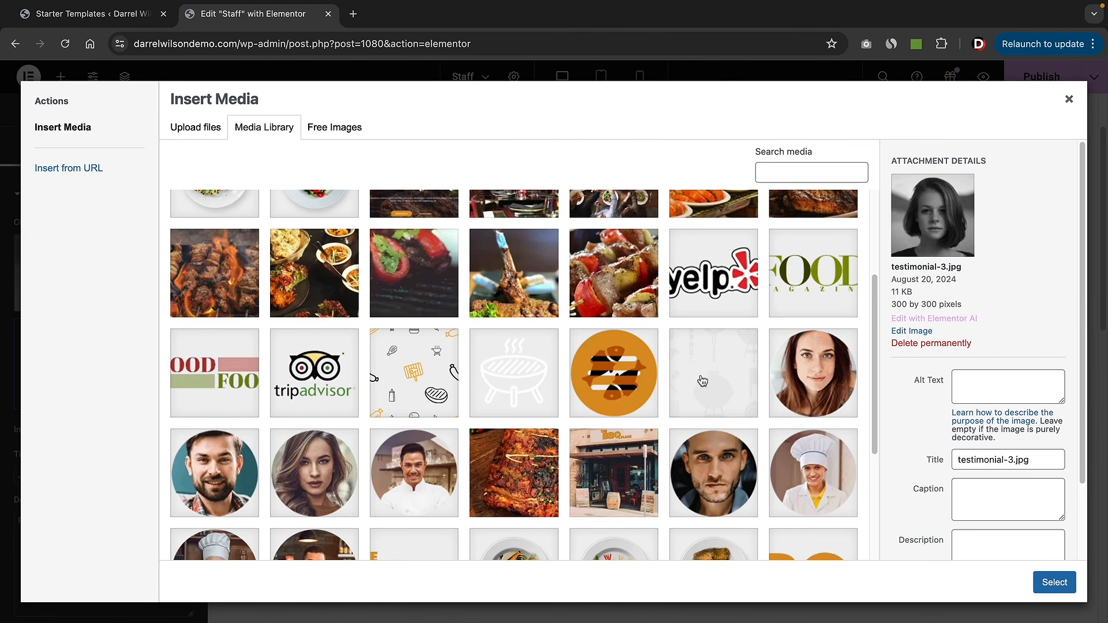
scroll(704, 374, "down", 1)
left_click(243, 449)
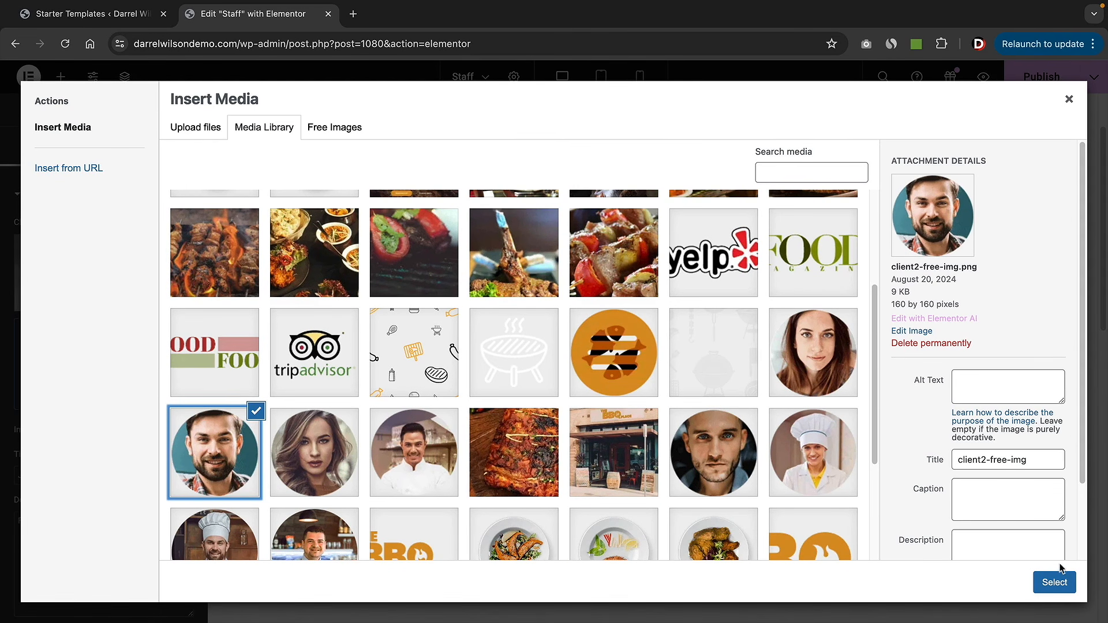
left_click(1055, 582)
triple_click(361, 410)
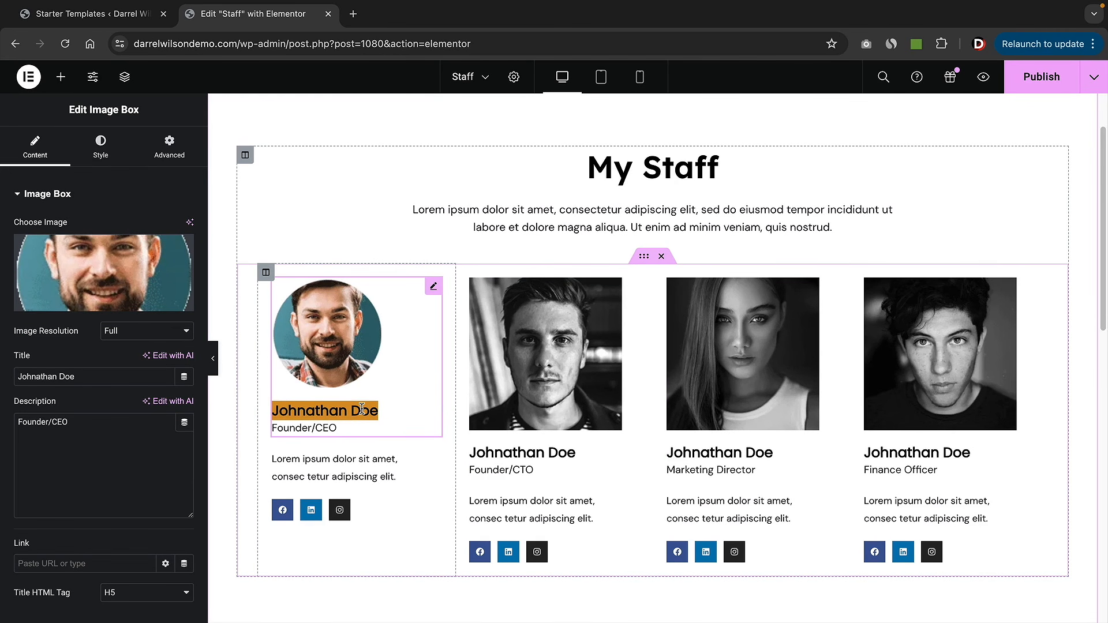
- Give the second and third cards round portraits of a woman and a smiling man
left_click(545, 353)
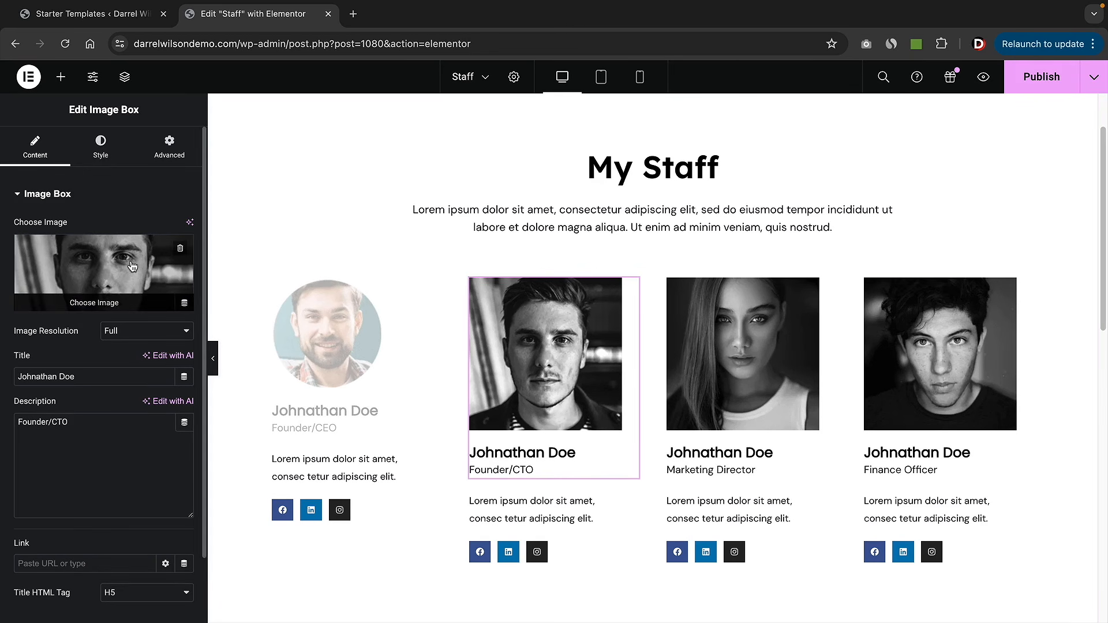
left_click(104, 273)
scroll(732, 435, "down", 3)
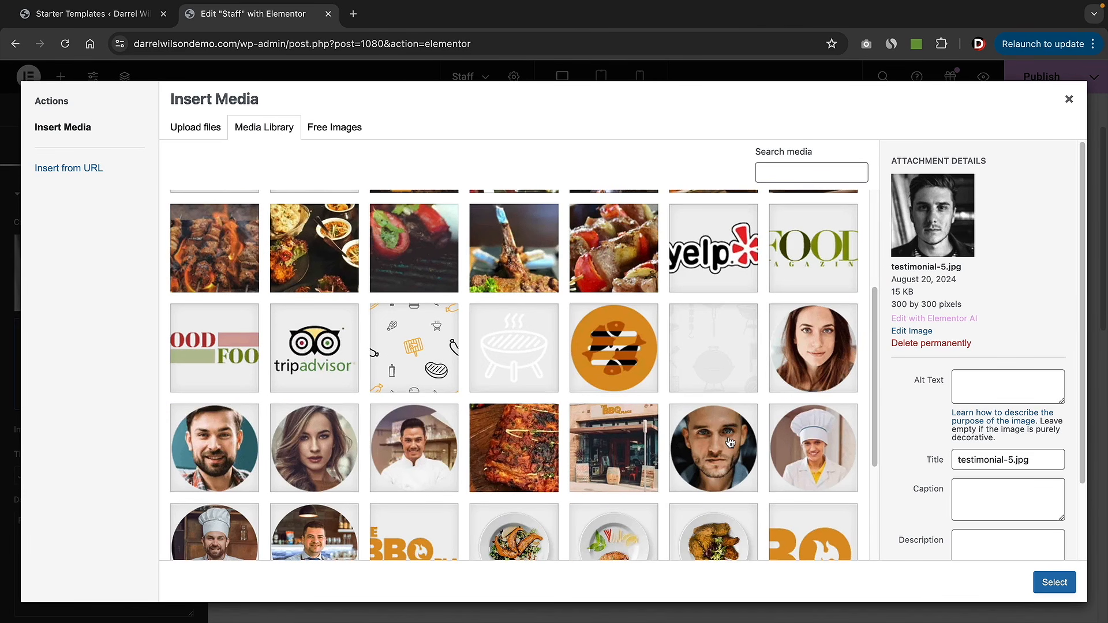
left_click(812, 363)
left_click(1058, 584)
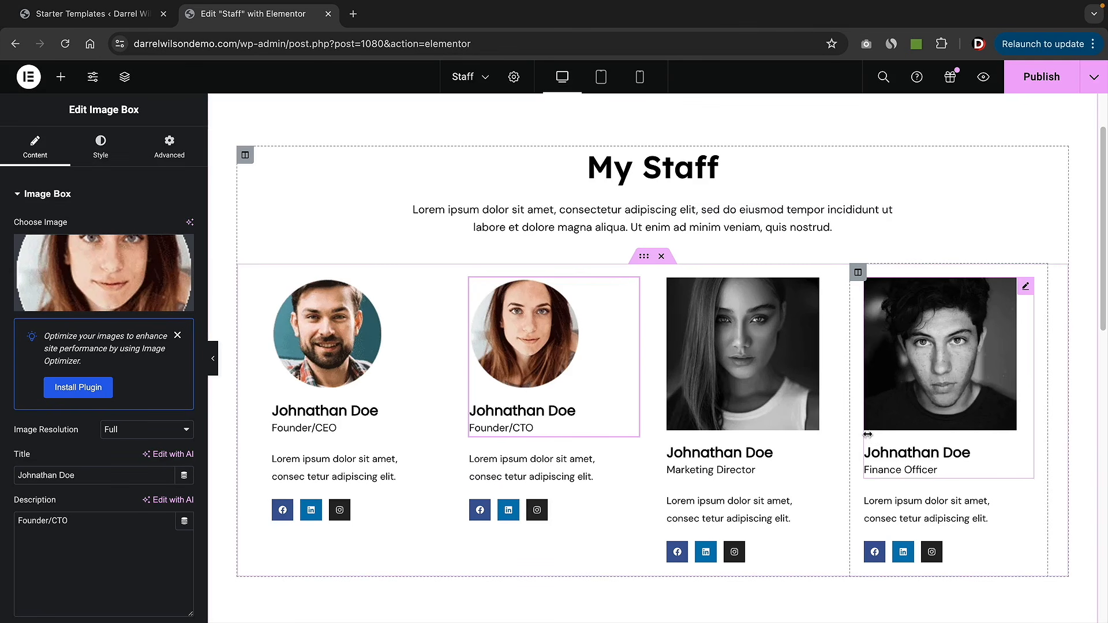
left_click(768, 346)
left_click(143, 242)
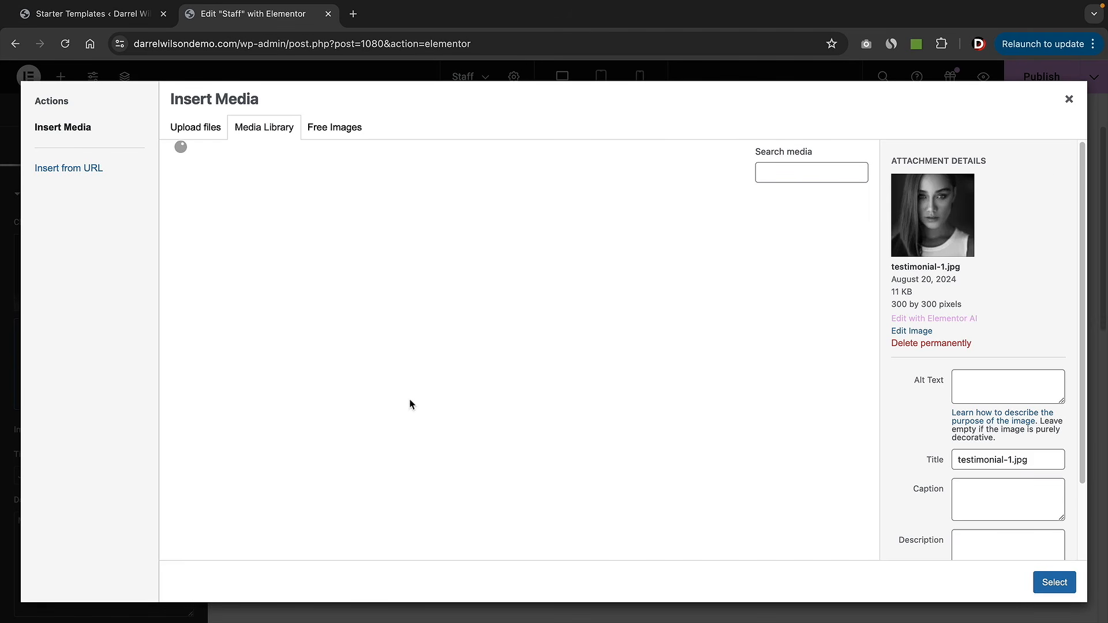
scroll(447, 404, "down", 5)
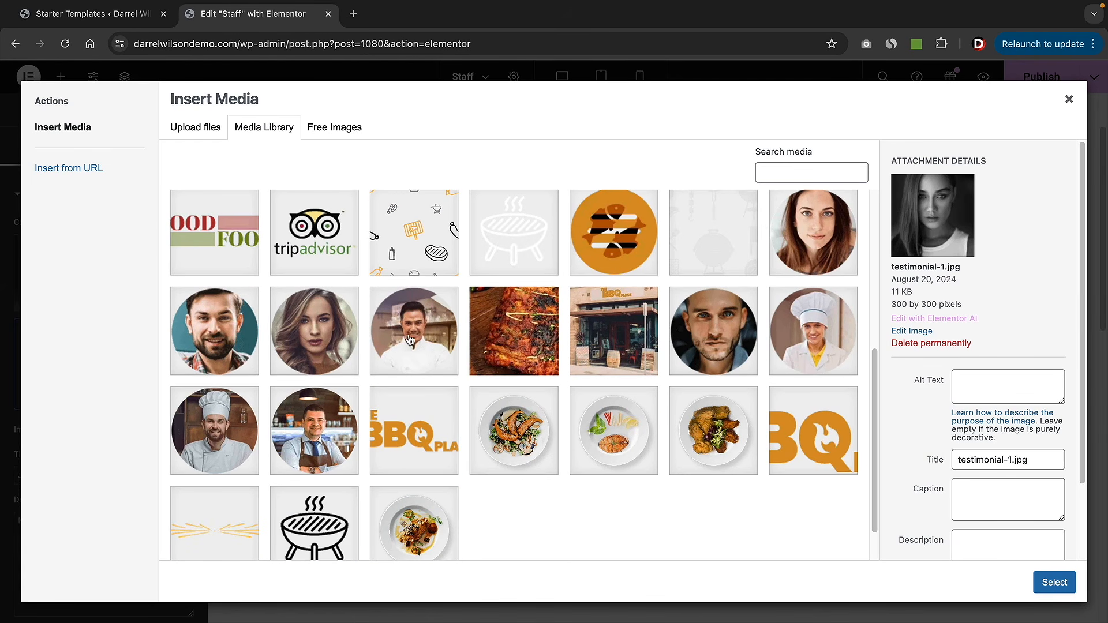
left_click(414, 331)
left_click(1055, 583)
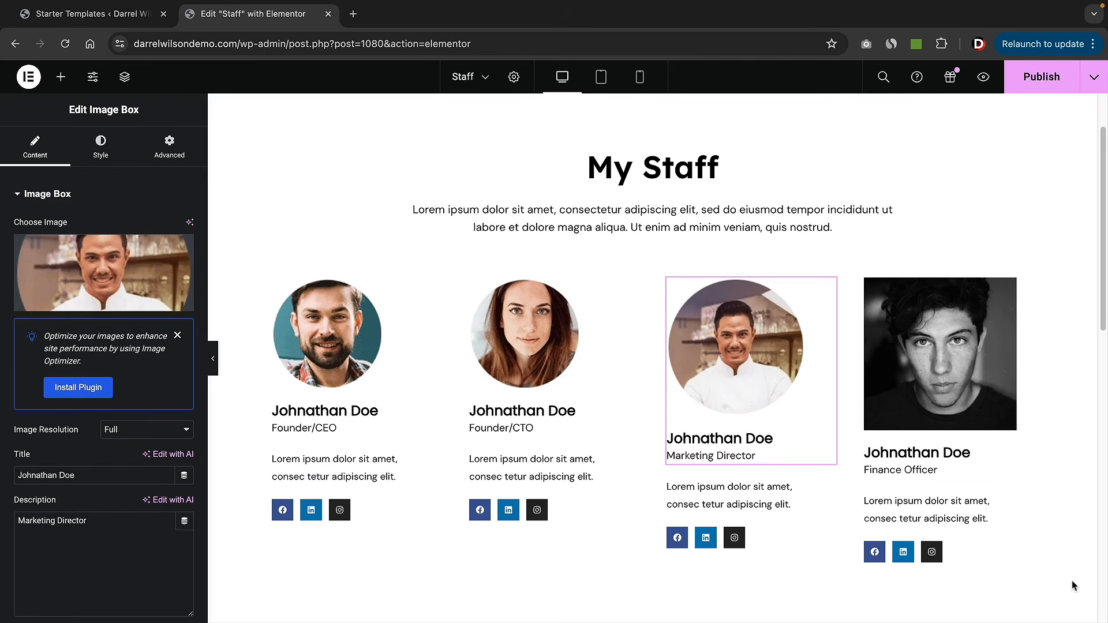
- Set the fourth staff card's photo to the chef2 portrait
left_click(921, 430)
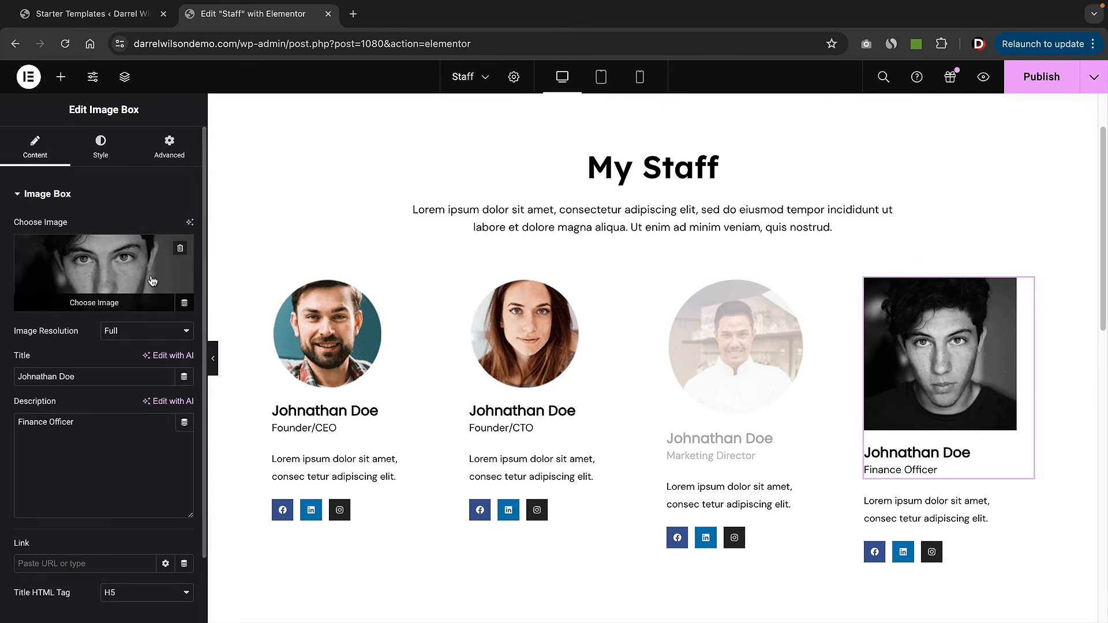
left_click(115, 272)
scroll(300, 448, "down", 5)
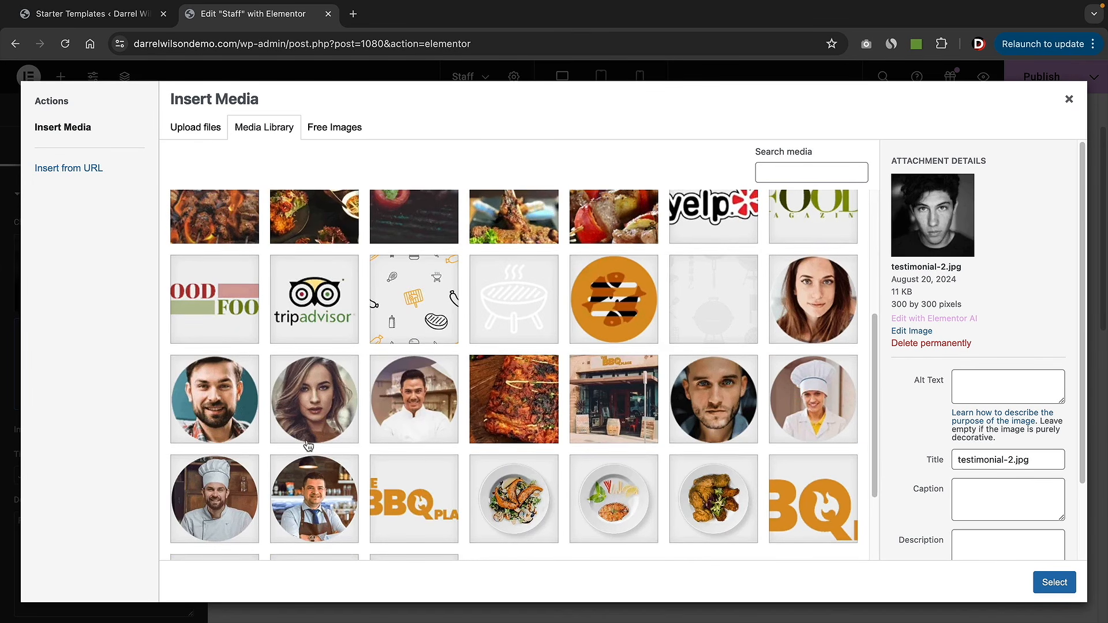
left_click(316, 414)
left_click(218, 395)
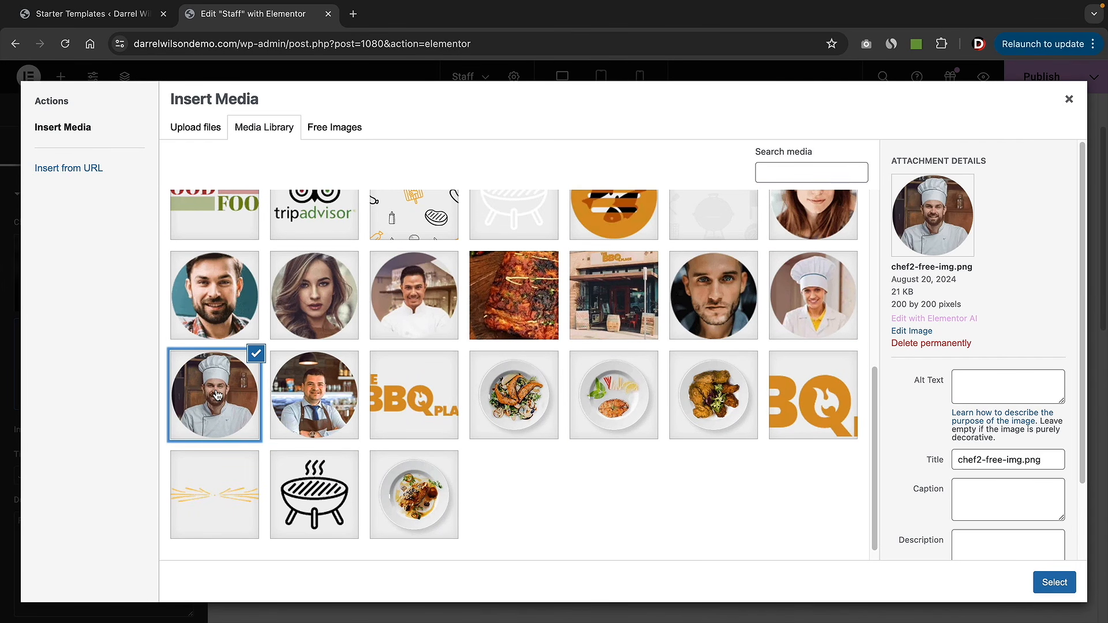
left_click(211, 320)
left_click(220, 362)
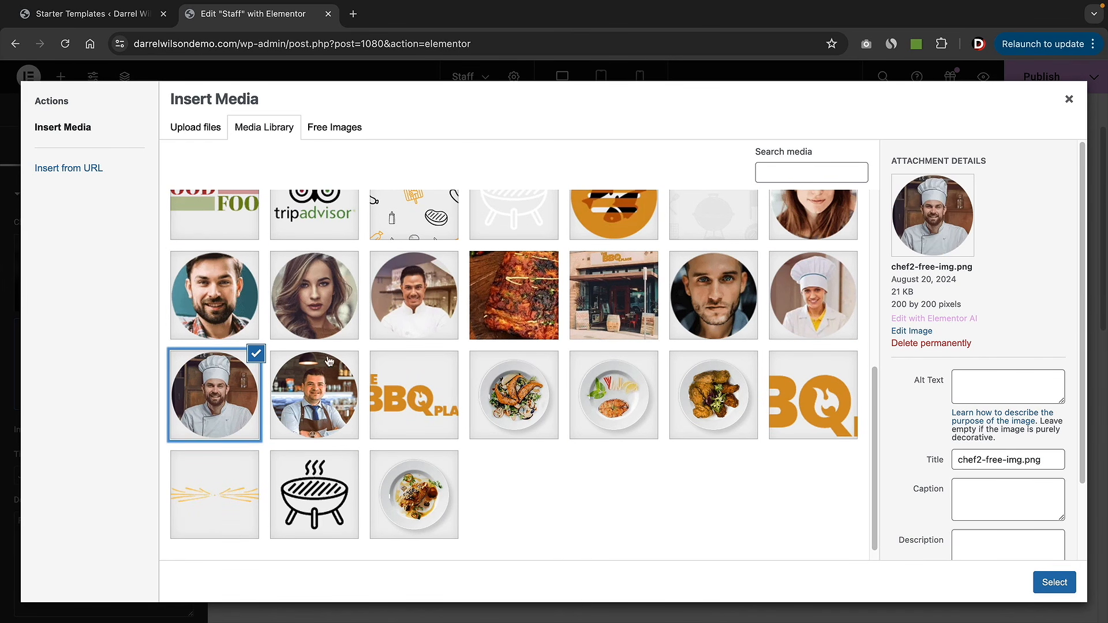
left_click(1054, 583)
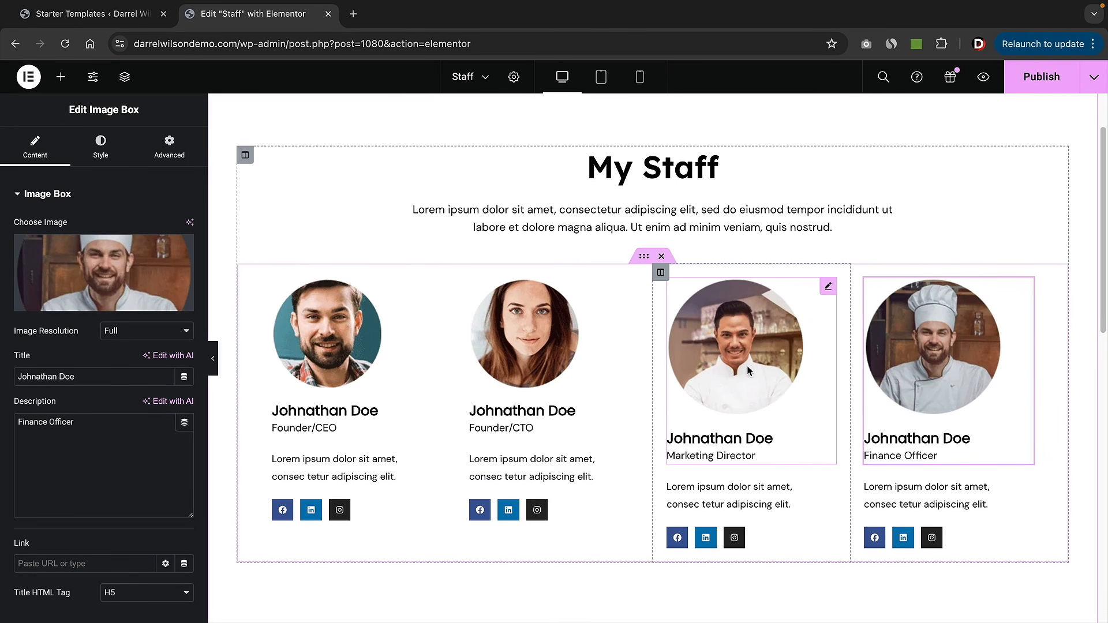
left_click(534, 334)
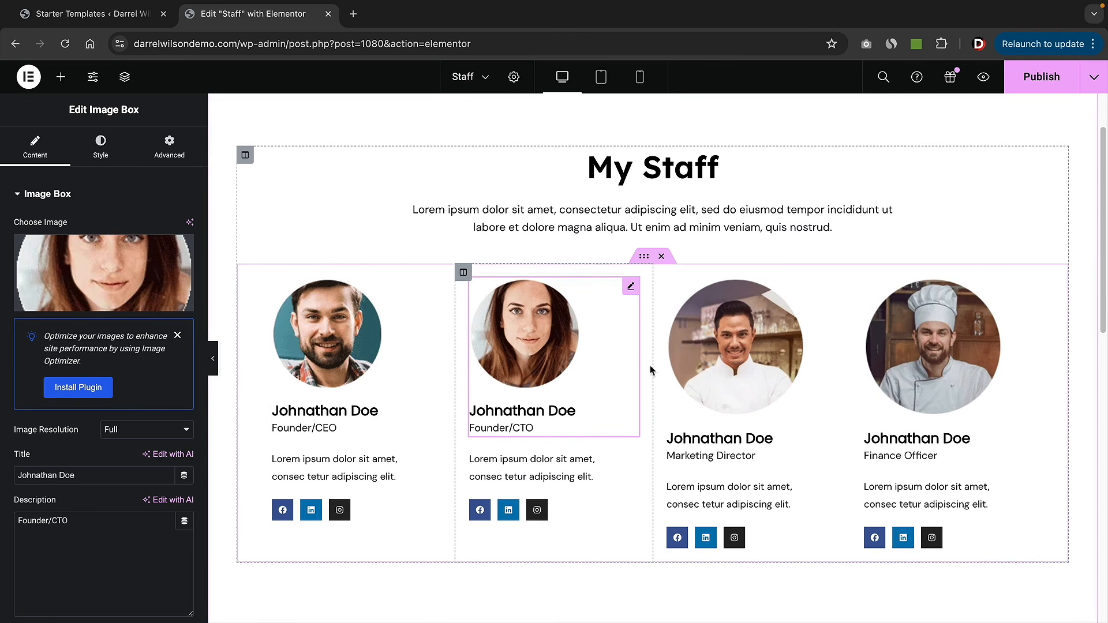
- Replace the four staff cards' placeholder titles with staff members' names
left_click(722, 357)
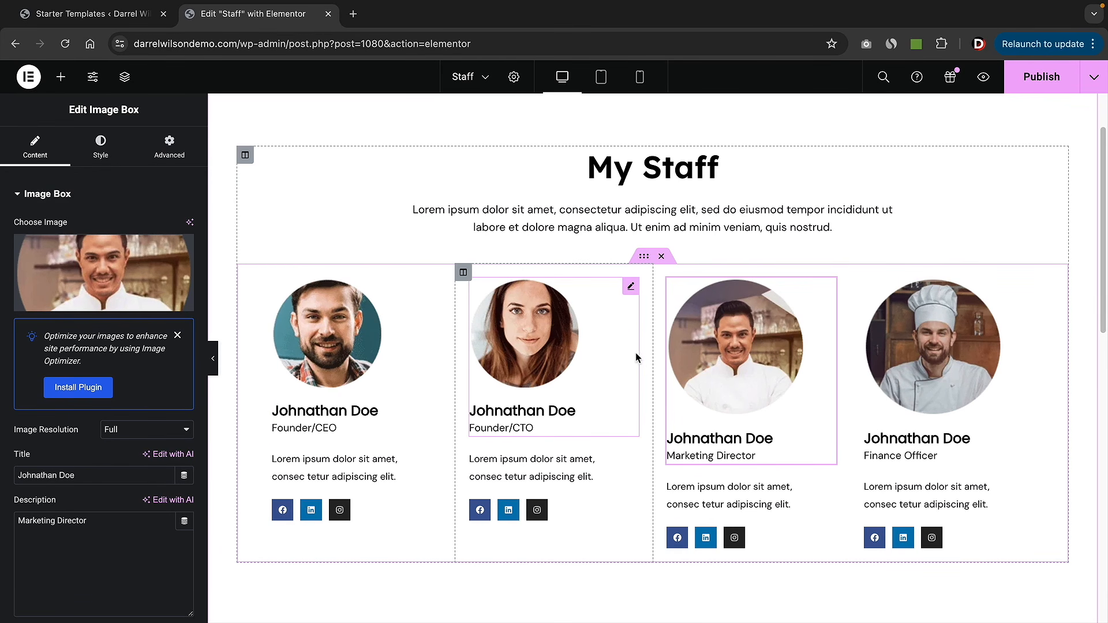
triple_click(353, 410)
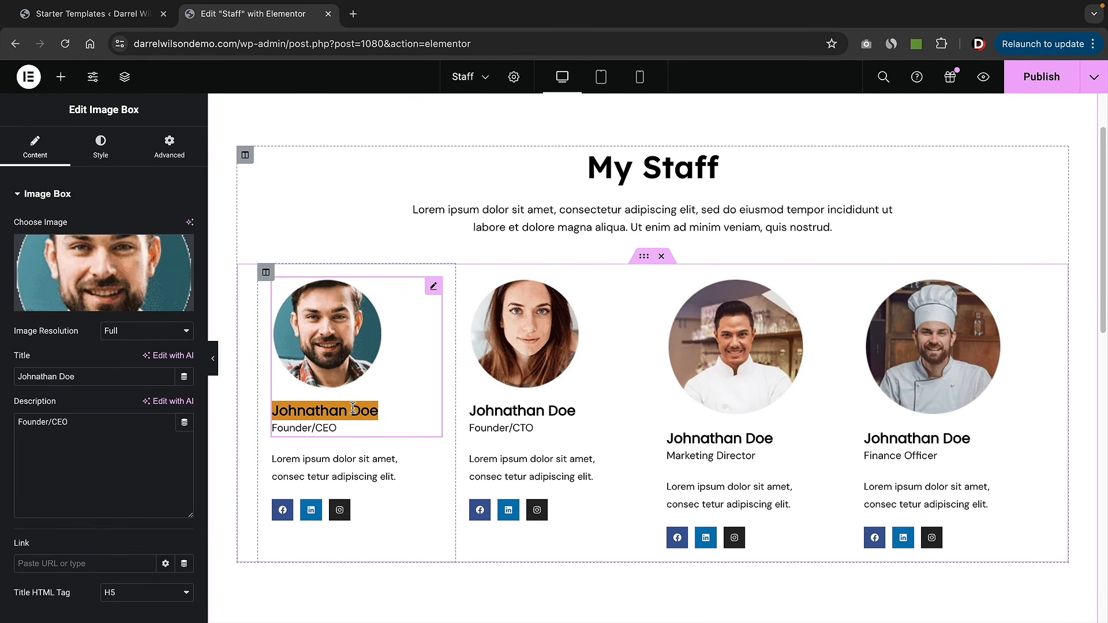
type("Darrel Wilson")
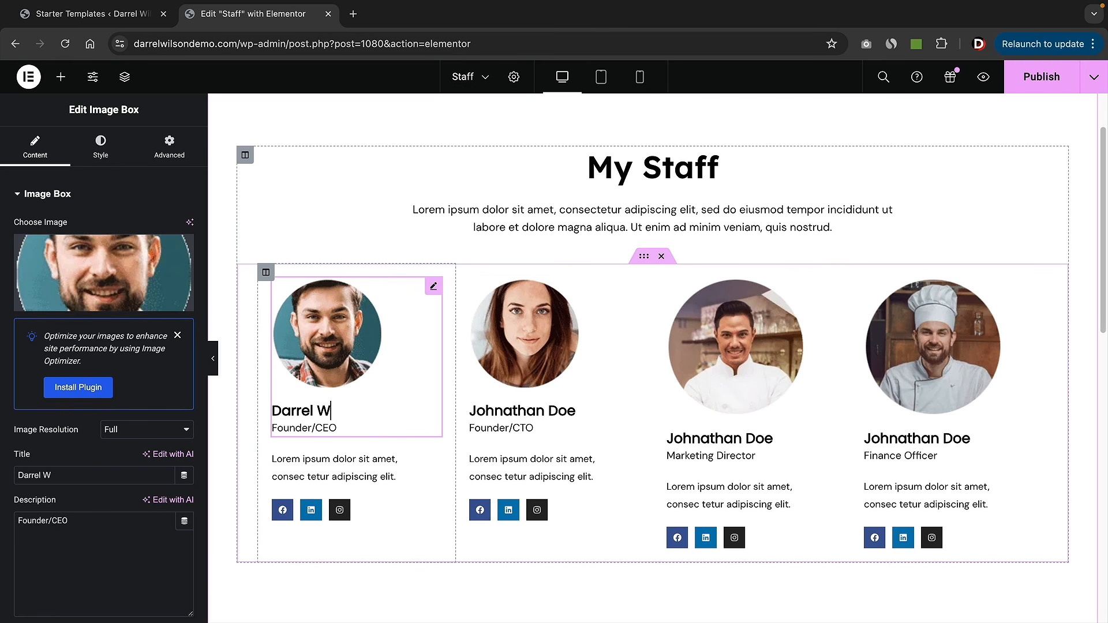
triple_click(497, 408)
type("Pattywack")
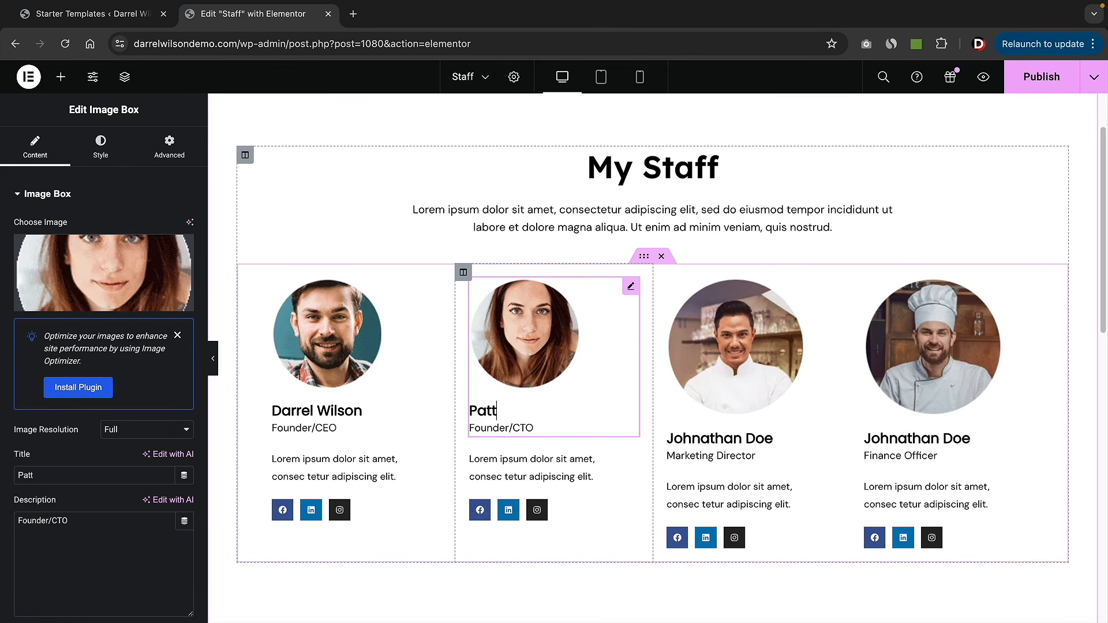
triple_click(726, 437)
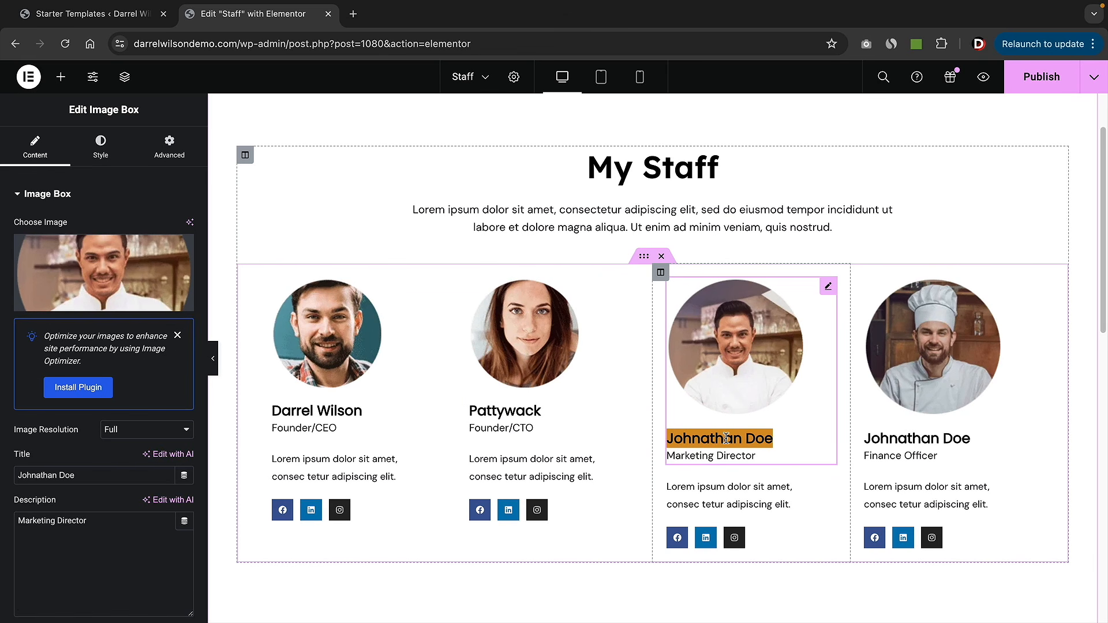
type("Jorge")
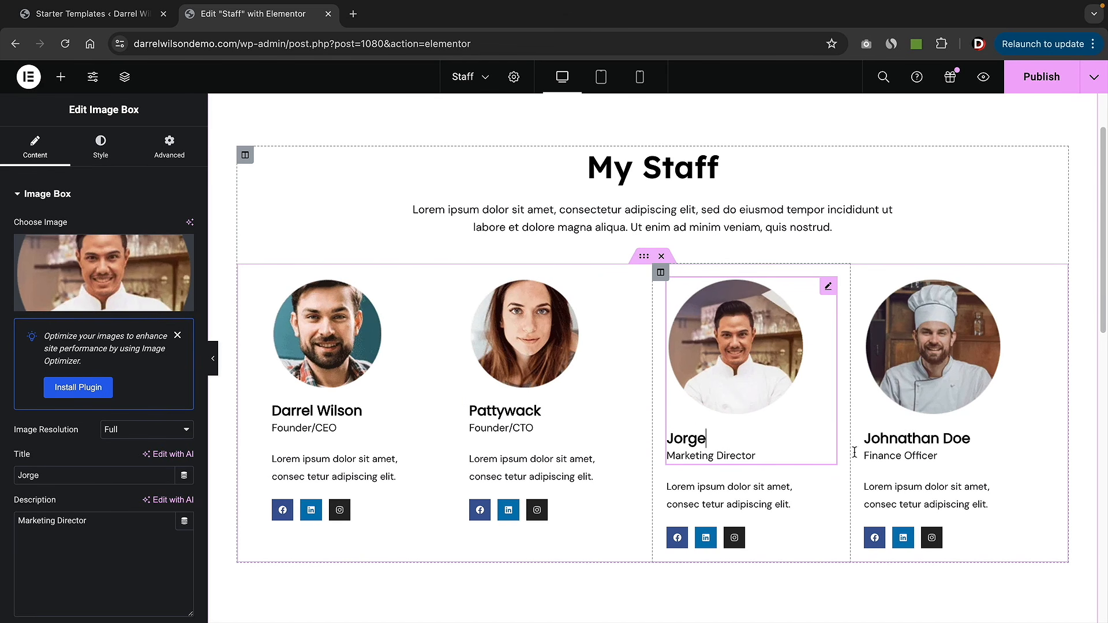
triple_click(965, 440)
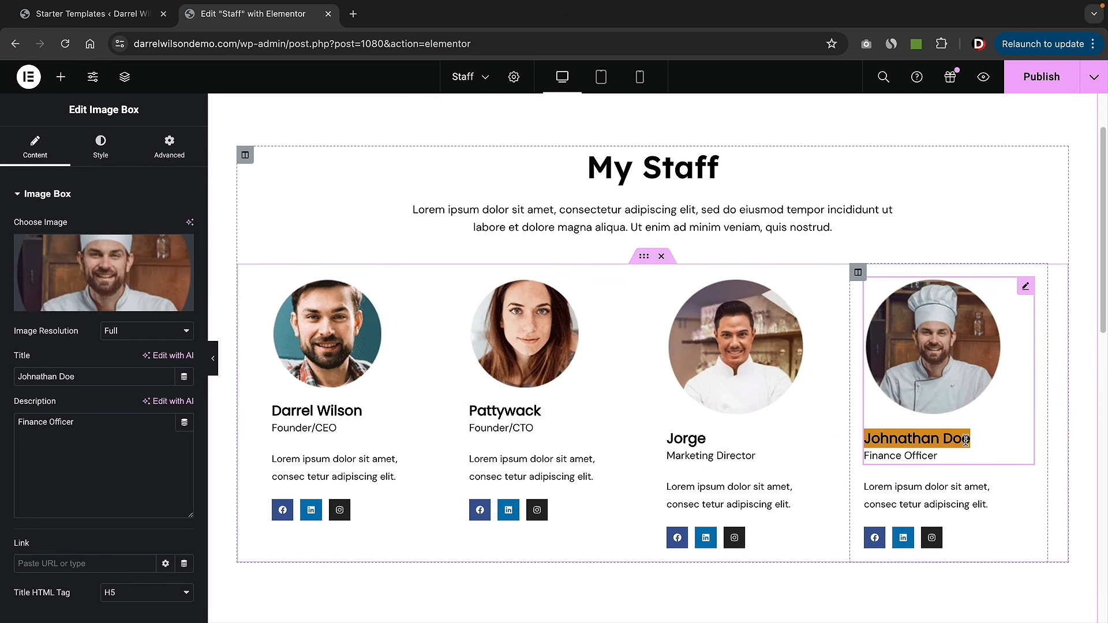
type("John")
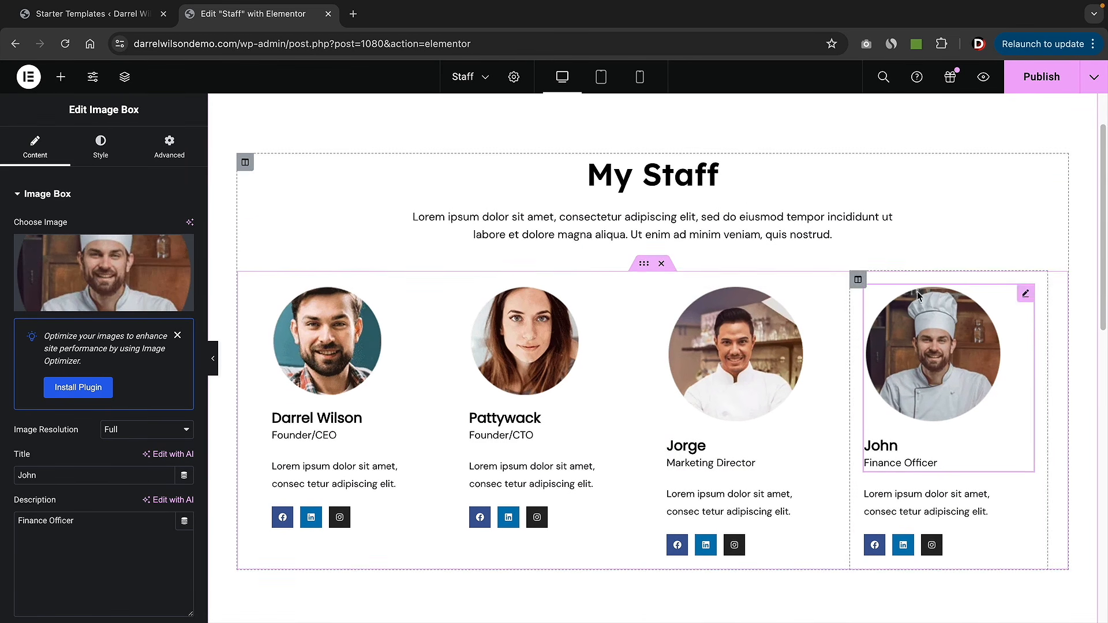
- Publish the Staff page and view the live page in a new tab
left_click(1033, 86)
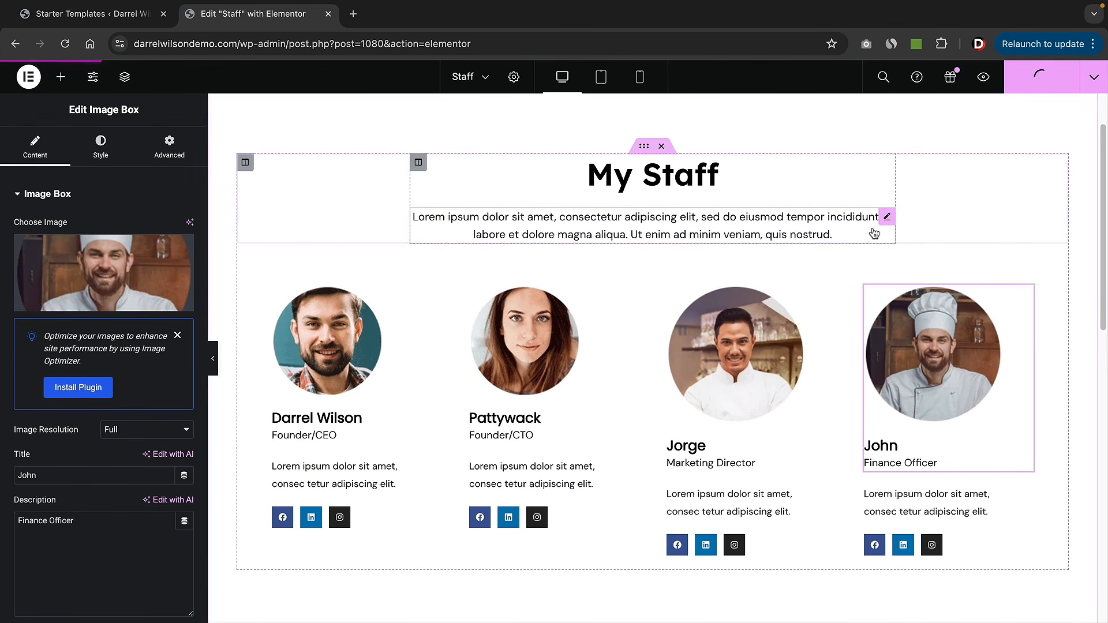
scroll(702, 239, "up", 2)
scroll(702, 238, "up", 2)
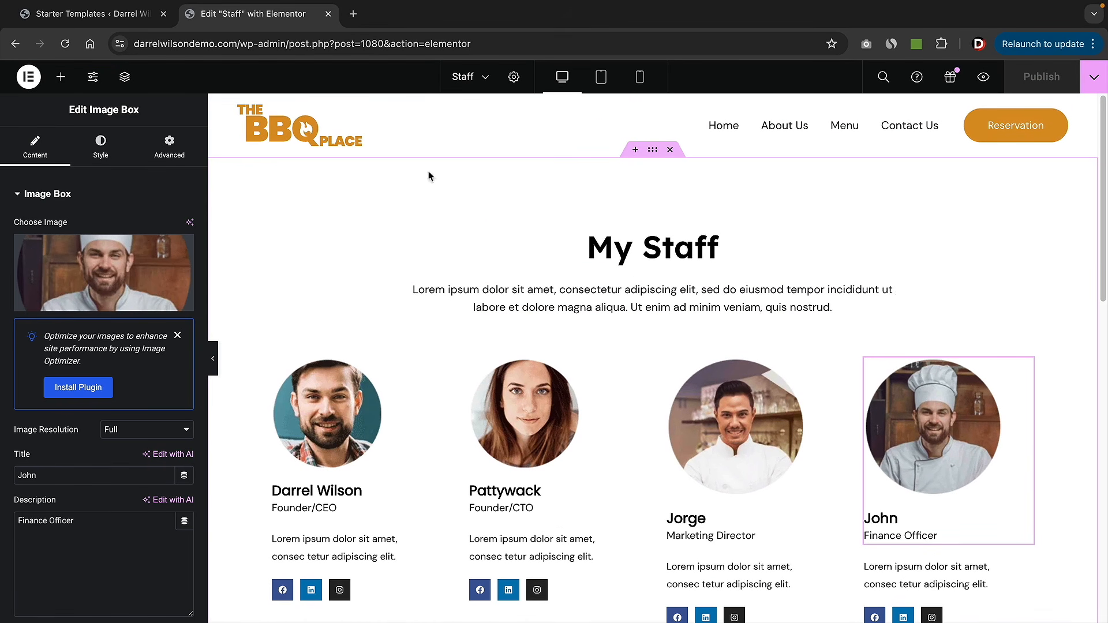
left_click(1093, 76)
left_click(1031, 190)
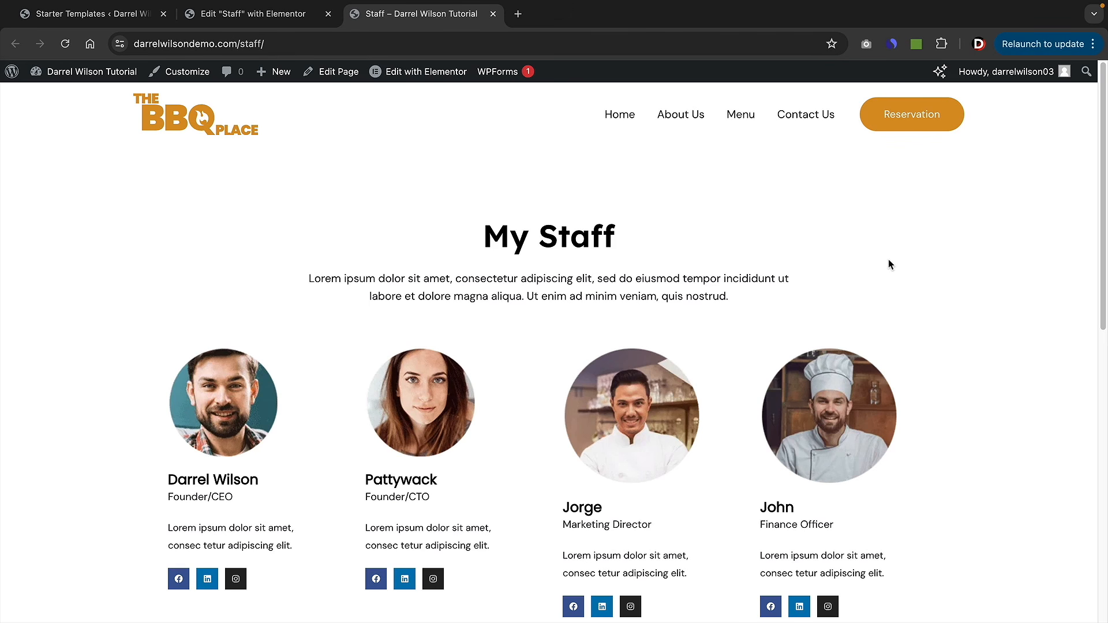
scroll(635, 283, "down", 1)
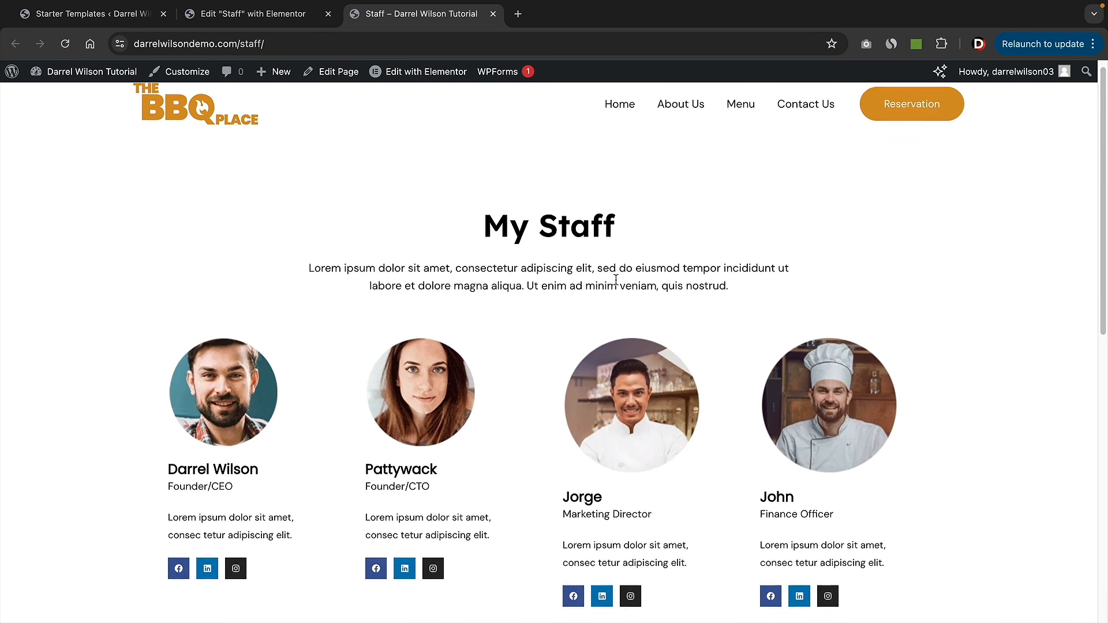
scroll(582, 314, "up", 1)
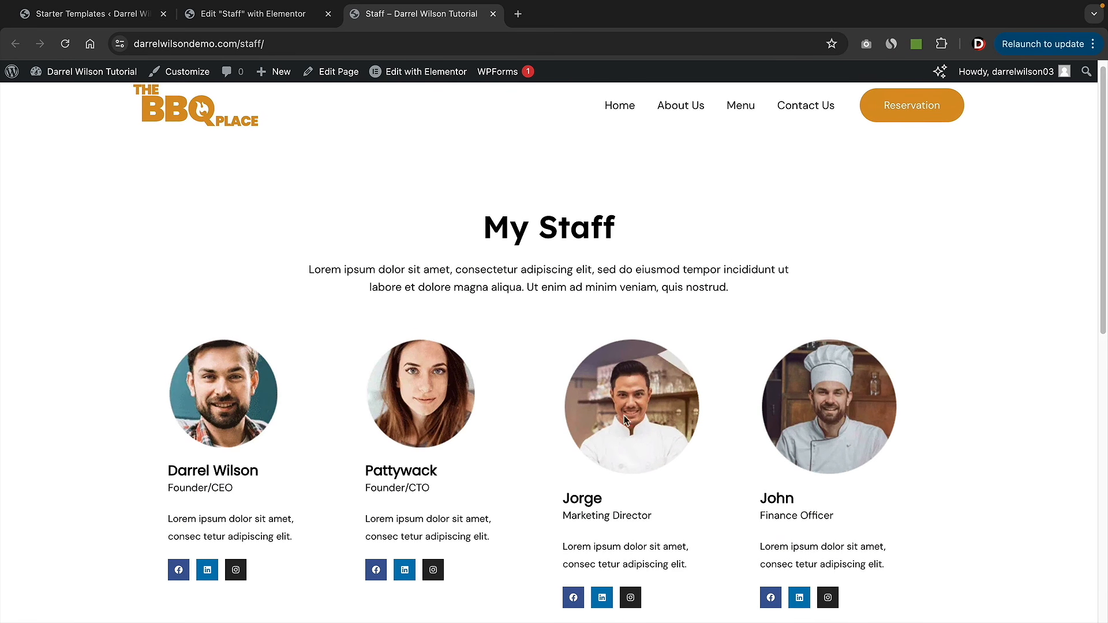
scroll(646, 354, "down", 9)
scroll(645, 356, "up", 8)
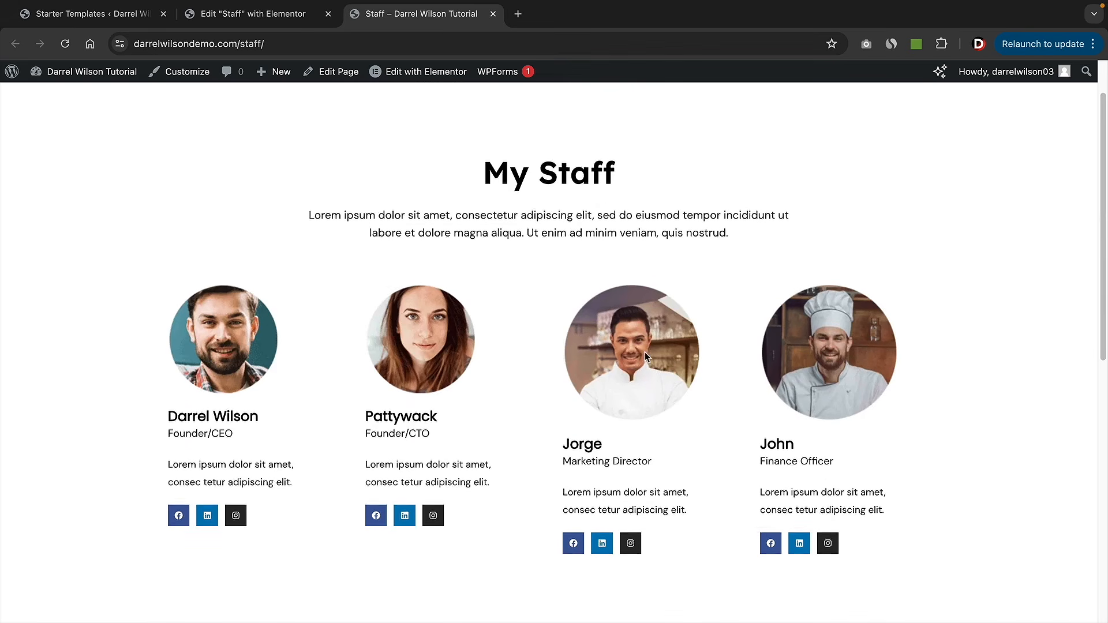
scroll(646, 357, "up", 2)
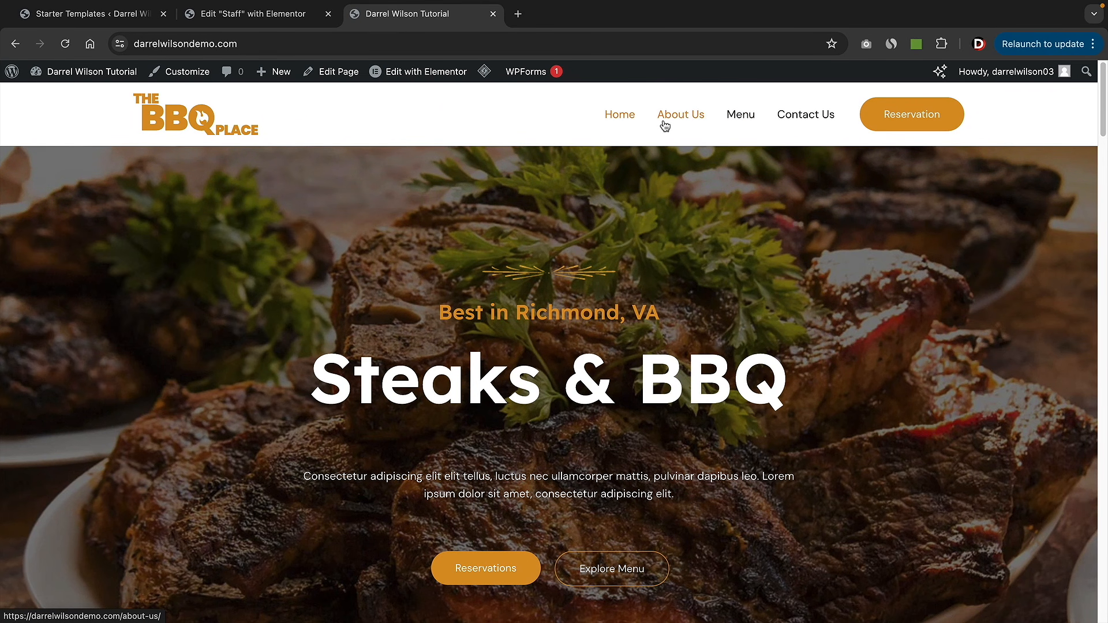
mouse_move(87, 71)
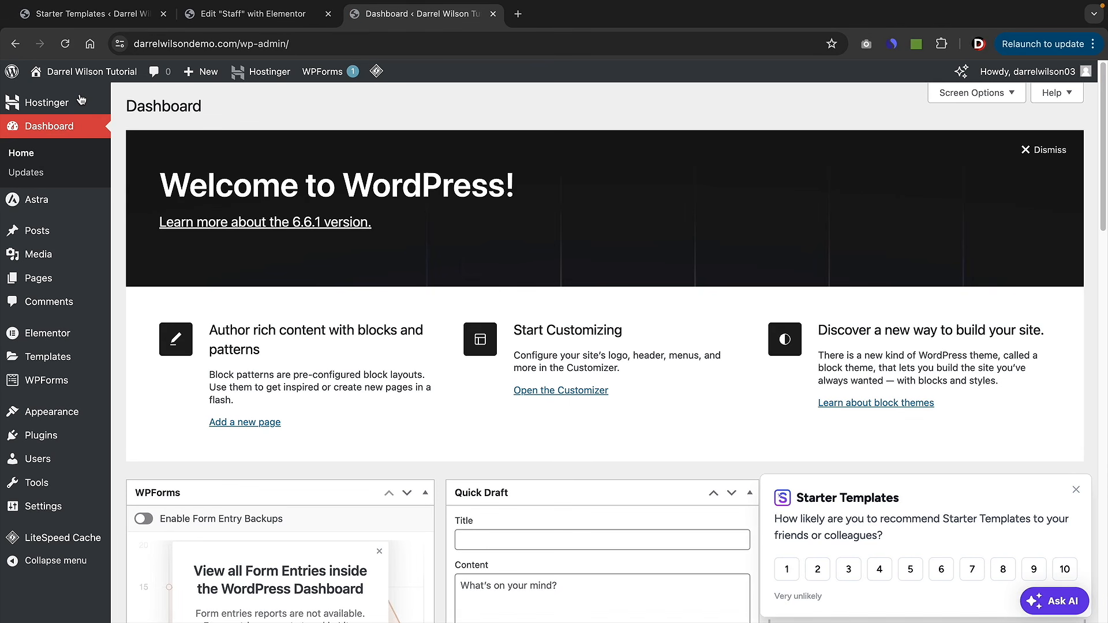
- Trash the Privacy Policy and Sample Page pages from the Pages list
left_click(48, 281)
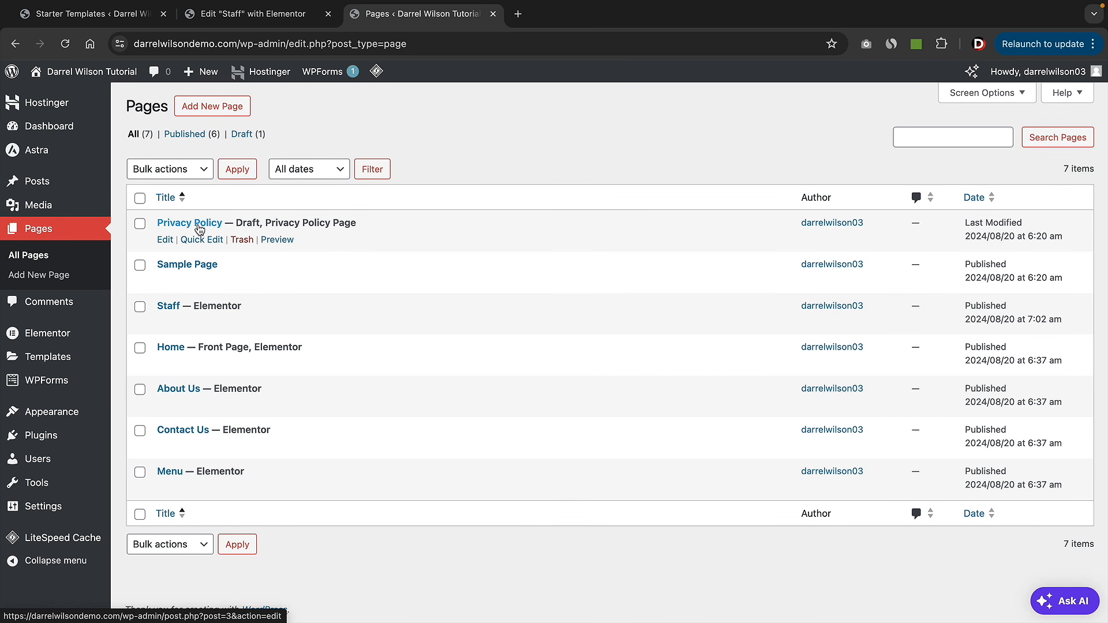
left_click(241, 240)
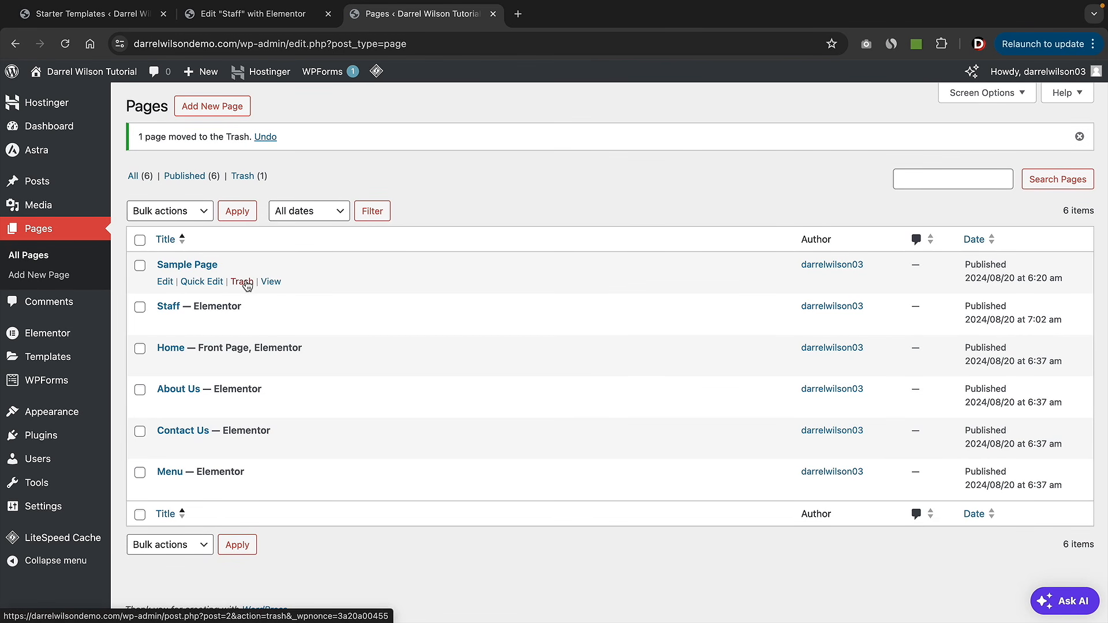
left_click(247, 283)
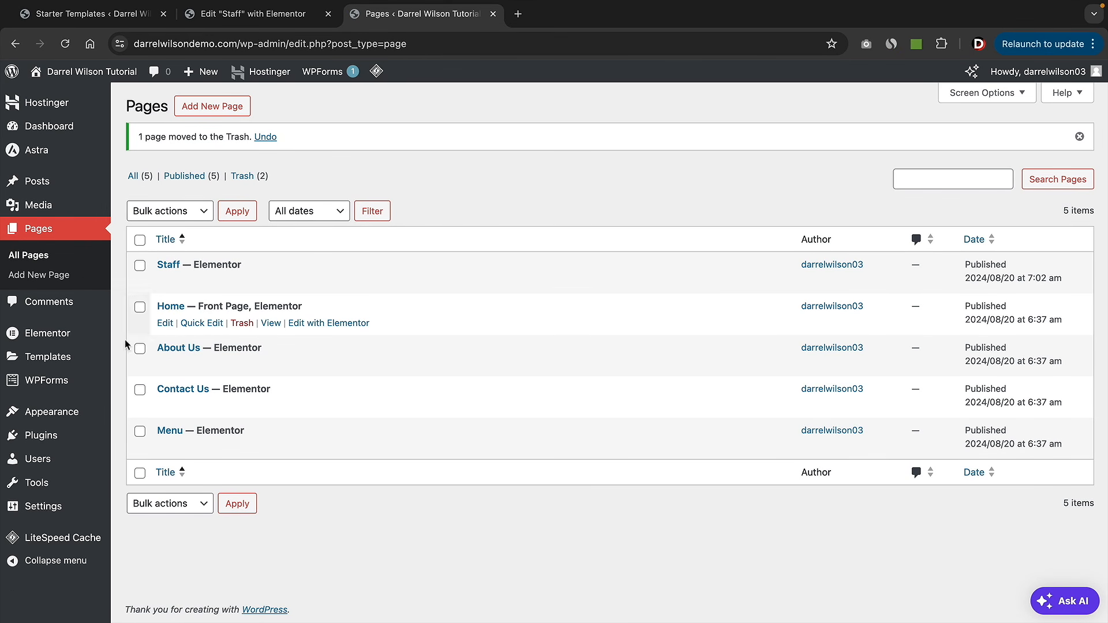
mouse_move(64, 411)
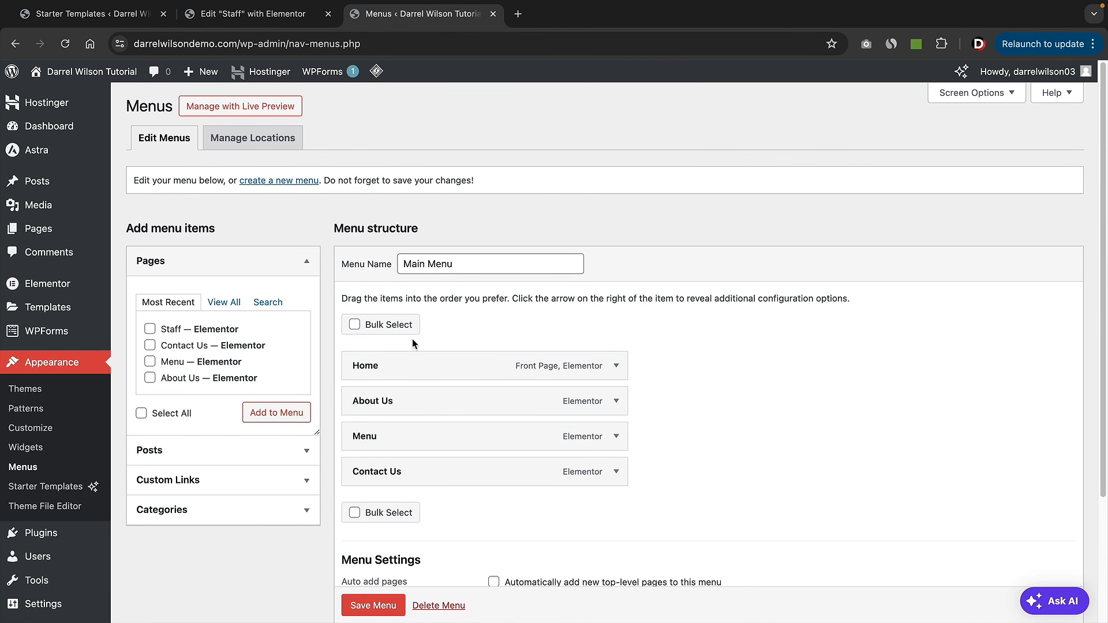
- Add the Staff page to the Main Menu and move it to second place after Home
left_click(224, 306)
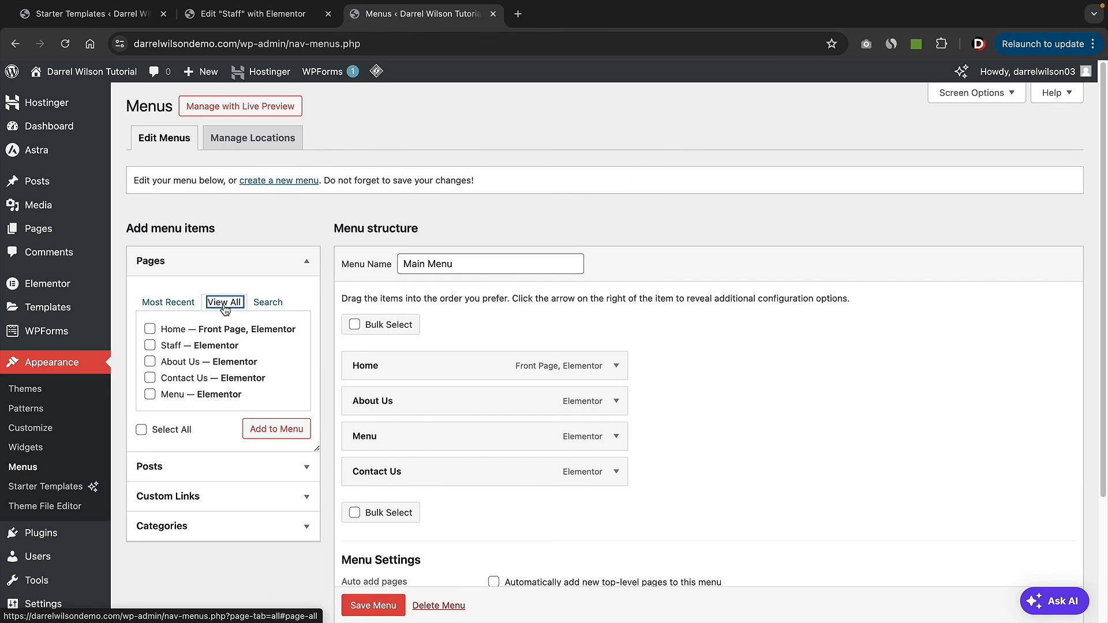
left_click(150, 346)
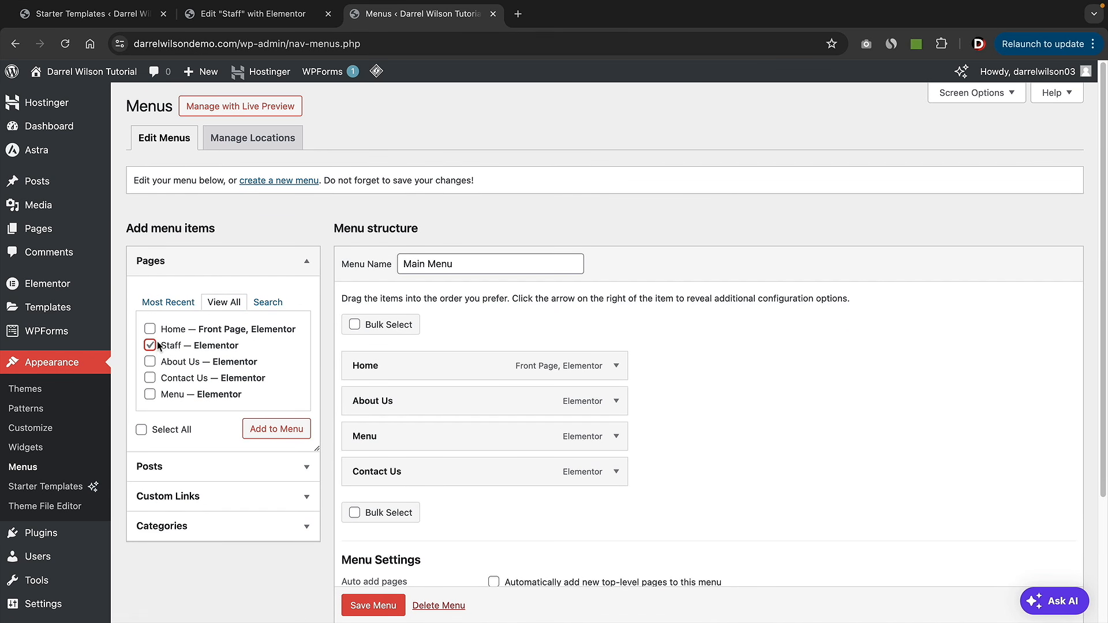
left_click(277, 429)
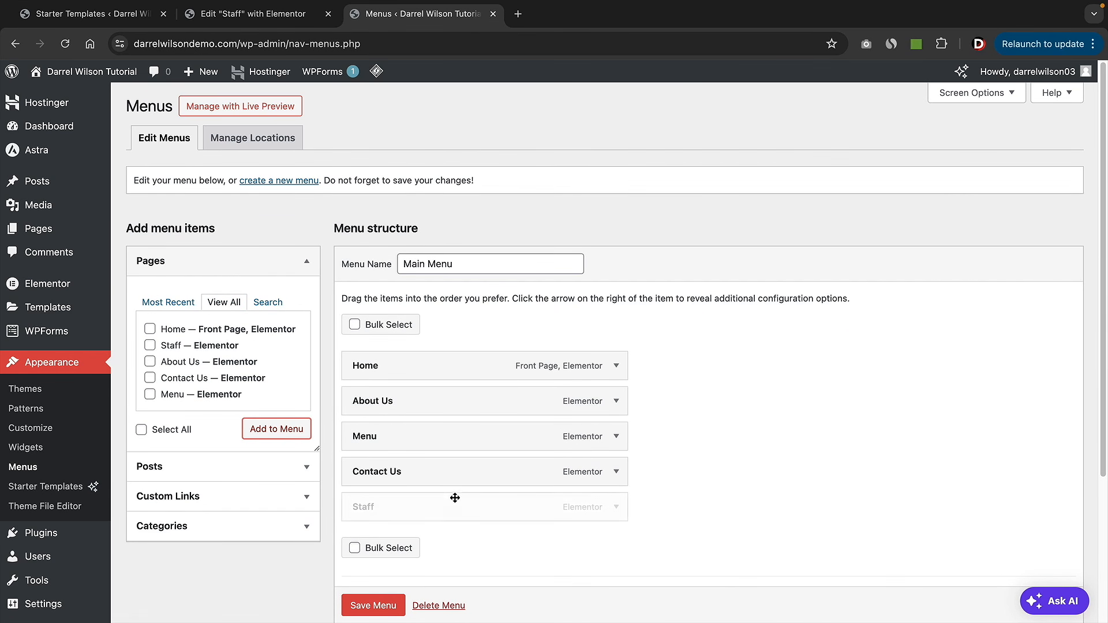
left_click_drag(465, 514, 465, 410)
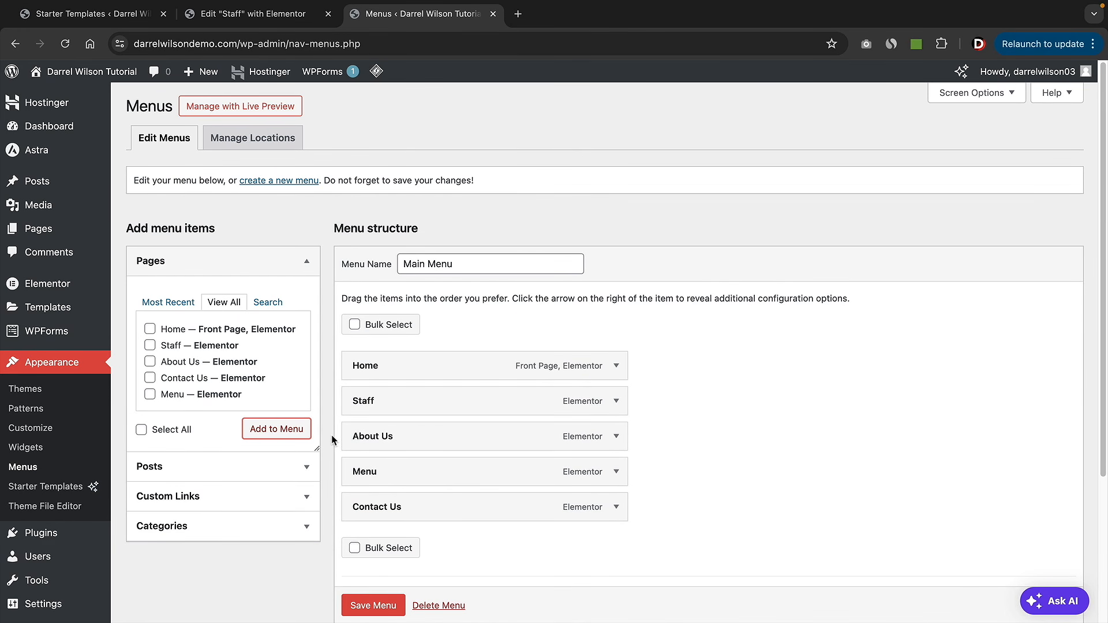
scroll(331, 440, "down", 3)
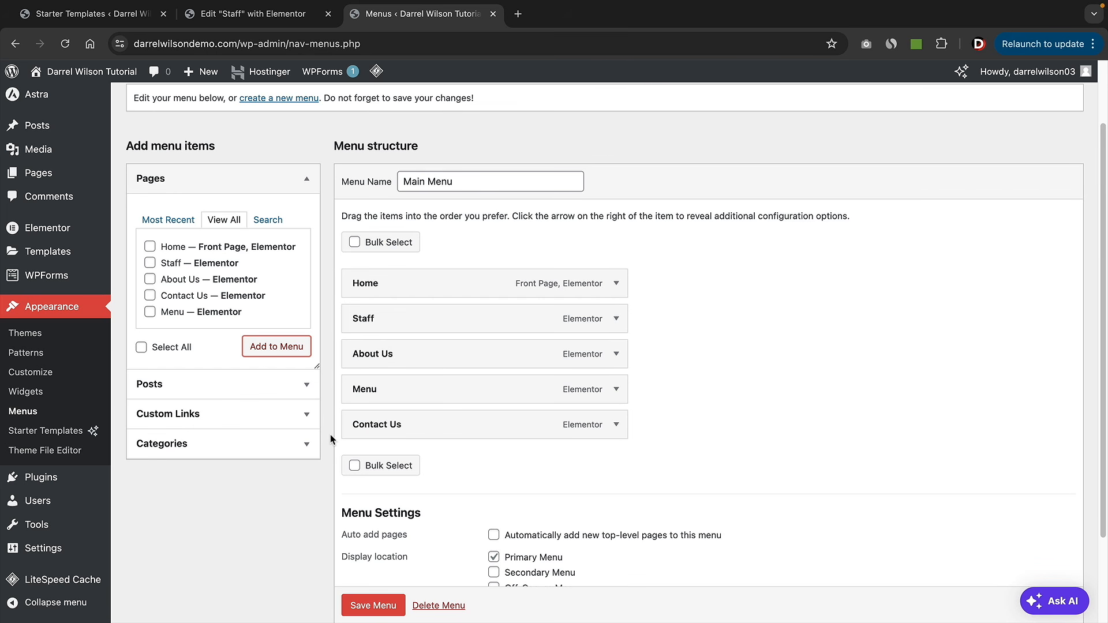
left_click(252, 416)
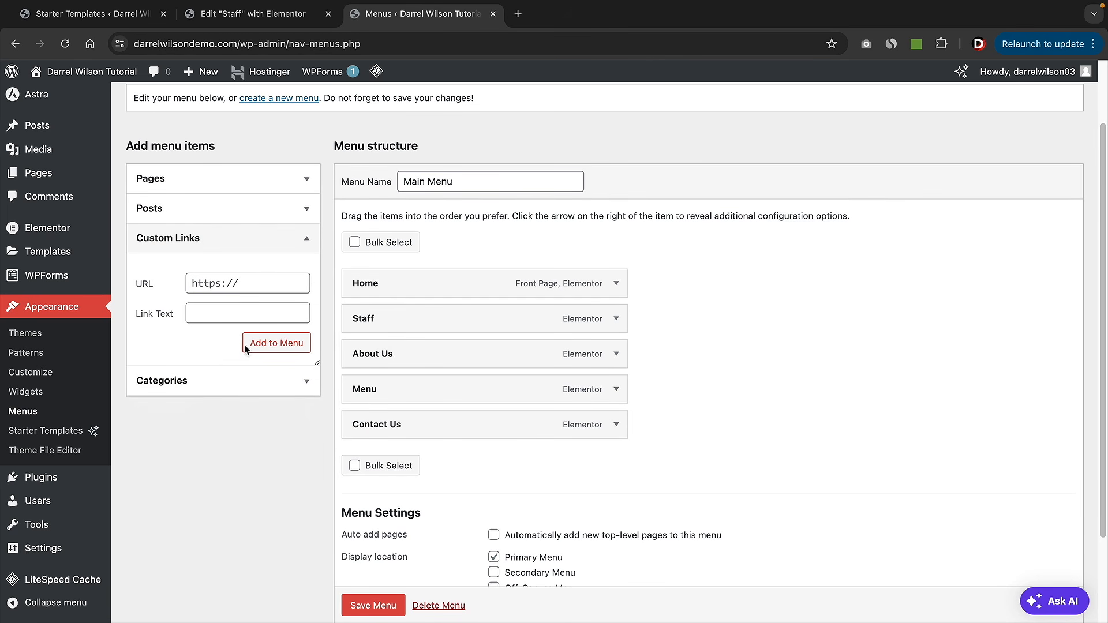
left_click(247, 281)
type("www.")
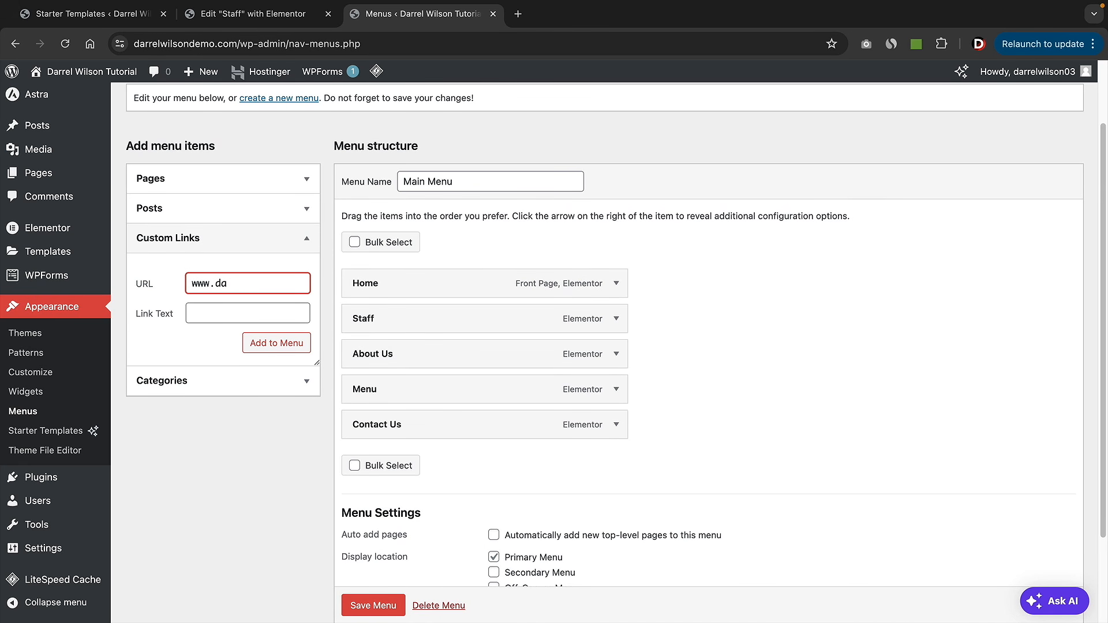
type("facebook.com")
key("Tab")
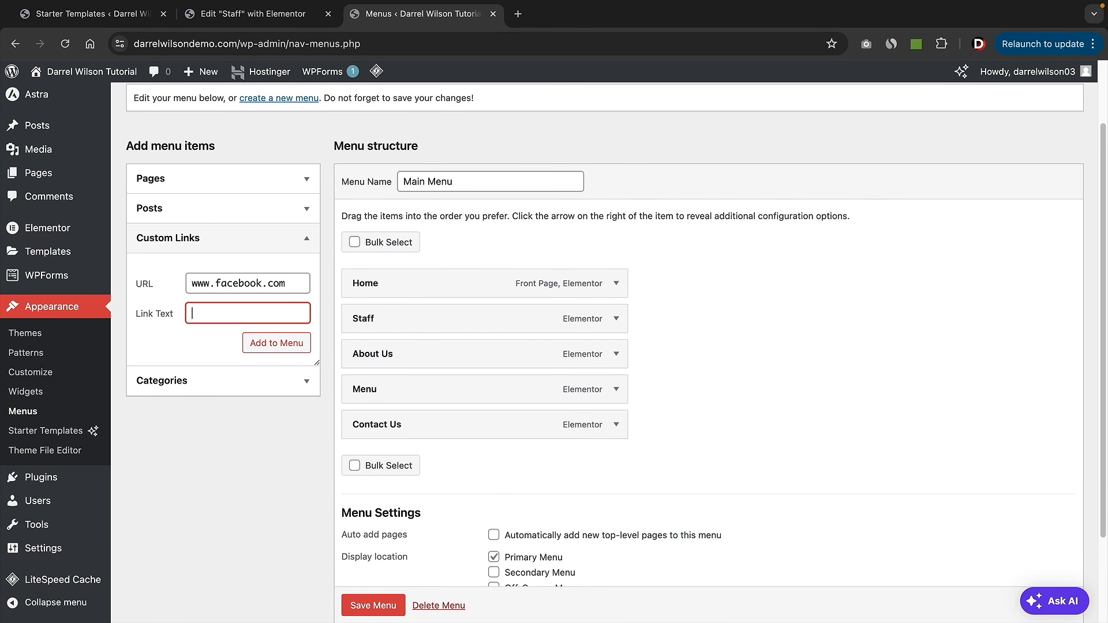
type("Facebook")
left_click(304, 347)
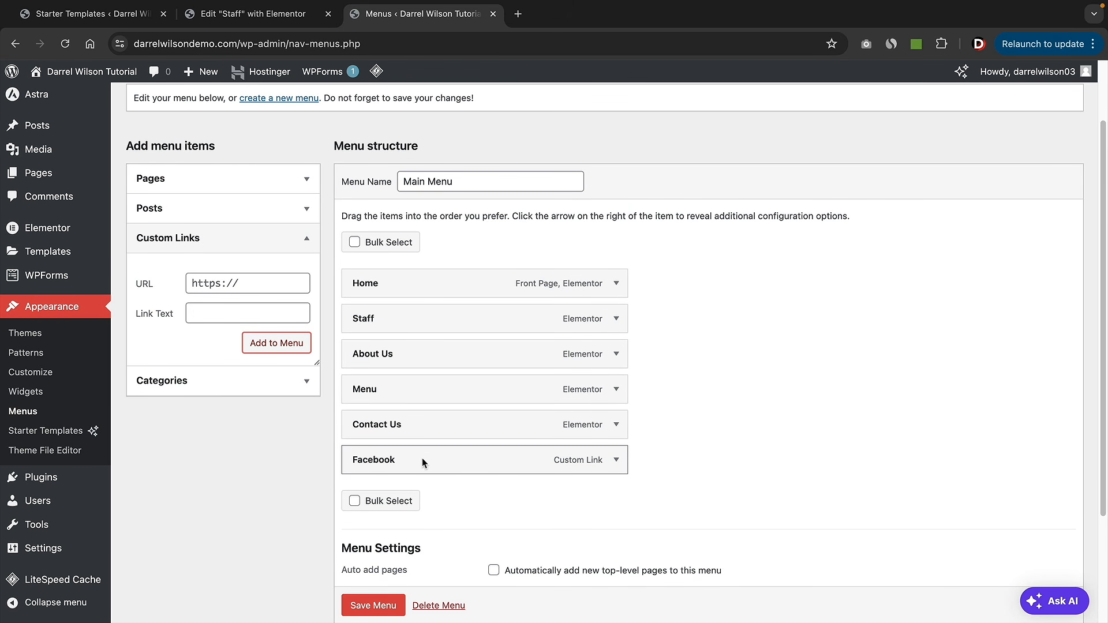
mouse_move(410, 459)
left_mouse_down()
mouse_move(445, 458)
mouse_move(412, 444)
left_mouse_up()
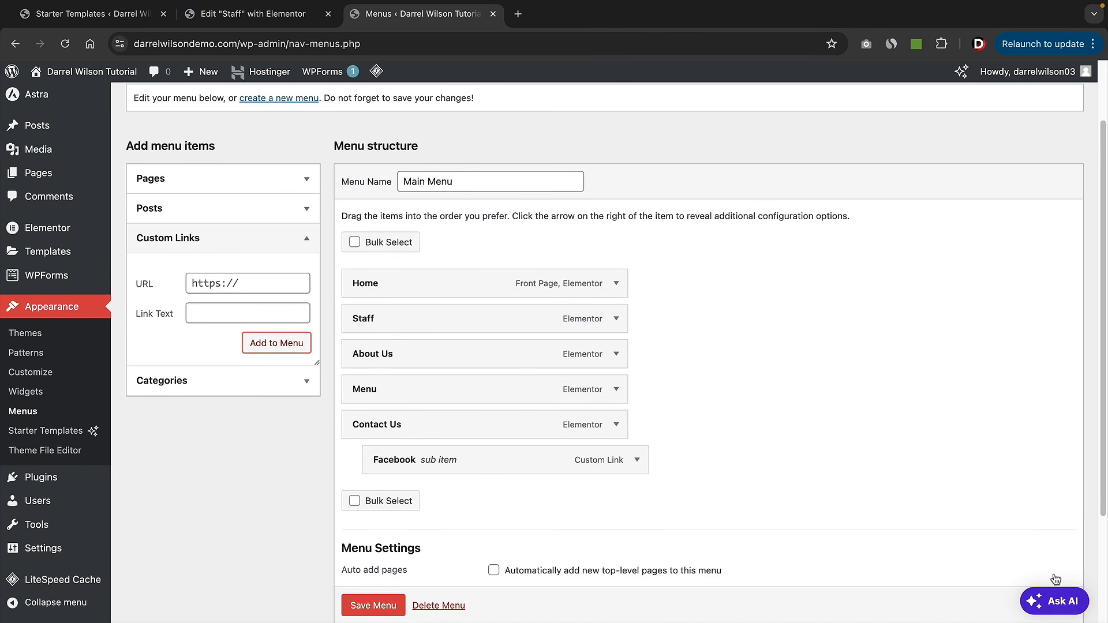
scroll(1014, 468, "down", 3)
left_click(387, 558)
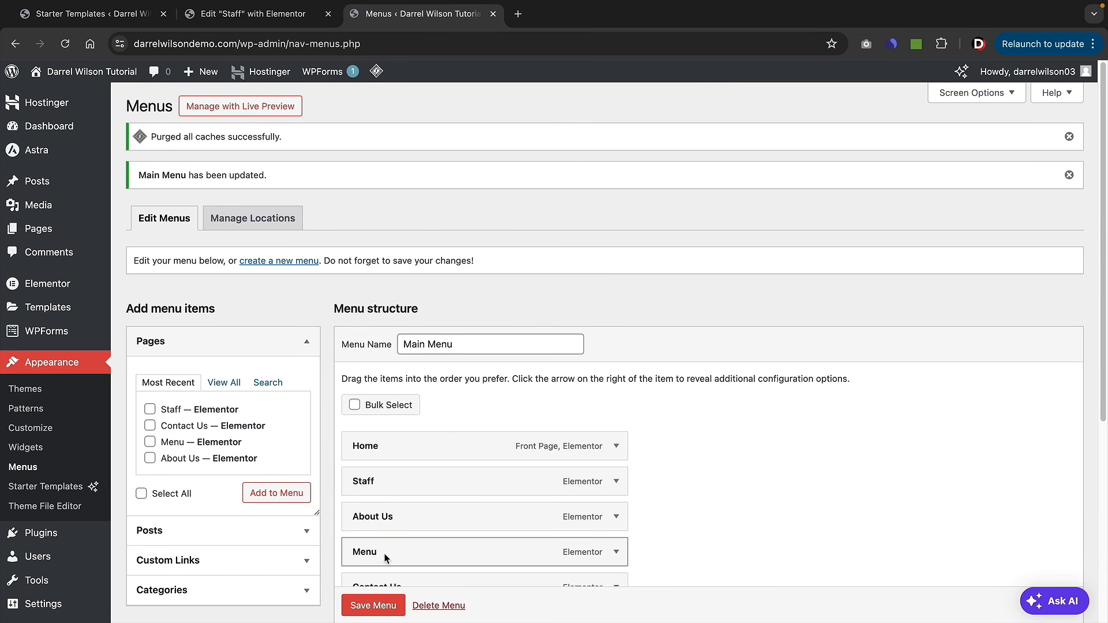
- On the live site, check the new Staff page and the Contact Us submenu, then return Home
mouse_move(86, 72)
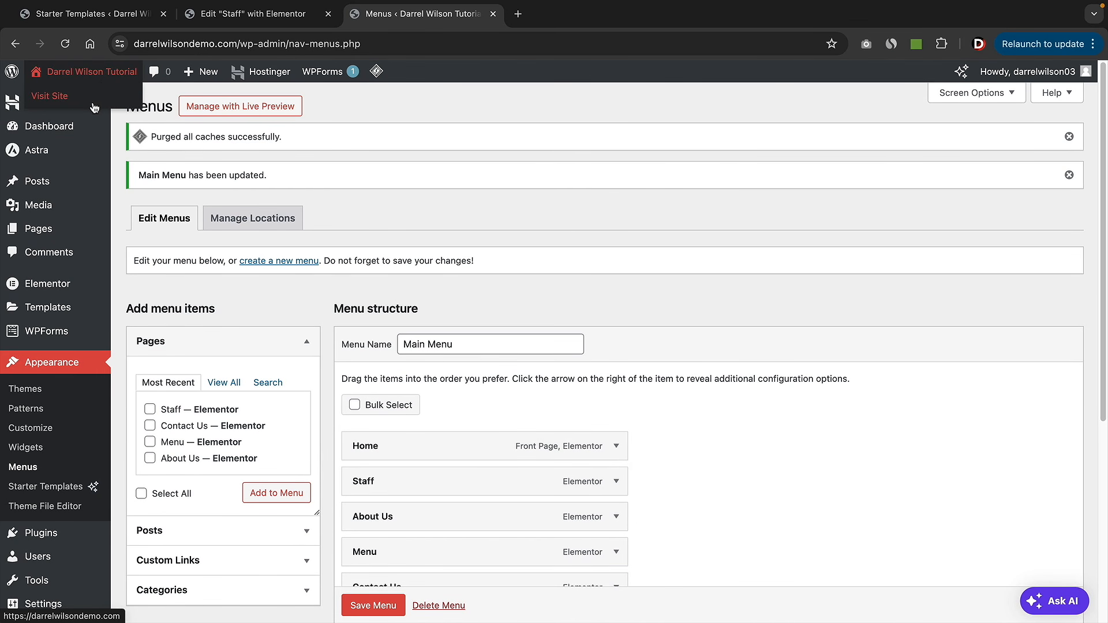
left_click(90, 101)
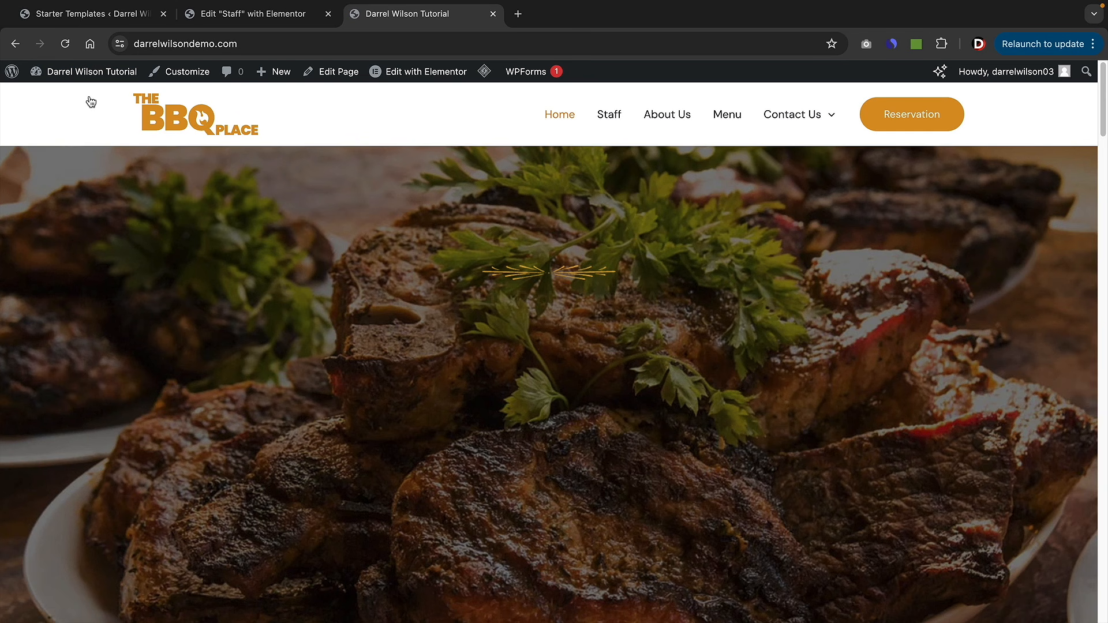
left_click(609, 115)
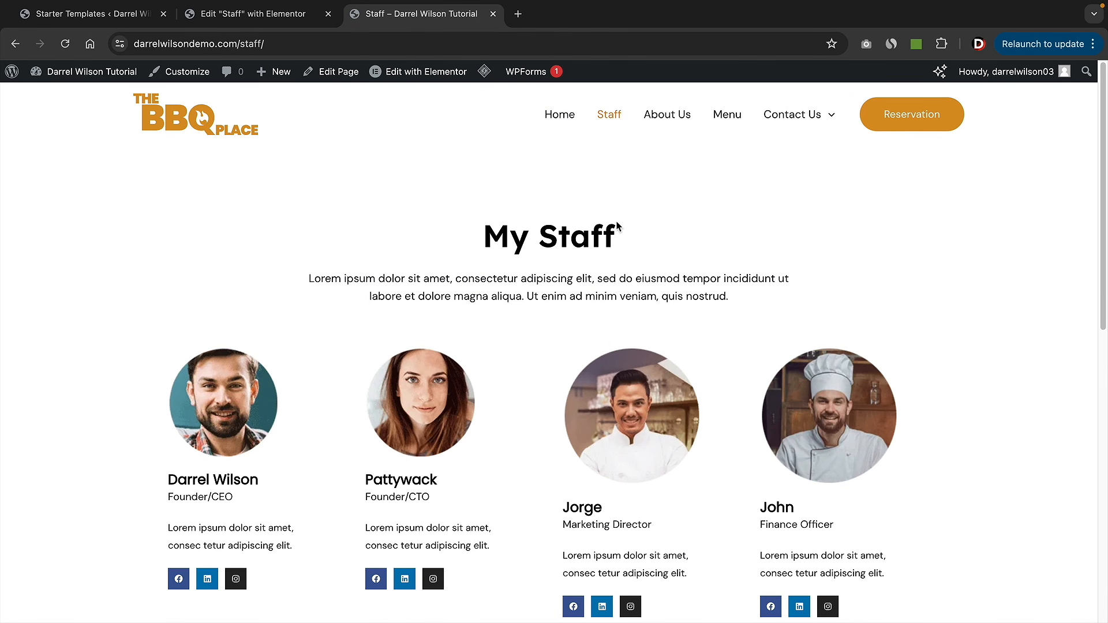
mouse_move(789, 116)
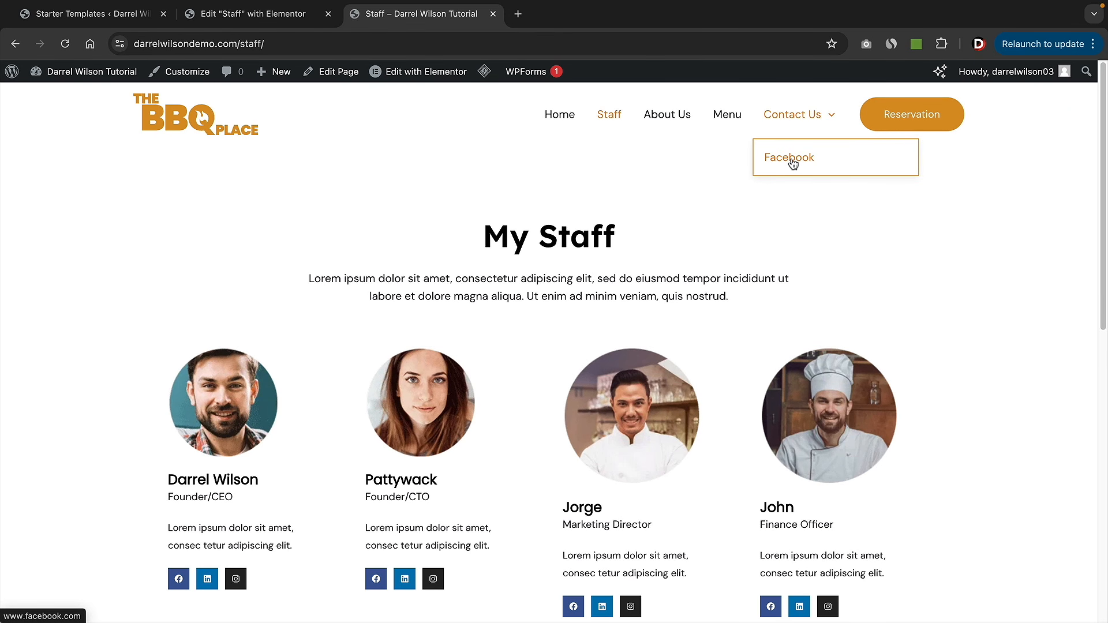
left_click(564, 116)
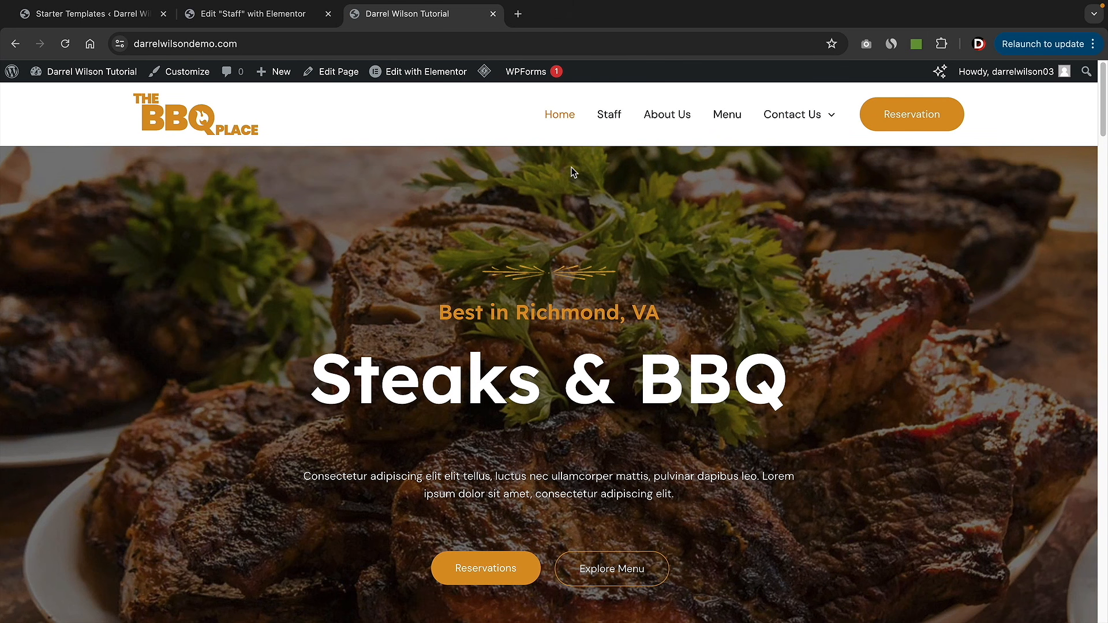
scroll(541, 218, "down", 1)
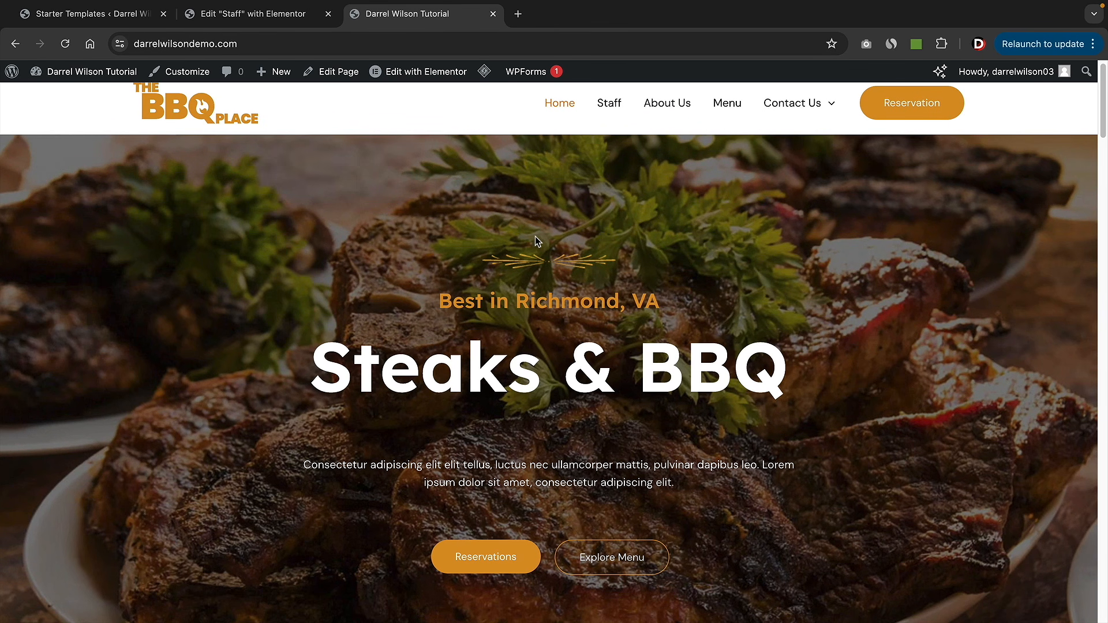
scroll(535, 237, "up", 1)
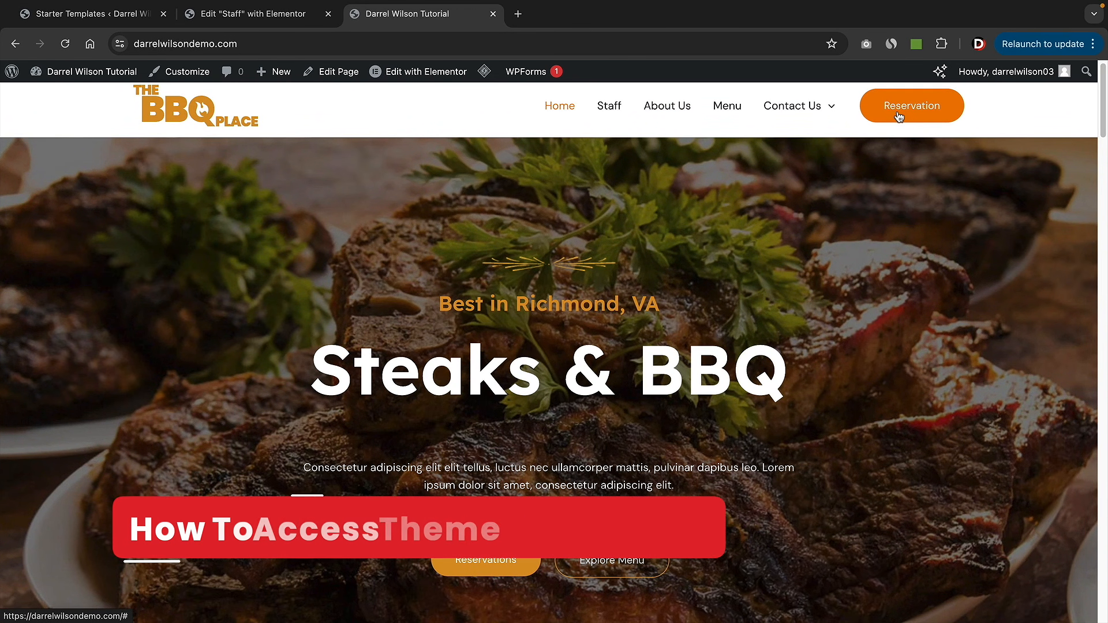
- Open the Customizer for the BBQ Place site running the Astra theme
mouse_move(832, 114)
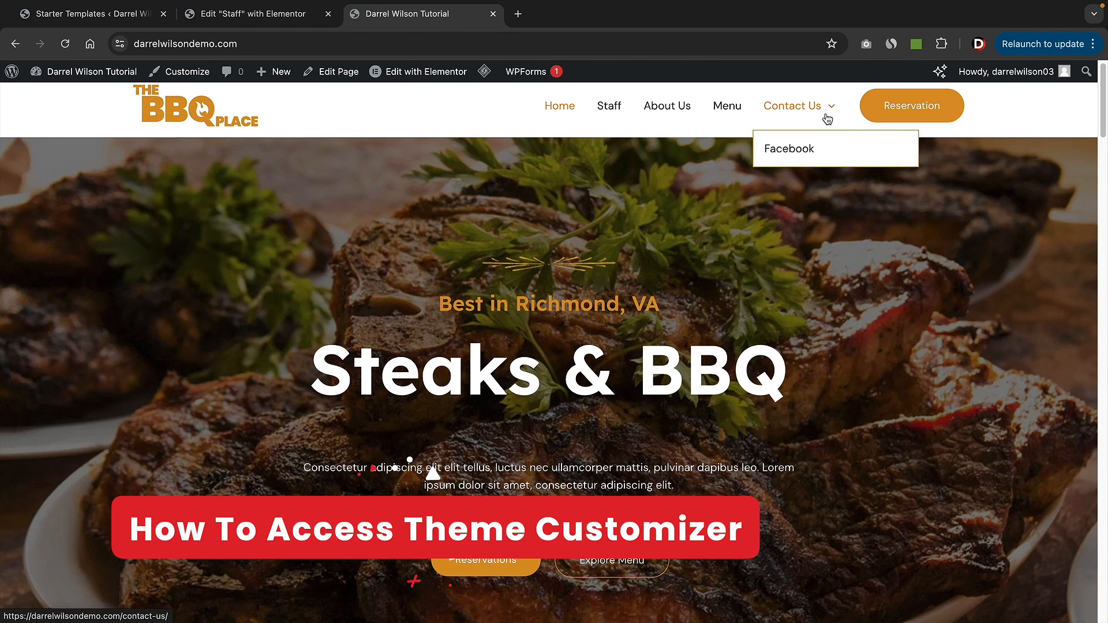
left_click(176, 77)
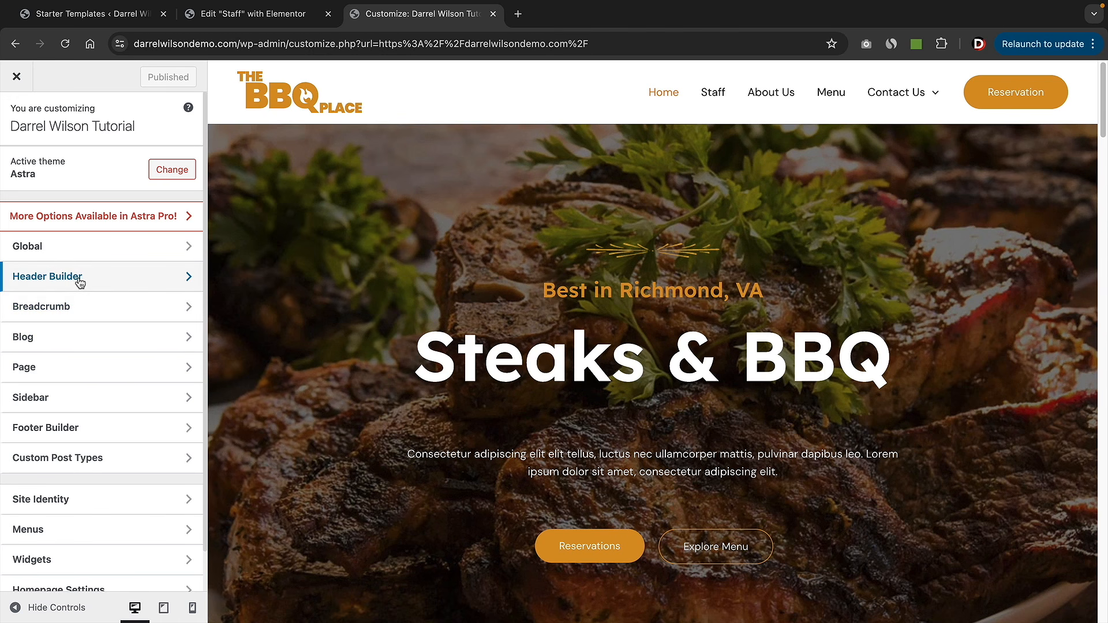
- In the Header Builder, add Social icons to the Above Header row and Account to the Below Header row
left_click(48, 277)
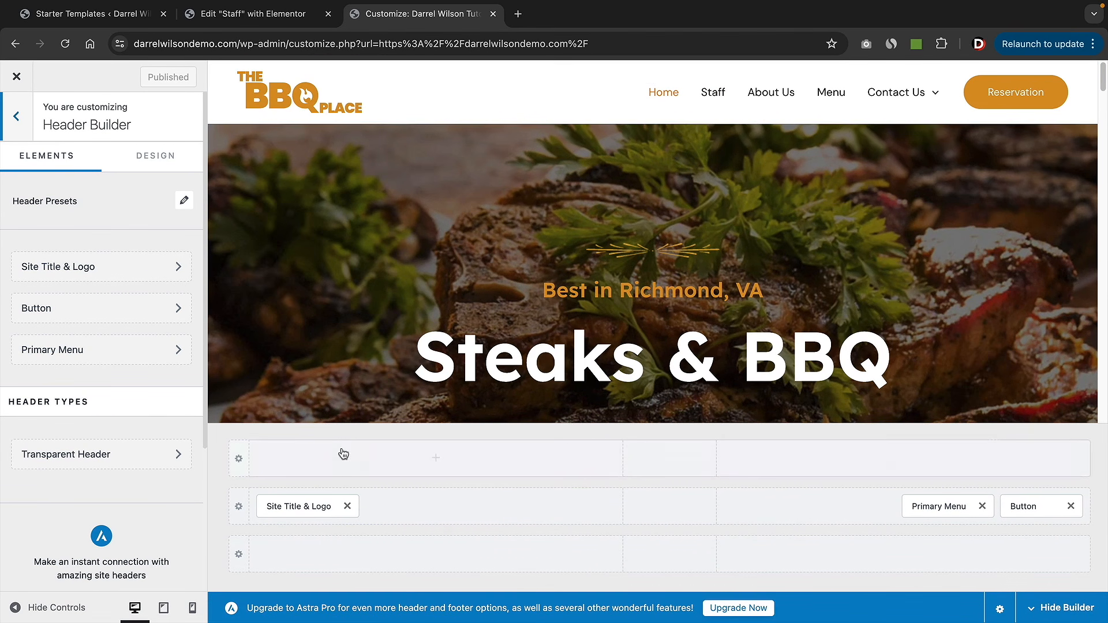
left_click(436, 461)
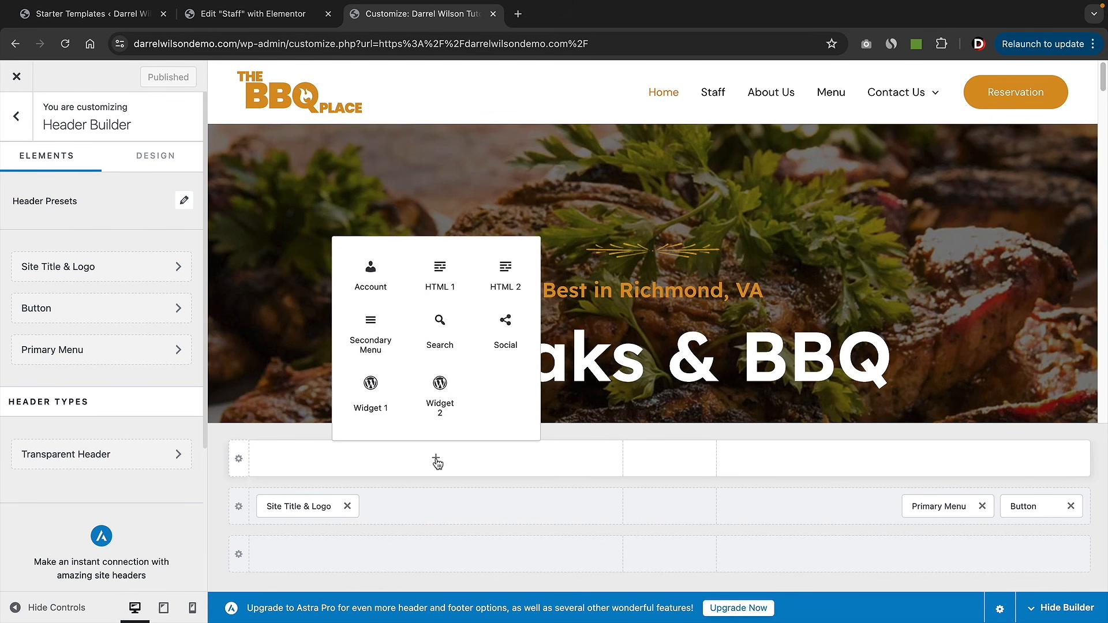
left_click(506, 337)
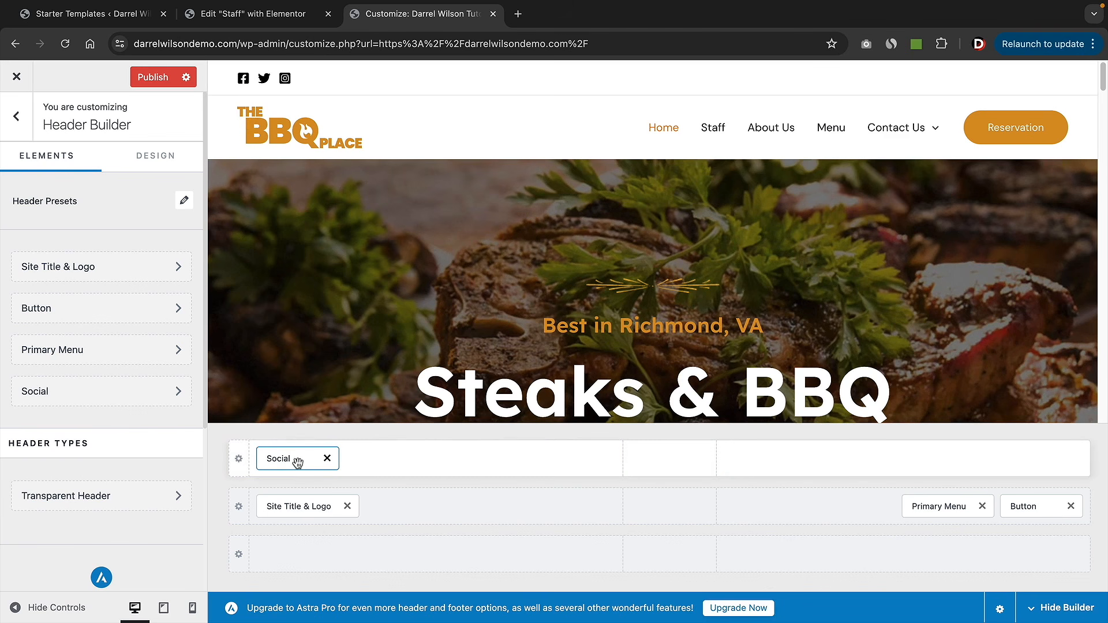
left_click(434, 554)
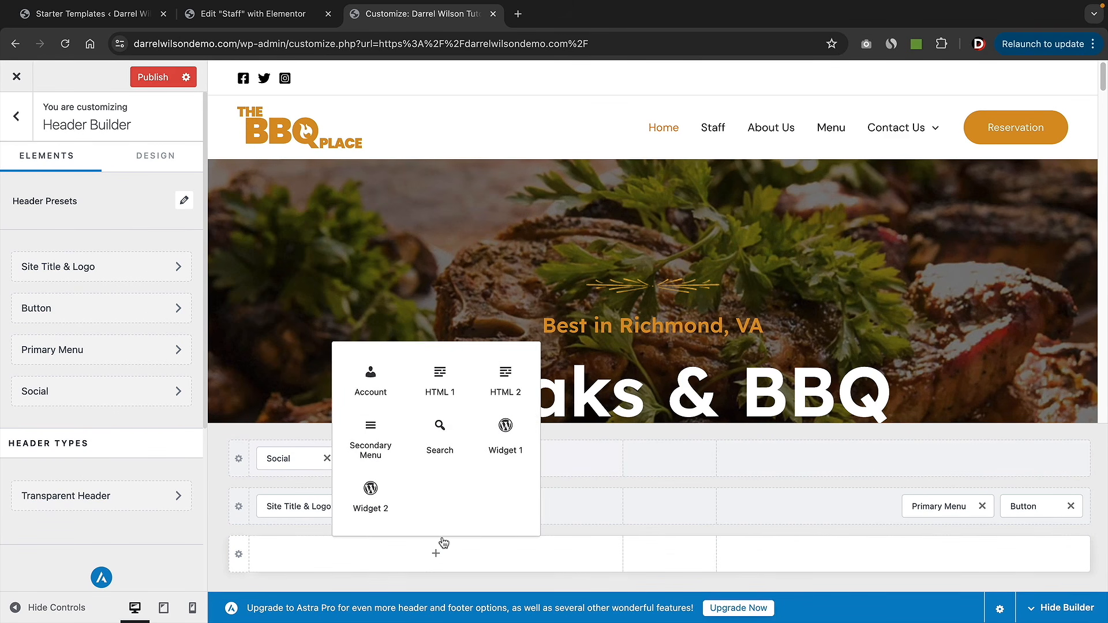
left_click(373, 384)
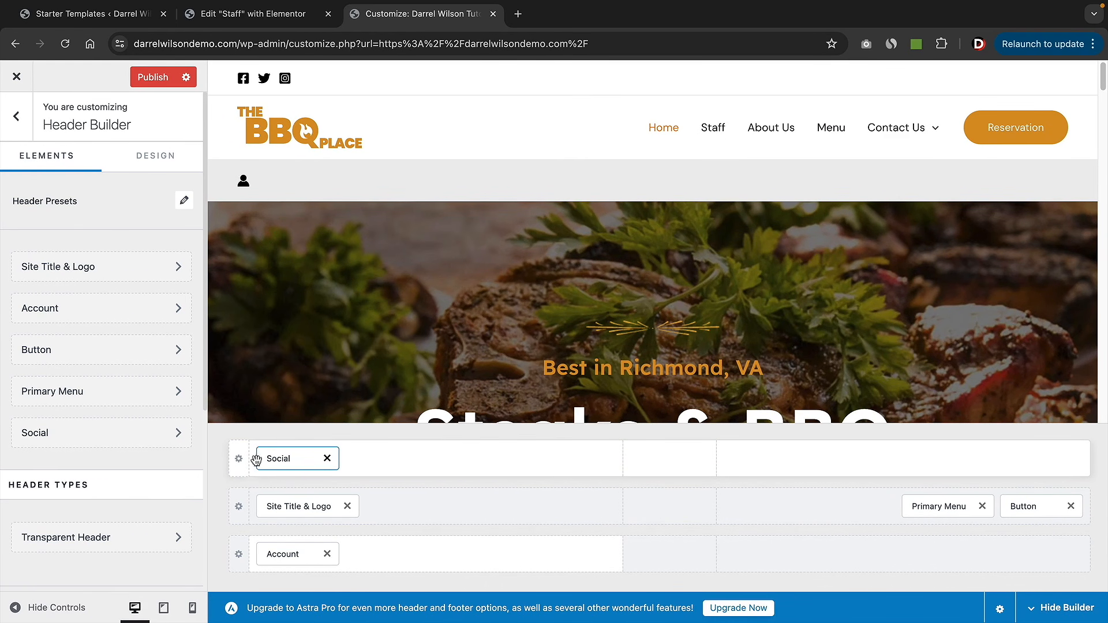
left_click(239, 459)
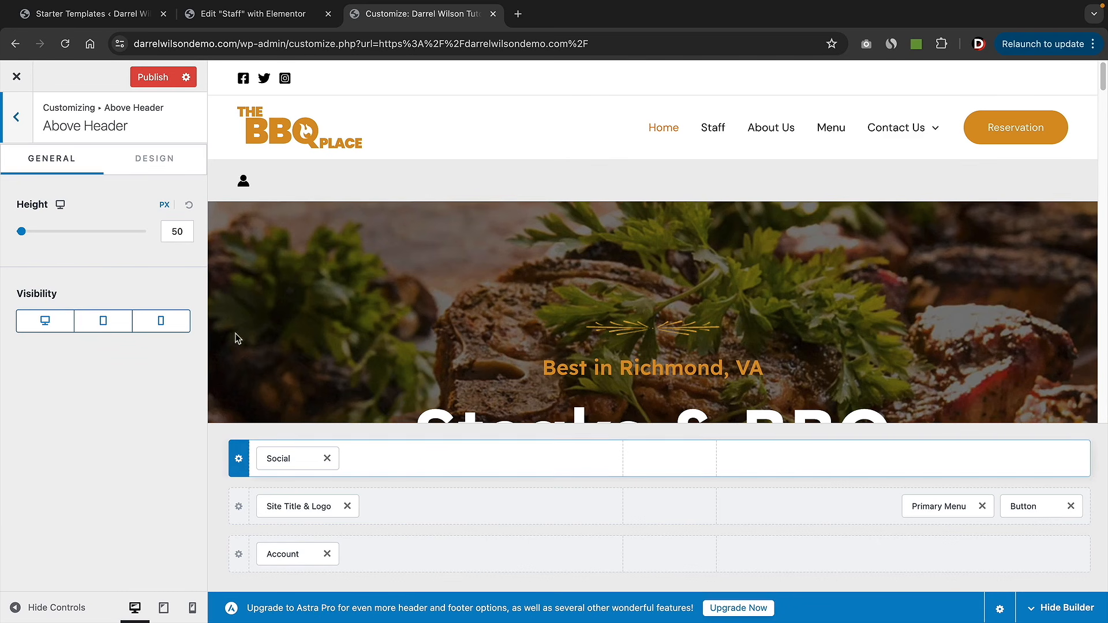
mouse_move(22, 232)
left_mouse_down()
mouse_move(52, 230)
mouse_move(26, 231)
left_mouse_up()
left_click(157, 162)
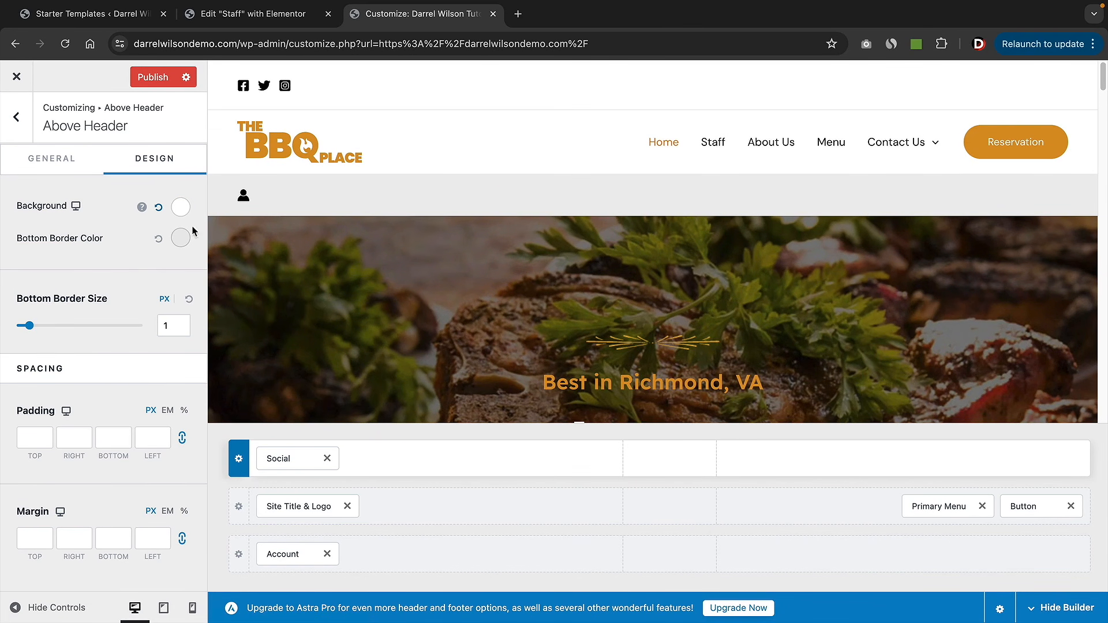
left_click(177, 207)
mouse_move(153, 292)
left_mouse_down()
mouse_move(154, 348)
mouse_move(151, 303)
left_mouse_up()
left_click(113, 255)
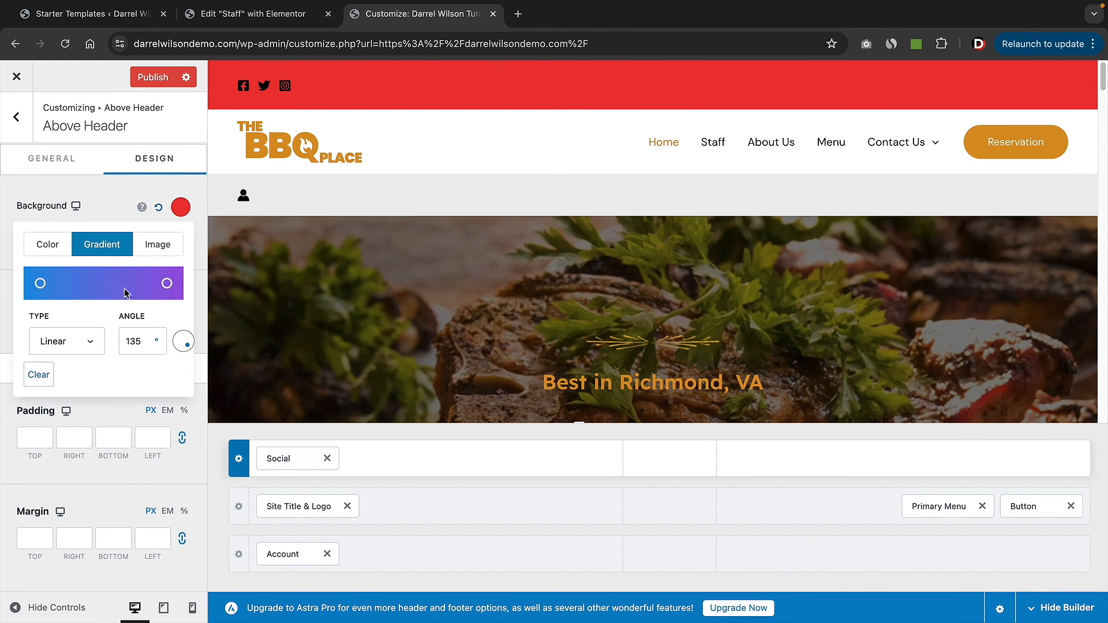
left_click(167, 283)
left_click(96, 261)
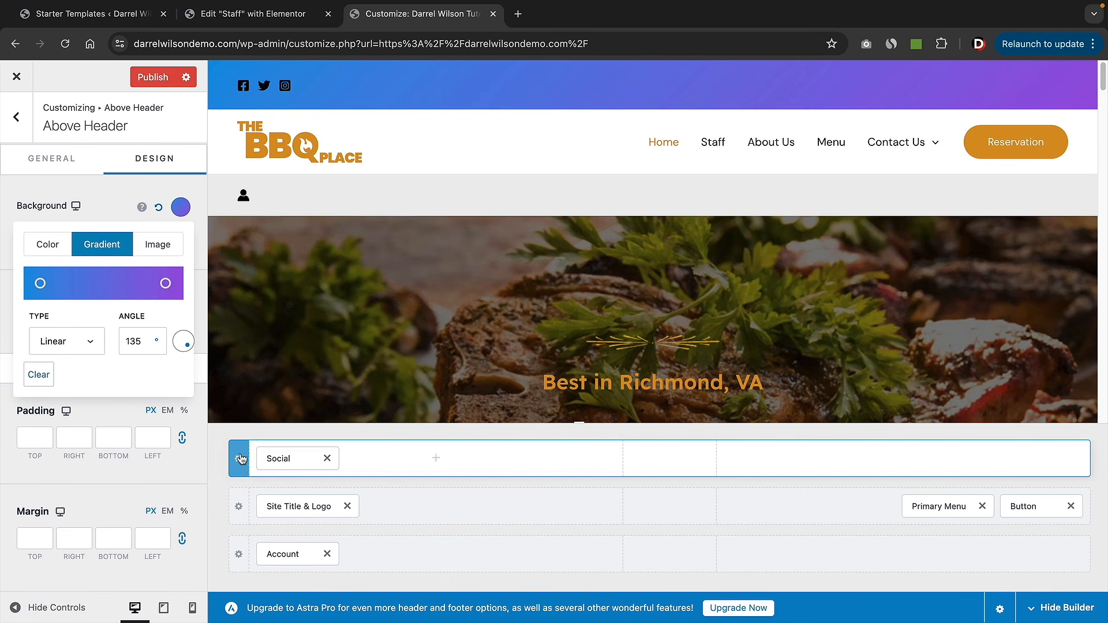
left_click(158, 206)
left_click(77, 166)
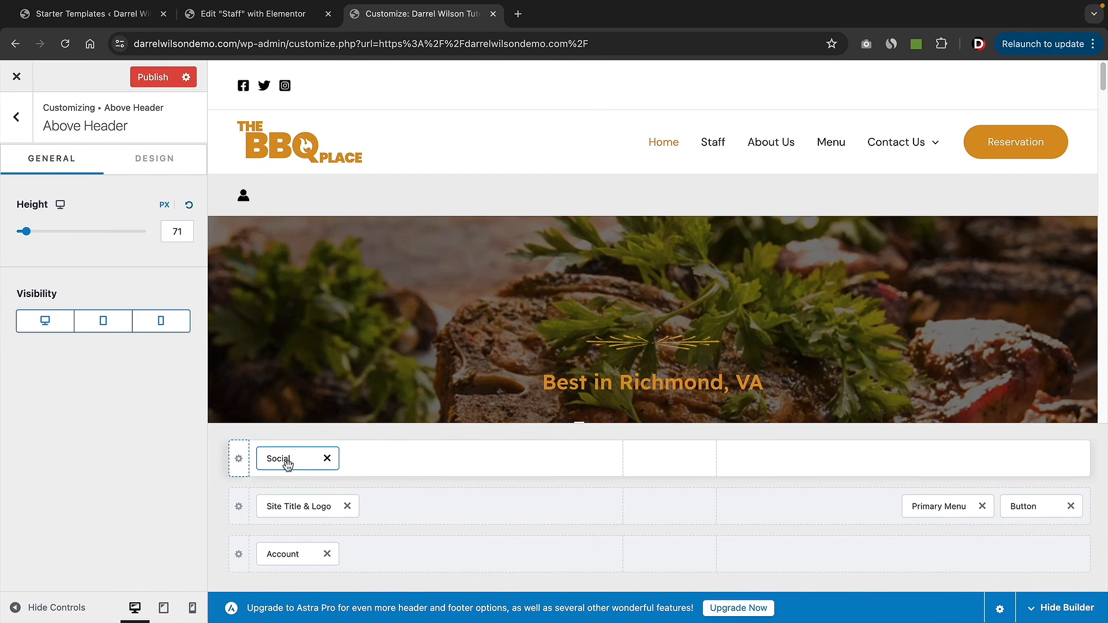
- Move the Social element from Above Header into the Primary Header row beside the Primary Menu
left_click_drag(289, 461, 725, 524)
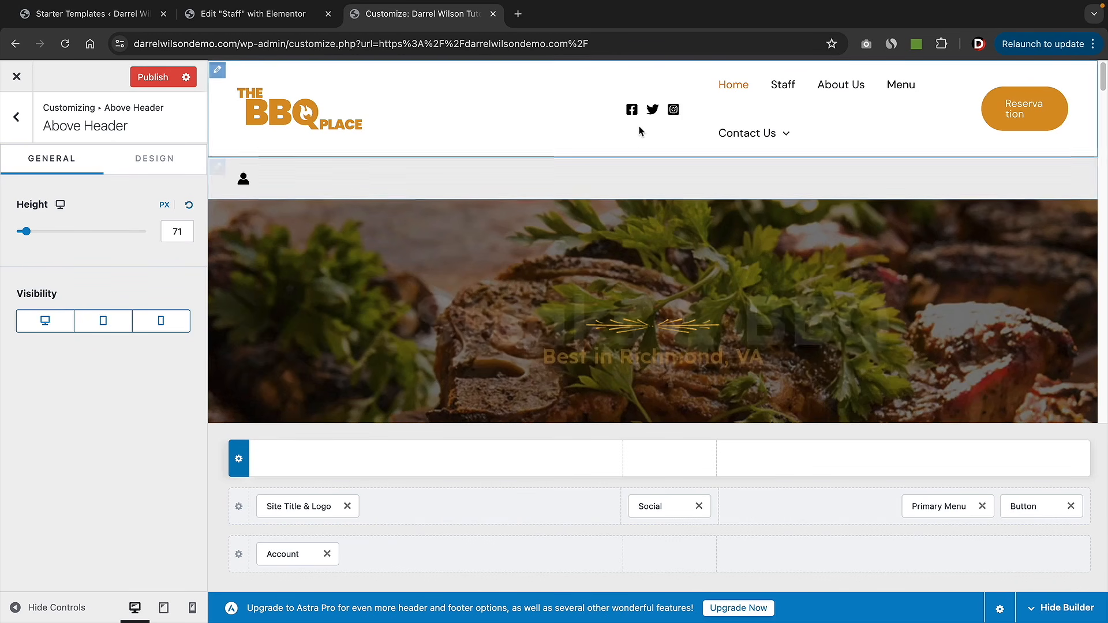
left_click_drag(663, 509, 1041, 521)
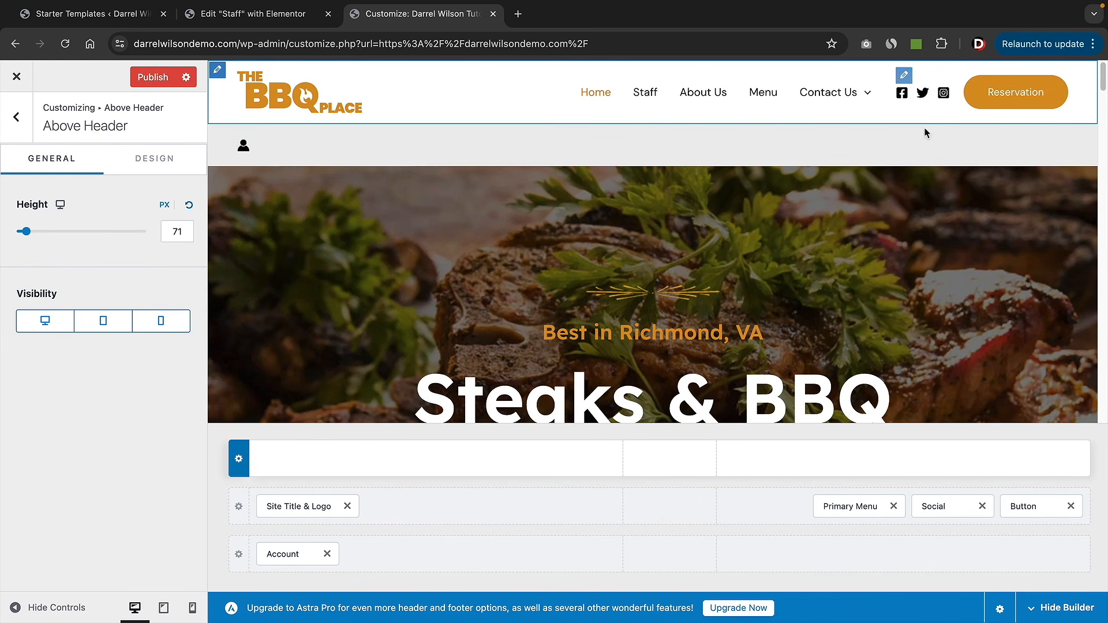
left_click(950, 508)
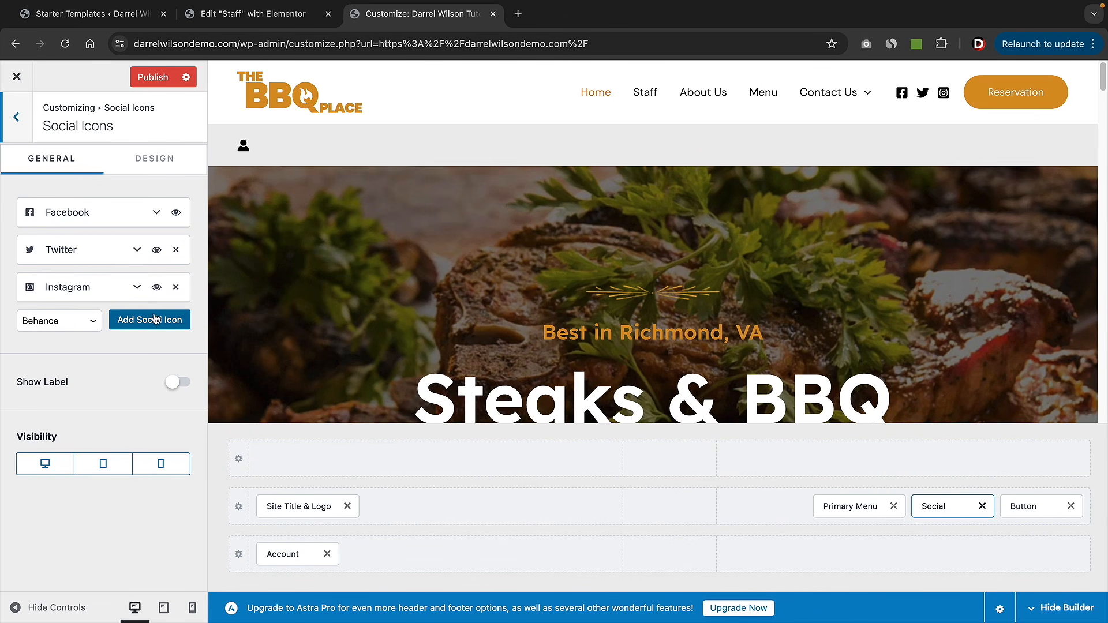
- Set the header Social Icons' Color Type to Official in their Design settings
left_click(137, 289)
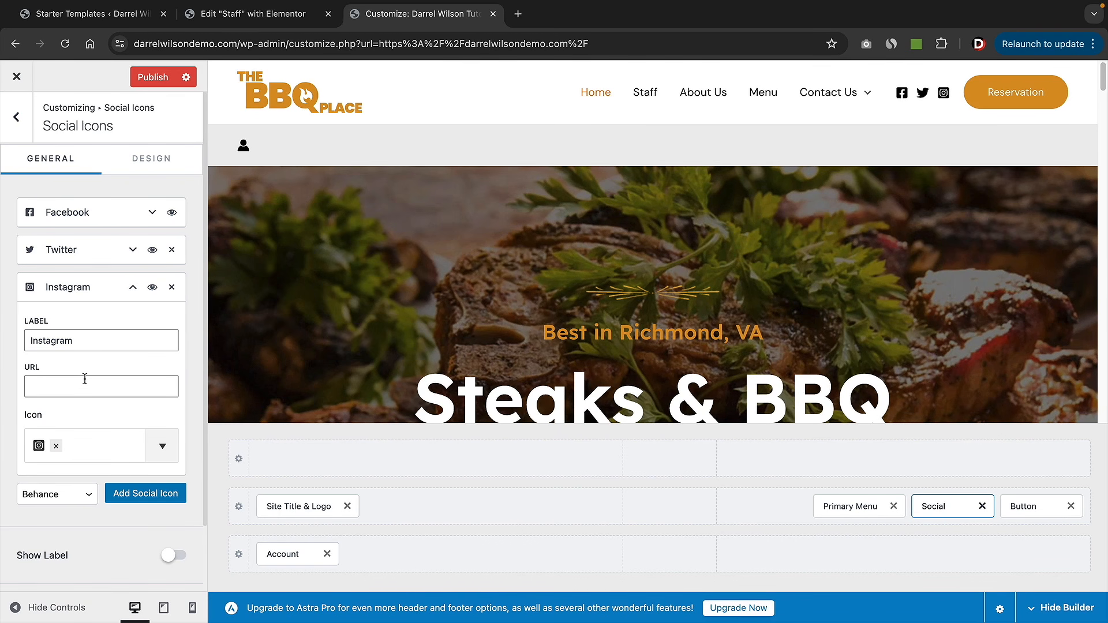
left_click(134, 289)
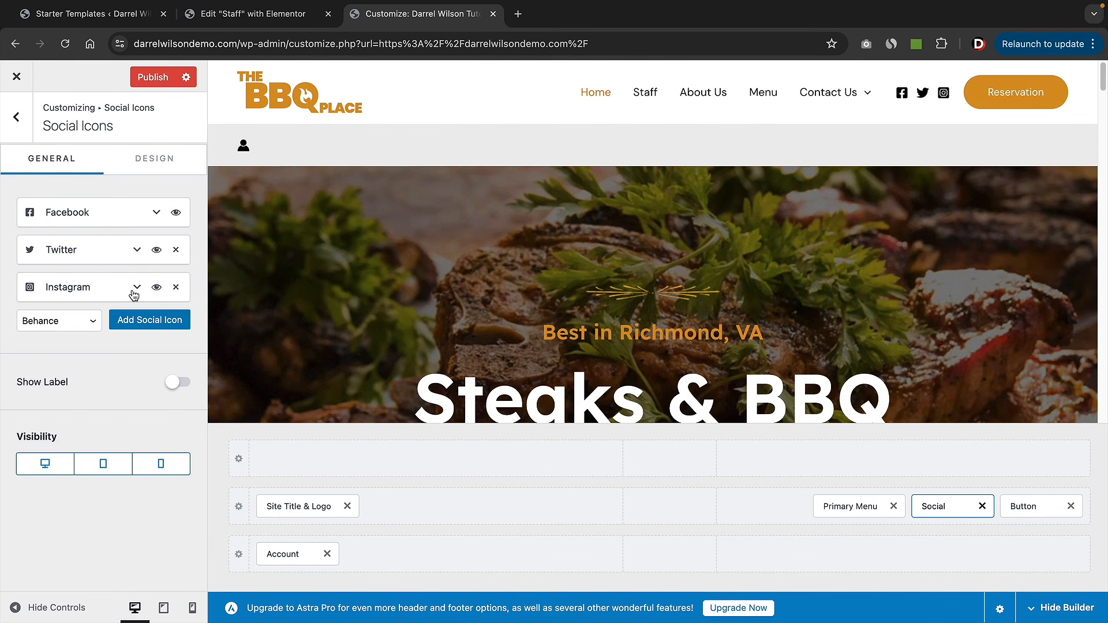
left_click(153, 162)
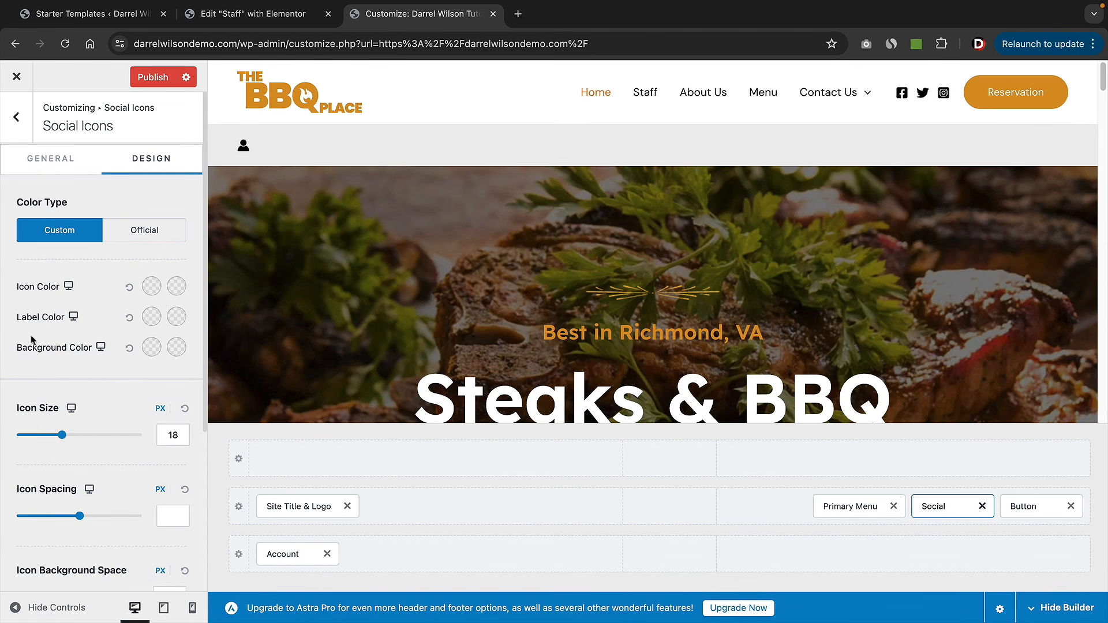
left_click(152, 231)
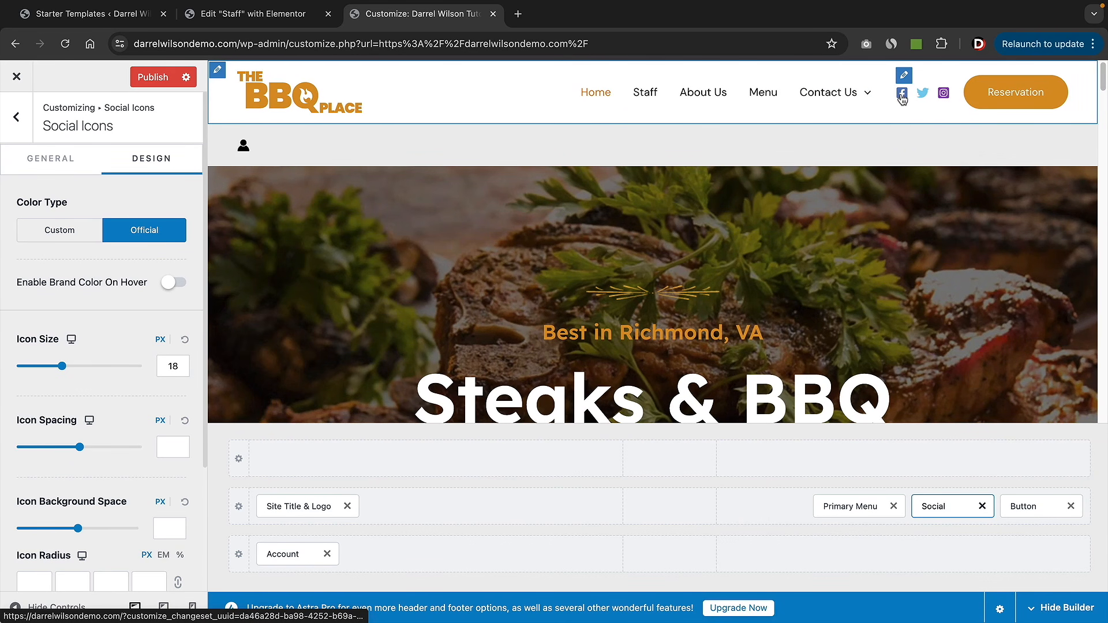
left_click(1024, 510)
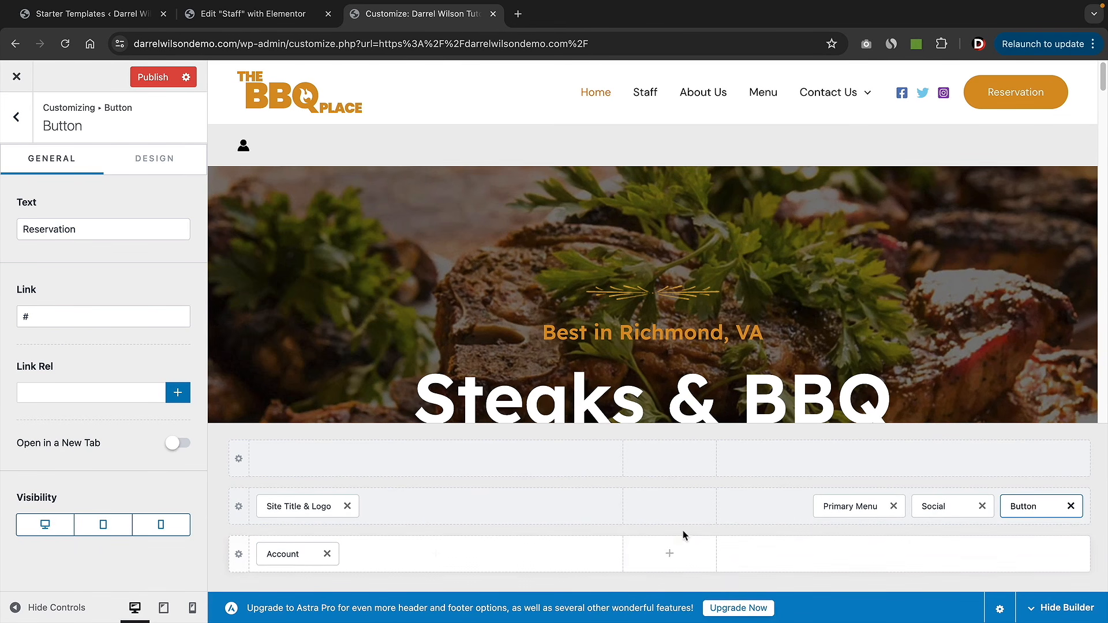
- Move the Account icon after the Reservation button and remove the Social icons from the header
left_click_drag(297, 552, 1036, 512)
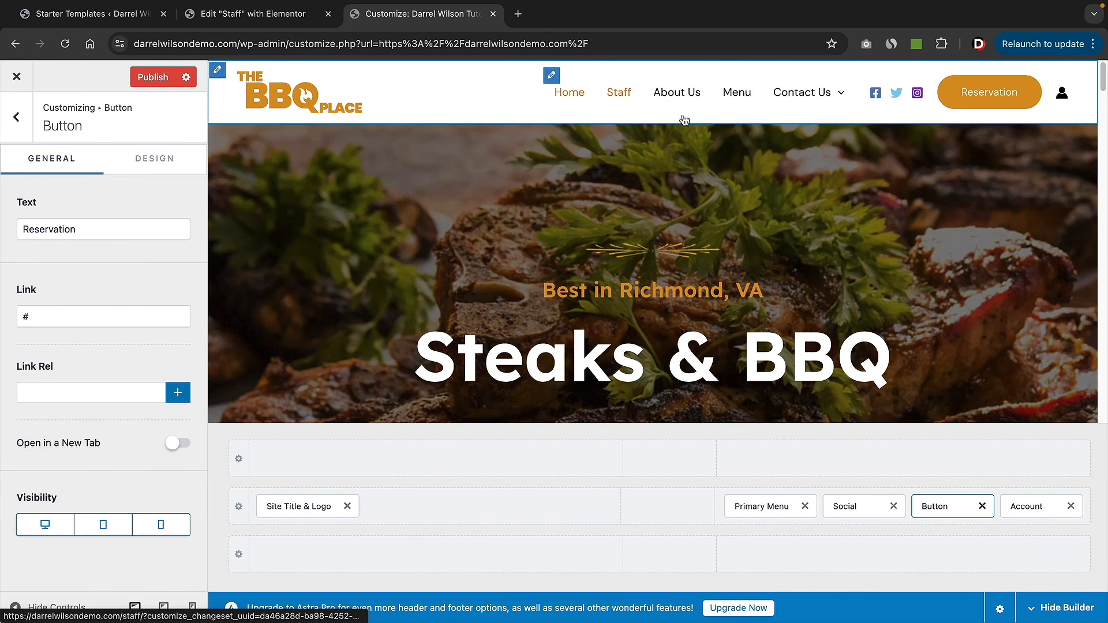
left_click(894, 506)
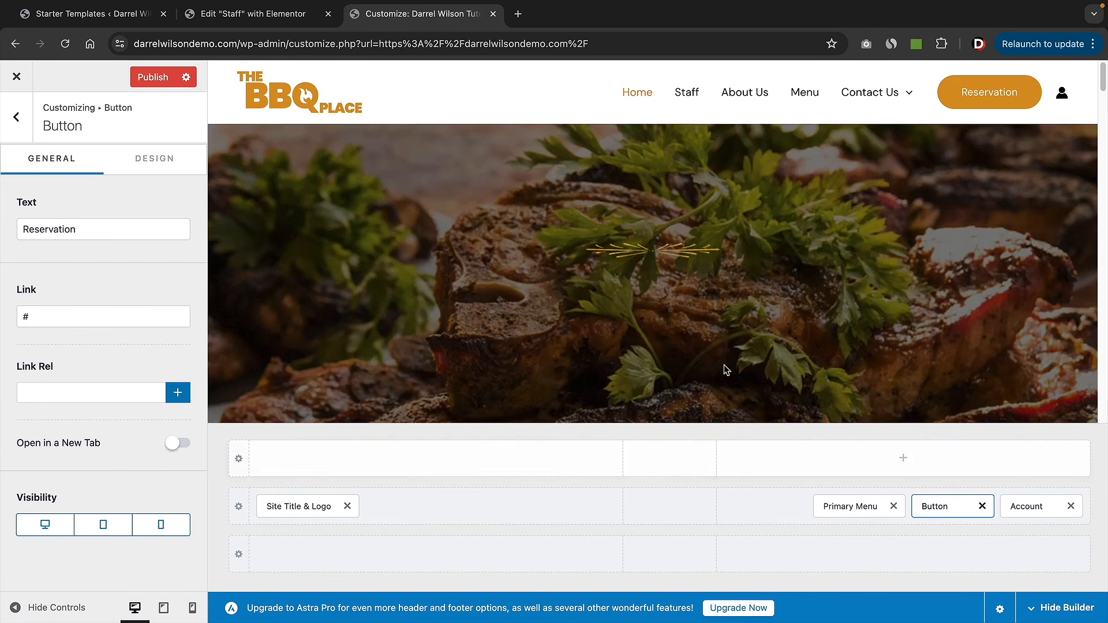
left_click(17, 117)
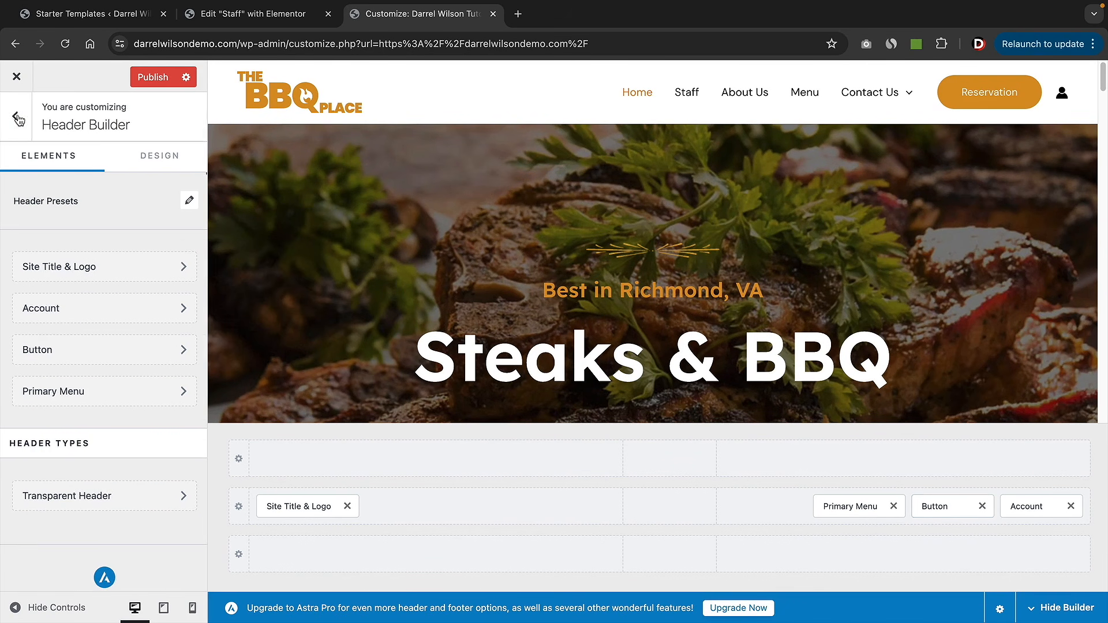
left_click(20, 120)
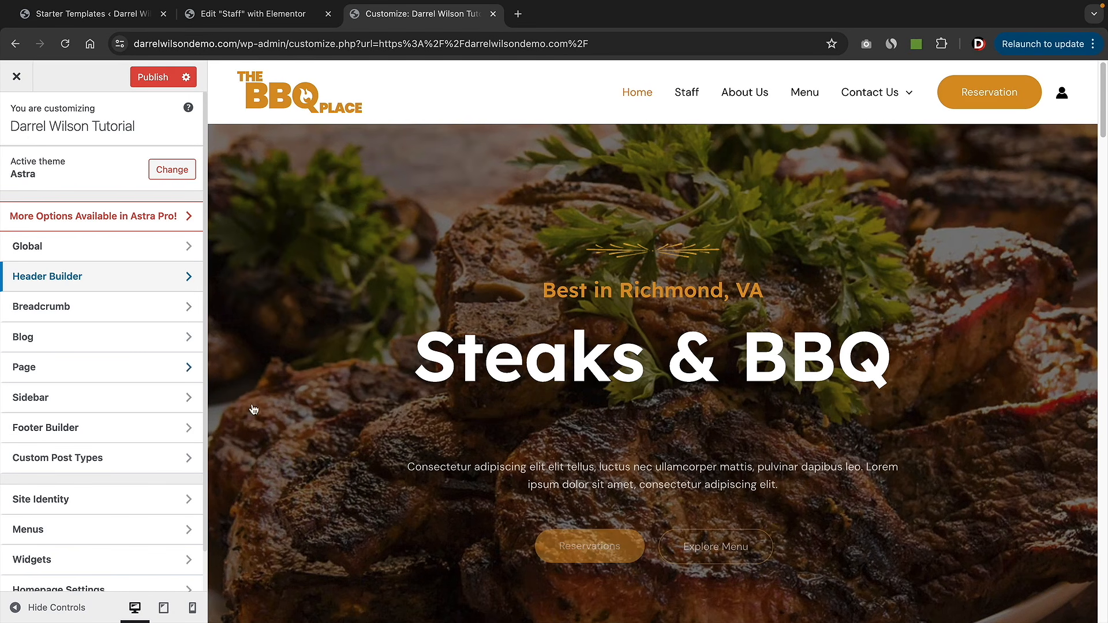
- In the Footer Builder, put Social in the bottom footer row and Copyright in the middle row
left_click(67, 434)
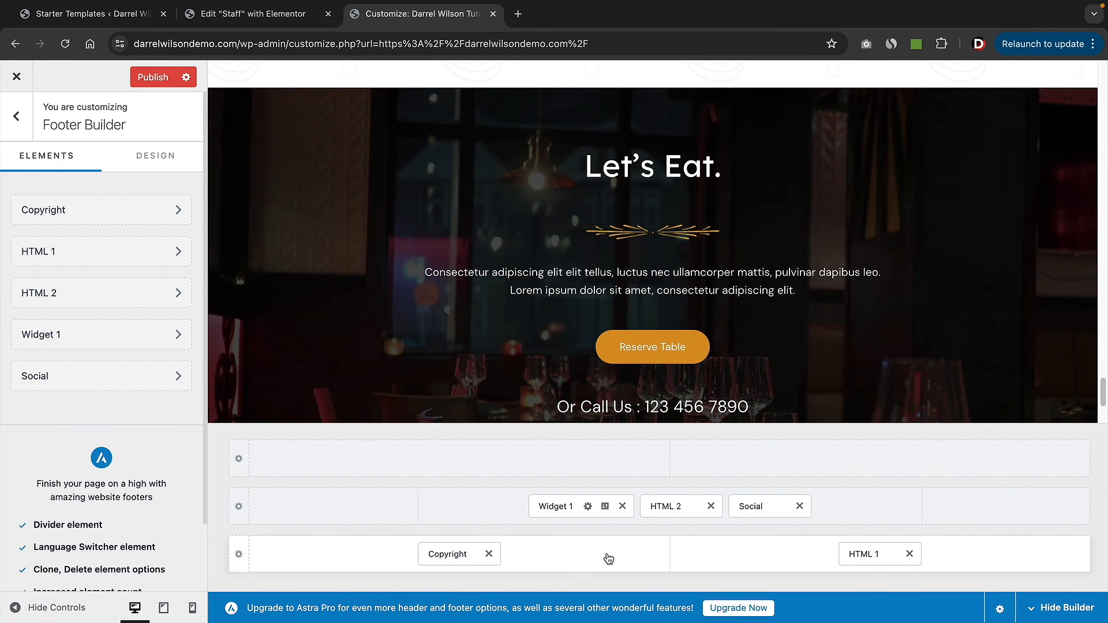
left_click(869, 461)
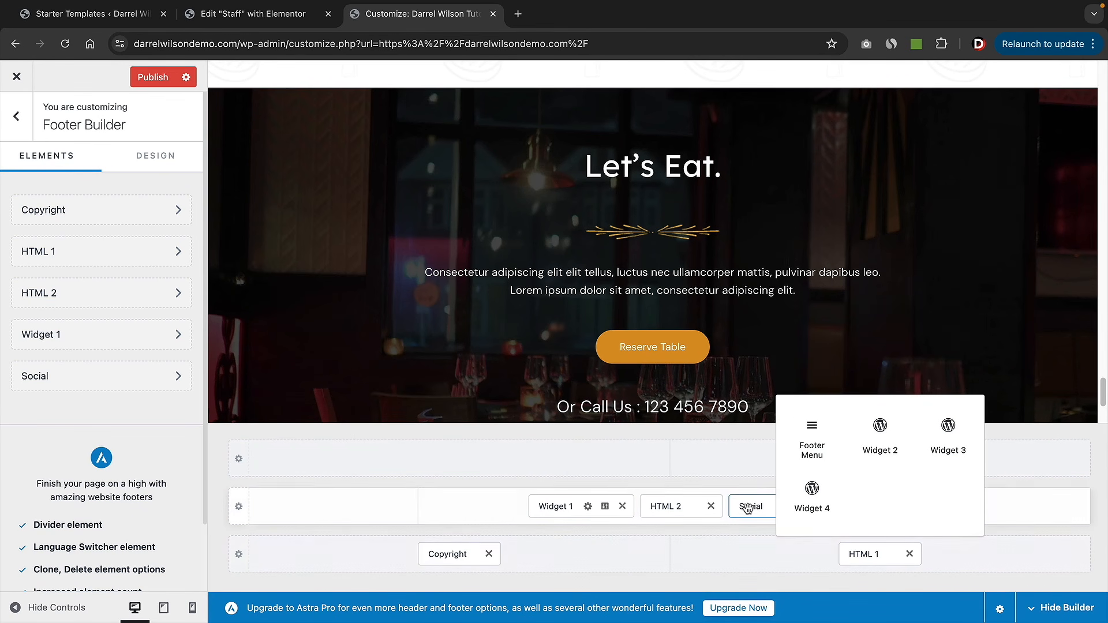
left_click_drag(748, 508, 502, 553)
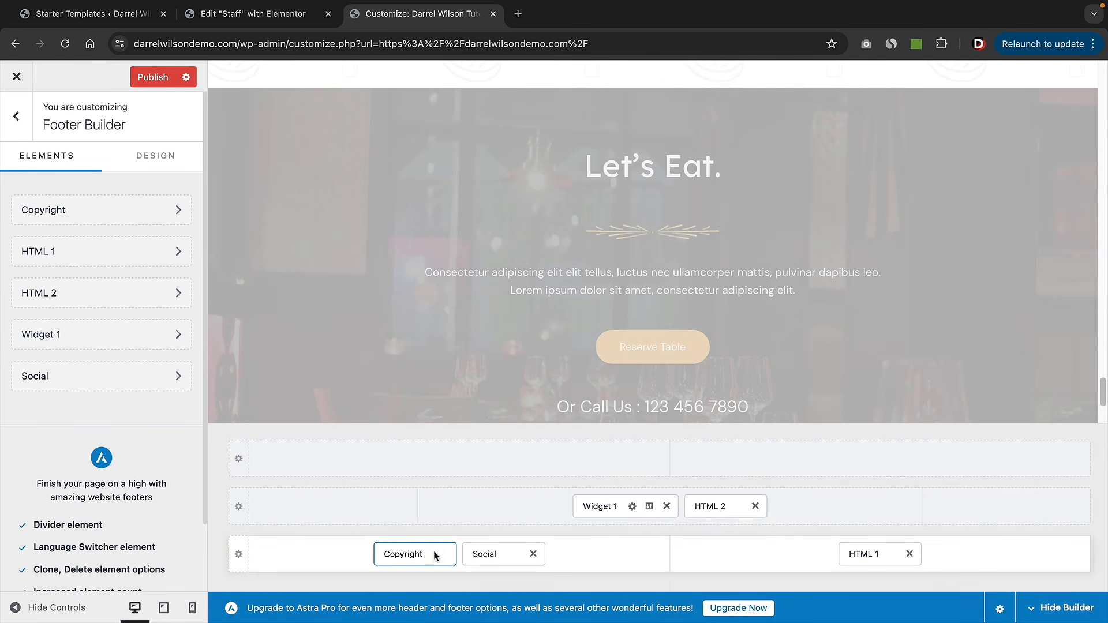
left_click_drag(434, 555, 831, 520)
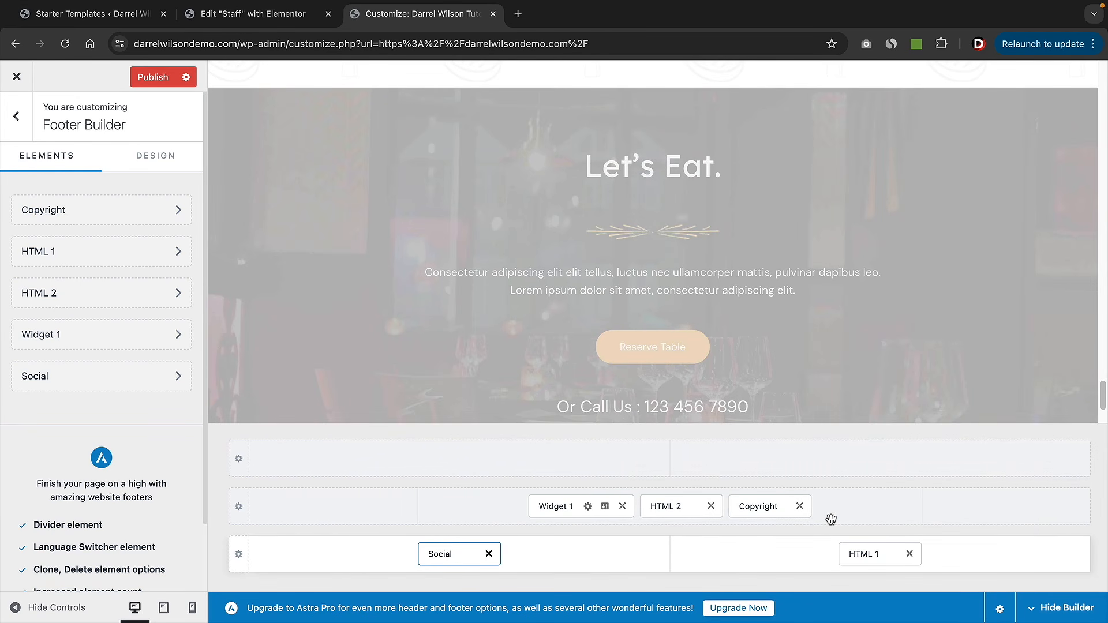
scroll(777, 329, "down", 3)
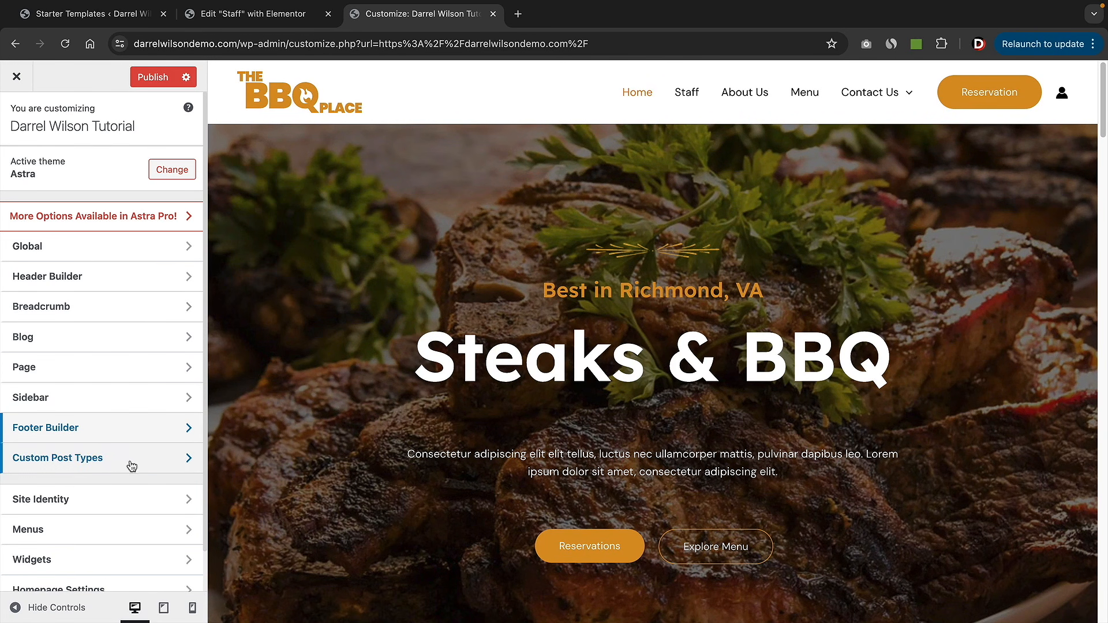
- Choose the Yelp image as the site icon and frame its red burst in the crop box
left_click(64, 501)
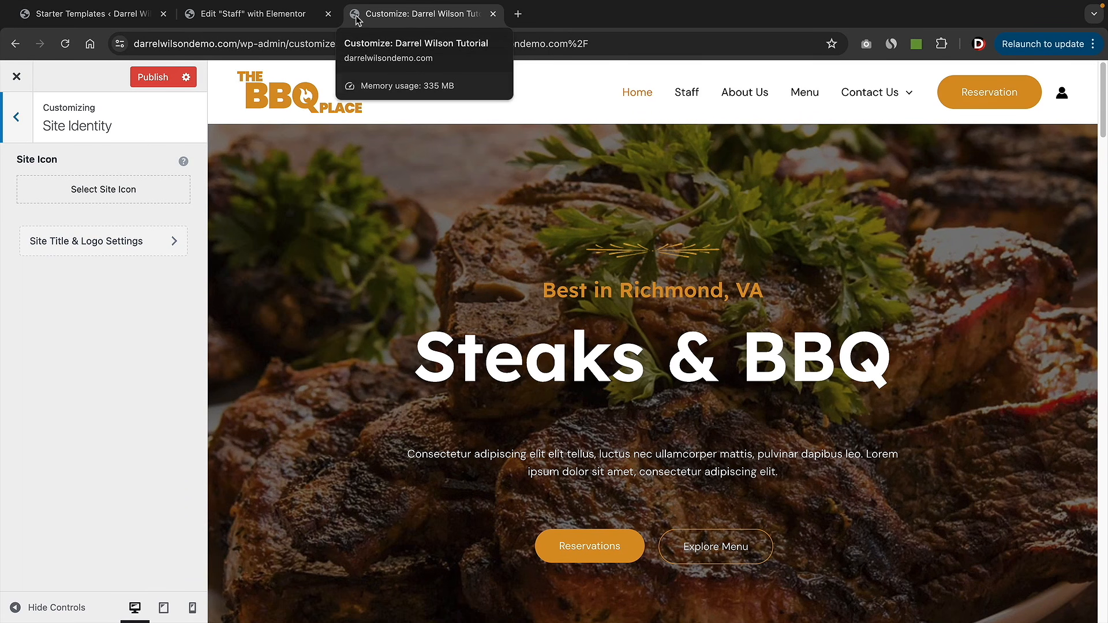
left_click(120, 192)
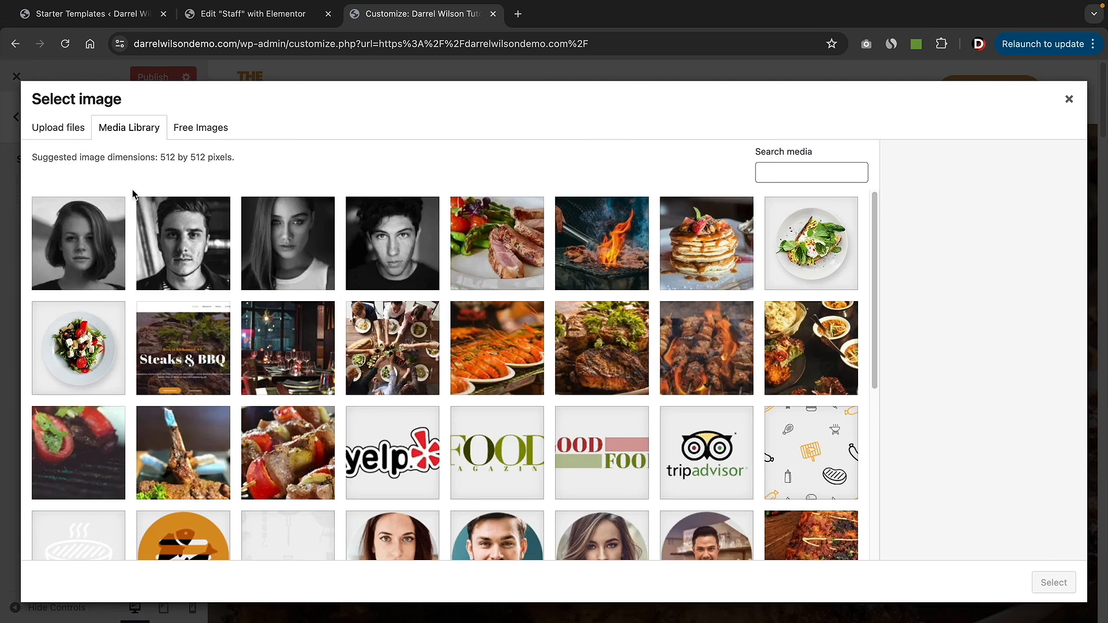
left_click(406, 442)
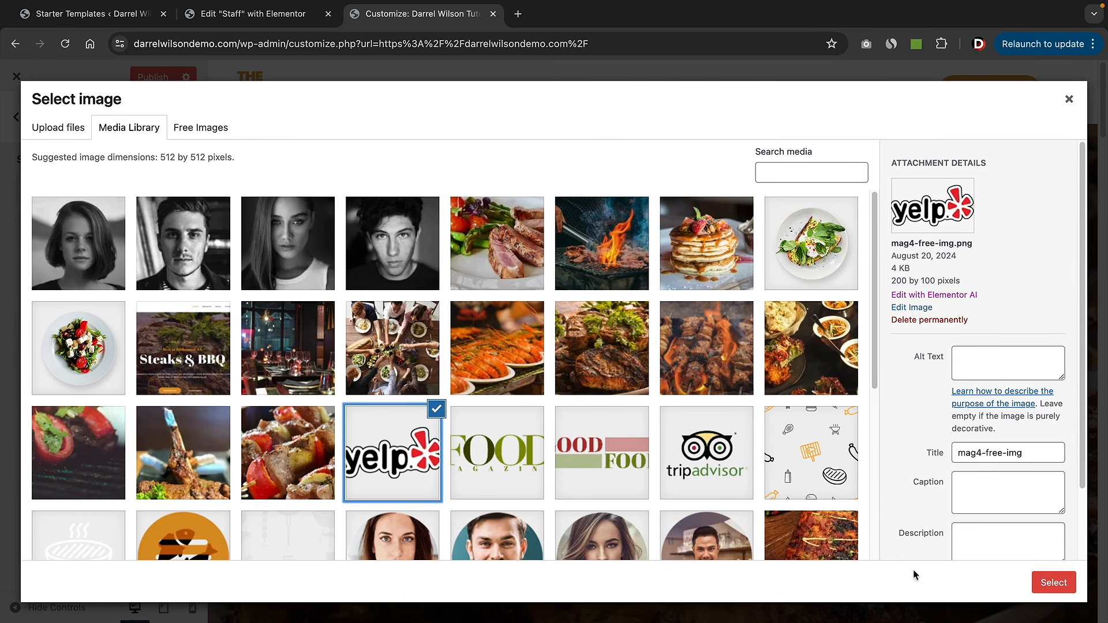
left_click(1053, 583)
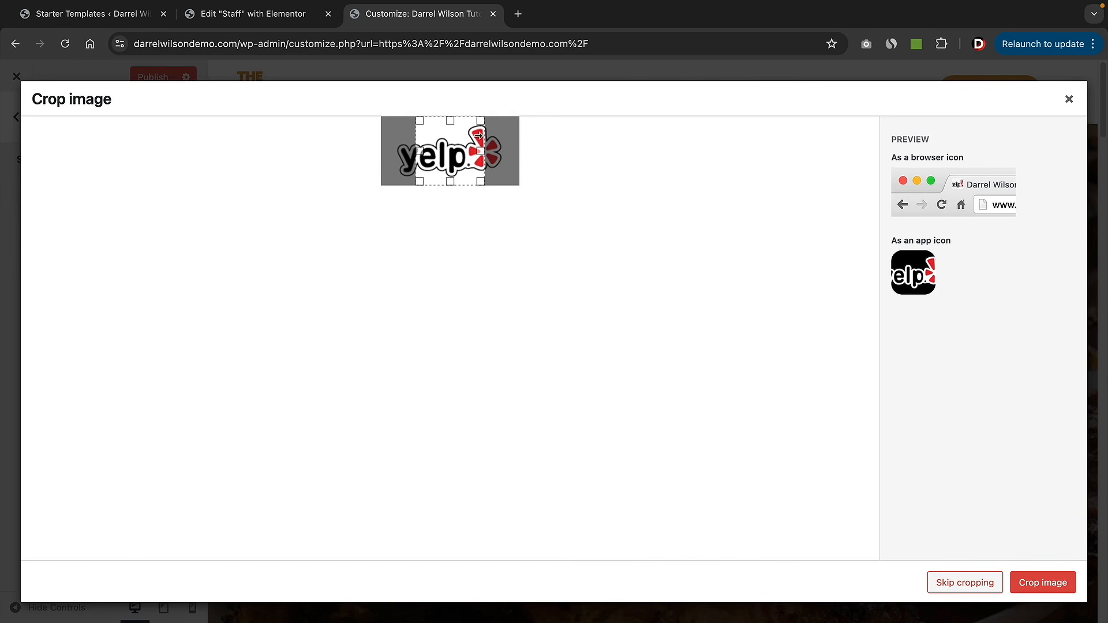
mouse_move(478, 135)
left_mouse_down()
mouse_move(421, 136)
mouse_move(491, 149)
left_mouse_up()
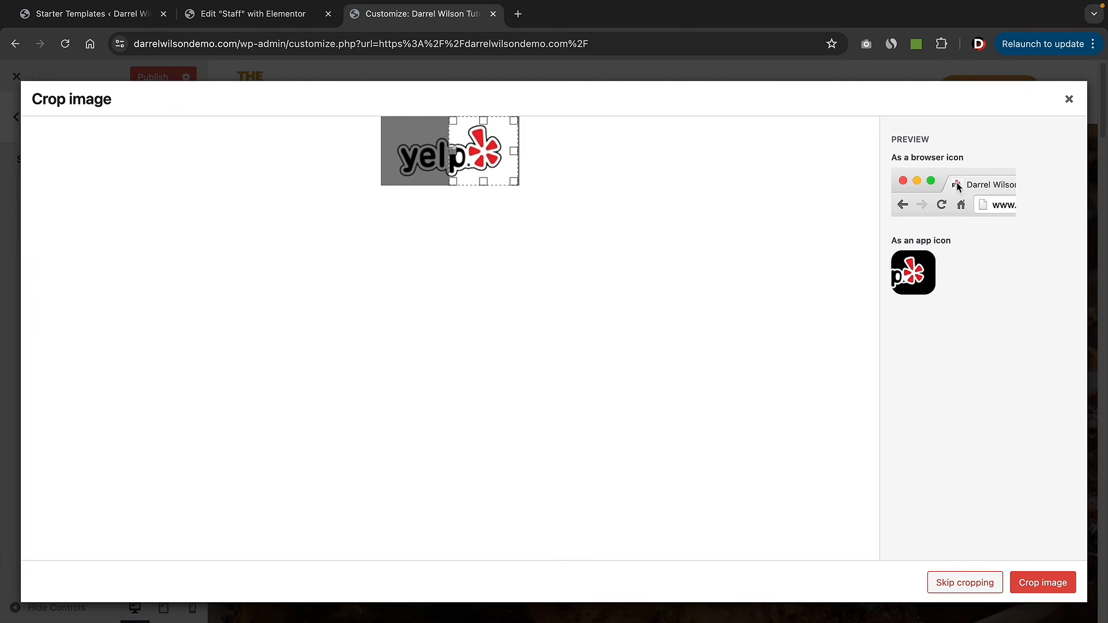
left_click(1046, 583)
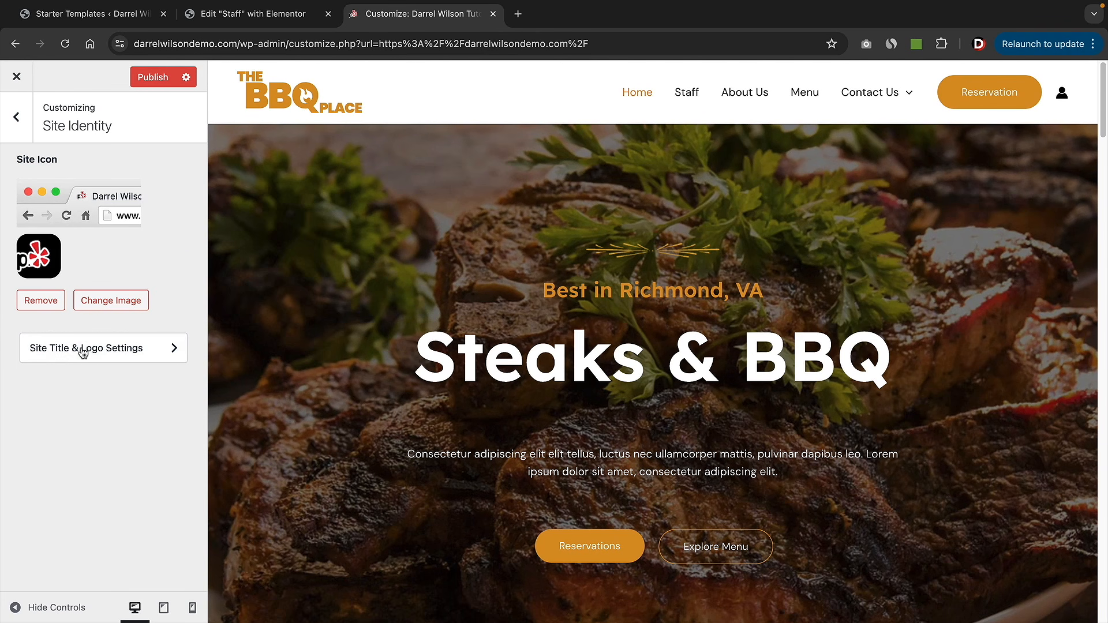
- Set the Yelp image as the site logo, cropped to its full height
left_click(55, 356)
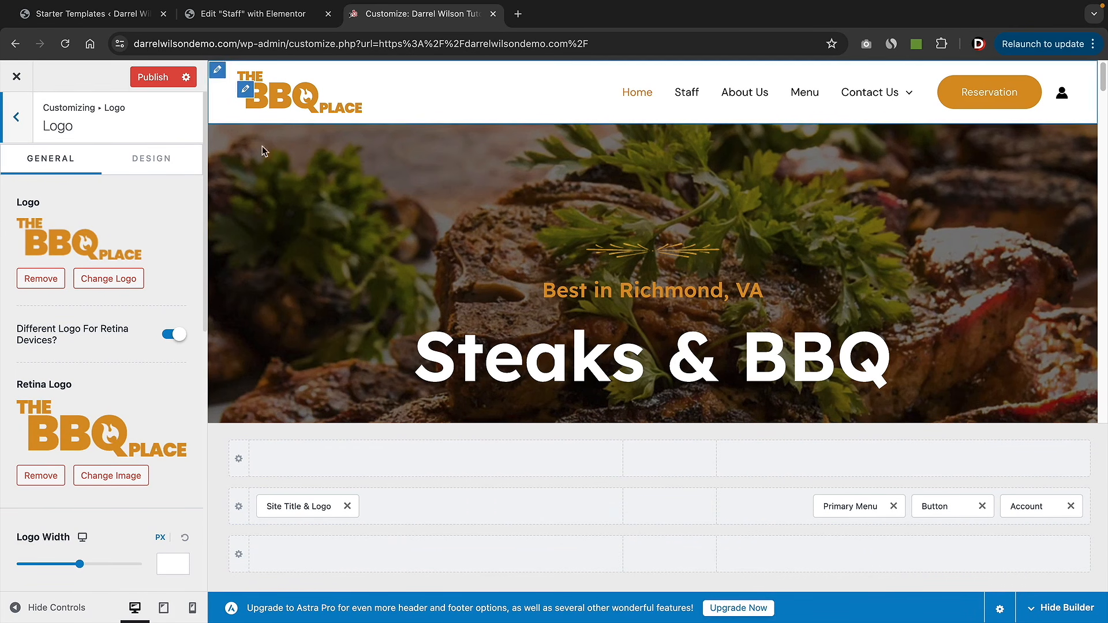
left_click(116, 280)
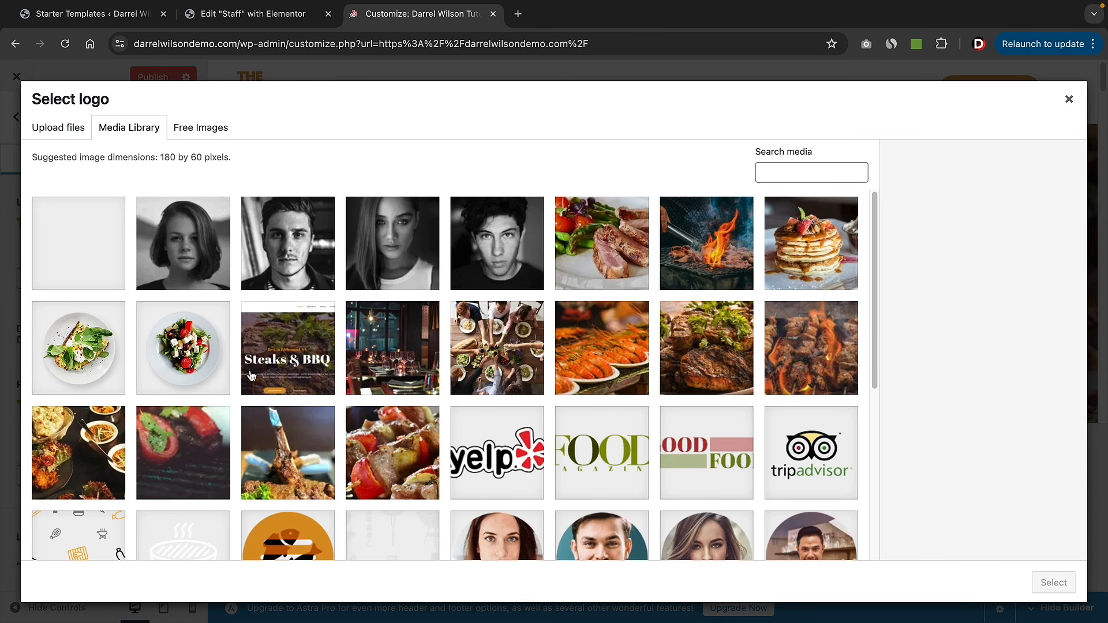
left_click(457, 443)
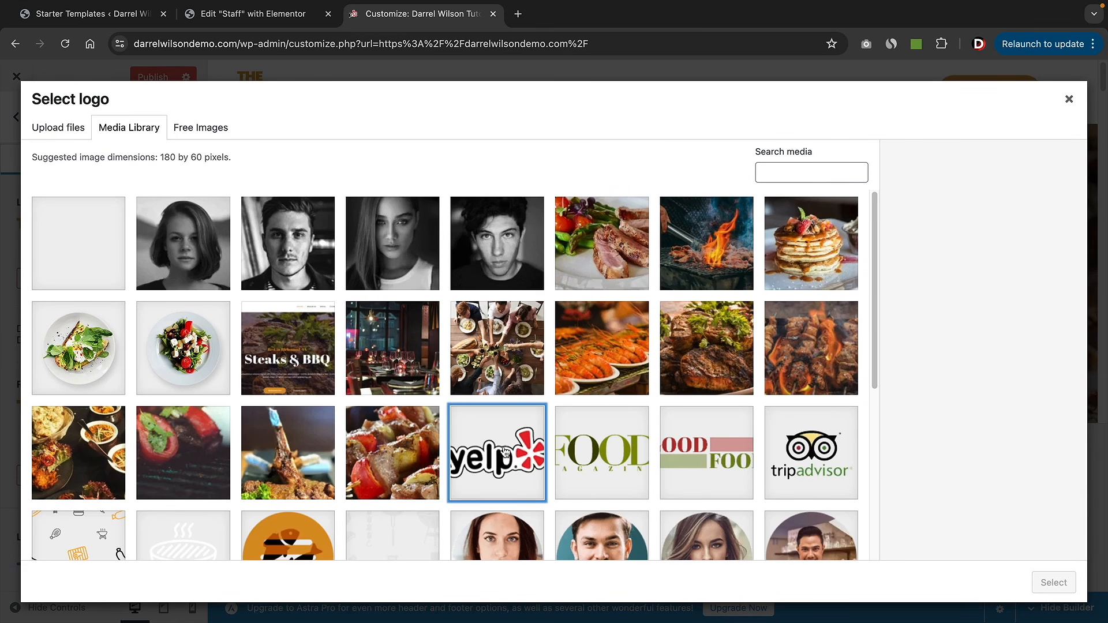
left_click(1052, 582)
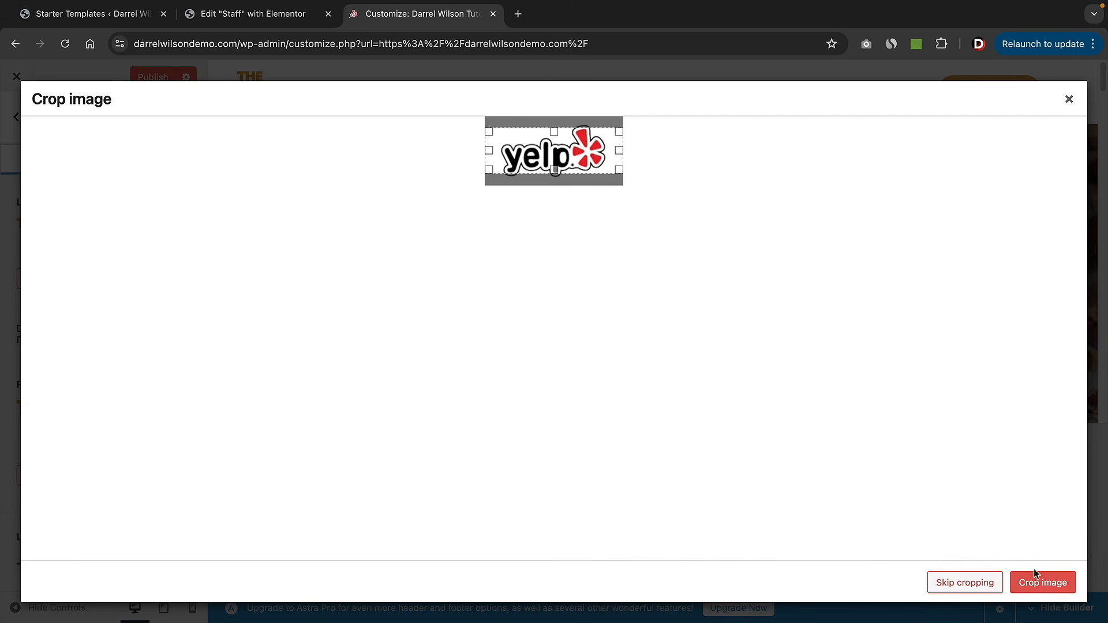
left_click_drag(556, 171, 555, 184)
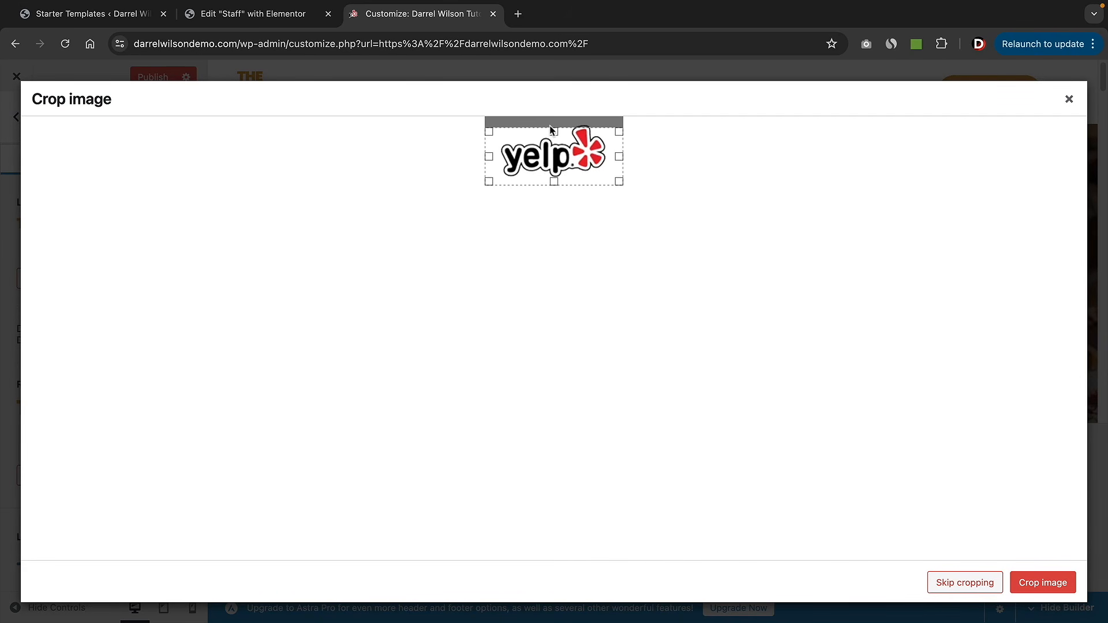
left_click_drag(554, 132, 554, 122)
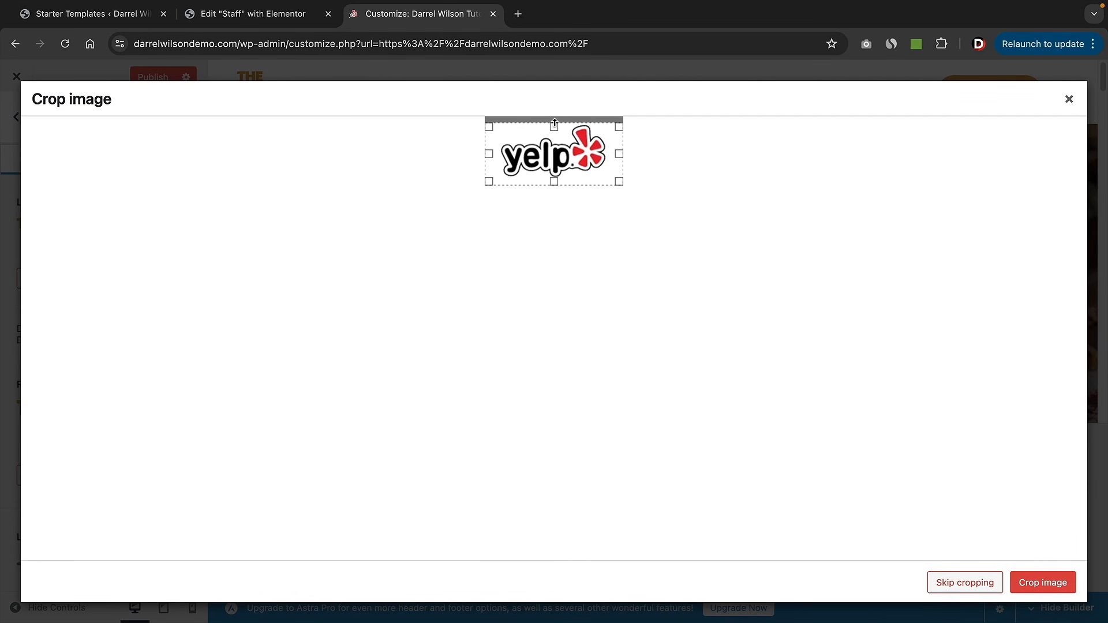
left_click(1045, 583)
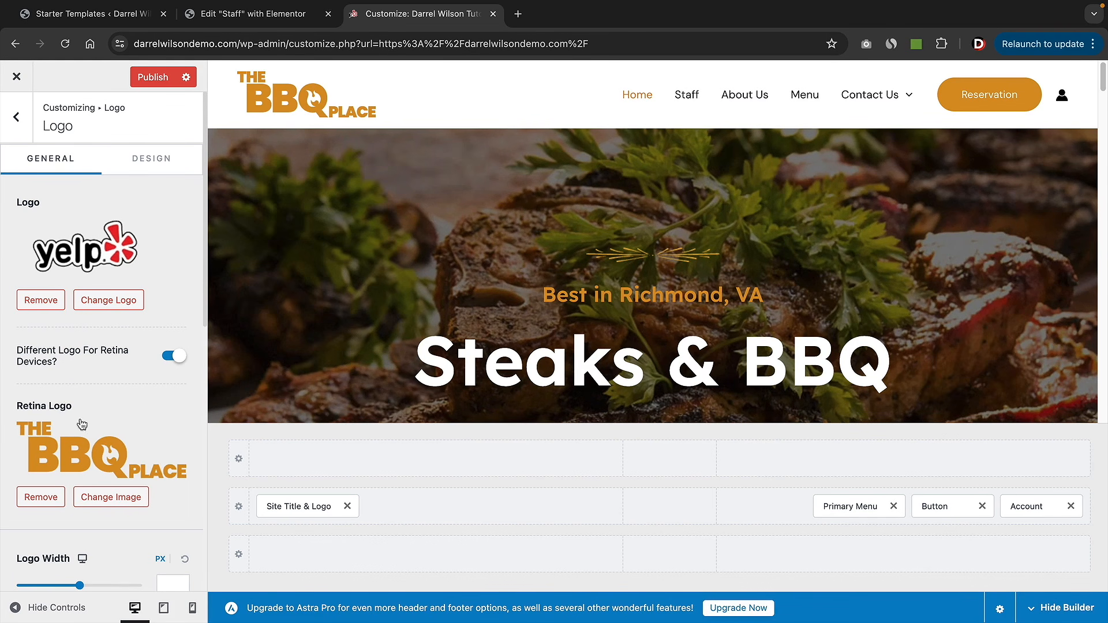
- Use the Yelp image as the Retina Logo and reduce Logo Width to 102 px
scroll(100, 448, "down", 1)
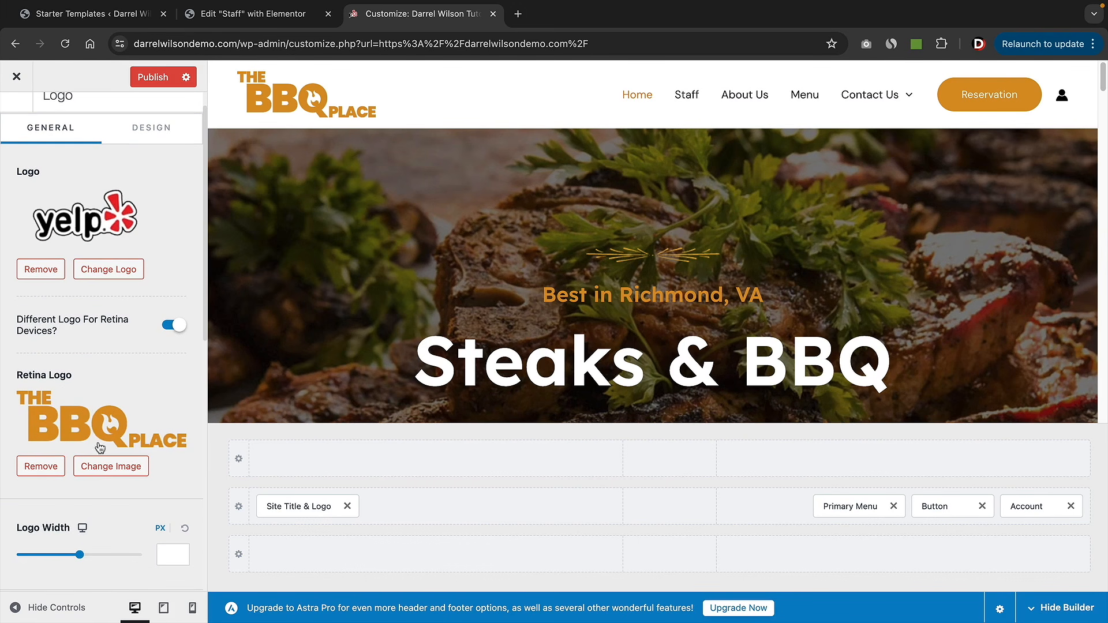
left_click(118, 469)
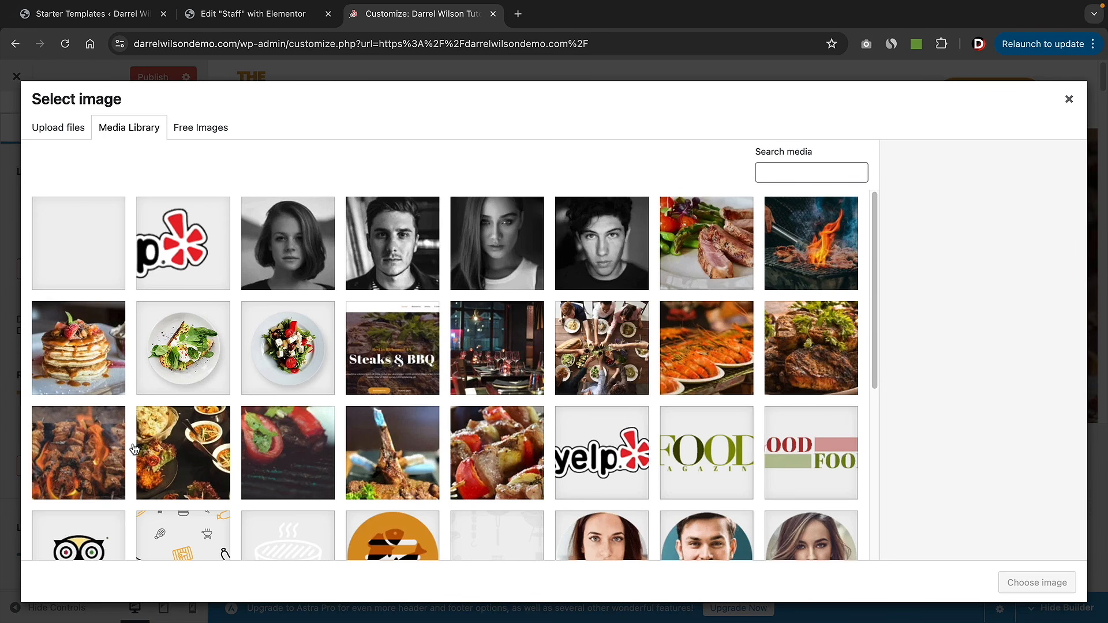
left_click(78, 243)
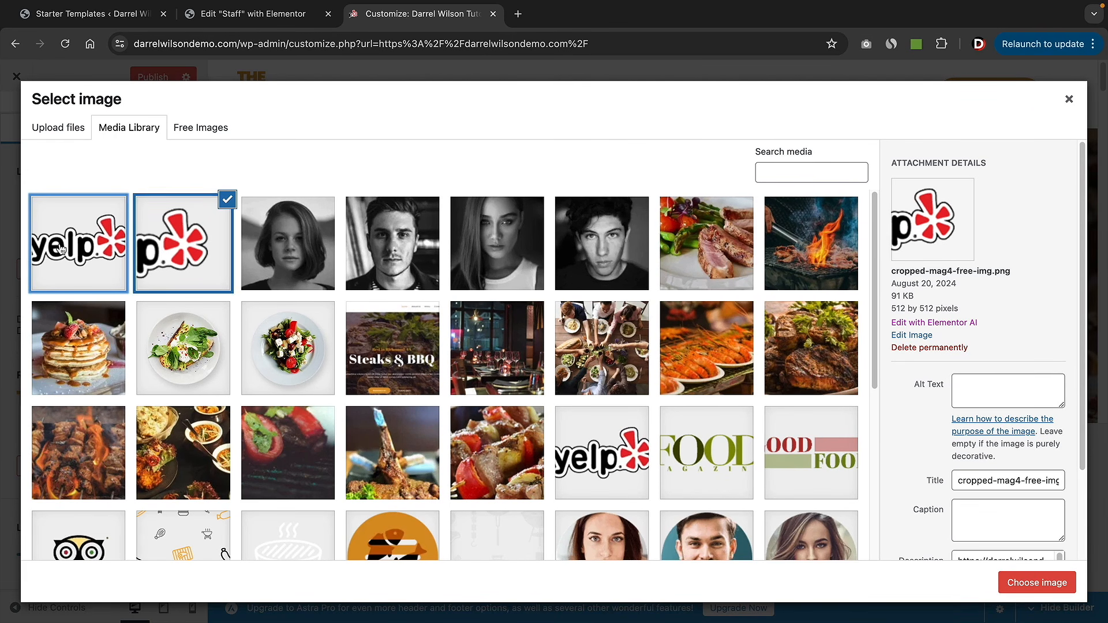
left_click(1037, 583)
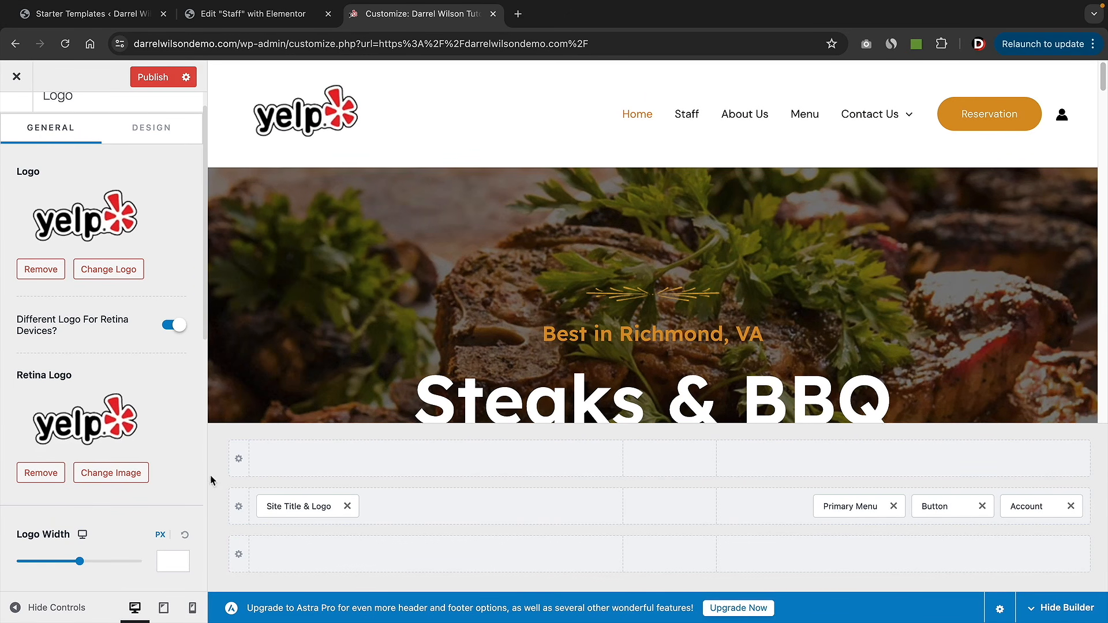
left_click_drag(79, 562, 41, 562)
scroll(172, 424, "down", 5)
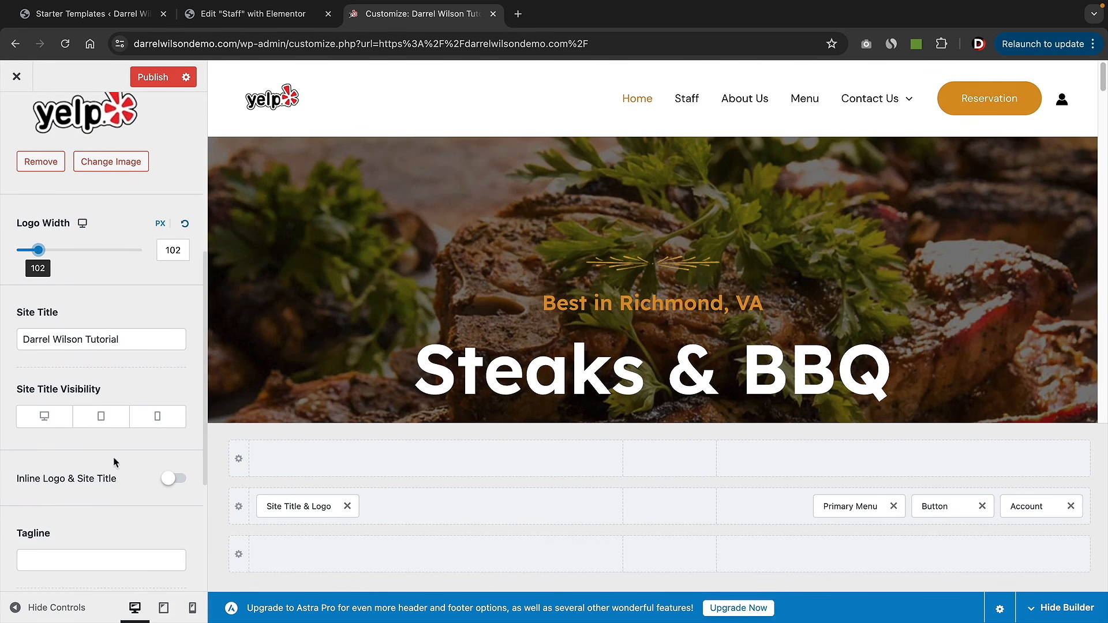
scroll(99, 479, "up", 5)
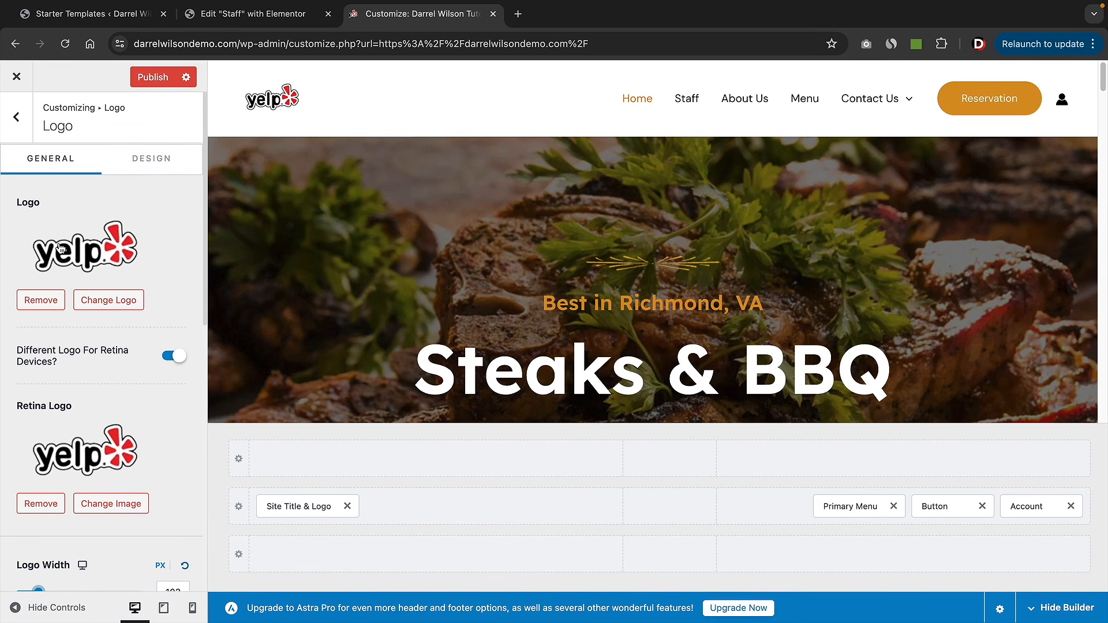
- Exit the Customizer without saving the Yelp logo changes and open a new tab for the Fiverr link
left_click(16, 117)
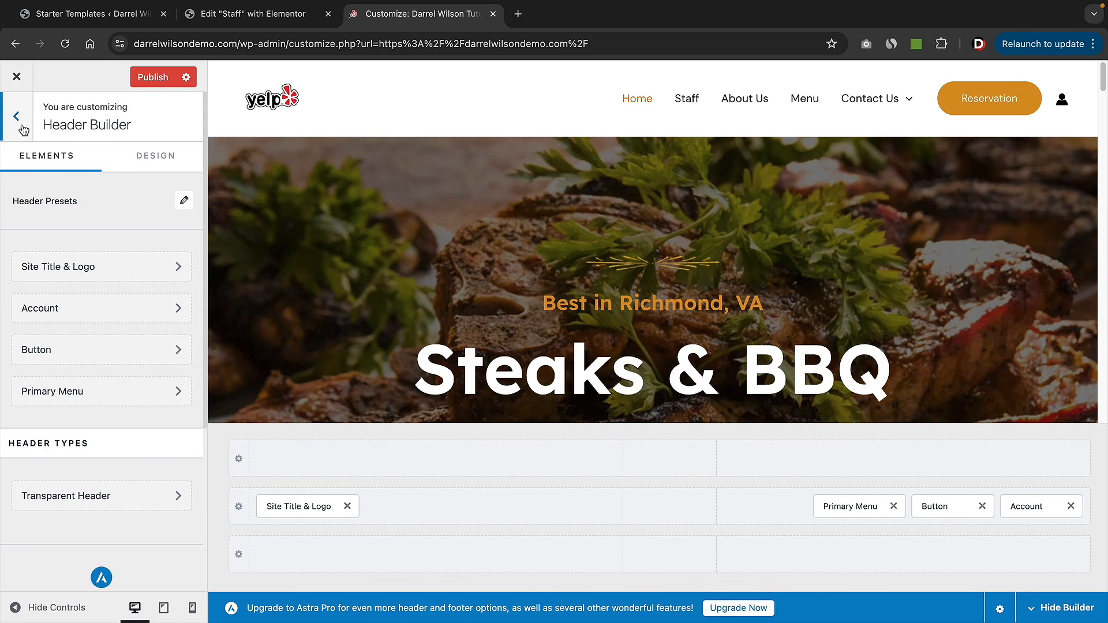
left_click(21, 115)
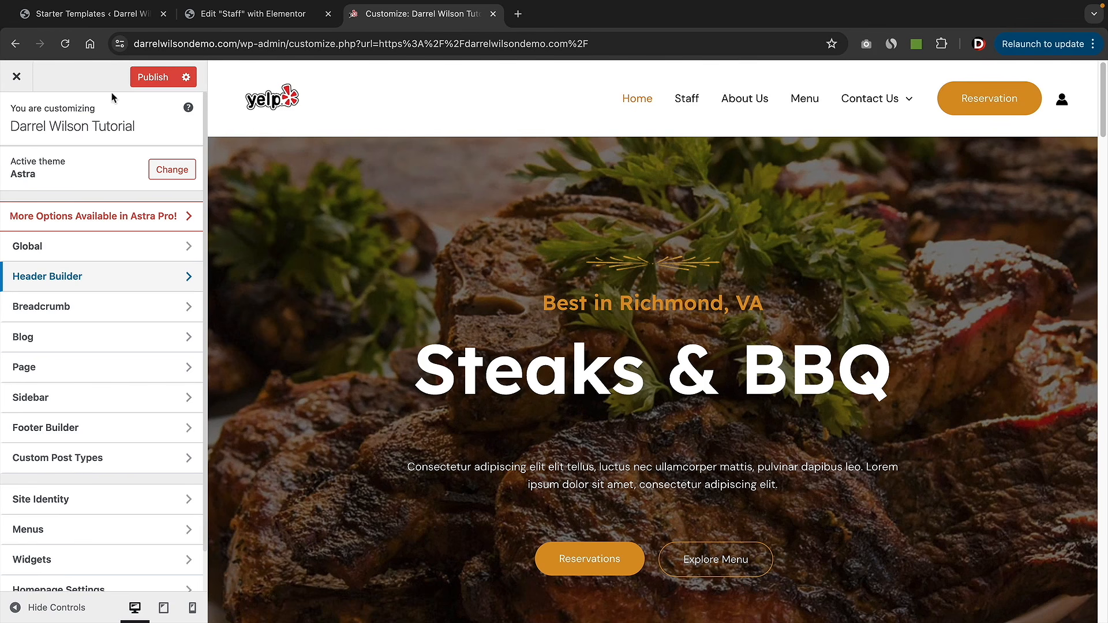
left_click(17, 79)
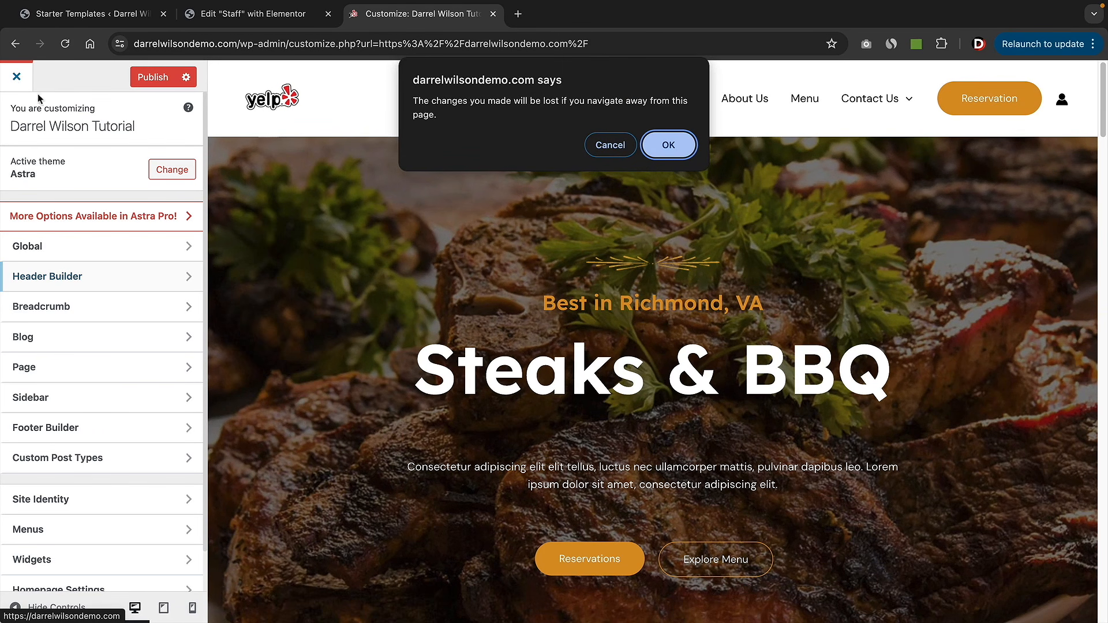
left_click(664, 151)
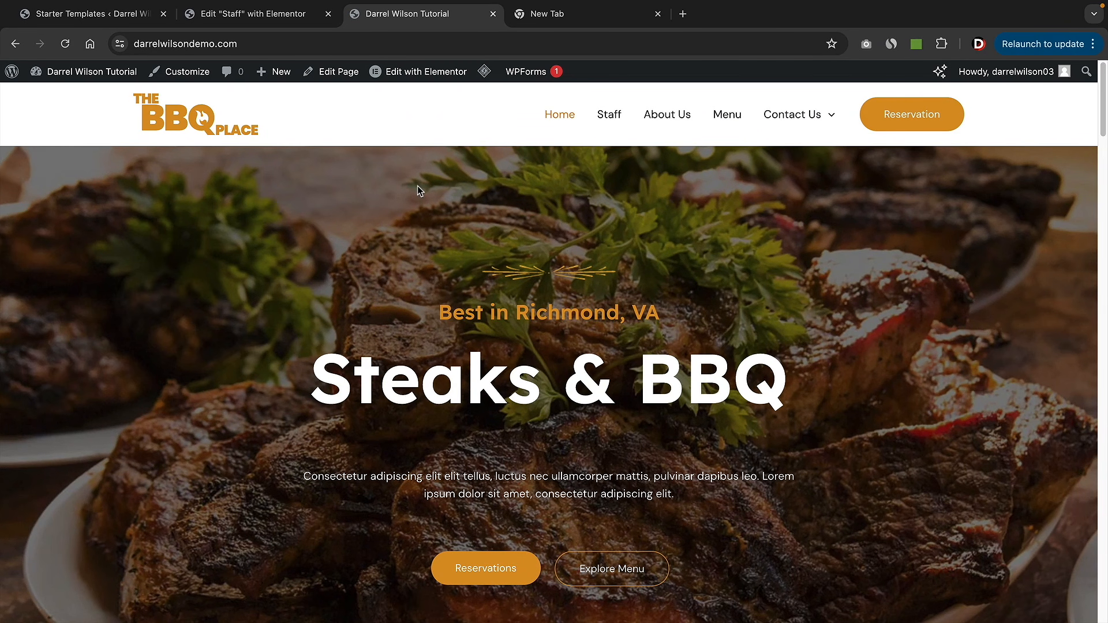
left_click(563, 17)
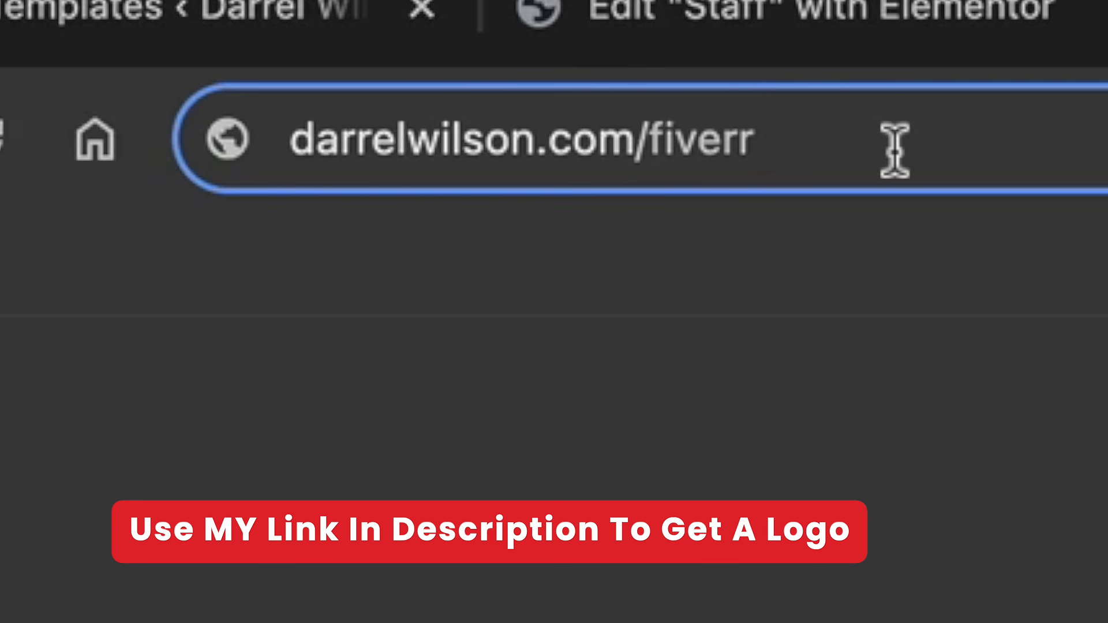
- Load Fiverr and dismiss the Google sign-in prompt and the account sign-up window
key("Return")
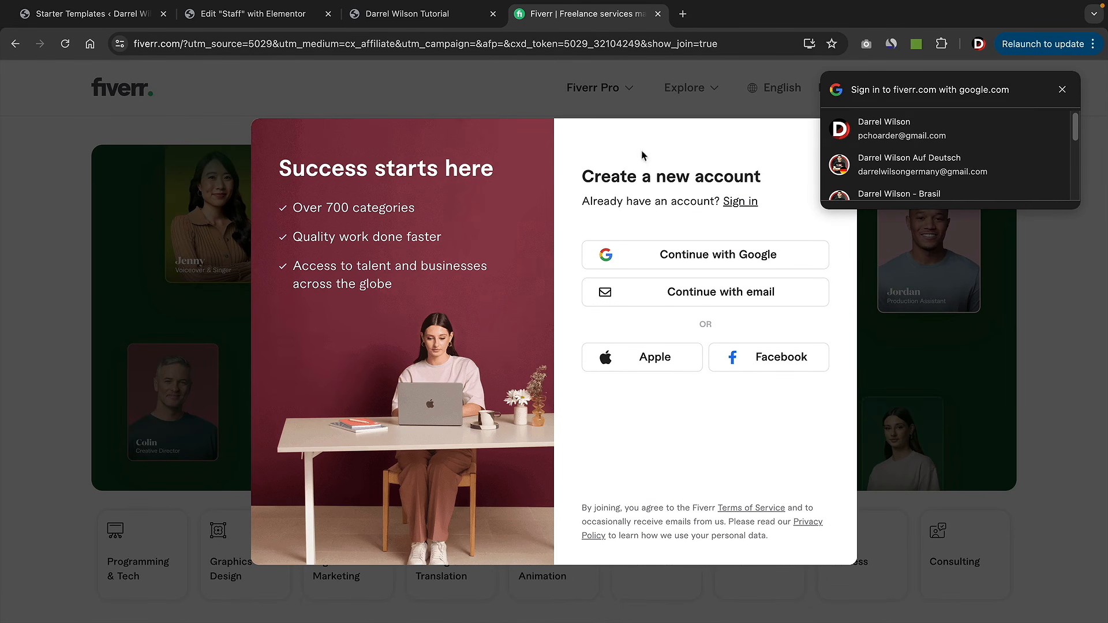
left_click(1063, 90)
left_click(914, 189)
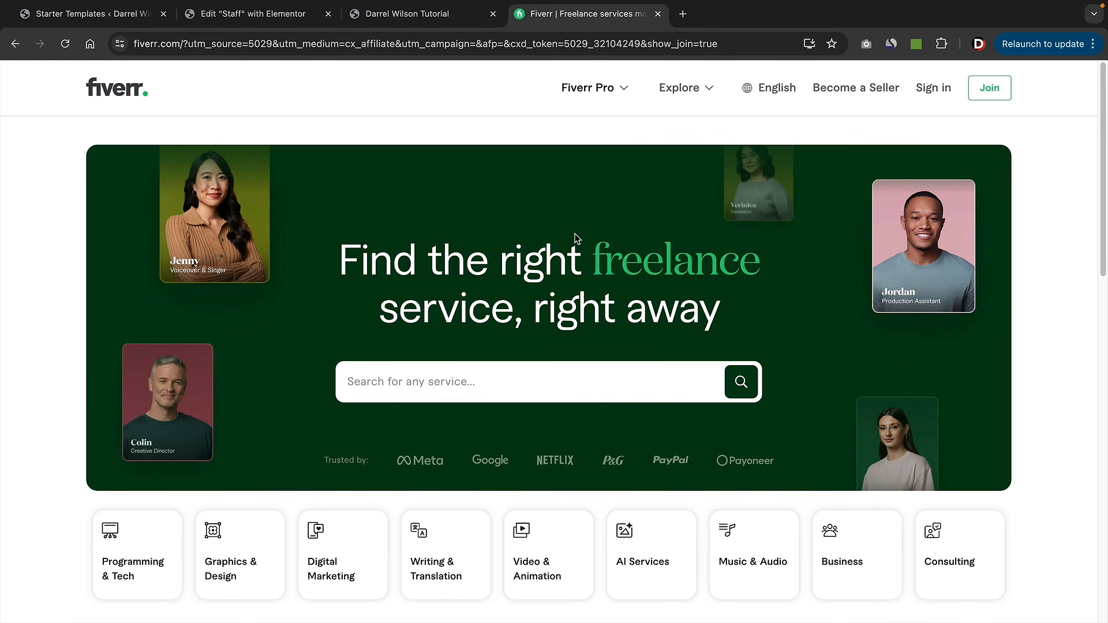
- Search Fiverr for 'logo' and browse the logo design gigs with their ratings and starting prices
left_click(439, 389)
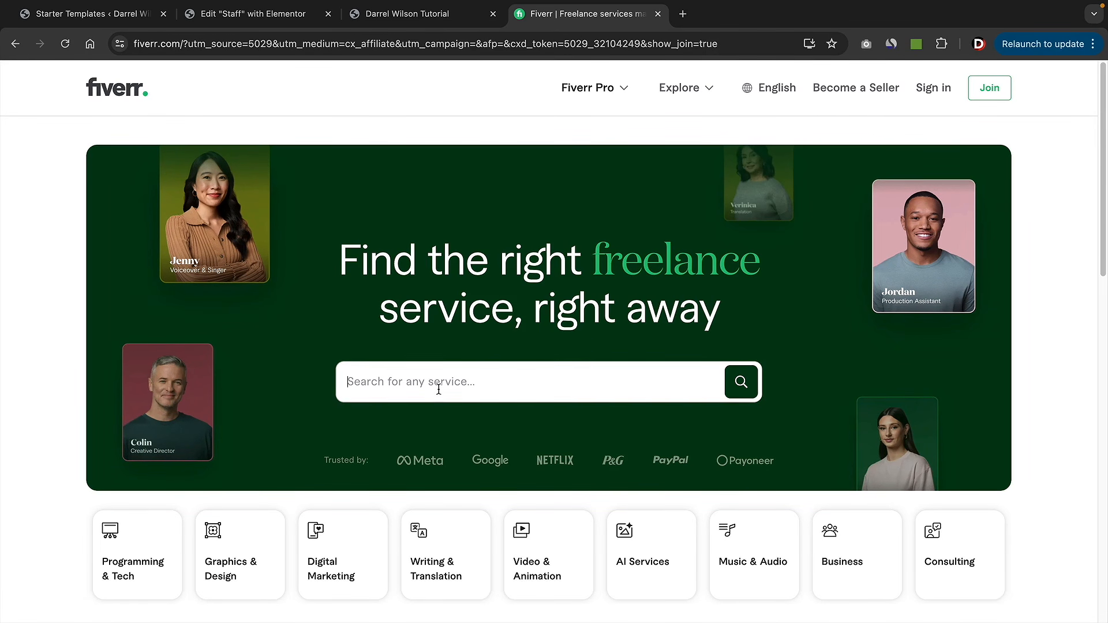
type("logo")
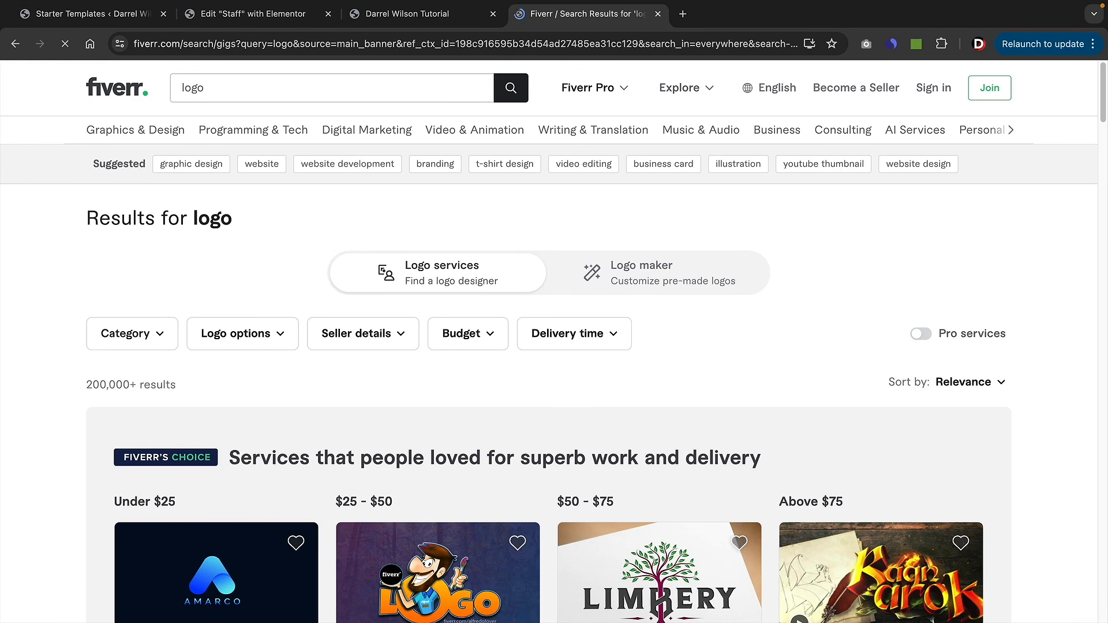
scroll(335, 392, "down", 5)
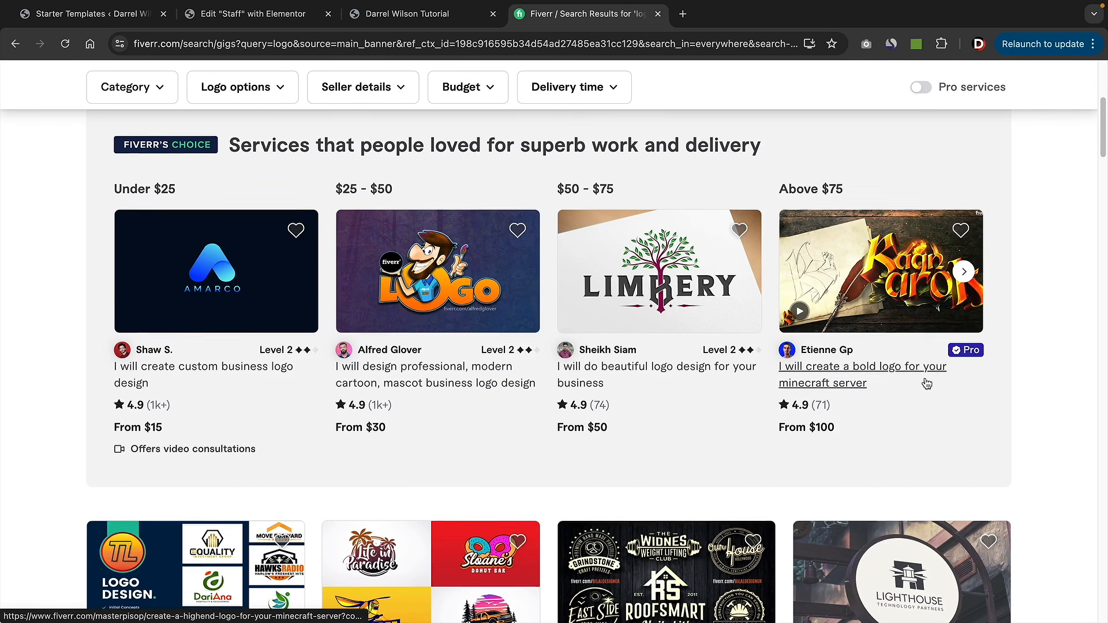
scroll(925, 392, "down", 2)
scroll(925, 392, "down", 6)
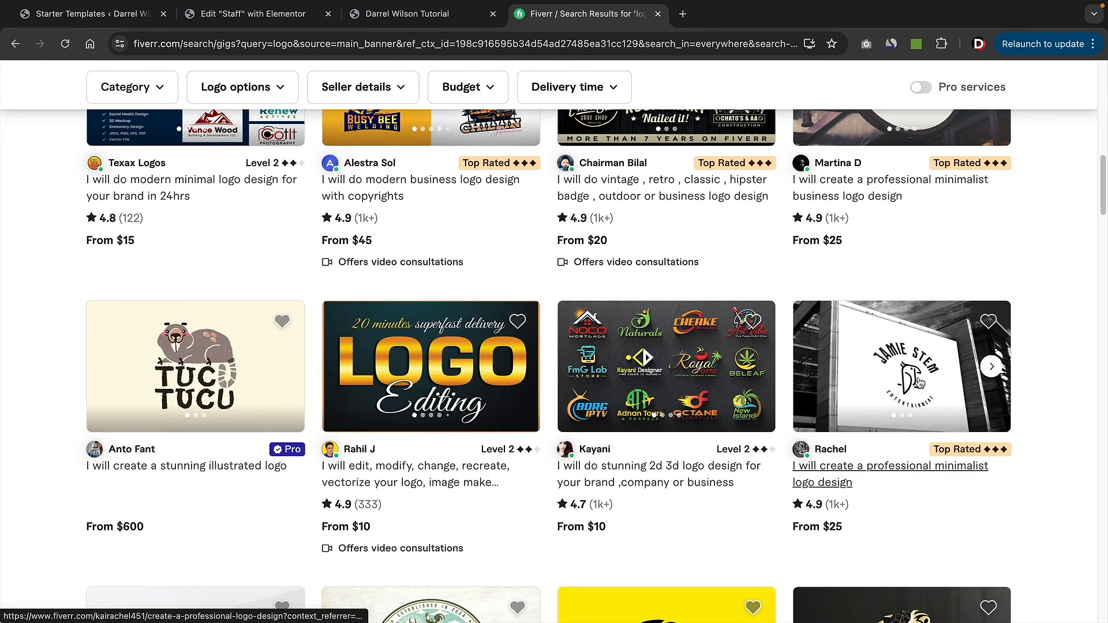
scroll(888, 364, "down", 2)
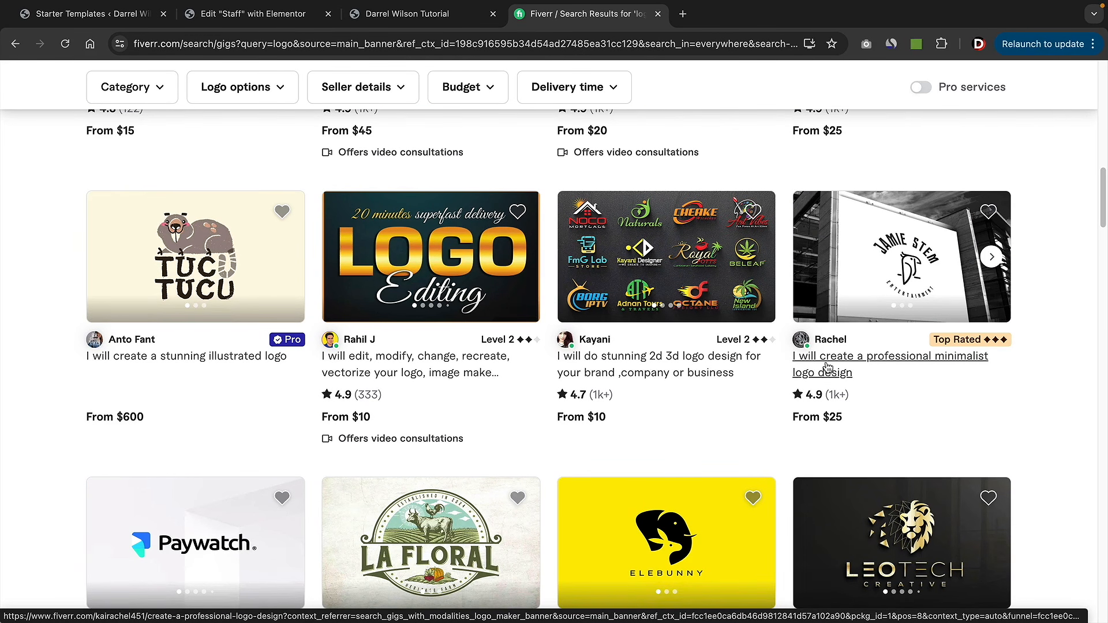
scroll(827, 368, "down", 5)
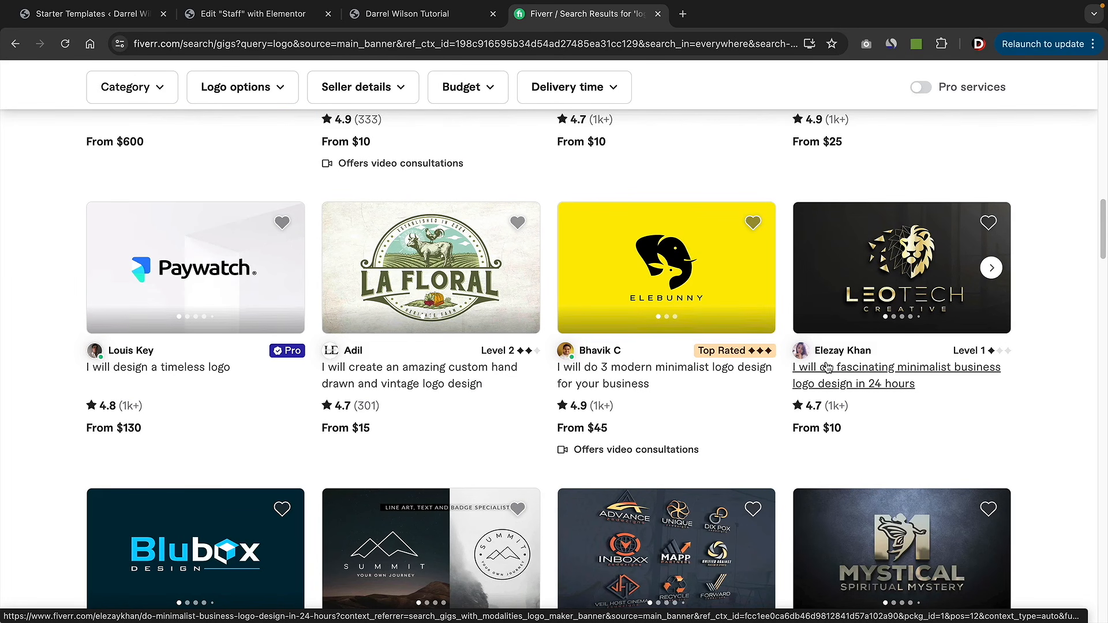
scroll(824, 372, "down", 3)
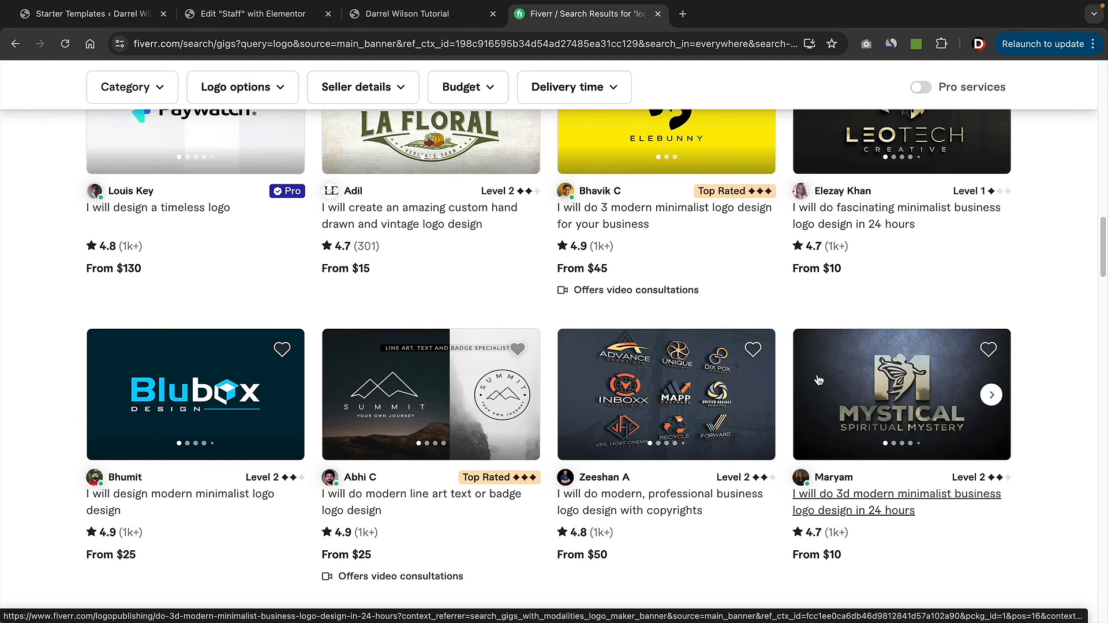
scroll(819, 380, "down", 3)
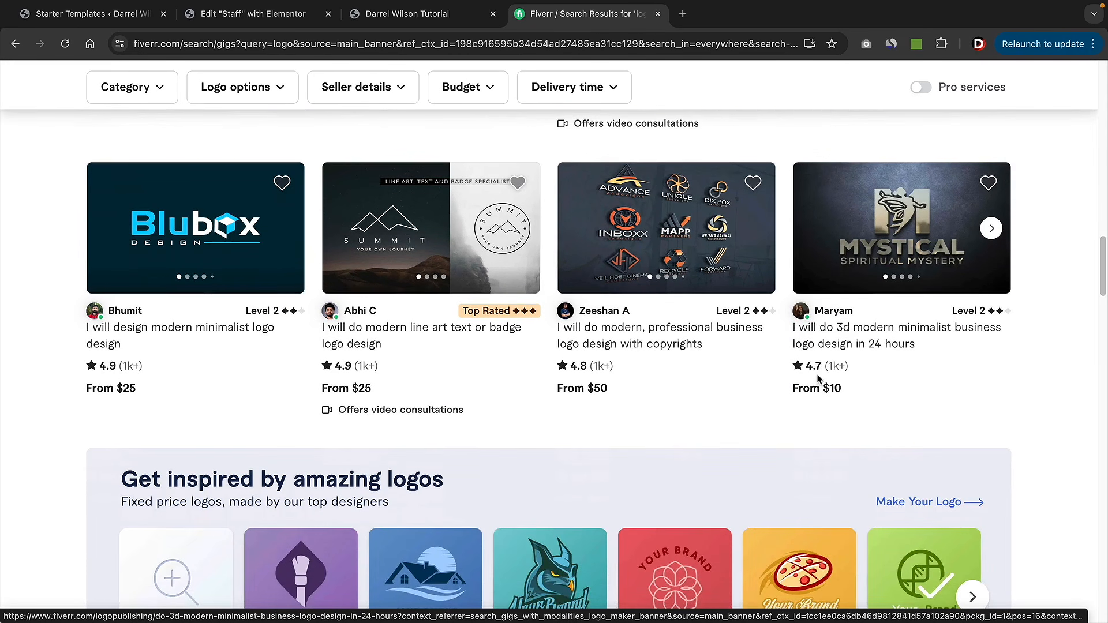
scroll(818, 379, "down", 6)
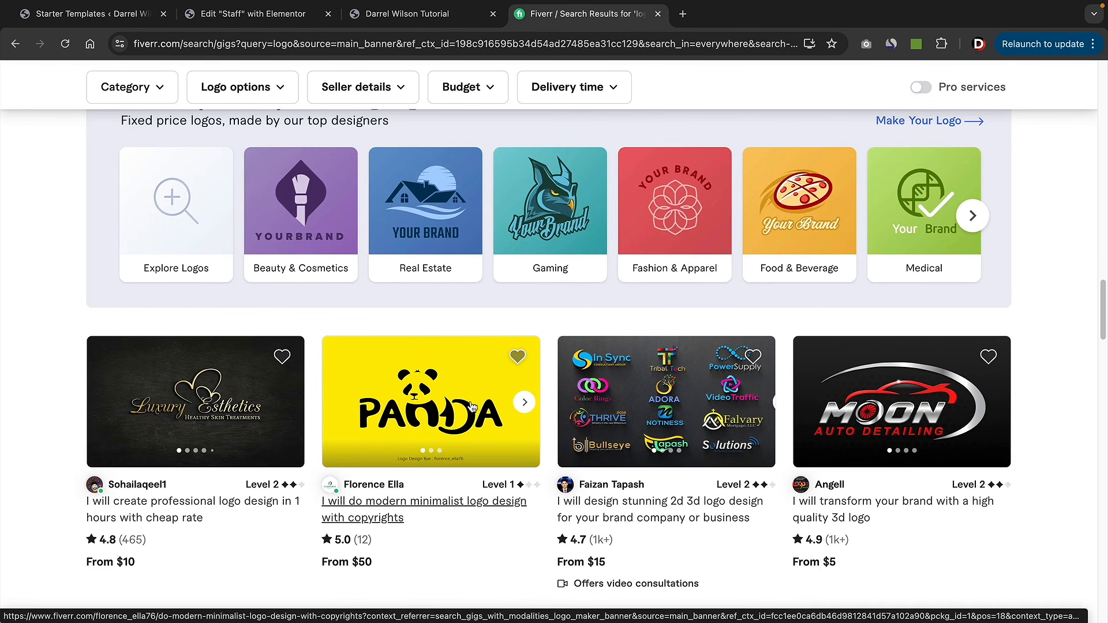
scroll(389, 410, "down", 4)
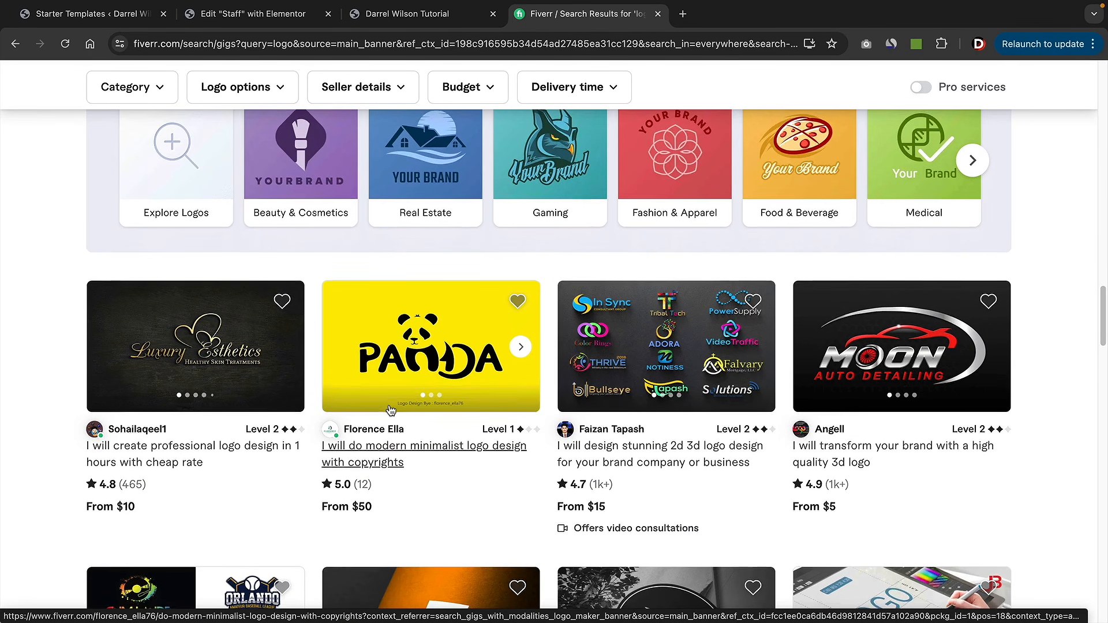
scroll(389, 407, "down", 2)
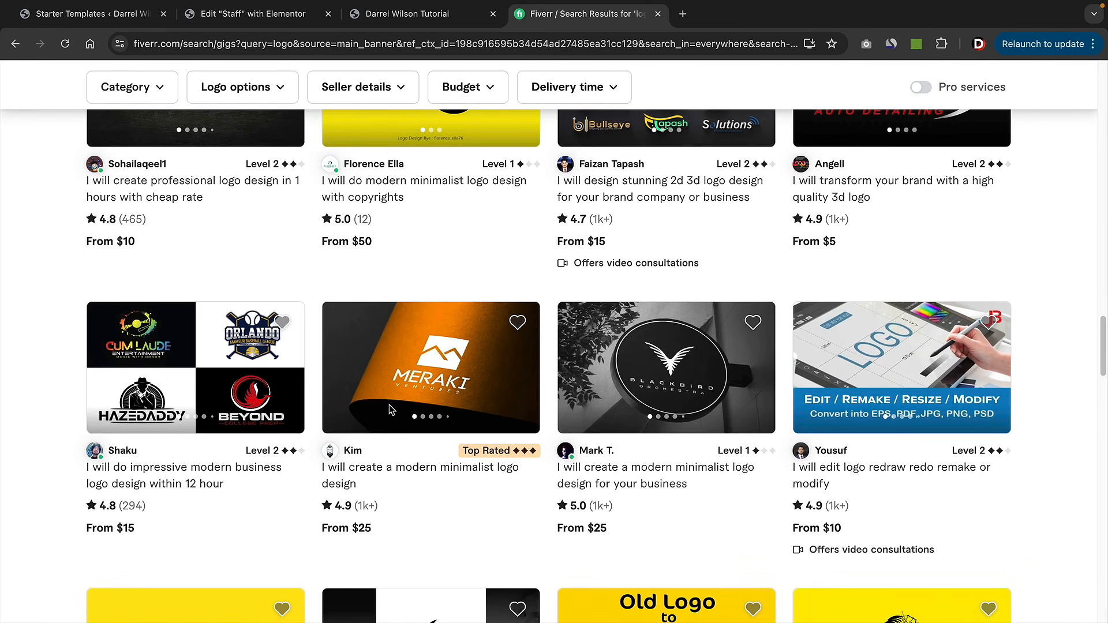
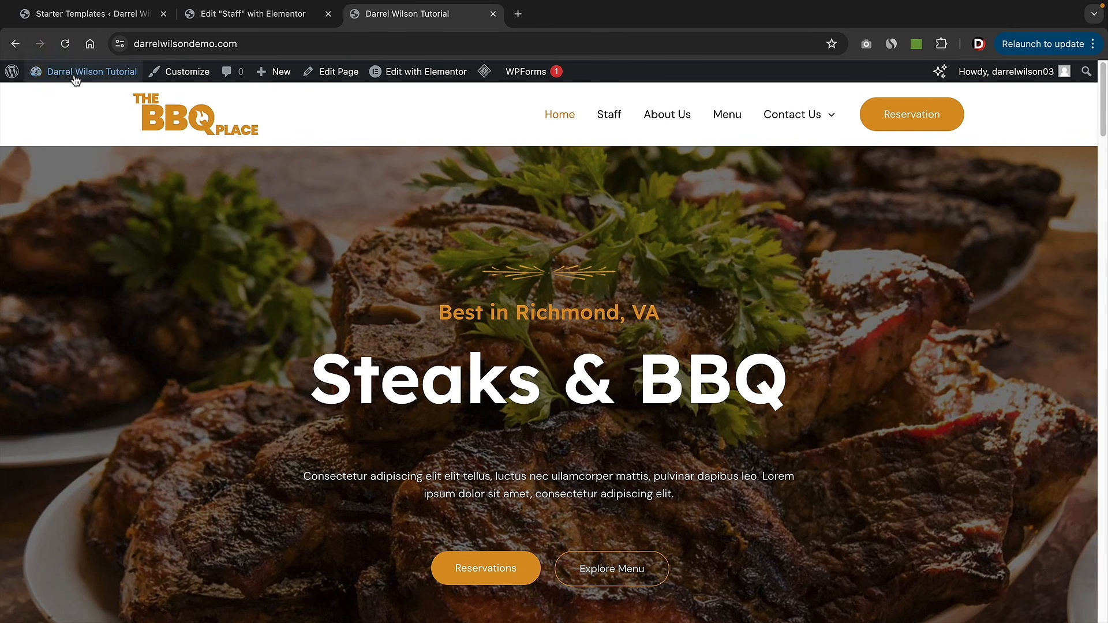
- From the Dashboard's Add New Plugin page, search 'wpcafe' and install the WPCafe plugin
mouse_move(75, 75)
left_click(71, 102)
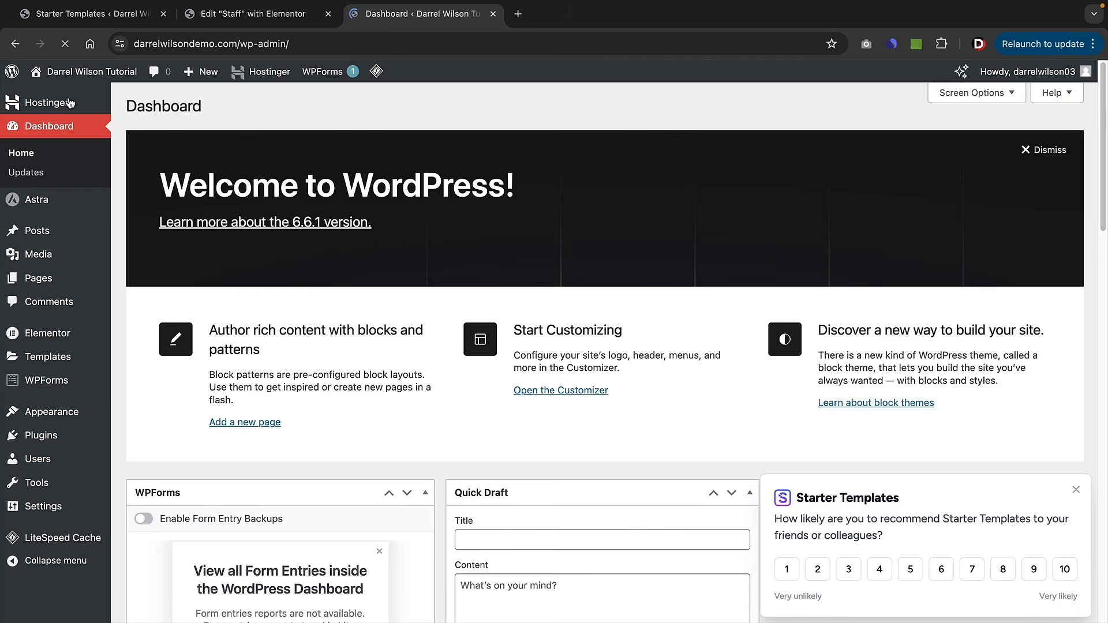
mouse_move(51, 442)
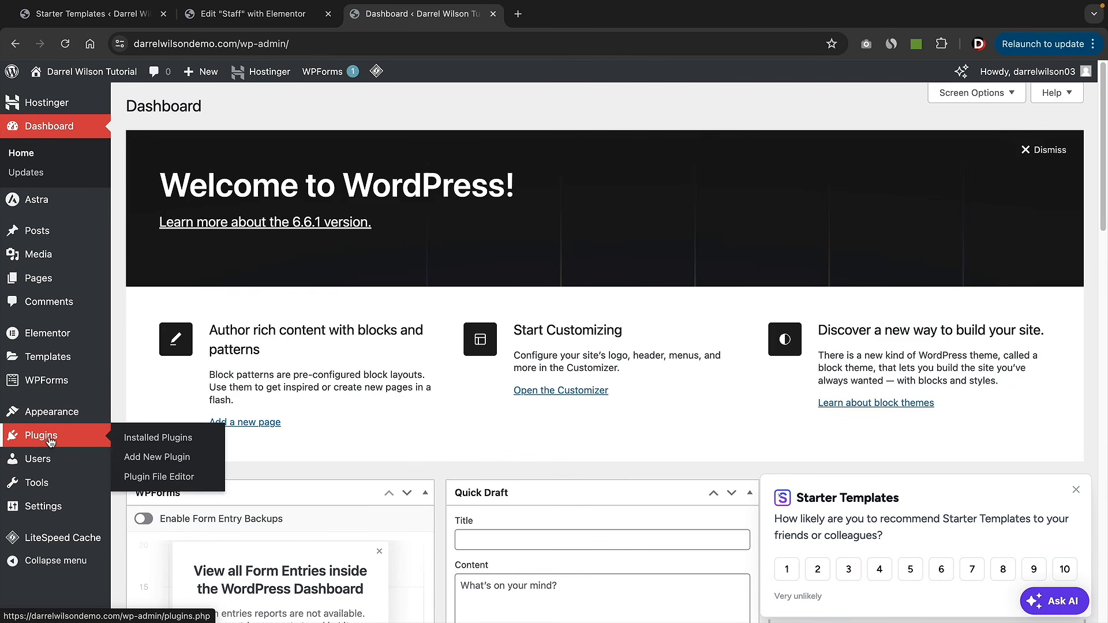
left_click(138, 463)
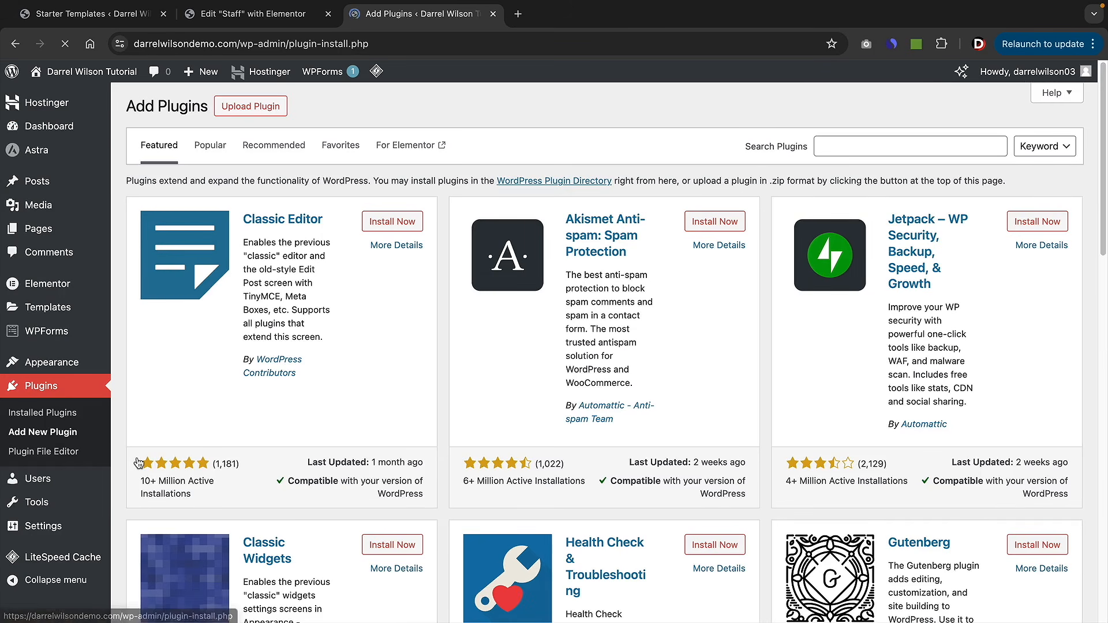
left_click(858, 142)
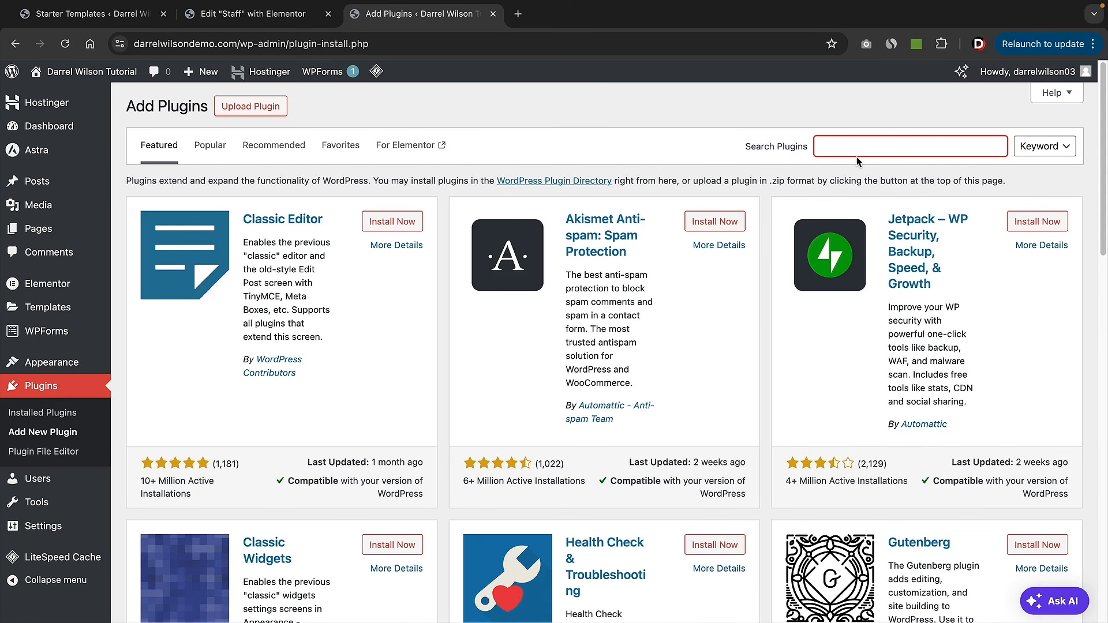
type("wpcafe")
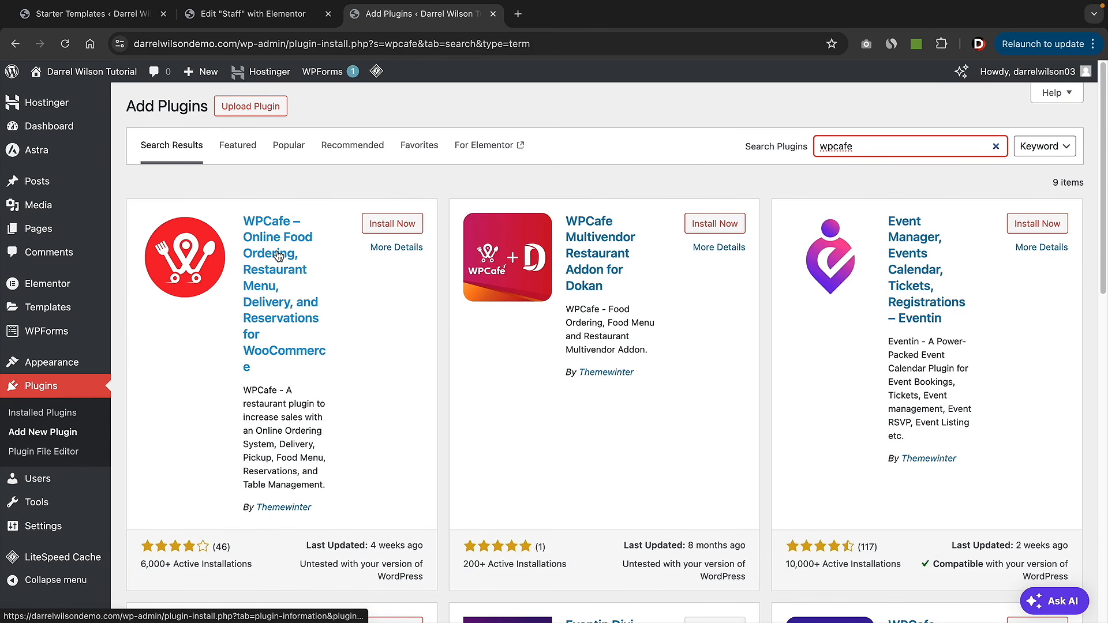
left_click(394, 229)
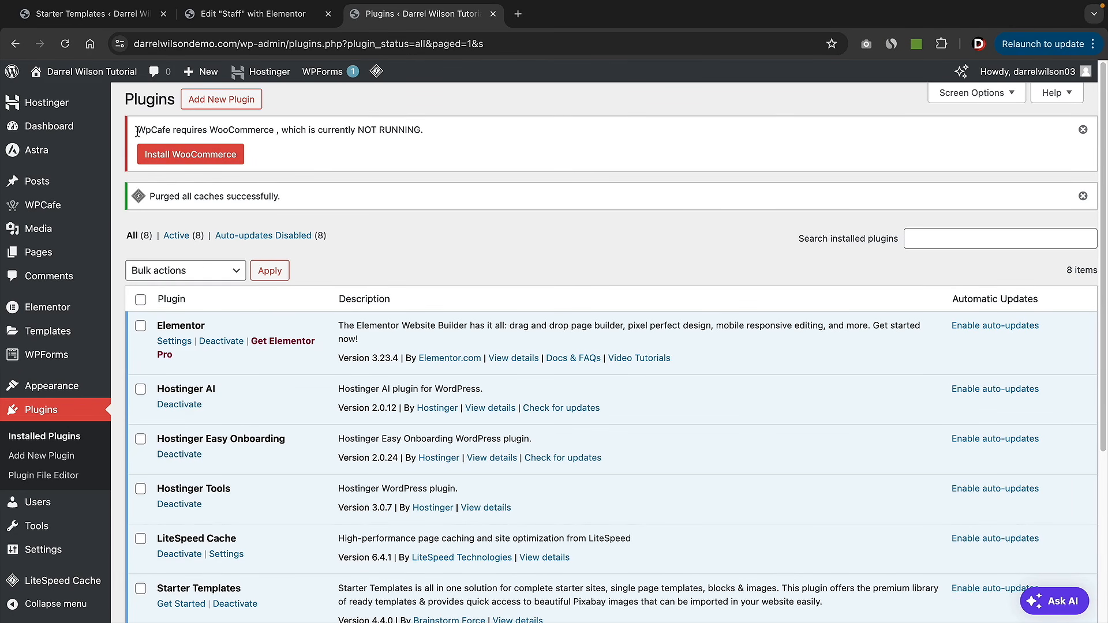
- Search the plugin directory for 'woocommerce', then install and activate WooCommerce
left_click_drag(138, 132, 365, 127)
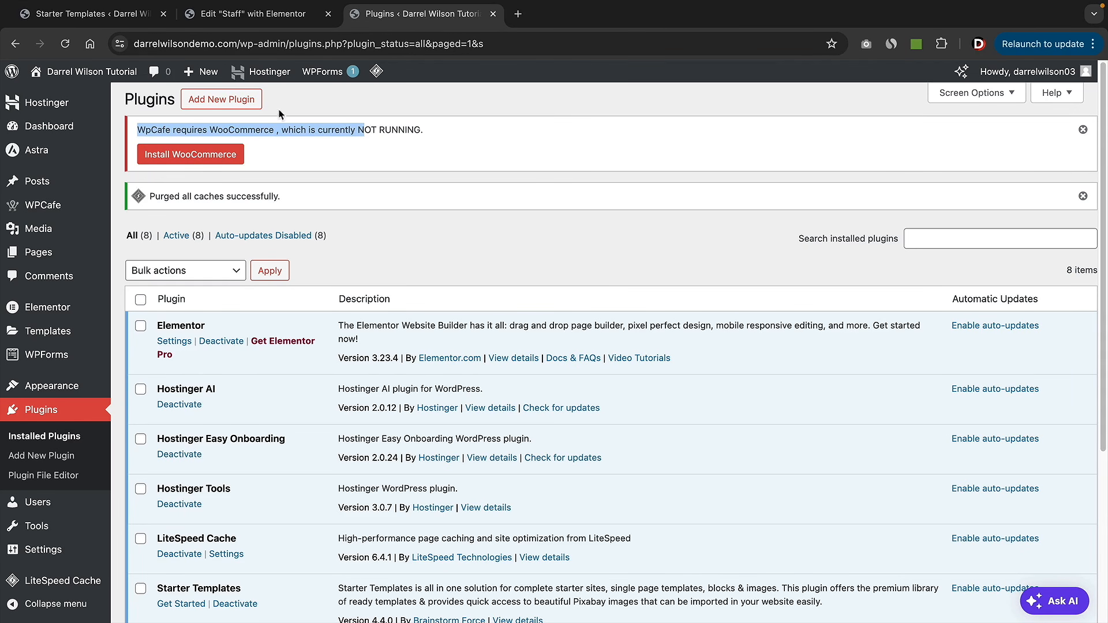
left_click(219, 101)
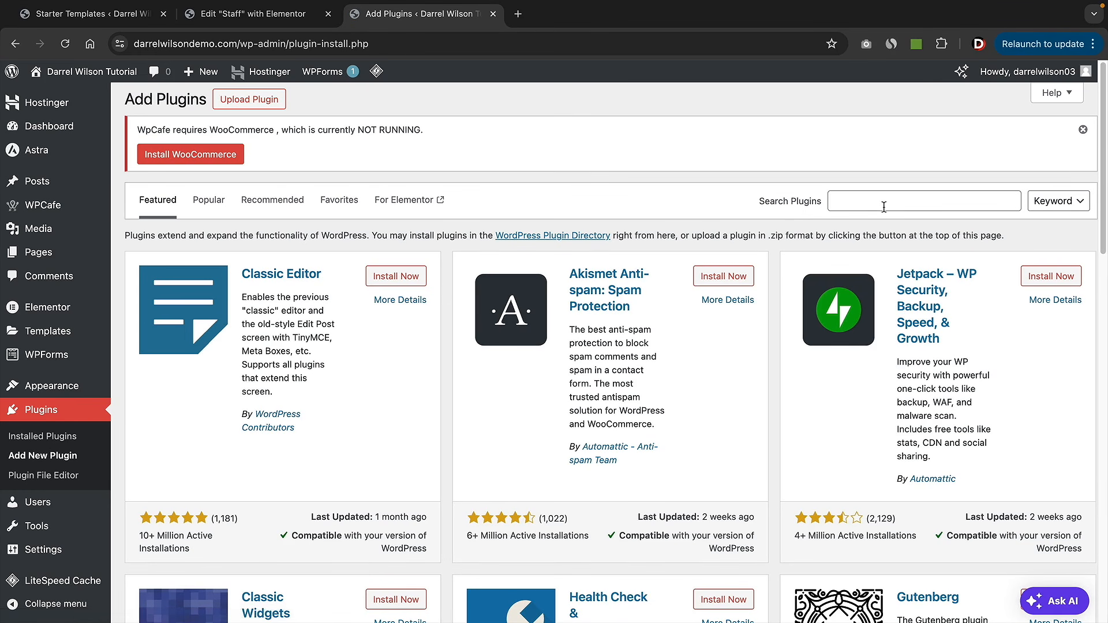
left_click(883, 208)
type("woocommerce")
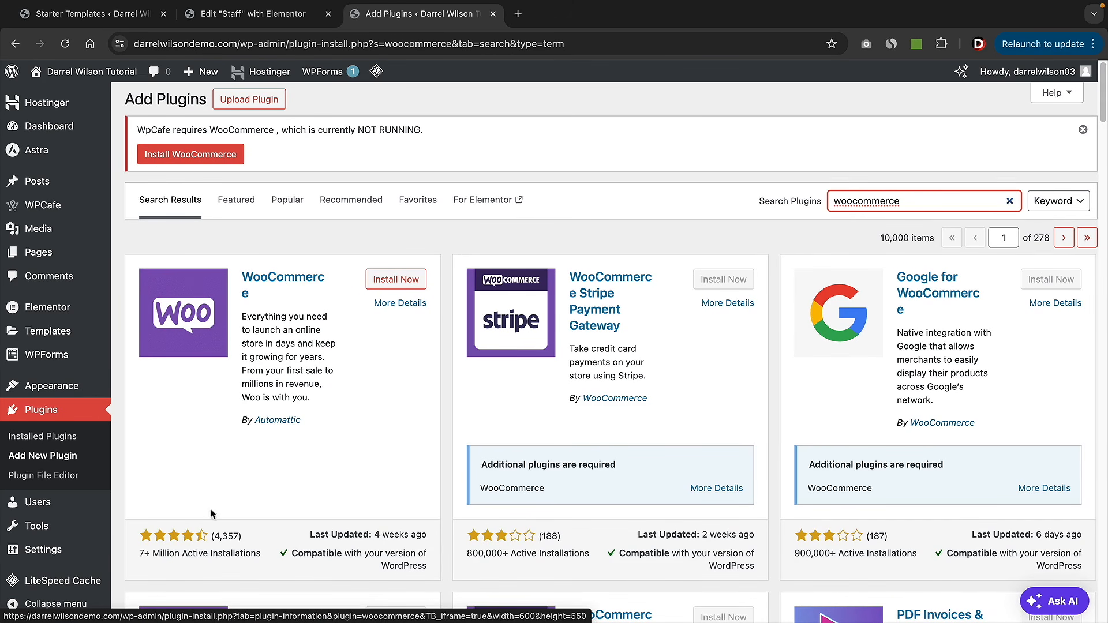
left_click(401, 280)
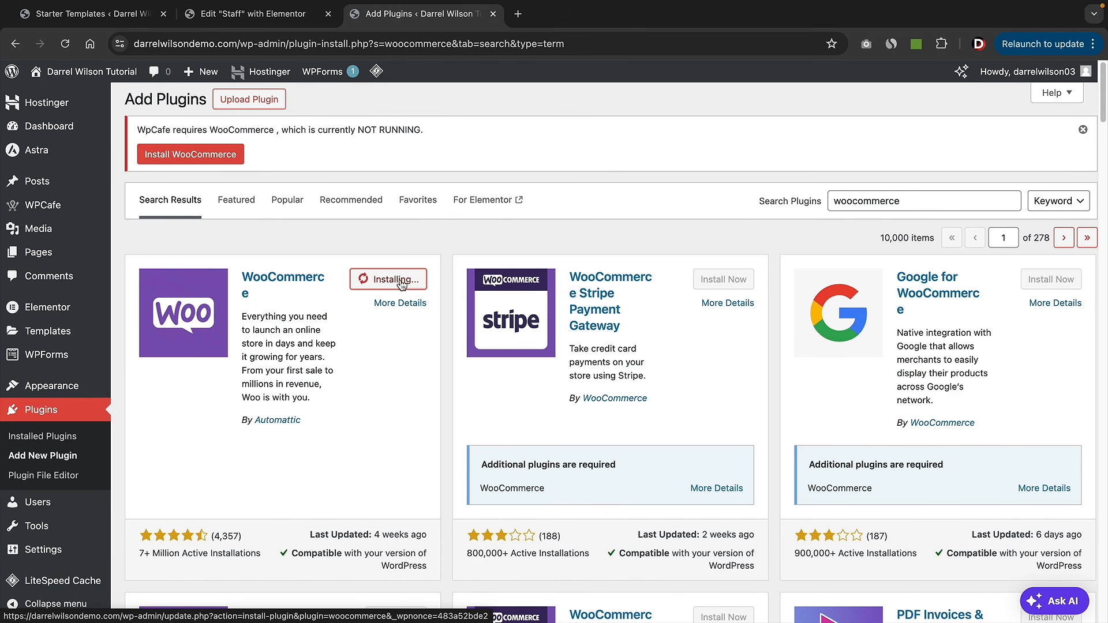
left_click(402, 281)
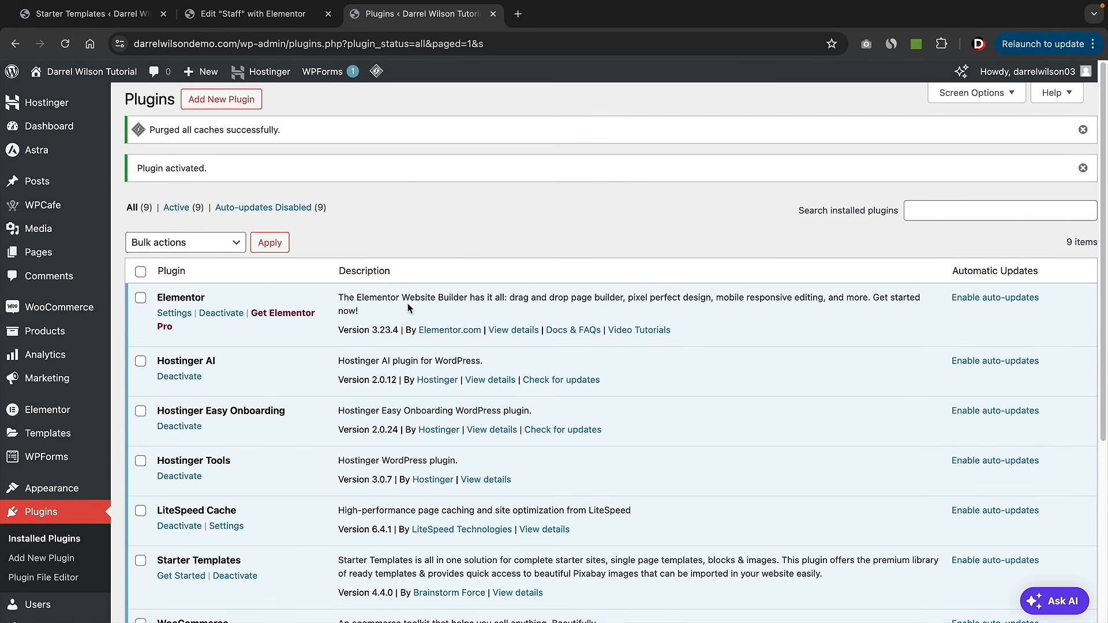
- Dismiss the caches-purged and plugin-activated notices and open WooCommerce settings
left_click(1083, 134)
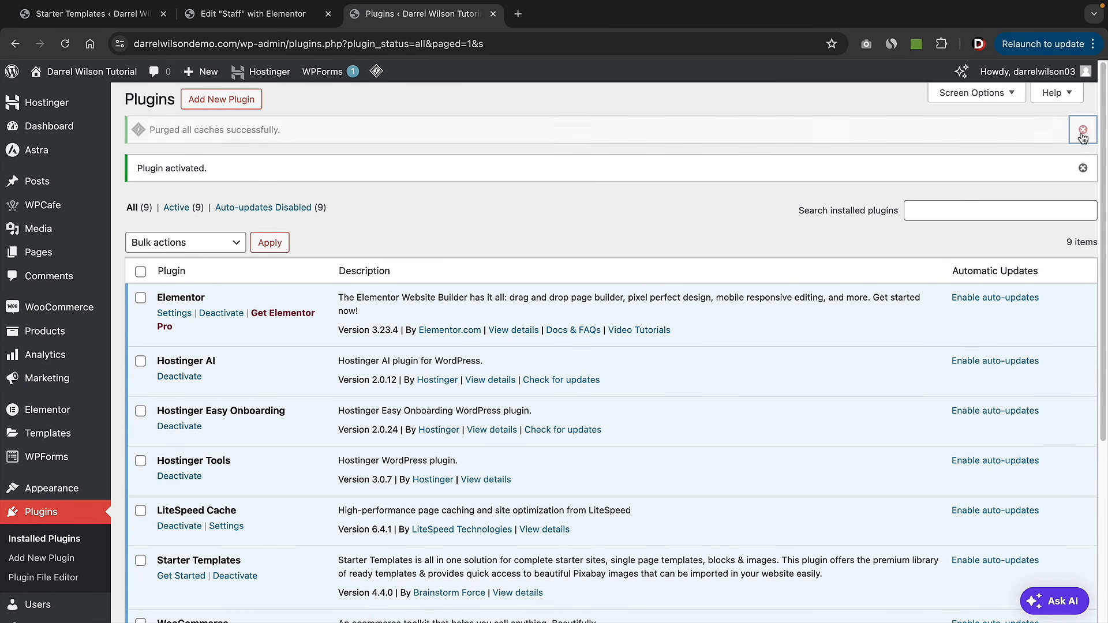
left_click(1082, 130)
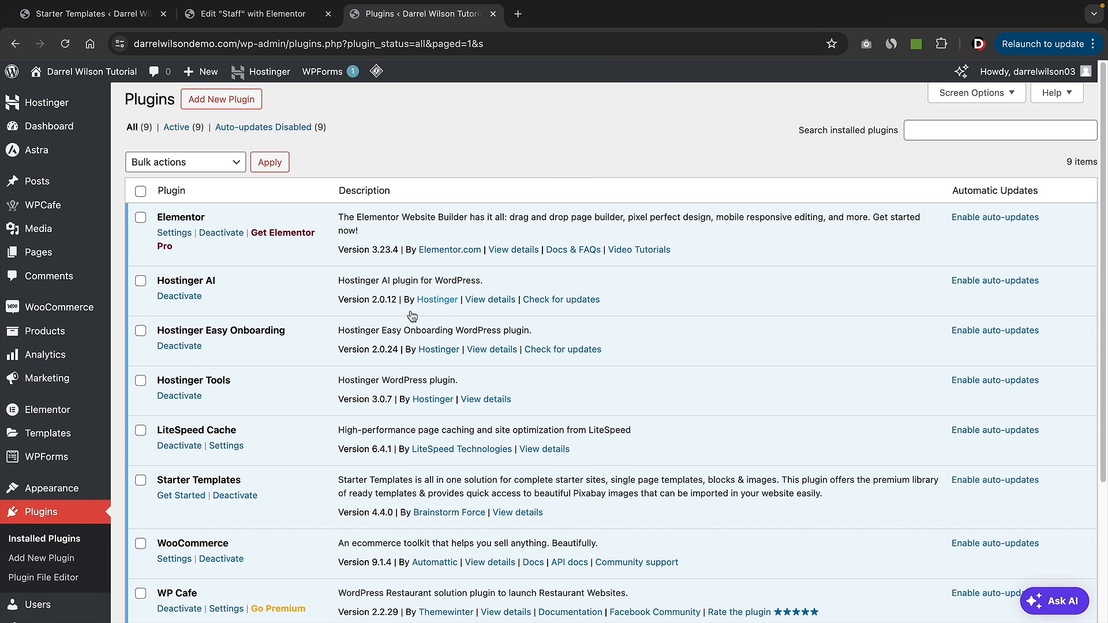
left_click(180, 563)
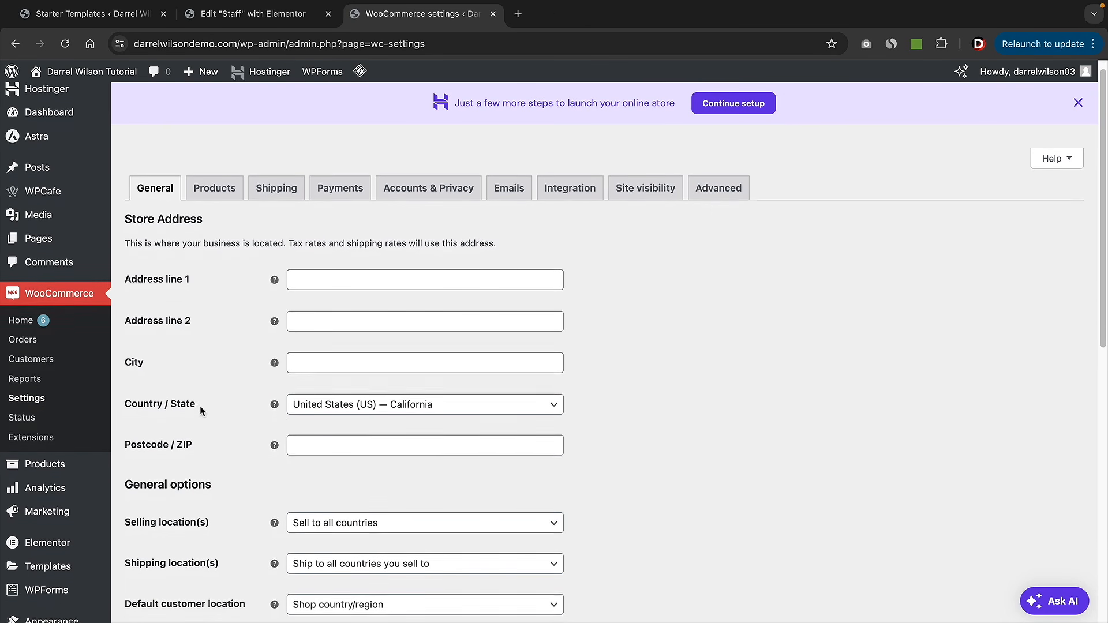
- Enter the store's street address and ZIP code, with city Las Vegas and state Nevada
scroll(200, 408, "down", 1)
left_click(324, 263)
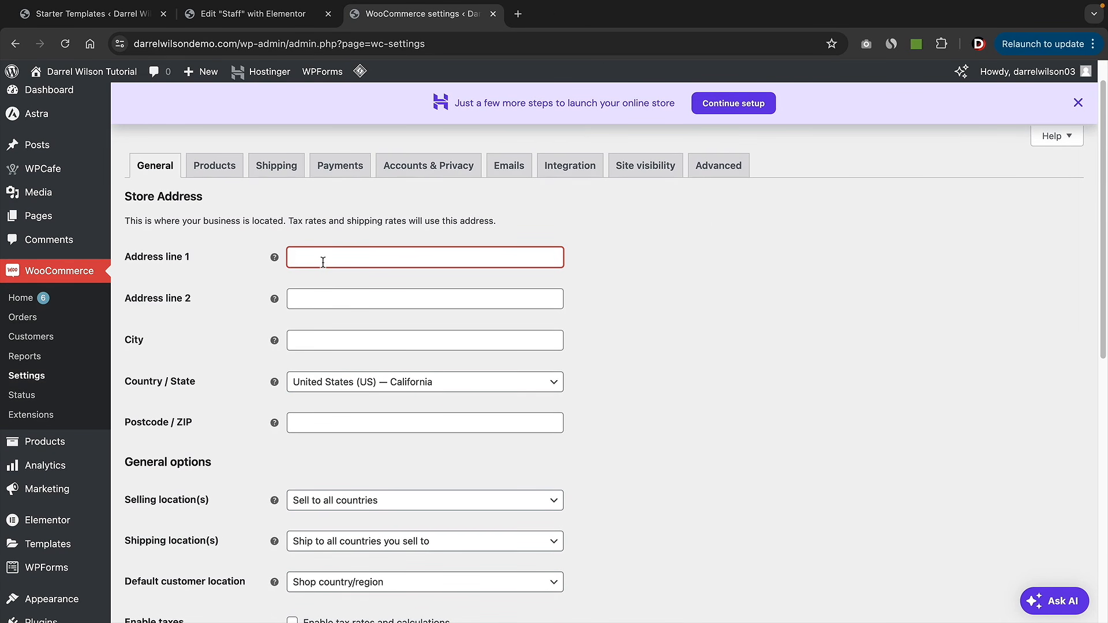
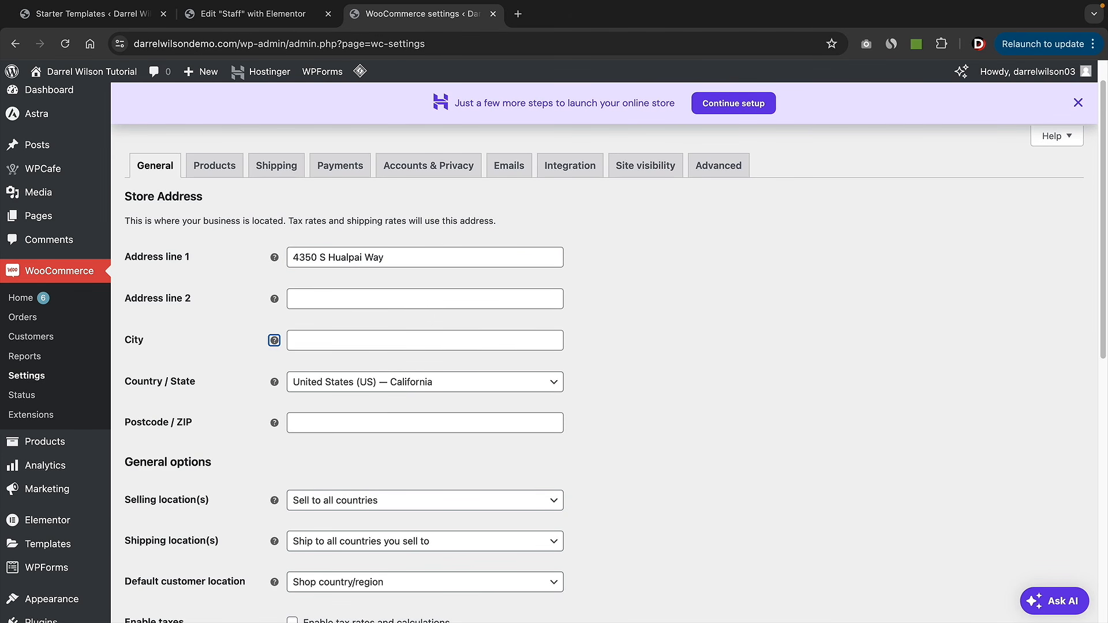
key("Tab")
type("La")
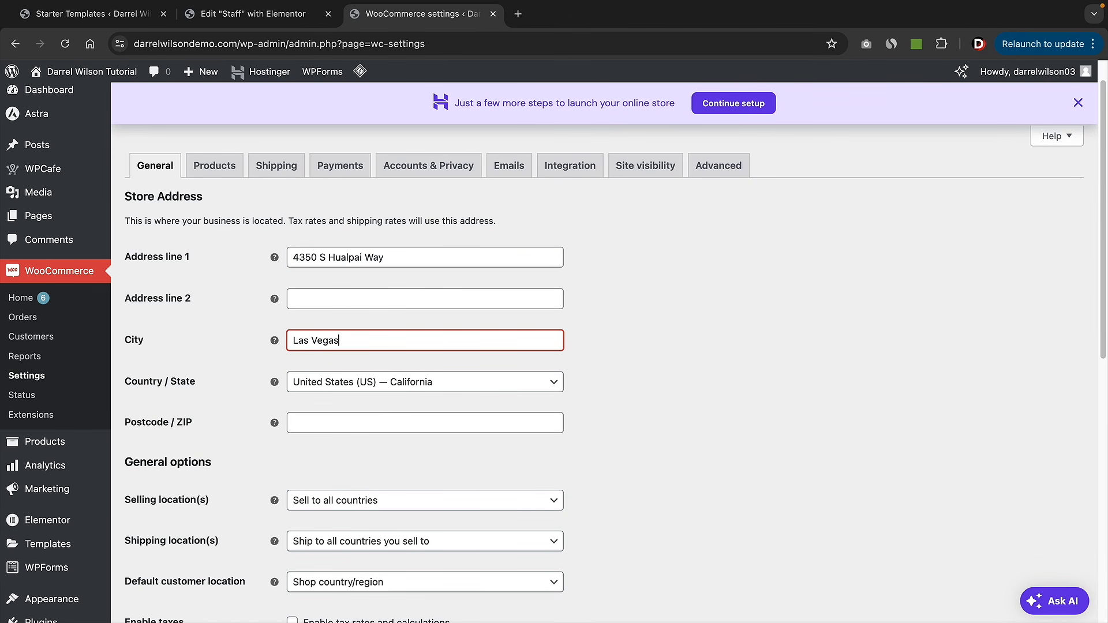
key("Tab")
left_click(396, 382)
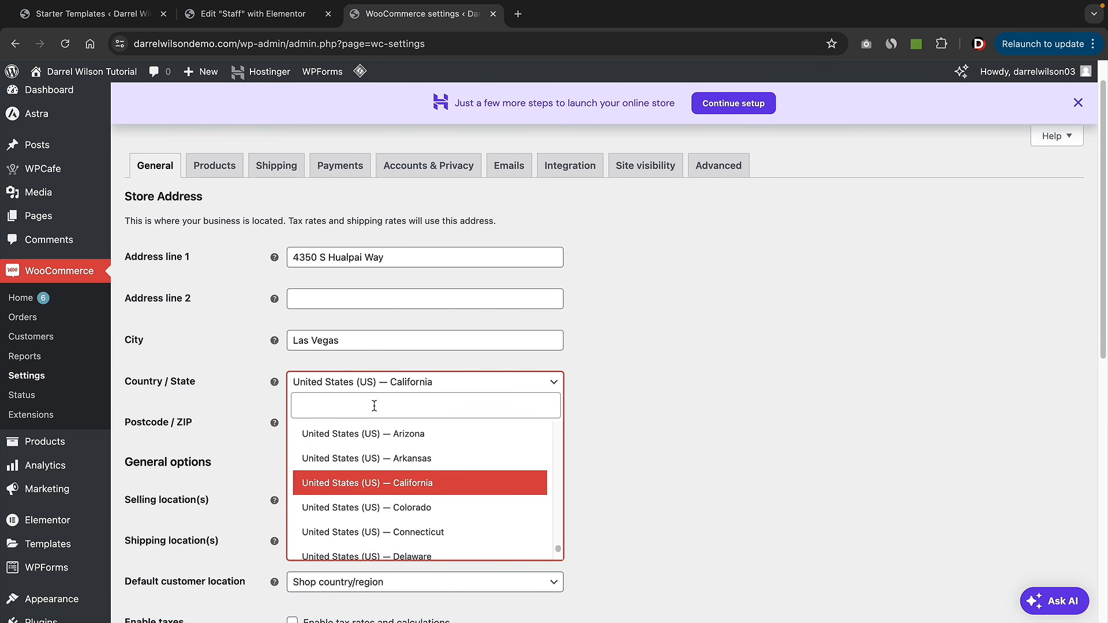
type("nevada")
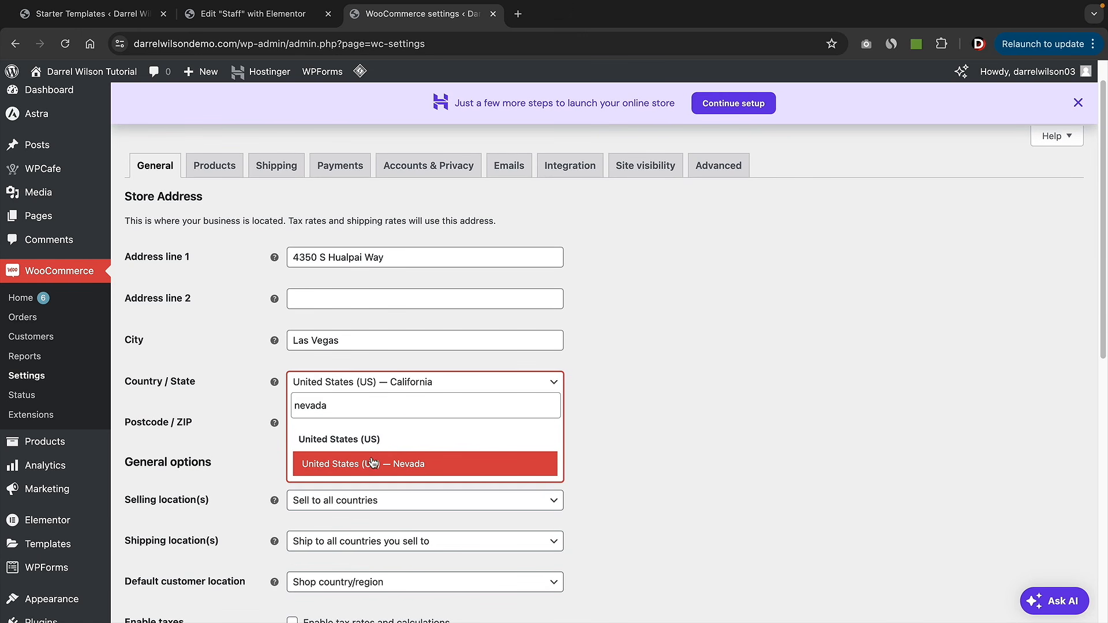
left_click(373, 464)
scroll(564, 388, "down", 2)
left_click(456, 333)
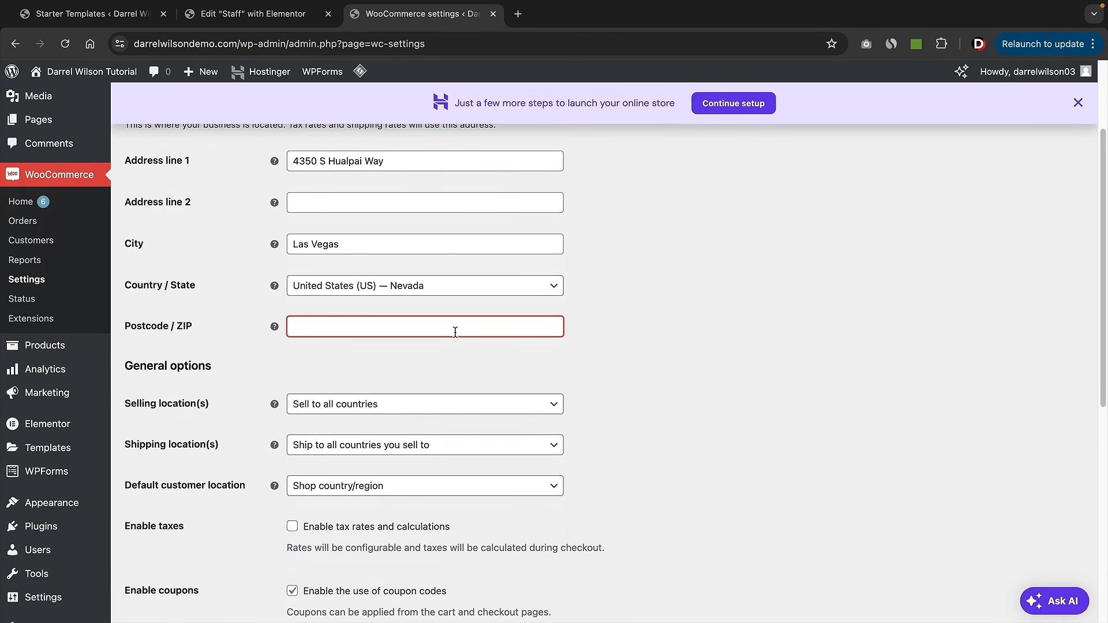
type("89147")
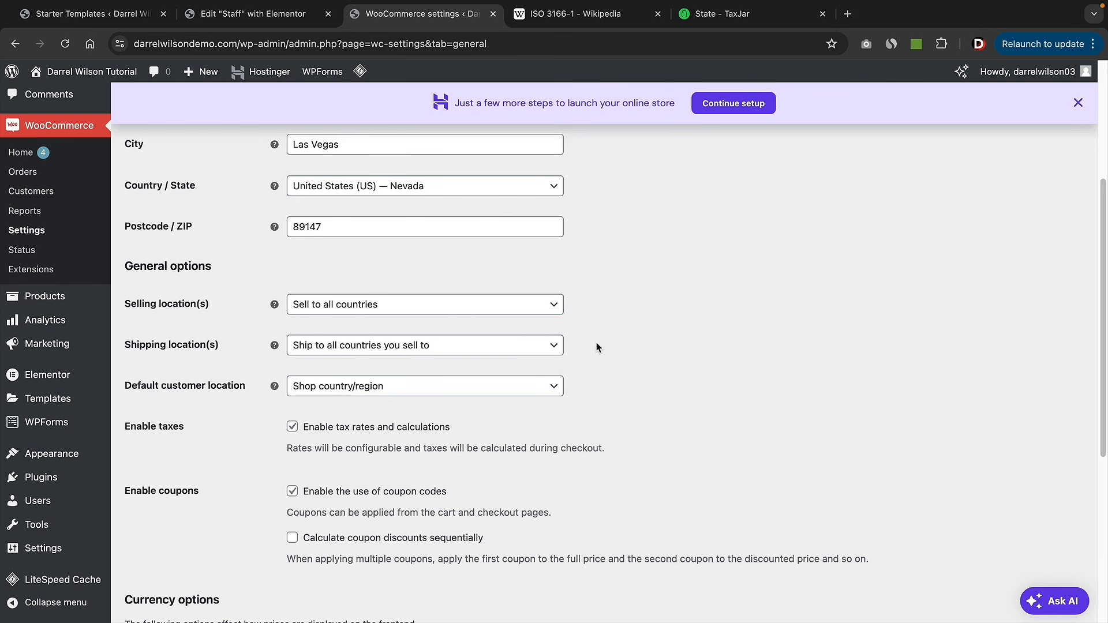
- Restrict selling locations to specific countries, adding United States (US)
left_click(334, 314)
left_click(340, 374)
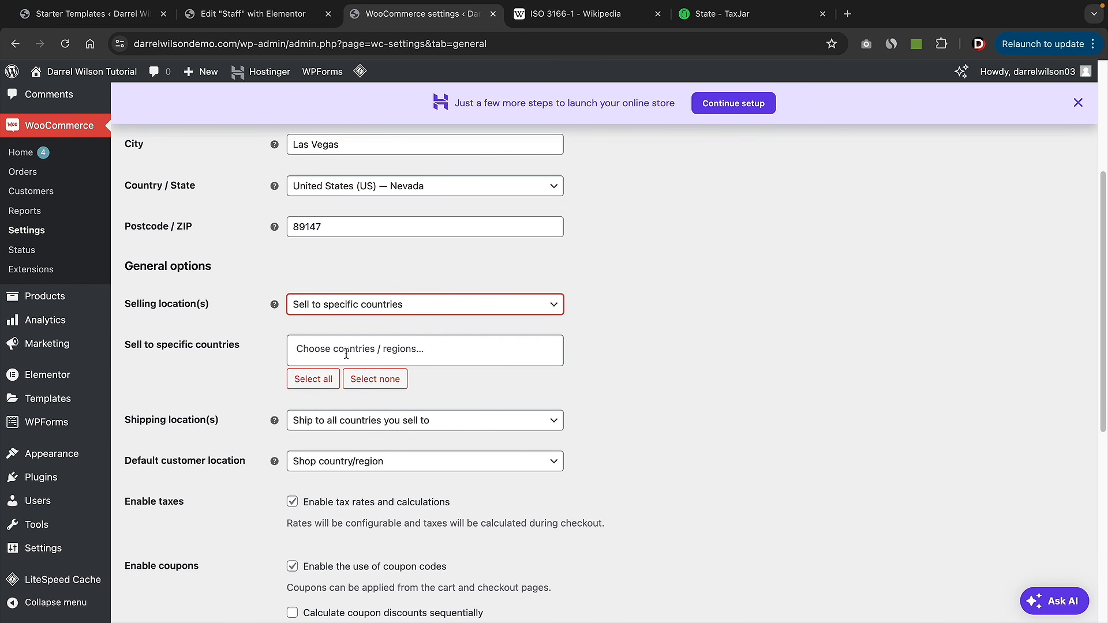
left_click(352, 349)
type("united")
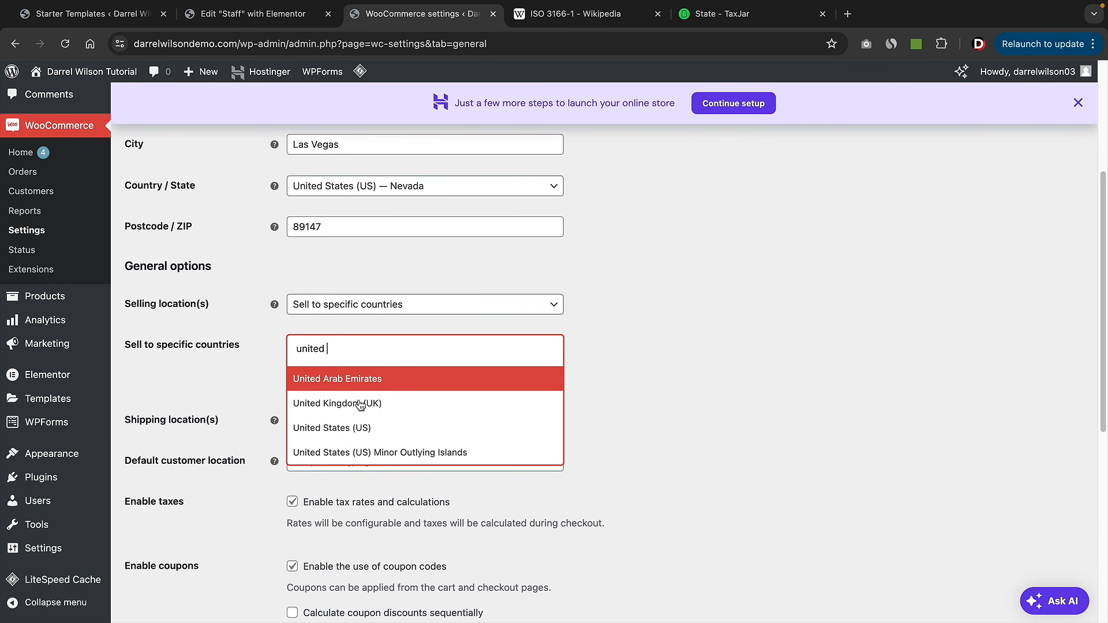
left_click(366, 428)
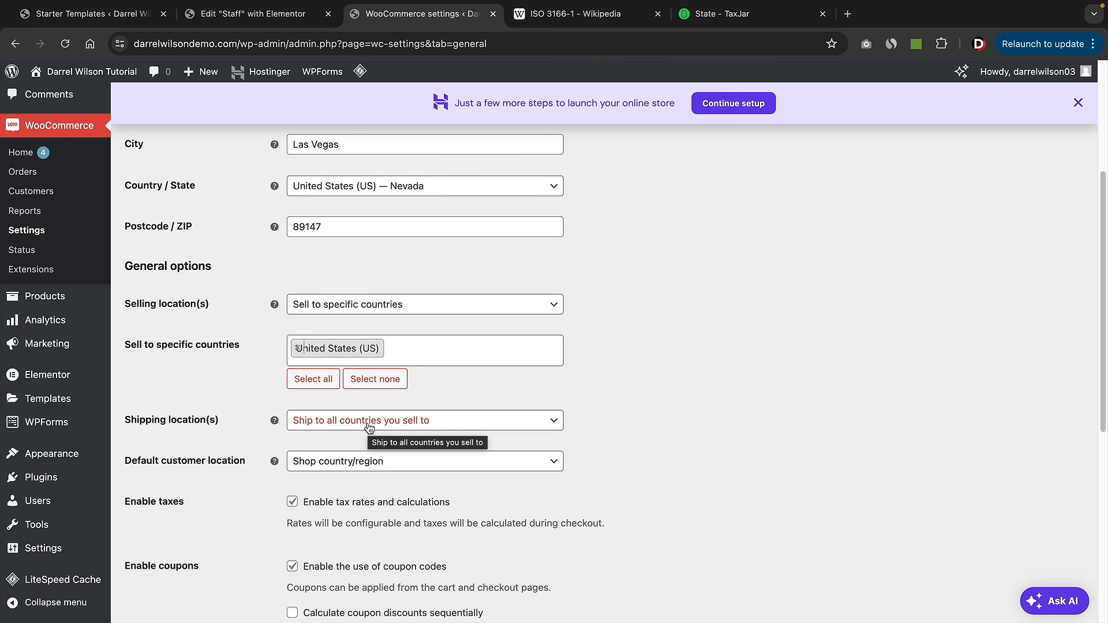
left_click(424, 304)
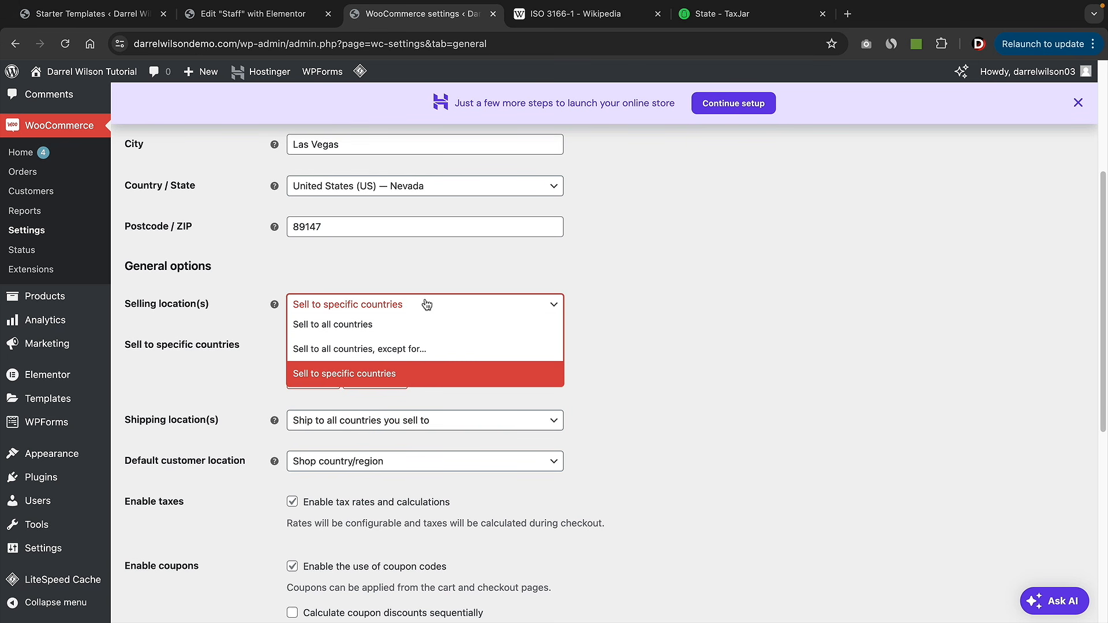
left_click(670, 304)
- Keep US dollars as the store currency and save the general settings
scroll(713, 404, "down", 1)
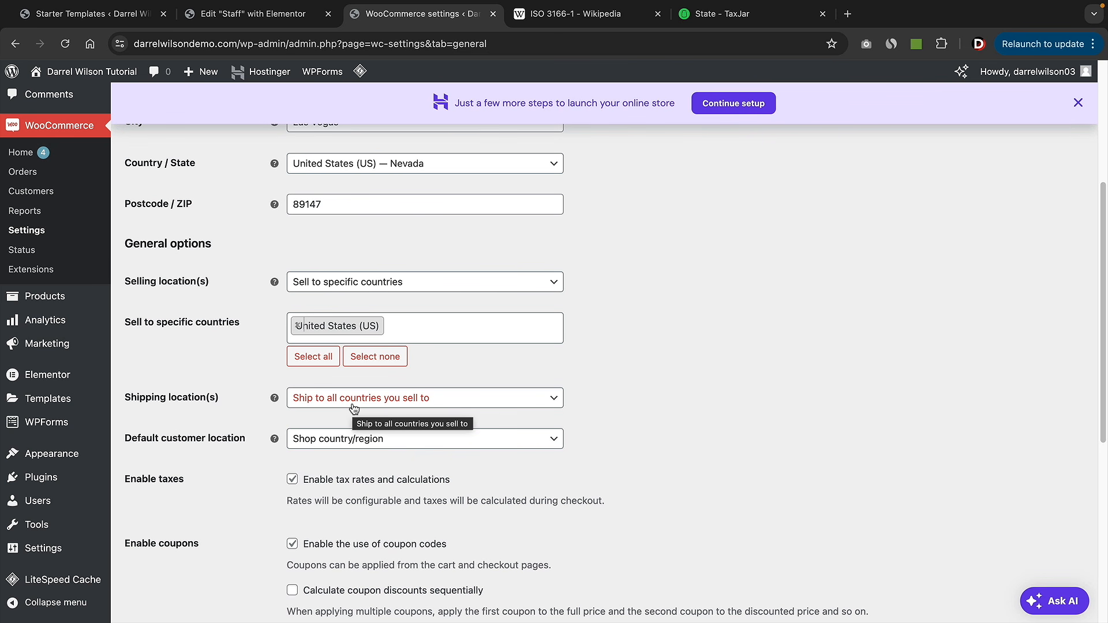
scroll(335, 338, "down", 3)
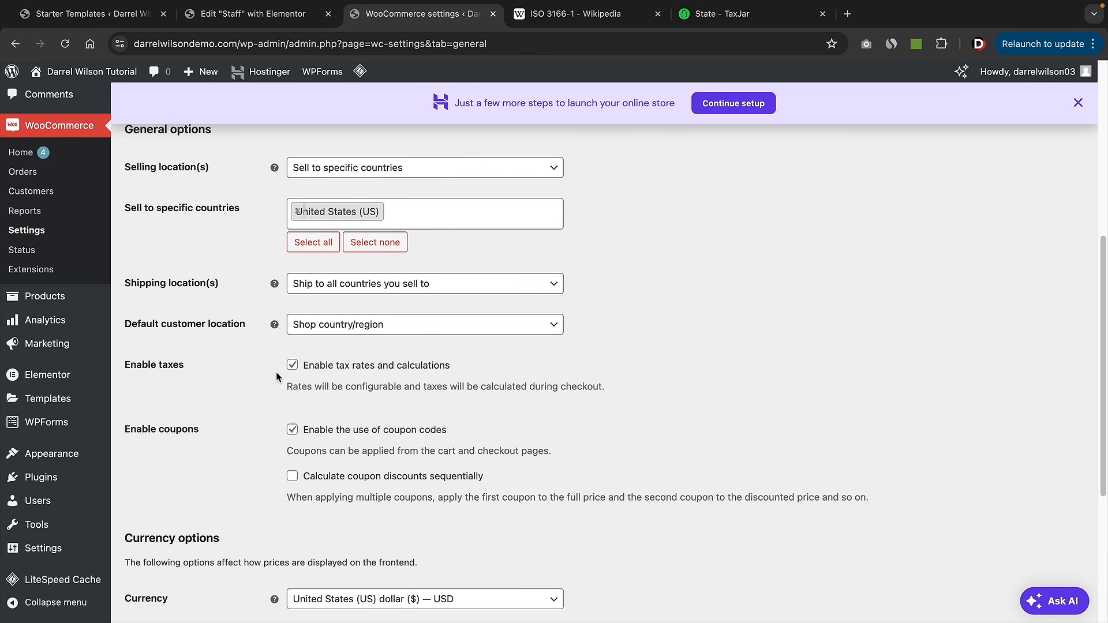
scroll(275, 369, "down", 5)
mouse_move(272, 371)
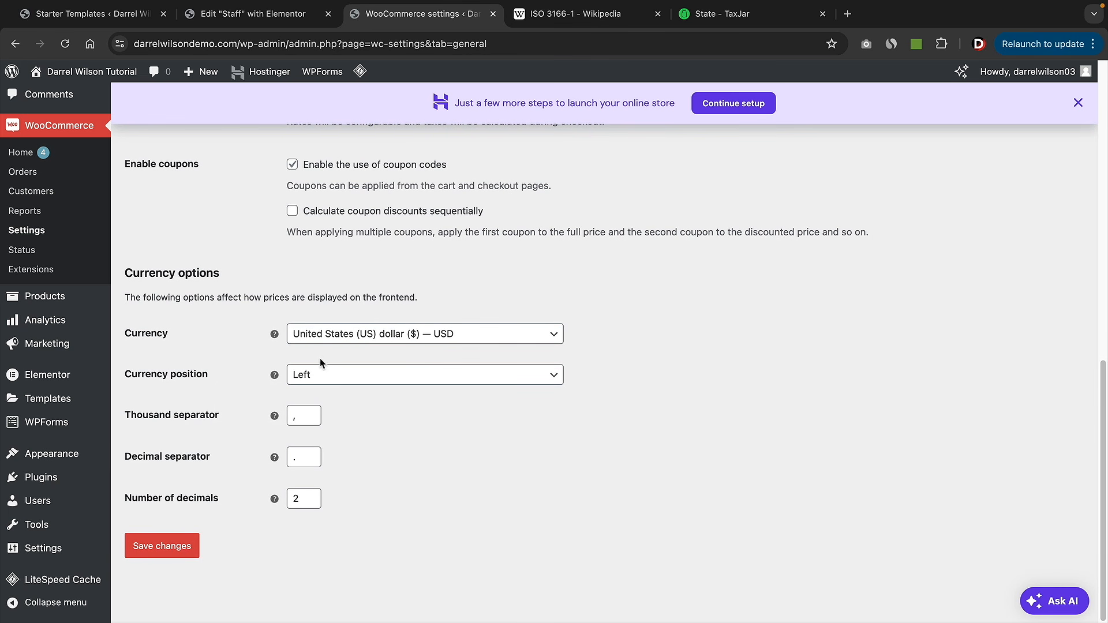
left_click(353, 339)
scroll(388, 443, "down", 5)
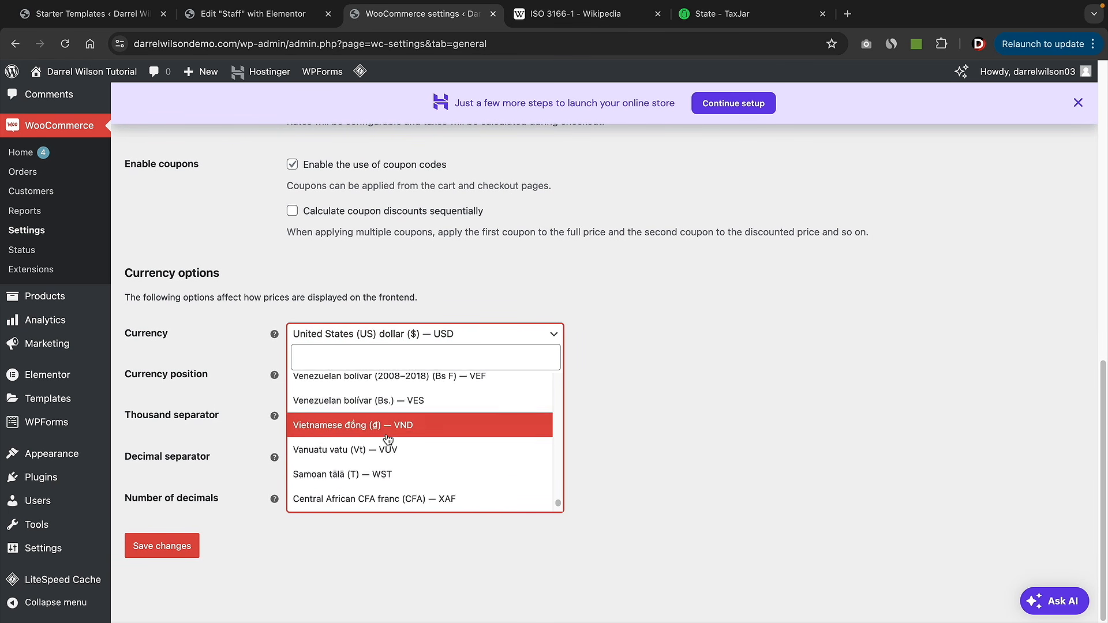
scroll(388, 443, "up", 1)
left_click(648, 416)
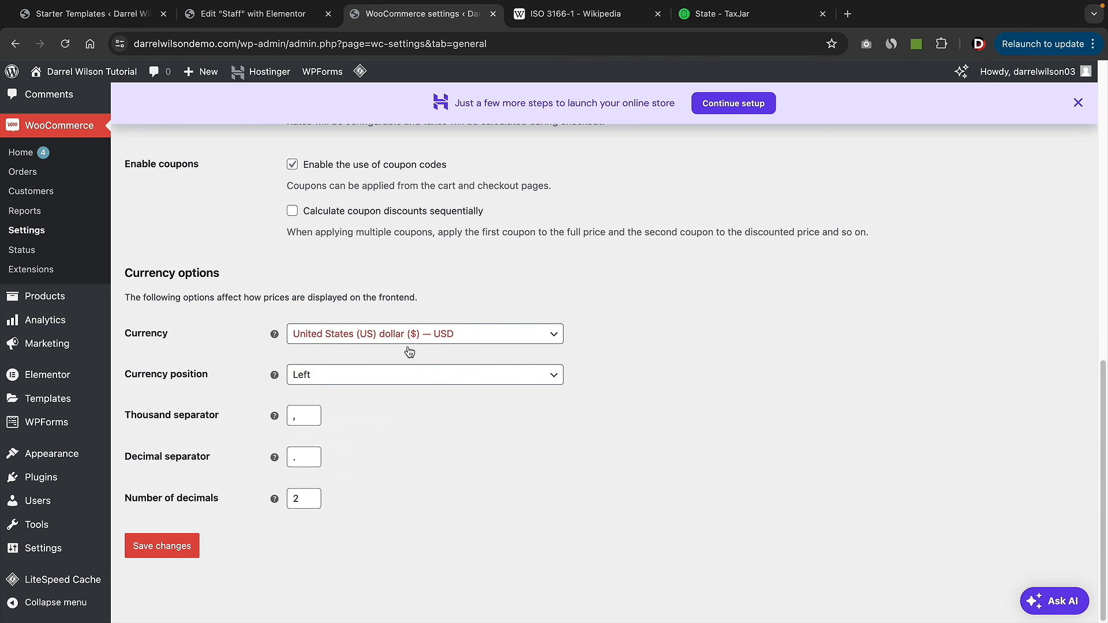
left_click(174, 549)
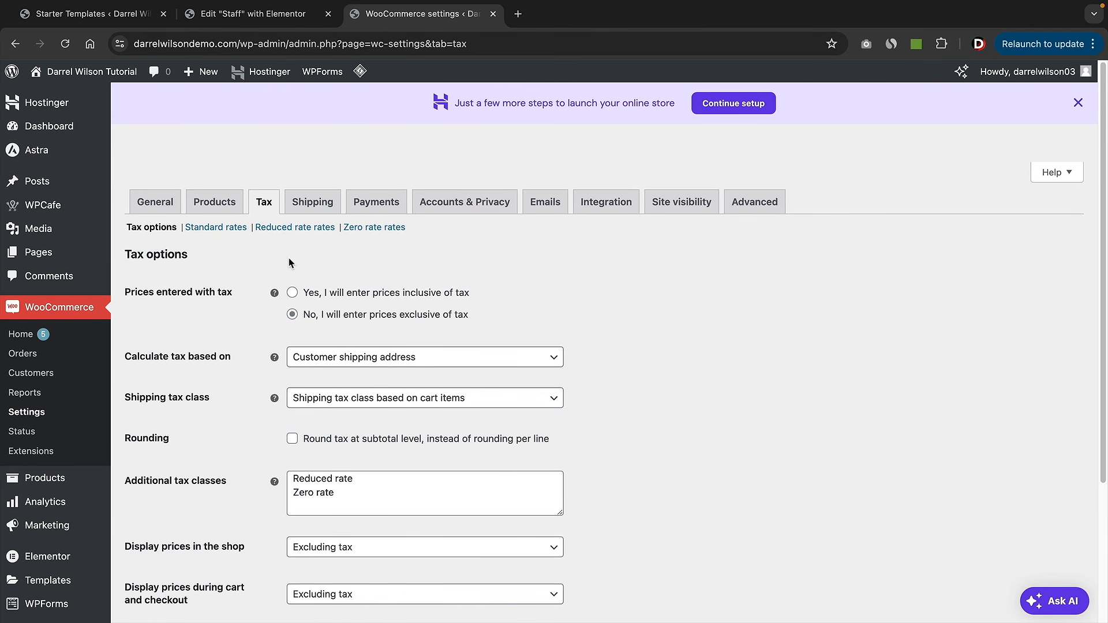
- Insert an empty row into the Standard rates table and select its Country code cell
left_click(239, 230)
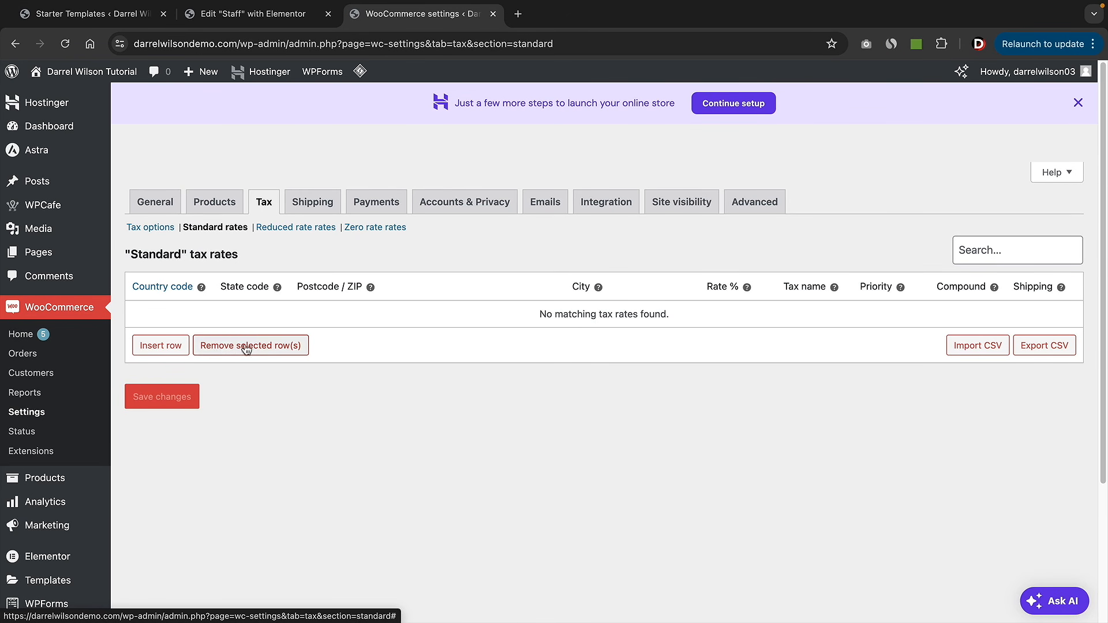
left_click(167, 349)
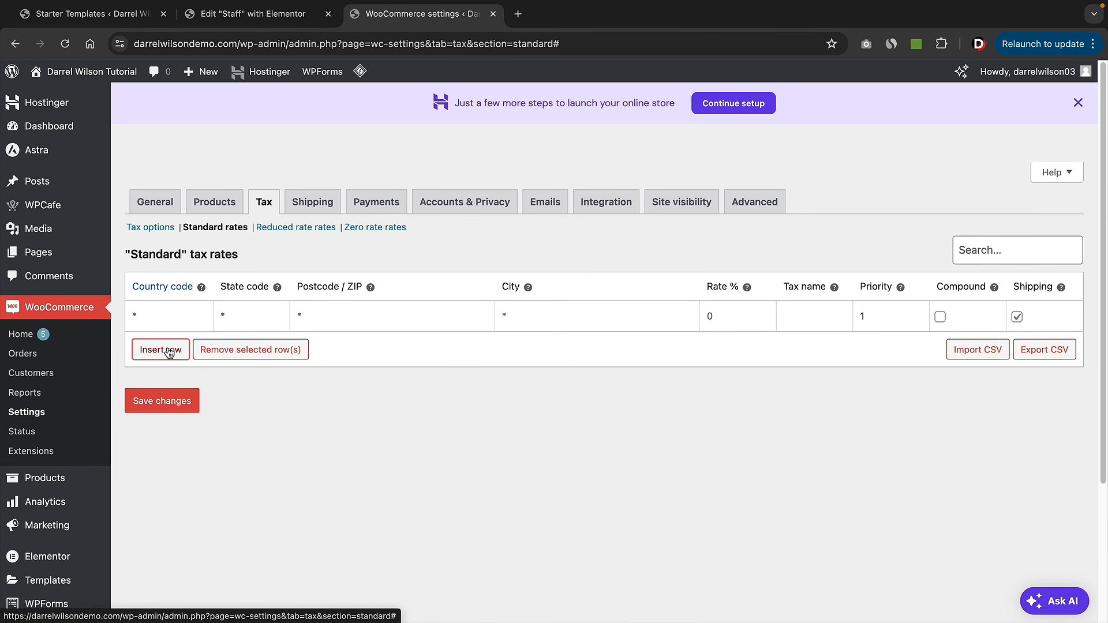
left_click(164, 310)
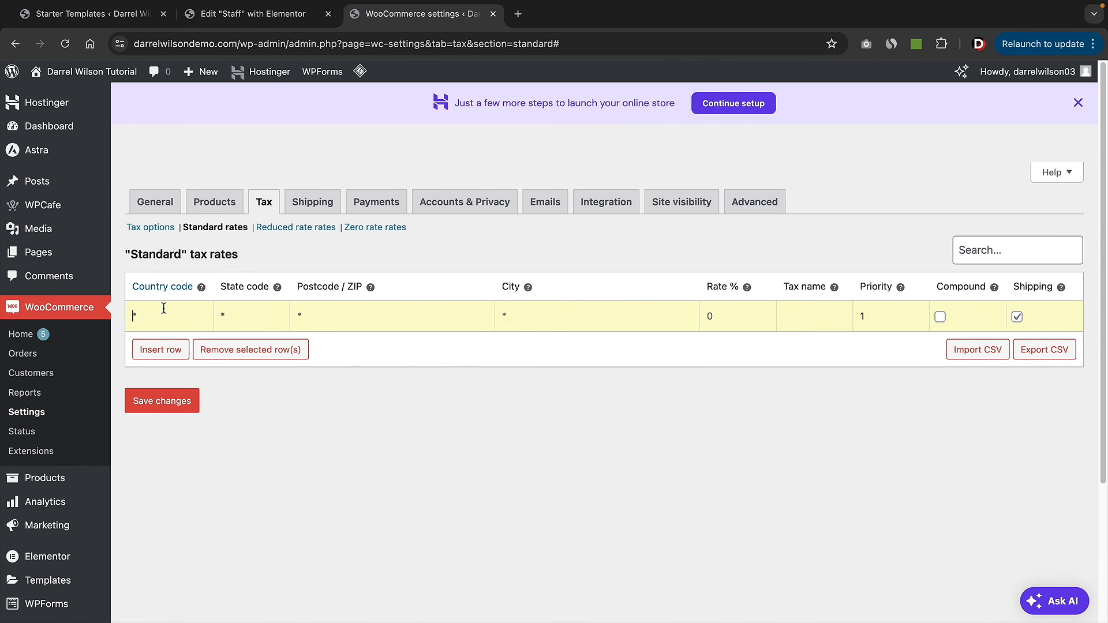
- Follow the Country code help link to Wikipedia's ISO 3166-1 table and find US
left_click(171, 285)
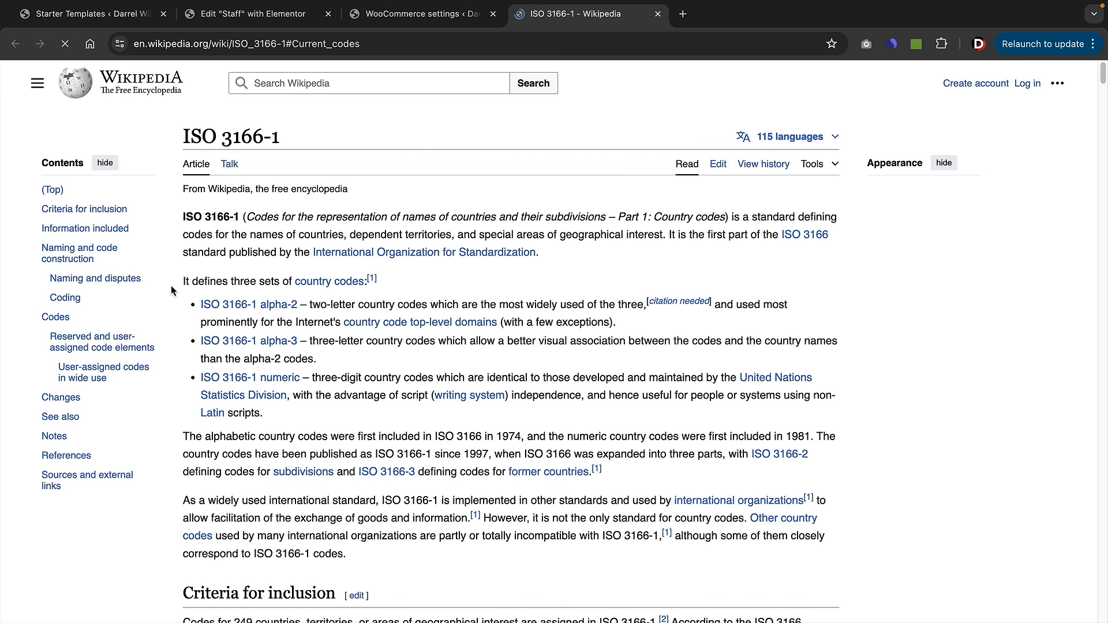
scroll(416, 449, "down", 9)
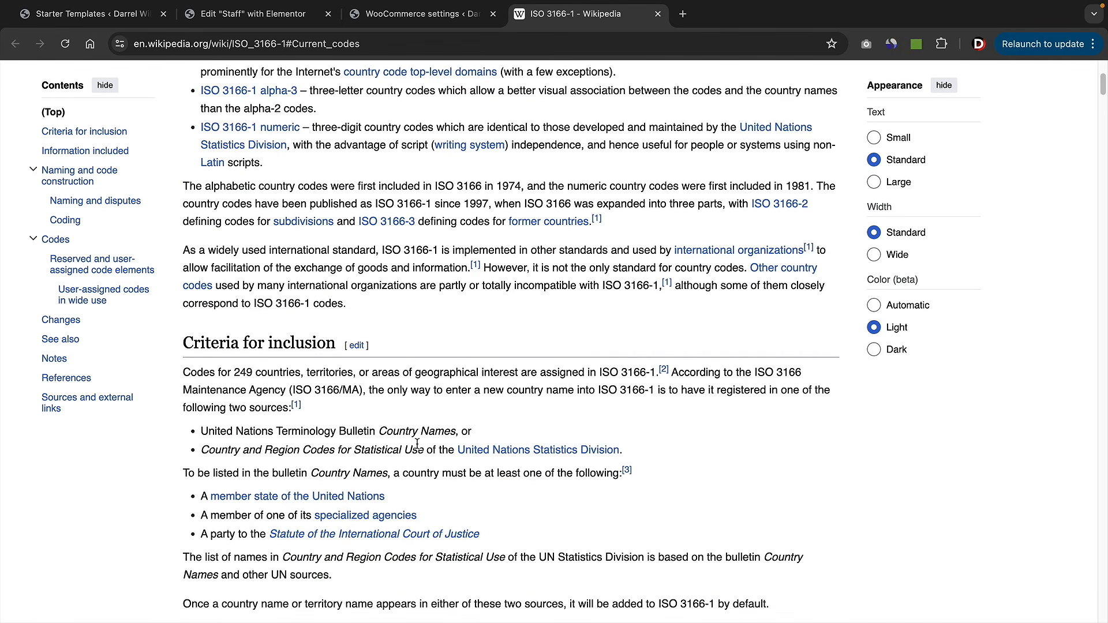
scroll(416, 449, "down", 15)
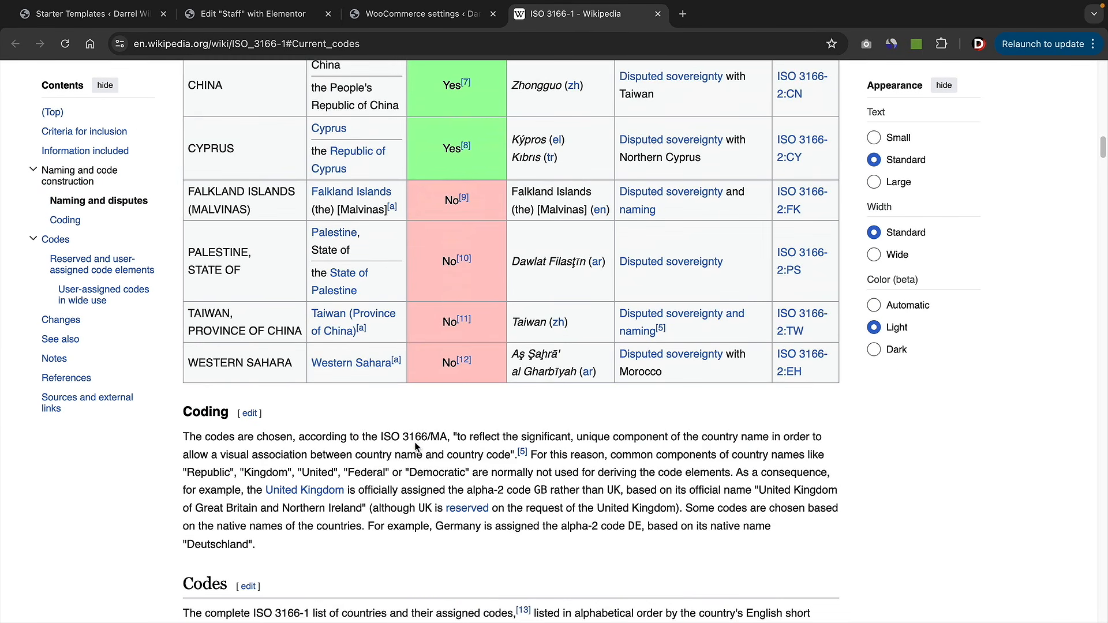
scroll(403, 463, "down", 10)
scroll(404, 461, "up", 3)
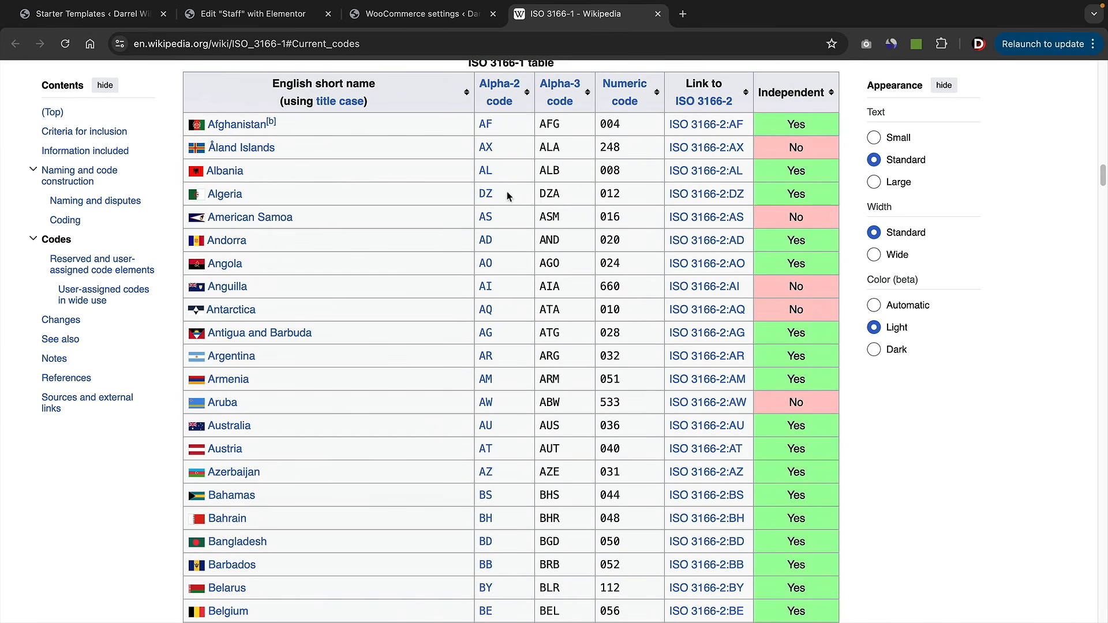
scroll(371, 460, "down", 20)
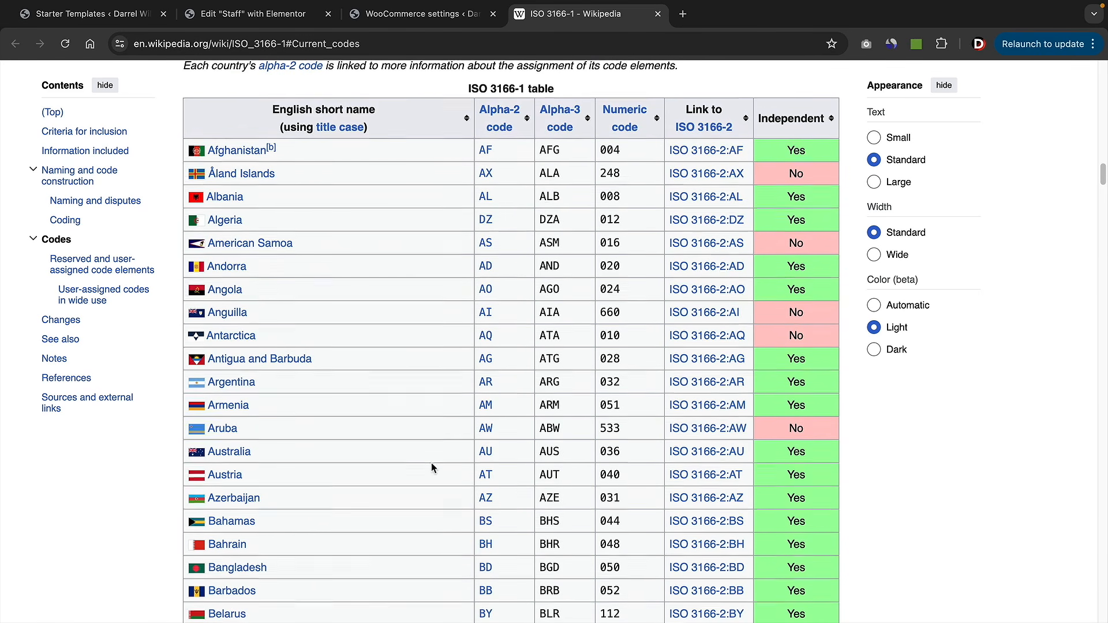
scroll(440, 463, "down", 20)
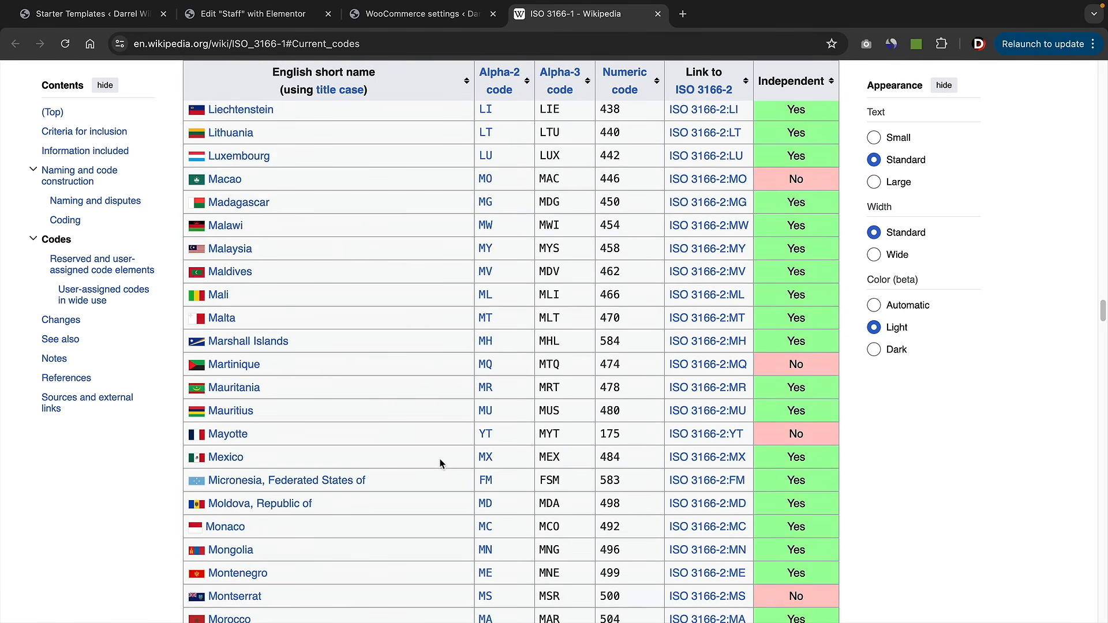
scroll(440, 460, "down", 13)
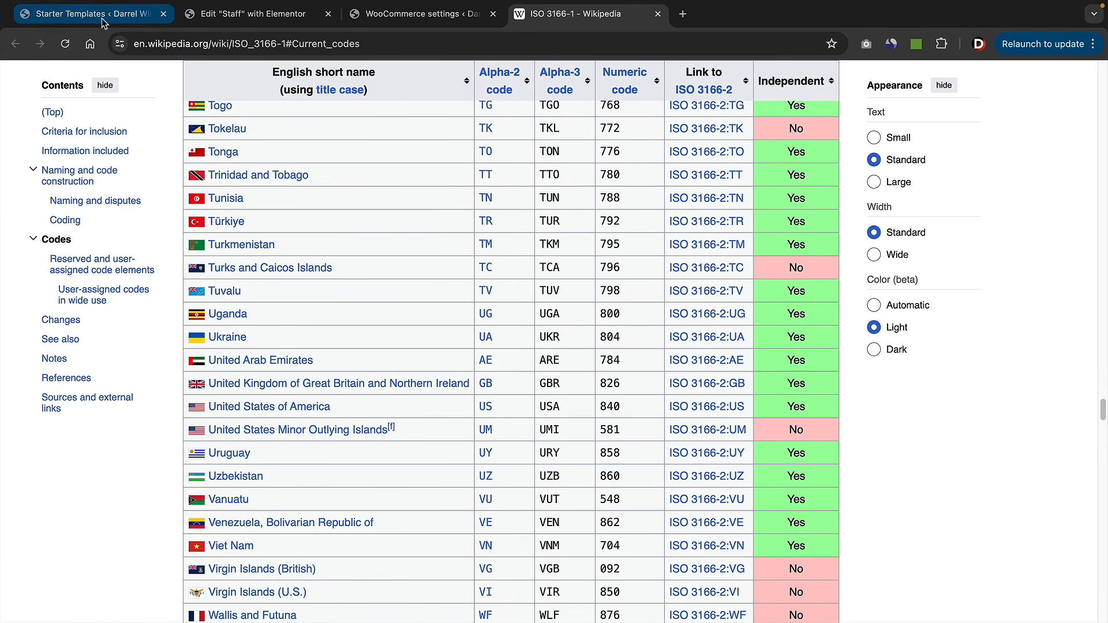
- Back in WooCommerce, fill the new tax row with US, NV, 89147 and Las Vegas
left_click(250, 18)
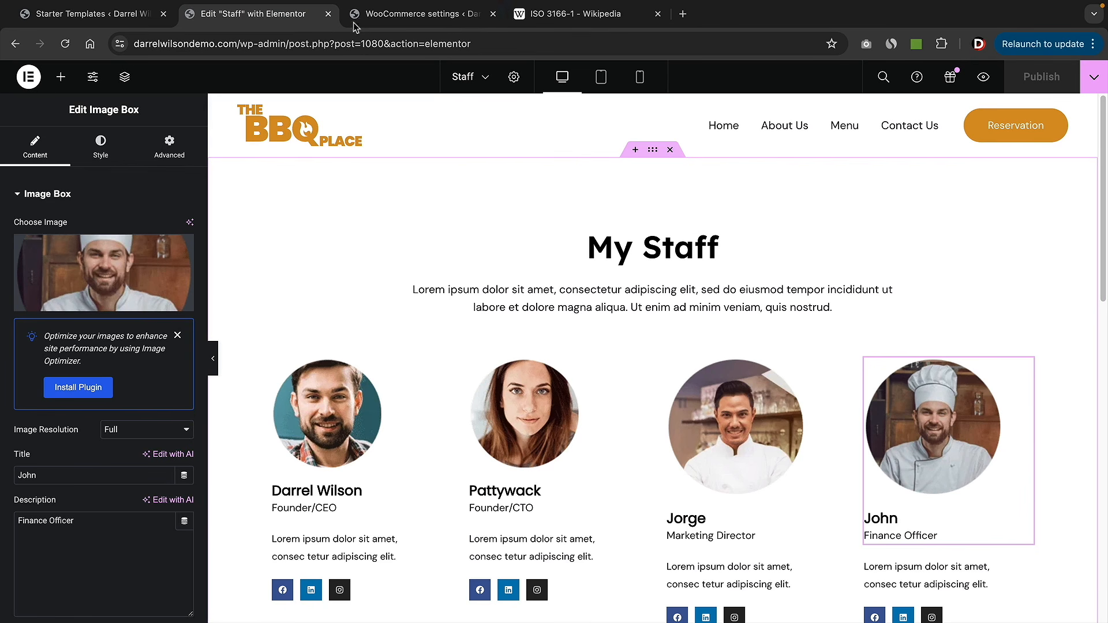
left_click(393, 20)
left_click(176, 310)
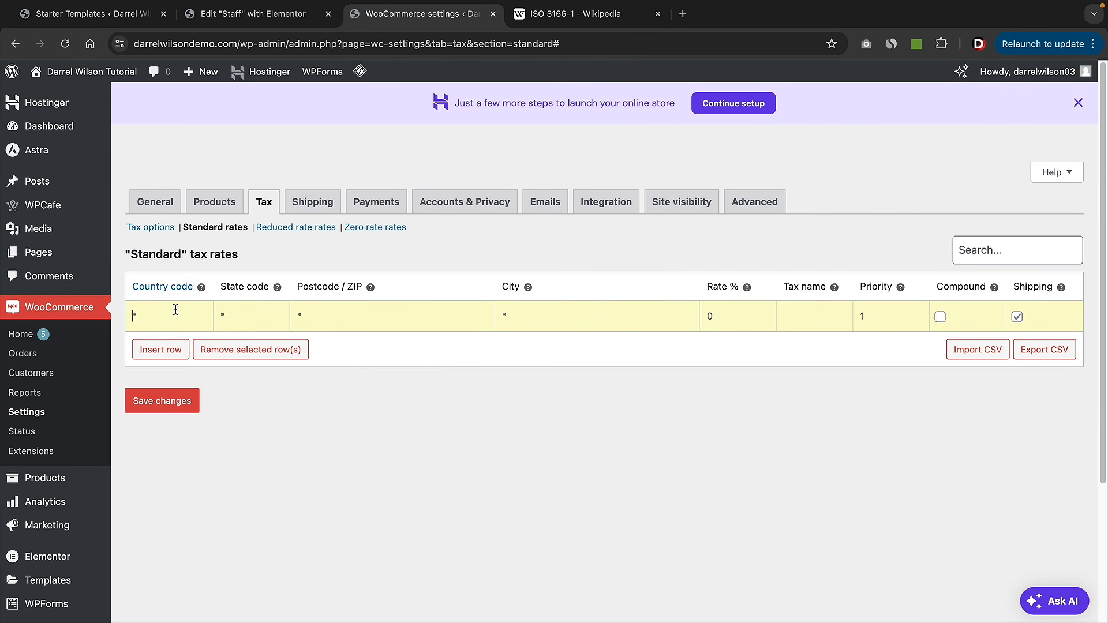
type("US")
key("Tab")
type("NV")
type("891")
type("47")
type("Las Vega")
type("s")
key("Tab")
- Find TaxJar's sales tax by state page via Google and check Nevada's 6.85% rate
left_click(682, 14)
type("g")
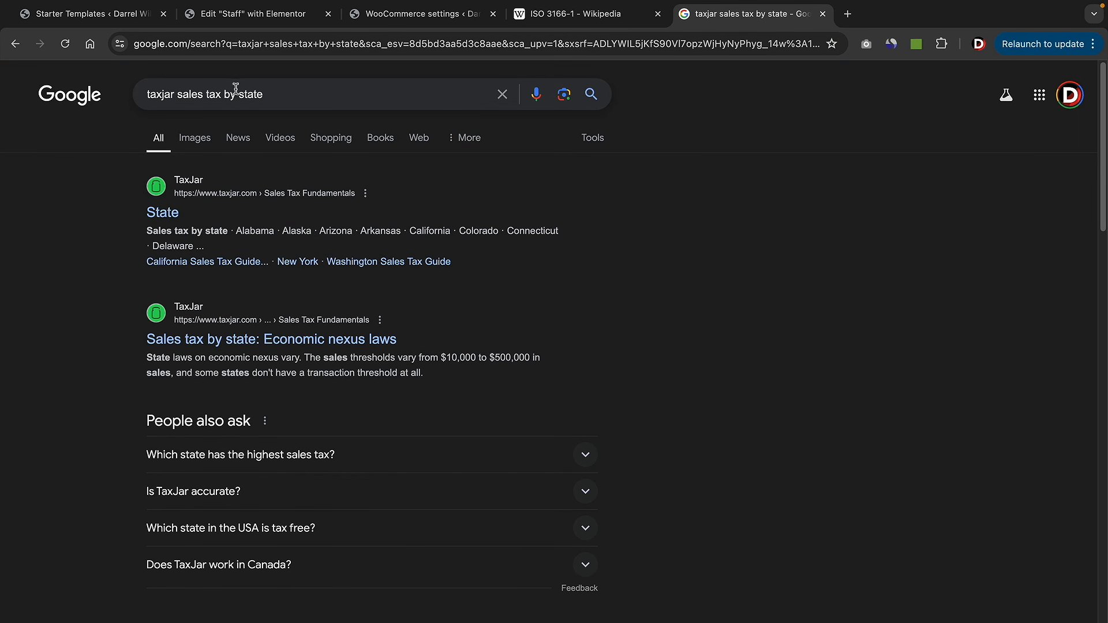
left_click(162, 213)
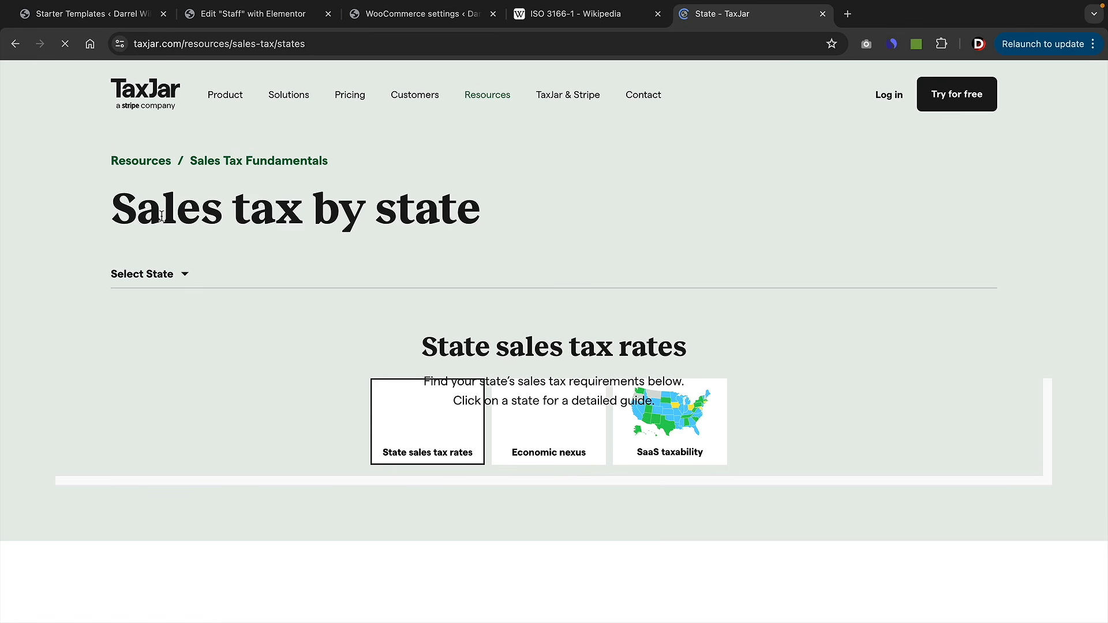
scroll(361, 317, "down", 4)
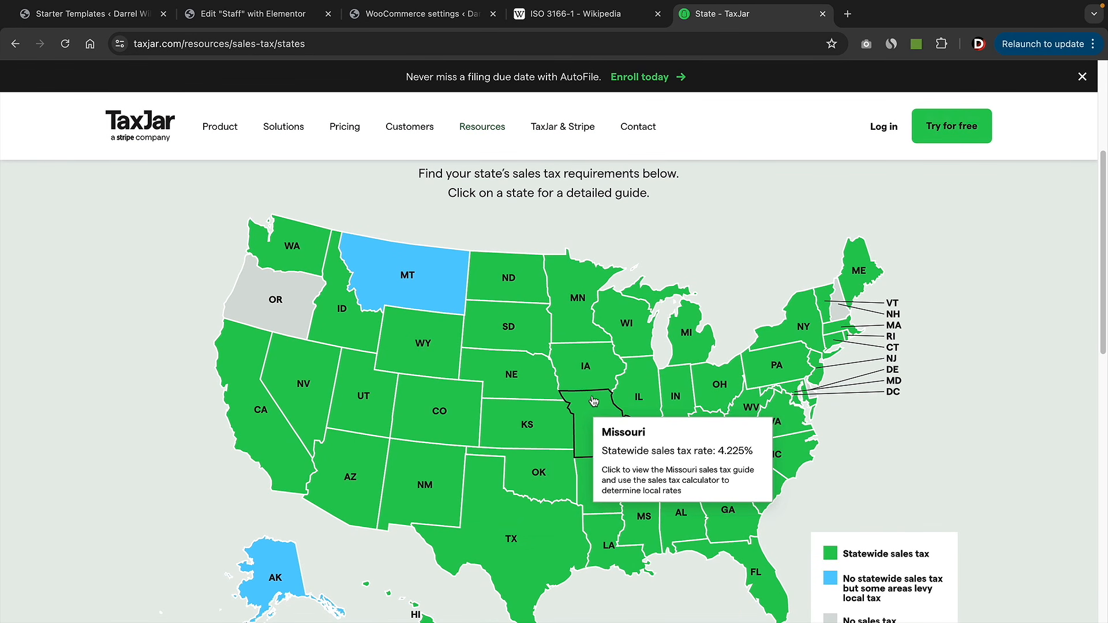
scroll(507, 385, "down", 1)
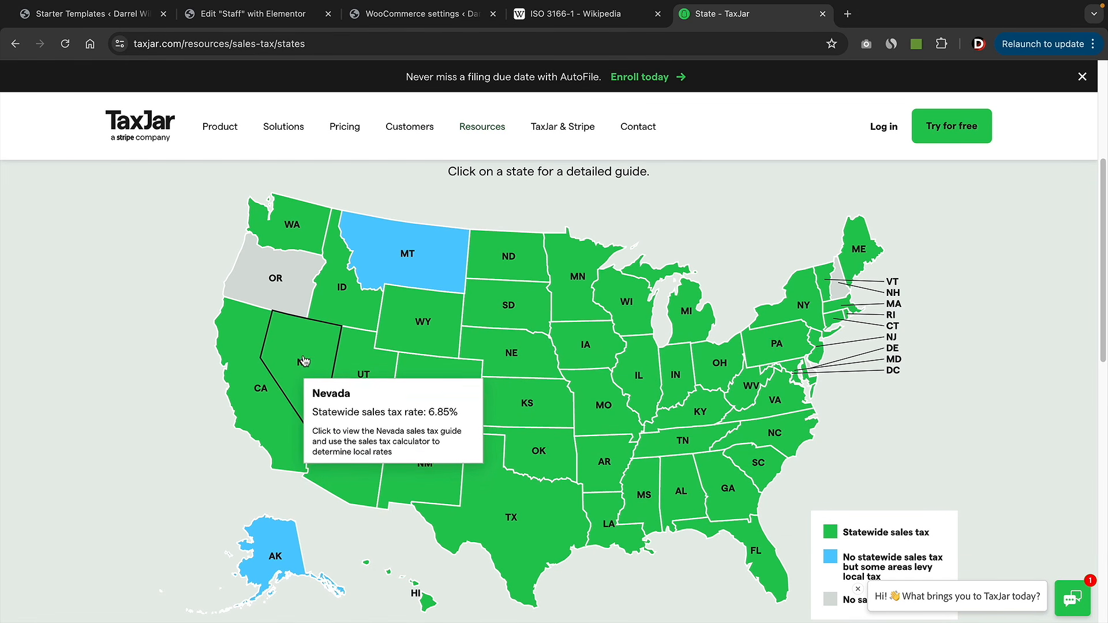
- Set the Las Vegas tax rate to 6.85%, exclude shipping, and save the rate
left_click(412, 17)
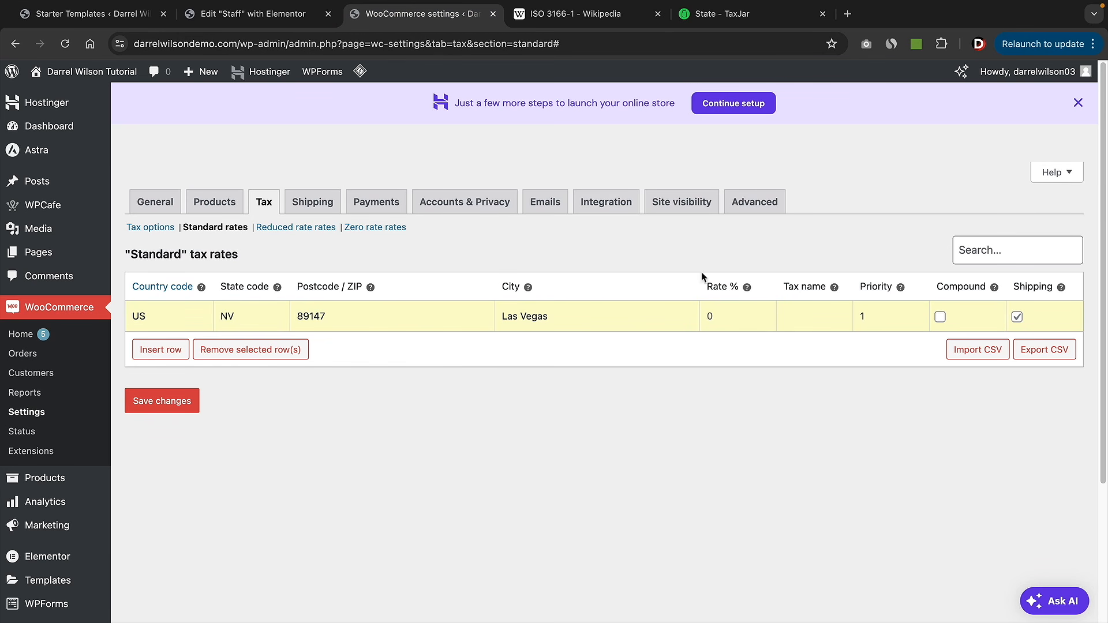
type("6.85")
left_click(1017, 318)
left_click(171, 400)
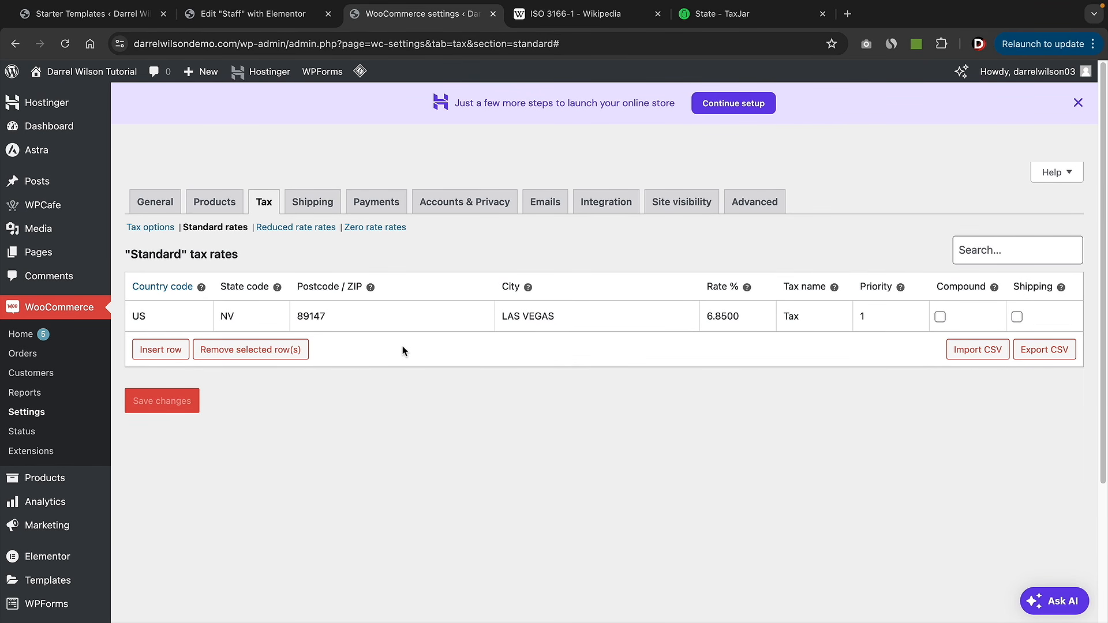
left_click(319, 203)
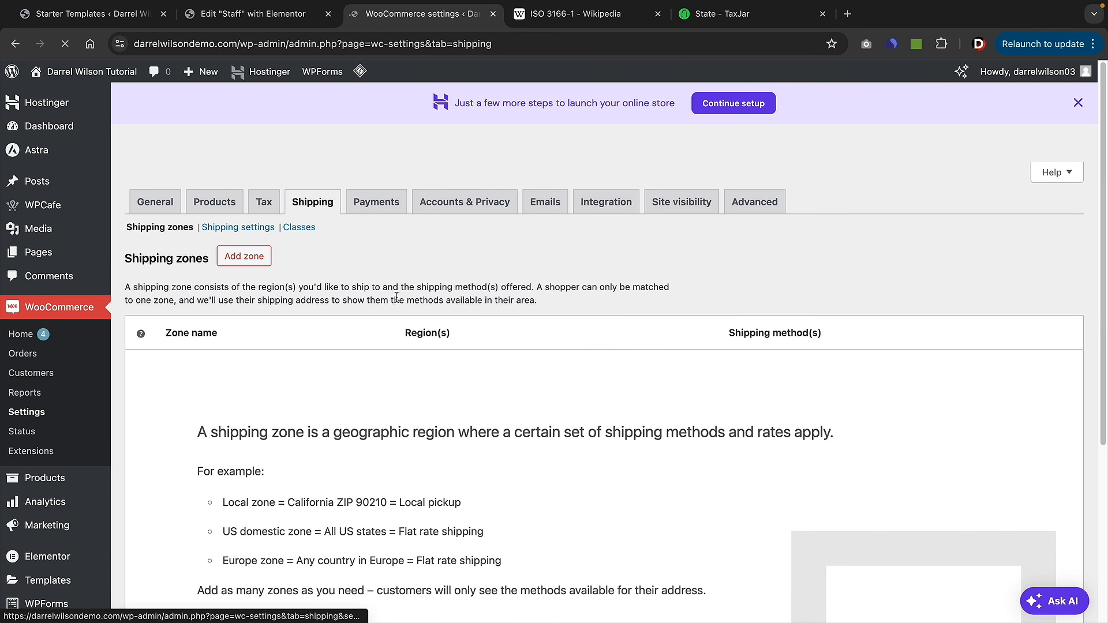
- Add a shipping zone named 'Nevada Delivery Fee' with region Nevada, United States (US)
left_click(249, 262)
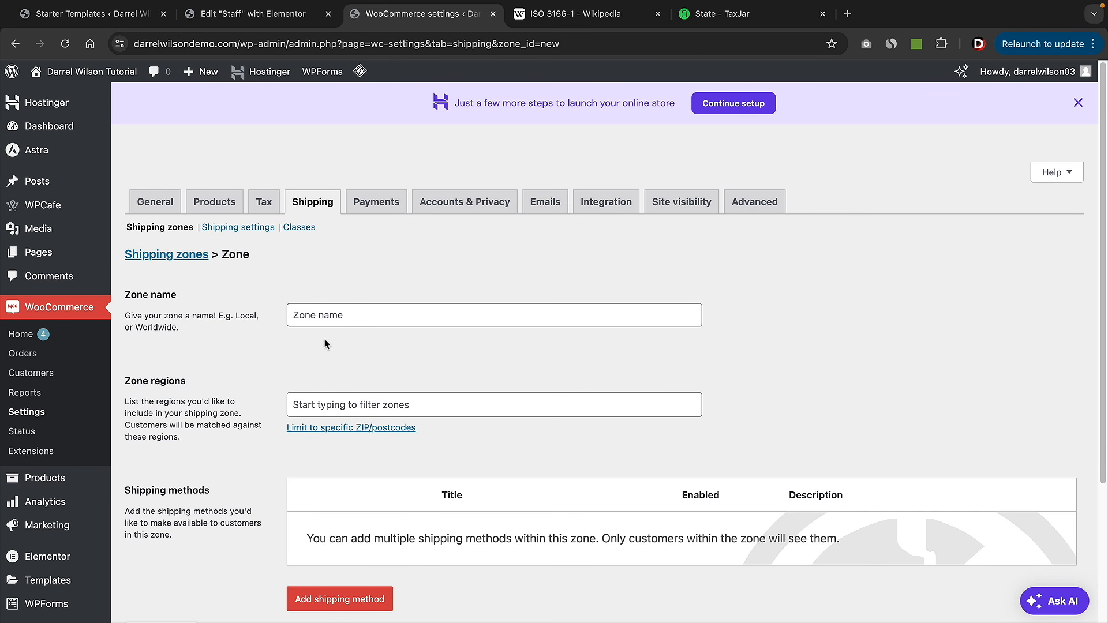
left_click(339, 317)
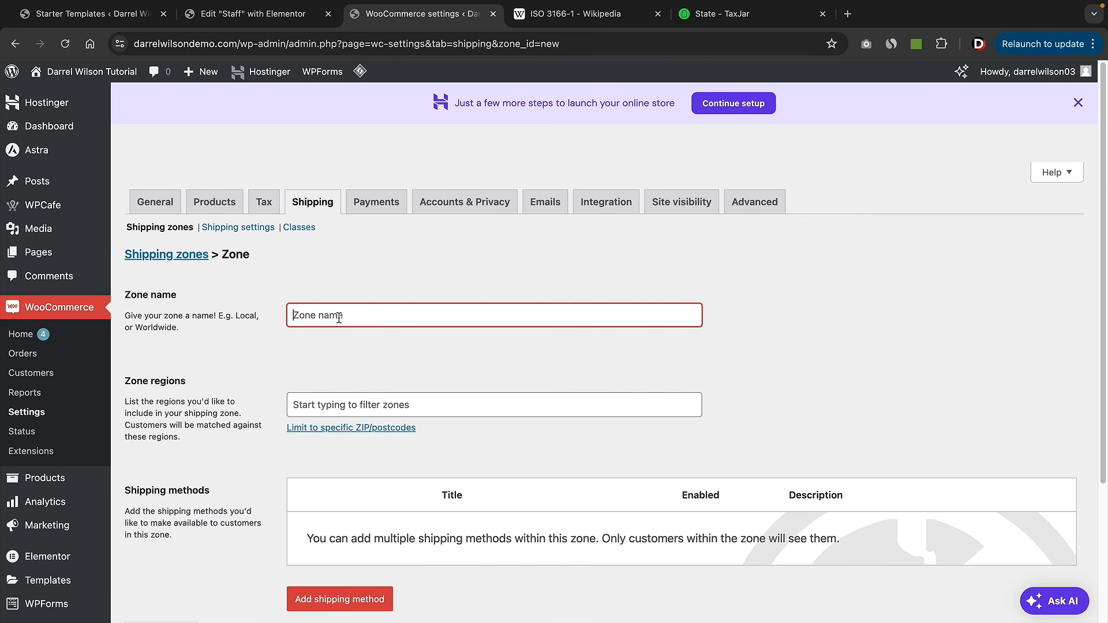
type("Nevada Deliver")
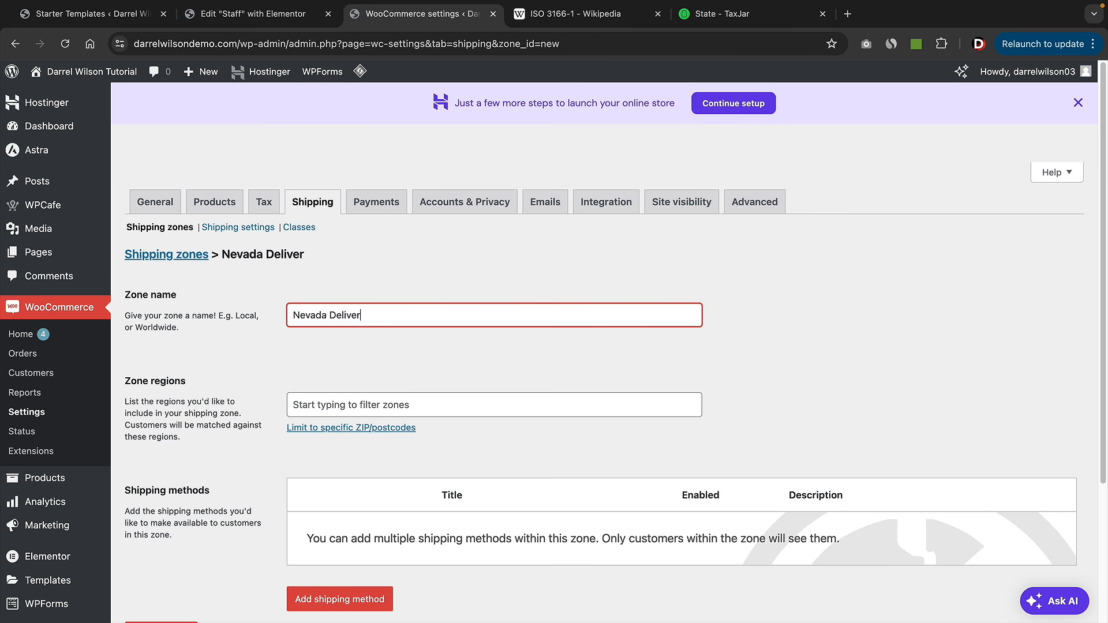
type("y Fee")
key("Tab")
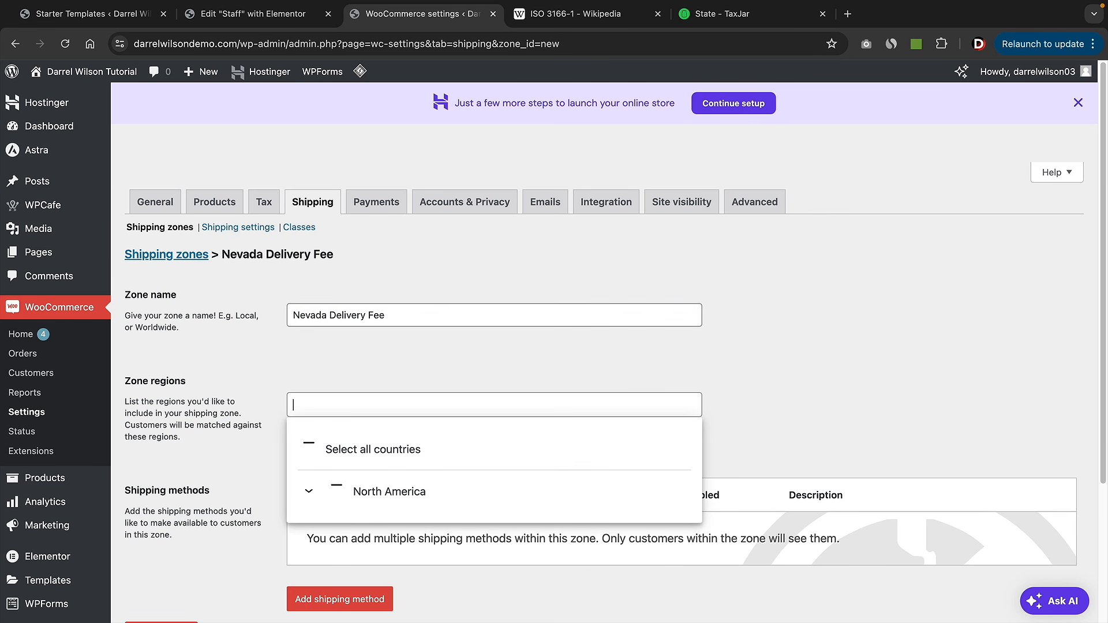
type("nevada")
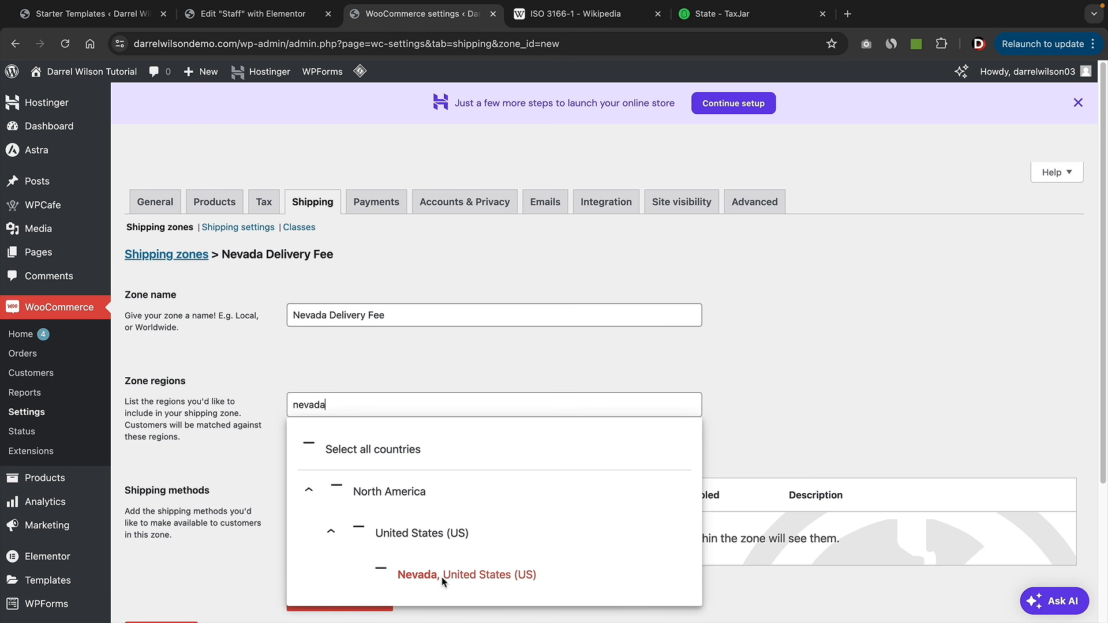
left_click(438, 574)
left_click(494, 369)
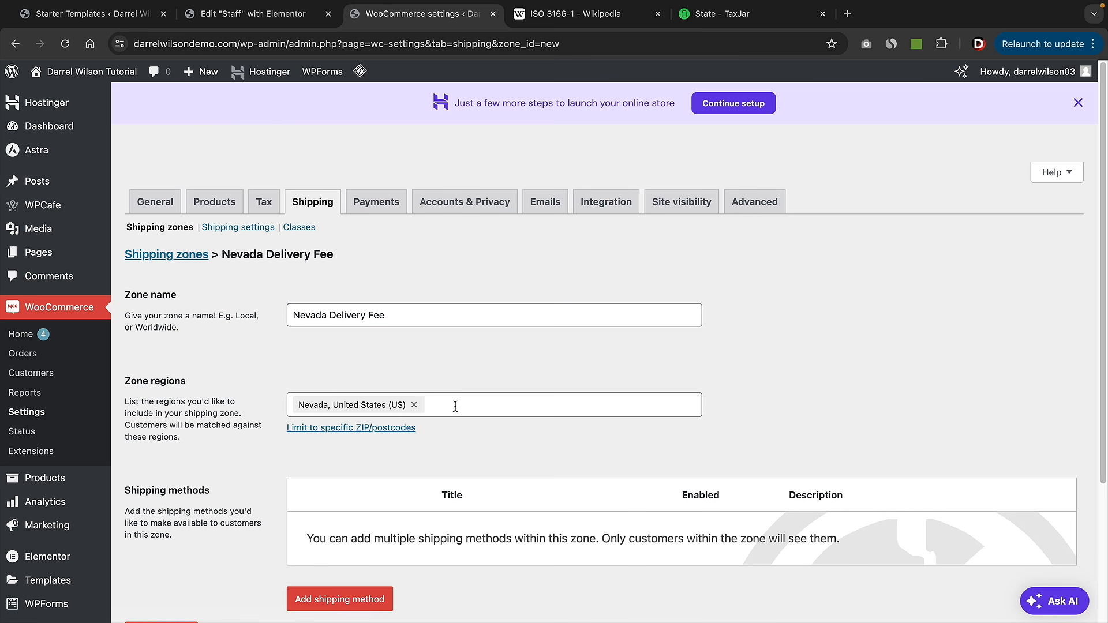
- Try searching 'las vegas' in the zone regions, then clear the search and close the list
left_click(436, 407)
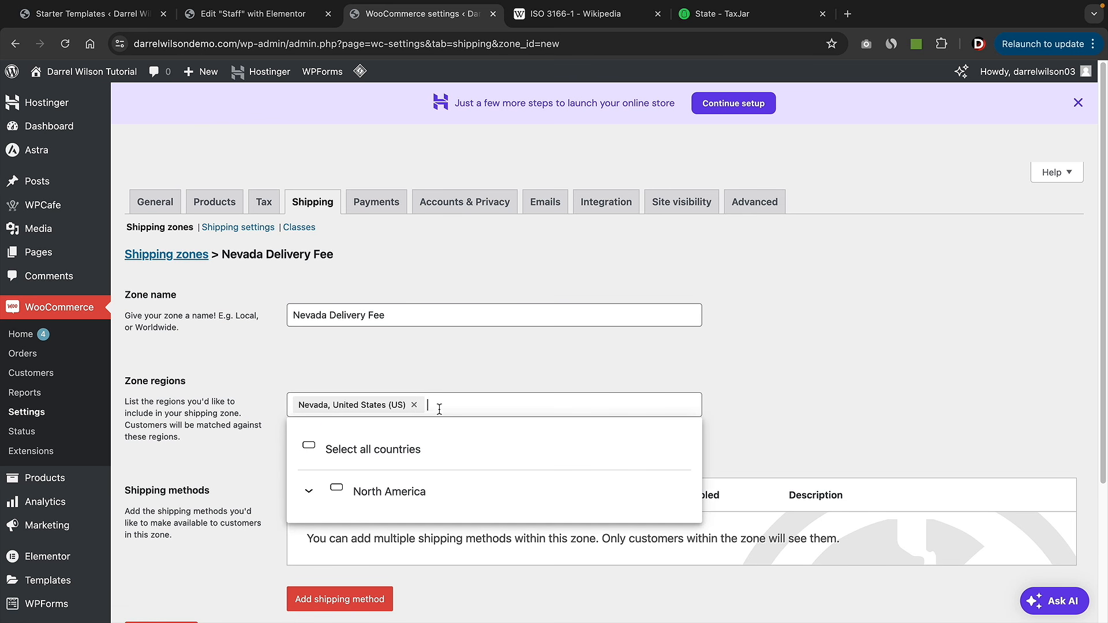
type("las vegas")
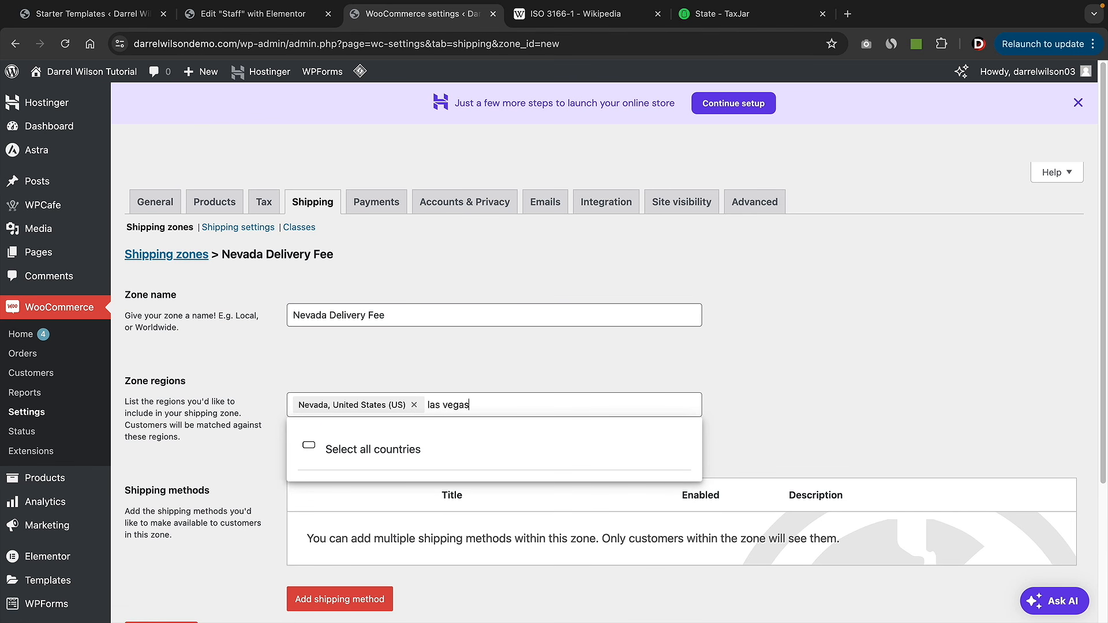
scroll(438, 450, "down", 2)
left_click(794, 262)
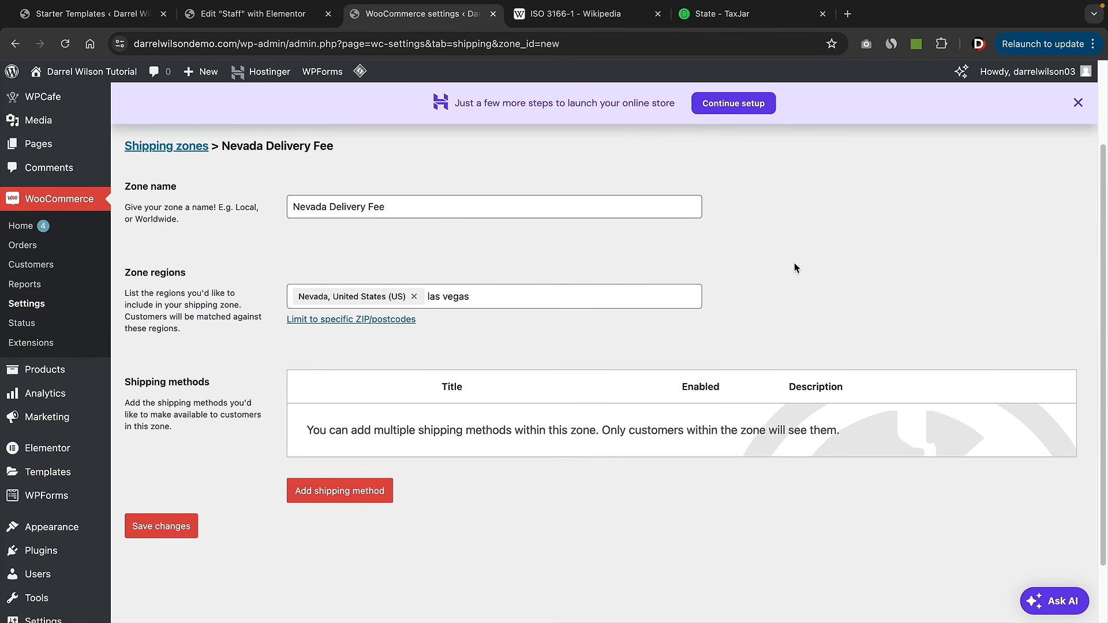
double_click(510, 297)
key("super+a")
key("BackSpace")
left_click(535, 243)
- Add a Flat rate shipping method to the Nevada Delivery Fee zone, replacing the 0.00 cost
left_click(348, 496)
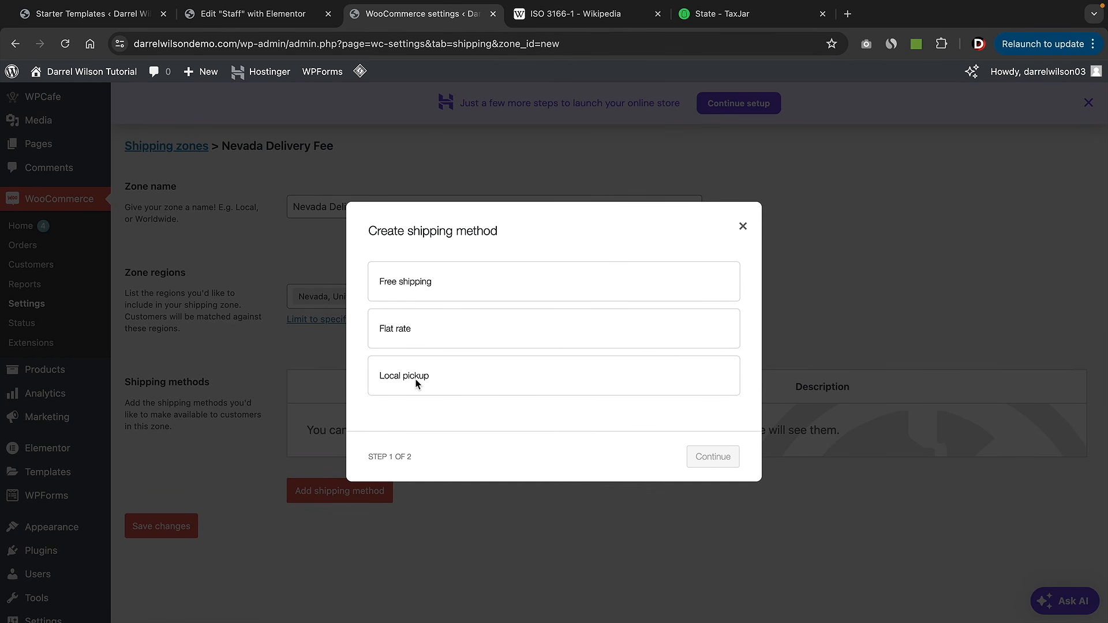
left_click(419, 329)
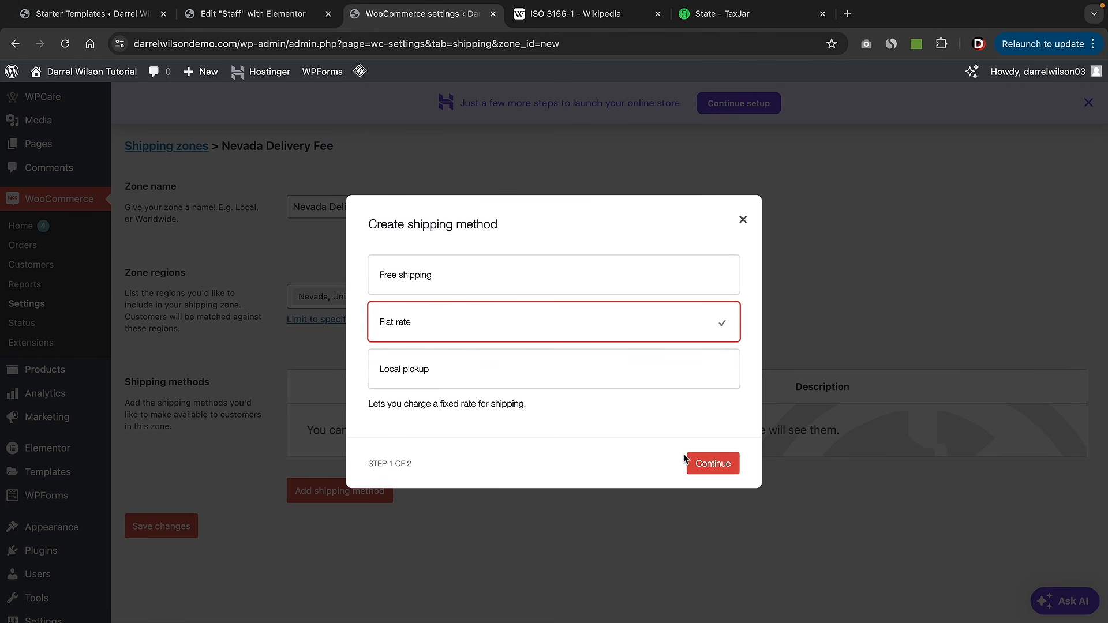
left_click(709, 465)
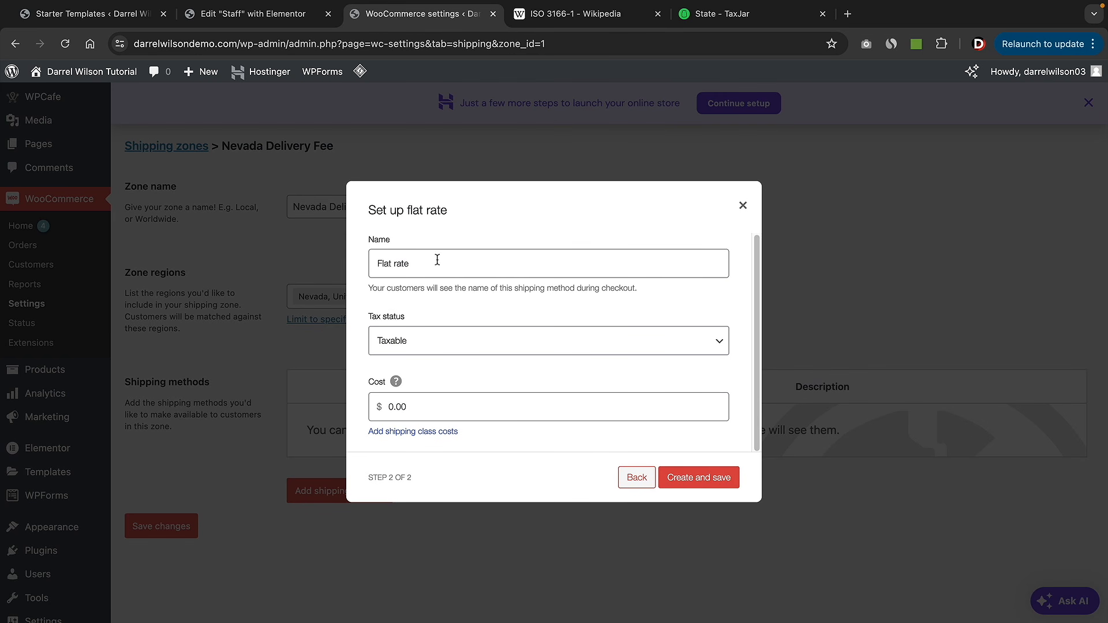
left_click(425, 404)
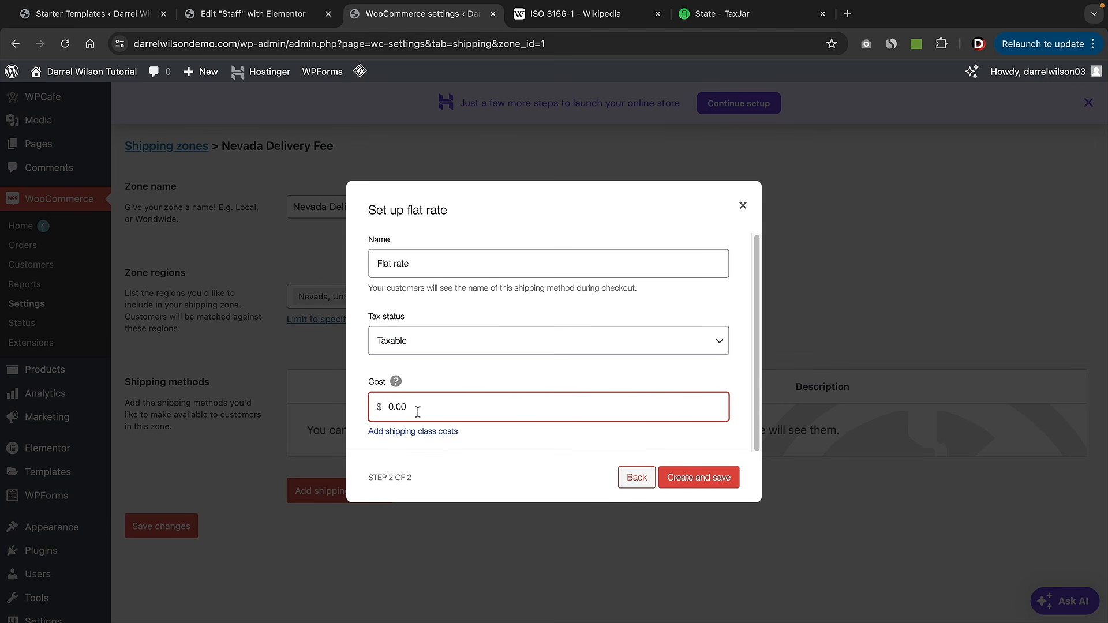
double_click(418, 412)
type("6")
left_click(674, 480)
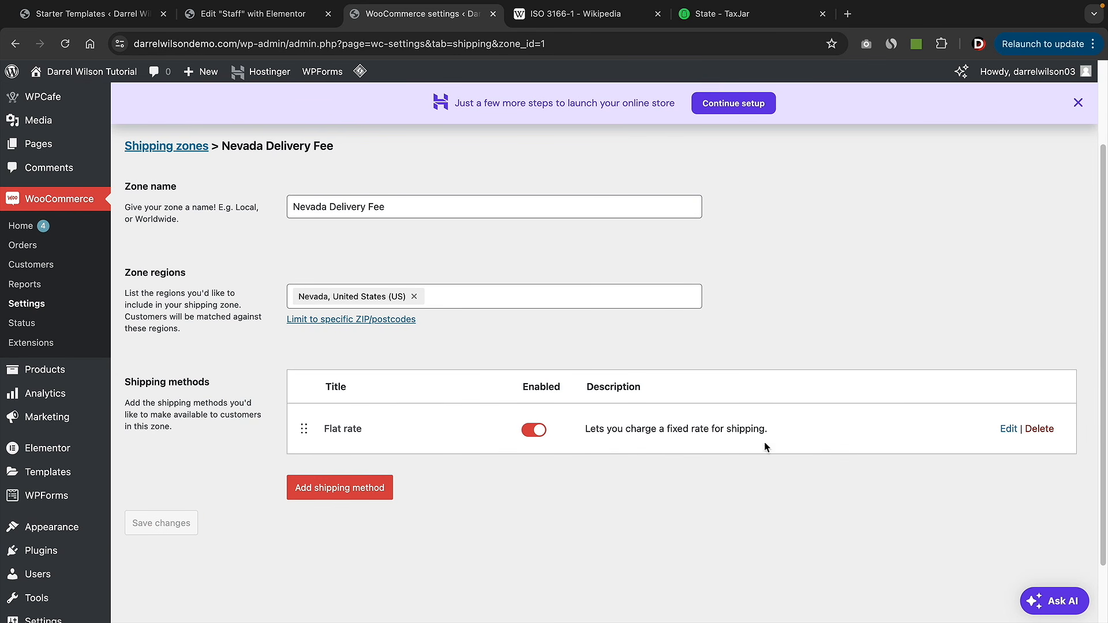
- Create a Free shipping method that requires a minimum order amount of 100
left_click(334, 494)
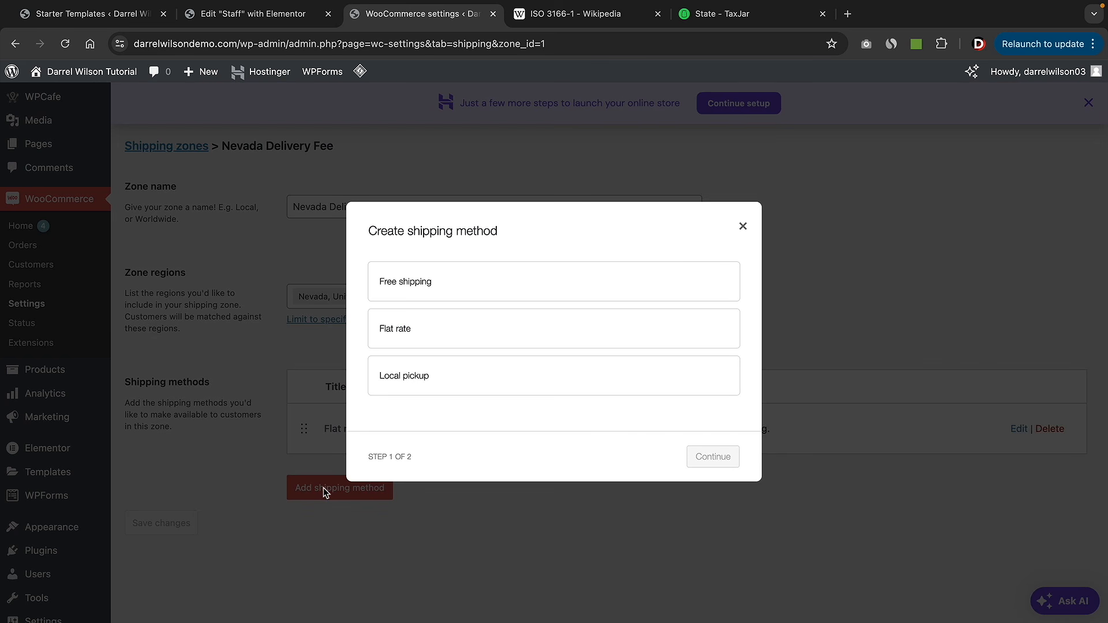
left_click(451, 284)
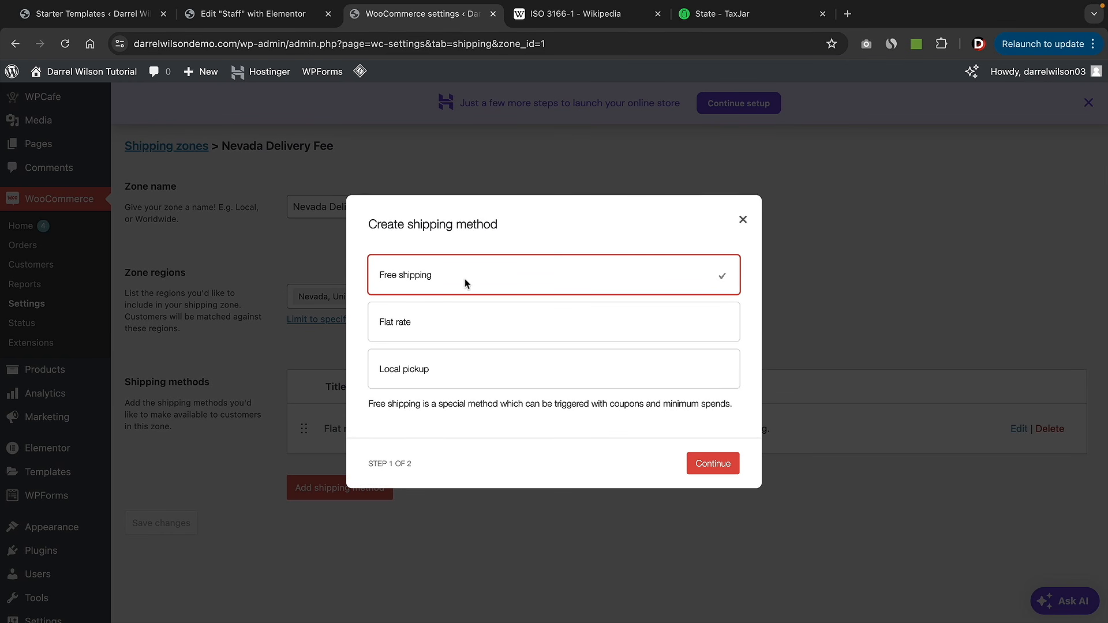
left_click(719, 462)
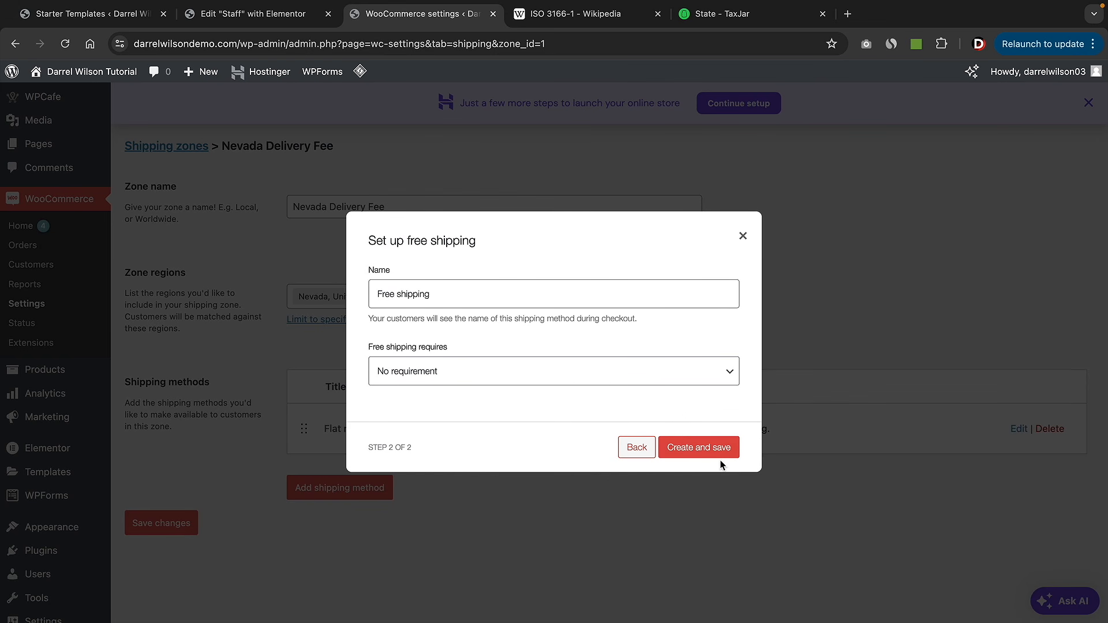
left_click(530, 374)
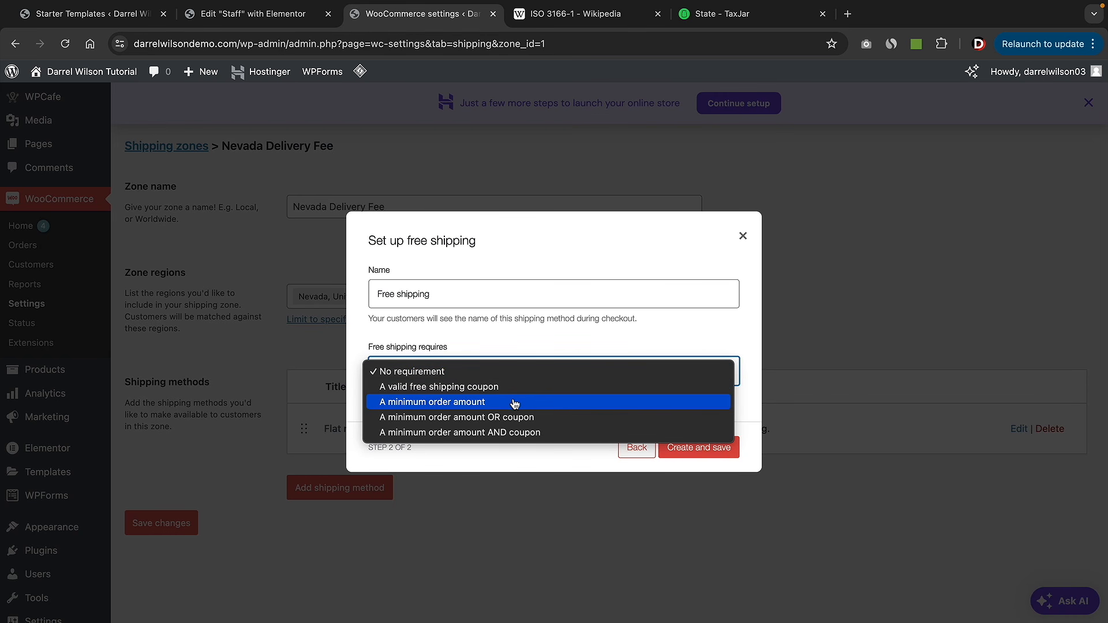
left_click(399, 404)
key("Tab")
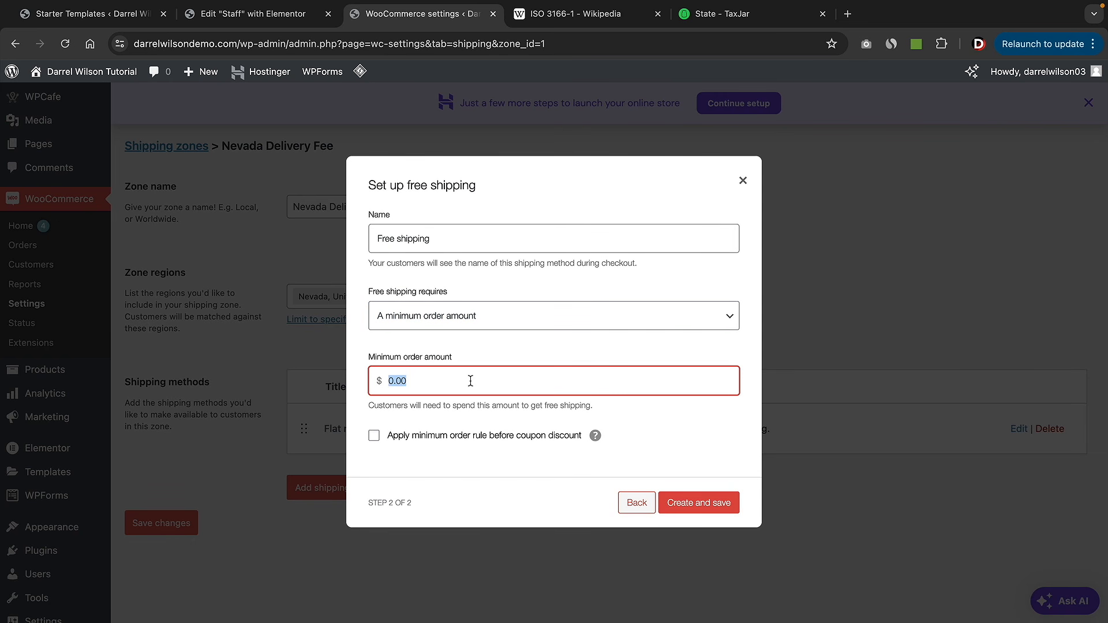
type("100")
left_click(701, 506)
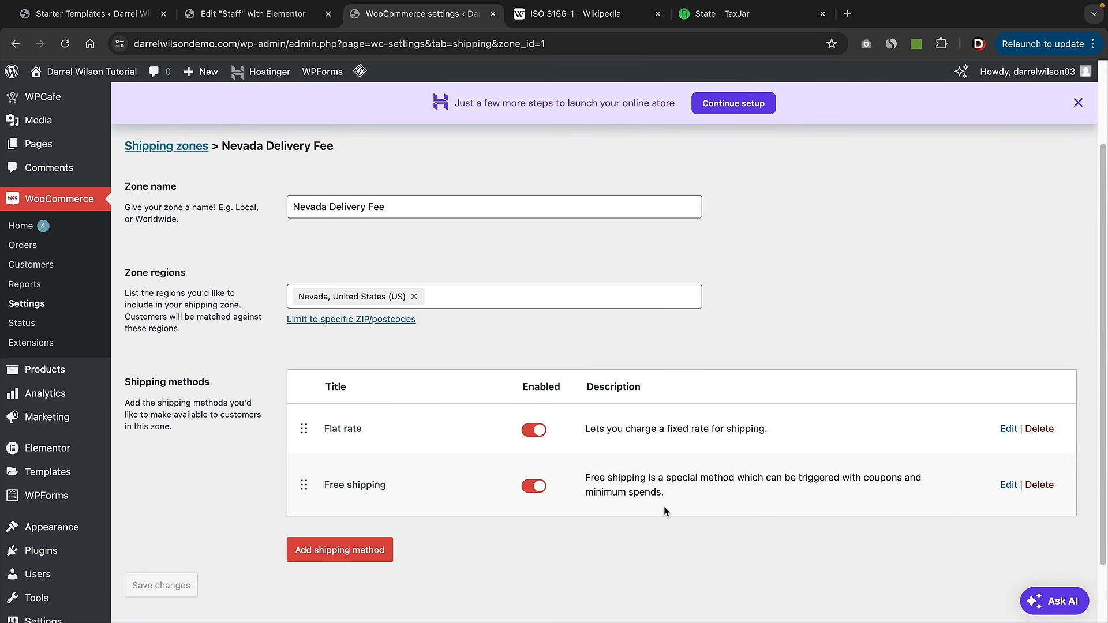
scroll(628, 469, "up", 1)
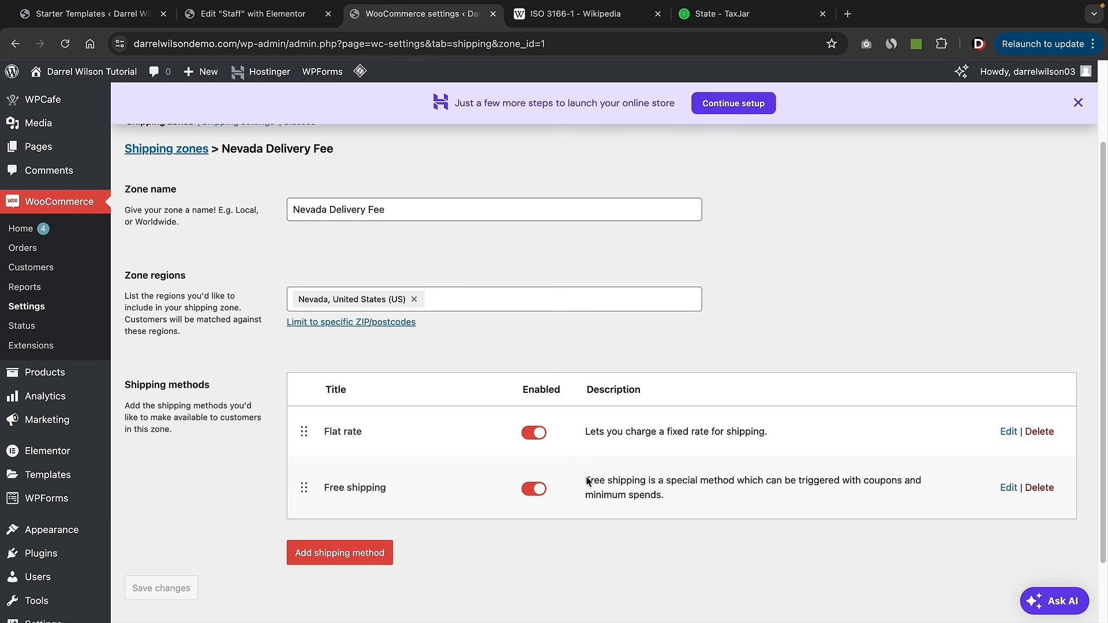
scroll(603, 448, "up", 3)
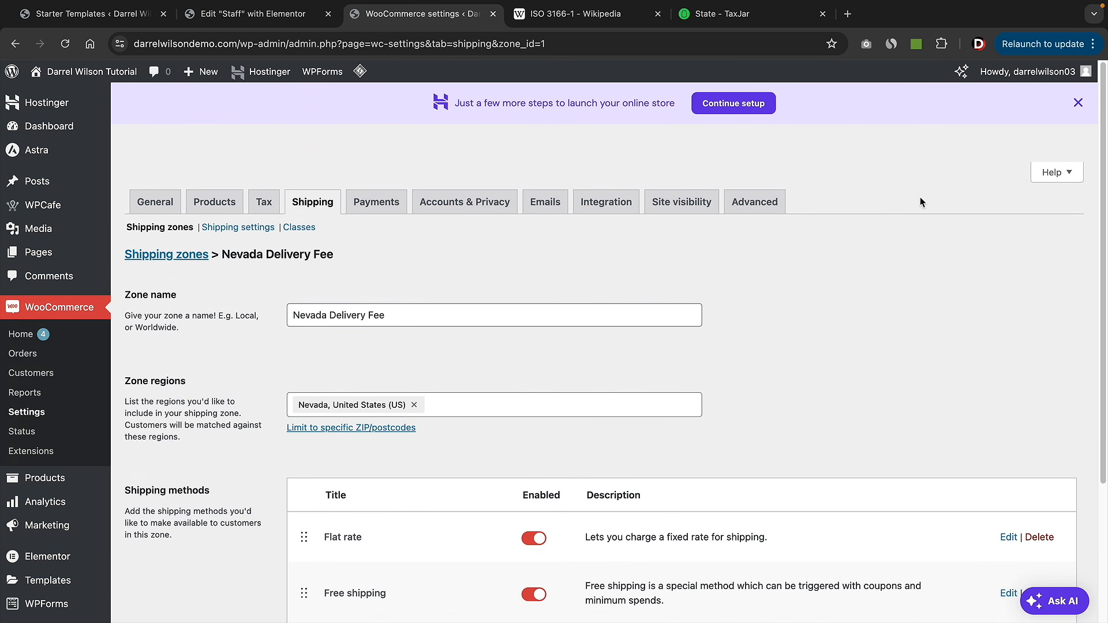
- Close the Hostinger store-setup banner and go to Products > All Products
left_click(1078, 103)
scroll(720, 350, "down", 3)
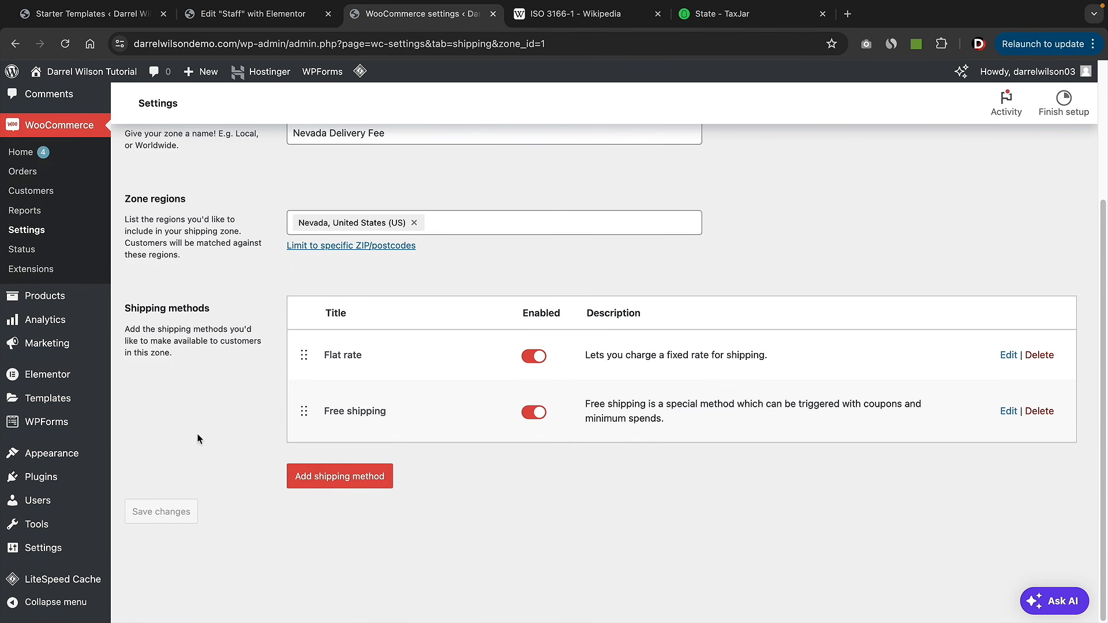
scroll(198, 438, "up", 3)
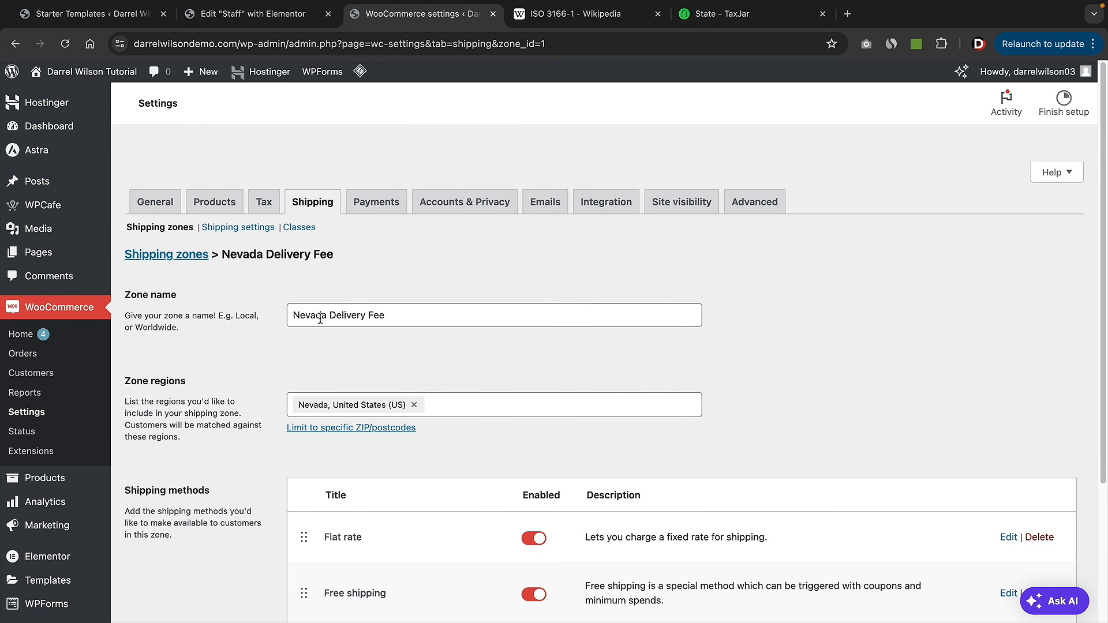
scroll(312, 316, "down", 2)
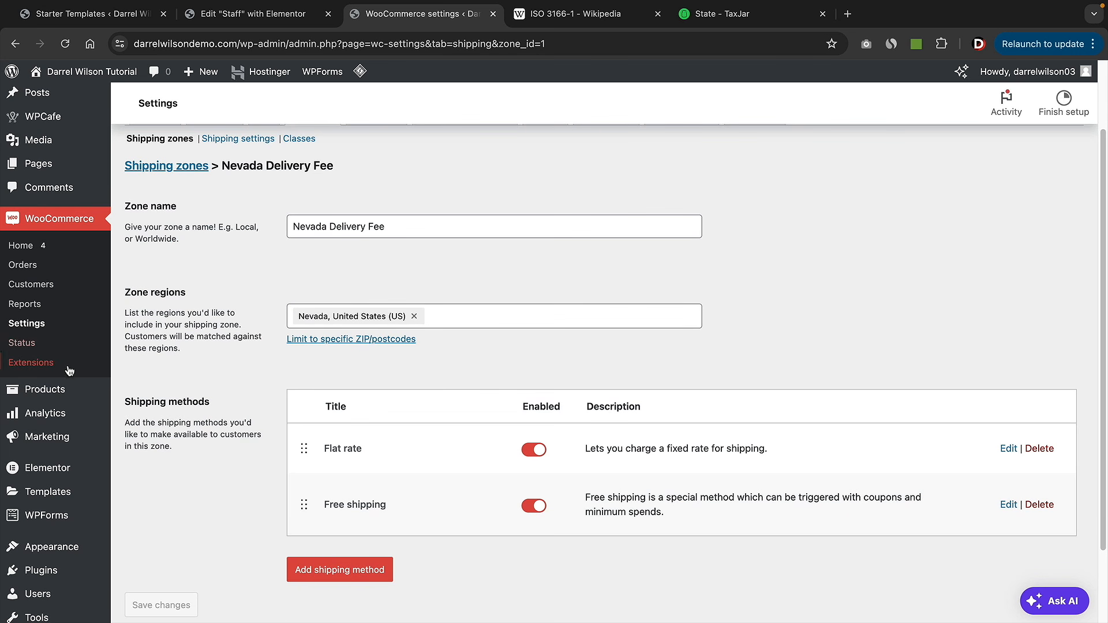
mouse_move(45, 394)
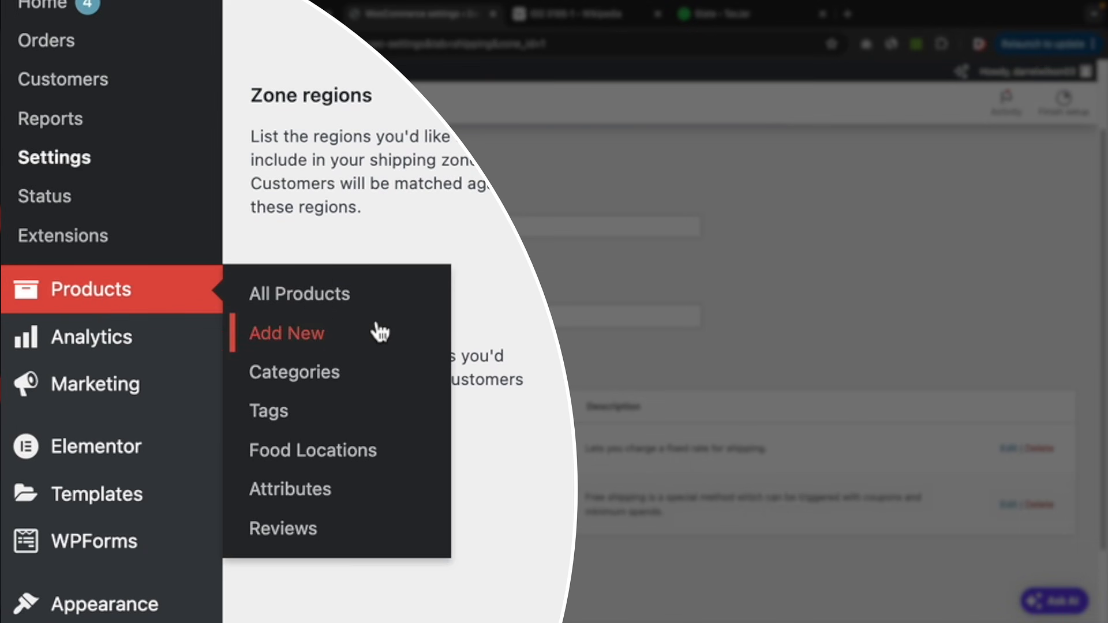
left_click(332, 299)
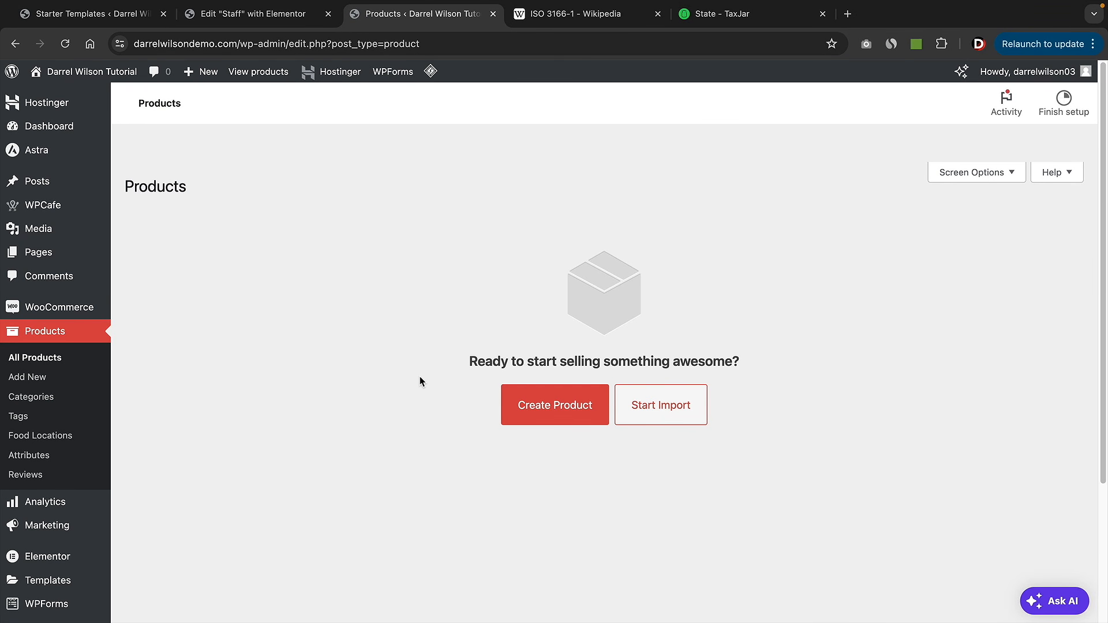
- Create a new product named Pancakes, dismissing the tutorial tip
left_click(557, 411)
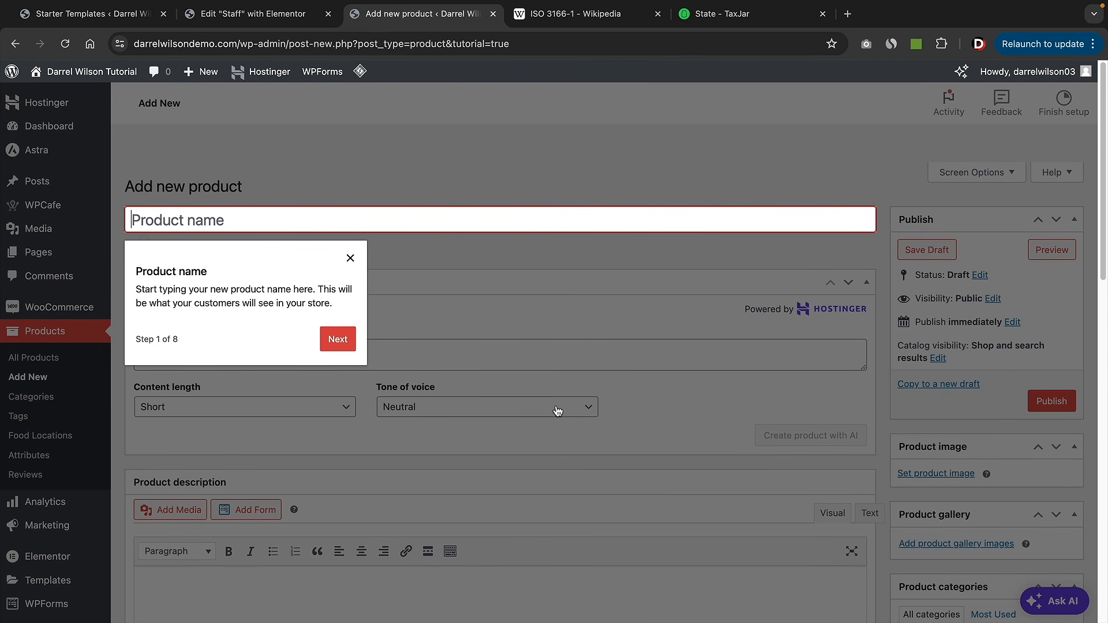
left_click(351, 258)
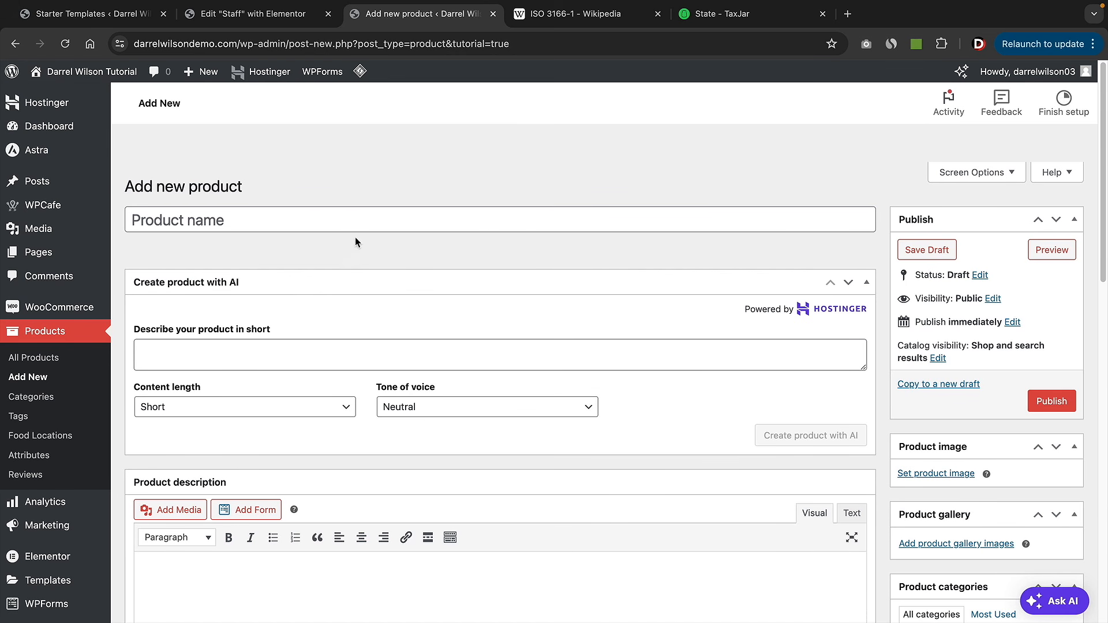
left_click(328, 217)
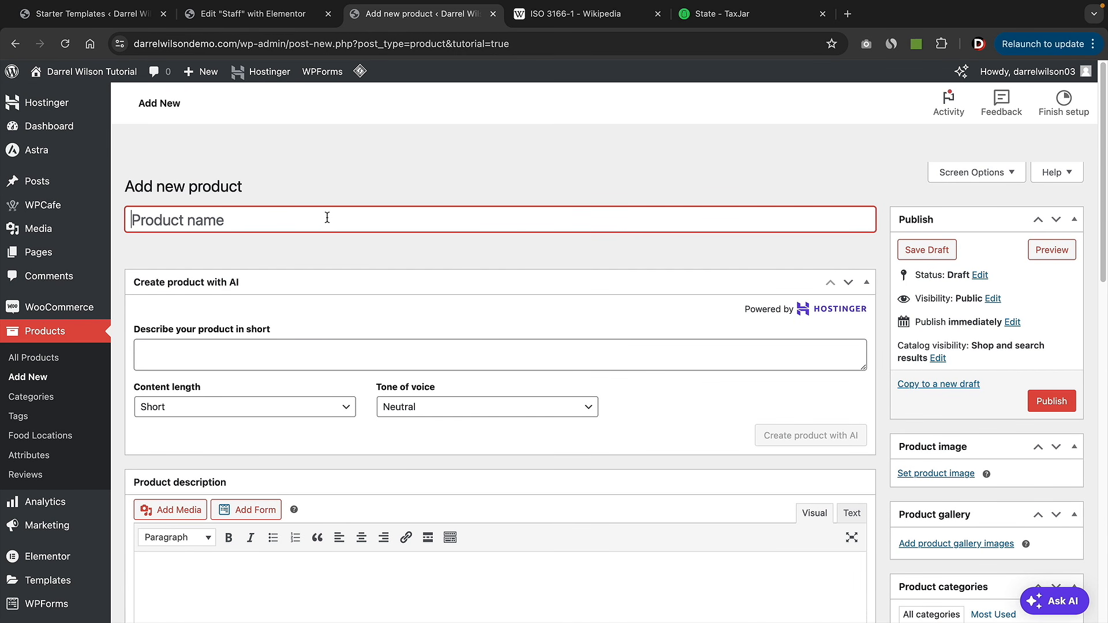
type("Pancakes")
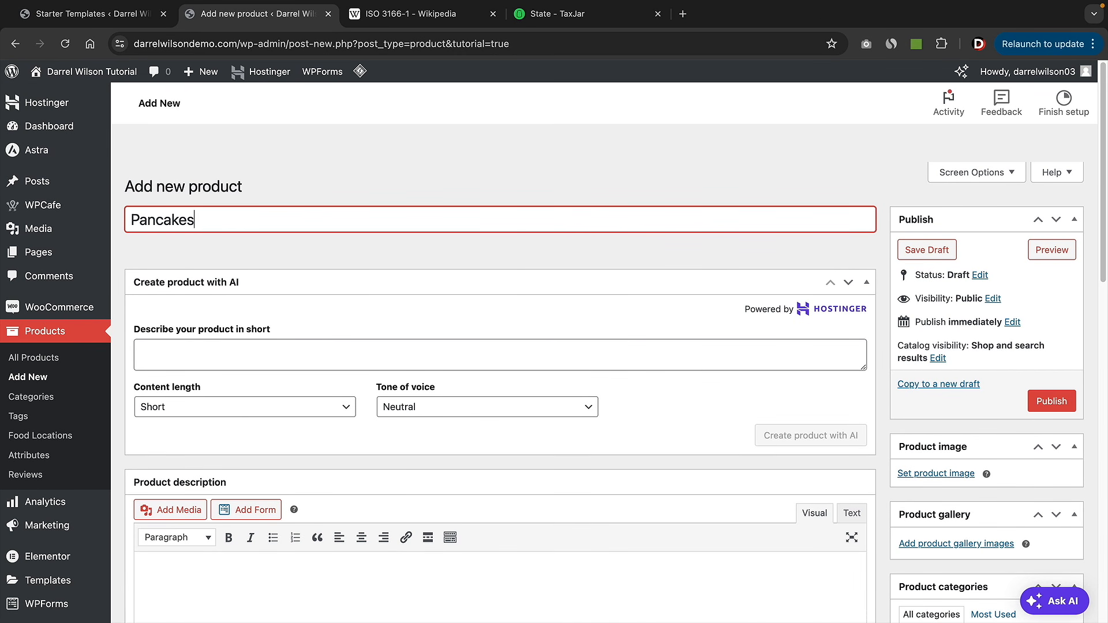
key("Tab")
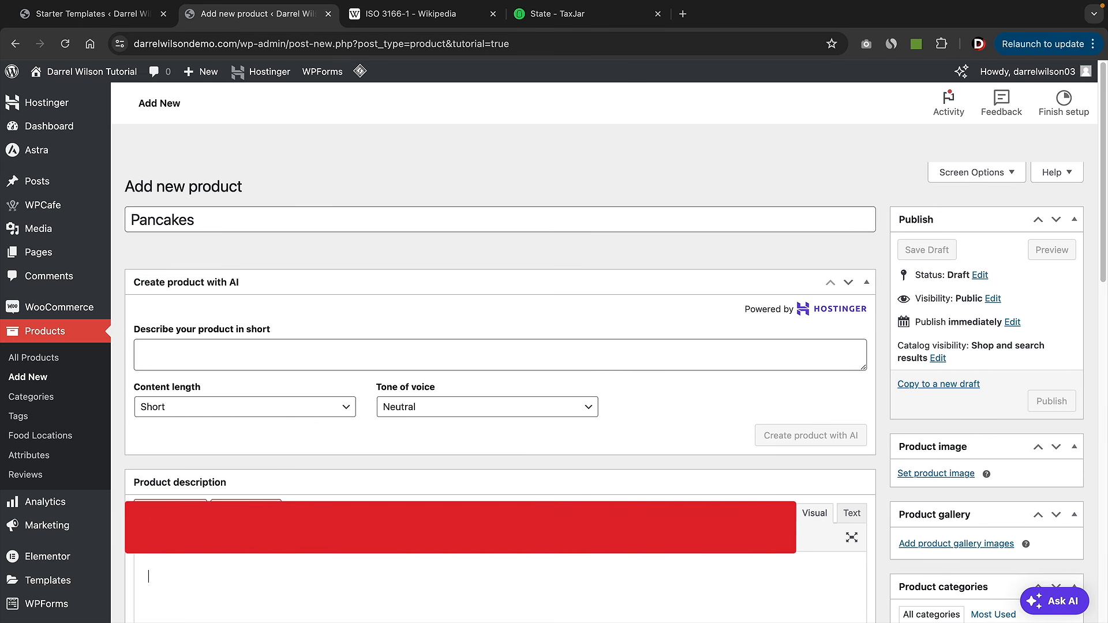
- Enter the AI prompt 'create me some description for pancakes as a menu item in a restaurant' with Short length
left_click(205, 354)
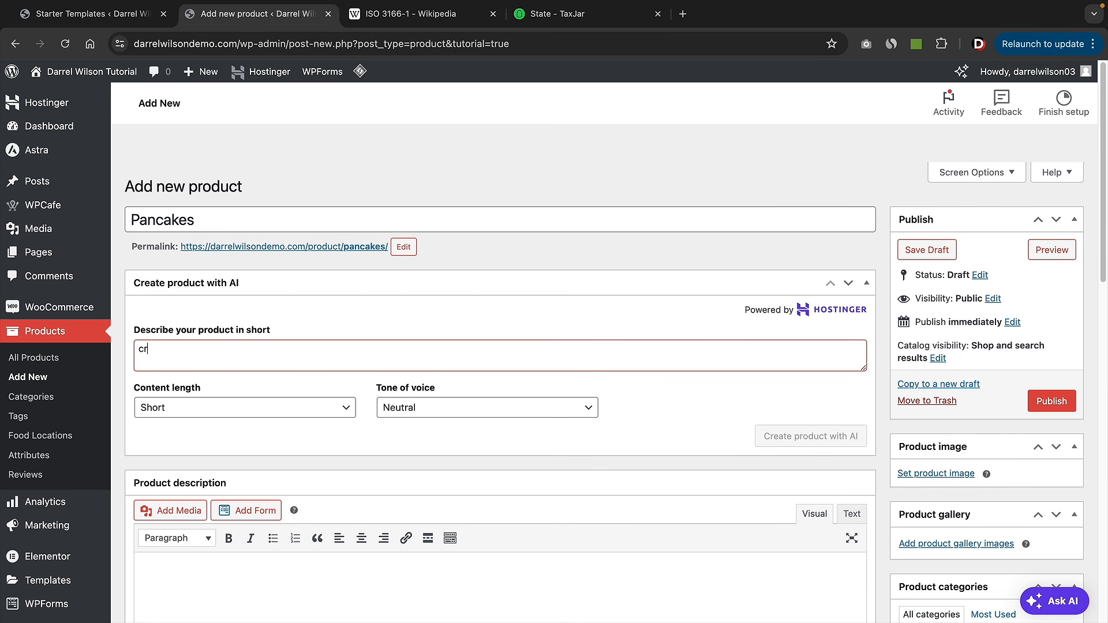
type("create me some descript")
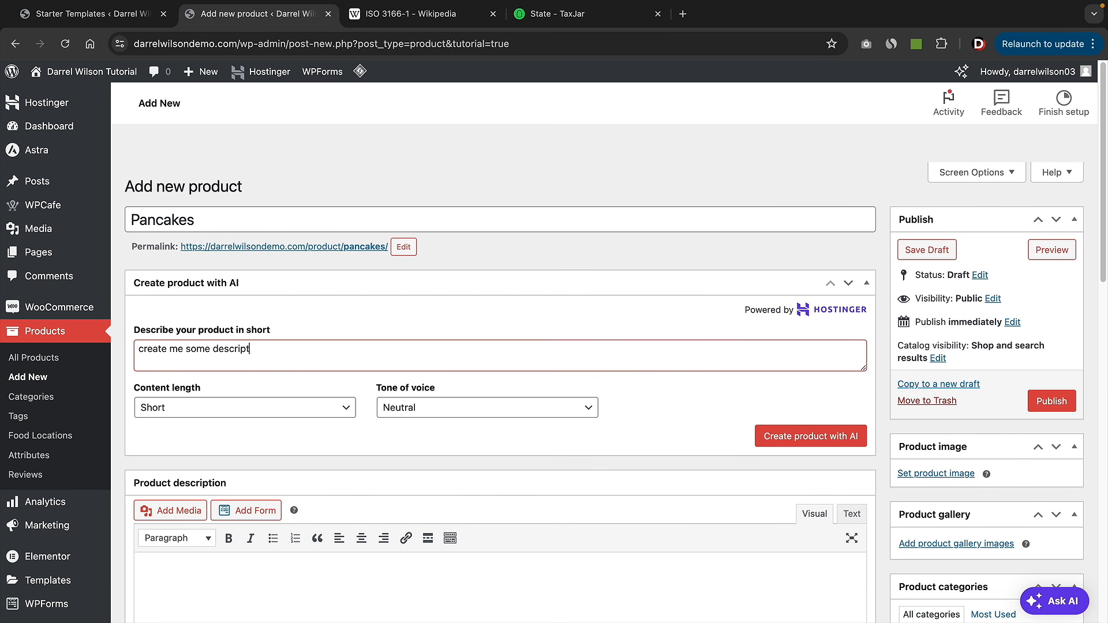
type("ion for p")
type("anca")
key("BackSpace")
type("cakes as a menu item")
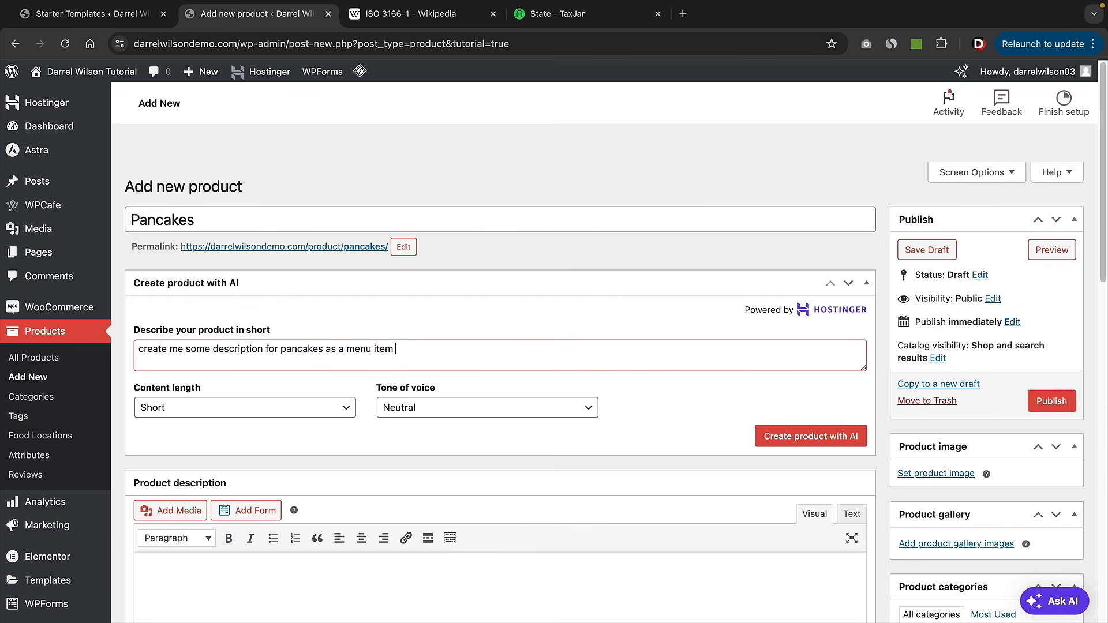
type(" in a resturant")
right_click(434, 349)
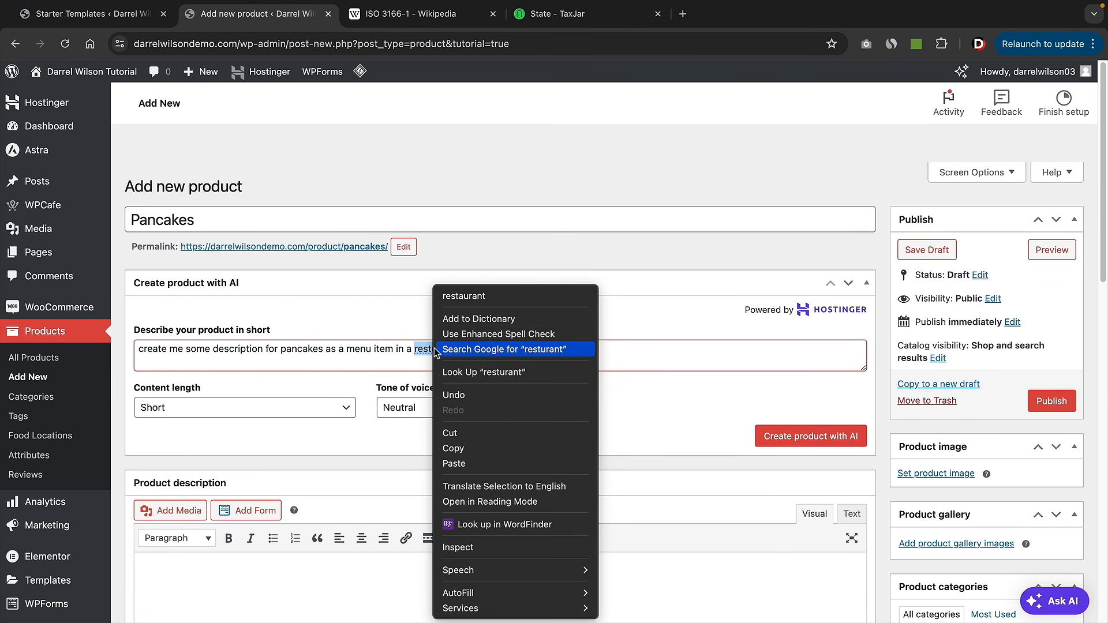
left_click(464, 296)
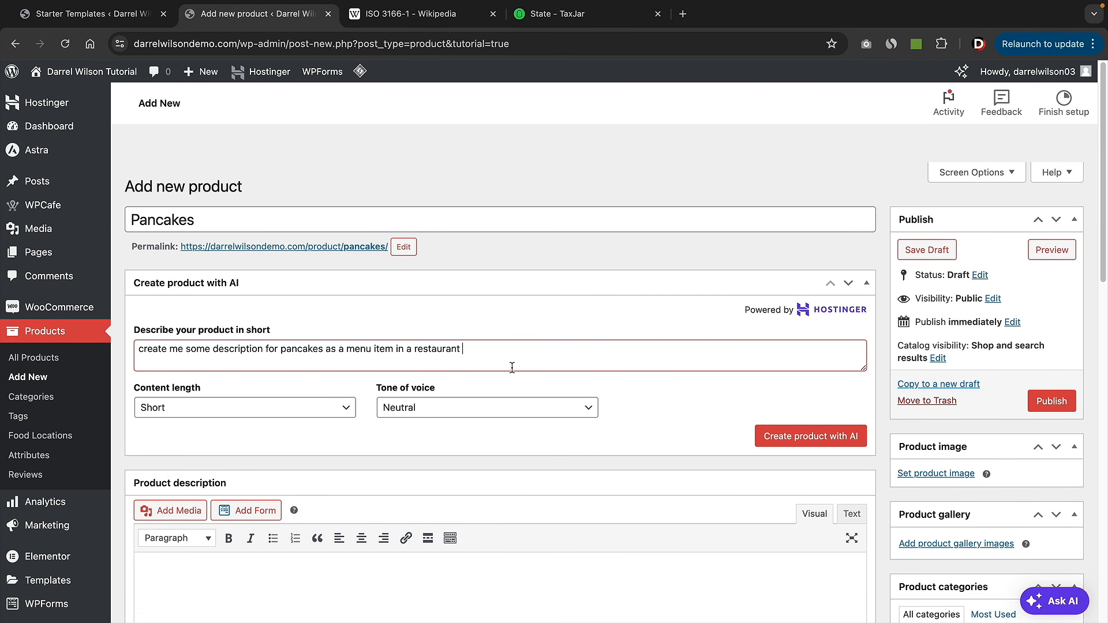
left_click(205, 413)
left_click(196, 408)
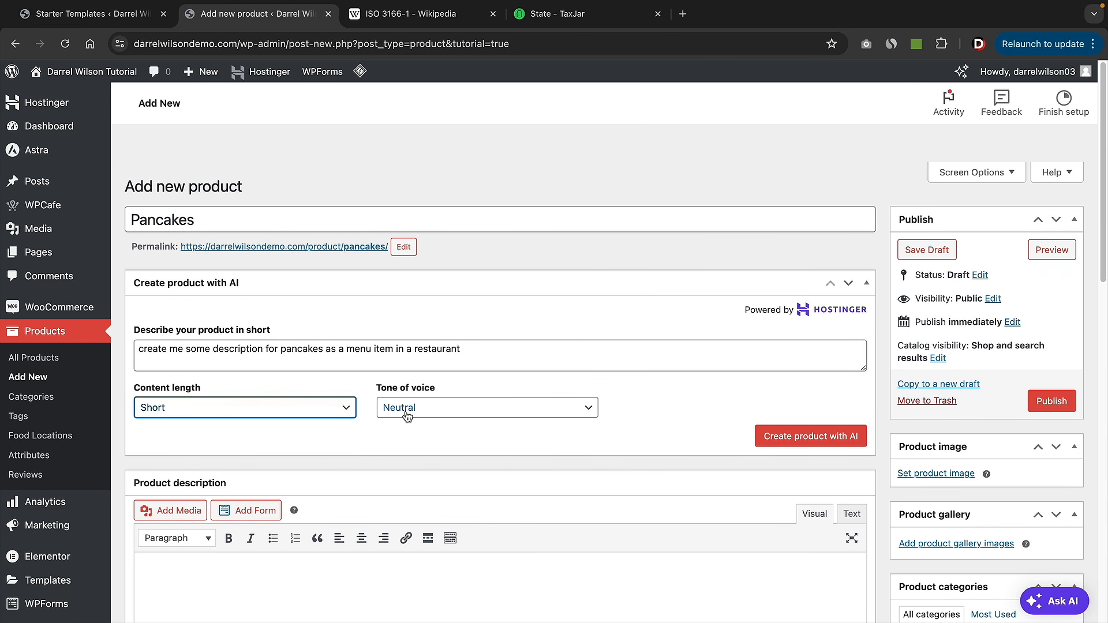
left_click(408, 415)
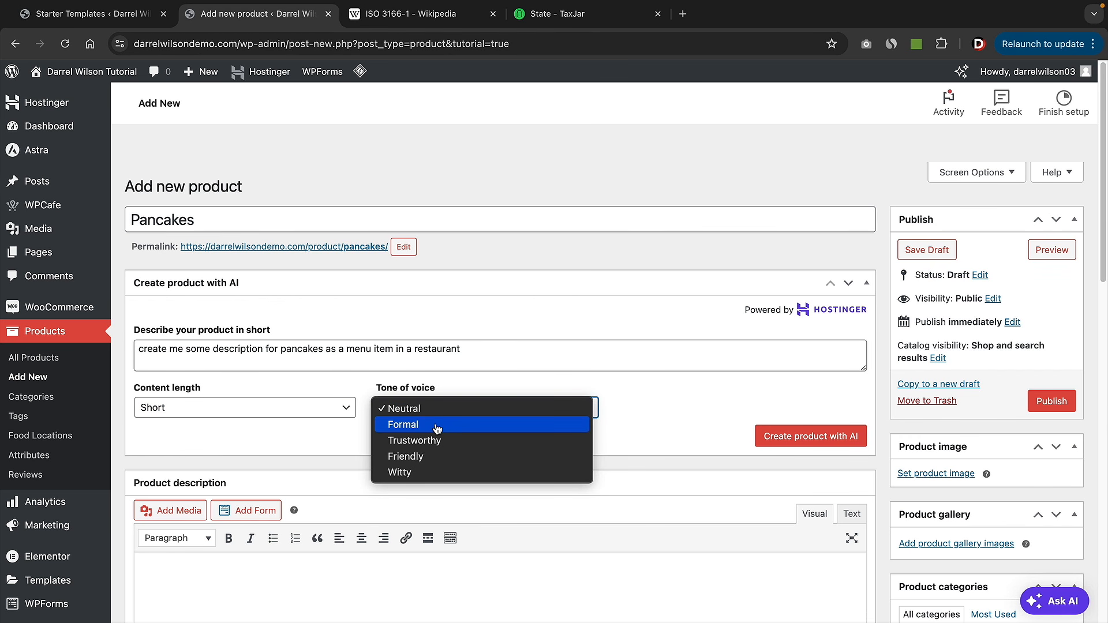
- Generate Friendly-toned AI content and trim the title to 'Delicious Pancakes'
left_click(420, 458)
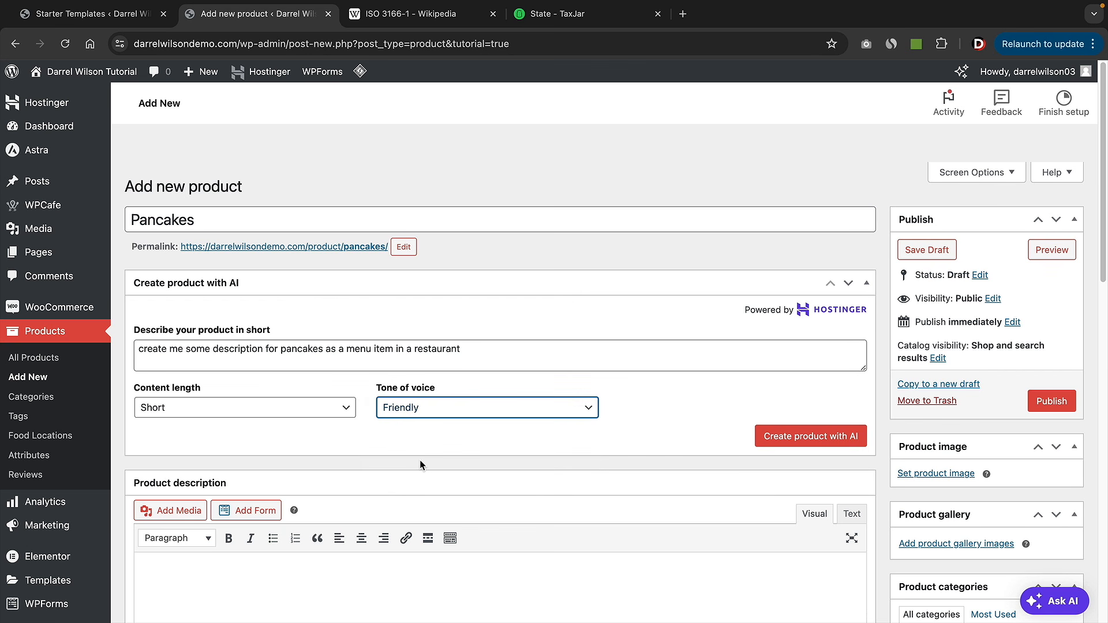
left_click(787, 437)
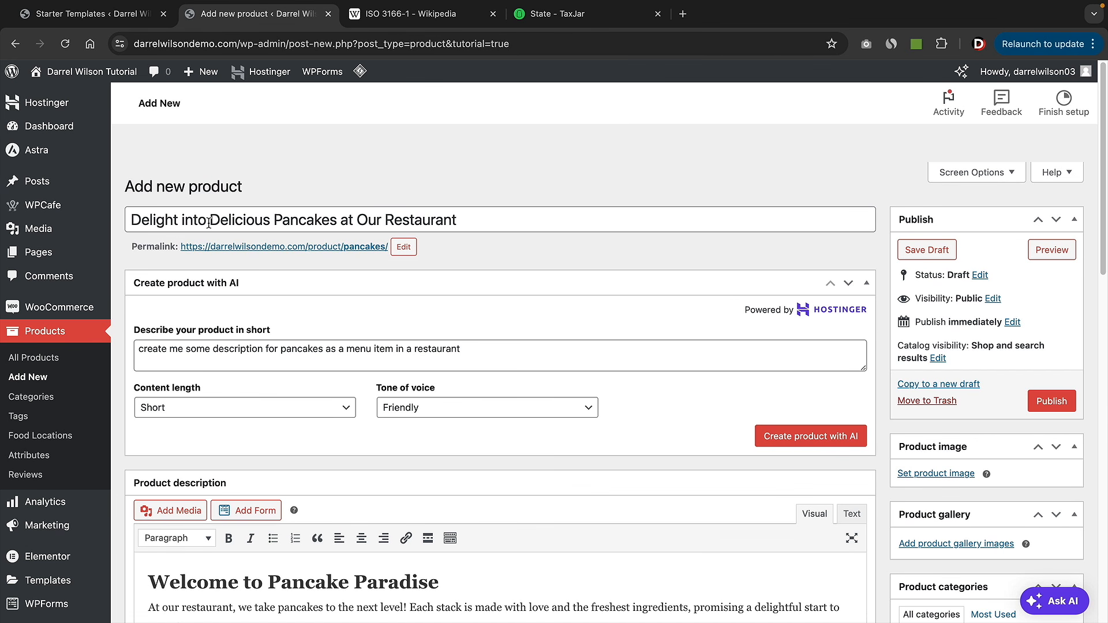
left_click_drag(210, 220, 130, 220)
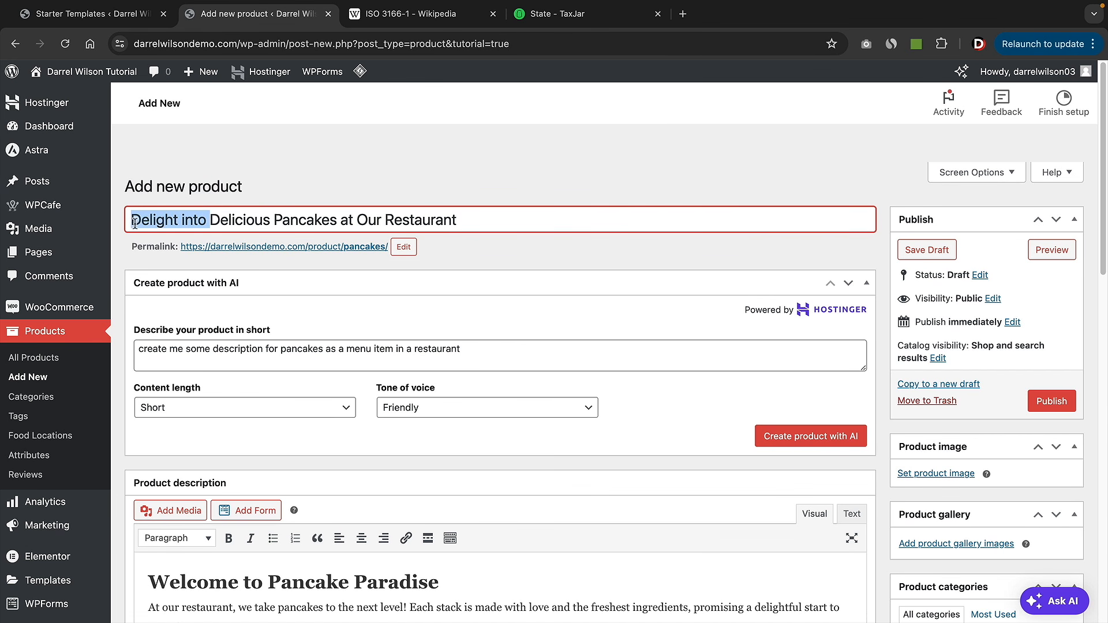
key("BackSpace")
left_click(398, 220)
key("ctrl+shift+Left")
key("ctrl+shift+Left")
key("shift+Left")
key("BackSpace")
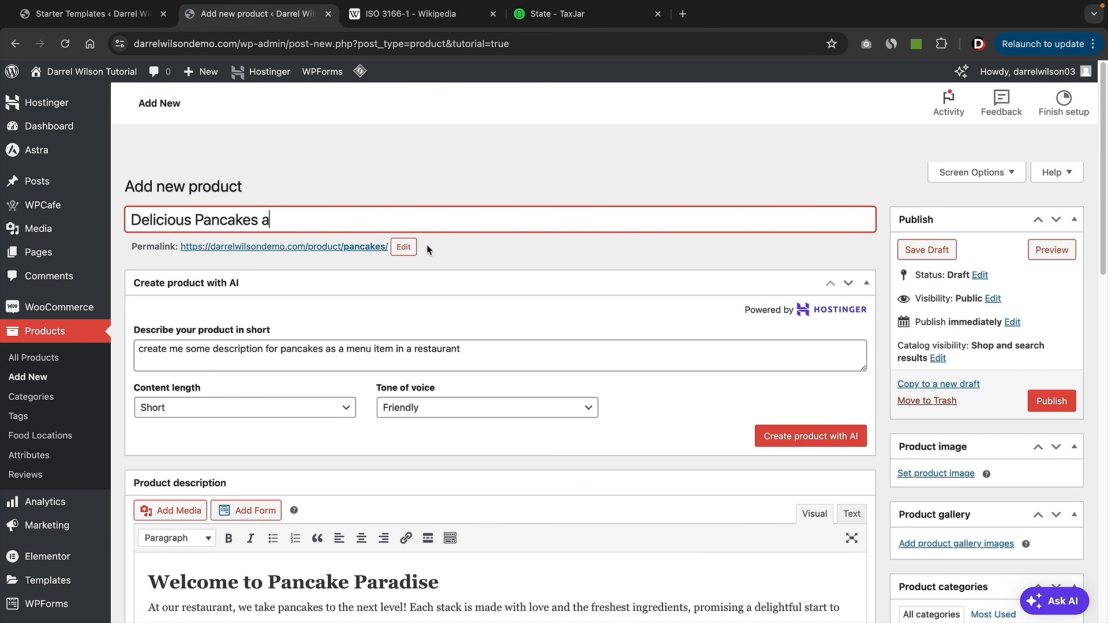
key("BackSpace")
key("BackSpace")
- Delete the welcome section and copy the remaining pancake text into the short description
scroll(523, 339, "down", 2)
scroll(522, 339, "down", 6)
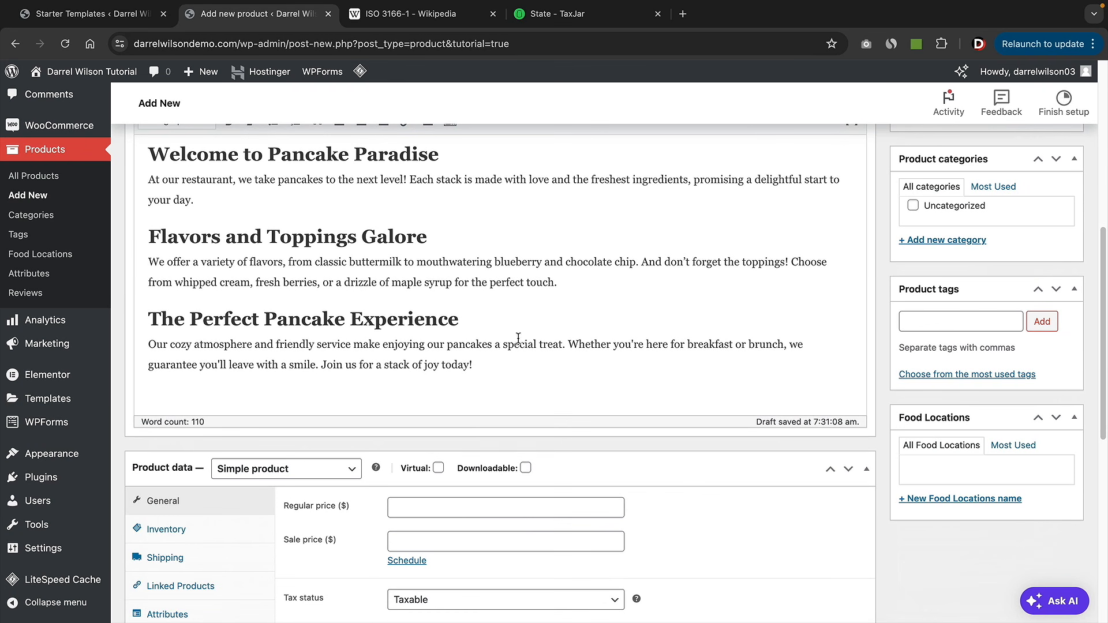
scroll(500, 343, "up", 1)
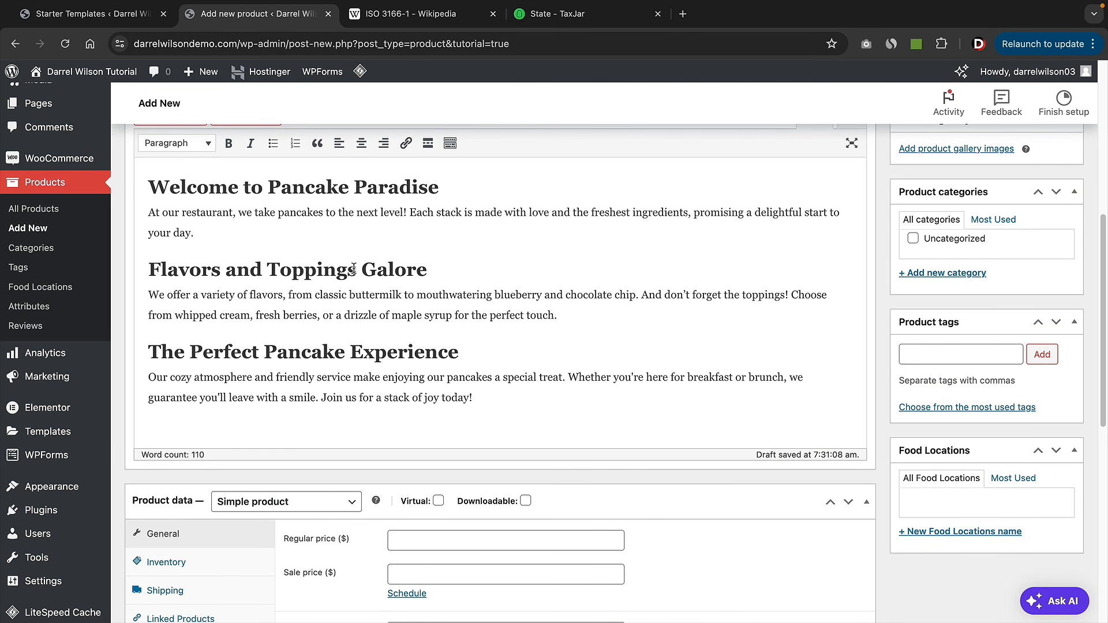
left_click_drag(267, 233, 141, 186)
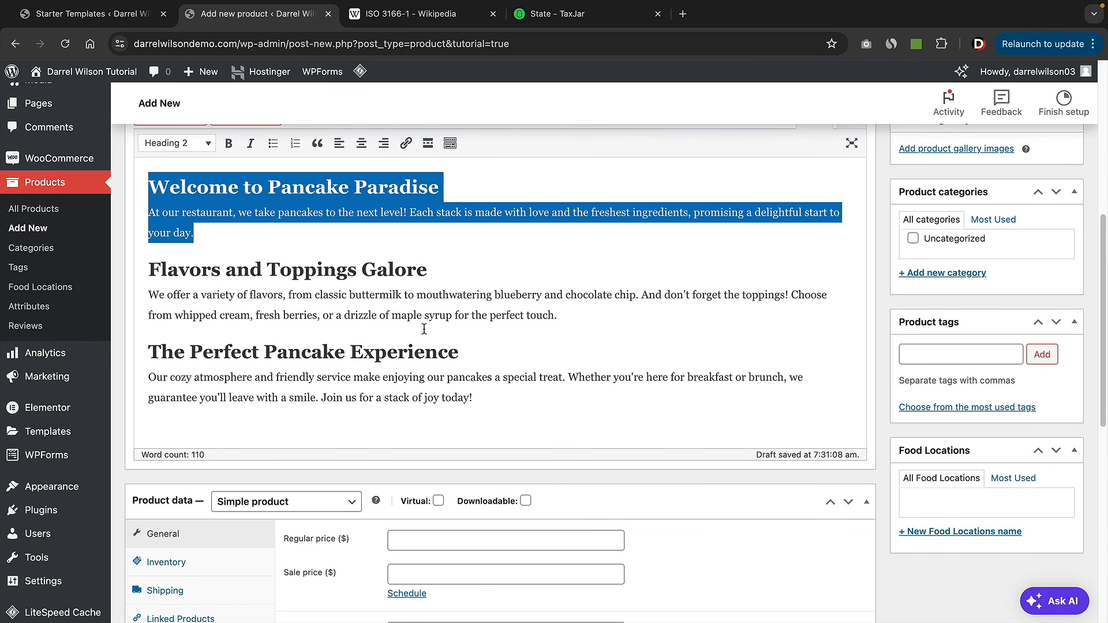
key("BackSpace")
key("BackSpace")
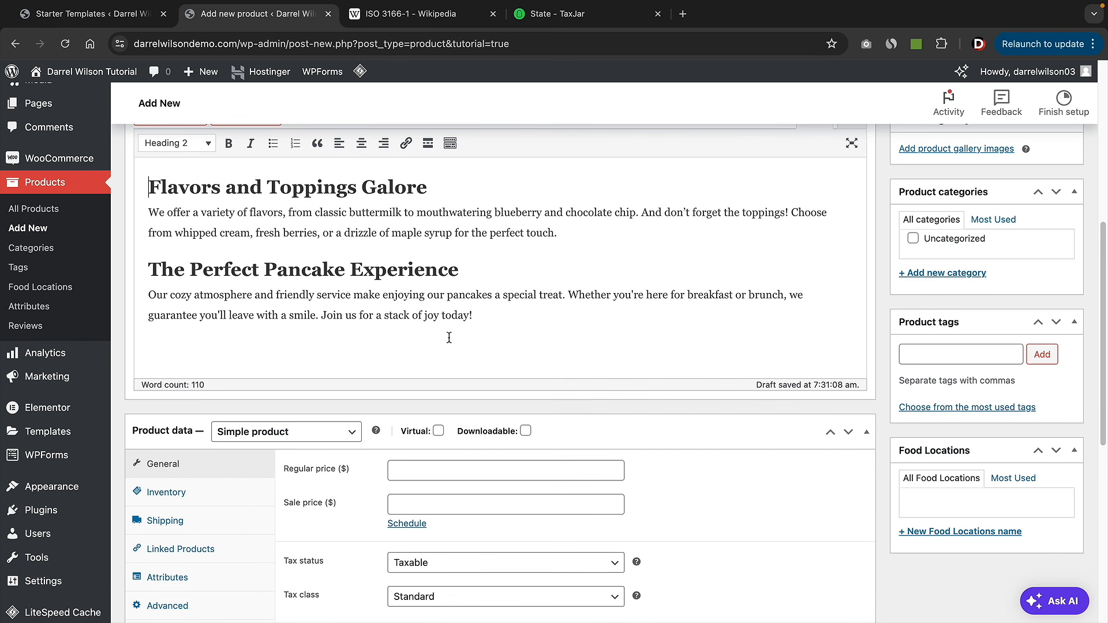
left_click(472, 318)
left_click_drag(472, 318, 141, 197)
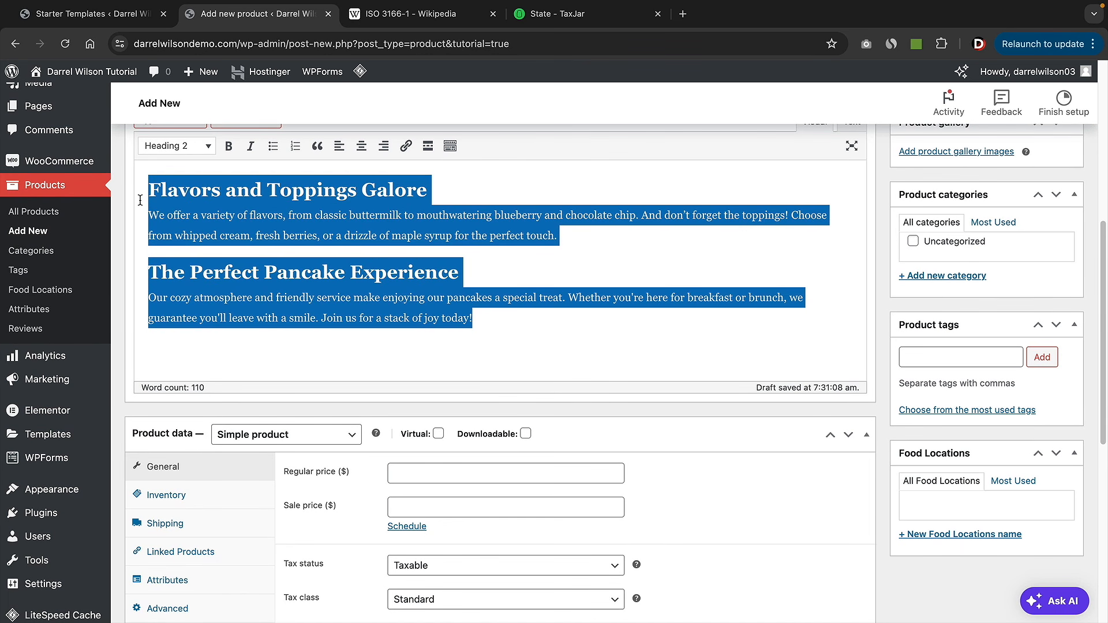
right_click(172, 203)
left_click(199, 314)
scroll(398, 287, "down", 1)
scroll(398, 287, "down", 7)
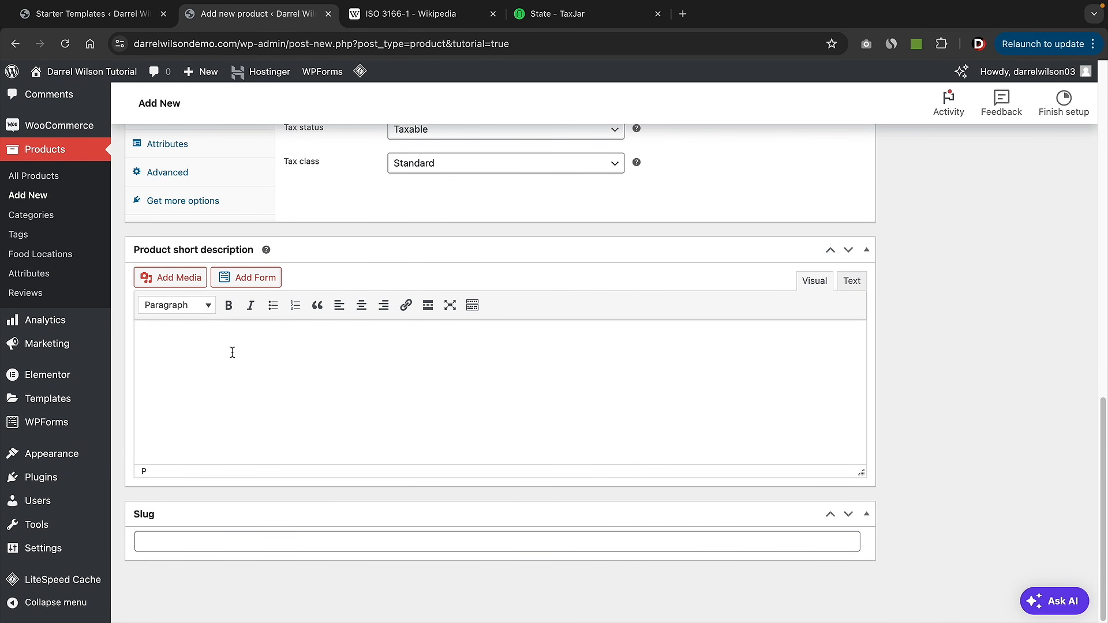
right_click(197, 348)
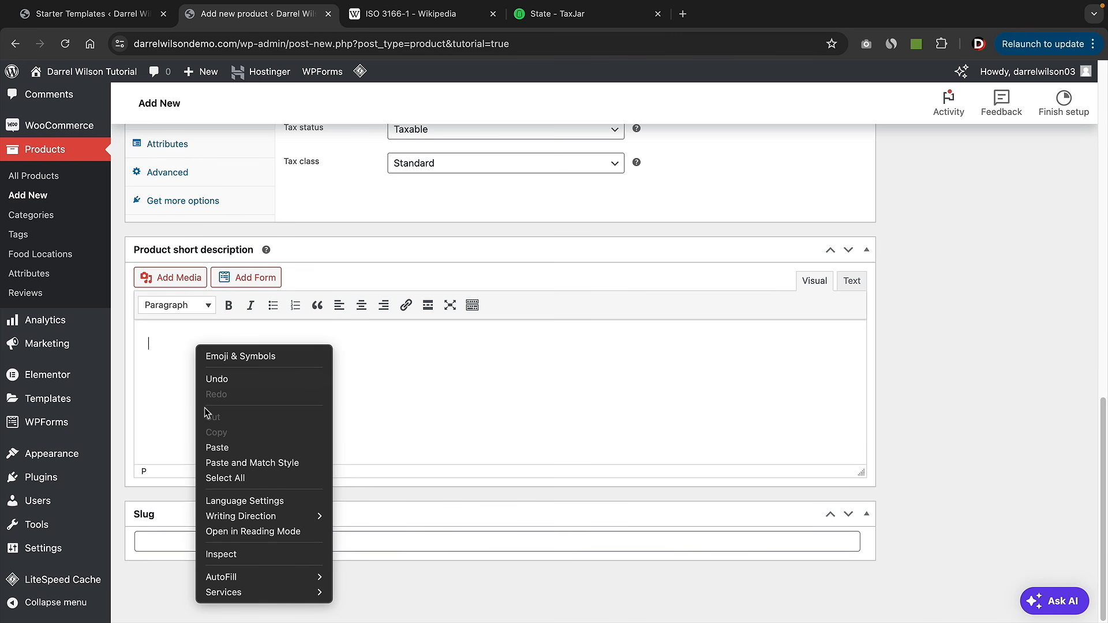
left_click(215, 448)
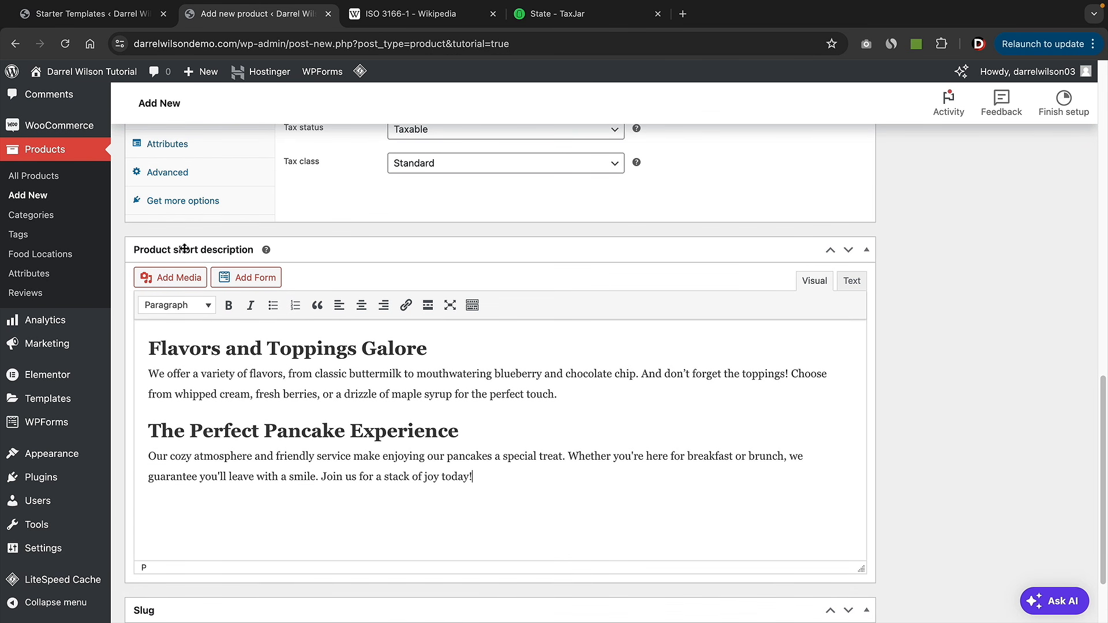
- Delete all content from the main product description
scroll(636, 428, "up", 9)
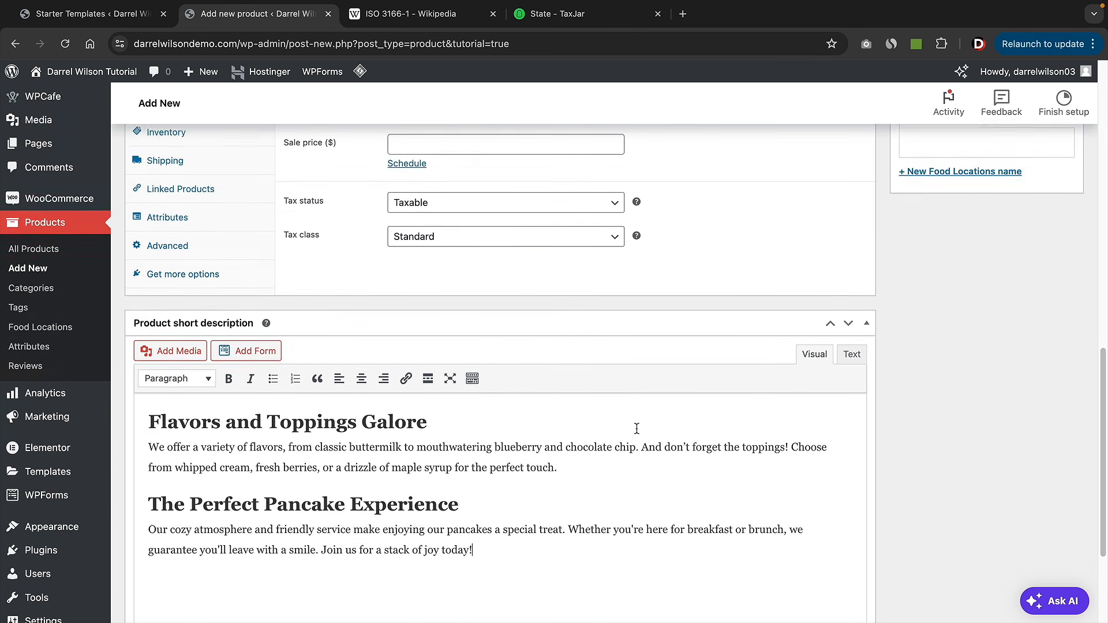
scroll(645, 430, "up", 2)
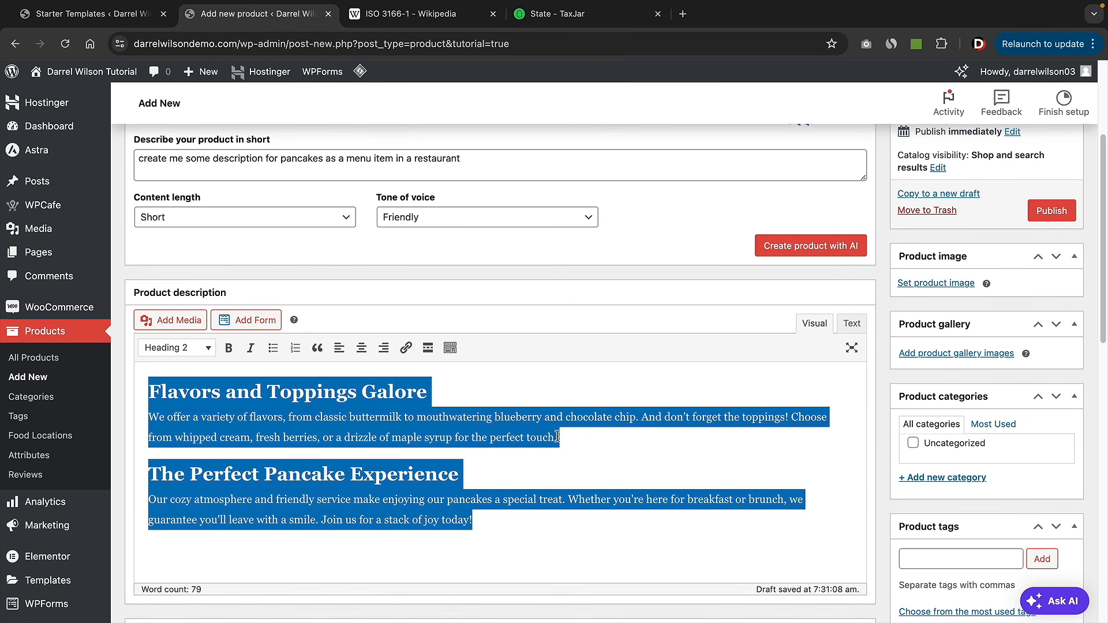
scroll(528, 418, "down", 6)
scroll(472, 326, "up", 5)
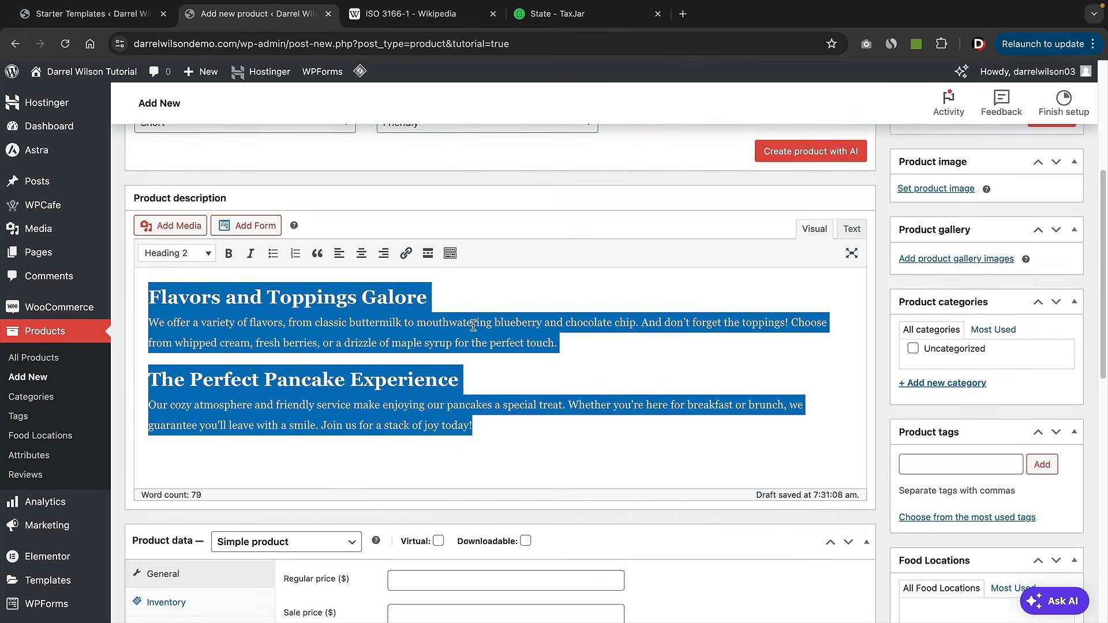
triple_click(474, 325)
key("BackSpace")
left_click(500, 413)
key("ctrl+a")
key("BackSpace")
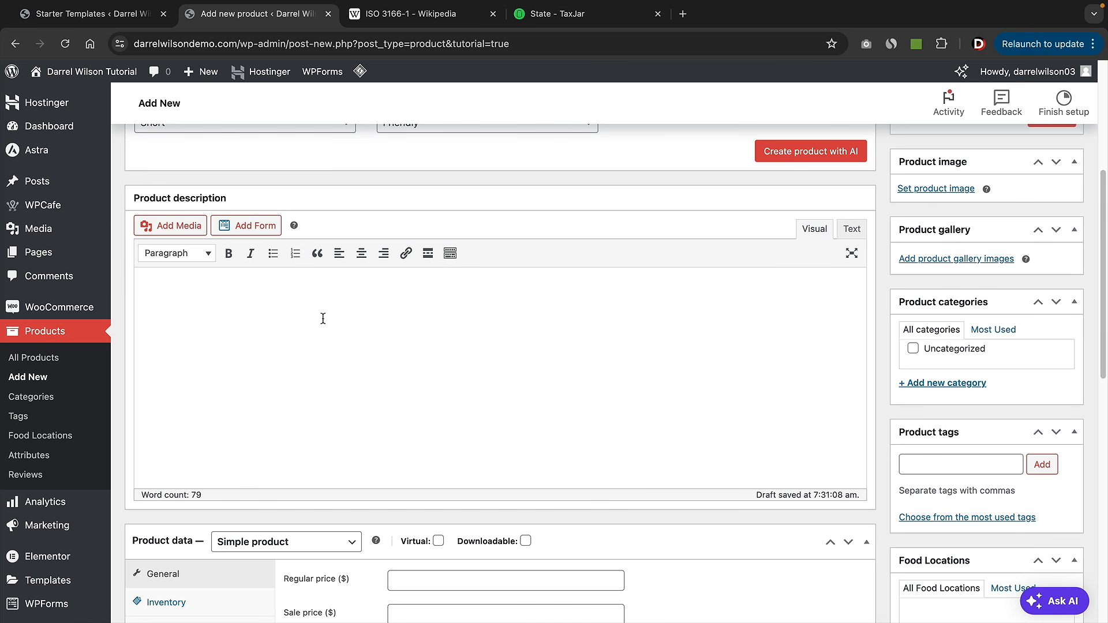
scroll(529, 313, "up", 4)
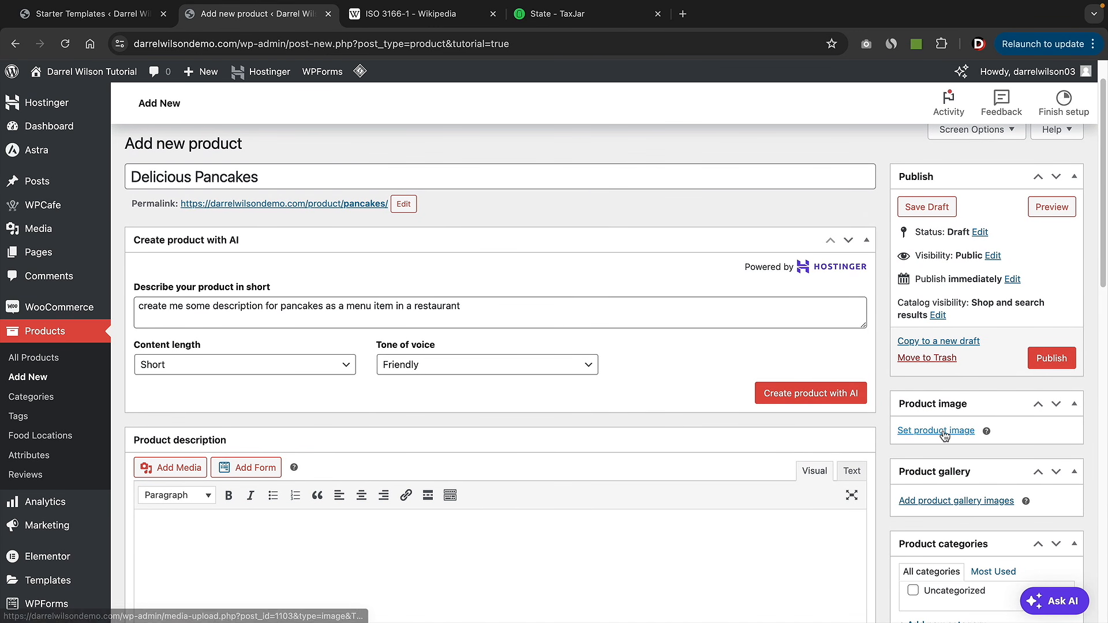
- Set the pancake stack photo as the product image
left_click(943, 432)
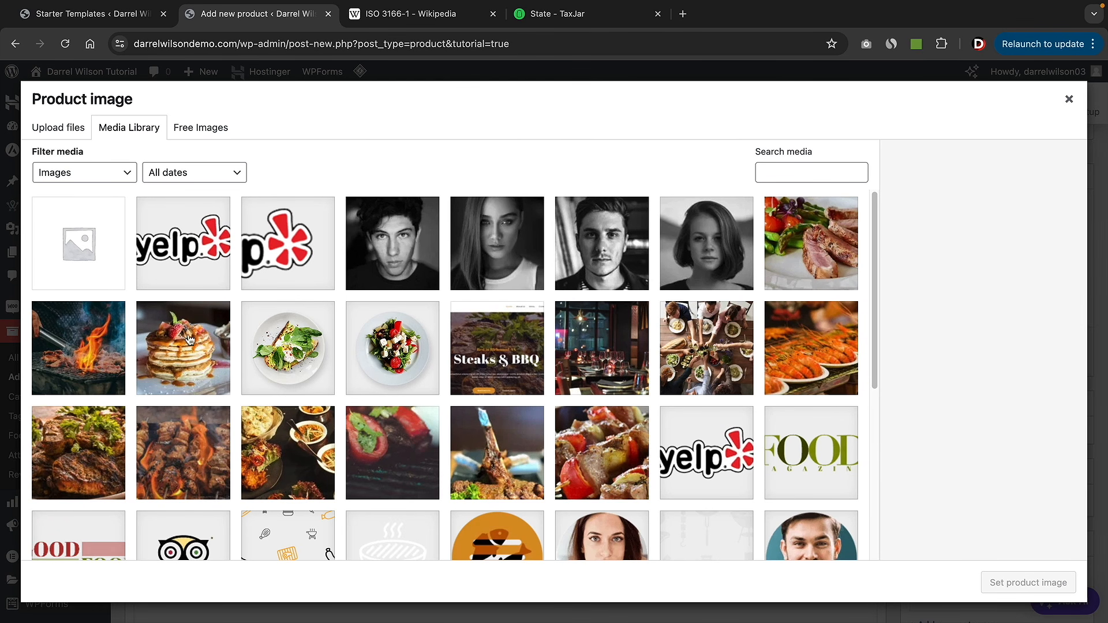
left_click(190, 340)
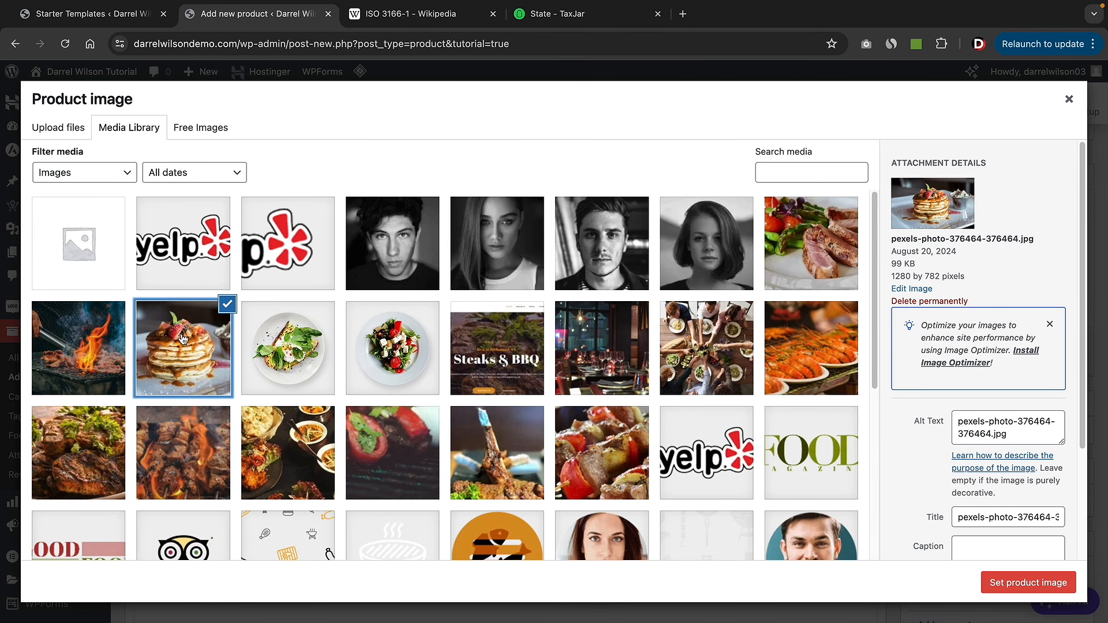
left_click(1032, 584)
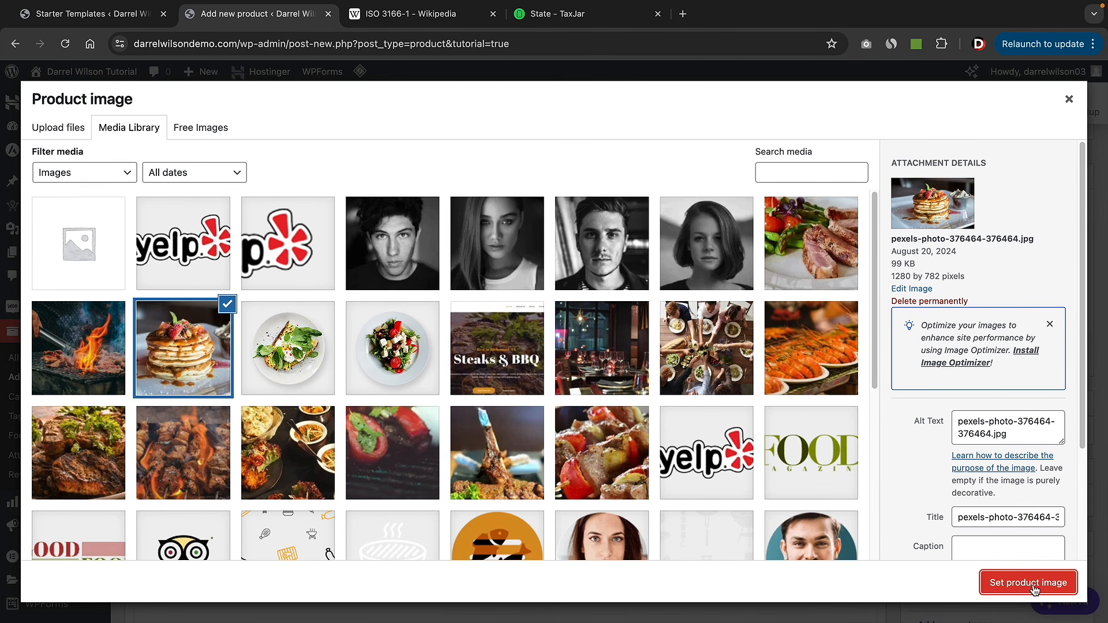
- Add a free stock 'pancakes' photo to the product gallery
scroll(884, 476, "down", 5)
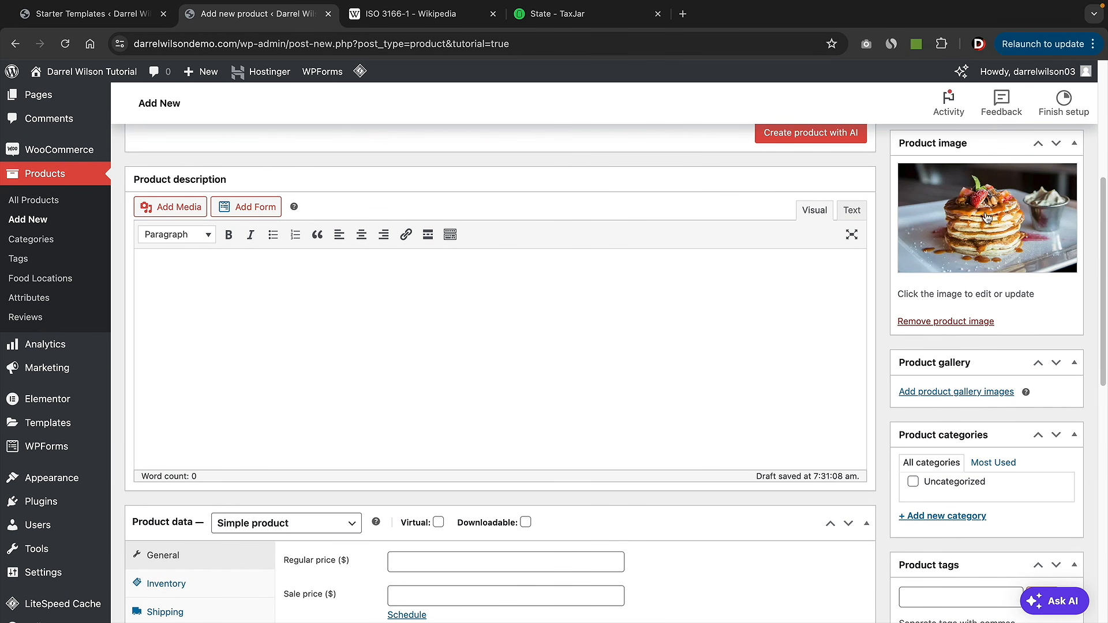
left_click(944, 395)
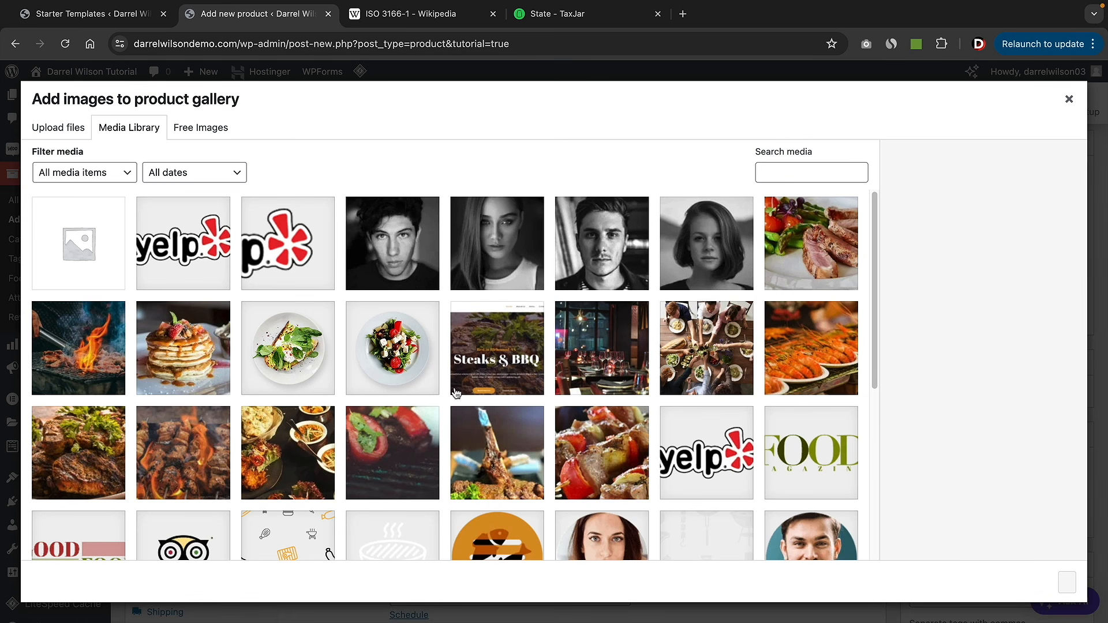
left_click(202, 128)
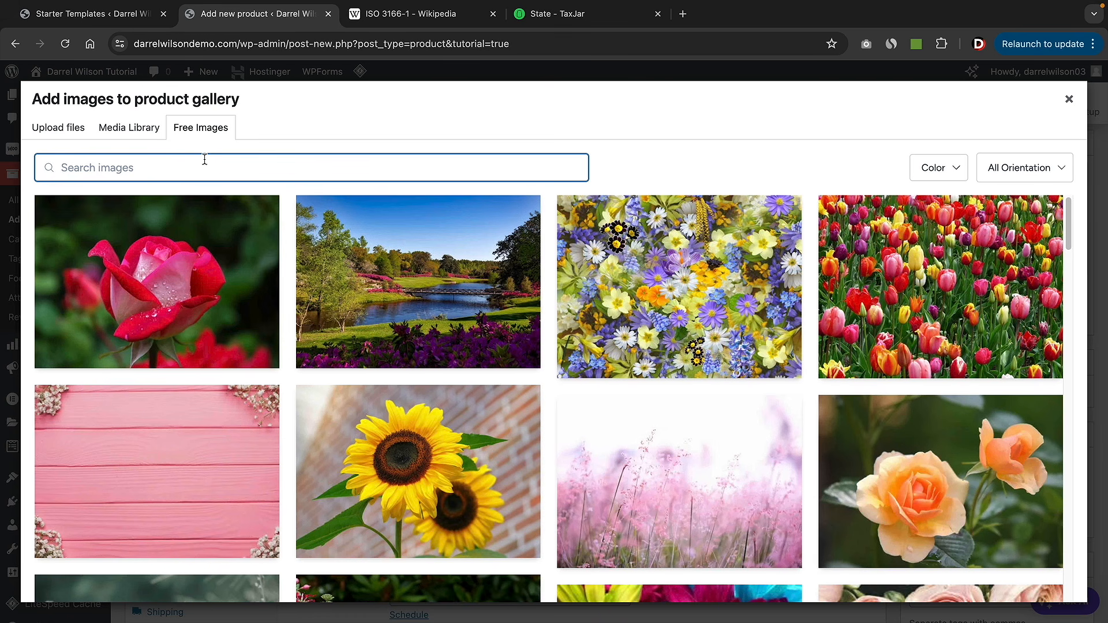
type("pancakes")
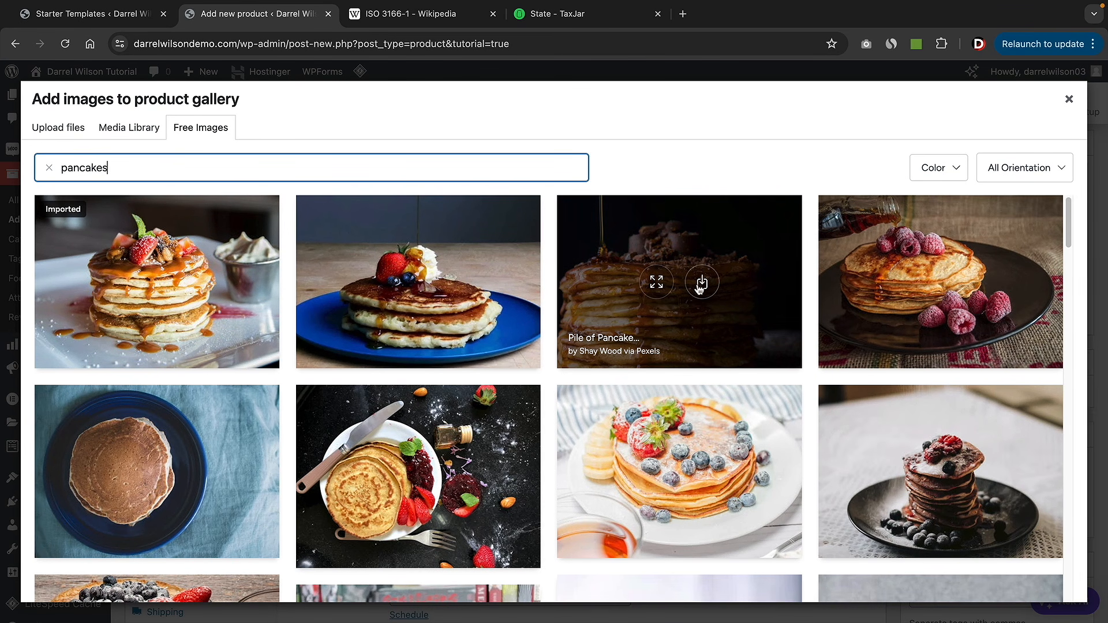
left_click(702, 284)
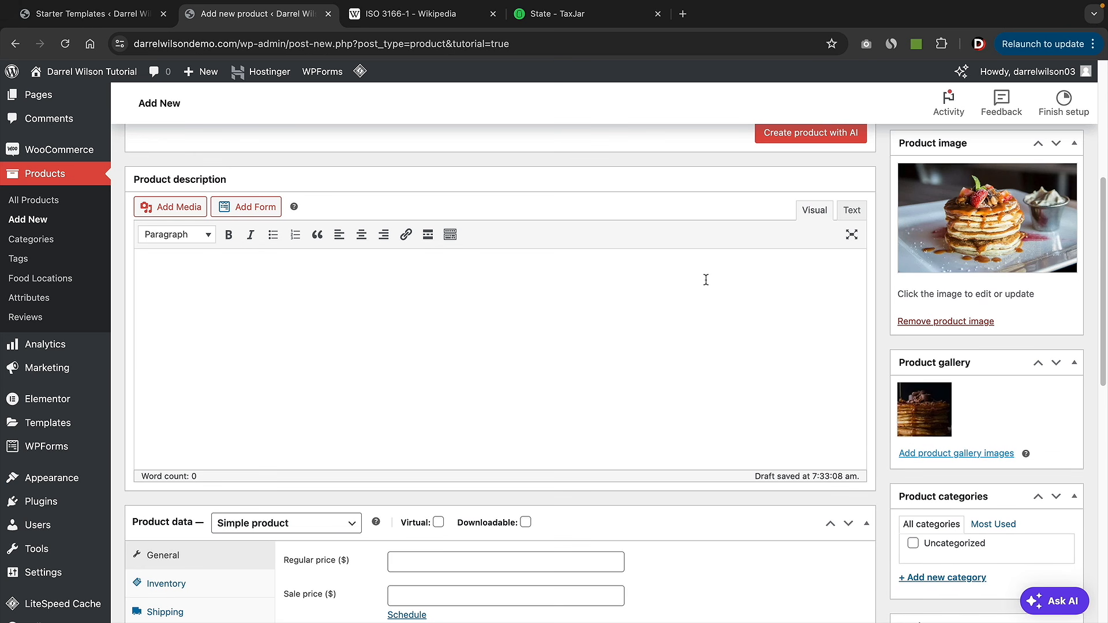
- Create and assign a new Breakfast product category
scroll(964, 442, "down", 3)
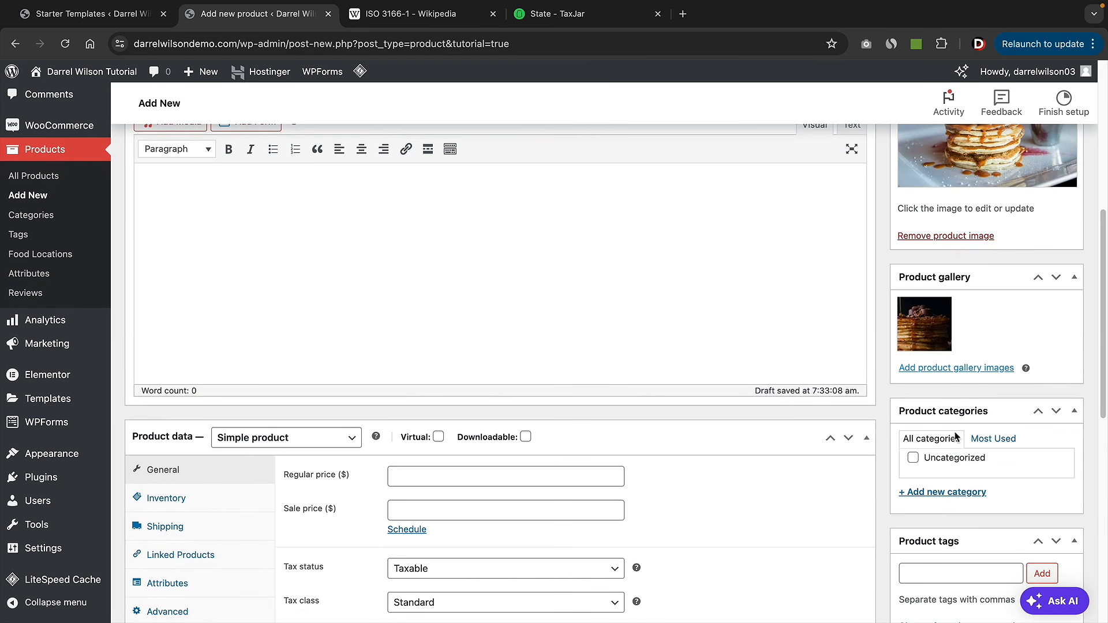
left_click(941, 494)
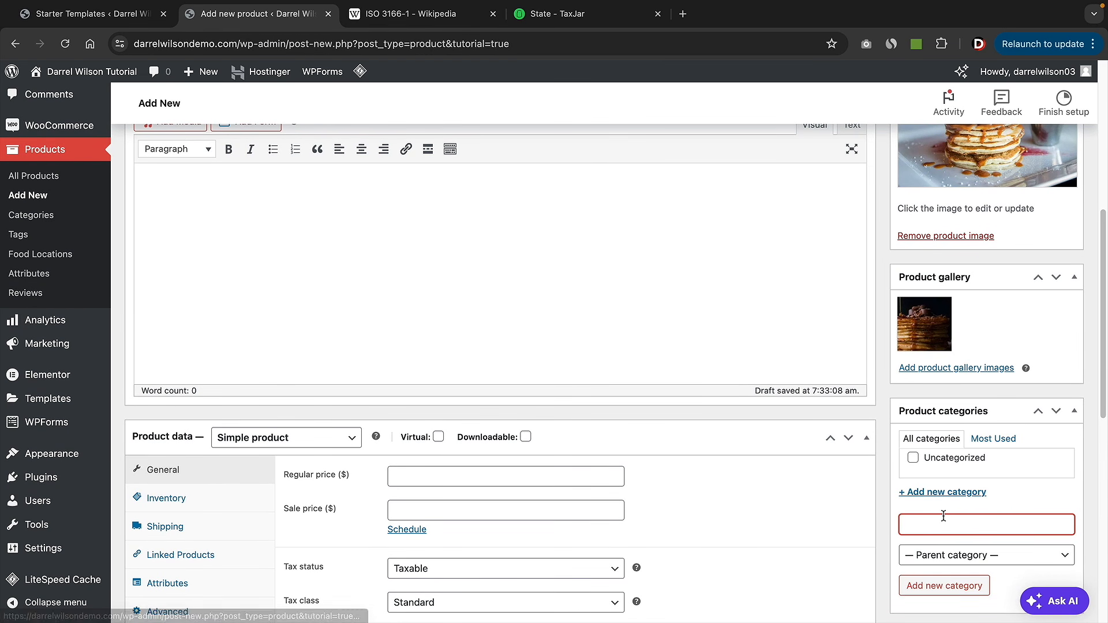
type("Bre")
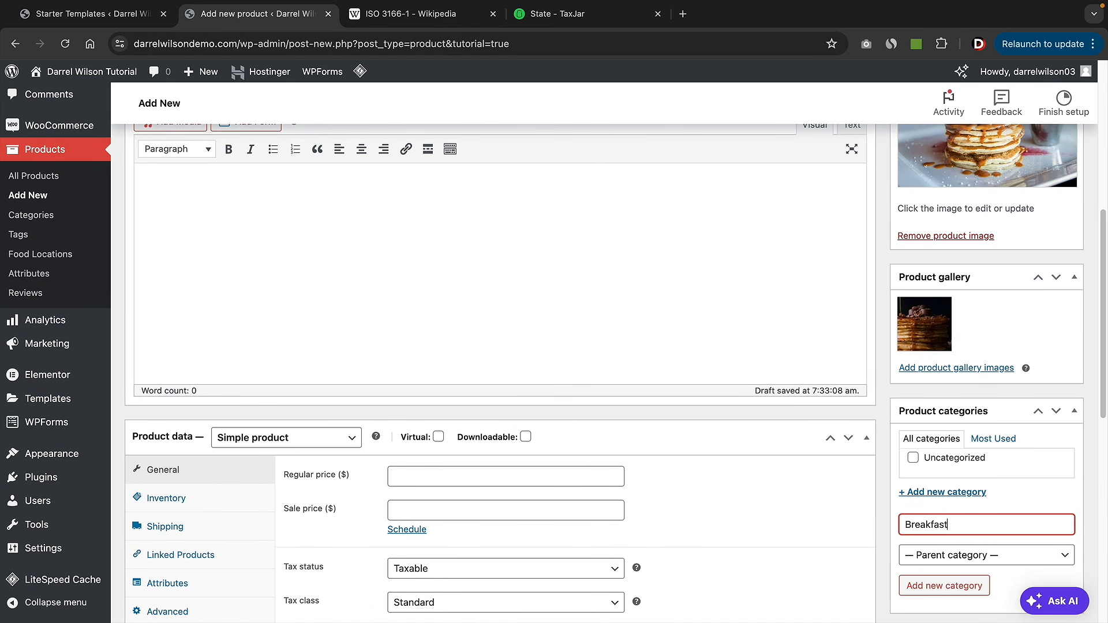
type("akfast")
left_click(963, 586)
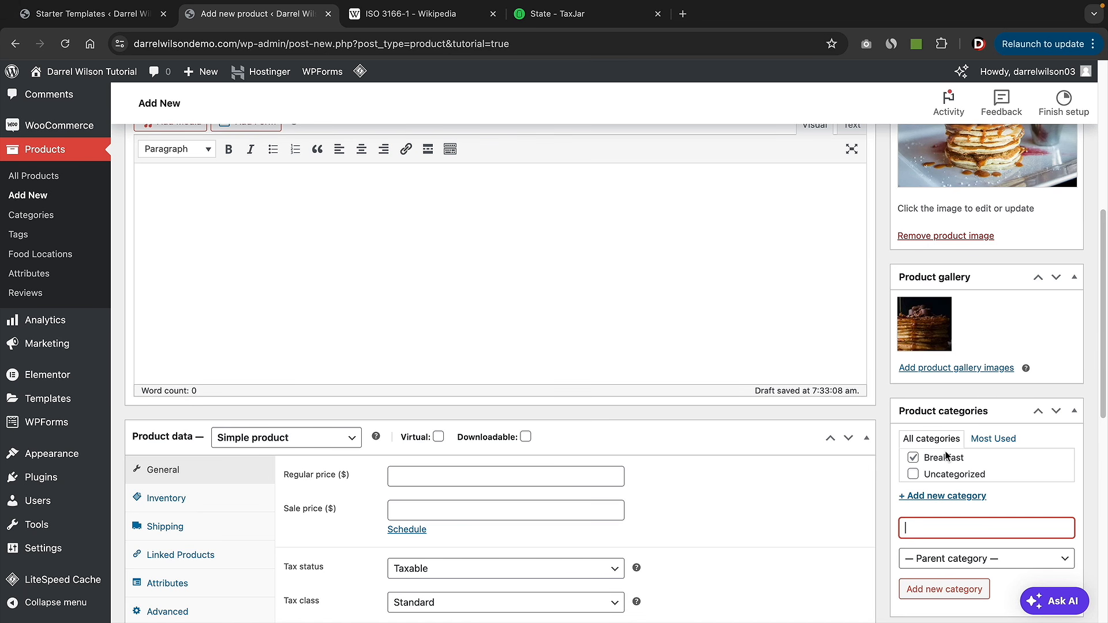
- Keep it a Simple product with regular price 19.99 and sale price 15.00
scroll(705, 427, "down", 3)
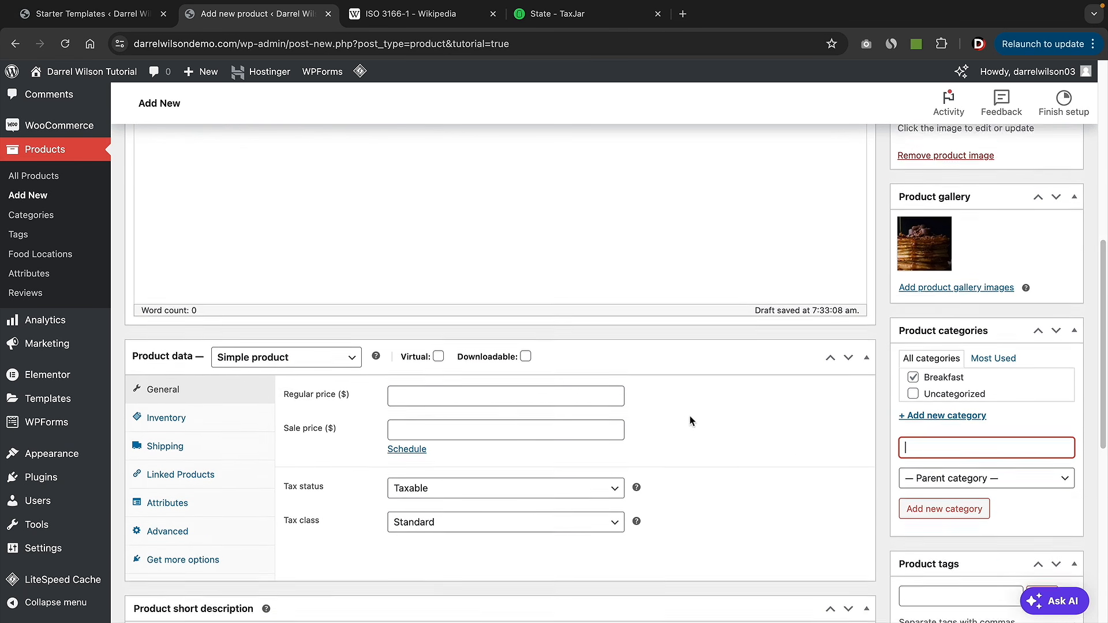
left_click(326, 266)
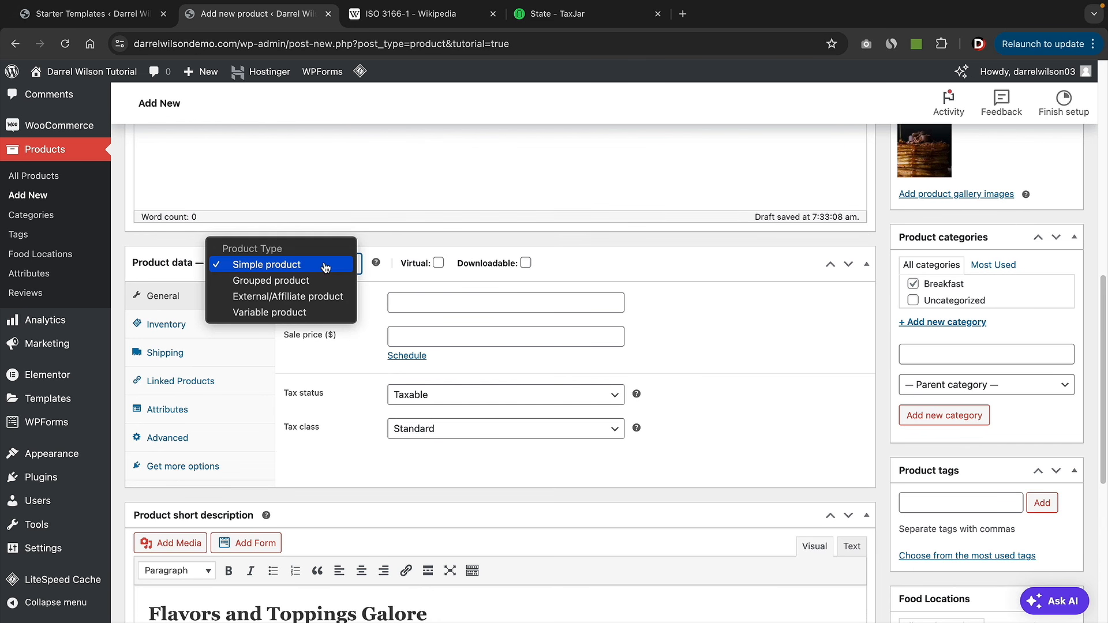
left_click(326, 267)
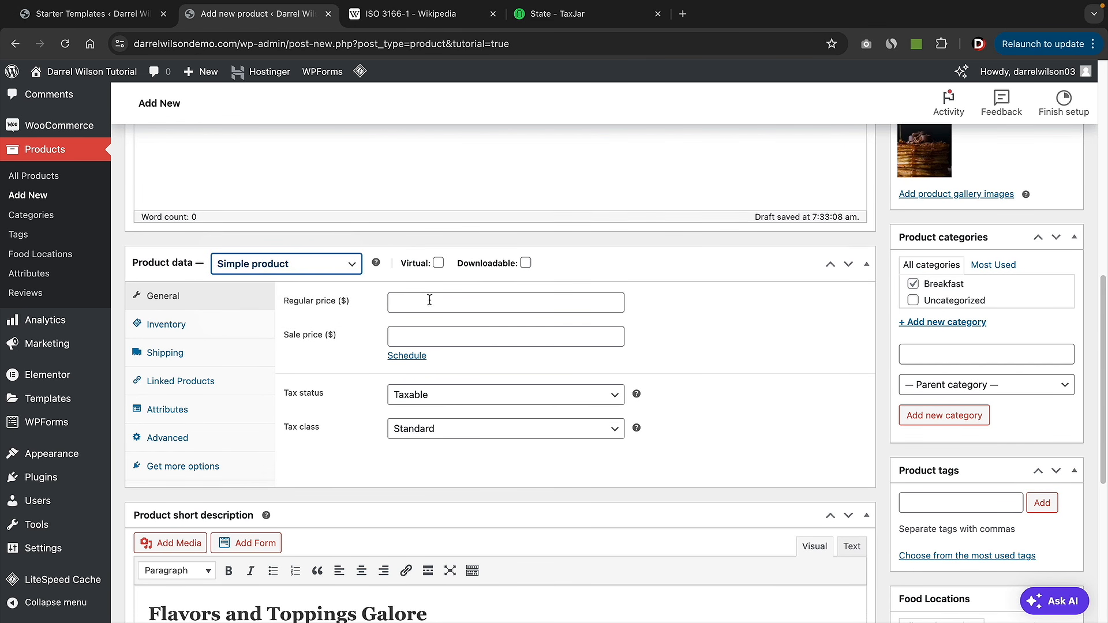
left_click(513, 297)
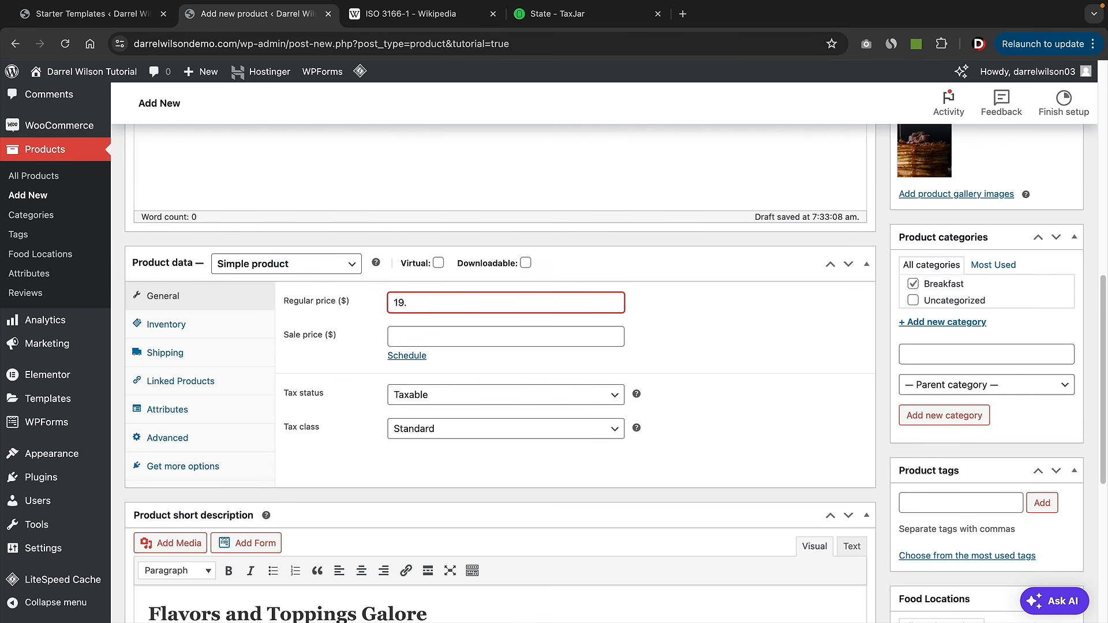
type("19.99")
key("Tab")
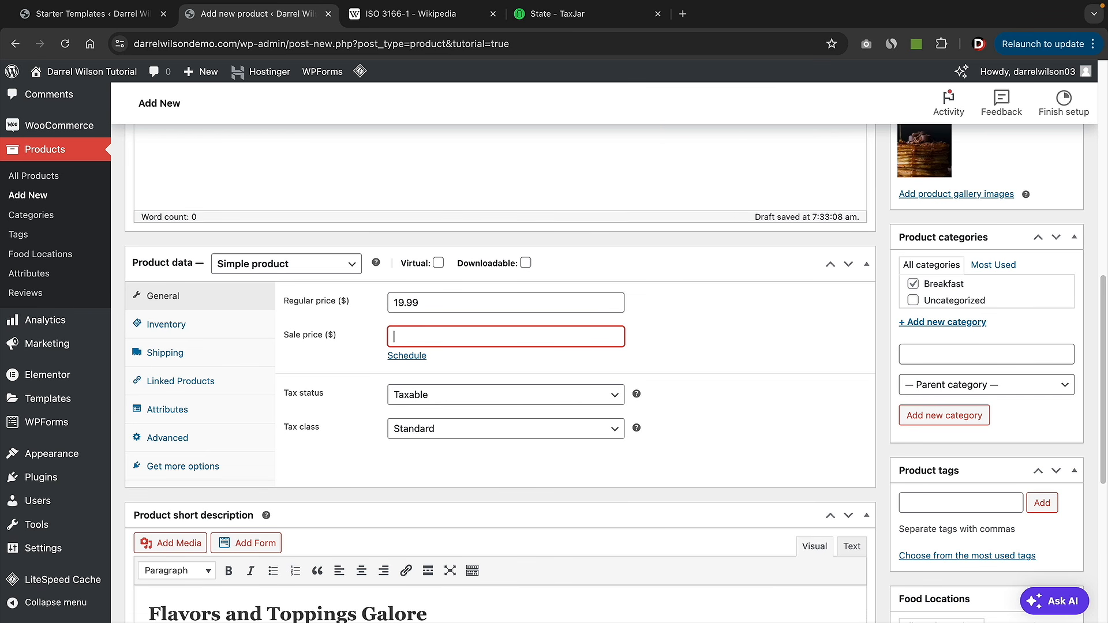
type("15.00")
key("Tab")
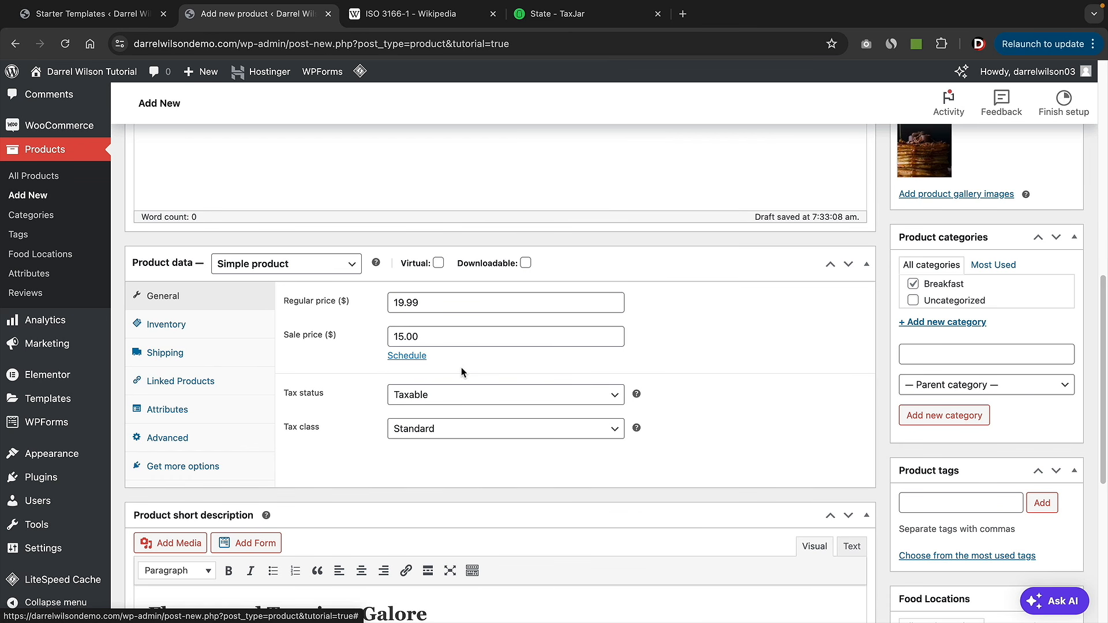
- Add the product tags pancakes and breakfast
scroll(692, 363, "down", 2)
left_click(928, 381)
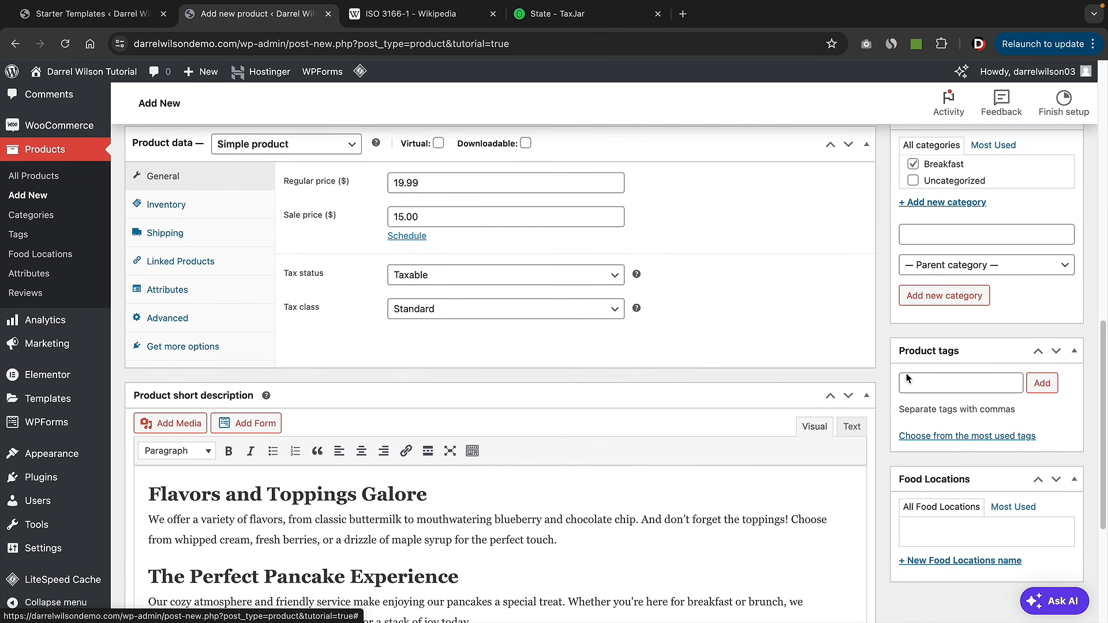
type("pancakes")
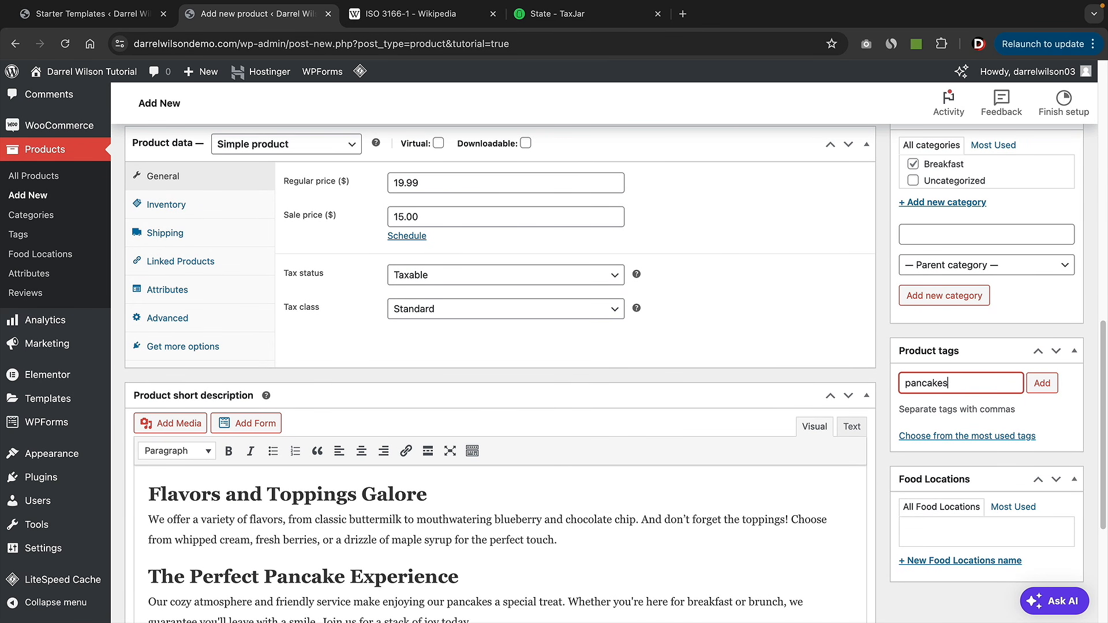
key("Return")
type("brea")
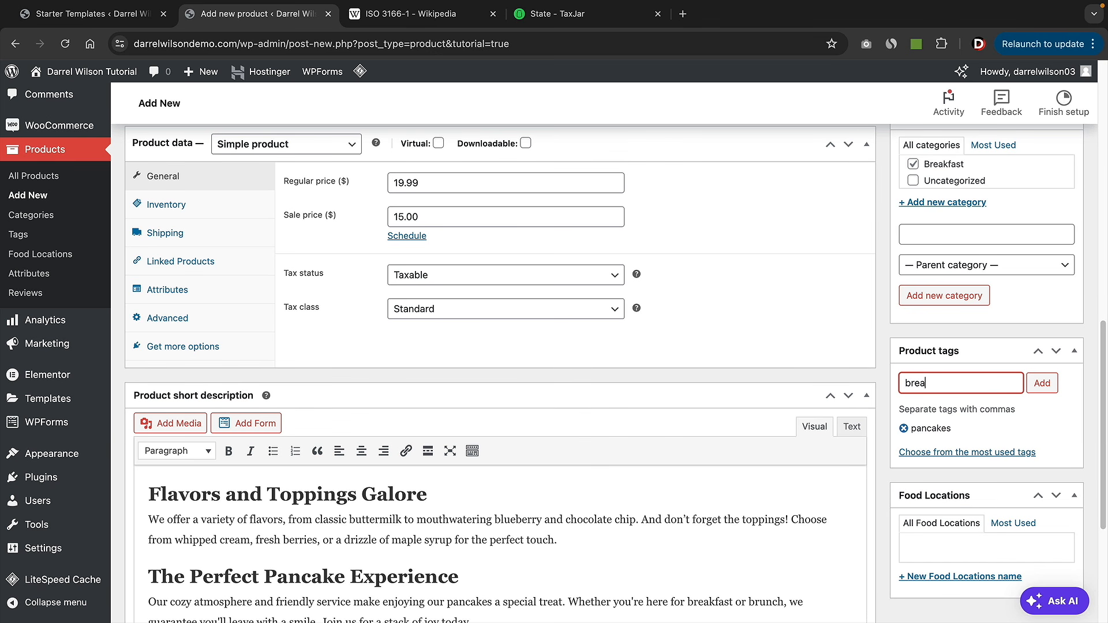
type("kf")
key("BackSpace")
type("kfast")
key("Return")
- Add a new Los Angeles food location to the product
scroll(947, 346, "down", 4)
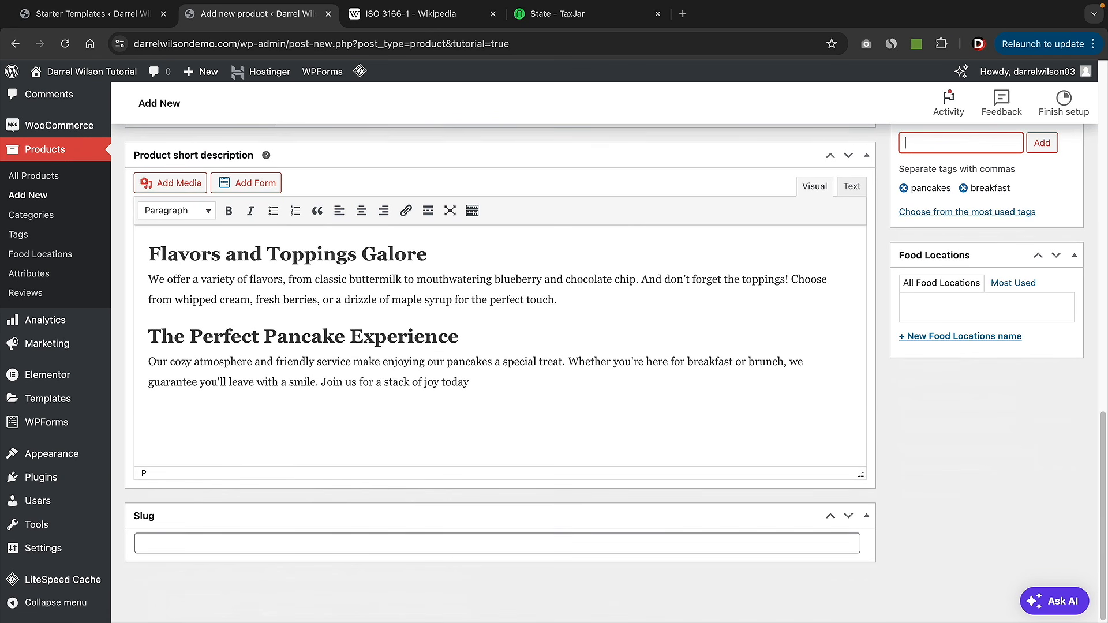
left_click(946, 341)
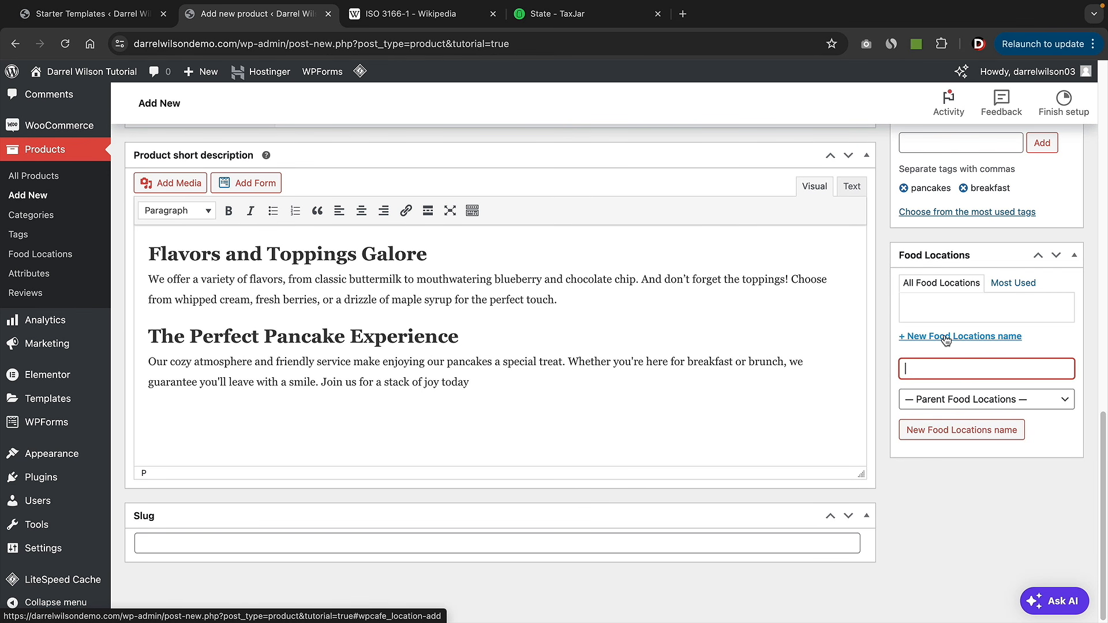
type("Los A")
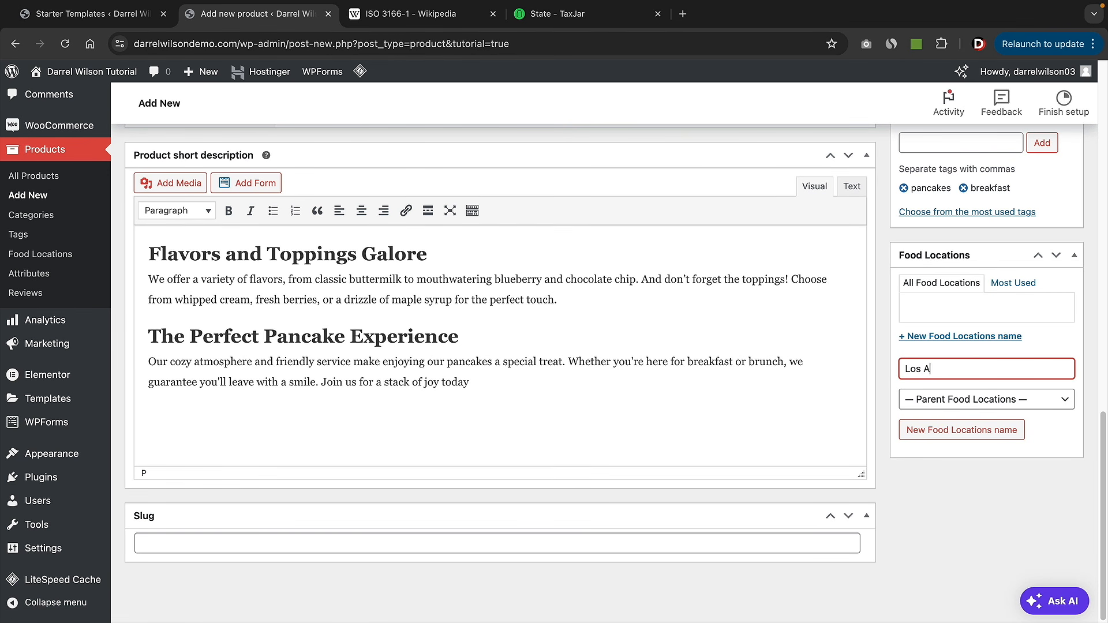
type("ngeles")
key("Return")
scroll(846, 369, "up", 15)
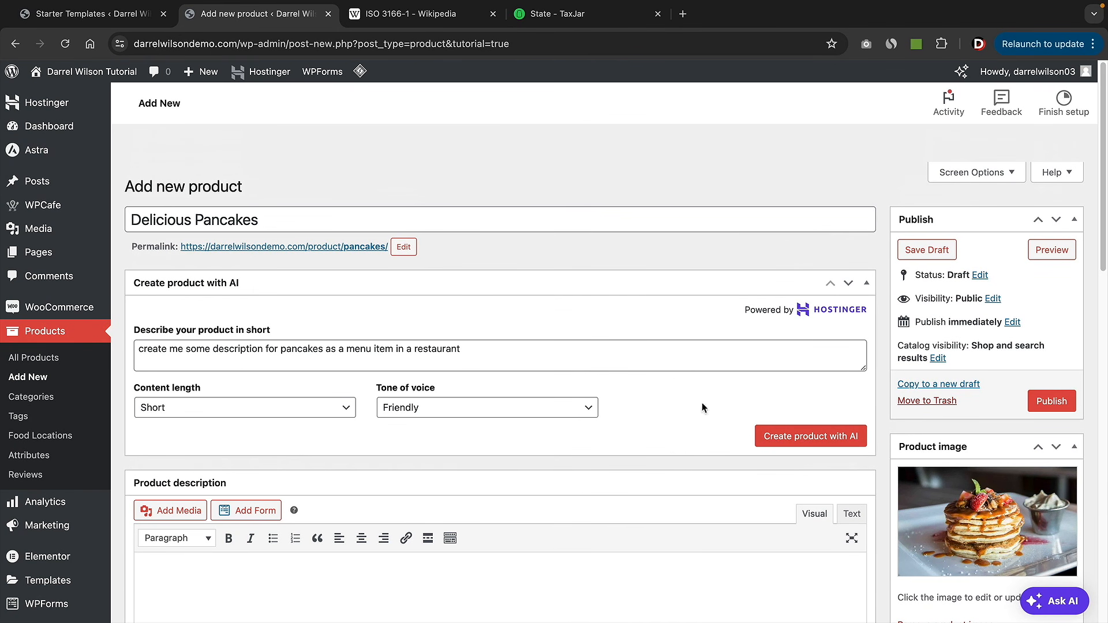
- Publish Delicious Pancakes and view its live page, flipping between both product photos
left_click(1063, 406)
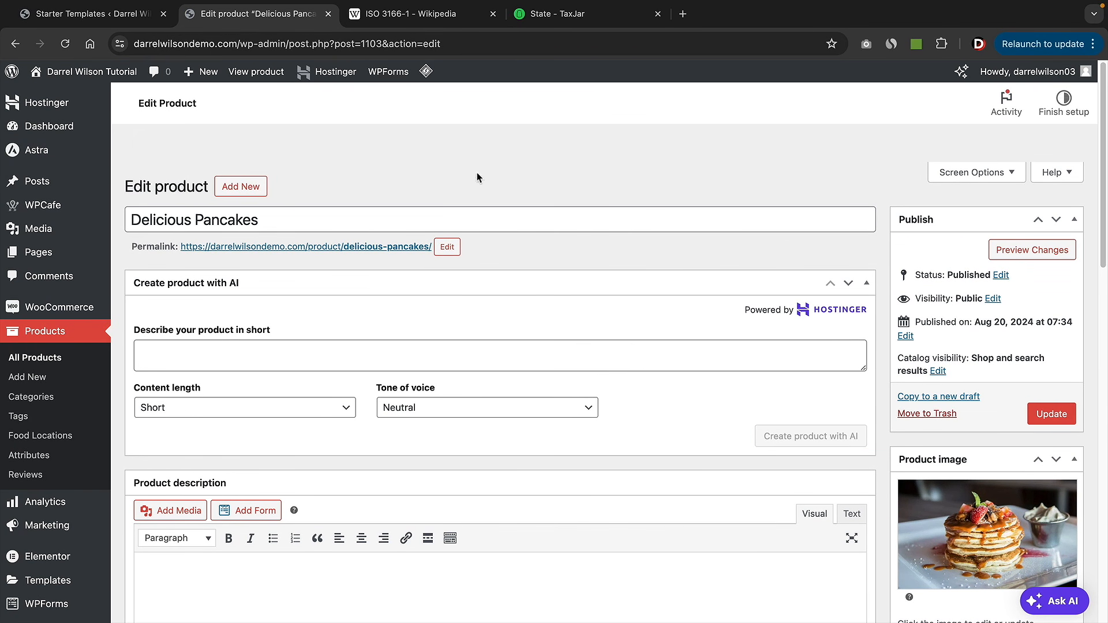
left_click(265, 74)
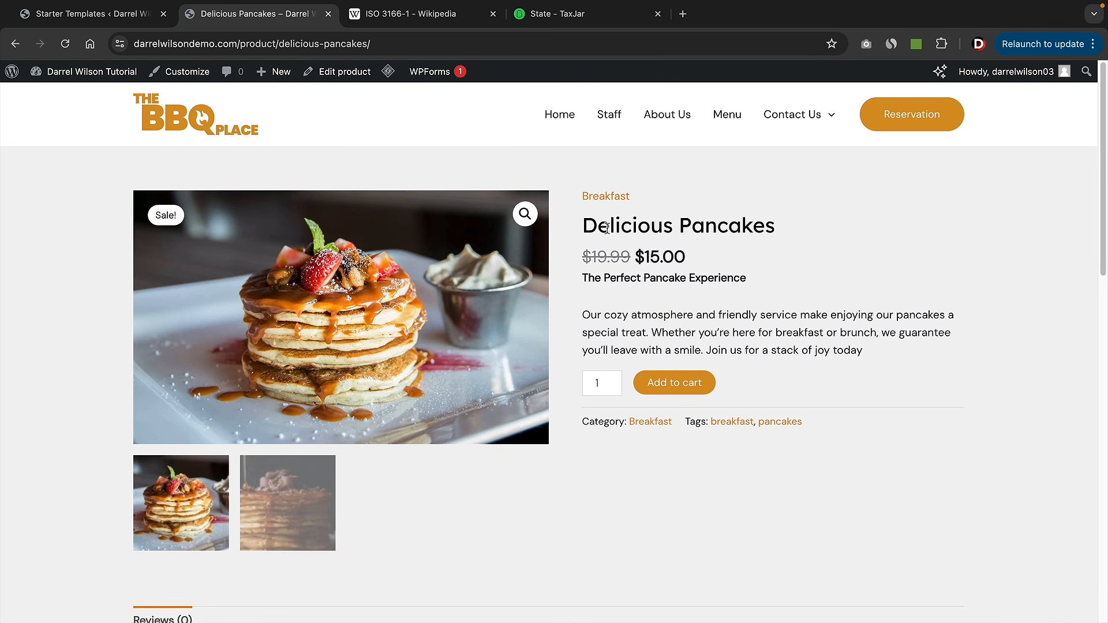
left_click_drag(597, 228, 753, 228)
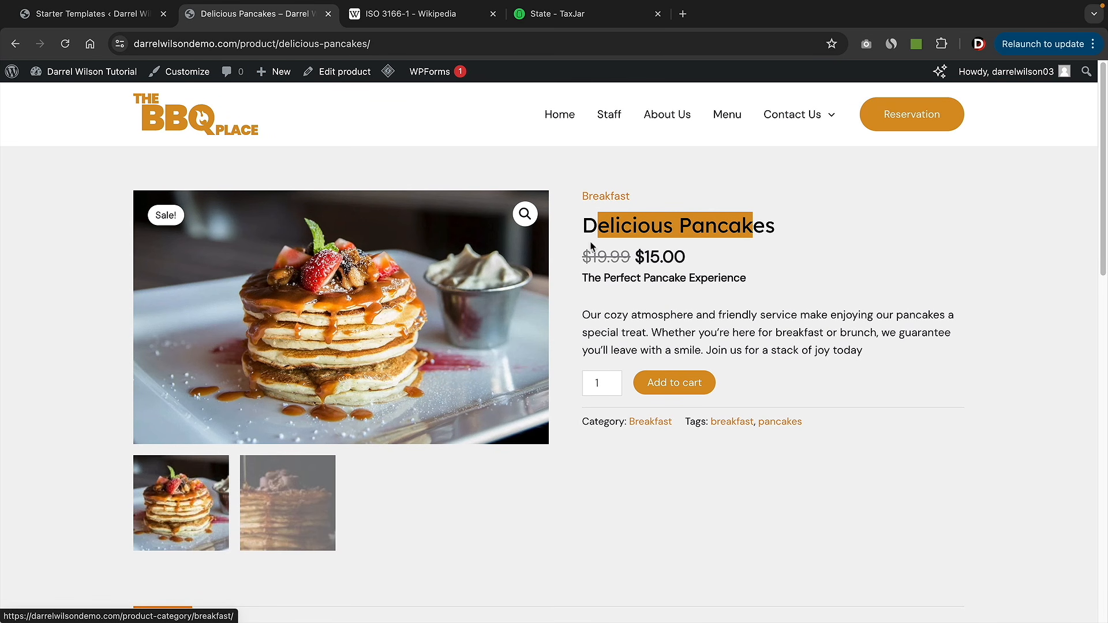
left_click_drag(591, 316, 878, 351)
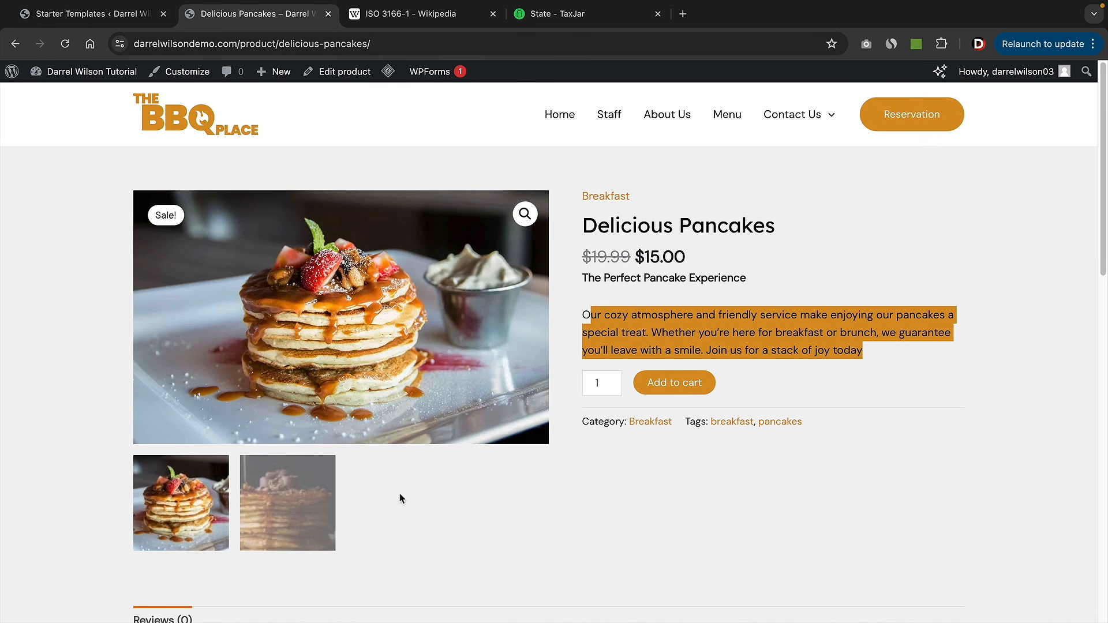
left_click(300, 506)
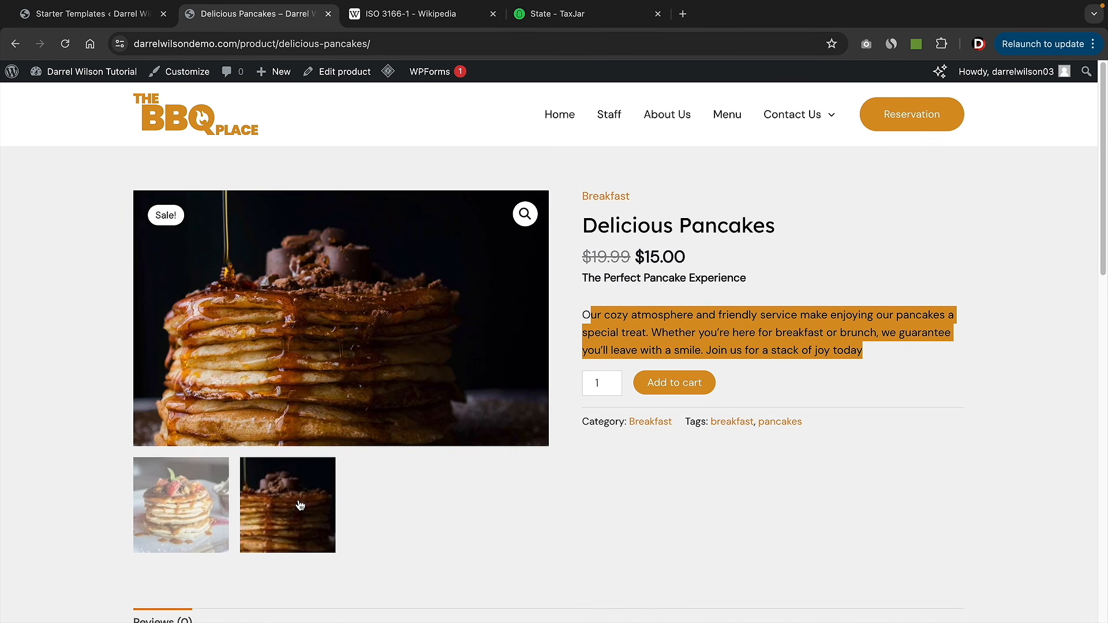
left_click(200, 513)
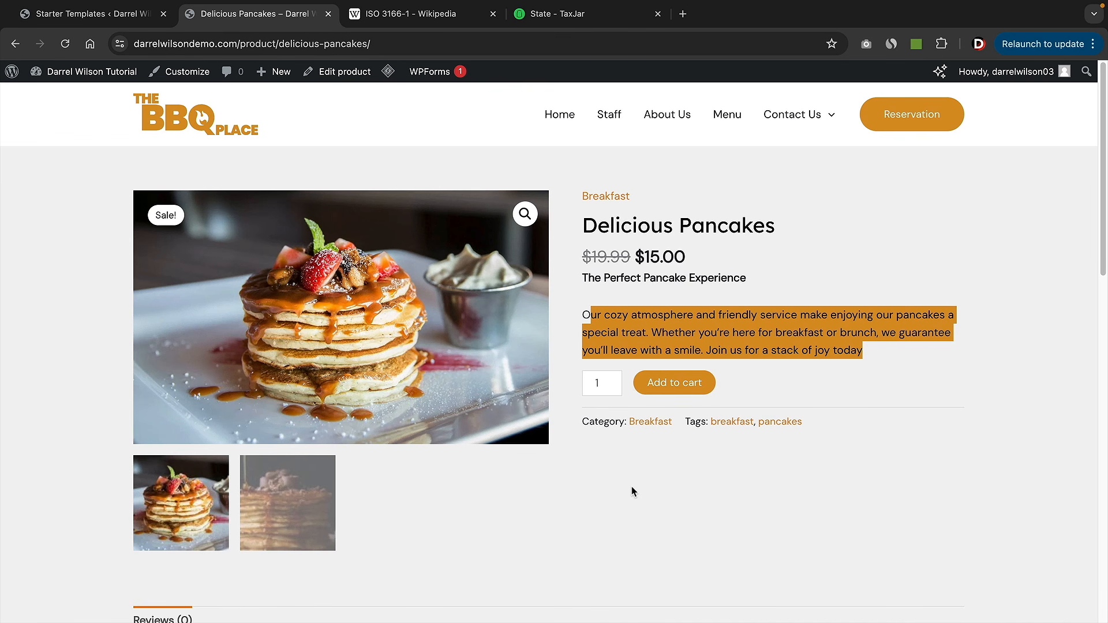
left_click(647, 487)
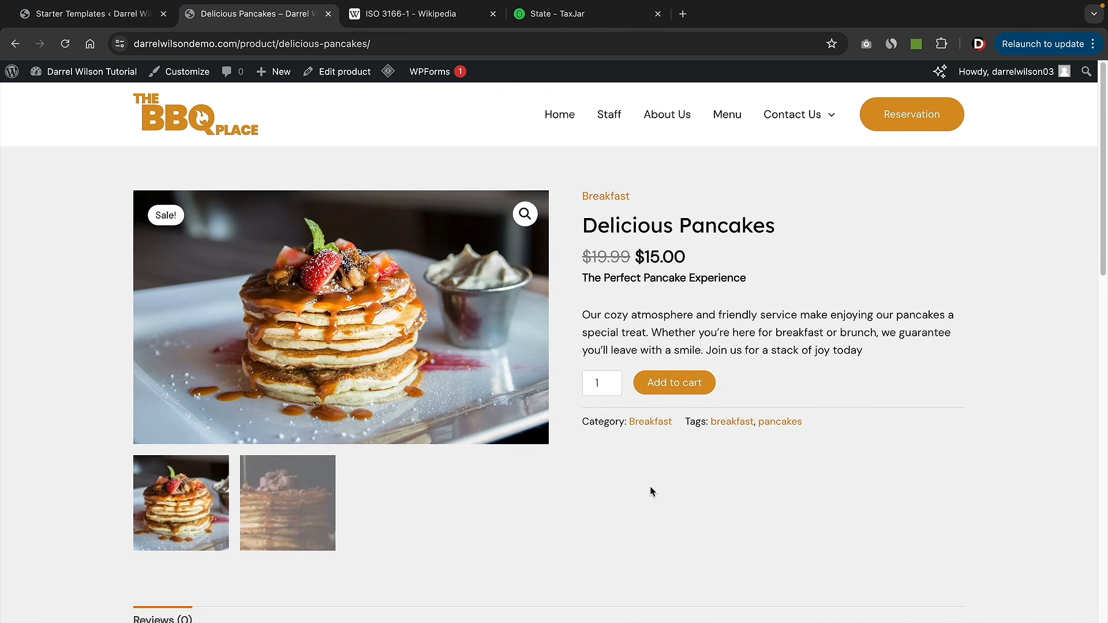
- Return to the dashboard and open the All Products list
mouse_move(64, 72)
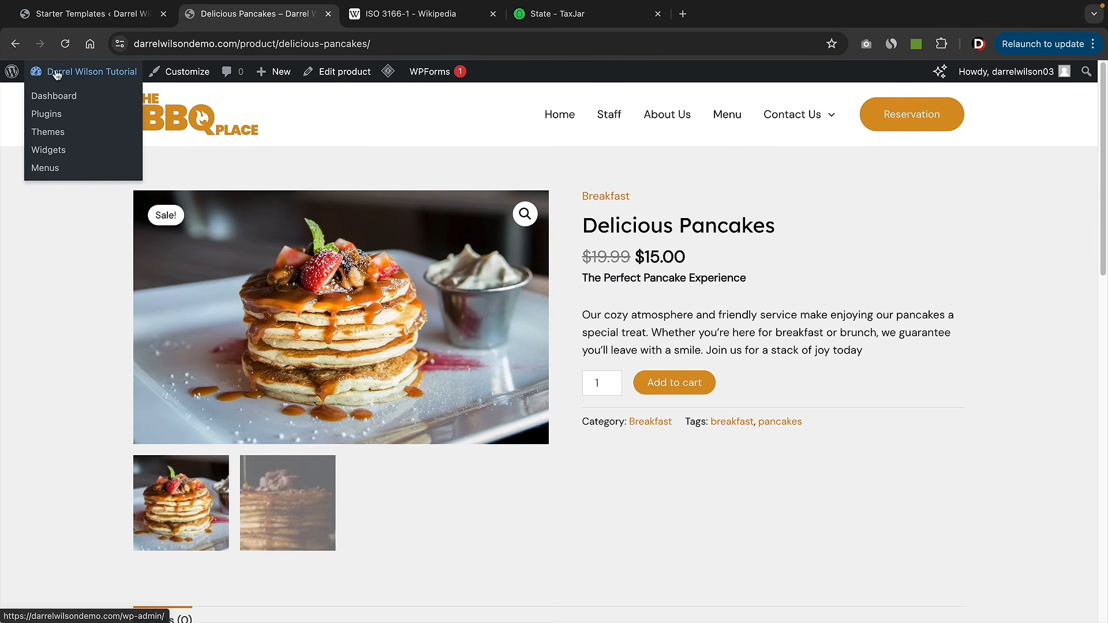
left_click(56, 99)
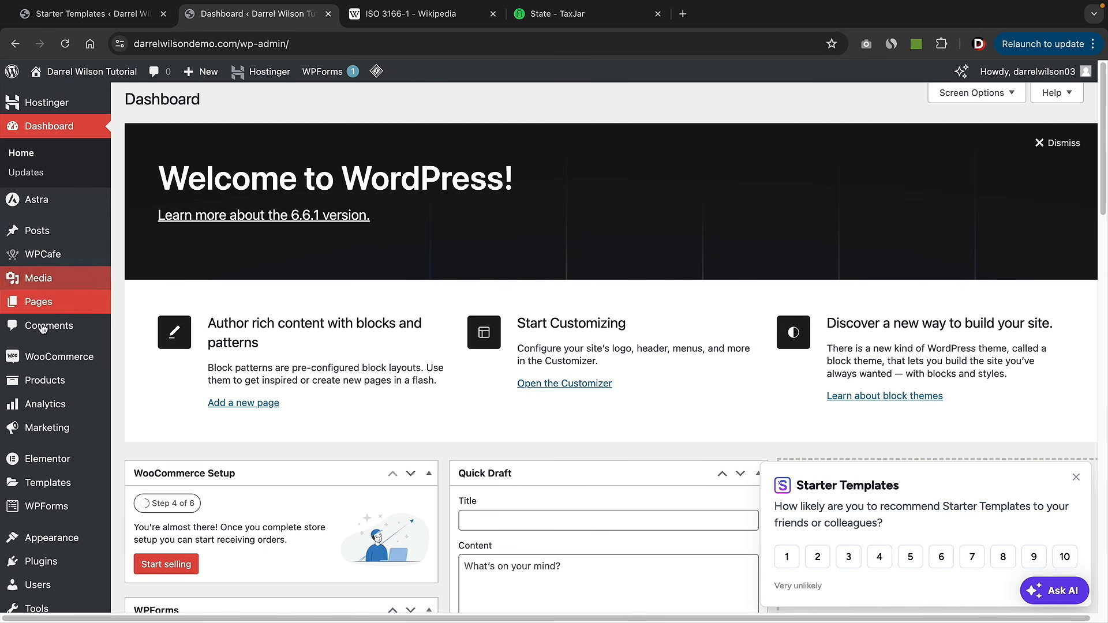
mouse_move(66, 380)
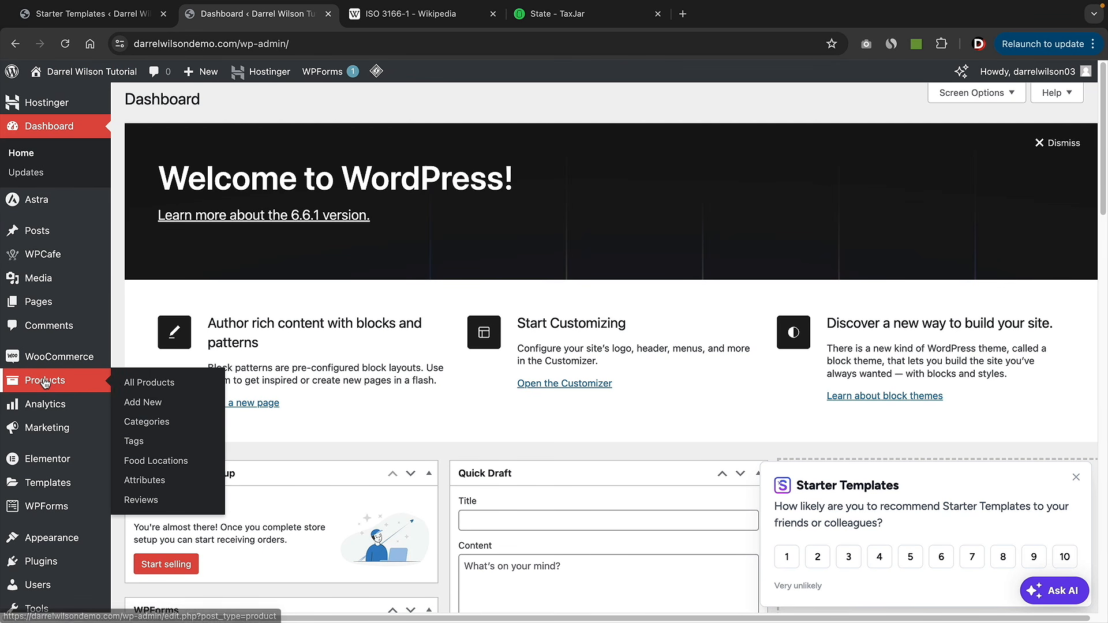
left_click(155, 385)
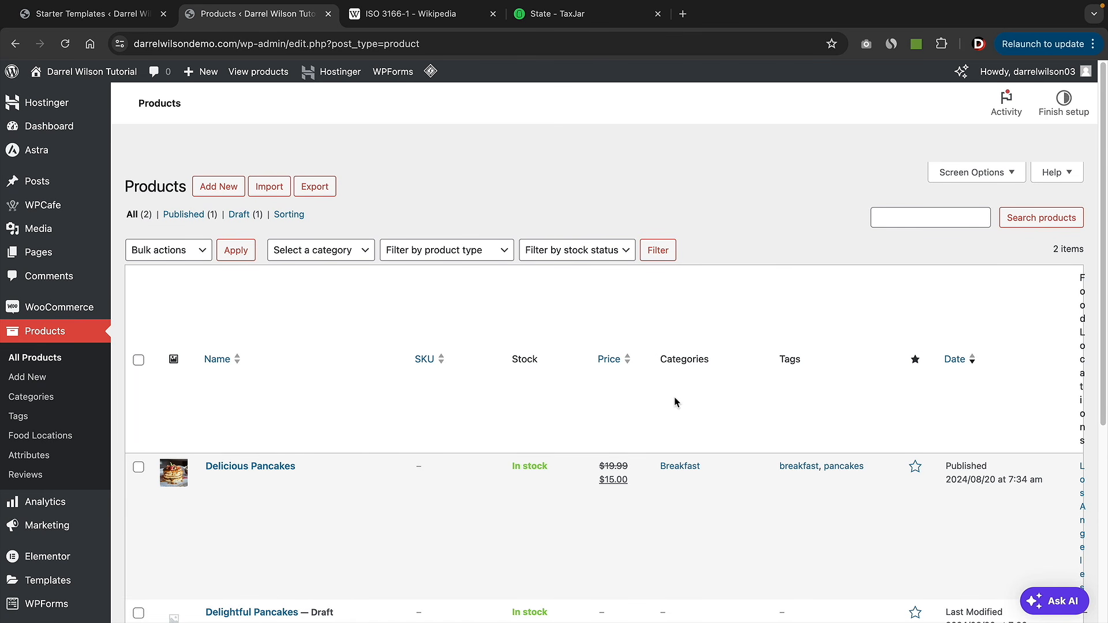
- Hide the SKU, Stock and Food Locations columns in Screen Options, keeping Date visible
left_click(996, 173)
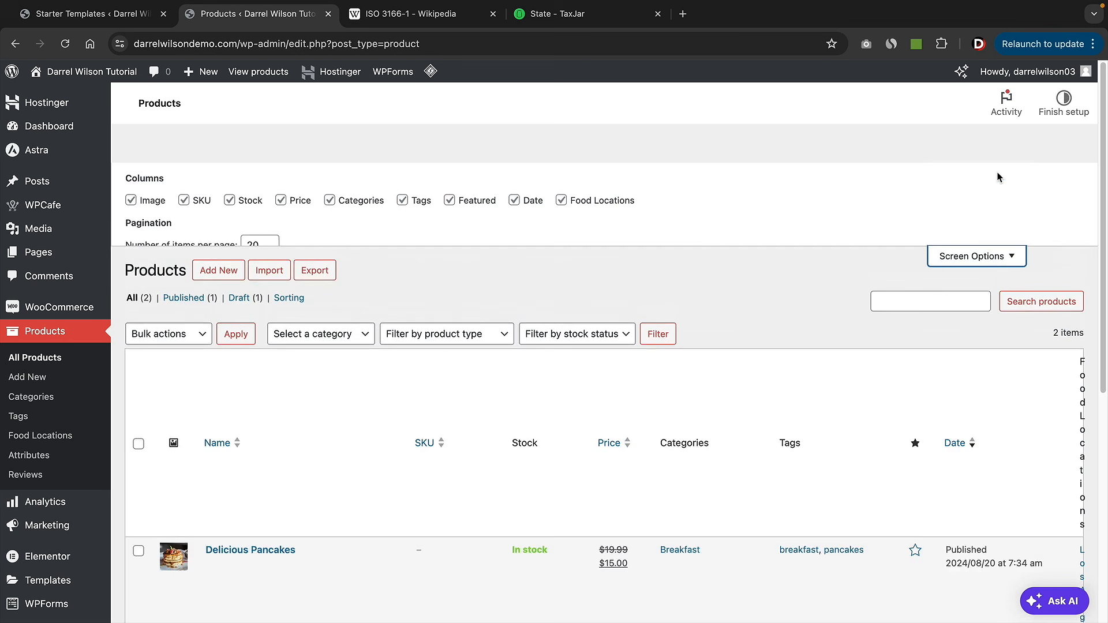
left_click(562, 203)
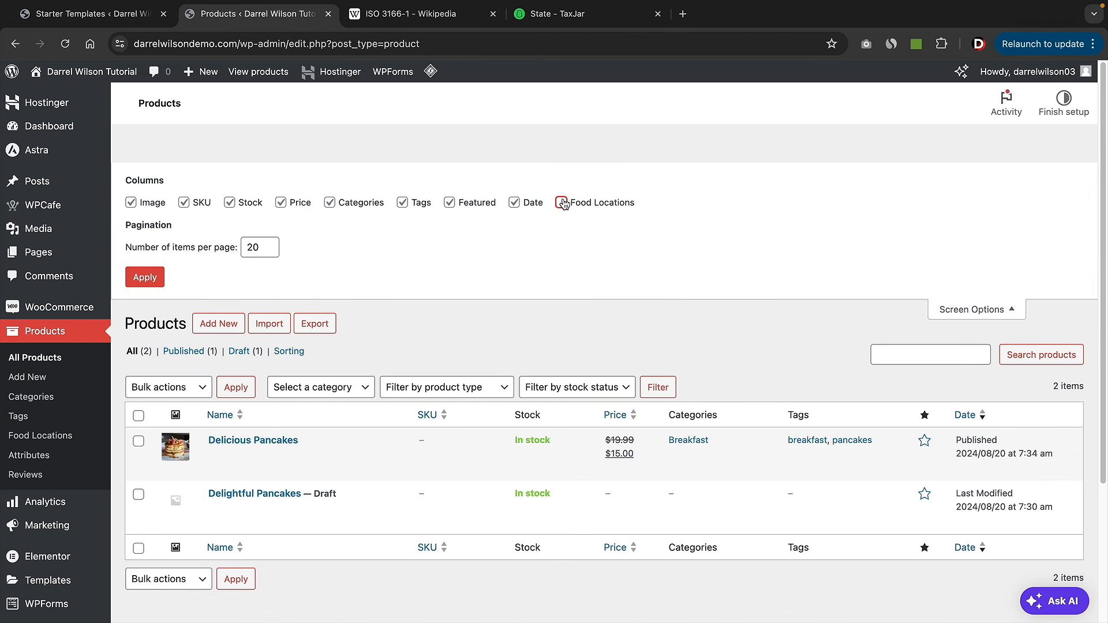
left_click(514, 203)
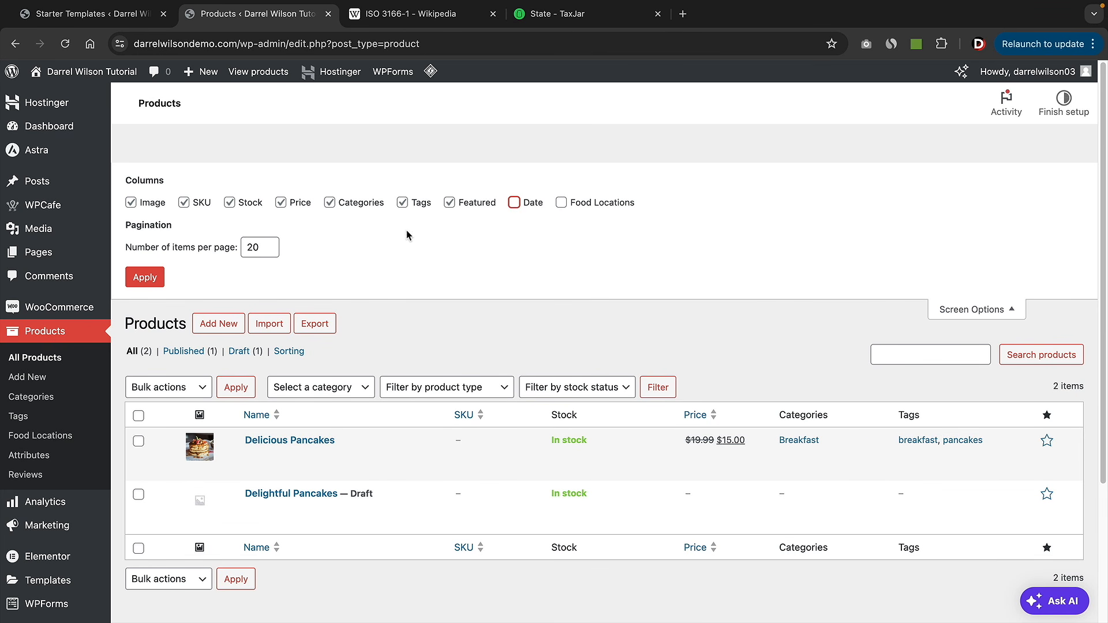
left_click(230, 202)
left_click(184, 202)
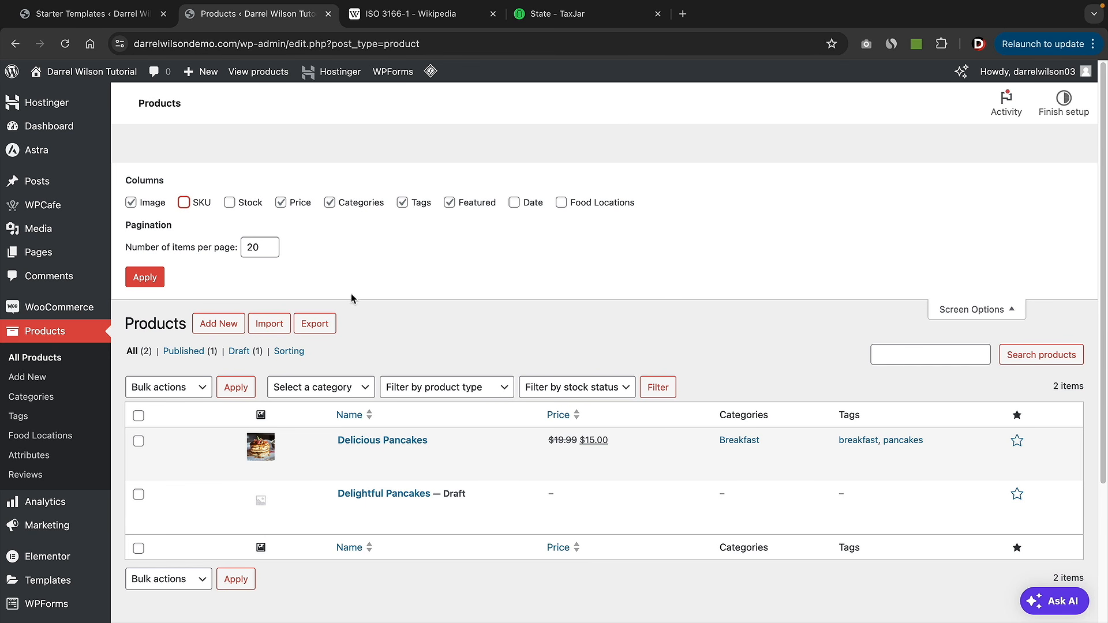
left_click(513, 202)
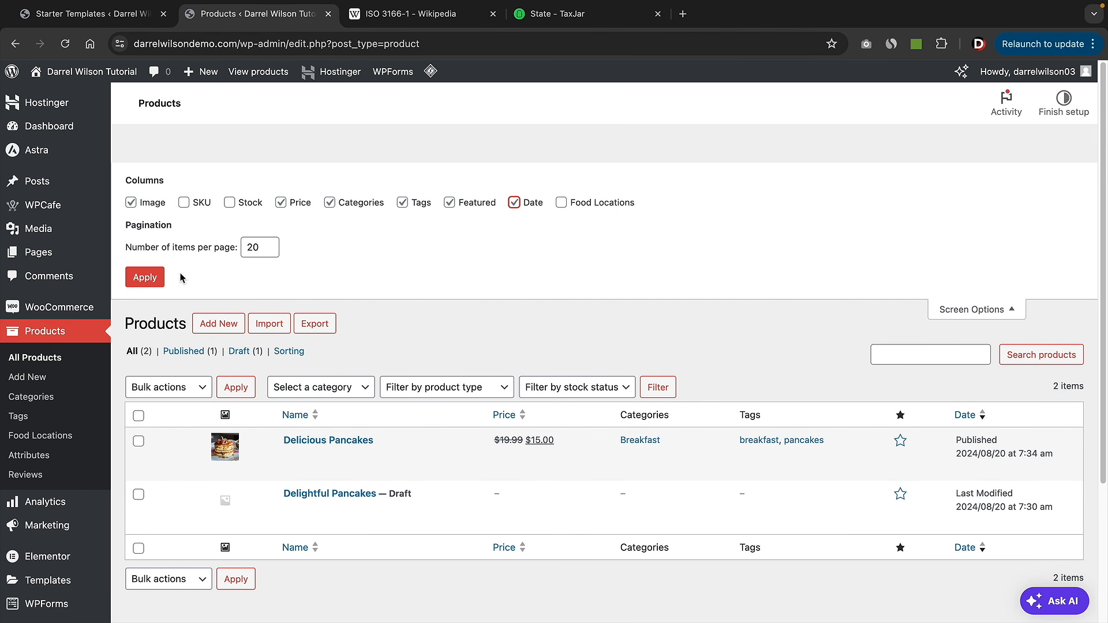
left_click(148, 278)
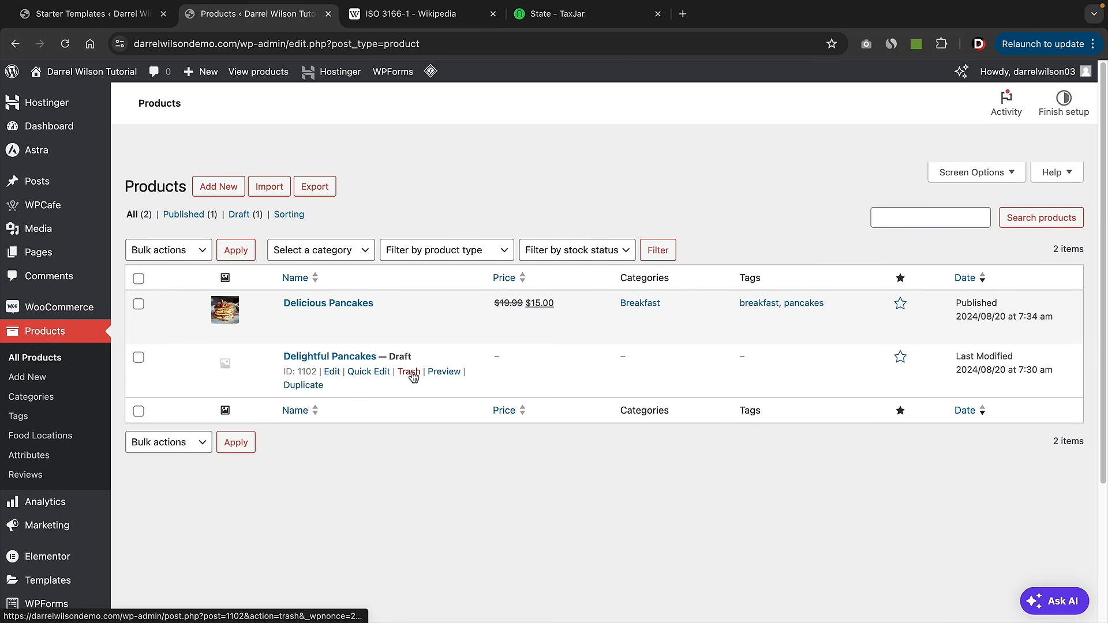
- Trash the Delightful Pancakes draft and duplicate Delicious Pancakes
left_click(412, 375)
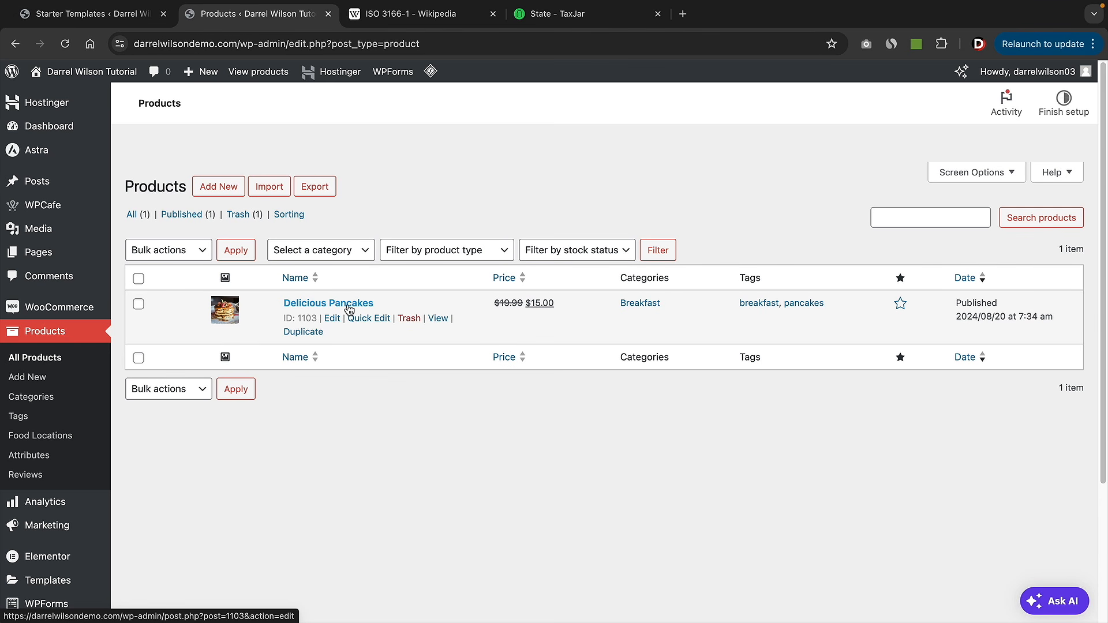
left_click(311, 337)
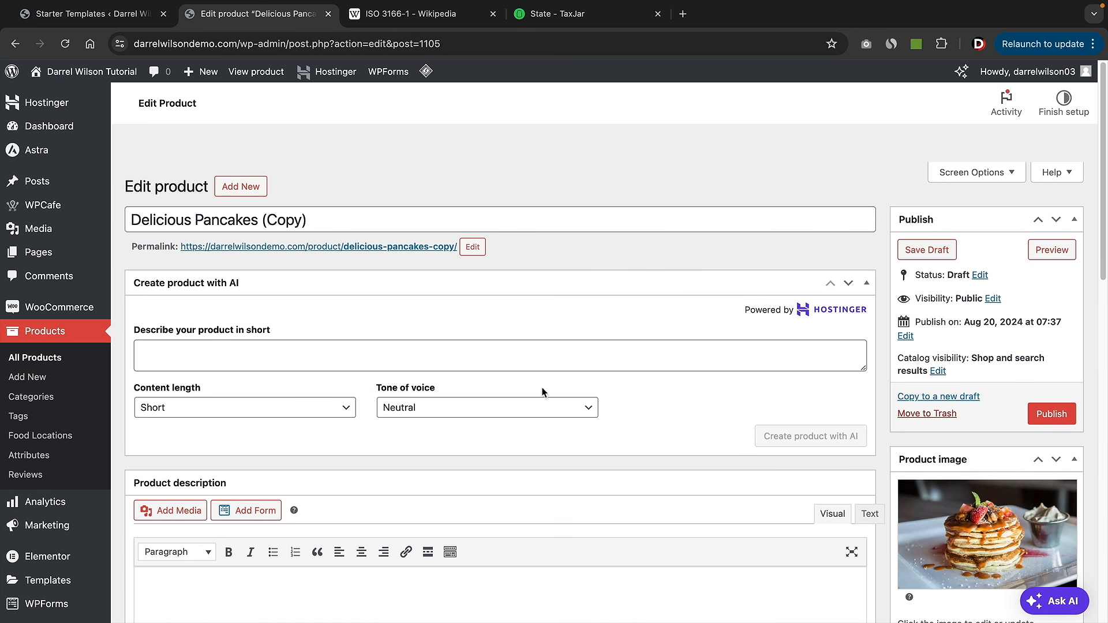
- Rename the copied product title to BlueBerry Pancakes, removing 'Delicious' and '(Copy)'
scroll(818, 467, "down", 1)
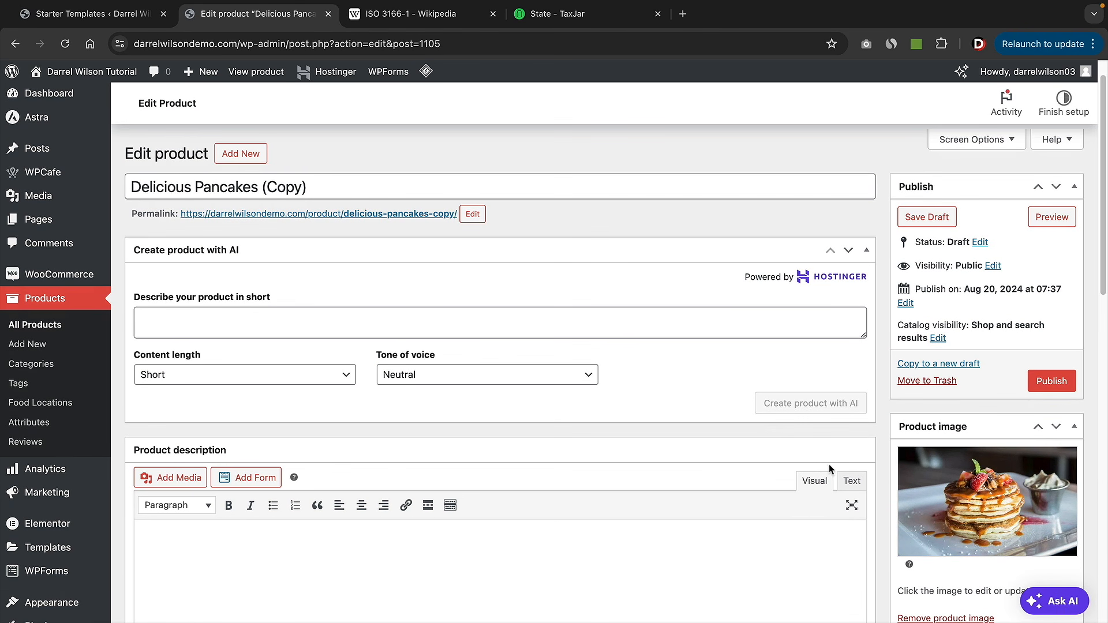
scroll(389, 306, "up", 1)
double_click(172, 215)
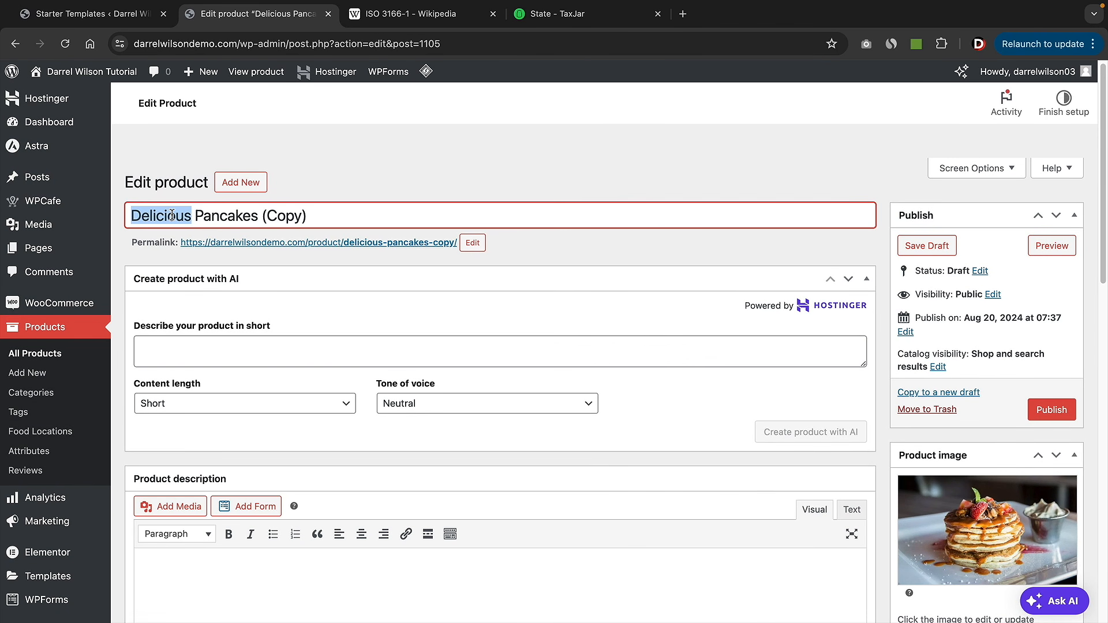
type("BlueBerry")
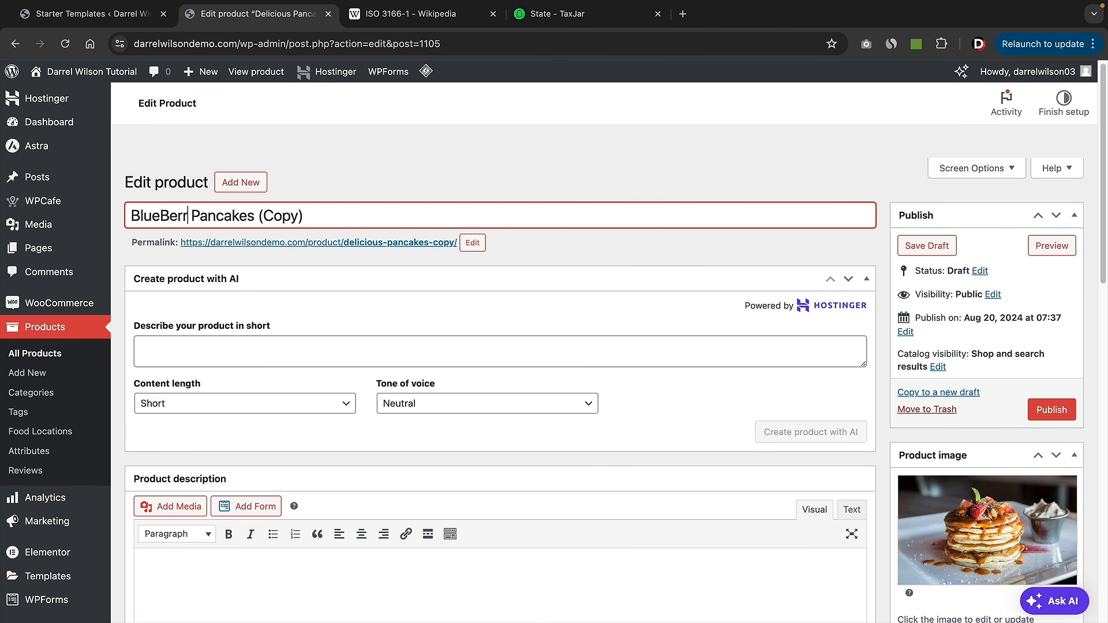
left_click_drag(263, 215, 375, 223)
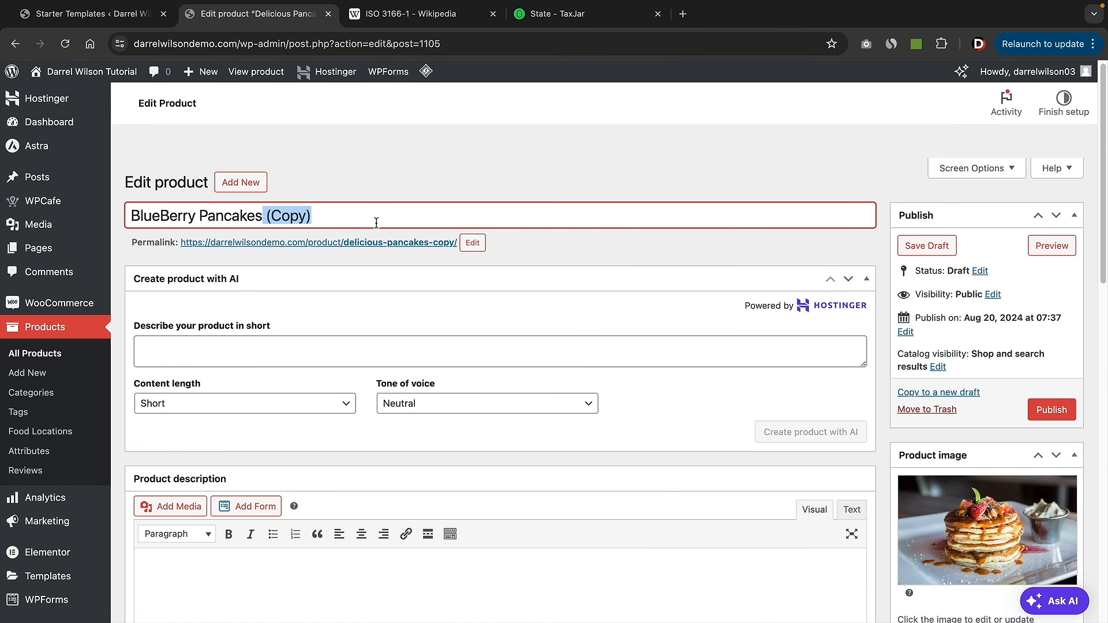
key("BackSpace")
- Change the permalink slug to blueberry-pancakes and enter the AI prompt 'blueberry pancakes on menu'
left_click(472, 243)
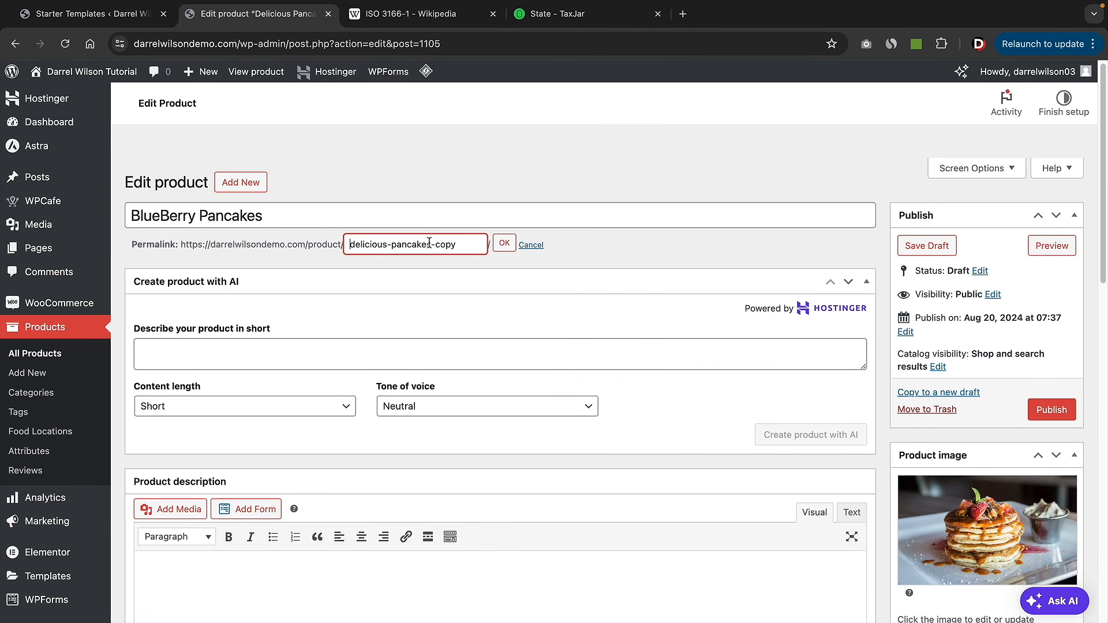
triple_click(359, 246)
type("blueberry-pancakes")
left_click(505, 245)
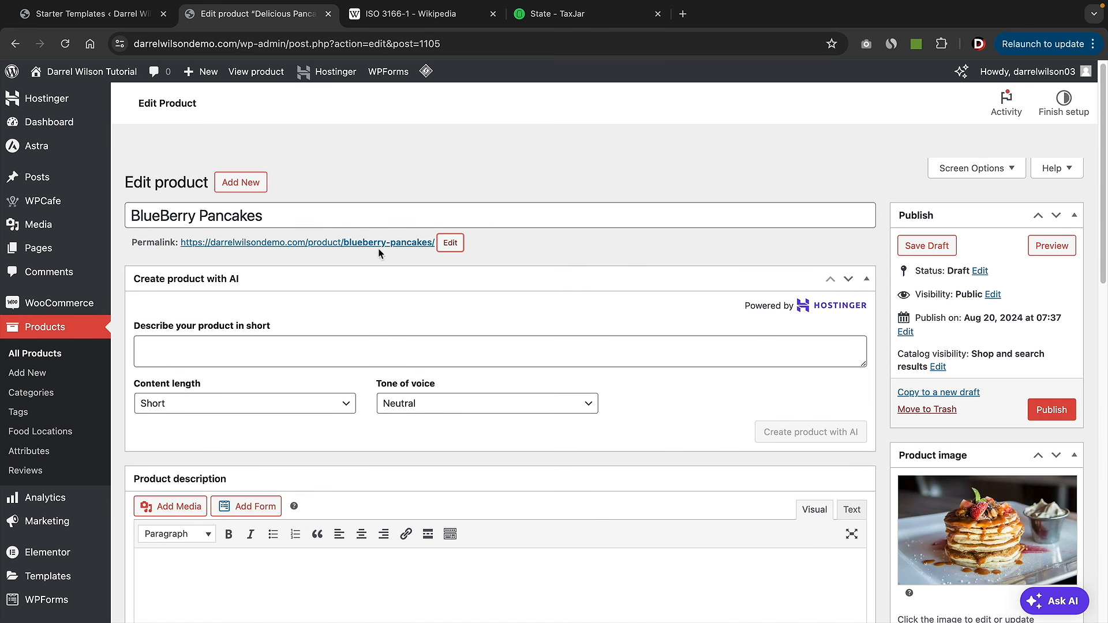
left_click(340, 358)
type("bl")
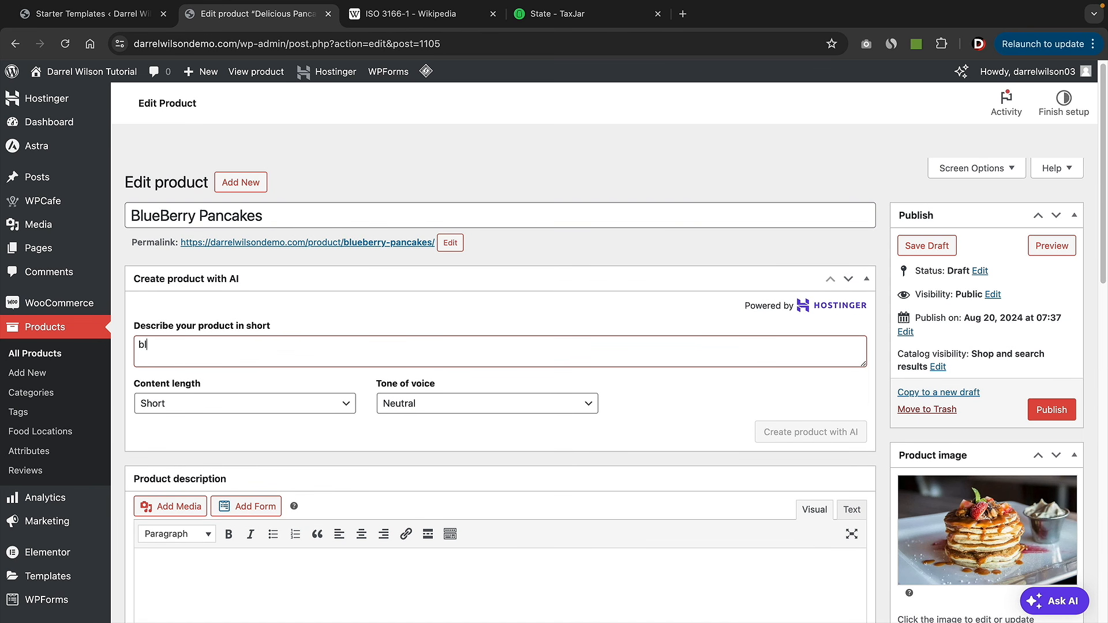
type("ueberry pancakes on menu item")
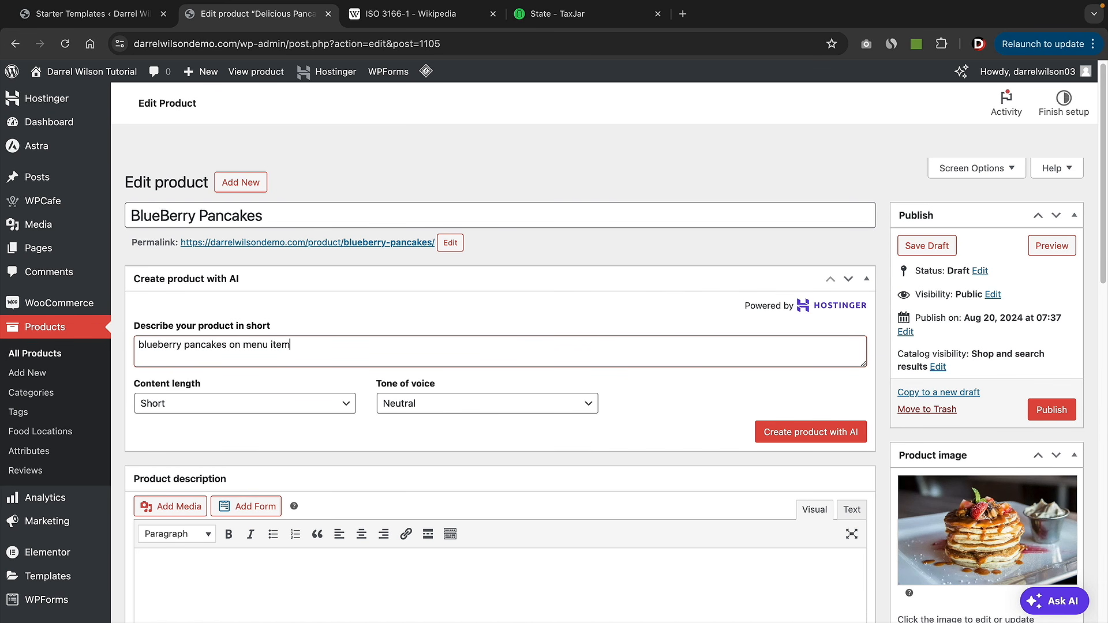
- Generate the AI description and turn the Amazing BlueBerry Pancakes heading into bold paragraph text
left_click(815, 427)
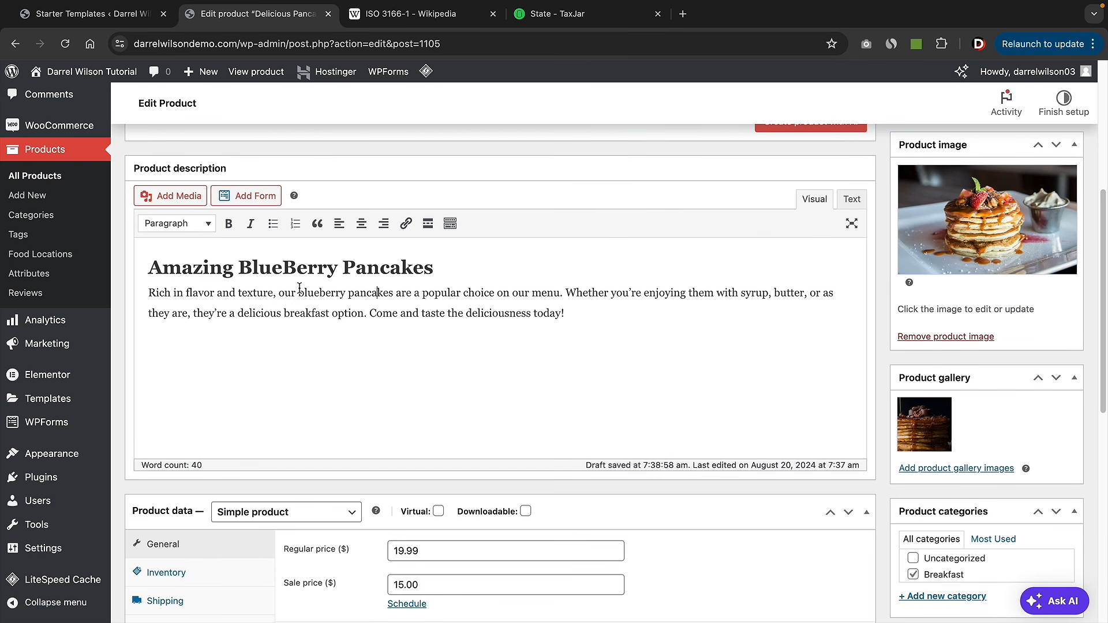
triple_click(294, 270)
left_click(195, 227)
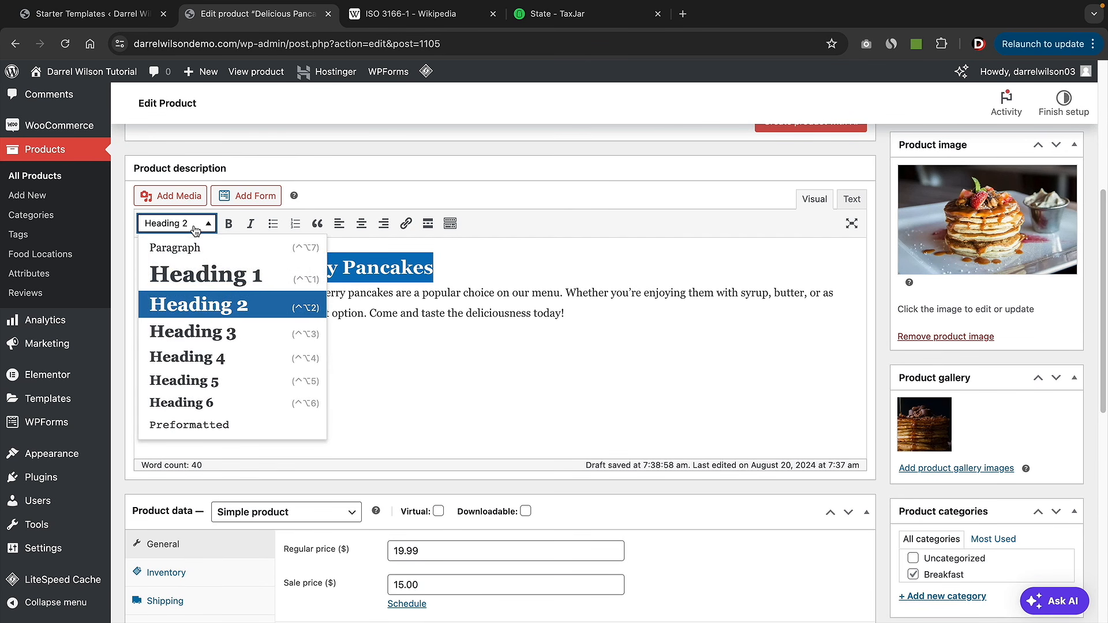
left_click(188, 247)
triple_click(201, 270)
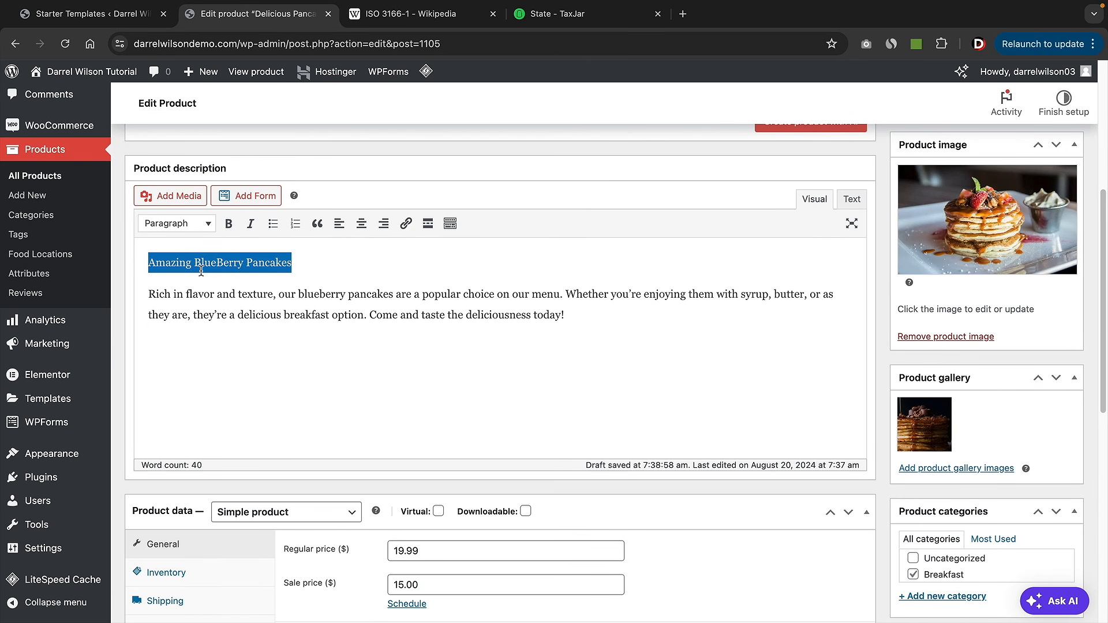
left_click(229, 223)
- Add bullets below the description: 100% Organic Ingredients, Very Delivious, nutritional facts, Made From Scratch
left_click(568, 316)
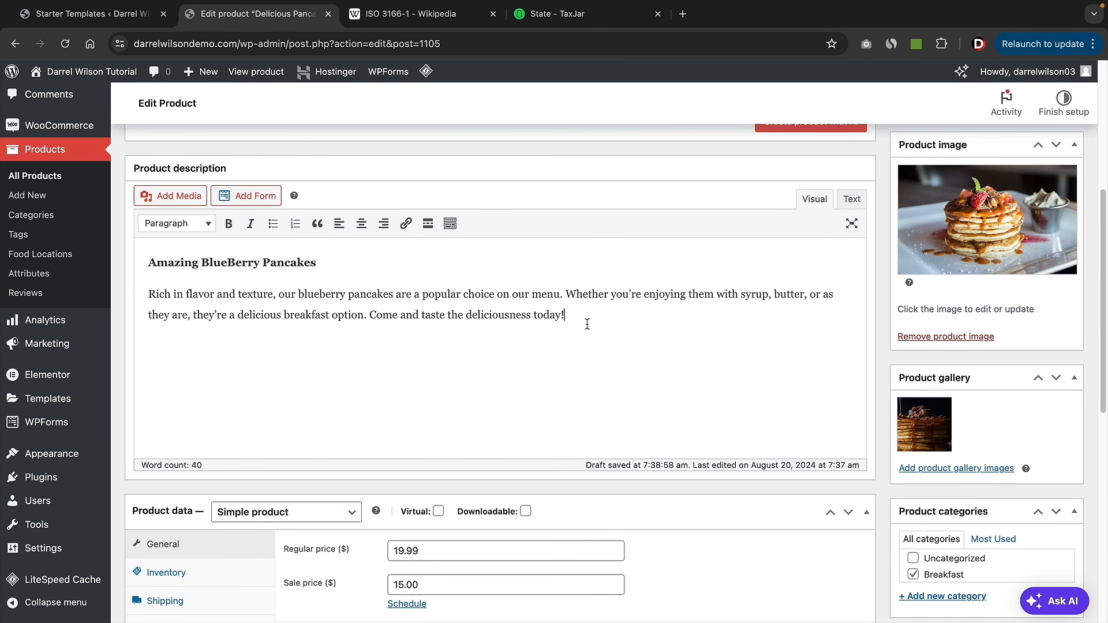
key("Return")
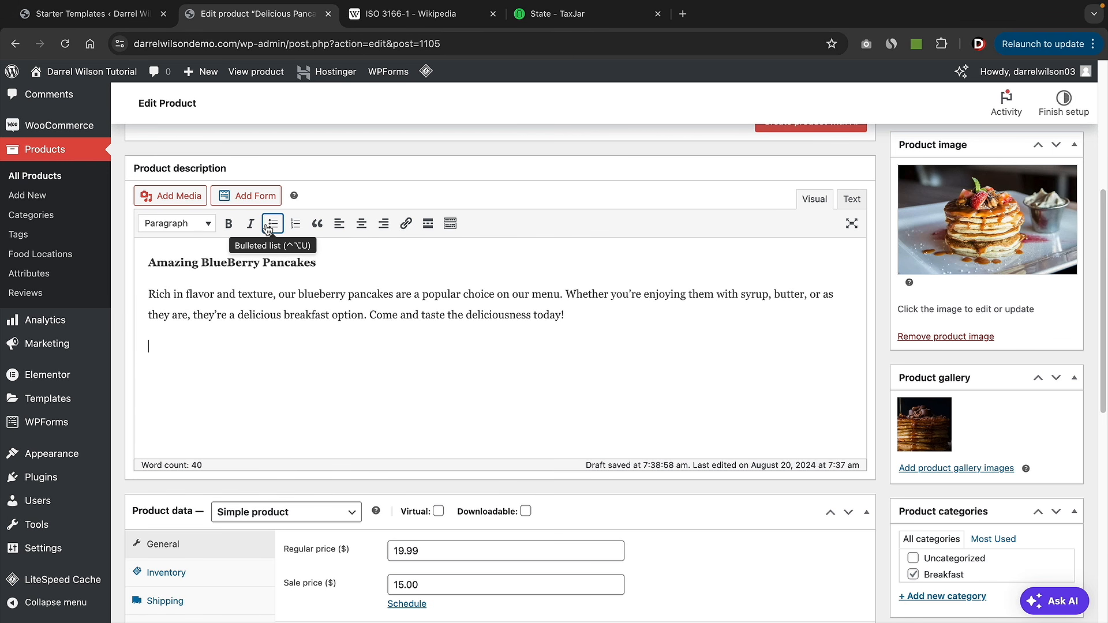
left_click(273, 223)
type("100% Organic ")
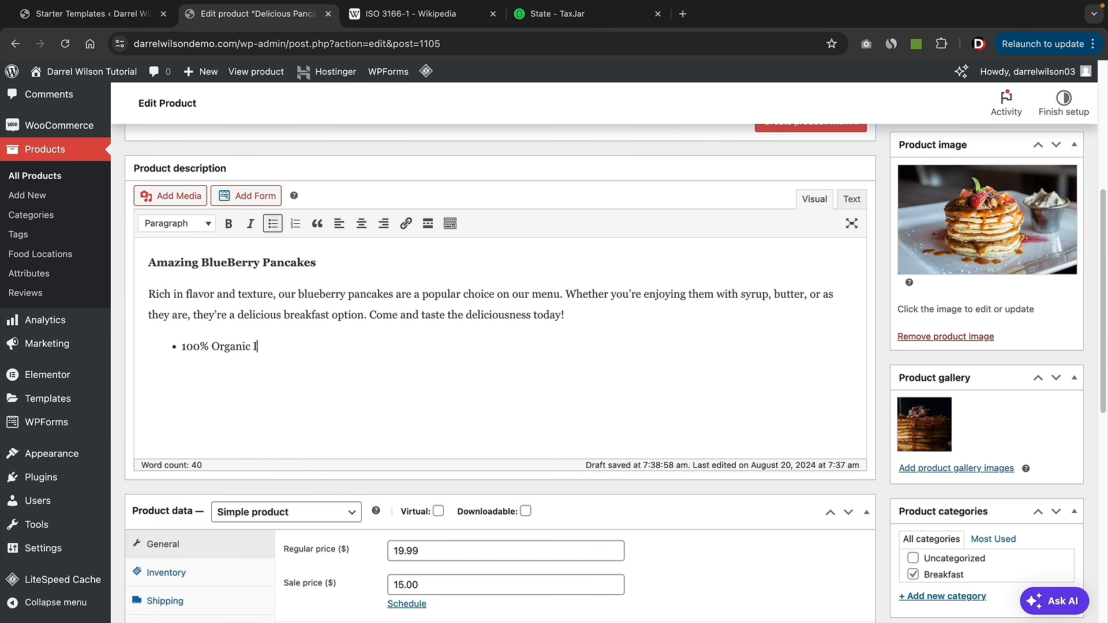
type("Ingredients")
type("Very Deliv")
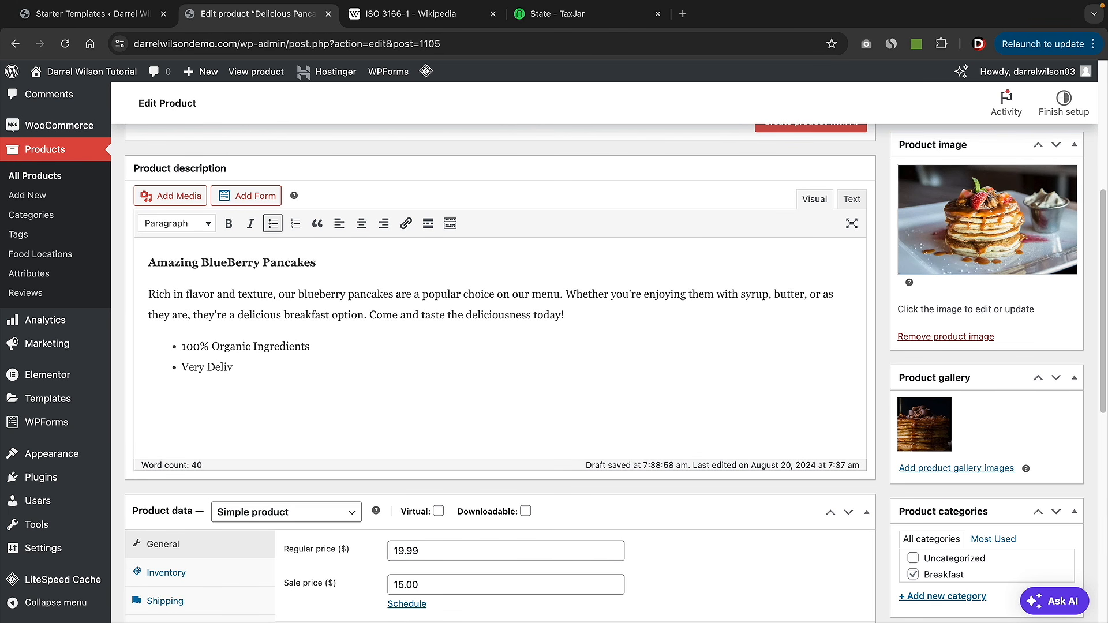
type("ious")
key("Return")
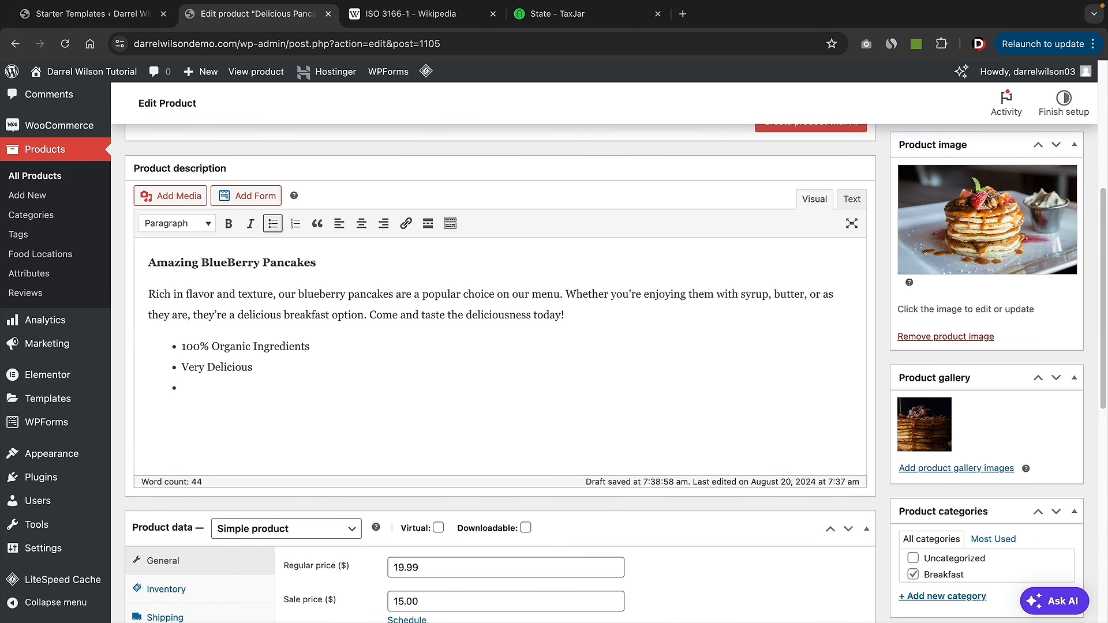
type("Nutrional Facts: 10 G of Fat")
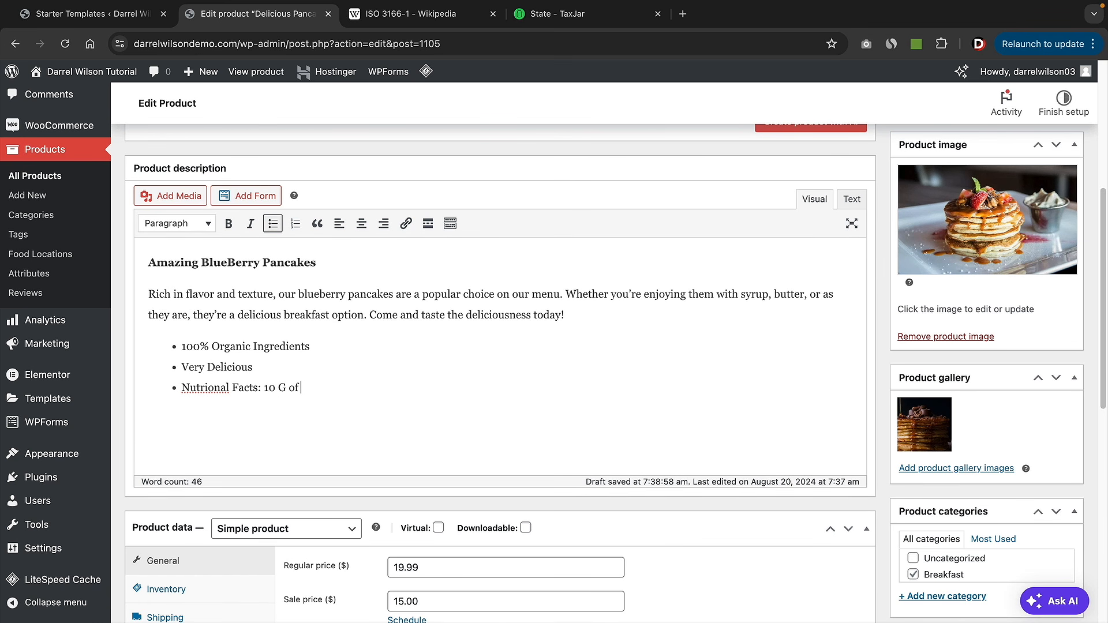
type(", 50 G of PRite")
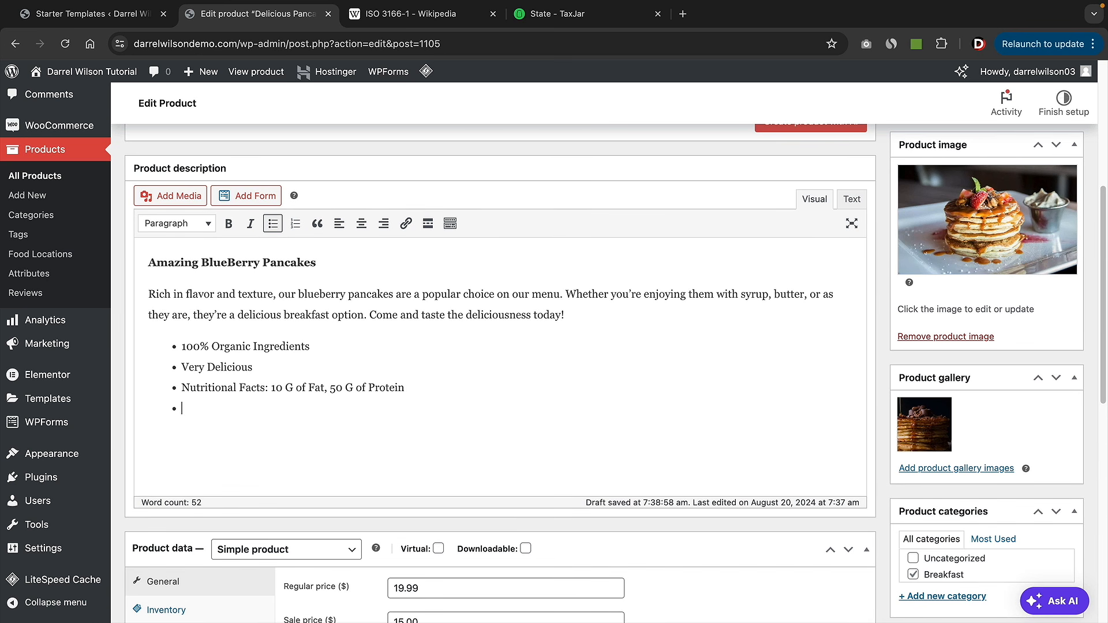
type("Made Fr")
key("BackSpace")
key("BackSpace")
key("BackSpace")
type("From Scratch")
left_click_drag(350, 429, 149, 261)
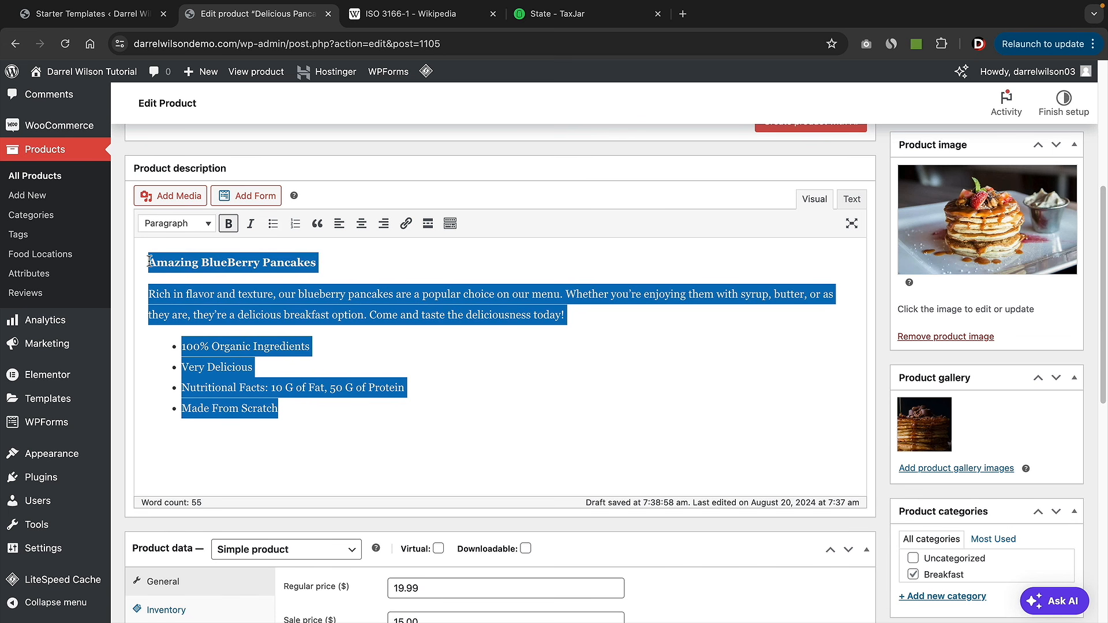
- Cut the whole description and paste it over the existing product short description text
right_click(149, 261)
left_click(197, 330)
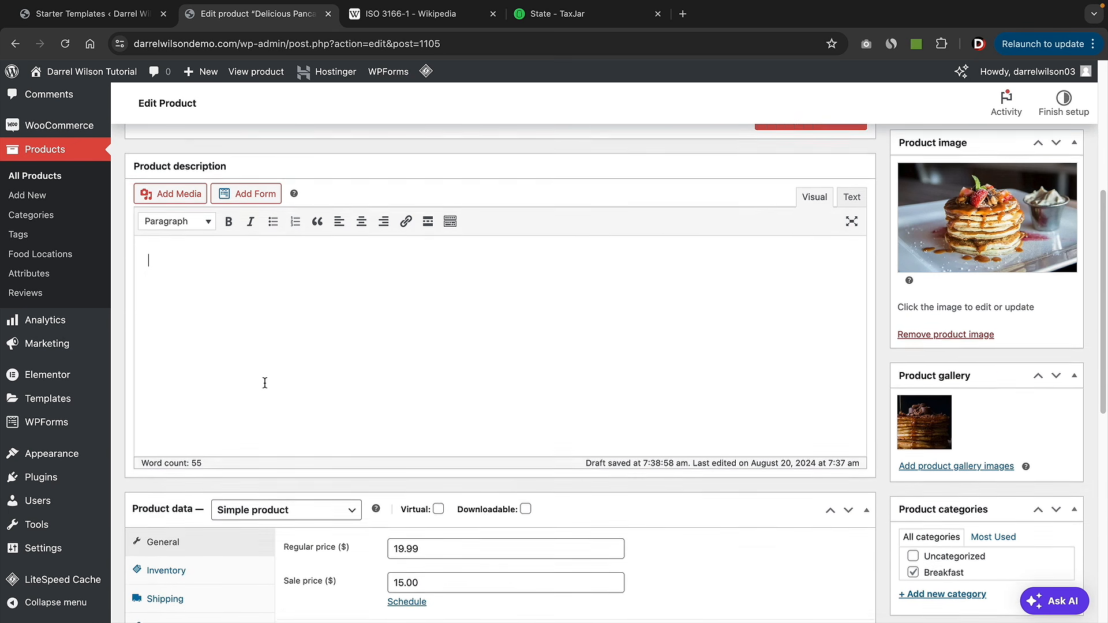
scroll(265, 383, "down", 7)
left_click_drag(507, 475, 149, 408)
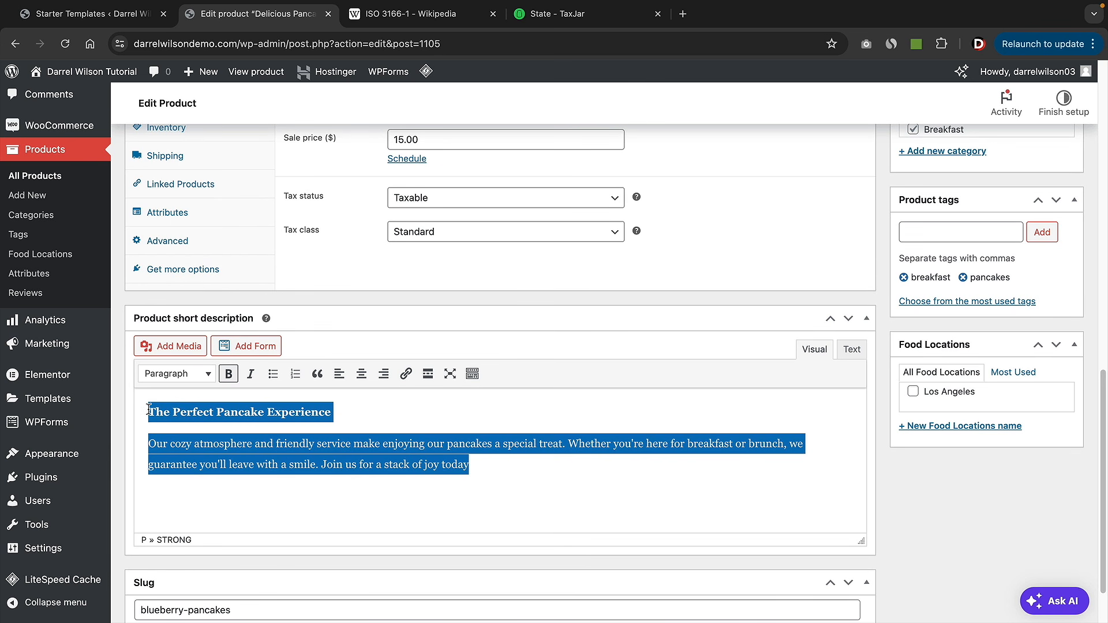
right_click(159, 412)
key("ctrl+v")
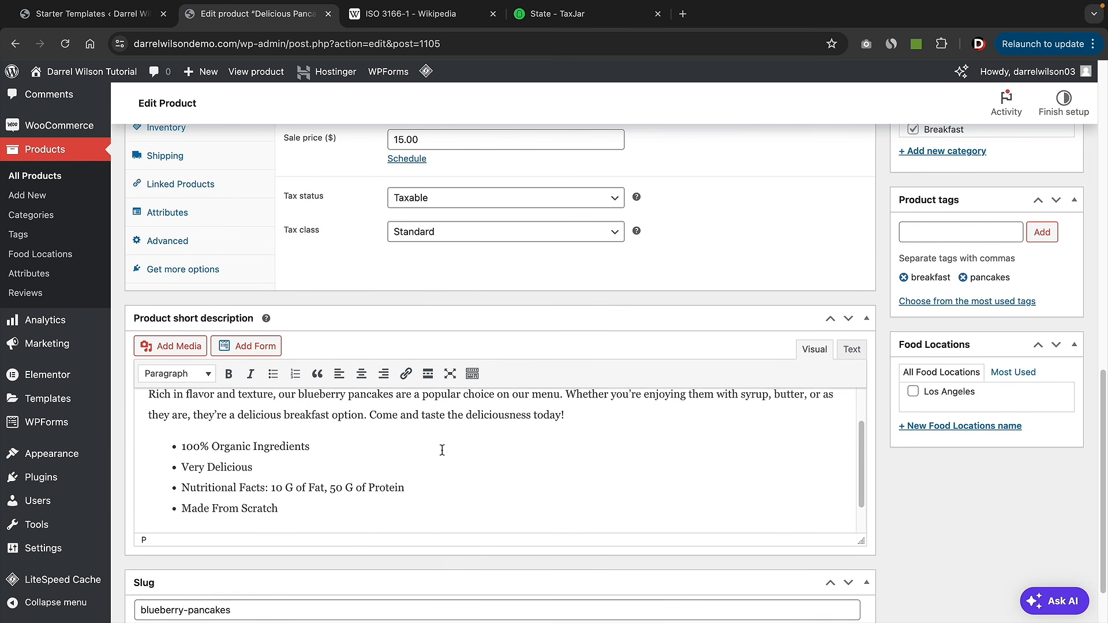
scroll(497, 323, "up", 5)
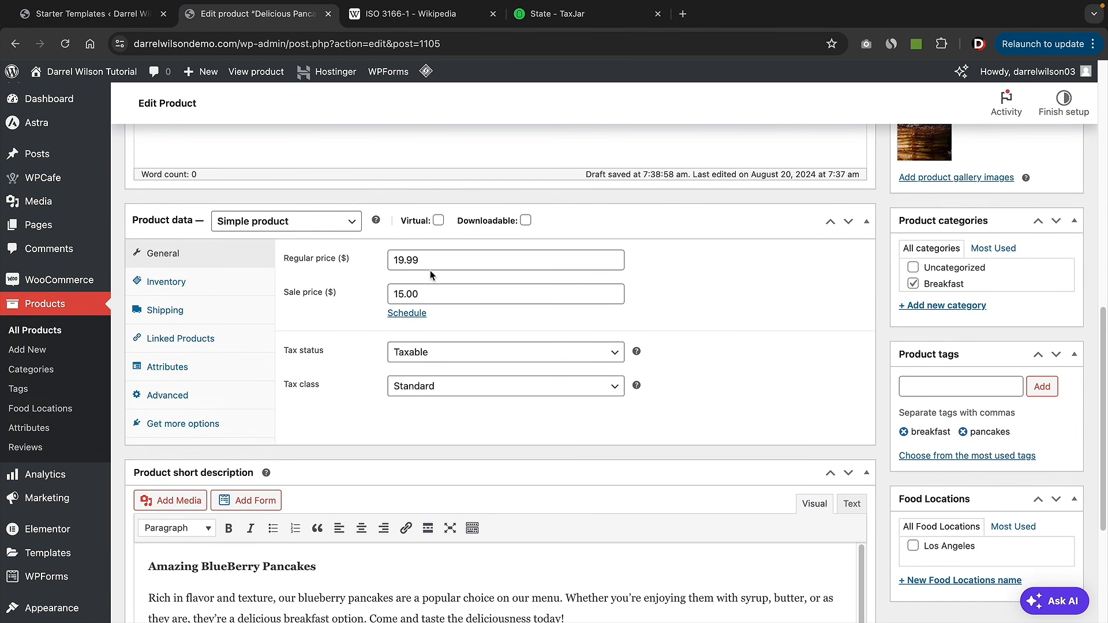
scroll(750, 364, "up", 2)
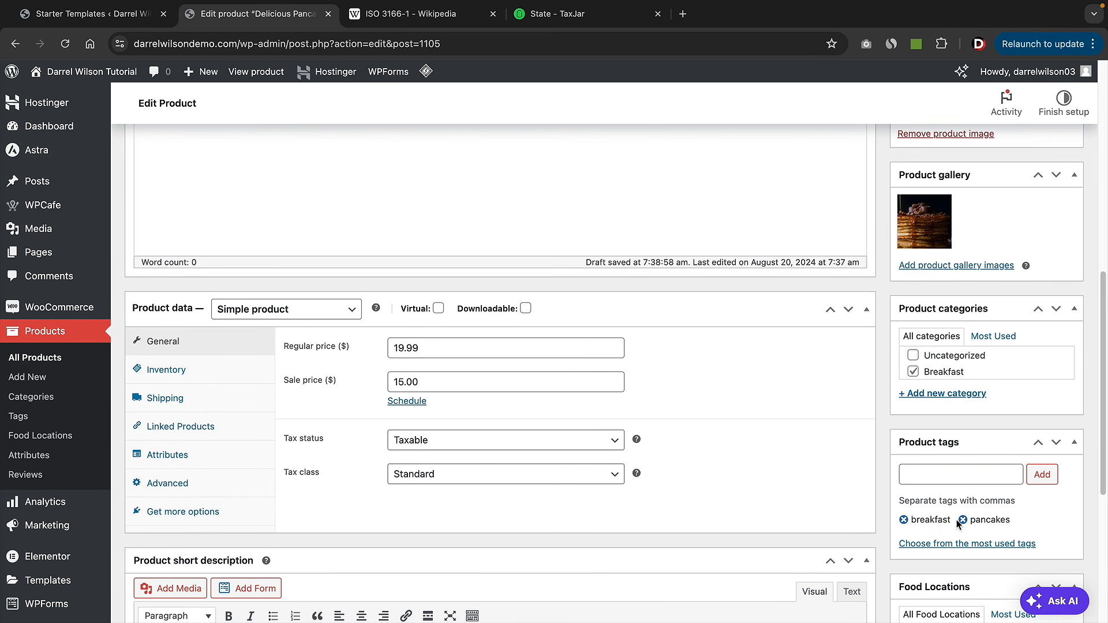
scroll(939, 518, "up", 6)
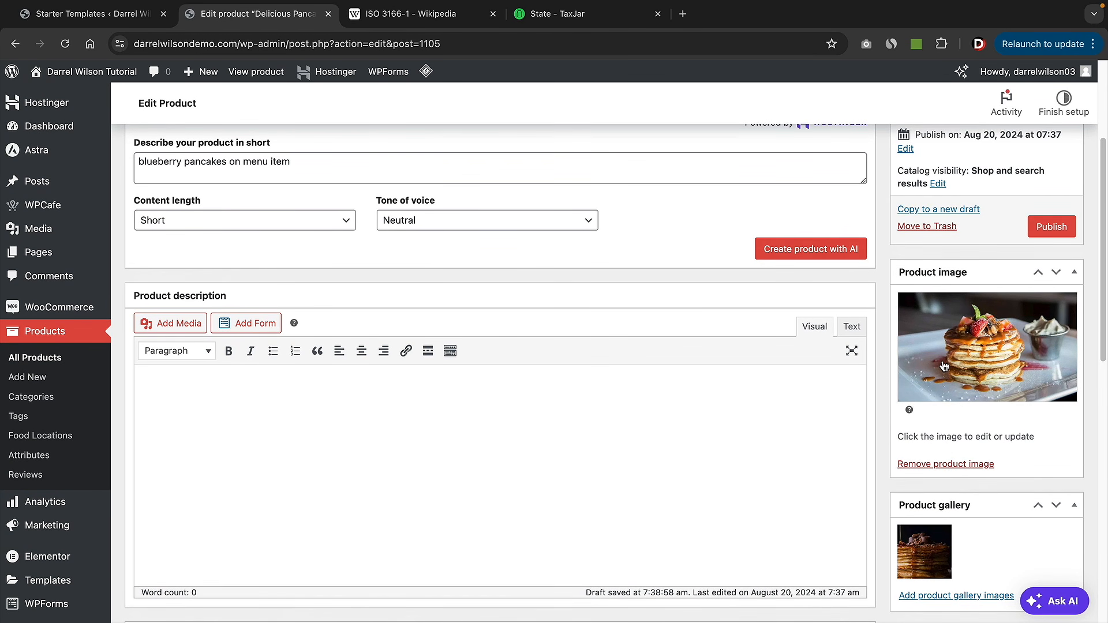
- Set a free stock 'blueberry pancakes' photo as the product image
left_click(943, 363)
left_click(210, 130)
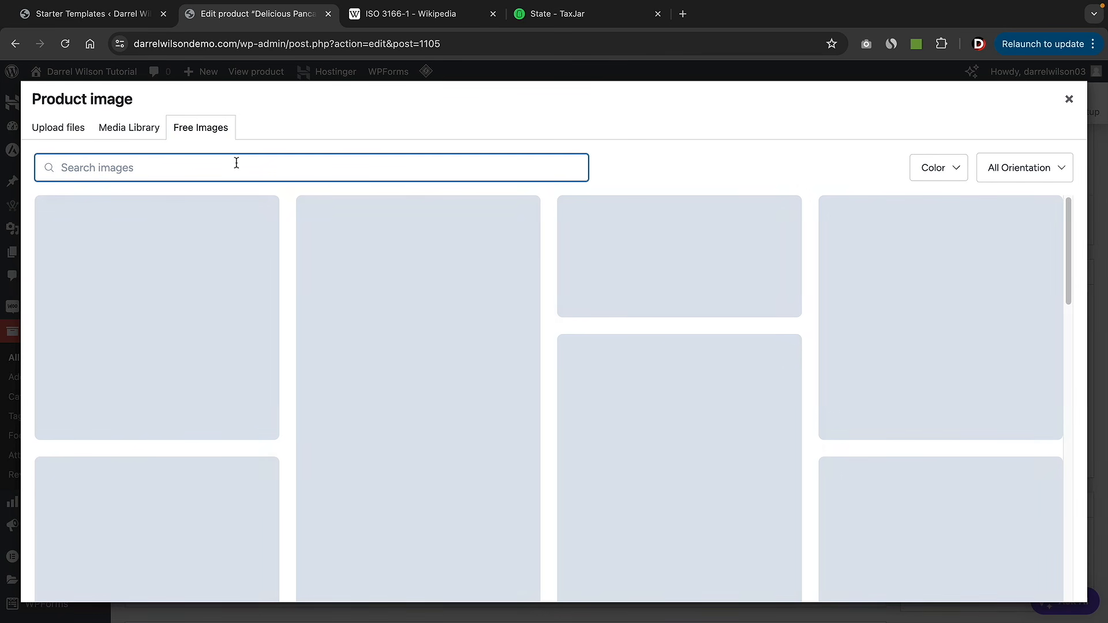
type("blueb")
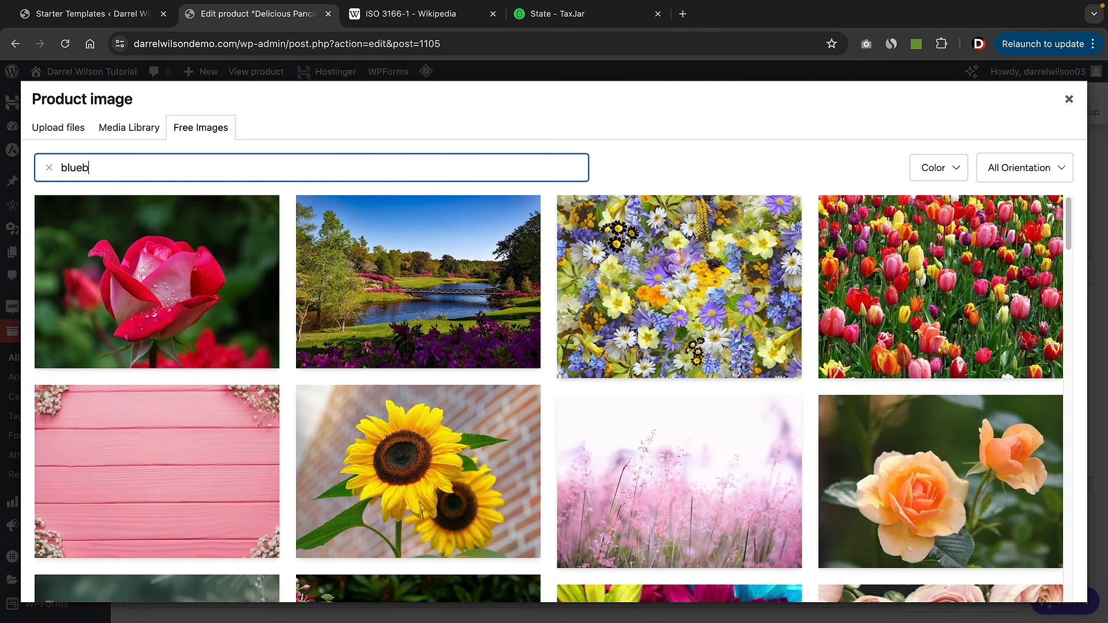
type("erry pancakes")
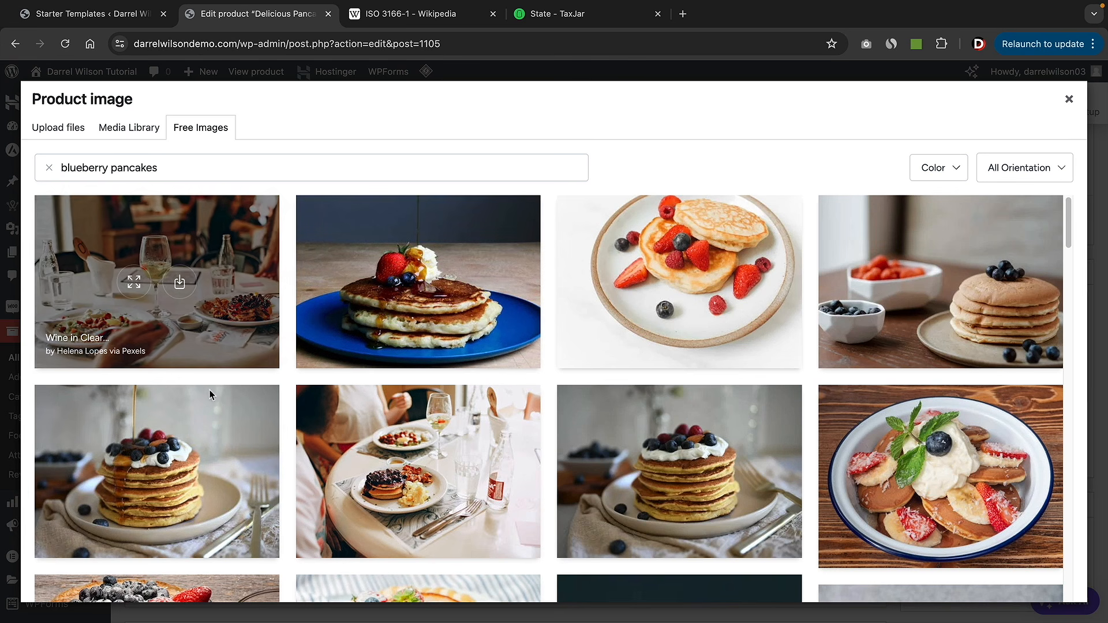
left_click(180, 472)
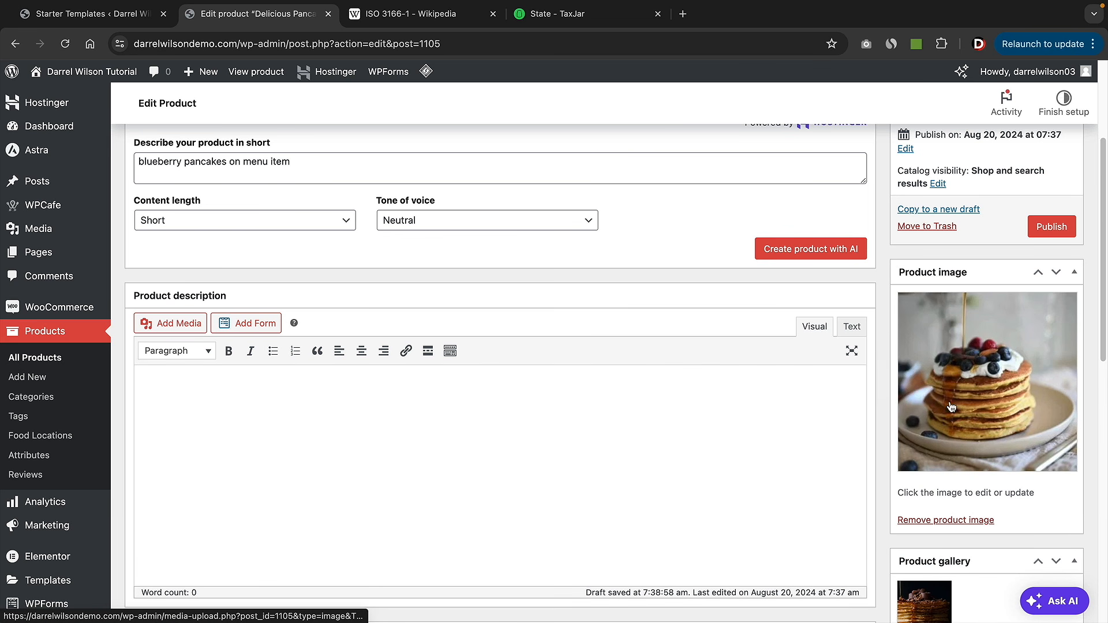
- Delete 'A Breakfast Delight' from the end of the product title
scroll(830, 410, "up", 4)
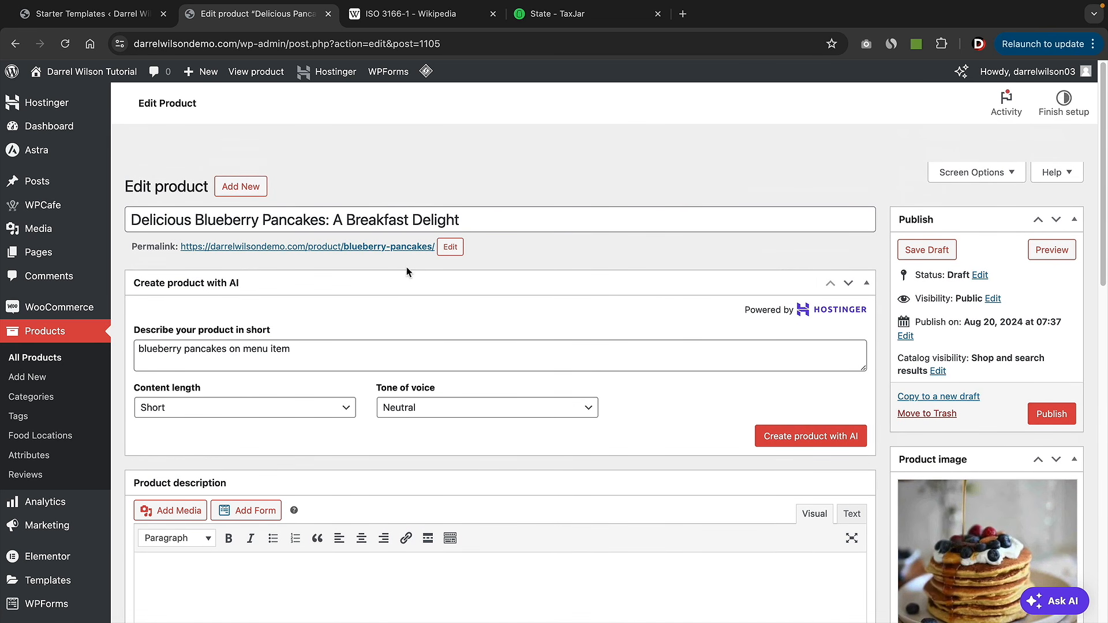
left_click_drag(332, 222, 554, 223)
key("BackSpace")
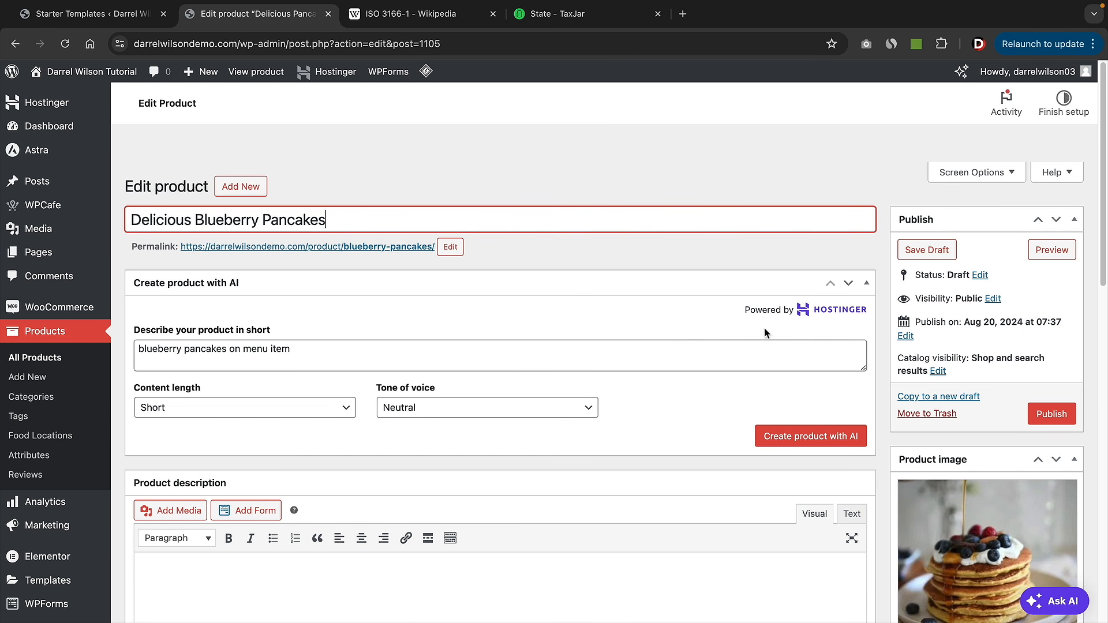
- Publish Delicious Blueberry Pancakes and check it on the live Breakfast shop page
left_click(1053, 413)
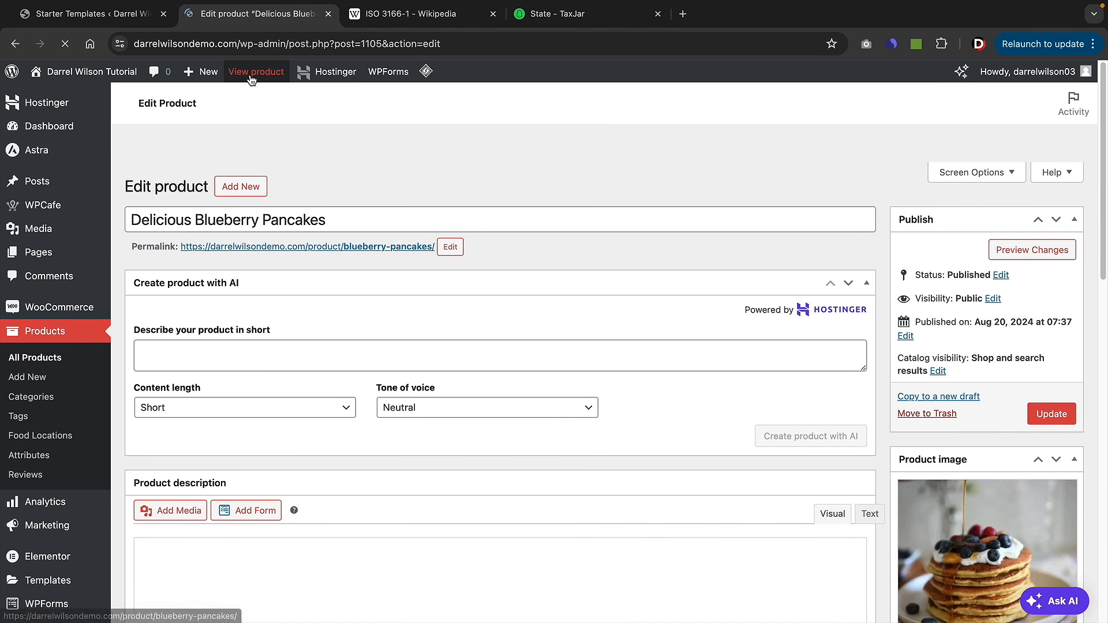
left_click(251, 72)
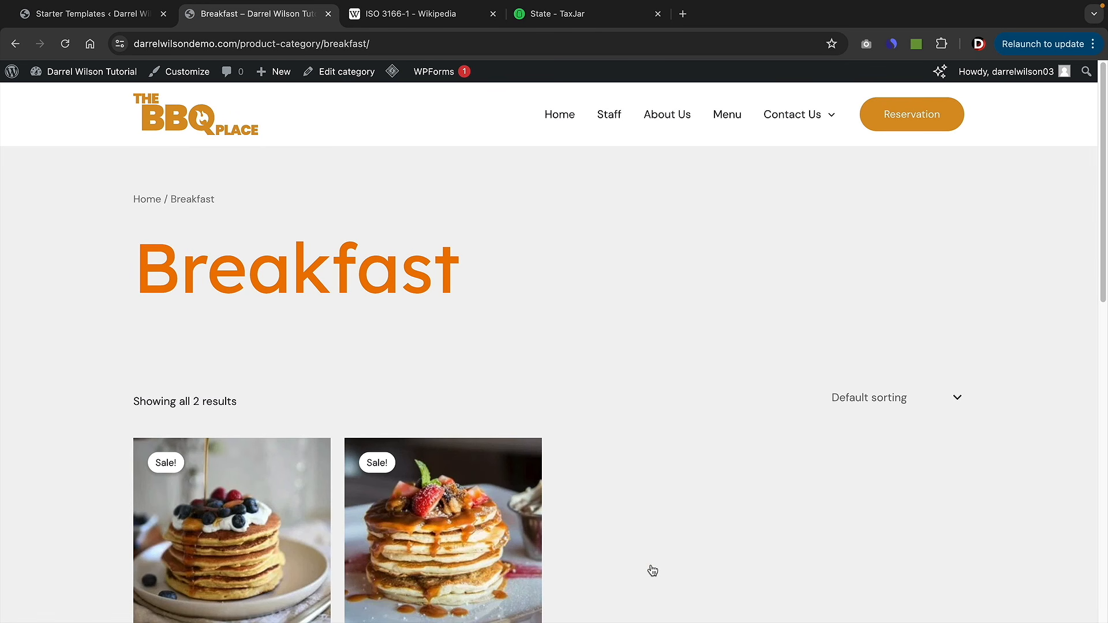
scroll(652, 570, "down", 4)
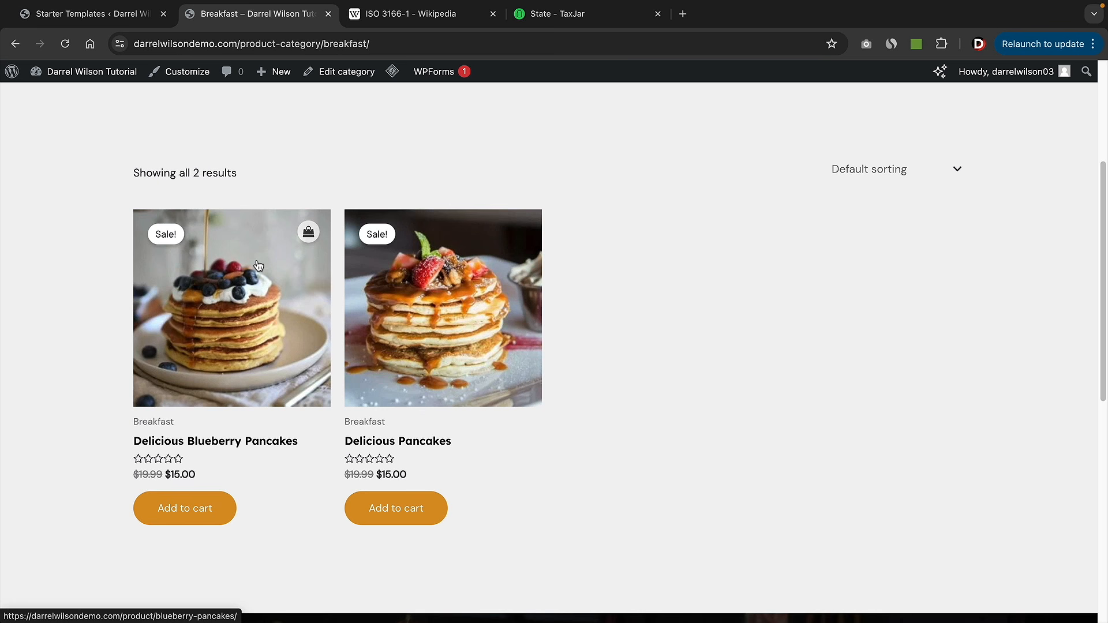
scroll(258, 266, "up", 1)
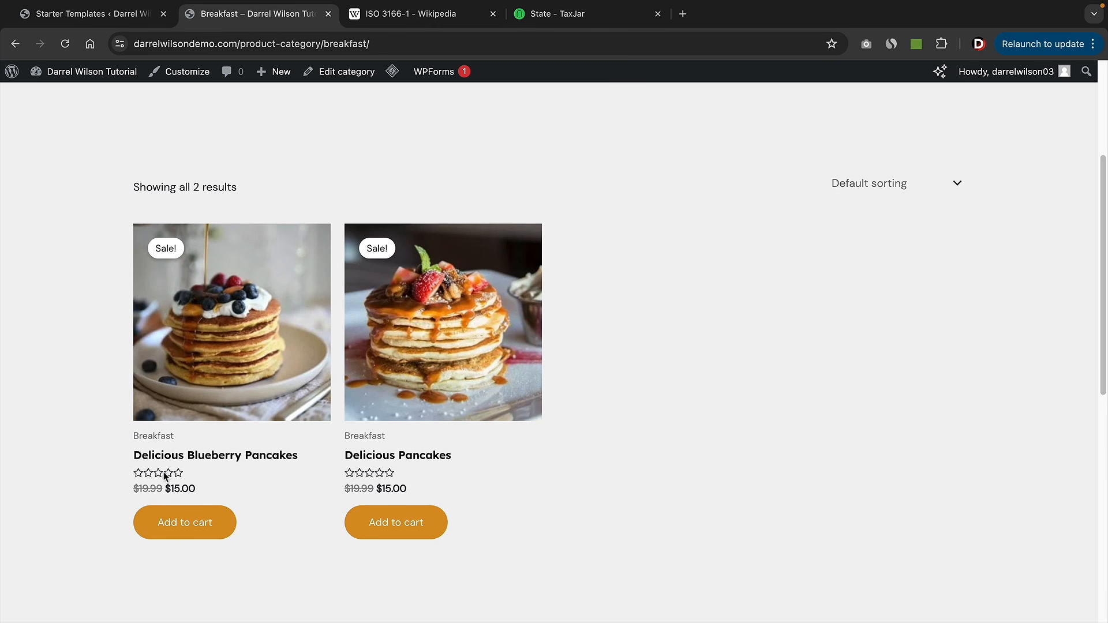
left_click(186, 72)
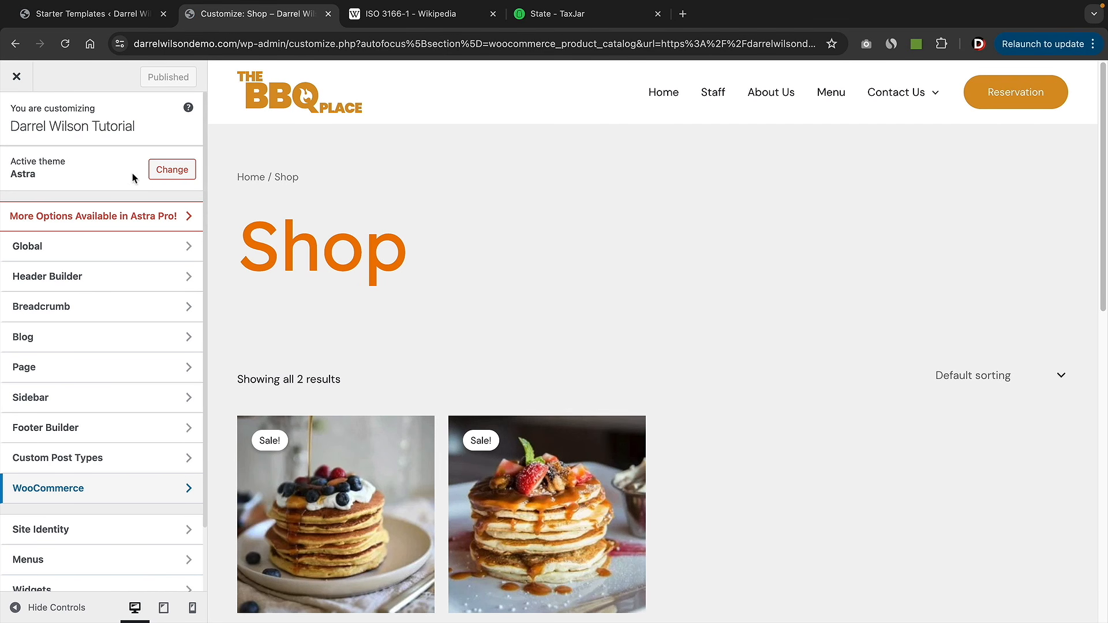
- In the WooCommerce Product Catalog settings, choose the grid layout, hide card ratings, and publish
left_click(56, 496)
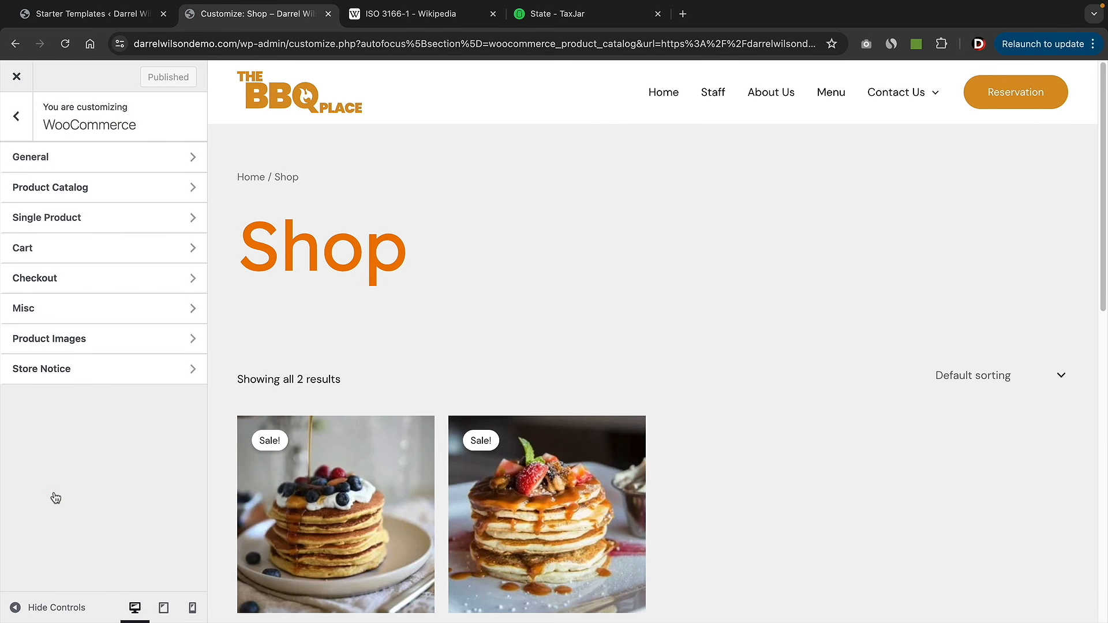
left_click(111, 192)
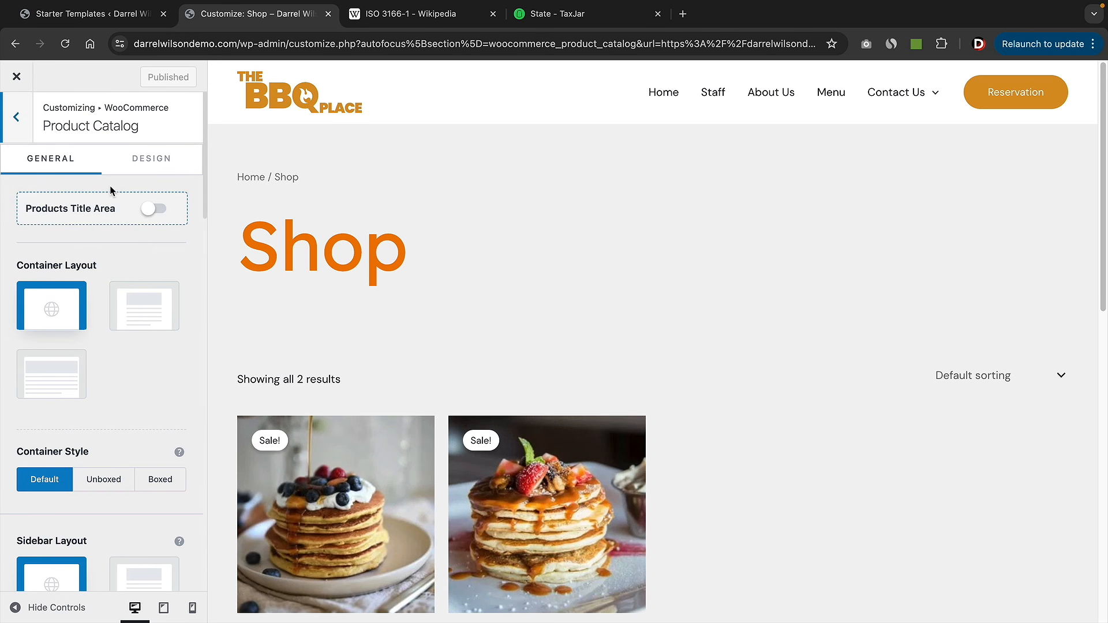
scroll(385, 244, "down", 3)
scroll(112, 317, "down", 13)
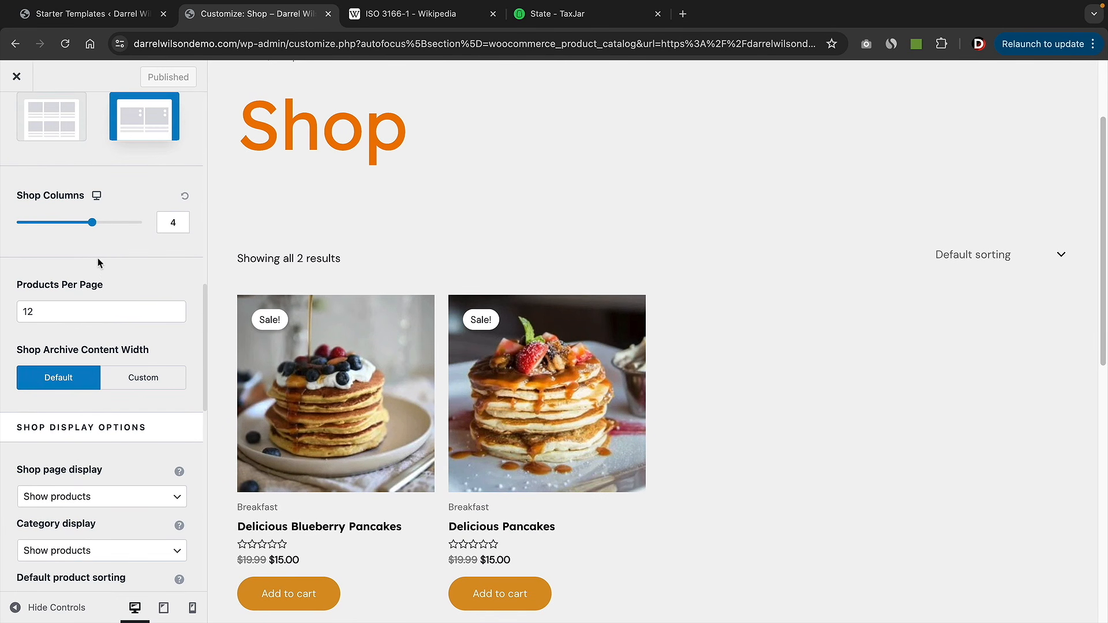
left_click(58, 123)
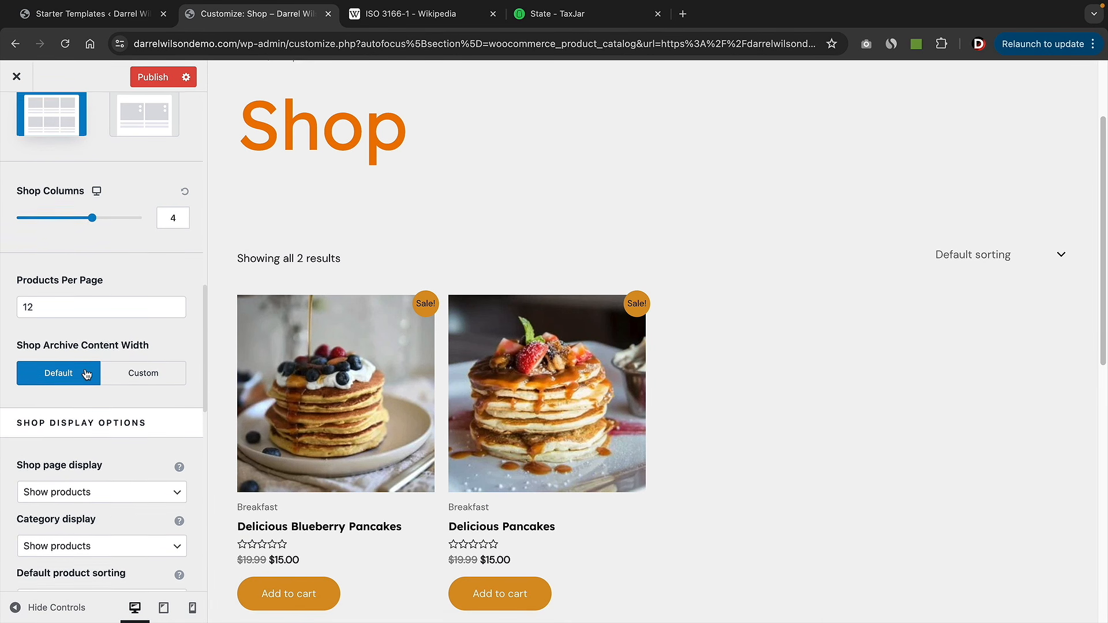
scroll(84, 370, "down", 3)
scroll(85, 370, "down", 4)
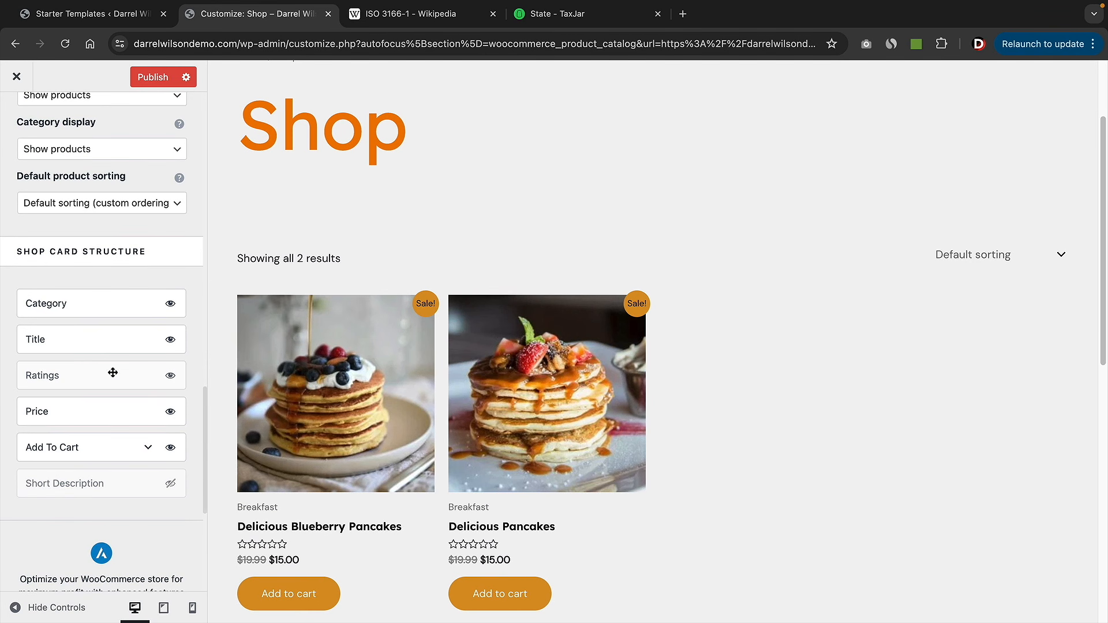
left_click(170, 378)
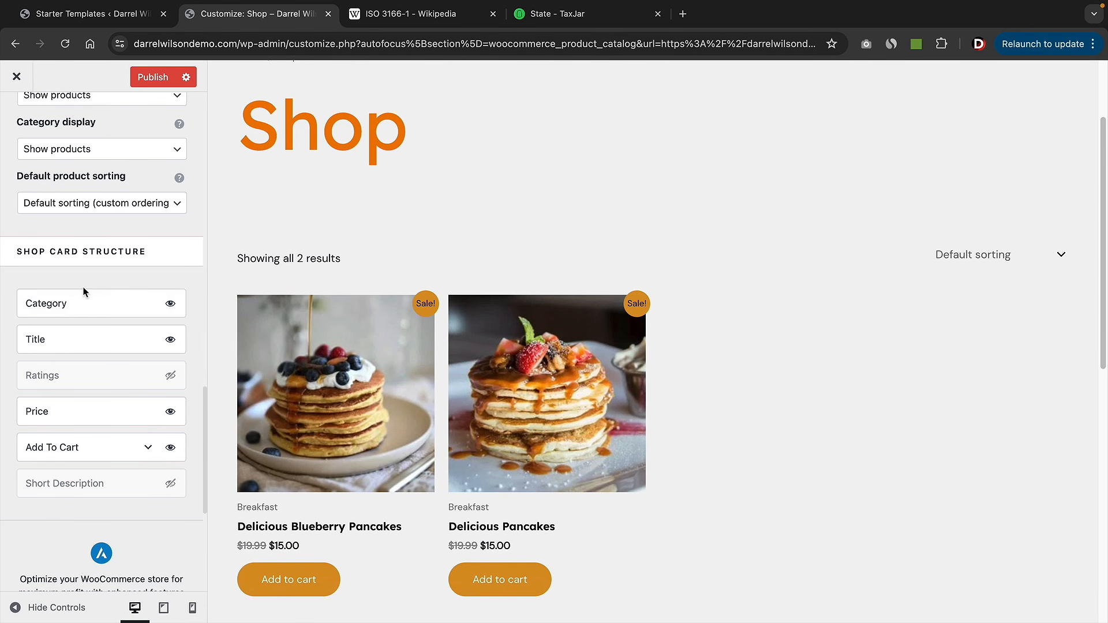
scroll(98, 361, "up", 5)
scroll(98, 369, "up", 10)
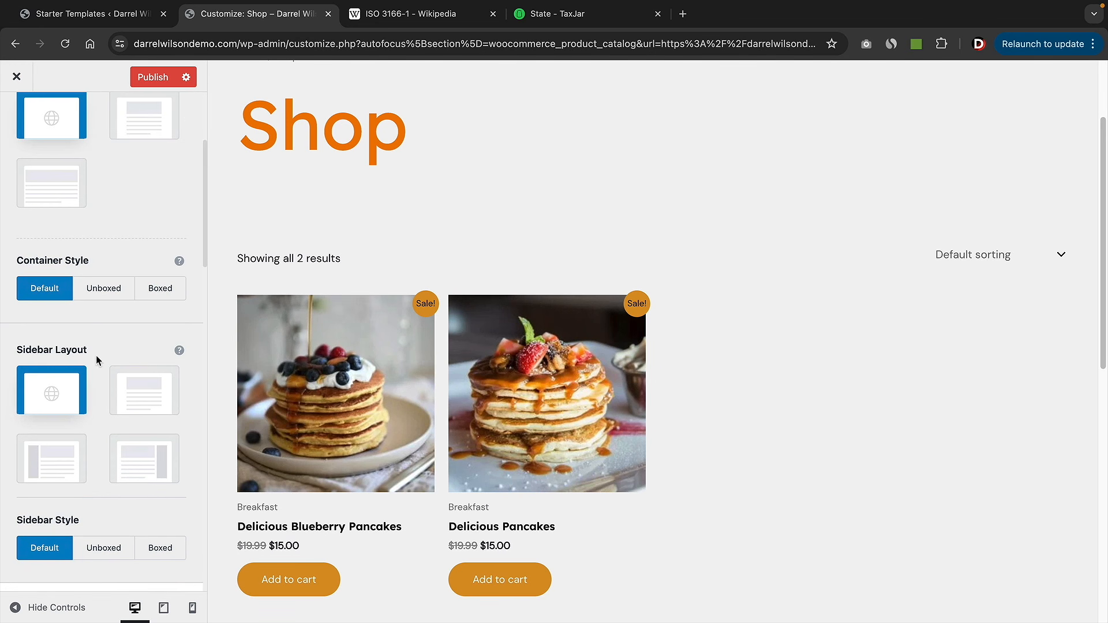
left_click(160, 77)
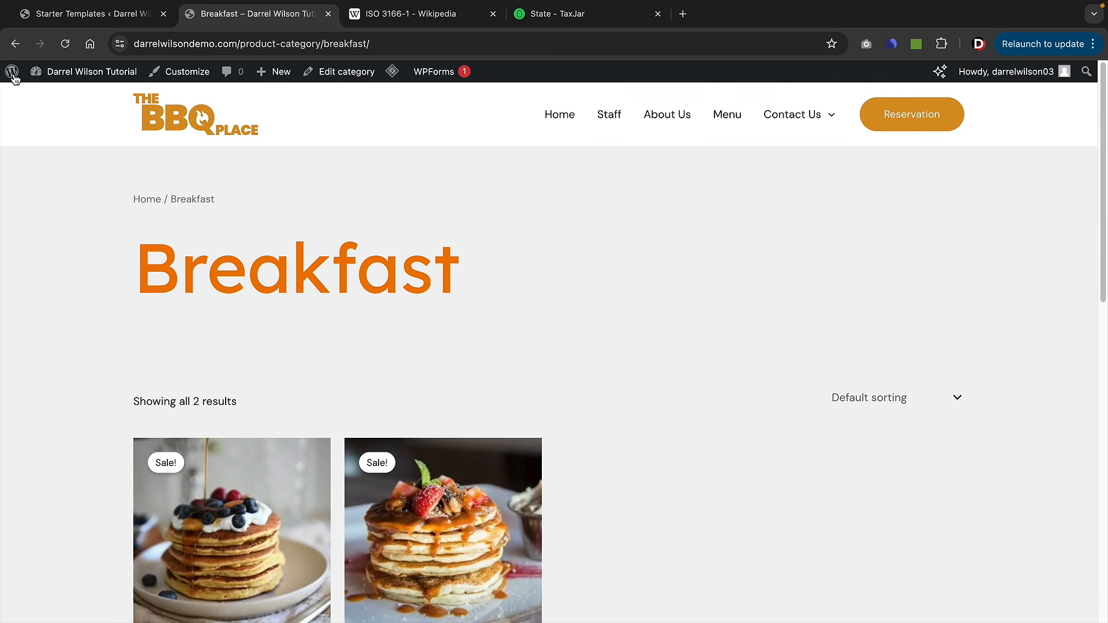
- Go from the Dashboard to Products > All Products and start a new product
scroll(440, 347, "down", 3)
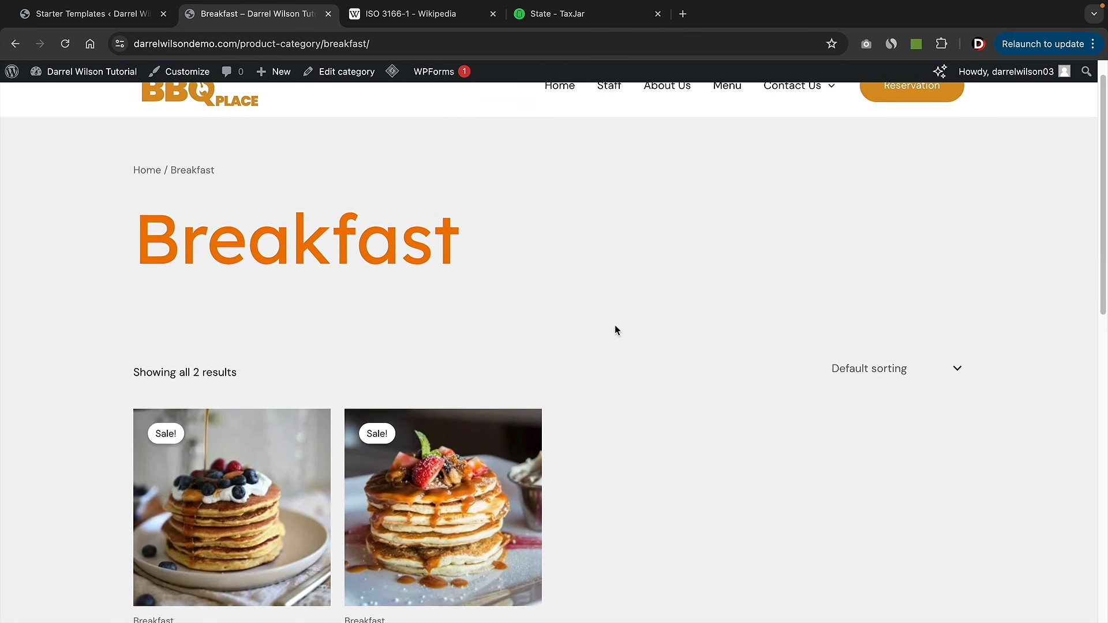
scroll(279, 408, "down", 3)
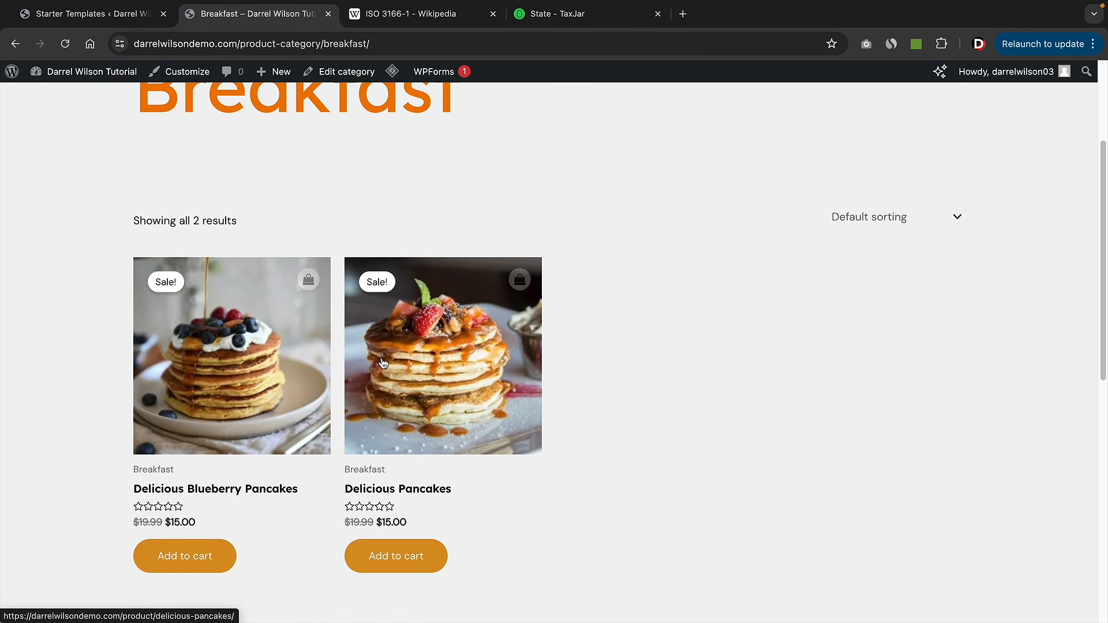
scroll(727, 398, "up", 6)
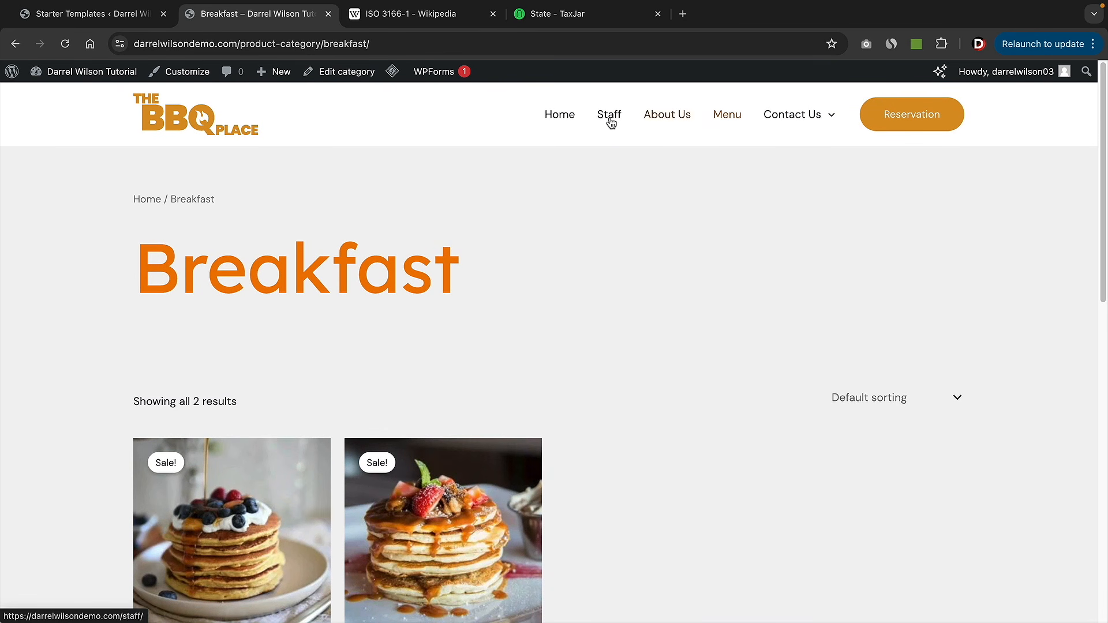
mouse_move(92, 72)
left_click(96, 98)
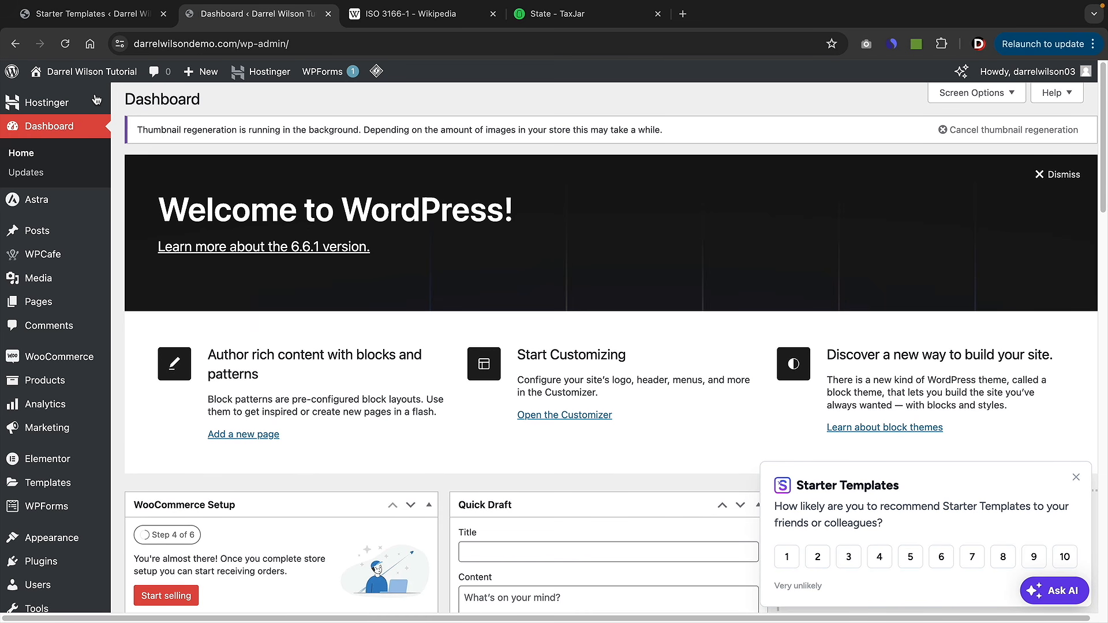
mouse_move(64, 381)
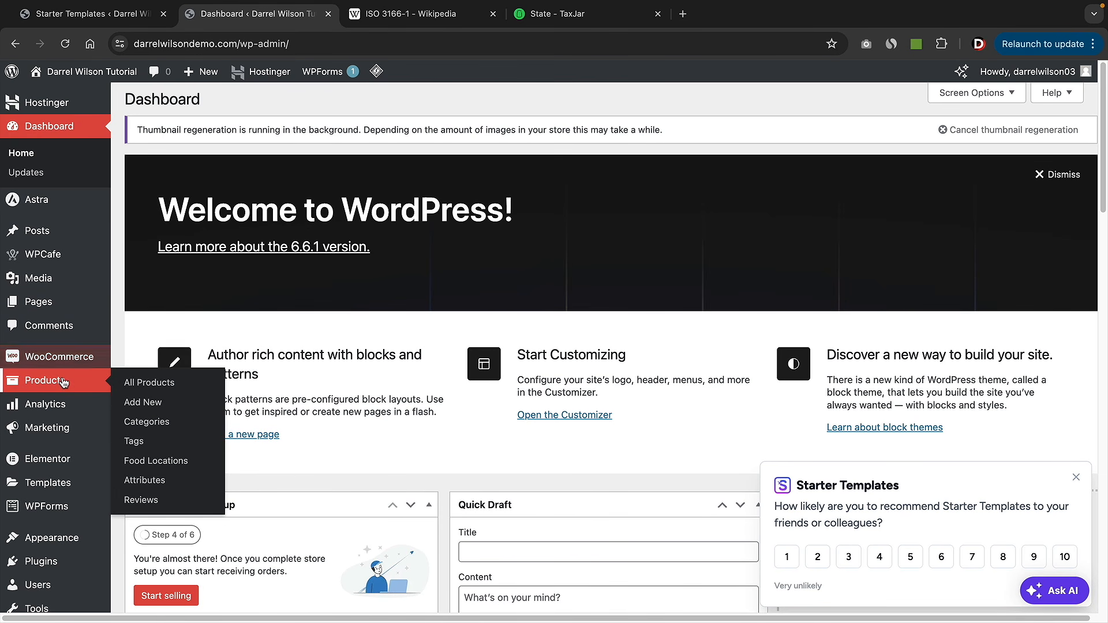
left_click(170, 384)
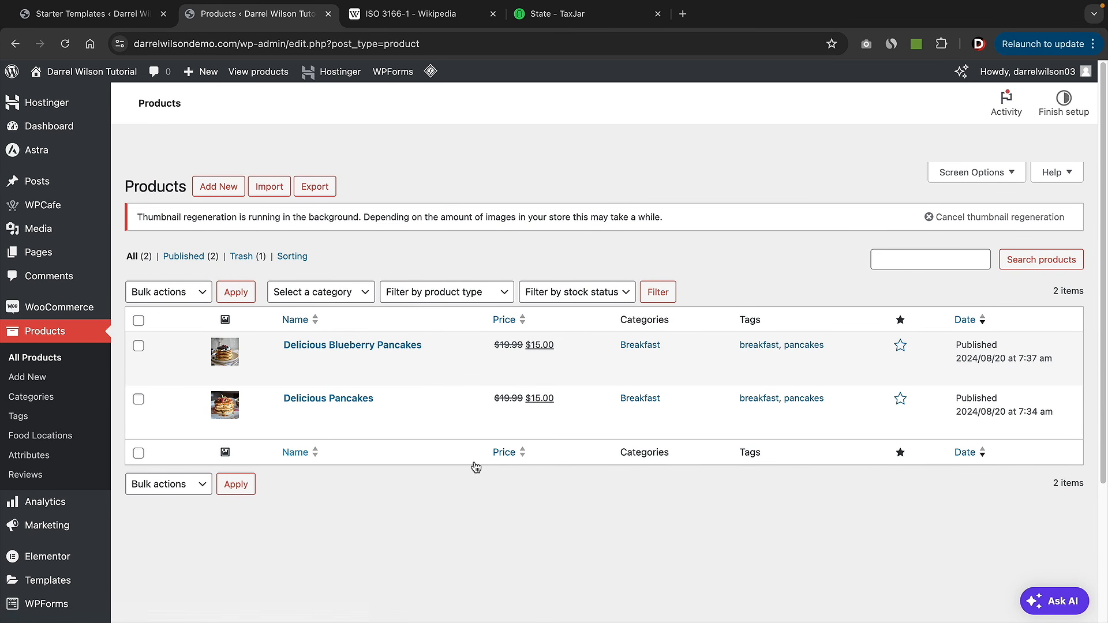
left_click(214, 193)
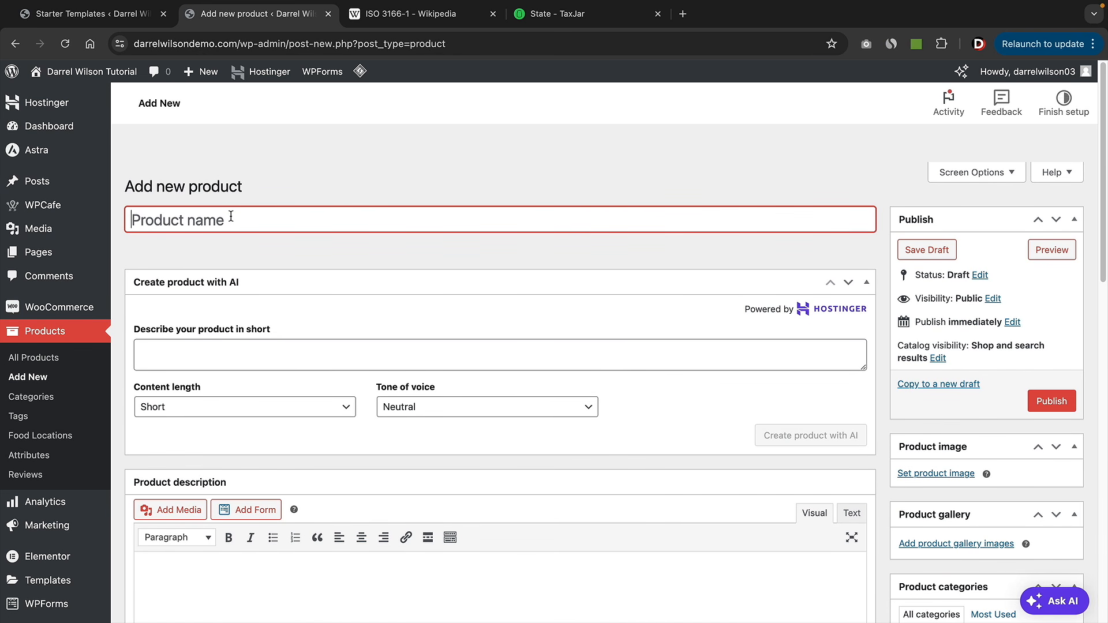
- Name the product 'Stea' and generate AI copy from the prompt 'Delicious Steak'
type("Steak")
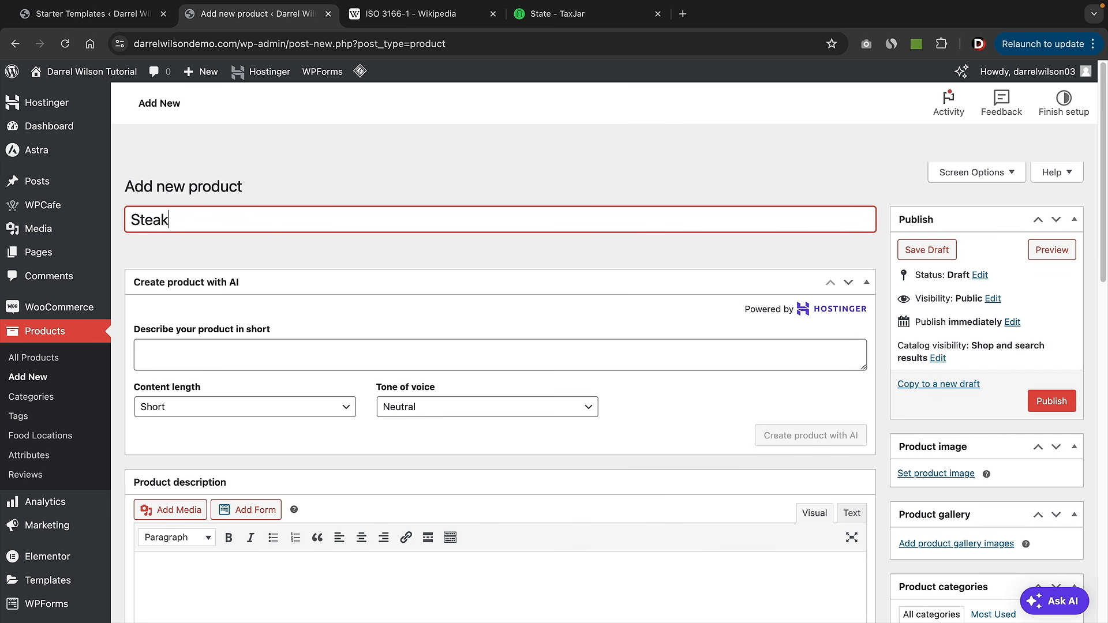
key("Tab")
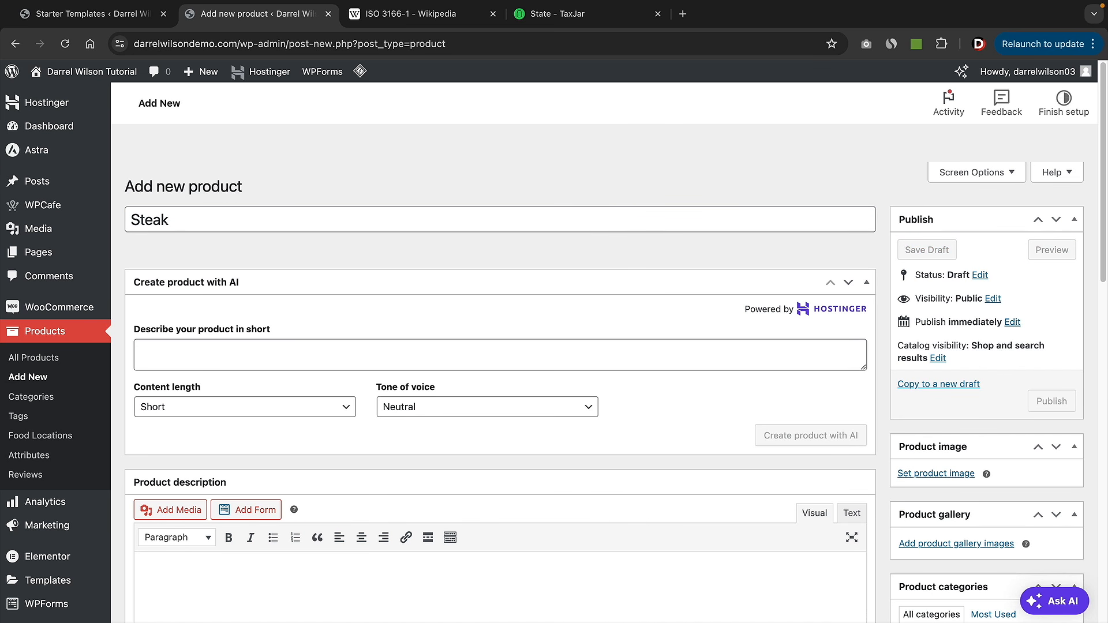
left_click(244, 350)
type("De")
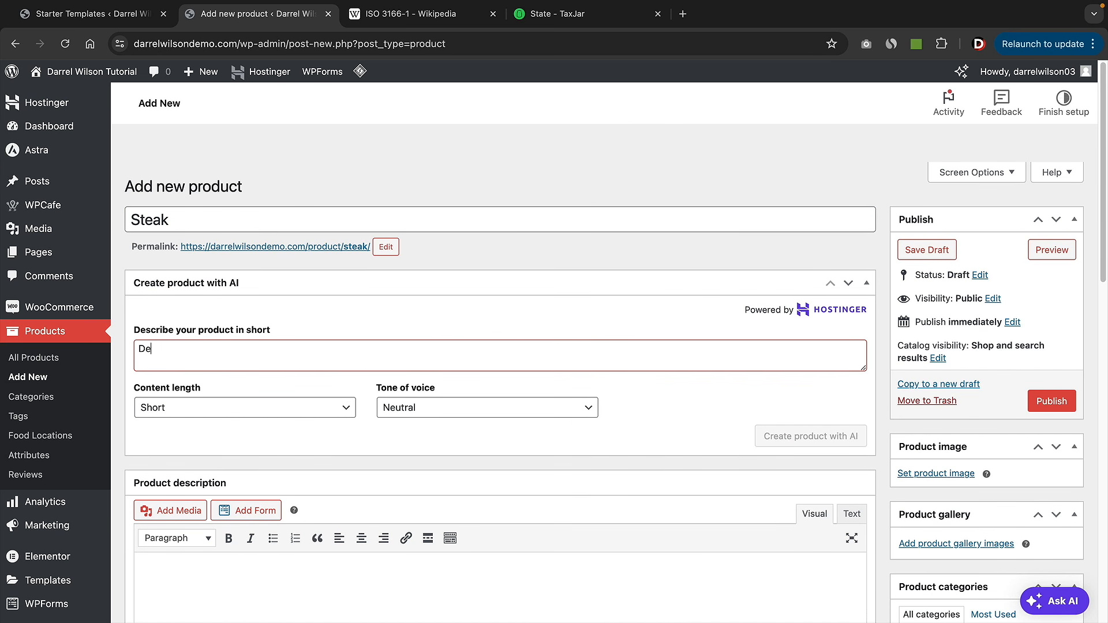
type("licious Steak")
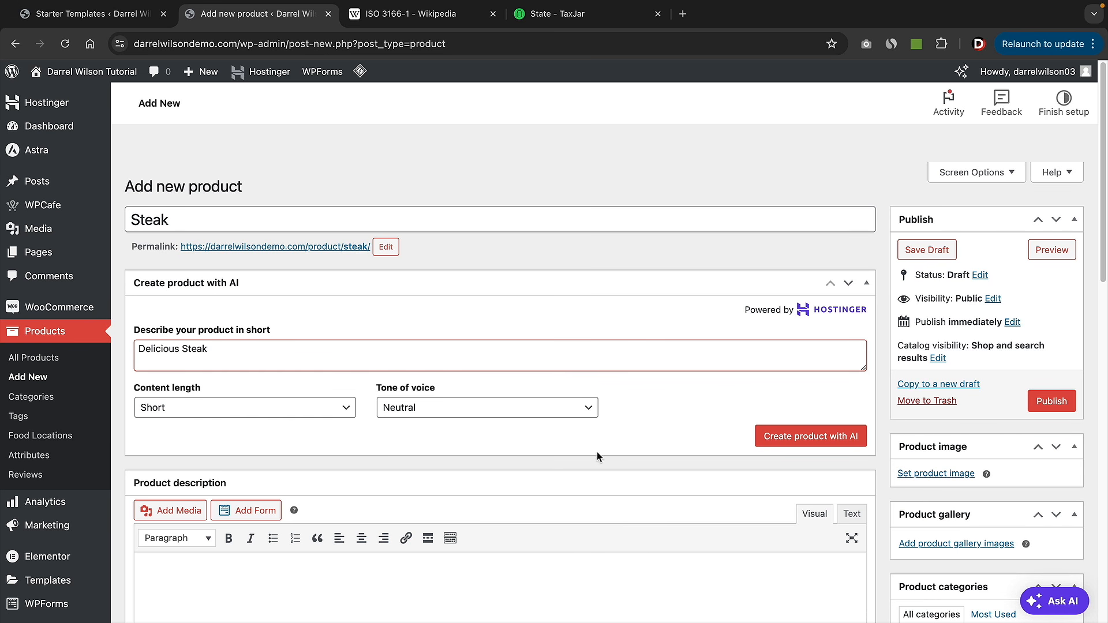
left_click(799, 440)
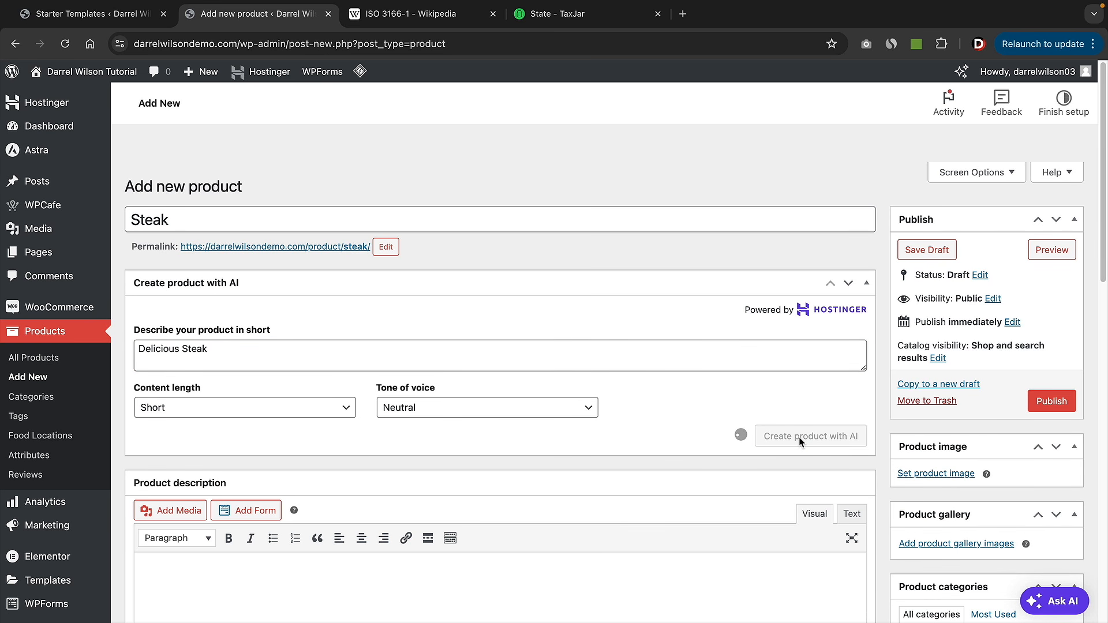
- Shorten the generated title by deleting its opening phrase and the word 'Experience'
left_click_drag(245, 218, 116, 231)
key("BackSpace")
double_click(288, 217)
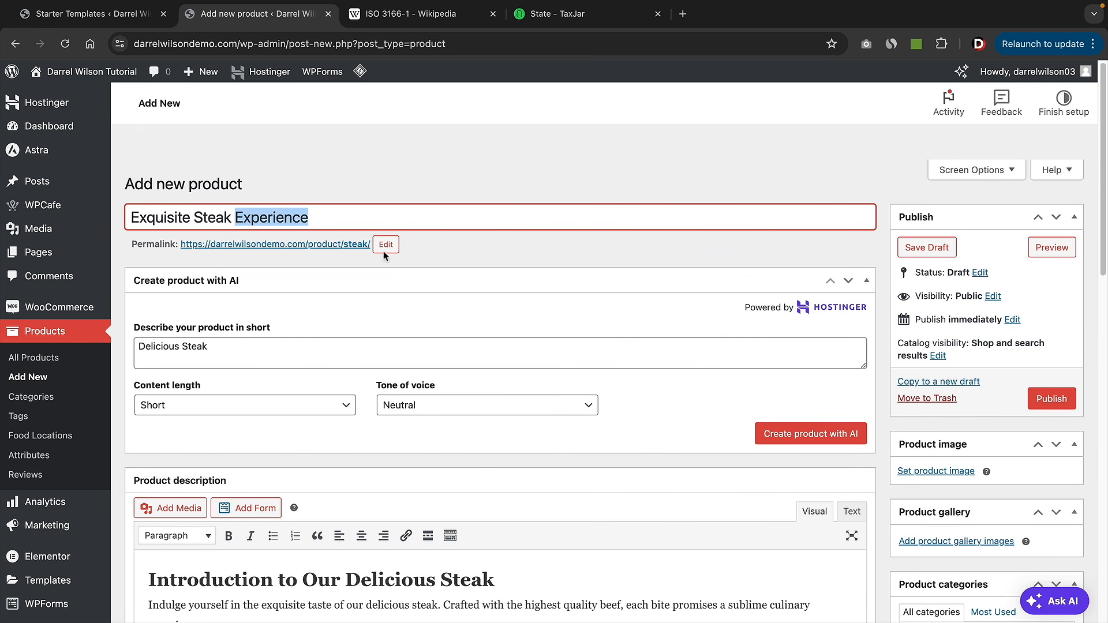
key("BackSpace")
- Turn The Perfect Cut and Expertly Cooked headings into paragraphs and delete the intro section
scroll(528, 363, "down", 5)
double_click(271, 496)
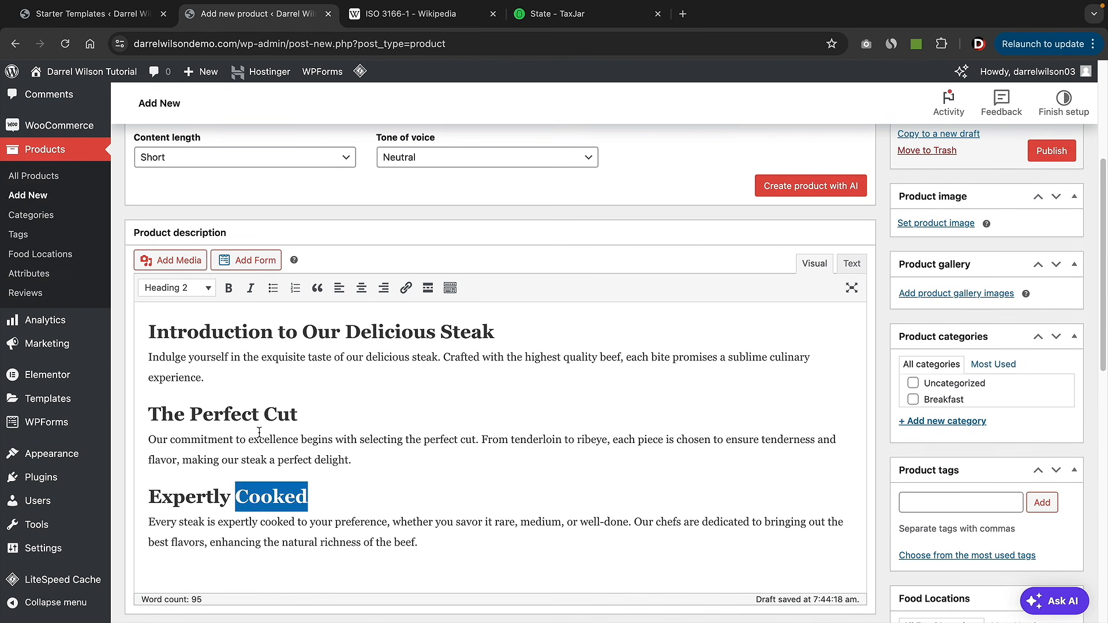
left_click(260, 416)
triple_click(260, 416)
left_click(196, 288)
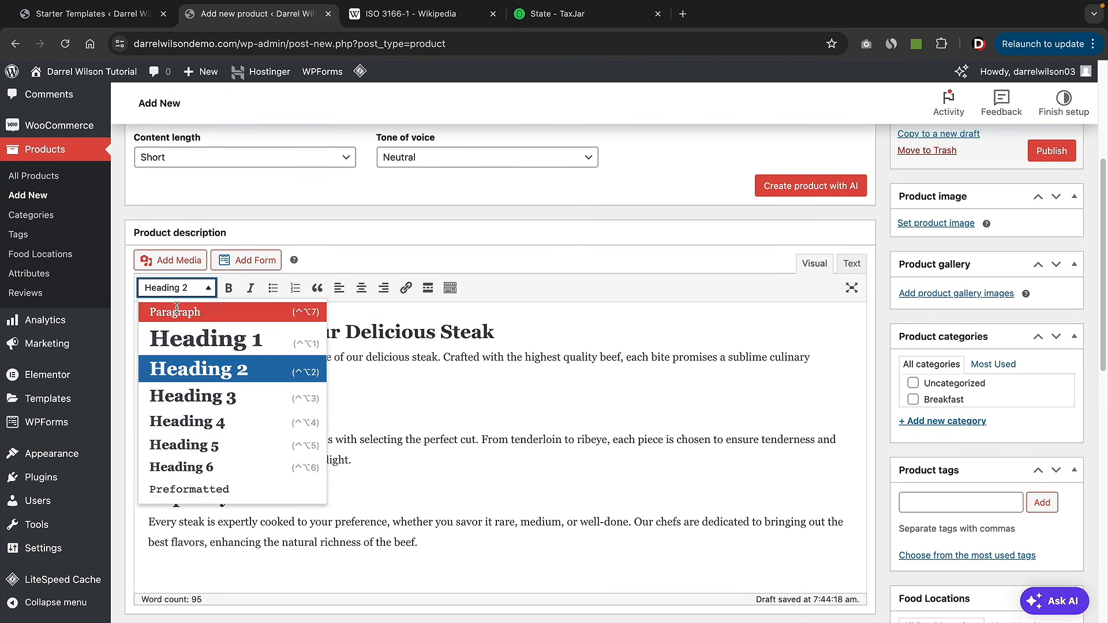
left_click(173, 312)
triple_click(213, 496)
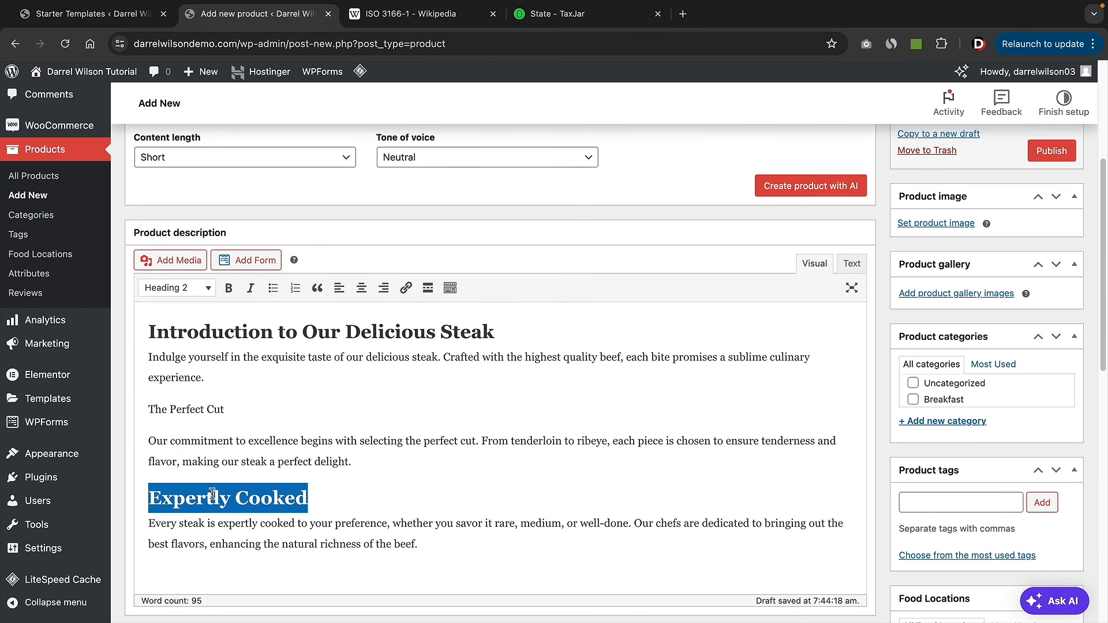
left_click(176, 288)
left_click(173, 310)
left_click_drag(294, 375, 147, 337)
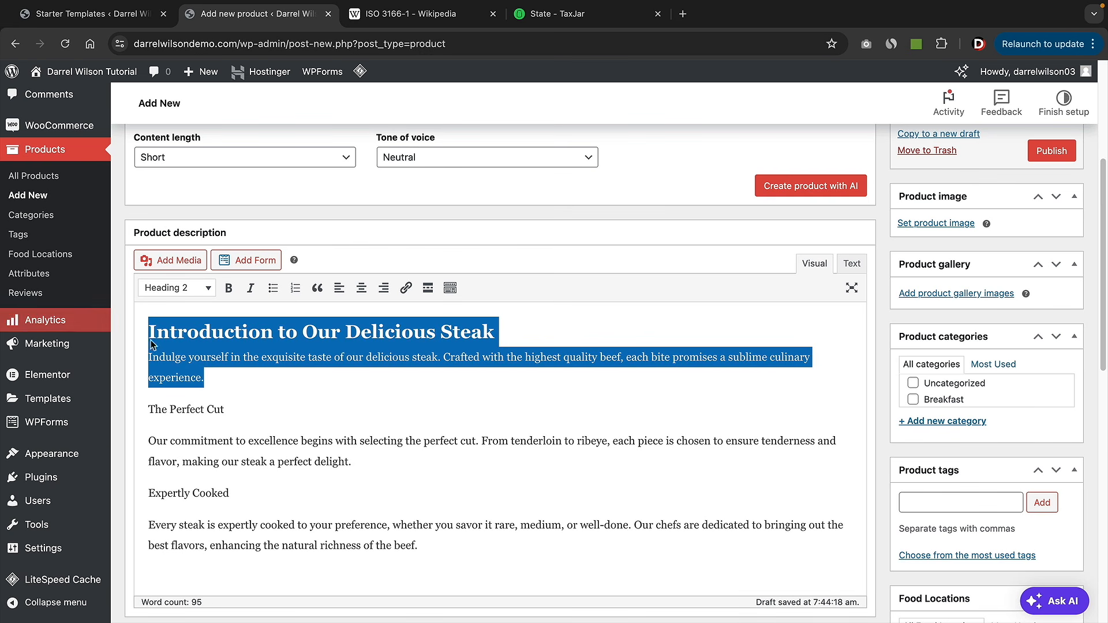
key("BackSpace")
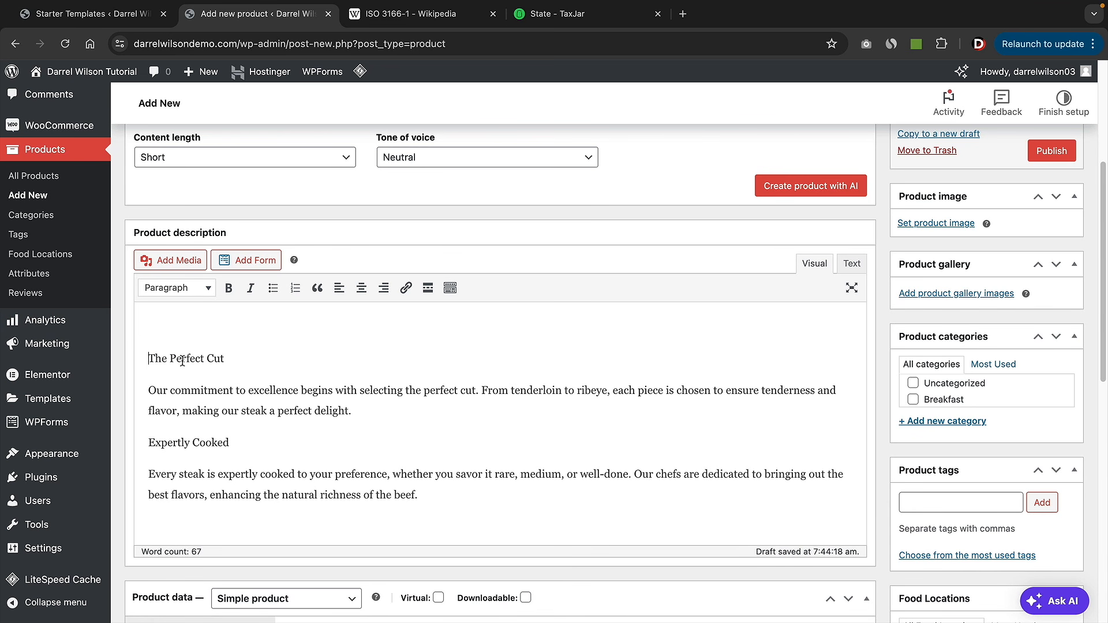
- Bold The Perfect Cut and Expertly Cooked lines and set the regular price to 49.99
triple_click(182, 361)
left_click(228, 288)
left_click_drag(230, 443, 149, 443)
left_click(228, 289)
scroll(325, 395, "down", 5)
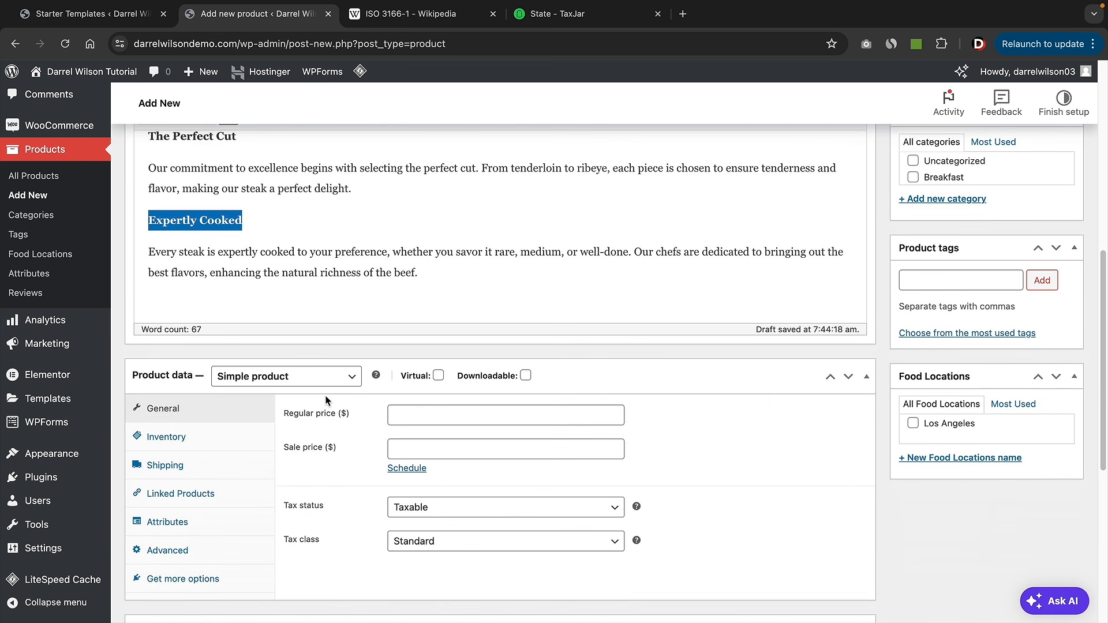
left_click(421, 314)
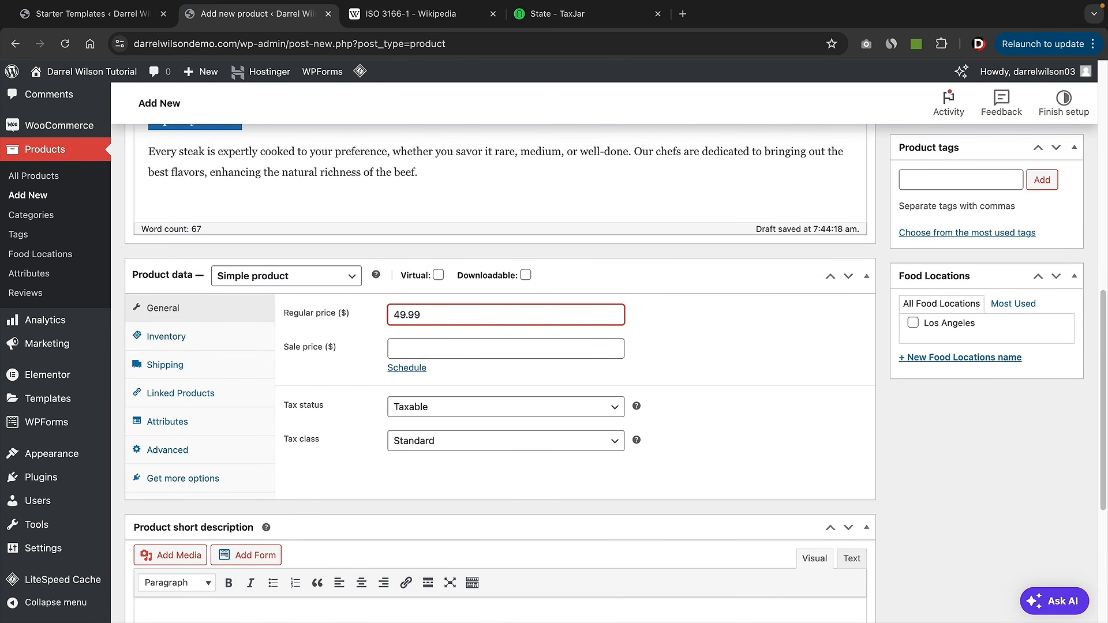
scroll(778, 397, "up", 7)
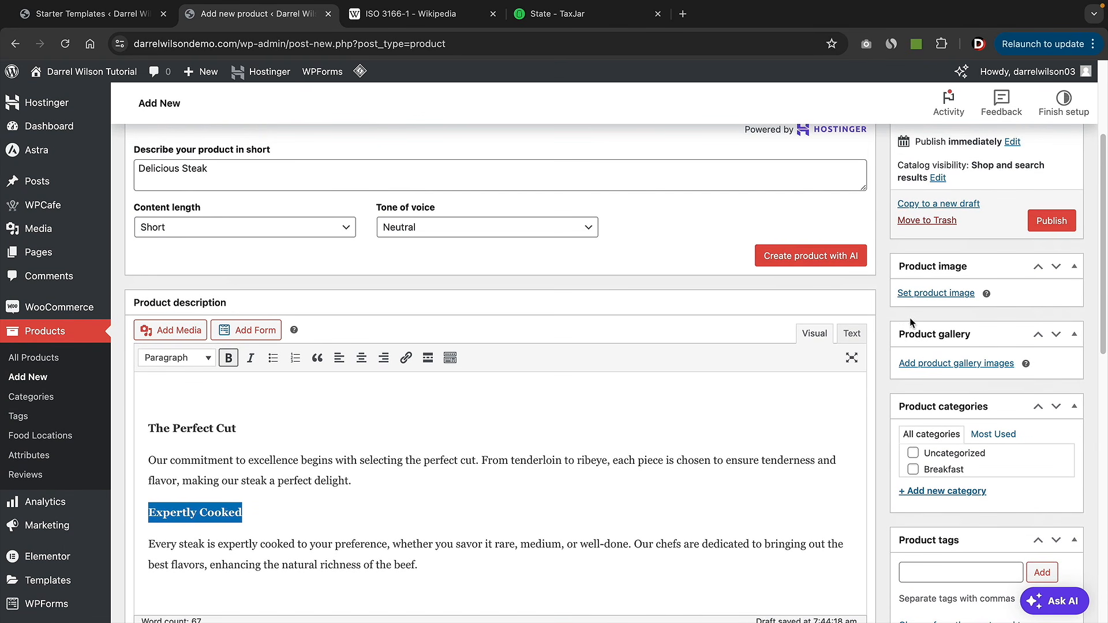
- Import a free stock sliced-steak photo as the product image
left_click(935, 294)
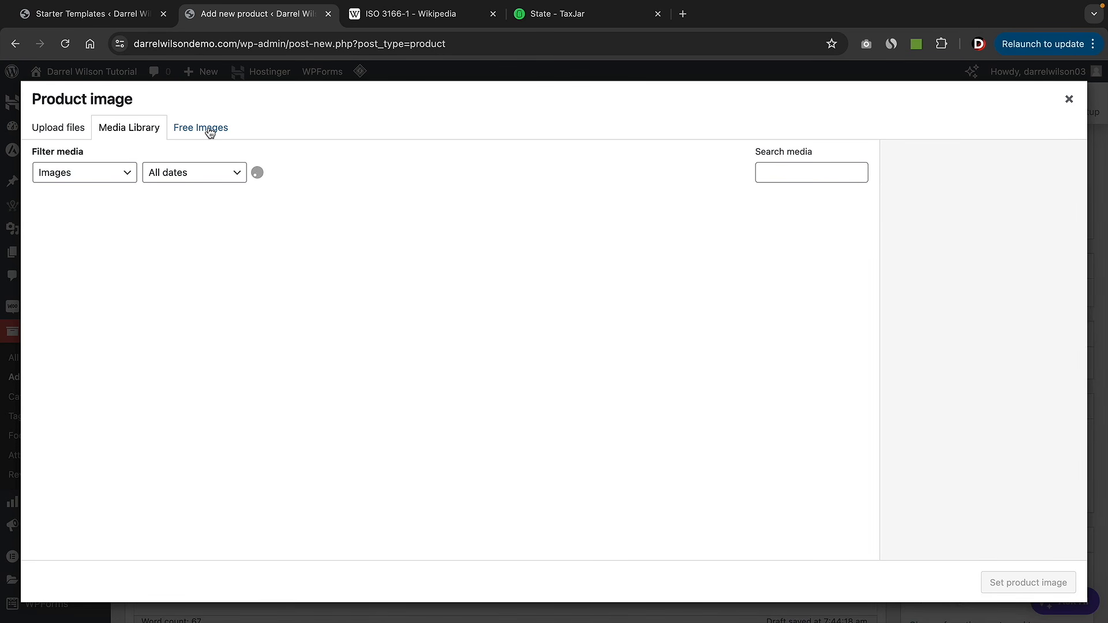
left_click(209, 129)
type("steak")
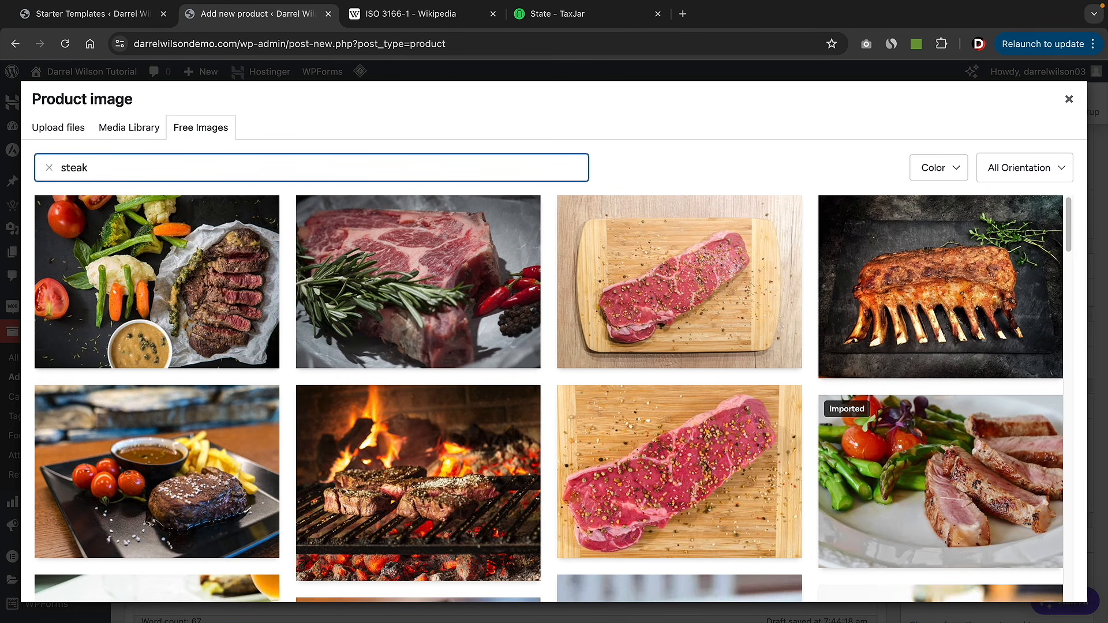
mouse_move(265, 247)
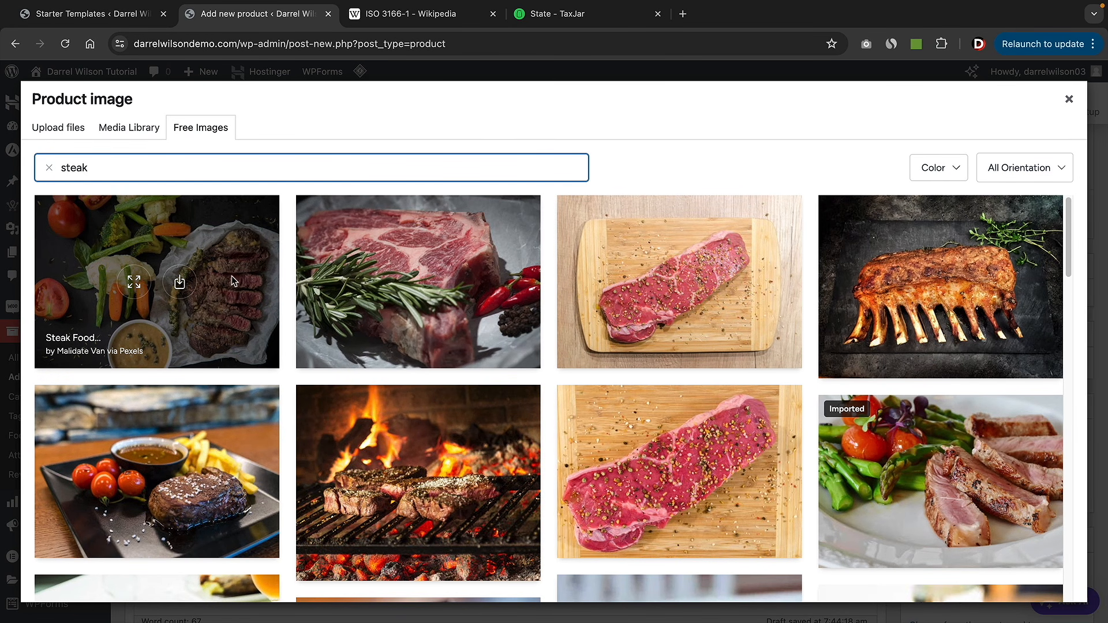
left_click(179, 283)
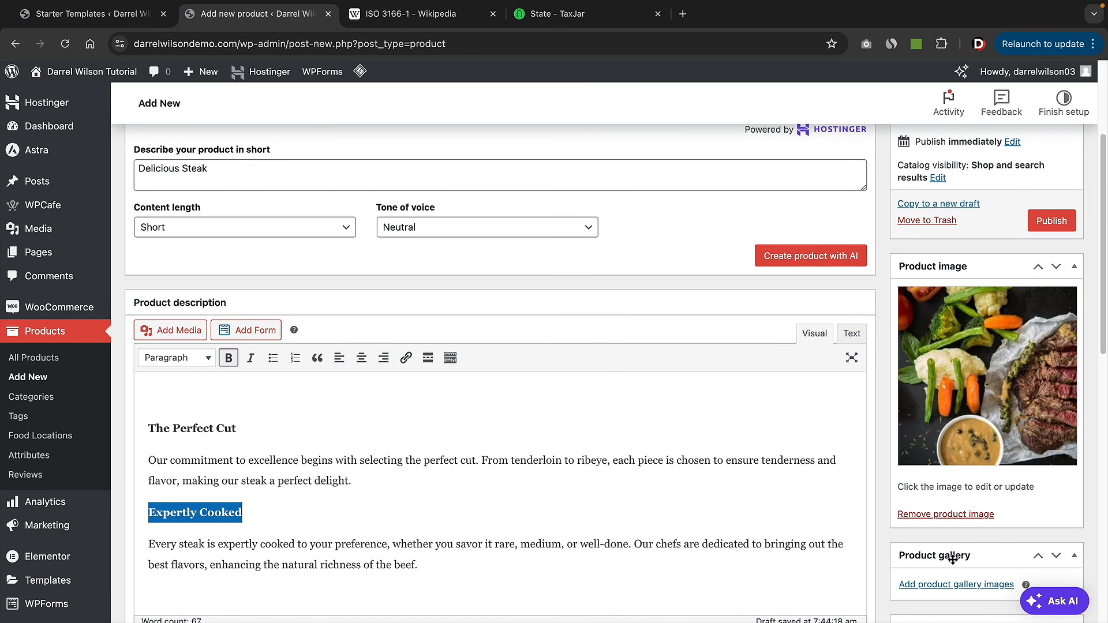
- Add a free steak photo to the product gallery and create a new Dinner category
left_click(956, 585)
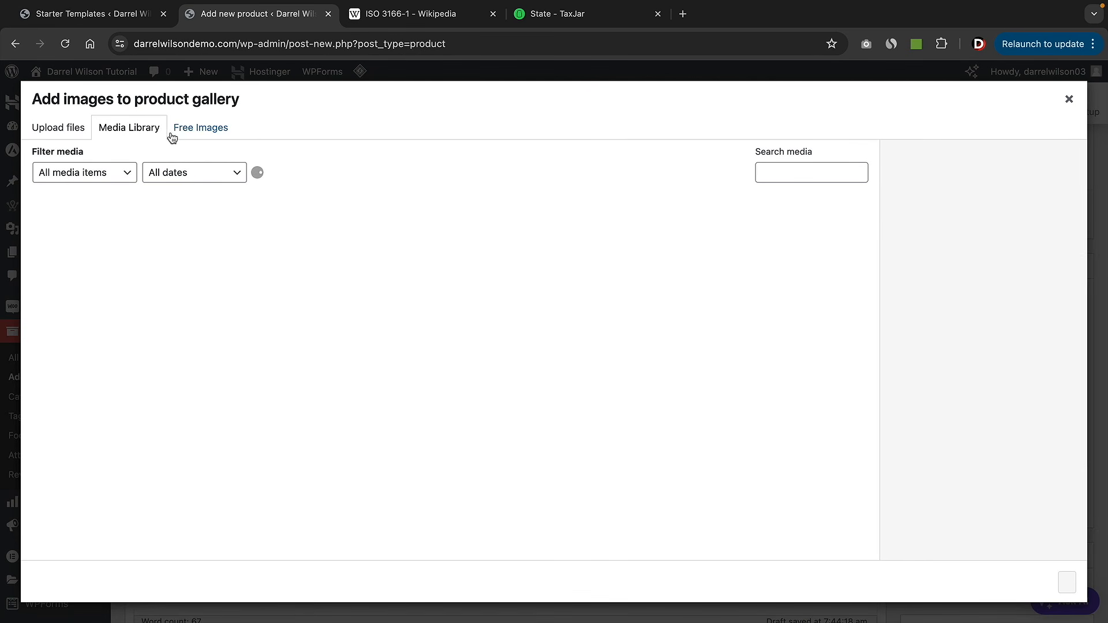
left_click(172, 131)
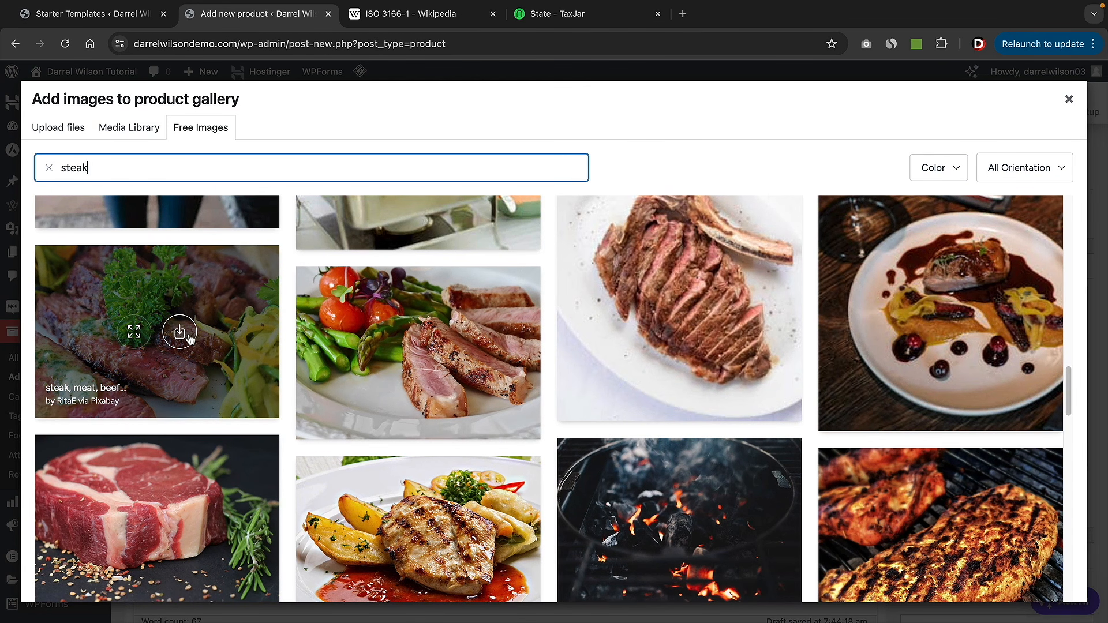
left_click(179, 333)
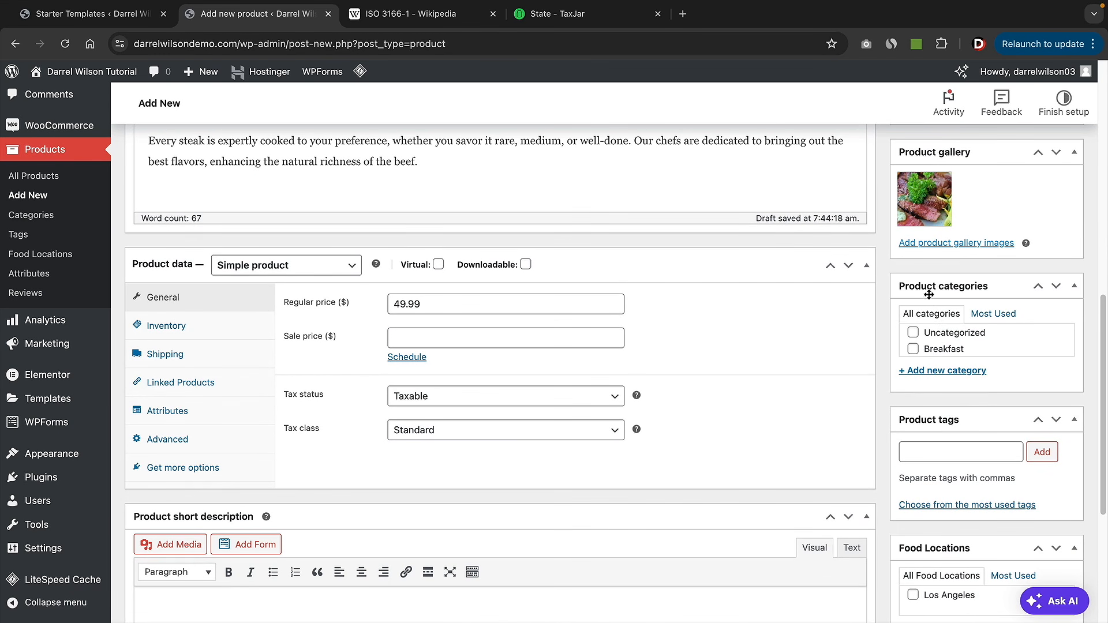
left_click(929, 372)
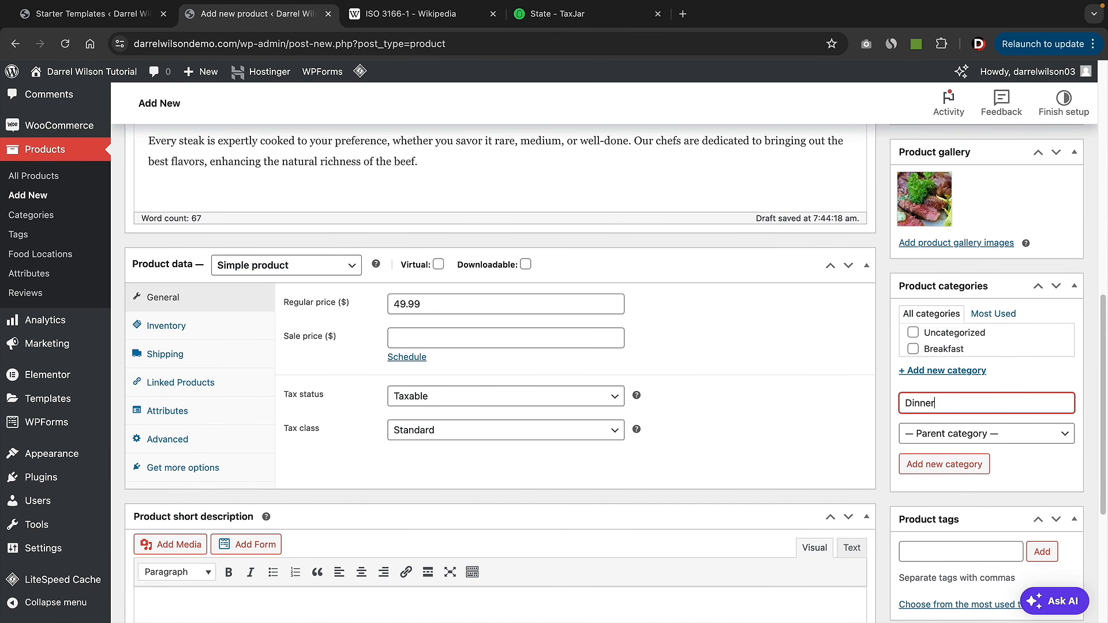
left_click(922, 465)
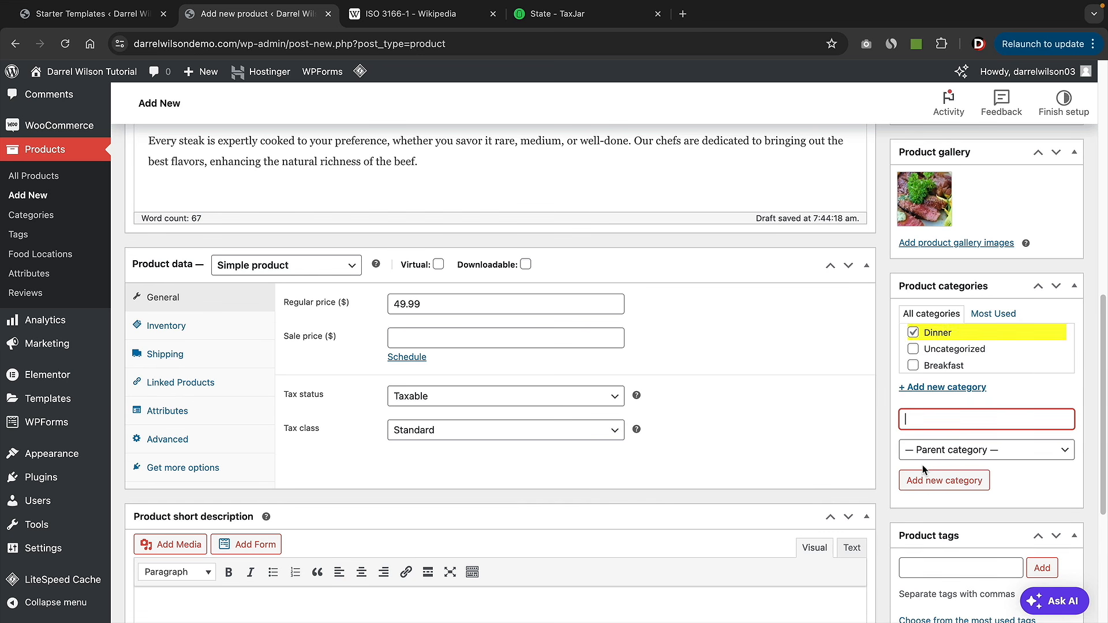
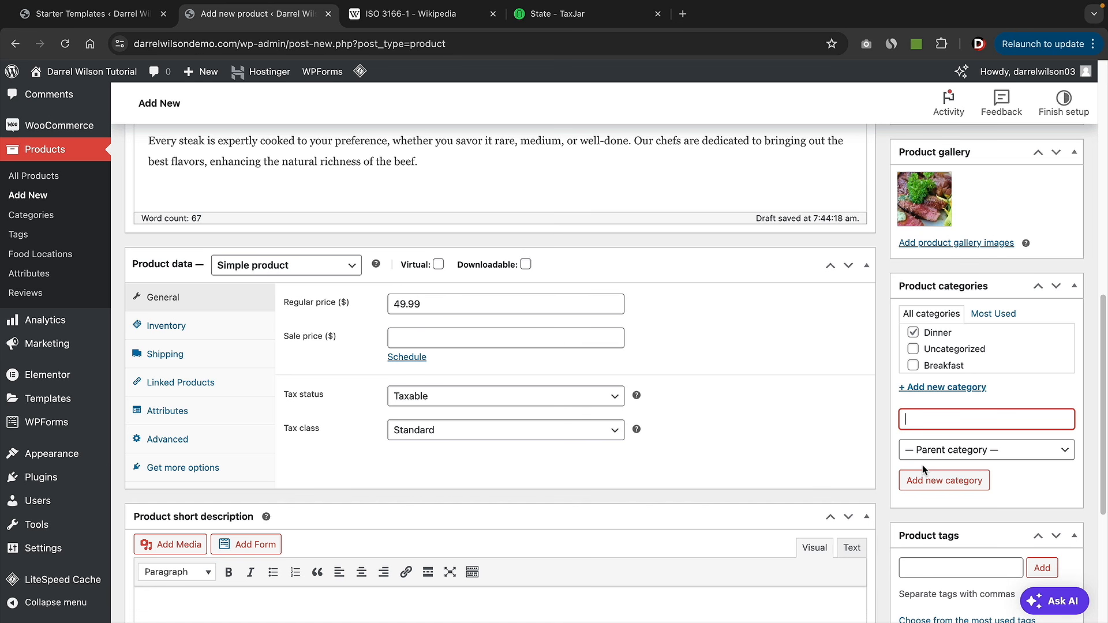
- Add a new Steaks product category alongside Dinner, then select the product description text
type("Steaks")
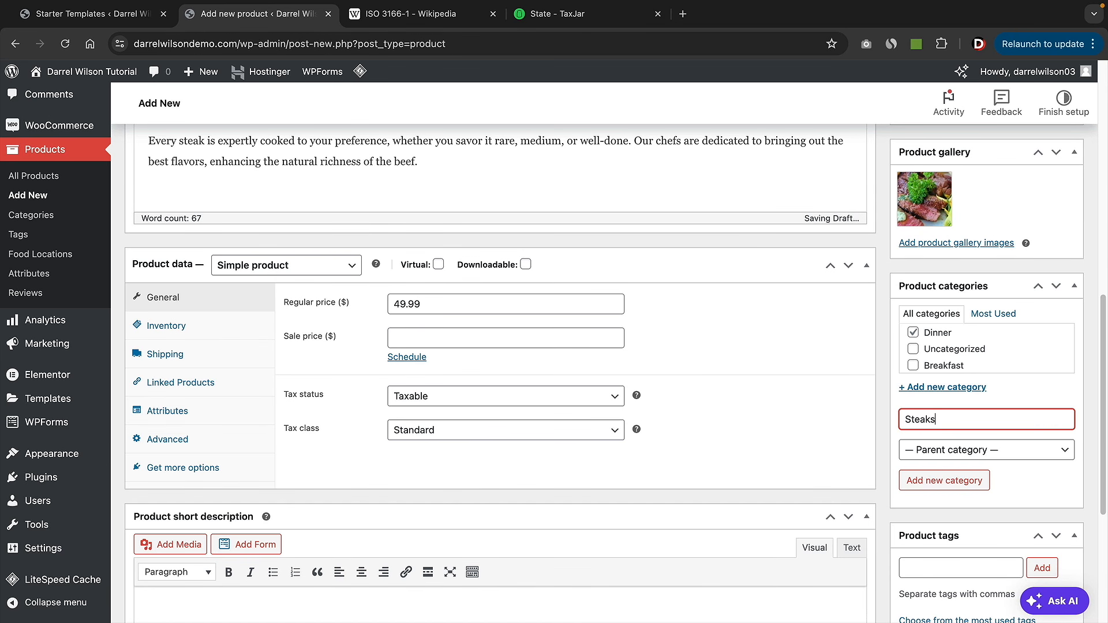
left_click(951, 485)
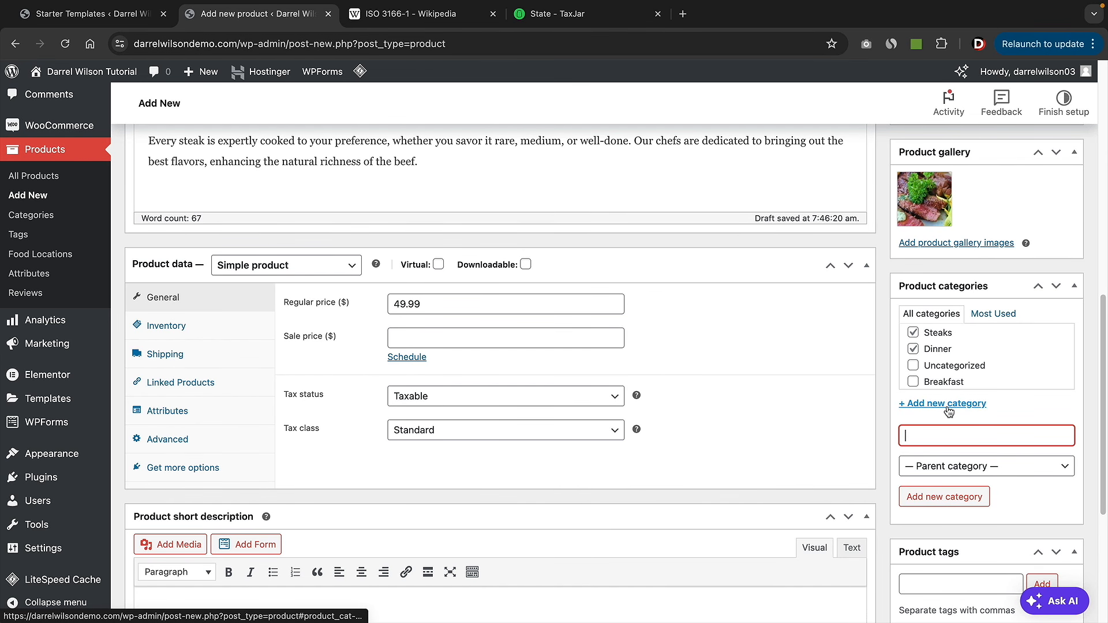
scroll(947, 407, "down", 5)
scroll(670, 424, "up", 1)
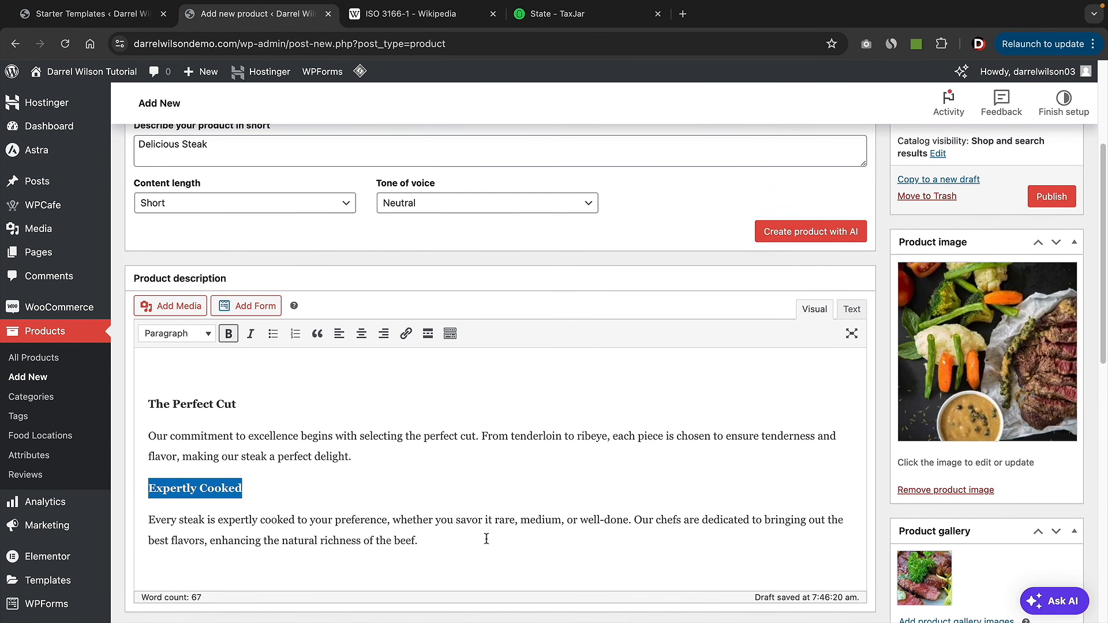
left_click_drag(487, 539, 143, 406)
- Move the description into the Product short description, adding a blank line above The Perfect Cut
right_click(169, 429)
left_click(223, 346)
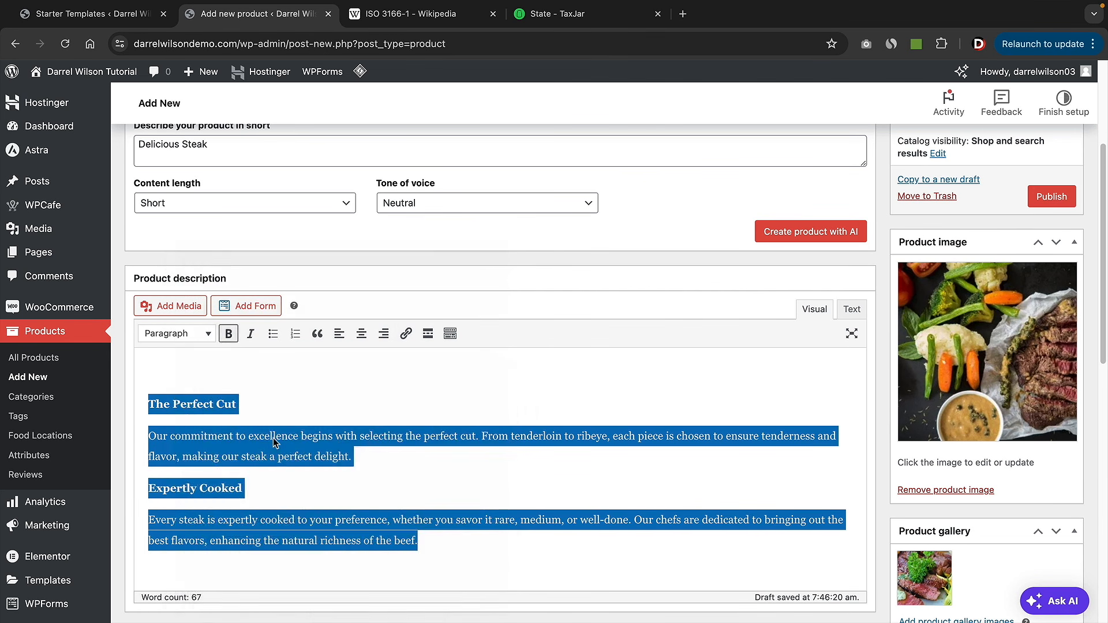
key("BackSpace")
scroll(225, 401, "down", 10)
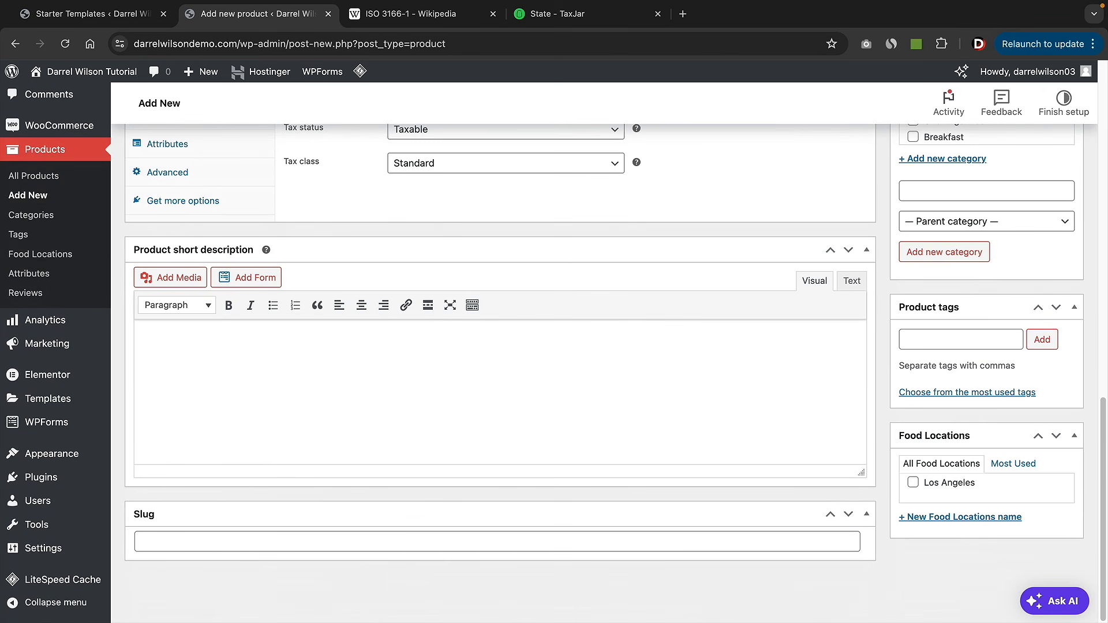
right_click(167, 342)
left_click(198, 443)
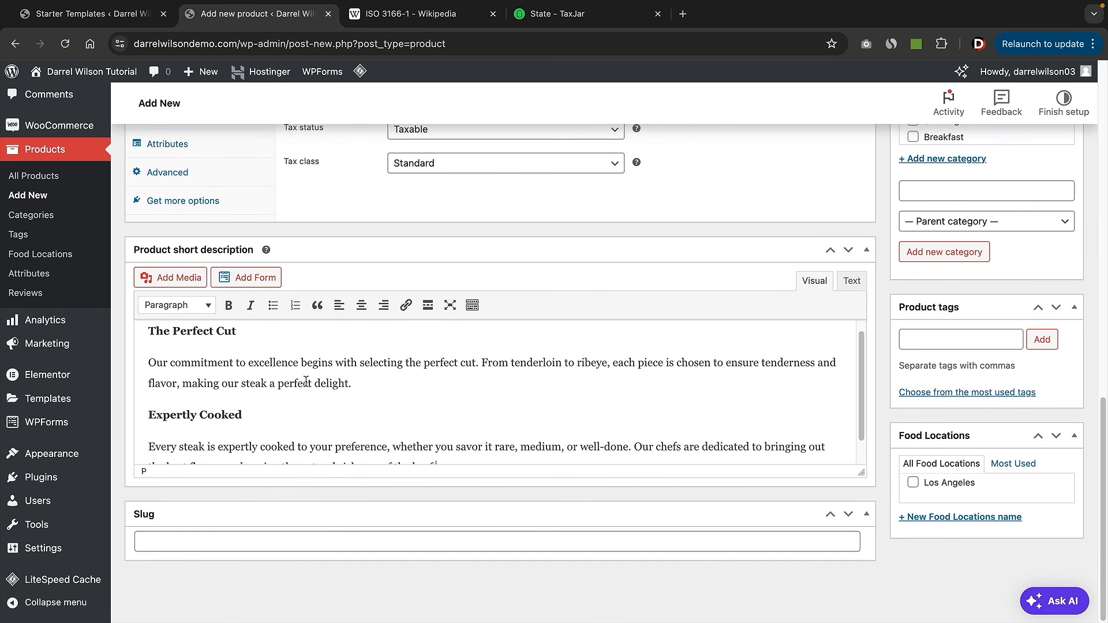
scroll(219, 379, "up", 1)
left_click(156, 341)
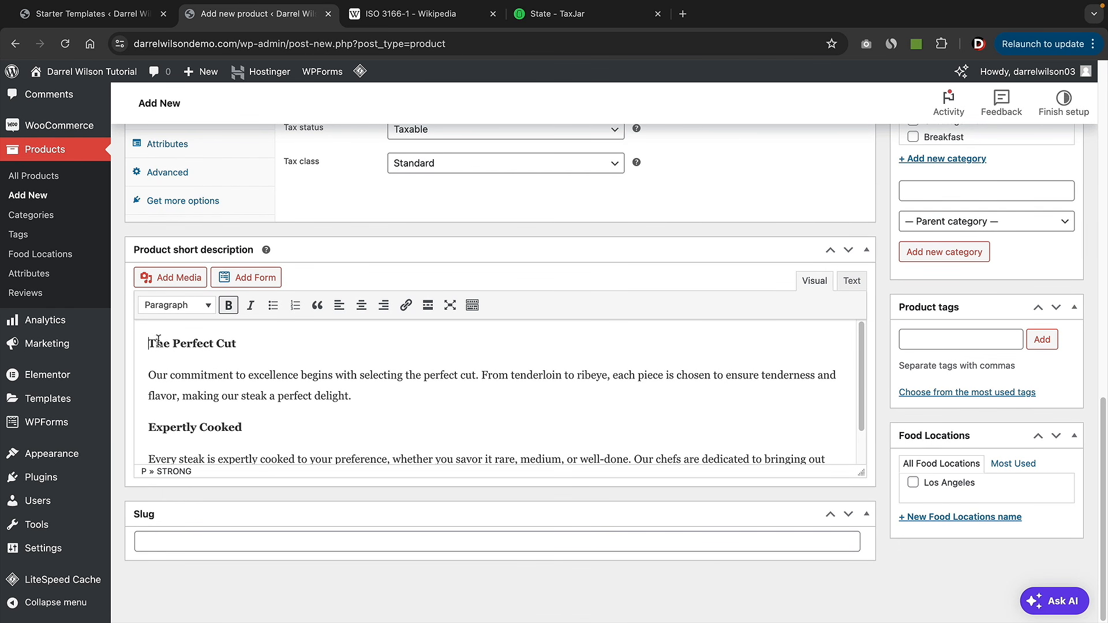
key("Return")
scroll(354, 399, "down", 1)
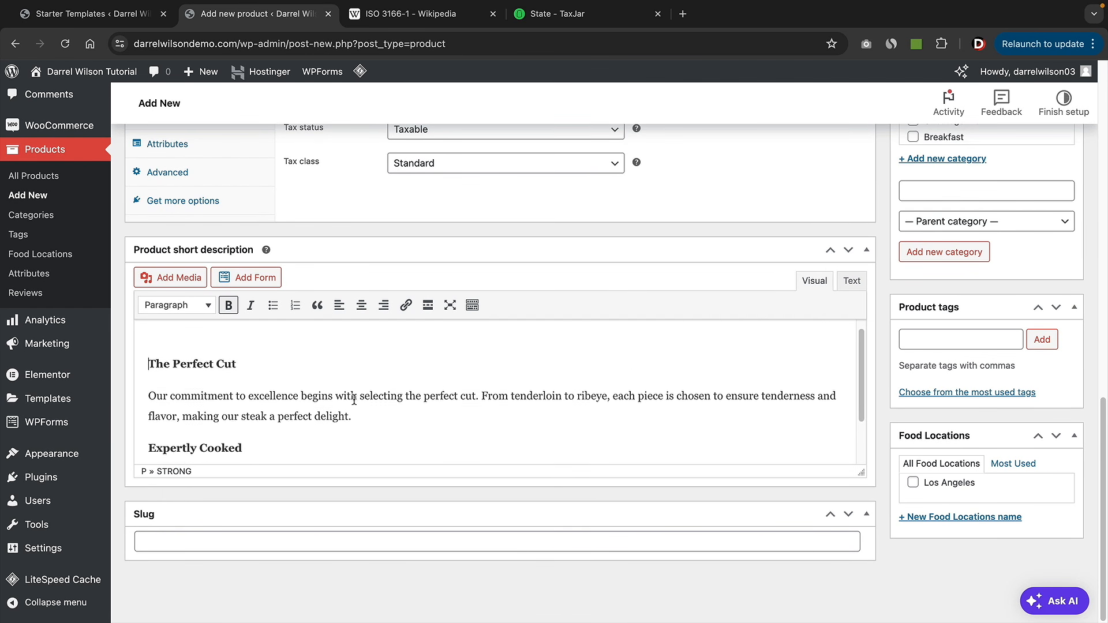
scroll(946, 415, "up", 2)
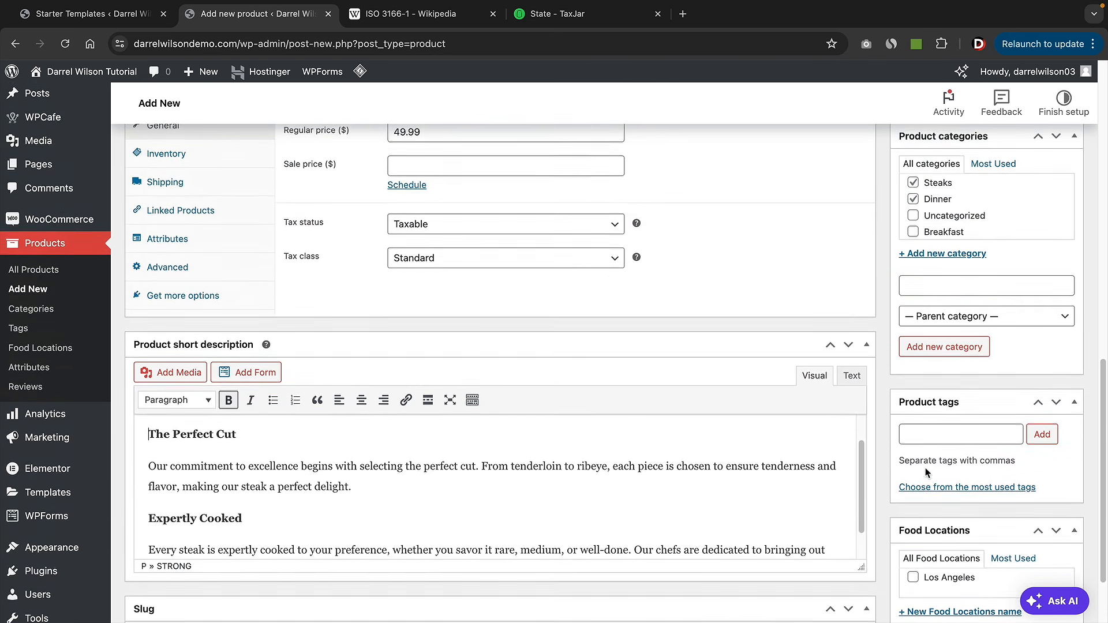
- Tag the product with dinner and steaks
left_click(952, 460)
type("dinner")
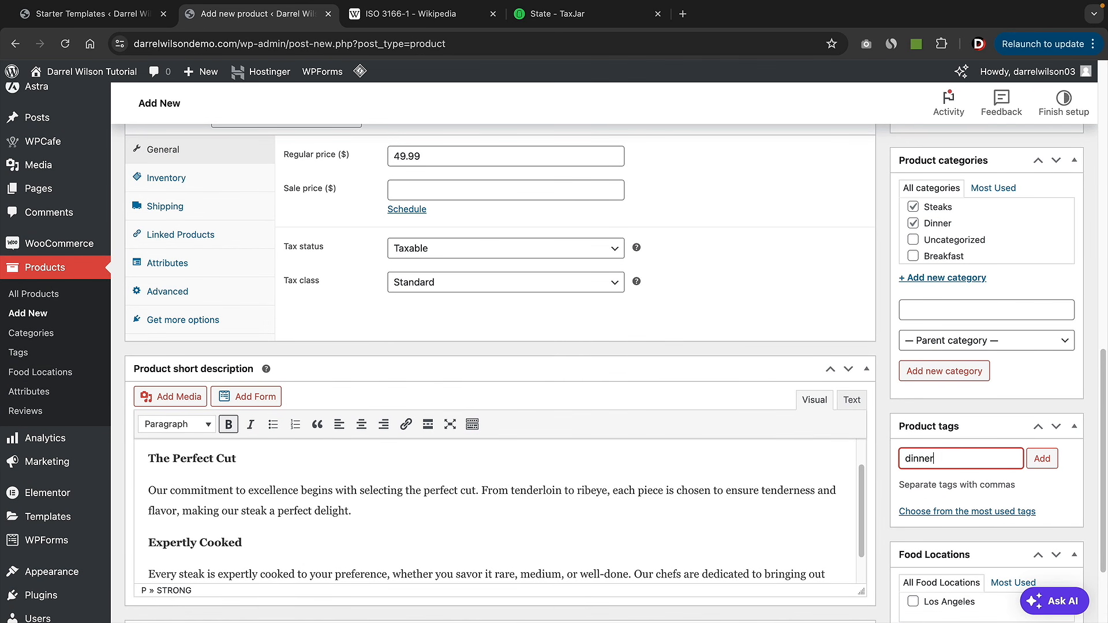
key("Return")
type("steaks")
key("Return")
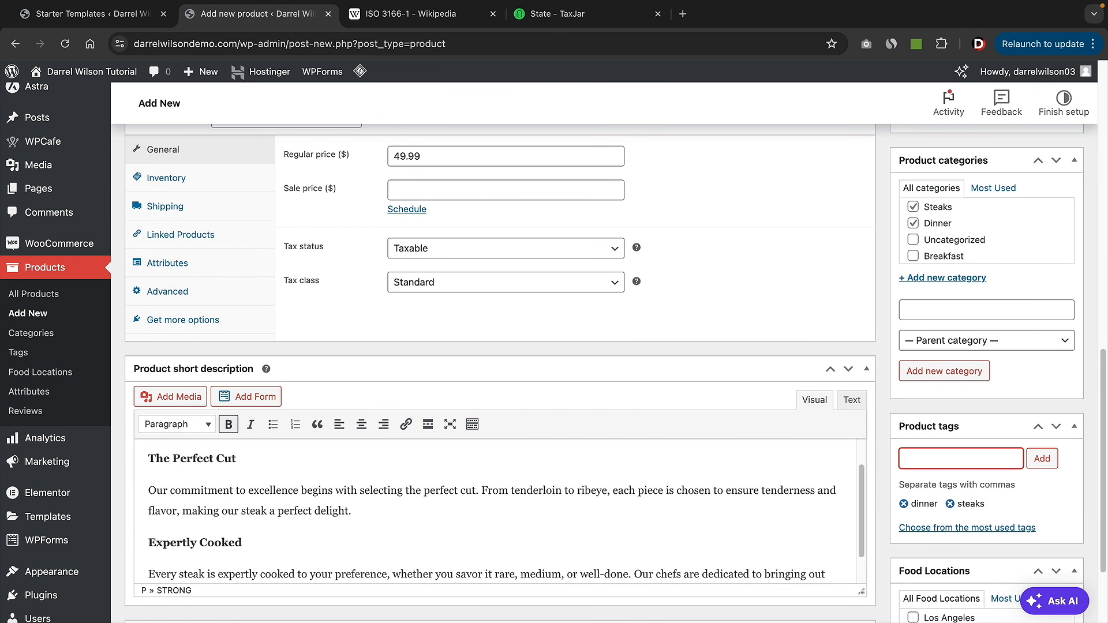
- Create and assign a new Las Vegas food location
scroll(976, 447, "down", 2)
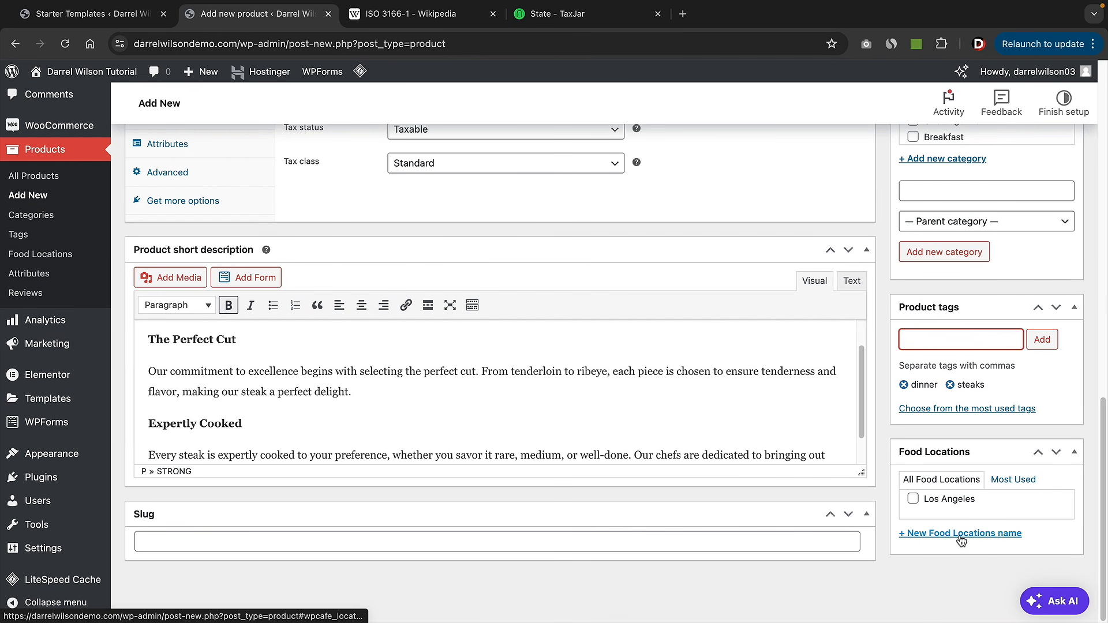
left_click(961, 540)
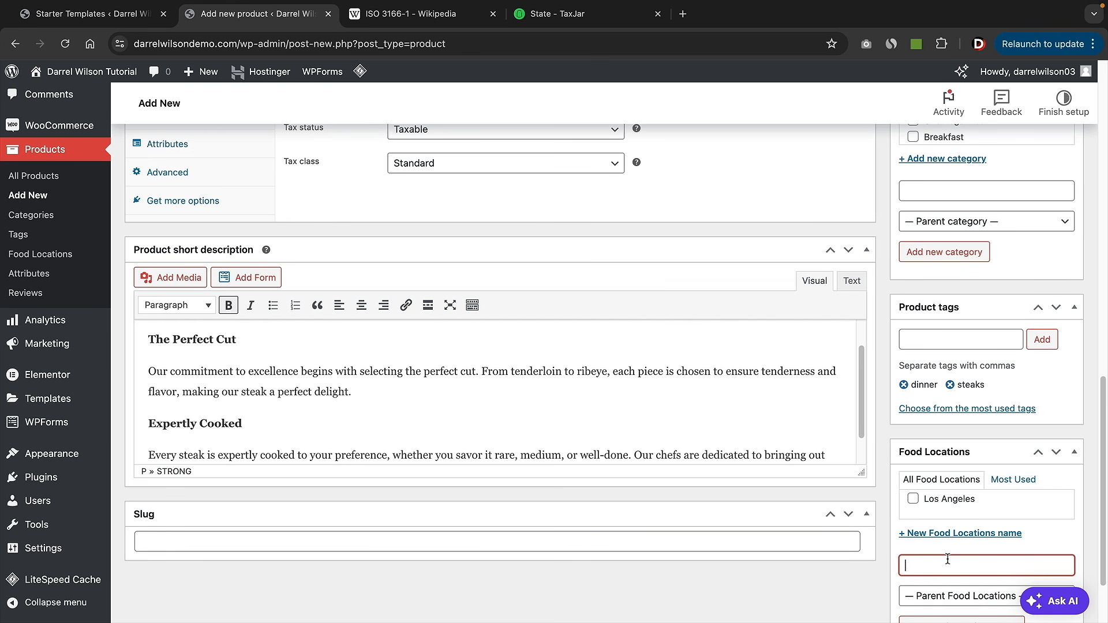
type("Las Vegas")
scroll(948, 558, "down", 1)
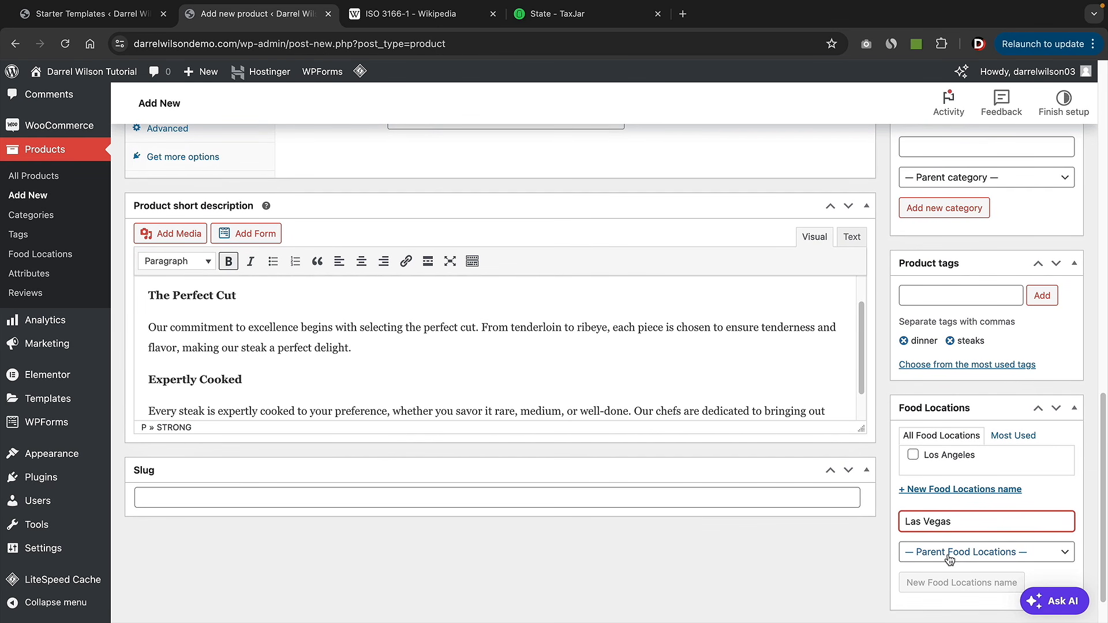
key("Return")
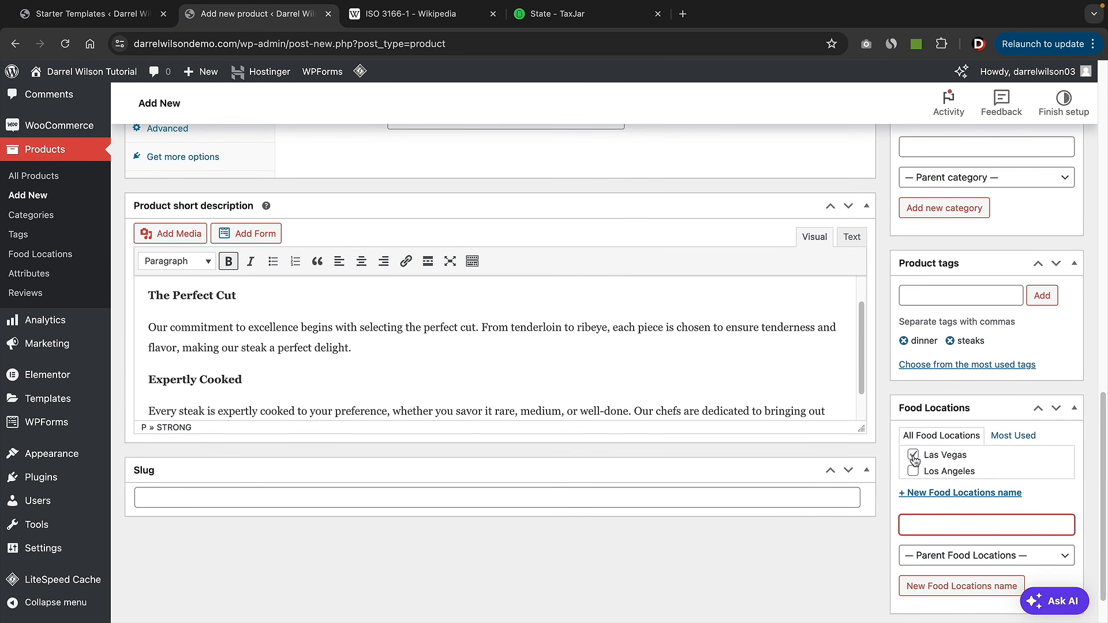
scroll(913, 455, "up", 15)
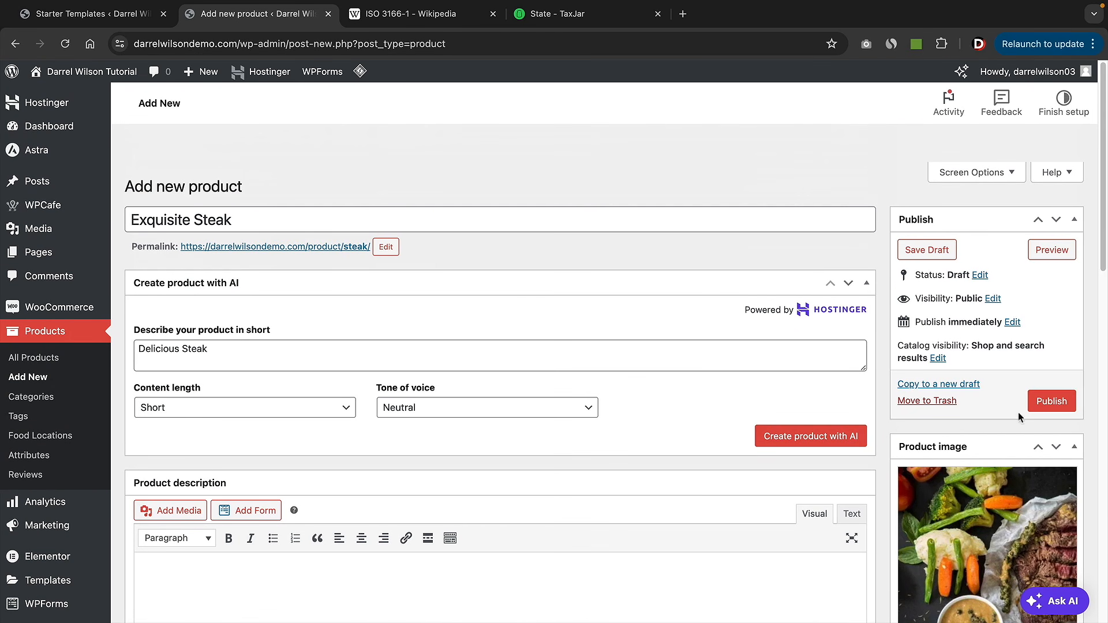
- Publish the Exquisite Steak product and browse its live page, photos and reviews section
left_click(1051, 401)
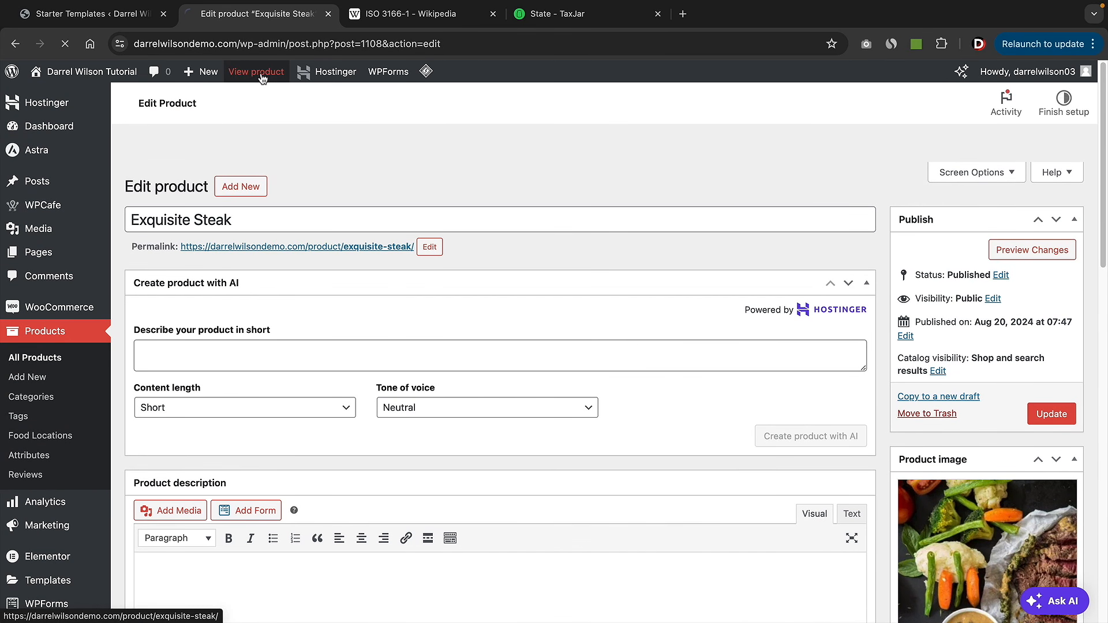
left_click(261, 73)
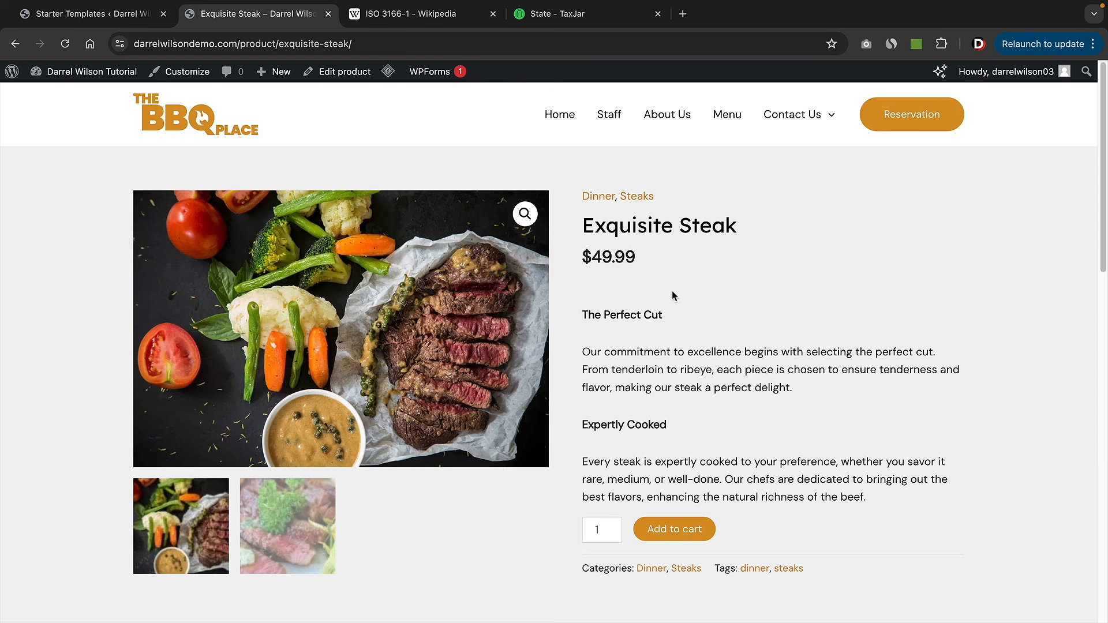
left_click_drag(579, 224, 747, 225)
left_click(746, 226)
left_click(310, 532)
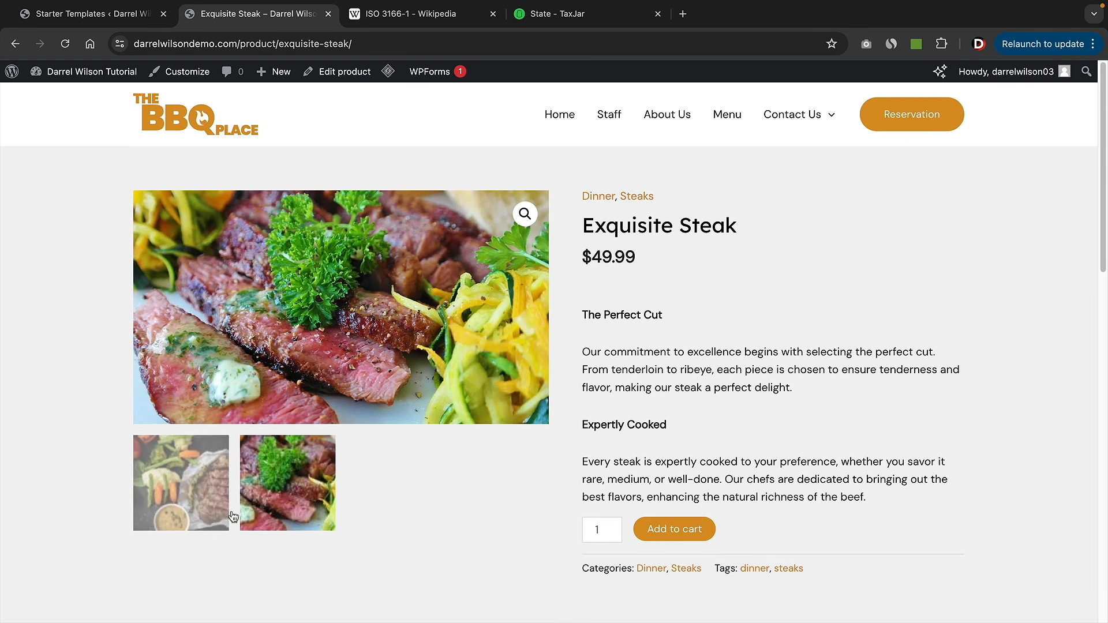
left_click(180, 526)
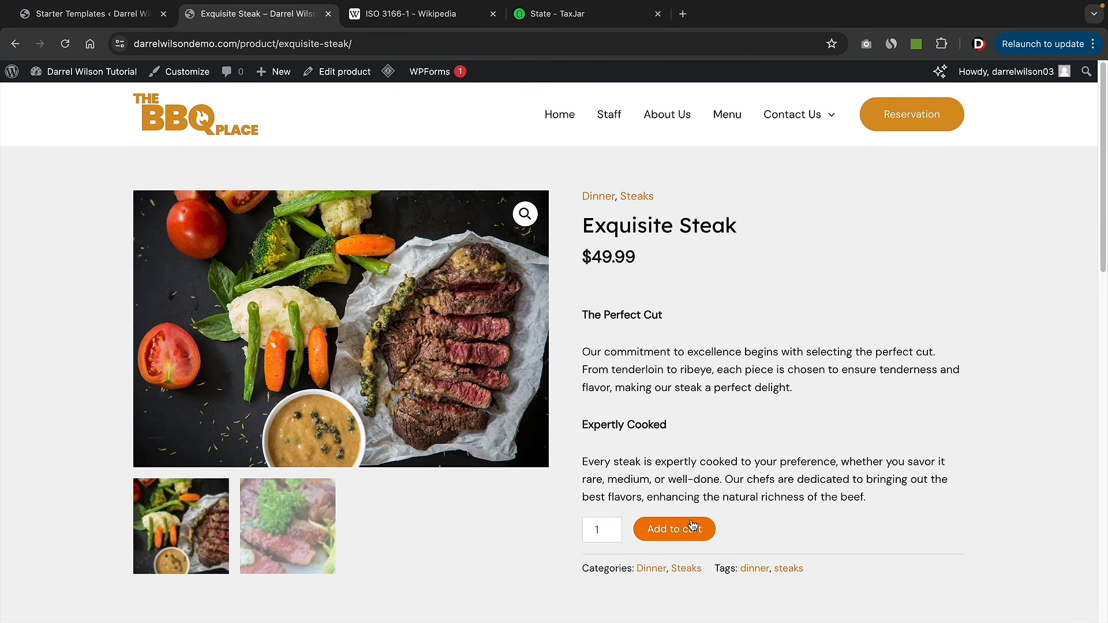
scroll(690, 528, "down", 2)
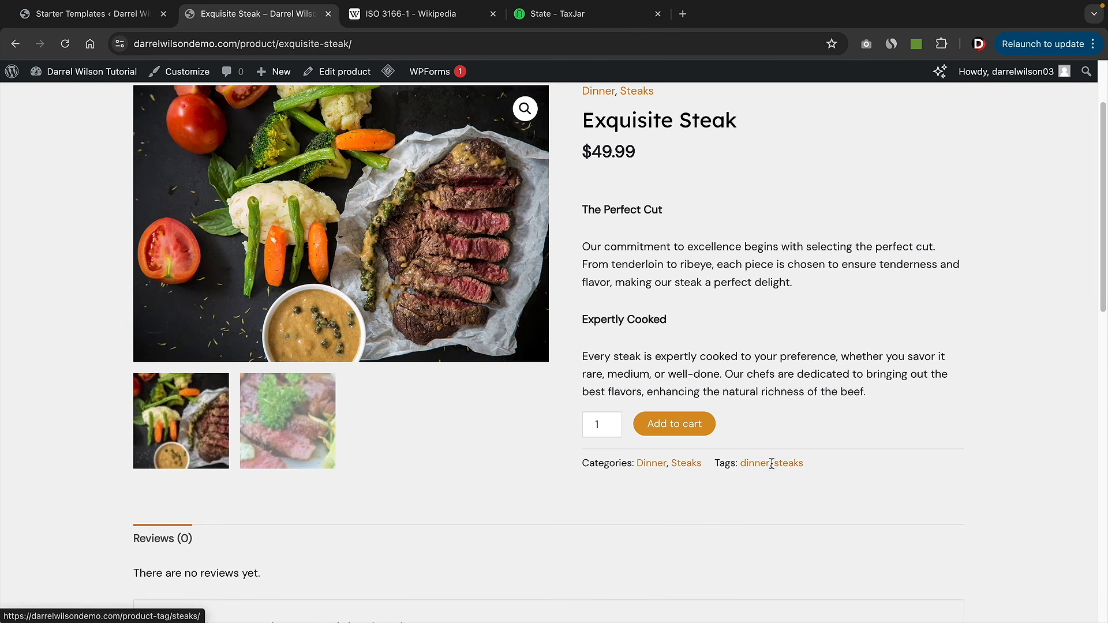
scroll(604, 463, "down", 3)
scroll(595, 447, "down", 2)
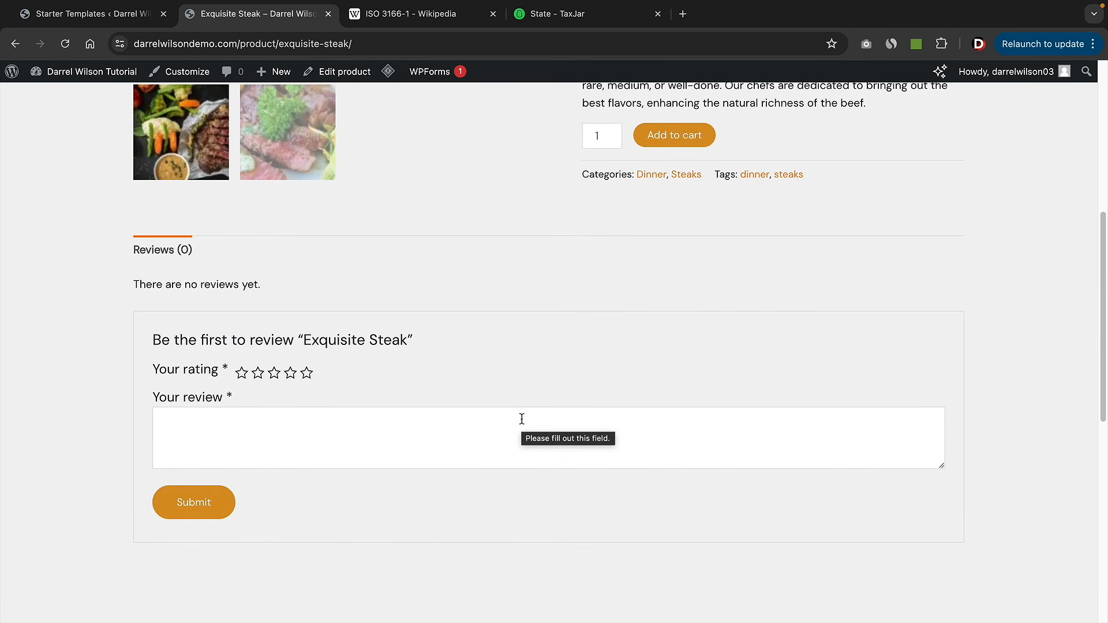
scroll(521, 419, "up", 7)
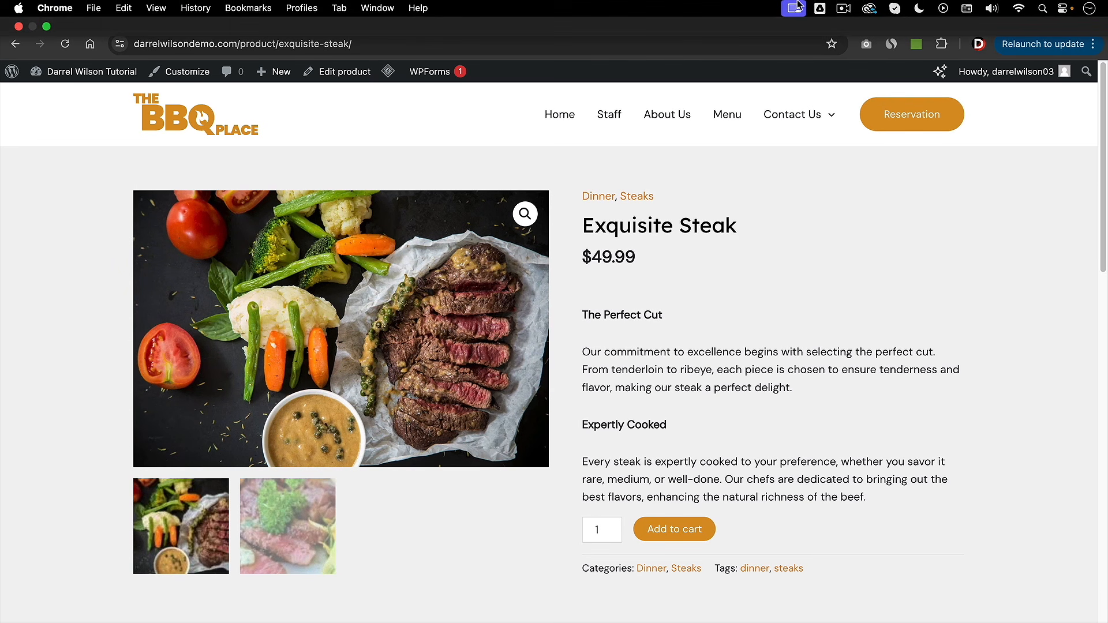
- Go to the dashboard and open the WooCommerce Products settings
mouse_move(95, 73)
left_click(82, 98)
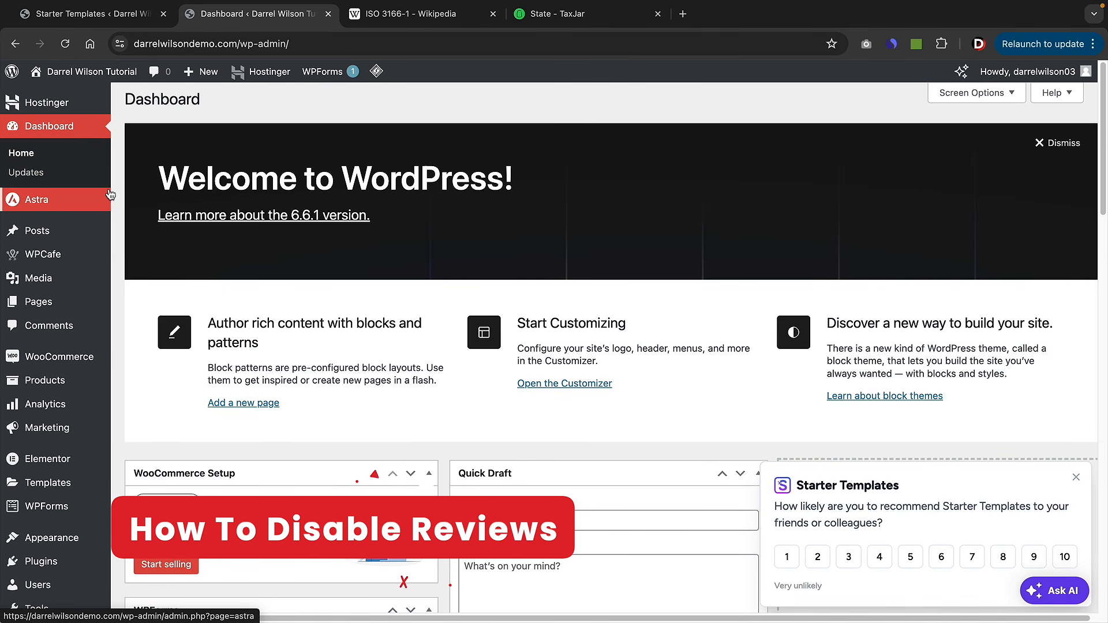
mouse_move(89, 254)
scroll(86, 255, "down", 3)
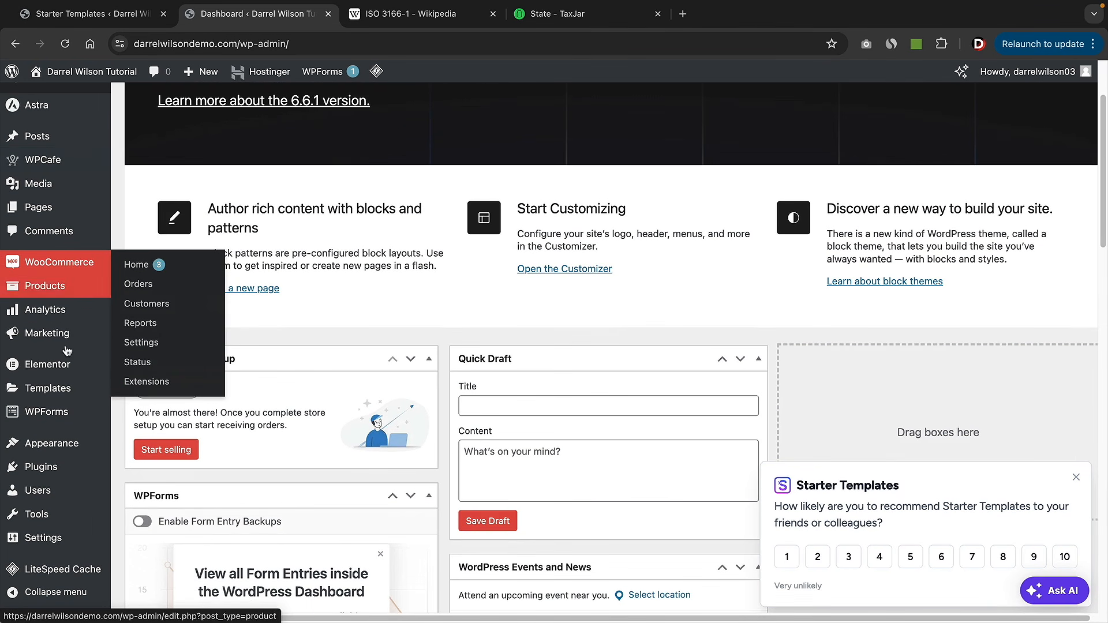
mouse_move(65, 547)
scroll(65, 520, "up", 4)
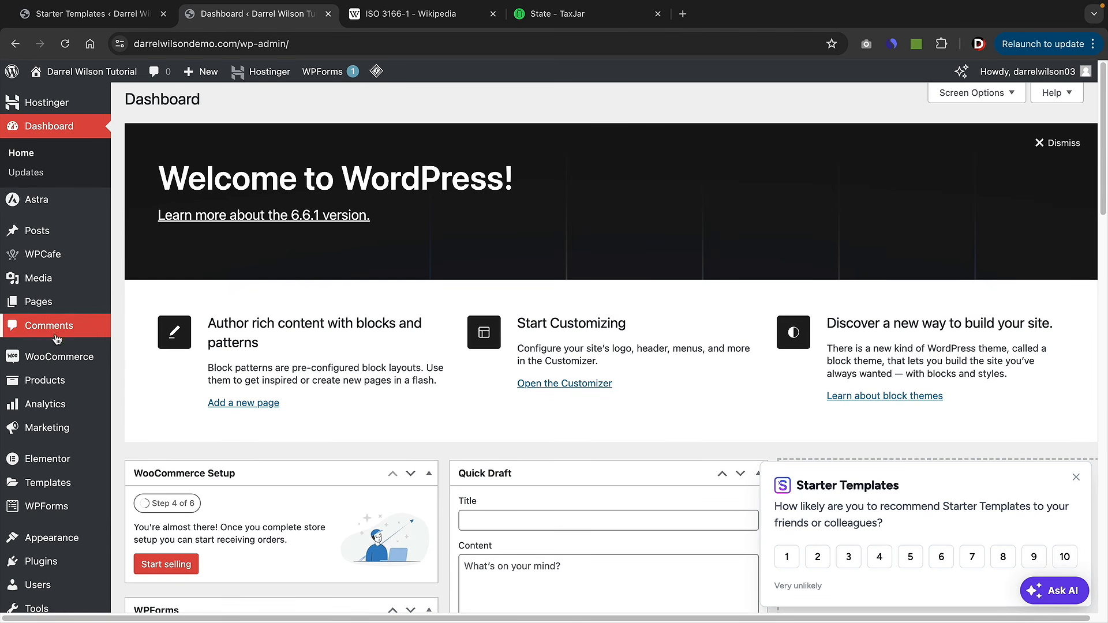
mouse_move(58, 356)
left_click(141, 437)
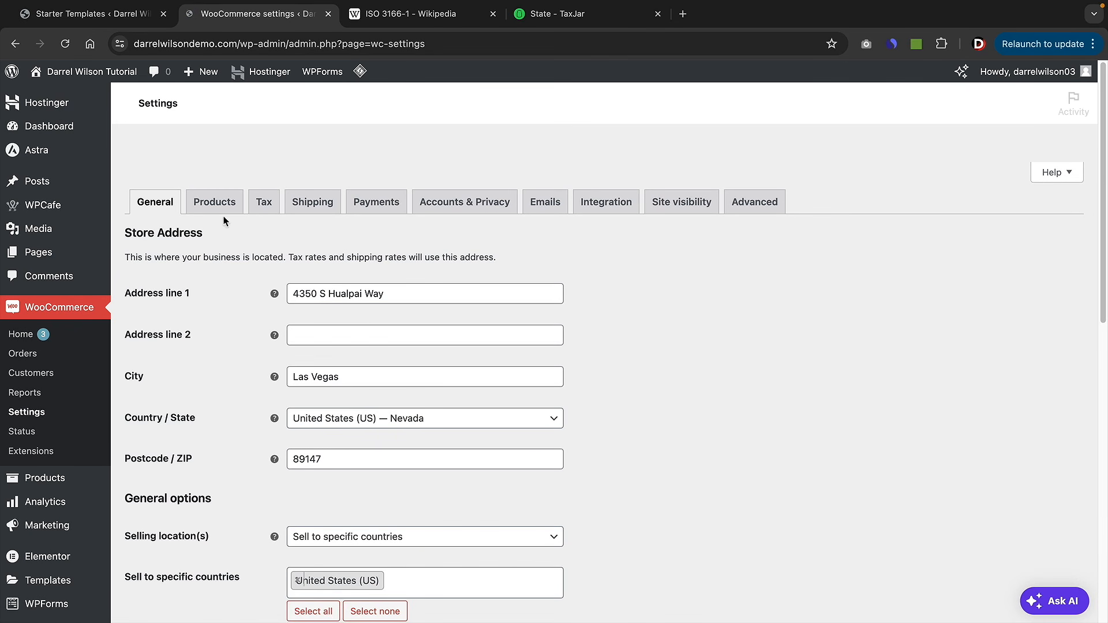
left_click(220, 206)
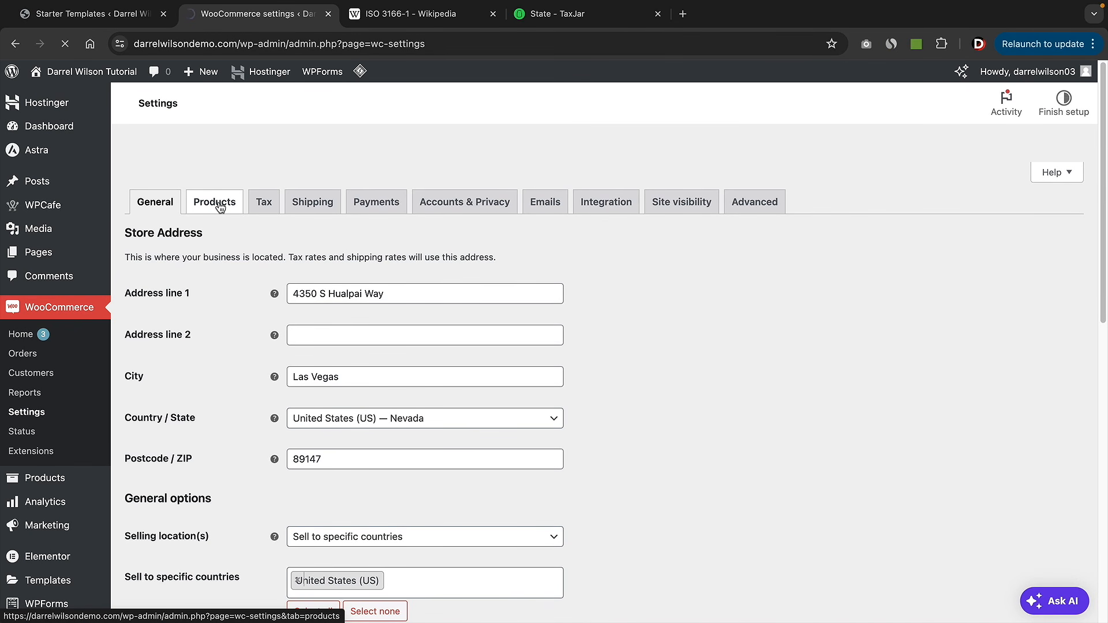
- Disable product reviews, save the settings, and visit the live BBQ Place site
scroll(223, 234, "down", 1)
scroll(222, 231, "down", 4)
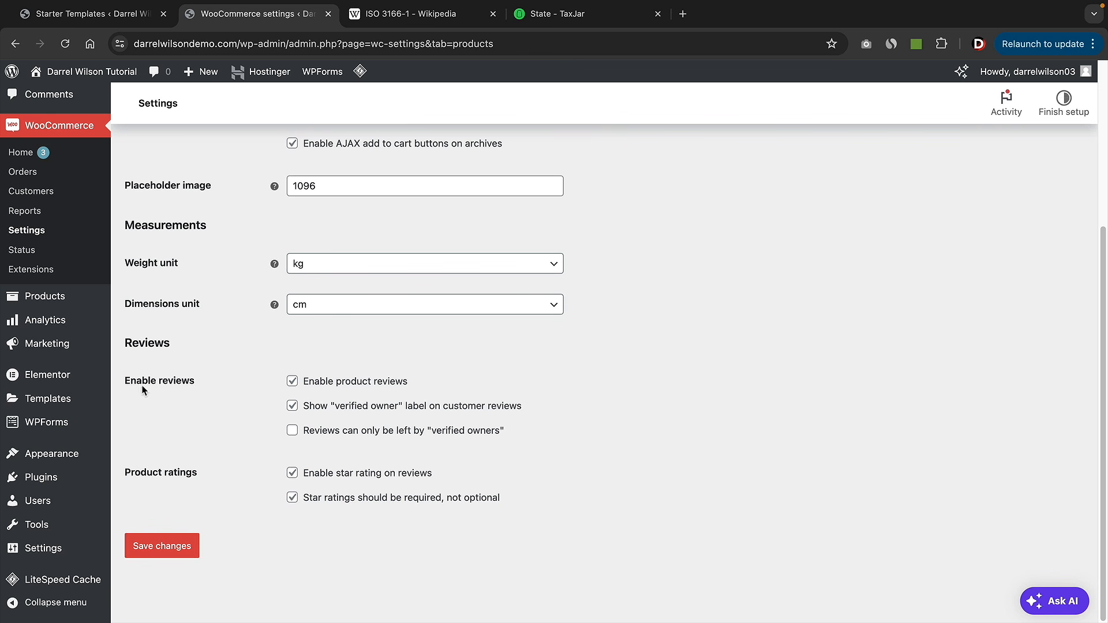
left_click(288, 382)
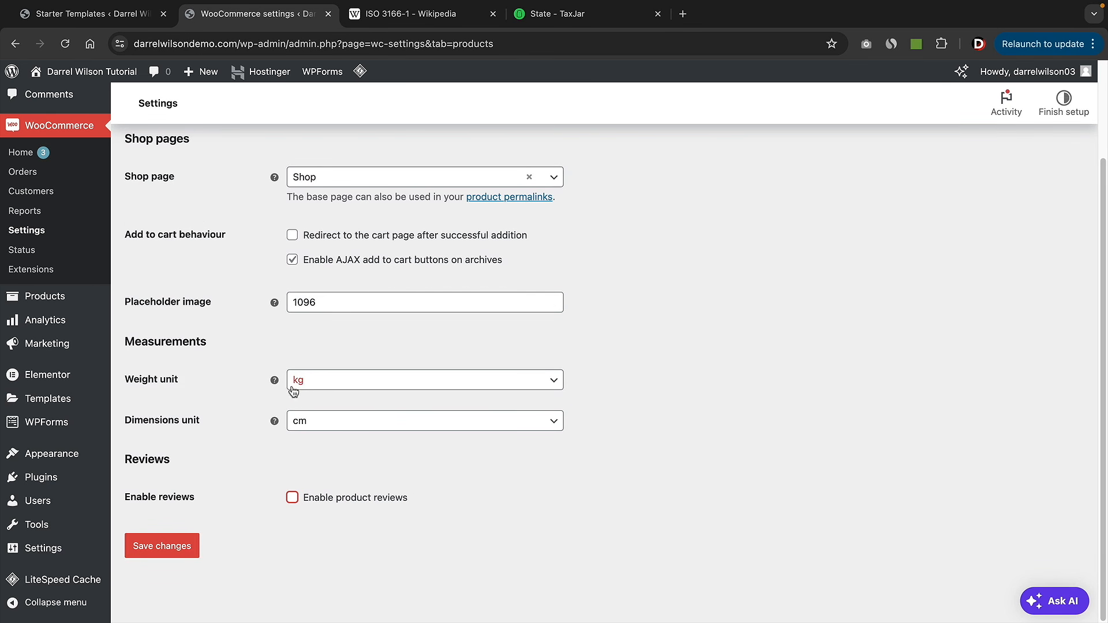
left_click(180, 551)
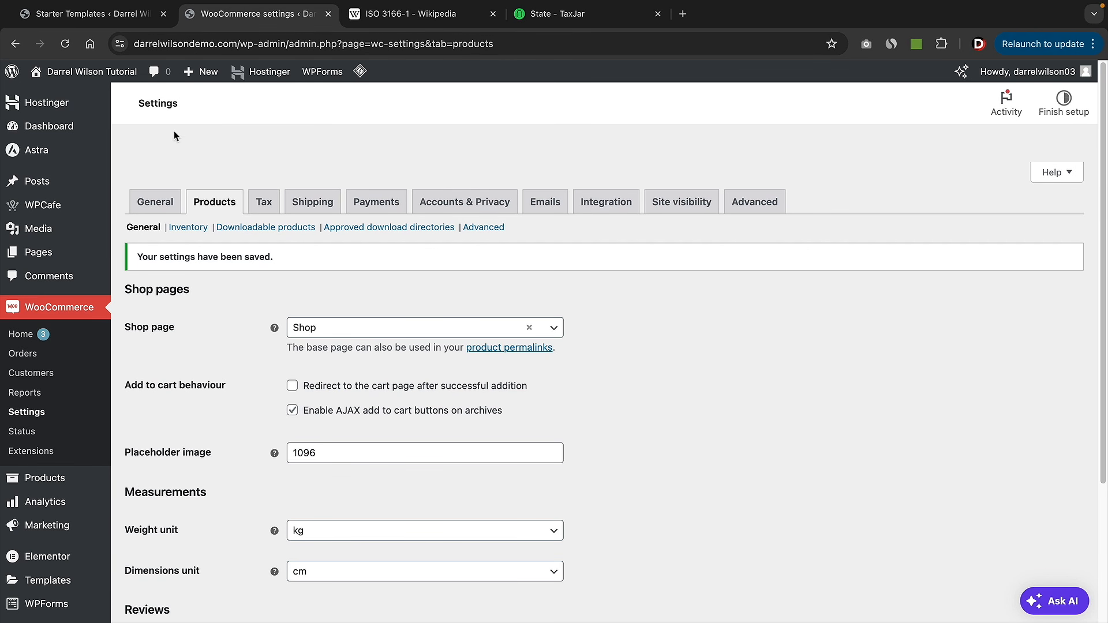
mouse_move(87, 72)
left_click(80, 98)
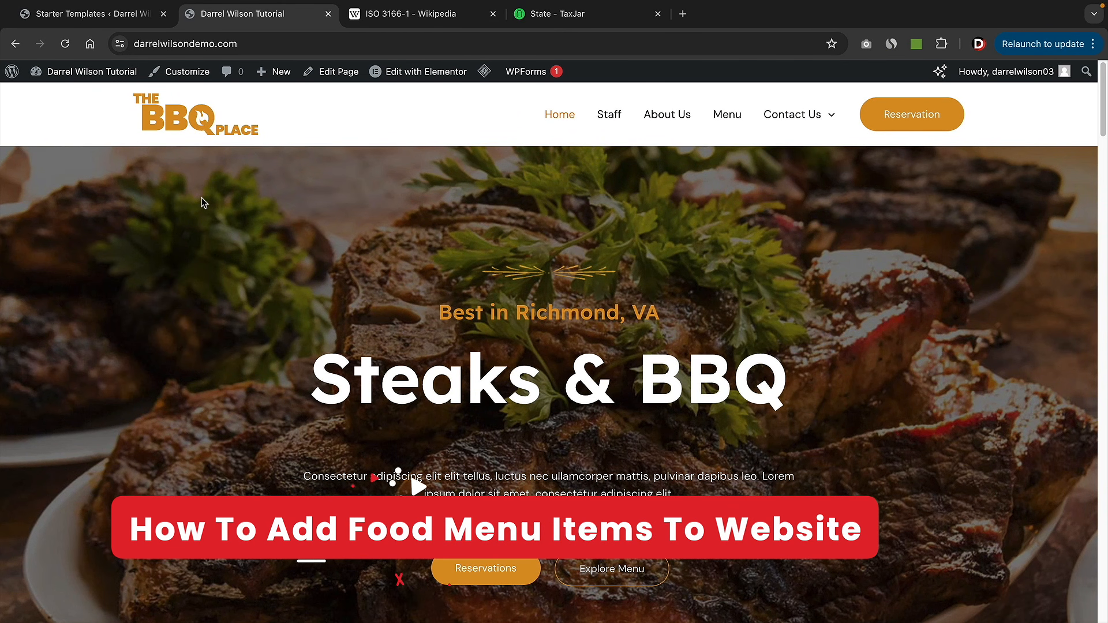
- Return to the admin, open All Products, then visit the live site
left_click(15, 44)
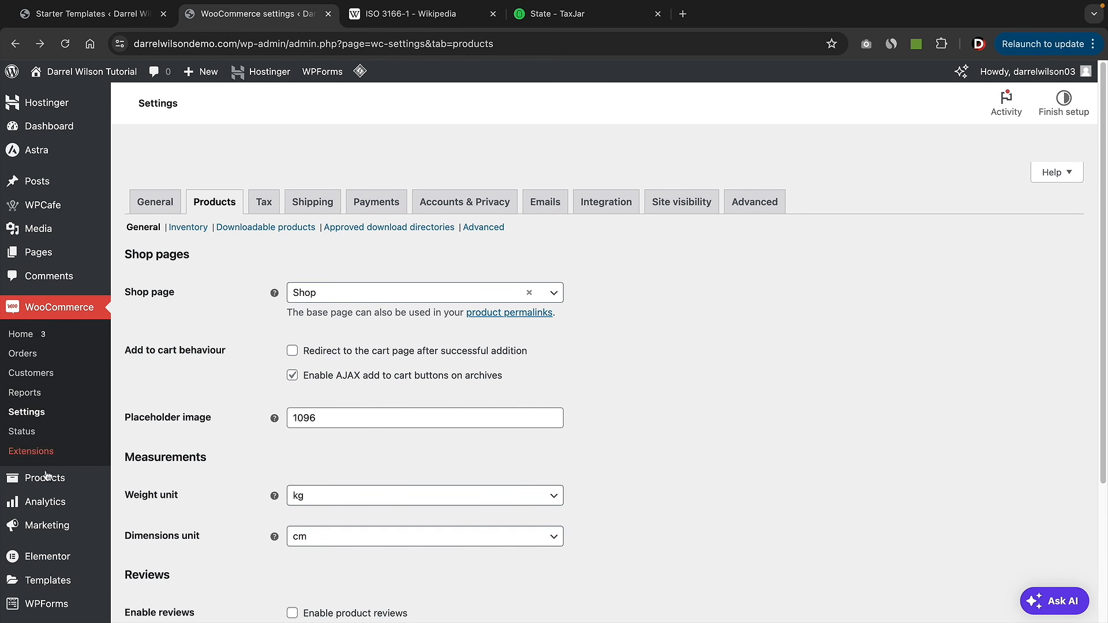
mouse_move(69, 477)
left_click(151, 465)
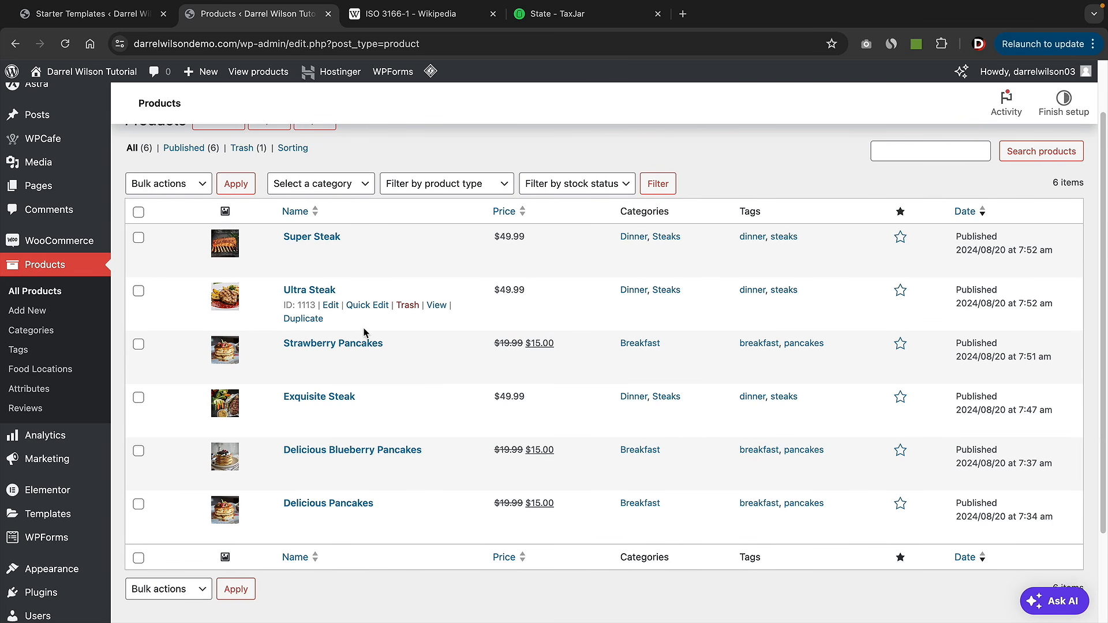
mouse_move(87, 74)
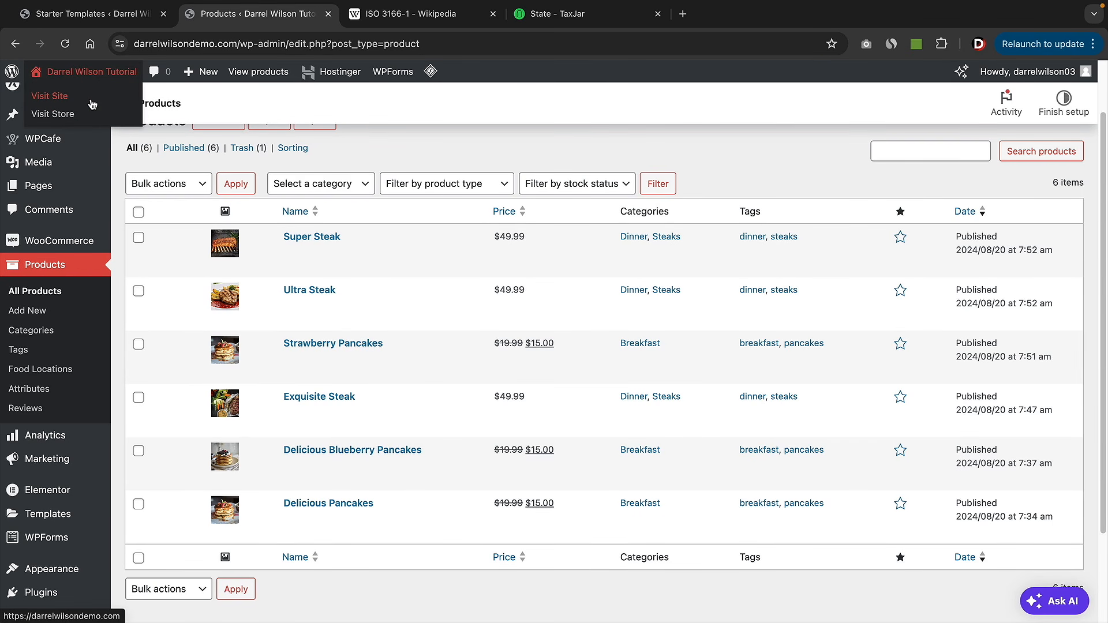
left_click(91, 102)
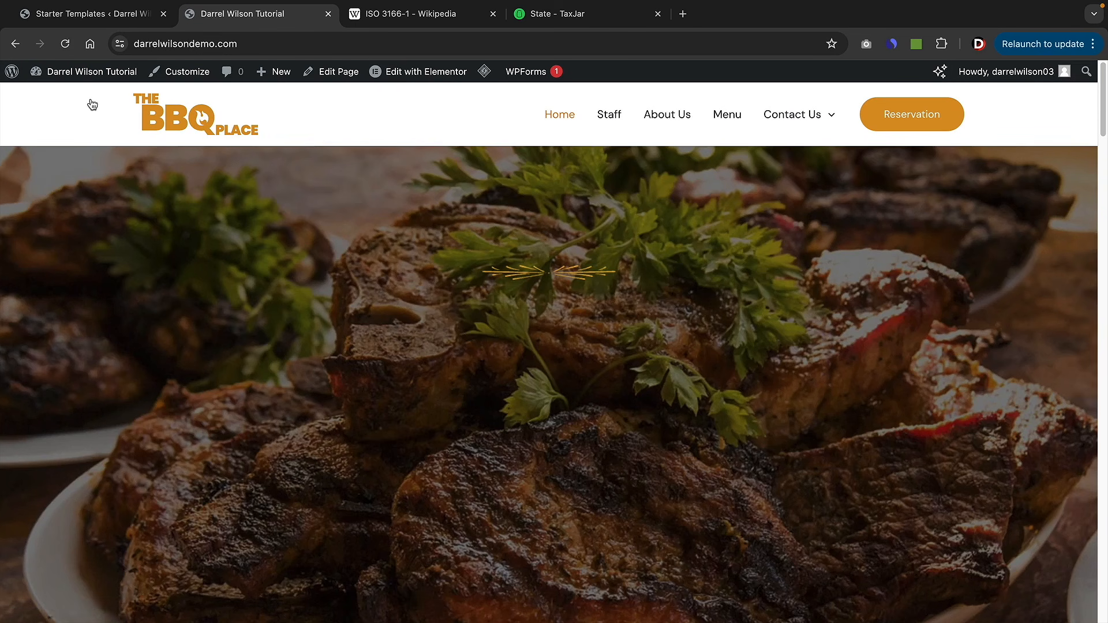
- Open the site's Menu page and launch it in Elementor
left_click(731, 117)
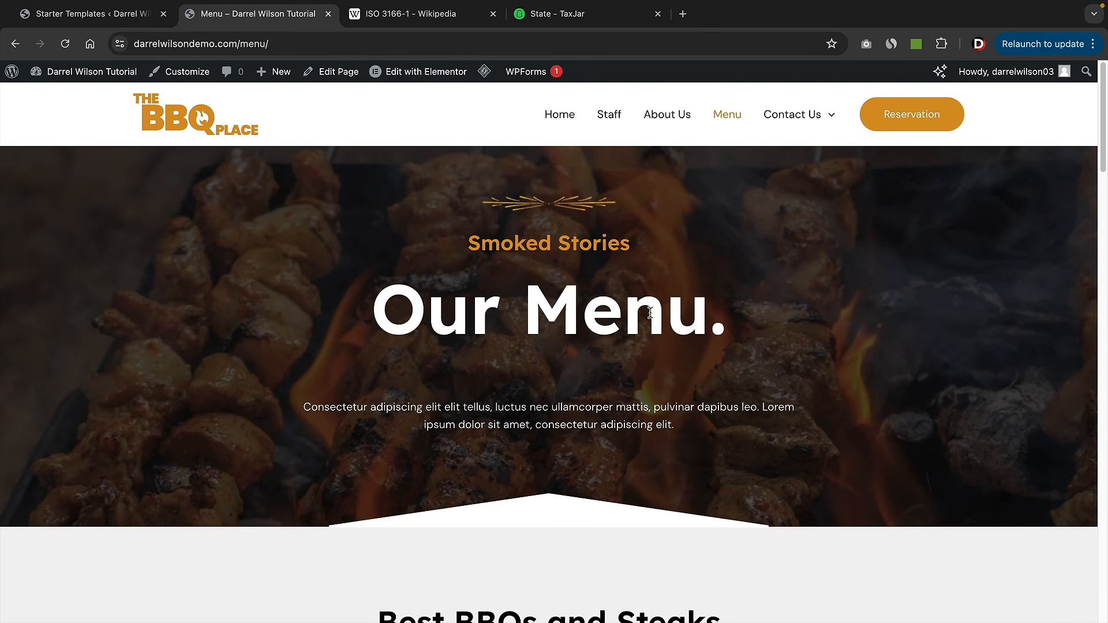
scroll(487, 388, "down", 7)
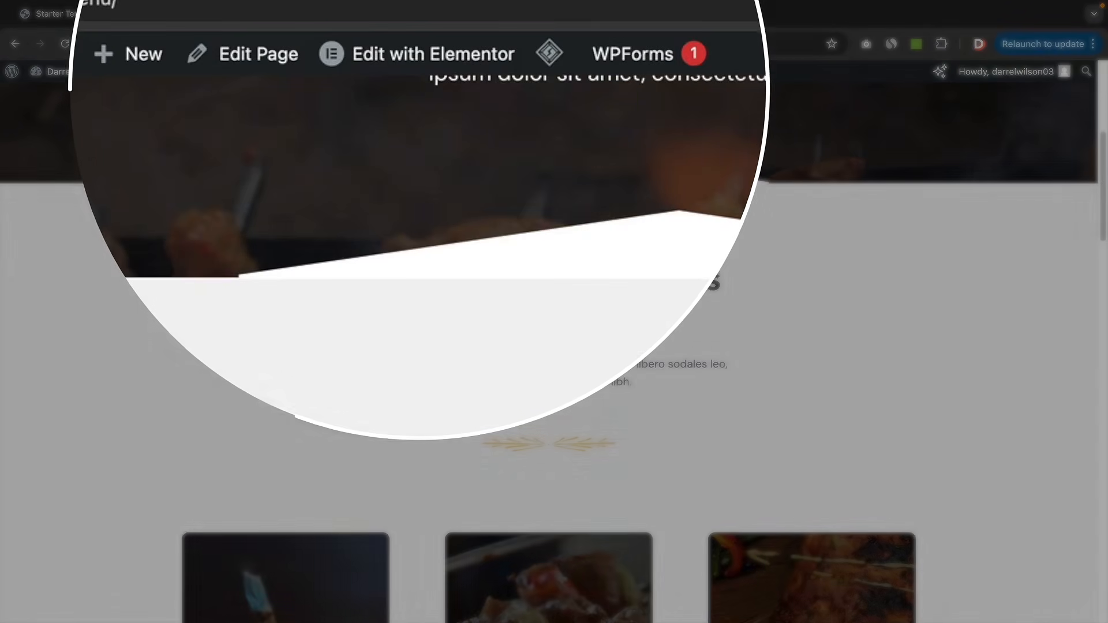
scroll(554, 358, "down", 4)
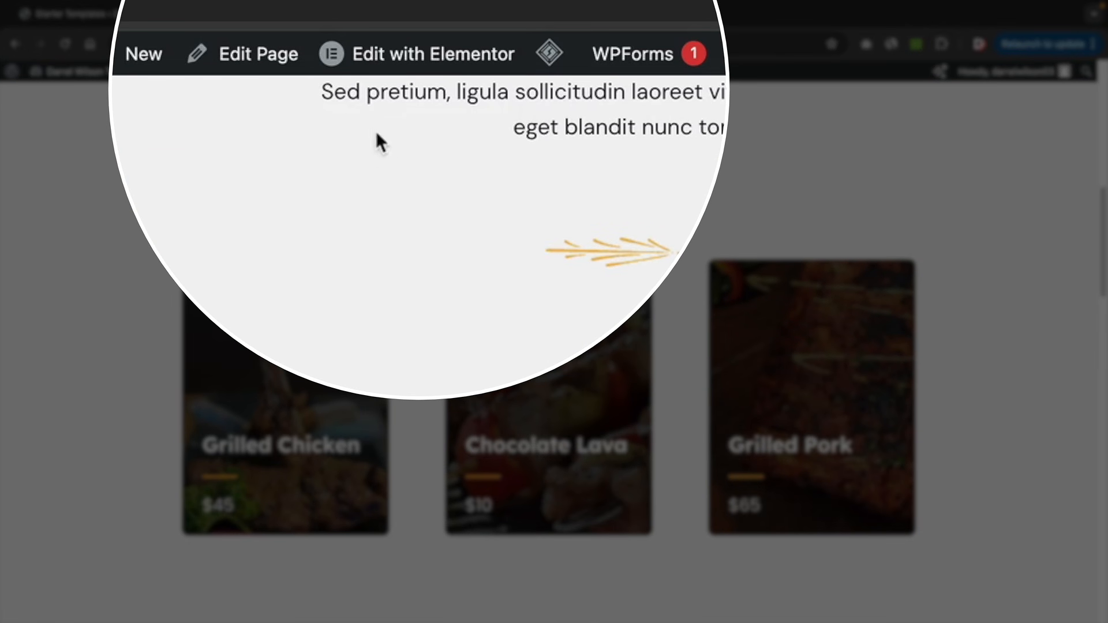
mouse_move(402, 62)
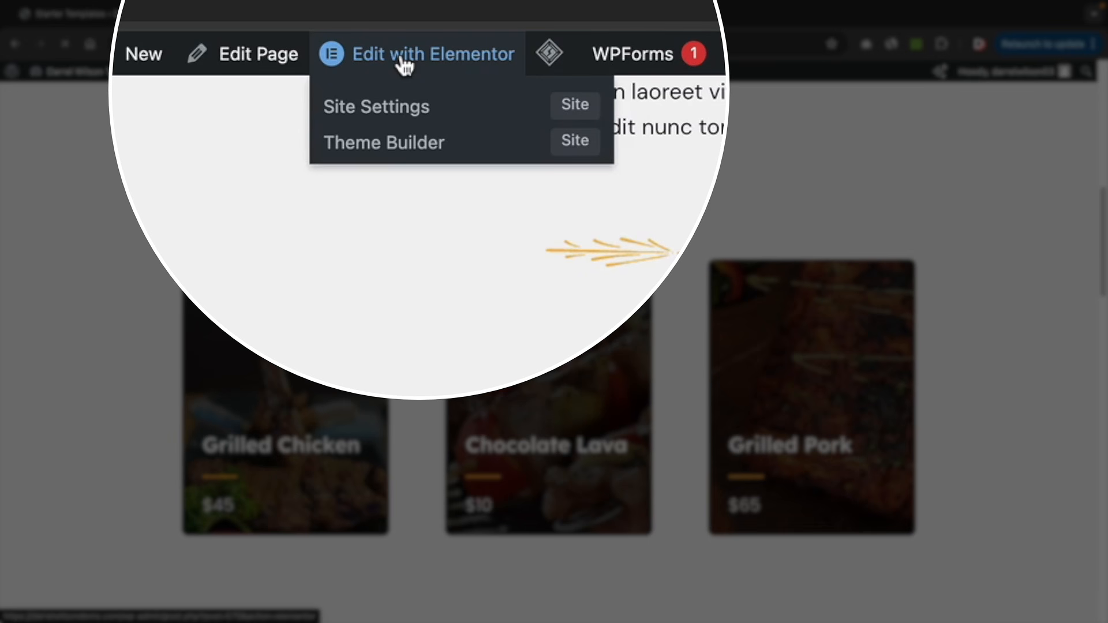
left_click(402, 63)
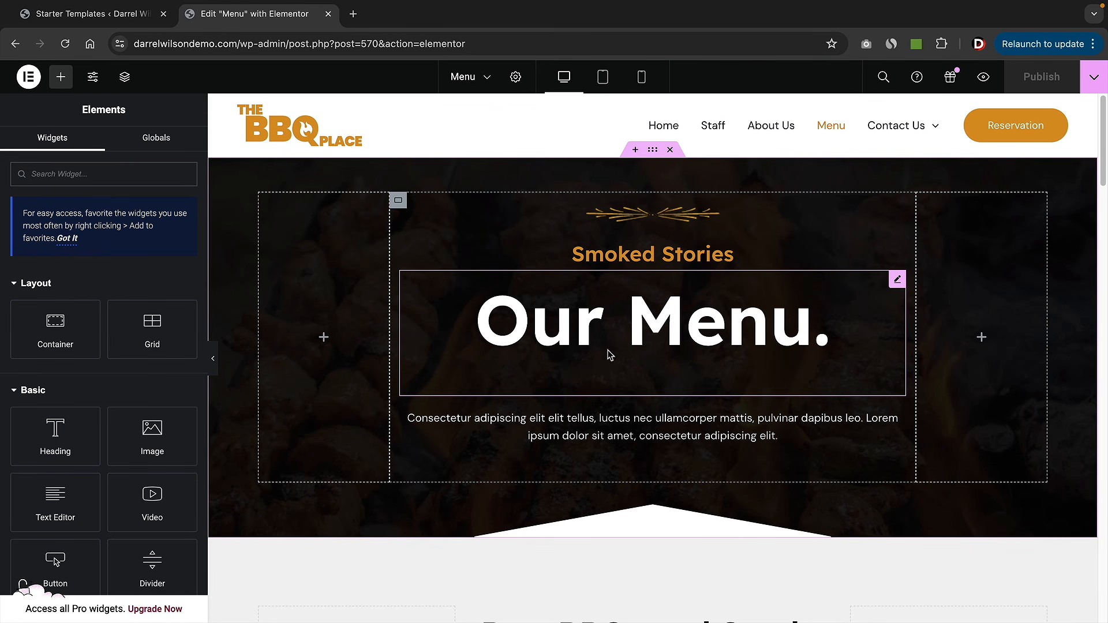
- Replace the 'Best BBQs and Steaks' heading text with 'Pancakes'
scroll(606, 369, "down", 6)
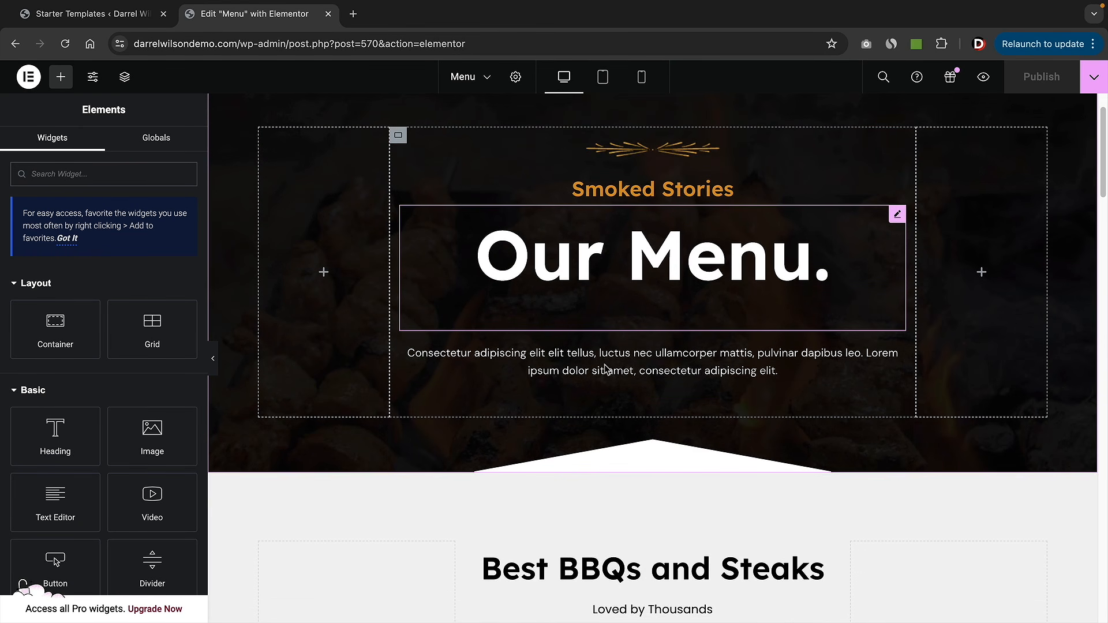
scroll(606, 369, "down", 3)
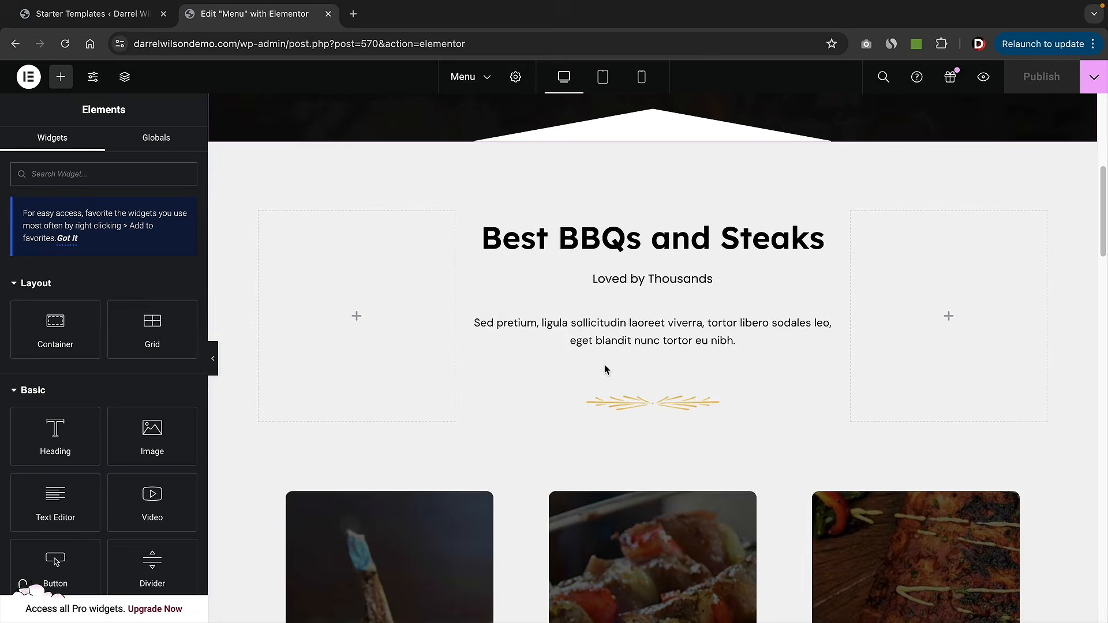
scroll(606, 369, "up", 2)
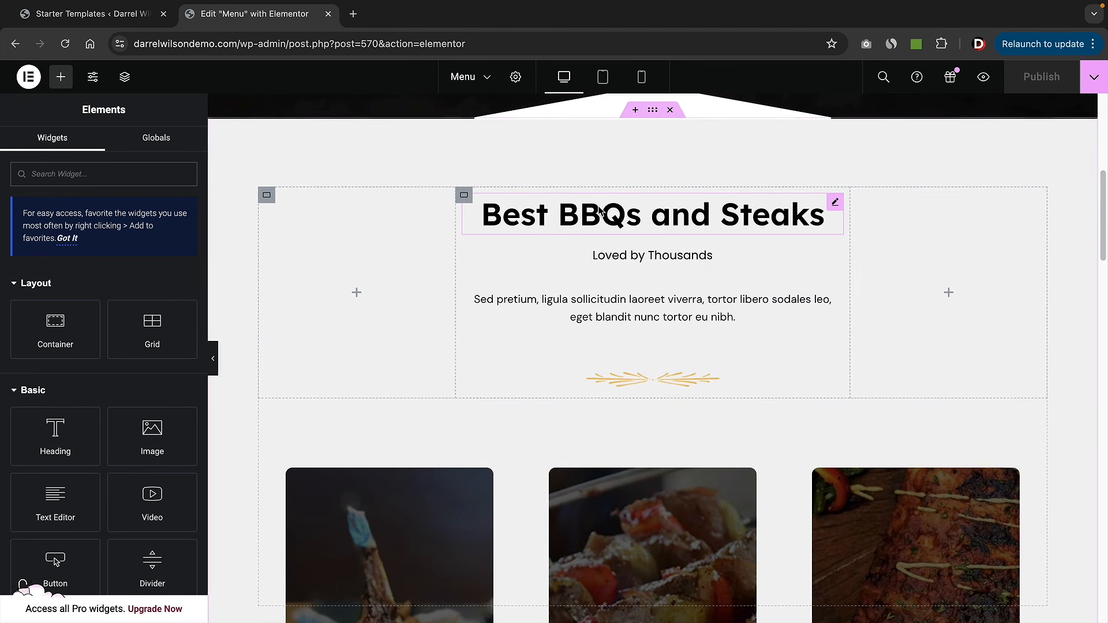
triple_click(668, 218)
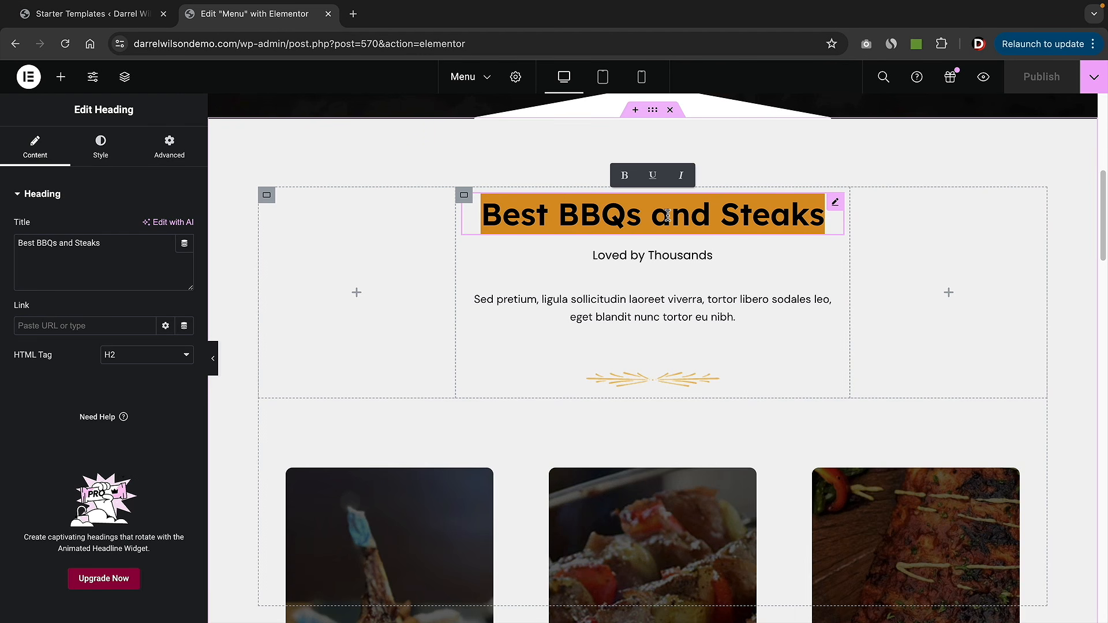
type("P")
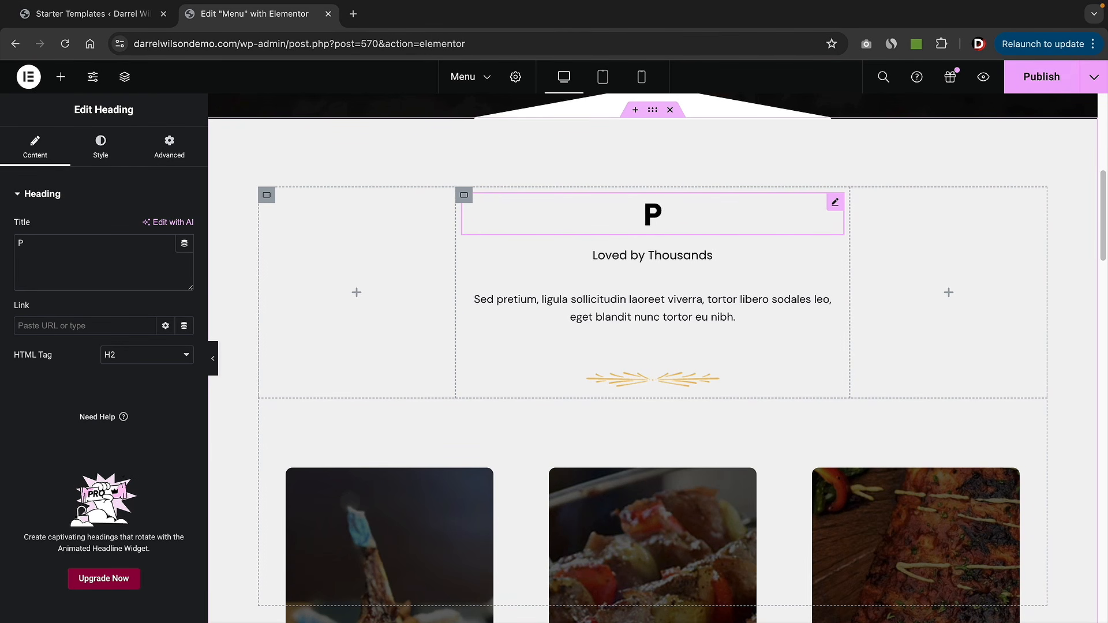
type("ancakes")
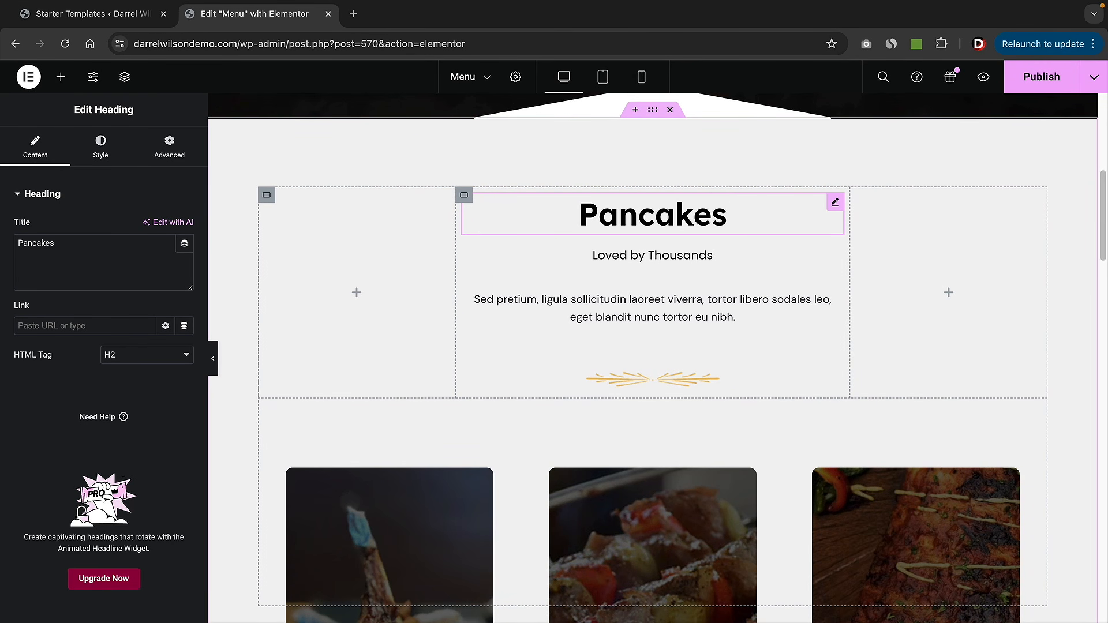
scroll(663, 220, "down", 5)
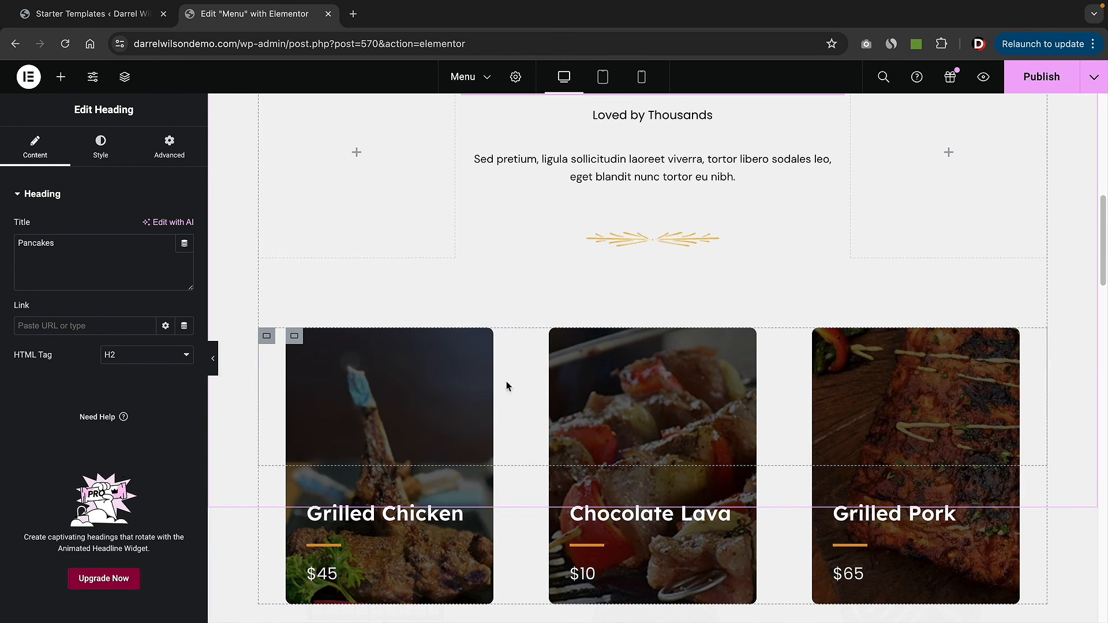
- Delete the container holding the Grilled Chicken, Chocolate Lava and Grilled Pork cards
scroll(506, 385, "down", 3)
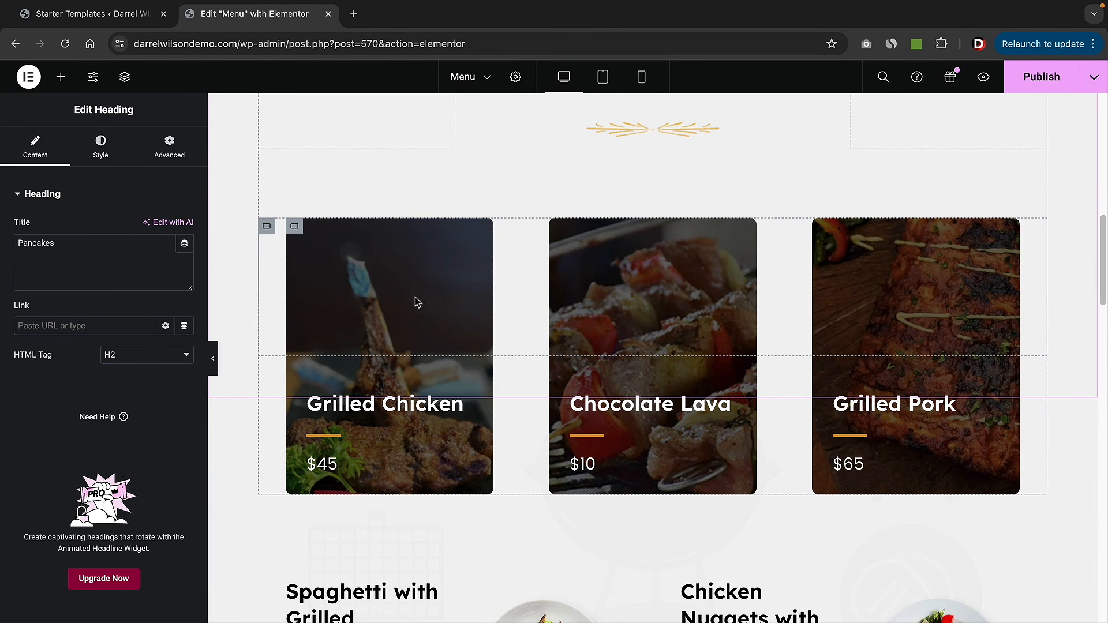
right_click(266, 229)
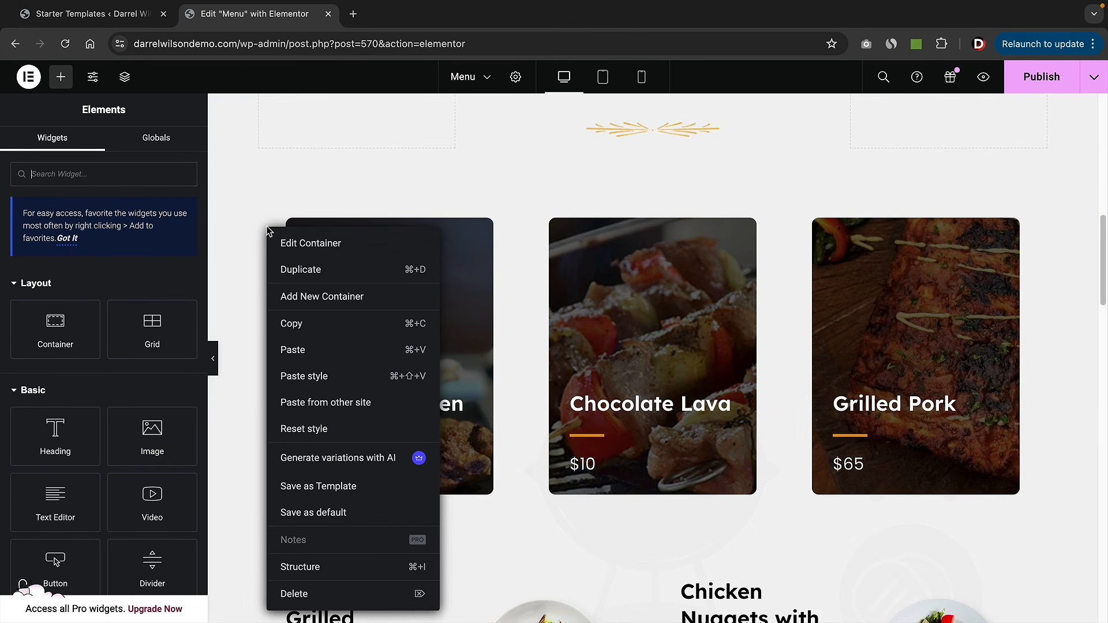
left_click(346, 598)
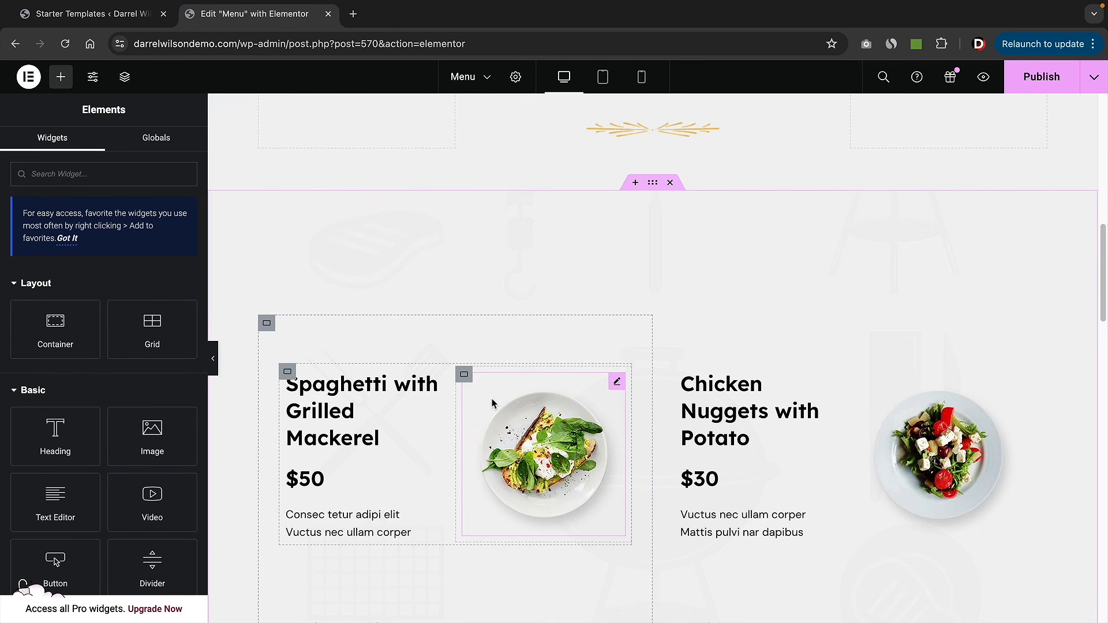
scroll(508, 404, "up", 3)
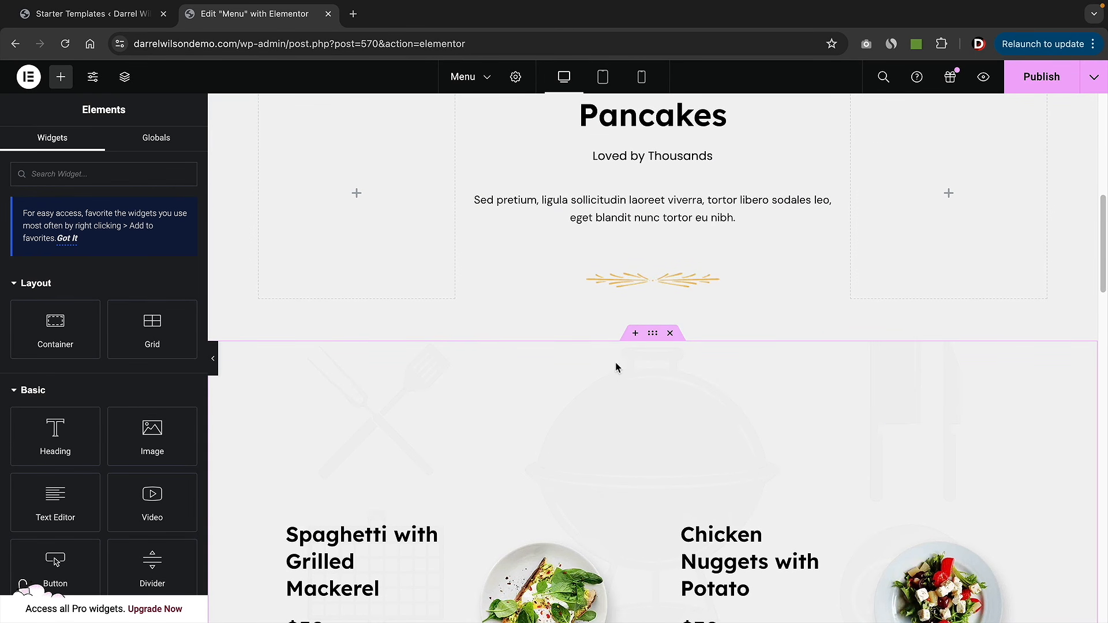
- Insert a single-column Flexbox container below the Pancakes section
left_click(635, 335)
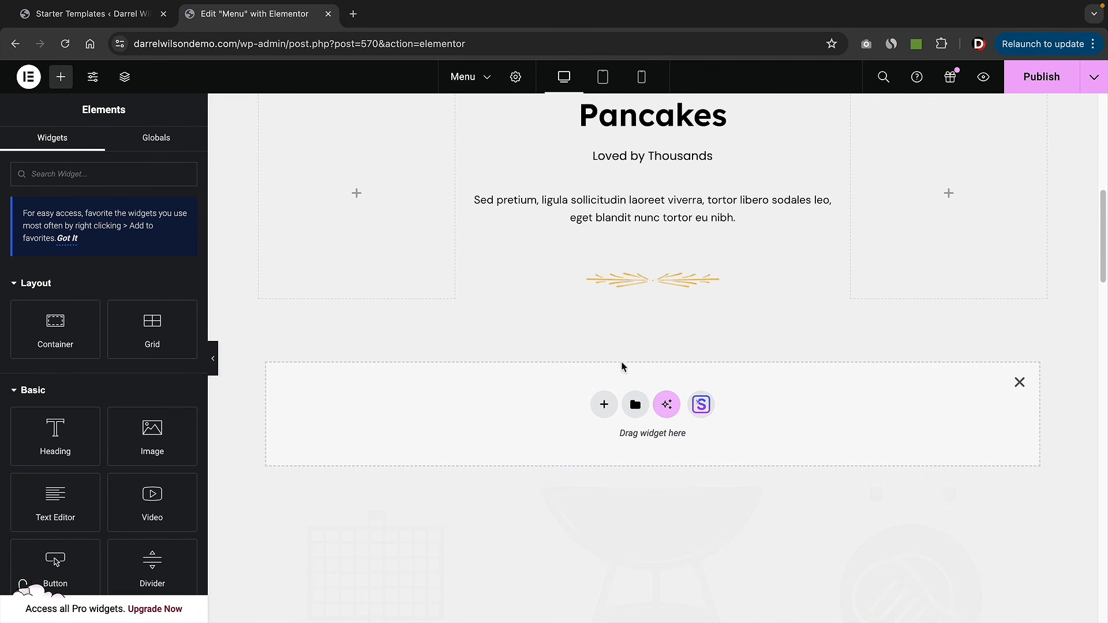
left_click(604, 406)
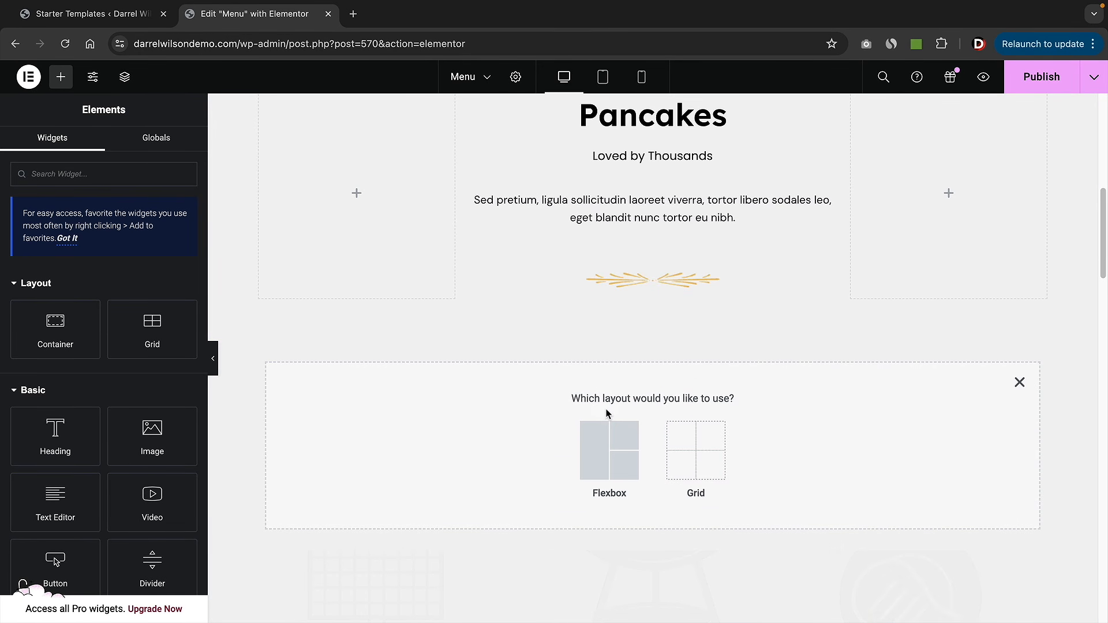
left_click(608, 443)
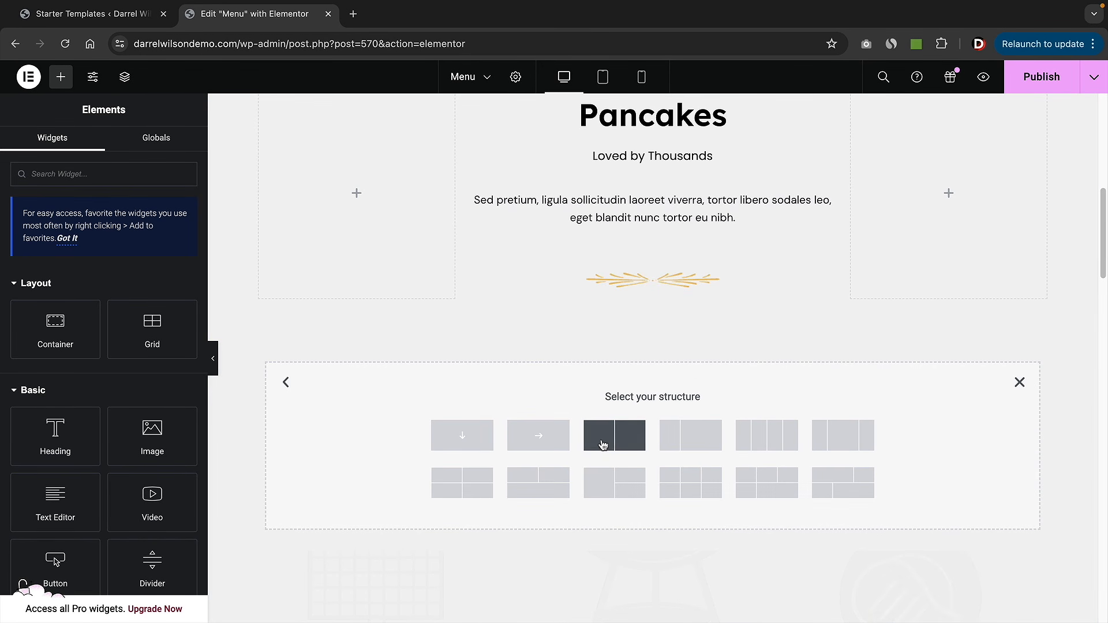
left_click(470, 439)
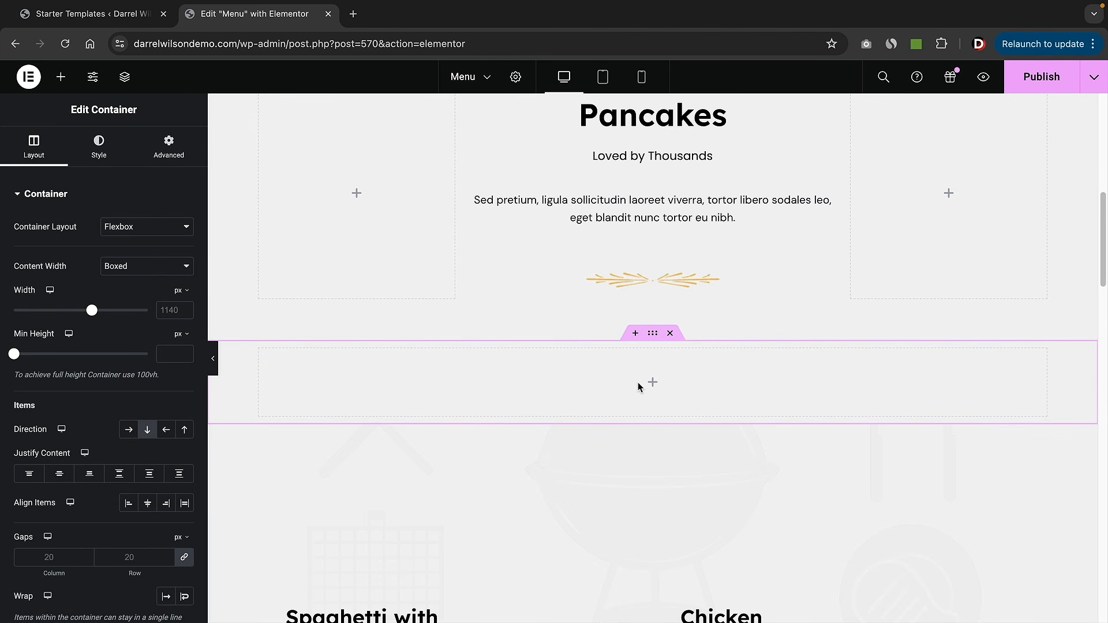
scroll(640, 392, "up", 2)
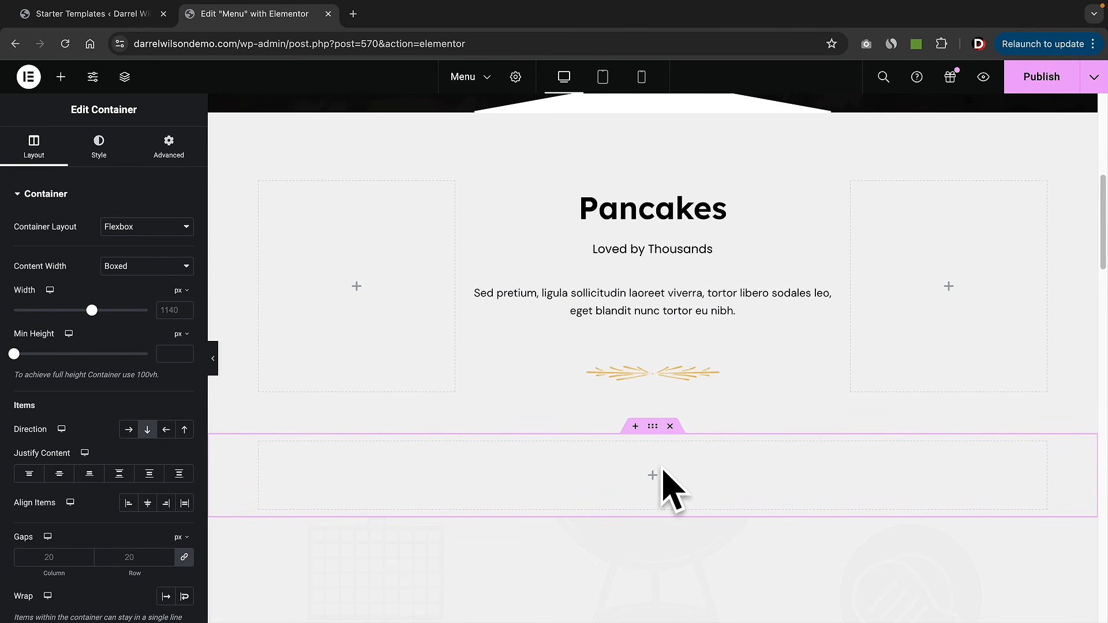
scroll(647, 467, "down", 1)
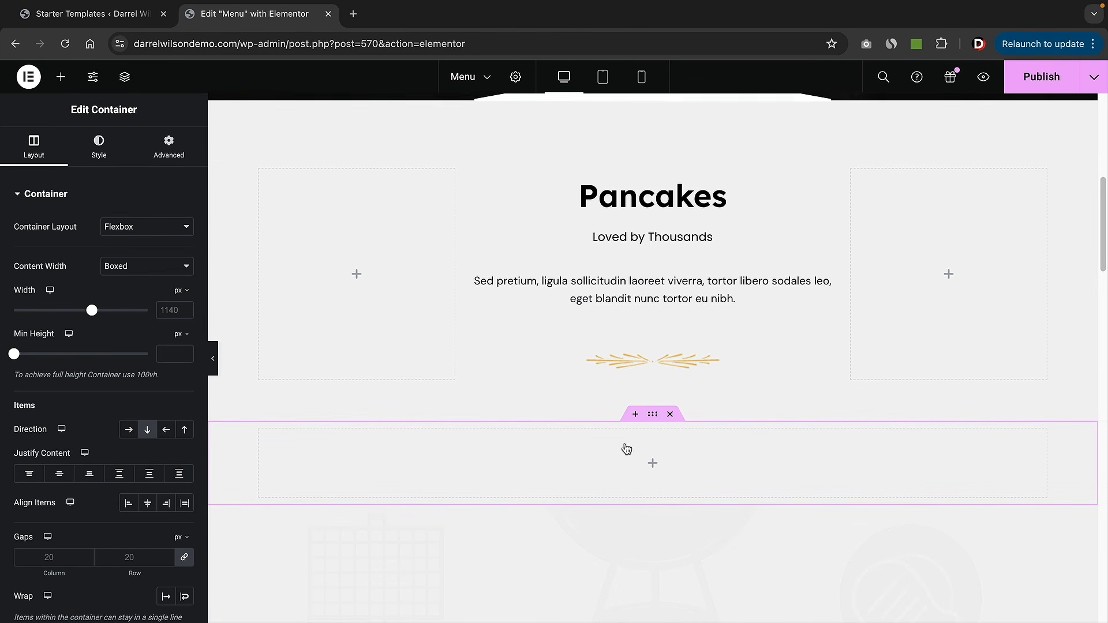
- Drag the WPC Food Menu List widget from the Wpcafe category into the new container
left_click(61, 77)
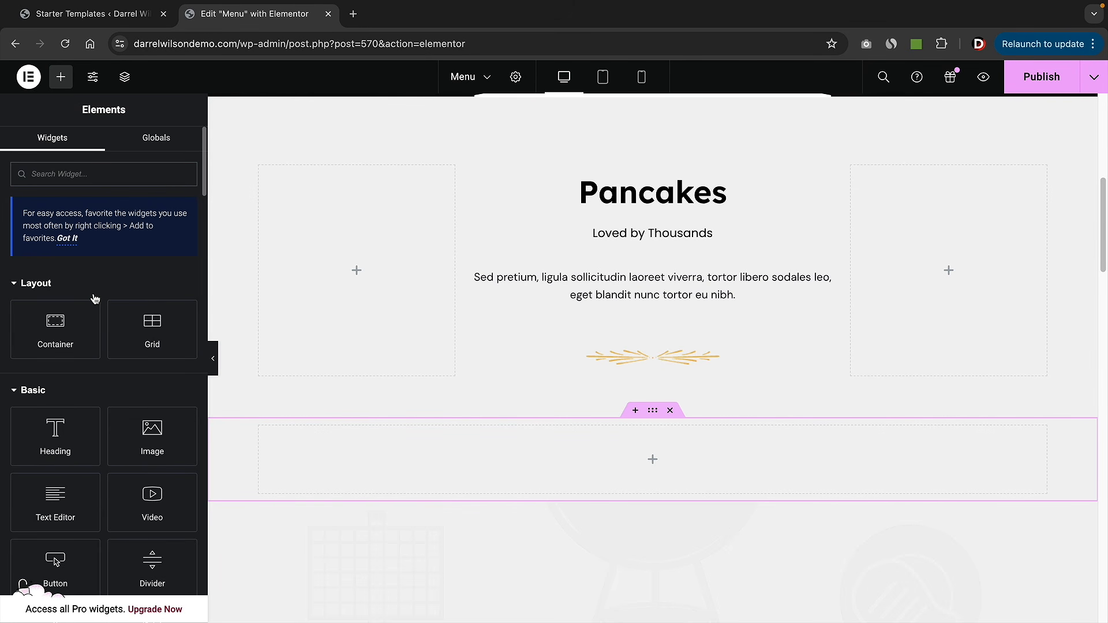
scroll(95, 299, "down", 15)
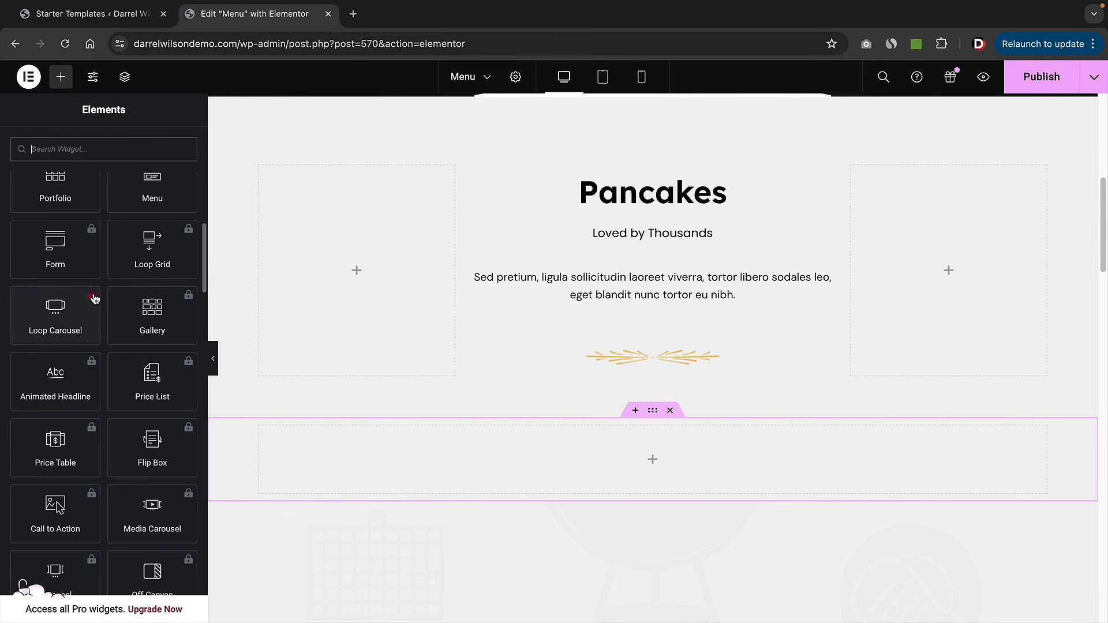
scroll(95, 299, "down", 10)
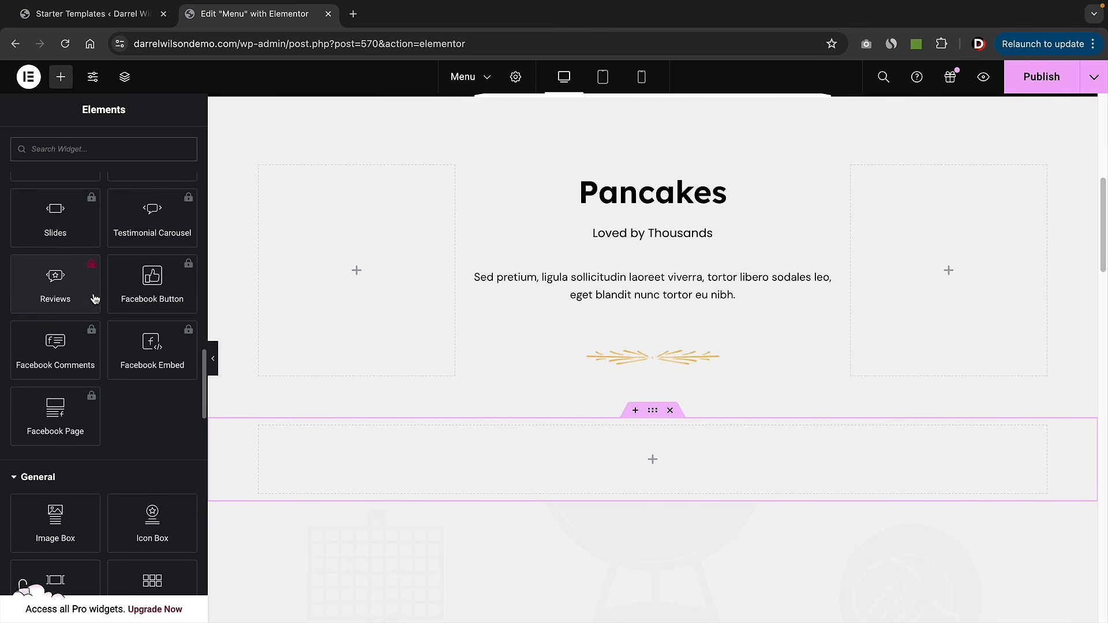
scroll(95, 299, "down", 4)
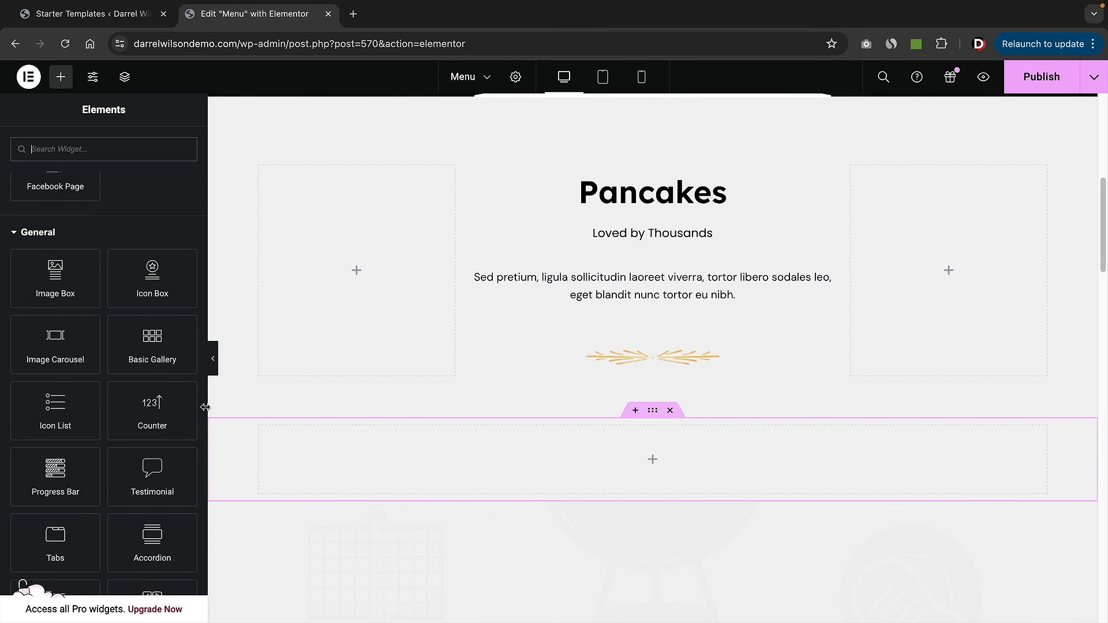
scroll(201, 500, "down", 10)
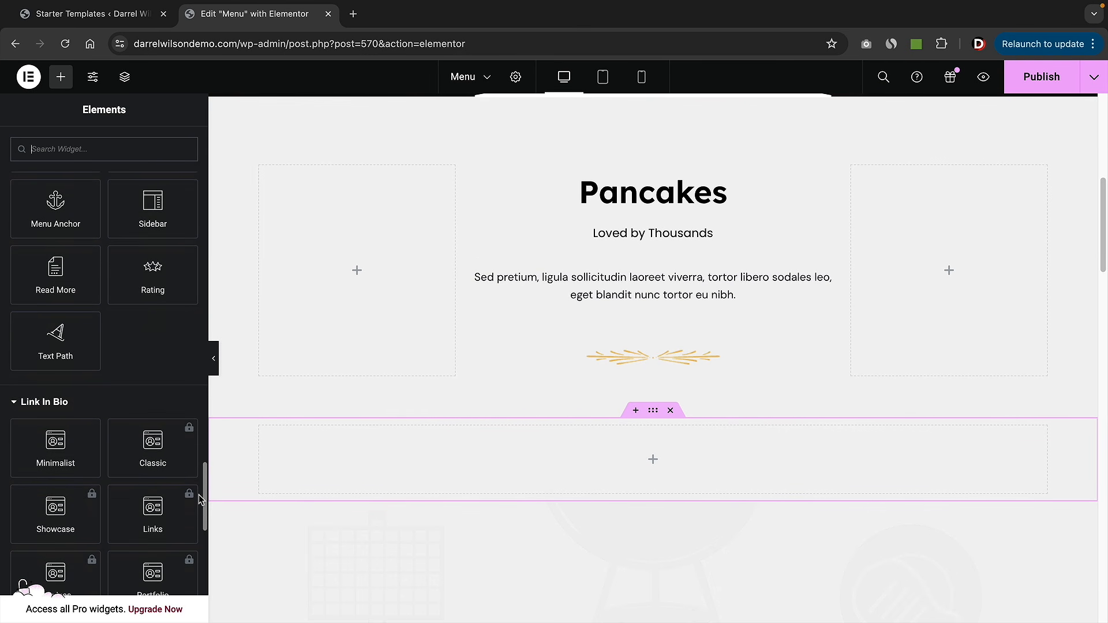
left_click_drag(200, 499, 201, 575)
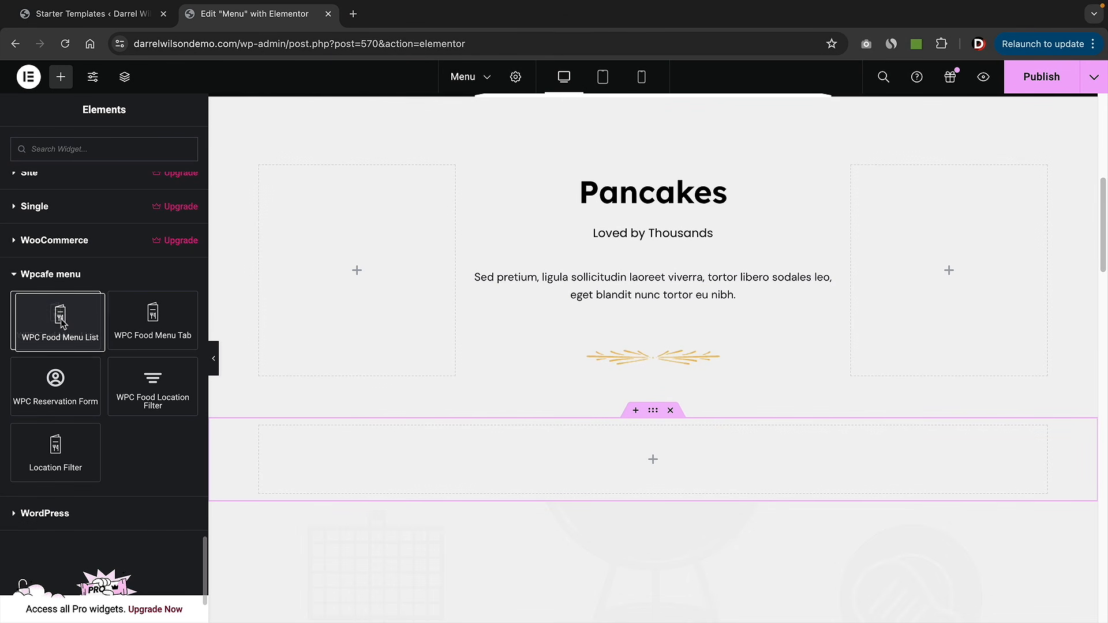
left_click_drag(61, 323, 594, 469)
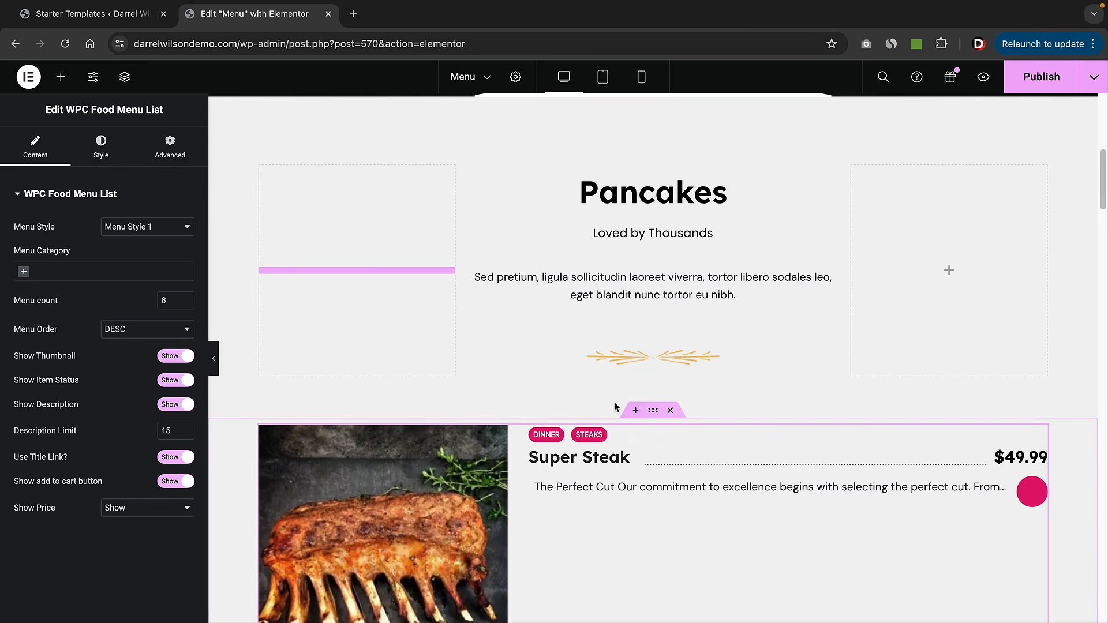
scroll(600, 403, "down", 3)
scroll(600, 404, "down", 3)
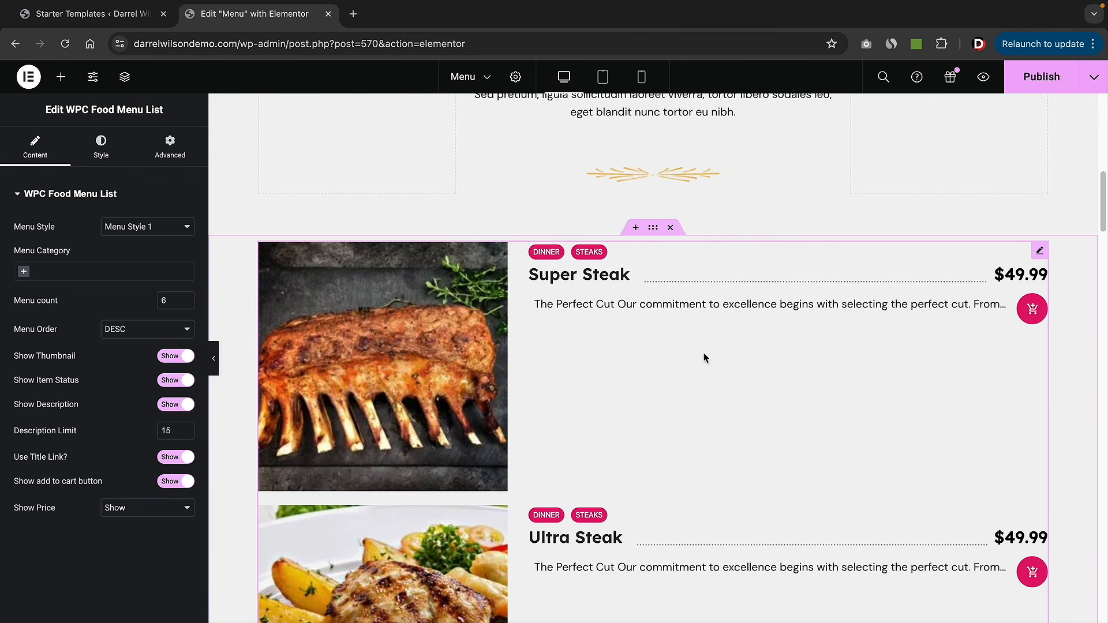
scroll(707, 421, "down", 3)
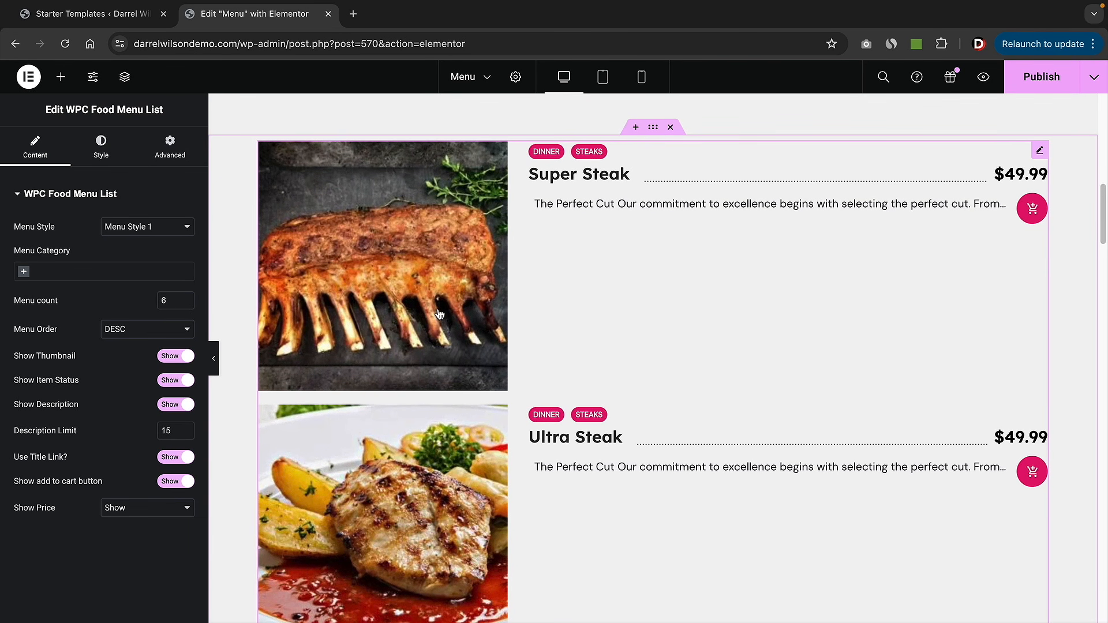
scroll(439, 313, "down", 15)
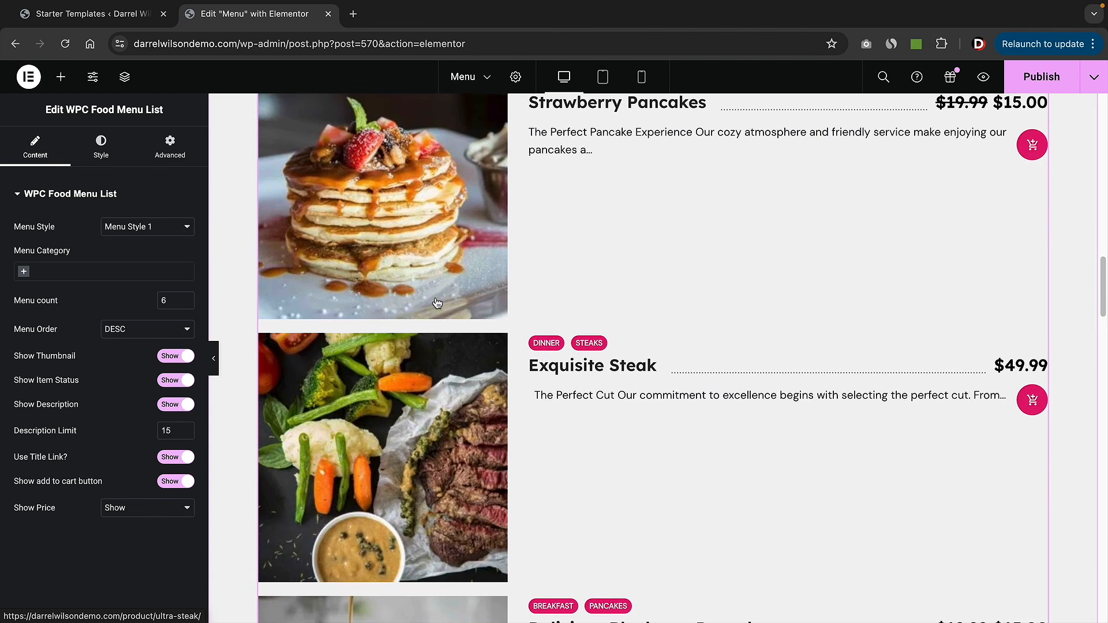
scroll(438, 303, "up", 12)
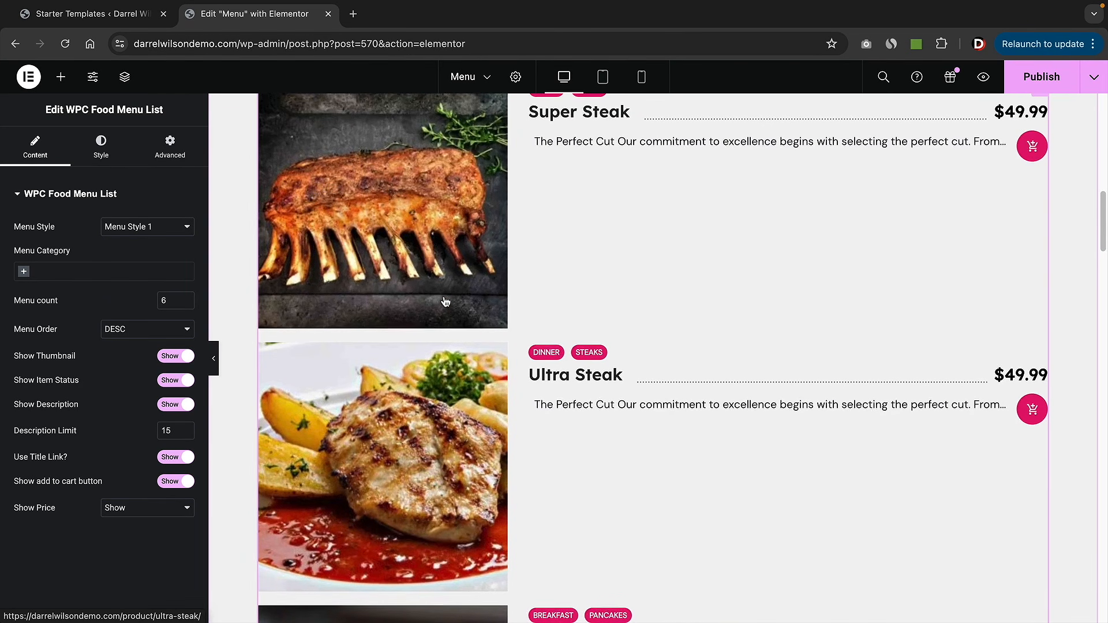
scroll(444, 302, "up", 8)
scroll(459, 309, "down", 3)
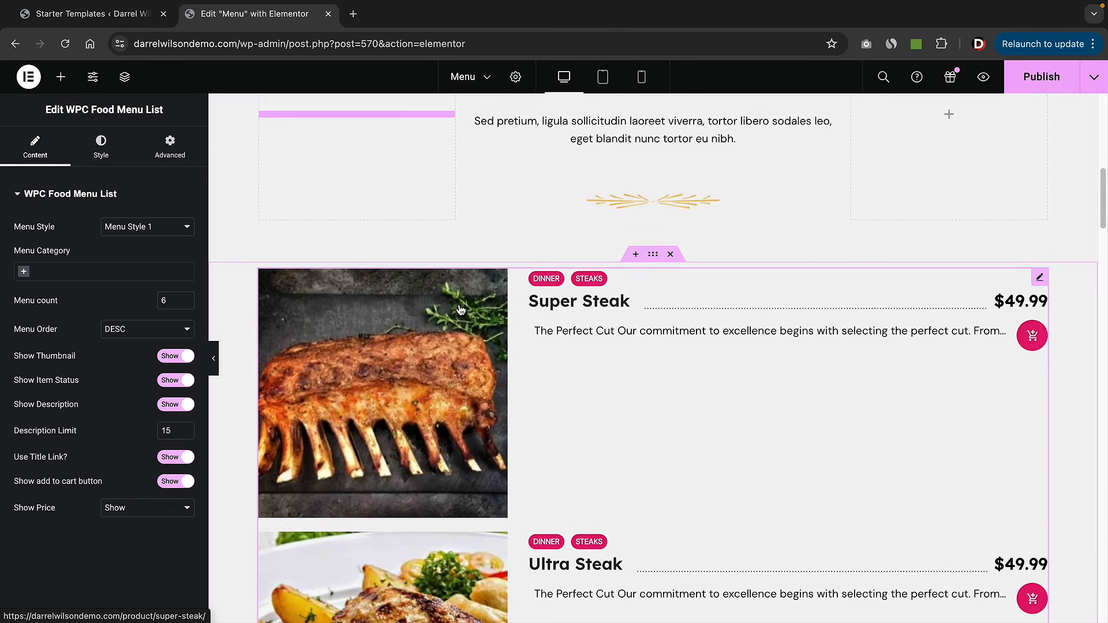
scroll(468, 311, "down", 1)
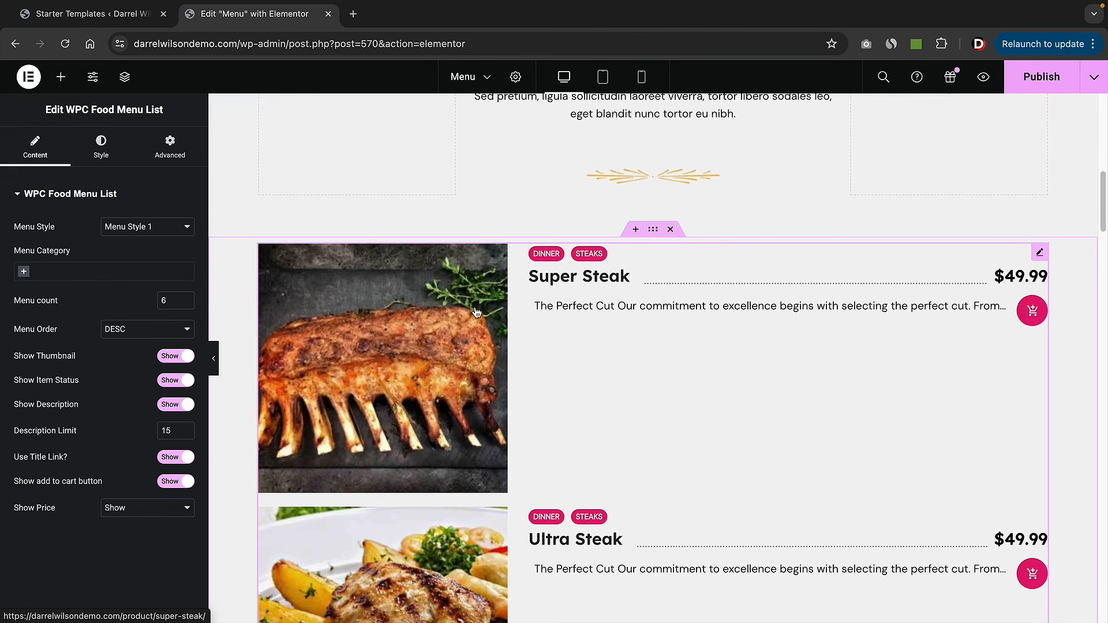
- Set the food menu list's Menu Category to Breakfast, leaving only the two pancake dishes
left_click(24, 272)
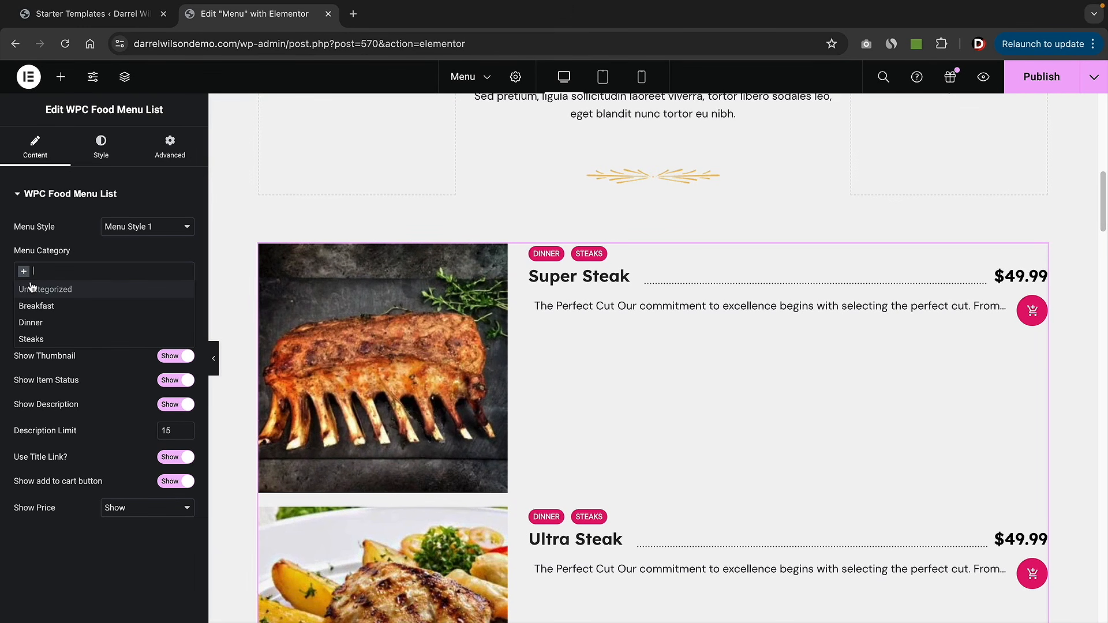
left_click(34, 306)
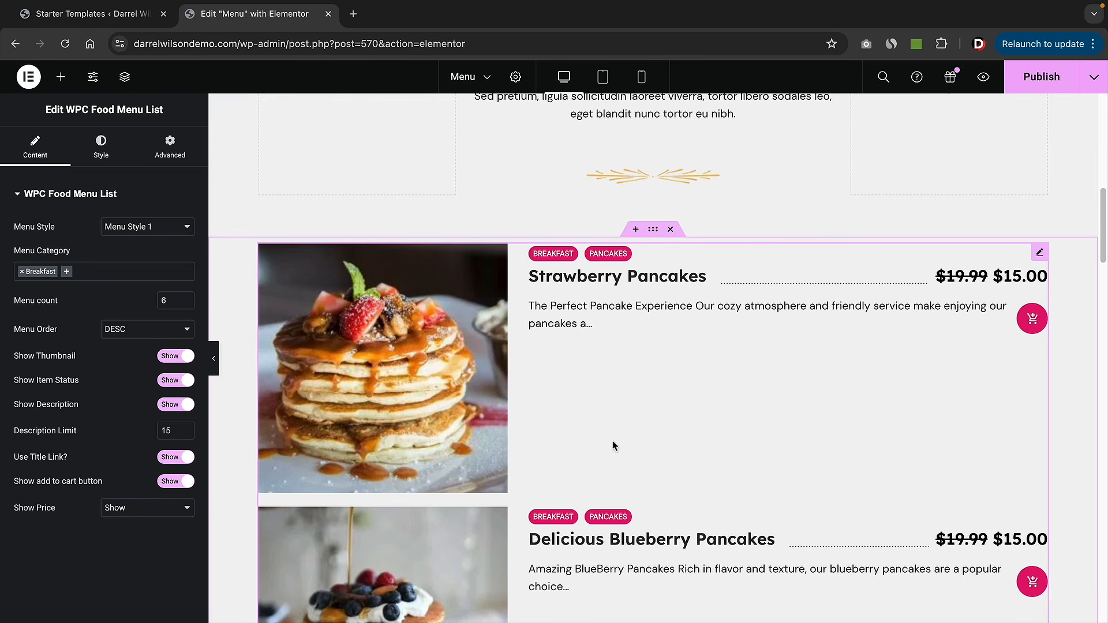
scroll(733, 391, "down", 1)
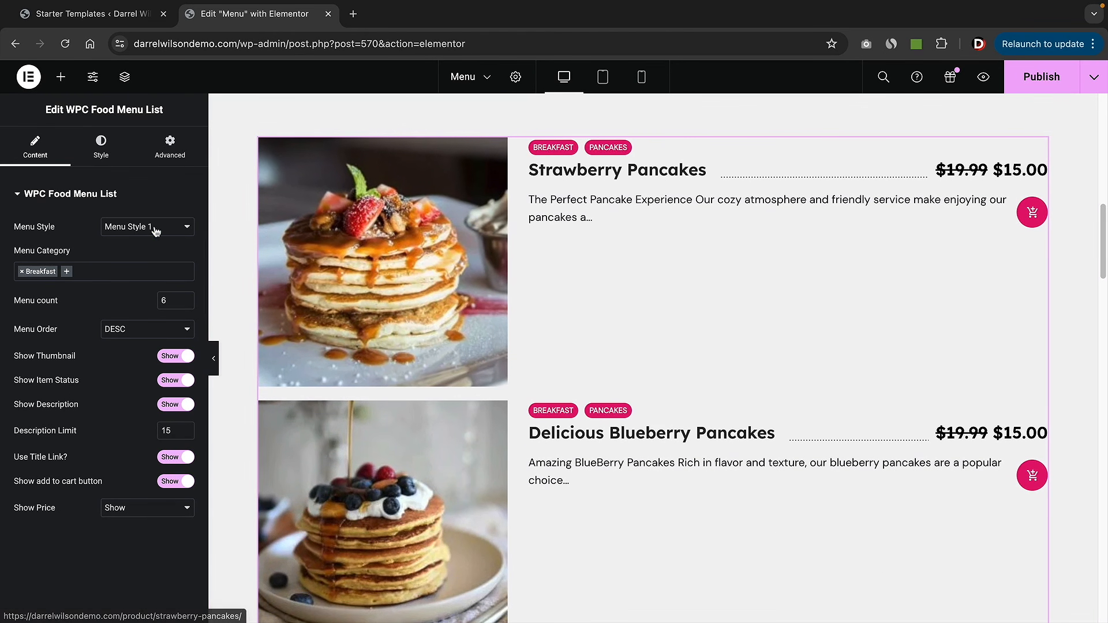
left_click(155, 229)
left_click(155, 243)
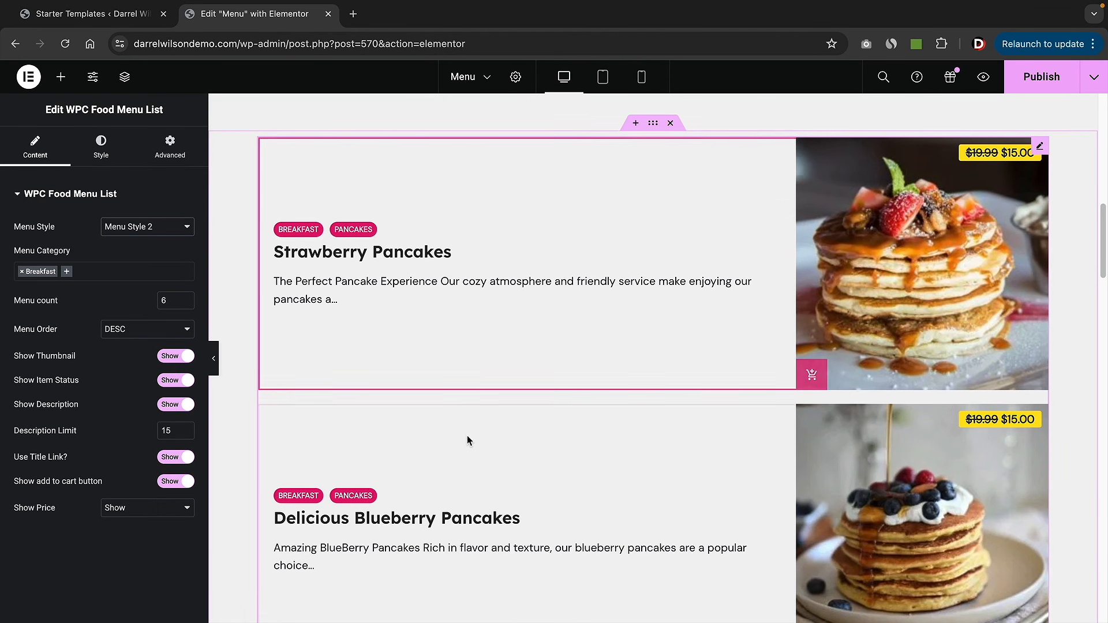
scroll(528, 445, "down", 3)
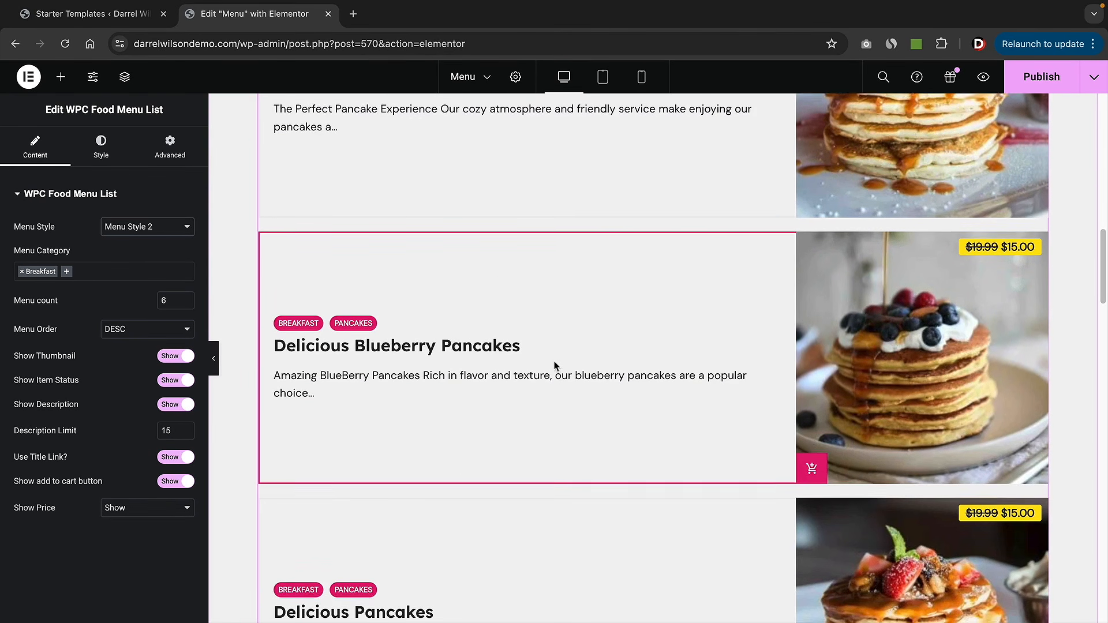
scroll(554, 364, "down", 2)
scroll(624, 478, "up", 1)
scroll(597, 351, "up", 5)
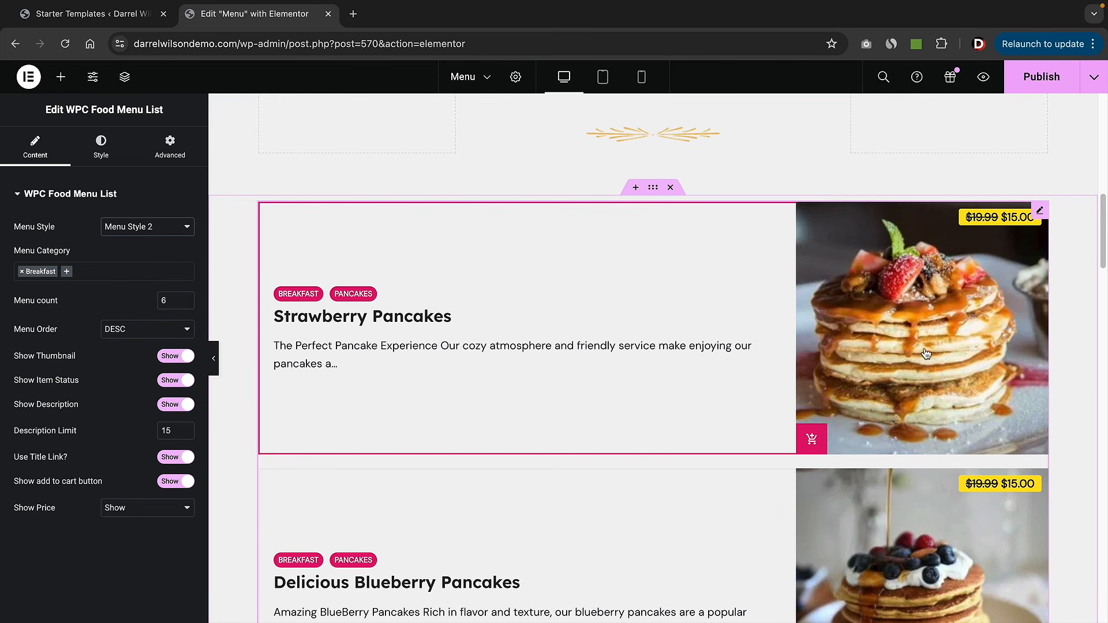
left_click(145, 226)
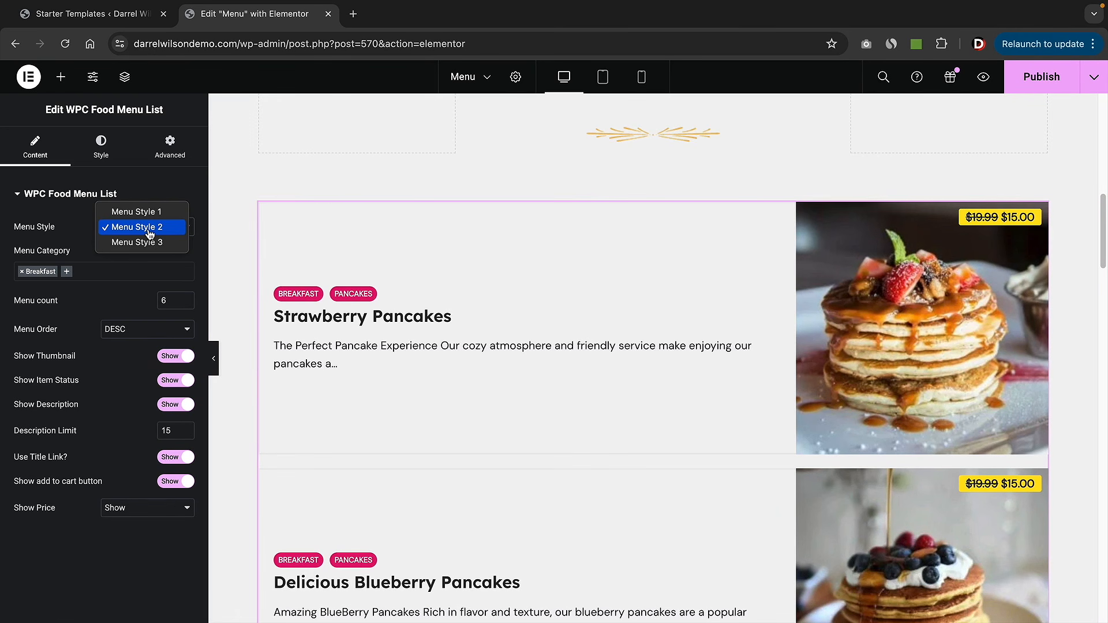
left_click(147, 242)
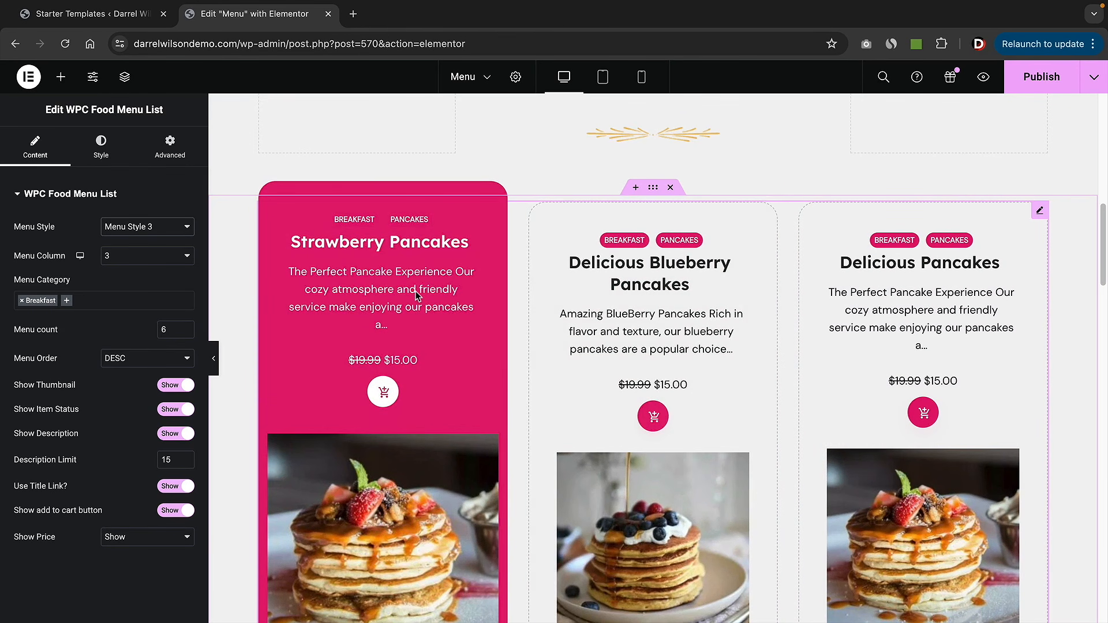
scroll(417, 297, "down", 2)
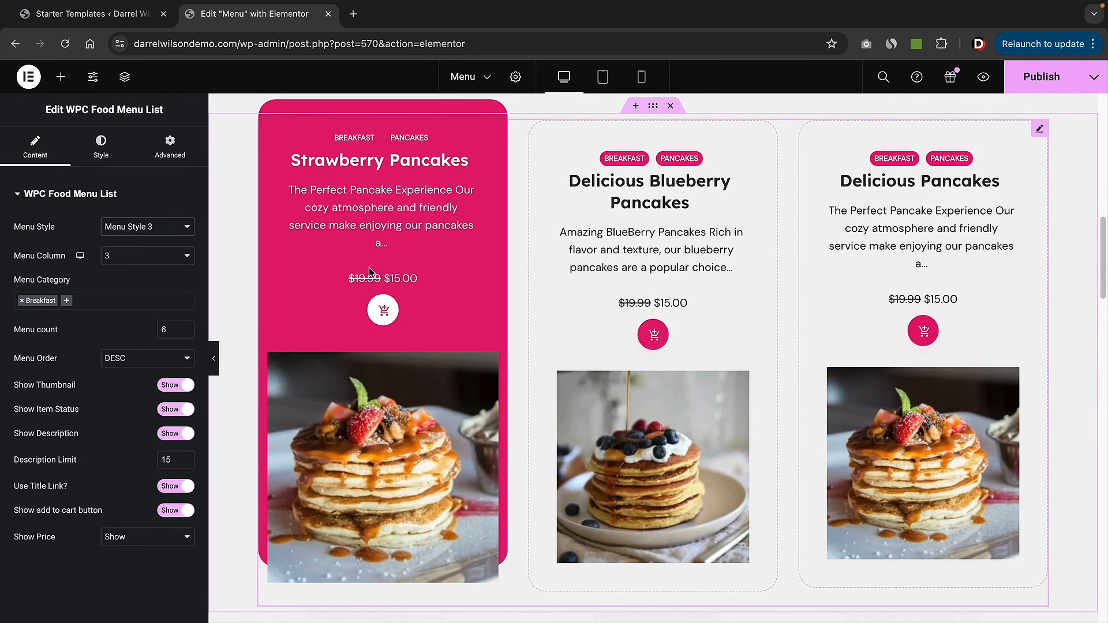
left_click(147, 226)
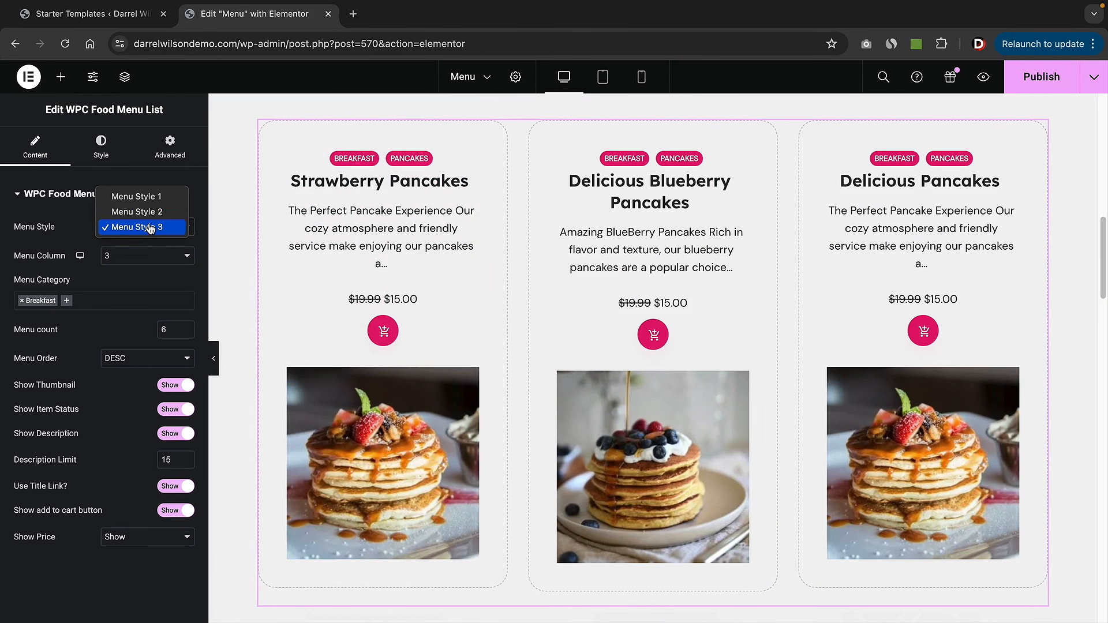
left_click(140, 201)
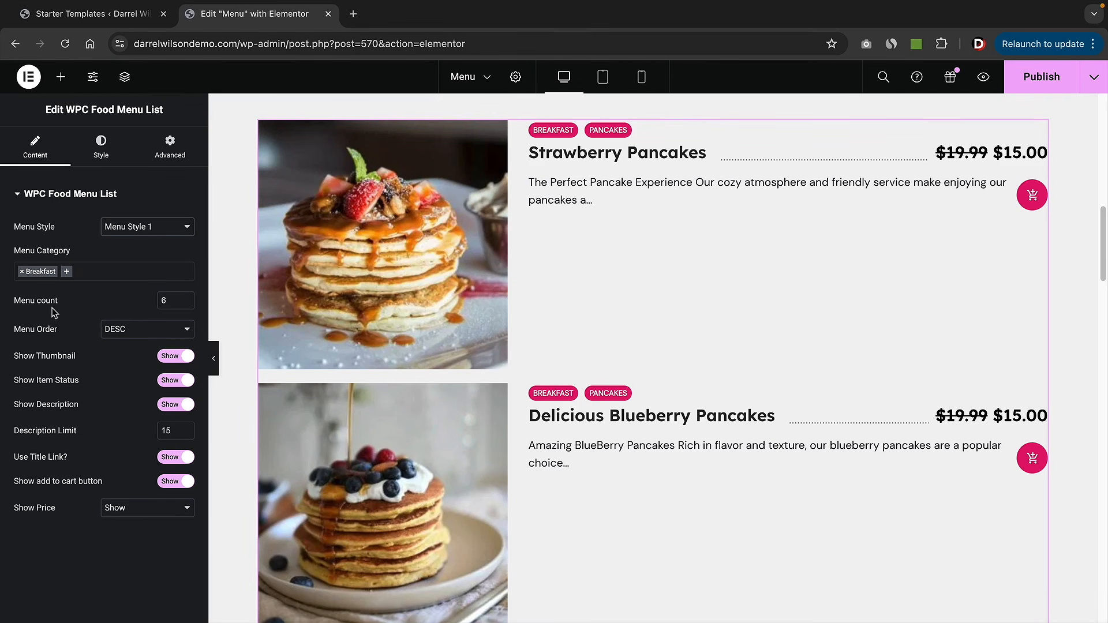
- Set the food menu list's Menu count to 50 and Description Limit to 50, then show its Style settings
double_click(174, 299)
type("10")
left_click(185, 299)
type("50")
left_click(185, 428)
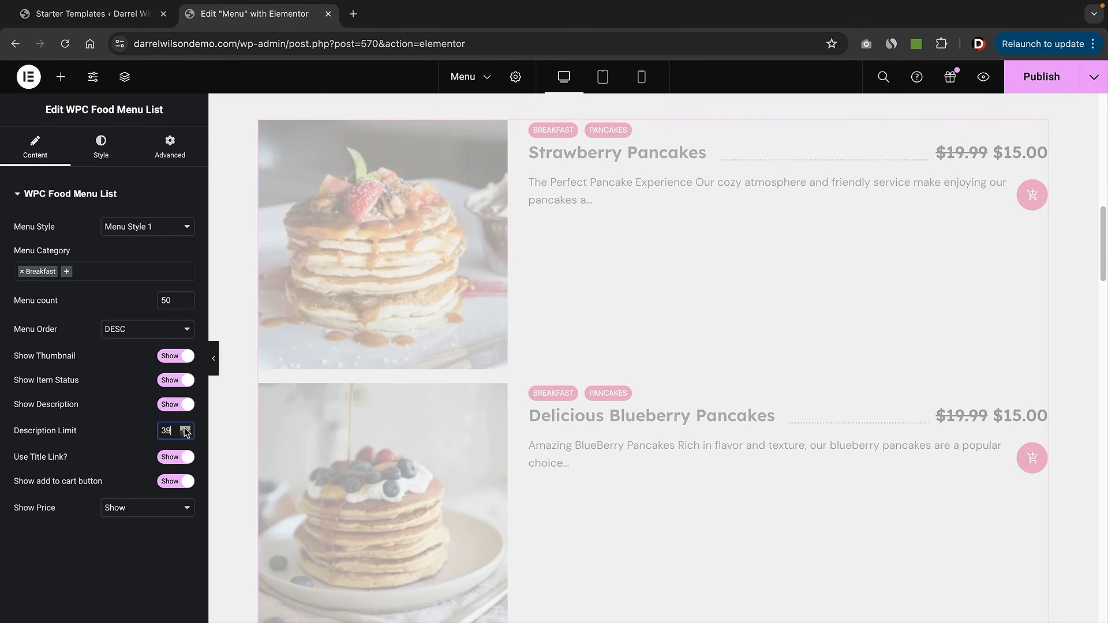
left_click(184, 428)
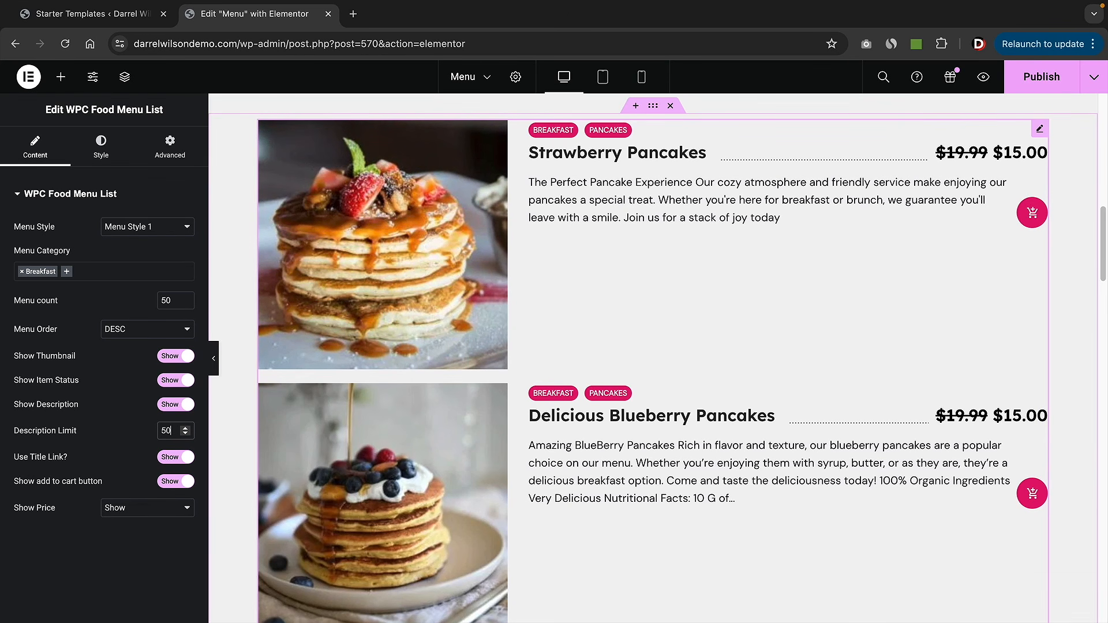
scroll(646, 248, "up", 1)
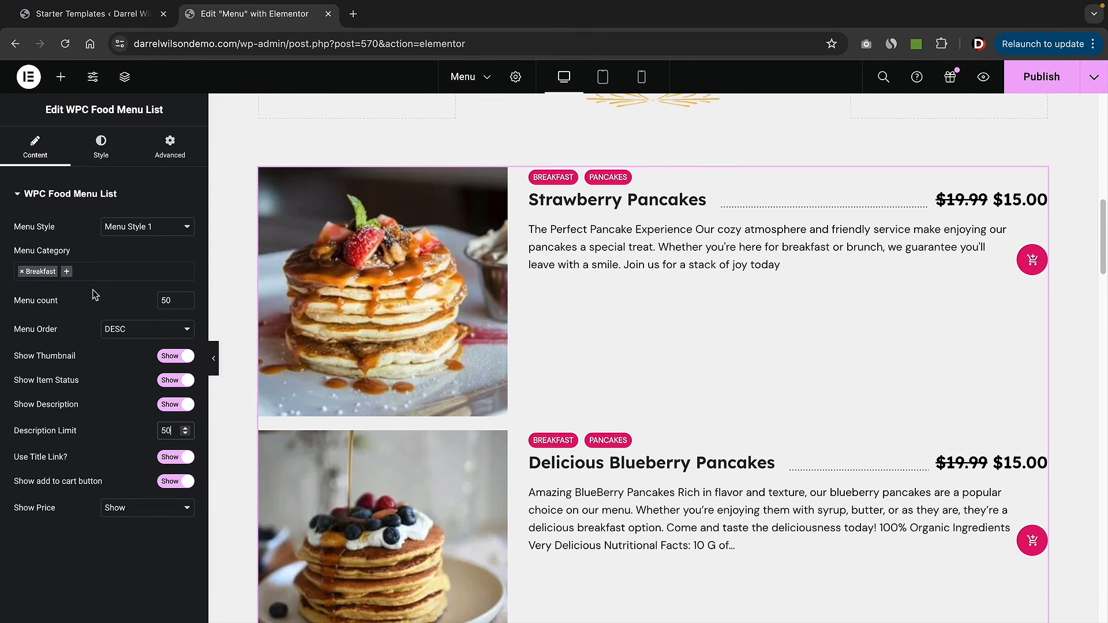
left_click(102, 148)
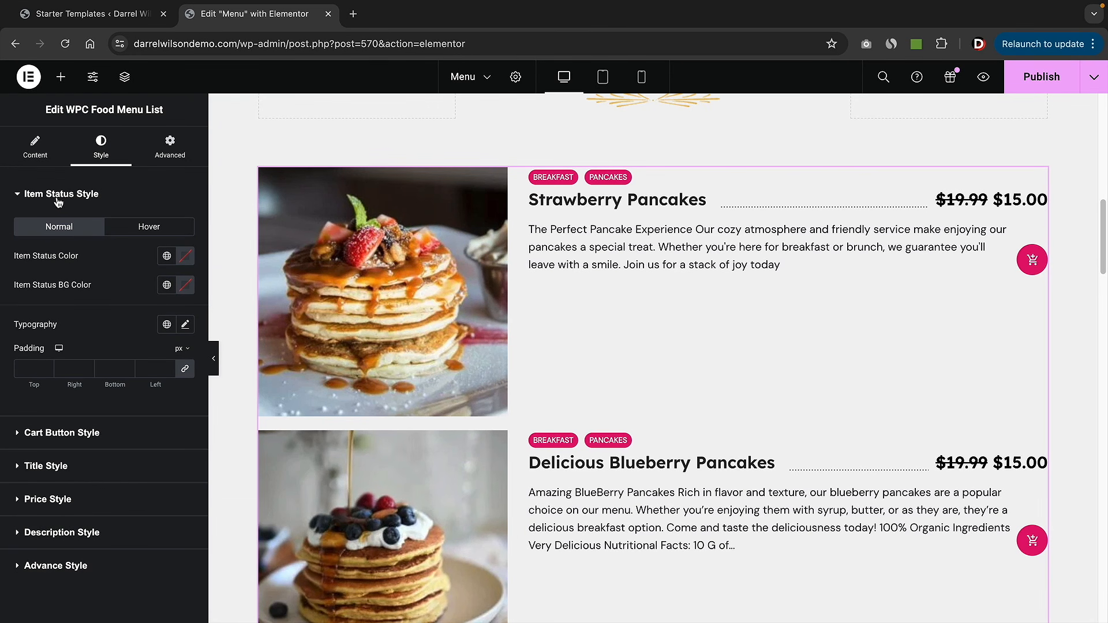
- Recolour the item status tag text and make its background black (#000000)
left_click(186, 261)
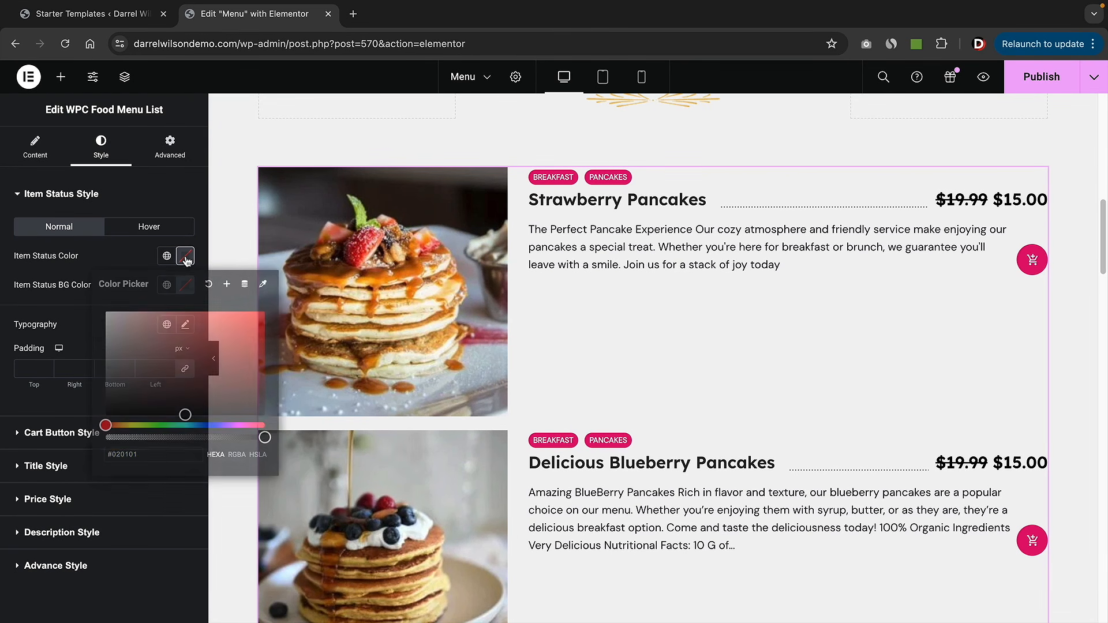
left_click_drag(198, 348, 98, 309)
left_click(3, 305)
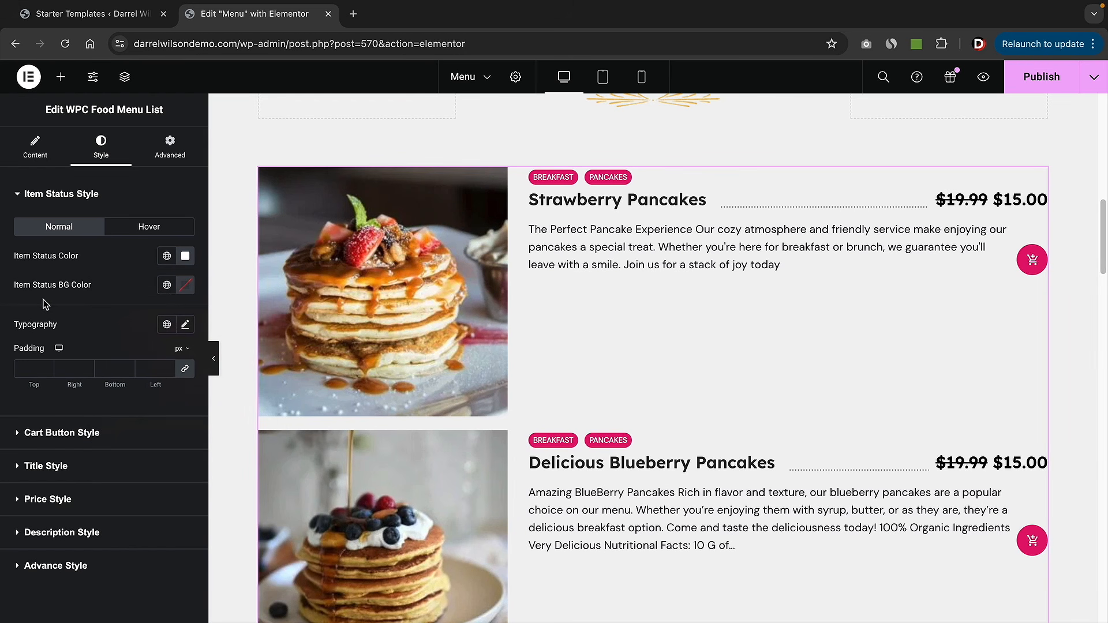
left_click(185, 284)
left_click_drag(150, 376, 258, 445)
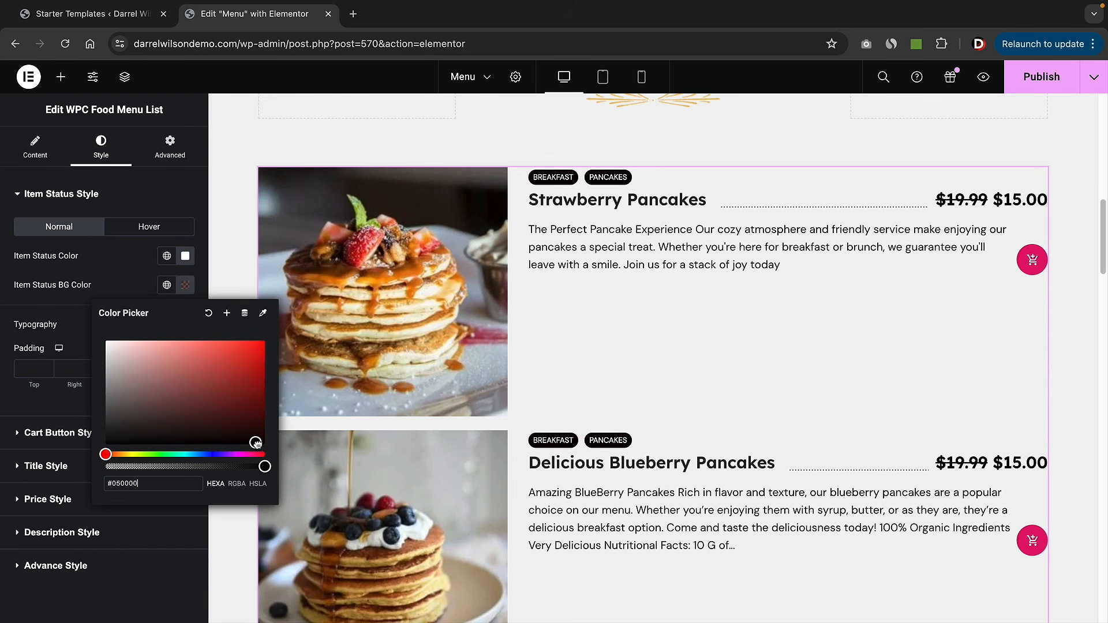
left_click(3, 326)
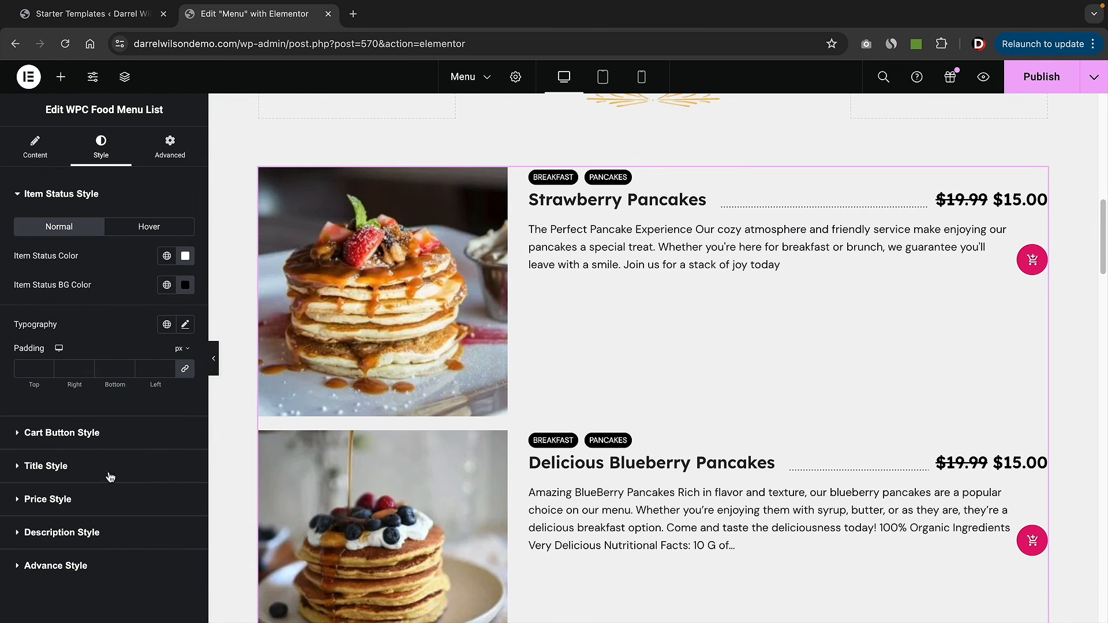
left_click(60, 432)
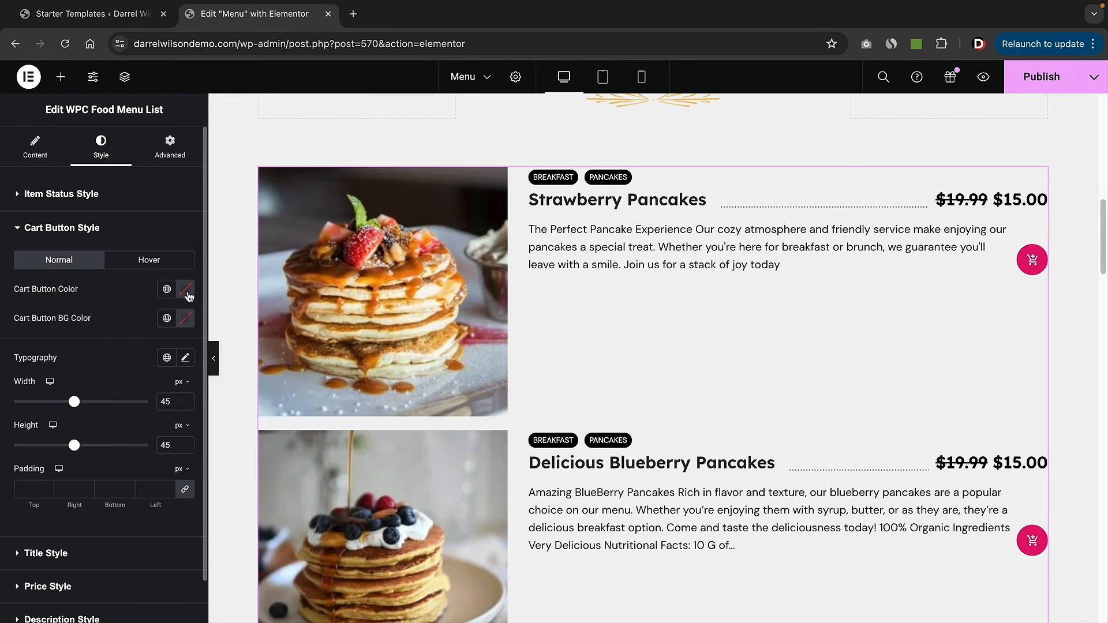
- Make the cart icons white and the cart button backgrounds green in the Normal state
left_click(184, 288)
left_click_drag(185, 448, 85, 344)
left_click(141, 291)
left_click(185, 319)
left_click_drag(185, 475, 82, 513)
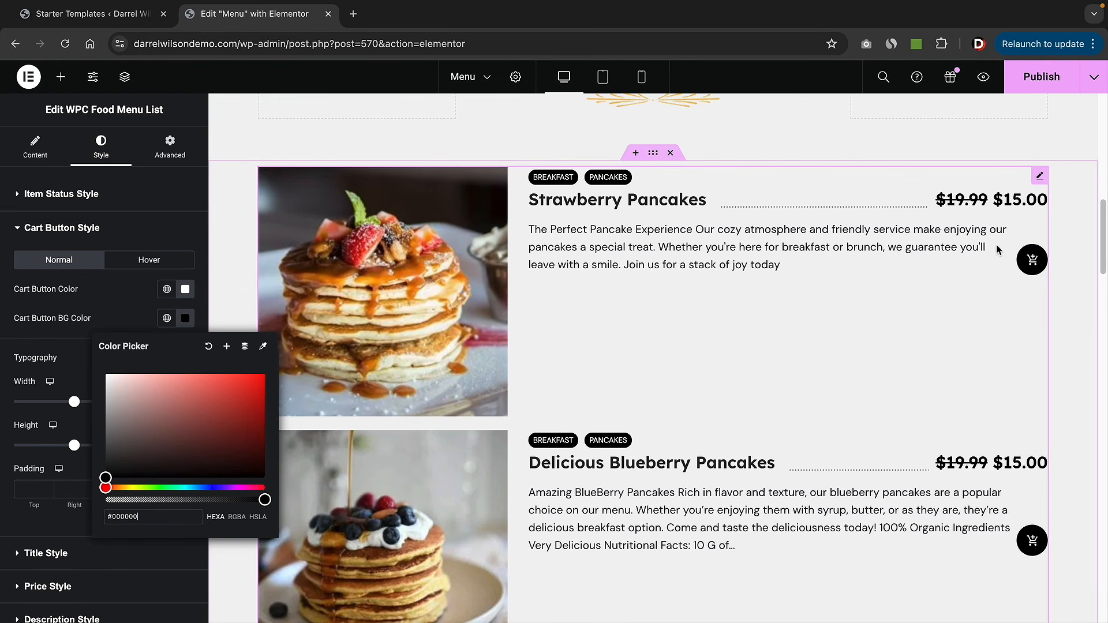
left_click(35, 326)
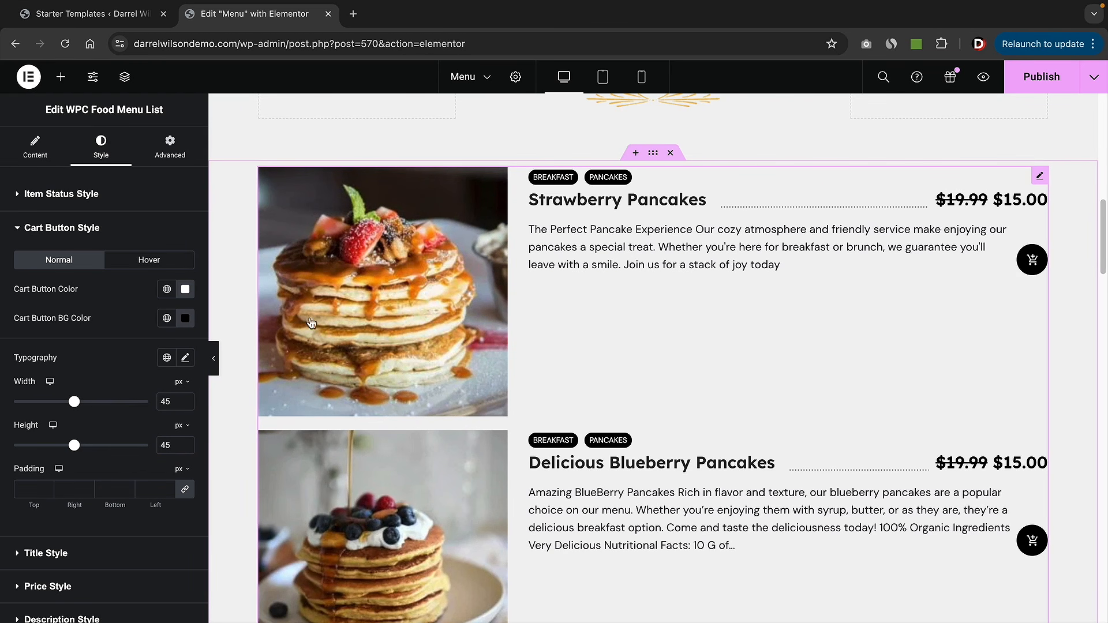
left_click(186, 318)
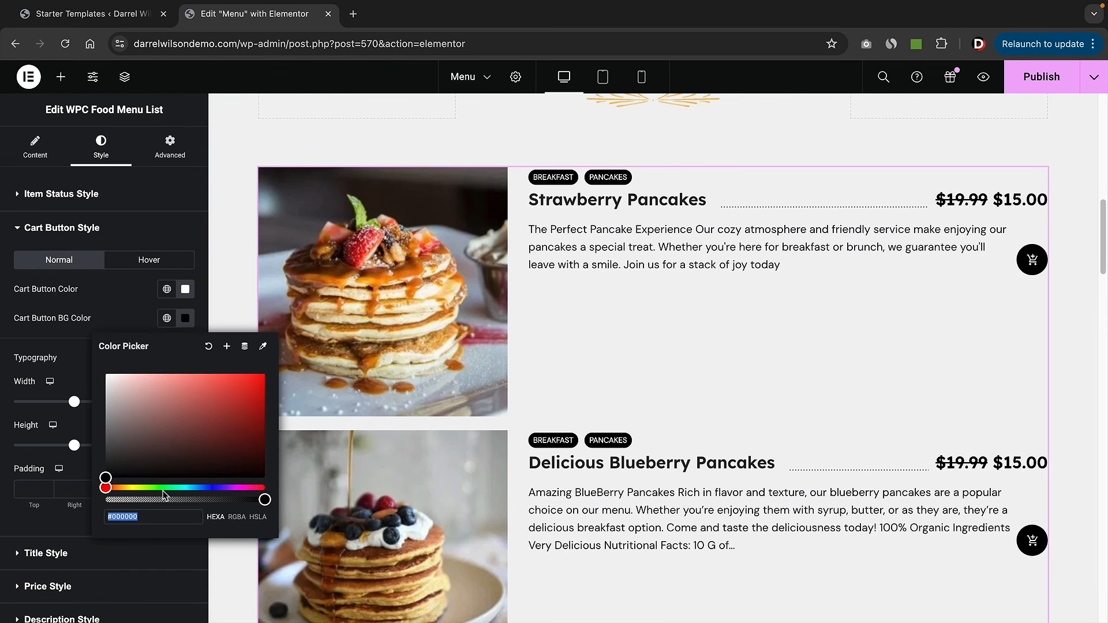
left_click_drag(161, 488, 155, 488)
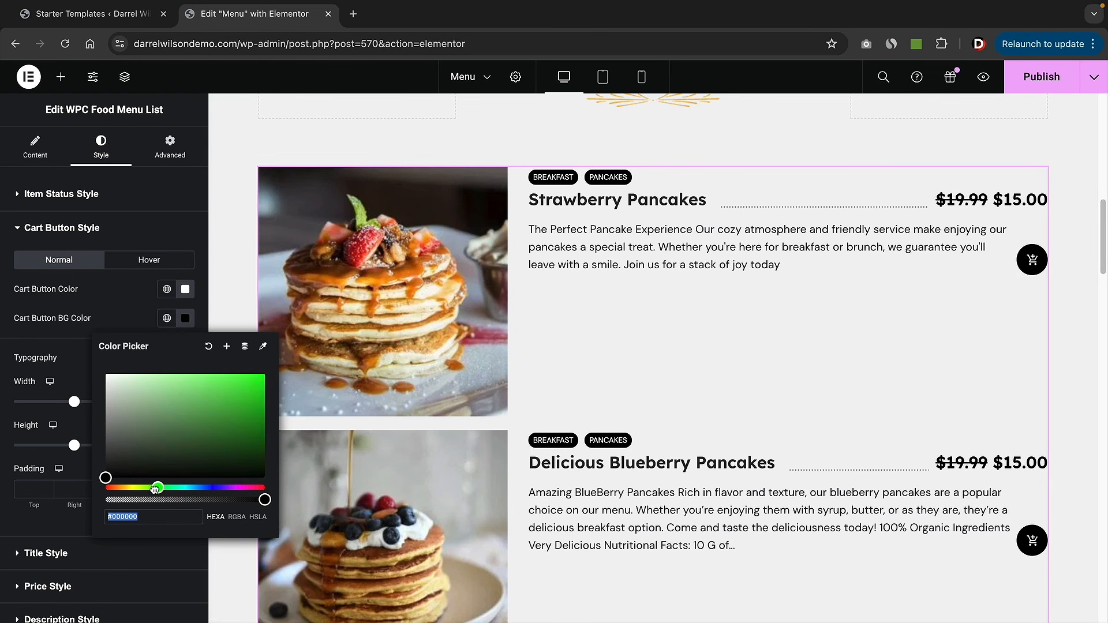
left_click_drag(247, 385, 239, 406)
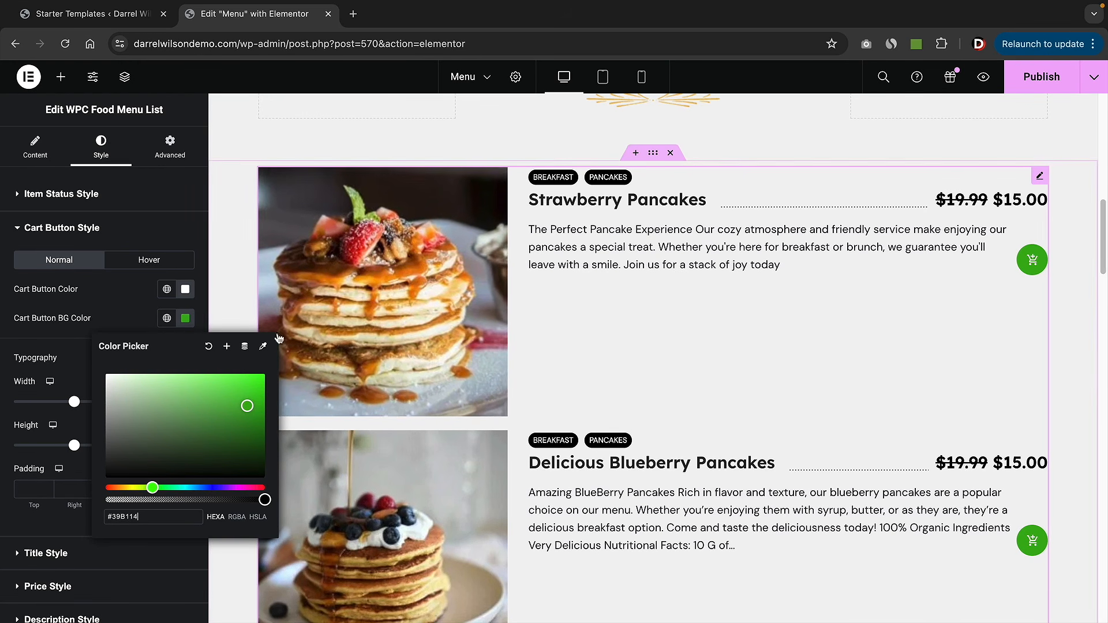
left_click(131, 315)
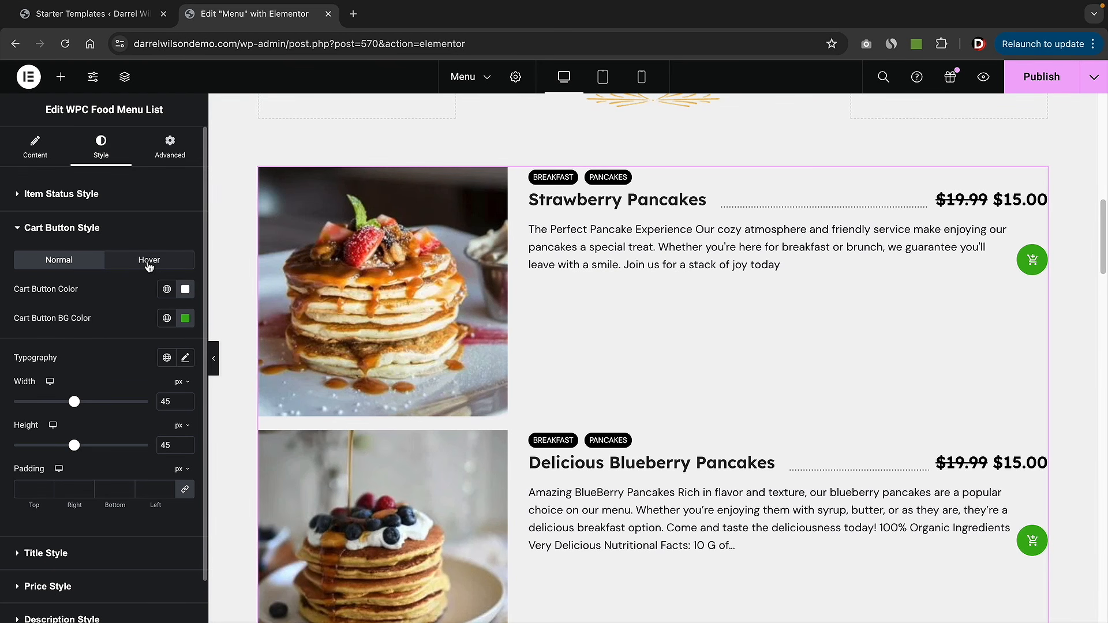
- Set the cart button hover background to orange (#BE7C27)
left_click(149, 263)
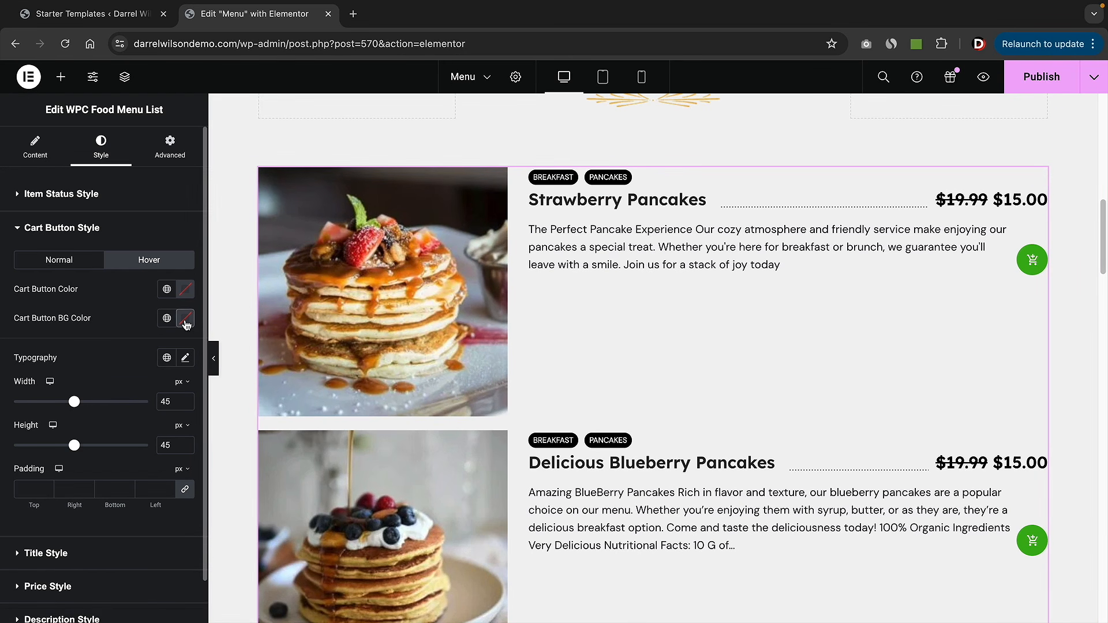
left_click(185, 318)
left_click_drag(134, 486, 122, 498)
left_click(161, 439)
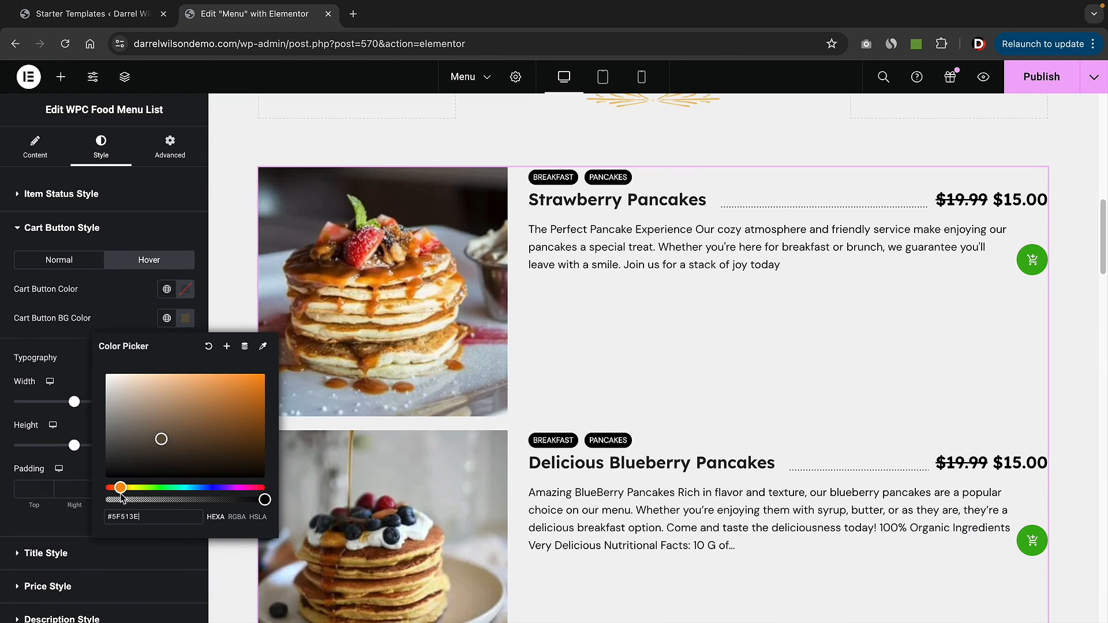
left_click_drag(161, 440, 231, 400)
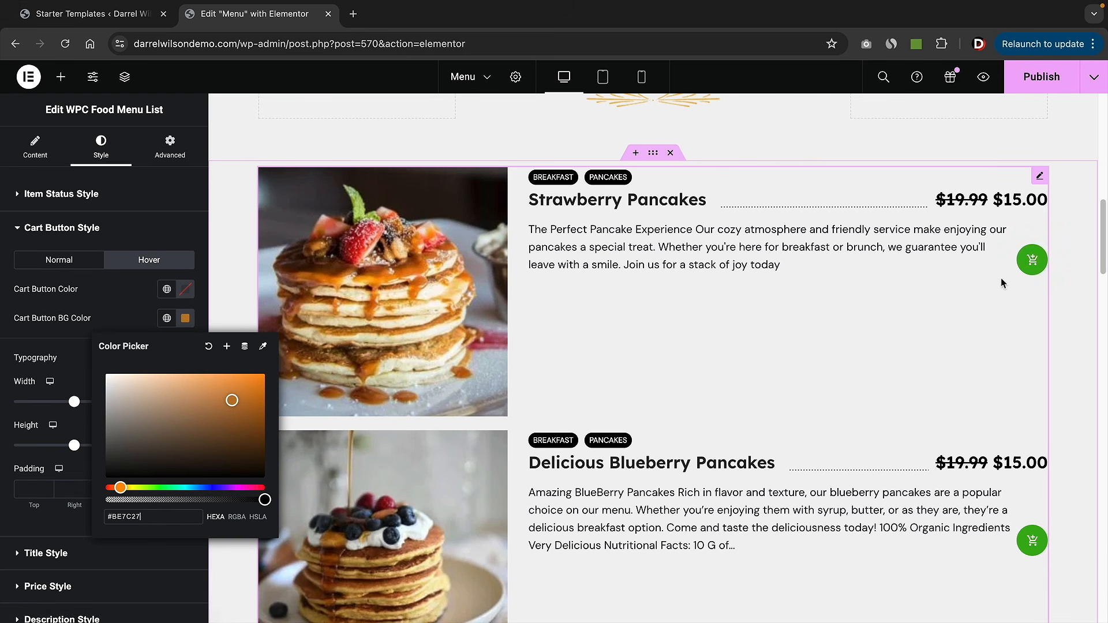
left_click(107, 234)
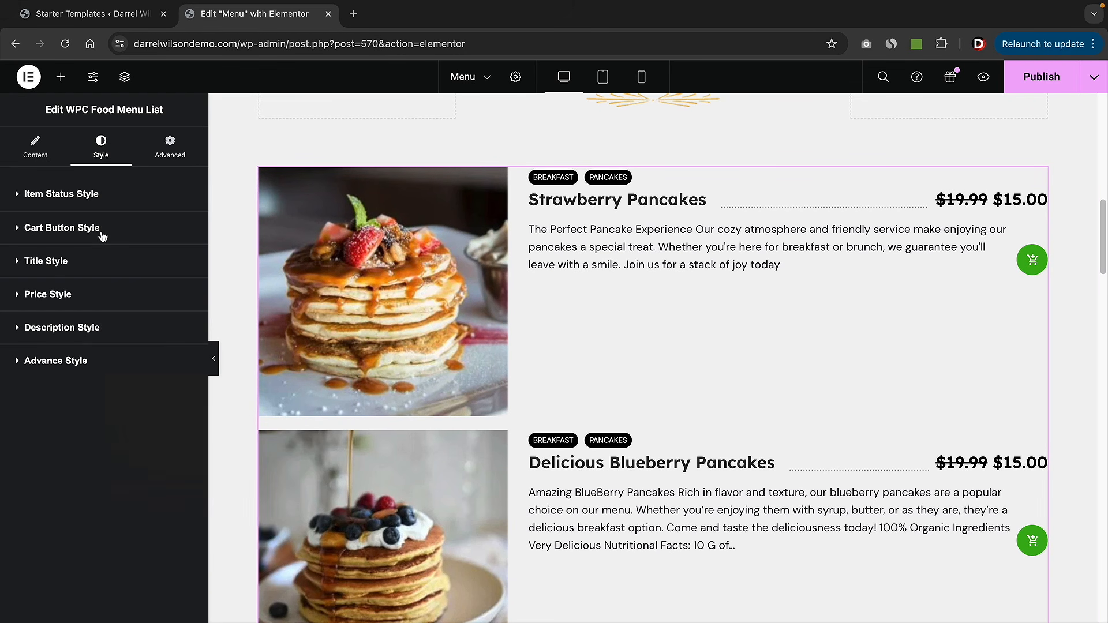
- Expand the Item Status, Title, Price, Description and Advance Style sections to review them
left_click(95, 199)
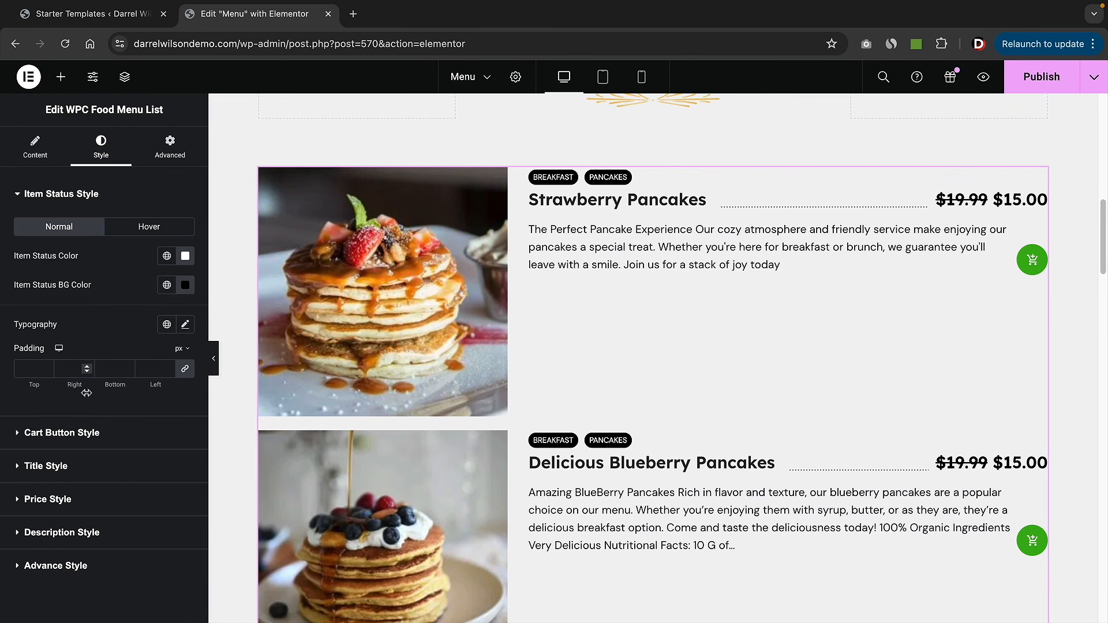
left_click(75, 465)
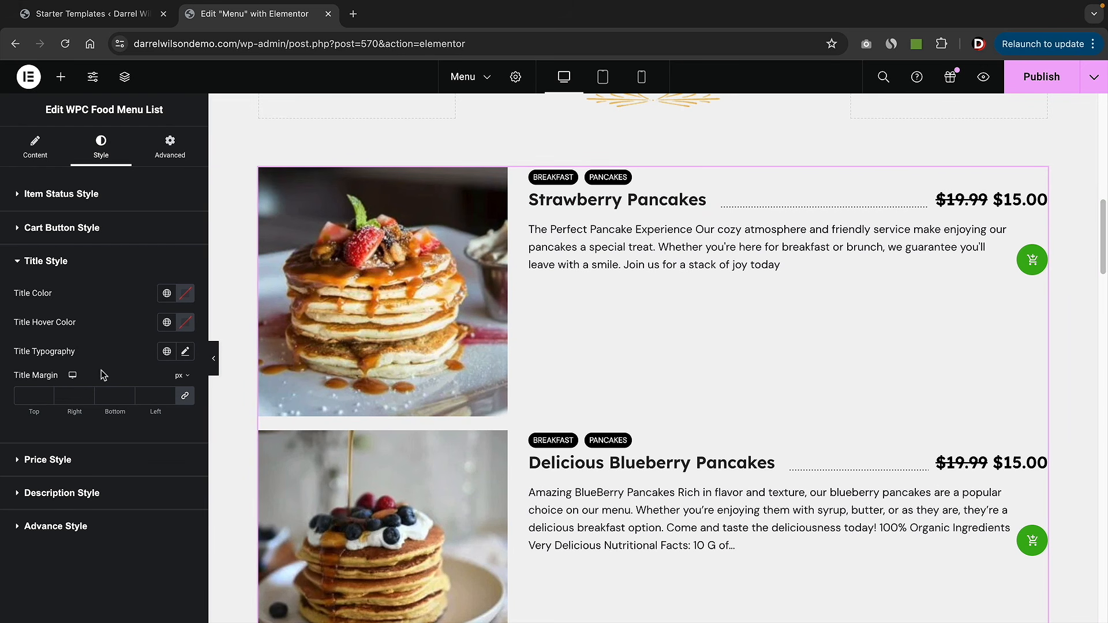
left_click(63, 462)
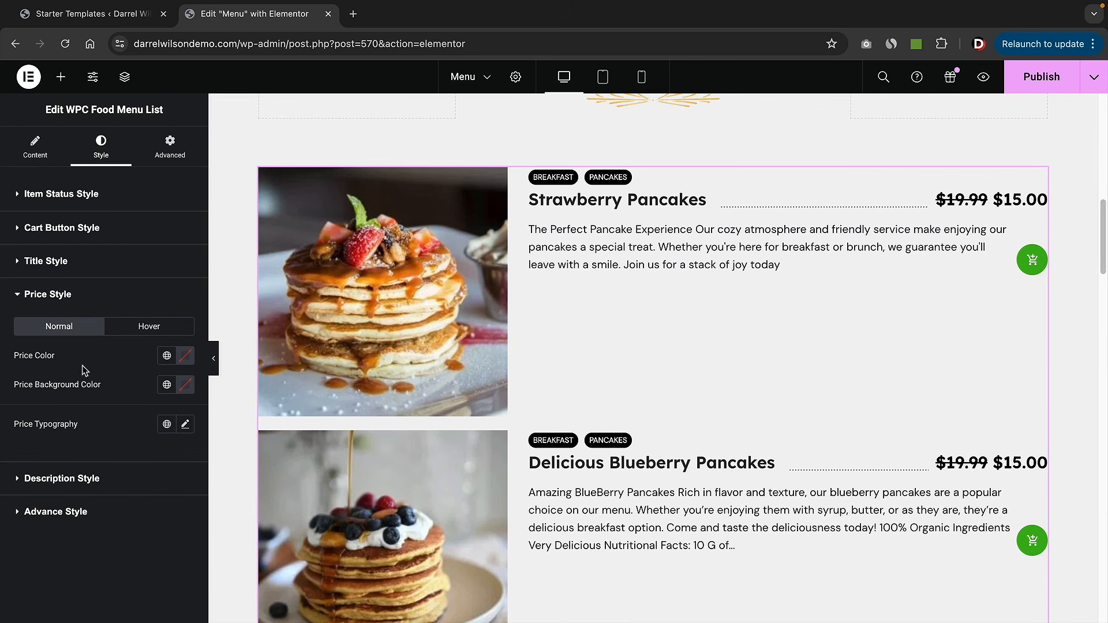
left_click(97, 490)
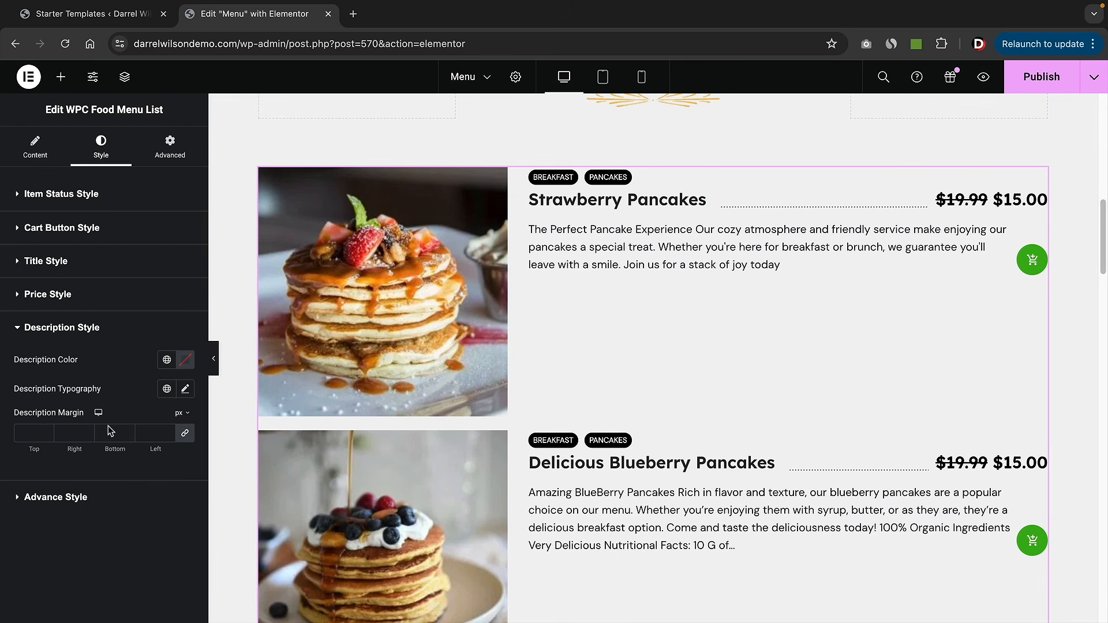
left_click(78, 503)
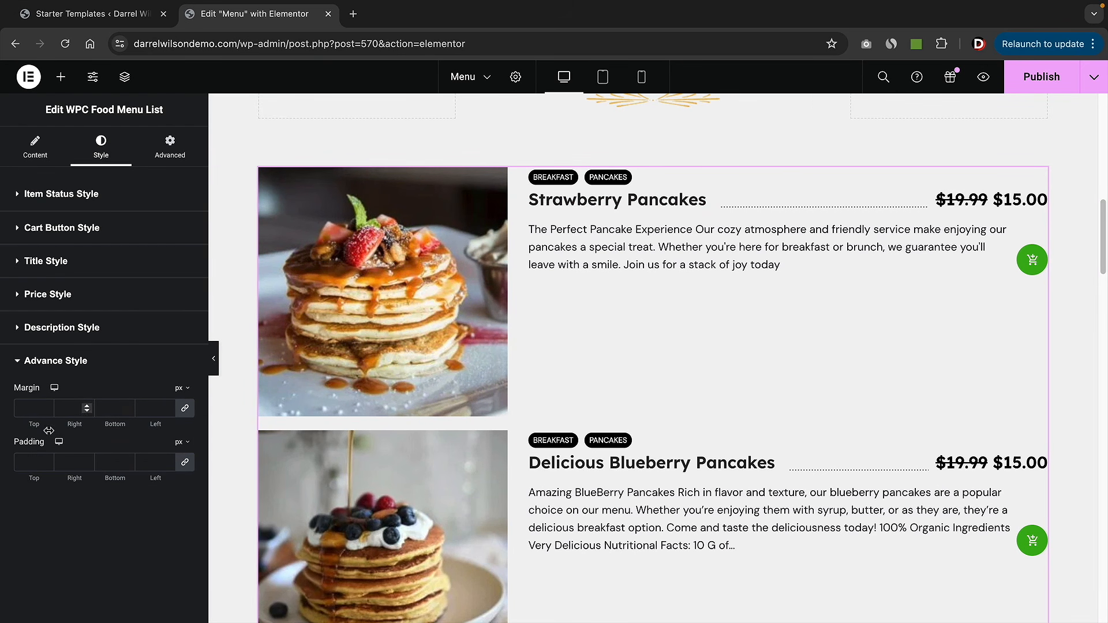
- Set the menu list's padding to 0 on all four sides
left_click(46, 460)
left_click(46, 460)
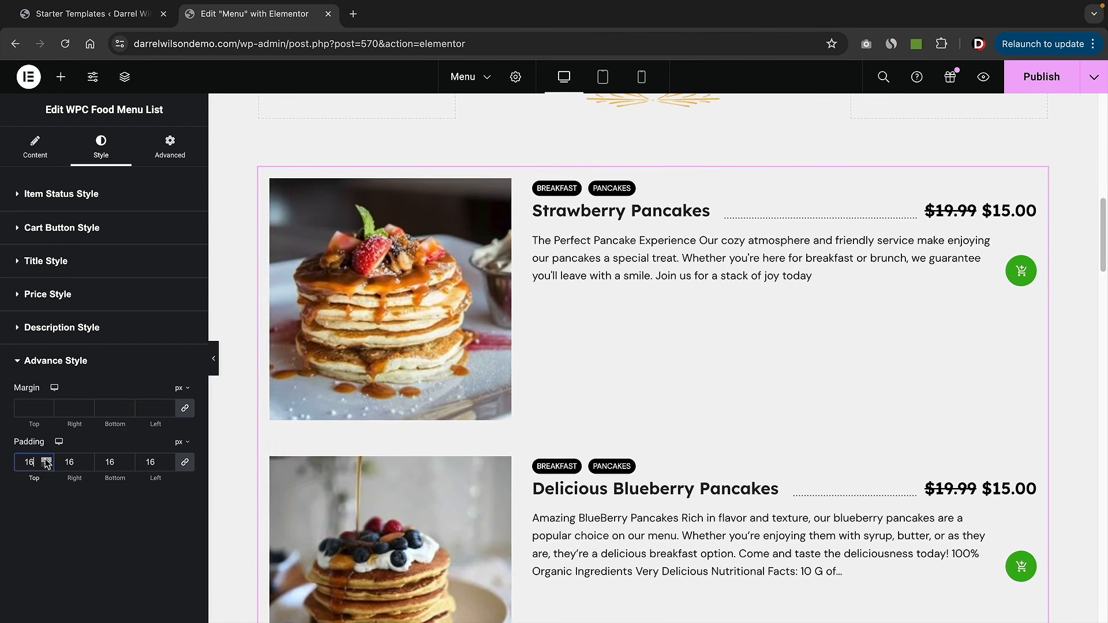
left_click(46, 465)
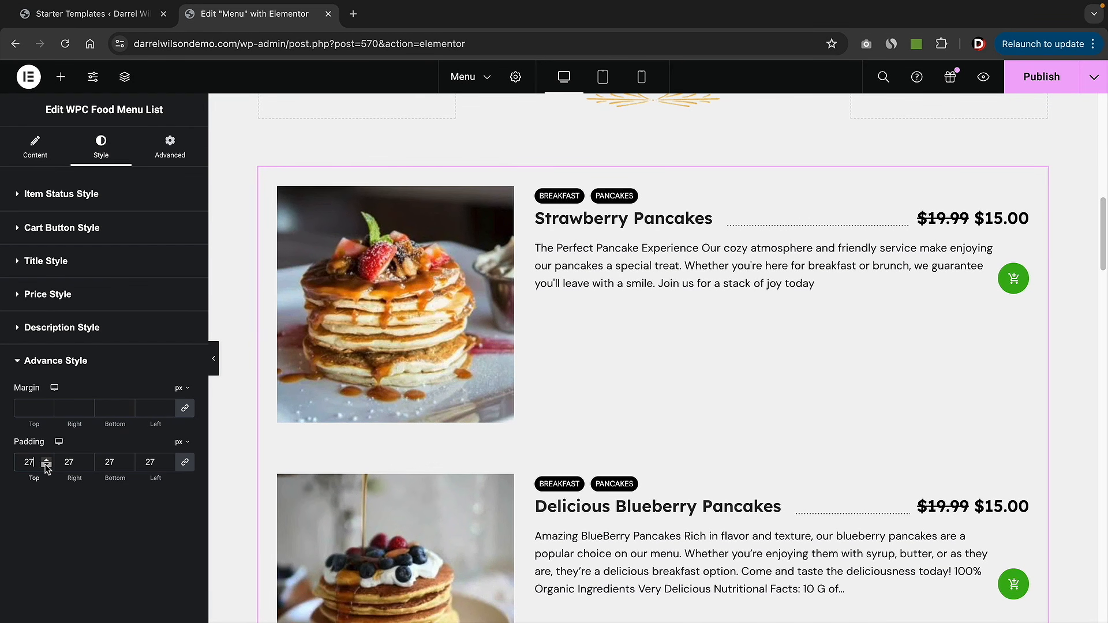
left_click(46, 465)
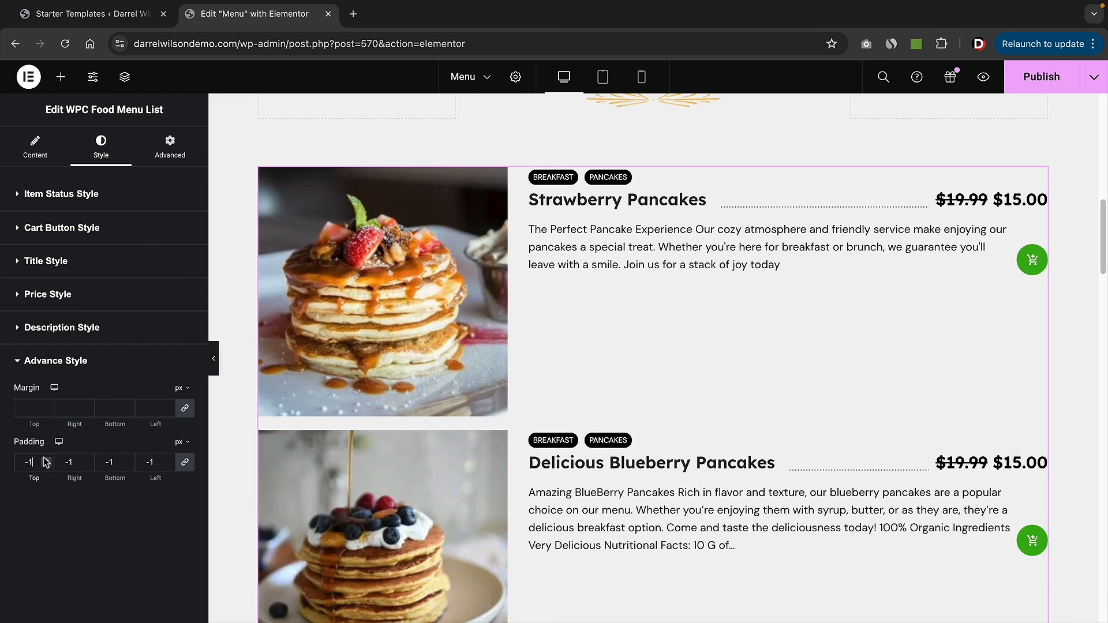
- Look through the menu list's advanced, content and style settings and scroll down the page
left_click(176, 163)
scroll(125, 391, "down", 2)
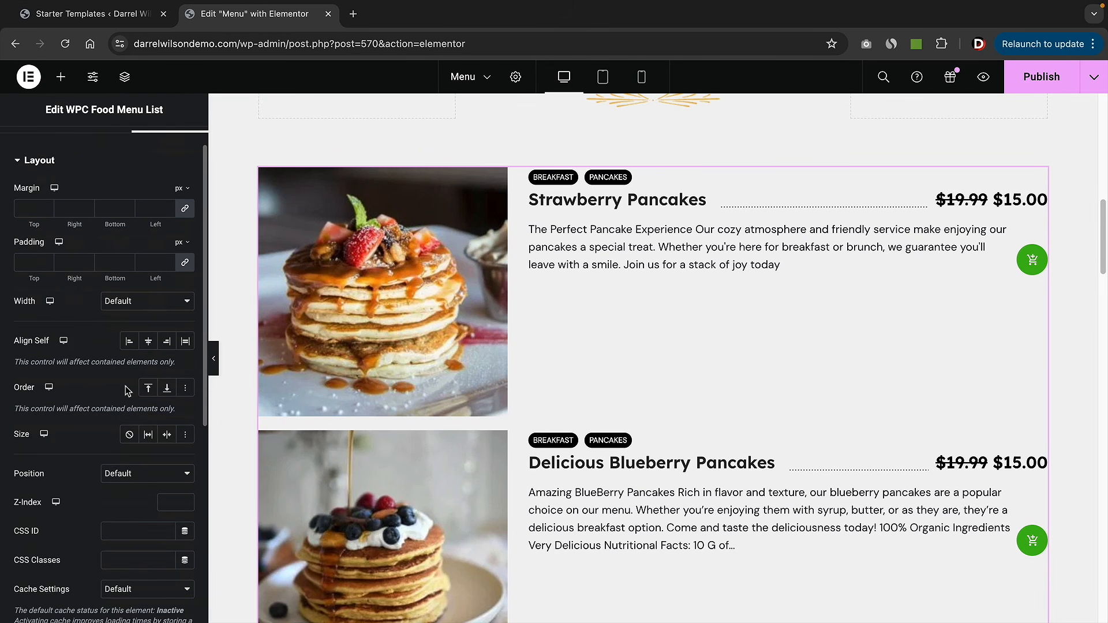
scroll(128, 385, "down", 7)
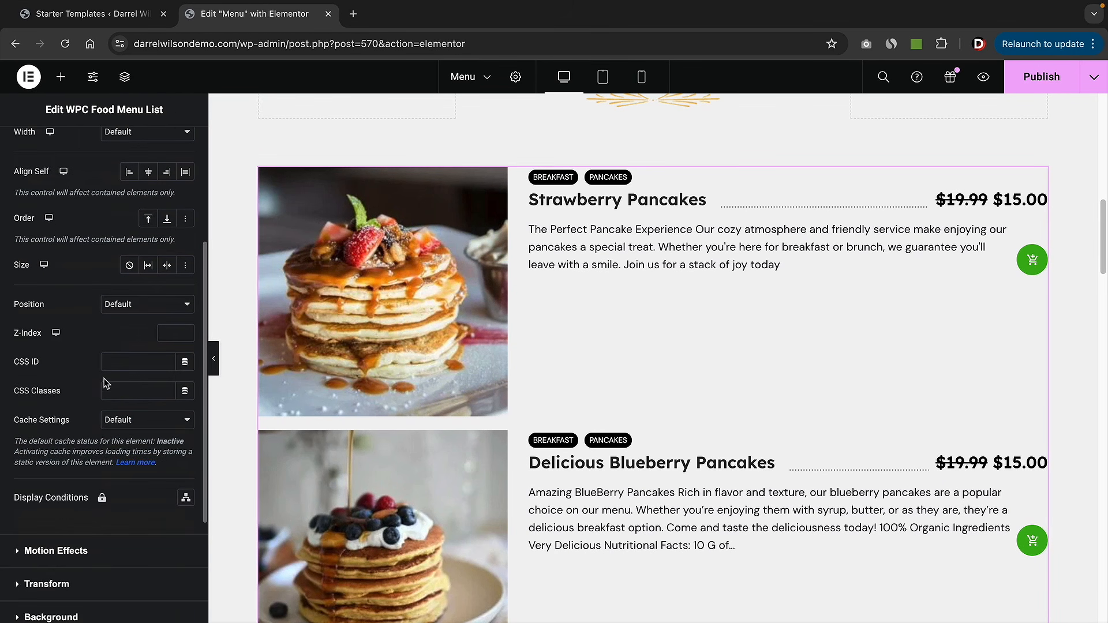
scroll(95, 384, "down", 4)
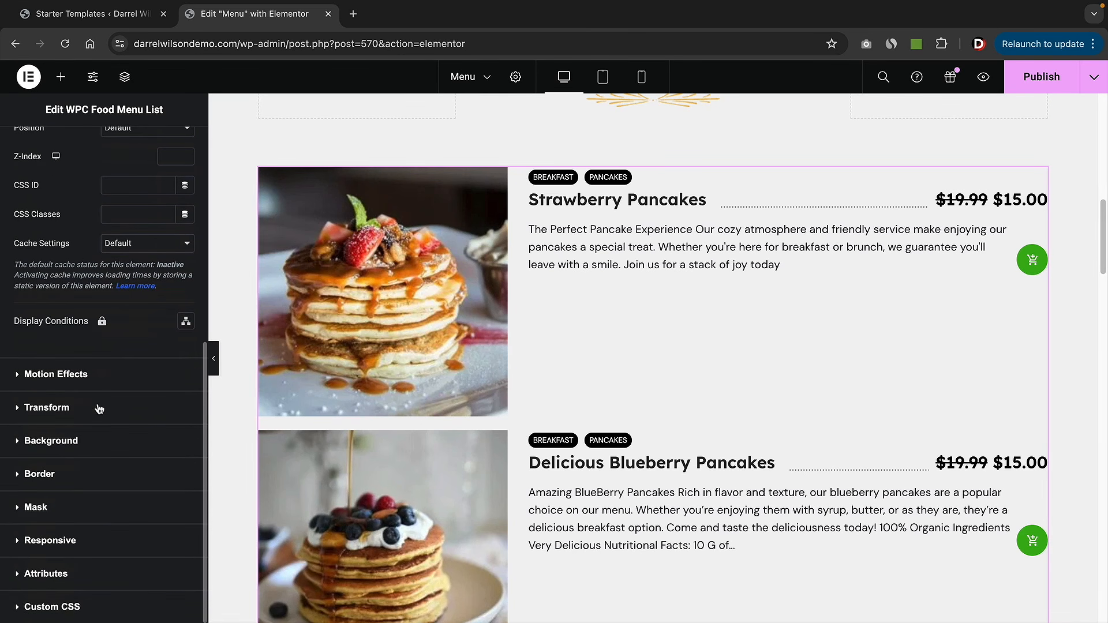
scroll(98, 404, "up", 13)
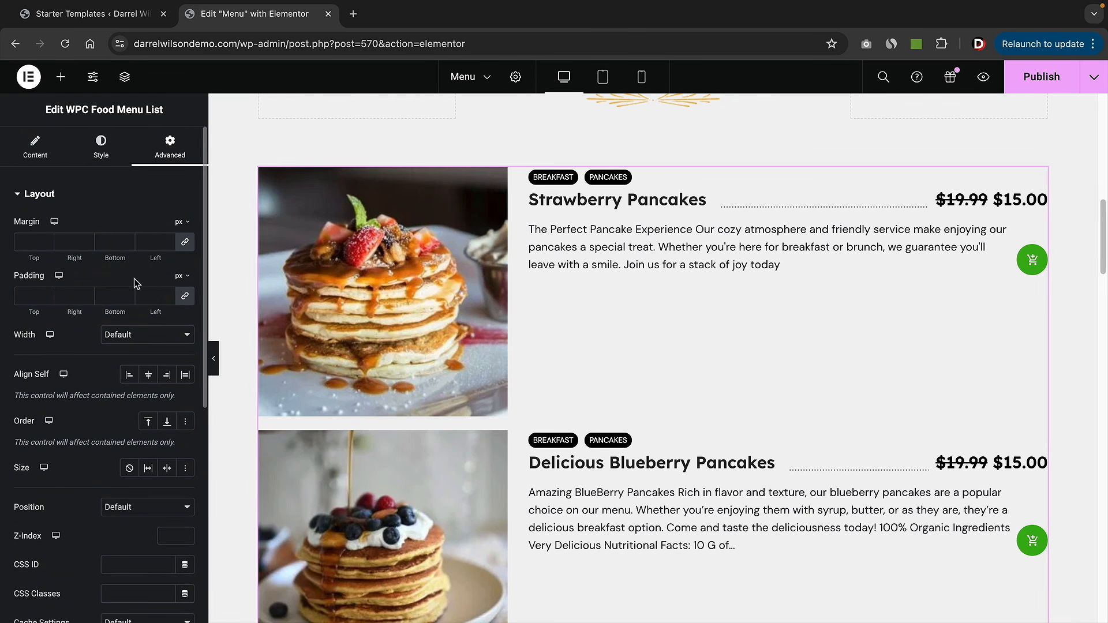
left_click(40, 155)
left_click(99, 154)
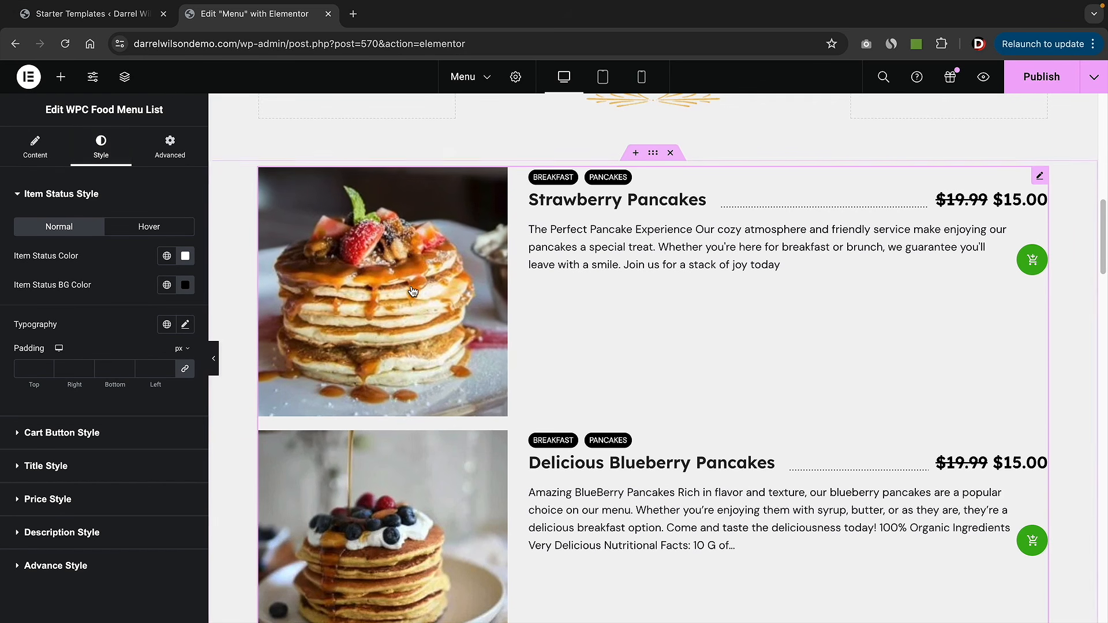
scroll(444, 314, "up", 5)
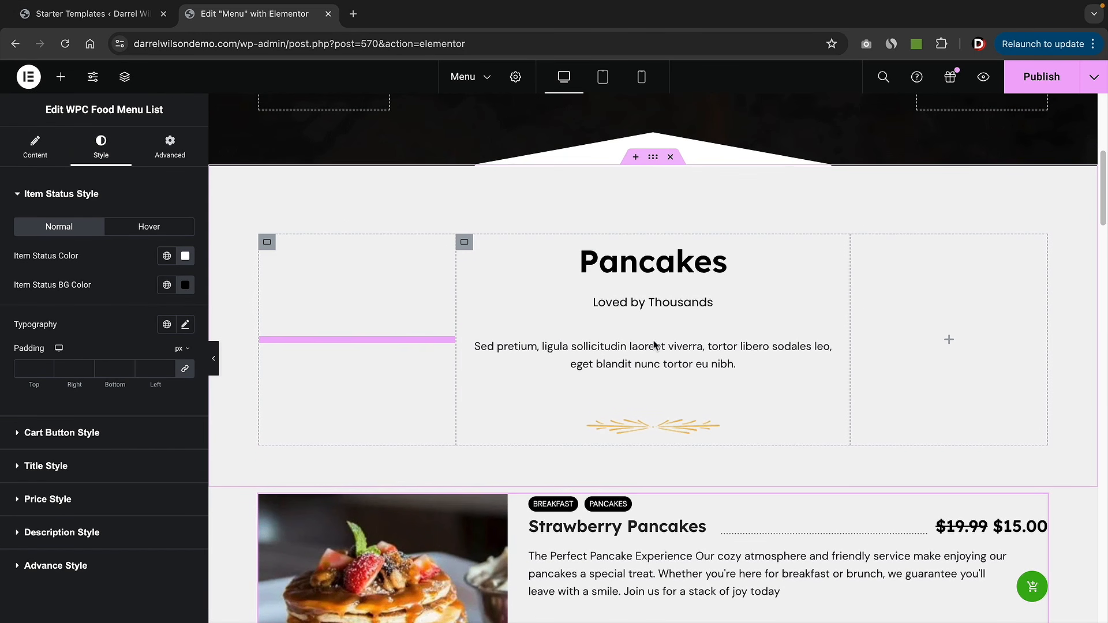
scroll(678, 374, "down", 2)
scroll(678, 374, "down", 2)
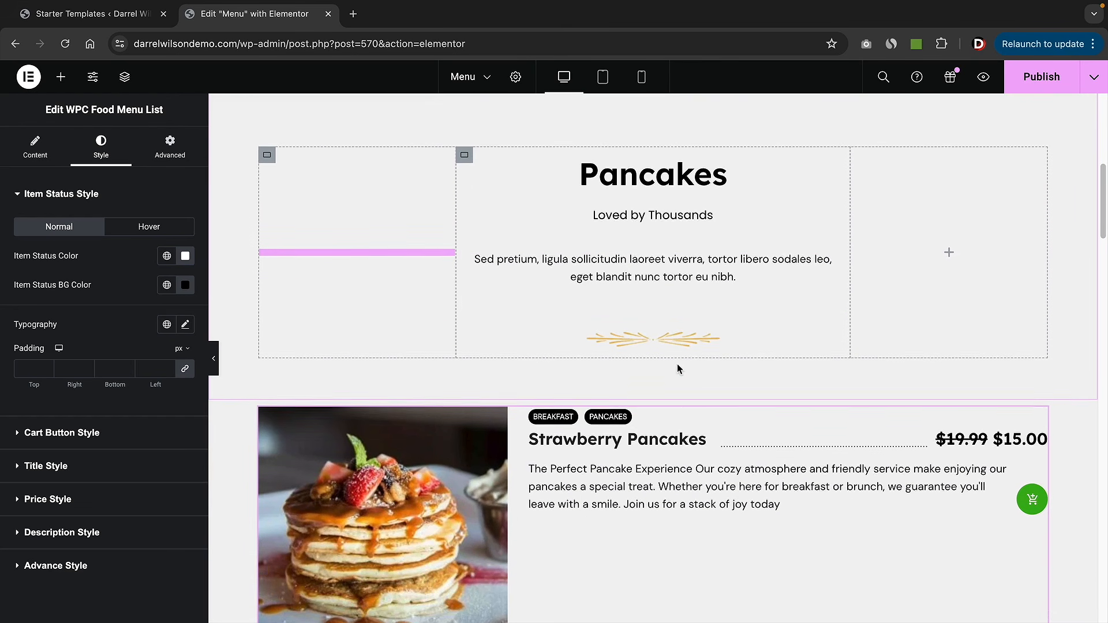
scroll(660, 349, "up", 1)
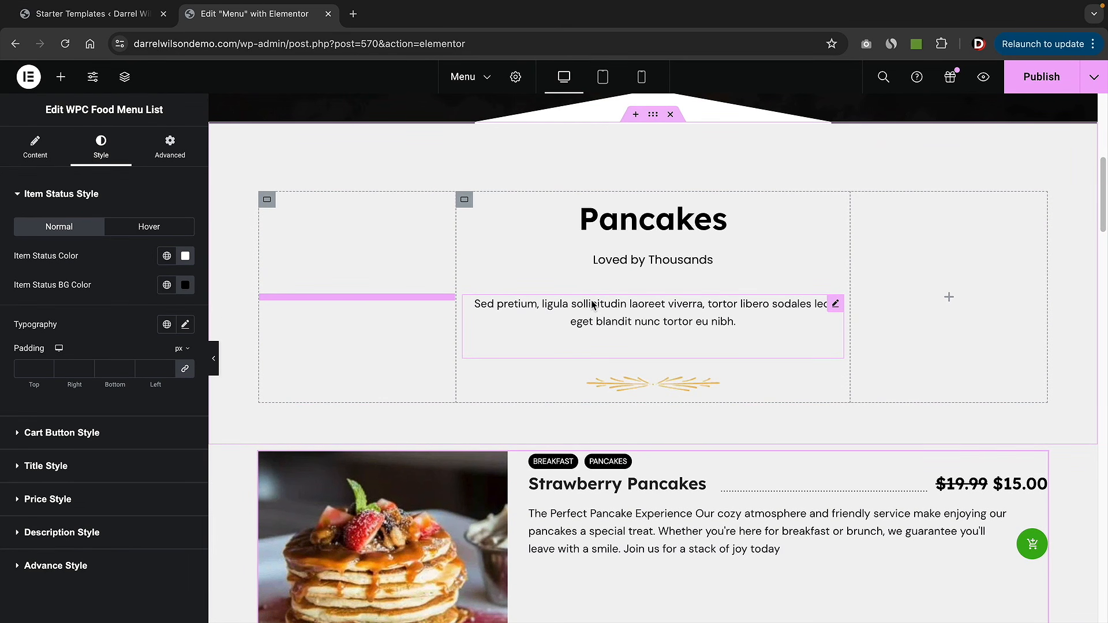
scroll(593, 304, "down", 10)
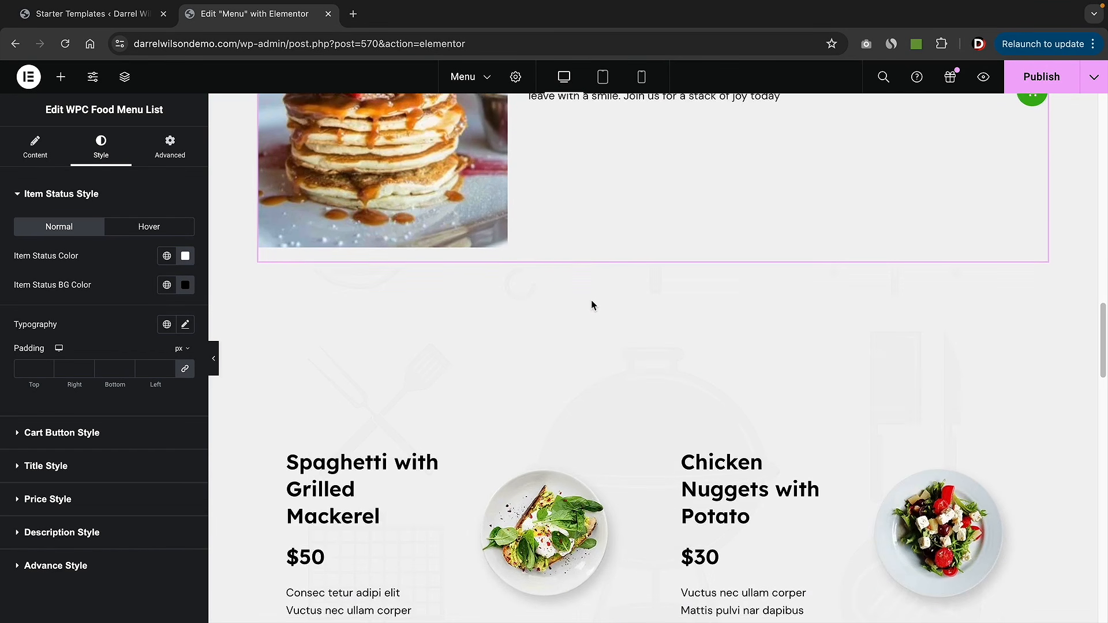
scroll(591, 306, "down", 2)
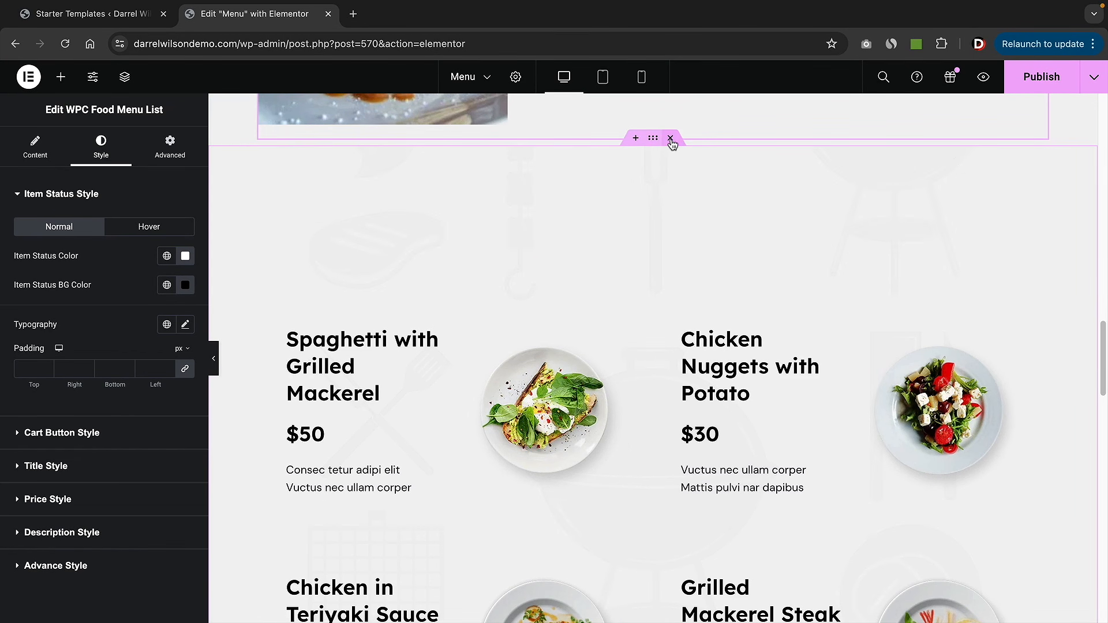
- Delete the extra sections below the menu list, including Beverages and Desserts
left_click(670, 138)
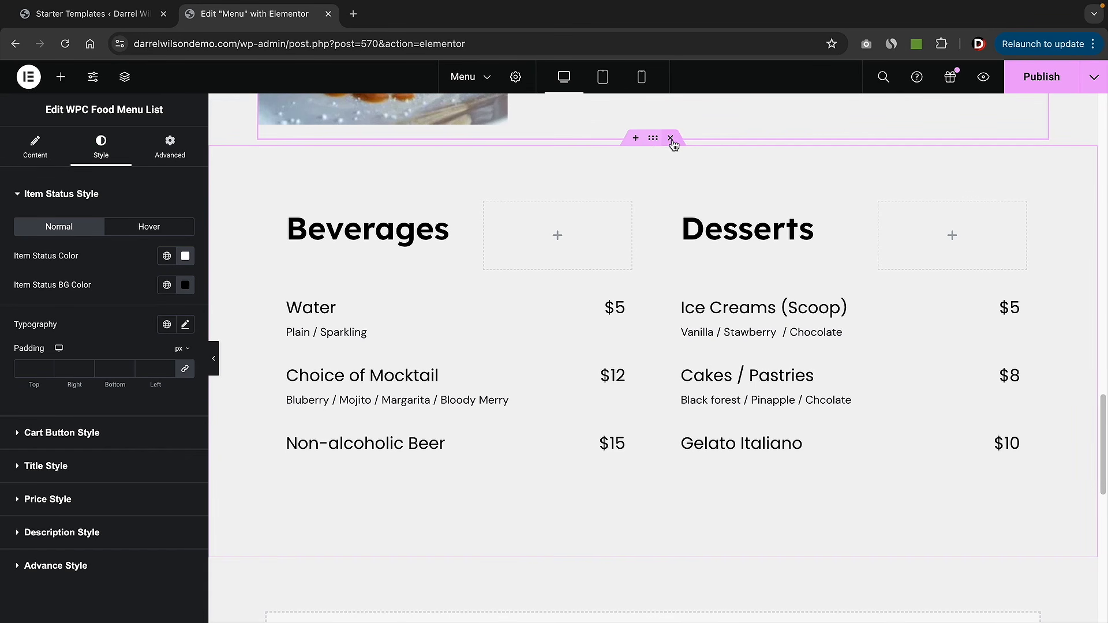
left_click(672, 139)
scroll(622, 284, "up", 10)
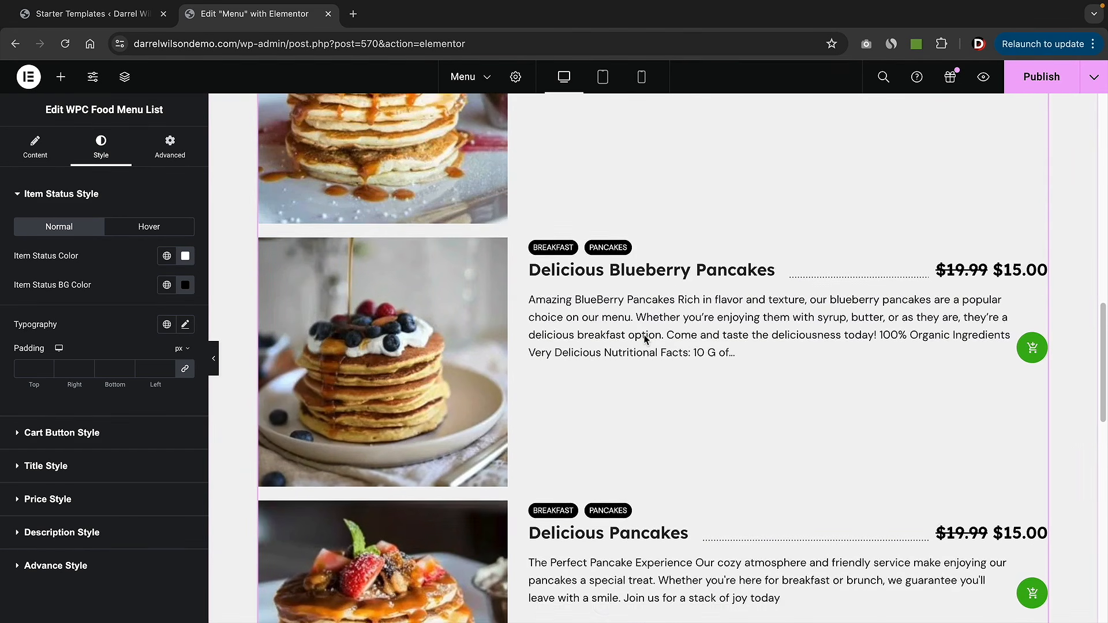
scroll(645, 340, "up", 4)
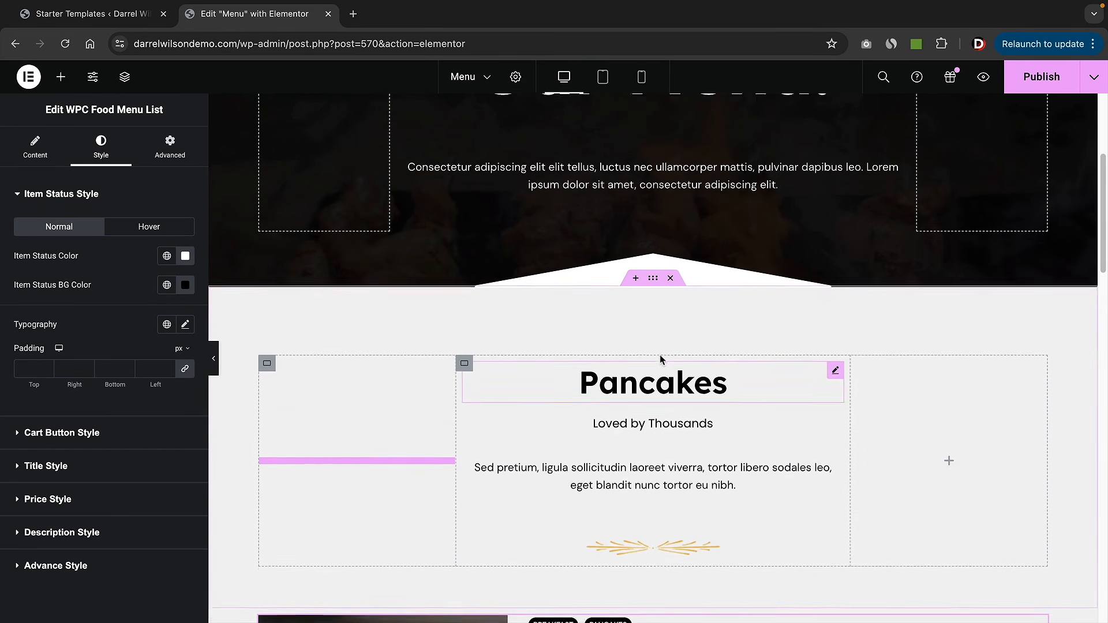
scroll(650, 258, "down", 2)
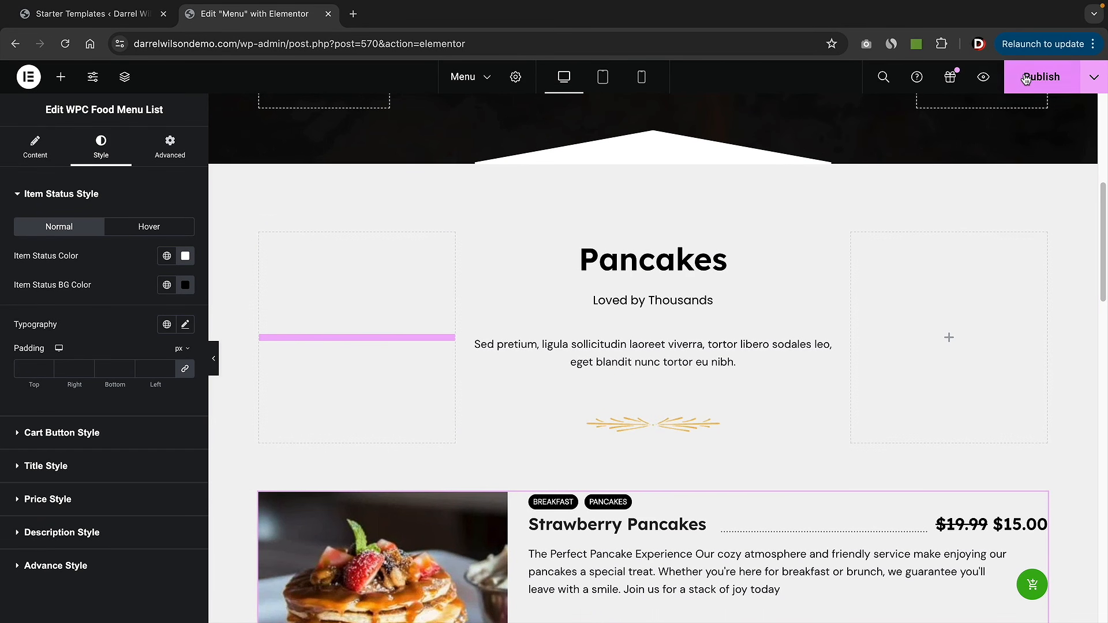
- In the Navigator, duplicate the Pancakes heading section and move the copy below the pancake menu list
left_click(125, 81)
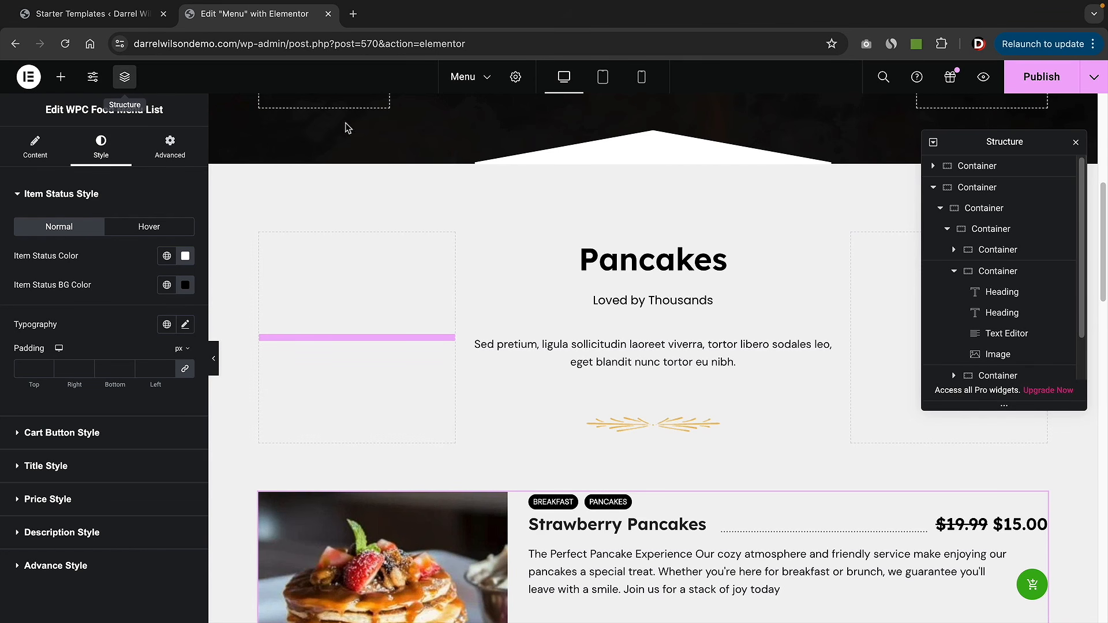
left_click(954, 271)
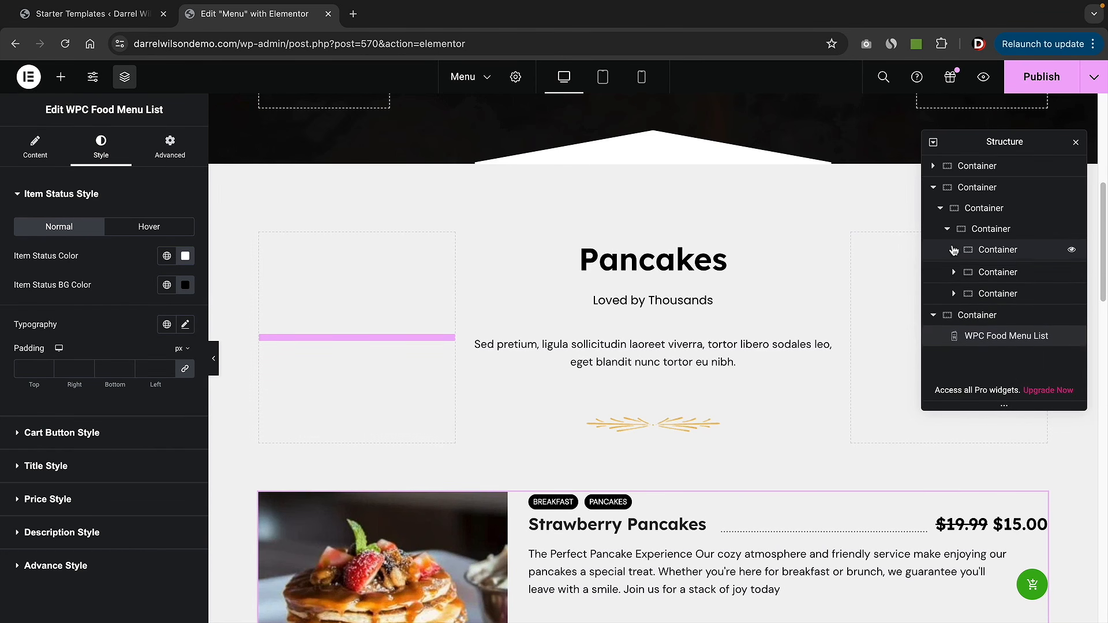
left_click(947, 229)
left_click(958, 191)
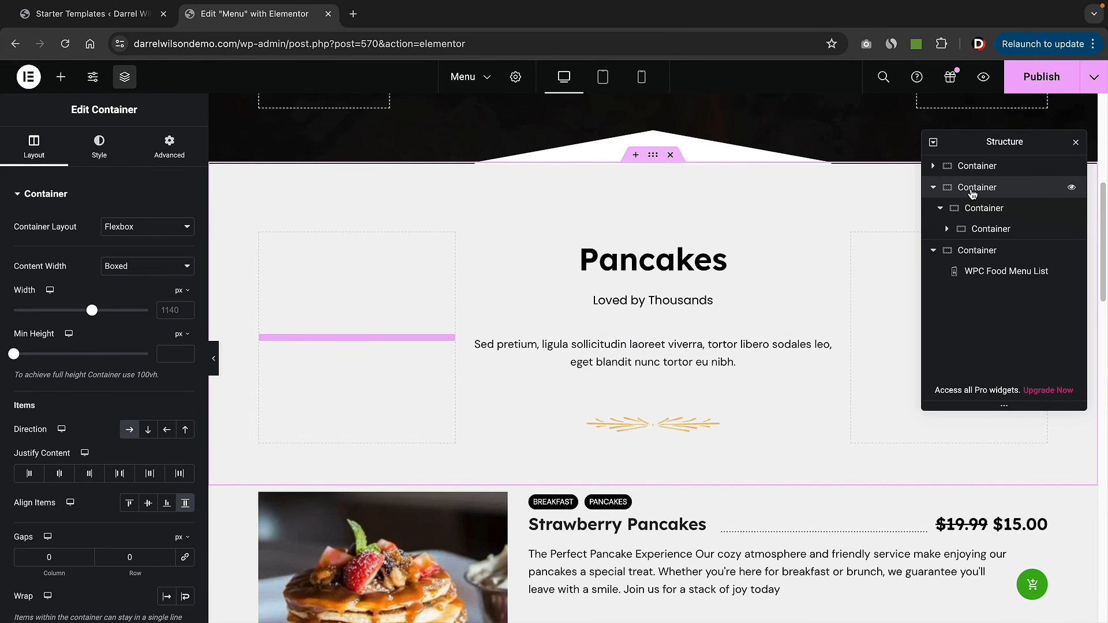
right_click(976, 191)
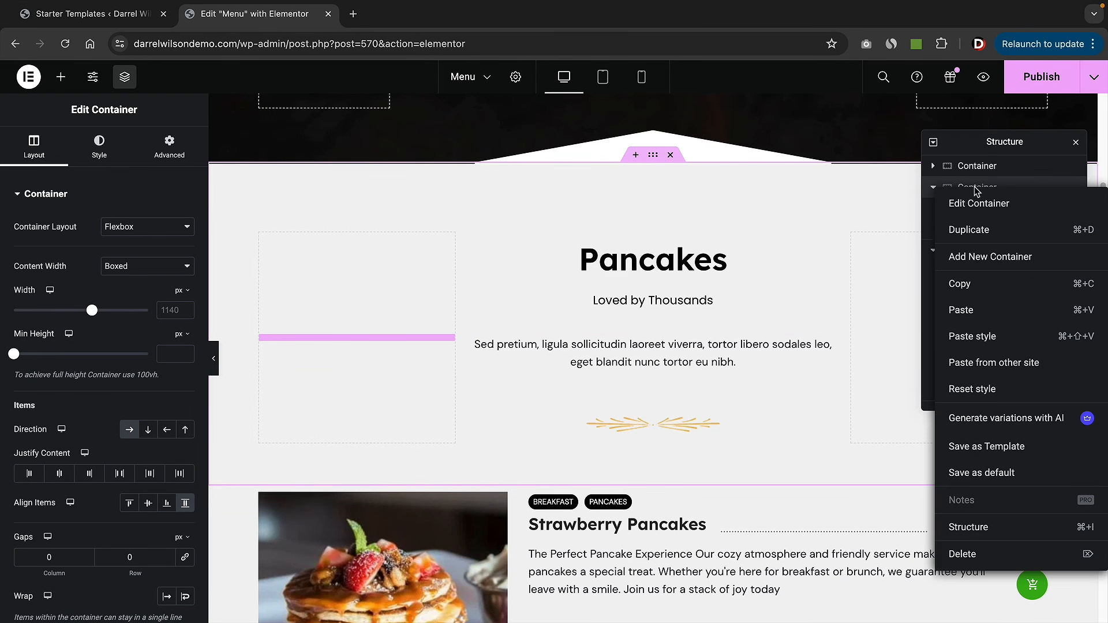
left_click(969, 230)
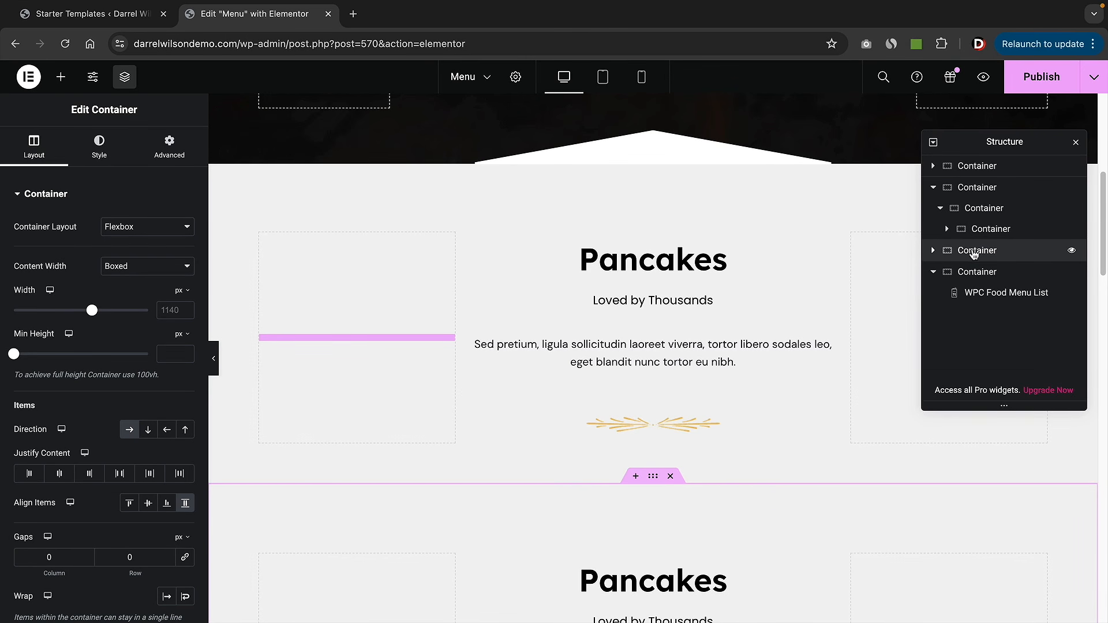
left_click_drag(974, 254, 984, 294)
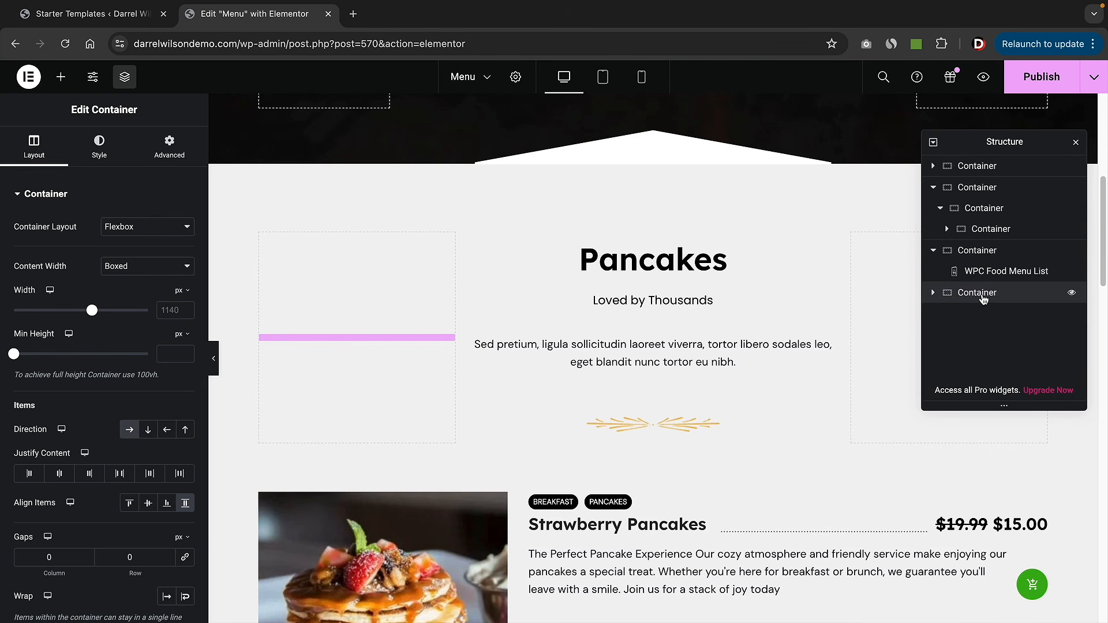
- Collapse the Navigator tree to top-level sections and move it off the page preview
left_click(934, 143)
left_click(933, 142)
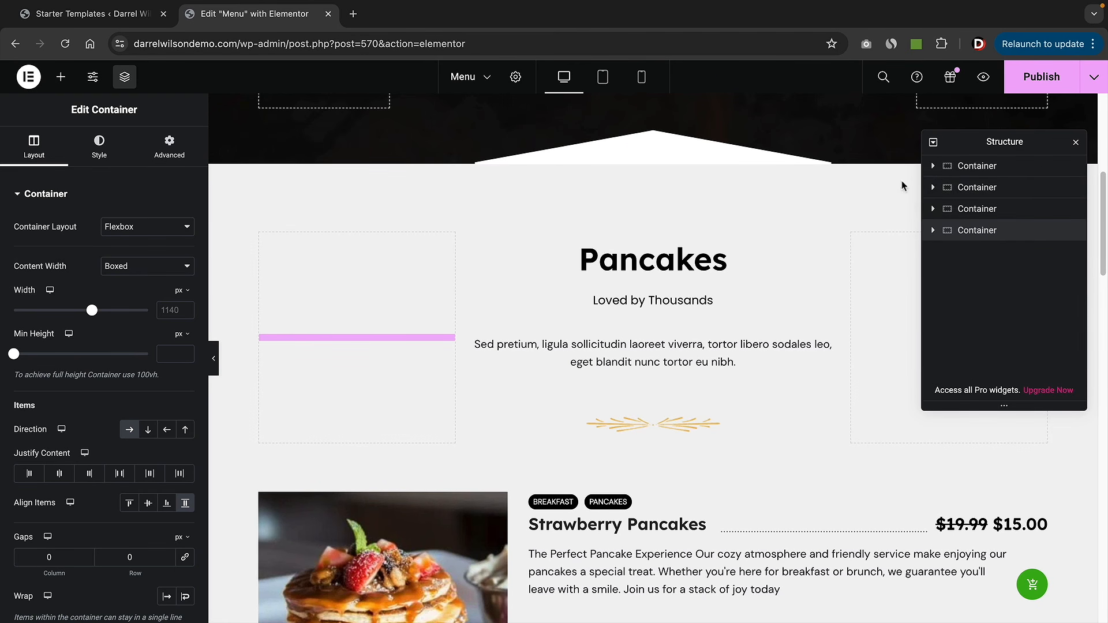
left_click_drag(1046, 143, 172, 107)
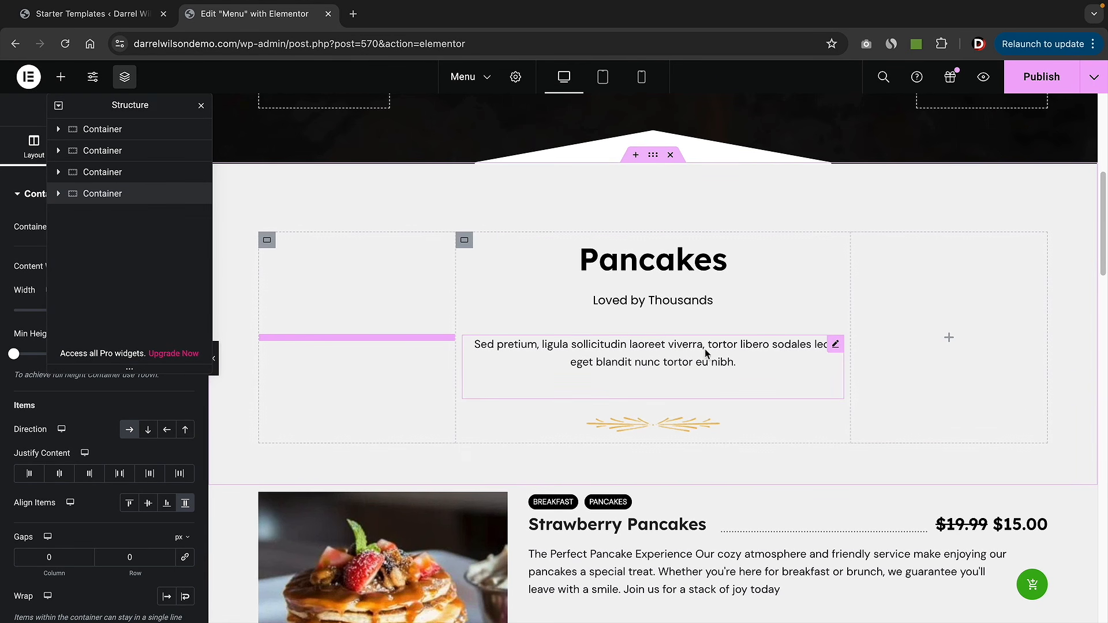
scroll(714, 345, "down", 3)
scroll(713, 338, "down", 14)
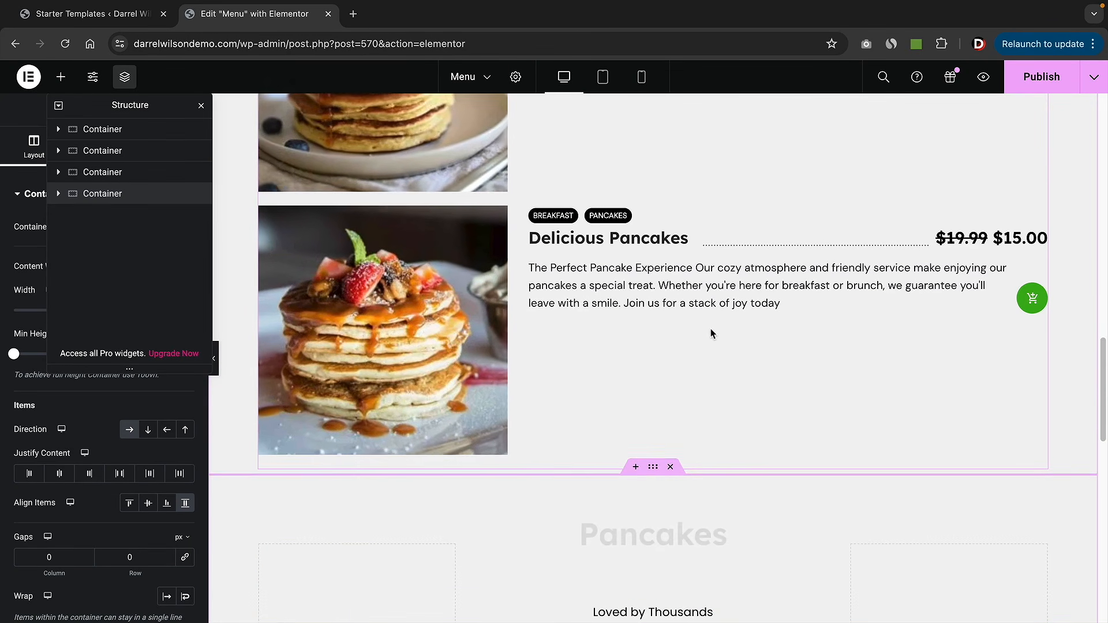
- Rename the copied Pancakes heading to 'Steaks'
scroll(693, 317, "up", 2)
double_click(670, 292)
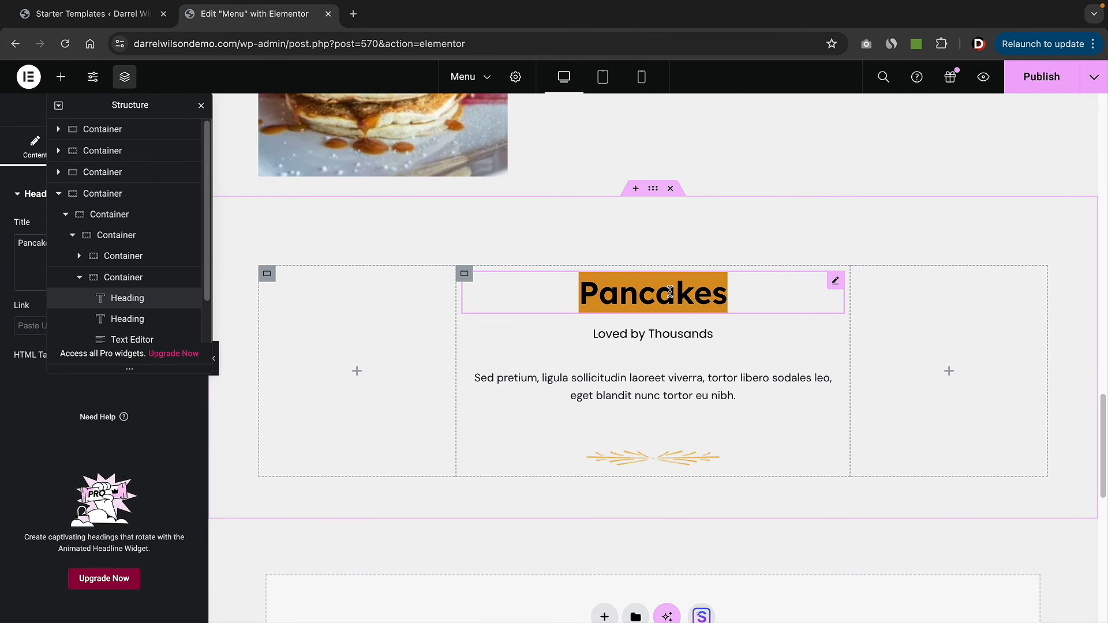
type("Steaks")
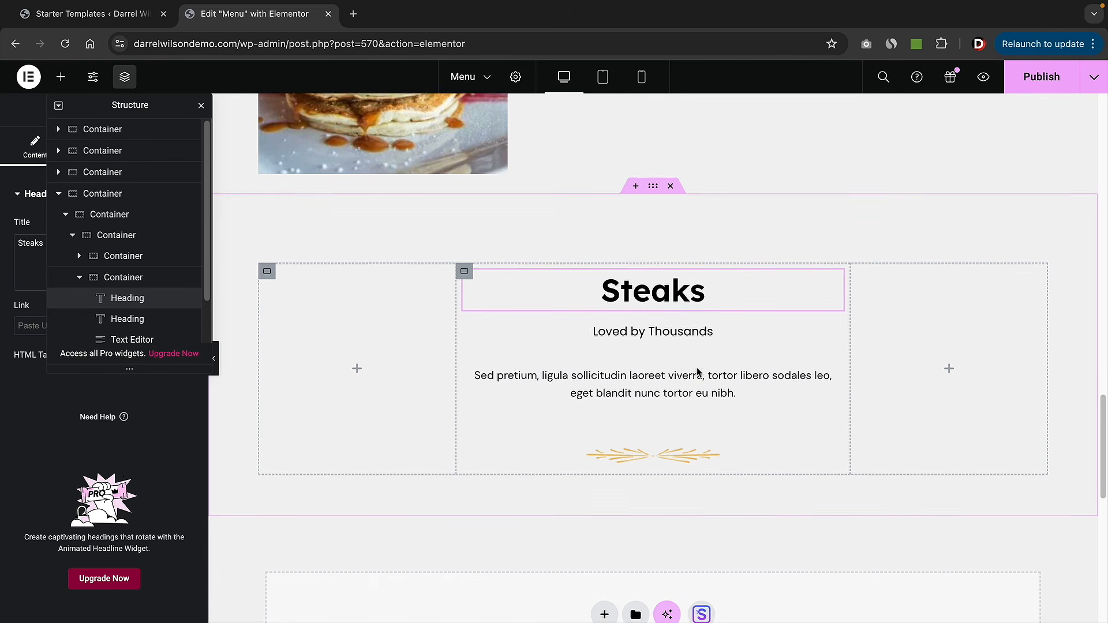
- Add an empty single-column flexbox container below the Steaks heading and close the Navigator
scroll(649, 373, "down", 2)
left_click(605, 506)
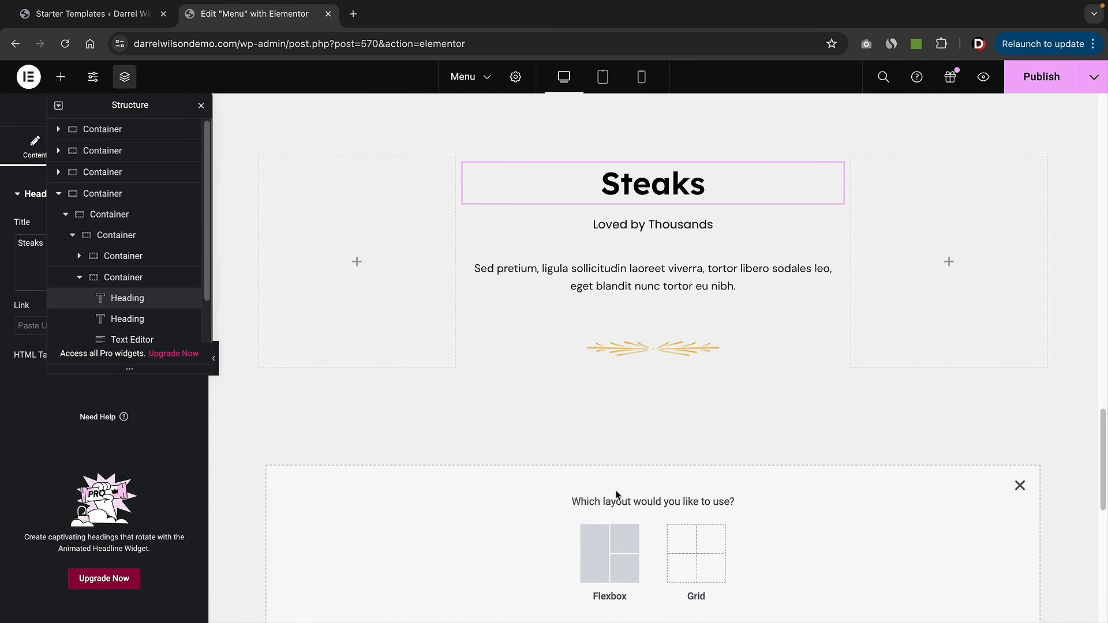
left_click(603, 554)
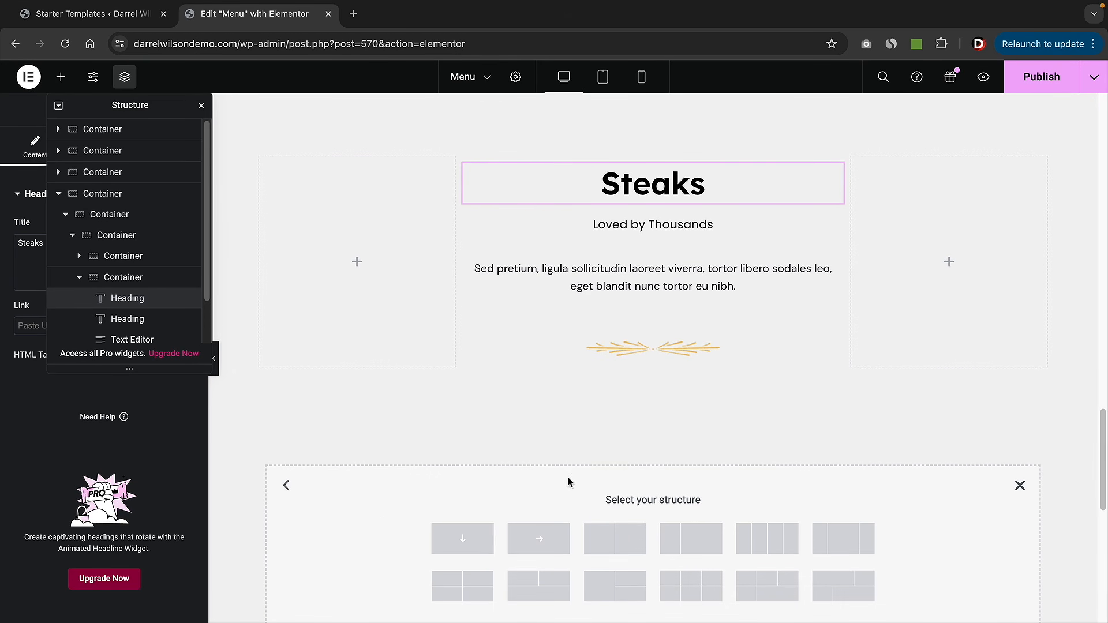
left_click(465, 535)
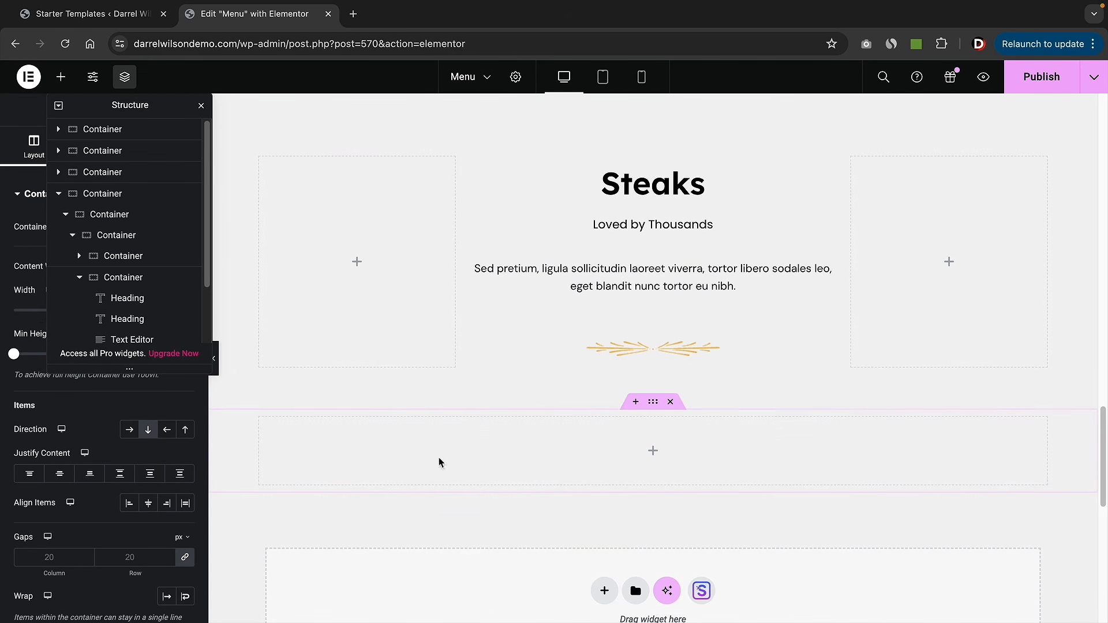
left_click(201, 106)
left_click(61, 76)
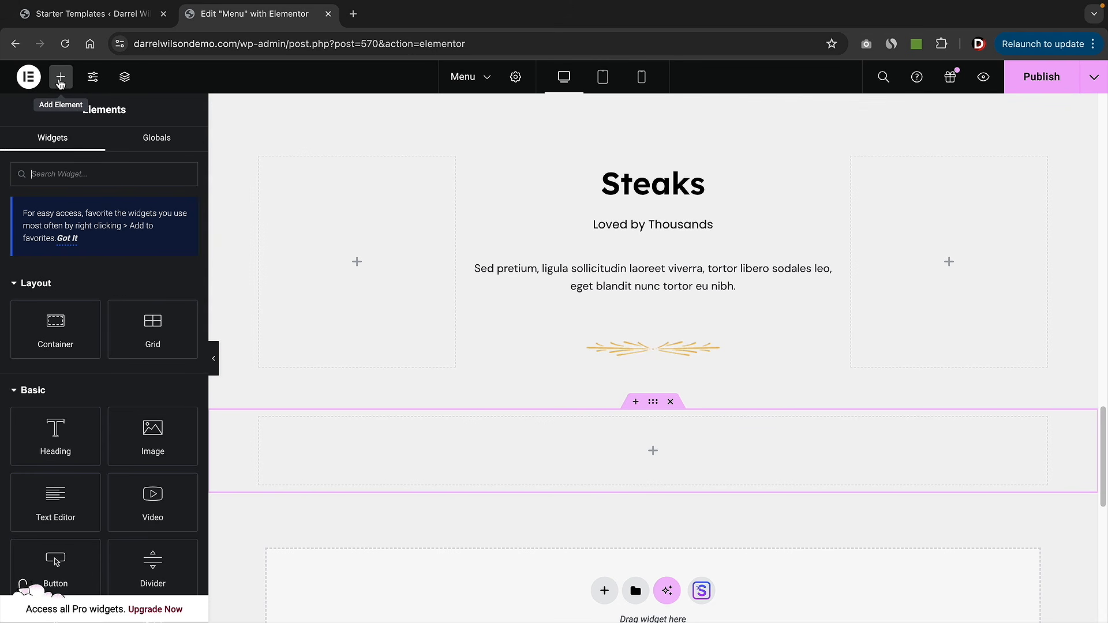
- Search widgets for 'wpc' and place a WPC Food Menu List in the new container
type("wpca")
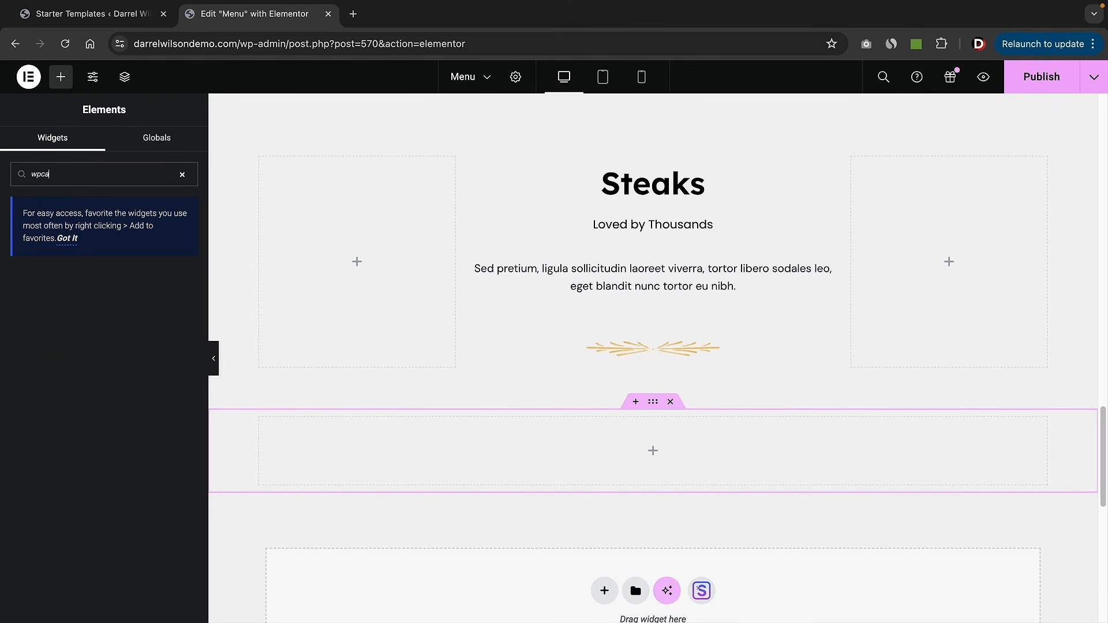
key("BackSpace")
key("BackSpace")
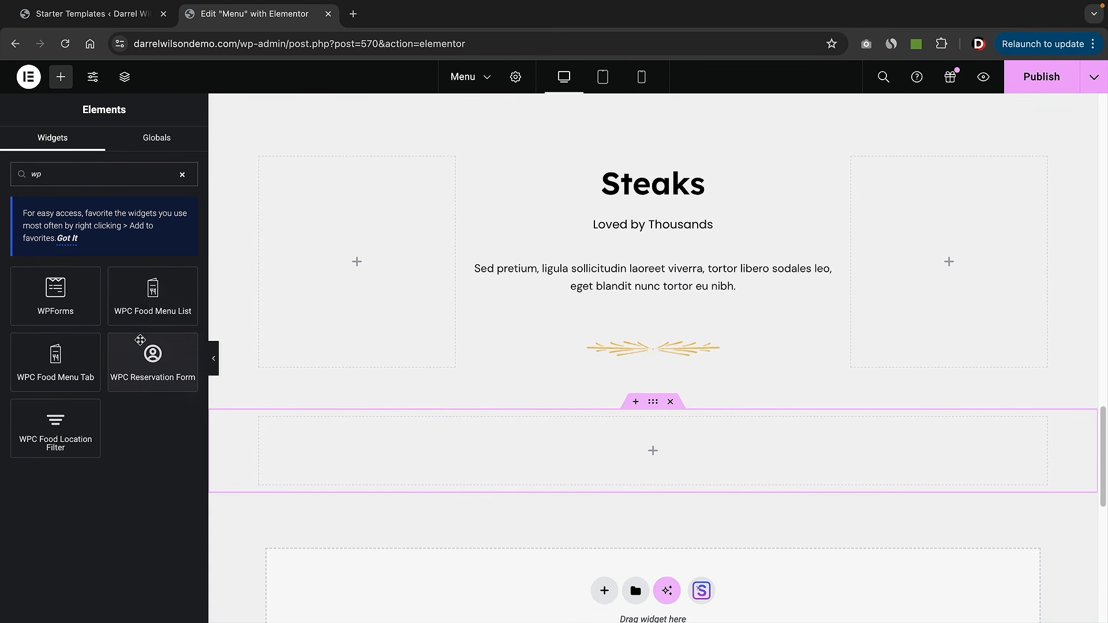
left_click_drag(155, 296, 507, 439)
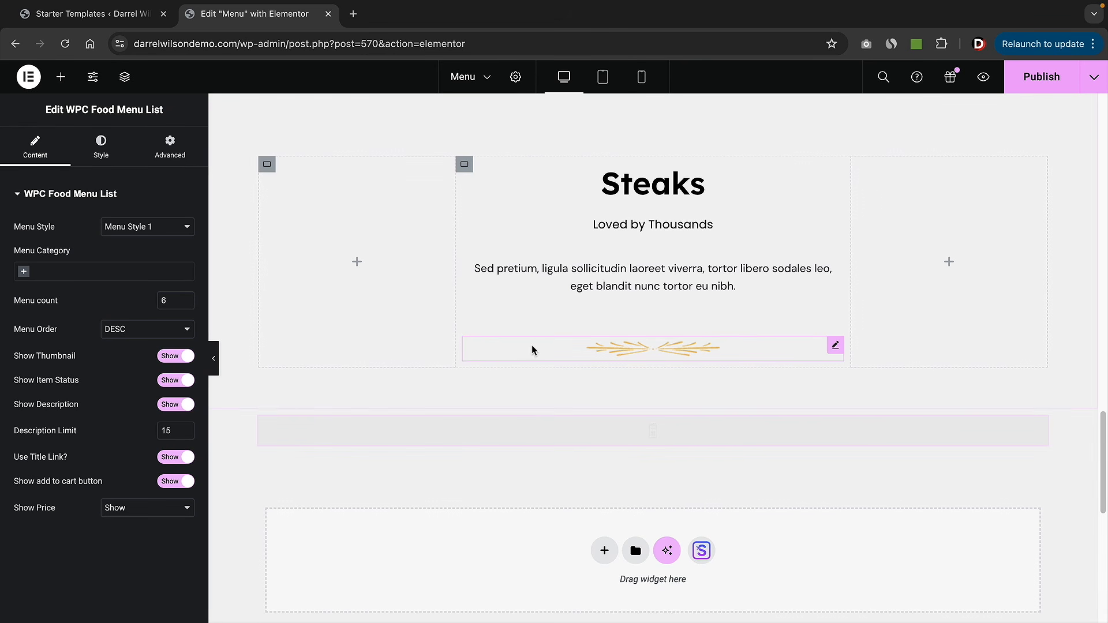
- Limit the new food menu list to the Steaks menu category
scroll(531, 347, "down", 2)
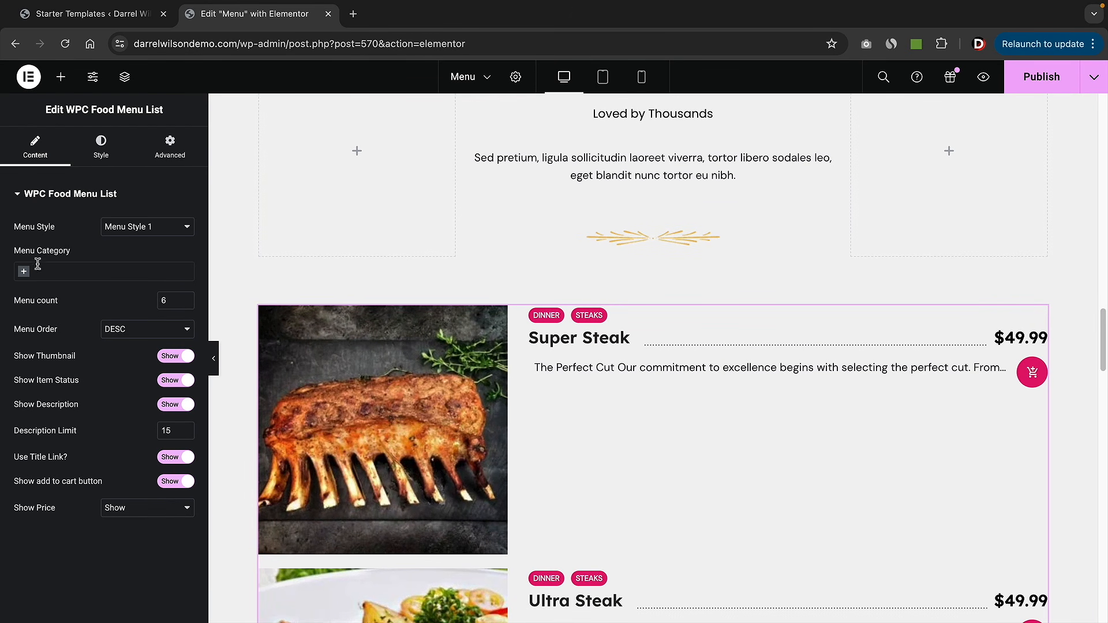
left_click(25, 273)
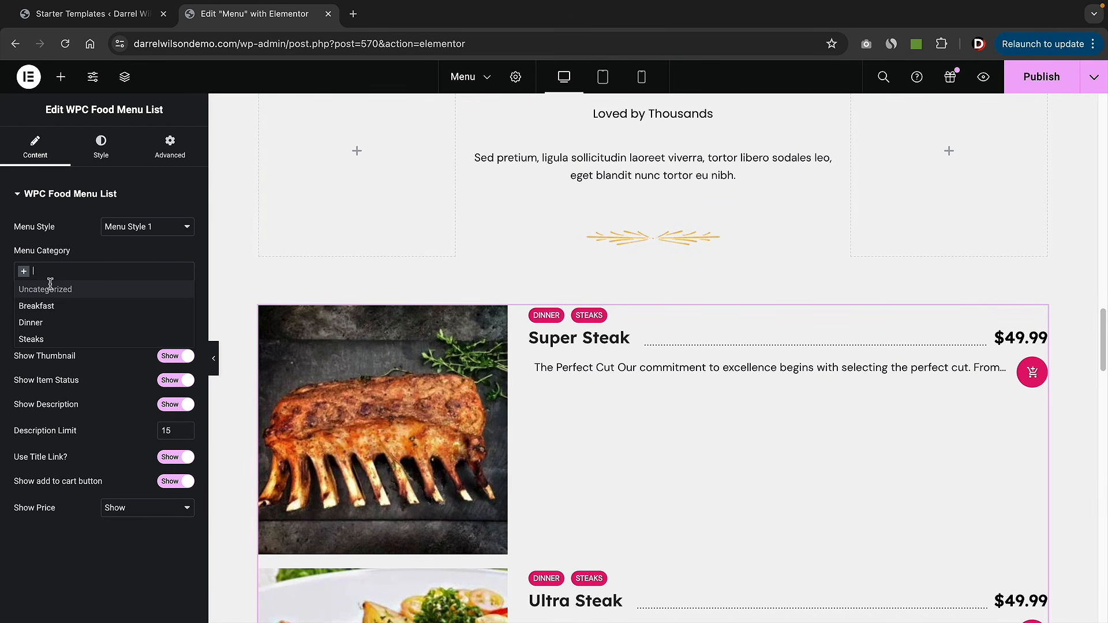
left_click(40, 337)
scroll(601, 294, "down", 2)
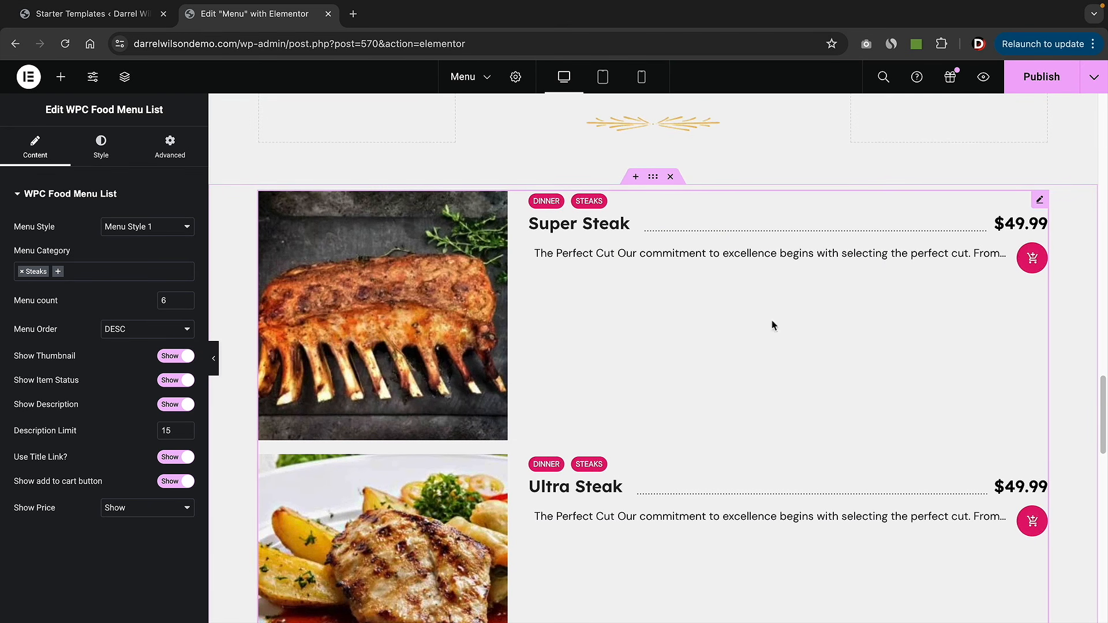
scroll(725, 421, "up", 4)
scroll(718, 414, "down", 7)
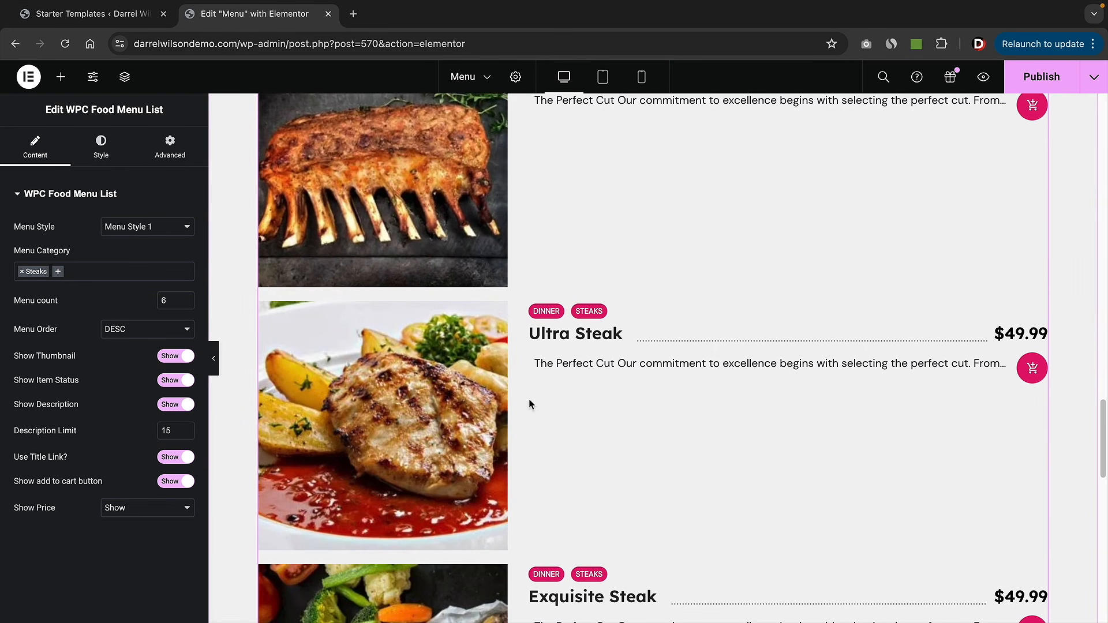
left_click(109, 154)
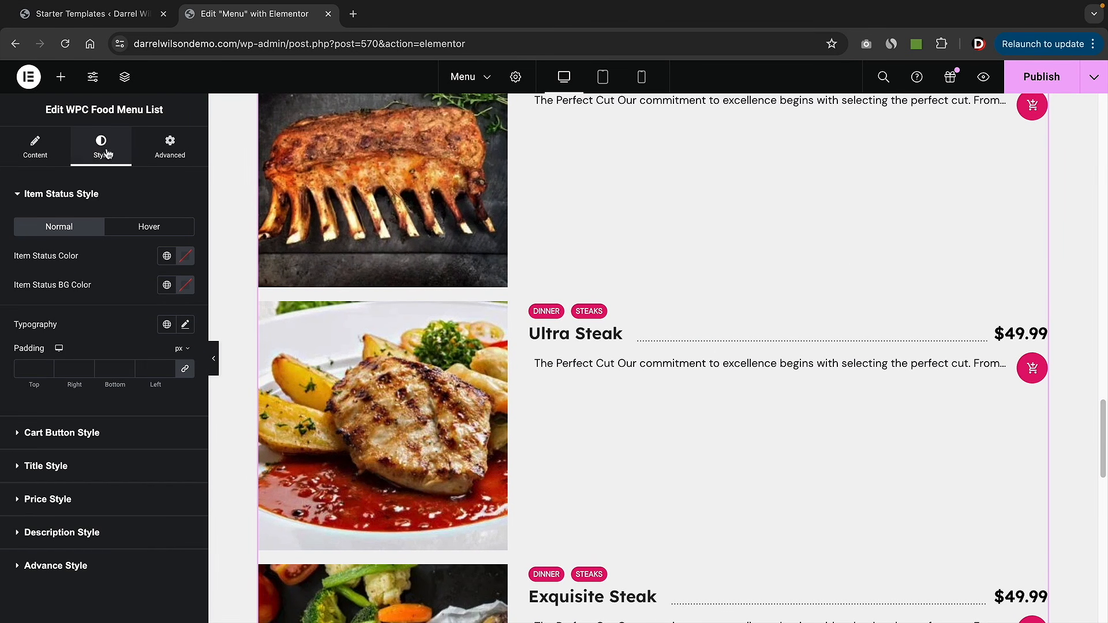
left_click(35, 149)
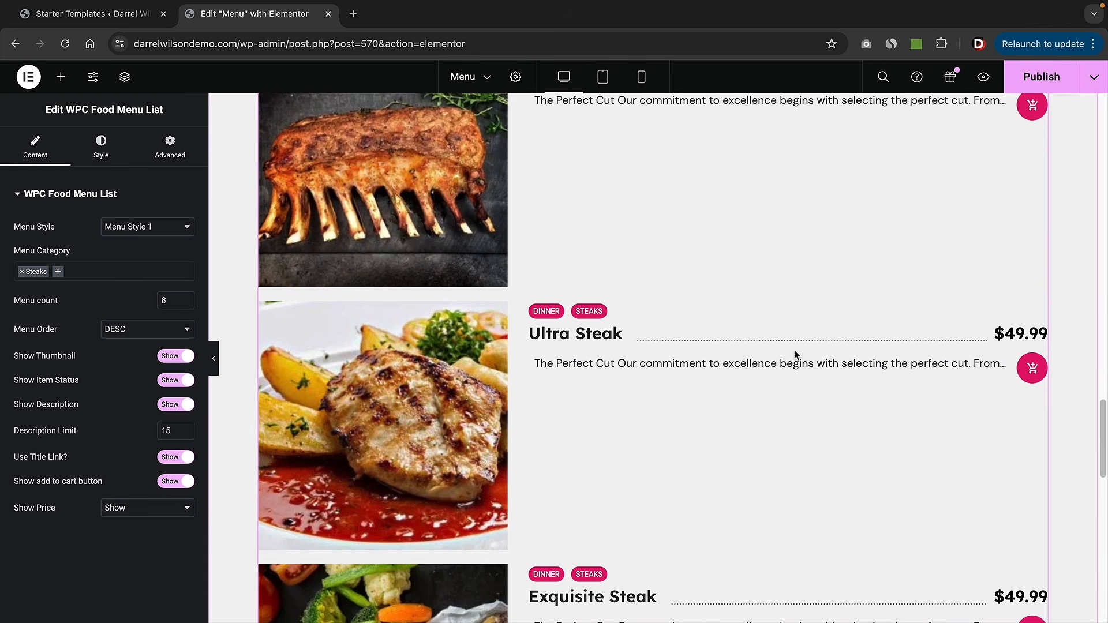
scroll(1105, 283, "up", 10)
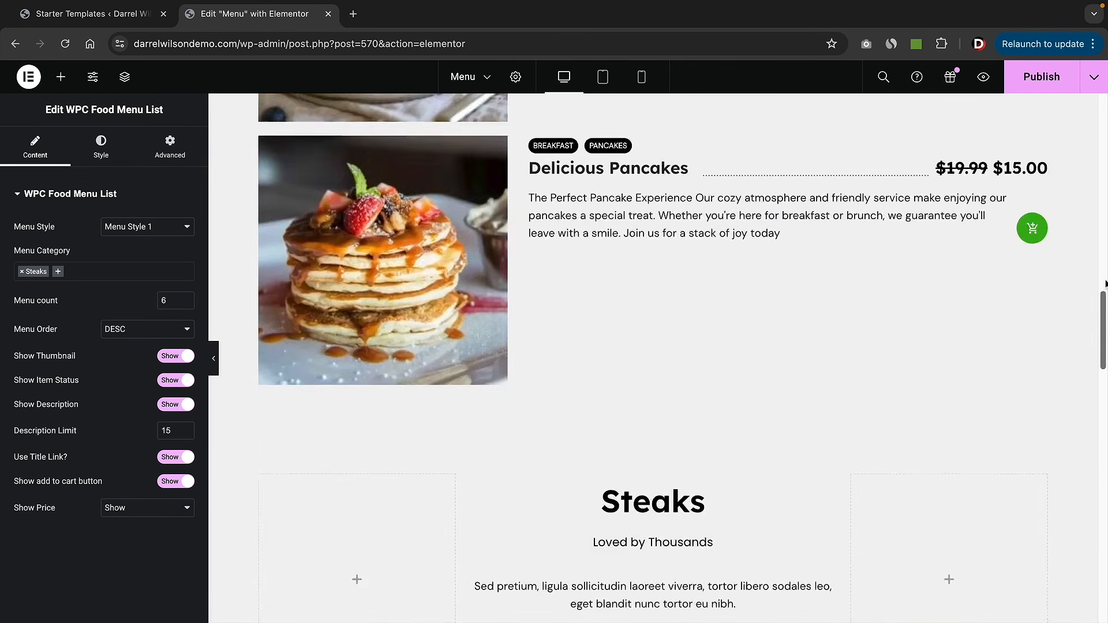
scroll(1105, 283, "up", 5)
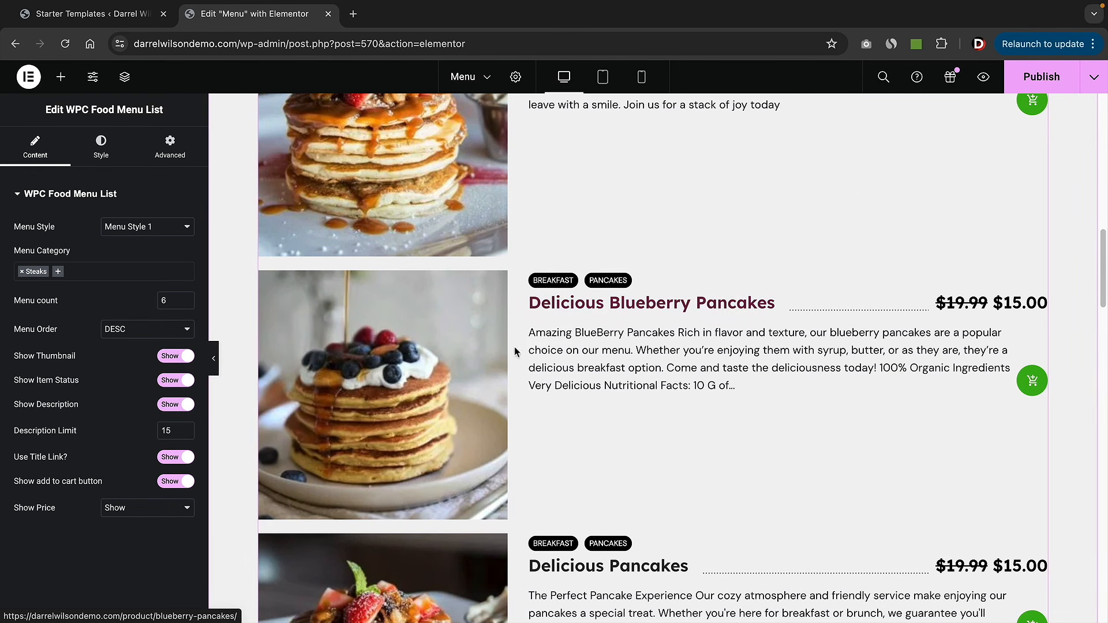
- Copy the pancake menu list and paste its style onto the Steaks menu list
right_click(473, 334)
left_click(503, 364)
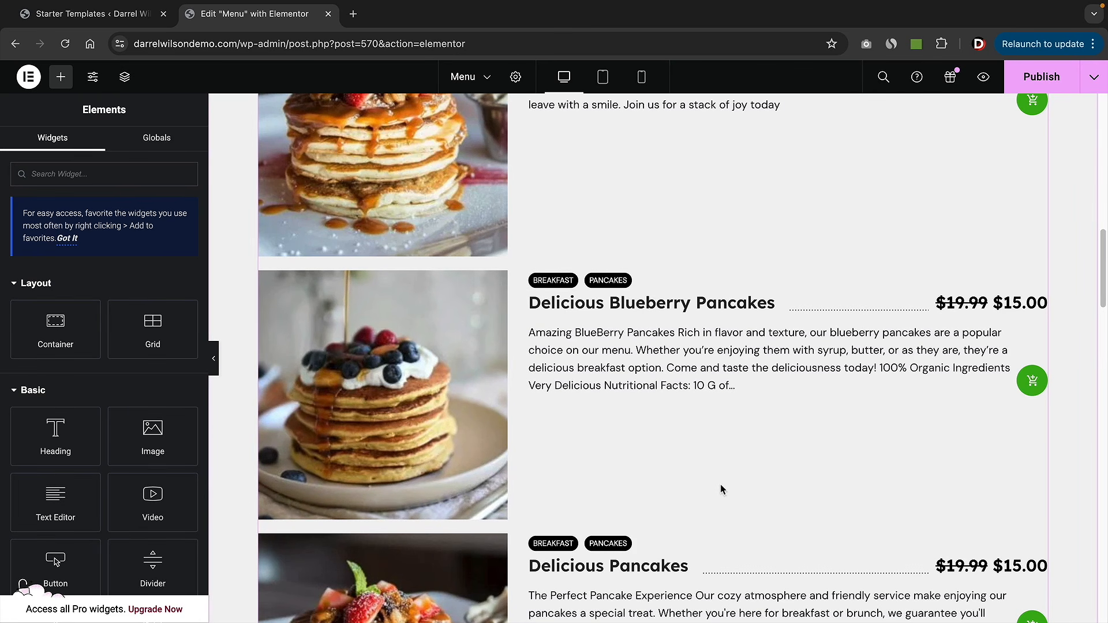
scroll(725, 488, "down", 15)
scroll(584, 376, "up", 2)
right_click(532, 234)
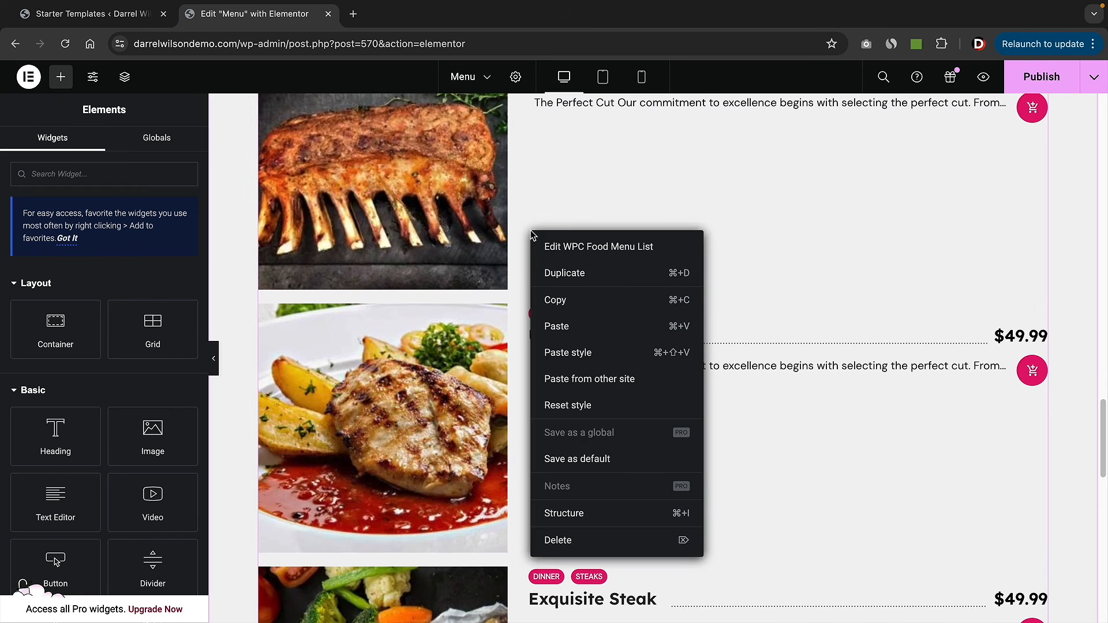
left_click(563, 353)
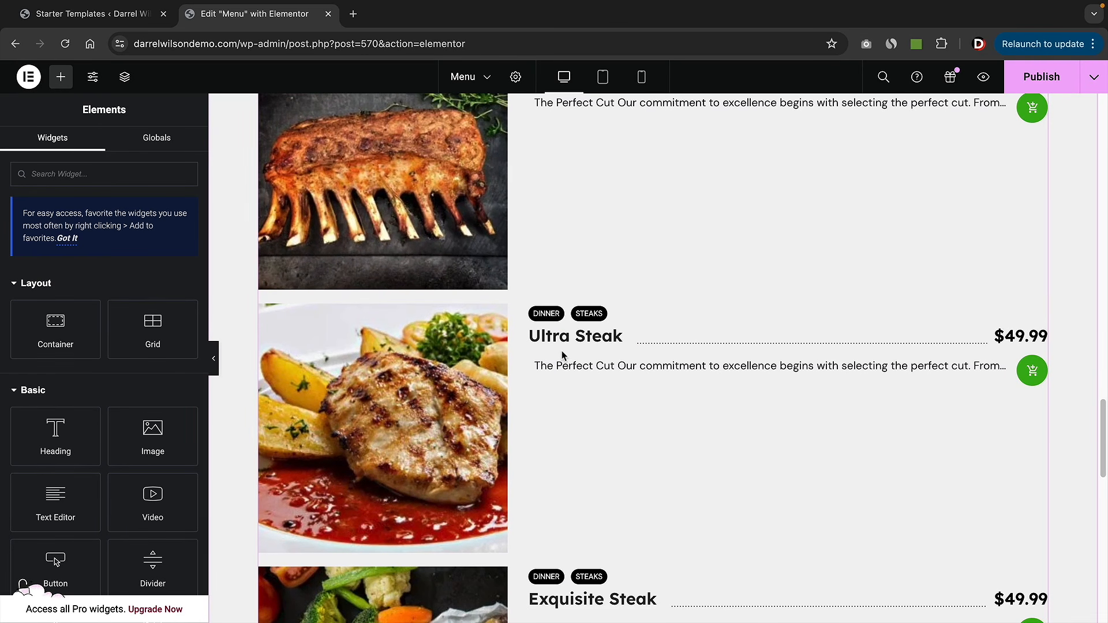
scroll(571, 351, "up", 5)
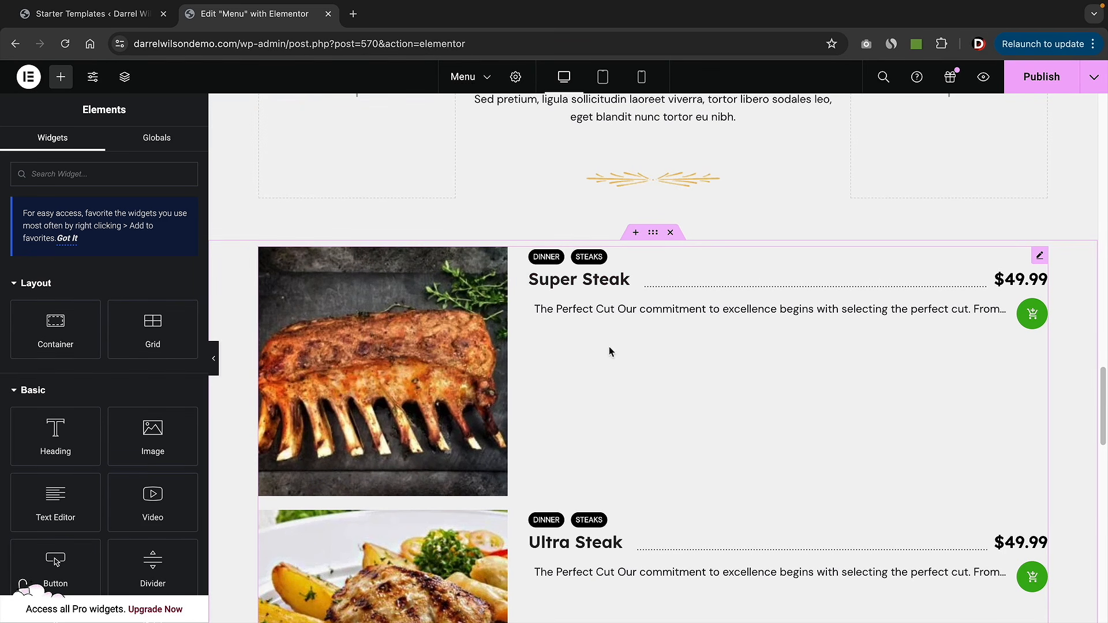
left_click_drag(1101, 384, 1096, 433)
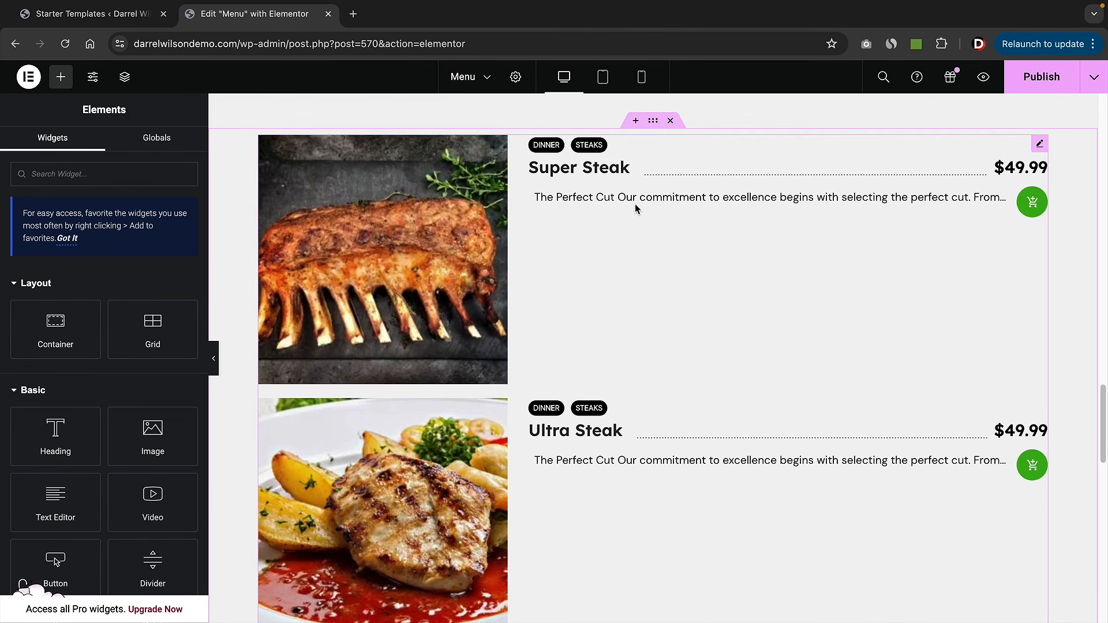
- Set the Steaks menu list's Description Limit to 50
left_click(623, 170)
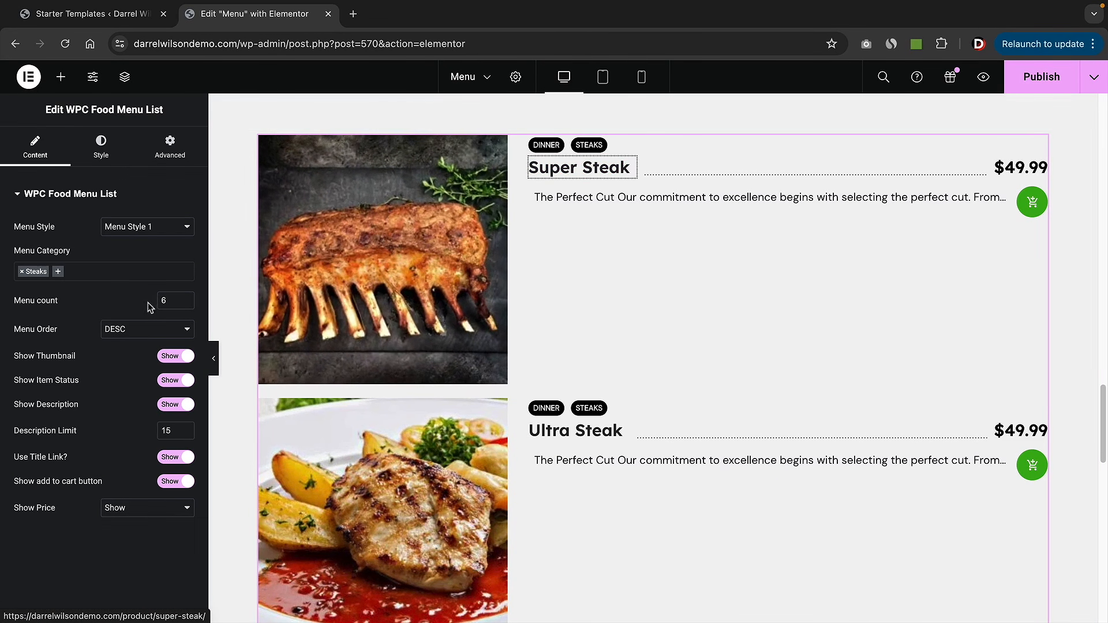
left_click(184, 433)
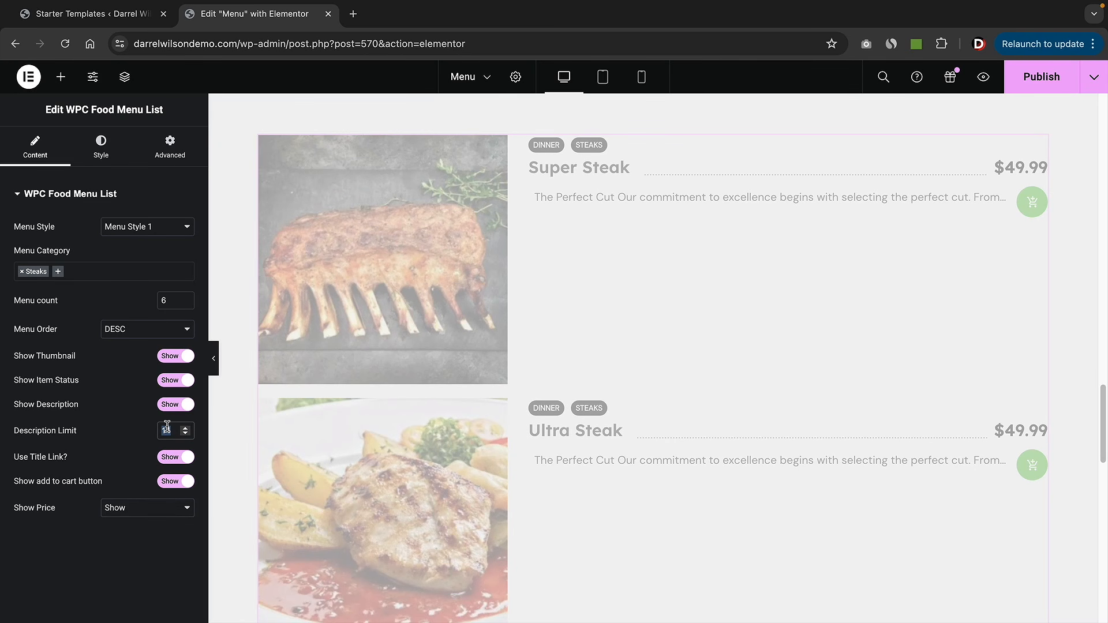
type("50")
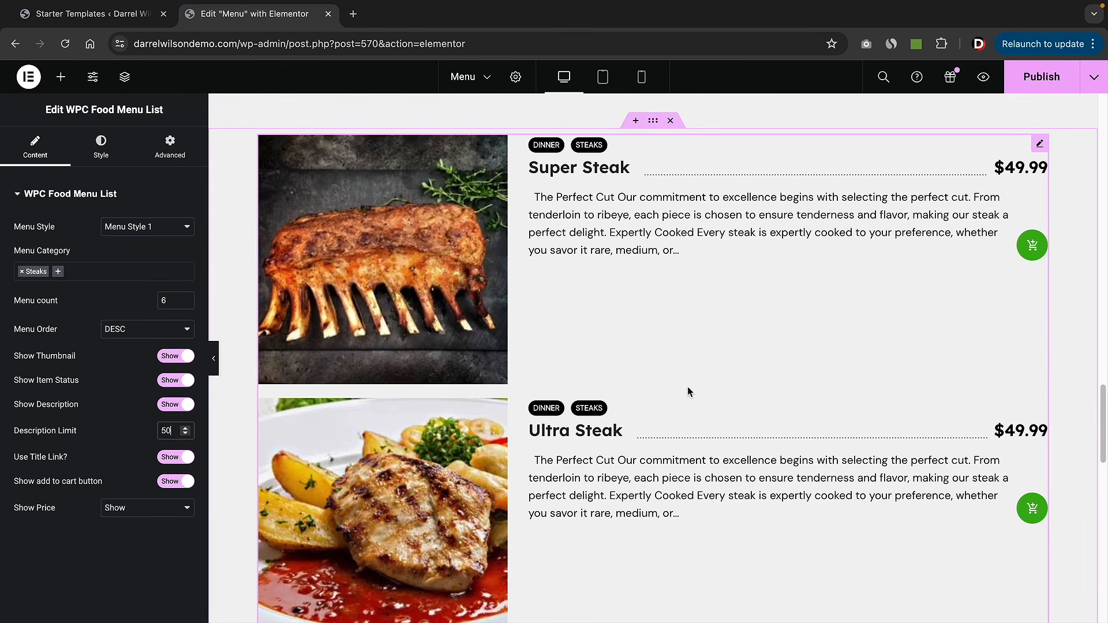
scroll(687, 392, "up", 6)
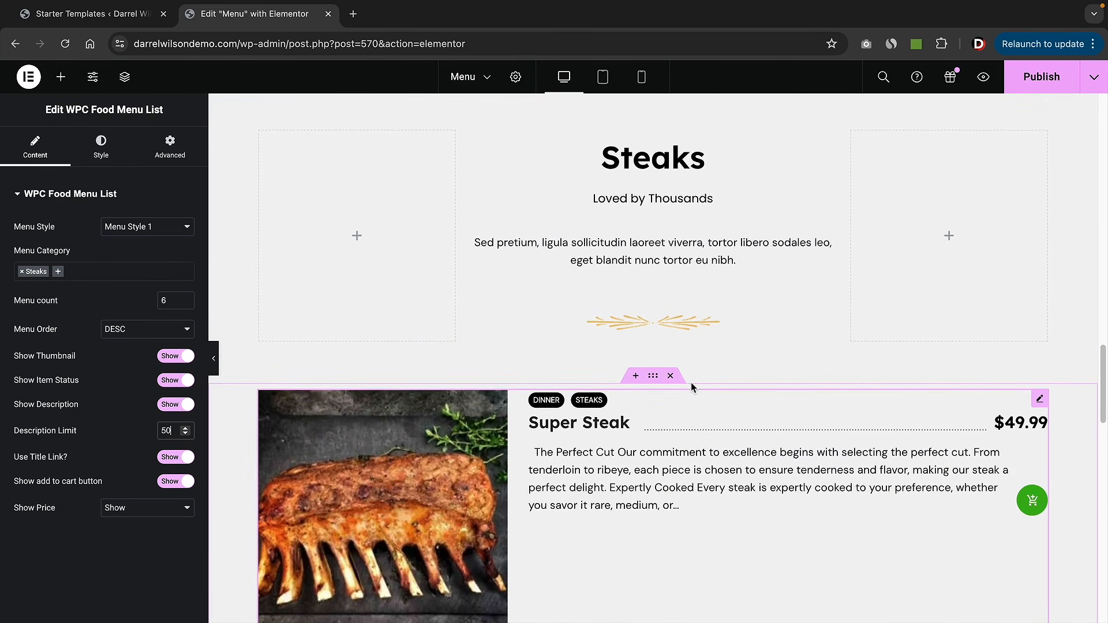
- Scroll through the Menu page to review the Pancakes and Steaks sections
scroll(692, 384, "up", 20)
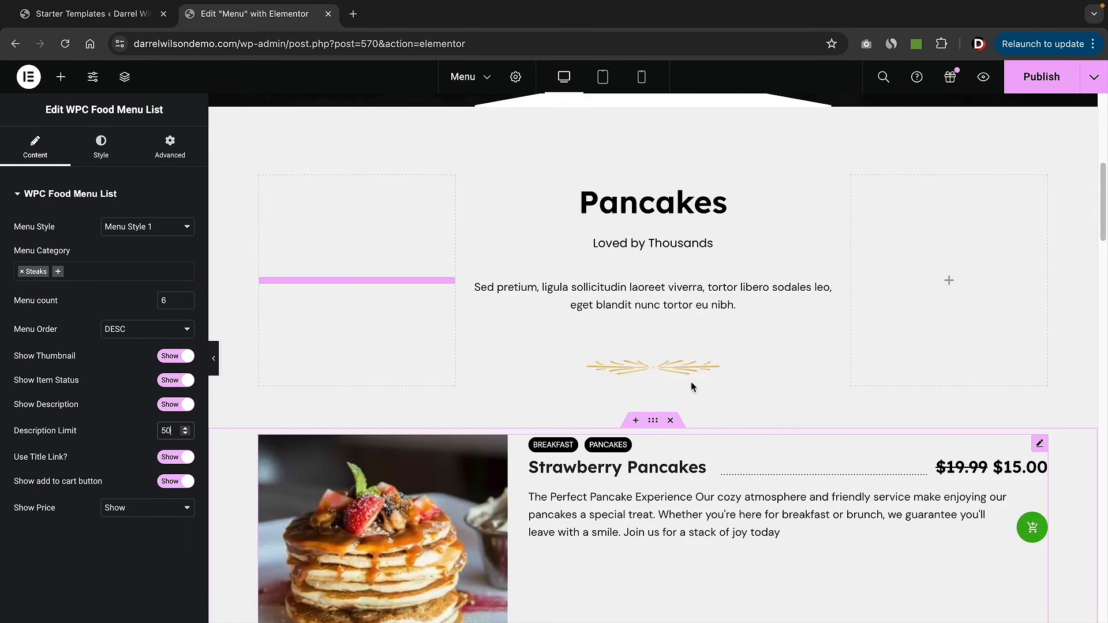
scroll(691, 382, "down", 5)
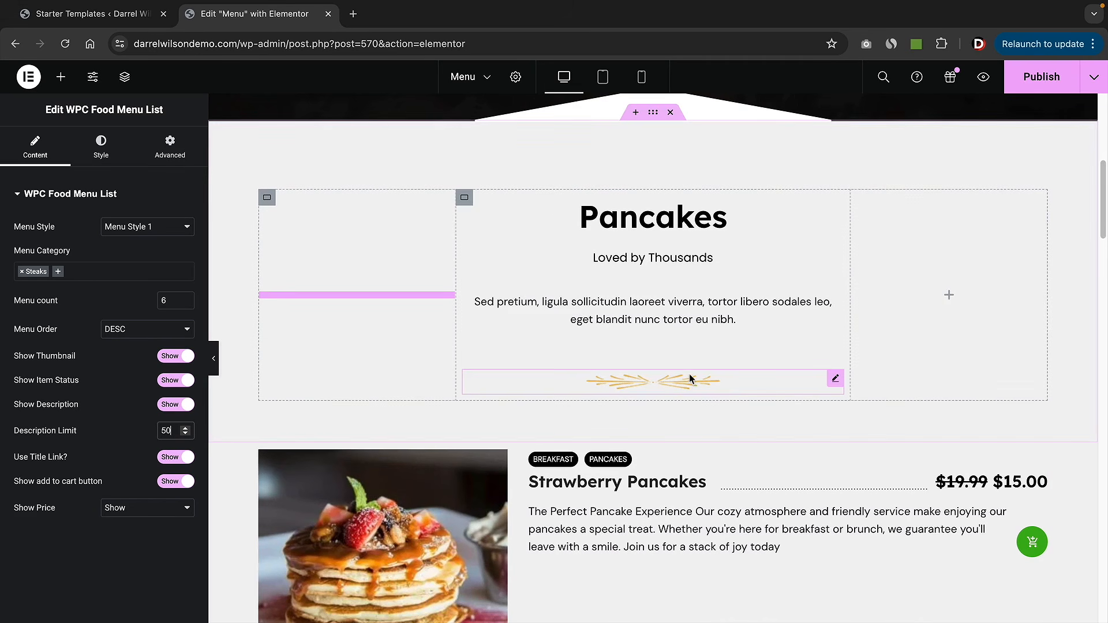
scroll(687, 377, "up", 5)
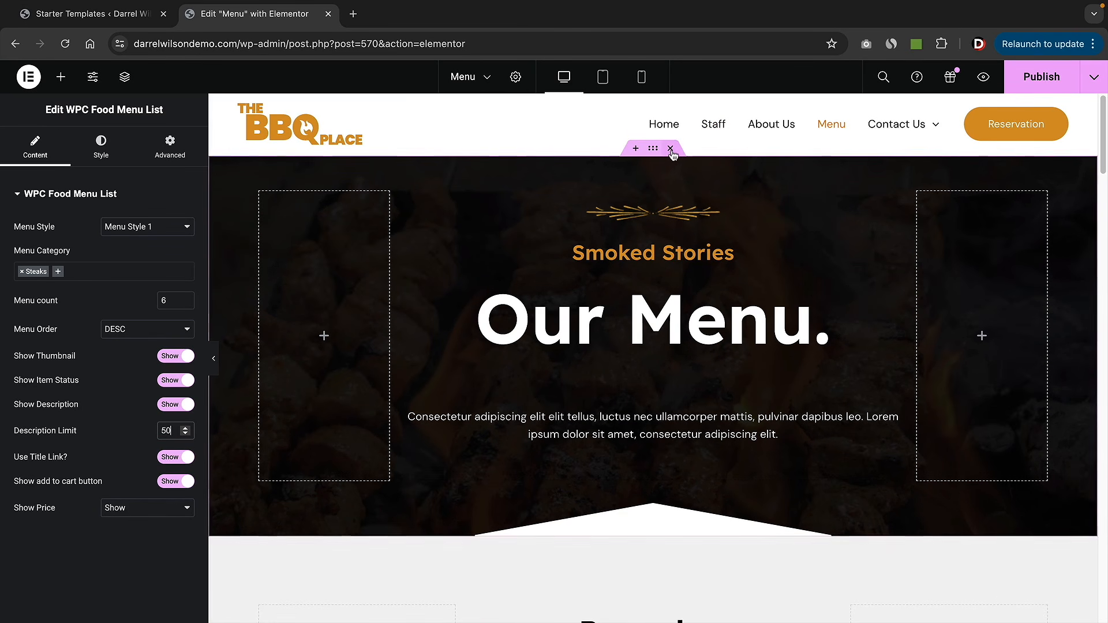
scroll(669, 155, "down", 5)
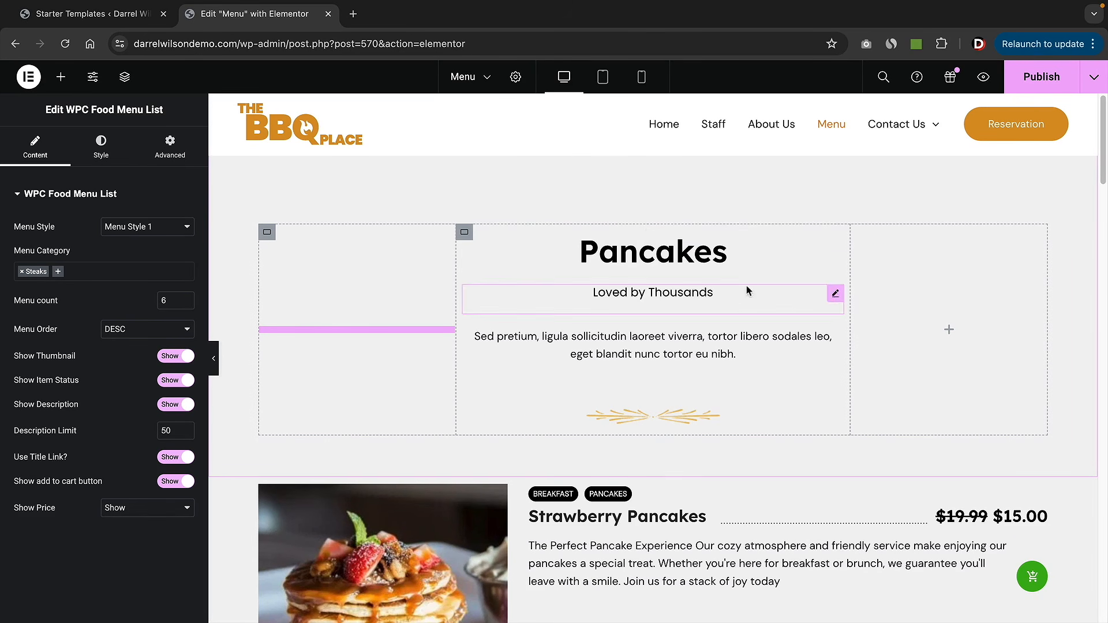
scroll(729, 295, "down", 6)
scroll(730, 295, "down", 12)
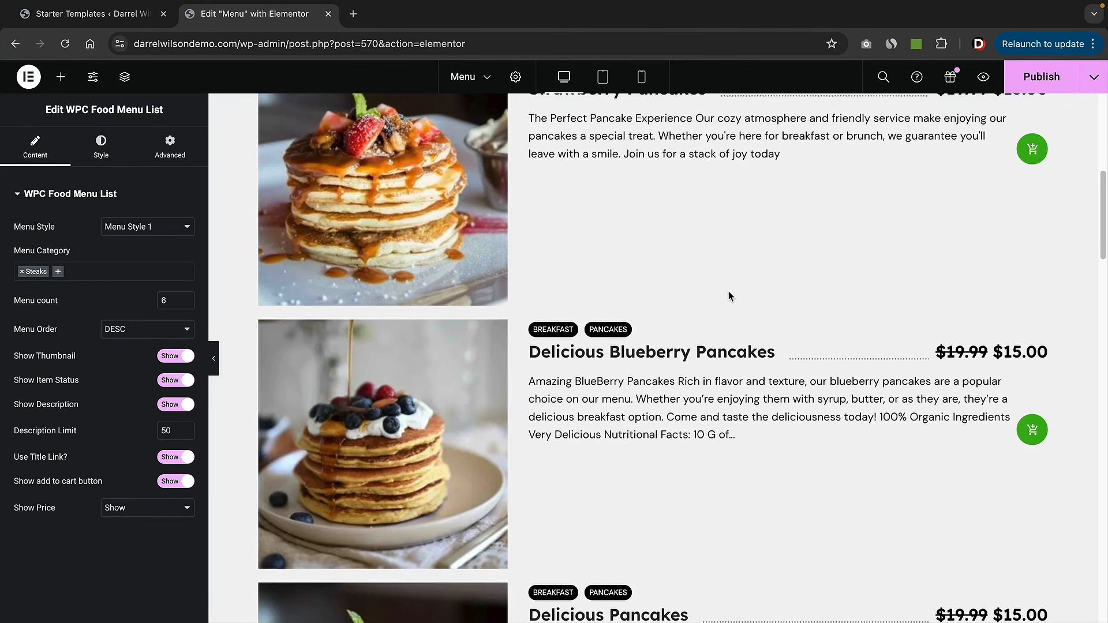
scroll(728, 298, "down", 12)
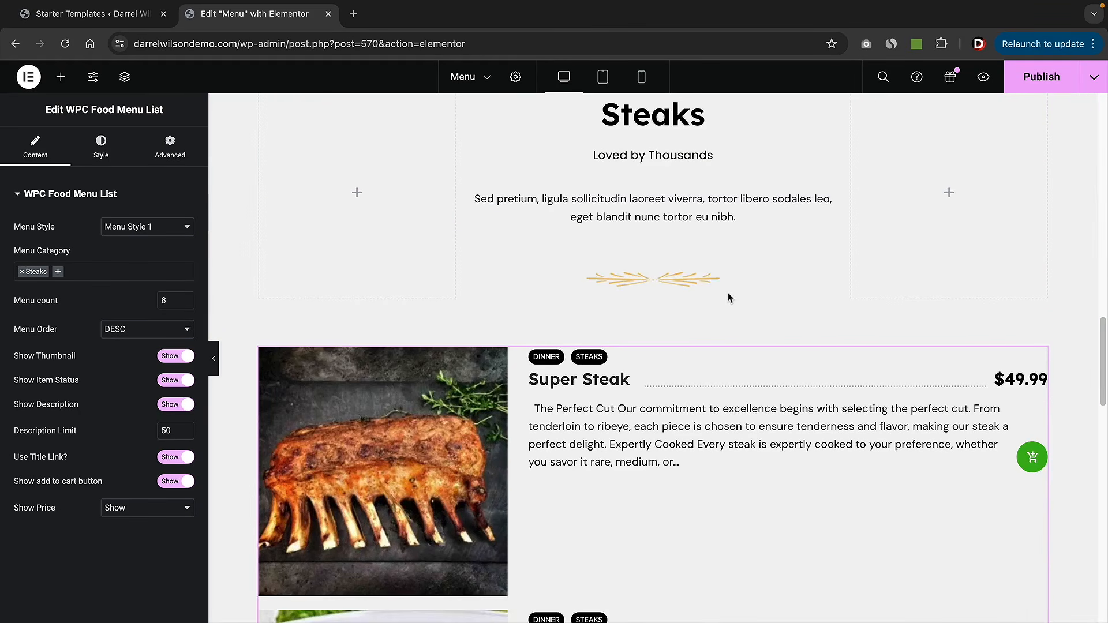
scroll(721, 298, "down", 4)
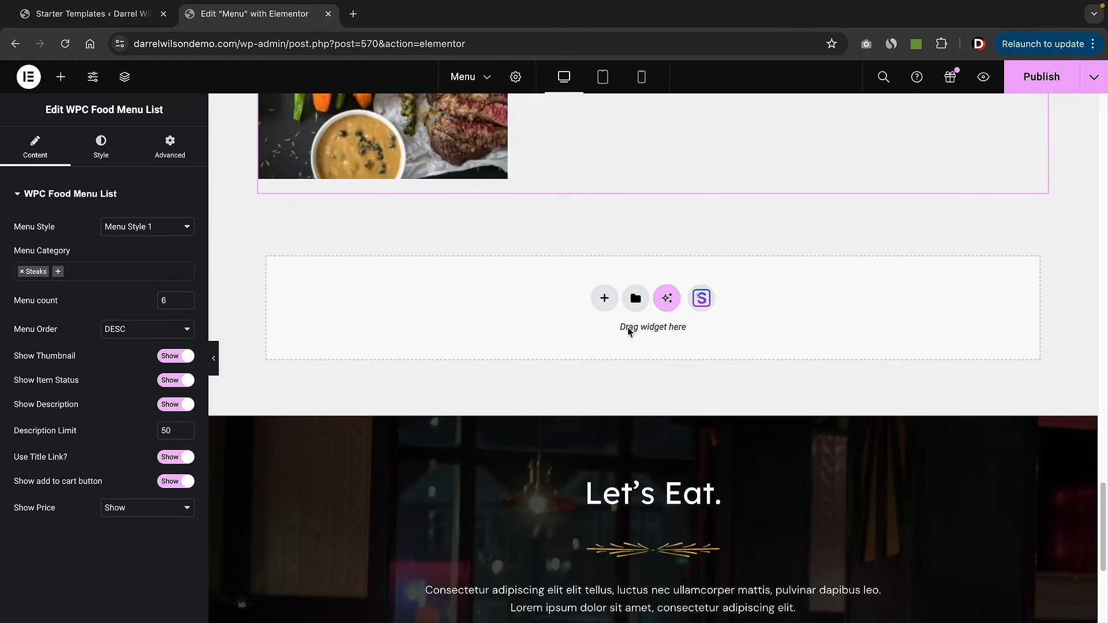
scroll(702, 351, "up", 15)
scroll(702, 357, "up", 15)
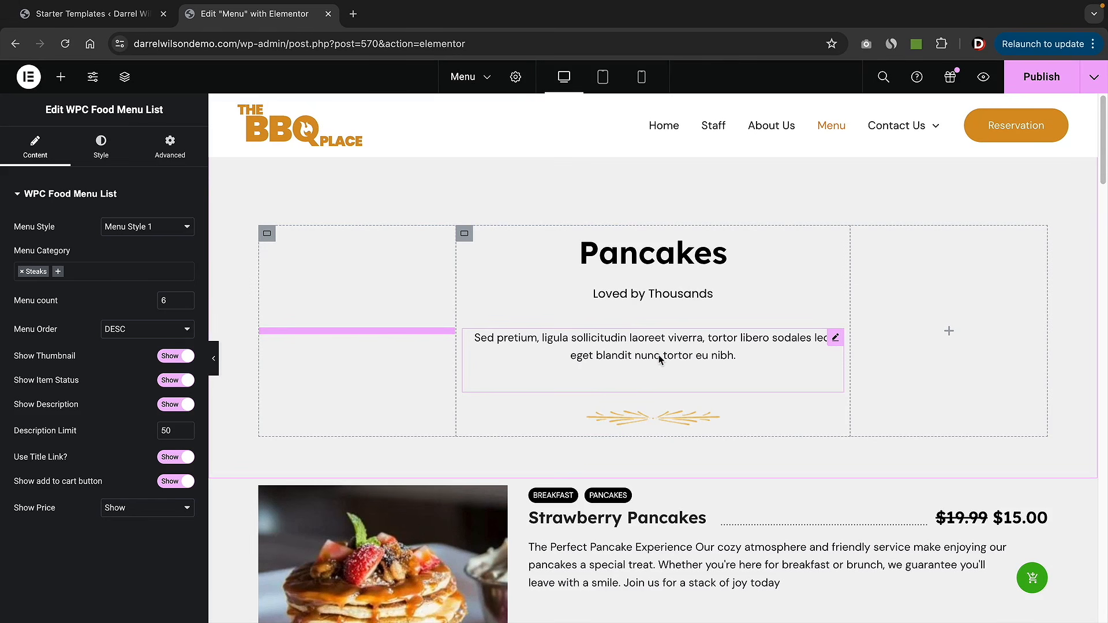
- Publish the Menu page and list the Wpcafe menu widgets in the Elements panel
left_click(1033, 83)
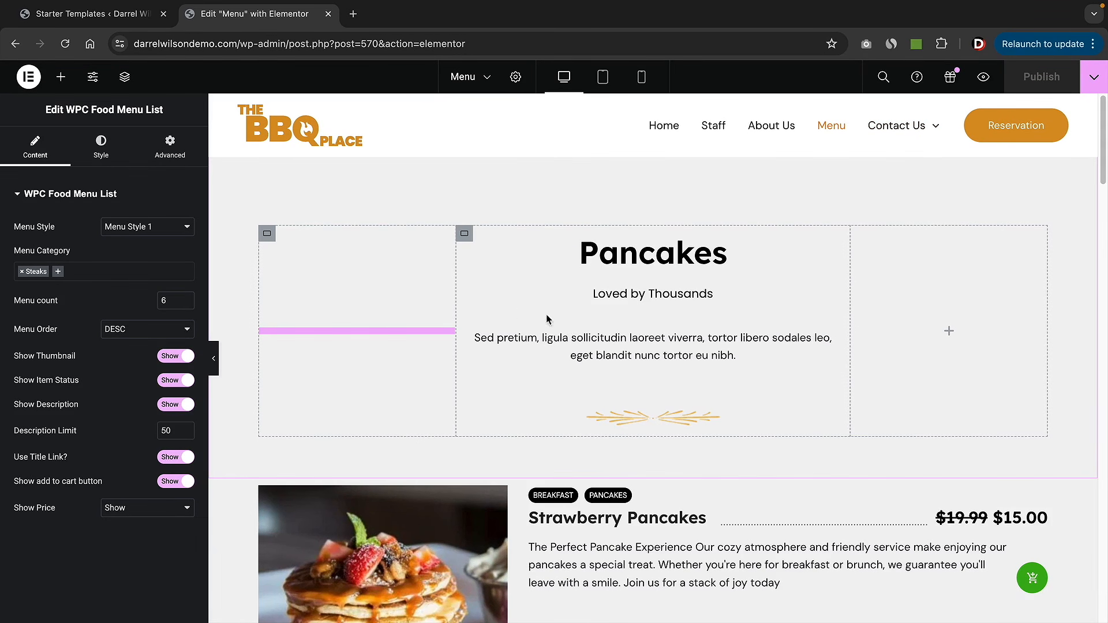
left_click(61, 77)
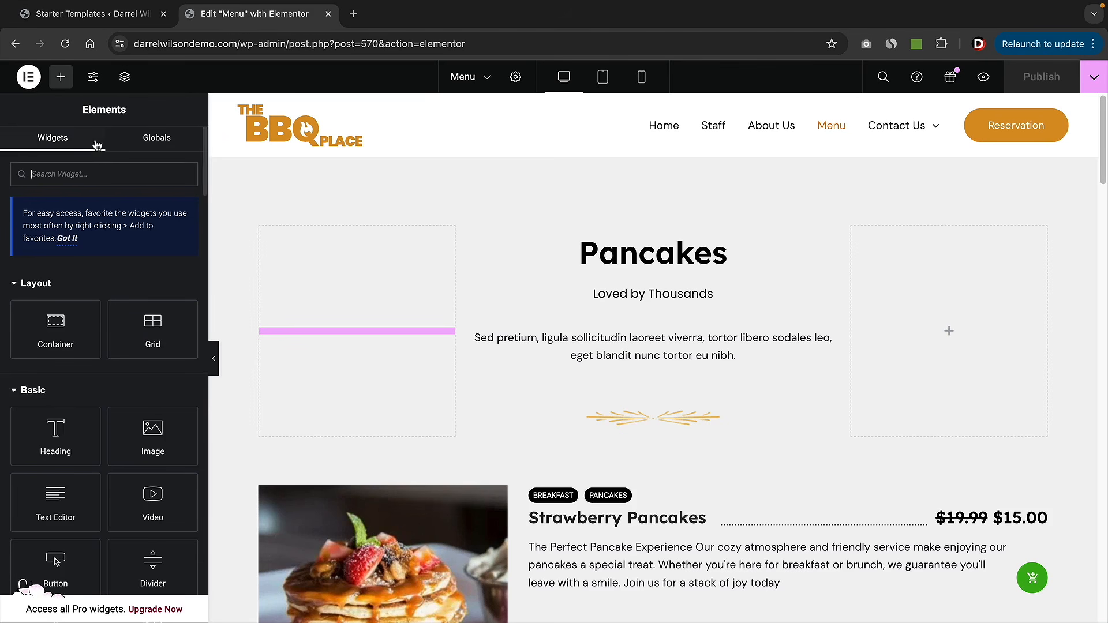
scroll(202, 176, "down", 20)
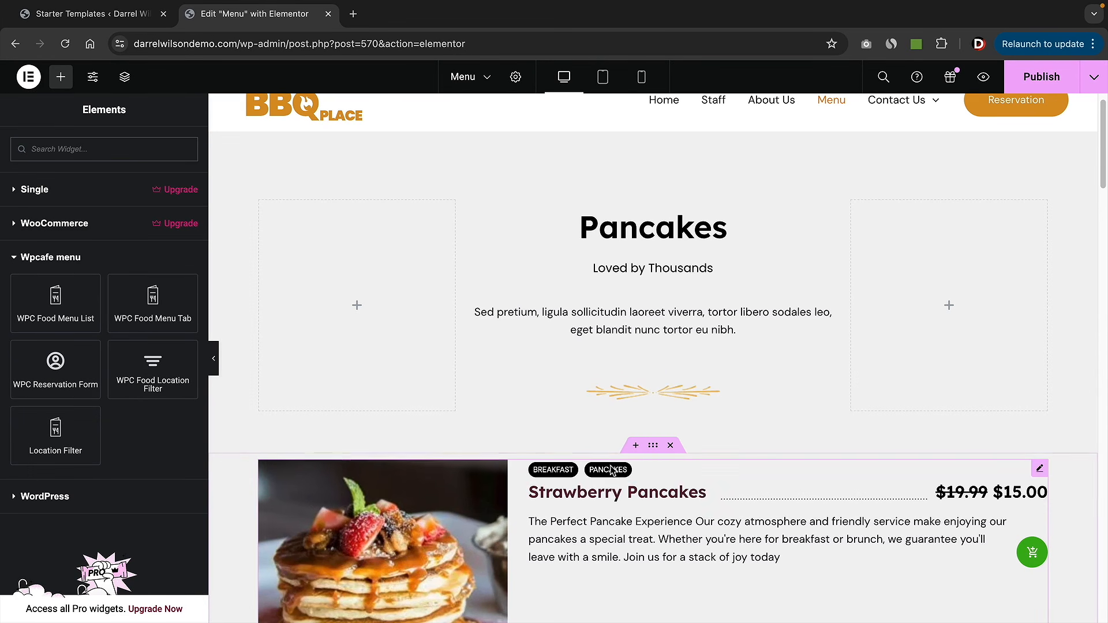
- Add a one-column flexbox container above the pancakes list holding a WPC Food Menu Tab widget
left_click(628, 449)
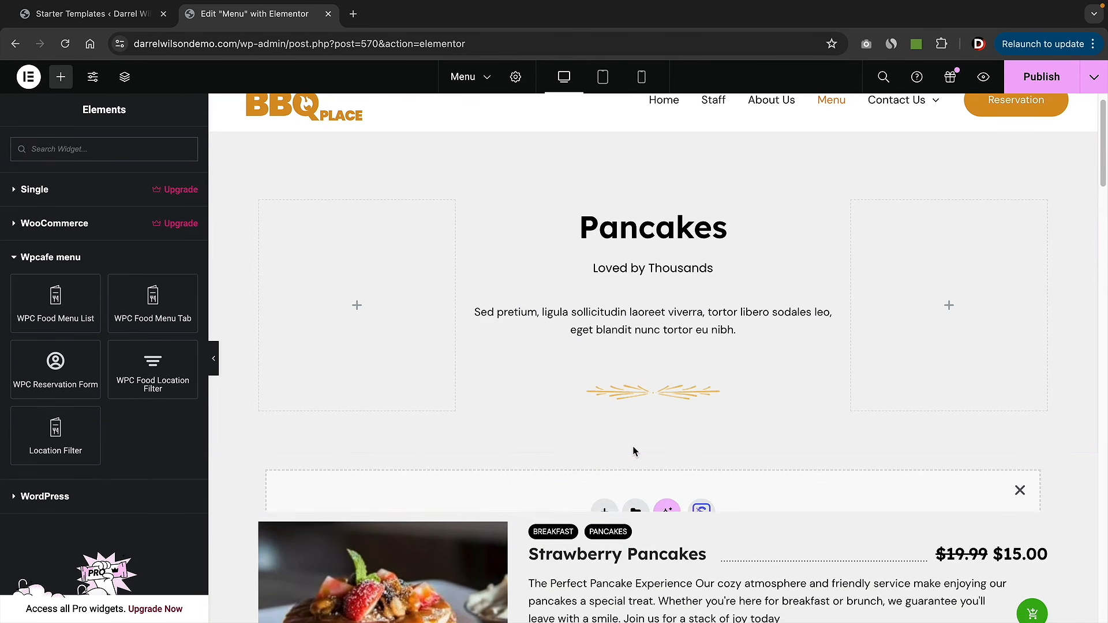
left_click(604, 500)
left_click(607, 536)
left_click(479, 533)
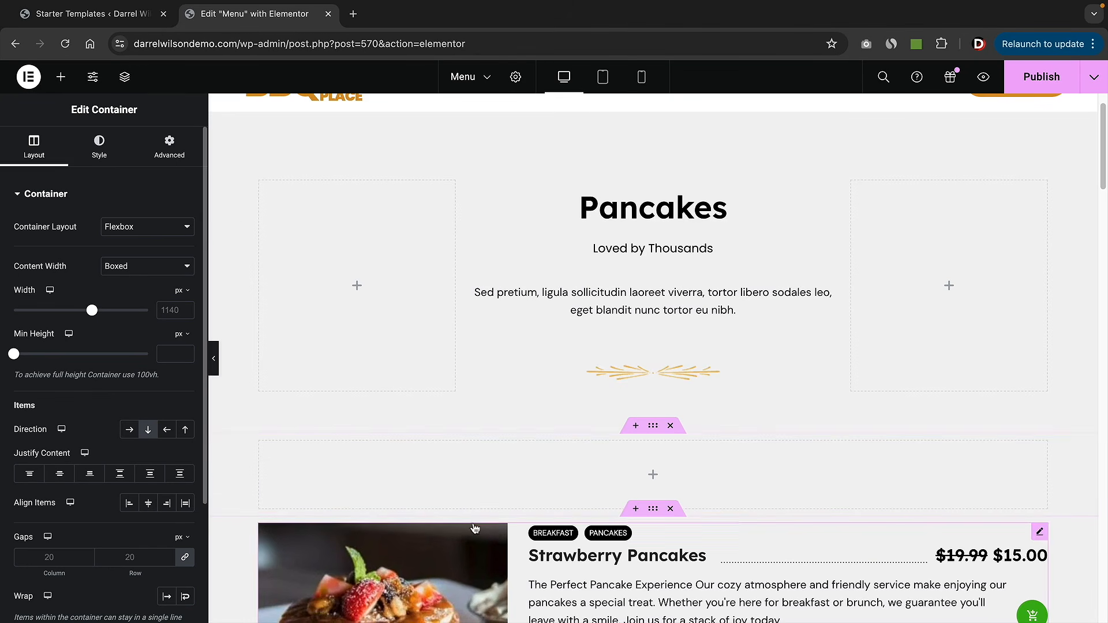
left_click(61, 76)
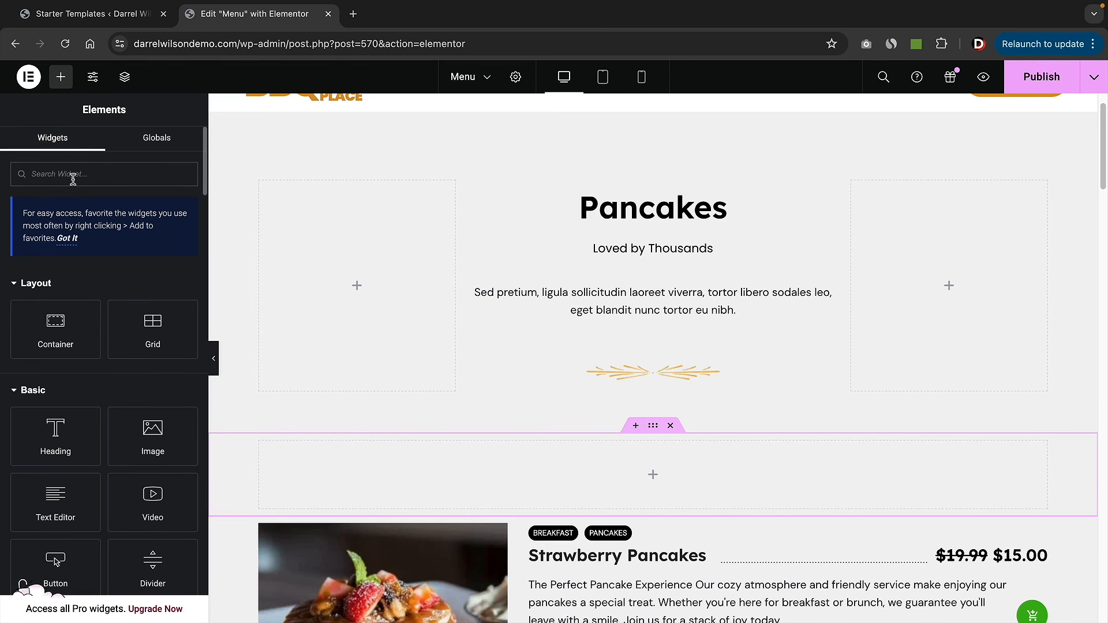
type("wpca")
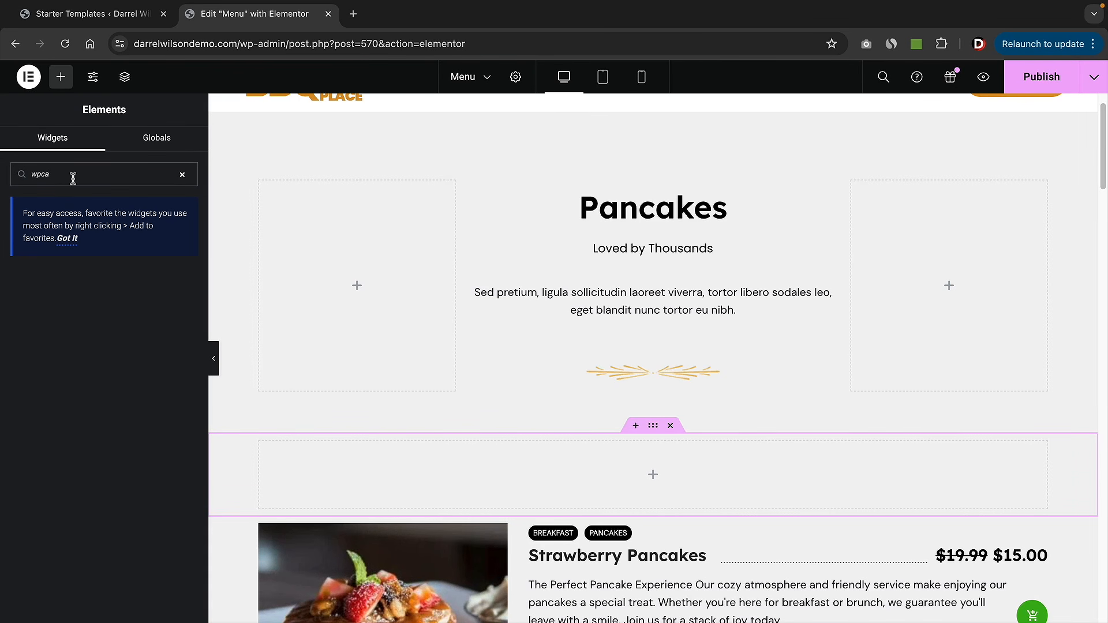
key("BackSpace")
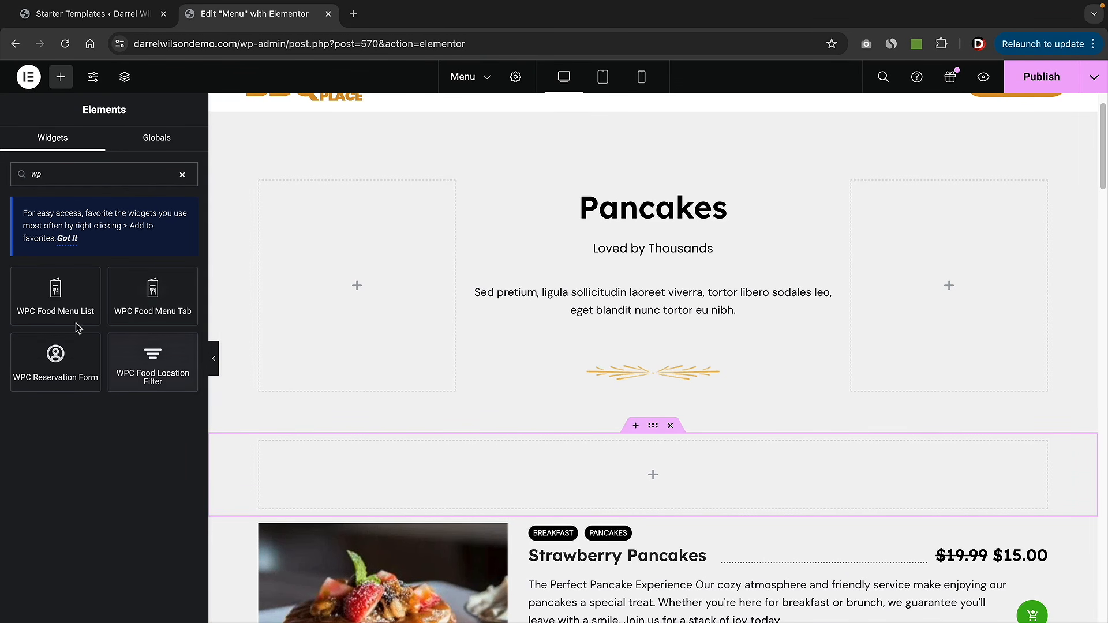
scroll(448, 443, "down", 3)
scroll(419, 429, "up", 1)
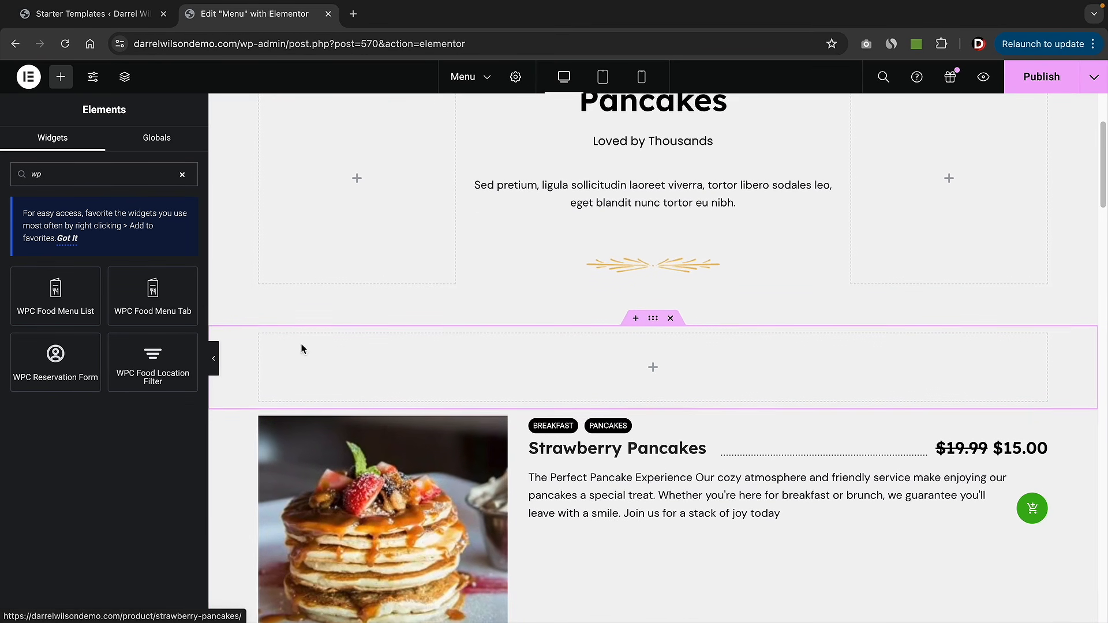
left_click_drag(150, 308, 518, 384)
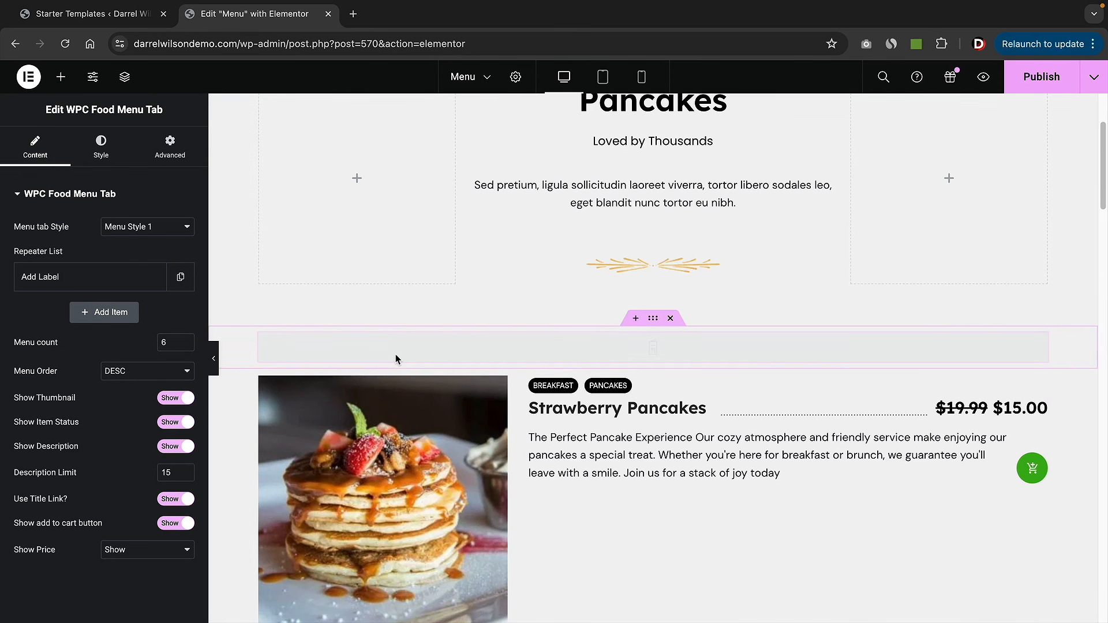
- Assign the Breakfast, Dinner and Steaks categories to the first tab and select its placeholder title
left_click(105, 283)
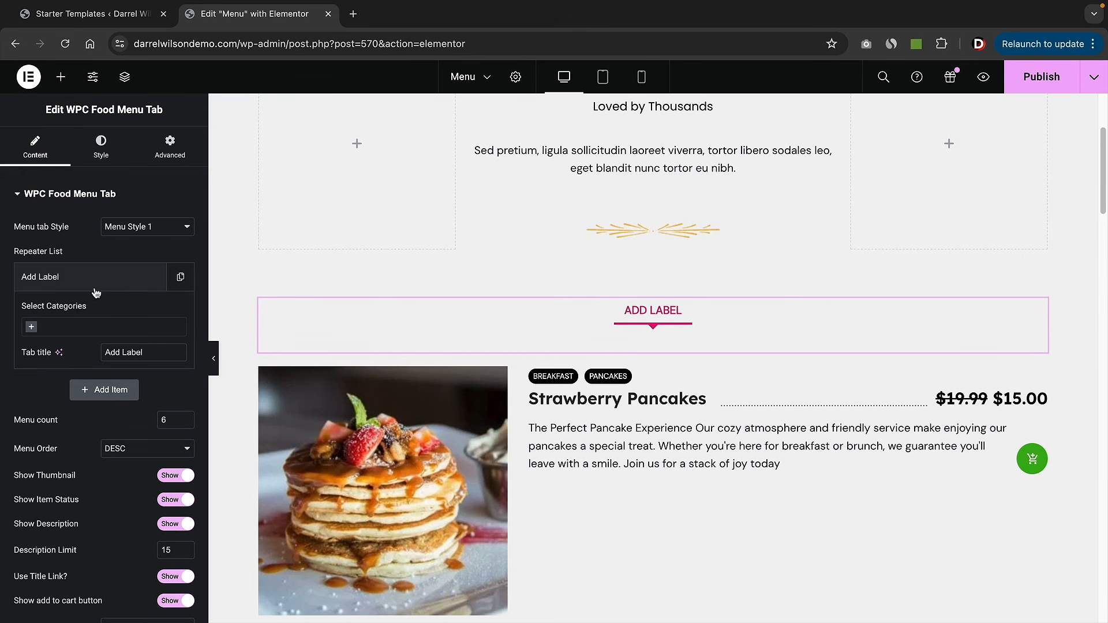
left_click(34, 328)
left_click(44, 362)
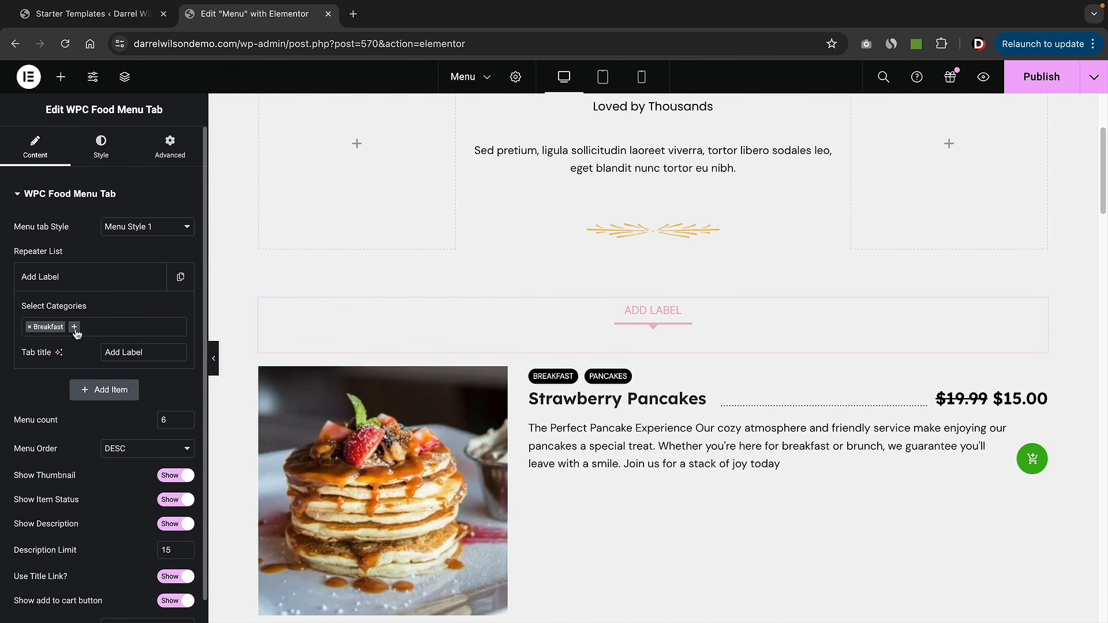
left_click(74, 327)
left_click(69, 378)
left_click(107, 327)
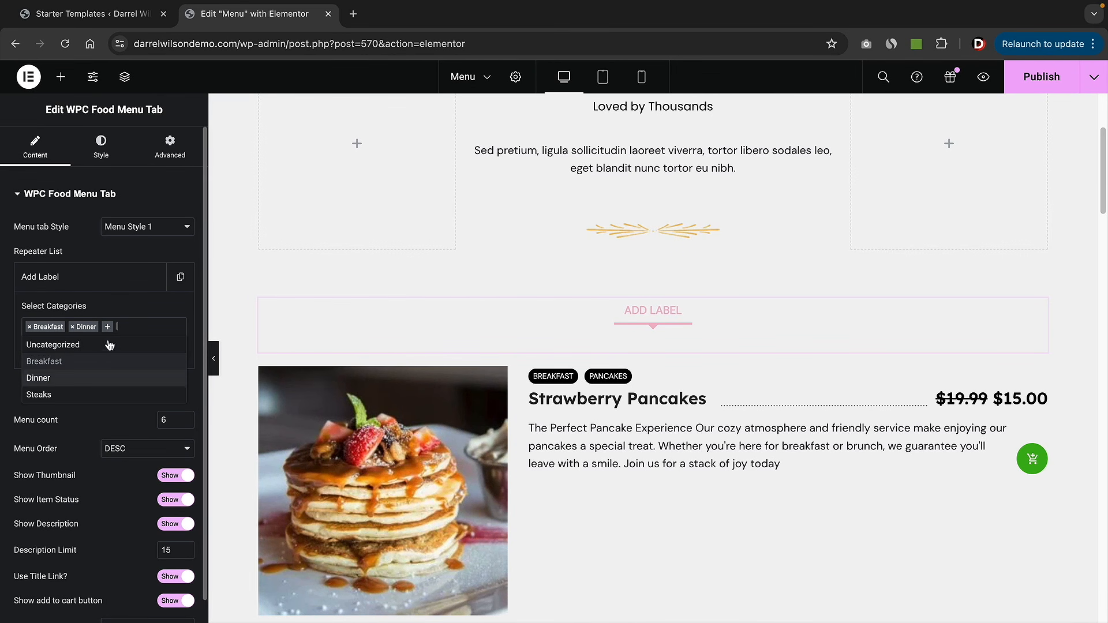
left_click(98, 394)
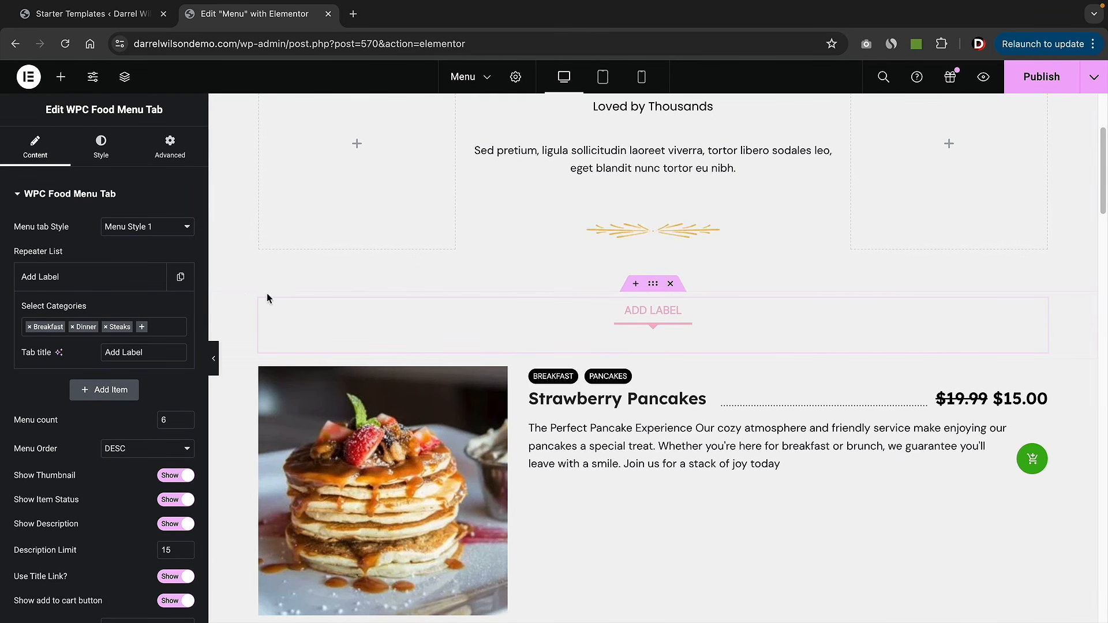
triple_click(134, 352)
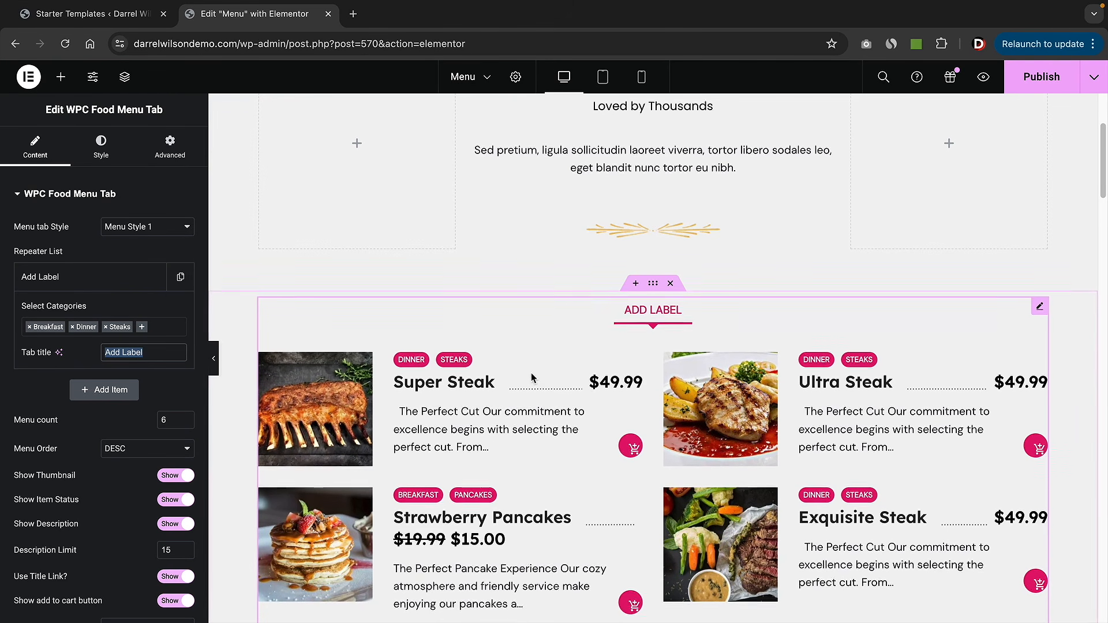
- Title the food menu tab 'Our Menu' and set its menu count to 50
scroll(531, 378, "down", 3)
type("Our Menu")
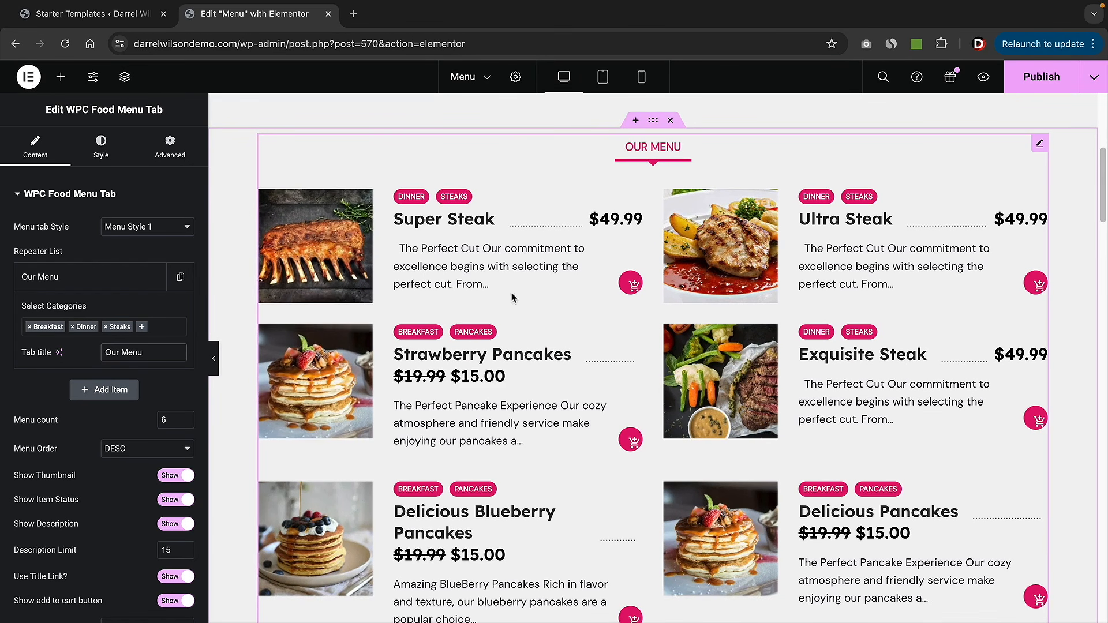
scroll(584, 439, "down", 3)
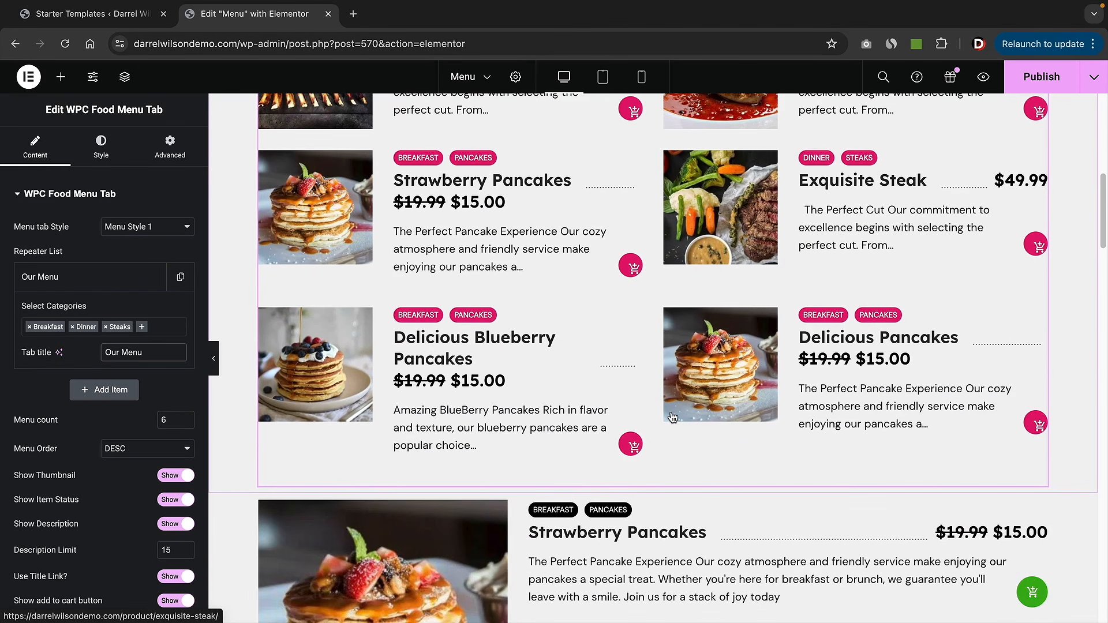
scroll(643, 366, "up", 1)
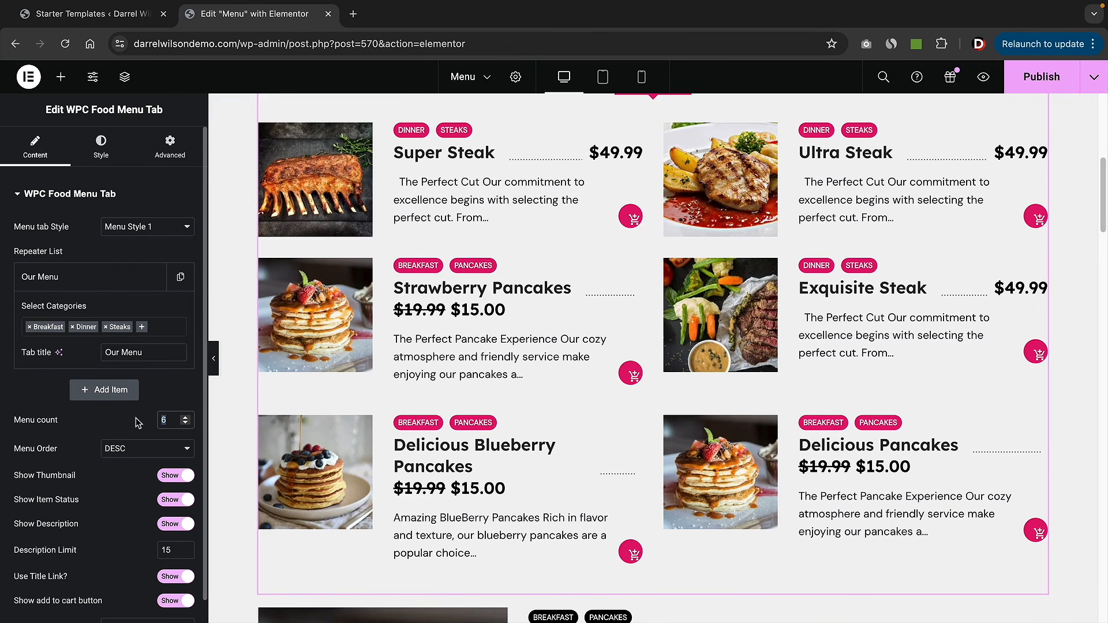
type("50")
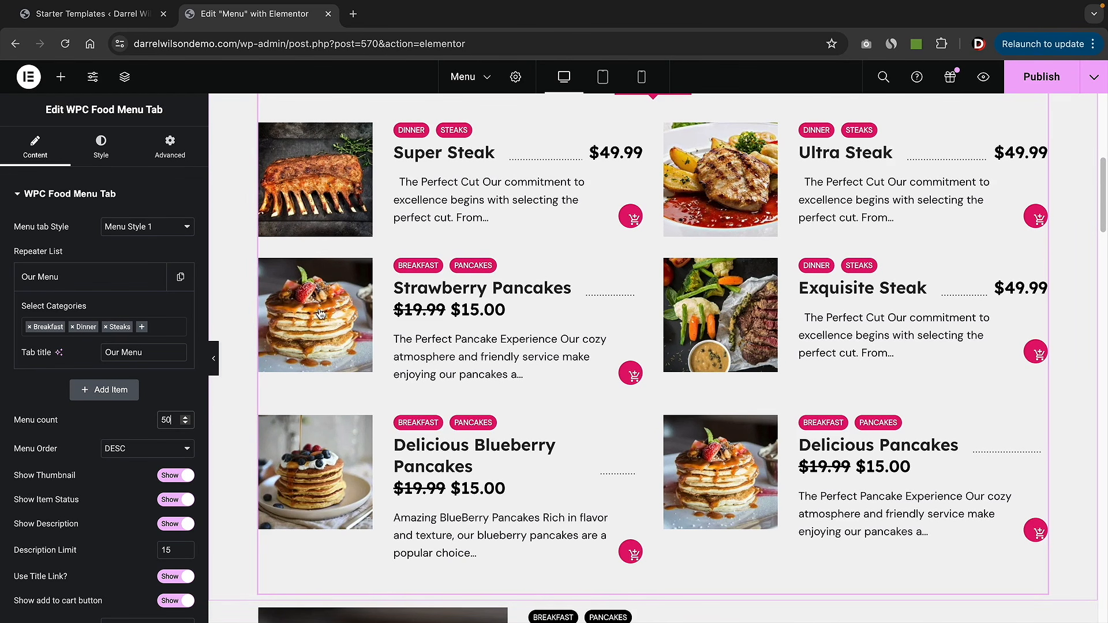
- Try Menu Style 2 for the food menu tab, then revert to Menu Style 1
scroll(321, 314, "up", 3)
left_click(154, 231)
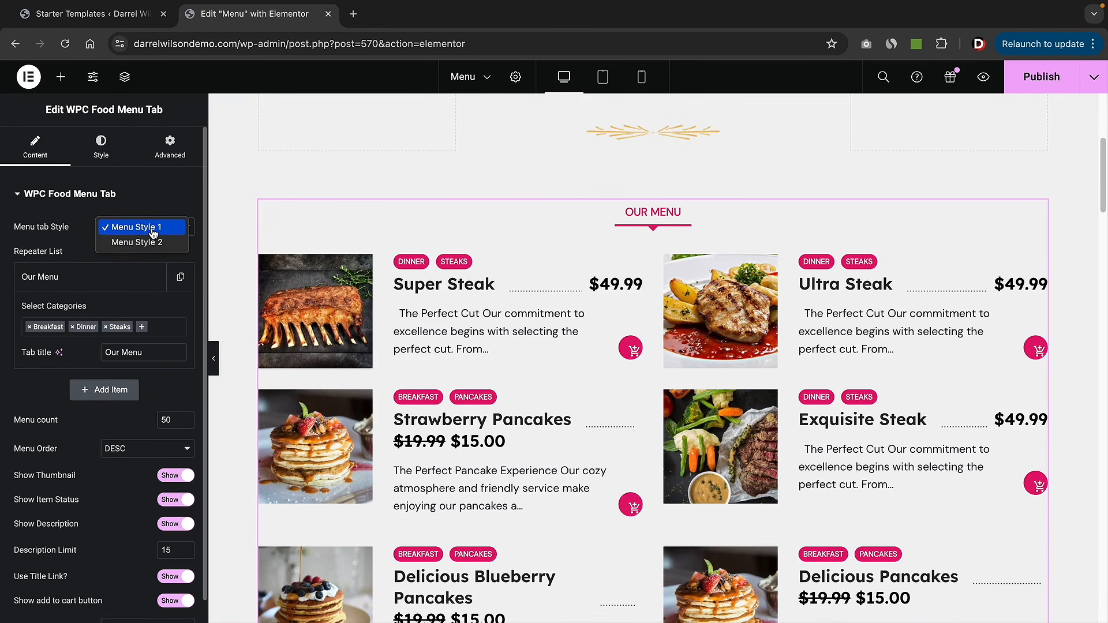
left_click(145, 242)
scroll(459, 333, "down", 2)
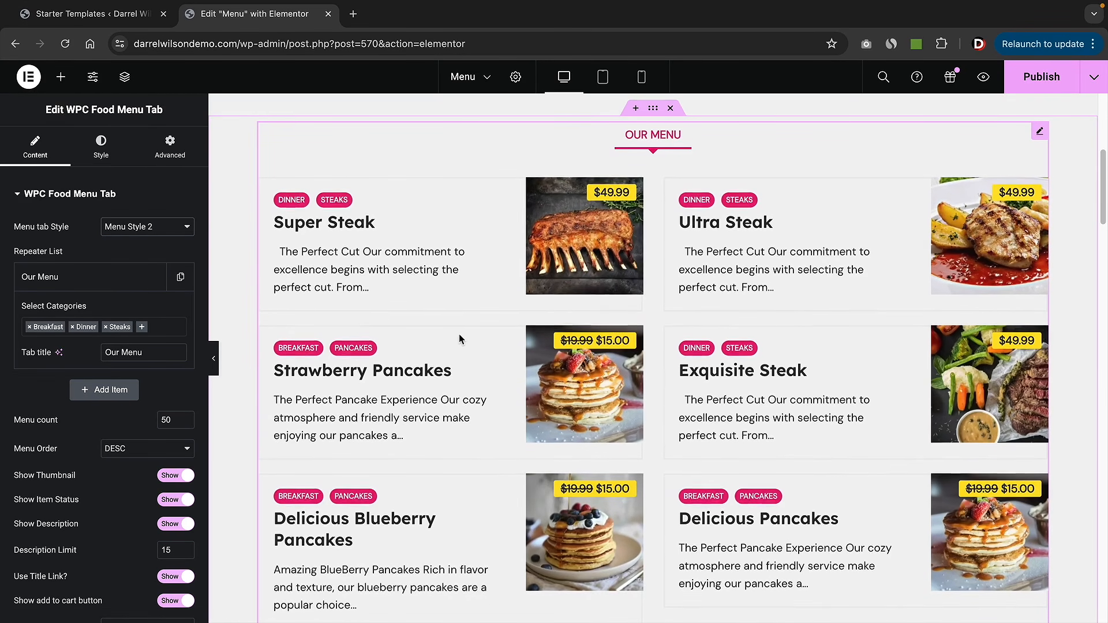
left_click(147, 226)
left_click(141, 212)
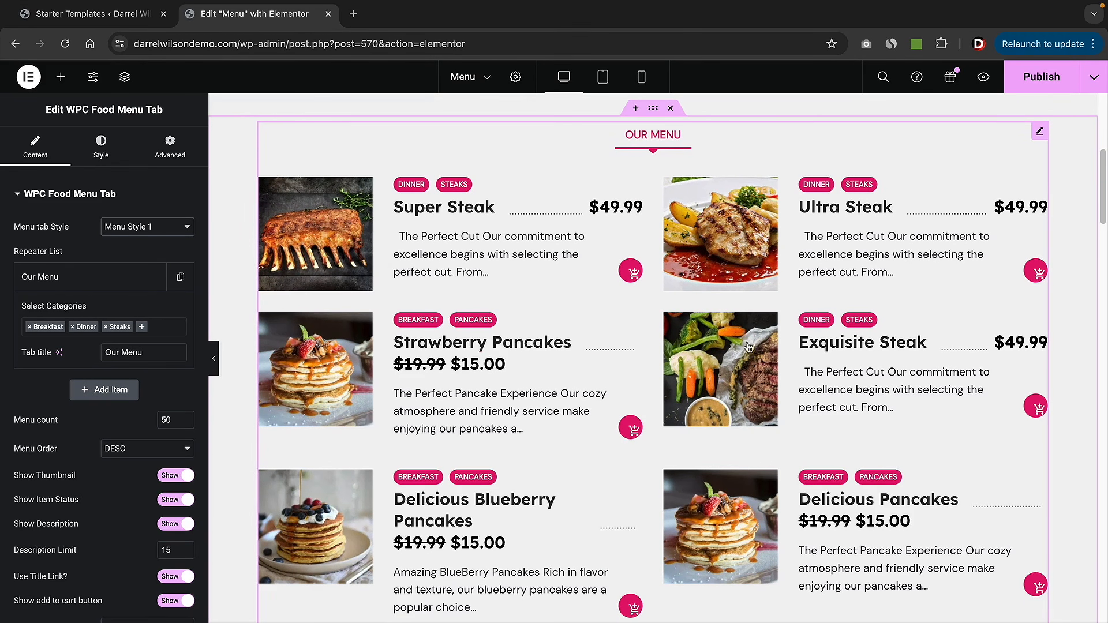
- Scroll down to the Steaks menu list and switch it to Menu Style 3
left_click(61, 76)
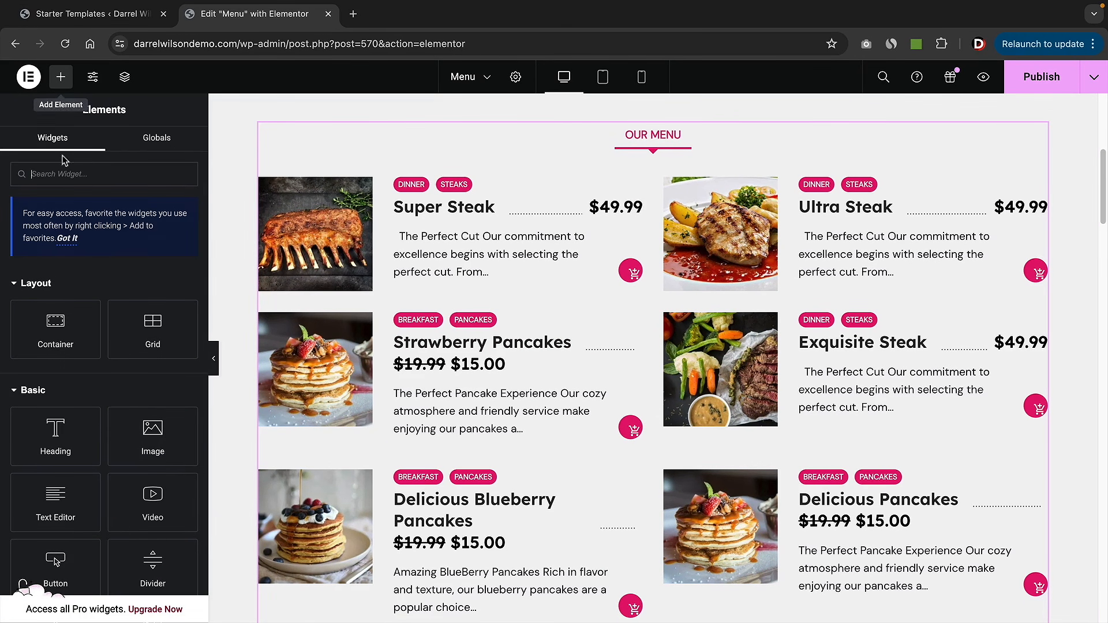
scroll(119, 424, "down", 15)
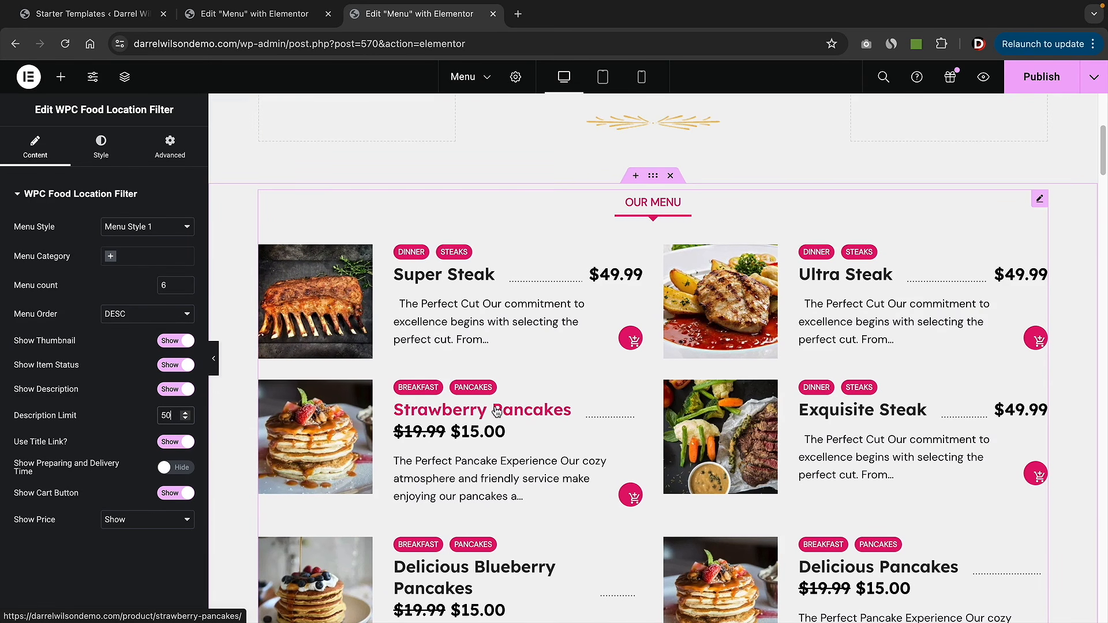
scroll(496, 411, "down", 15)
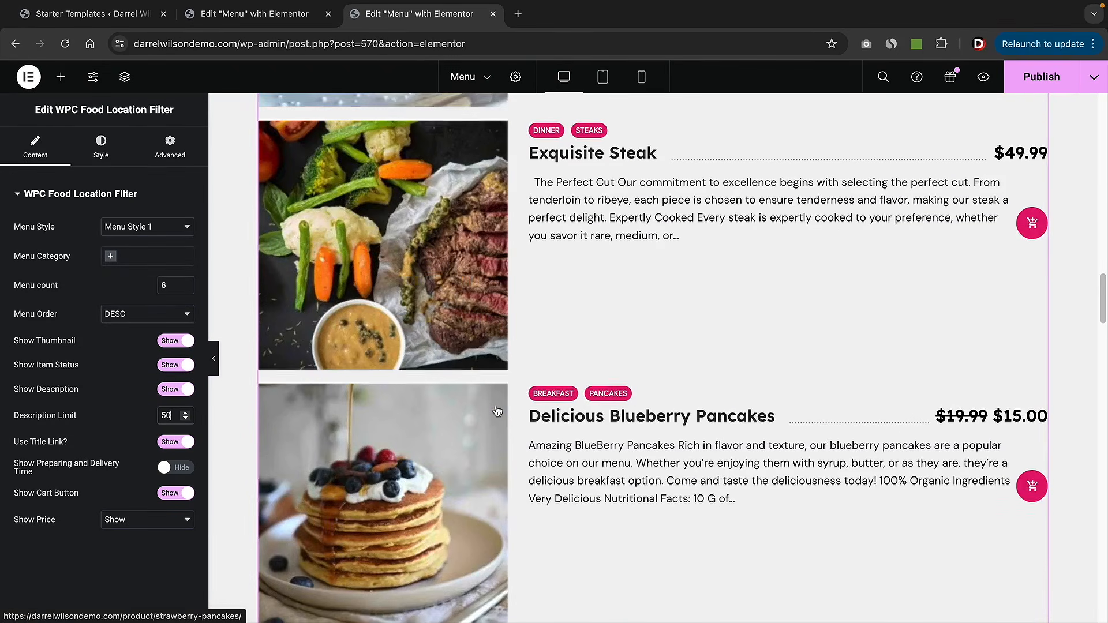
scroll(496, 410, "down", 15)
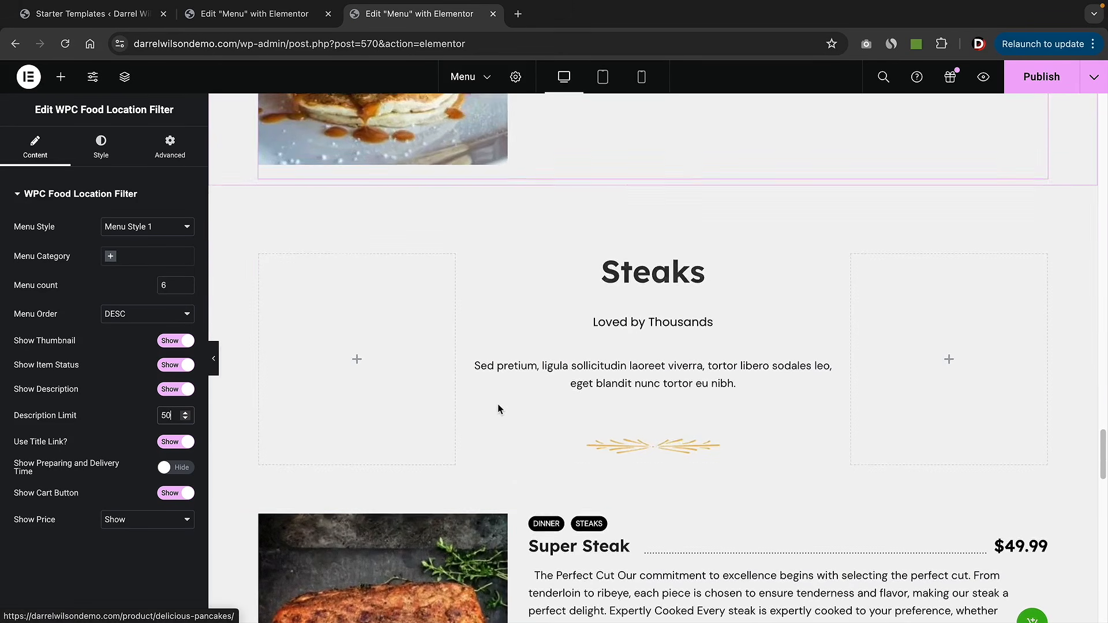
scroll(498, 405, "down", 6)
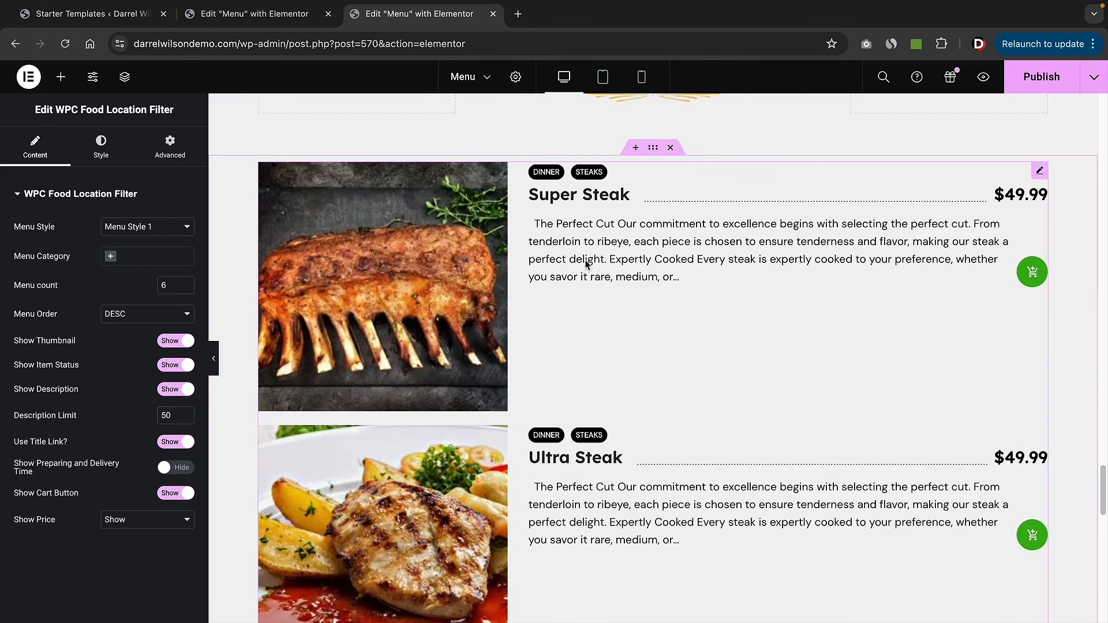
left_click(586, 263)
left_click(147, 226)
left_click(148, 258)
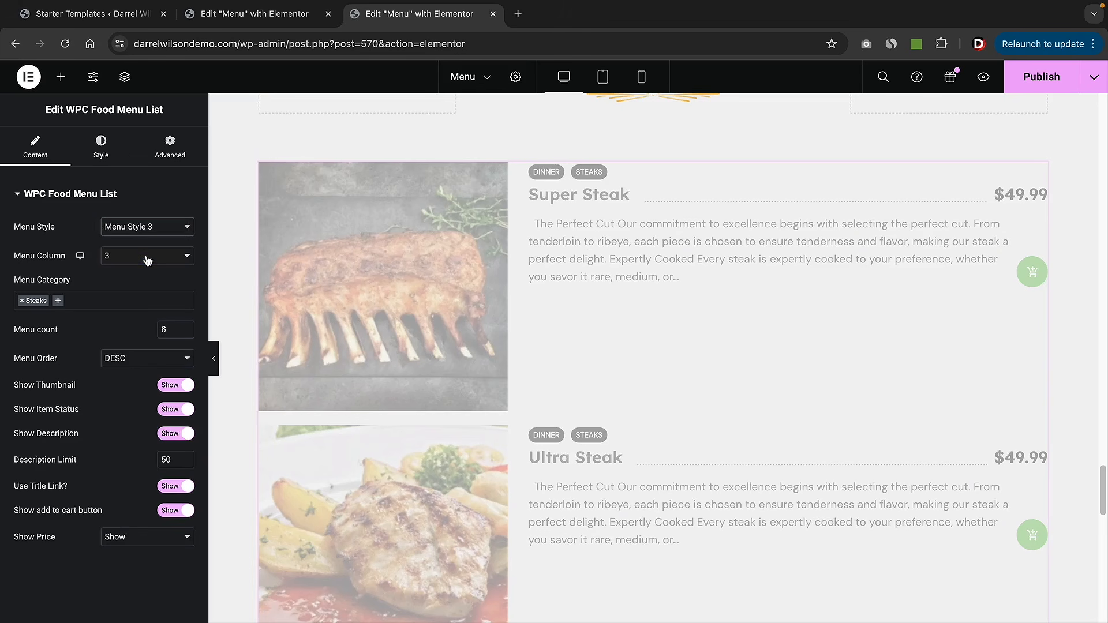
- Return the Steaks list to Menu Style 1 and scroll back to the page top
left_click(154, 228)
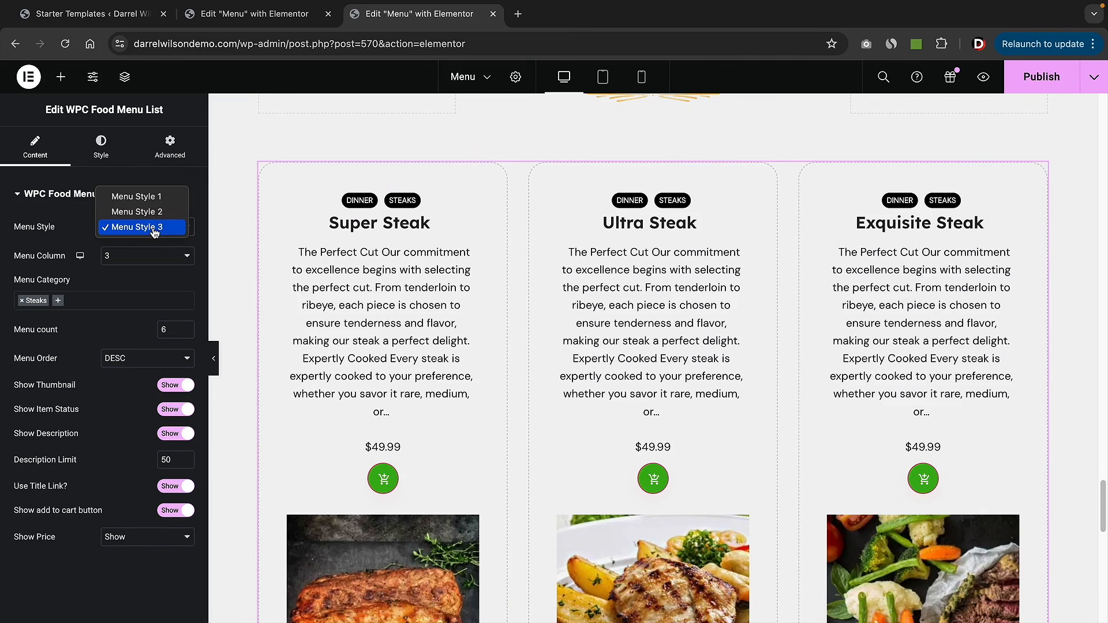
left_click(237, 240)
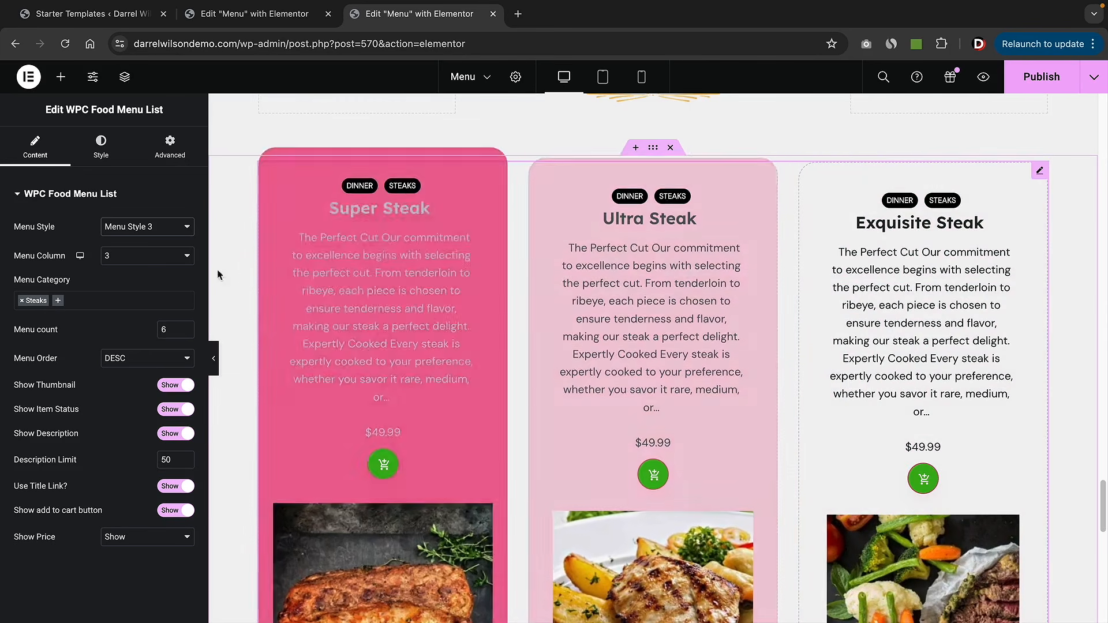
left_click(152, 230)
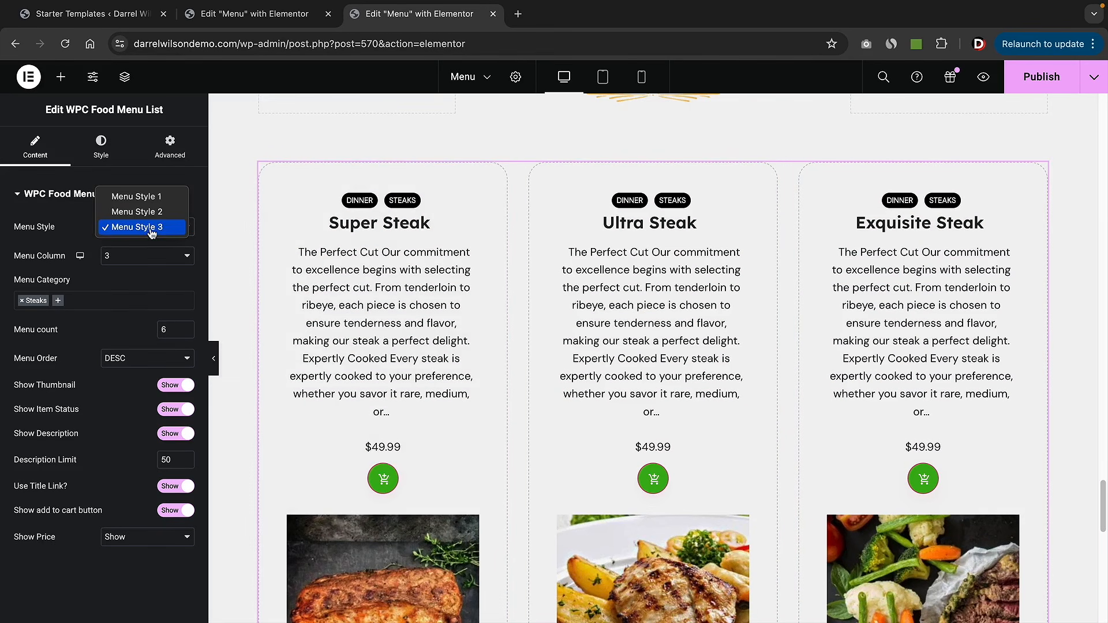
left_click(144, 196)
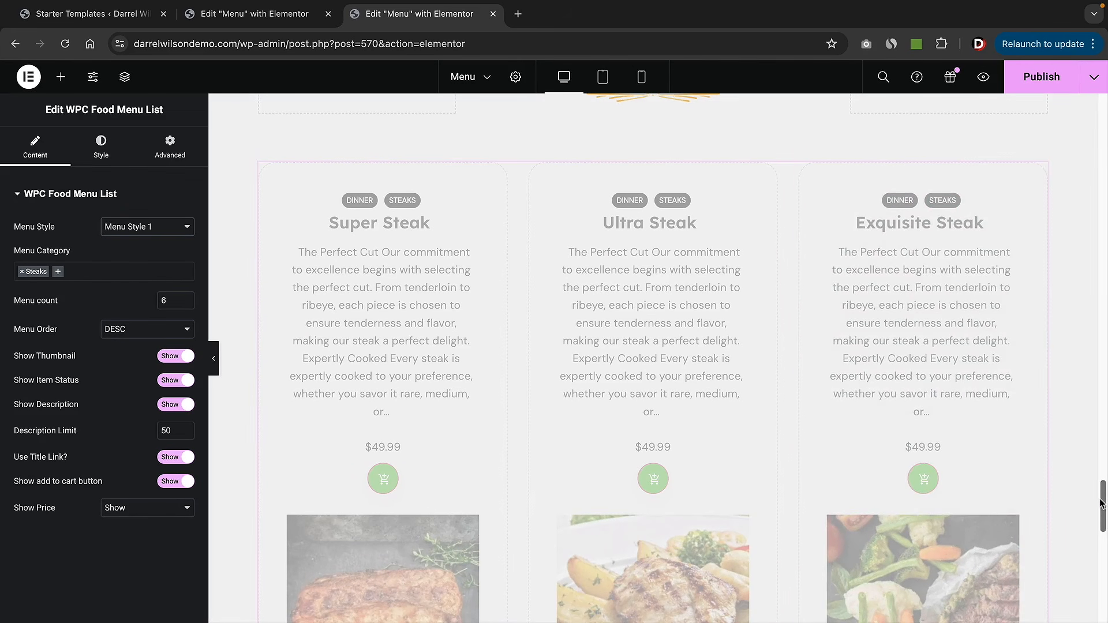
left_click_drag(1103, 503, 1102, 112)
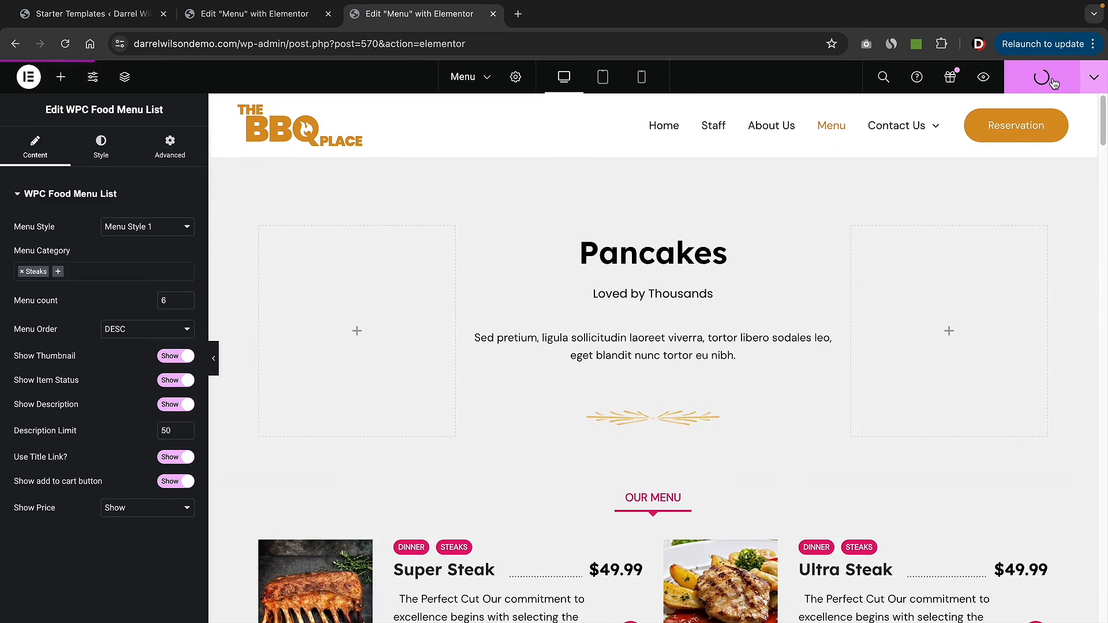
- Exit Elementor to WordPress and confirm leaving the page editor
left_click(28, 77)
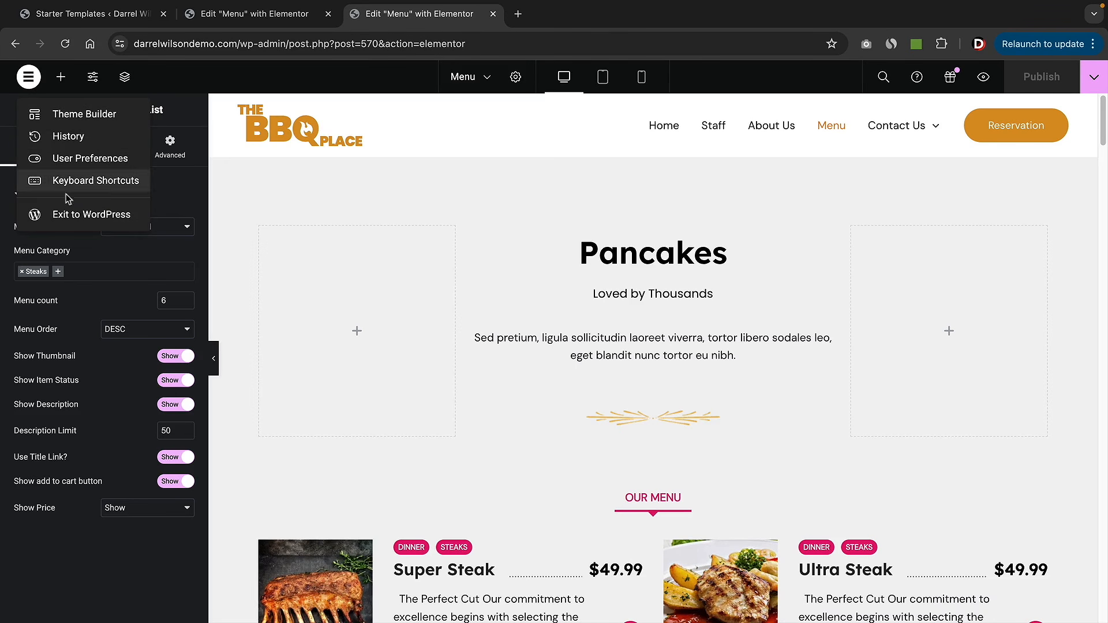
left_click(74, 225)
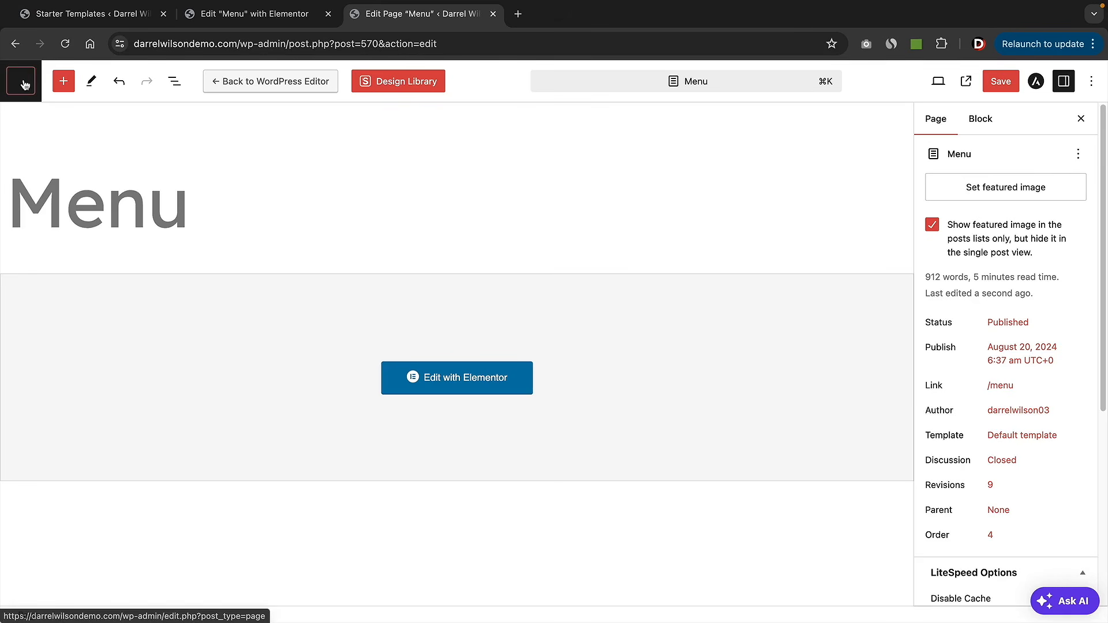
left_click(22, 82)
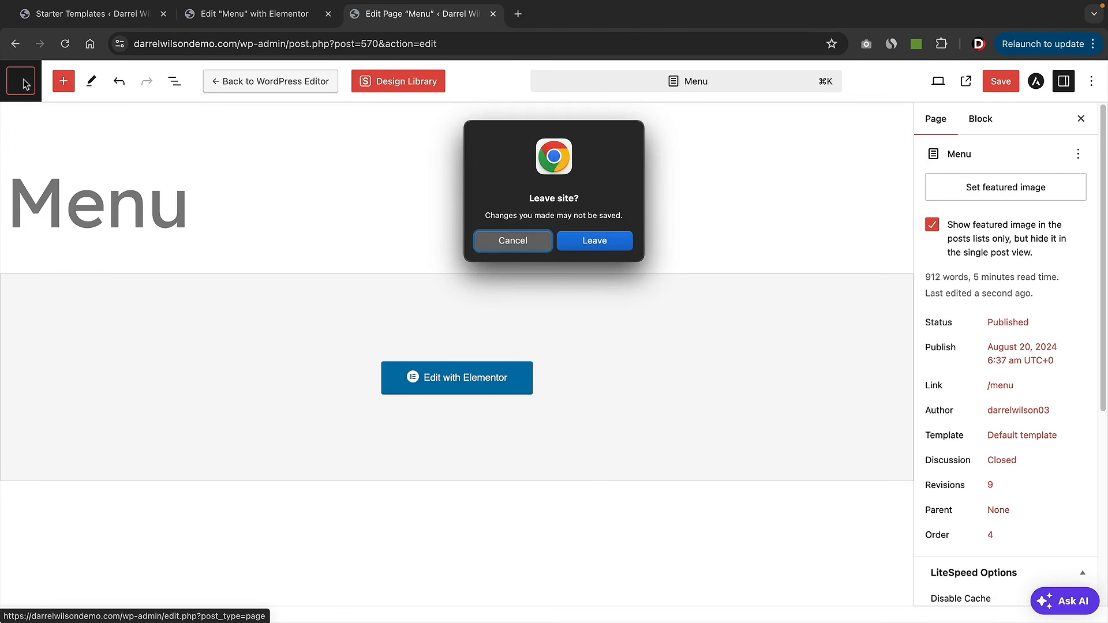
left_click(609, 240)
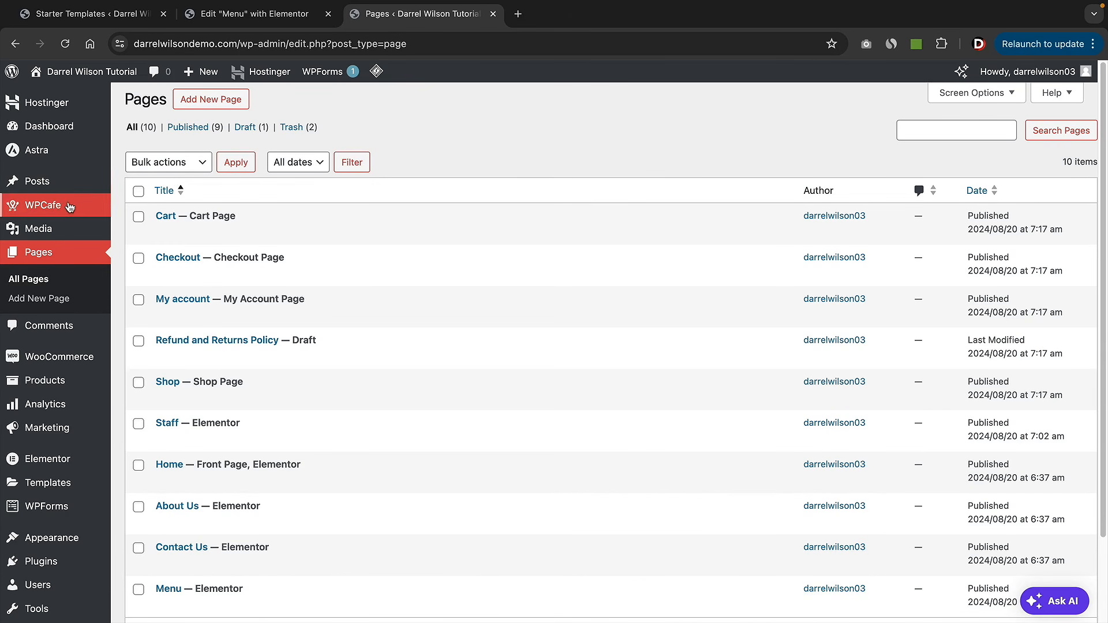
- Open the WPCafe dashboard and look over its reservations and sales overview
mouse_move(60, 209)
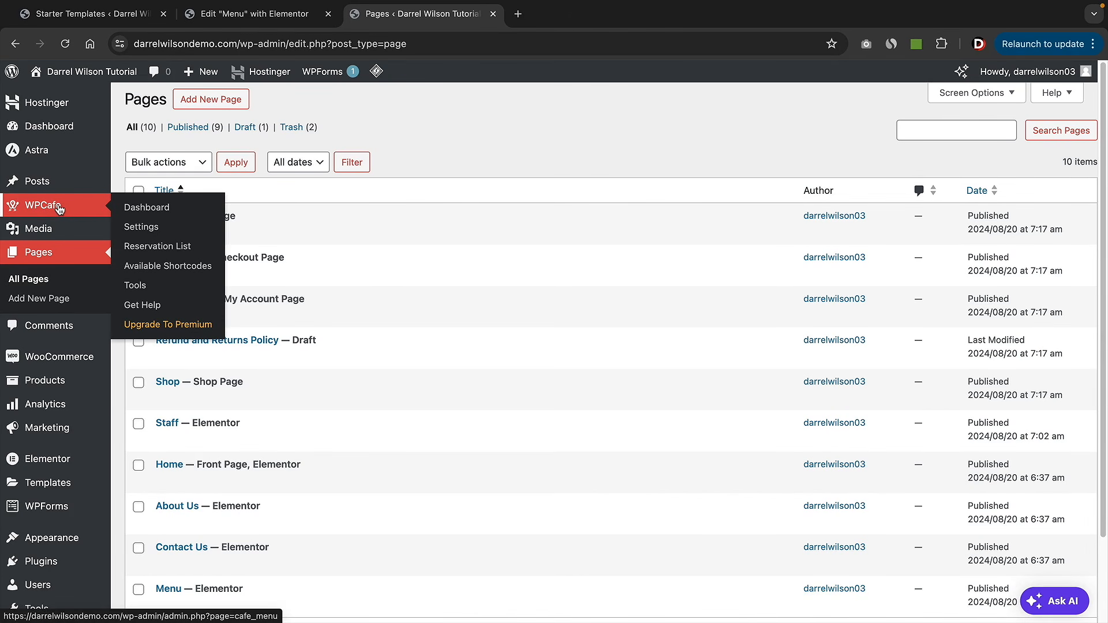
left_click(155, 214)
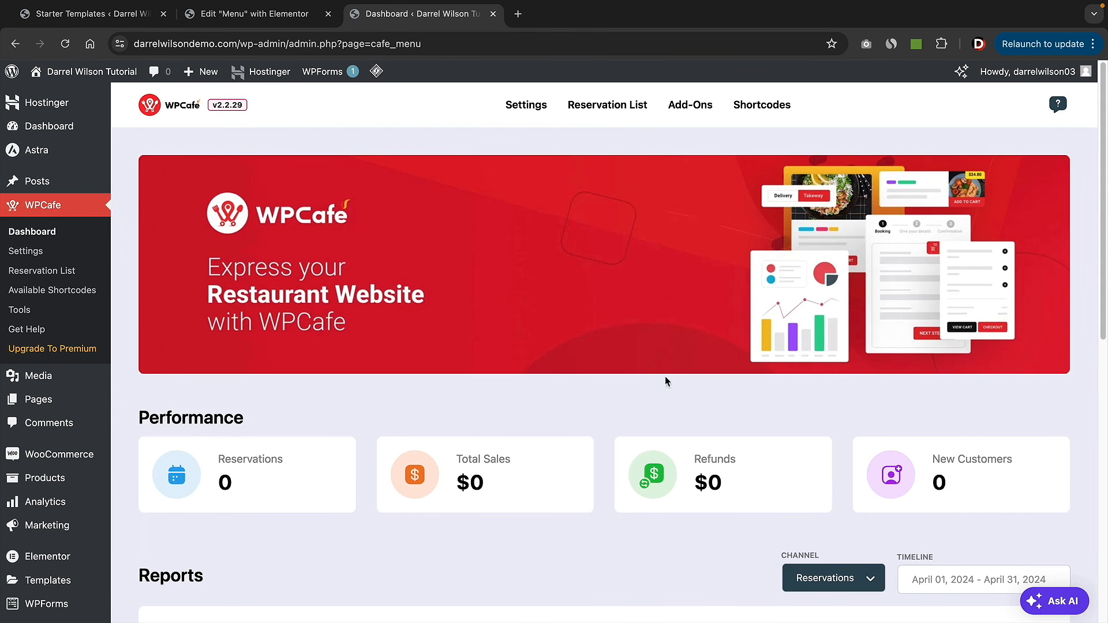
scroll(602, 411, "down", 3)
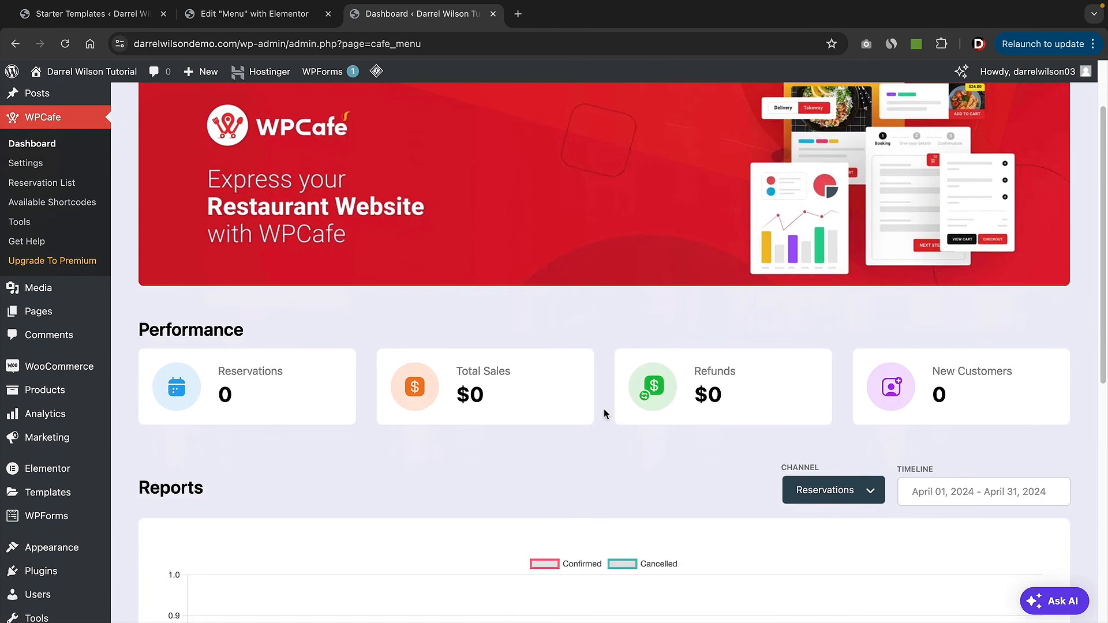
scroll(600, 404, "down", 3)
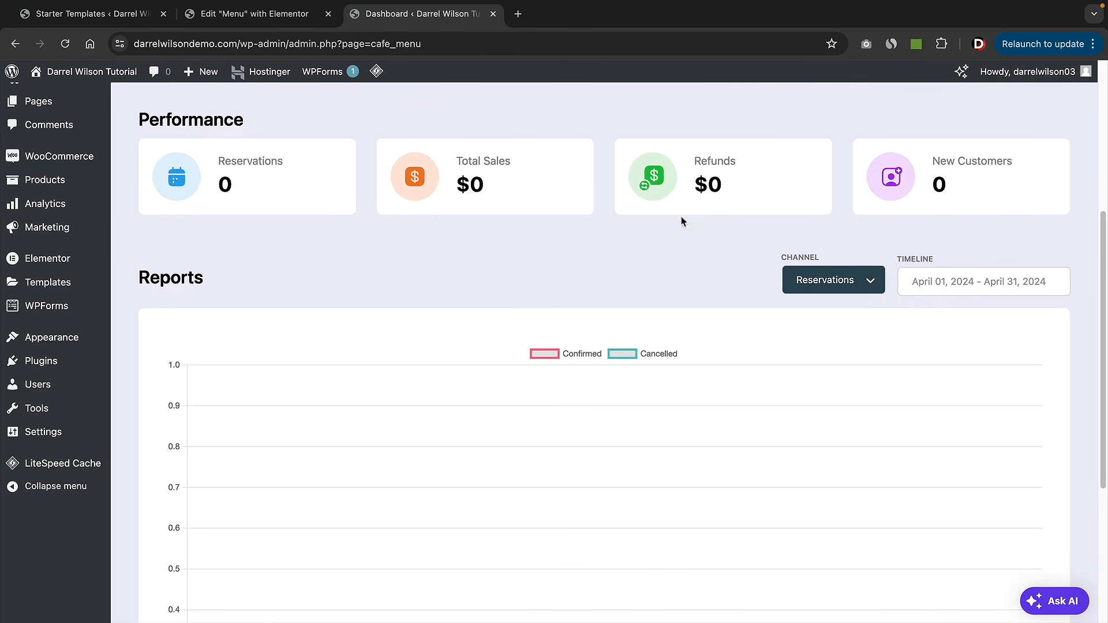
scroll(628, 312, "down", 5)
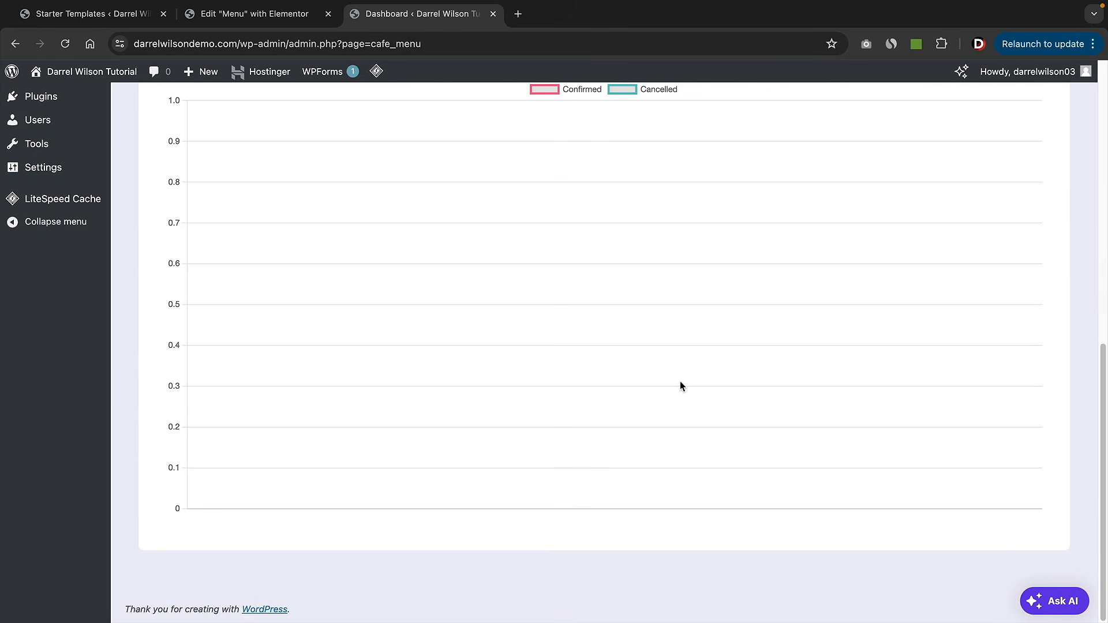
scroll(680, 386, "up", 10)
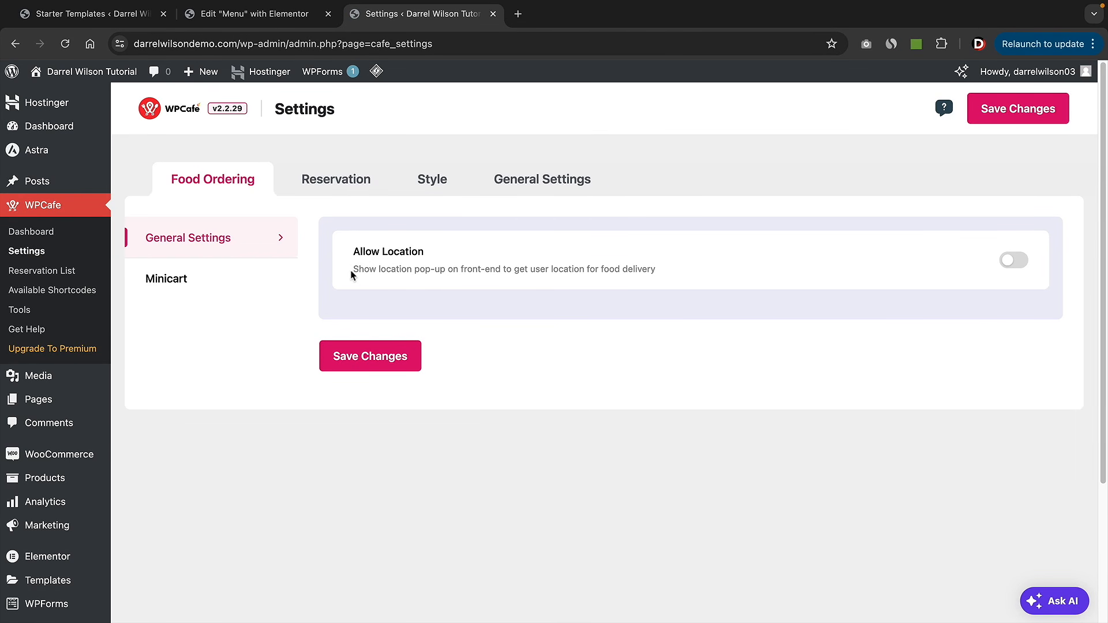
- Review the Minicart settings, keeping Style 1 as the mini cart style
left_click_drag(396, 269, 606, 282)
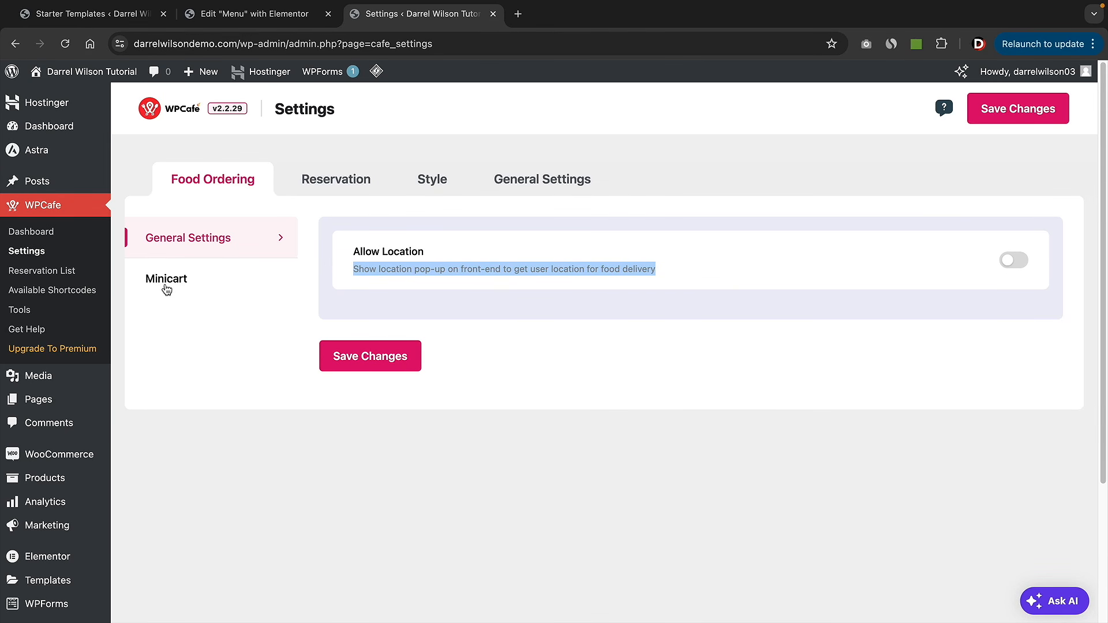
left_click(165, 289)
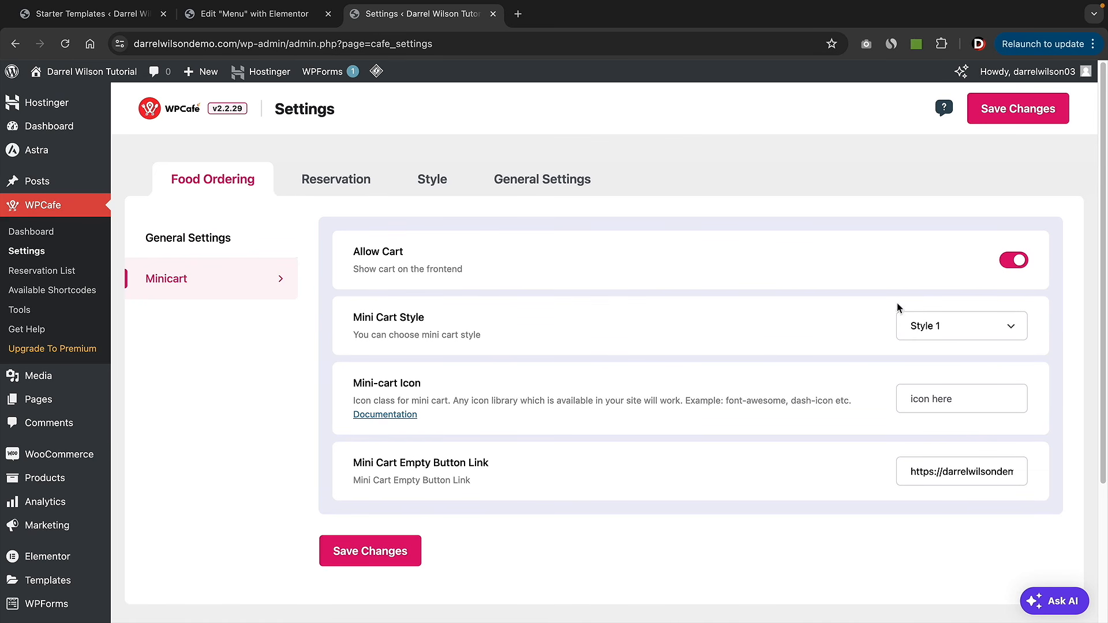
left_click(956, 327)
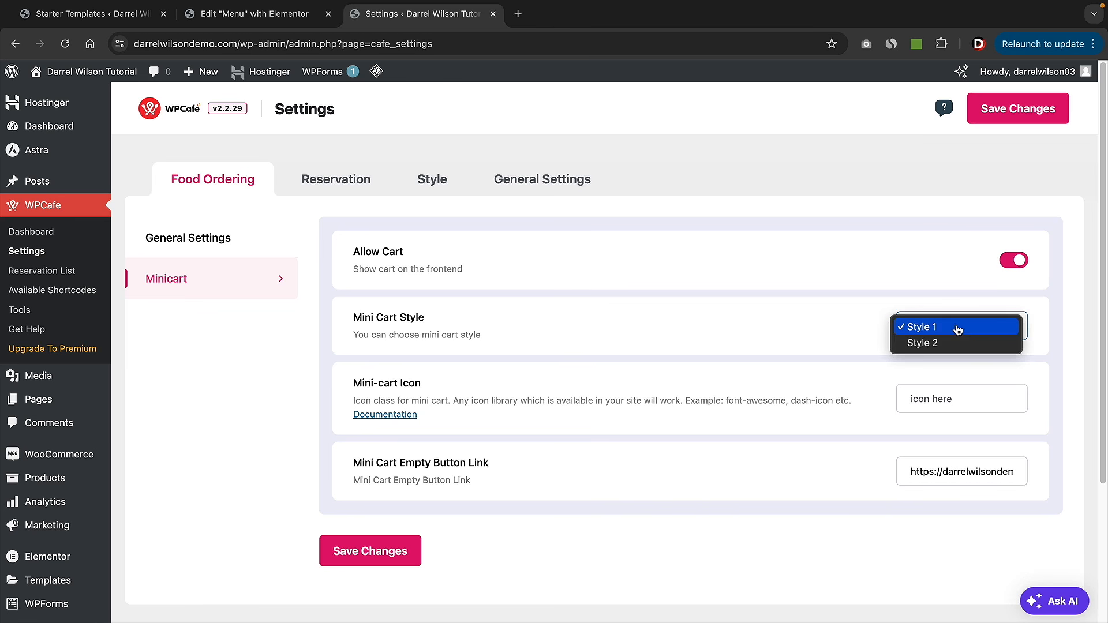
left_click(956, 333)
left_click(958, 328)
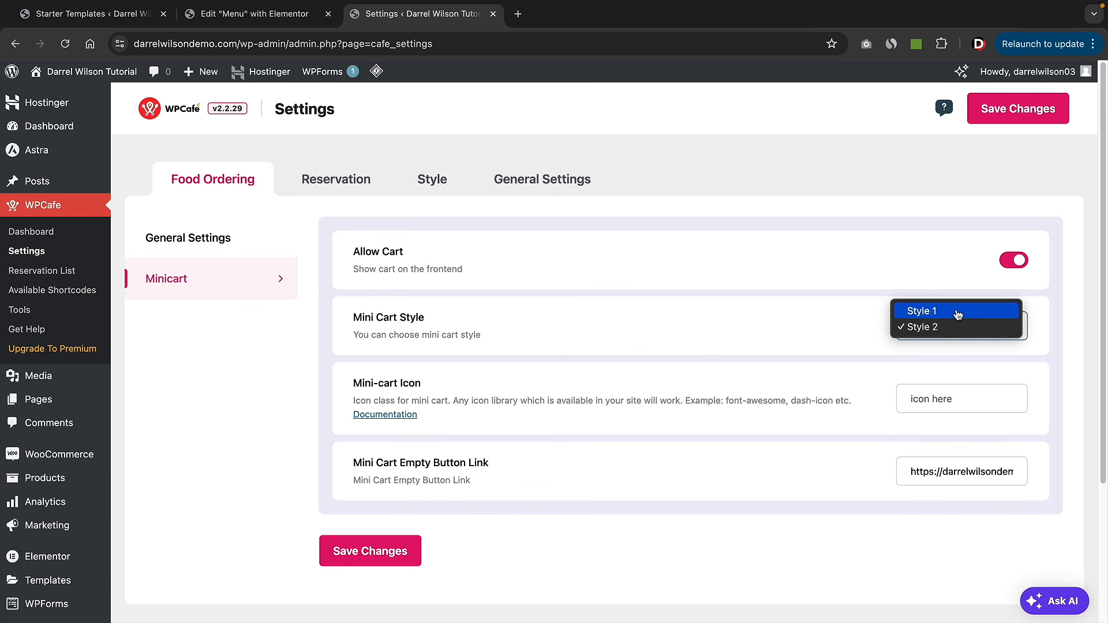
left_click(958, 312)
left_click(953, 328)
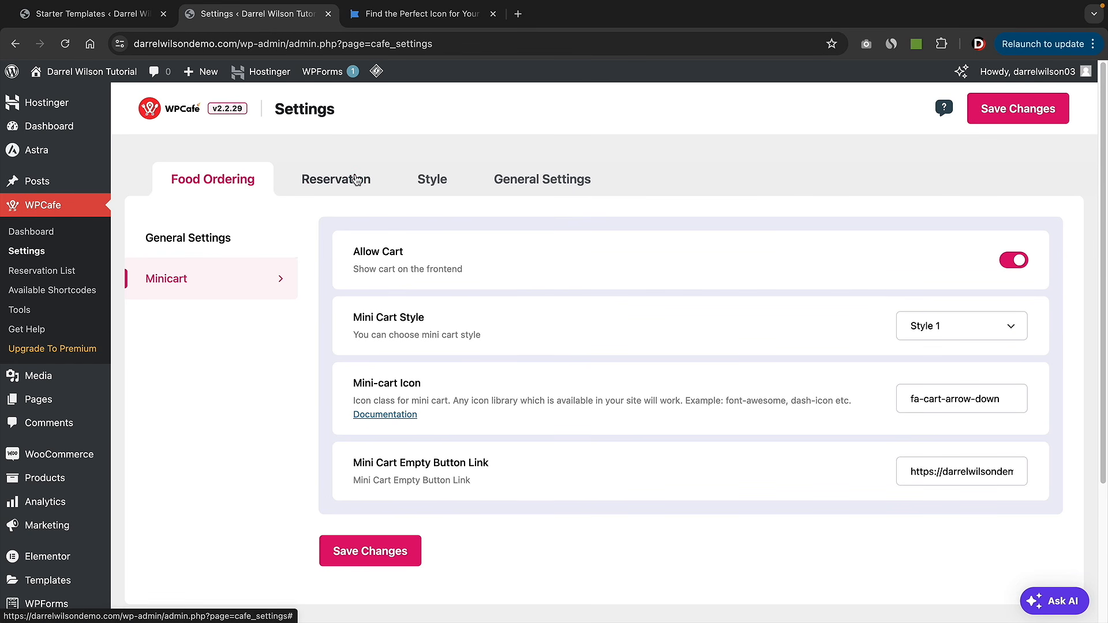
- Browse the Reservation form, schedule, email and template tag sub-tabs, then the Style tab
left_click(359, 180)
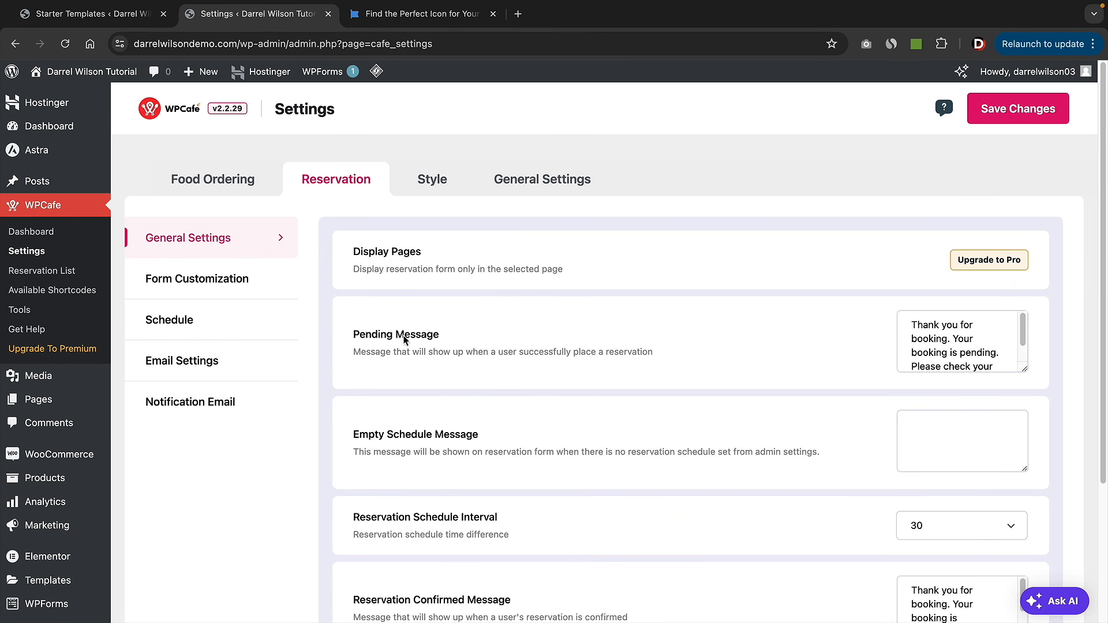
left_click(261, 282)
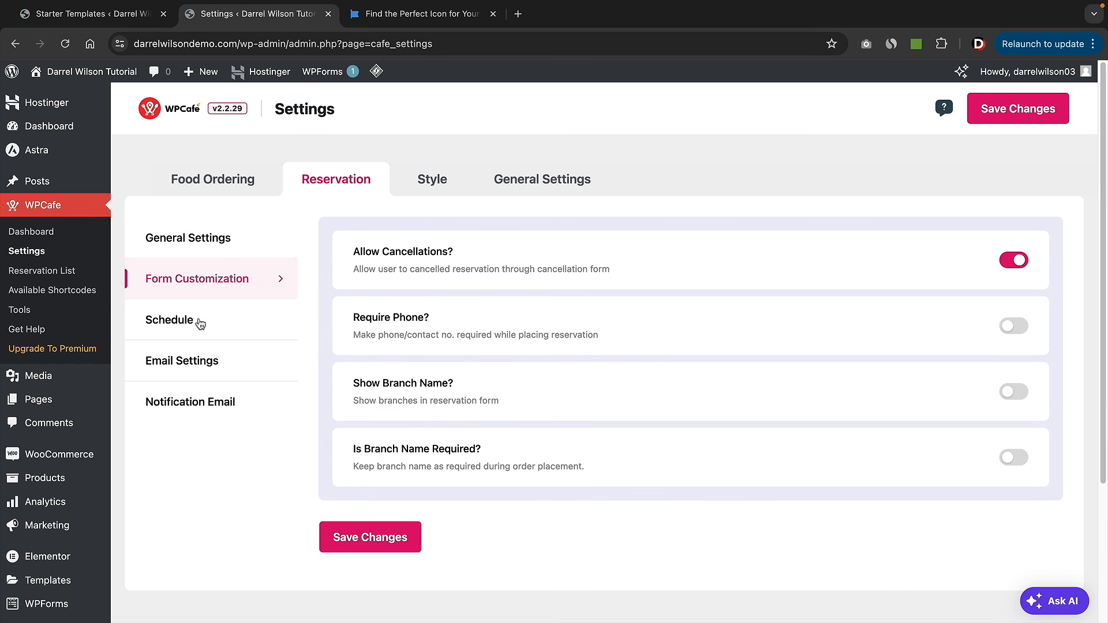
left_click(200, 324)
left_click(191, 364)
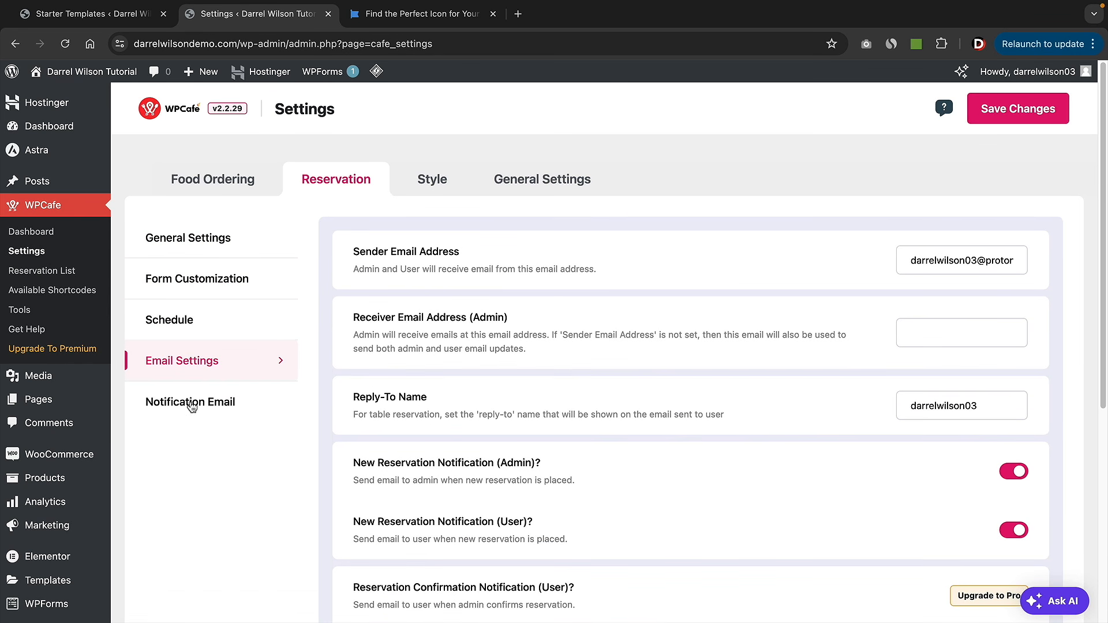
left_click(195, 414)
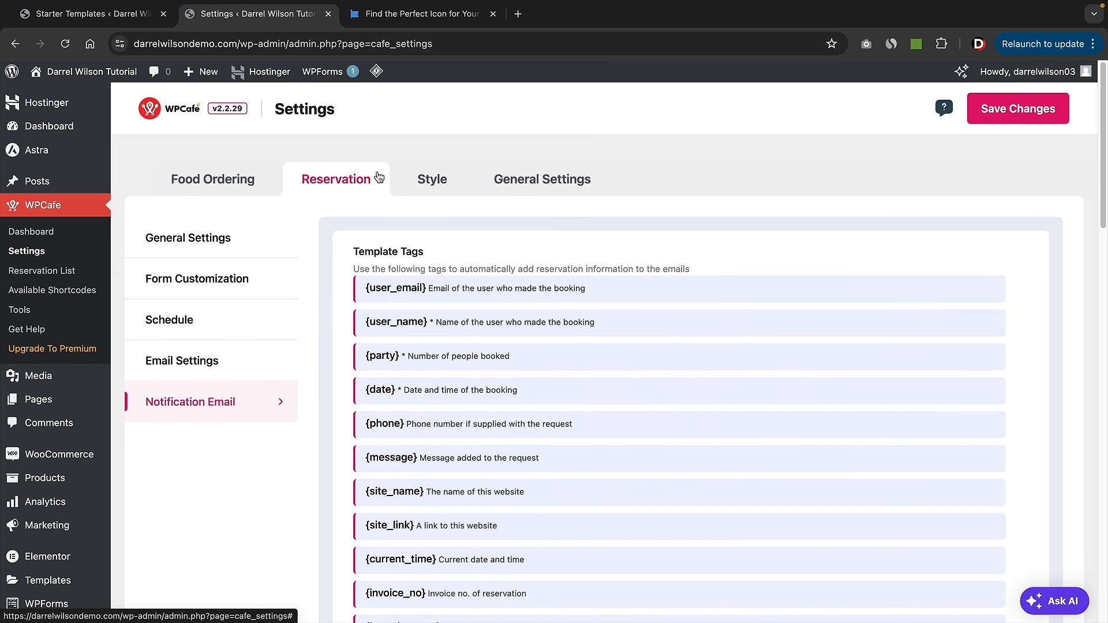
left_click(433, 183)
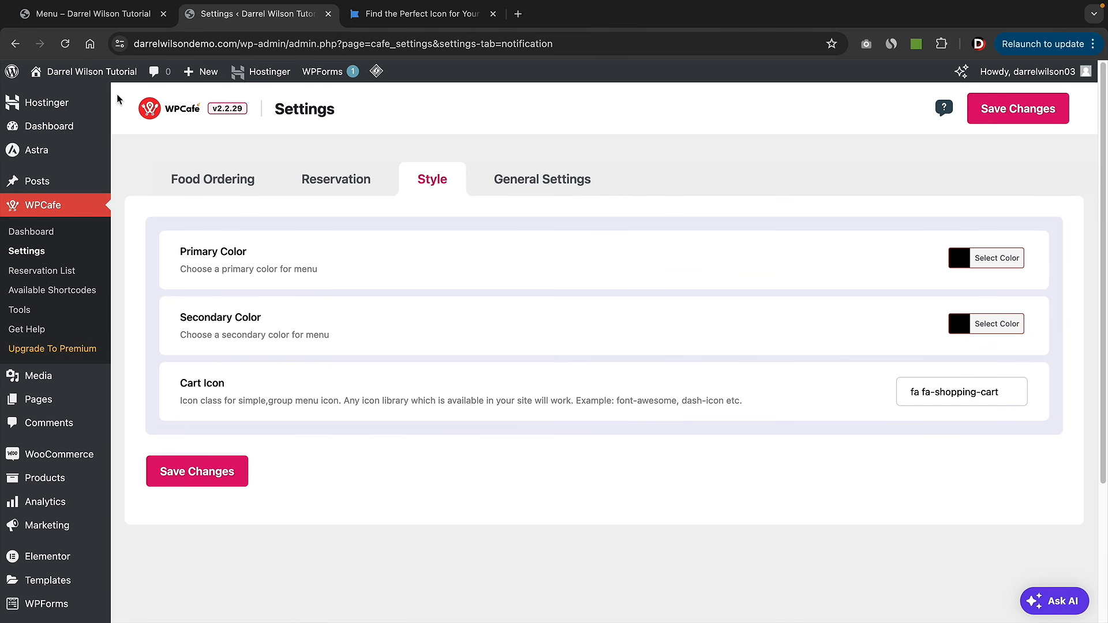
- Set the WPCafe primary colour to orange and the secondary colour to red
left_click(114, 23)
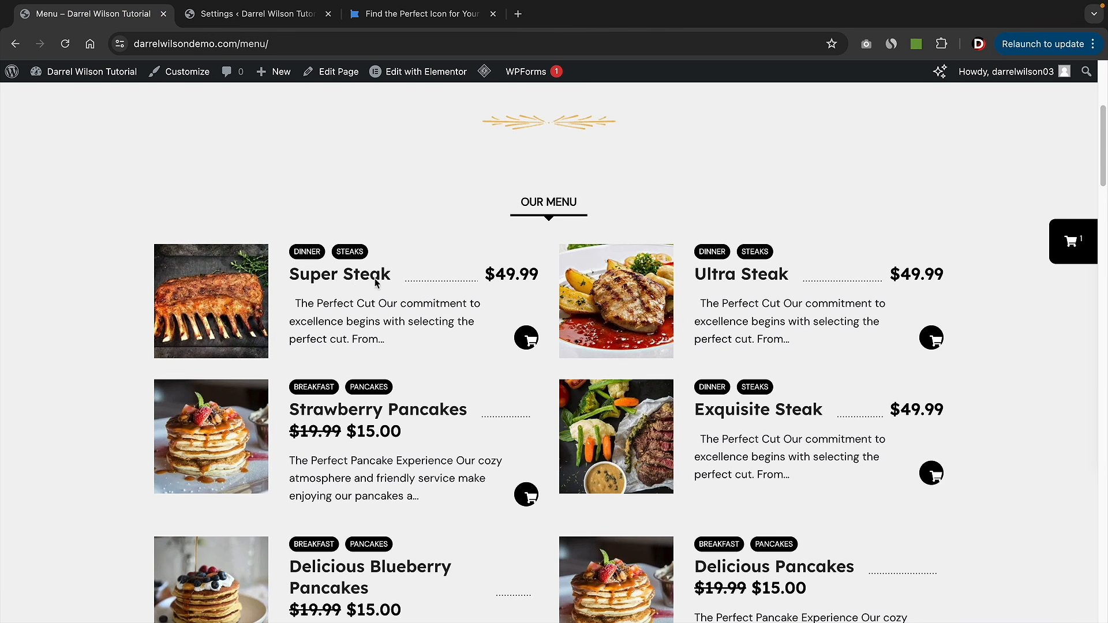
scroll(350, 318, "down", 2)
left_click(255, 17)
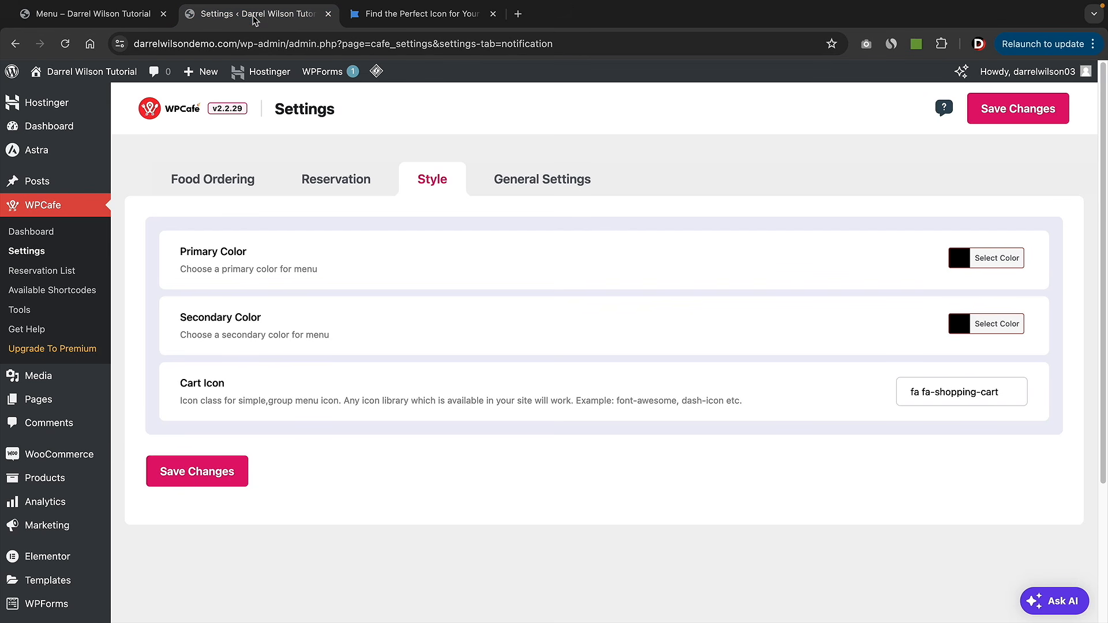
left_click(958, 261)
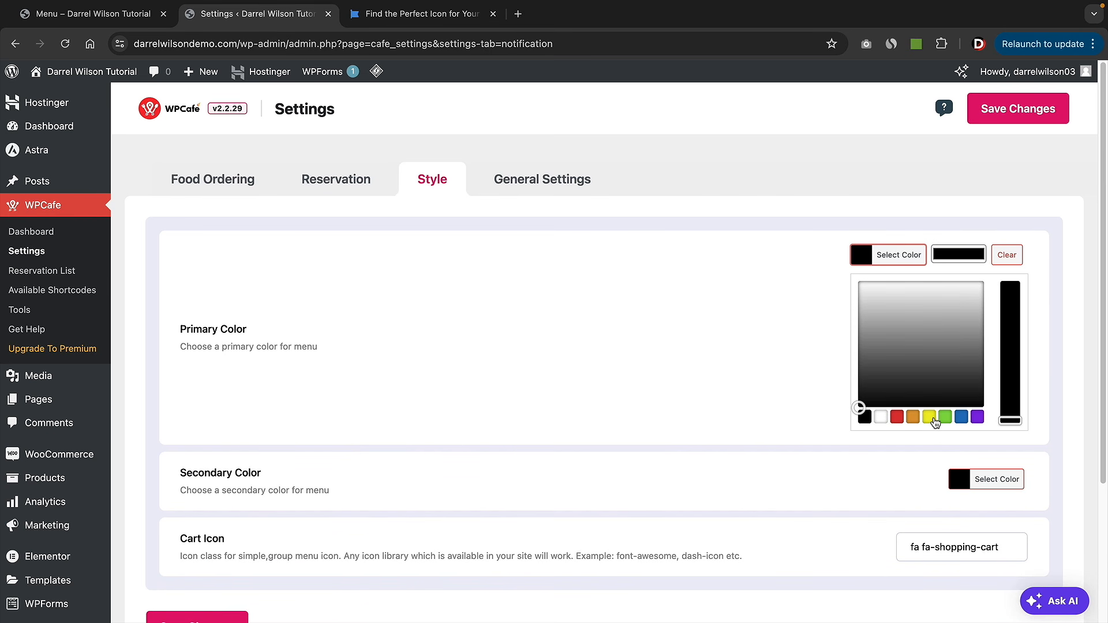
left_click(913, 417)
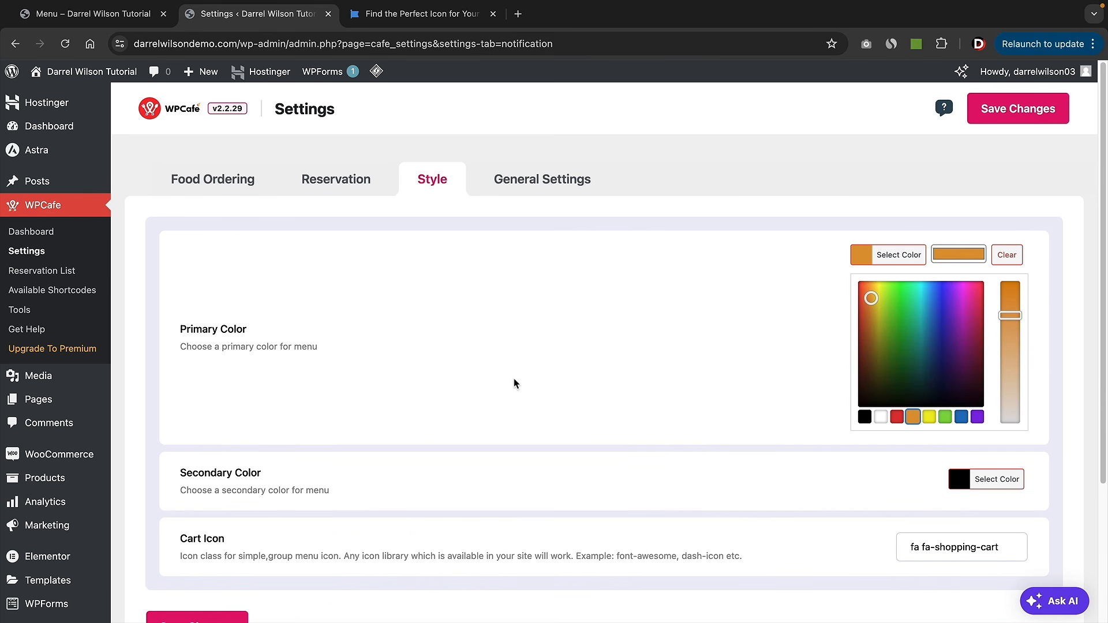
left_click(959, 479)
left_click(961, 482)
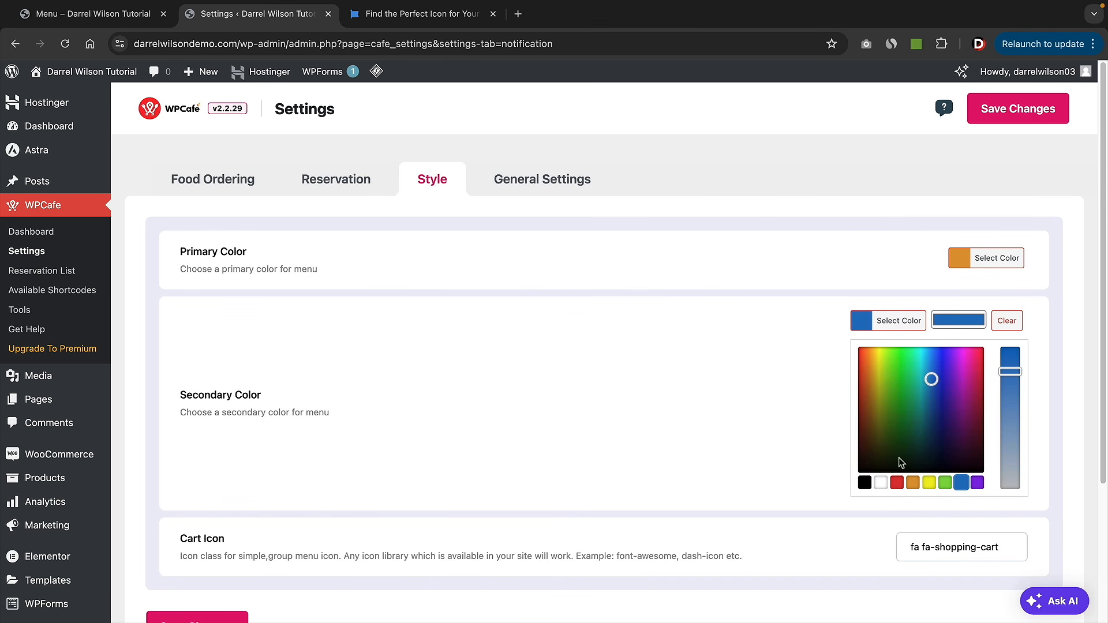
left_click(897, 482)
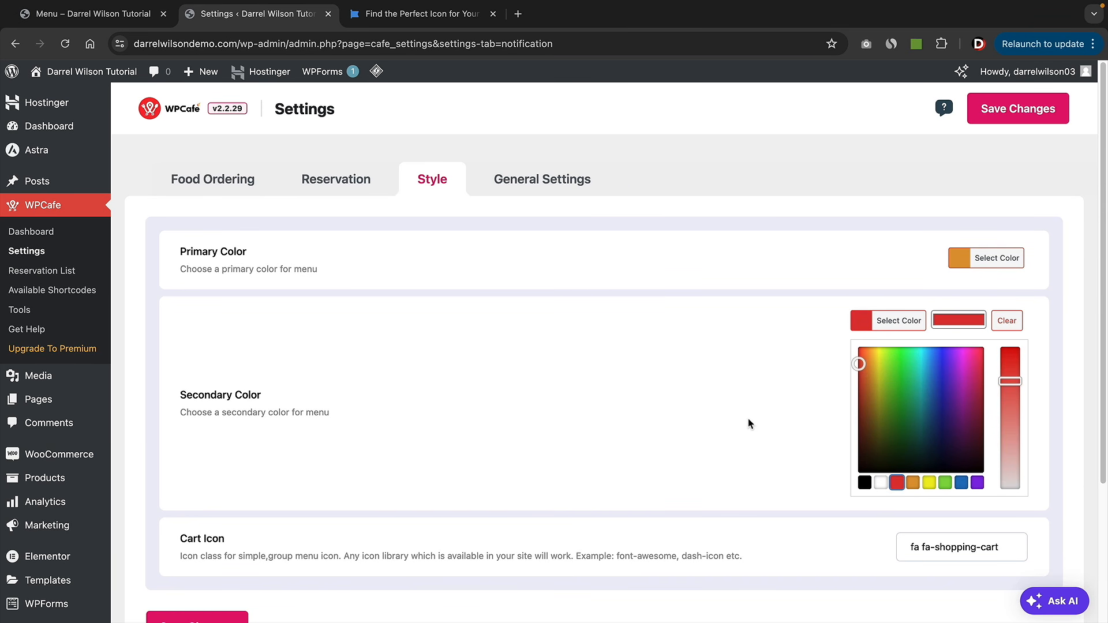
scroll(257, 490, "down", 2)
left_click(225, 517)
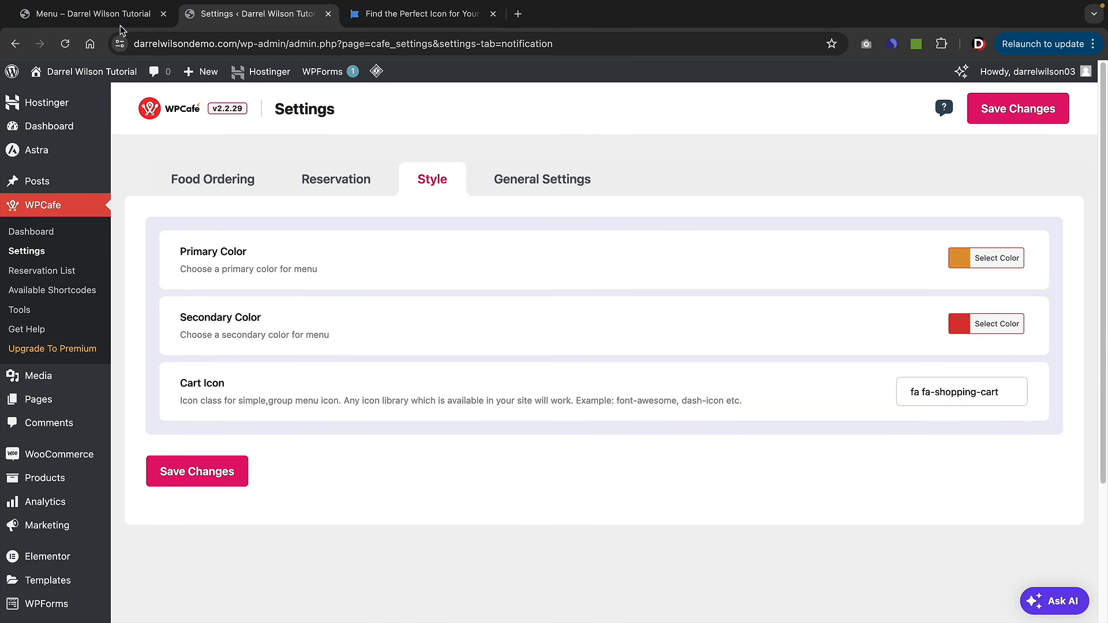
- Reload the live Menu page to check the new orange accents
left_click(118, 14)
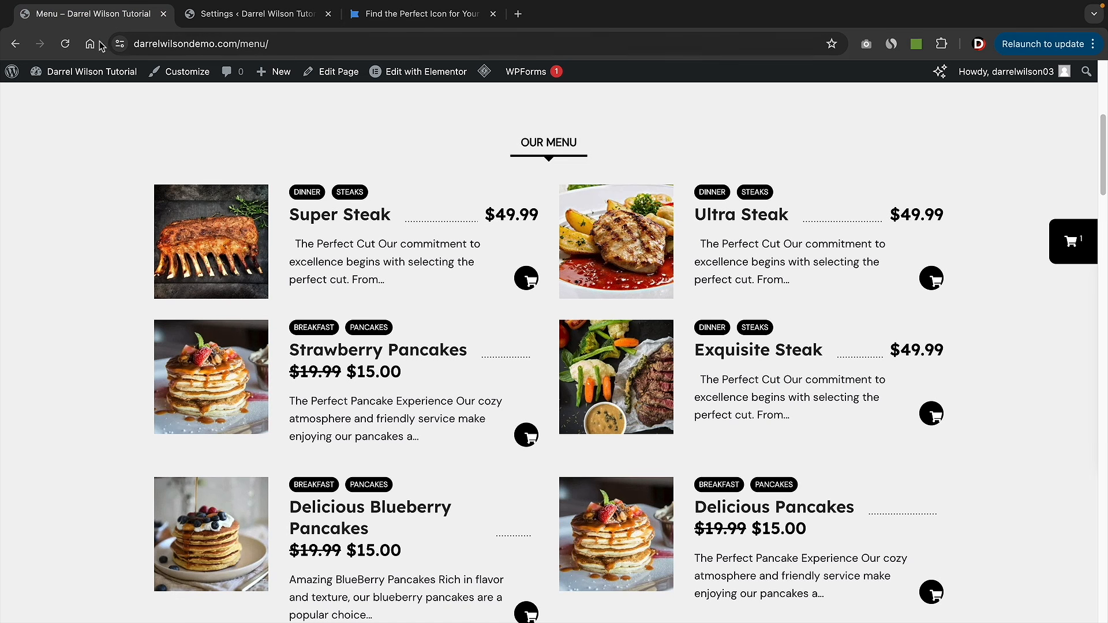
left_click(65, 46)
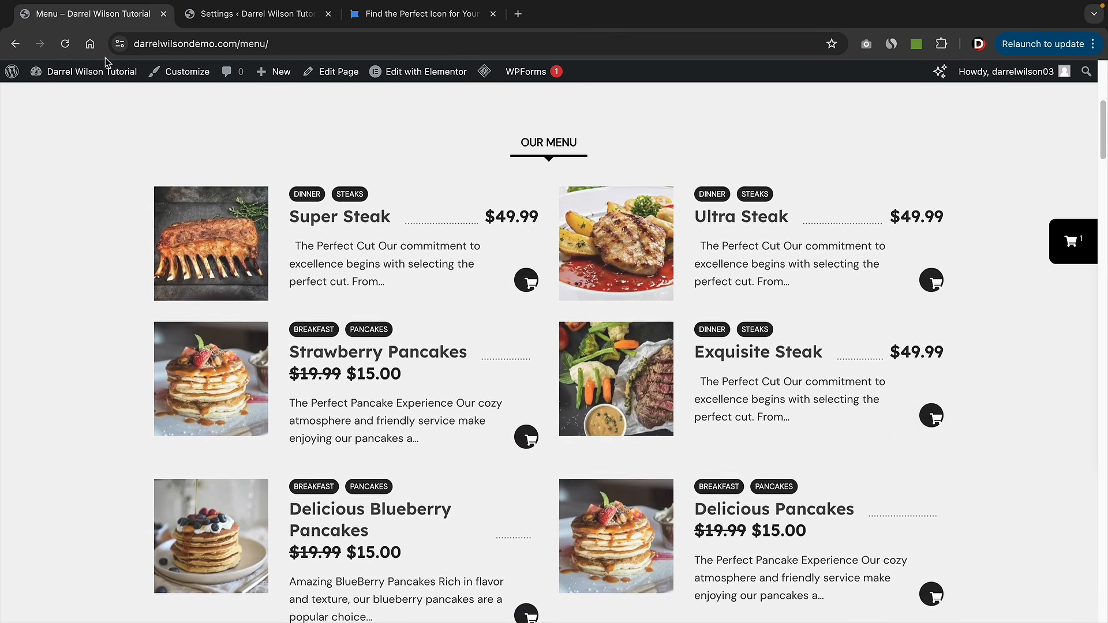
mouse_move(483, 73)
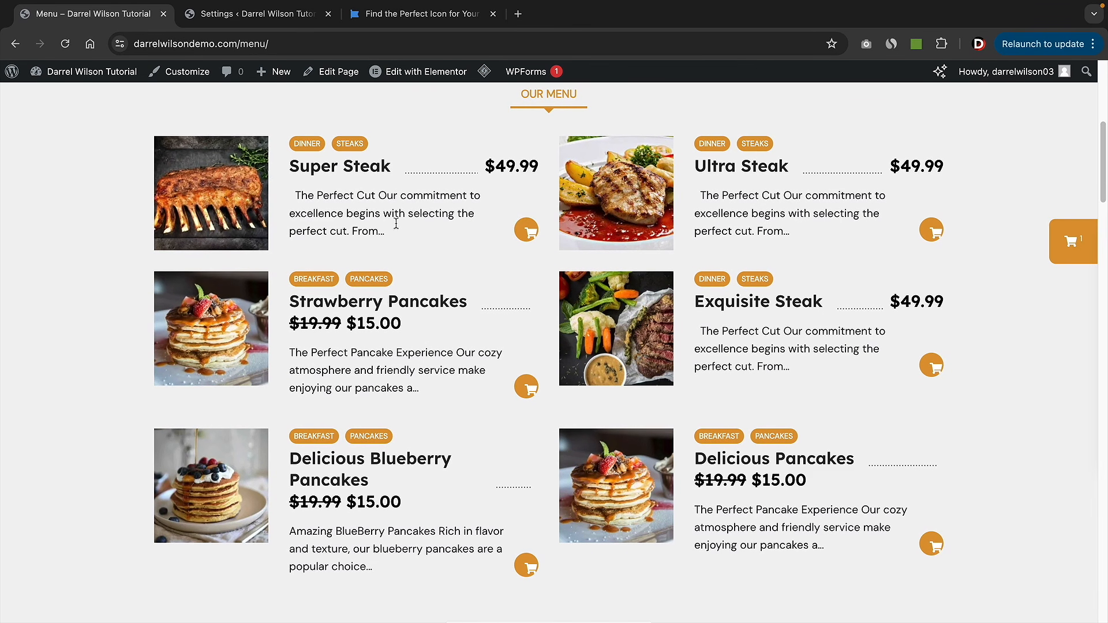
left_click(243, 21)
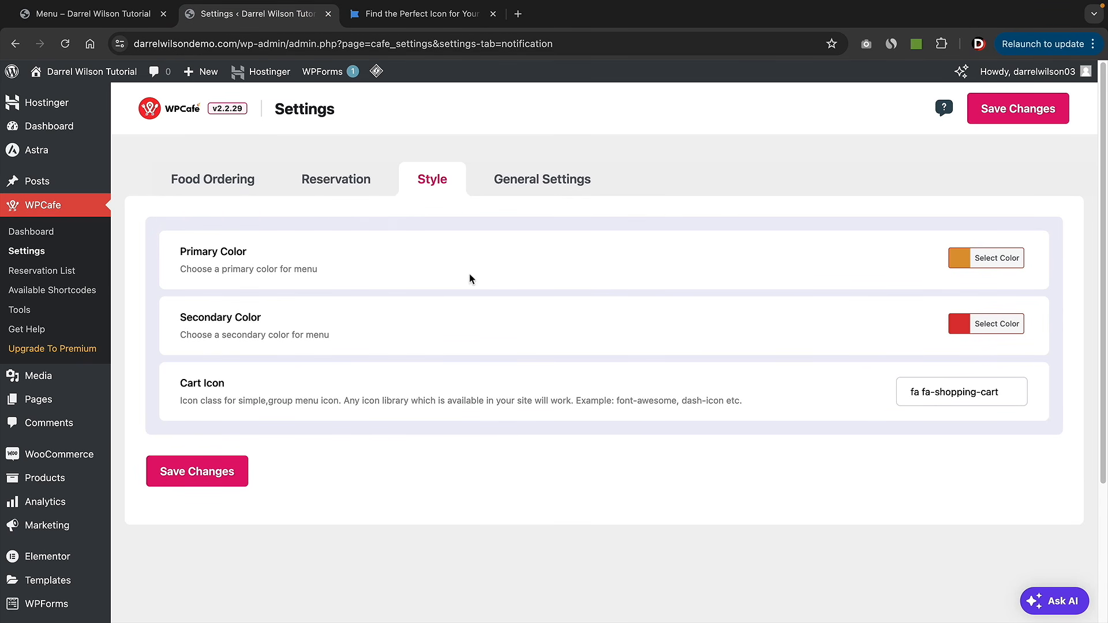
- Save General Settings, keeping the UTC+0 timezone and English calendar language
left_click(549, 180)
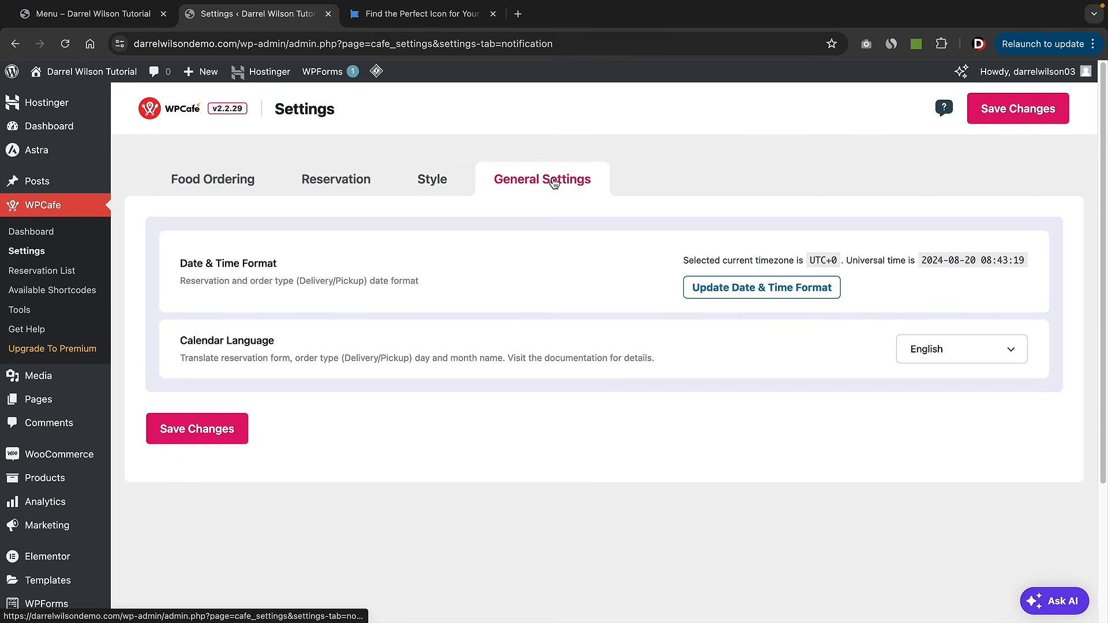
left_click_drag(186, 263, 272, 265)
left_click_drag(202, 341, 271, 341)
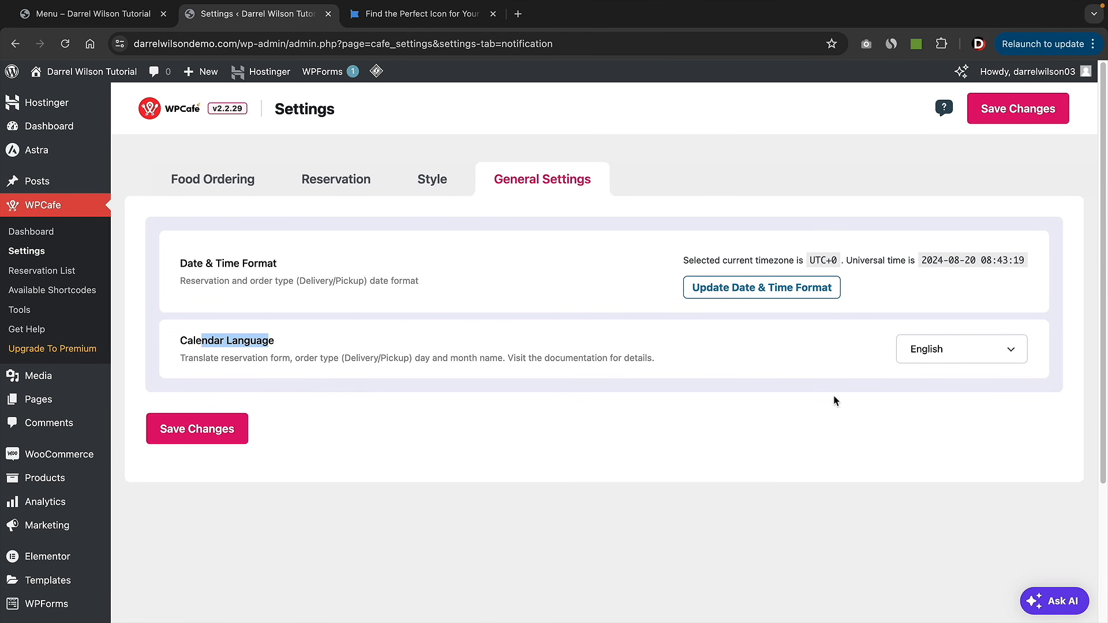
left_click(946, 355)
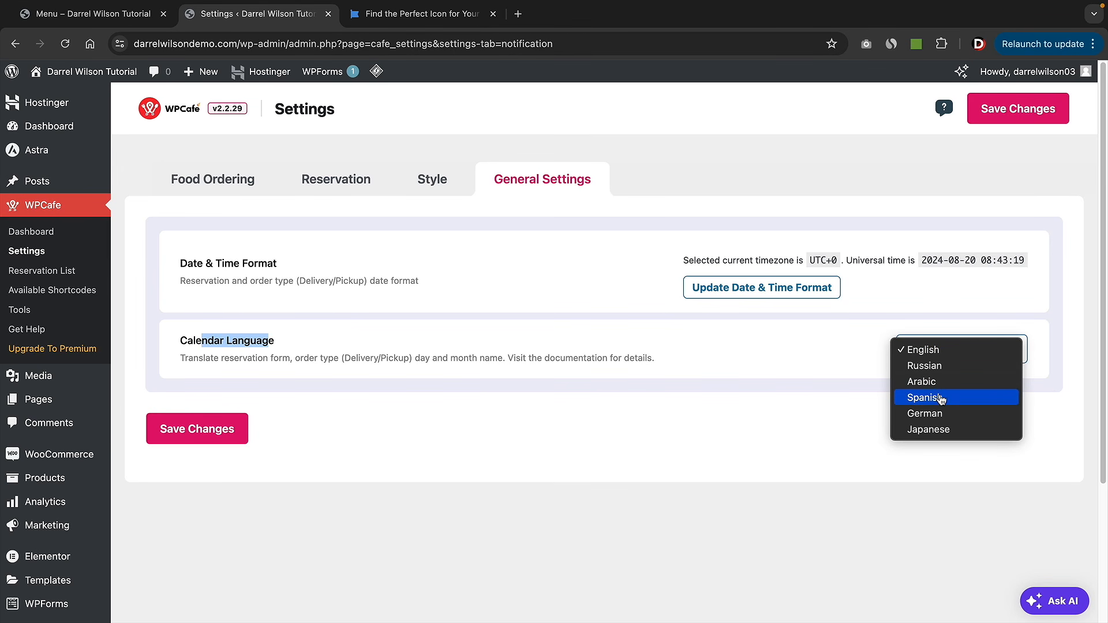
left_click(671, 457)
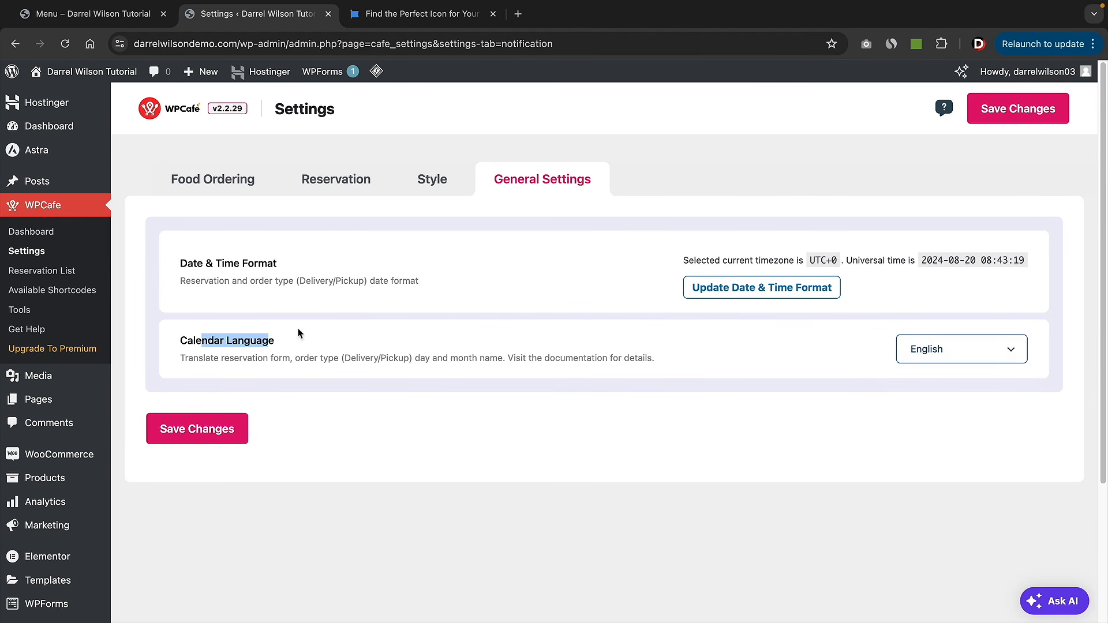
left_click(205, 433)
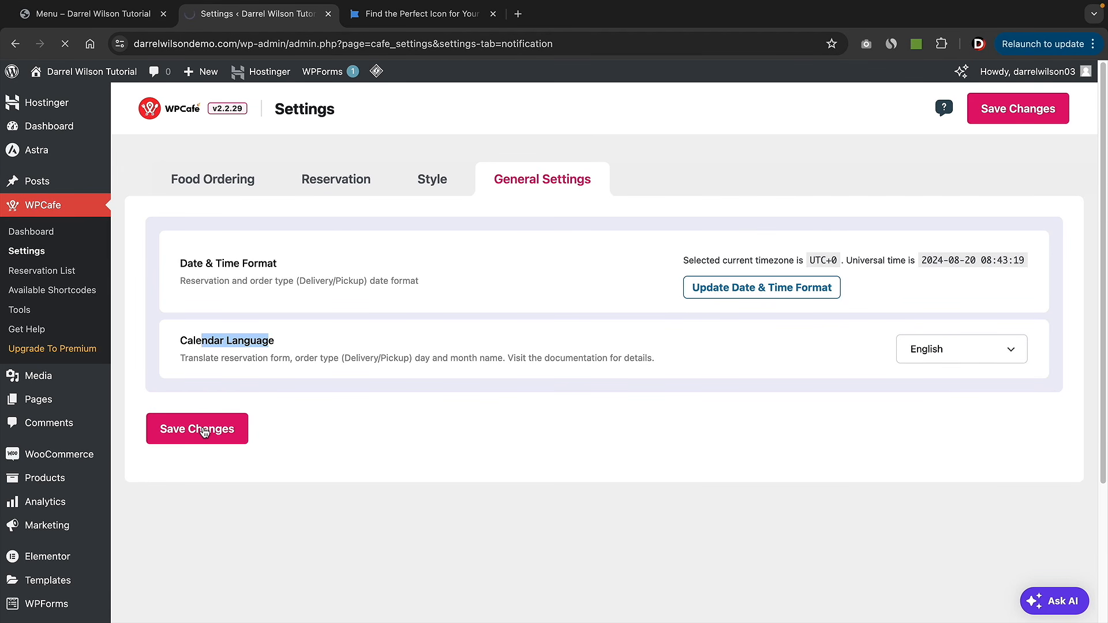
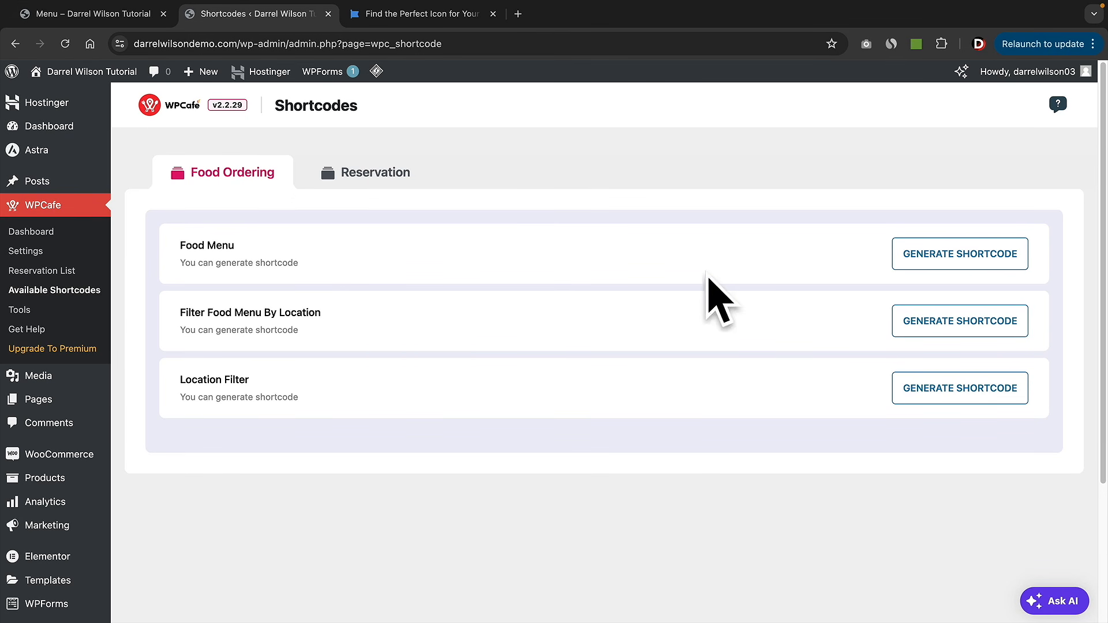
- Start a new WordPress page titled 'Reservations'
left_click(360, 180)
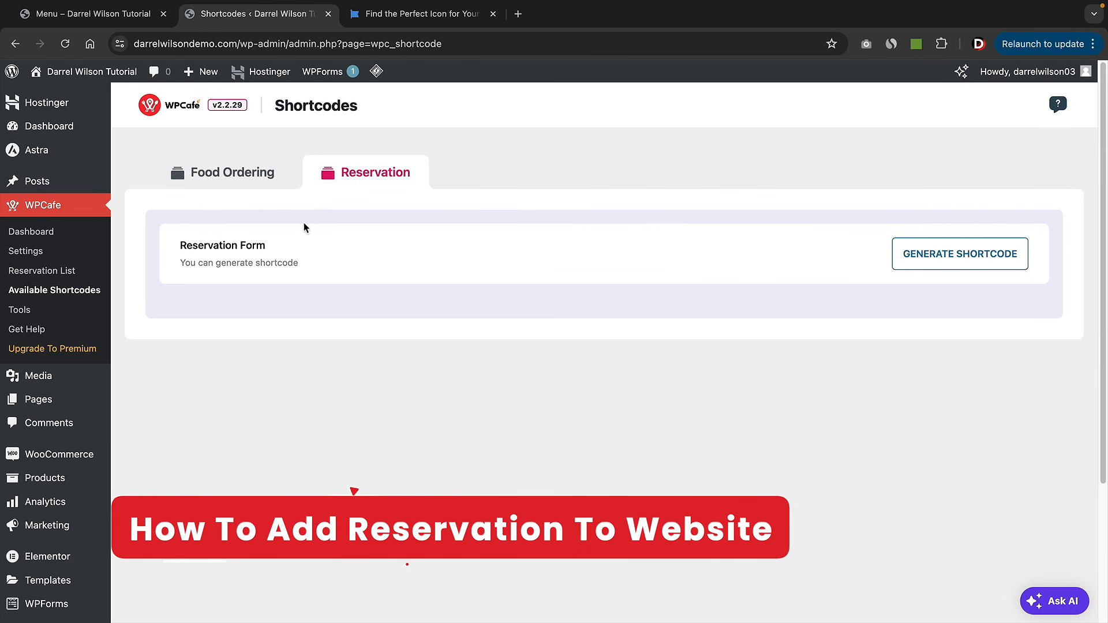
mouse_move(203, 72)
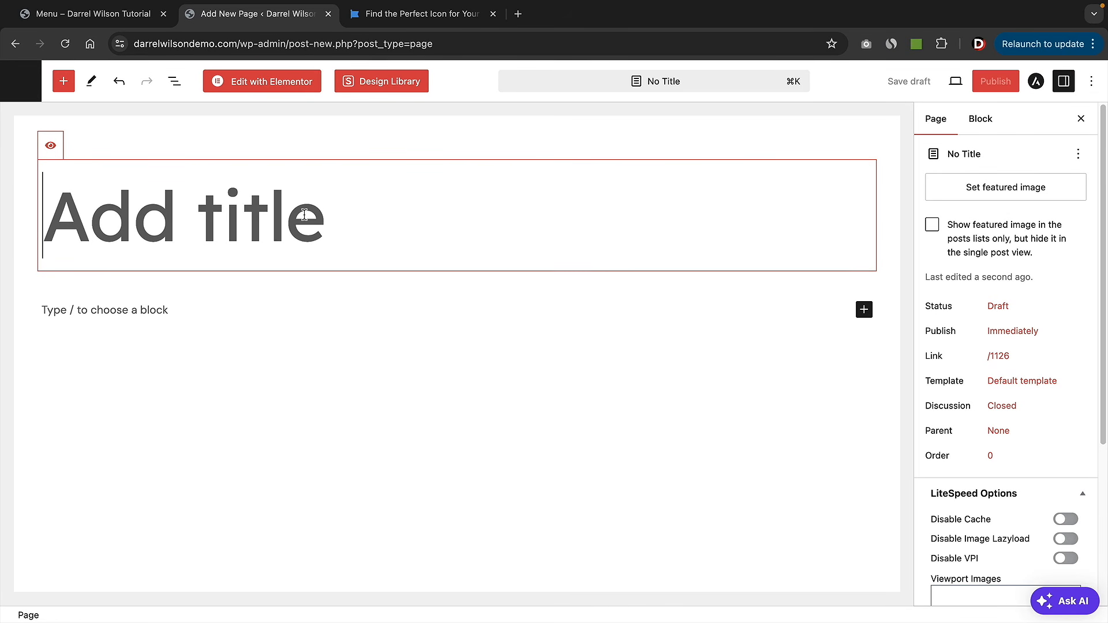
type("Reseeer")
key("BackSpace")
key("BackSpace")
key("BackSpace")
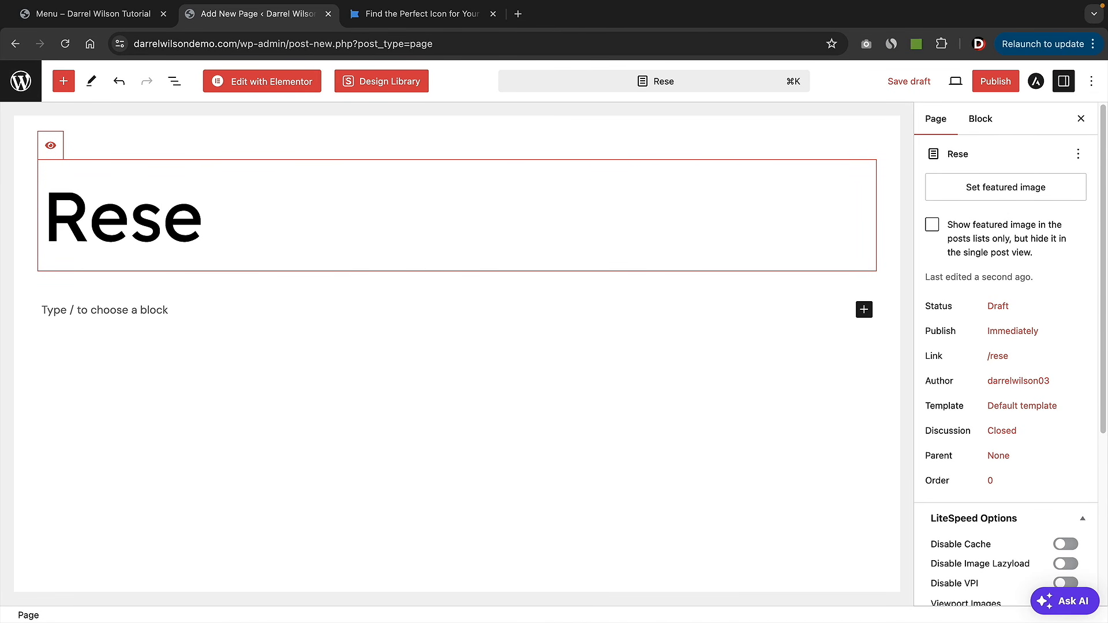
type("rvations")
key("Return")
- Publish the Reservations page, view it live, and open it in Elementor
left_click(996, 81)
left_click(977, 87)
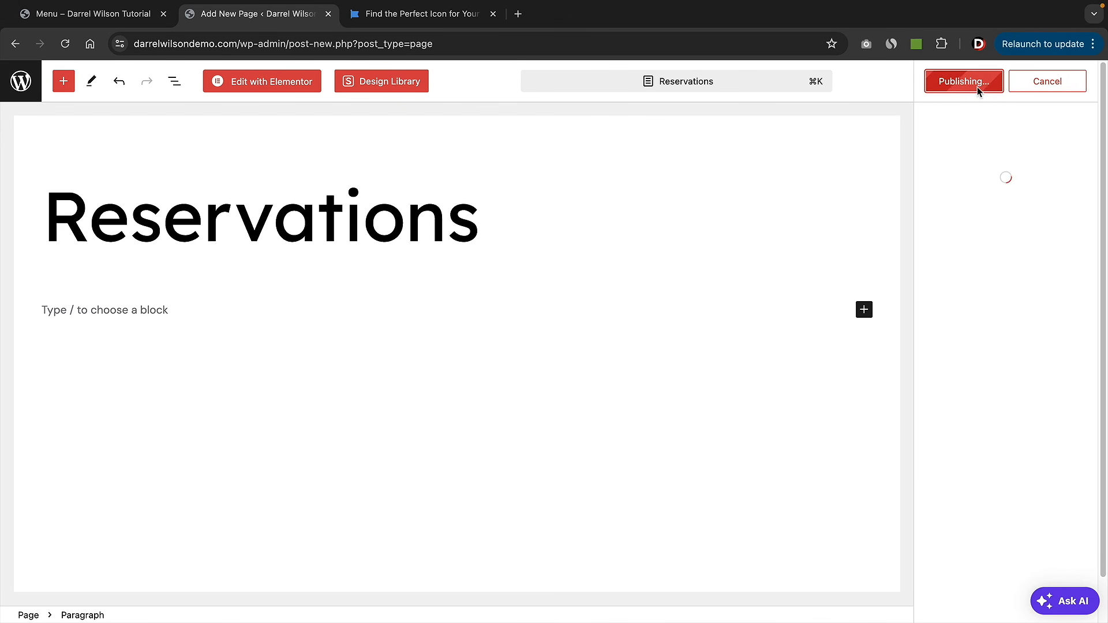
left_click(971, 243)
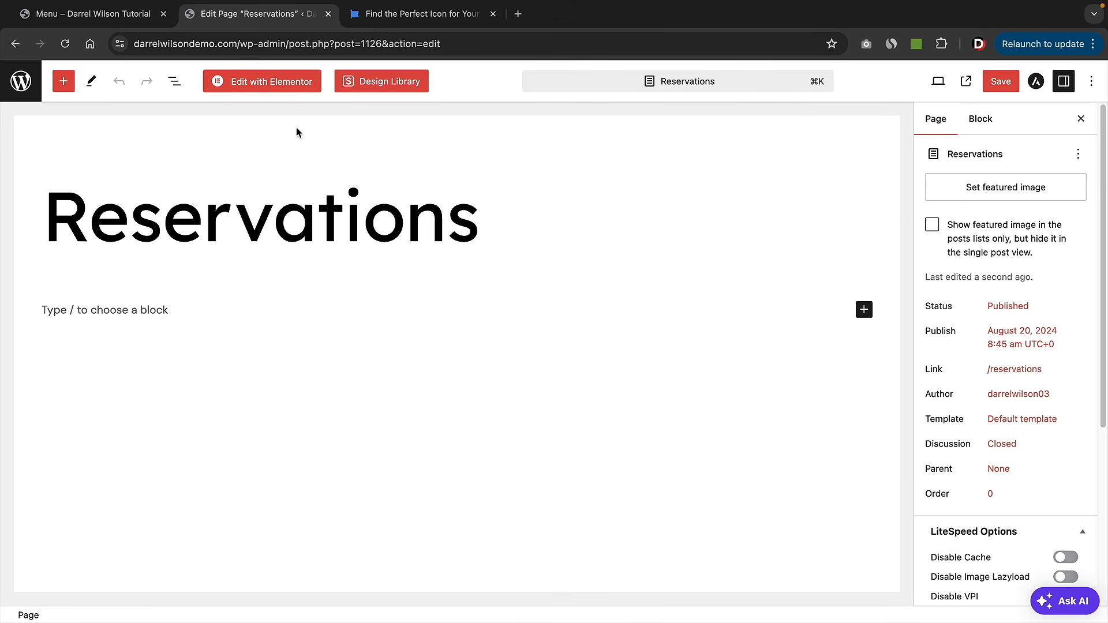
left_click(260, 84)
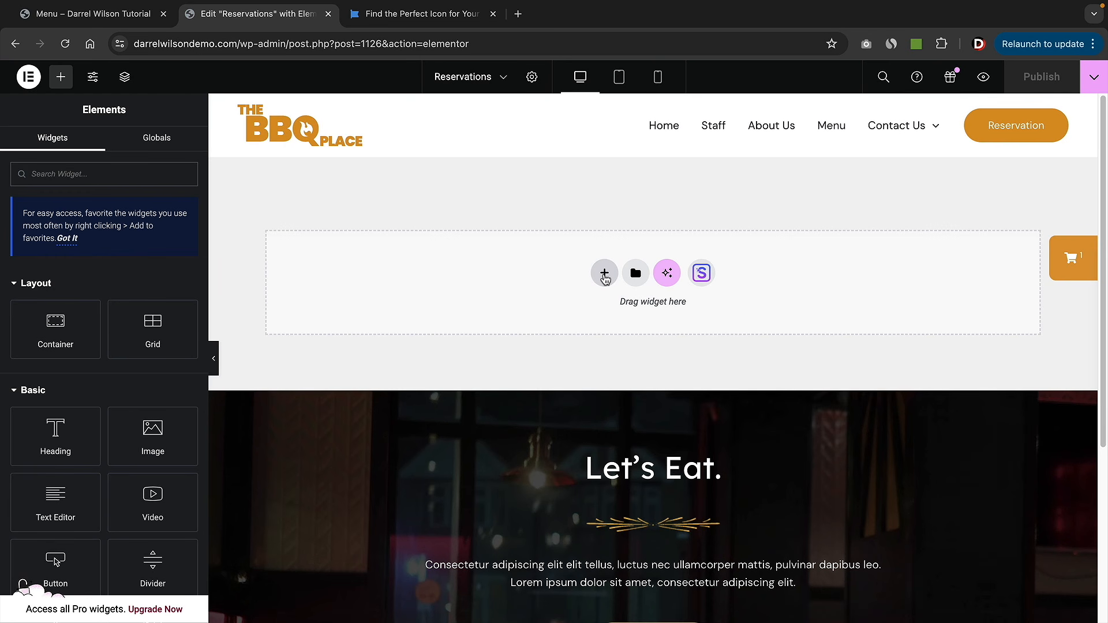
- Add a one-column flexbox container holding the WPC Reservation Form widget
left_click(604, 274)
left_click(602, 294)
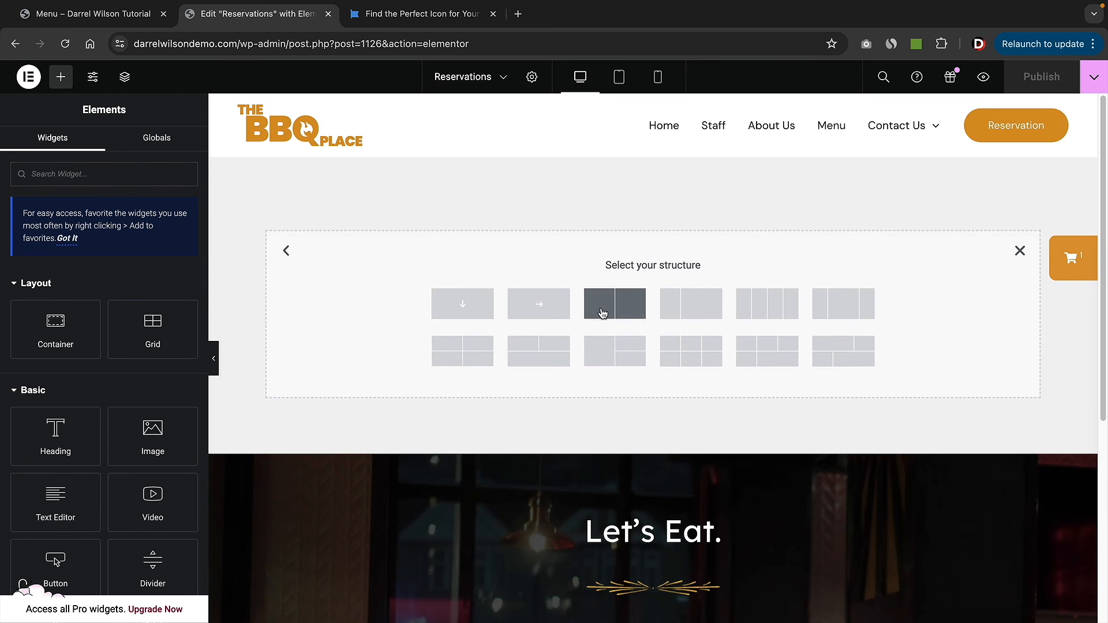
left_click(470, 302)
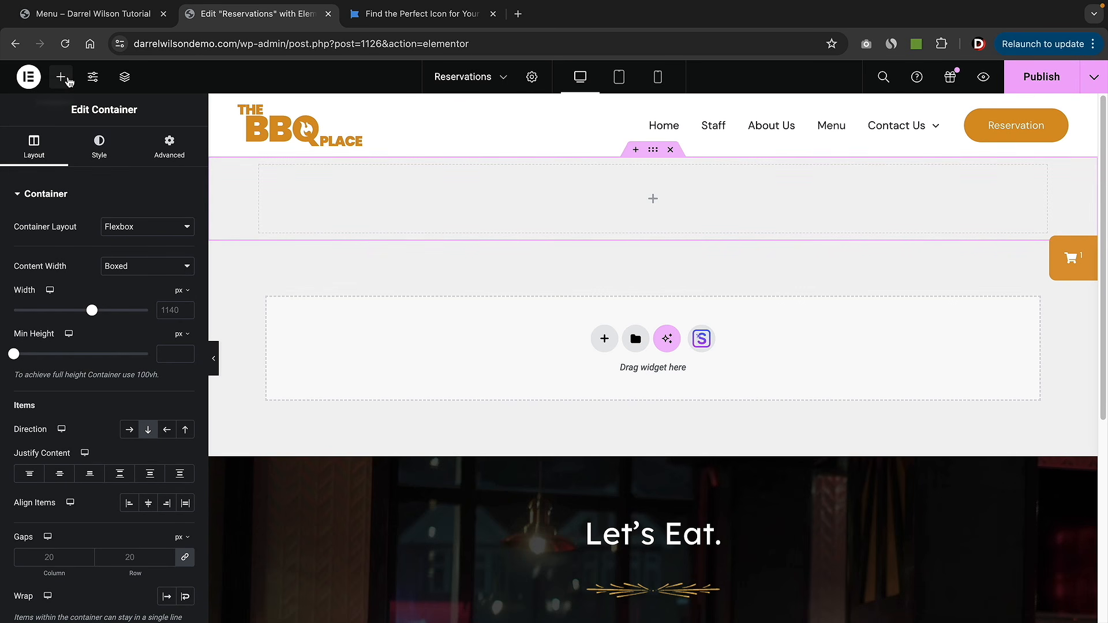
left_click(60, 76)
left_click(86, 172)
type("res")
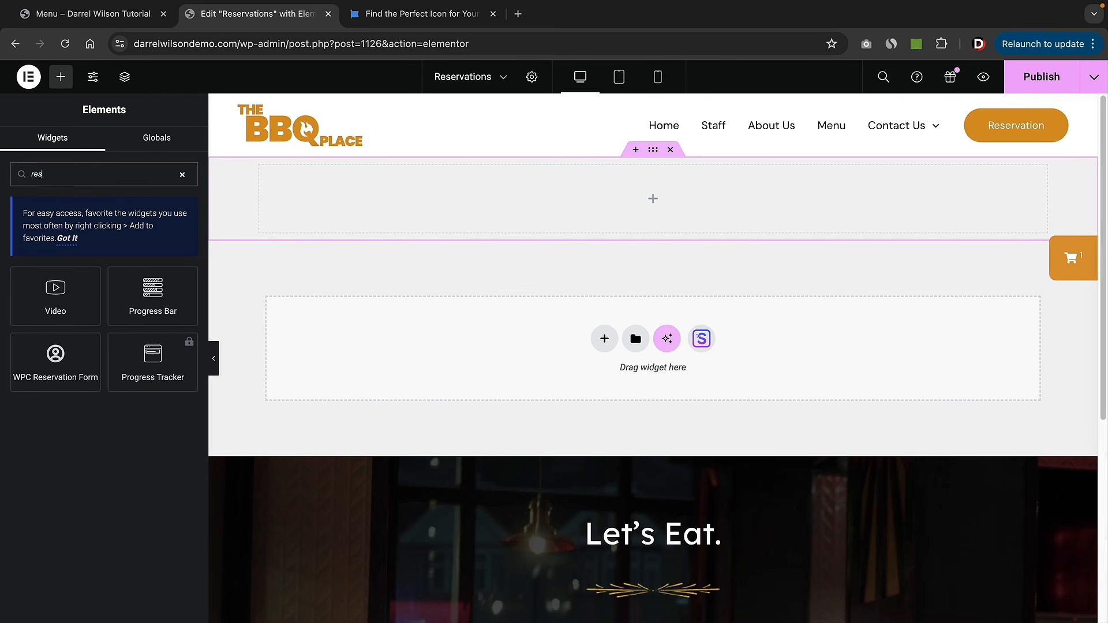
left_click_drag(51, 372, 550, 216)
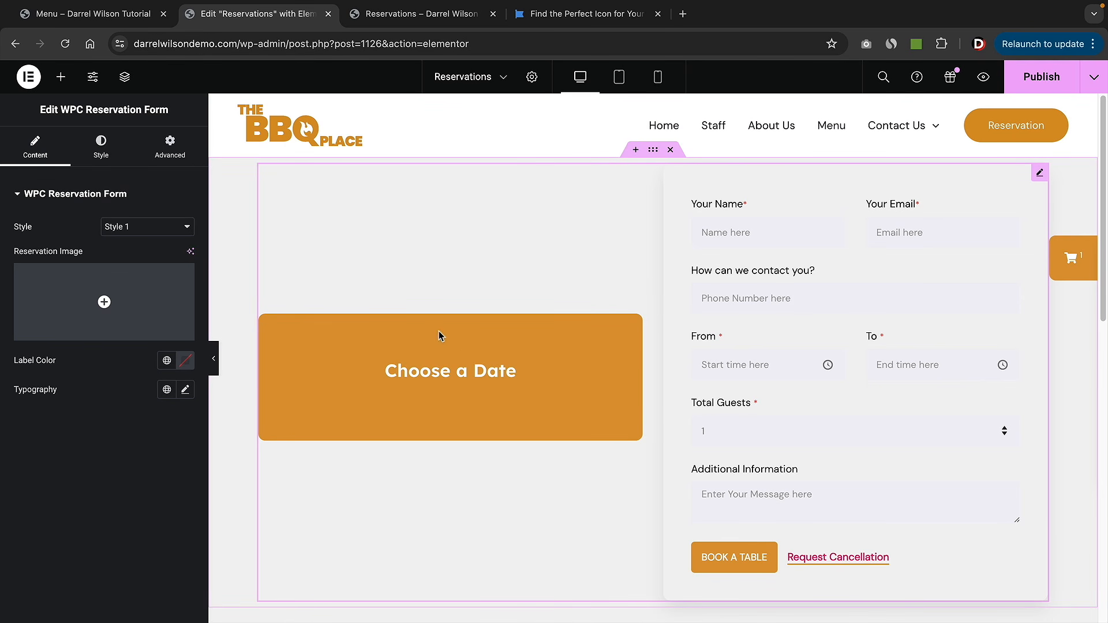
- Set the reservation form to Style 1 with black (#000000) labels
left_click(134, 231)
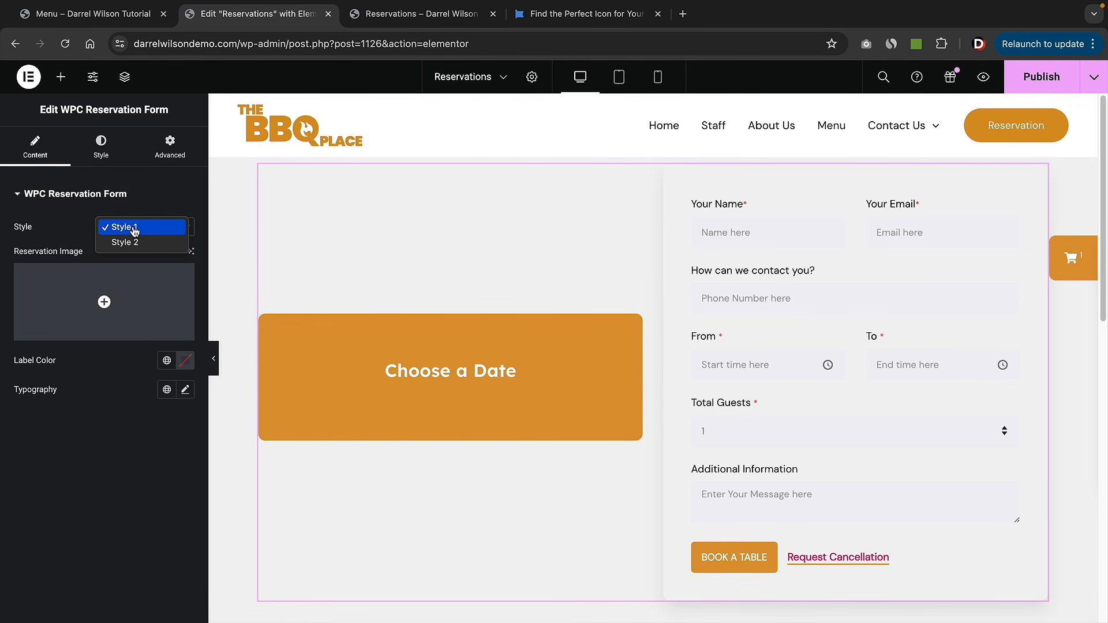
left_click(134, 243)
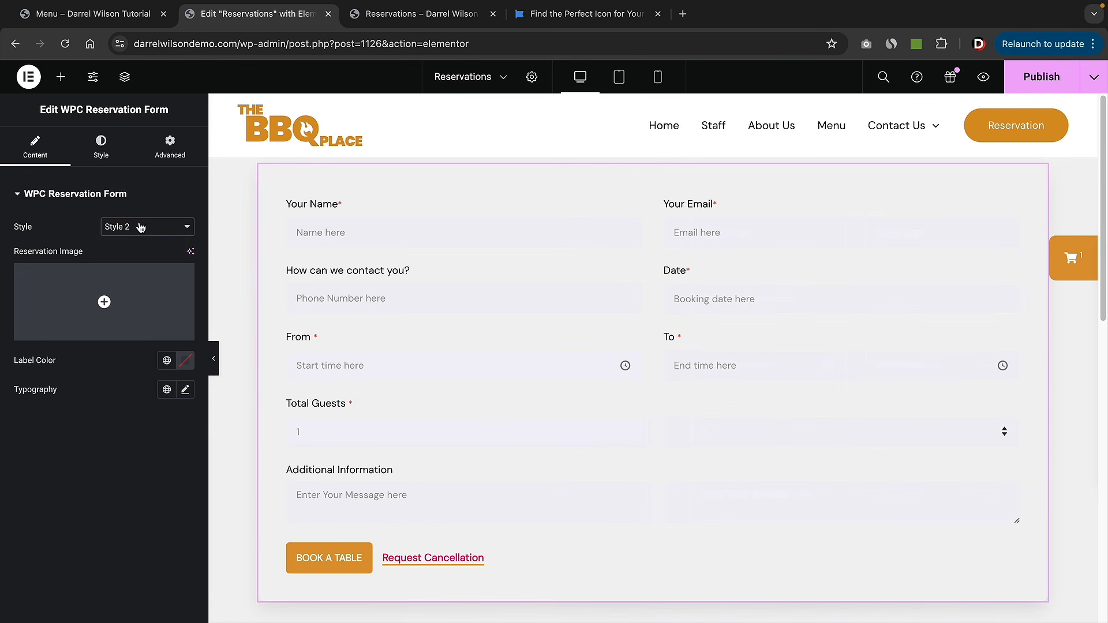
left_click(140, 228)
left_click(126, 212)
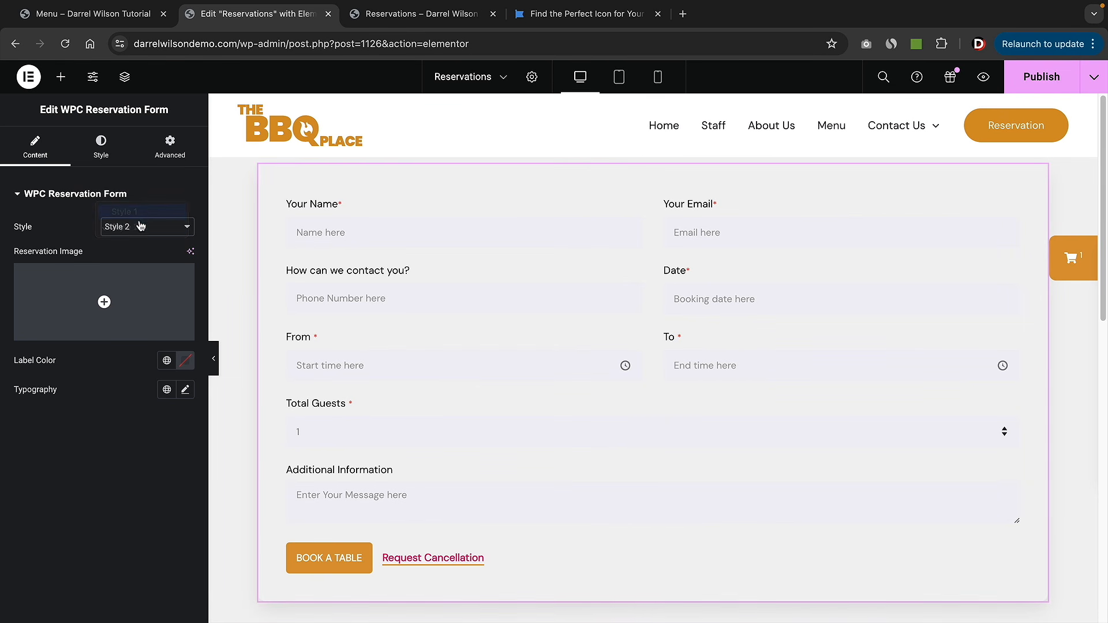
left_click(185, 361)
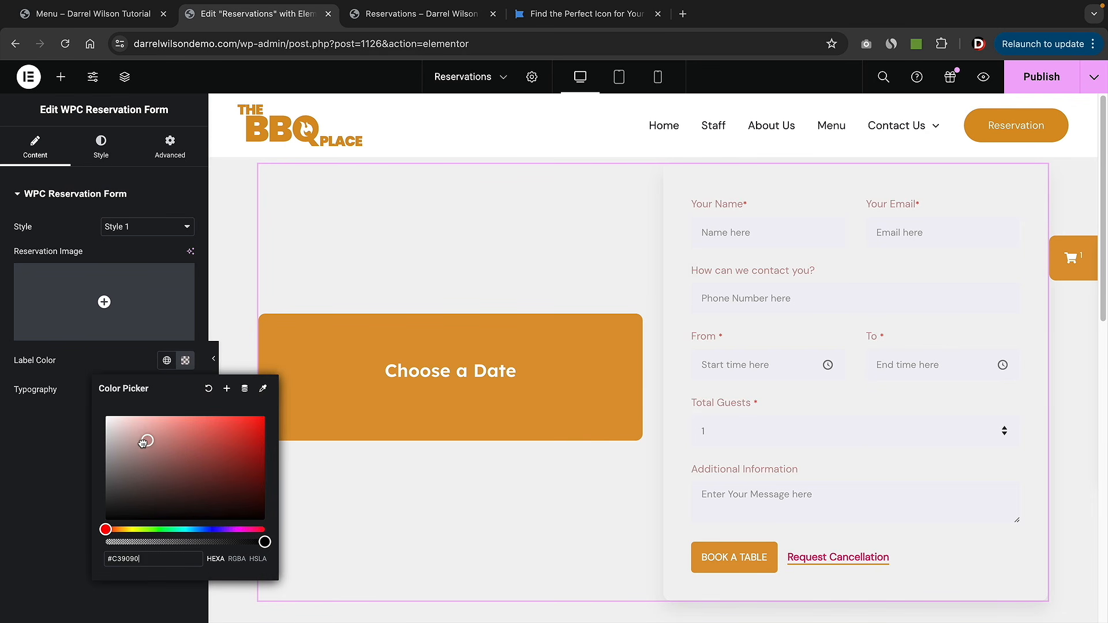
left_click_drag(109, 516, 85, 392)
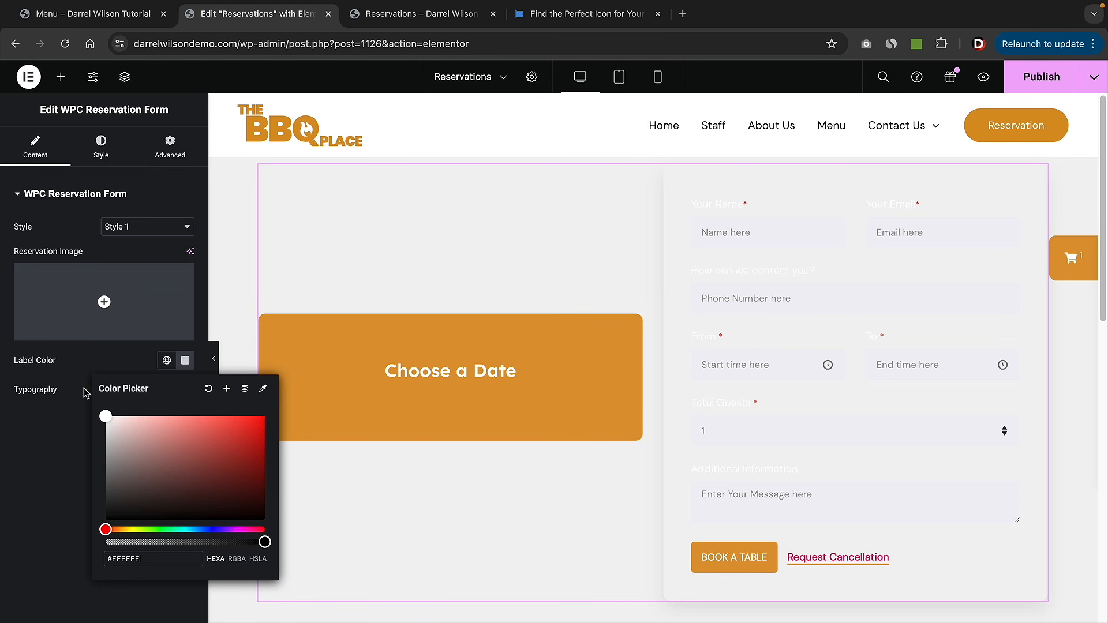
left_click_drag(198, 486, 69, 586)
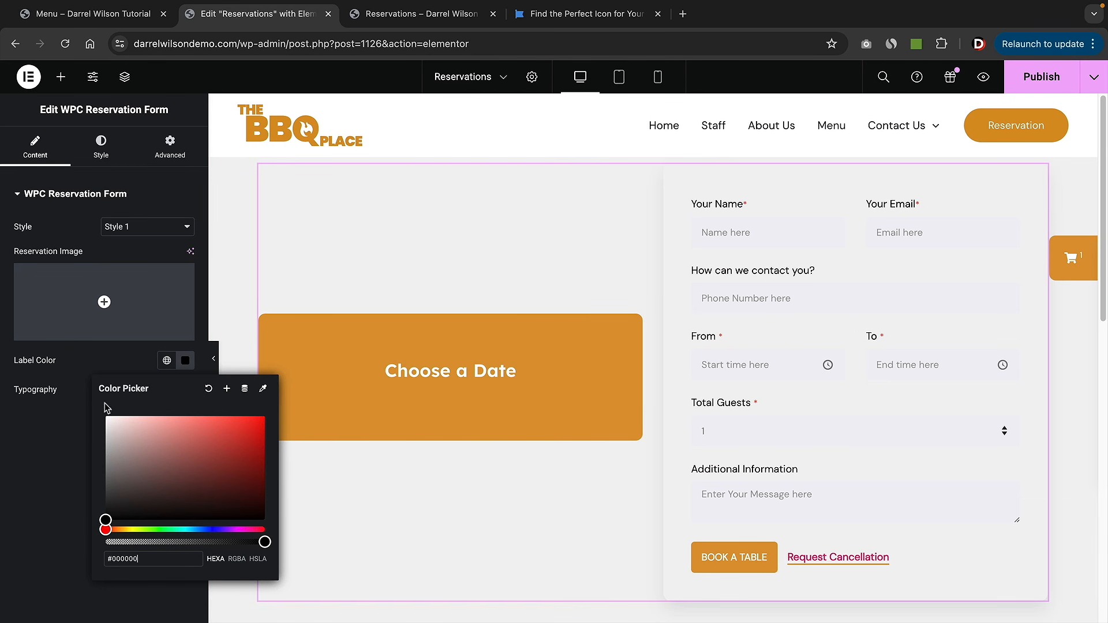
left_click(68, 409)
left_click(108, 143)
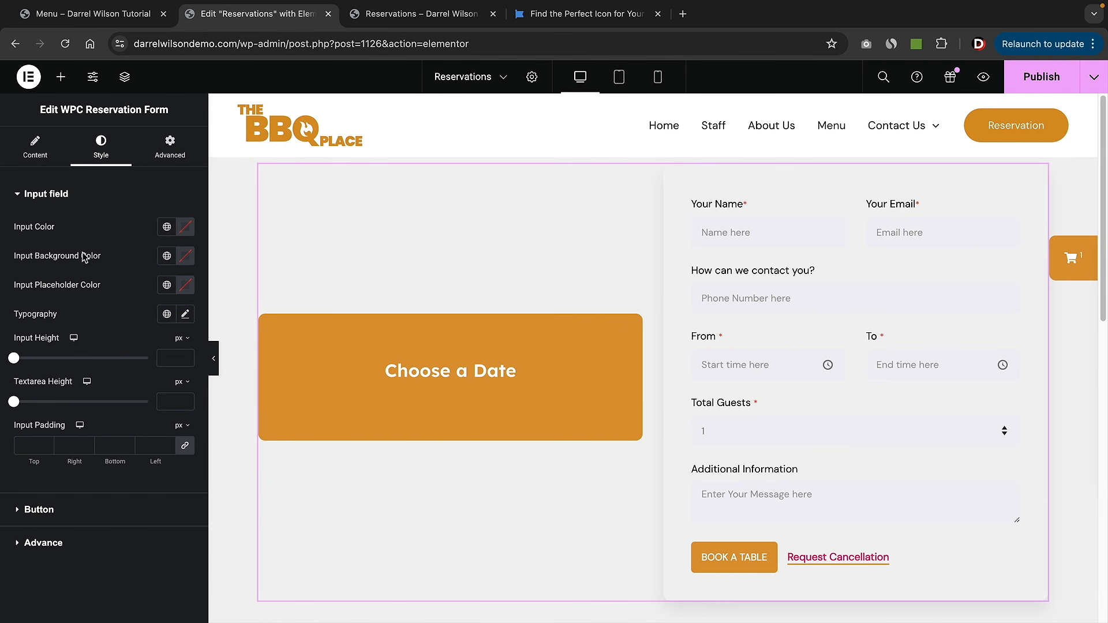
- Give the form inputs a white background with black input and placeholder text
left_click(185, 255)
left_click_drag(156, 404, 93, 289)
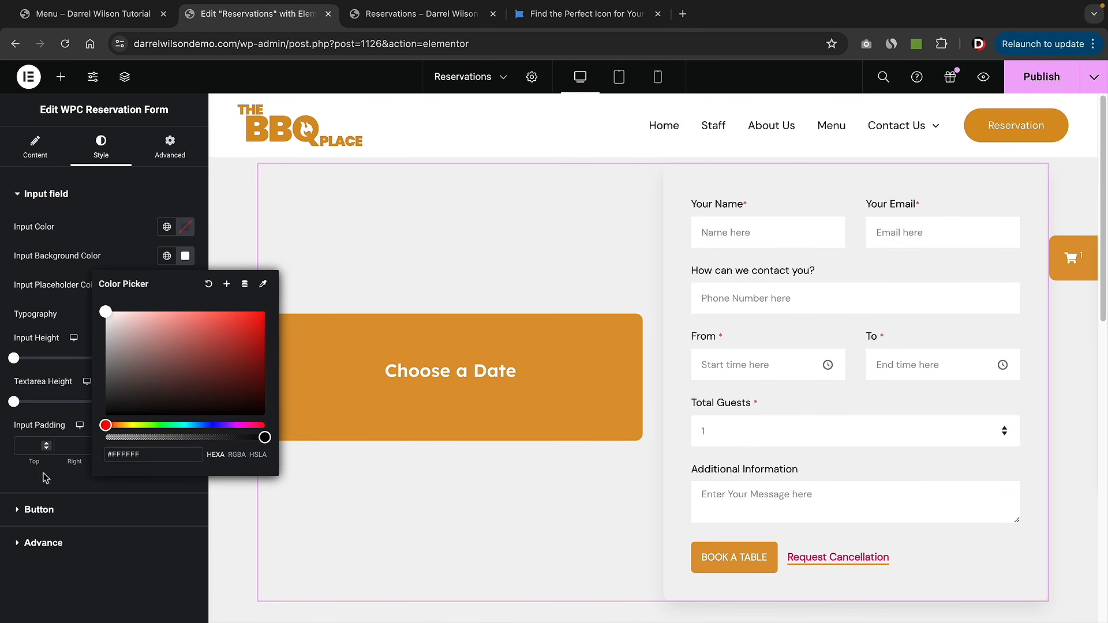
left_click(186, 226)
left_click_drag(151, 370, 255, 371)
left_click(760, 237)
type("ddsd")
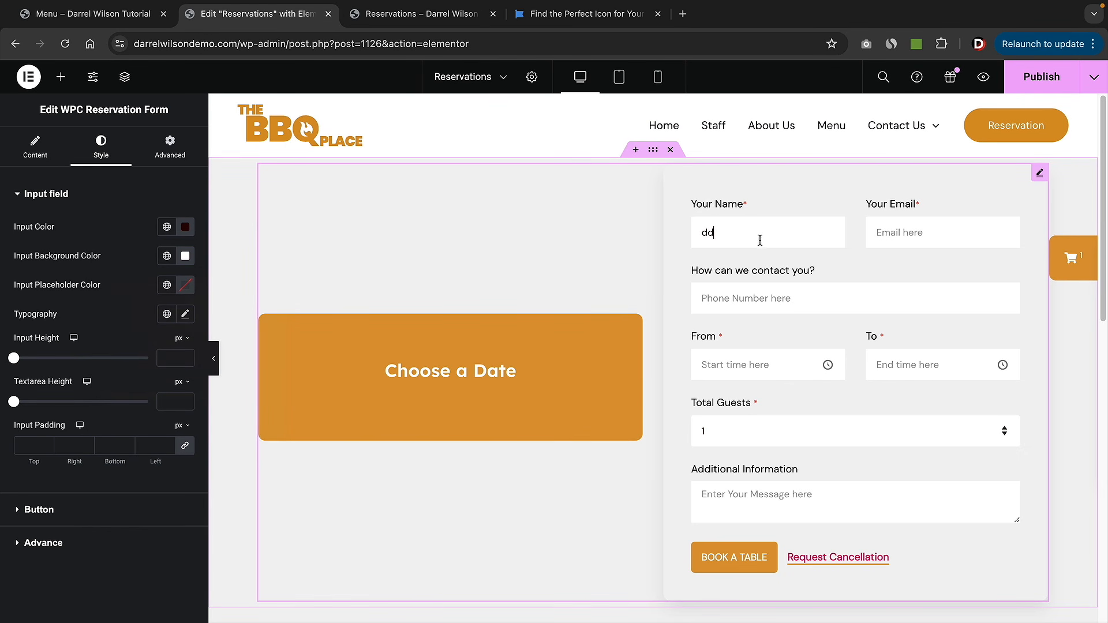
left_click(190, 292)
left_click_drag(210, 436, 230, 453)
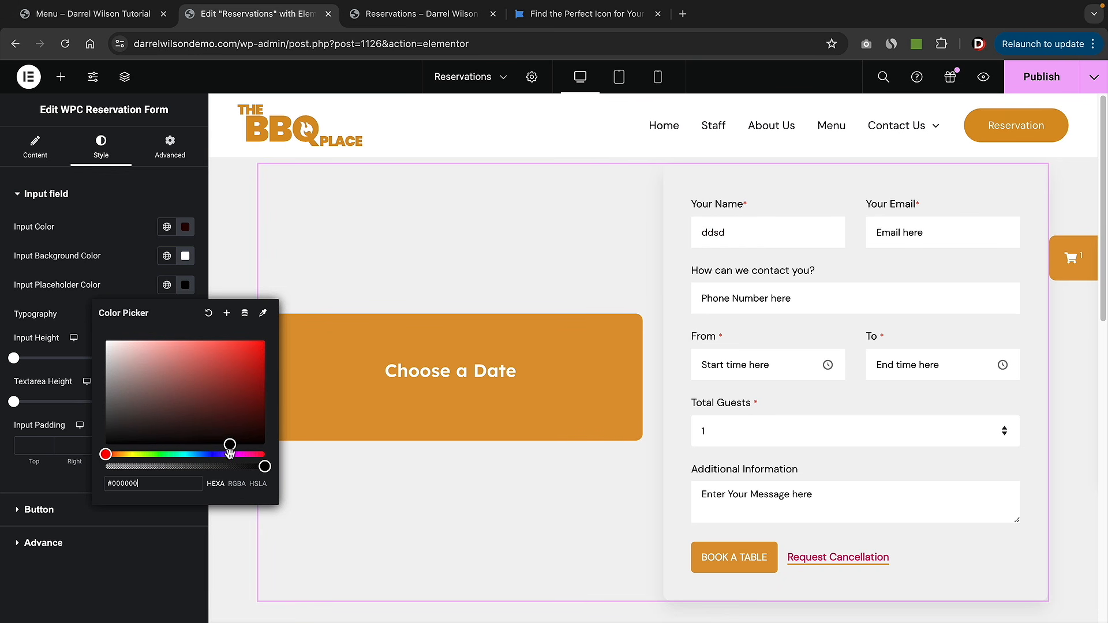
left_click(126, 563)
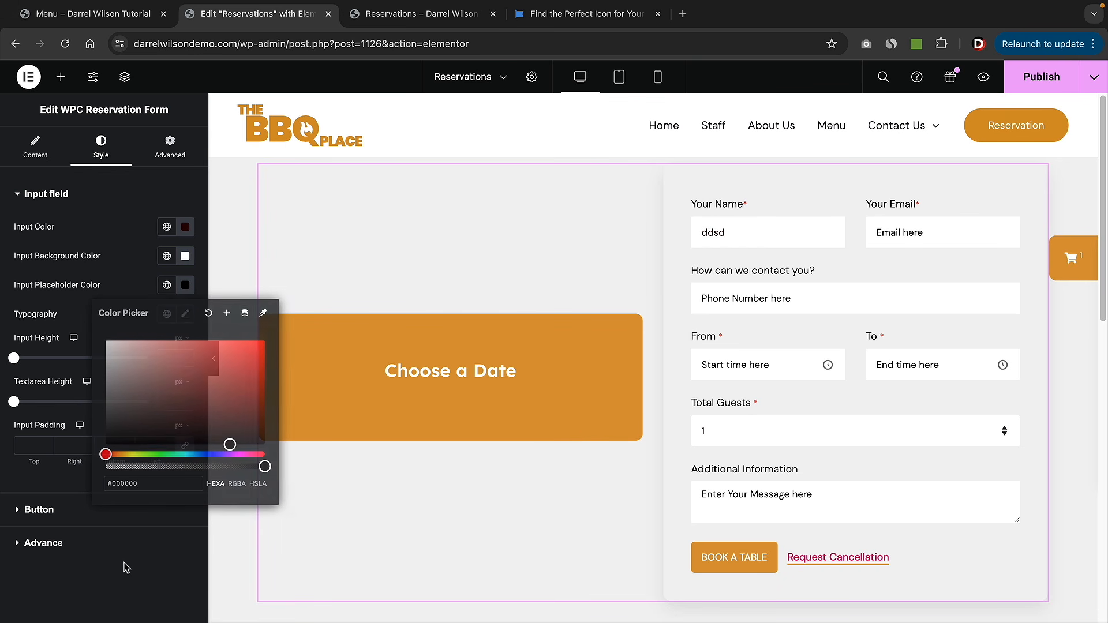
- Make the BOOK A TABLE button black with white text
left_click(88, 510)
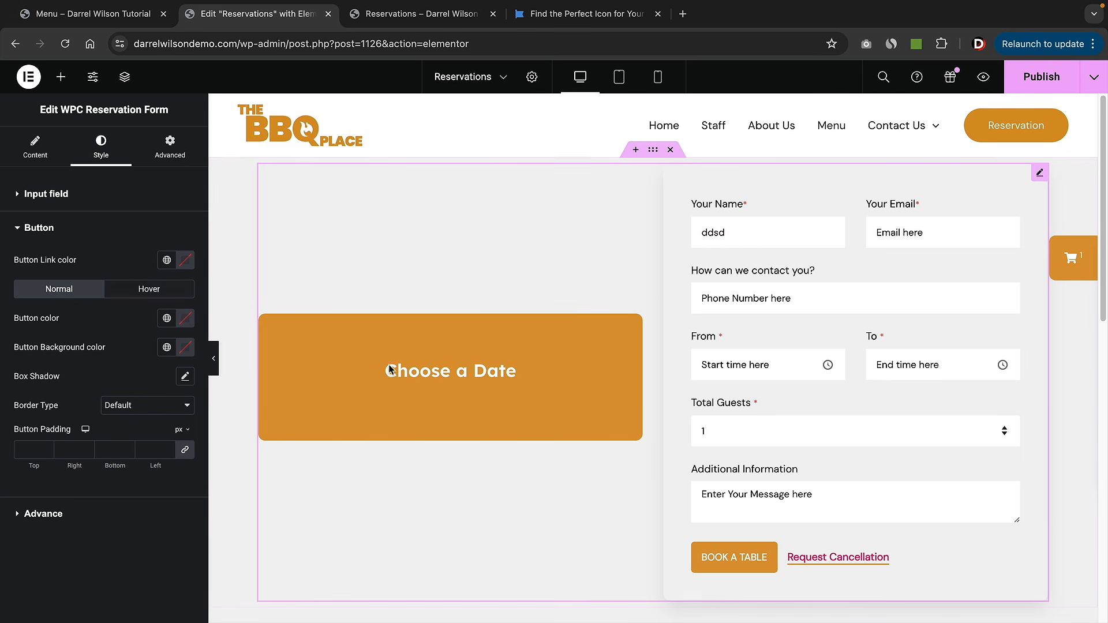
left_click(181, 352)
left_click_drag(185, 402, 240, 479)
left_click(3, 586)
left_click(186, 318)
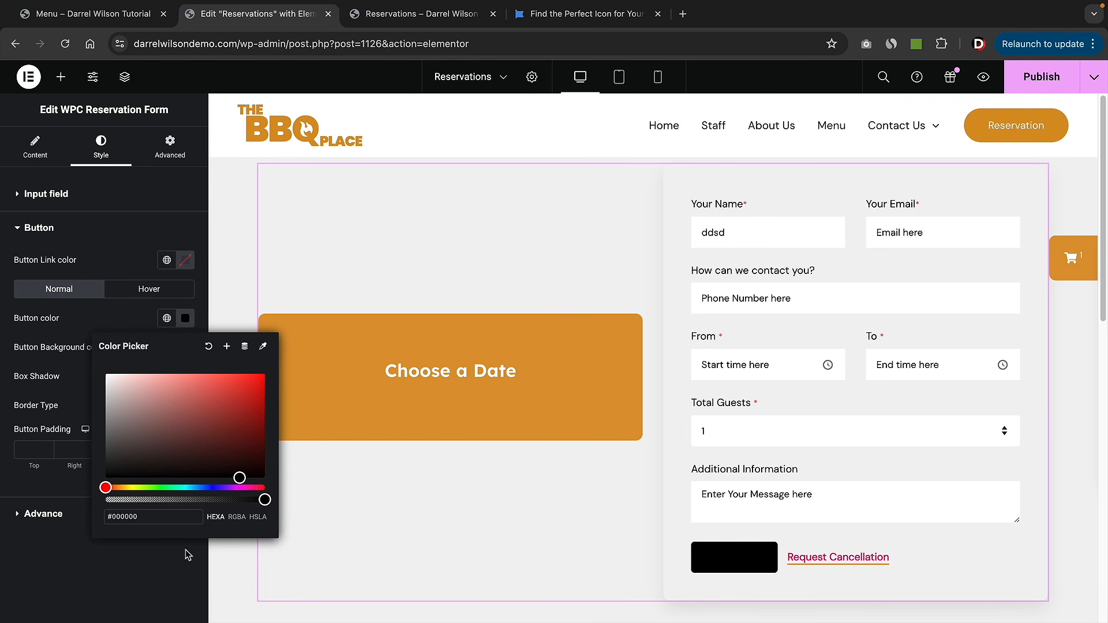
left_click_drag(129, 401, 106, 375)
left_click(147, 586)
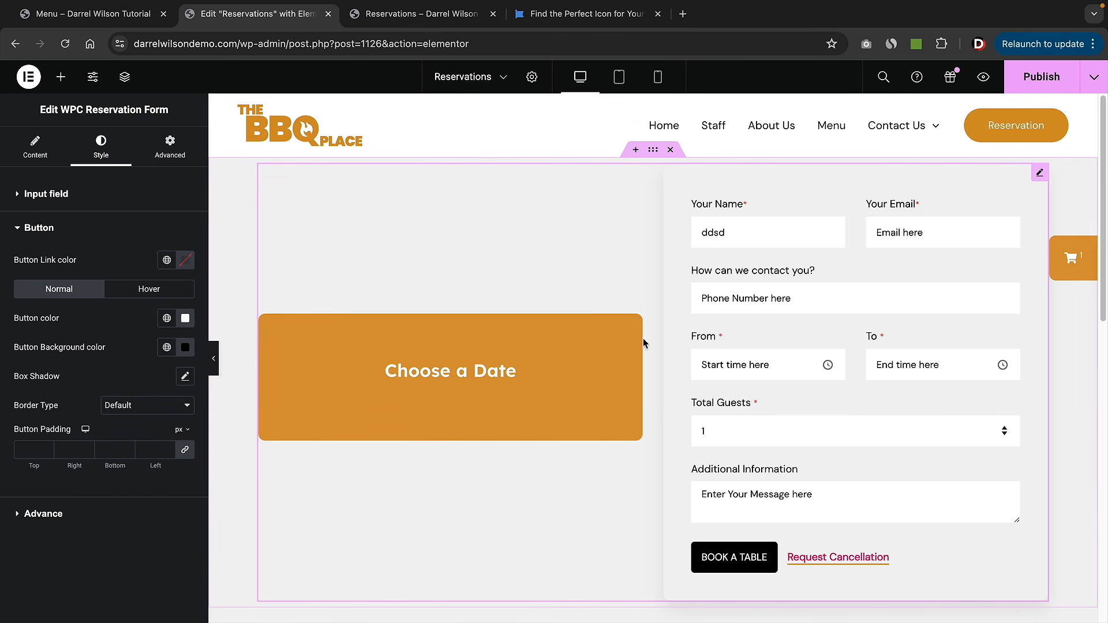
- Choose the grilled chicken photo from the Media Library as the reservation image
left_click(22, 145)
left_click(85, 297)
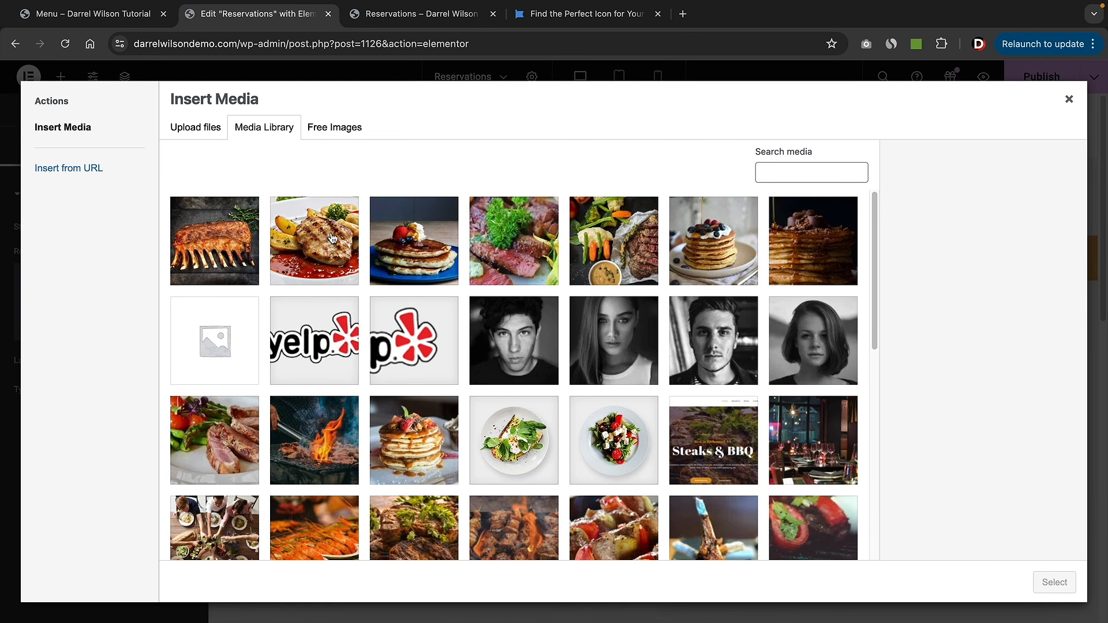
left_click(333, 239)
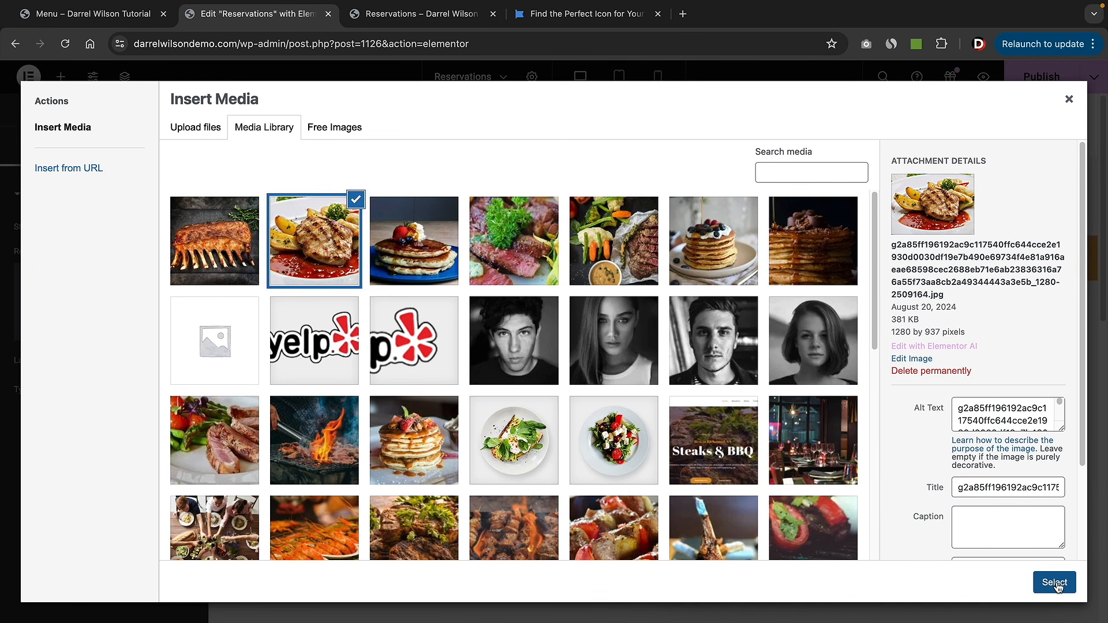
left_click(1055, 582)
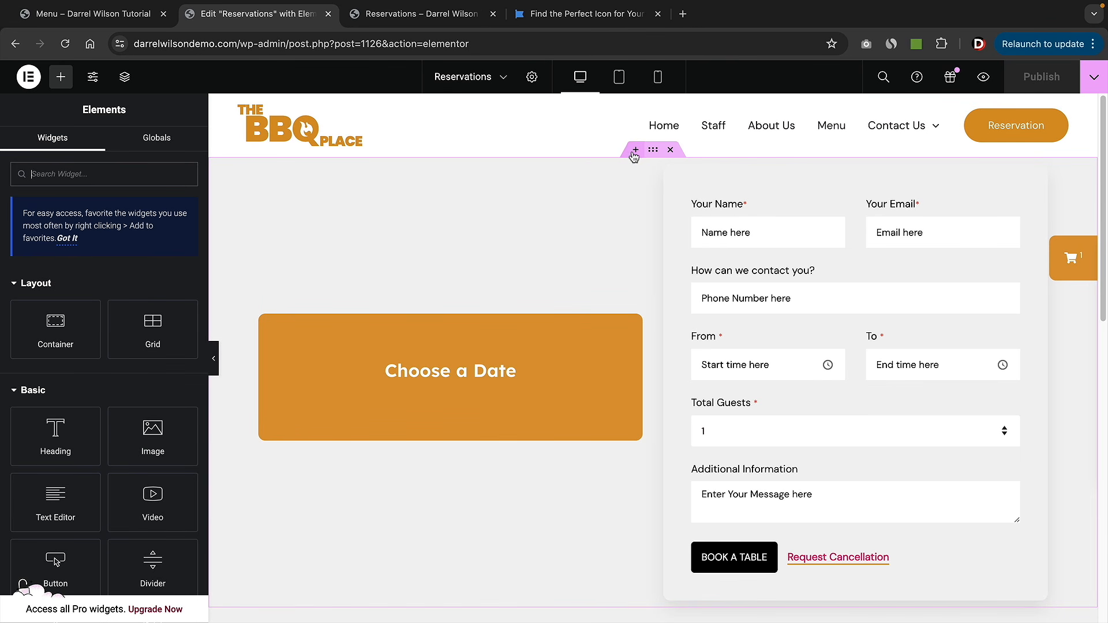
- Add a single-column container above the form with a heading reading 'Reserve A Table'
left_click(635, 151)
left_click(601, 220)
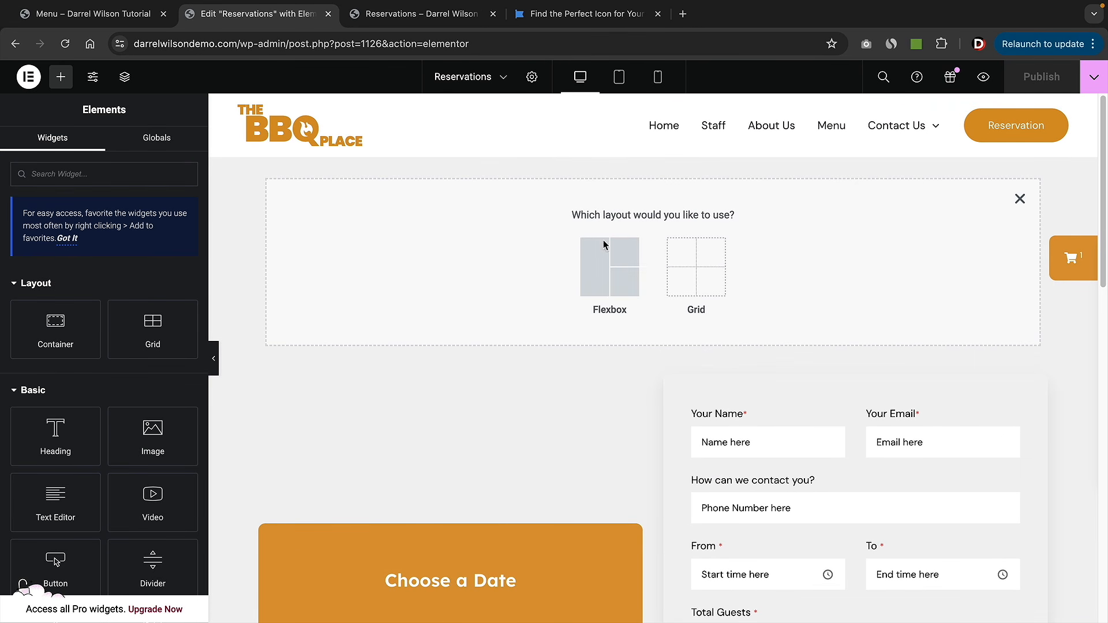
left_click(604, 248)
left_click(466, 257)
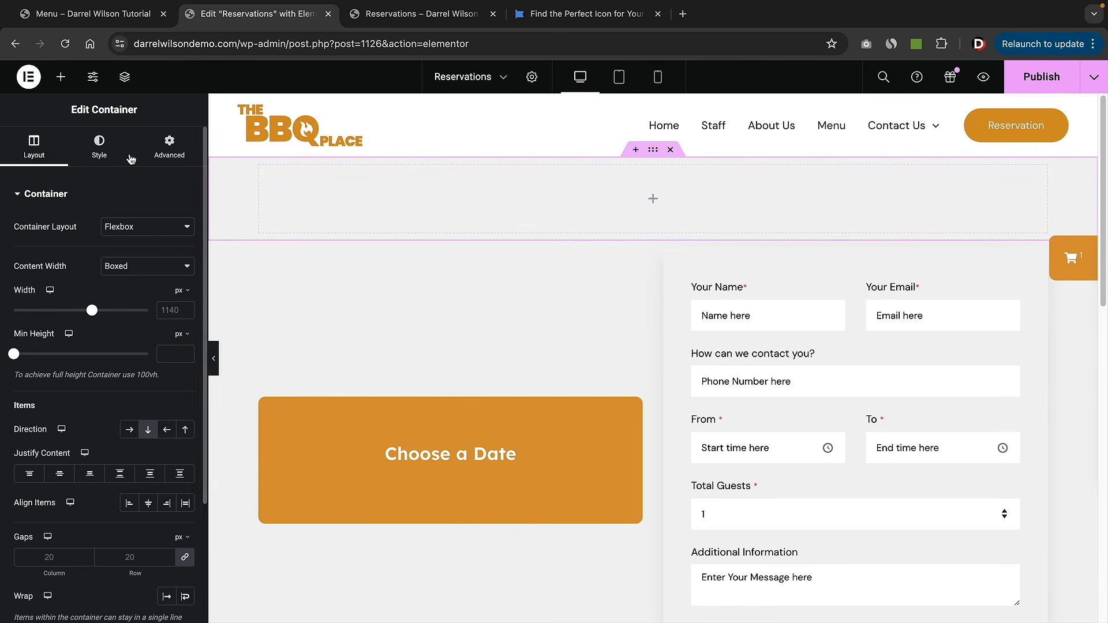
left_click(61, 77)
left_click_drag(52, 437, 468, 225)
triple_click(81, 253)
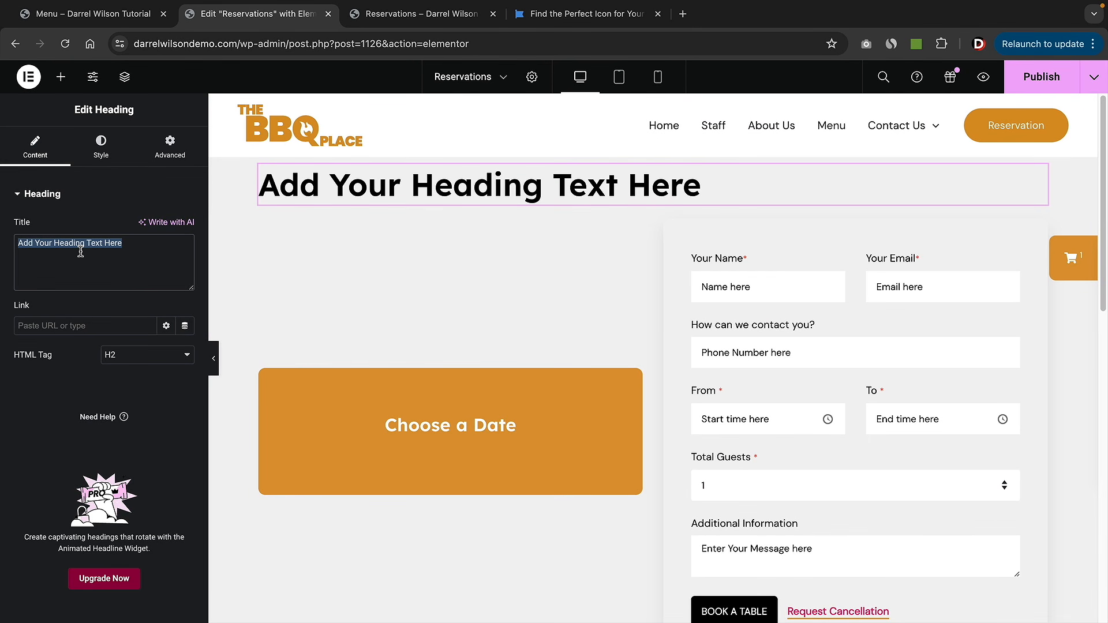
type("Reserve")
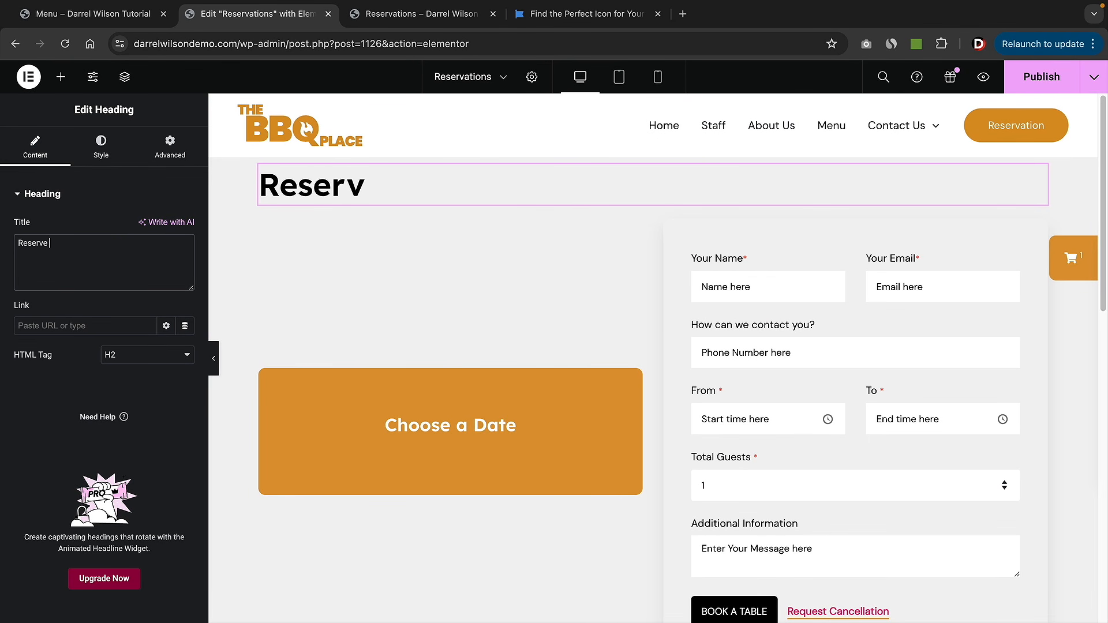
type(" A Table")
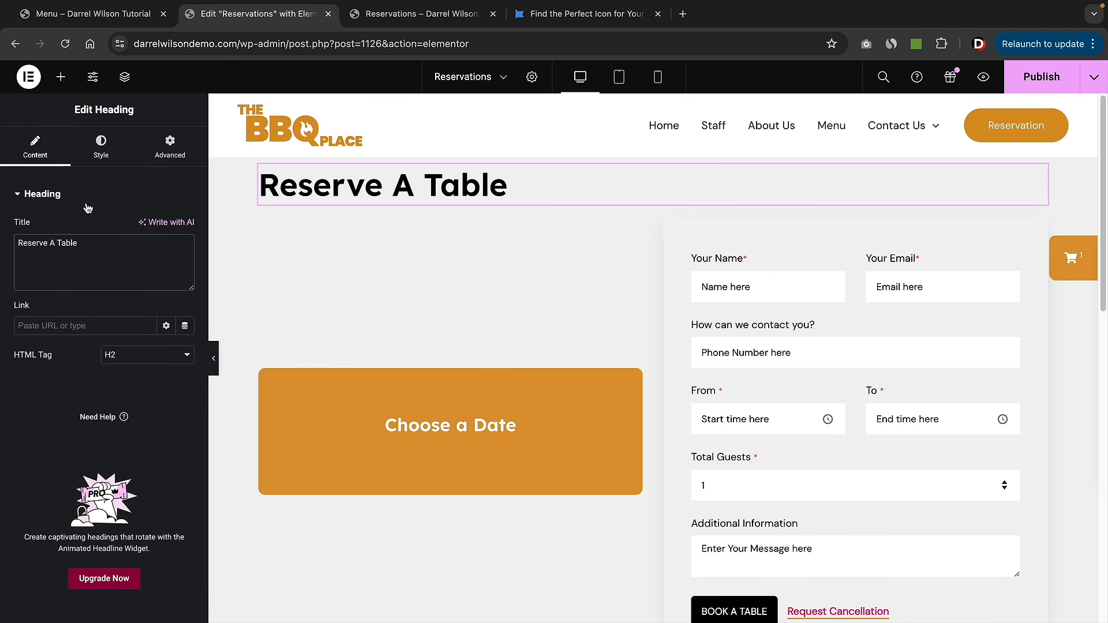
- Centre the heading, give it even padding, and publish the page
left_click(103, 147)
left_click(149, 229)
left_click(166, 163)
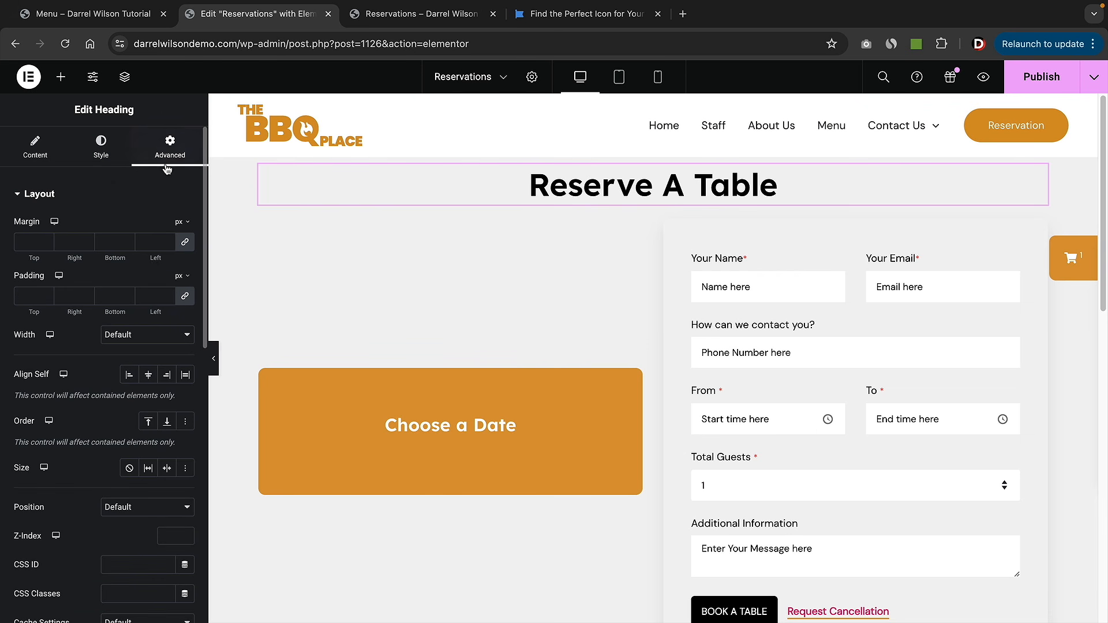
left_click(168, 294)
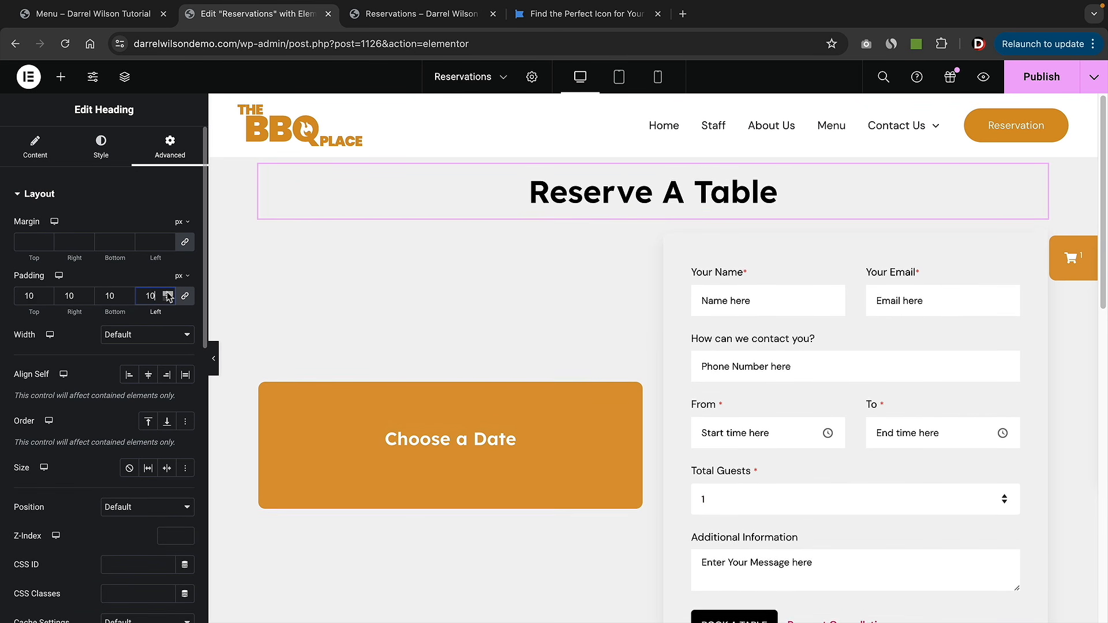
left_click(167, 294)
left_click(1041, 81)
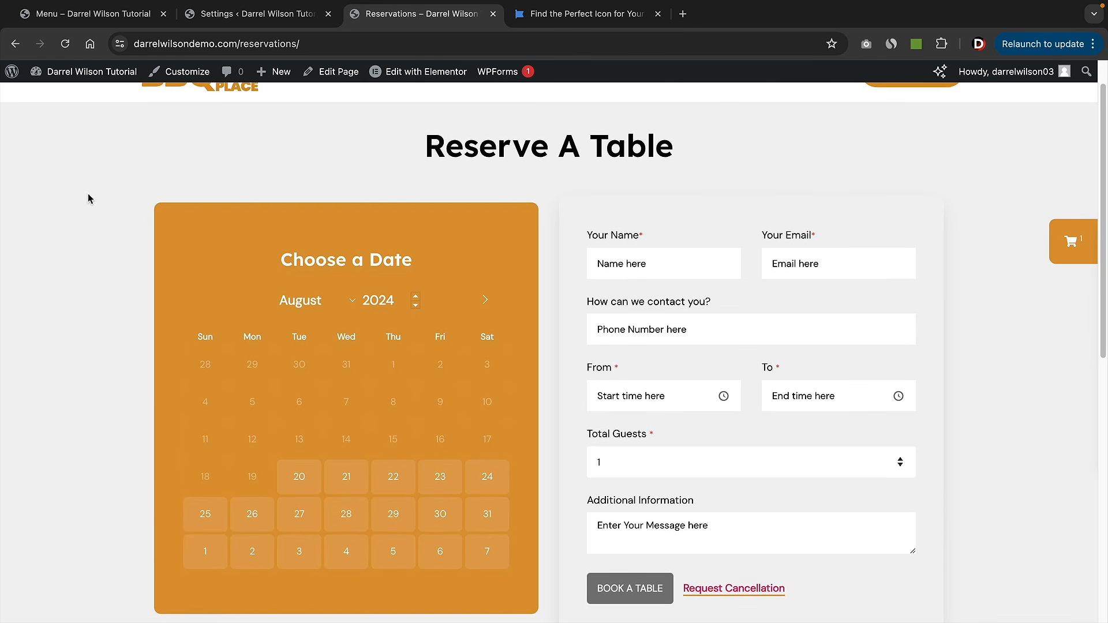
- Review the WPCafe Reservation General Settings page
scroll(87, 198, "down", 2)
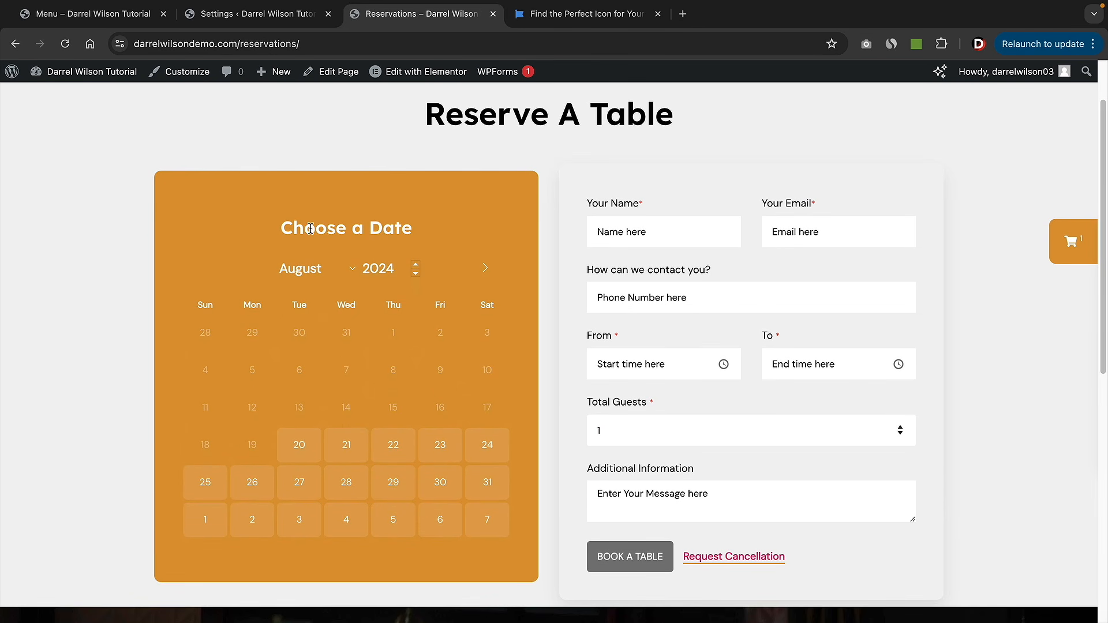
left_click(271, 24)
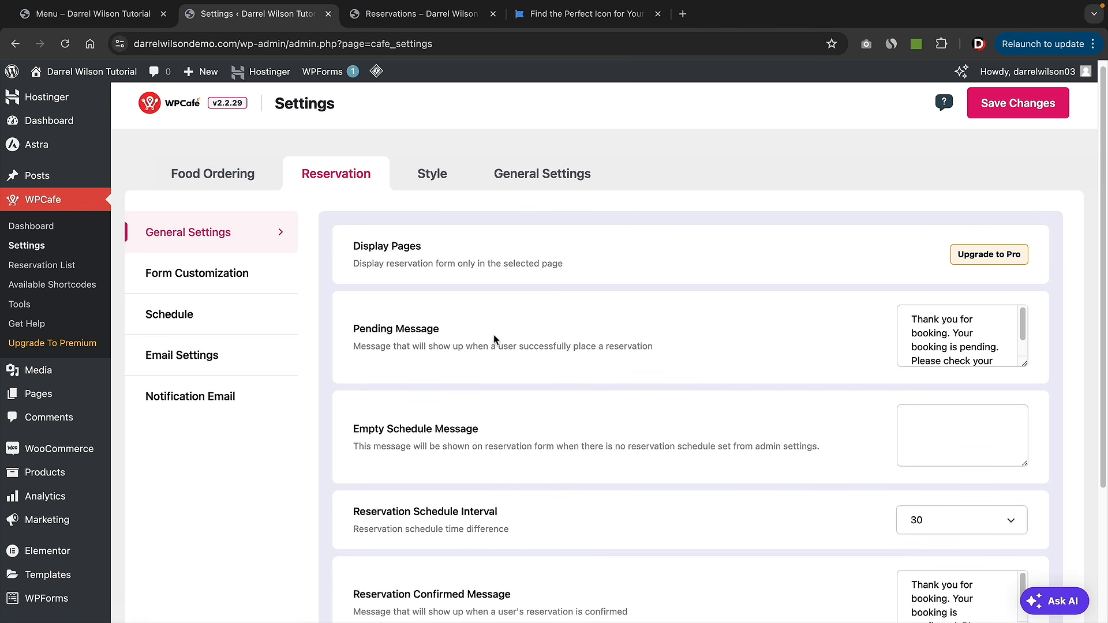
scroll(490, 319, "down", 1)
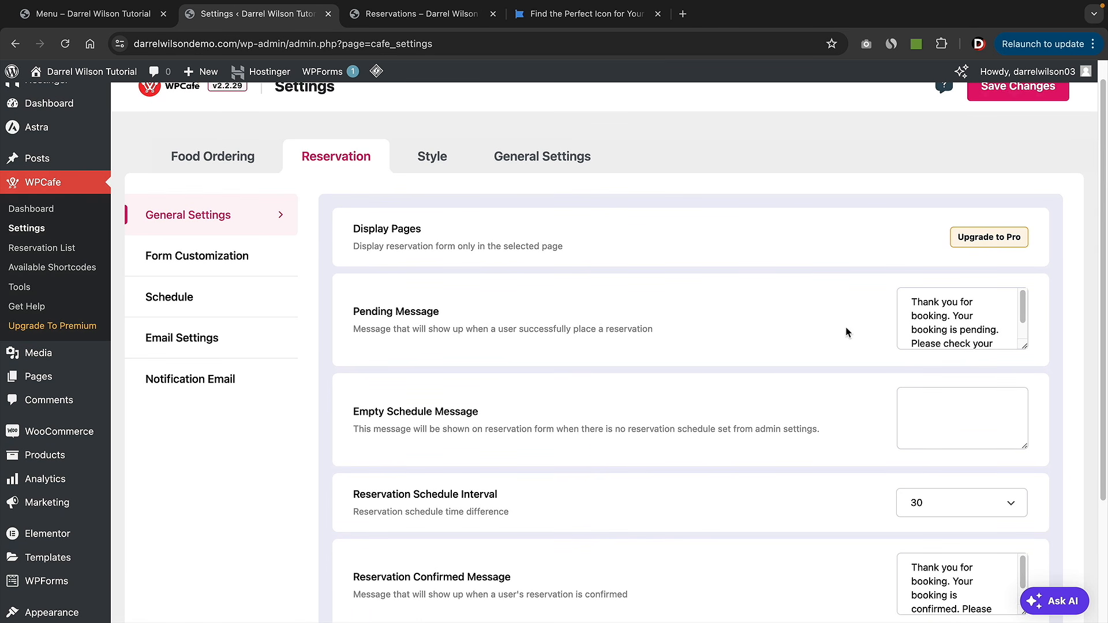
left_click_drag(936, 314, 949, 323)
scroll(753, 335, "down", 3)
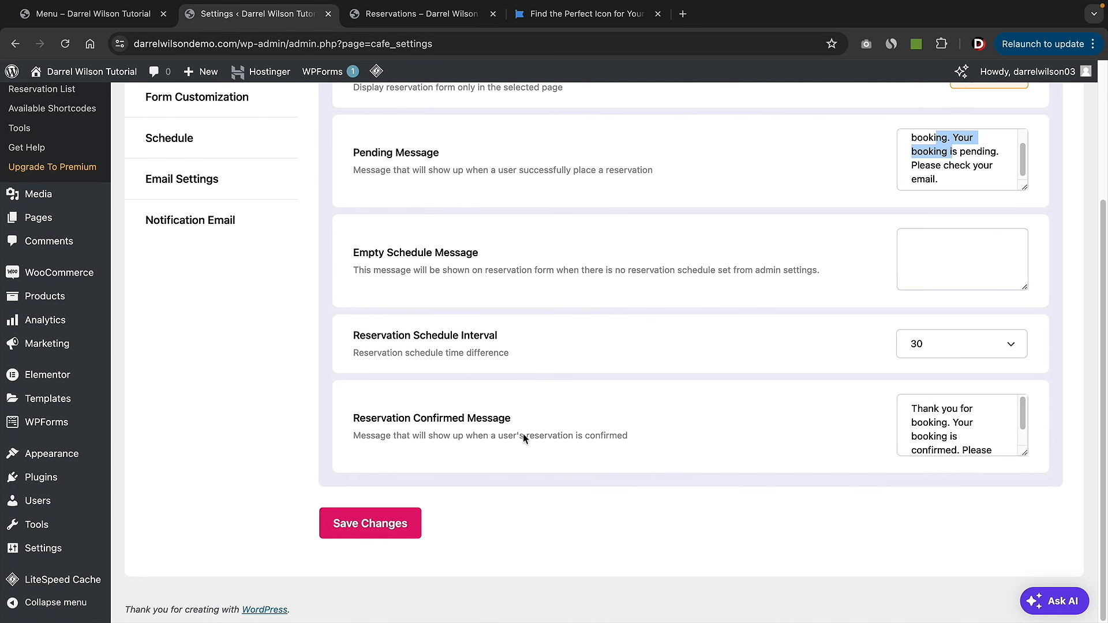
scroll(548, 392, "up", 4)
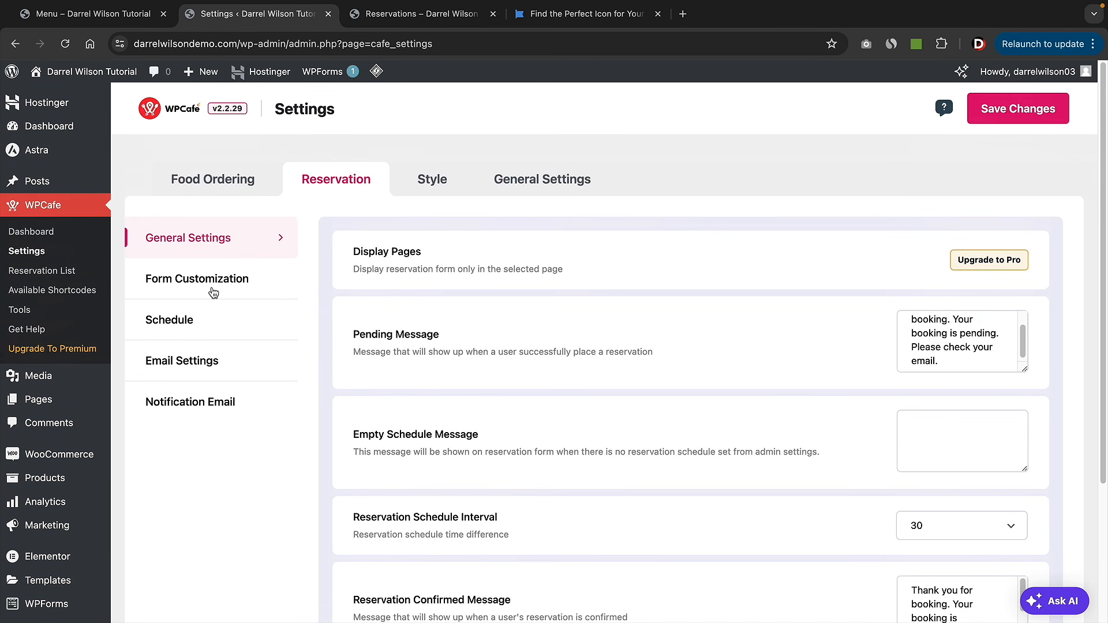
- Show Form Customization and highlight the cancellation, phone and branch name options
left_click(217, 292)
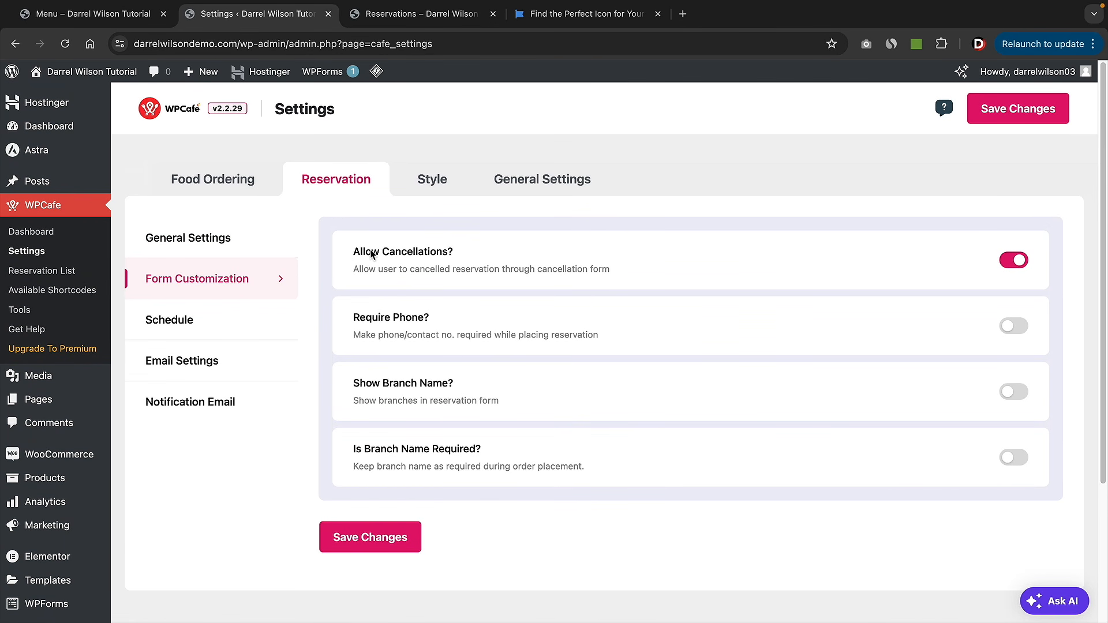
left_click_drag(371, 254, 407, 254)
left_click_drag(366, 318, 400, 319)
left_click_drag(375, 384, 445, 385)
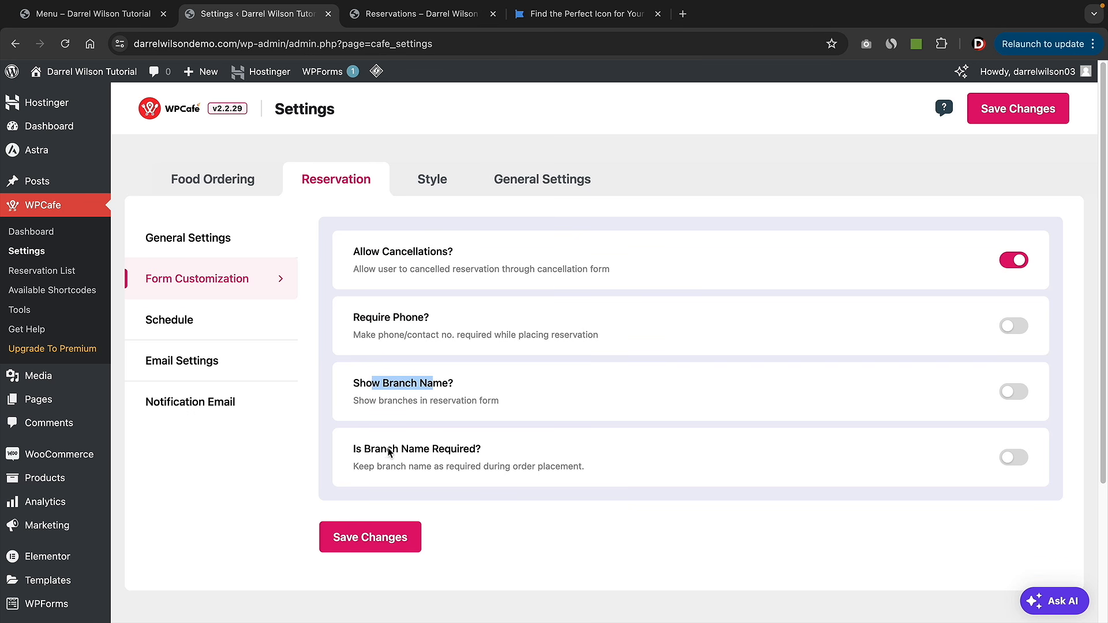
left_click(364, 457)
left_click_drag(365, 457, 456, 453)
- Open the Schedule settings and highlight seat capacity and minimum guest number
left_click(173, 321)
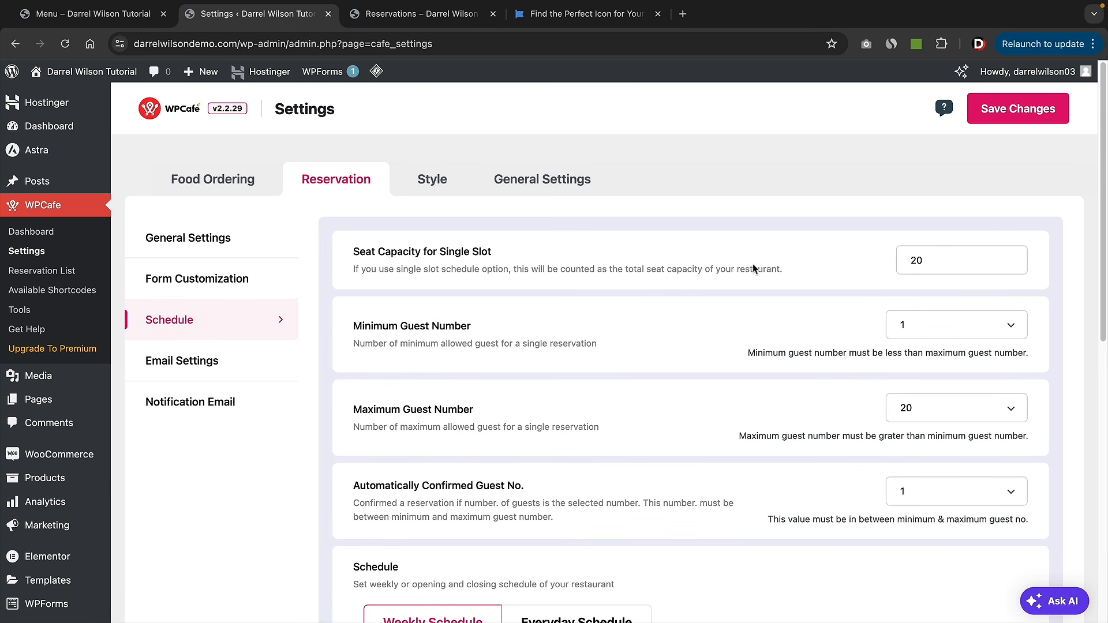
left_click_drag(378, 254, 543, 266)
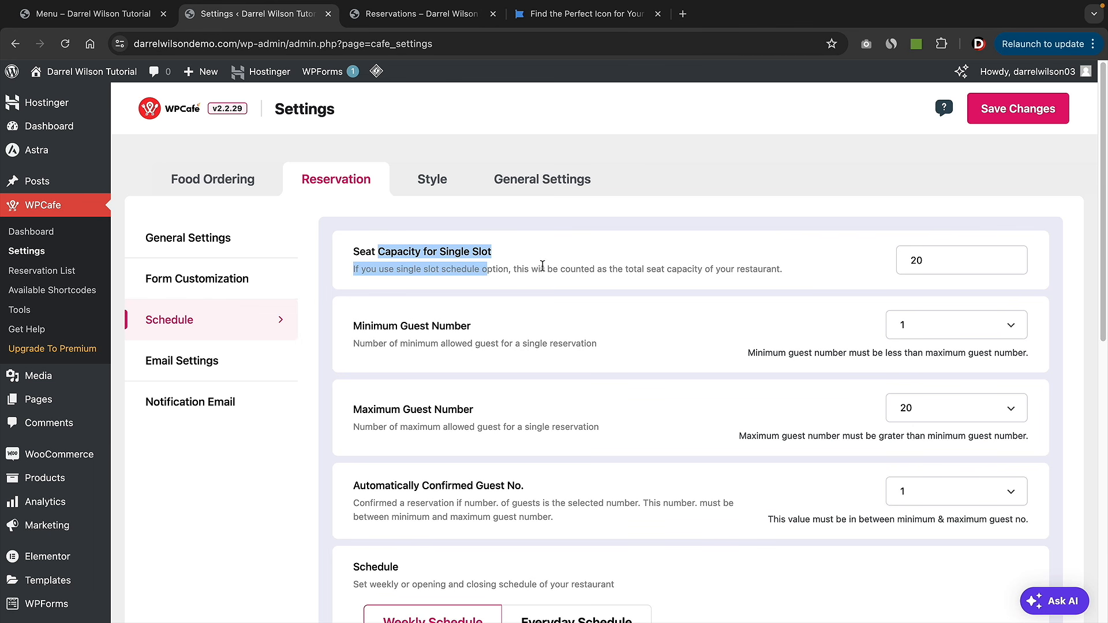
left_click(543, 267)
left_click_drag(389, 327, 463, 326)
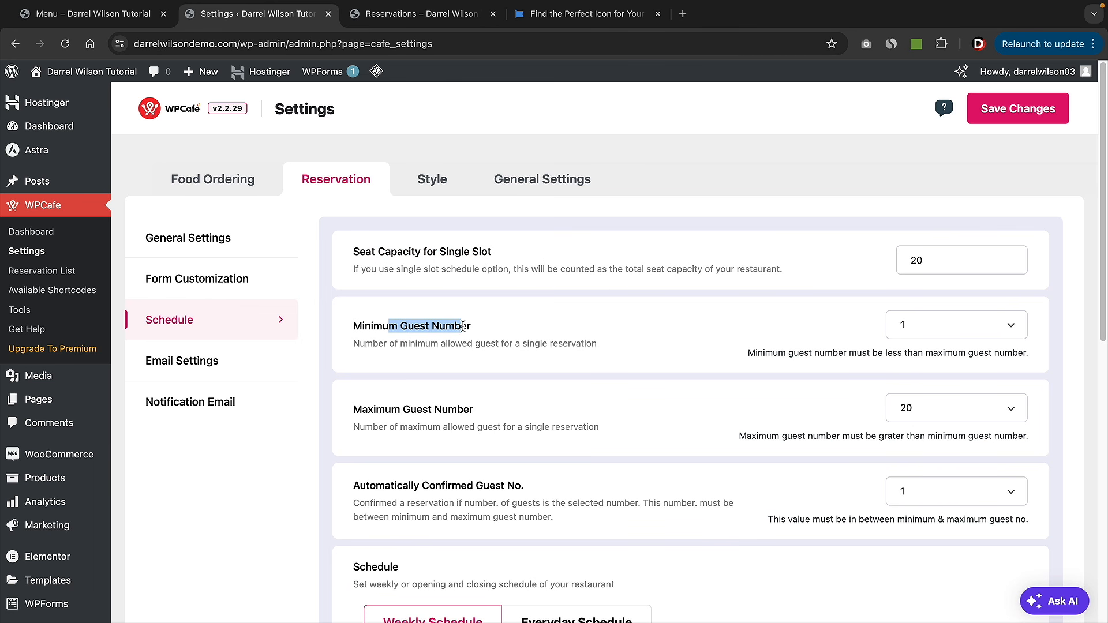
left_click_drag(393, 409, 526, 415)
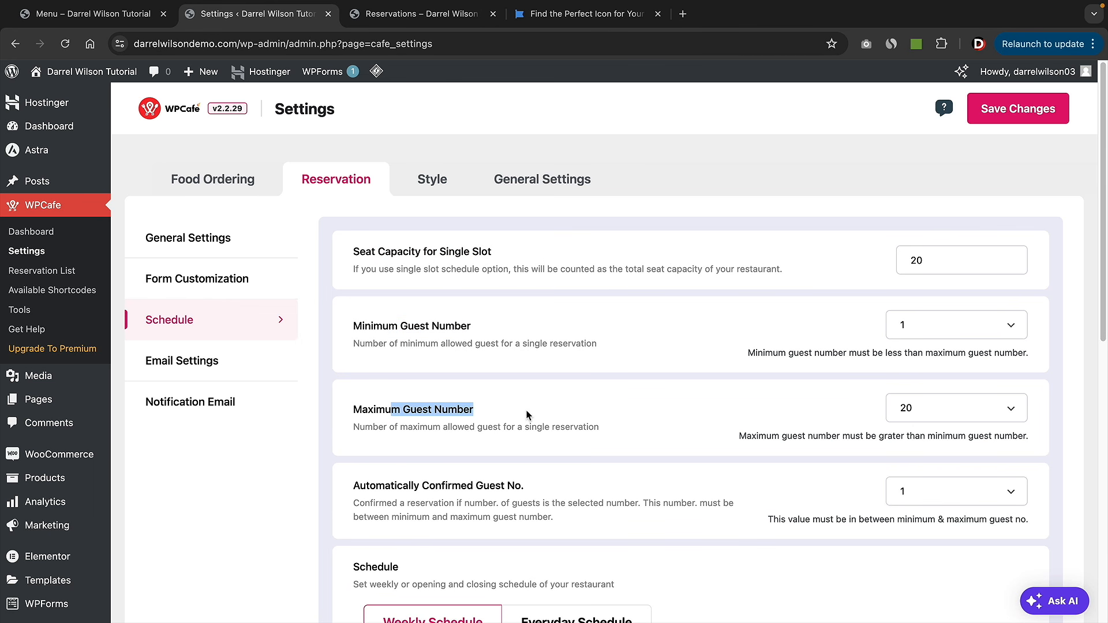
scroll(526, 414, "down", 2)
scroll(527, 414, "down", 4)
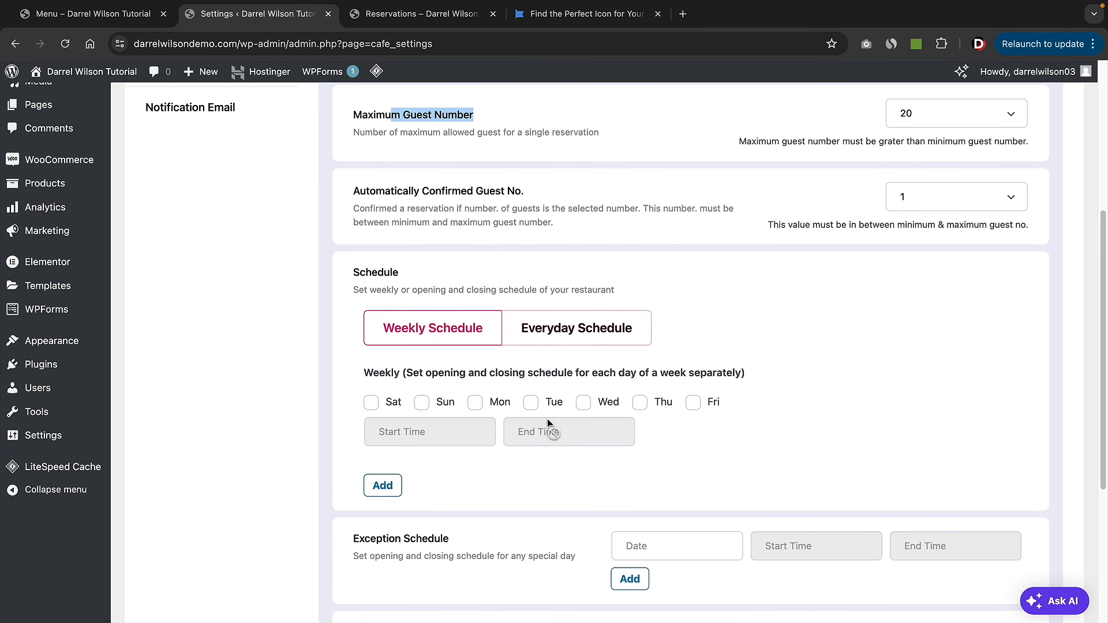
- Use per-day weekly hours with all seven days, Saturday to Friday, selected
left_click(575, 339)
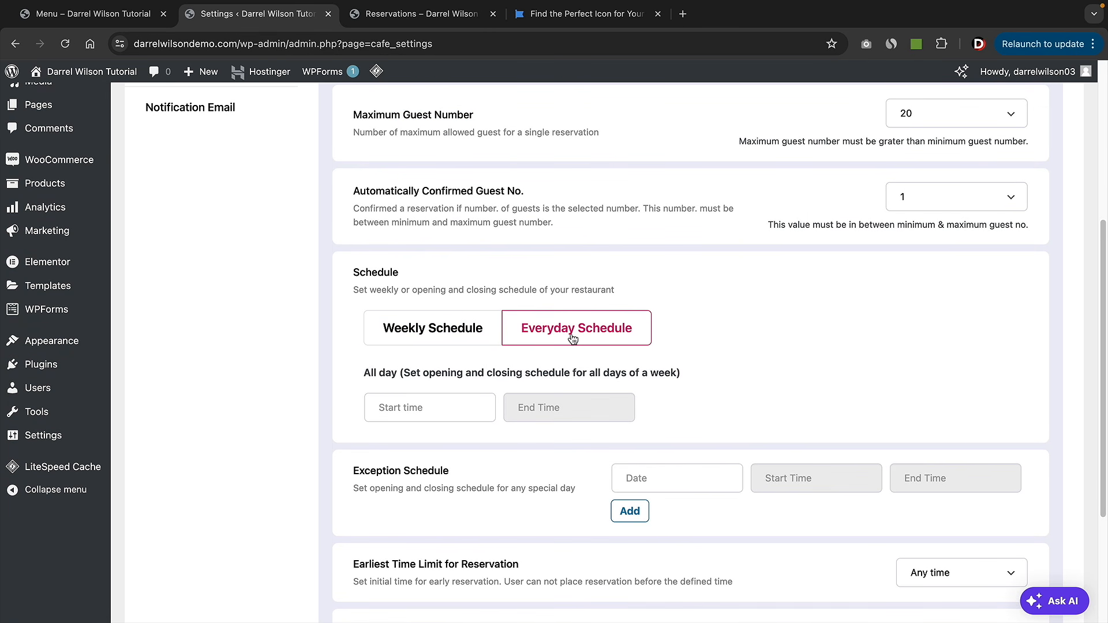
left_click(458, 329)
left_click(382, 405)
left_click(425, 406)
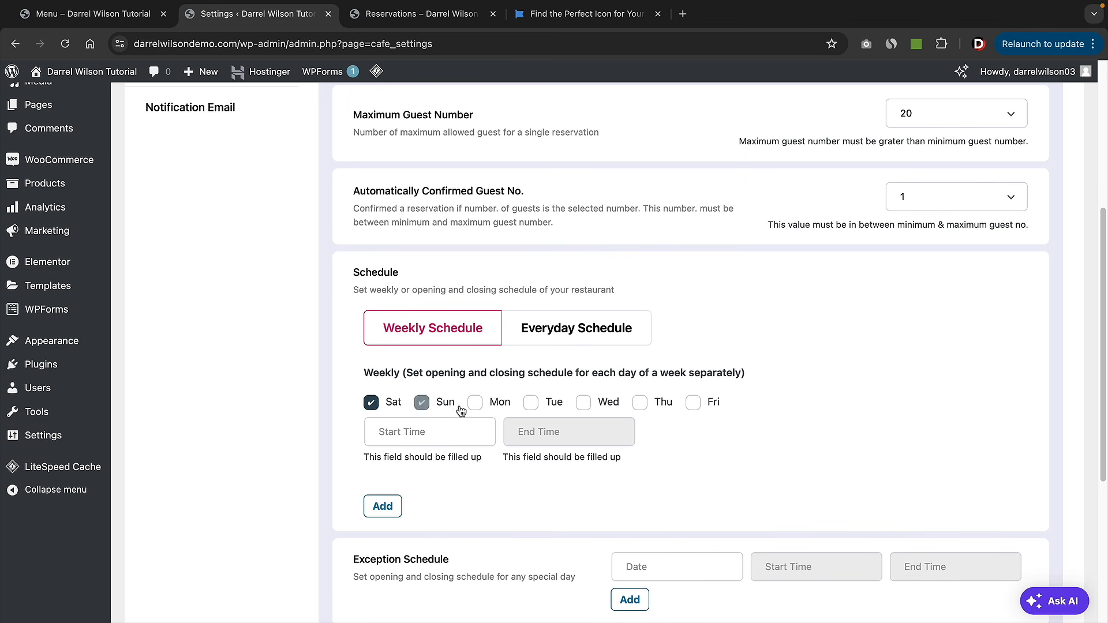
left_click(477, 406)
left_click(532, 405)
left_click(604, 407)
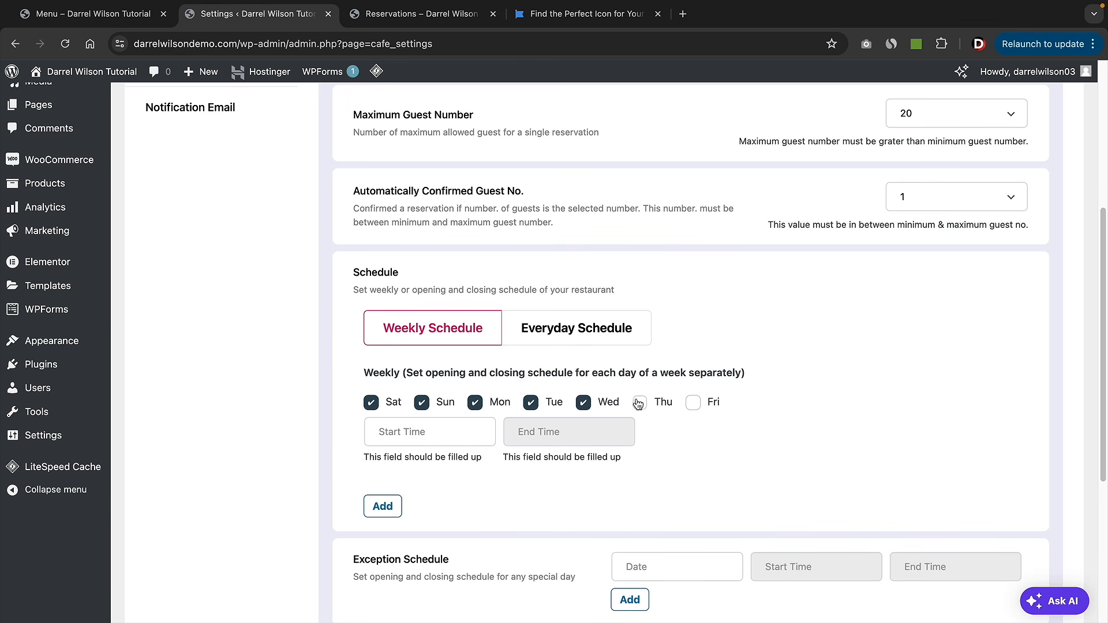
left_click(640, 404)
left_click(694, 404)
- Set opening hours from 11:00 AM to 10:00 PM
left_click(410, 434)
scroll(423, 492, "down", 10)
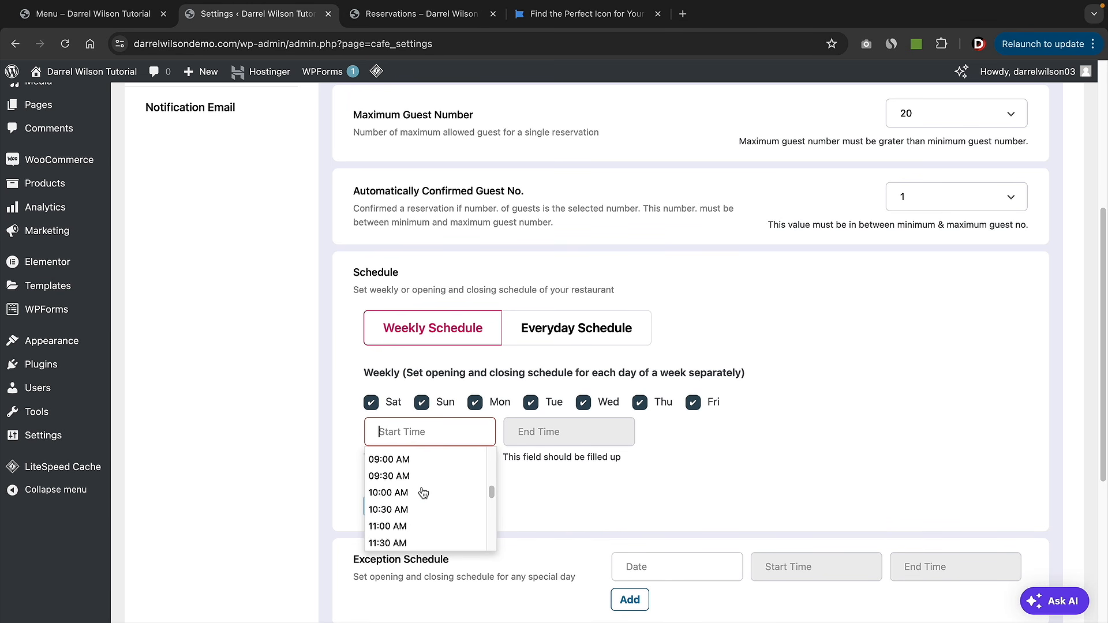
scroll(425, 492, "up", 8)
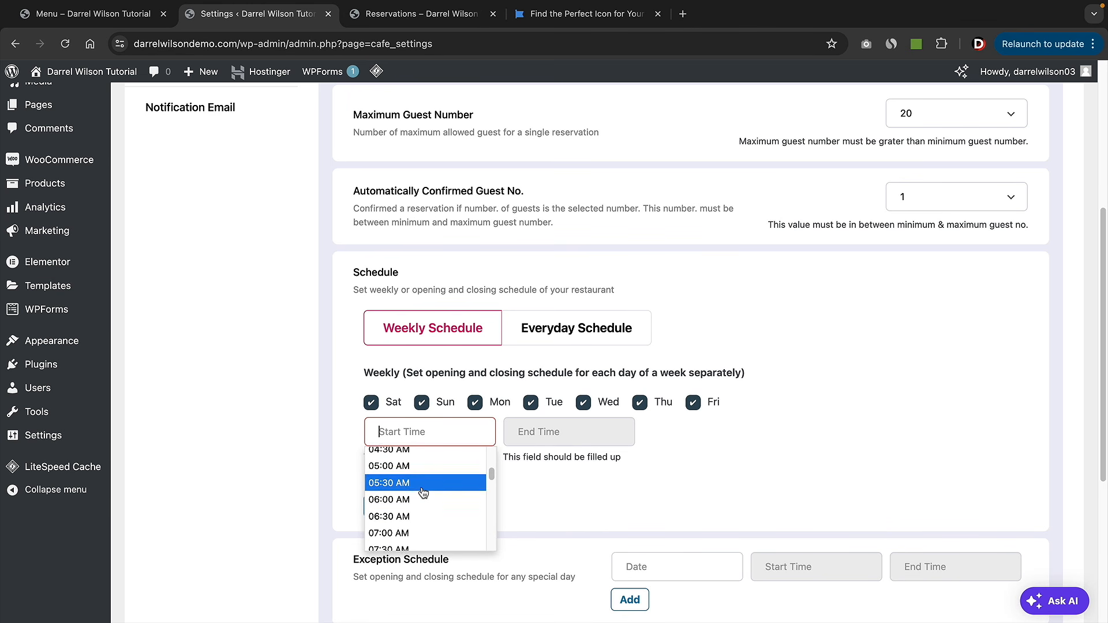
scroll(423, 493, "down", 5)
scroll(423, 491, "up", 1)
scroll(423, 487, "up", 2)
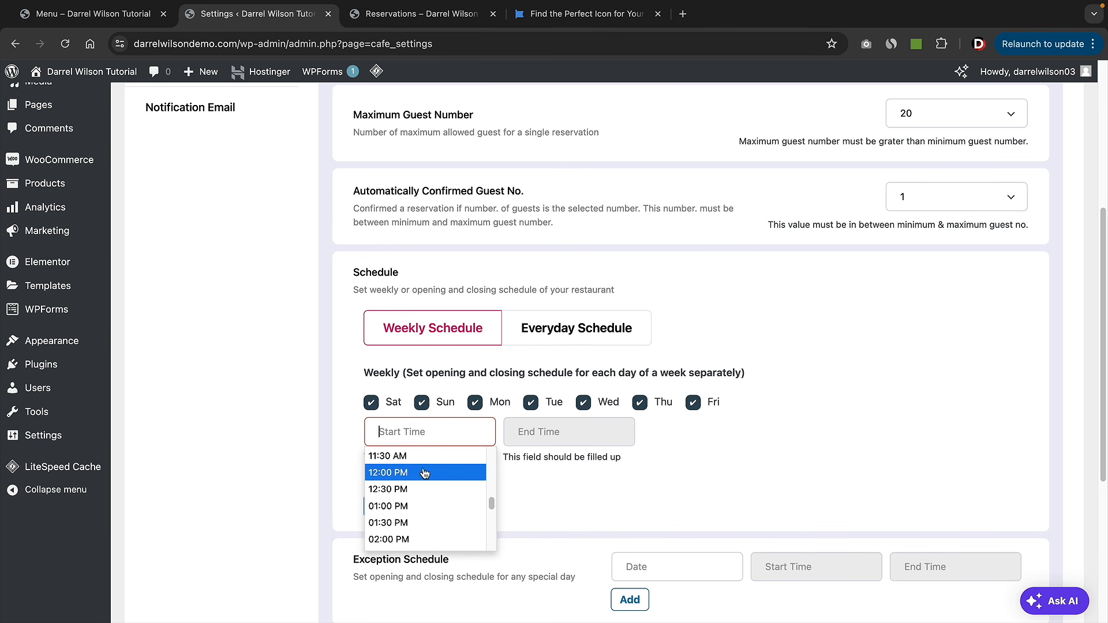
left_click(425, 459)
left_click(540, 432)
scroll(557, 508, "down", 10)
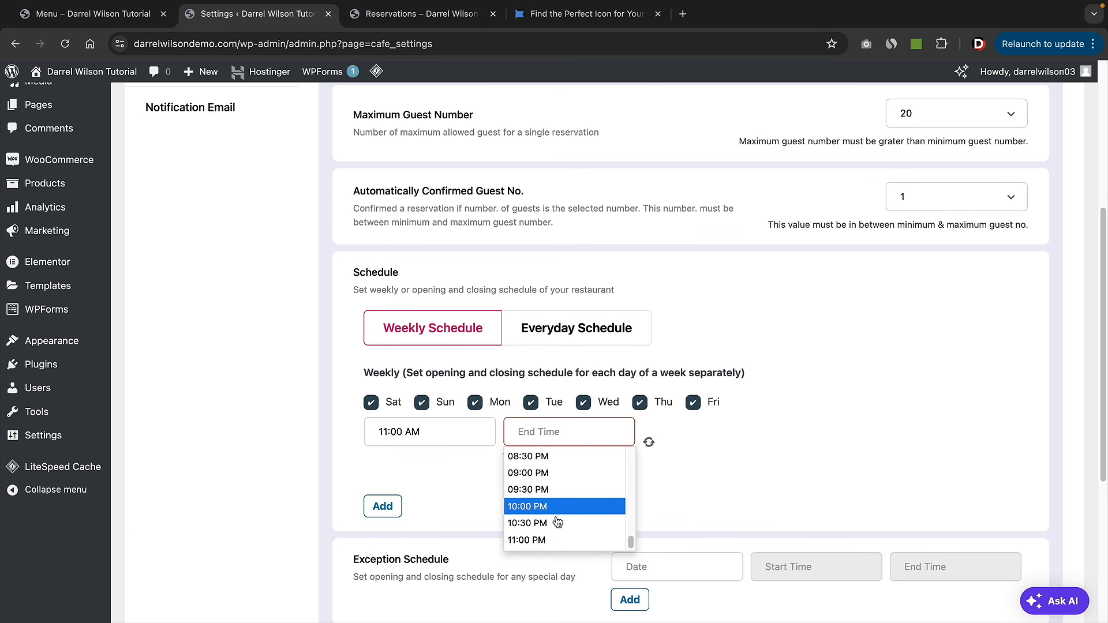
left_click(559, 523)
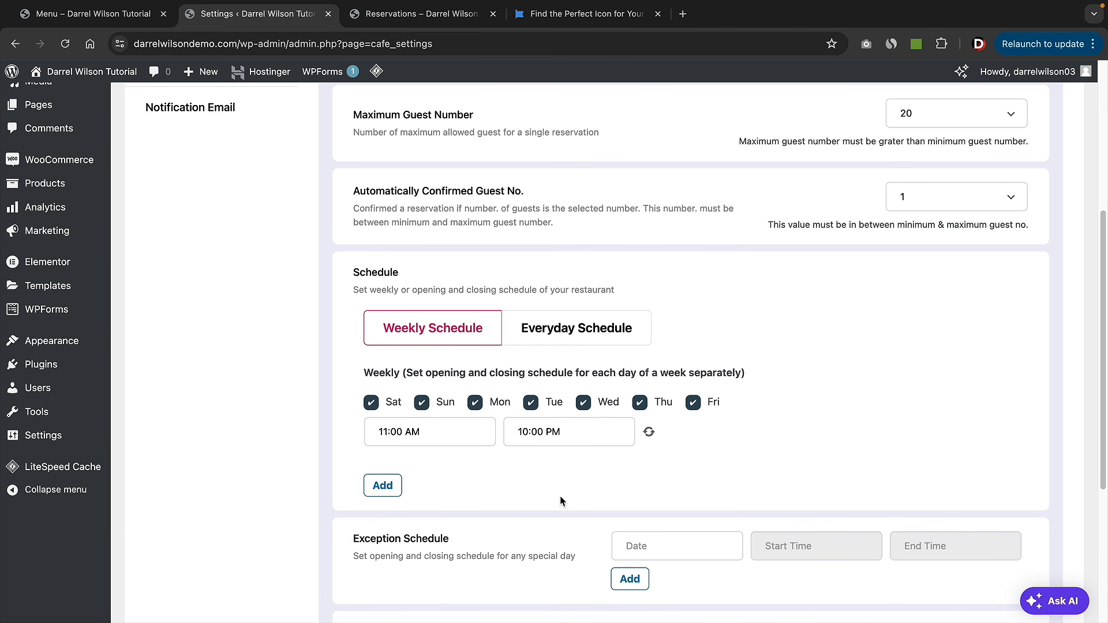
- Set the earliest reservation limit to 1 Month
scroll(560, 500, "down", 5)
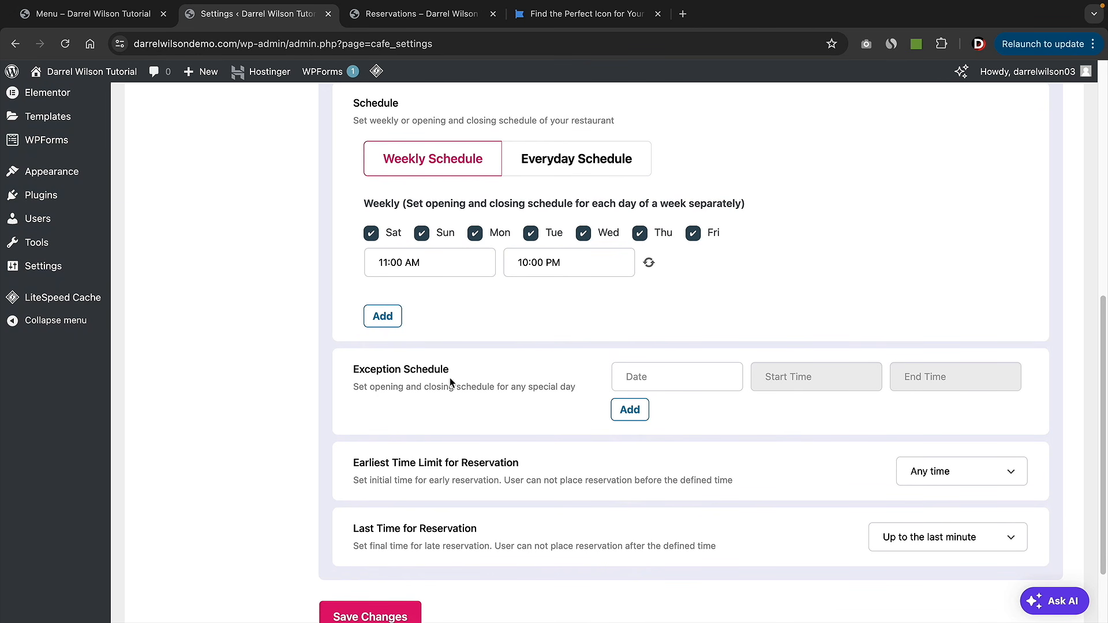
scroll(441, 404, "down", 1)
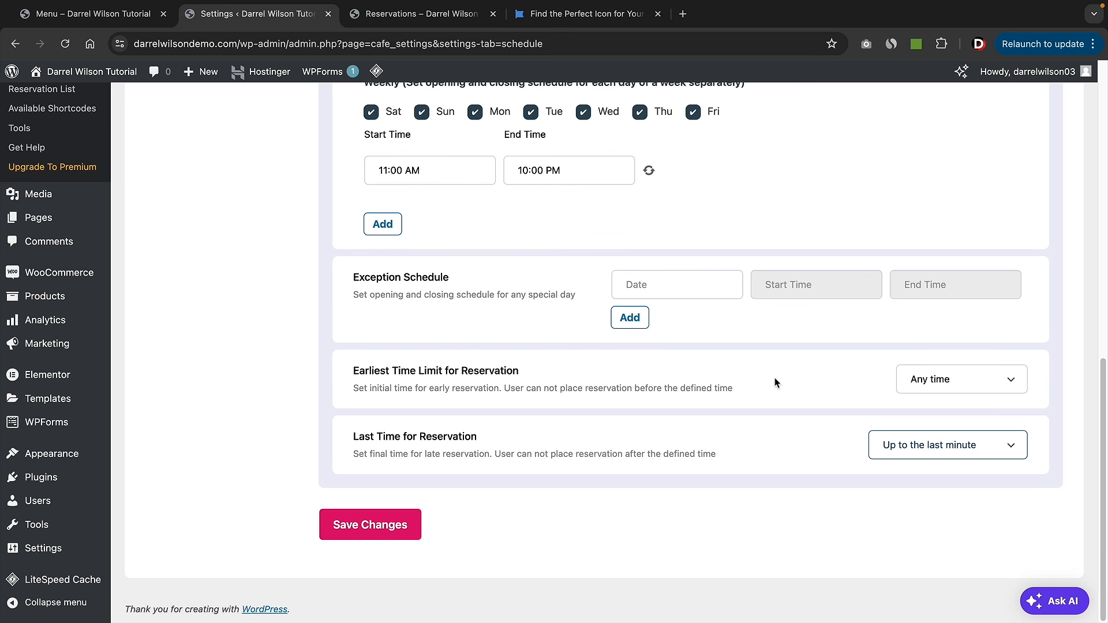
left_click(919, 390)
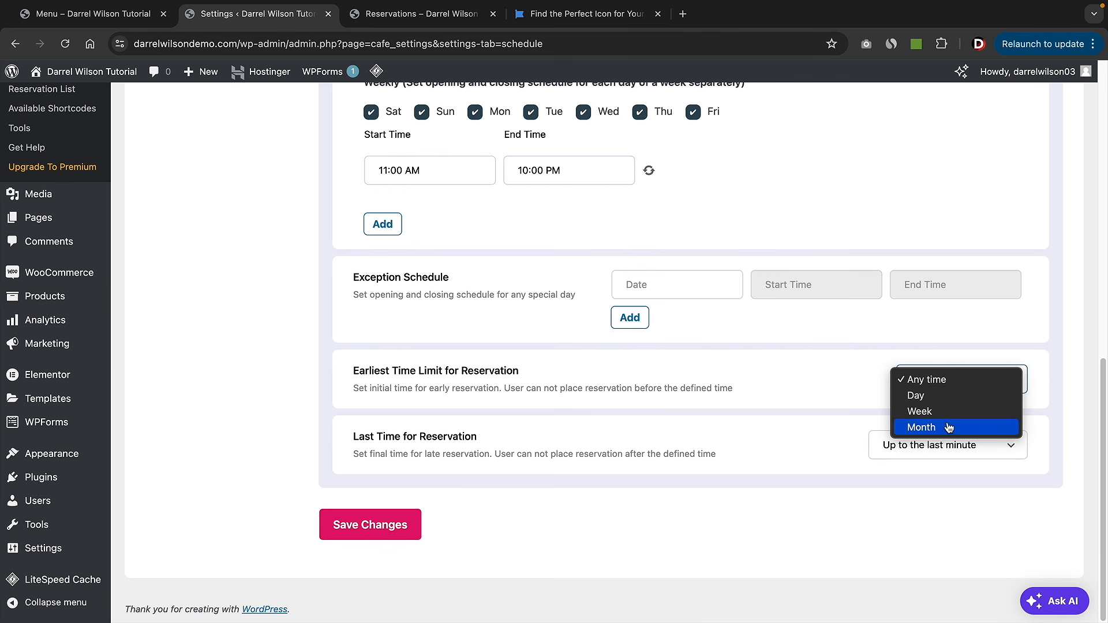
left_click(946, 427)
left_click(931, 386)
type("1")
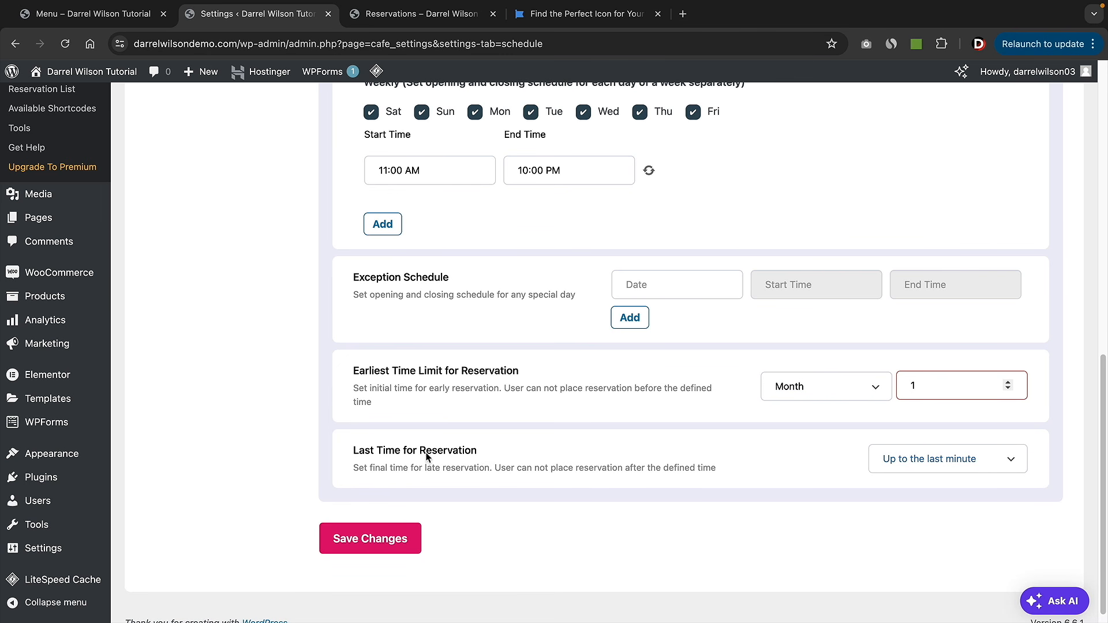
- Require bookings at least 45 minutes in advance and save the schedule
left_click(965, 460)
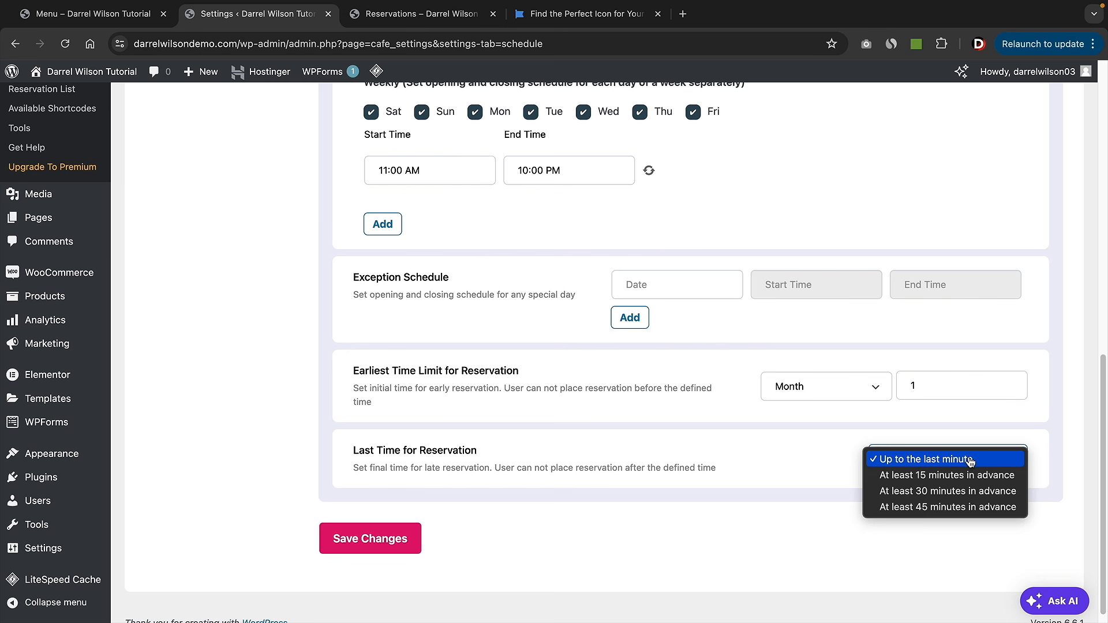
left_click(959, 509)
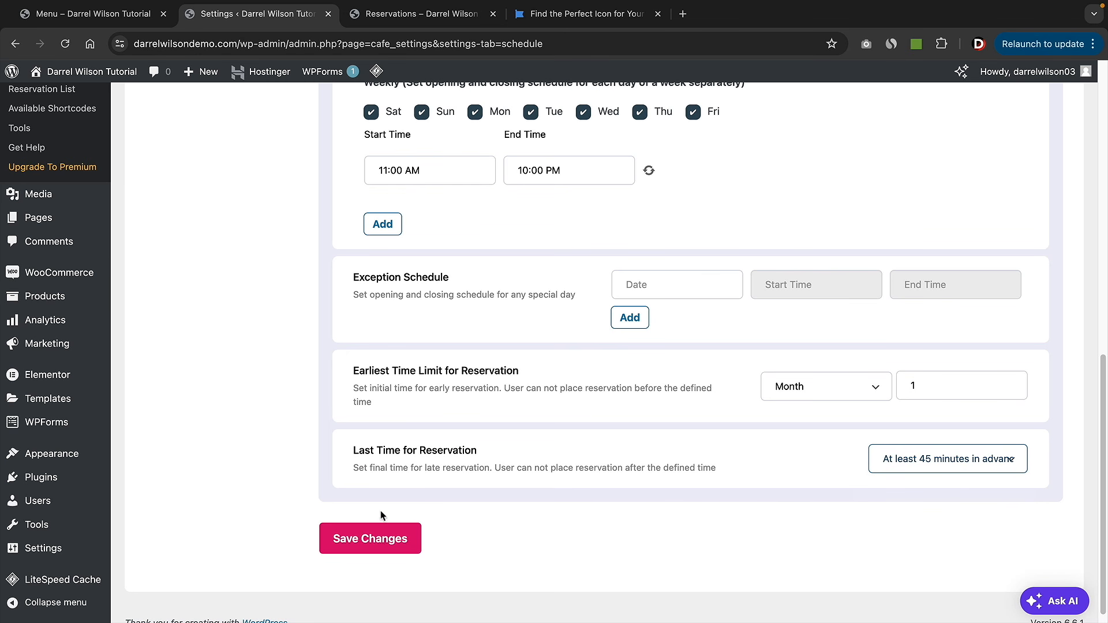
left_click(372, 546)
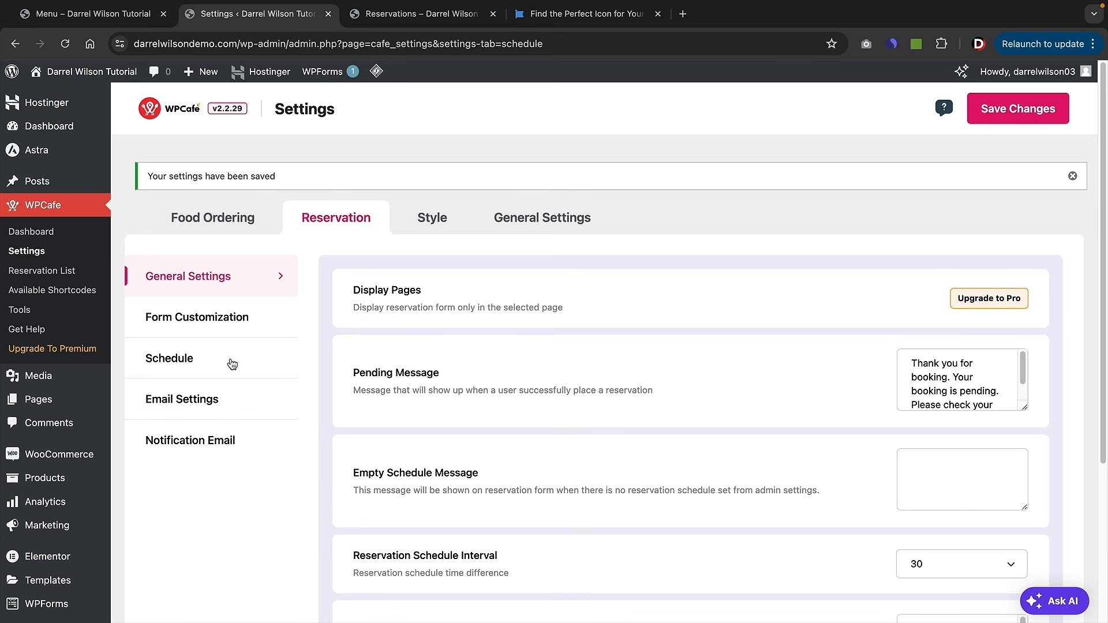
left_click(228, 363)
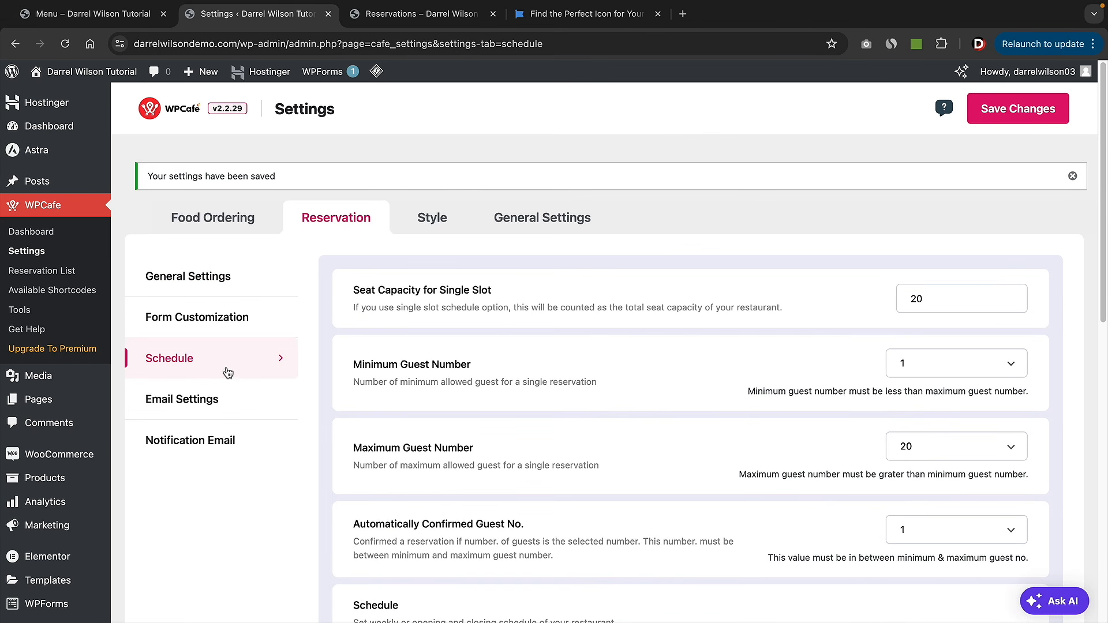
- In Email Settings, change the Reply-To Name to 'Darrels Place' and save
left_click(221, 401)
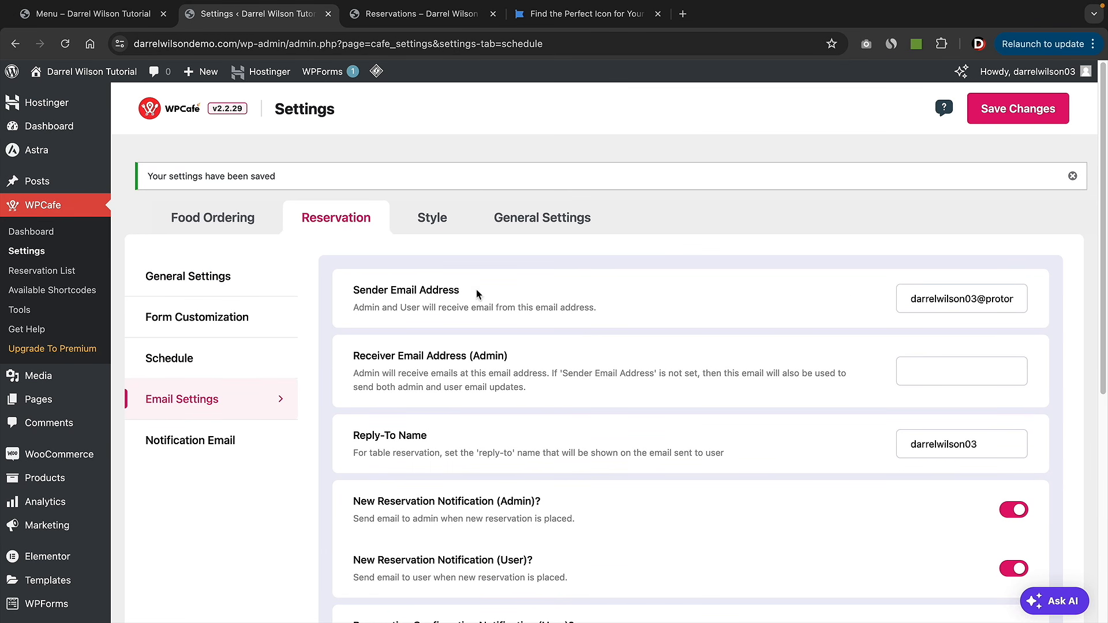
left_click(961, 299)
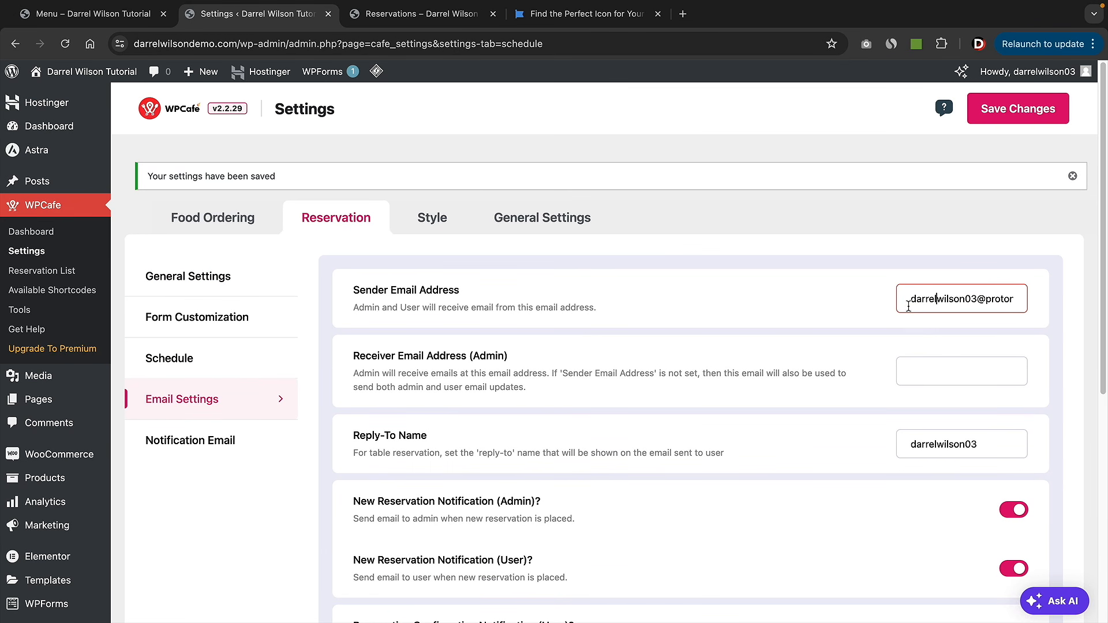
scroll(912, 308, "down", 3)
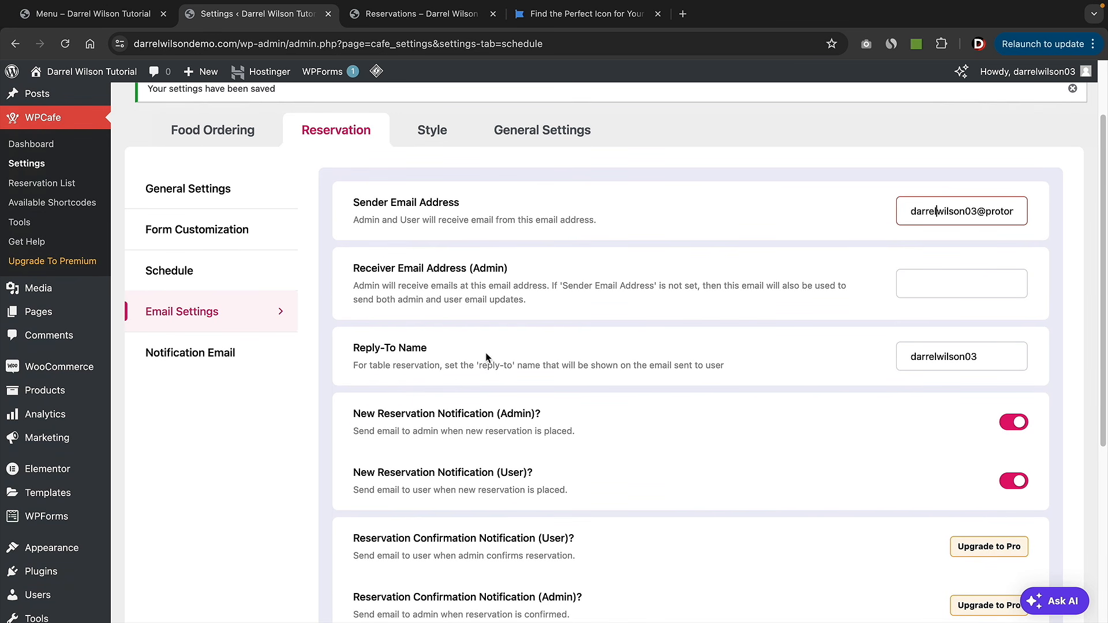
double_click(981, 354)
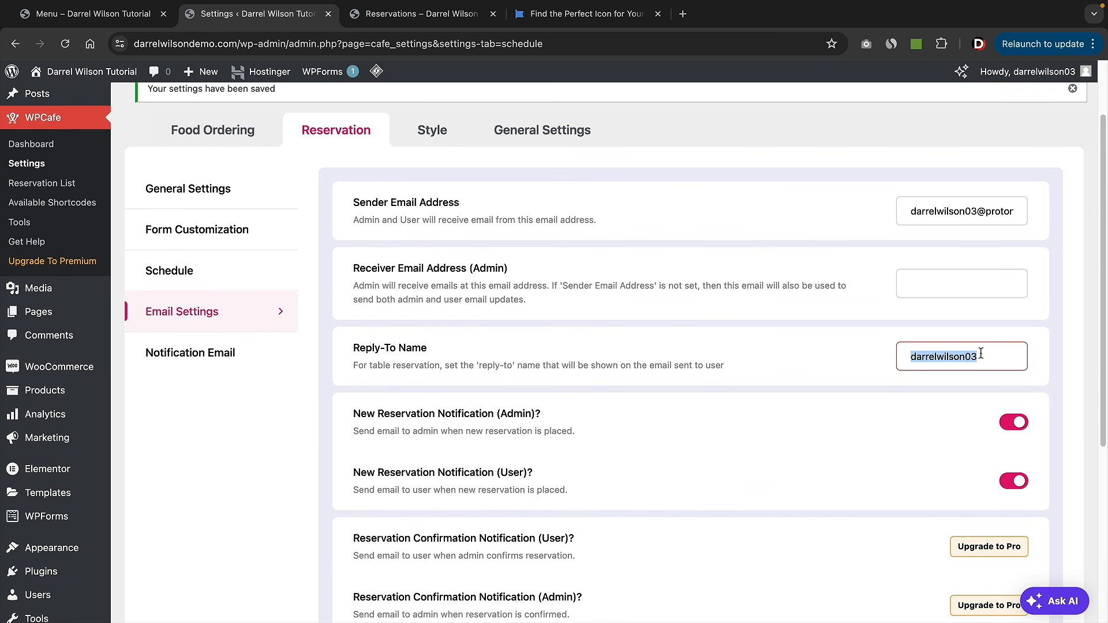
type("Darrels Place")
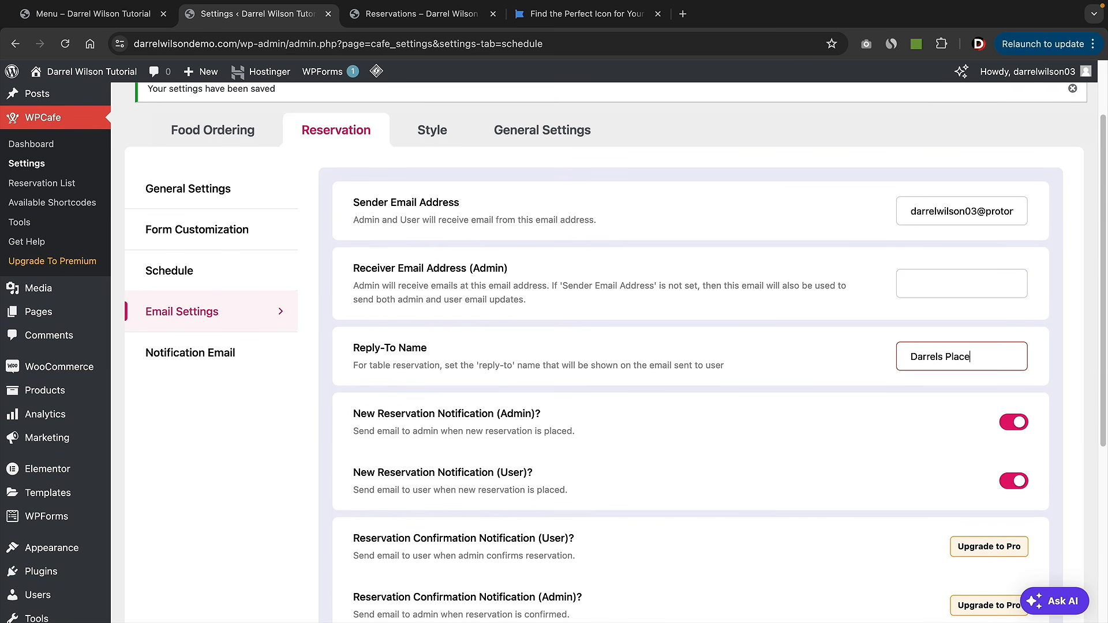
scroll(961, 364, "down", 4)
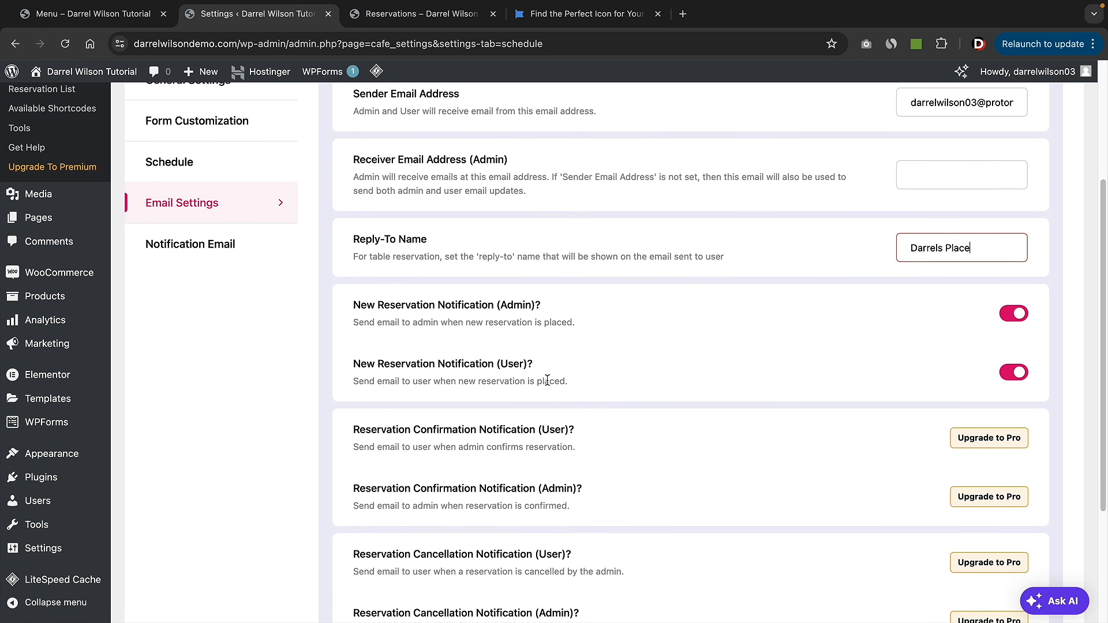
scroll(549, 376, "down", 3)
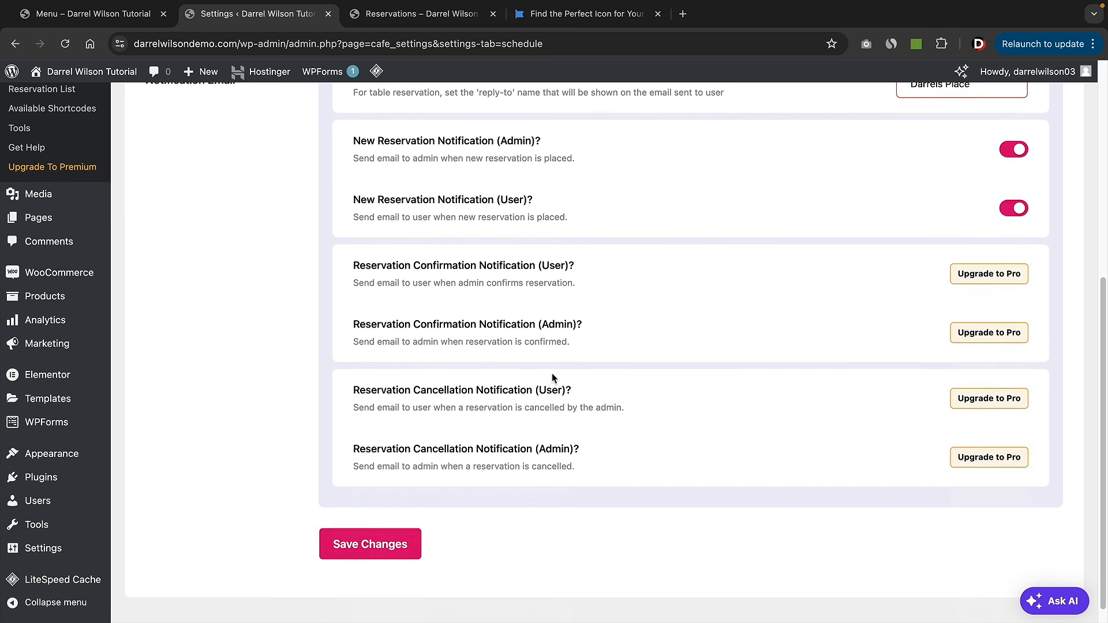
left_click(378, 538)
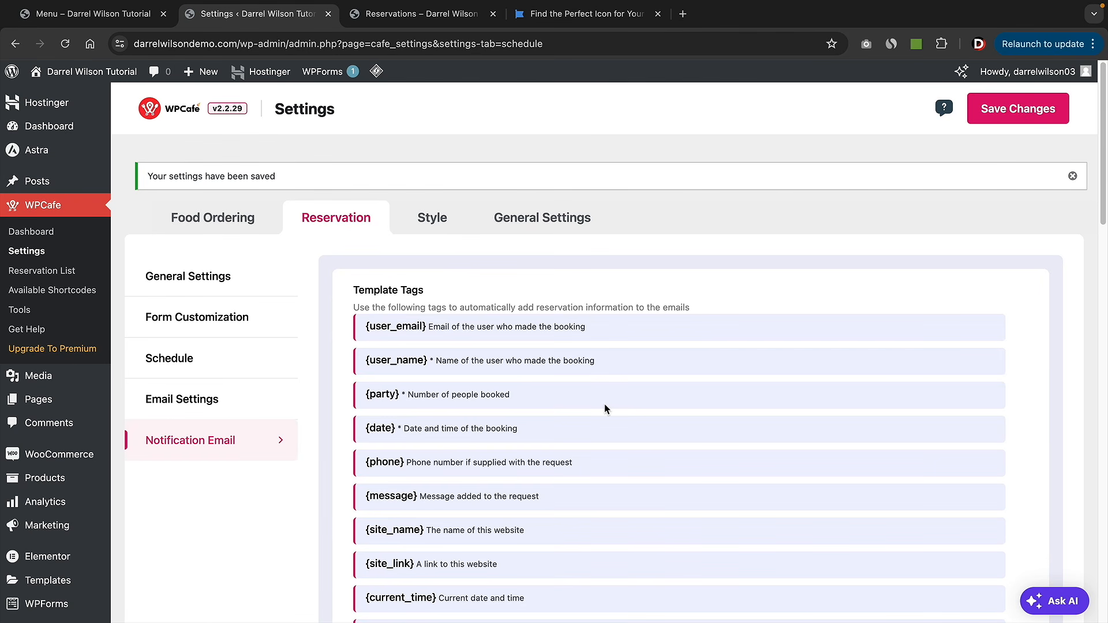
- Write 'Have A New Reservation' in the admin email body and add the {date} tag below it
scroll(605, 408, "down", 10)
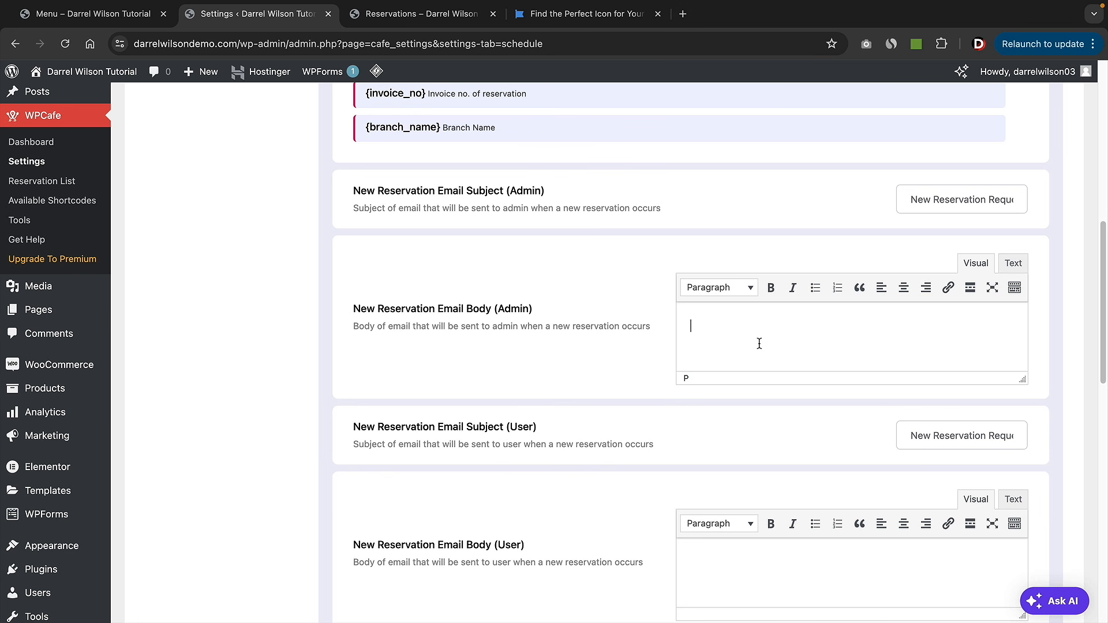
type("Have A New Reservation")
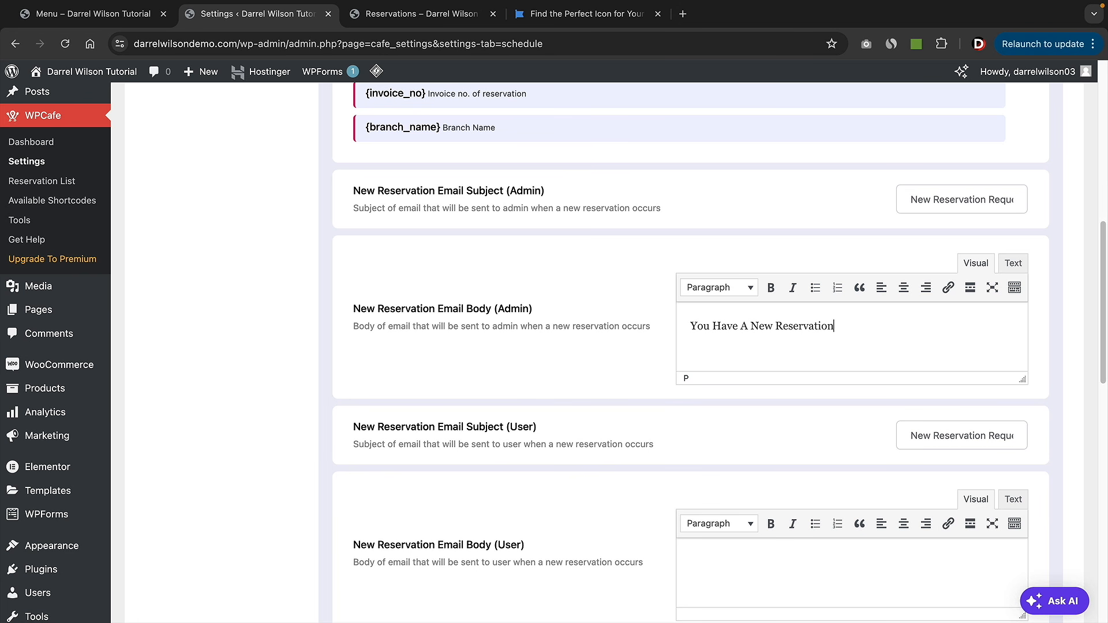
scroll(728, 274, "up", 7)
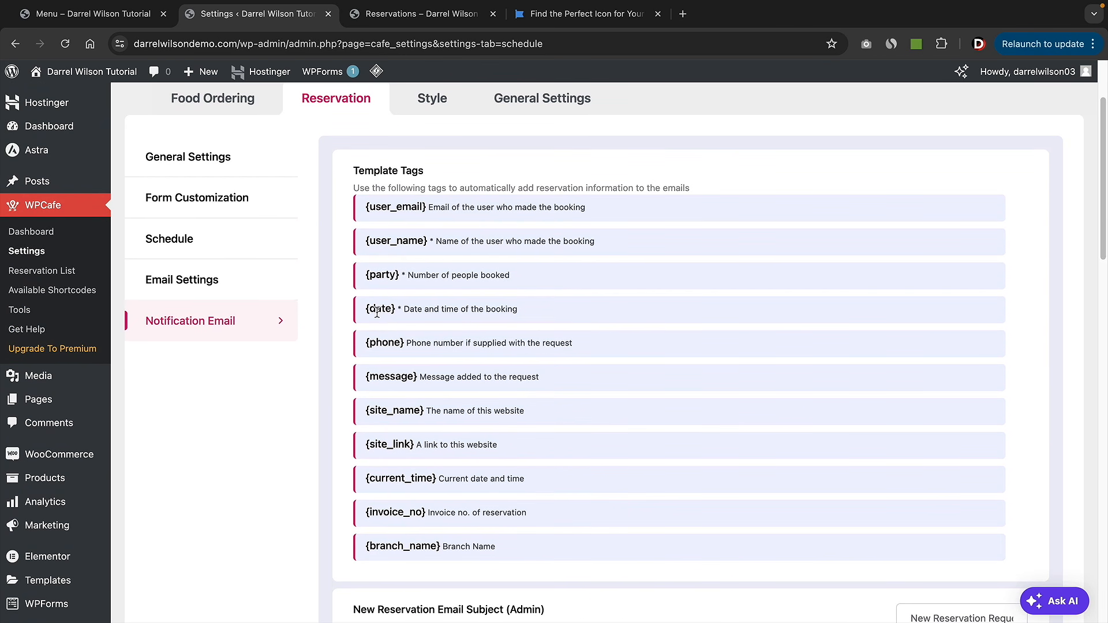
triple_click(379, 310)
left_click(384, 311)
left_click_drag(391, 310, 365, 310)
right_click(365, 310)
left_click(398, 340)
scroll(801, 441, "down", 5)
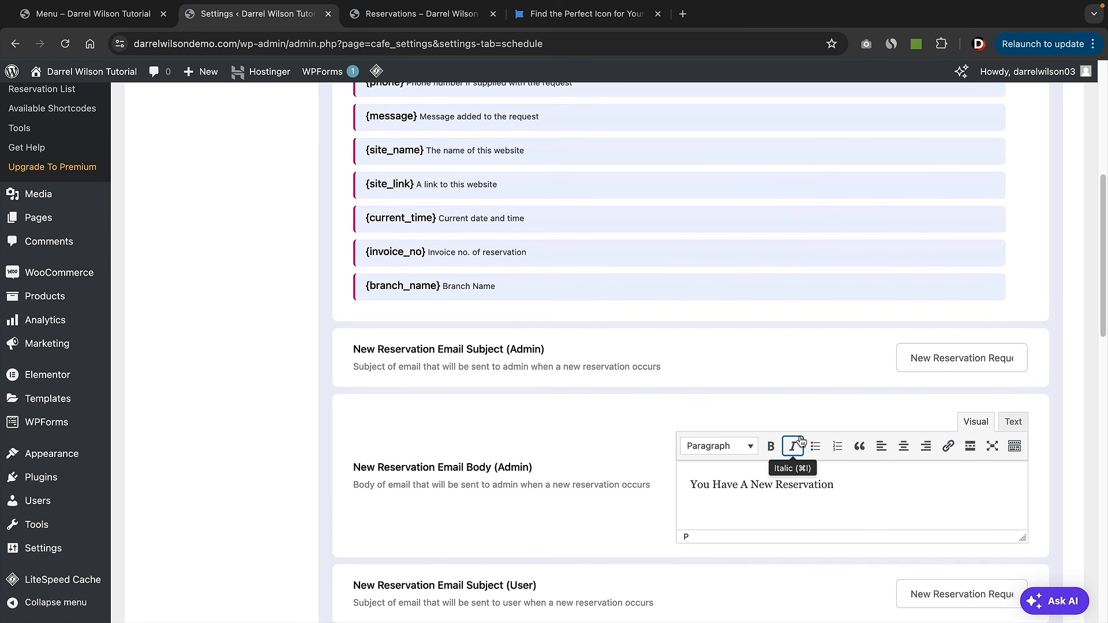
left_click(868, 458)
key("Return")
right_click(700, 484)
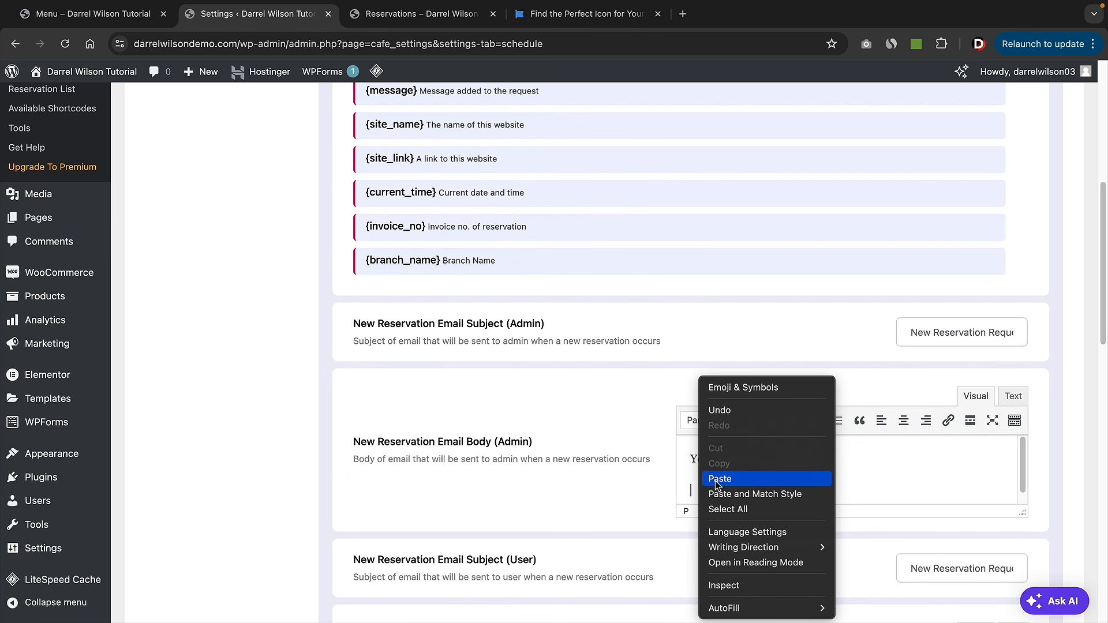
left_click(719, 478)
- Copy the {message} tag into the admin email body after {date}
scroll(445, 281, "up", 2)
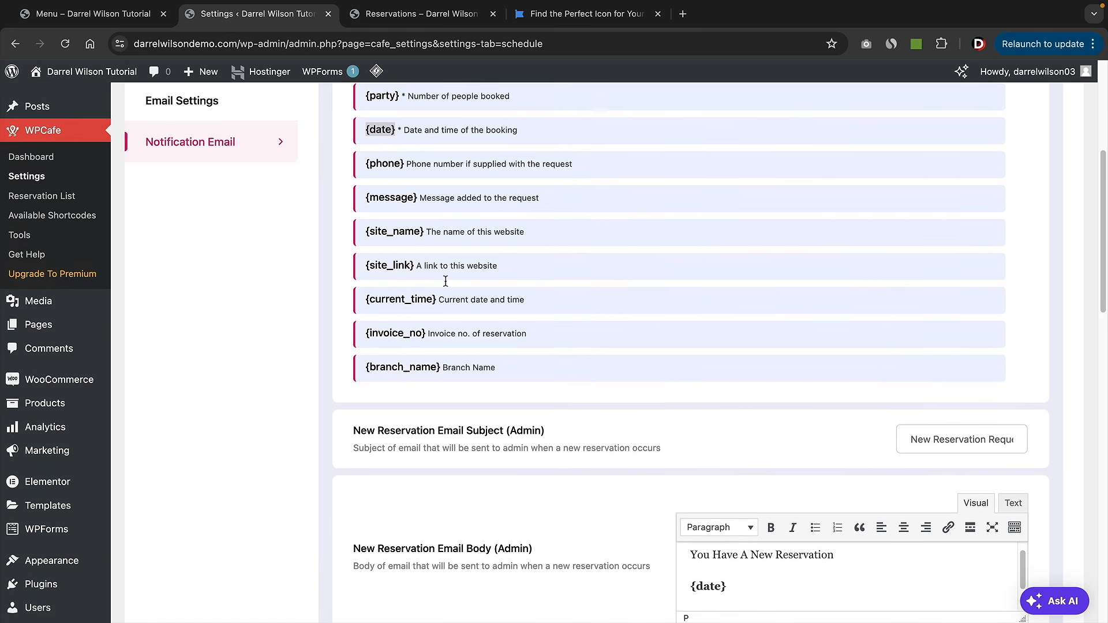
scroll(446, 281, "up", 3)
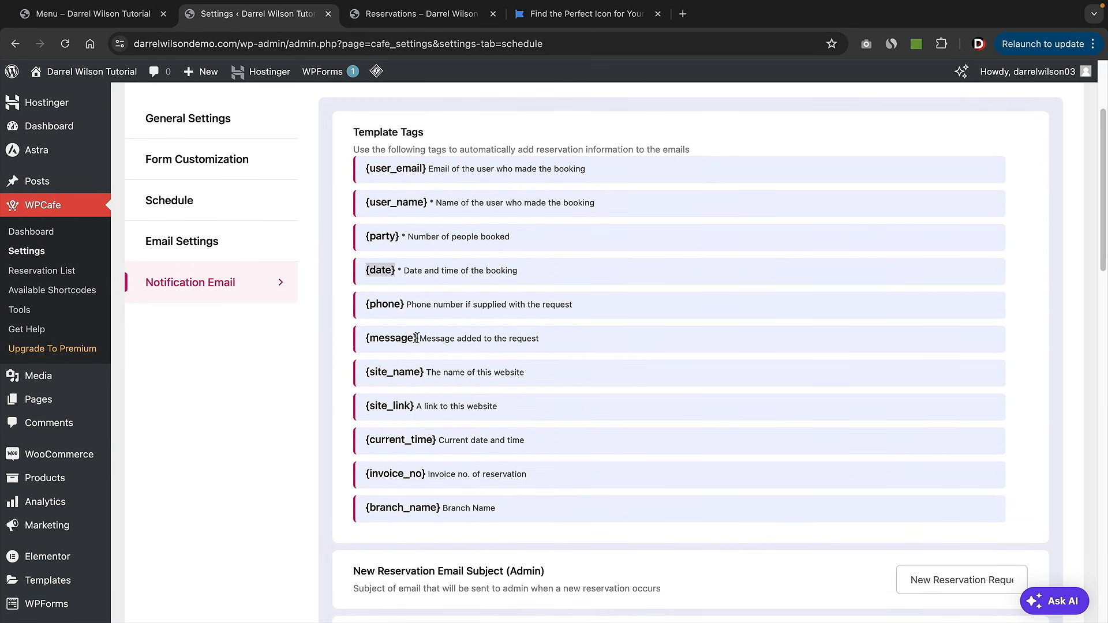
left_click_drag(417, 338, 363, 340)
right_click(371, 338)
left_click(397, 366)
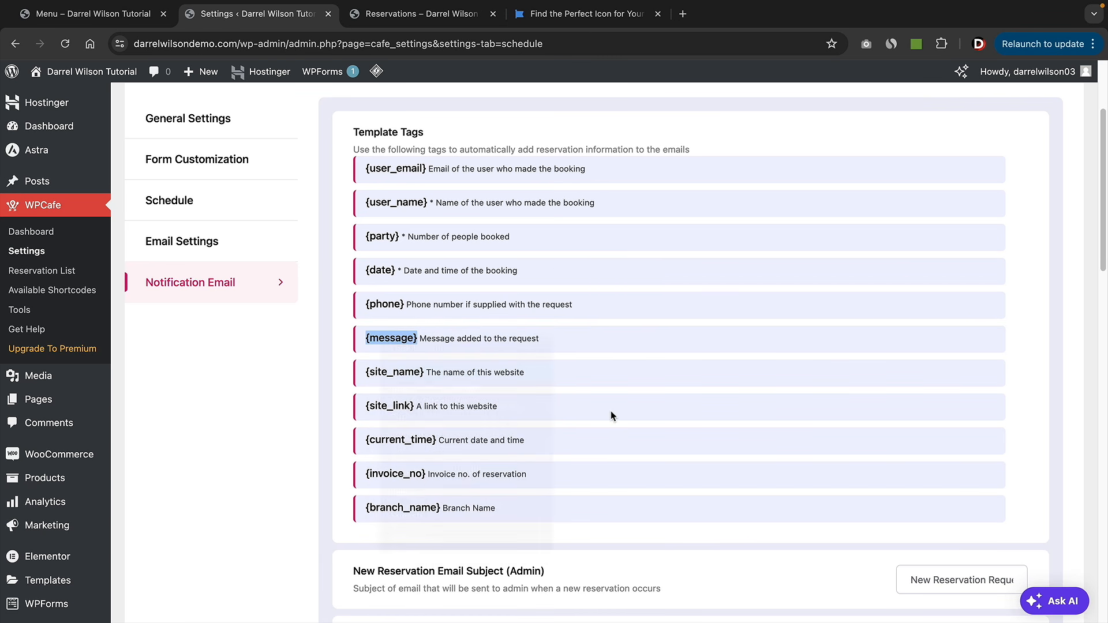
scroll(611, 411, "down", 6)
left_click(729, 403)
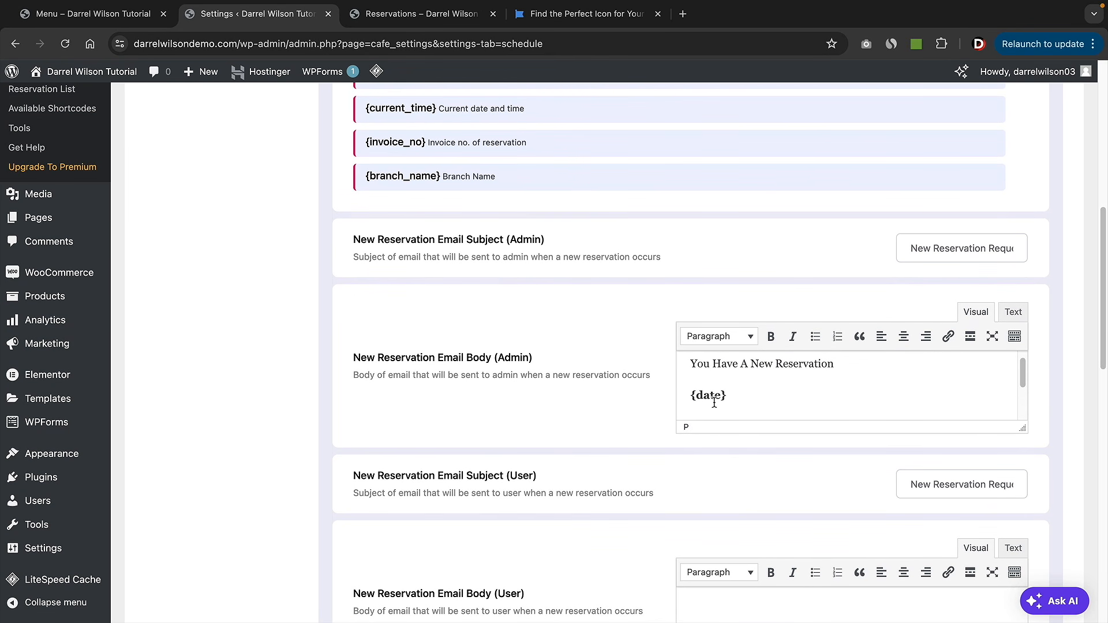
scroll(714, 403, "down", 2)
right_click(773, 384)
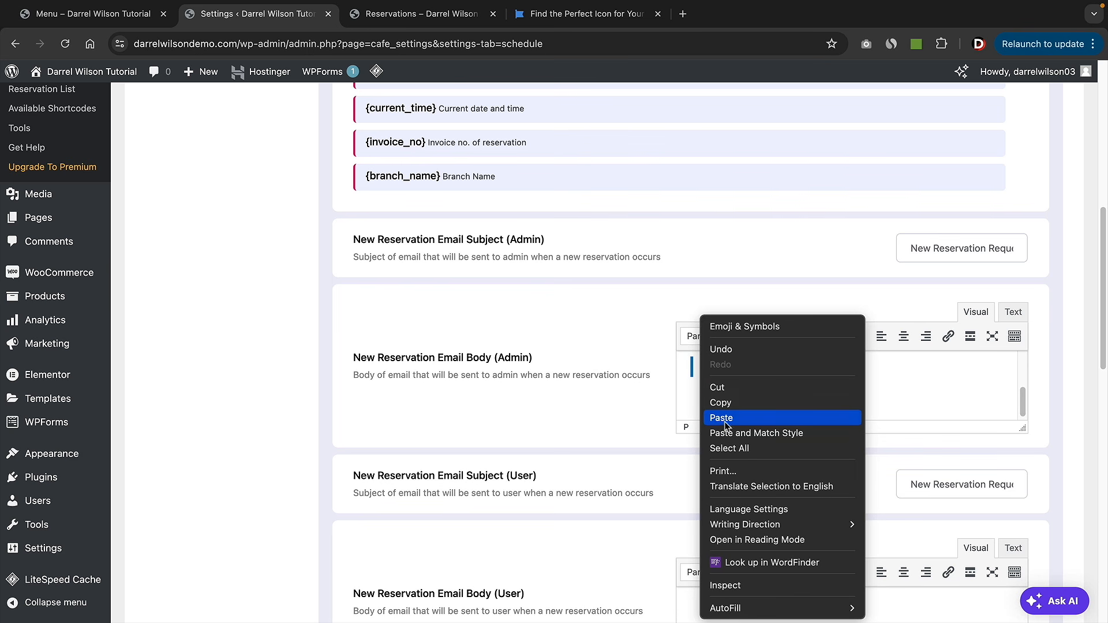
left_click(795, 415)
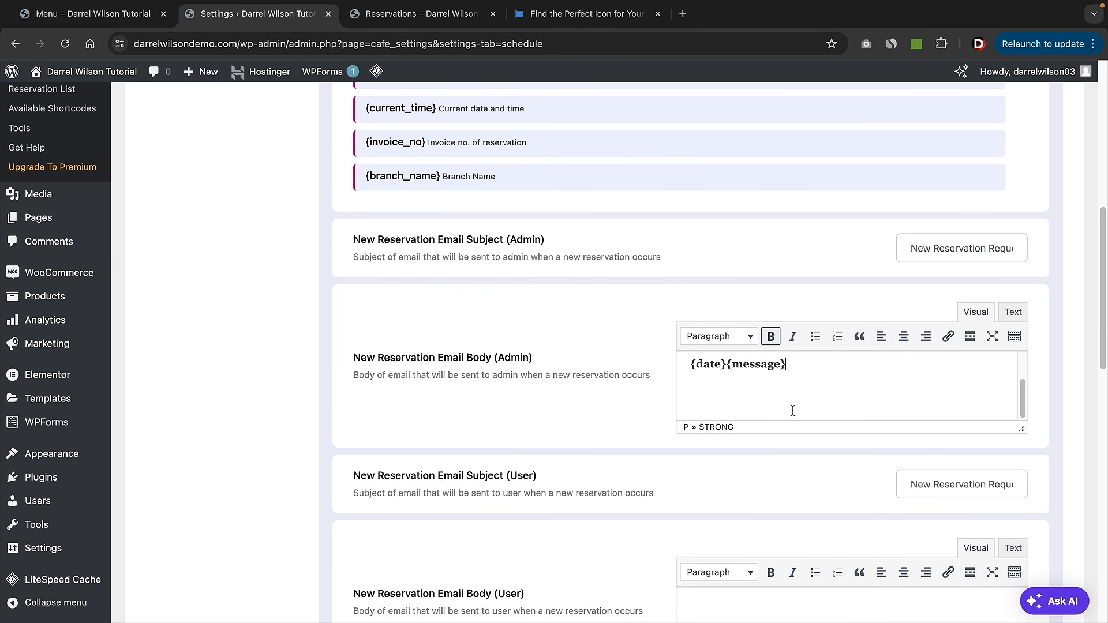
- Set the guest email body to 'Thank You For Booking! Confirmed!' and subject to 'Thank You For Booking At Darrels Place'
scroll(796, 415, "down", 4)
left_click(808, 391)
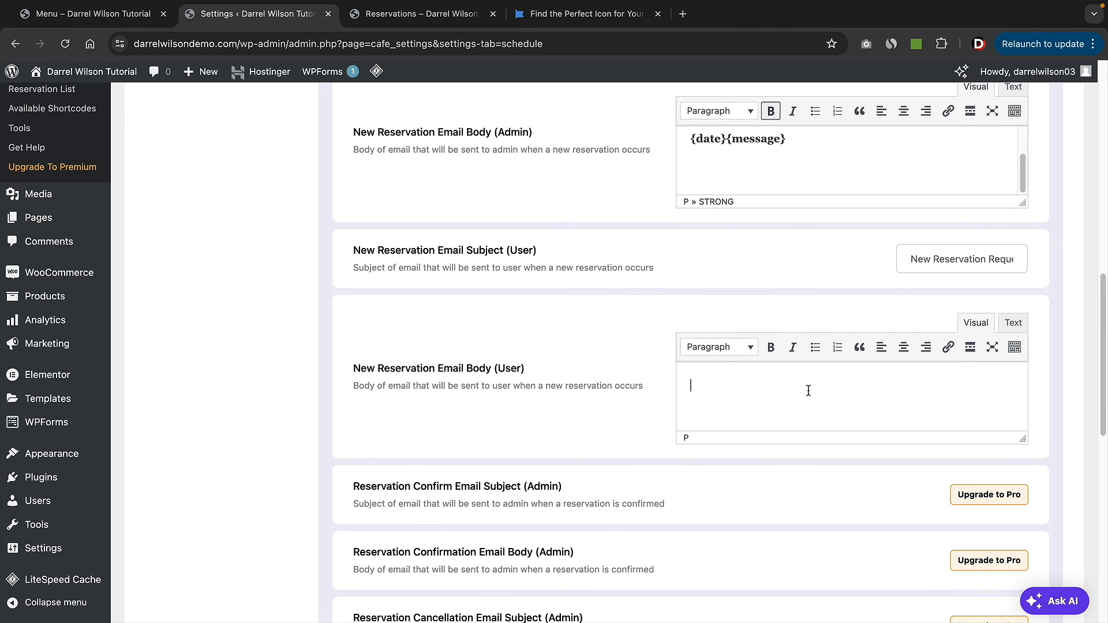
type("Thank You For Bookin")
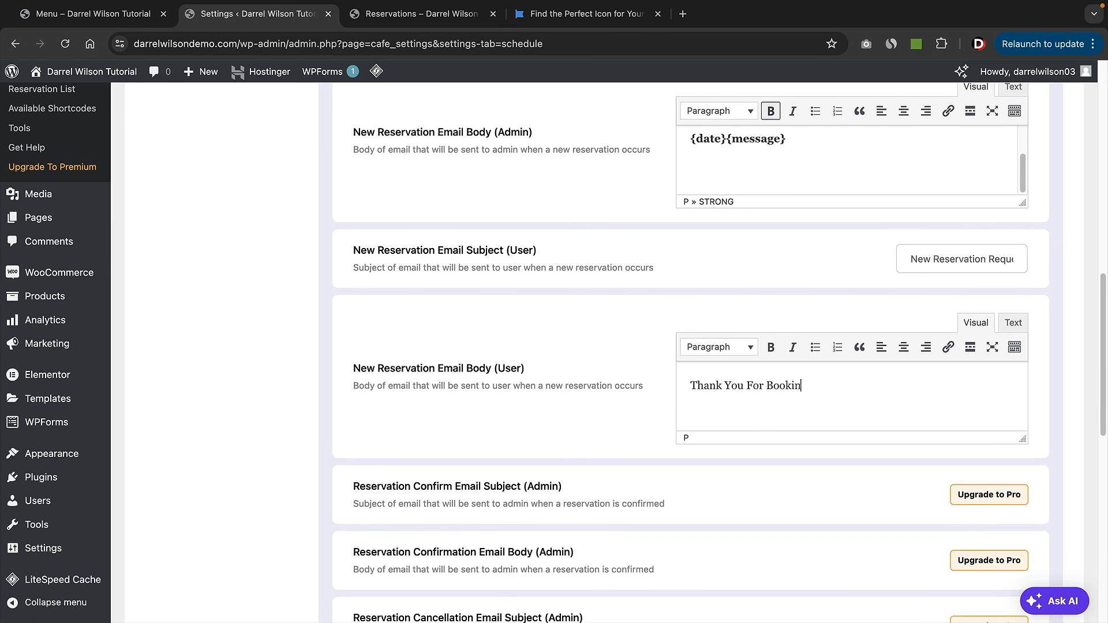
type("g! Confirmed!")
left_click(911, 259)
key("ctrl+a")
type("Thank You")
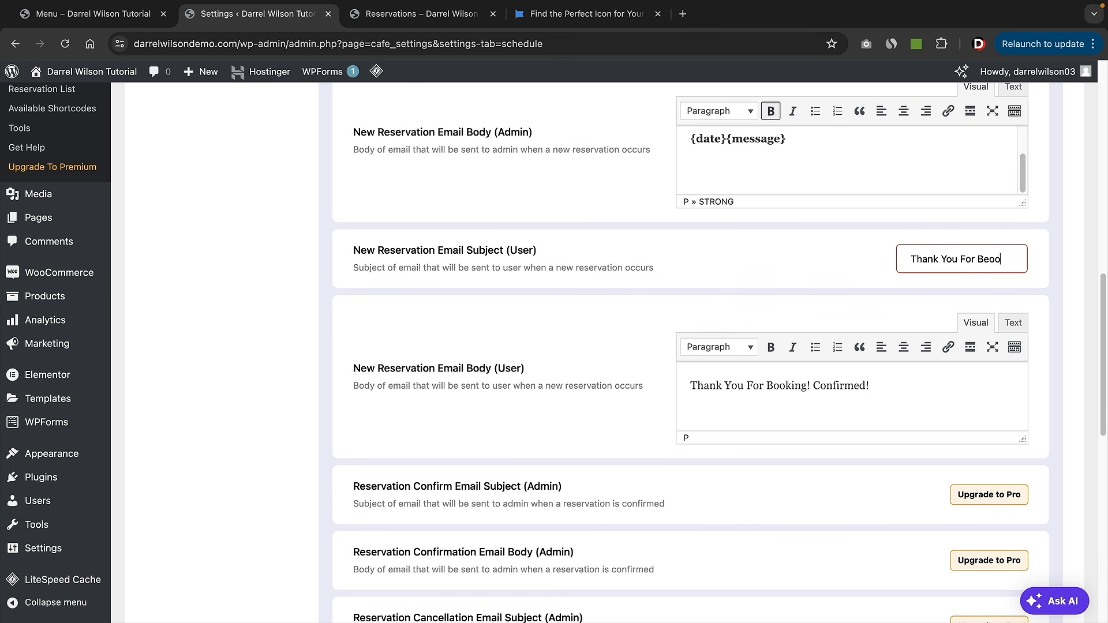
type(" For Booking At Da")
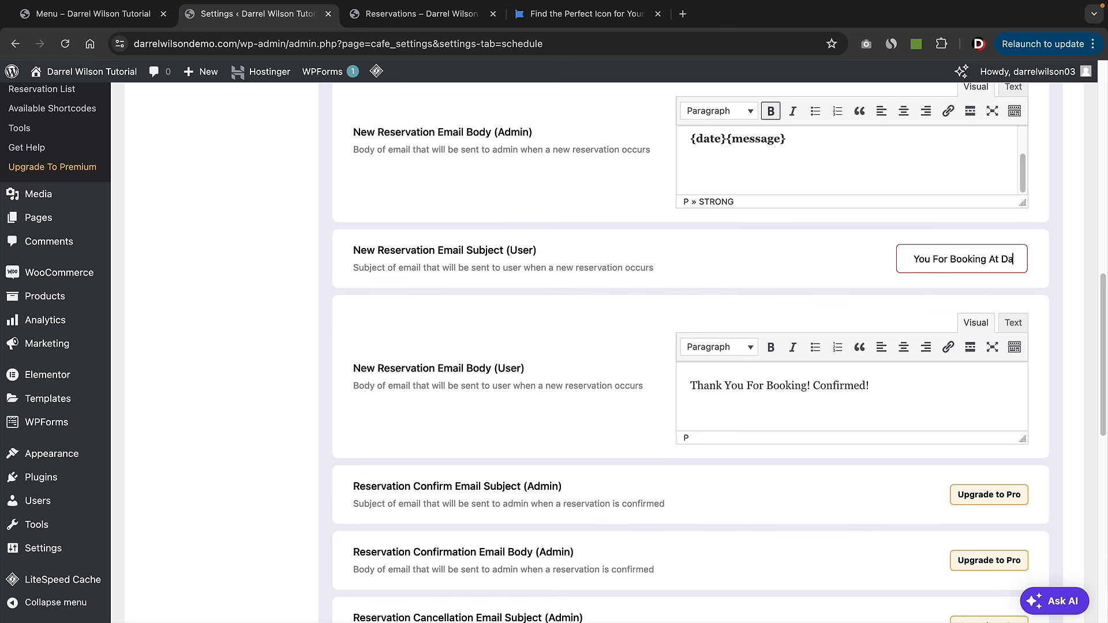
type("rrels Place.")
left_click(911, 279)
- Change the admin email subject to 'New Booking' and save the notification settings
scroll(905, 282, "up", 7)
left_click(968, 422)
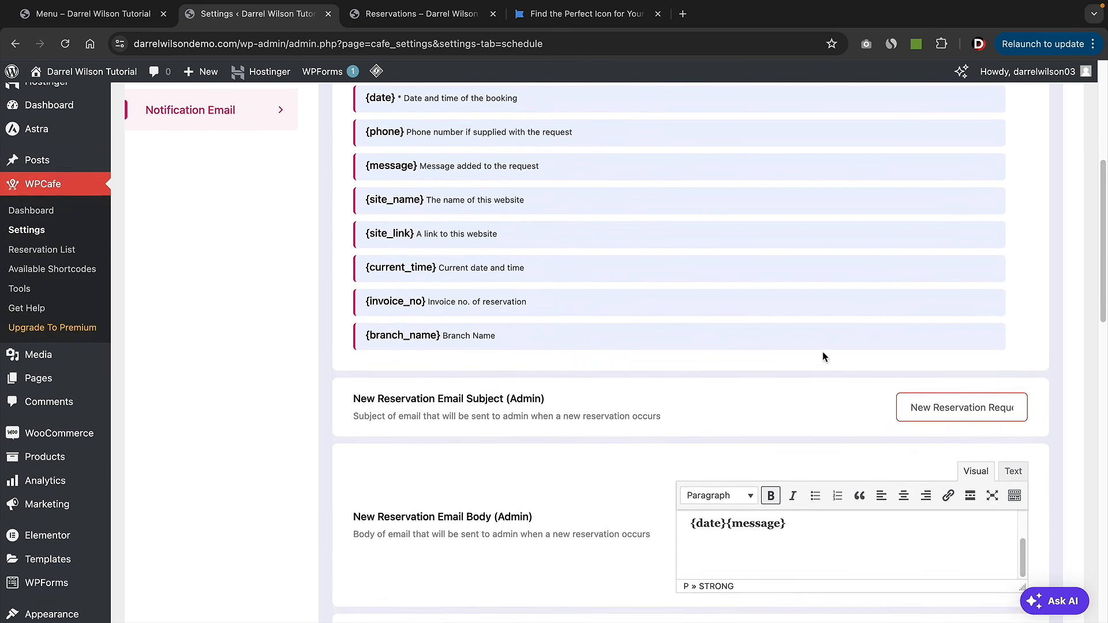
scroll(823, 352, "down", 2)
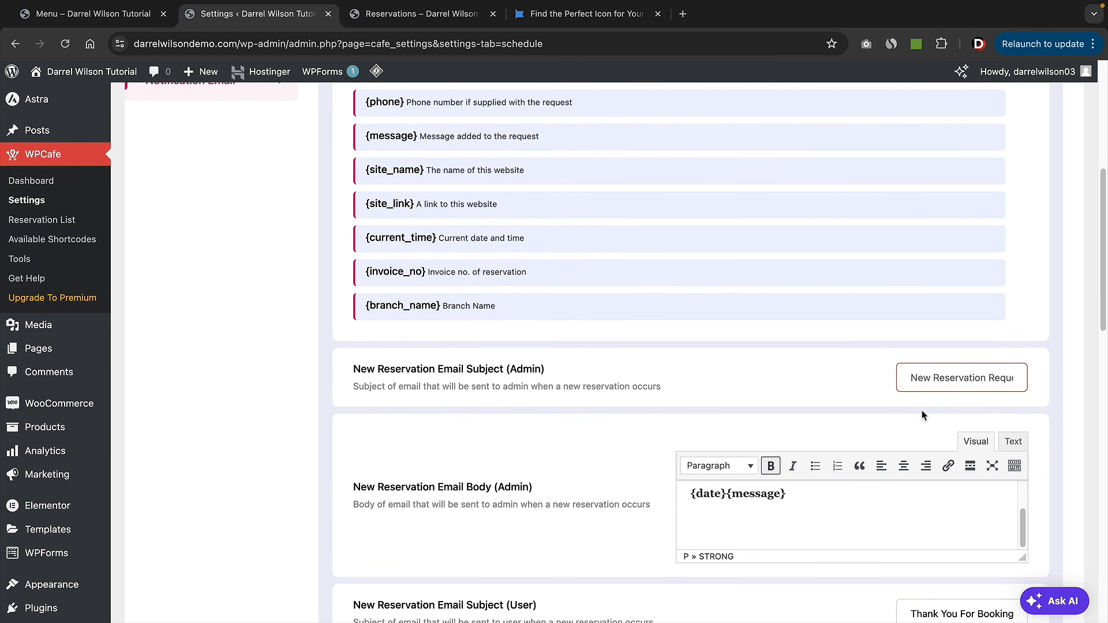
key("ctrl+a")
type("New Booking")
scroll(696, 370, "down", 15)
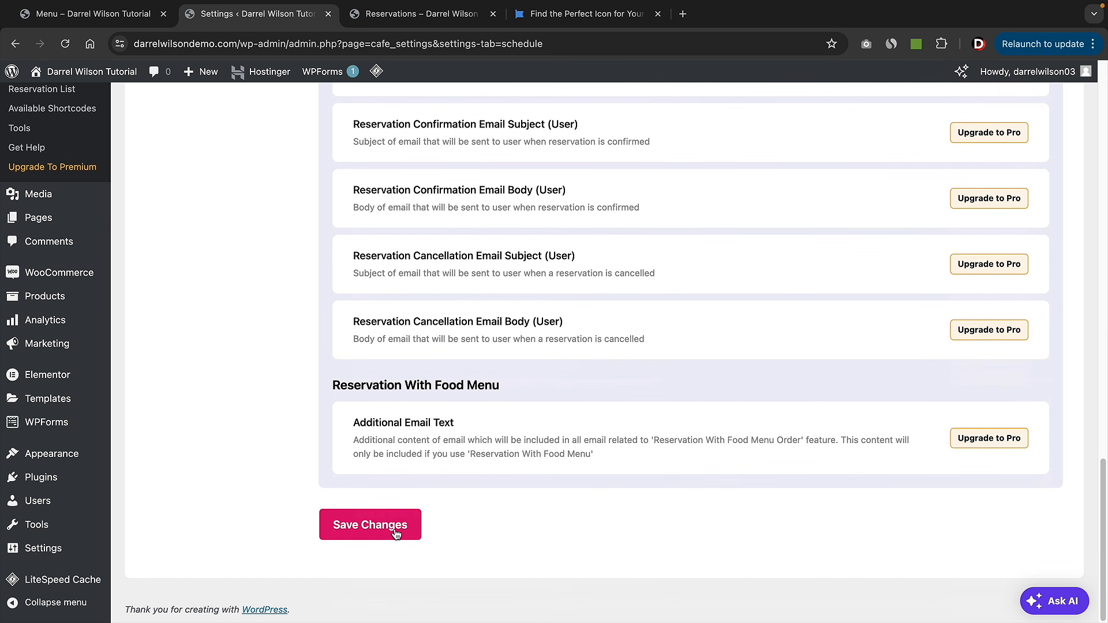
left_click(396, 534)
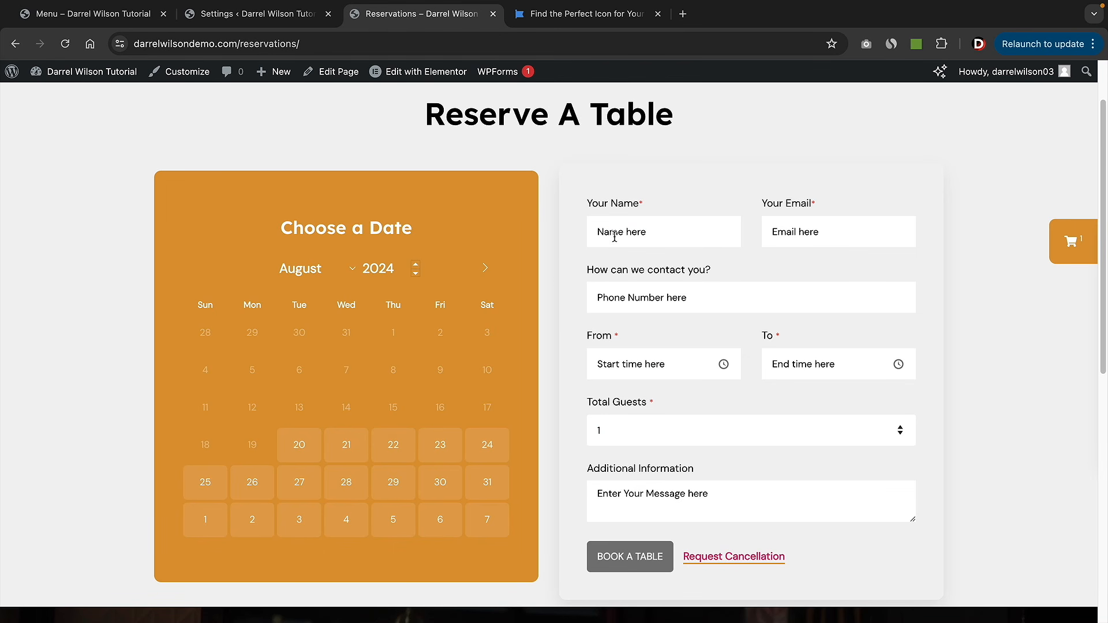
- Pick August 21 as the booking date and fill in the guest's name, email and phone
left_click(339, 457)
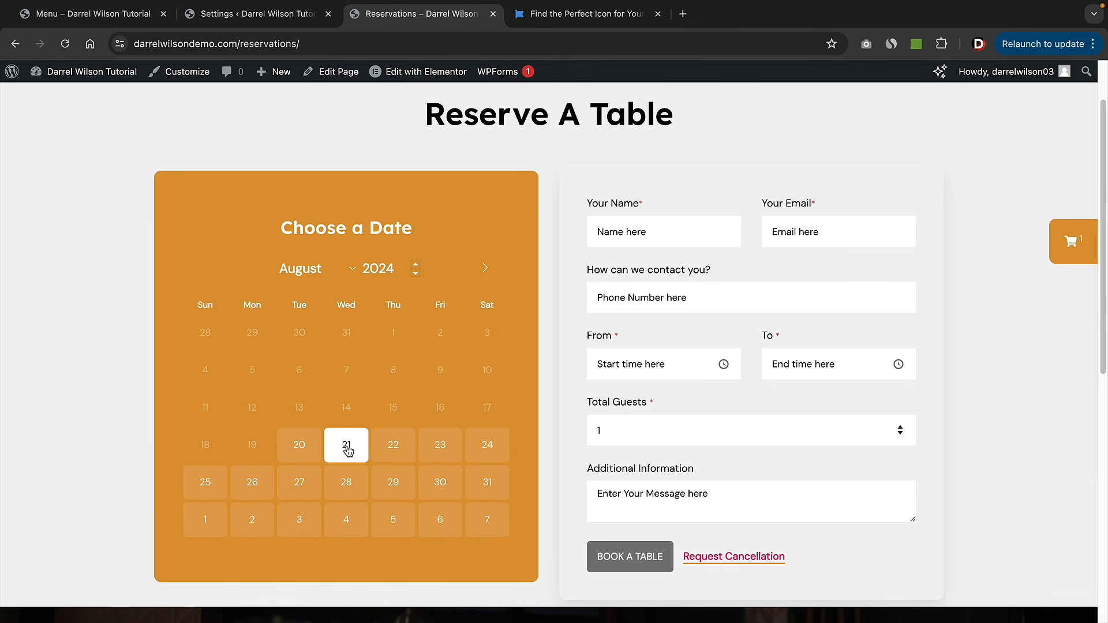
left_click(348, 452)
scroll(448, 475, "down", 1)
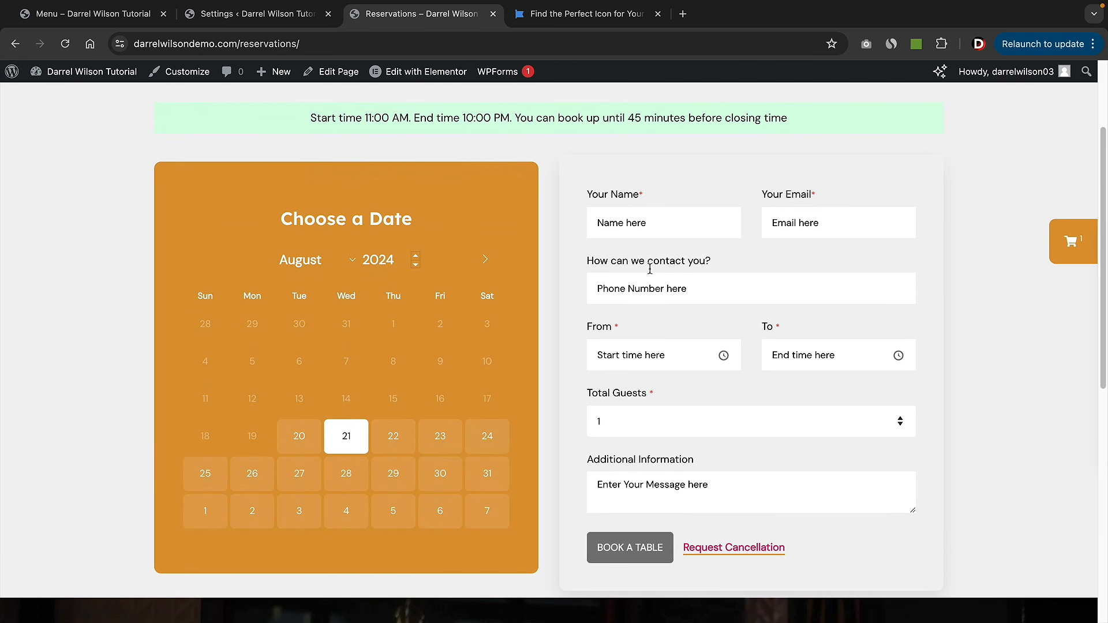
left_click(668, 230)
type("Darrel")
key("Tab")
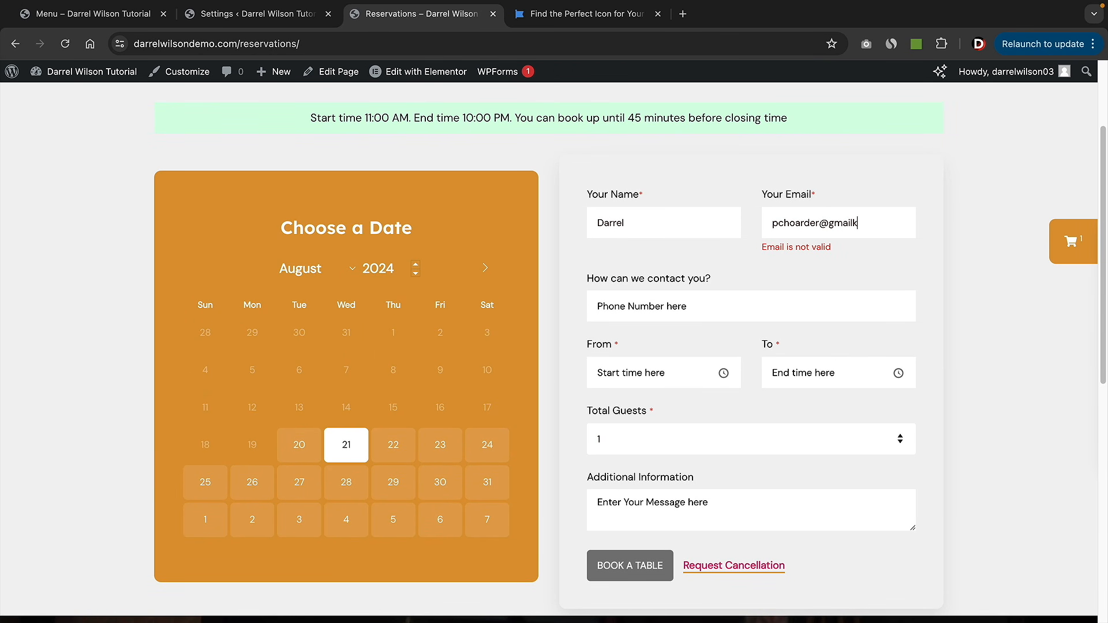
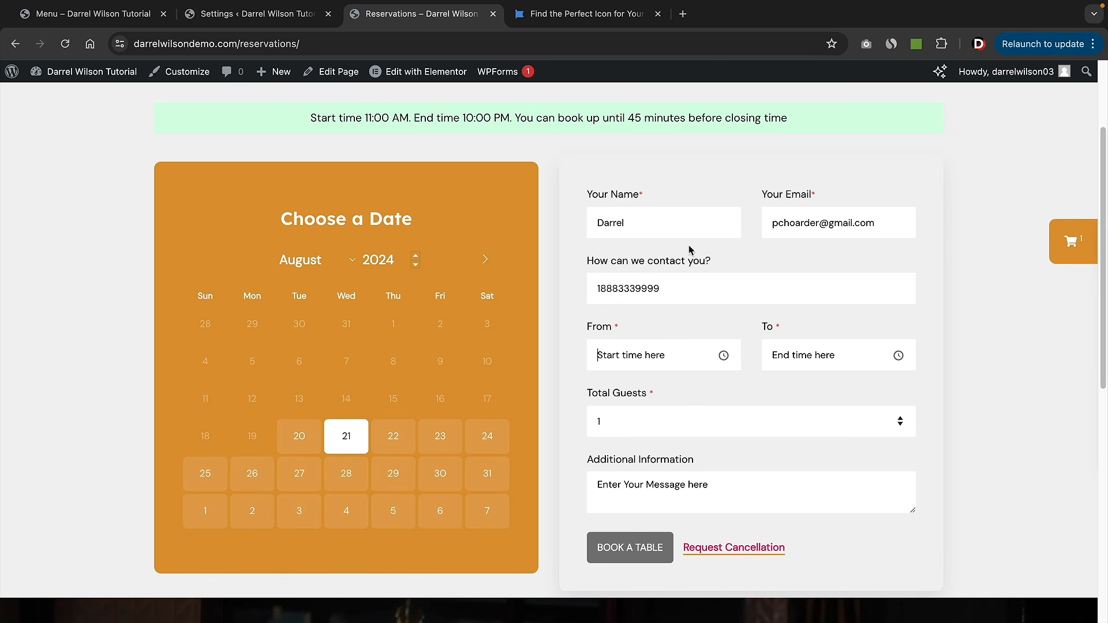
- Set the booking time from 11:00 am to 12:00 pm for 2 guests
left_click(656, 359)
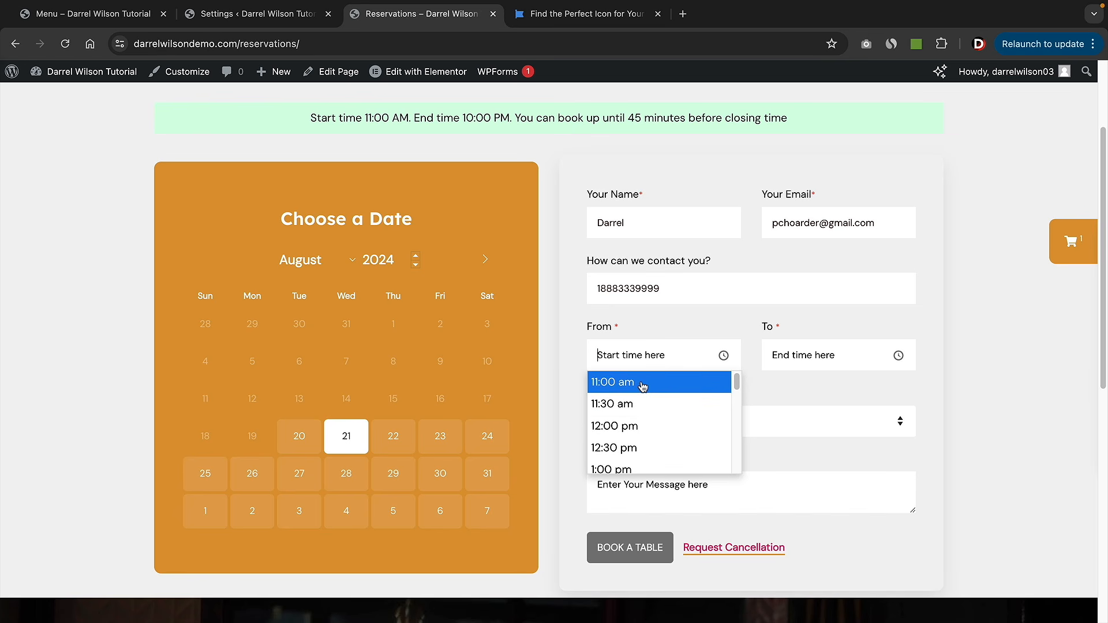
left_click(642, 386)
left_click(843, 359)
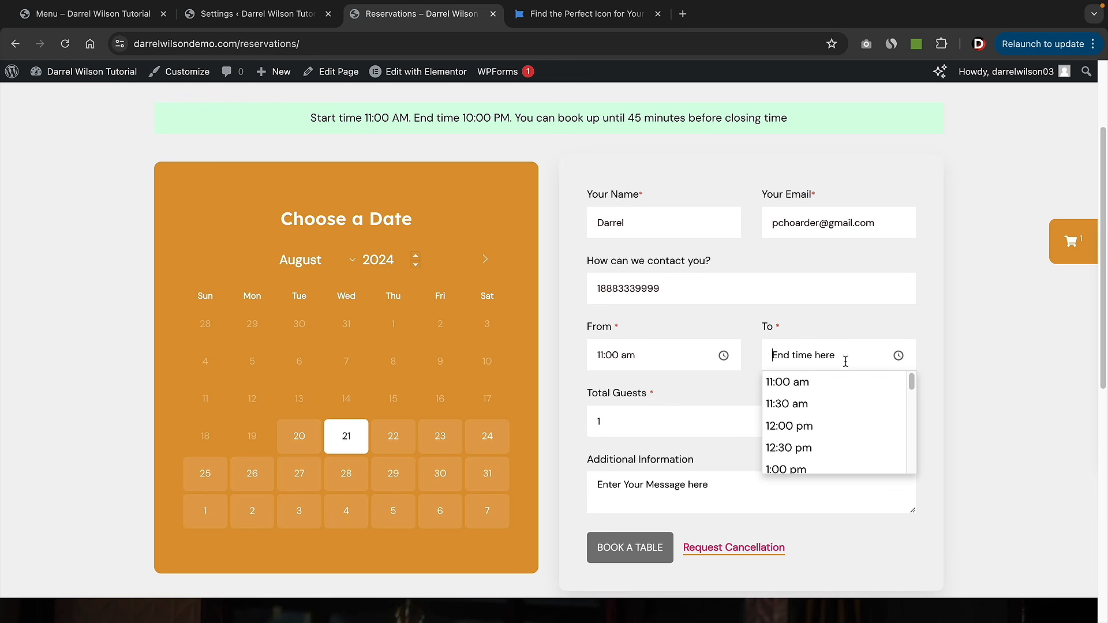
left_click(828, 426)
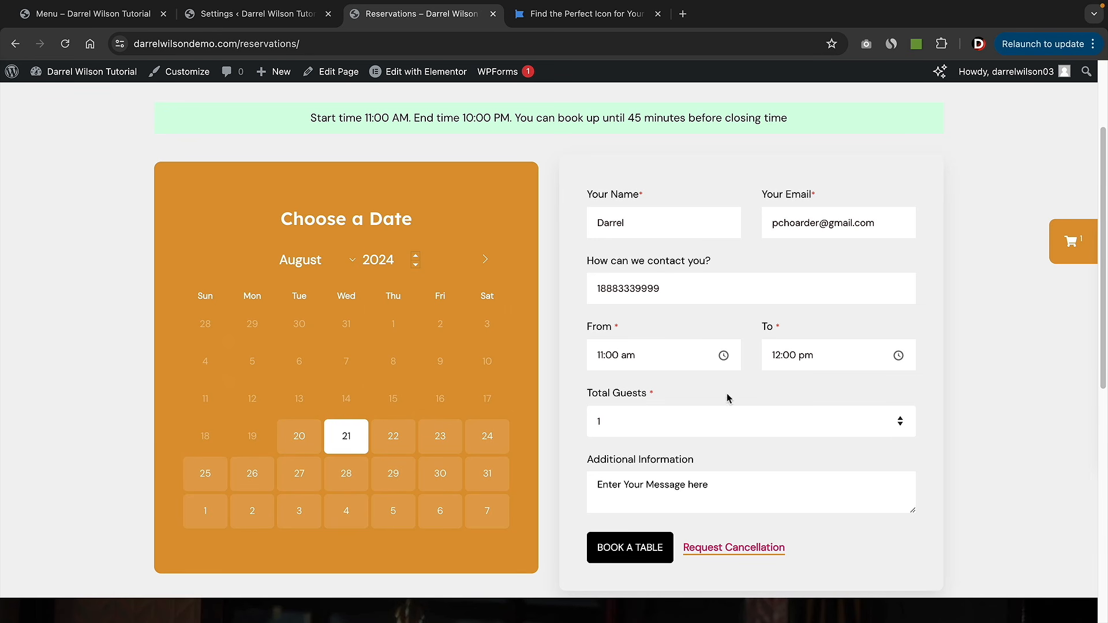
left_click(645, 427)
left_click(600, 423)
left_click(605, 434)
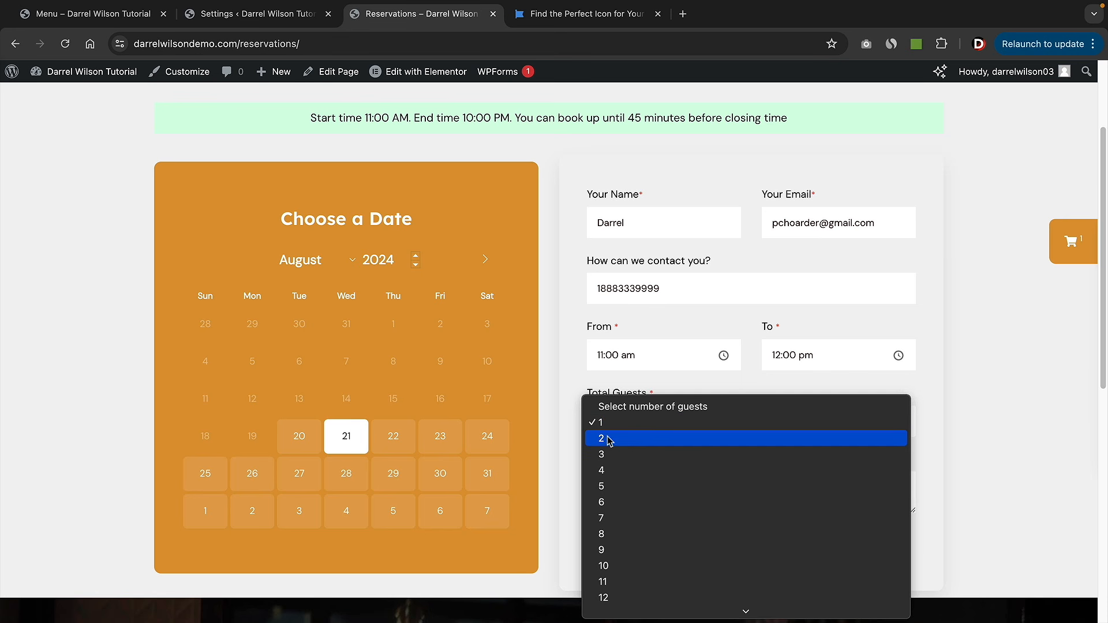
left_click(604, 439)
- Add a note requesting a booster seat, submit the booking and confirm it
scroll(698, 457, "down", 1)
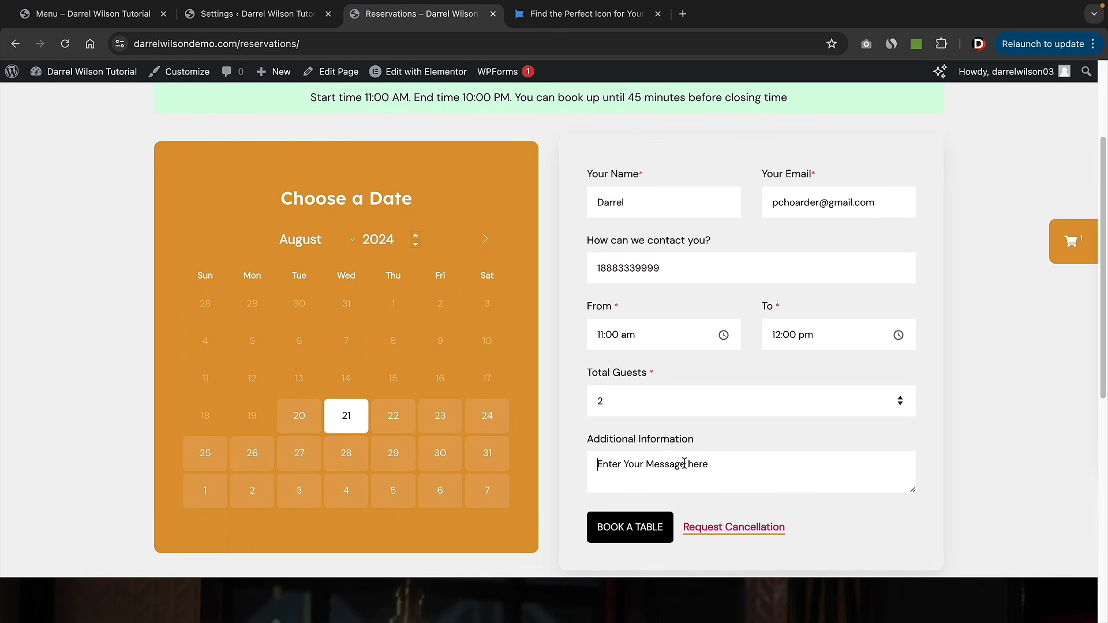
type("We ")
type("need a bno")
type("oost")
left_click(633, 529)
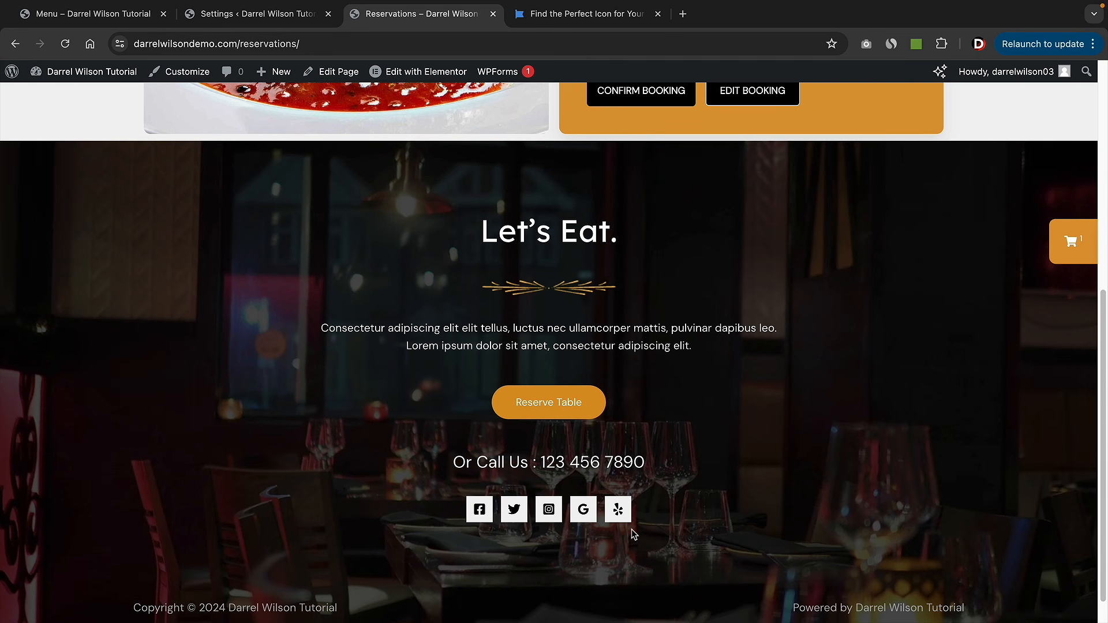
scroll(651, 500, "up", 6)
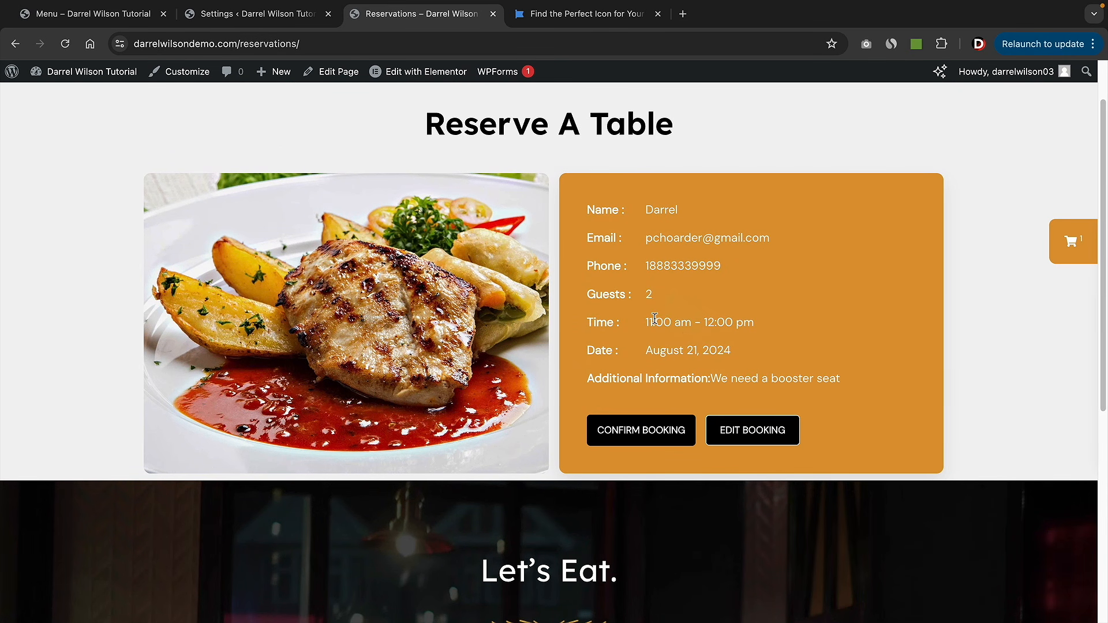
left_click(658, 441)
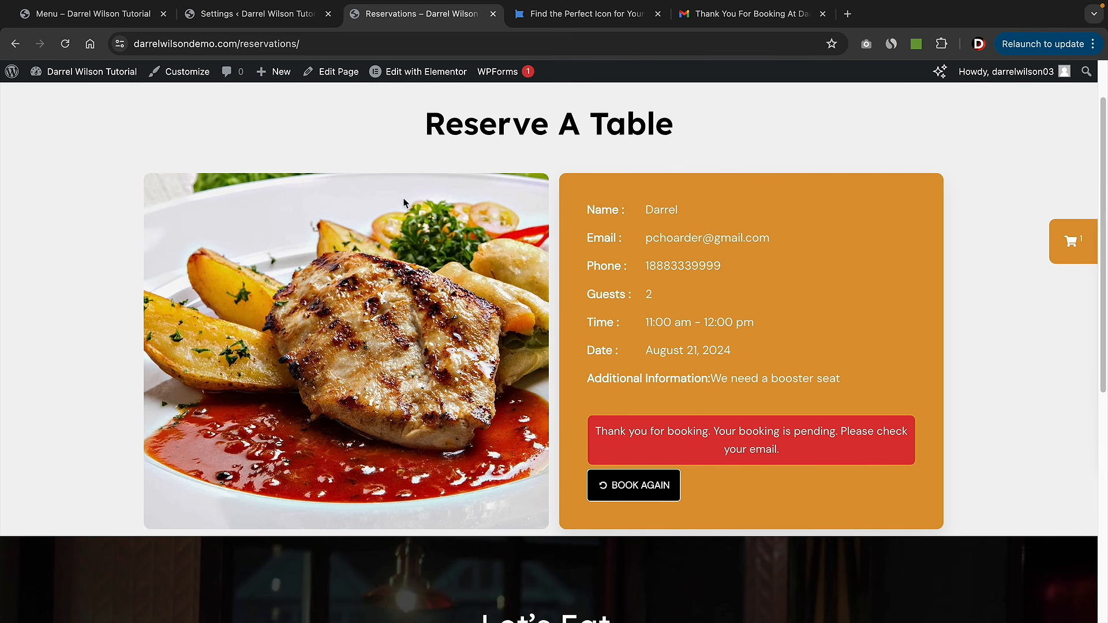
- Open the new reservation for editing from WPCafe's Reservation List
mouse_move(75, 72)
left_click(53, 96)
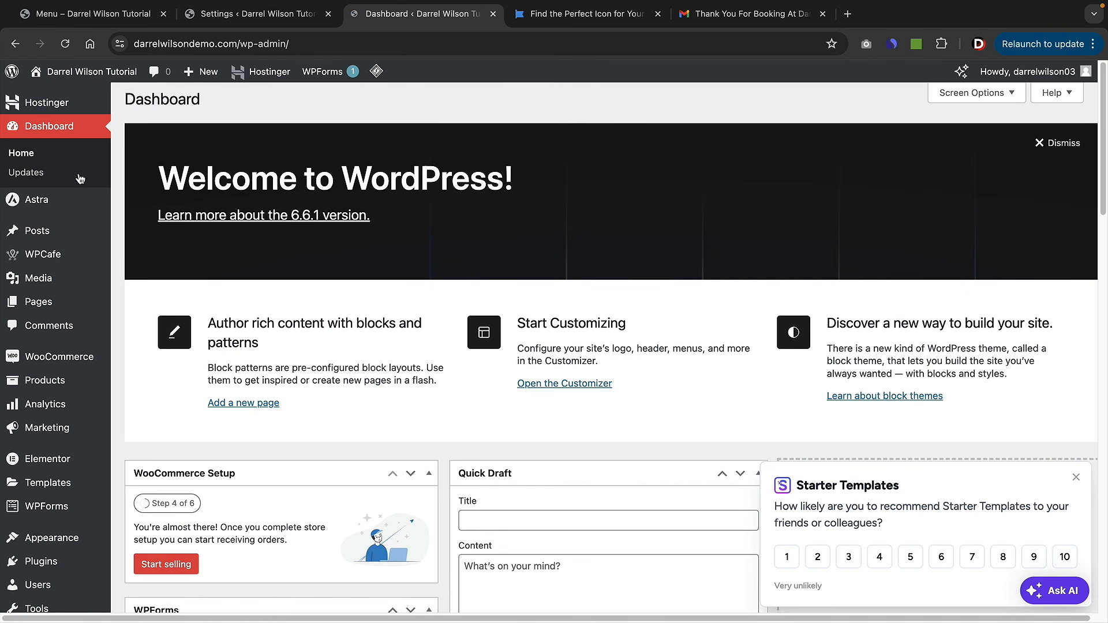
mouse_move(87, 199)
mouse_move(81, 254)
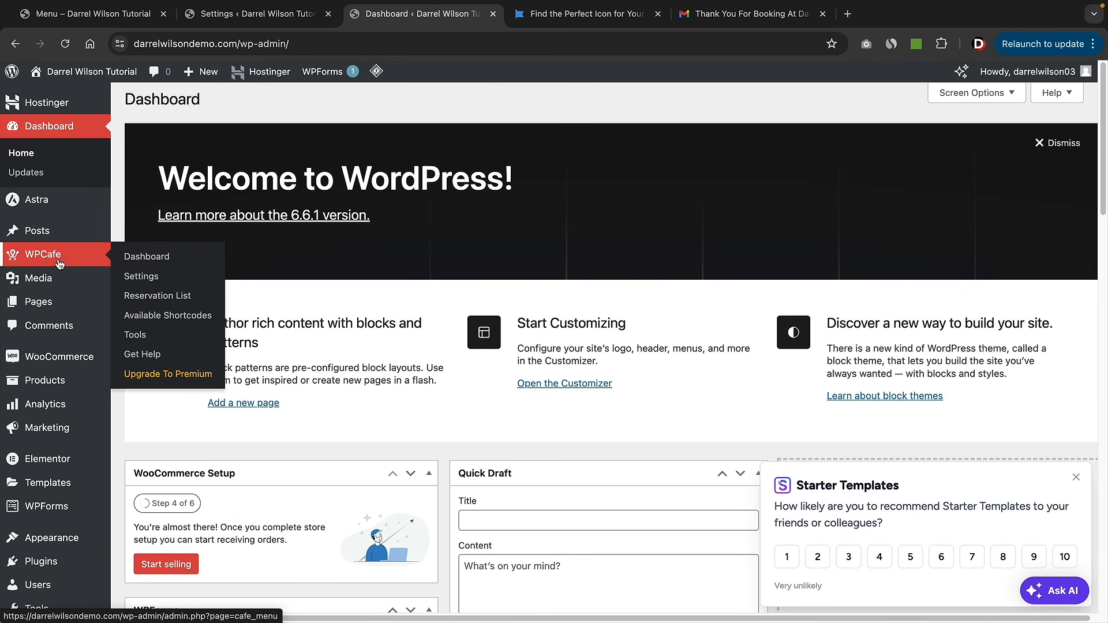
left_click(175, 302)
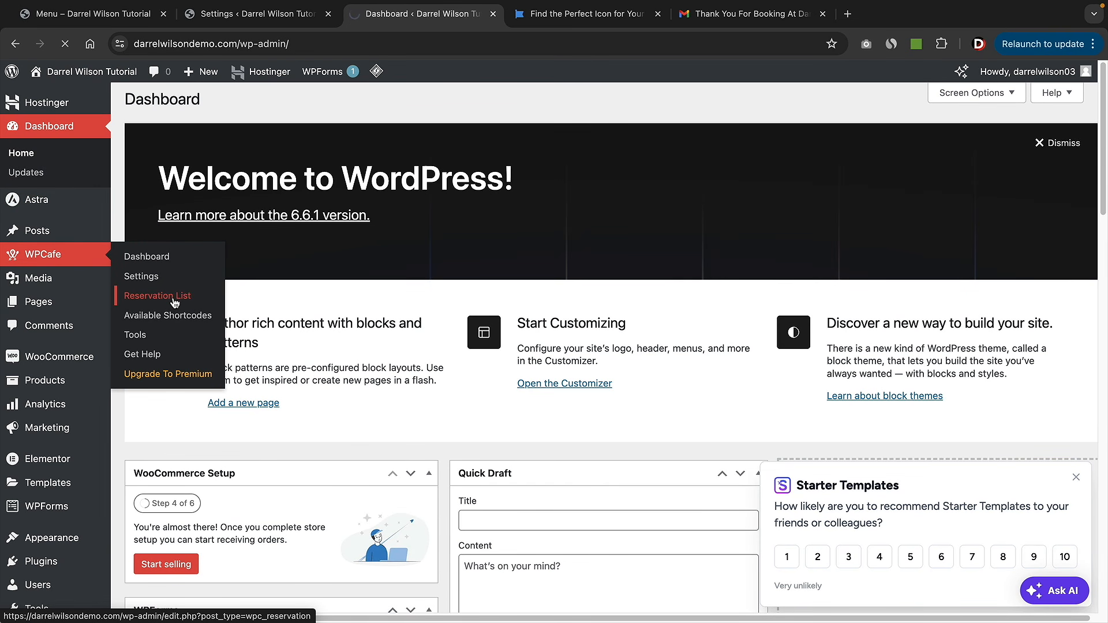
scroll(340, 417, "down", 1)
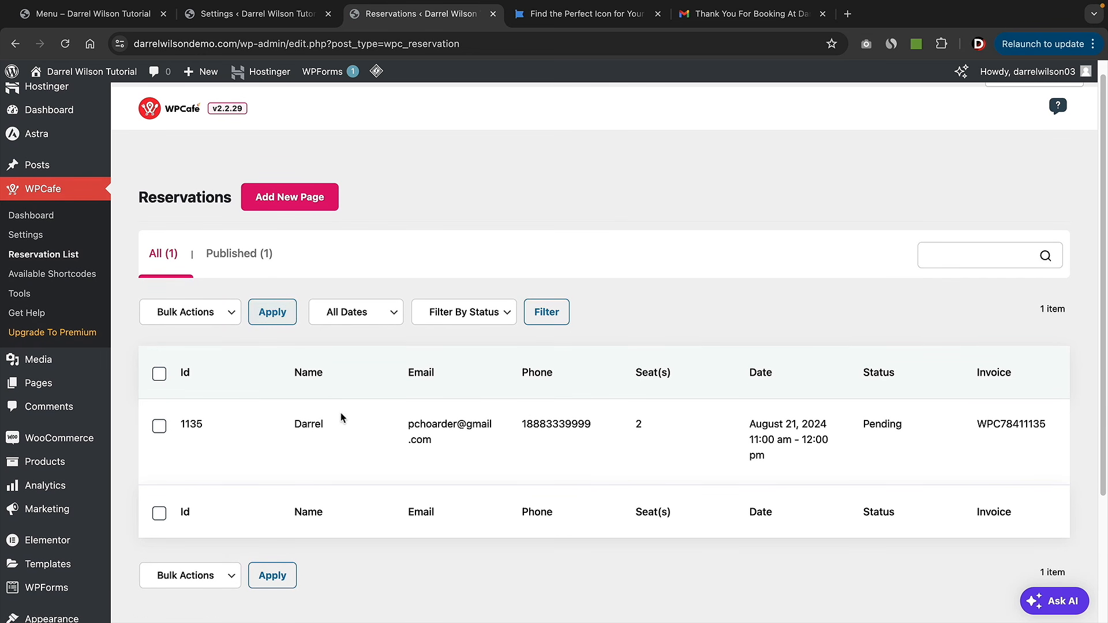
mouse_move(209, 442)
scroll(374, 448, "down", 2)
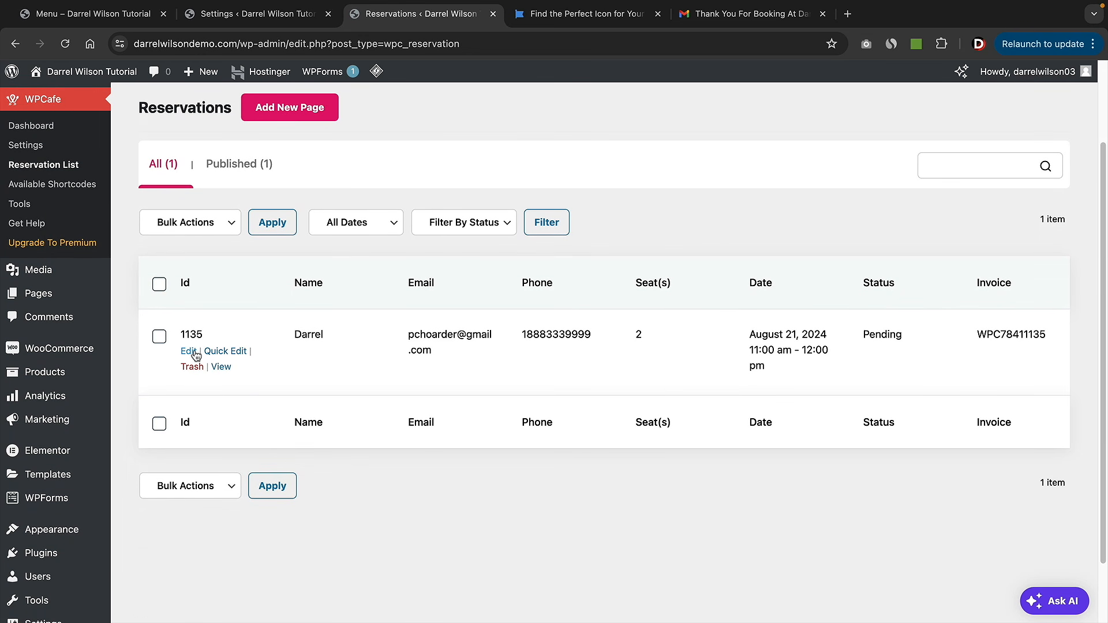
left_click(194, 352)
- Set the reservation status to Confirmed, update it, and return to the Reservation List
scroll(571, 389, "down", 5)
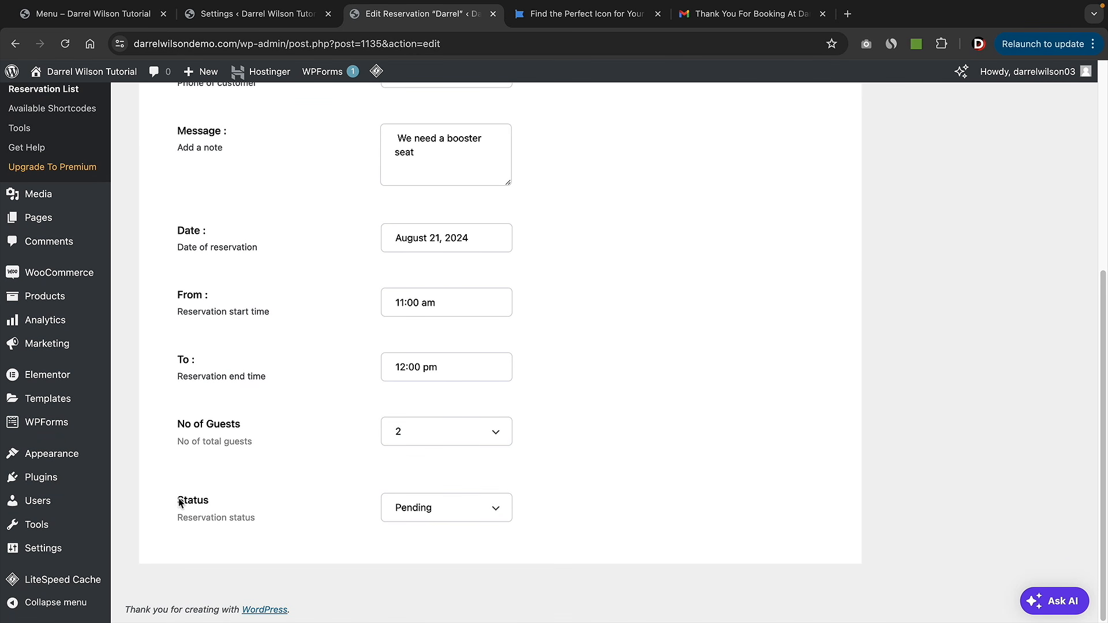
left_click(404, 507)
left_click(411, 522)
scroll(767, 430, "up", 6)
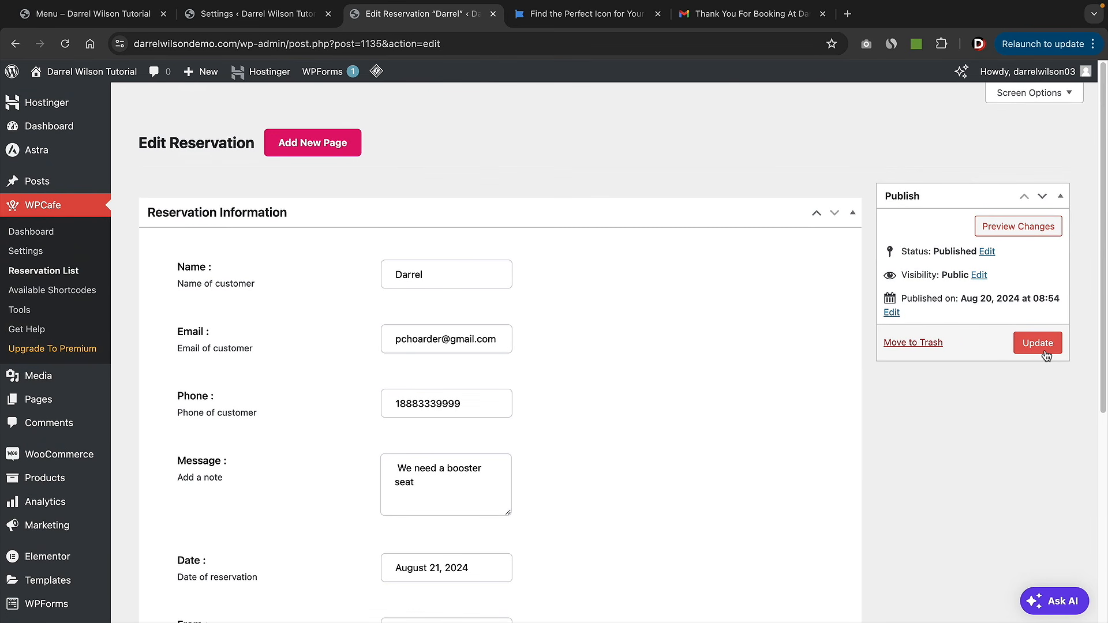
left_click(1037, 344)
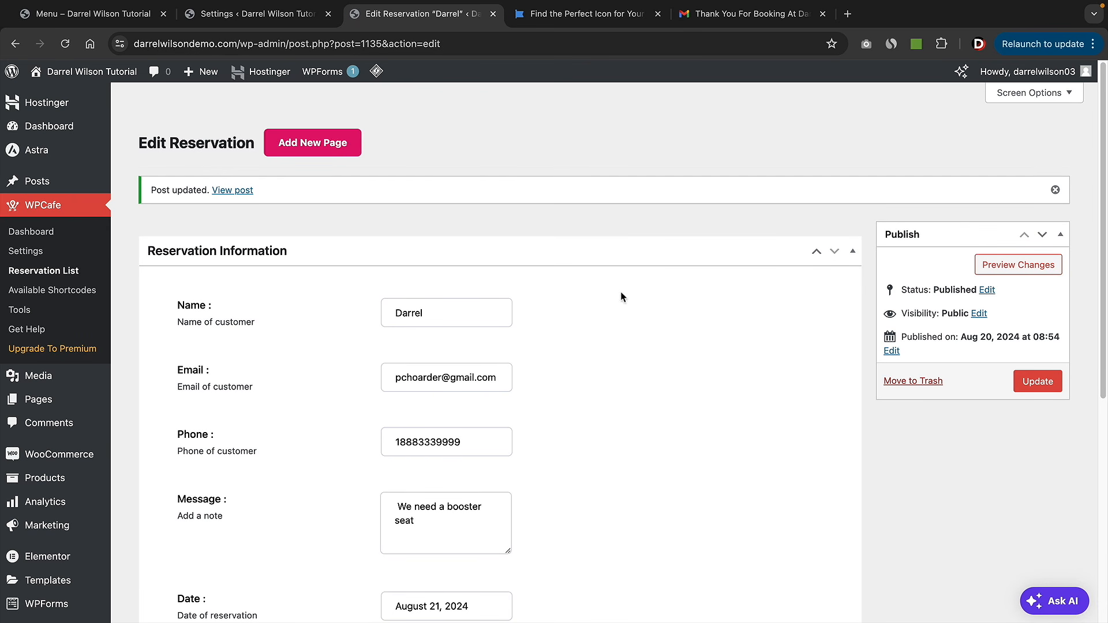
left_click(66, 276)
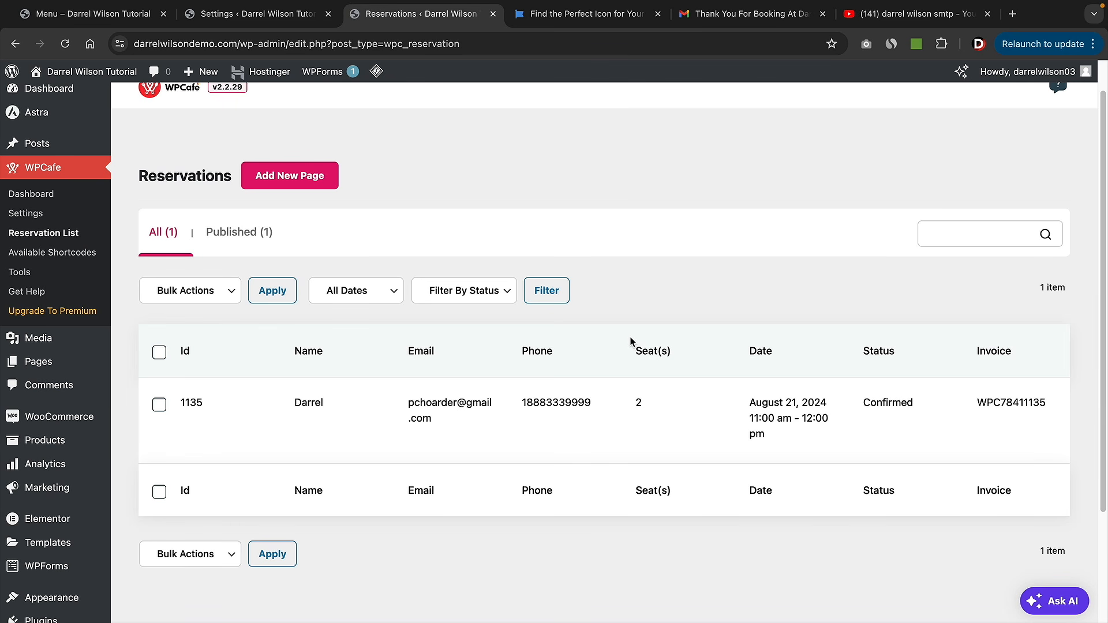
- Open the booking email in Gmail and highlight its 'Thank You For Booking! Confirmed!' line
left_click(759, 17)
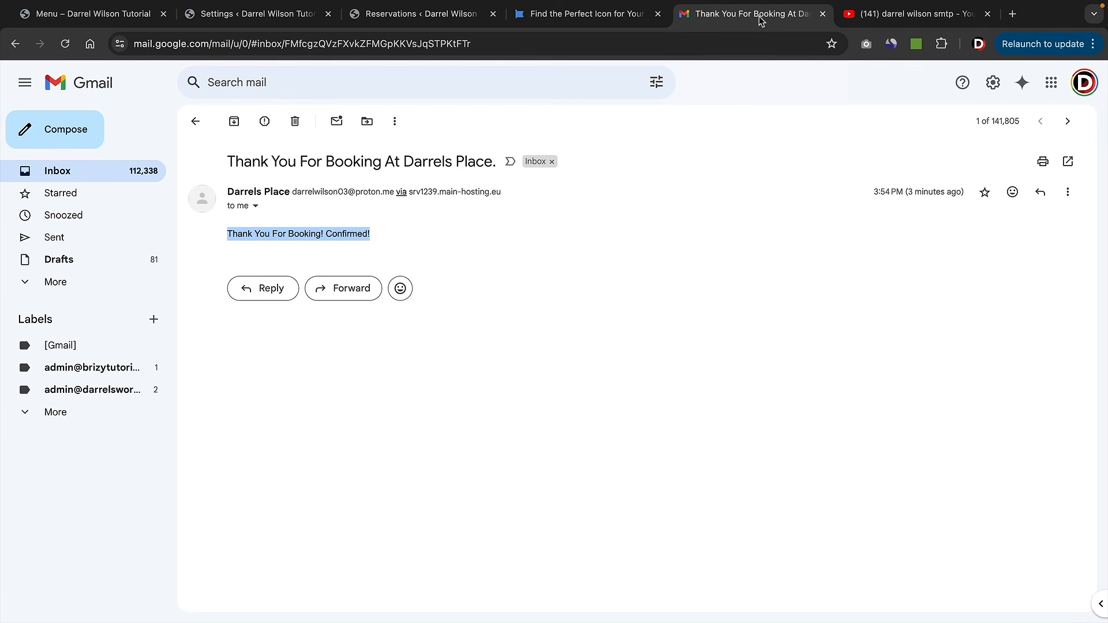
left_click(401, 218)
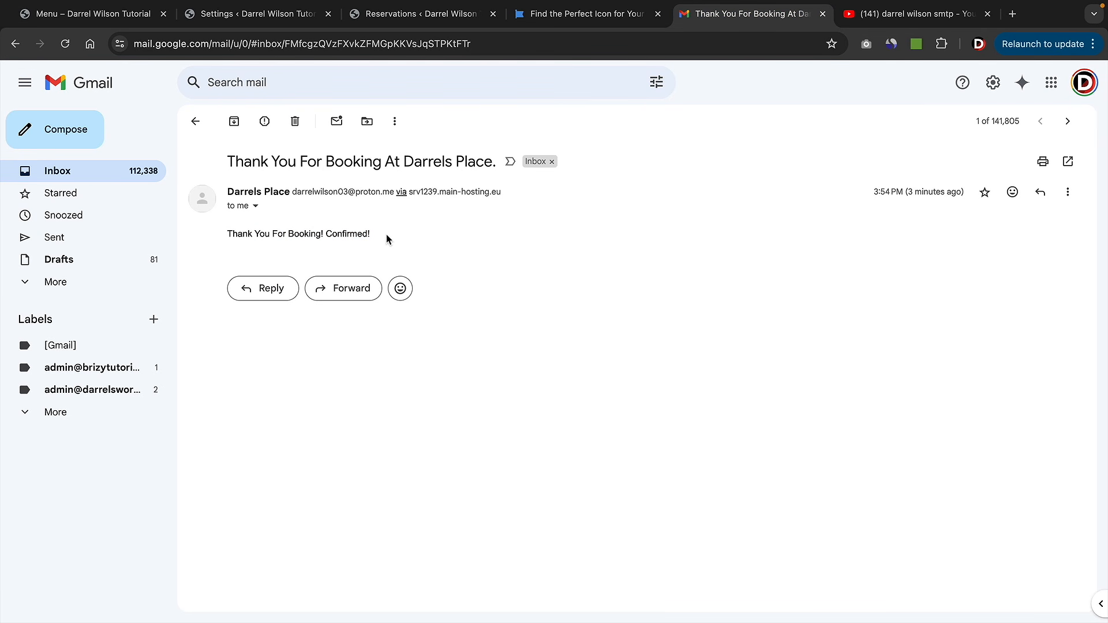
left_click_drag(386, 236, 231, 234)
left_click(363, 242)
- Preview the videos in the YouTube search results for WordPress SMTP setup tutorials
left_click(885, 23)
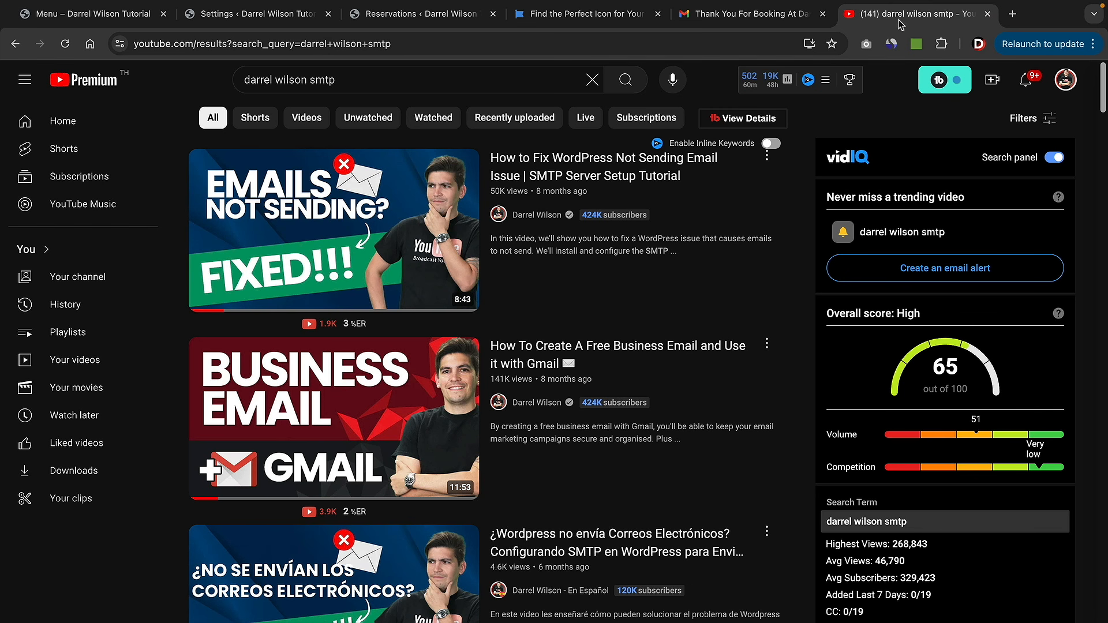
mouse_move(759, 168)
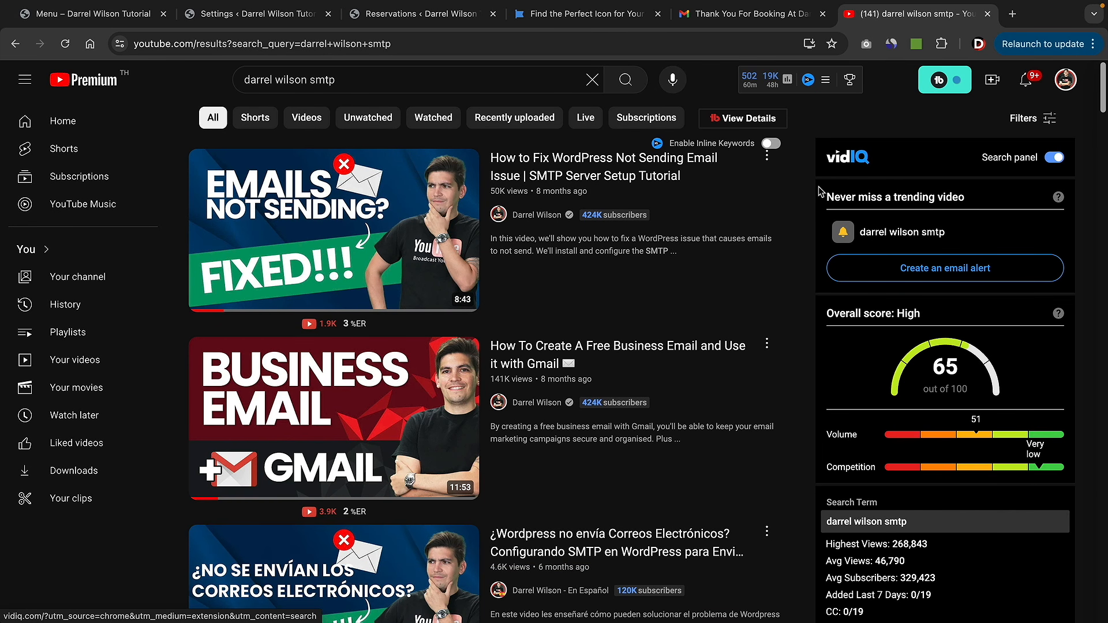
mouse_move(744, 372)
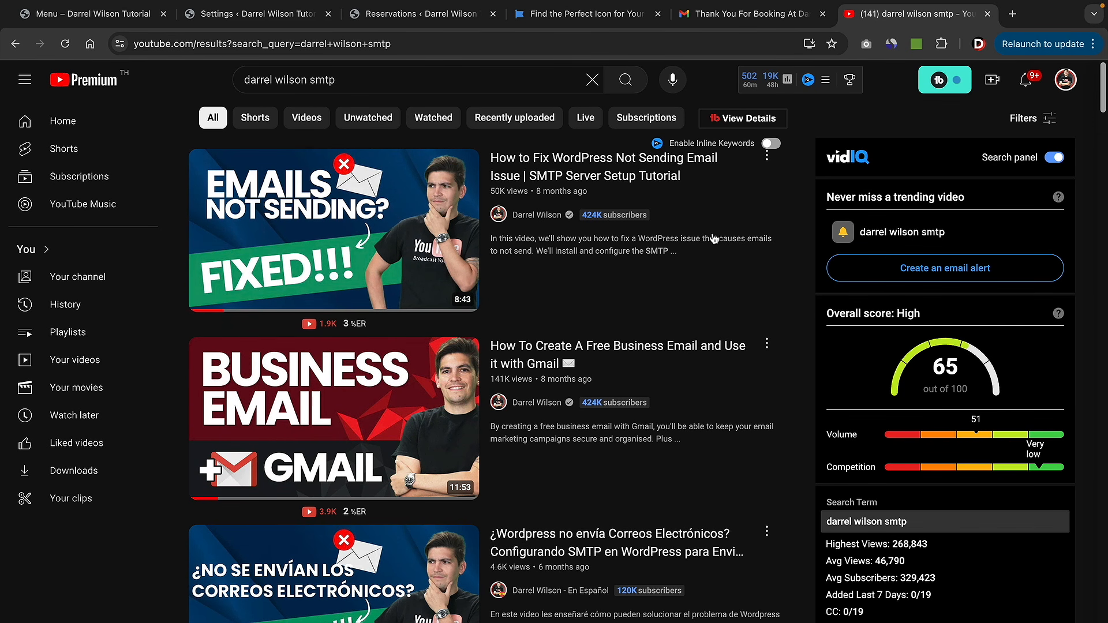
mouse_move(603, 284)
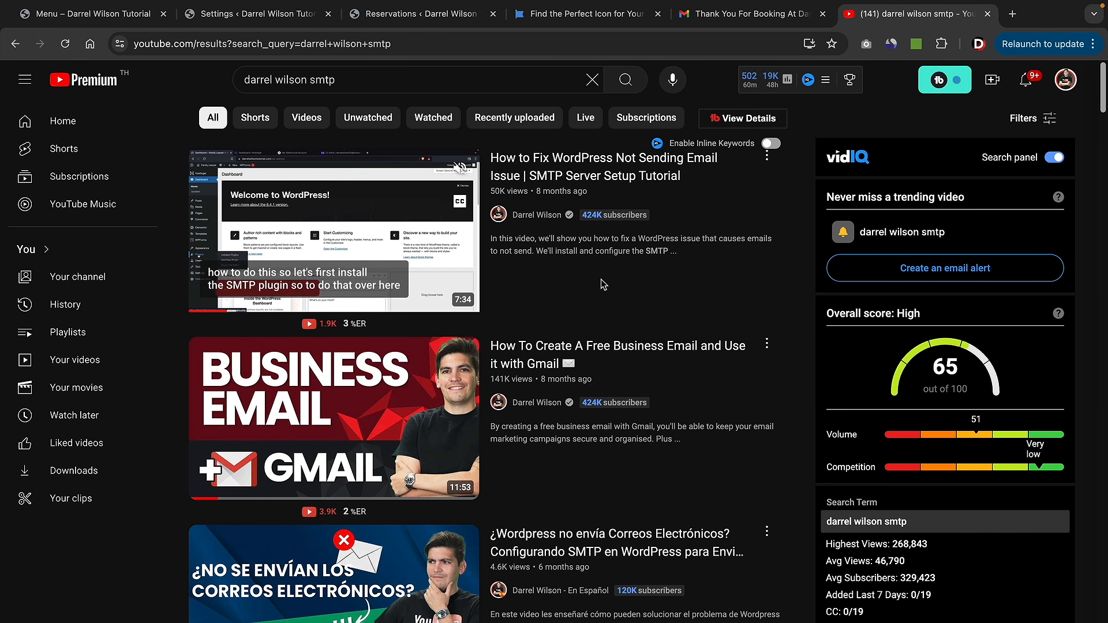
mouse_move(635, 363)
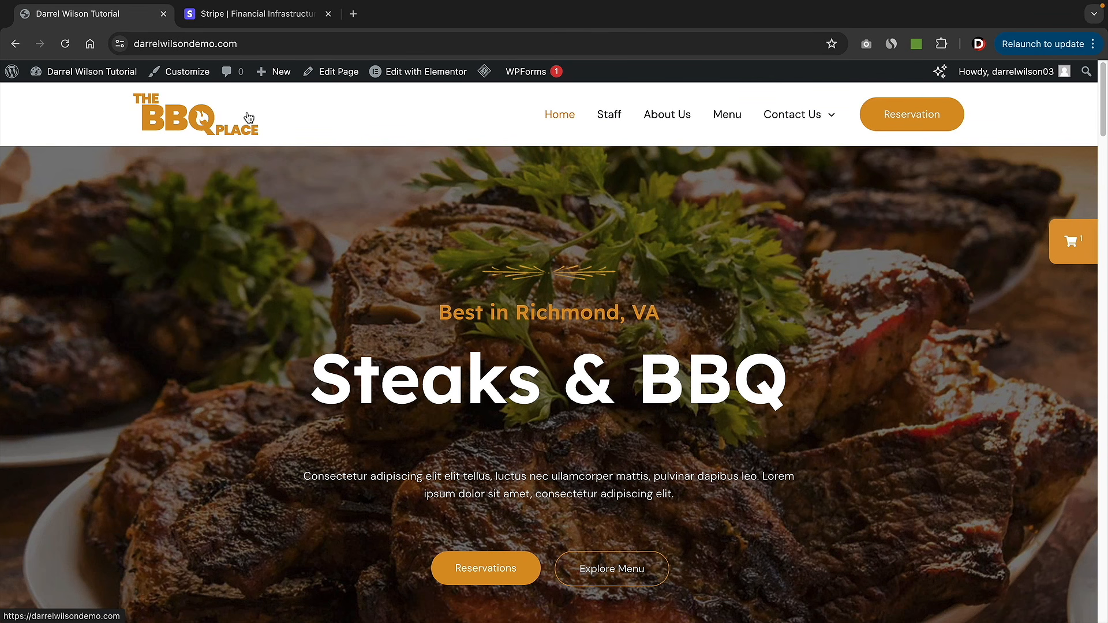
- Go from the BBQ Place homepage to the WordPress admin Dashboard via the site-name menu
mouse_move(93, 72)
left_click(90, 98)
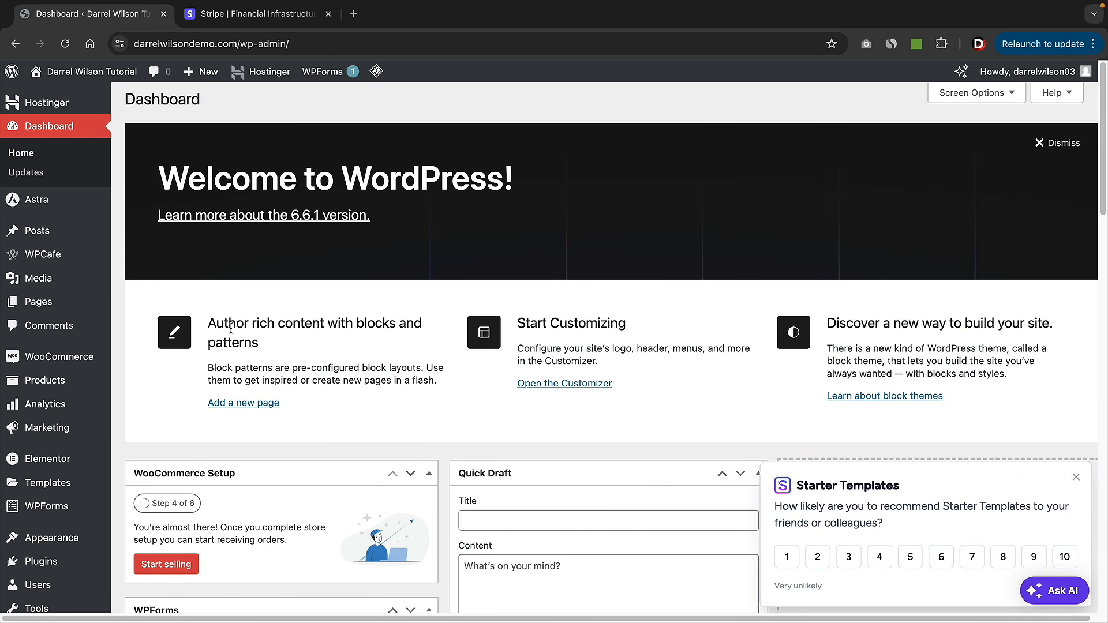
mouse_move(70, 364)
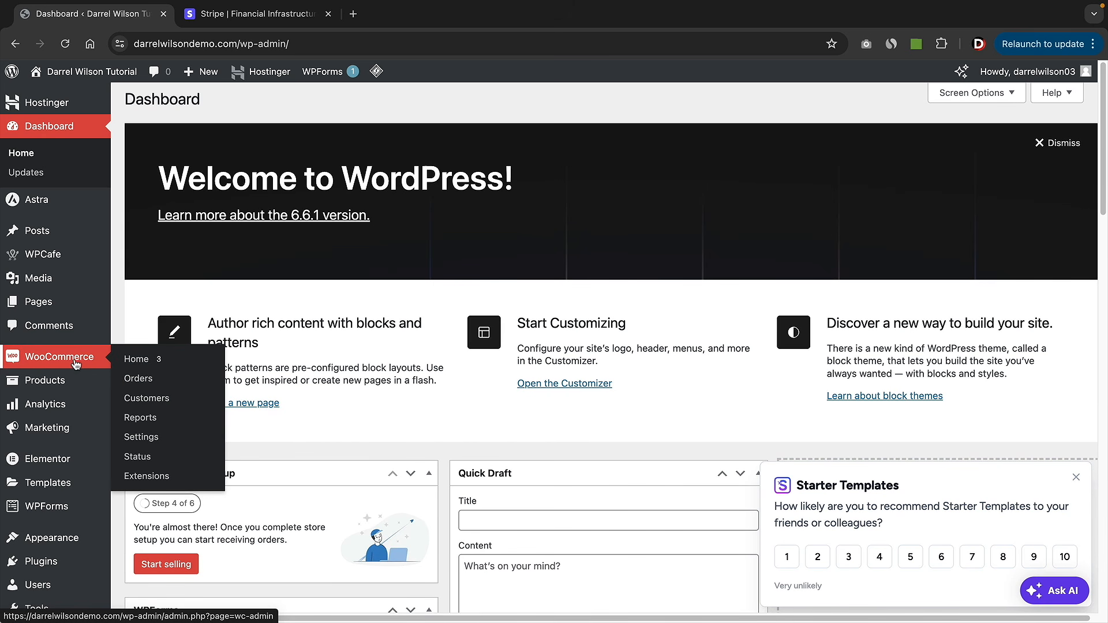
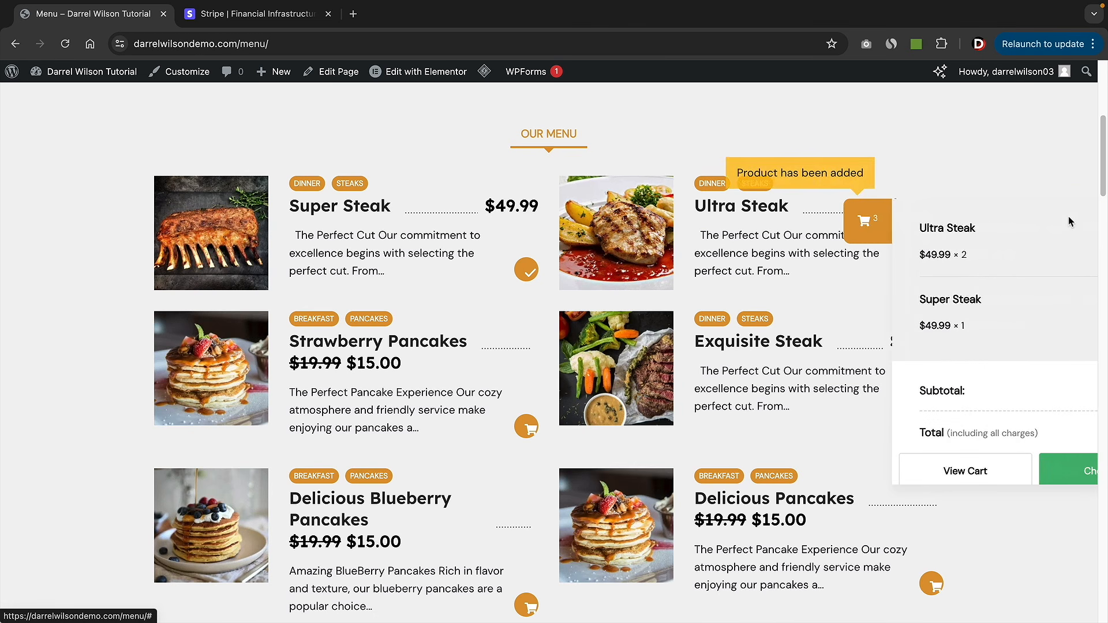
- Check out two Ultra Steaks and one Super Steak with free shipping and cash on delivery for $160.24
scroll(1049, 269, "down", 1)
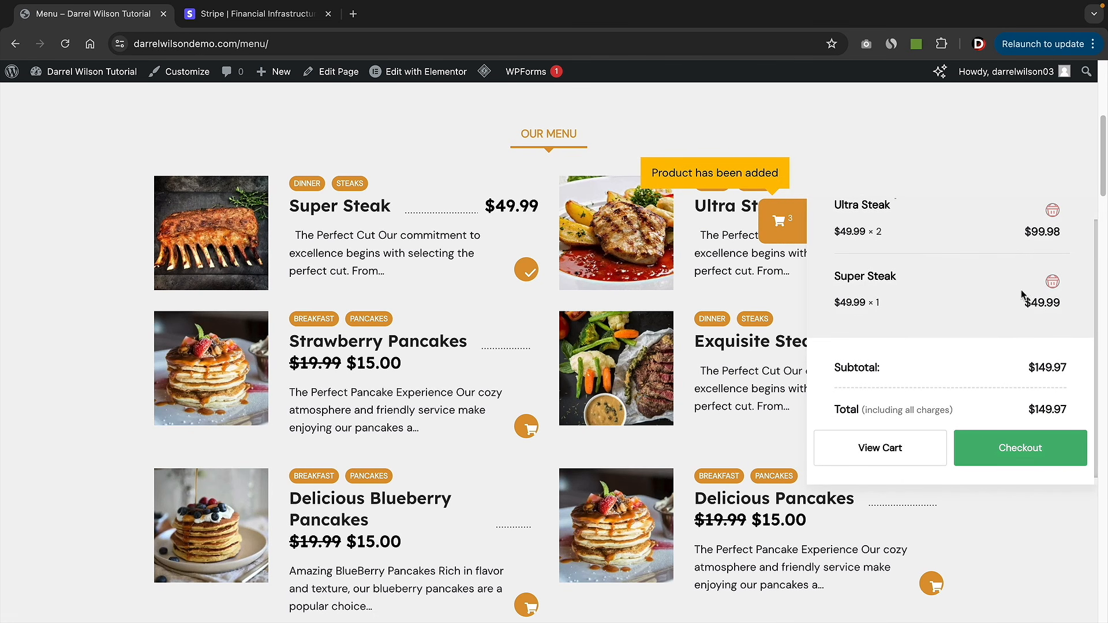
left_click(1048, 457)
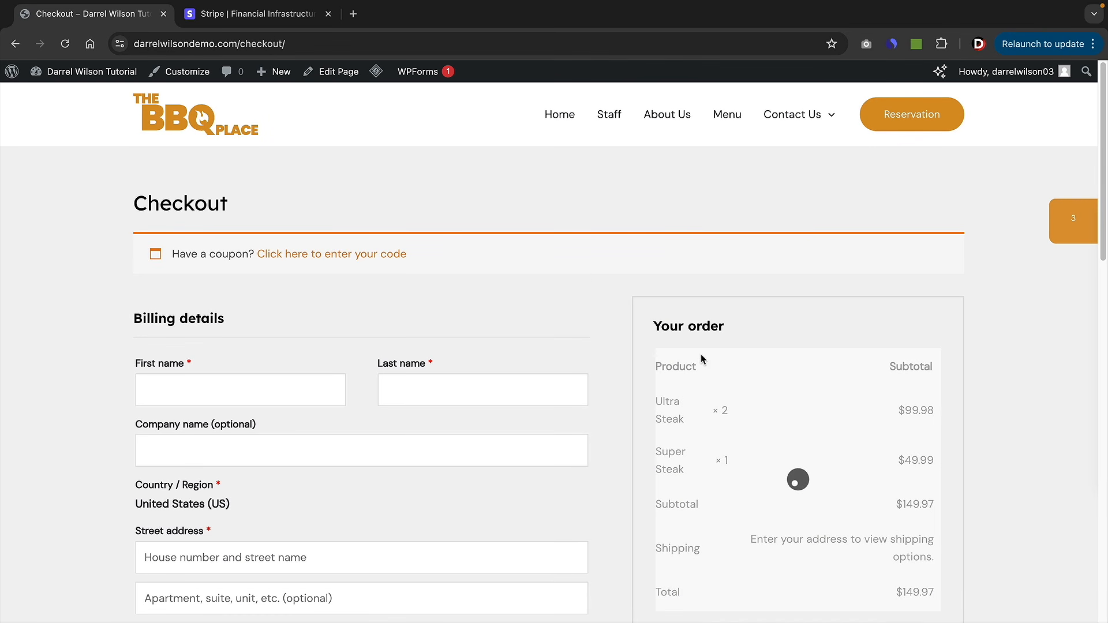
scroll(663, 332, "down", 3)
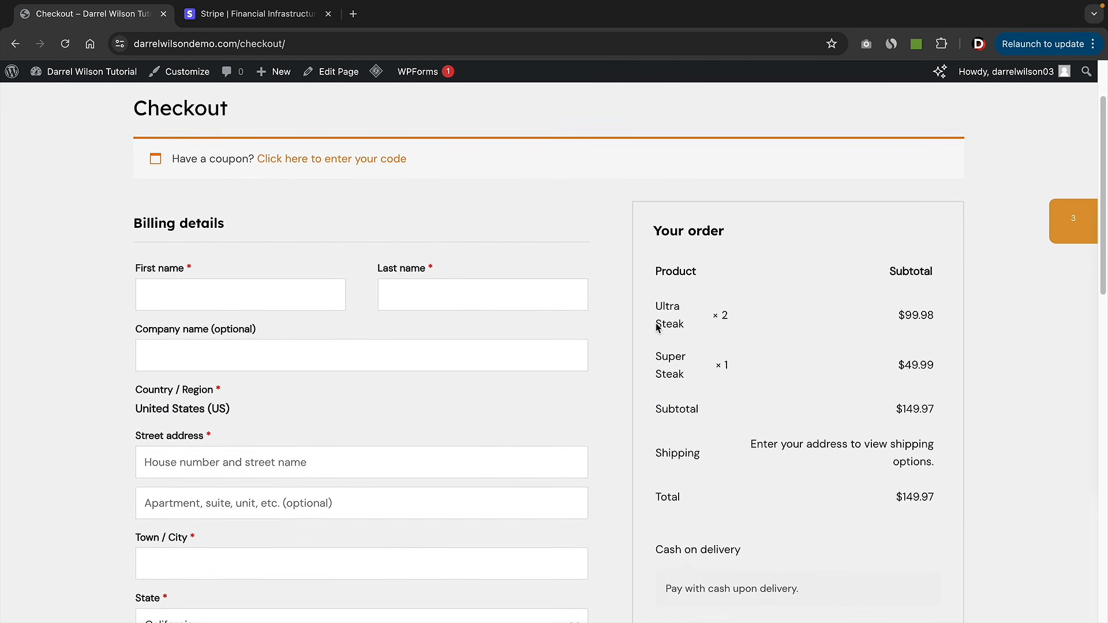
scroll(613, 372, "down", 2)
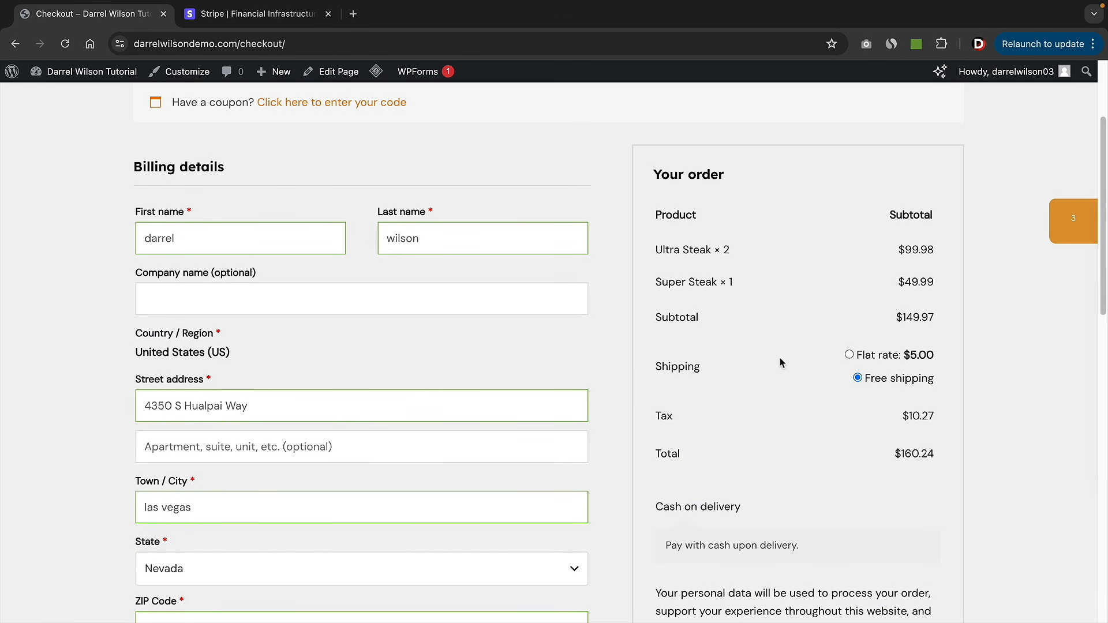
scroll(781, 346, "down", 2)
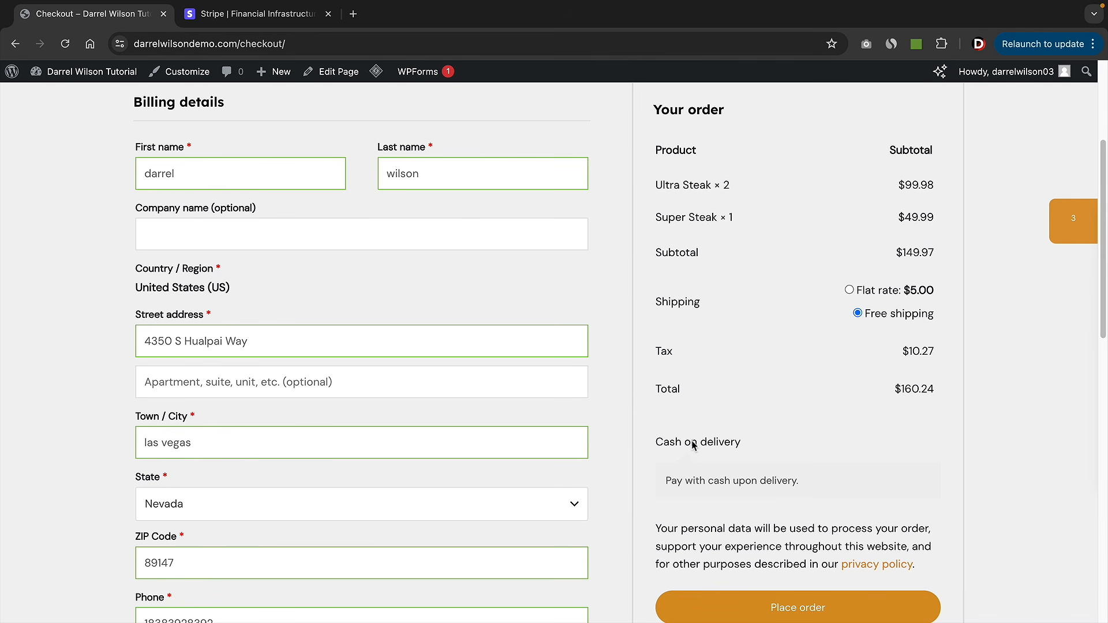
scroll(746, 473, "down", 4)
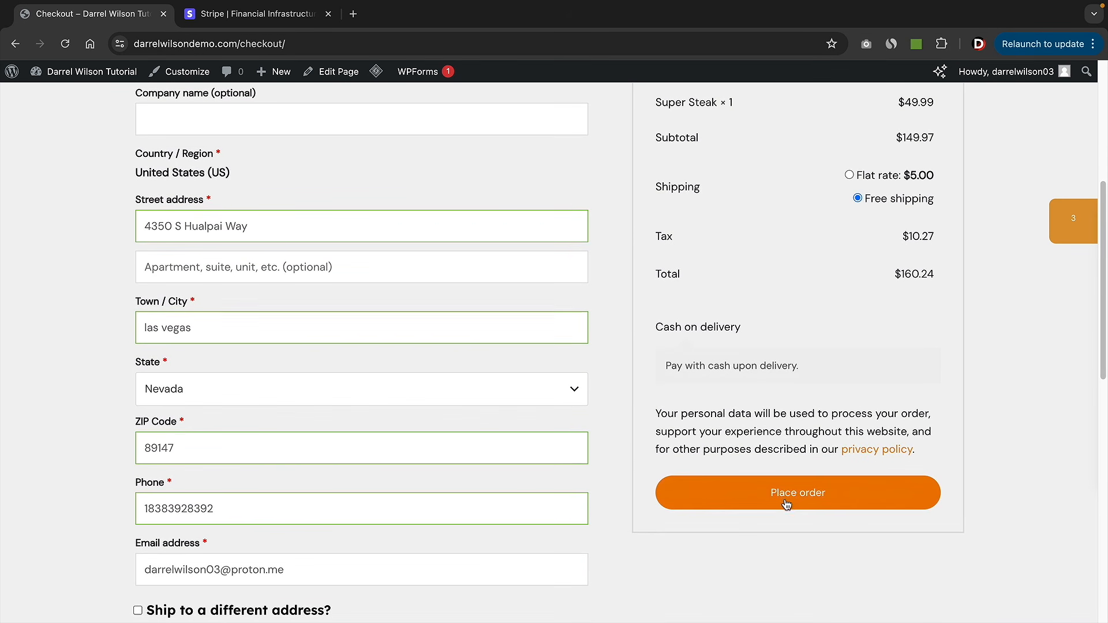
left_click(793, 495)
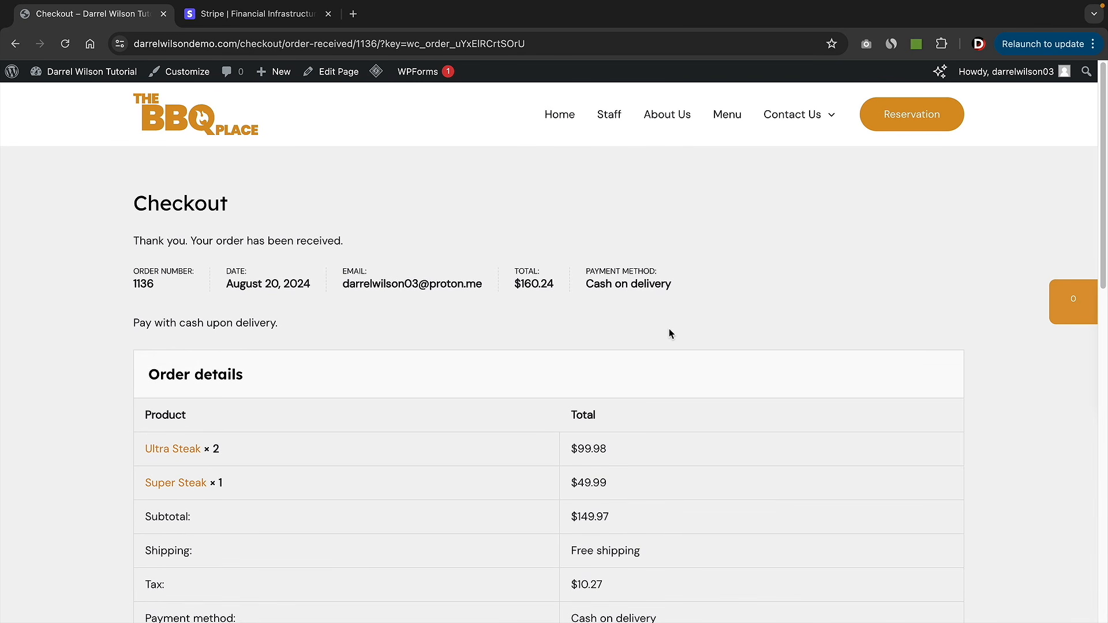
- Scroll down the order-received page for the $160.24 cash-on-delivery order
scroll(670, 329, "down", 2)
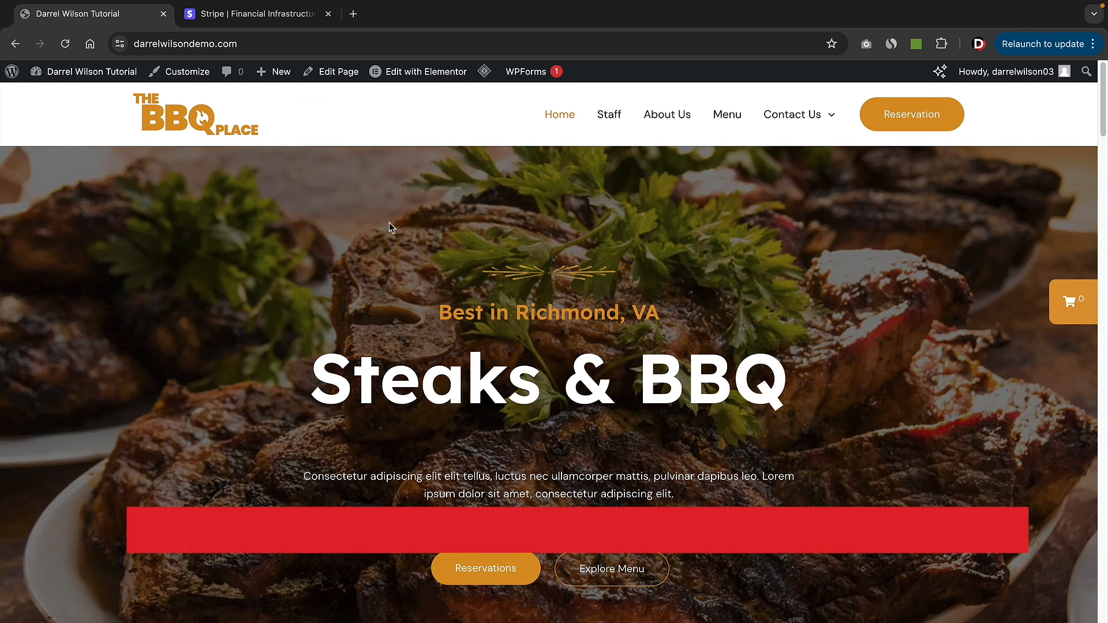
- Go from the admin dashboard to the Add New Plugin page
mouse_move(91, 91)
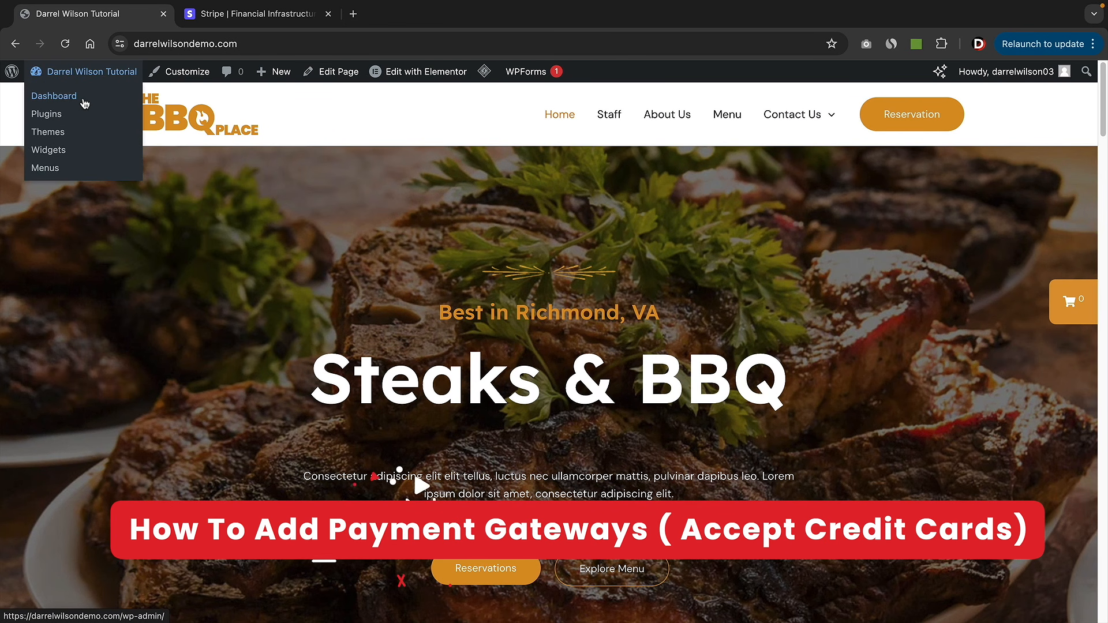
left_click(84, 100)
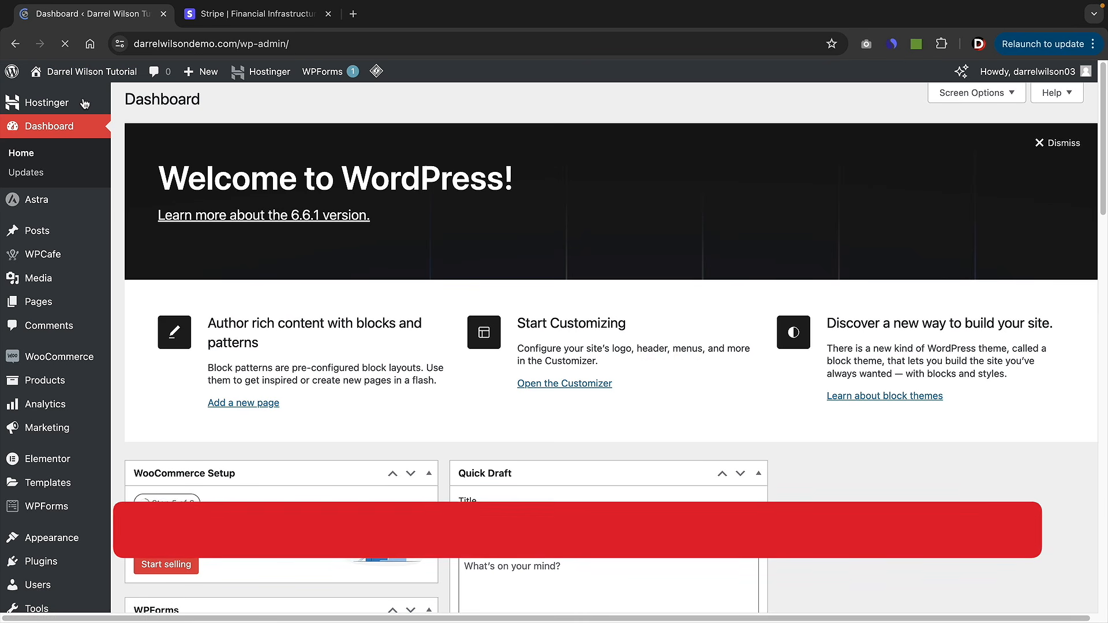
mouse_move(51, 558)
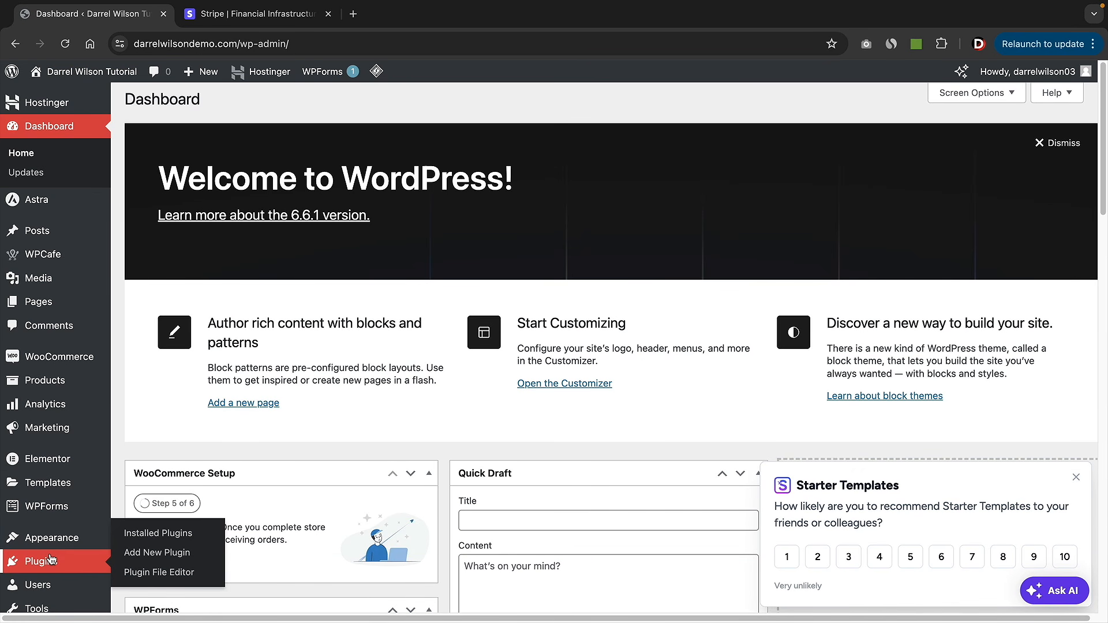
left_click(148, 554)
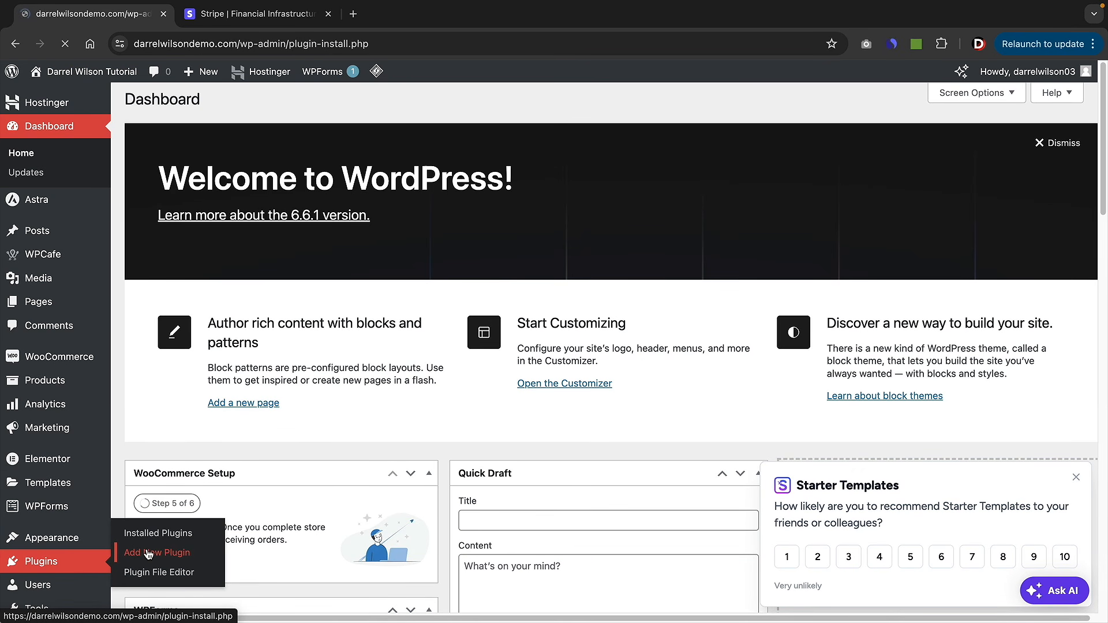
- Search 'stripe', then install and activate the WooCommerce Stripe Payment Gateway plugin
left_click(860, 140)
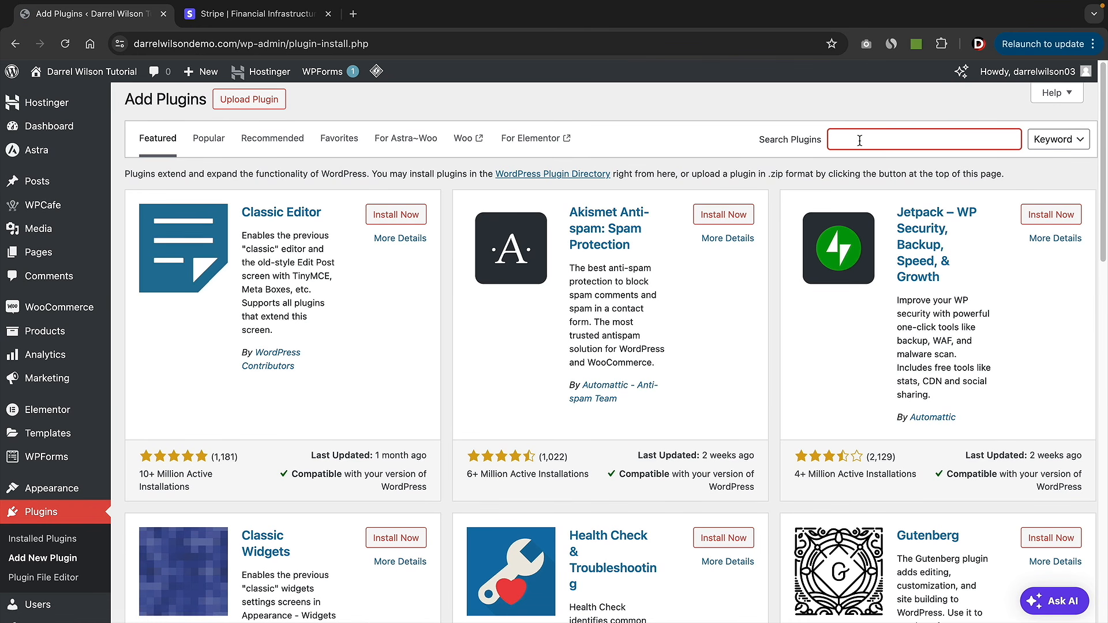
type("strti")
key("BackSpace")
key("BackSpace")
type("ipe")
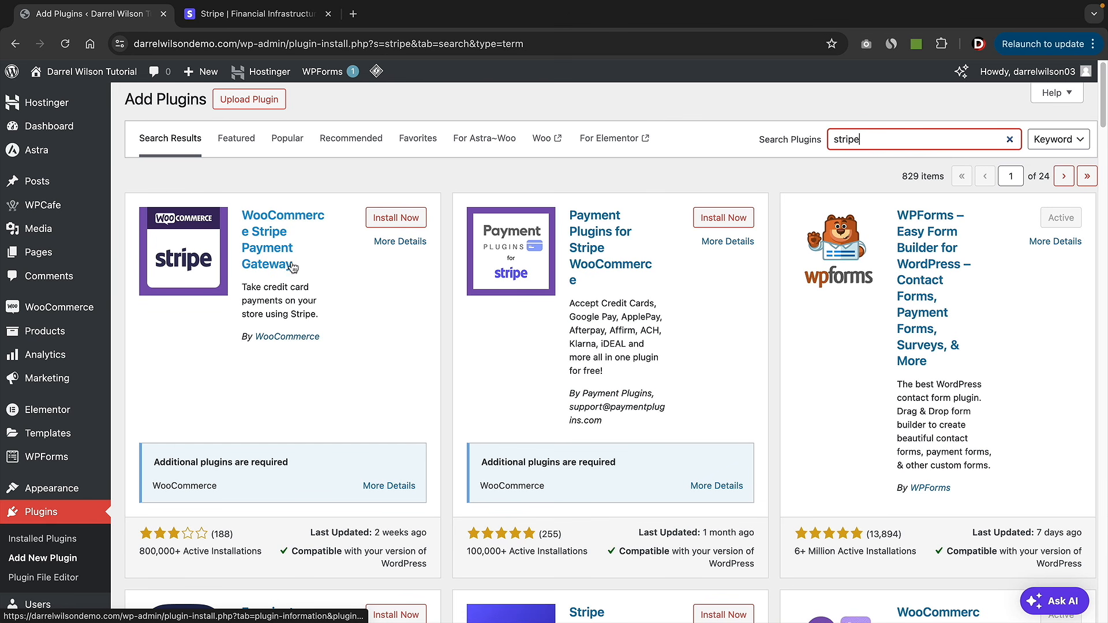
left_click(391, 221)
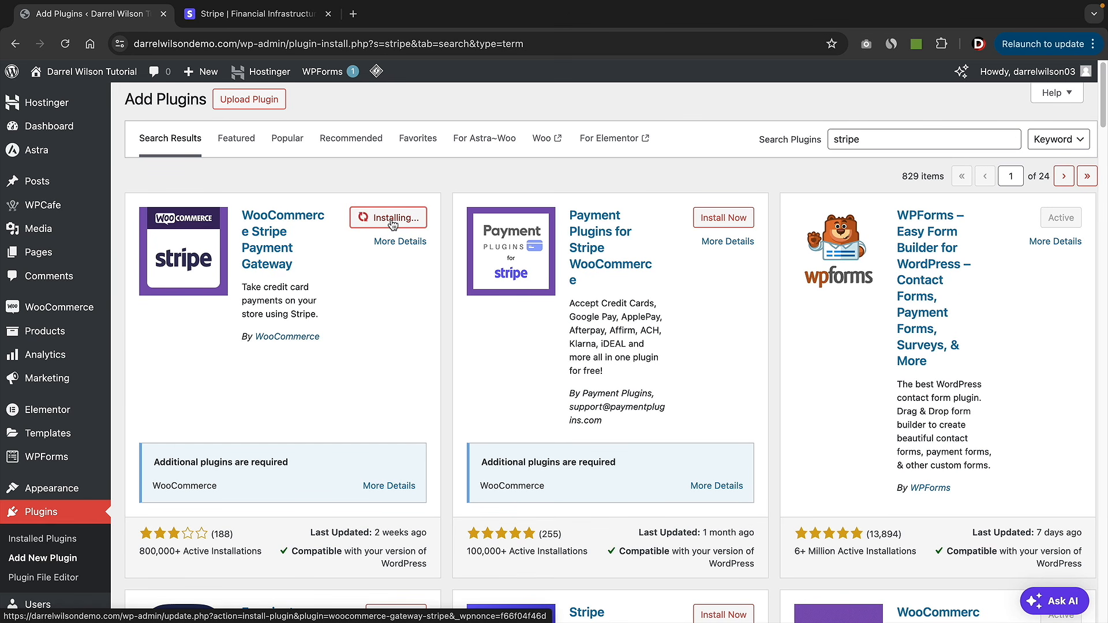
left_click(402, 220)
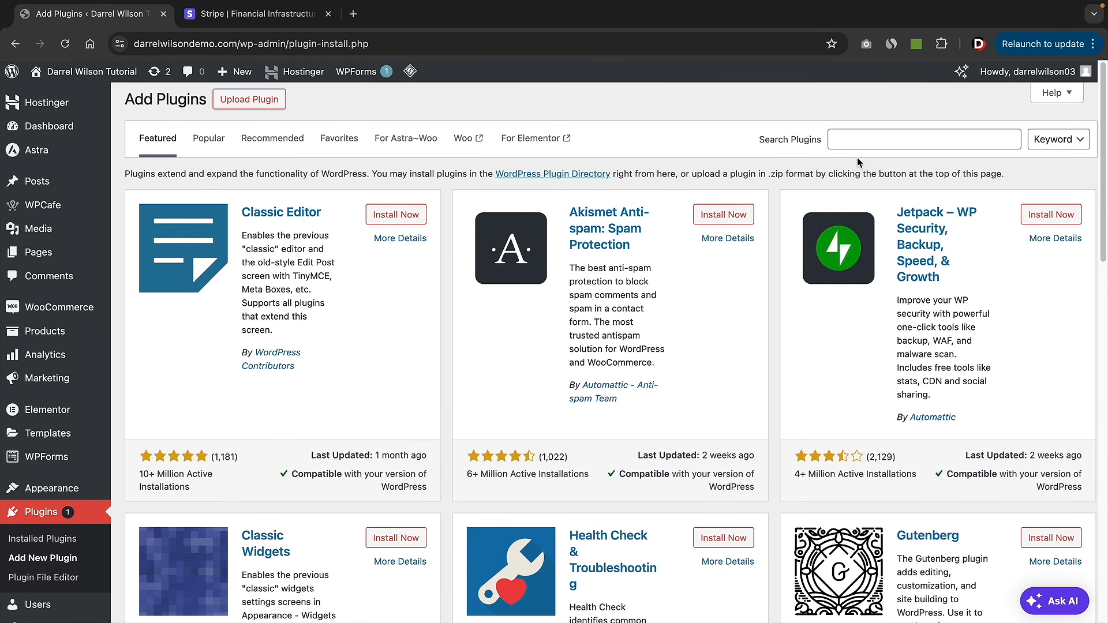
- Install the WooCommerce PayPal Payments plugin from a new plugin search
left_click(872, 142)
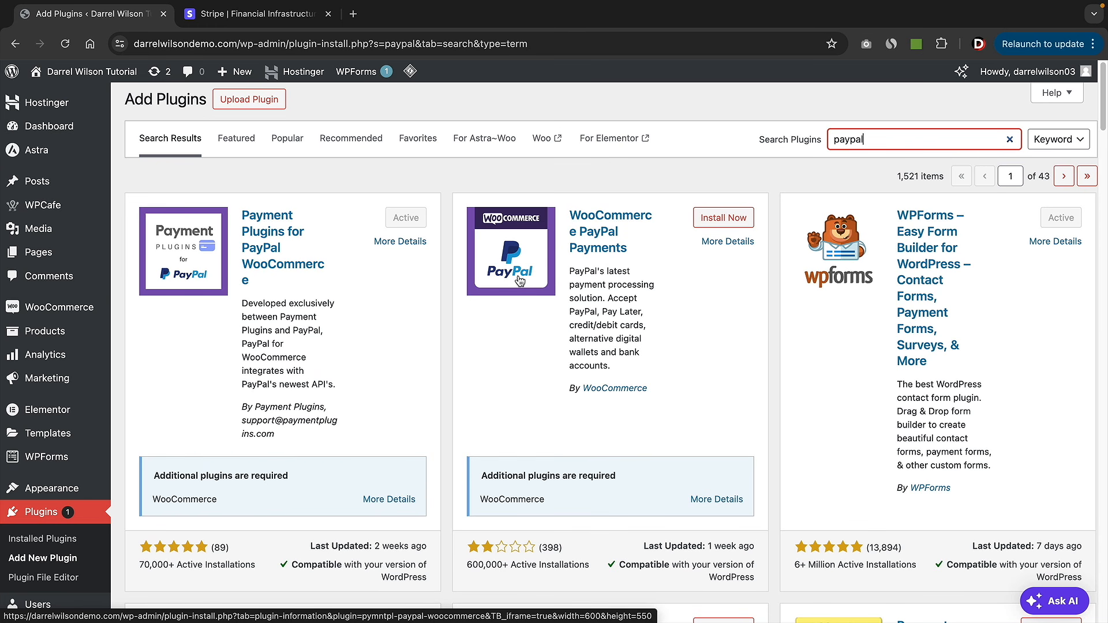
left_click(722, 219)
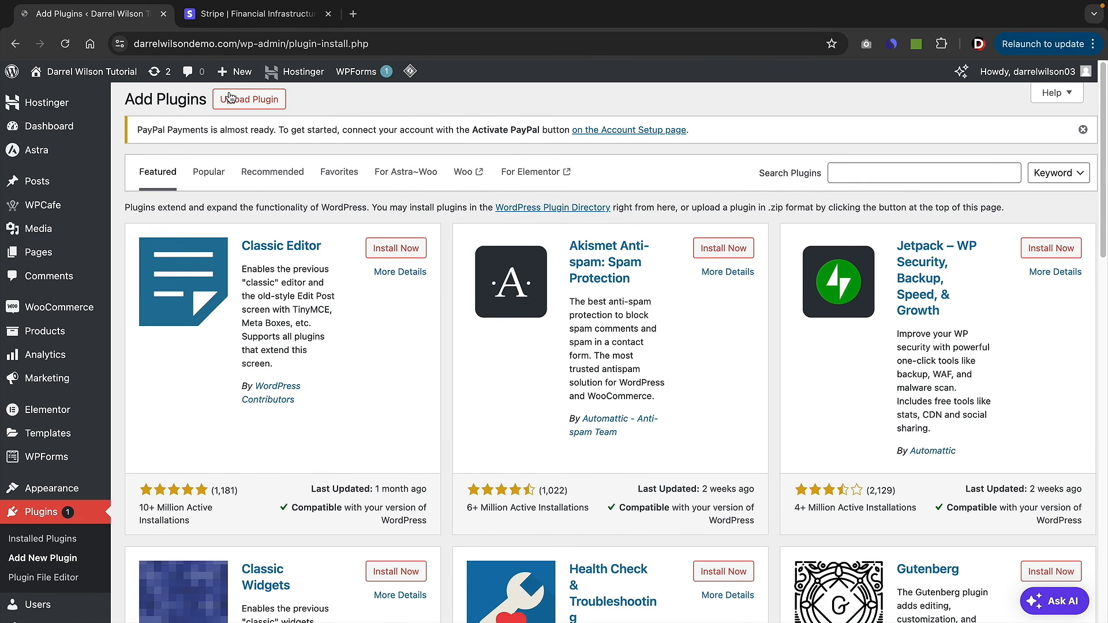
left_click(863, 166)
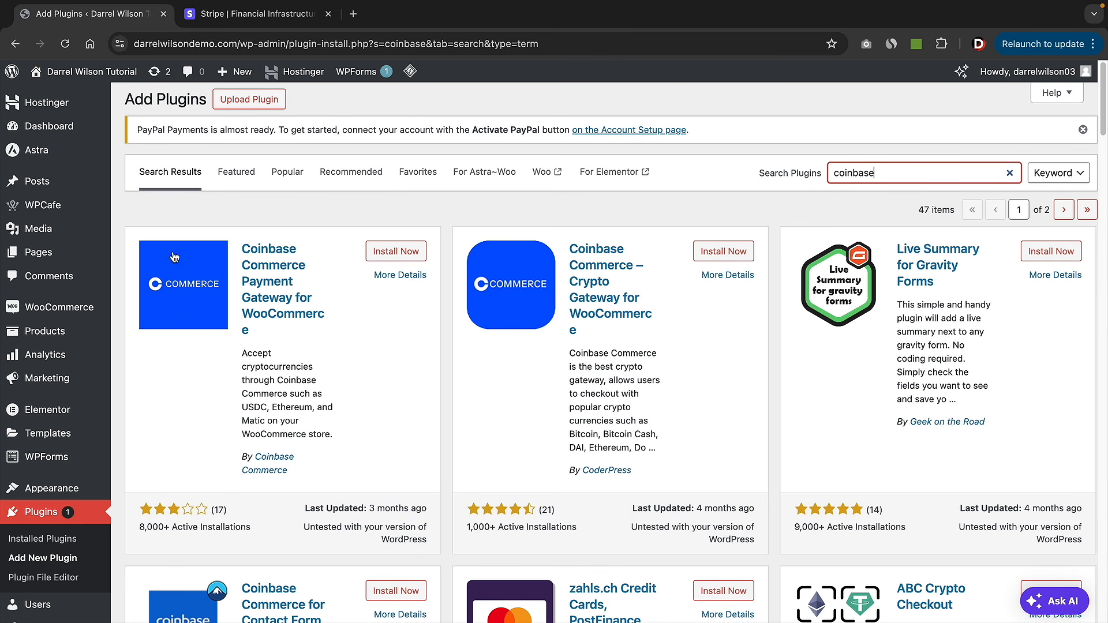
mouse_move(69, 311)
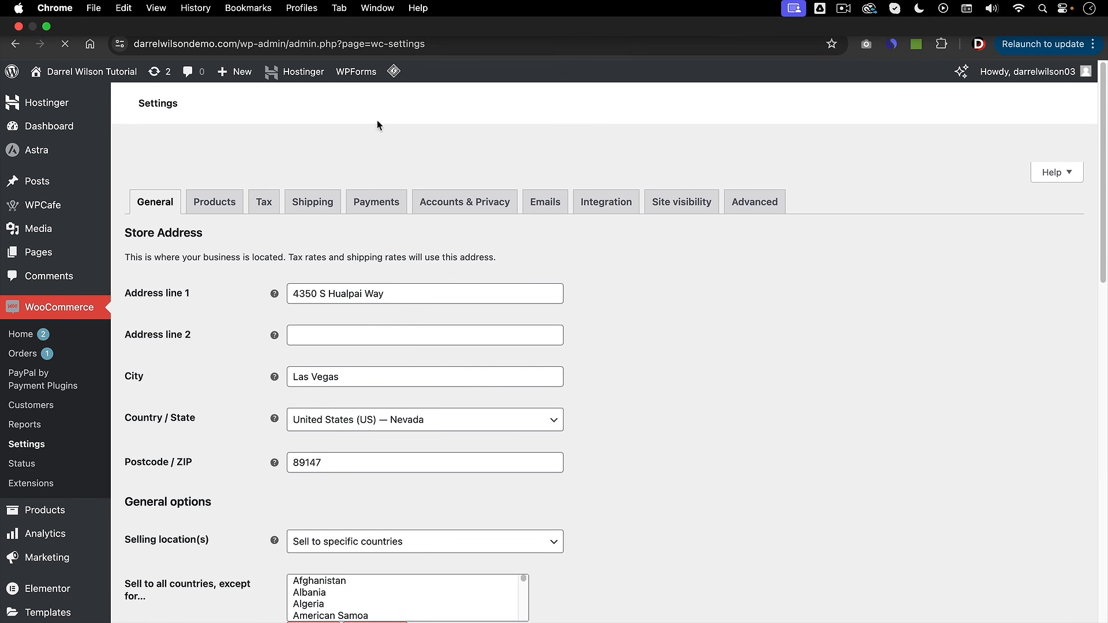
- Toggle Stripe on among the WooCommerce payment methods, then switch over to the Stripe website
left_click(377, 207)
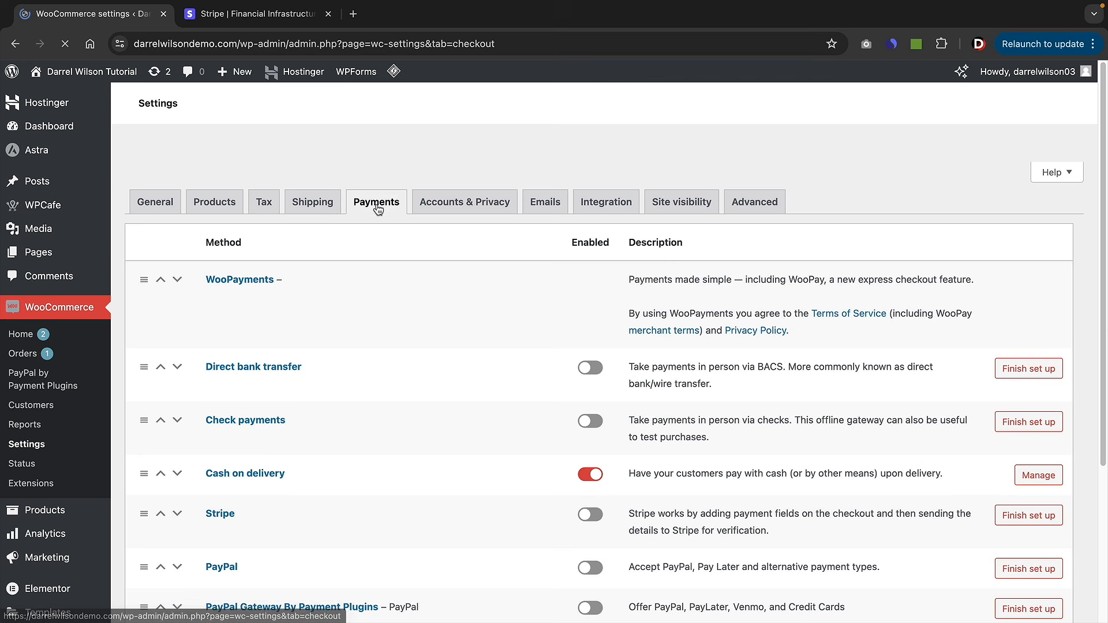
scroll(477, 321, "down", 3)
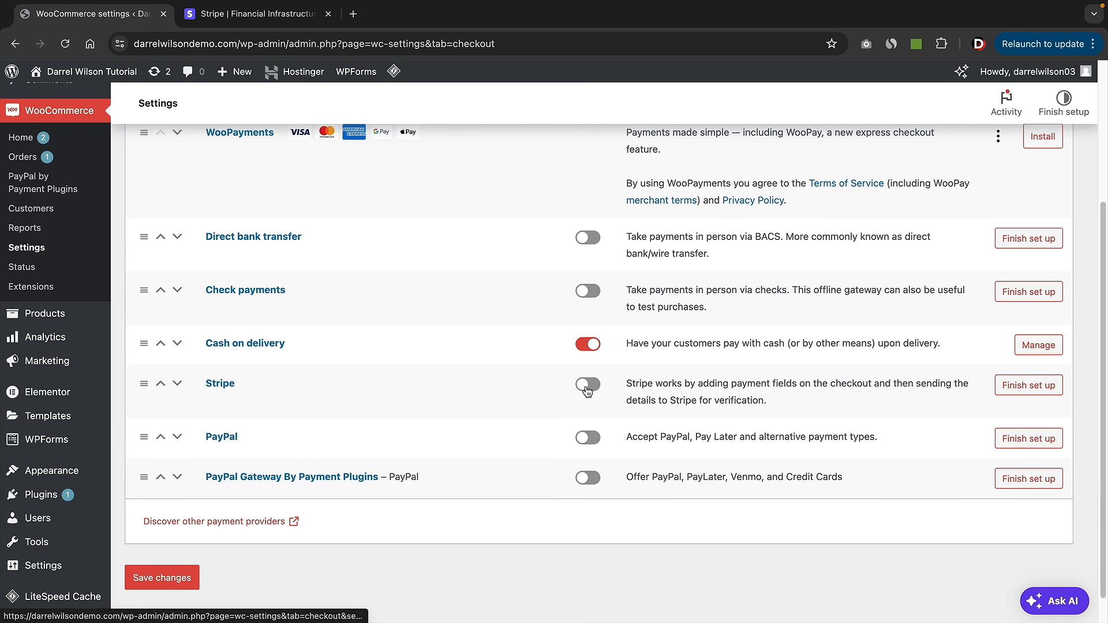
left_click(587, 386)
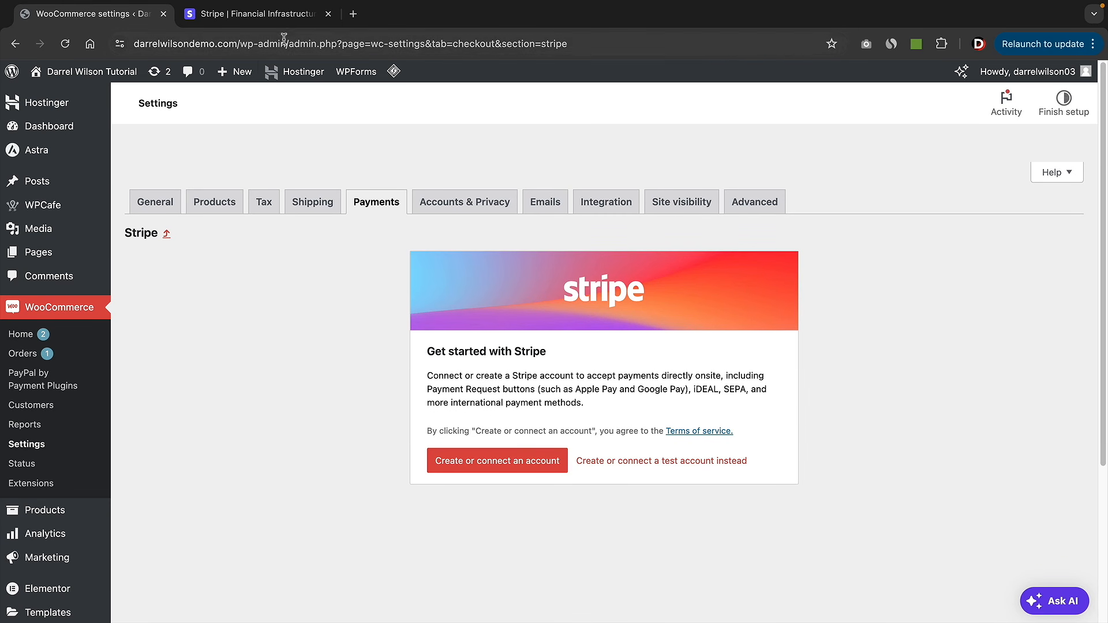
key("ctrl+Tab")
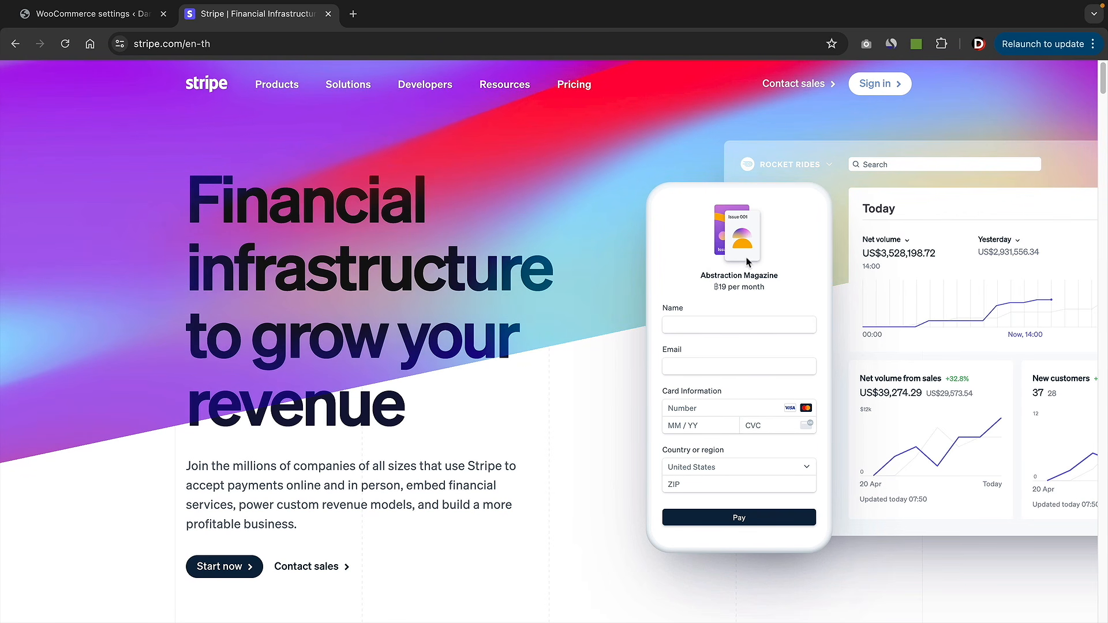
- Sign in to Stripe and connect its Testing Account to the WooCommerce store
left_click(886, 85)
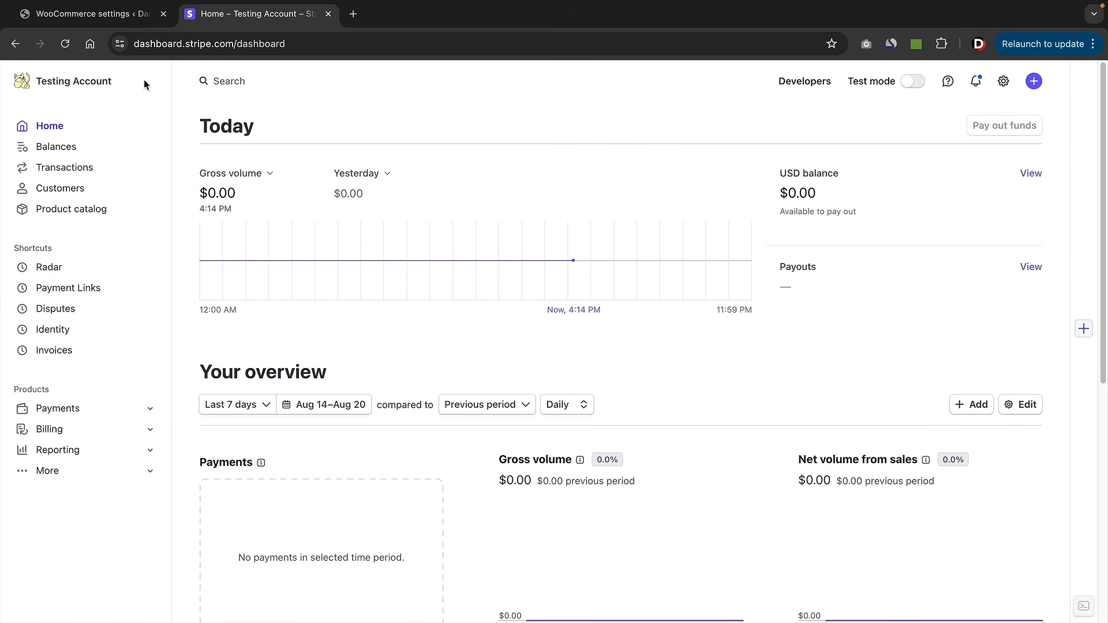
left_click(91, 18)
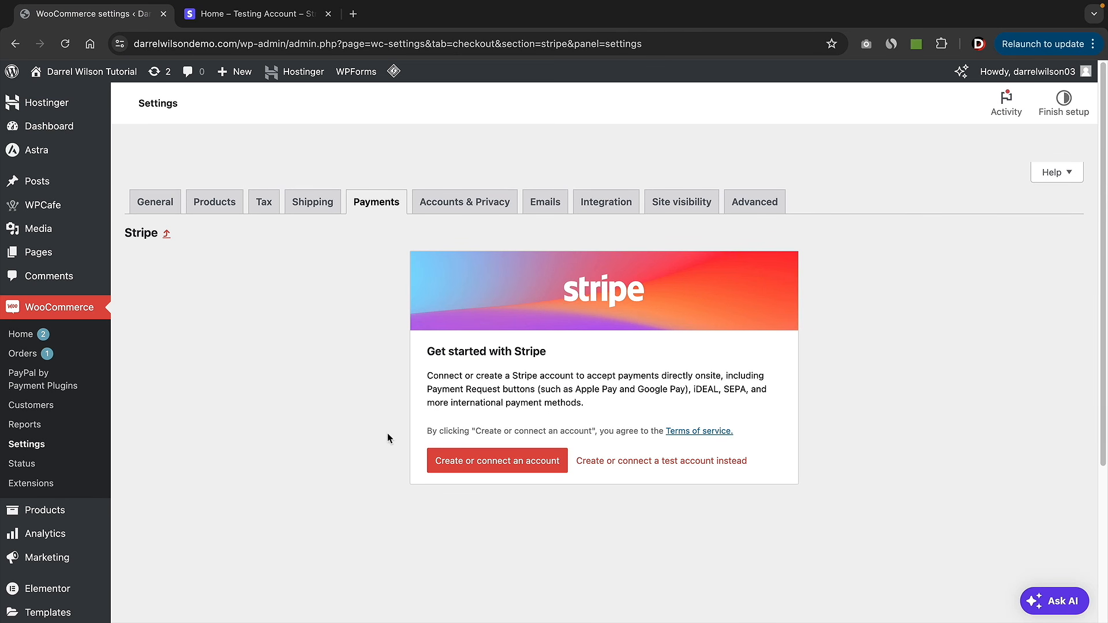
left_click(483, 468)
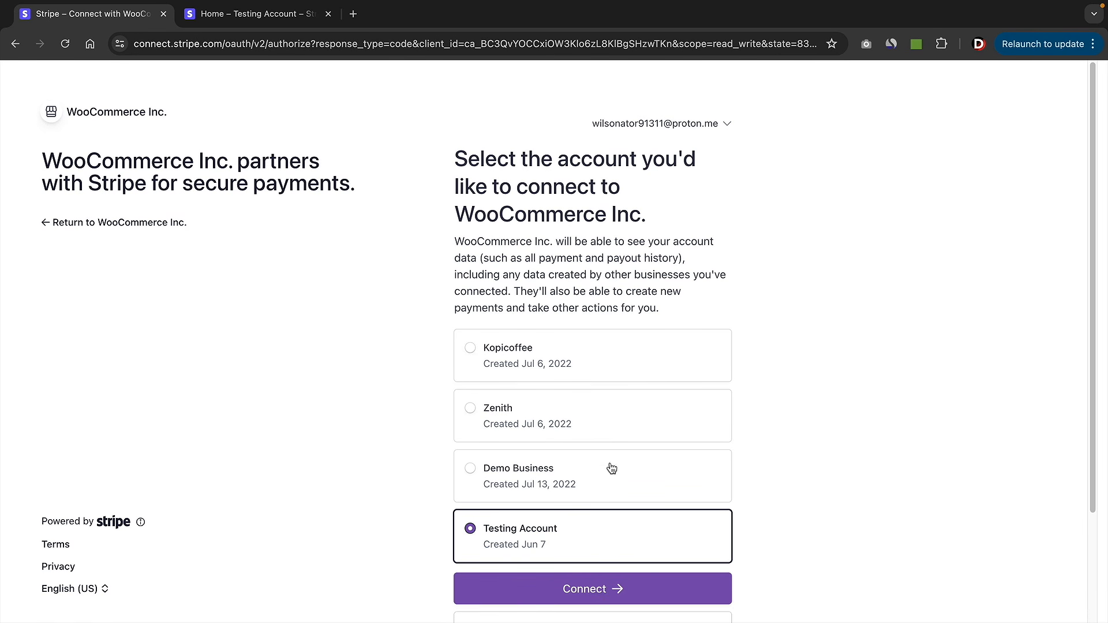
scroll(551, 368, "down", 1)
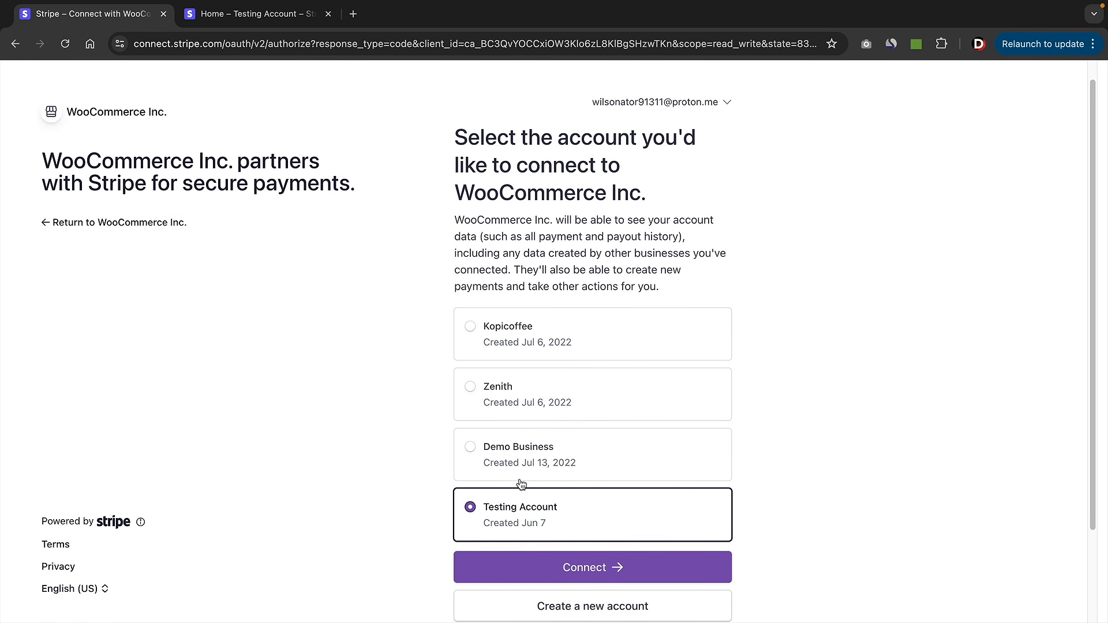
left_click(577, 568)
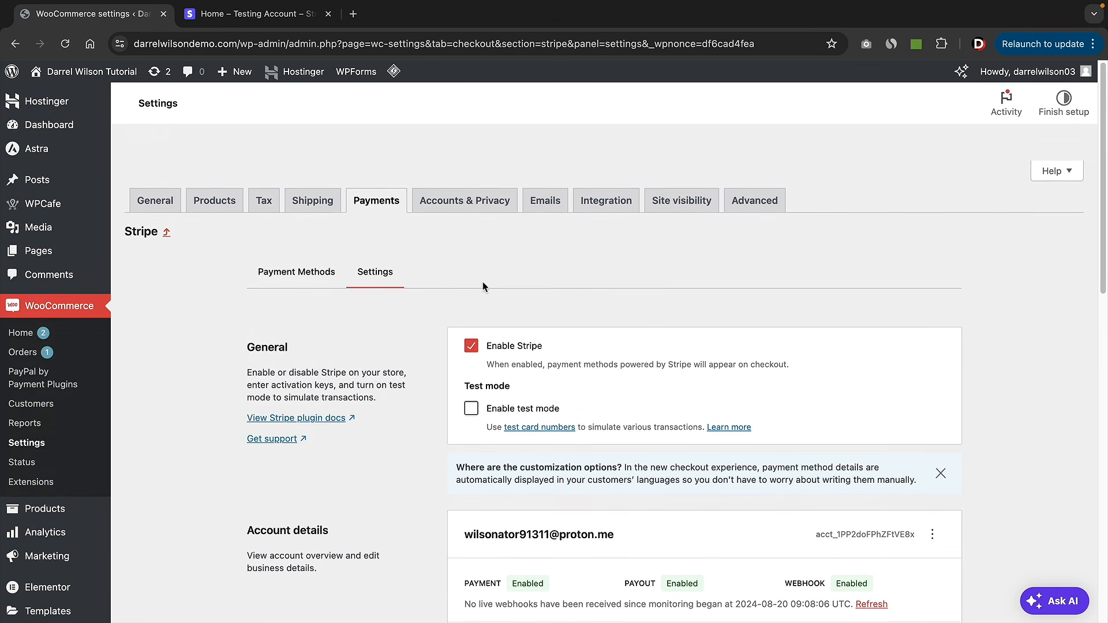
- Enable Stripe test mode and save the Stripe payment settings
scroll(483, 281, "down", 5)
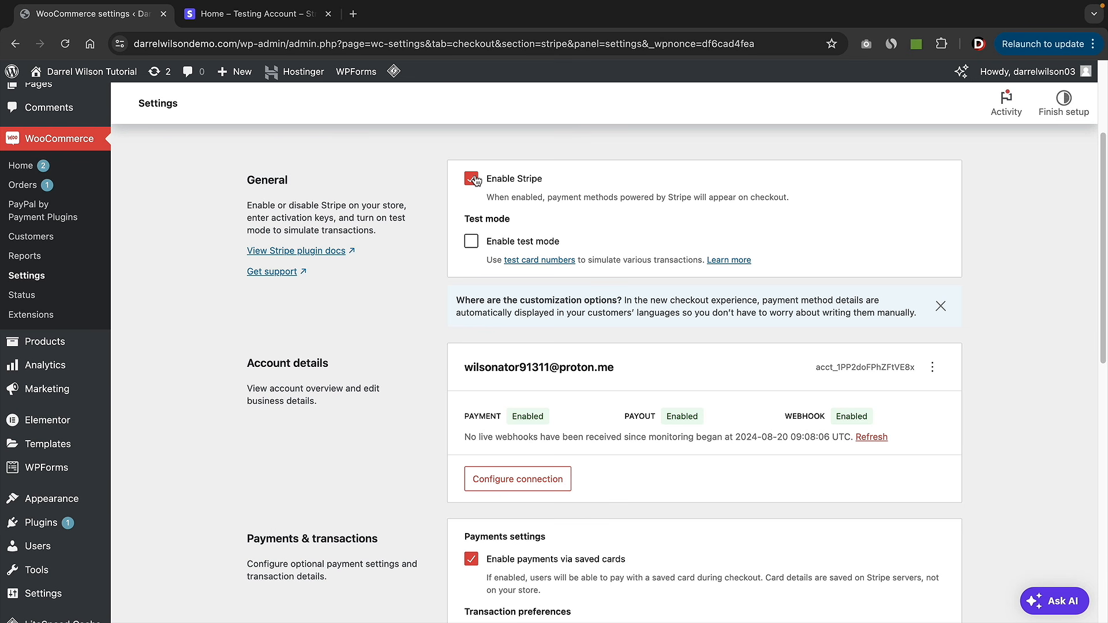
left_click(472, 242)
scroll(521, 276, "down", 10)
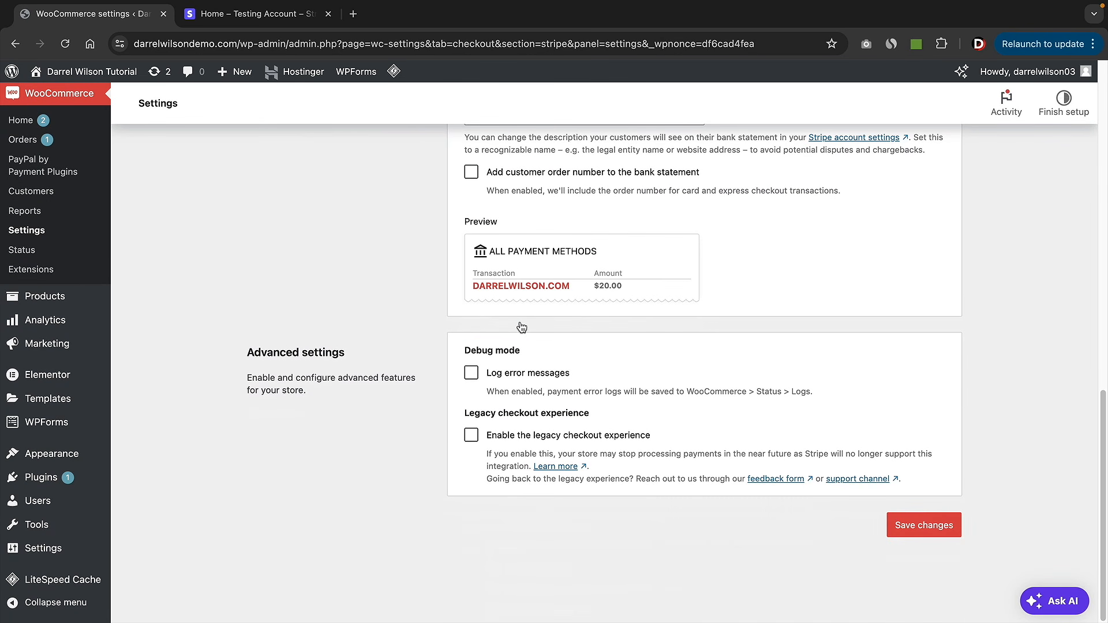
left_click(917, 527)
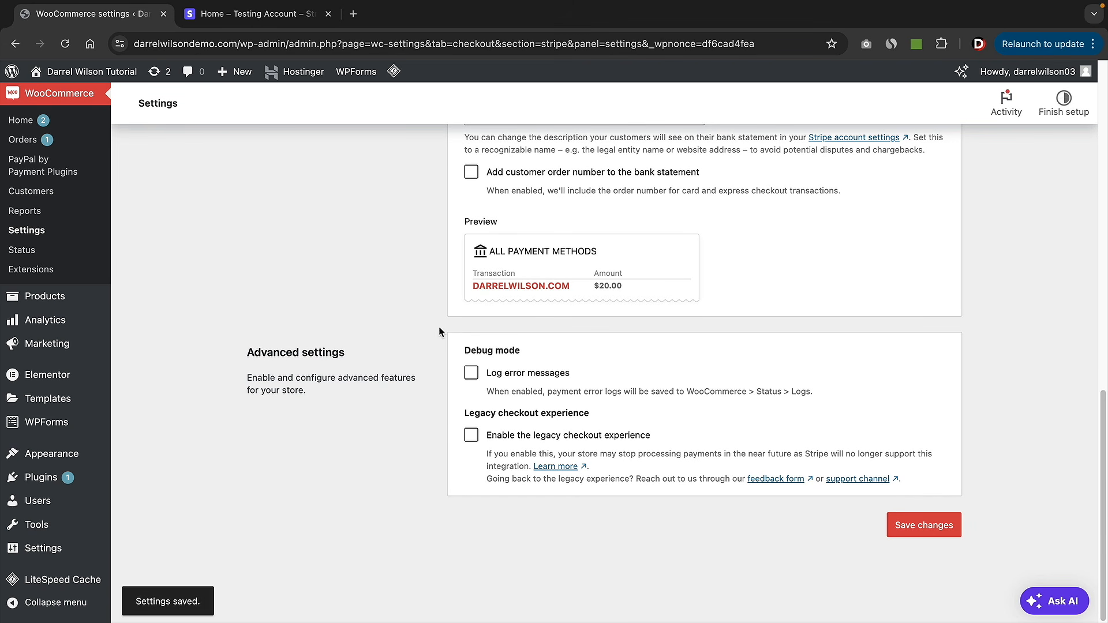
mouse_move(79, 87)
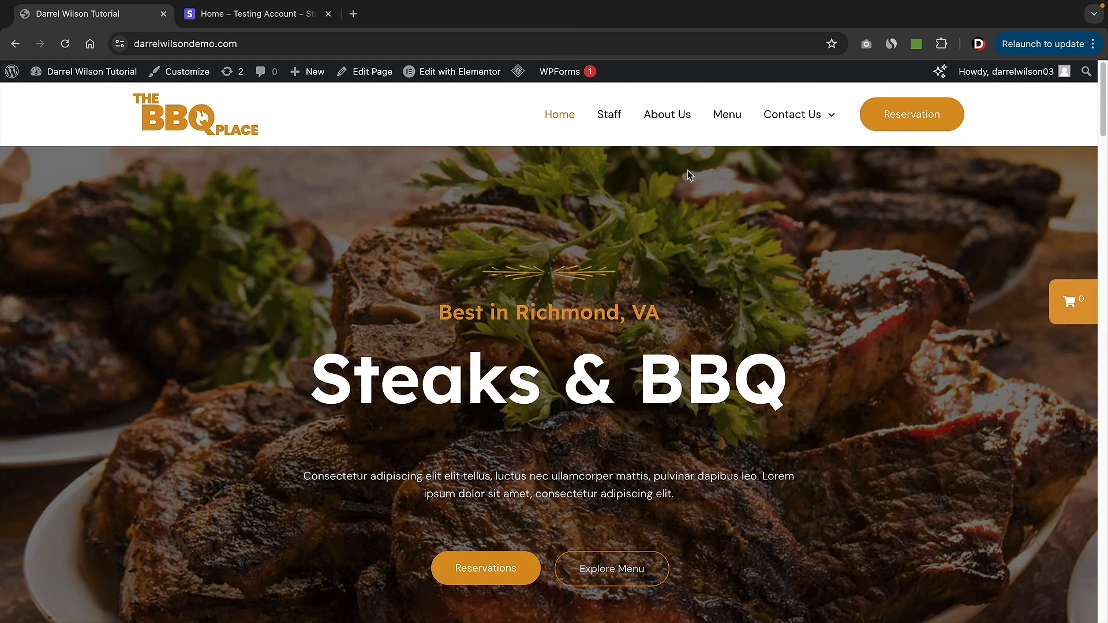
- Add the Super and Ultra Steaks to the cart from the Menu page and proceed to checkout
left_click(723, 118)
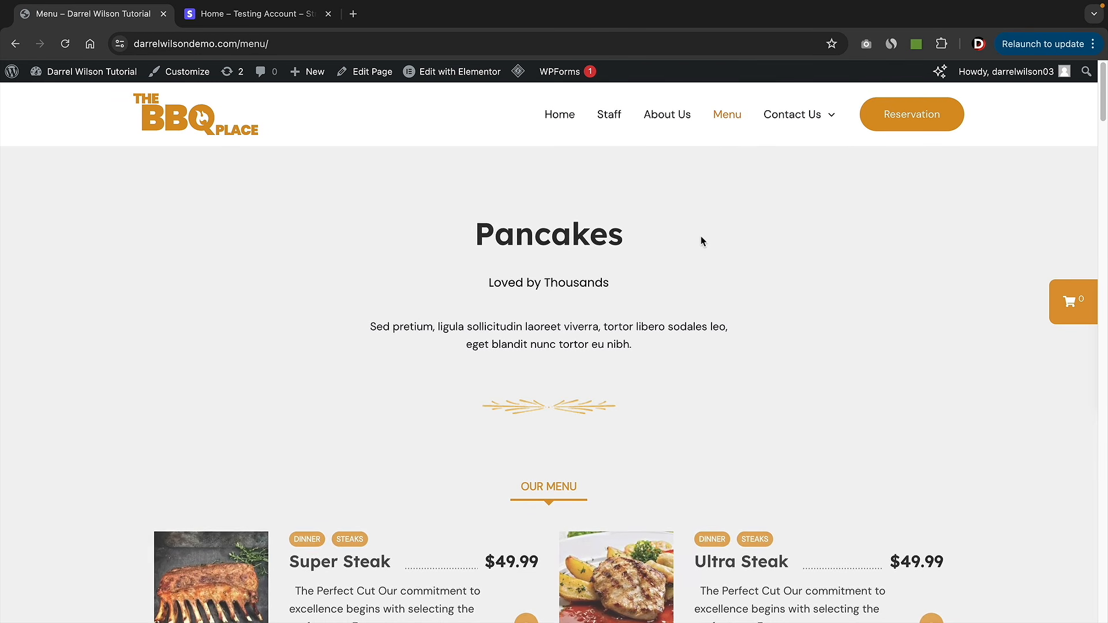
scroll(698, 240, "down", 4)
left_click(931, 376)
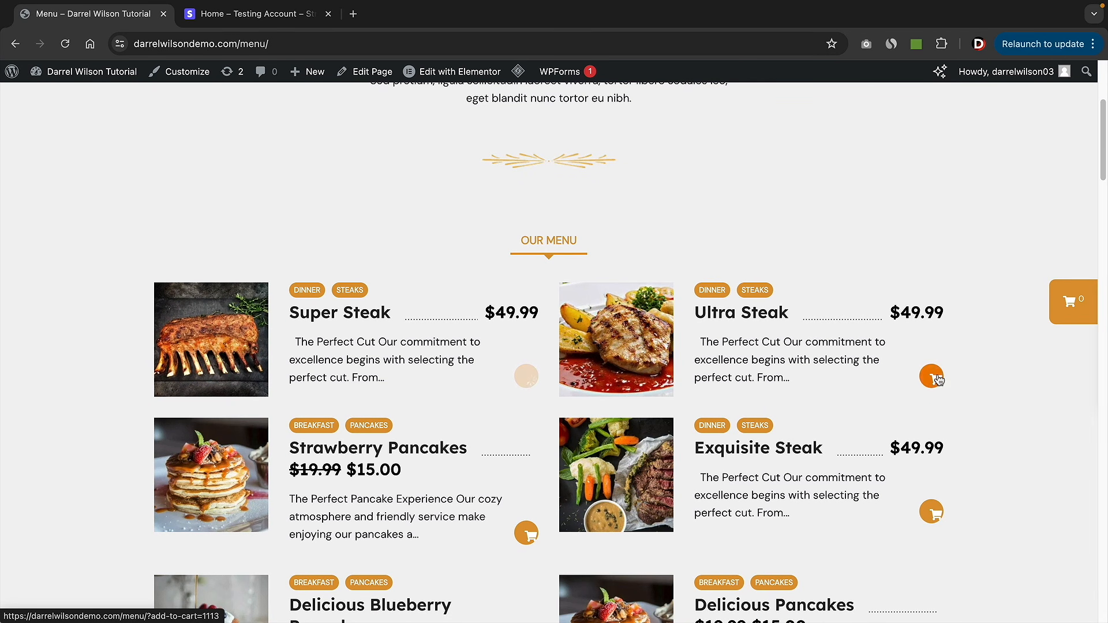
left_click(931, 511)
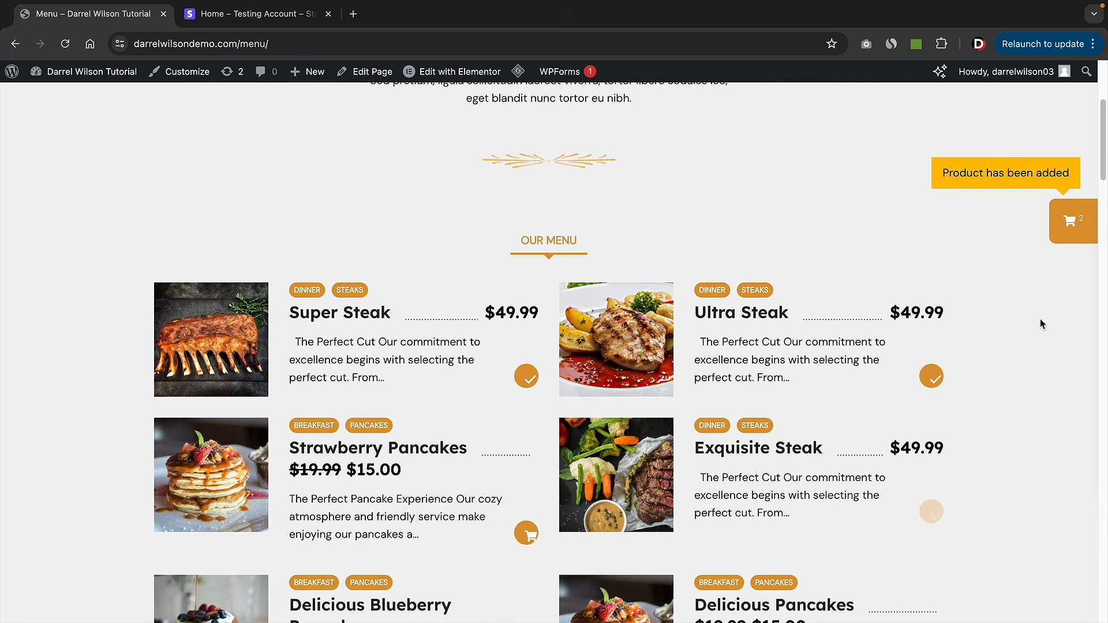
left_click(1069, 231)
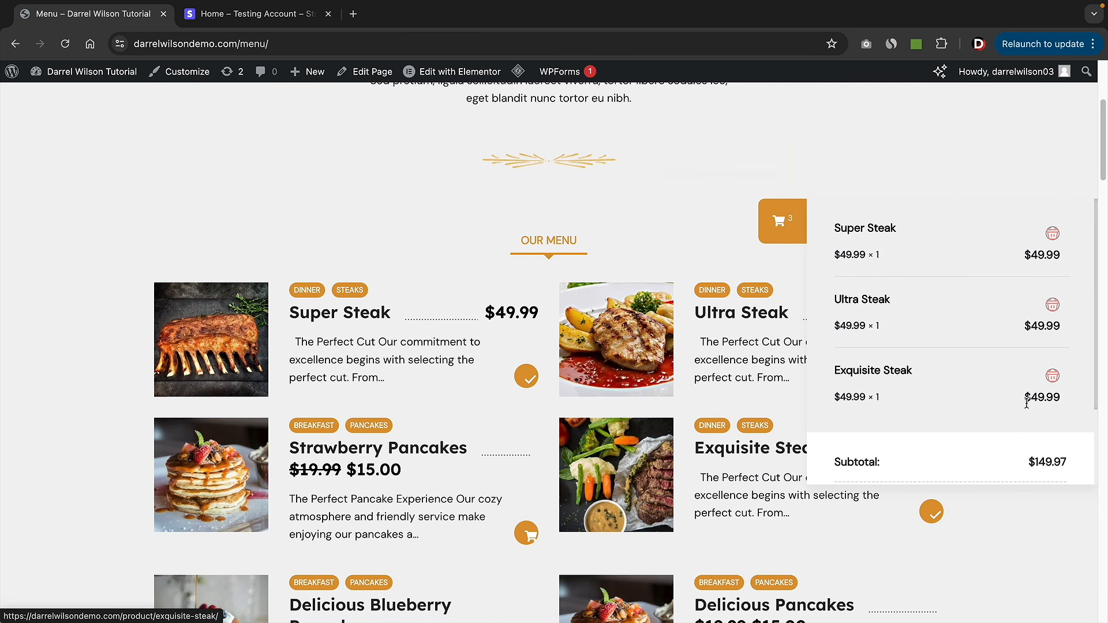
scroll(1029, 400, "down", 2)
left_click(1036, 449)
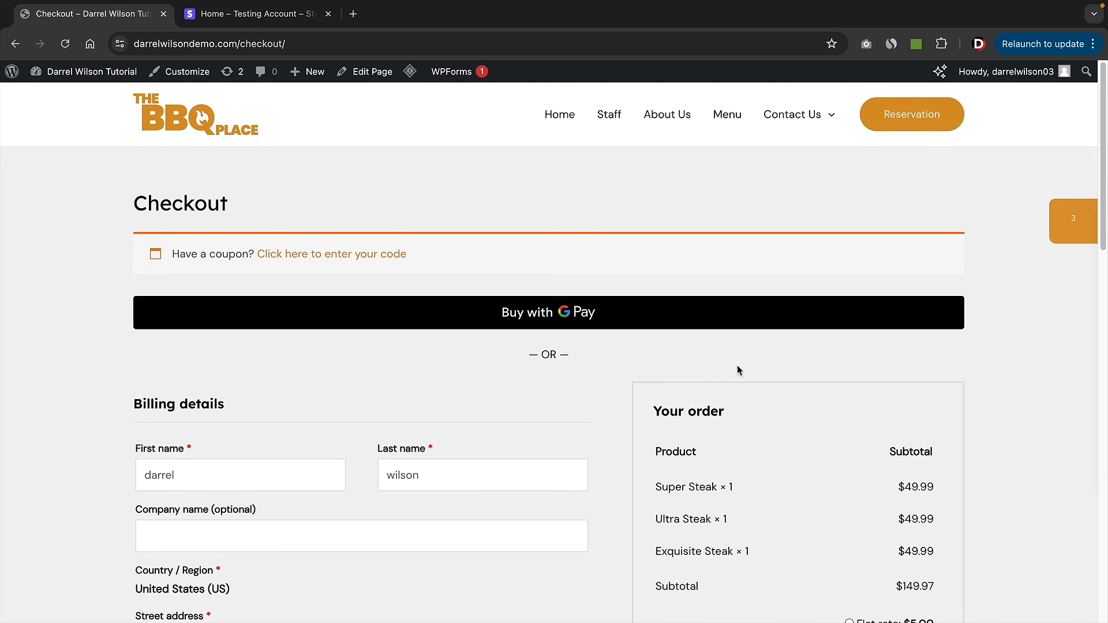
scroll(673, 336, "down", 5)
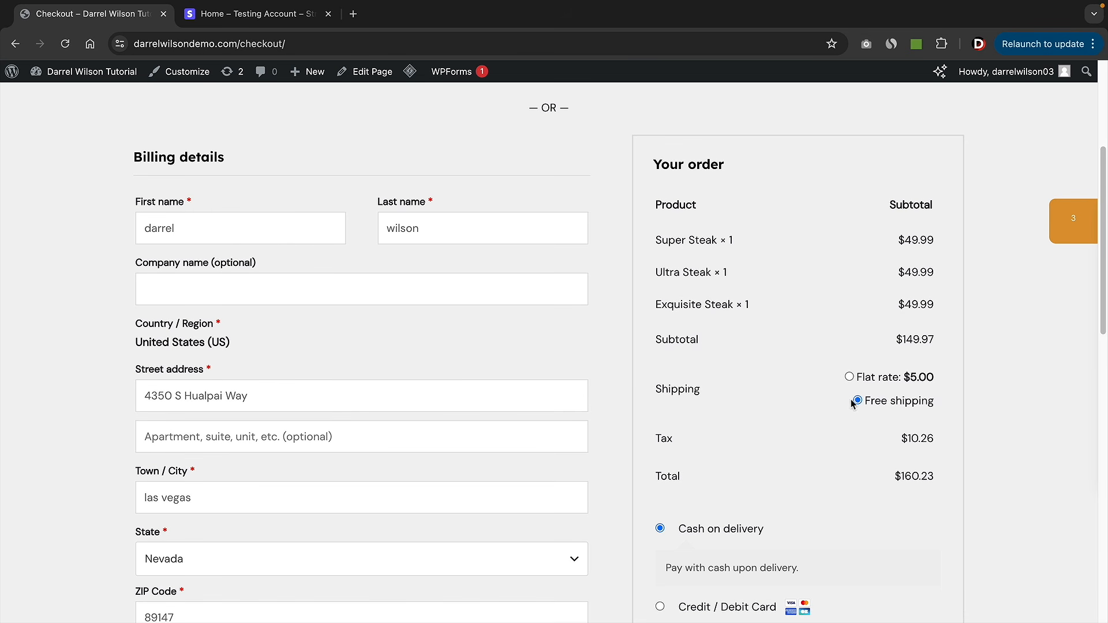
scroll(748, 351, "down", 4)
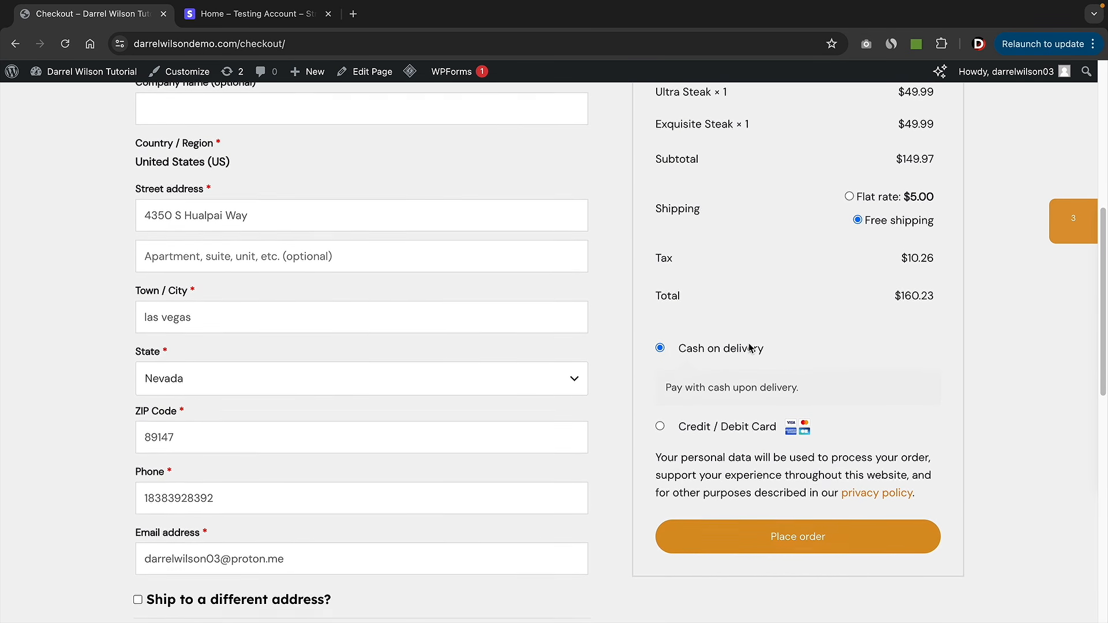
left_click(661, 418)
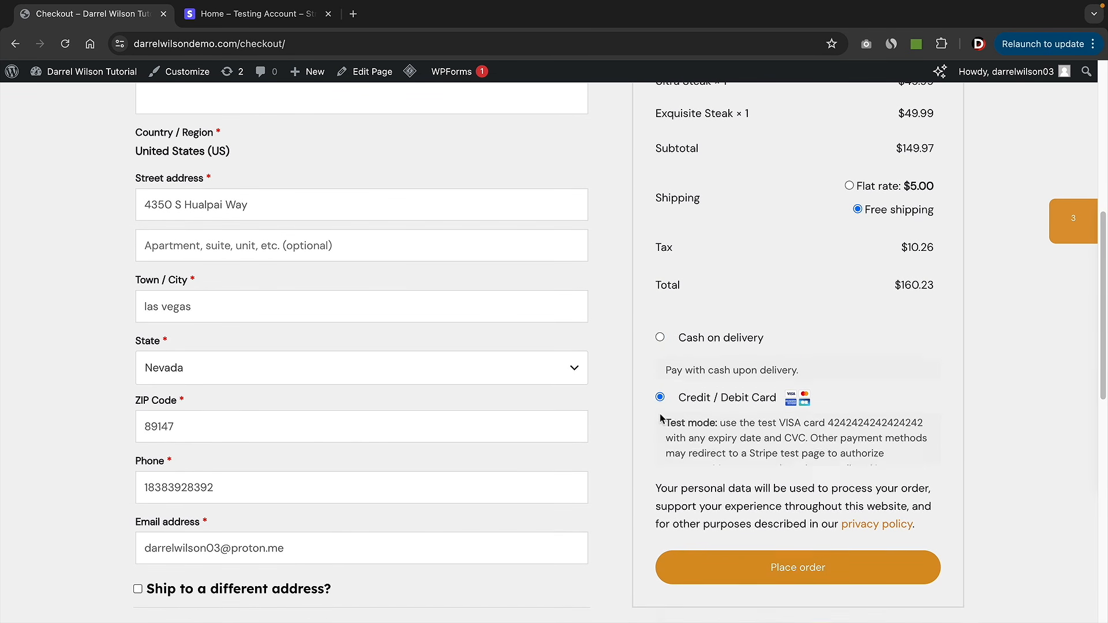
scroll(691, 413, "down", 2)
type("42")
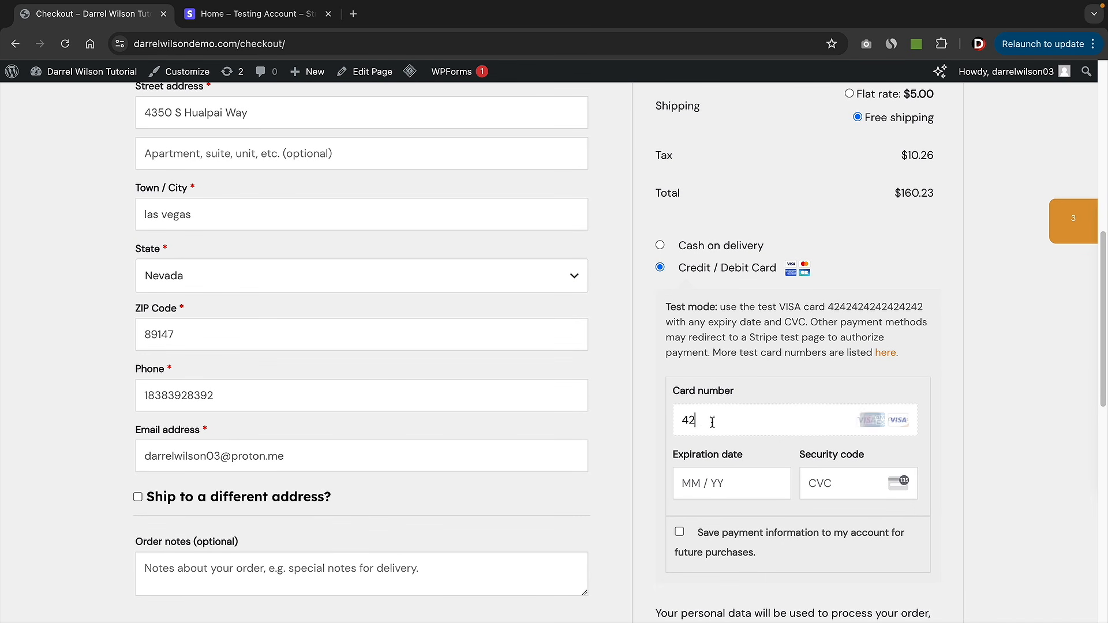
type("424242424242421234123")
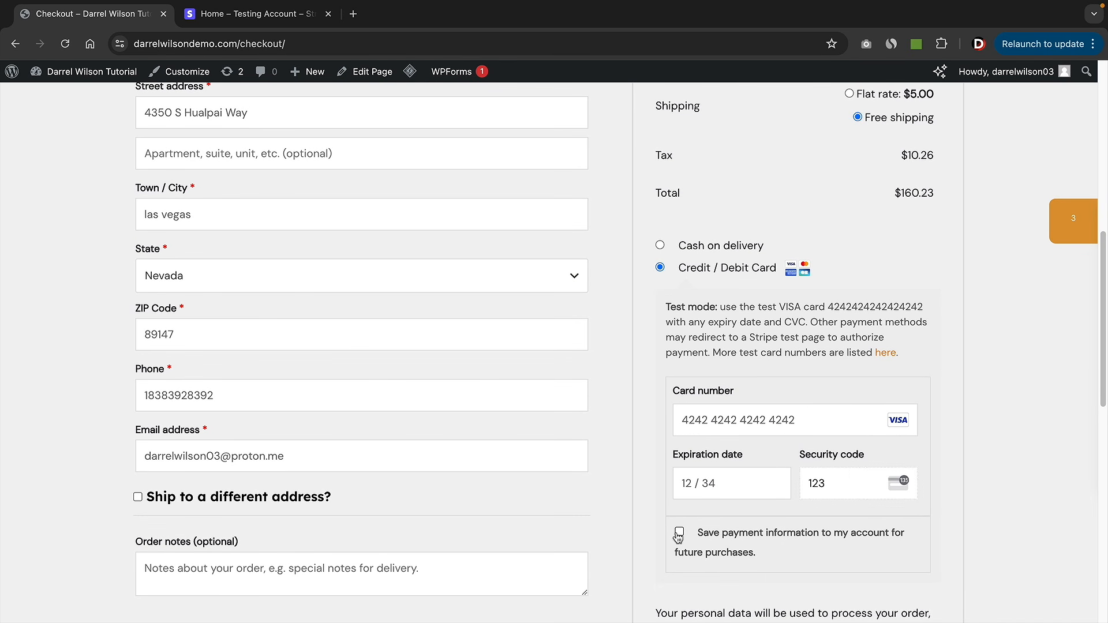
left_click(680, 531)
scroll(764, 506, "down", 4)
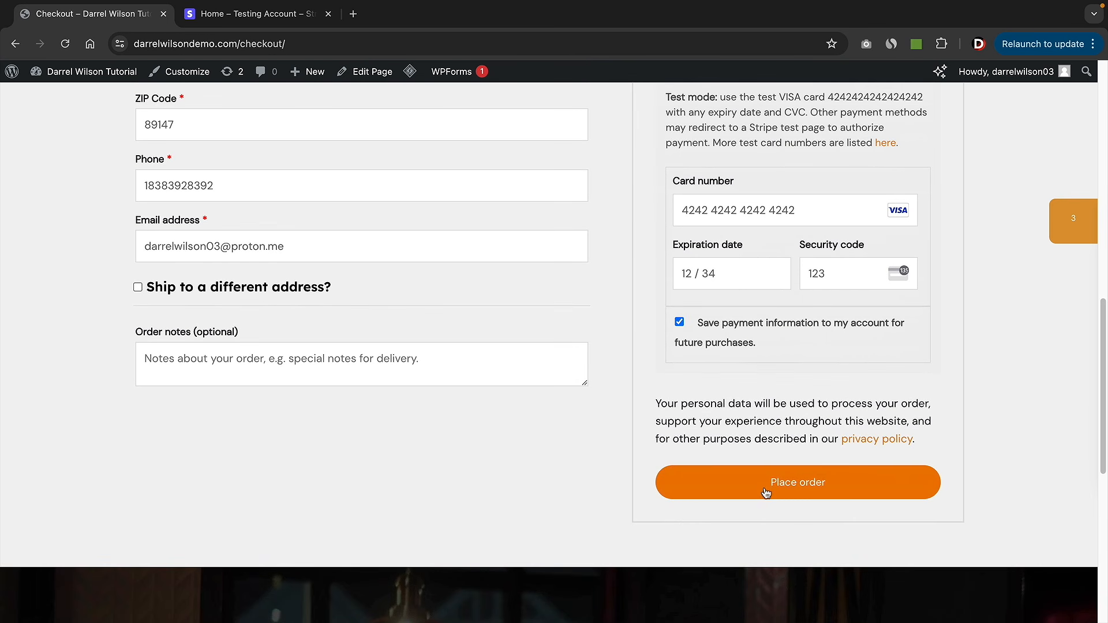
left_click(776, 485)
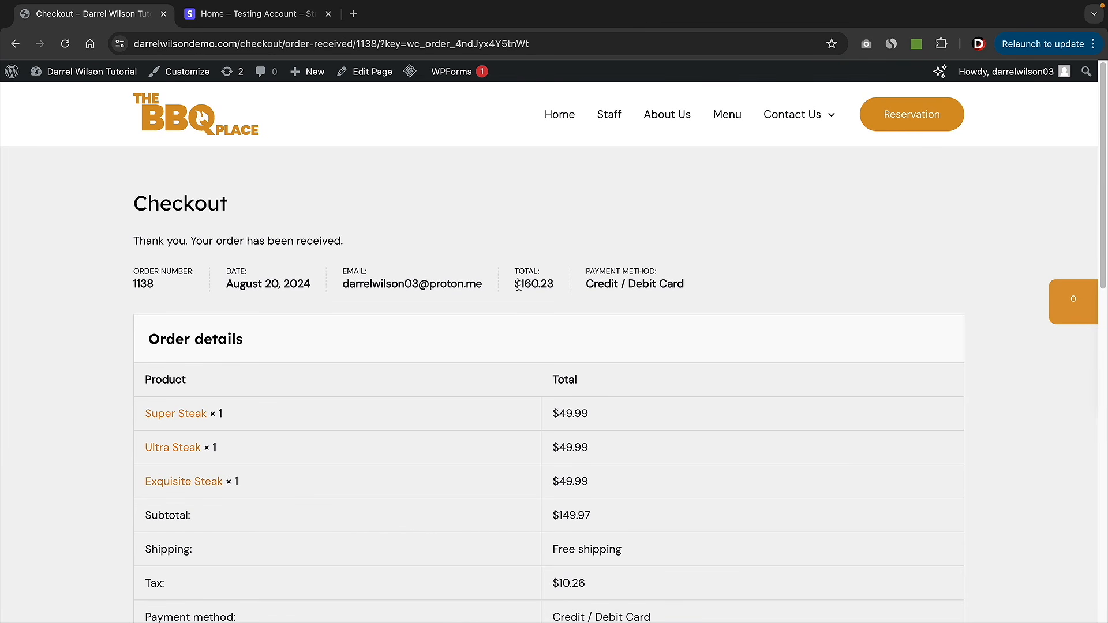
left_click_drag(517, 285, 559, 289)
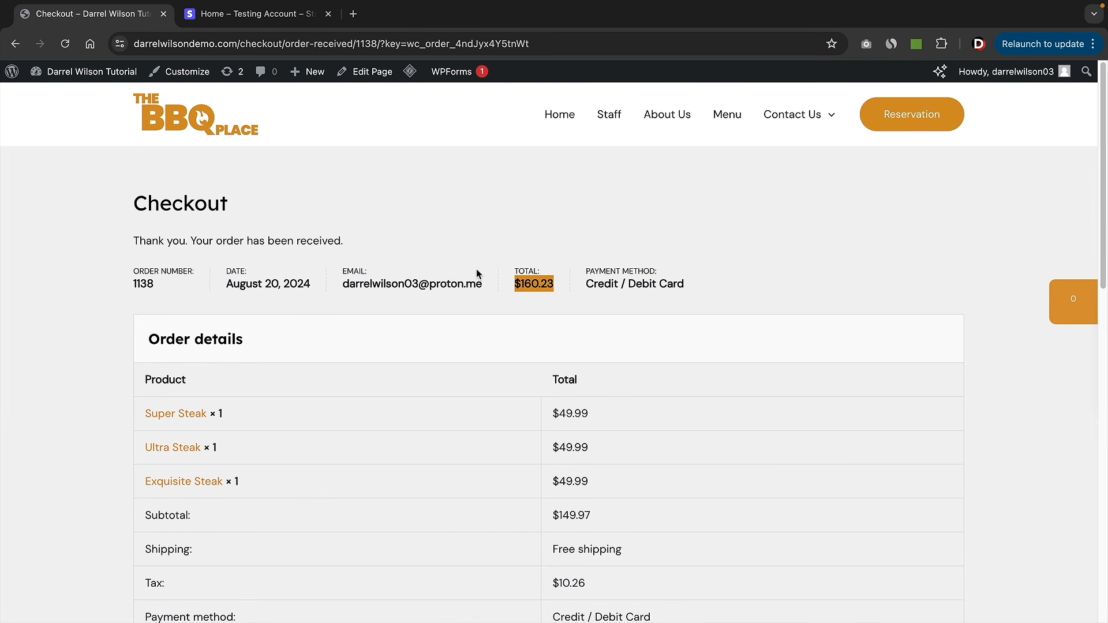
left_click(262, 16)
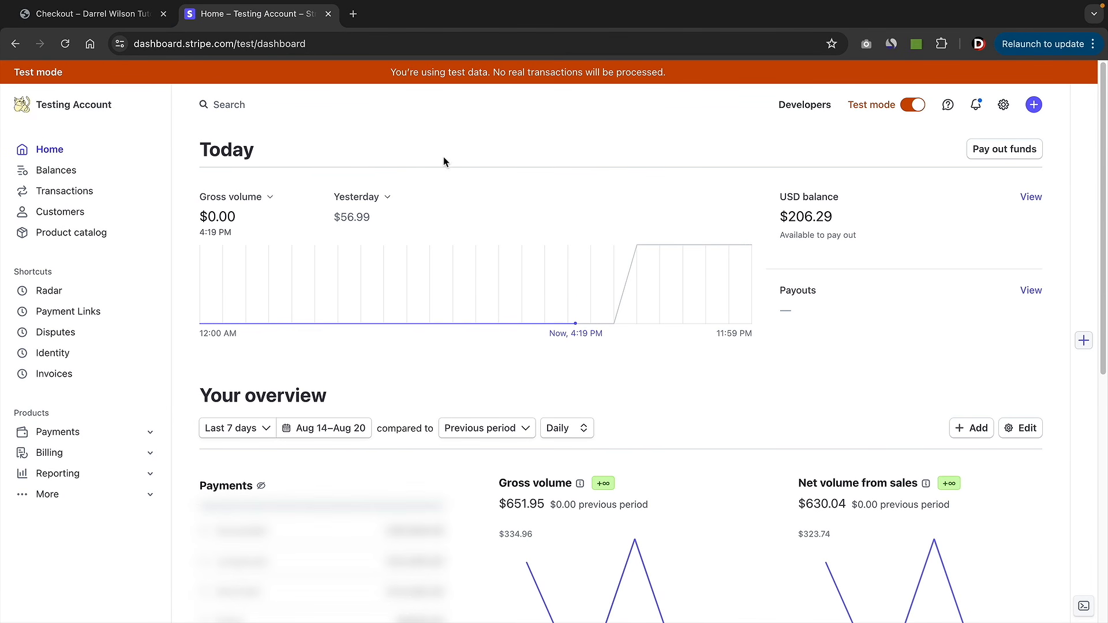
- Reload the Stripe dashboard to see the $160.23 gross volume, then view the Transactions list
left_click(62, 44)
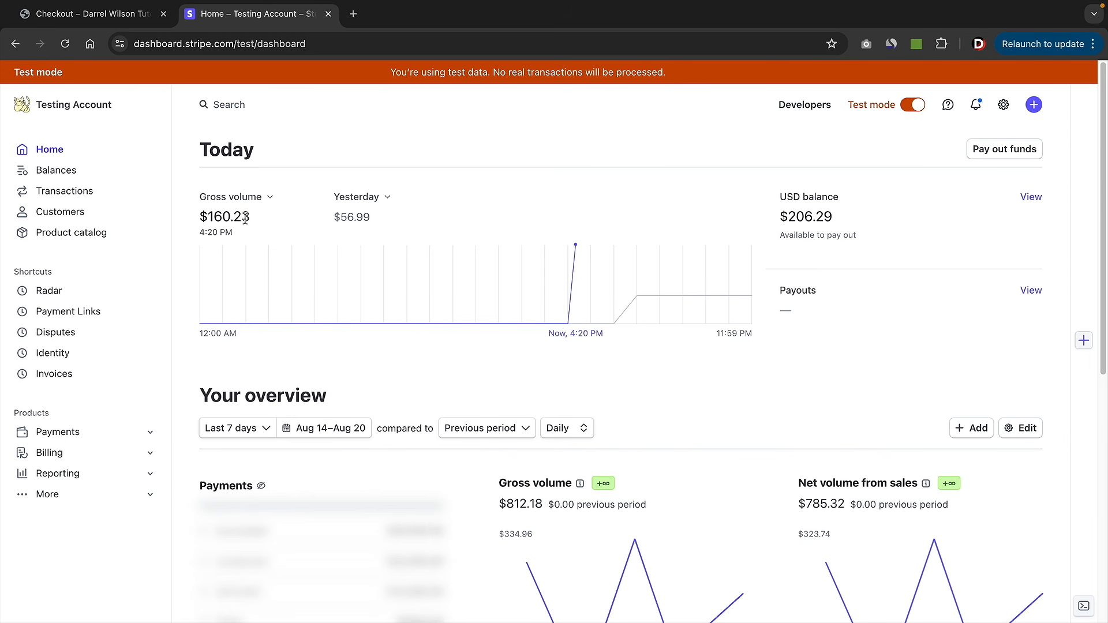
left_click_drag(250, 217, 202, 215)
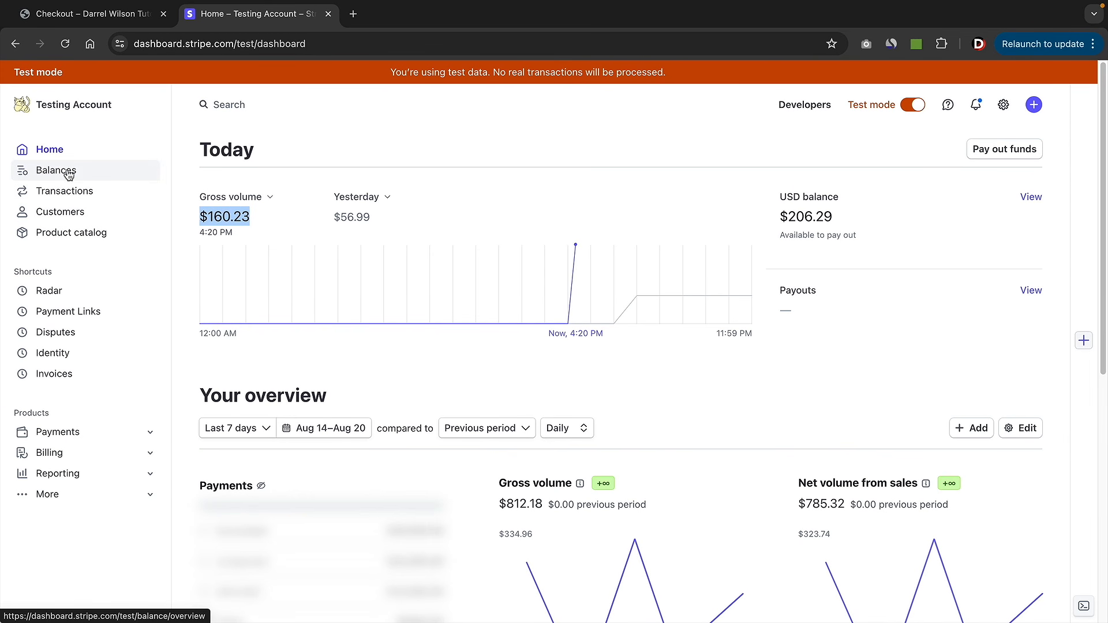
left_click(61, 193)
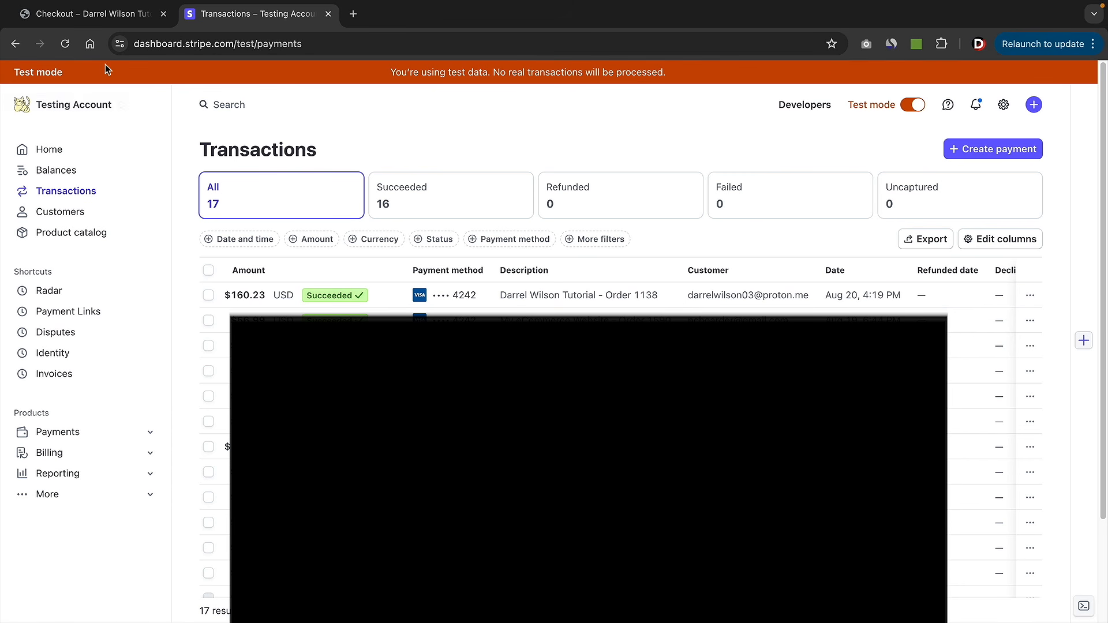
- Turn off Stripe test mode in the WooCommerce Payments settings and save
left_click(103, 17)
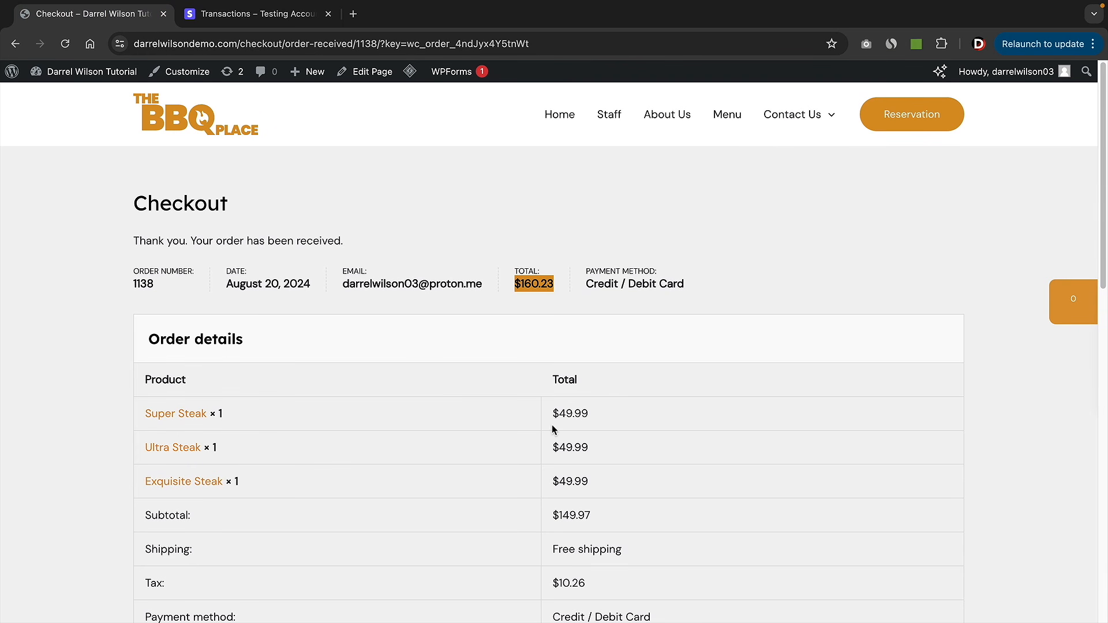
mouse_move(90, 72)
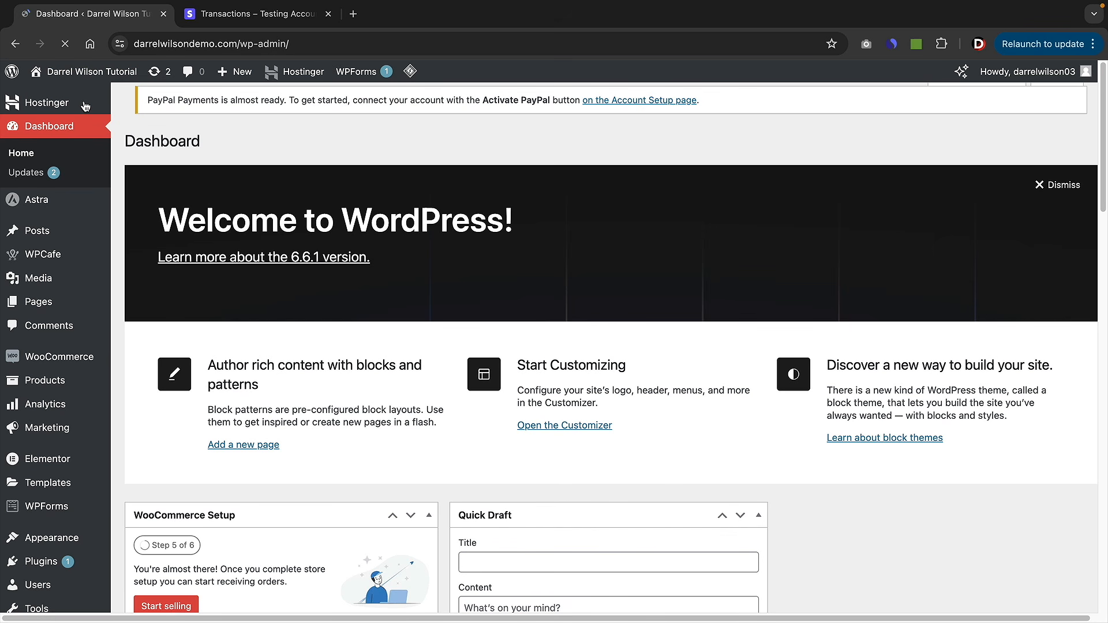
mouse_move(81, 230)
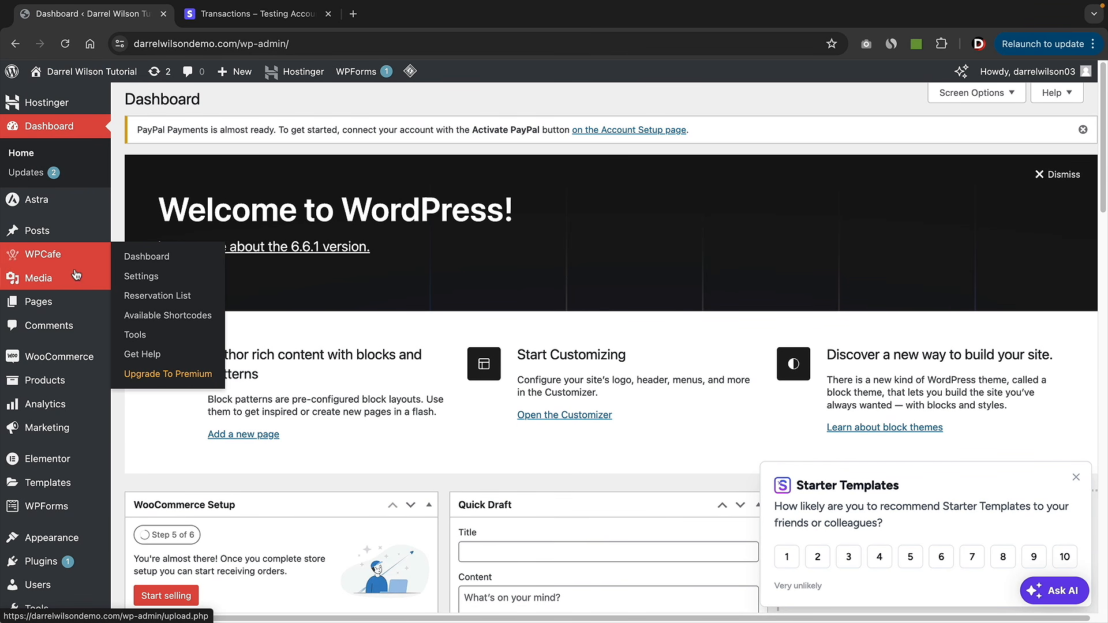
mouse_move(81, 357)
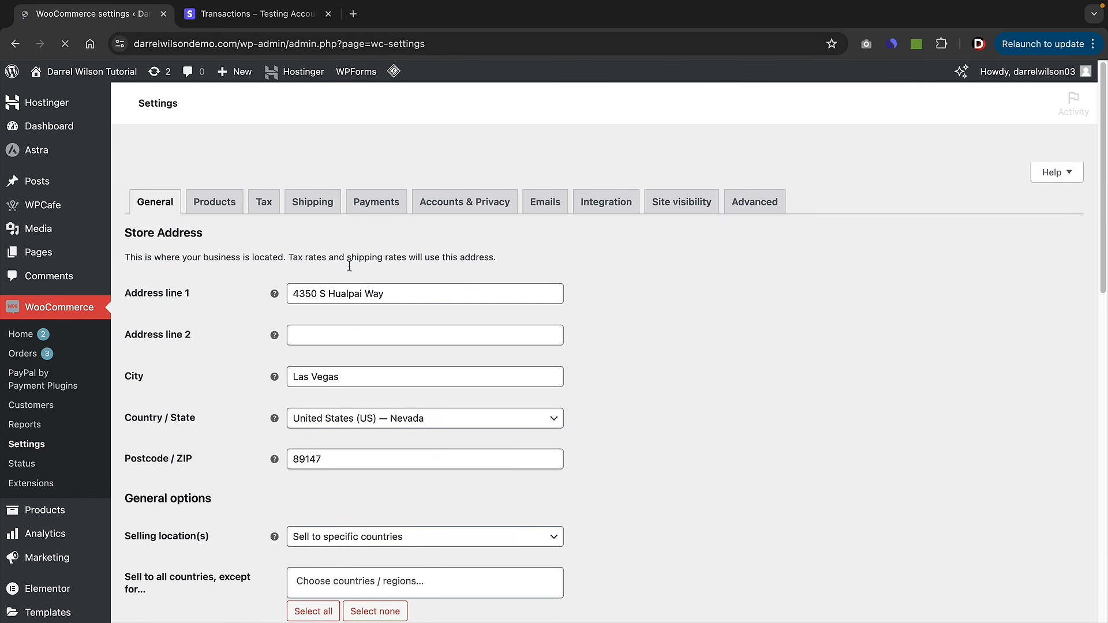
left_click(374, 202)
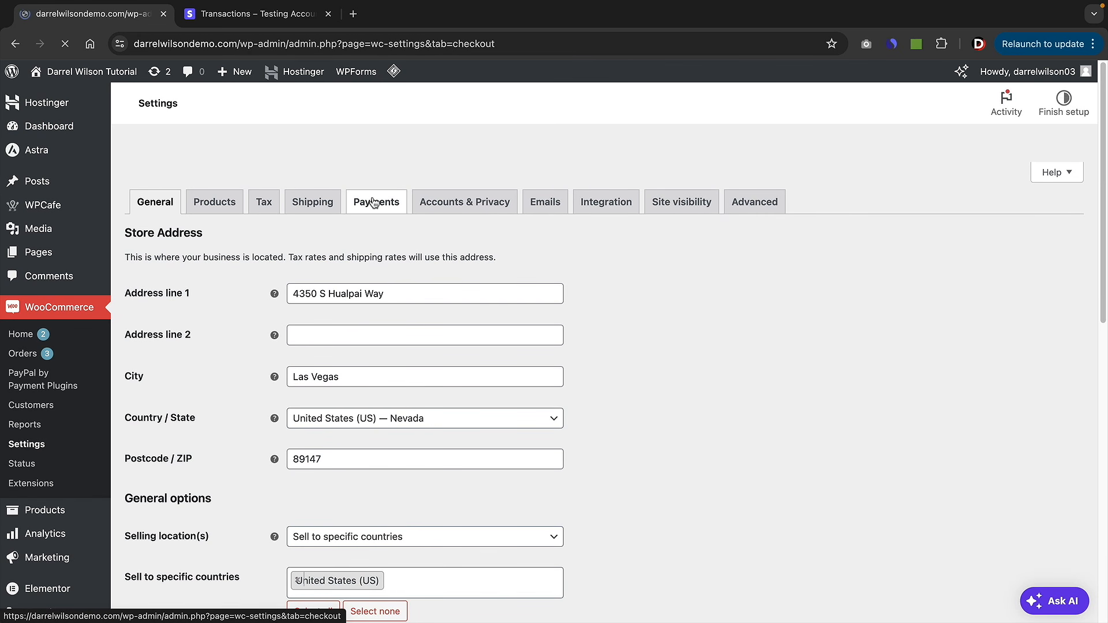
scroll(429, 270, "down", 4)
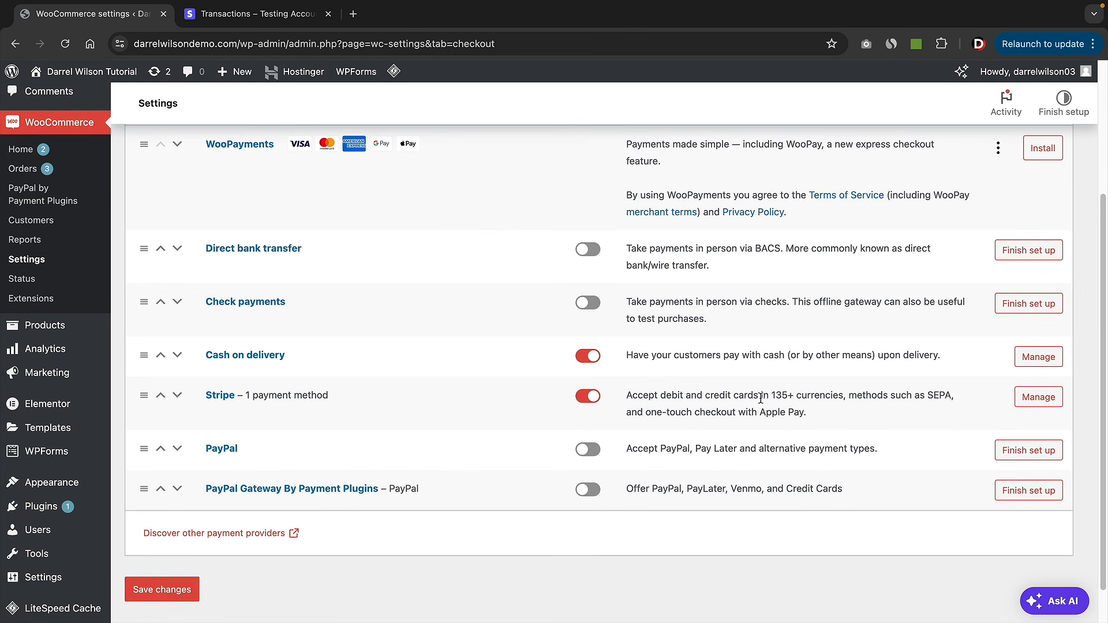
left_click(1043, 401)
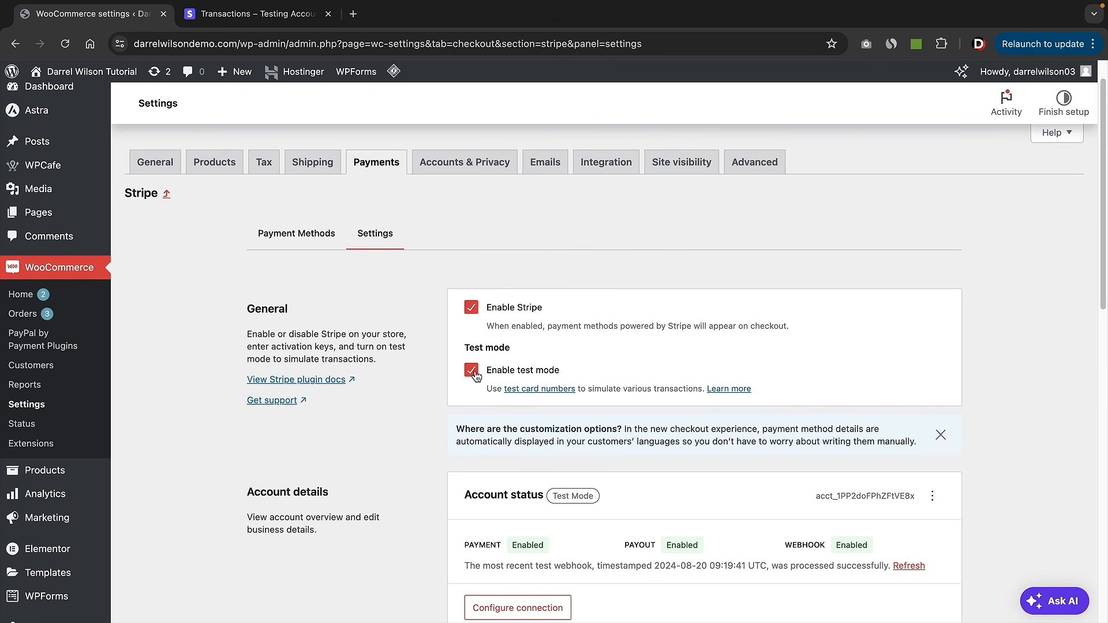
left_click(475, 375)
scroll(499, 381, "down", 10)
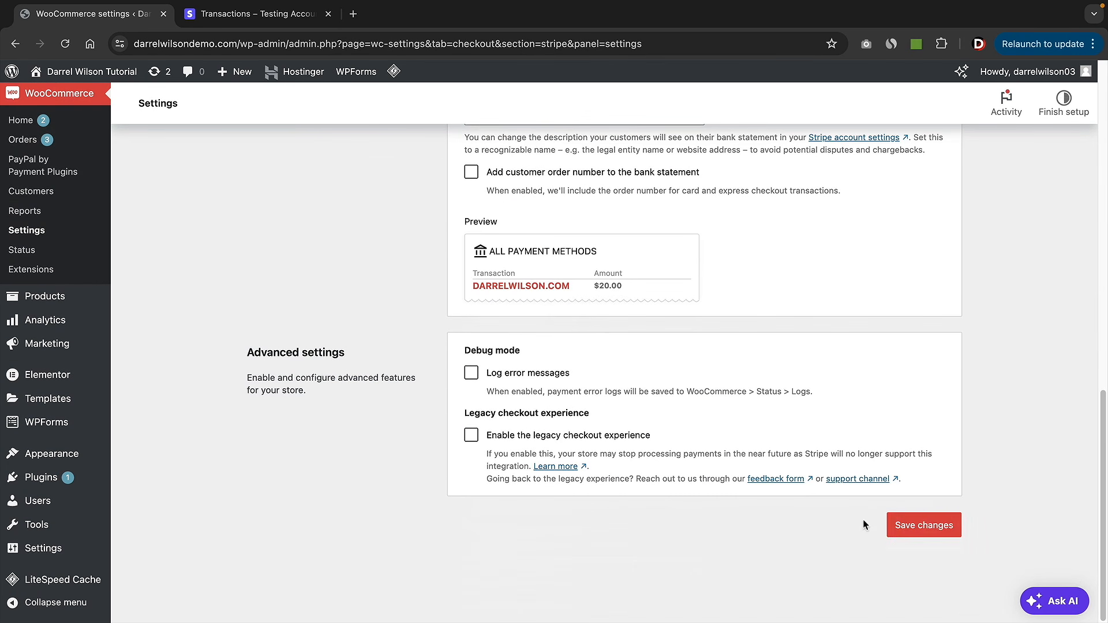
scroll(612, 457, "up", 5)
scroll(612, 458, "up", 2)
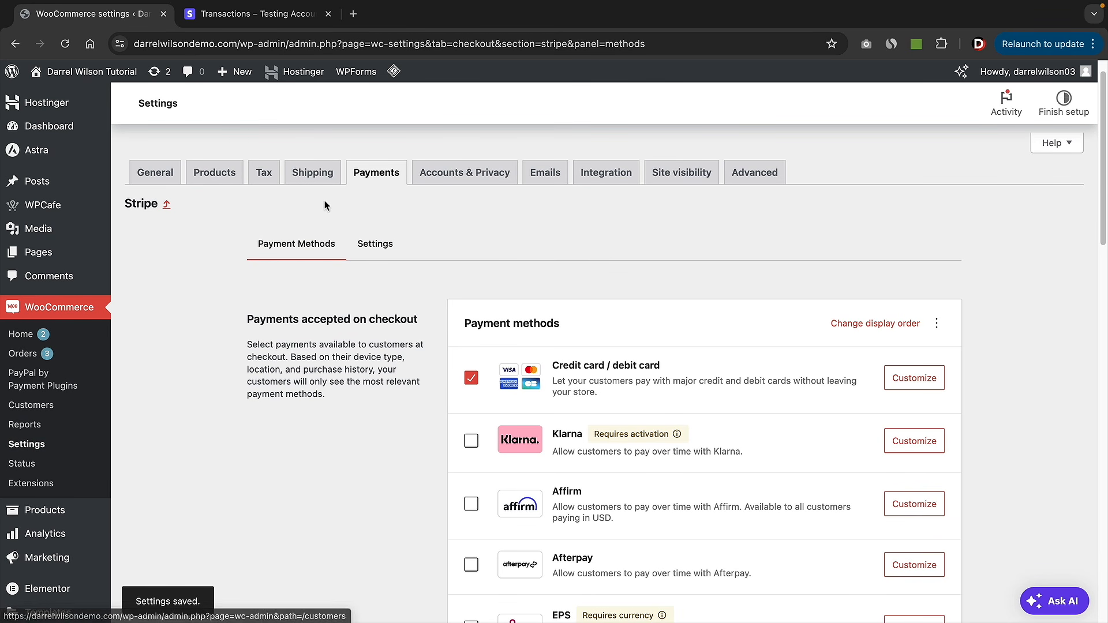
- Set up the PayPal gateway from the Payments list and click Activate PayPal
left_click(370, 175)
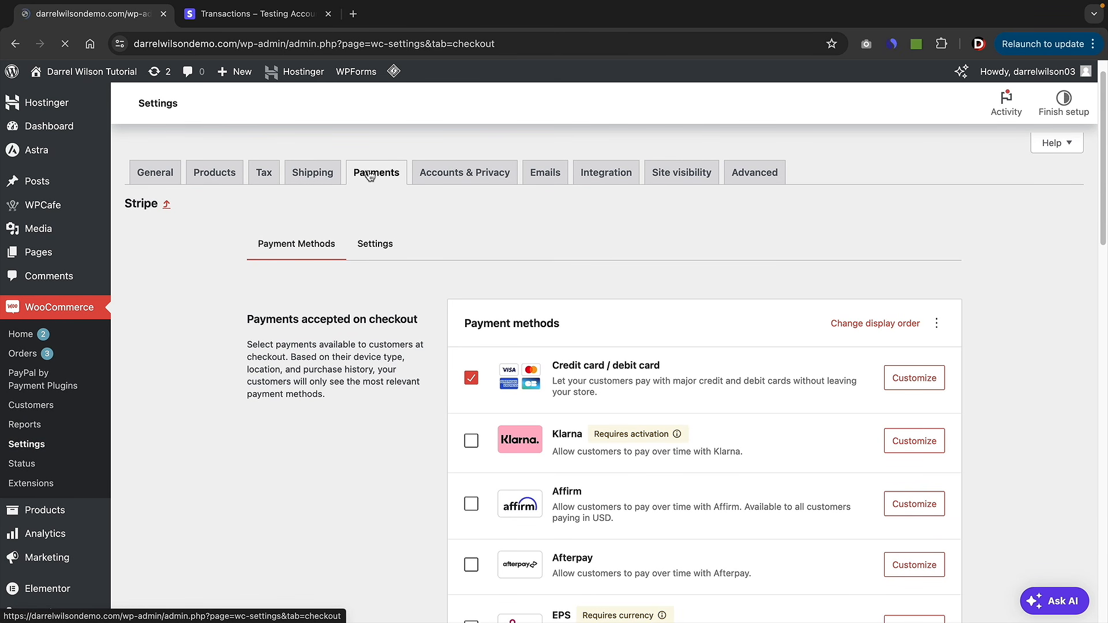
scroll(403, 277, "down", 1)
scroll(403, 277, "down", 2)
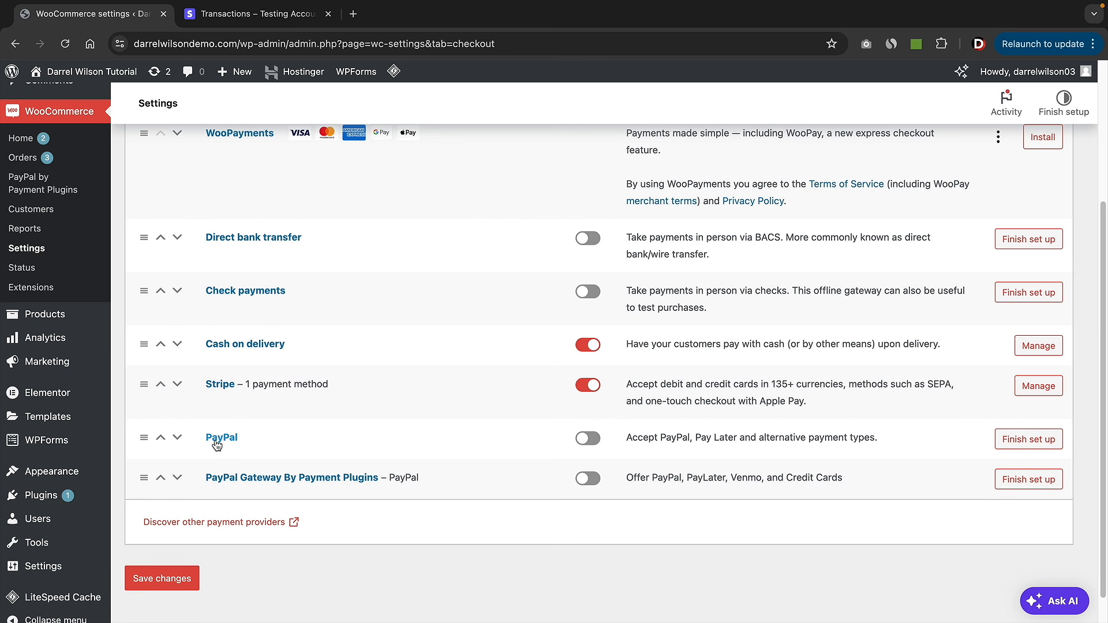
left_click(584, 440)
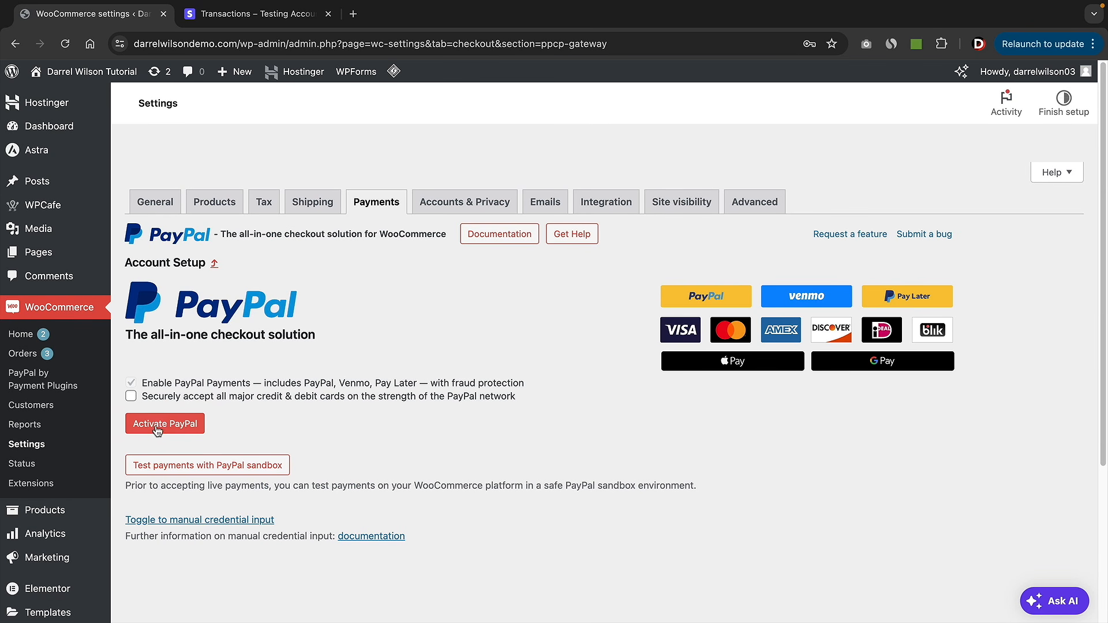
left_click(163, 425)
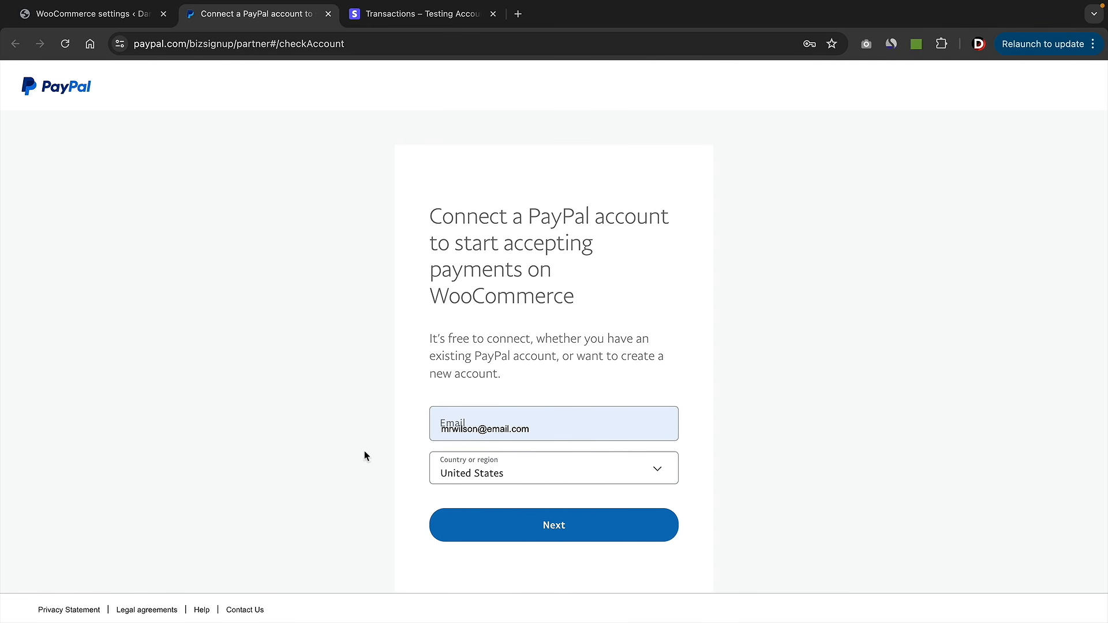
- Submit the PayPal account details and return to WooCommerce, where PayPal shows Status: Connected
left_click(468, 523)
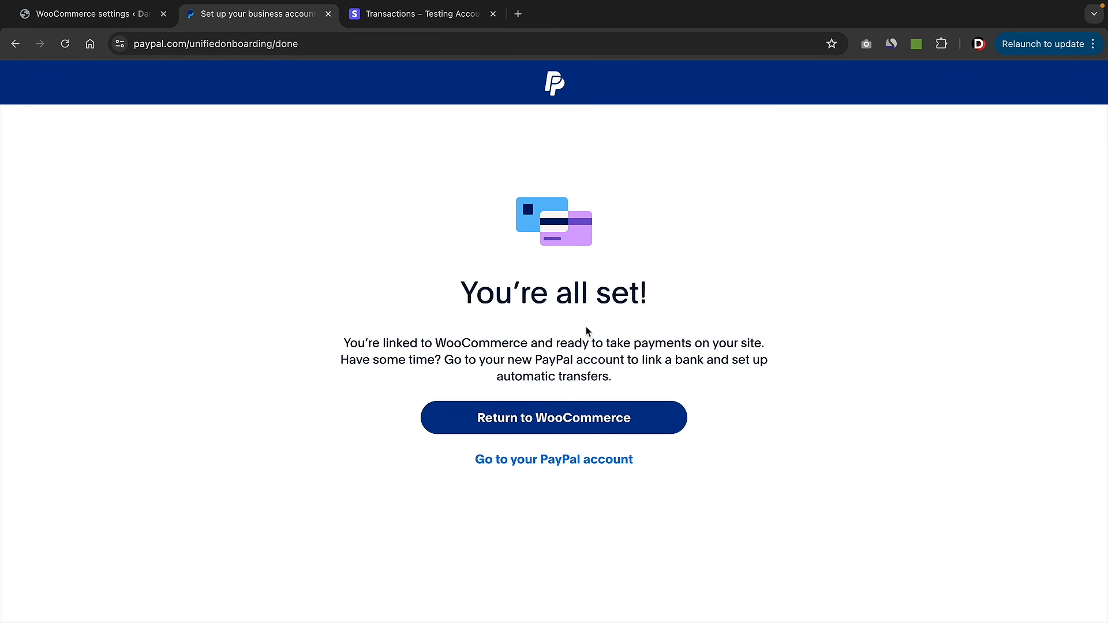
left_click(561, 425)
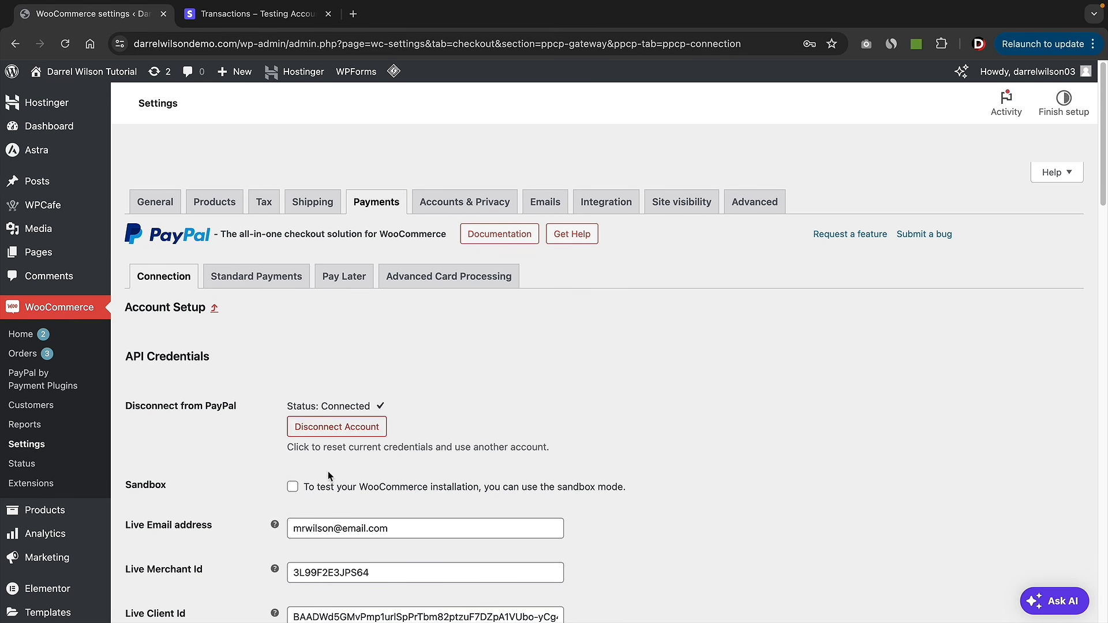
- Save the payment settings with Cash on delivery, Stripe and PayPal enabled, then go to the BBQ Place site
left_click(381, 207)
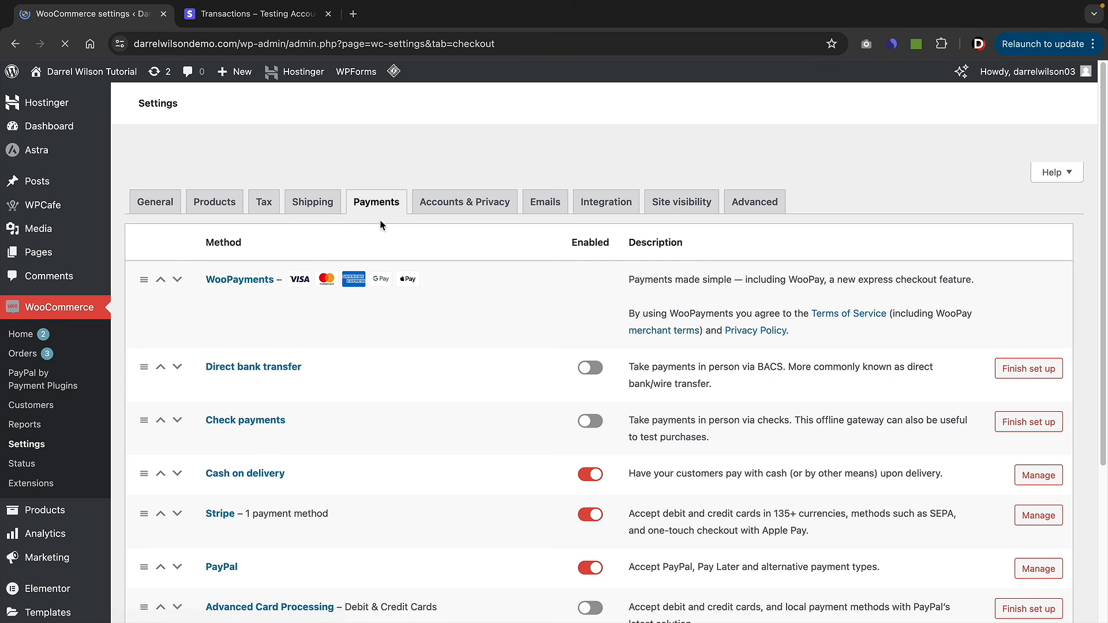
scroll(387, 243, "down", 4)
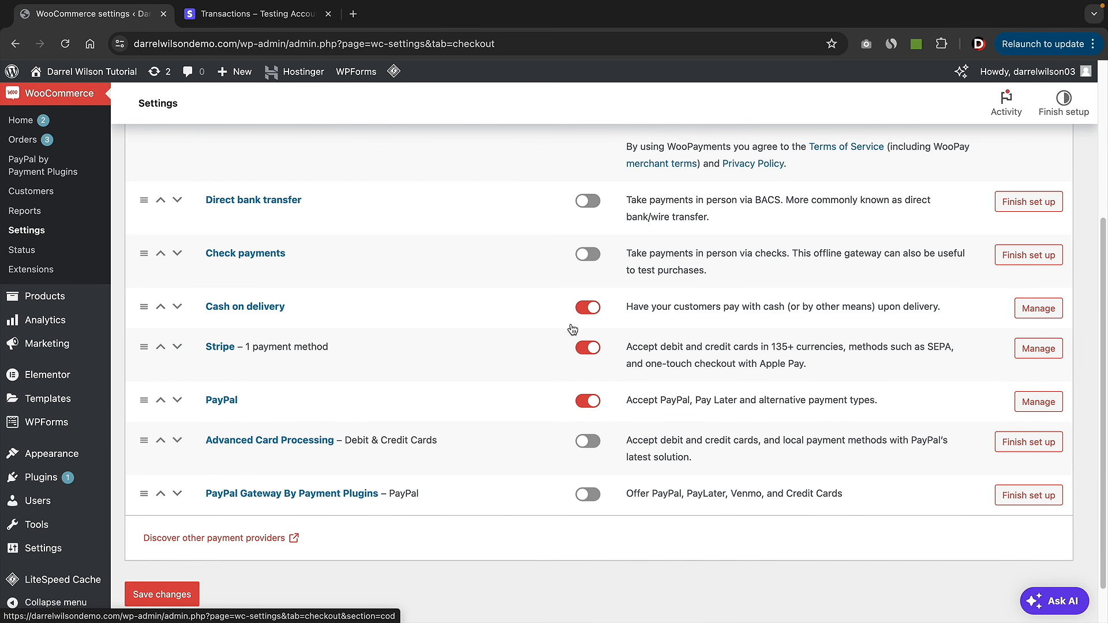
left_click(174, 595)
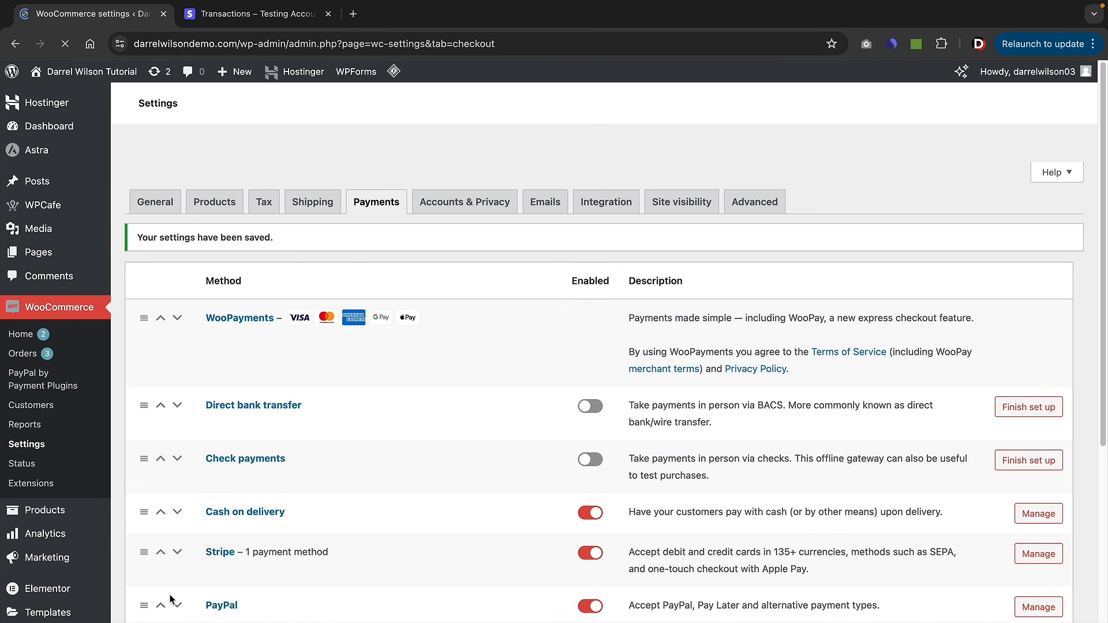
mouse_move(91, 81)
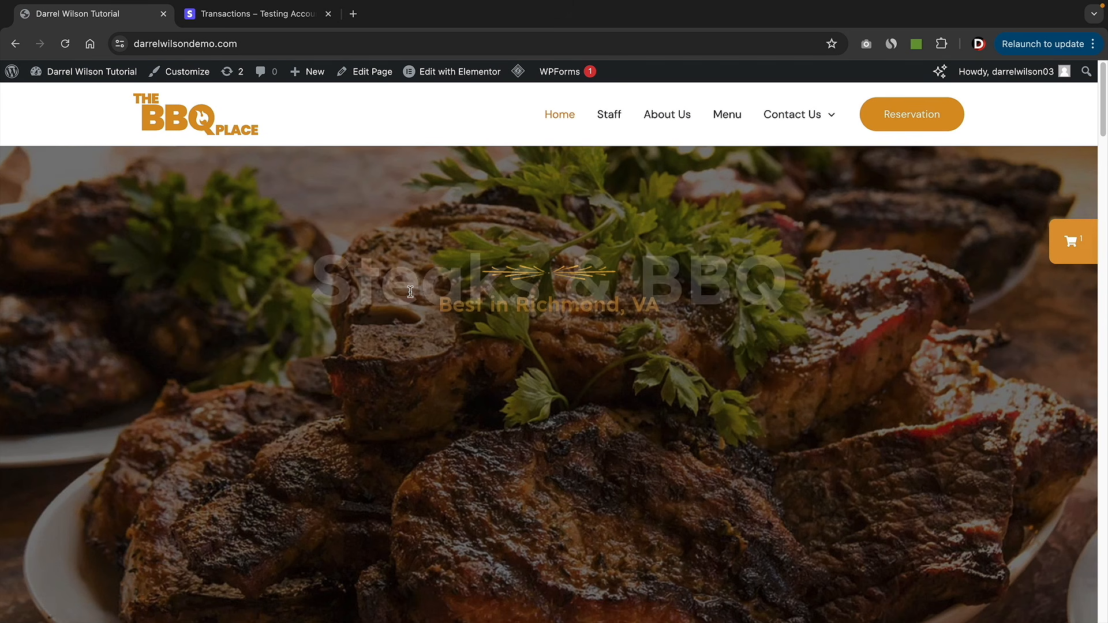
left_click(1071, 241)
left_click(1019, 423)
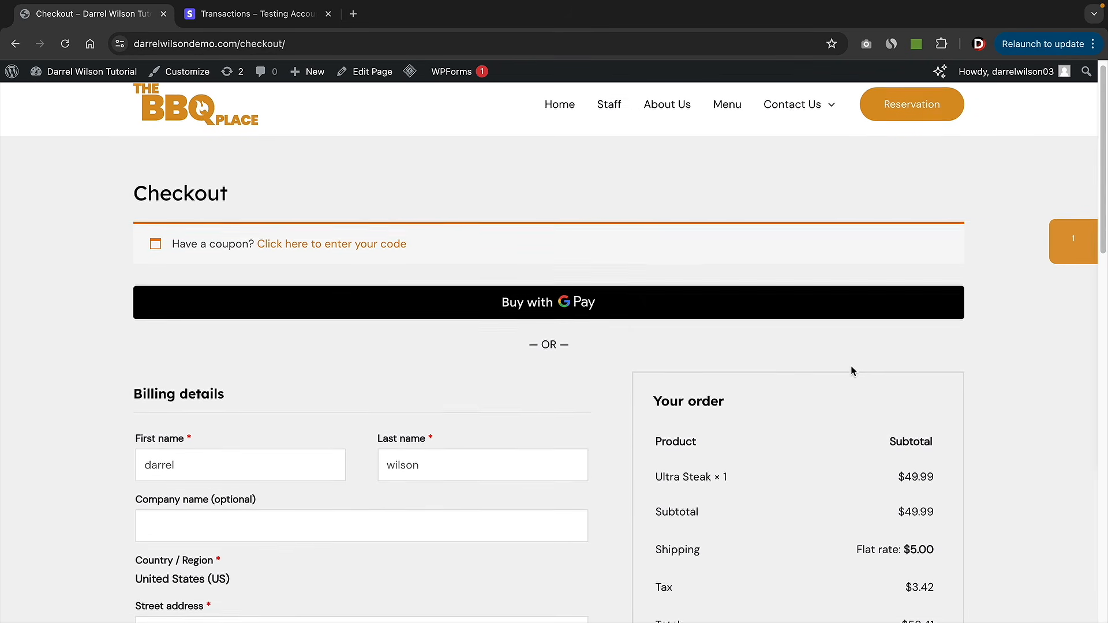
scroll(851, 366, "down", 5)
scroll(757, 301, "down", 3)
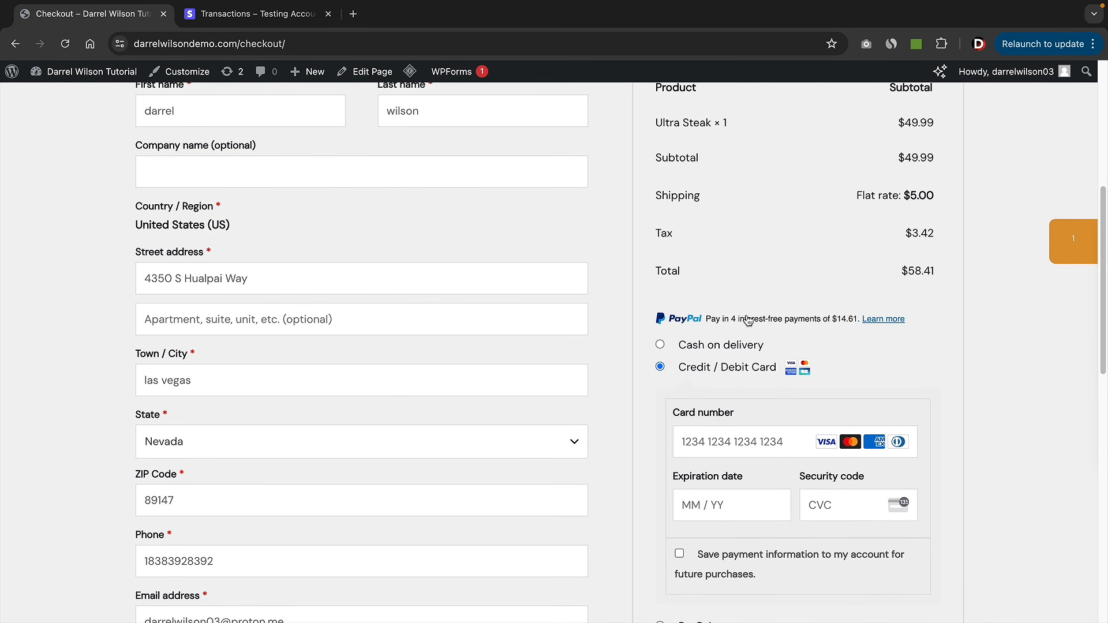
scroll(743, 312, "down", 2)
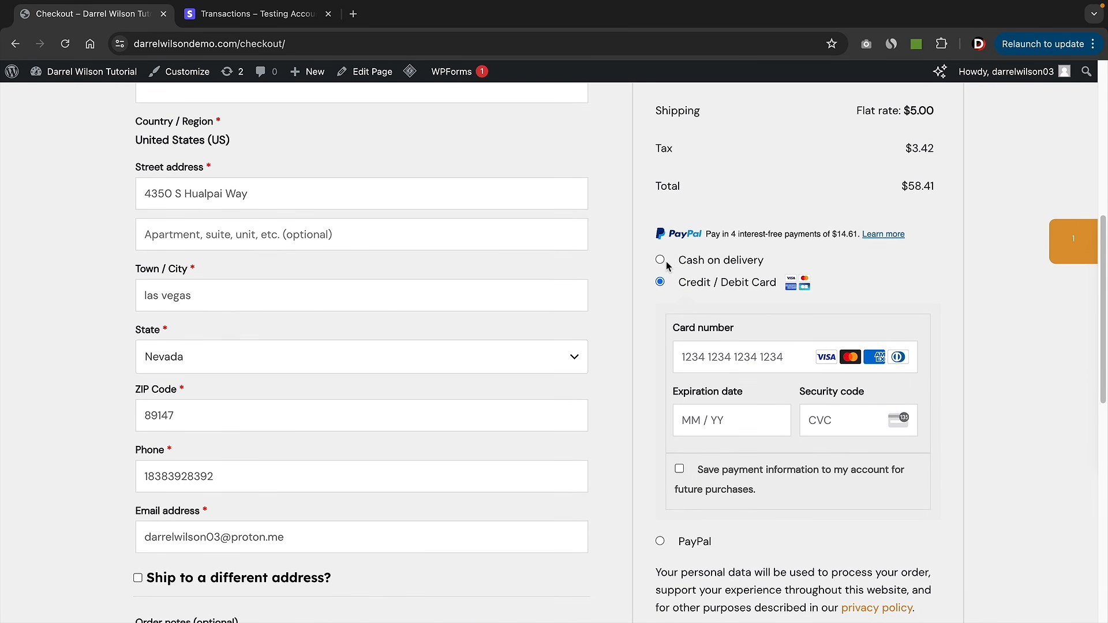
scroll(658, 300, "down", 3)
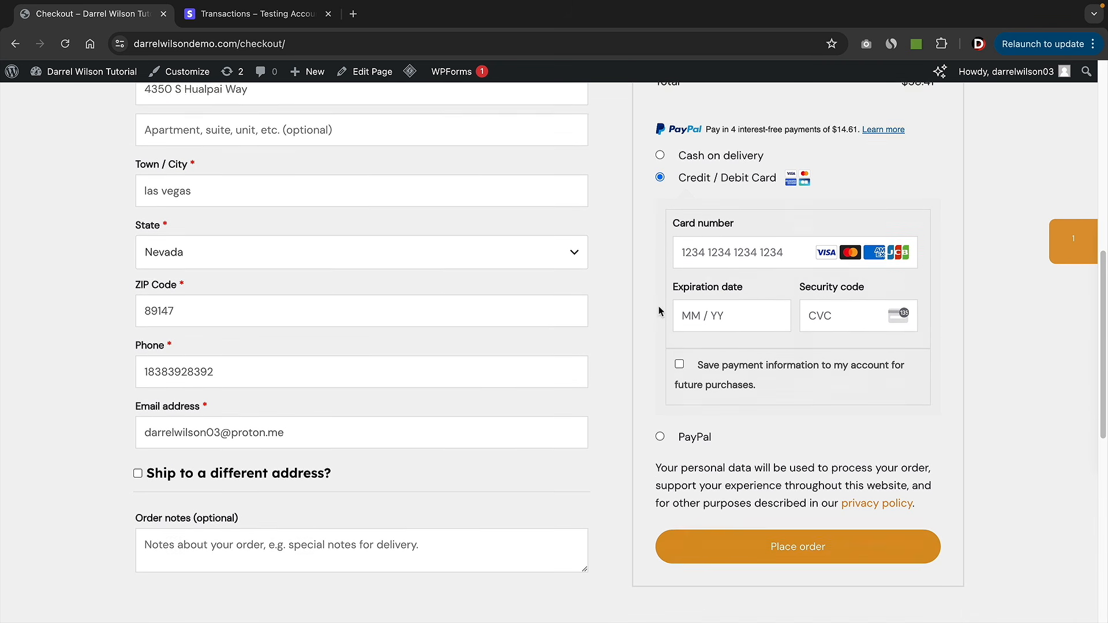
left_click(661, 424)
scroll(675, 371, "up", 2)
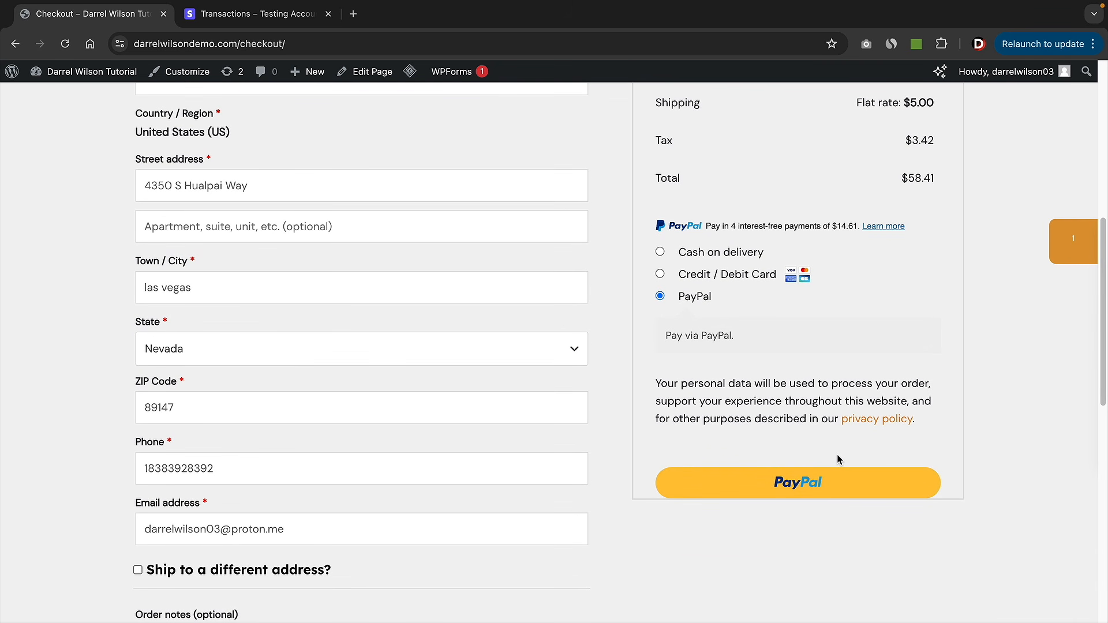
scroll(838, 456, "up", 2)
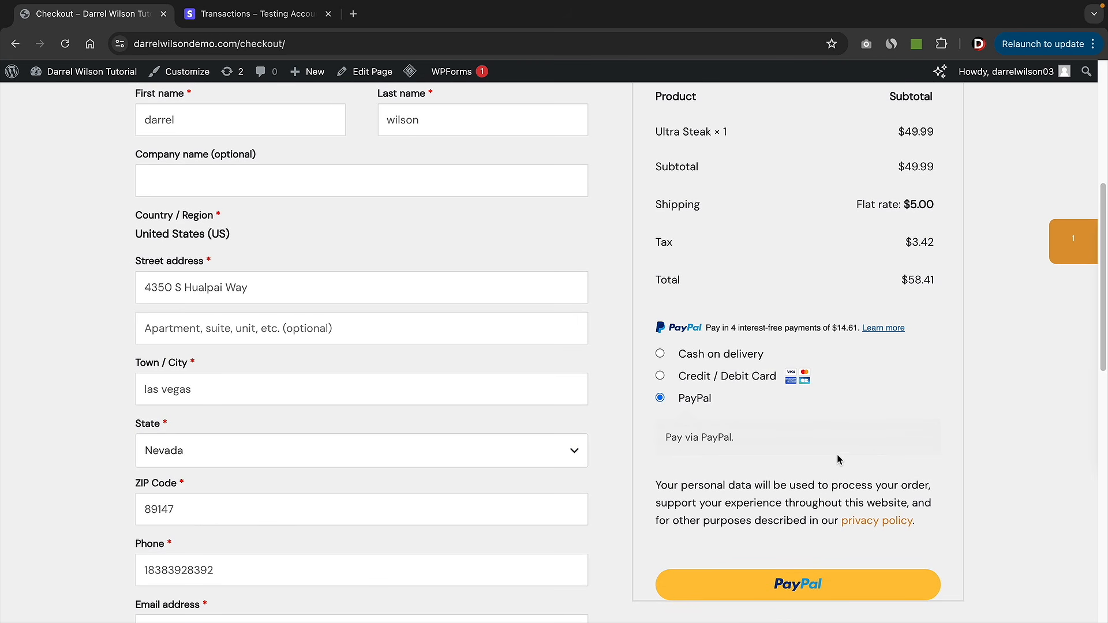
left_click(660, 380)
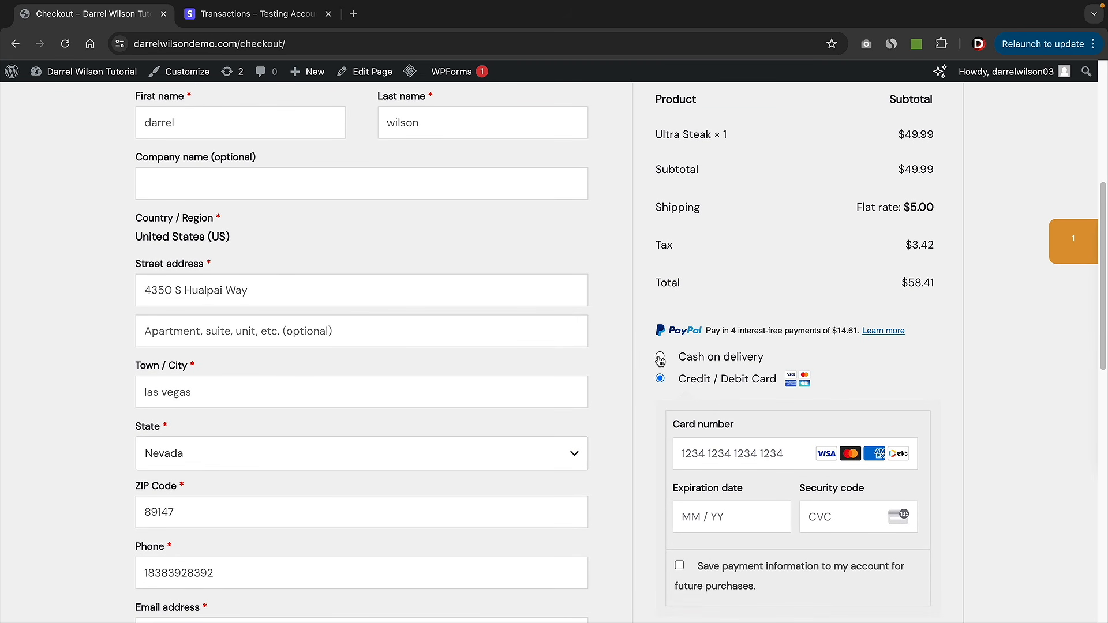
scroll(663, 367, "up", 6)
left_click(565, 118)
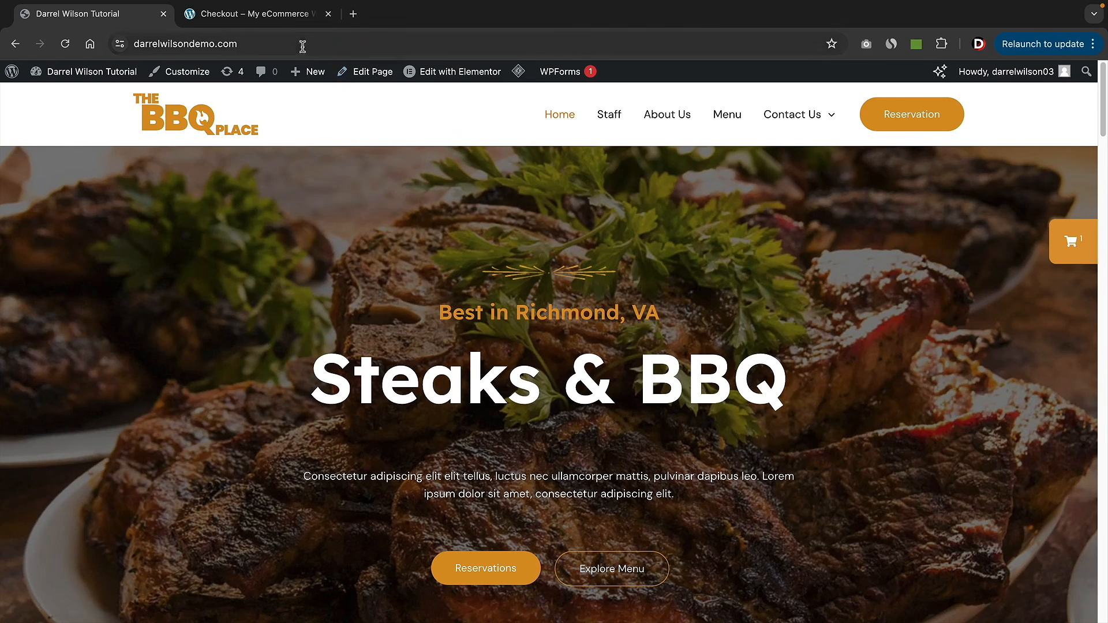
- Place the $52.99 card test order on the Tokyoku demo store's checkout
left_click(283, 22)
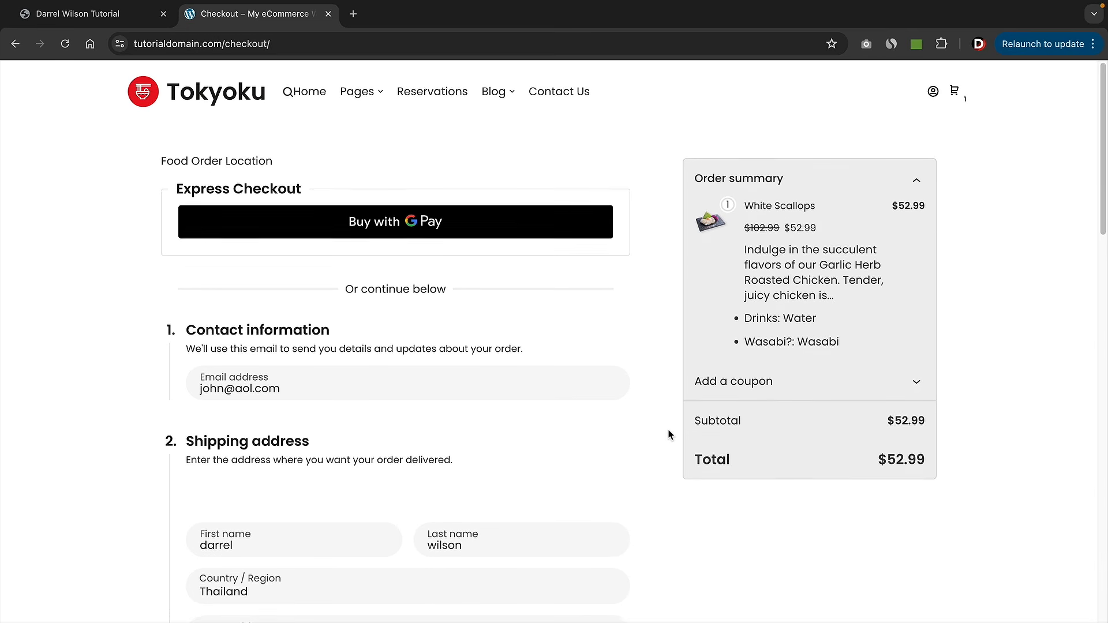
scroll(668, 436, "down", 1)
scroll(669, 430, "down", 10)
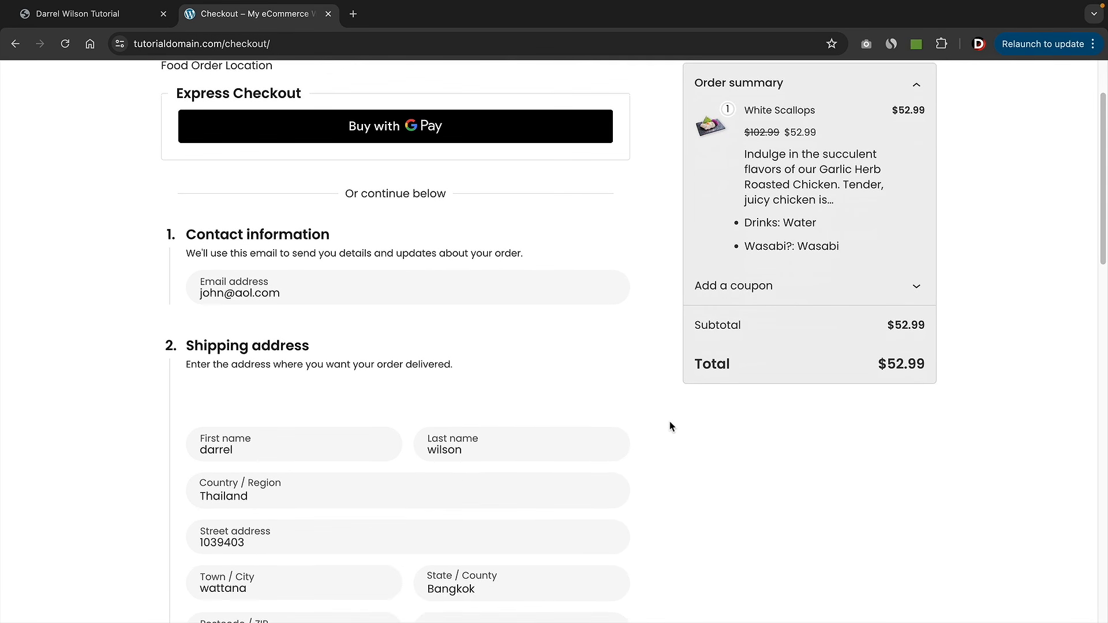
scroll(670, 421, "down", 6)
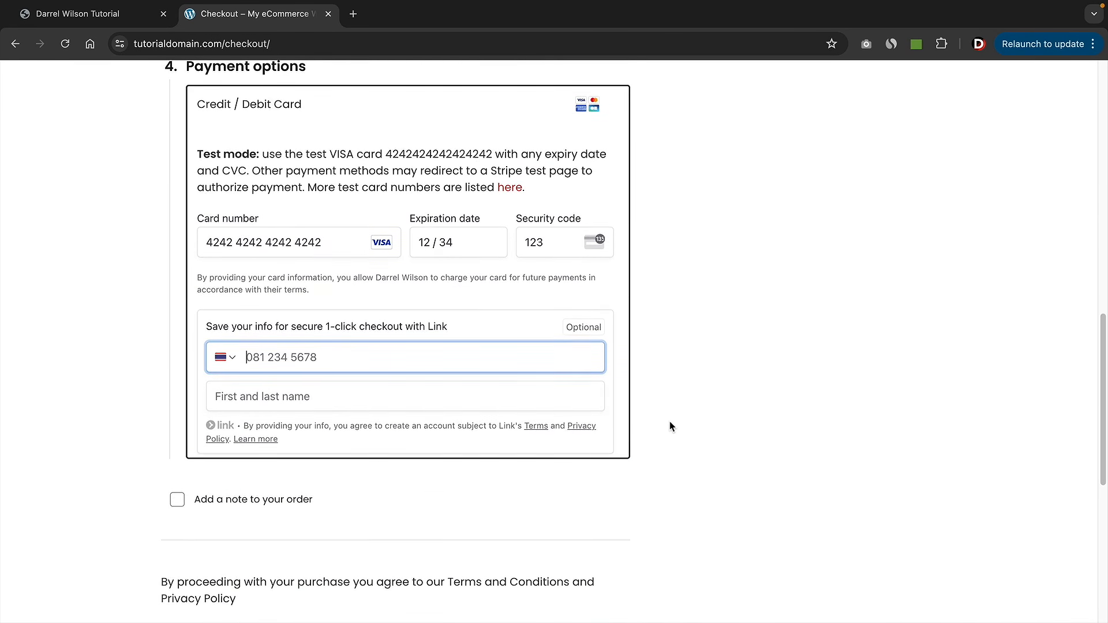
left_click(566, 526)
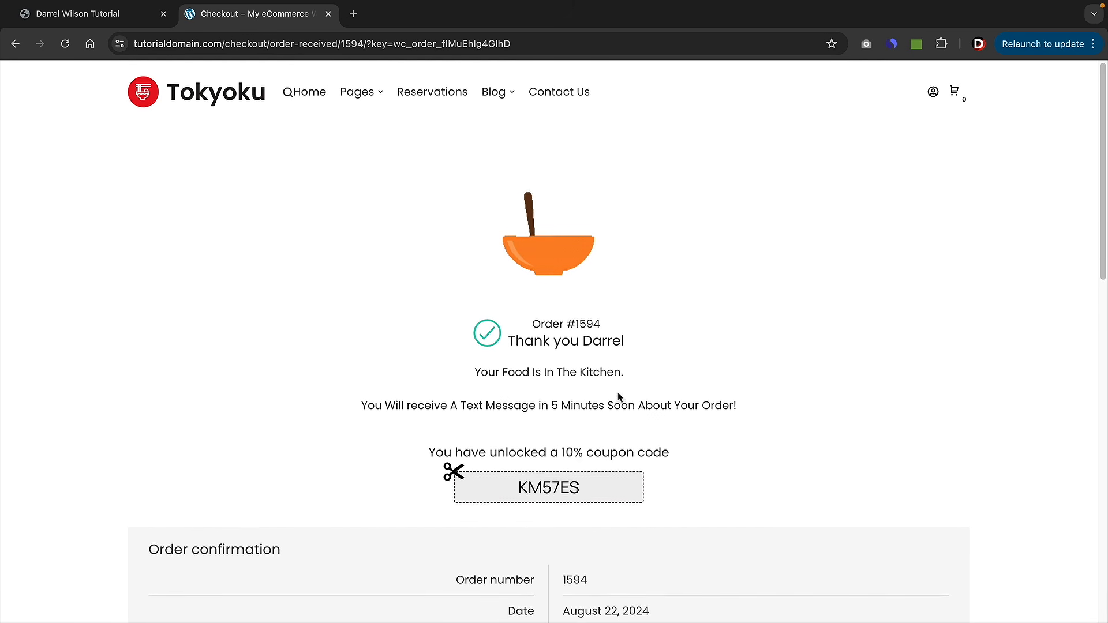
- Review the order's thank-you page, then return to the BBQ Place homepage
scroll(618, 397, "down", 5)
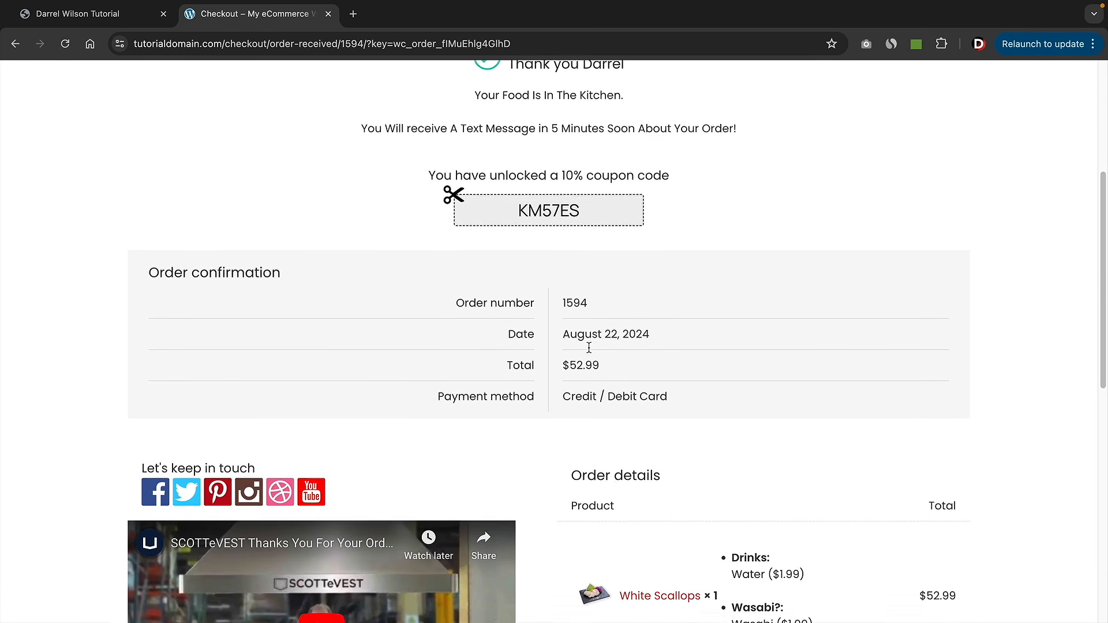
scroll(542, 412, "up", 4)
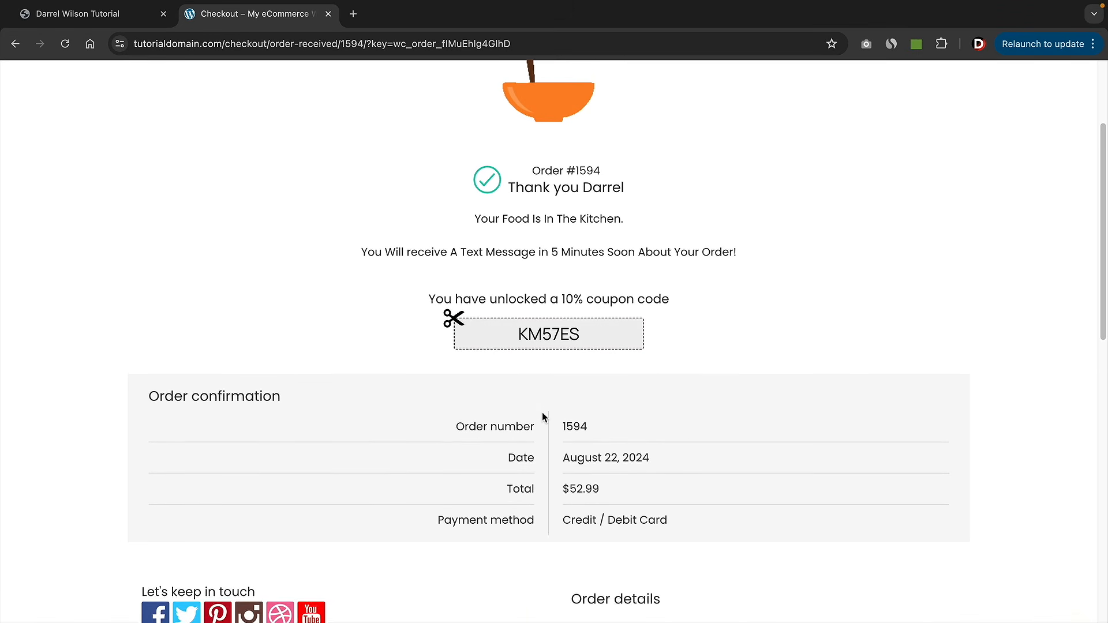
scroll(542, 412, "up", 1)
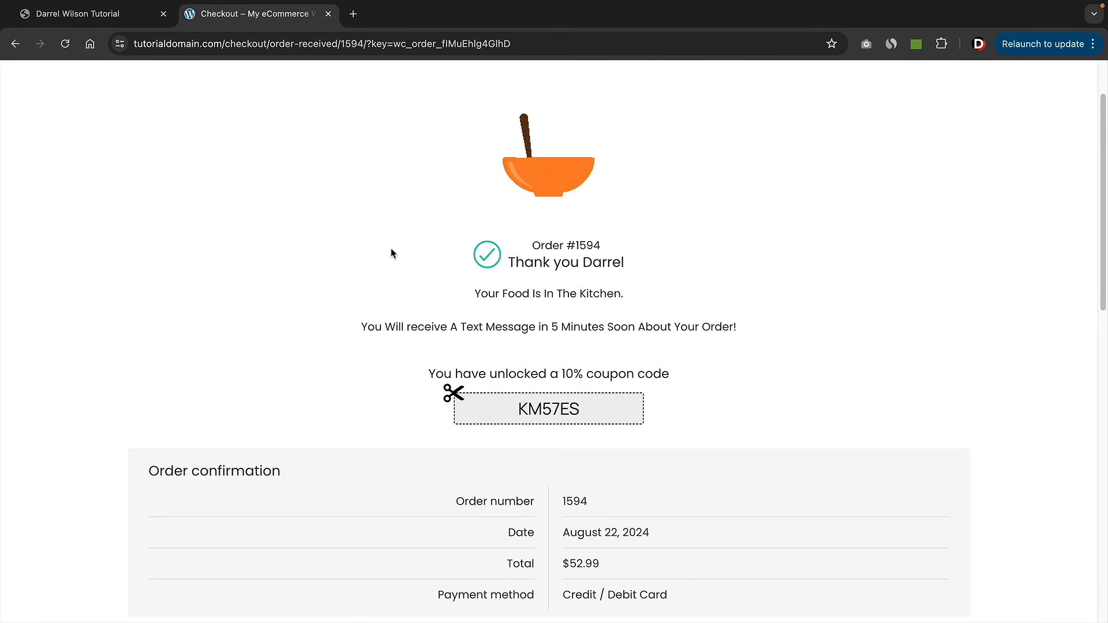
scroll(392, 253, "up", 1)
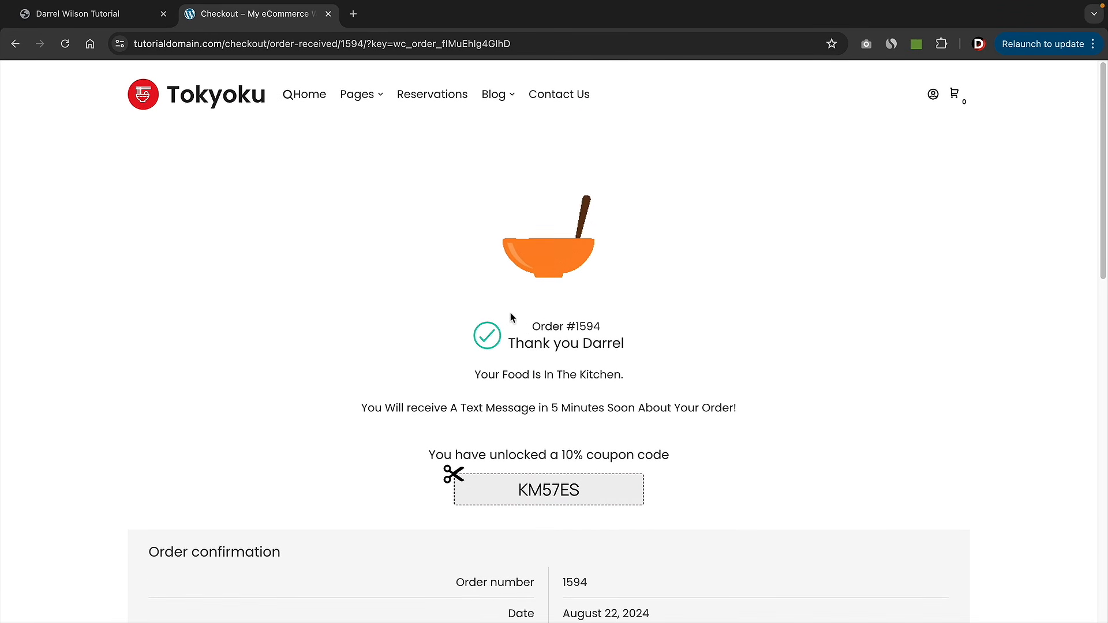
left_click(115, 23)
- Check out the Ultra Steak from the mini-cart, placing the $58.41 order with Cash on delivery
mouse_move(1073, 253)
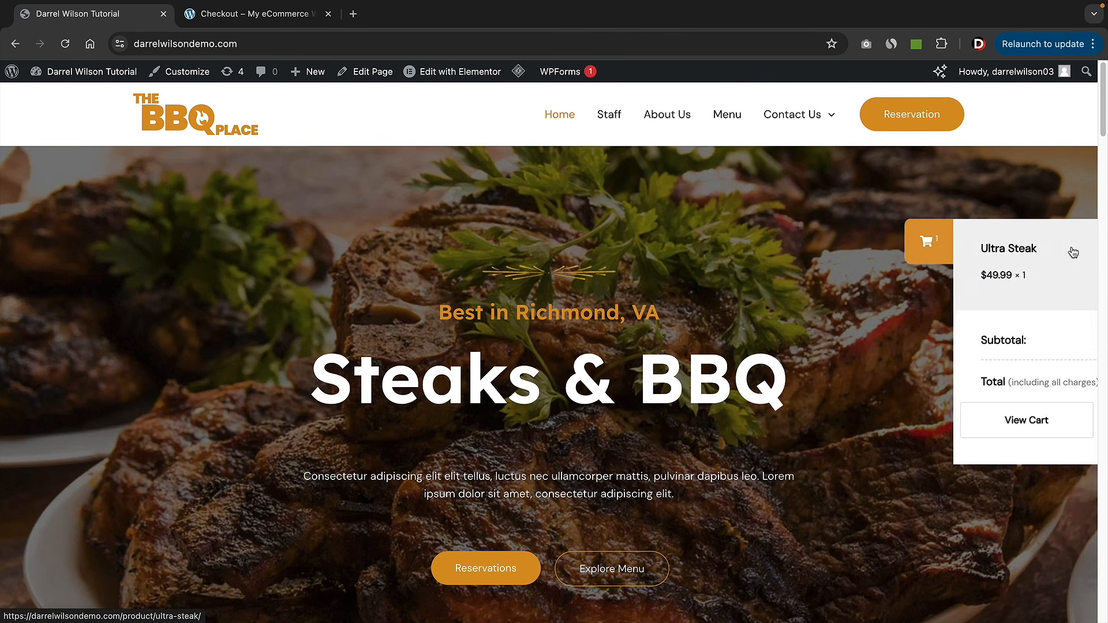
left_click(1009, 422)
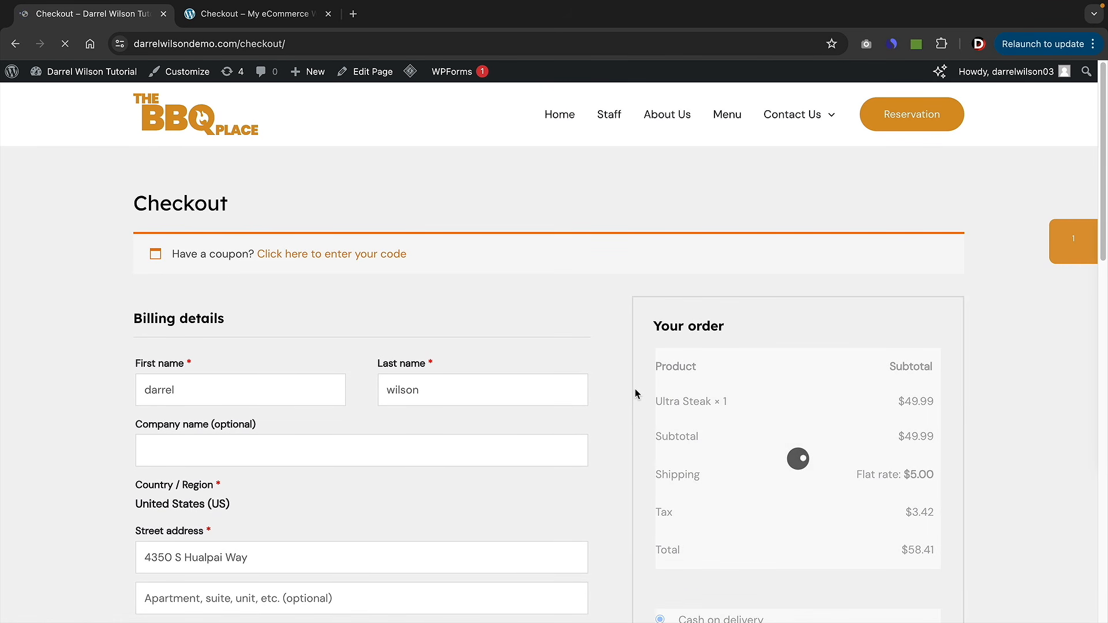
scroll(633, 386, "down", 3)
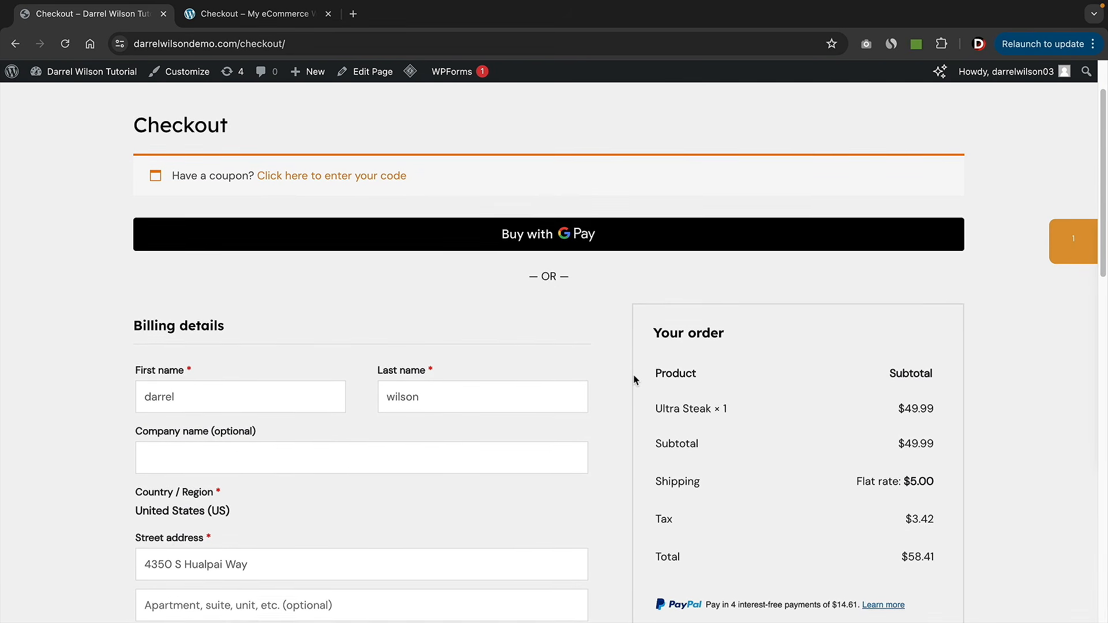
scroll(633, 379, "down", 4)
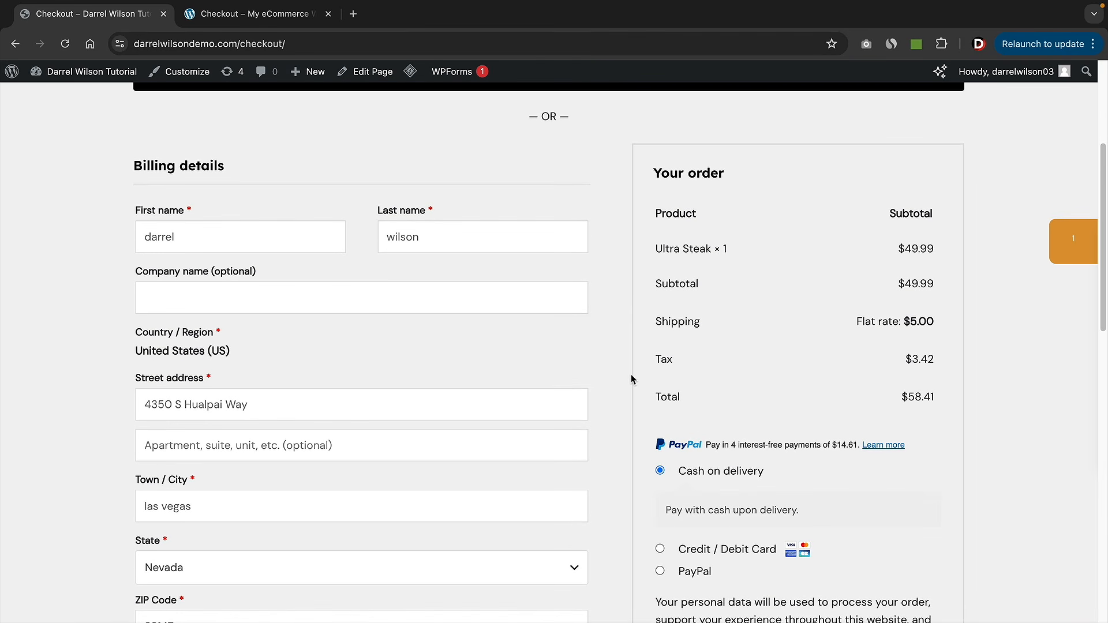
scroll(631, 378, "down", 5)
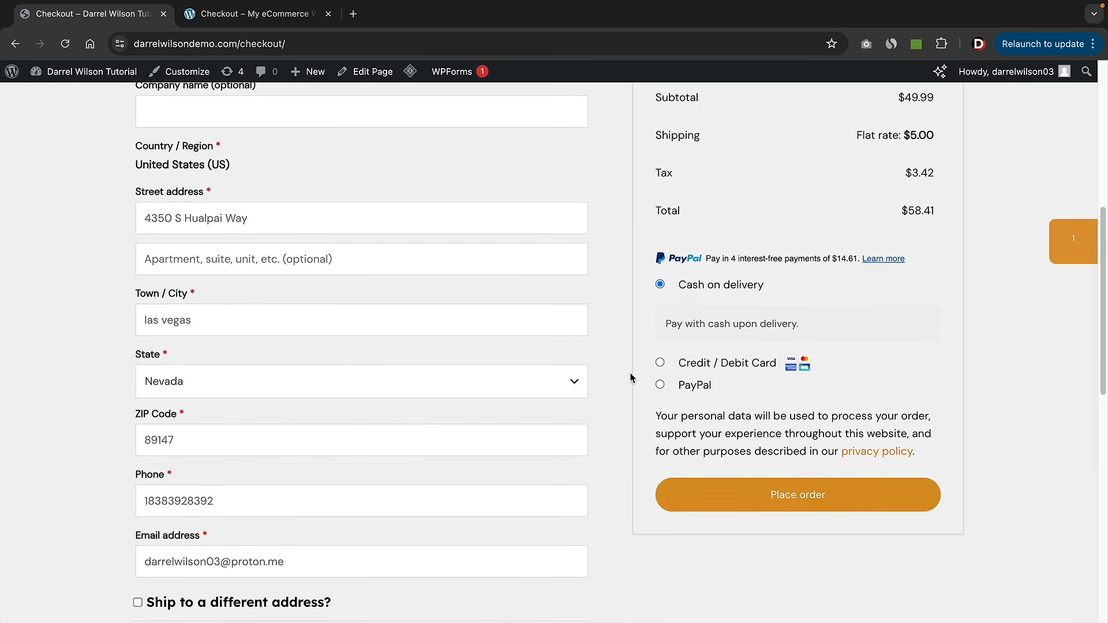
left_click(779, 434)
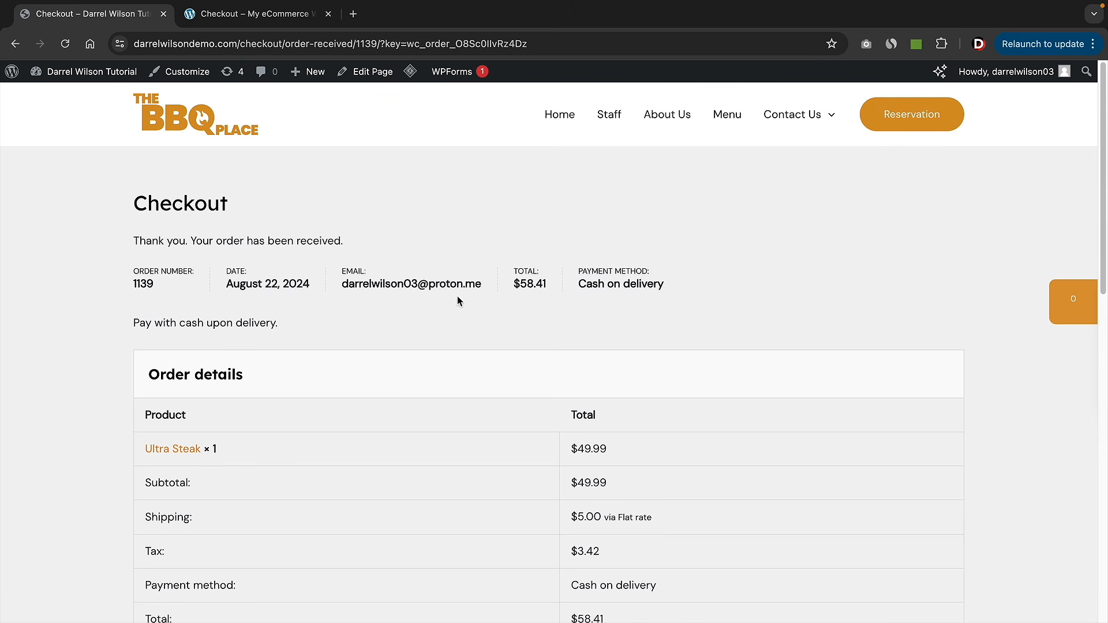
mouse_move(93, 71)
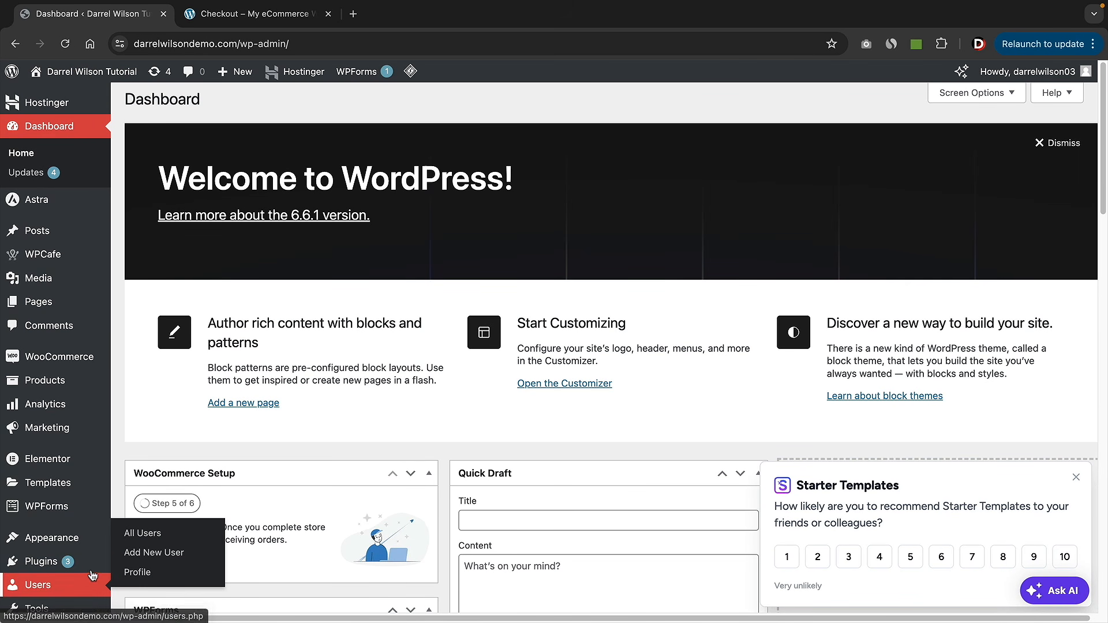
- Install and activate the Thank You Page Customizer for WooCommerce plugin
mouse_move(87, 561)
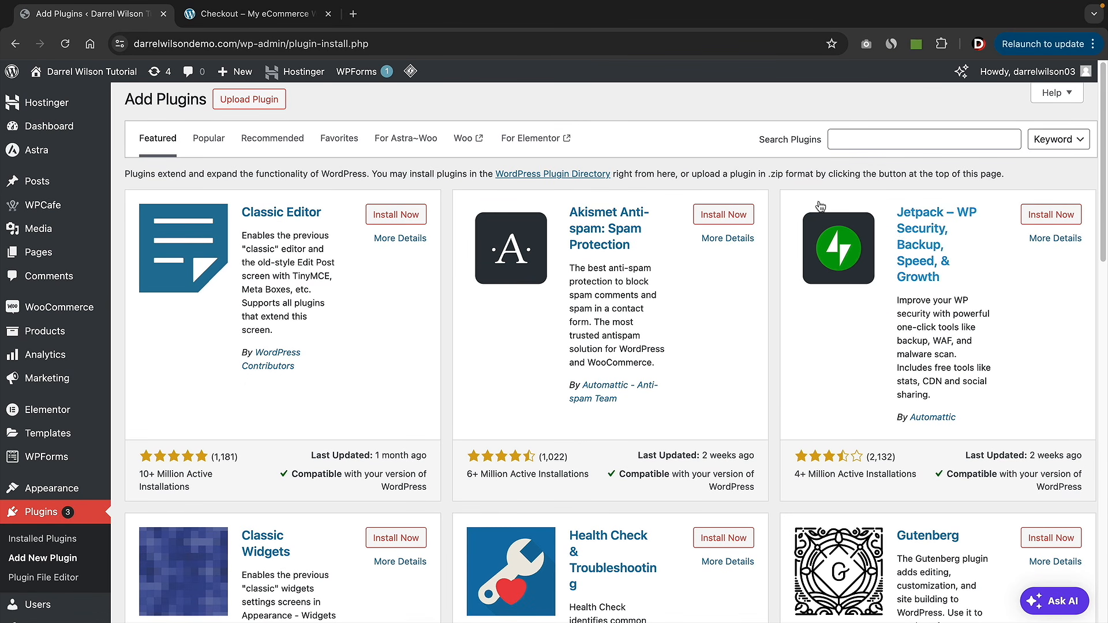
left_click(876, 141)
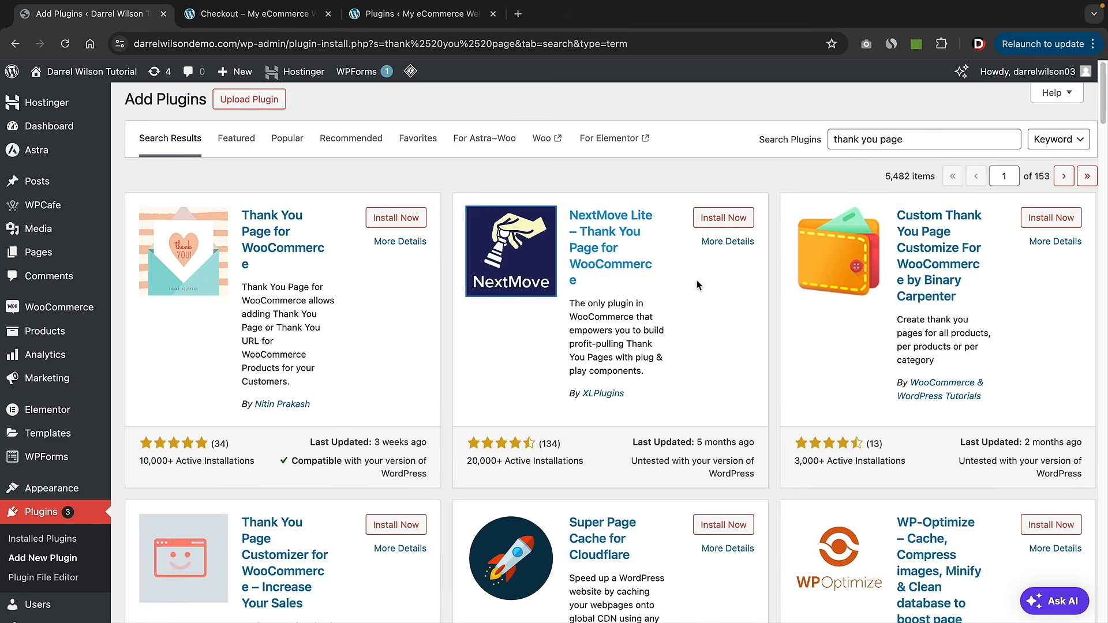
scroll(696, 279, "down", 4)
scroll(692, 280, "down", 2)
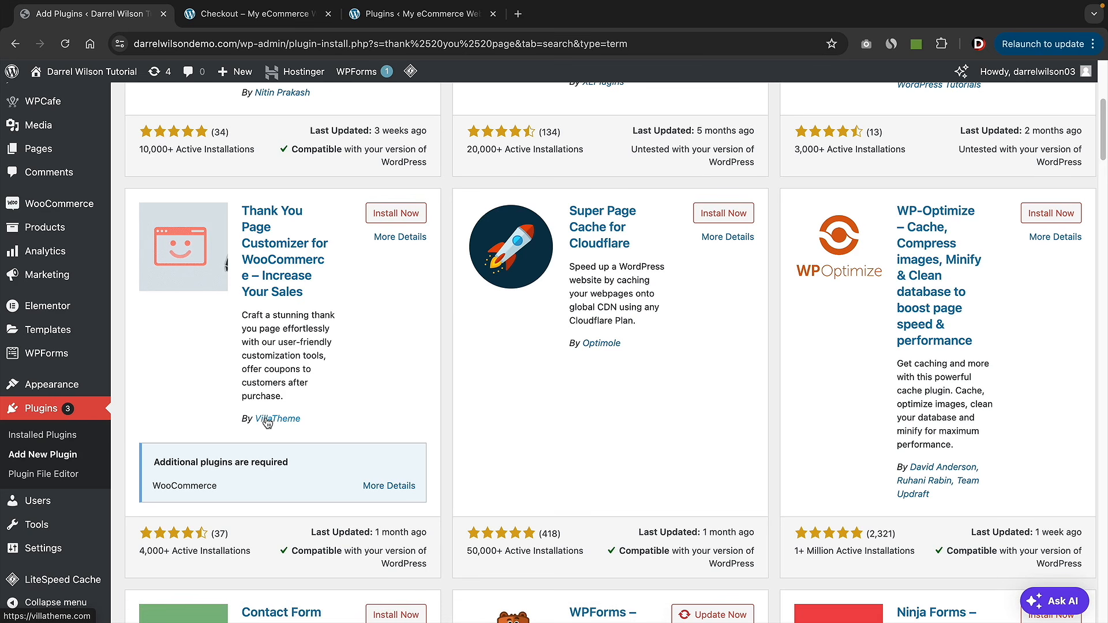
left_click(398, 214)
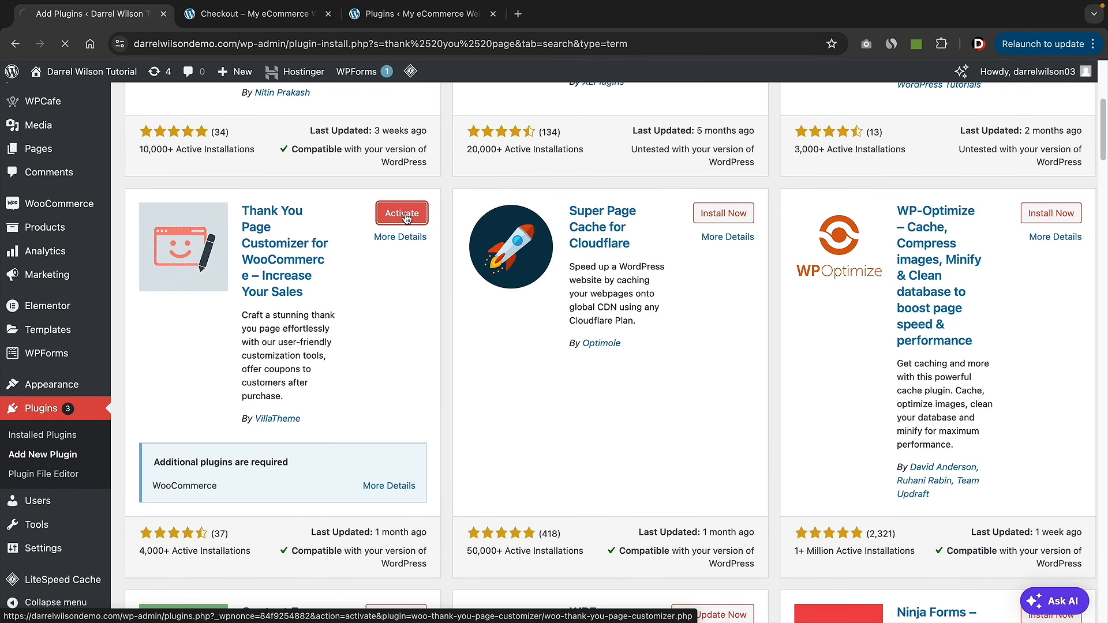
left_click(404, 215)
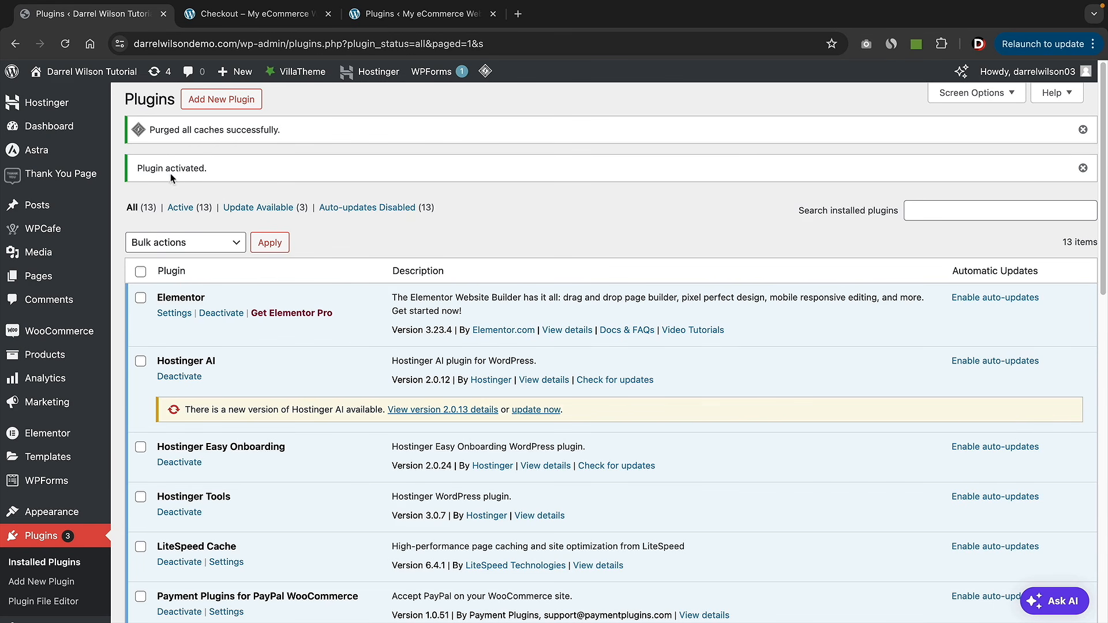
- Browse the plugin's Coupon, Email and General settings tabs
mouse_move(78, 175)
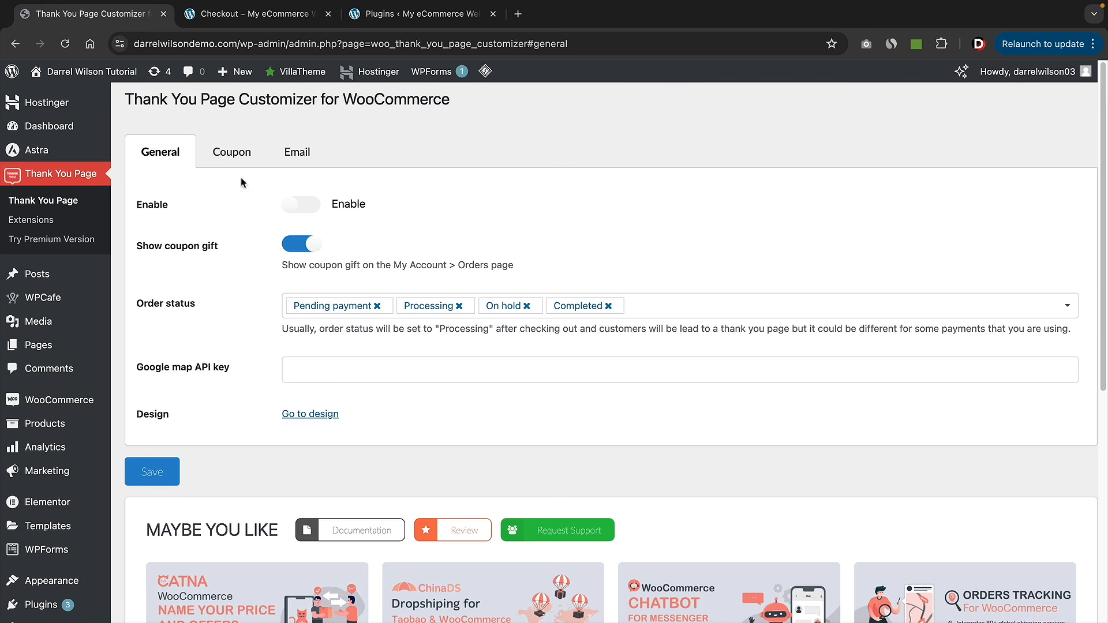
left_click(225, 156)
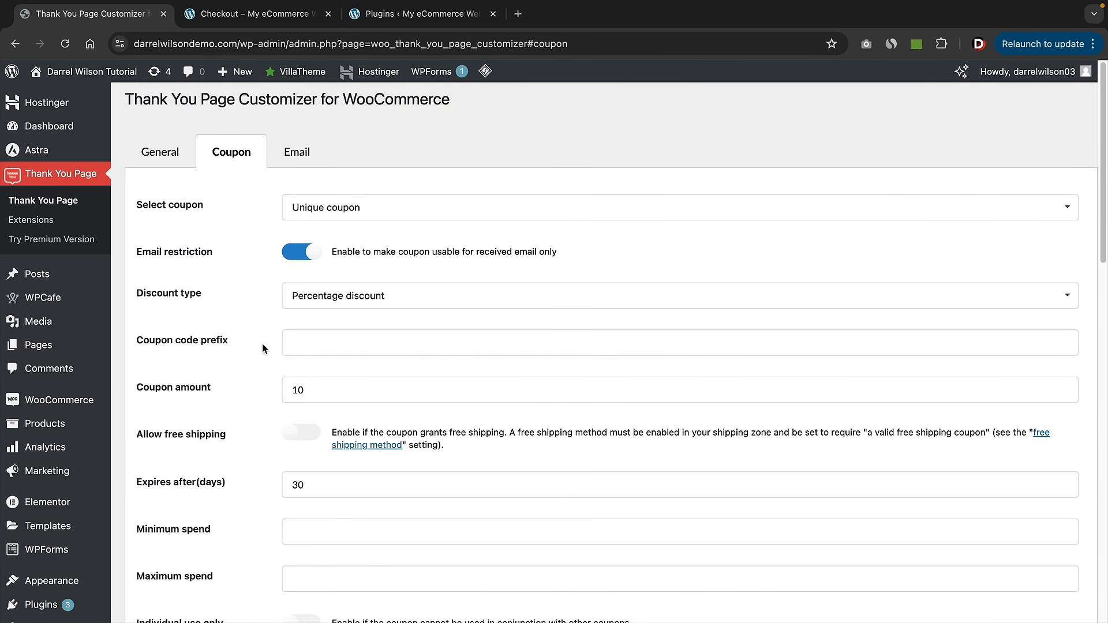
left_click(299, 155)
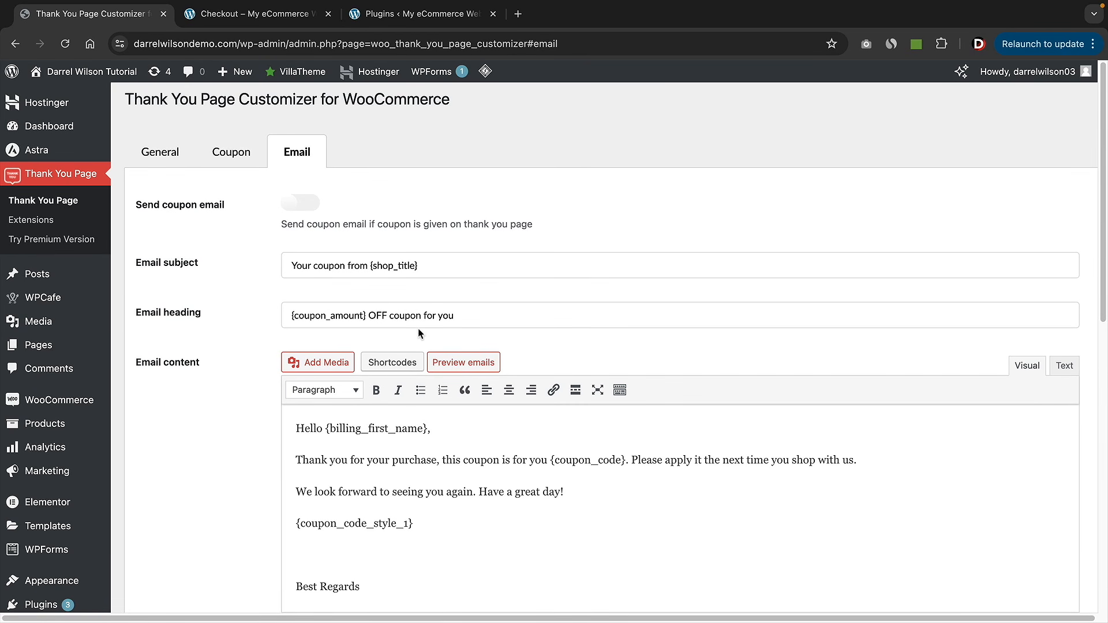
left_click(162, 155)
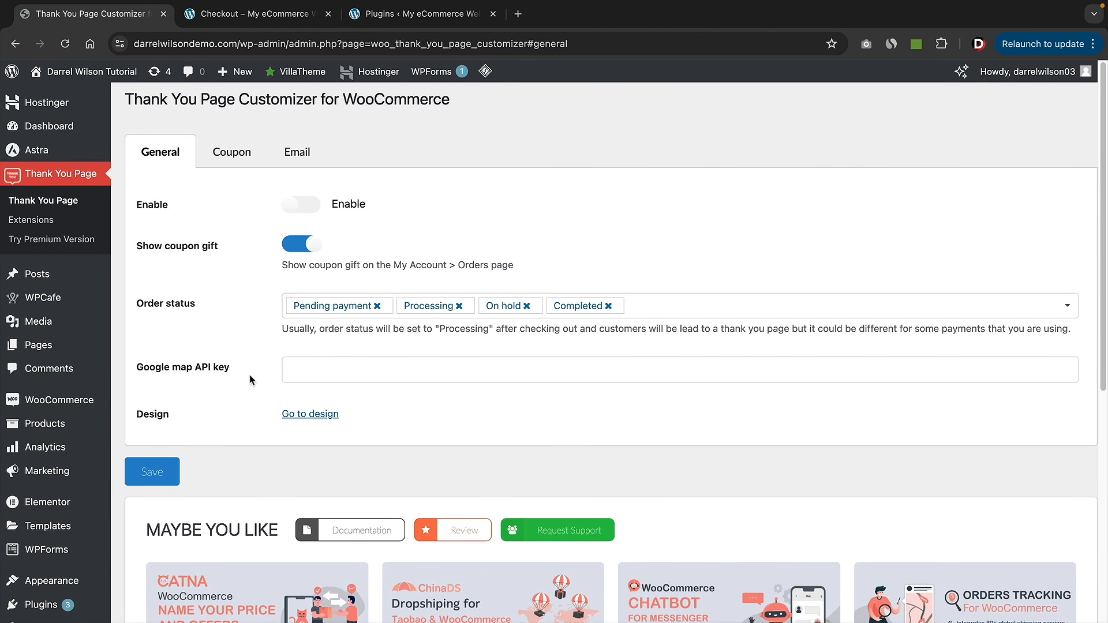
- Open the thank-you page design's WooCommerce Thank You Page section, previewing order #1139
left_click(302, 416)
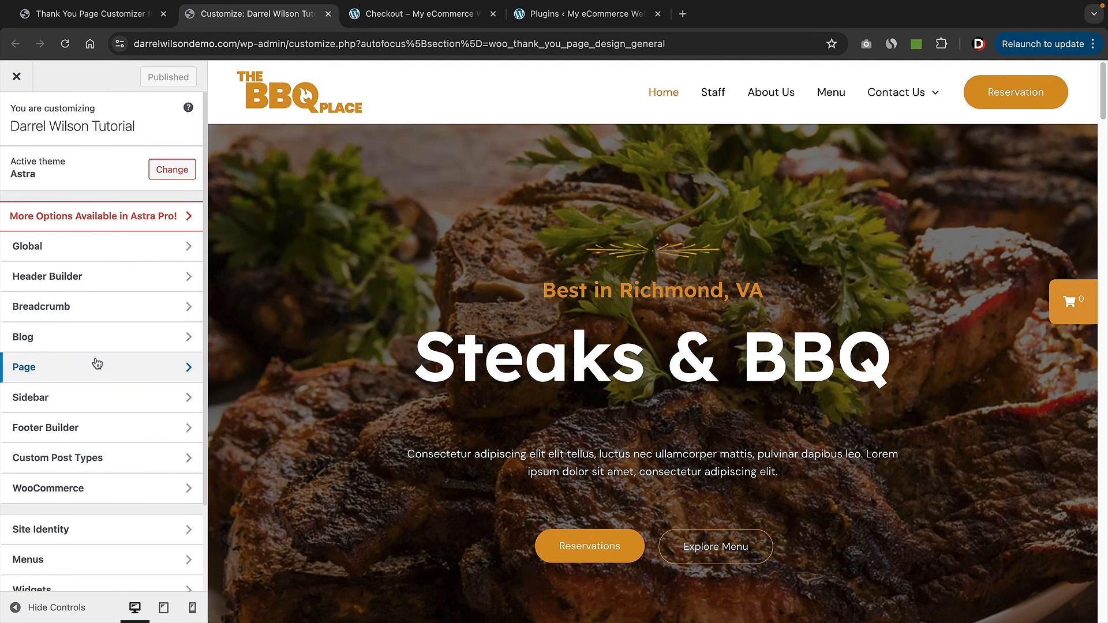
scroll(90, 320, "down", 3)
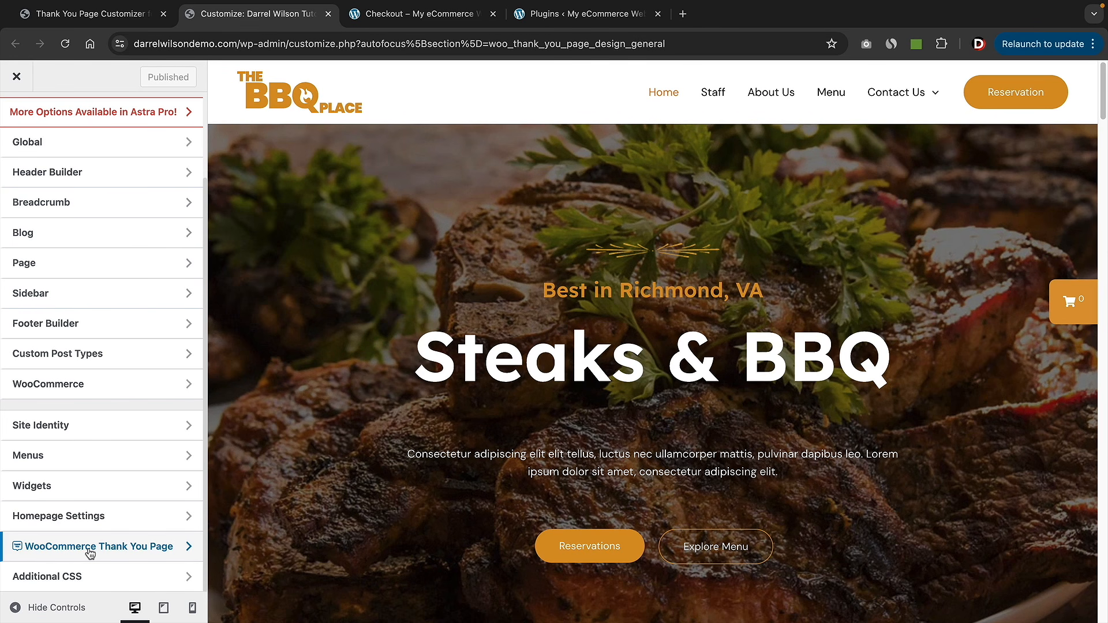
left_click(91, 549)
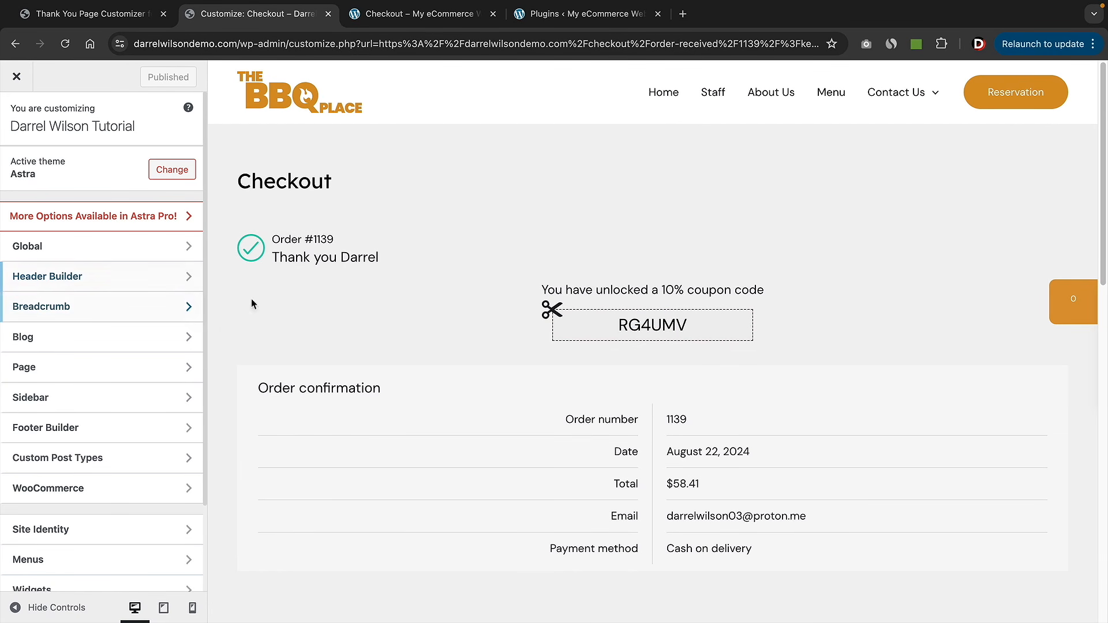
scroll(129, 326, "down", 3)
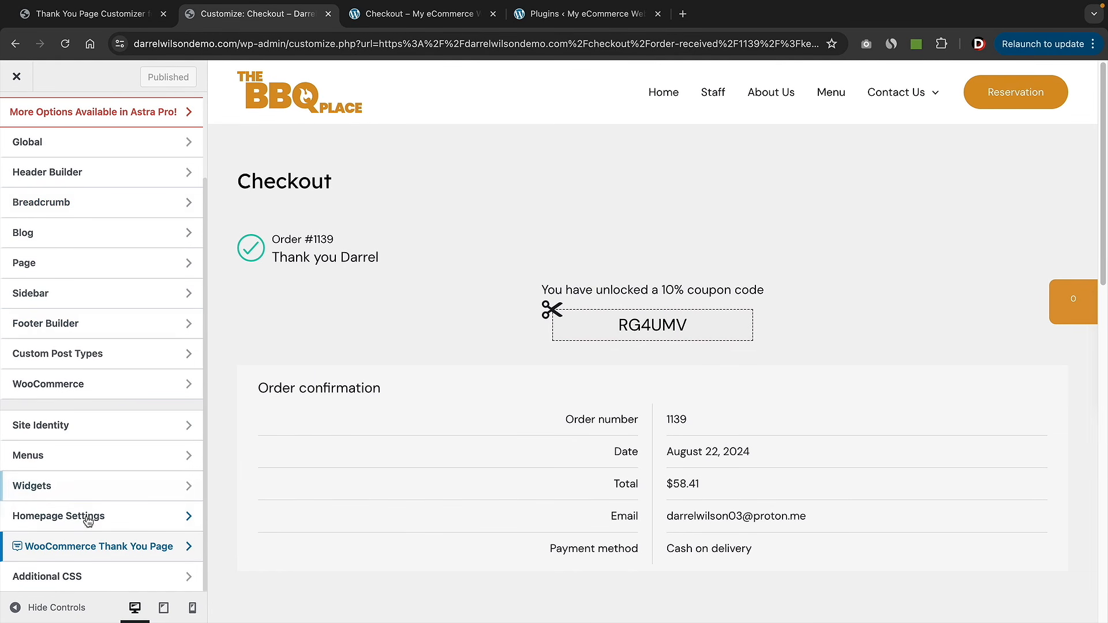
left_click(84, 549)
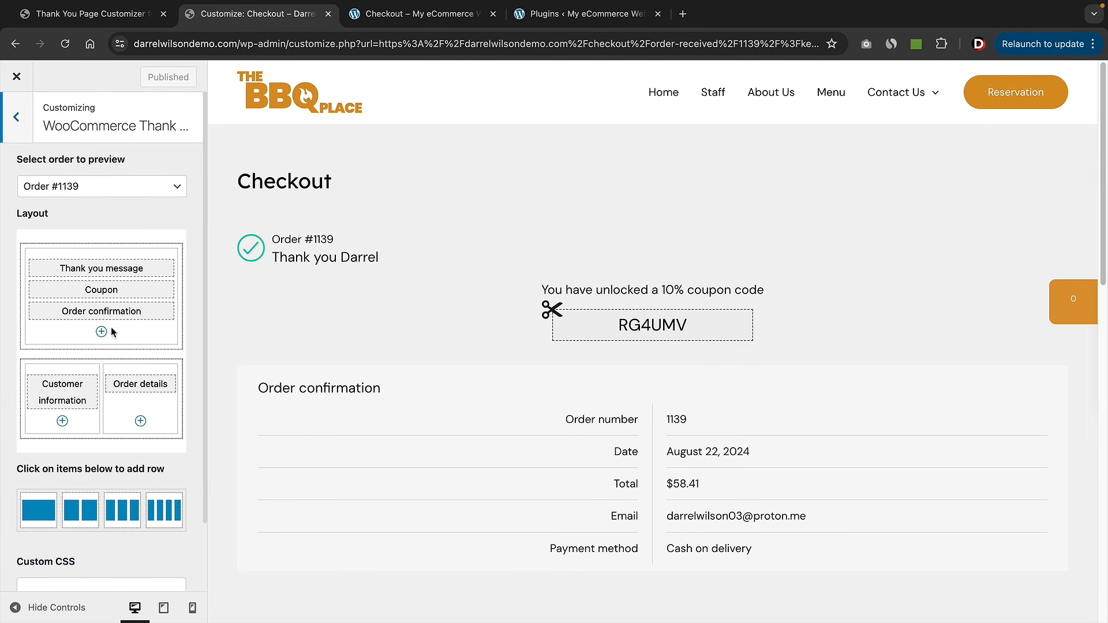
- Open the add-component list and close it without adding anything
mouse_move(81, 402)
mouse_move(103, 271)
left_click(140, 422)
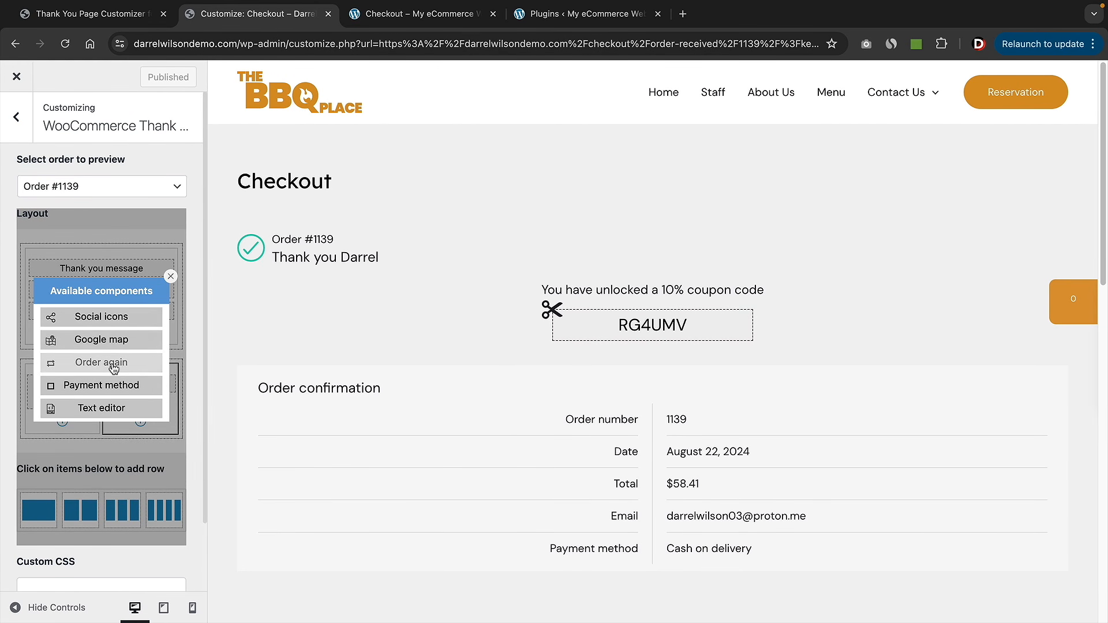
left_click(171, 277)
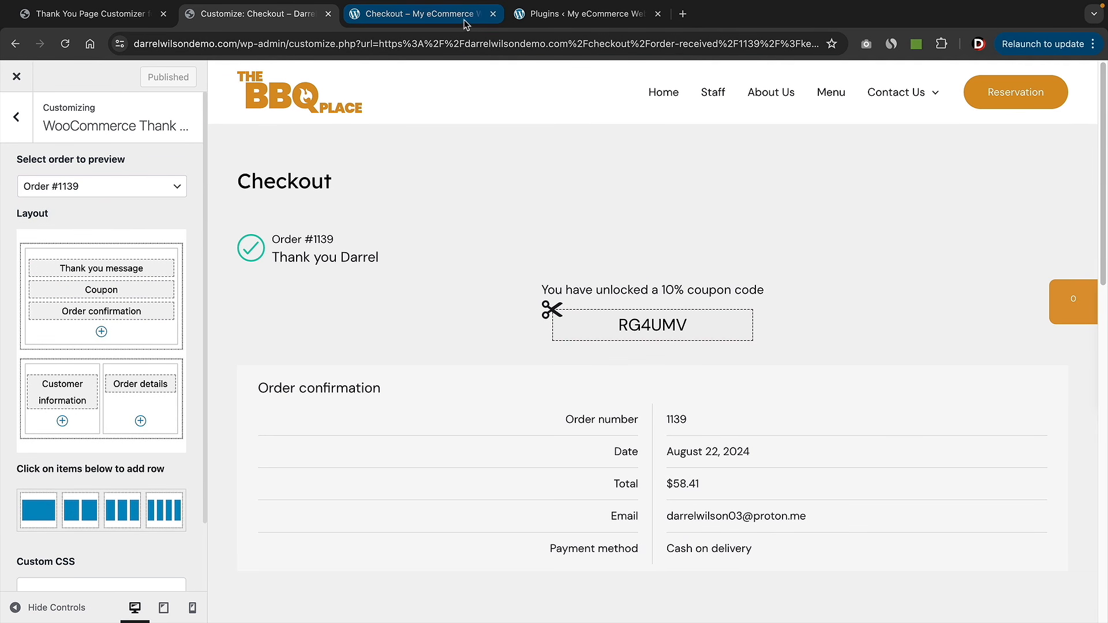
- Review the example order-received page and its custom kitchen message
left_click(443, 17)
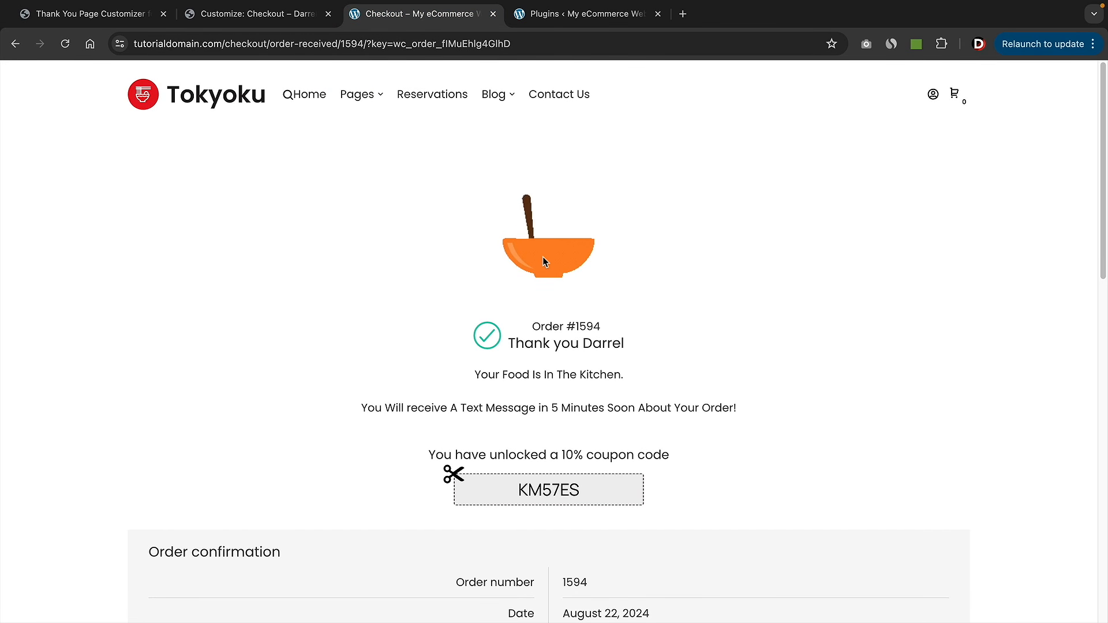
left_click_drag(503, 375, 716, 412)
scroll(716, 411, "down", 5)
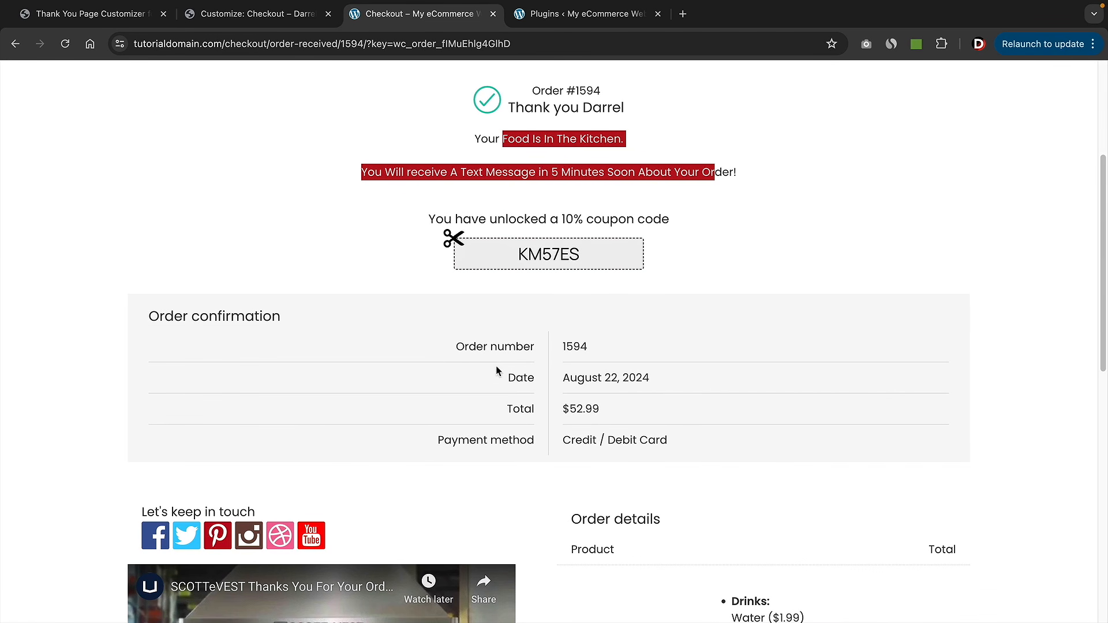
scroll(510, 375, "down", 5)
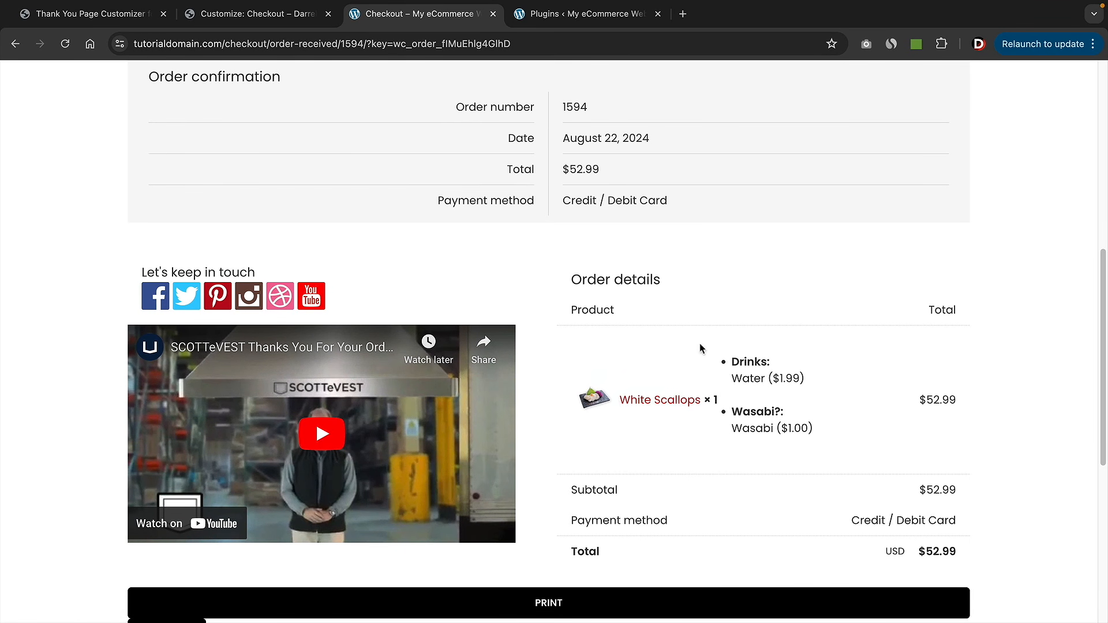
scroll(717, 381, "up", 6)
- Add a Text editor block below Order confirmation in the thank-you layout
key("ctrl+shift+Tab")
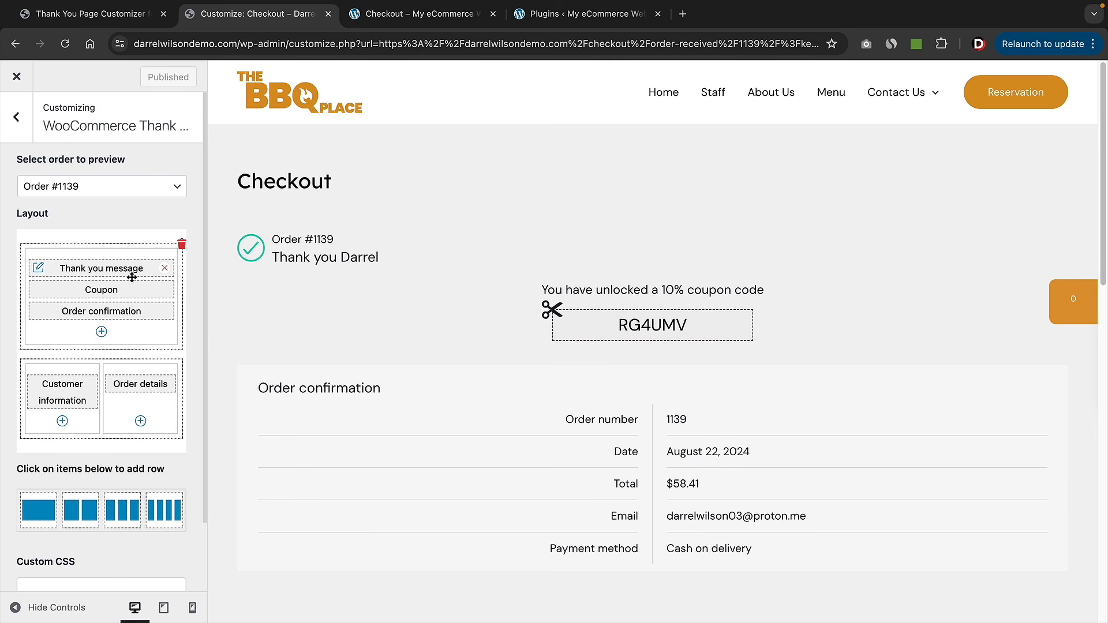
left_click(101, 331)
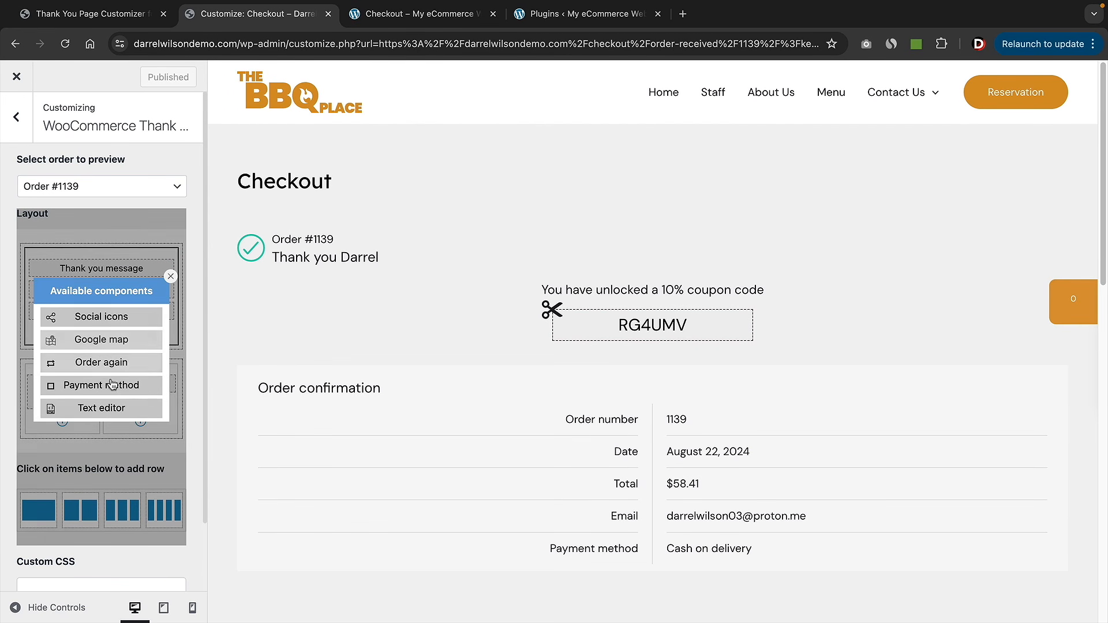
left_click(111, 407)
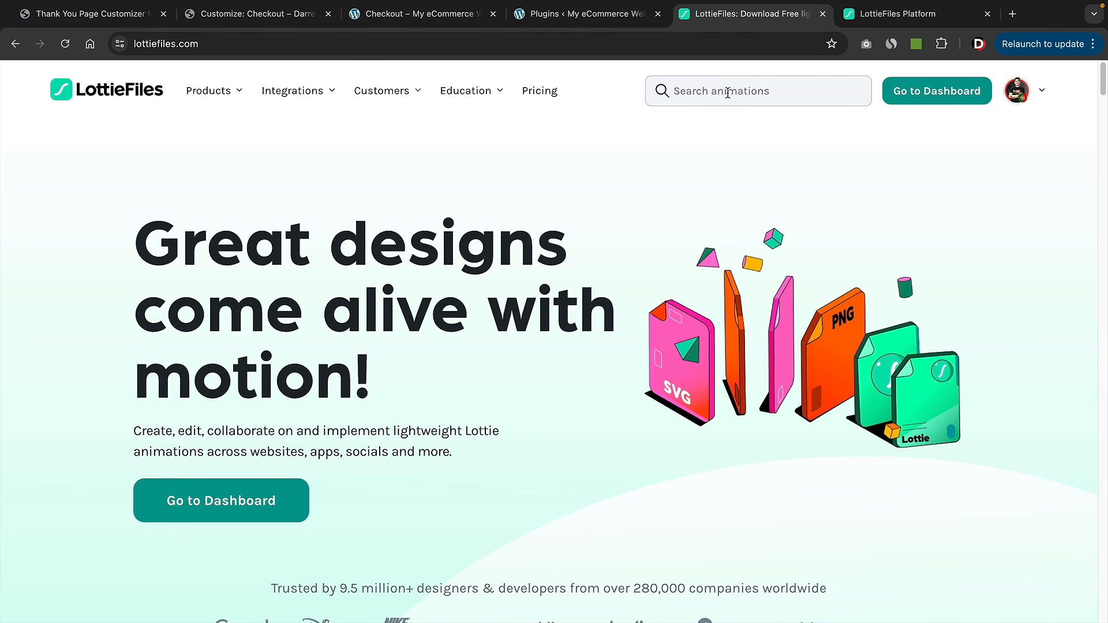
- Search LottieFiles for 'cooking' and open the orange bowl cooking preloader animation
left_click(766, 93)
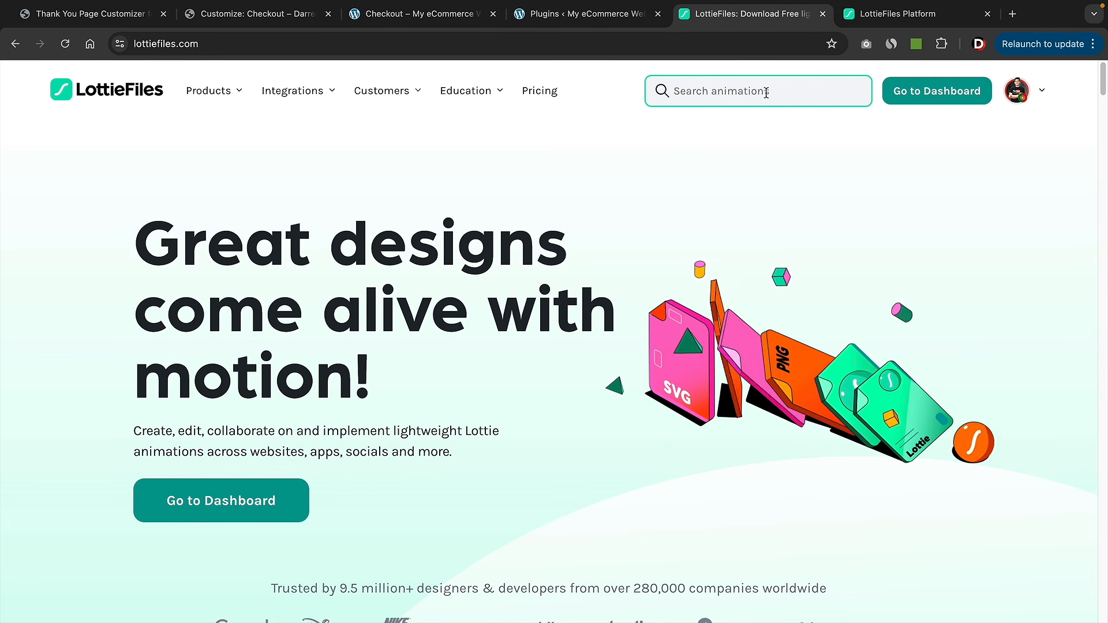
type("coooooooooo")
key("BackSpace")
key("BackSpace")
key("BackSpace")
key("BackSpace")
key("BackSpace")
key("BackSpace")
key("BackSpace")
key("BackSpace")
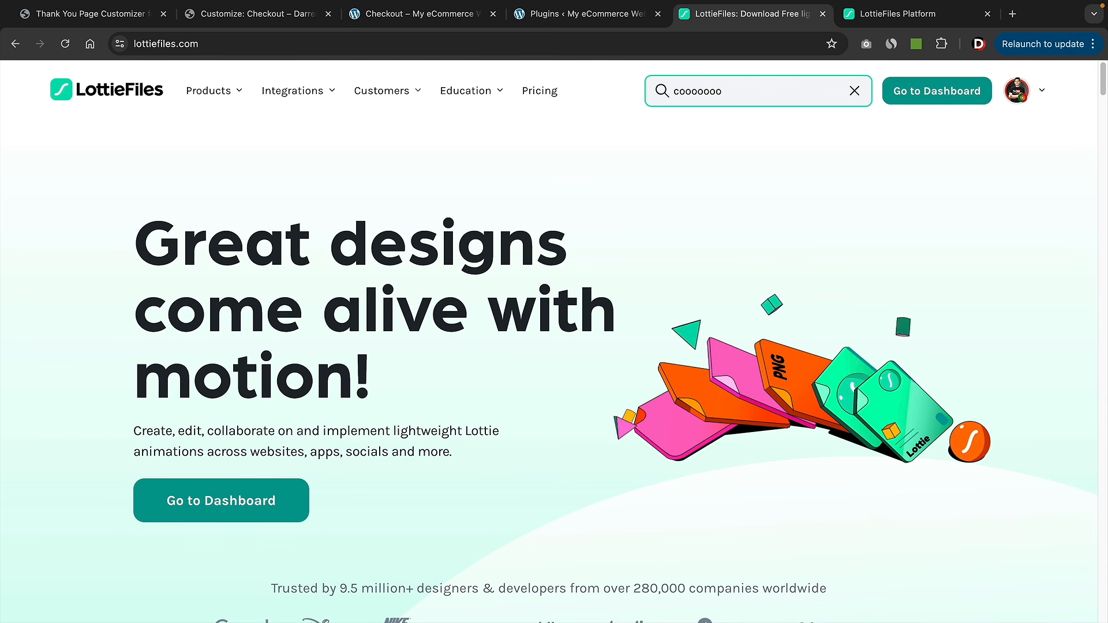
type("king")
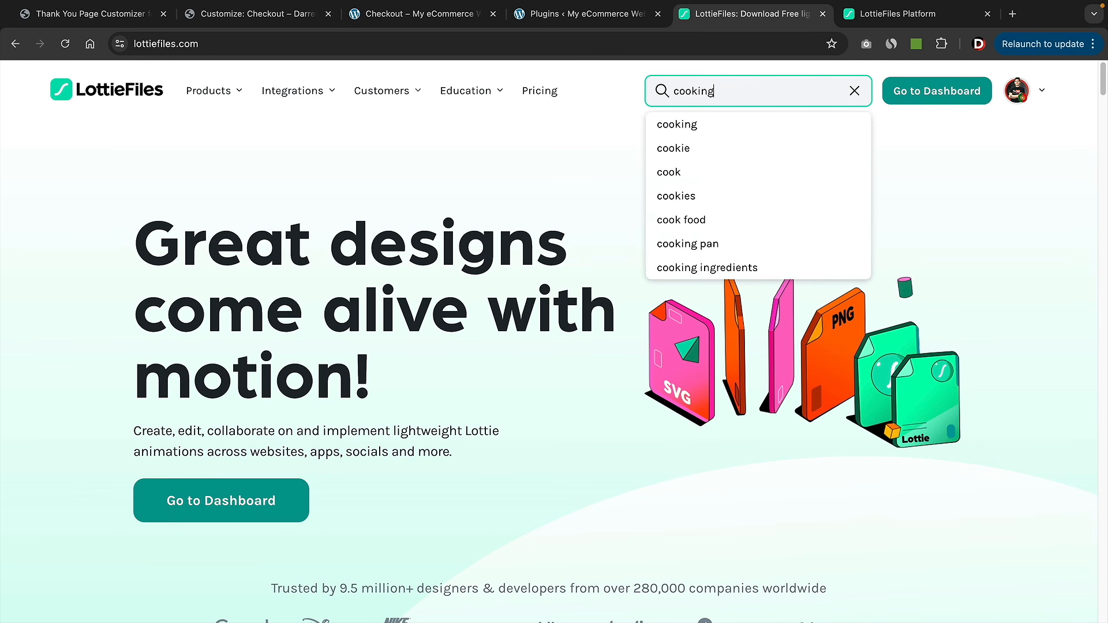
key("Return")
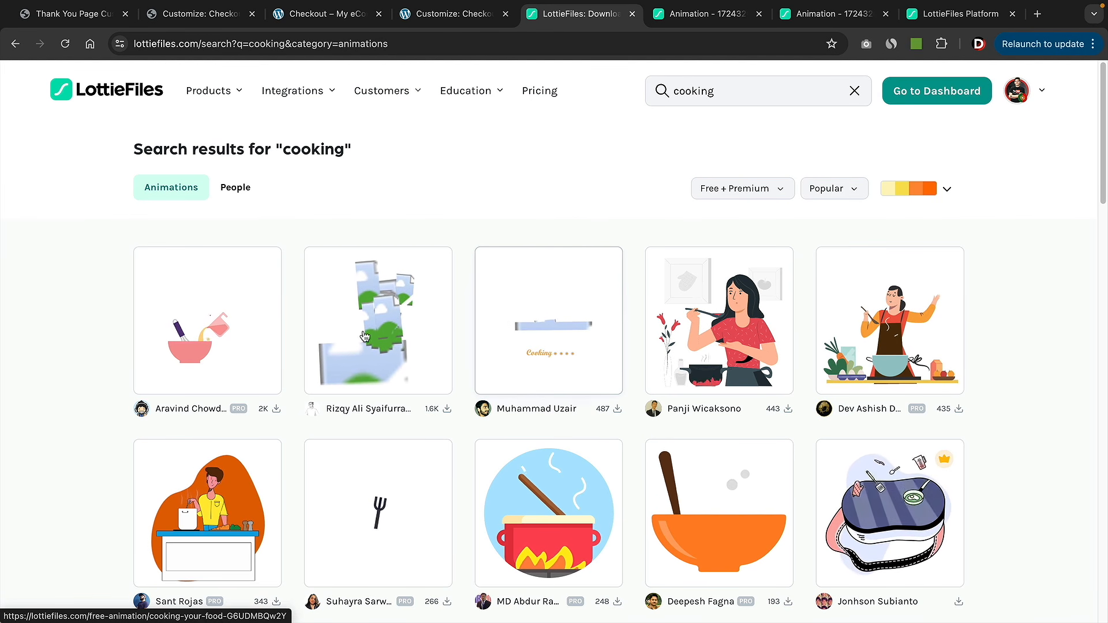
scroll(306, 346, "down", 2)
scroll(305, 346, "down", 3)
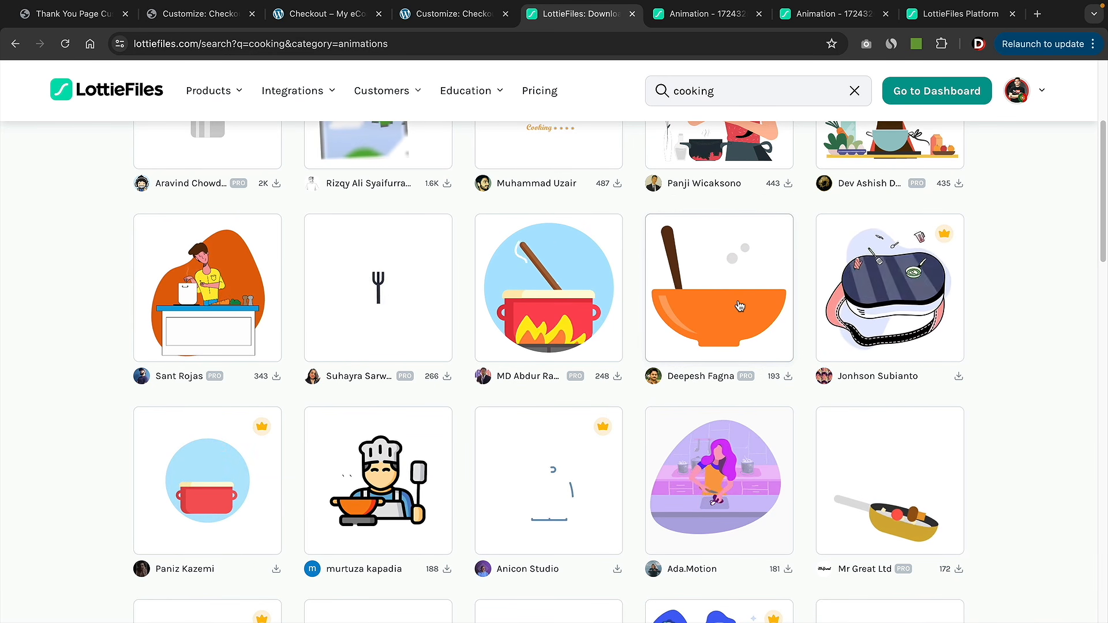
left_click(769, 322)
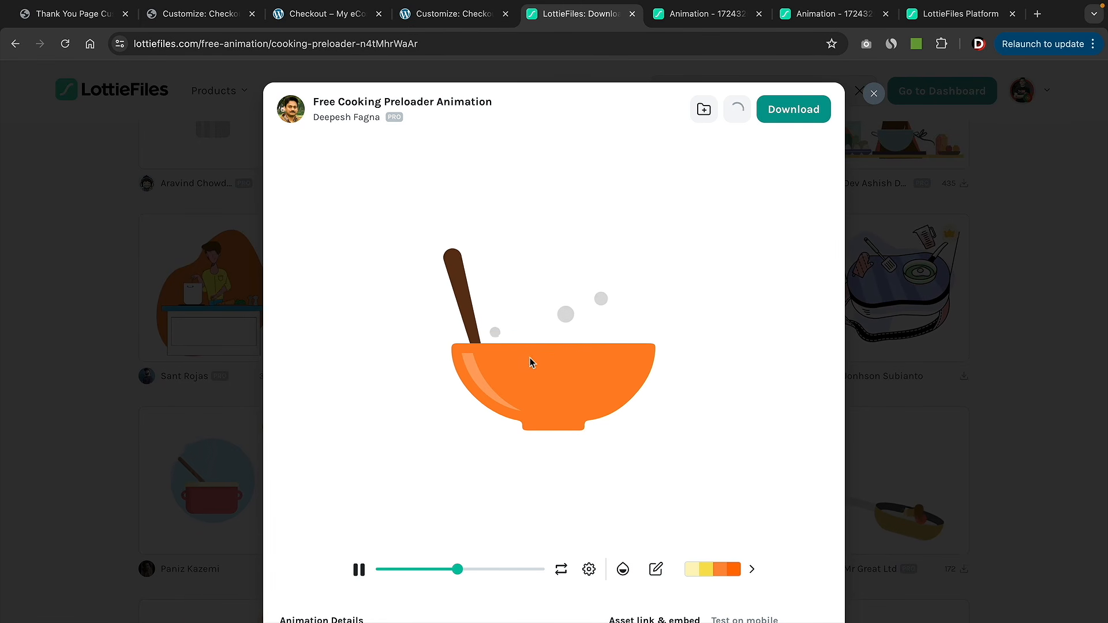
- Export the animation as a small 150×150, 30 fps transparent GIF
left_click(792, 111)
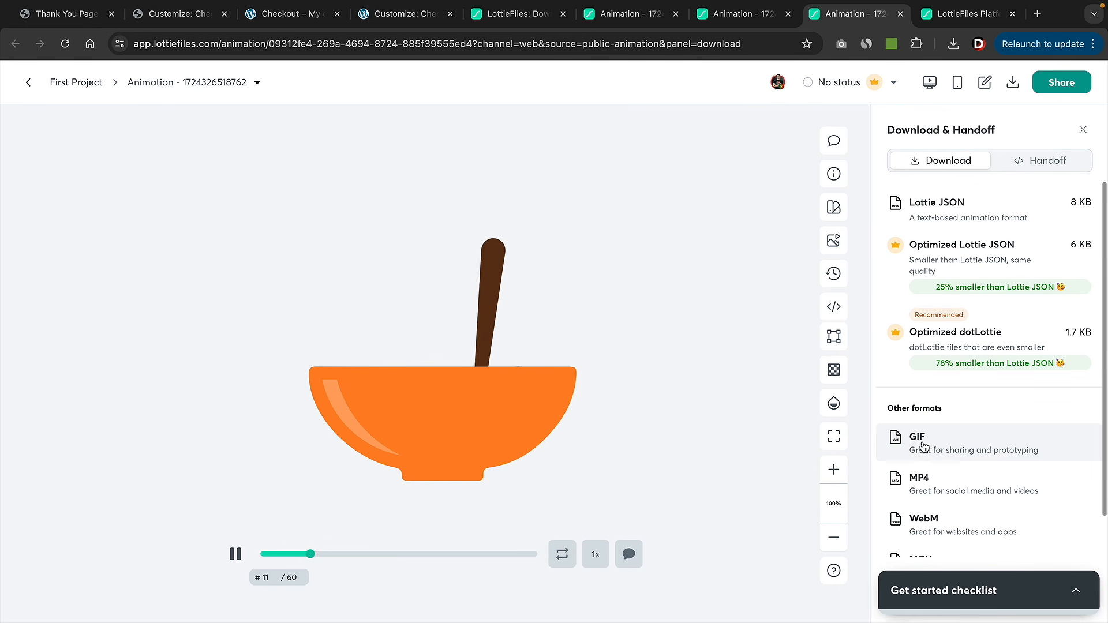
left_click(939, 450)
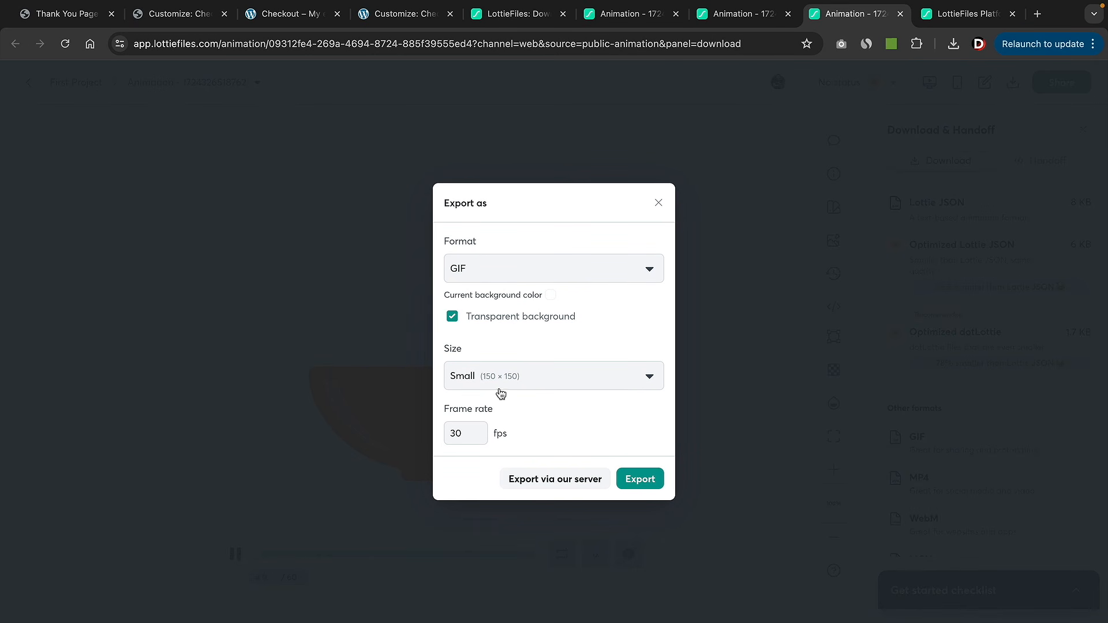
left_click(642, 484)
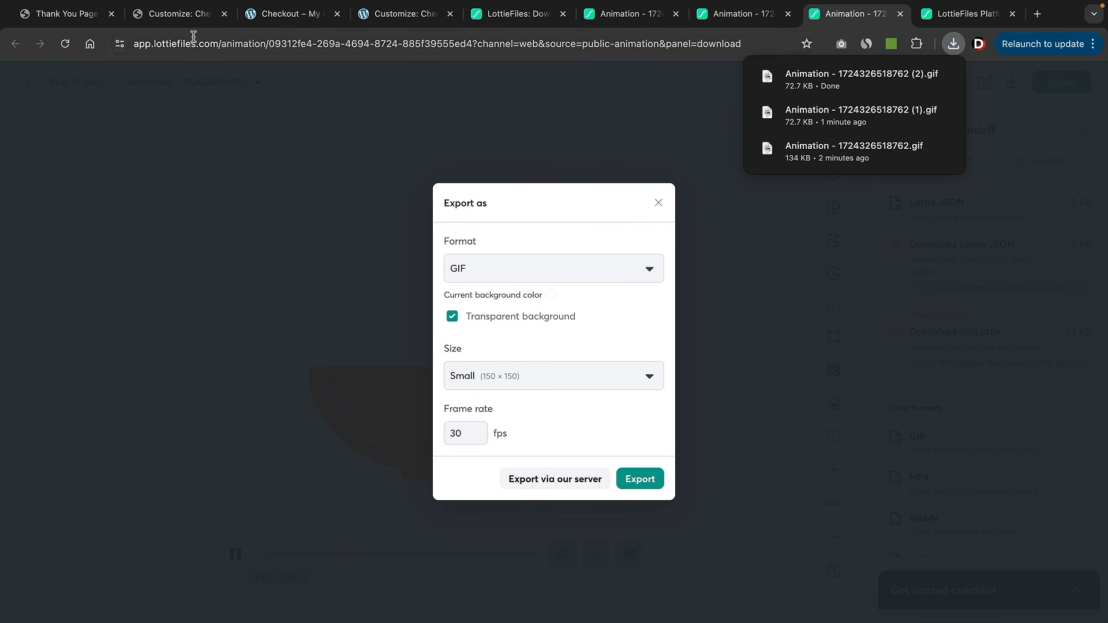
left_click(181, 17)
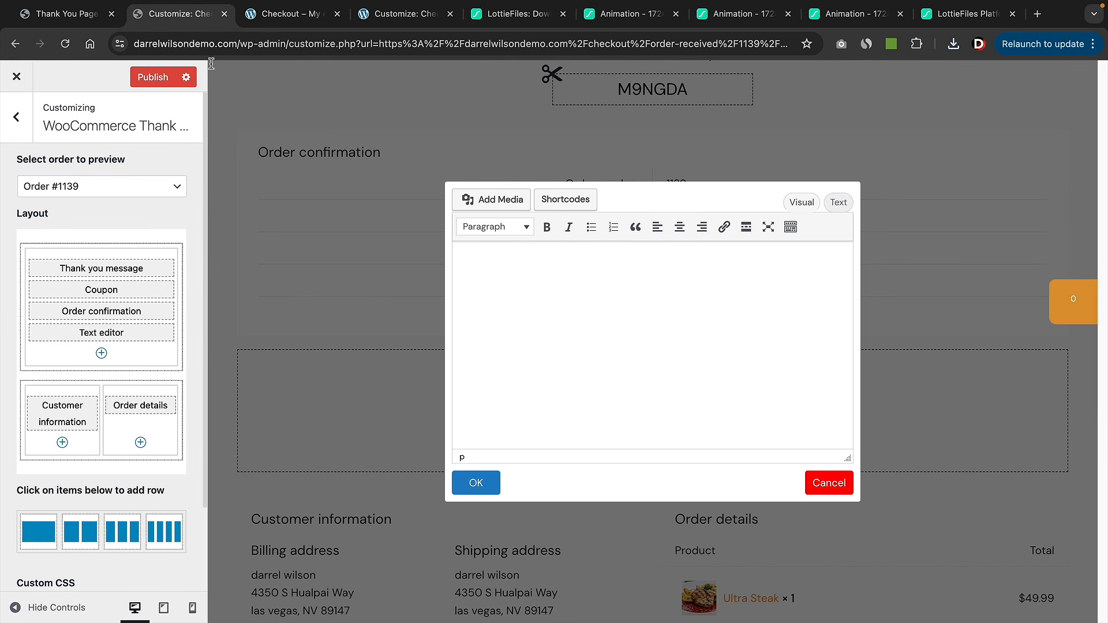
- Upload the bowl animation GIF and insert it into the Text editor block
left_click(503, 200)
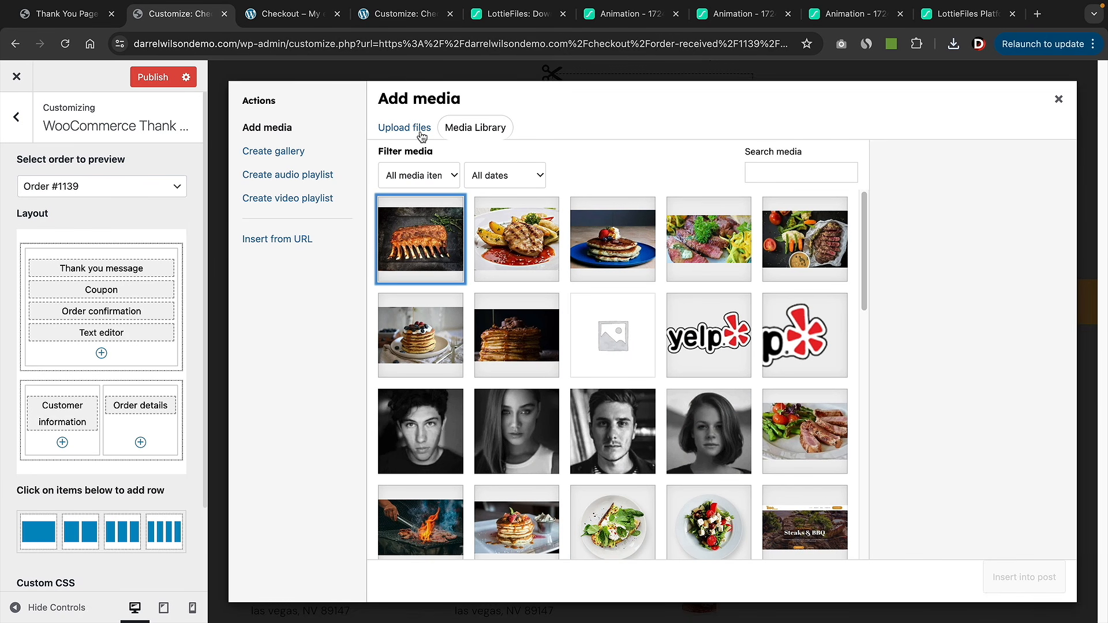
left_click(412, 133)
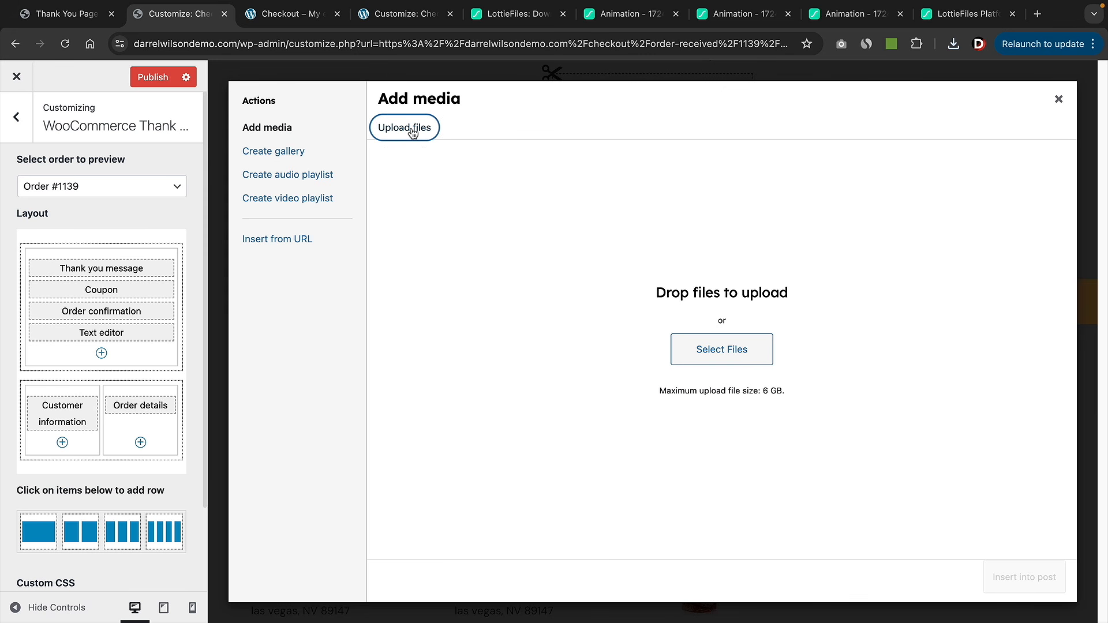
left_click(706, 351)
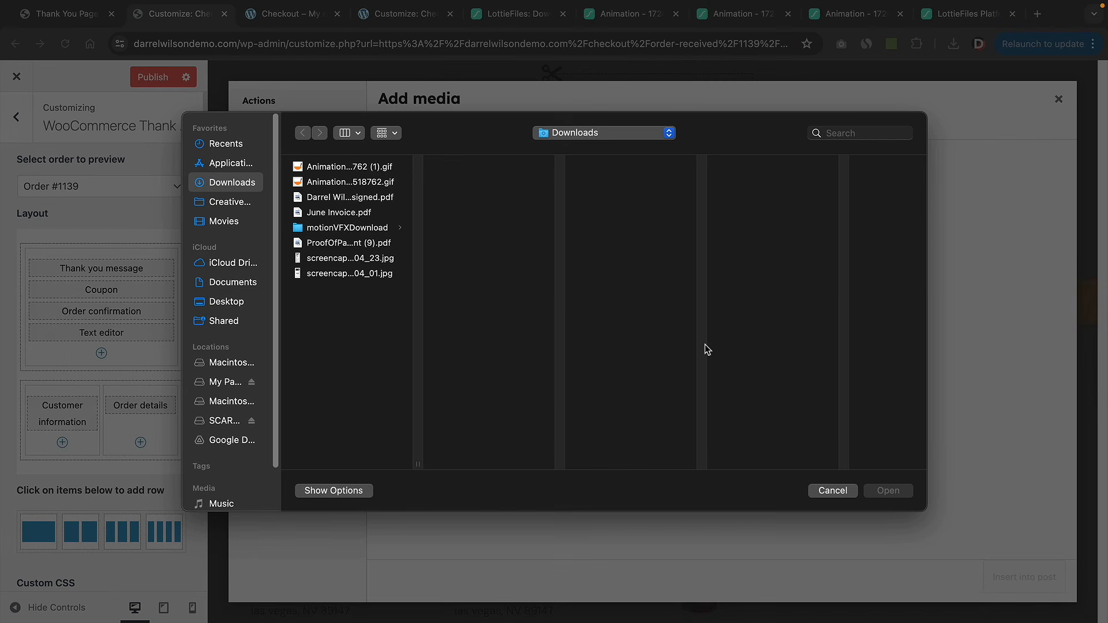
left_click(348, 167)
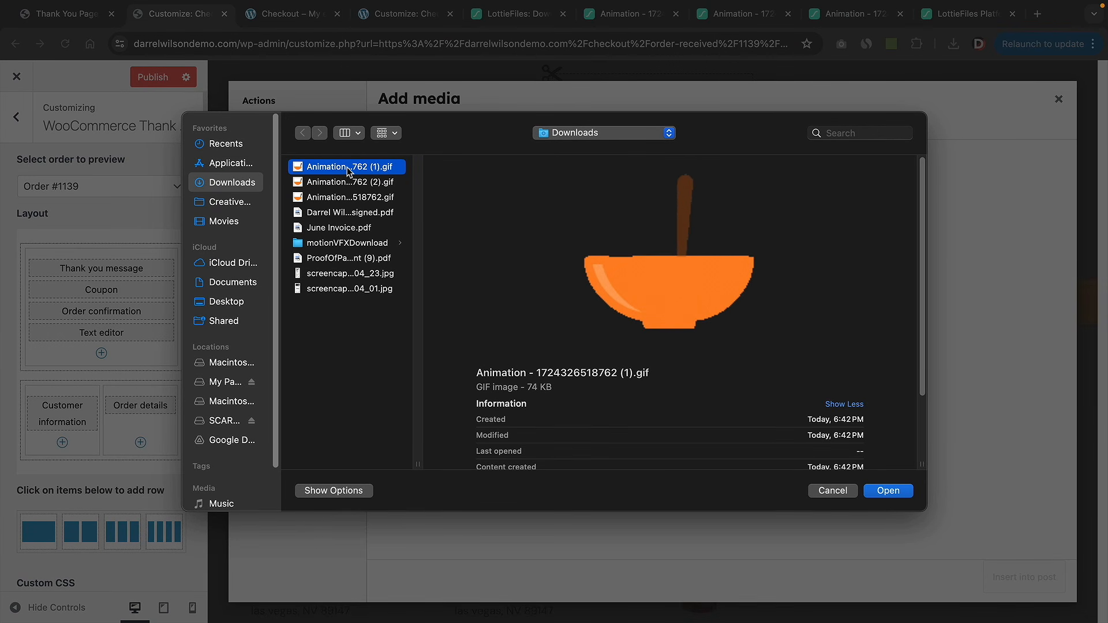
left_click(888, 491)
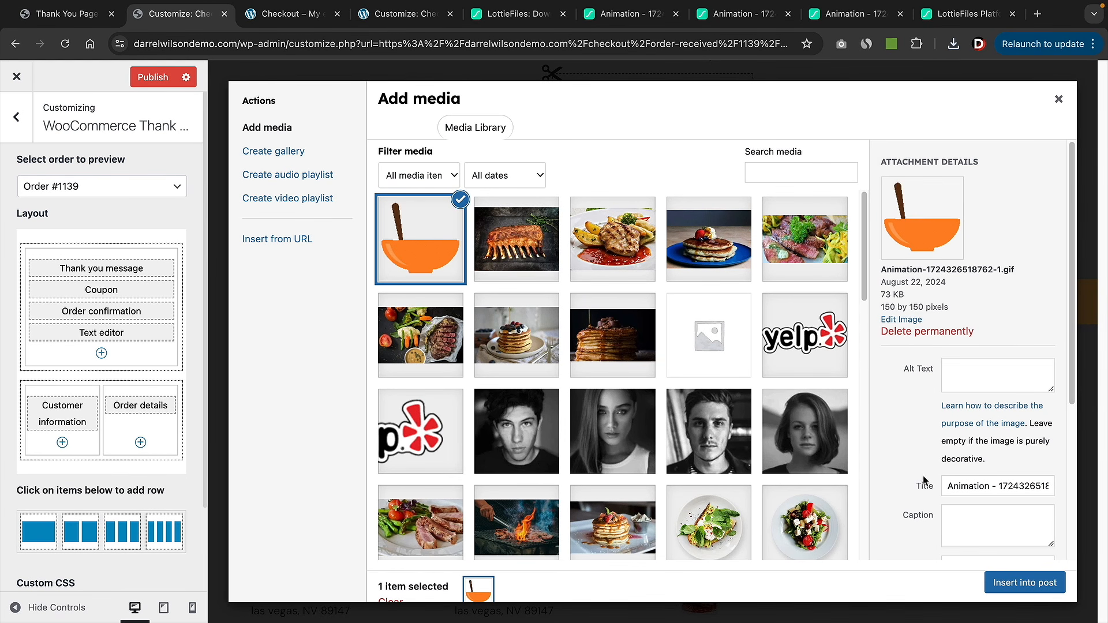
left_click(1012, 580)
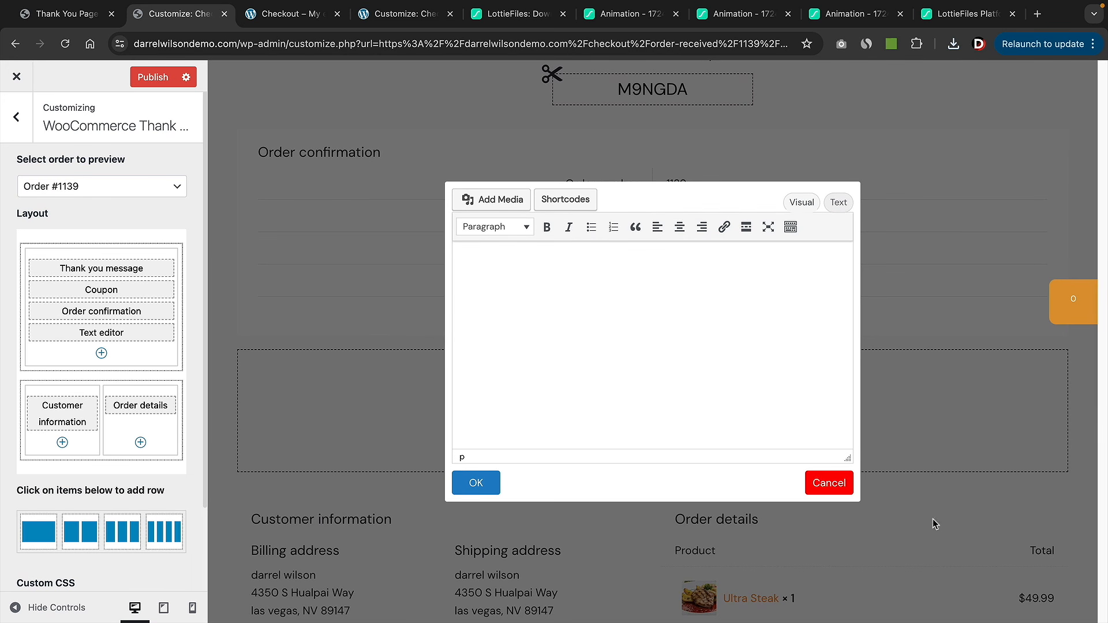
- Centre the GIF, enlarge it to 183×183, and save the block
left_click(680, 228)
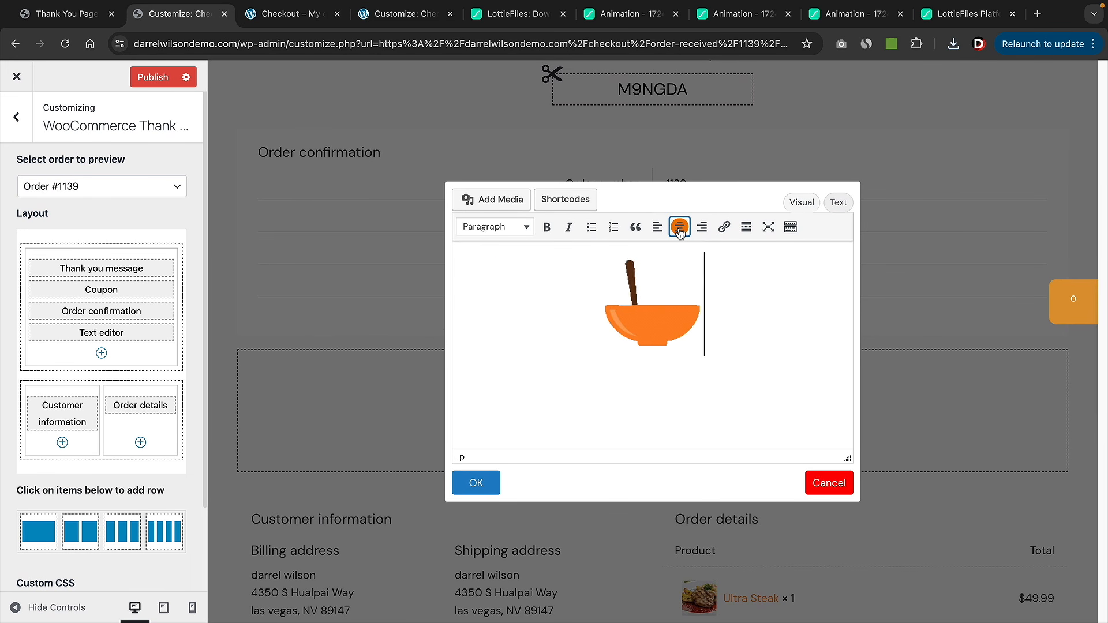
left_click(663, 339)
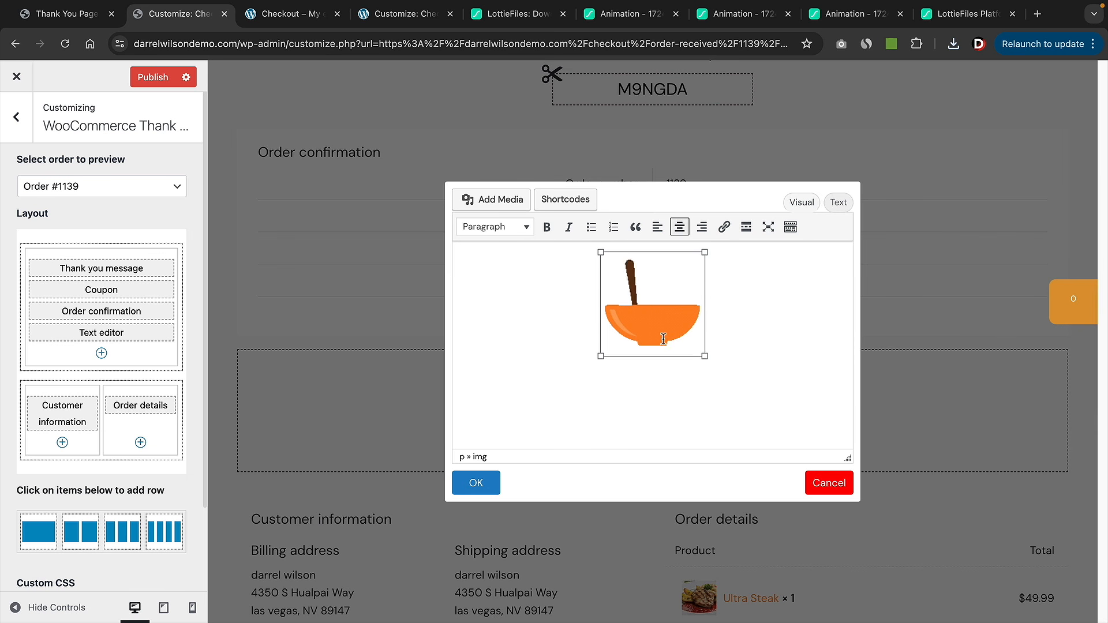
left_click_drag(705, 357, 724, 378)
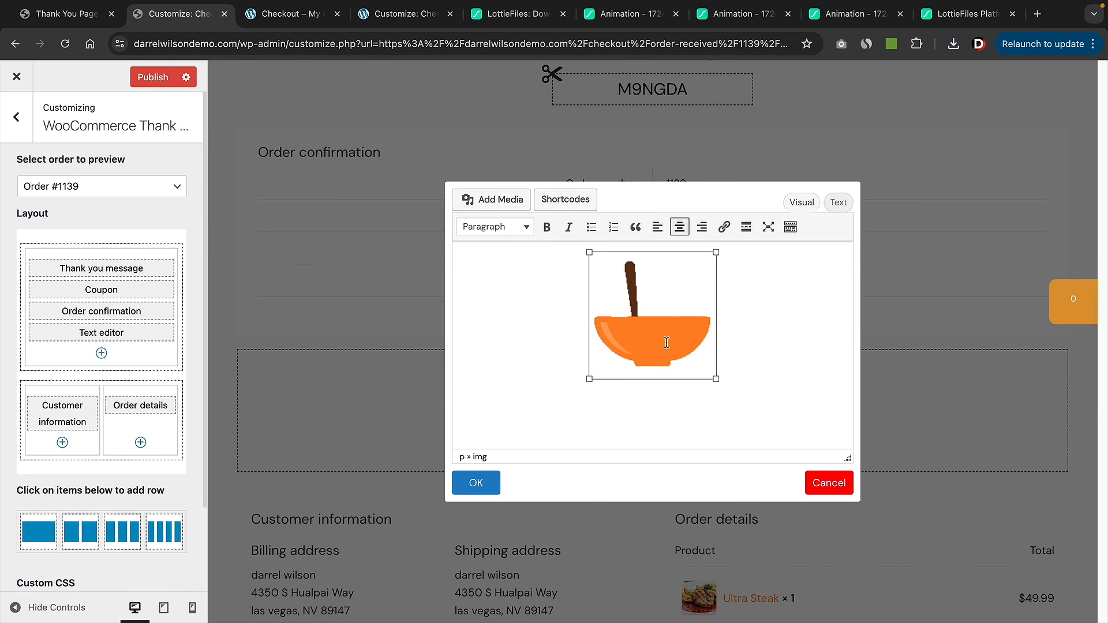
left_click(477, 485)
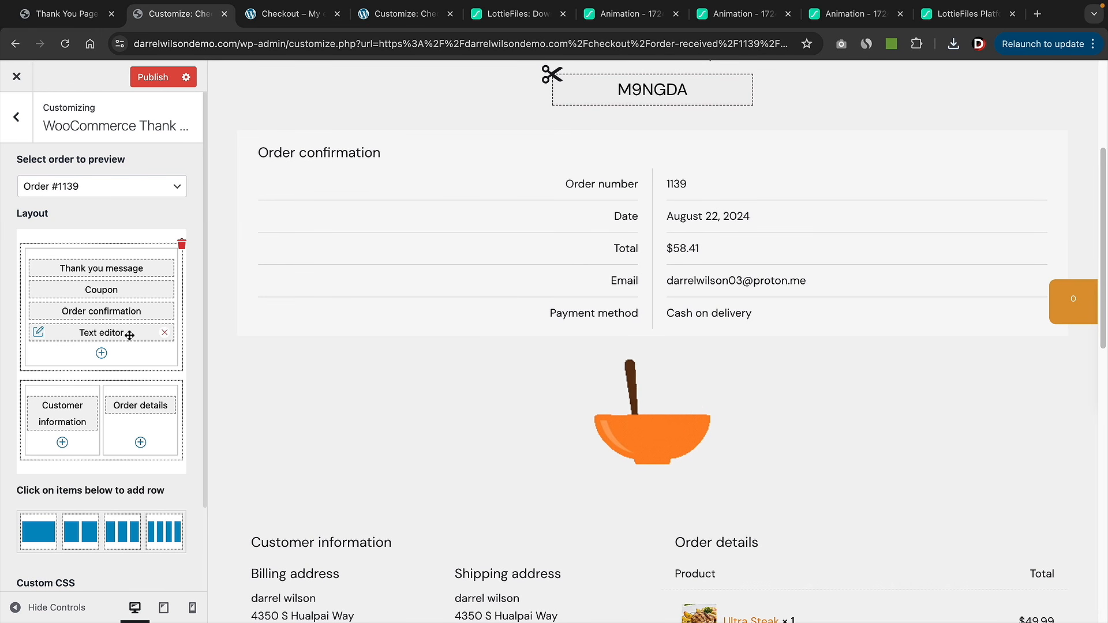
- Move the bowl GIF block to the top and centre-align the Thank You Message
left_click_drag(128, 333, 138, 266)
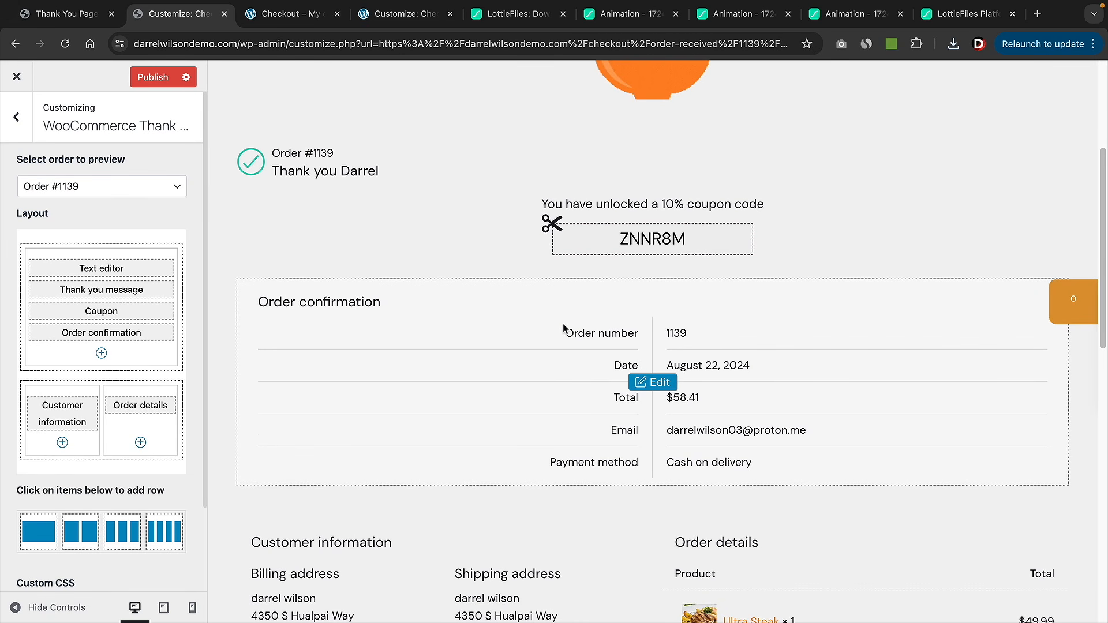
scroll(565, 330, "up", 3)
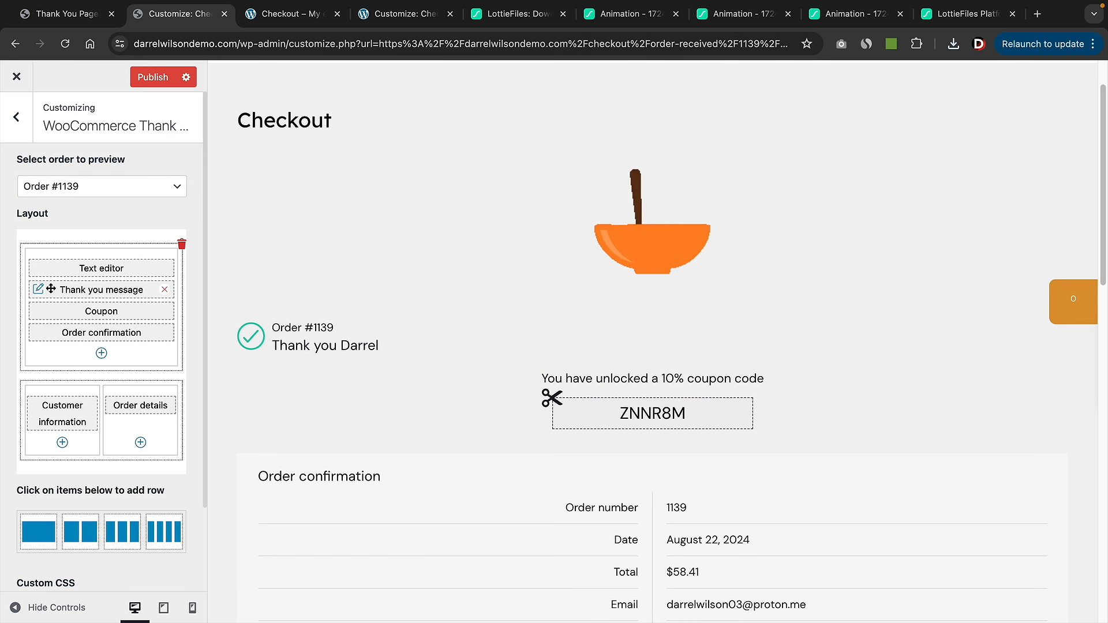
left_click(39, 290)
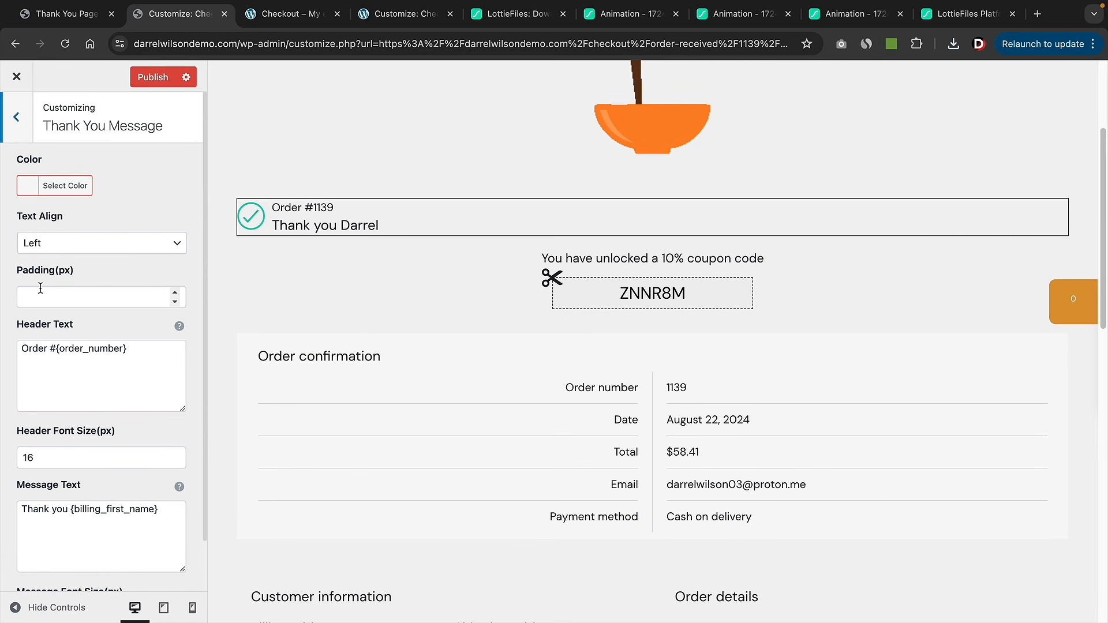
left_click(70, 244)
left_click(63, 260)
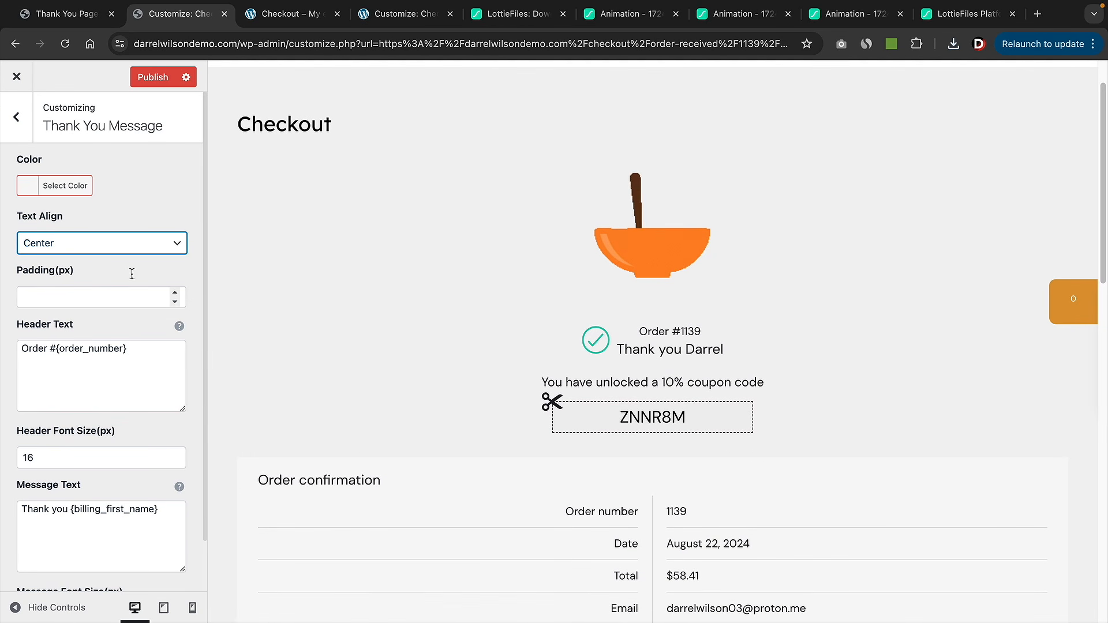
left_click(17, 118)
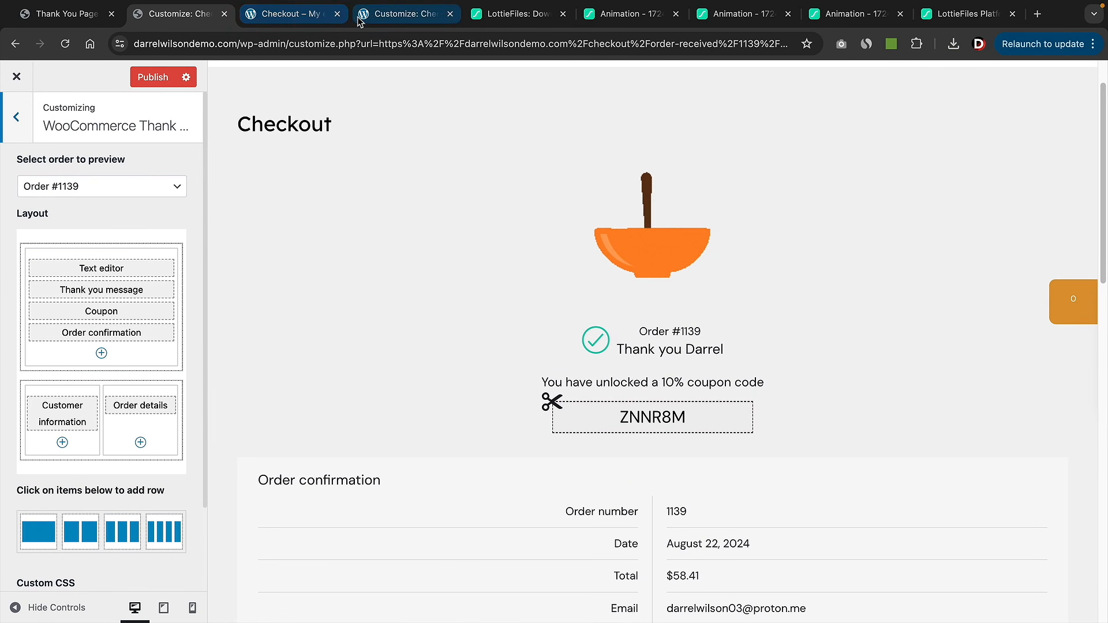
- Add a Text editor block with the two pasted kitchen and text-message notes, centred
left_click(296, 17)
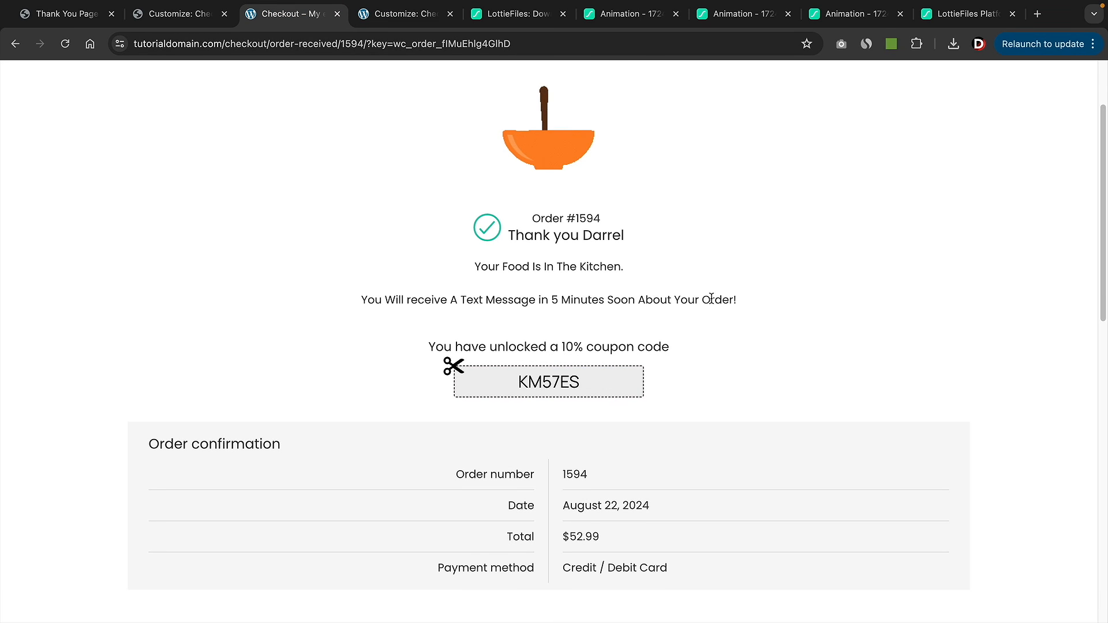
left_click(184, 17)
left_click(102, 353)
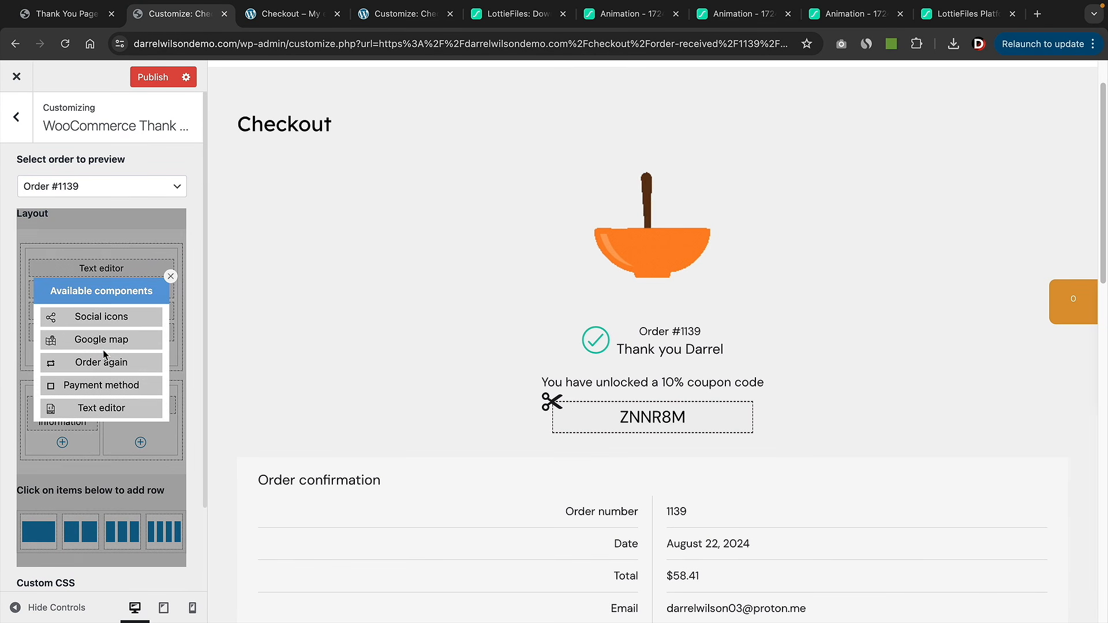
left_click(107, 406)
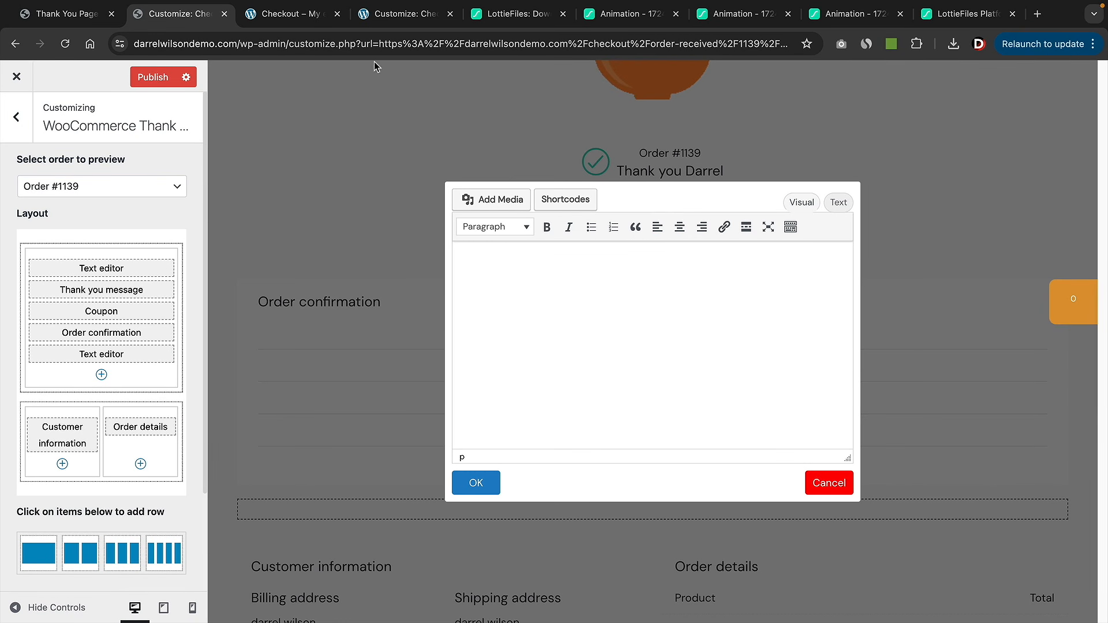
right_click(480, 255)
left_click(508, 354)
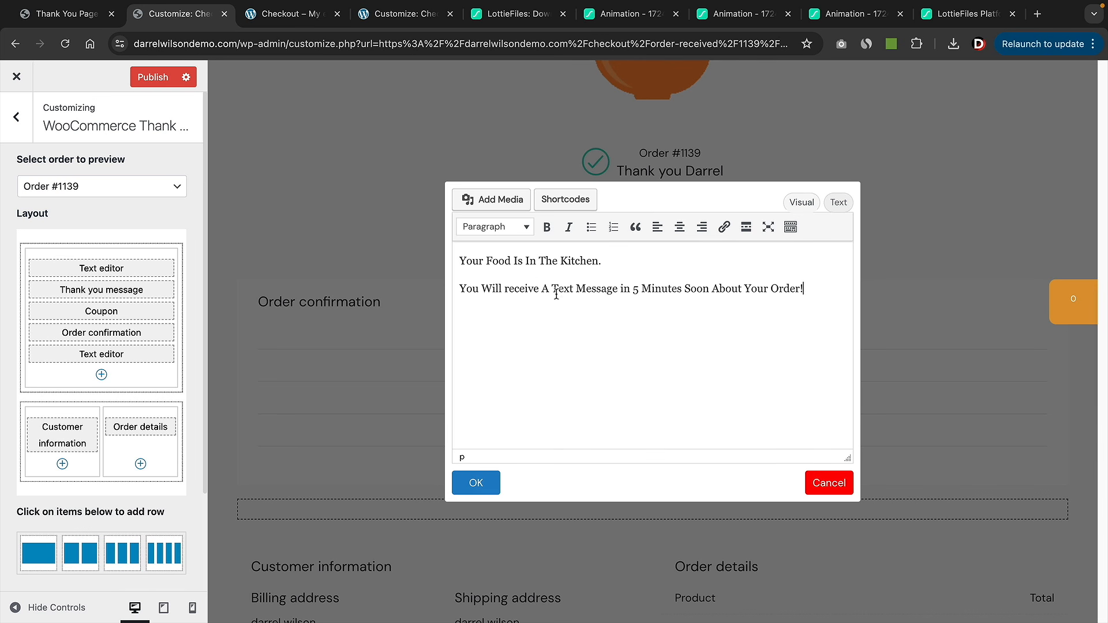
left_click(678, 229)
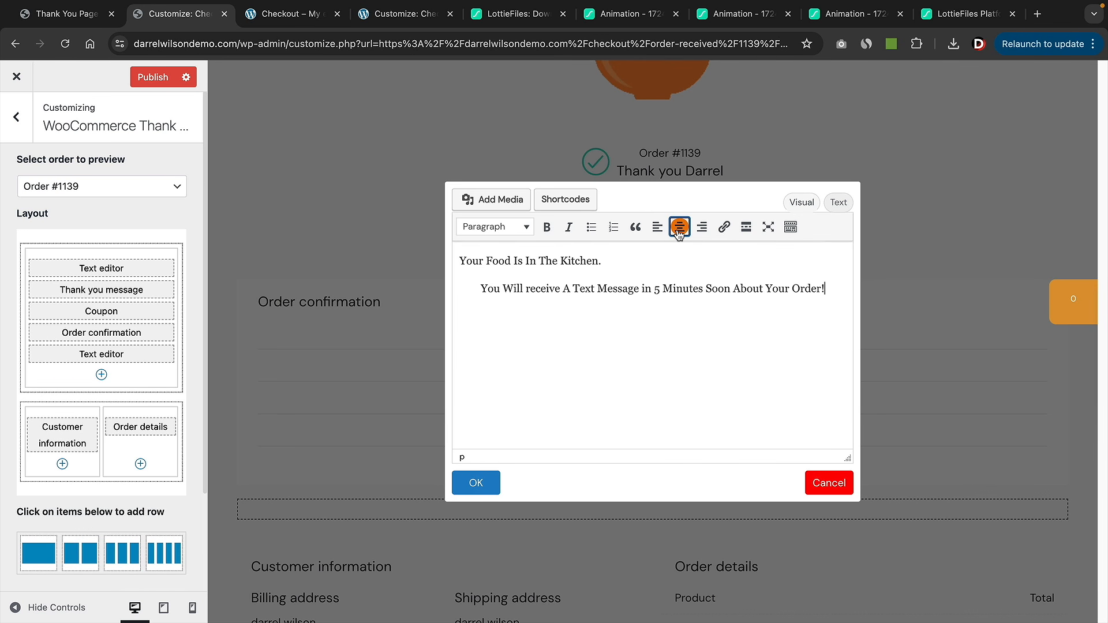
left_click_drag(822, 297, 568, 241)
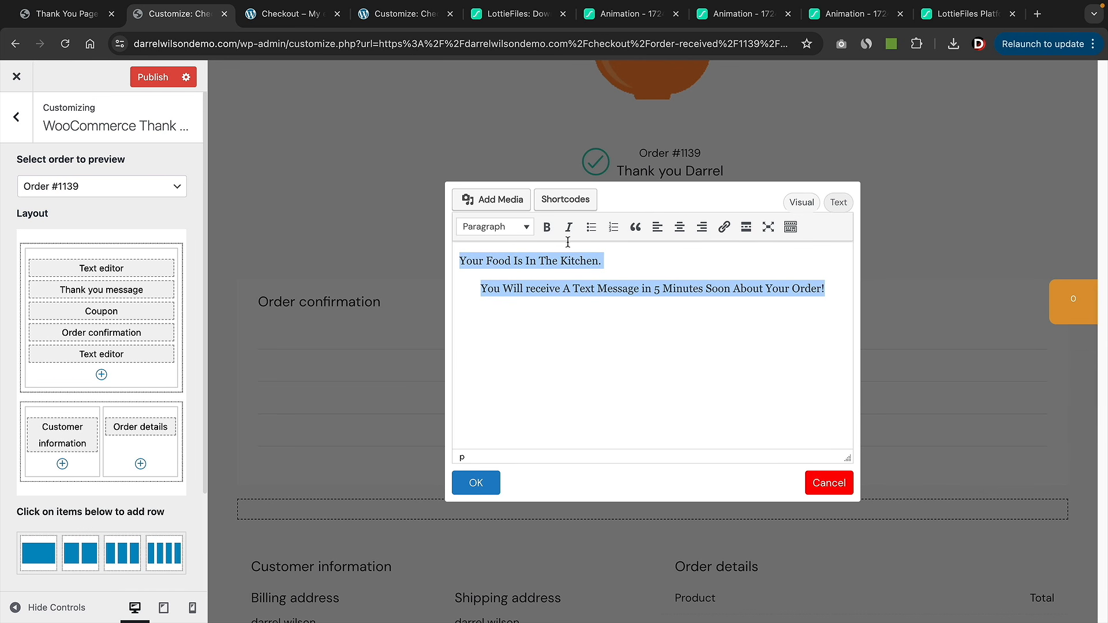
left_click(680, 228)
left_click(495, 488)
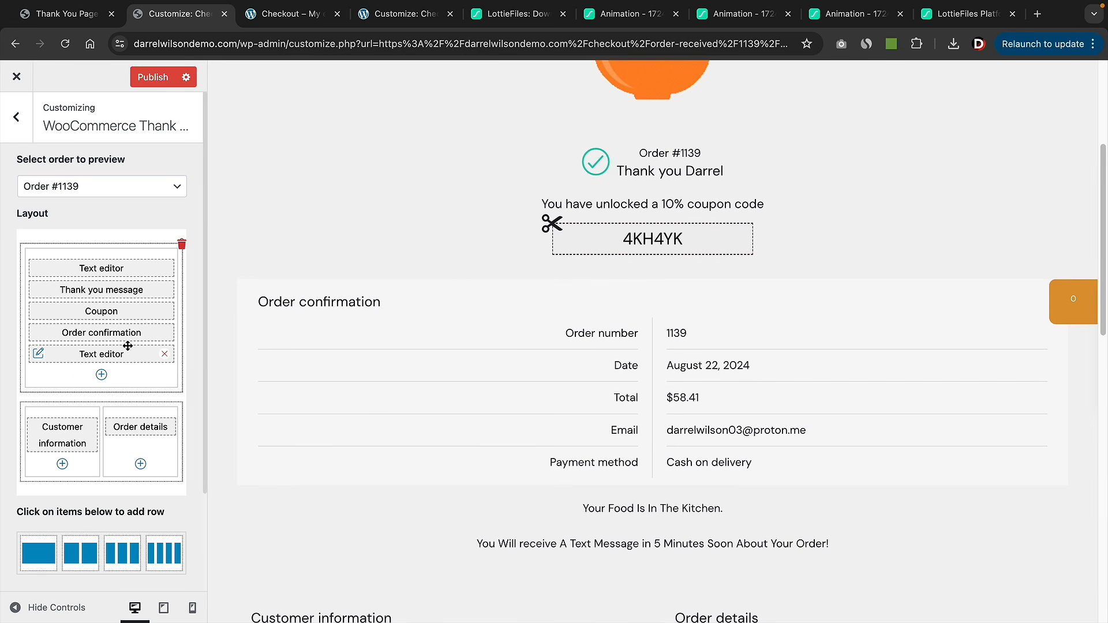
- Reorder the layout so the thank-you message sits above the centred notes
left_click_drag(118, 356, 127, 296)
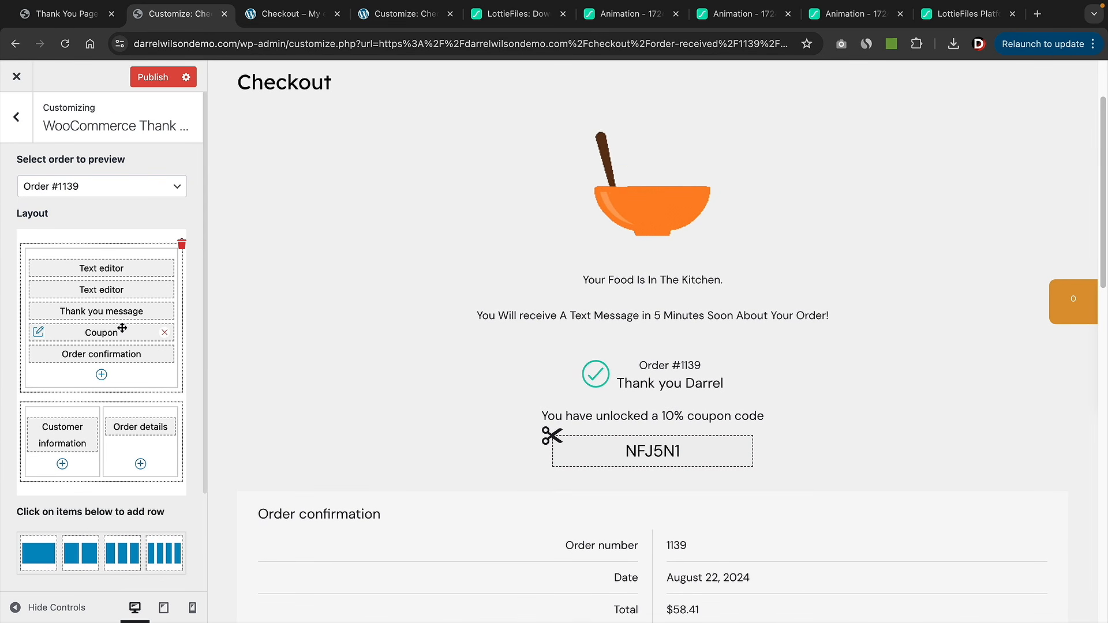
left_click_drag(124, 311, 127, 291)
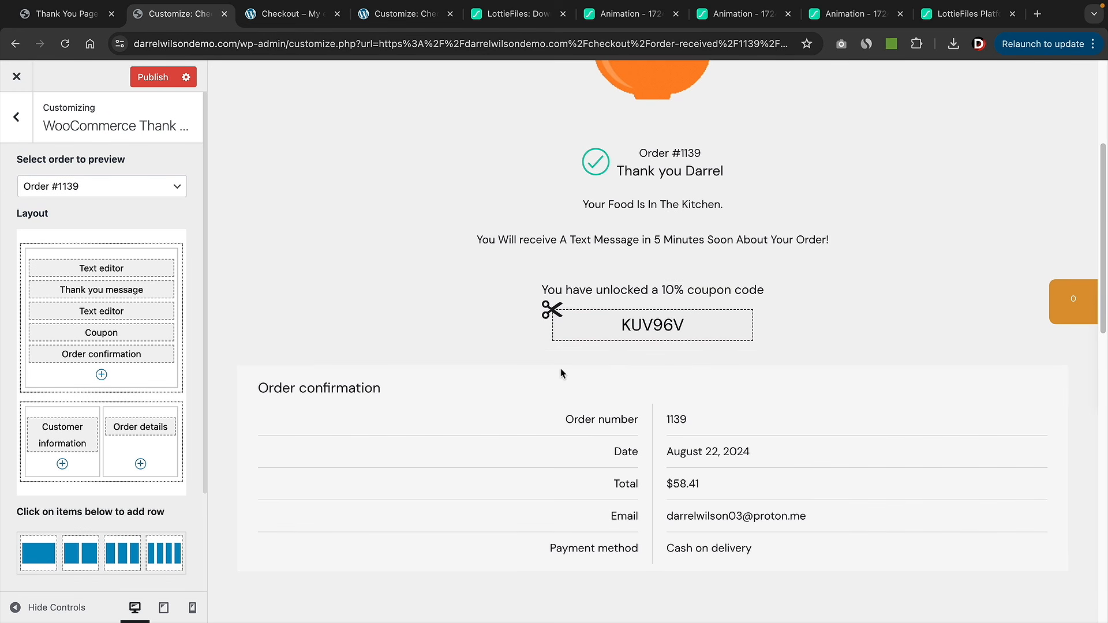
scroll(569, 371, "up", 1)
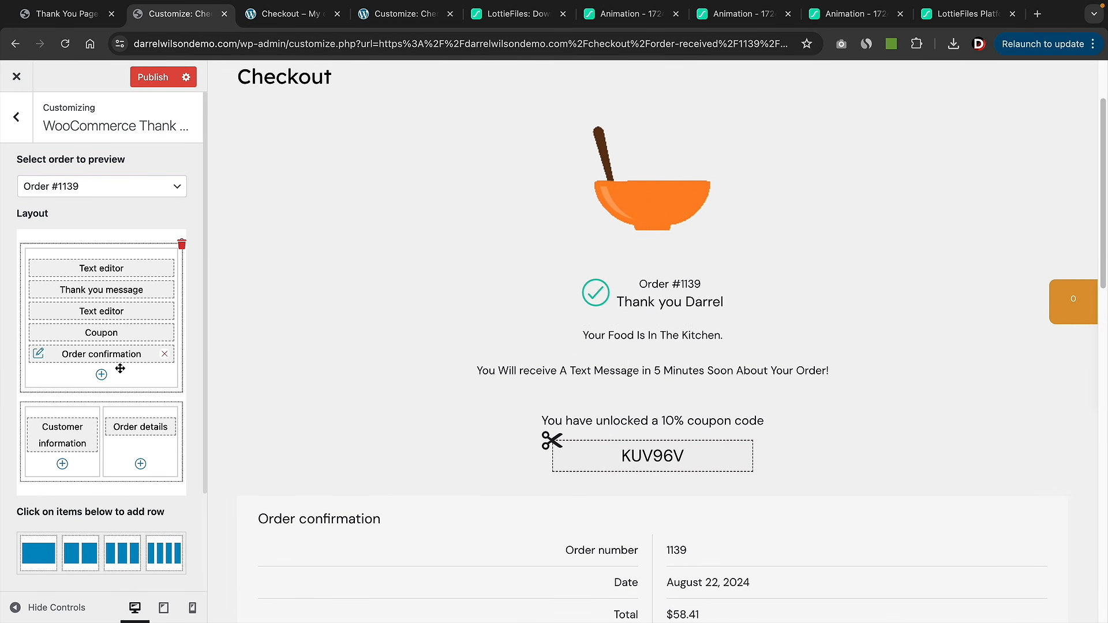
scroll(492, 442, "down", 5)
scroll(493, 443, "down", 4)
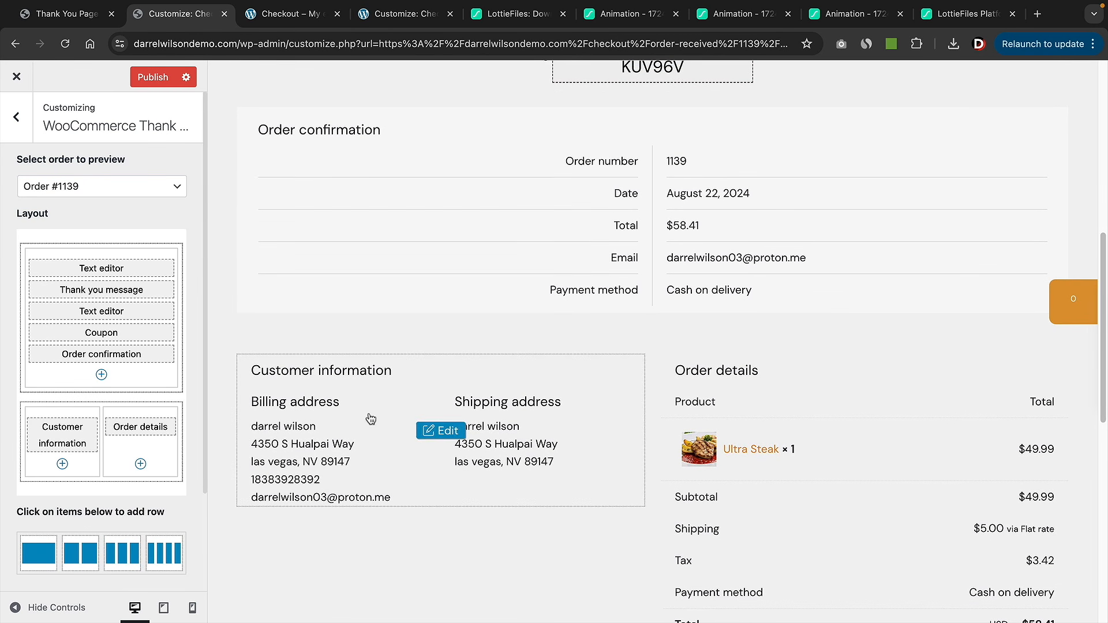
- Add a Text editor block under Customer information and switch it to raw HTML editing
left_click(62, 464)
left_click(94, 411)
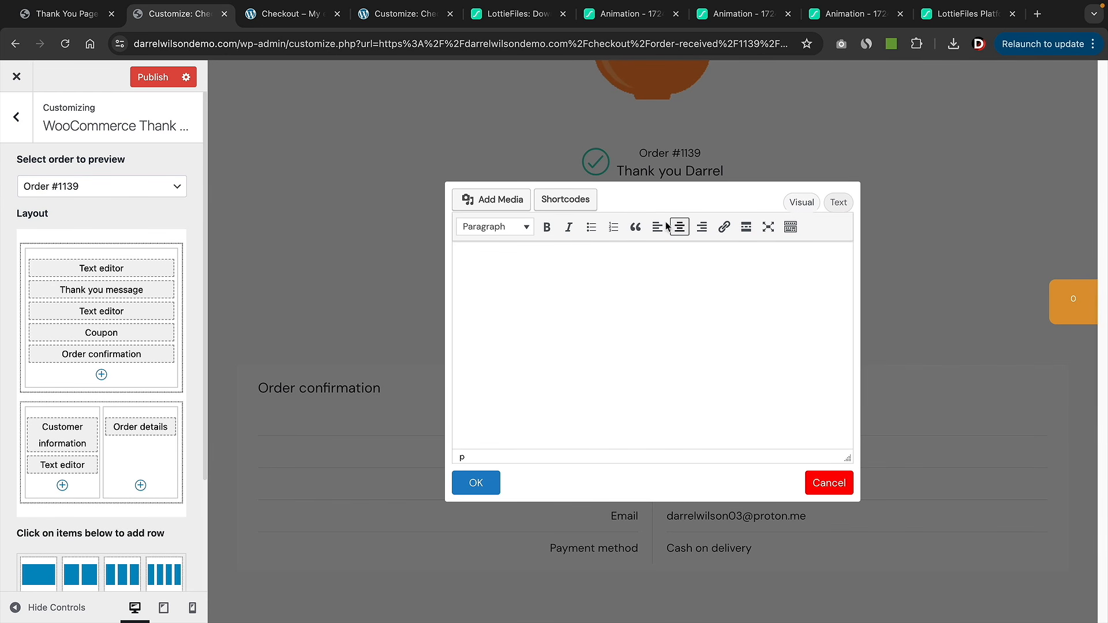
left_click(844, 208)
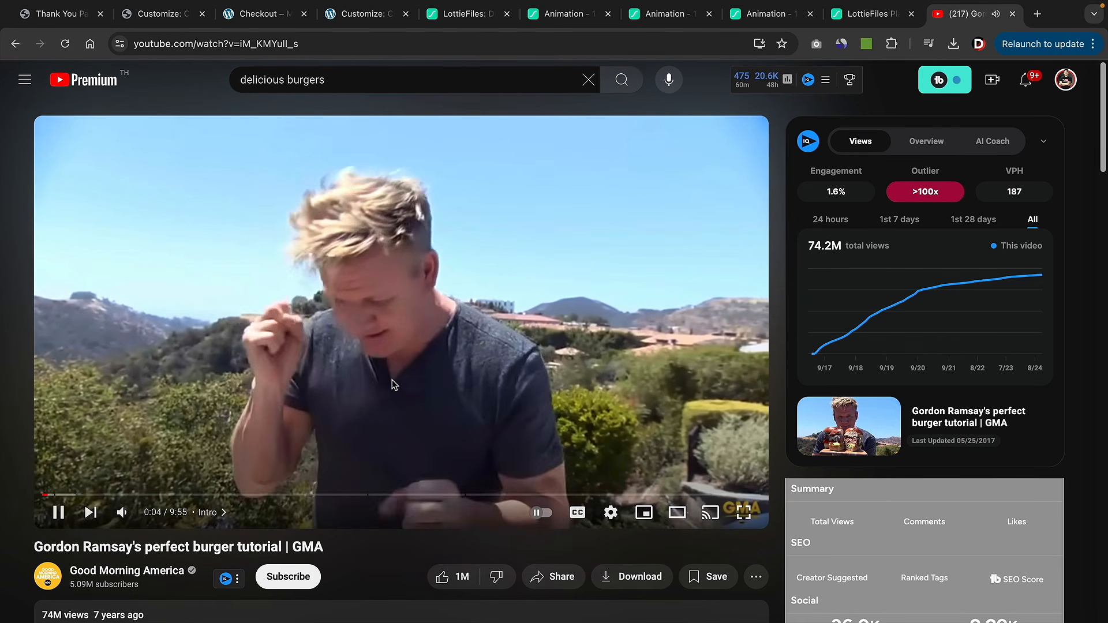
- Pause the perfect burger tutorial video and copy its YouTube embed code
scroll(393, 381, "down", 3)
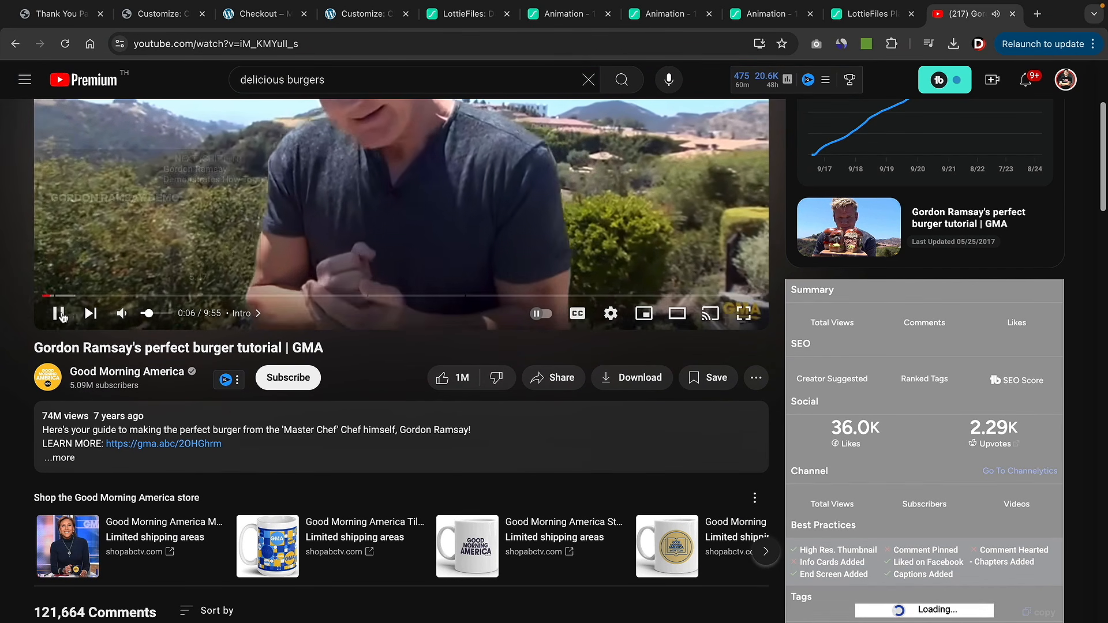
left_click(60, 314)
left_click(553, 378)
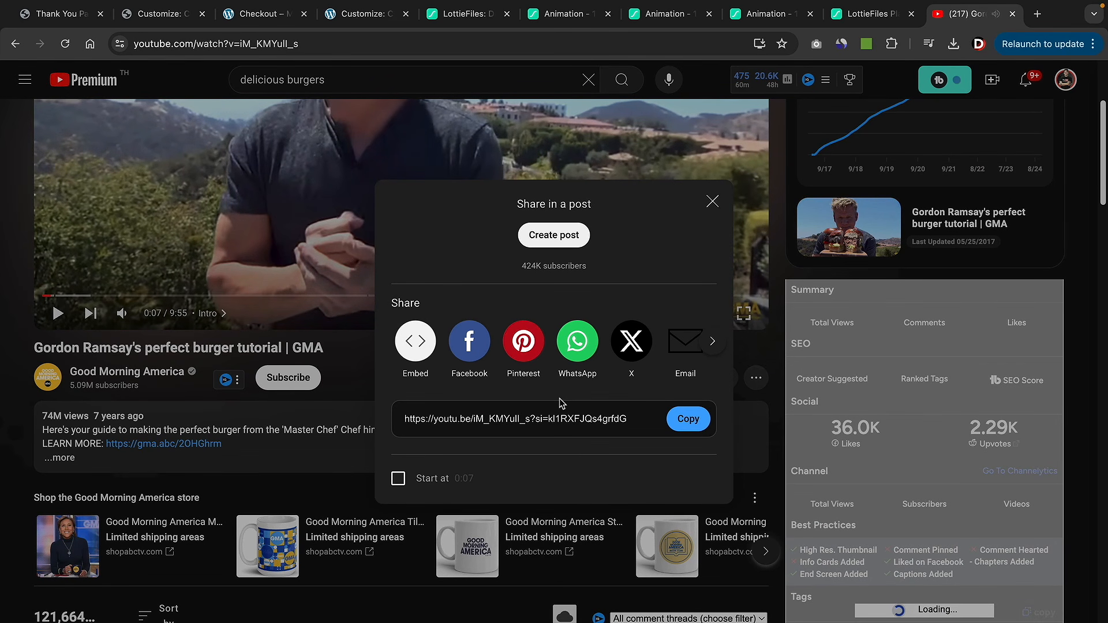
left_click(417, 348)
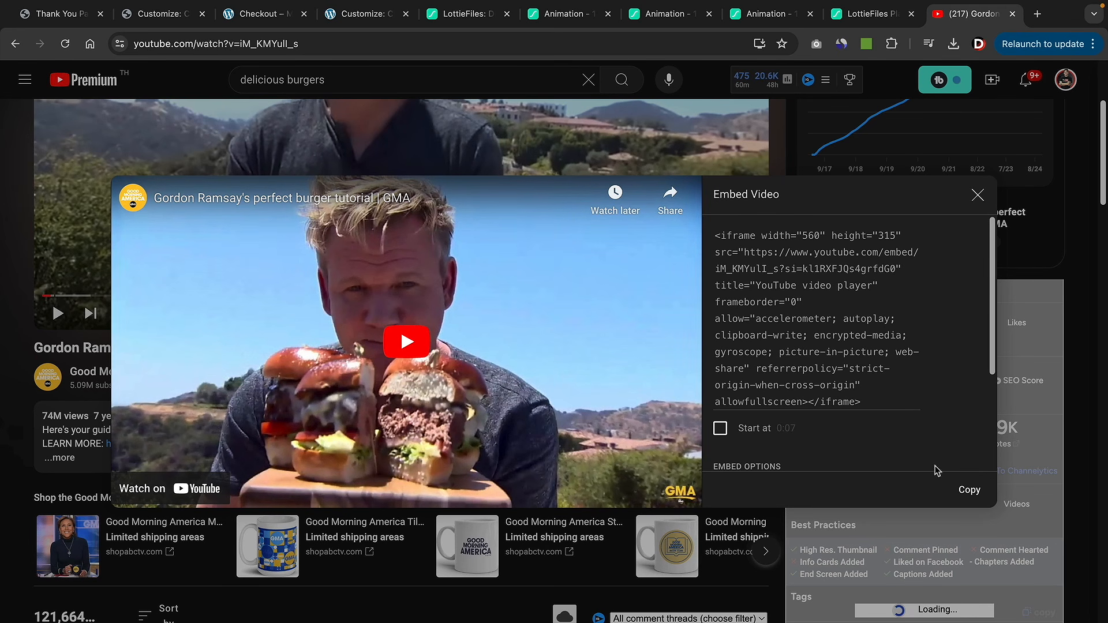
left_click(969, 491)
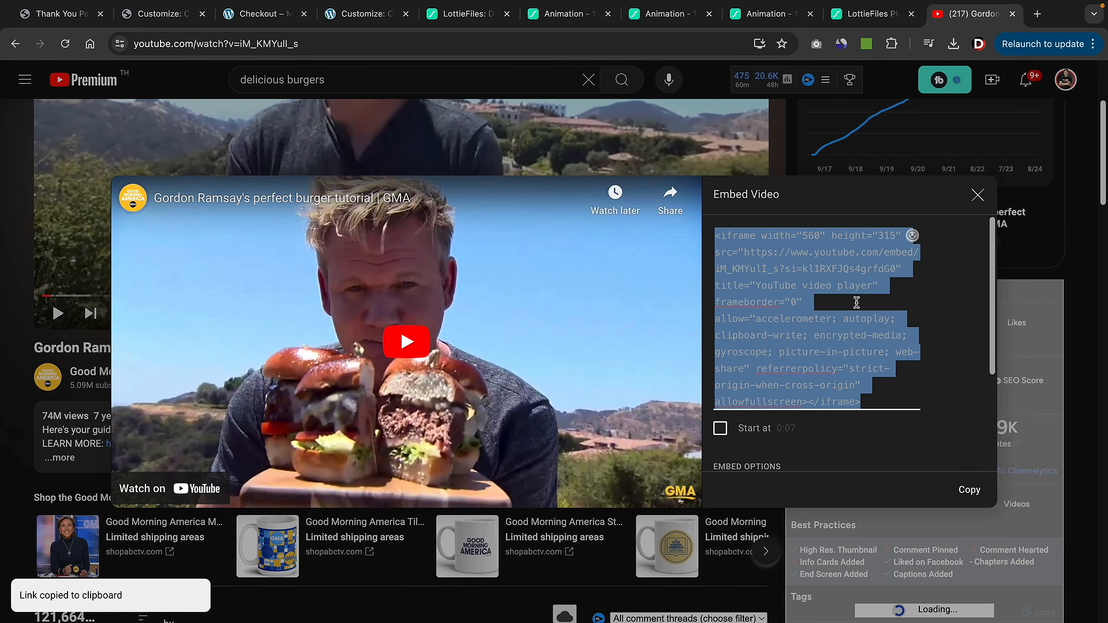
left_click(170, 26)
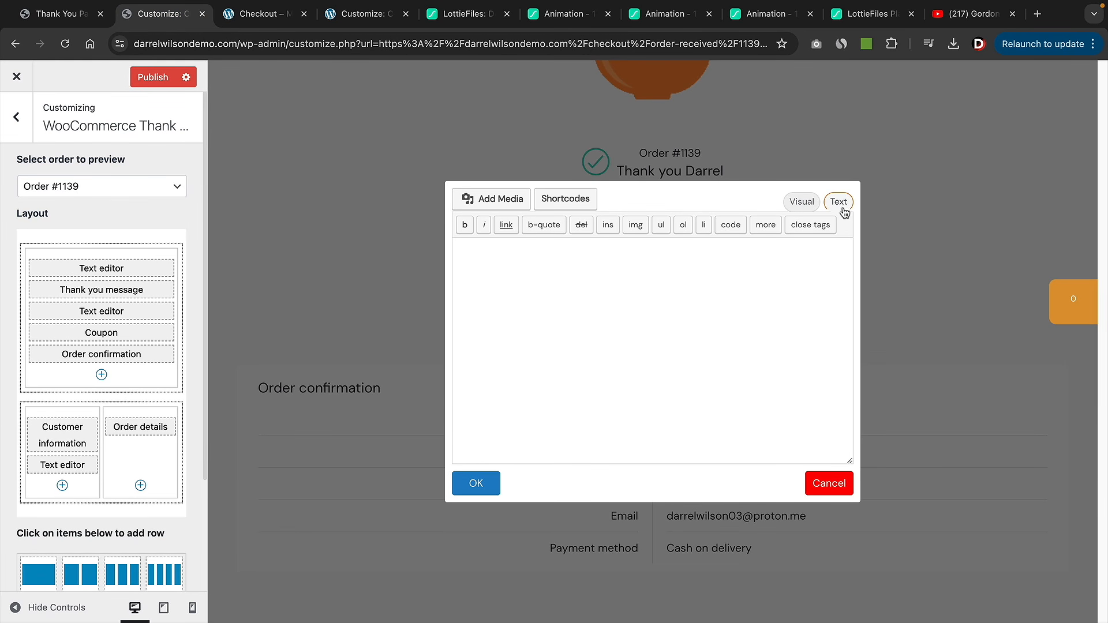
- Paste the burger tutorial YouTube embed code into the Text editor block and save it
right_click(521, 248)
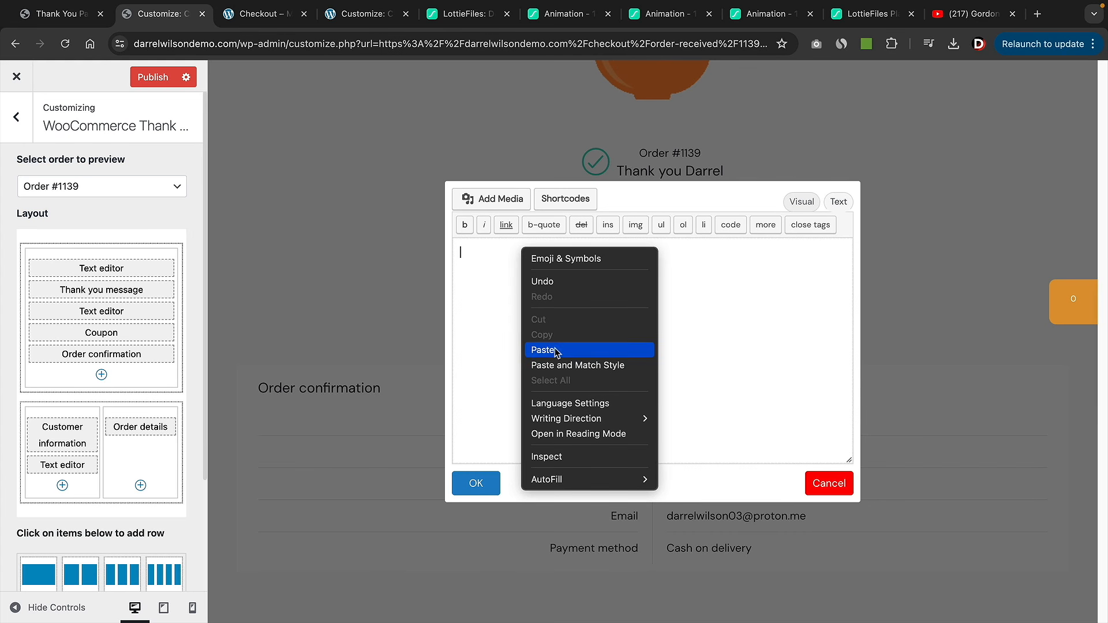
left_click(548, 350)
left_click(488, 488)
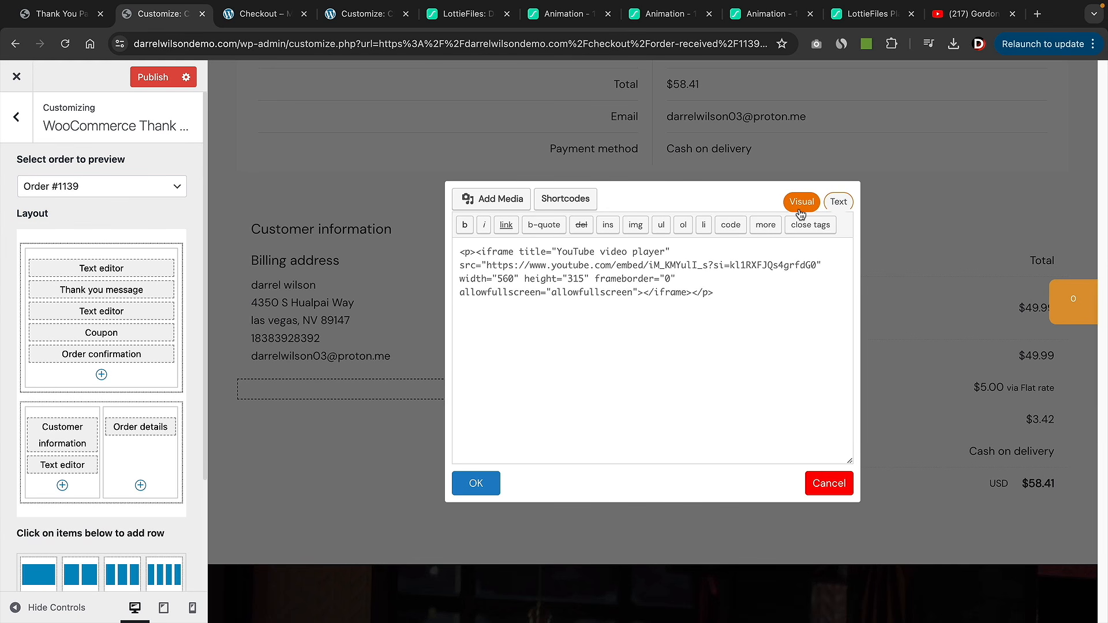
left_click(800, 202)
scroll(646, 333, "down", 1)
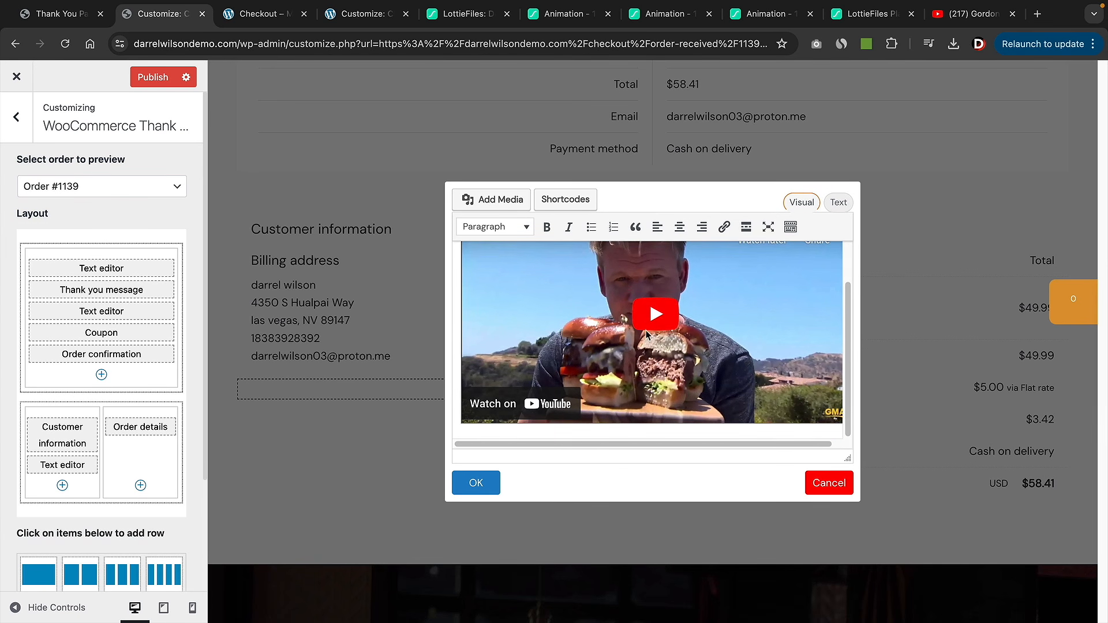
scroll(656, 336, "up", 1)
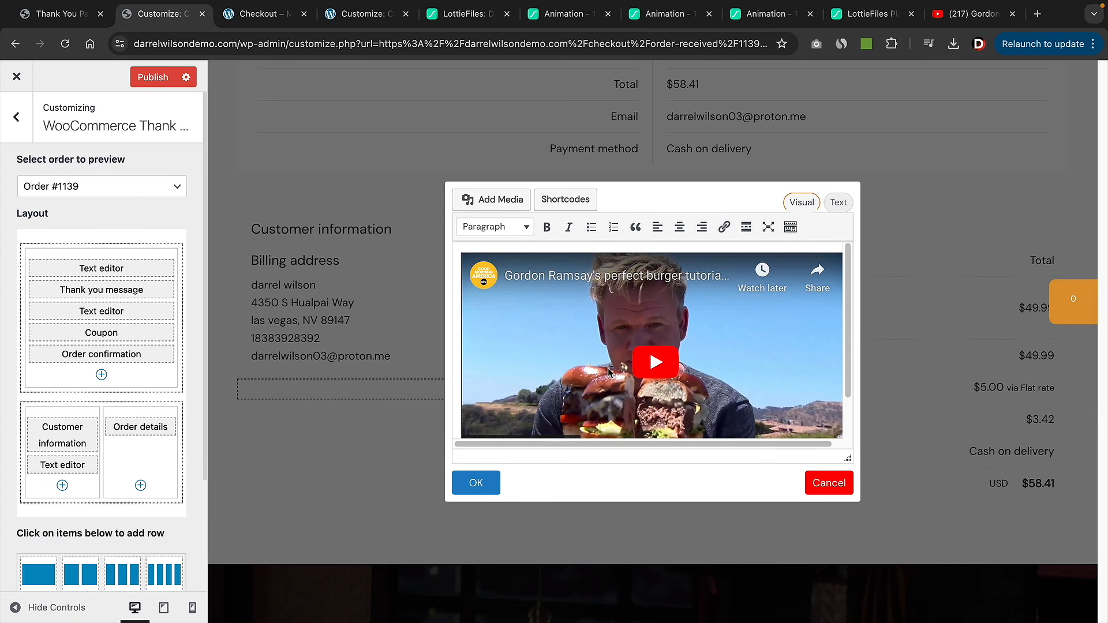
left_click(476, 485)
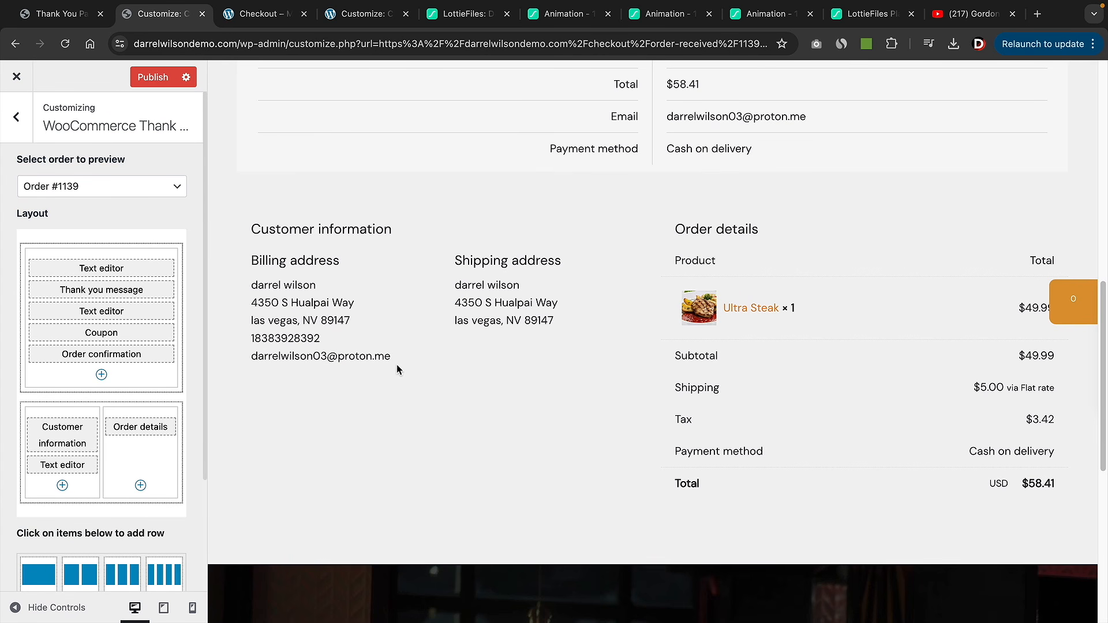
- Check the example thank-you page tab, then return to the thank-you page customizer
mouse_move(418, 391)
mouse_move(418, 269)
left_click(252, 17)
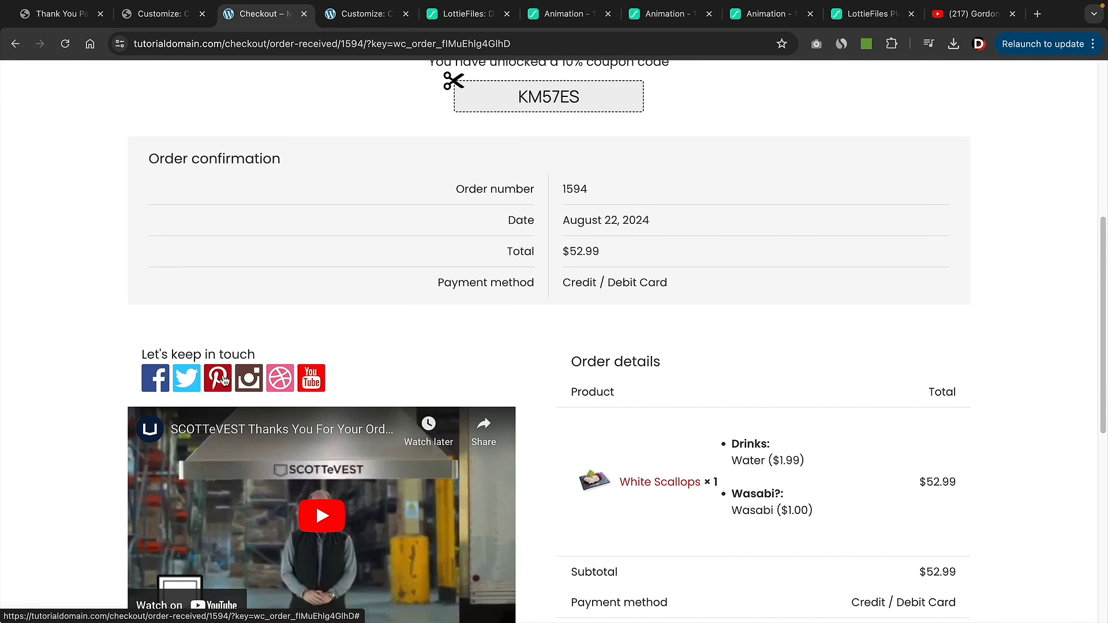
left_click(173, 21)
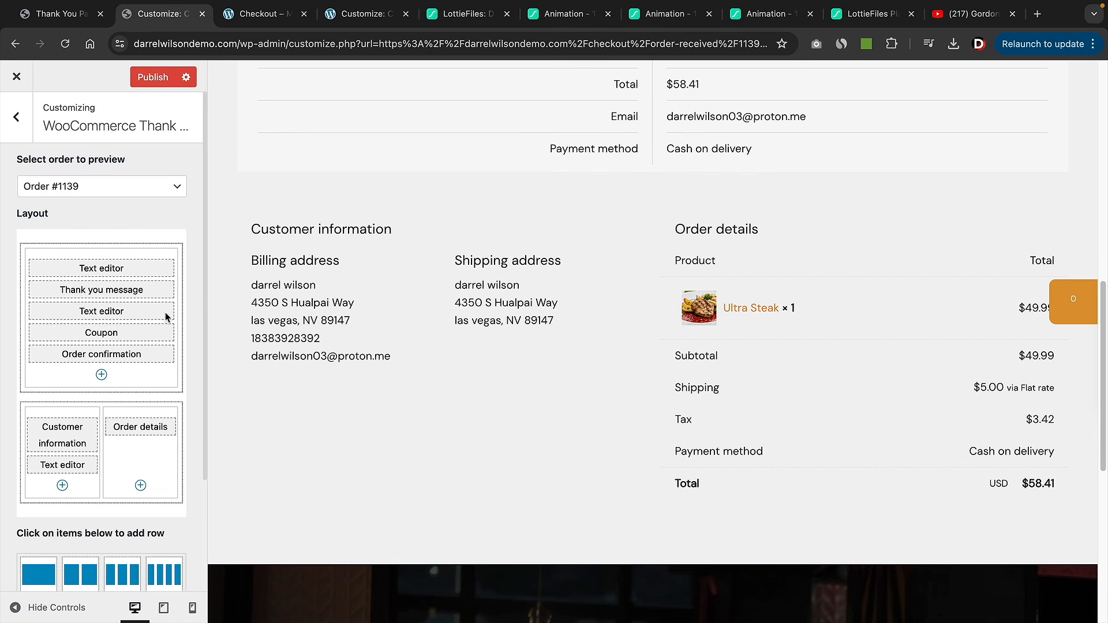
- Add a Social icons component to the left column and move it above the Text editor
left_click(63, 485)
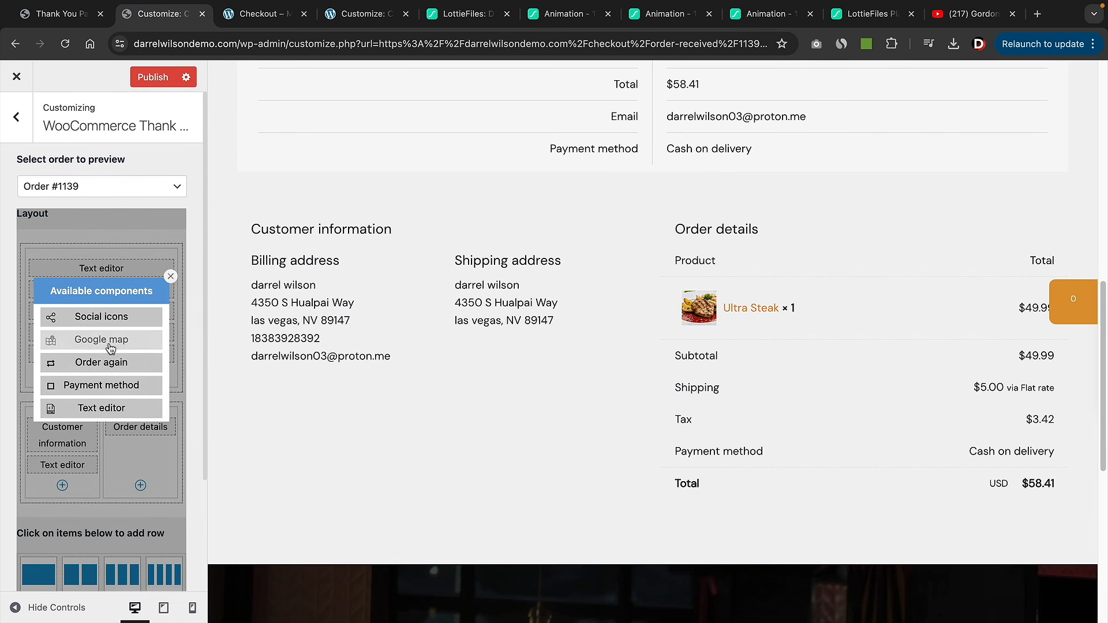
left_click(120, 316)
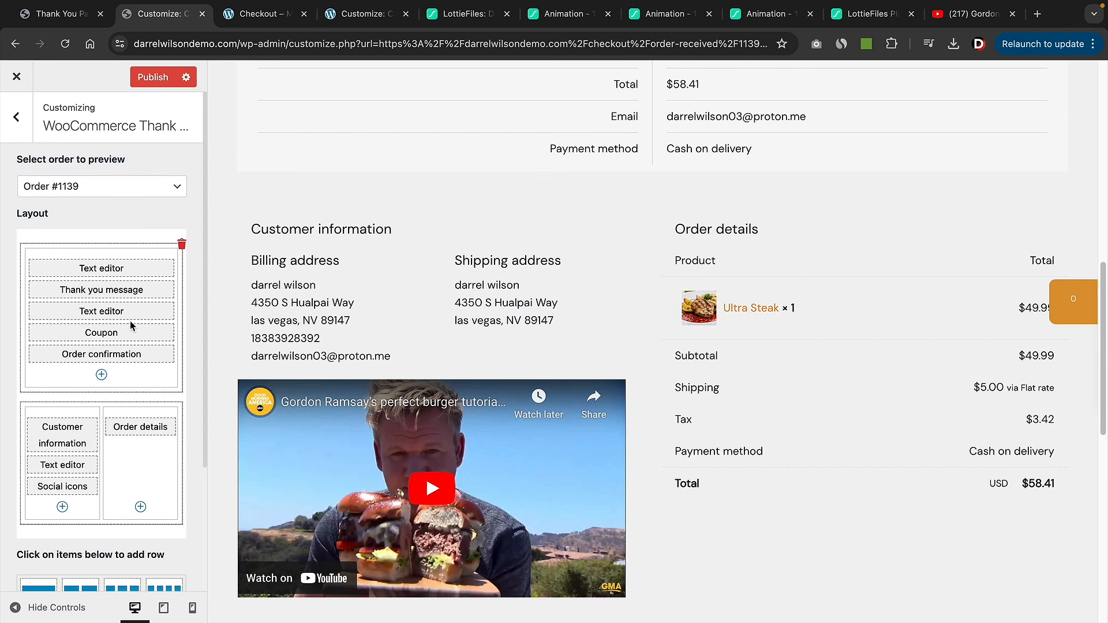
scroll(138, 439, "down", 1)
scroll(448, 445, "down", 3)
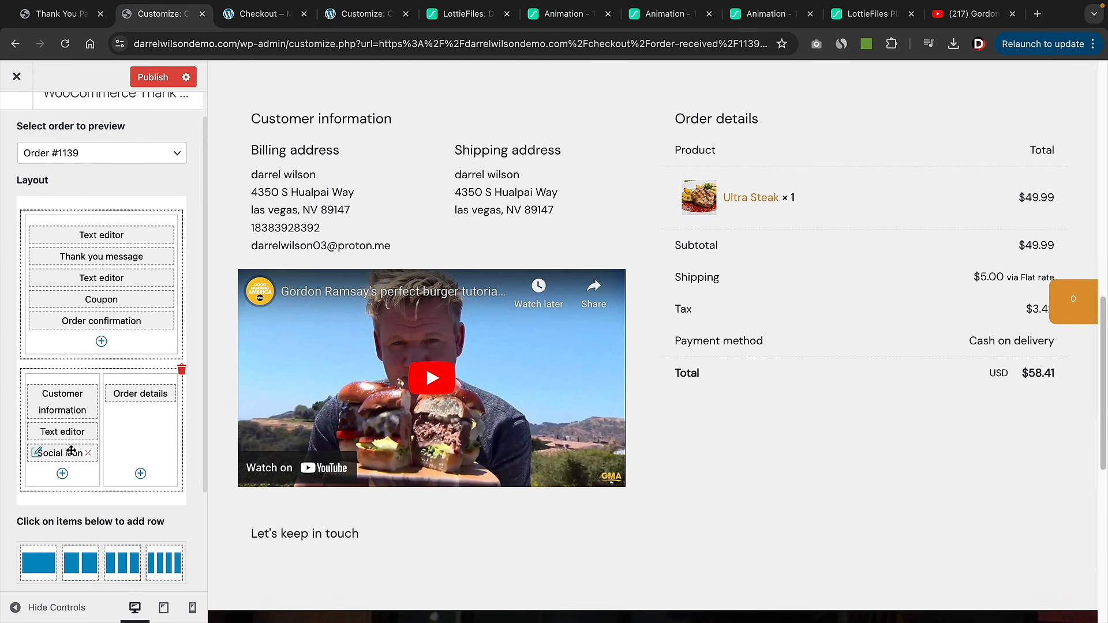
left_click_drag(71, 451, 74, 429)
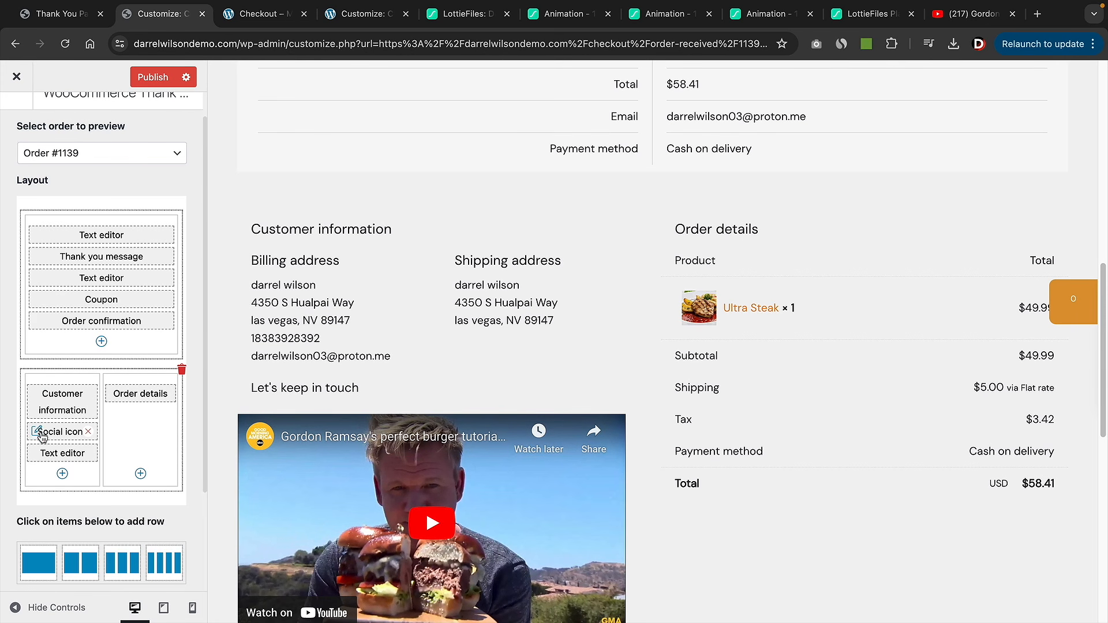
- Enter # as the Facebook, Twitter, Pinterest and Instagram URLs in the social icons settings
left_click(39, 432)
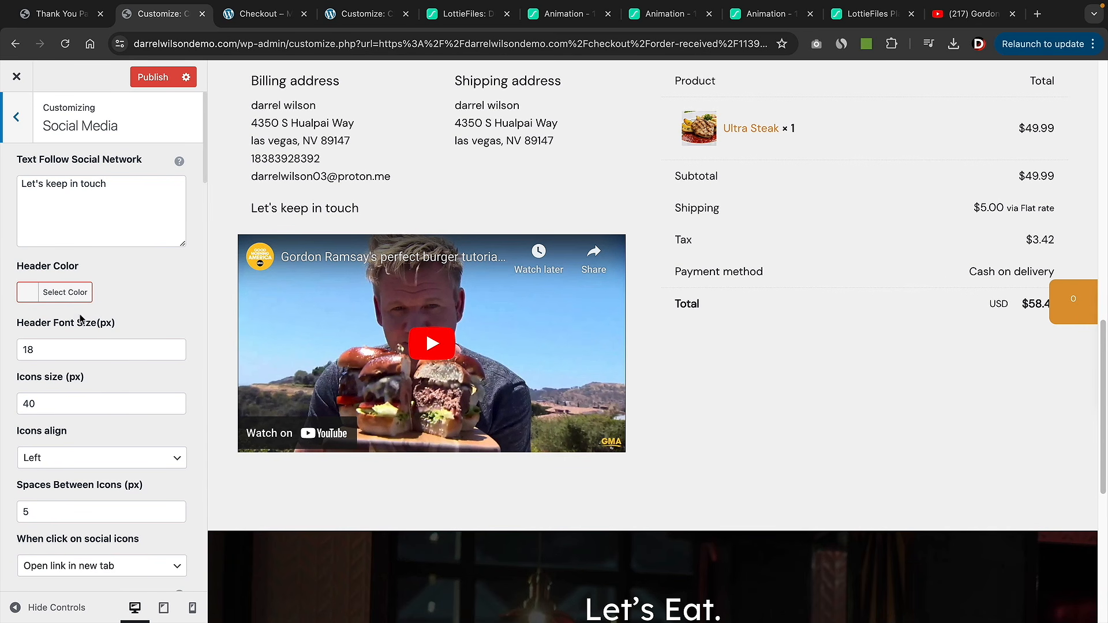
scroll(91, 341, "down", 4)
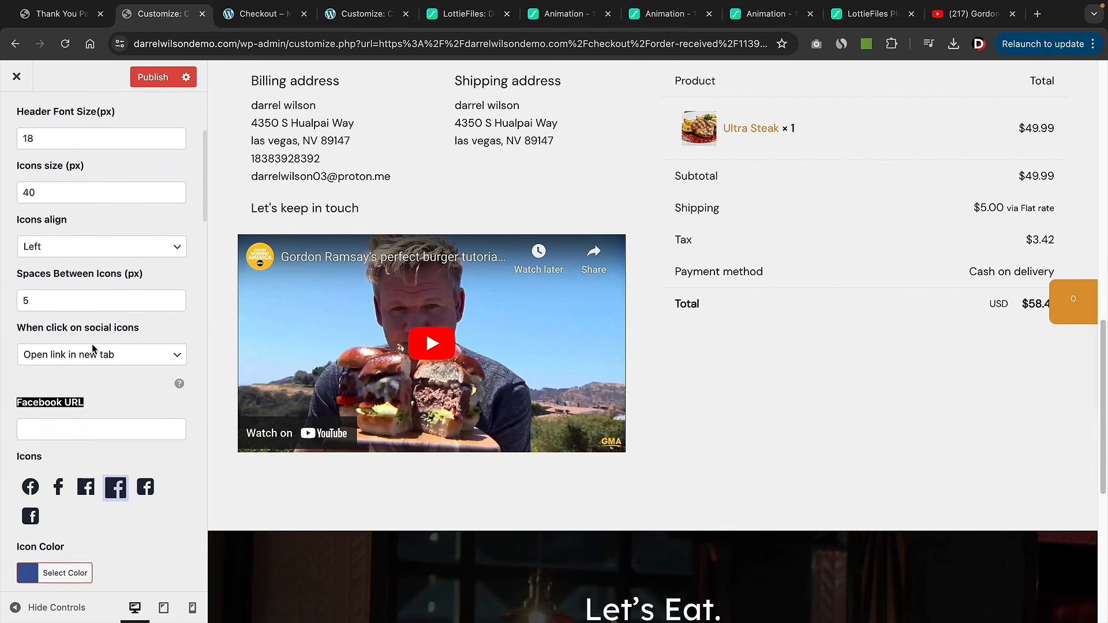
left_click(97, 427)
type("#")
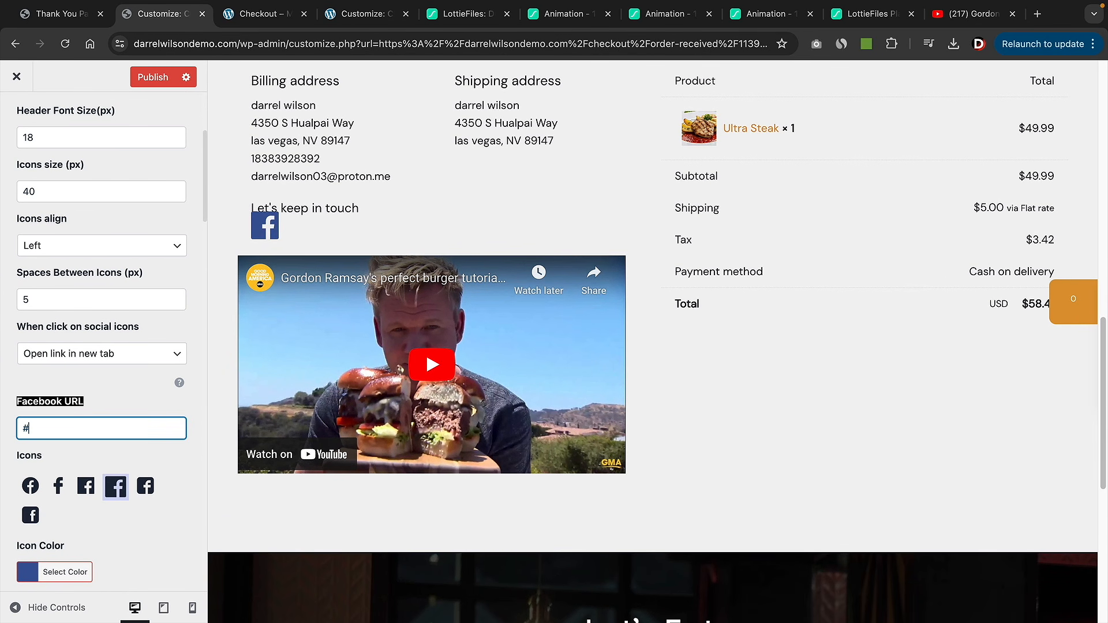
scroll(113, 459, "down", 3)
left_click(96, 515)
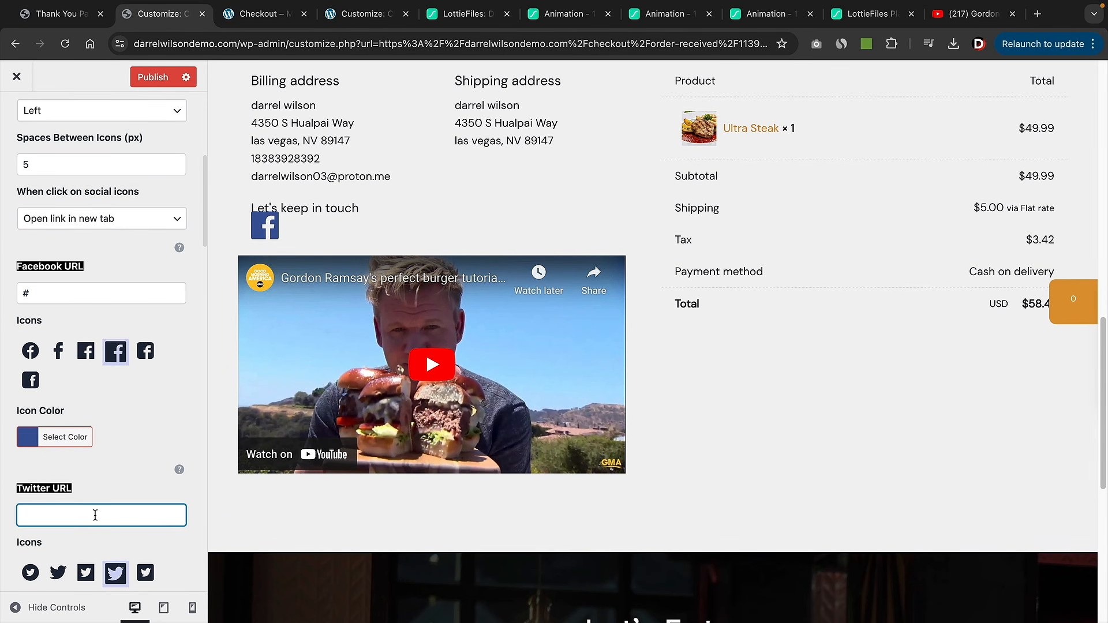
type("#")
scroll(95, 502, "down", 5)
left_click(69, 496)
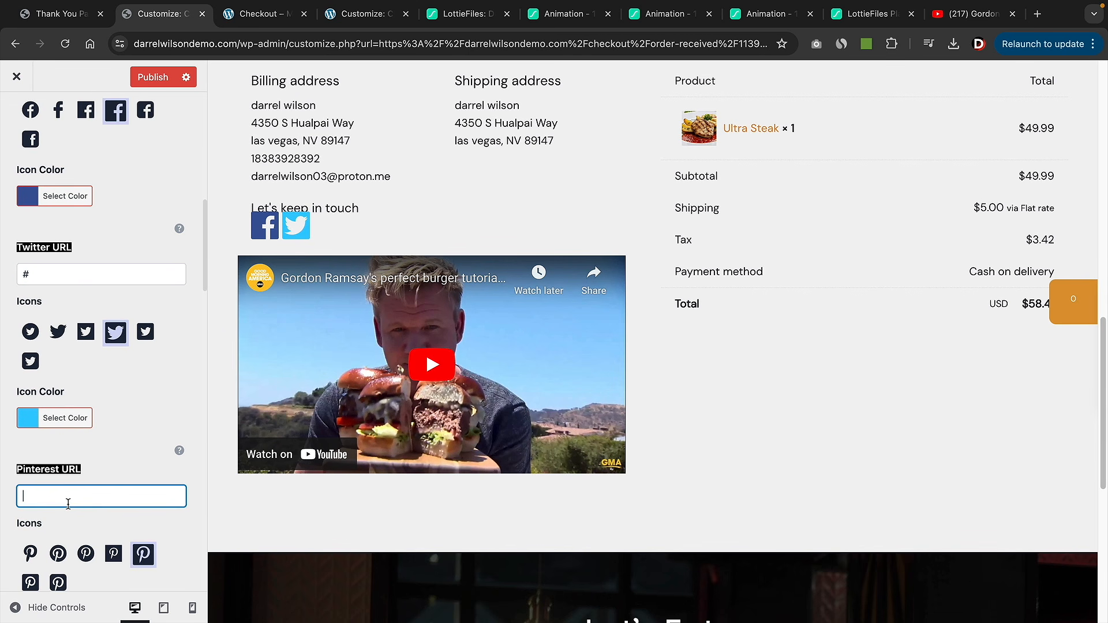
type("#")
scroll(83, 471, "down", 5)
left_click(82, 470)
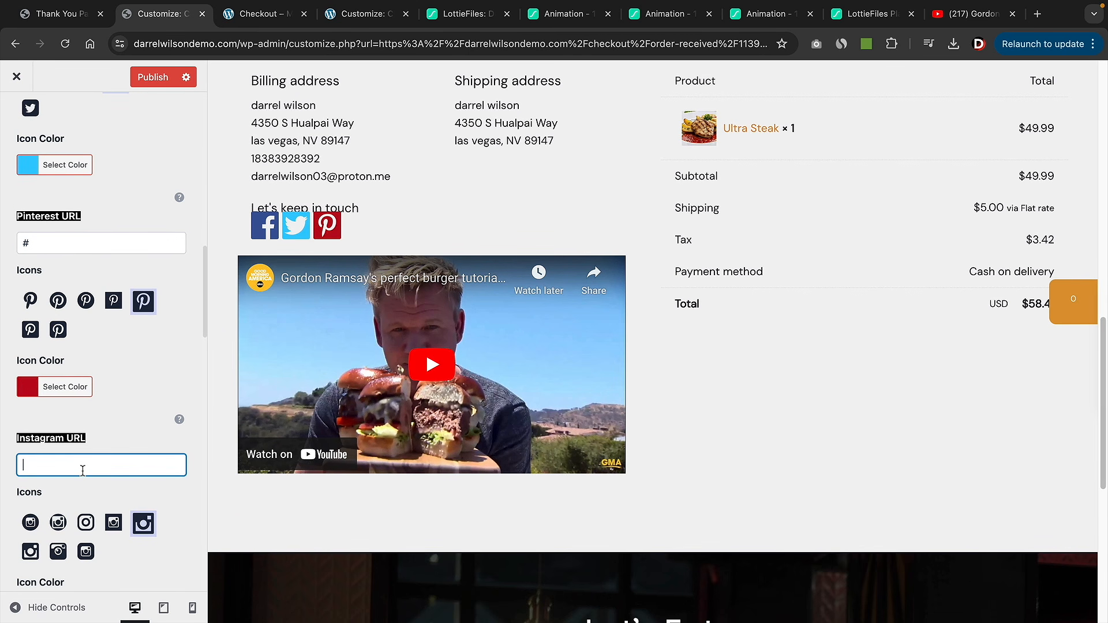
type("#")
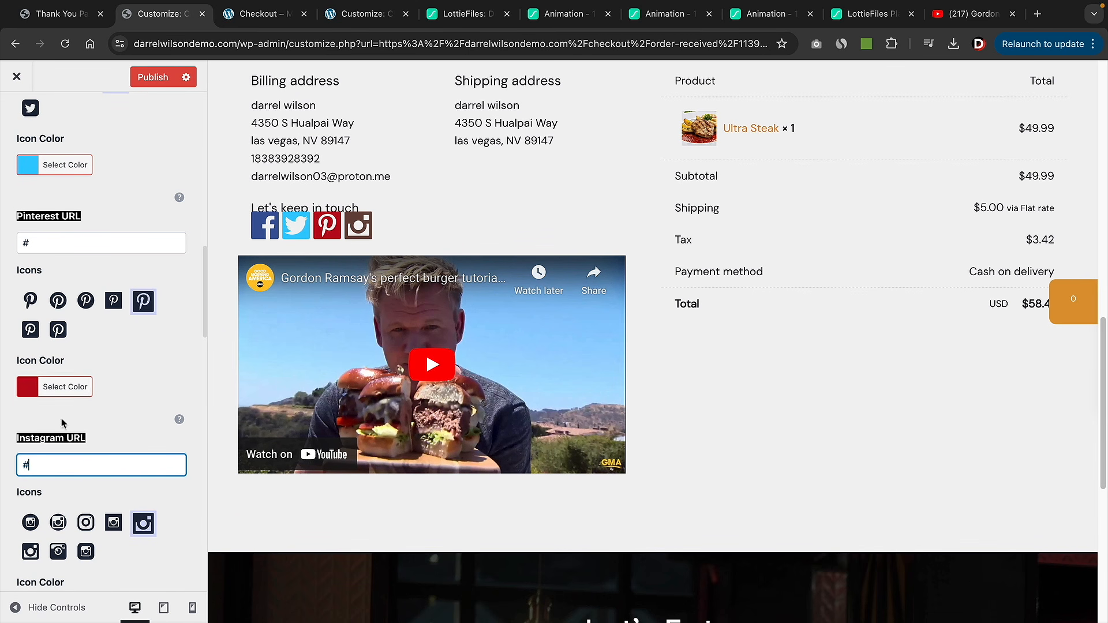
scroll(92, 366, "up", 15)
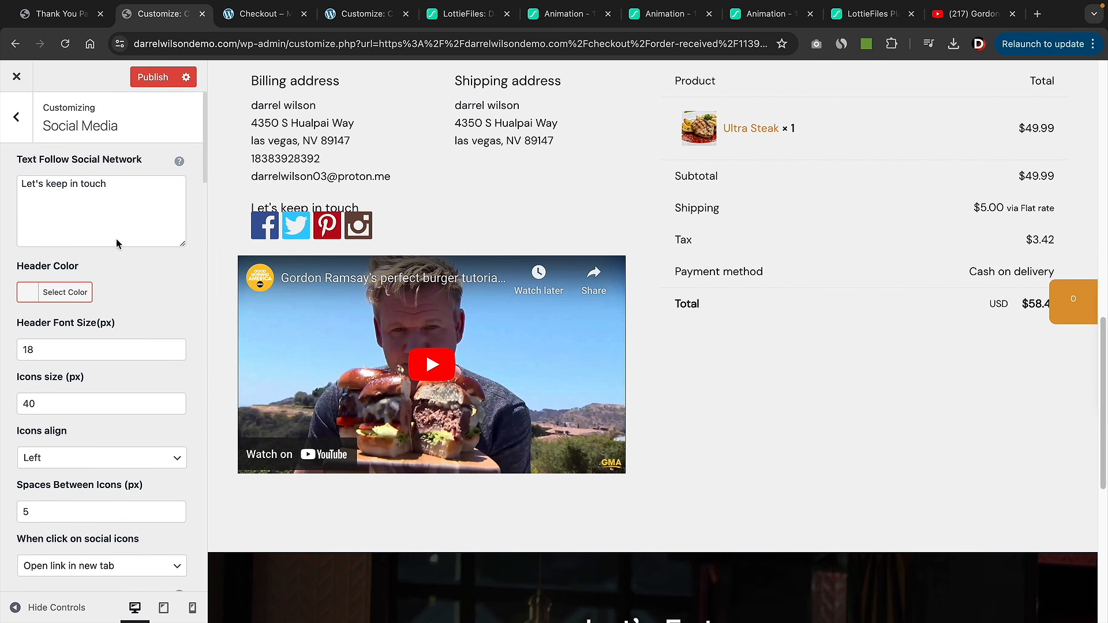
- Delete the Customer information block from the thank-you page layout
left_click(17, 117)
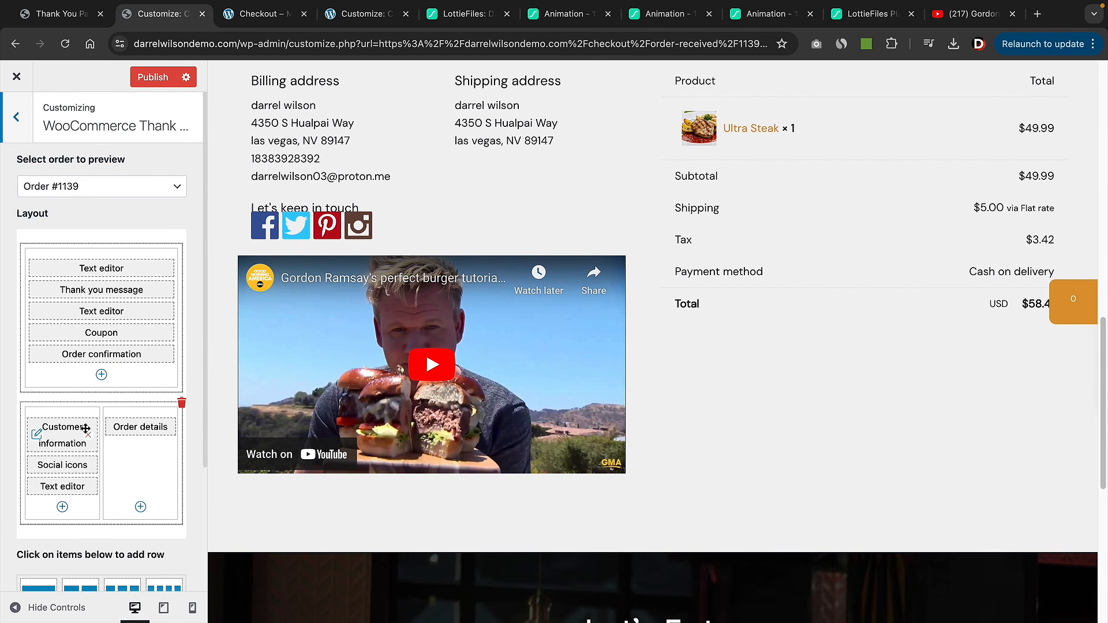
scroll(360, 212, "up", 2)
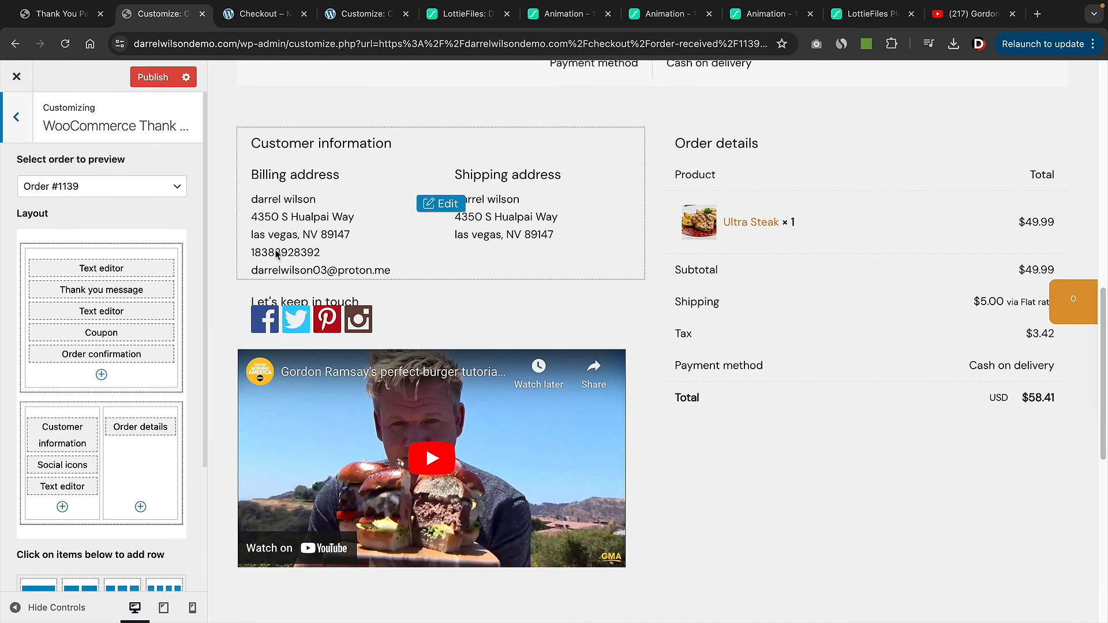
left_click(89, 437)
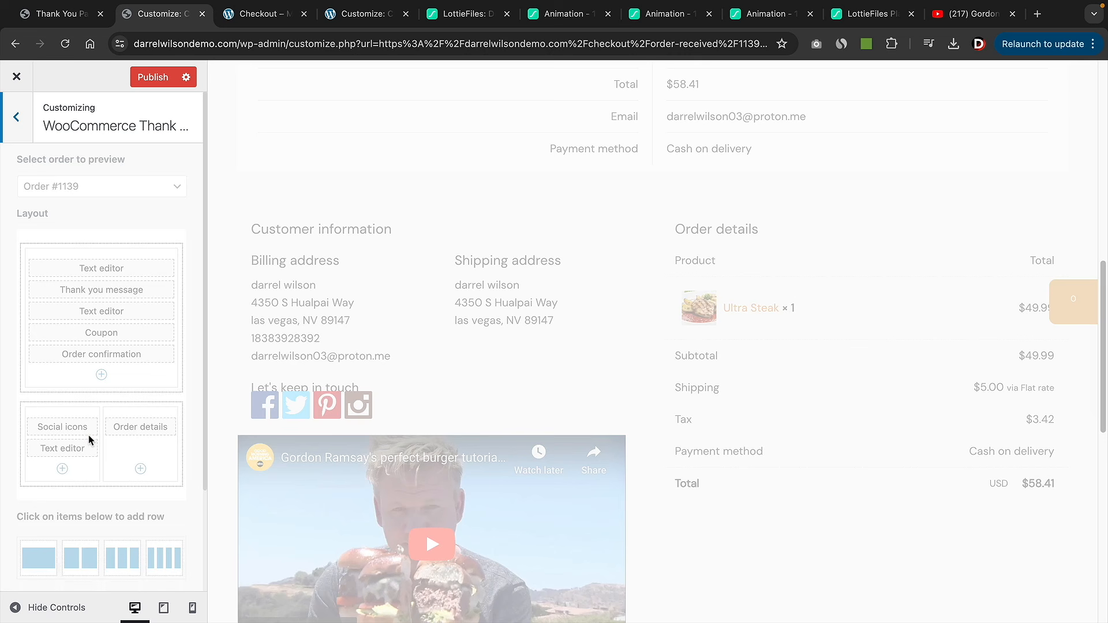
- Add and then remove a three-column row, then publish the thank-you page changes
scroll(90, 442, "down", 3)
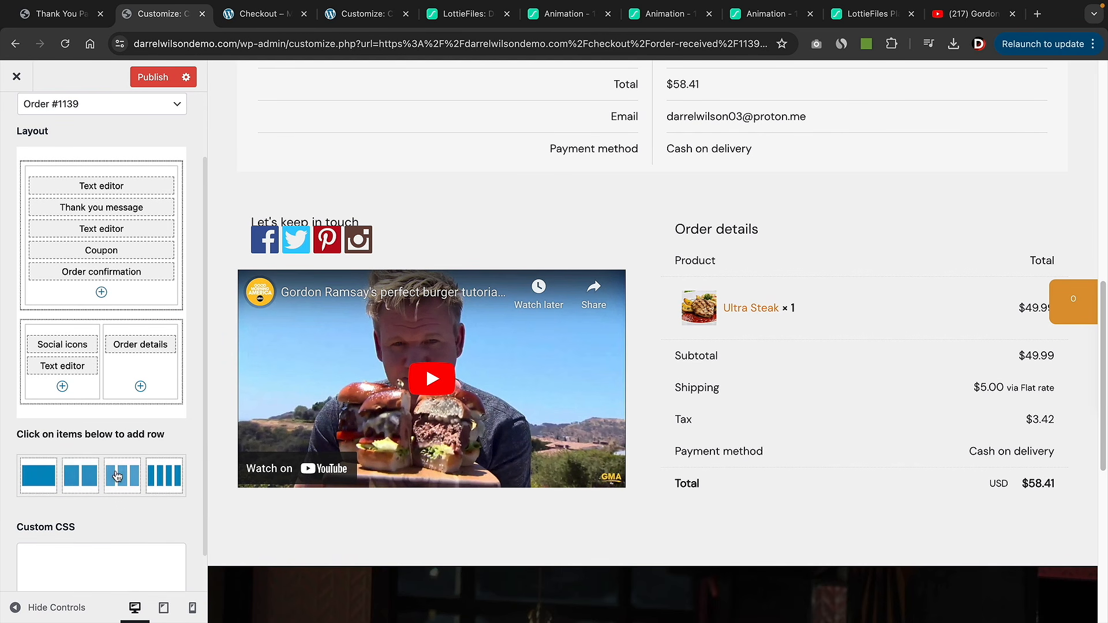
left_click(117, 475)
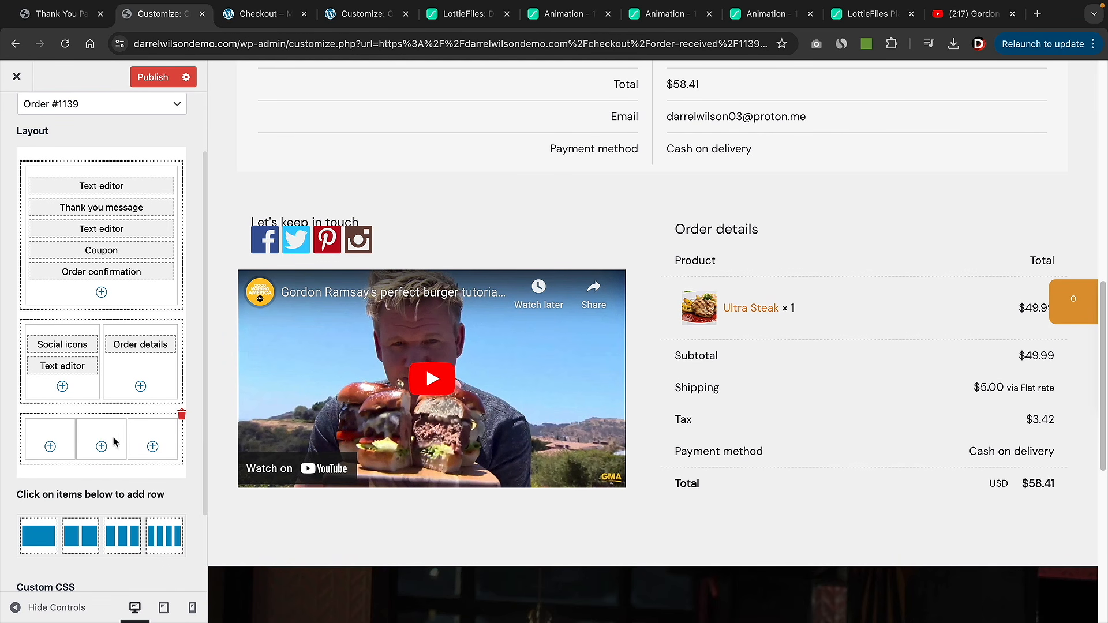
left_click(181, 415)
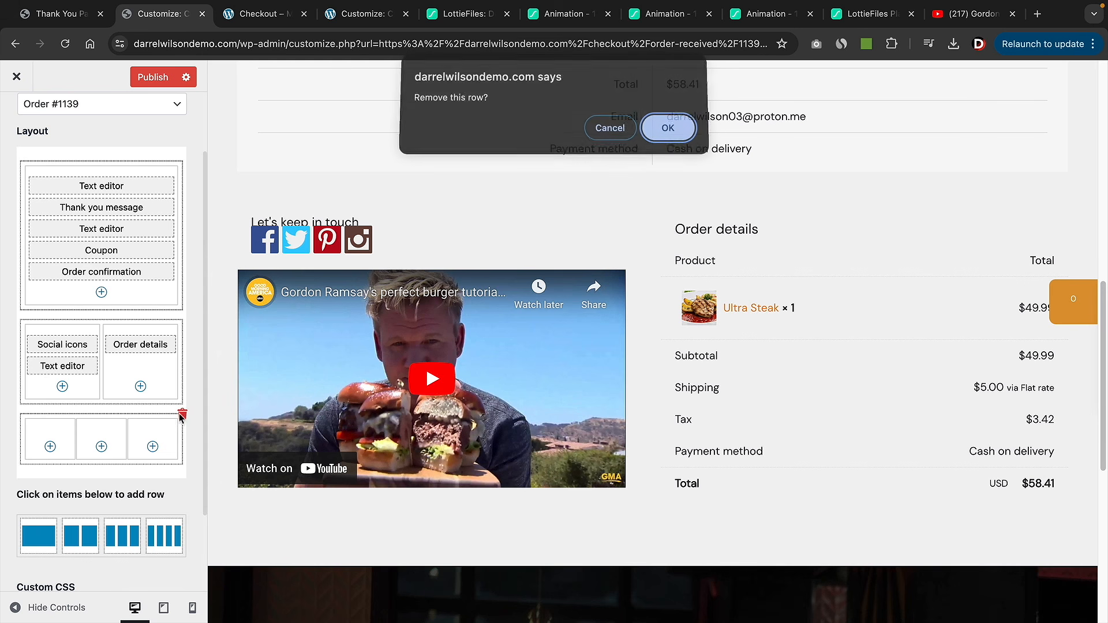
left_click(666, 130)
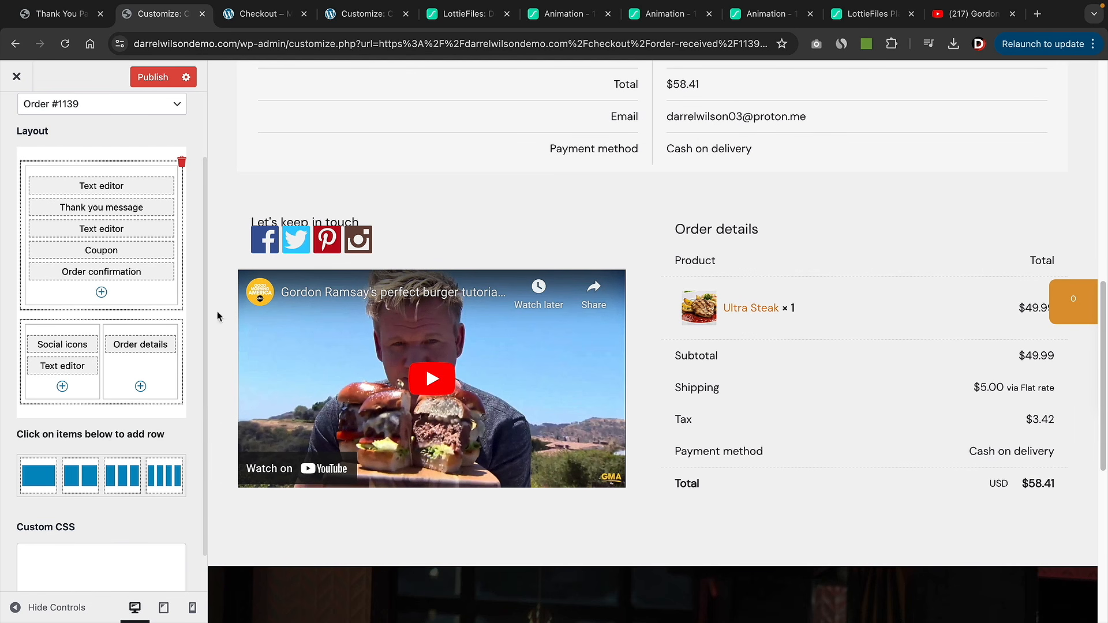
scroll(400, 341, "up", 2)
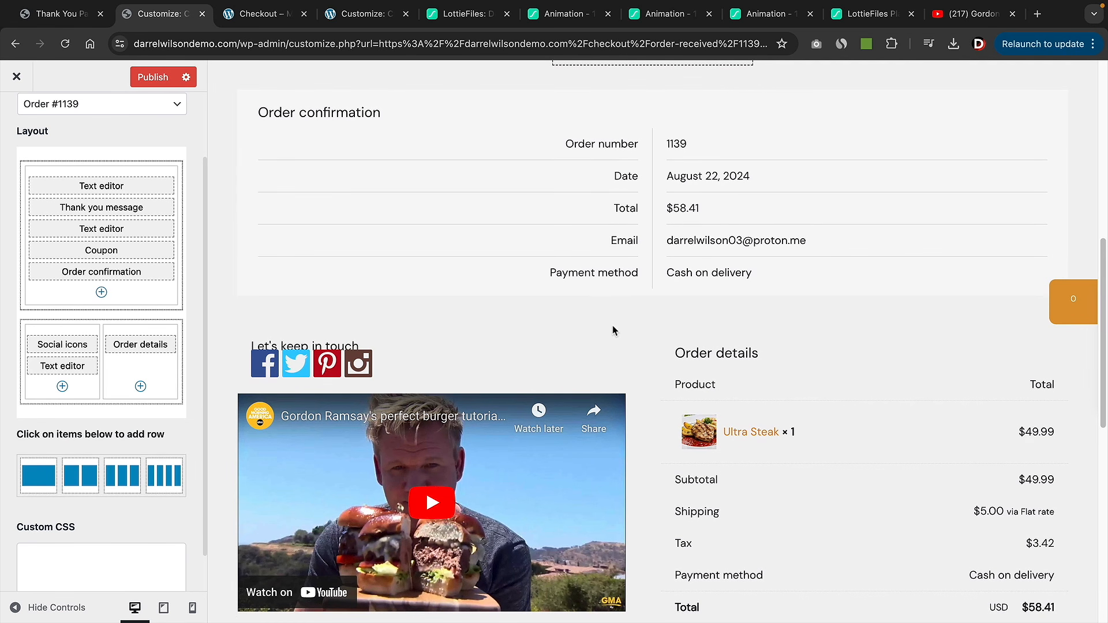
scroll(613, 330, "up", 4)
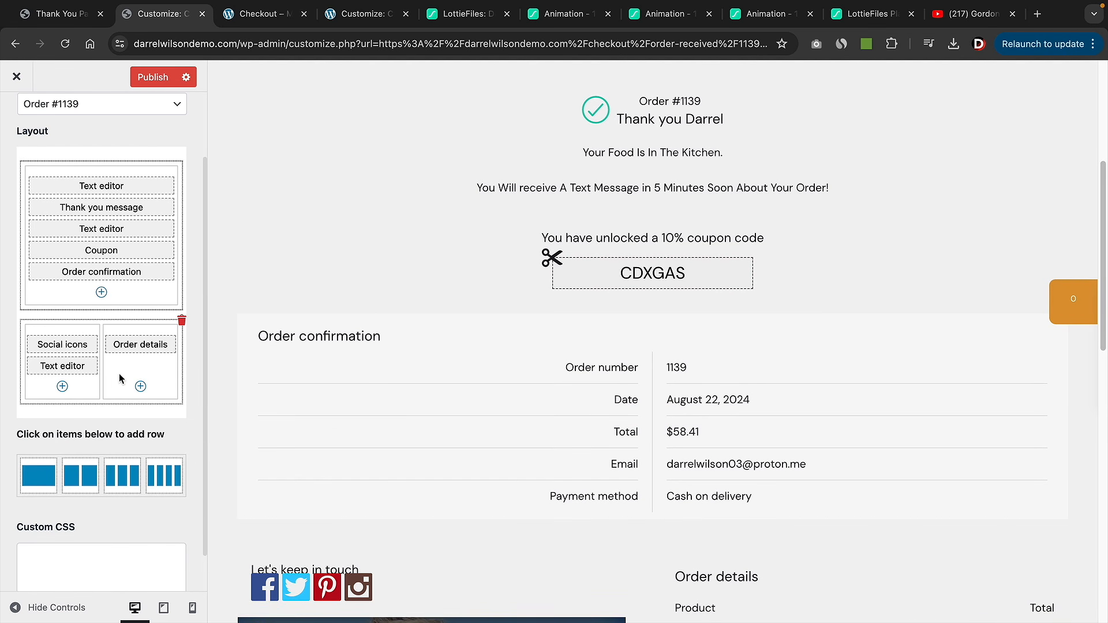
scroll(519, 381, "up", 5)
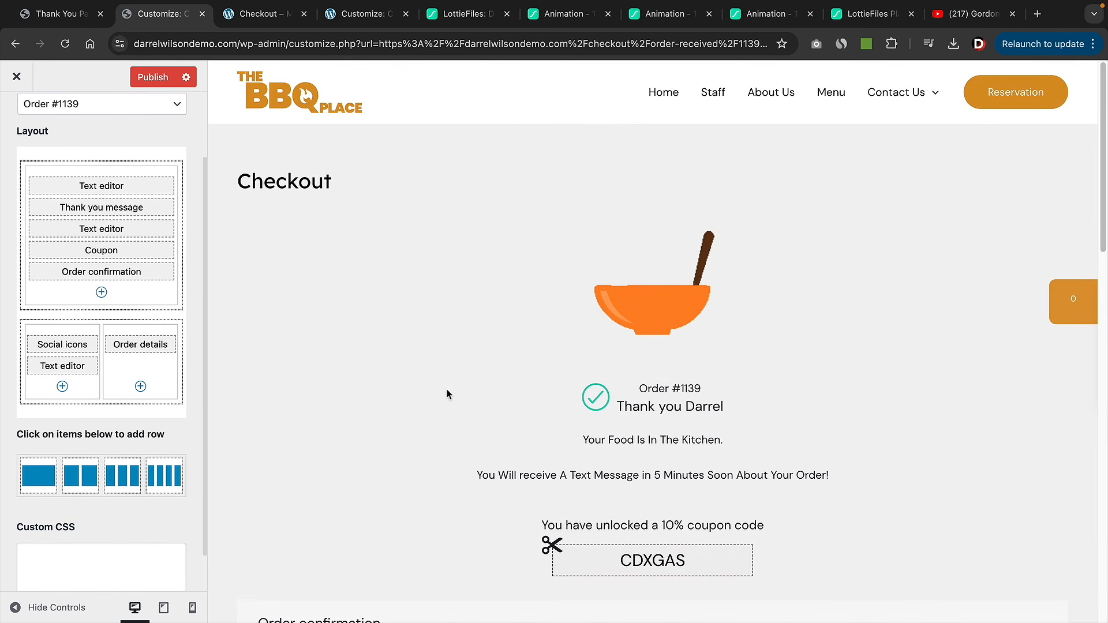
scroll(101, 271, "up", 1)
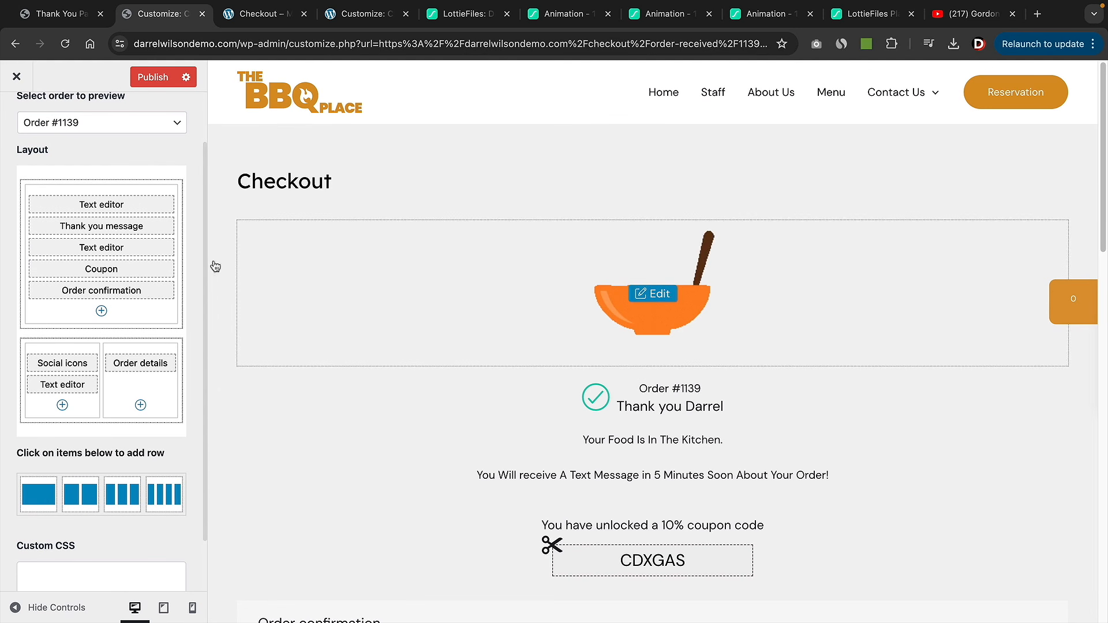
left_click(153, 77)
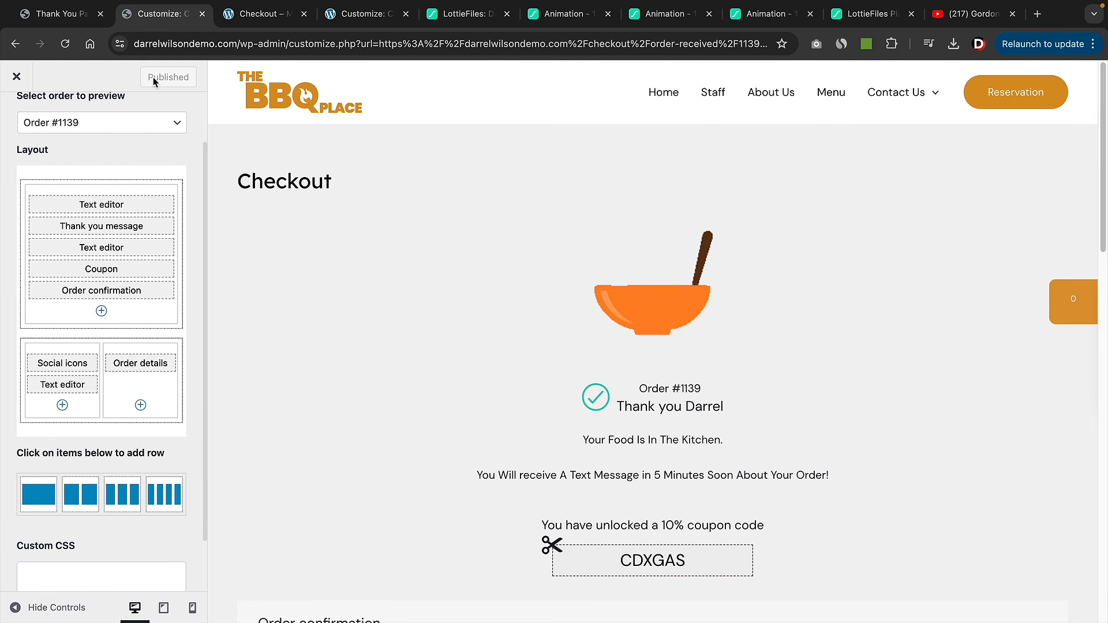
- Close the thank-you page customizer and place a test order
left_click(17, 80)
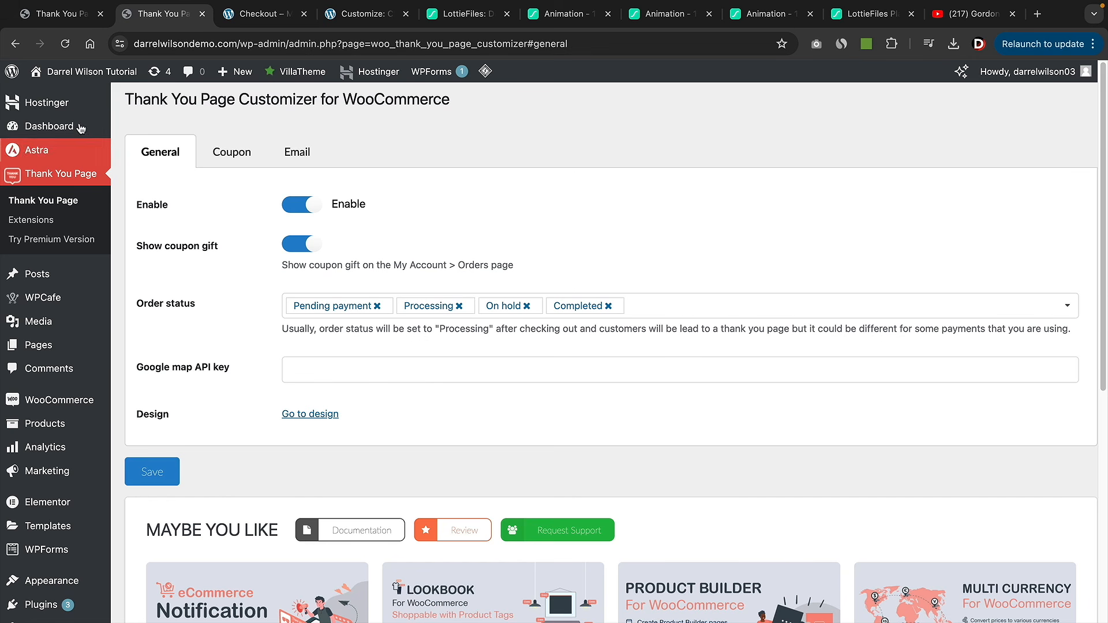
mouse_move(76, 84)
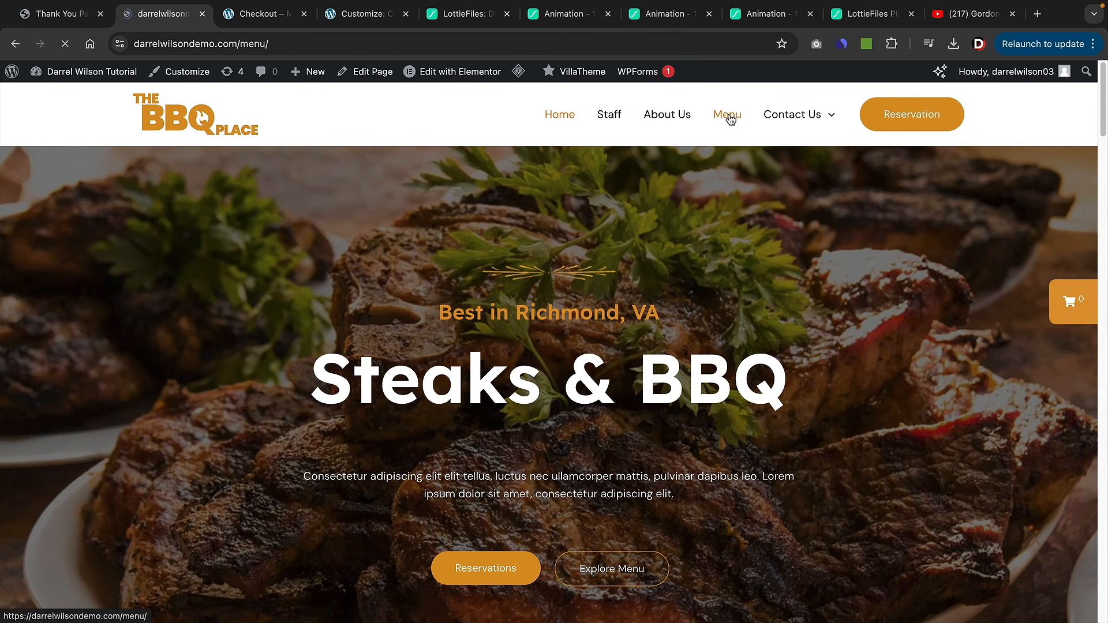
scroll(862, 382, "down", 8)
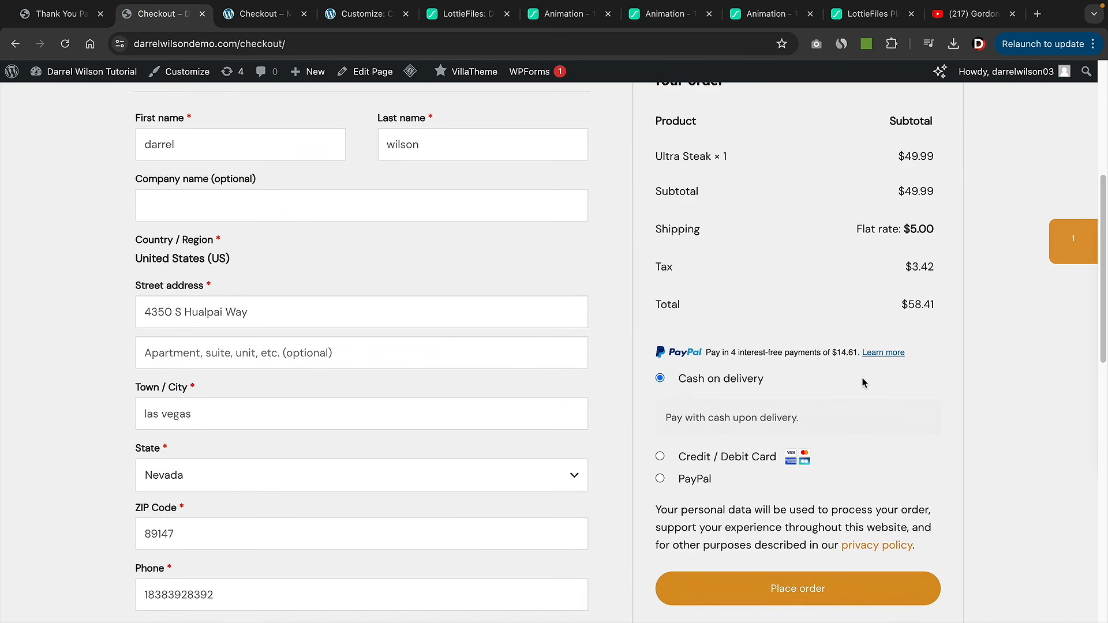
left_click(815, 481)
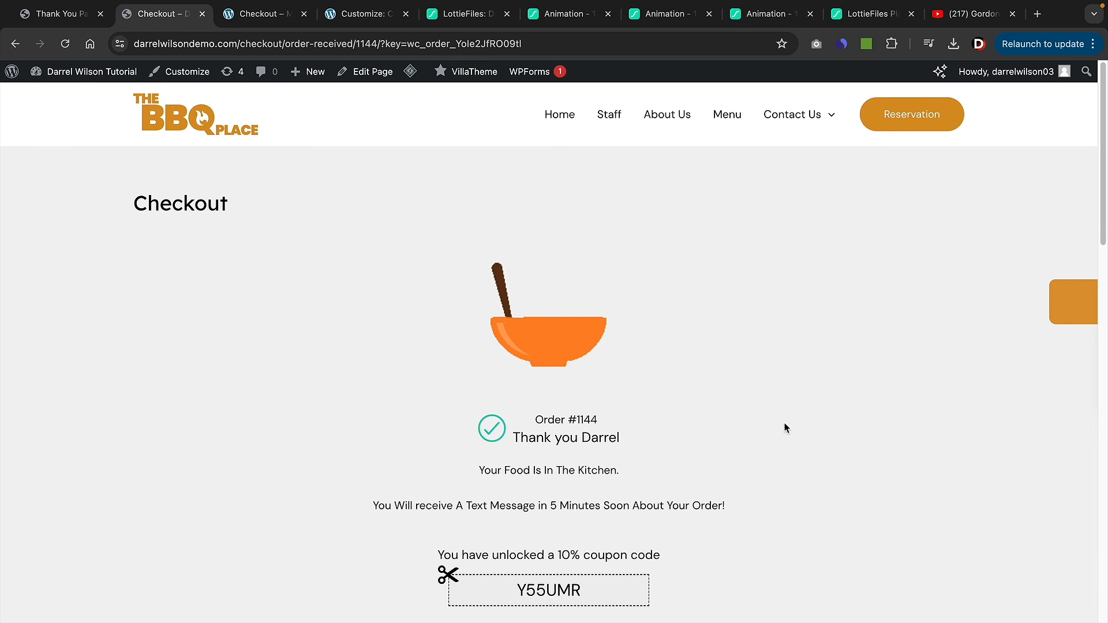
- Review the customised order-received page, then open the Checkout page for editing
scroll(715, 441, "down", 1)
scroll(718, 439, "down", 5)
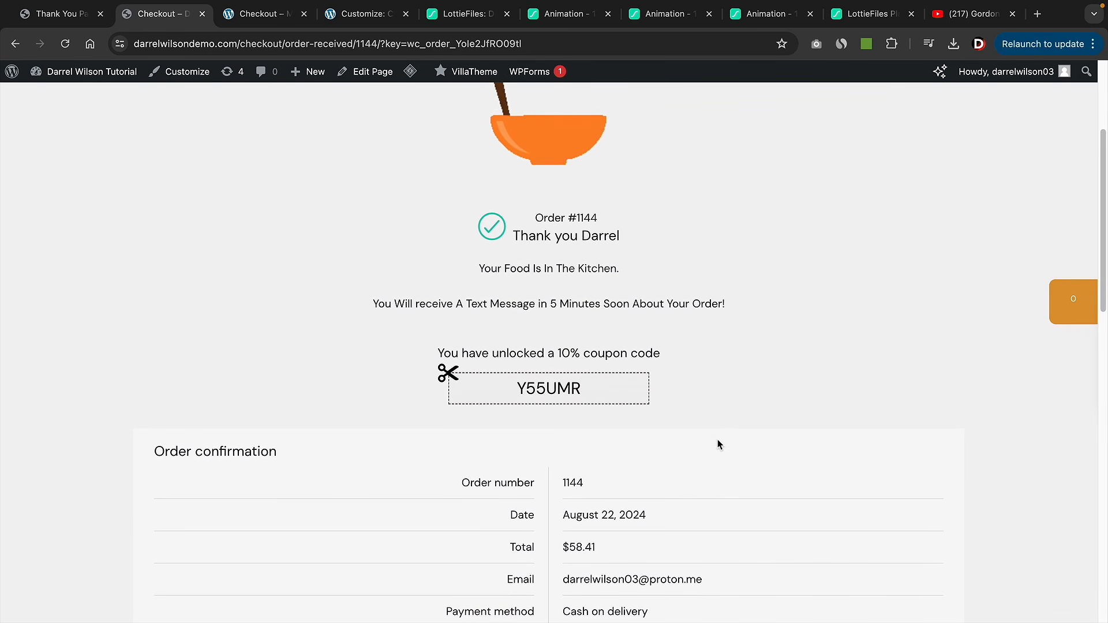
scroll(721, 439, "down", 4)
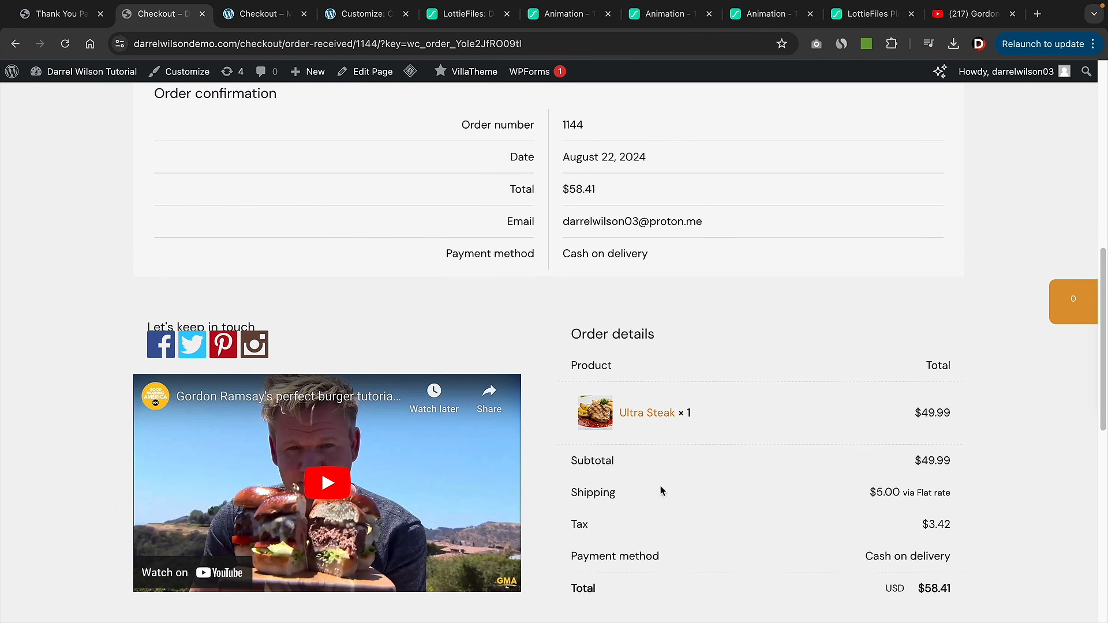
scroll(700, 519, "up", 6)
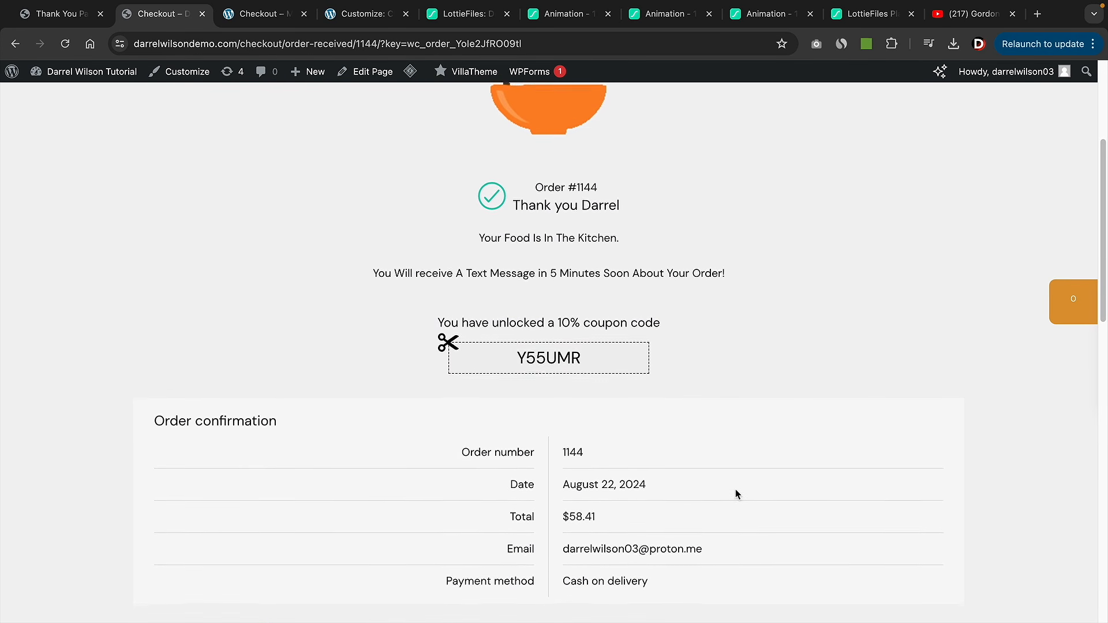
scroll(734, 488, "up", 2)
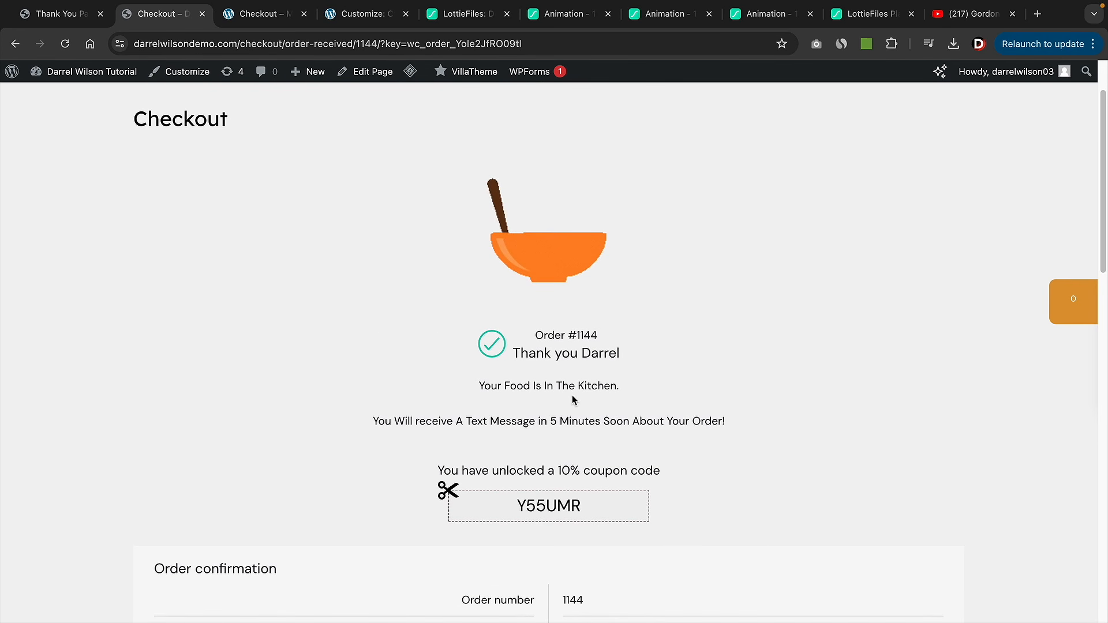
scroll(462, 286, "up", 1)
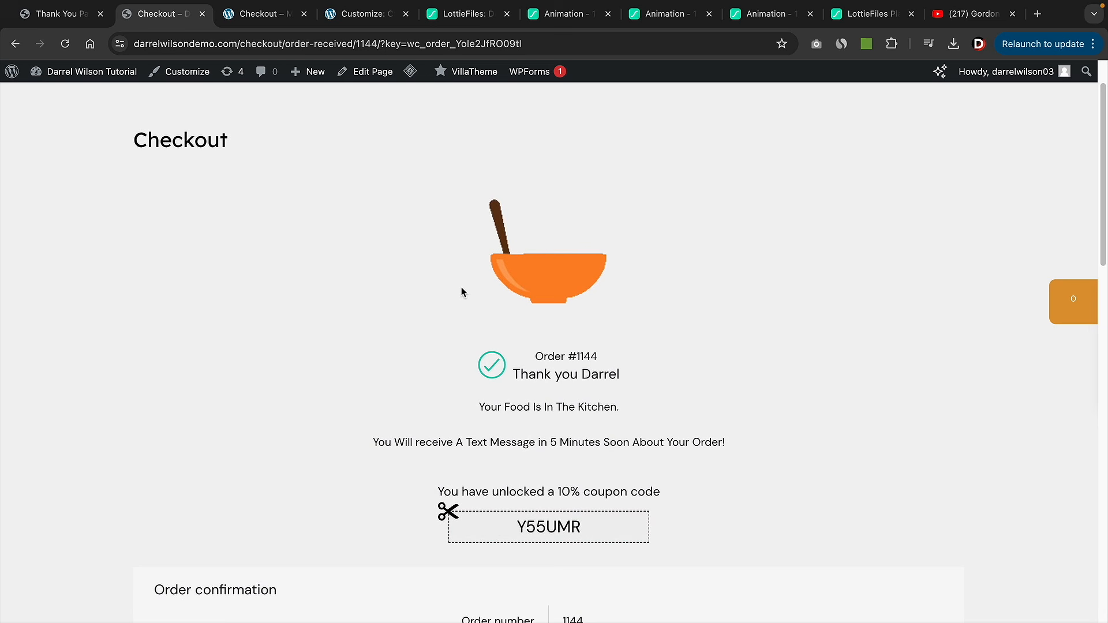
scroll(277, 189, "up", 1)
left_click_drag(228, 165, 144, 170)
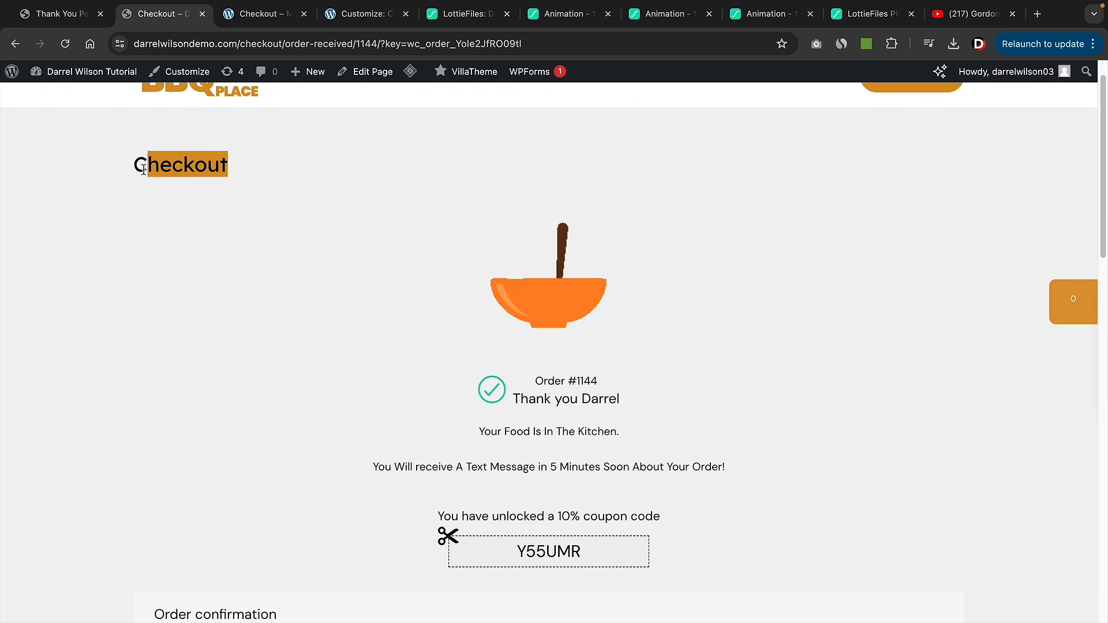
left_click(373, 74)
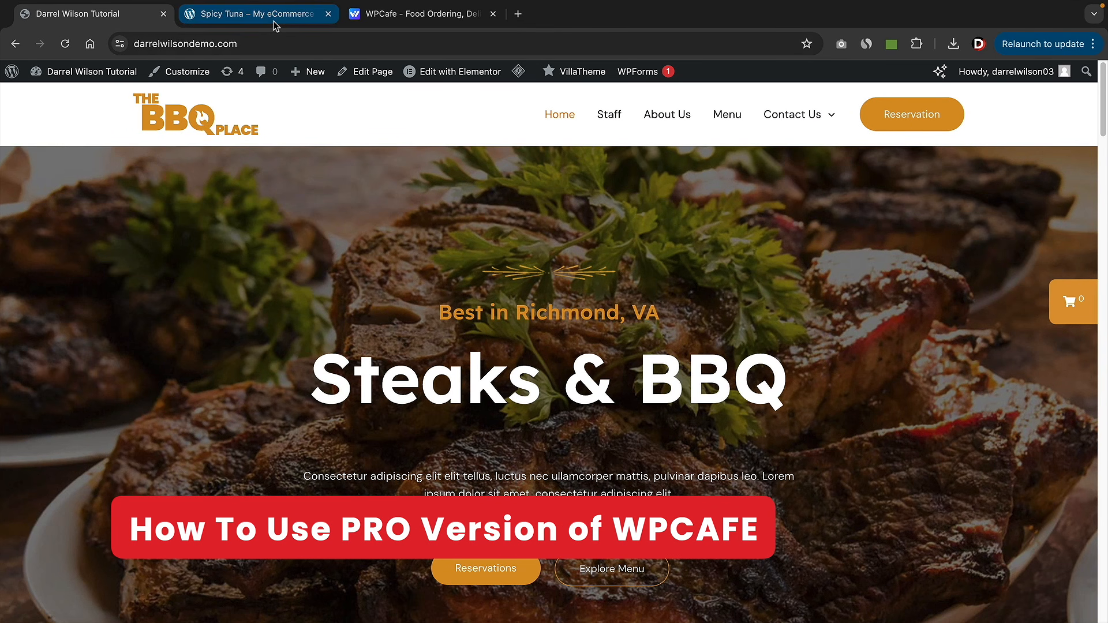
- Look over the Spicy Tuna page's drink and wasabi add-ons and totals, then go to the WPCafe site
left_click(300, 14)
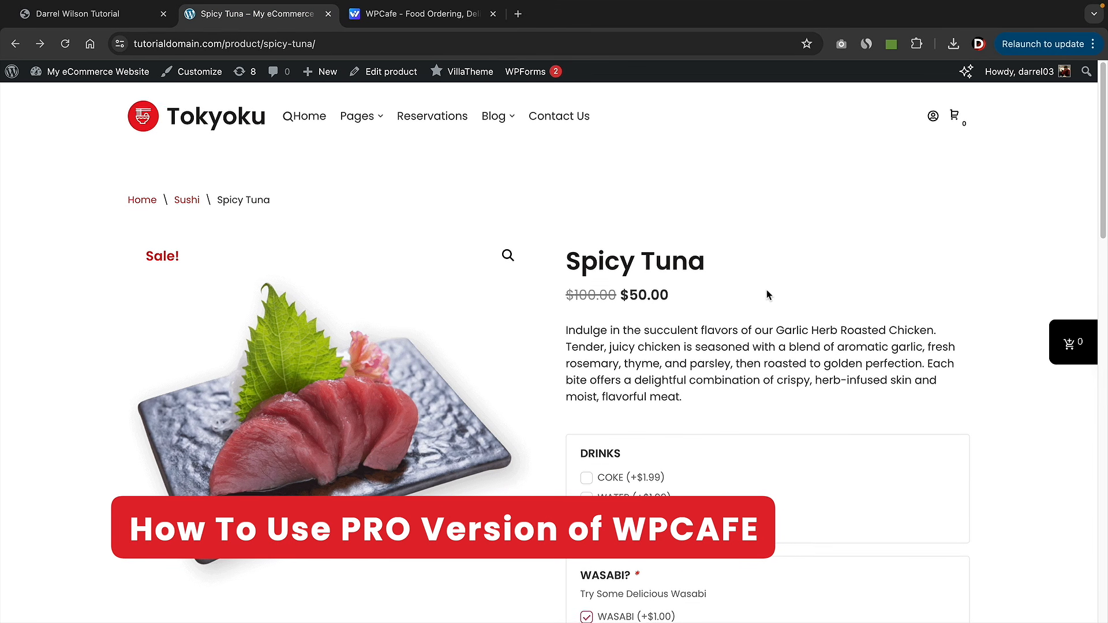
scroll(762, 271, "down", 1)
scroll(642, 423, "down", 1)
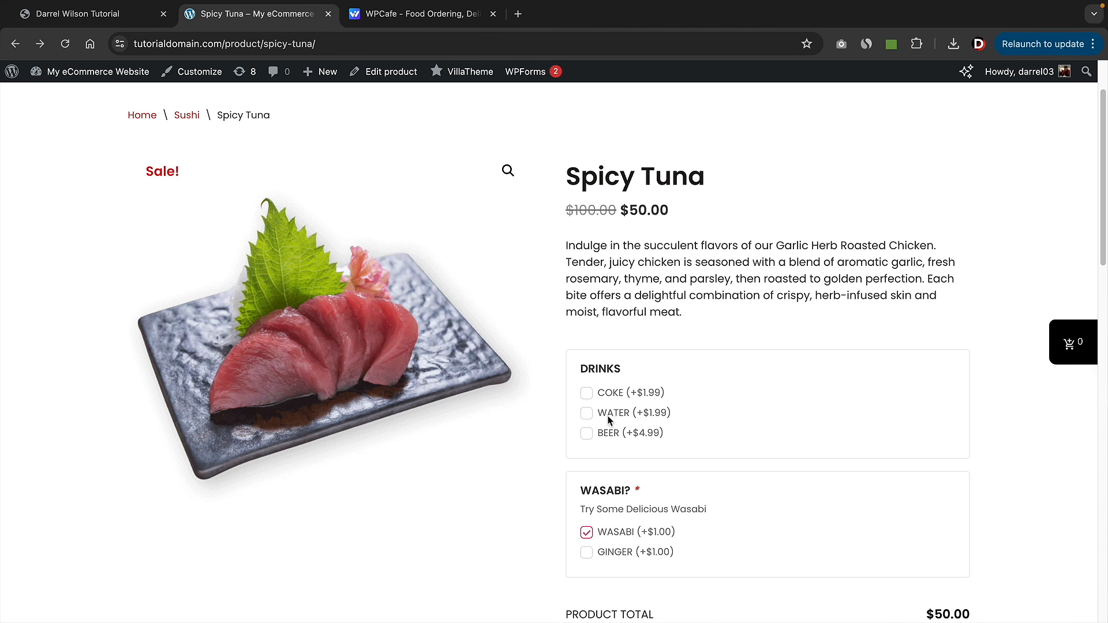
scroll(603, 433, "down", 2)
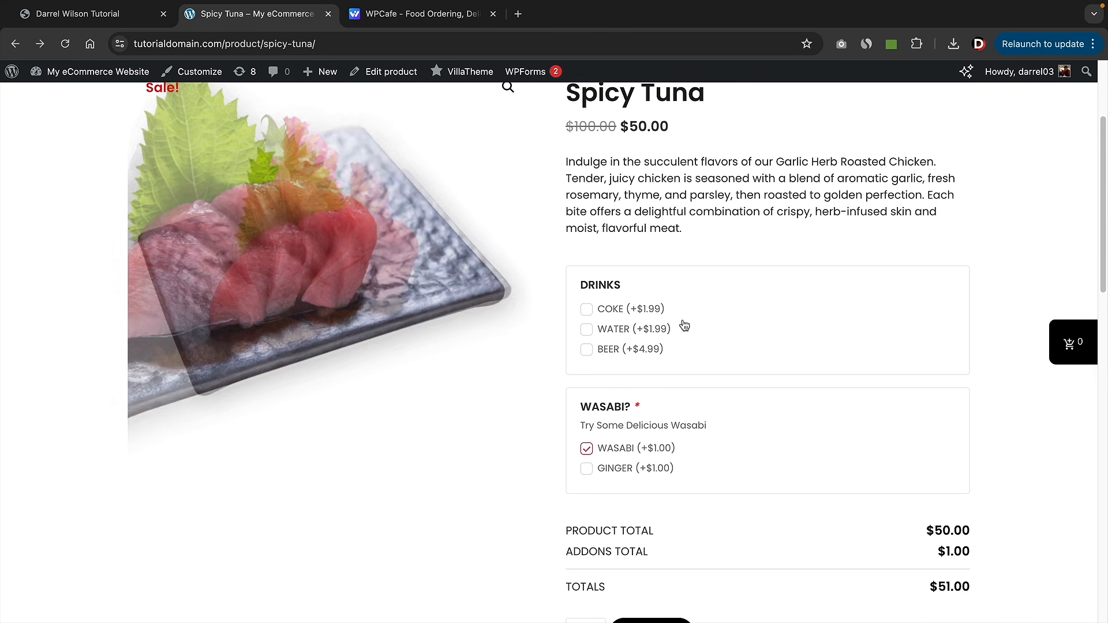
scroll(724, 327, "up", 3)
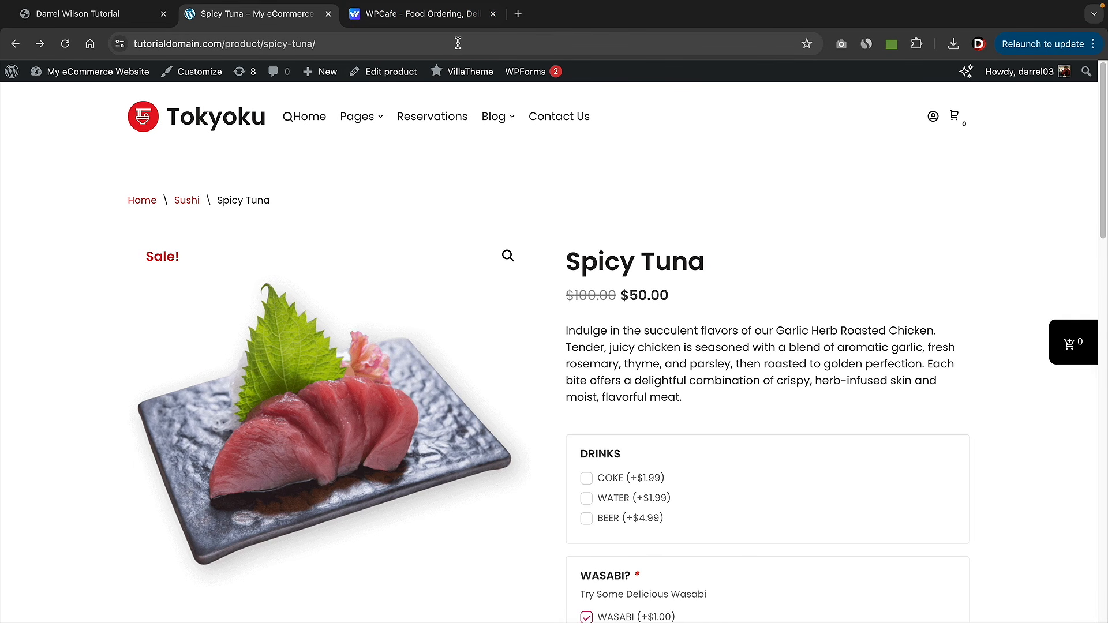
left_click(438, 17)
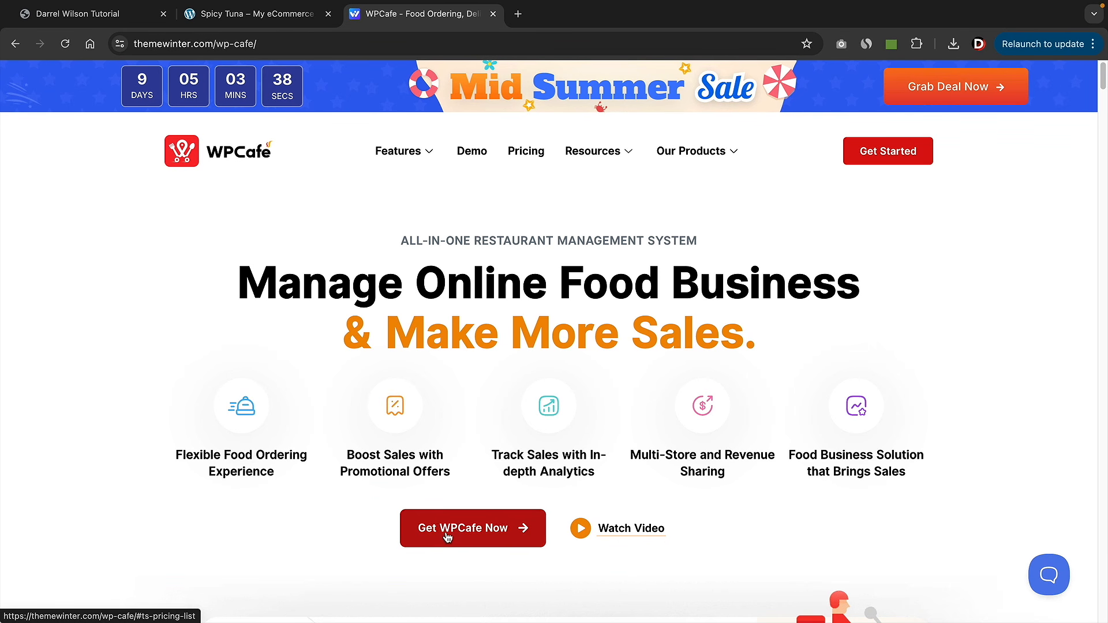
- Compare lifetime and yearly WPCafe prices, then buy the yearly Standard plan at $69.00
left_click(447, 535)
scroll(446, 532, "up", 1)
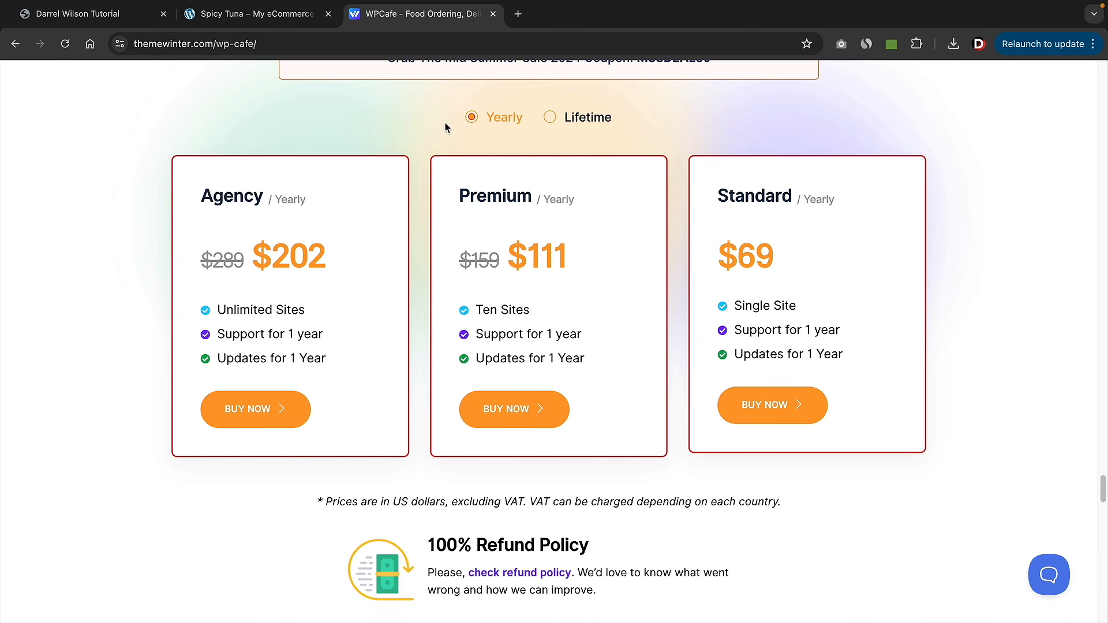
left_click(551, 119)
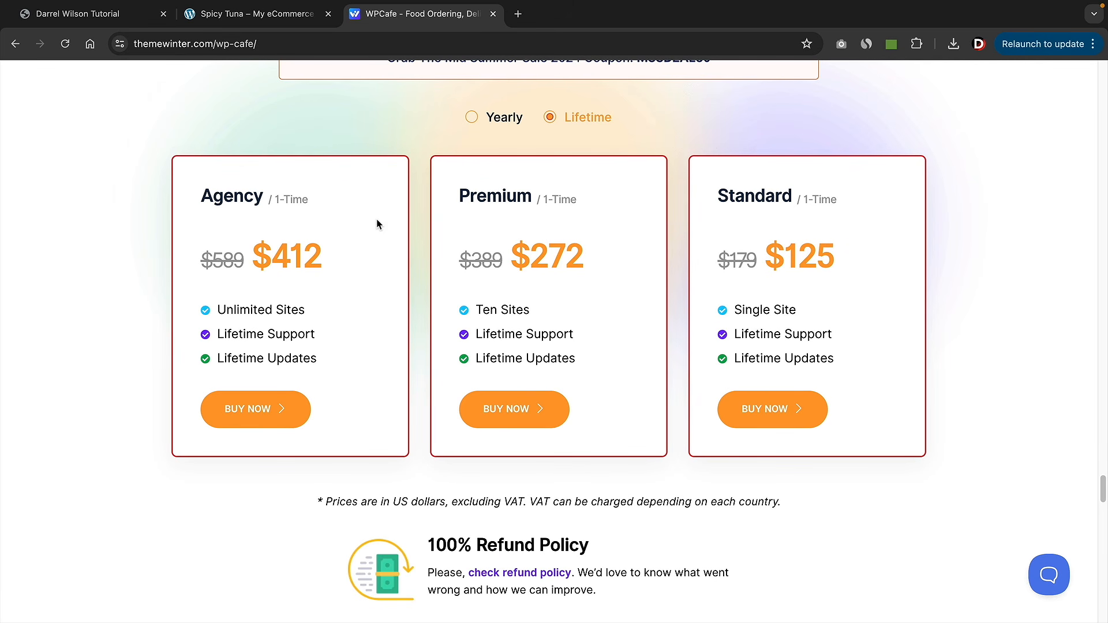
left_click(472, 118)
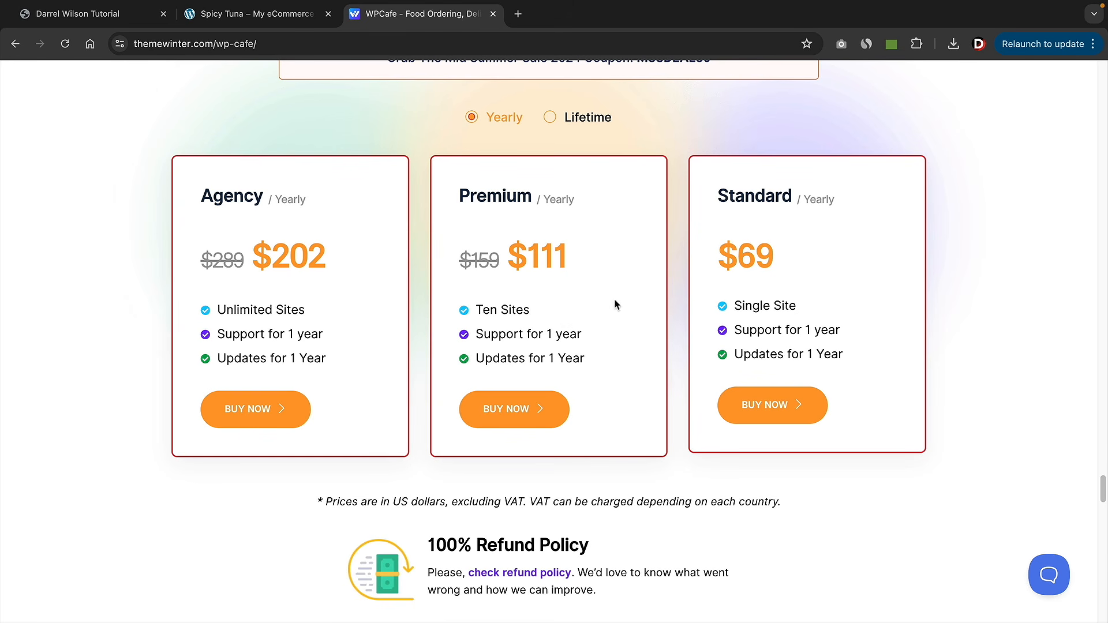
left_click(772, 411)
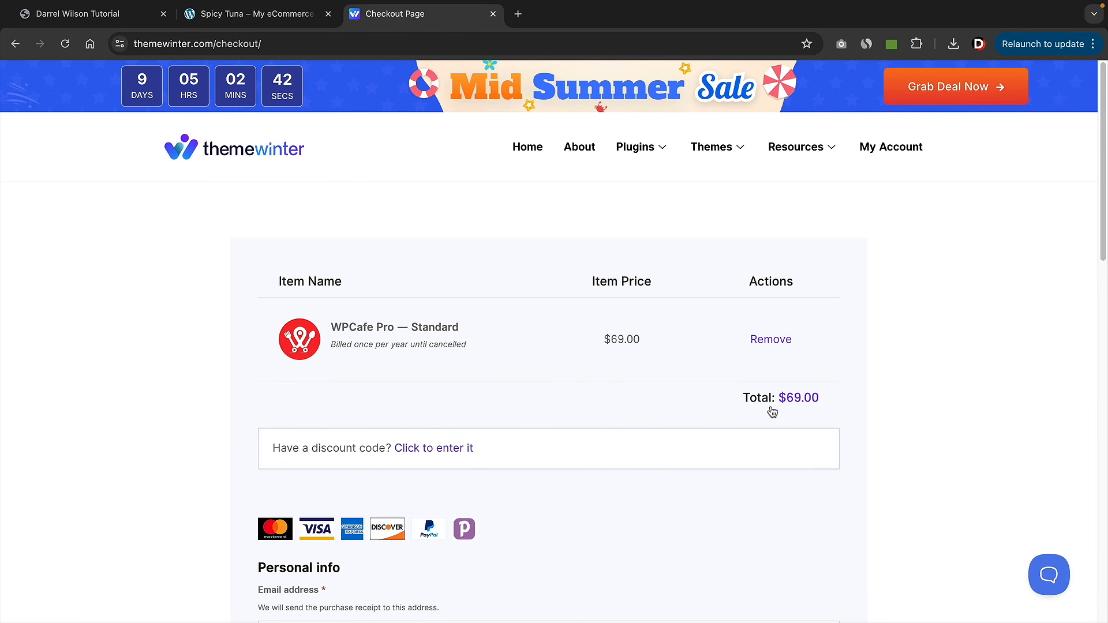
- Expand the discount-code entry field on the WPCafe Pro Standard checkout page
scroll(715, 344, "down", 1)
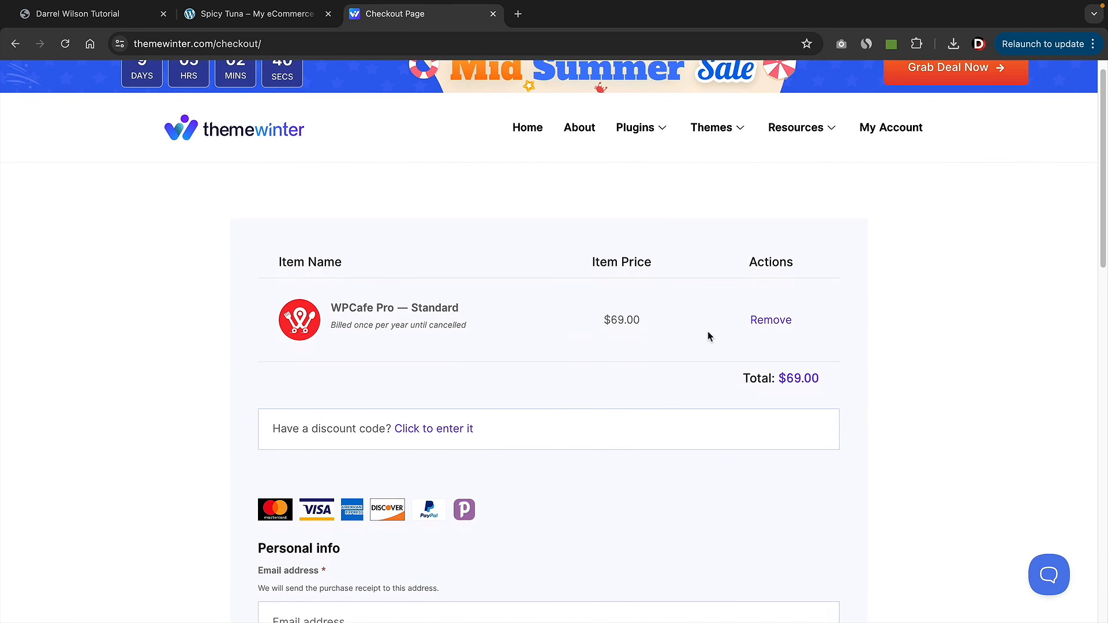
scroll(709, 336, "down", 8)
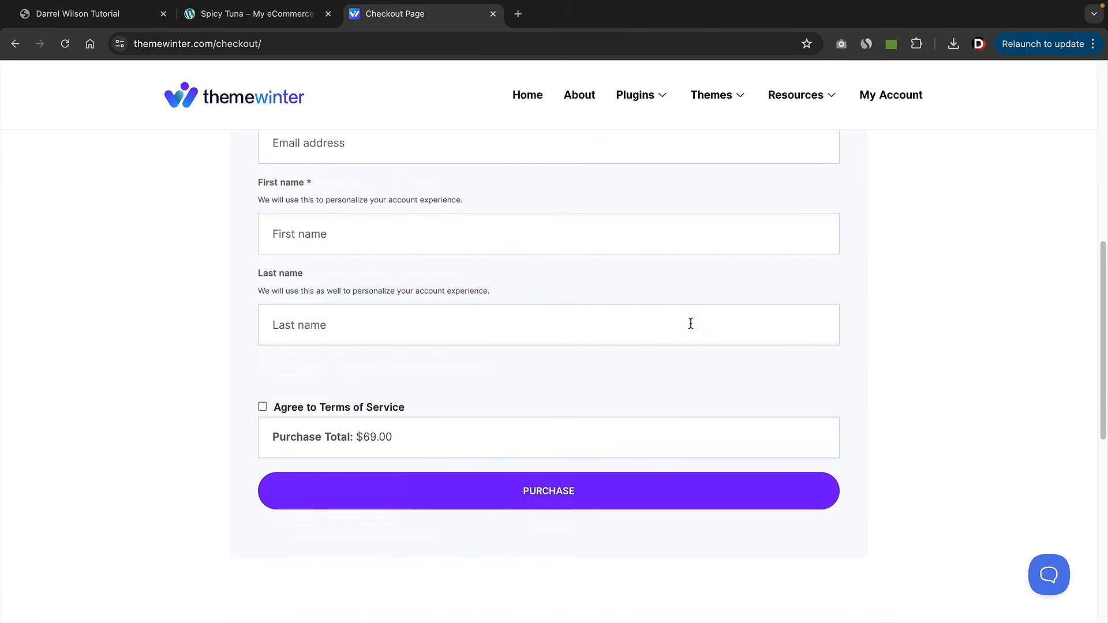
scroll(472, 344, "up", 5)
scroll(479, 378, "up", 2)
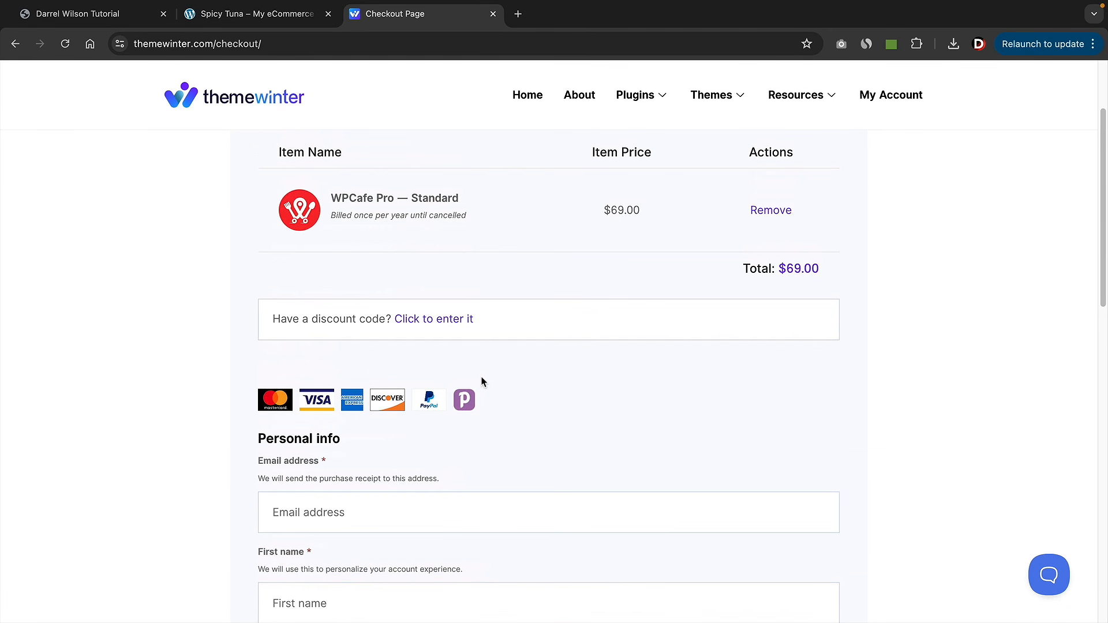
left_click(451, 341)
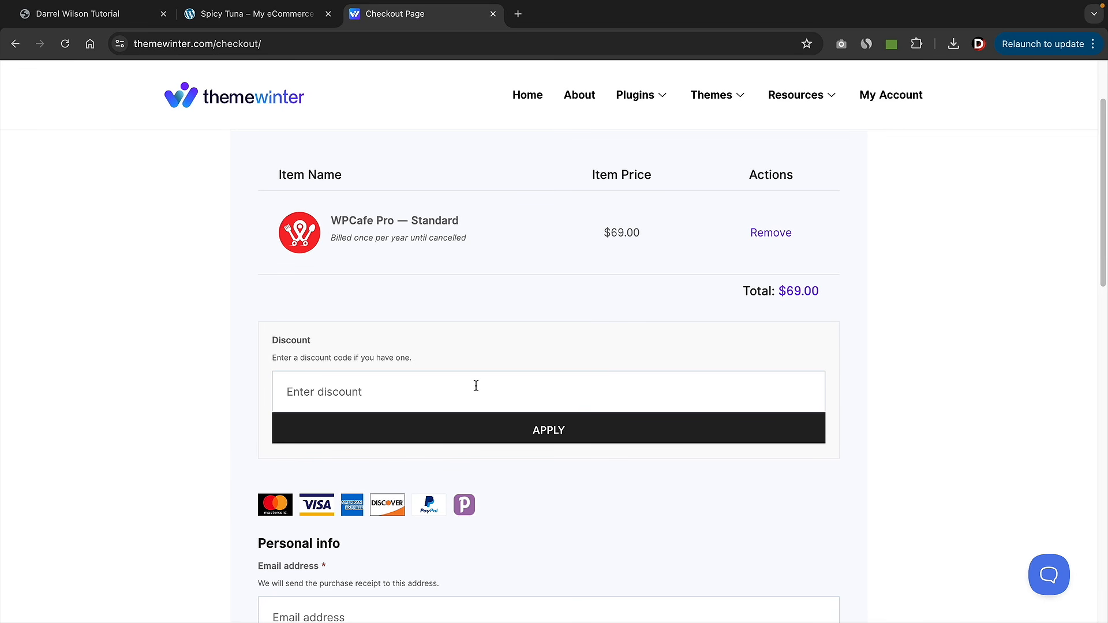
scroll(476, 385, "up", 1)
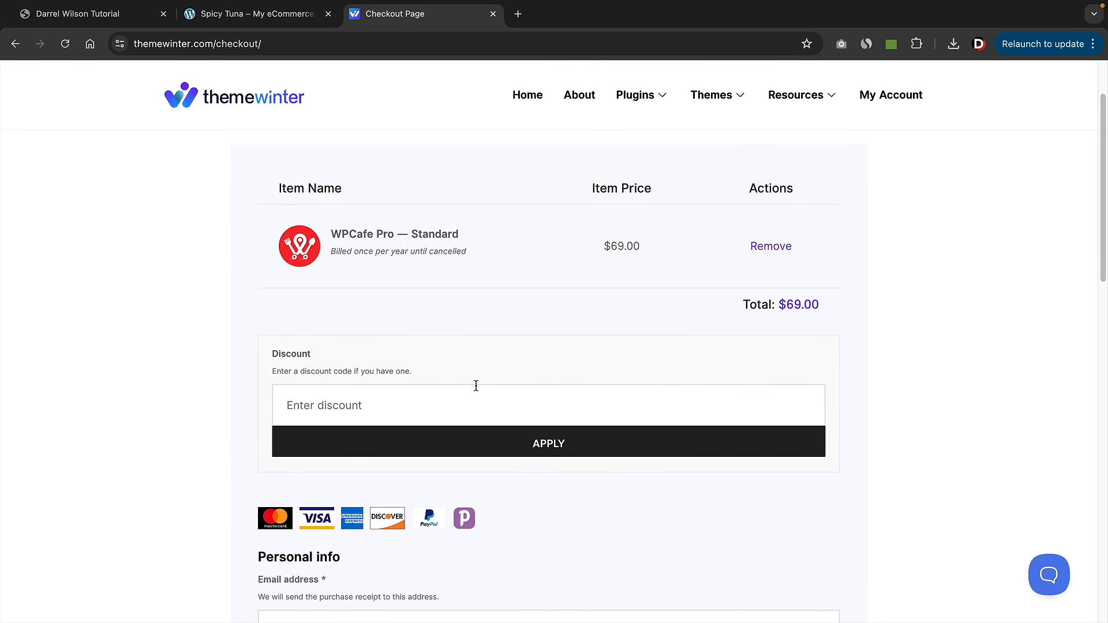
scroll(477, 385, "up", 2)
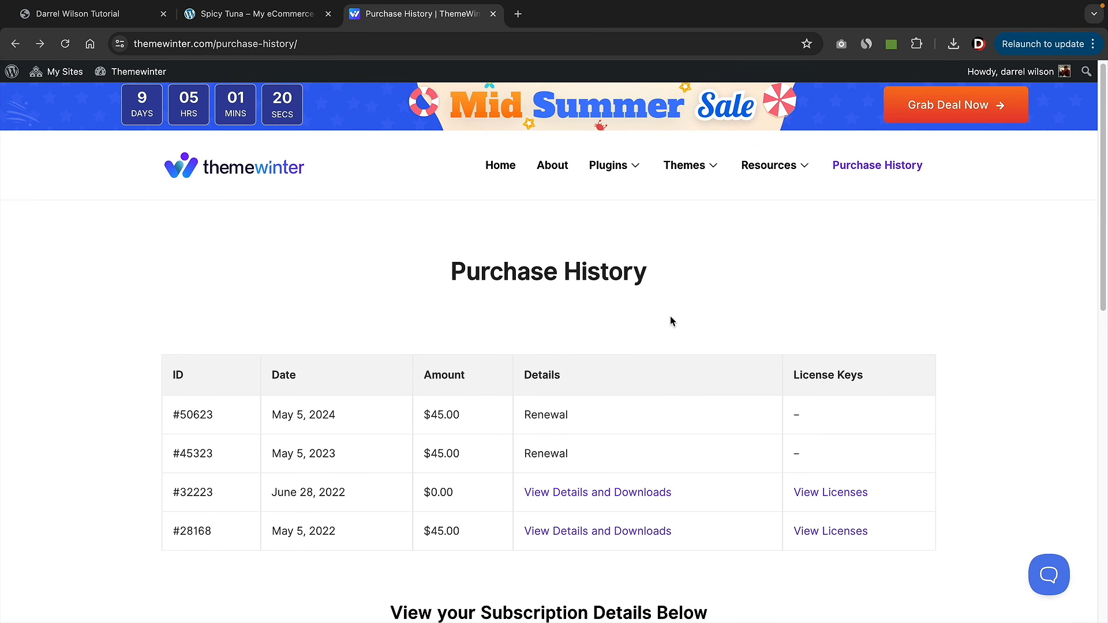
- Open the details and downloads for the May 5, 2022 purchase
scroll(594, 353, "down", 1)
scroll(593, 348, "down", 1)
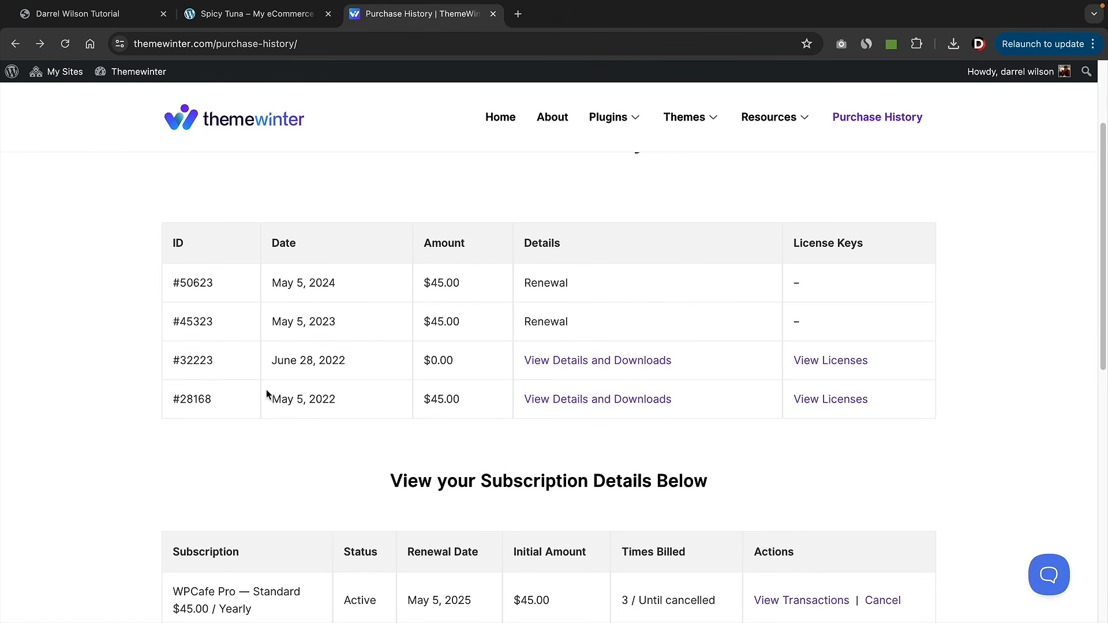
left_click_drag(281, 399, 344, 404)
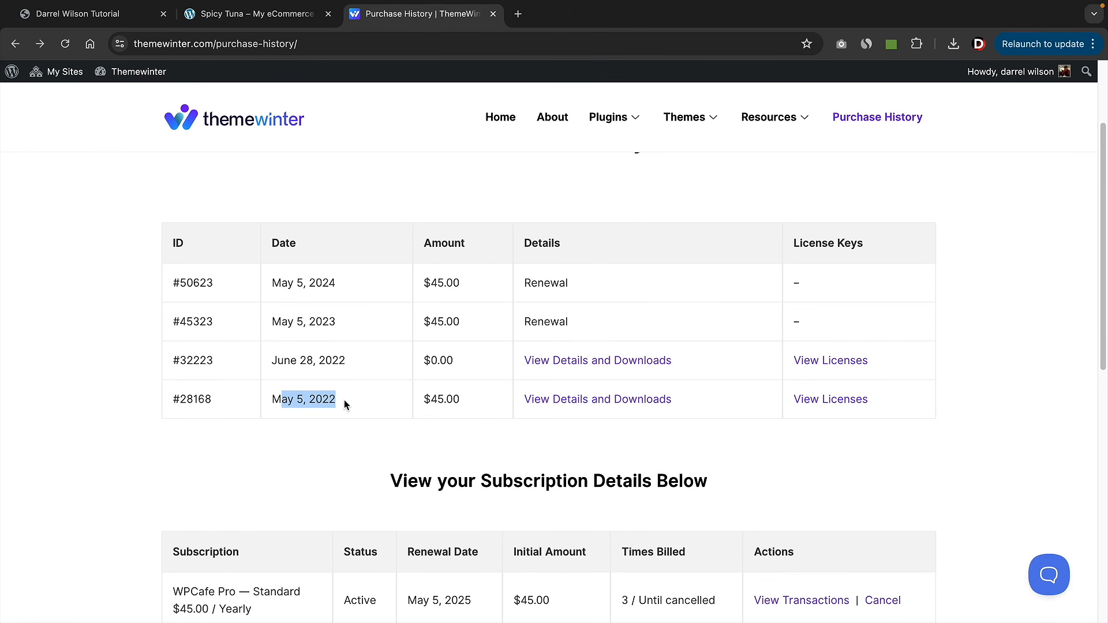
left_click(573, 407)
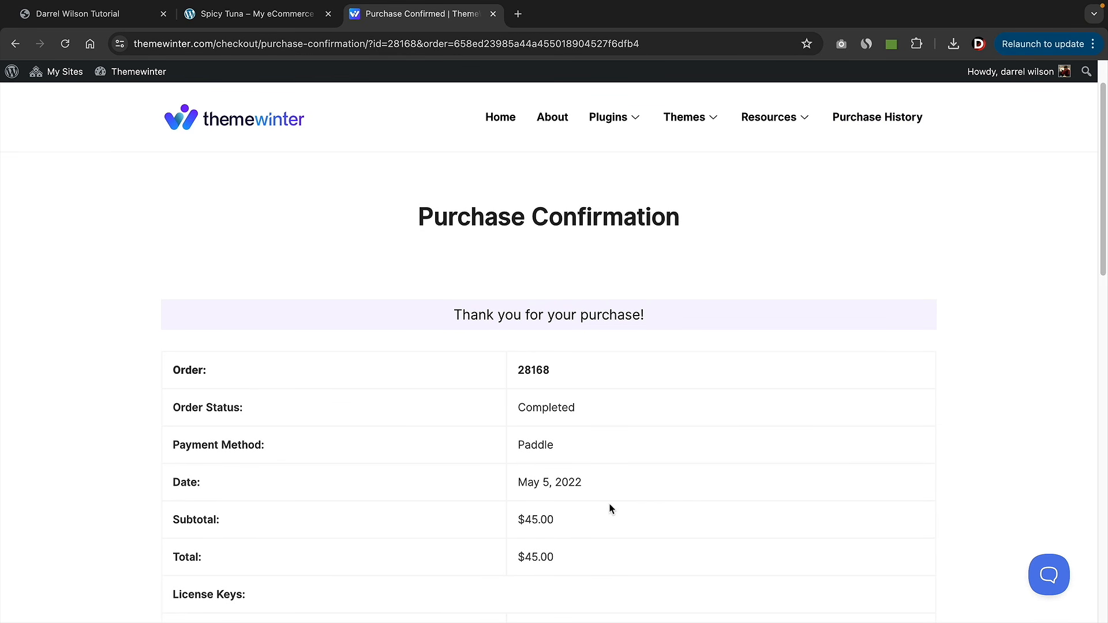
- Download the wpcafe-pro.v.2.2.25 plugin zip and return to the BBQ site
scroll(404, 290, "down", 7)
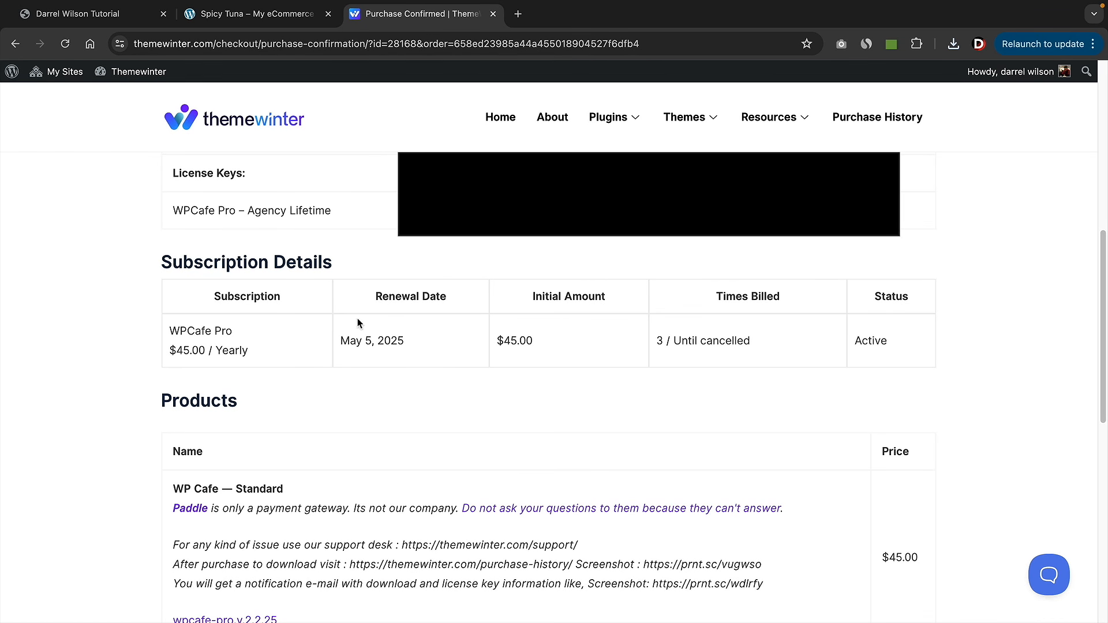
scroll(240, 227, "down", 3)
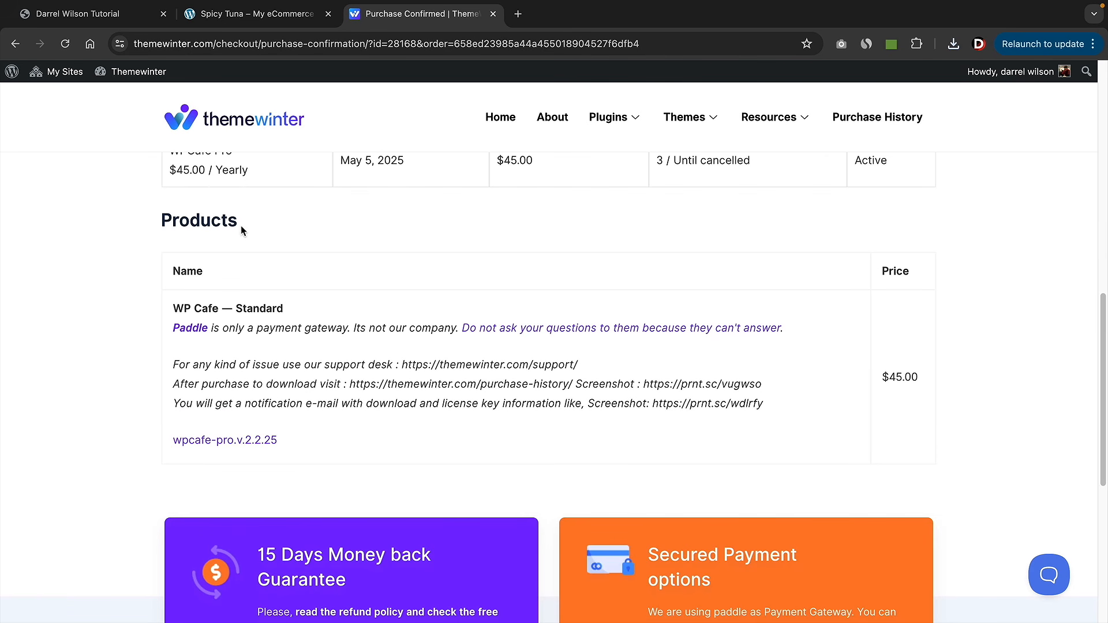
left_click(217, 444)
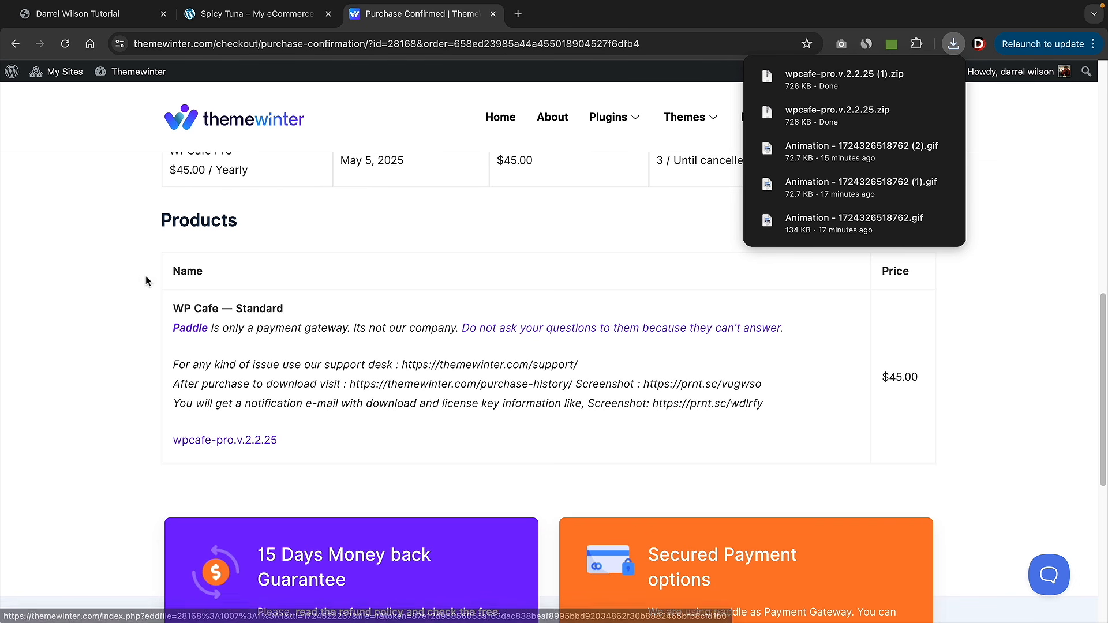
left_click(106, 23)
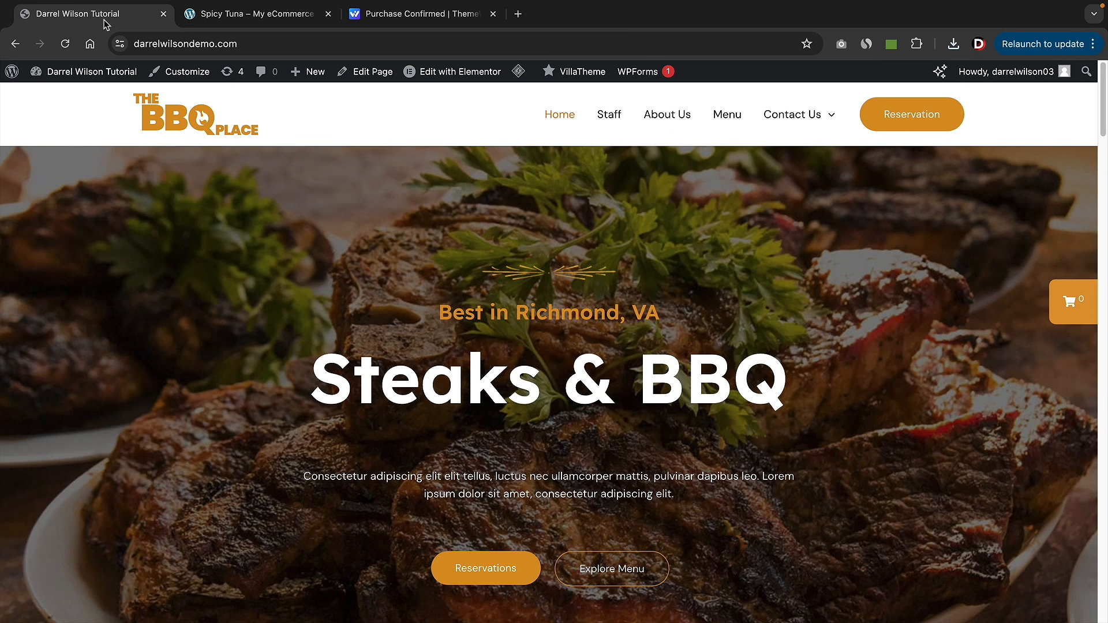
- Upload the downloaded WPCafe Pro zip as a new plugin, install it and activate it
mouse_move(93, 71)
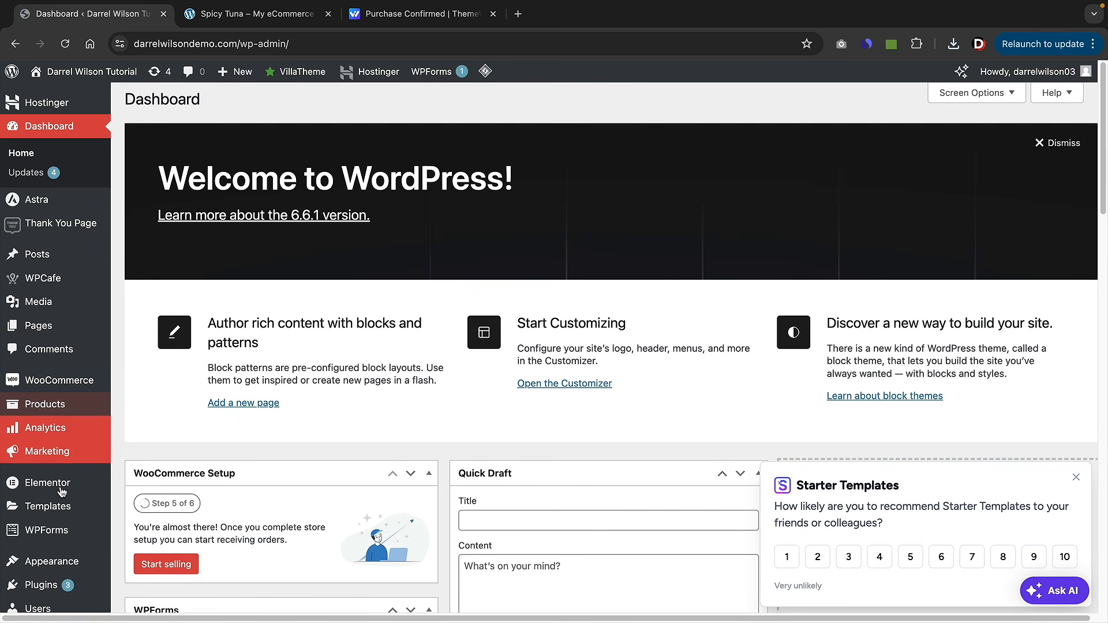
mouse_move(58, 580)
left_click(137, 555)
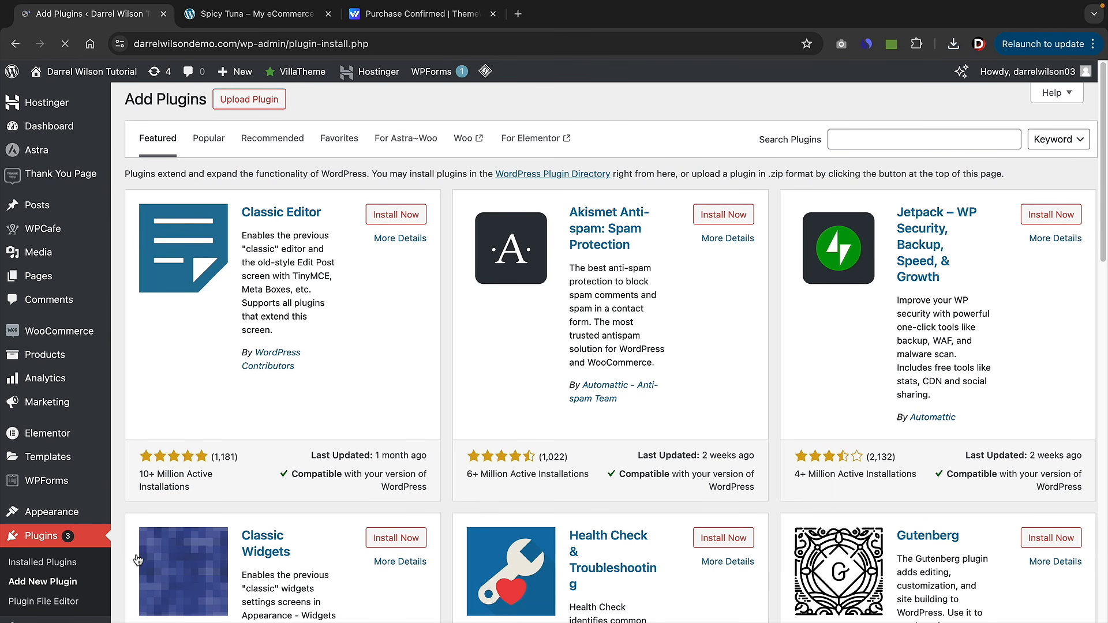
left_click(248, 99)
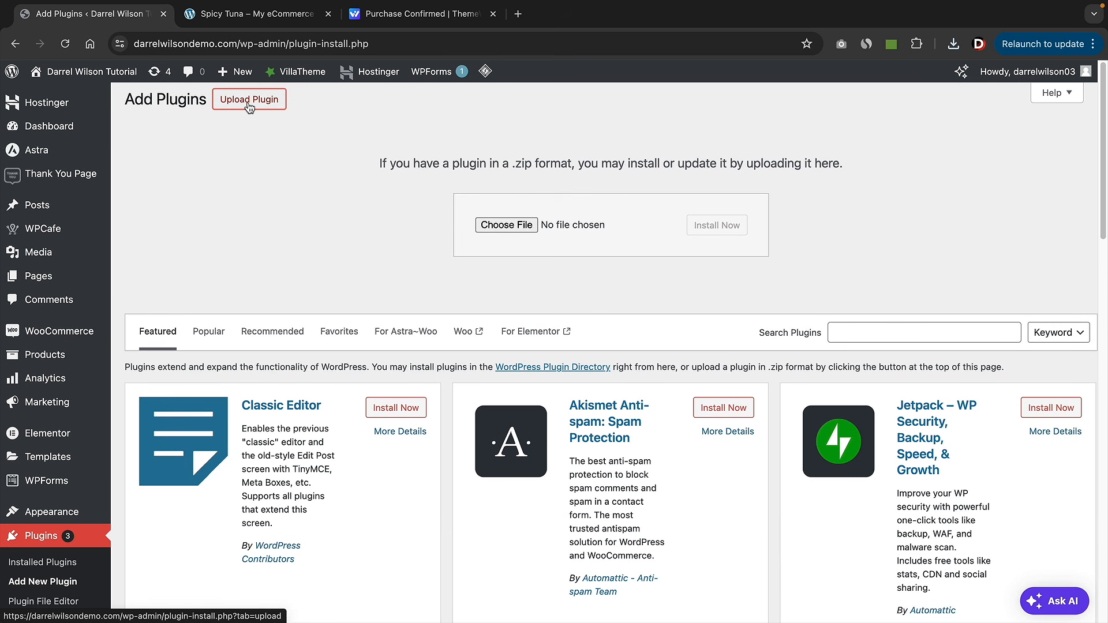
left_click(507, 225)
left_click(360, 304)
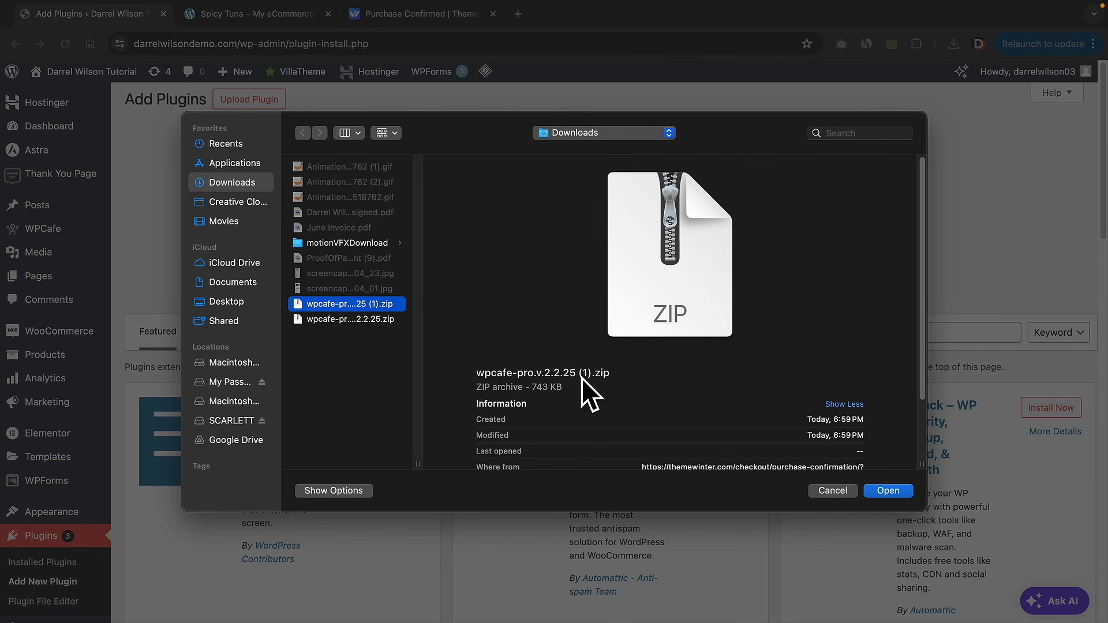
left_click(890, 492)
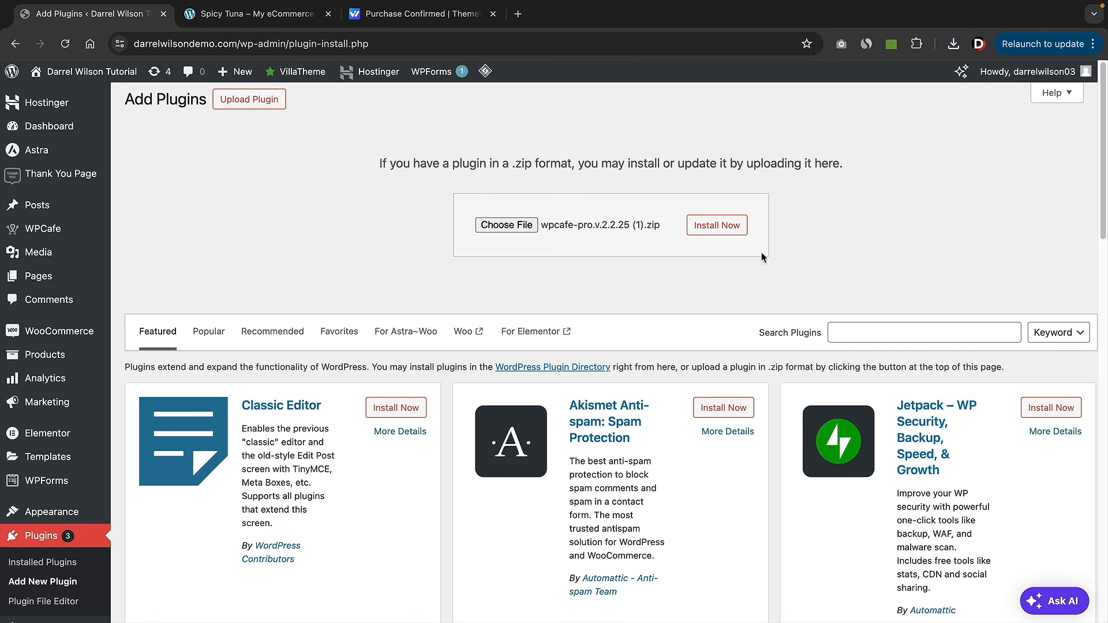
left_click(722, 229)
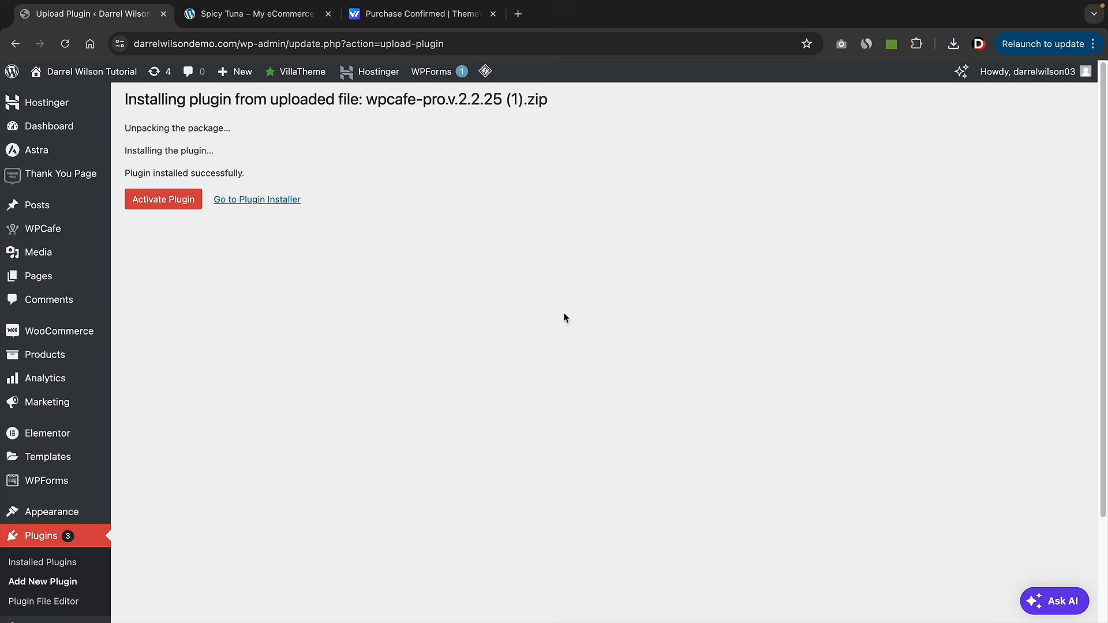
left_click(180, 201)
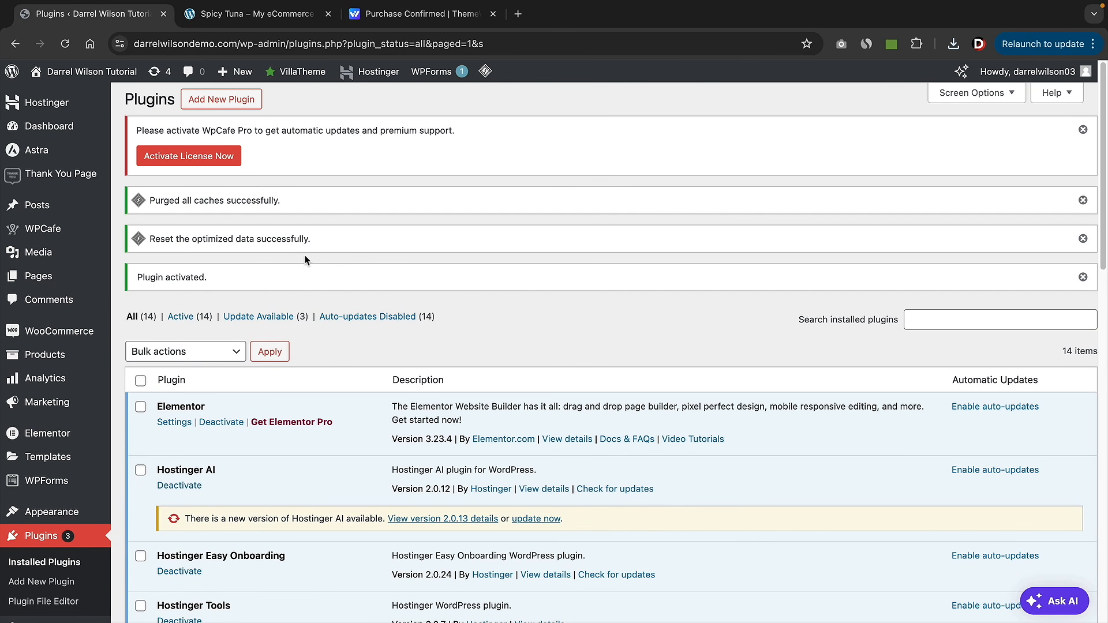
- On the WPCafe license page, choose Themewinter as the purchase marketplace
left_click(178, 159)
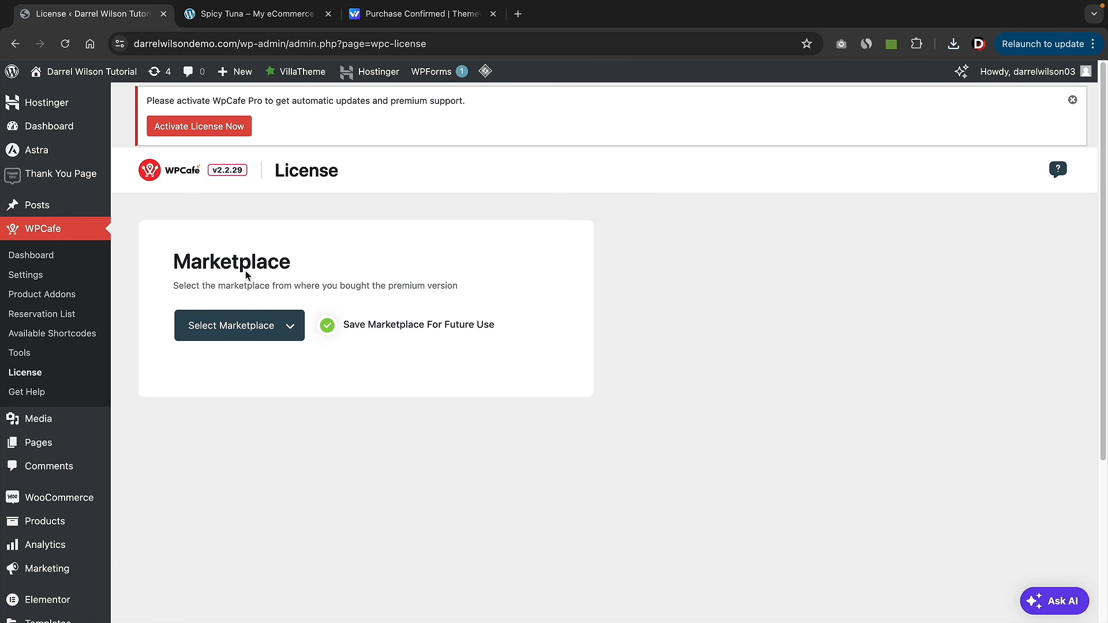
left_click(266, 333)
left_click(223, 359)
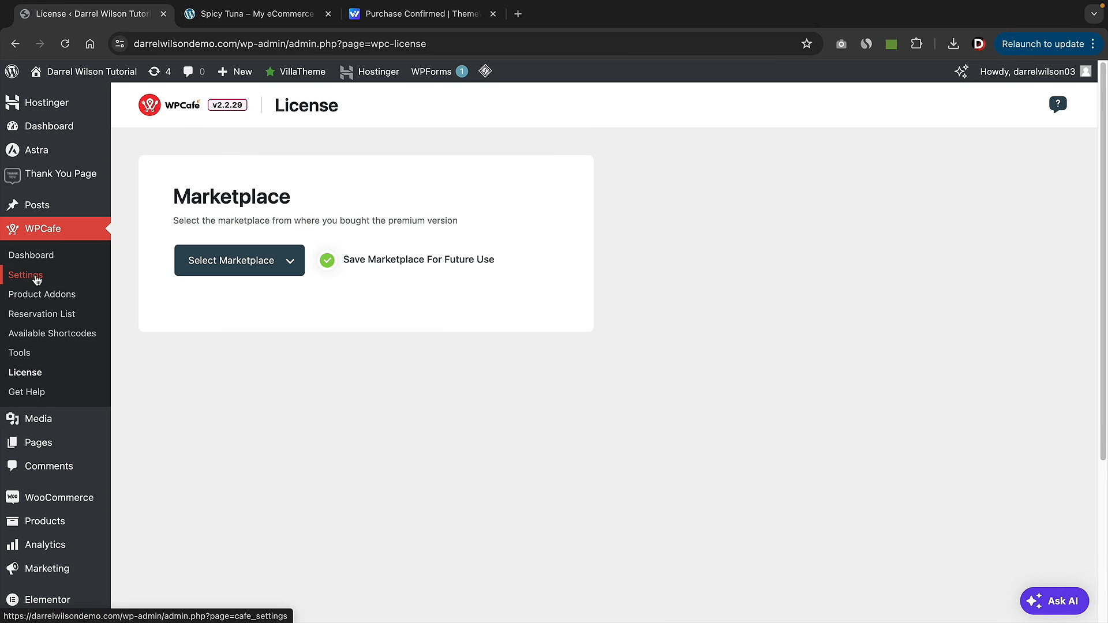
- In WPCafe Tipping settings, enable tips set to Fixed with a value of 5
left_click(37, 280)
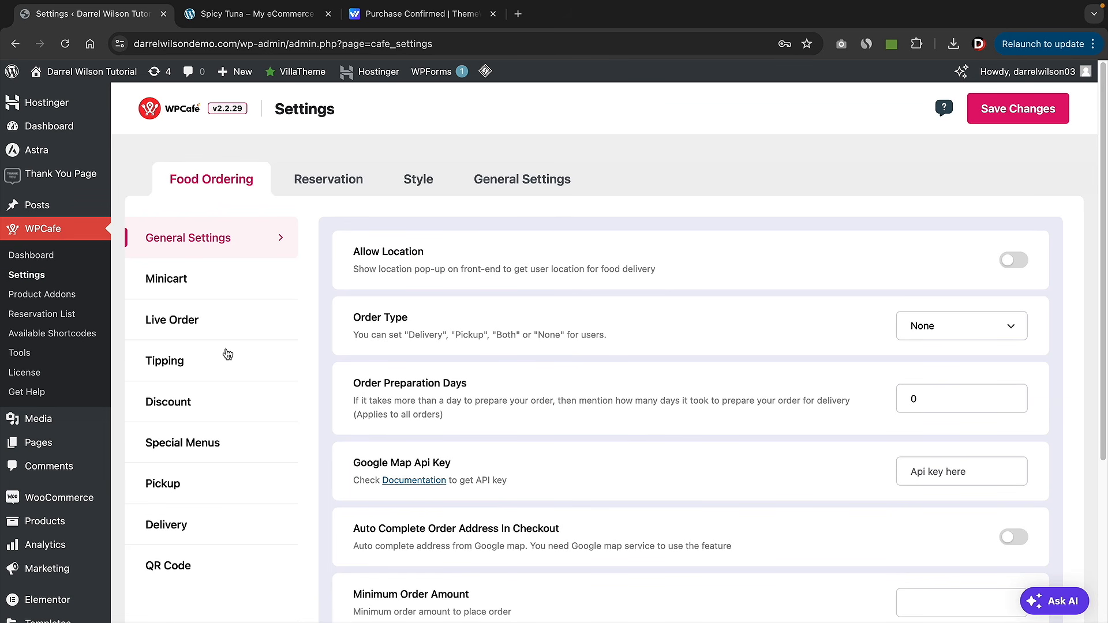
left_click(215, 289)
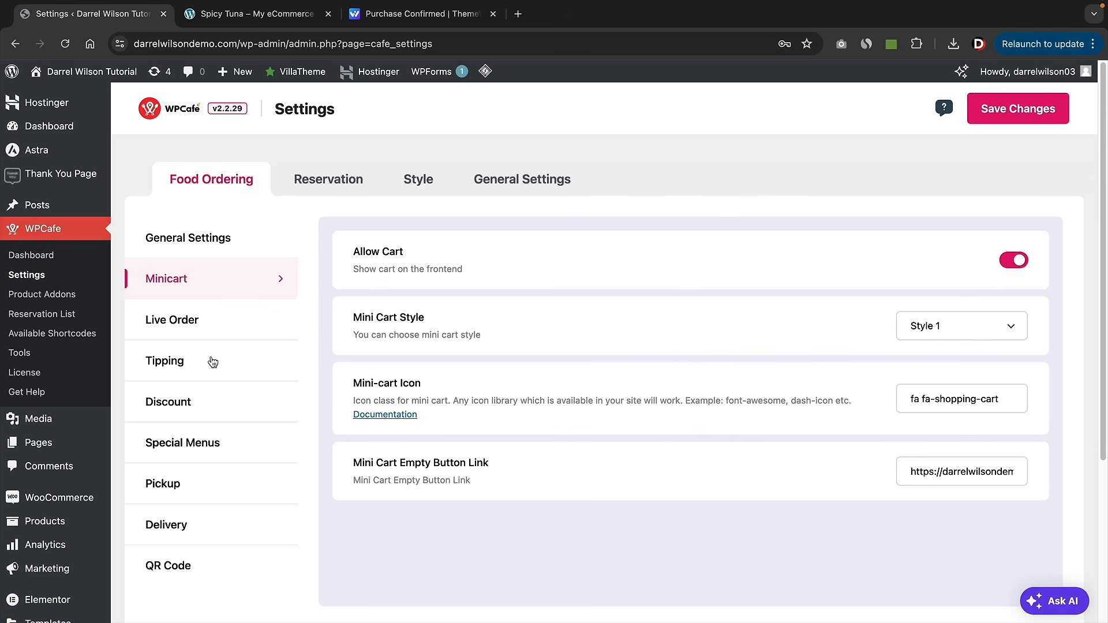
left_click(210, 362)
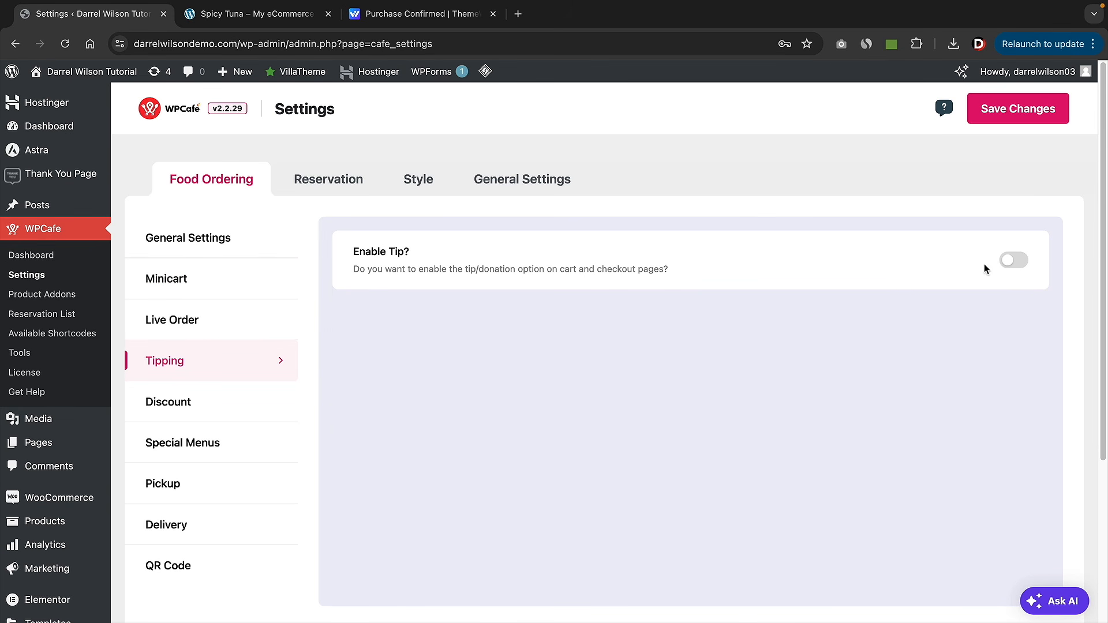
left_click(1015, 260)
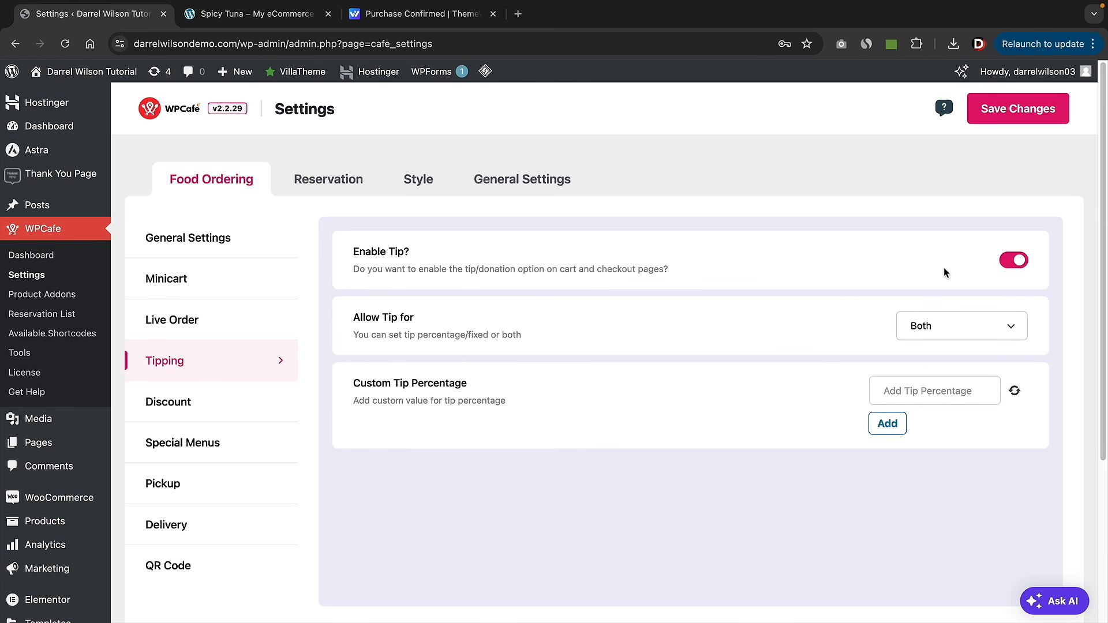
left_click(935, 334)
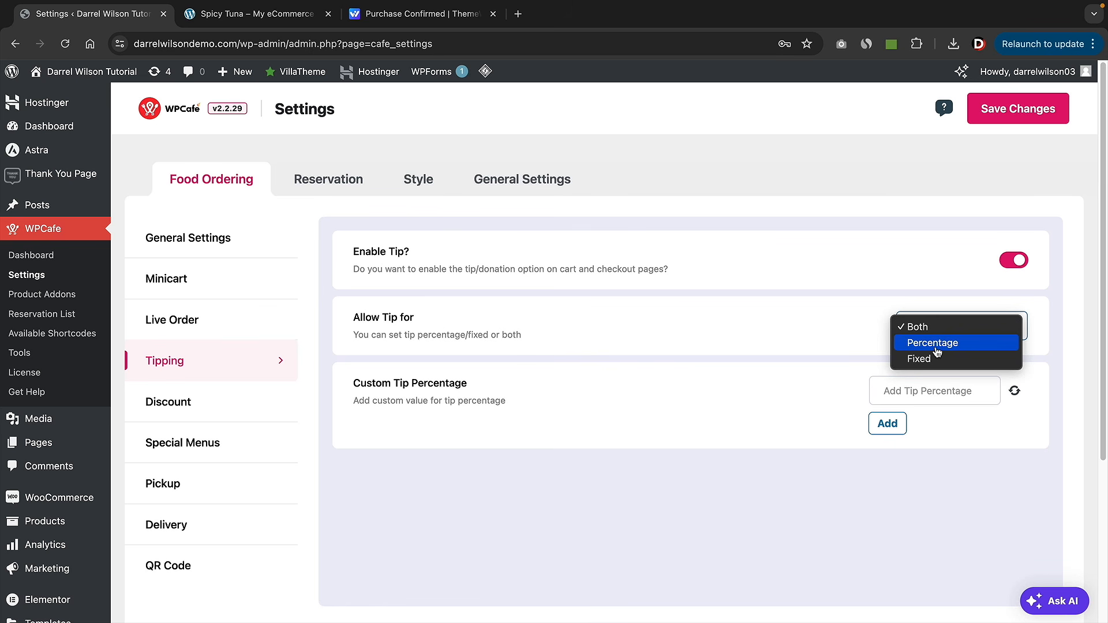
left_click(938, 345)
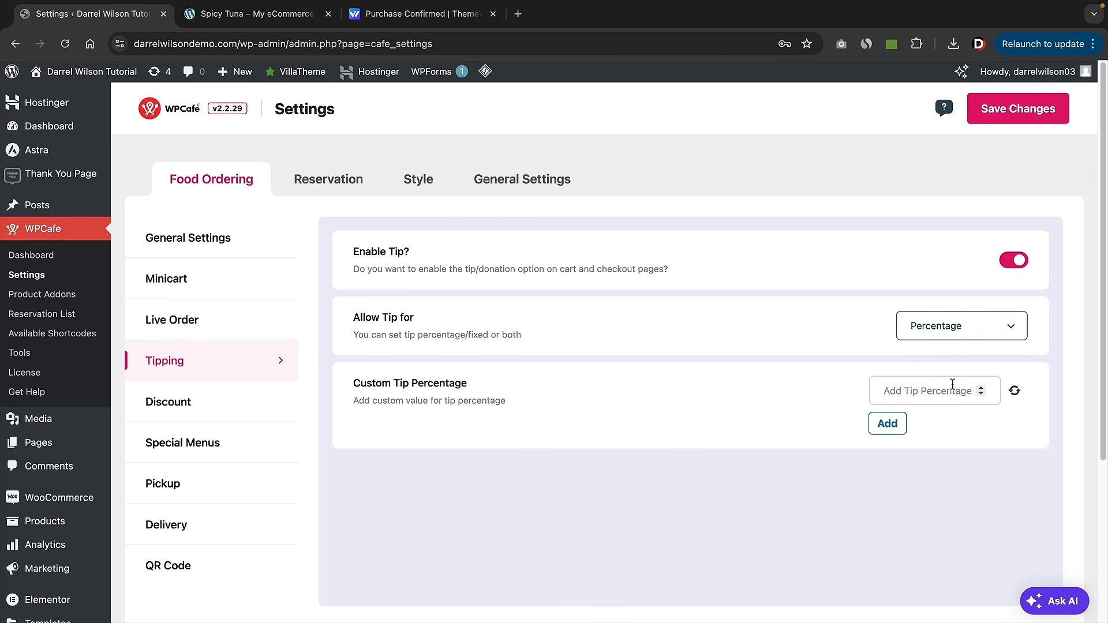
left_click(952, 384)
type("5")
left_click(947, 333)
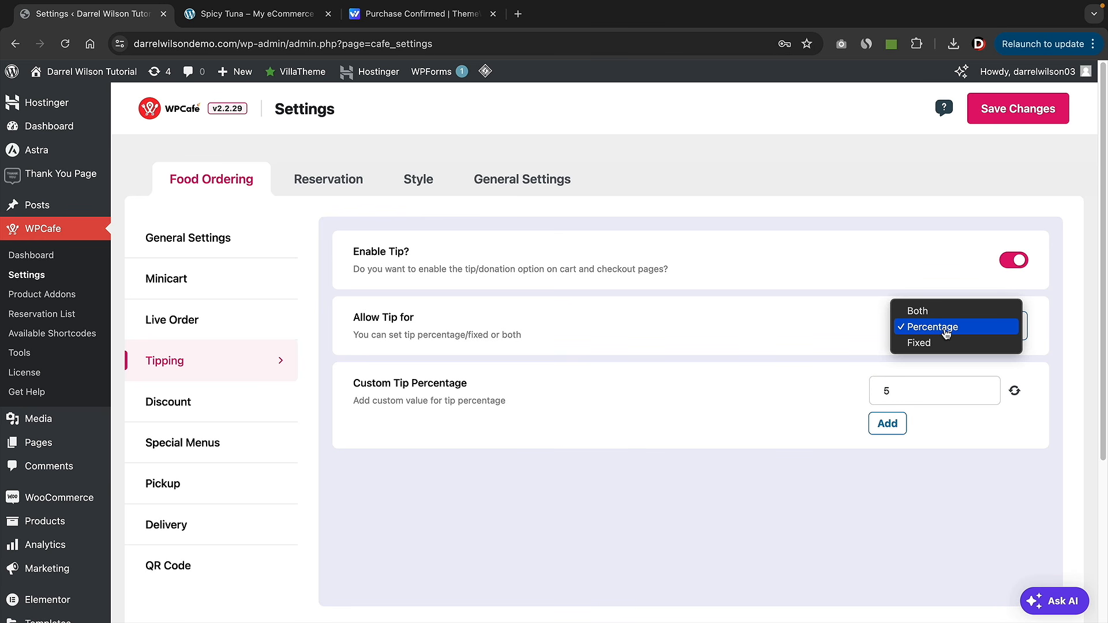
left_click(941, 342)
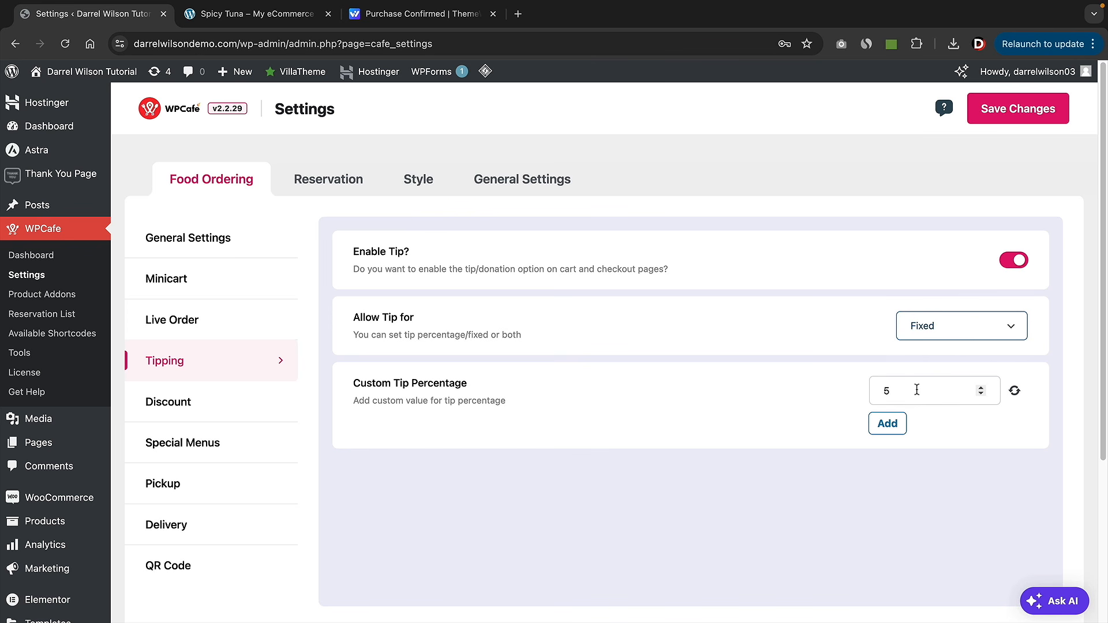
- Go to the Special Menus section of the WPCafe settings
left_click(228, 402)
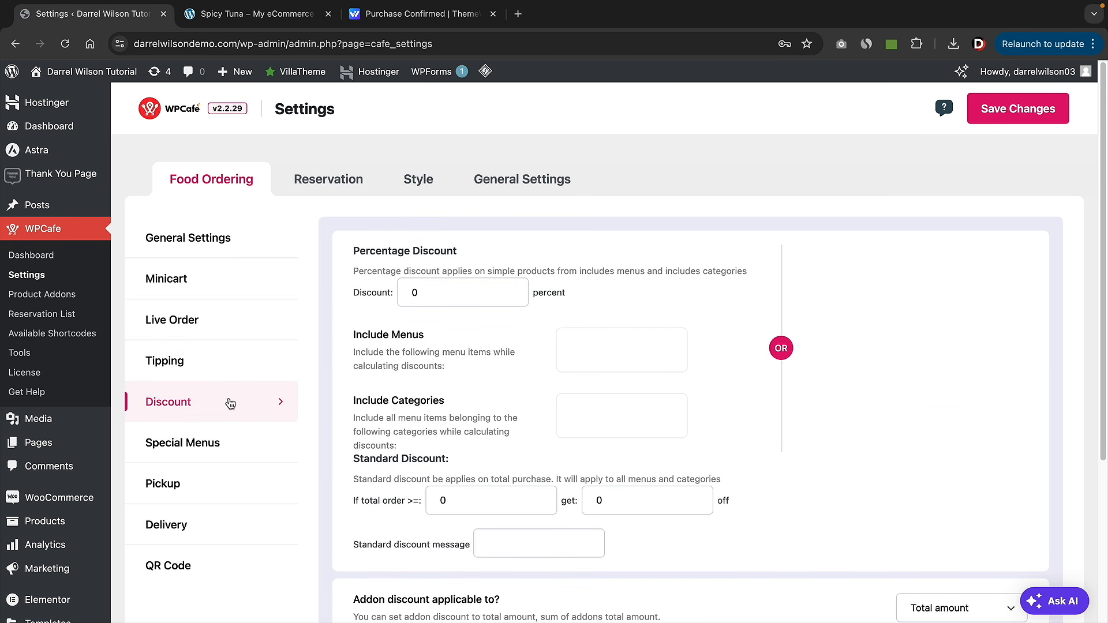
scroll(563, 440, "down", 1)
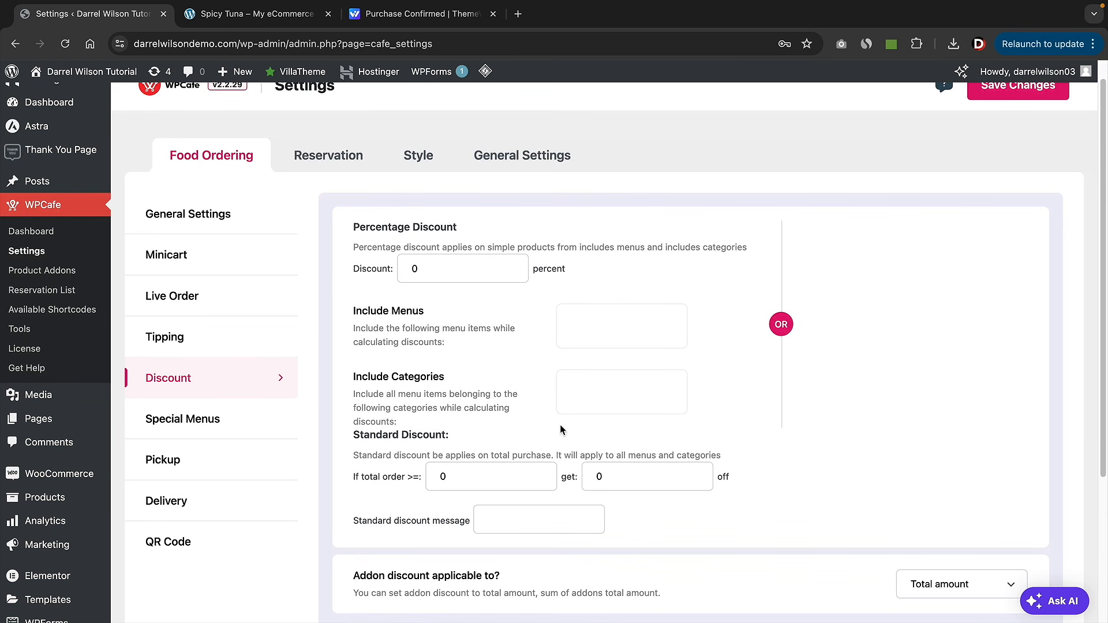
left_click(222, 421)
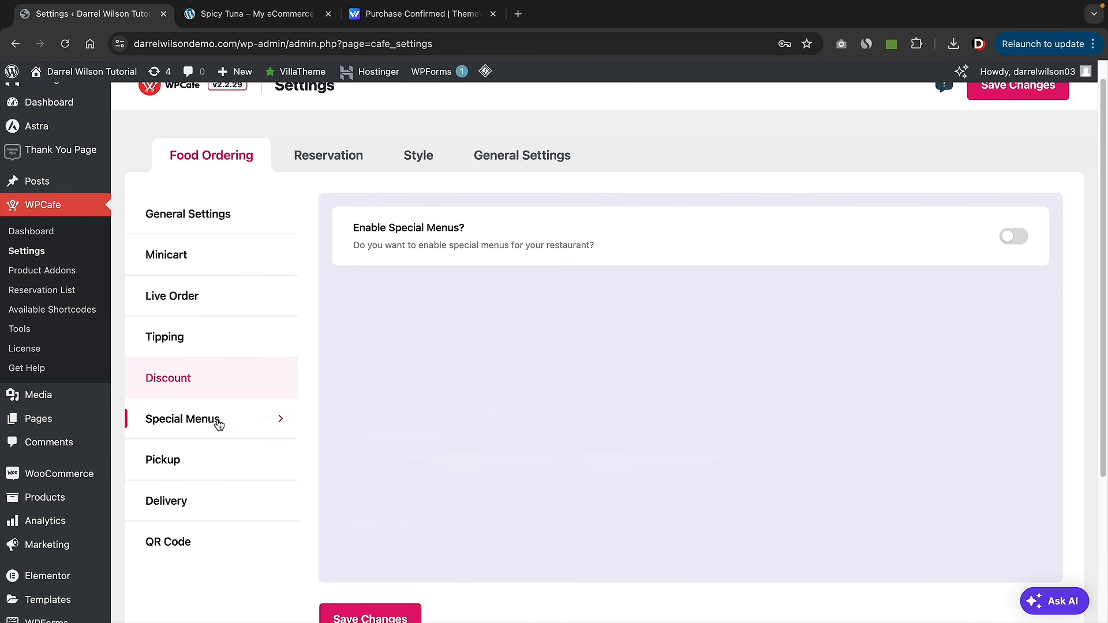
- Enable Special Menus with a 2024-08-23 popup date and Button Link '#', then save
left_click(1011, 239)
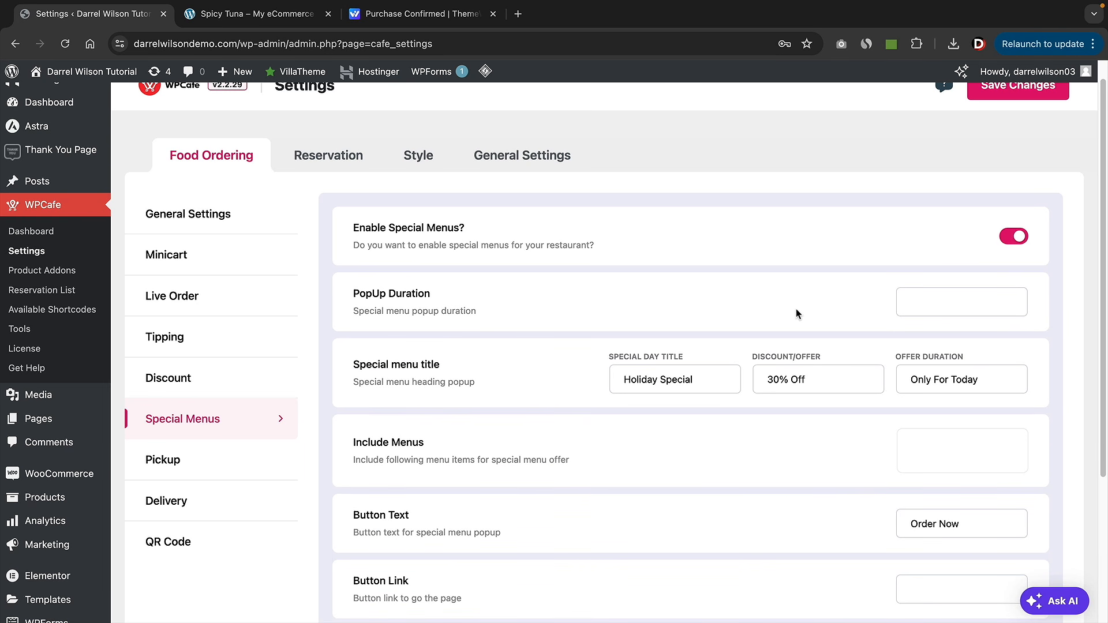
left_click(916, 310)
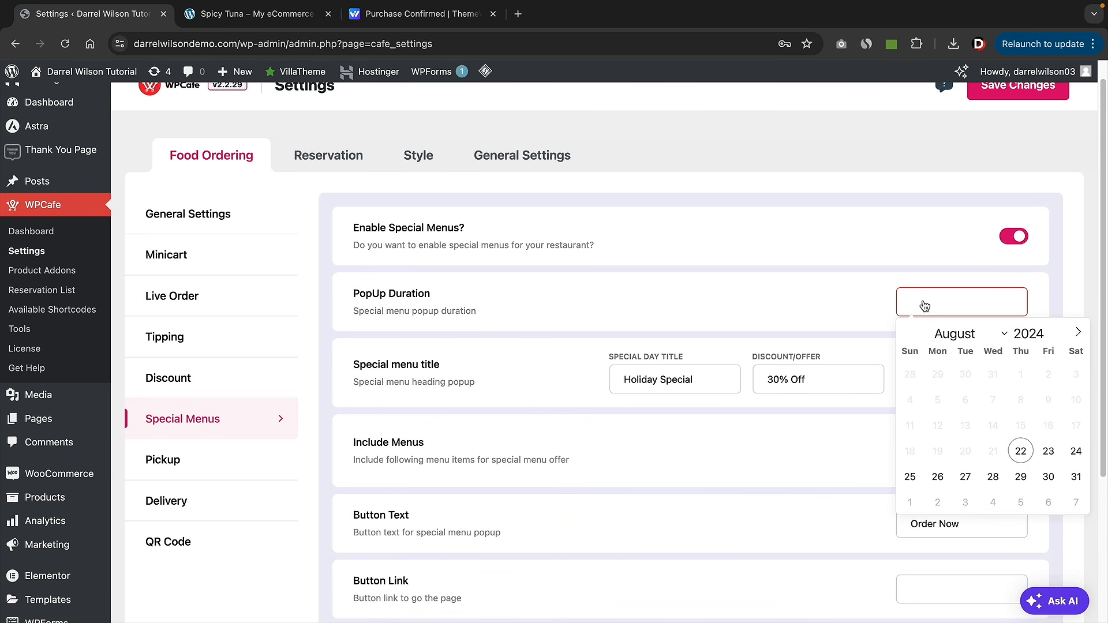
left_click(1049, 452)
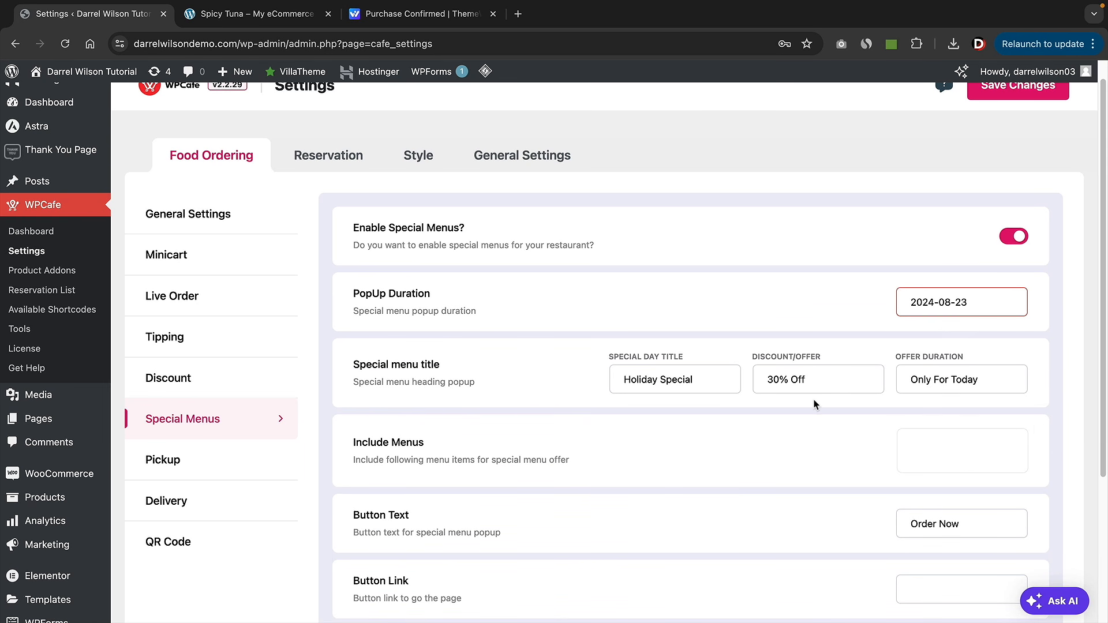
scroll(792, 412, "down", 3)
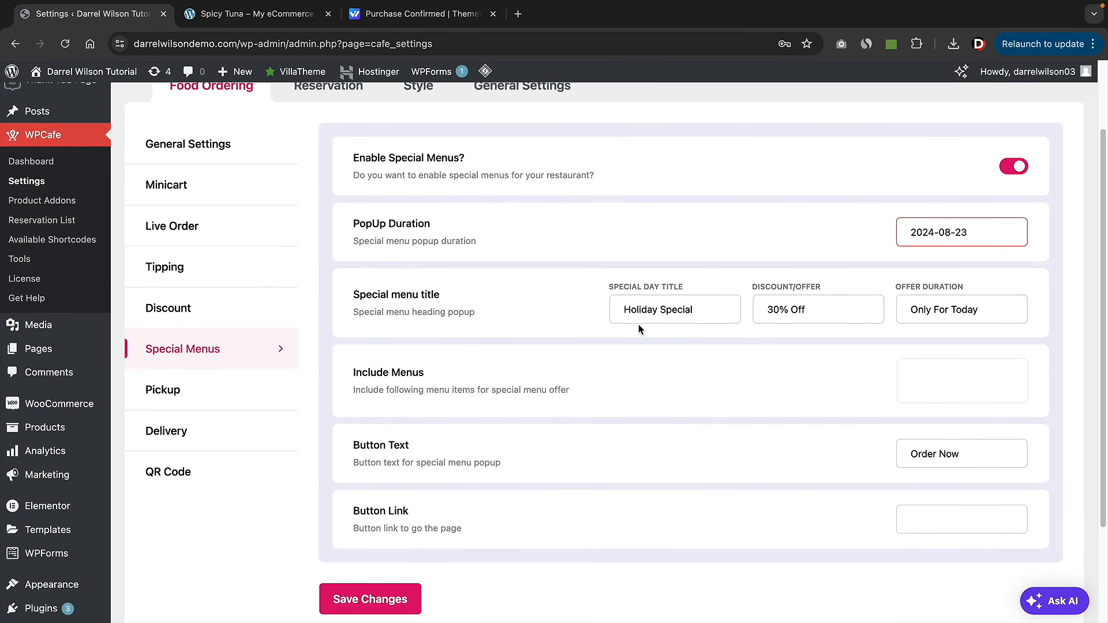
left_click_drag(410, 511, 358, 519)
left_click(357, 519)
left_click(948, 521)
type("#")
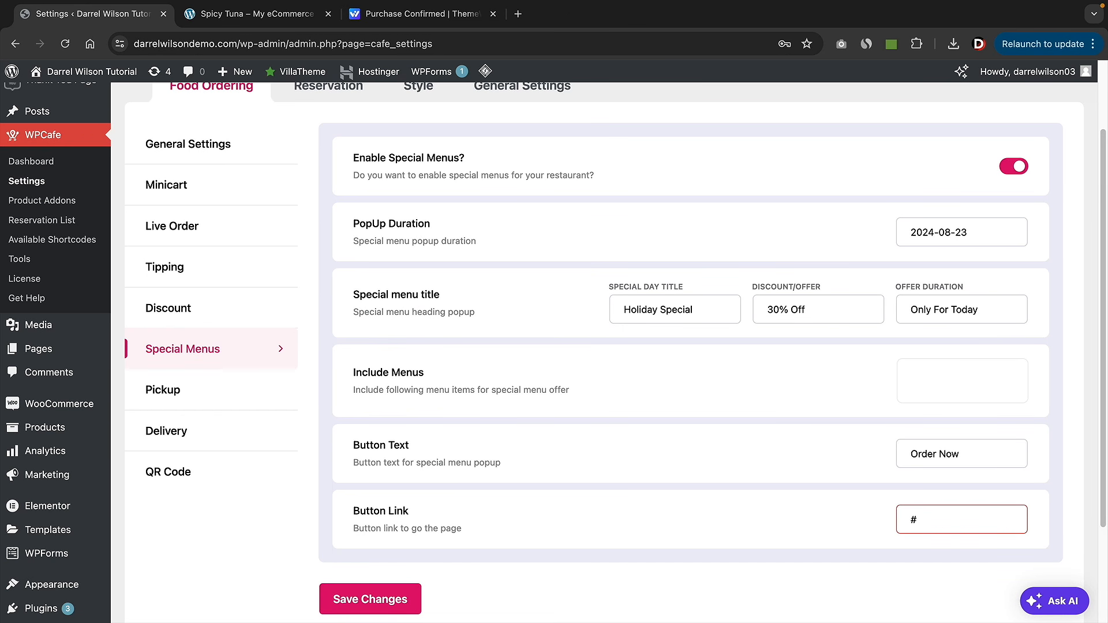
key("Return")
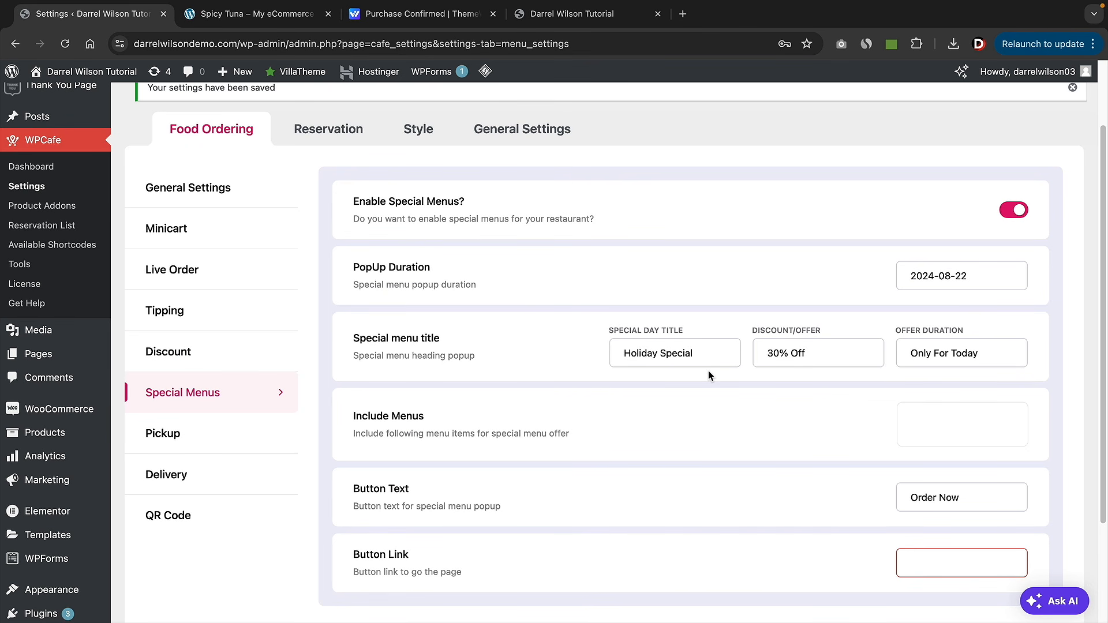
- Include Super Steak, Ultra Steak, Strawberry Pancakes and Exquisite Steak in the Holiday Special menu
left_click_drag(708, 353, 622, 354)
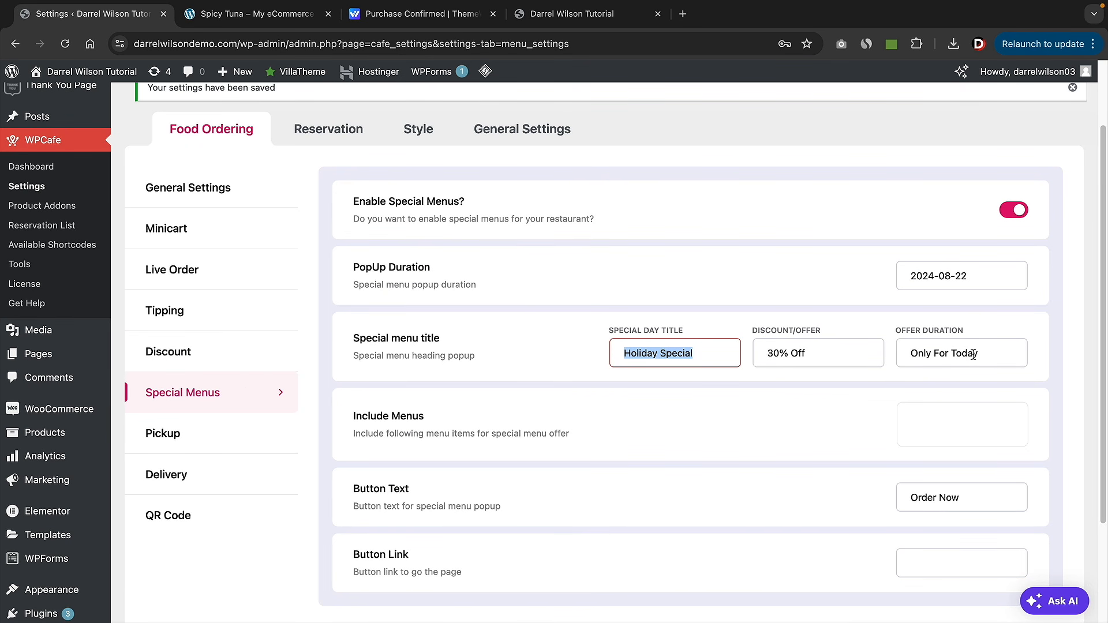
left_click(952, 427)
left_click(939, 459)
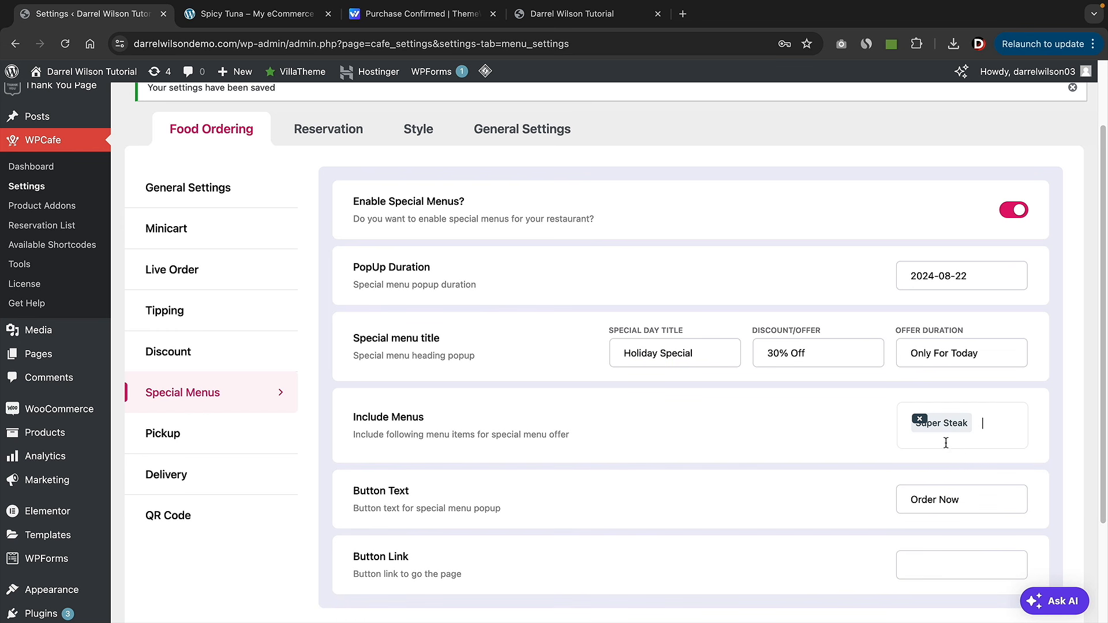
left_click(946, 443)
left_click(929, 480)
left_click(981, 459)
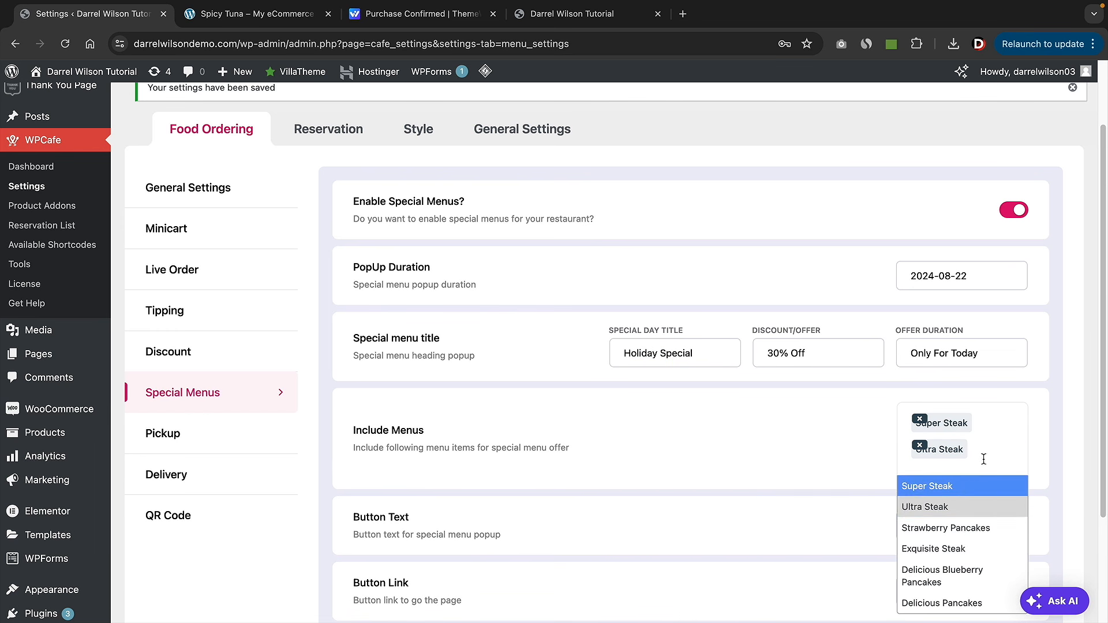
left_click(958, 528)
left_click(981, 512)
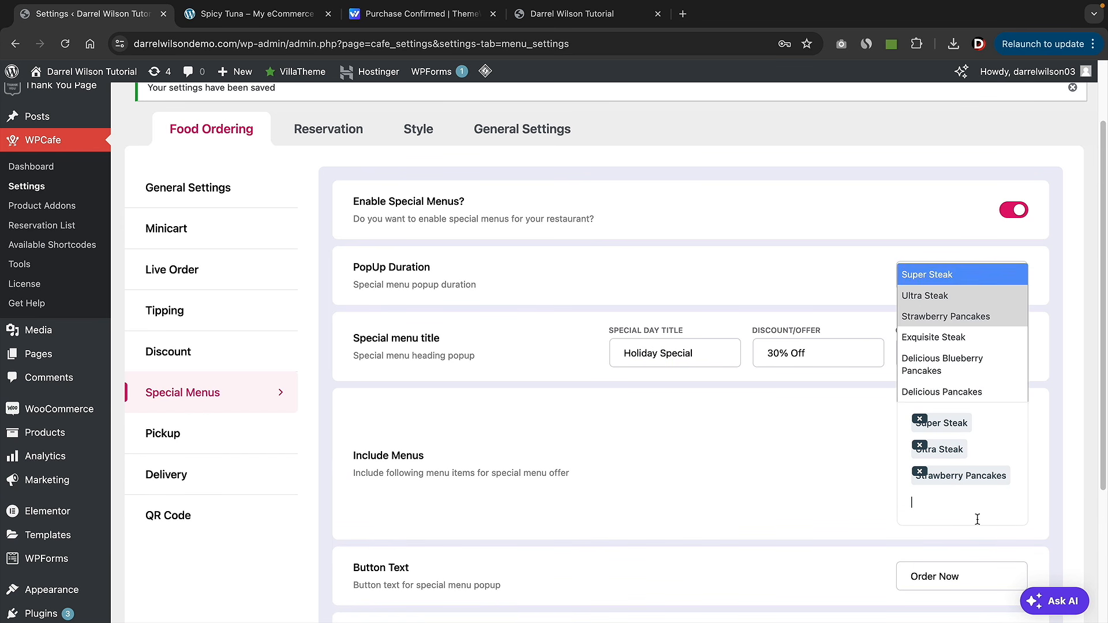
left_click(958, 340)
scroll(832, 439, "down", 3)
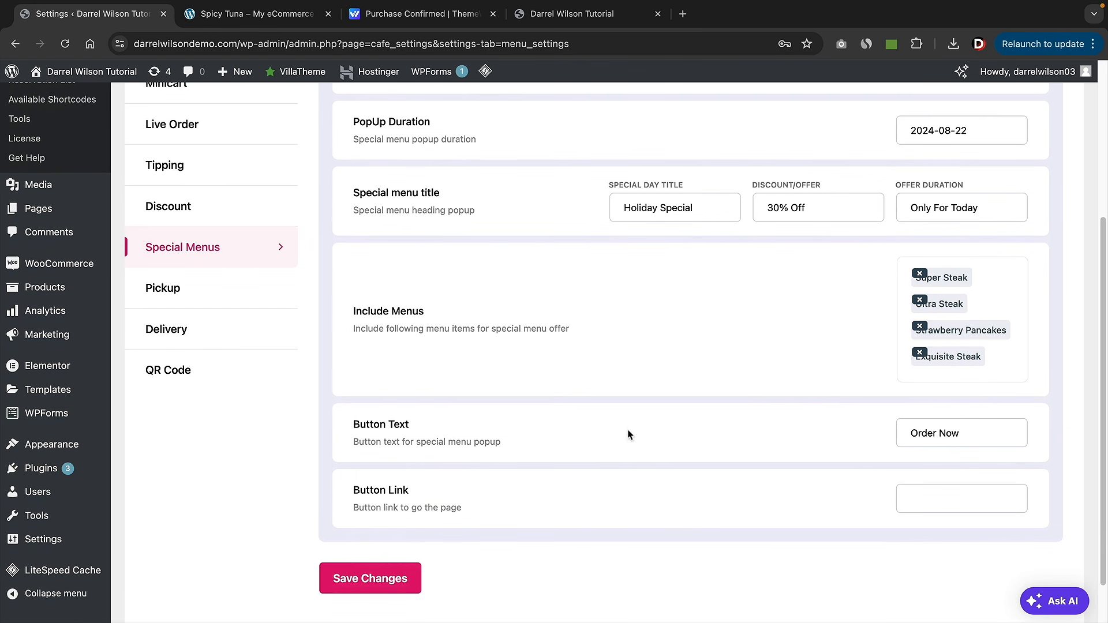
left_click(908, 433)
left_click(937, 489)
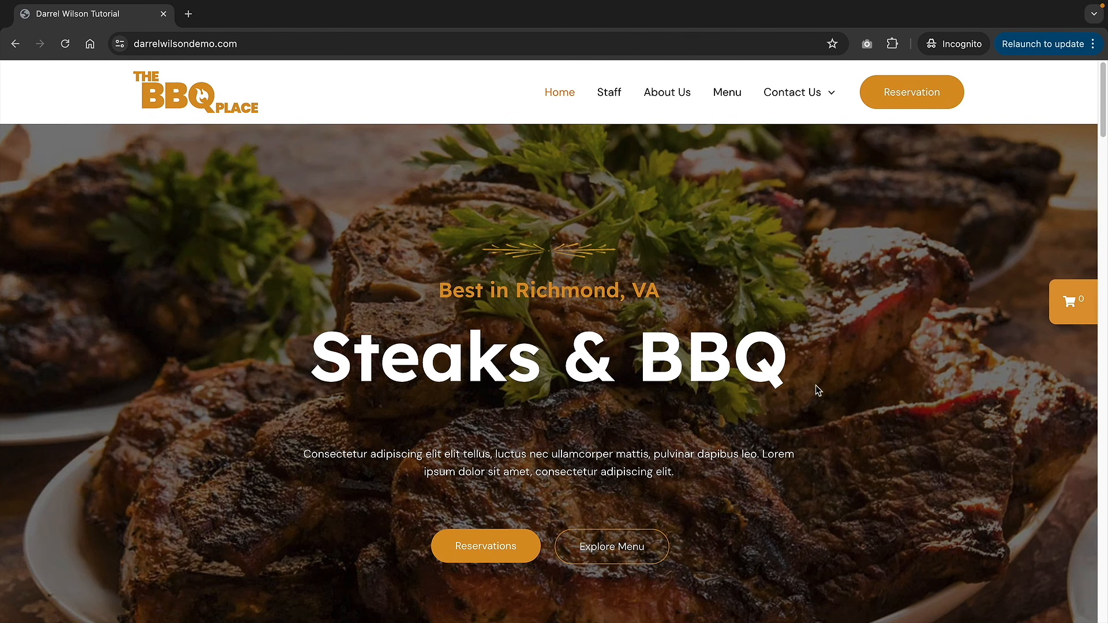
- Scroll the live BBQ Place homepage until the Holiday Special popup appears, then close it
scroll(816, 386, "down", 5)
scroll(815, 386, "down", 4)
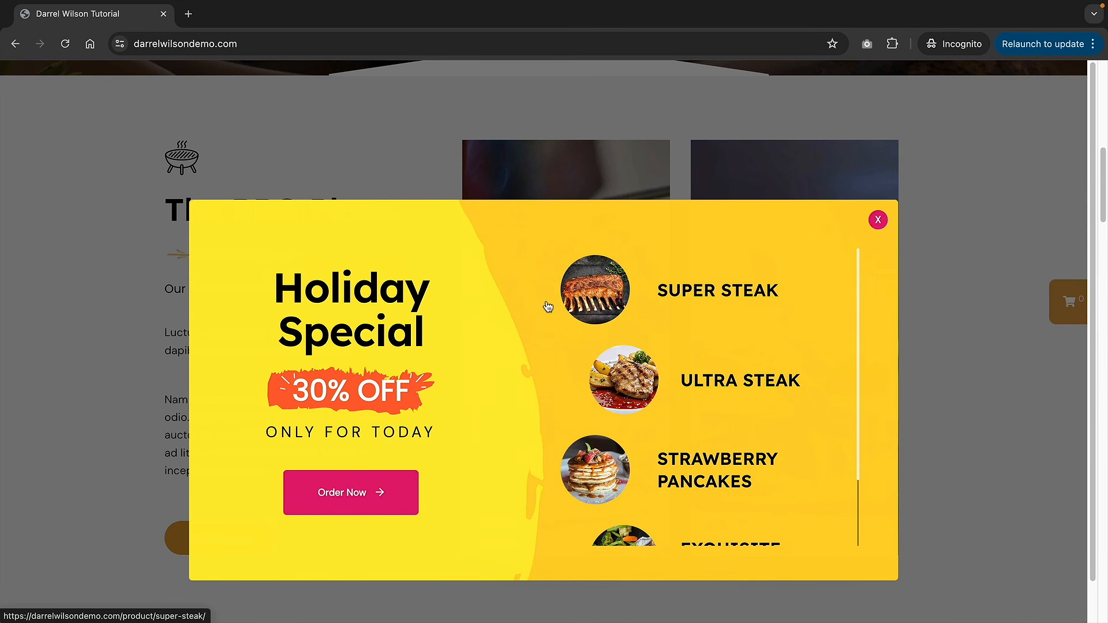
scroll(392, 342, "down", 1)
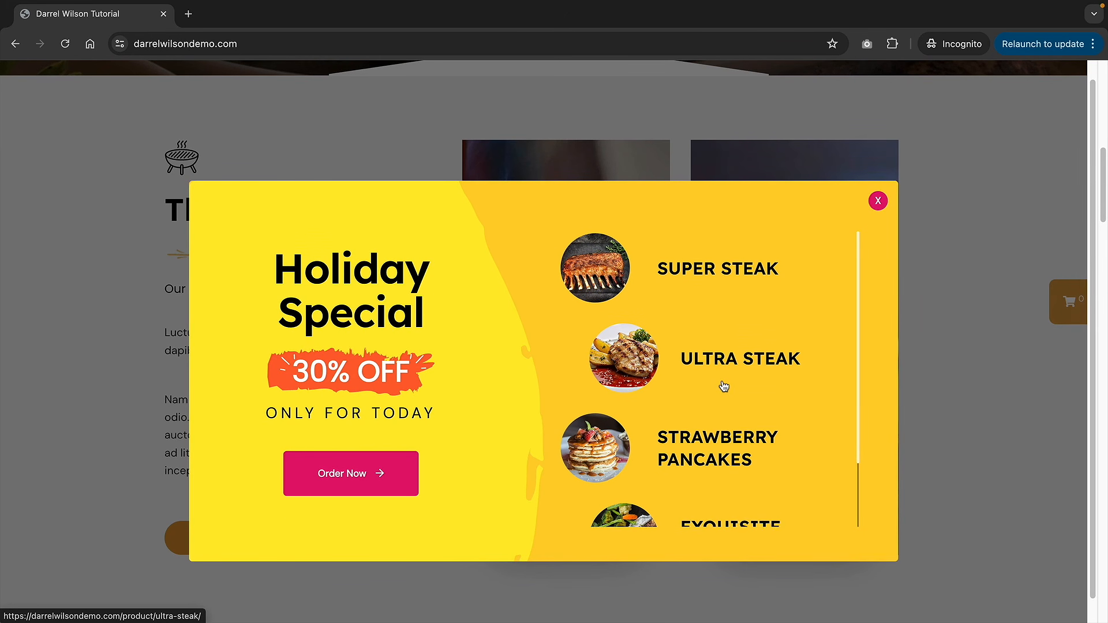
scroll(715, 358, "down", 3)
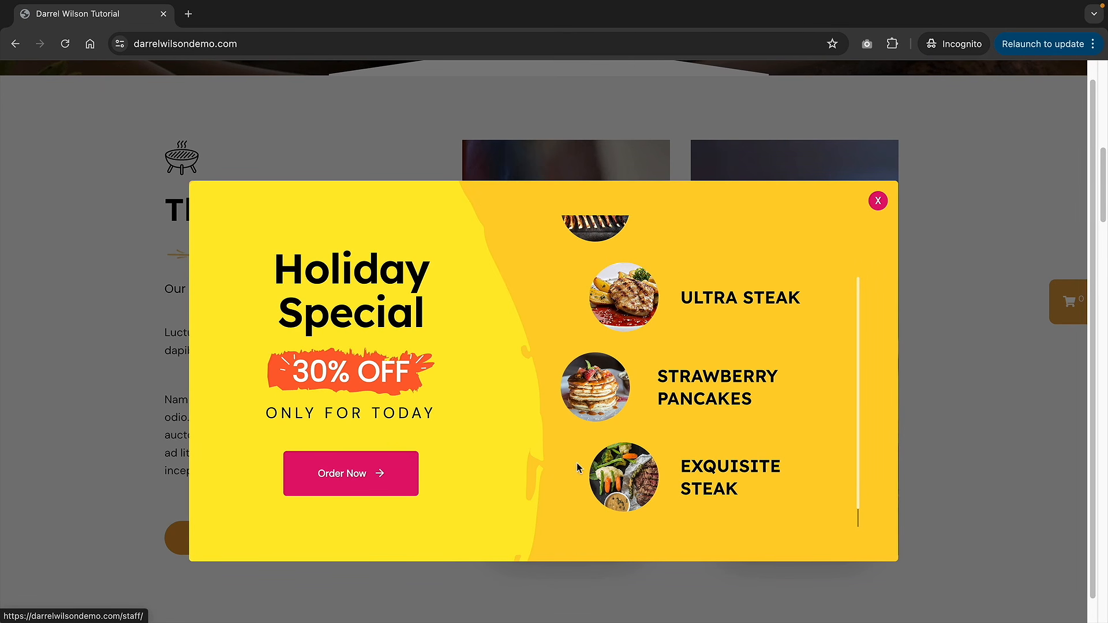
left_click(348, 483)
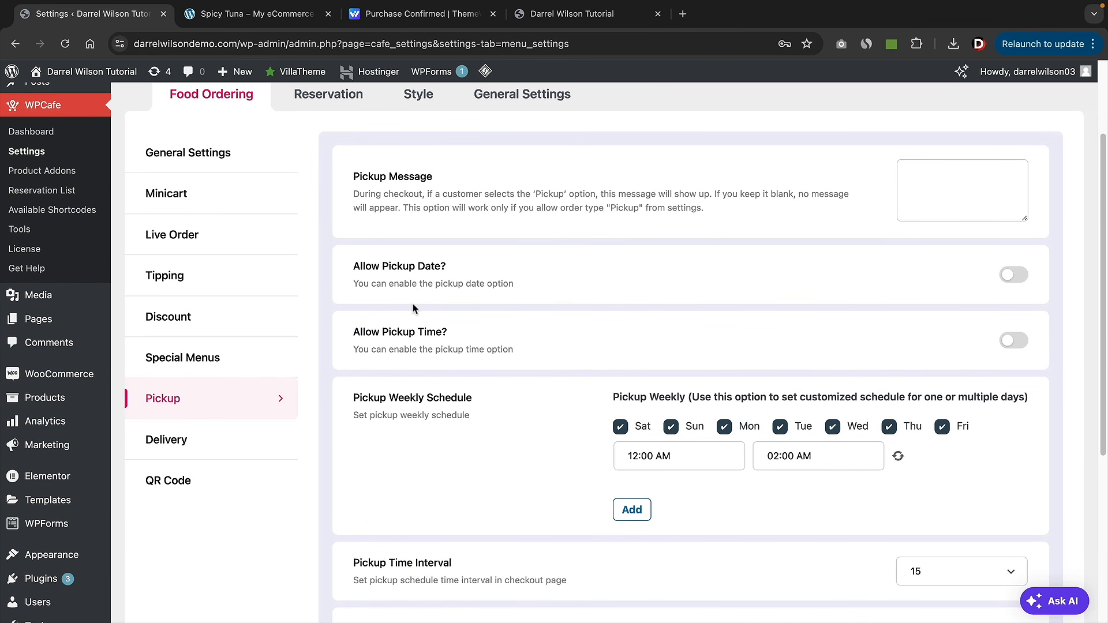
- Turn on pickup date and pickup time, with a 12:00 AM pickup end time
left_click(1013, 277)
left_click(1020, 343)
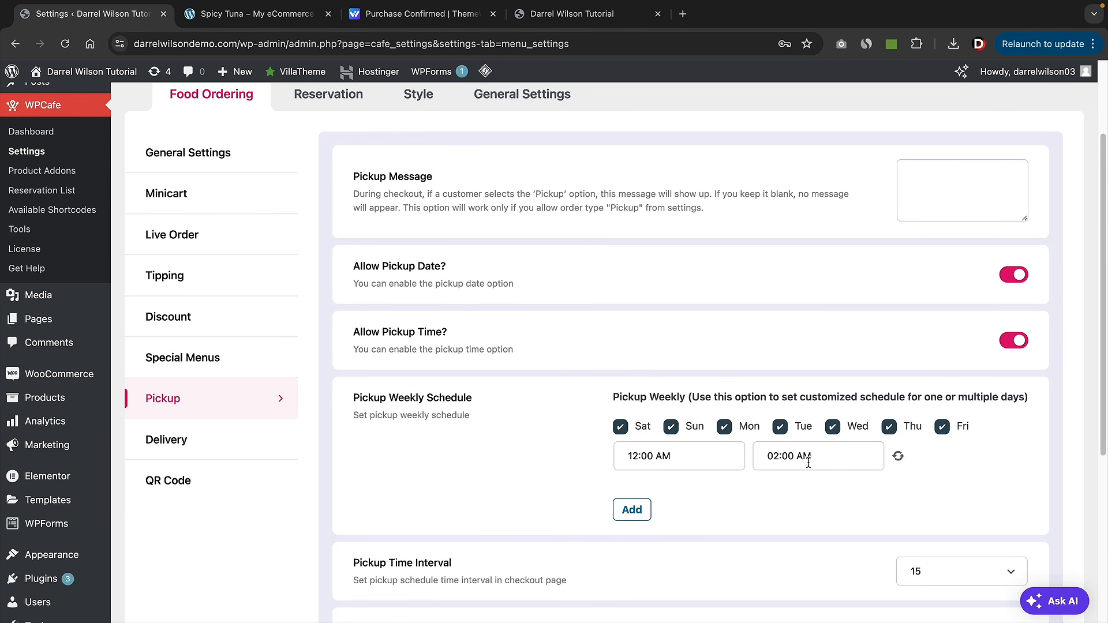
left_click(808, 462)
scroll(805, 500, "up", 2)
left_click(805, 484)
- Set the pickup time interval to 30 and make Sunday and Saturday weekly pickup holidays
scroll(715, 506, "down", 2)
scroll(714, 503, "down", 3)
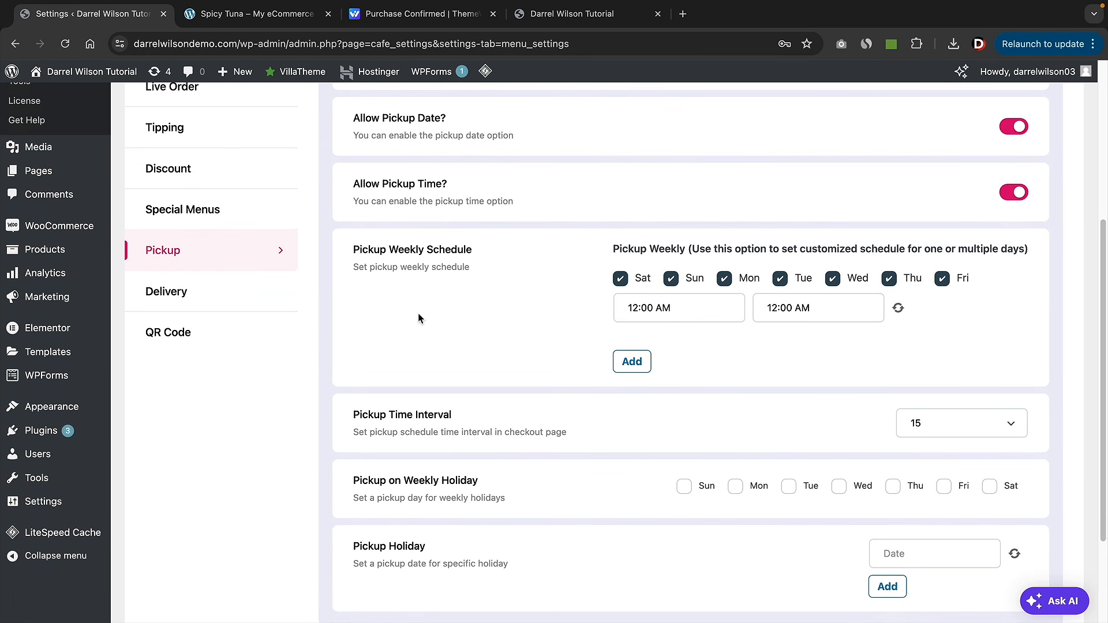
scroll(477, 341, "down", 2)
left_click_drag(353, 336, 450, 336)
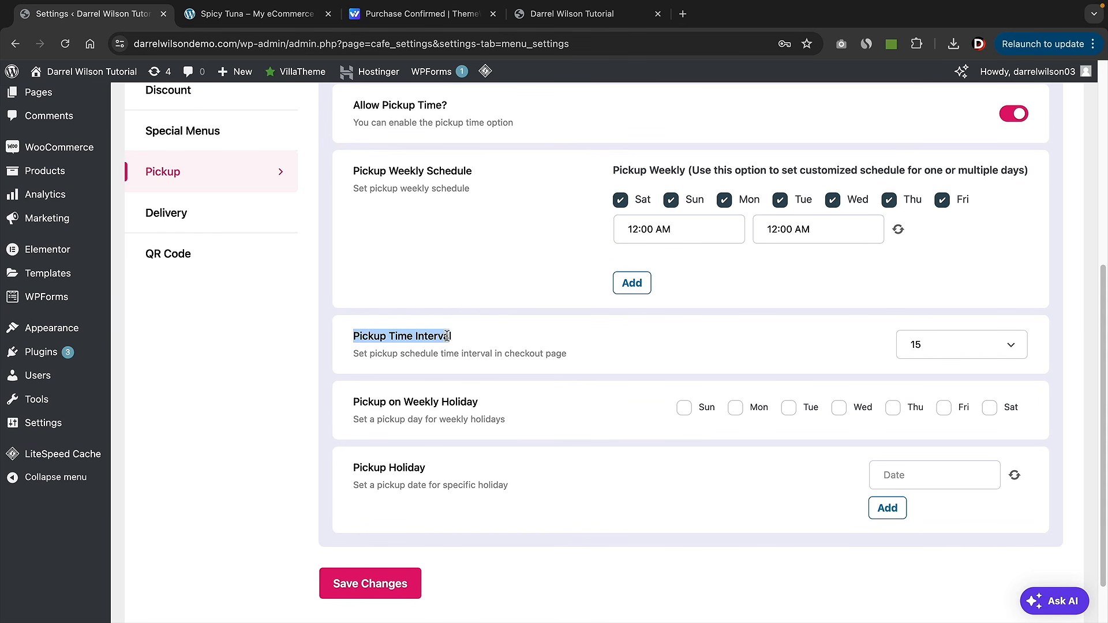
left_click(951, 348)
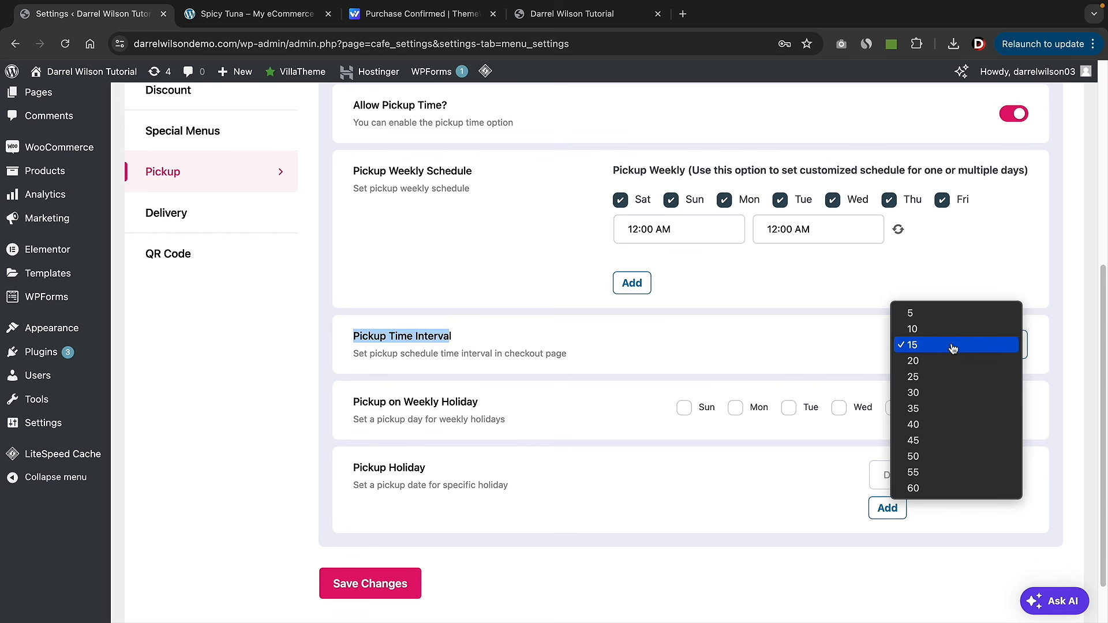
left_click(944, 397)
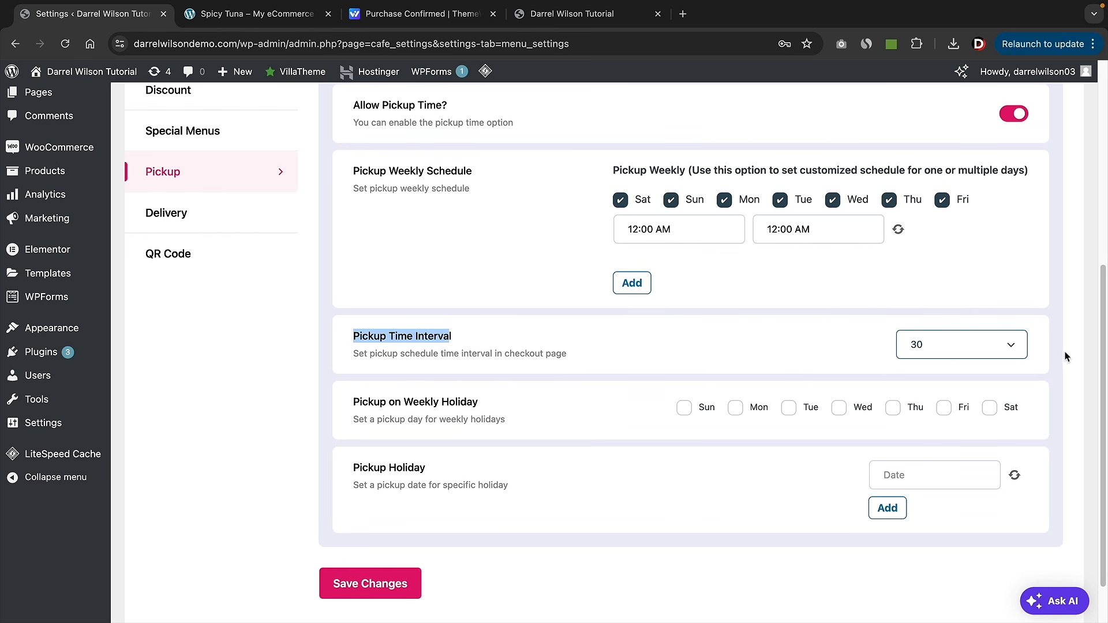
left_click(668, 339)
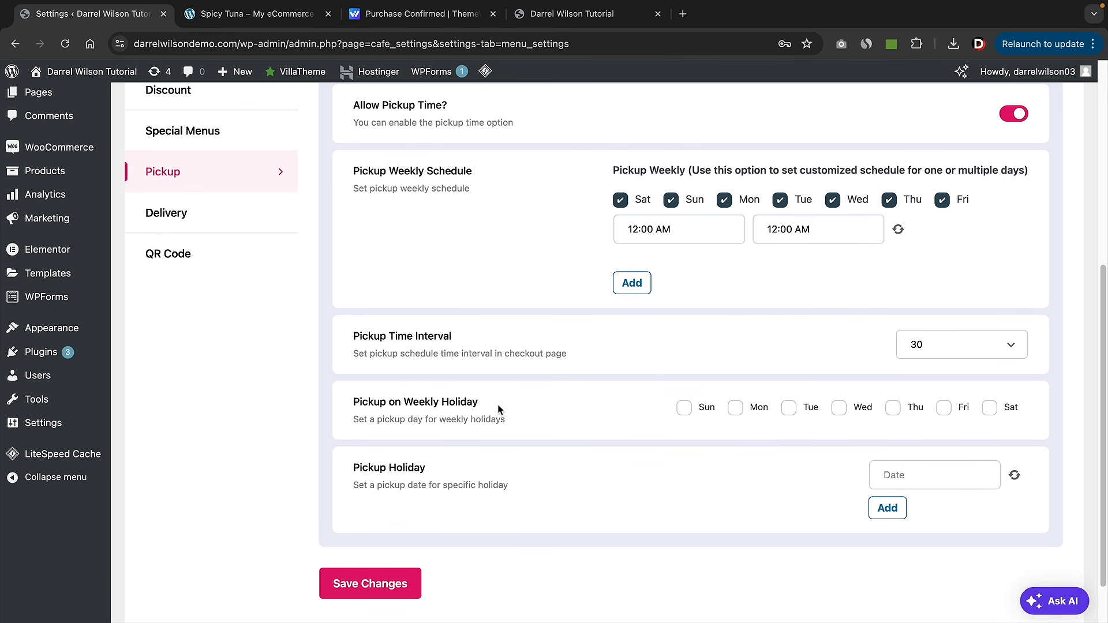
left_click_drag(361, 402, 481, 406)
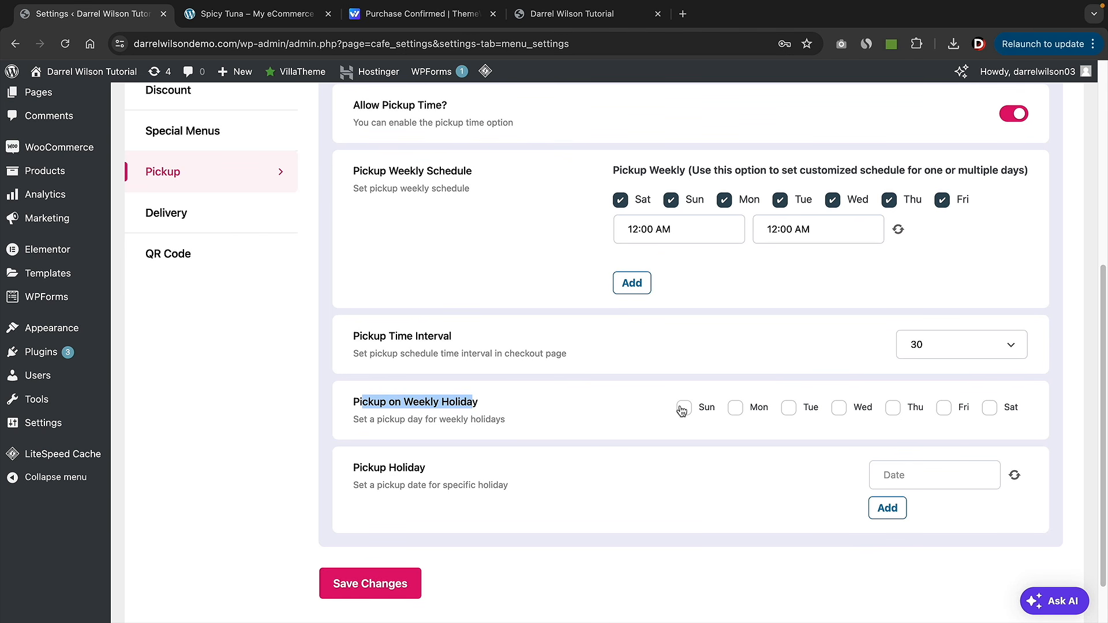
left_click(641, 404)
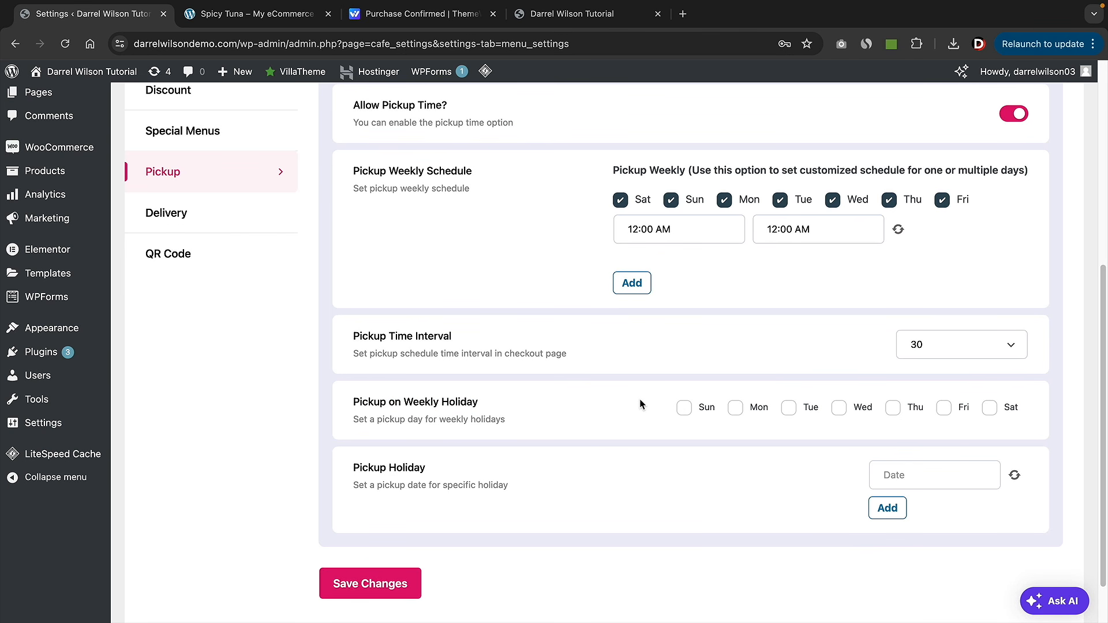
left_click(685, 409)
left_click(988, 410)
- Add 2024-12-31 as a pickup holiday date and save the pickup settings
left_click(906, 479)
left_click(1051, 277)
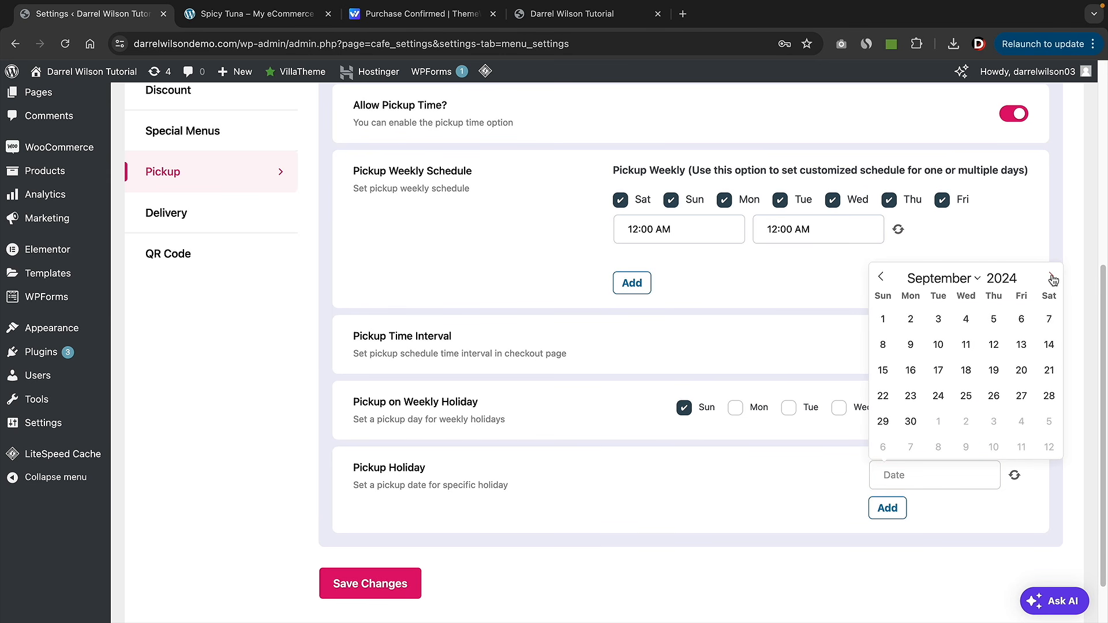
left_click(1051, 277)
left_click(1051, 277)
left_click(1051, 278)
left_click(1051, 278)
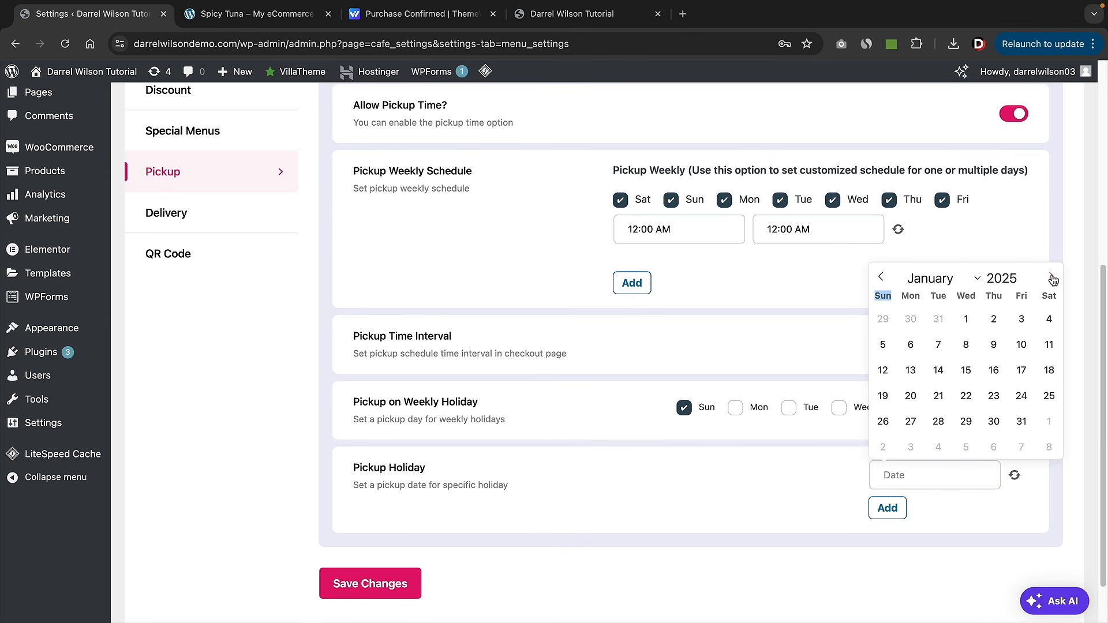
left_click(882, 277)
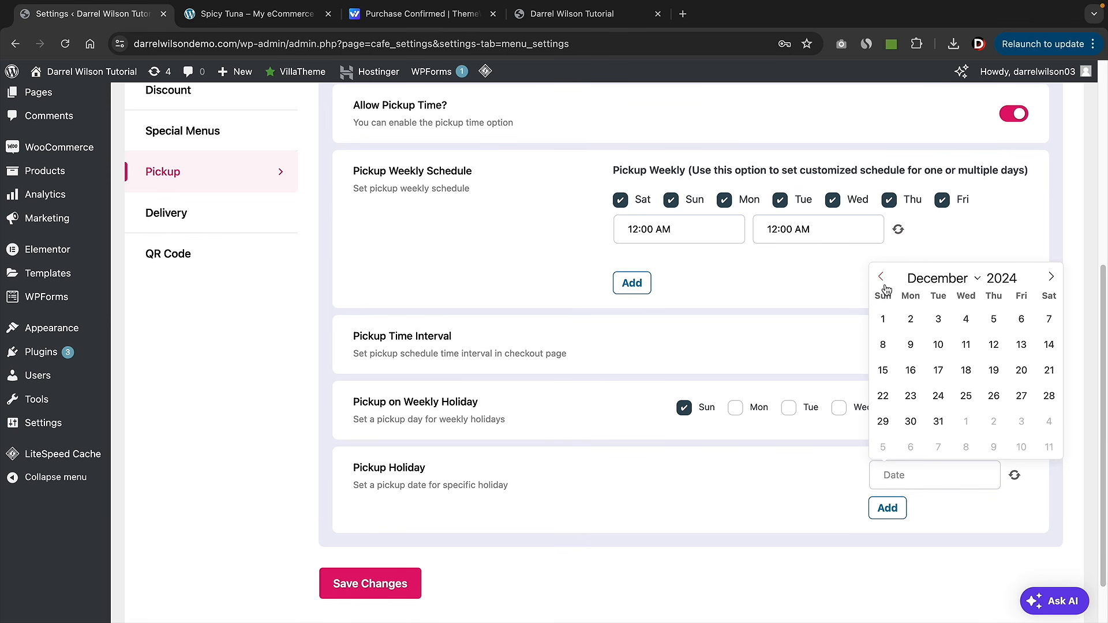
left_click(939, 422)
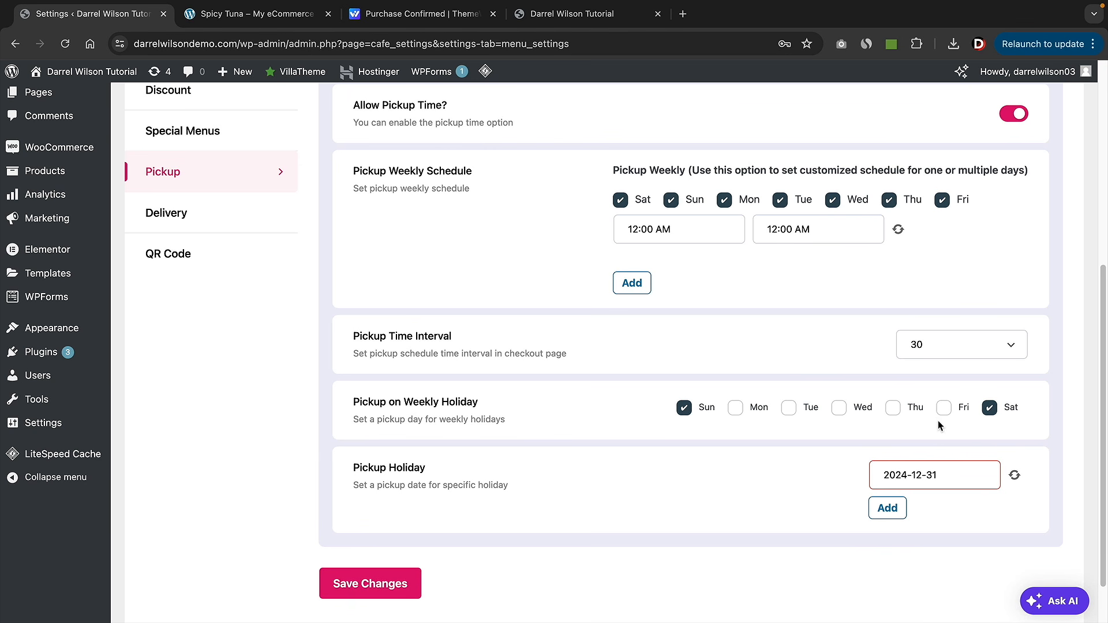
left_click(887, 508)
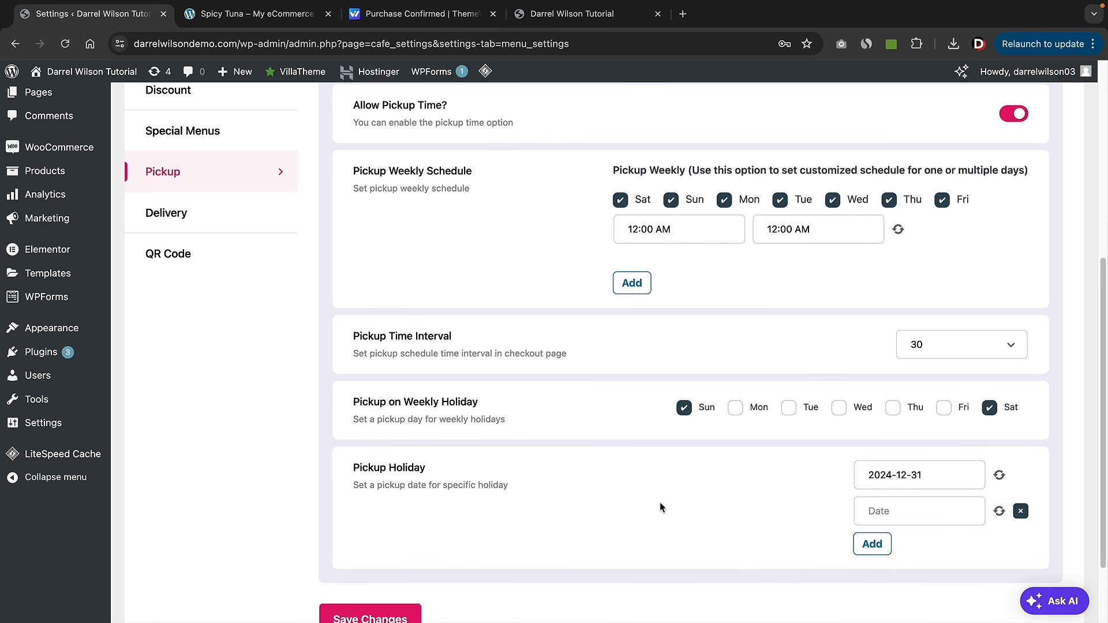
scroll(579, 462, "down", 1)
left_click(389, 599)
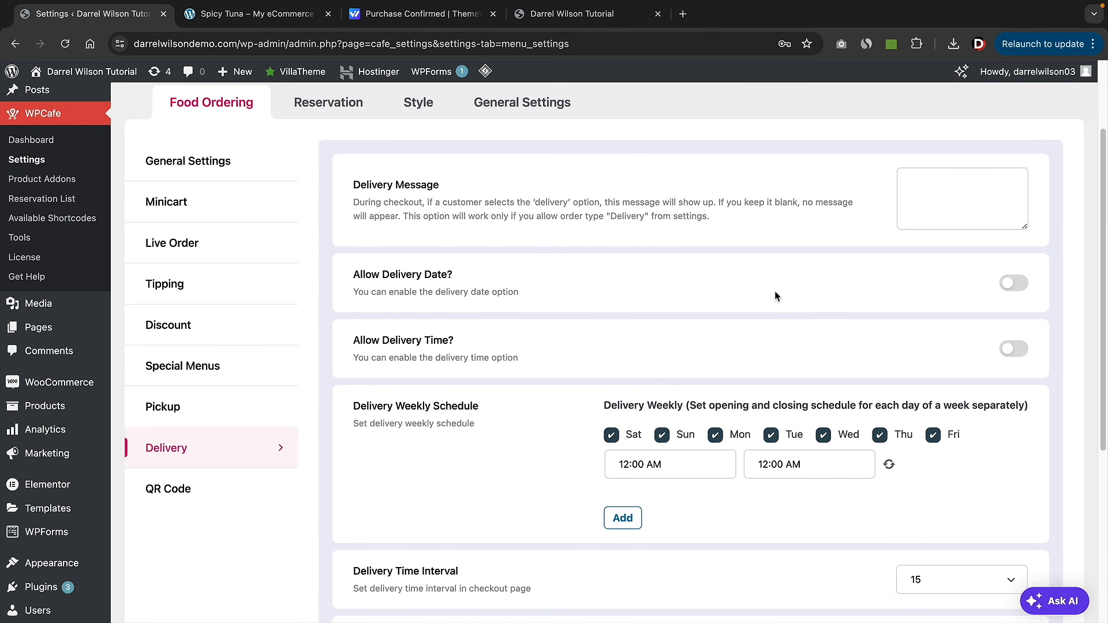
- Switch on Allow Delivery Date and Allow Delivery Time in WPCafe's Delivery settings
left_click(1009, 285)
left_click(1011, 351)
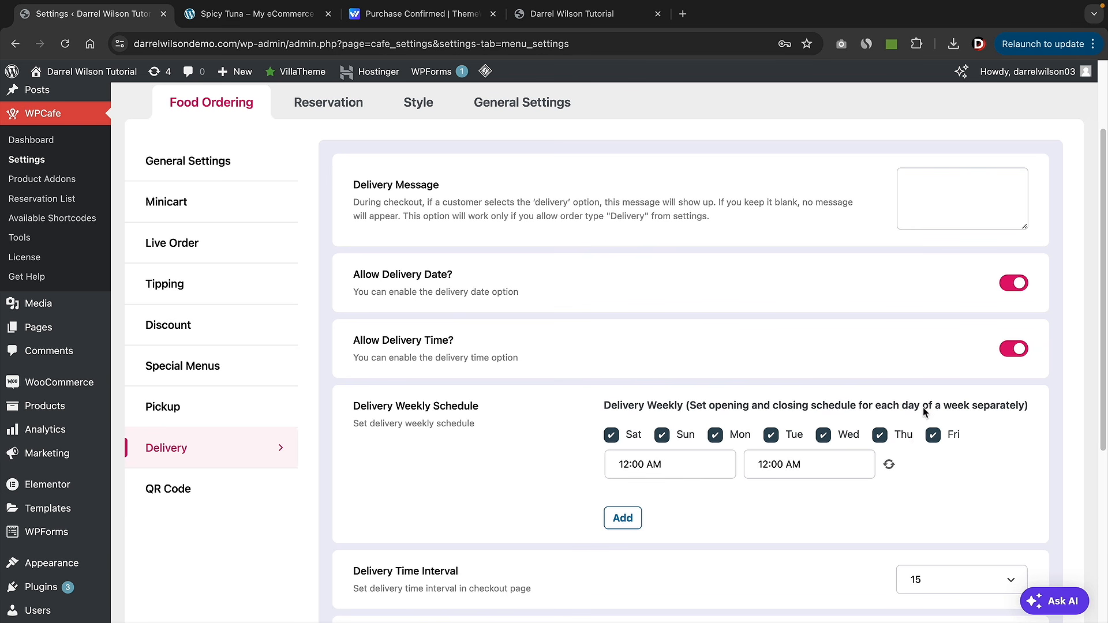
left_click(205, 410)
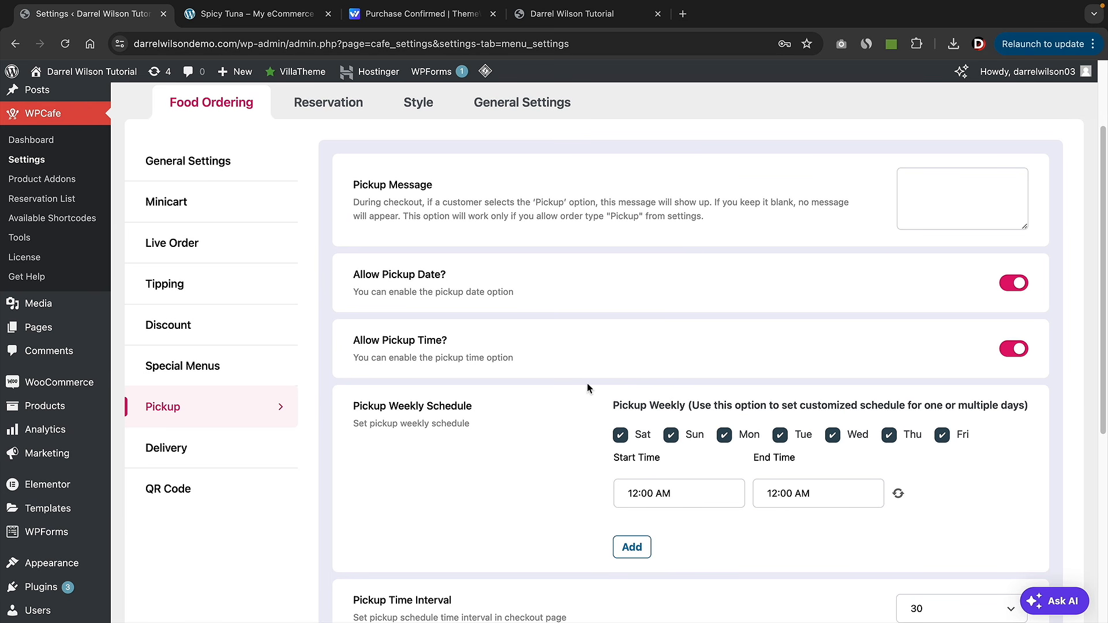
left_click(238, 447)
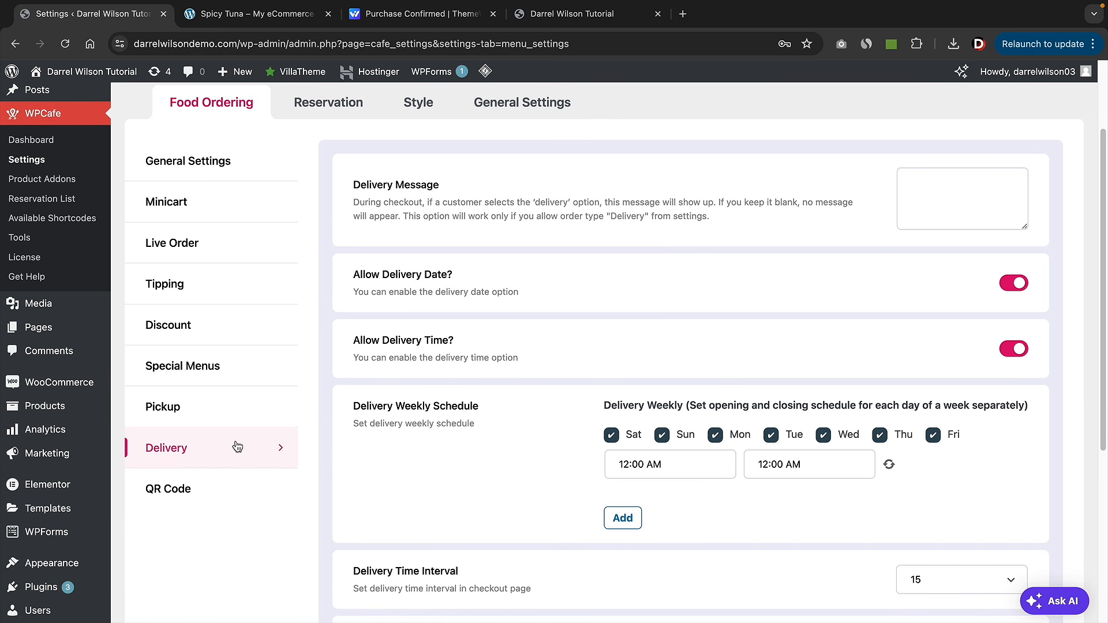
left_click(190, 490)
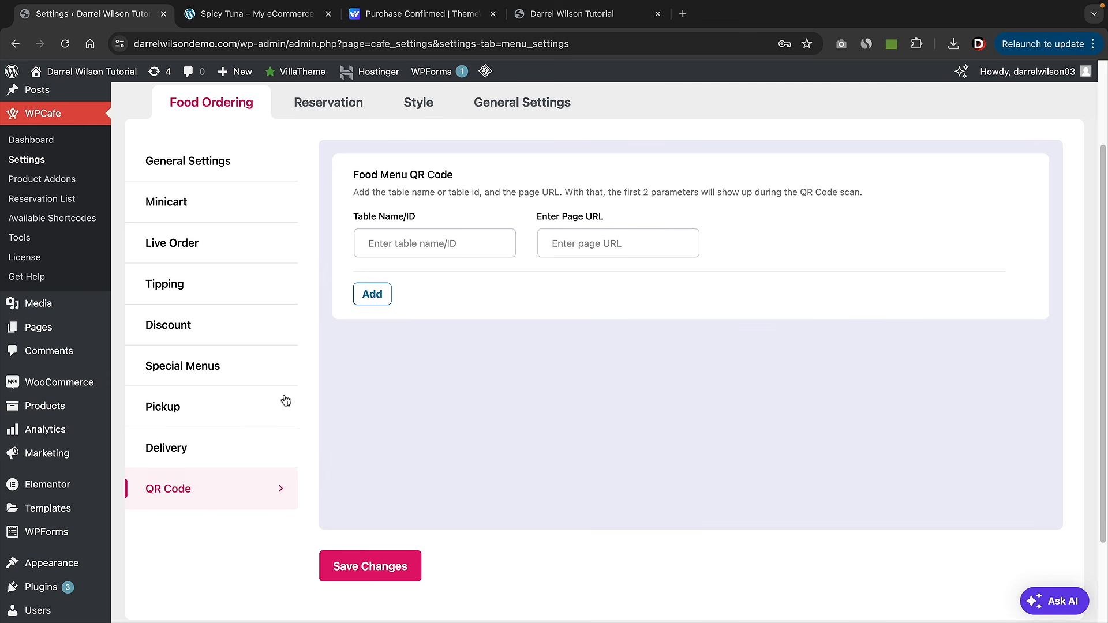
- Name the QR code table 'Main Menu' and copy the live site's /menu/ page address
left_click(460, 244)
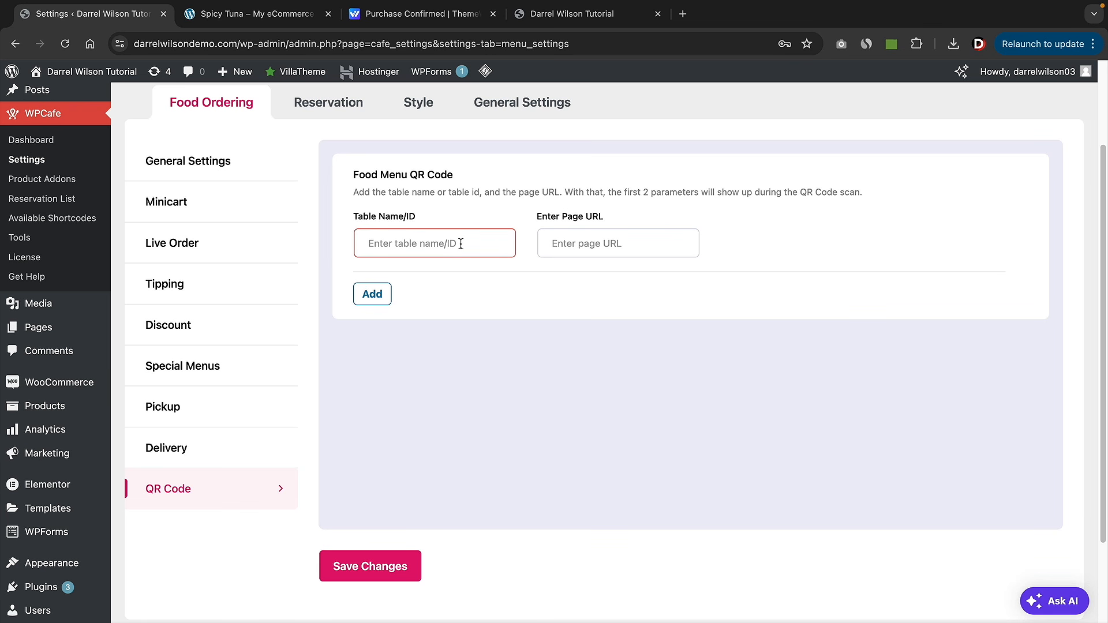
type("Main Menu")
key("Tab")
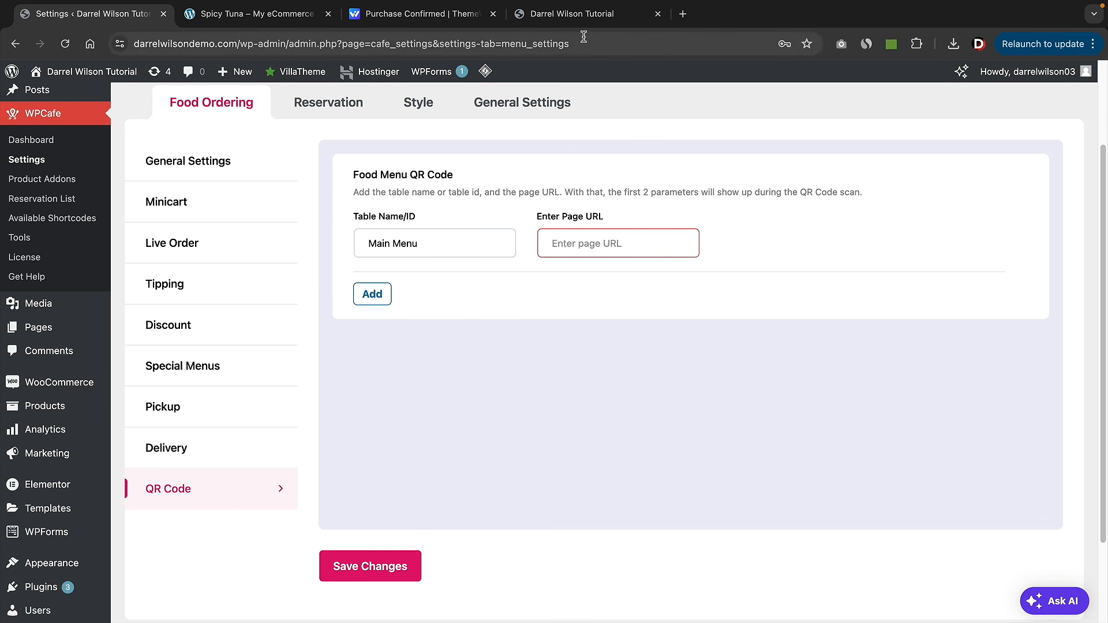
left_click(583, 14)
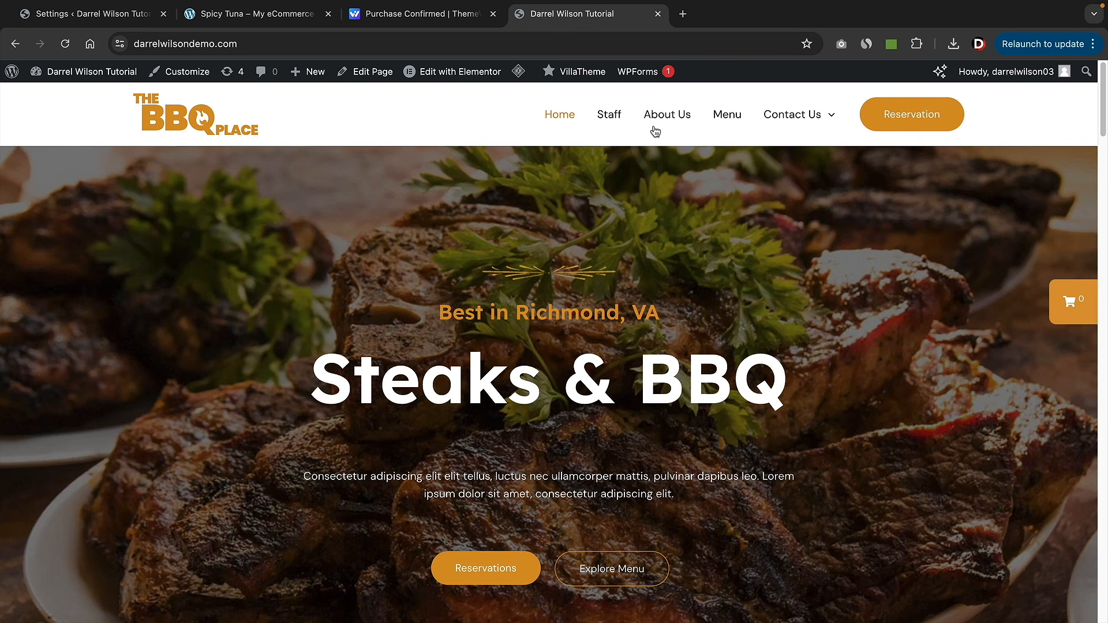
left_click(732, 115)
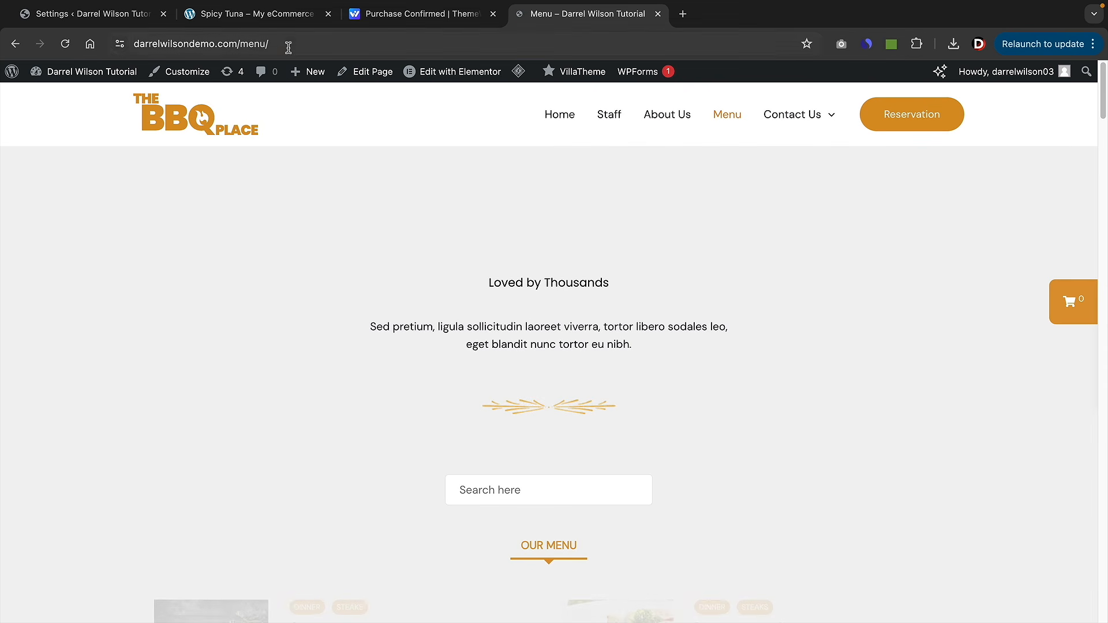
scroll(496, 362, "down", 3)
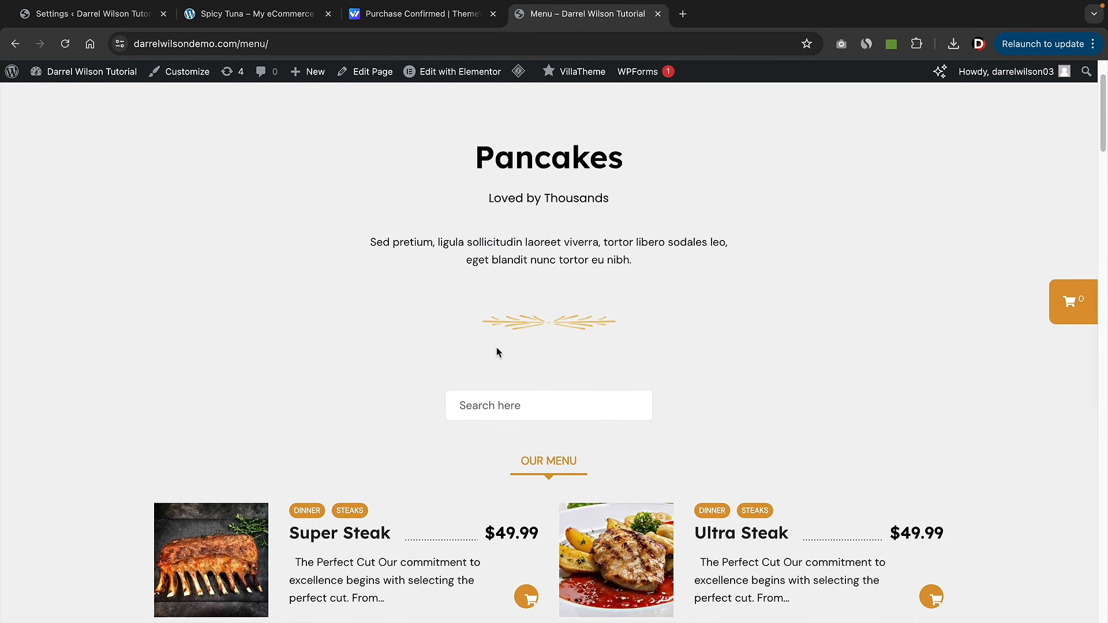
scroll(437, 324, "down", 5)
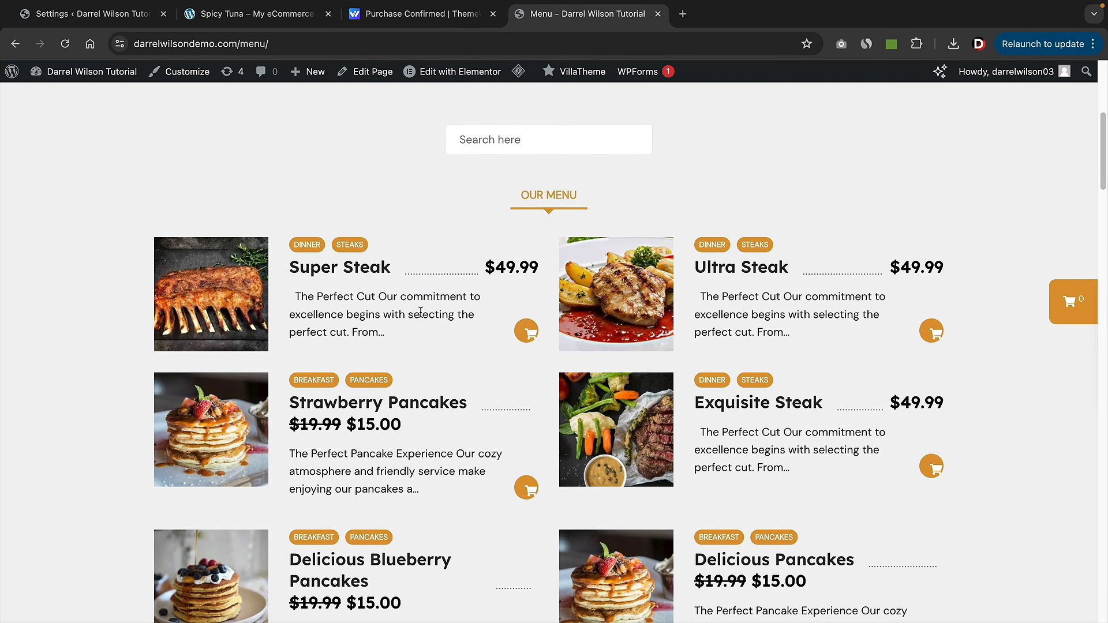
left_click(225, 44)
right_click(225, 45)
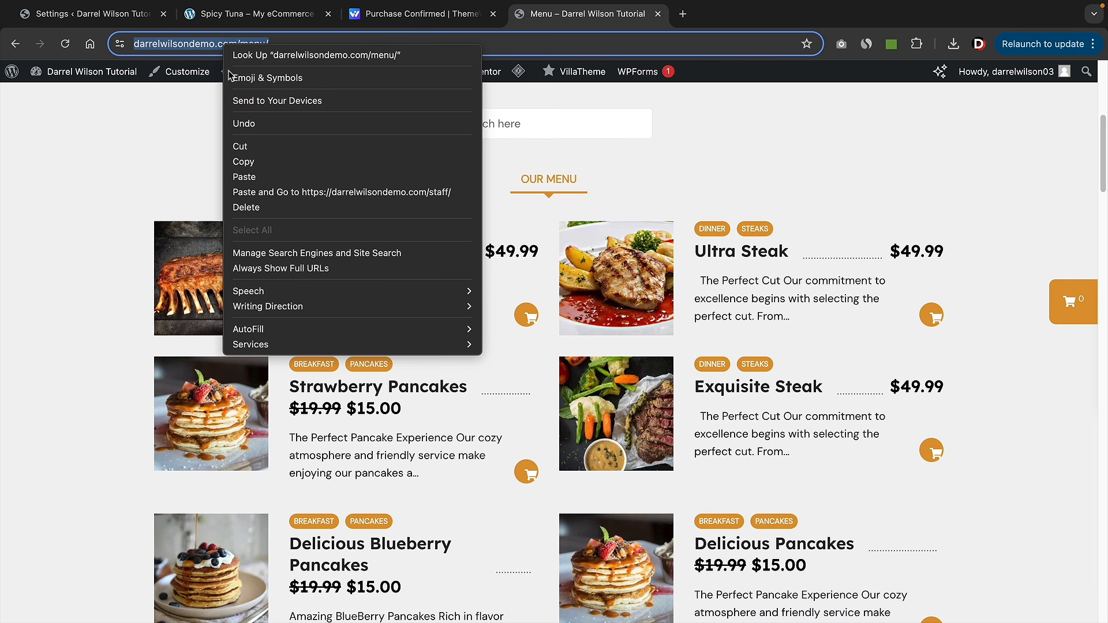
left_click(240, 163)
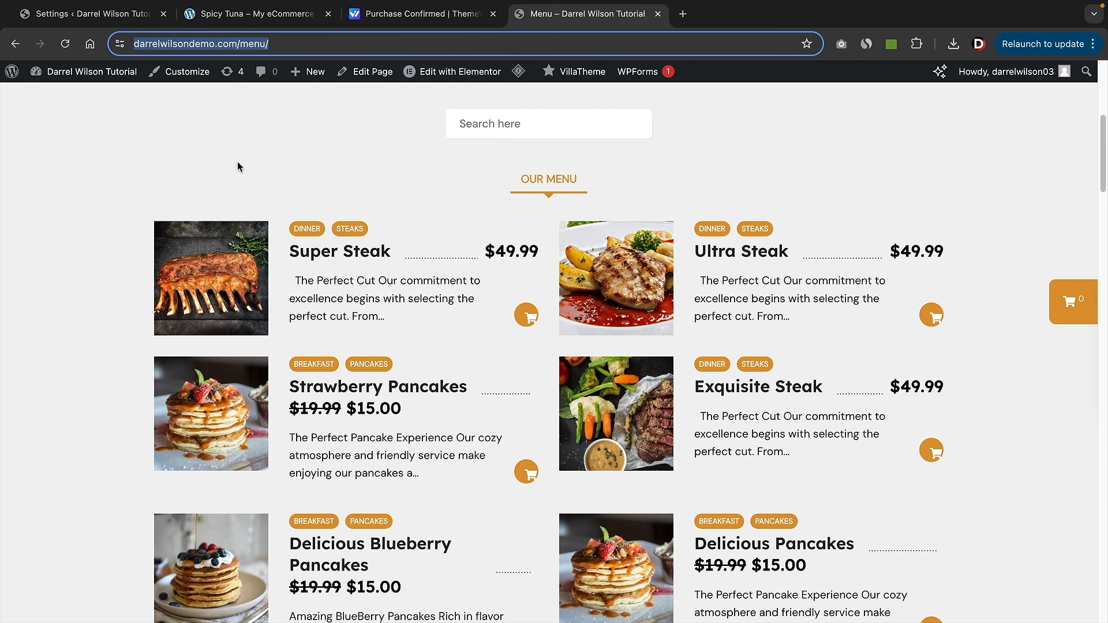
- Paste the /menu/ address as the page URL, save, and download the Main Menu QR code
left_click(113, 17)
right_click(579, 243)
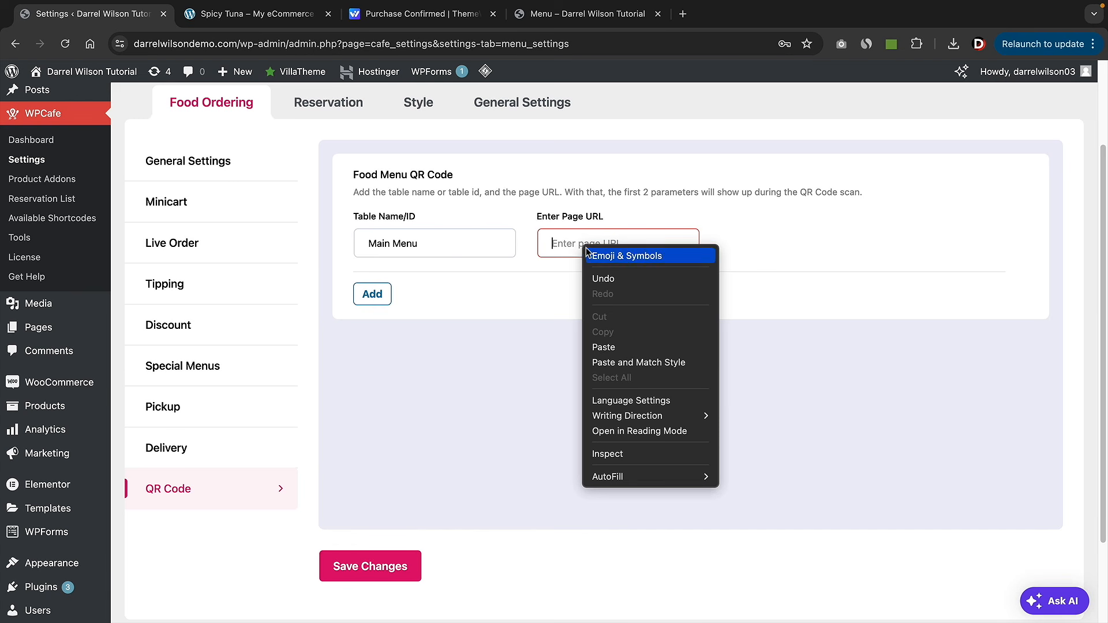
left_click(601, 346)
left_click(380, 294)
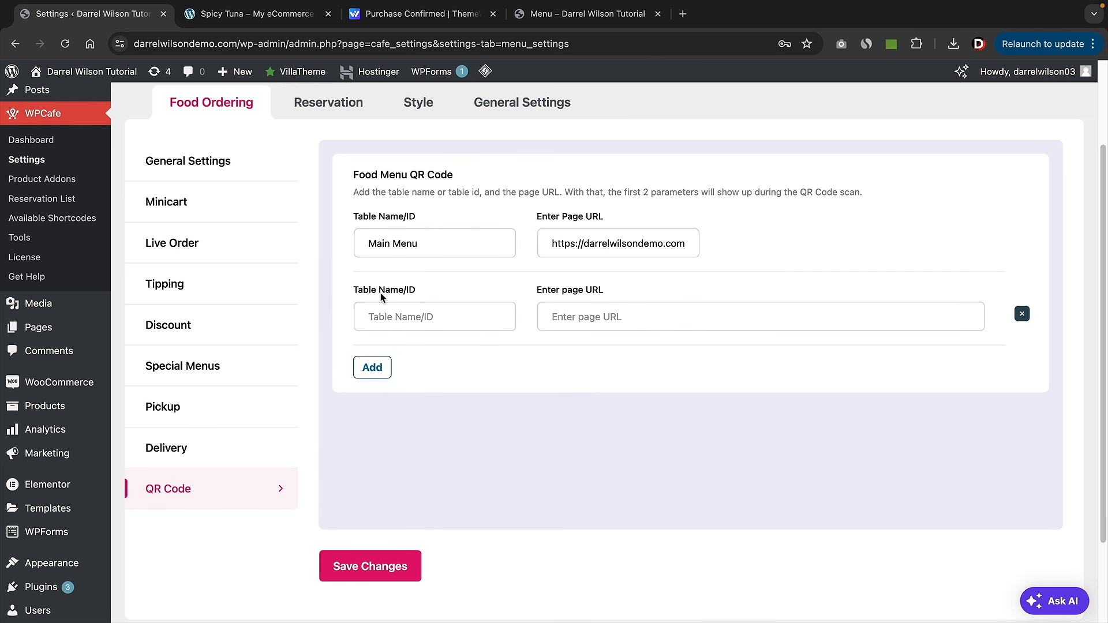
left_click(390, 567)
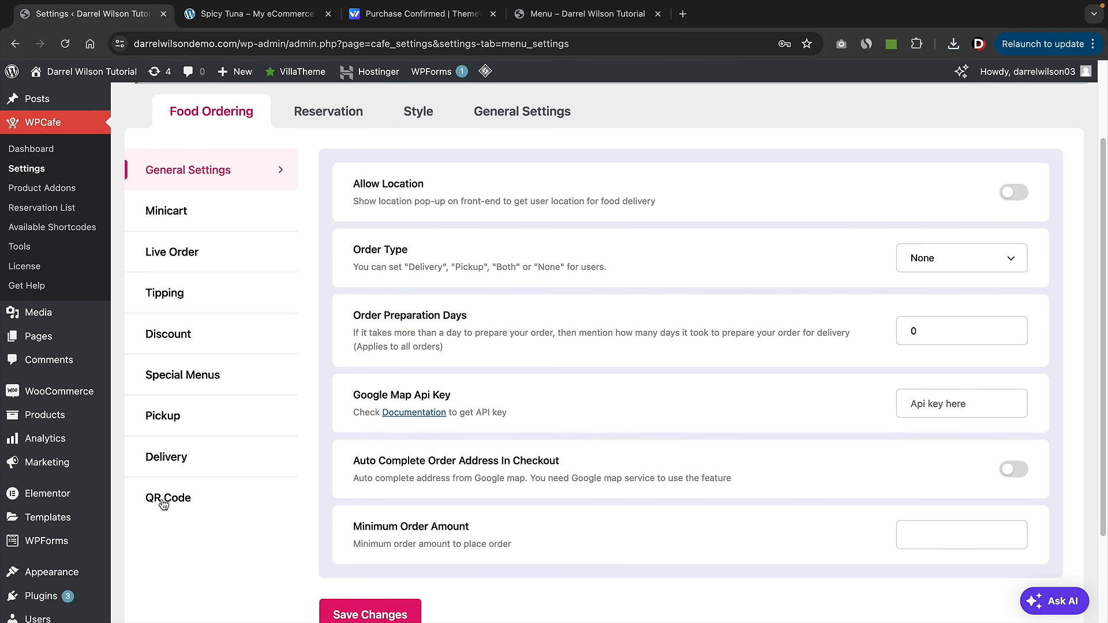
left_click(164, 503)
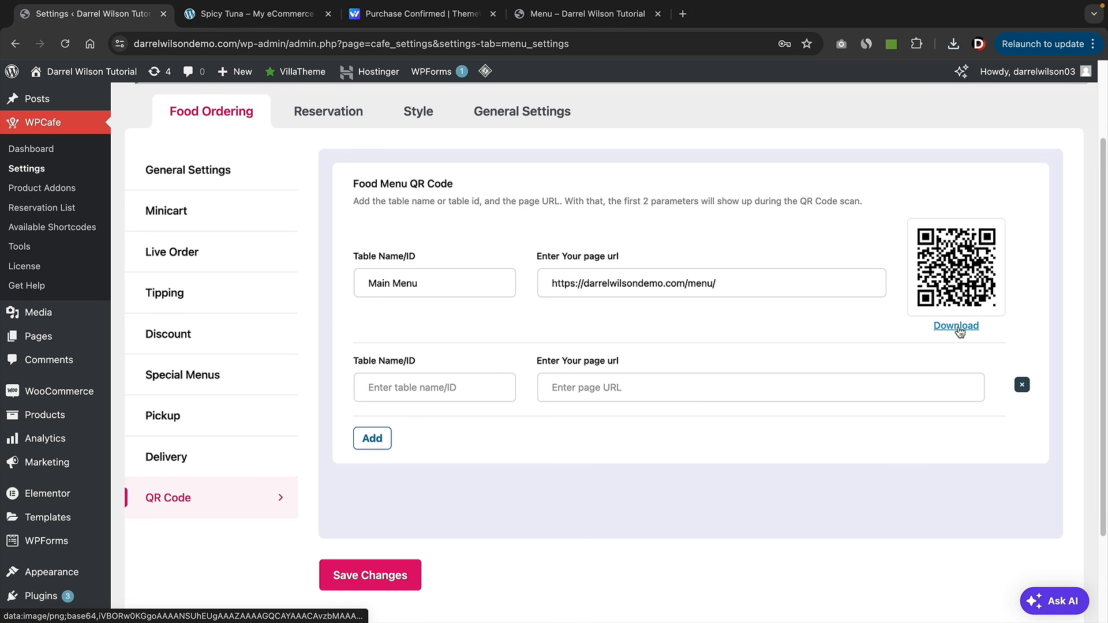
left_click(957, 327)
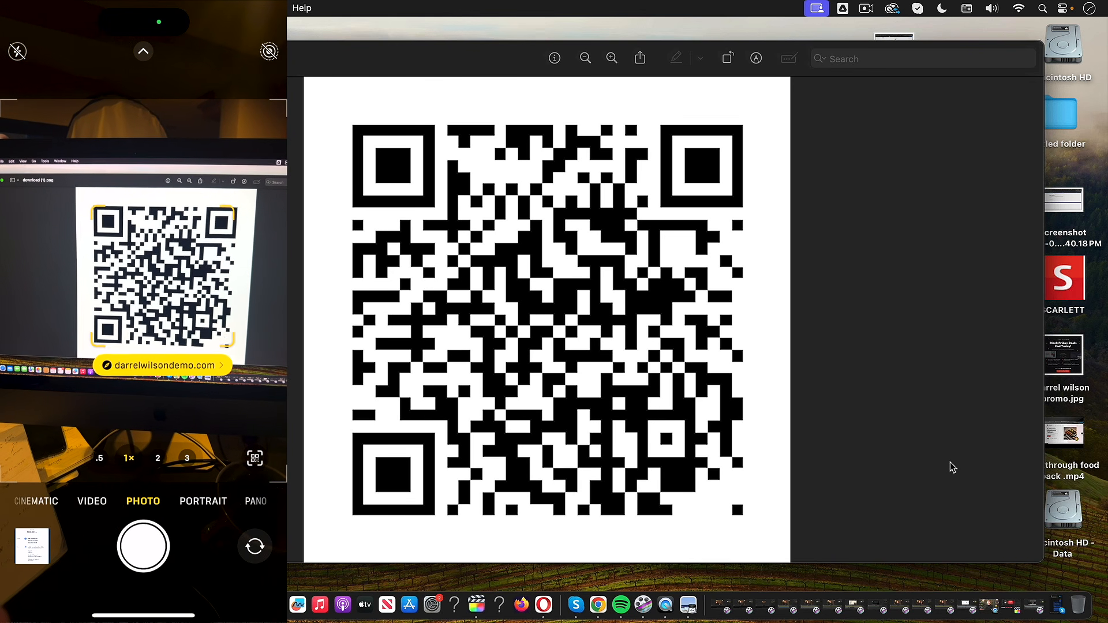
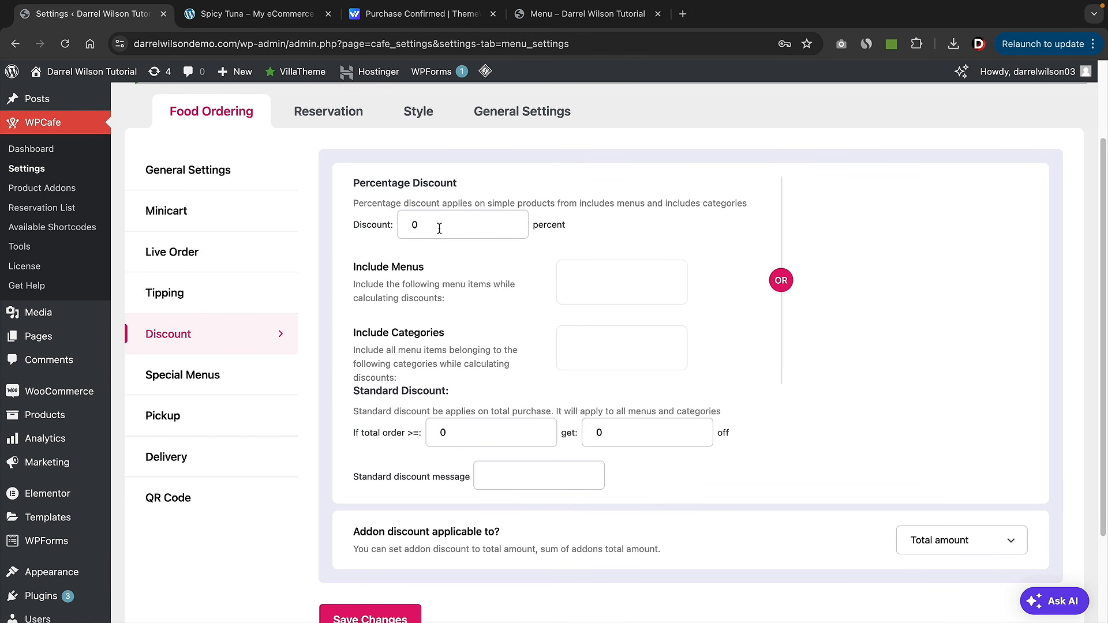
- Try a 10 percent discount including Breakfast, Strawberry Pancakes, Exquisite Steak and Blueberry Pancakes
left_click_drag(446, 223, 398, 225)
type("10")
left_click(595, 282)
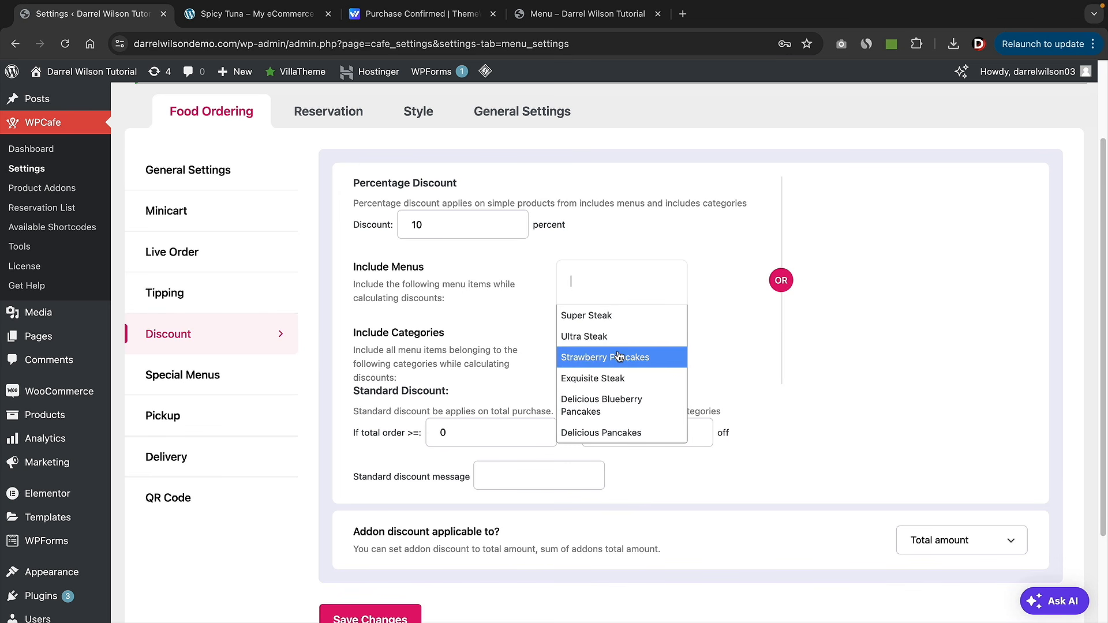
left_click(712, 296)
left_click(616, 339)
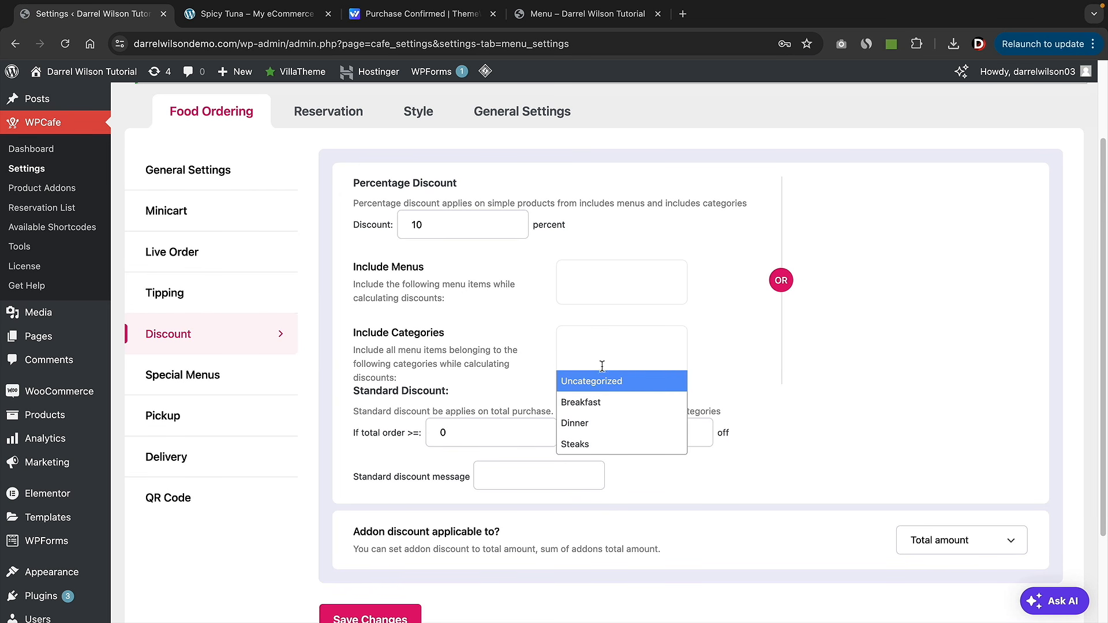
left_click(601, 402)
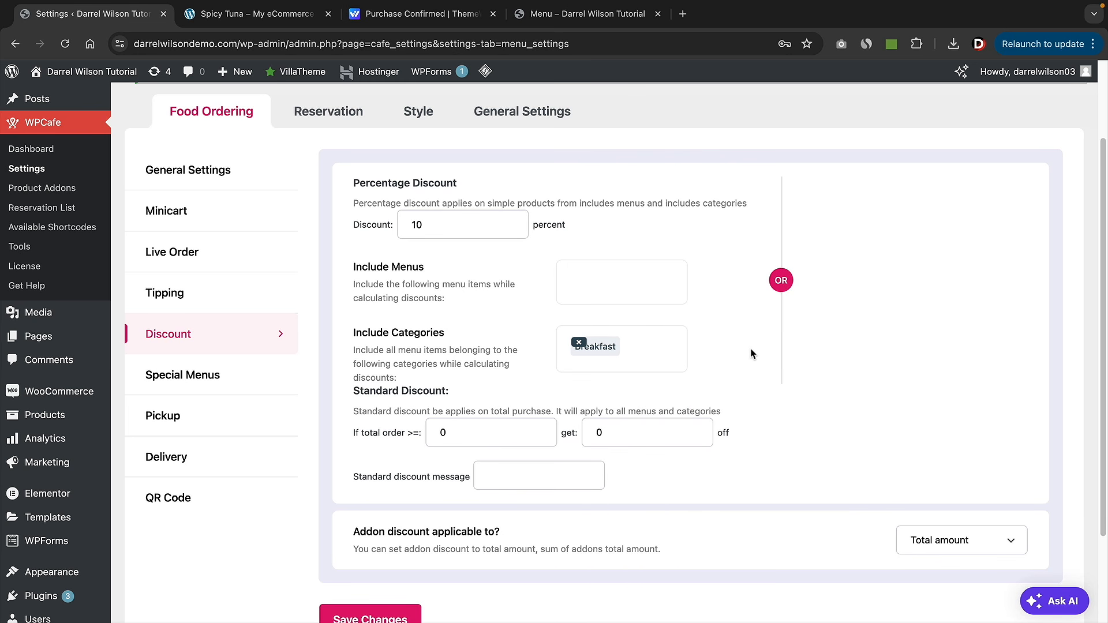
left_click(622, 288)
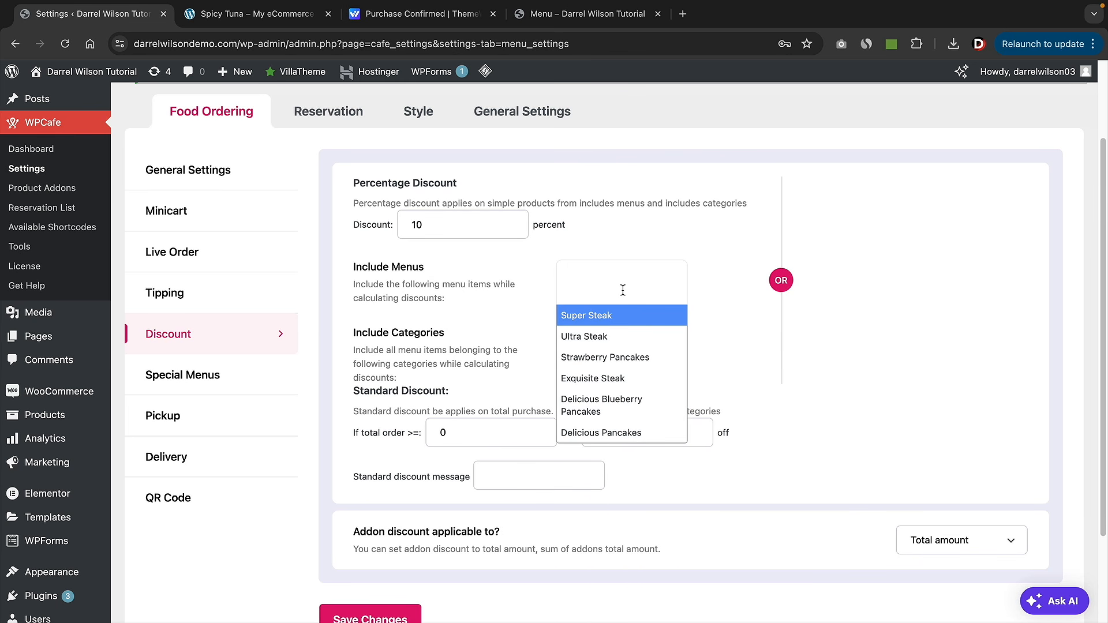
left_click(621, 358)
left_click(625, 323)
left_click(614, 404)
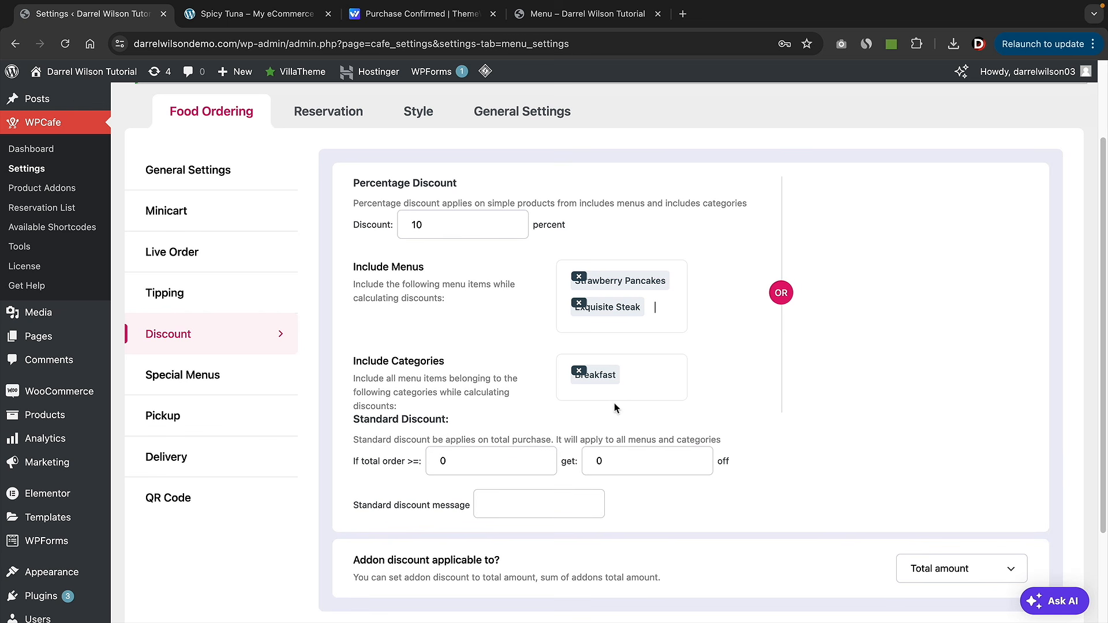
left_click(610, 321)
left_click(619, 434)
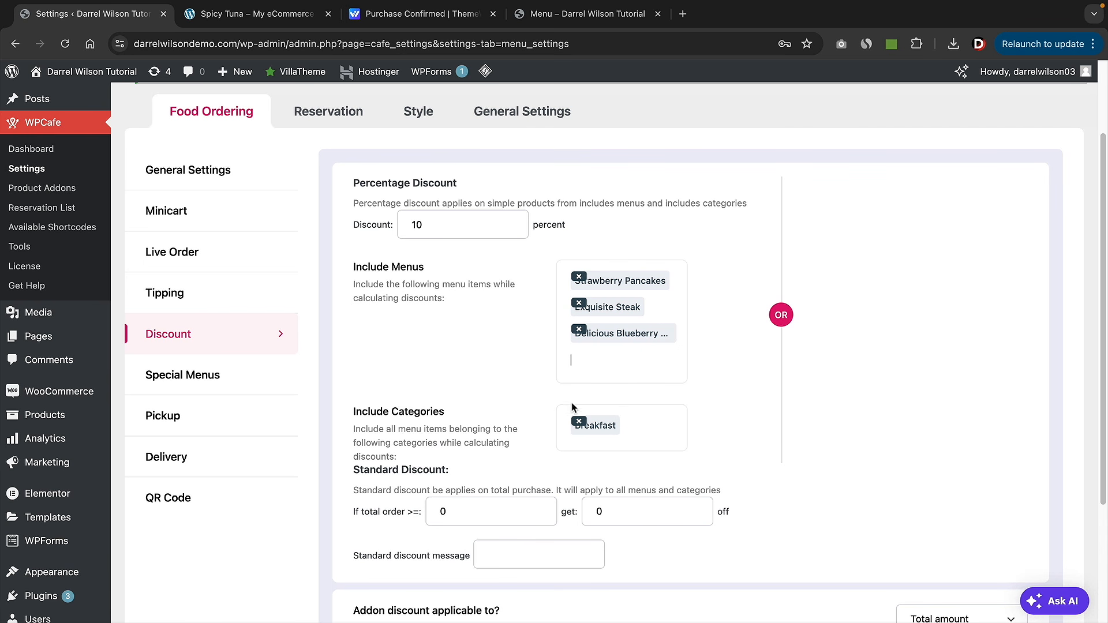
- Remove the Breakfast category and the three menu items, and clear the percentage value
left_click(579, 421)
left_click(579, 329)
left_click(579, 303)
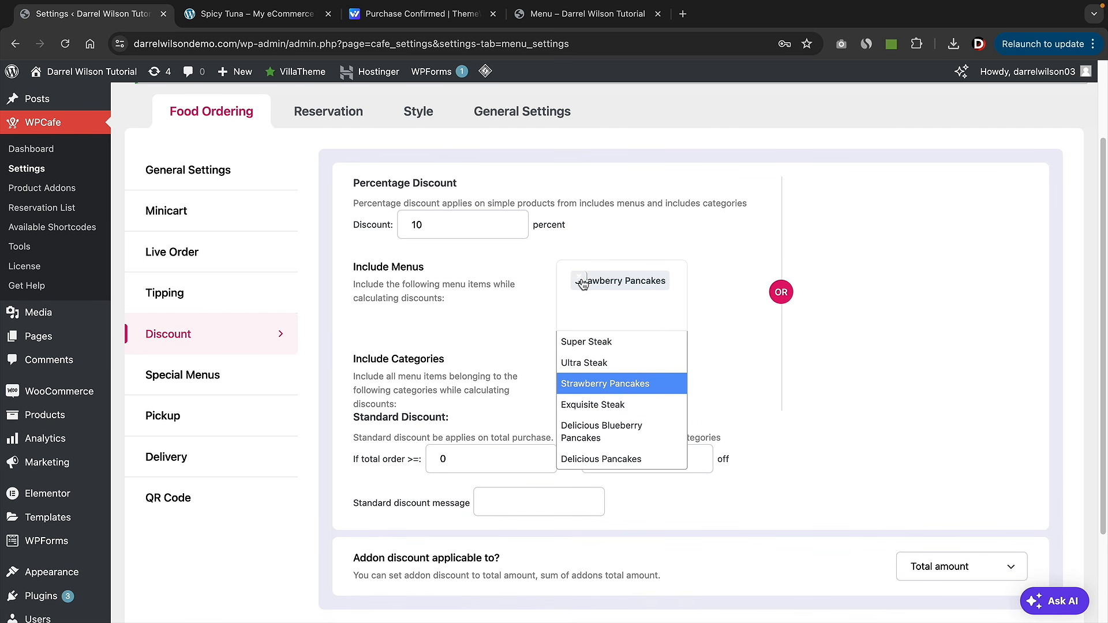
left_click(583, 282)
double_click(507, 228)
key("BackSpace")
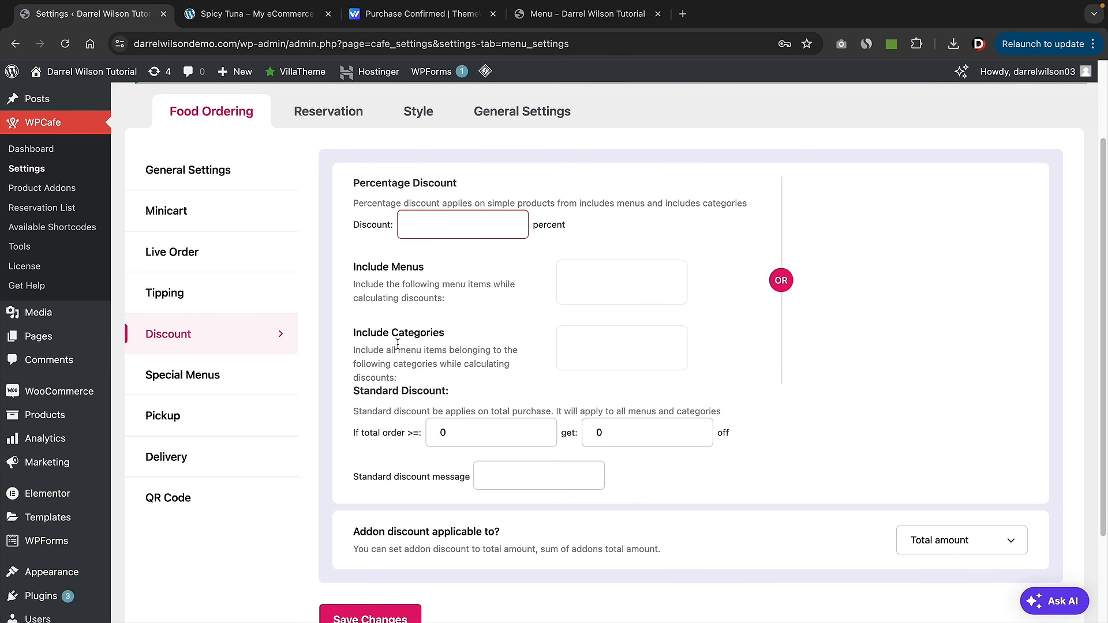
- Set a discount of 10 off orders of 100 or more, with message '$10 Discount Applied!'
double_click(444, 434)
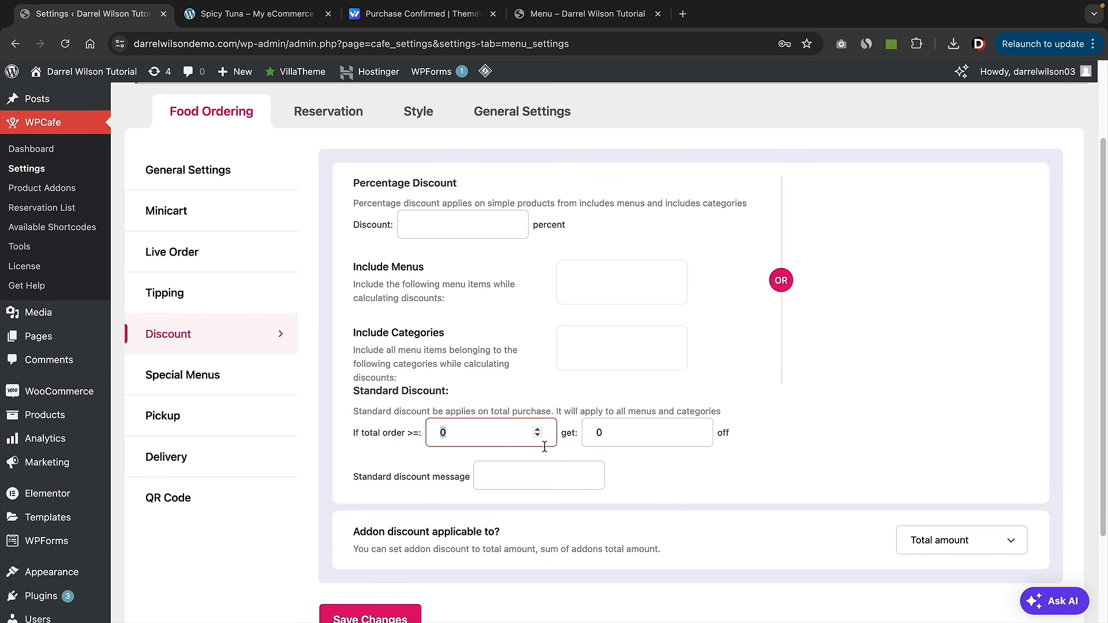
type("100")
key("Tab")
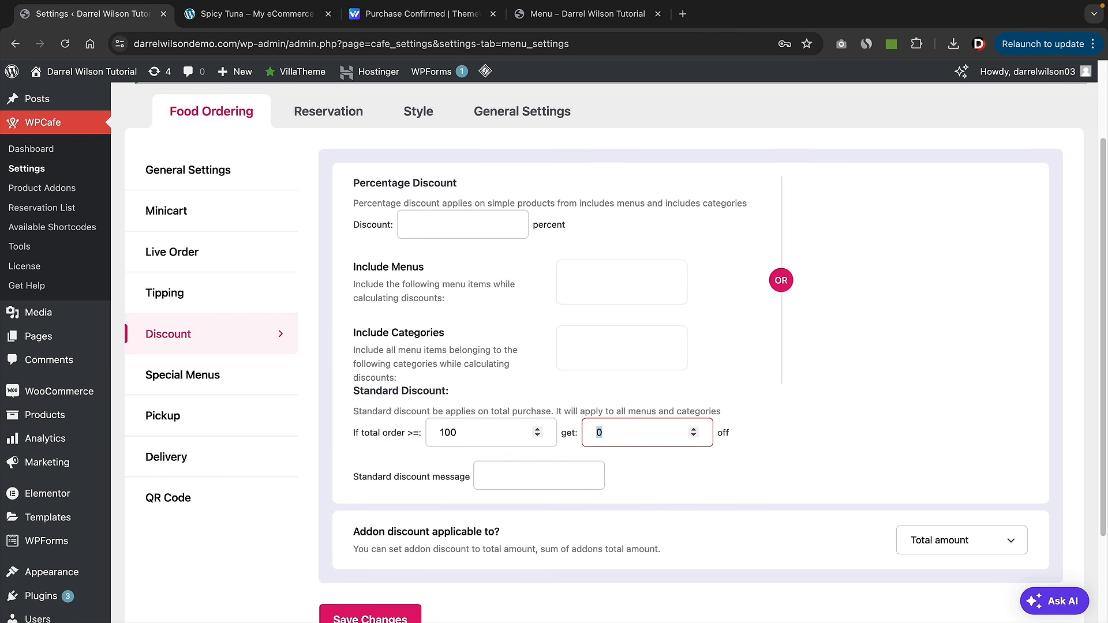
key("Tab")
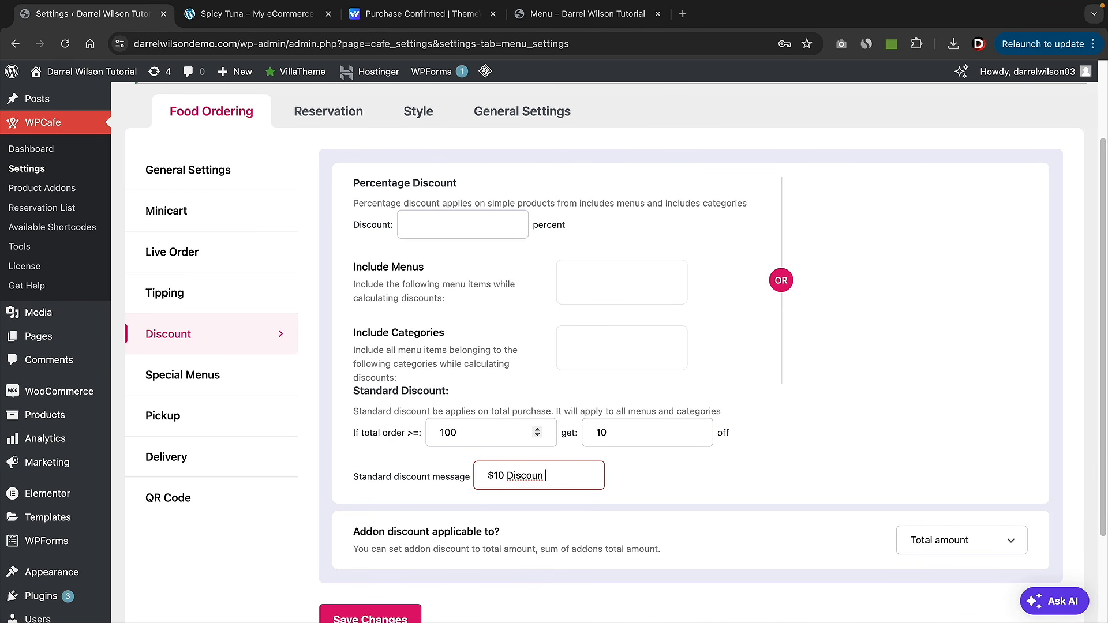
type("$10 Discount Applied!")
key("Tab")
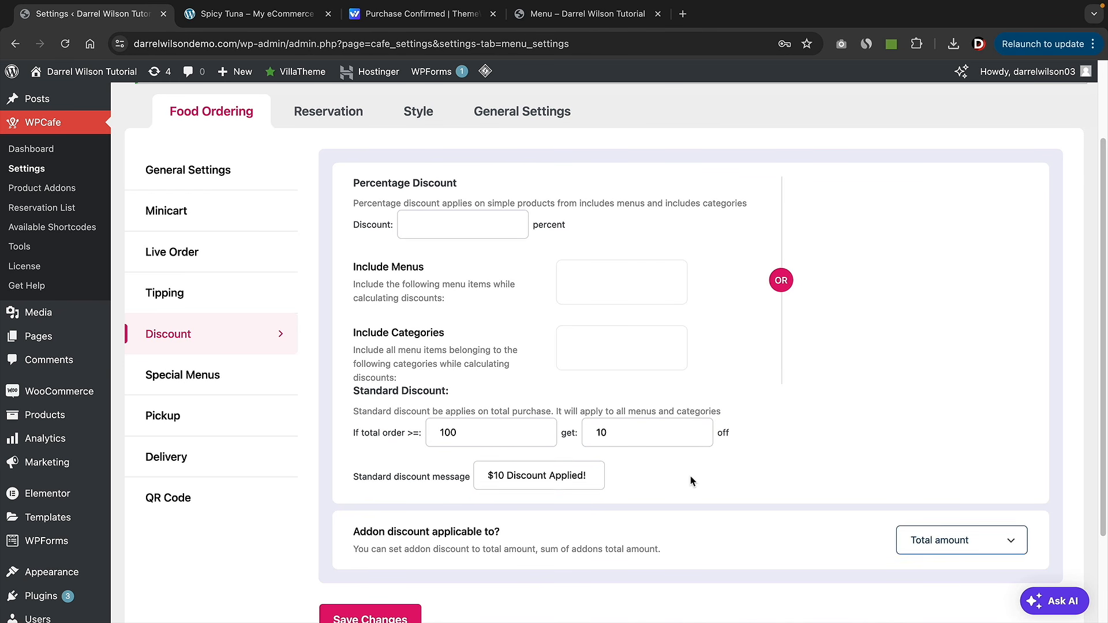
scroll(690, 479, "down", 3)
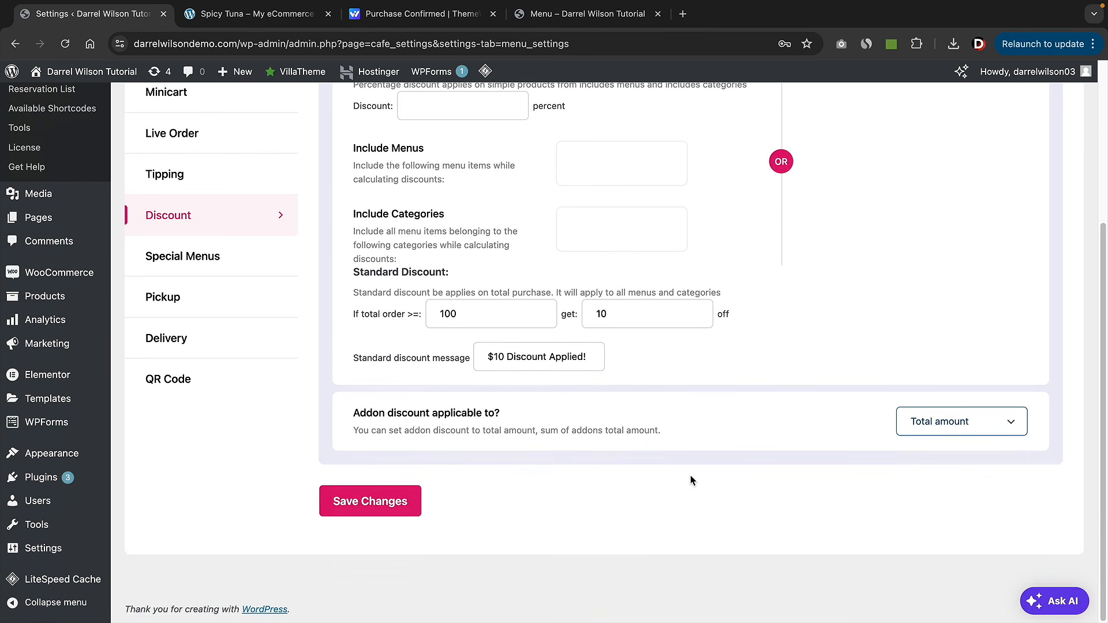
- Keep the addon discount applied to the Total amount and save the discount settings
left_click(936, 429)
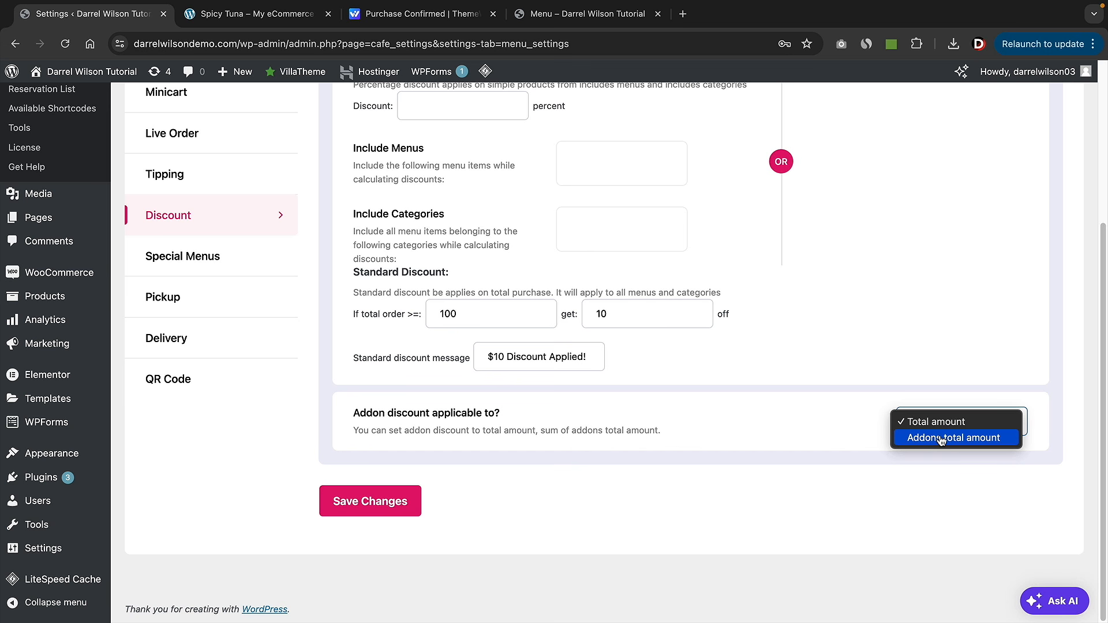
left_click(940, 440)
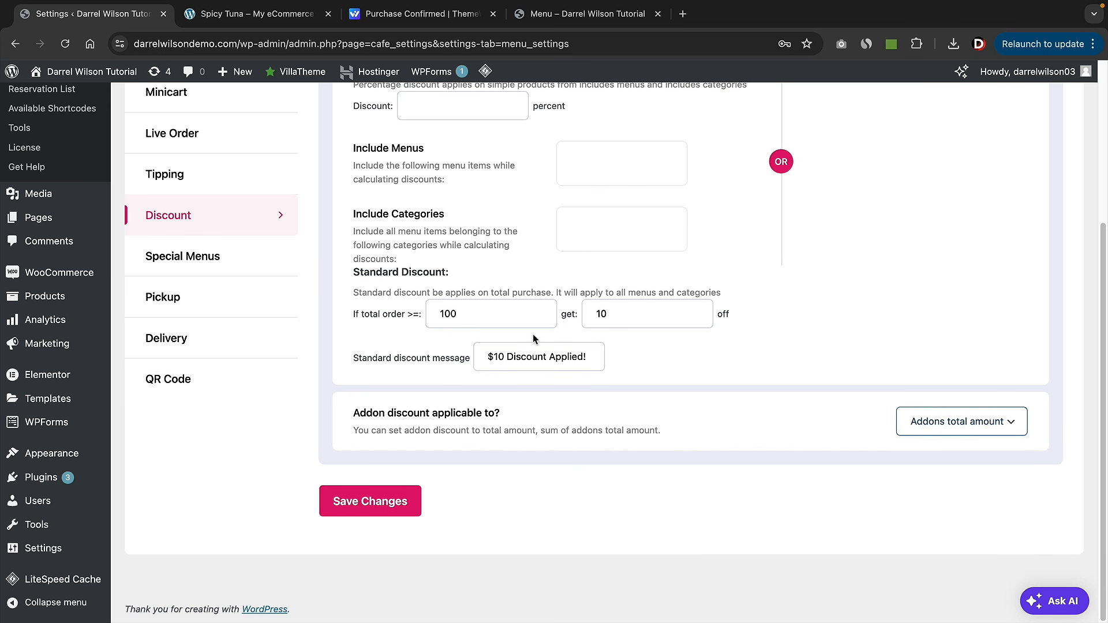
left_click(953, 428)
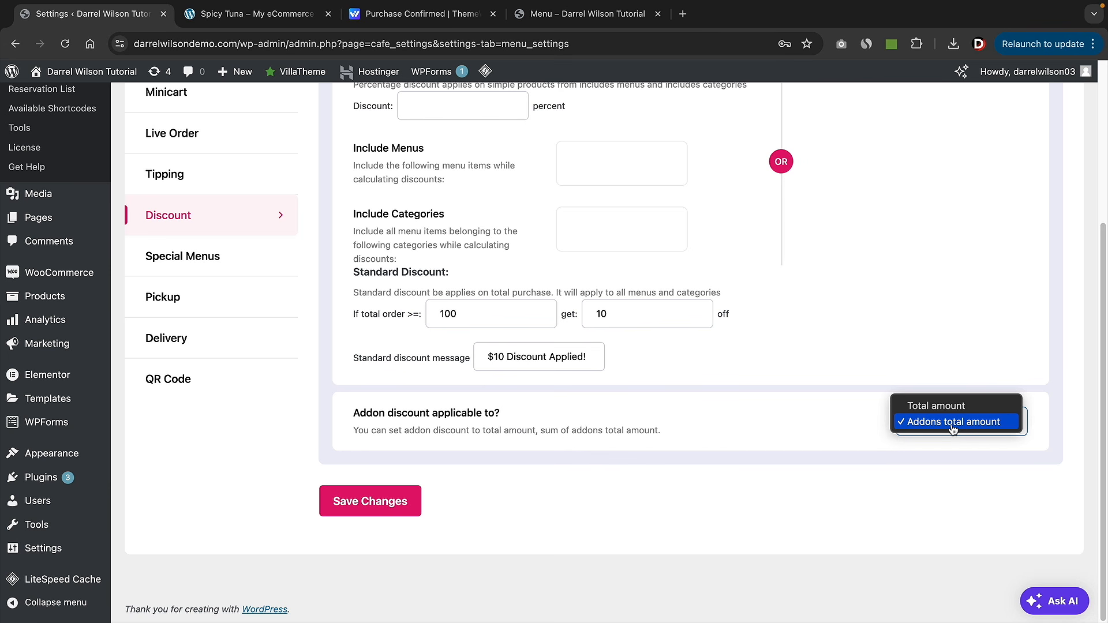
left_click(953, 411)
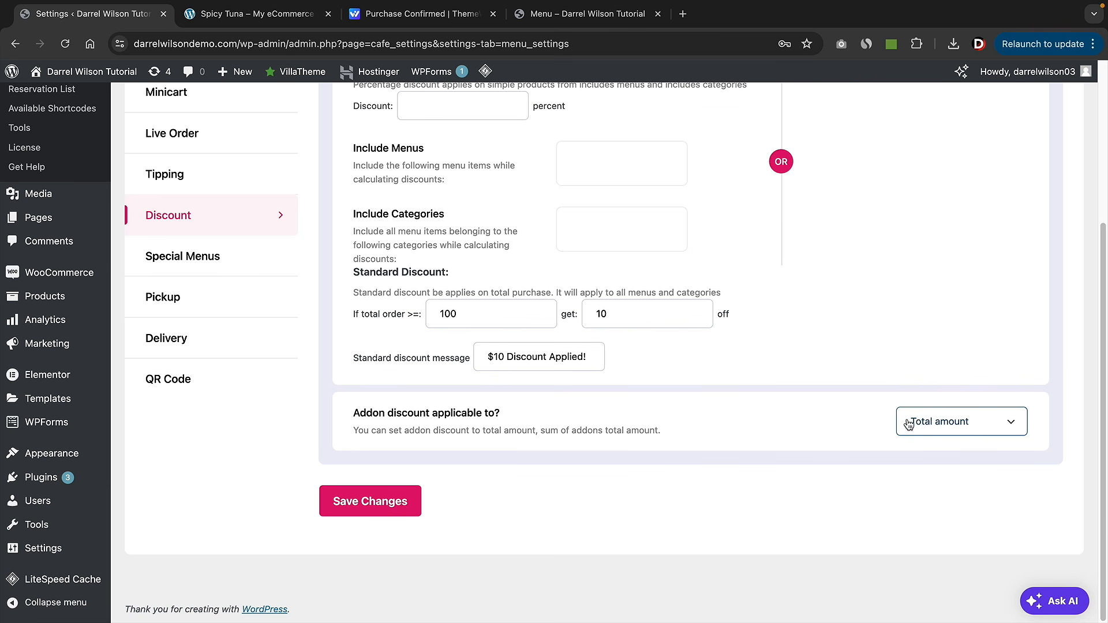
scroll(914, 433, "up", 2)
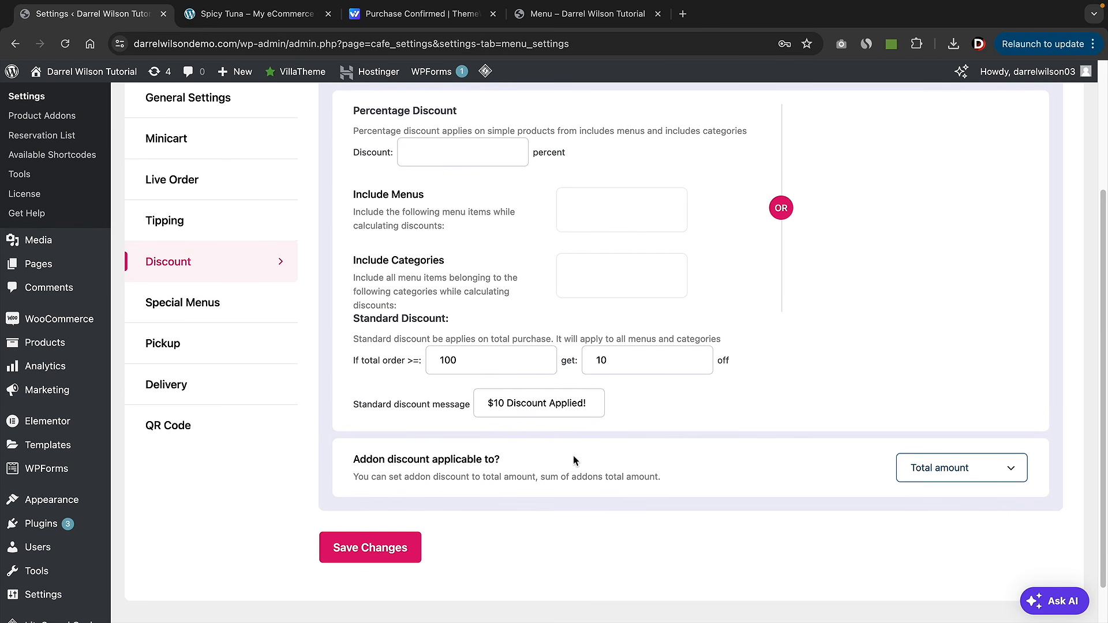
scroll(571, 460, "up", 1)
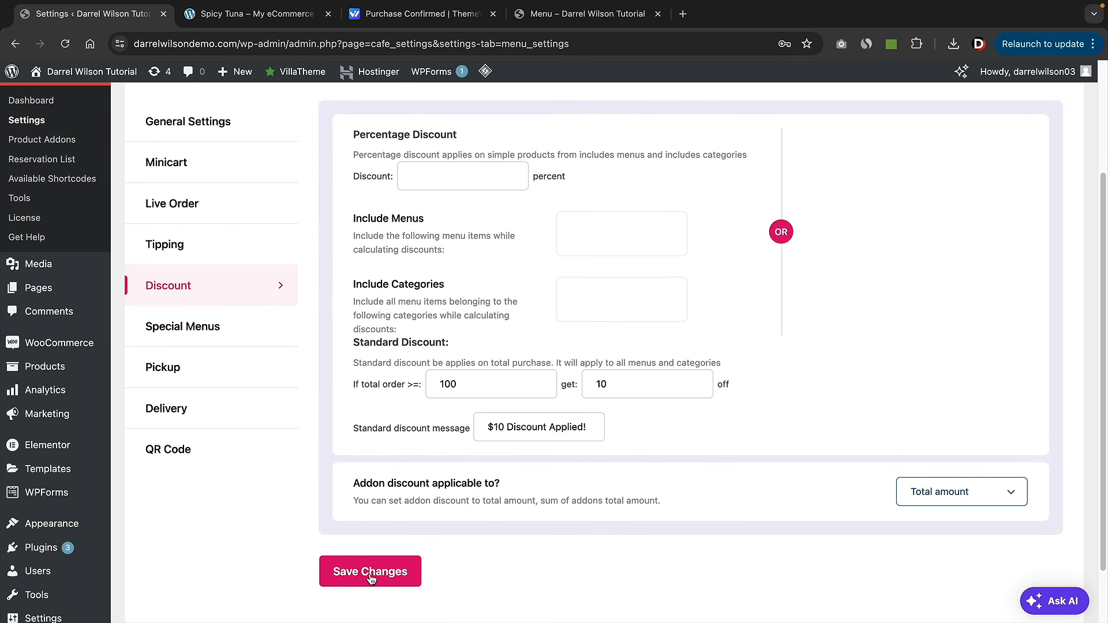
left_click(402, 574)
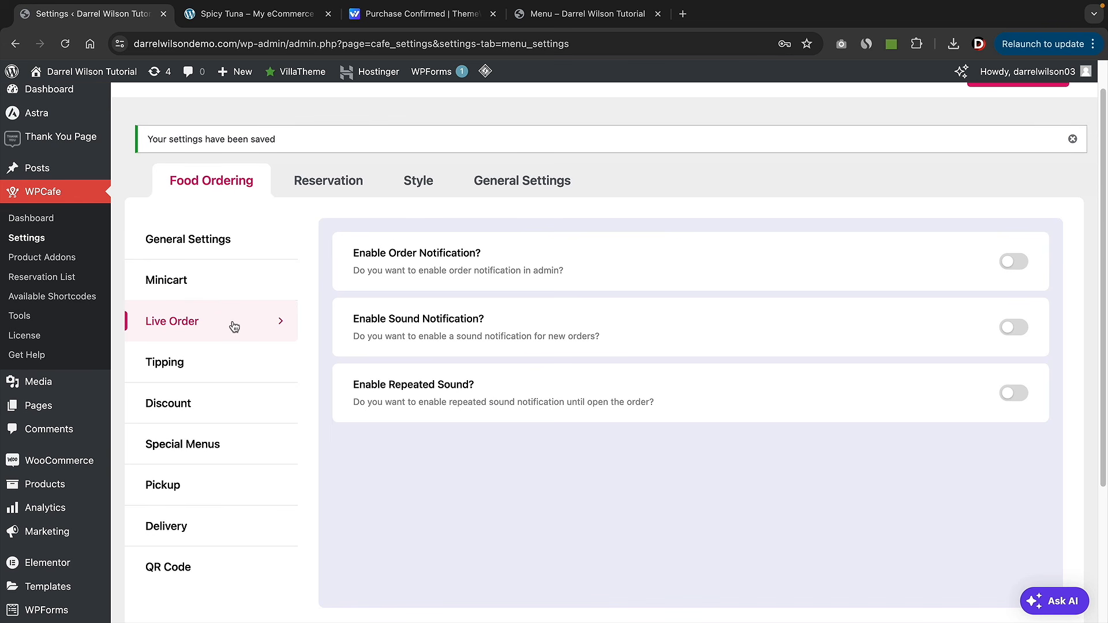
- Enable order, sound and repeated sound notifications for live orders and save
left_click(1013, 263)
left_click(1014, 328)
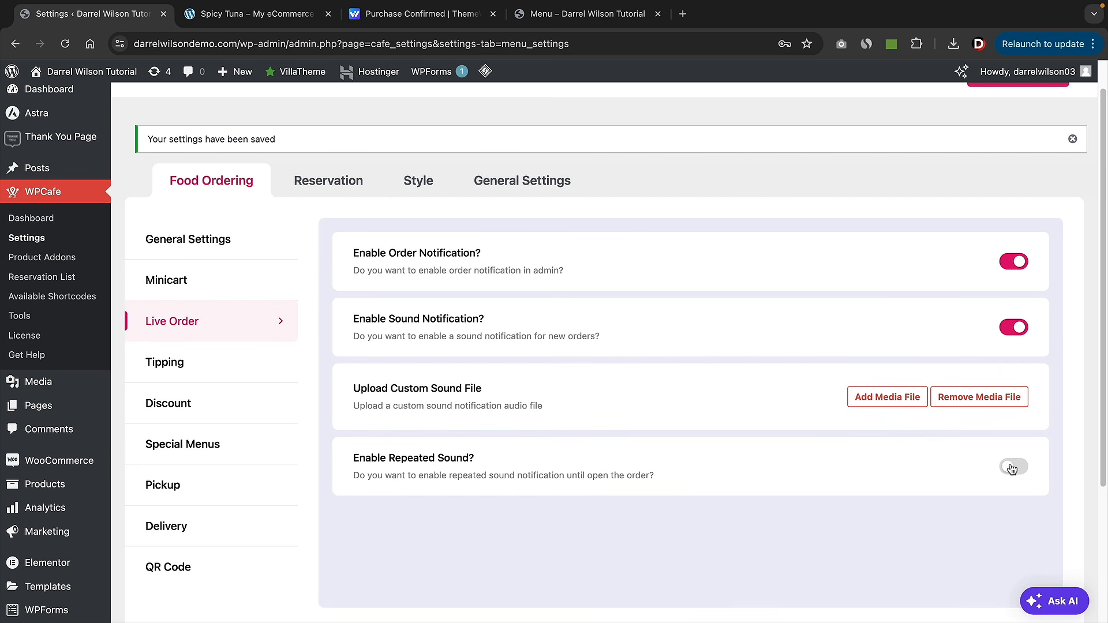
left_click(1011, 468)
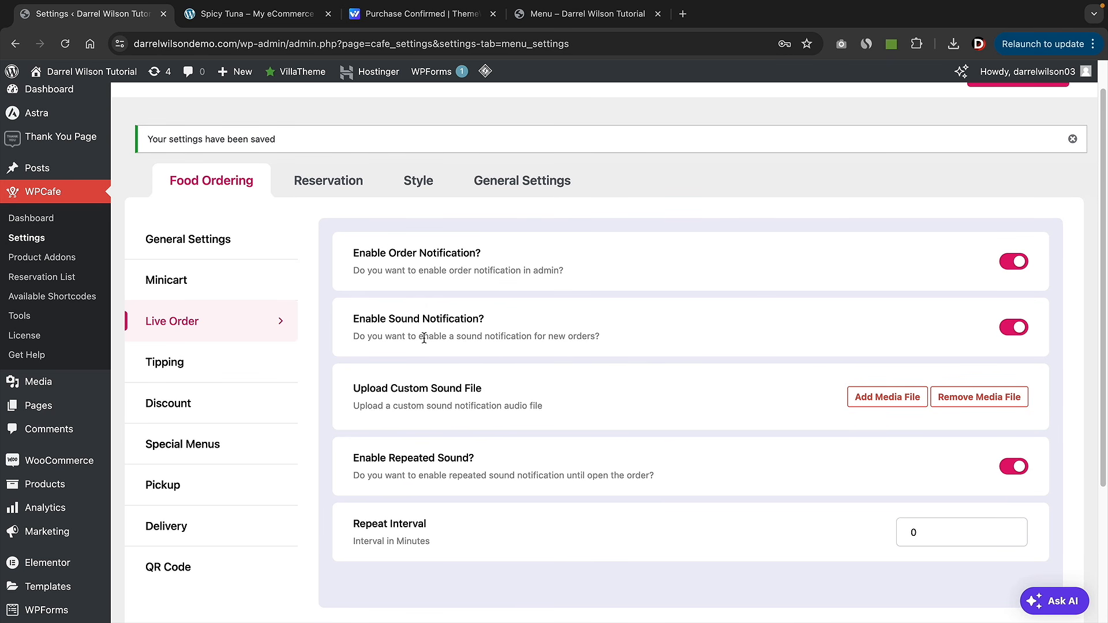
scroll(491, 366, "down", 5)
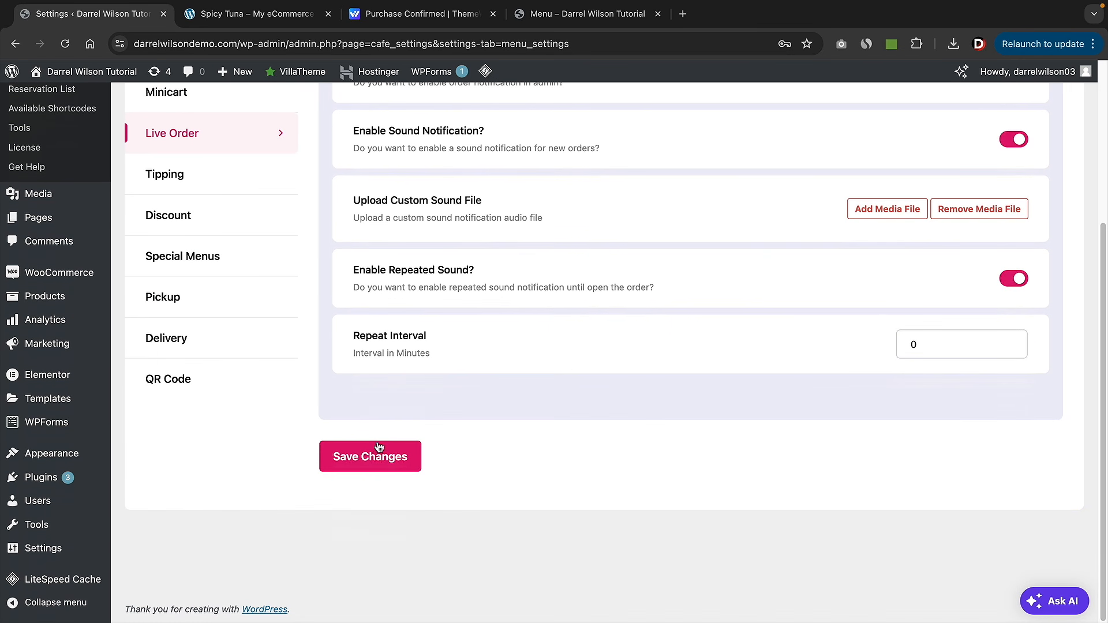
left_click(376, 460)
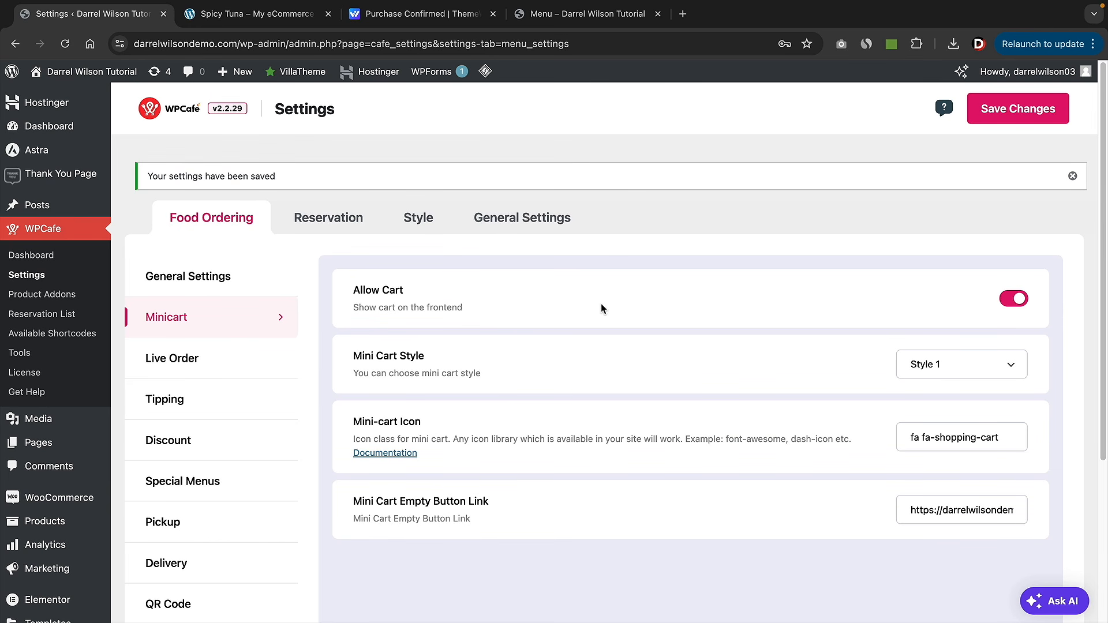
- Set the mini cart style to Style 2 and save the Minicart settings
left_click(575, 15)
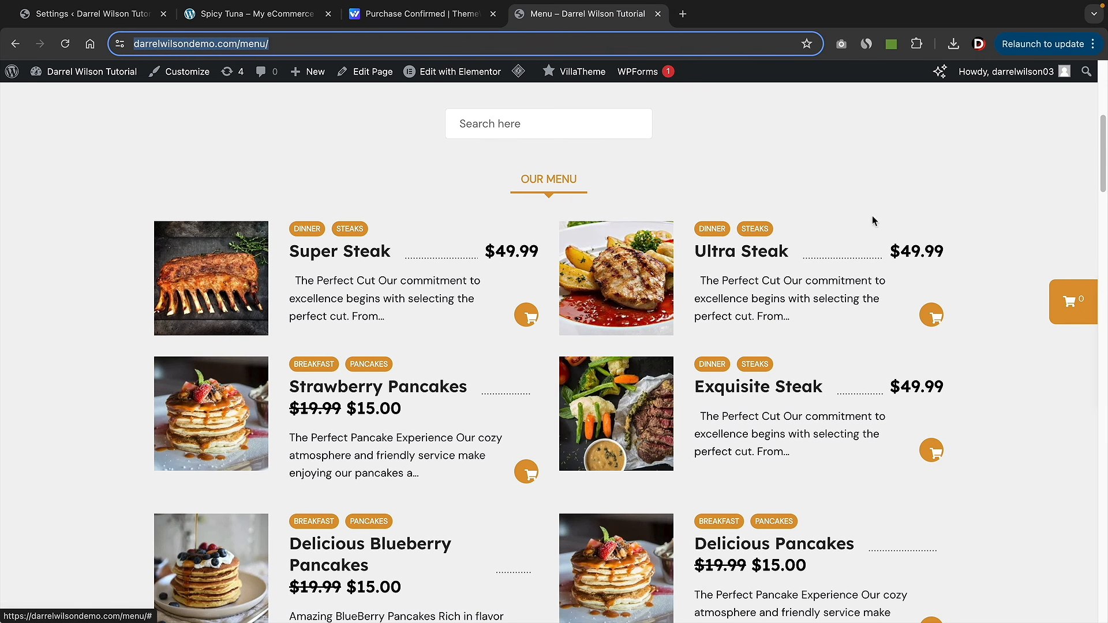
left_click(69, 17)
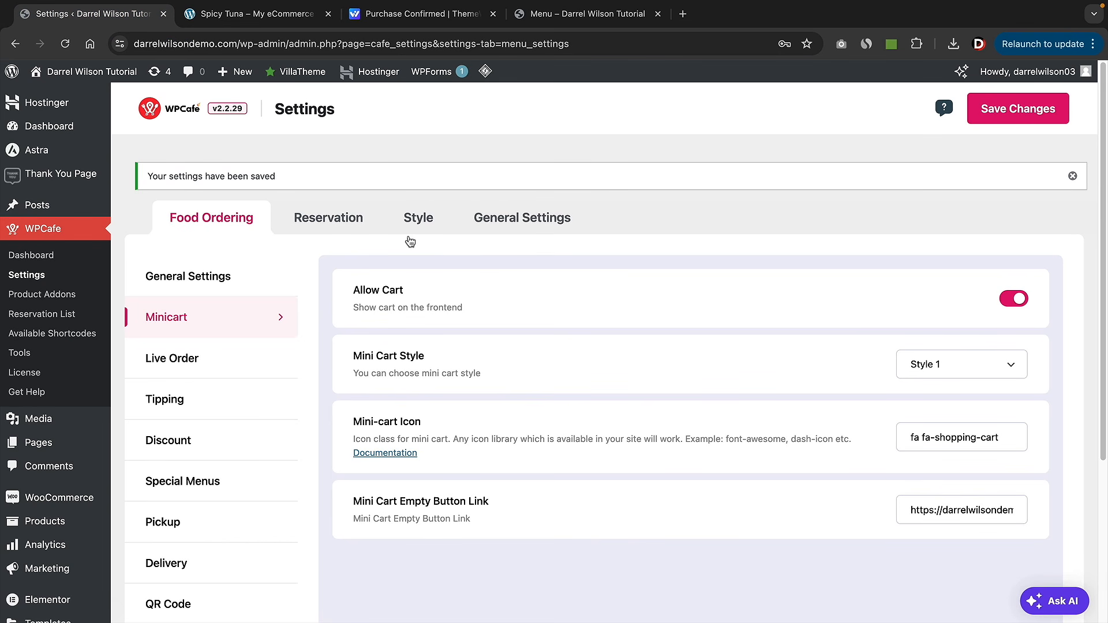
left_click_drag(372, 356, 407, 356)
left_click(942, 369)
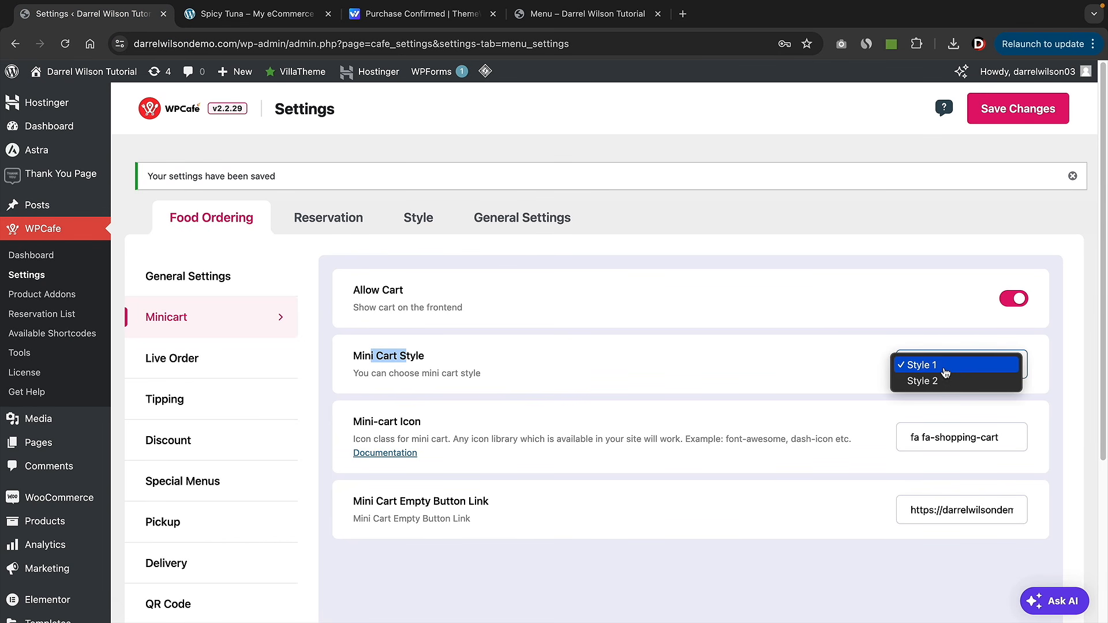
left_click(942, 382)
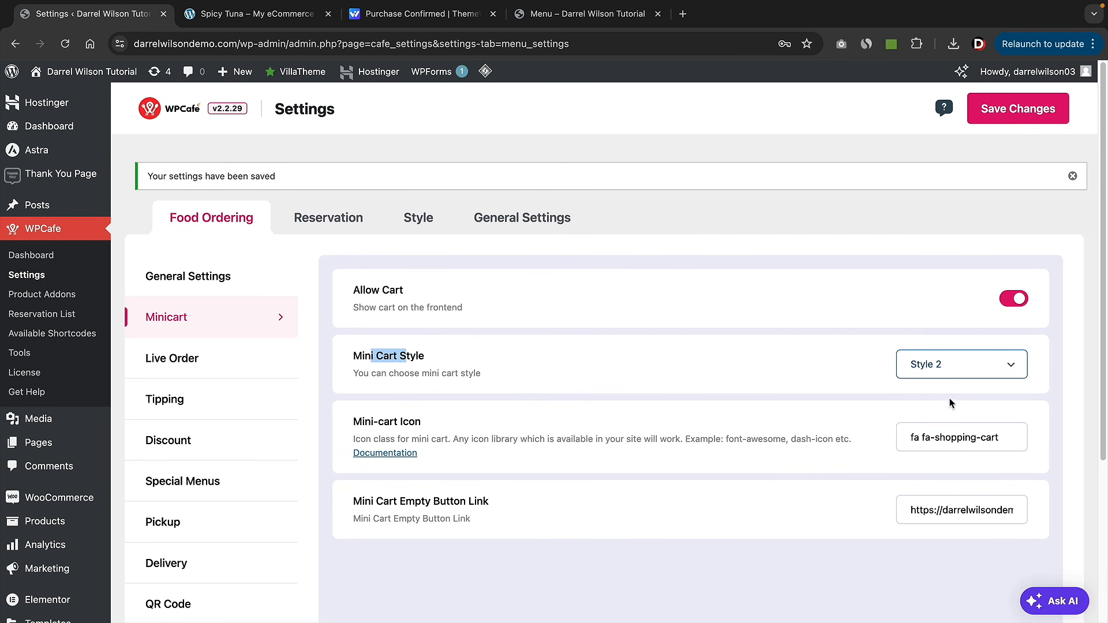
scroll(947, 369, "down", 3)
left_click(370, 557)
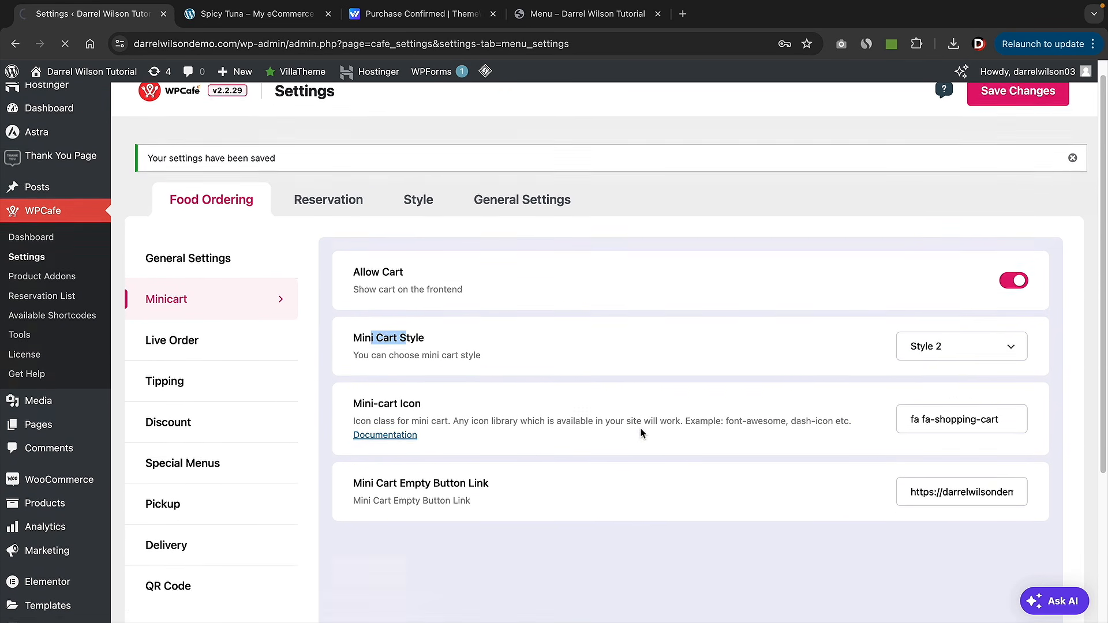
- Reload the Menu page, purge the LiteSpeed cache, and check the empty side cart
left_click(575, 17)
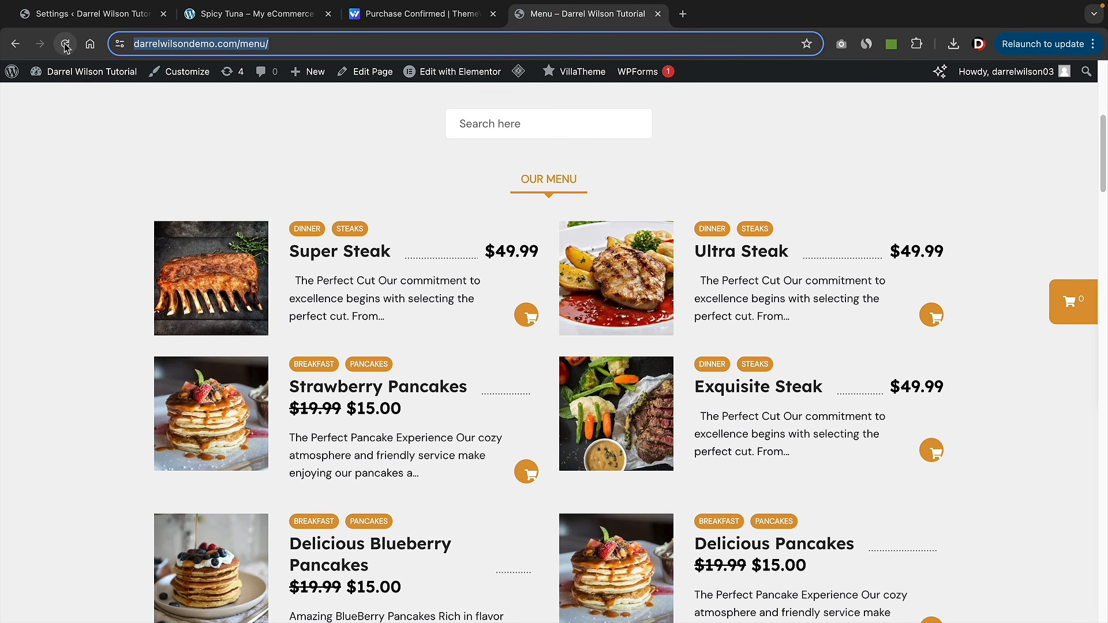
left_click(65, 43)
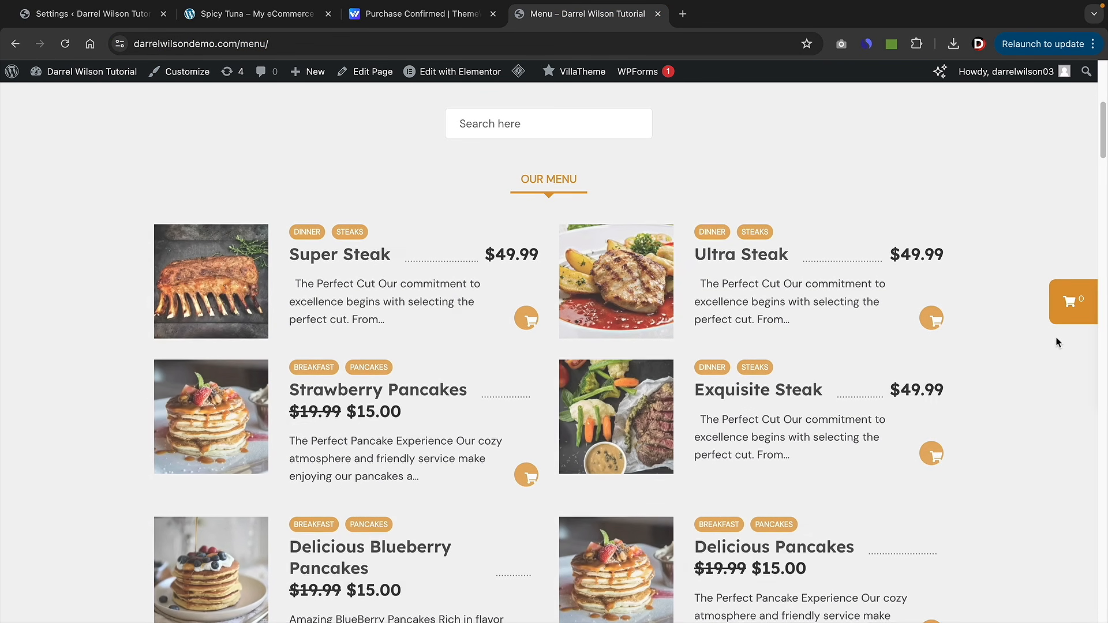
left_click(64, 44)
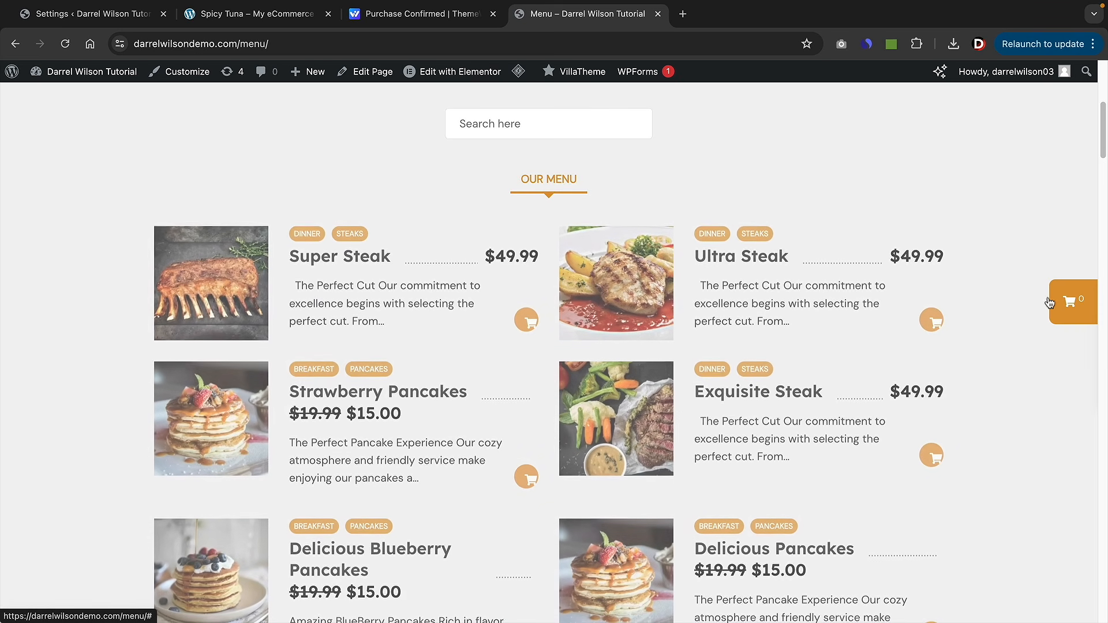
mouse_move(528, 77)
left_click(525, 137)
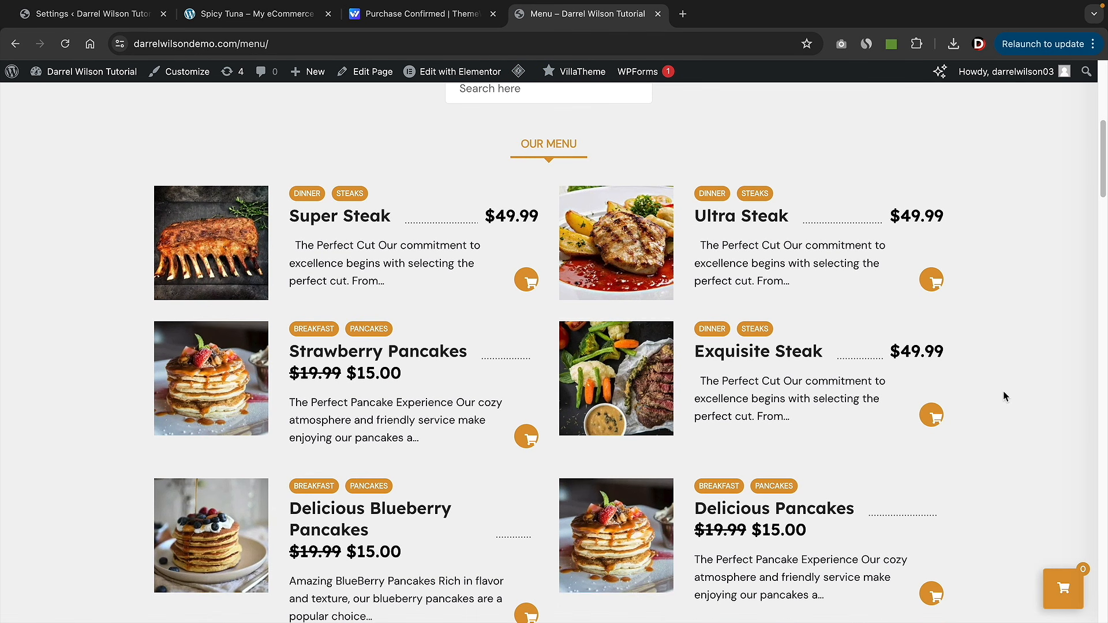
left_click(1063, 588)
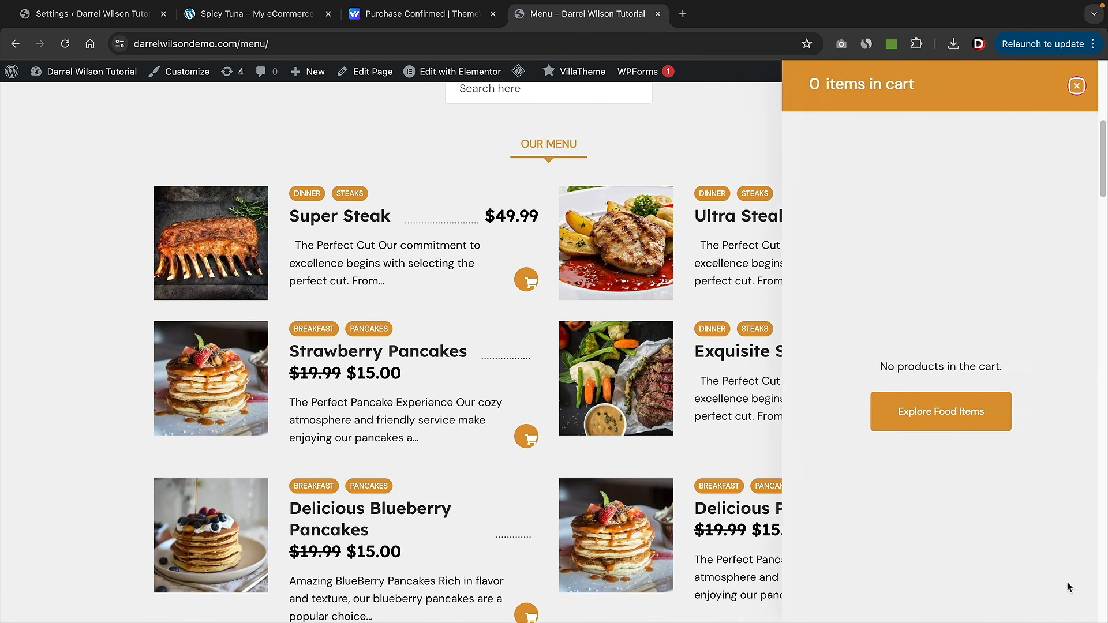
left_click(1074, 85)
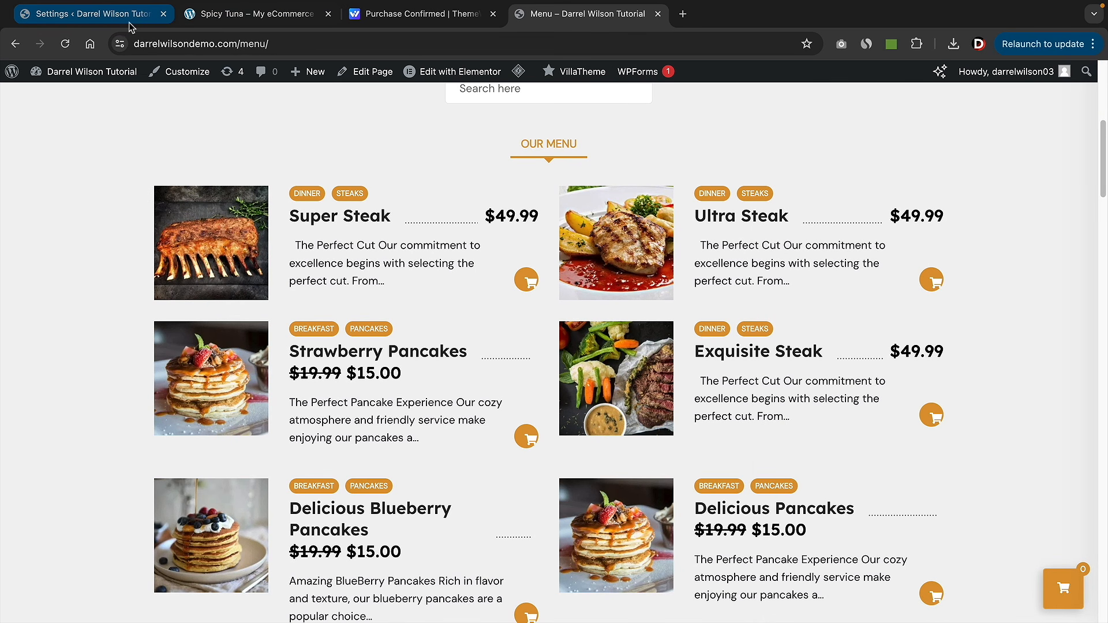
- Switch the mini cart style to Style 1 and save the settings again
left_click(92, 14)
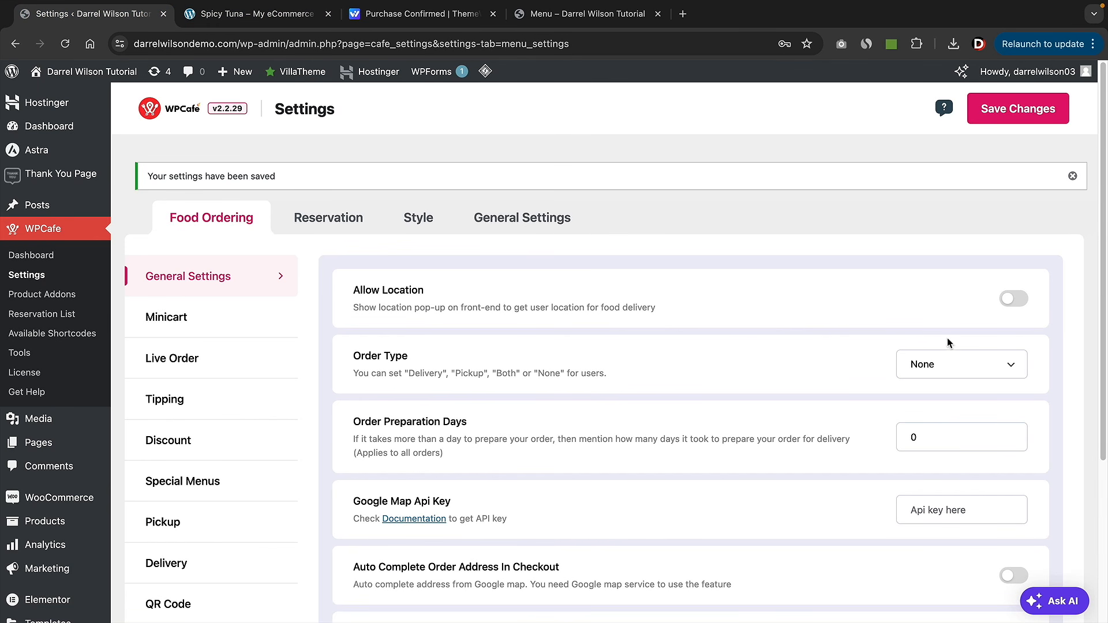
left_click(208, 327)
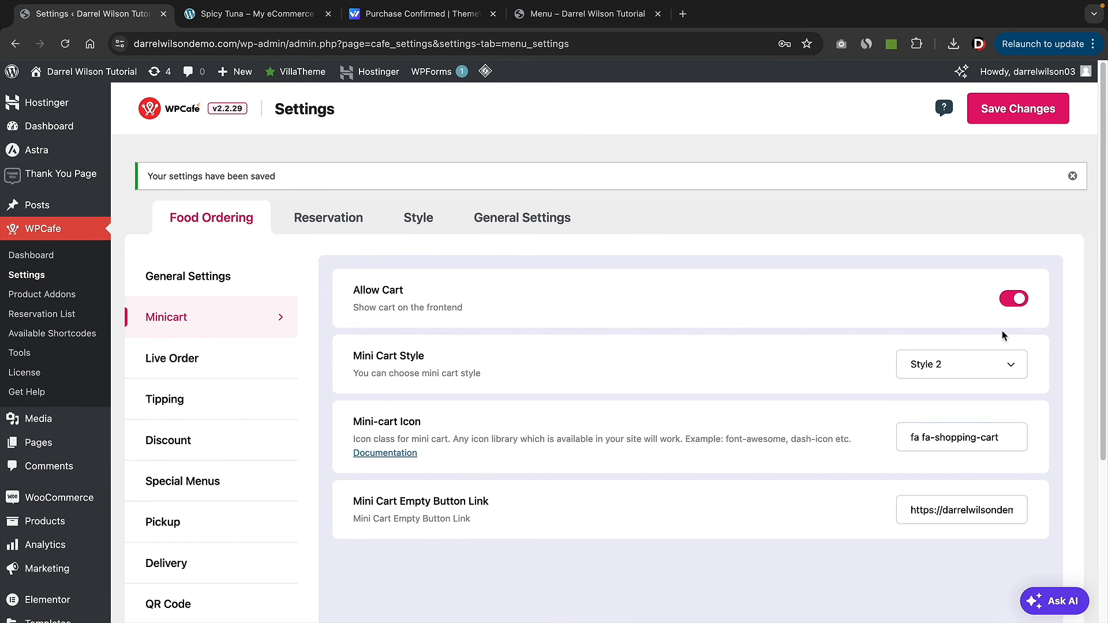
left_click(984, 374)
left_click(923, 349)
scroll(1004, 563, "down", 3)
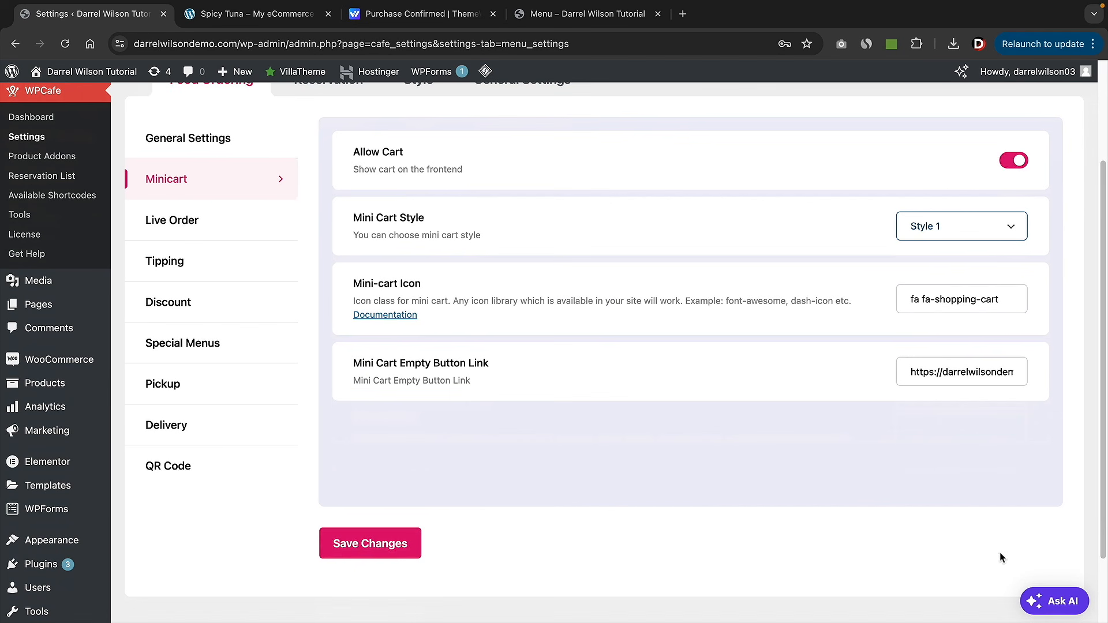
left_click(416, 542)
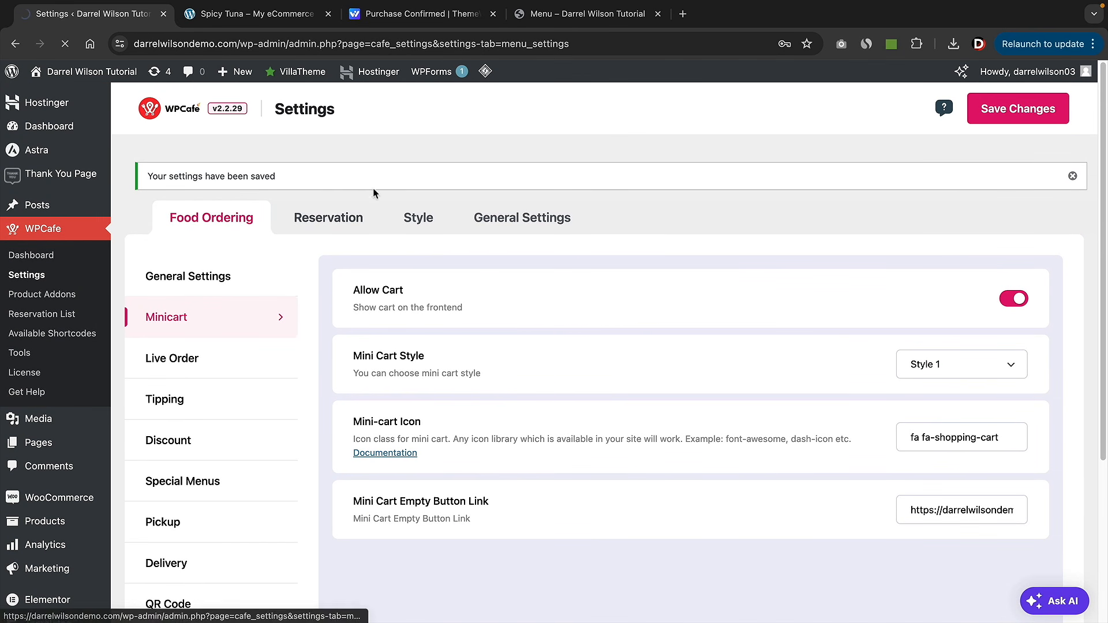
- Reload the Menu page, purge the cache again, and inspect the Style 1 side cart
left_click(583, 14)
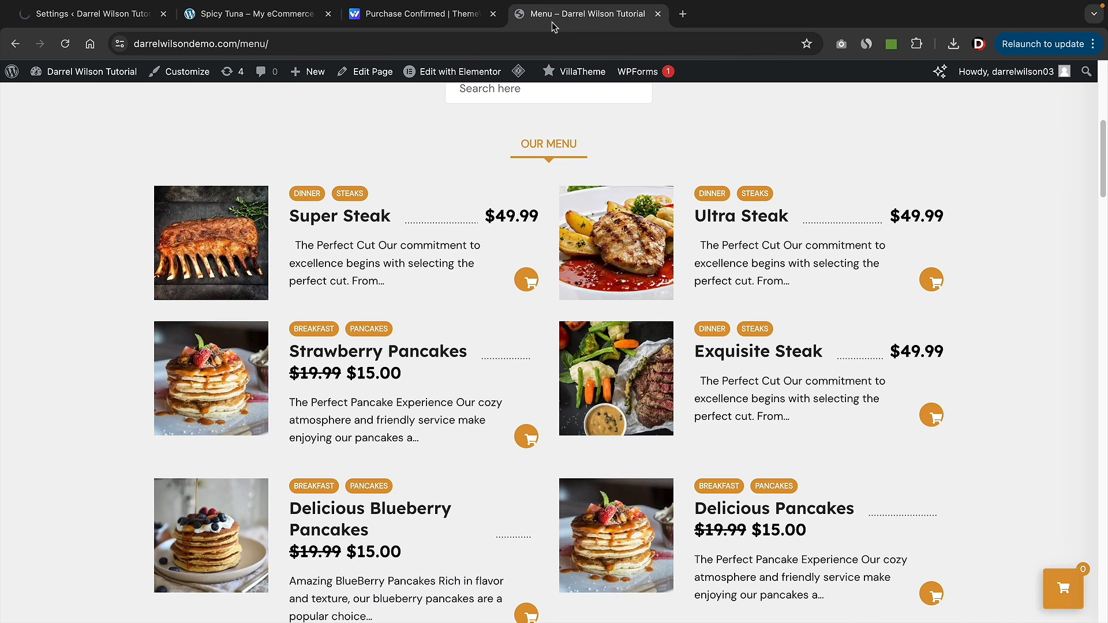
left_click(65, 44)
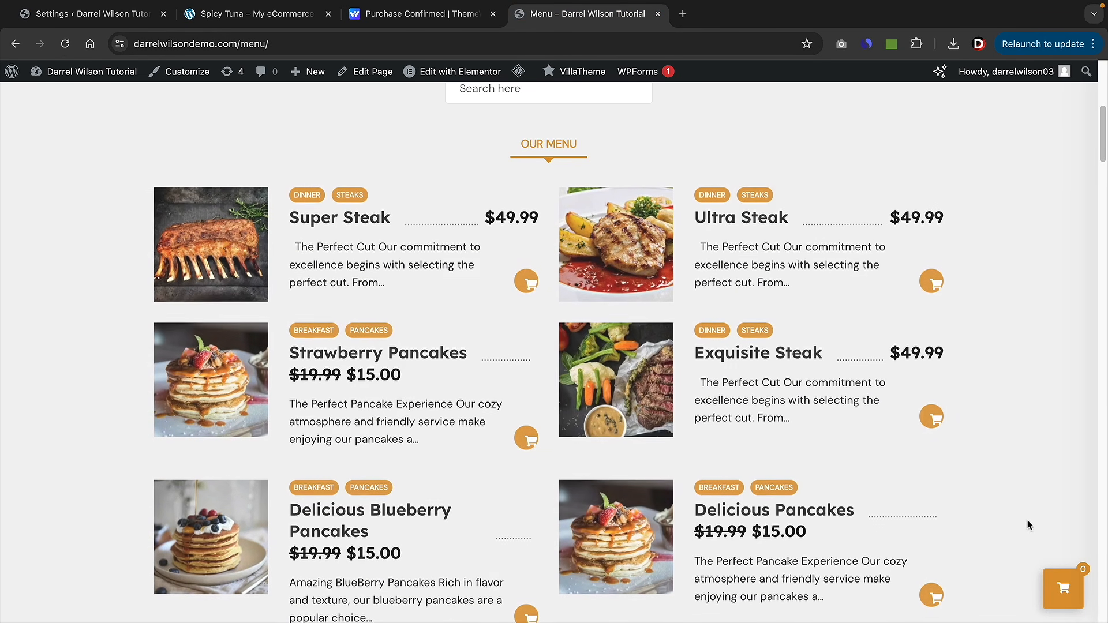
mouse_move(520, 72)
left_click(532, 134)
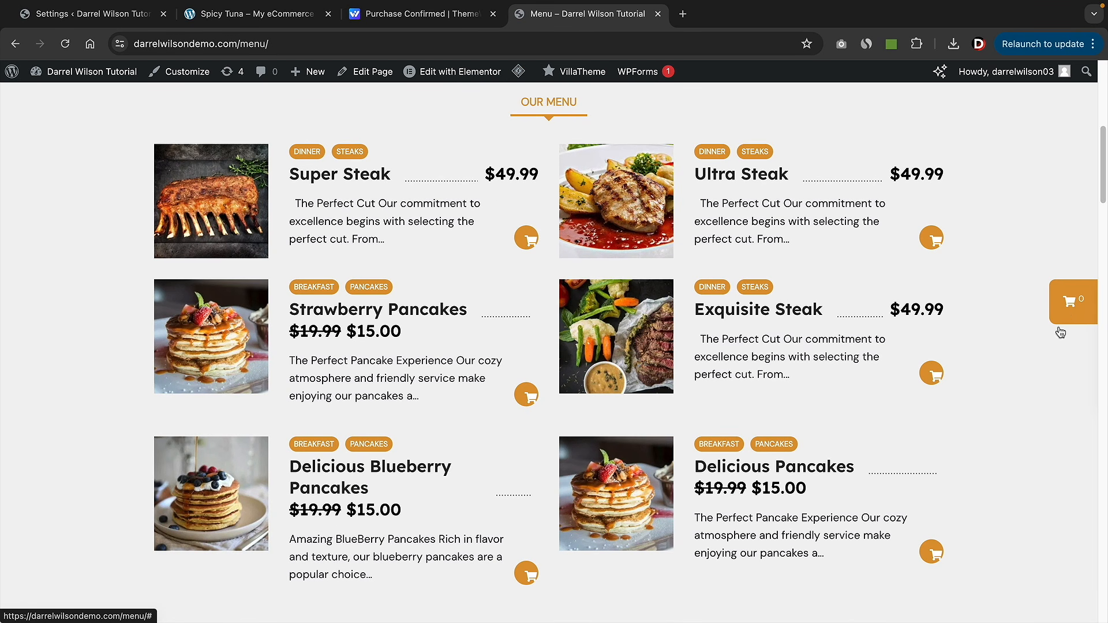
left_click(1066, 315)
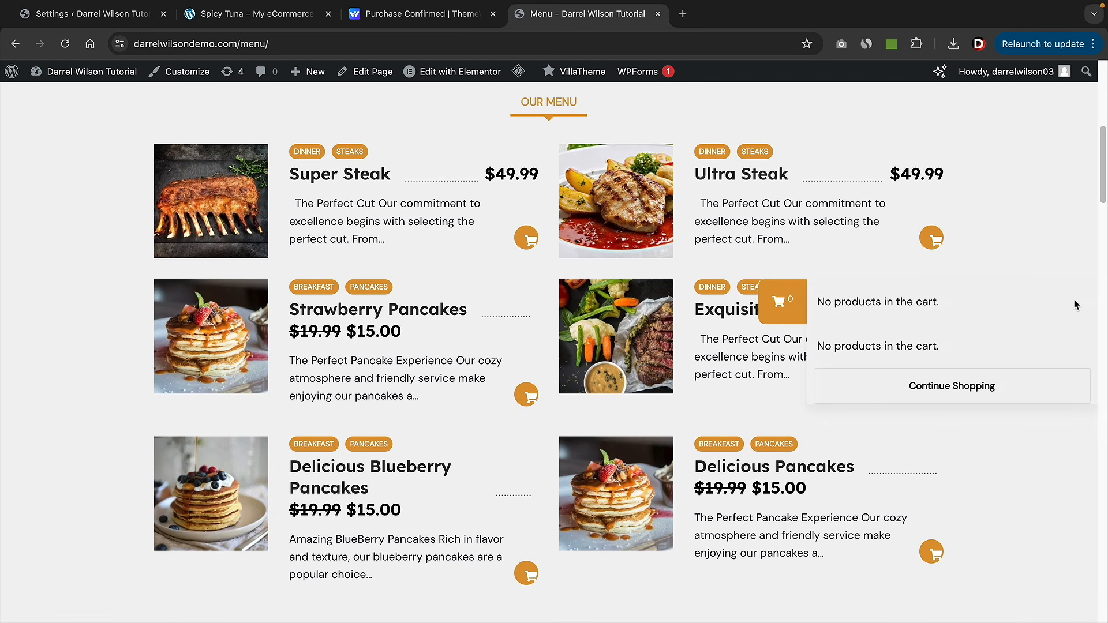
left_click(1017, 224)
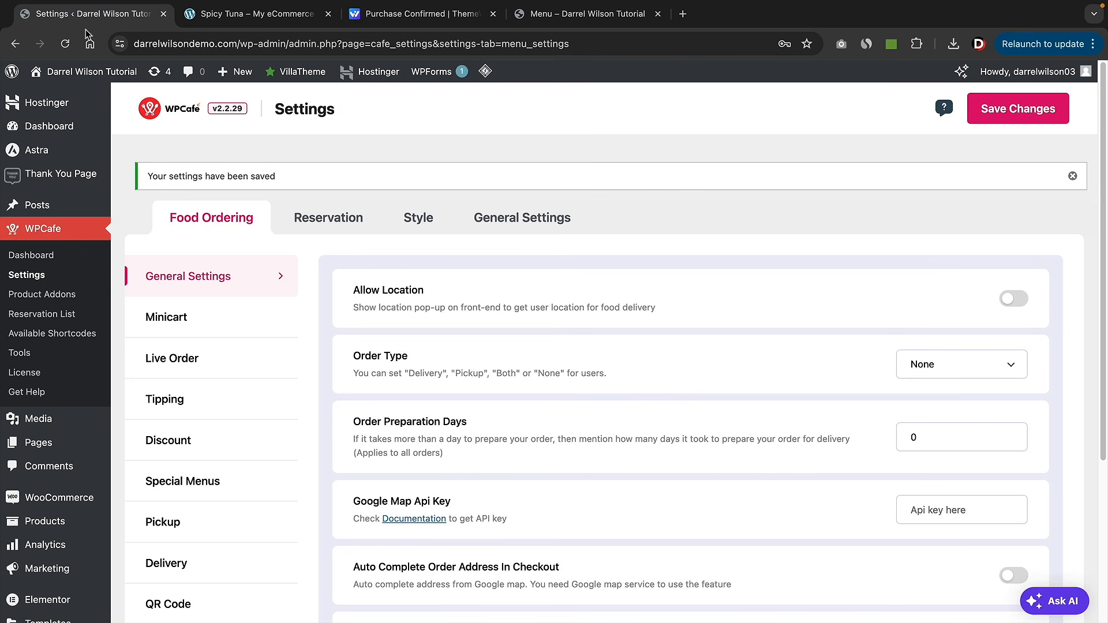
- Enable Allow Location in the Food Ordering General Settings and save
scroll(522, 255, "down", 1)
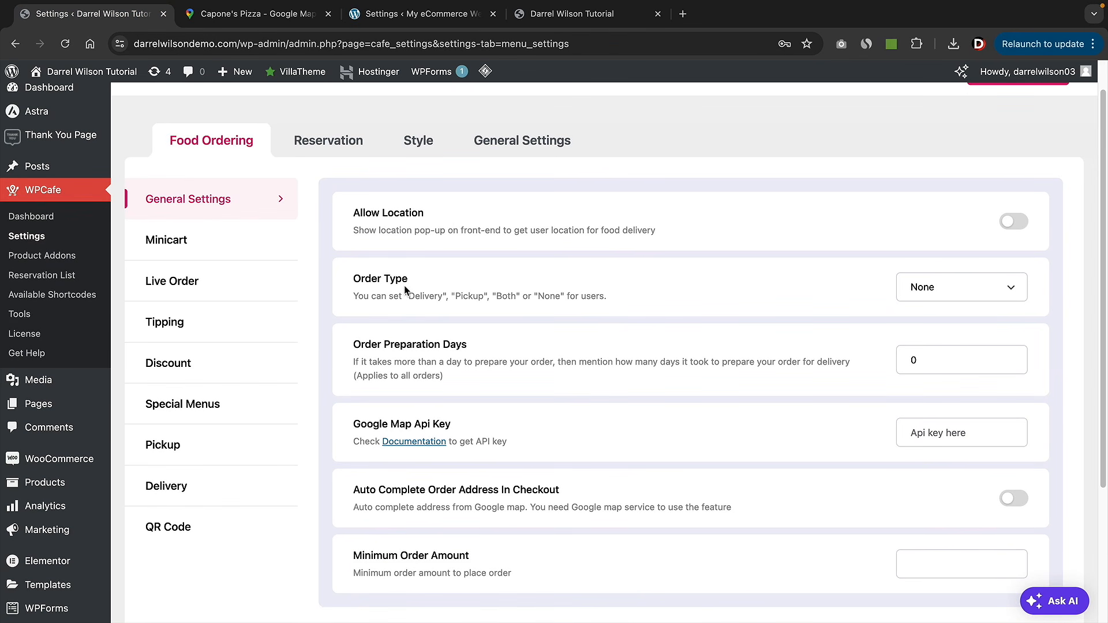
left_click_drag(367, 217, 405, 218)
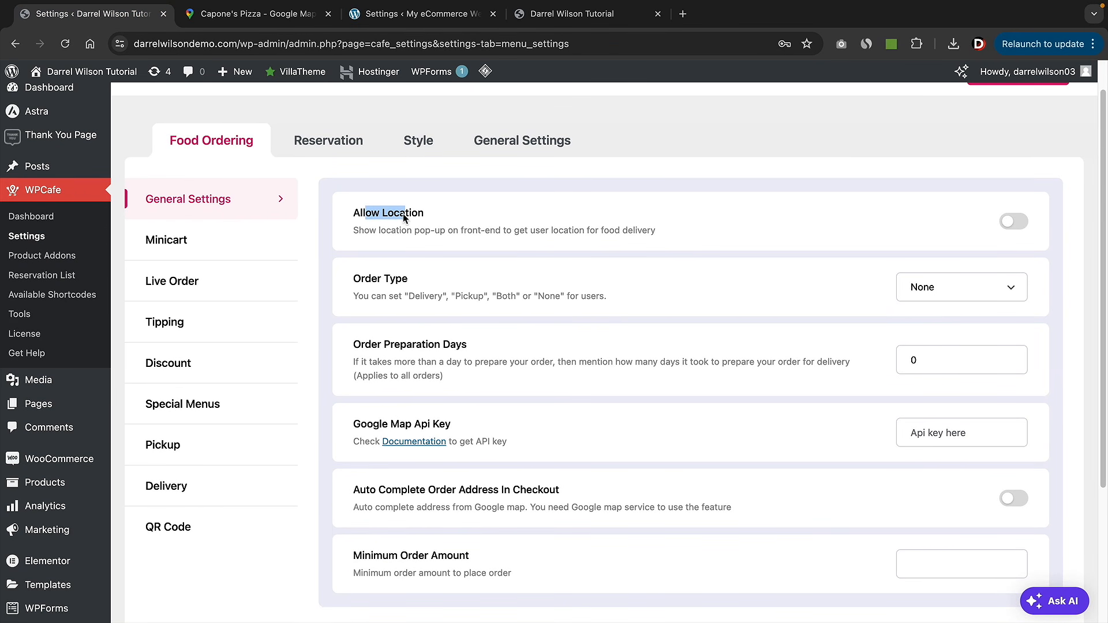
left_click(1008, 227)
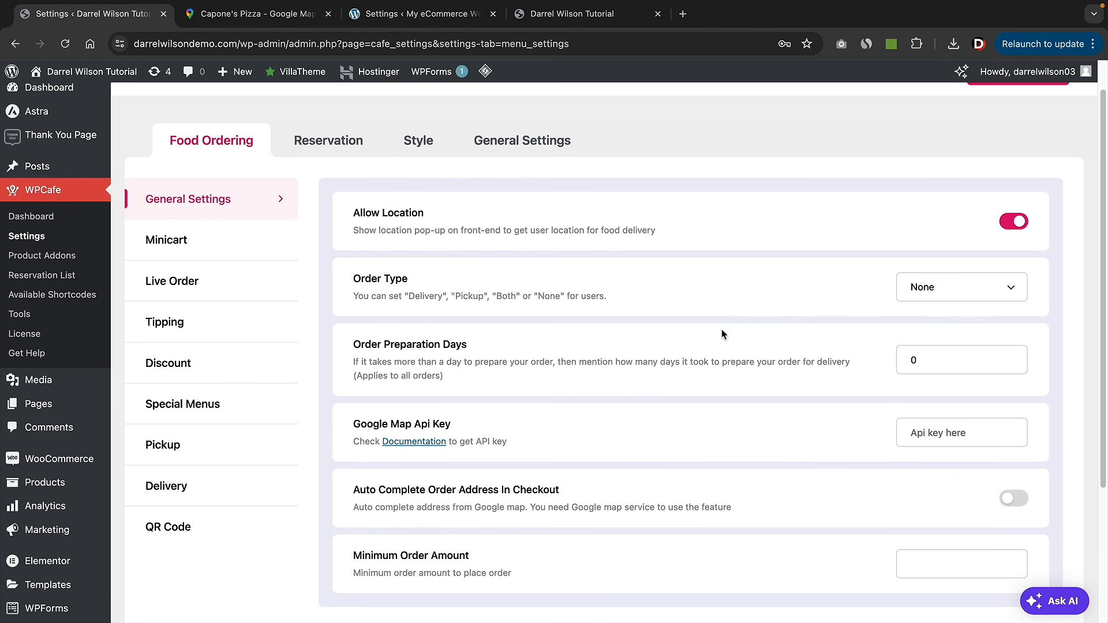
scroll(721, 334, "down", 1)
left_click(404, 616)
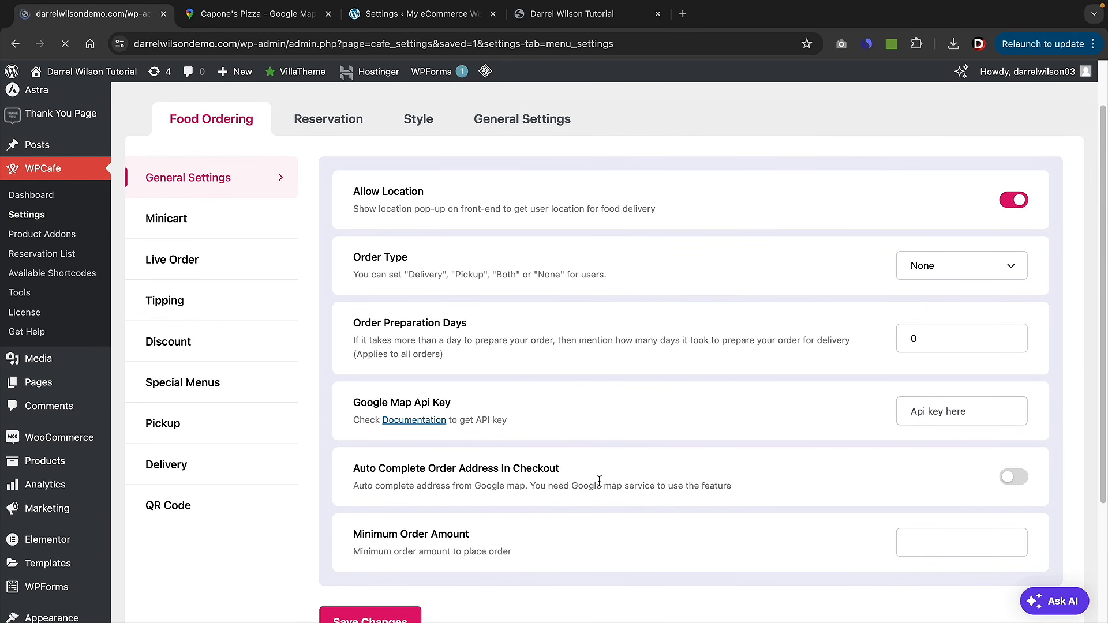
scroll(599, 481, "down", 3)
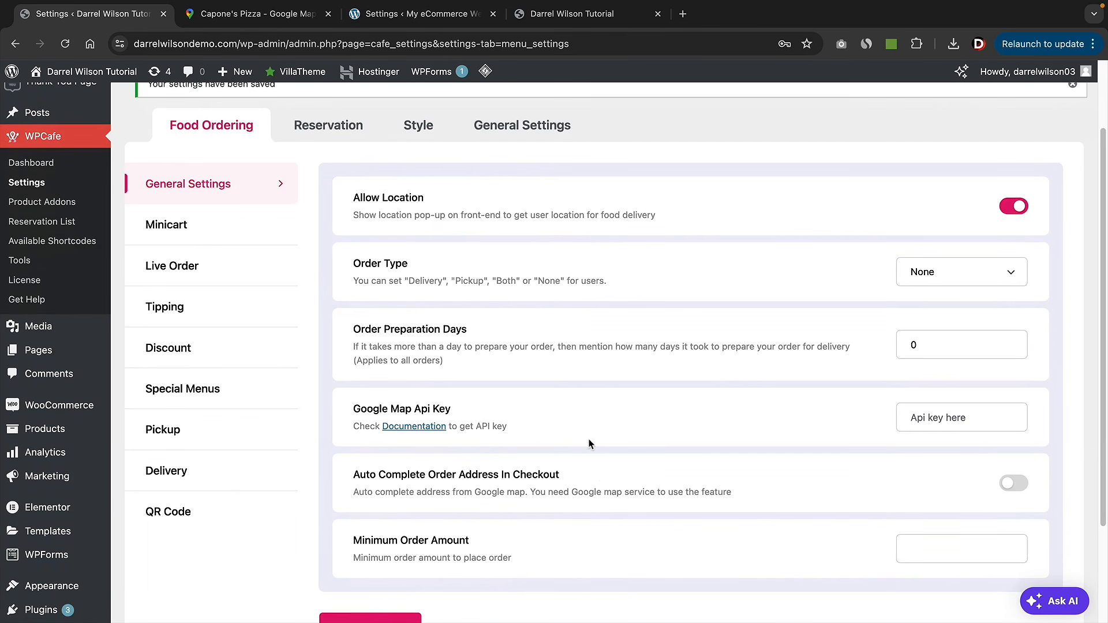
scroll(589, 439, "up", 1)
scroll(589, 440, "down", 1)
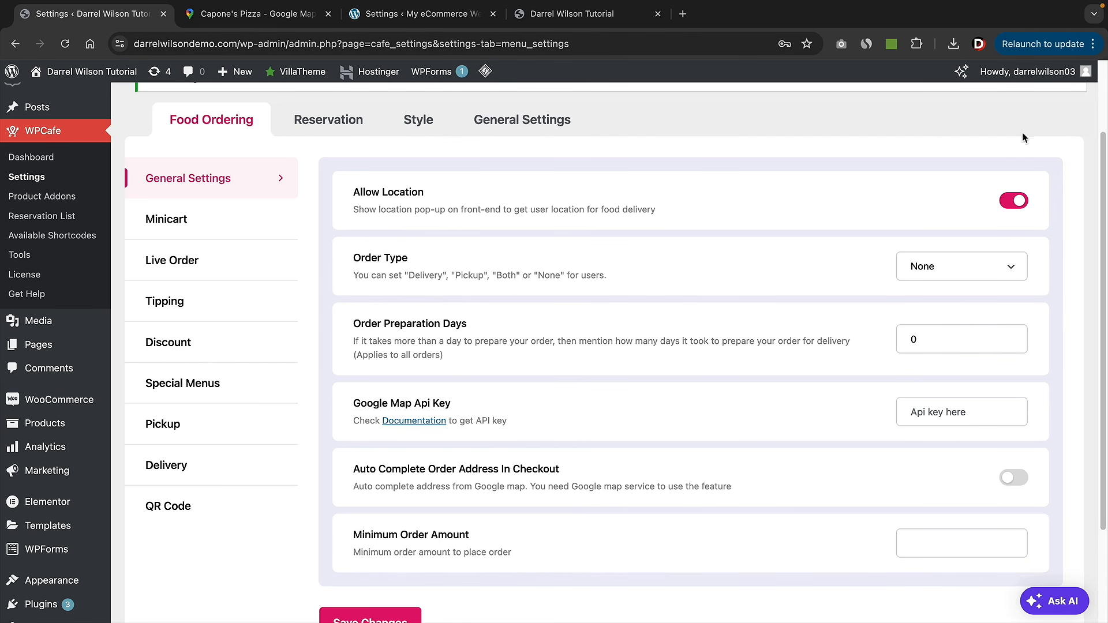
left_click(1092, 44)
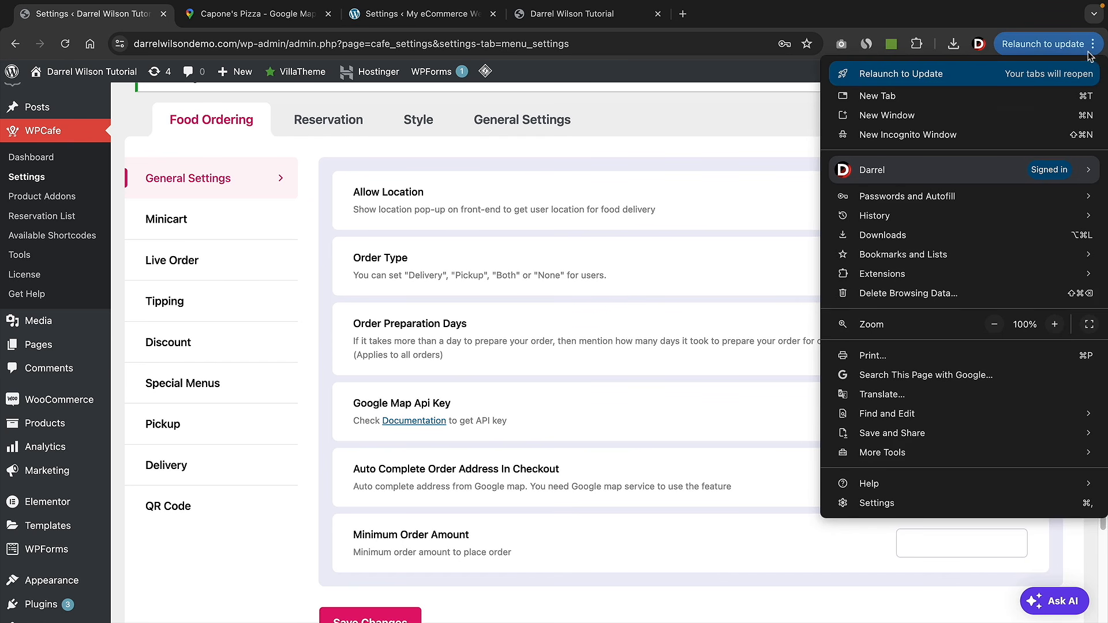
- In a private window, choose Los Angeles as the delivery location and browse the Menu page
left_click(1033, 136)
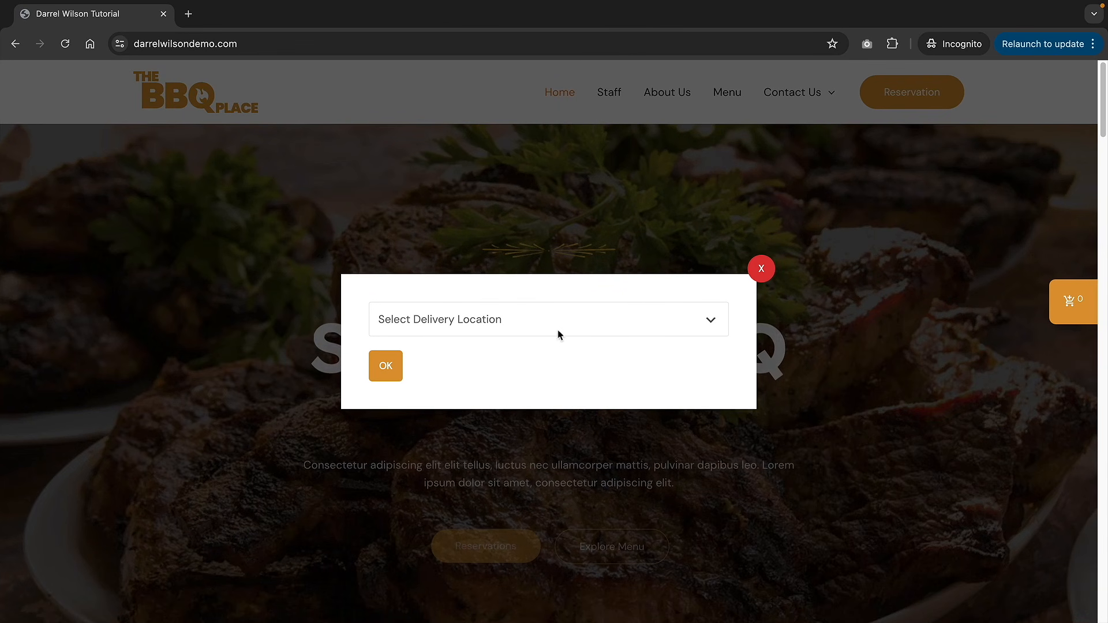
left_click(486, 321)
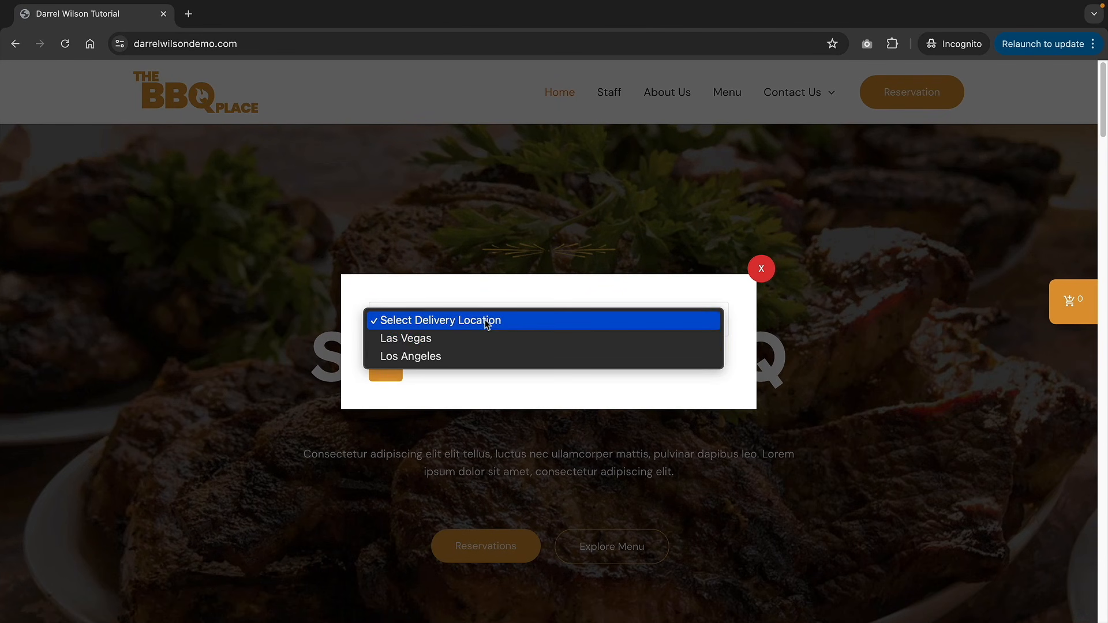
left_click(428, 356)
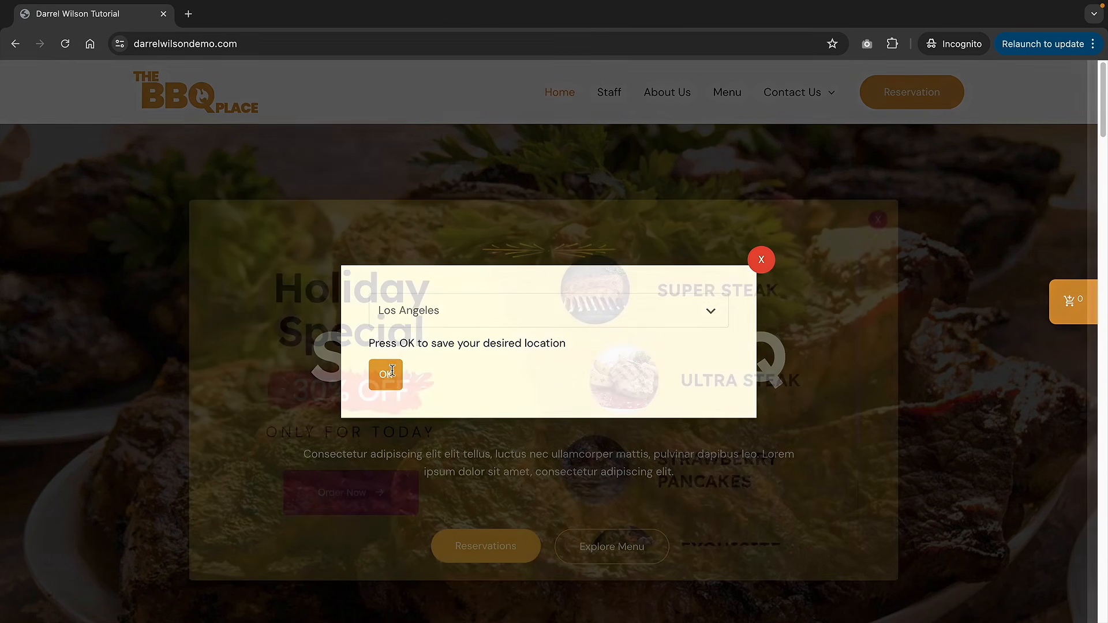
left_click(879, 219)
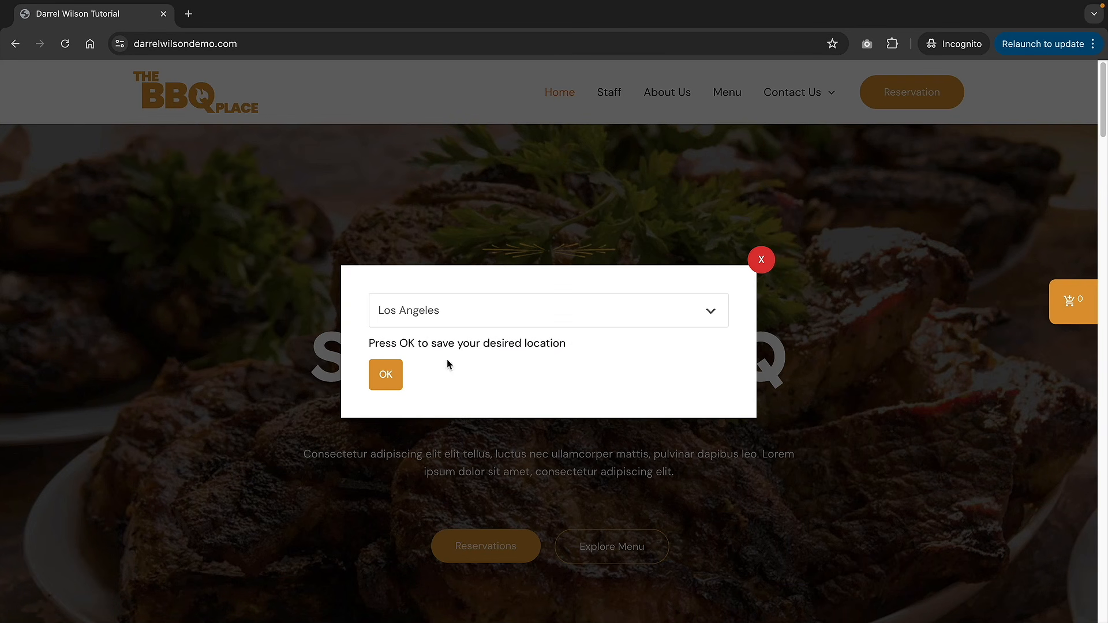
left_click(385, 377)
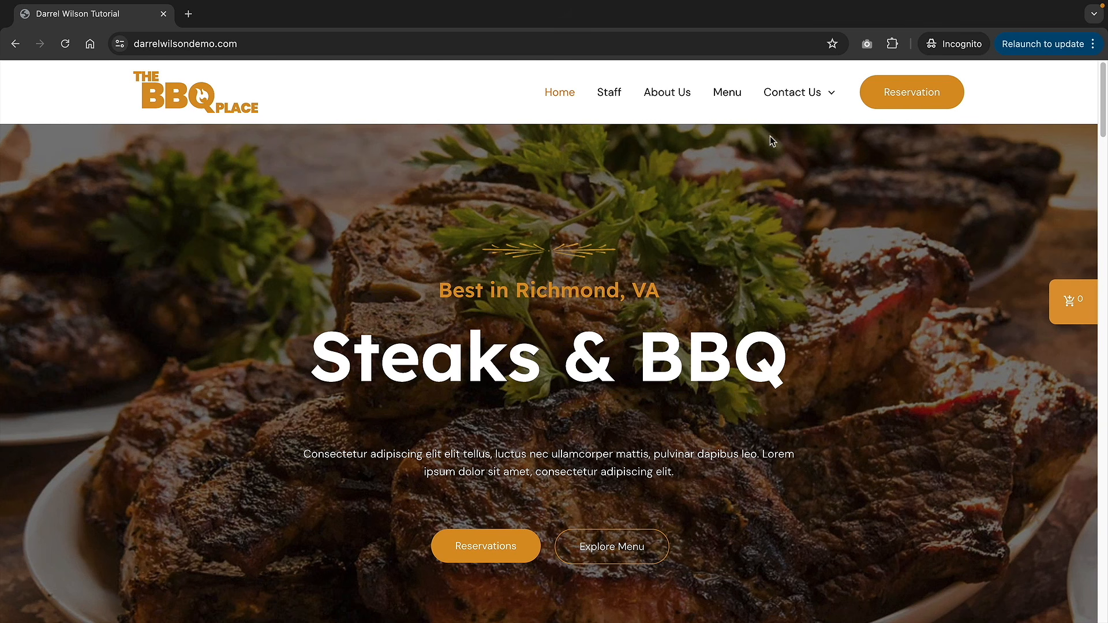
left_click(732, 96)
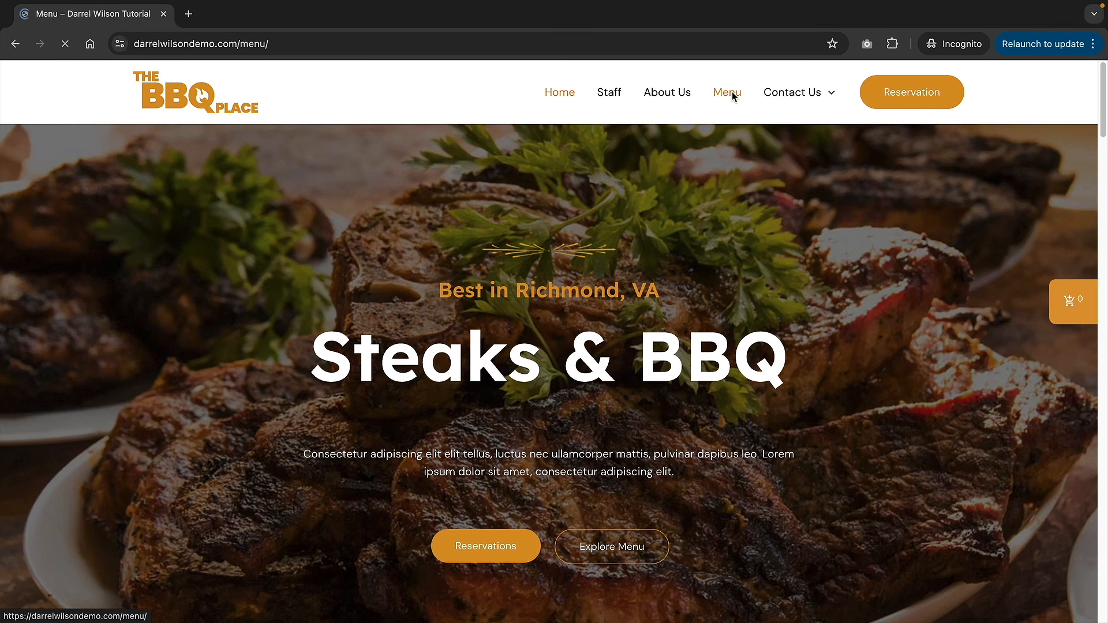
scroll(759, 317, "down", 3)
scroll(762, 328, "down", 2)
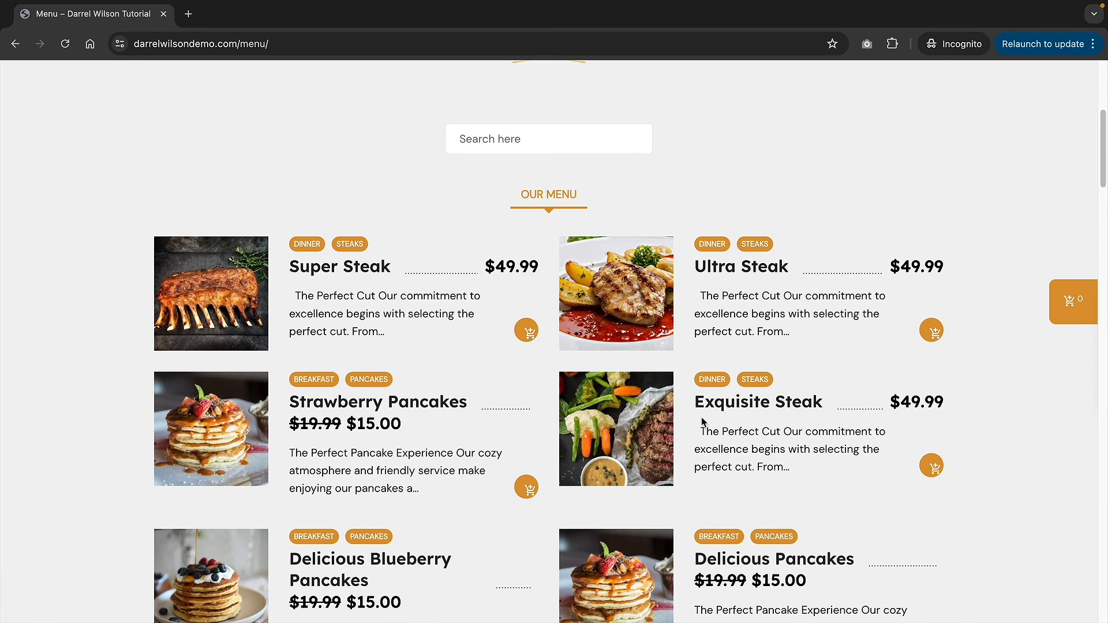
scroll(702, 422, "up", 6)
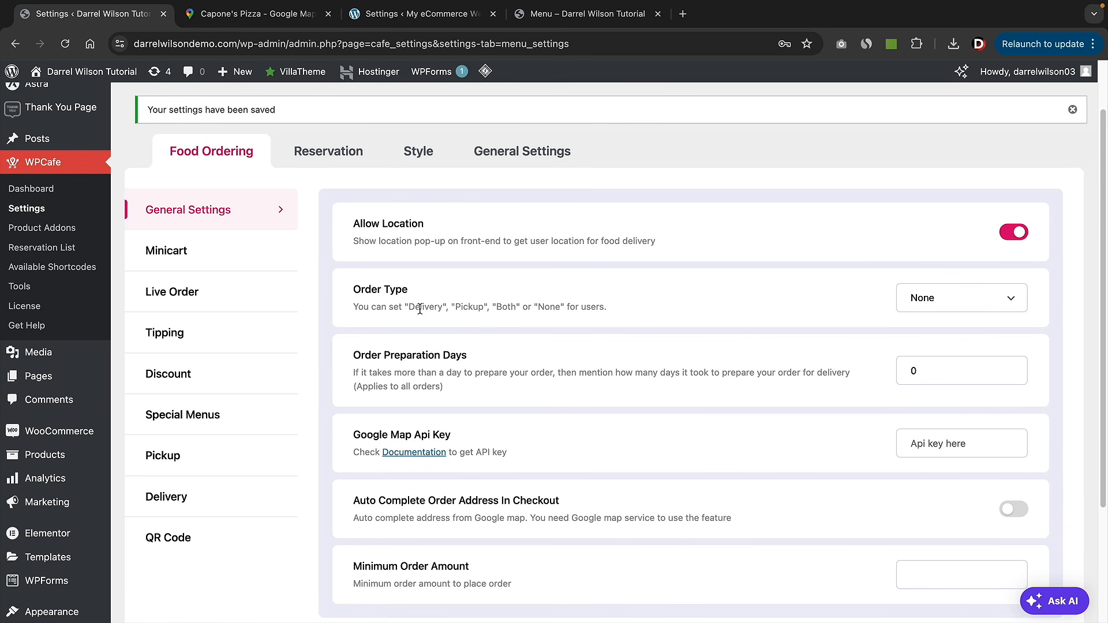
- Set Order Type to Both, then choose Pickup in the Menu page's side cart
left_click(970, 300)
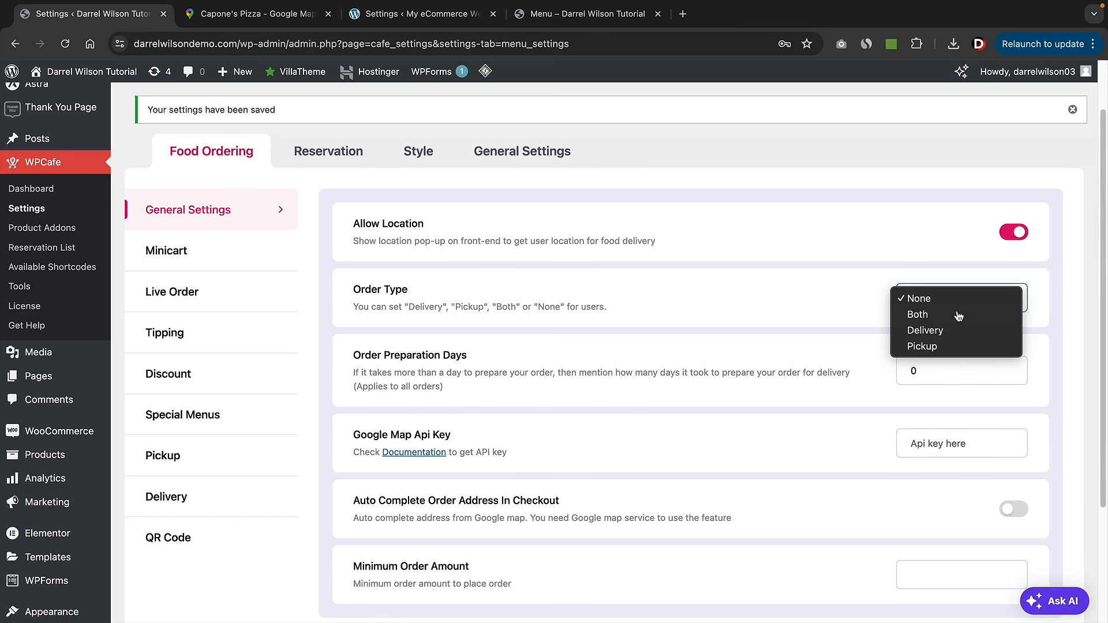
left_click(957, 316)
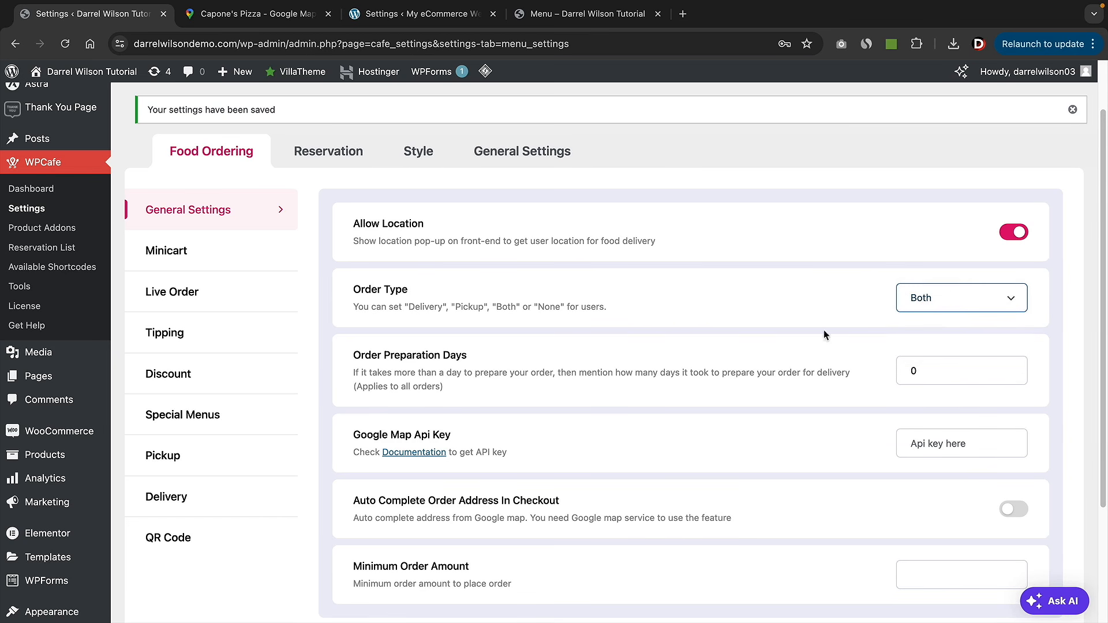
left_click(589, 20)
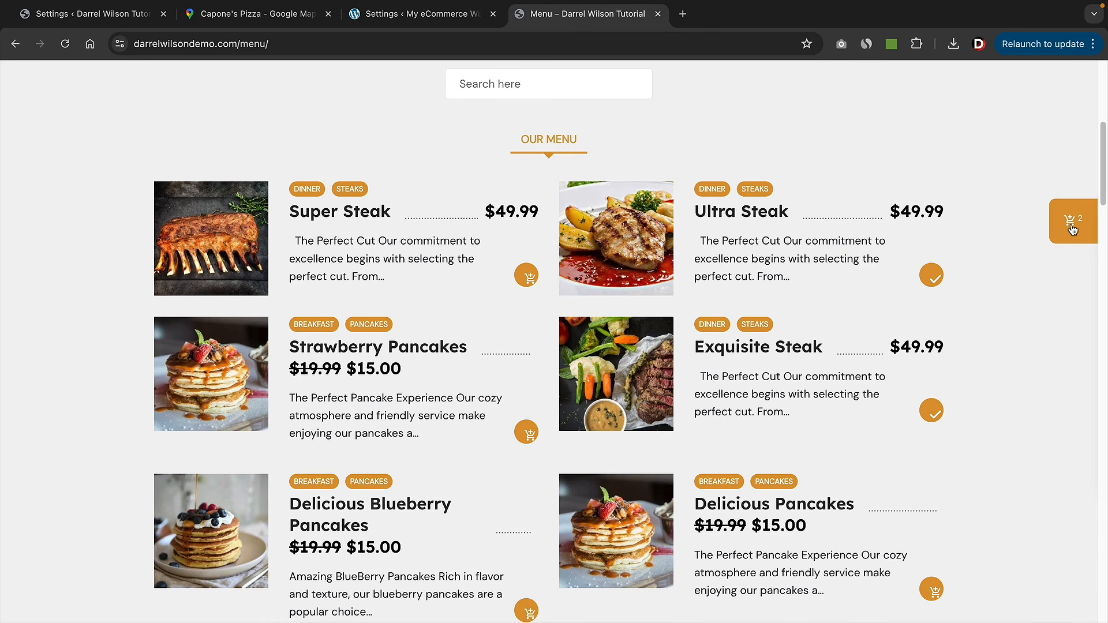
left_click(1071, 226)
scroll(1010, 301, "down", 3)
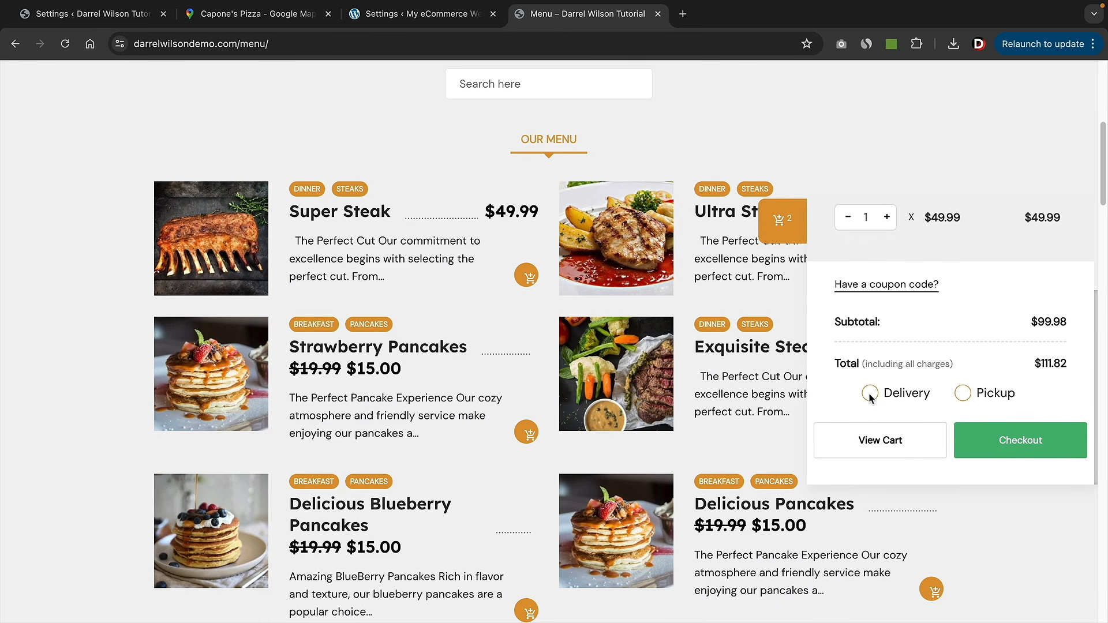
left_click(962, 395)
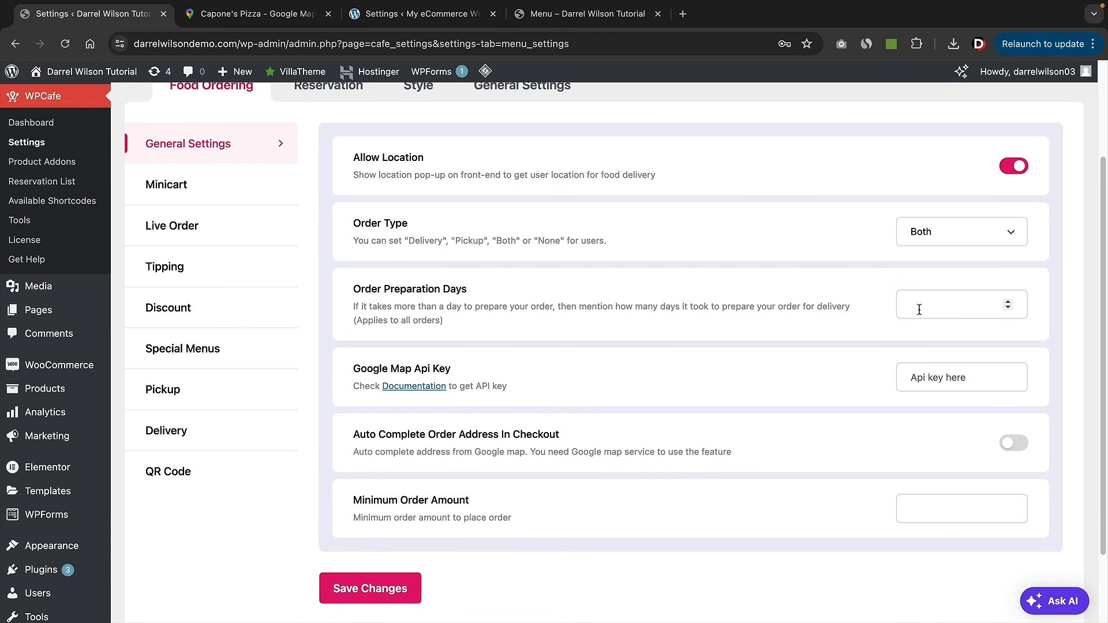
- Highlight the Google Map Api Key heading, then bring up the Capone's Pizza map
scroll(920, 310, "down", 1)
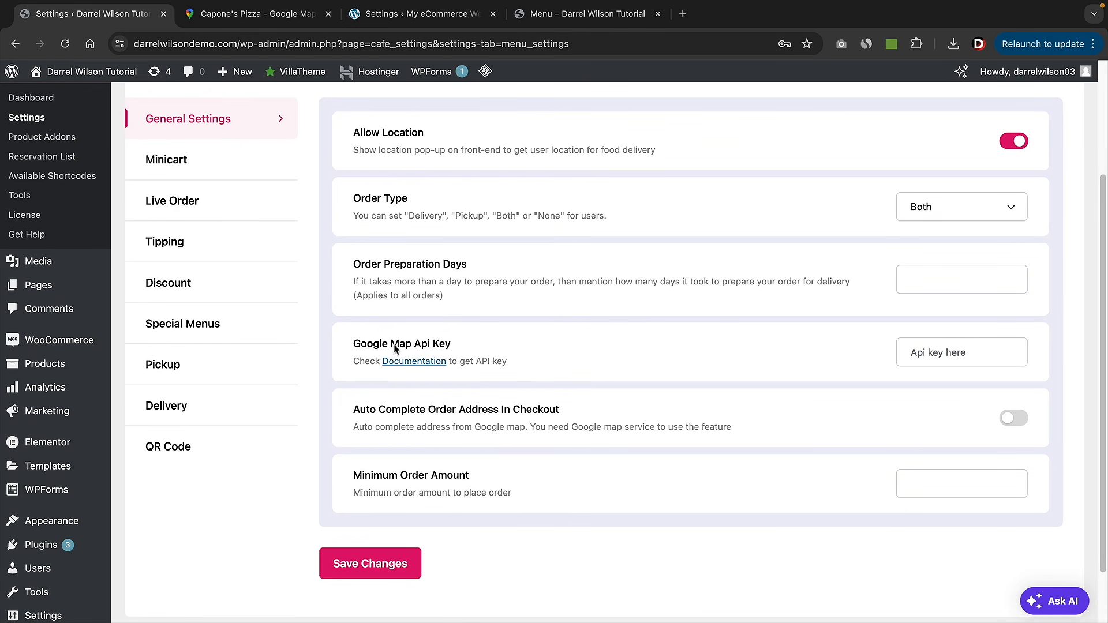
left_click_drag(372, 345, 449, 345)
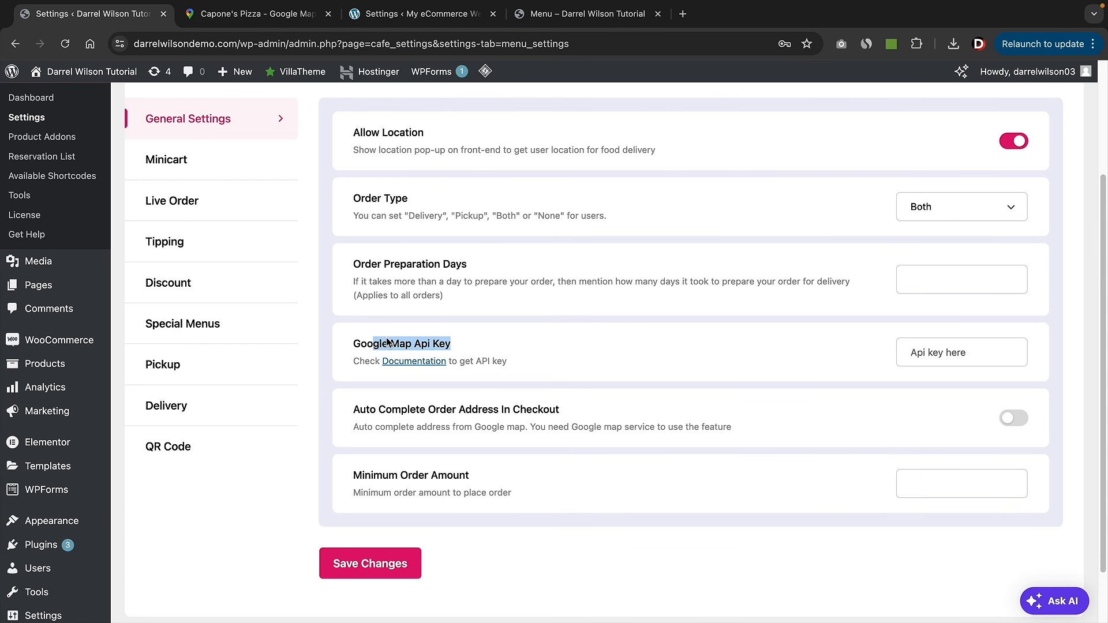
left_click(242, 14)
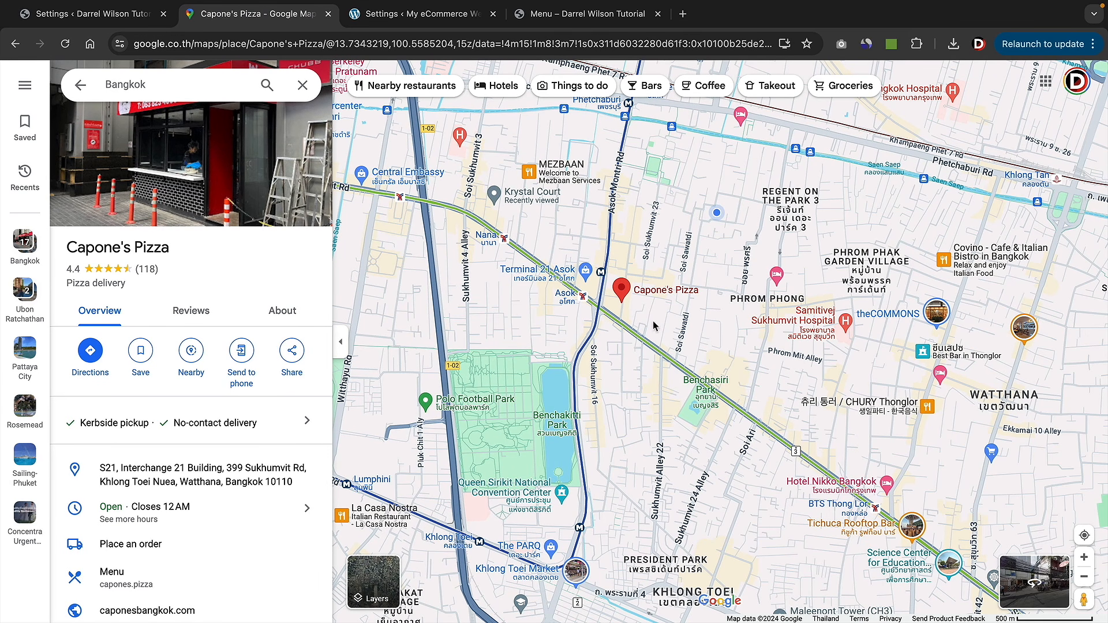
- Copy the Capone's Pizza map's embed HTML from its Share dialog
scroll(645, 296, "up", 2)
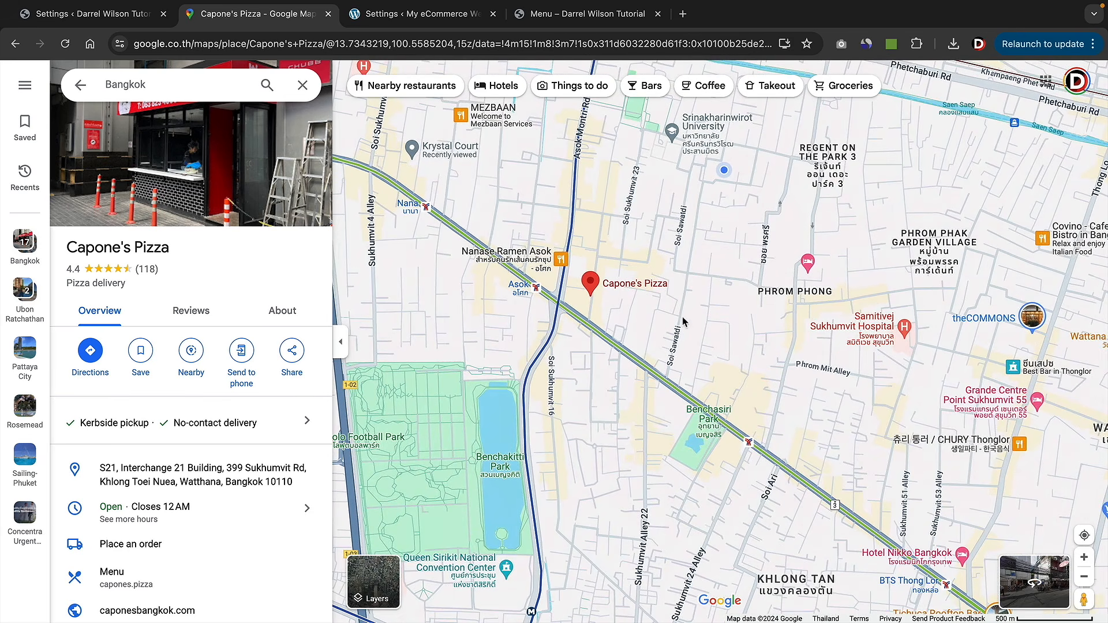
left_click(292, 353)
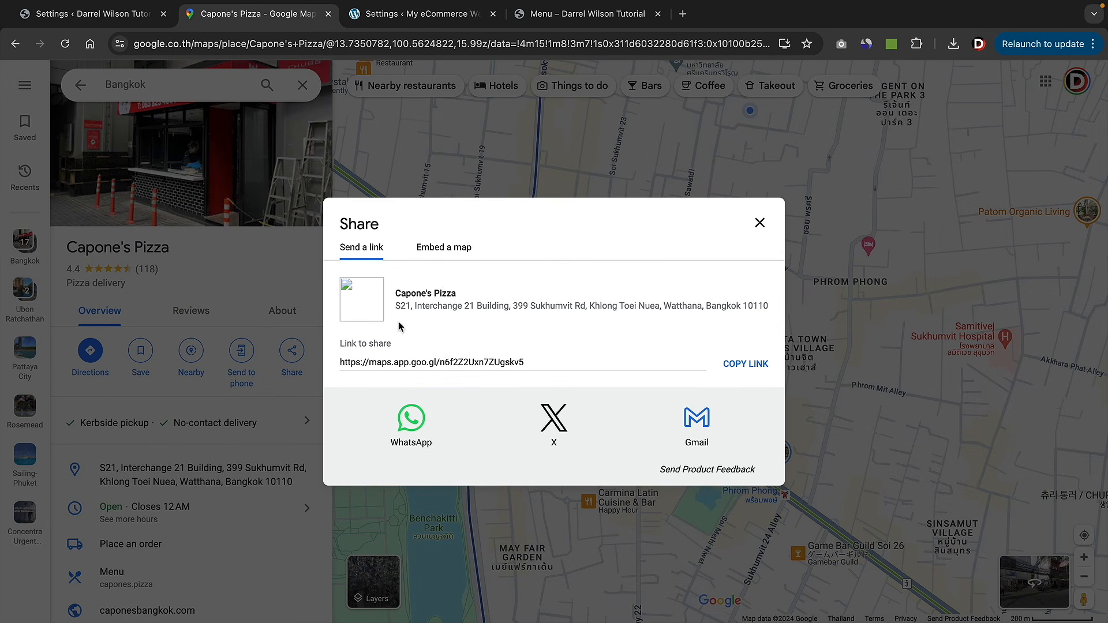
left_click(449, 252)
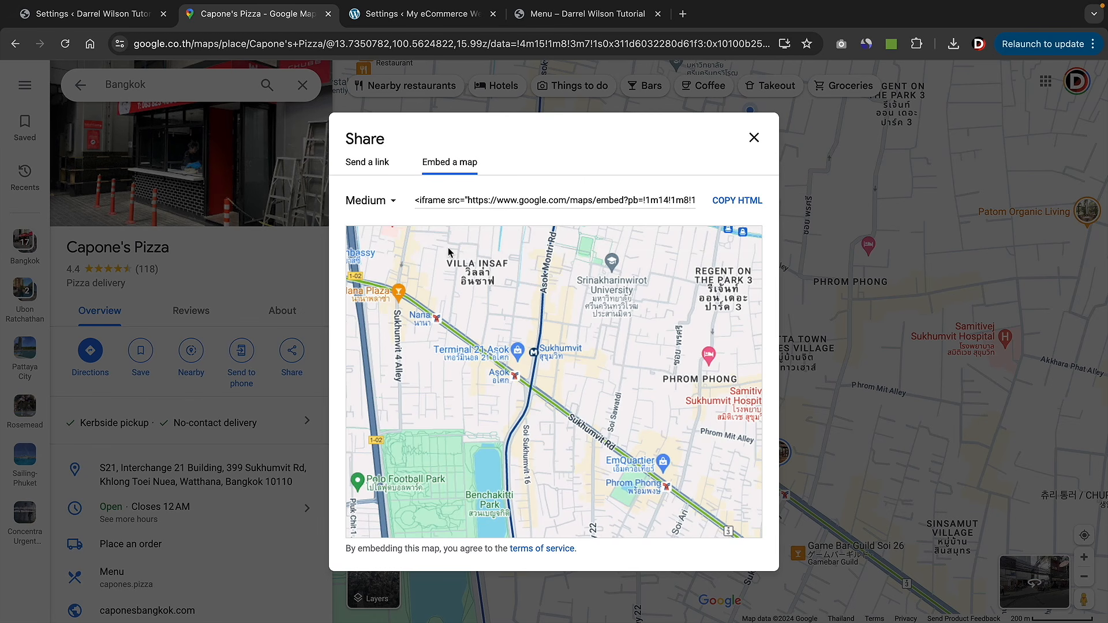
left_click(735, 202)
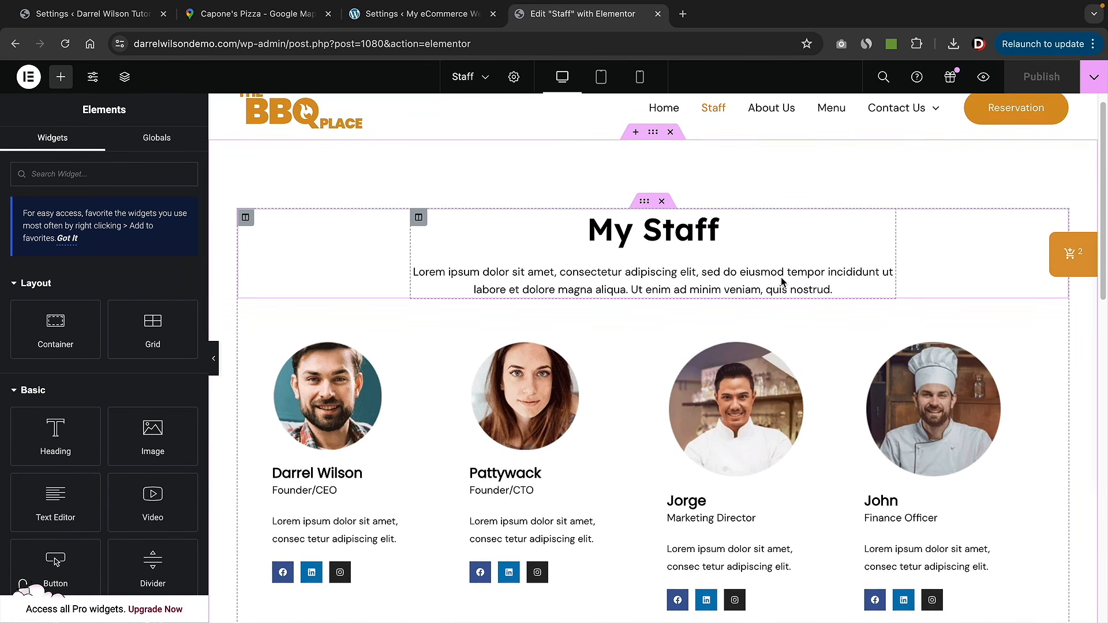
- Add a container below the staff cards, then try and delete a Google Maps widget
scroll(781, 280, "down", 1)
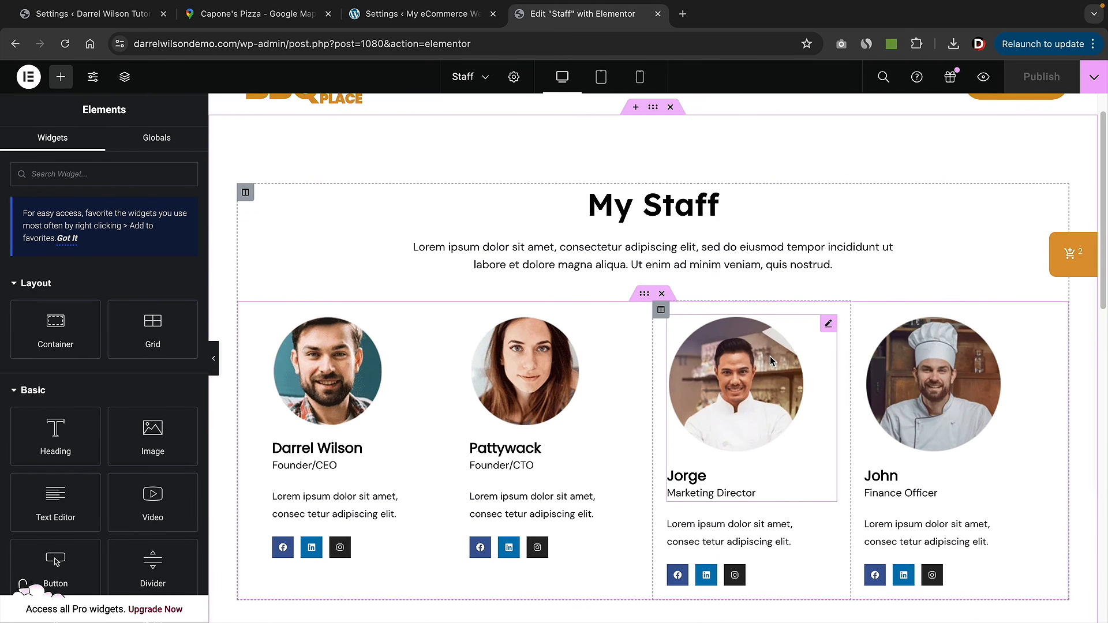
scroll(770, 355, "down", 6)
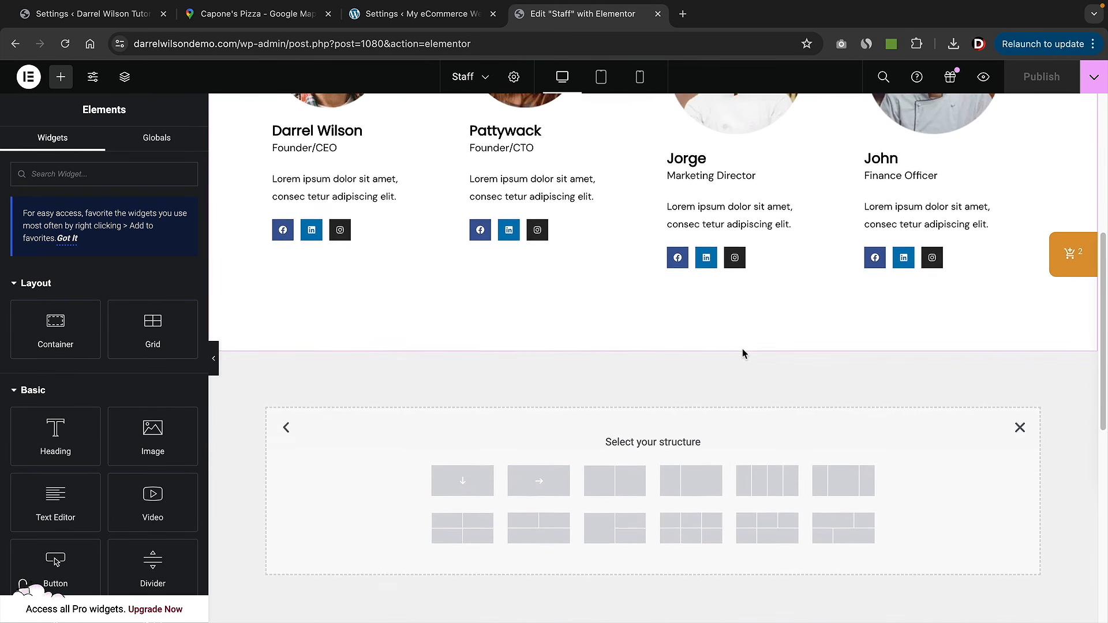
scroll(743, 353, "down", 2)
left_click(471, 370)
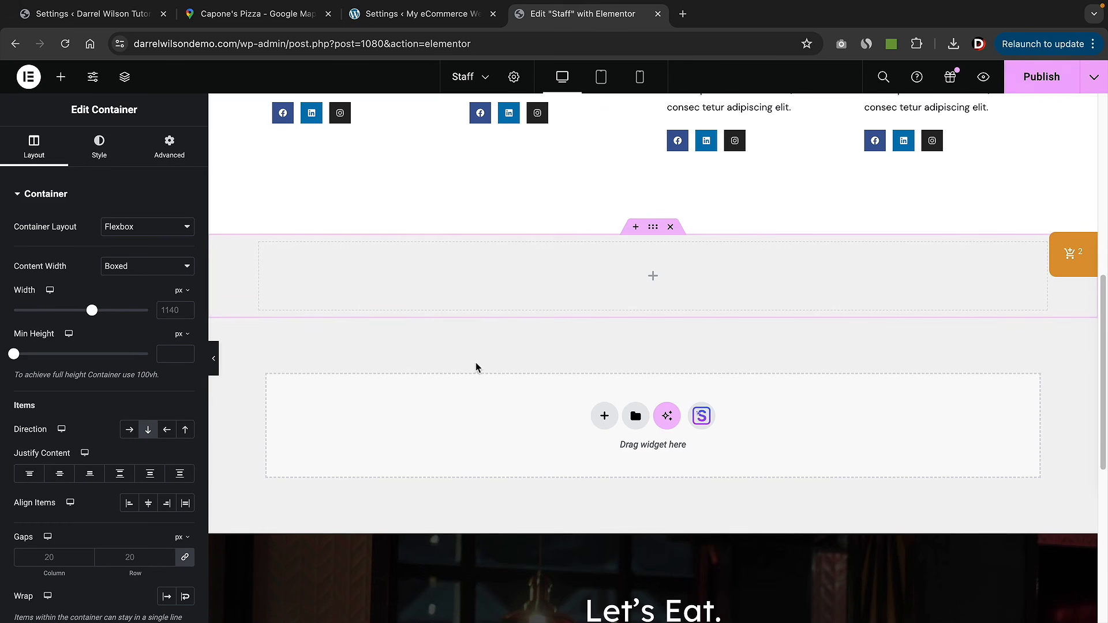
left_click(62, 85)
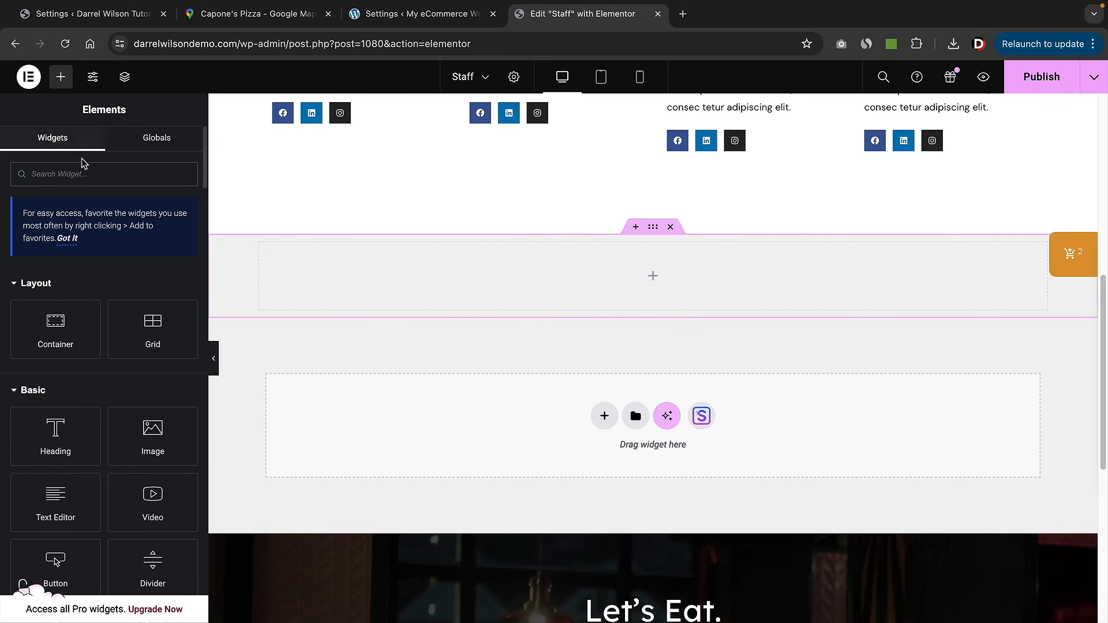
type("goog")
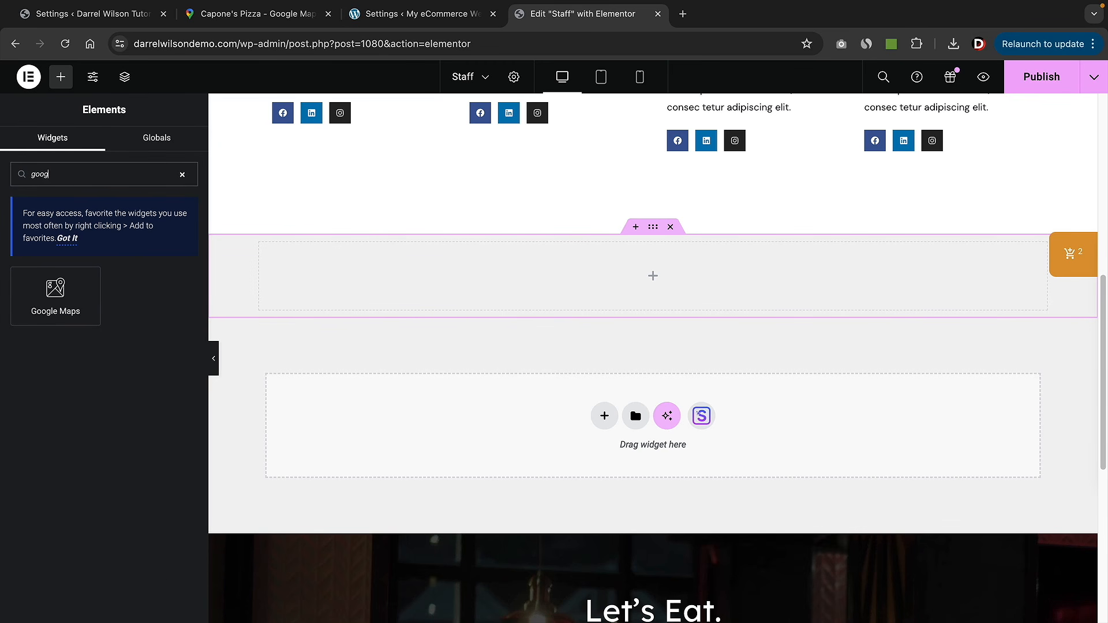
left_click_drag(56, 291, 425, 291)
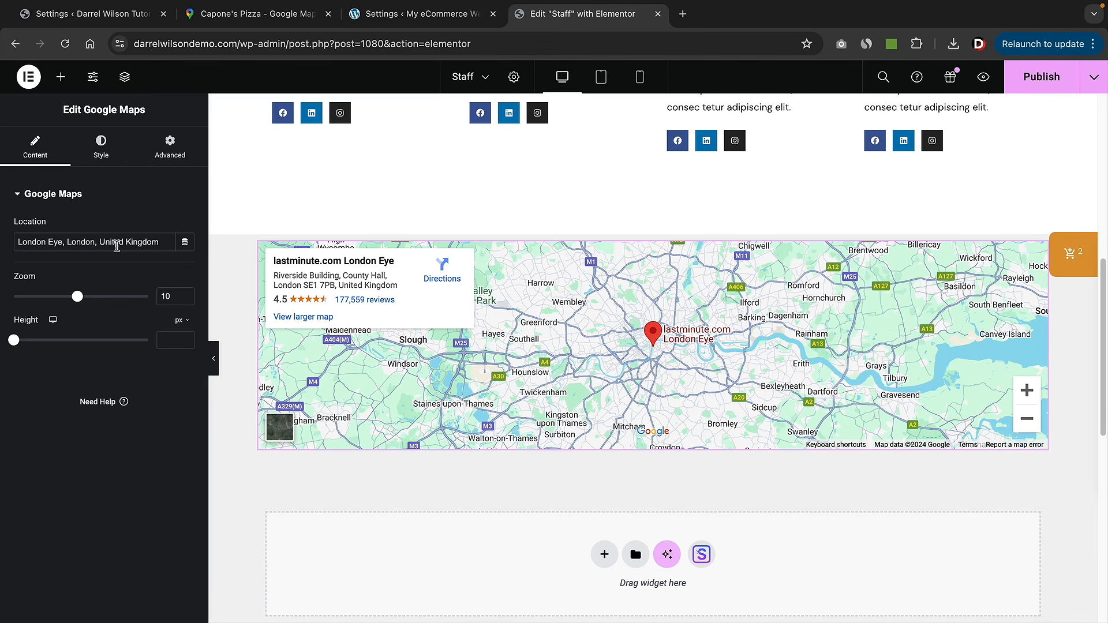
triple_click(115, 247)
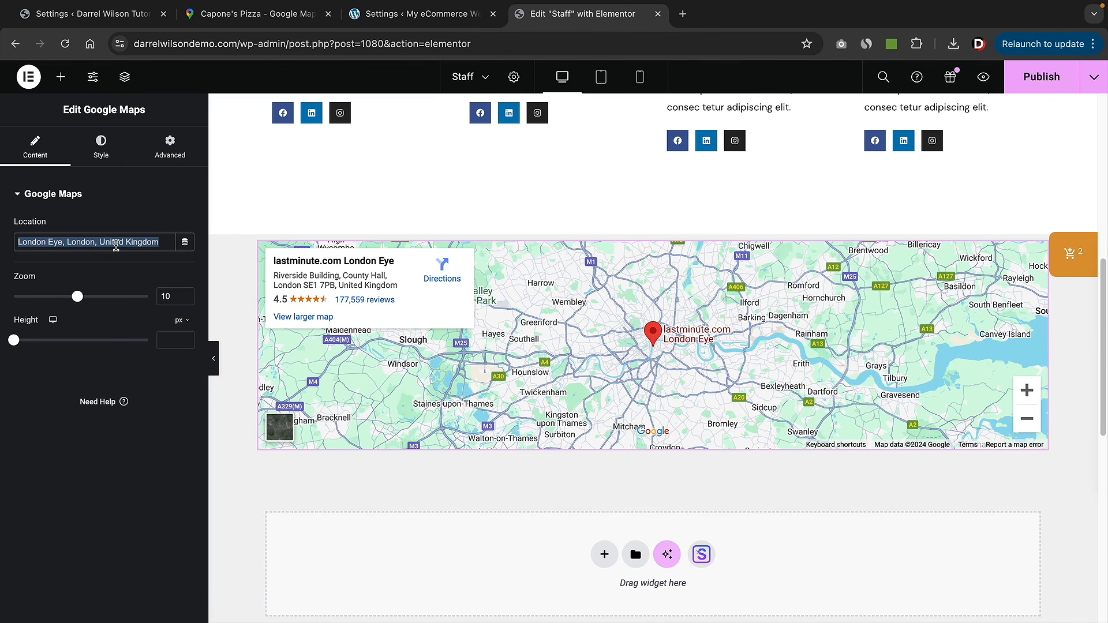
type("las vegas")
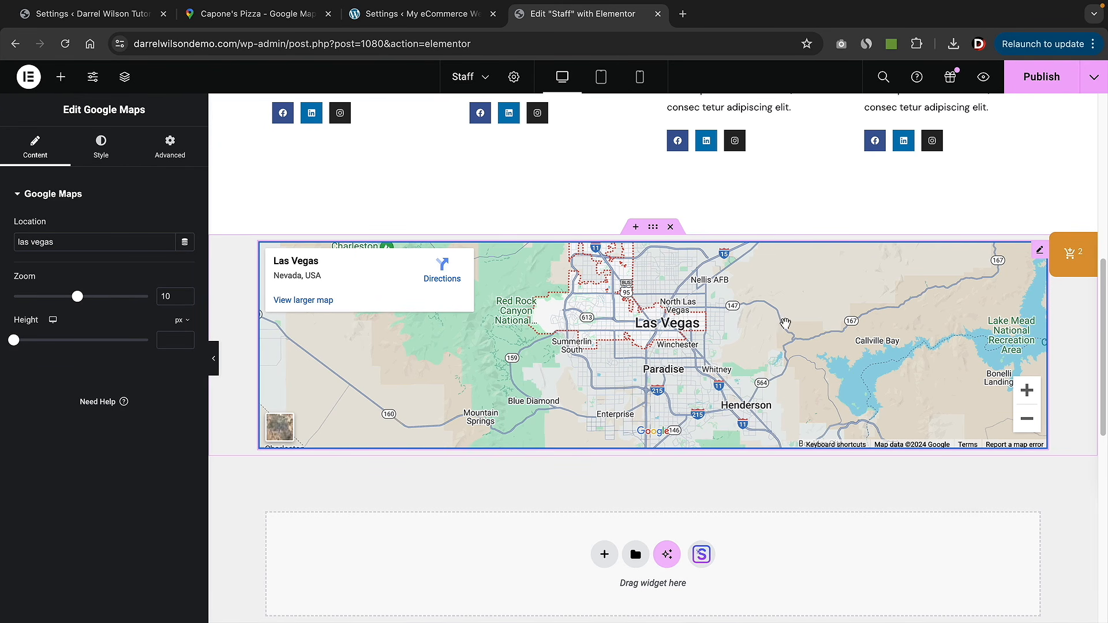
right_click(1038, 257)
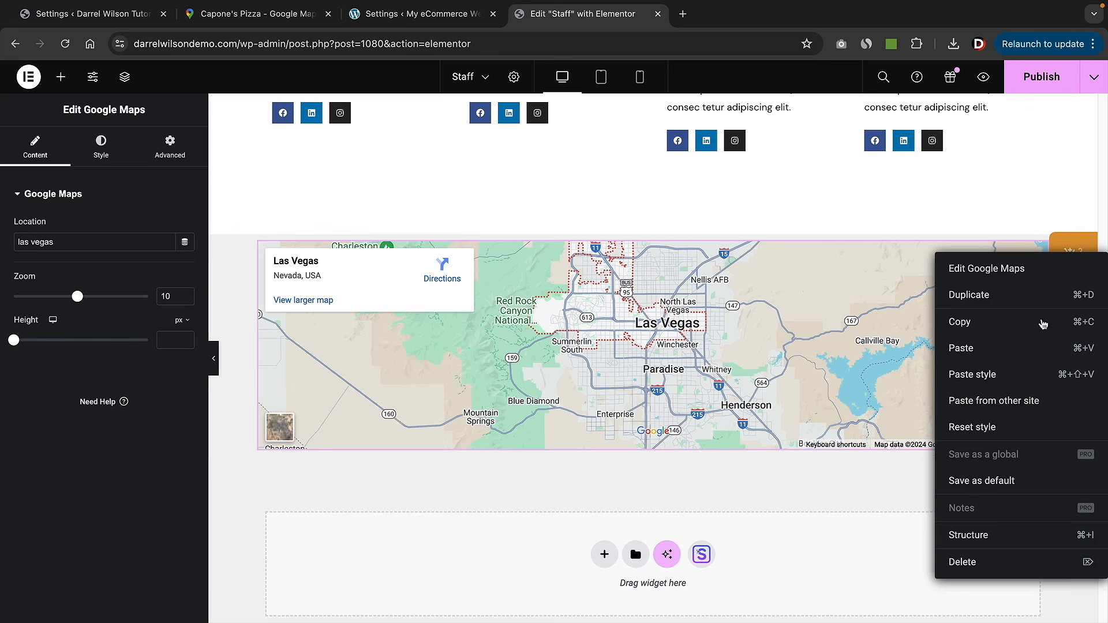
left_click(991, 563)
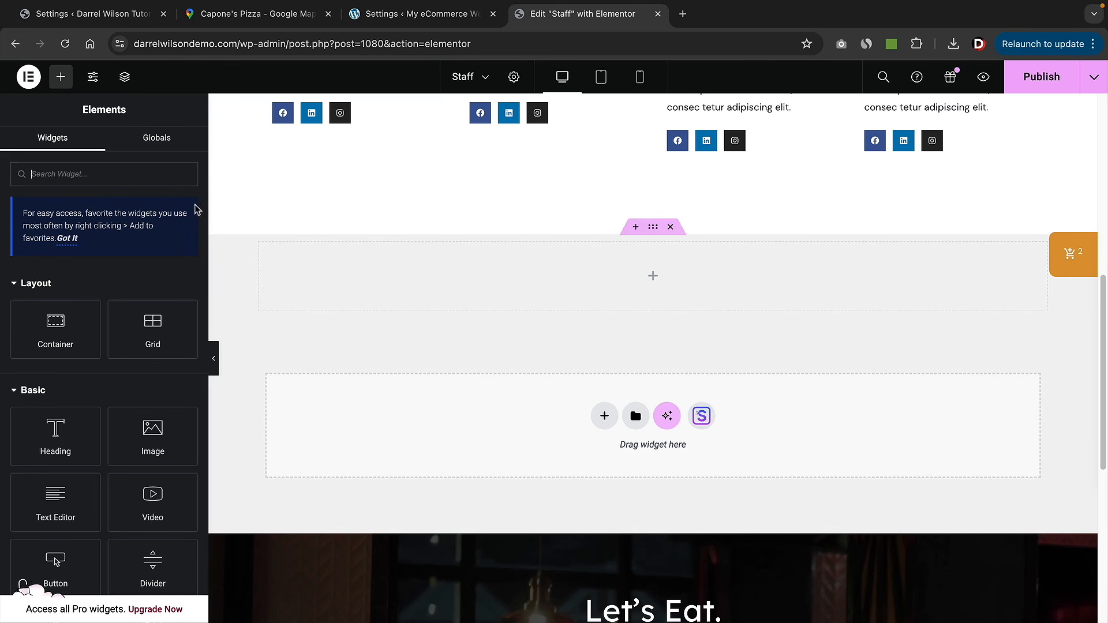
- Add an HTML widget to the container and paste the Capone's Pizza map embed code
left_click(86, 178)
type("html")
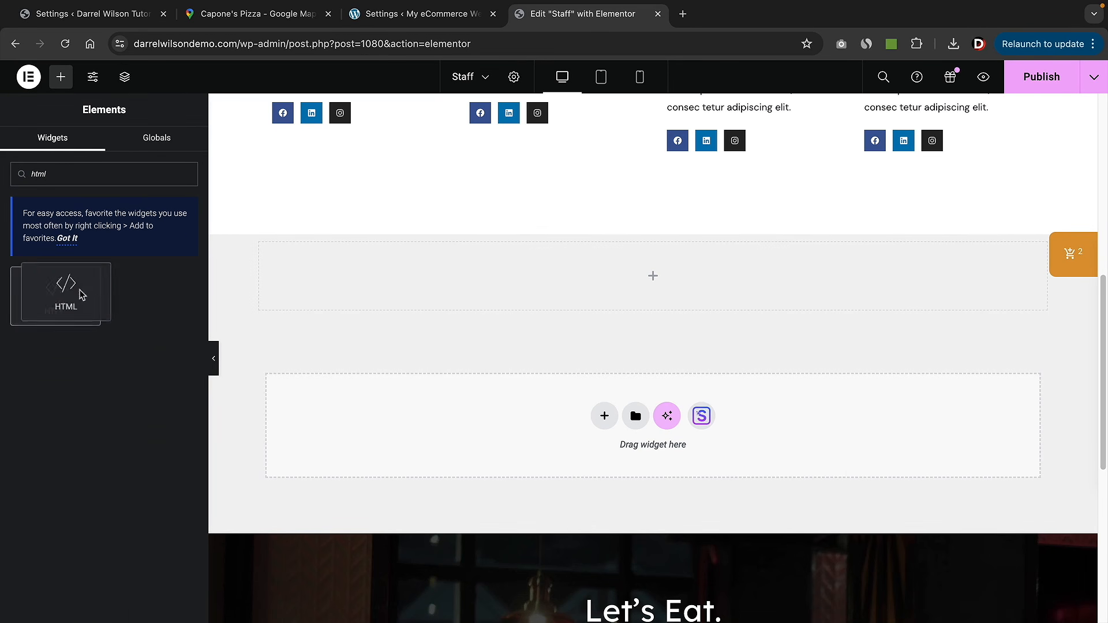
left_click_drag(79, 292, 494, 290)
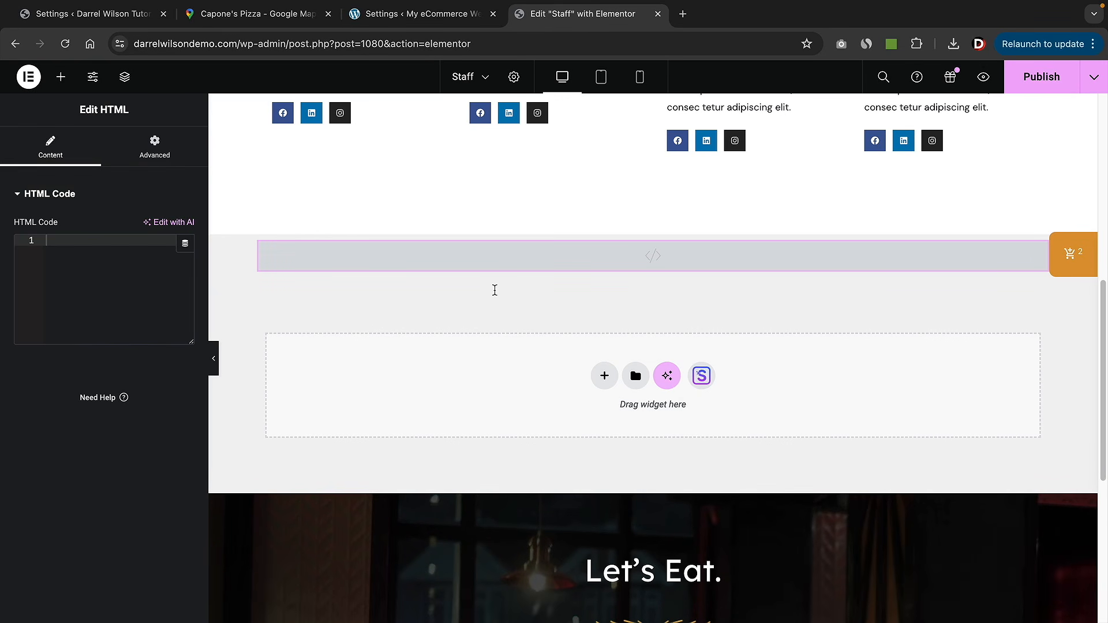
right_click(68, 243)
left_click(109, 364)
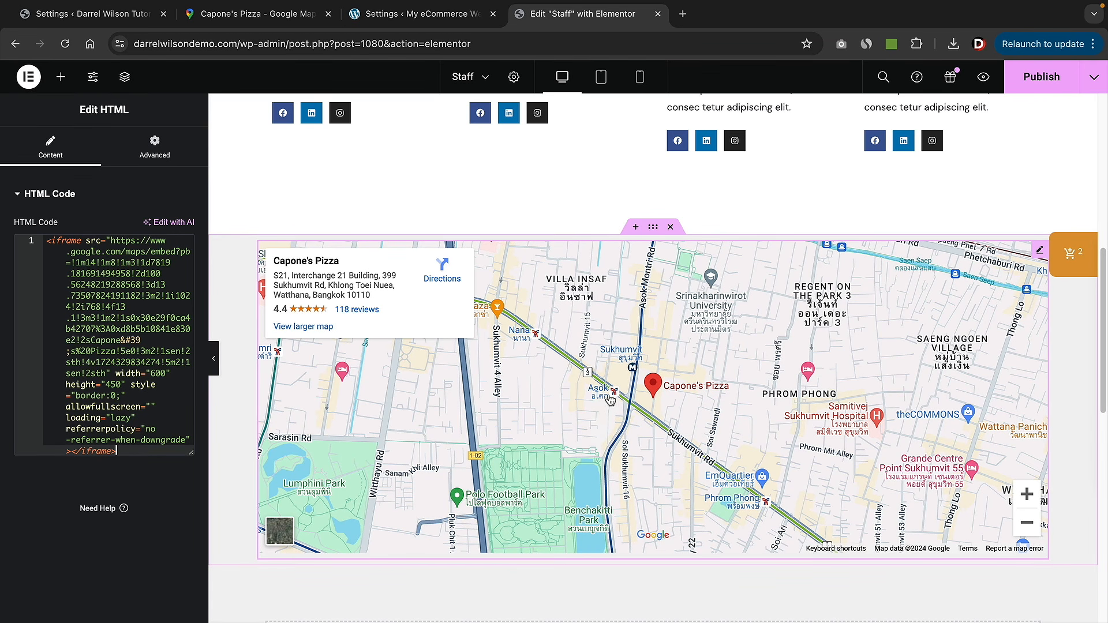
scroll(571, 353, "up", 1)
left_click(276, 21)
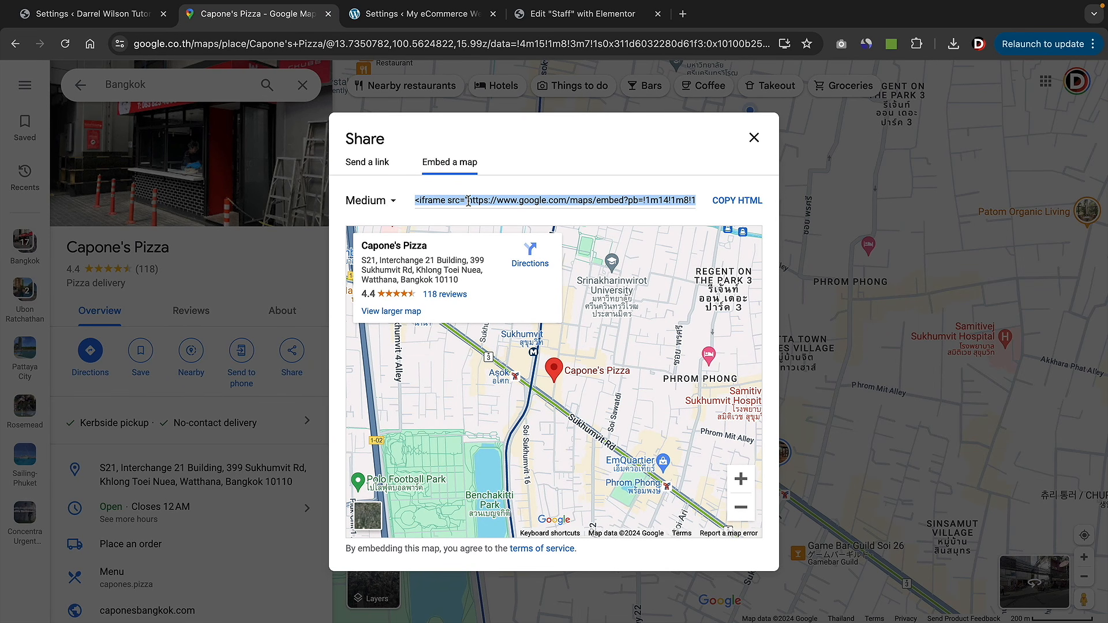
- After trying Large and Custom sizes, copy the Medium Capone's Pizza map embed HTML and return to Elementor
left_click(395, 203)
left_click(372, 254)
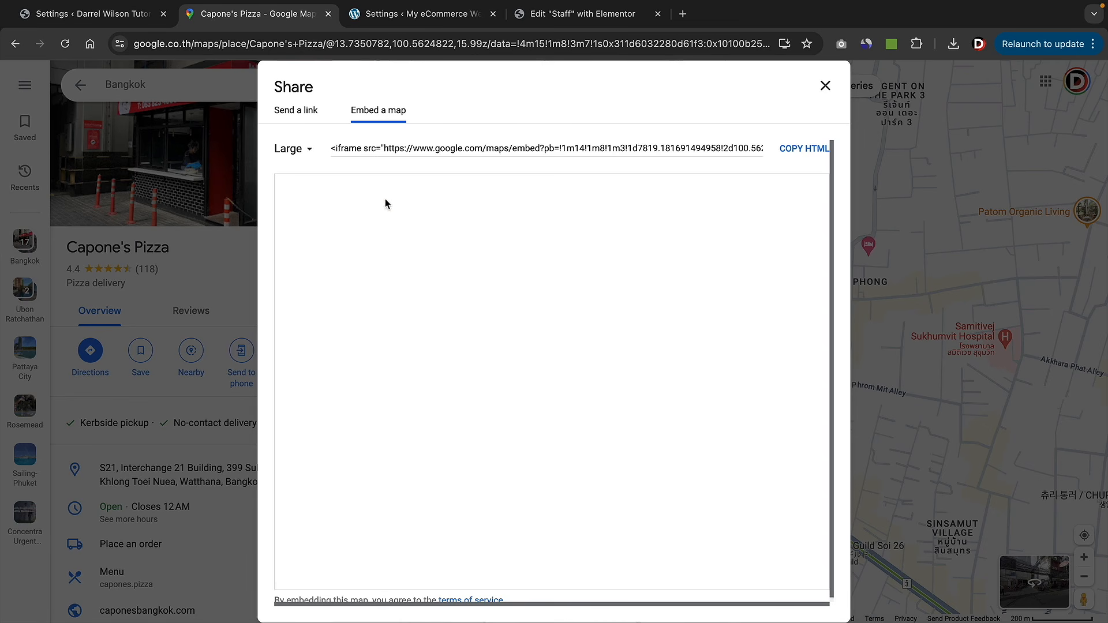
left_click(316, 151)
left_click(312, 225)
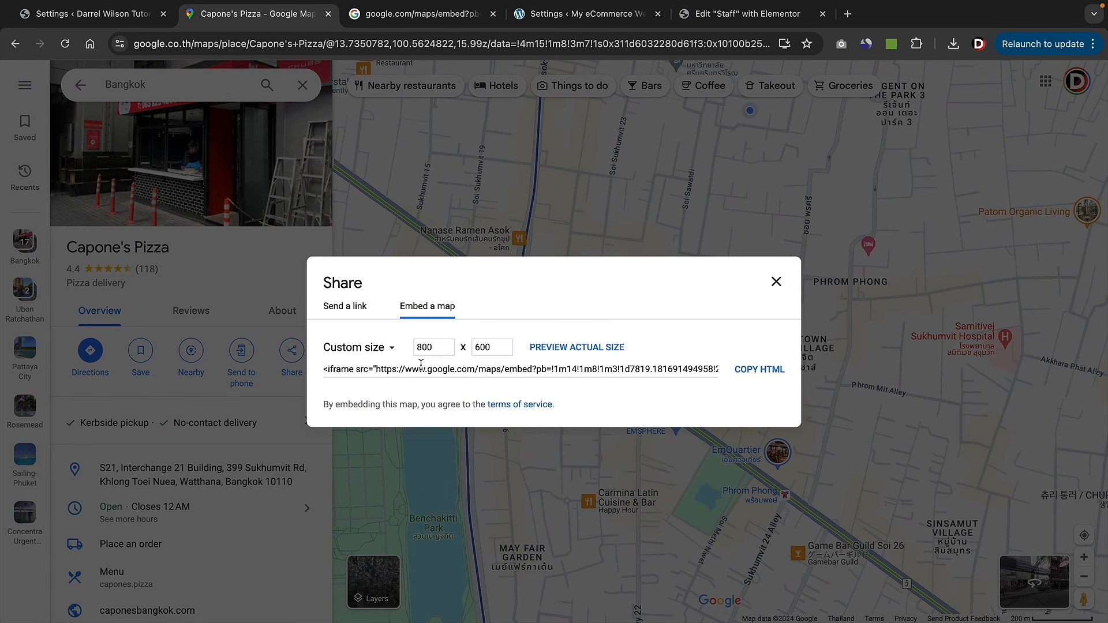
left_click(383, 349)
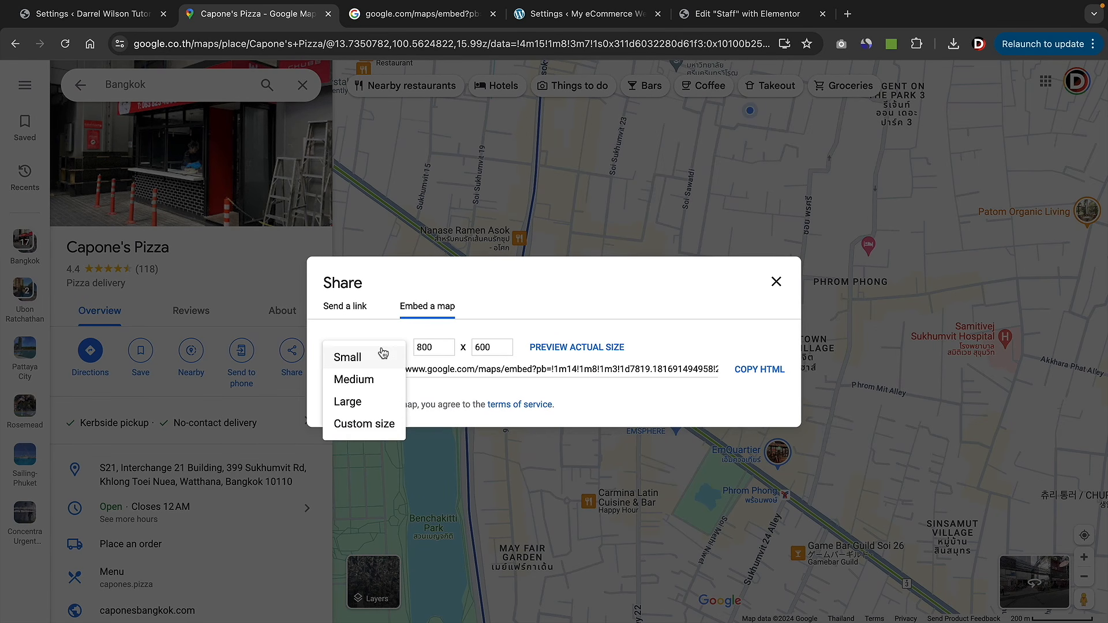
left_click(378, 384)
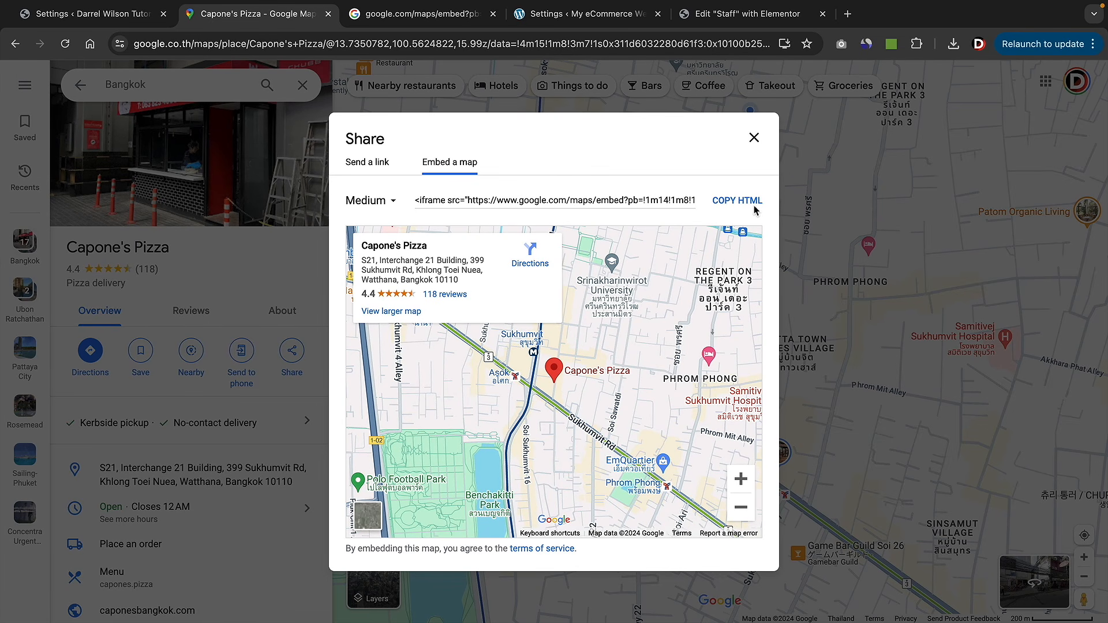
left_click(737, 200)
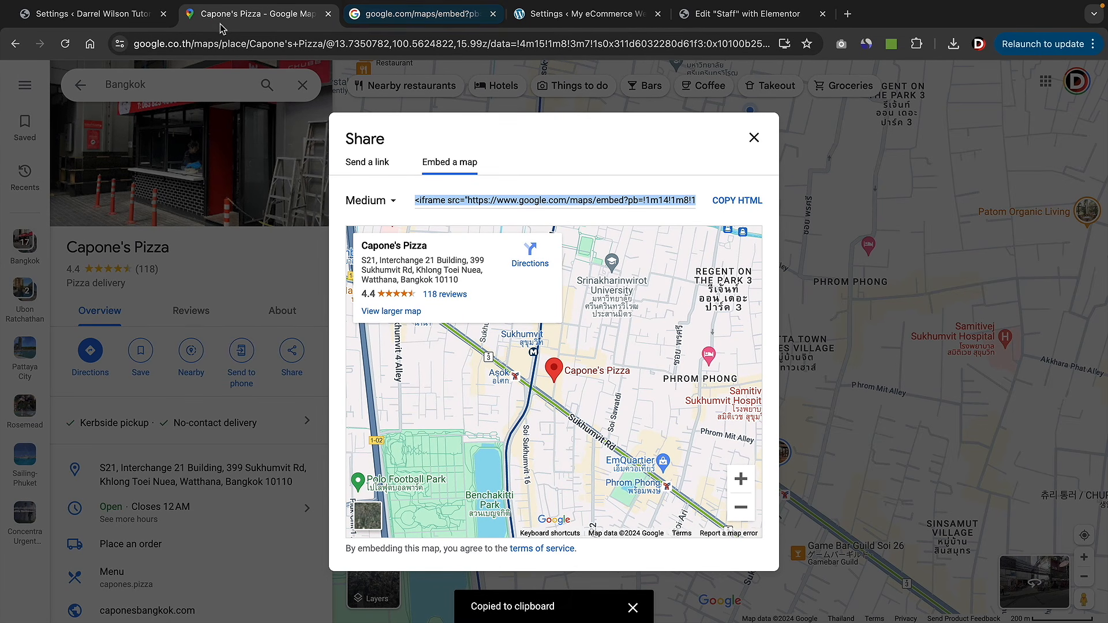
left_click(744, 13)
scroll(890, 290, "up", 5)
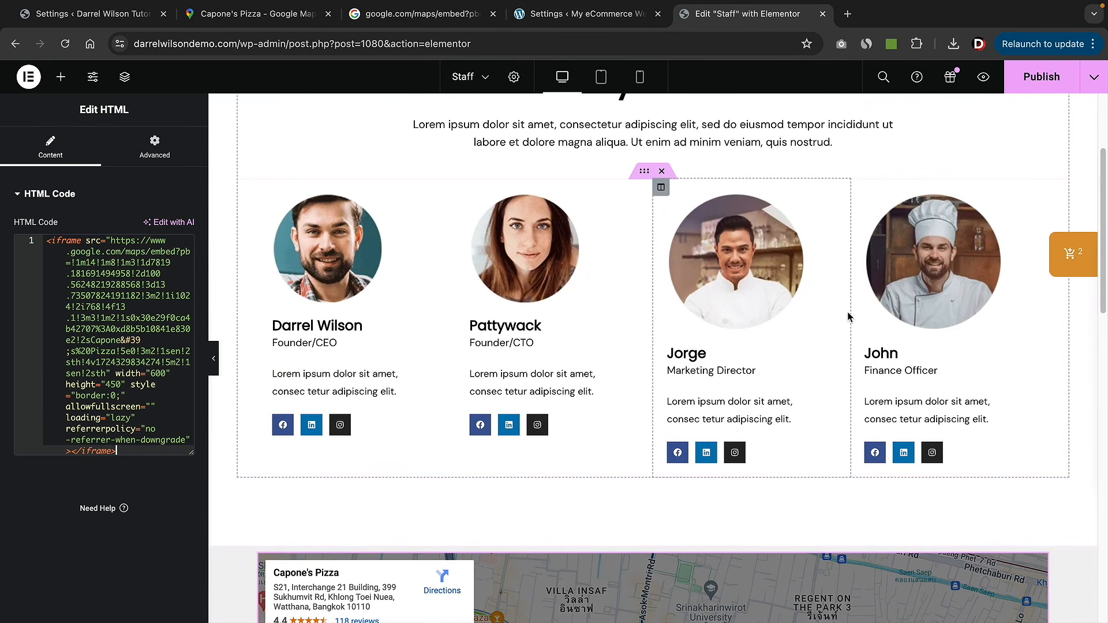
right_click(913, 289)
left_click(949, 594)
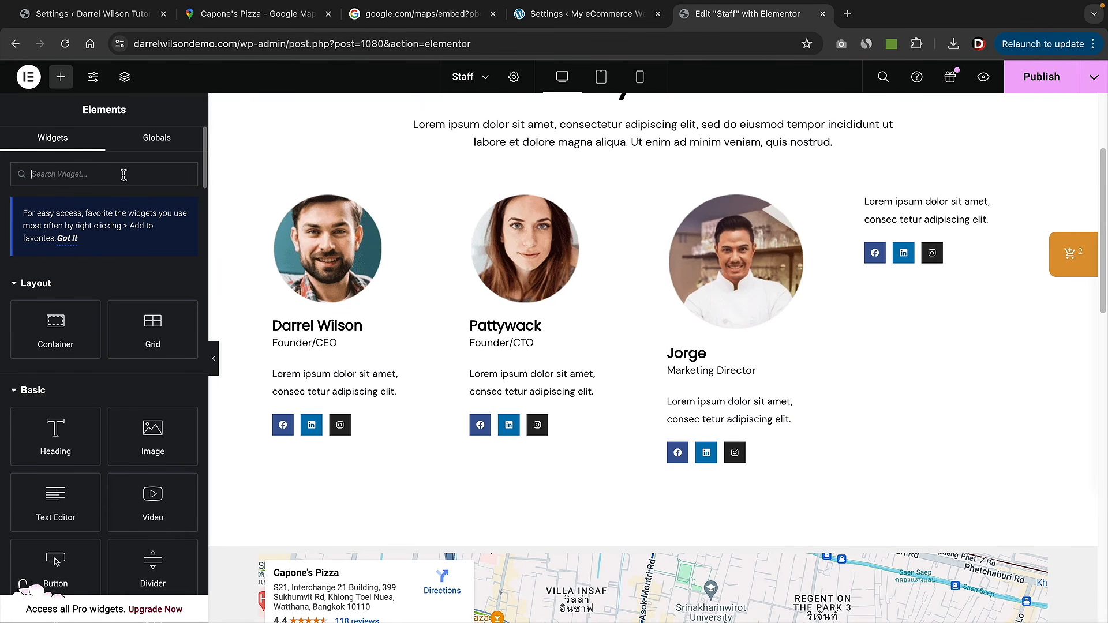
type("html")
left_click_drag(51, 269, 897, 198)
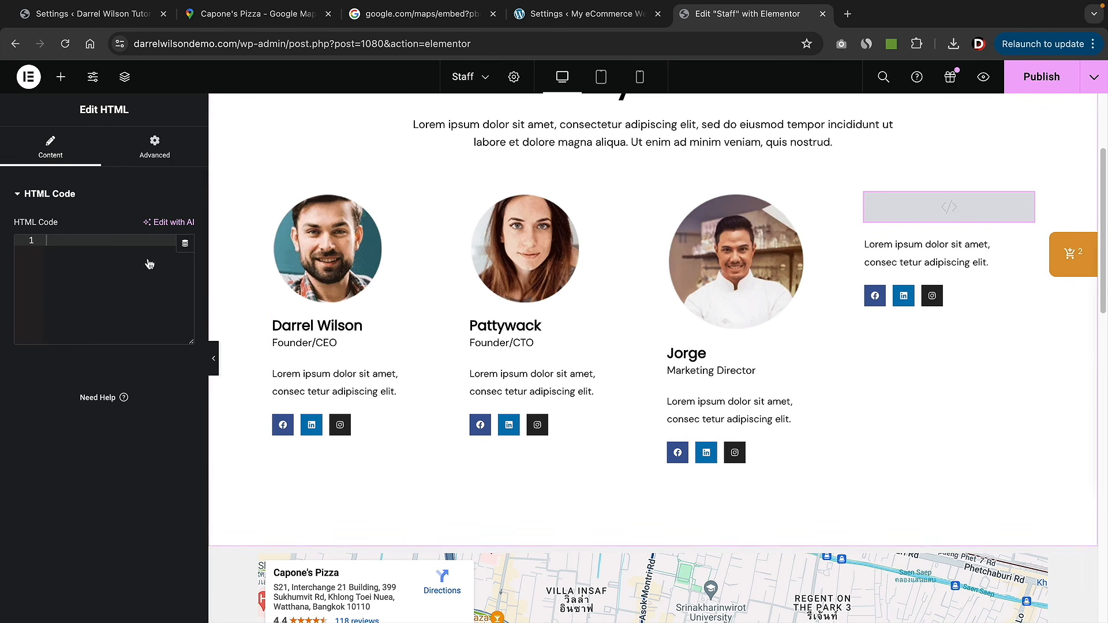
right_click(73, 242)
left_click(112, 372)
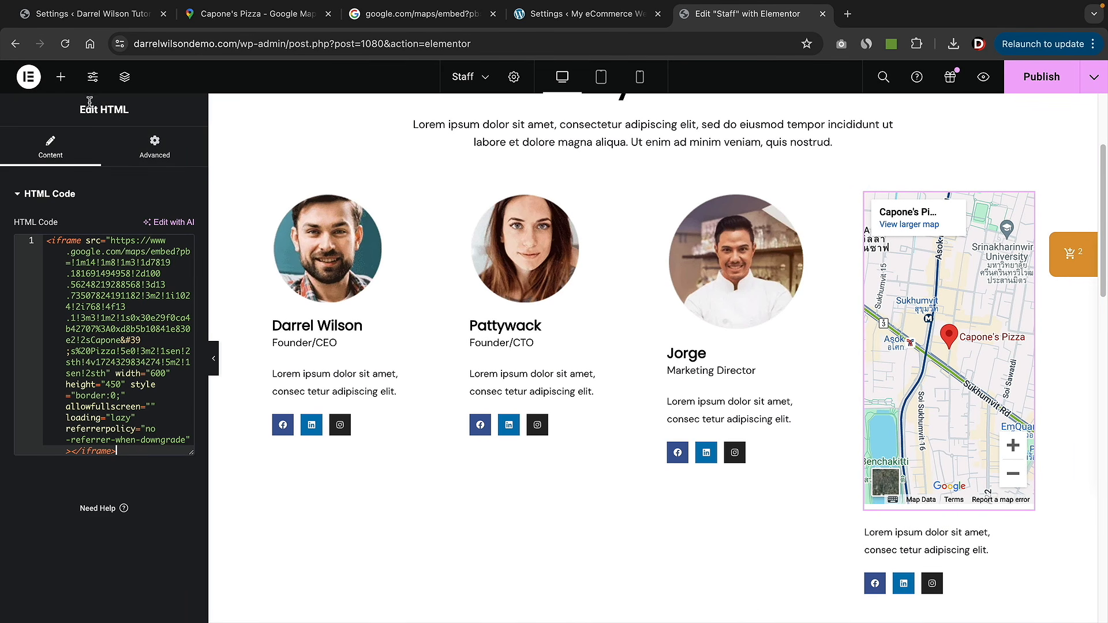
- Add an 'Our Location' heading above the map and widen the map's column
left_click(60, 77)
left_click_drag(72, 432, 962, 546)
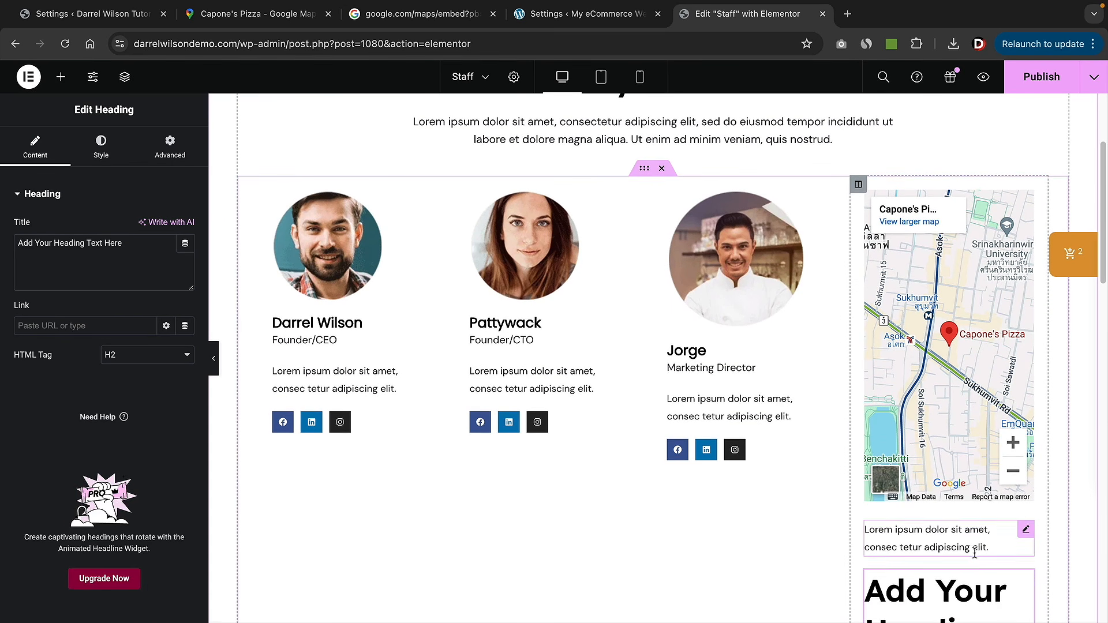
left_click_drag(1024, 577, 877, 199)
triple_click(102, 254)
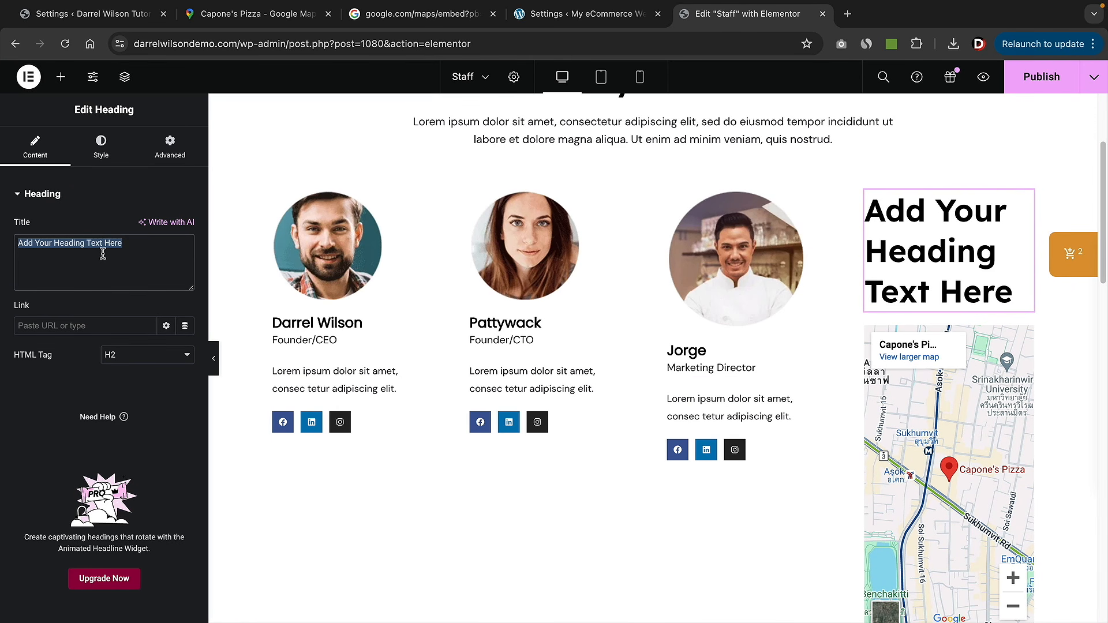
type("Our Location")
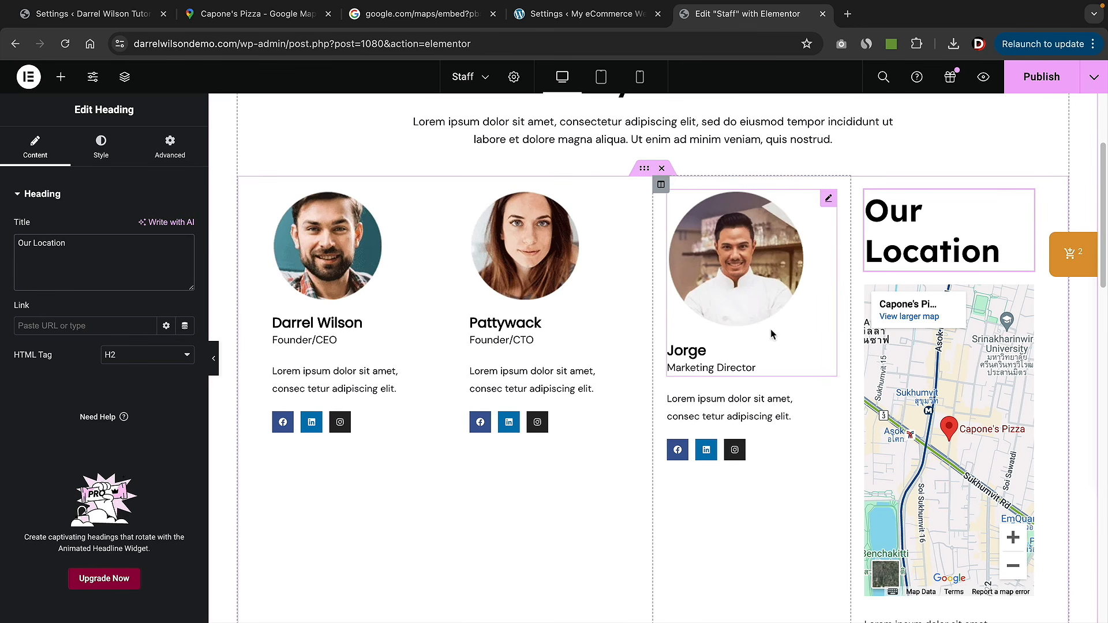
left_click_drag(849, 318, 781, 321)
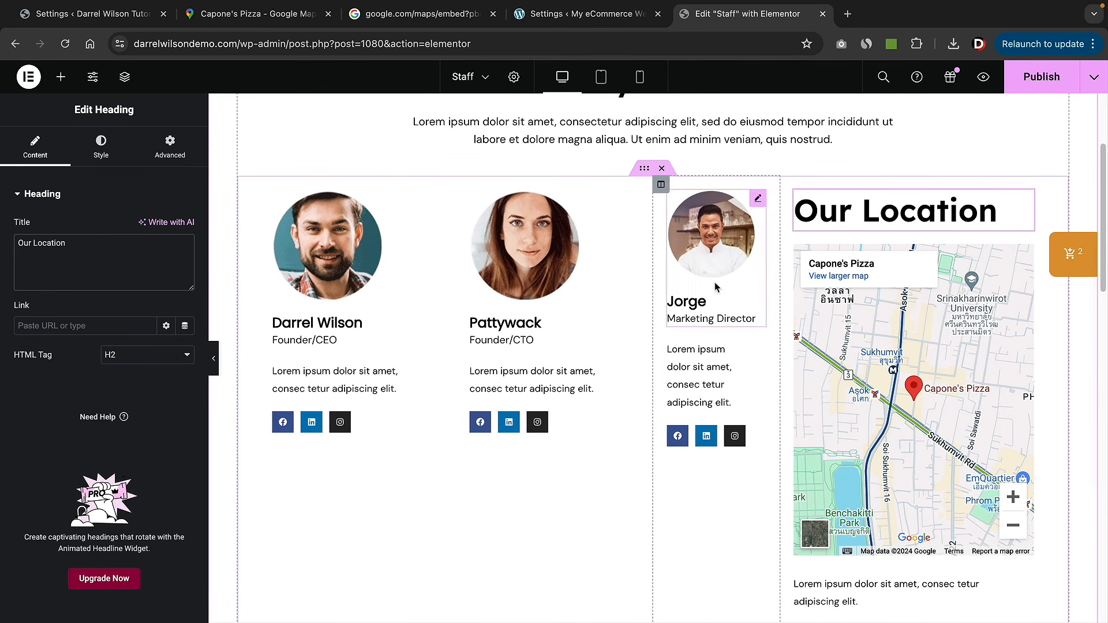
scroll(602, 312, "down", 10)
scroll(602, 312, "up", 10)
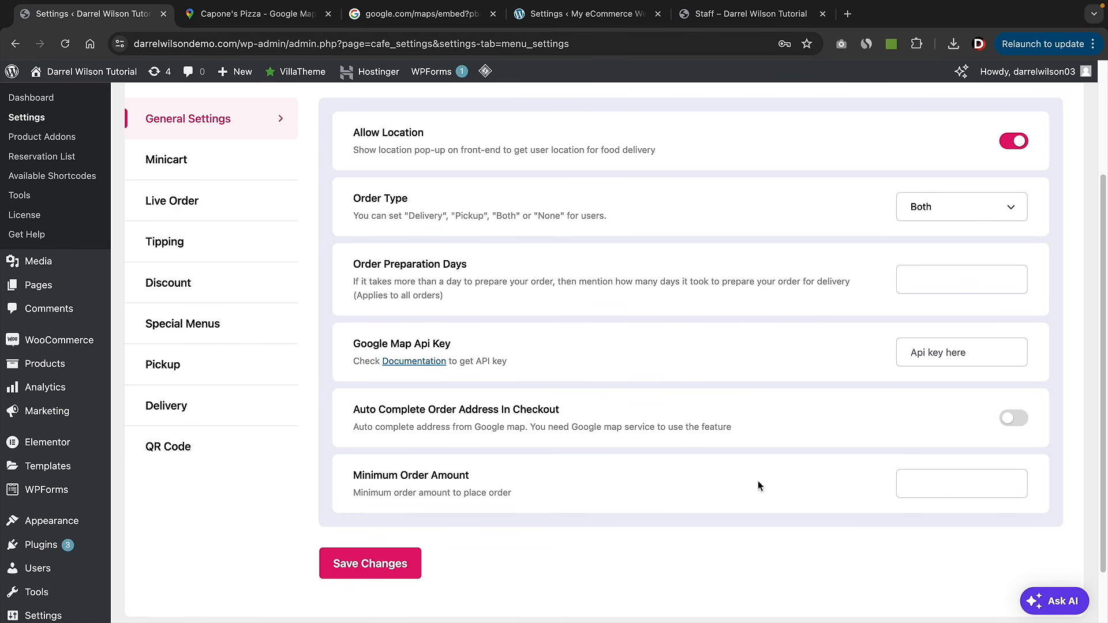
- Enter 40 as the WPCafe minimum order amount and save the settings
left_click(930, 481)
type("40")
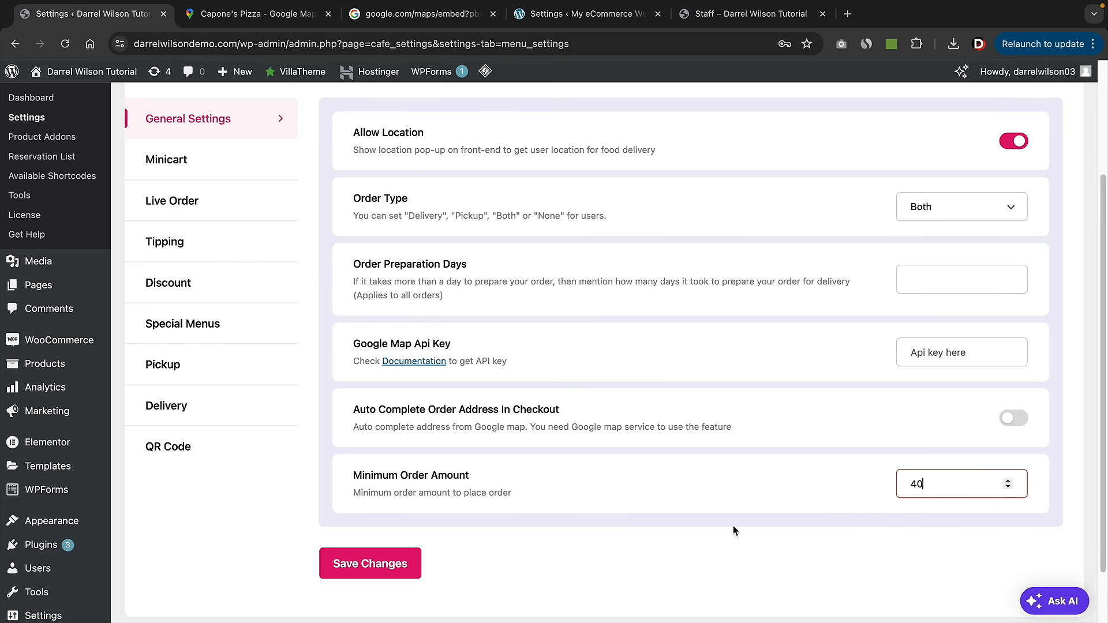
left_click(383, 567)
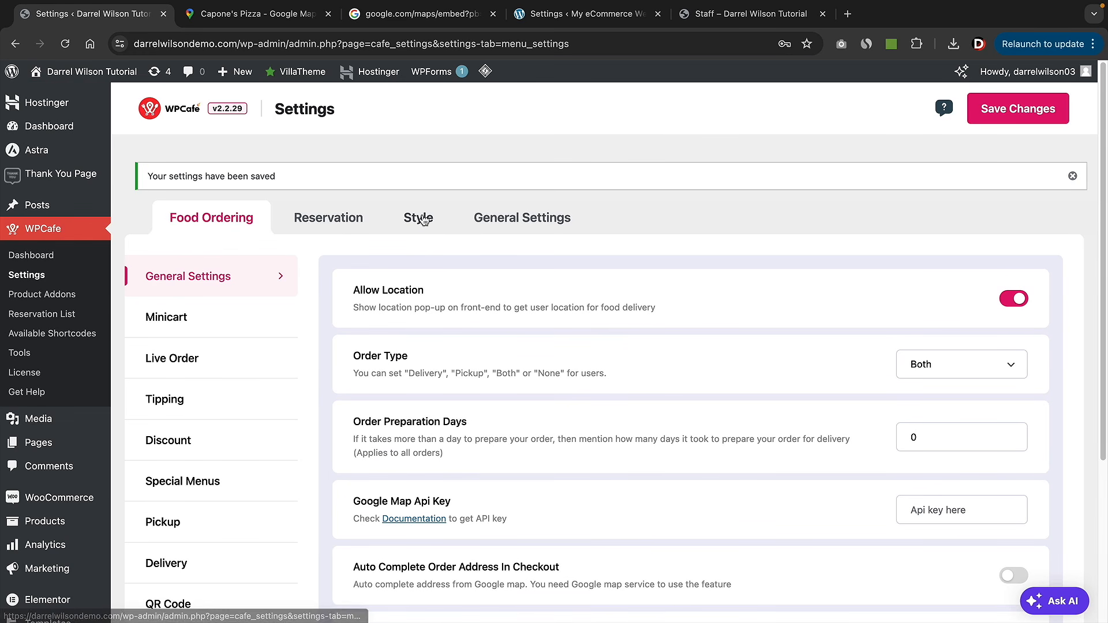
left_click(423, 220)
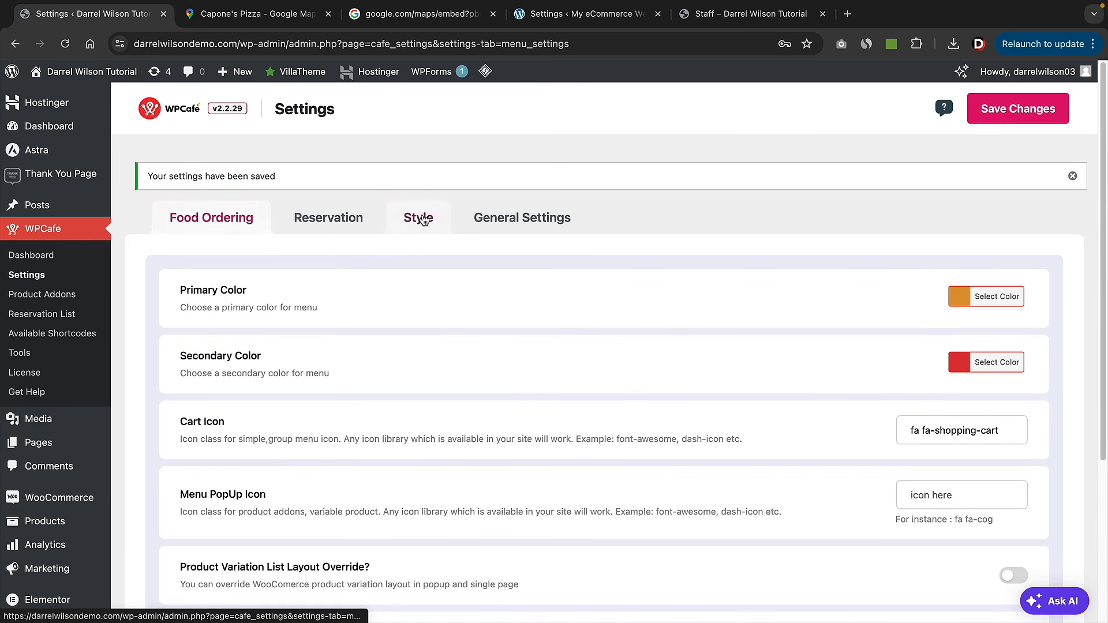
scroll(499, 248, "down", 3)
- Make the new reservation form extra field required and of Checkbox type
scroll(499, 250, "down", 1)
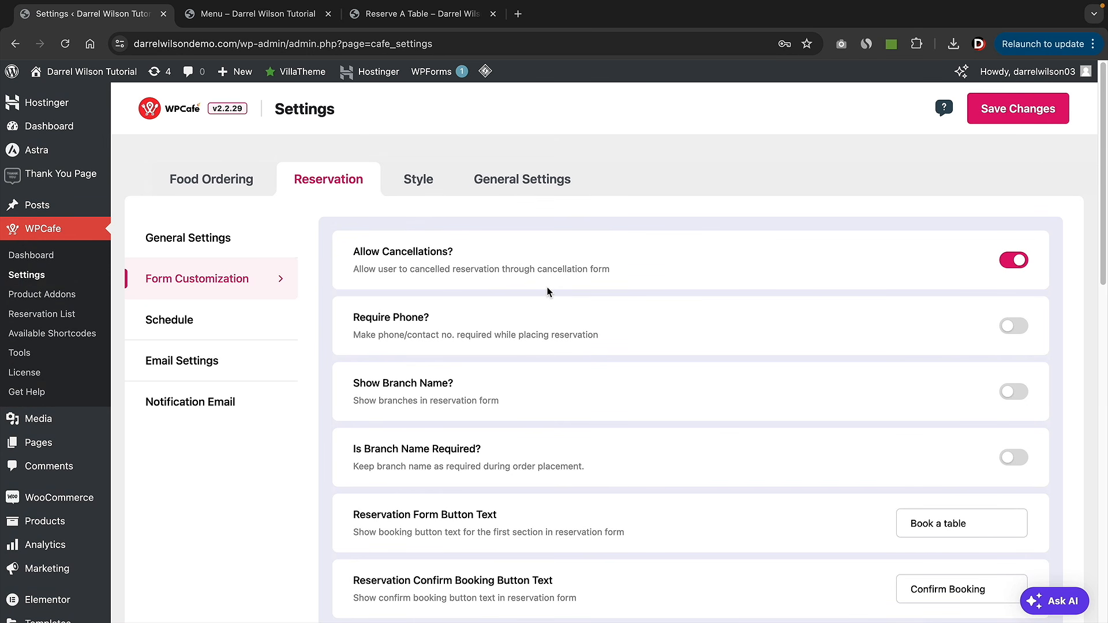
left_click_drag(374, 318, 406, 319)
scroll(382, 397, "down", 4)
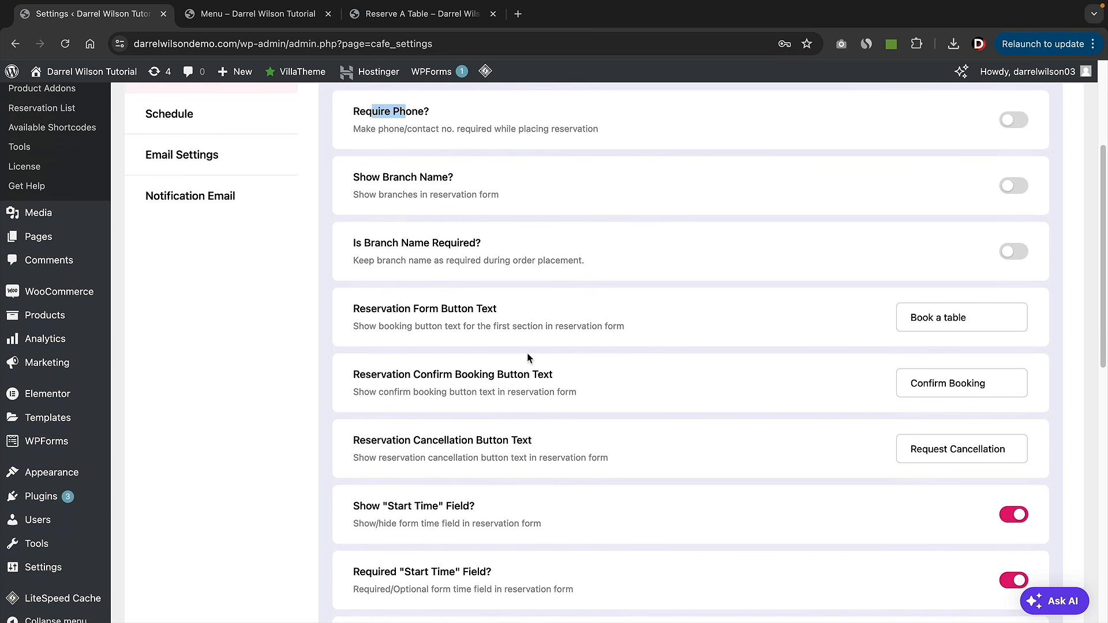
scroll(561, 416, "down", 10)
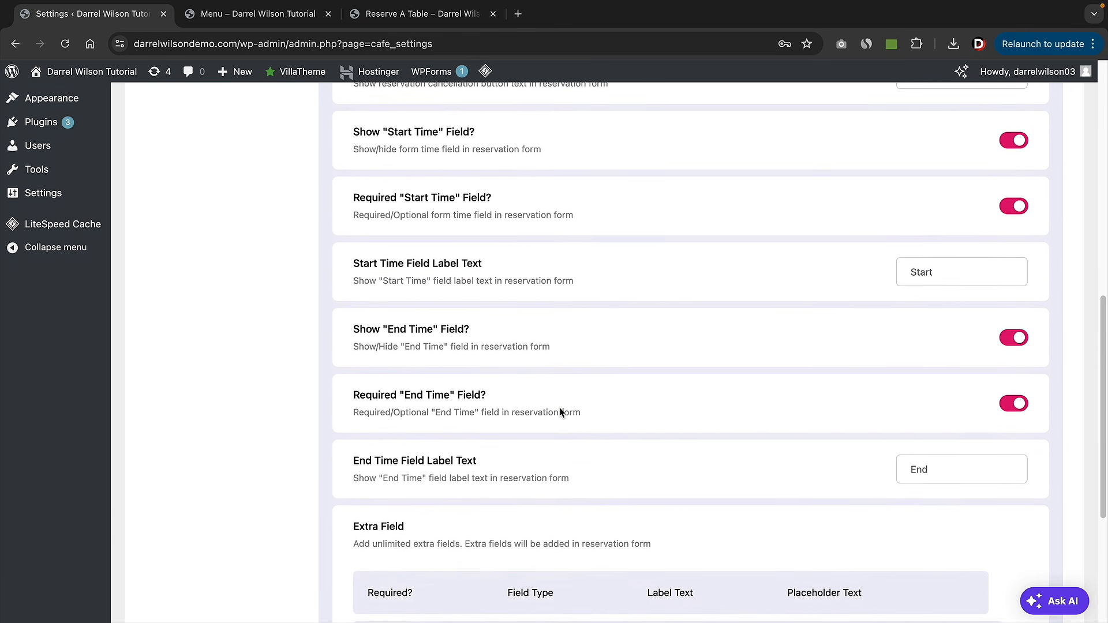
scroll(559, 409, "down", 1)
left_click_drag(364, 337, 415, 342)
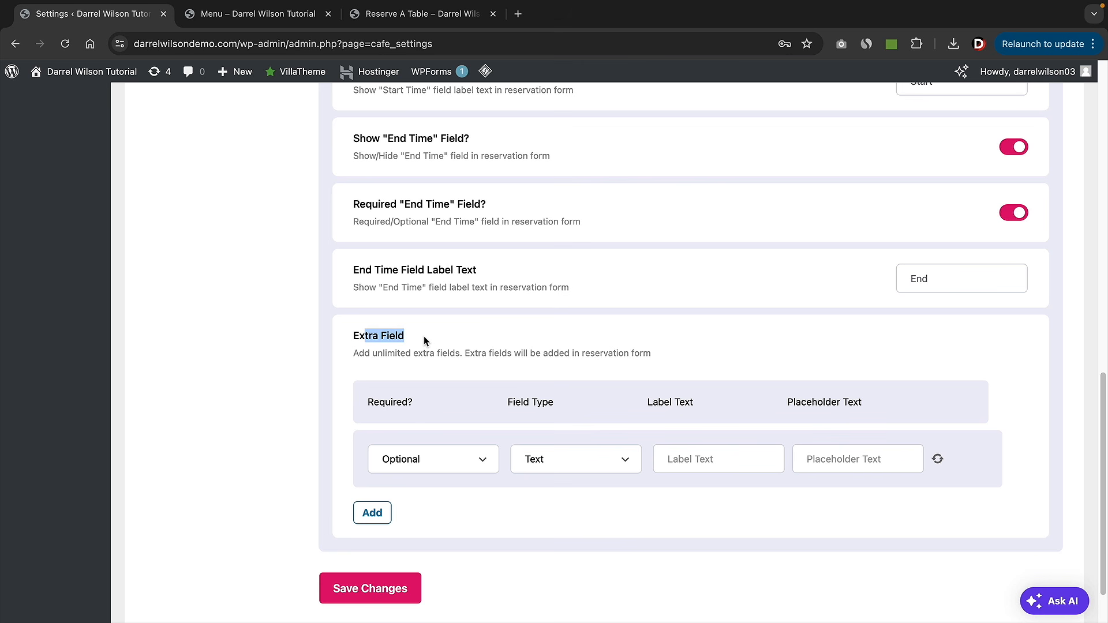
left_click(433, 456)
left_click(424, 475)
left_click(564, 462)
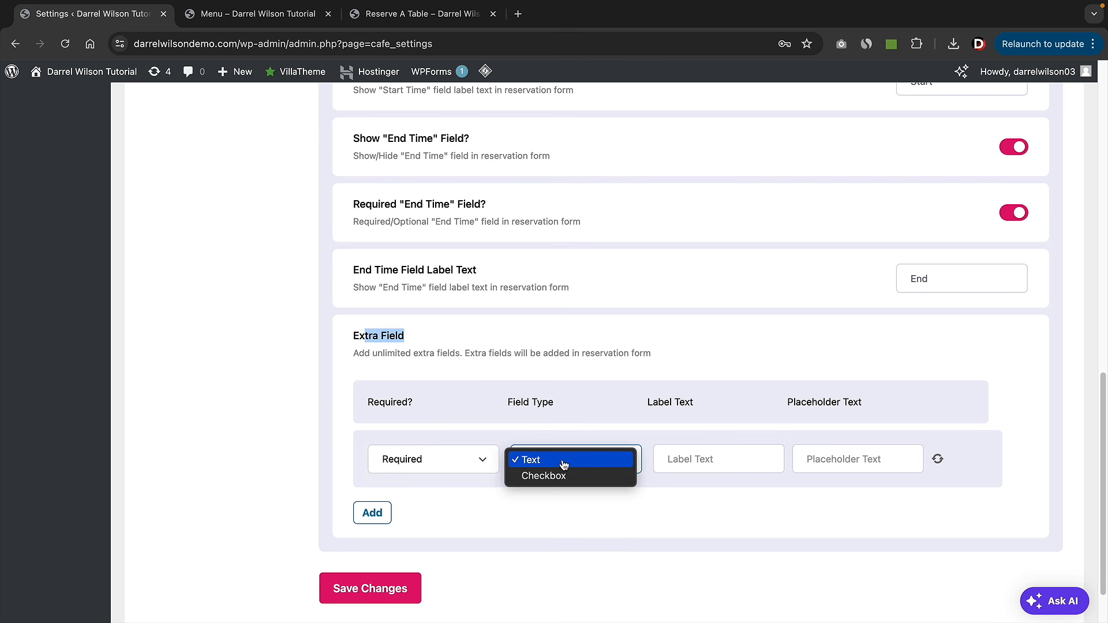
left_click(573, 478)
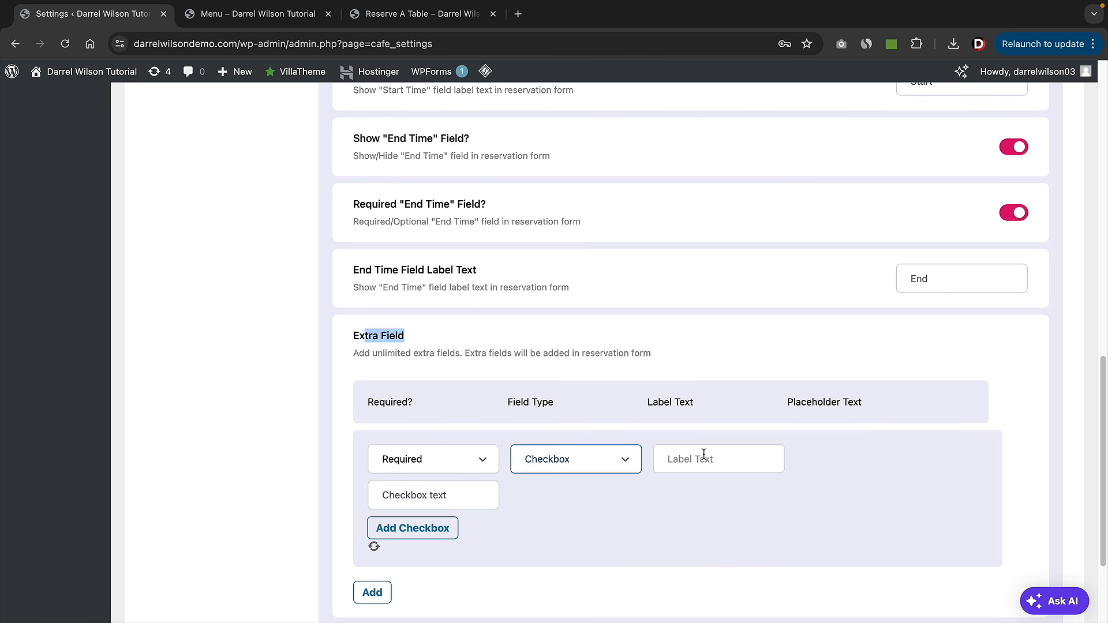
- Label the field 'Pregnant?' with Yes and No options, add it, and save the form
left_click(703, 456)
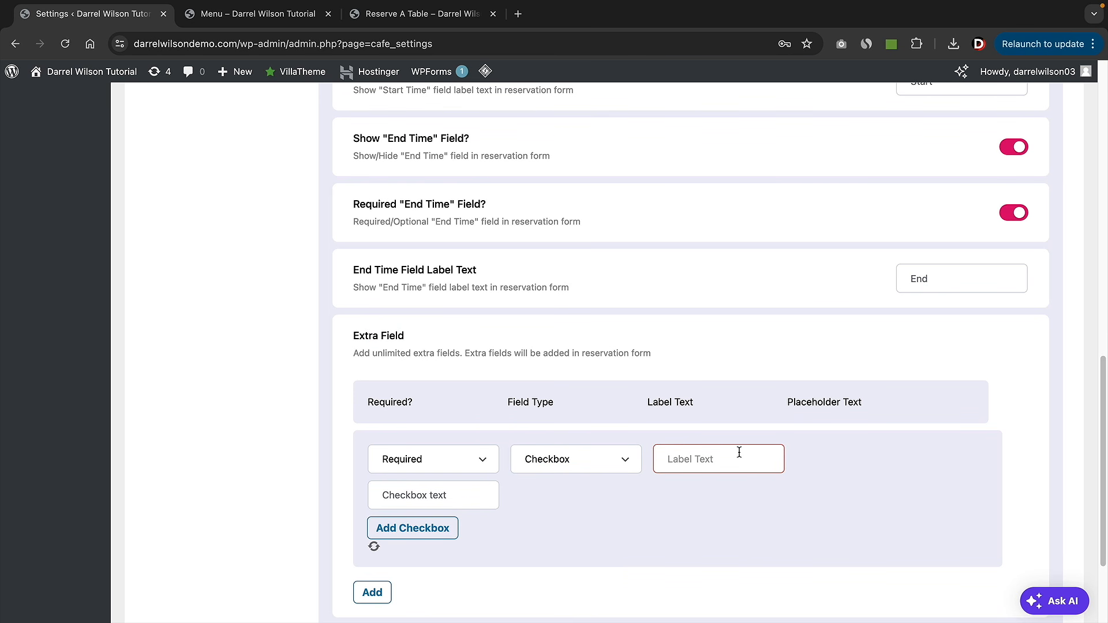
type("Pregnant?")
key("Tab")
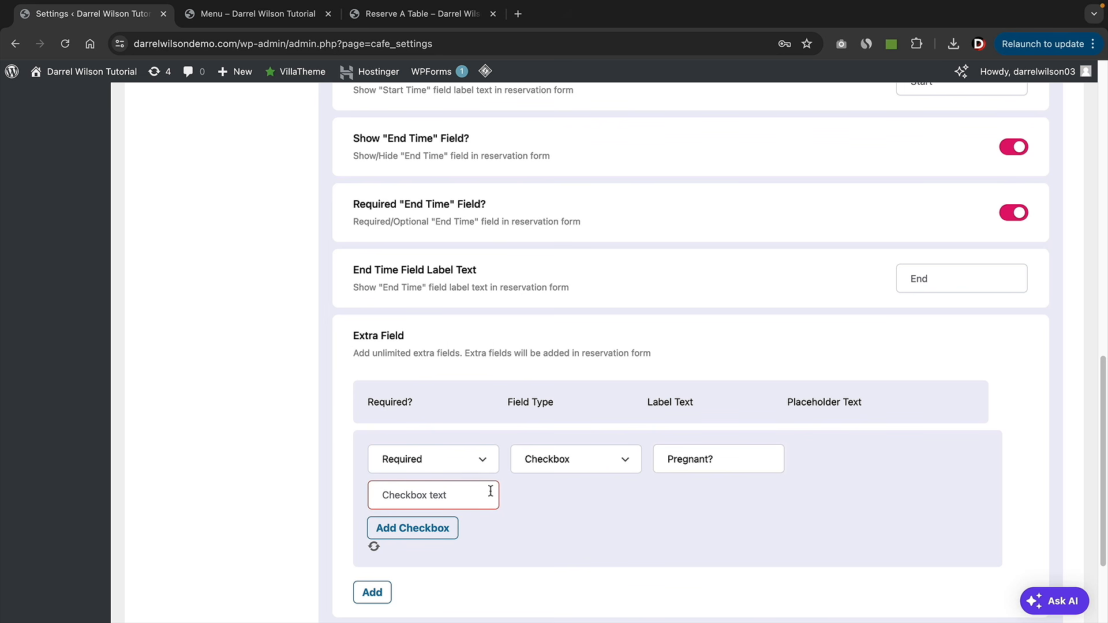
type("Yes")
left_click(445, 528)
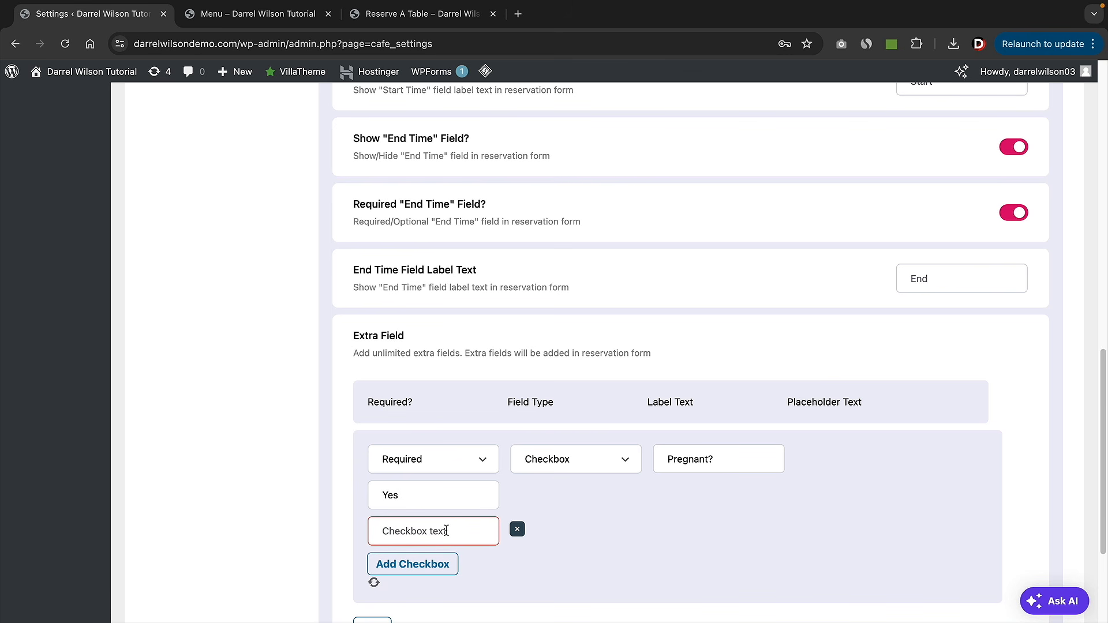
type("No")
scroll(448, 529, "down", 2)
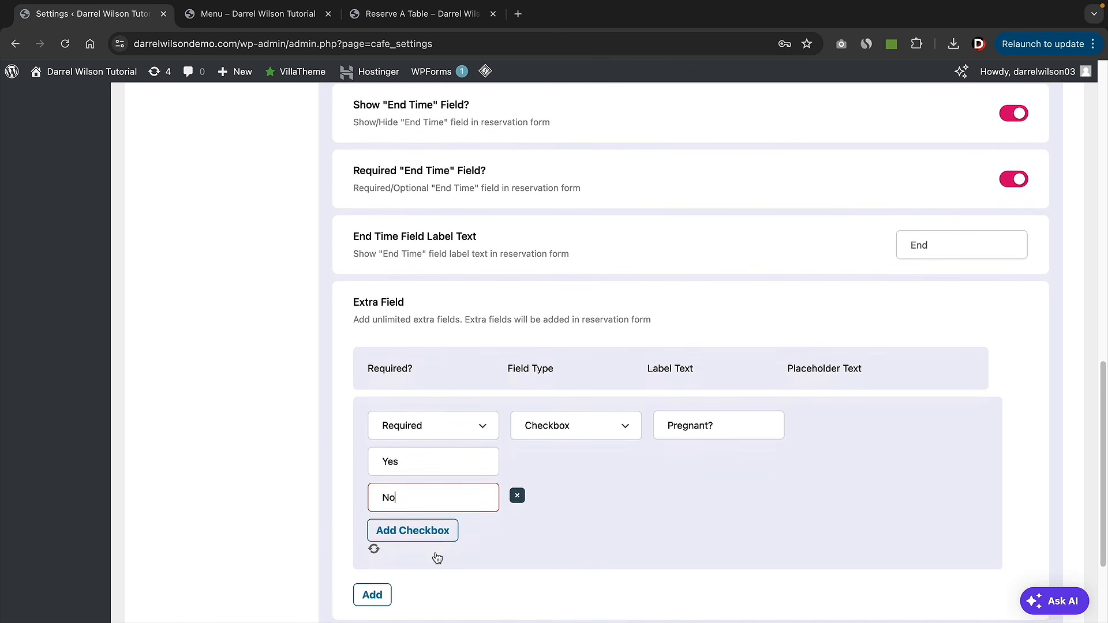
left_click(381, 515)
scroll(384, 519, "down", 1)
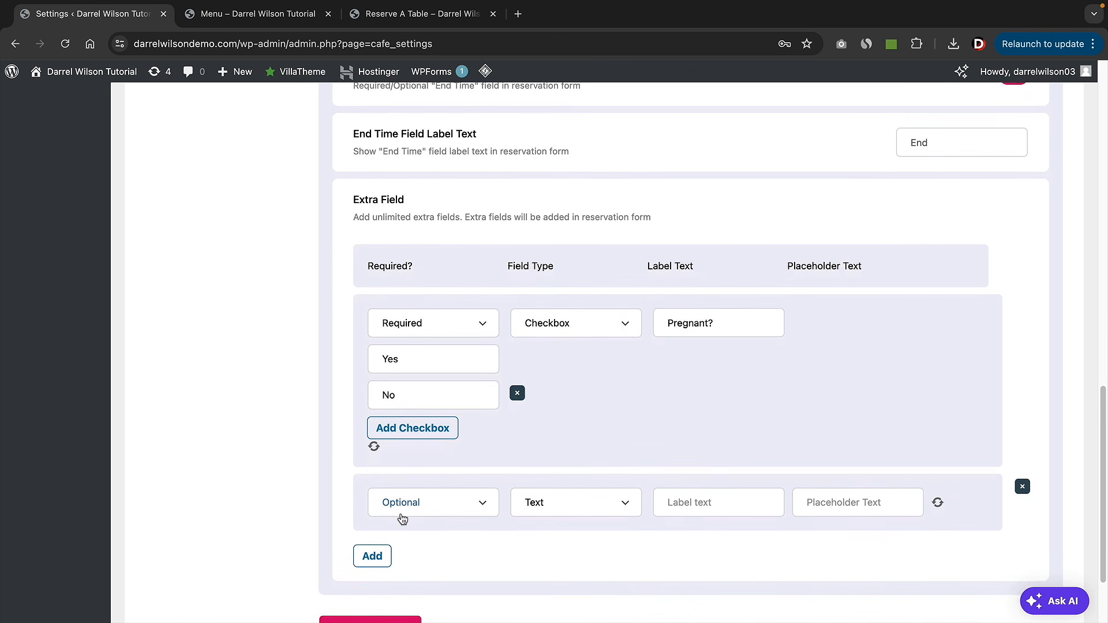
left_click(372, 610)
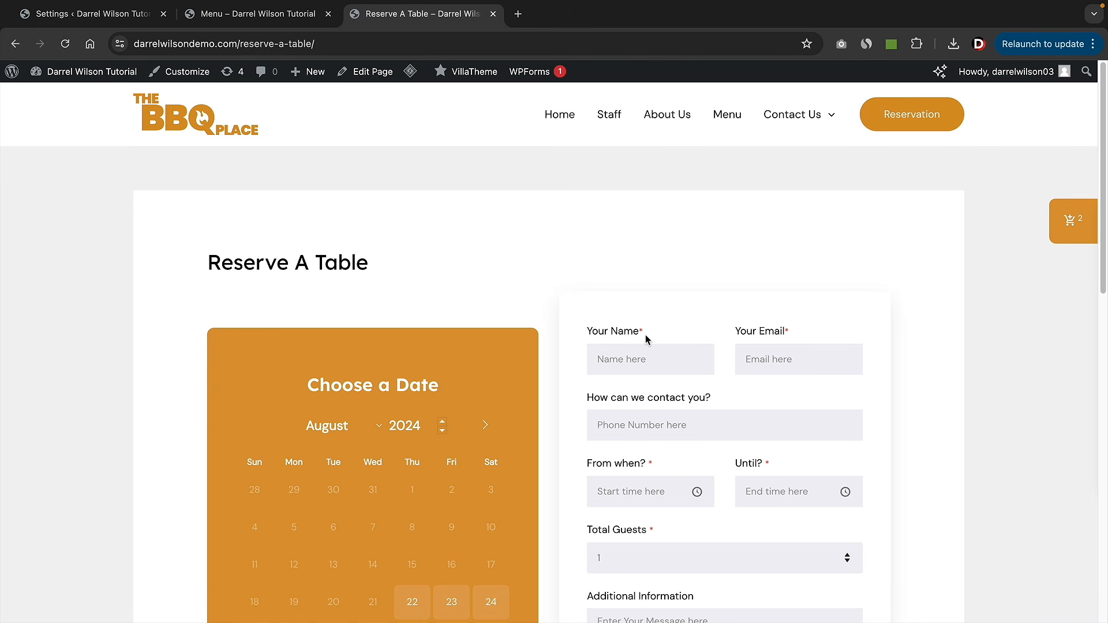
scroll(646, 340, "down", 1)
- Tick Yes under Pregnant? on the live Reserve A Table form to test it
scroll(646, 341, "down", 3)
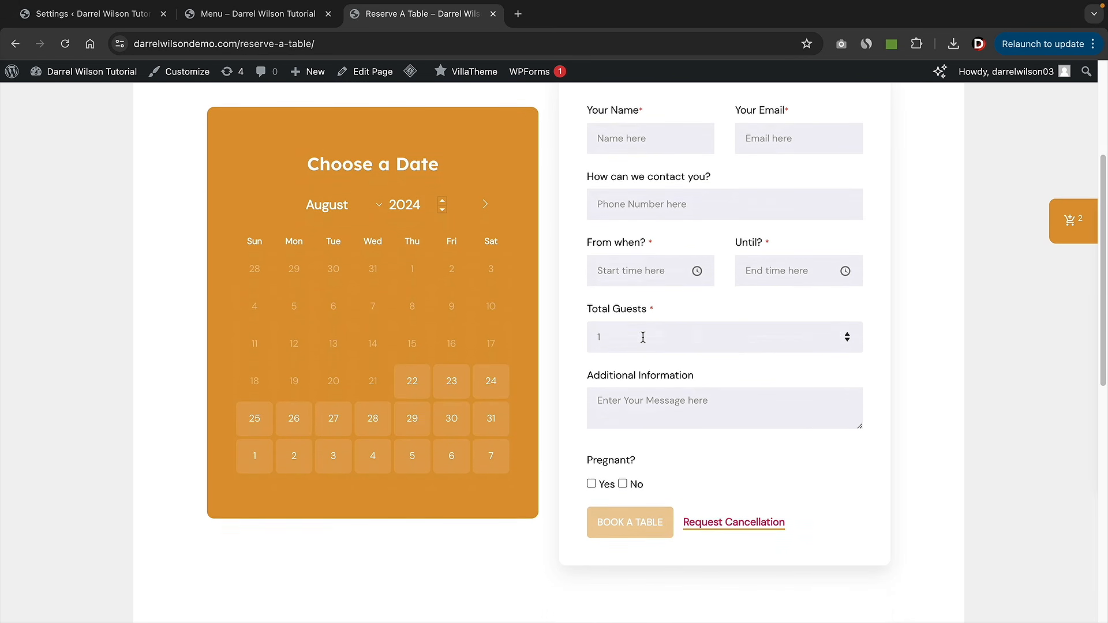
left_click(592, 466)
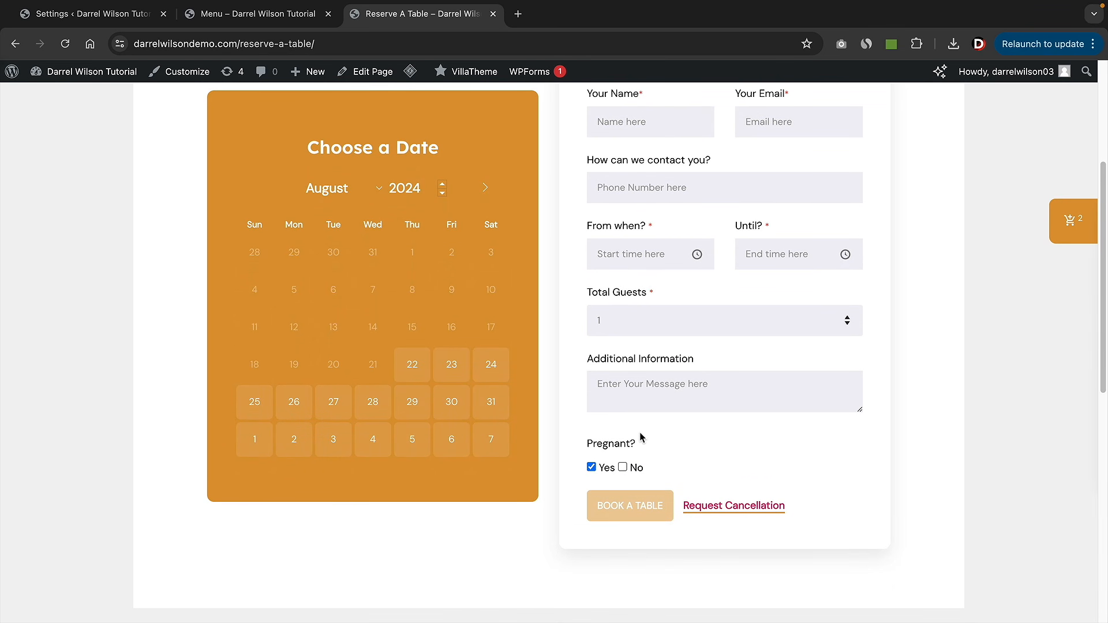
scroll(640, 436, "up", 1)
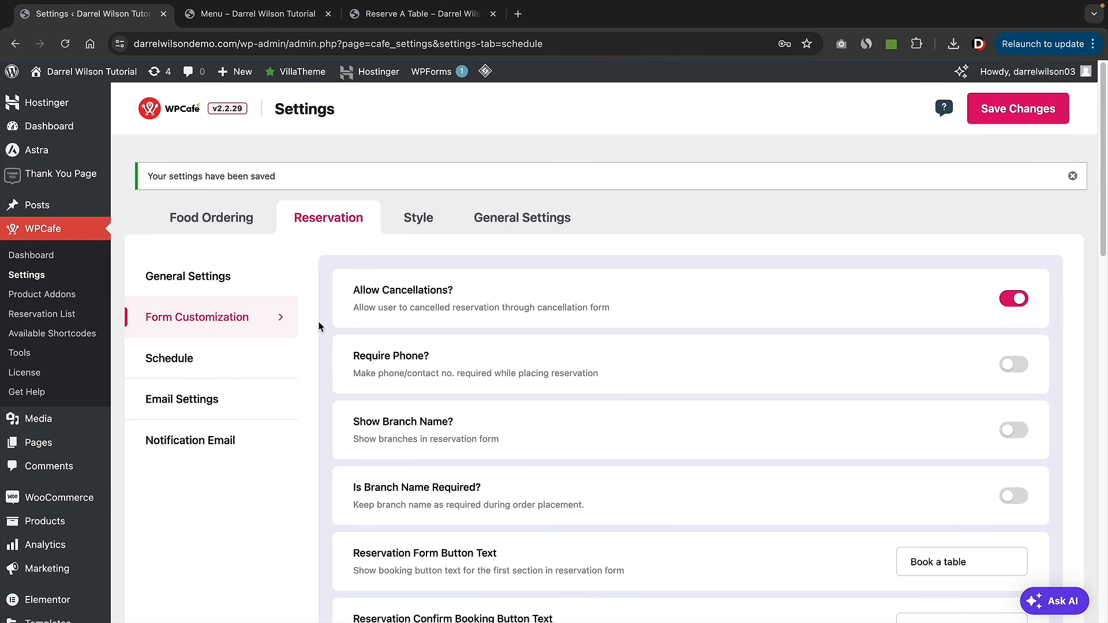
- Turn on multi-slot reservation scheduling in WPCafe's Schedule settings
left_click(169, 359)
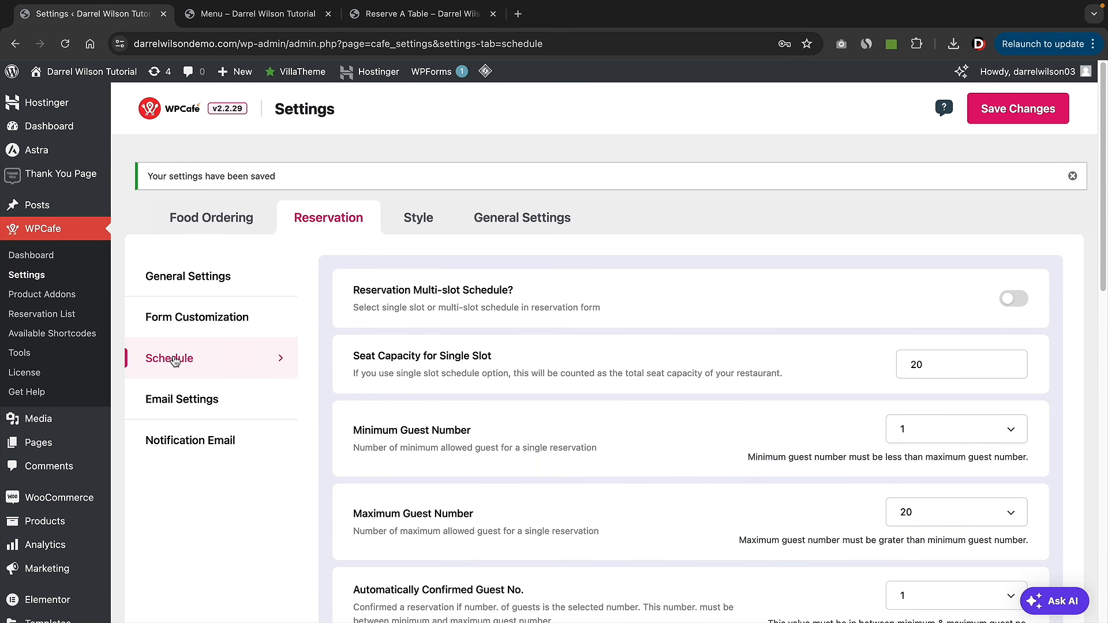
scroll(388, 230, "down", 2)
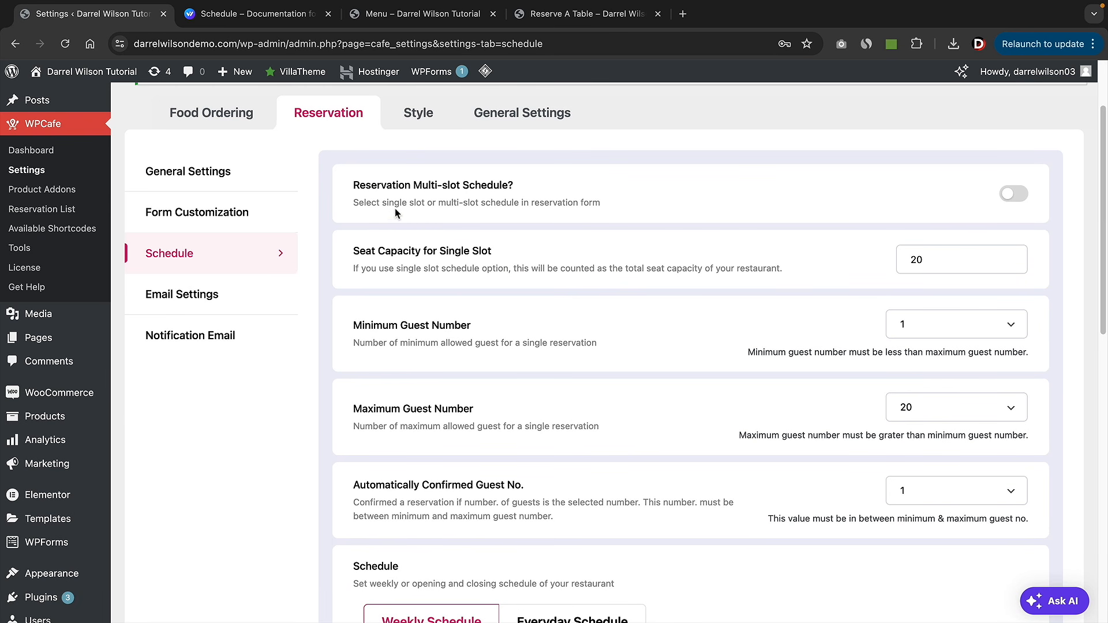
left_click_drag(371, 186, 510, 192)
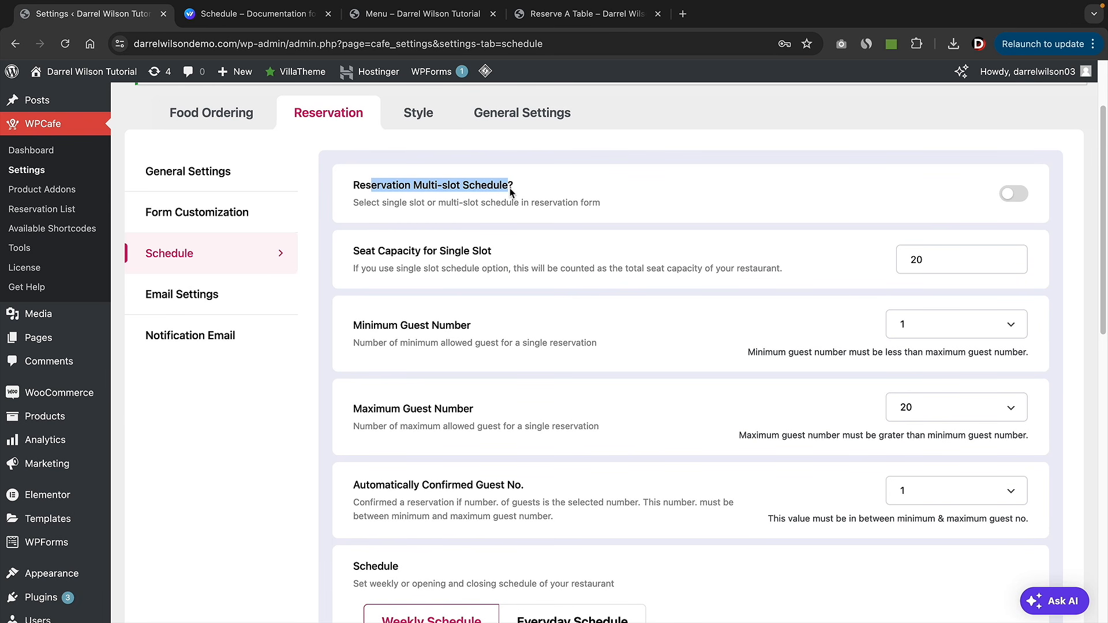
left_click(1010, 198)
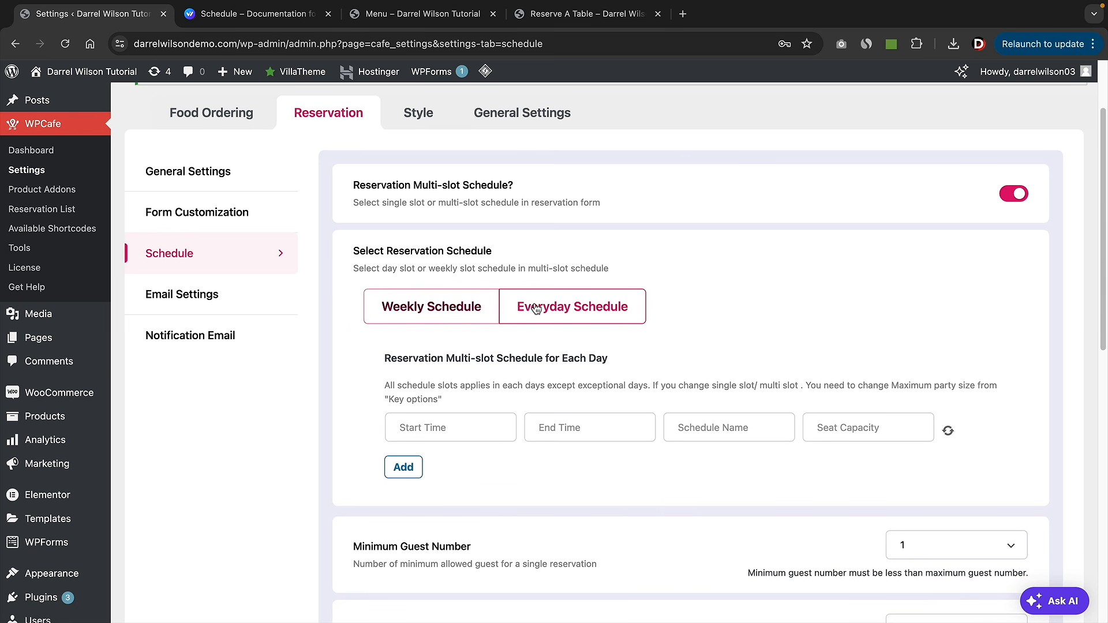
left_click(430, 310)
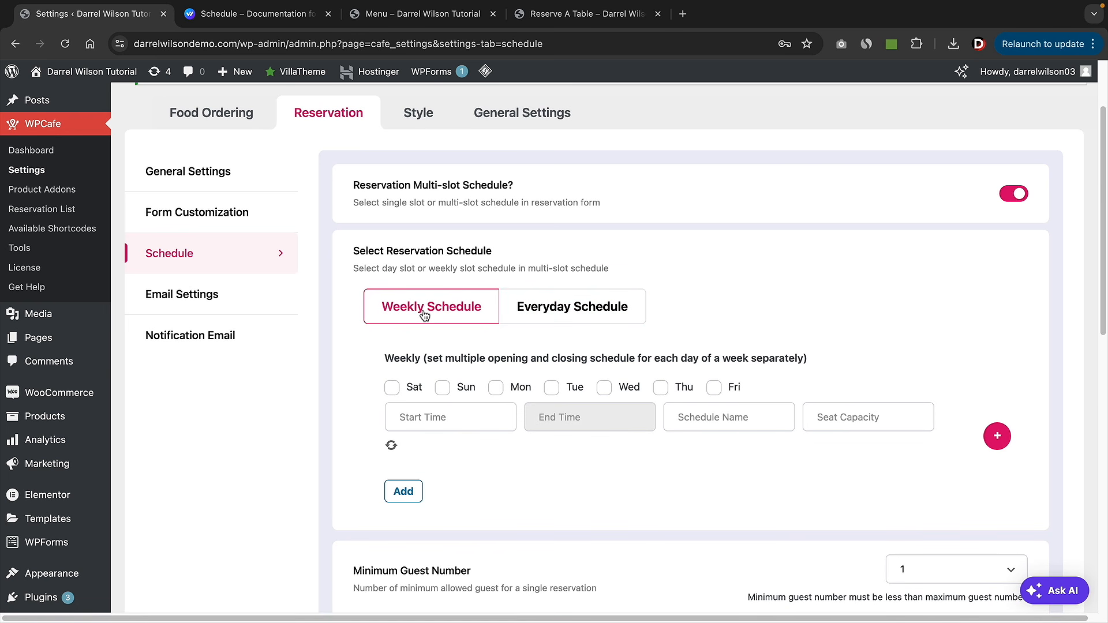
left_click(580, 311)
- Create everyday slot Schedule 1 from 09:00 AM to 05:00 PM with capacity 20
left_click(449, 432)
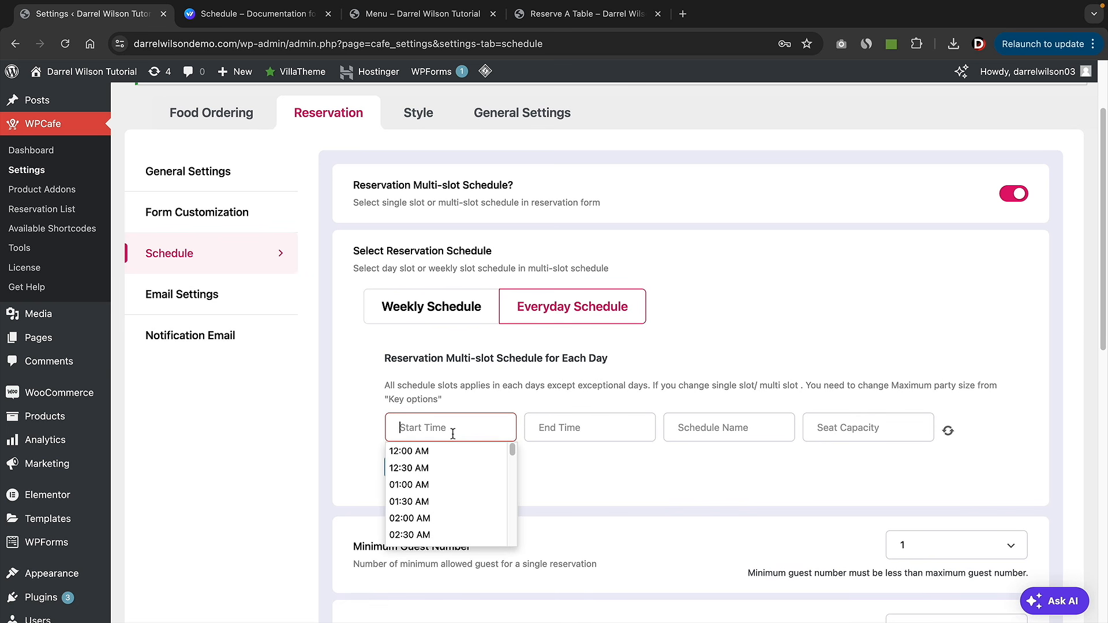
scroll(457, 468, "down", 10)
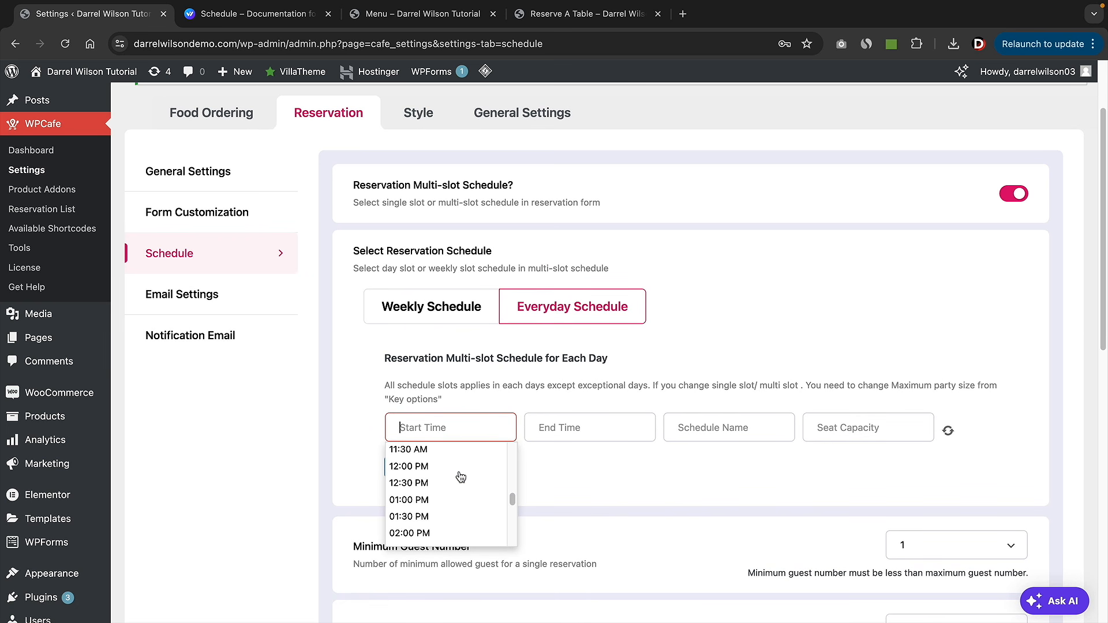
scroll(458, 477, "up", 3)
left_click(458, 472)
left_click(566, 428)
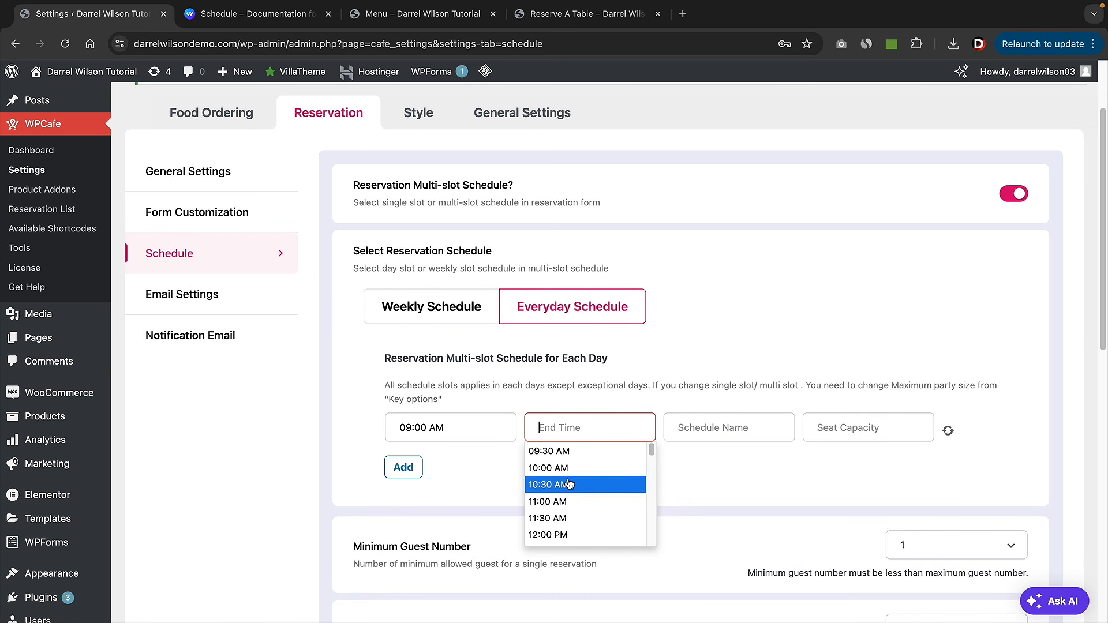
scroll(571, 484, "down", 6)
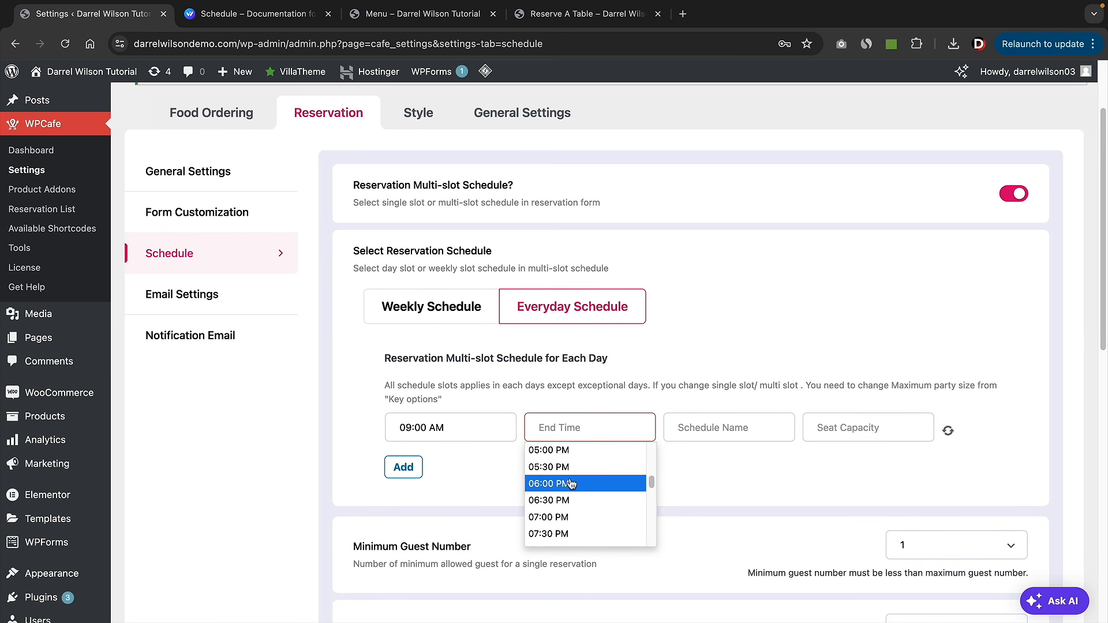
left_click(580, 455)
left_click(722, 430)
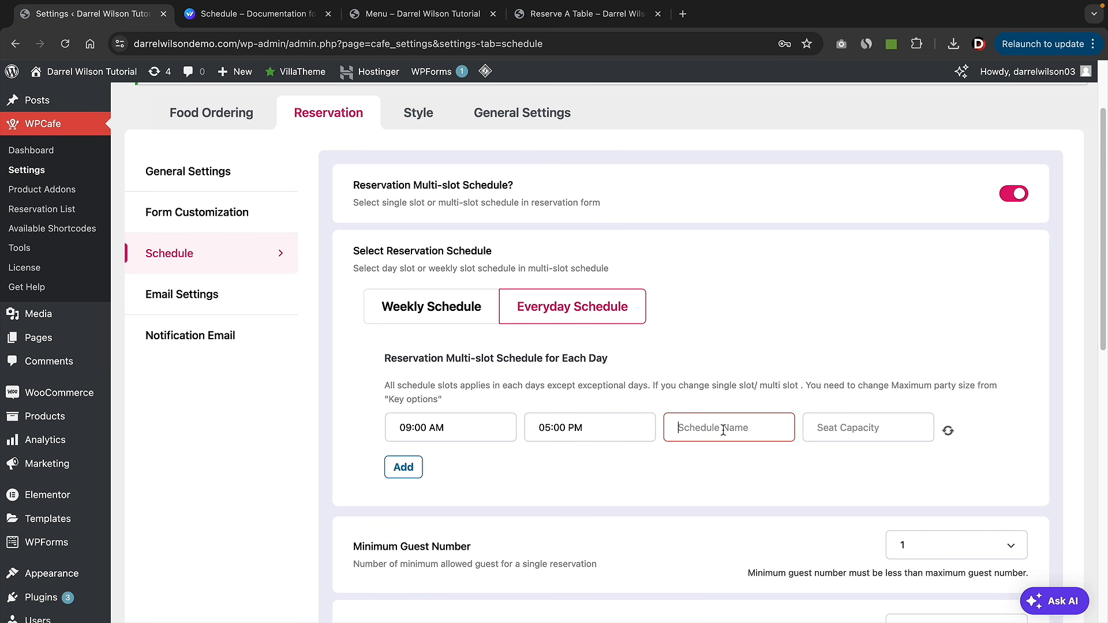
type("Schedule 1")
key("Tab")
type("20")
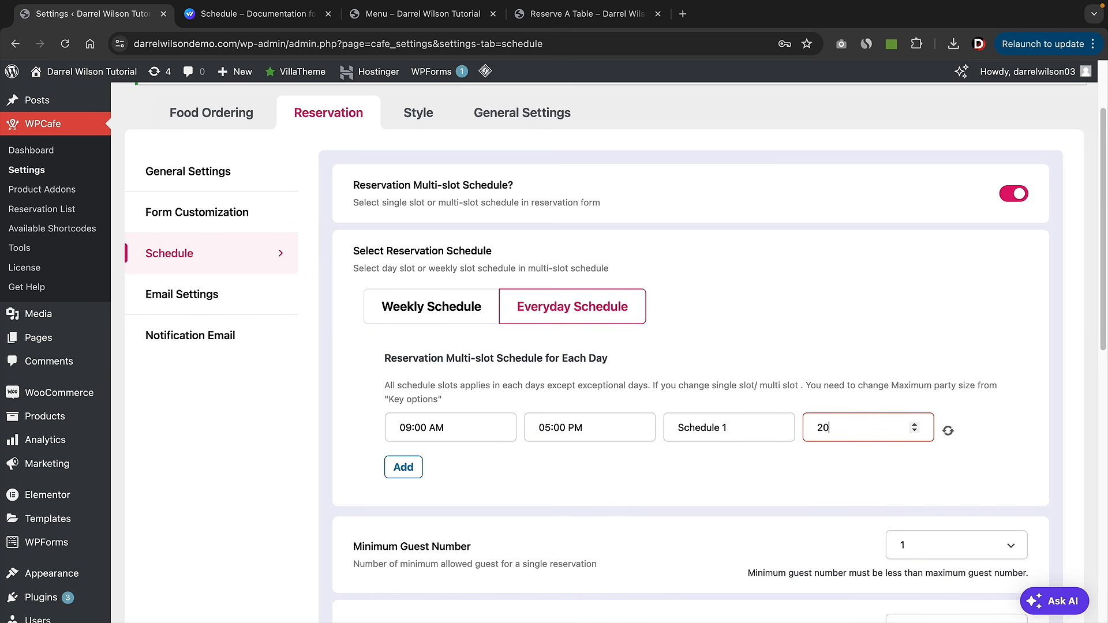
left_click(413, 476)
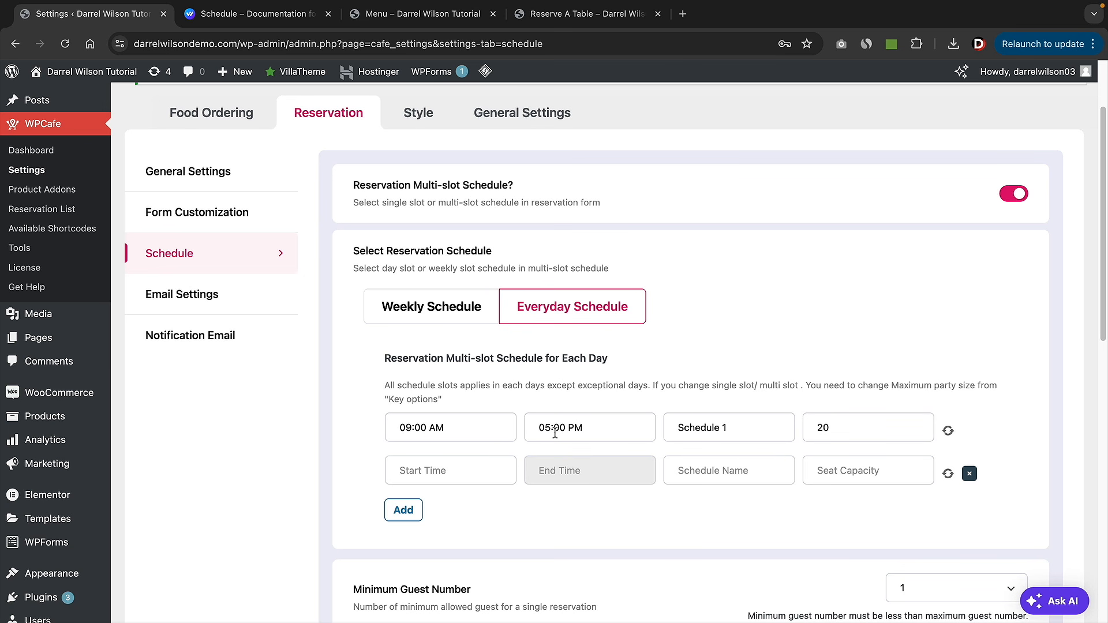
- Create everyday slot Schedule 2 from 08:00 PM to 12:00 AM with capacity 20
left_click(482, 473)
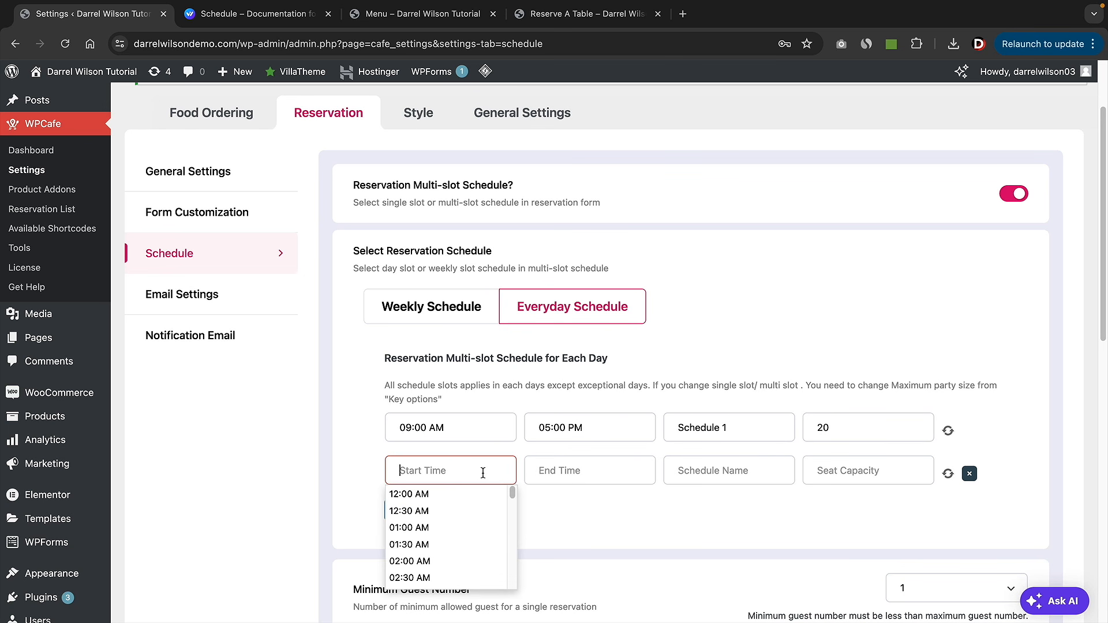
type("8")
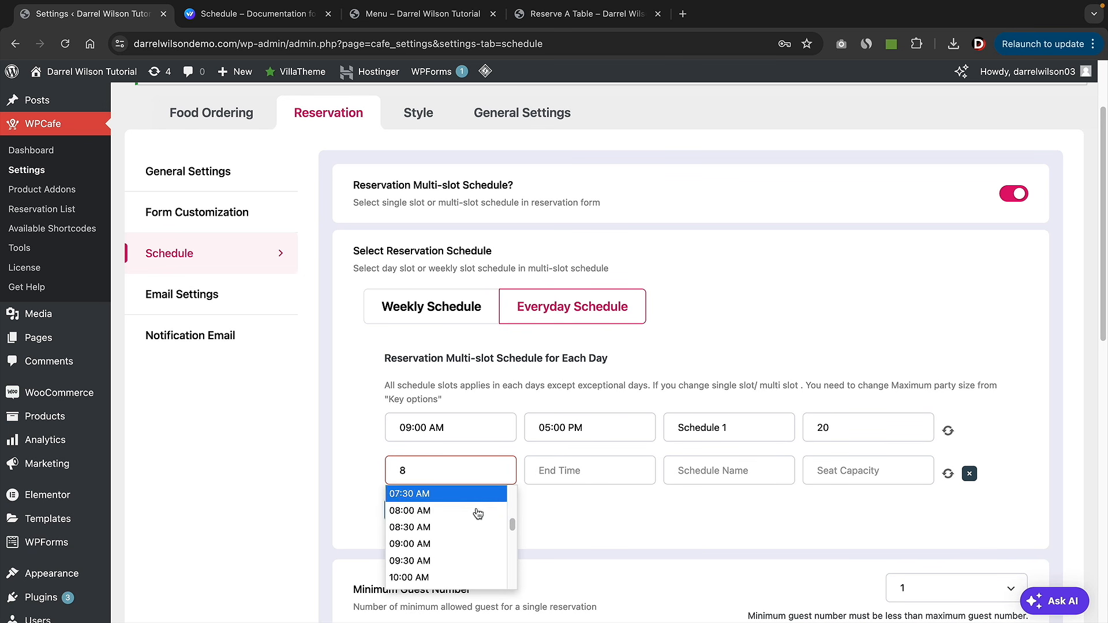
scroll(479, 548, "down", 5)
scroll(474, 531, "down", 2)
left_click(474, 527)
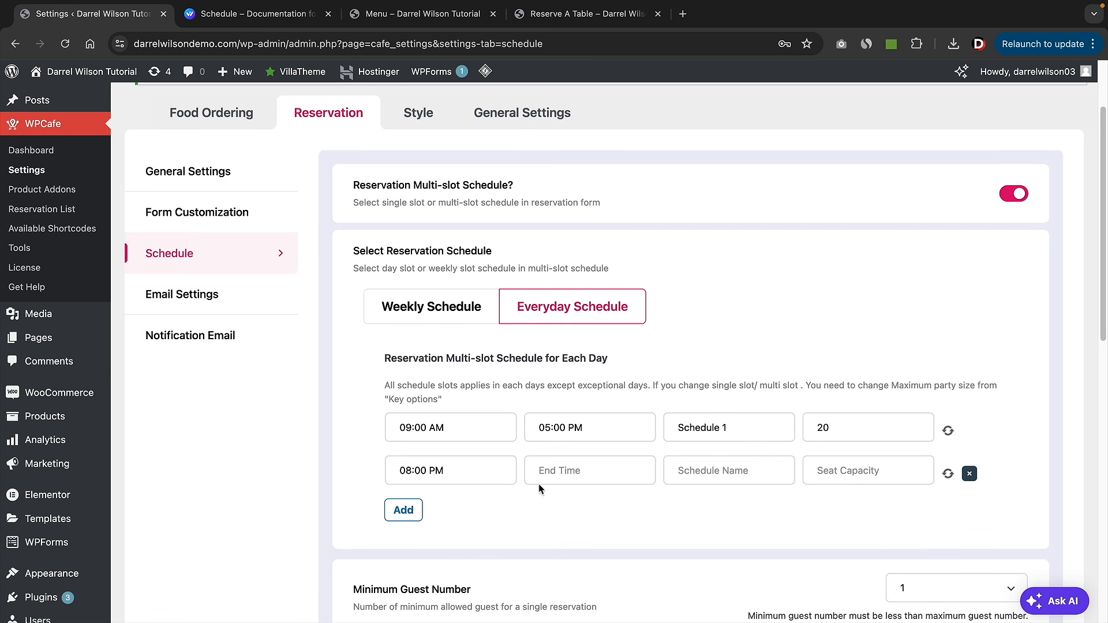
left_click(582, 467)
left_click(590, 495)
left_click(702, 472)
type("Sc")
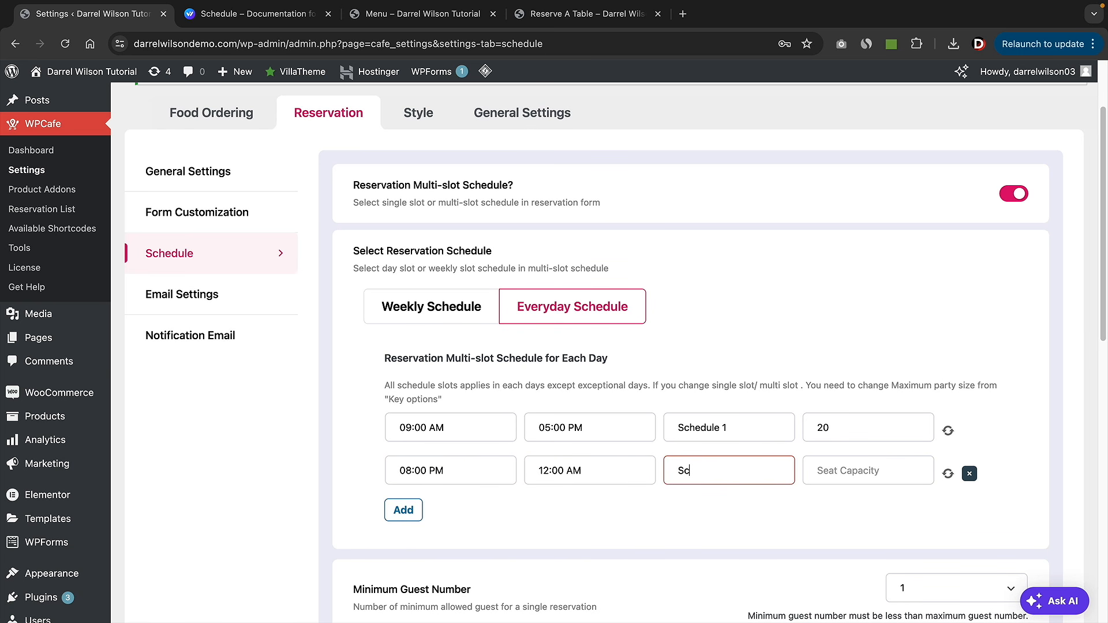
type("hedule 2")
key("Tab")
type("2")
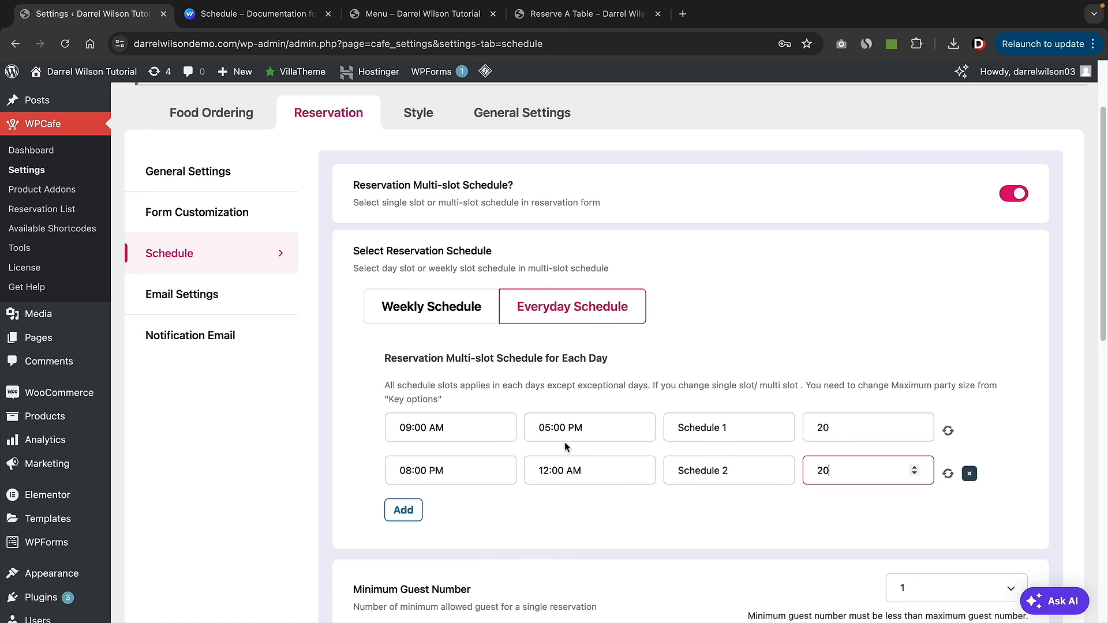
scroll(576, 438, "down", 2)
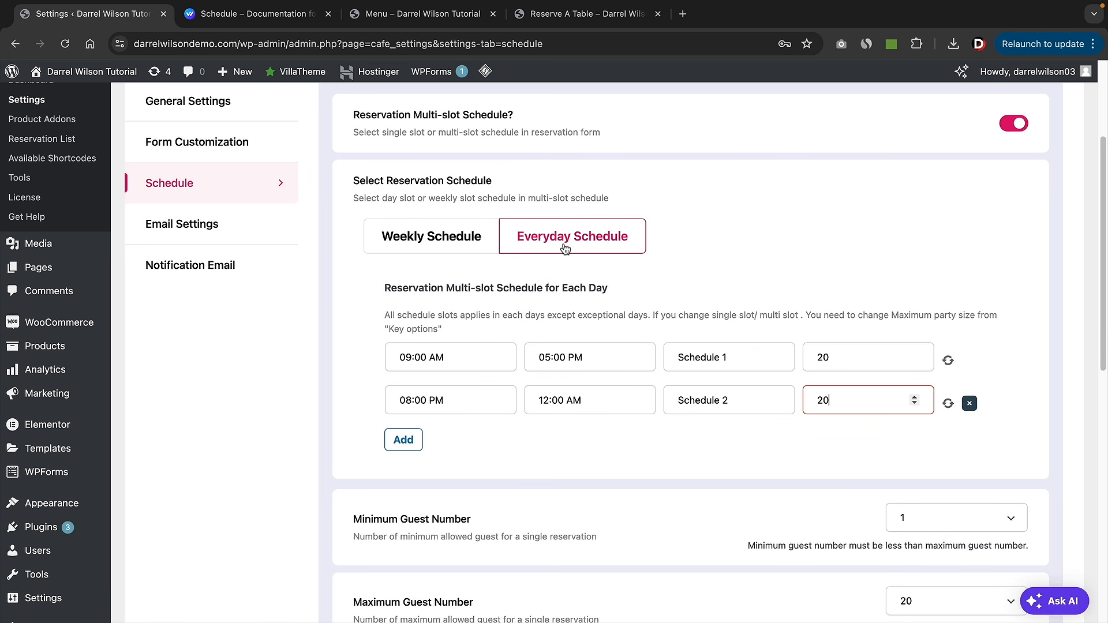
left_click(415, 241)
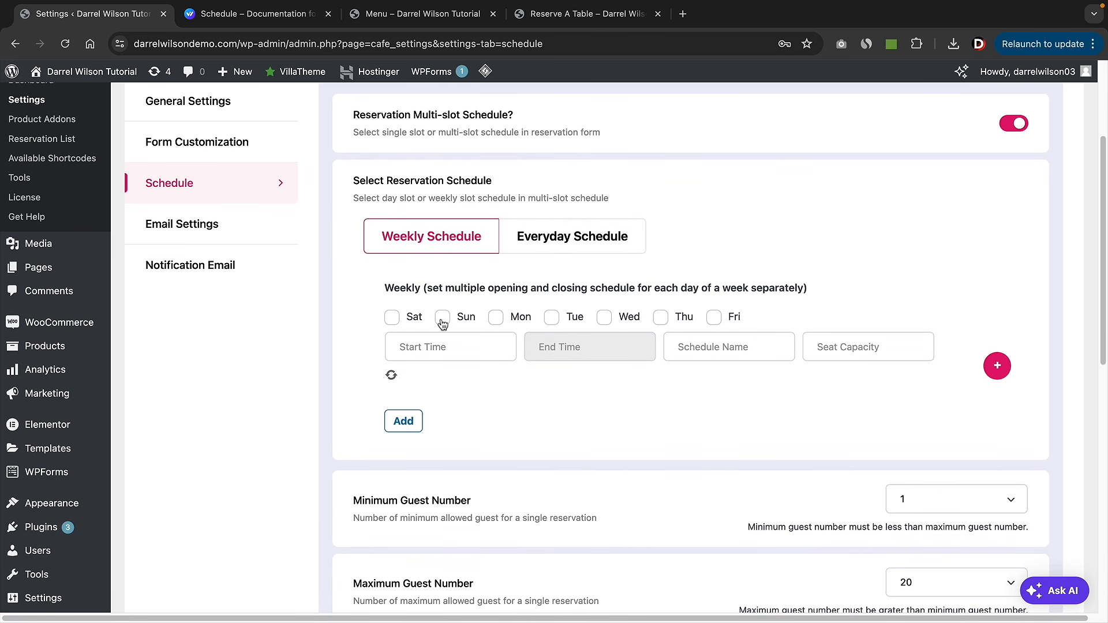
- Delete the Schedule 2 everyday slot and clear the remaining everyday slot's values
left_click(496, 318)
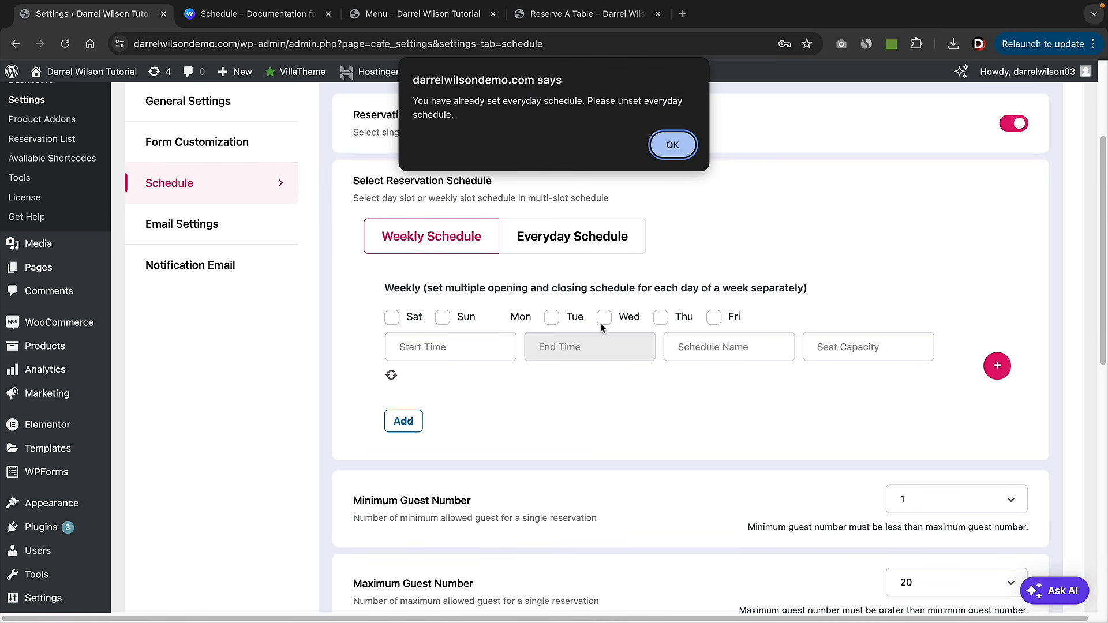
left_click(672, 151)
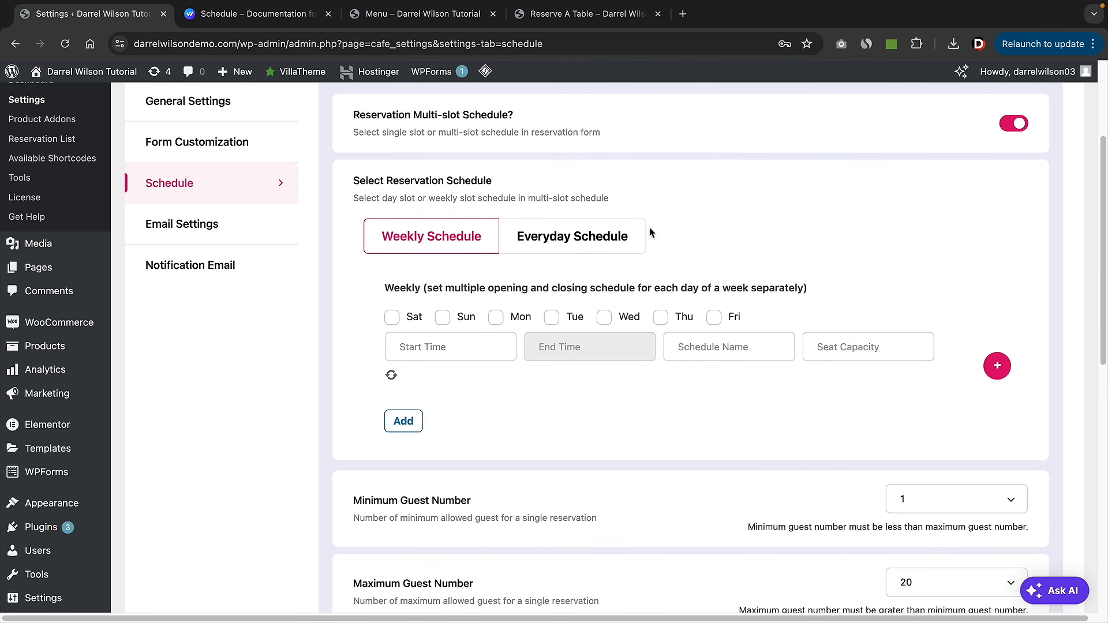
left_click(615, 235)
left_click(970, 403)
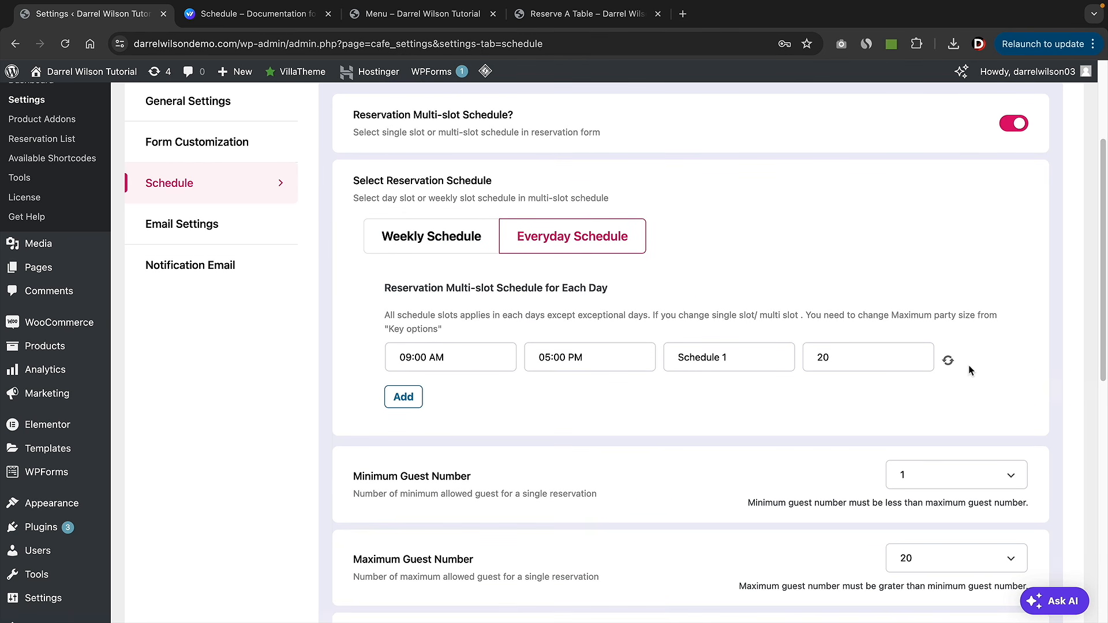
left_click(947, 361)
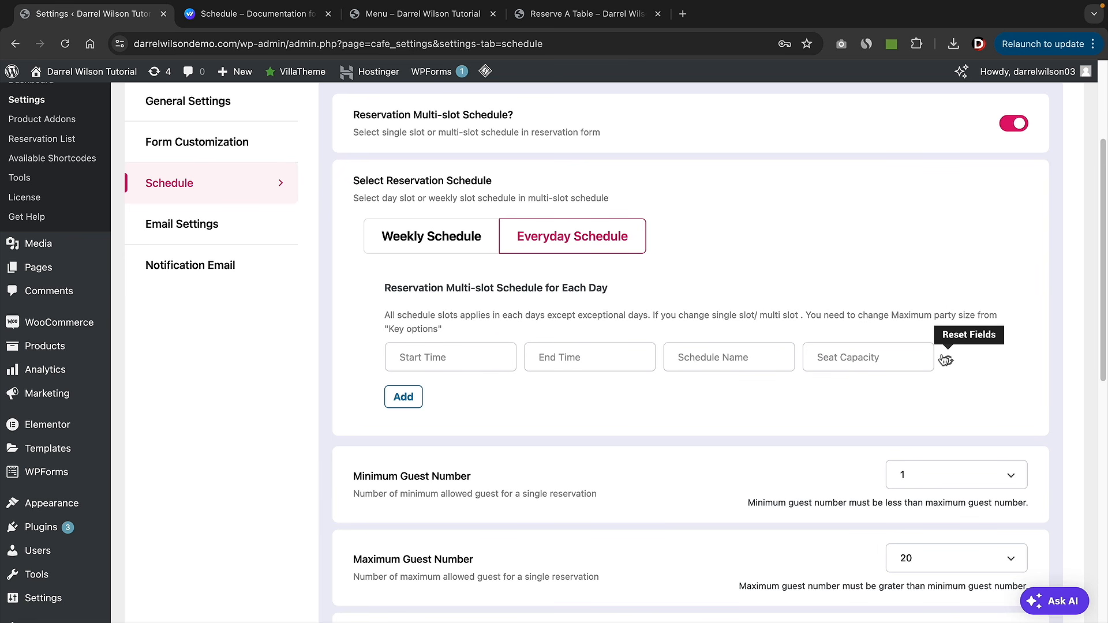
left_click(448, 247)
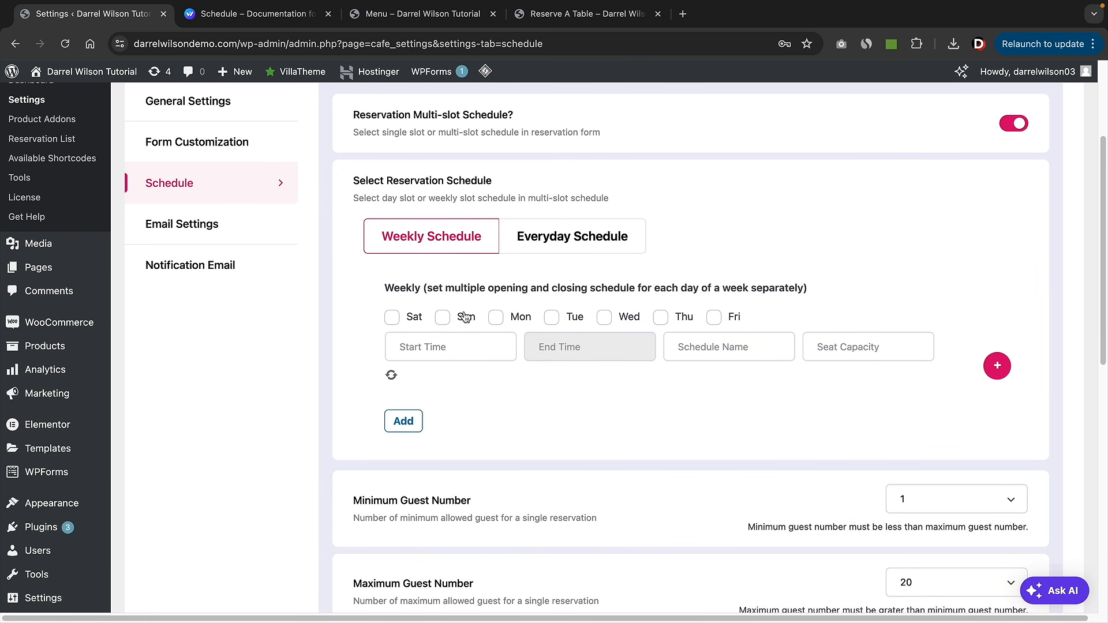
- Set the first weekly slot to Mon, Wed and Fri, 05:00 AM to 10:00 PM
left_click(495, 318)
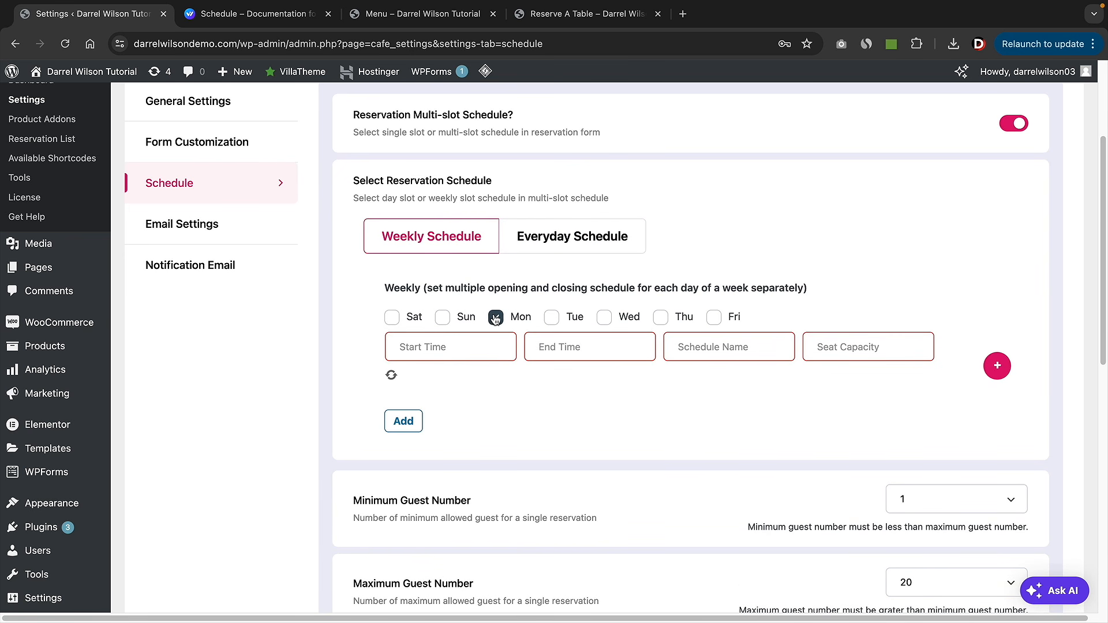
left_click(604, 318)
left_click(714, 317)
left_click(456, 345)
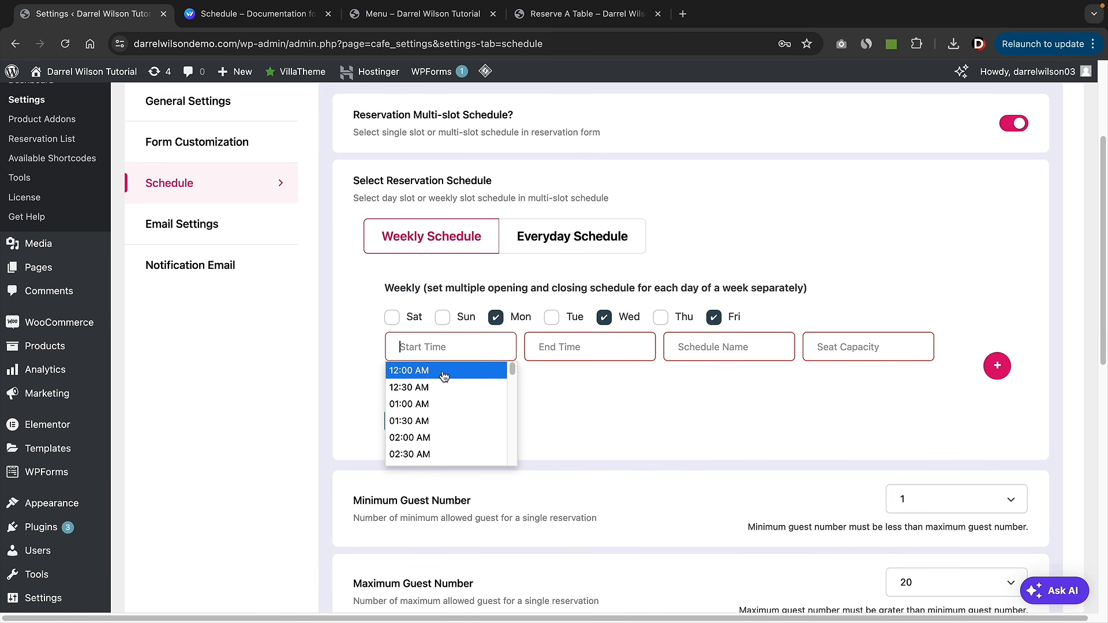
scroll(450, 398, "down", 5)
left_click(452, 433)
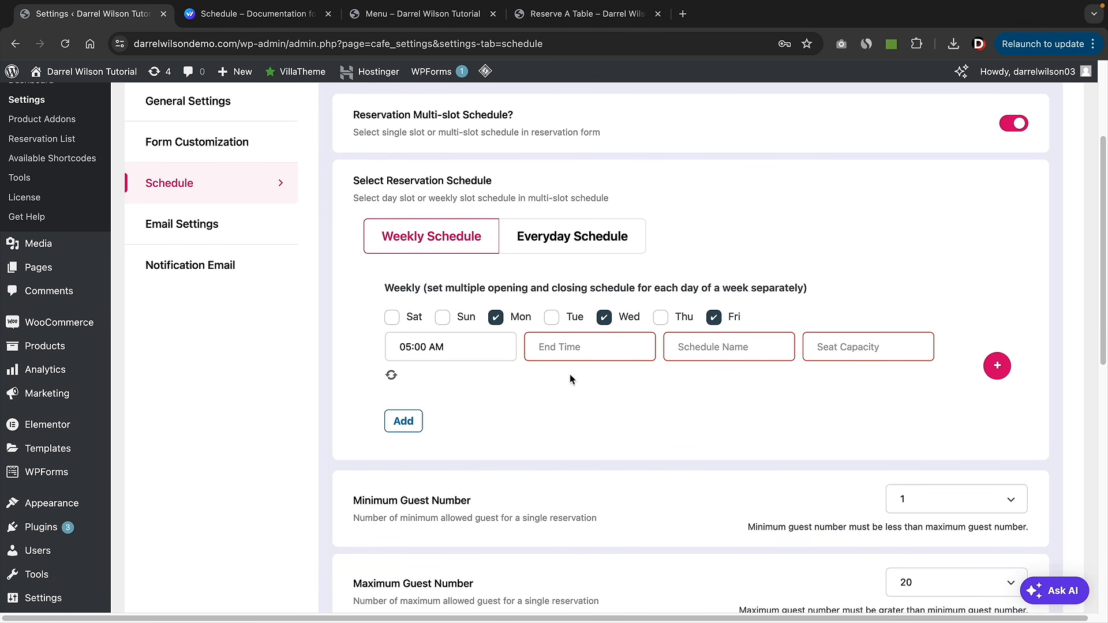
left_click(571, 349)
scroll(583, 398, "down", 10)
left_click(589, 406)
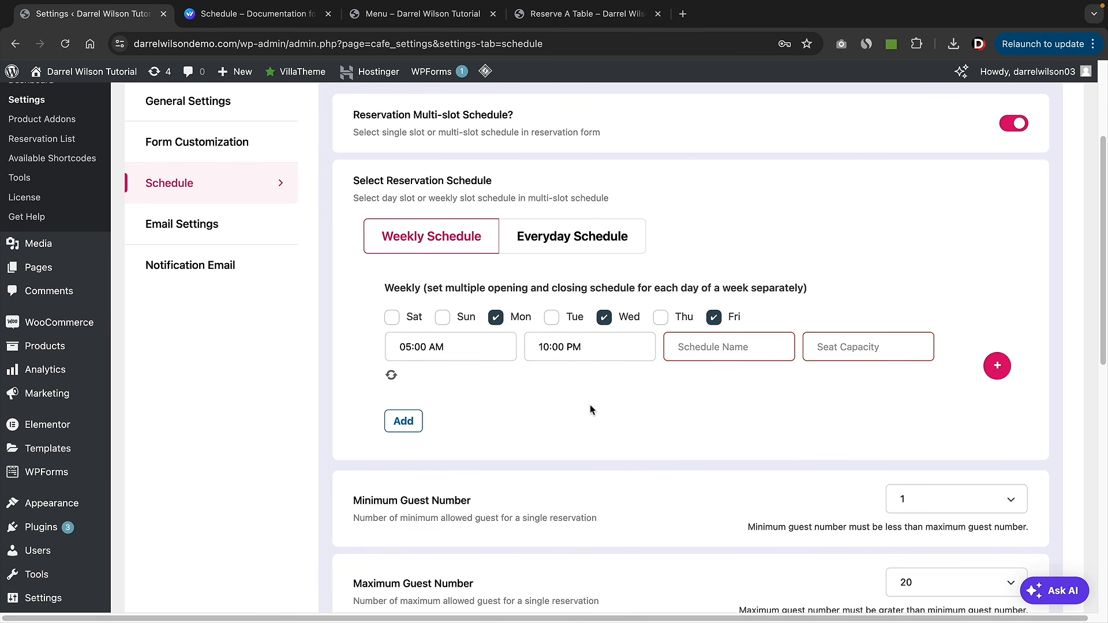
- Name the weekly slot Schedule 1 with capacity 20 and add a second row
left_click(704, 349)
type("Sh")
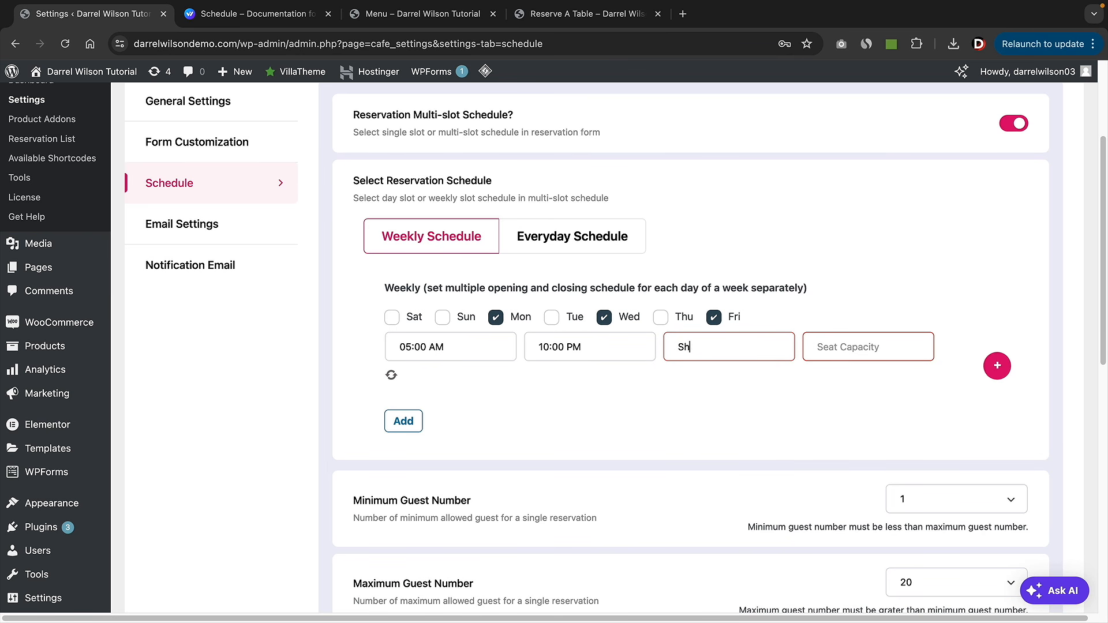
type("hedule 1")
key("Tab")
type("20")
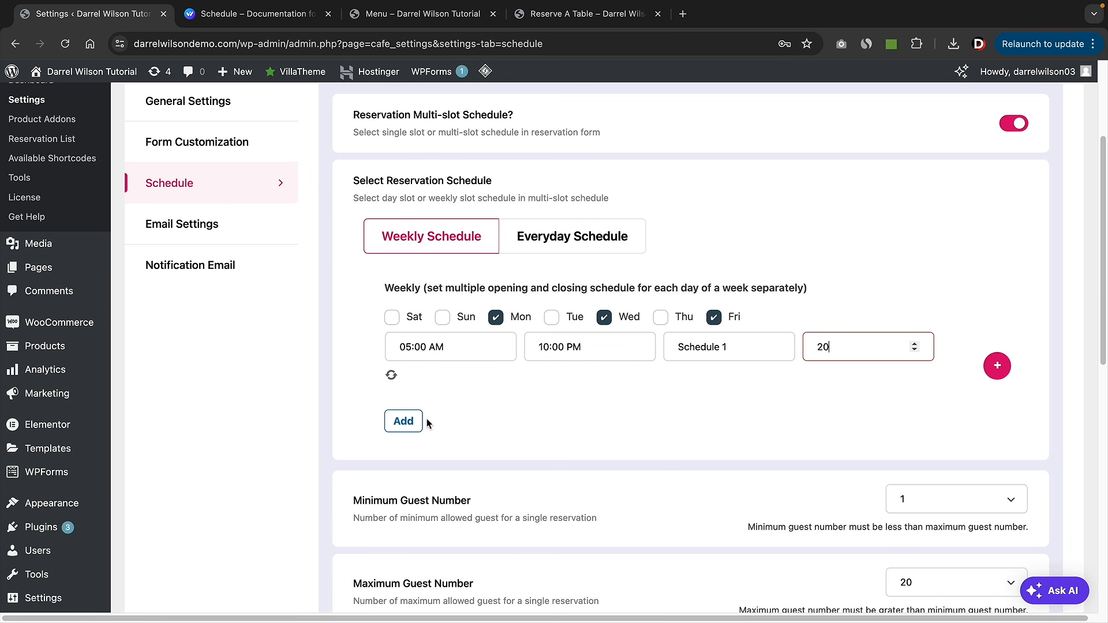
left_click(412, 424)
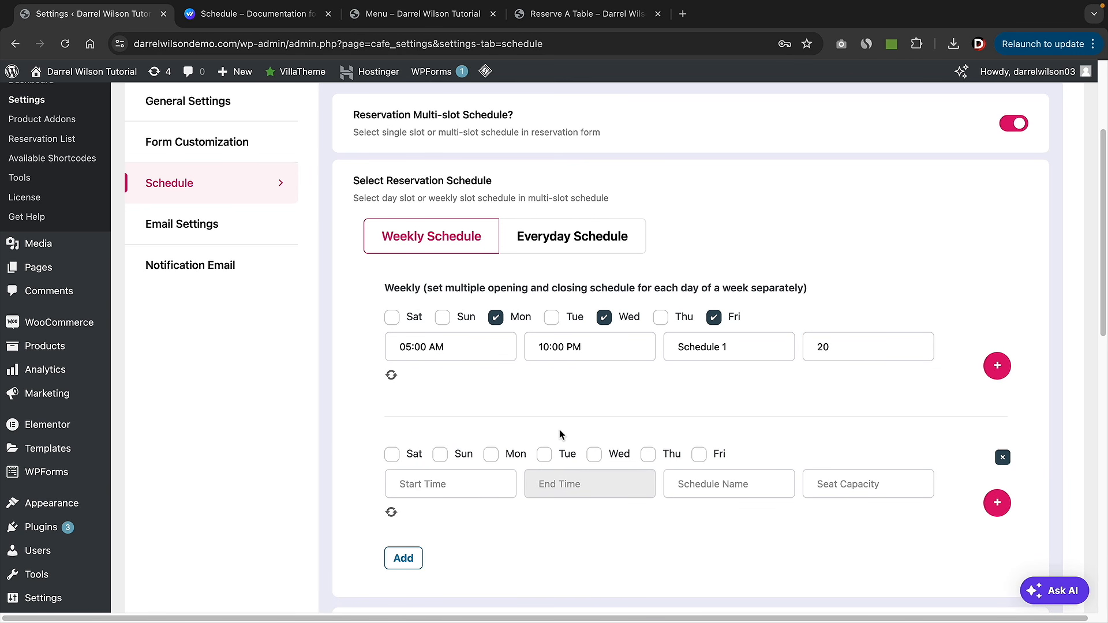
- Fill the second weekly row: Sat and Sun, 08:00 AM–10:00 PM, named Schedule 2, capacity 20
left_click(440, 455)
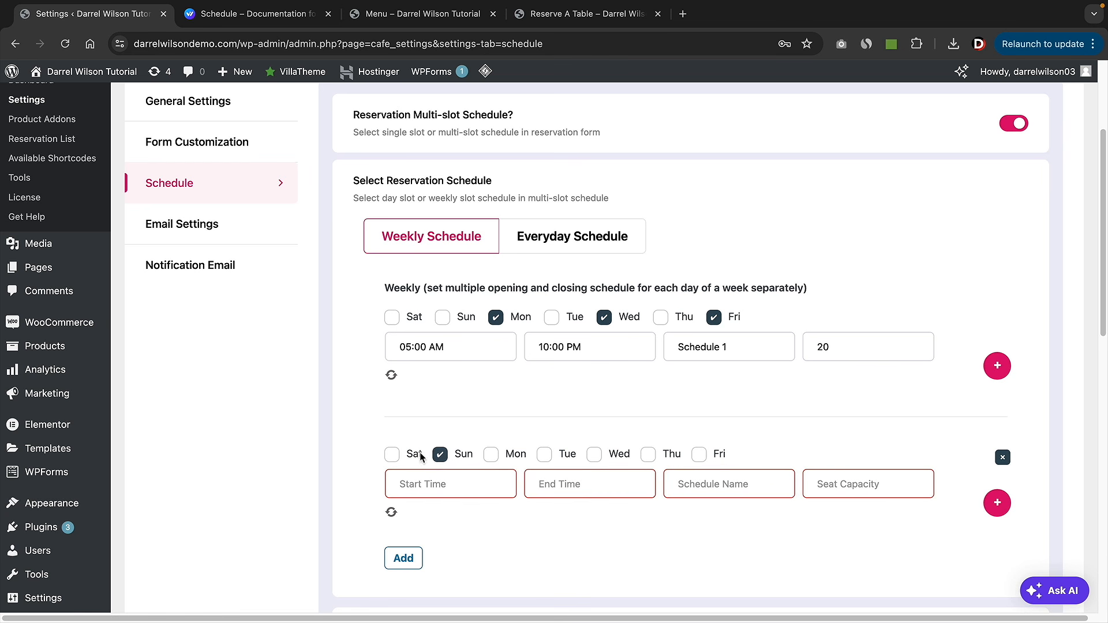
left_click(392, 455)
left_click(444, 489)
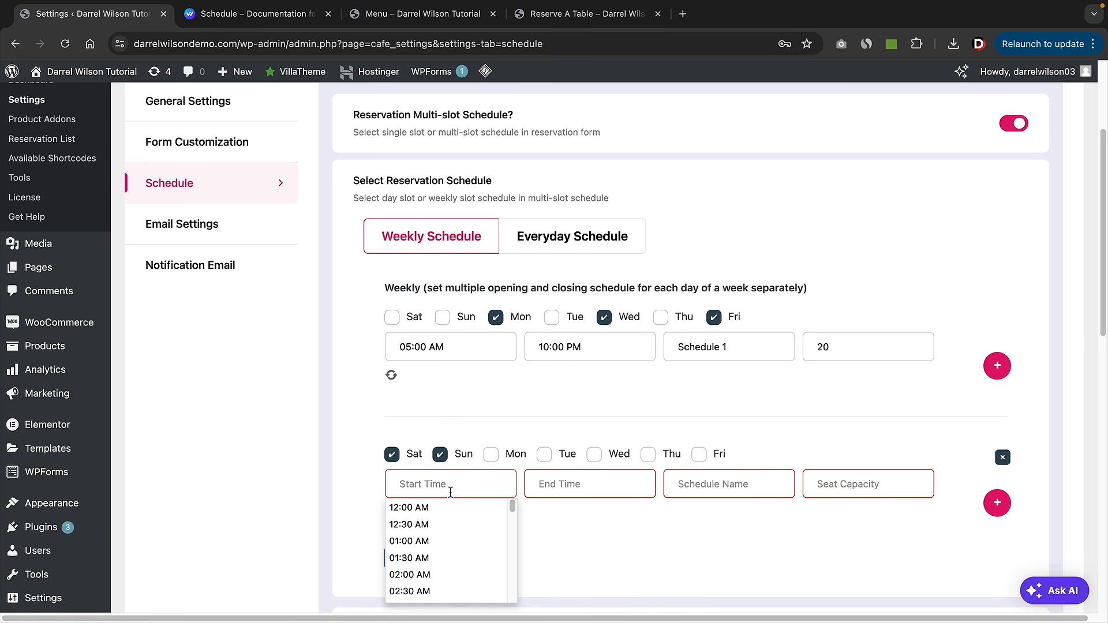
type("8")
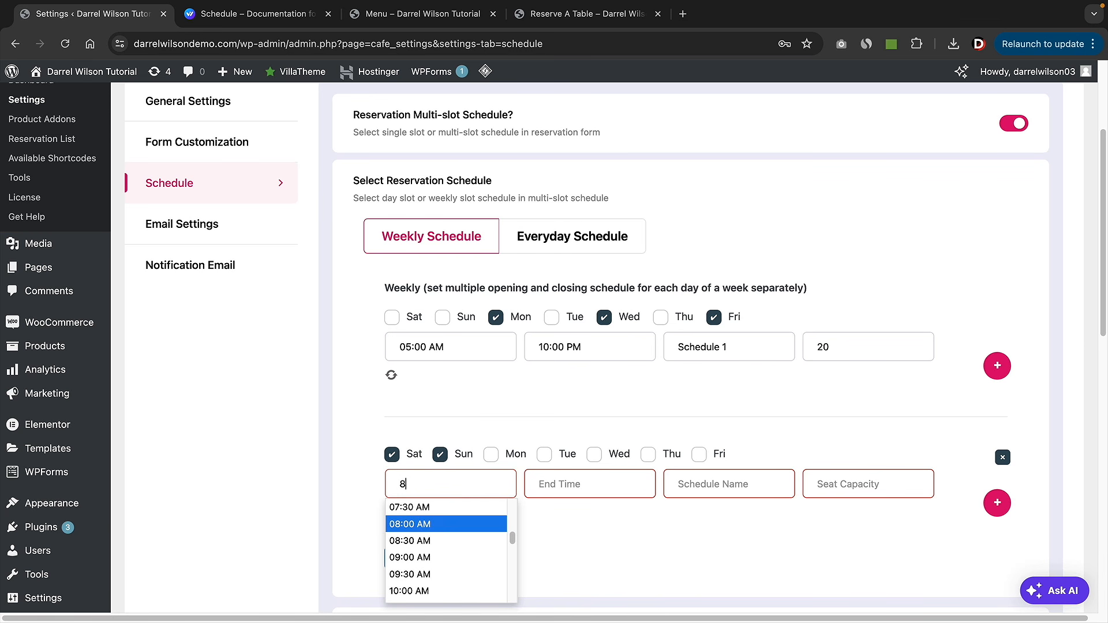
left_click(427, 524)
left_click(587, 485)
type("10pm")
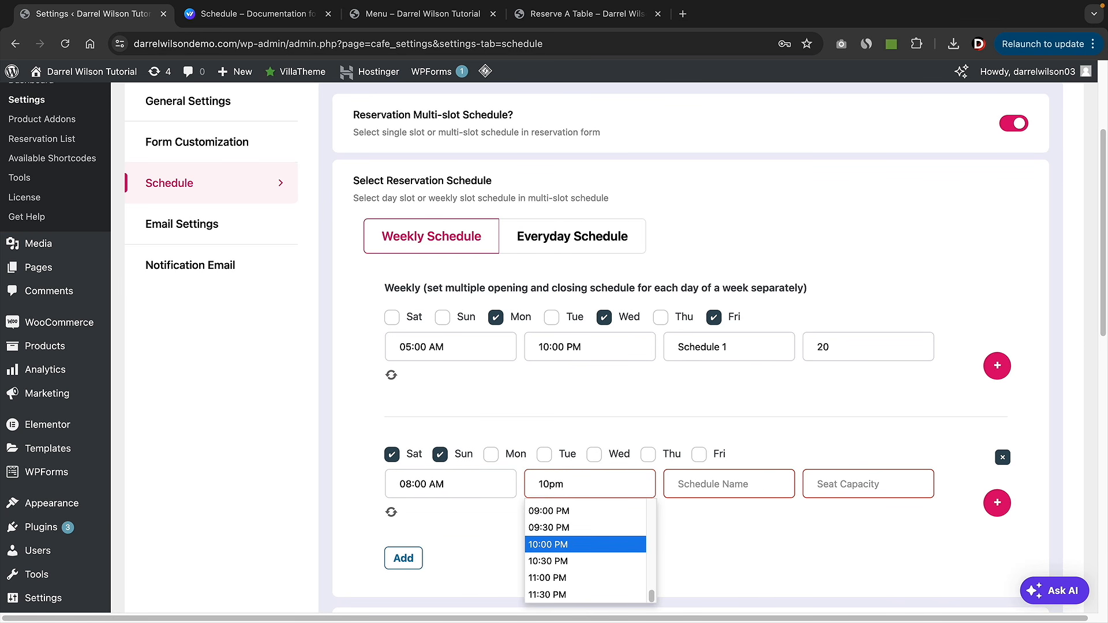
left_click(577, 546)
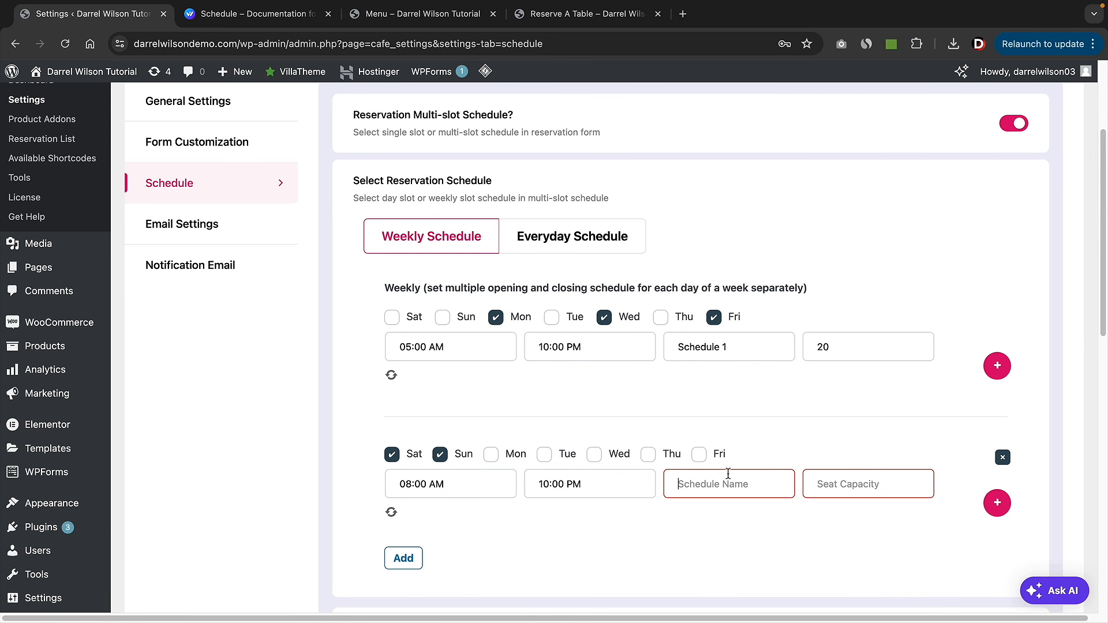
left_click(726, 482)
type("Schedule 2")
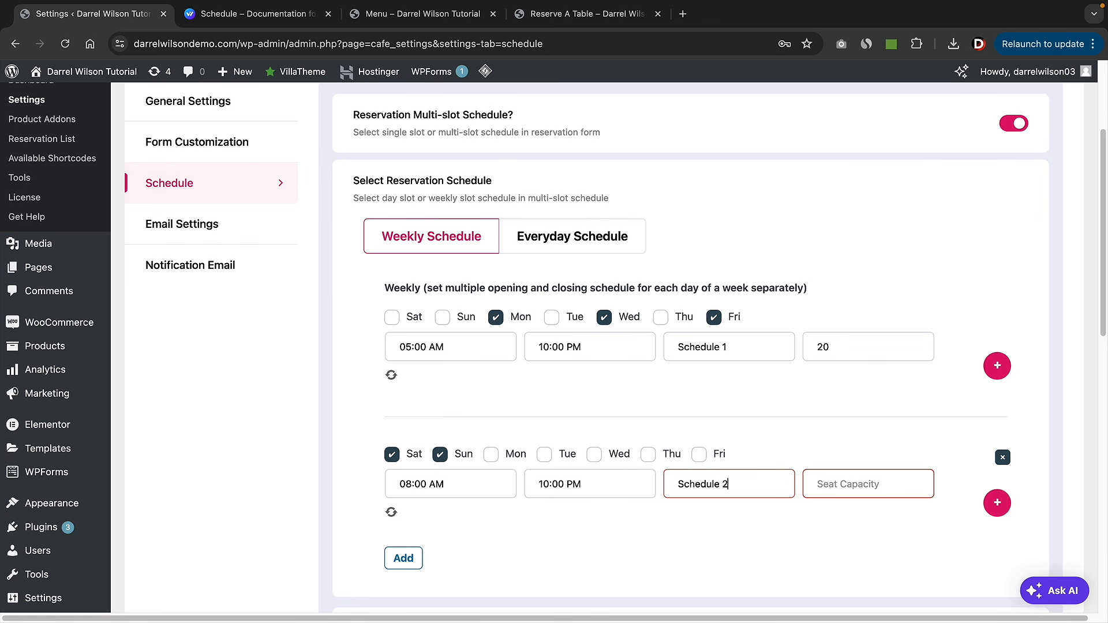
key("Tab")
type("20")
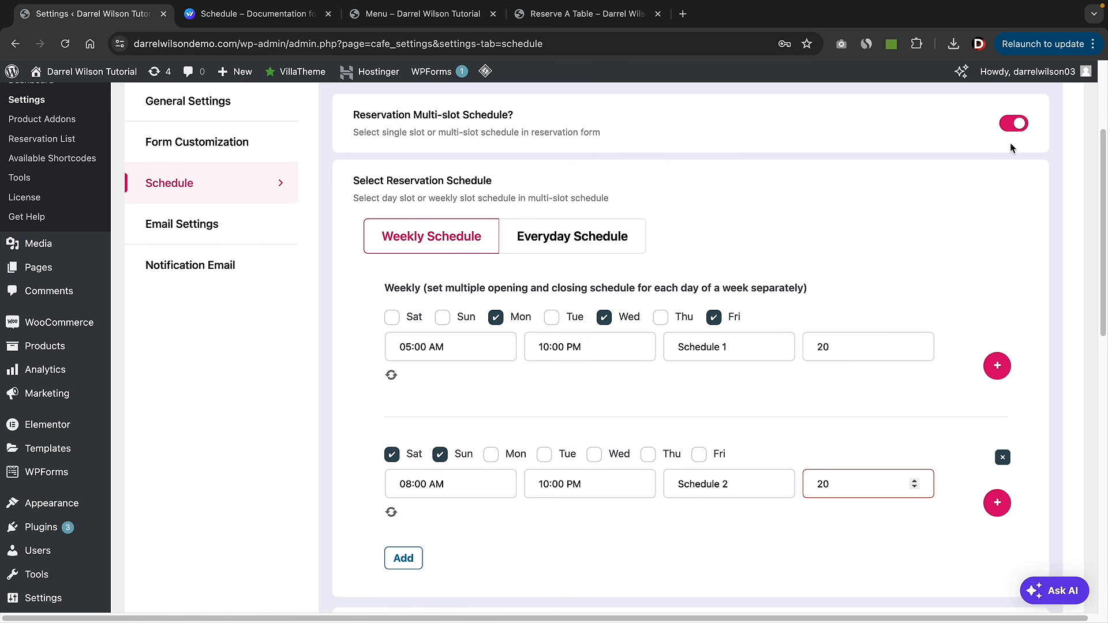
- Turn off multi-slot scheduling and set the single-slot seat capacity to 4
left_click(1012, 124)
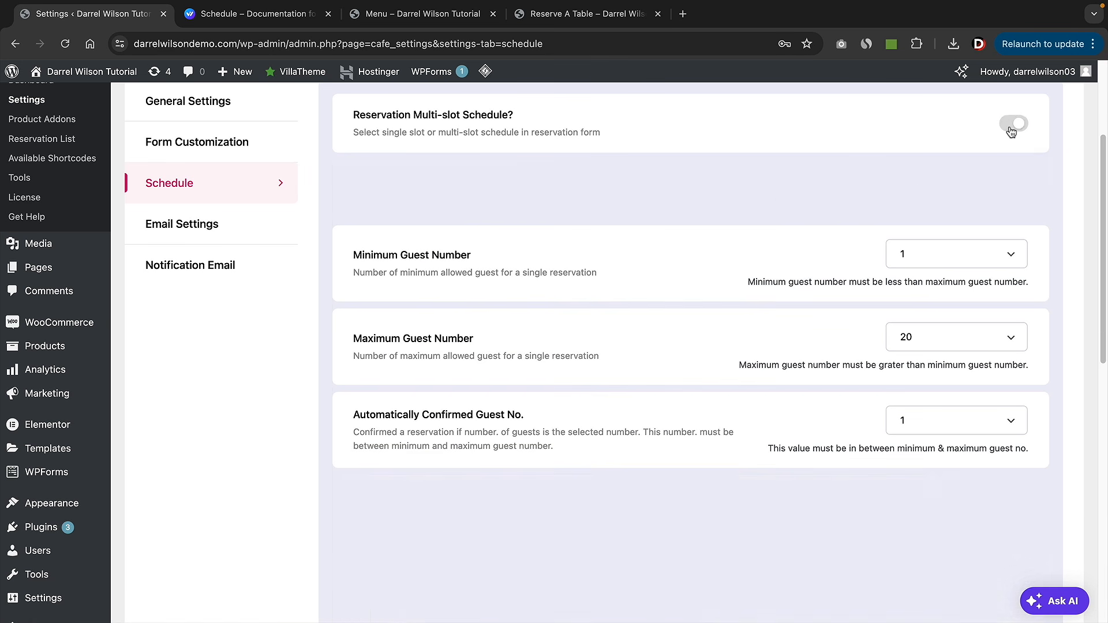
scroll(378, 206, "up", 1)
left_click_drag(366, 205, 475, 209)
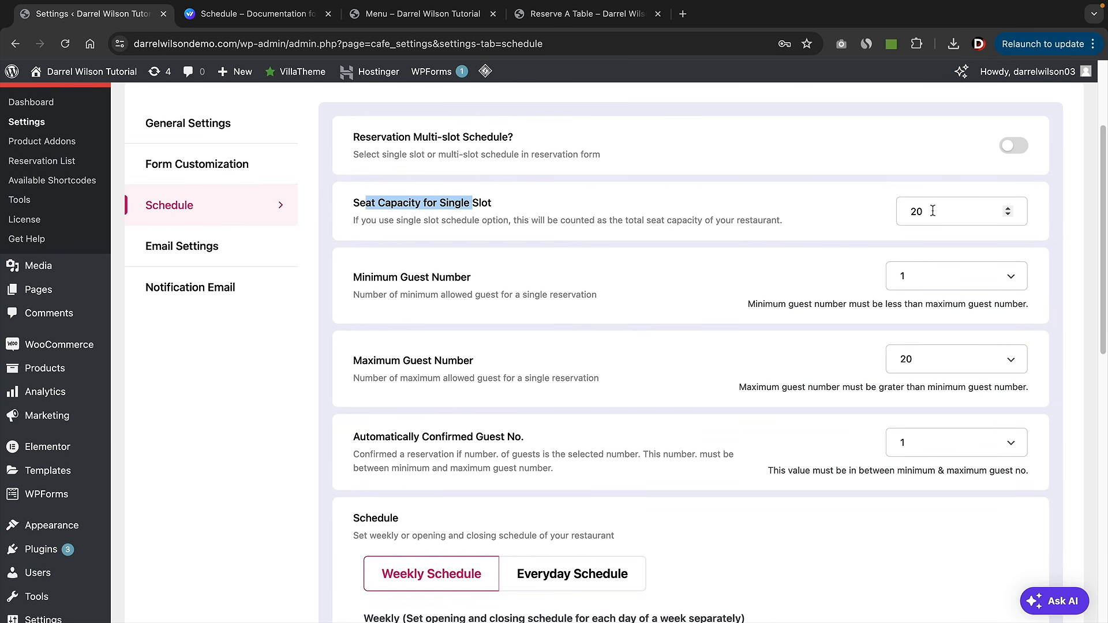
left_click_drag(933, 212, 897, 212)
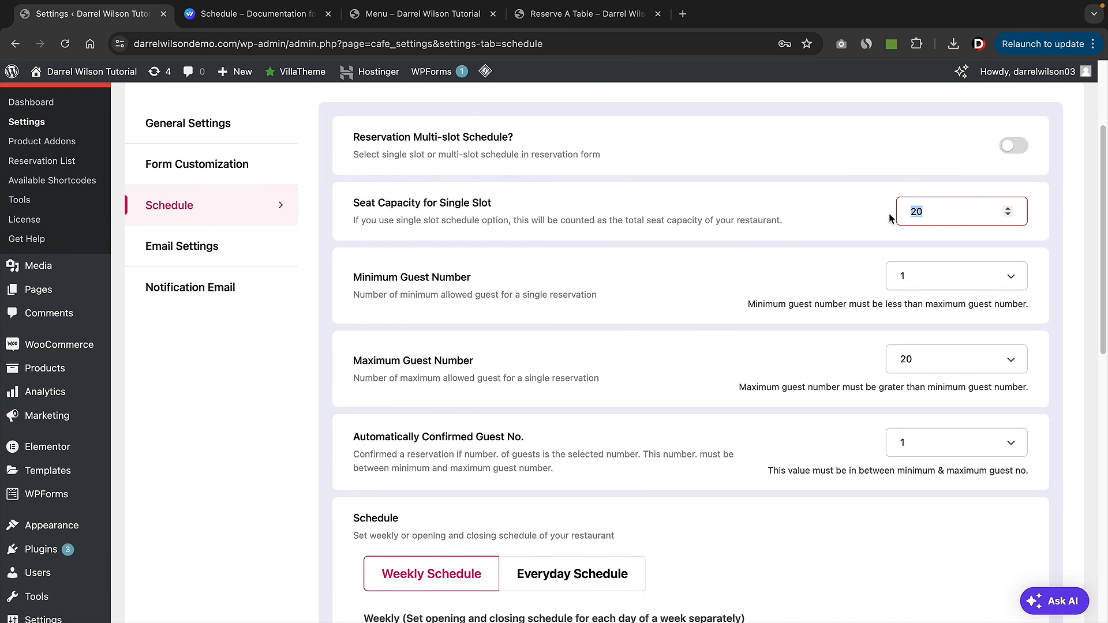
type("3")
key("BackSpace")
type("4")
- Review the Minimum Guest Number and Exception Schedule settings
left_click_drag(360, 287, 451, 287)
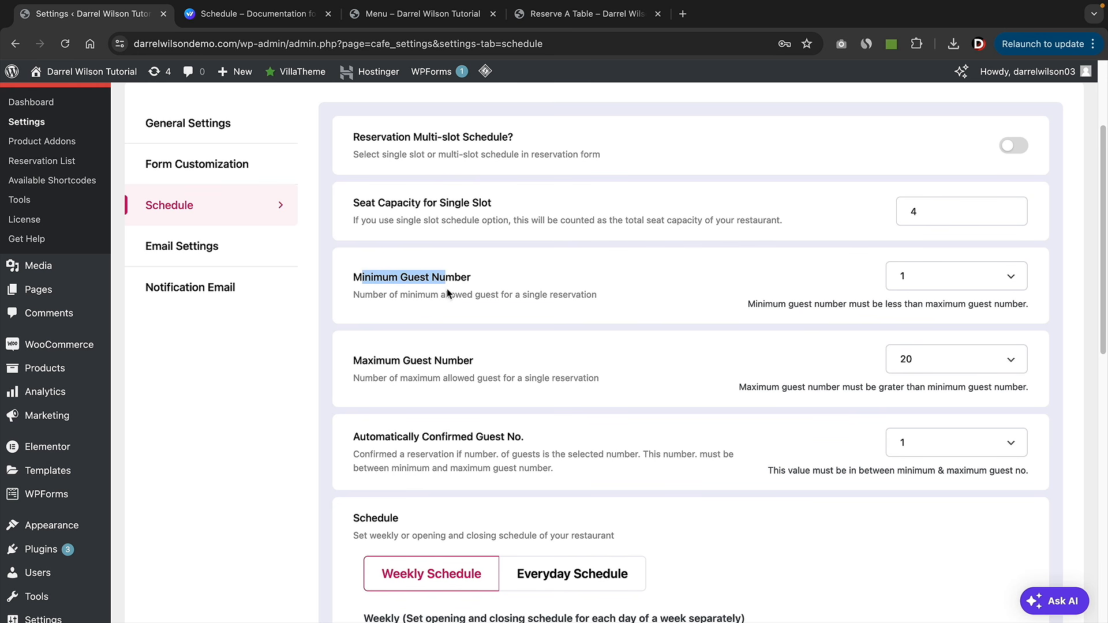
scroll(446, 370, "down", 2)
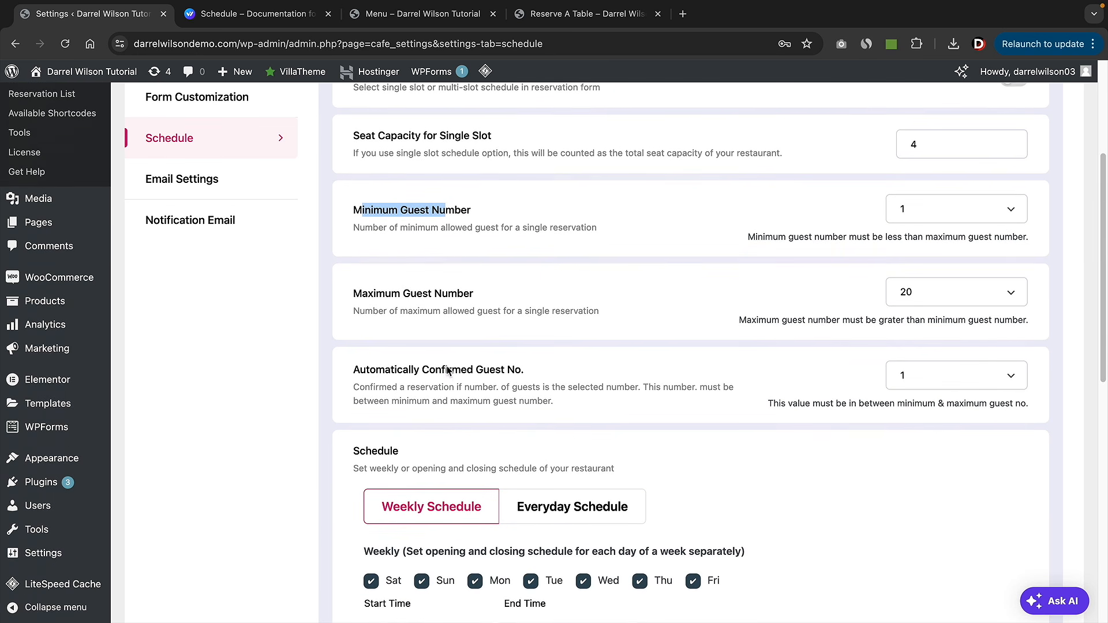
left_click_drag(385, 367, 521, 368)
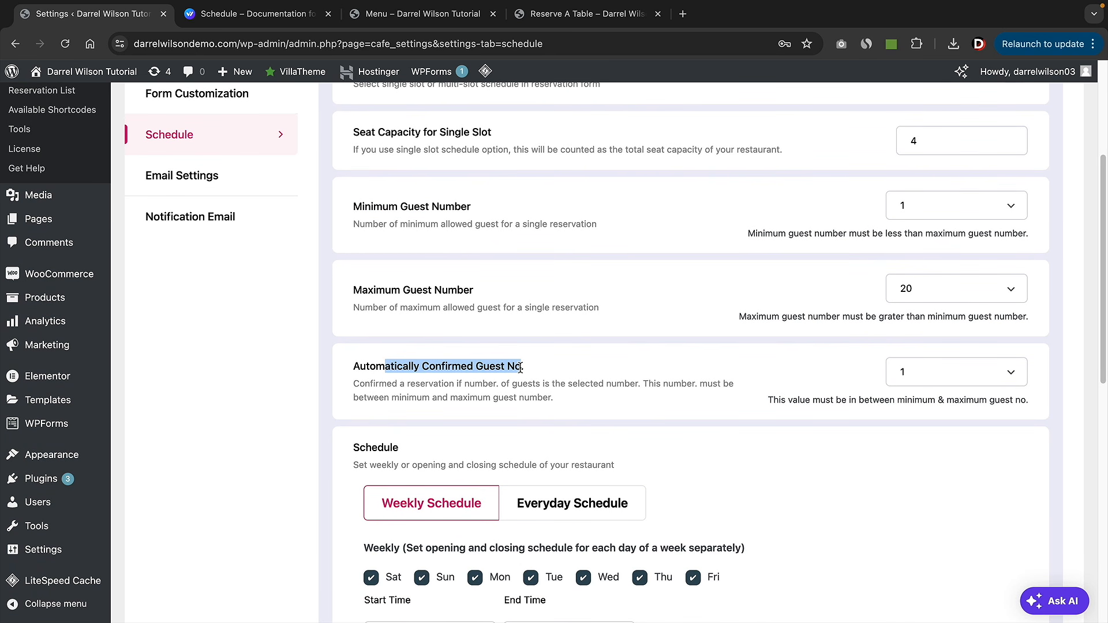
scroll(753, 380, "down", 5)
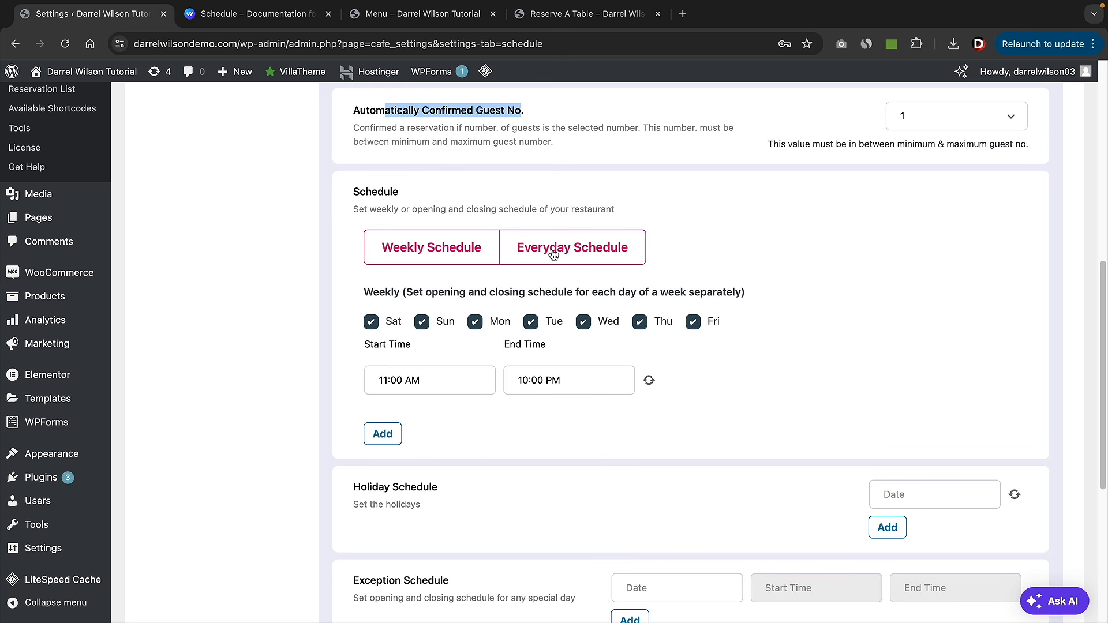
scroll(554, 253, "down", 4)
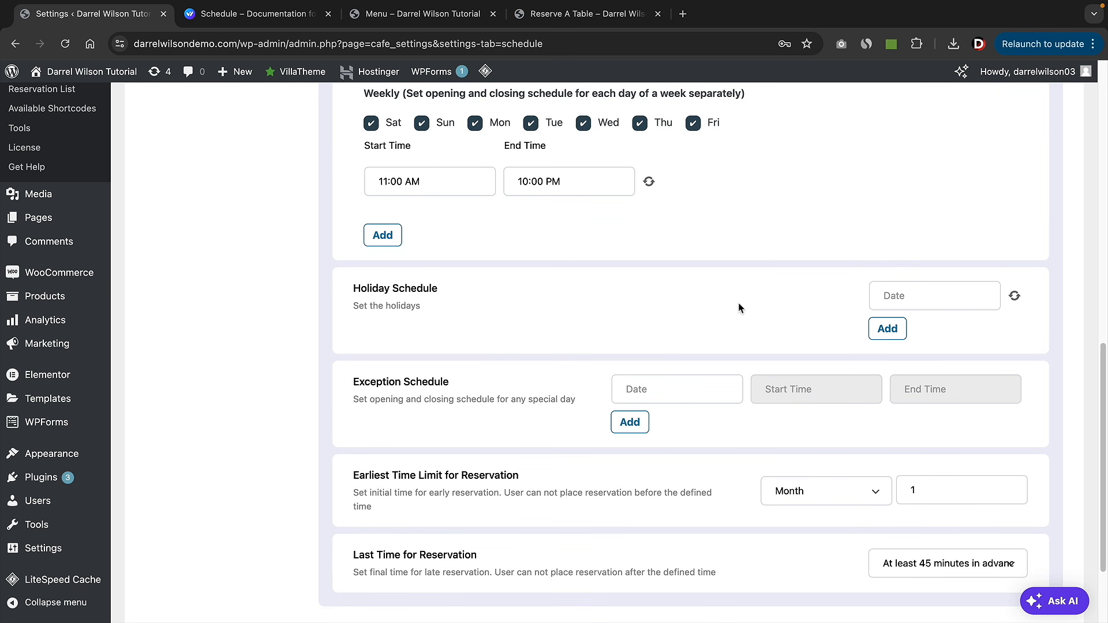
left_click_drag(353, 382, 445, 384)
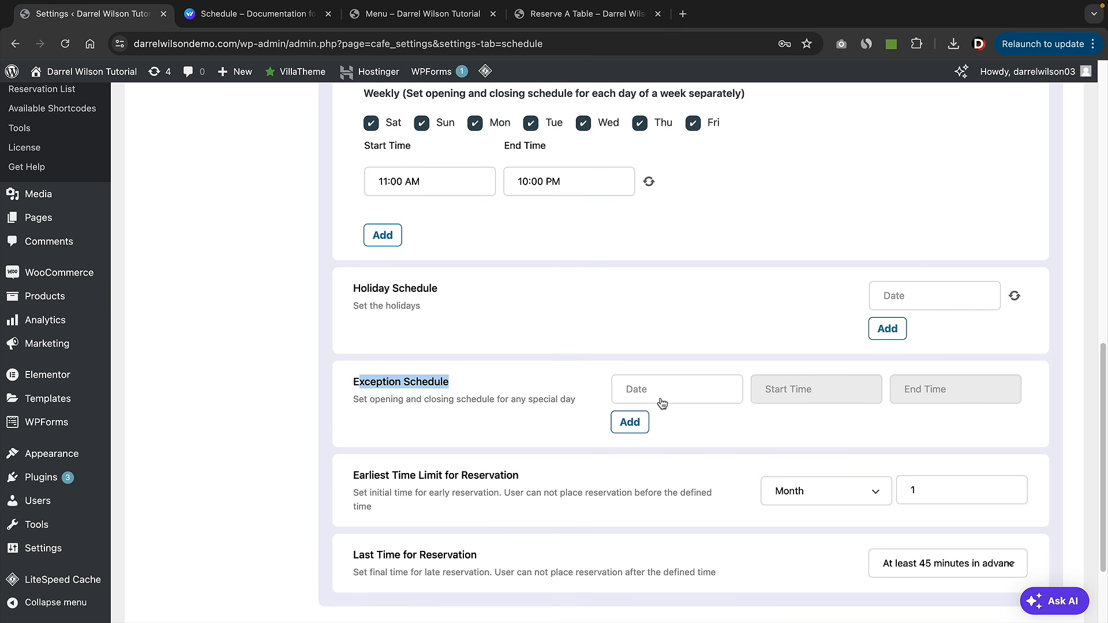
scroll(591, 383, "down", 2)
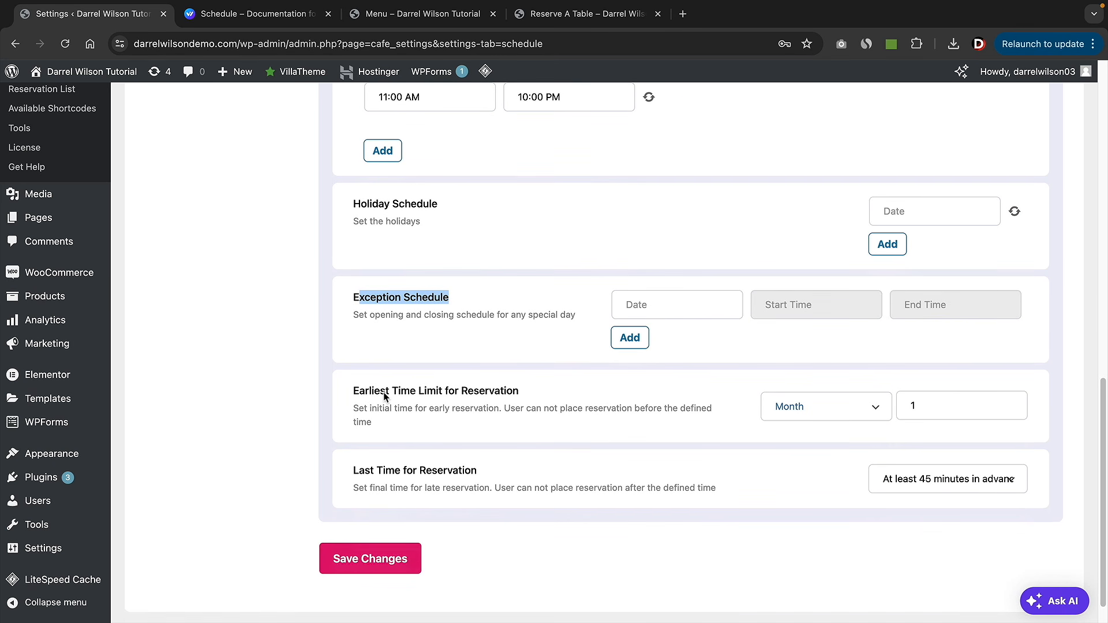
left_click_drag(386, 392, 519, 395)
- Set the earliest reservation limit to Day, keep the 45-minute cutoff, and save
left_click(842, 398)
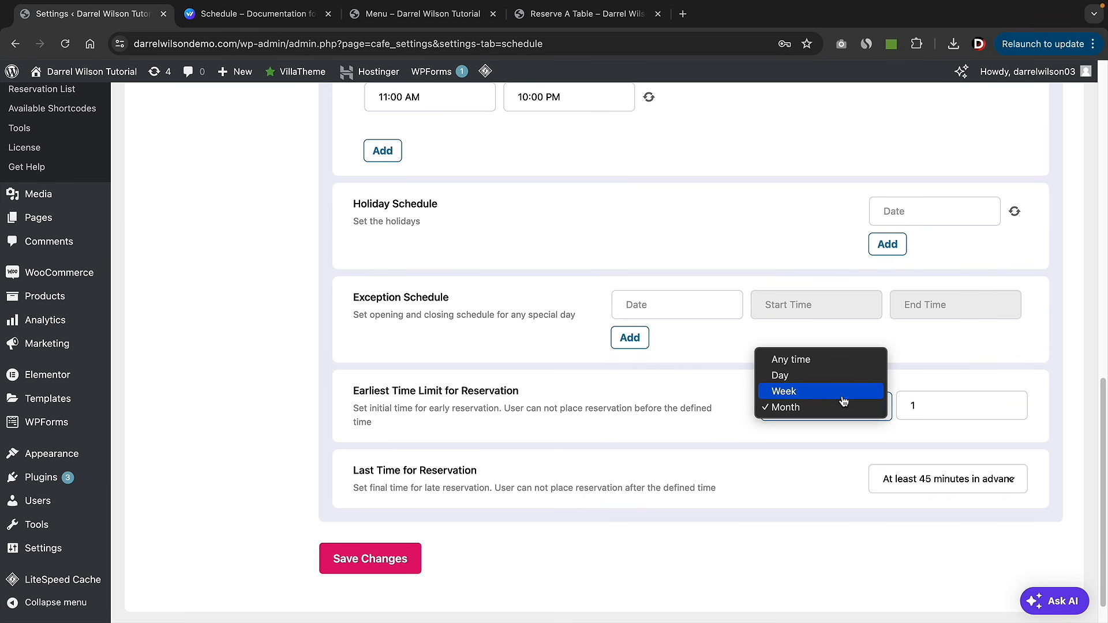
left_click(842, 380)
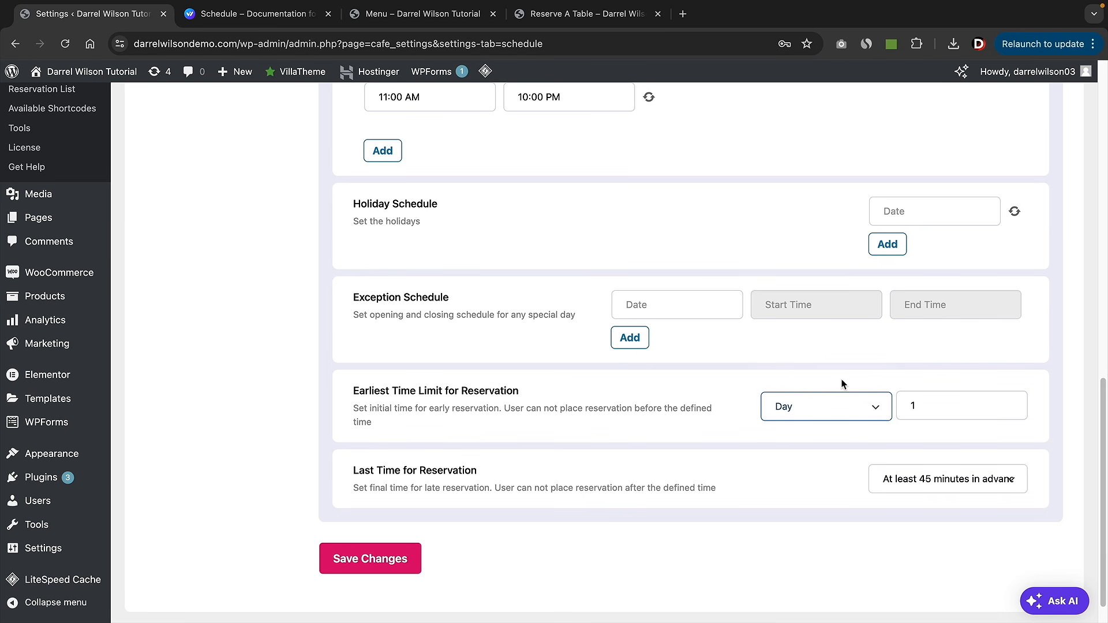
scroll(729, 378, "down", 2)
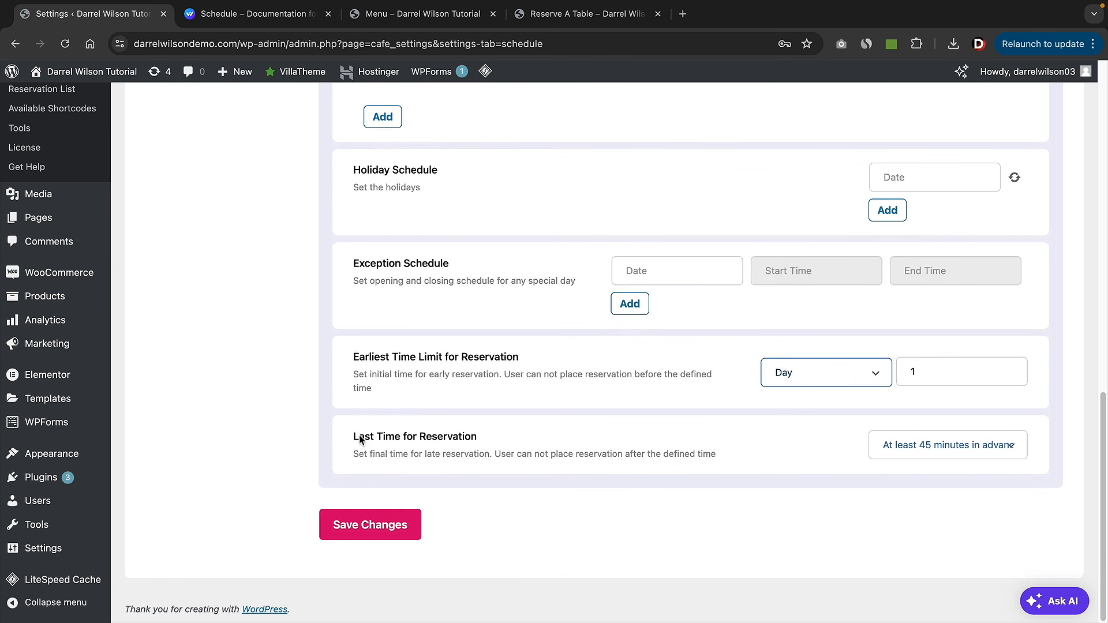
left_click_drag(359, 437, 460, 439)
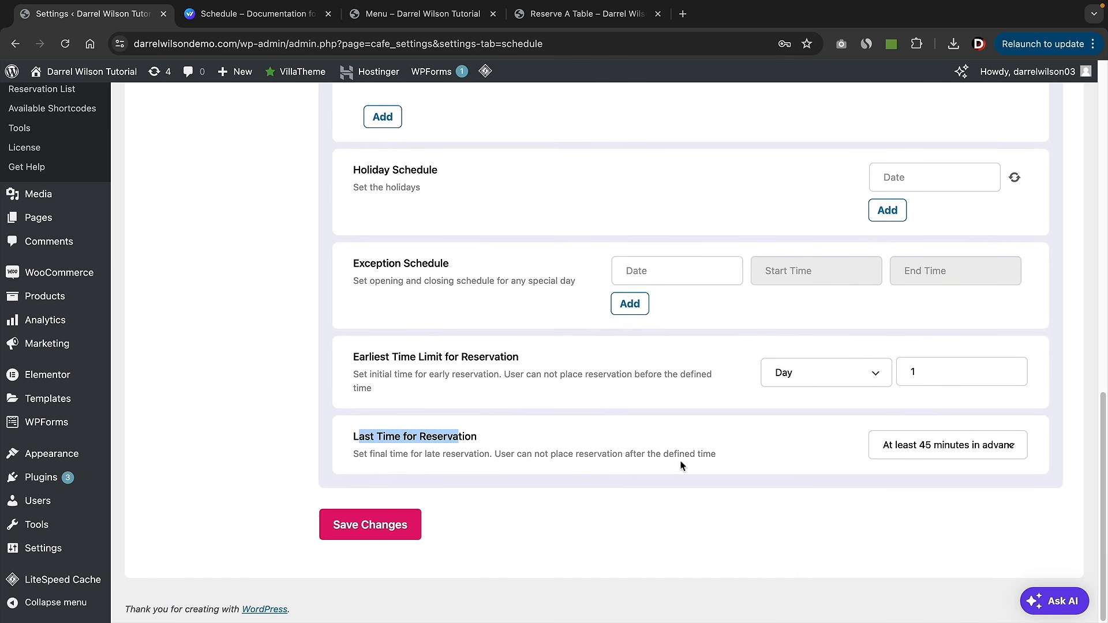
left_click(936, 450)
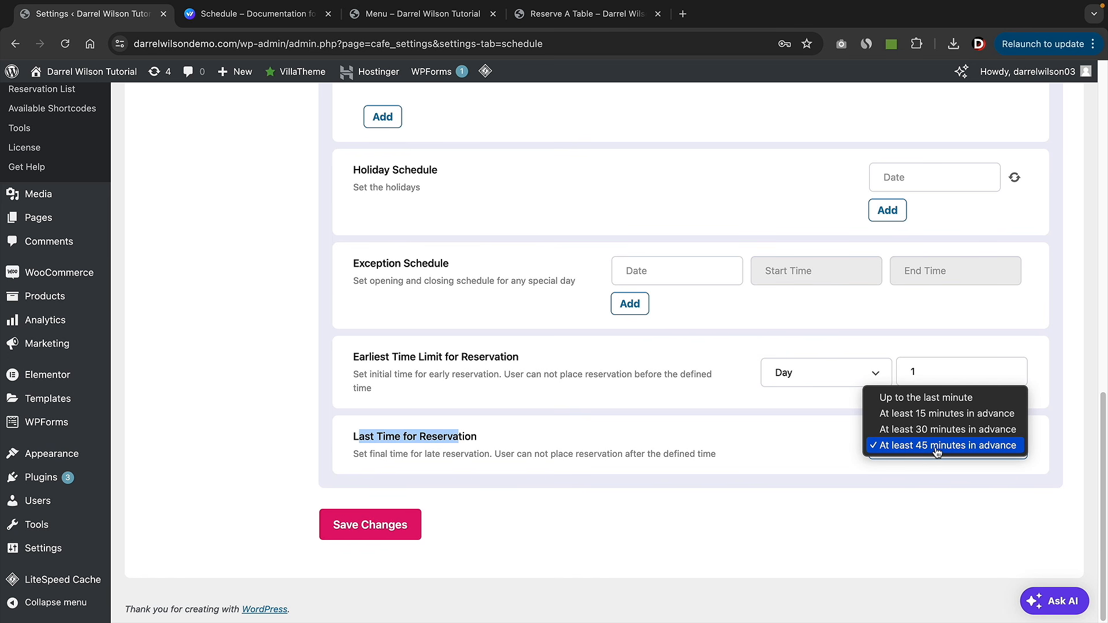
left_click(936, 446)
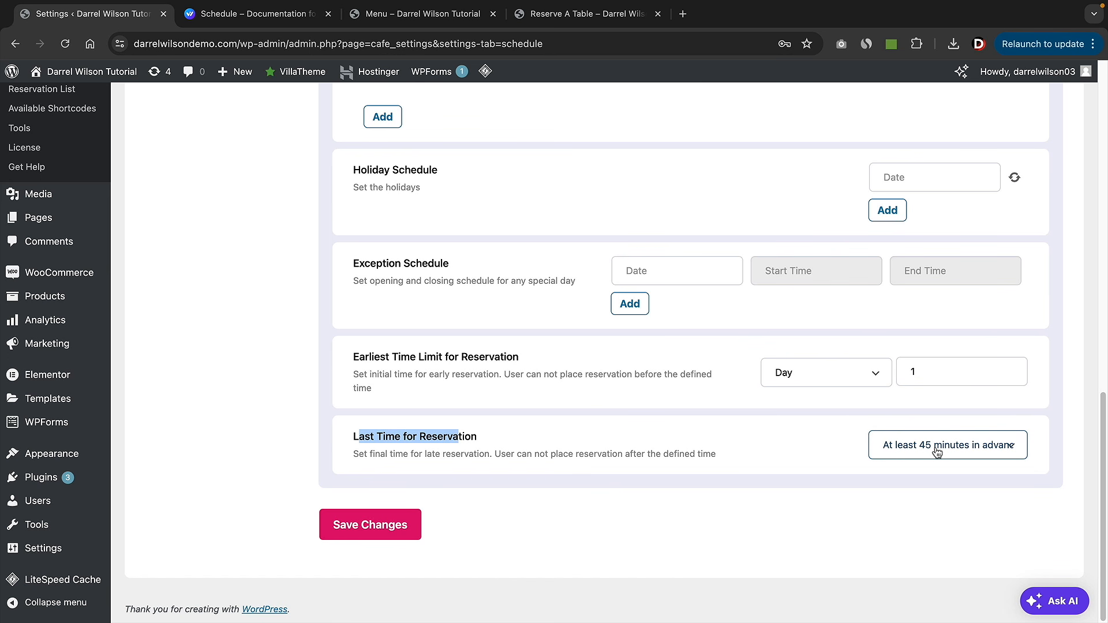
left_click(387, 522)
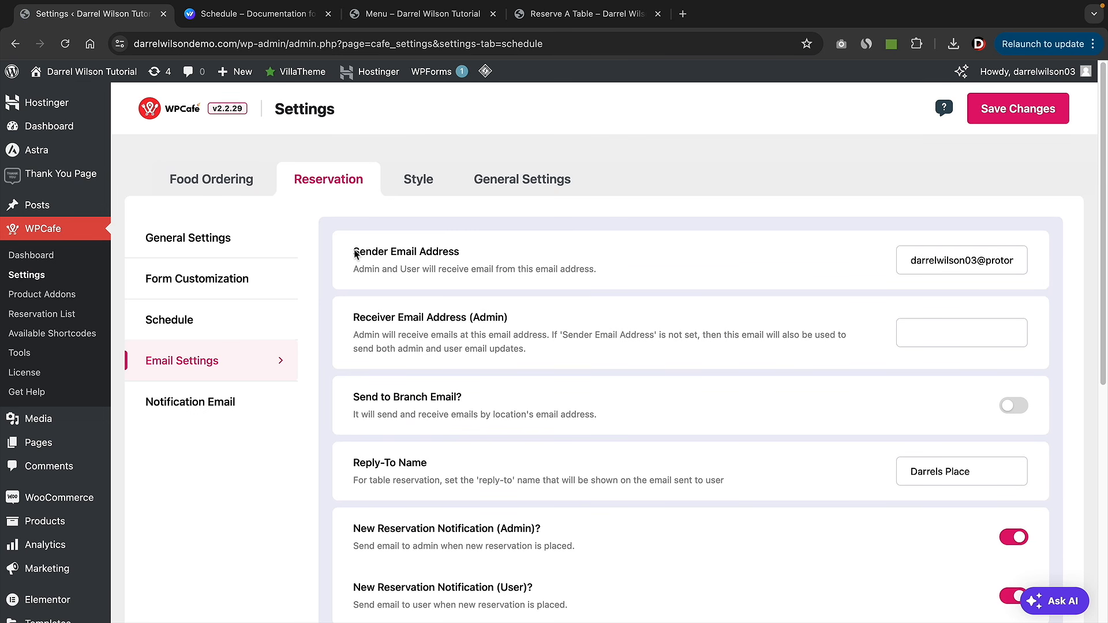
- Review the sender and receiver email settings, leaving Send to Branch Email off
left_click_drag(353, 252, 462, 252)
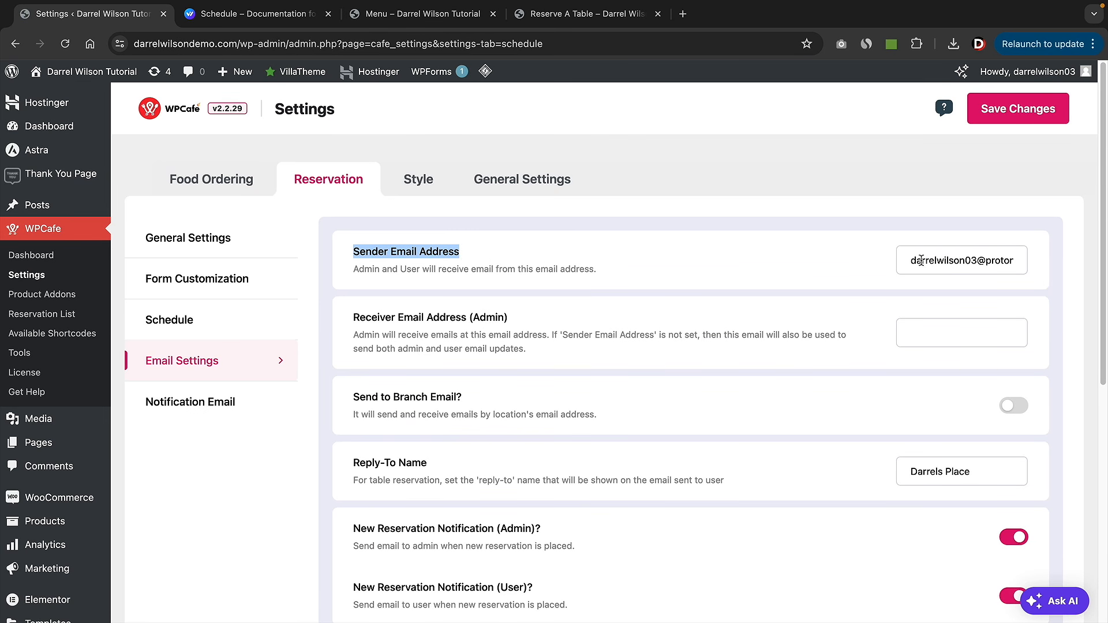
left_click(803, 262)
left_click_drag(350, 319, 467, 319)
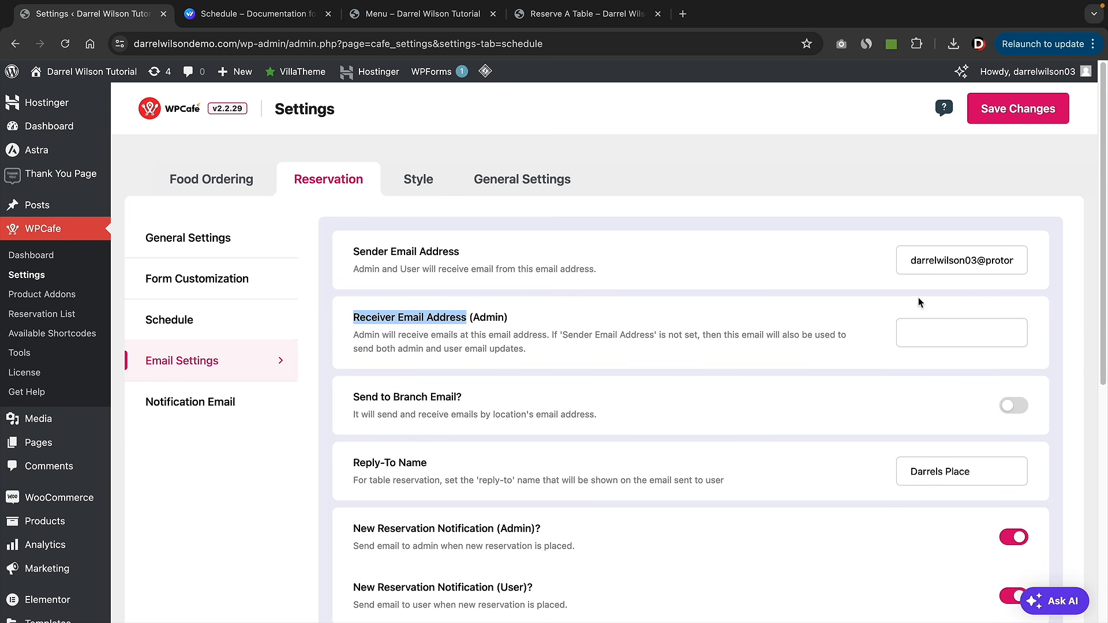
scroll(796, 312, "down", 1)
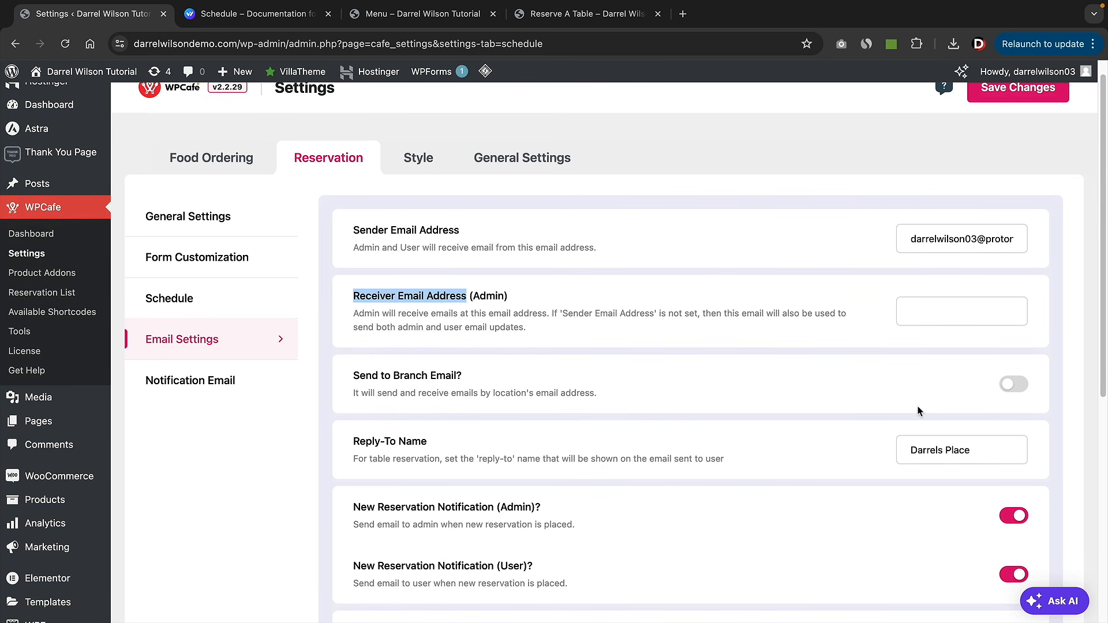
left_click(1005, 385)
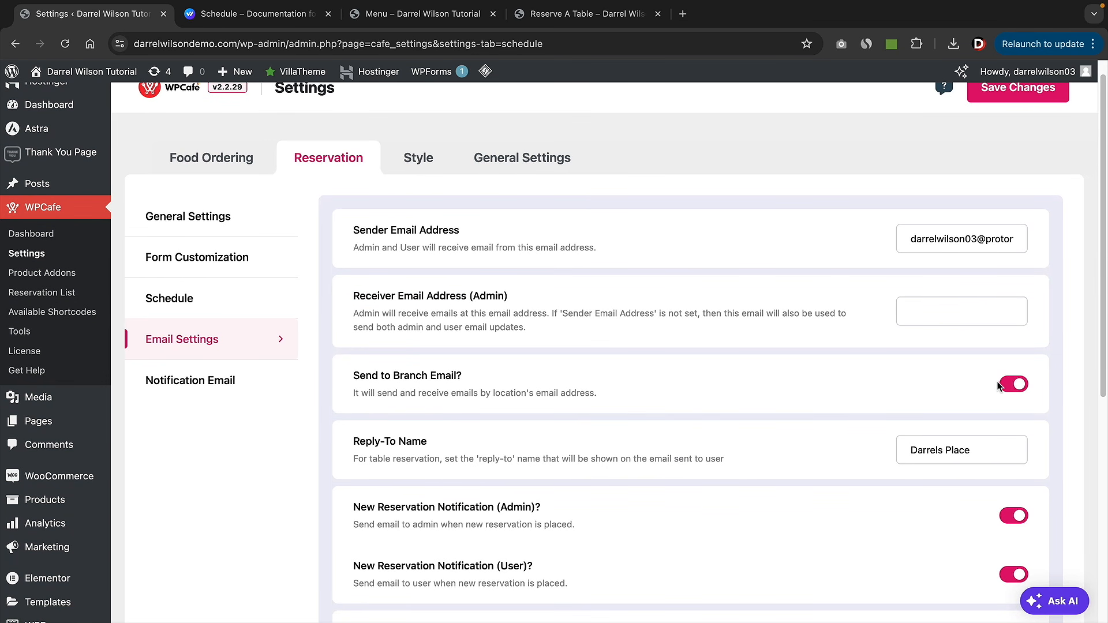
left_click_drag(393, 296, 512, 298)
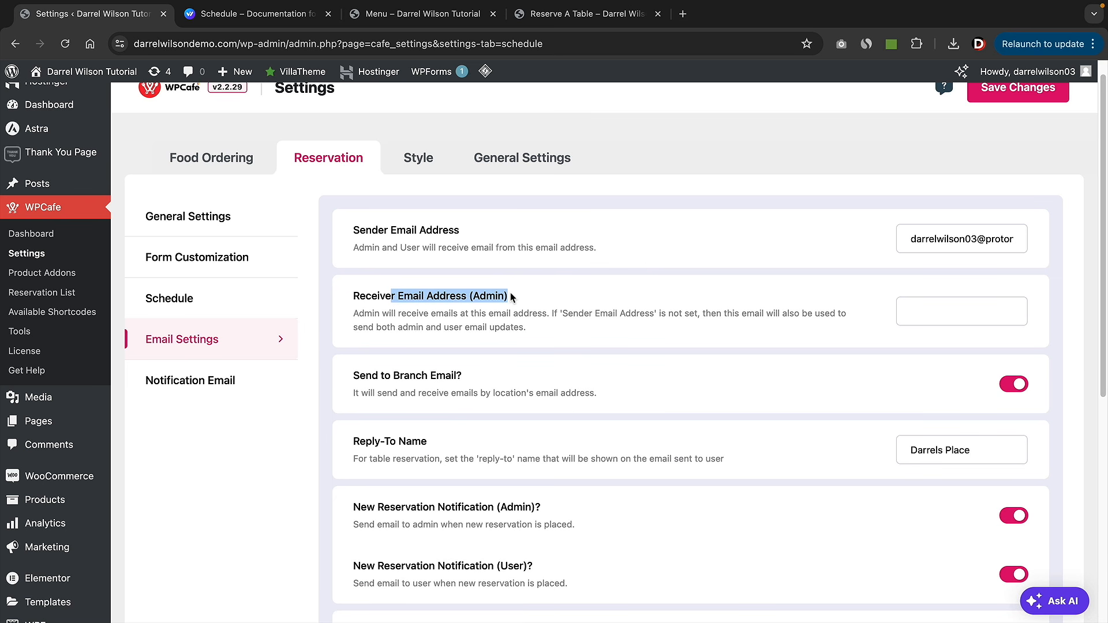
left_click(1004, 385)
- Keep all admin and user reservation notifications on and save the email settings
scroll(838, 366, "down", 2)
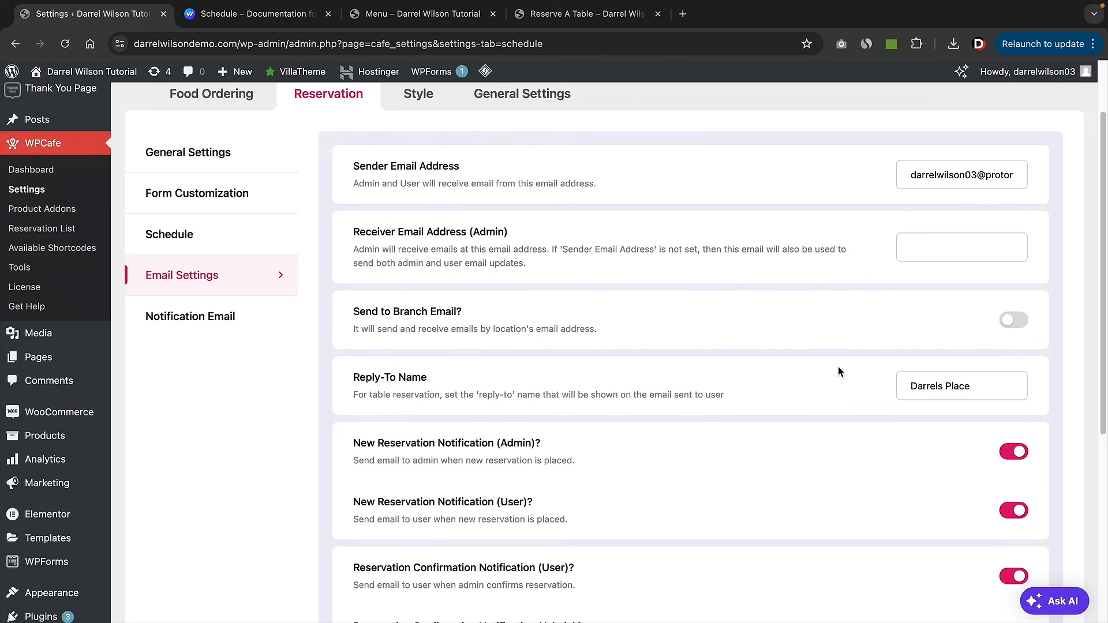
left_click_drag(981, 359, 904, 361)
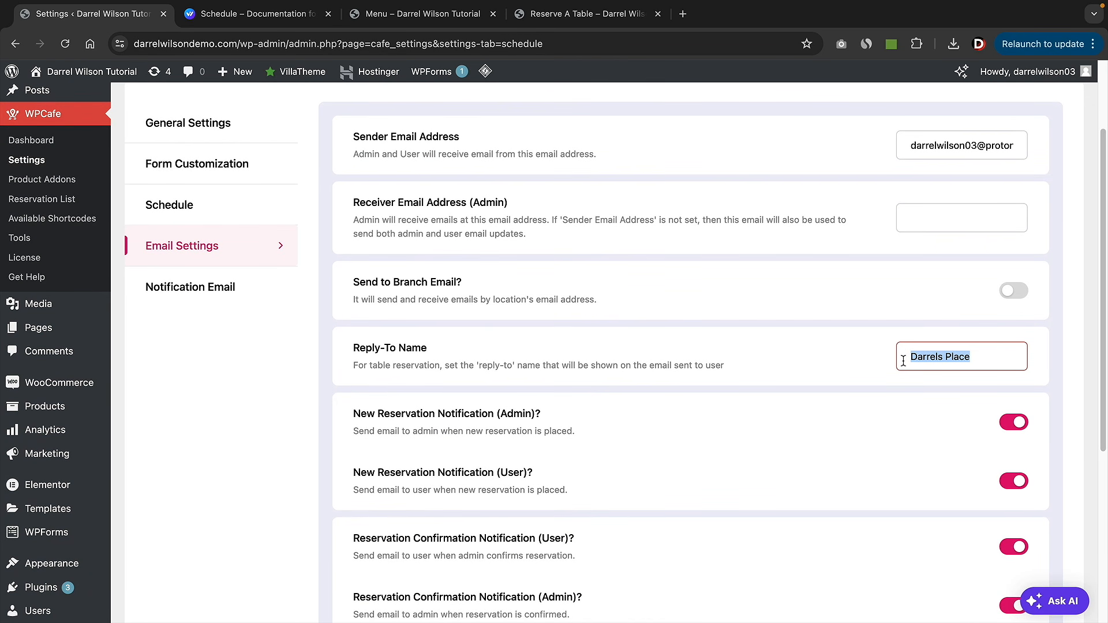
scroll(901, 359, "down", 4)
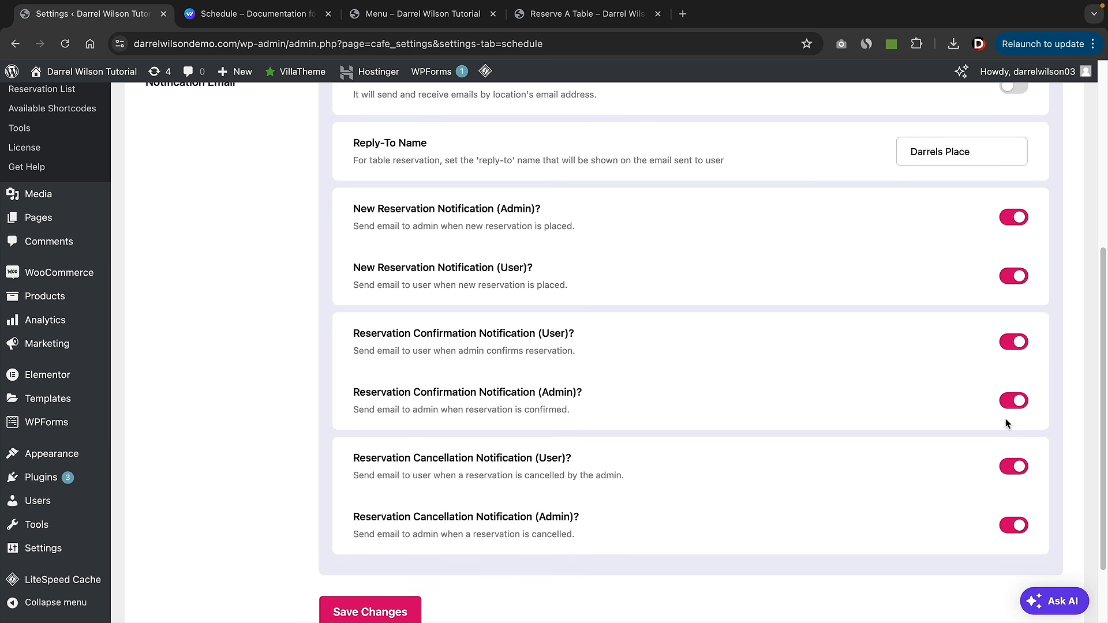
left_click(1014, 400)
left_click(1014, 400)
left_click(370, 612)
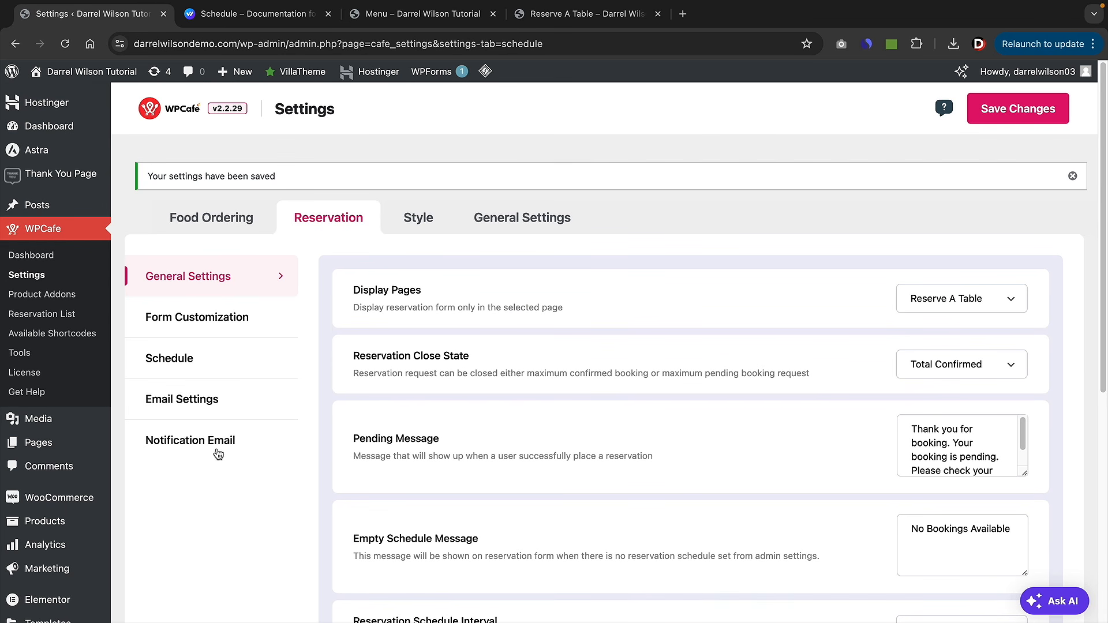
- Copy the {user_email} tag onto a new line after {date}{message} in the admin email body
left_click(218, 442)
scroll(639, 469, "down", 2)
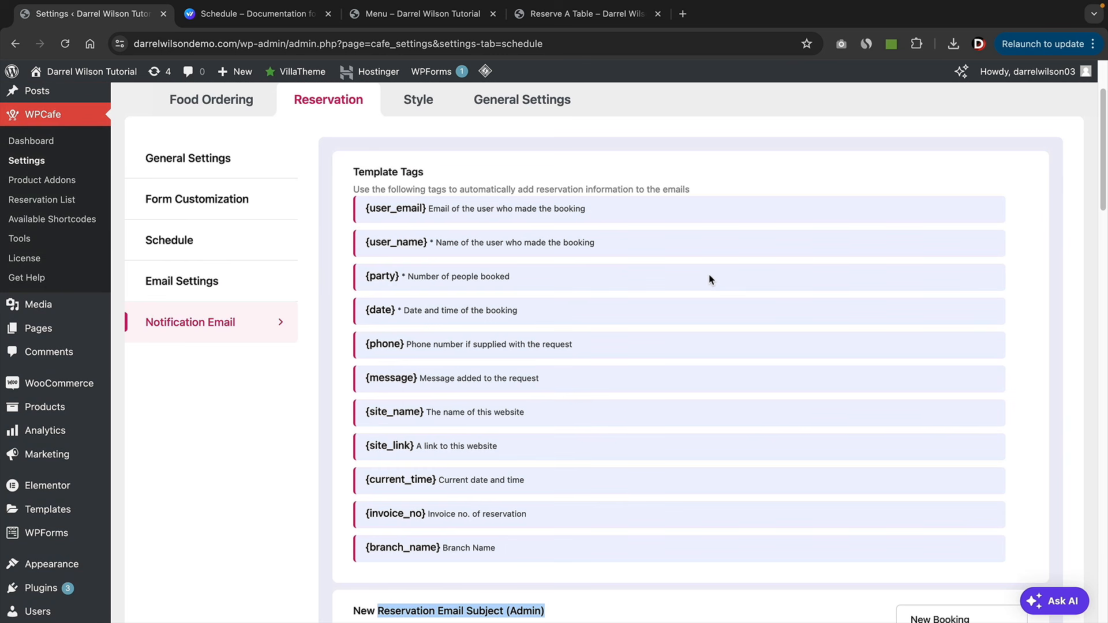
scroll(709, 279, "up", 1)
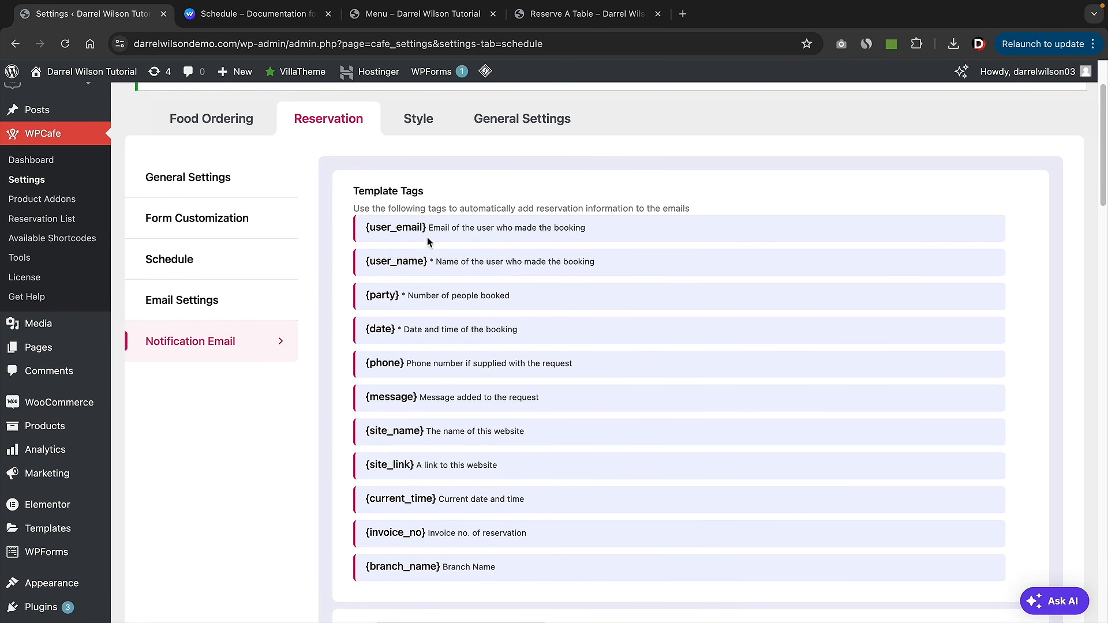
left_click_drag(428, 228, 366, 228)
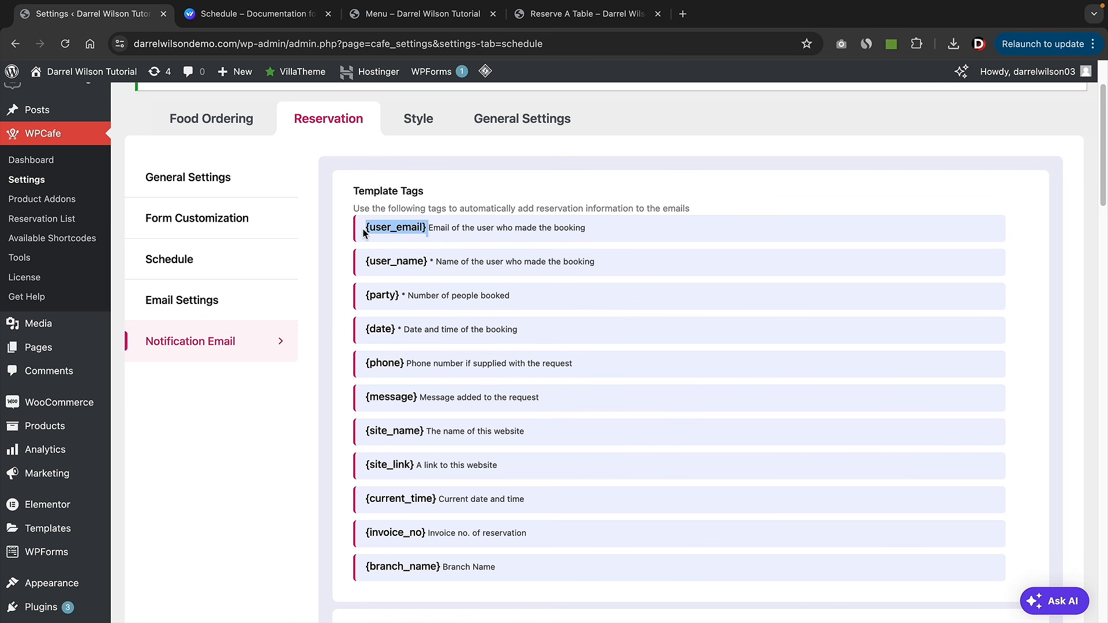
right_click(375, 227)
left_click(404, 255)
scroll(678, 408, "down", 7)
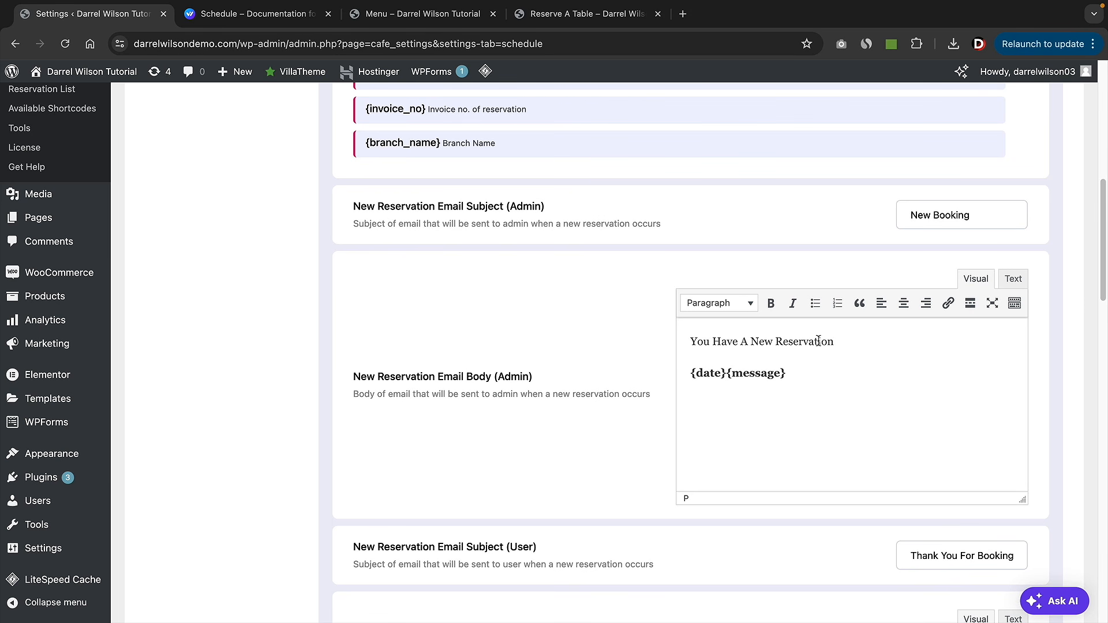
left_click(828, 376)
key("Return")
right_click(716, 404)
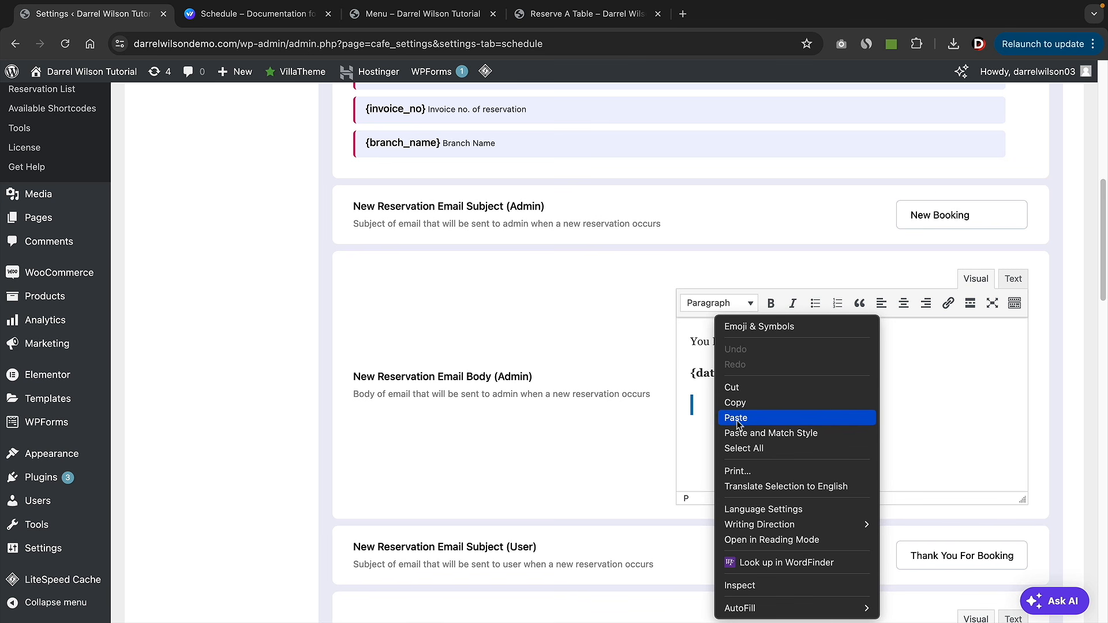
left_click(729, 419)
key("Return")
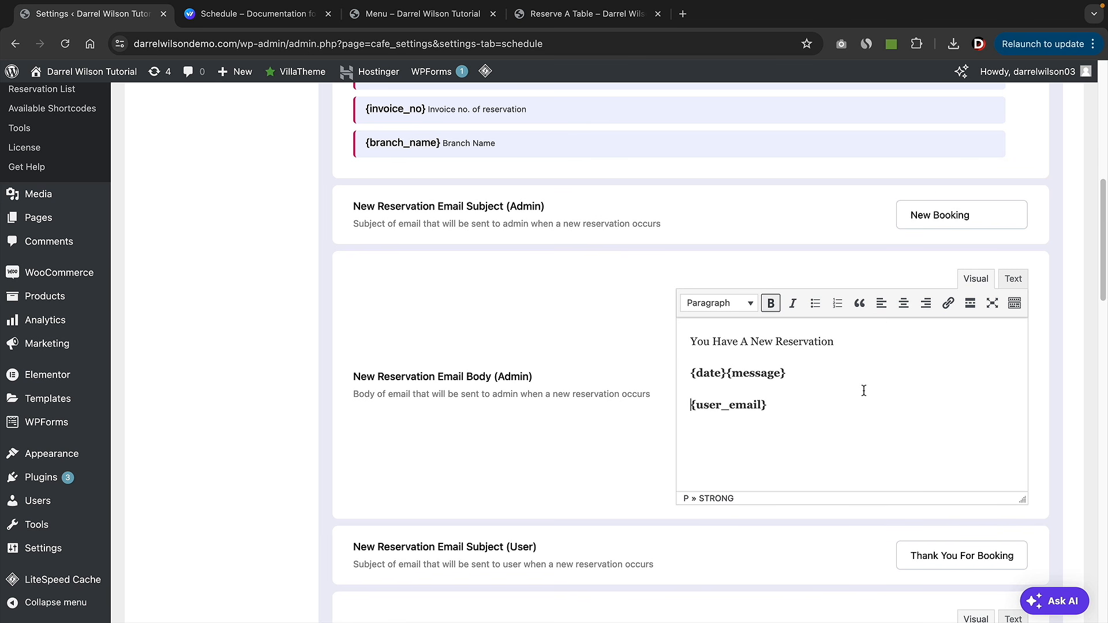
- Paste the {phone} tag into the admin email and type 'This is a new mmail' after the heading
scroll(466, 336, "up", 6)
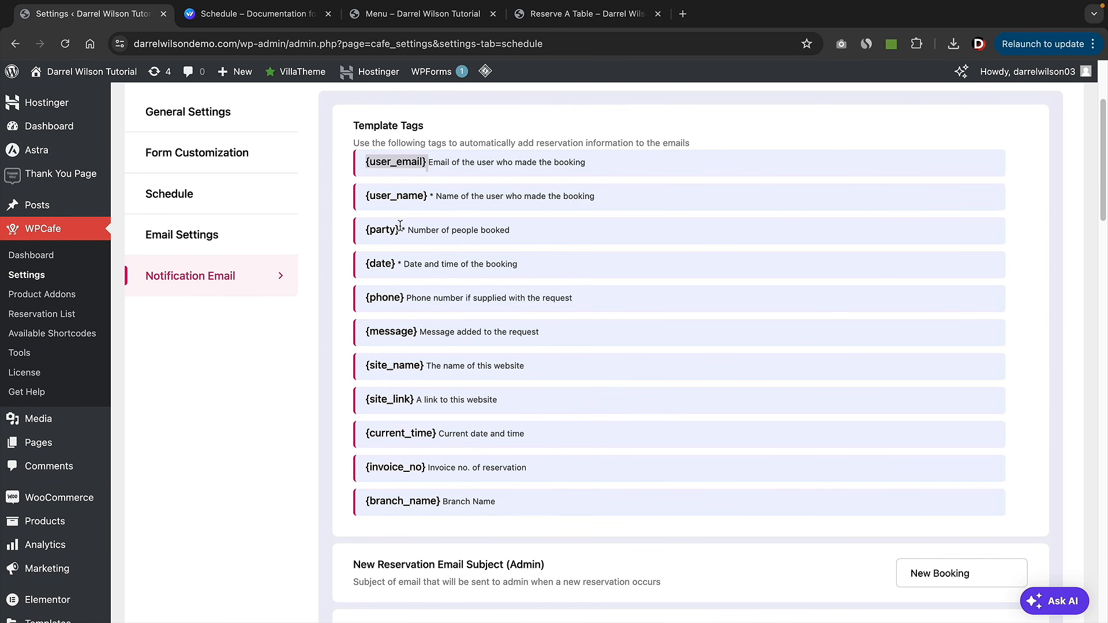
left_click_drag(407, 305, 366, 298)
right_click(377, 296)
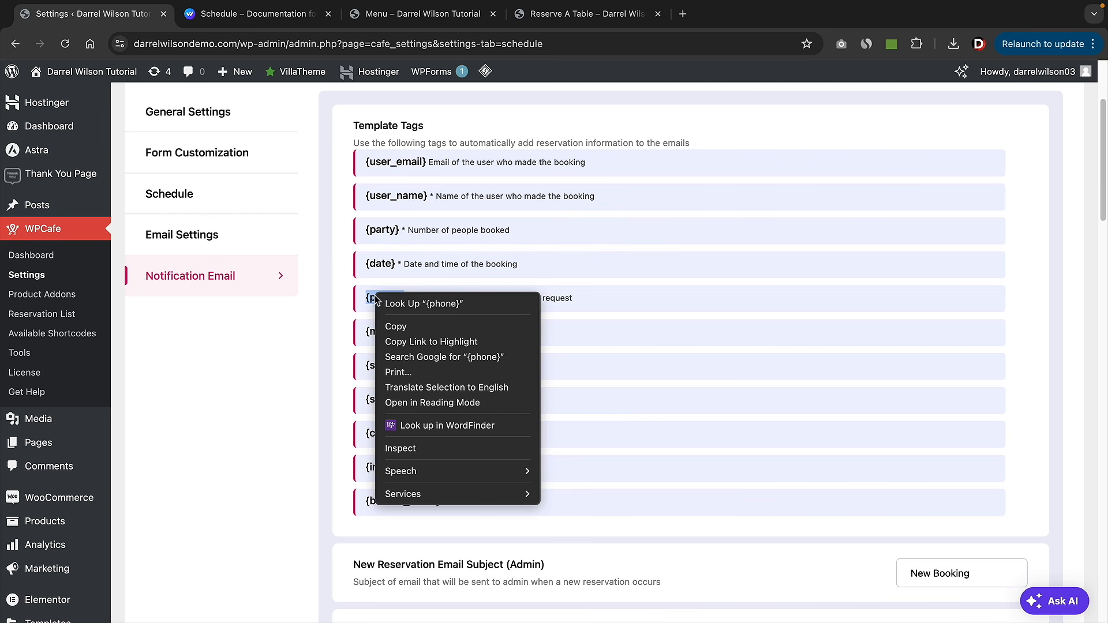
left_click(390, 326)
scroll(724, 445, "down", 7)
left_click(780, 401)
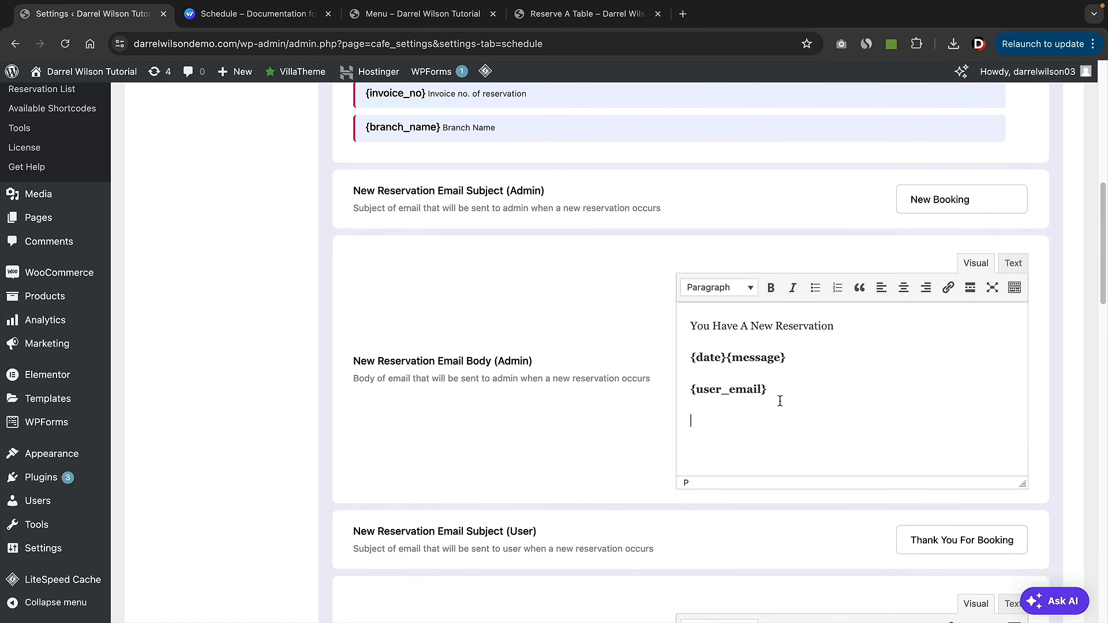
right_click(717, 415)
left_click(742, 477)
left_click(854, 334)
type("This is a new m")
type("mail etc")
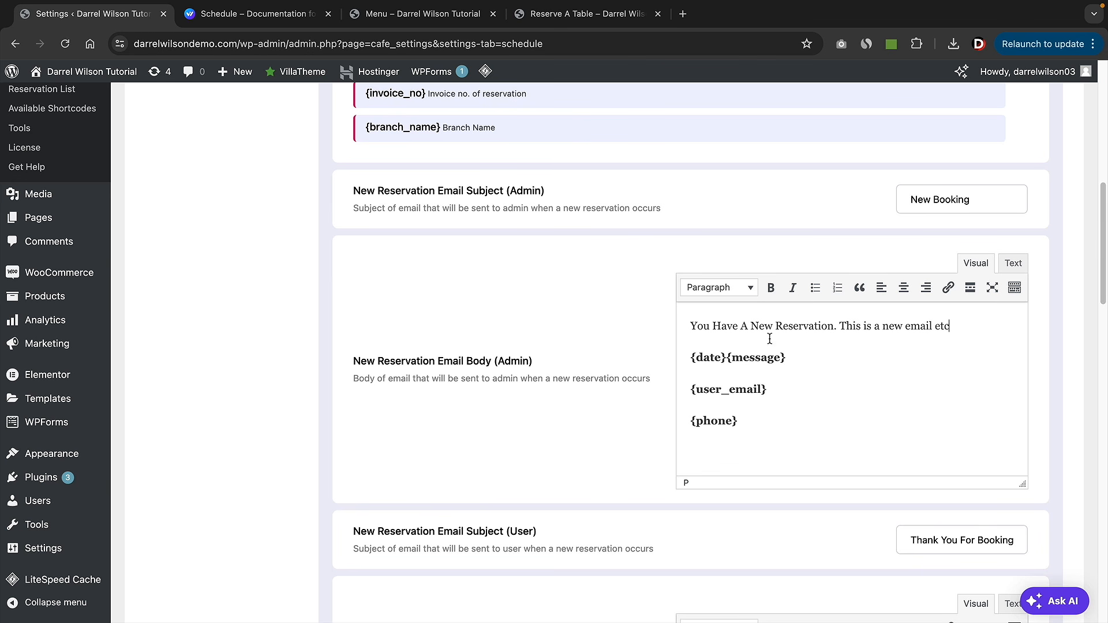
scroll(748, 317, "down", 4)
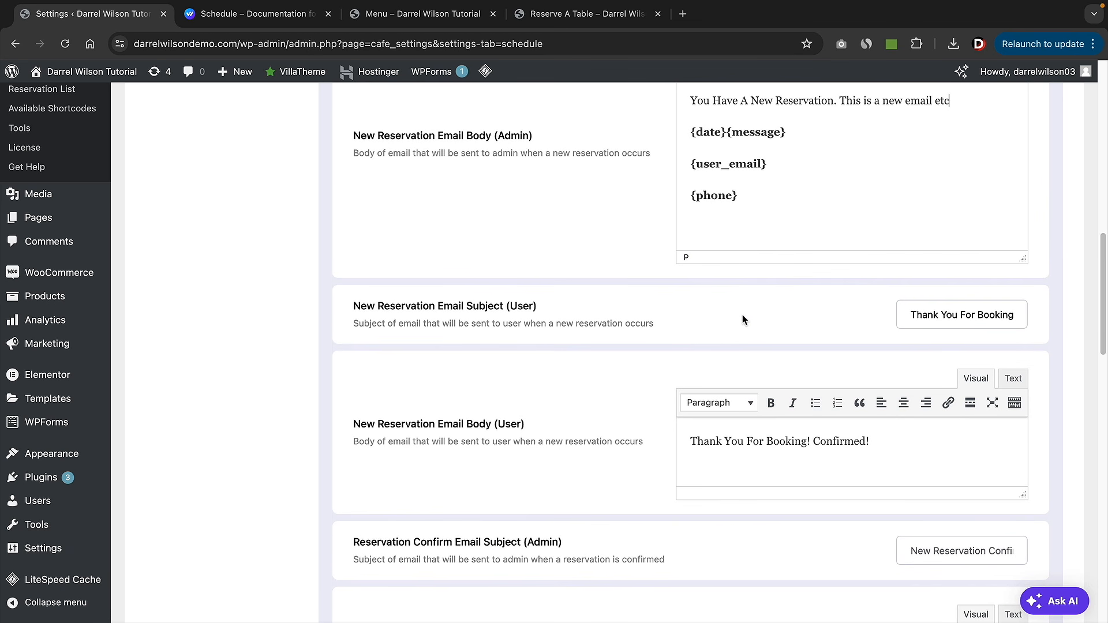
- Make the customer new-reservation email body editor taller
scroll(692, 309, "down", 1)
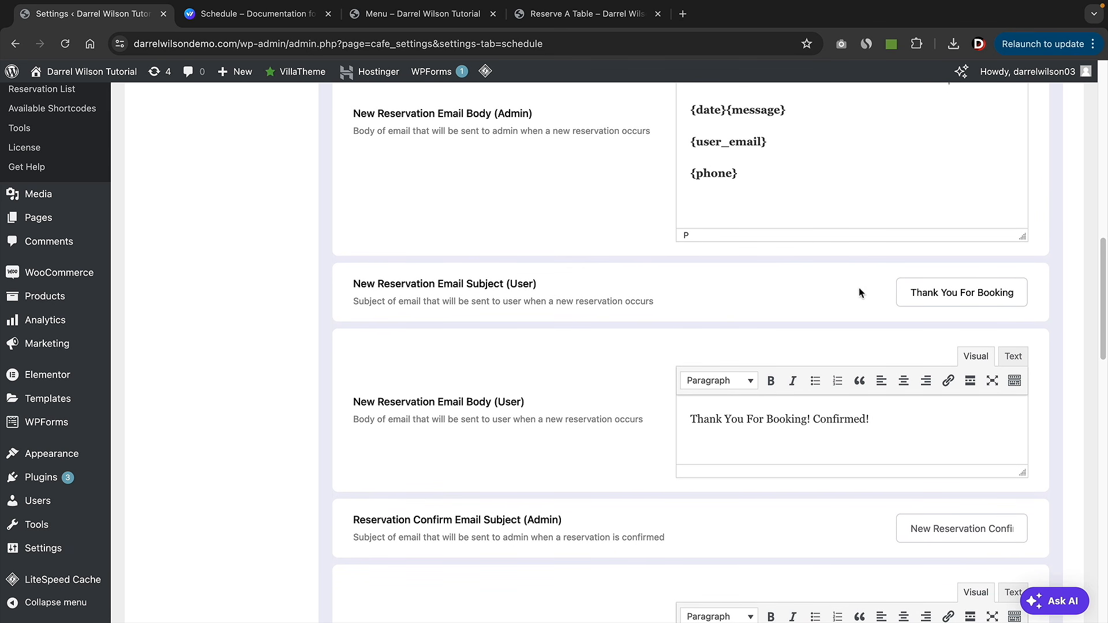
left_click(947, 289)
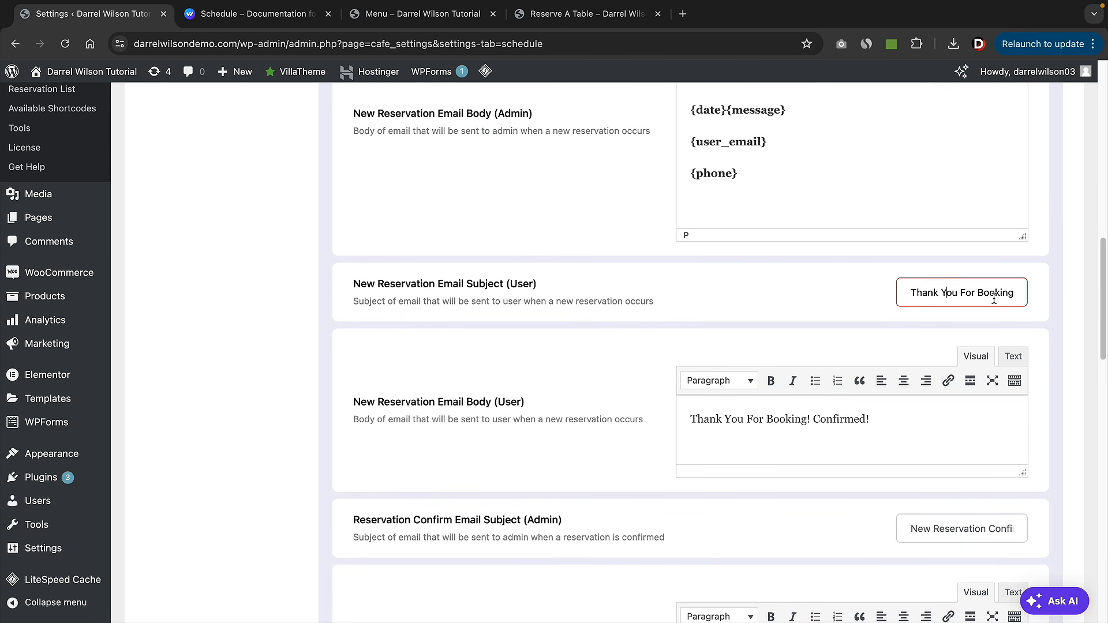
scroll(721, 338, "down", 1)
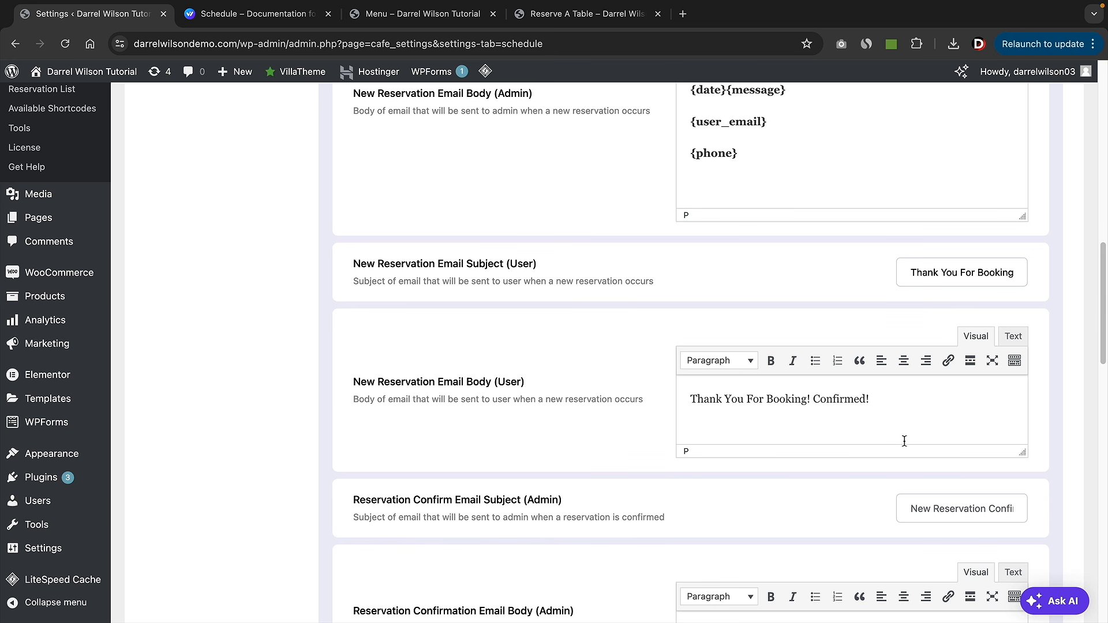
left_click_drag(1021, 454, 1038, 544)
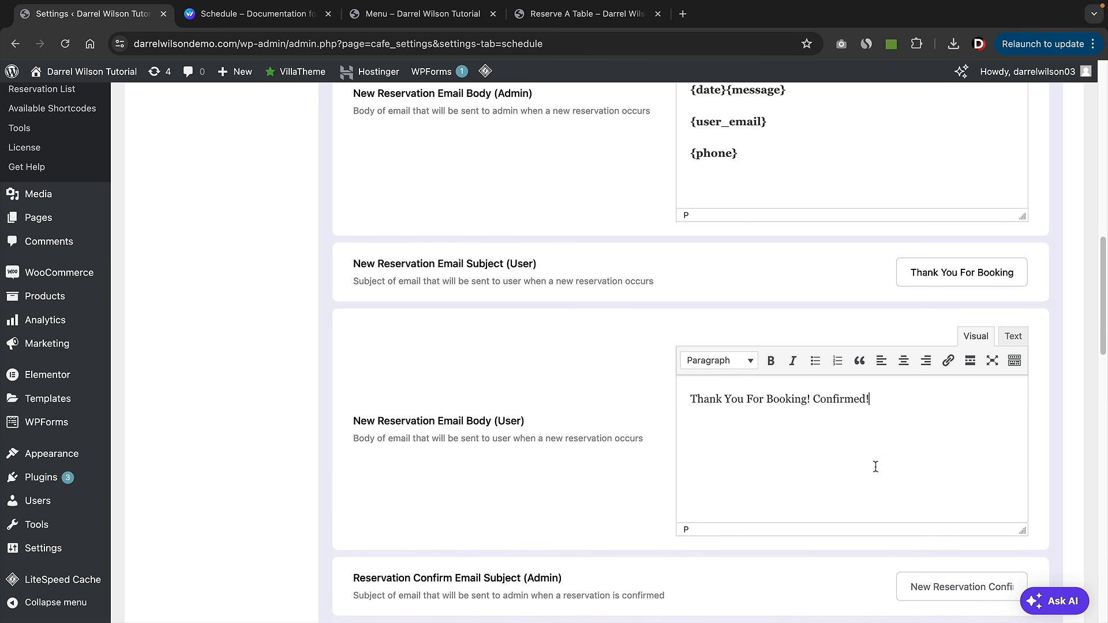
scroll(519, 449, "up", 15)
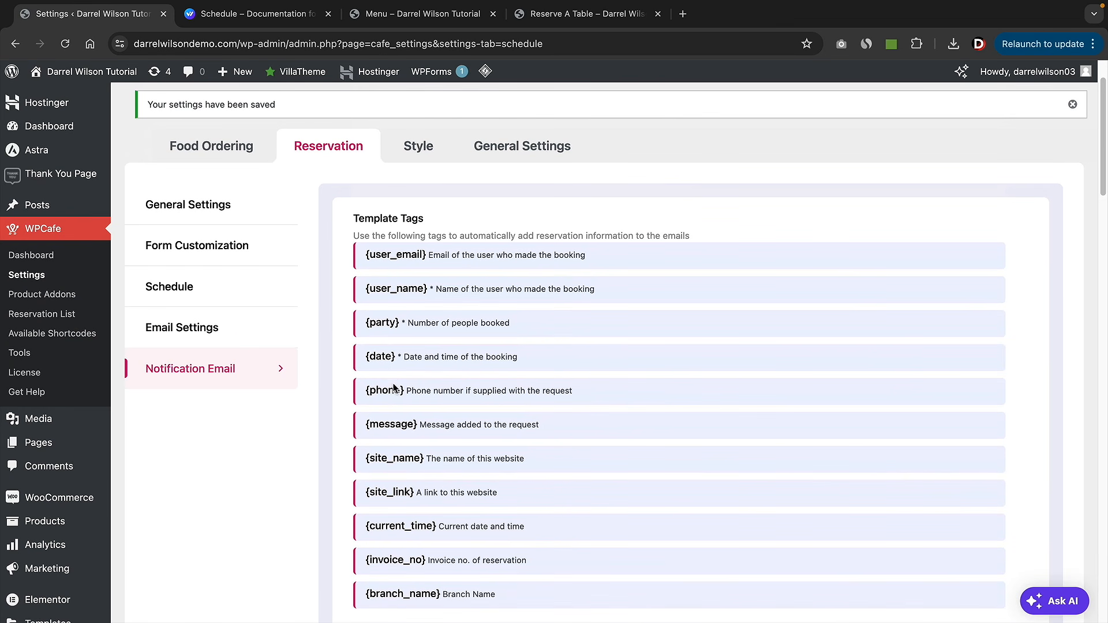
- Copy the {message} tag into the customer email body and type 'YUou'
left_click_drag(417, 425, 366, 425)
right_click(368, 425)
left_click(386, 441)
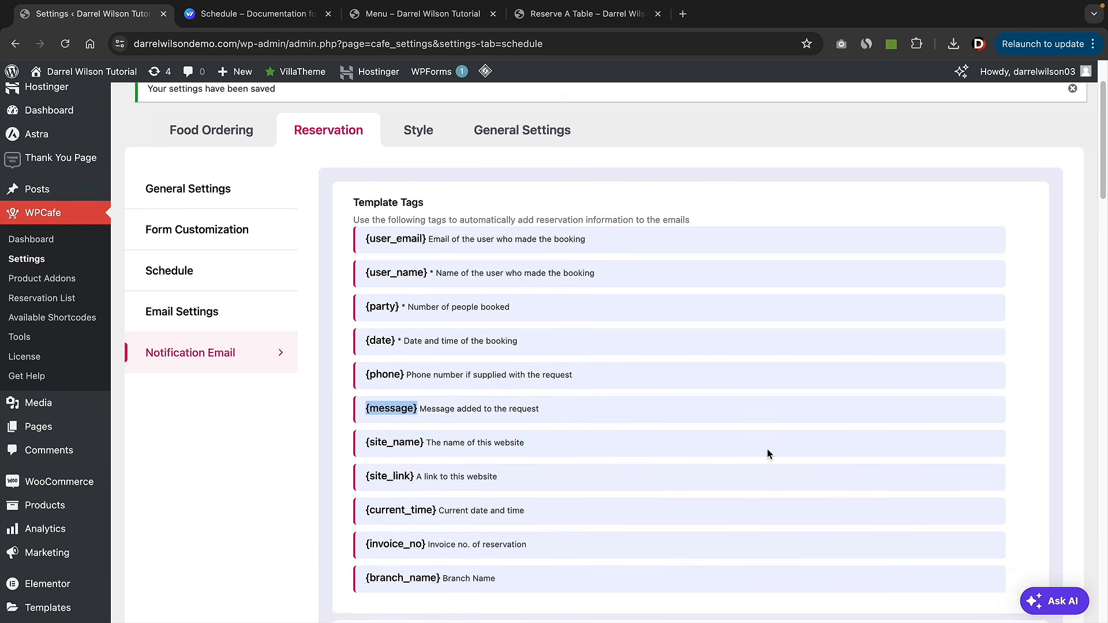
scroll(763, 448, "down", 15)
right_click(699, 315)
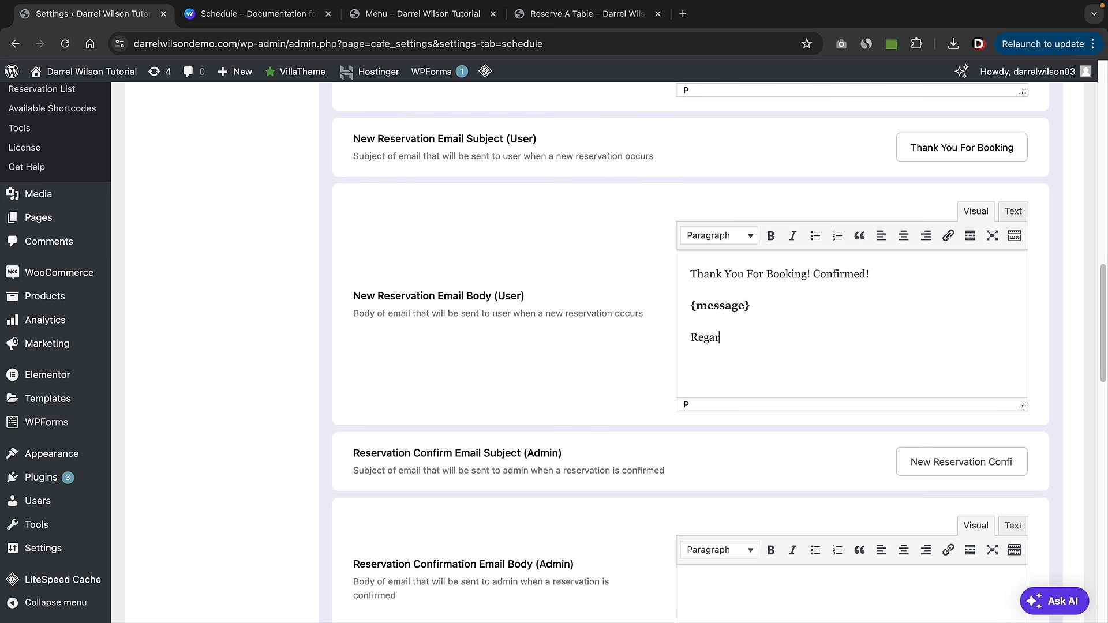
type("YUou")
- Review the admin confirmation email subject and the remaining email fields
scroll(847, 313, "down", 3)
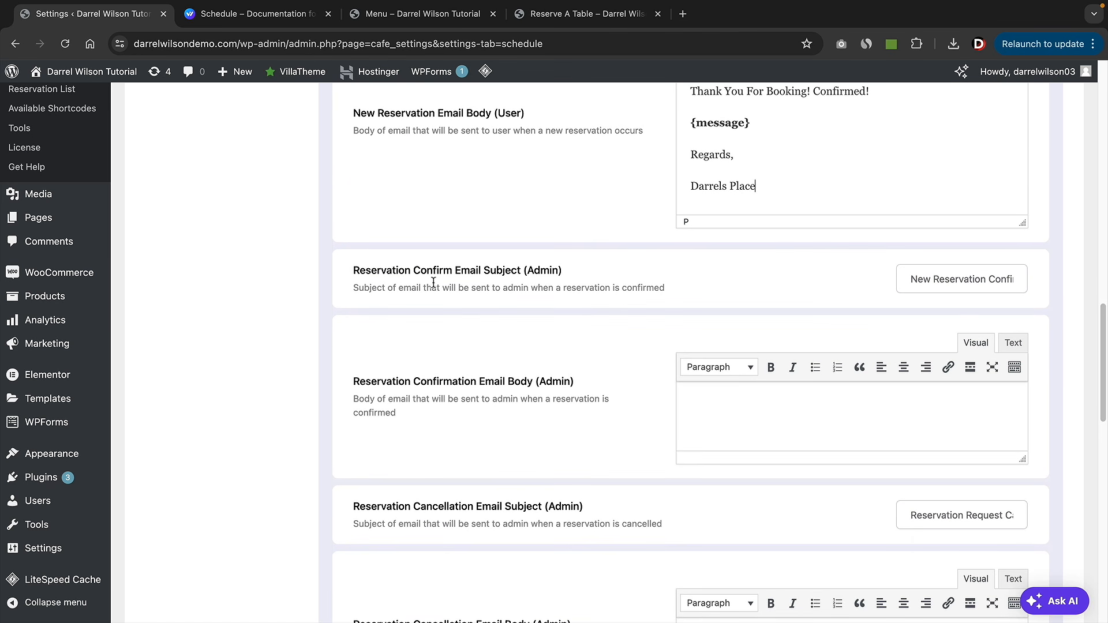
left_click_drag(382, 274, 782, 277)
left_click(755, 274)
left_click_drag(364, 384, 485, 384)
scroll(502, 386, "down", 3)
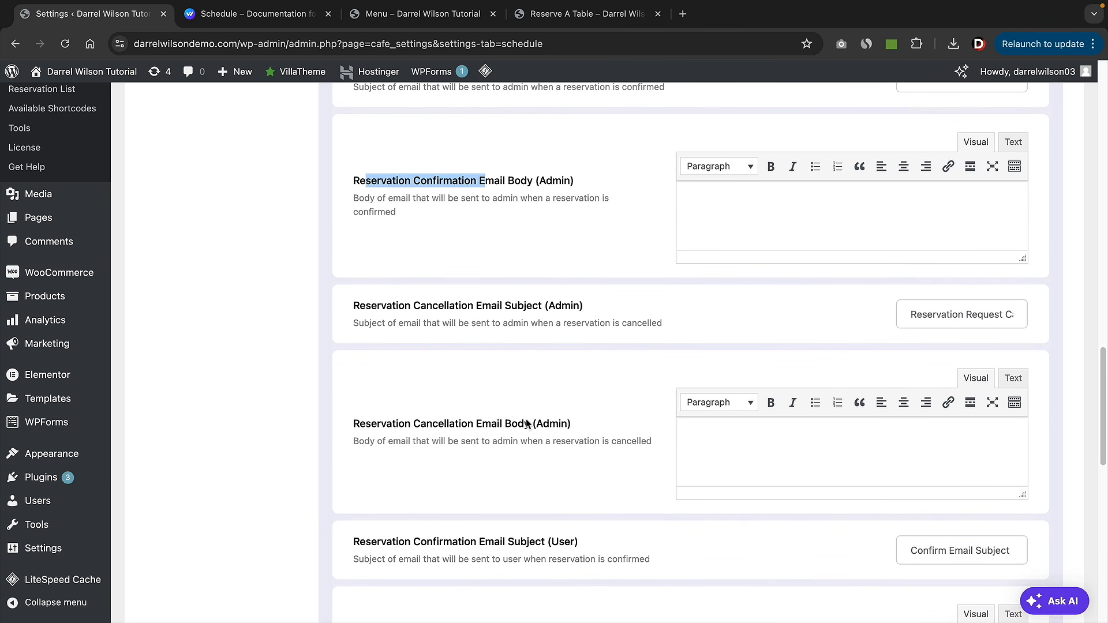
scroll(635, 410, "down", 5)
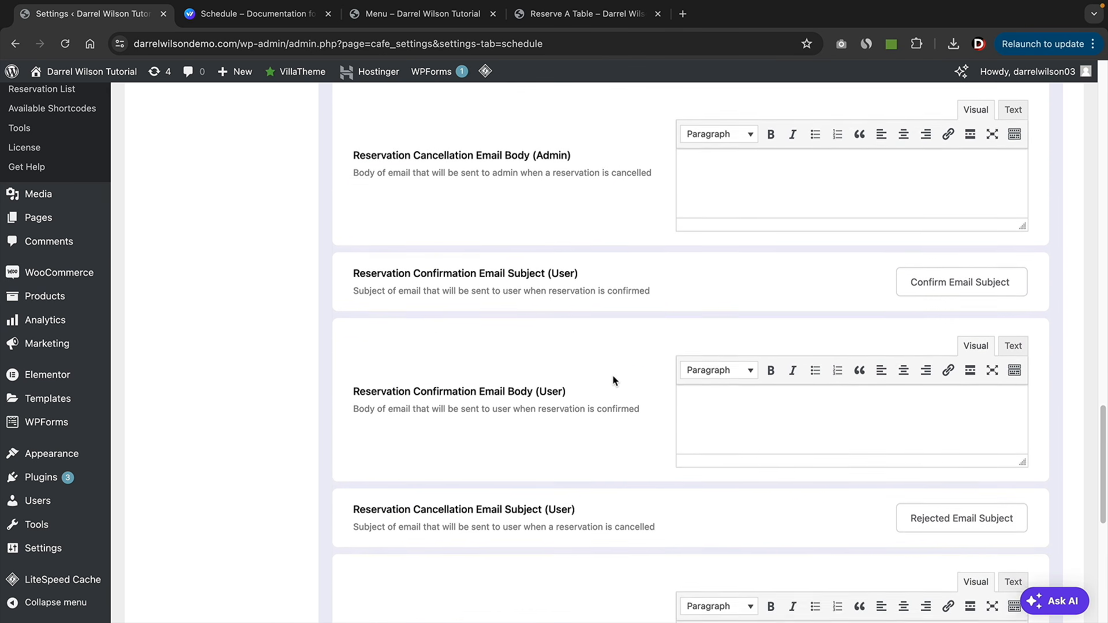
scroll(614, 380, "down", 7)
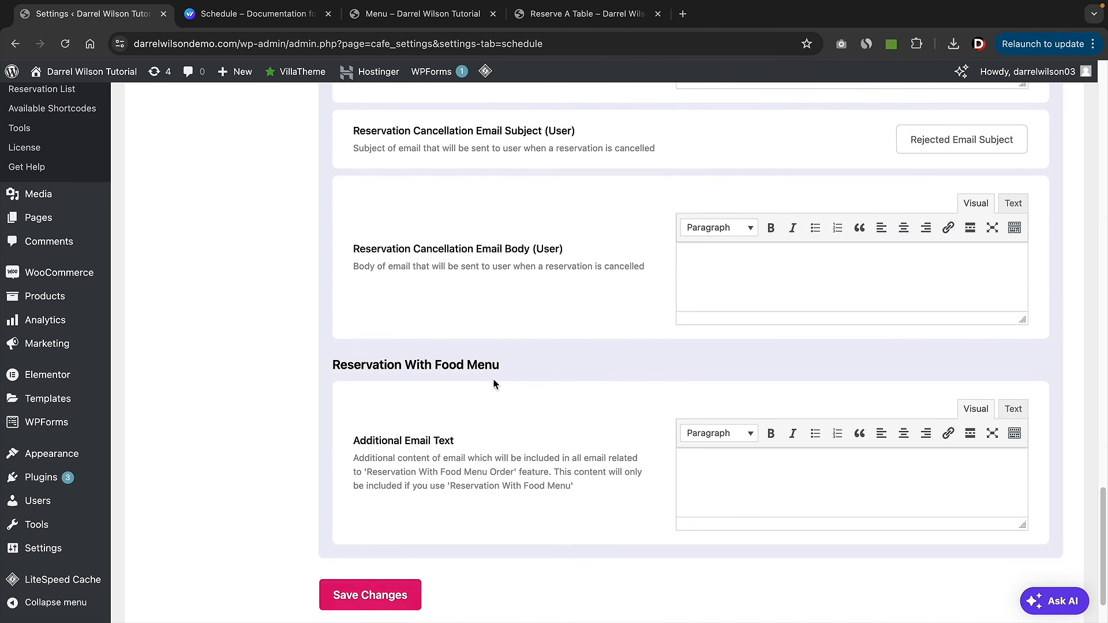
scroll(581, 395, "up", 13)
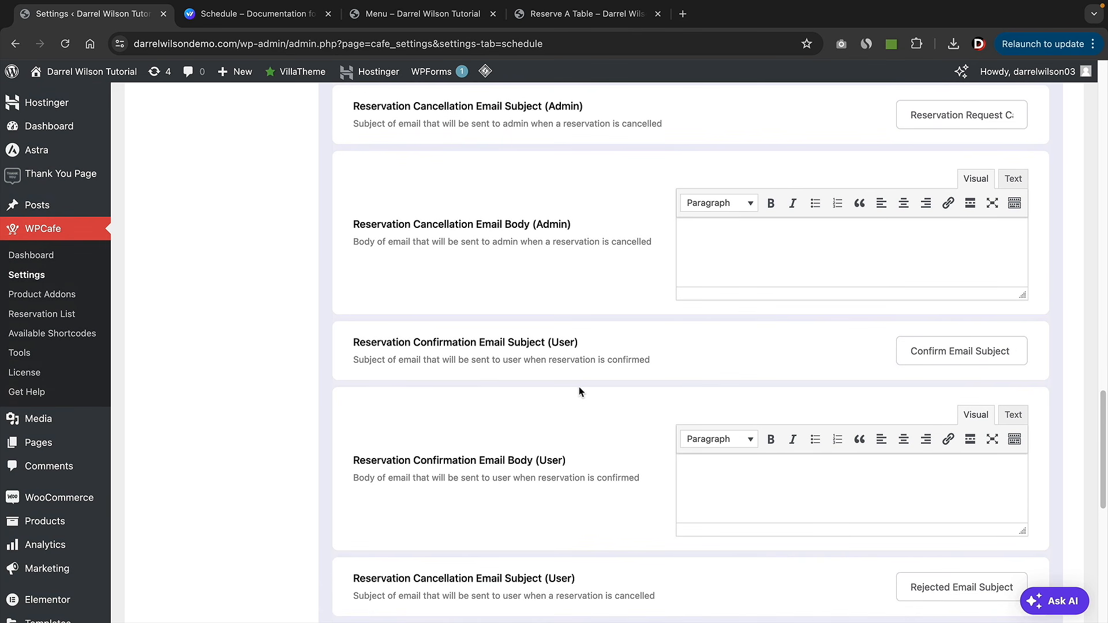
scroll(580, 390, "up", 14)
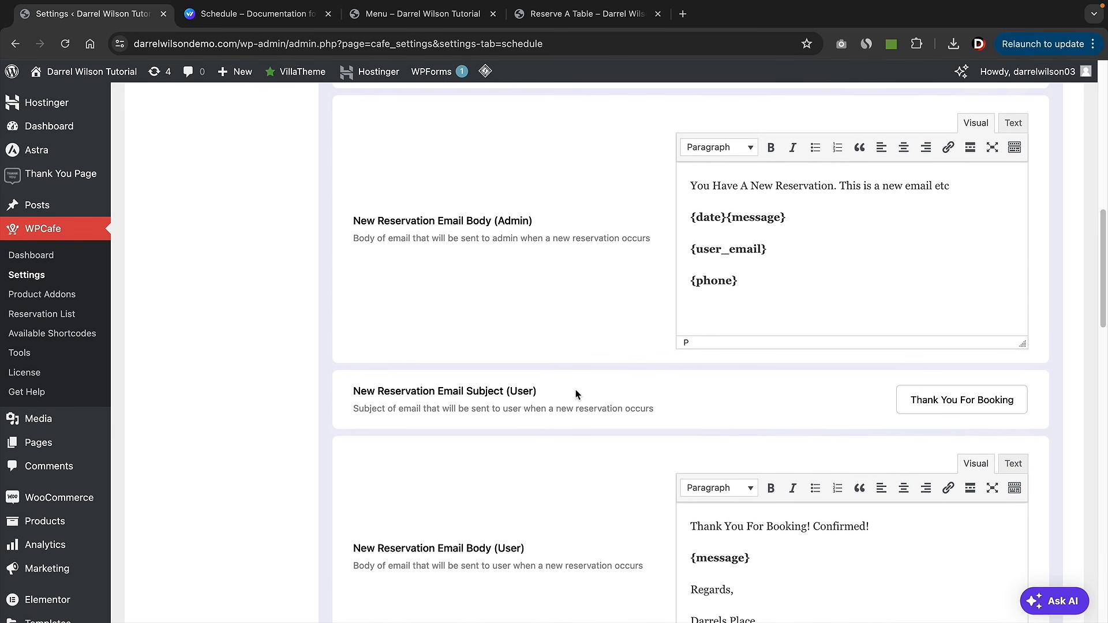
- Play the free Gmail business email video muted, skipping ahead to the Gmail account setup part
scroll(576, 394, "up", 8)
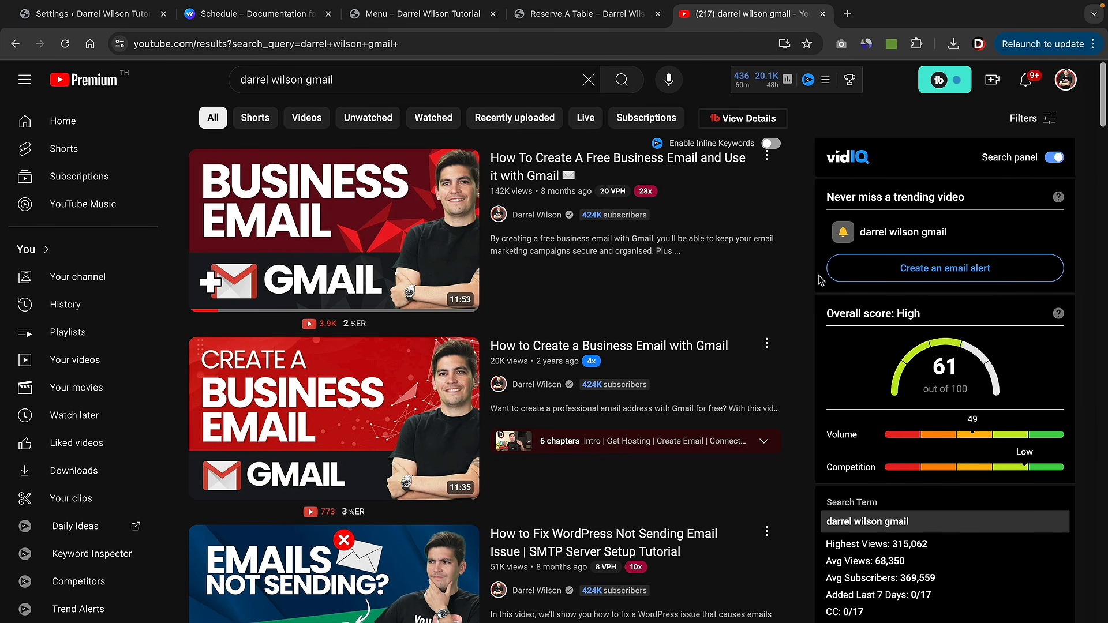
mouse_move(458, 178)
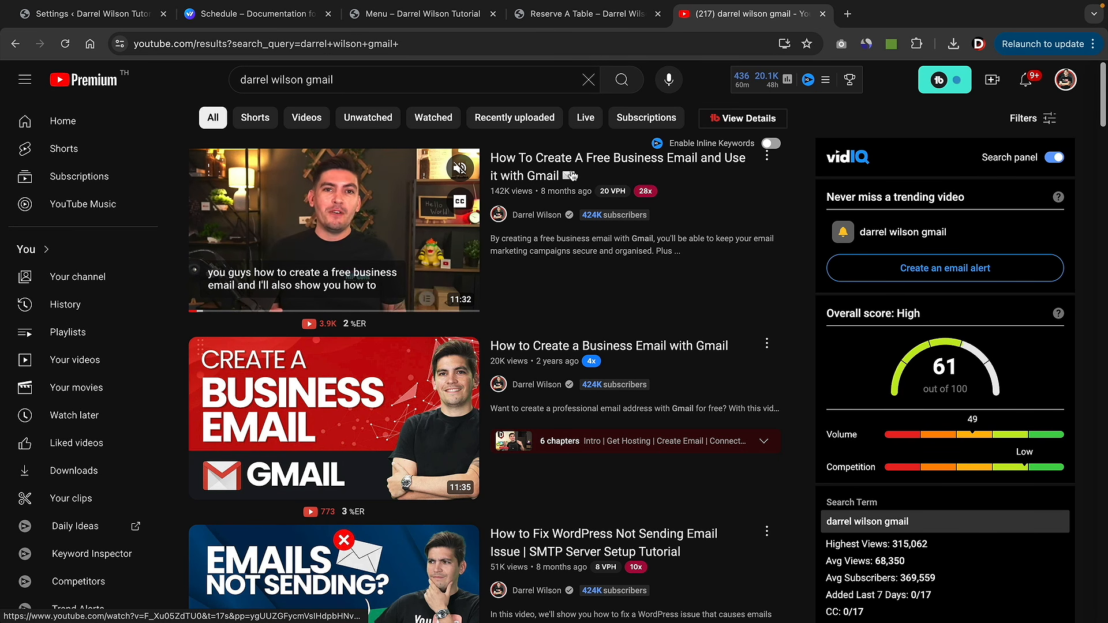
left_click(386, 186)
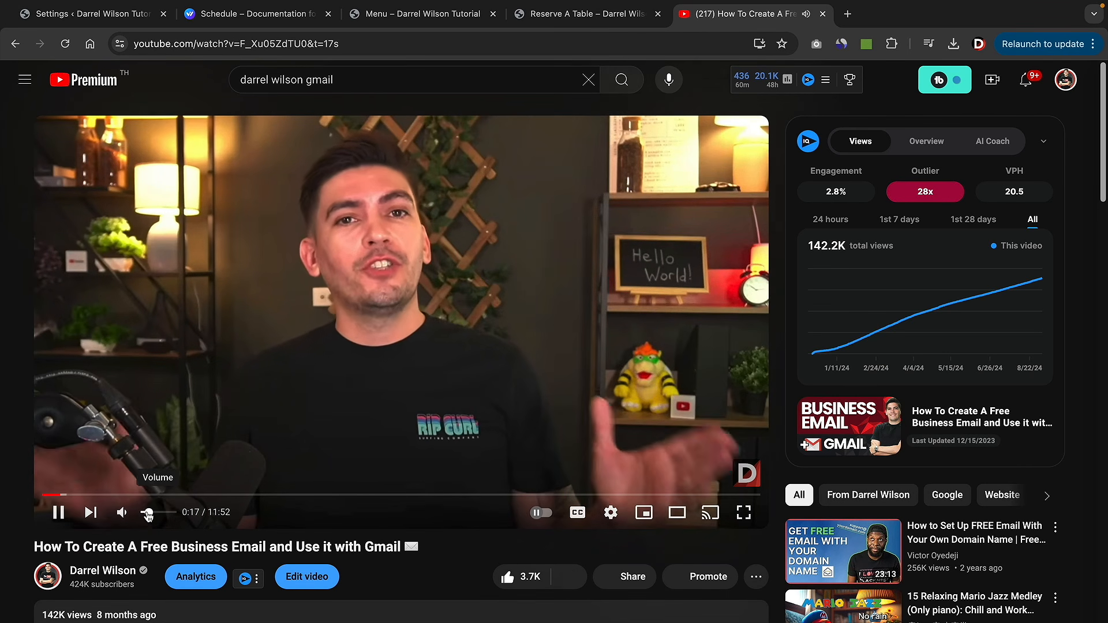
left_click(121, 513)
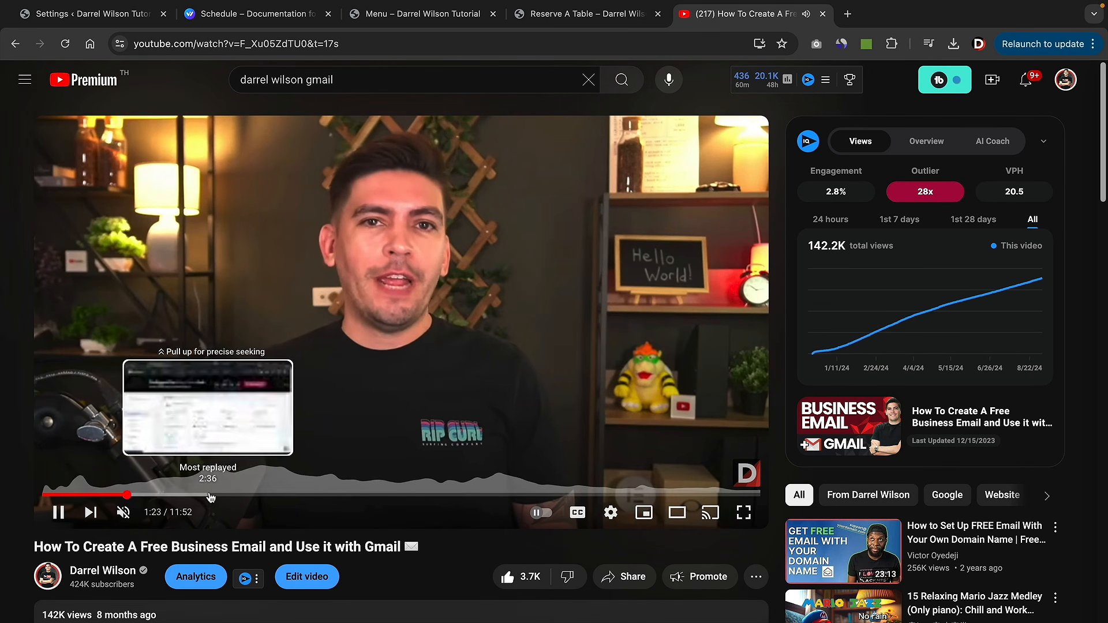
left_click(209, 494)
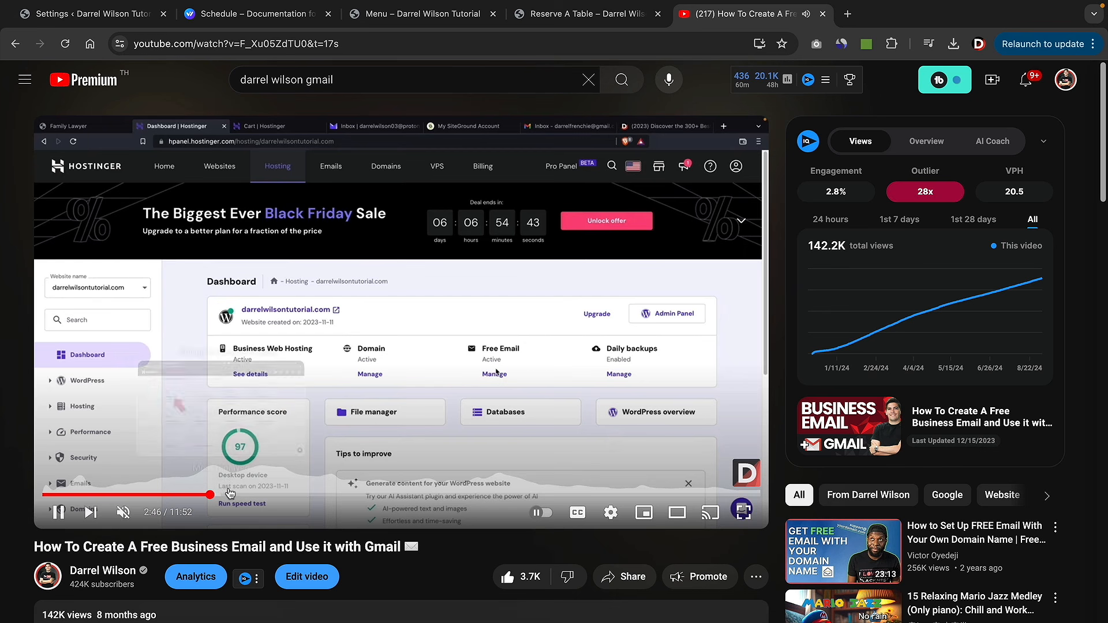
left_click(272, 495)
left_click(302, 495)
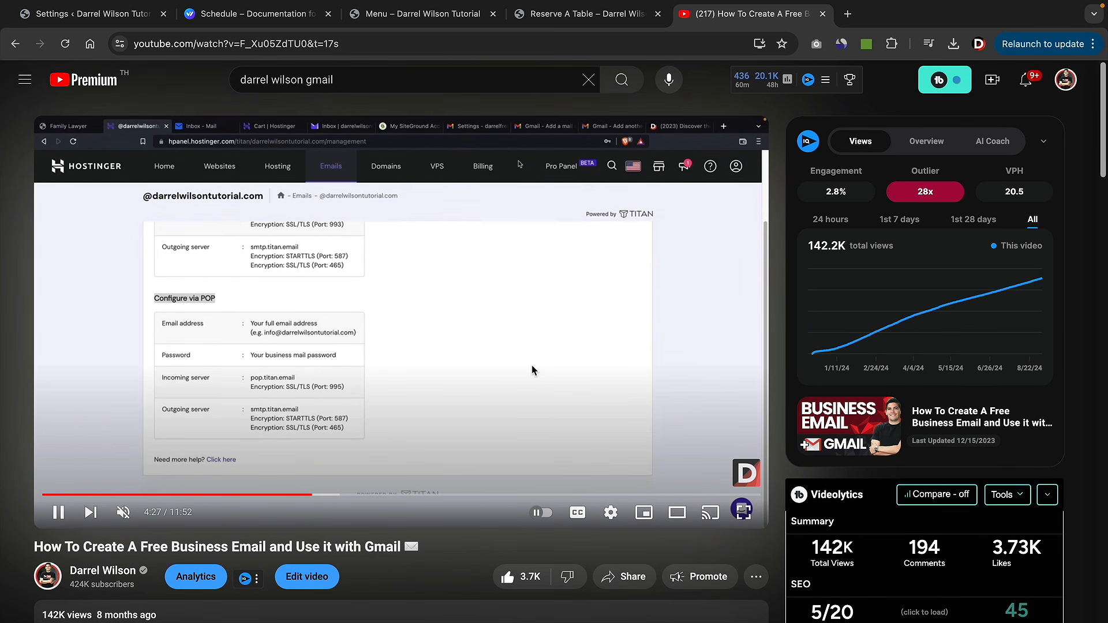
left_click(570, 337)
left_click(377, 338)
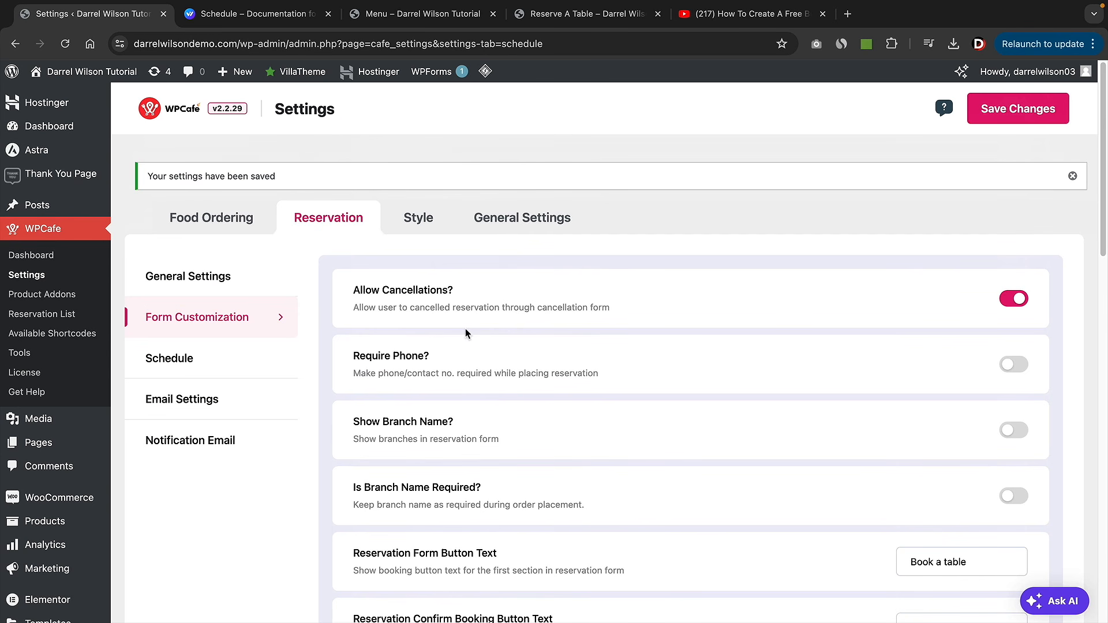
- Enable the Table Layout extension in WPCafe Tools and open the Table Layout page
left_click(1072, 176)
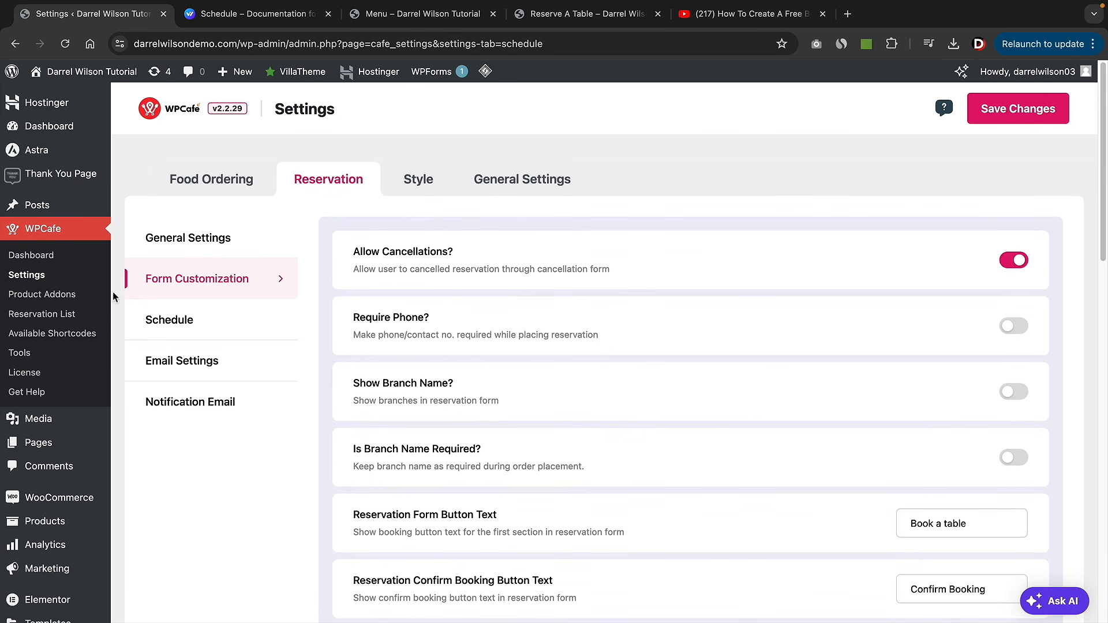
left_click(32, 357)
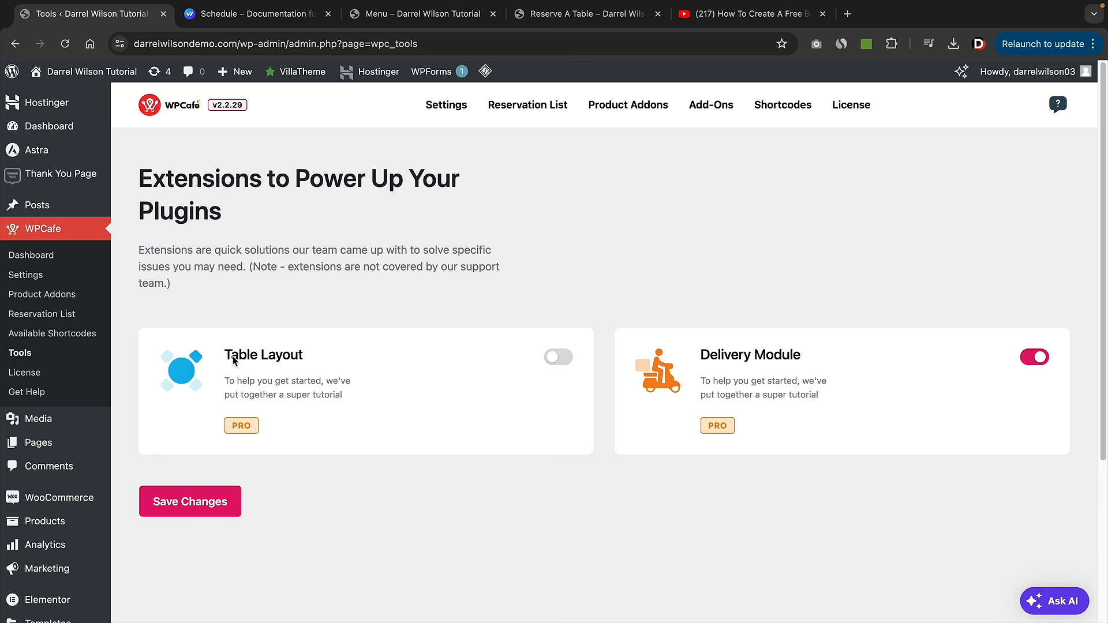
left_click(558, 357)
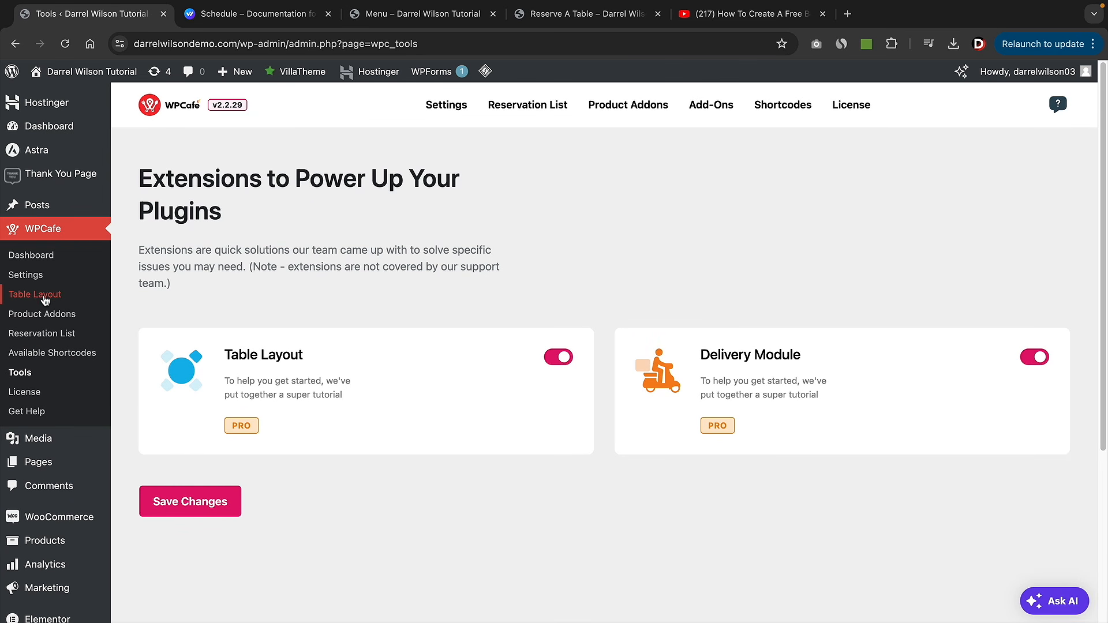
left_click(38, 296)
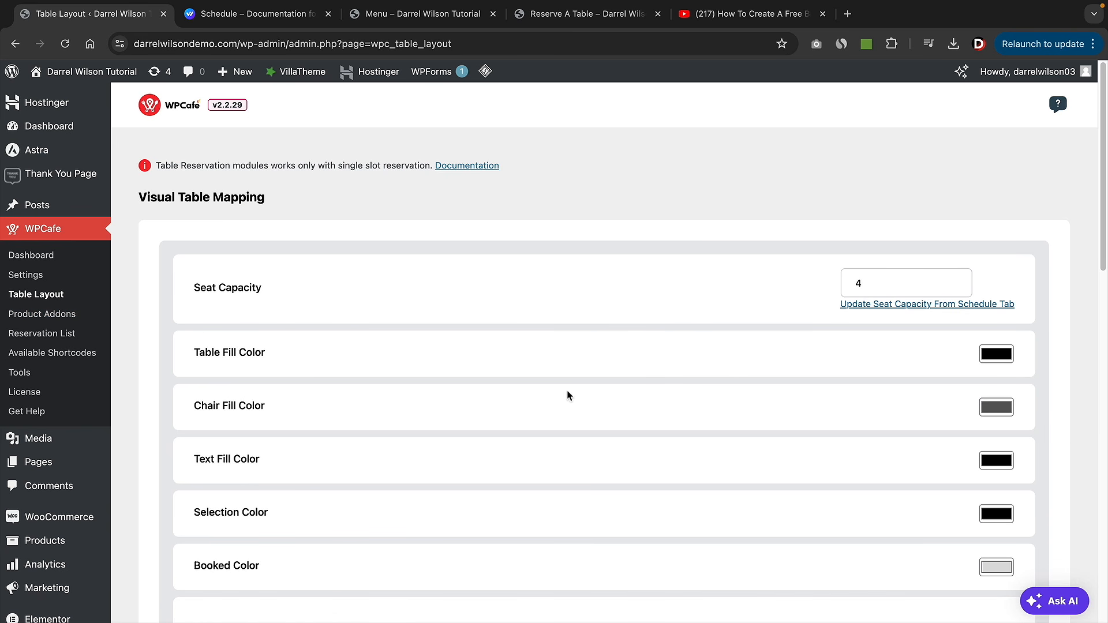
- Leave the table layout seat capacity at 4
scroll(774, 411, "down", 1)
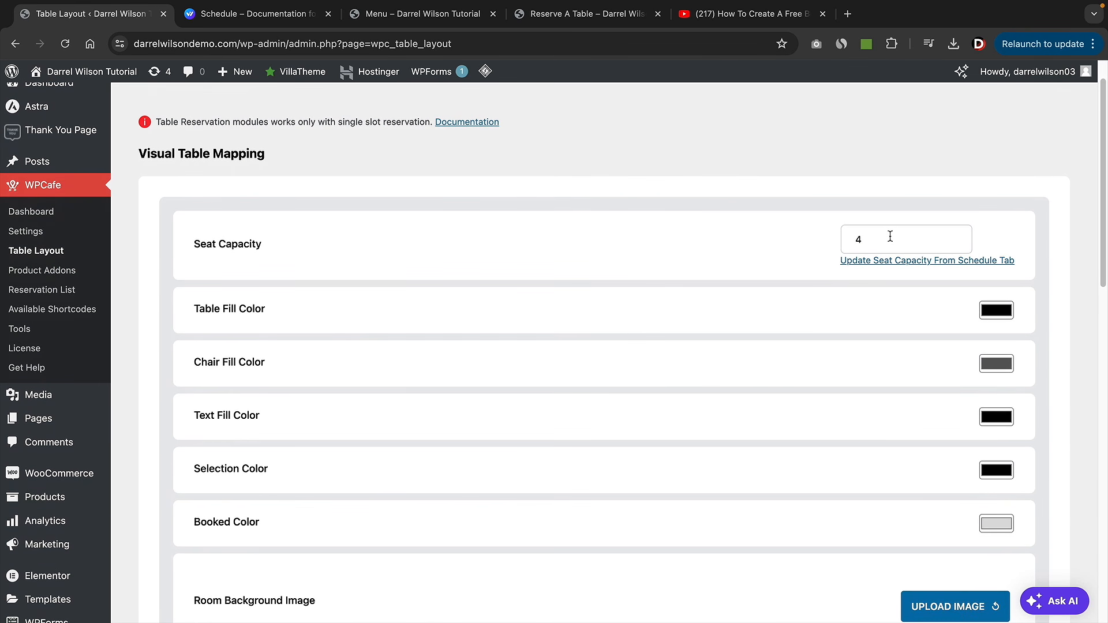
double_click(890, 237)
scroll(841, 245, "down", 2)
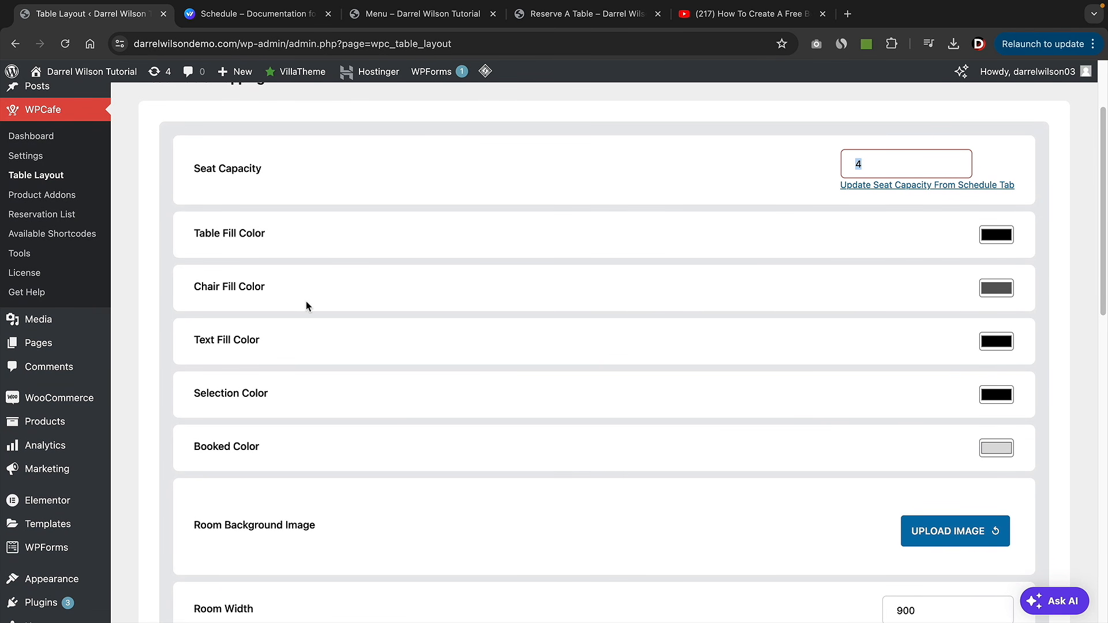
left_click(638, 281)
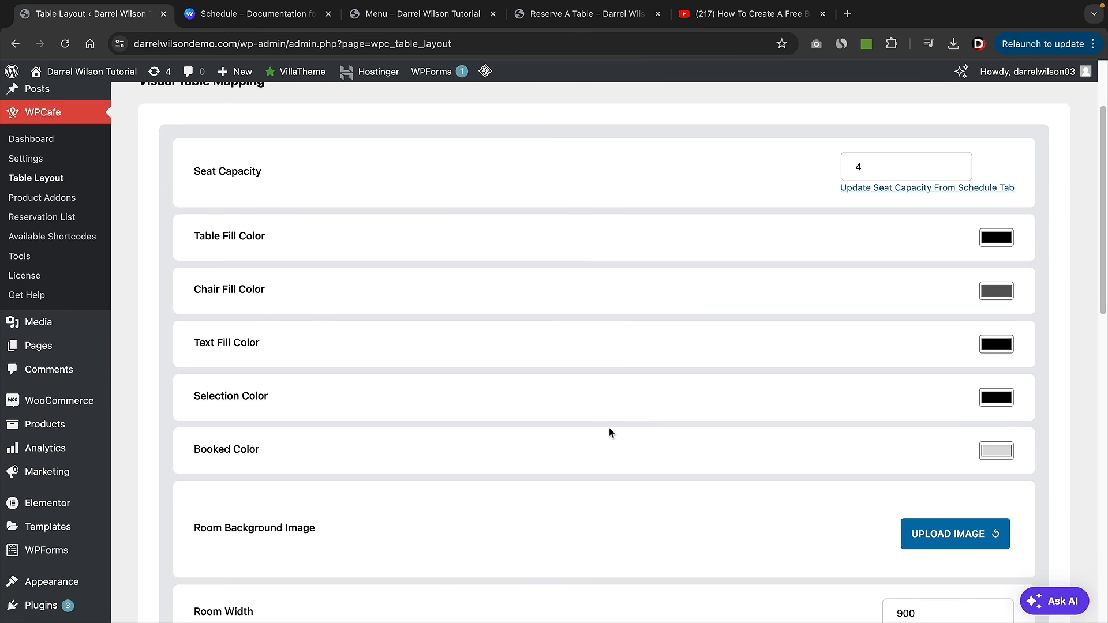
- Upload the floor plan image and set it as the Room Background Image
left_click(978, 536)
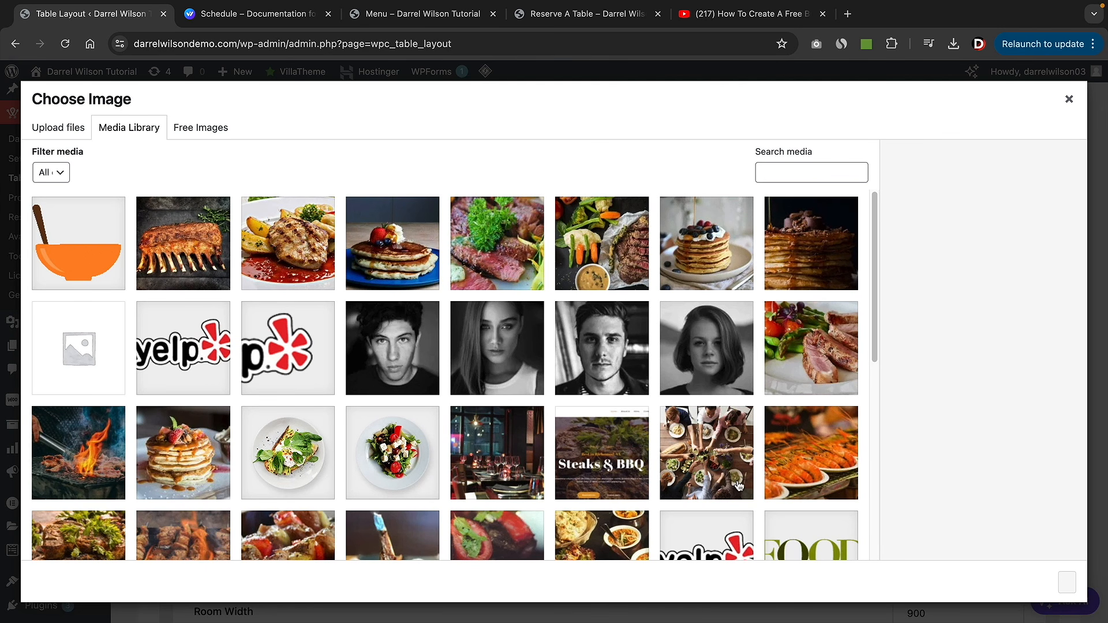
left_click(76, 130)
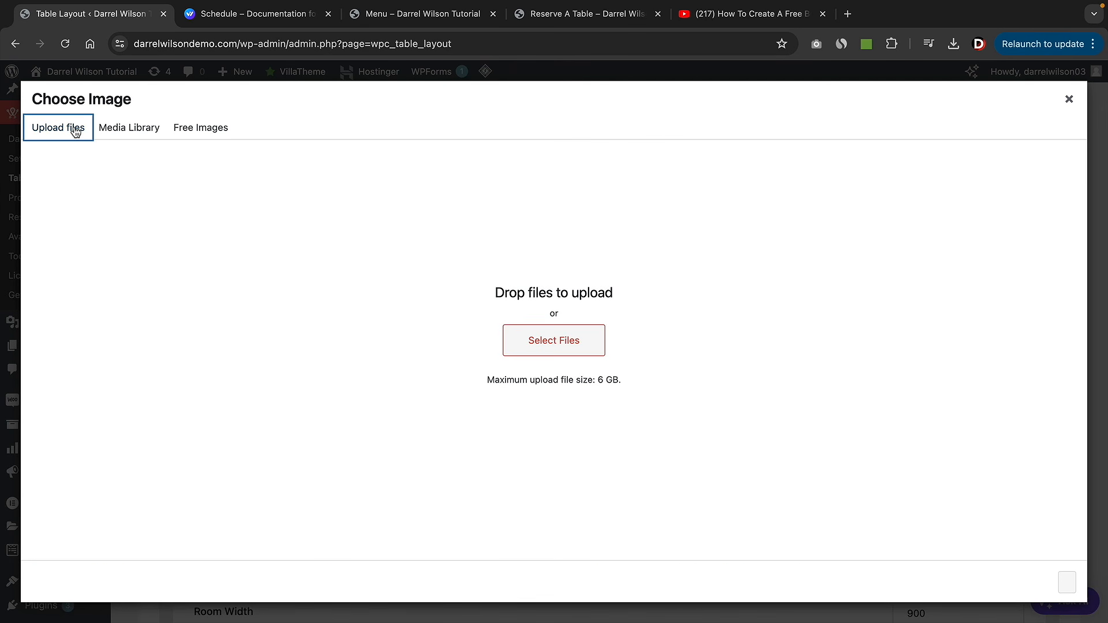
left_click(564, 341)
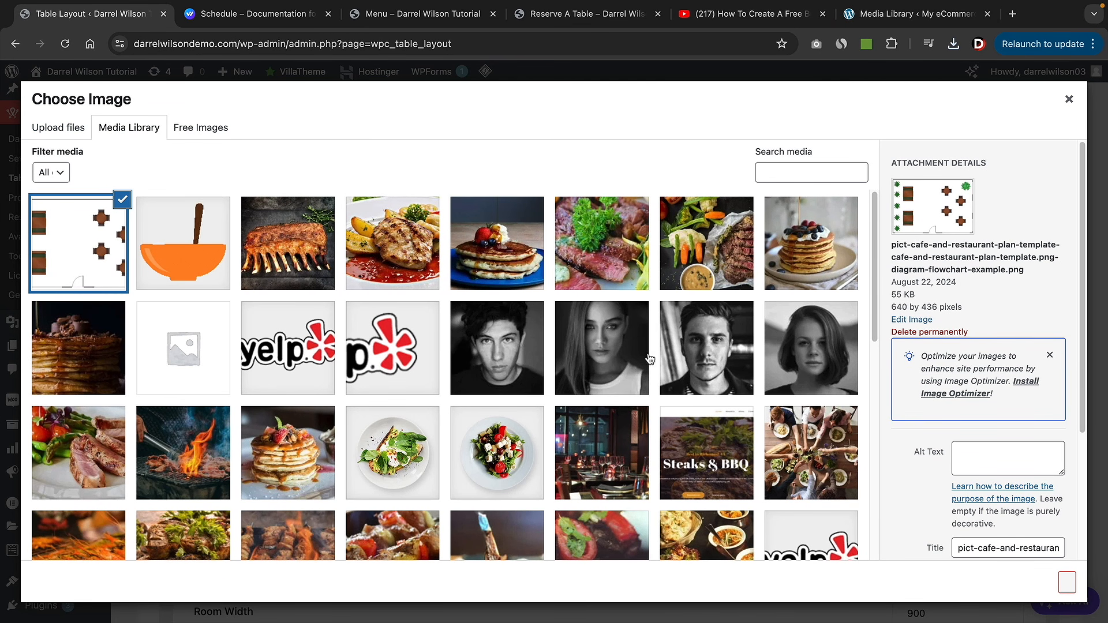
left_click(1066, 583)
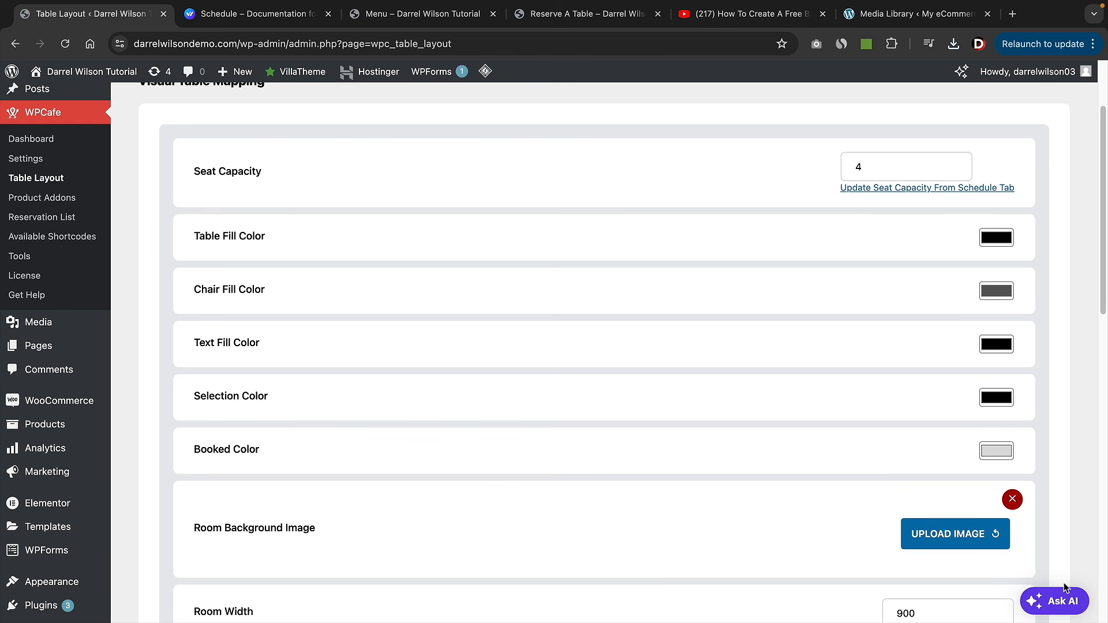
scroll(859, 452, "down", 8)
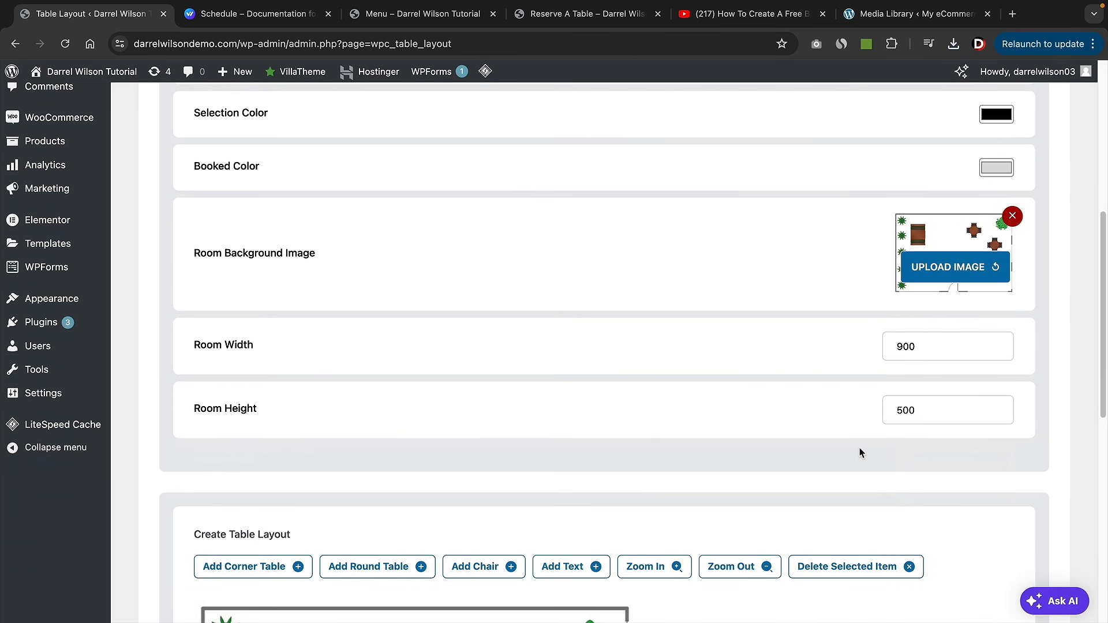
scroll(859, 452, "down", 3)
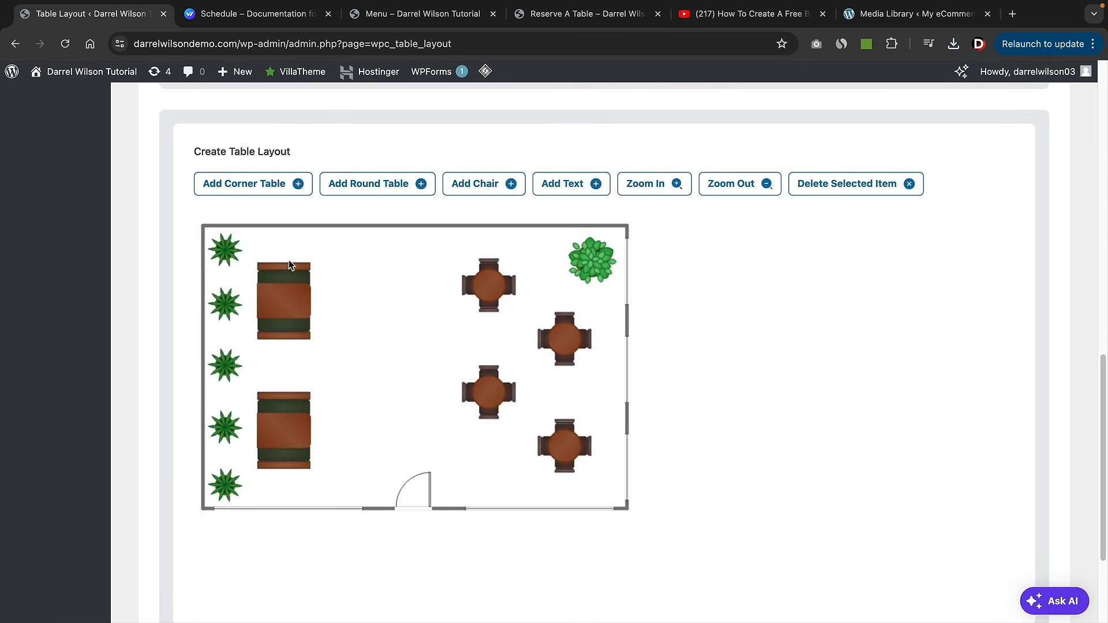
- Place round table T1 at the top centre with chairs C1 and C2 on either side
left_click(359, 190)
left_click_drag(250, 270, 491, 282)
left_click(485, 190)
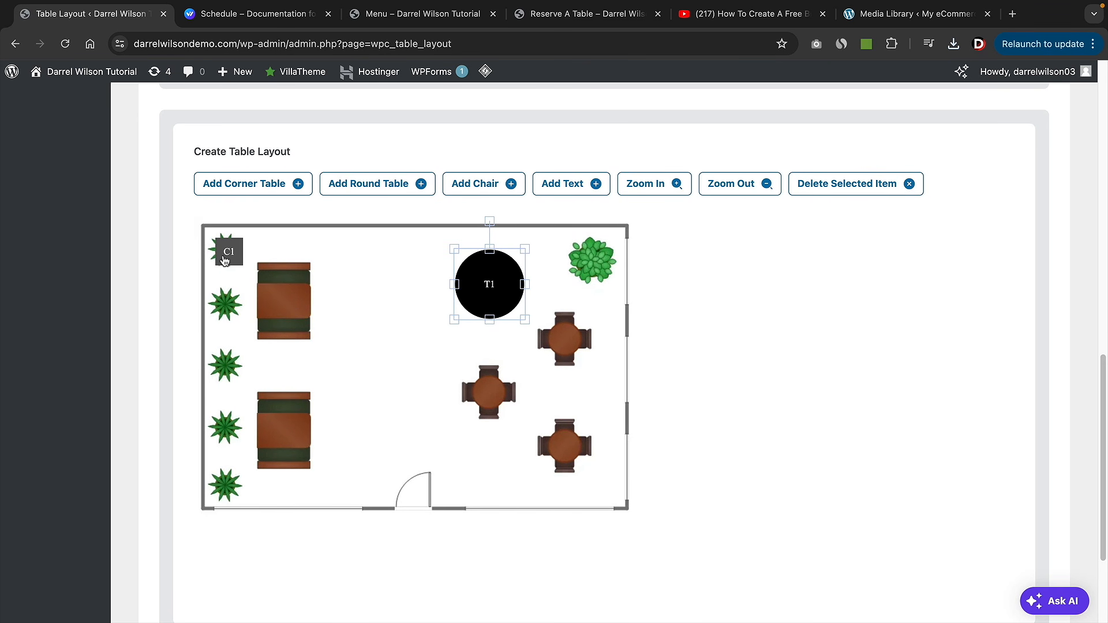
left_click_drag(224, 253, 446, 286)
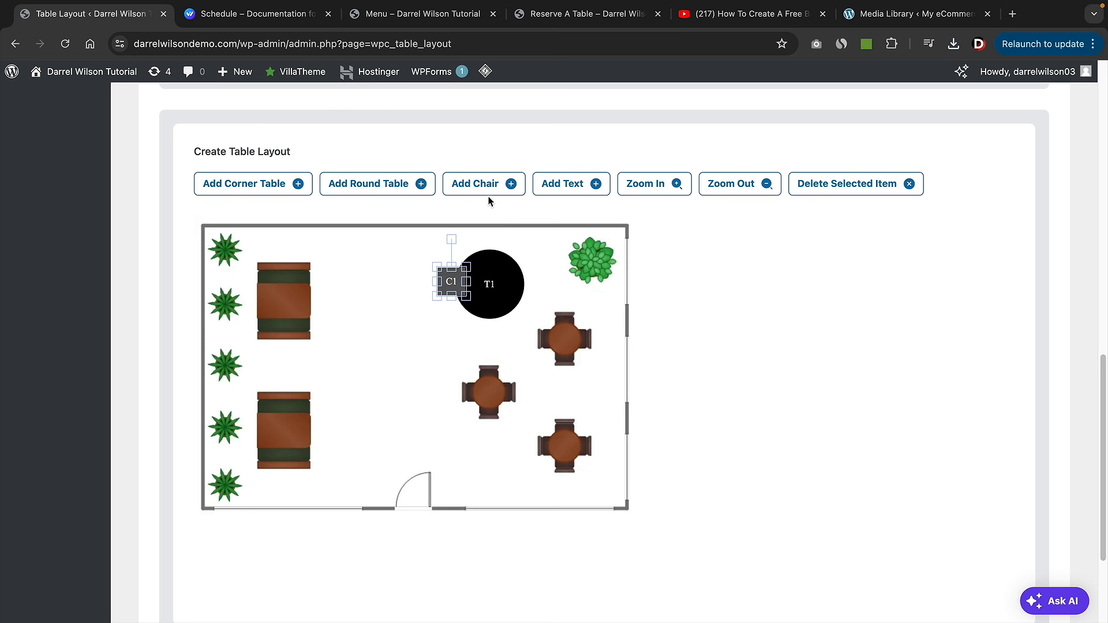
left_click(465, 195)
left_click_drag(226, 252, 522, 285)
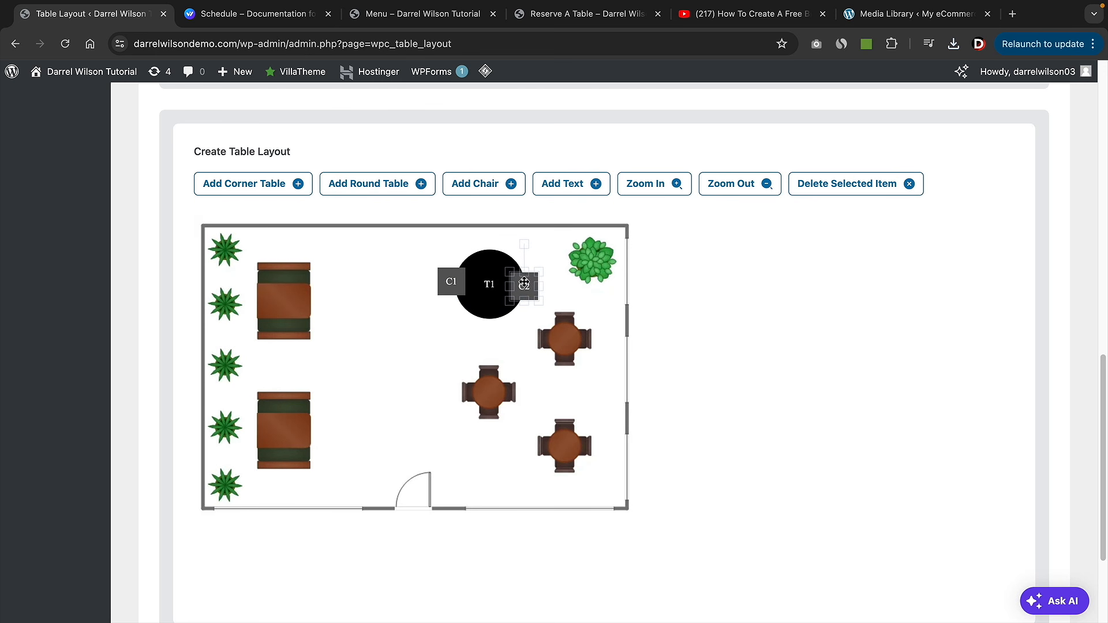
- Place round table T2 on the upper-left booth with chairs C3 and C4
left_click(364, 191)
left_click_drag(255, 272, 285, 296)
left_click(502, 191)
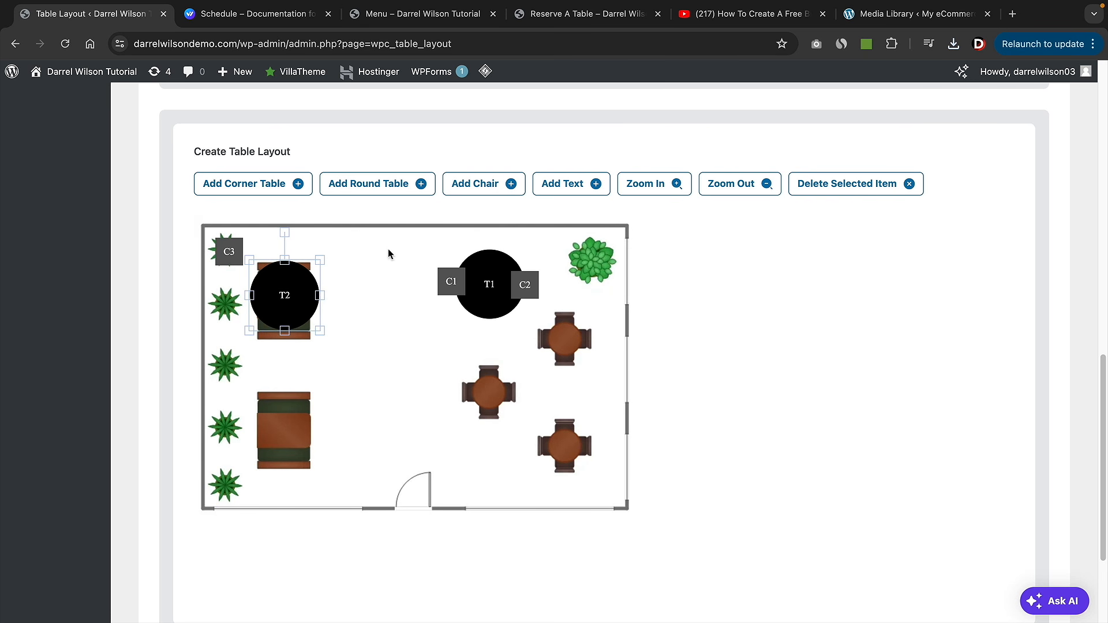
left_click_drag(240, 258, 242, 292)
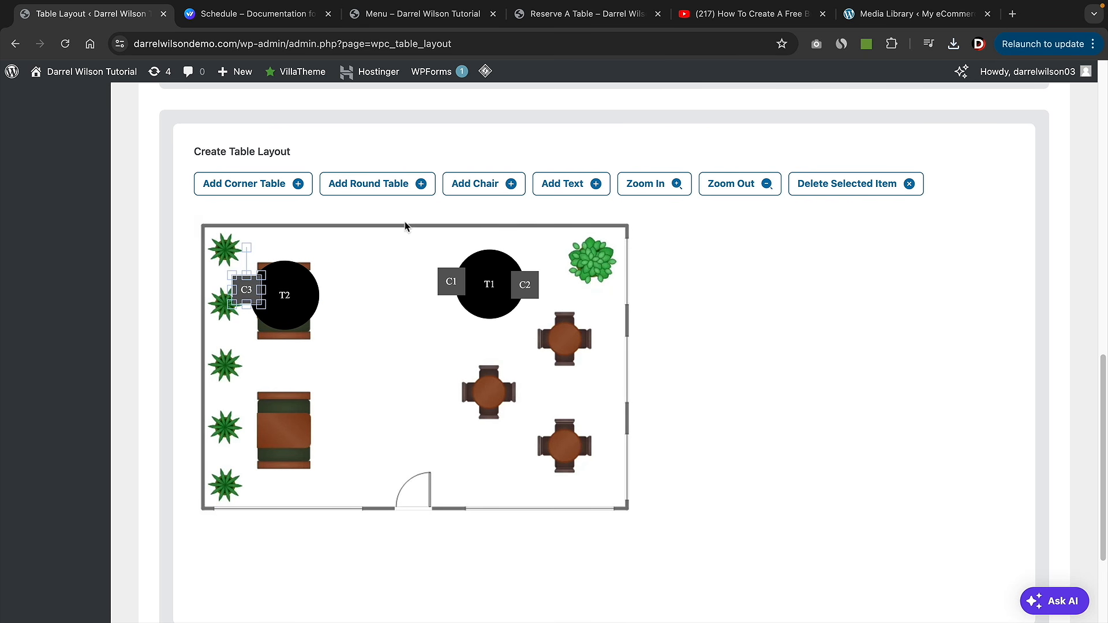
left_click(481, 186)
left_click_drag(229, 251, 287, 333)
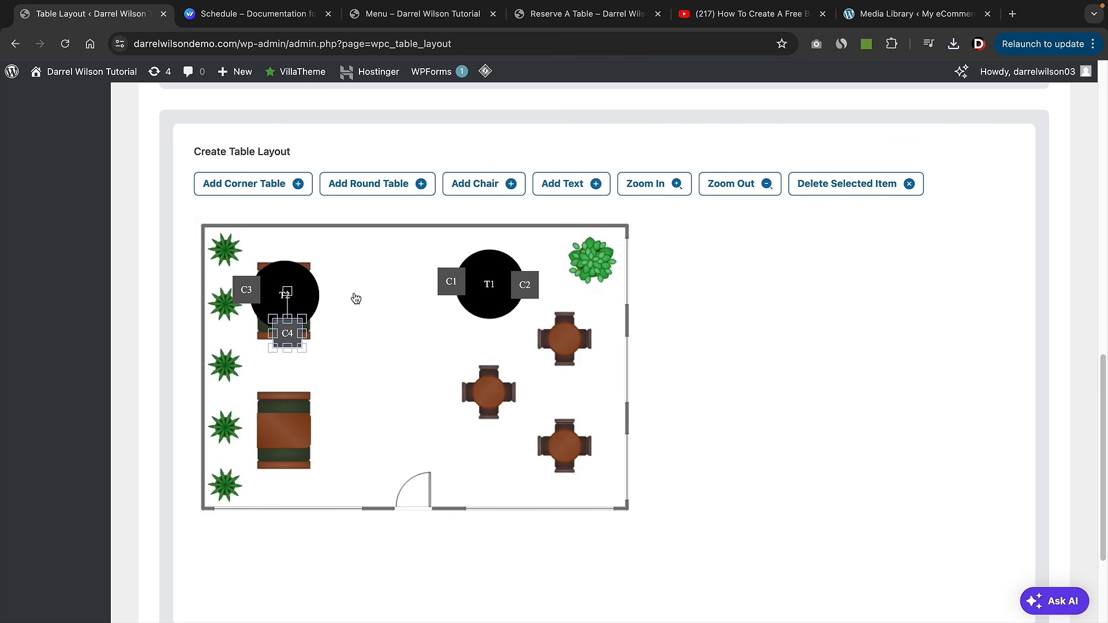
- Add corner table T3 over the lower-left booth and dismiss the seat-limit warnings for extra chairs
left_click(239, 186)
left_click_drag(283, 258, 322, 421)
left_click(505, 186)
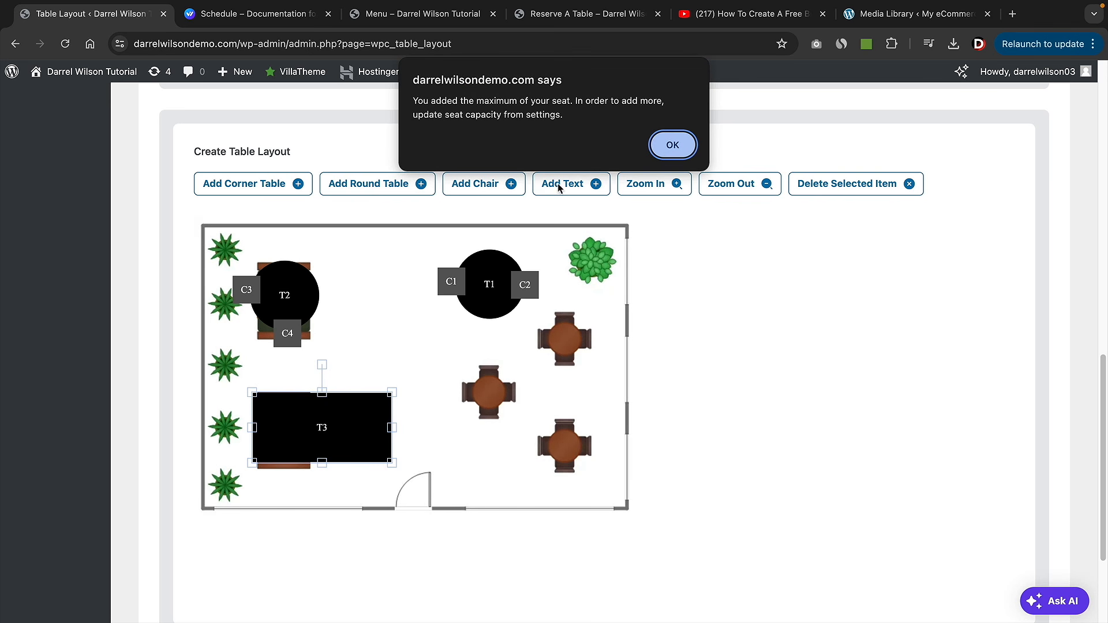
left_click(670, 142)
left_click(513, 186)
left_click(677, 145)
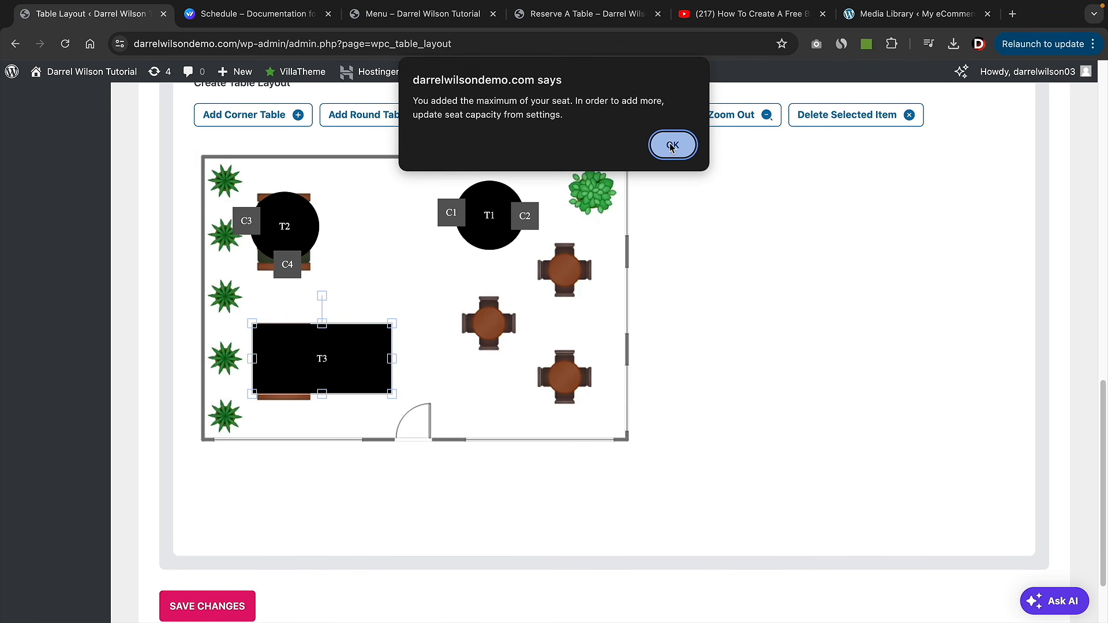
left_click(672, 145)
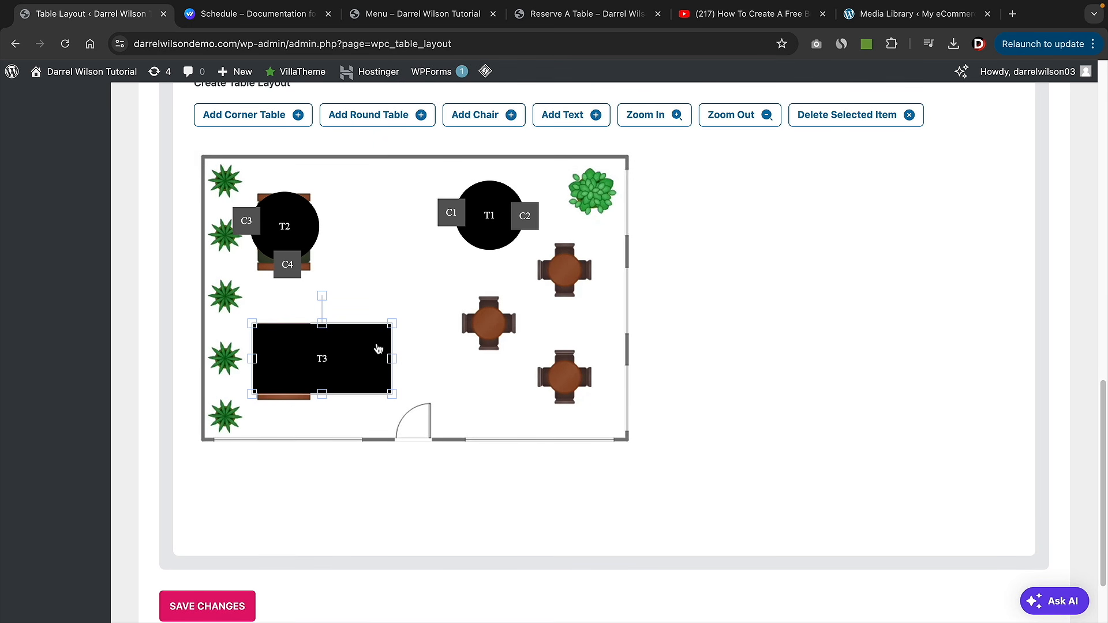
- Confirm seat capacity 4, delete corner table T3, and save the table layout
scroll(799, 420, "up", 10)
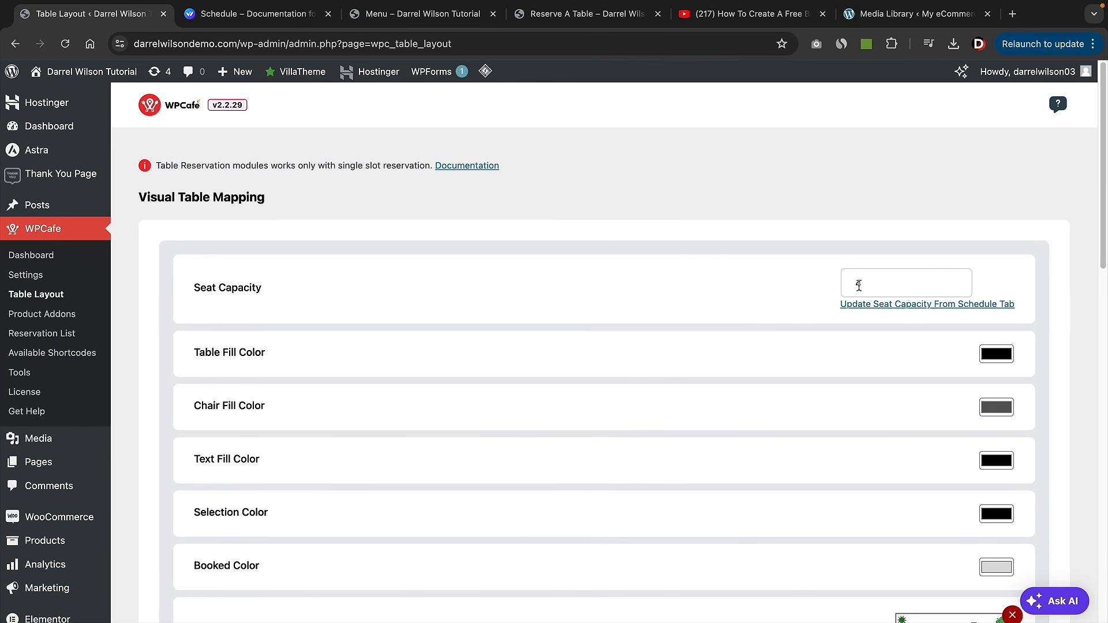
left_click(858, 285)
scroll(718, 352, "down", 15)
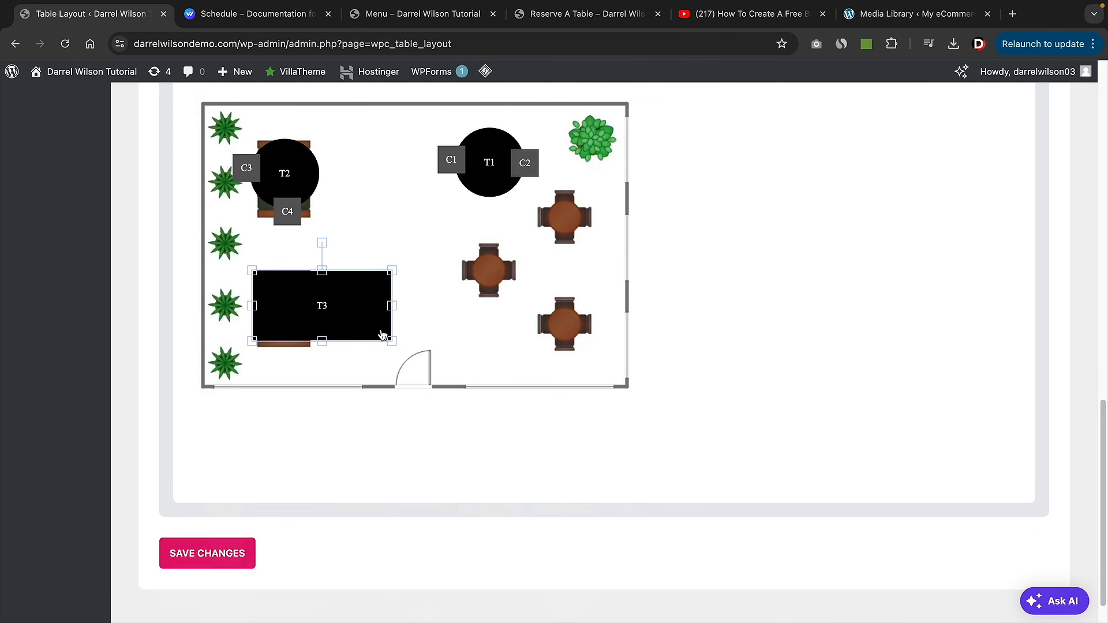
scroll(381, 338, "up", 2)
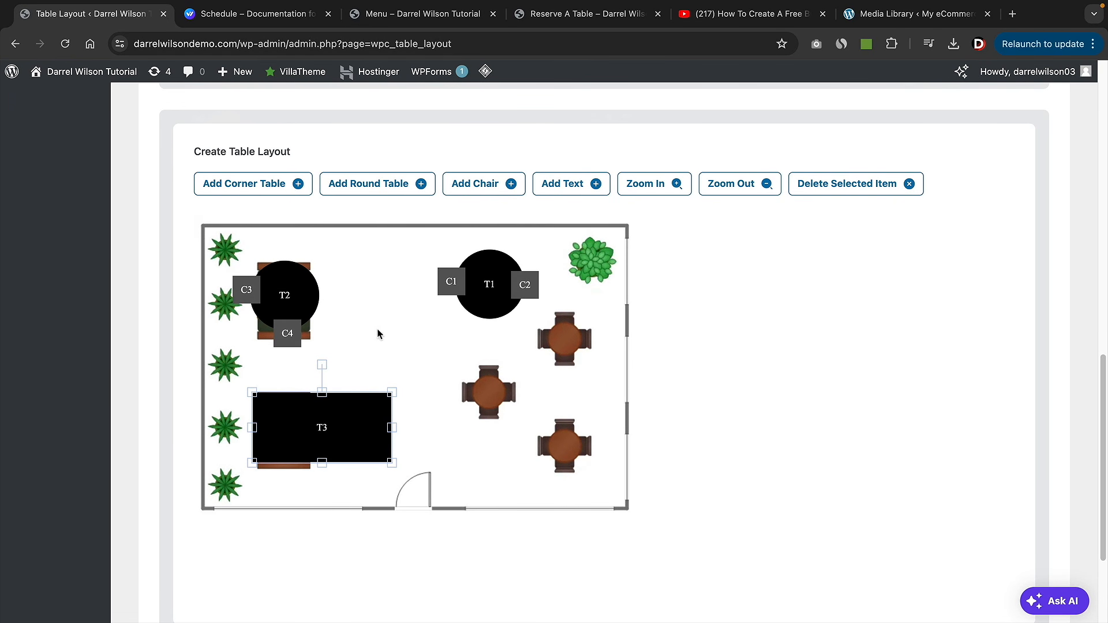
left_click(843, 183)
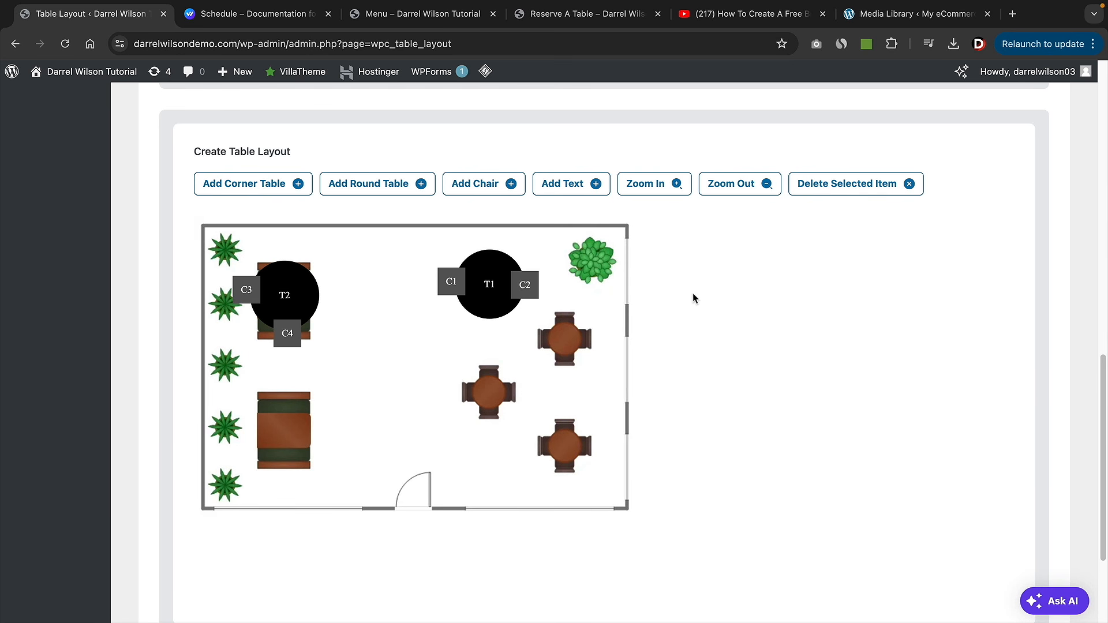
scroll(693, 306, "down", 3)
left_click(210, 515)
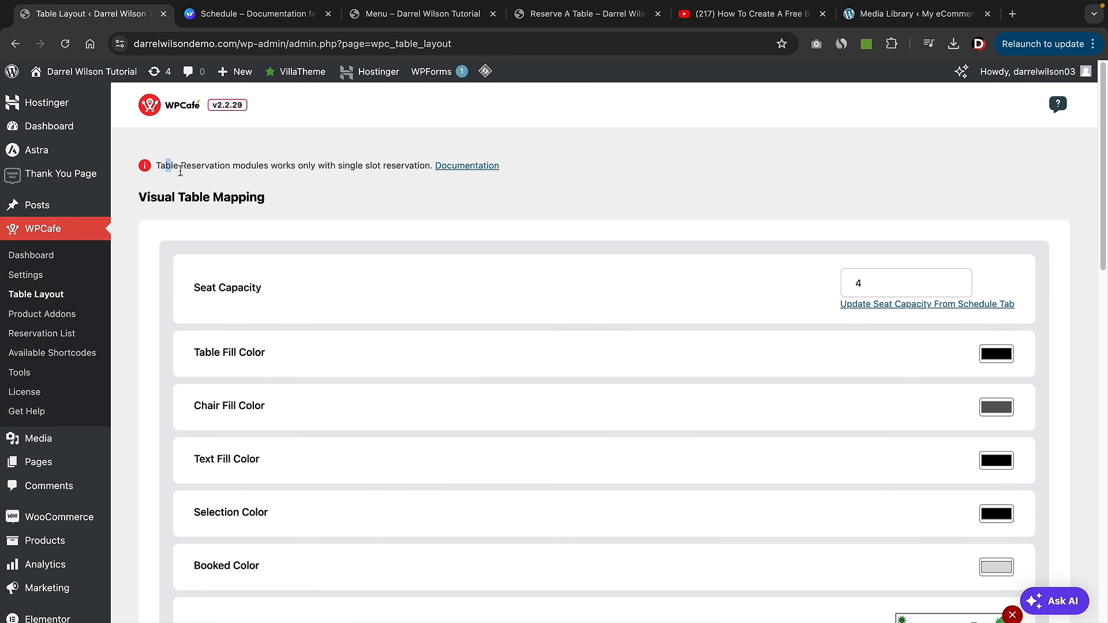
left_click_drag(166, 166, 425, 168)
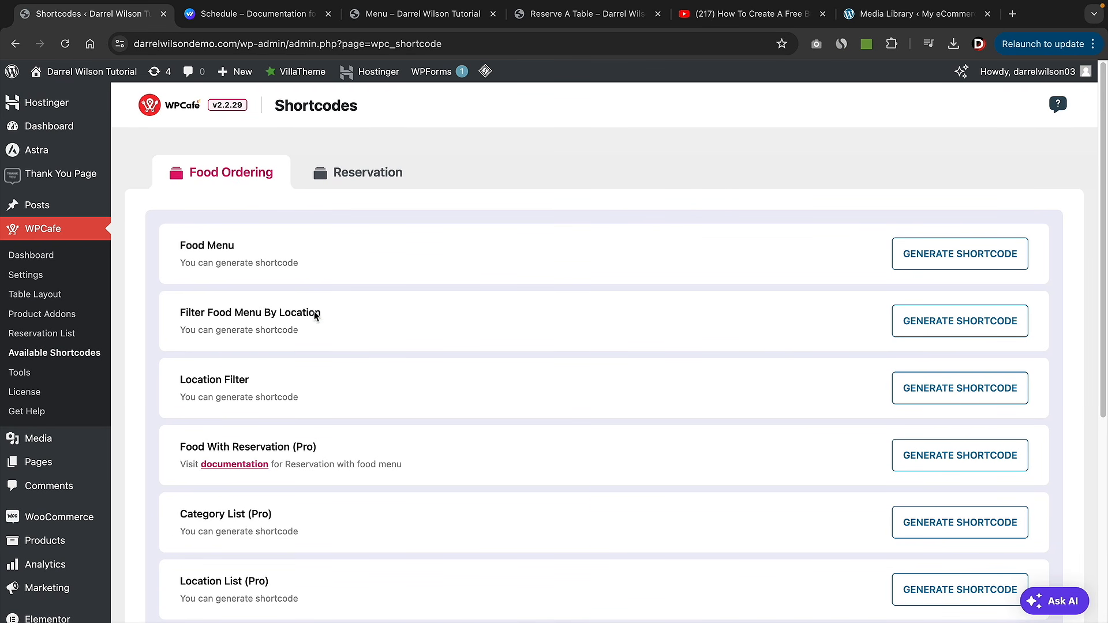
- Switch the Shortcodes page to the Reservation shortcodes list
scroll(333, 346, "down", 1)
scroll(333, 347, "down", 5)
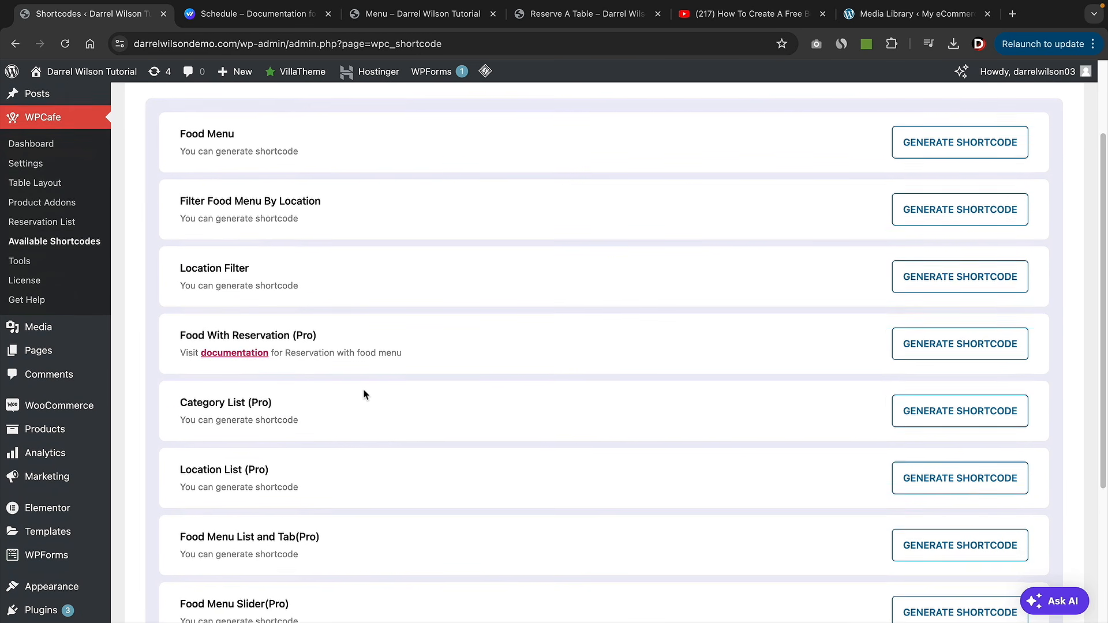
scroll(306, 400, "up", 2)
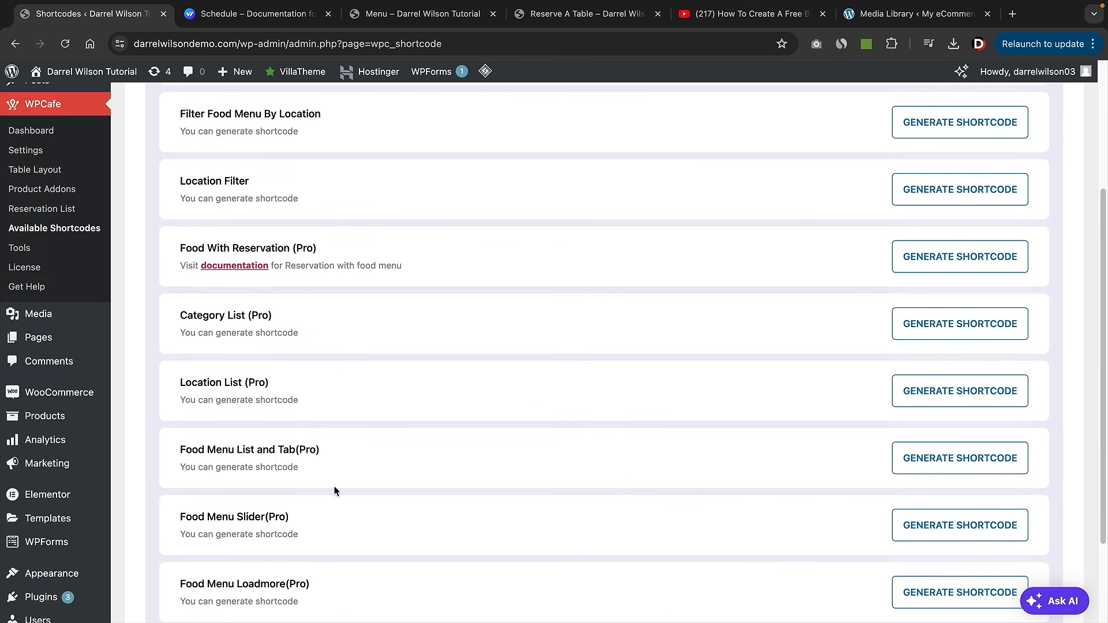
scroll(324, 457, "down", 1)
scroll(317, 346, "up", 2)
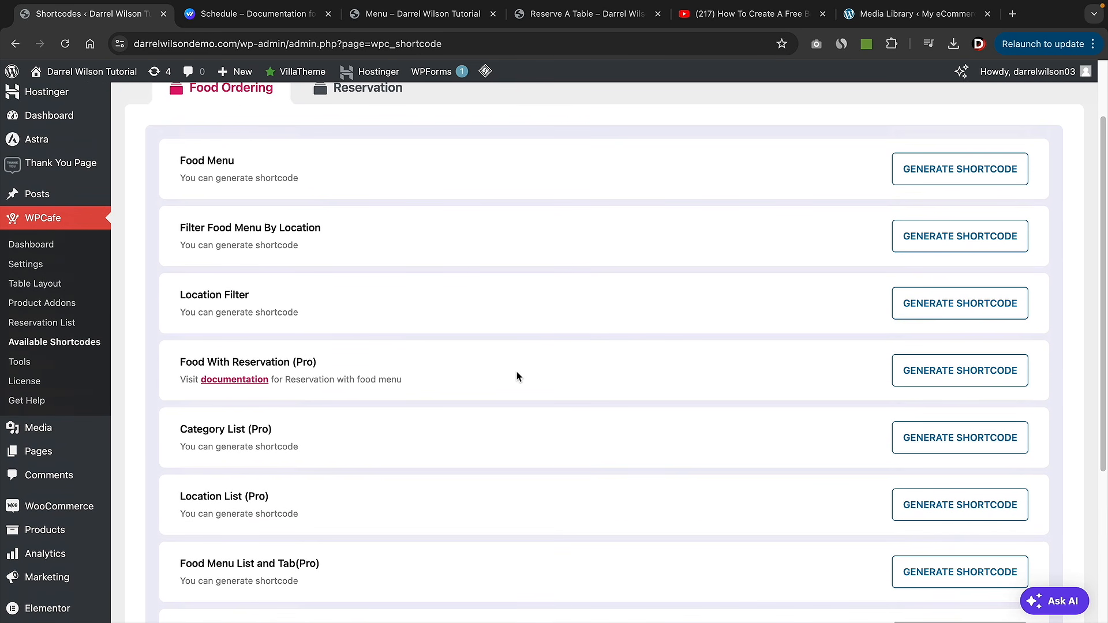
scroll(341, 294, "up", 1)
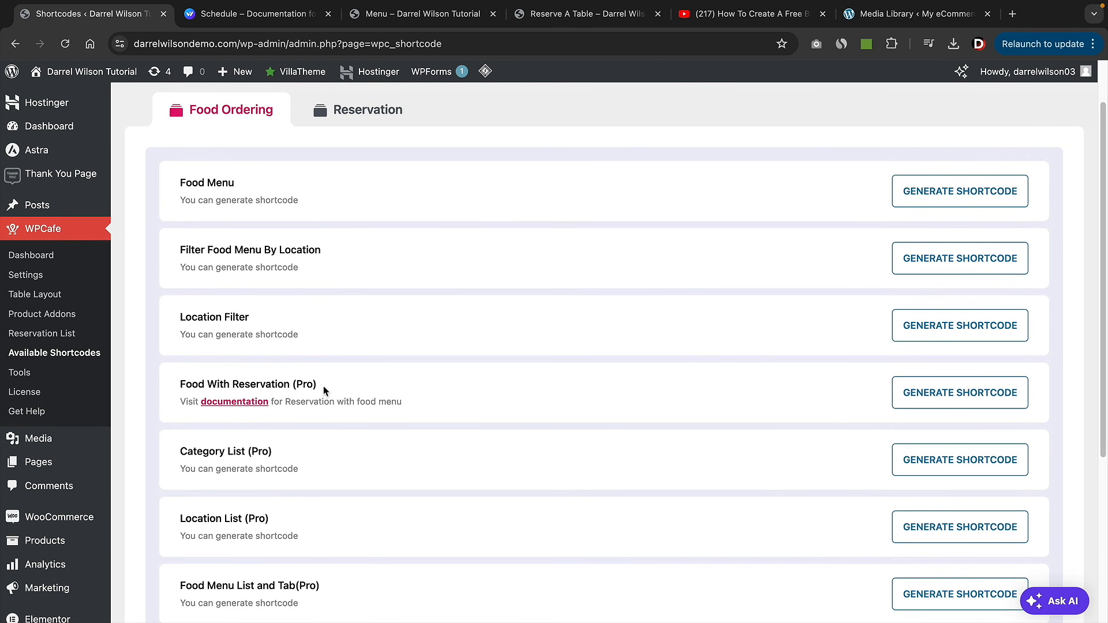
scroll(329, 388, "up", 1)
left_click(369, 175)
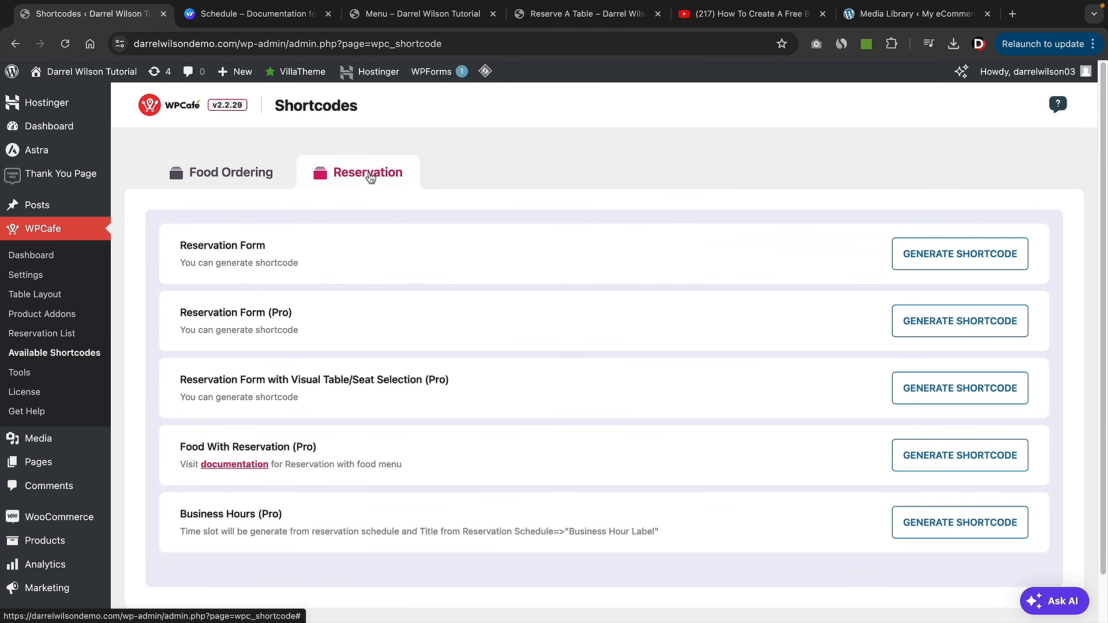
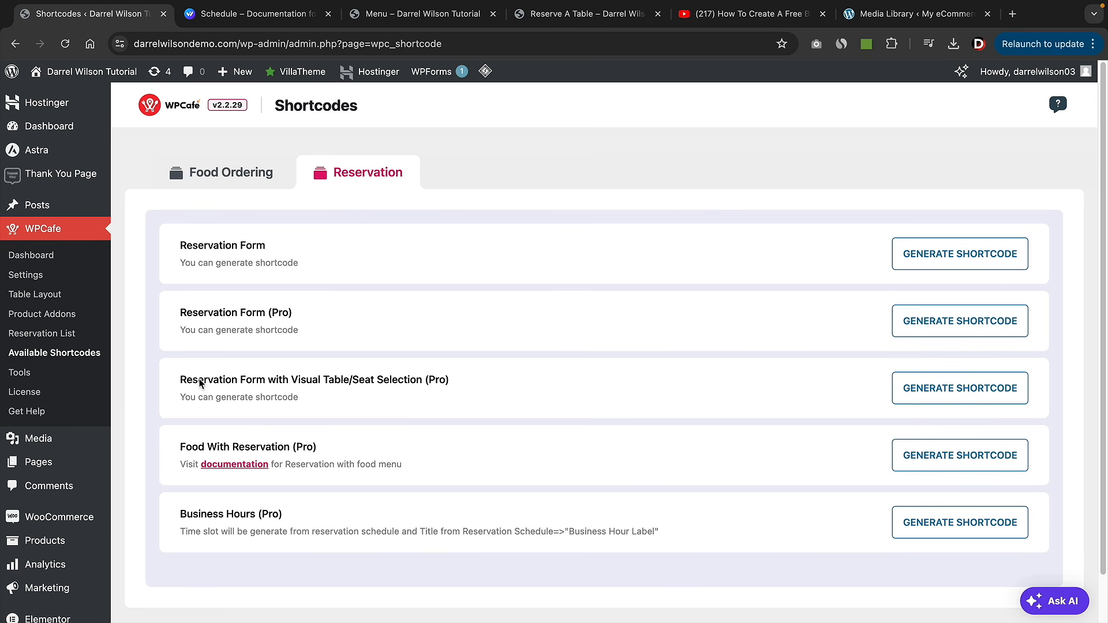
- Generate the WPCafe visual table/seat selection reservation shortcode and copy it
left_click_drag(194, 380, 446, 382)
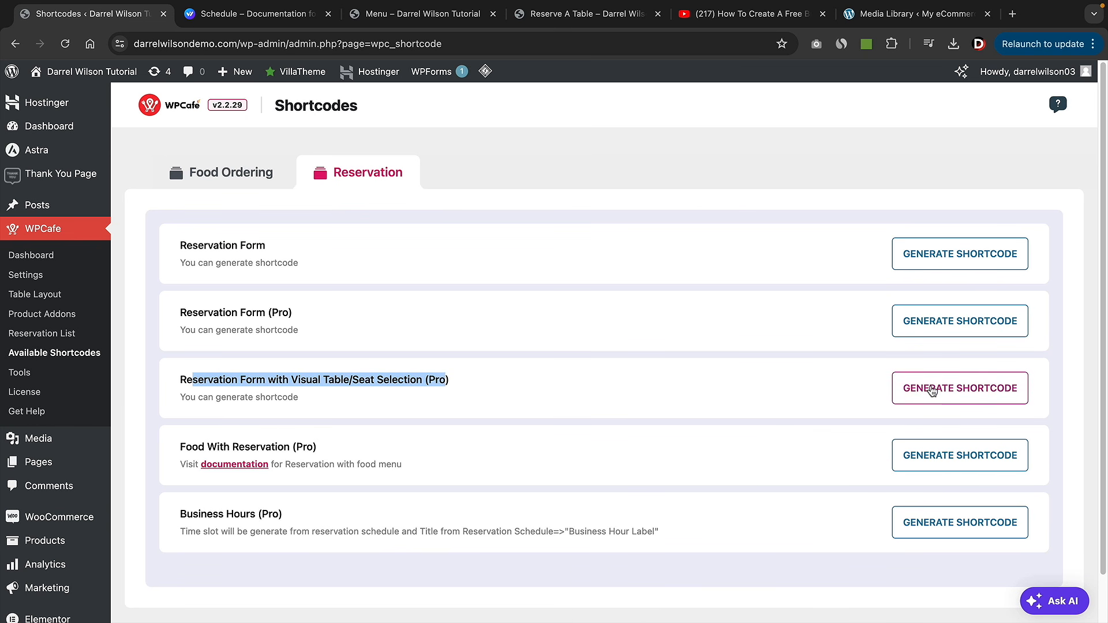
left_click(932, 389)
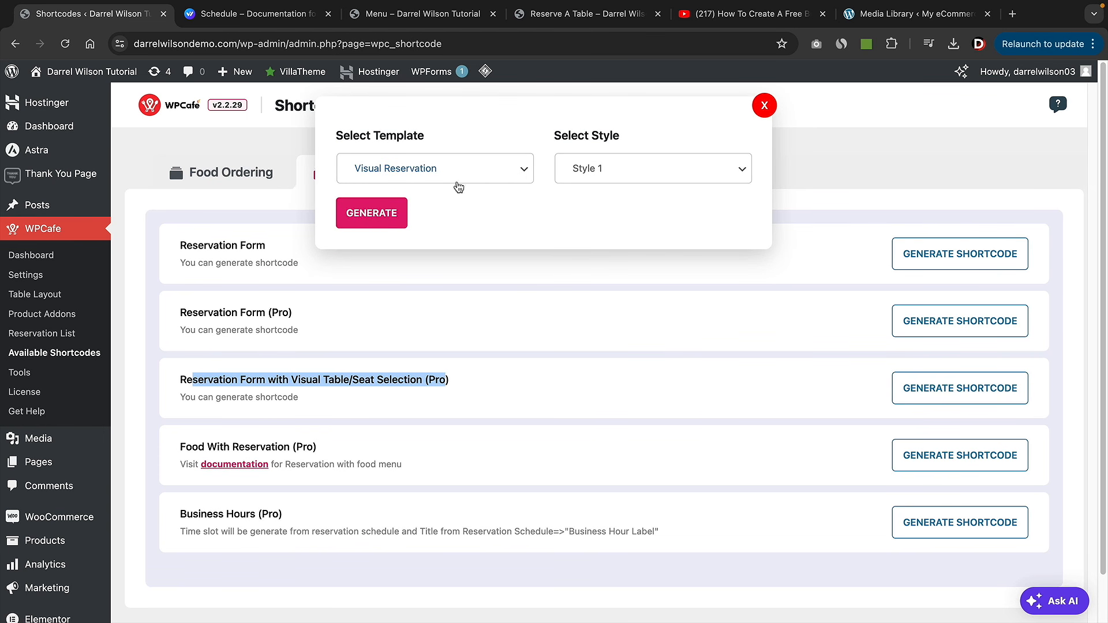
left_click(389, 214)
left_click(732, 270)
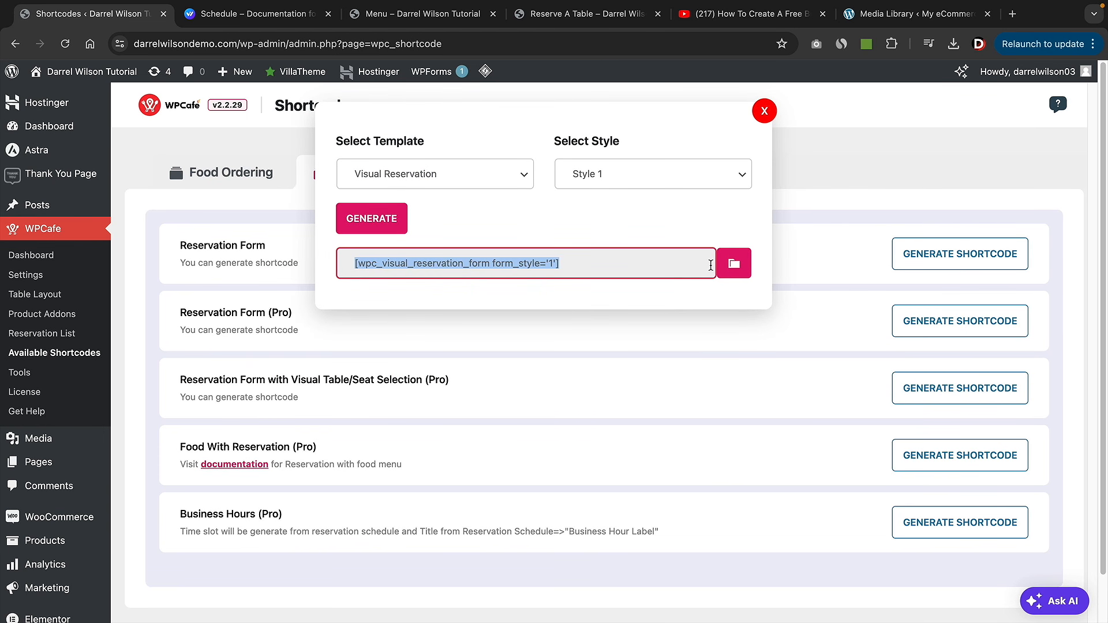
- Paste the shortcode into the Reserve A Table page, save it, and view the live page
key("super+4")
left_click(202, 310)
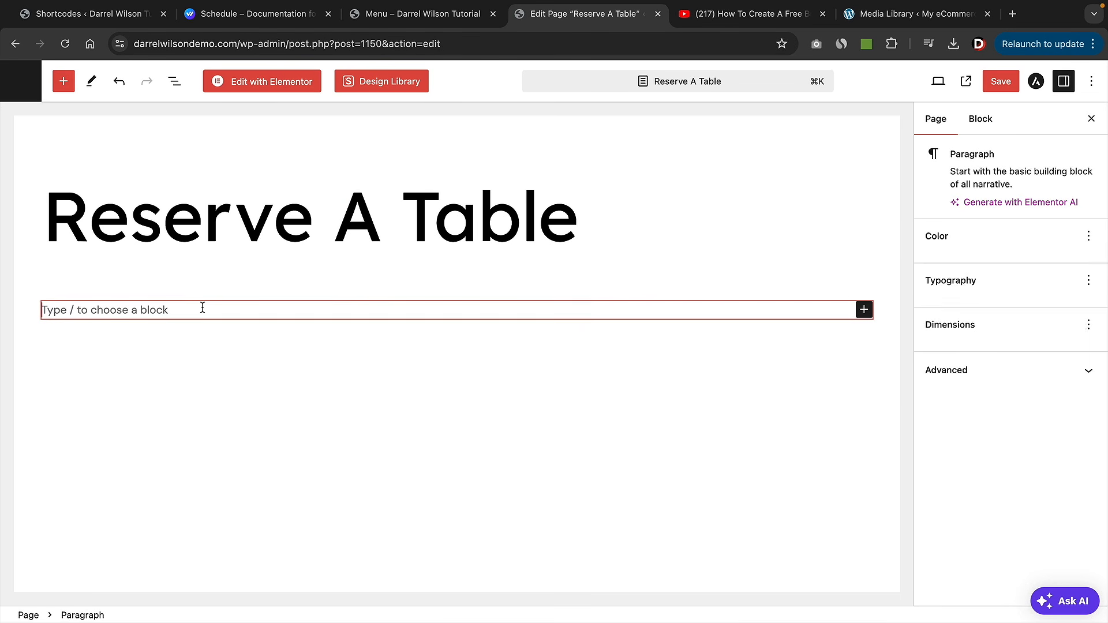
right_click(131, 310)
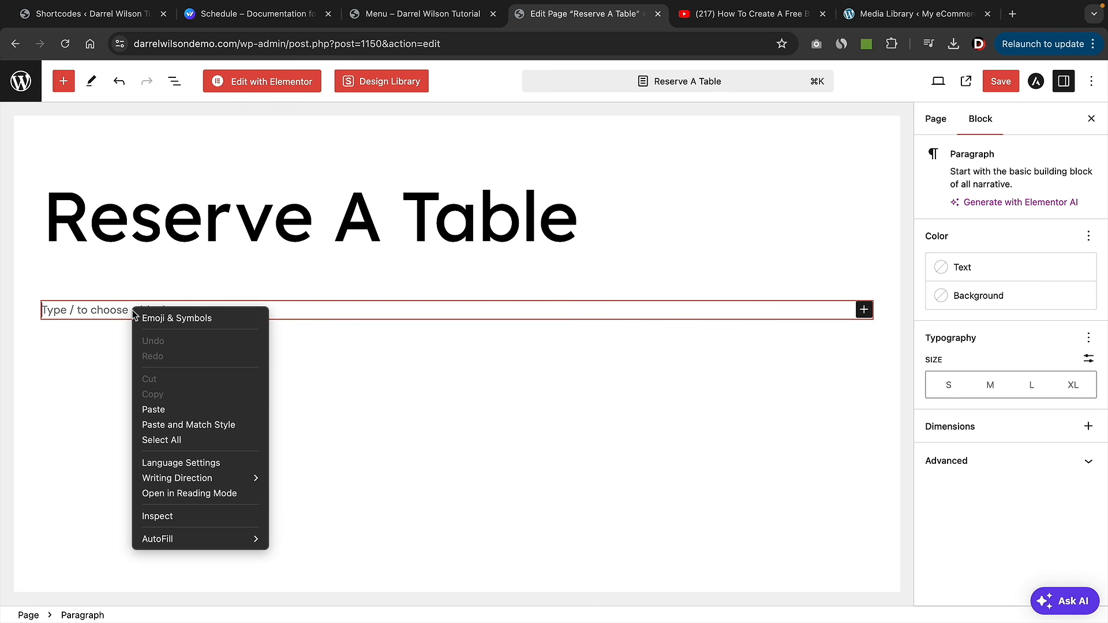
left_click(155, 407)
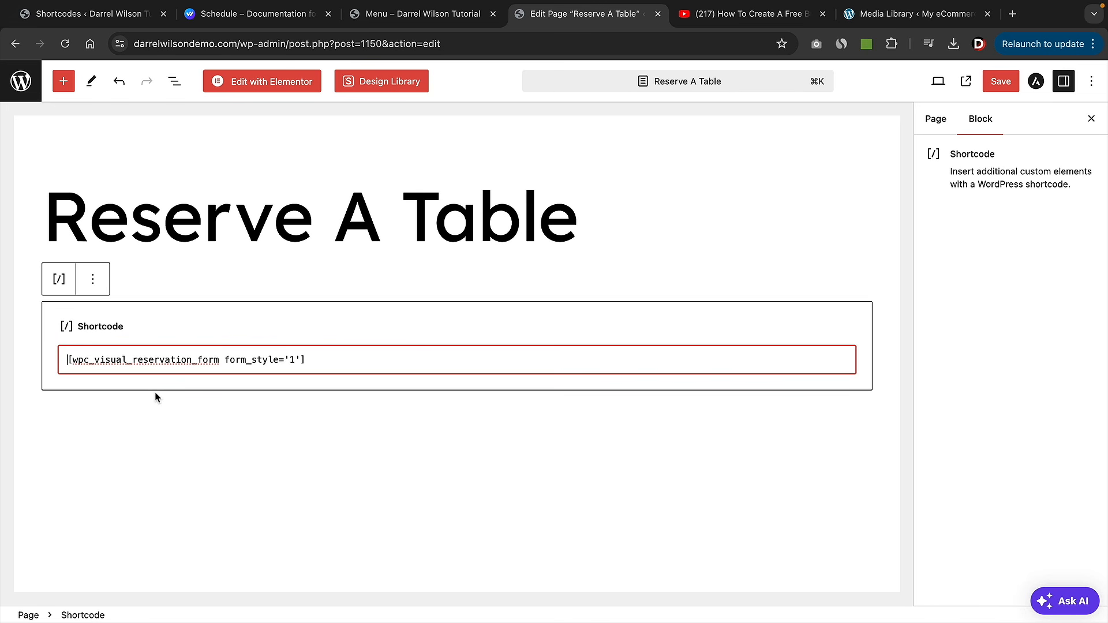
left_click(192, 423)
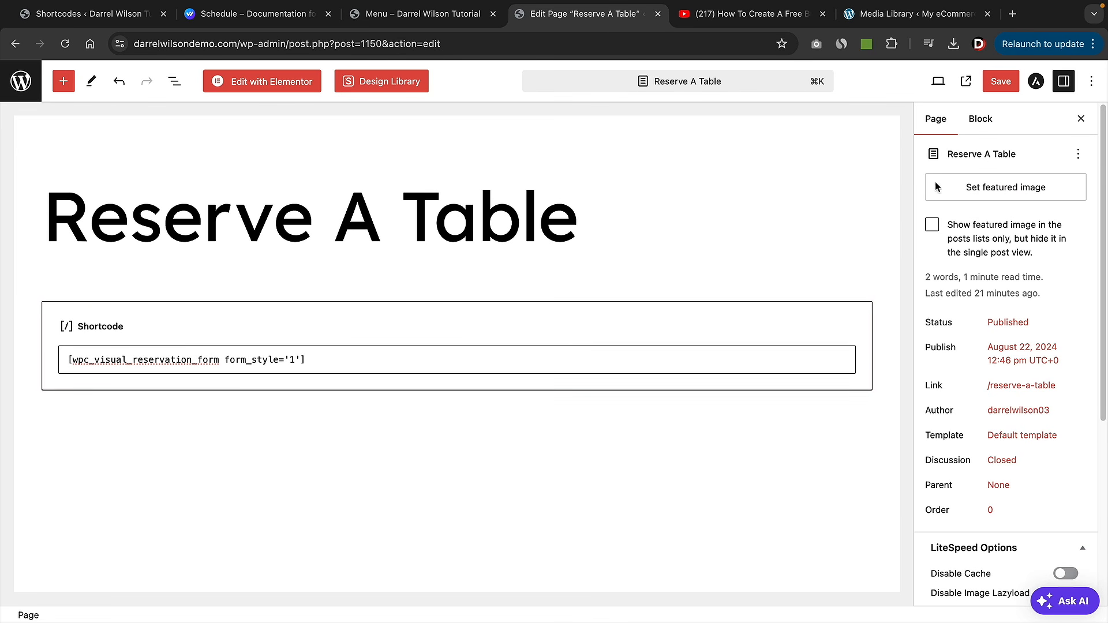
left_click(1002, 82)
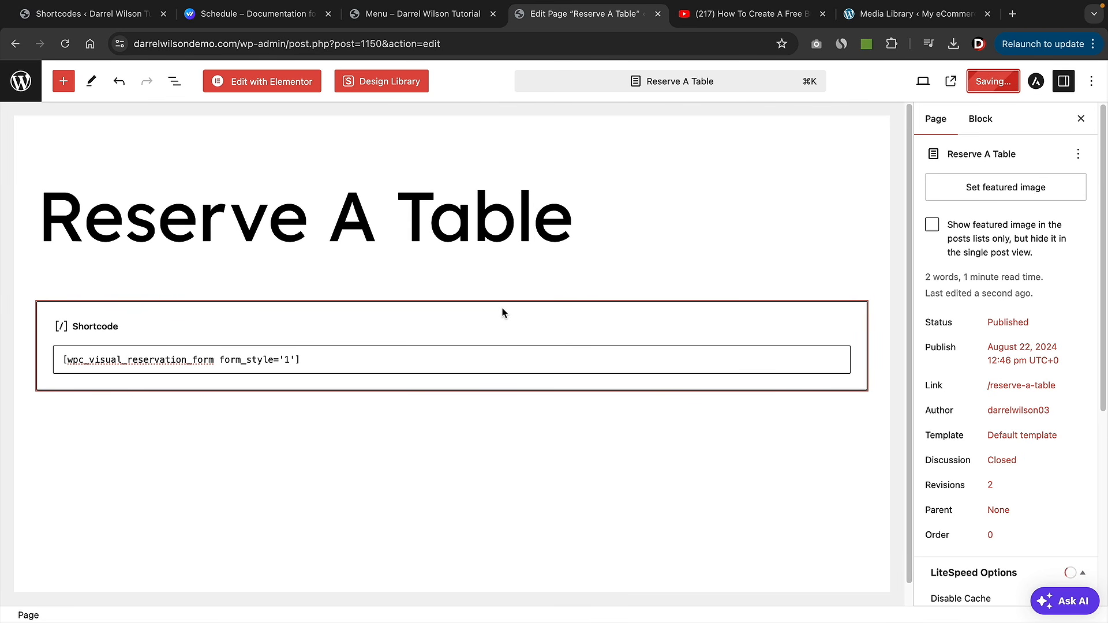
left_click(137, 596)
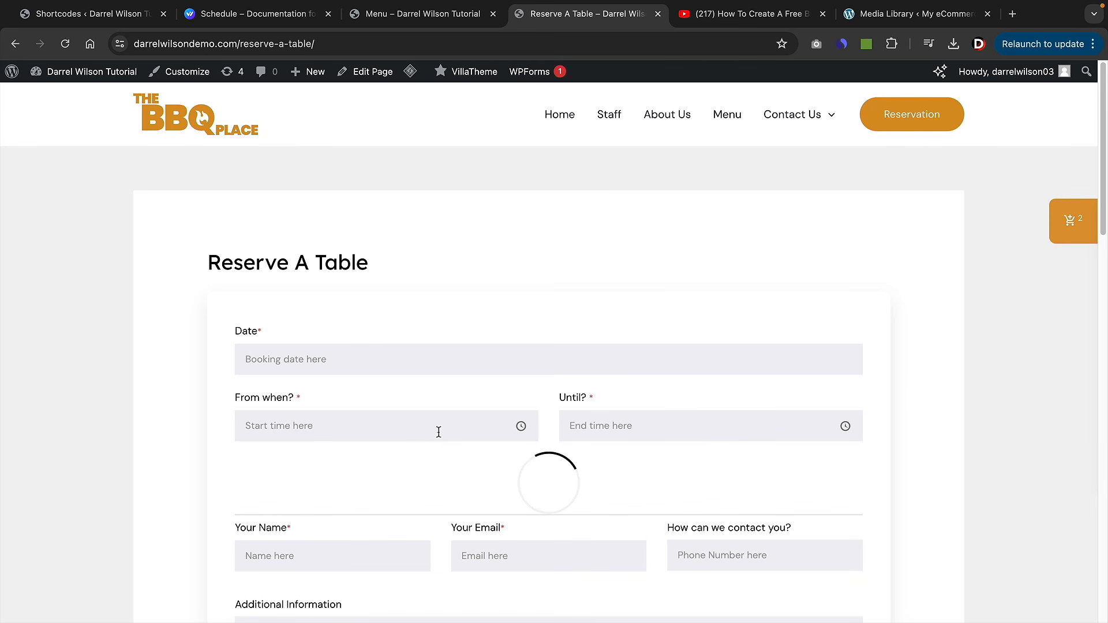
- Book August 22, 2024 from 9:00 pm to 9:30 pm on the reservation form
scroll(527, 407, "down", 1)
scroll(527, 407, "down", 2)
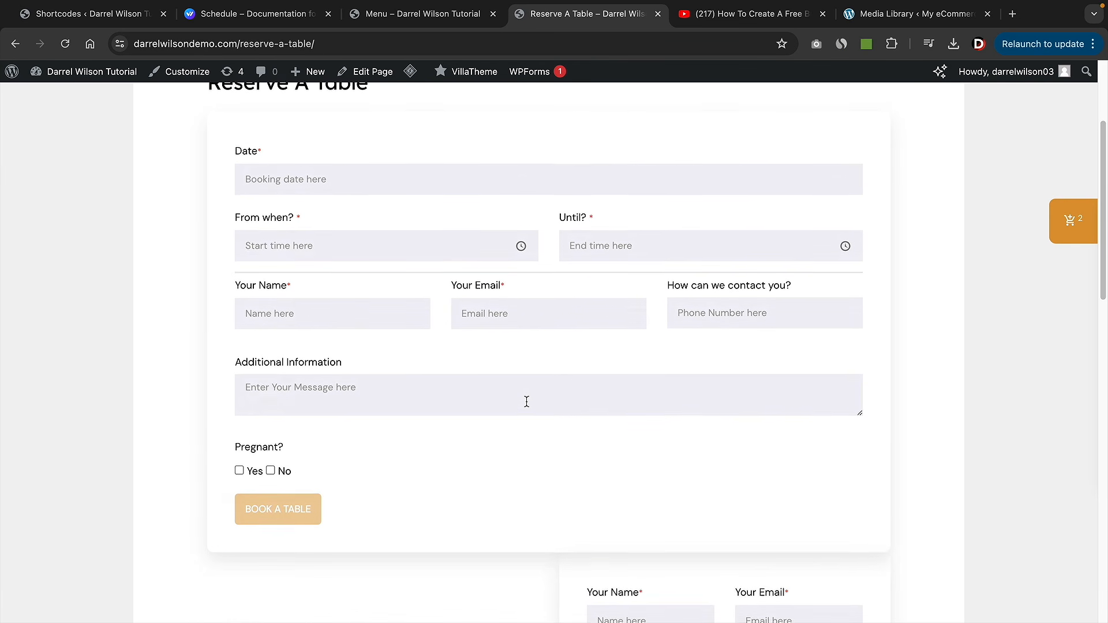
scroll(527, 401, "up", 1)
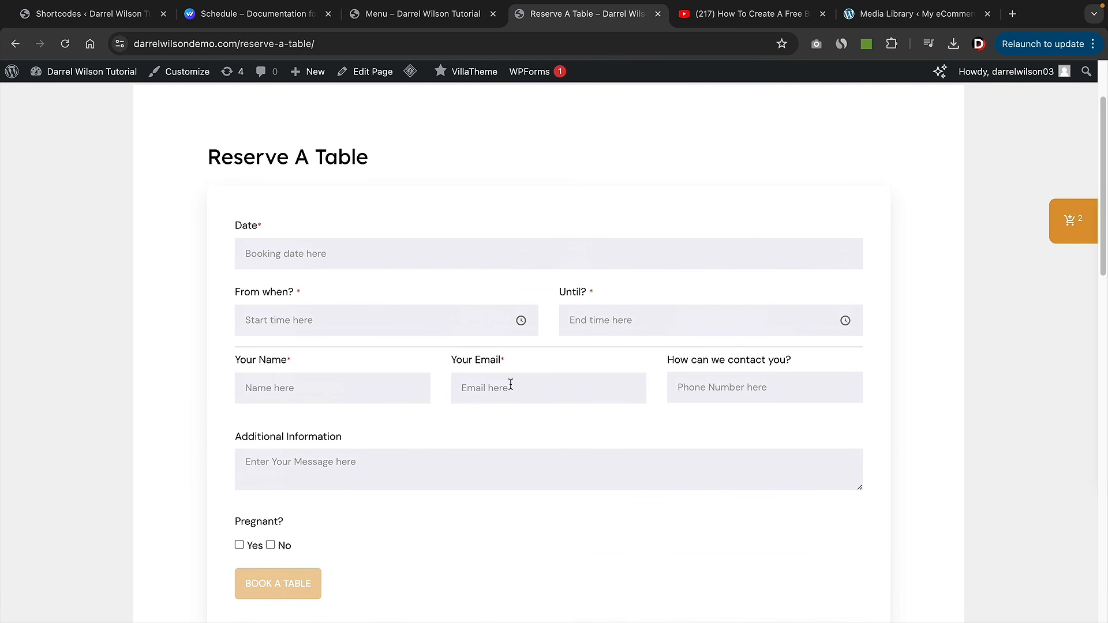
left_click(347, 253)
left_click(360, 403)
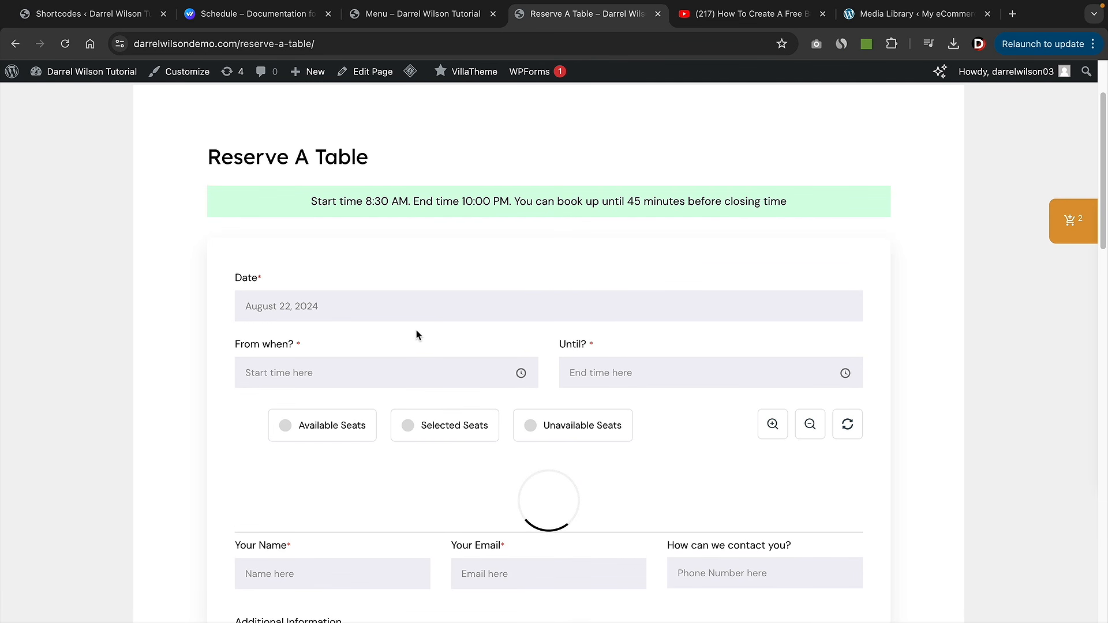
scroll(417, 332, "down", 3)
left_click(373, 223)
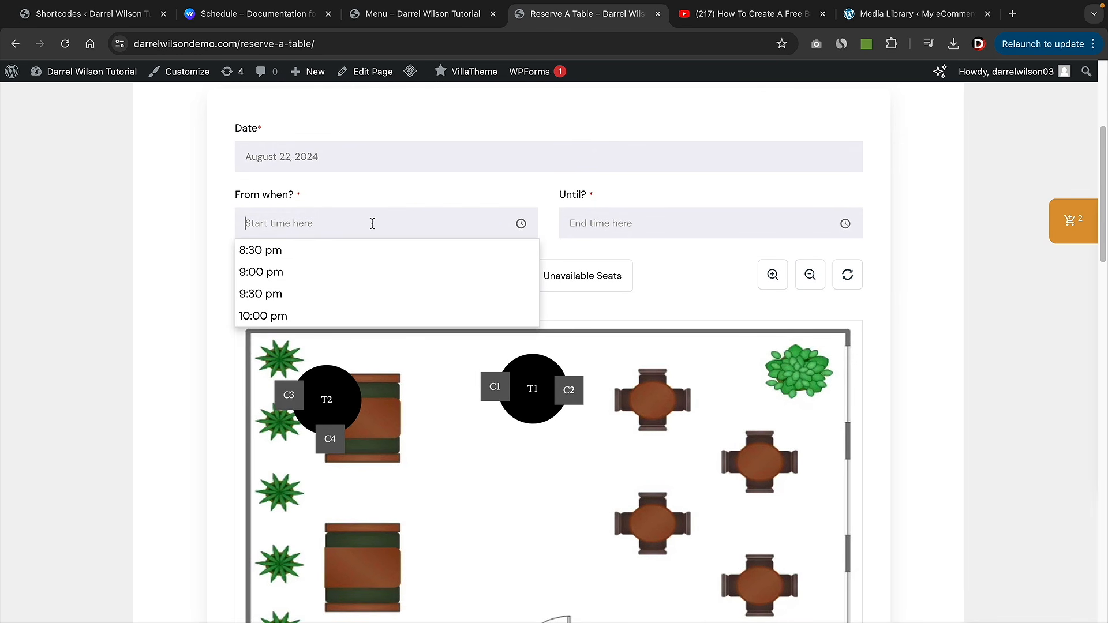
left_click(312, 275)
left_click(607, 225)
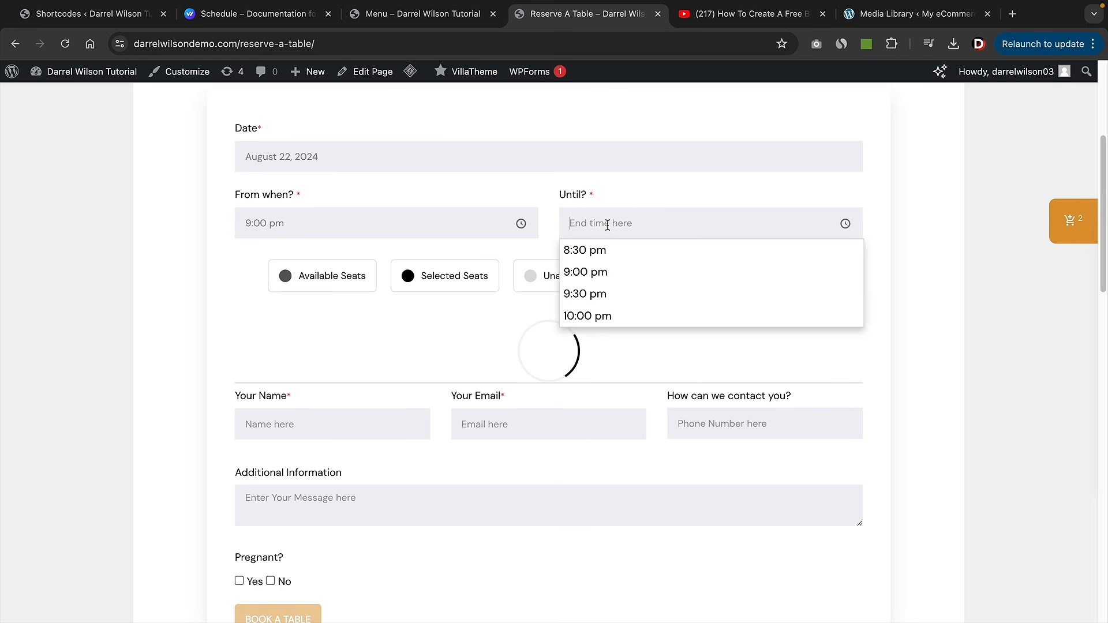
left_click(606, 294)
- Select seats C1 and C2 at table T1 on the seat map
scroll(467, 395, "down", 2)
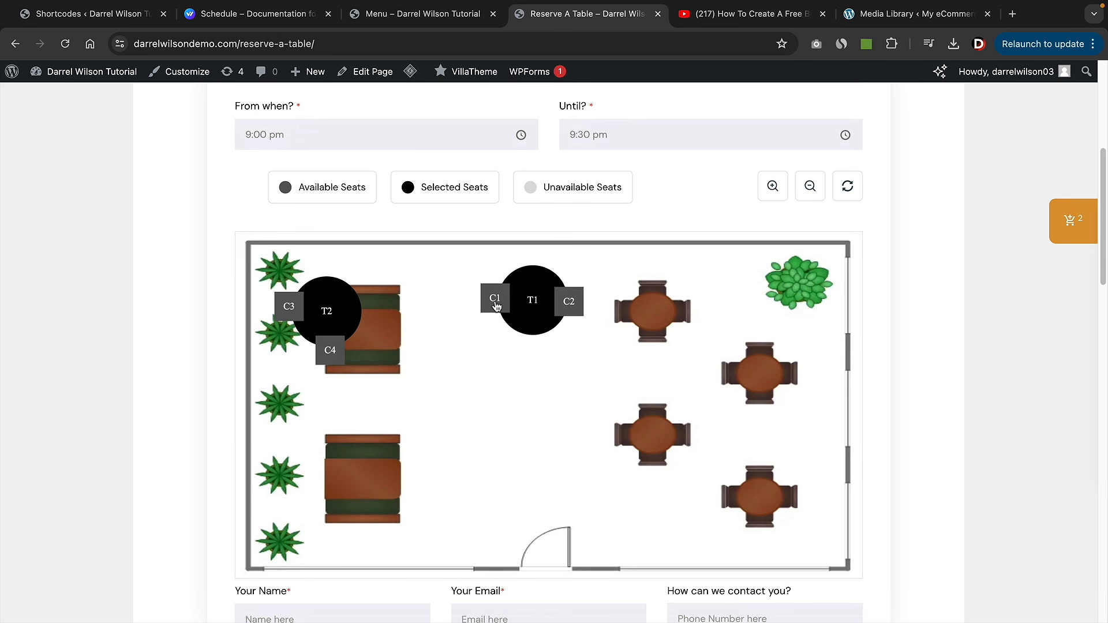
left_click(498, 305)
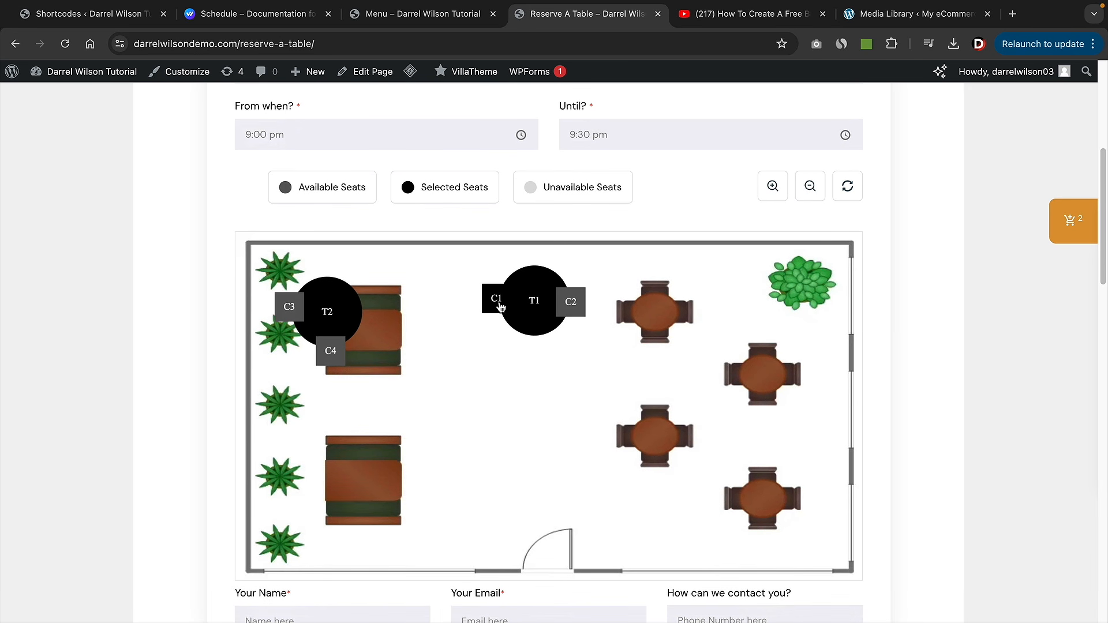
left_click(570, 304)
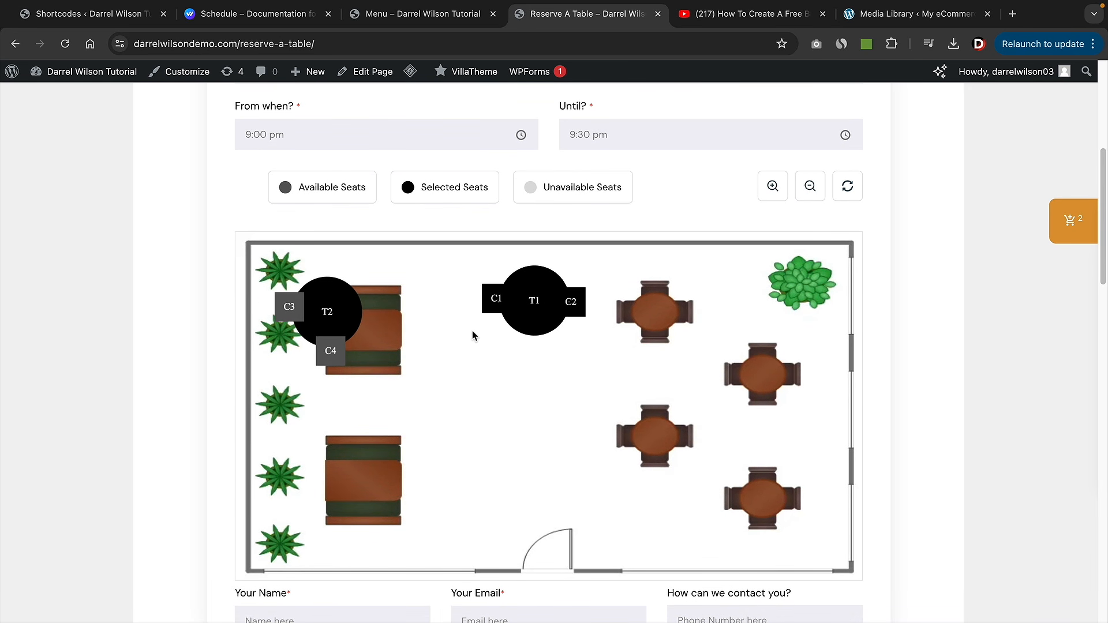
scroll(472, 333, "down", 4)
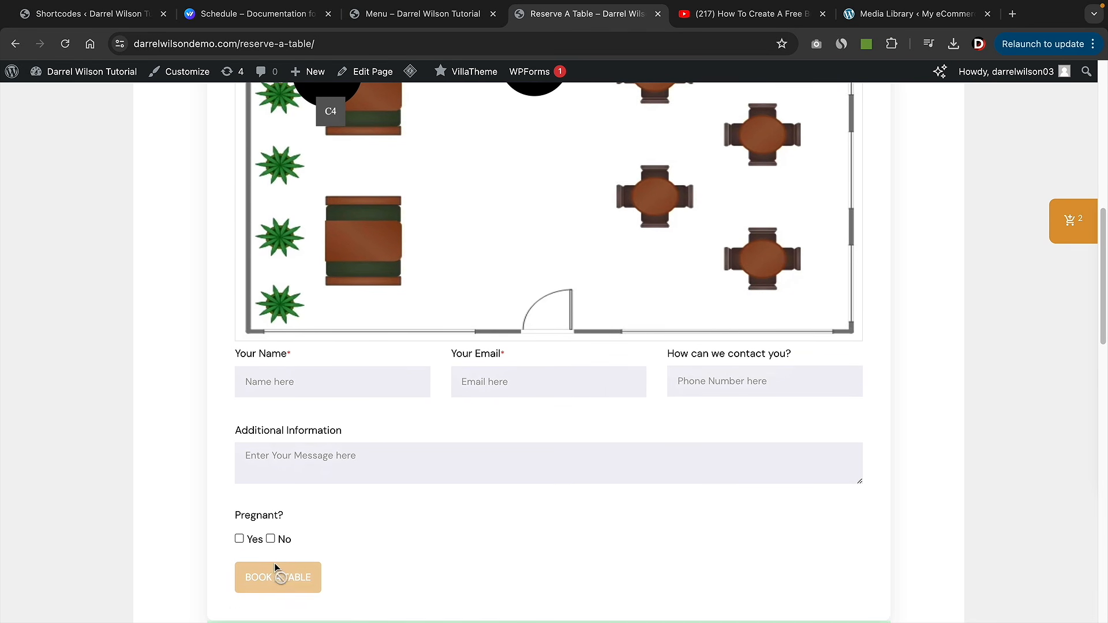
scroll(501, 497, "up", 2)
scroll(508, 489, "up", 5)
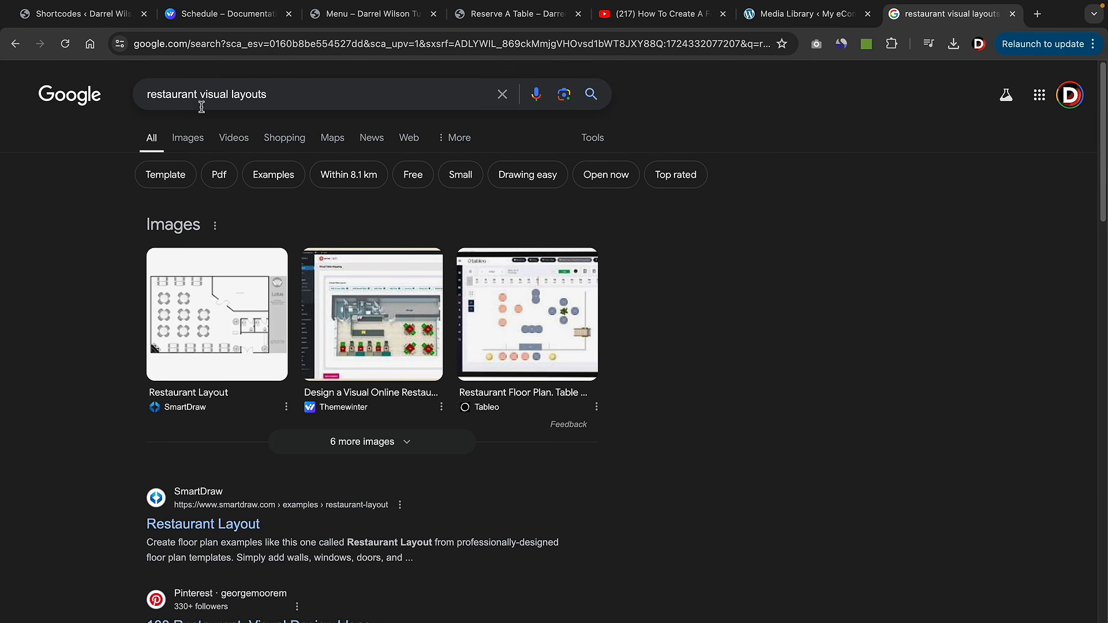
- Browse the Google image results for 'restaurant visual layouts'
left_click(188, 138)
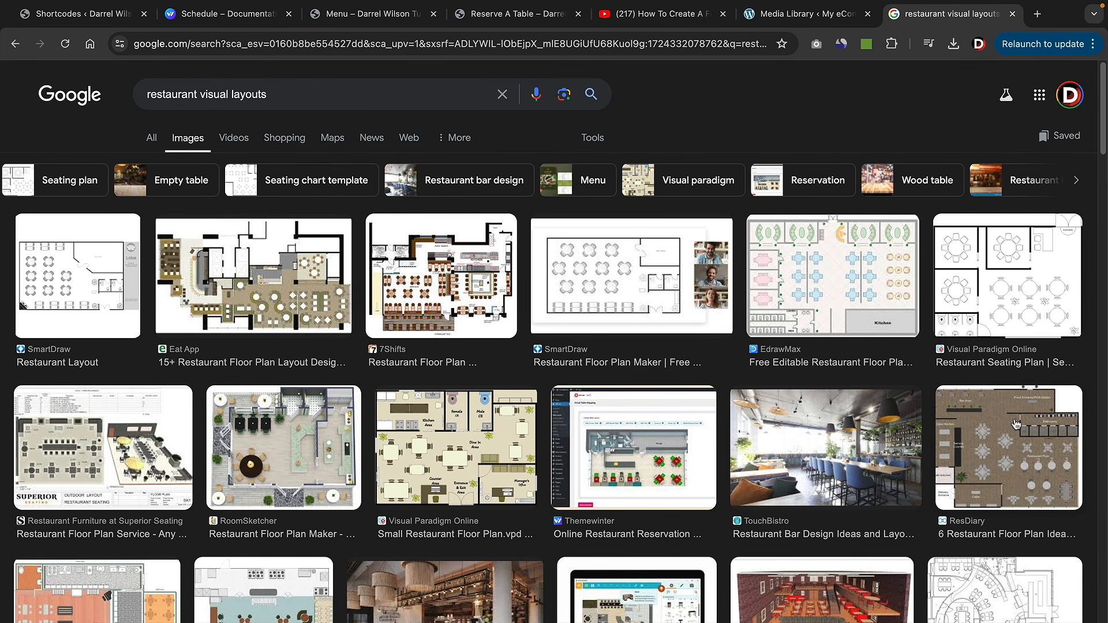
scroll(377, 450, "down", 1)
scroll(377, 450, "down", 8)
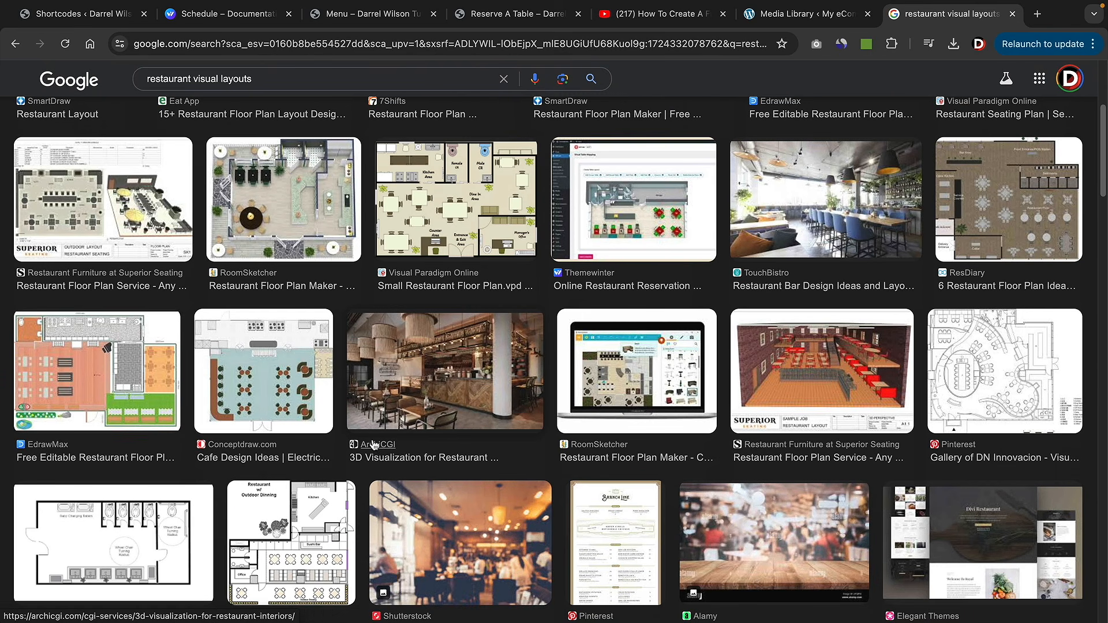
scroll(374, 444, "down", 5)
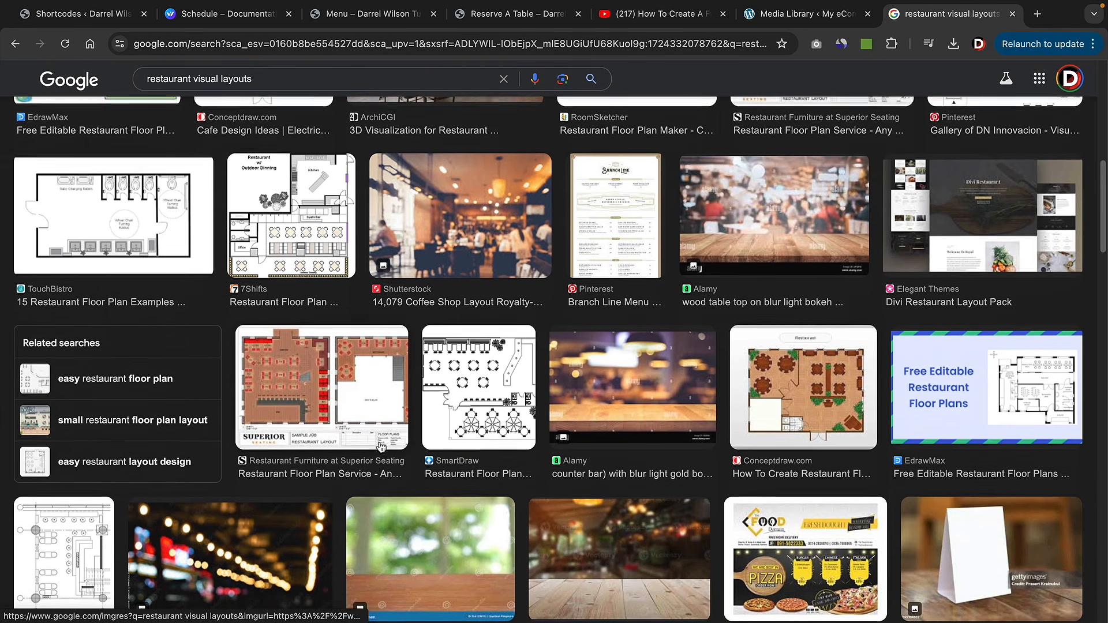
scroll(387, 452, "down", 5)
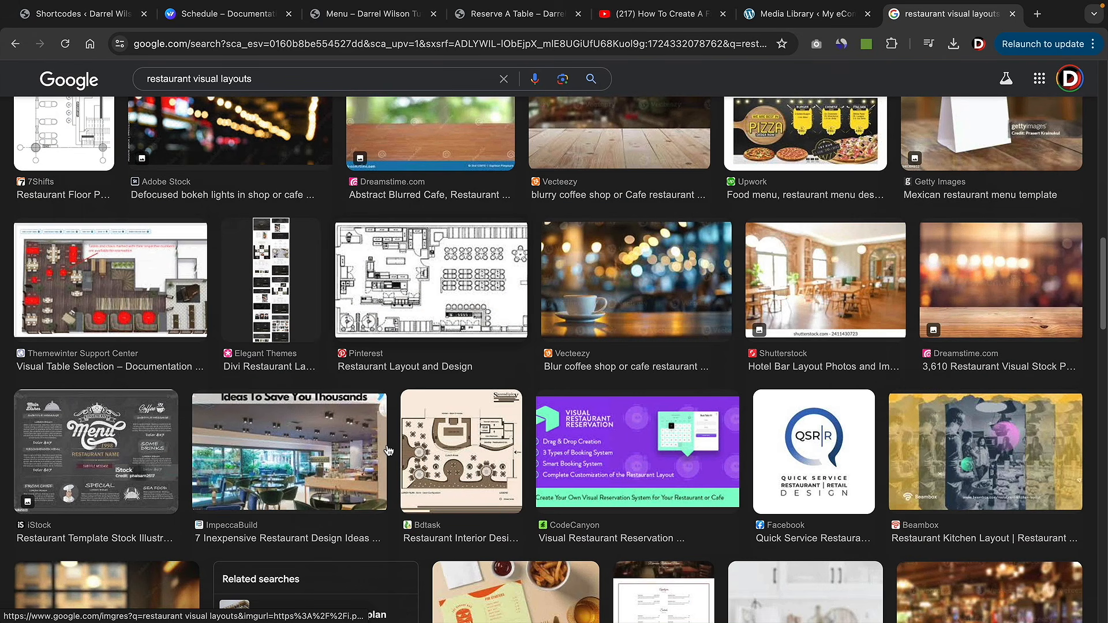
scroll(388, 450, "up", 20)
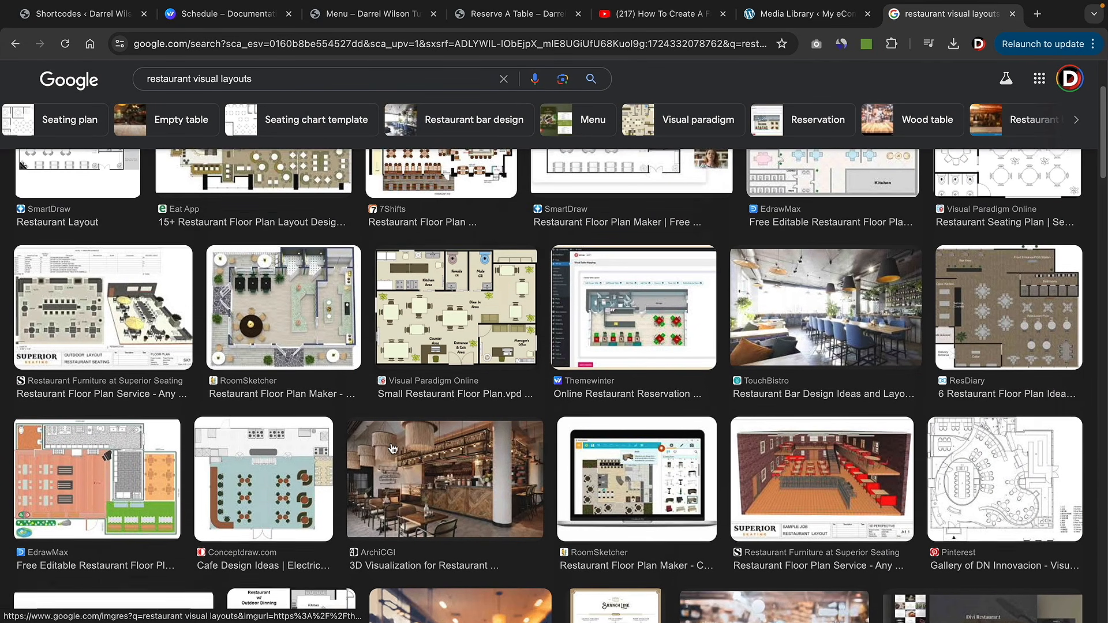
scroll(388, 426, "up", 2)
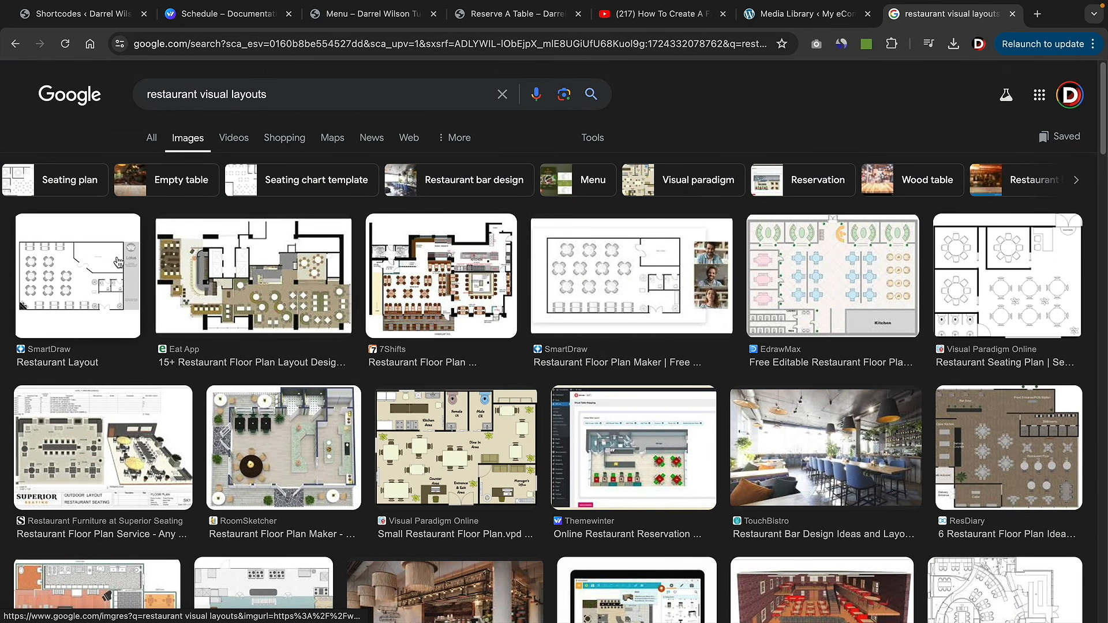
- Preview the Restaurant Layout floor plan image
left_click(100, 271)
scroll(861, 425, "down", 5)
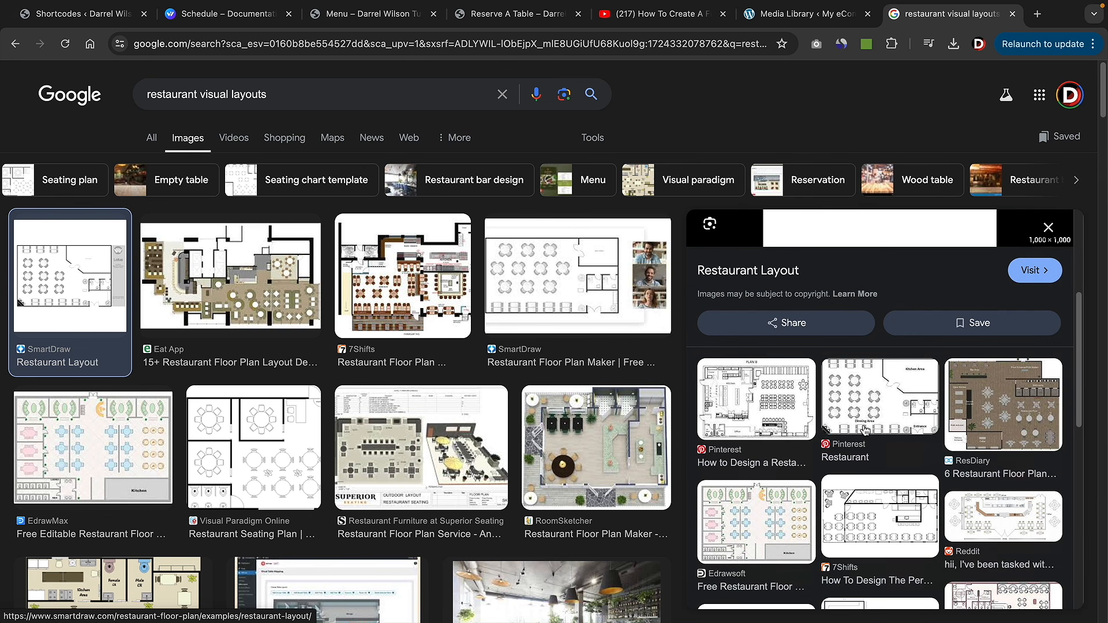
scroll(861, 426, "up", 5)
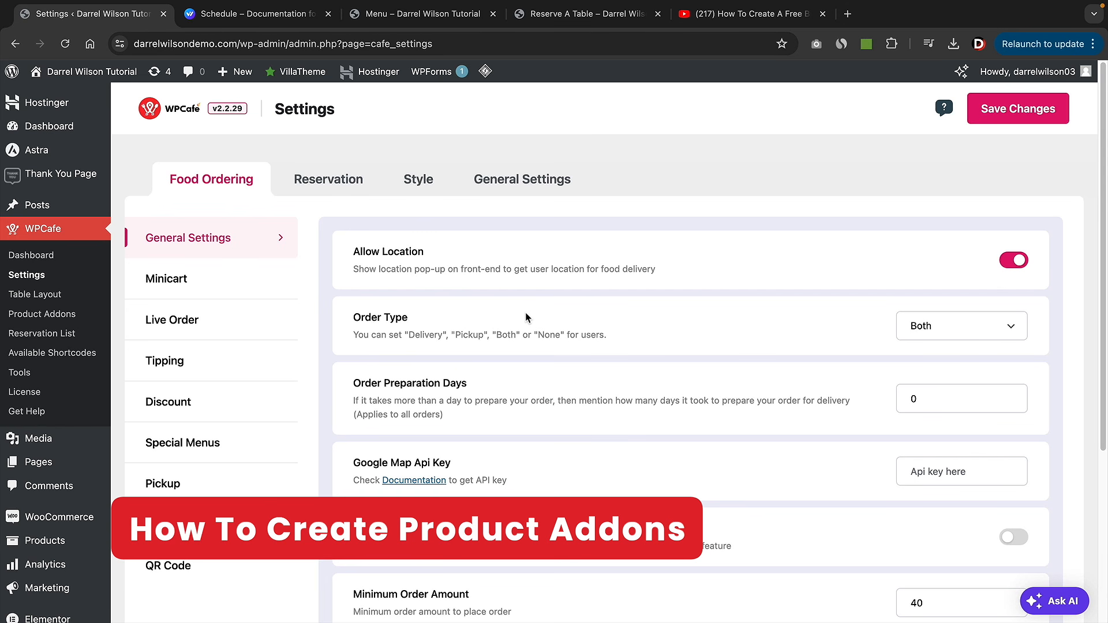
- In Product Addons, title the new field Drinks with the description 'Get A Cold Drink'
left_click(60, 319)
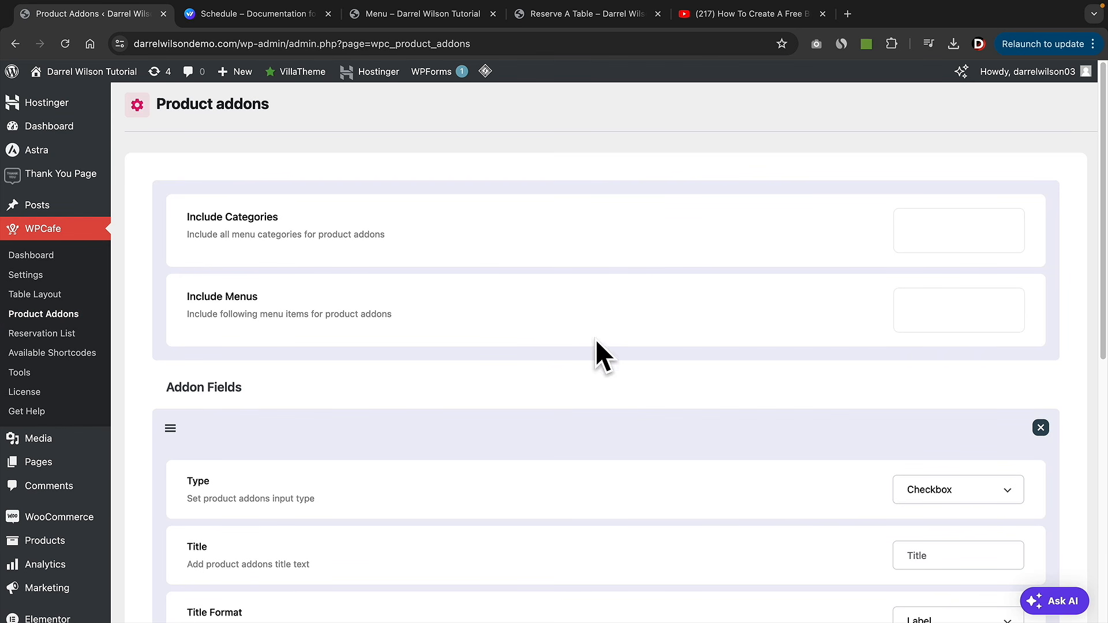
scroll(605, 321, "down", 1)
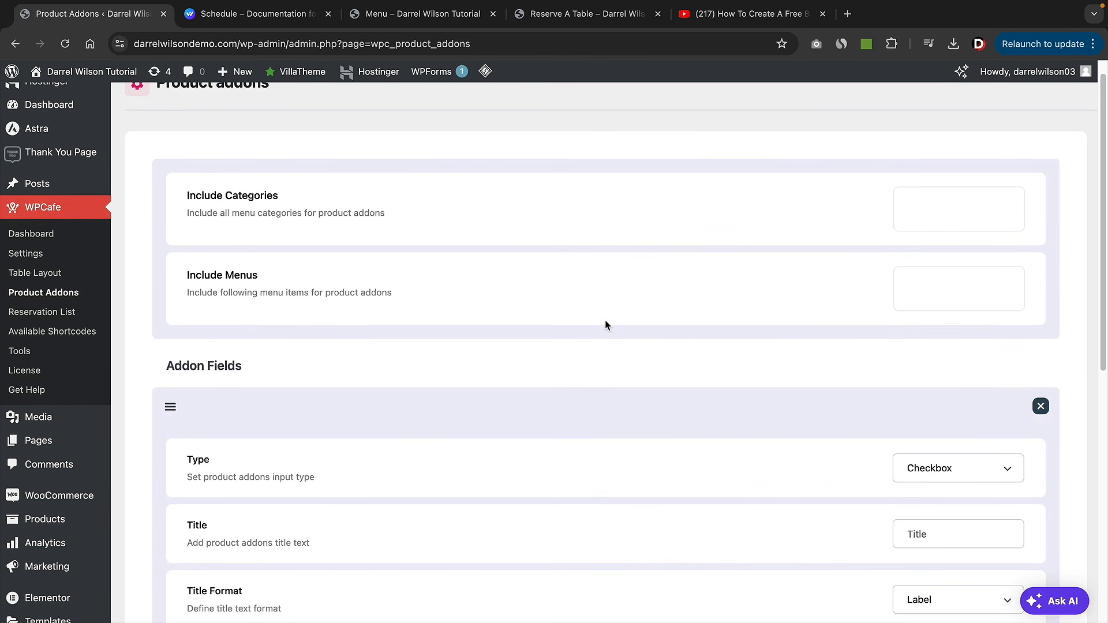
scroll(605, 321, "down", 5)
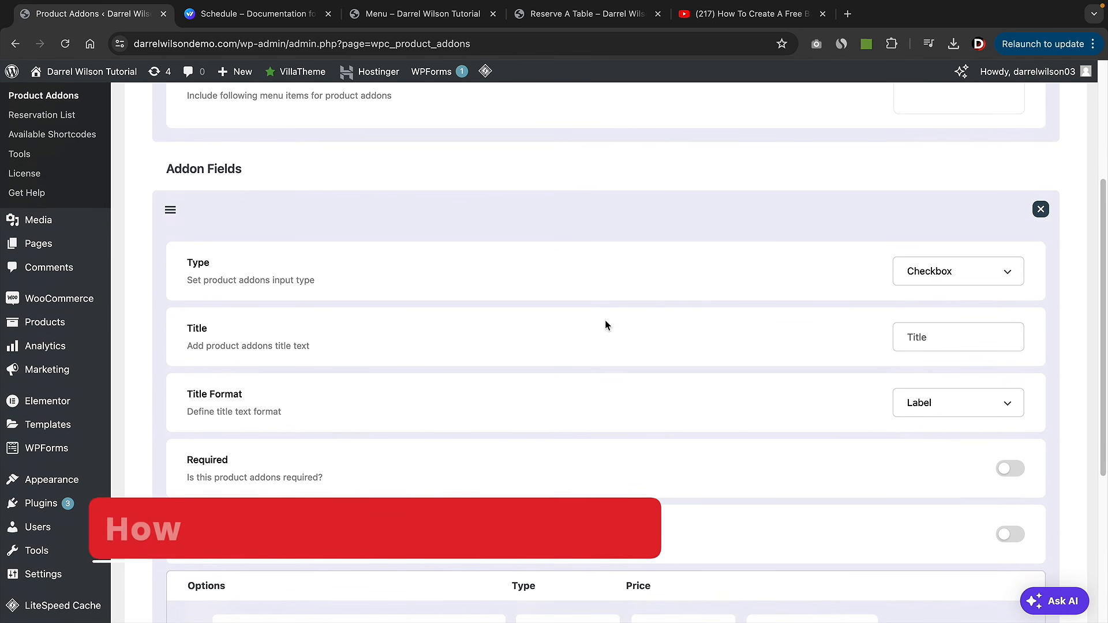
scroll(605, 325, "up", 4)
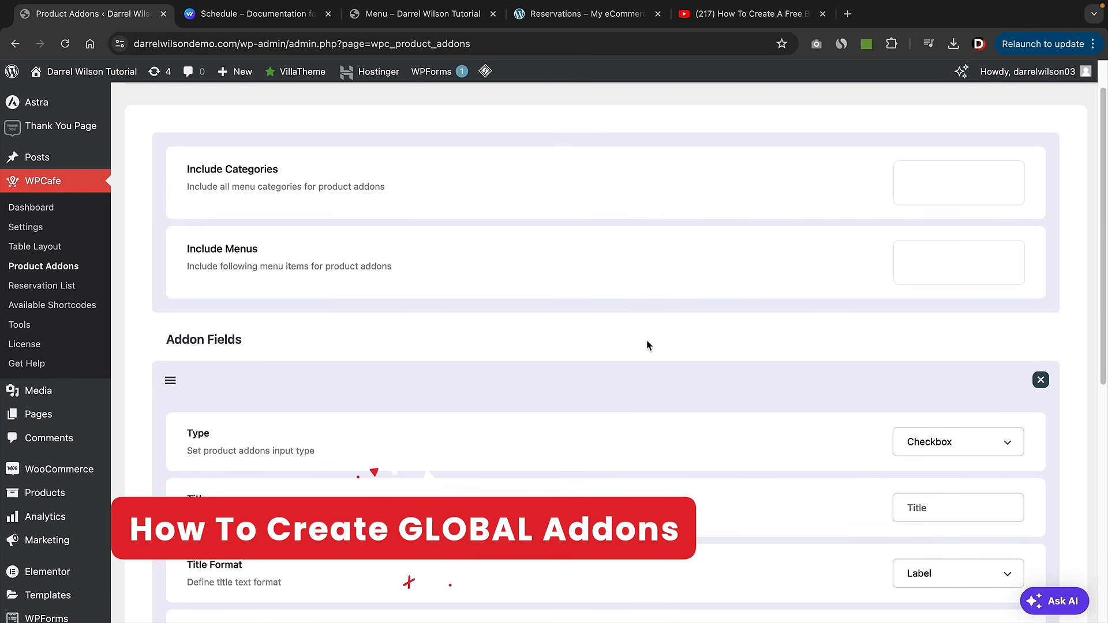
scroll(647, 346, "down", 5)
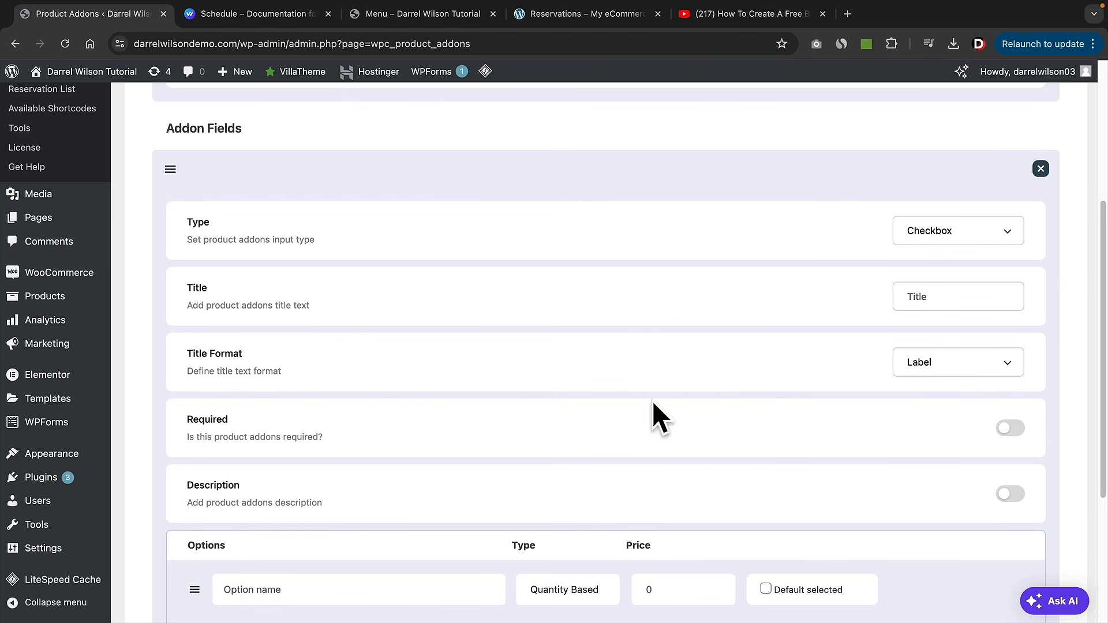
left_click(964, 294)
type("Dri")
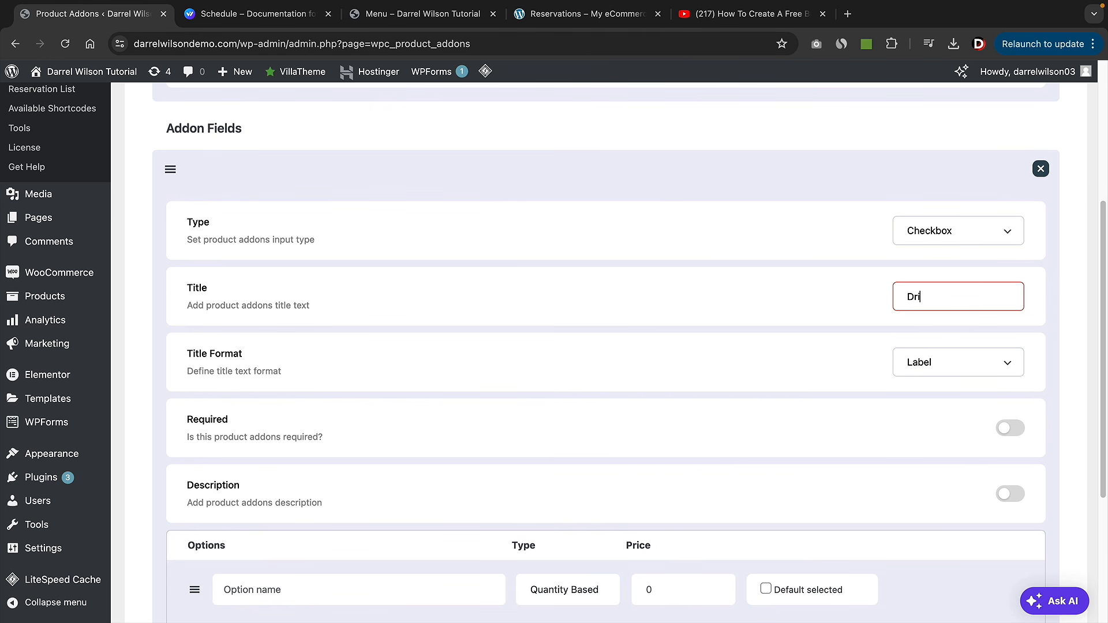
type("nks")
scroll(901, 318, "down", 3)
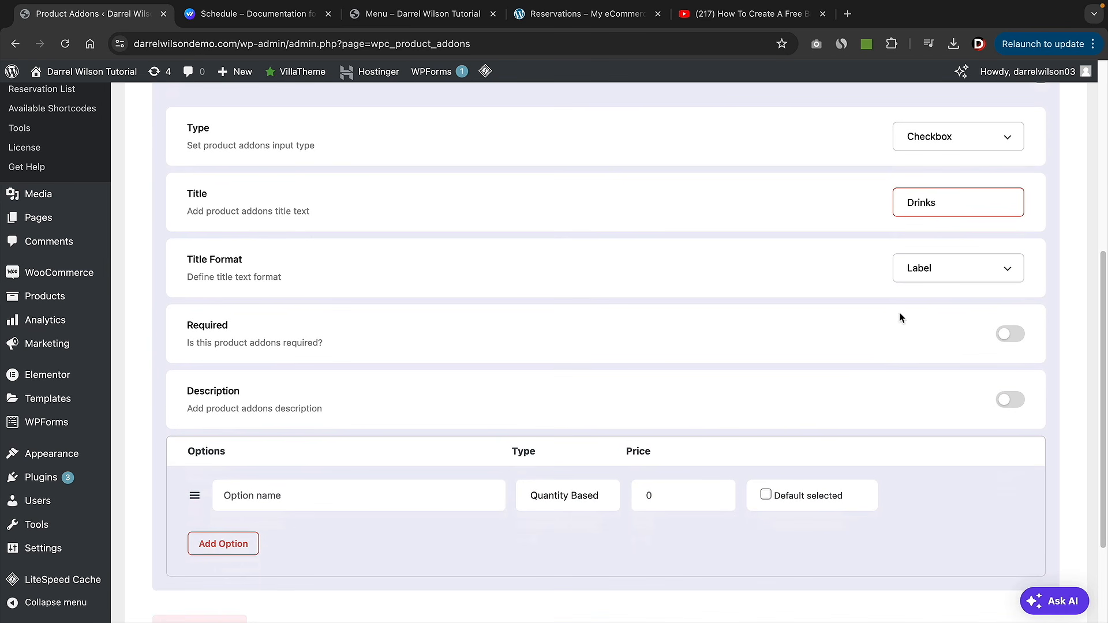
scroll(903, 355, "down", 2)
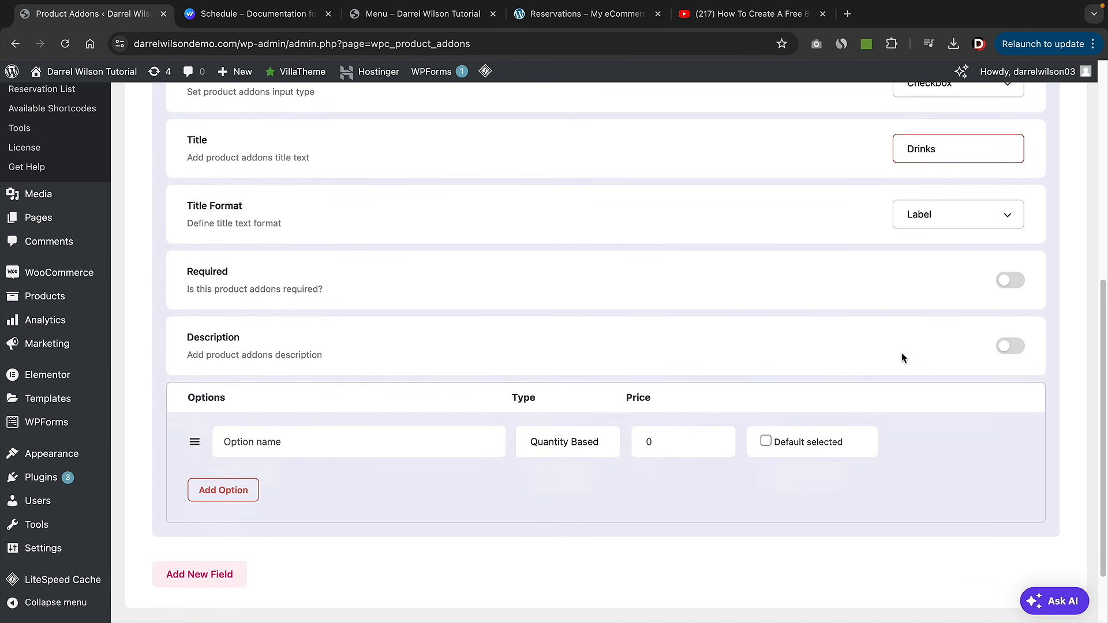
left_click(1007, 324)
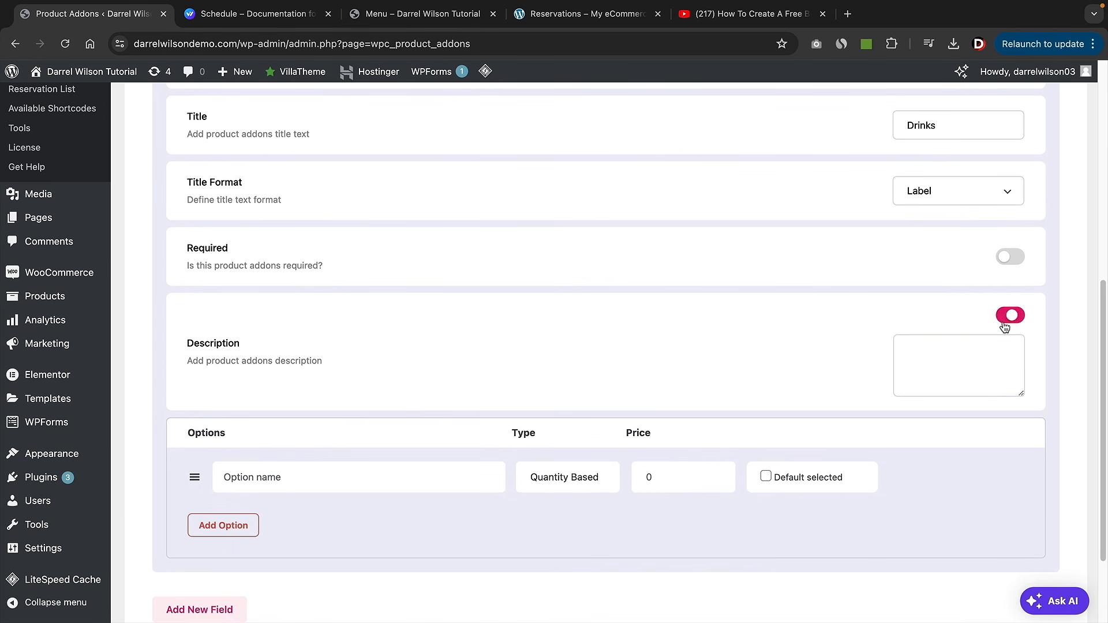
left_click(966, 348)
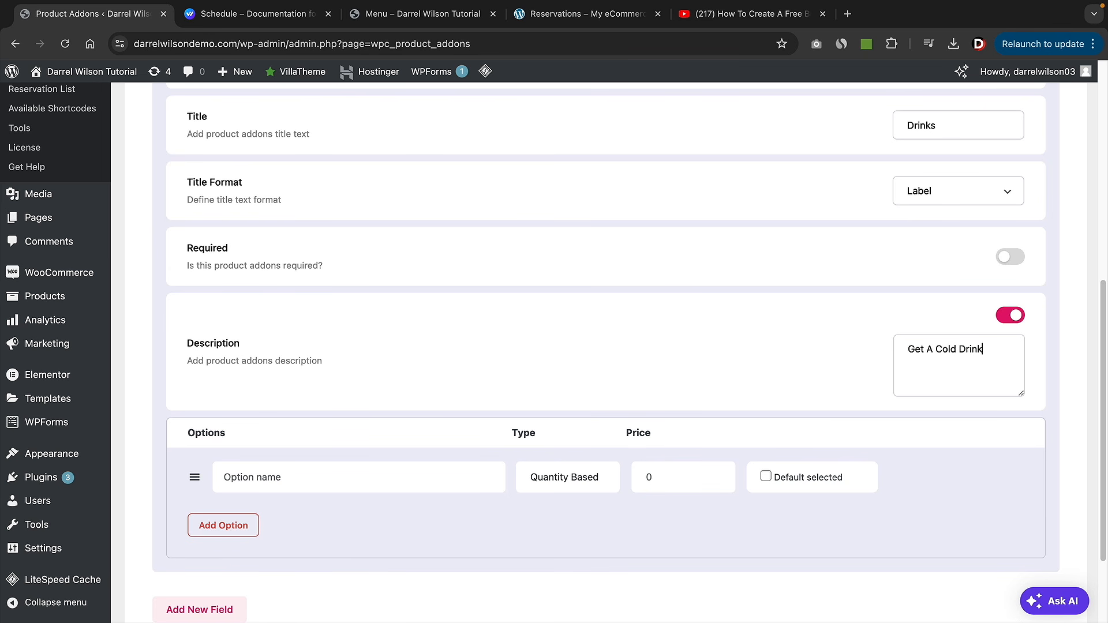
- Add a Water option priced 3 as the first drink
scroll(678, 422, "down", 2)
left_click(441, 372)
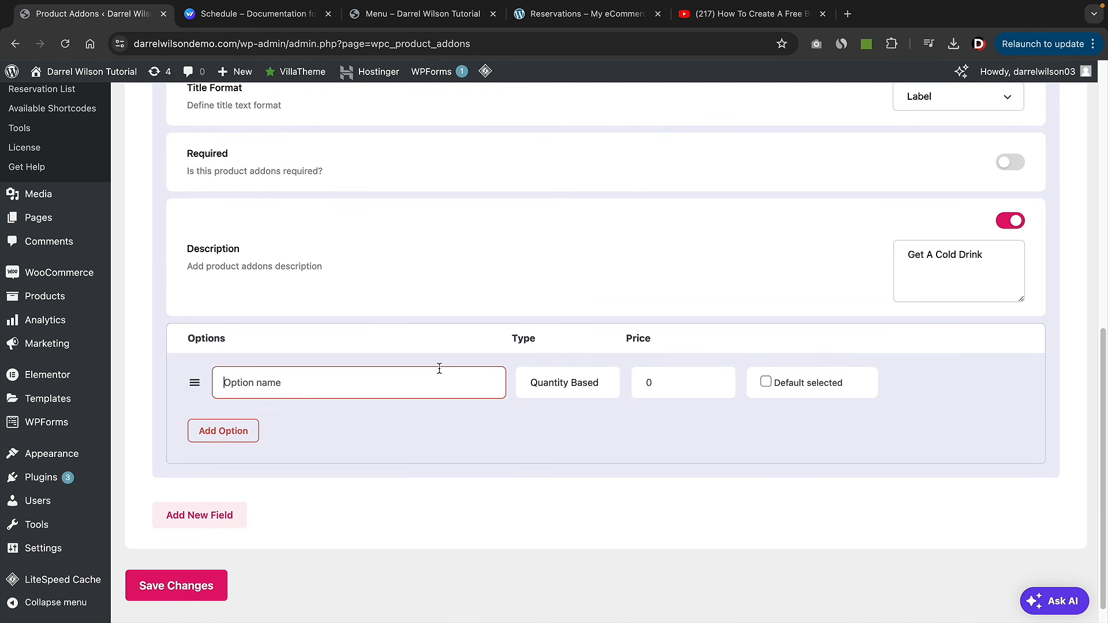
type("W")
key("Tab")
key("Tab")
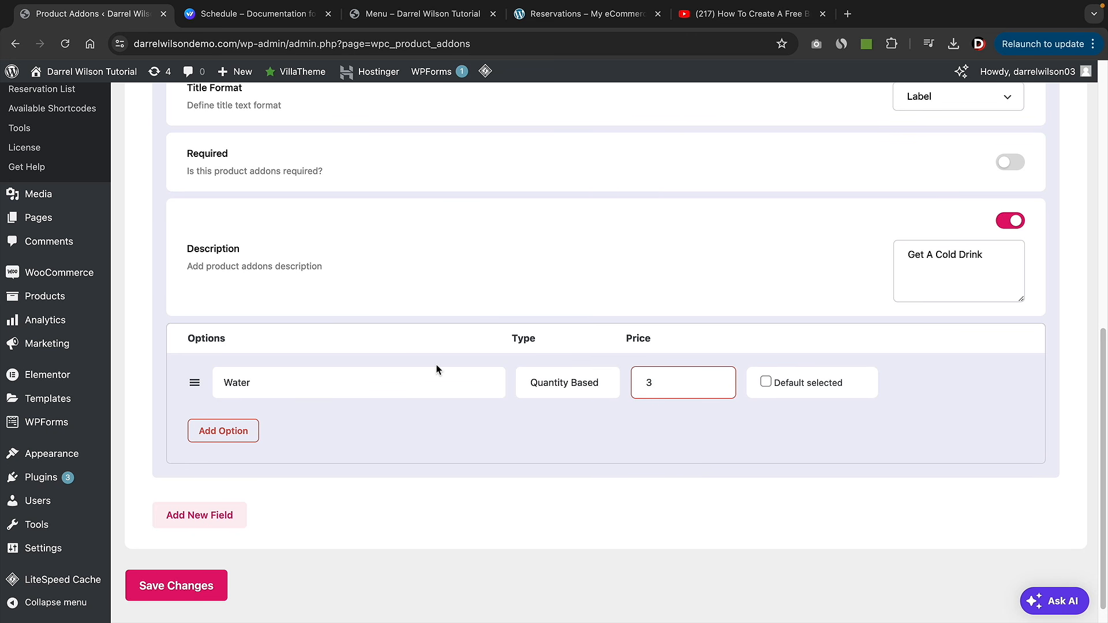
left_click(767, 382)
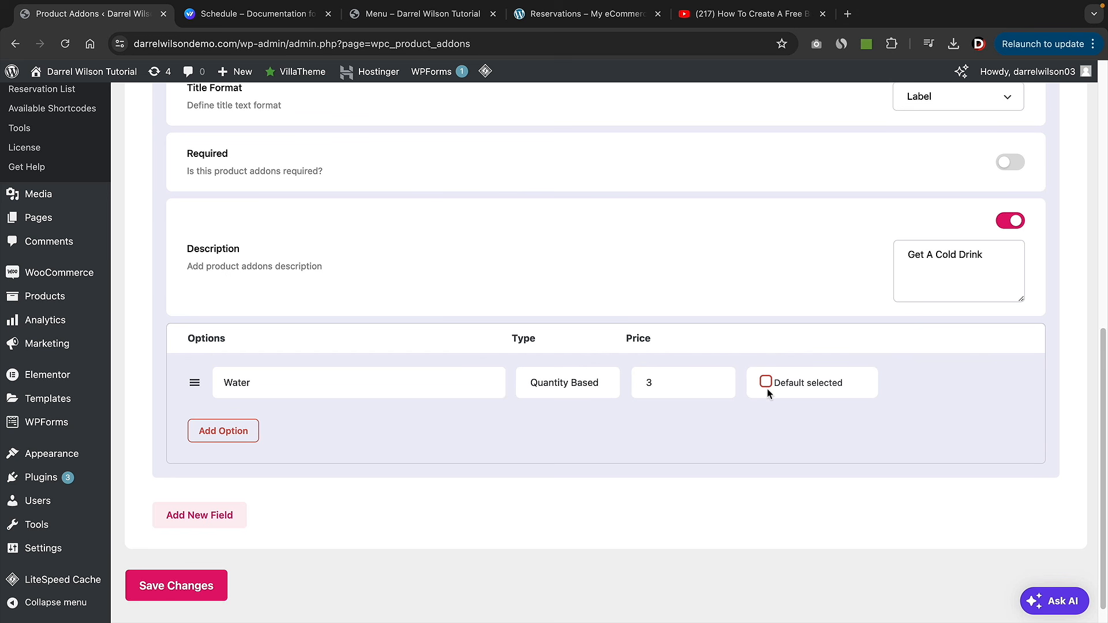
- Add Beer priced 5 and Coke priced 3 as further drink options
left_click(223, 430)
left_click(283, 419)
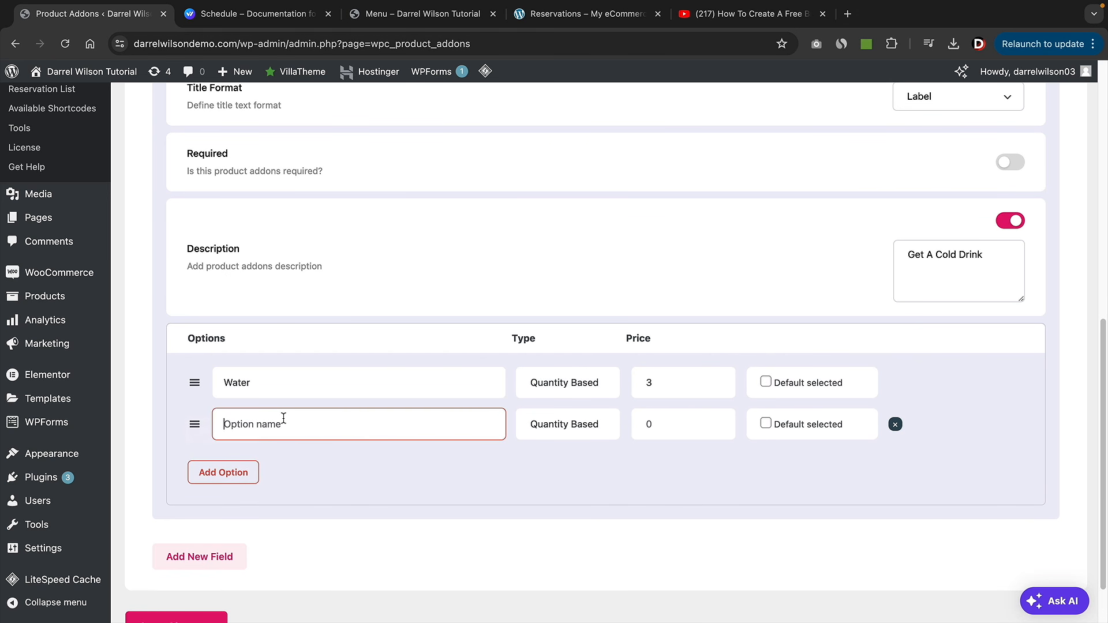
type("Beer")
key("Tab")
key("Tab")
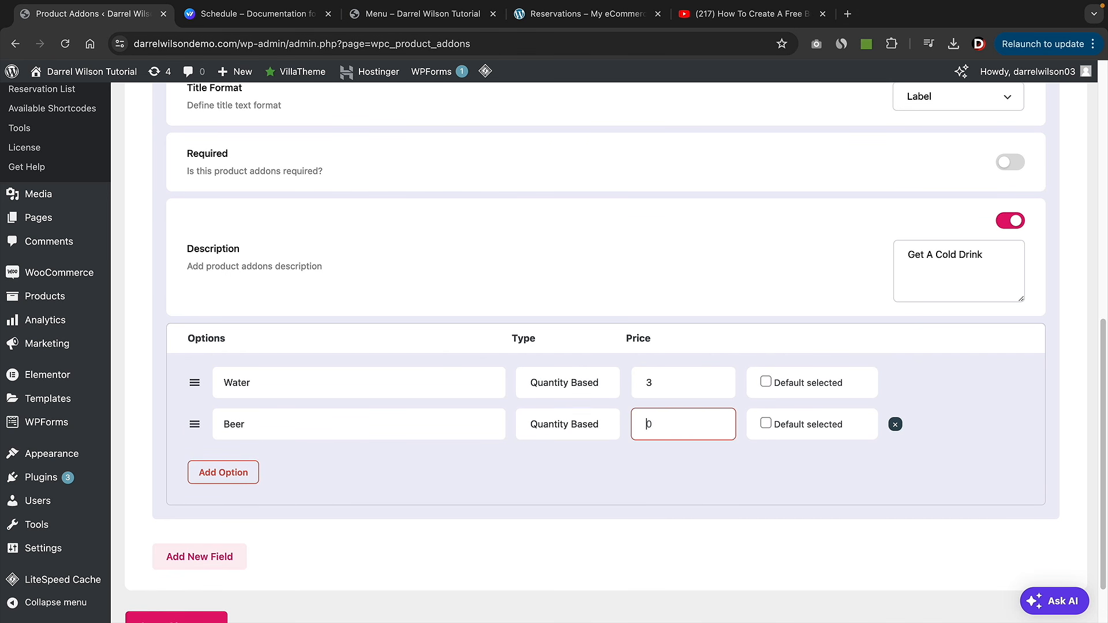
left_click(234, 472)
left_click(255, 465)
type("Co")
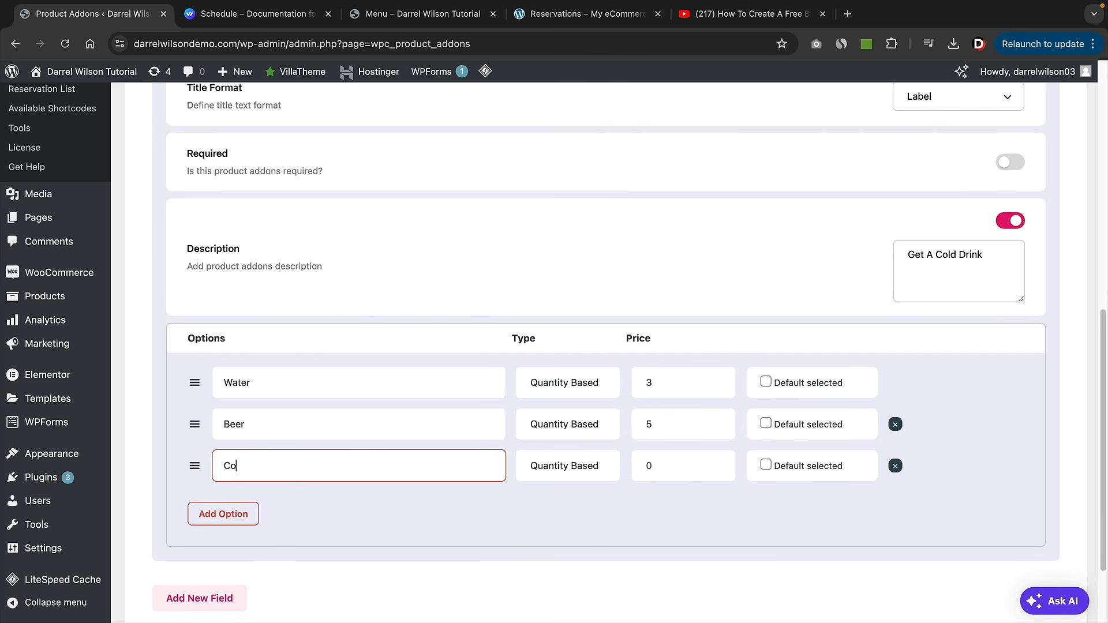
type("ke")
key("Tab")
key("Tab")
type("3")
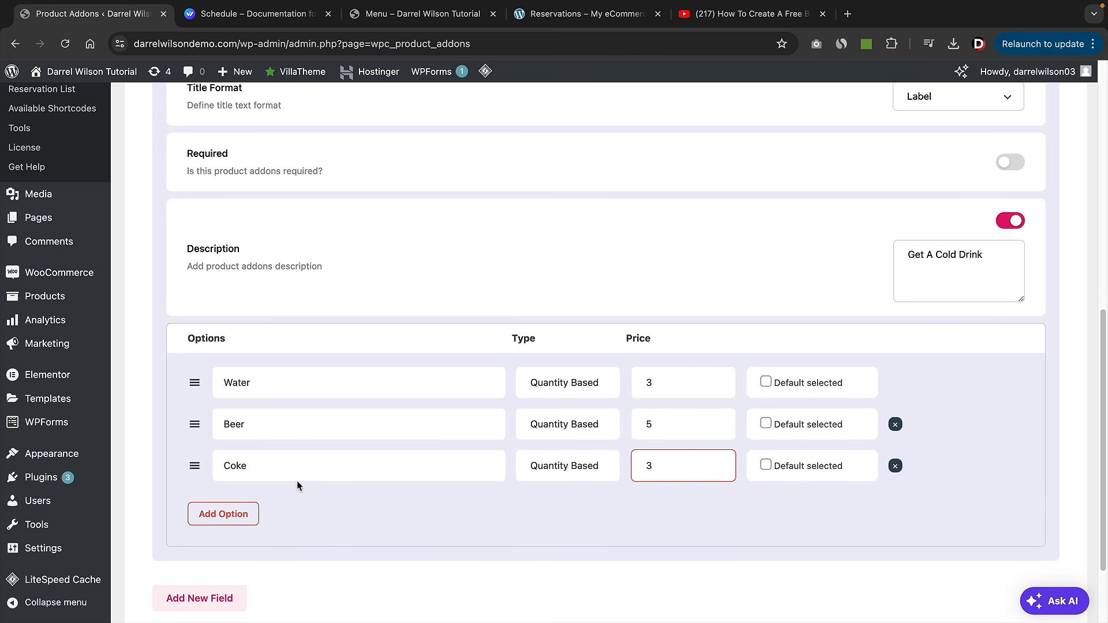
scroll(420, 527, "down", 2)
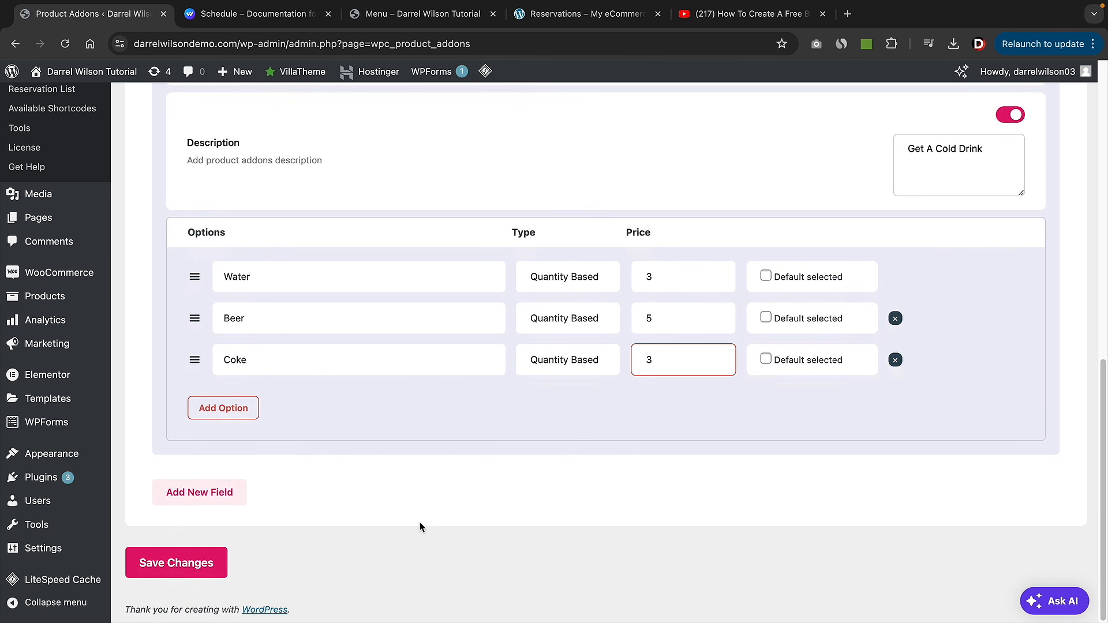
- Save the Drinks addon and include the Breakfast, Dinner and Steaks categories
left_click(202, 570)
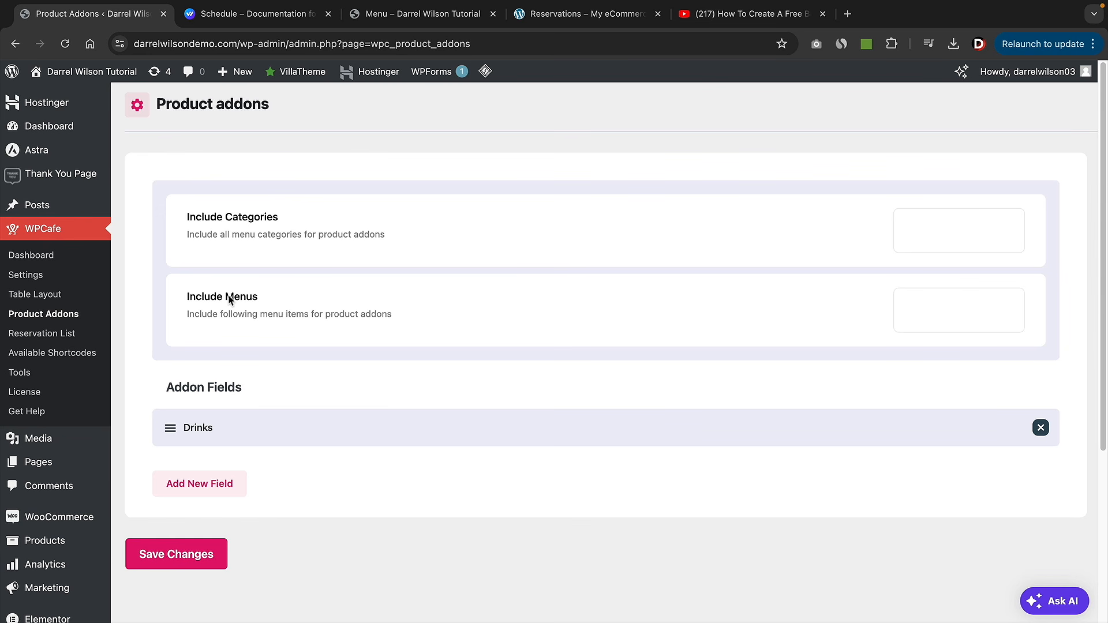
left_click(932, 224)
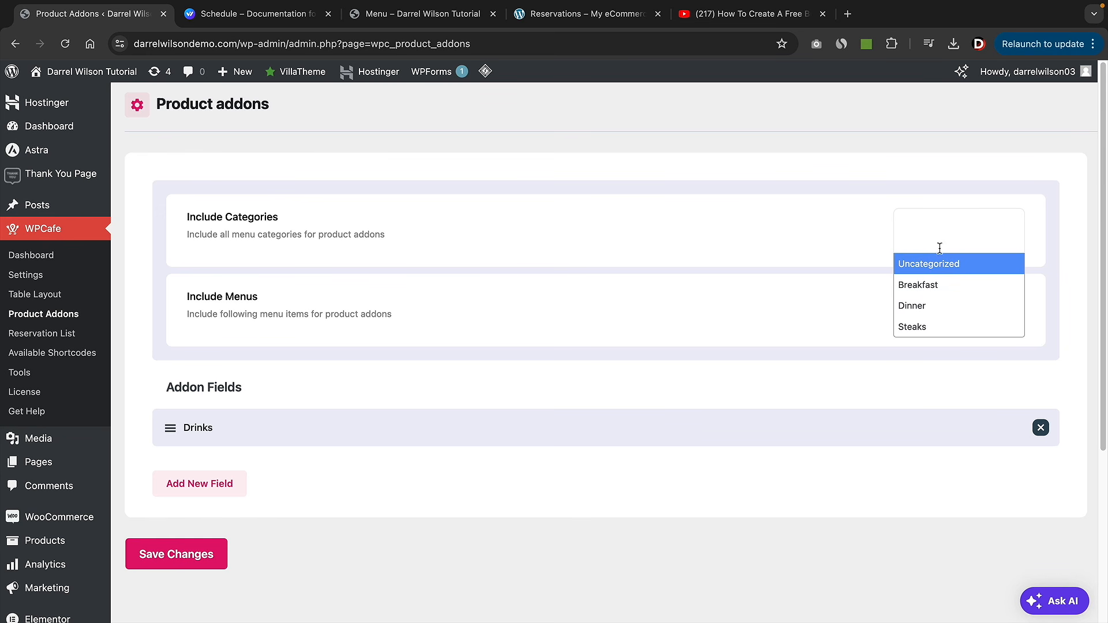
left_click(939, 284)
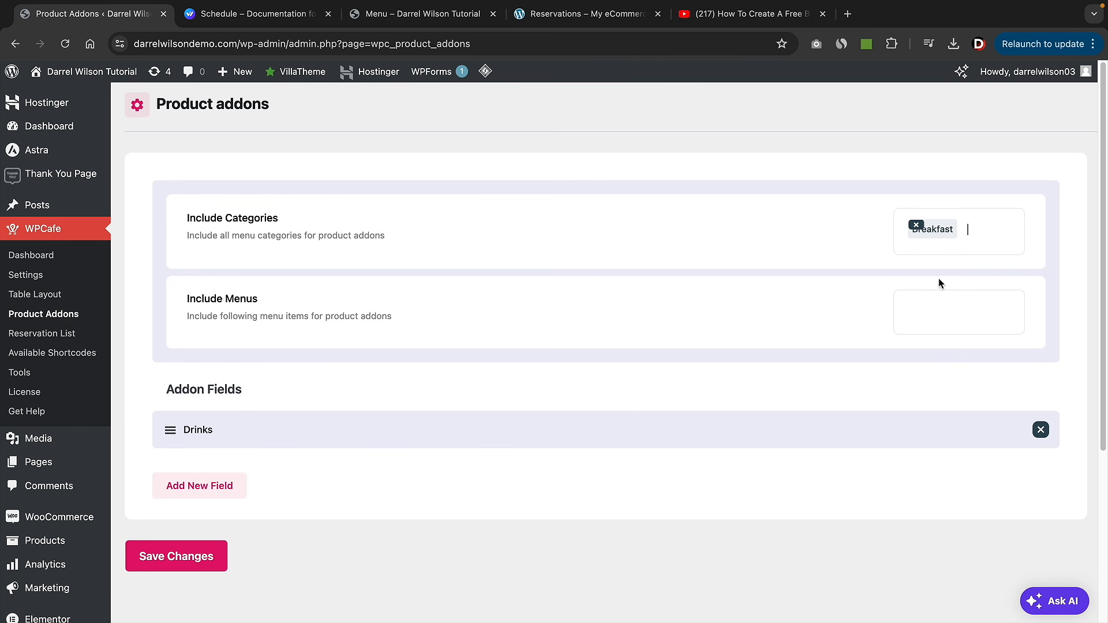
left_click(976, 235)
left_click(957, 307)
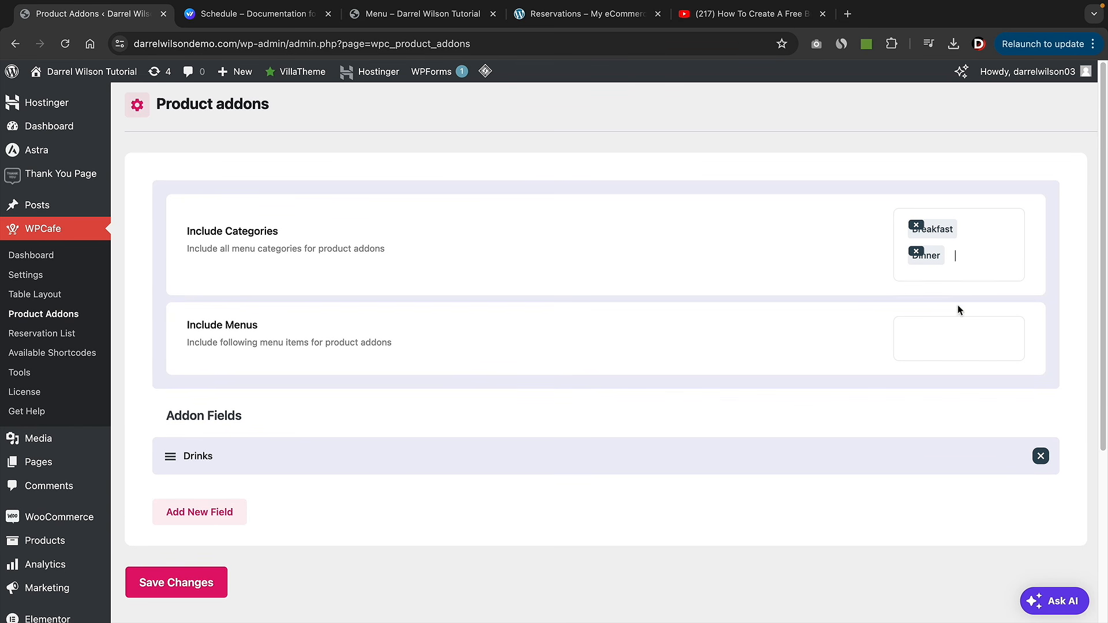
left_click(974, 262)
left_click(954, 354)
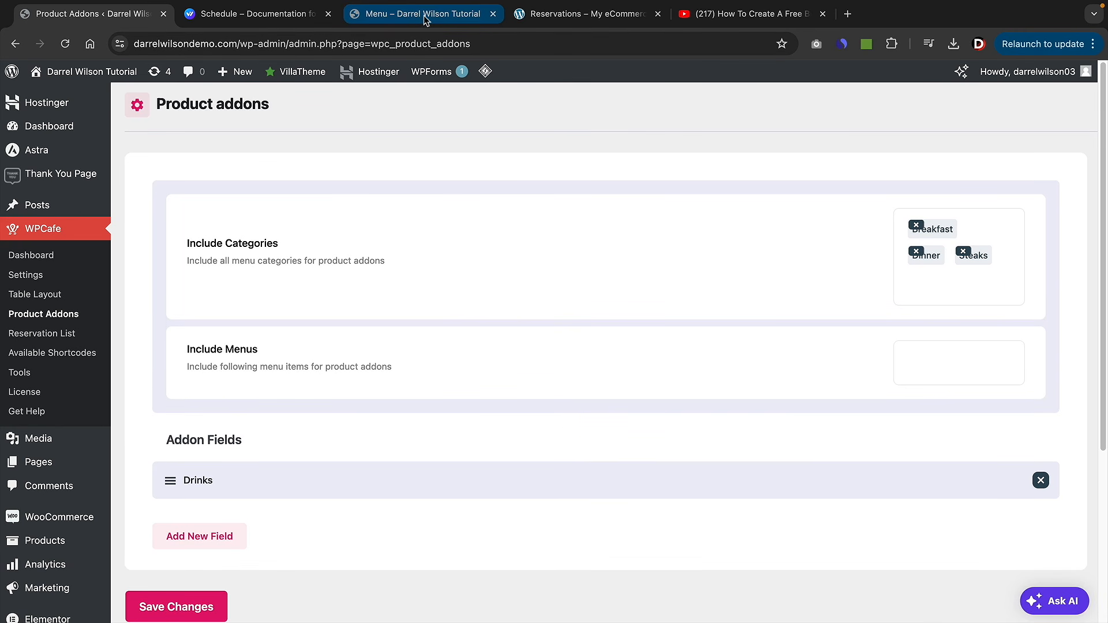
- Open the Super Steak product page and inspect its Drinks addon
left_click(424, 15)
left_click(318, 237)
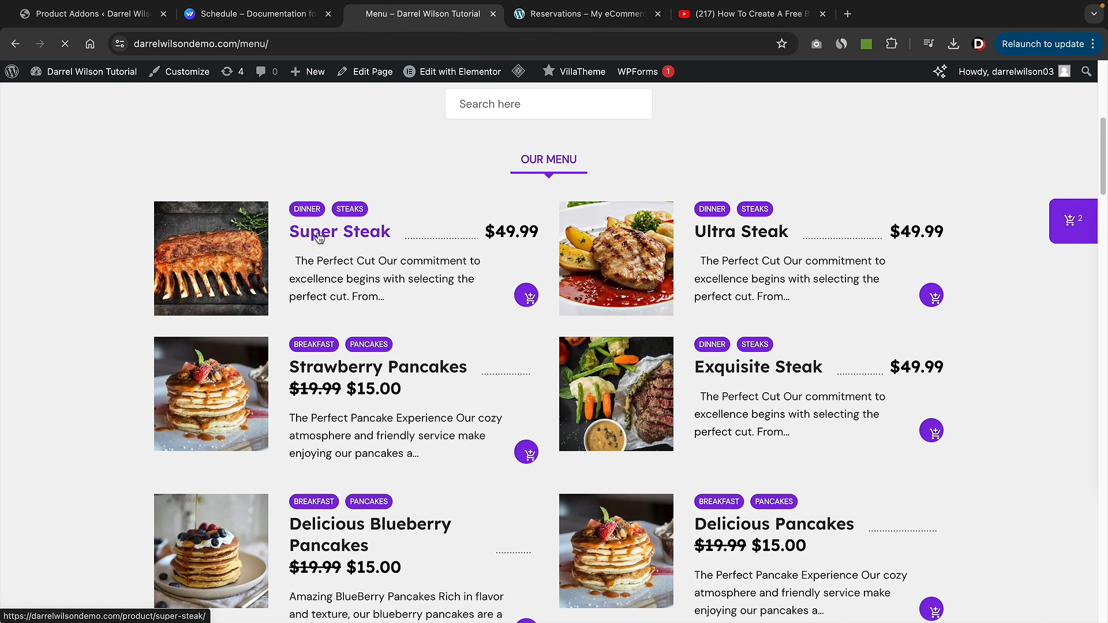
scroll(739, 279, "down", 2)
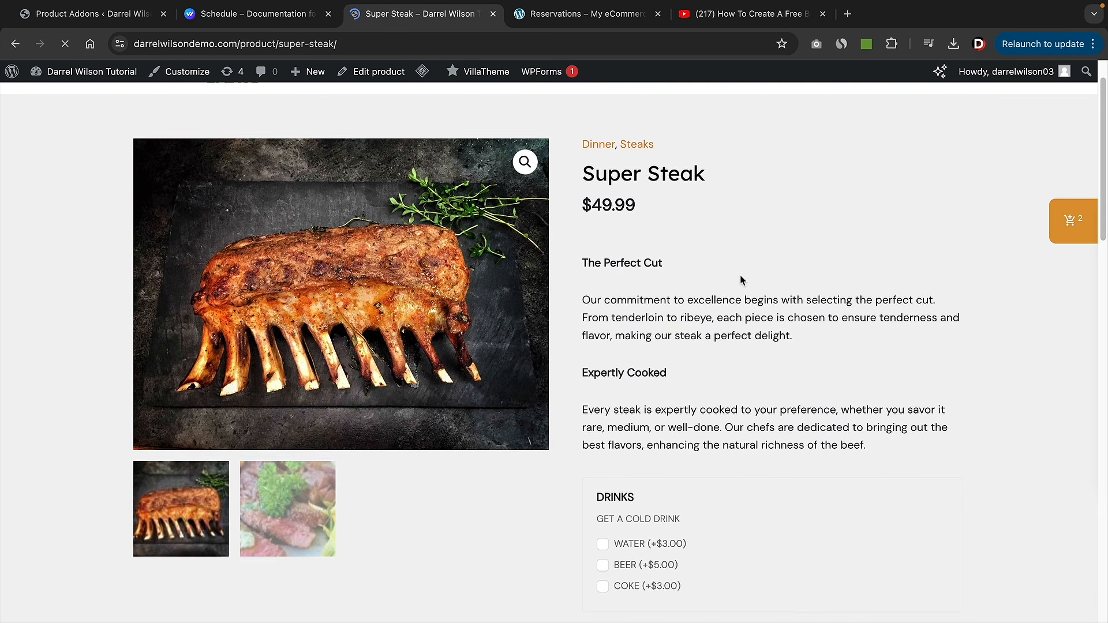
scroll(687, 313, "down", 3)
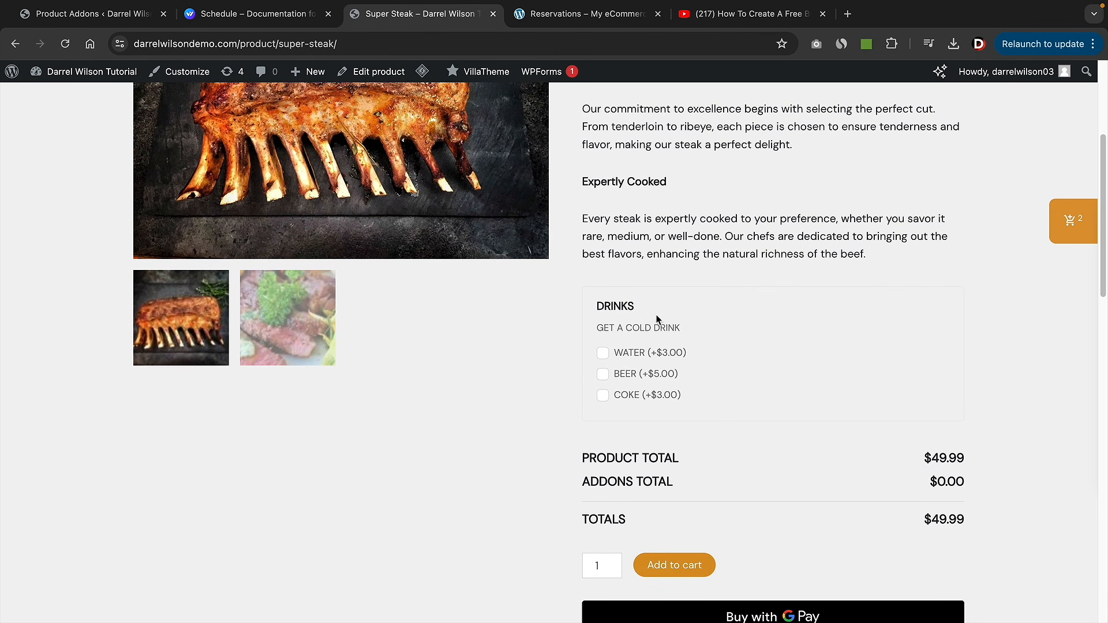
double_click(626, 306)
left_click_drag(686, 352, 629, 353)
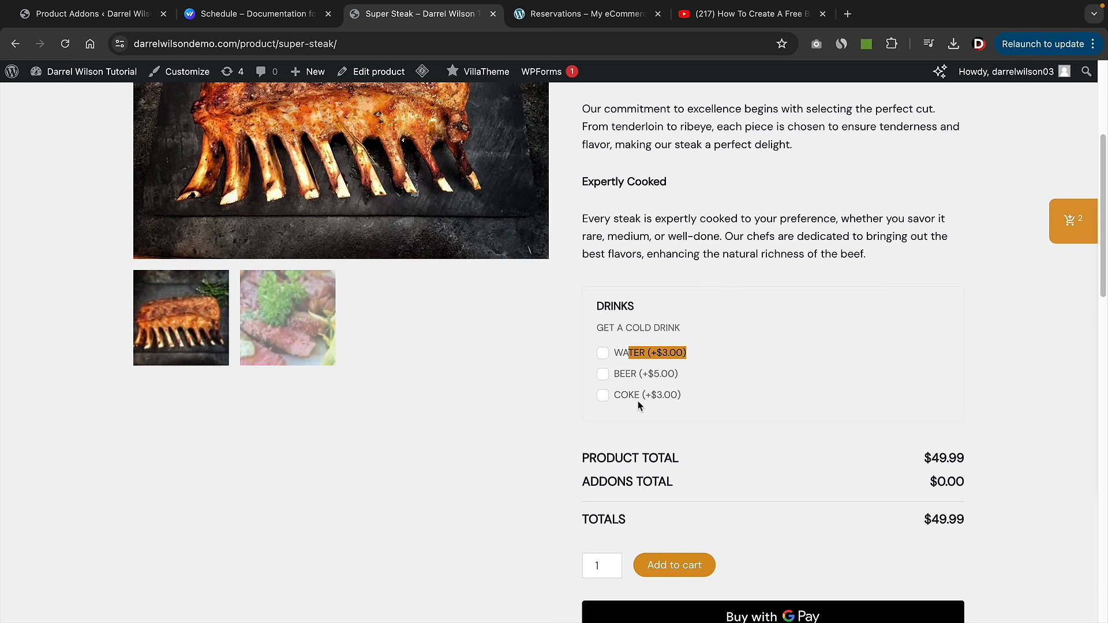
- Tick Water, Beer and Coke, then reload to see Drinks as single-choice options
left_click(602, 353)
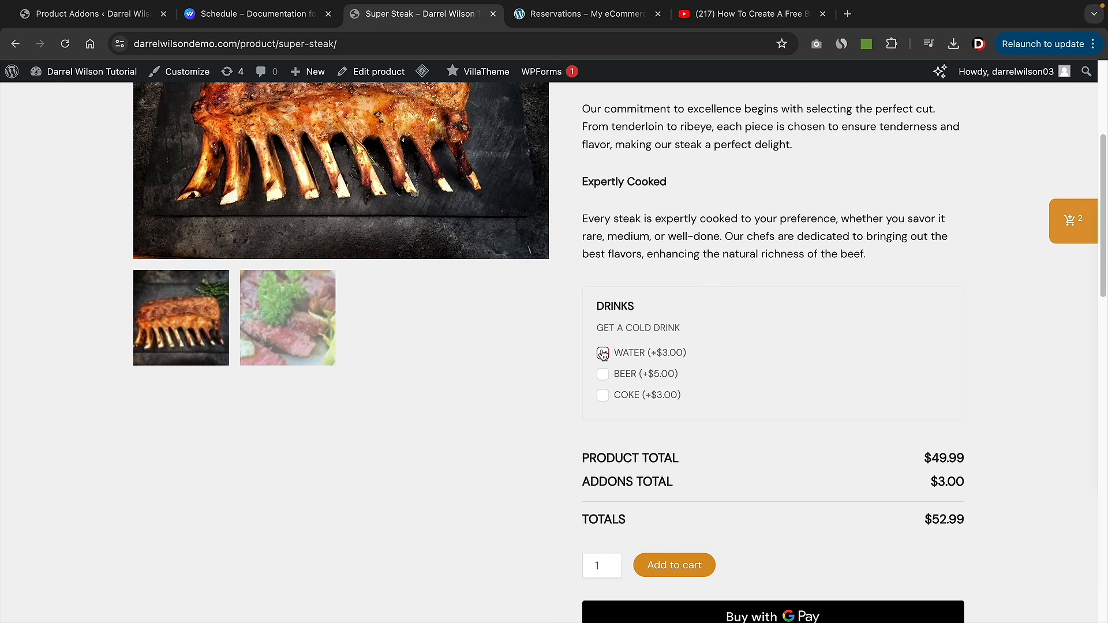
left_click(602, 374)
left_click(602, 395)
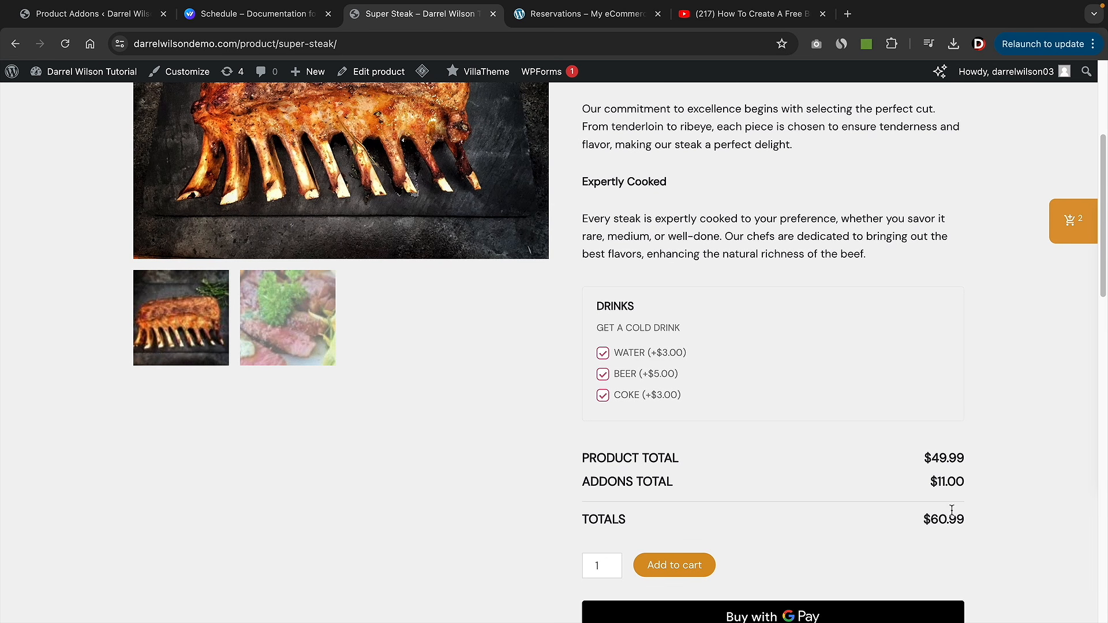
key("super+r")
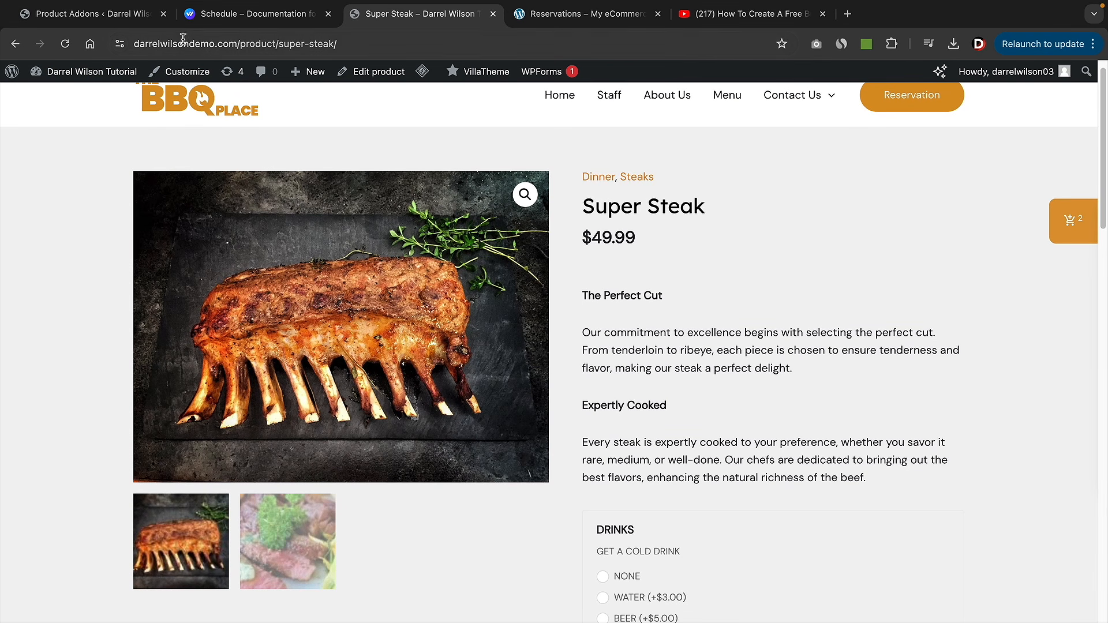
left_click(117, 18)
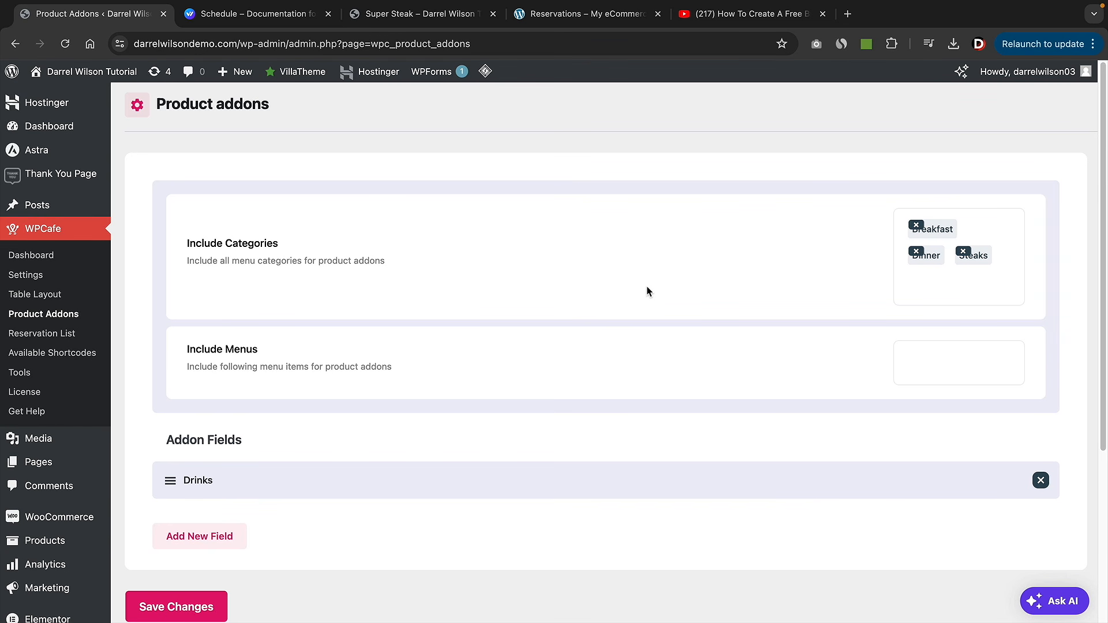
- Edit Super Steak, setting preparation time 0 and delivery time 00:45
left_click(436, 16)
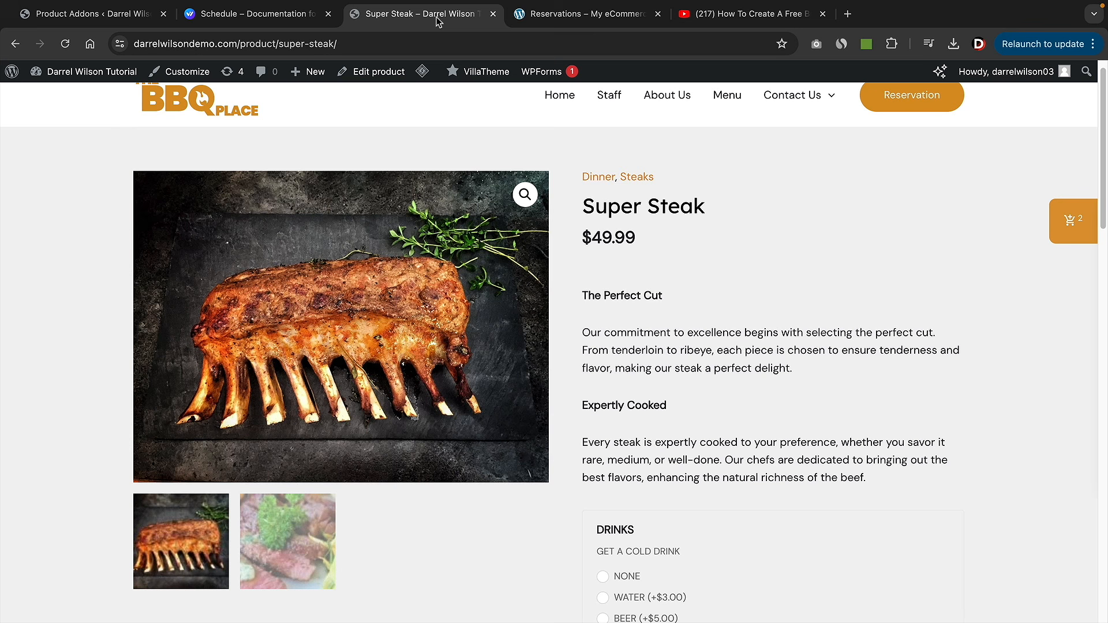
left_click(382, 77)
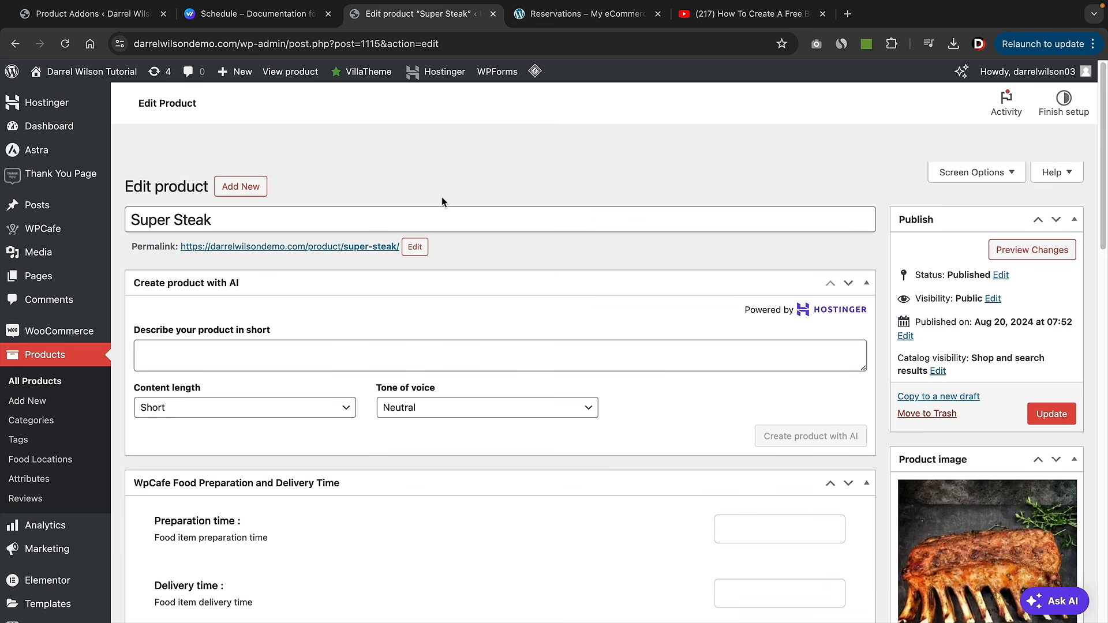
scroll(441, 199, "down", 5)
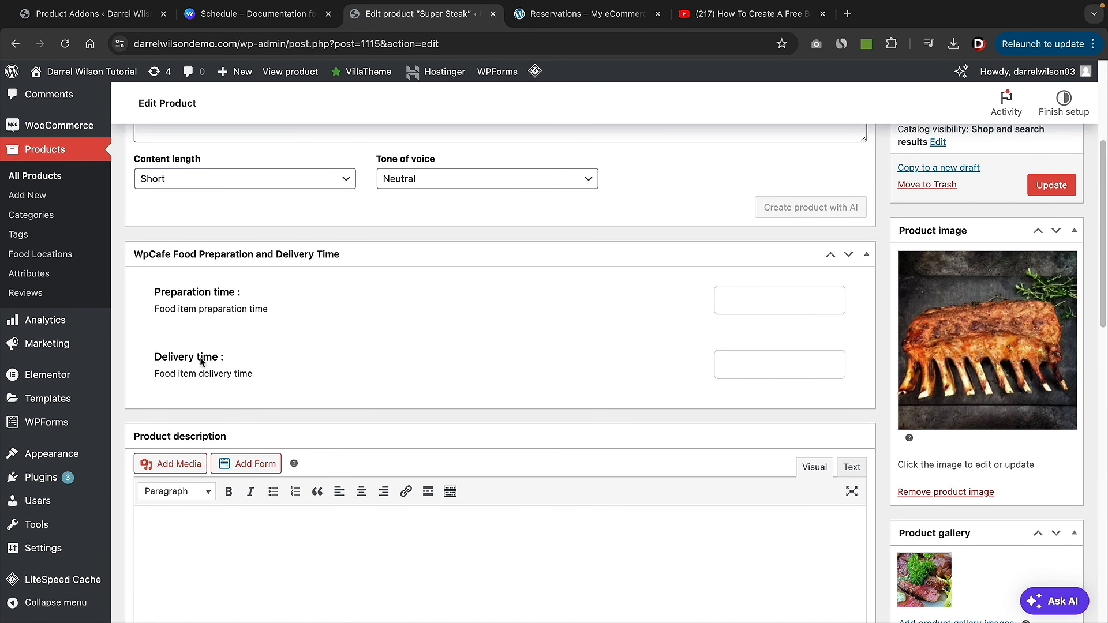
left_click(736, 363)
left_click(741, 295)
type("0")
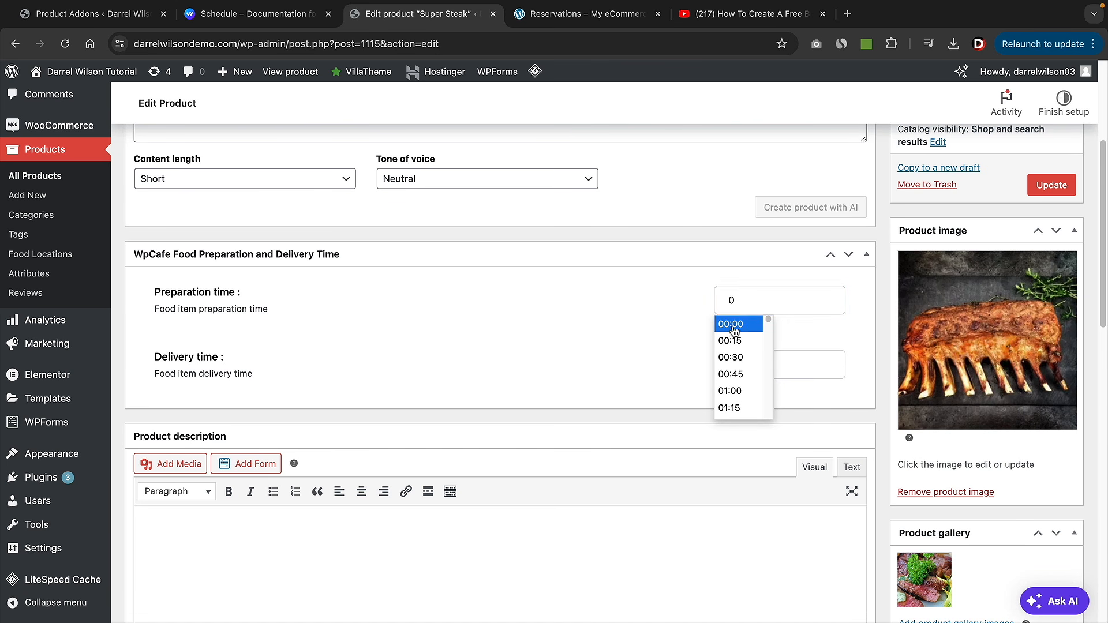
left_click(741, 364)
left_click(732, 439)
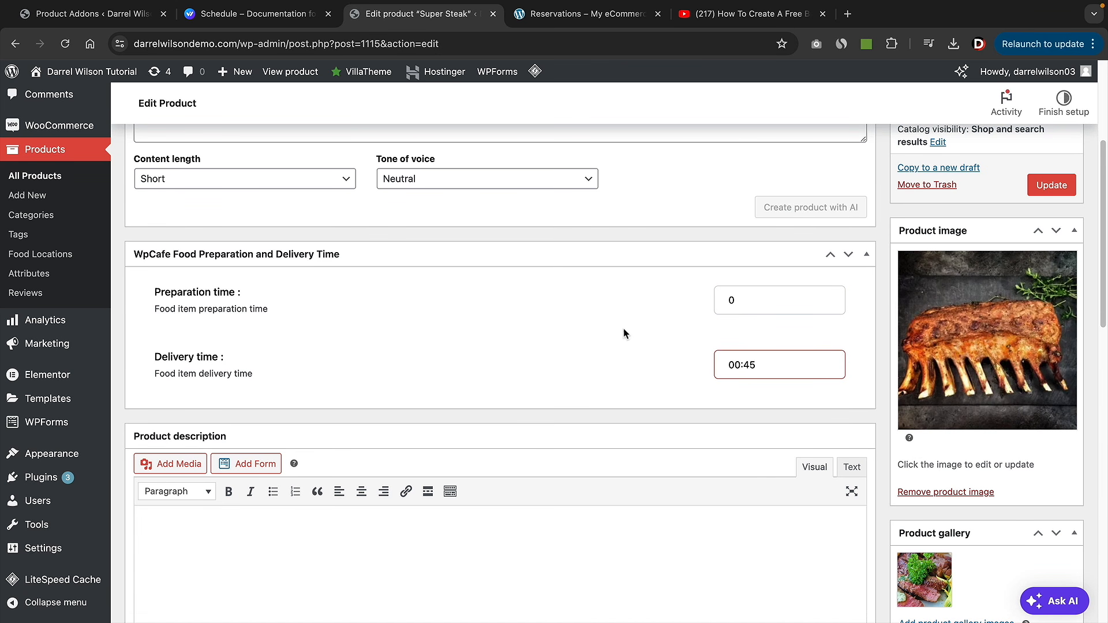
scroll(670, 355, "down", 10)
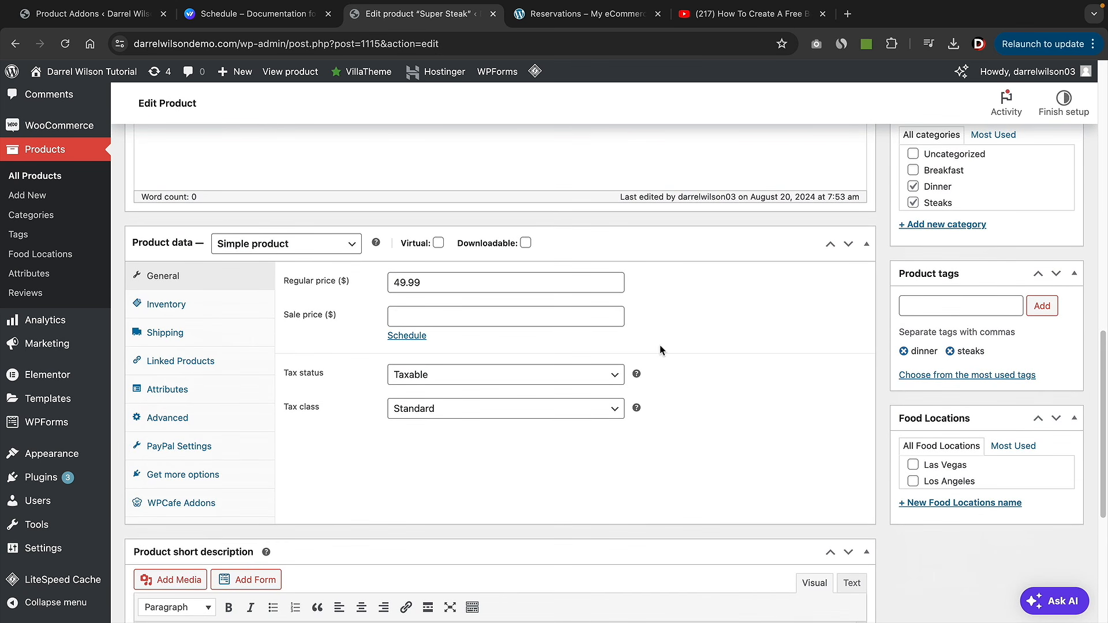
- Add a Sides add-on field to the Super Steak product
left_click(181, 504)
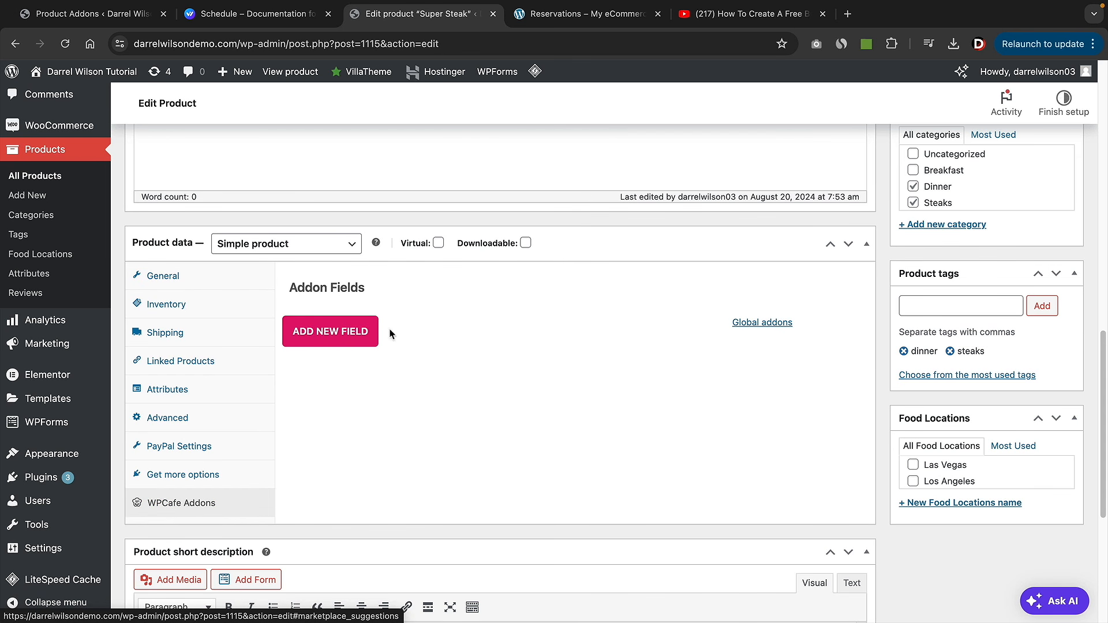
left_click(350, 338)
scroll(416, 332, "down", 3)
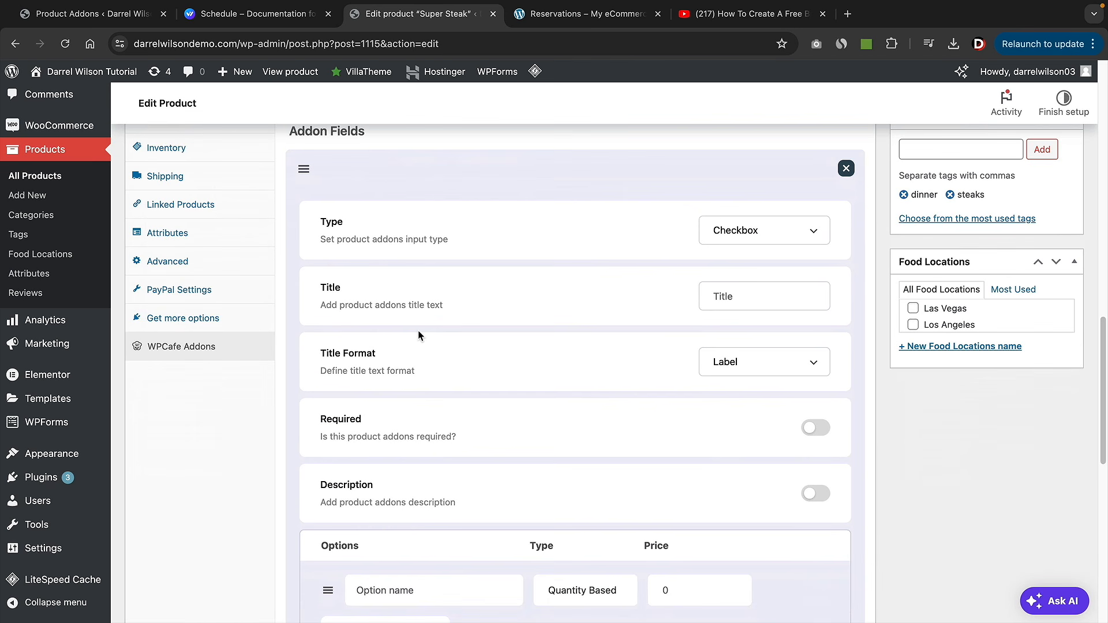
scroll(461, 332, "up", 1)
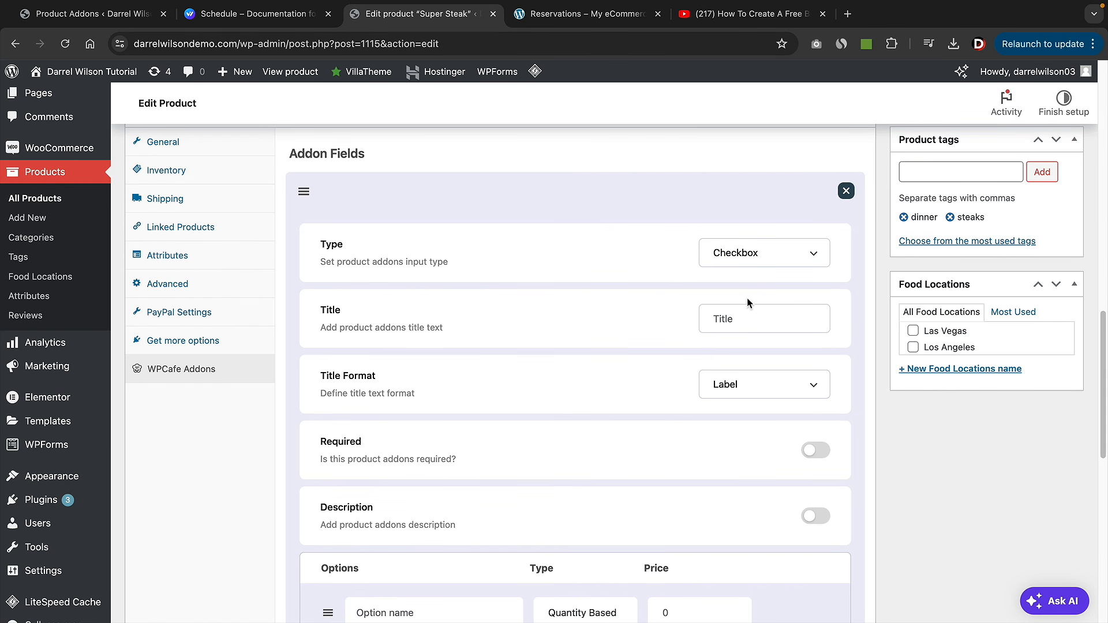
left_click(764, 322)
type("Sides")
key("Tab")
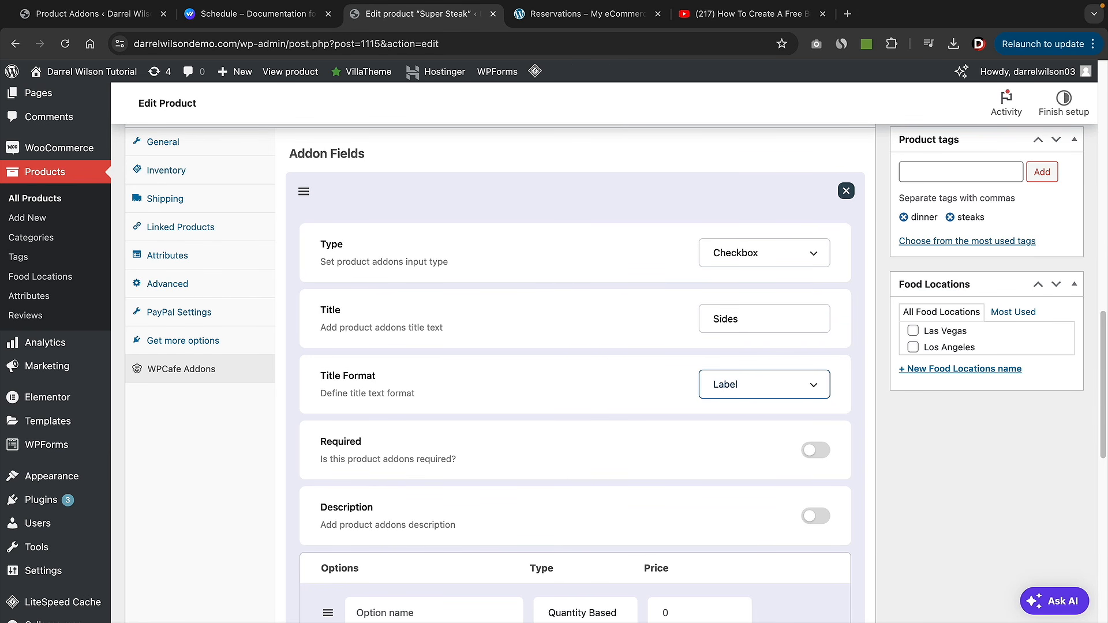
scroll(774, 316, "down", 3)
- Give Sides the options French Fries at 5 and Mash Potatoes
left_click(455, 460)
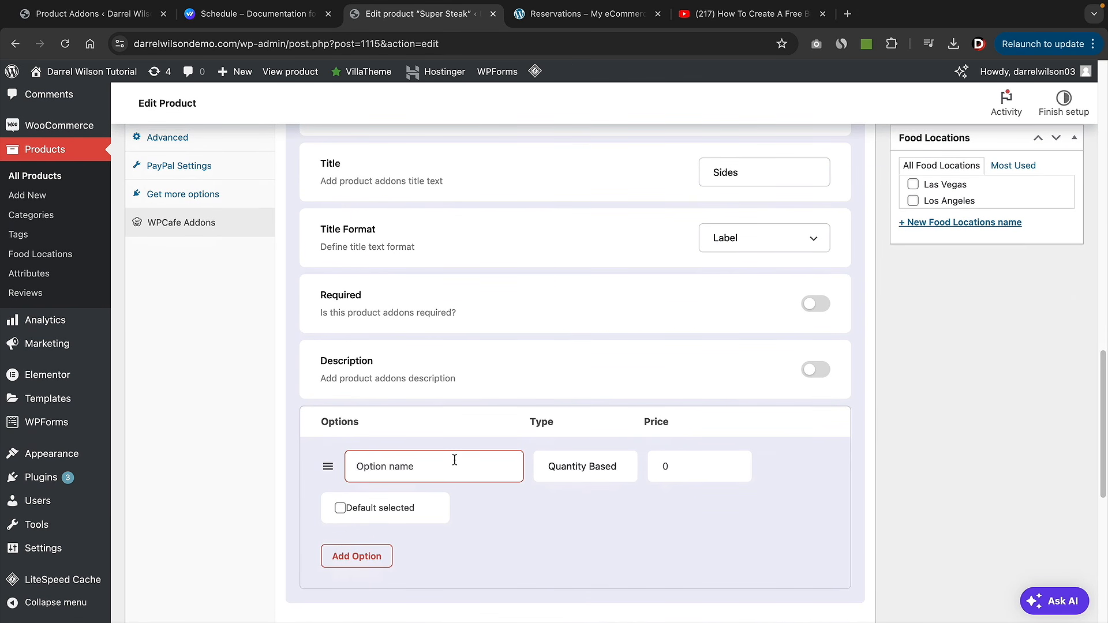
type("French Fries")
left_click(663, 466)
type("5")
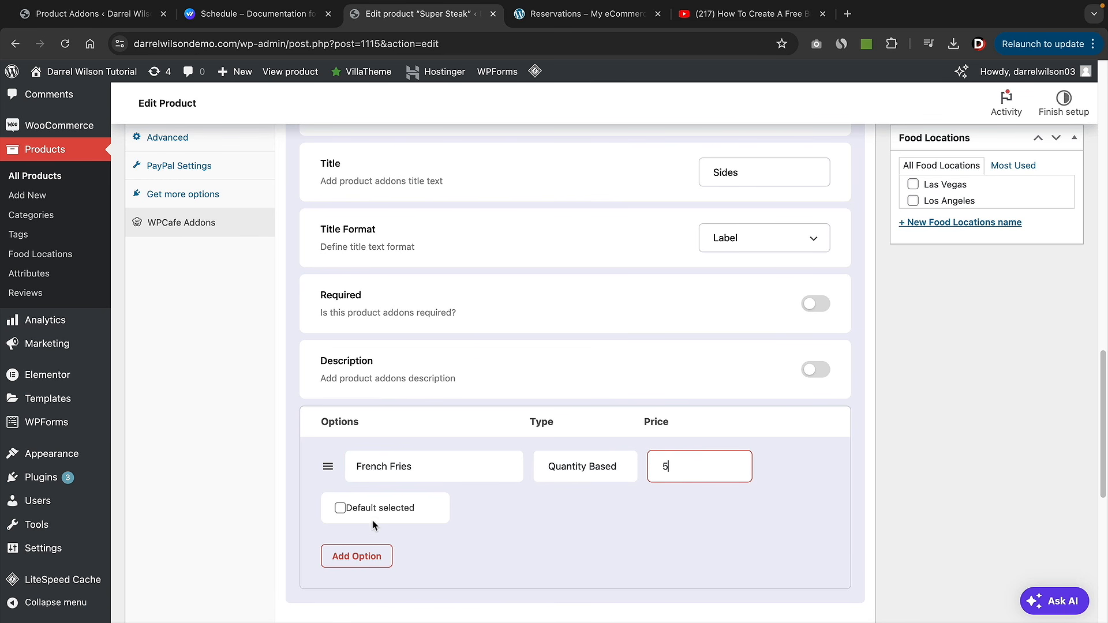
left_click(357, 556)
left_click(392, 548)
type("M")
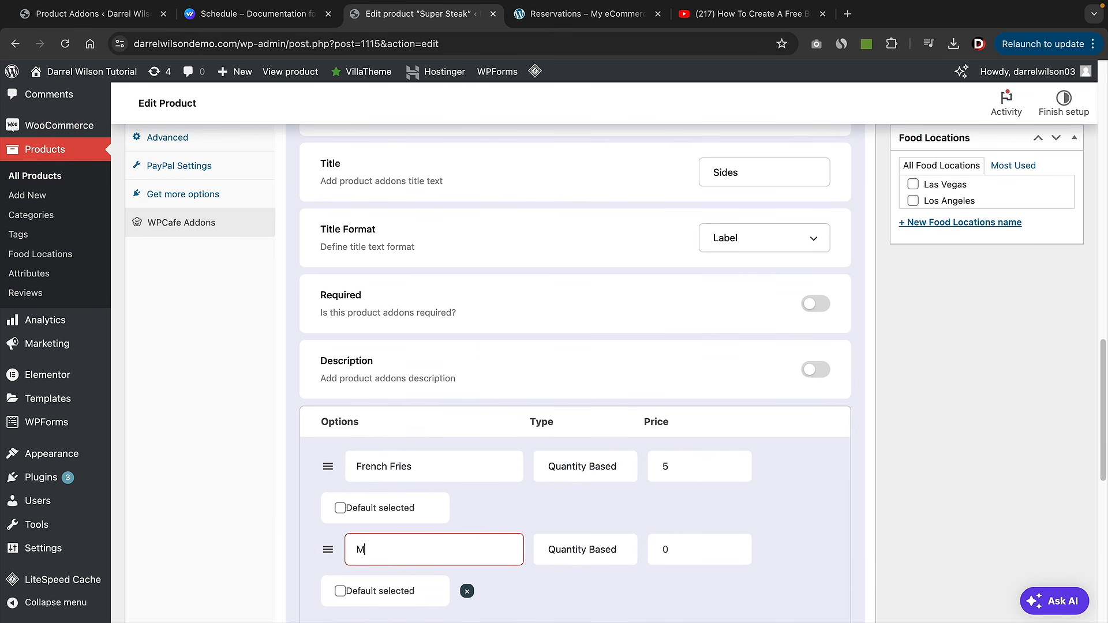
type("ash Potatoes")
scroll(416, 544, "down", 2)
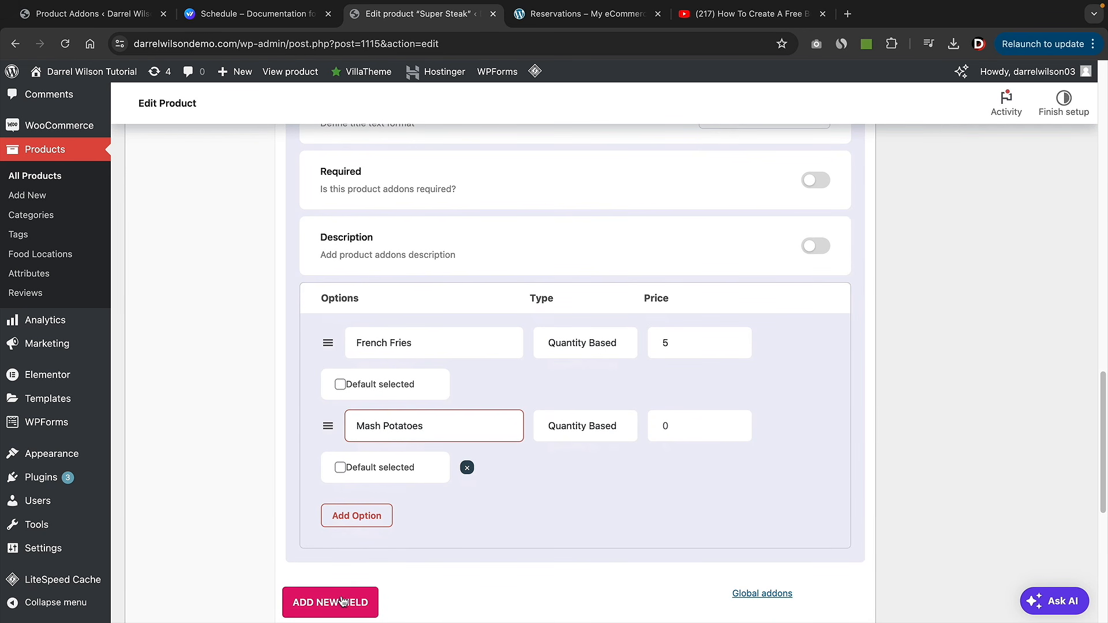
scroll(350, 588, "down", 1)
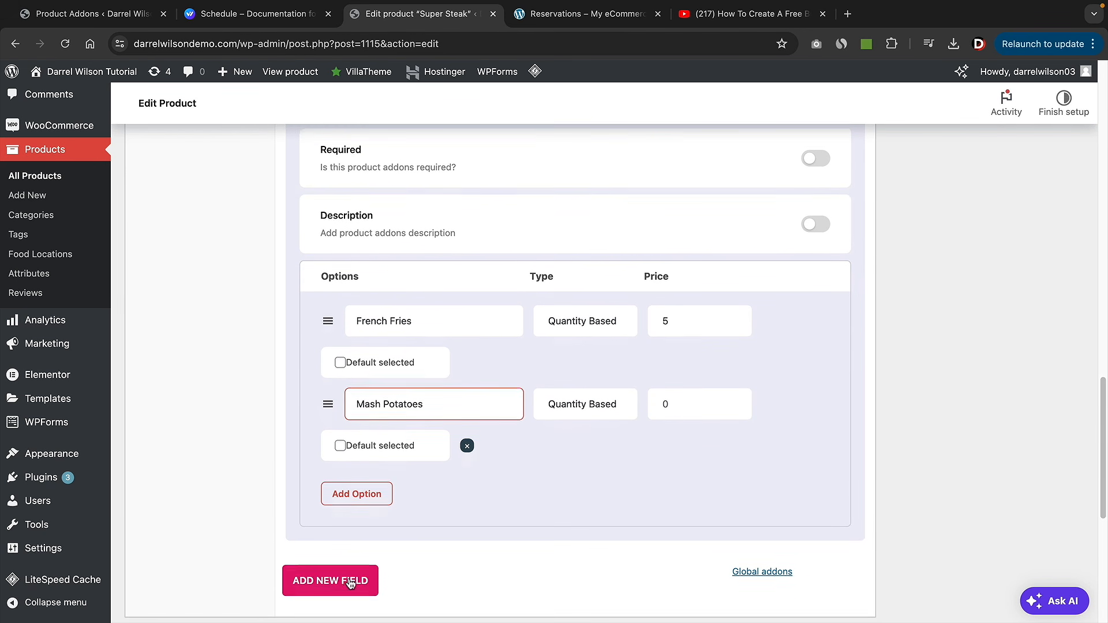
- Add a Long Text field titled 'How To Cook?' with placeholder 'Medium?'
left_click(391, 555)
scroll(410, 550, "down", 2)
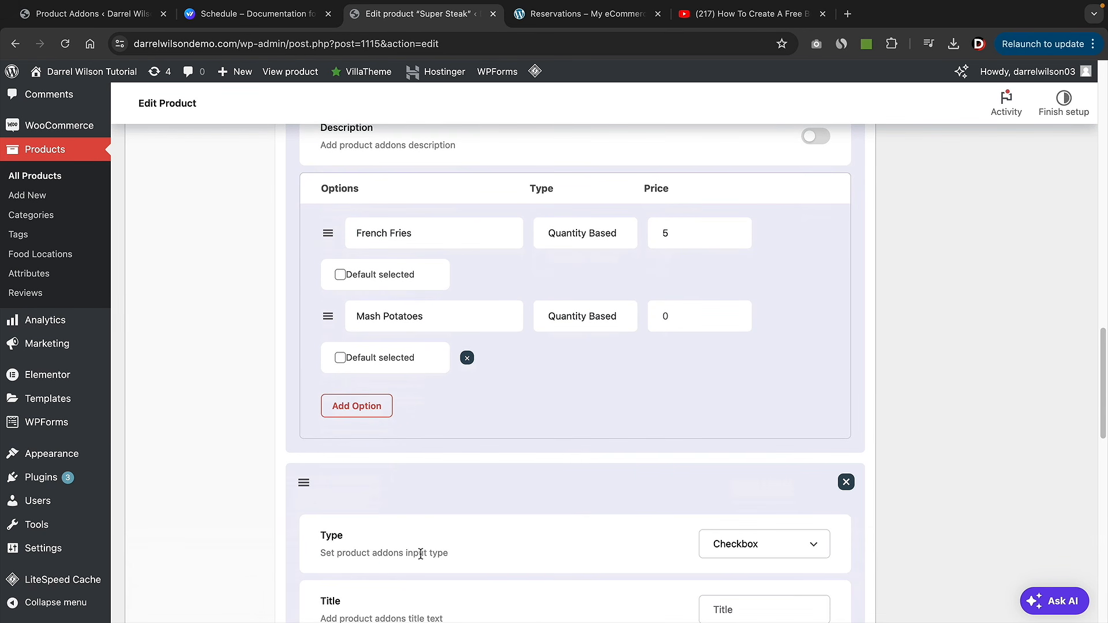
scroll(424, 555, "down", 5)
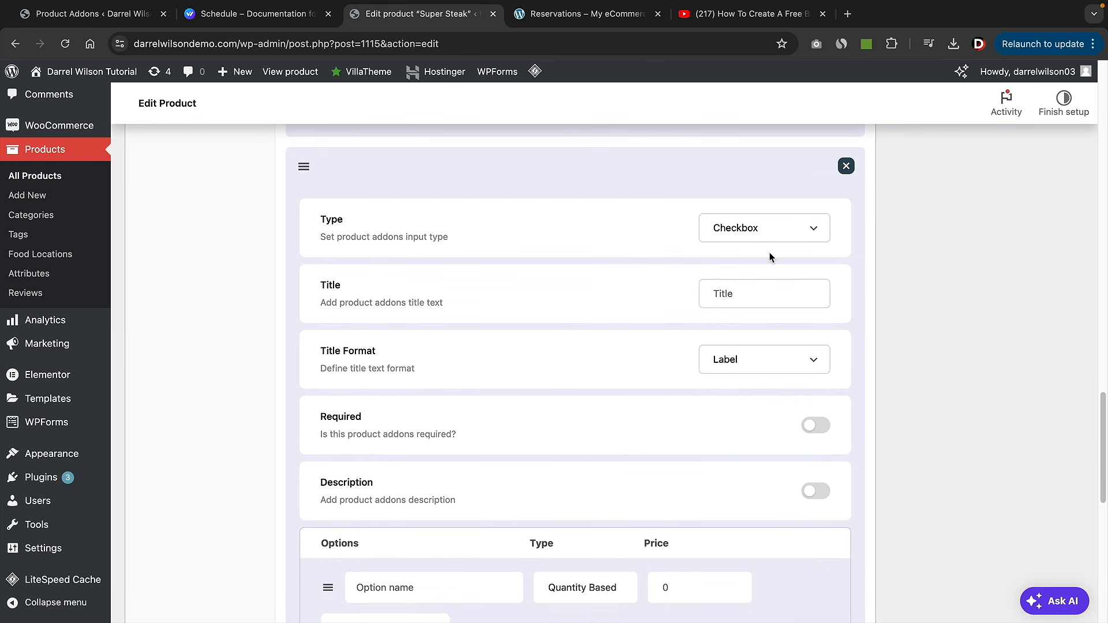
left_click(767, 232)
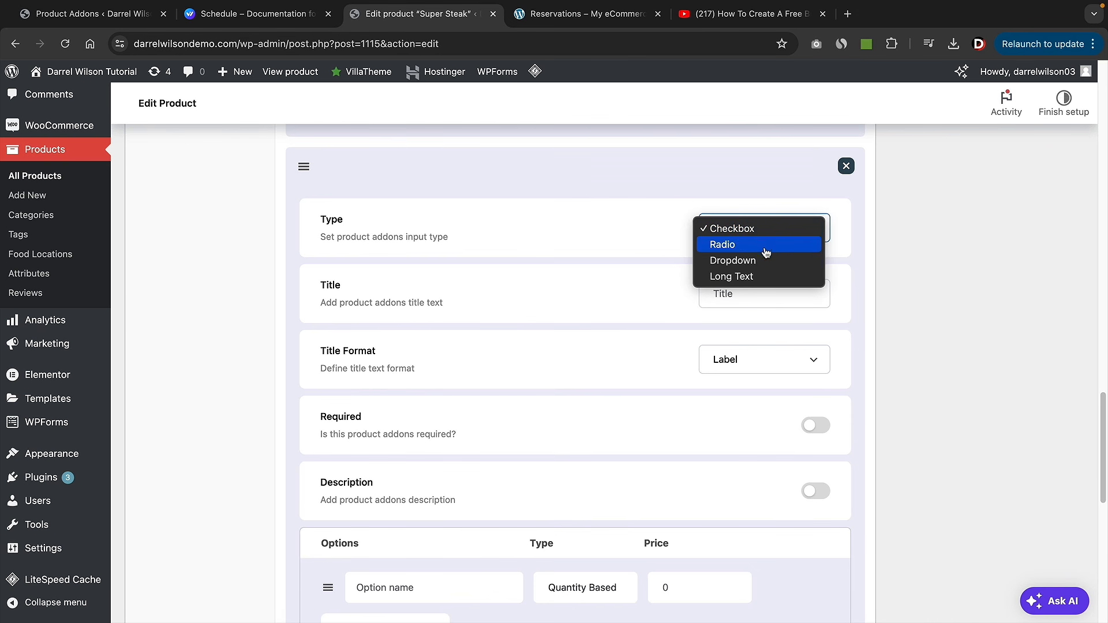
left_click(761, 275)
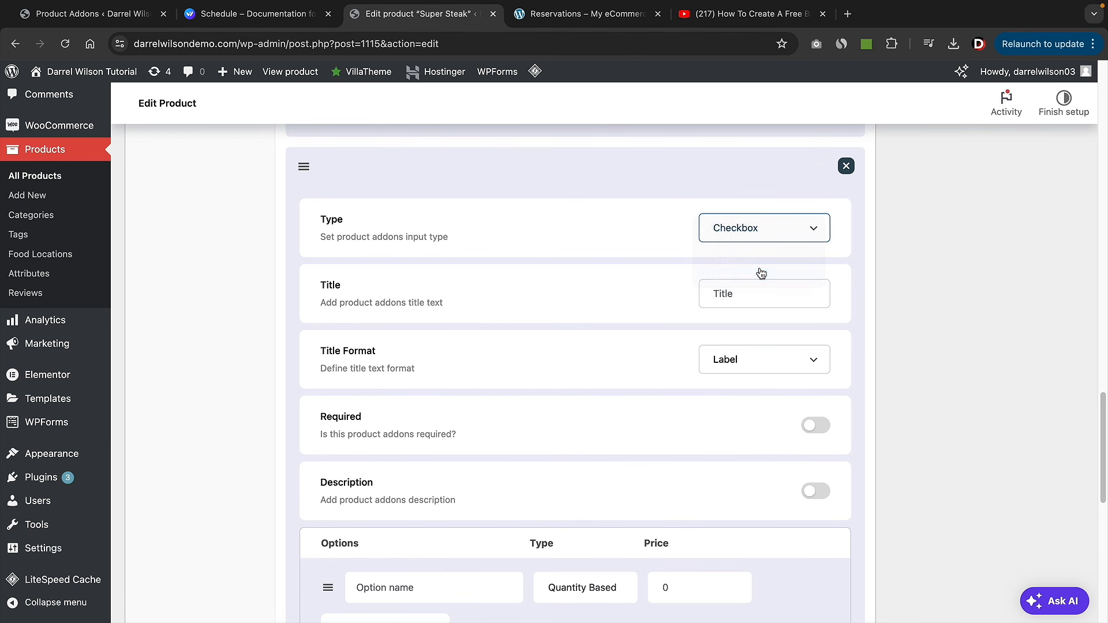
left_click(774, 237)
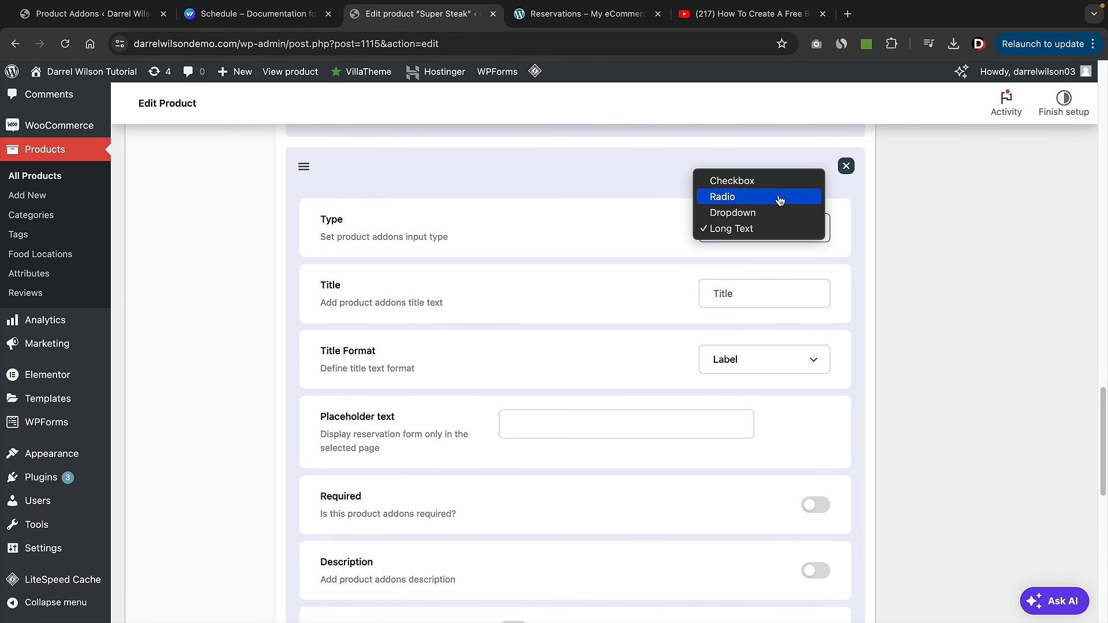
left_click(775, 228)
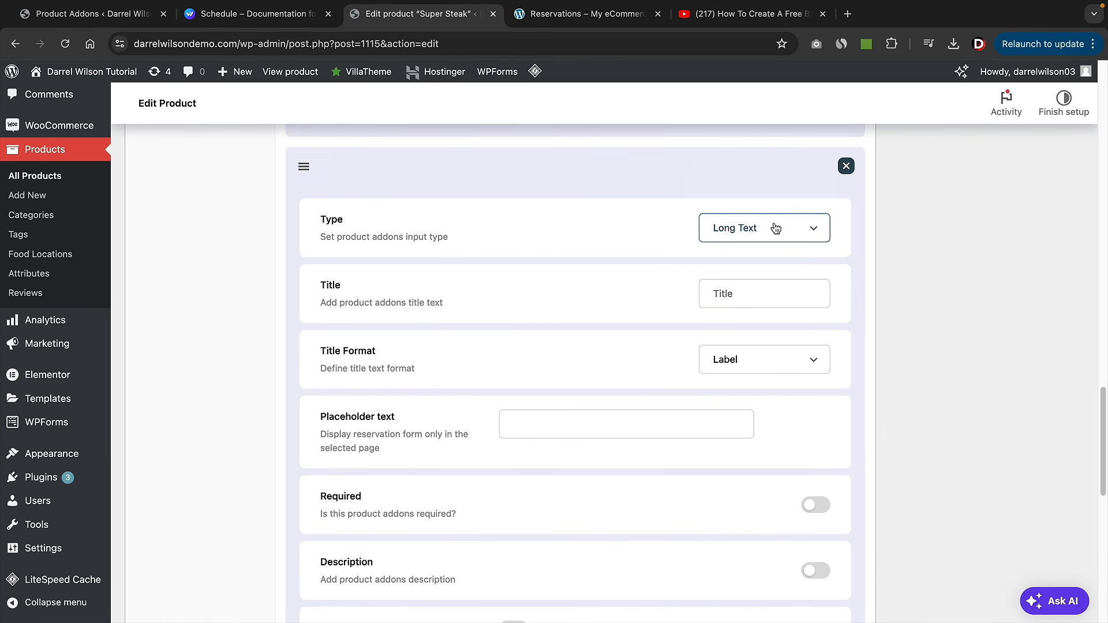
left_click(758, 301)
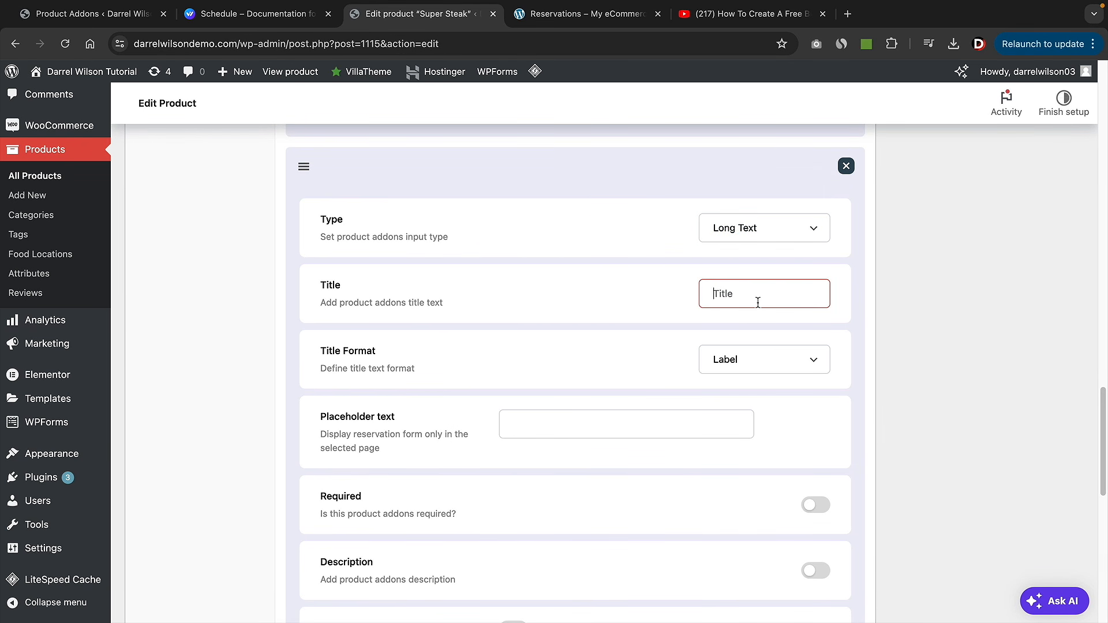
type("How To Cook?")
key("Tab")
key("Tab")
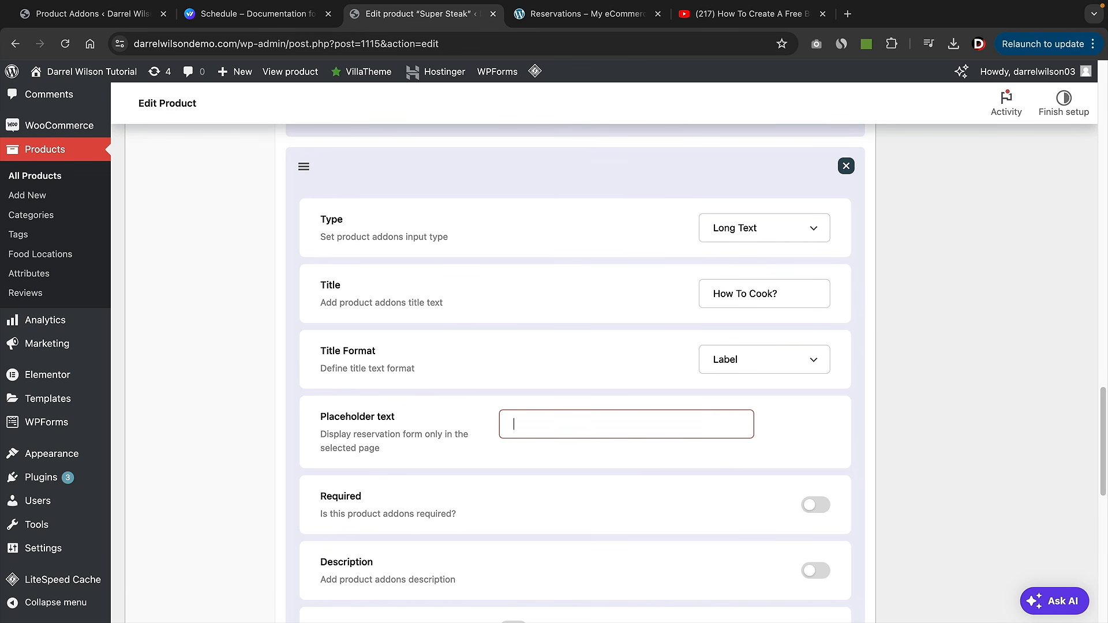
type("Medium?")
scroll(745, 416, "down", 3)
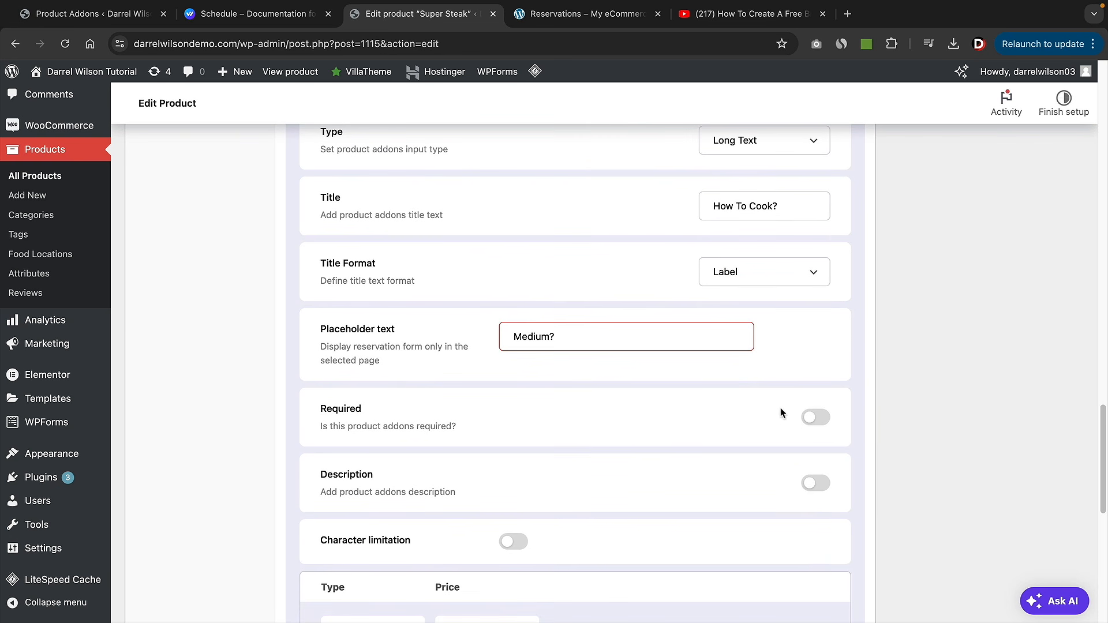
- Make How To Cook? required, described 'How Do You Want It Cooked?', with no character limit
left_click(813, 417)
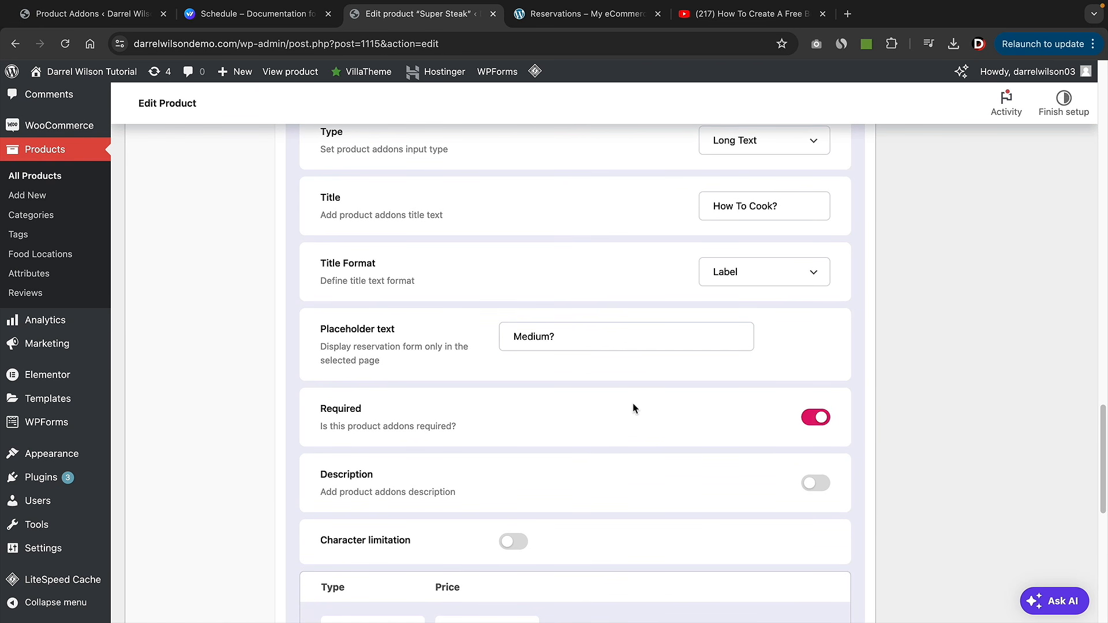
scroll(633, 408, "down", 6)
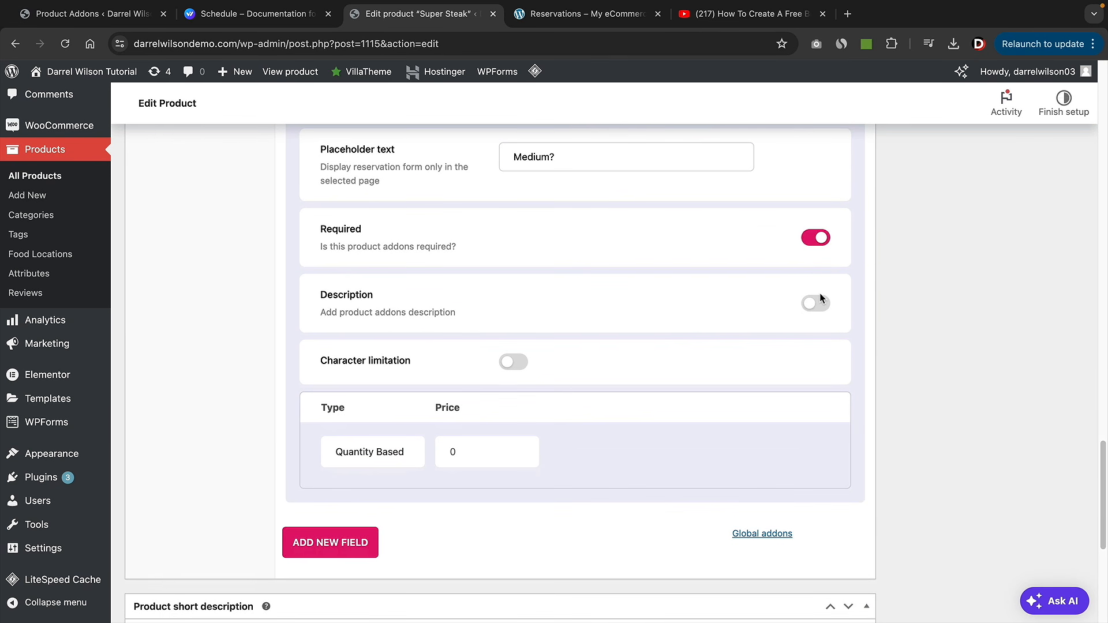
left_click(817, 302)
left_click(740, 355)
type("How ")
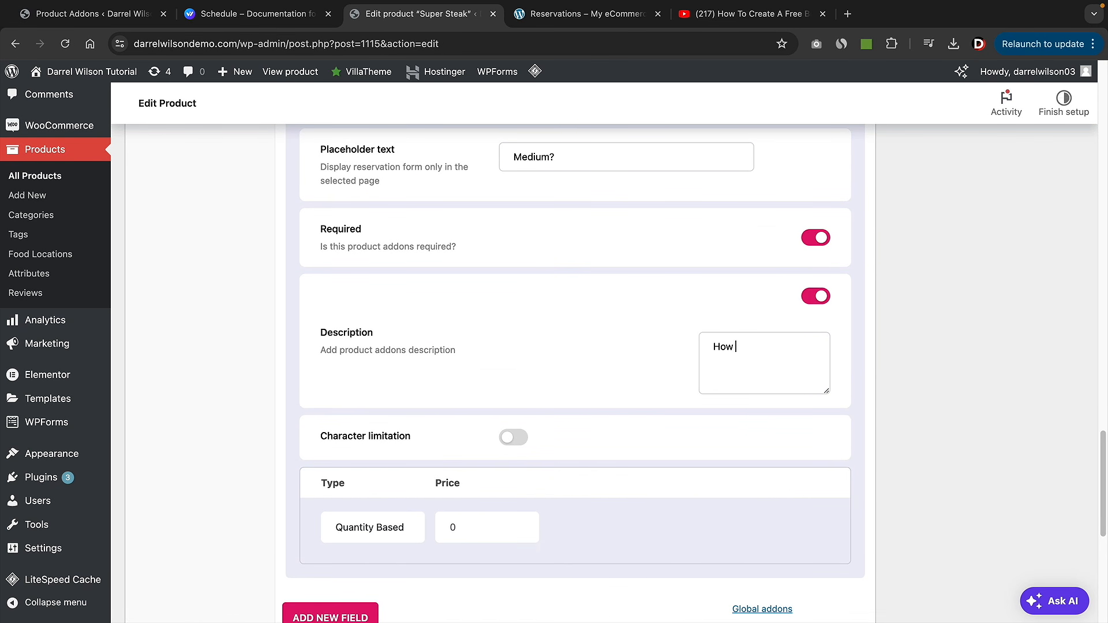
type("Do You Want It Cooked?")
scroll(699, 373, "down", 1)
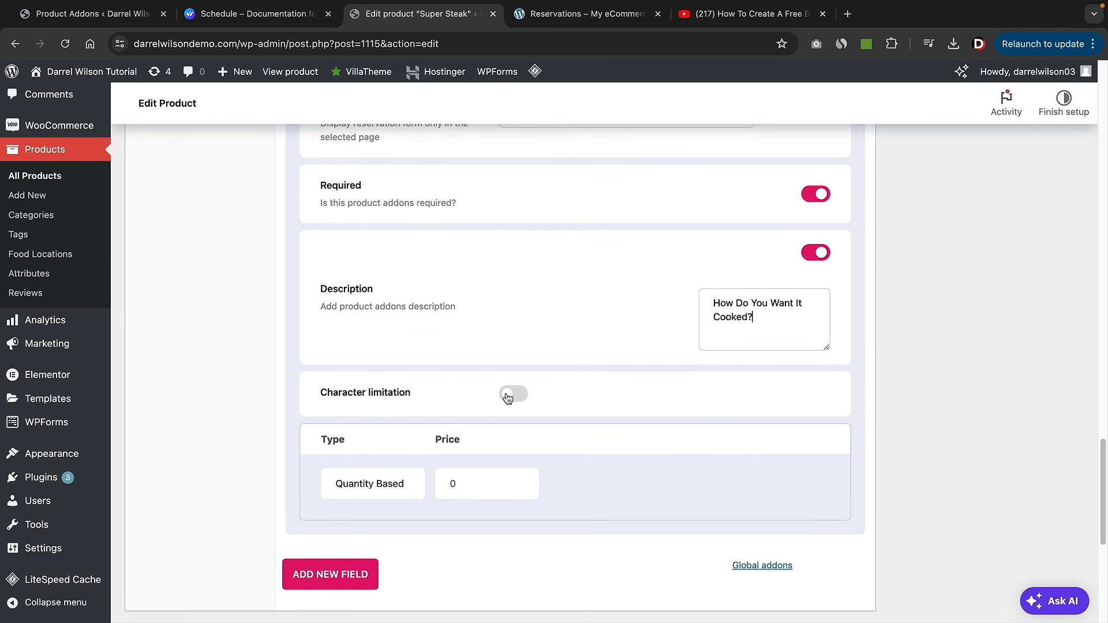
left_click(508, 396)
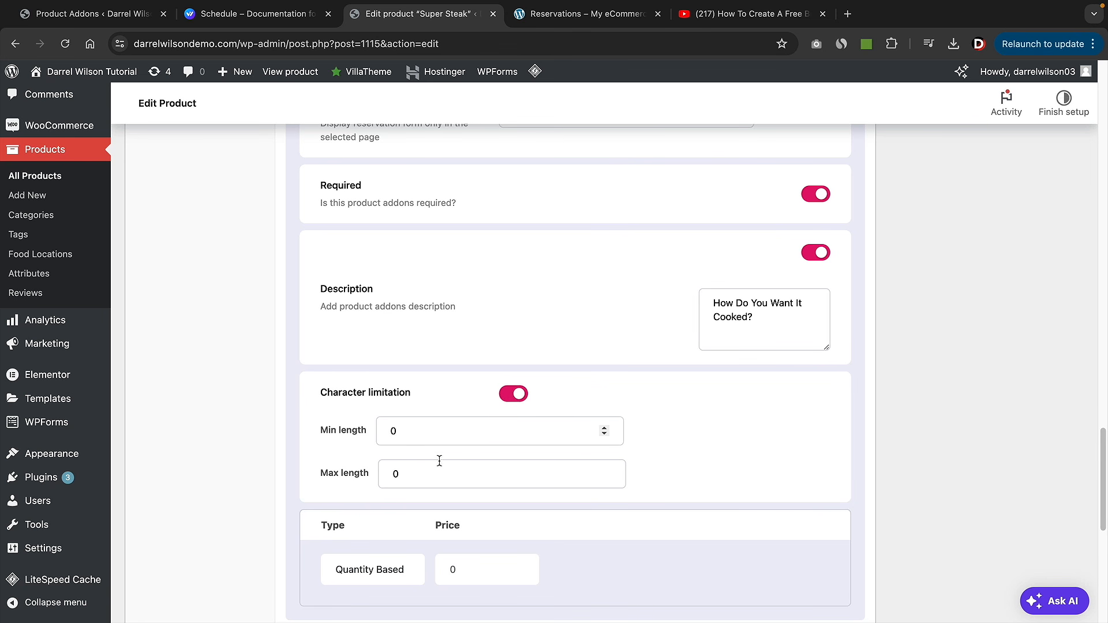
left_click(514, 395)
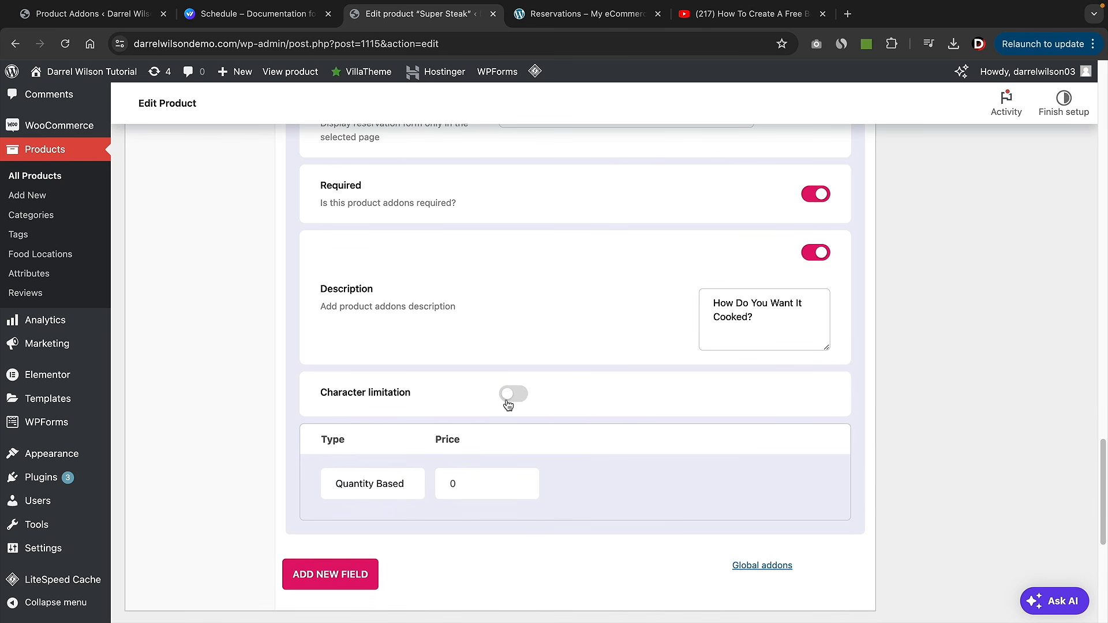
scroll(490, 520, "down", 1)
scroll(462, 478, "down", 1)
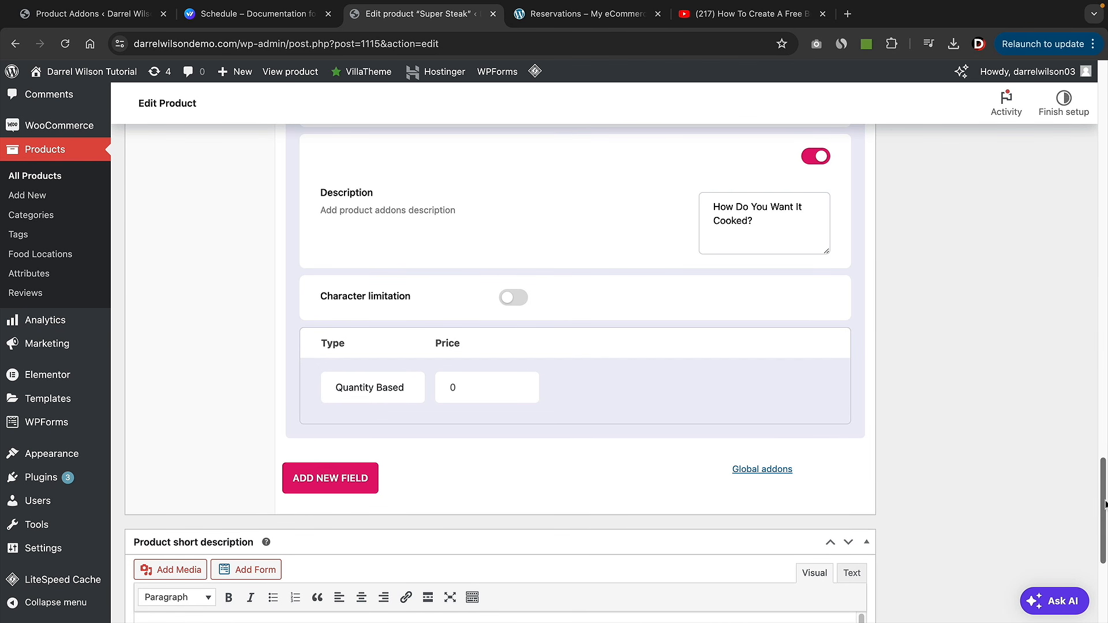
left_click_drag(1103, 502, 1106, 86)
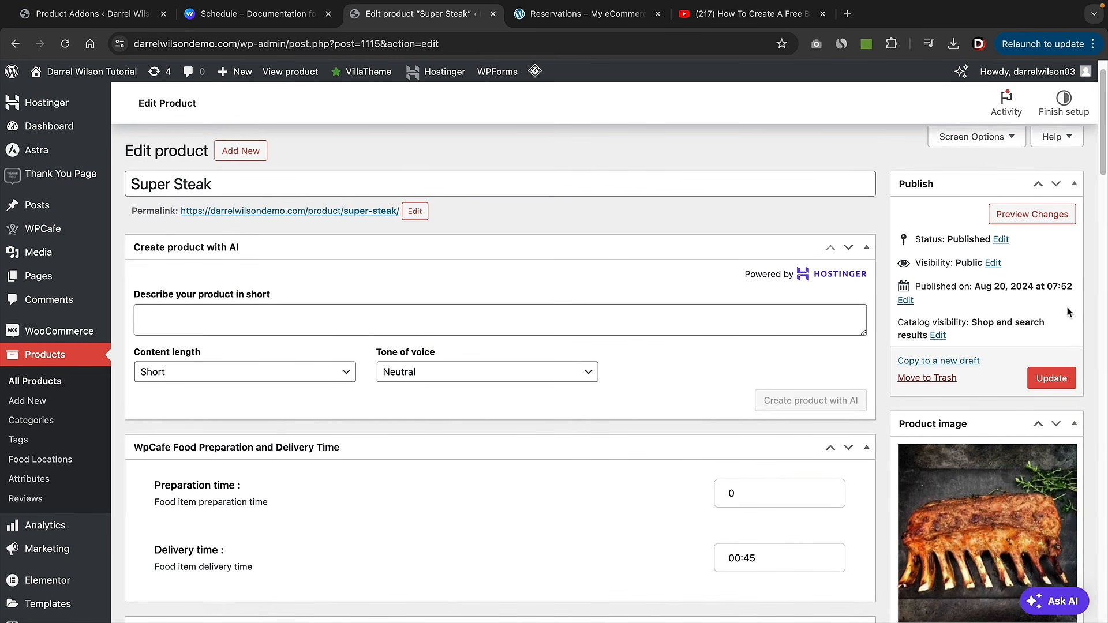
- Save the Super Steak product changes and view its live product page
left_click(1041, 379)
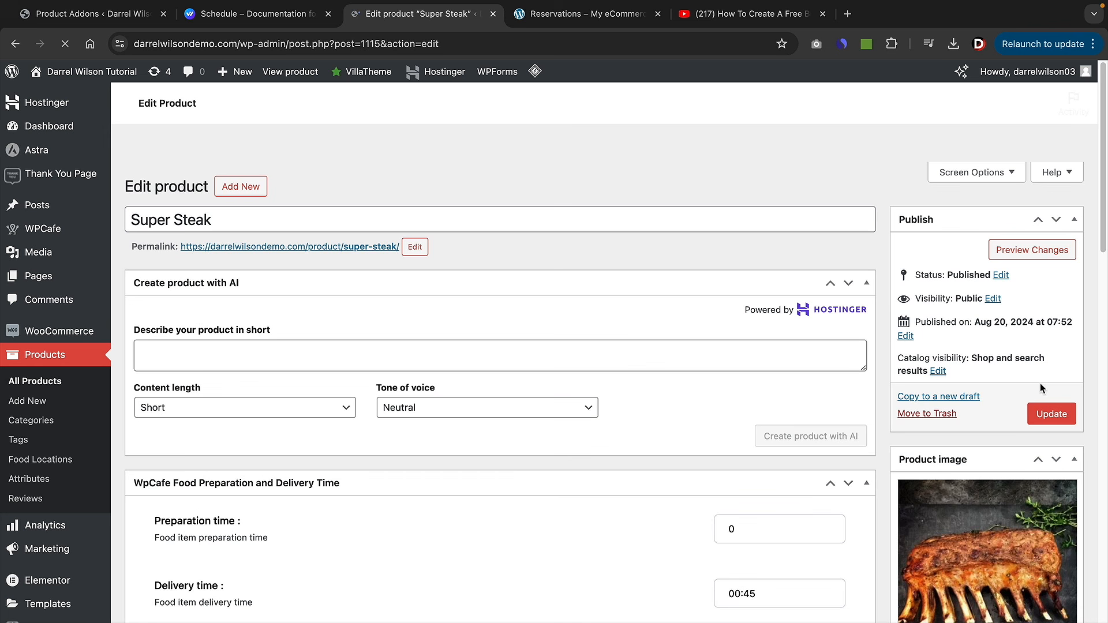
left_click(293, 74)
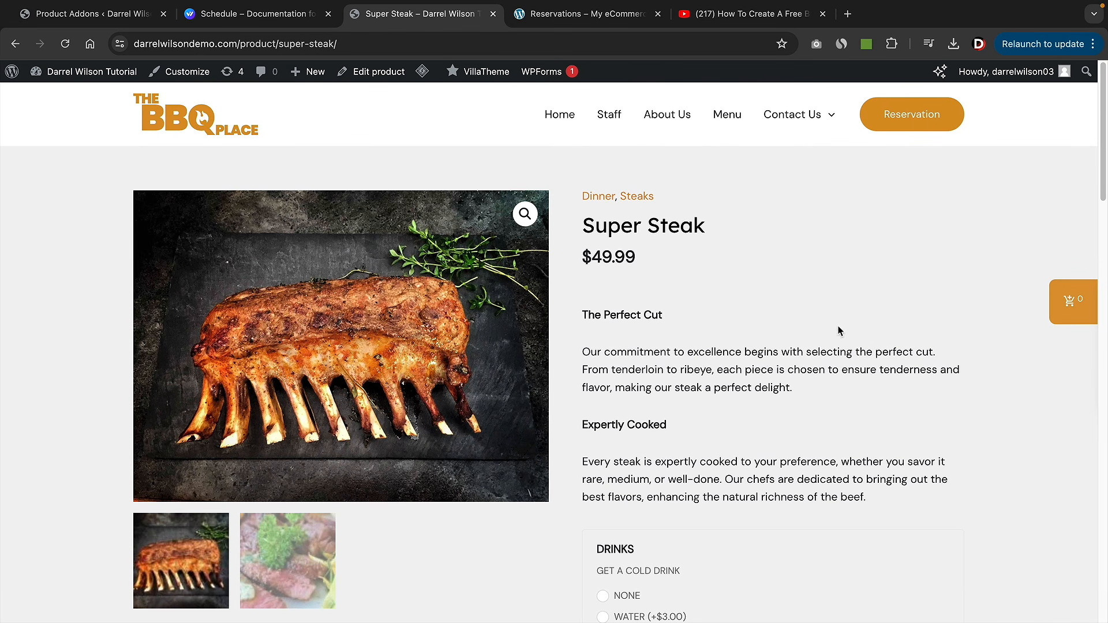
scroll(808, 327, "down", 3)
scroll(744, 317, "down", 2)
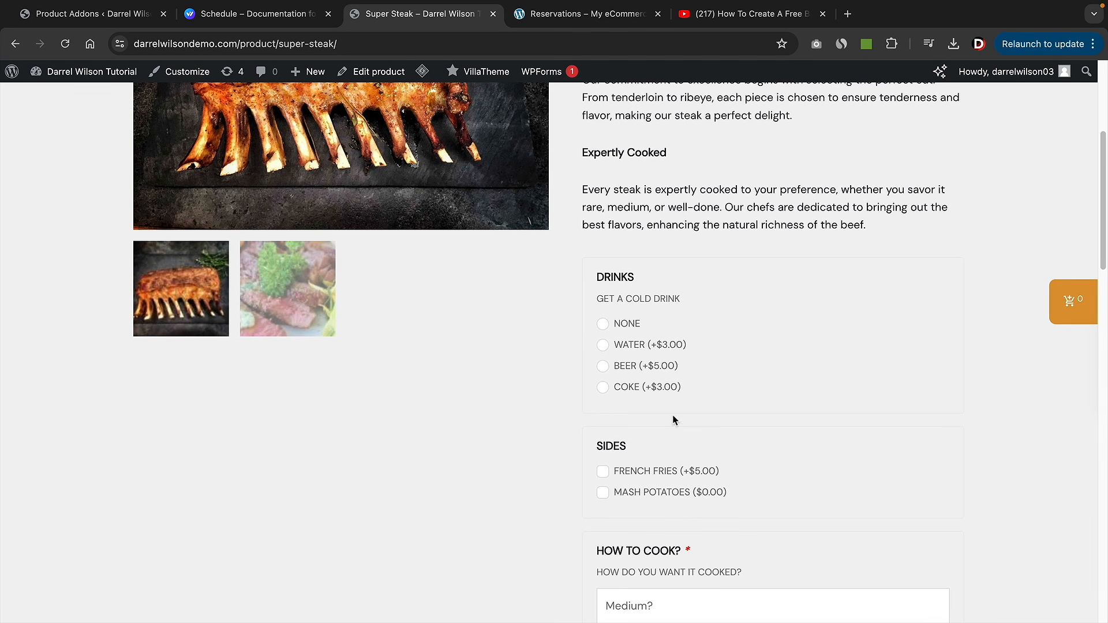
scroll(634, 444, "up", 5)
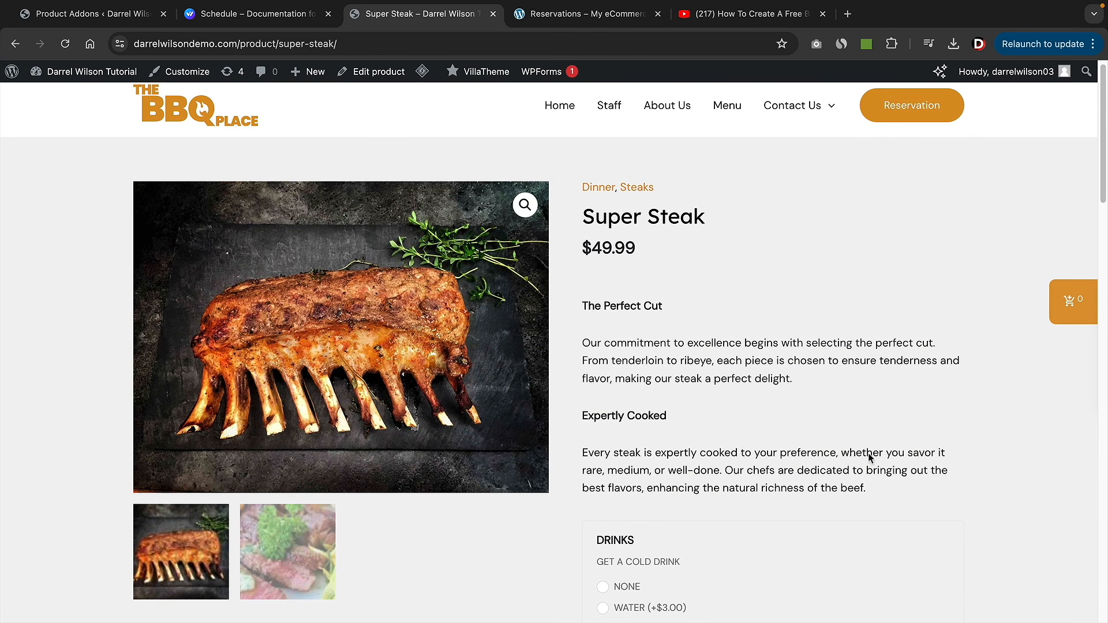
left_click_drag(891, 492, 595, 421)
scroll(700, 341, "down", 1)
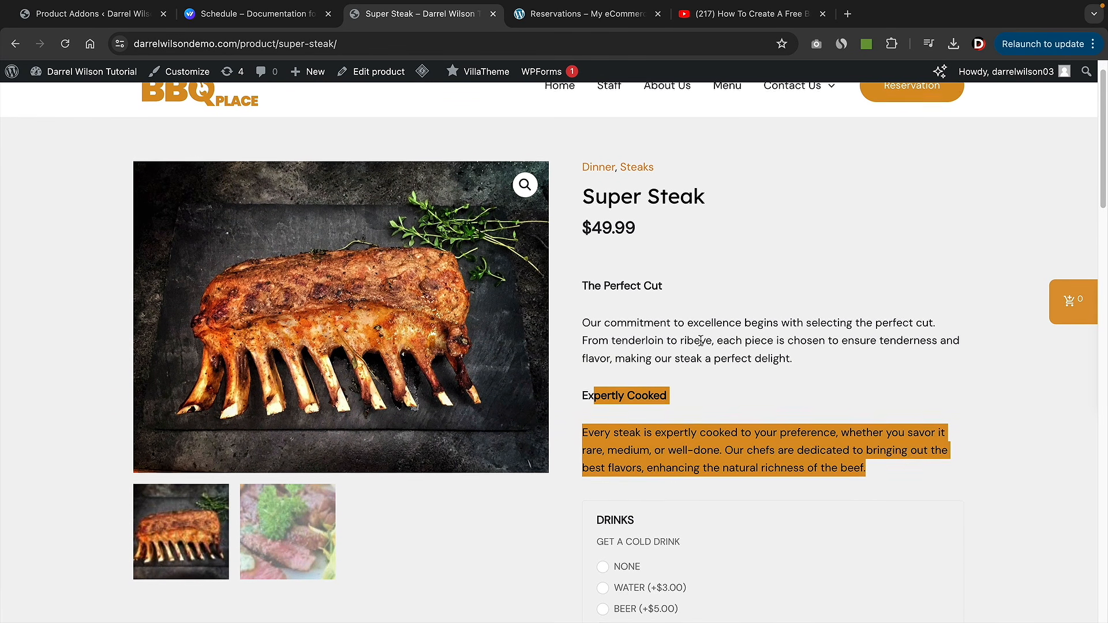
scroll(700, 341, "down", 5)
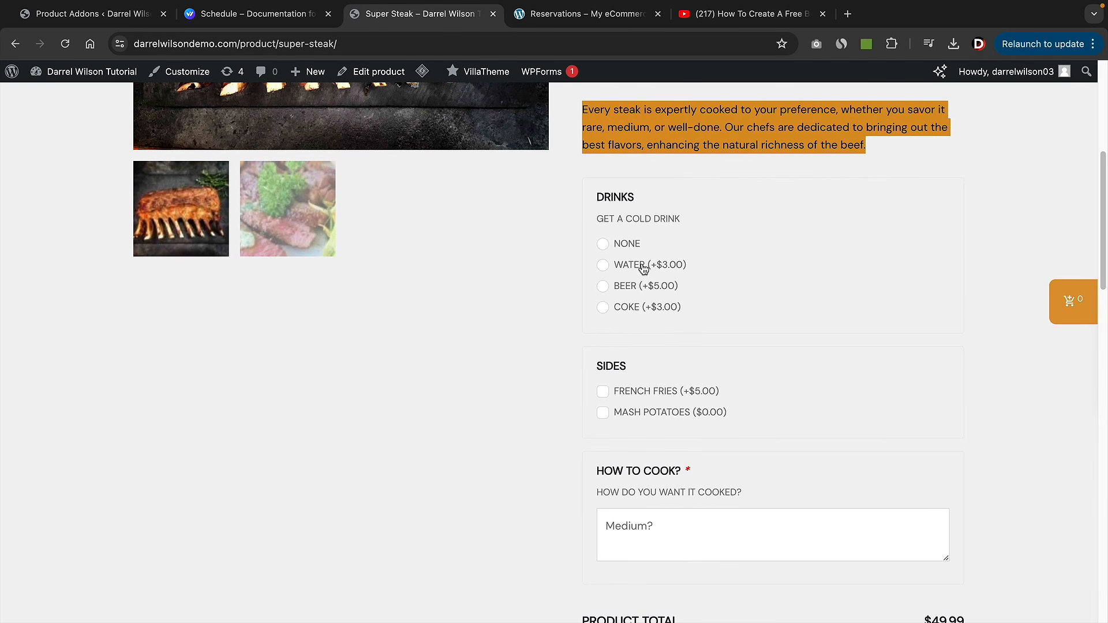
- Add the steak to the cart with Water, French Fries and the note 'I will like it Medium Rare'
left_click(602, 265)
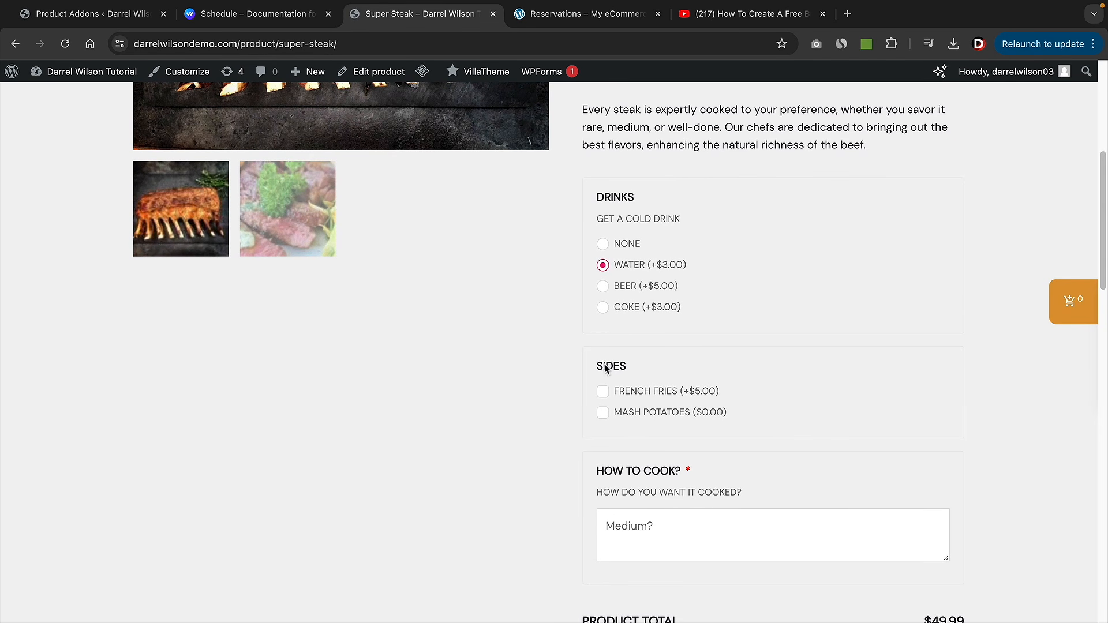
left_click(603, 394)
scroll(726, 417, "down", 3)
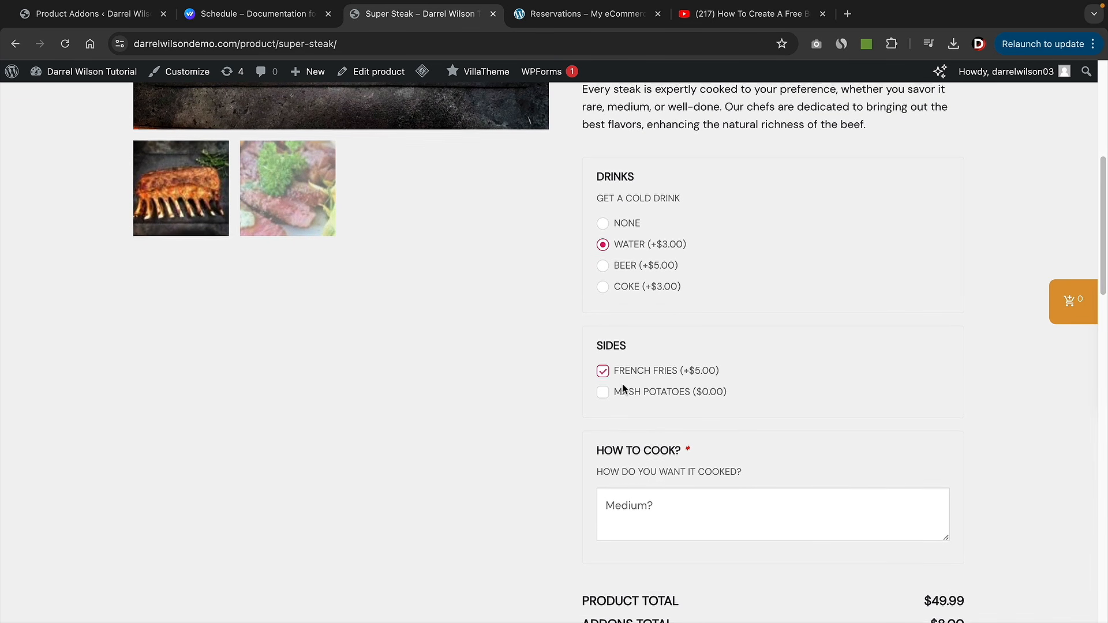
left_click(678, 349)
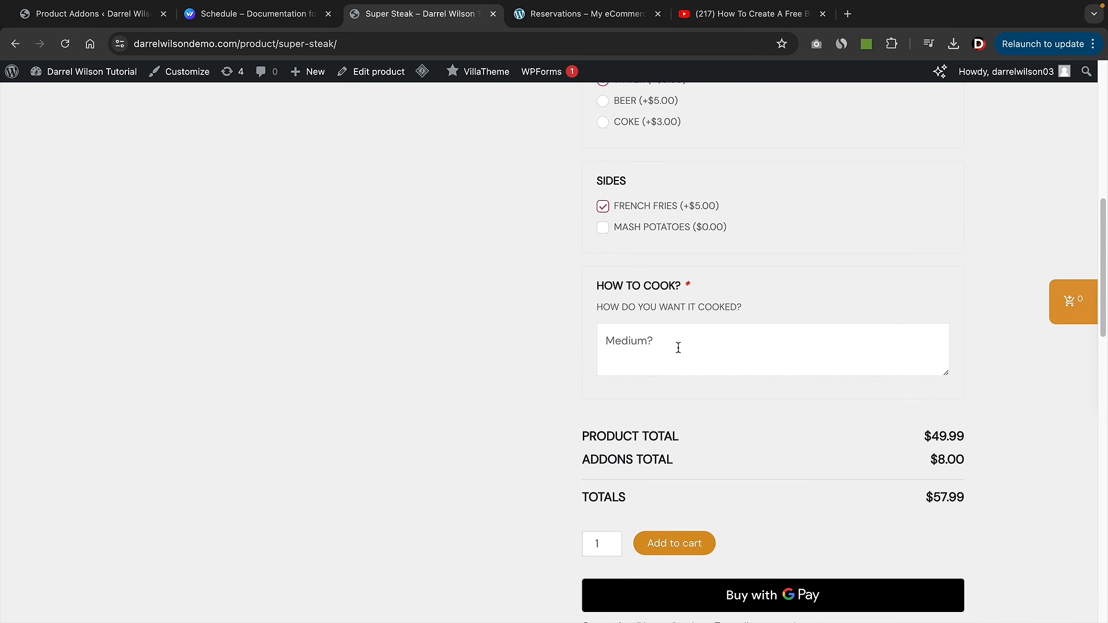
type("I will like it Medium Rare")
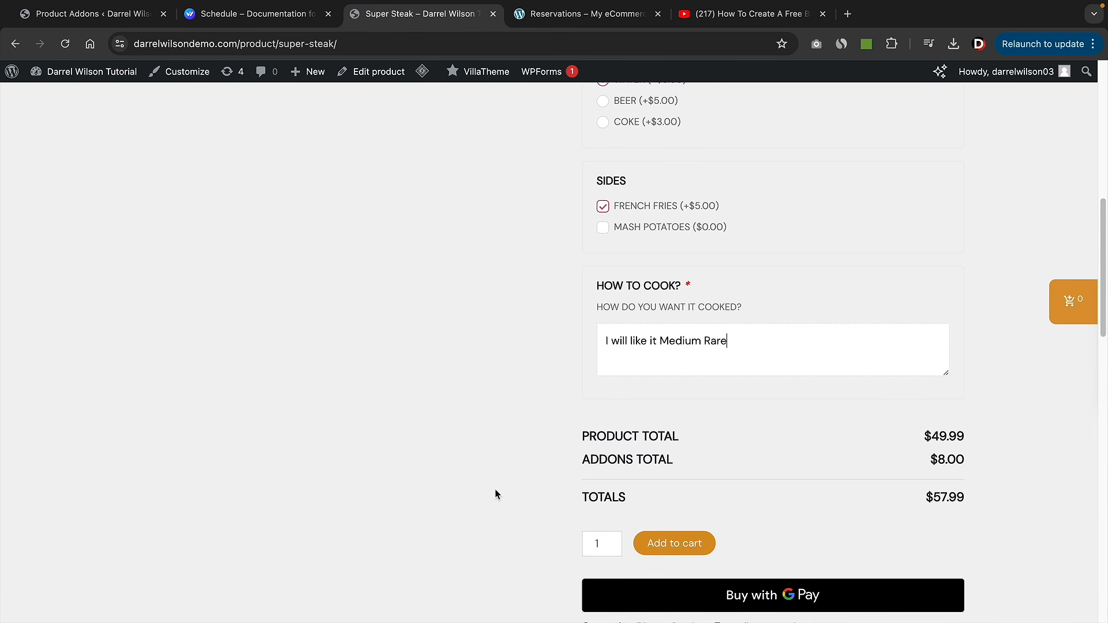
left_click(684, 546)
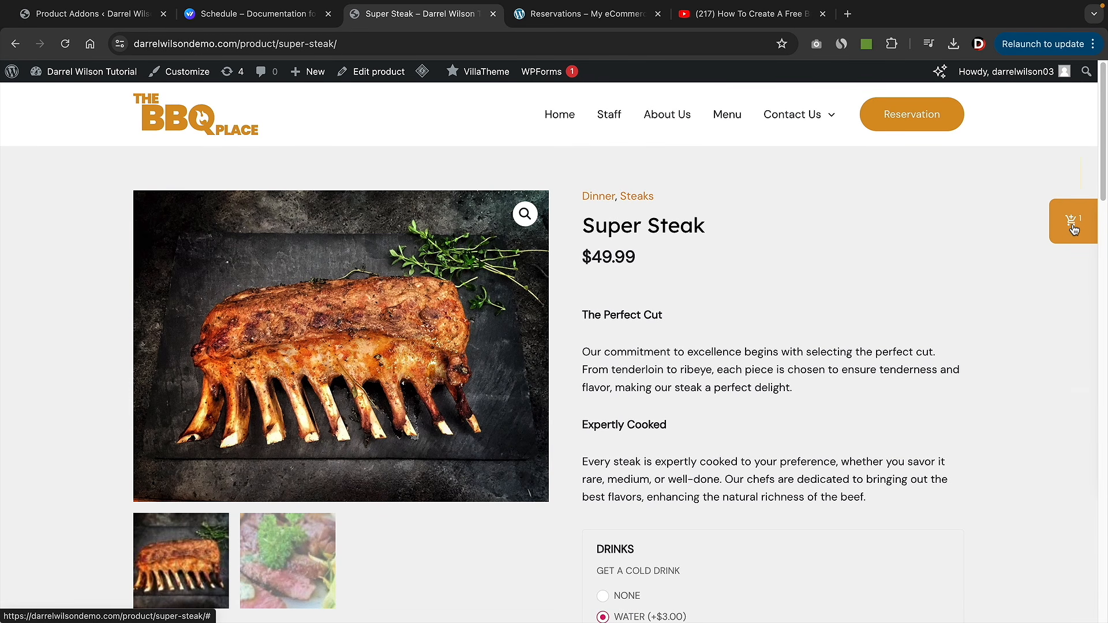
- Open the side cart and check the steak's Drinks and Sides details
left_click(1072, 225)
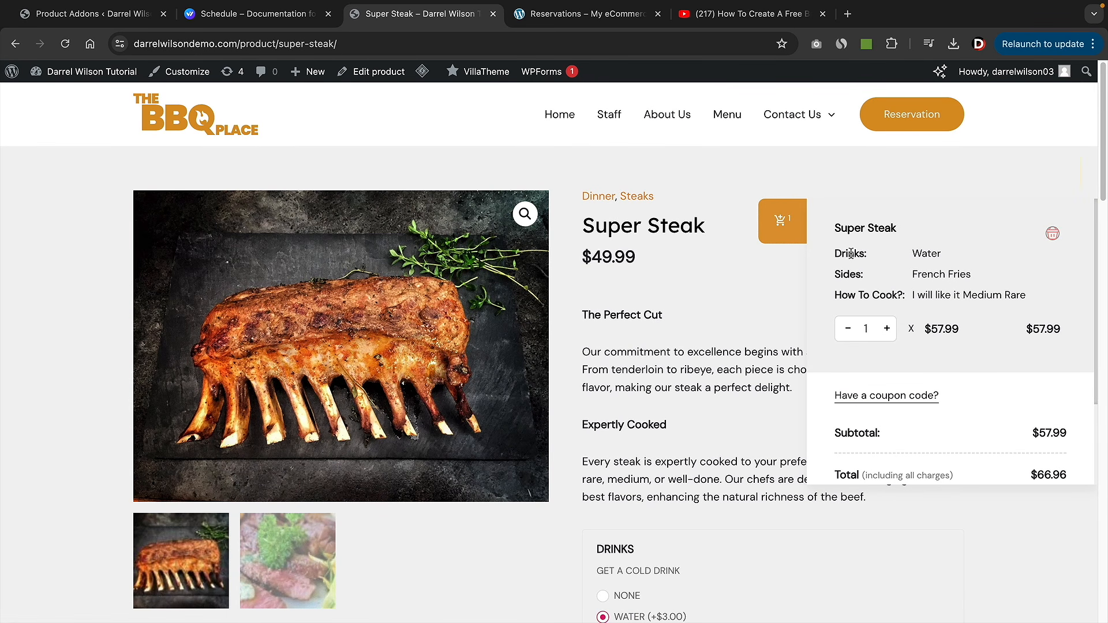
left_click_drag(841, 254, 1028, 295)
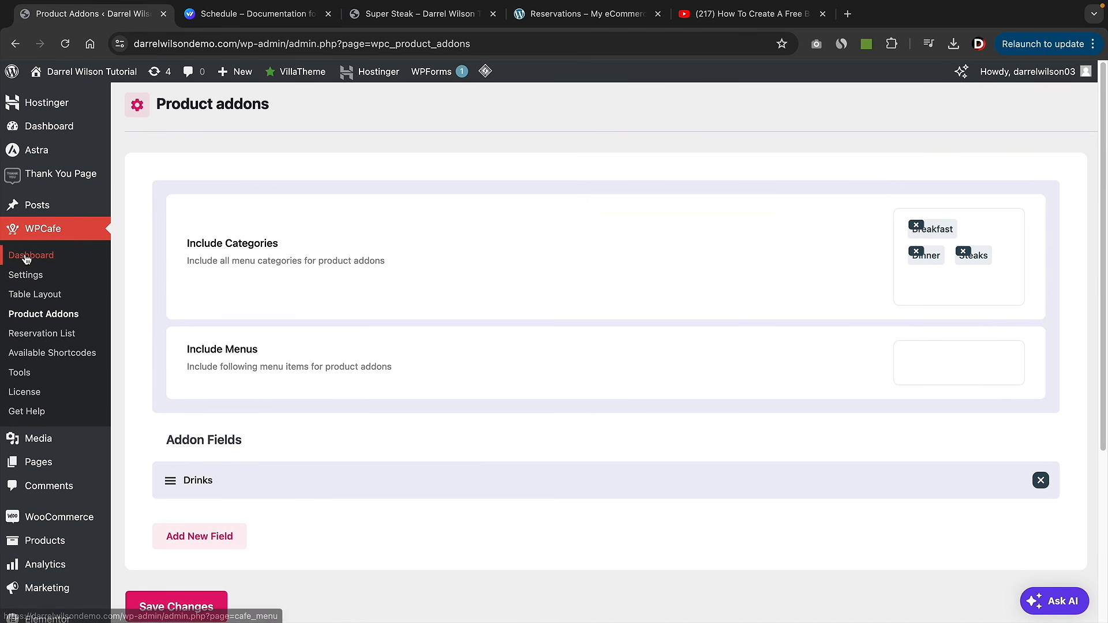
- Go from the WPCafe dashboard to the WooCommerce Orders list
left_click(27, 260)
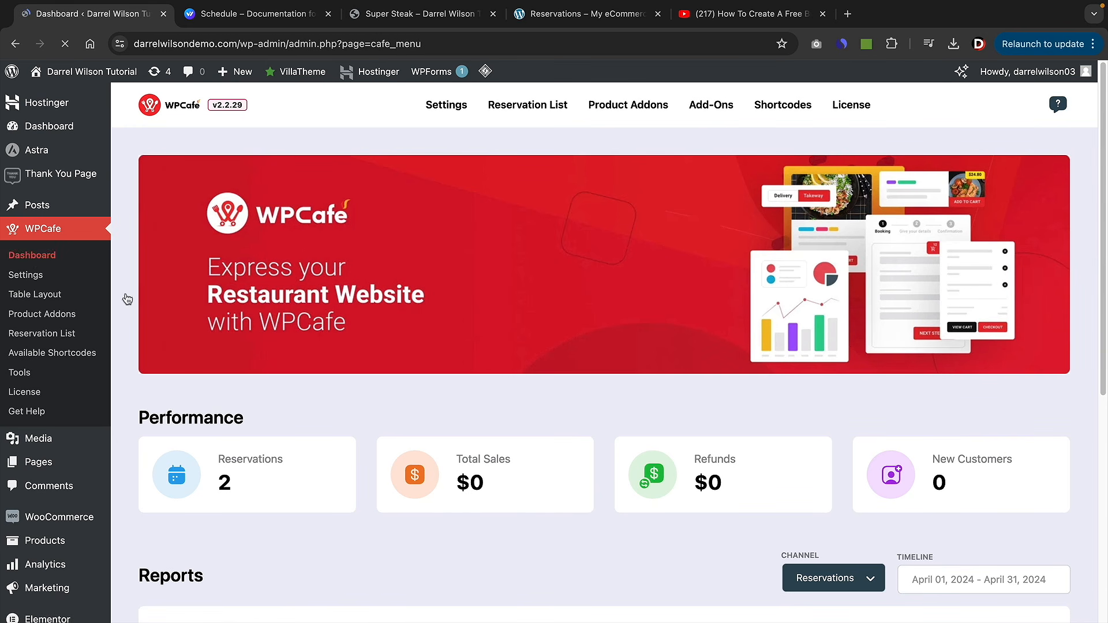
scroll(217, 335, "down", 3)
scroll(614, 259, "down", 2)
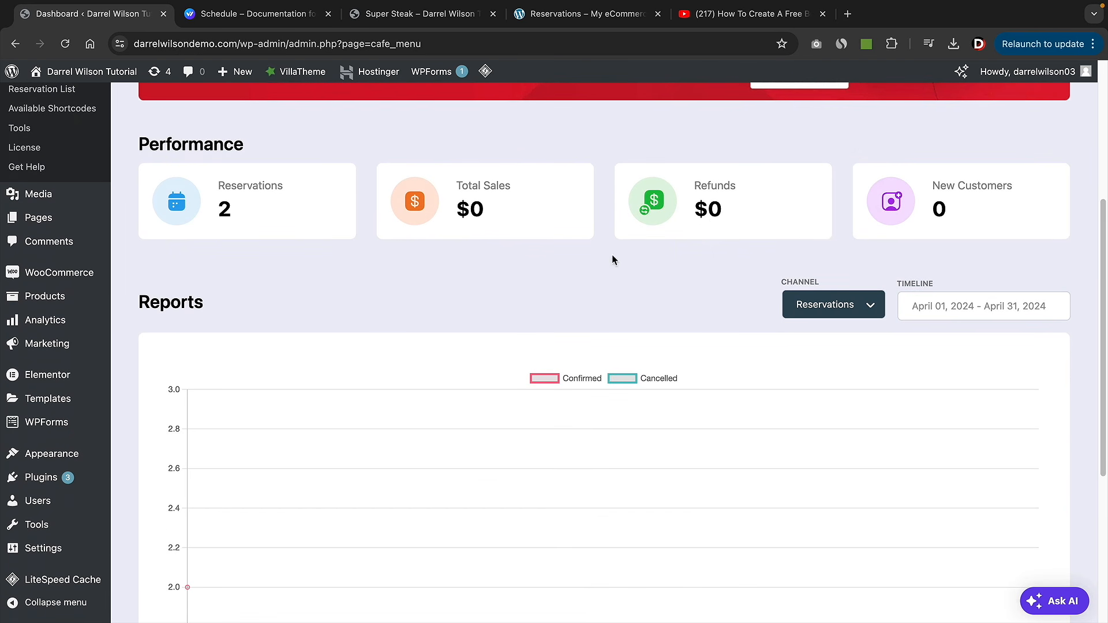
scroll(776, 233, "up", 5)
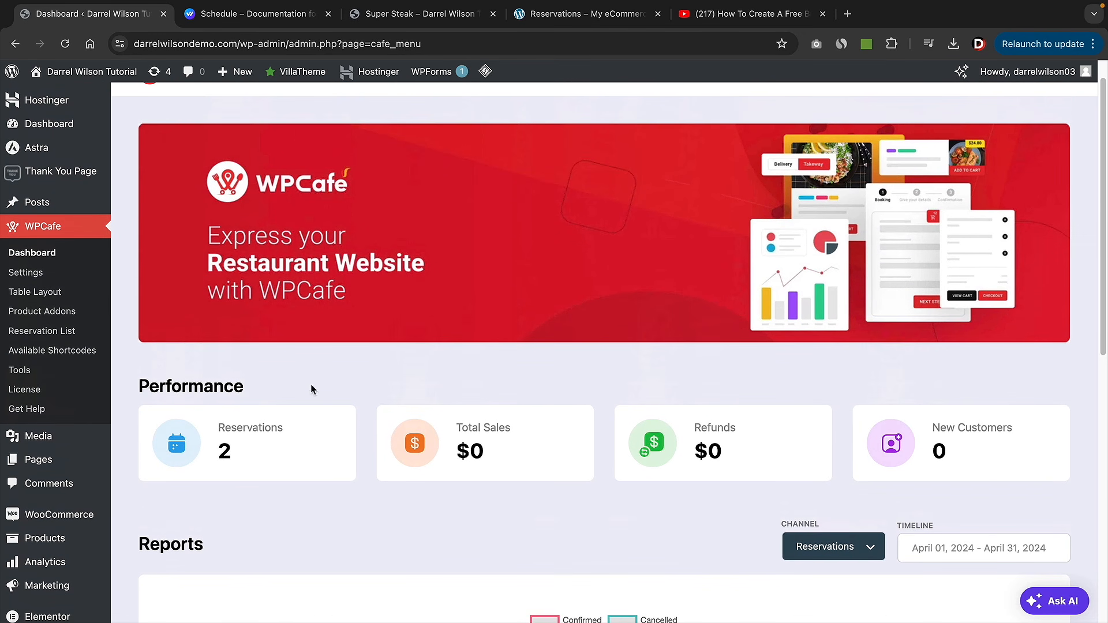
mouse_move(49, 524)
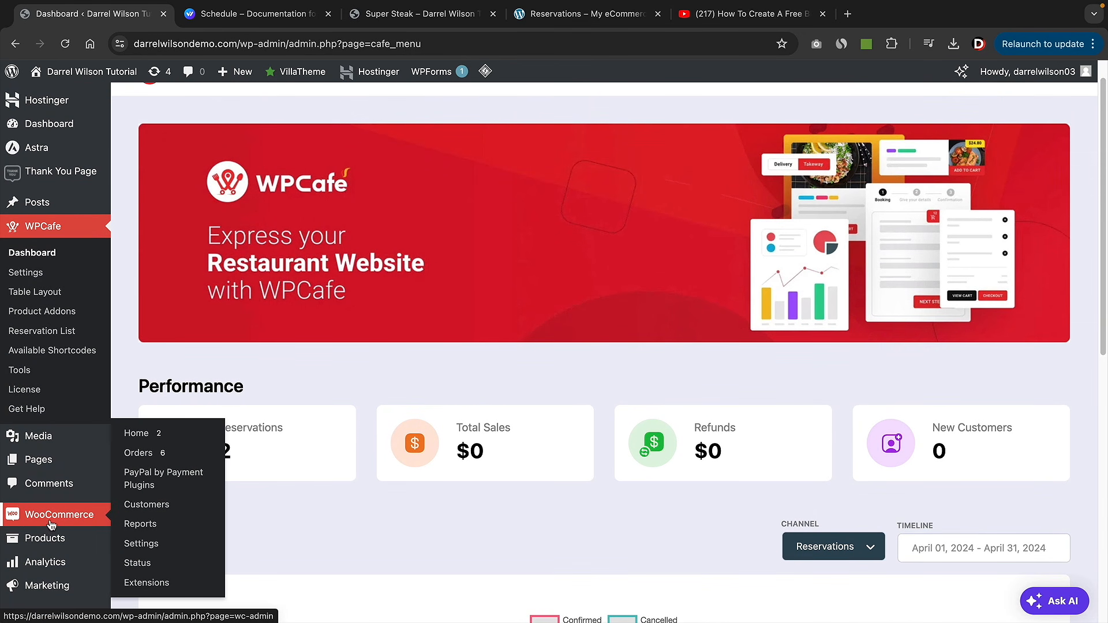
left_click(167, 456)
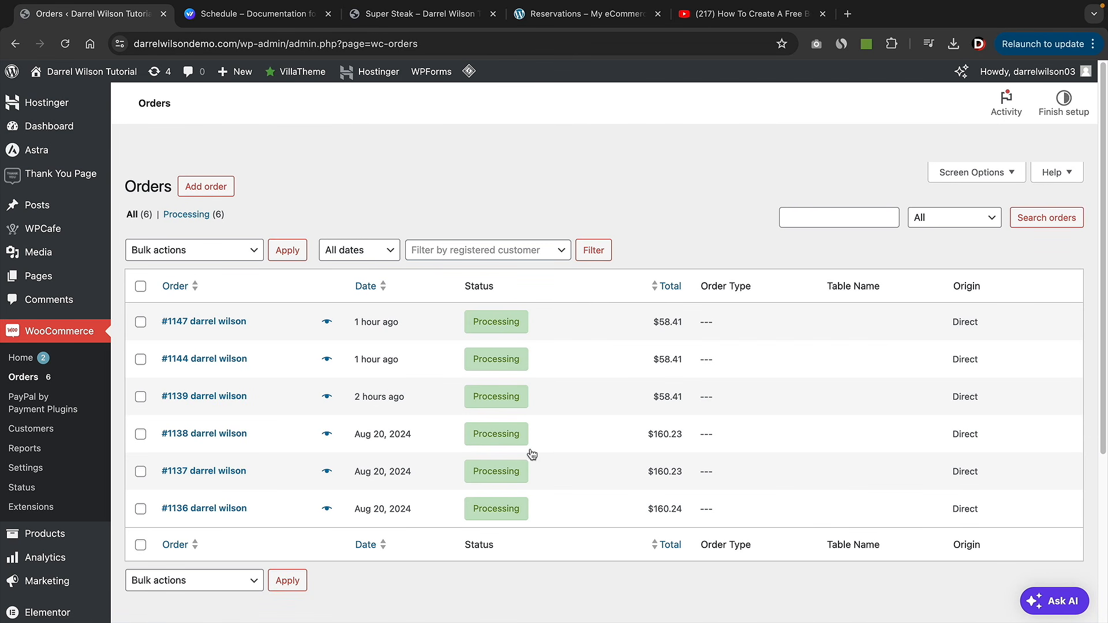
- Change the latest order's status from Processing to Completed and save it
left_click(505, 325)
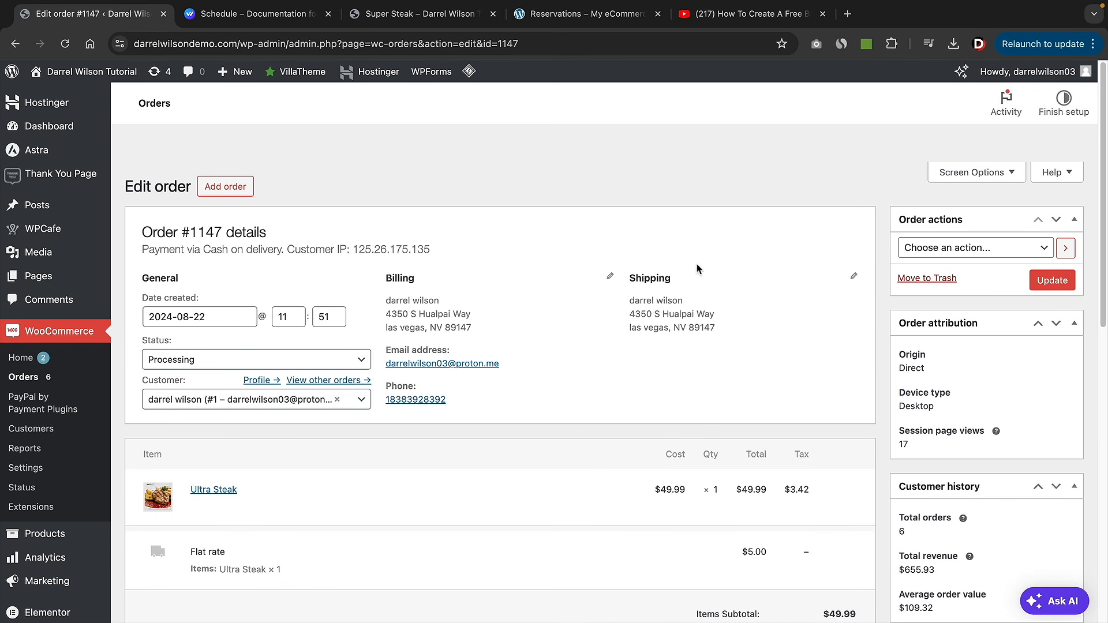
left_click(312, 363)
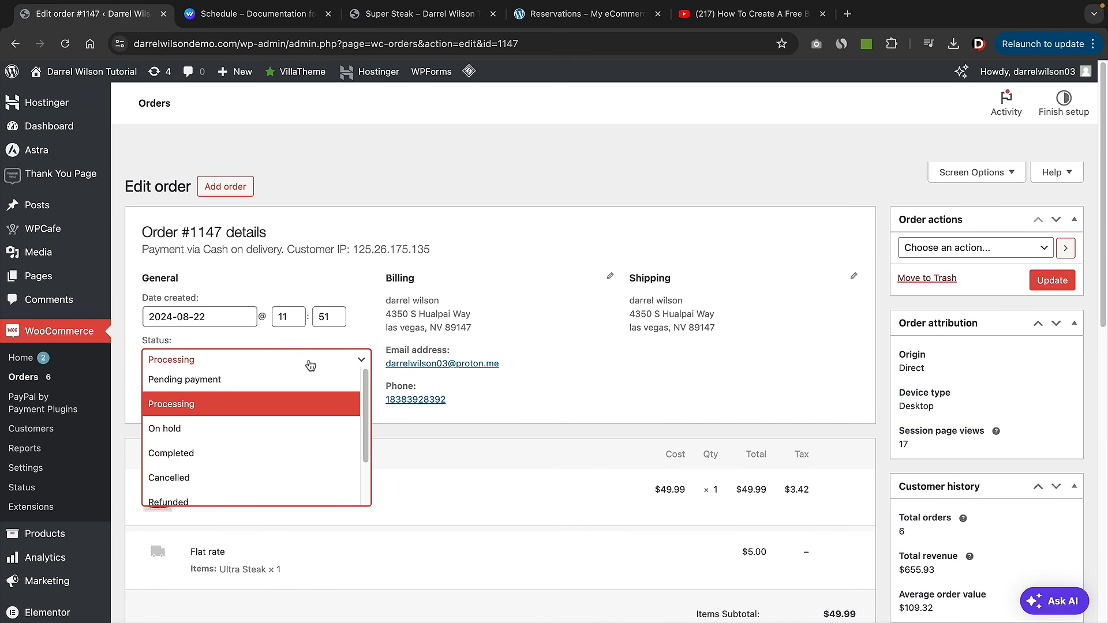
left_click(289, 453)
left_click(1042, 287)
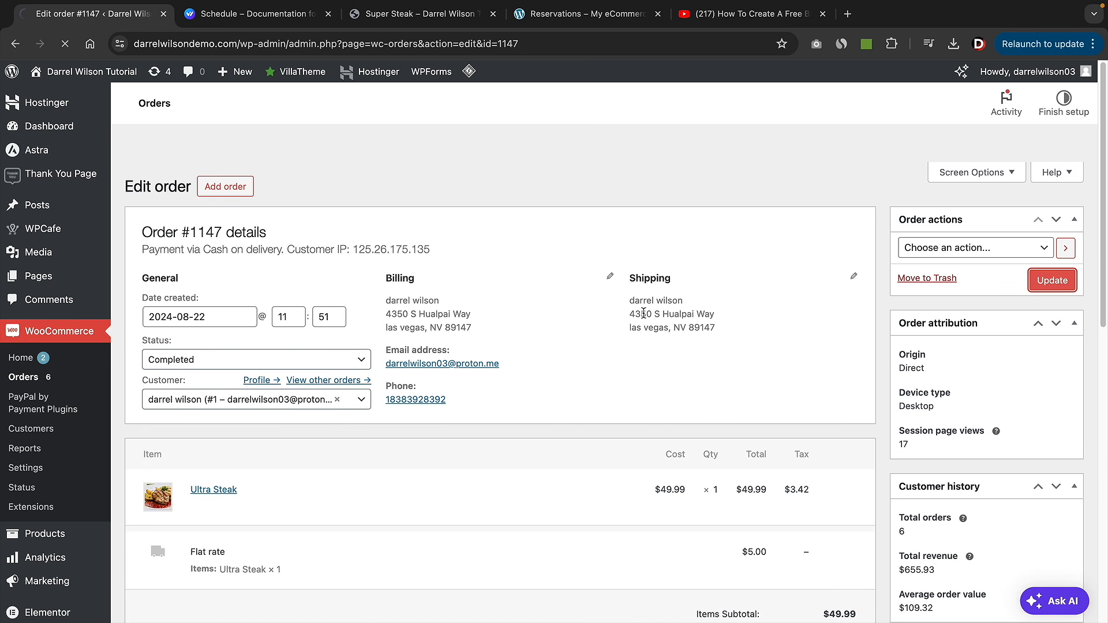
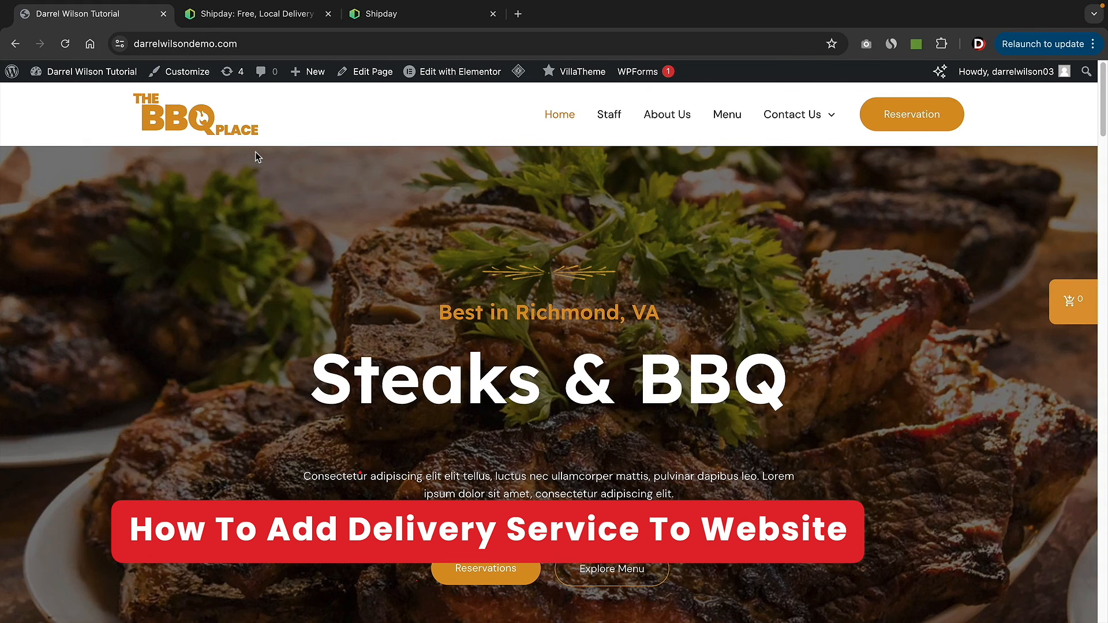
- Leave the Shipday website and open the BBQ Place site's WordPress admin dashboard
left_click(268, 16)
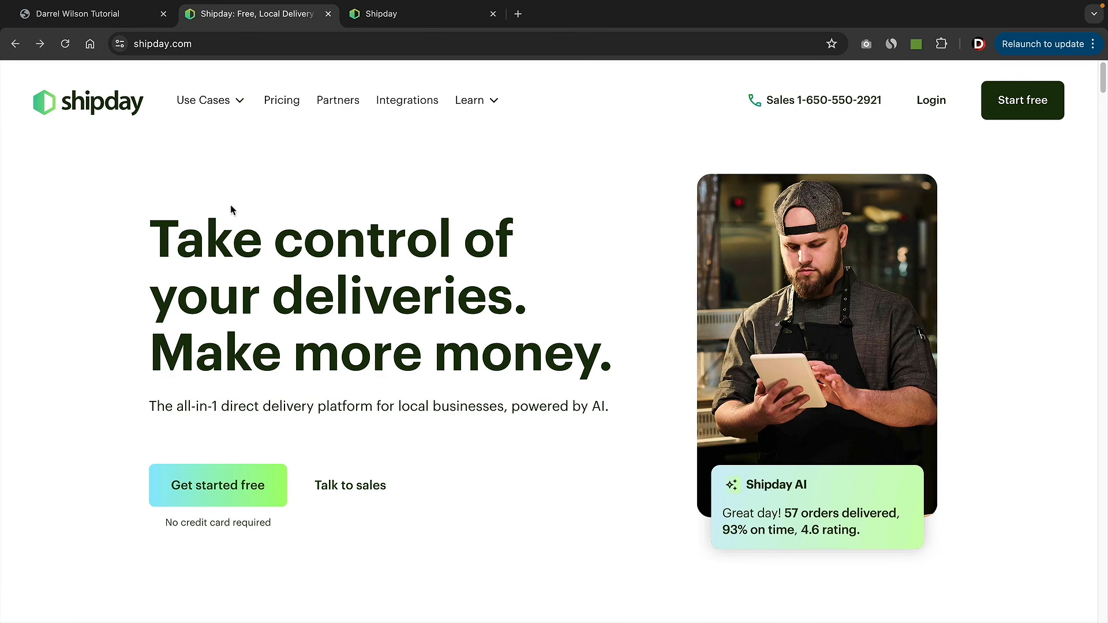
left_click(124, 22)
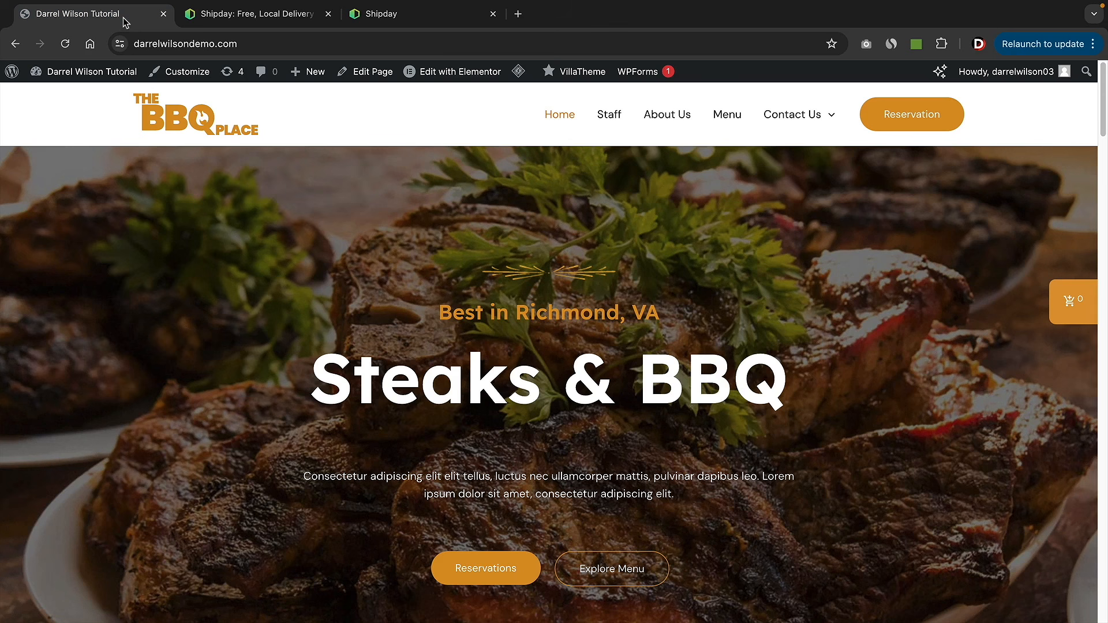
mouse_move(86, 72)
left_click(81, 101)
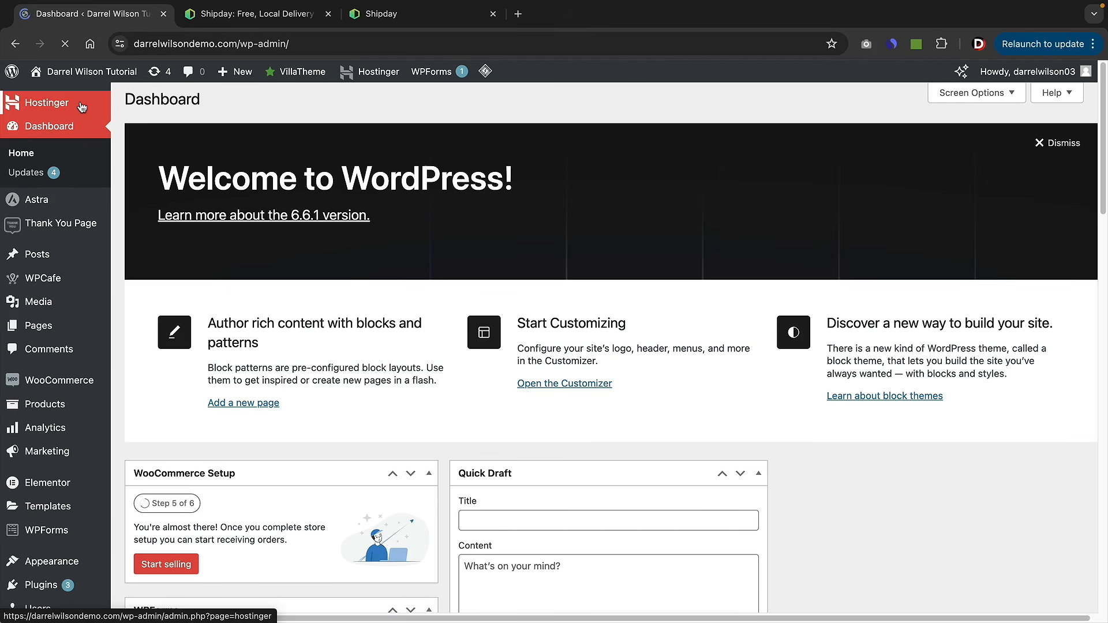
- Search the plugin directory for 'shi' and install the Shipday local delivery plugin
mouse_move(22, 582)
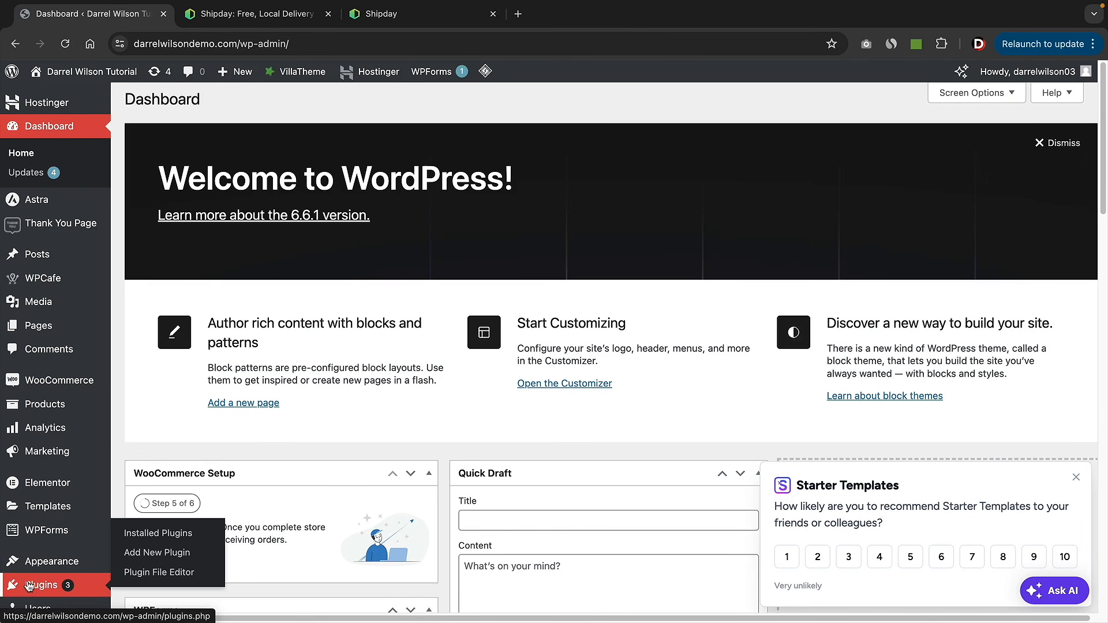
left_click(146, 554)
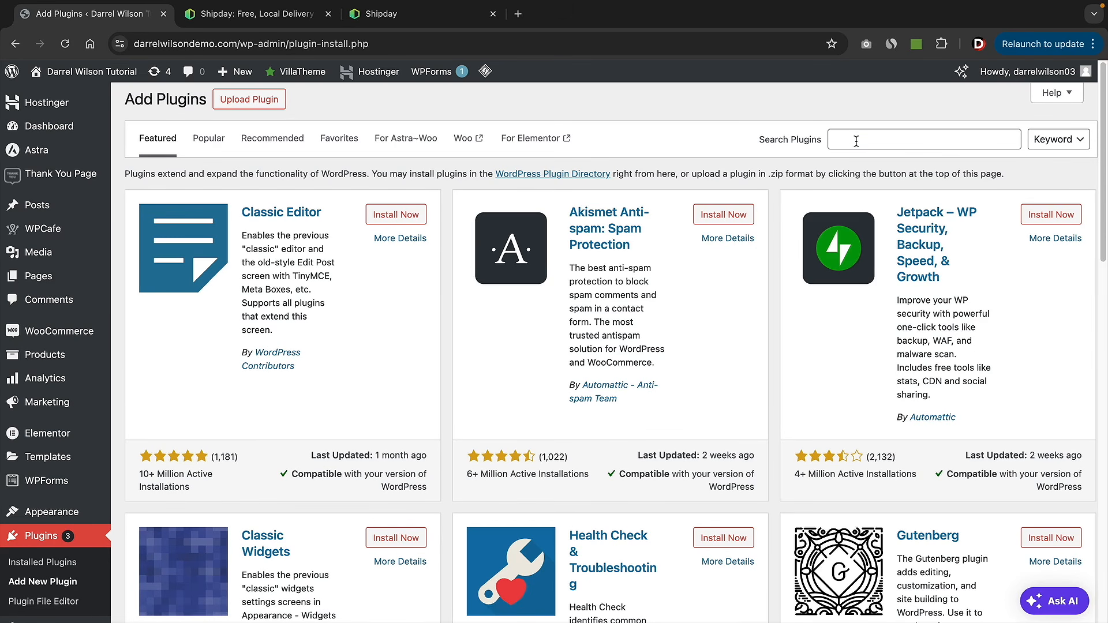
left_click(857, 142)
type("shipday")
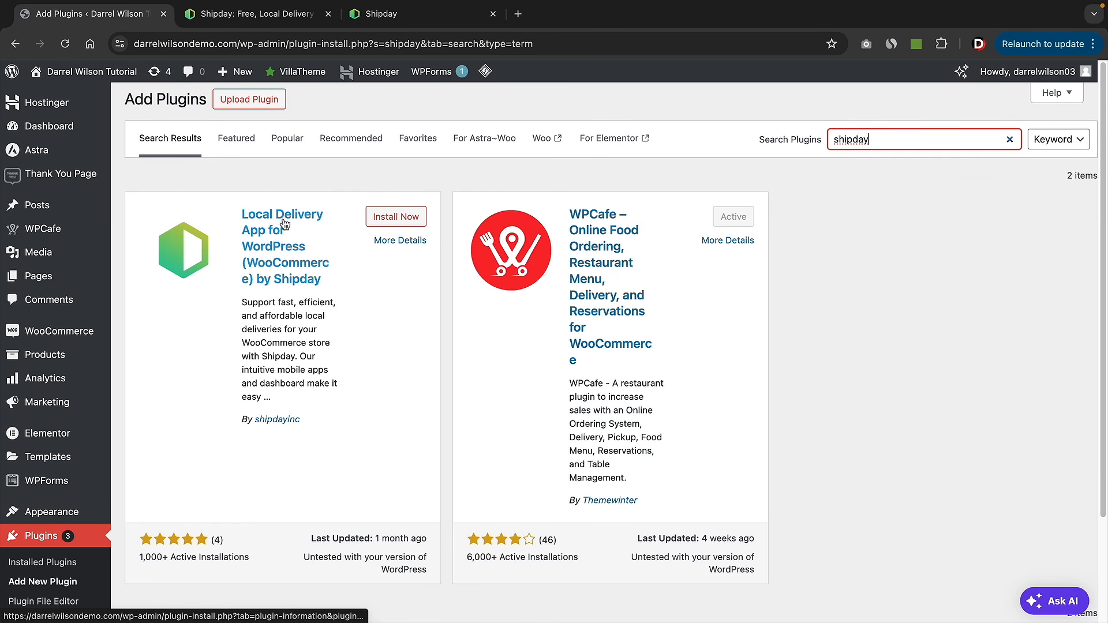
left_click(397, 217)
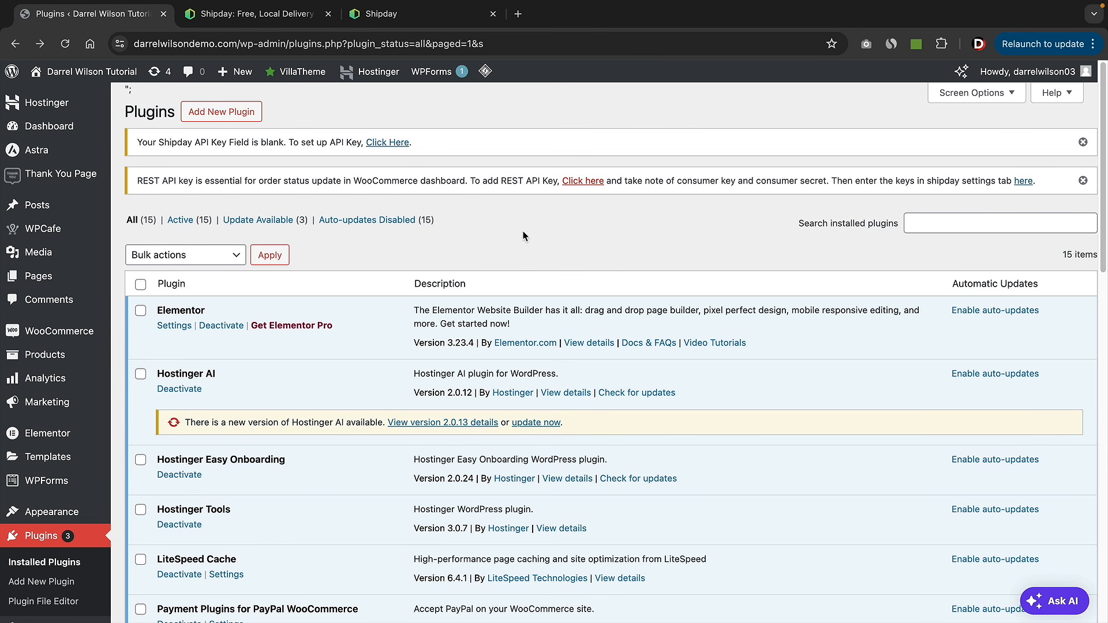
- Confirm the Shipday tab's API key and consumer fields are empty, then go back to shipday.com
mouse_move(69, 335)
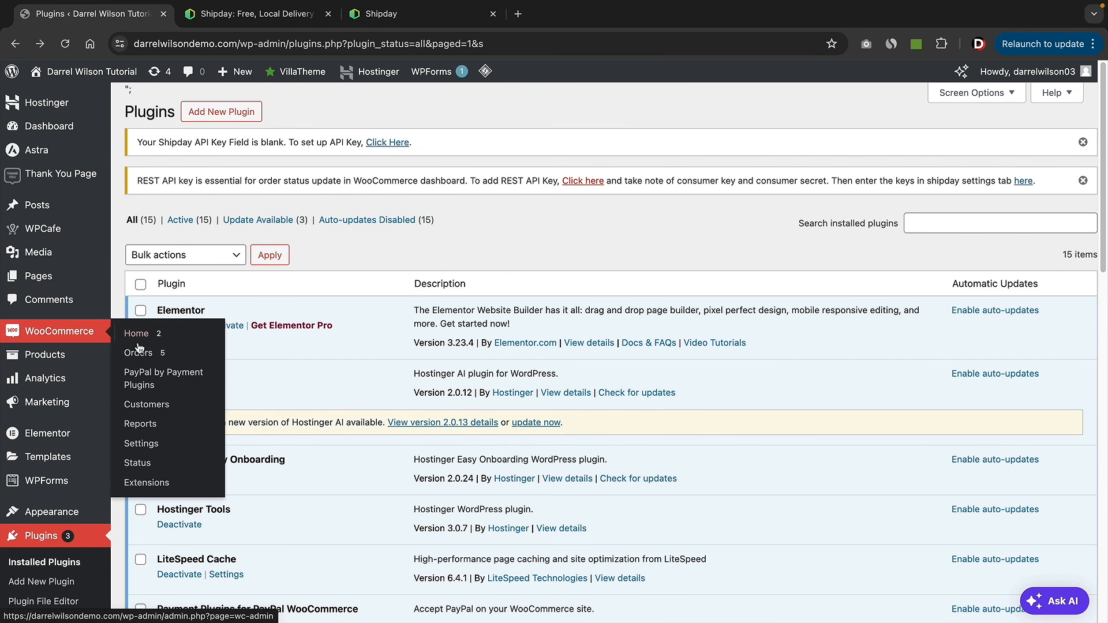
left_click(145, 445)
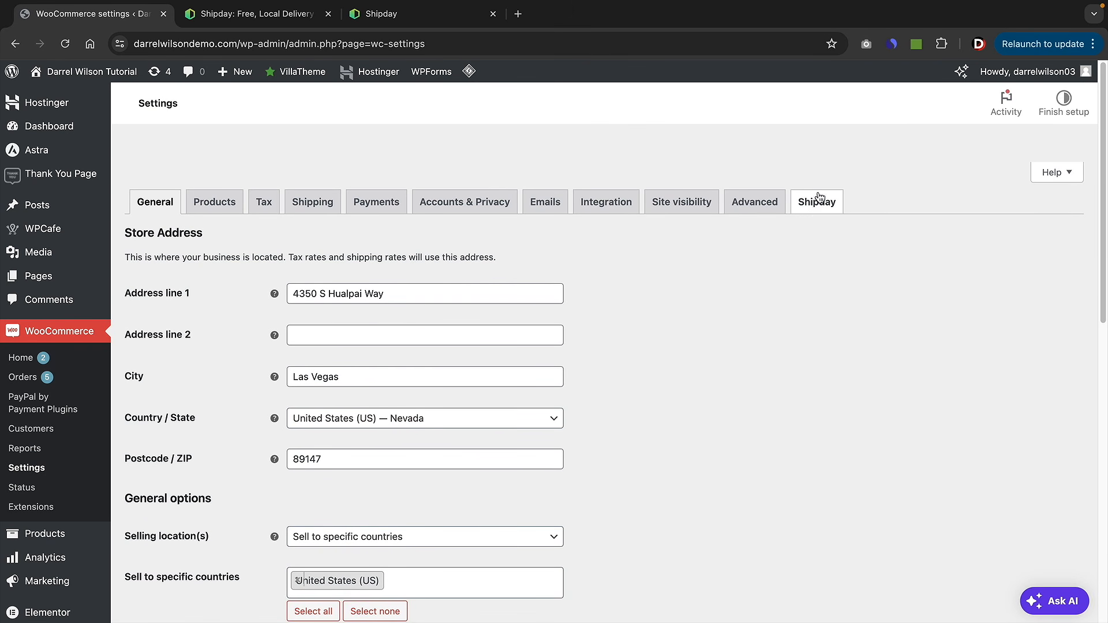
left_click(818, 214)
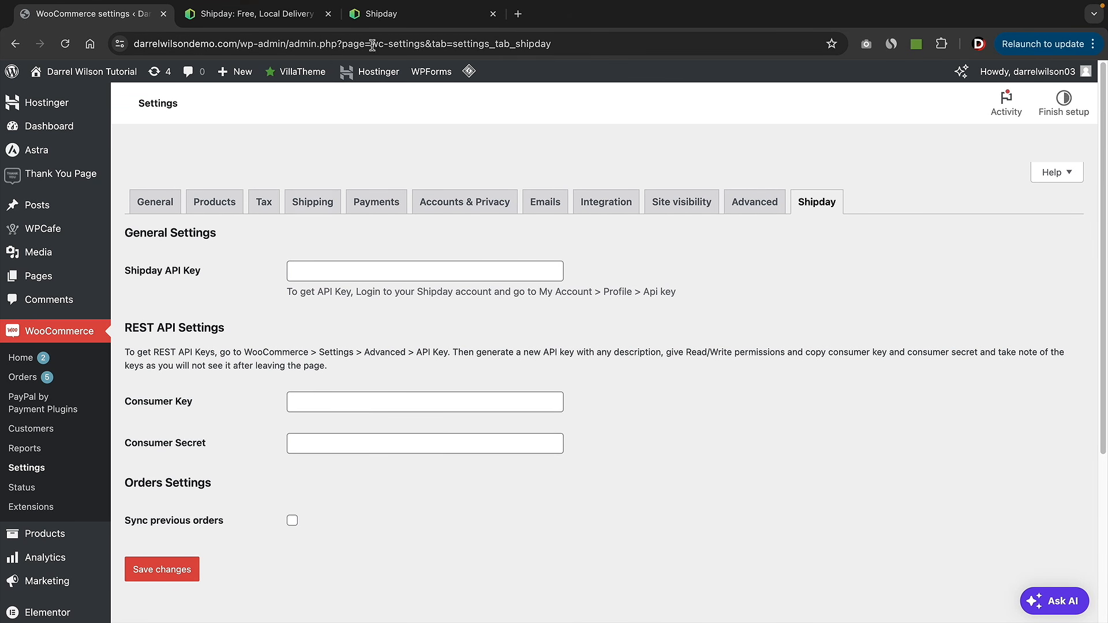
left_click(257, 14)
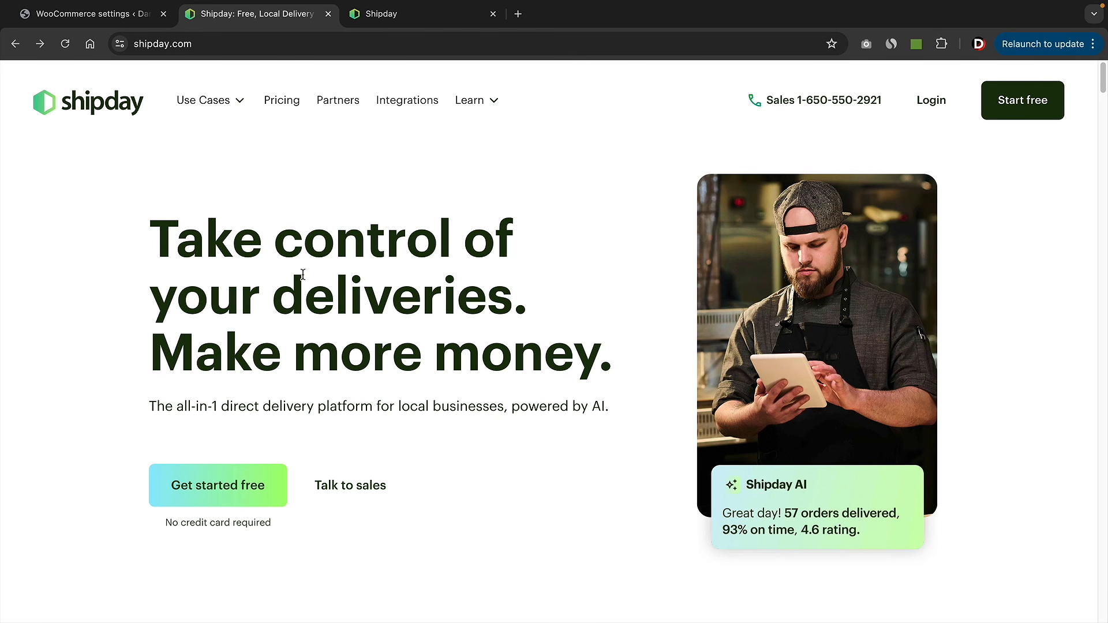
- Open Shipday's pricing page and point out the Starter, Professional and Branded Premium plans
left_click(282, 102)
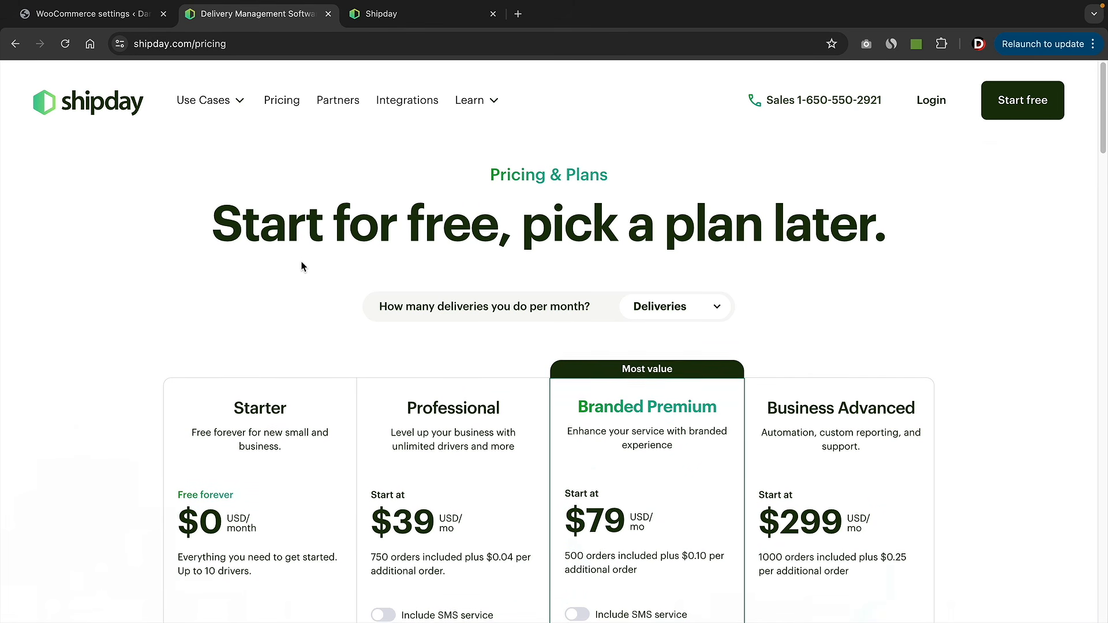
scroll(301, 264, "down", 4)
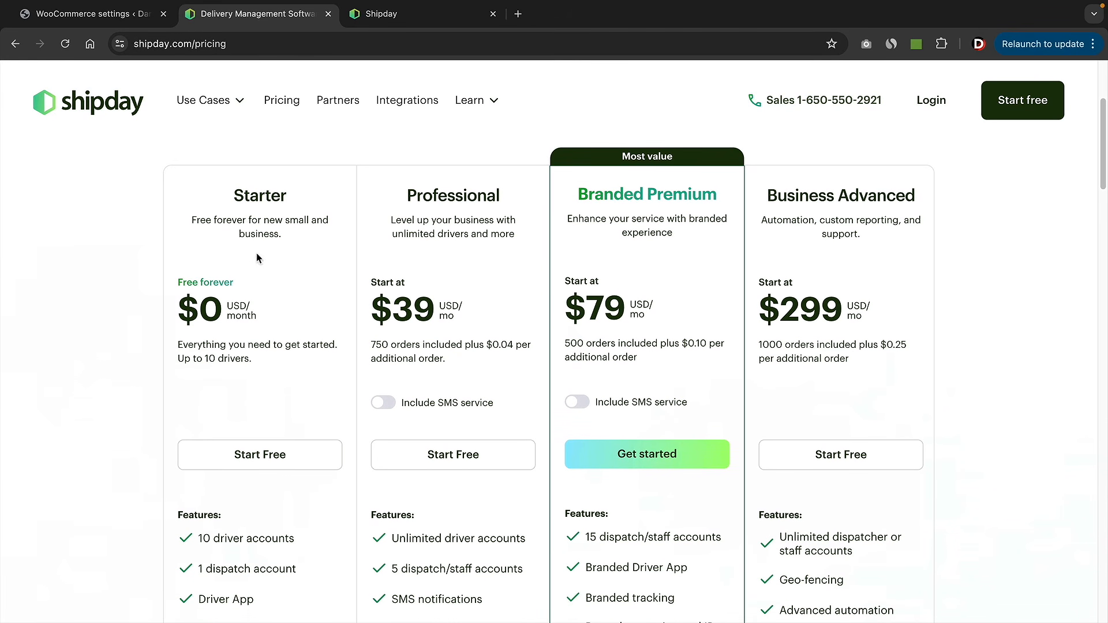
left_click_drag(288, 196, 250, 196)
double_click(426, 199)
triple_click(640, 200)
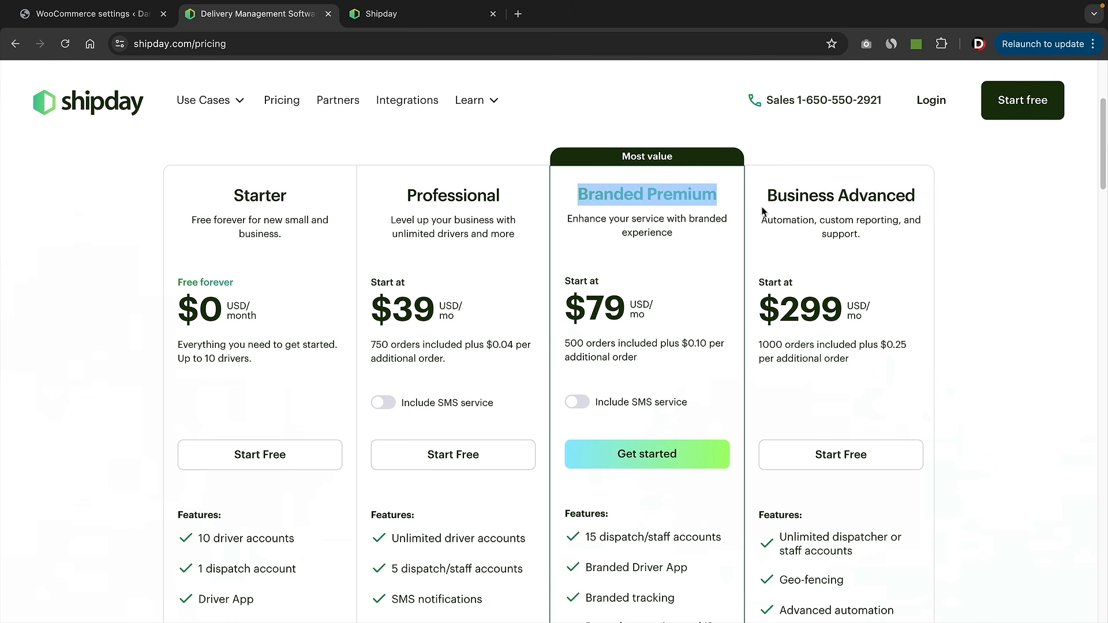
scroll(691, 221, "down", 1)
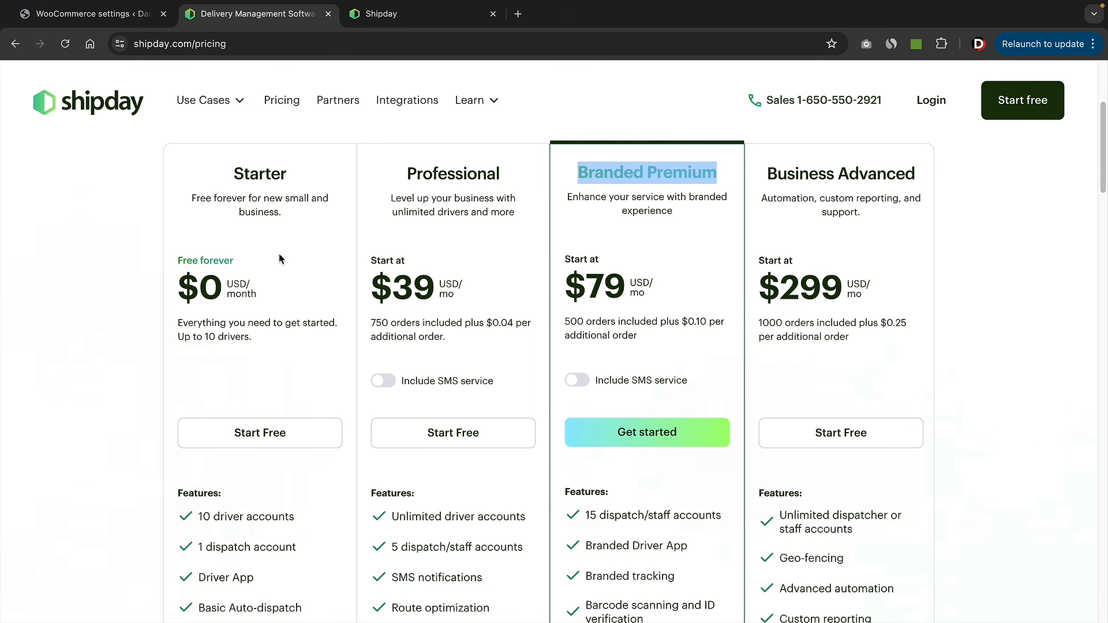
scroll(279, 254, "down", 4)
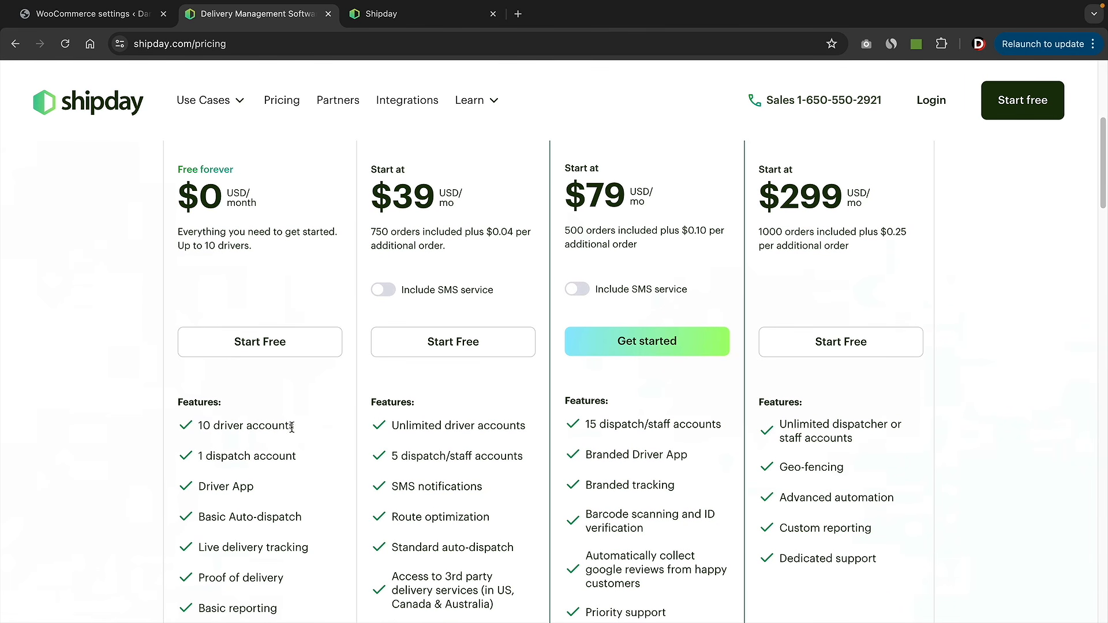
scroll(291, 427, "down", 1)
- Compare plan features: Live delivery tracking, SMS notifications, Route optimization and Professional reporting
left_click_drag(255, 468, 202, 467)
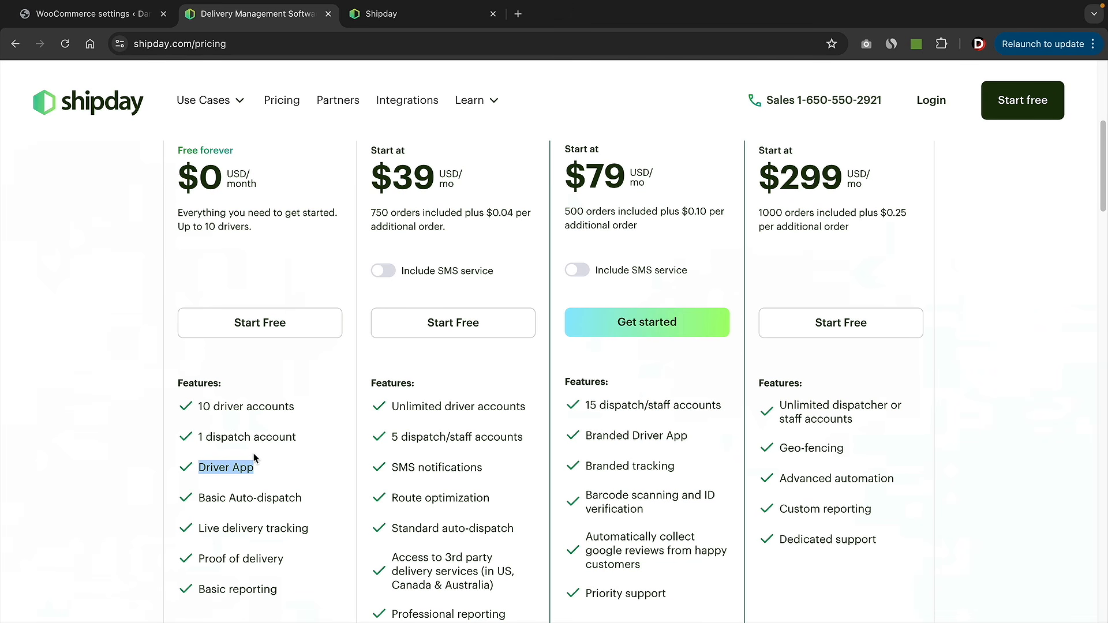
scroll(254, 458, "down", 1)
left_click_drag(198, 540, 304, 545)
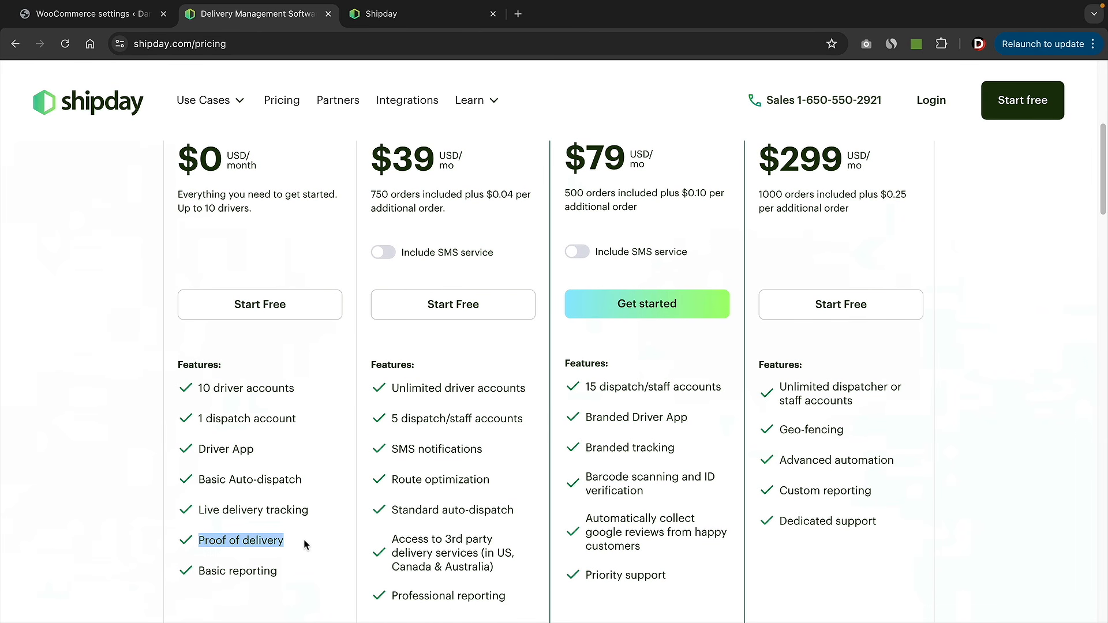
left_click_drag(204, 511, 306, 513)
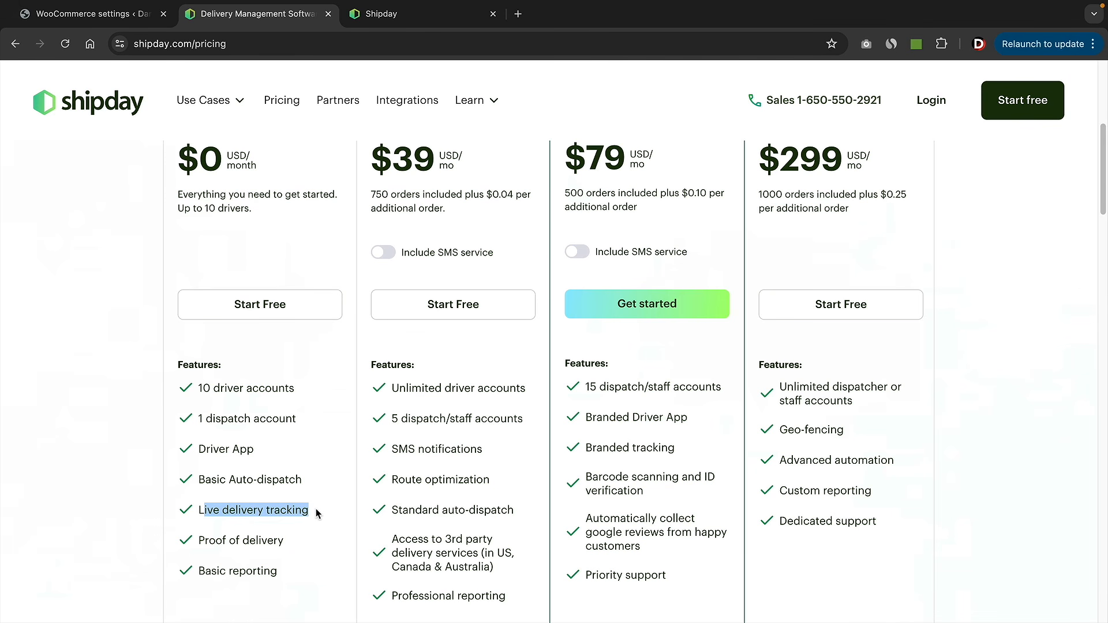
left_click(316, 508)
scroll(324, 508, "up", 3)
scroll(345, 514, "up", 1)
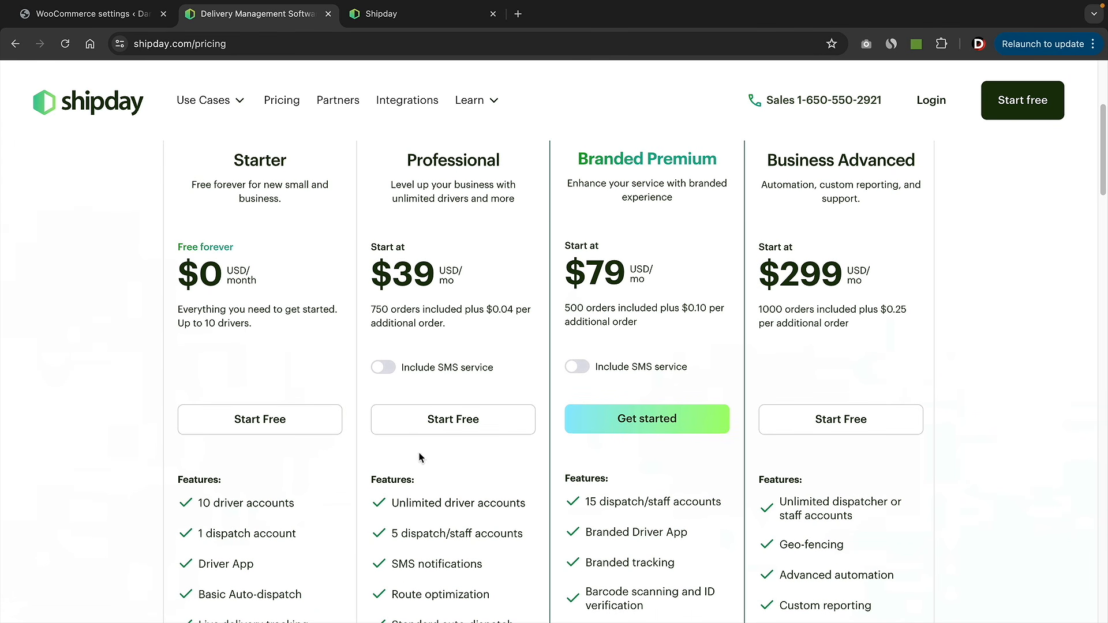
scroll(452, 277, "down", 6)
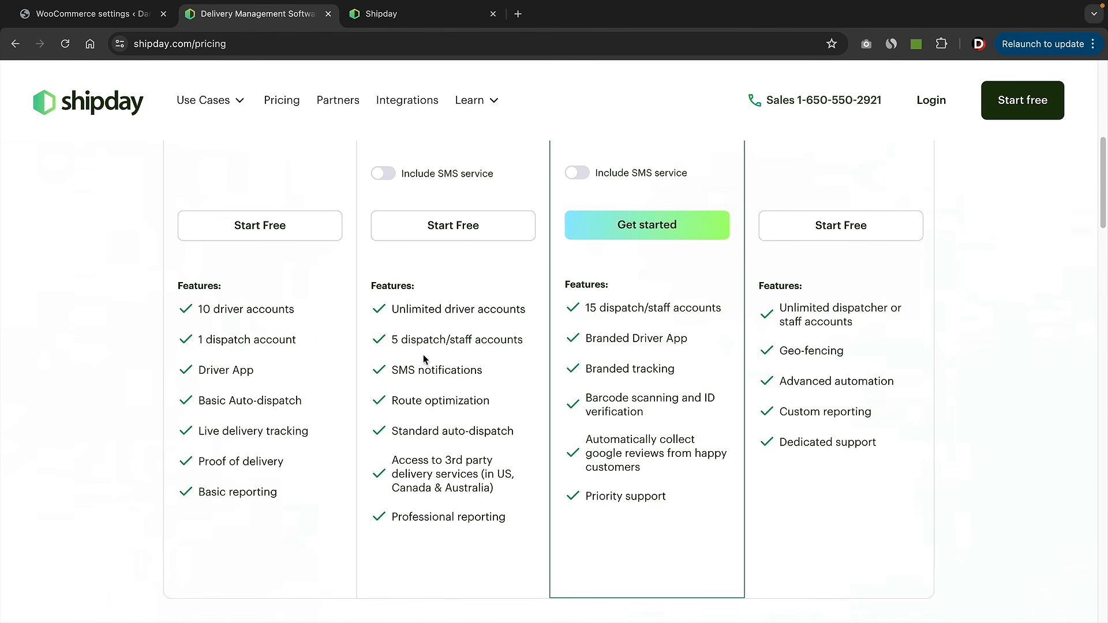
triple_click(421, 369)
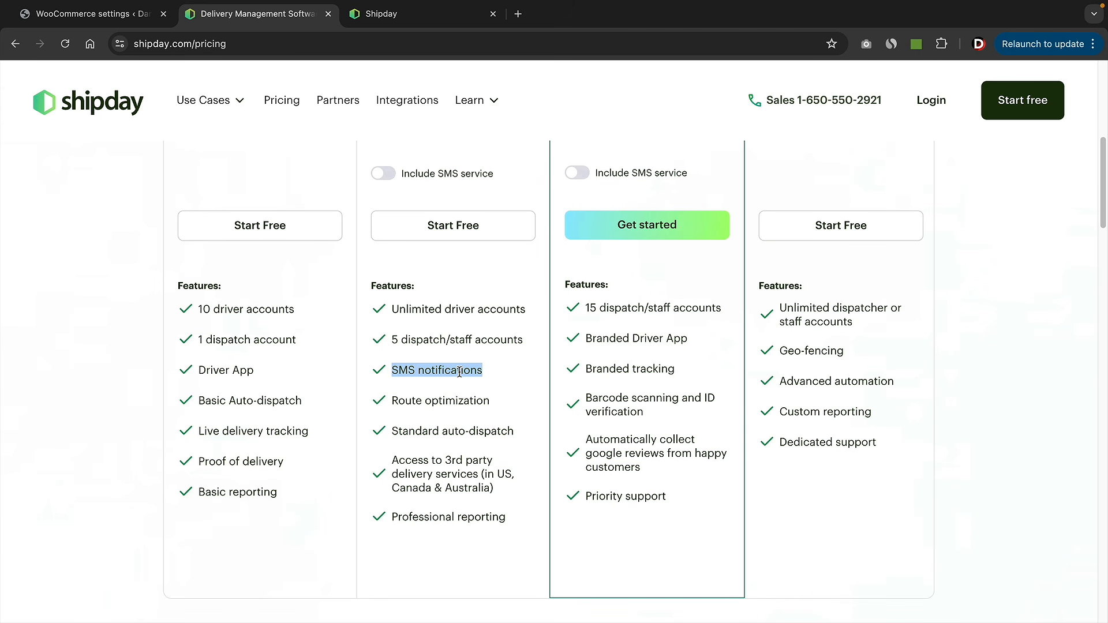
triple_click(451, 401)
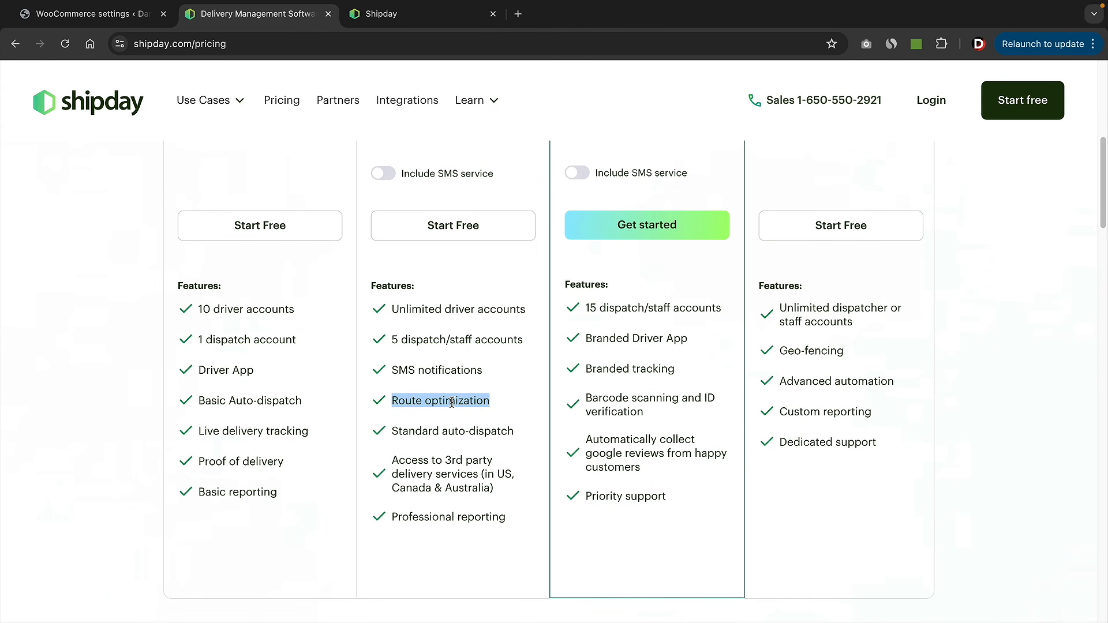
triple_click(444, 516)
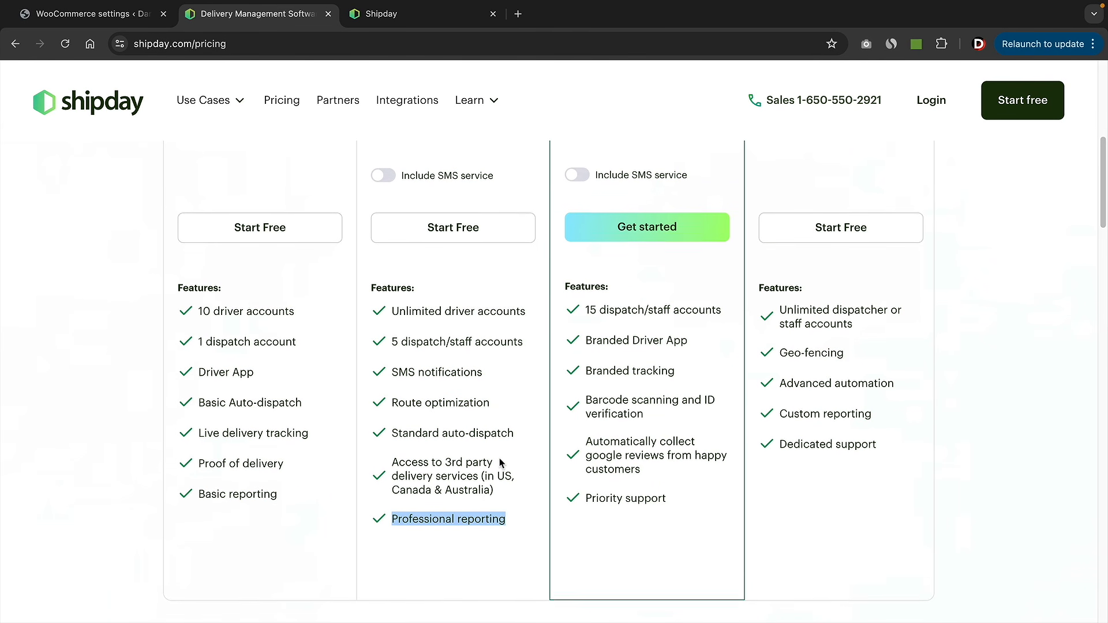
- Return to the plan cards and compare the Branded Premium and Professional plans
scroll(500, 458, "up", 3)
scroll(500, 462, "up", 1)
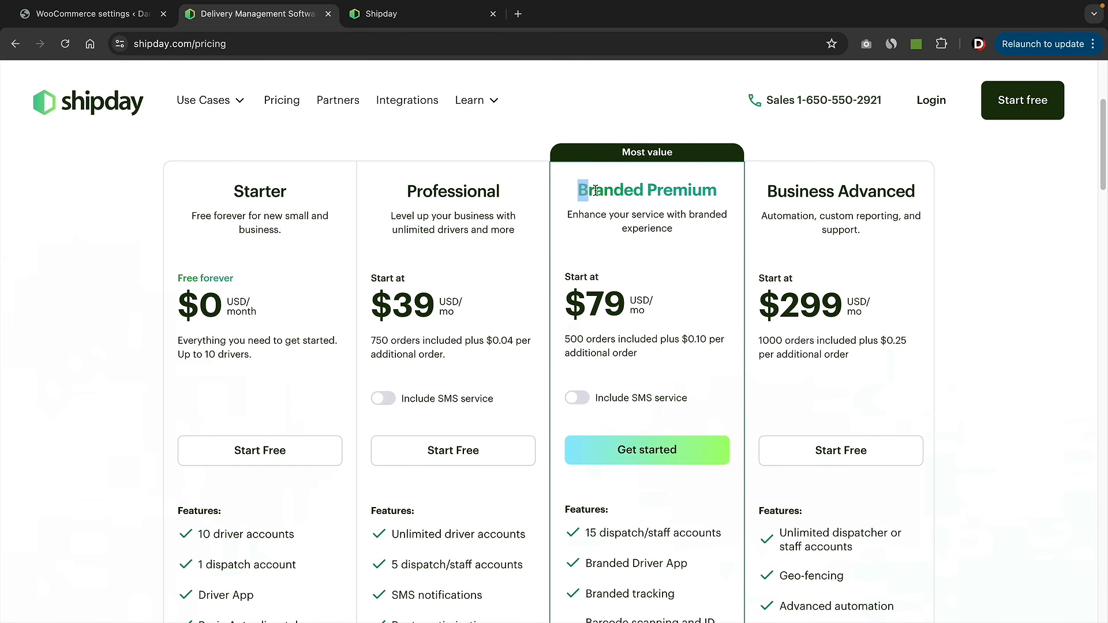
left_click_drag(591, 191, 713, 196)
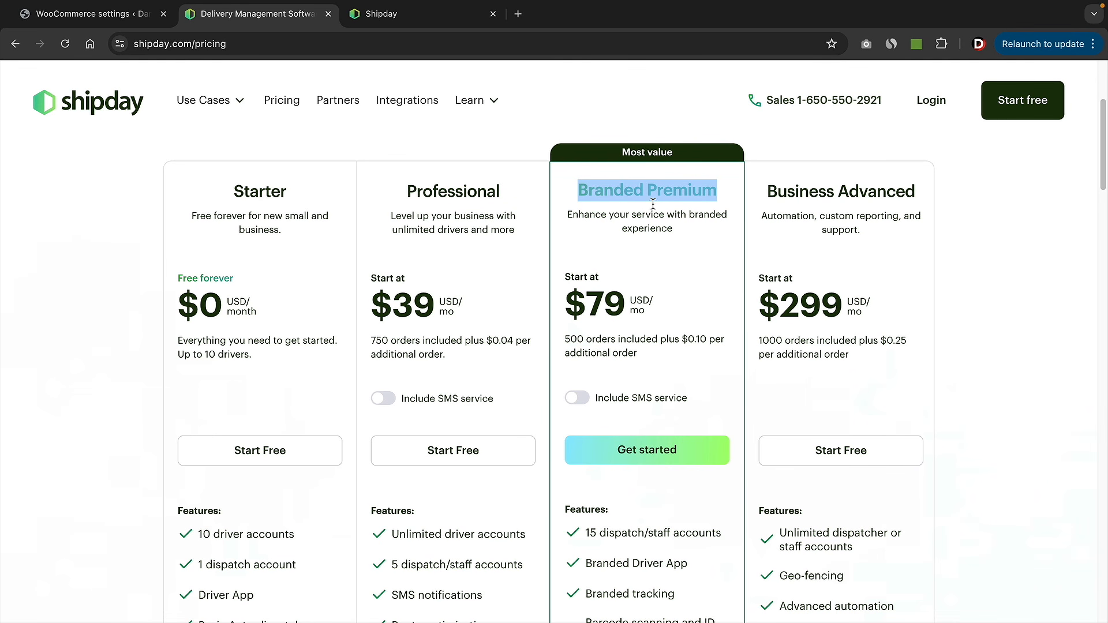
left_click_drag(500, 191, 406, 191)
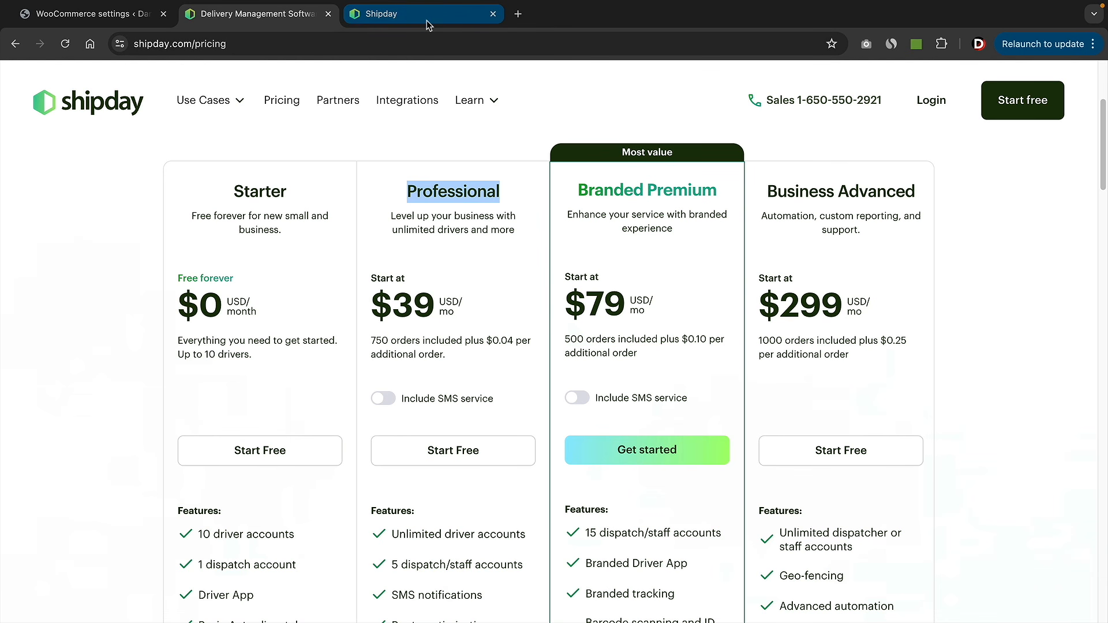
- Tour the Shipday dashboard's Orders, Drivers, Map, Reviews, Reports and Integrations sections
left_click(1003, 104)
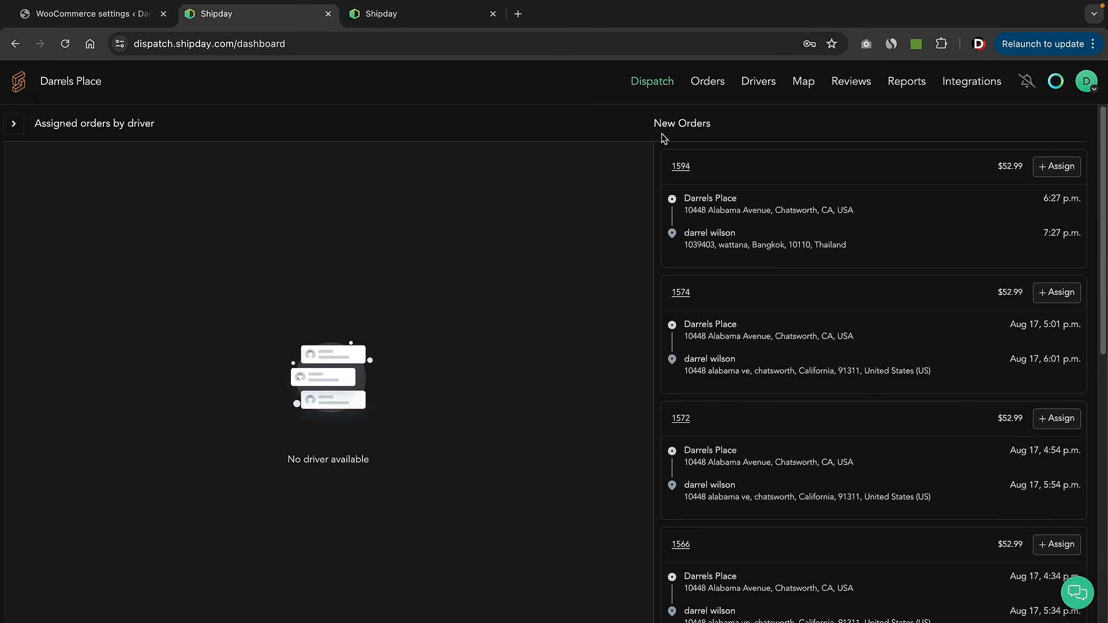
left_click(707, 84)
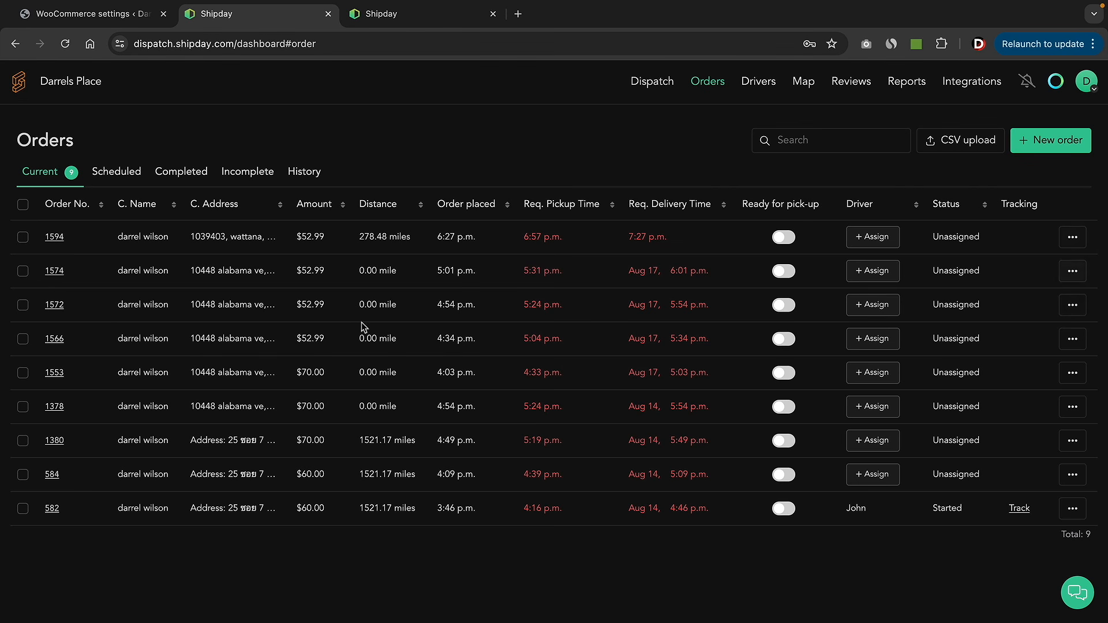
left_click(762, 84)
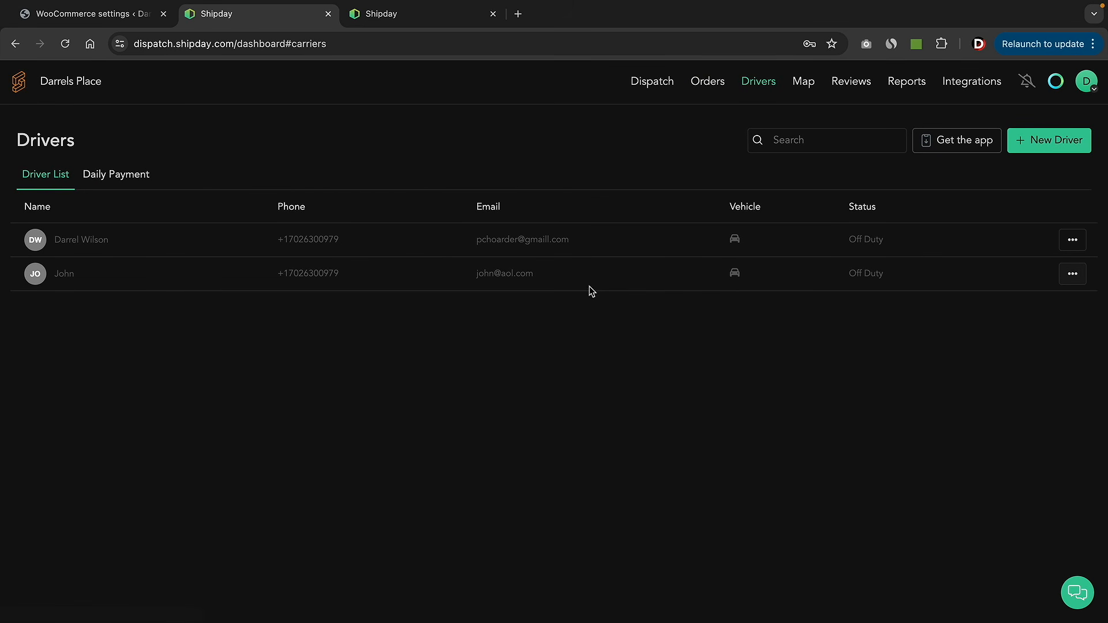
left_click(808, 86)
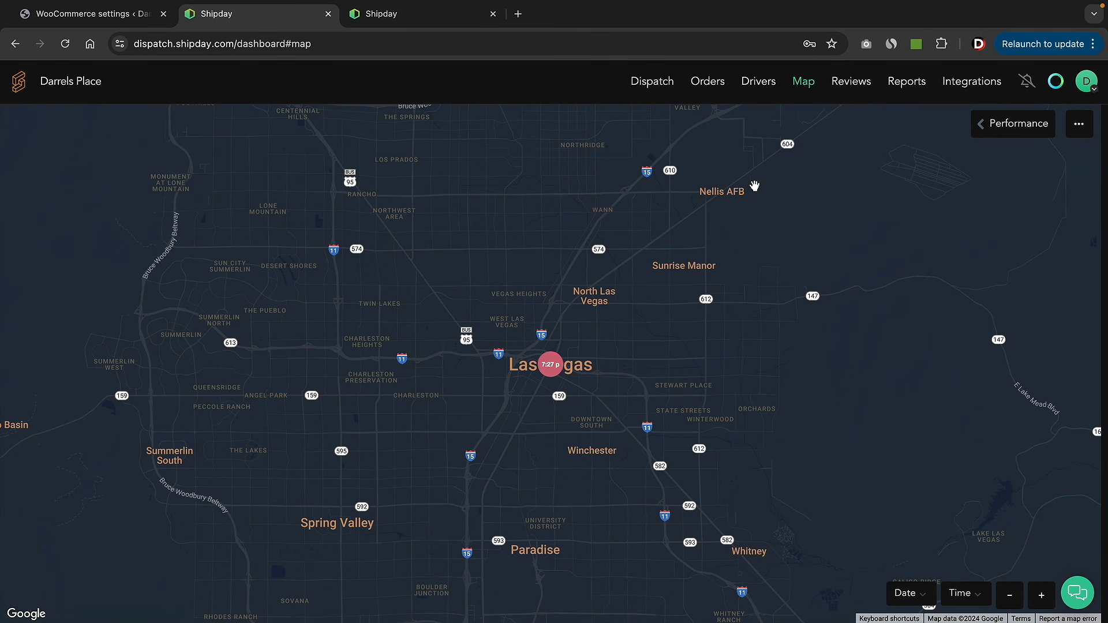
left_click(859, 86)
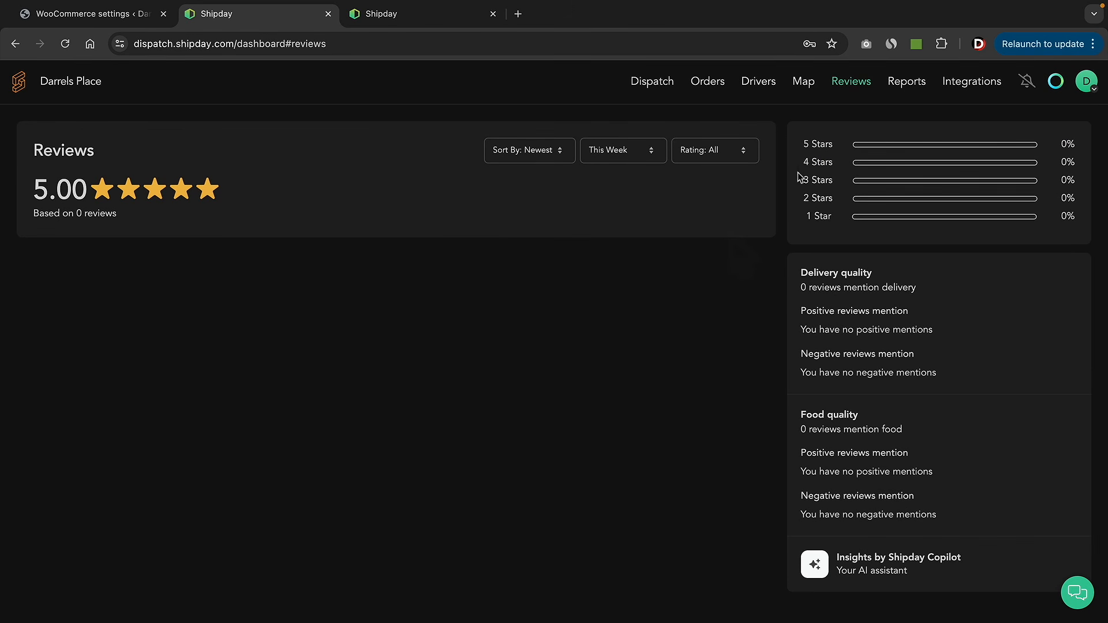
left_click(908, 84)
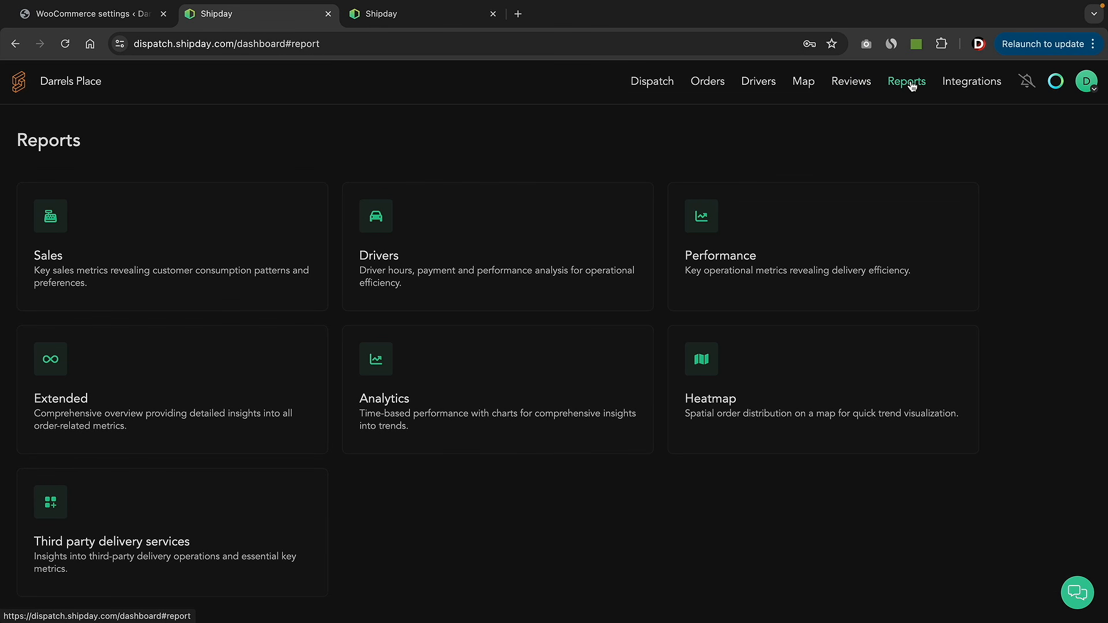
left_click(968, 84)
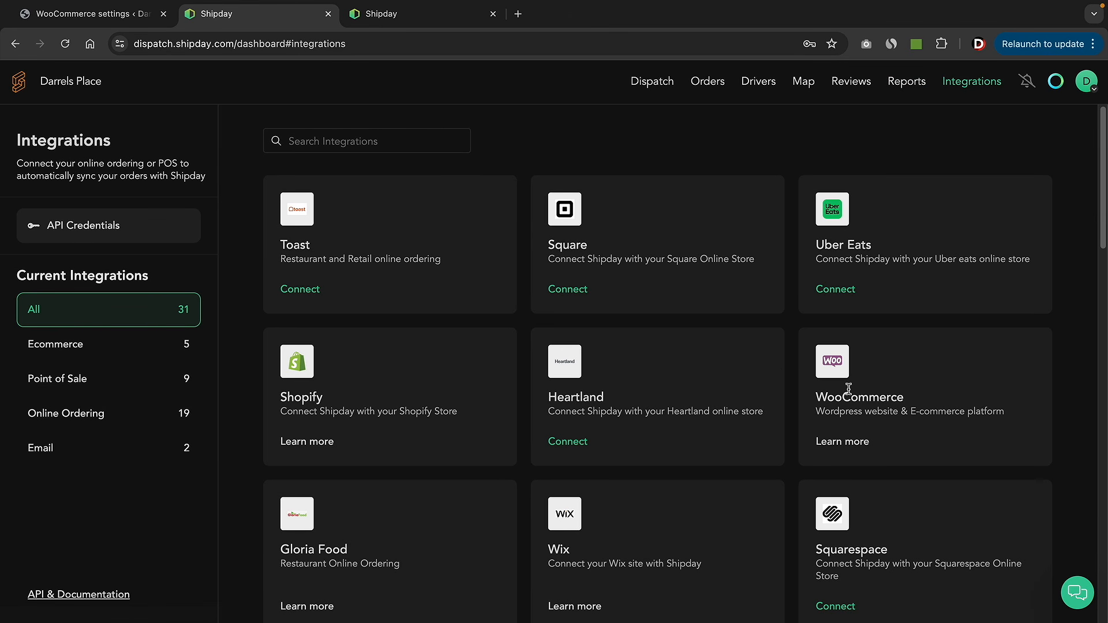
- In account settings, pick Merchant as the business type, then view Brand customization
left_click(1086, 86)
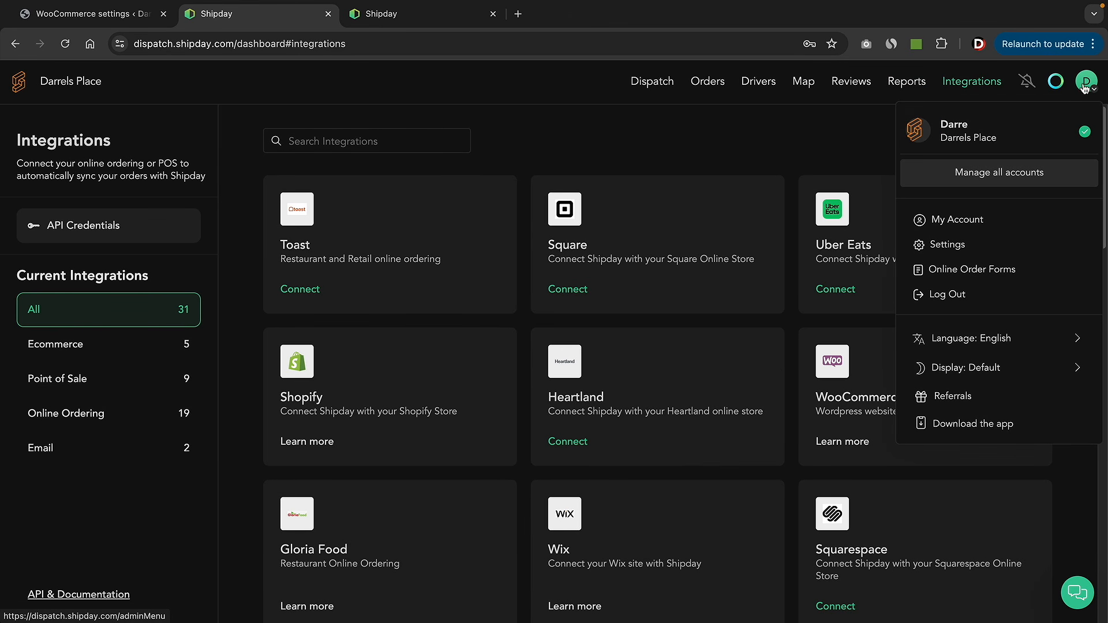
left_click(972, 244)
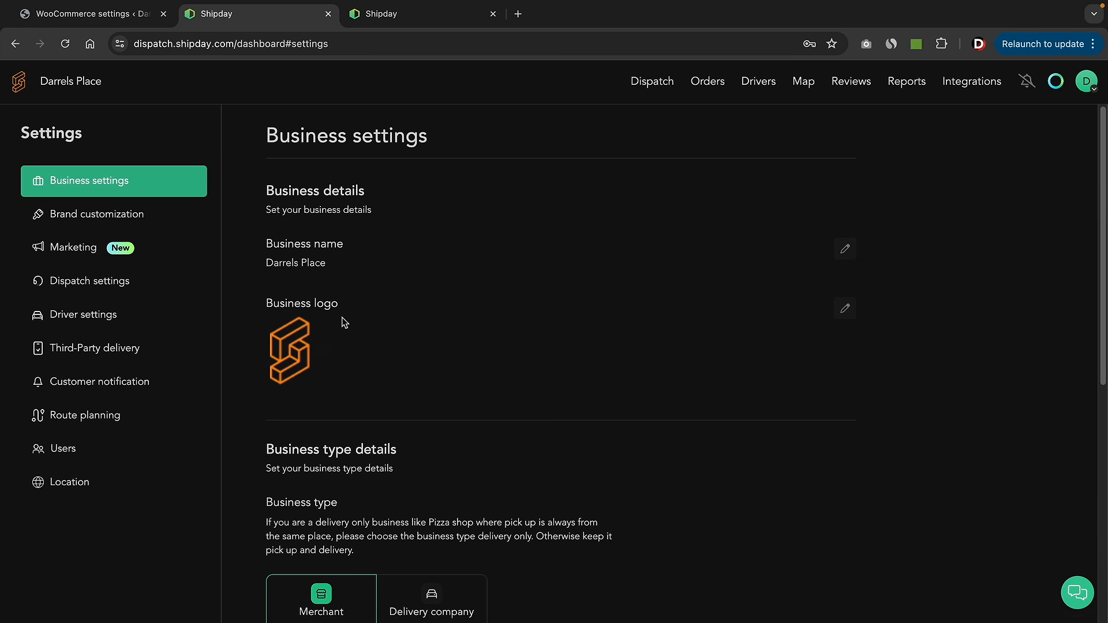
scroll(345, 322, "down", 5)
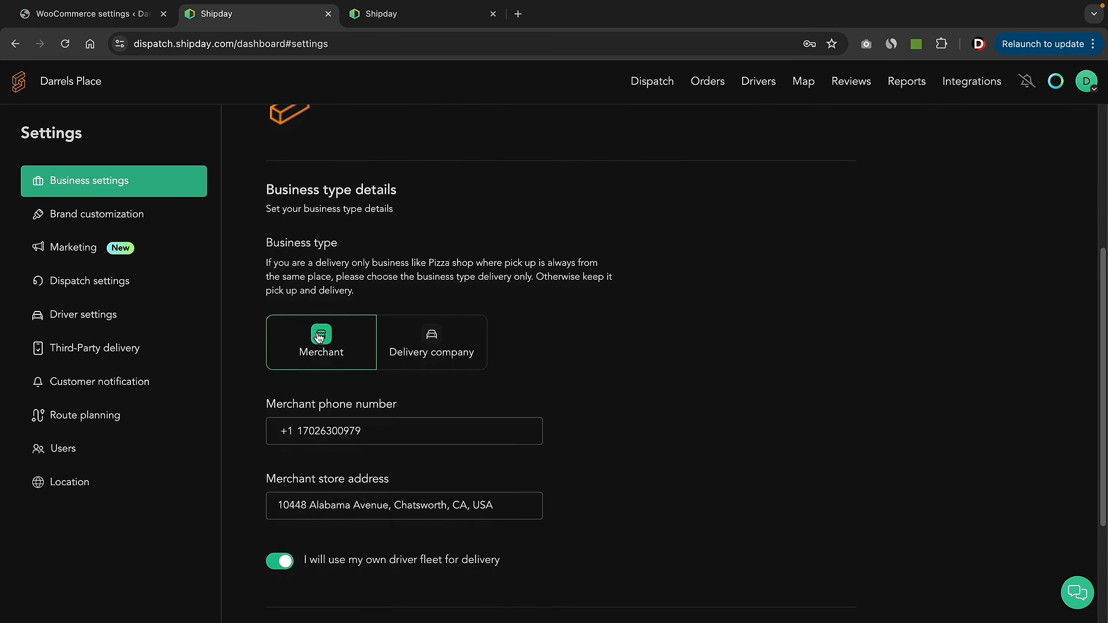
left_click(318, 334)
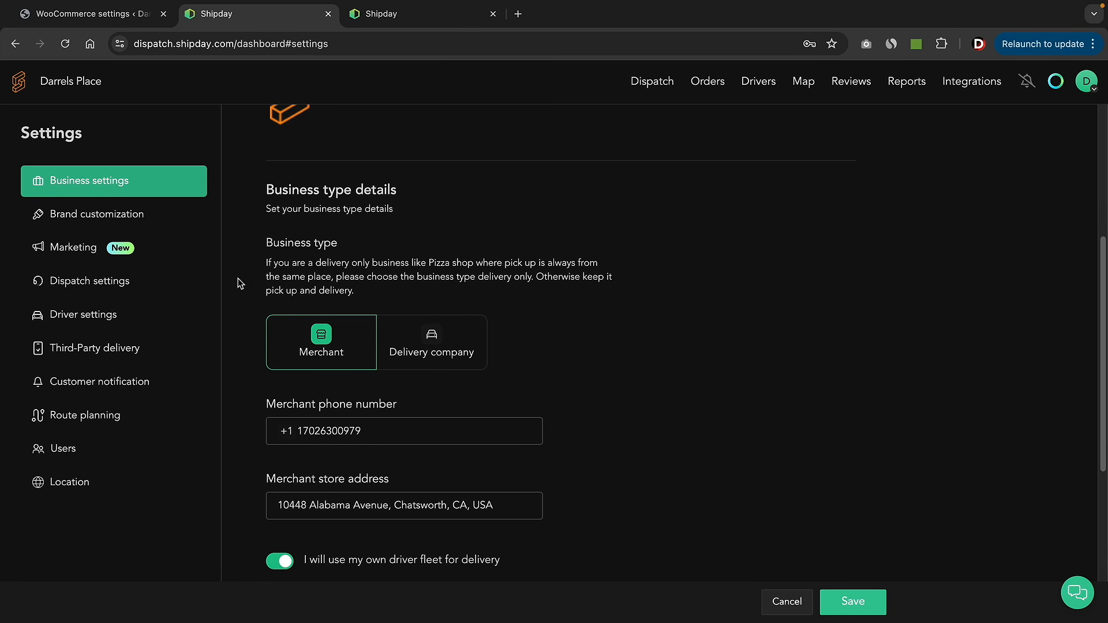
left_click(137, 218)
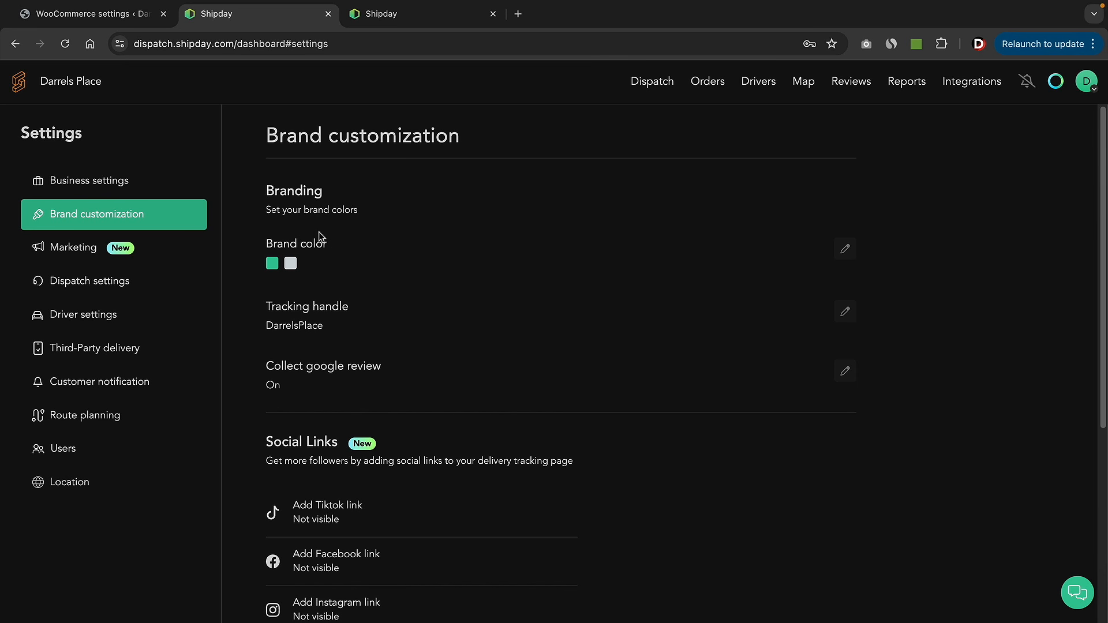
- Highlight the DarrelsPlace tracking handle on the Brand customization page
scroll(327, 301, "down", 2)
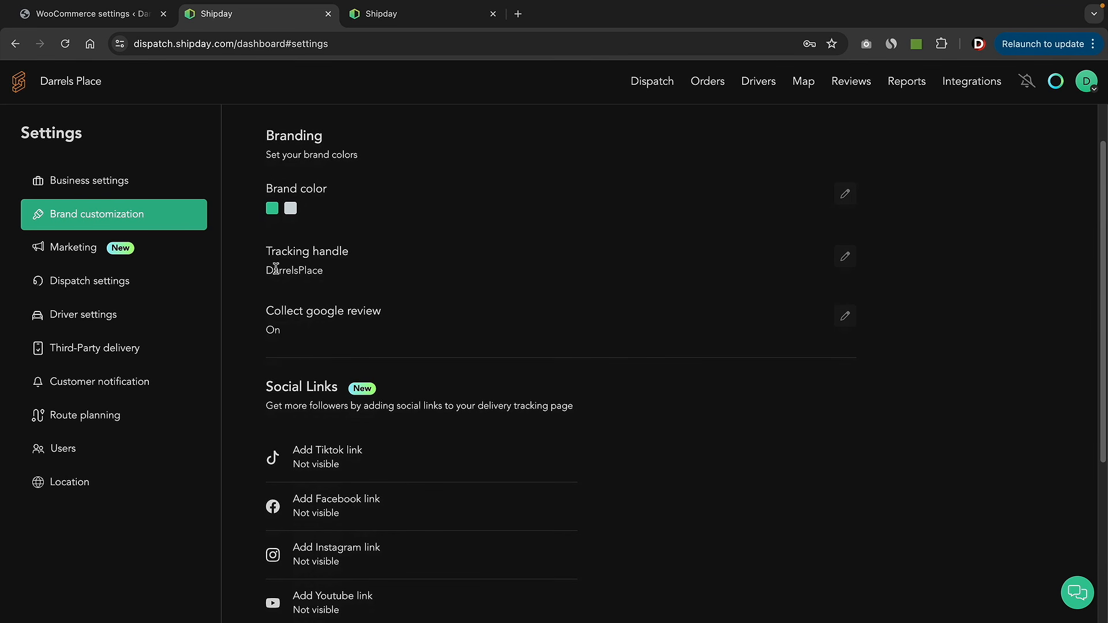
left_click_drag(265, 270, 331, 276)
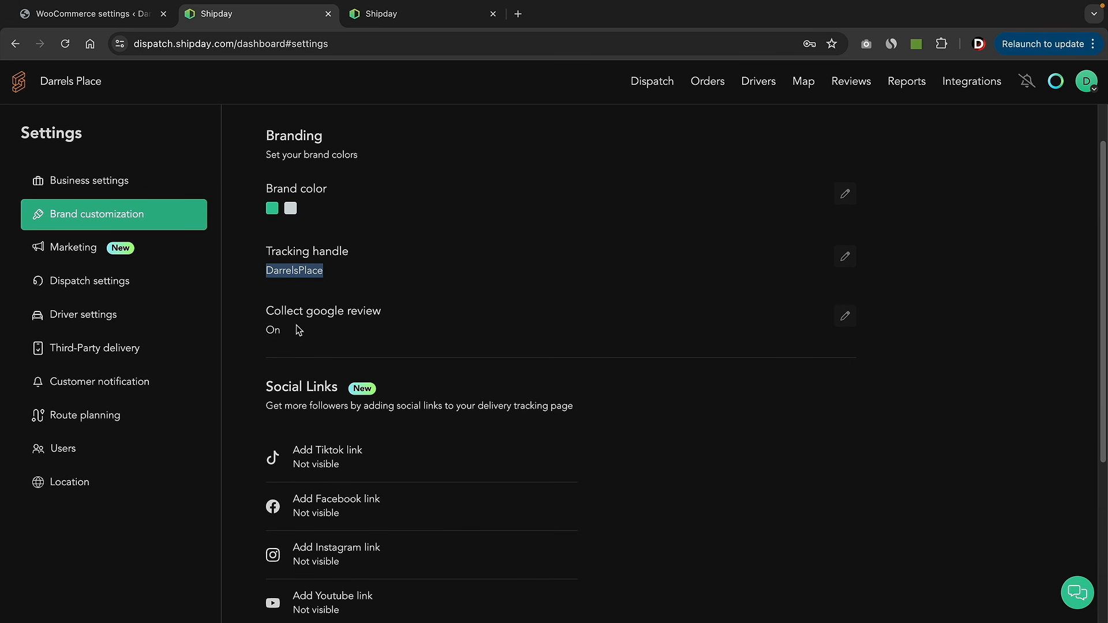
scroll(296, 324, "down", 3)
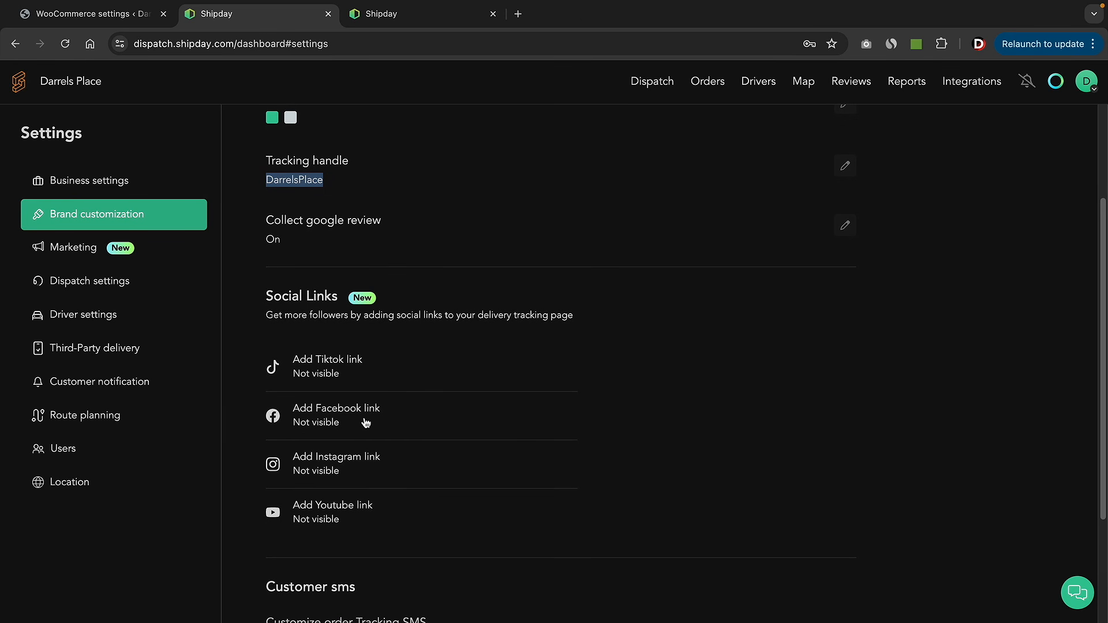
- Look through the Marketing settings preview, then move on to Dispatch settings
left_click(148, 252)
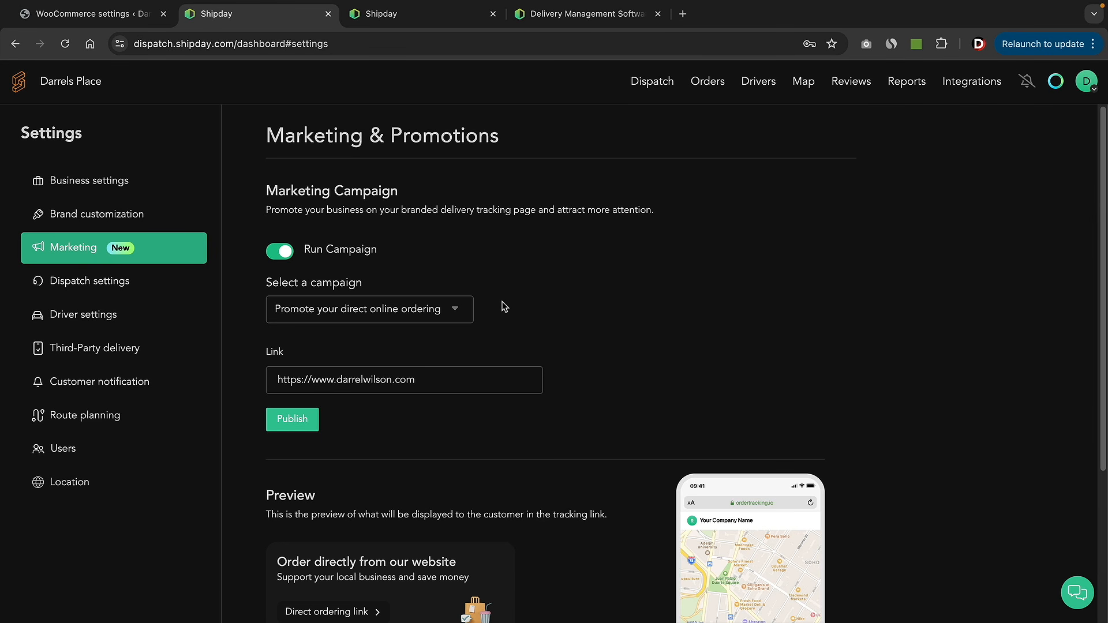
scroll(456, 289, "down", 3)
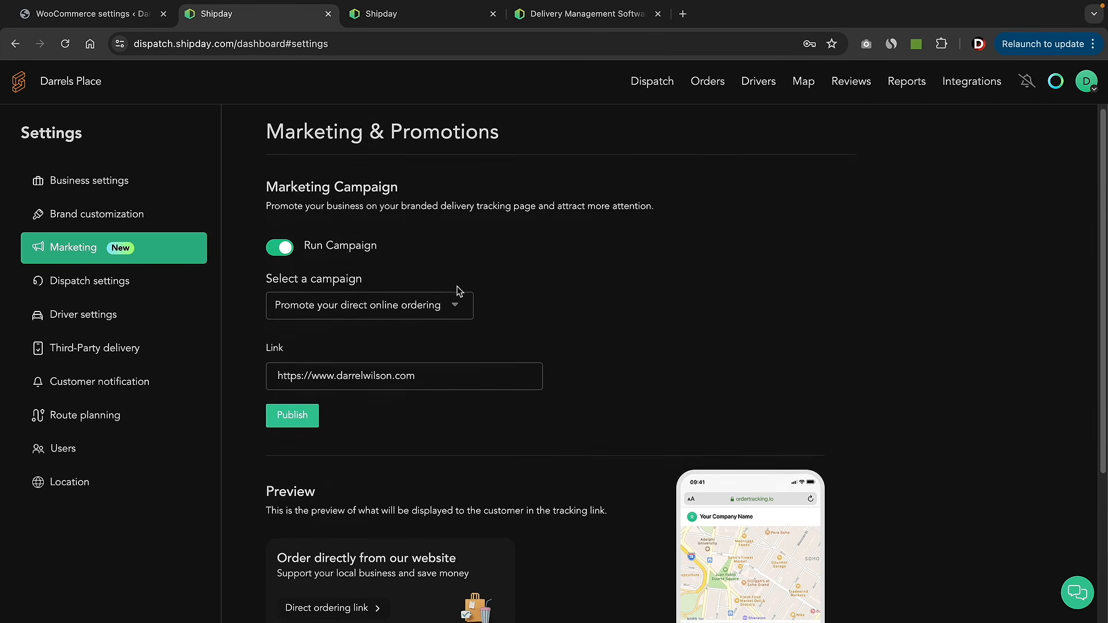
scroll(726, 570, "down", 2)
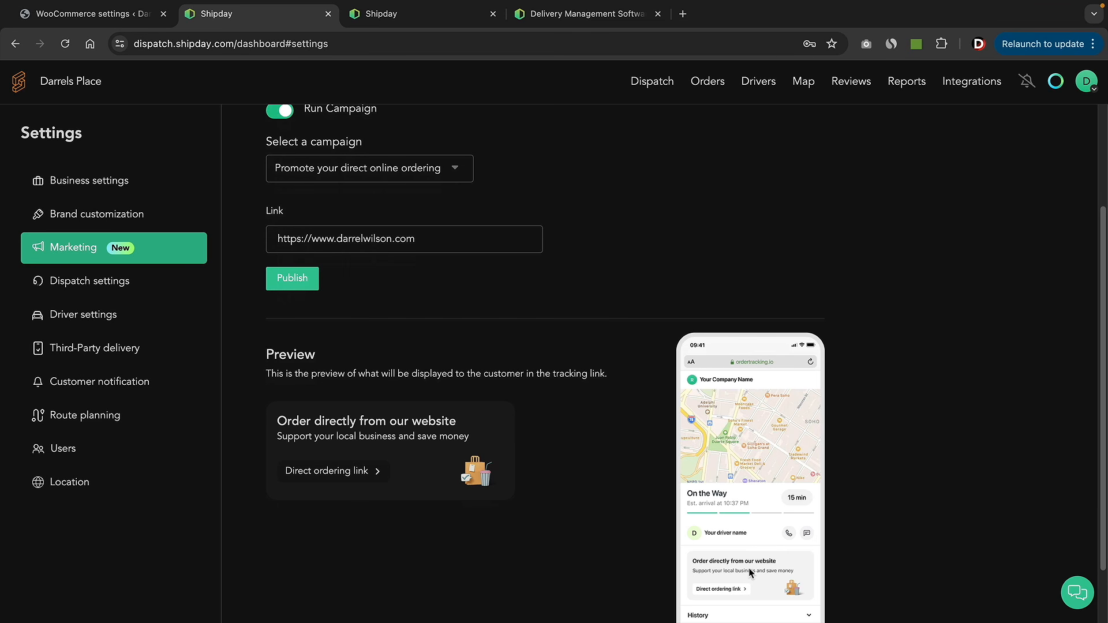
scroll(563, 270, "up", 1)
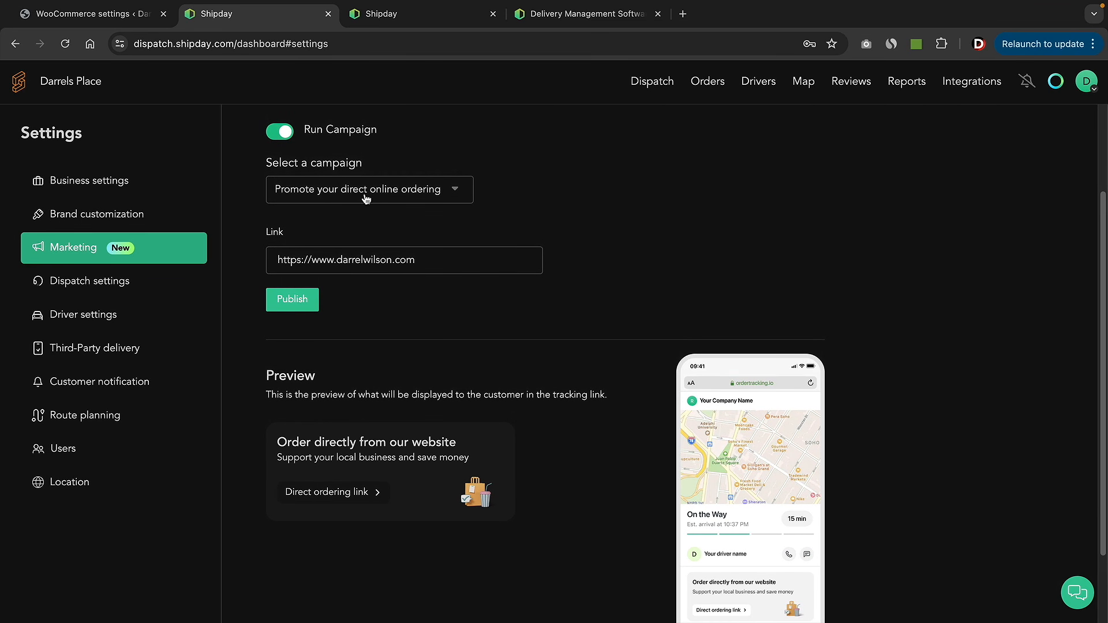
scroll(629, 323, "down", 4)
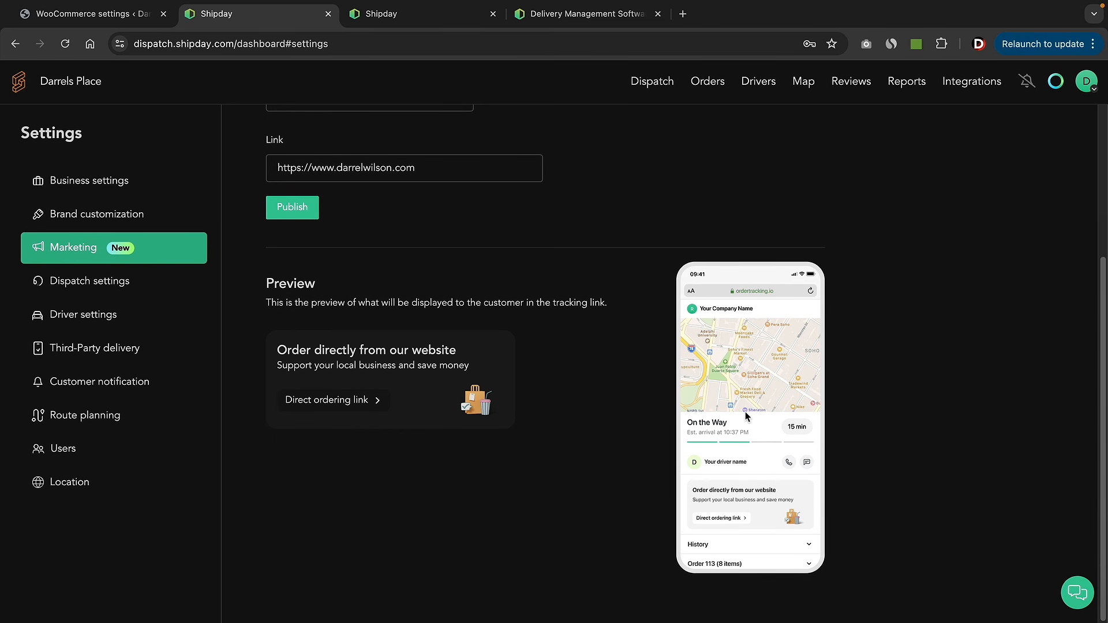
left_click(164, 289)
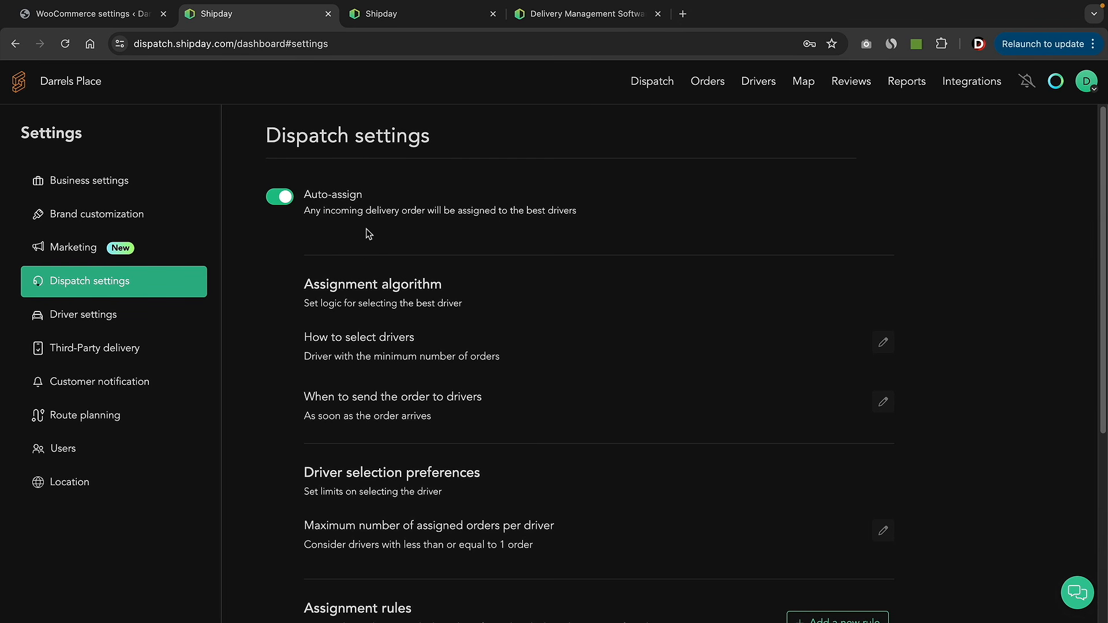
- Review Driver settings, Third-Party delivery and Customer notification, ending on Route planning
left_click(123, 322)
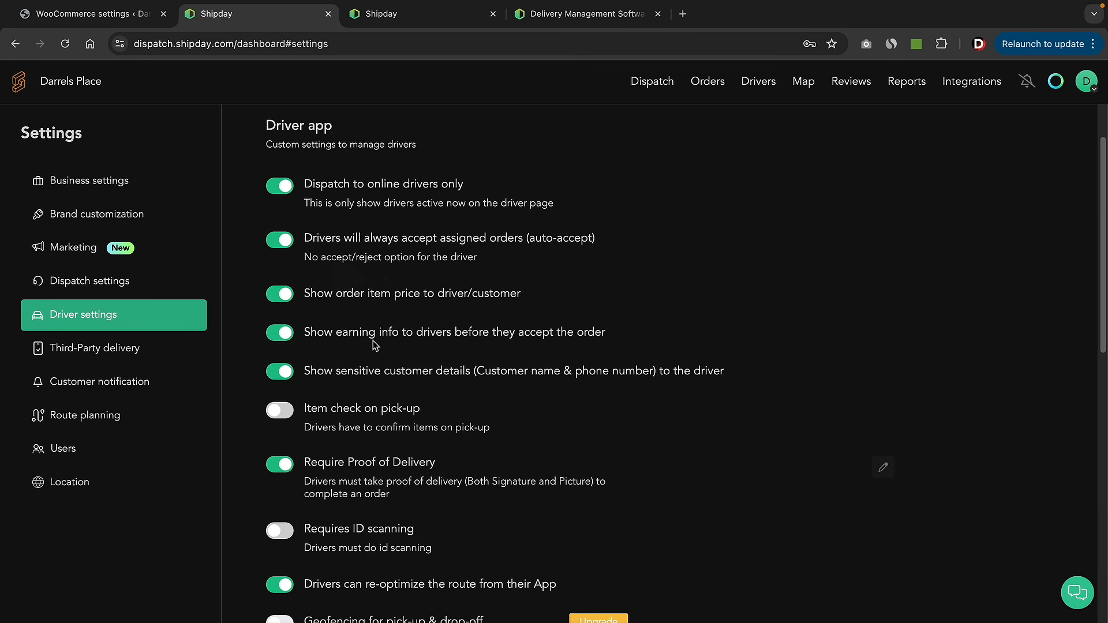
left_click(115, 355)
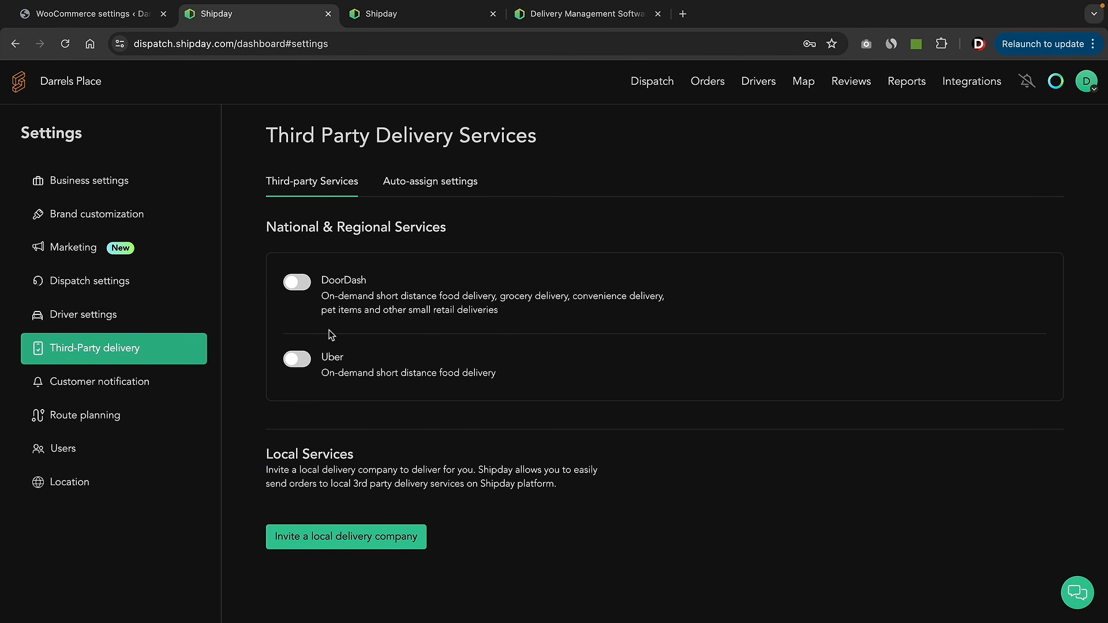
left_click(152, 388)
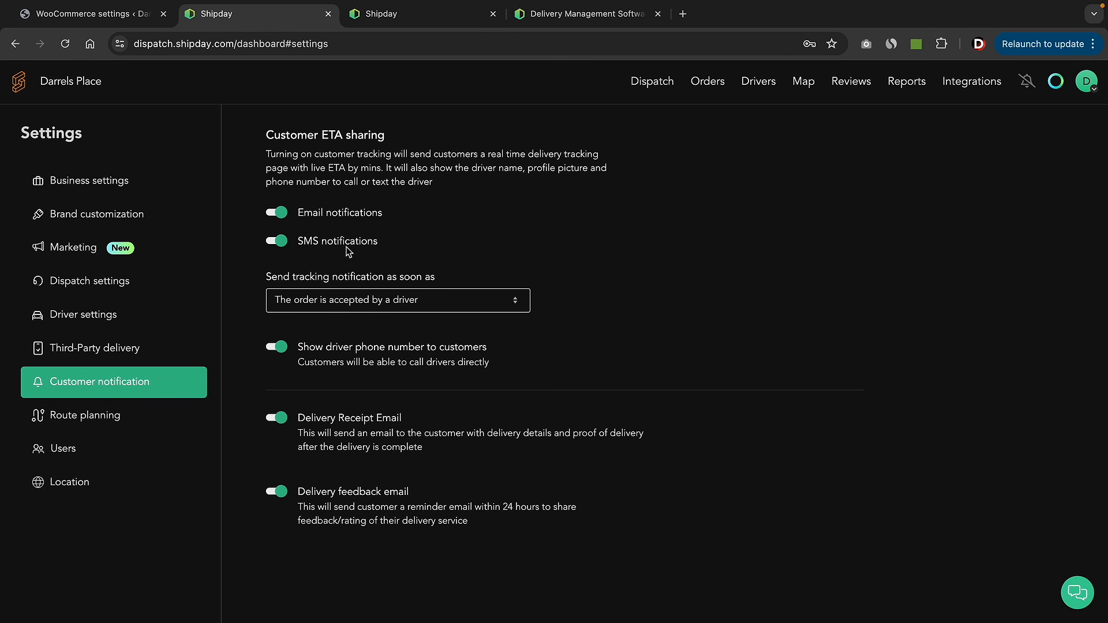
left_click(116, 417)
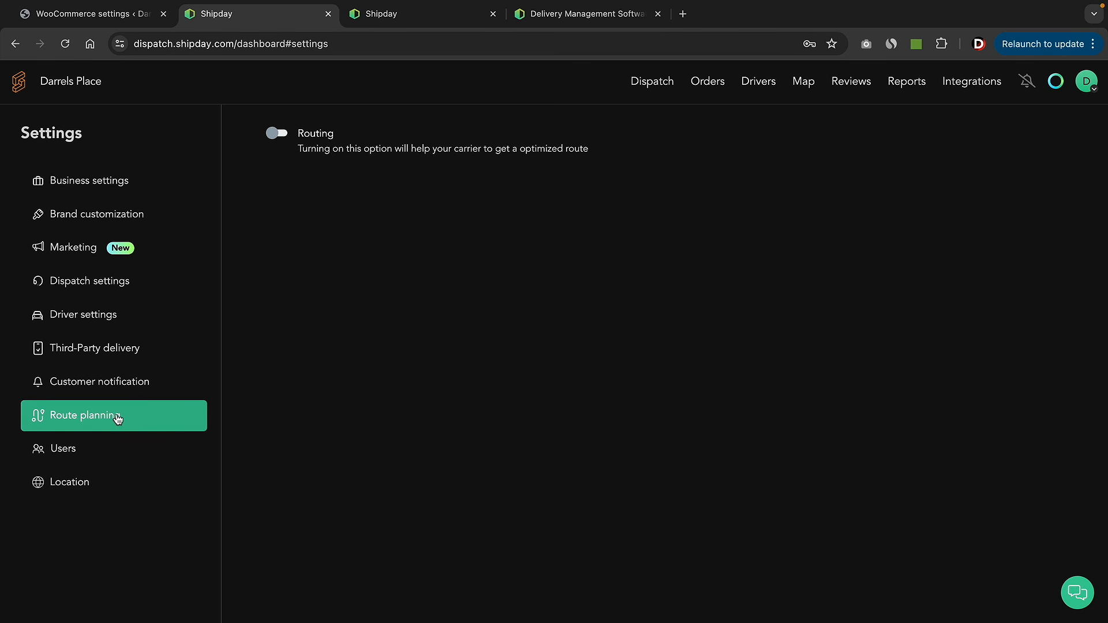
- Toggle route optimisation on and back off, then open and close the Invite user form
left_click(280, 135)
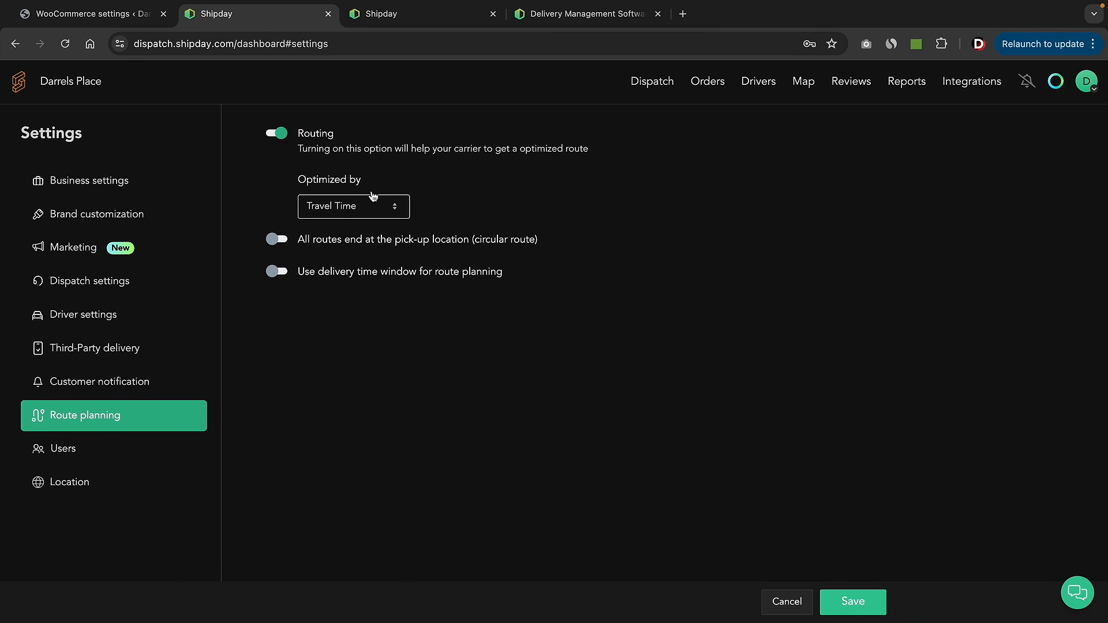
left_click(279, 134)
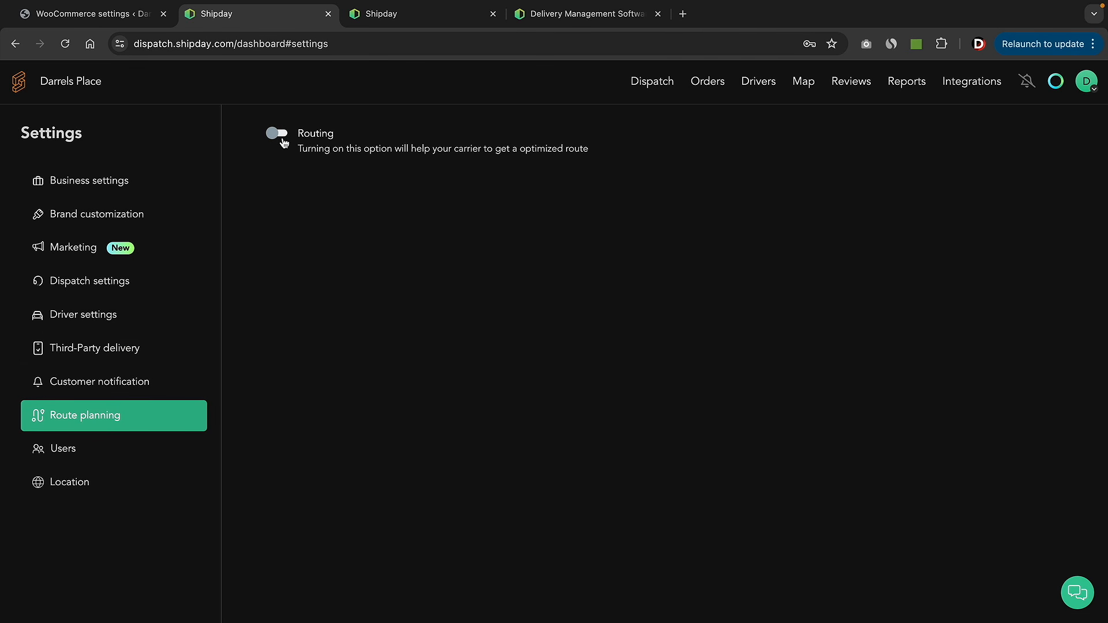
left_click(97, 456)
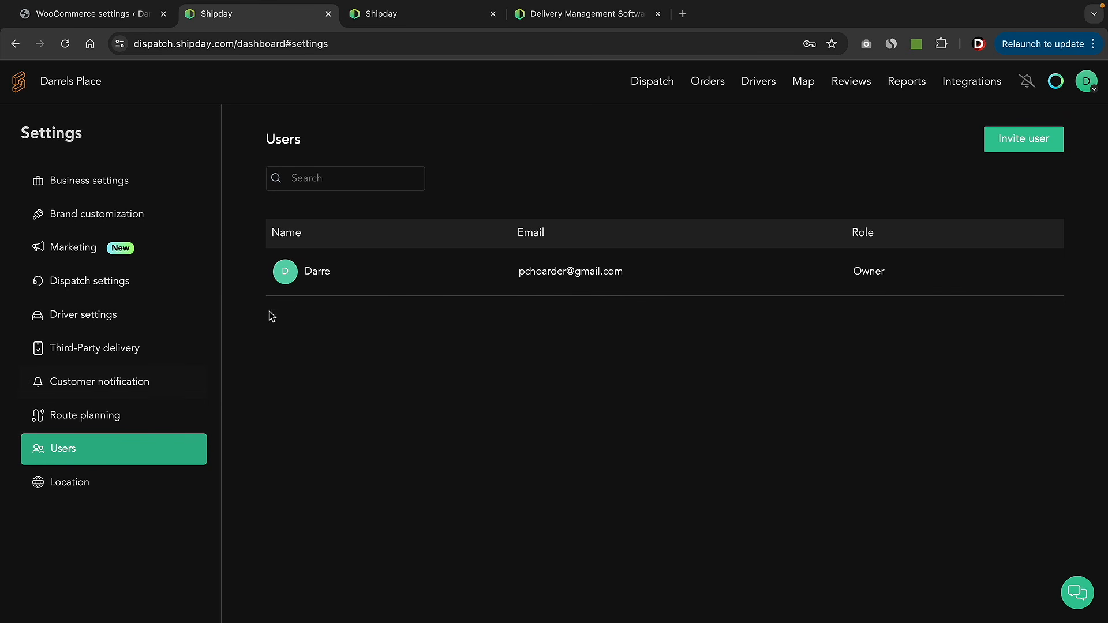
left_click(1000, 149)
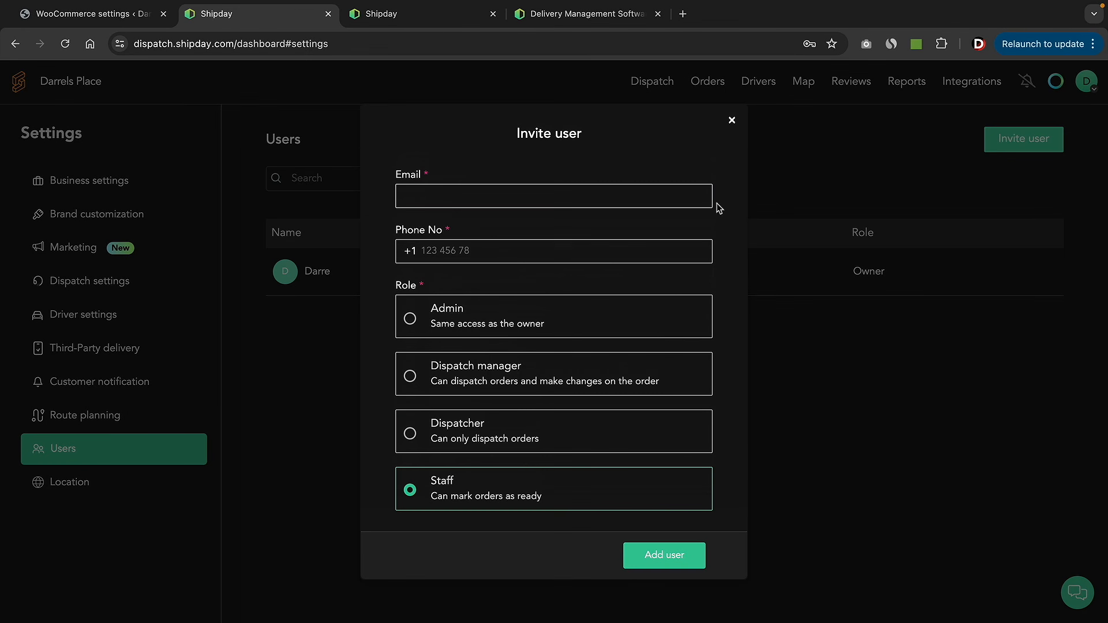
left_click(478, 196)
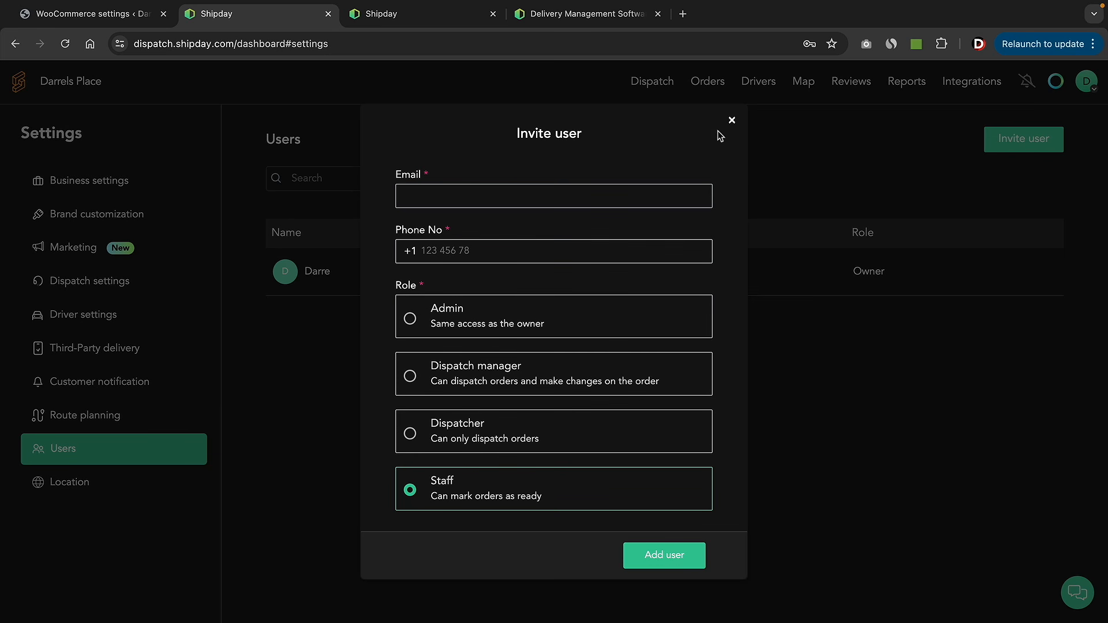
left_click(731, 120)
- Look over Location and Business settings, then go to the Drivers list
left_click(99, 489)
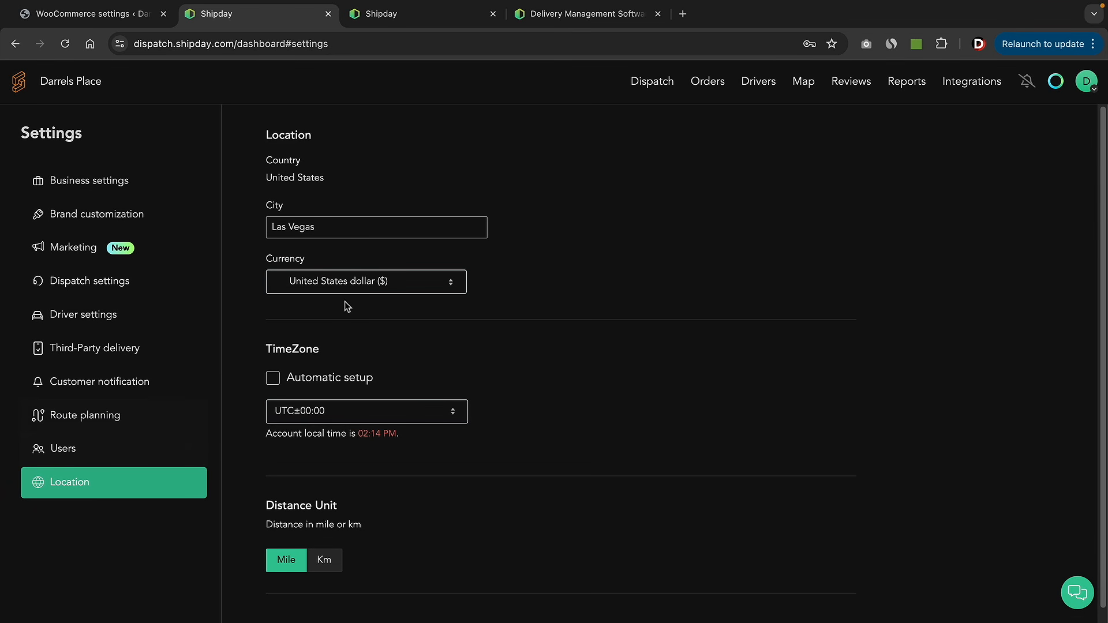
scroll(303, 421, "down", 1)
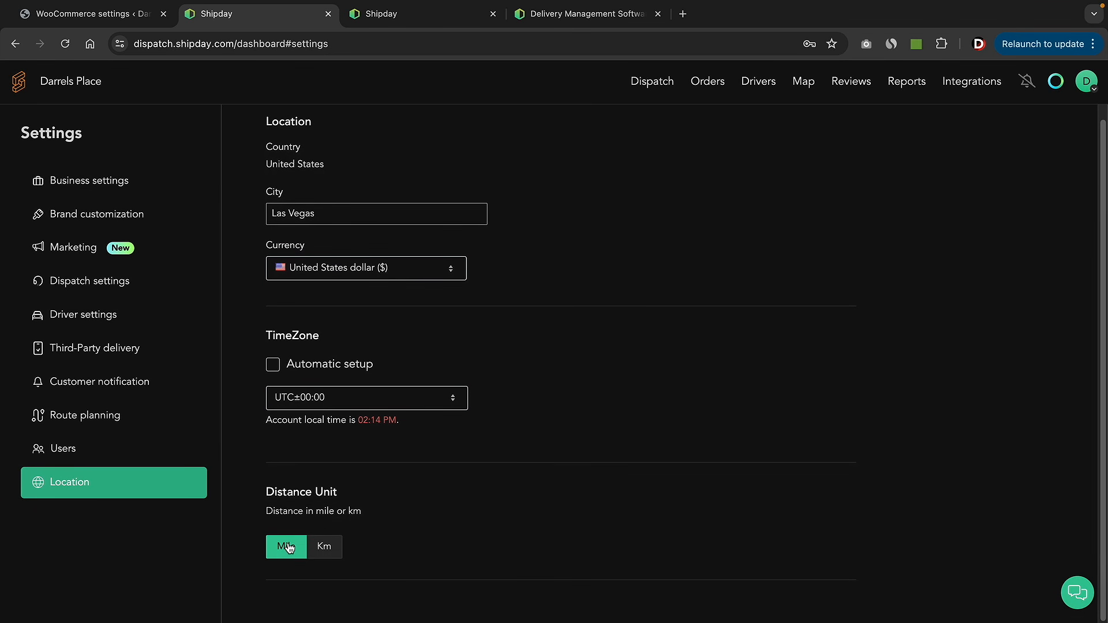
left_click(106, 188)
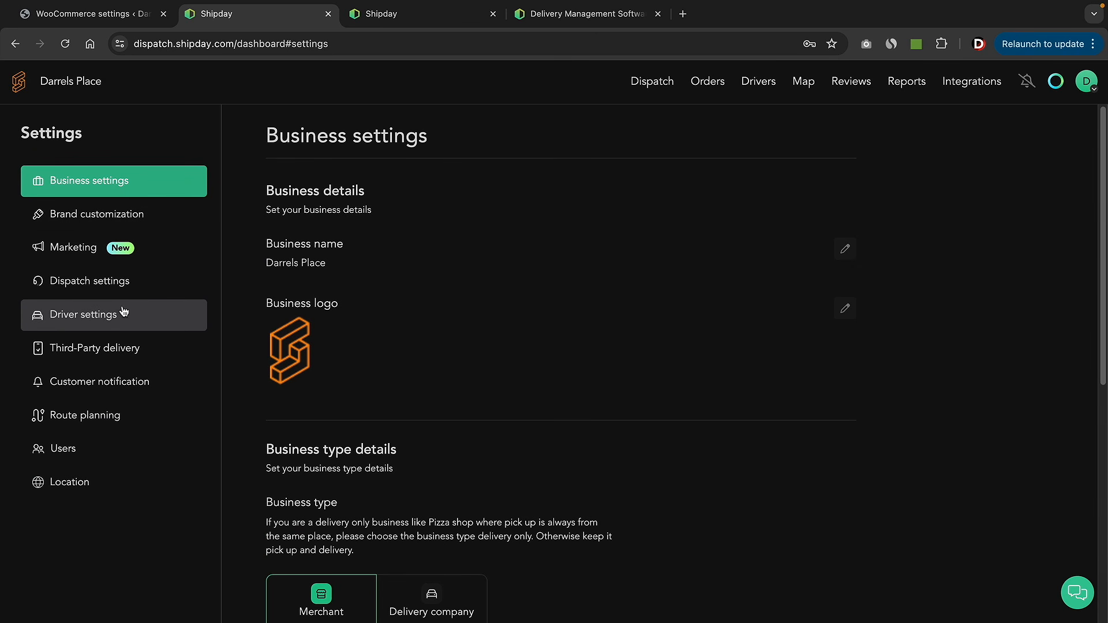
left_click(760, 85)
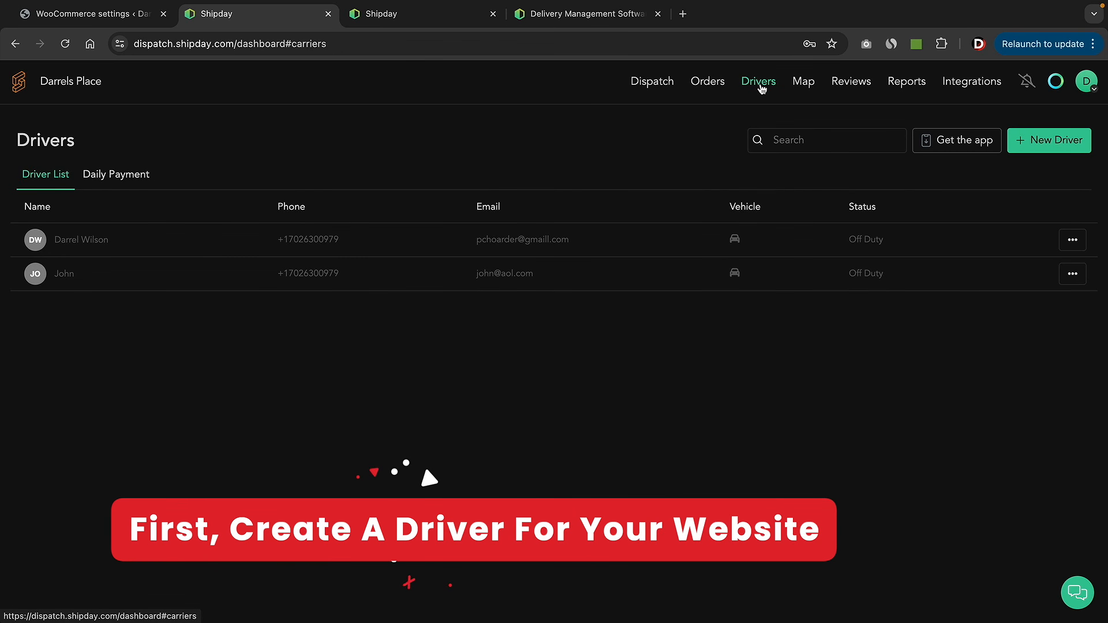
- Add a driver with name, phone, e-mail and temporary password, then search 'shipday drive app'
left_click(1058, 148)
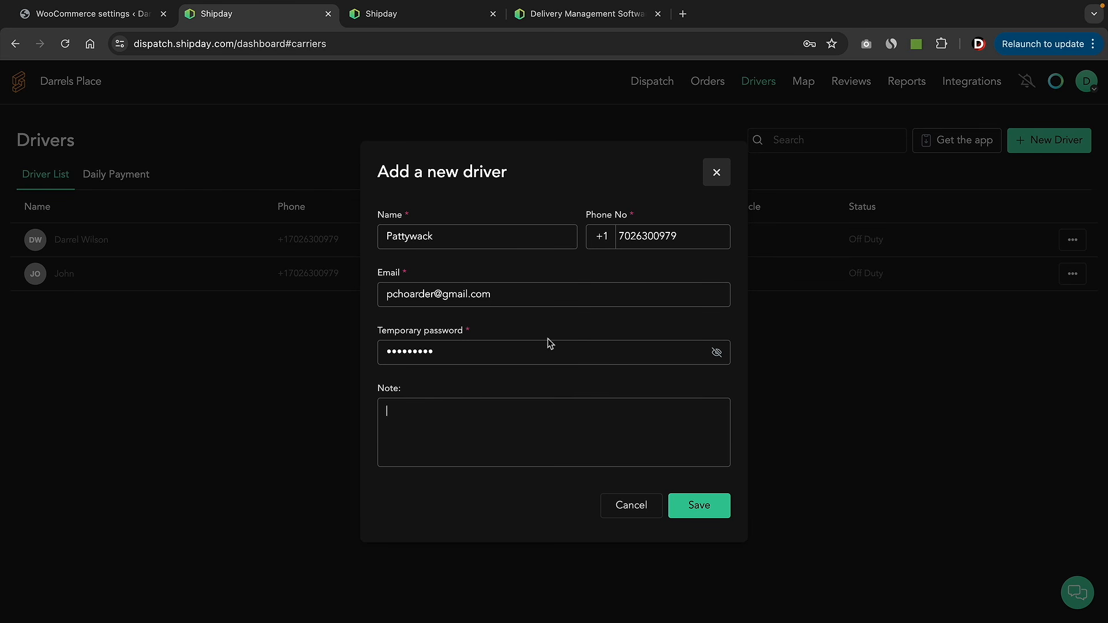
left_click(697, 506)
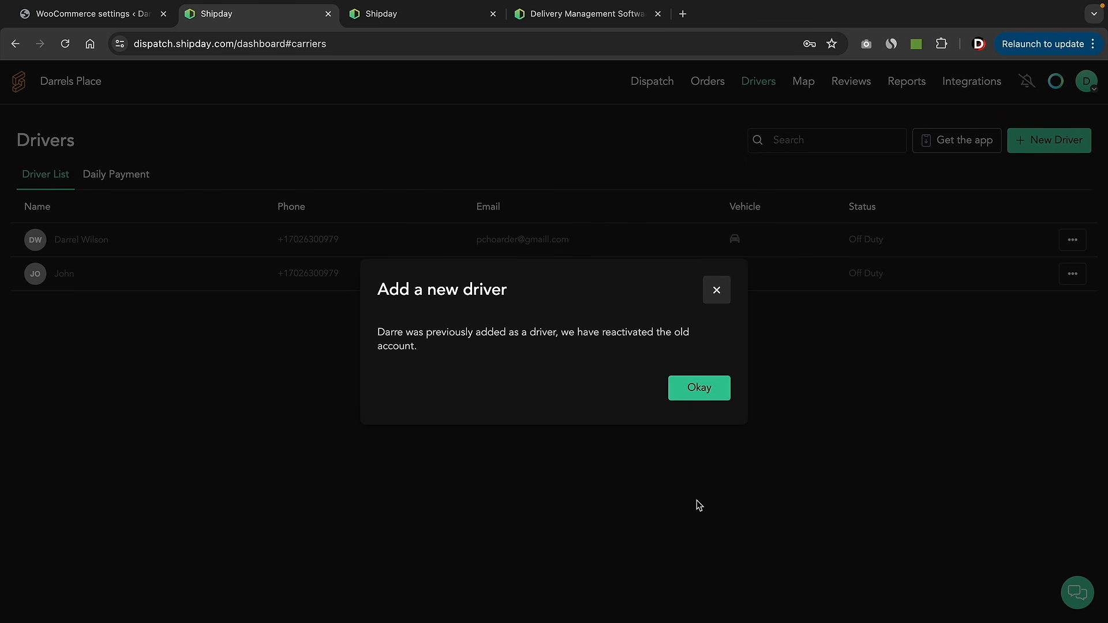
left_click(723, 388)
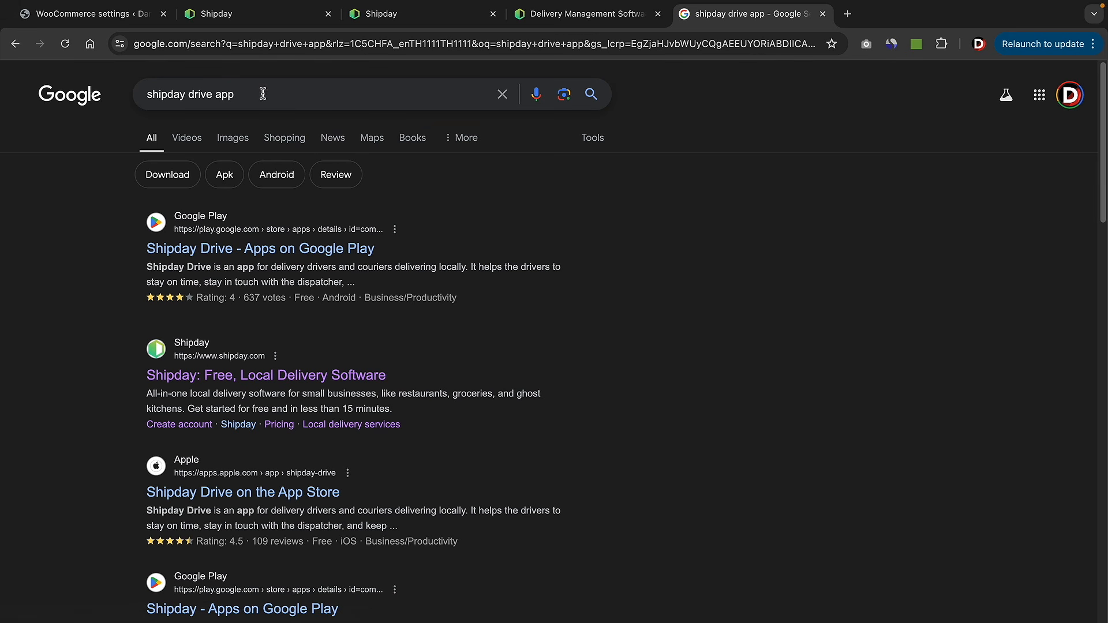
left_click_drag(259, 94, 147, 93)
- Open the Shipday Drive app's Google Play page and point out its title
left_click(65, 227)
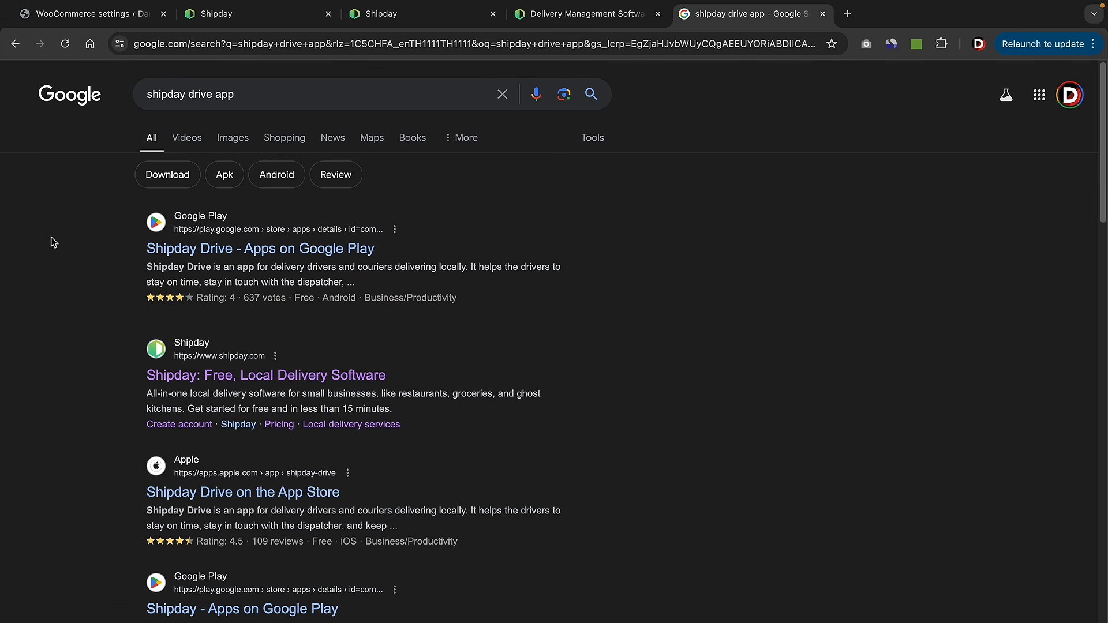
left_click(212, 248)
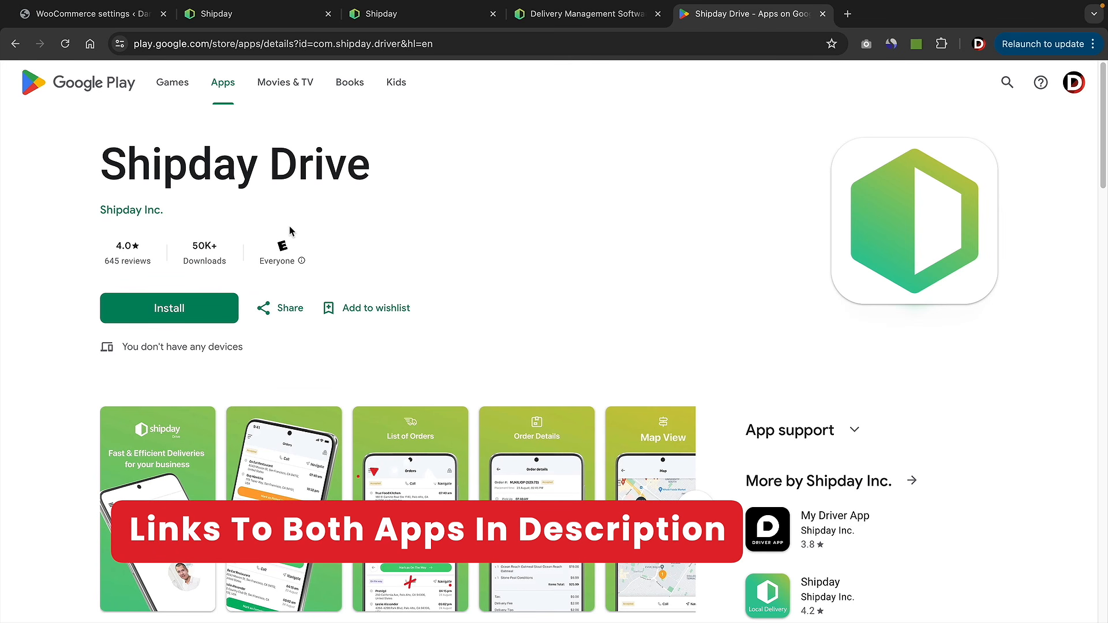
left_click_drag(374, 171, 98, 169)
left_click(571, 199)
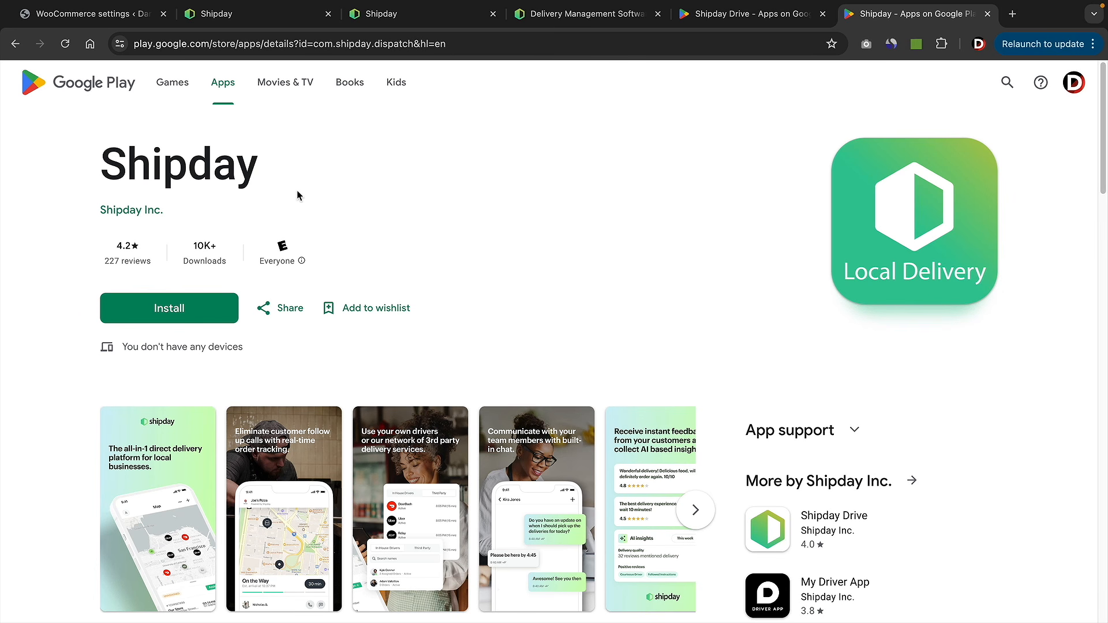
- View the Shipday app's Google Play page, then return to the Shipday business settings
left_click_drag(267, 176, 99, 170)
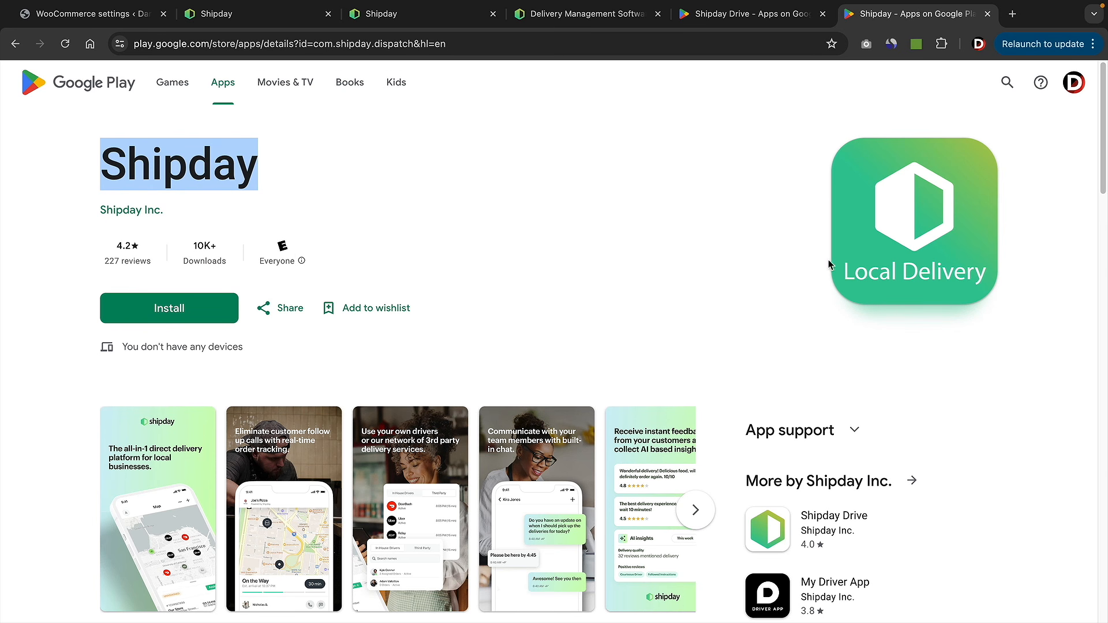
scroll(554, 327, "down", 1)
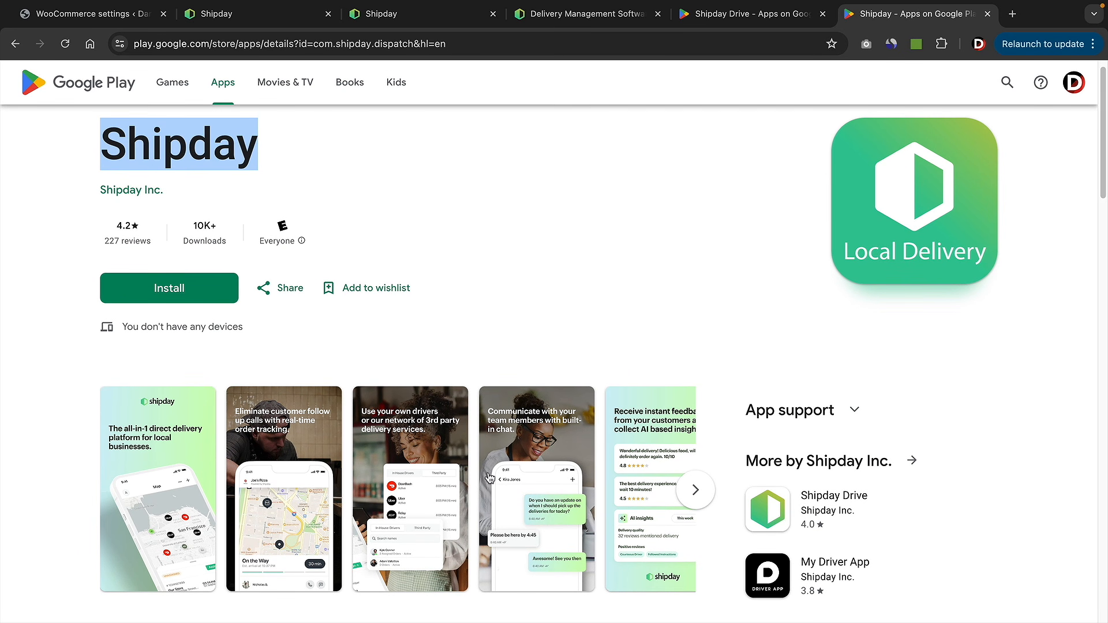
scroll(514, 306, "up", 1)
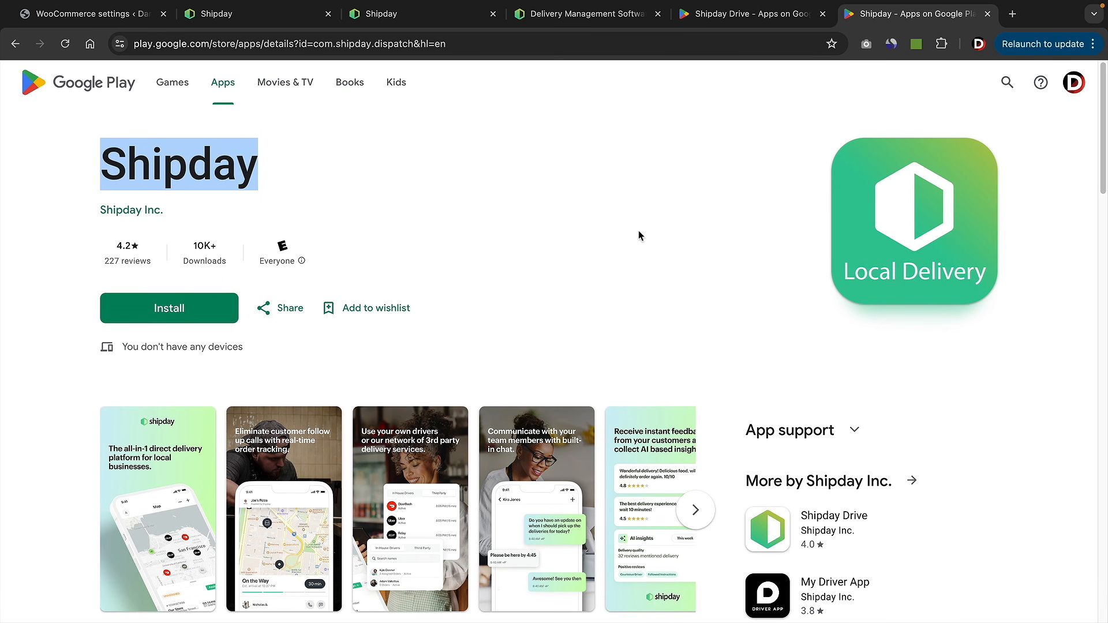
left_click(734, 17)
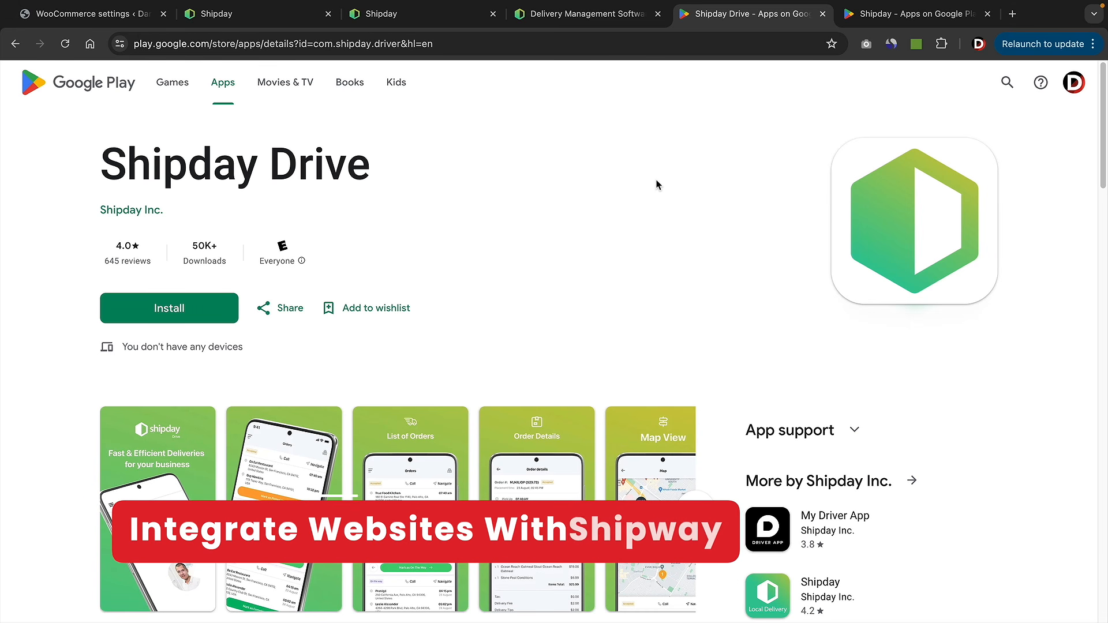
left_click(430, 23)
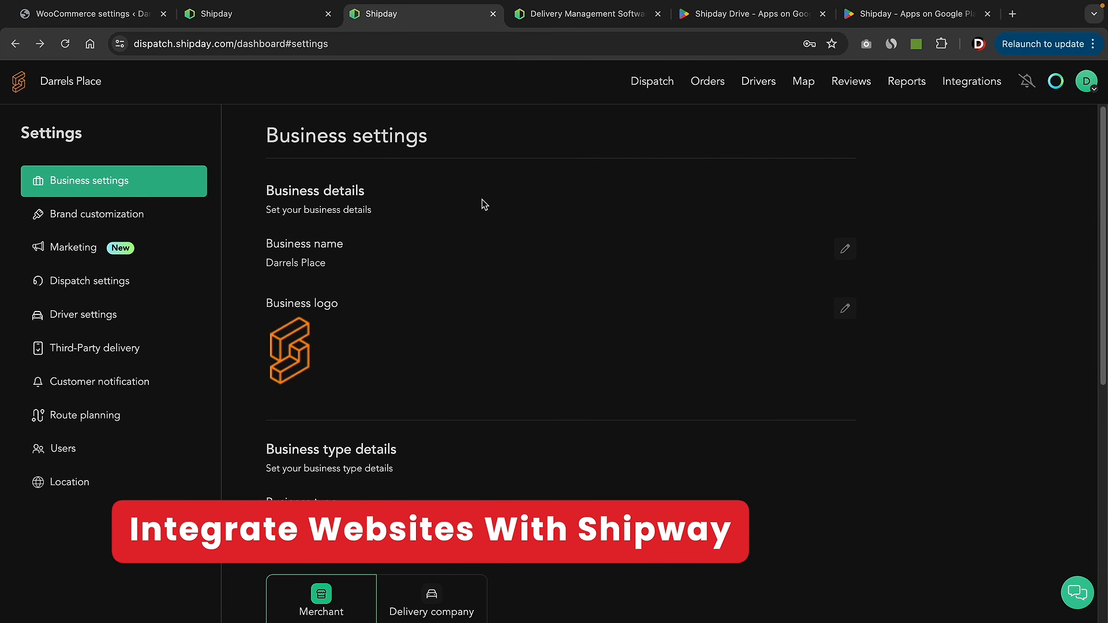
- From My Account details, reveal the Api Key and copy it to the clipboard
left_click(1085, 86)
left_click(910, 247)
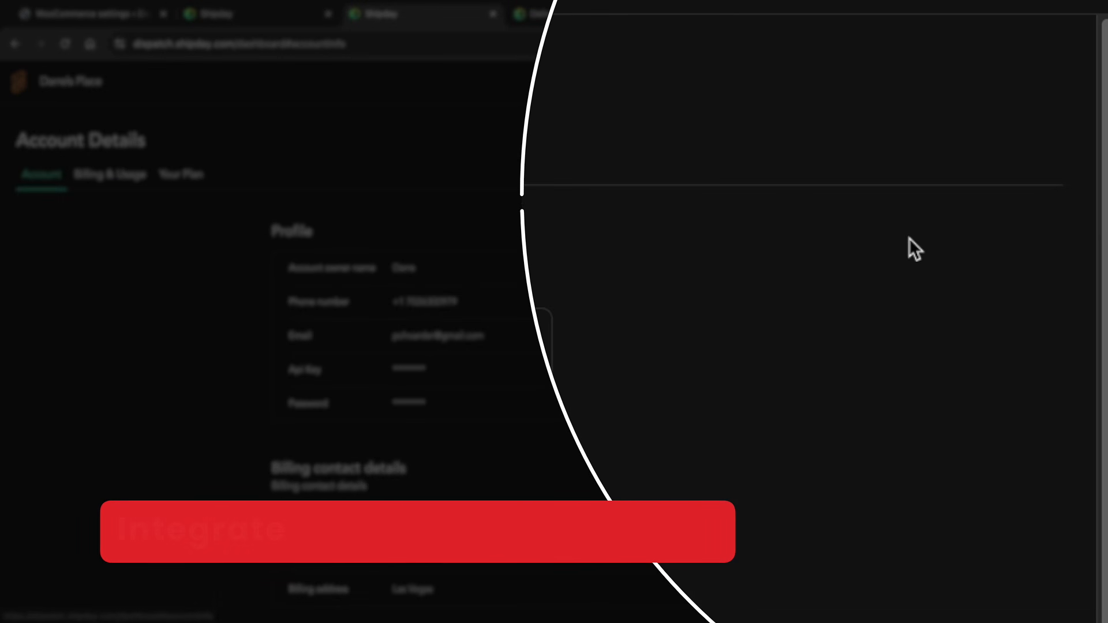
scroll(552, 319, "down", 1)
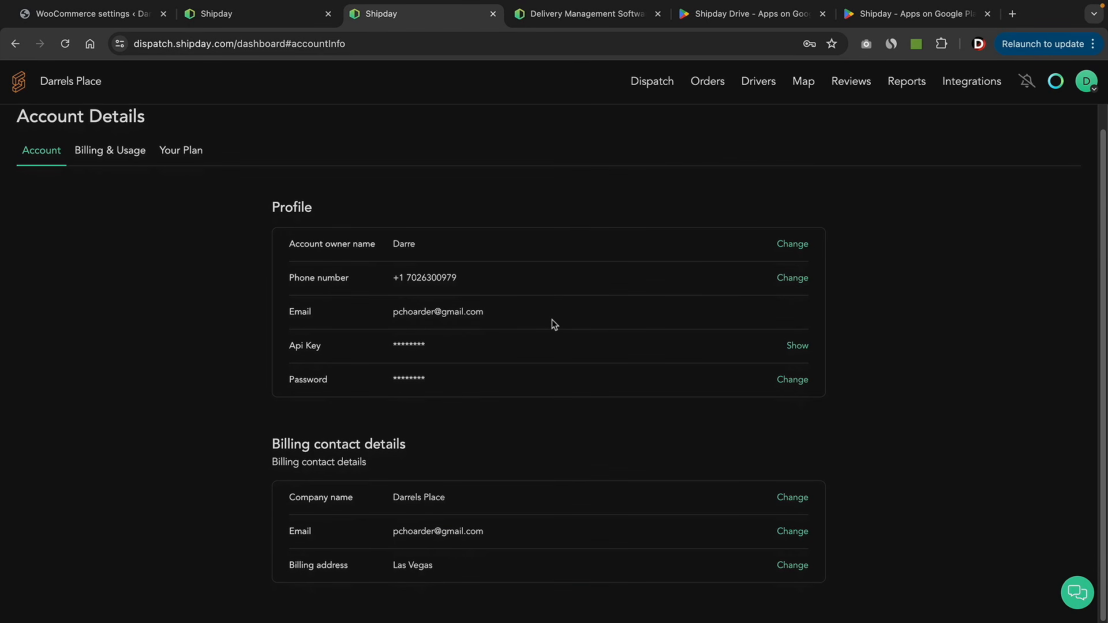
left_click_drag(289, 346, 323, 347)
left_click(1065, 338)
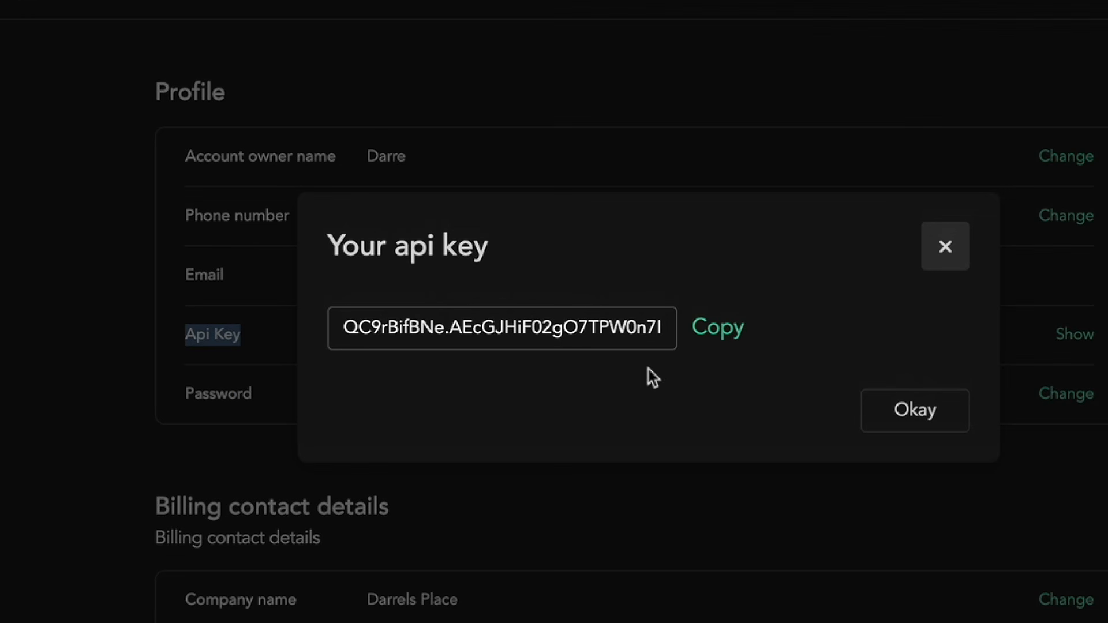
left_click(726, 329)
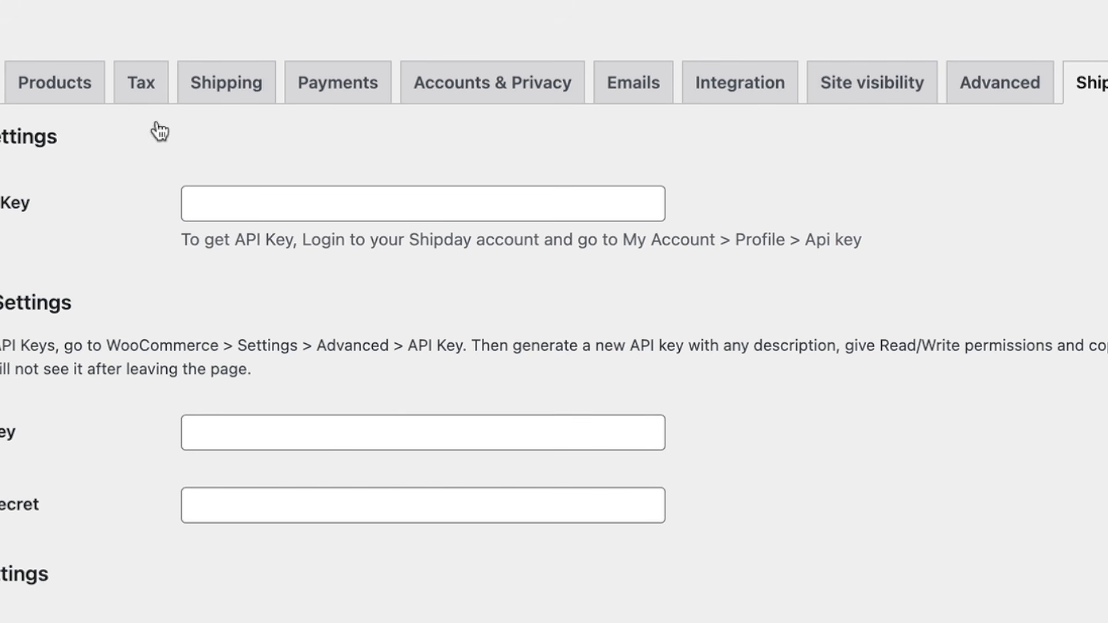
- Paste the copied Shipday API key into WooCommerce's Shipday API Key field and save the changes
left_click(220, 203)
right_click(220, 202)
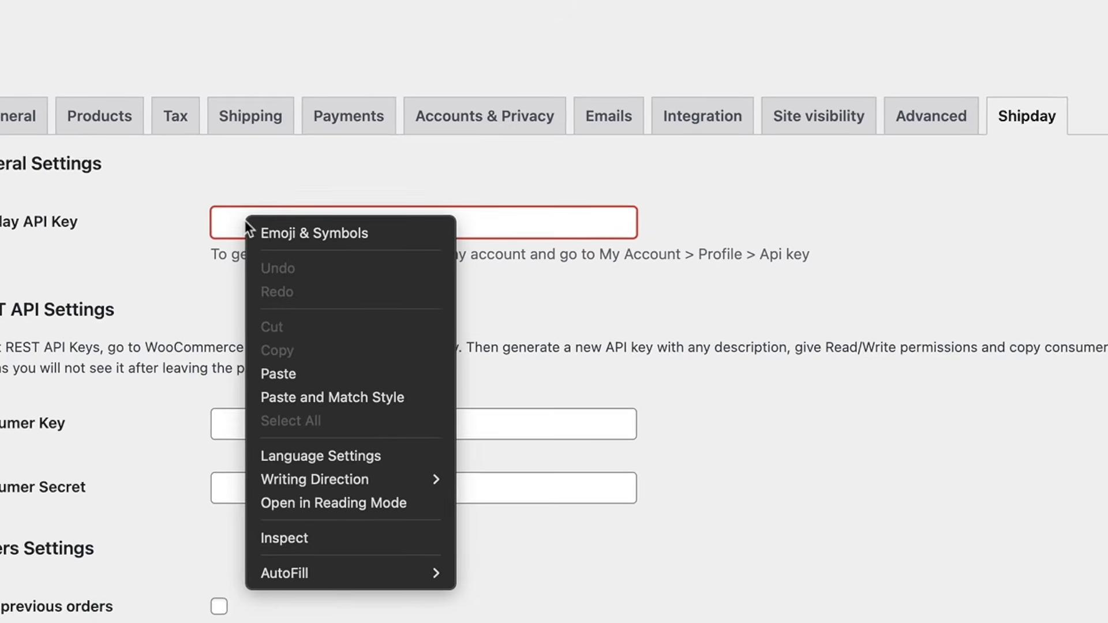
left_click(322, 370)
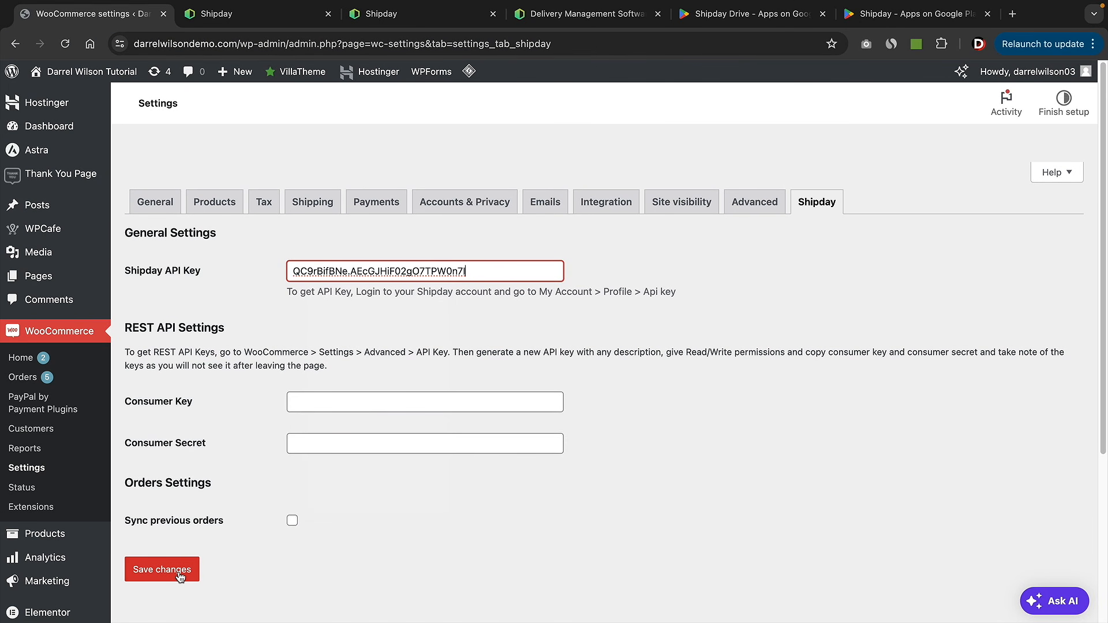
left_click(155, 598)
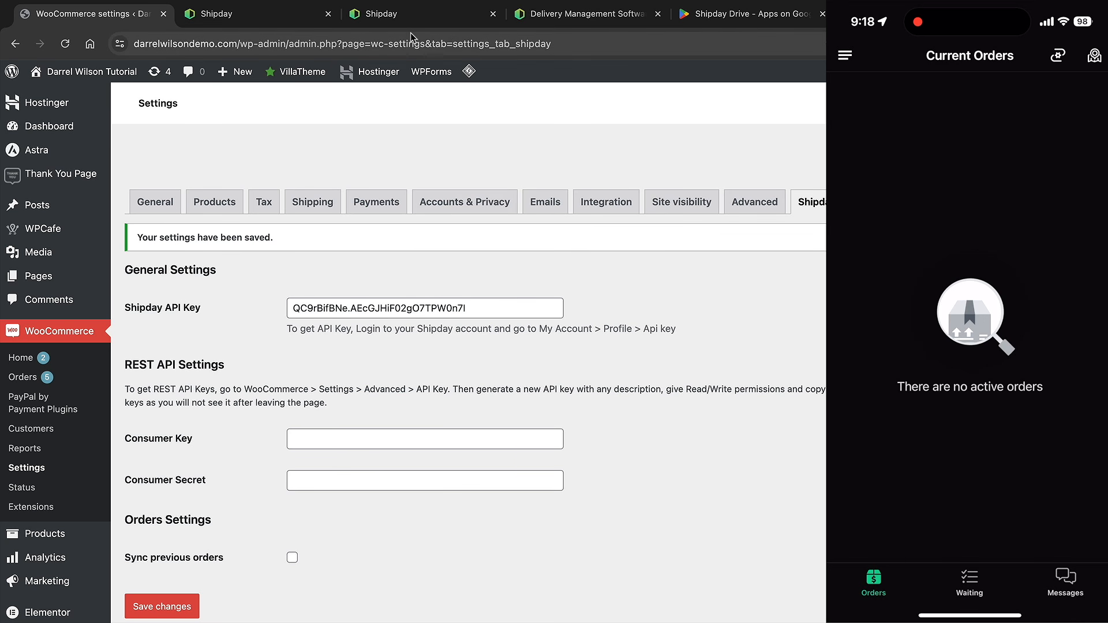
- Close the API key window and delete all seven current Shipday orders, leaving the Orders list empty
left_click(461, 21)
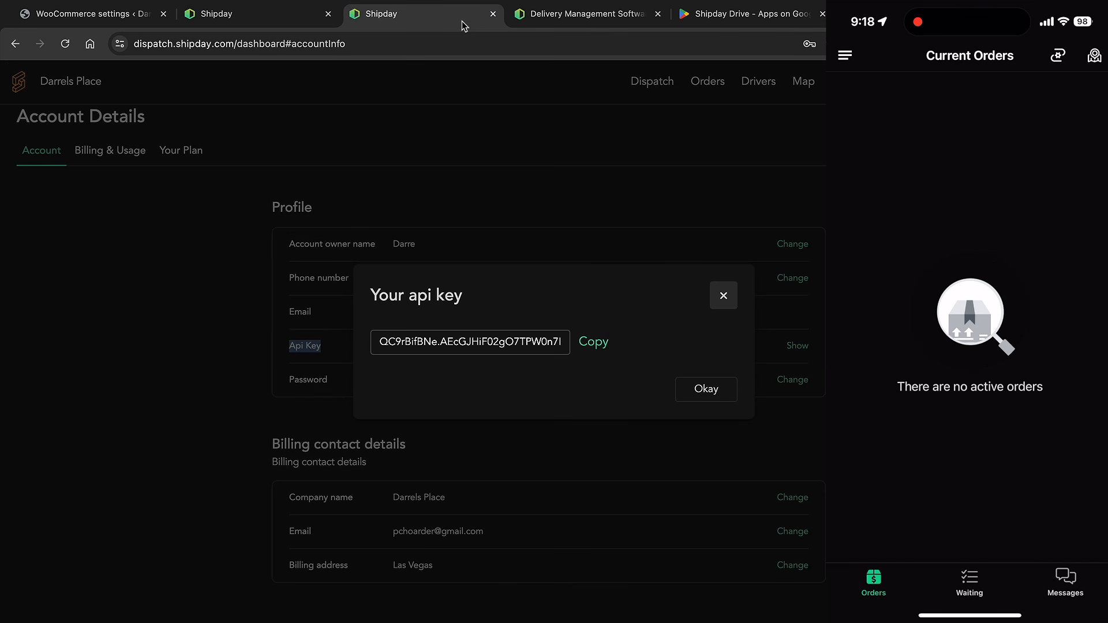
left_click(723, 296)
left_click(708, 82)
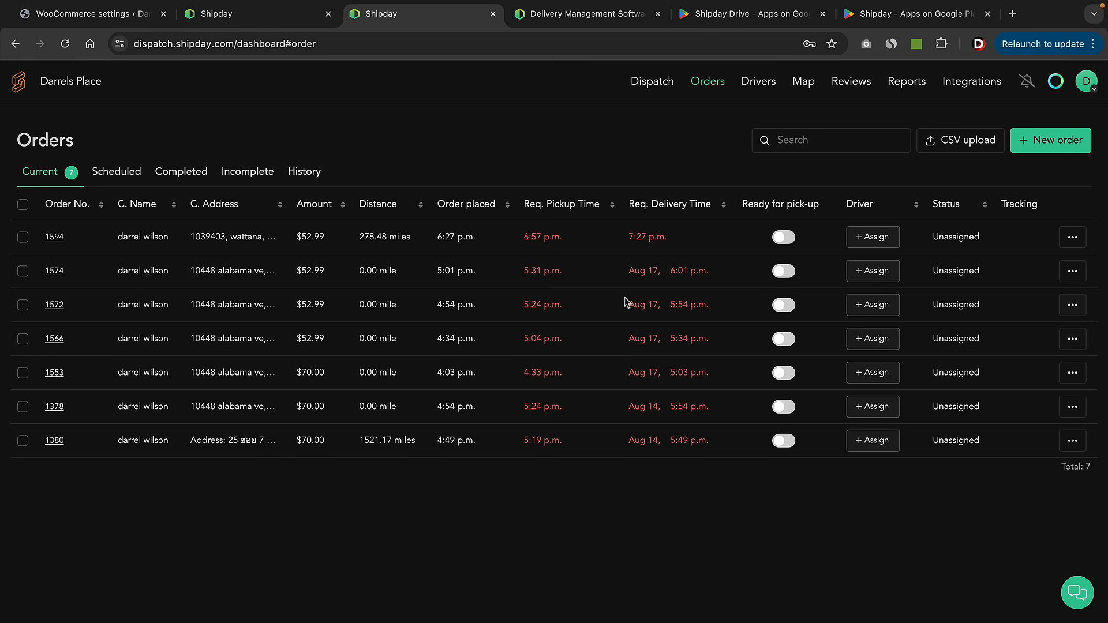
left_click(23, 205)
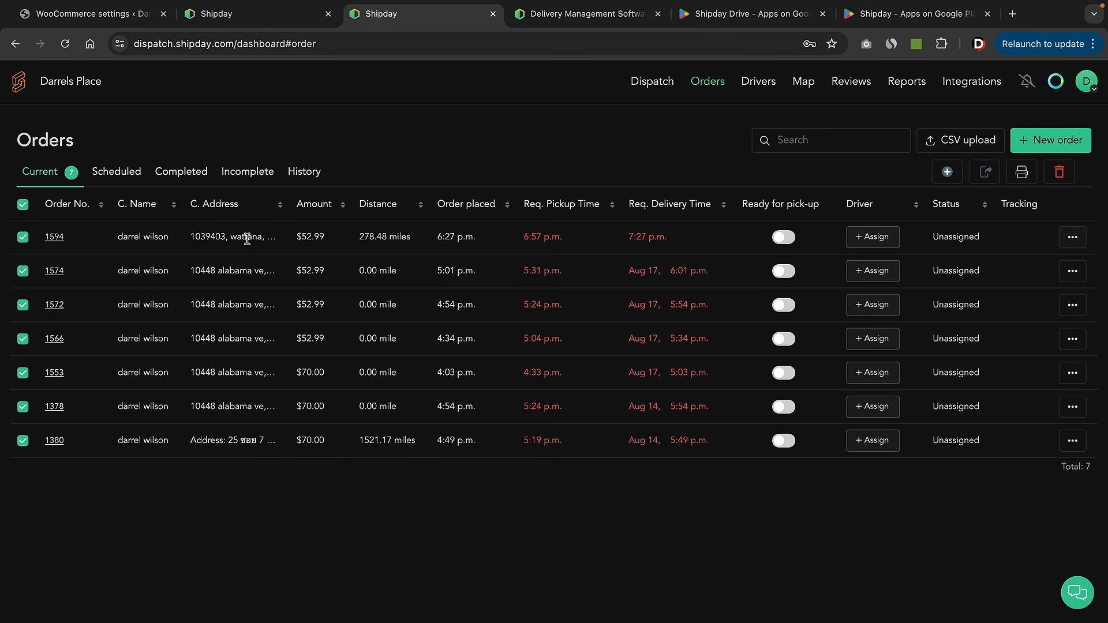
left_click(1060, 174)
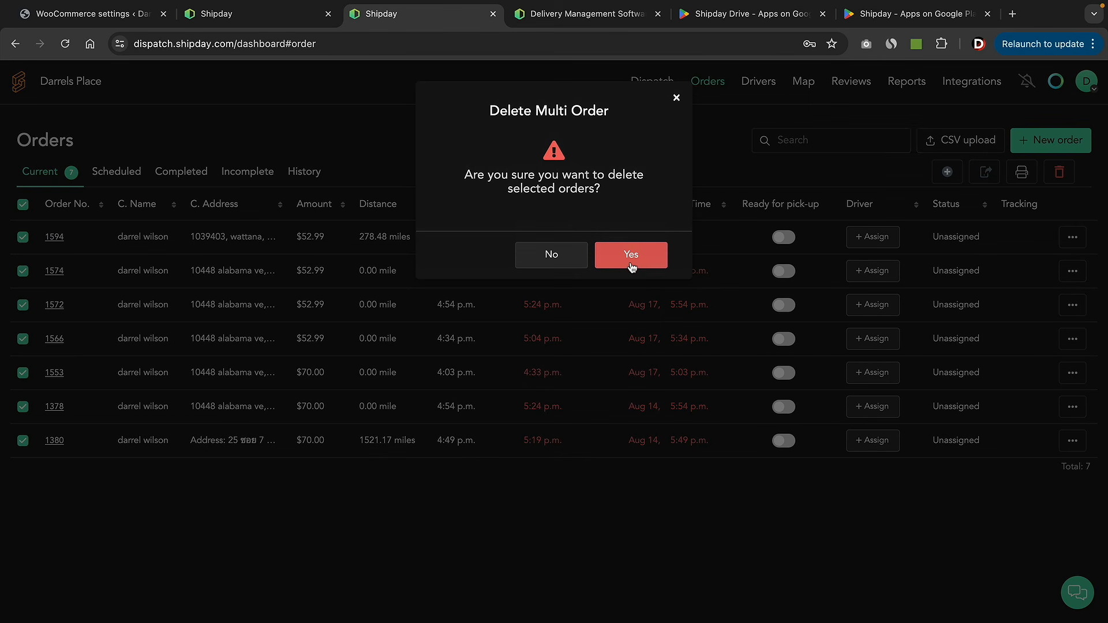
left_click(630, 255)
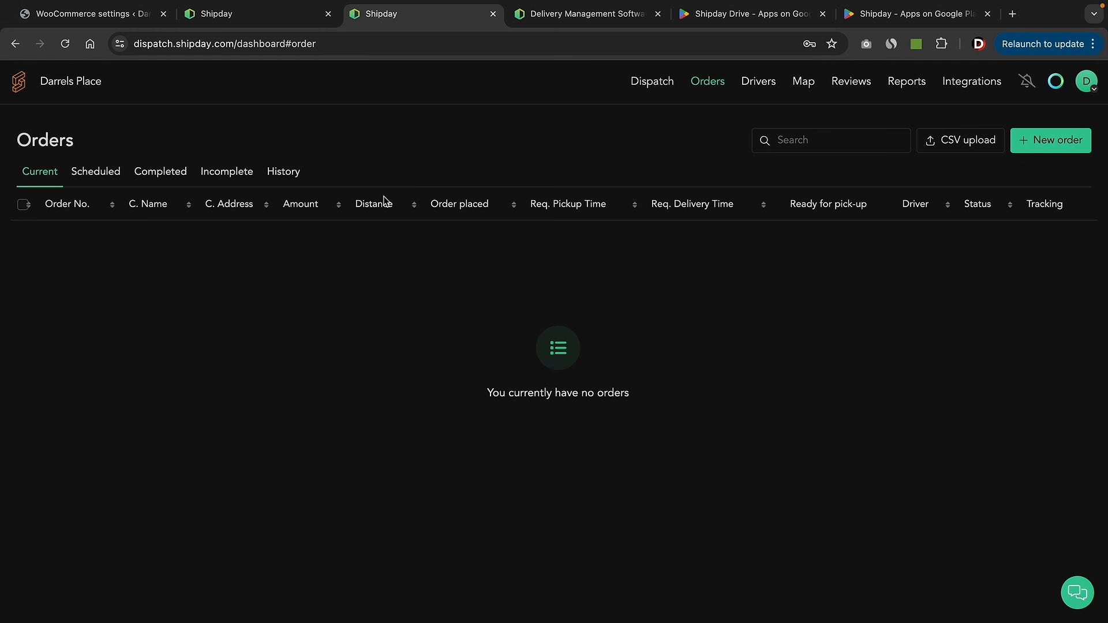
left_click(109, 20)
- Submit the cash-on-delivery checkout on the BBQ store and confirm order #1155 was received
mouse_move(92, 72)
left_click(107, 99)
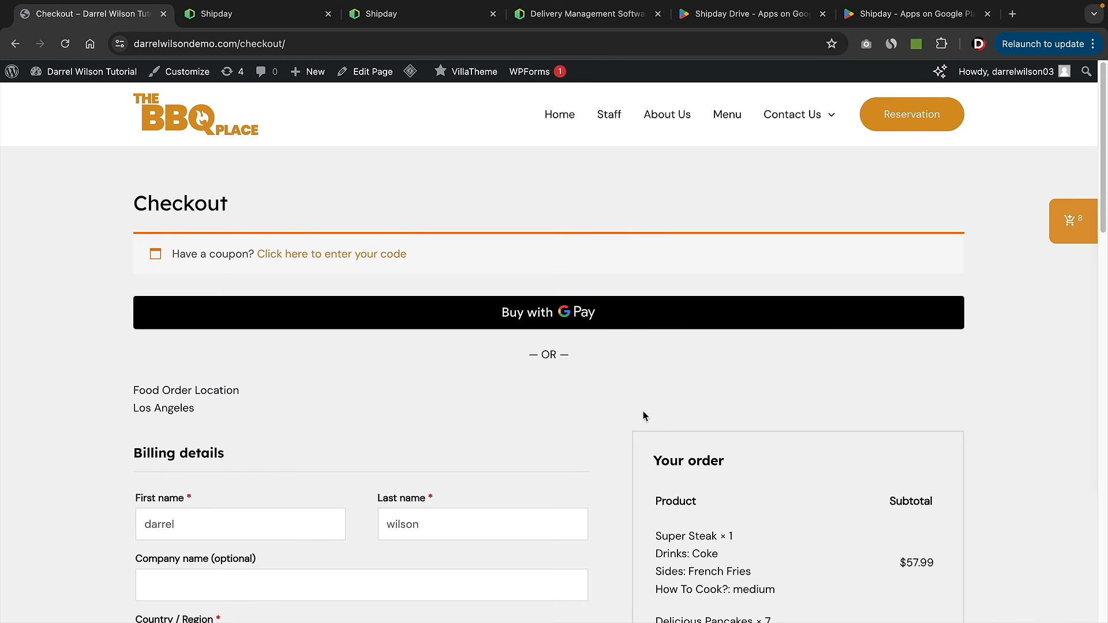
scroll(681, 383, "down", 6)
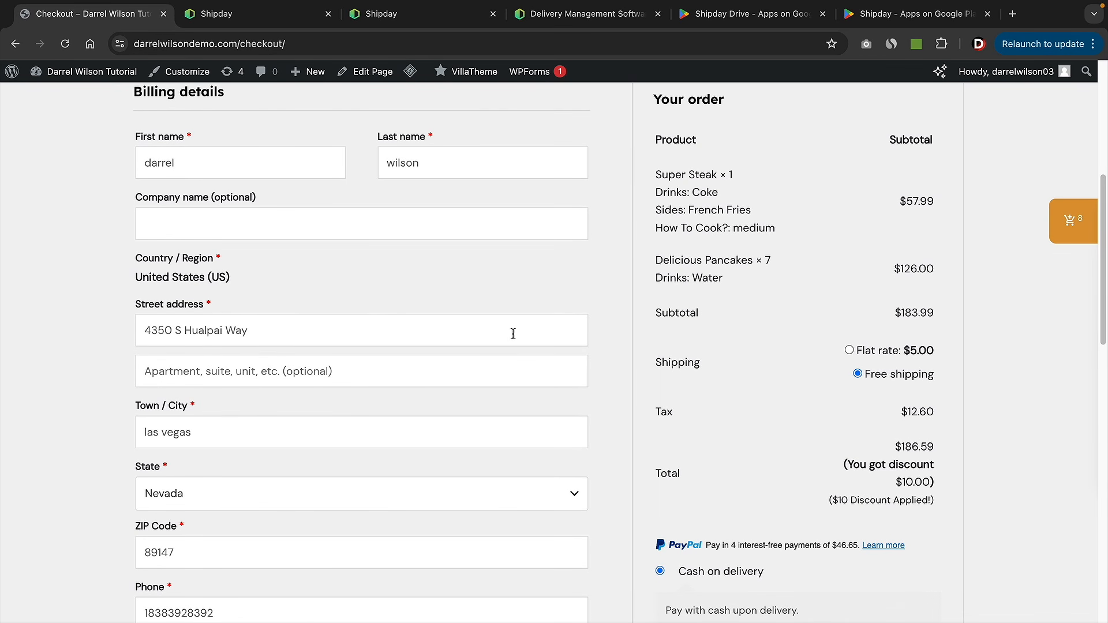
scroll(792, 199, "up", 1)
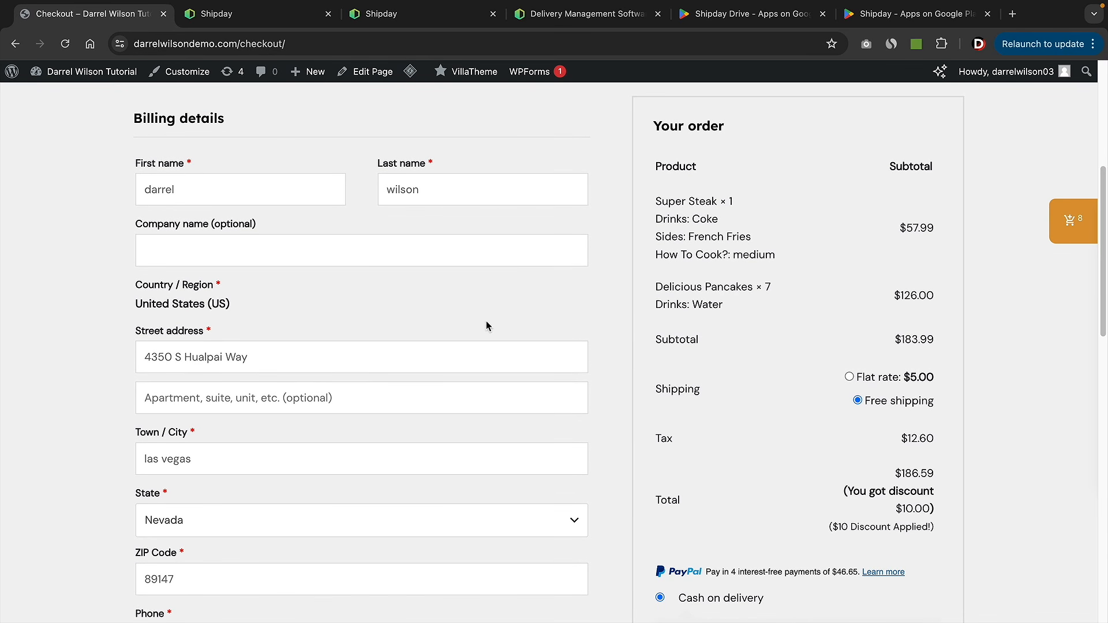
scroll(486, 326, "down", 6)
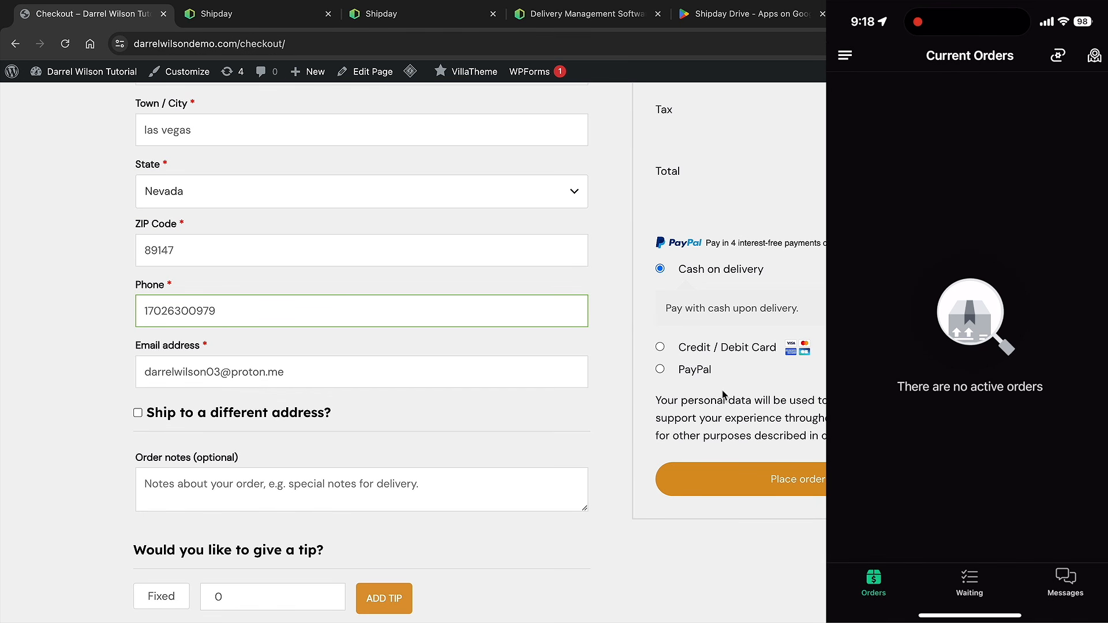
left_click(788, 472)
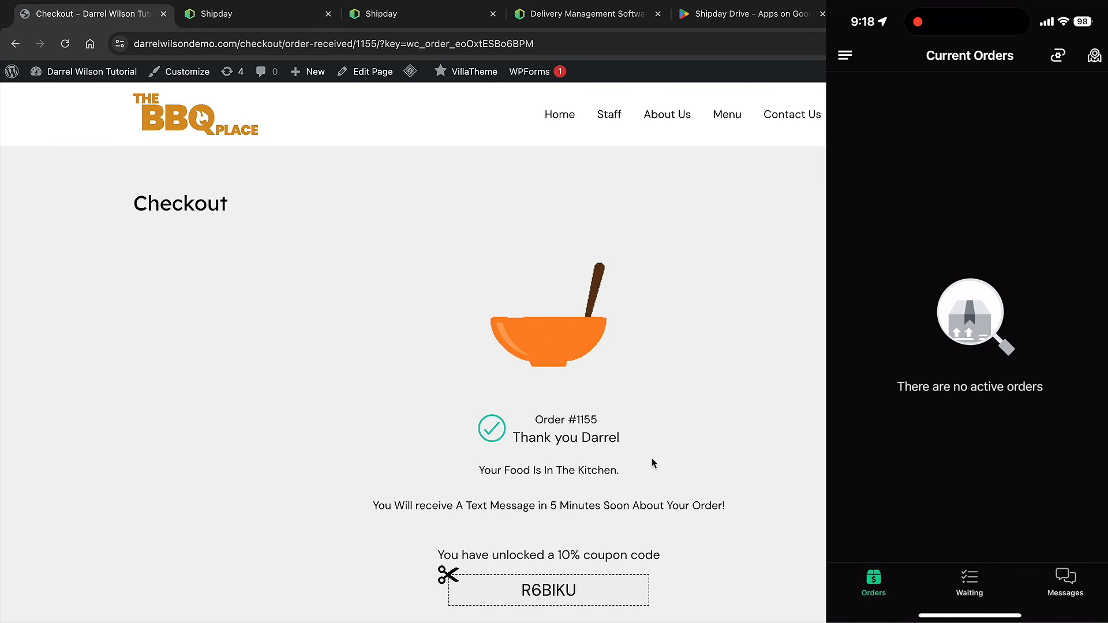
scroll(605, 450, "down", 3)
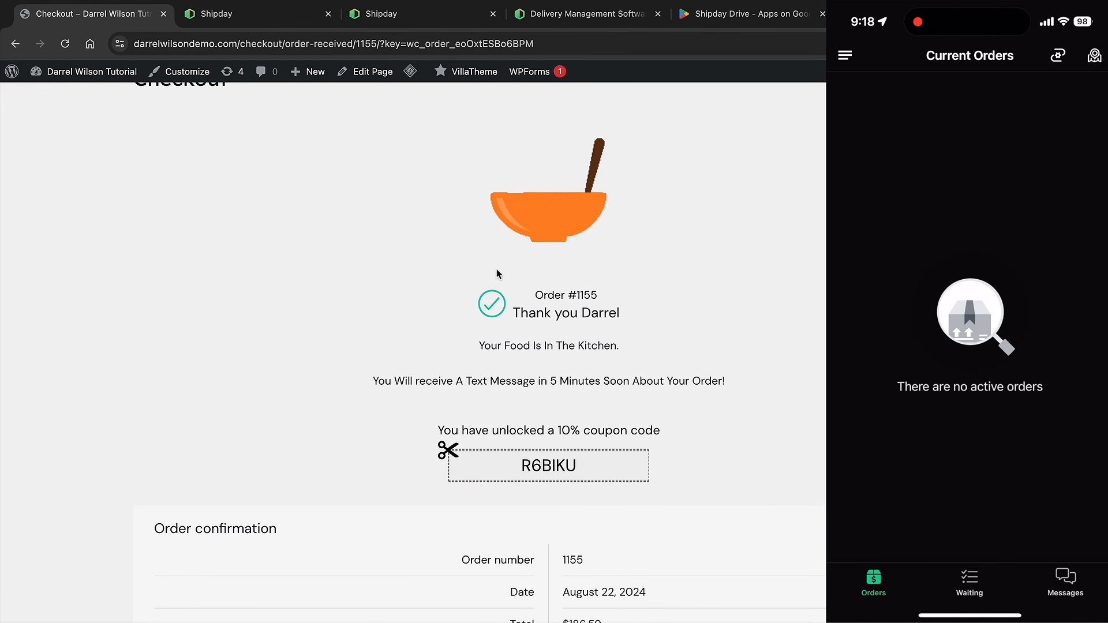
left_click(285, 25)
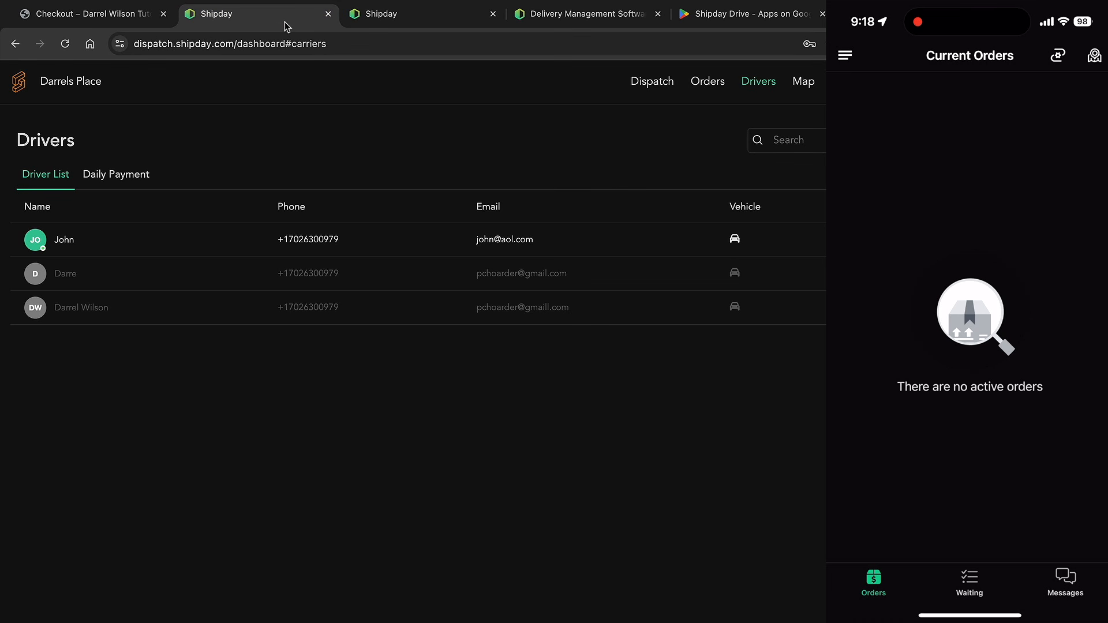
- Switch on Ready for pick-up for order 1155 in Shipday's Orders list
left_click(711, 84)
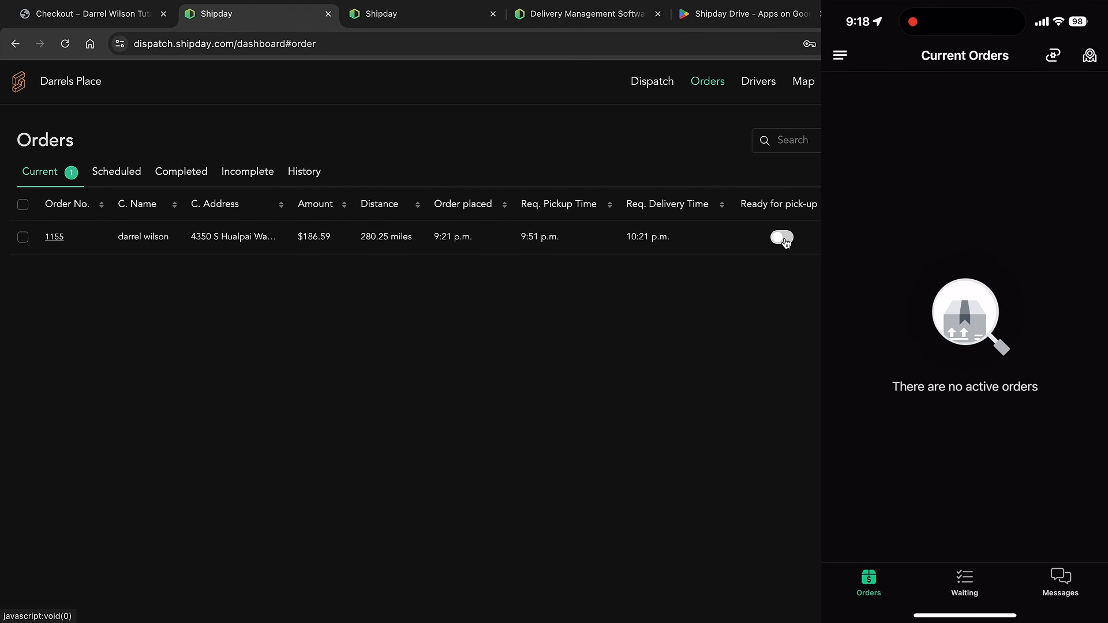
left_click(784, 242)
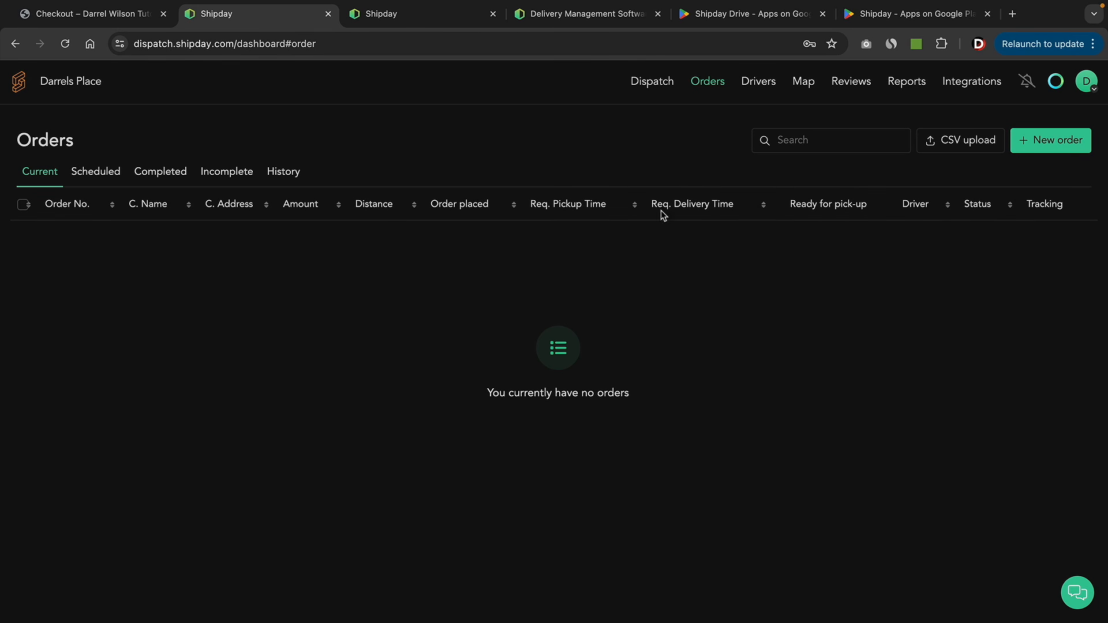
- Check the Completed orders tab, then save Dispatch settings with auto-assign left on
left_click(168, 172)
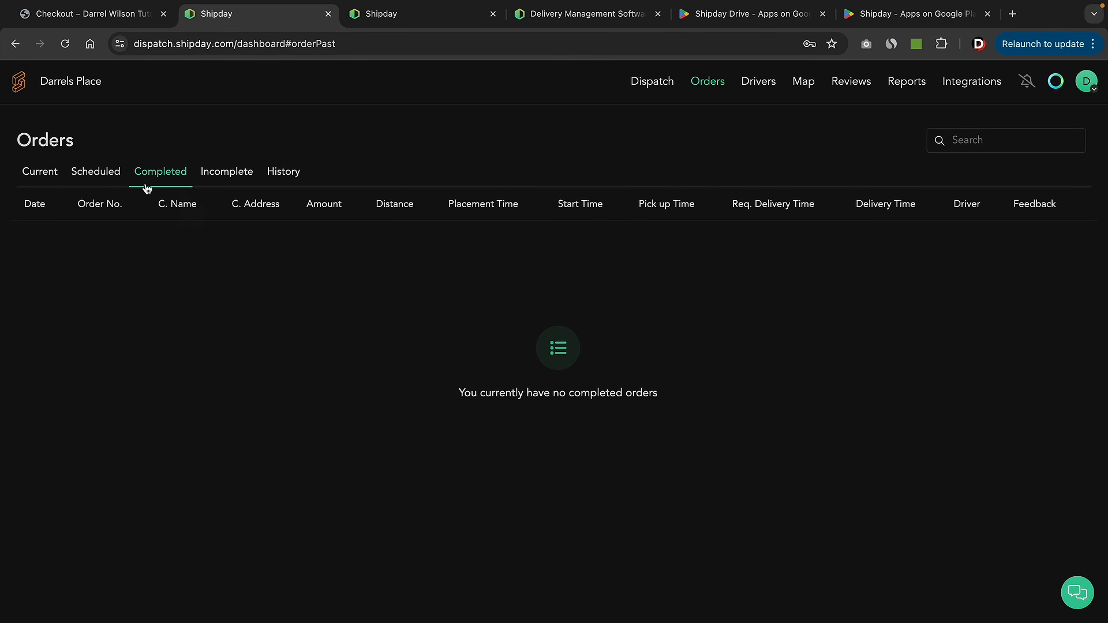
left_click(46, 173)
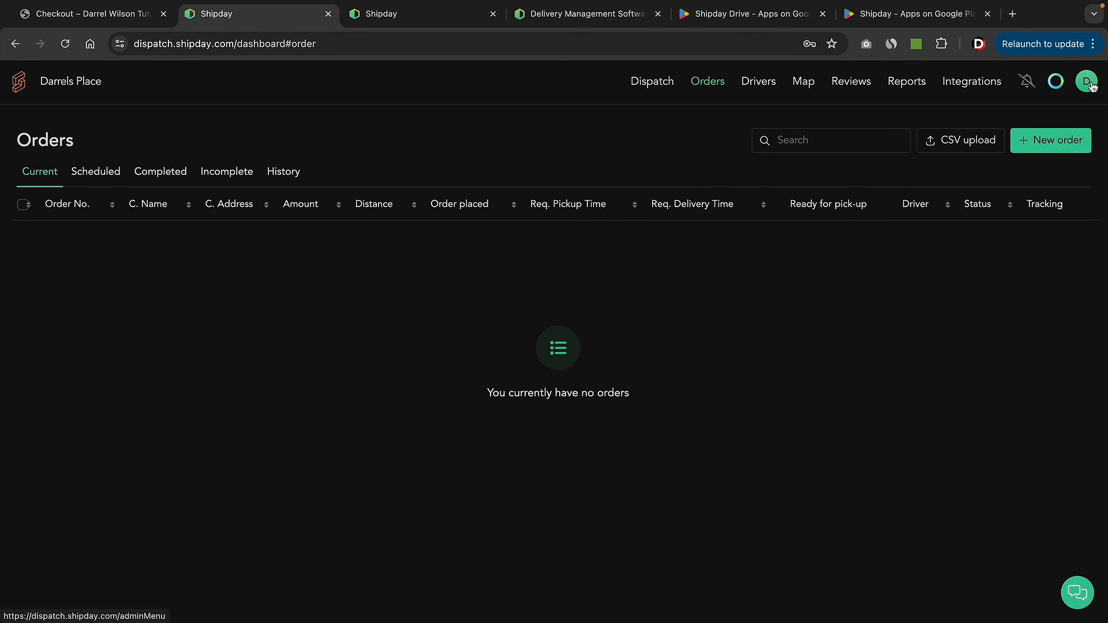
left_click(1093, 86)
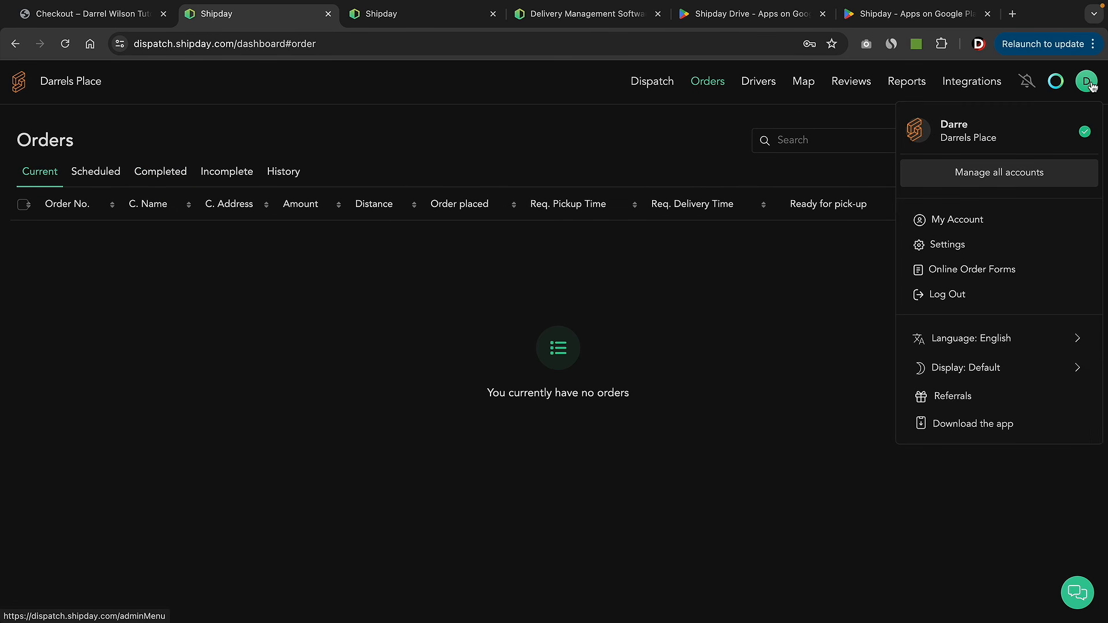
left_click(943, 248)
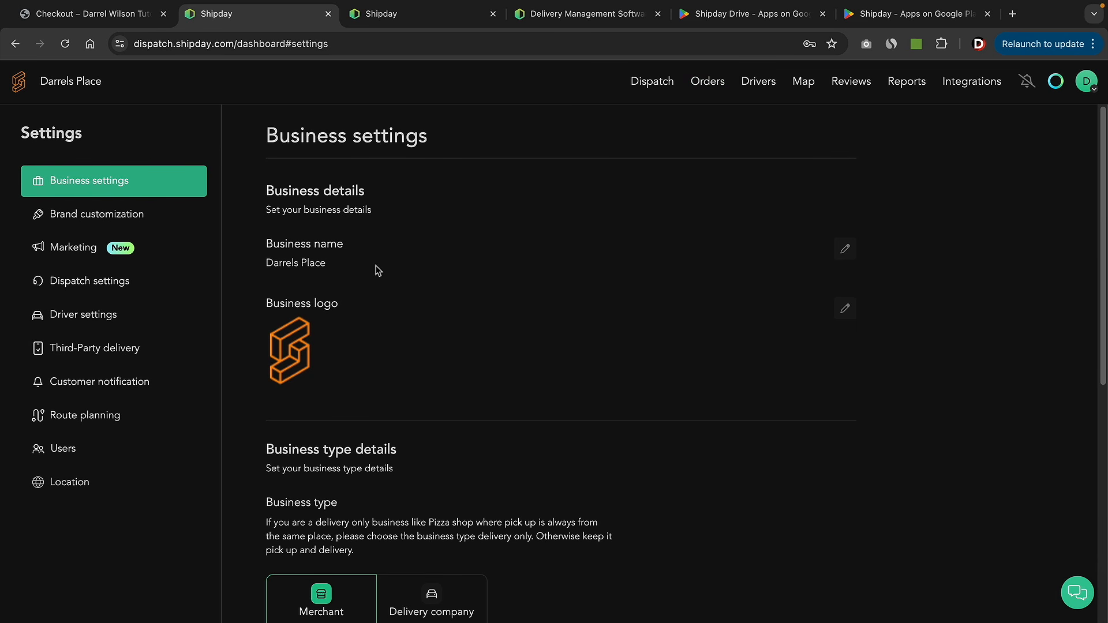
left_click(131, 294)
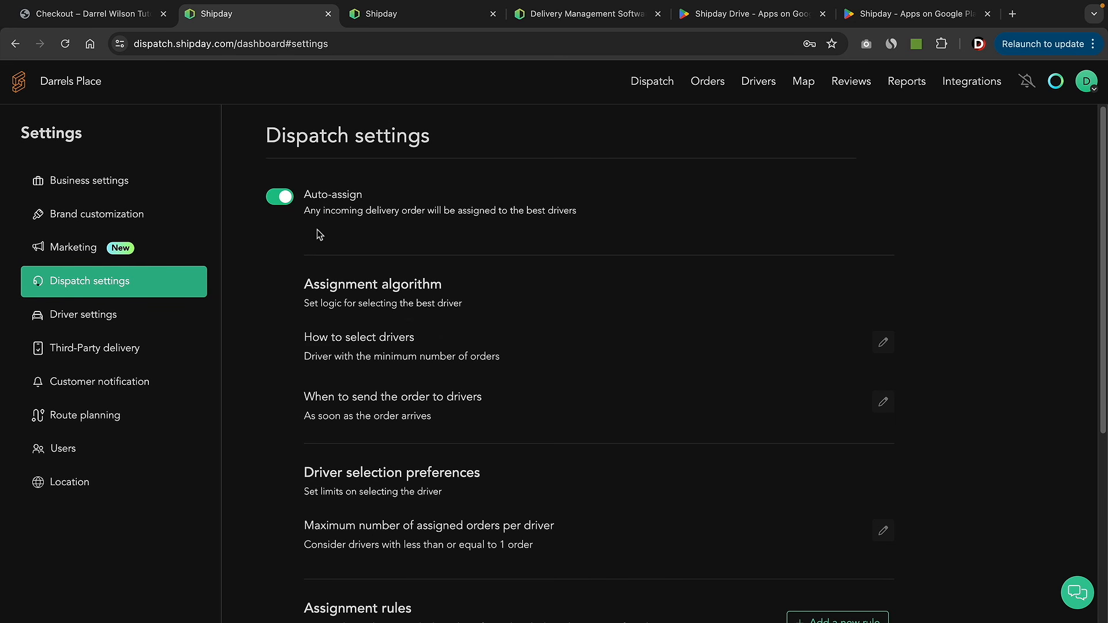
scroll(403, 305, "down", 5)
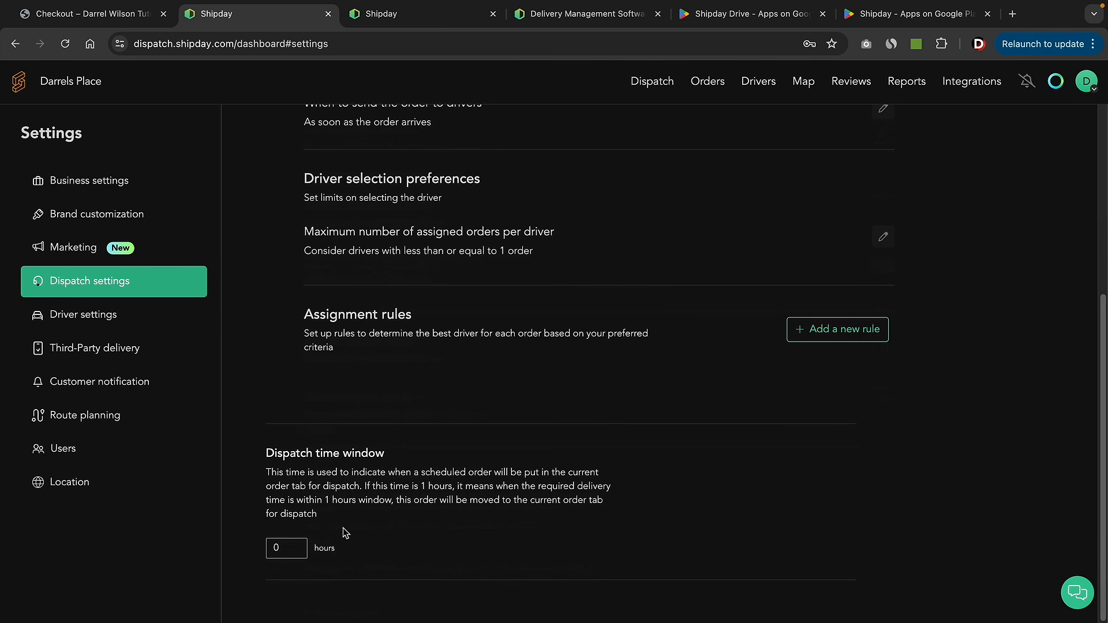
left_click(853, 602)
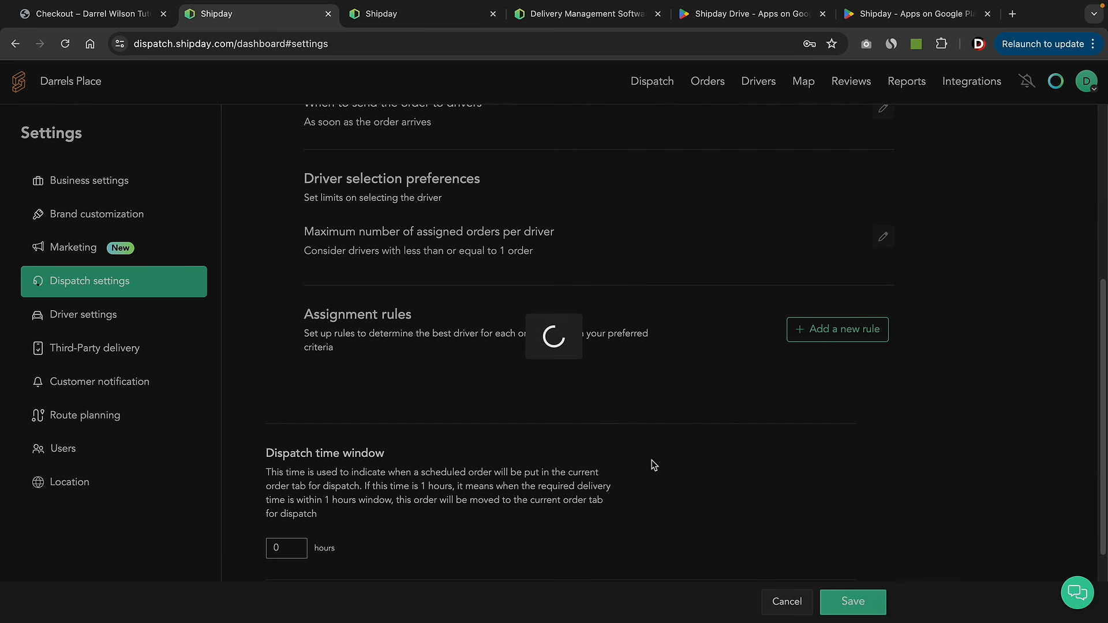
scroll(423, 511, "up", 5)
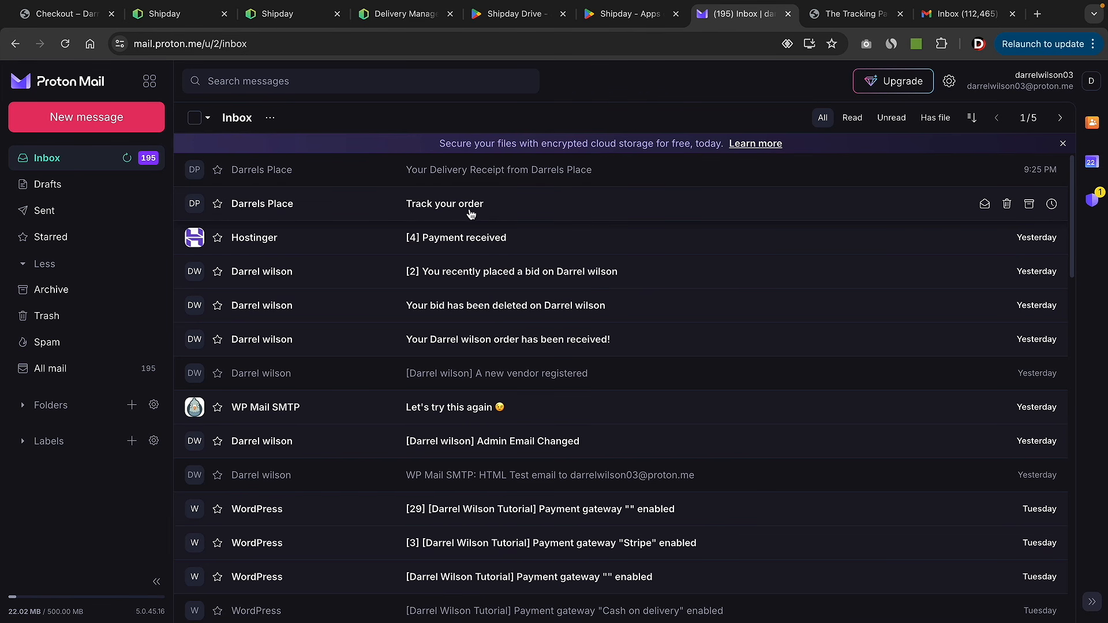
- Read the Track your order email, then the Darrels Place delivery receipt for order 1155
left_click(466, 209)
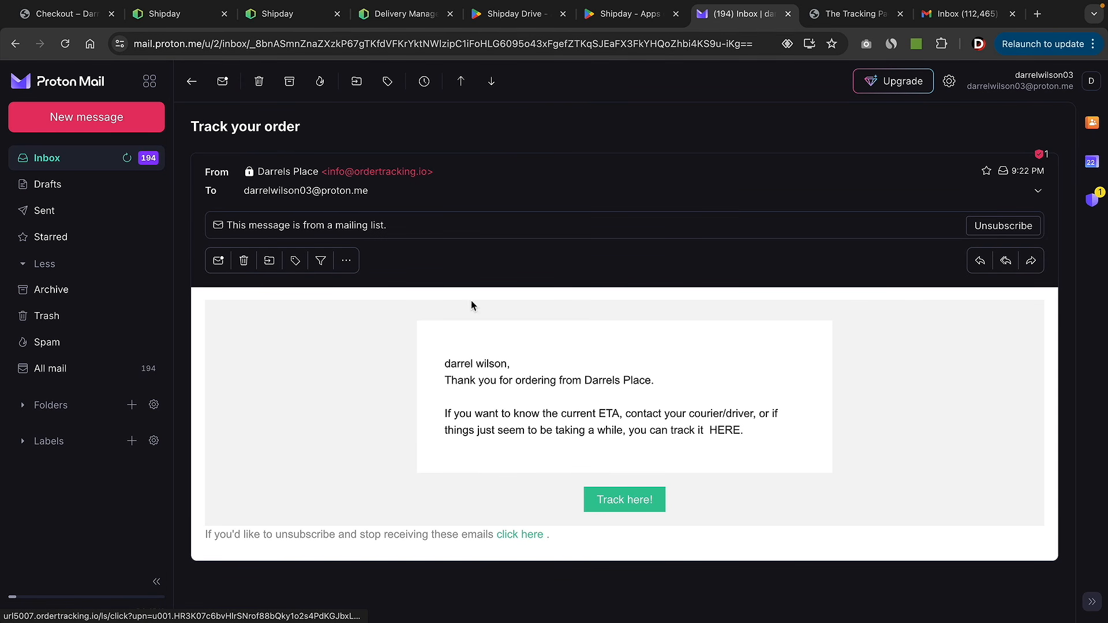
left_click(192, 81)
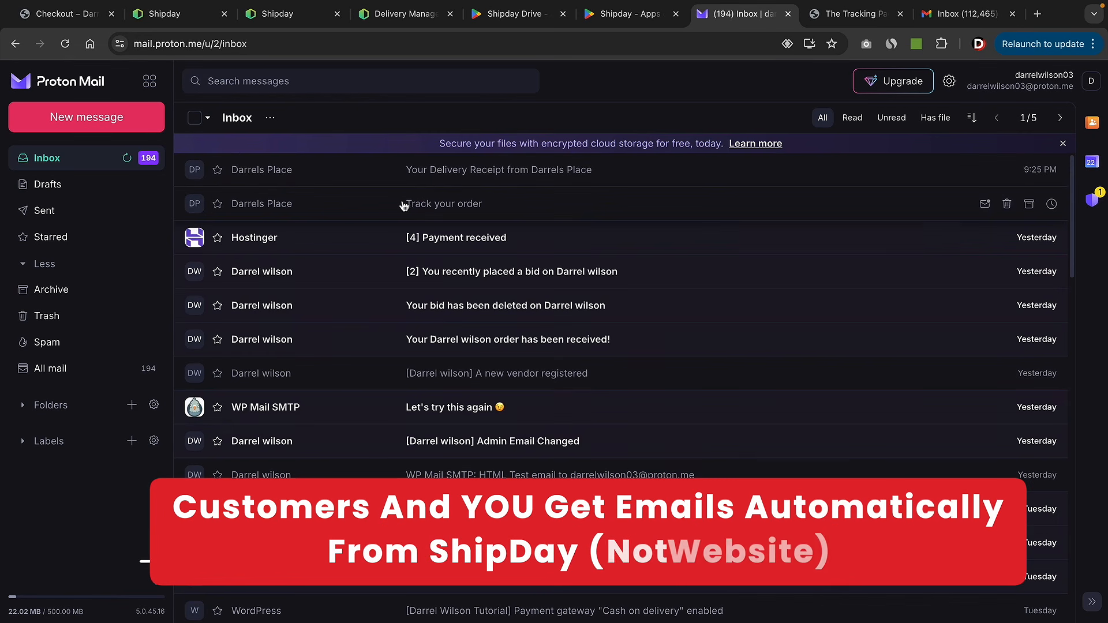
left_click(467, 173)
scroll(673, 287, "down", 2)
scroll(673, 287, "down", 1)
- Give the order and the driver five stars each, comment 'great', and submit the feedback
left_click(772, 434)
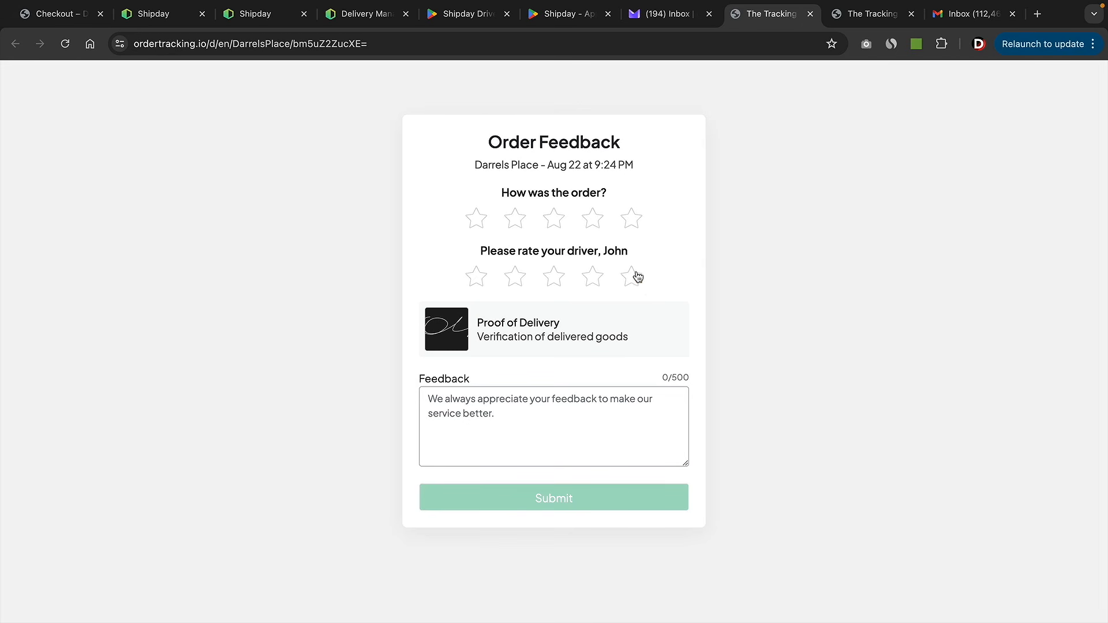
left_click(631, 216)
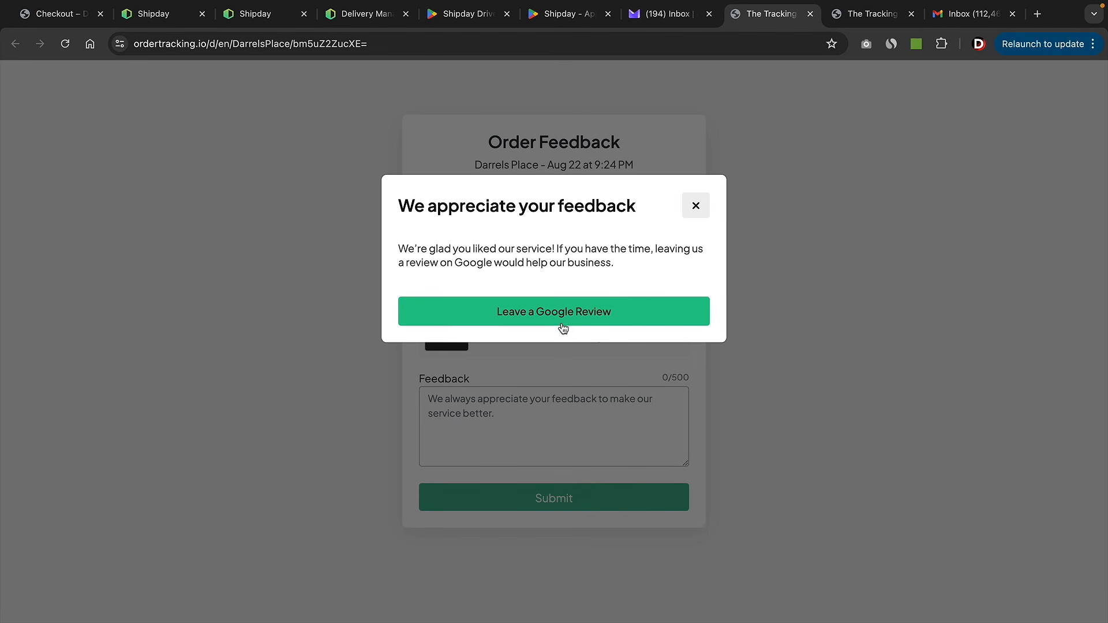
left_click(696, 205)
left_click(631, 277)
left_click(584, 415)
type("great!")
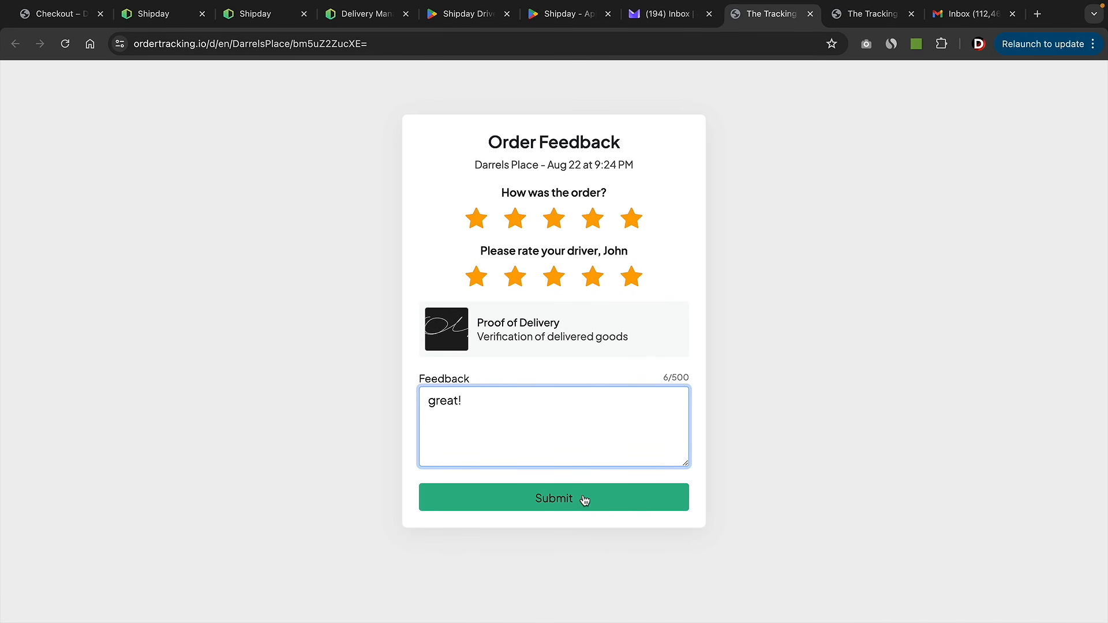
left_click(585, 500)
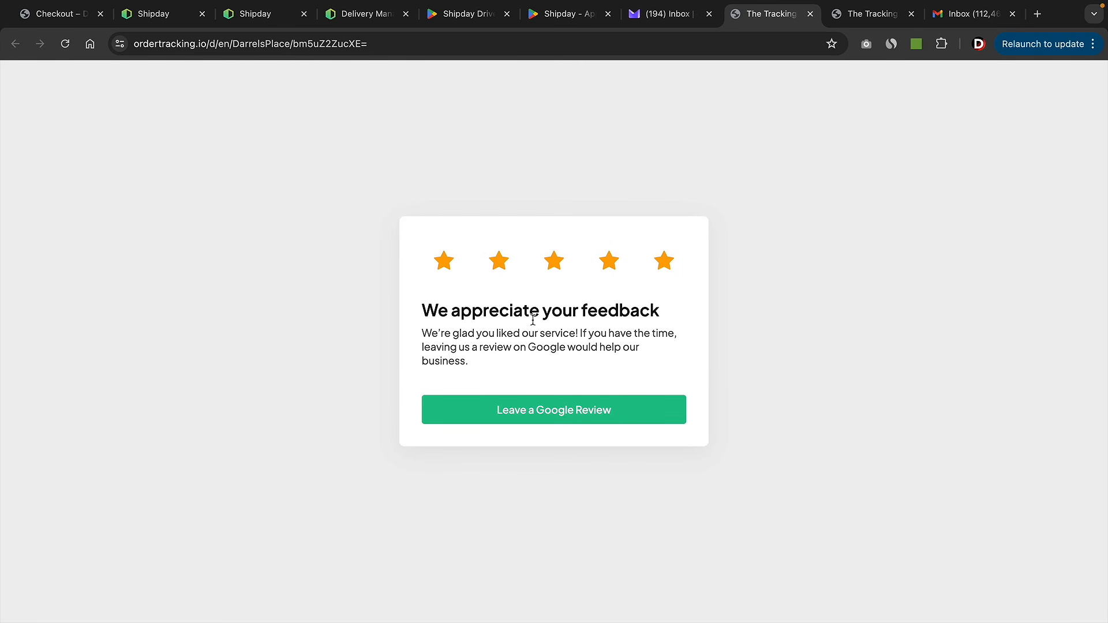
left_click(260, 14)
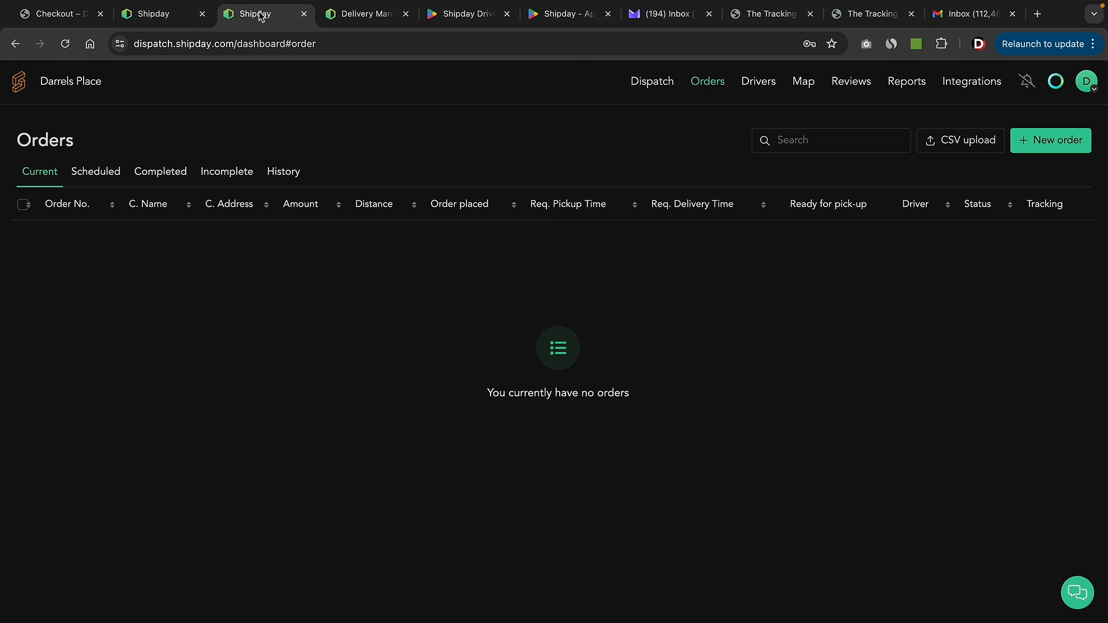
- View the five-star 'great!' review for order 1155, then open Gmail's Track your order email
left_click(852, 81)
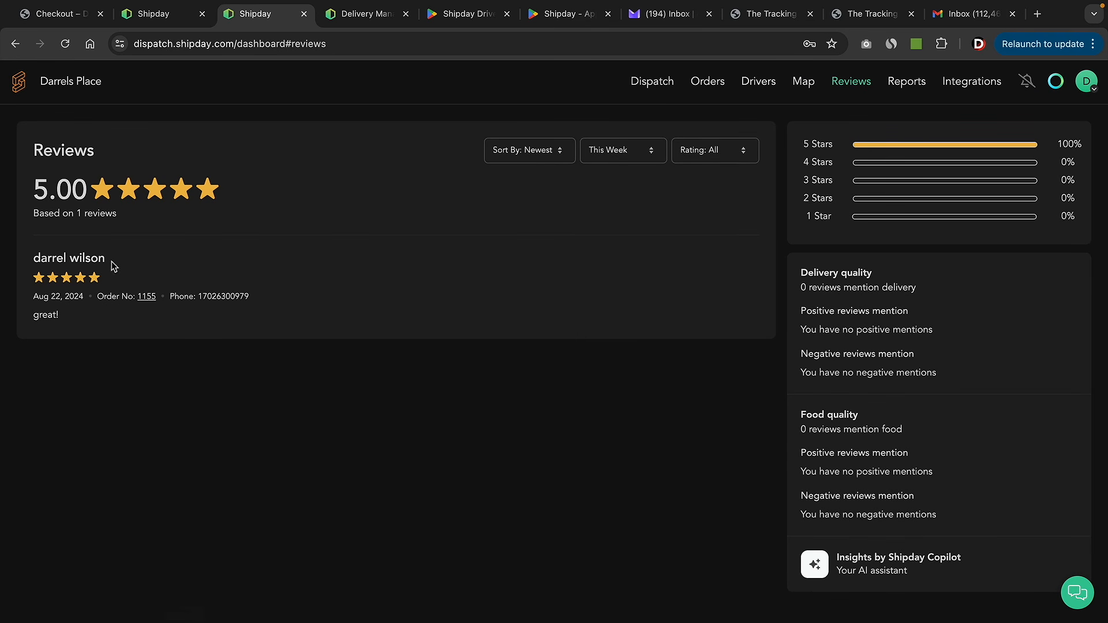
key("ctrl+9")
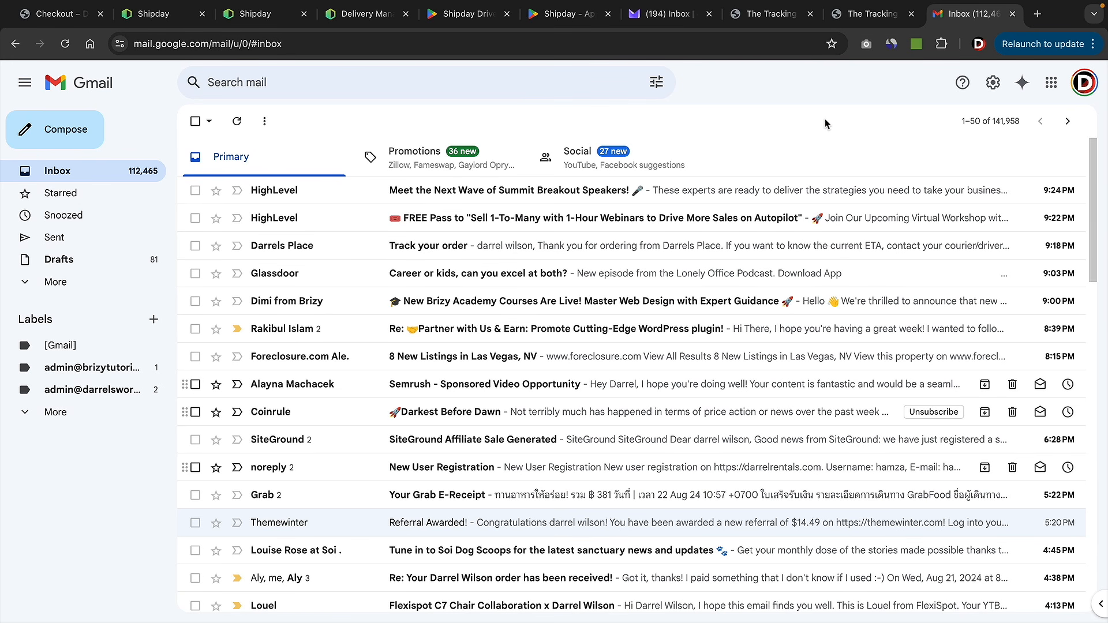
left_click(407, 249)
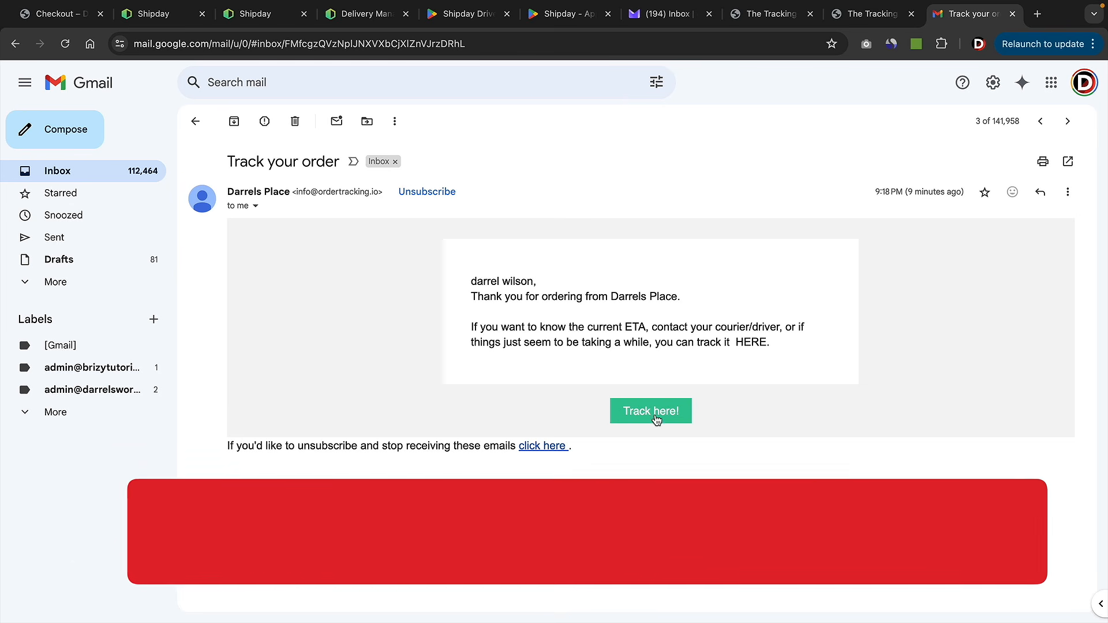
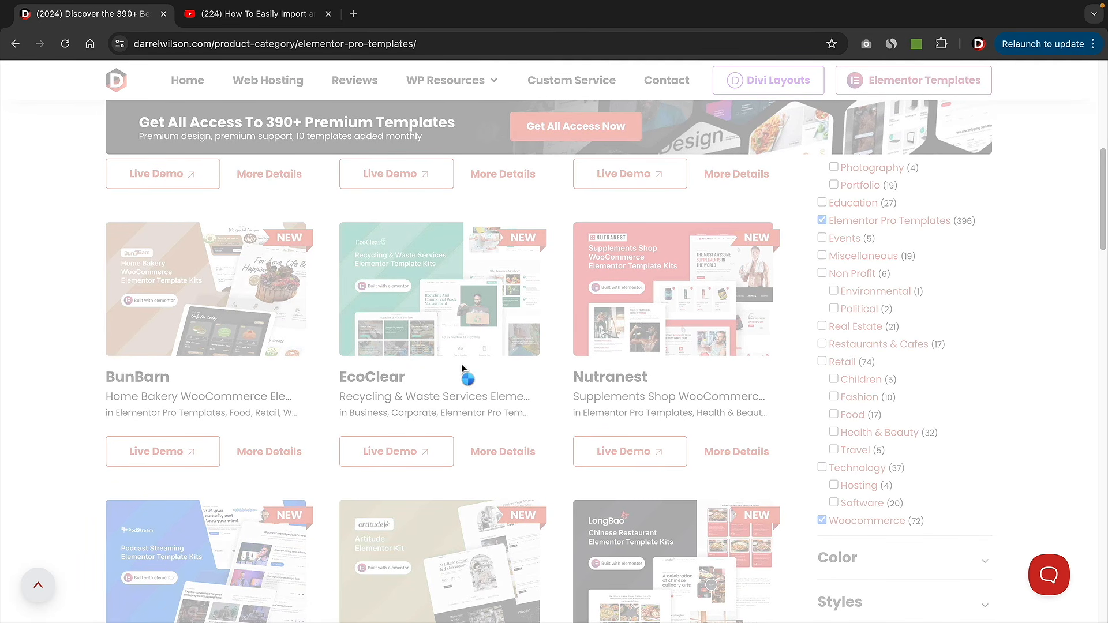
- Filter the Darrel Wilson template catalogue to the Food category and browse the food kits
scroll(358, 325, "down", 3)
scroll(608, 307, "down", 3)
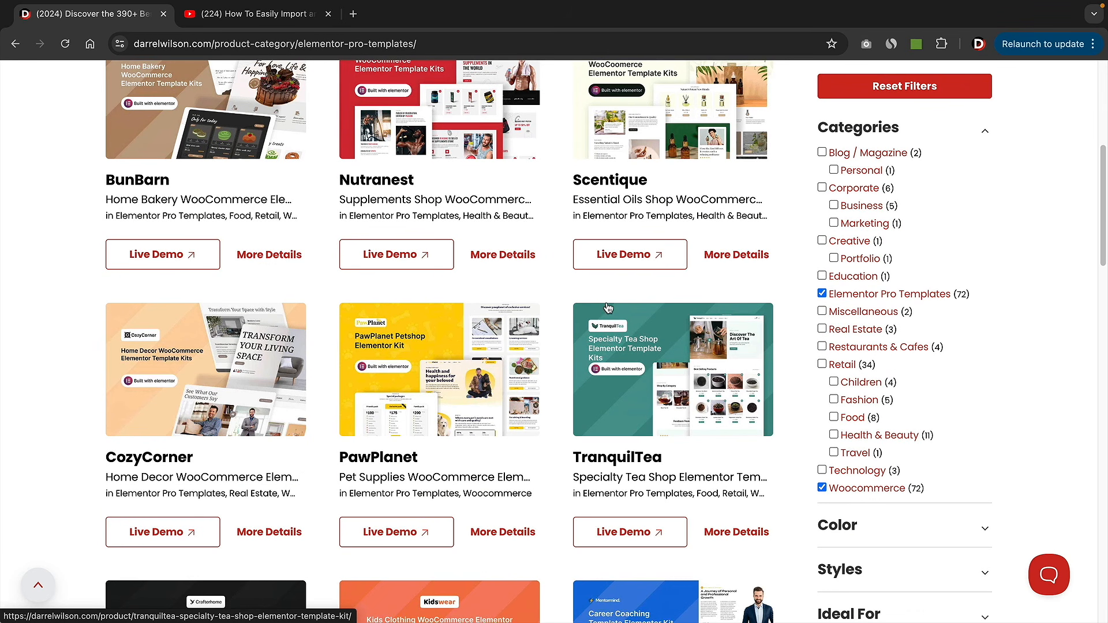
scroll(460, 325, "down", 2)
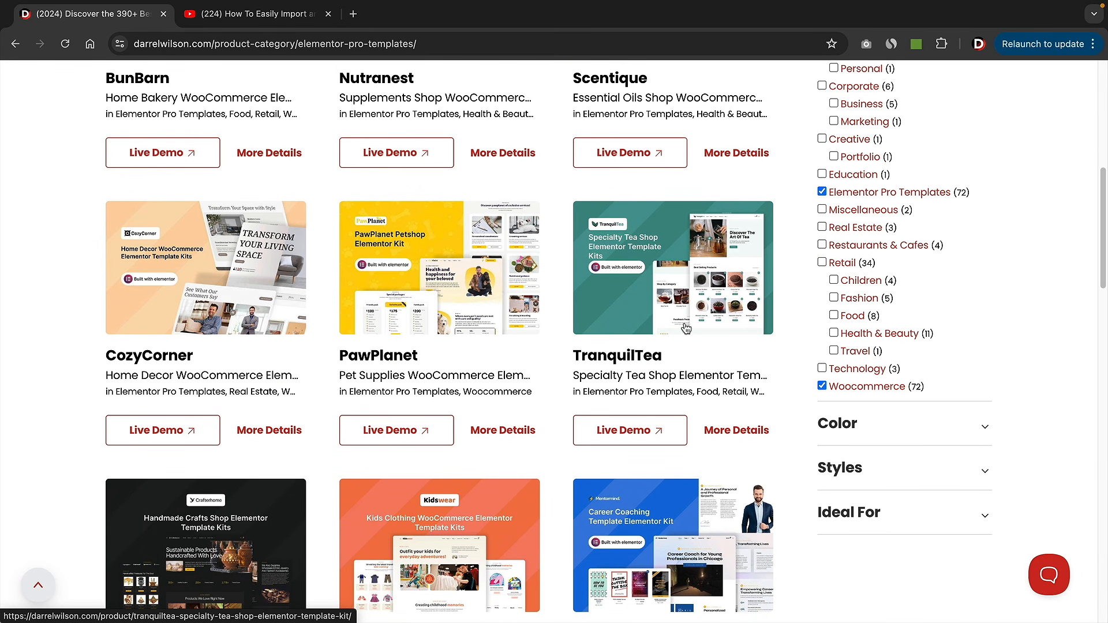
scroll(686, 309, "down", 3)
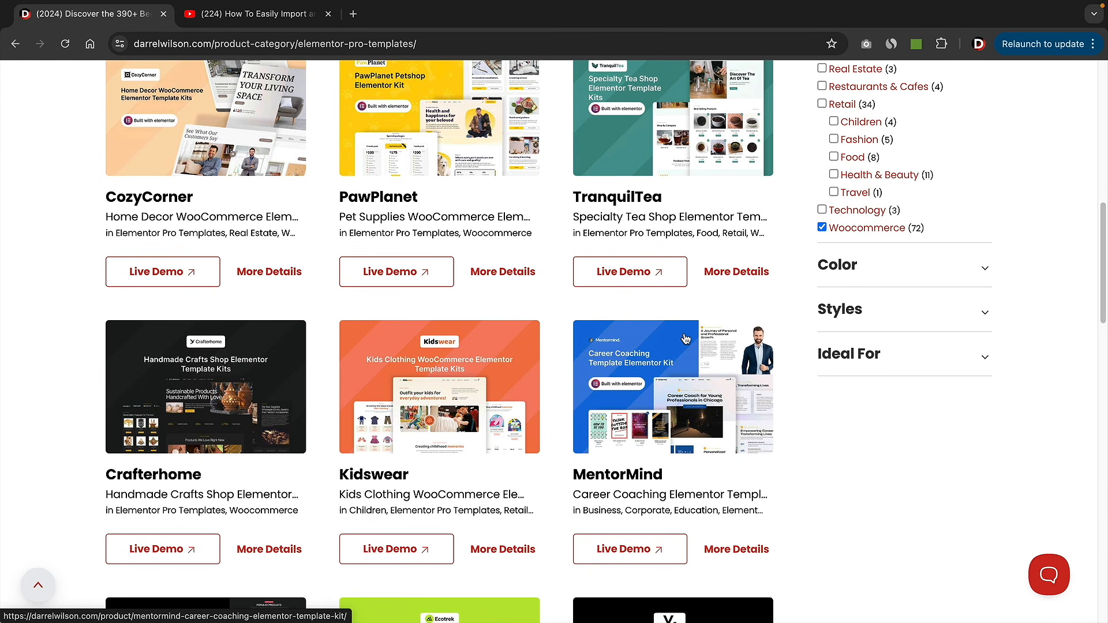
scroll(686, 339, "up", 1)
left_click(833, 183)
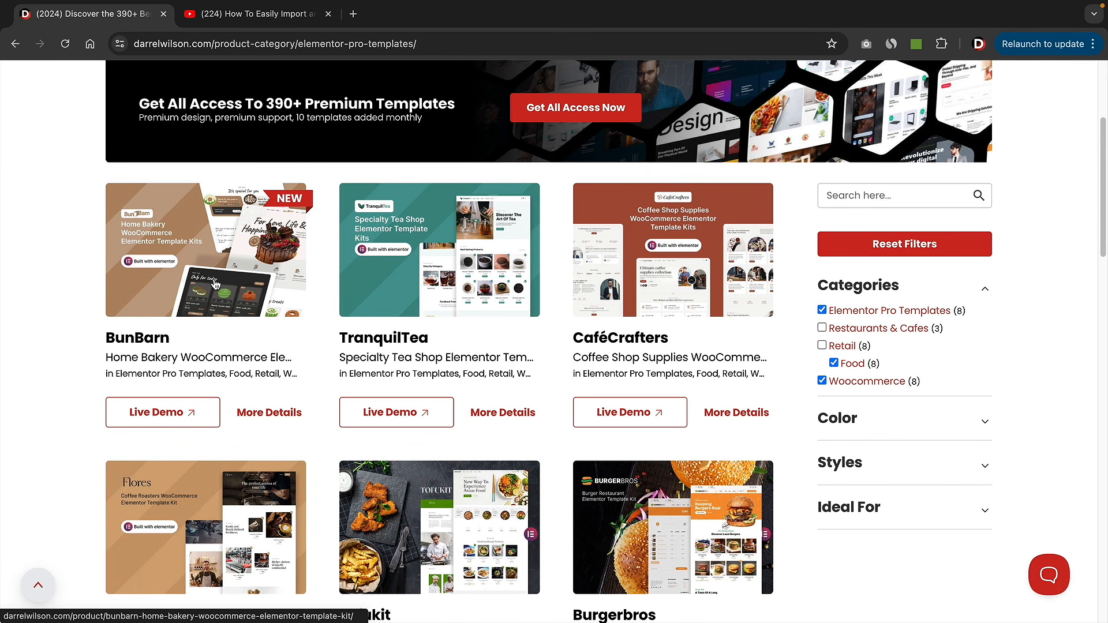
scroll(399, 263, "down", 1)
scroll(399, 264, "down", 5)
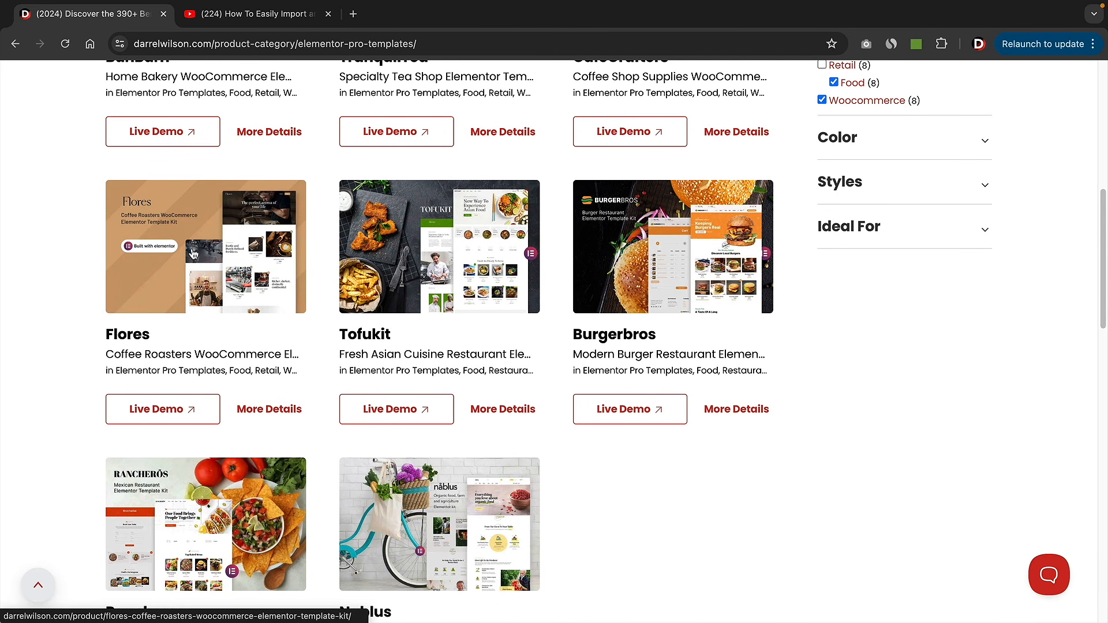
scroll(223, 249, "down", 4)
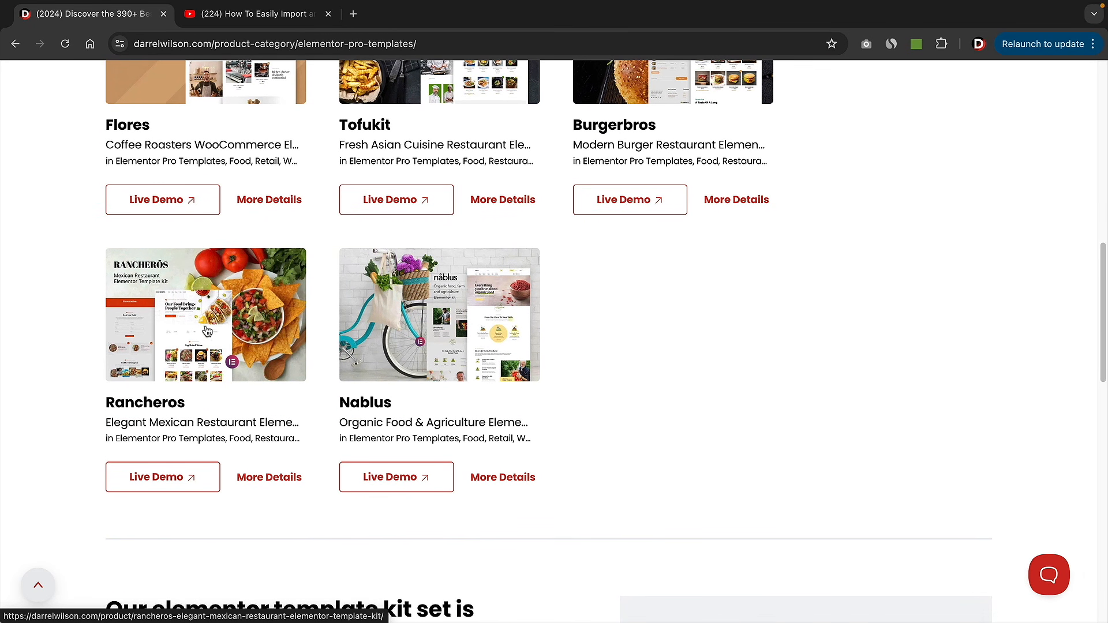
scroll(465, 324, "up", 7)
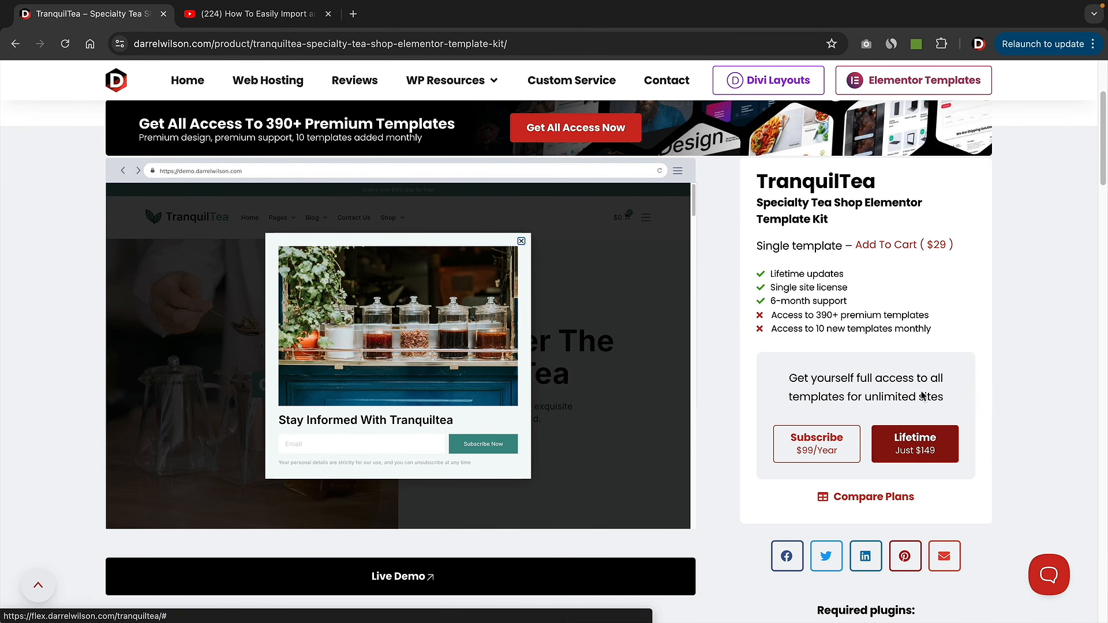
- Highlight the 'Access to 390+ premium templates' line, then jump the Elementor toolkits video to 2:29
left_click_drag(936, 318, 771, 316)
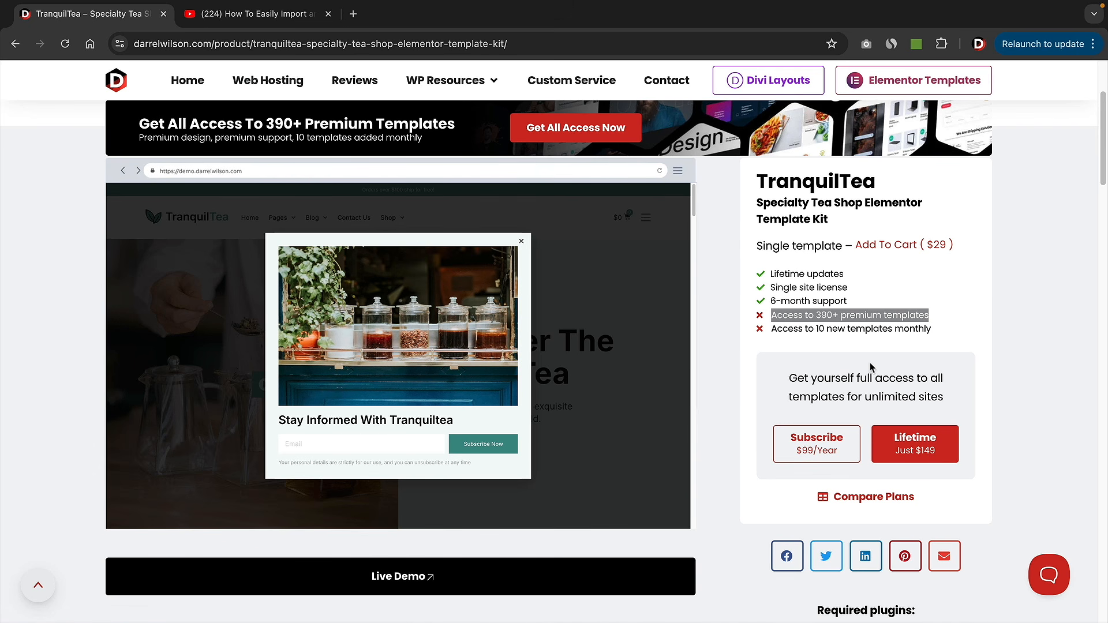
left_click(270, 17)
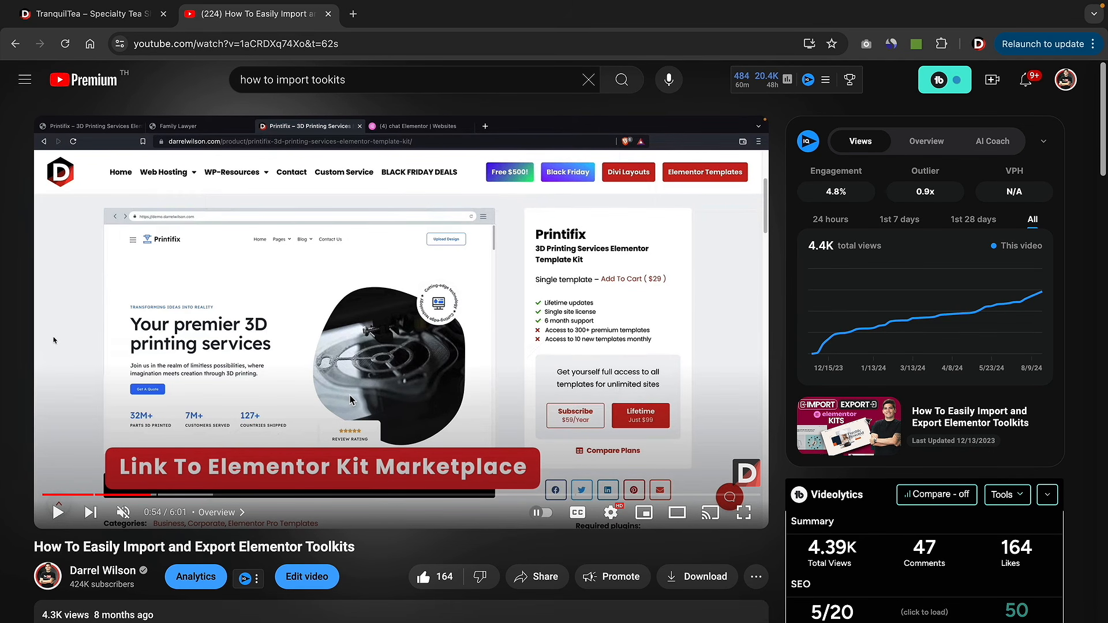
left_click(341, 494)
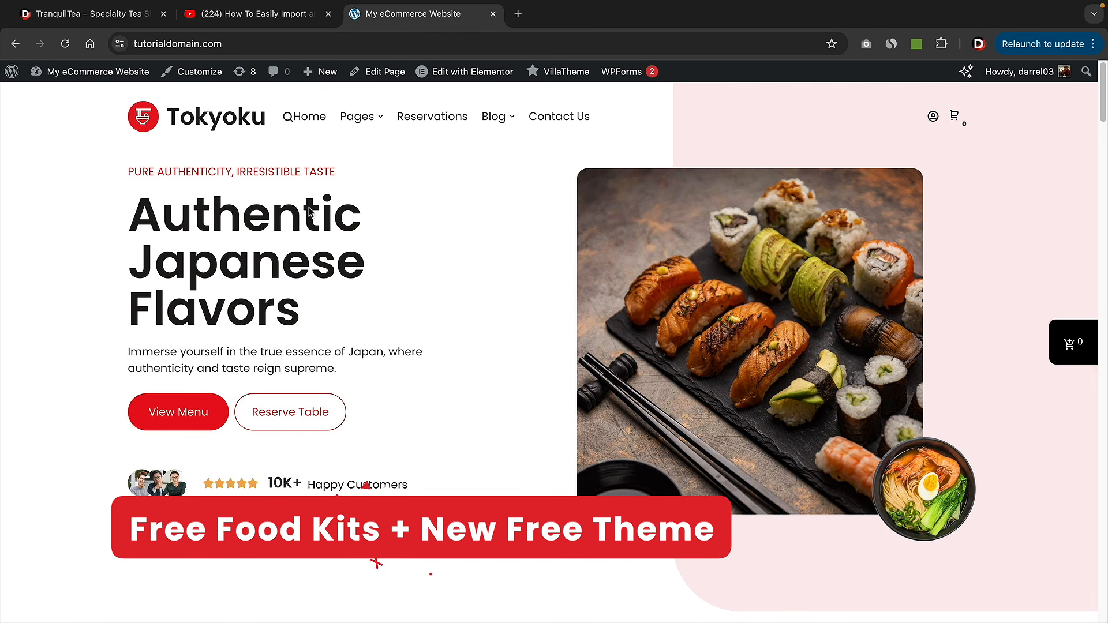
- Go from the admin Dashboard through Appearance > Themes to the Solace theme's dashboard
mouse_move(102, 74)
left_click(101, 99)
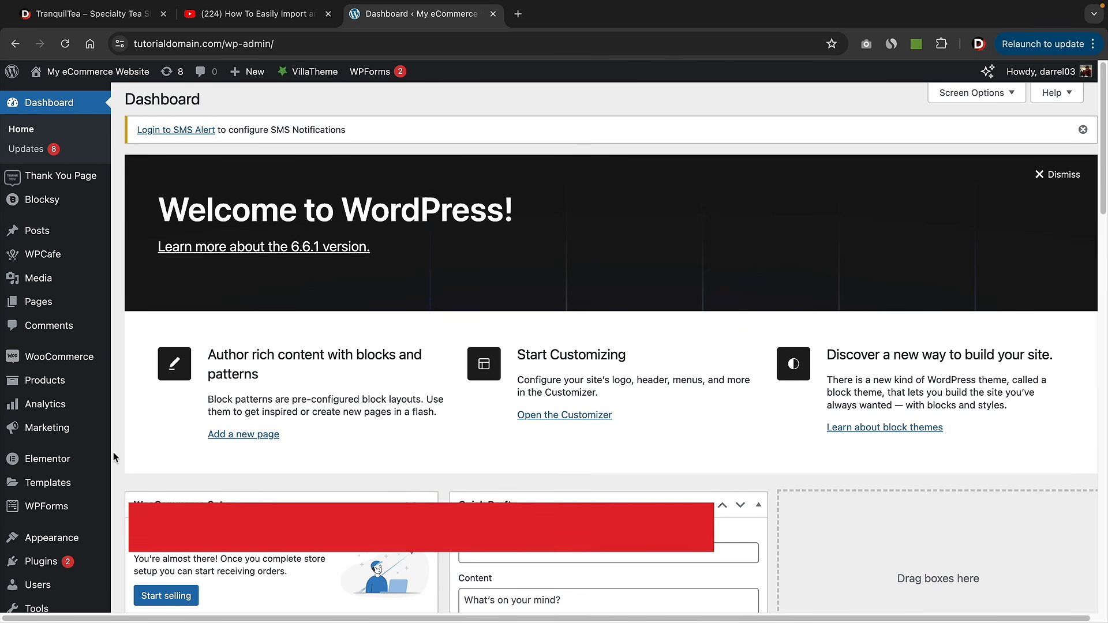
mouse_move(32, 538)
left_click(150, 441)
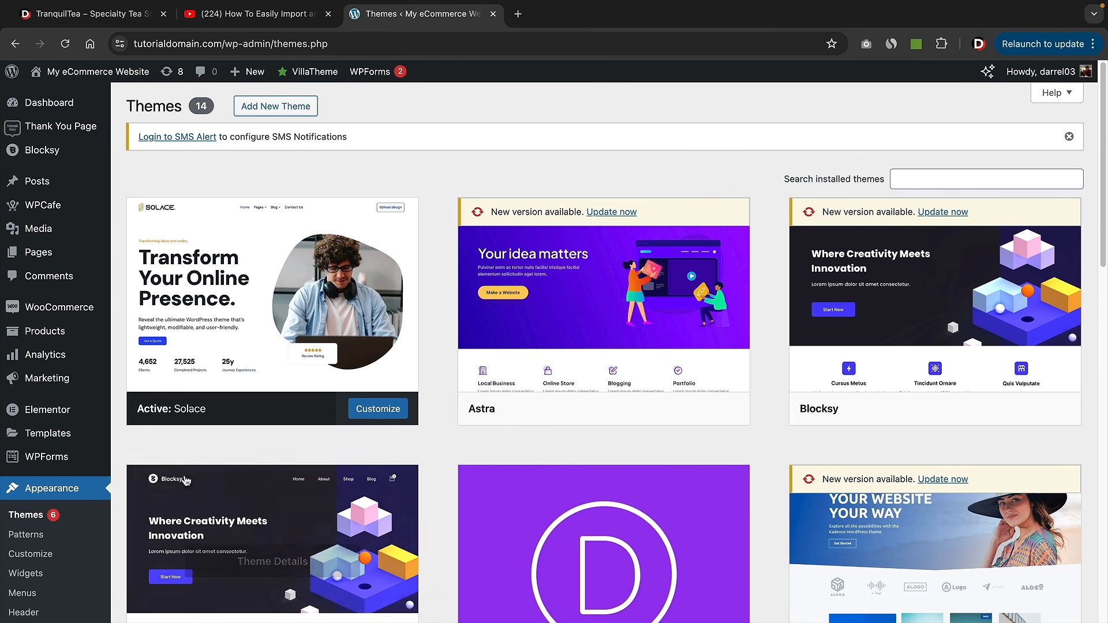
mouse_move(247, 373)
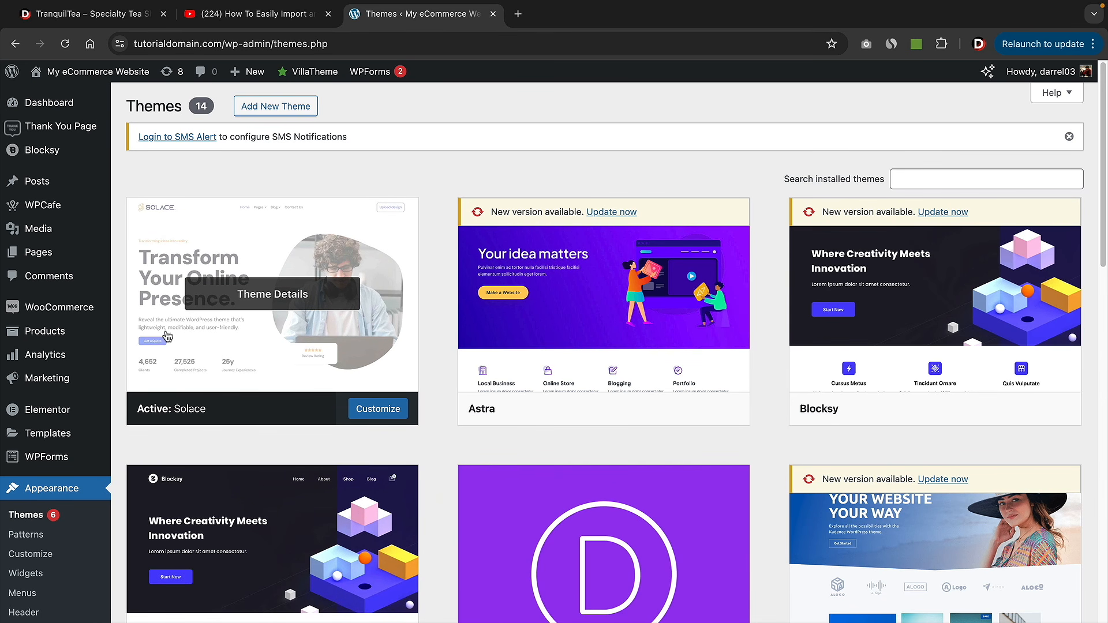
scroll(59, 360, "down", 4)
left_click(41, 580)
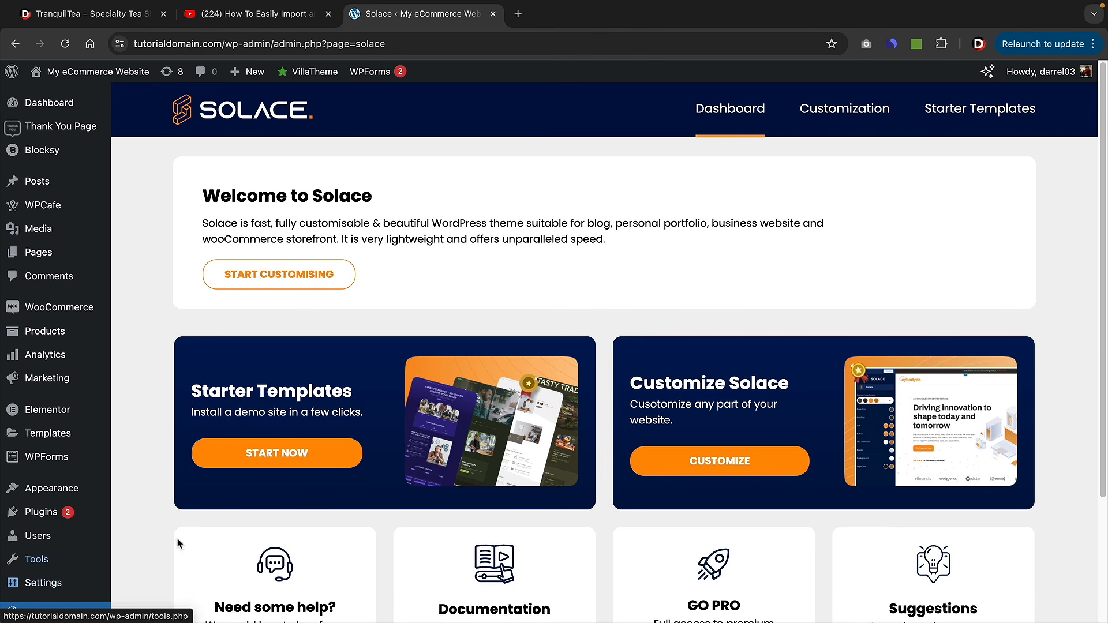
- Start the Solace starter-template setup, search templates for 'food', and pick the Tokyoku template
left_click(282, 453)
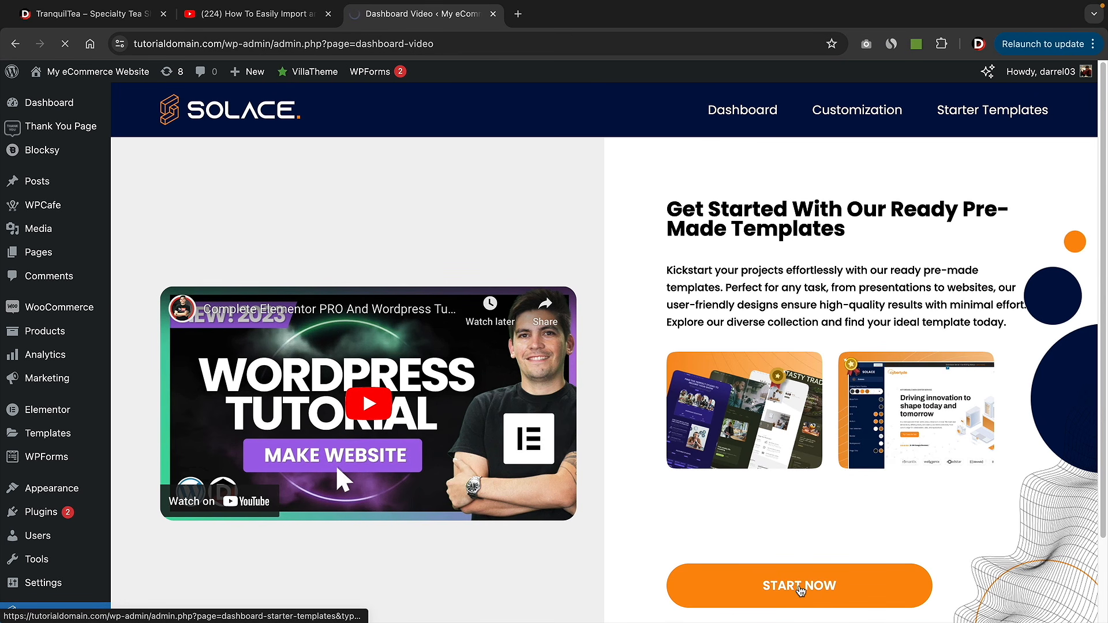
left_click(801, 592)
left_click(173, 311)
type("food")
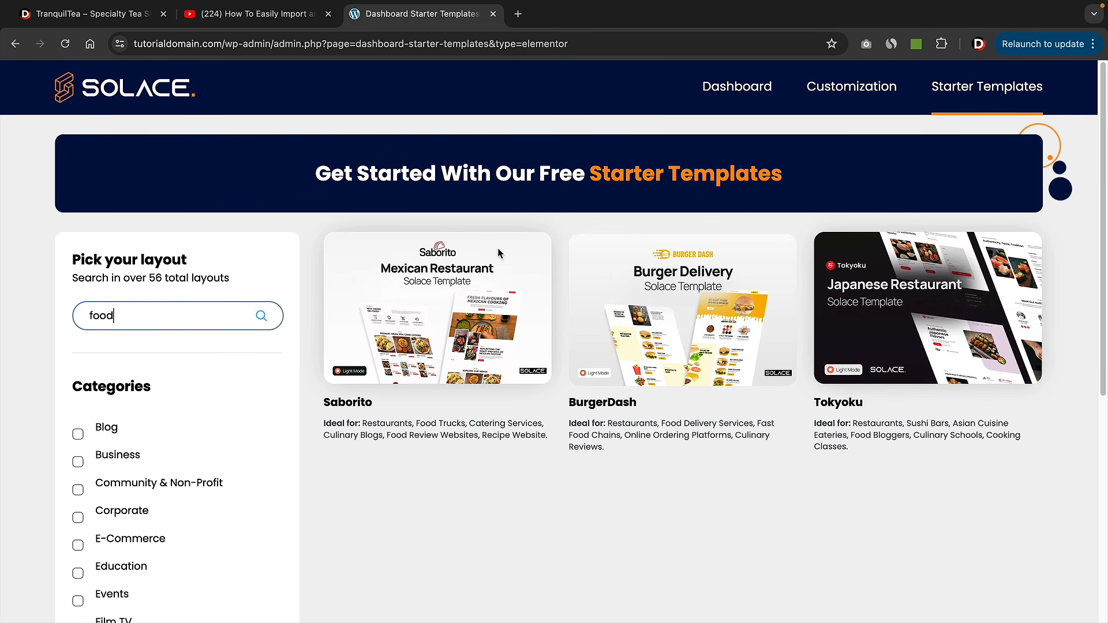
left_click(904, 327)
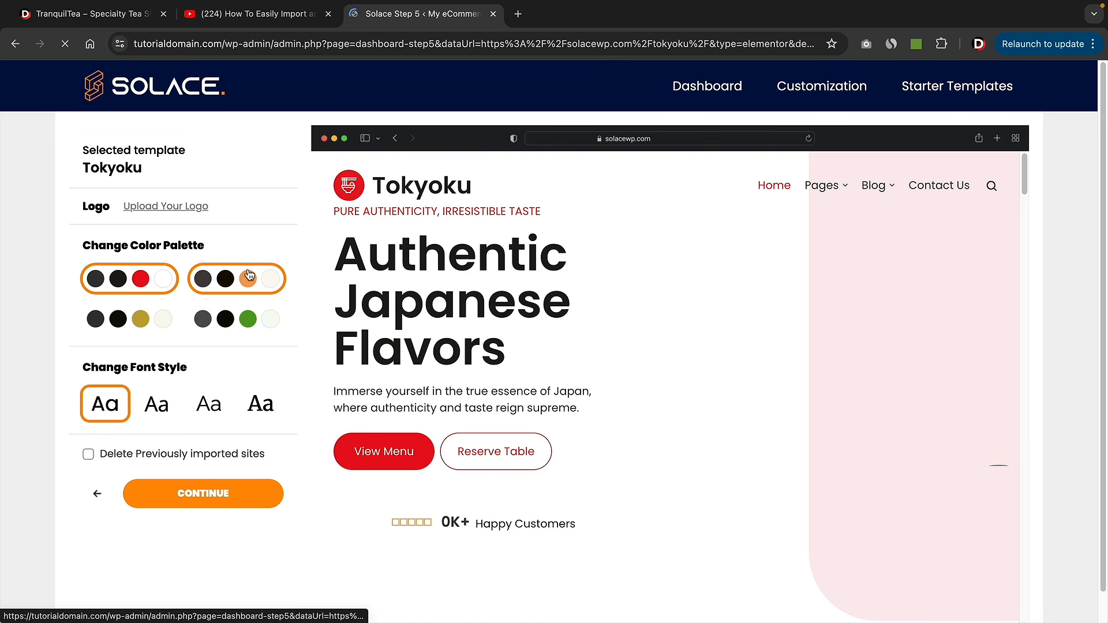
- Compare the olive palette, settle on green, and import the Tokyoku template
left_click(242, 321)
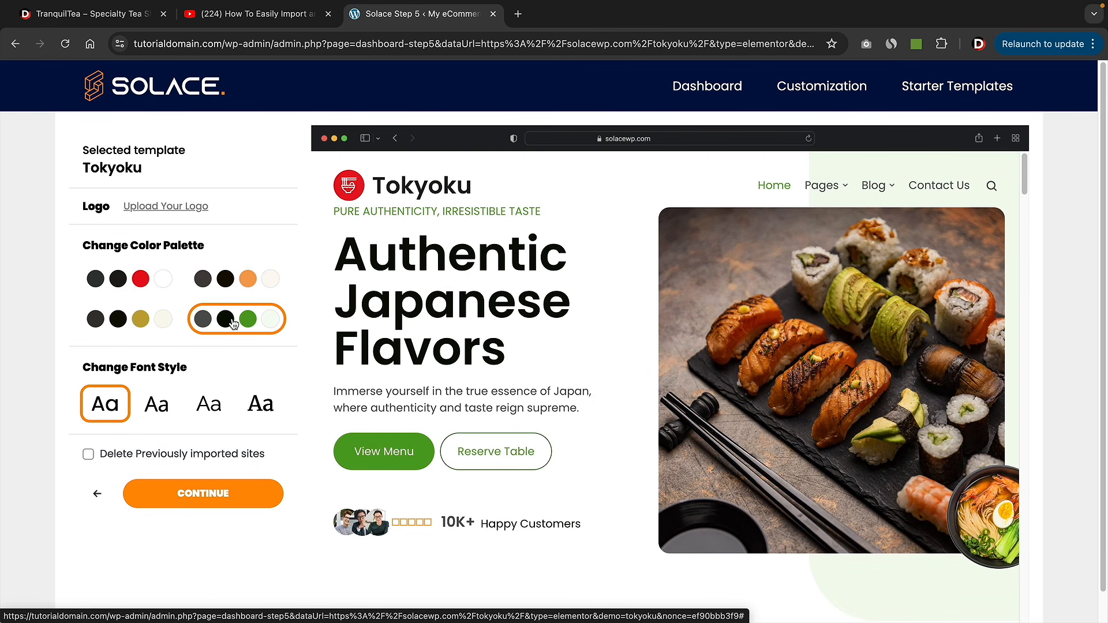
left_click(164, 321)
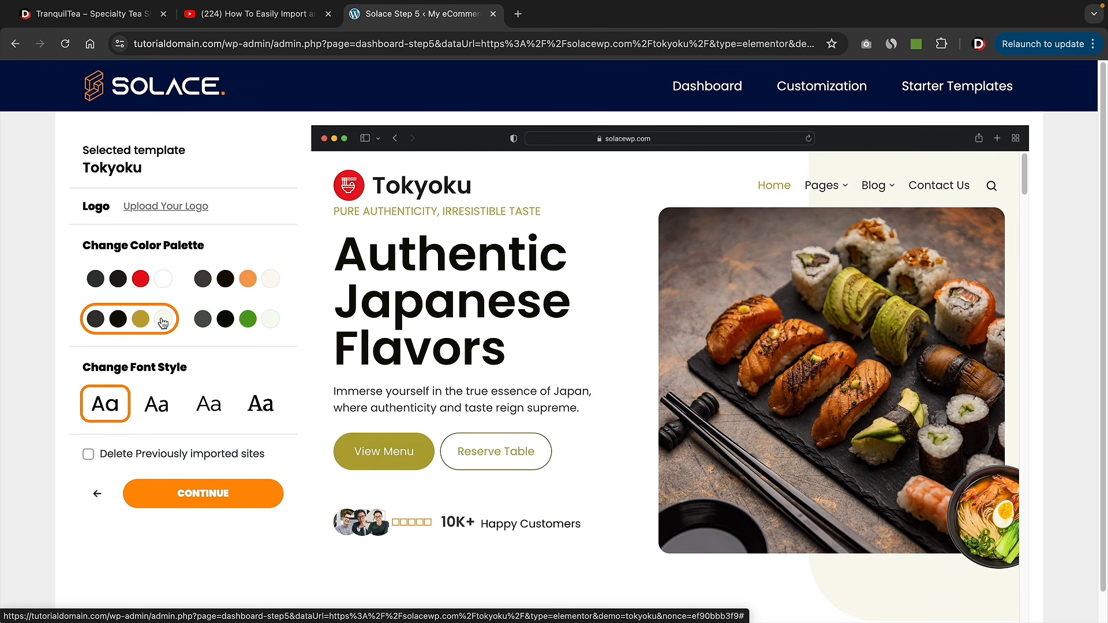
left_click(212, 325)
scroll(224, 428, "down", 1)
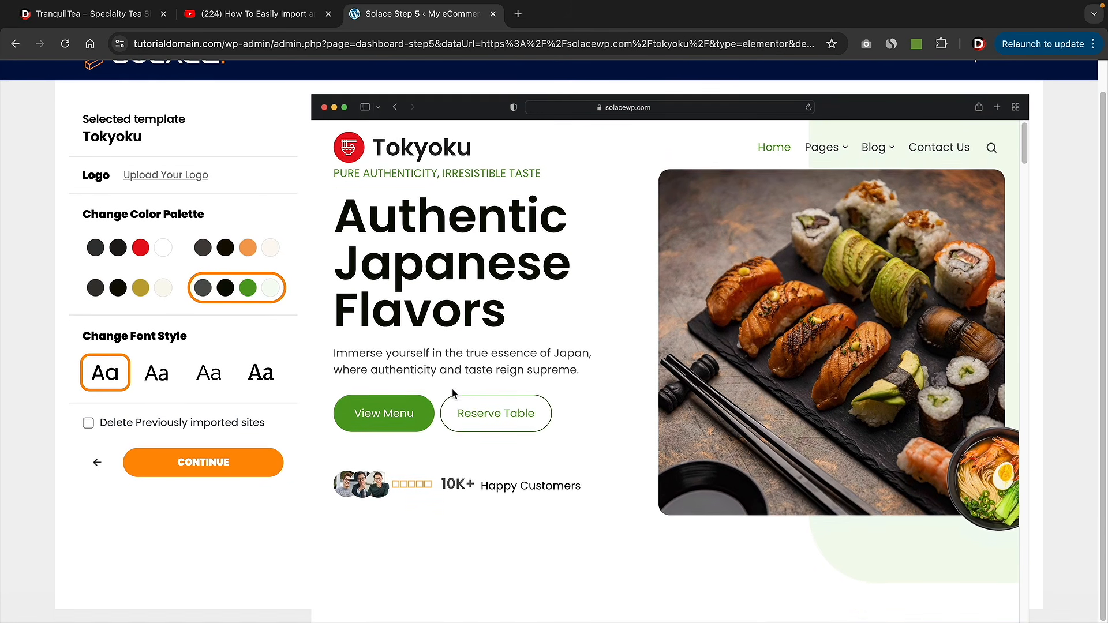
left_click(214, 473)
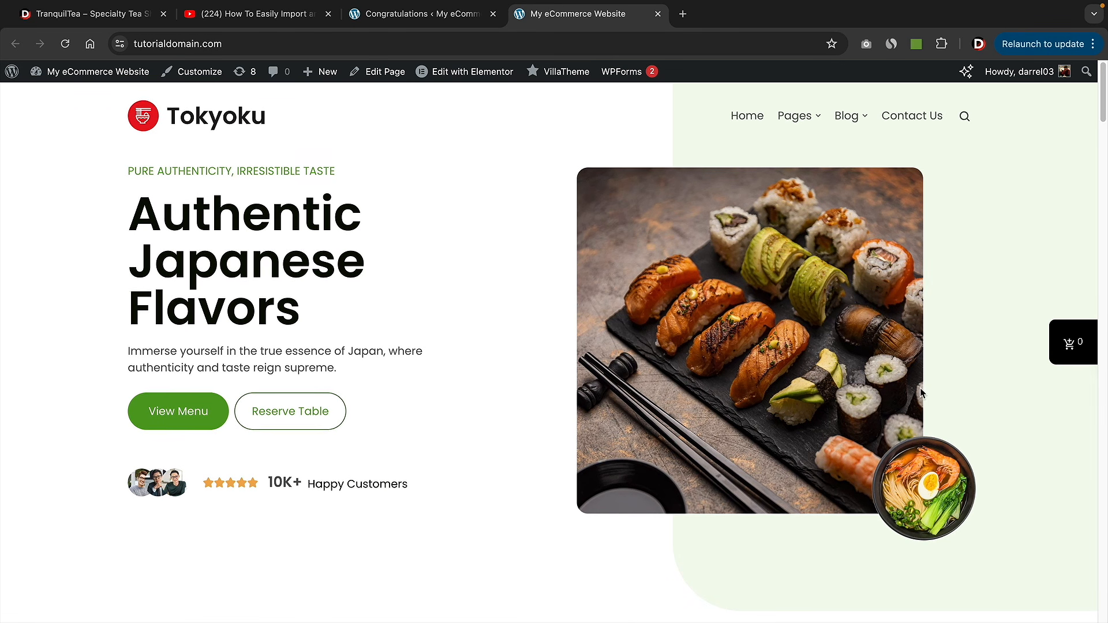
scroll(923, 385, "down", 8)
scroll(1020, 394, "down", 18)
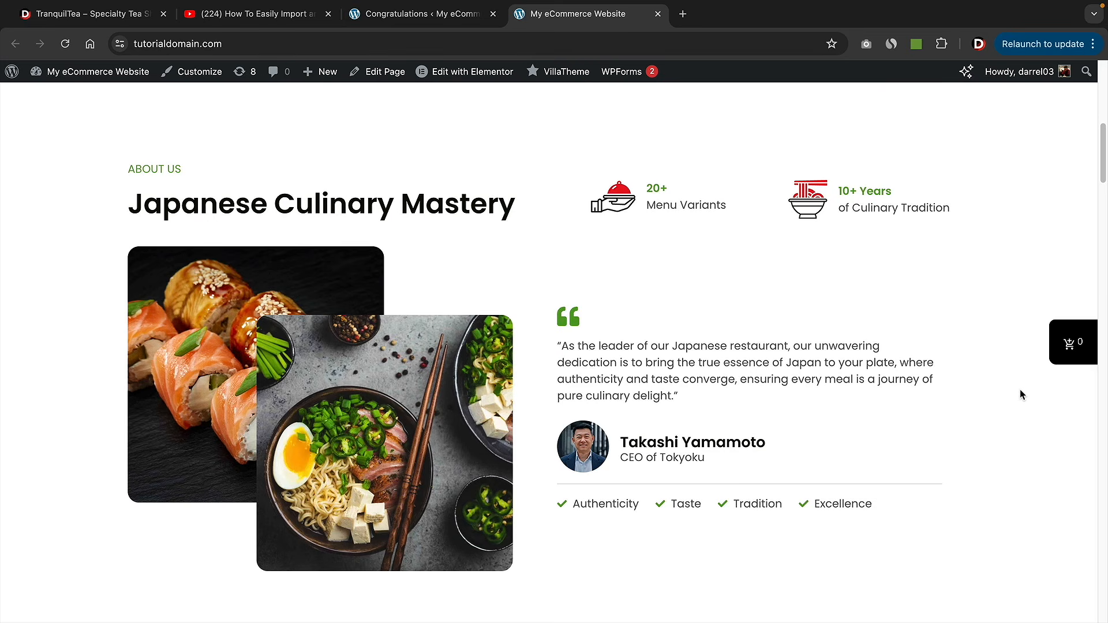
scroll(1020, 395, "down", 20)
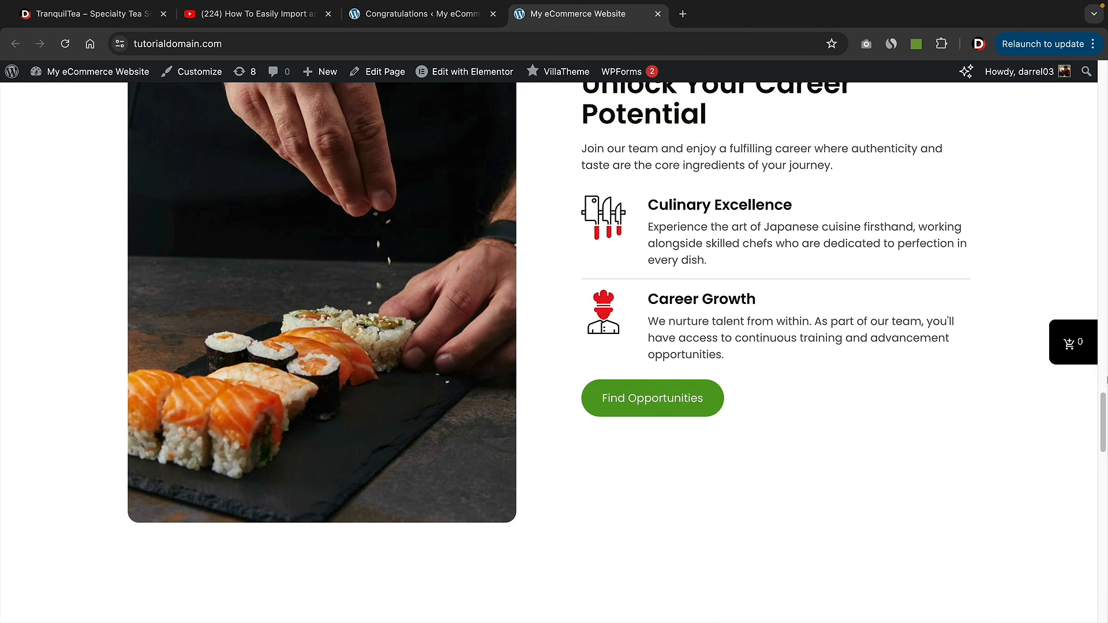
left_click_drag(1106, 381, 1101, 53)
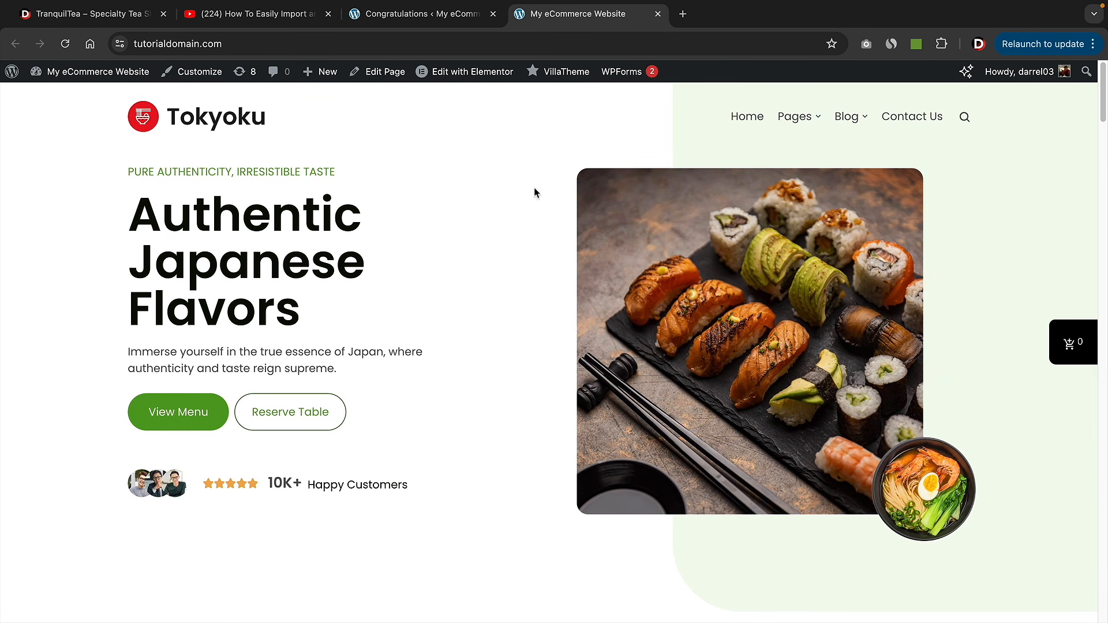